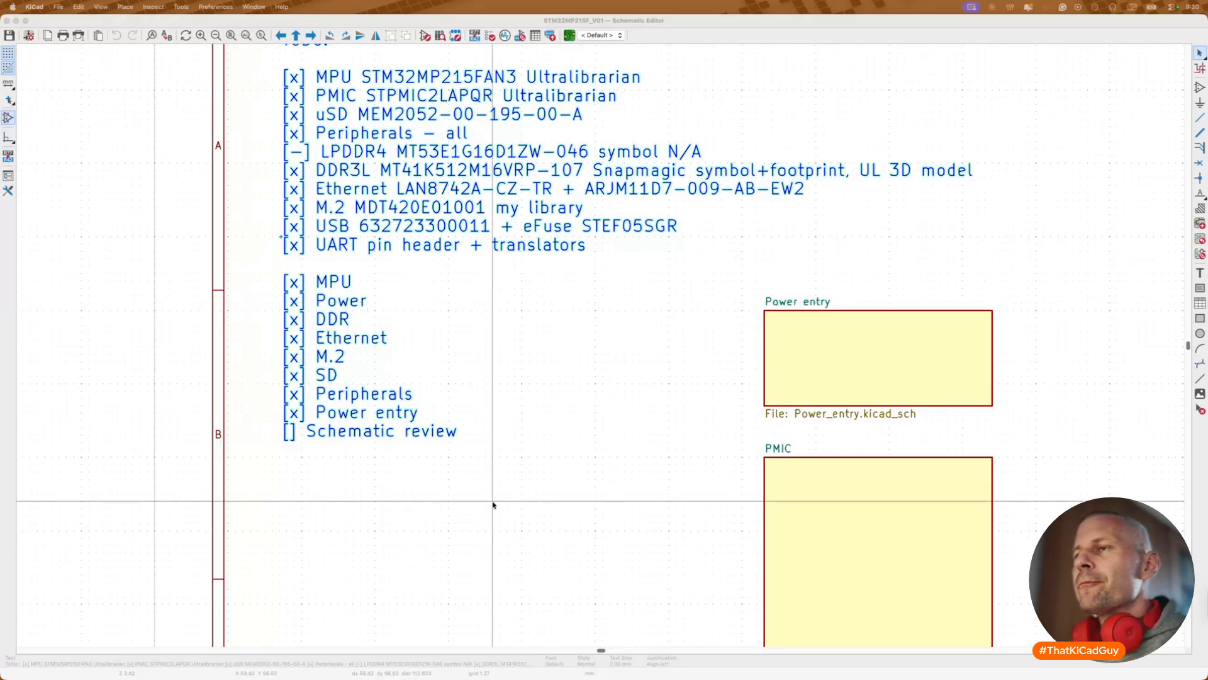
Step: Look over the ToDo checklist and the hierarchical sheet blocks on the root schematic
click(492, 504)
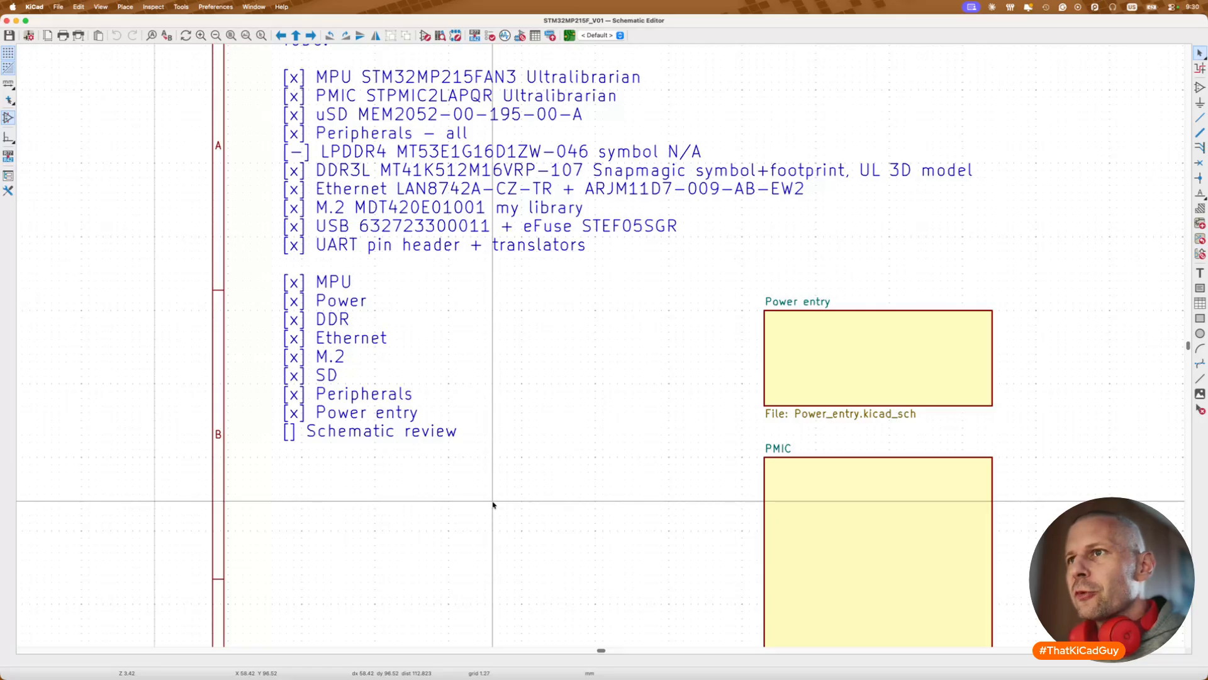
scroll(493, 504, down, 3)
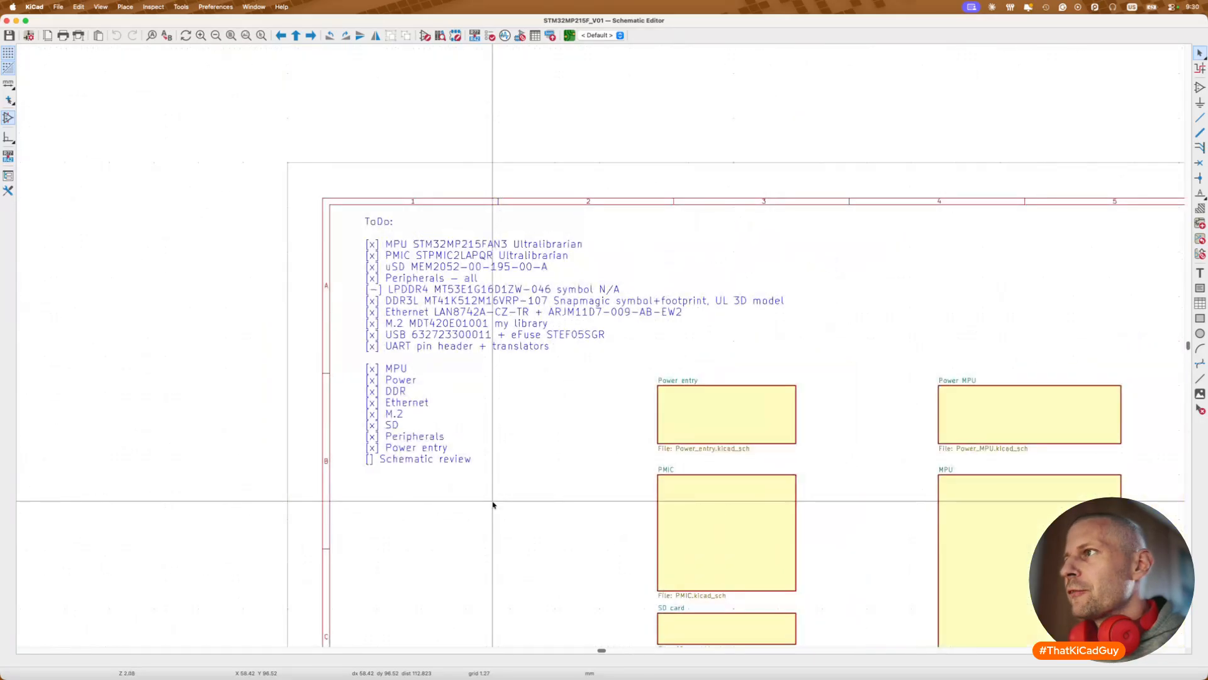
scroll(493, 504, down, 3)
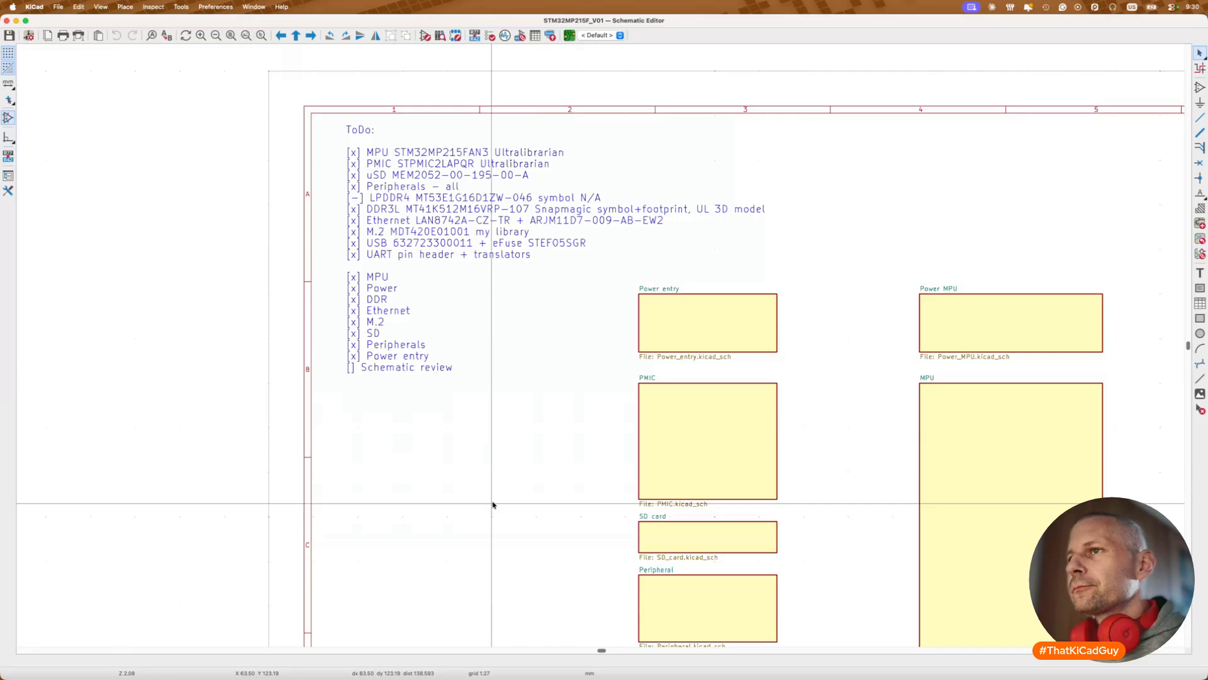
scroll(493, 504, right, 5)
scroll(493, 504, down, 3)
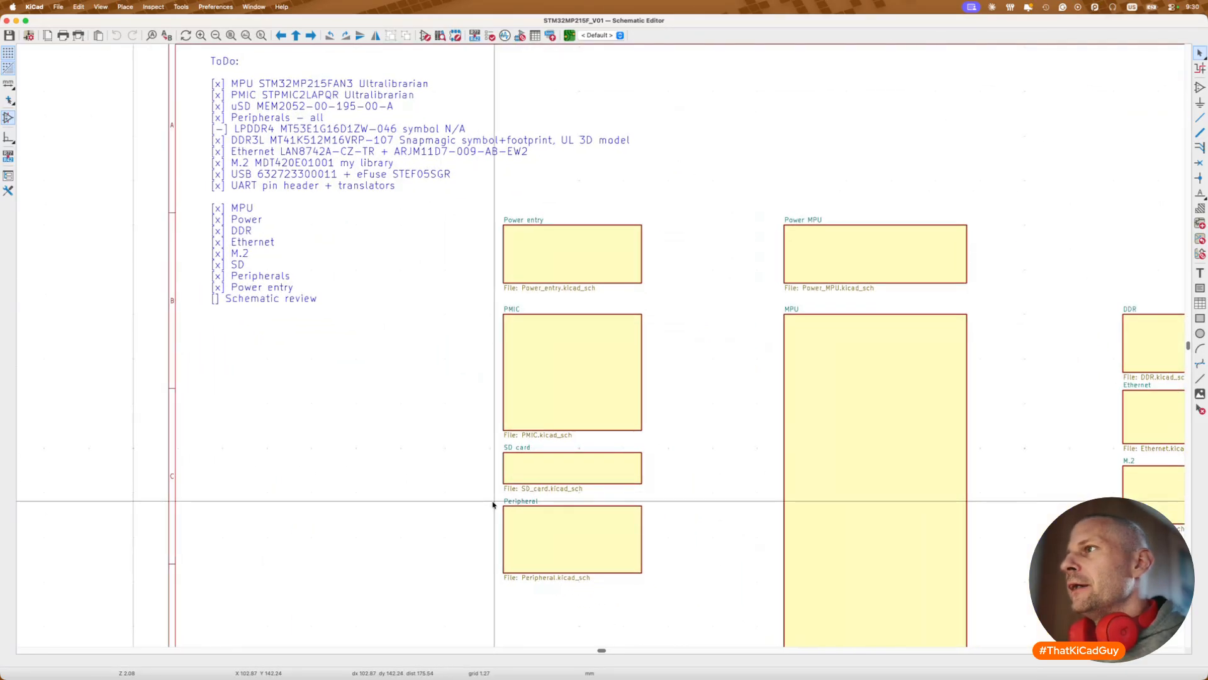
scroll(616, 252, down, 2)
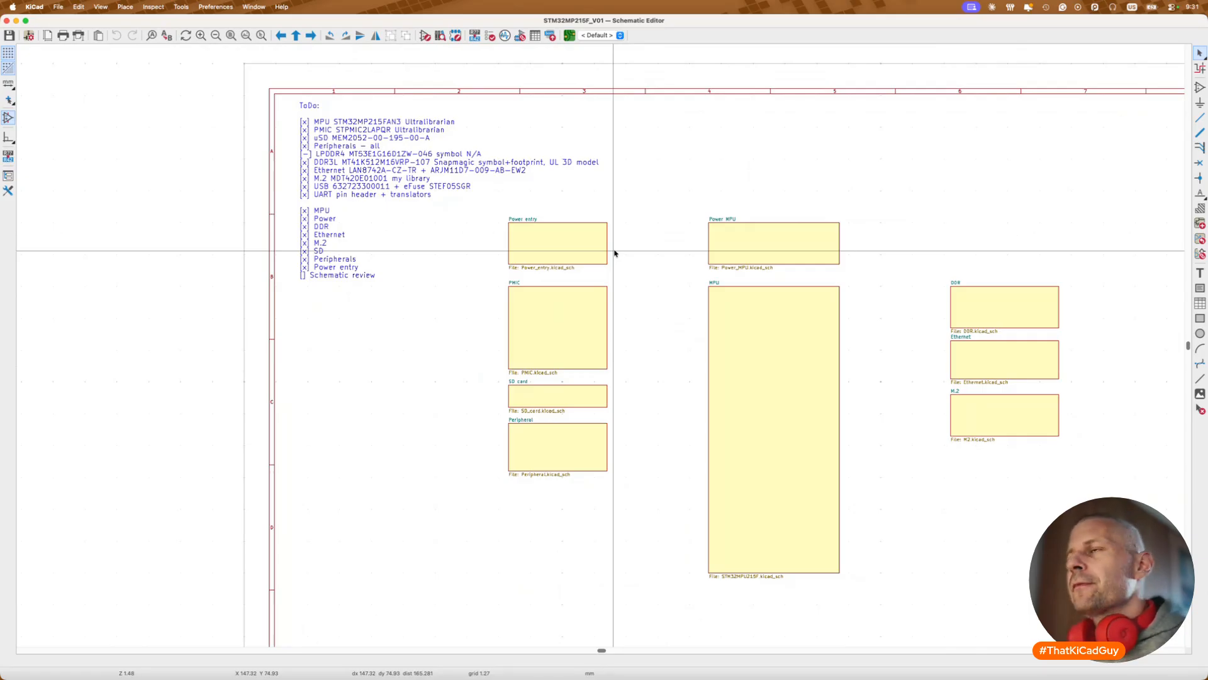
Step: Open the Power entry sheet and examine the eFuse circuit, the USB data and CC line protection, and the connector's shield components
double_click(581, 259)
scroll(554, 340, up, 1)
scroll(553, 339, down, 1)
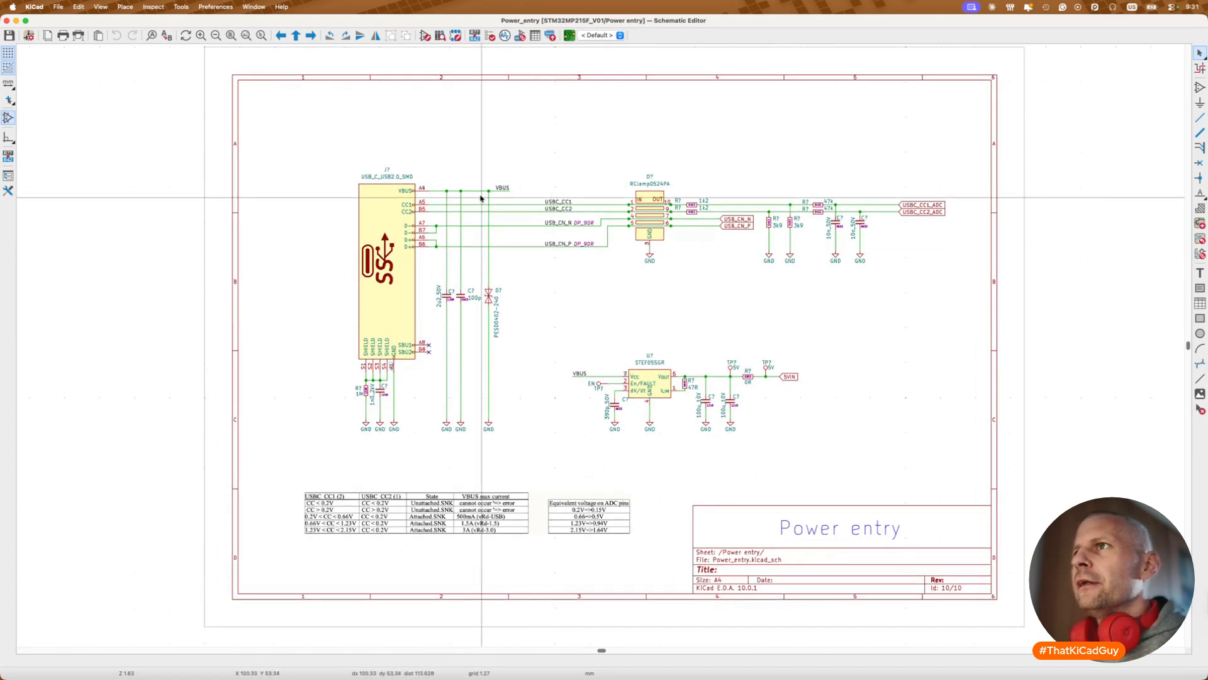
drag(608, 342, 697, 470)
click(760, 452)
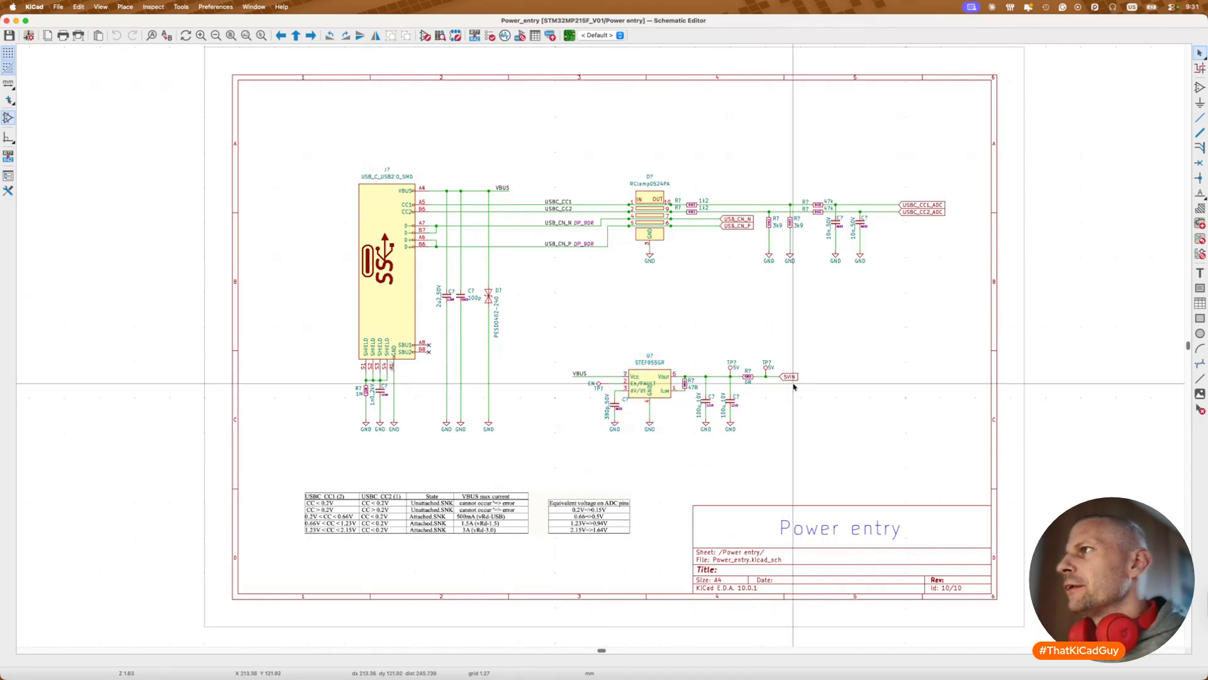
drag(568, 140, 951, 301)
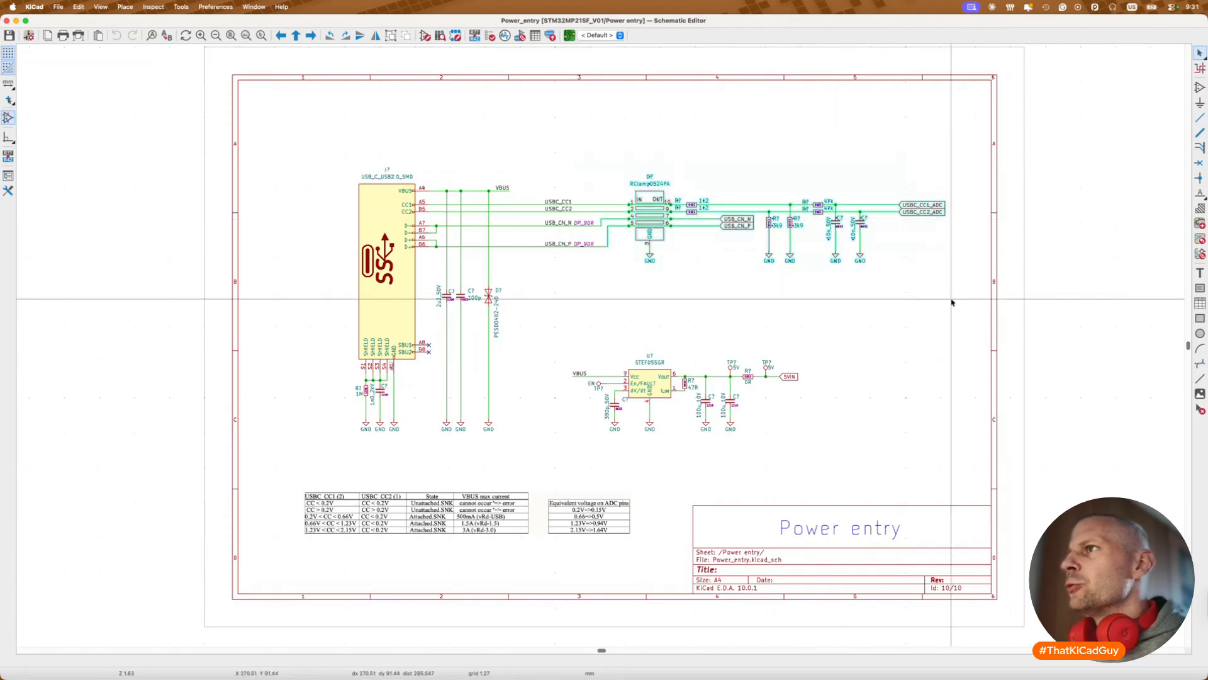
drag(408, 270, 451, 403)
drag(318, 369, 417, 438)
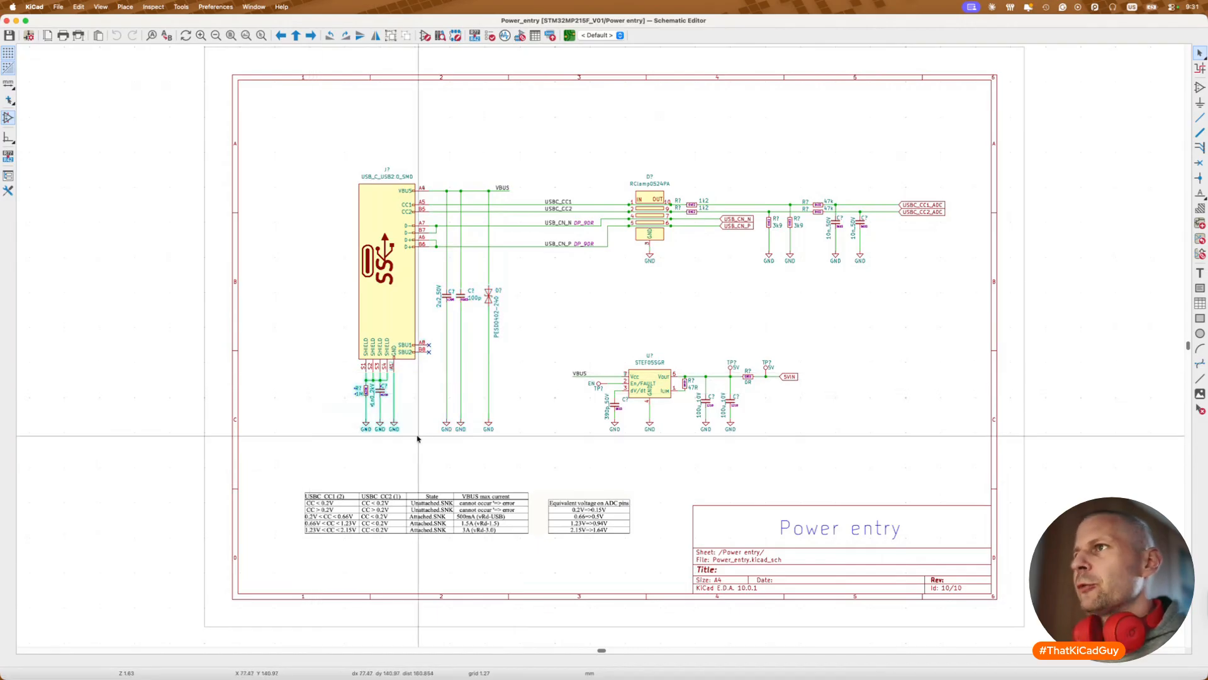
Step: Return to the root sheet, open the PMIC sheet and examine the PMIC's I2C SCL and SDA lines
key(alt+BackSpace)
double_click(568, 327)
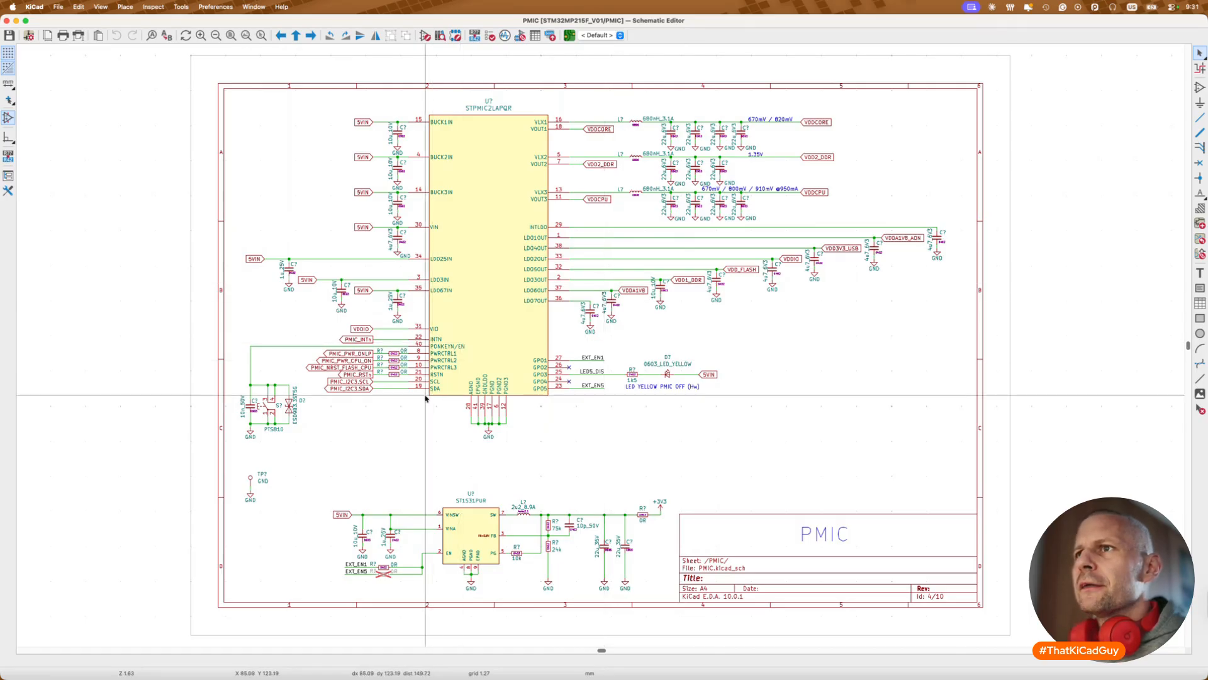
drag(318, 379, 439, 398)
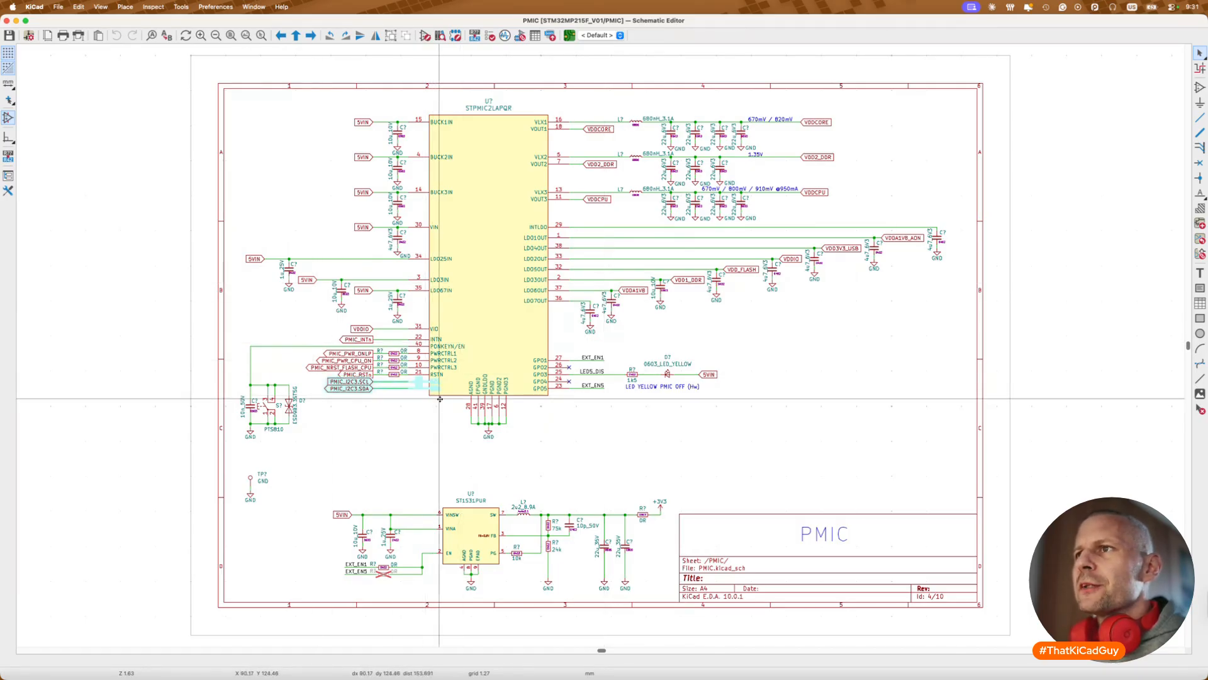
click(430, 422)
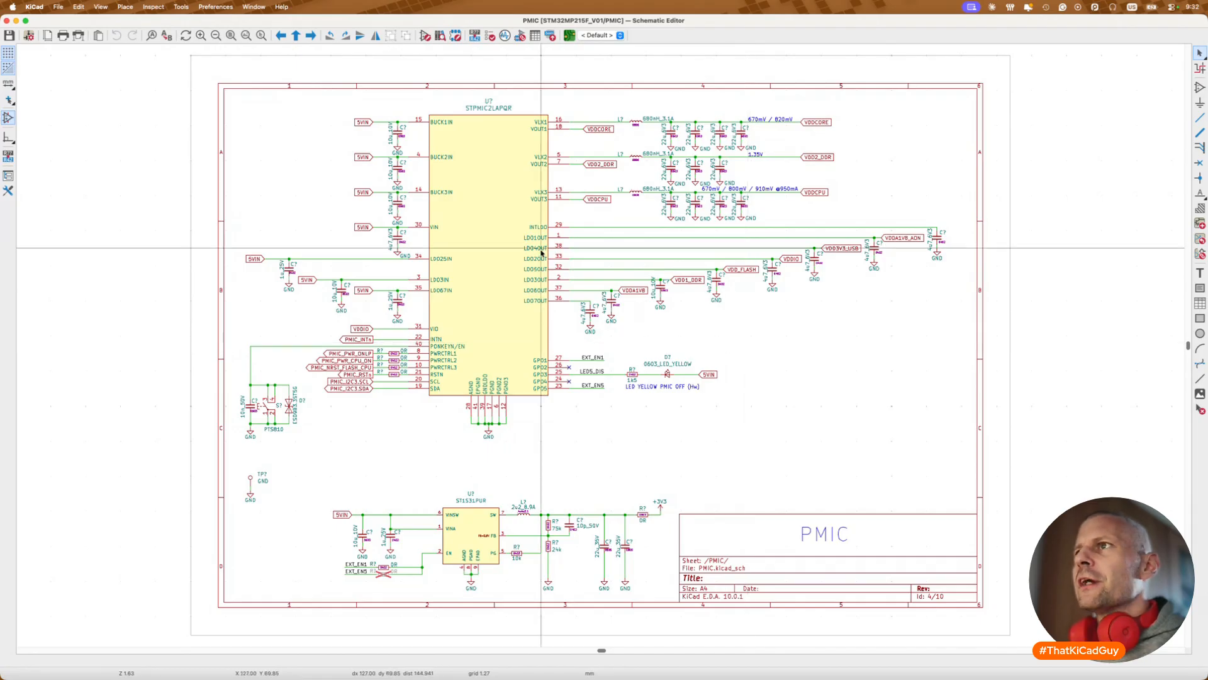
Step: Open the datasheet of the STPMIC2LAPQR symbol and find its default configuration table
click(495, 245)
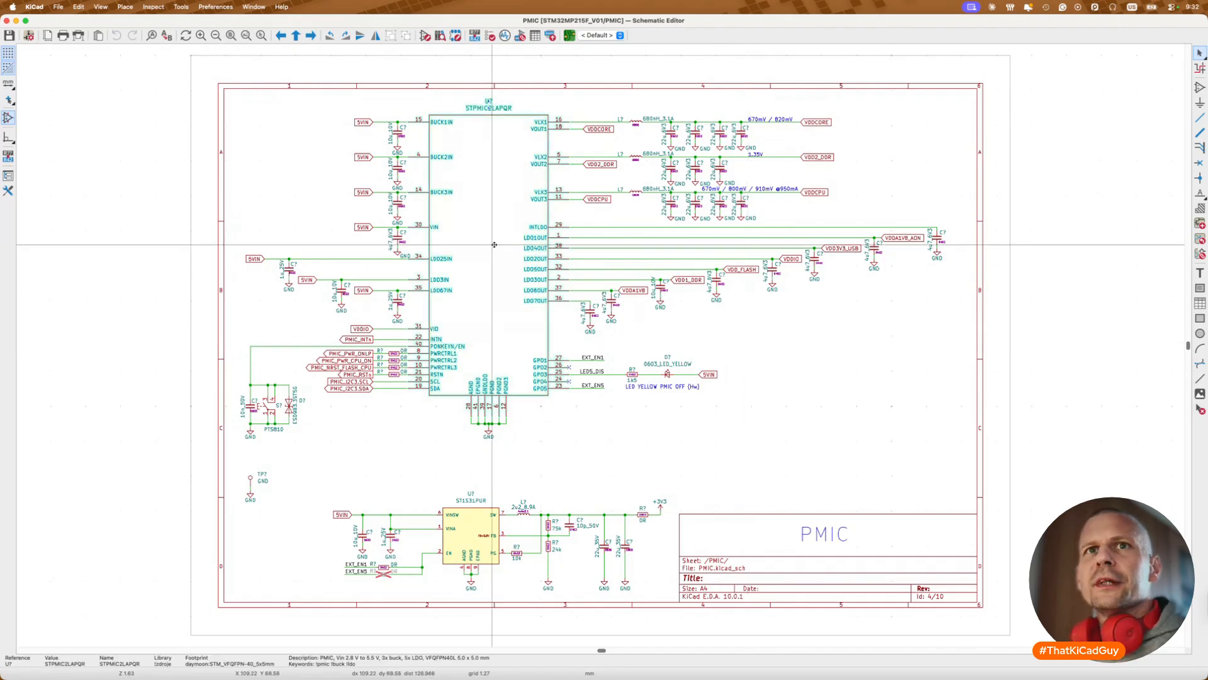
key(d)
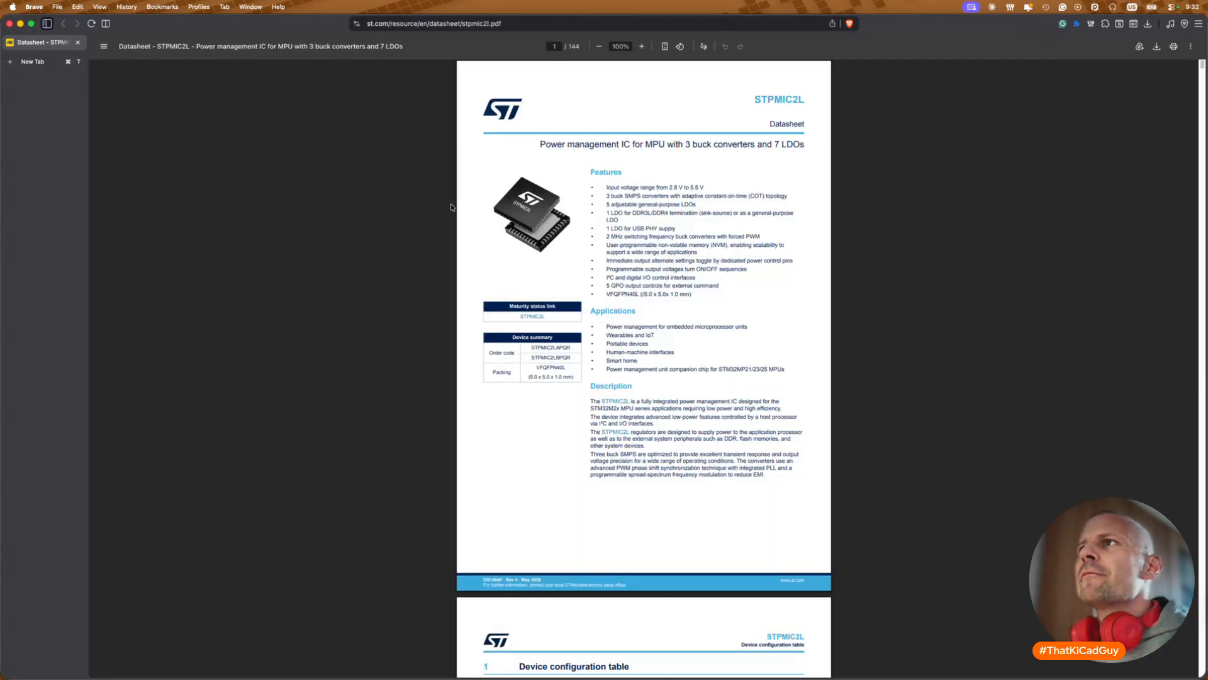
ctrl+scroll(587, 351, up, 3)
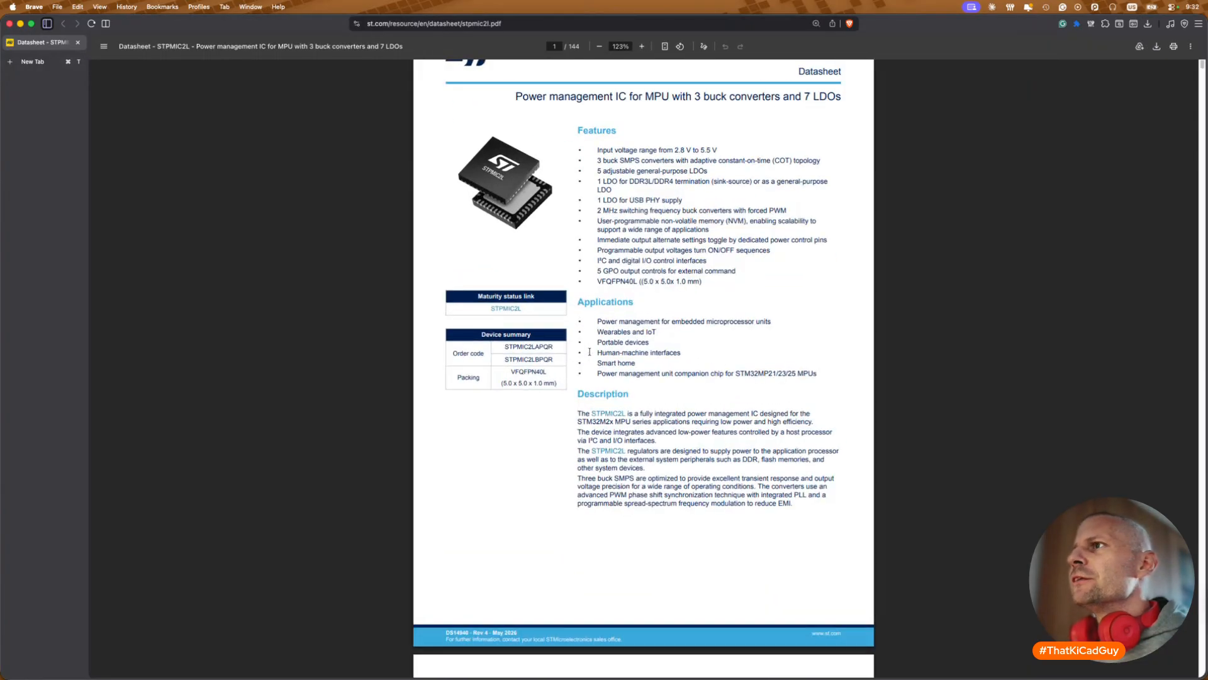
scroll(590, 352, down, 10)
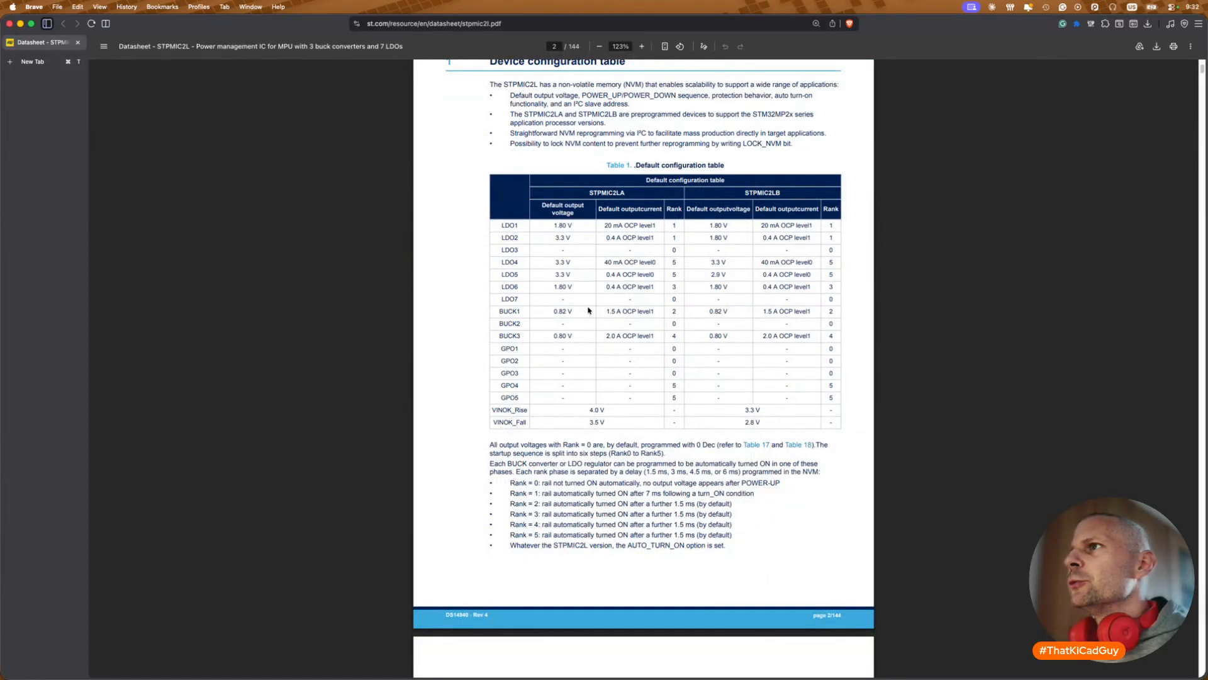
Step: Switch back to KiCad and examine the PMIC's part number and output rails up close
key(super+Tab)
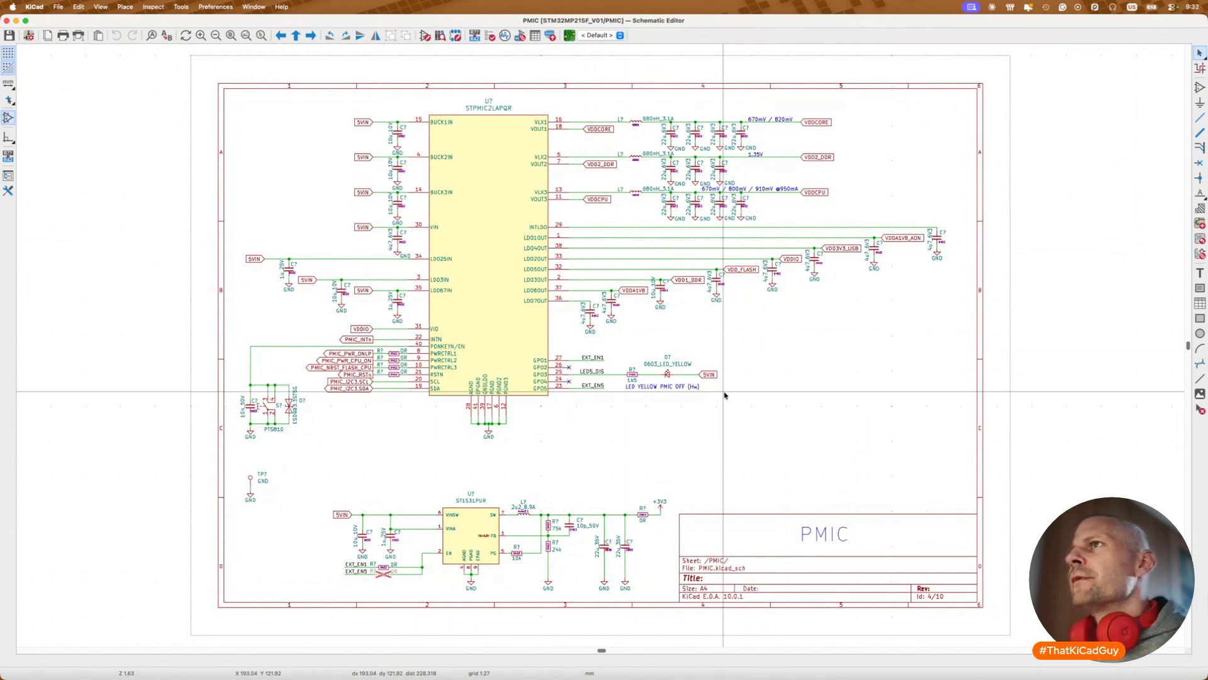
middle_drag(559, 144, 535, 176)
scroll(534, 176, up, 3)
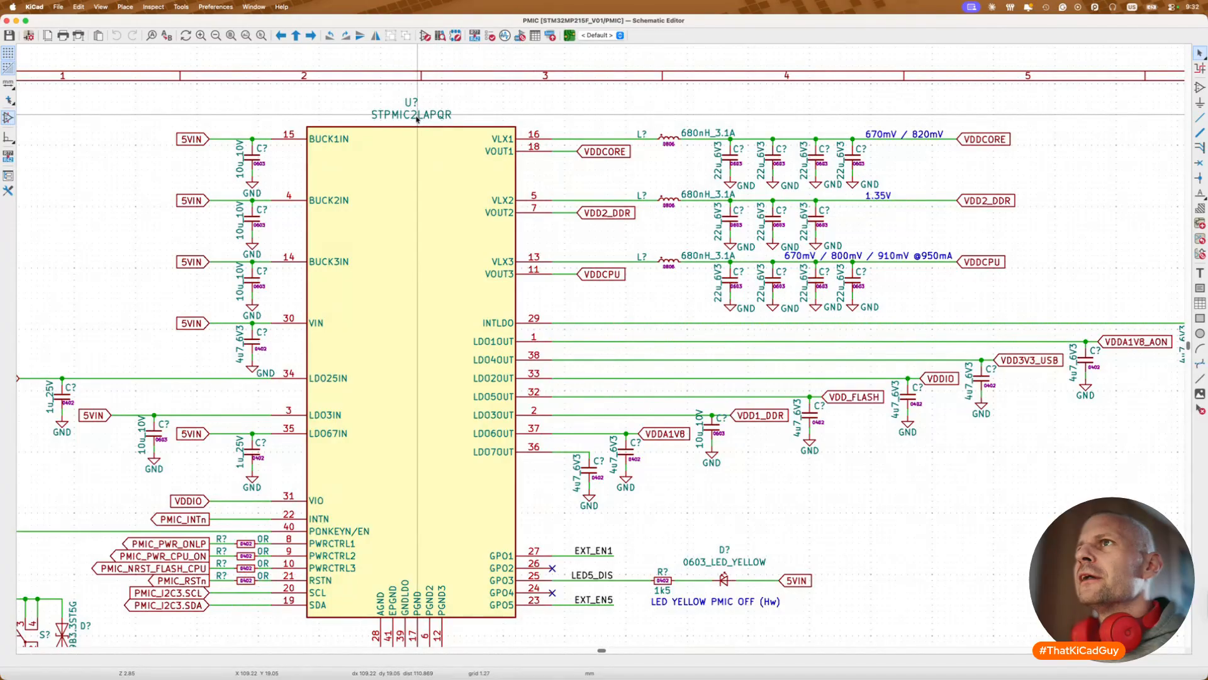
Step: Switch to the datasheet in Brave and check the STPMIC2LA's default output voltage for BUCK1
key(super+Tab)
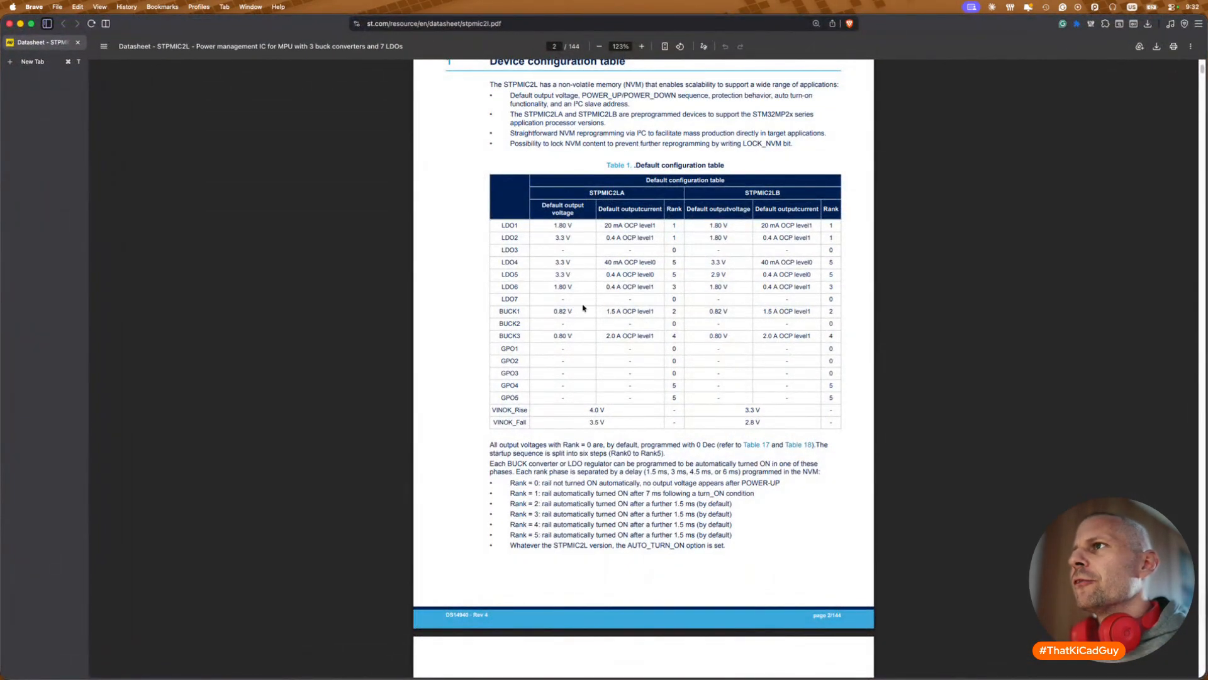
ctrl+scroll(516, 320, up, 5)
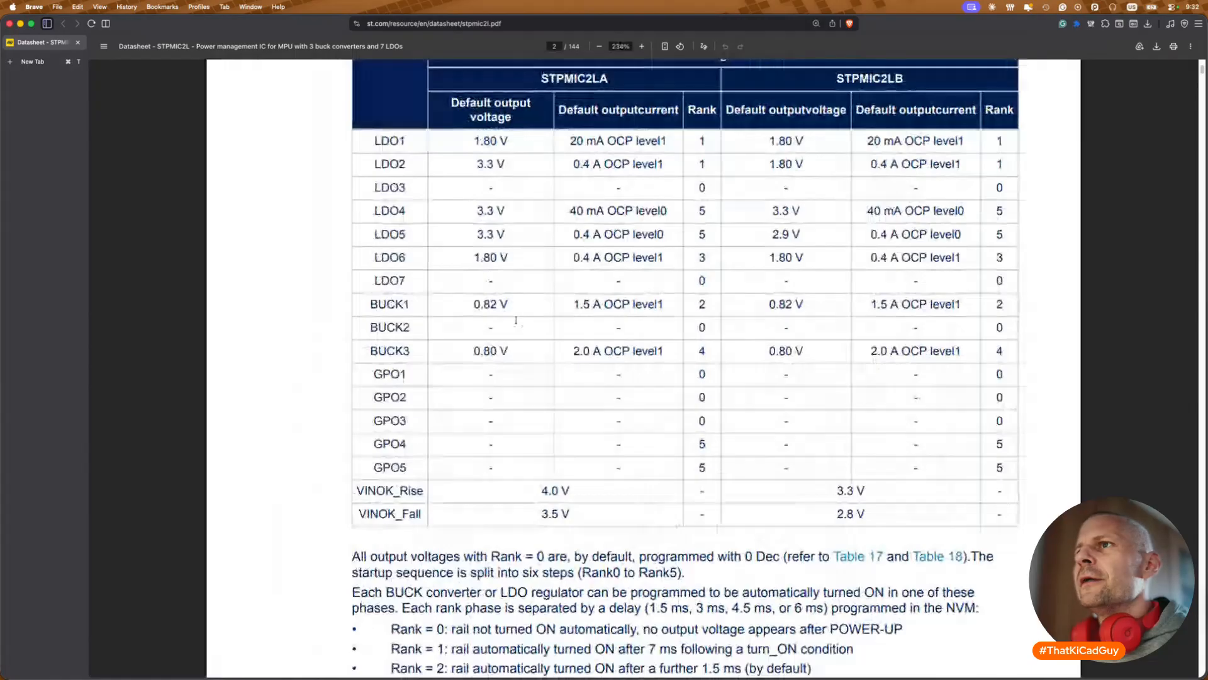
ctrl+scroll(516, 319, down, 5)
key(super+Tab)
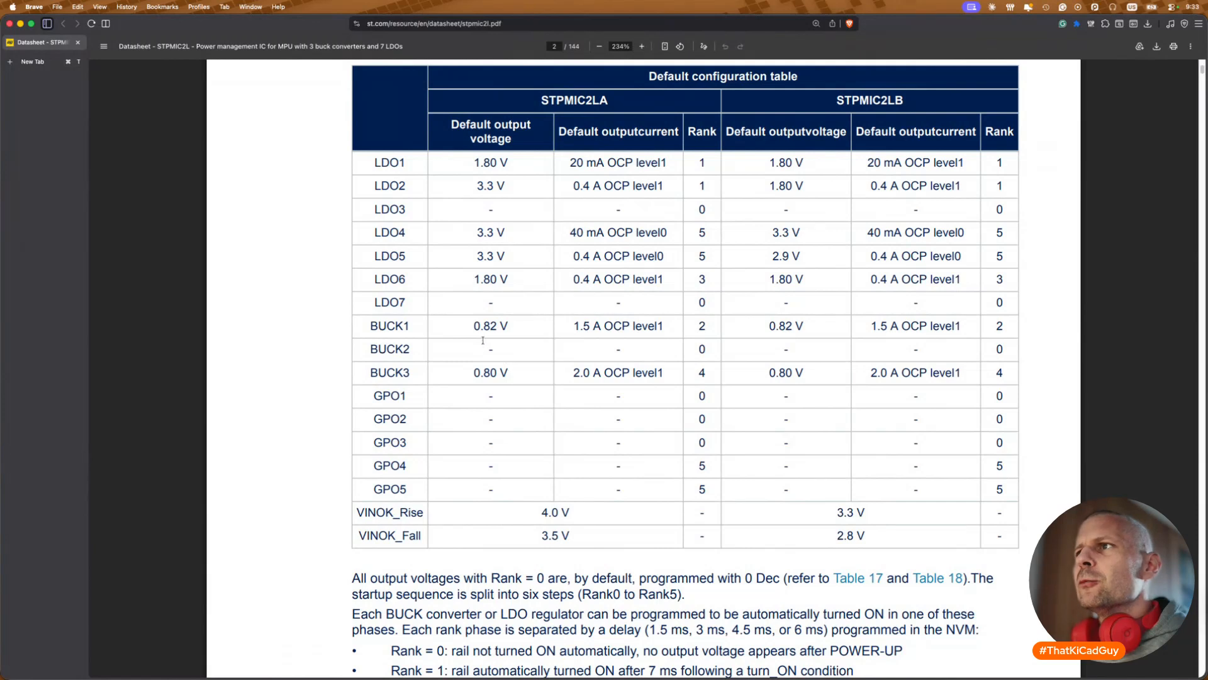
drag(469, 326, 504, 326)
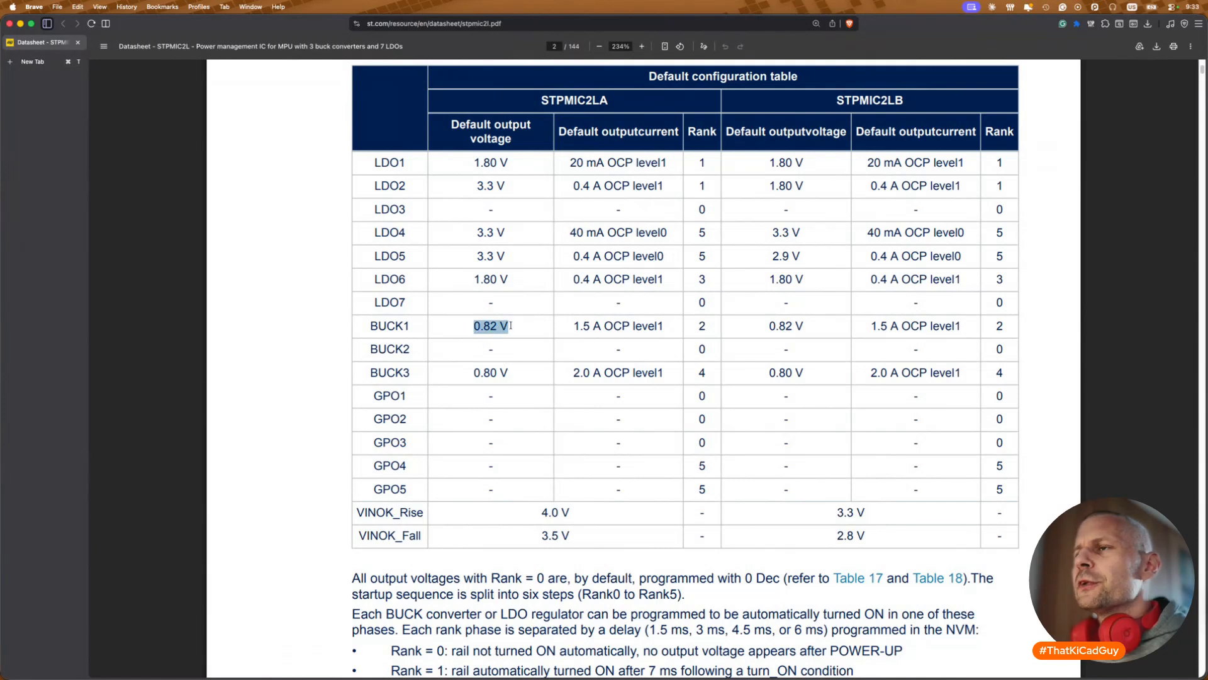
Step: Compare the BUCK2 supply rail in the KiCad schematic with the BUCK2 row of the datasheet table in Brave
key(super+Tab)
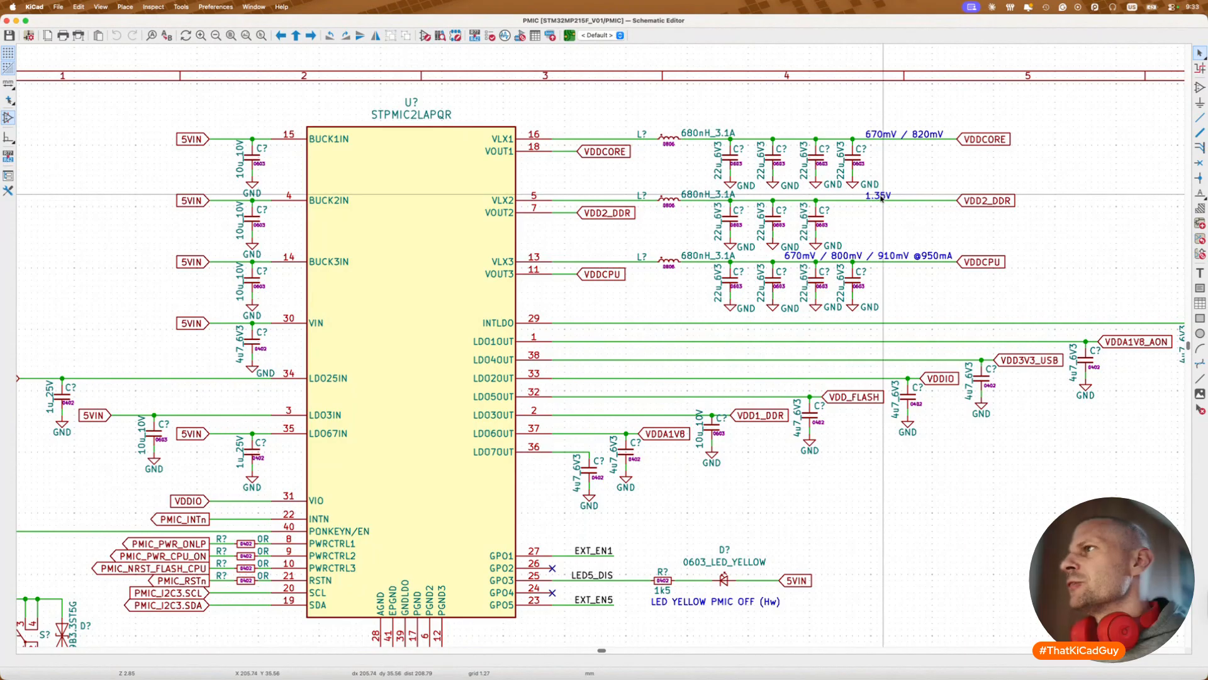
key(super+Tab)
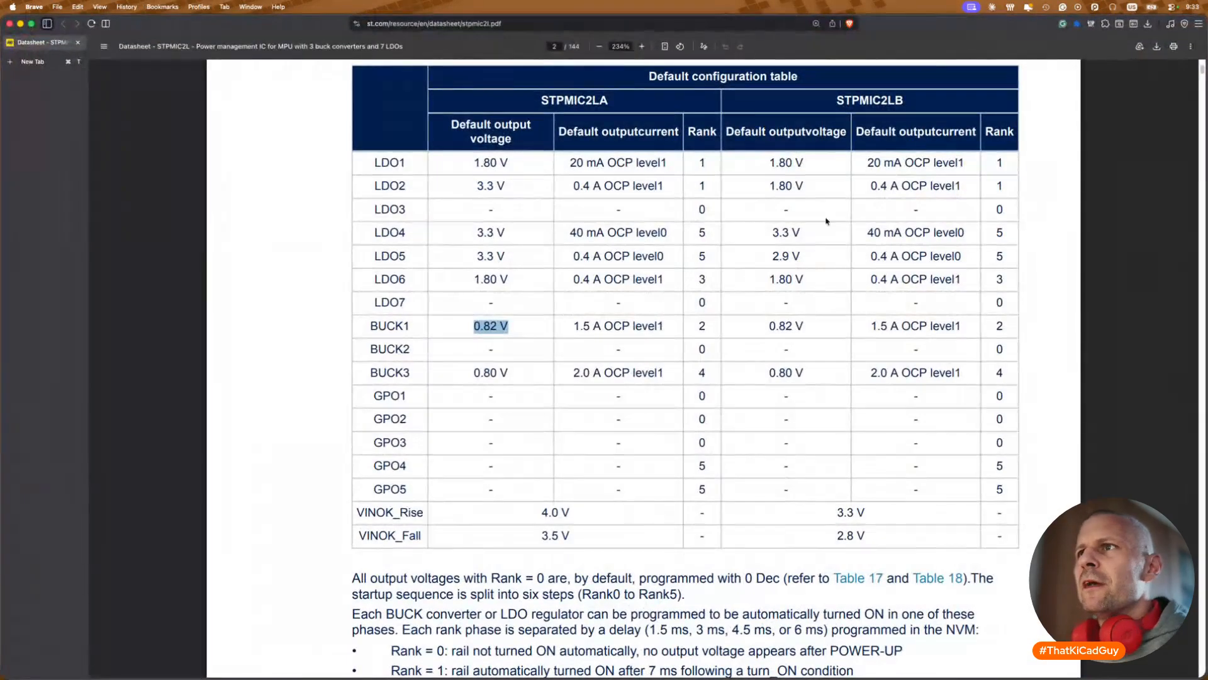
drag(482, 344, 639, 351)
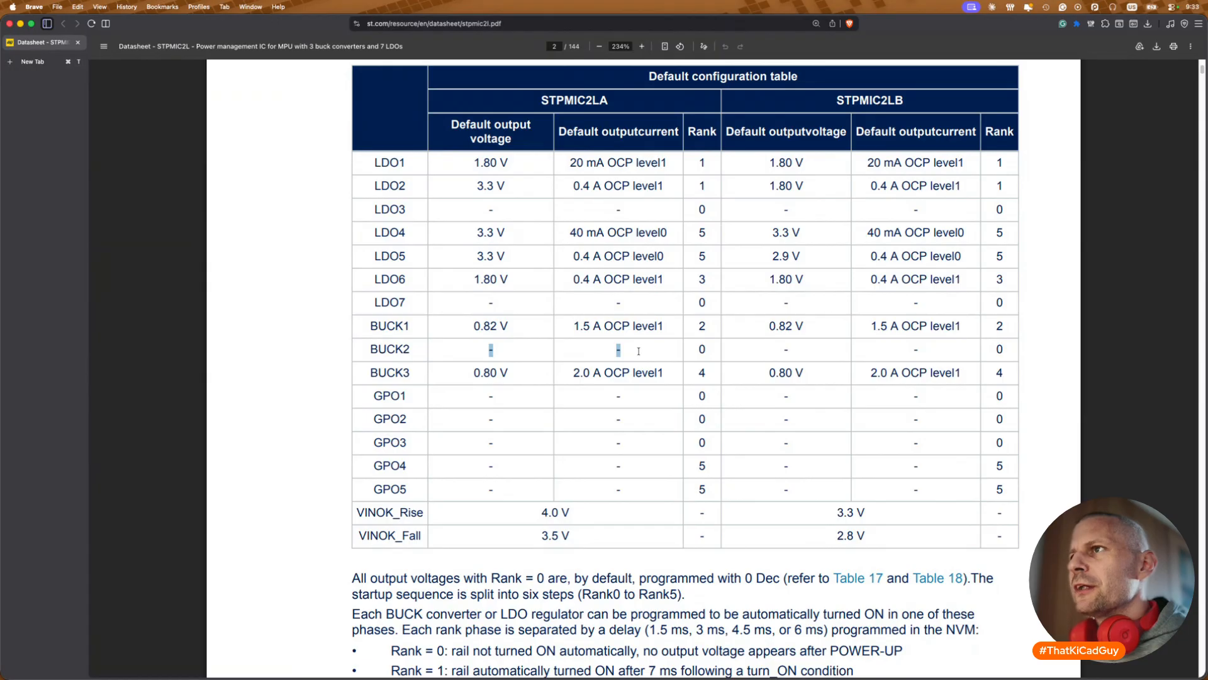
Step: Switch to KiCad, go back to the root sheet and open the DDR sheet to examine the DDR3L chip's supply connections
key(super+Tab)
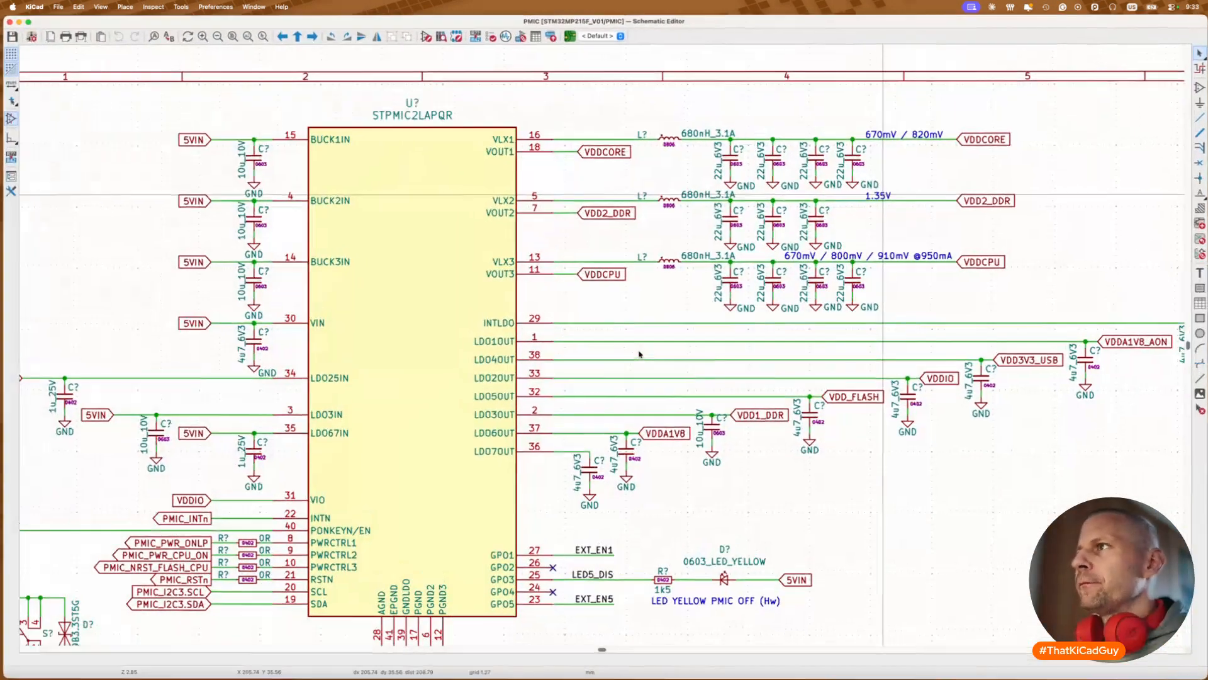
key(alt+BackSpace)
double_click(534, 300)
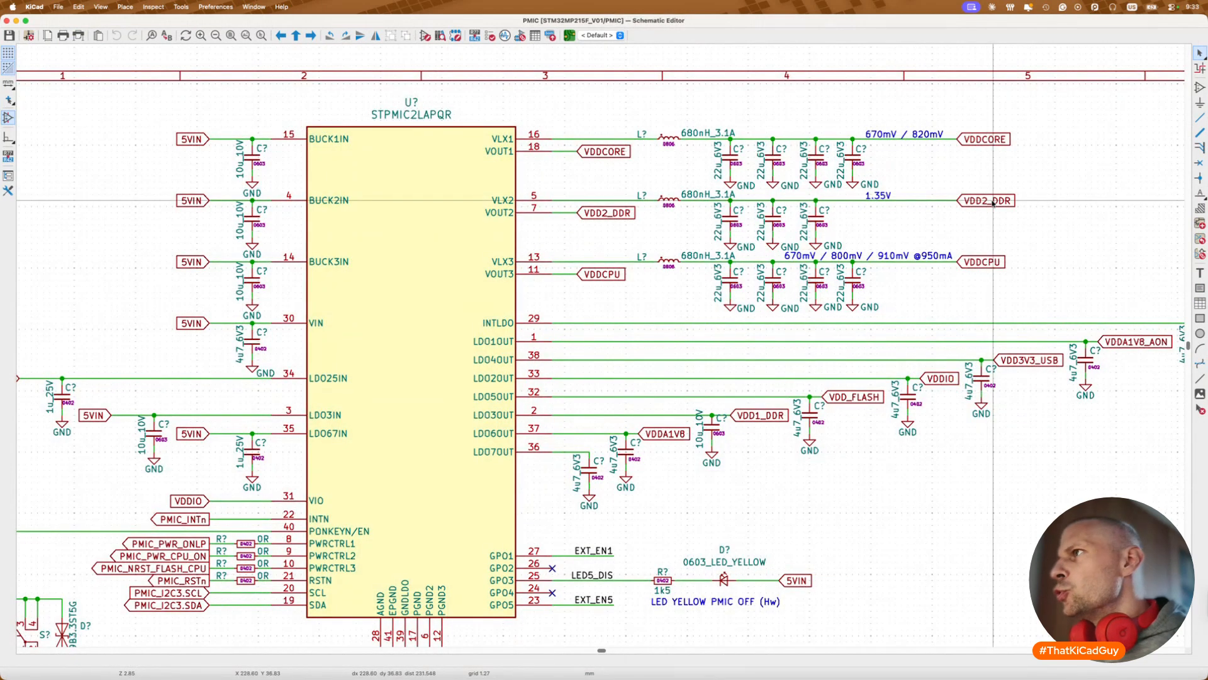
key(alt+BackSpace)
double_click(987, 306)
scroll(601, 309, up, 3)
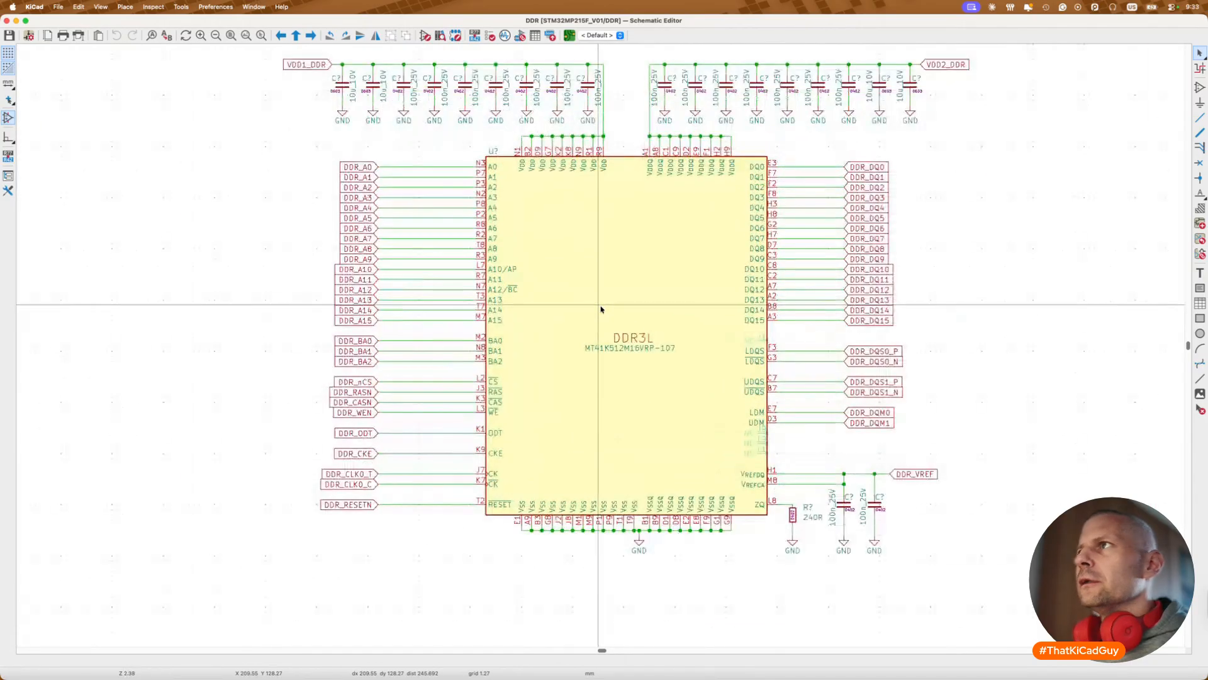
scroll(600, 309, up, 3)
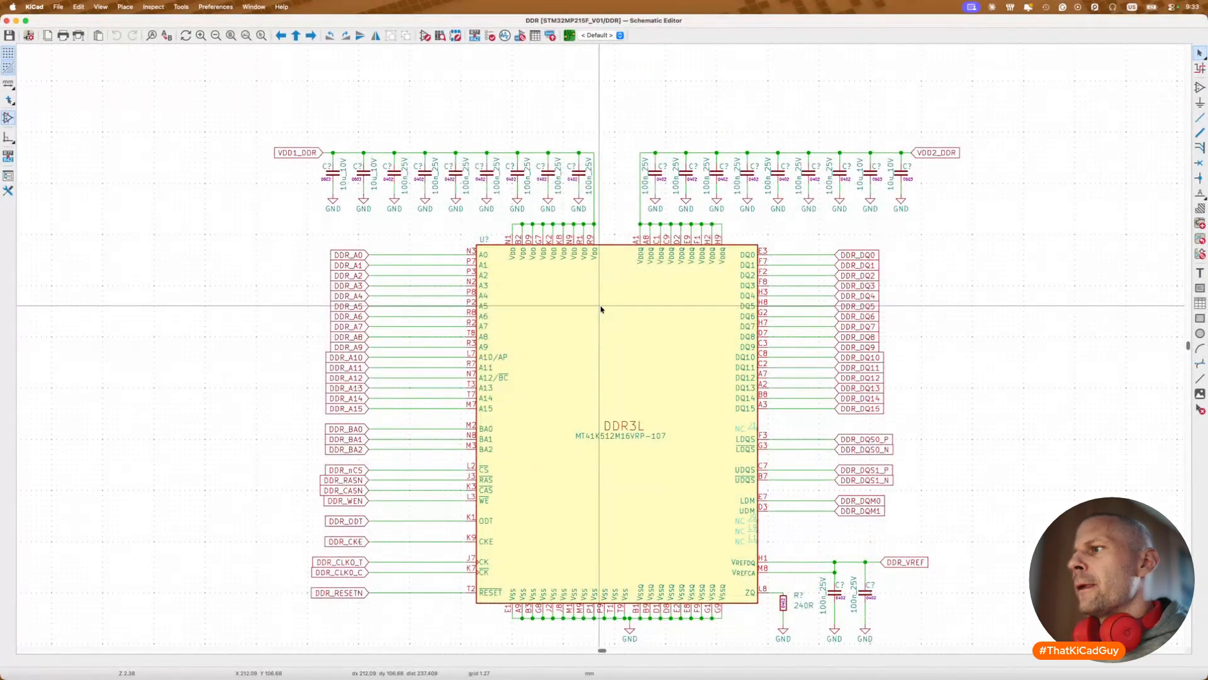
Step: Open the datasheet of the MT41K512M16VRP-107 DDR3L symbol and enlarge its first page for reading
click(626, 342)
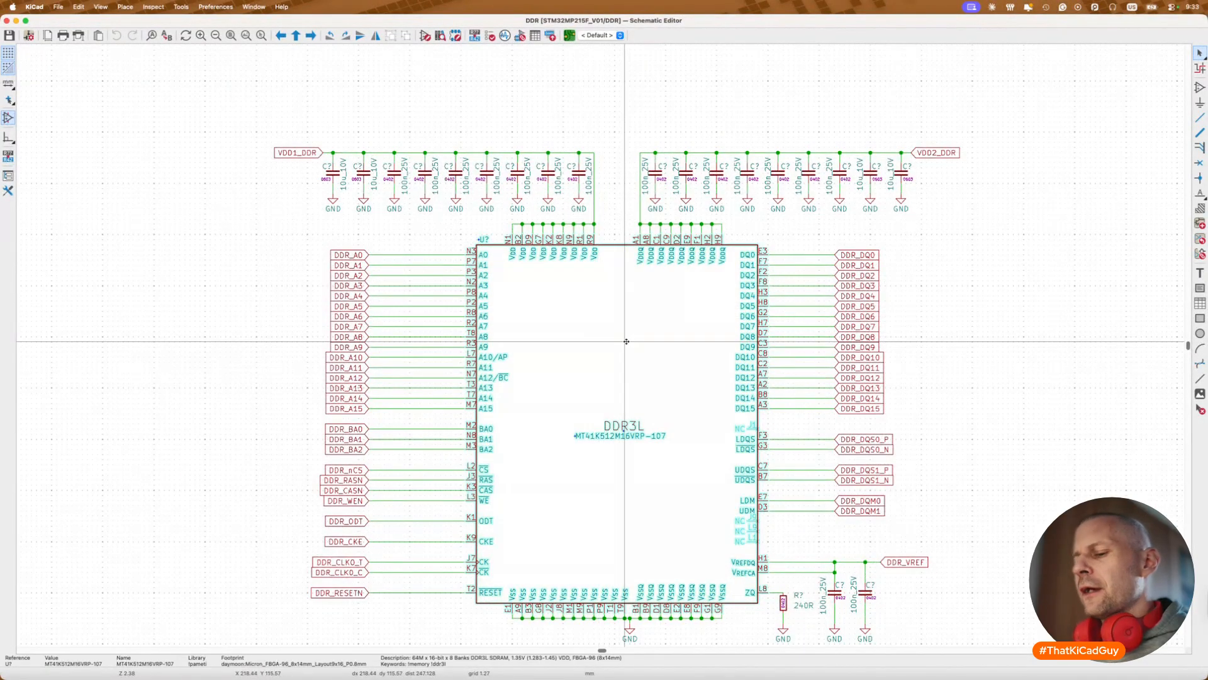
key(d)
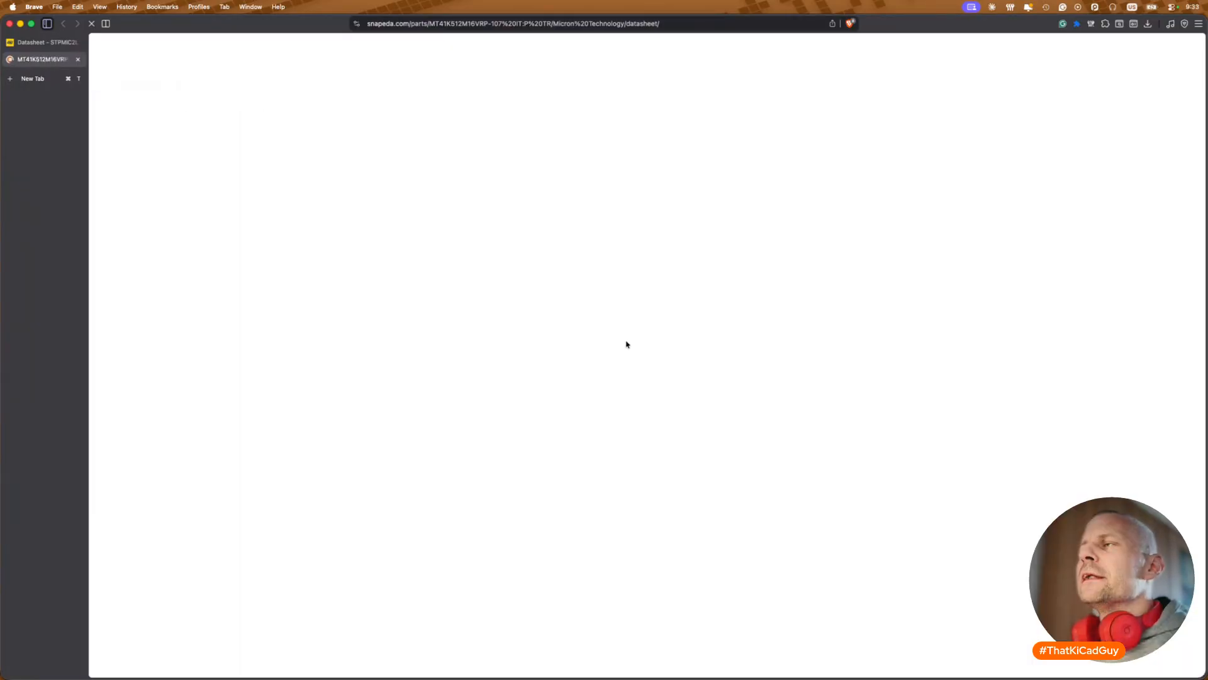
ctrl+scroll(626, 345, up, 3)
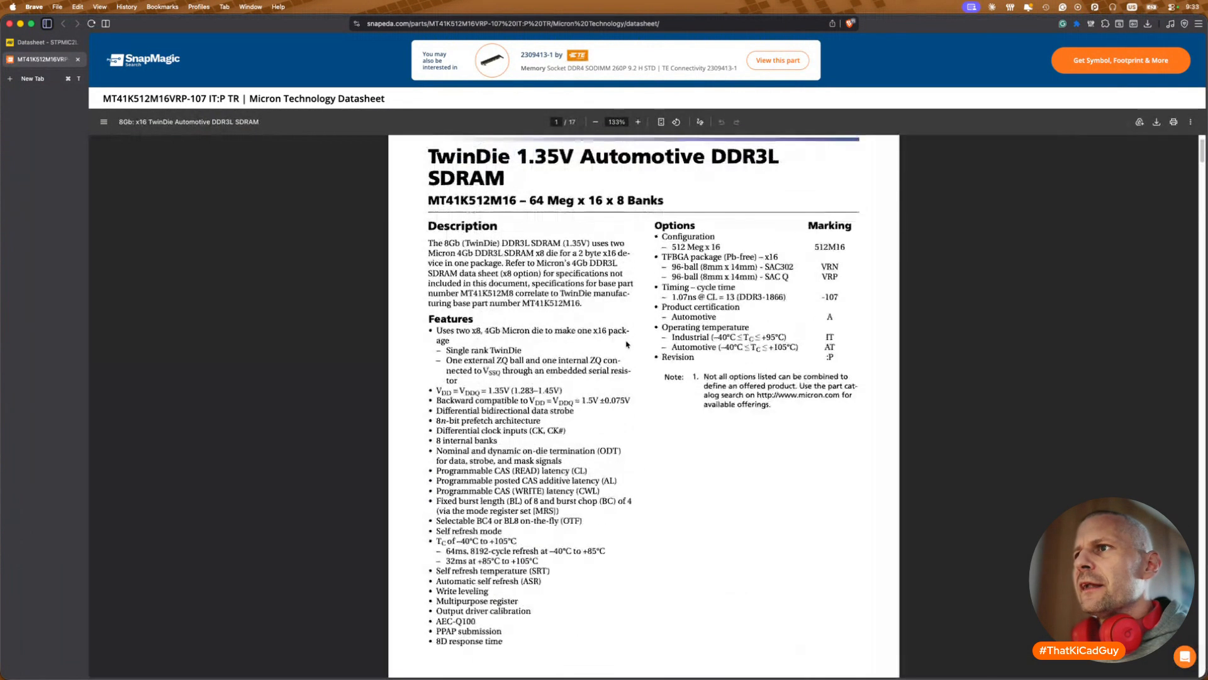
Step: Check the VDD and VDDQ supply voltage and the backward compatibility entry in the DDR3L datasheet's feature list
drag(437, 389, 508, 390)
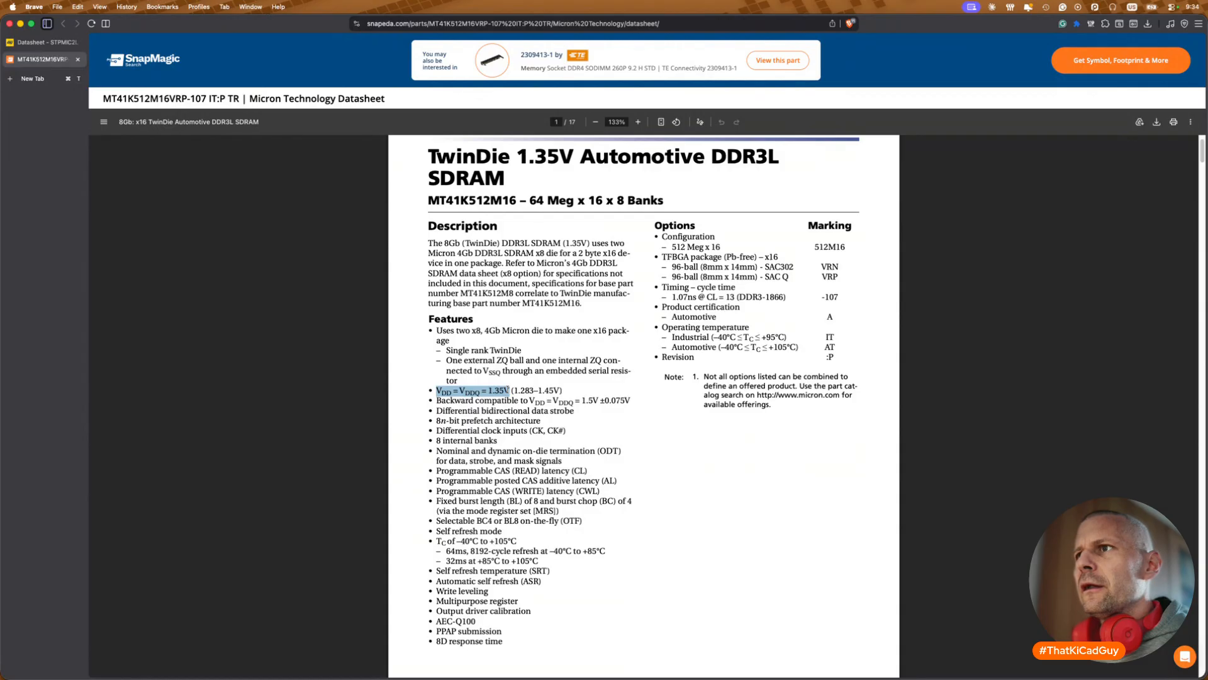
ctrl+scroll(514, 410, up, 1)
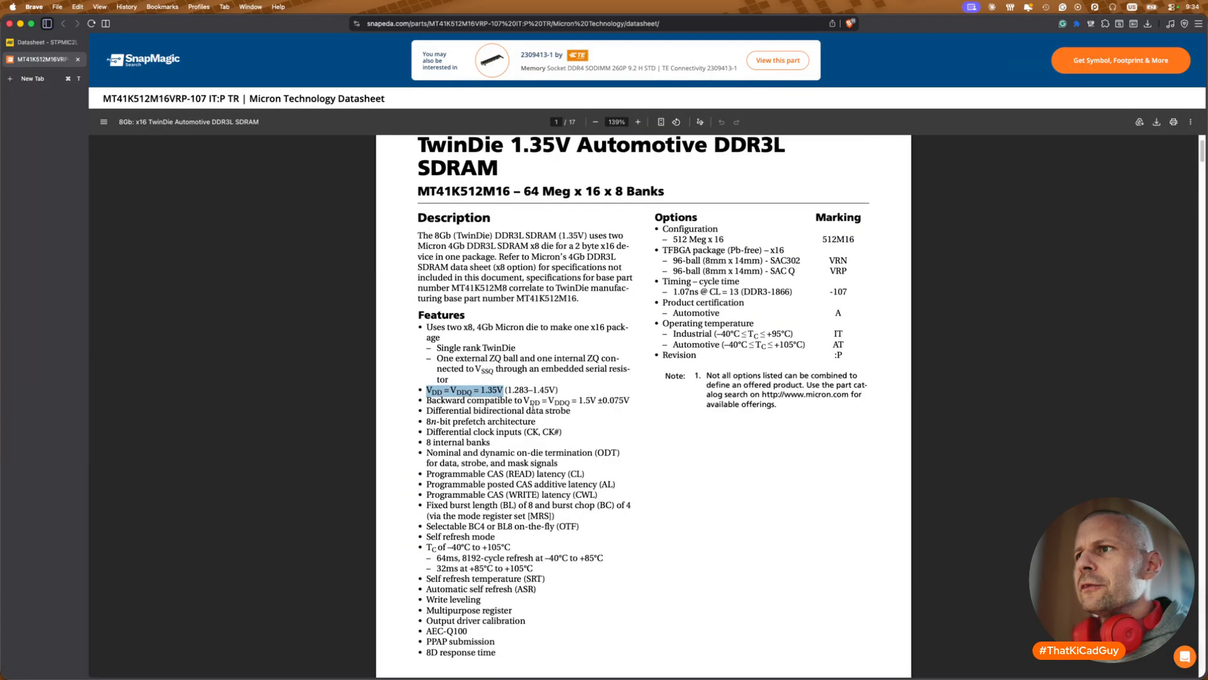
drag(426, 391, 511, 390)
click(438, 404)
drag(425, 401, 598, 400)
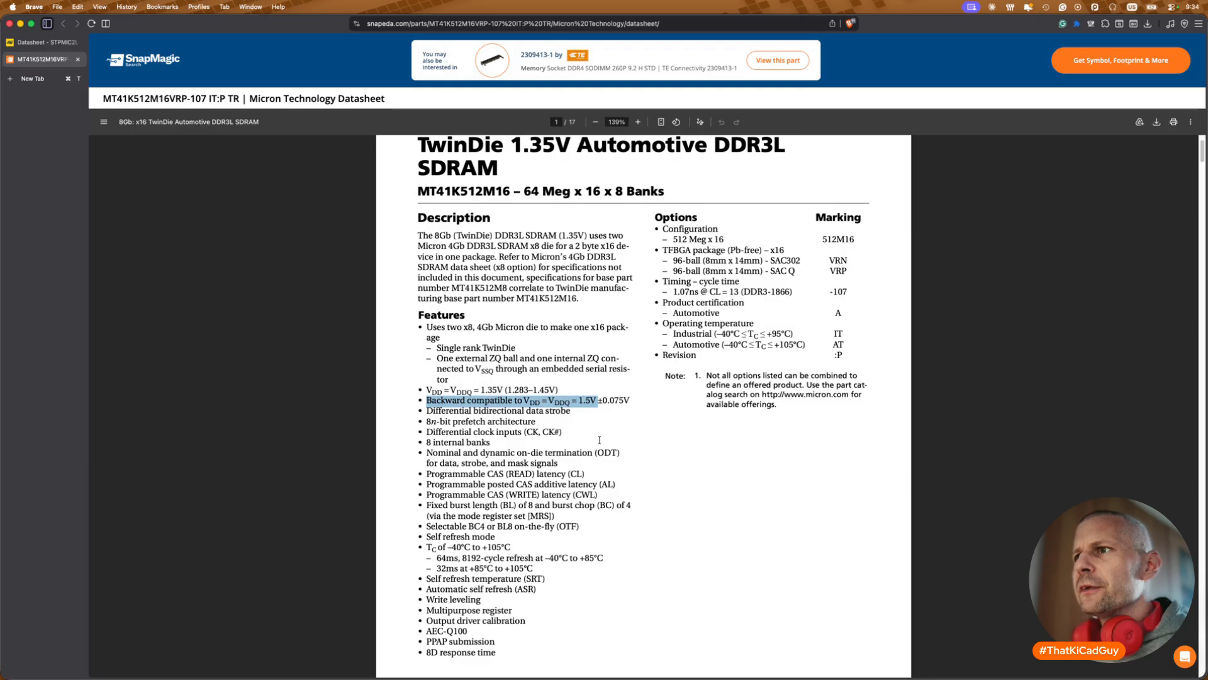
Step: Browse through the DDR3L datasheet to its Electrical Specifications page with the Absolute Maximum Ratings table
scroll(599, 440, down, 5)
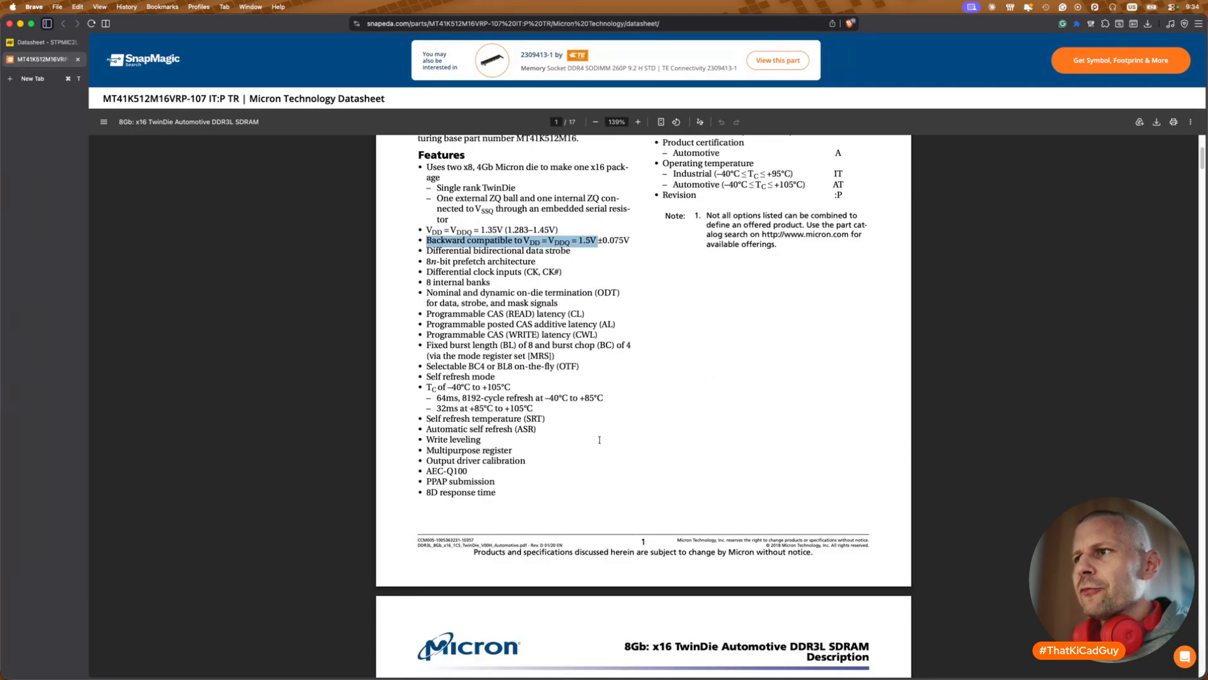
scroll(599, 440, down, 20)
scroll(599, 440, down, 20)
scroll(599, 439, down, 20)
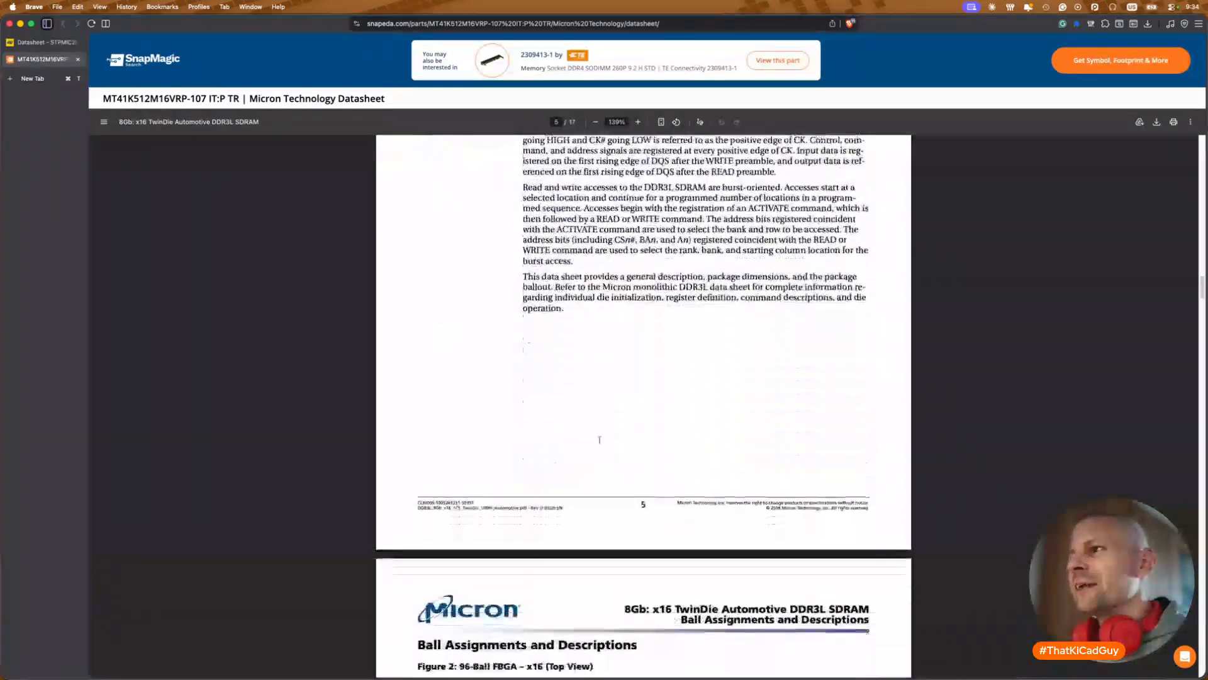
scroll(599, 439, down, 10)
scroll(599, 440, down, 15)
scroll(599, 440, down, 20)
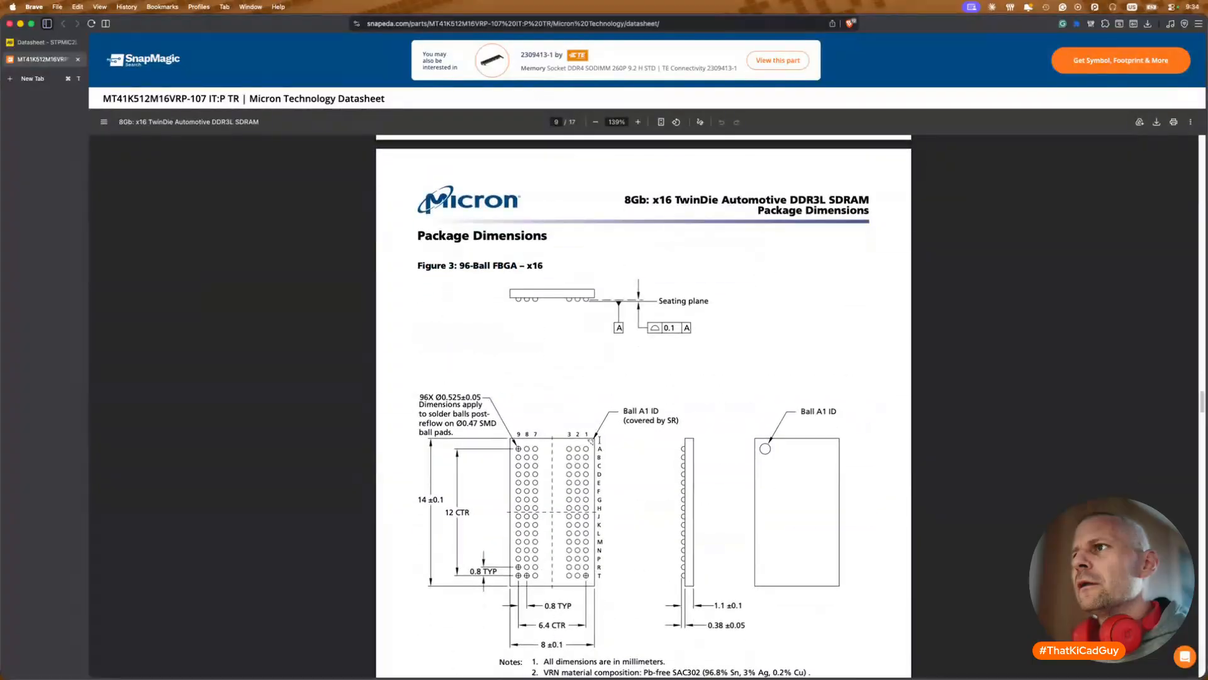
scroll(599, 440, down, 20)
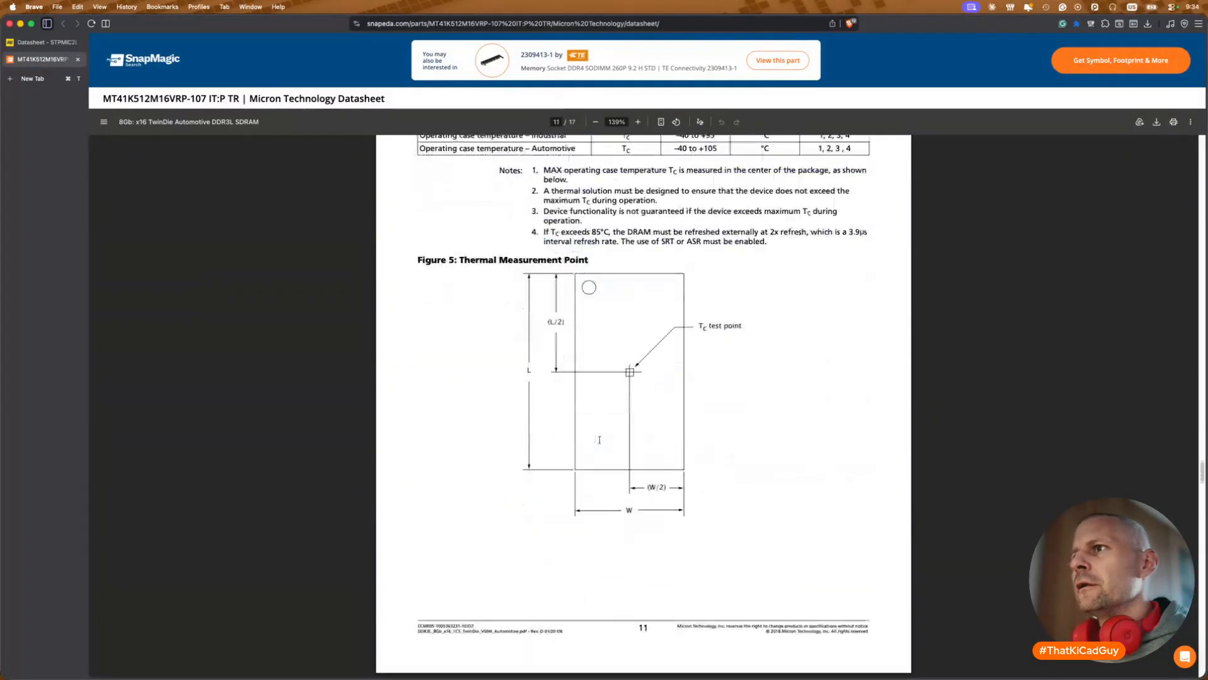
scroll(599, 439, up, 3)
scroll(599, 439, down, 15)
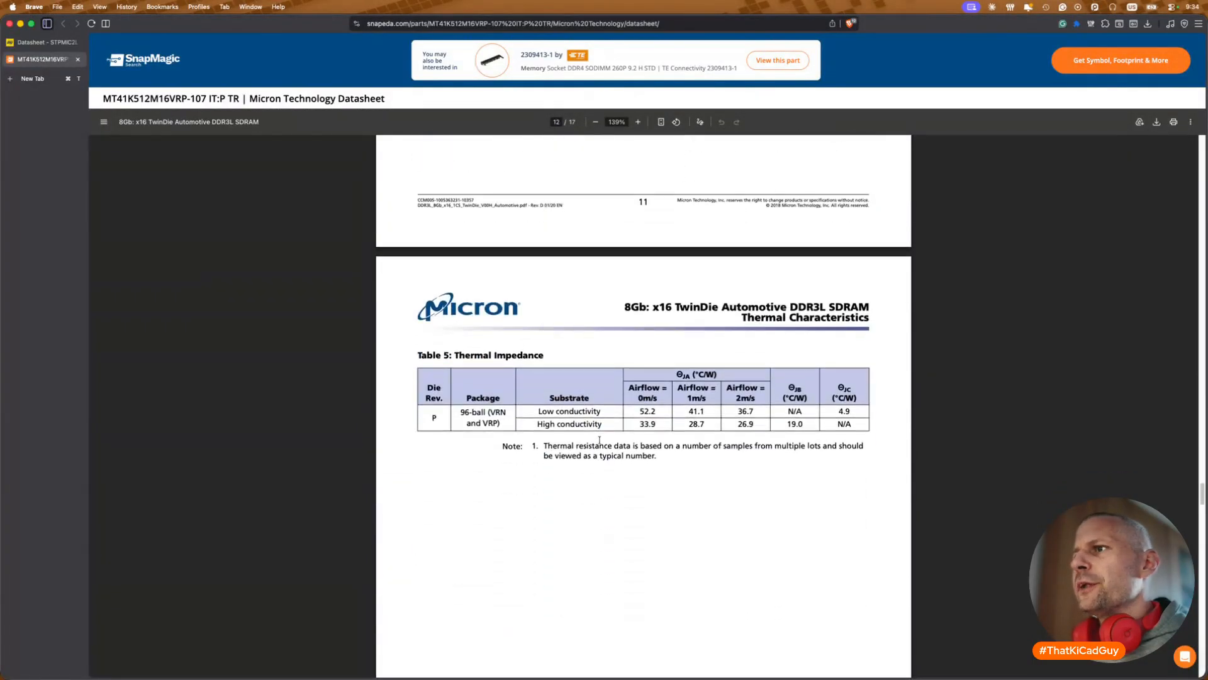
scroll(599, 440, down, 20)
scroll(599, 440, up, 5)
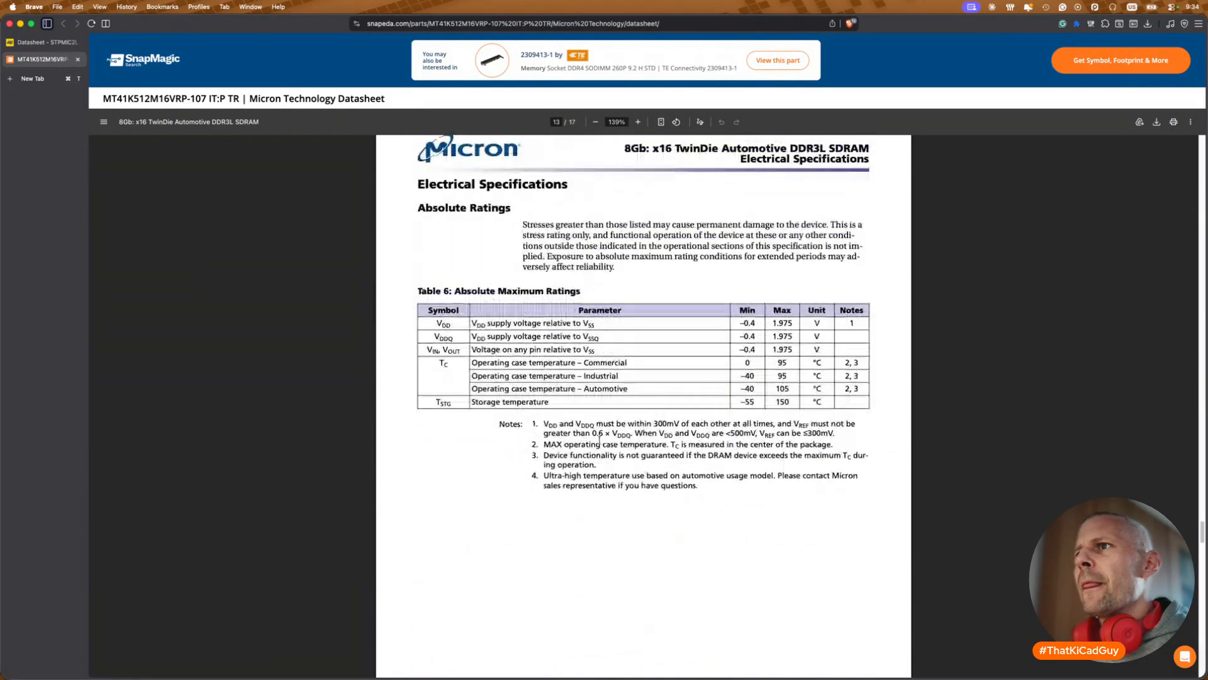
Step: Check the maximum VDD supply voltage in the Absolute Maximum Ratings table, and look over the input/output capacitance table
drag(471, 323, 650, 324)
drag(772, 323, 792, 322)
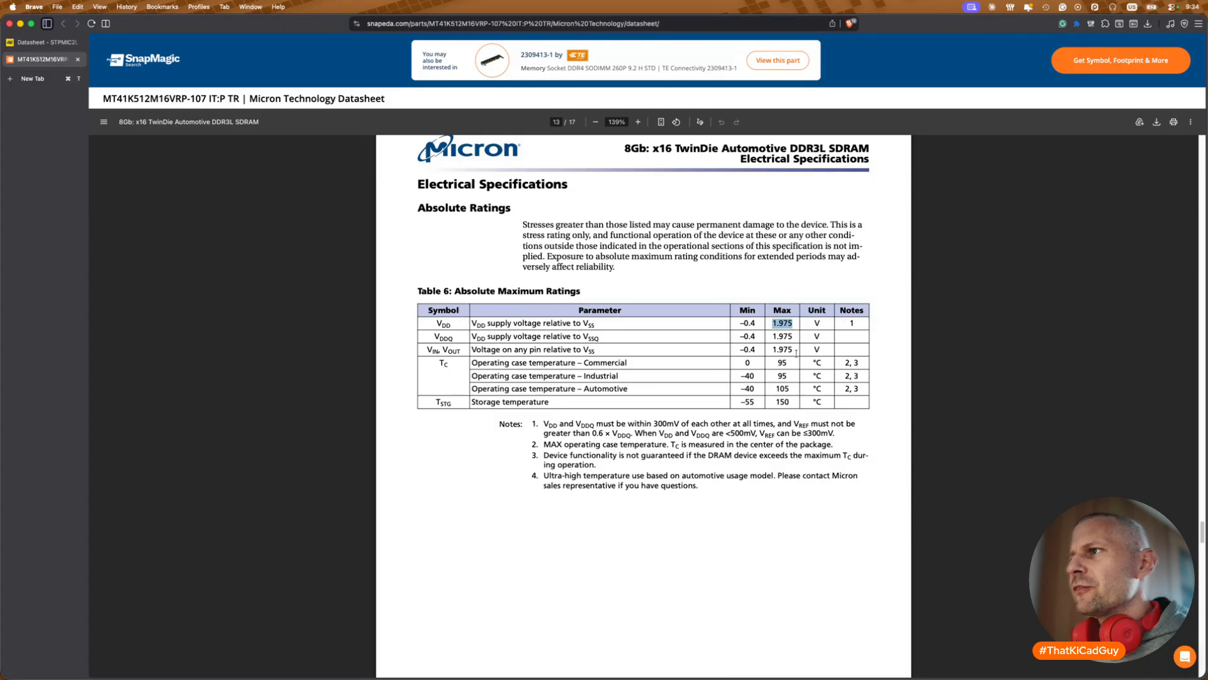
scroll(796, 353, down, 1)
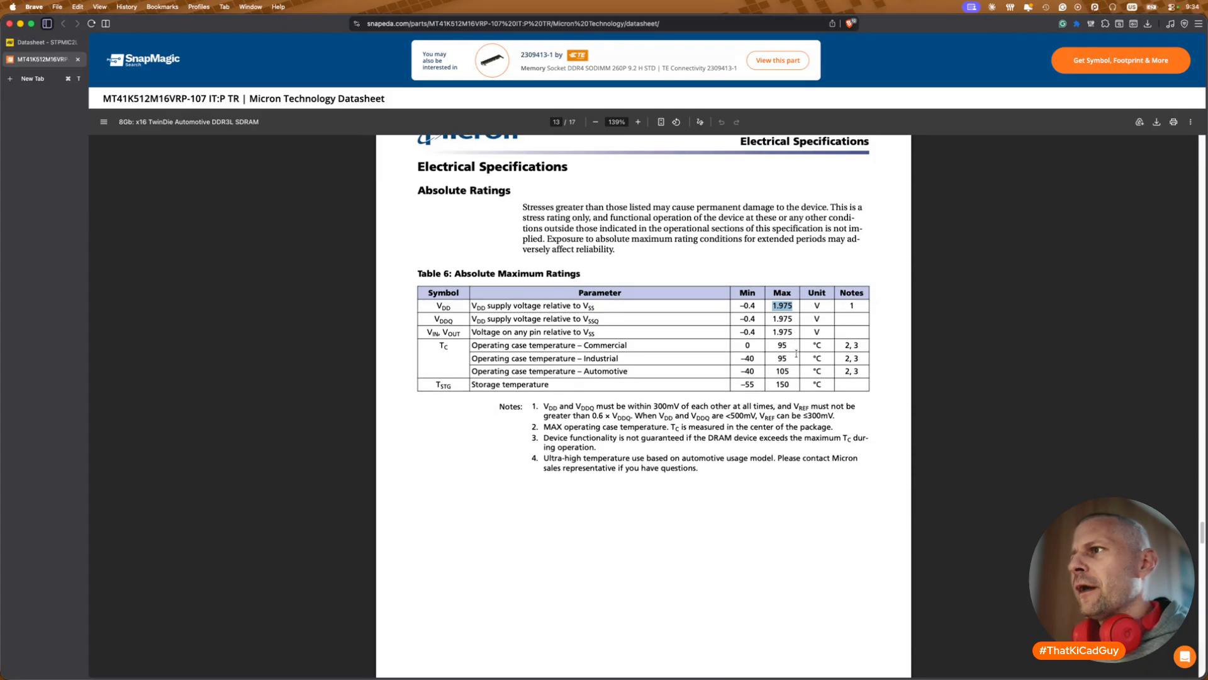
scroll(796, 353, down, 10)
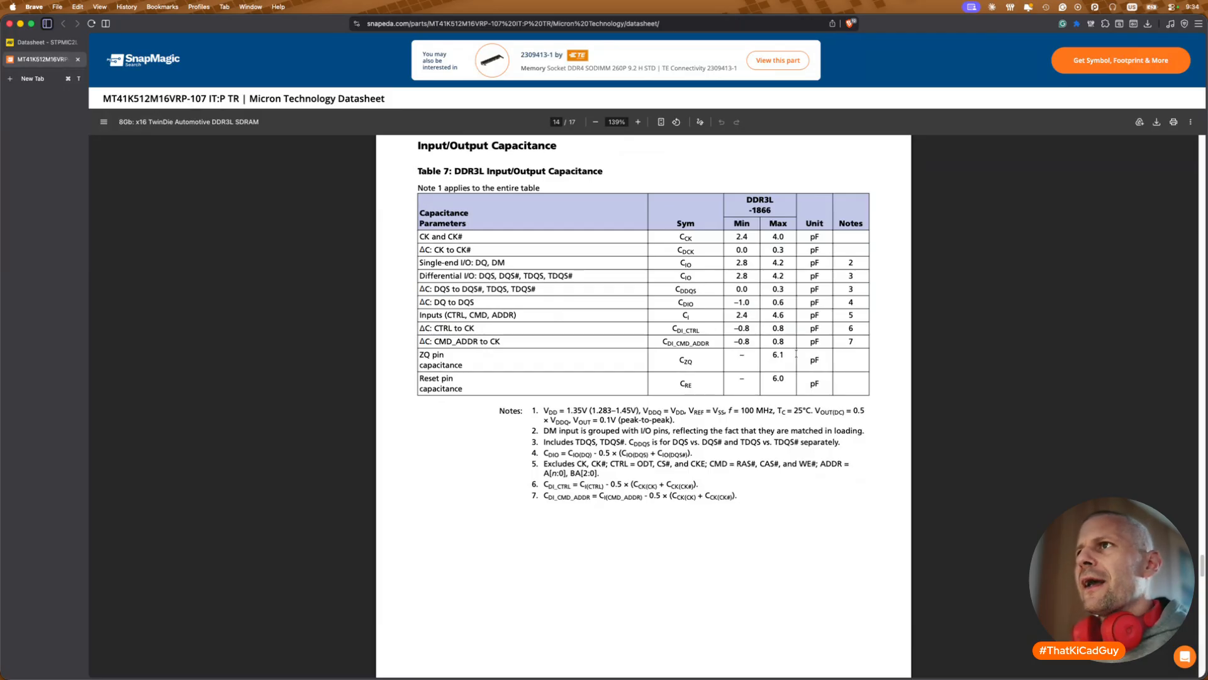
Step: Return to the DDR3L datasheet's first page and copy the VDD and VDDQ supply voltage with its range from the feature list
key(super+Tab)
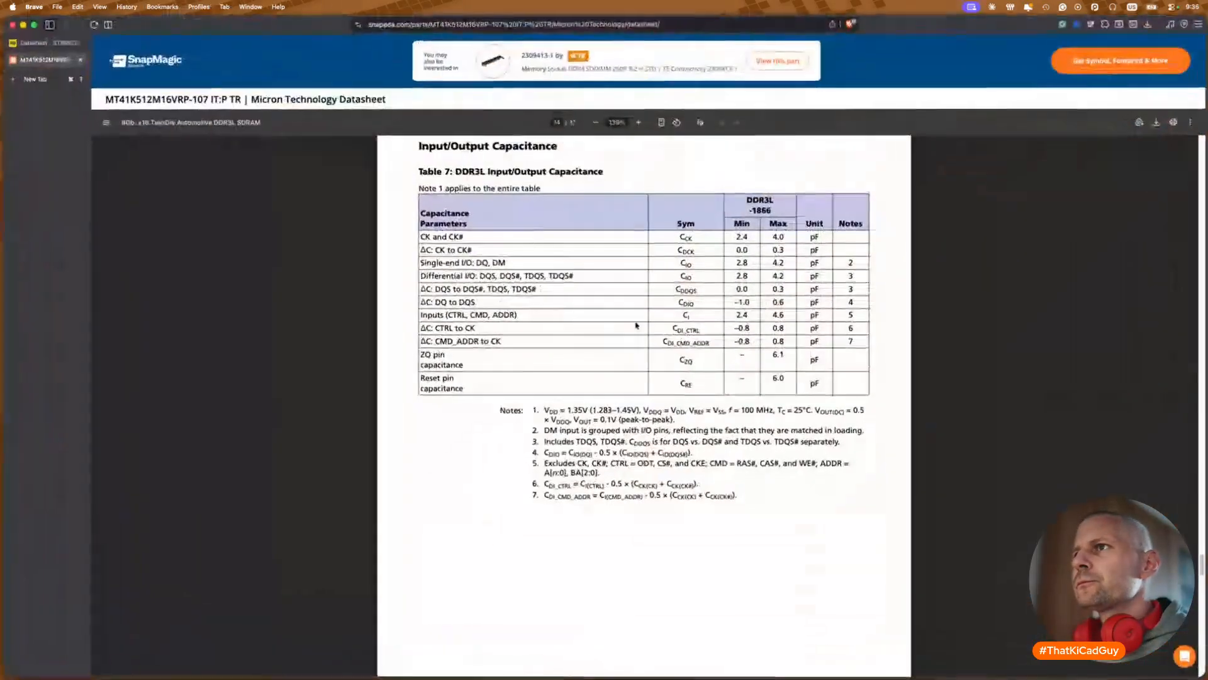
scroll(637, 325, up, 5)
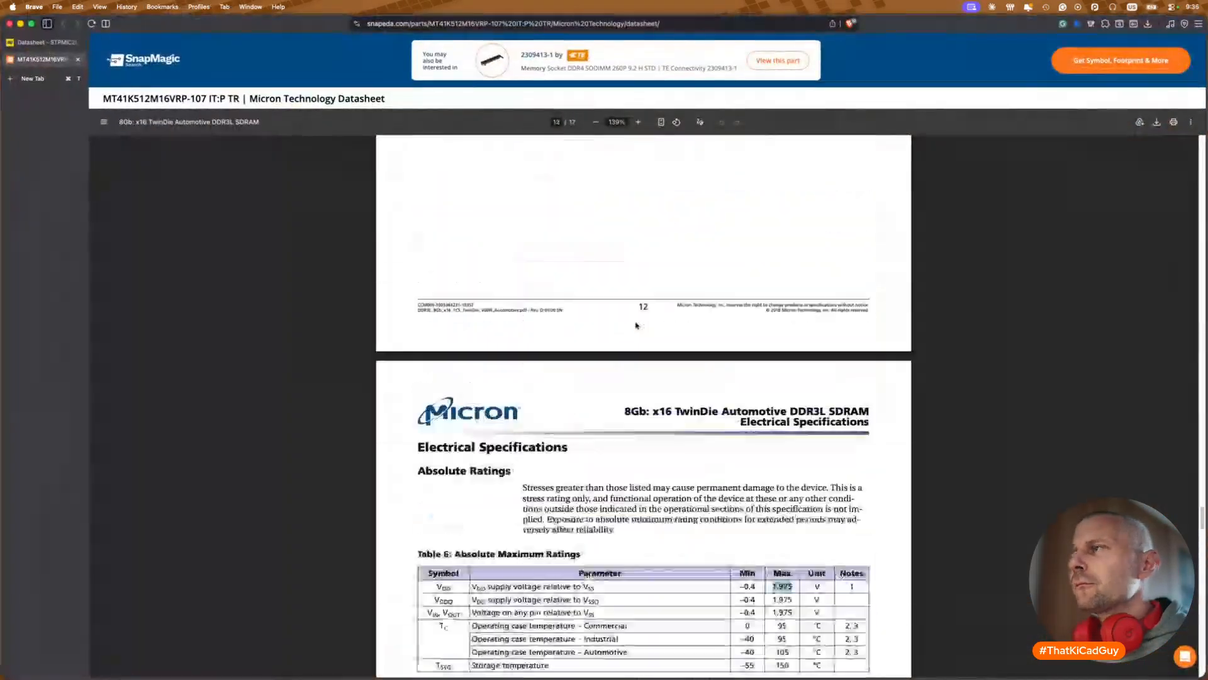
scroll(636, 325, up, 20)
scroll(637, 325, up, 15)
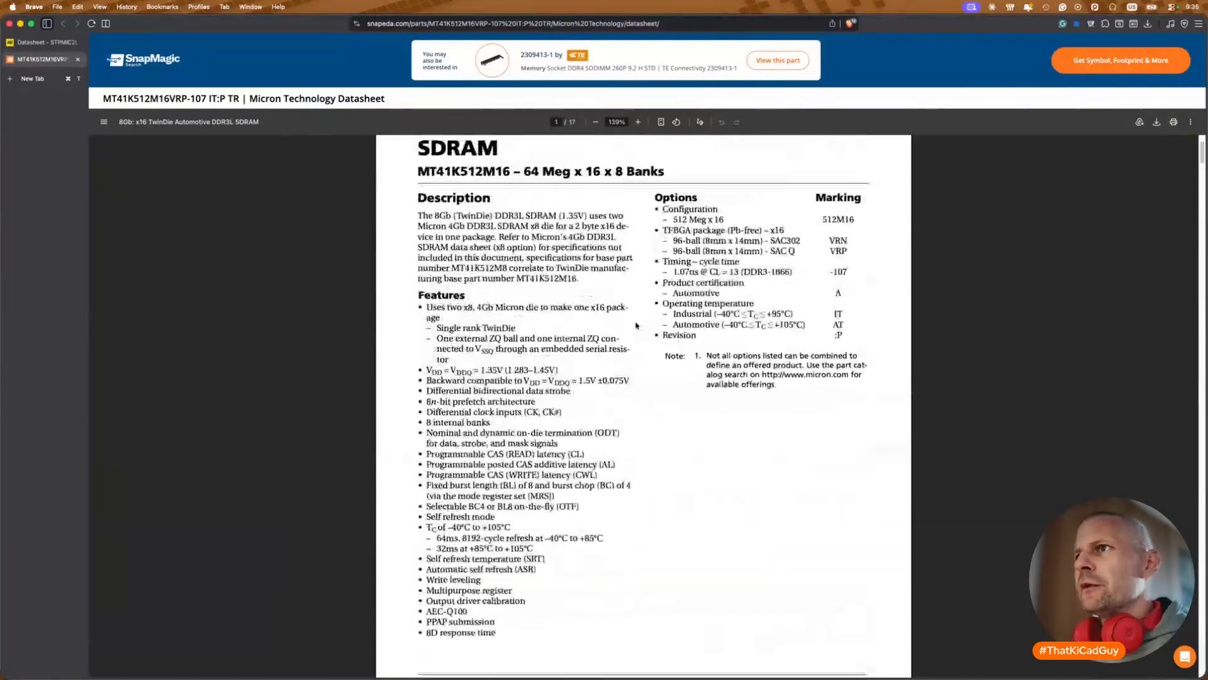
drag(427, 372, 561, 372)
click(497, 372)
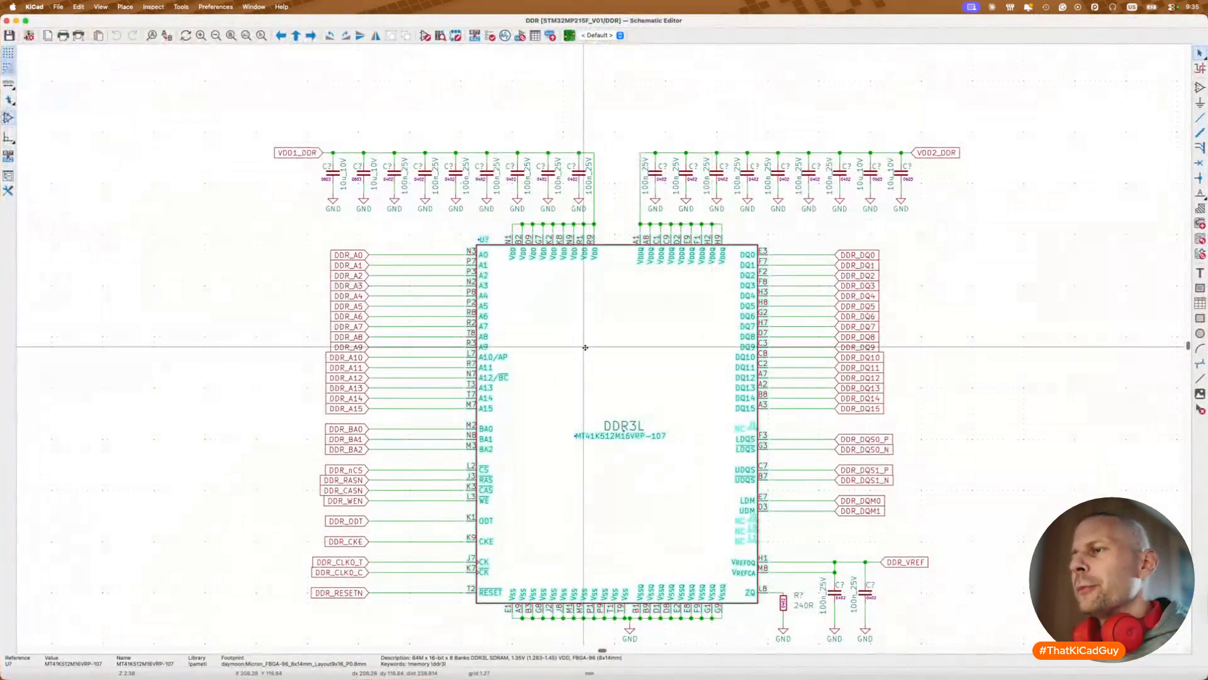
Step: Open the DDR3L chip's library symbol in KiCad for editing and add the text "1.35V (1.283-1.45V)" beneath its VDD pins
double_click(585, 347)
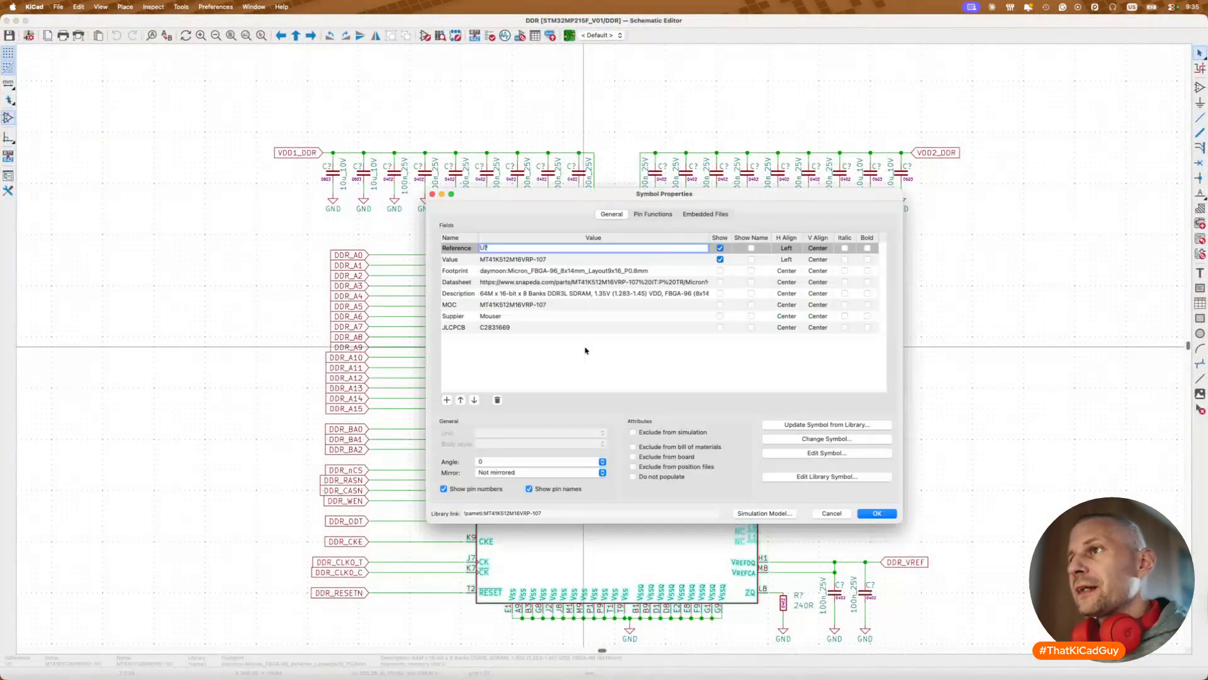
click(802, 476)
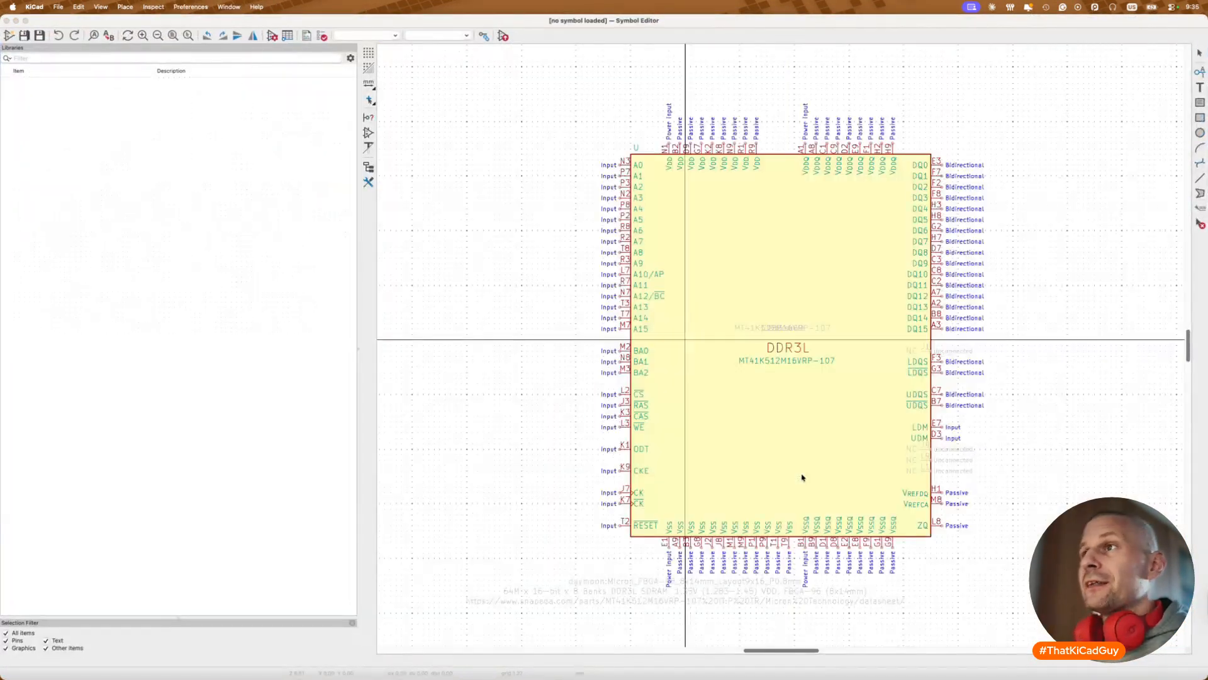
click(1199, 88)
text(1.35V (1.283-1.45V))
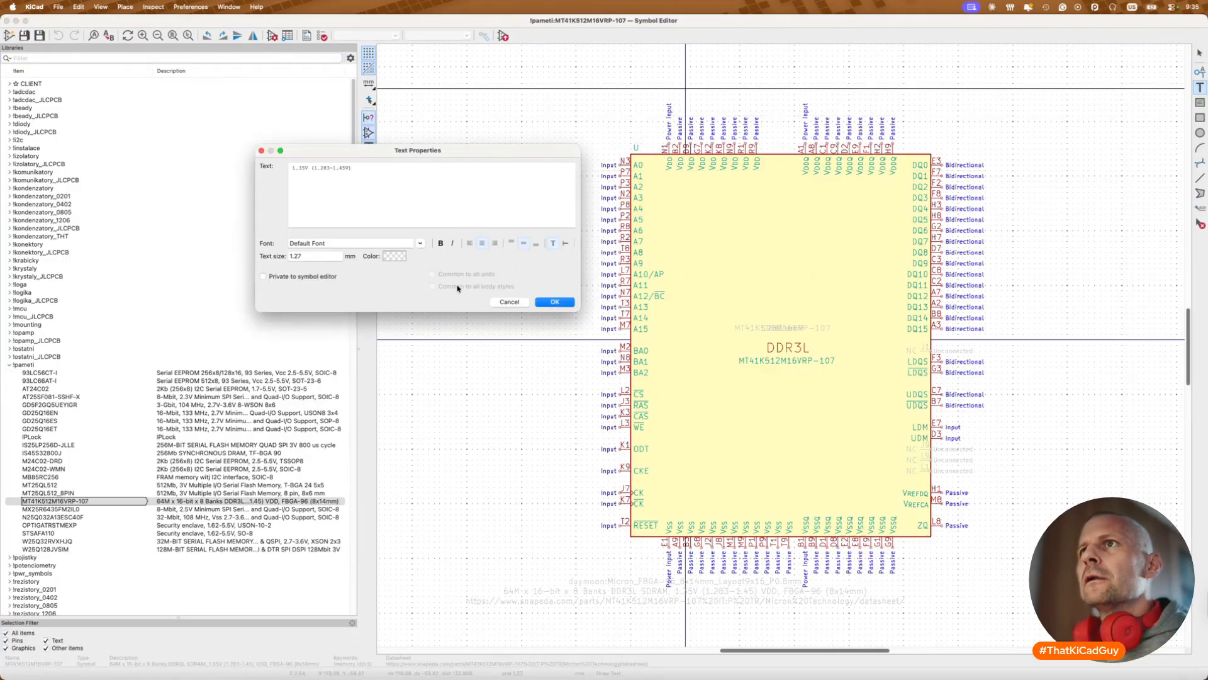
click(555, 302)
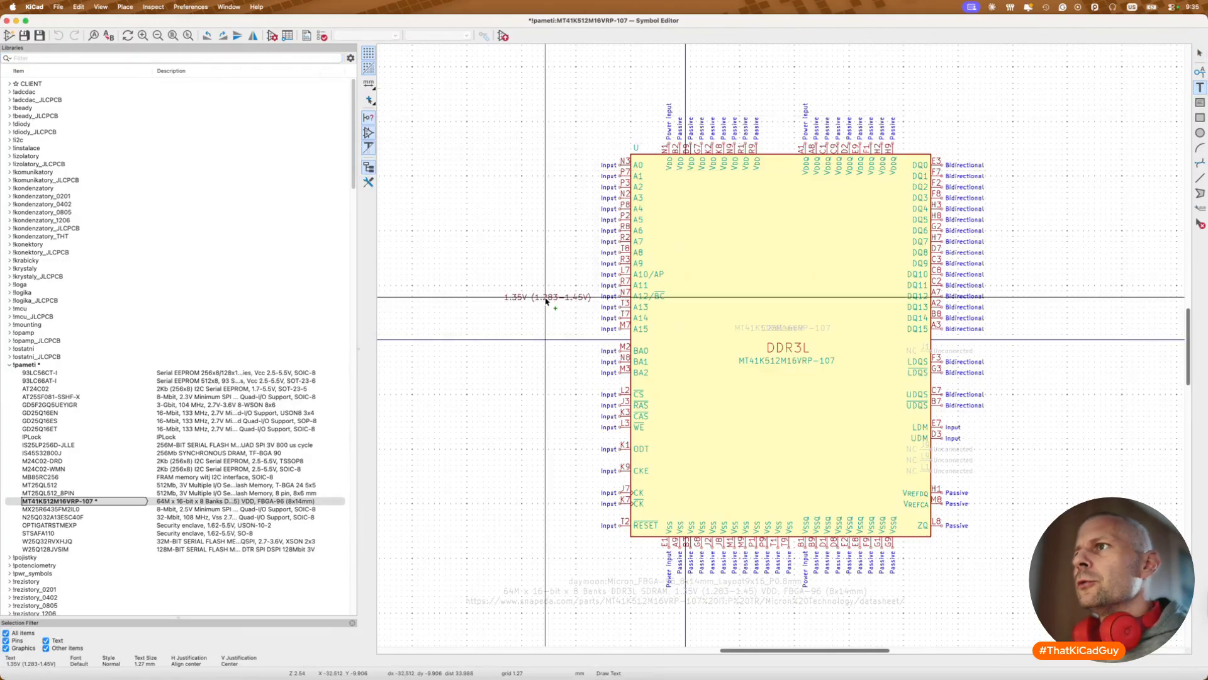
click(710, 183)
middle_drag(709, 184, 557, 247)
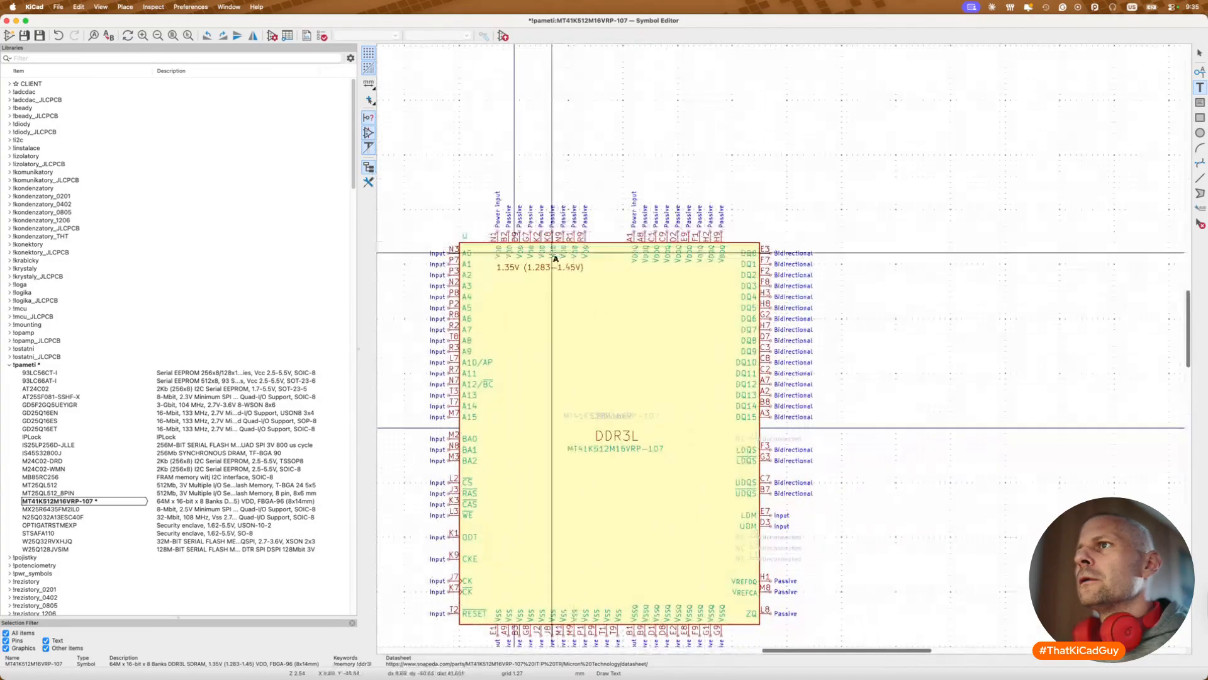
Step: Place a second copy of the 1.35V (1.283-1.45V) text beneath the symbol's VDDQ pins
scroll(553, 252, up, 4)
key(Escape)
click(541, 282)
key(m)
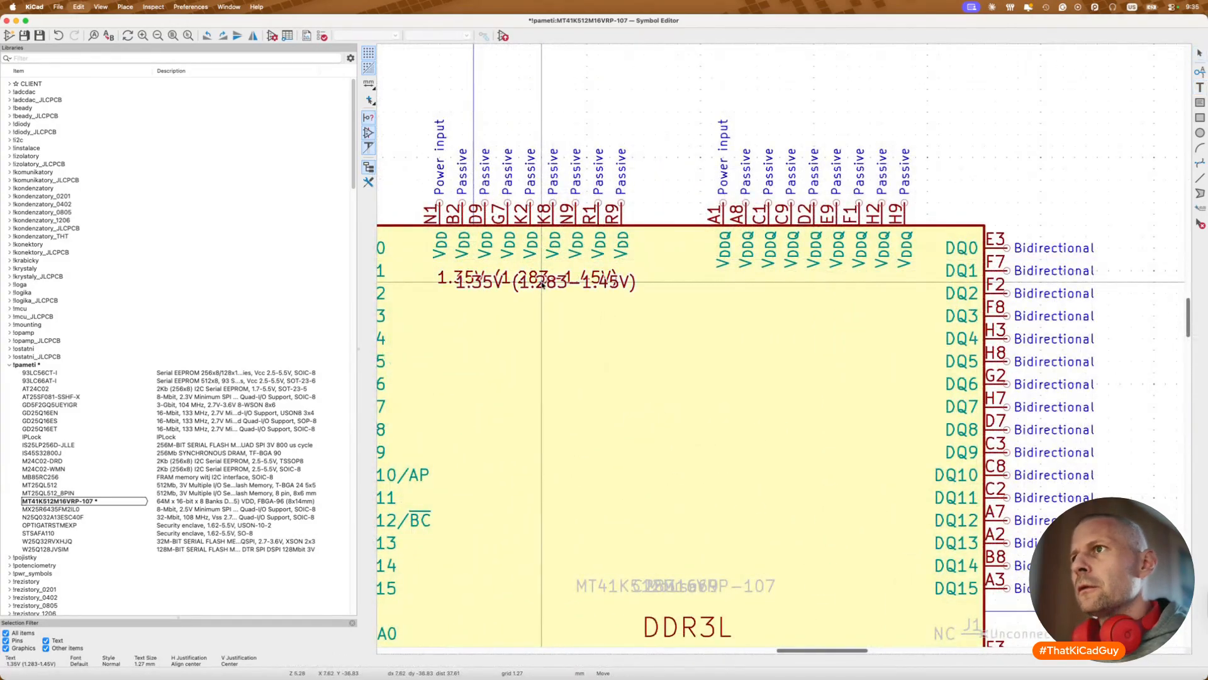
click(814, 281)
key(Escape)
Step: Align the voltage text under the VDD pins with its copy under the VDDQ pins, save the library symbol and close the Symbol Editor
click(586, 282)
key(m)
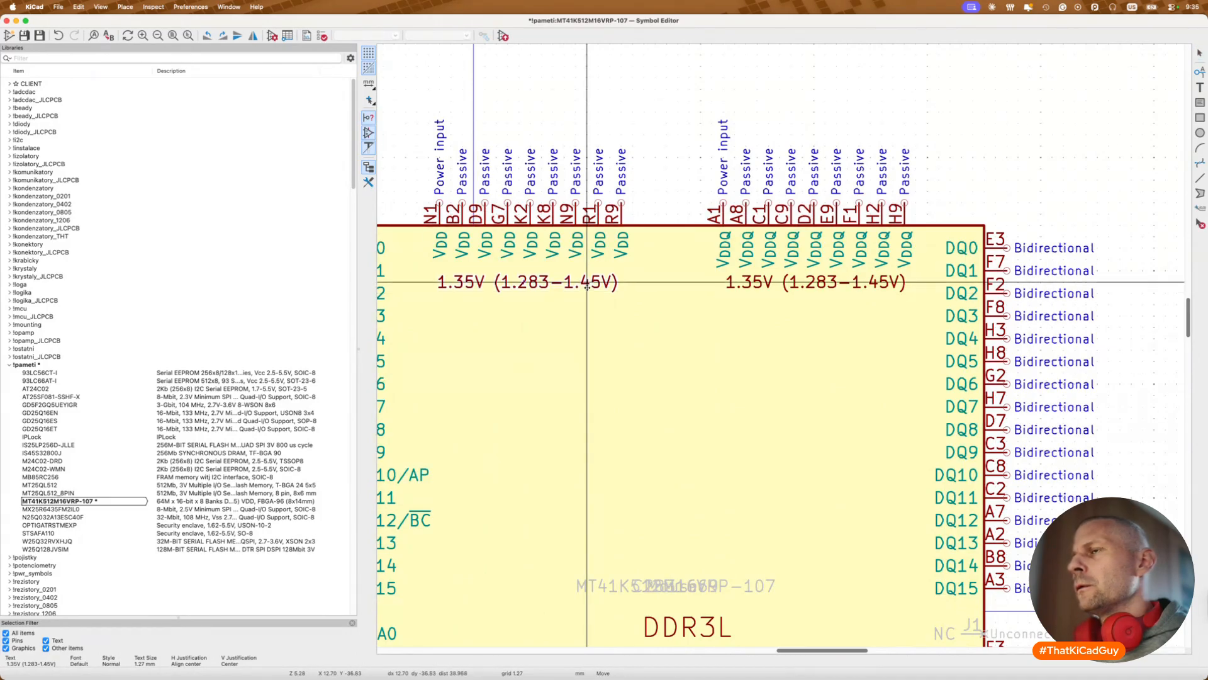
click(587, 284)
key(super+s)
scroll(588, 339, down, 3)
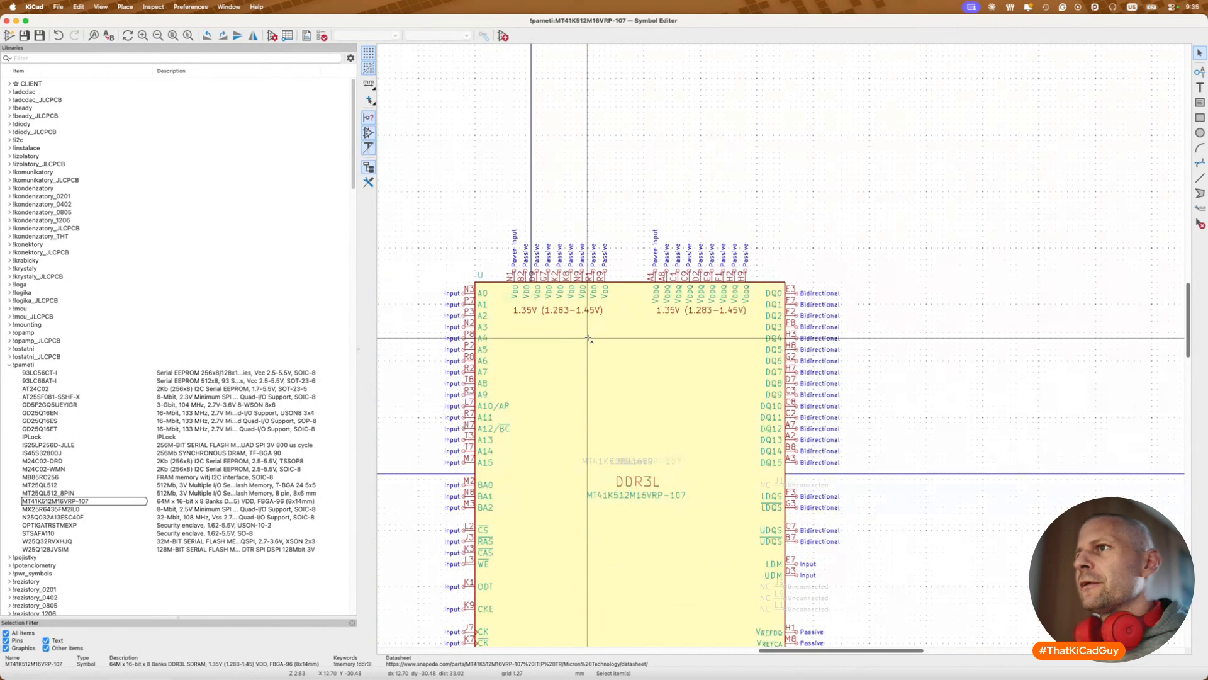
key(super+w)
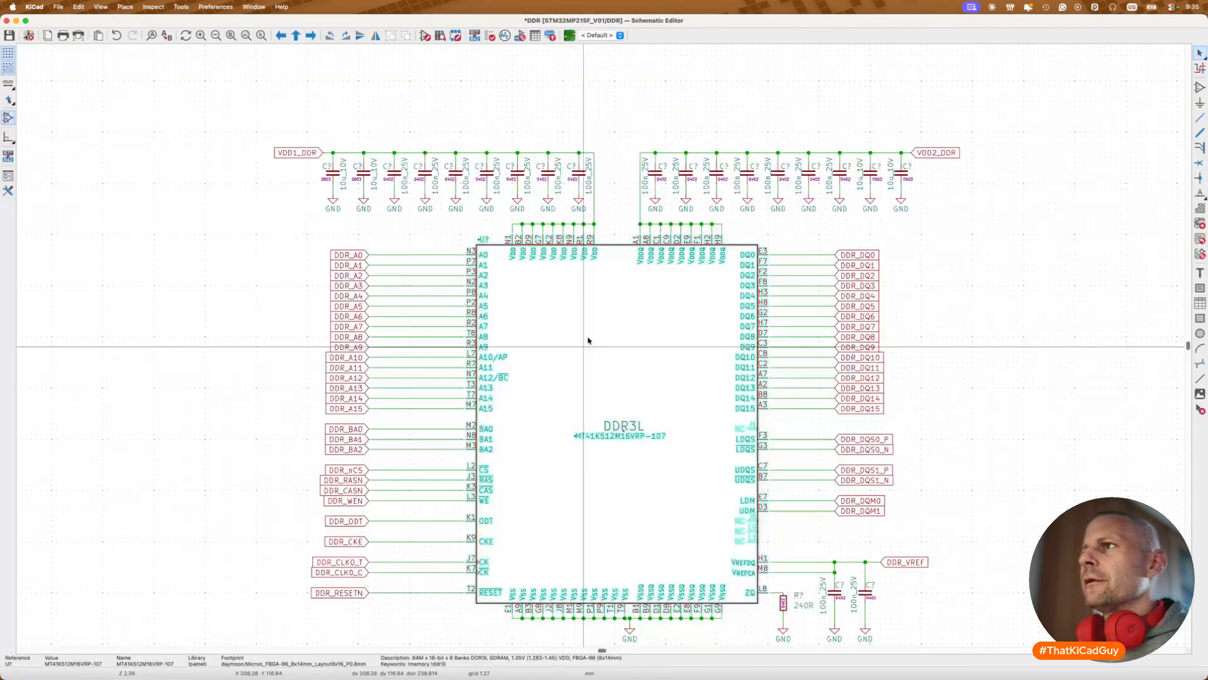
Step: Update the selected DDR3L symbol in the schematic from the library
key(u)
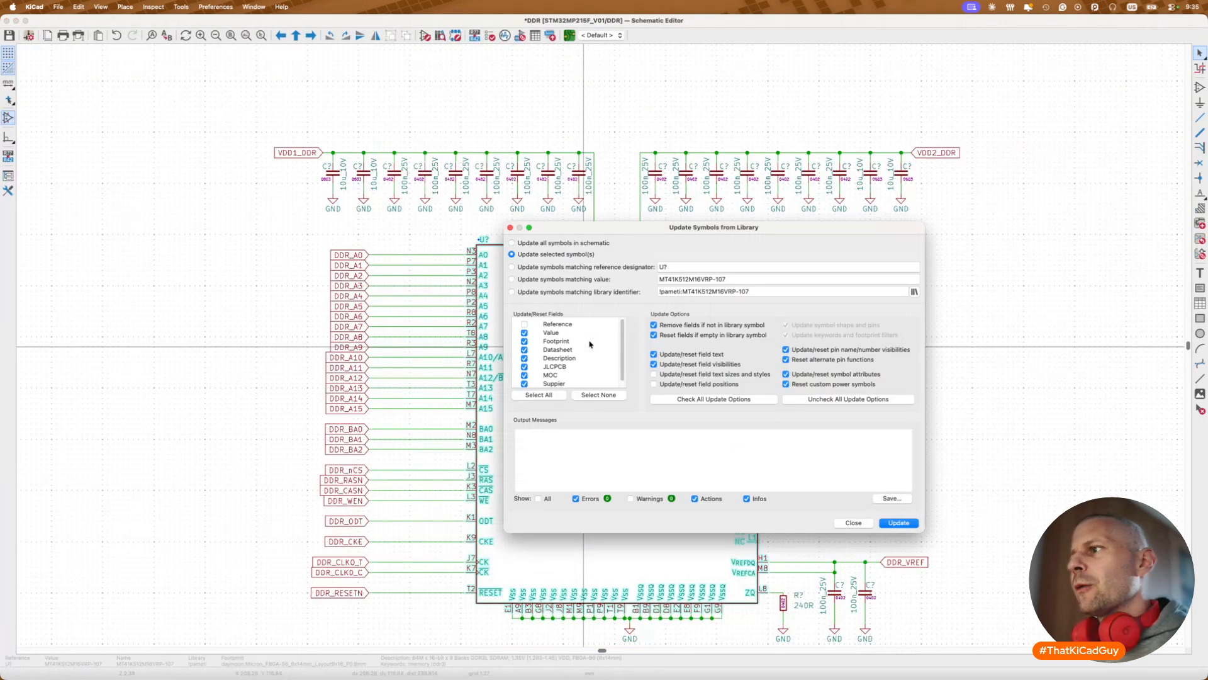
click(891, 523)
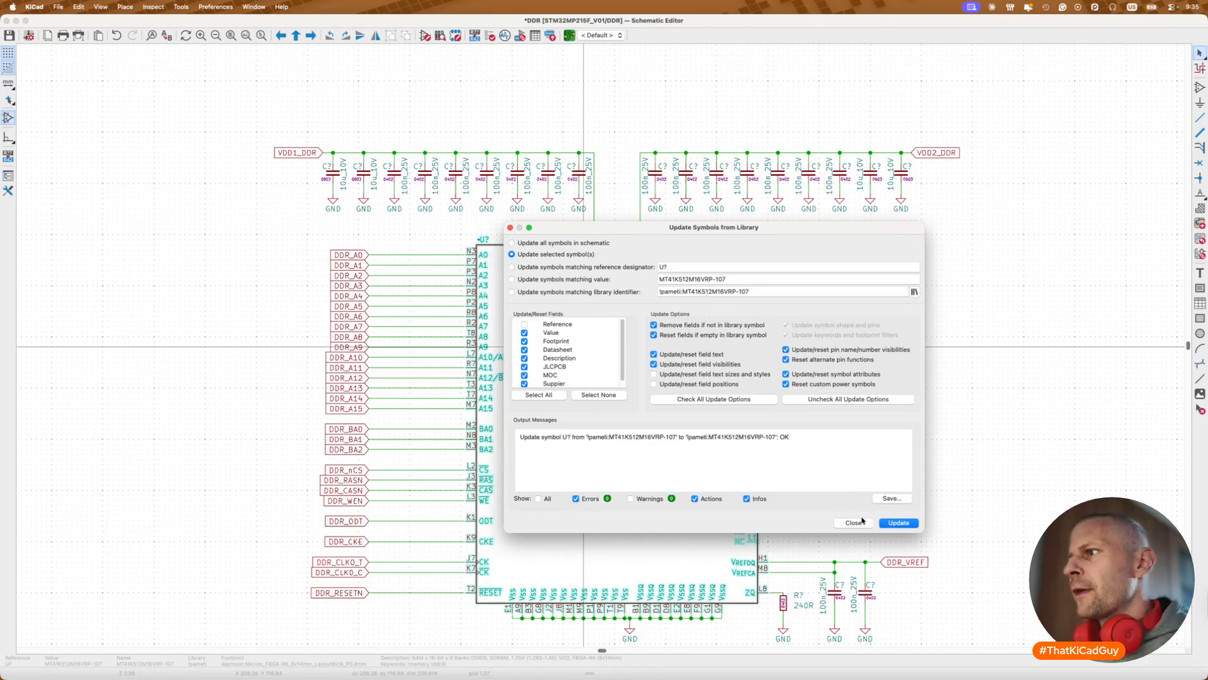
click(857, 522)
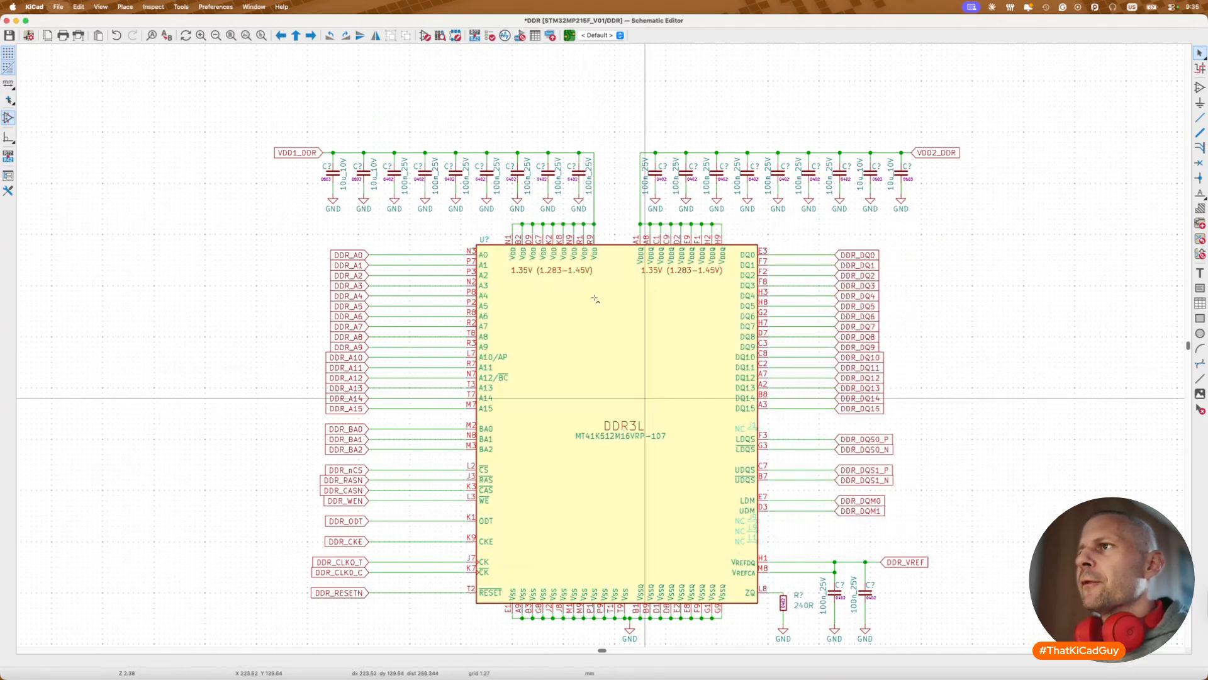
Step: Open the PMIC sheet through the root sheet and check BUCK3's default output voltage in the STPMIC2L datasheet in Brave
key(alt+BackSpace)
double_click(593, 296)
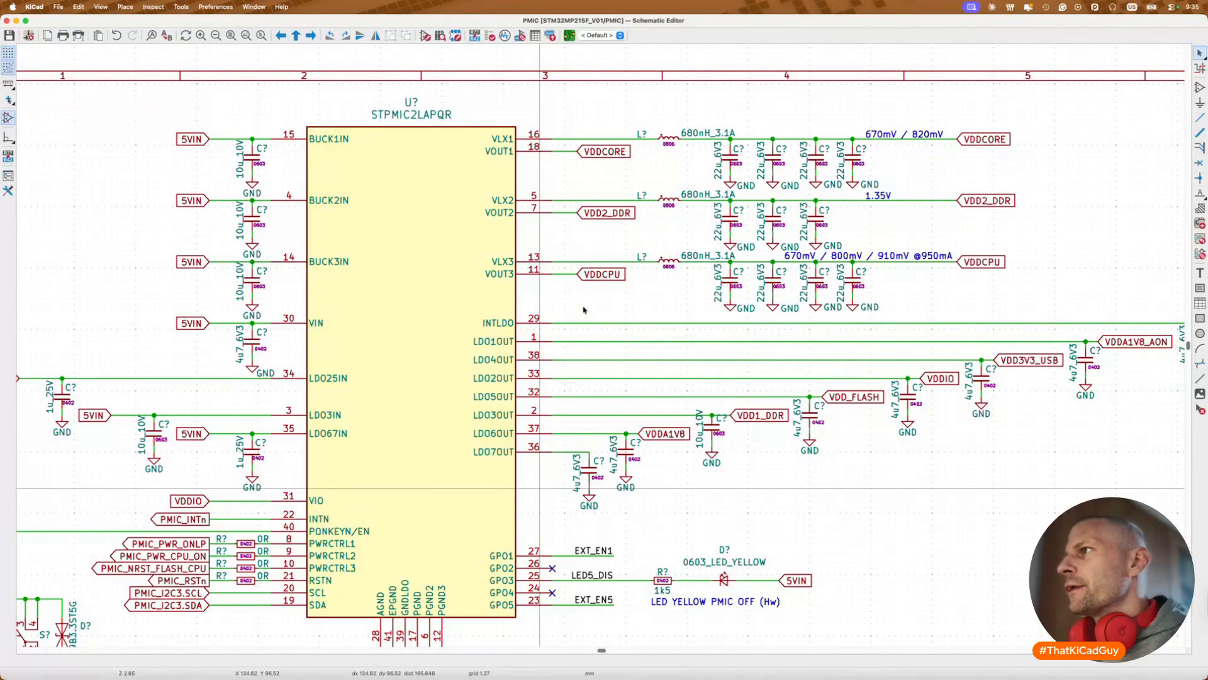
scroll(584, 310, right, 1)
scroll(583, 309, down, 1)
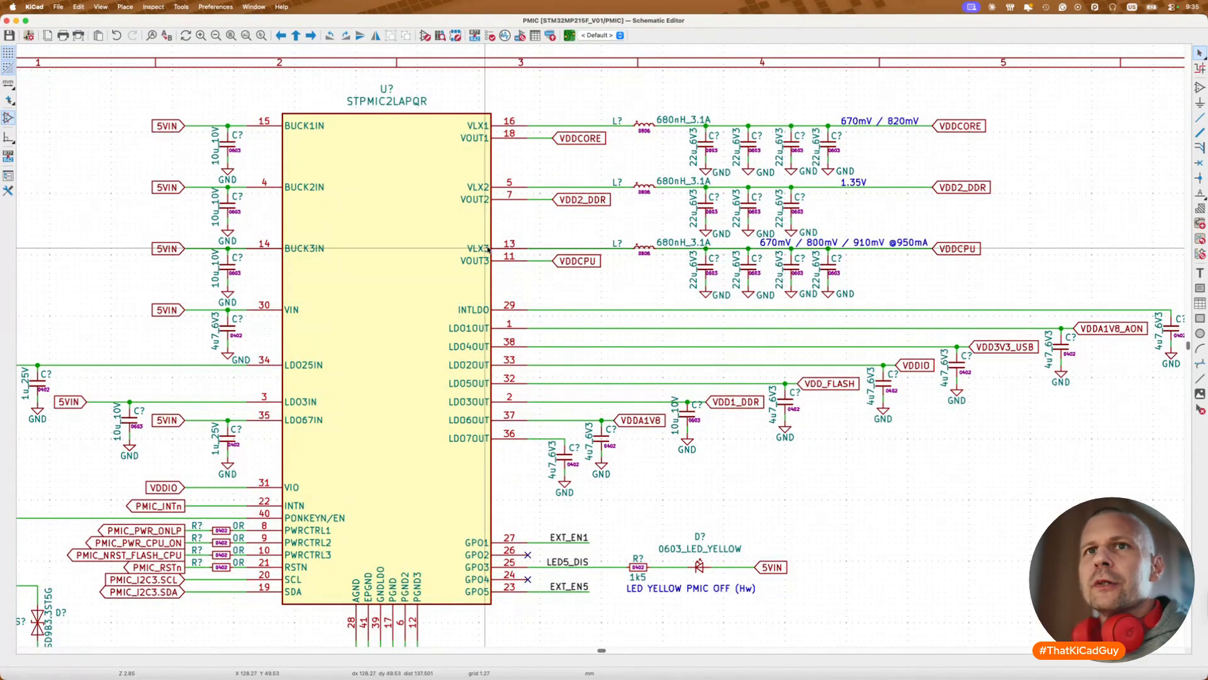
key(super+Tab)
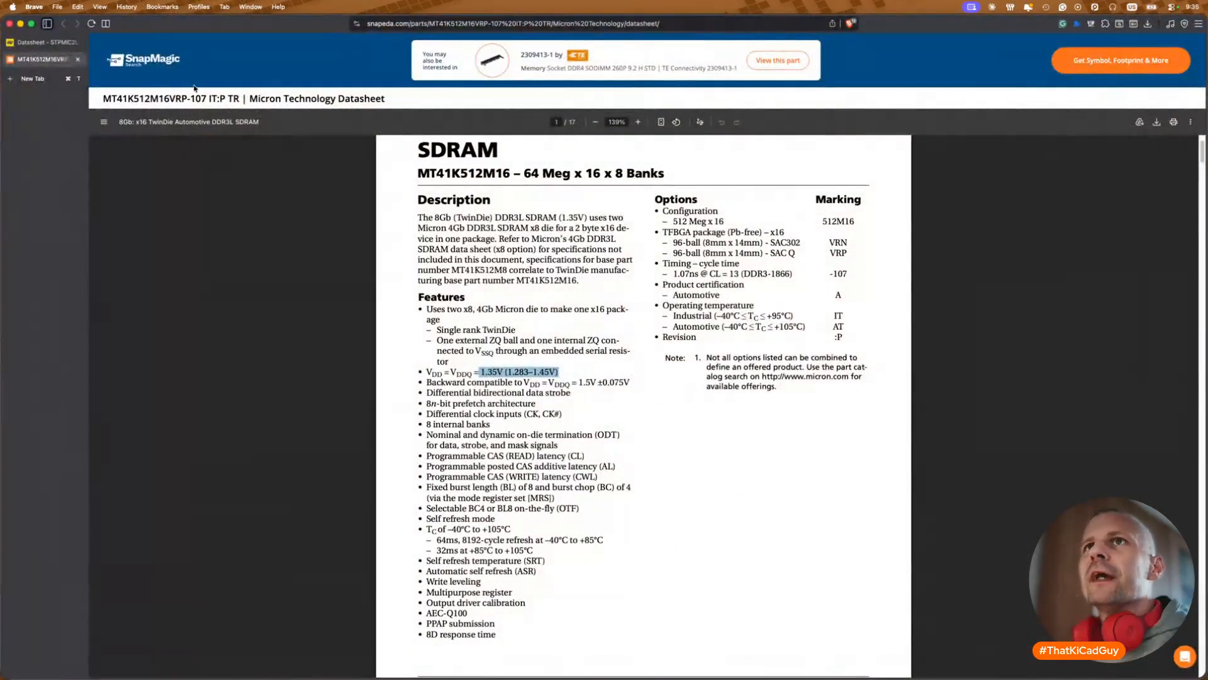
click(41, 42)
drag(471, 373, 515, 372)
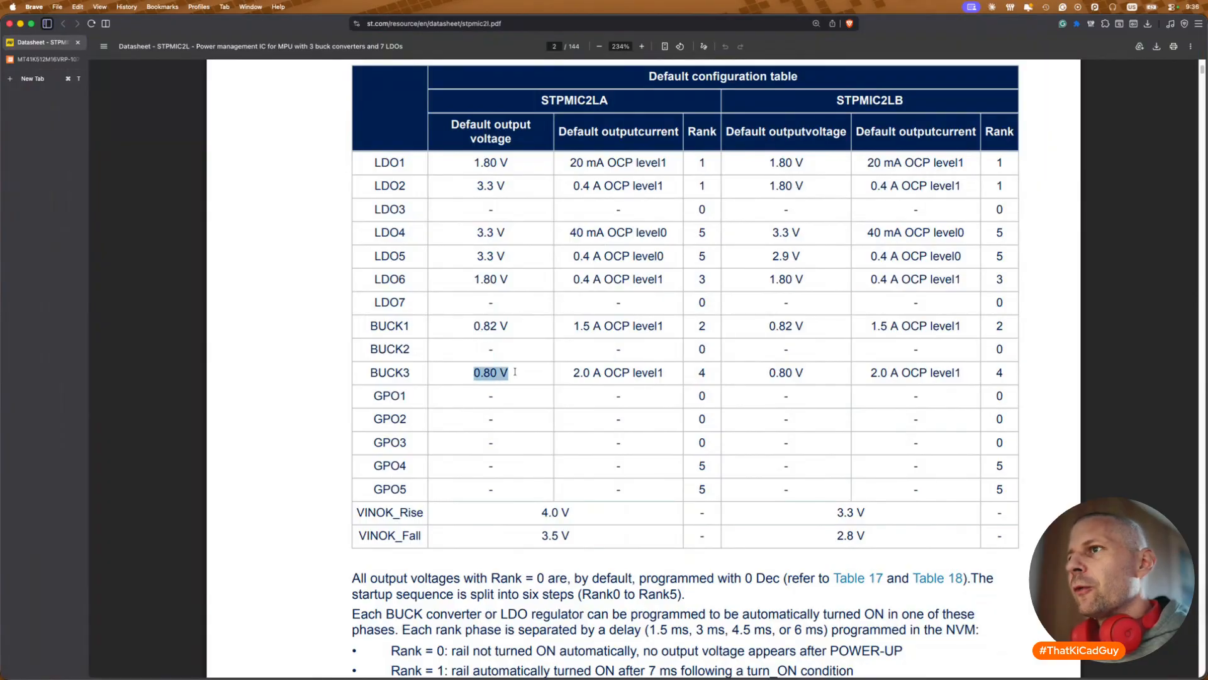
Step: Switch back to KiCad and examine the PMIC's BUCK3 rail, its LDO outputs and their input supplies
key(super+Tab)
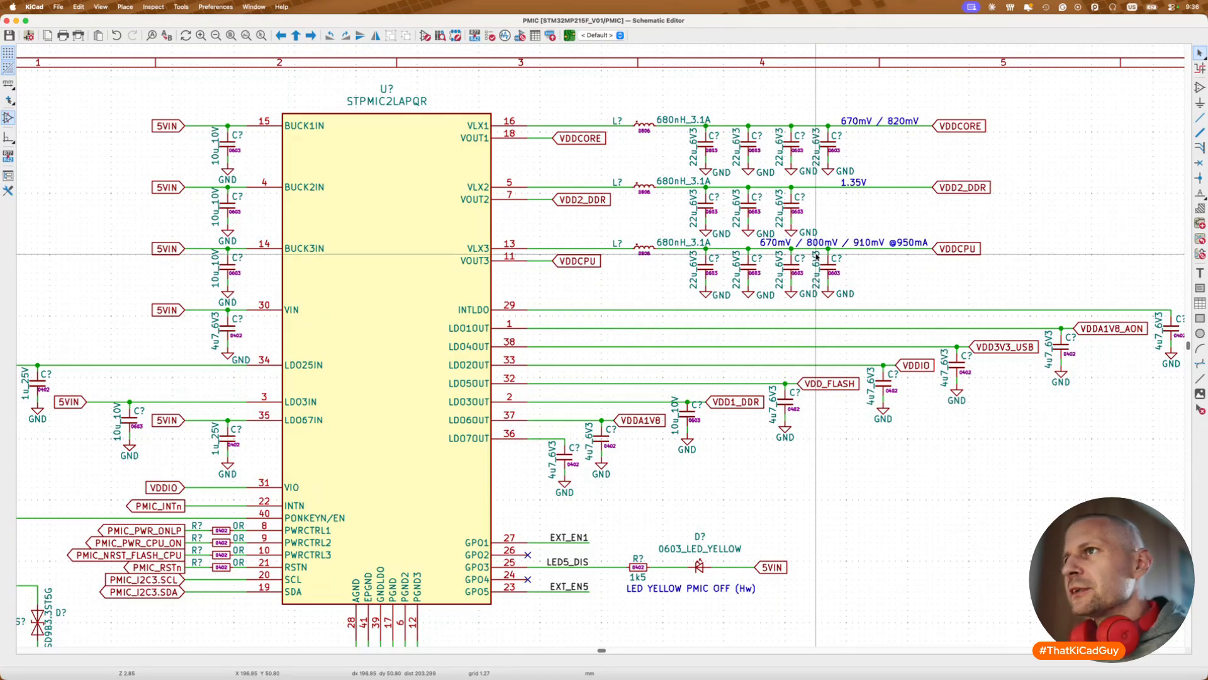
scroll(608, 309, right, 5)
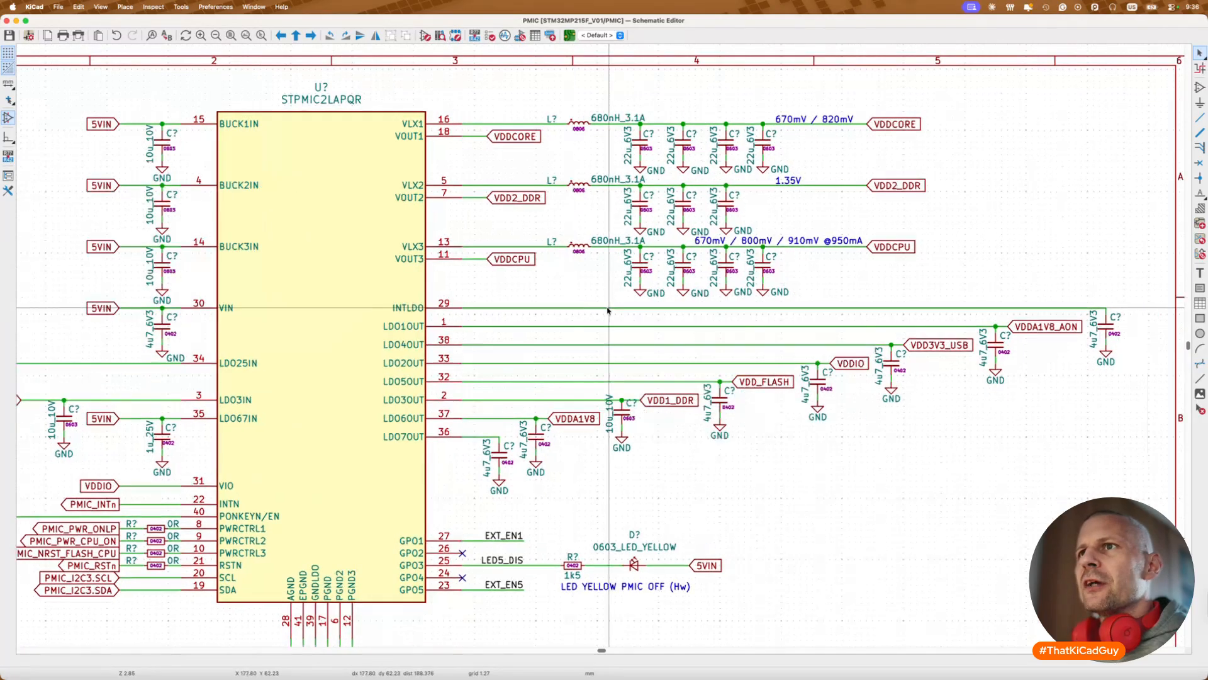
scroll(333, 416, left, 5)
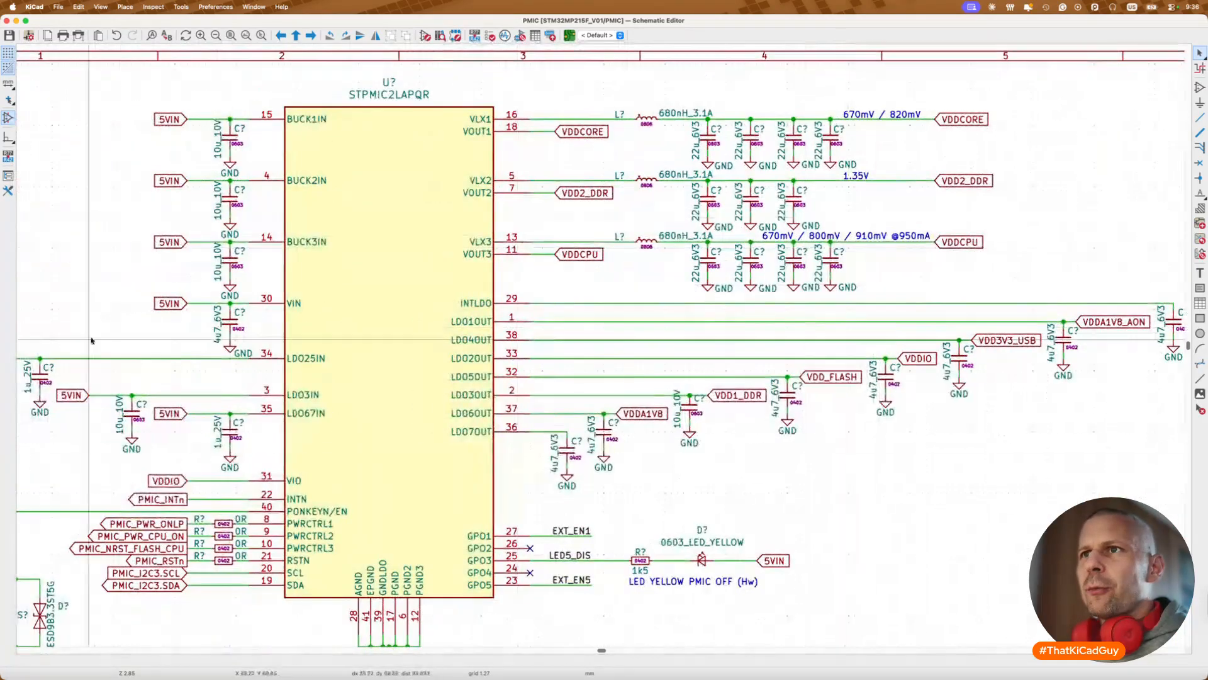
scroll(263, 417, left, 3)
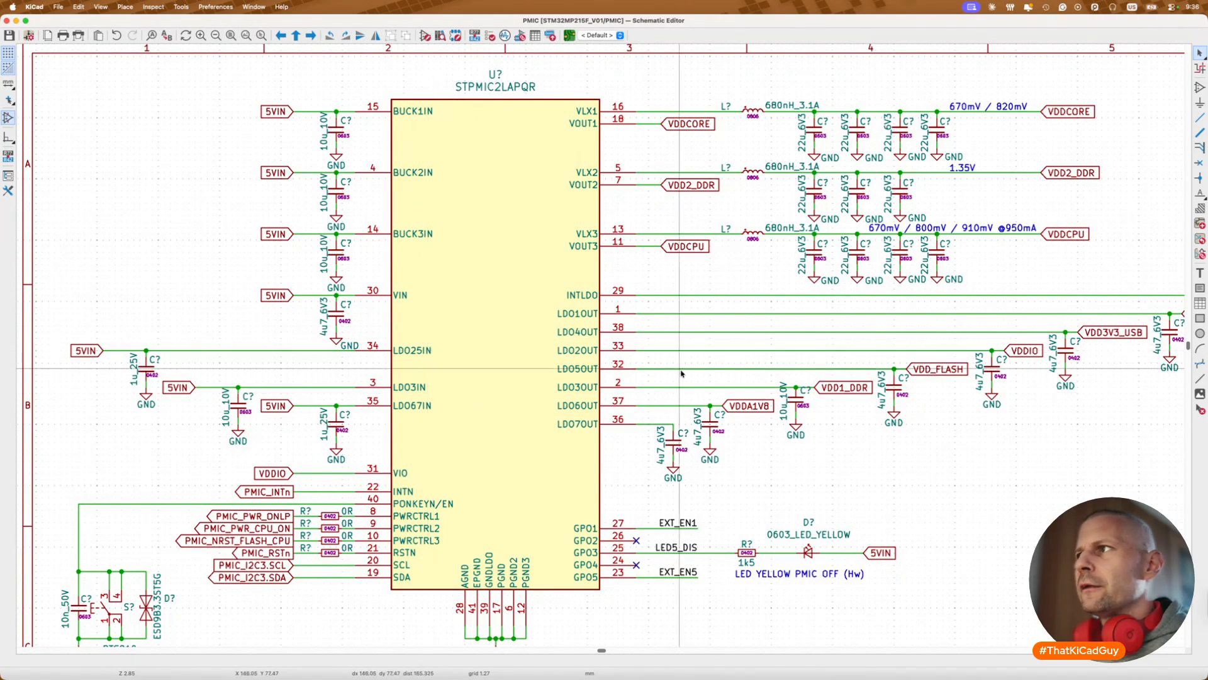
scroll(712, 368, right, 3)
scroll(379, 403, left, 3)
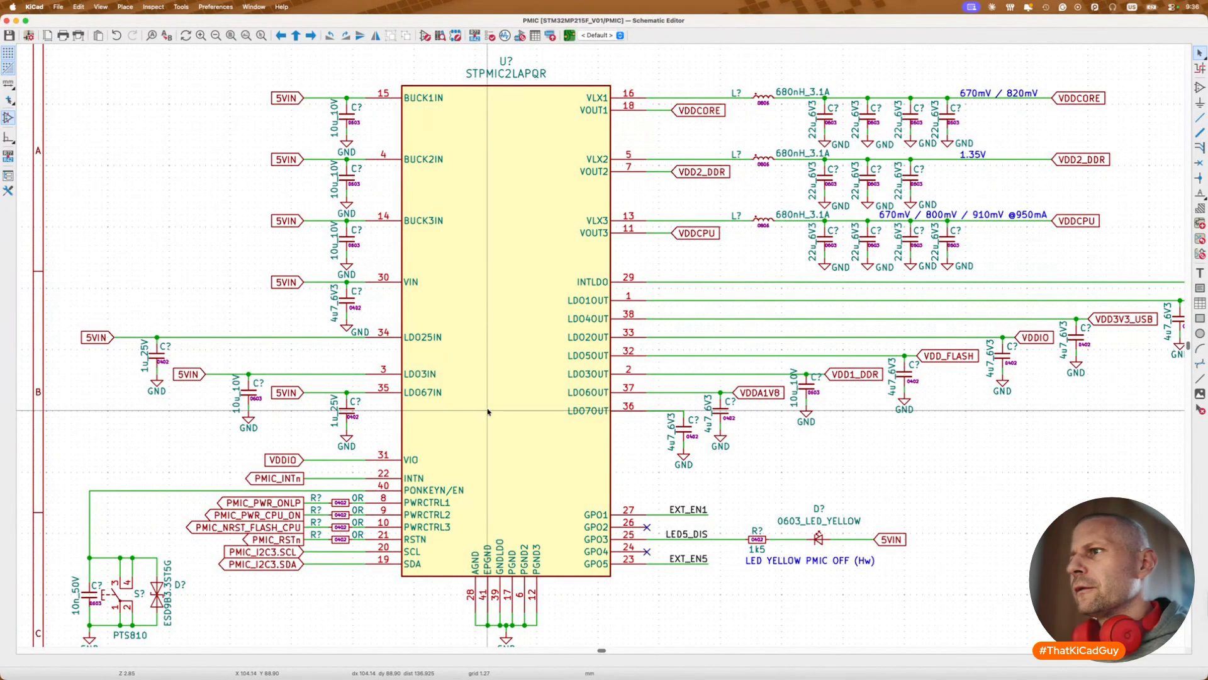
scroll(488, 413, right, 3)
scroll(572, 371, right, 3)
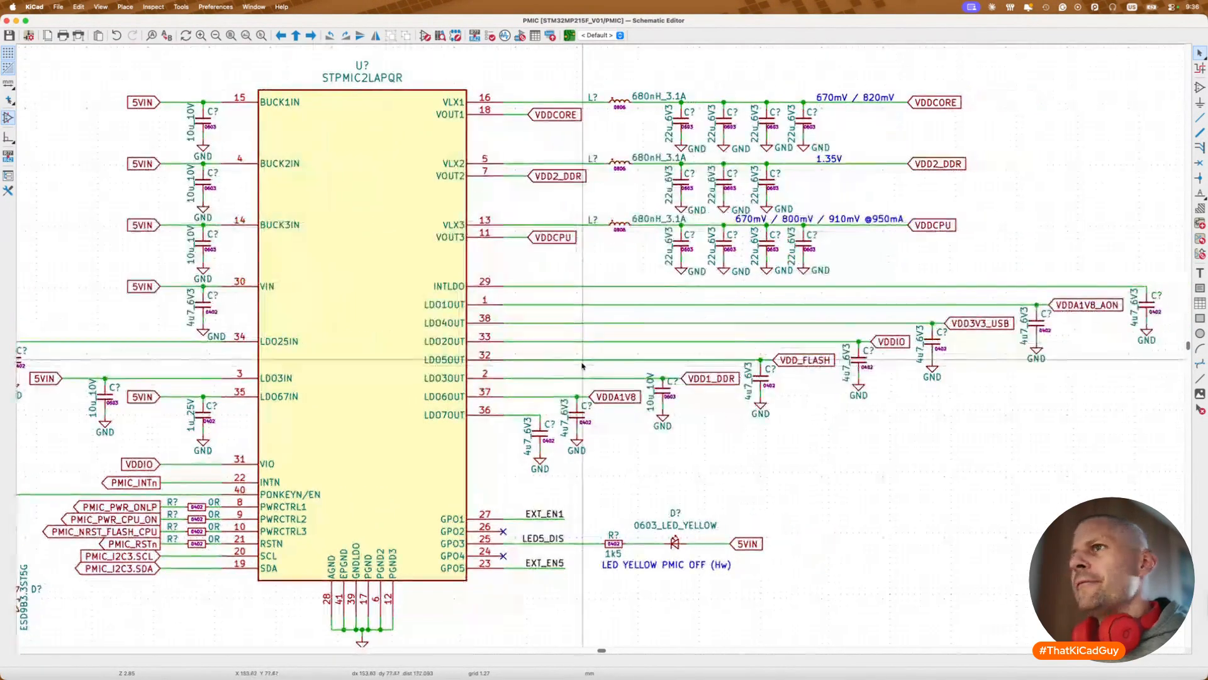
Step: Check the LDO default output voltages in the STPMIC2L datasheet in Brave and compare them with the LDO rails on KiCad's PMIC sheet
scroll(749, 313, right, 3)
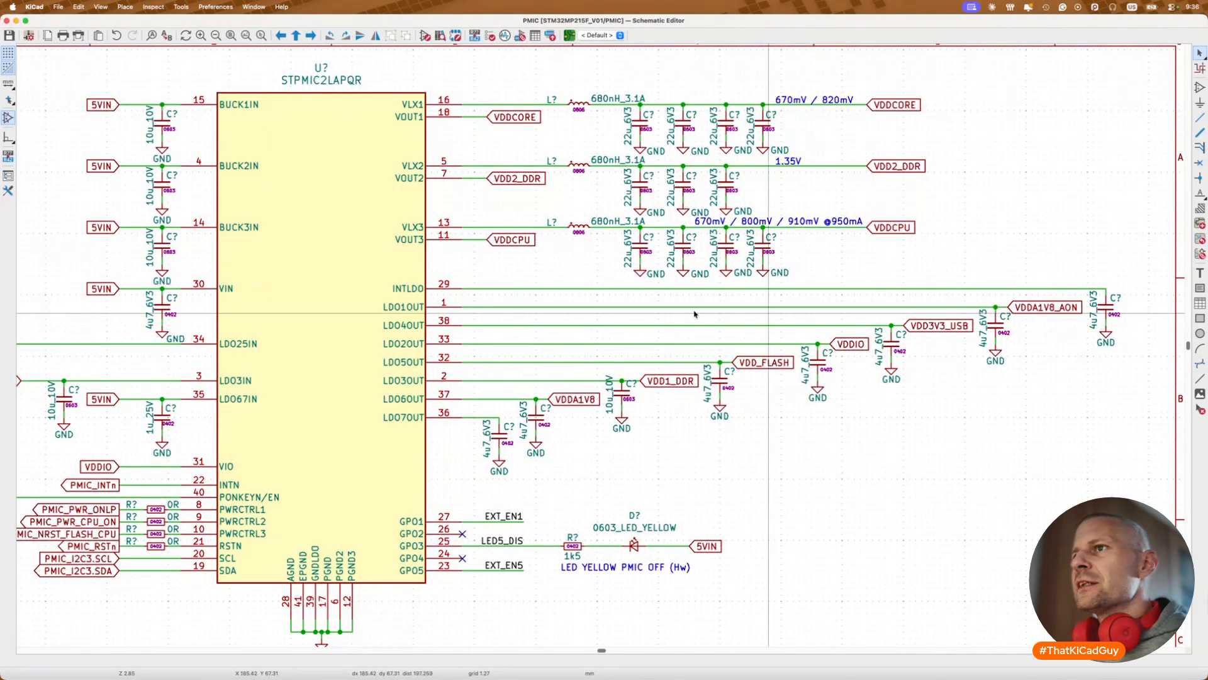
key(super+Tab)
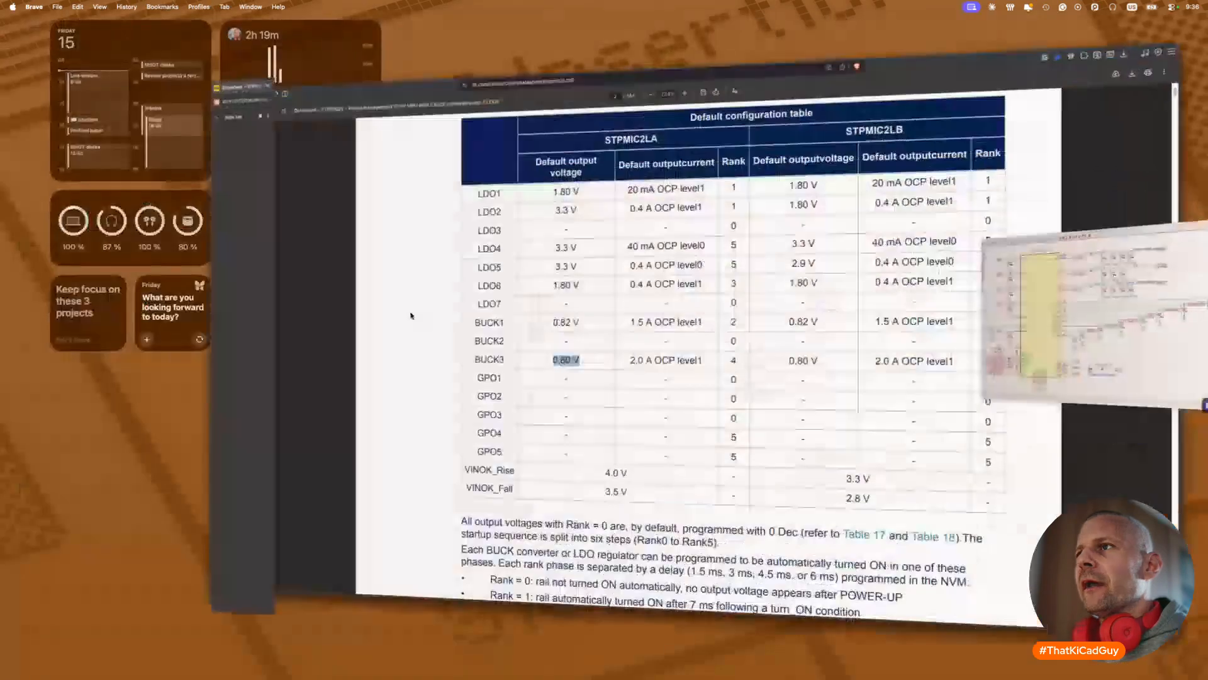
drag(474, 163, 525, 160)
key(super+Tab)
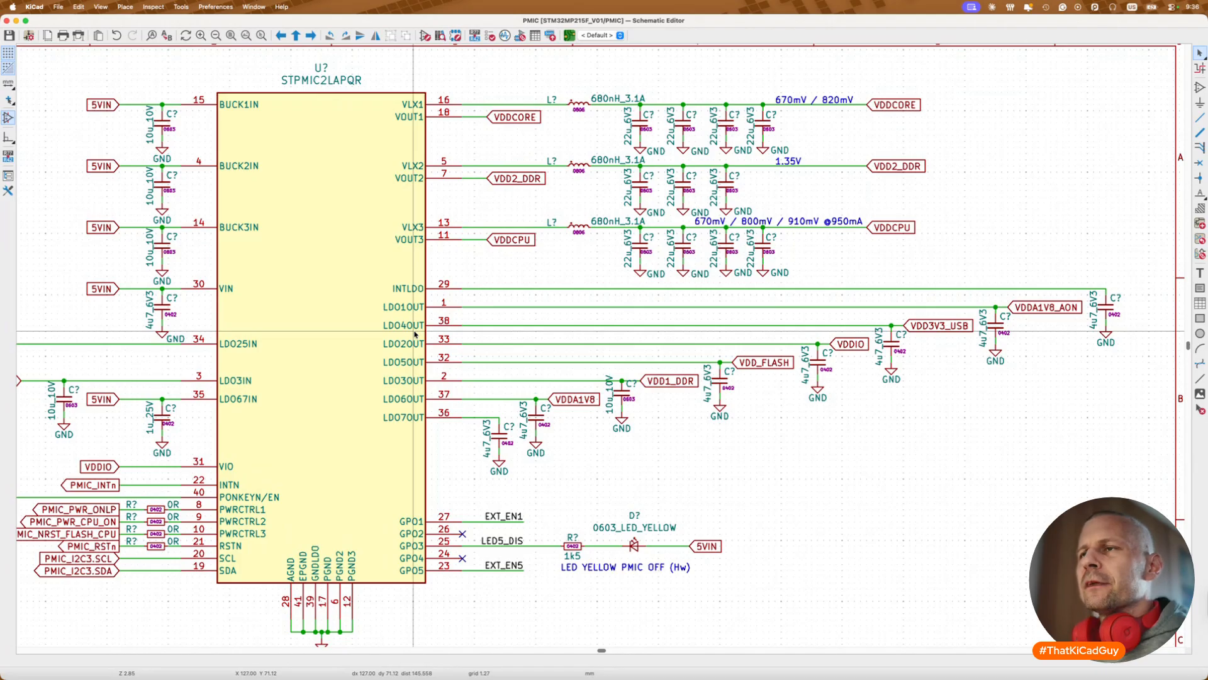
scroll(414, 334, left, 8)
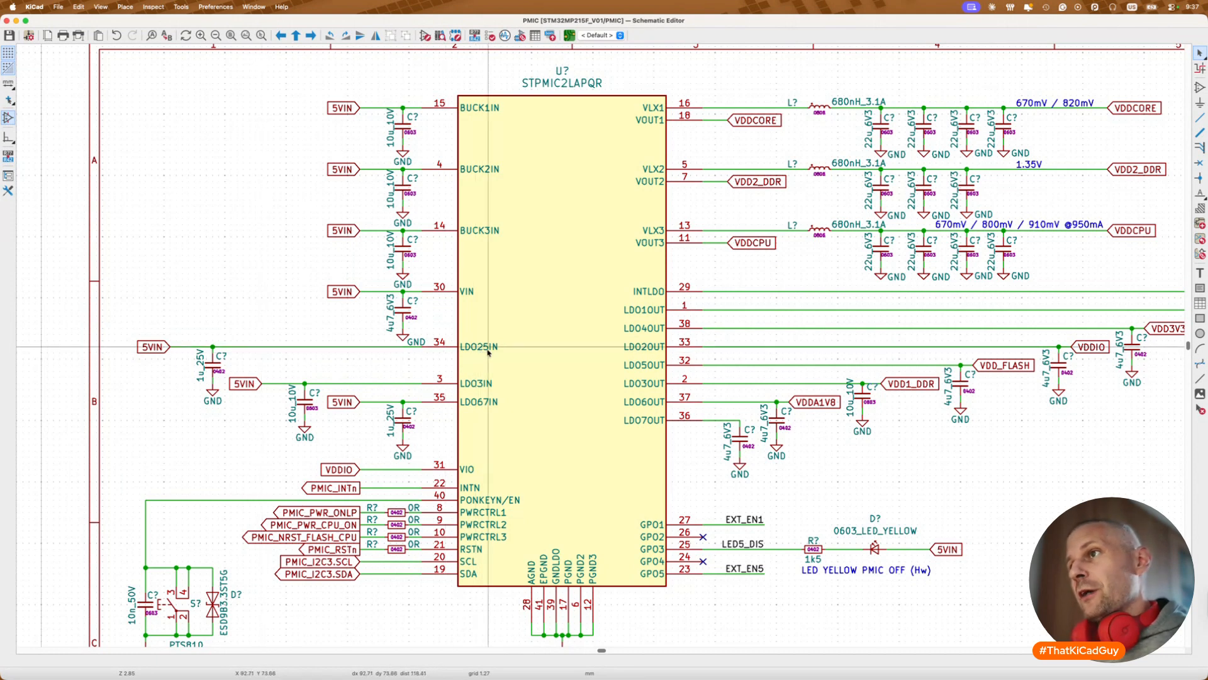
Step: Open the PMIC's library symbol STPMIC2LAPQR in the Symbol Editor from the schematic
double_click(537, 353)
click(824, 438)
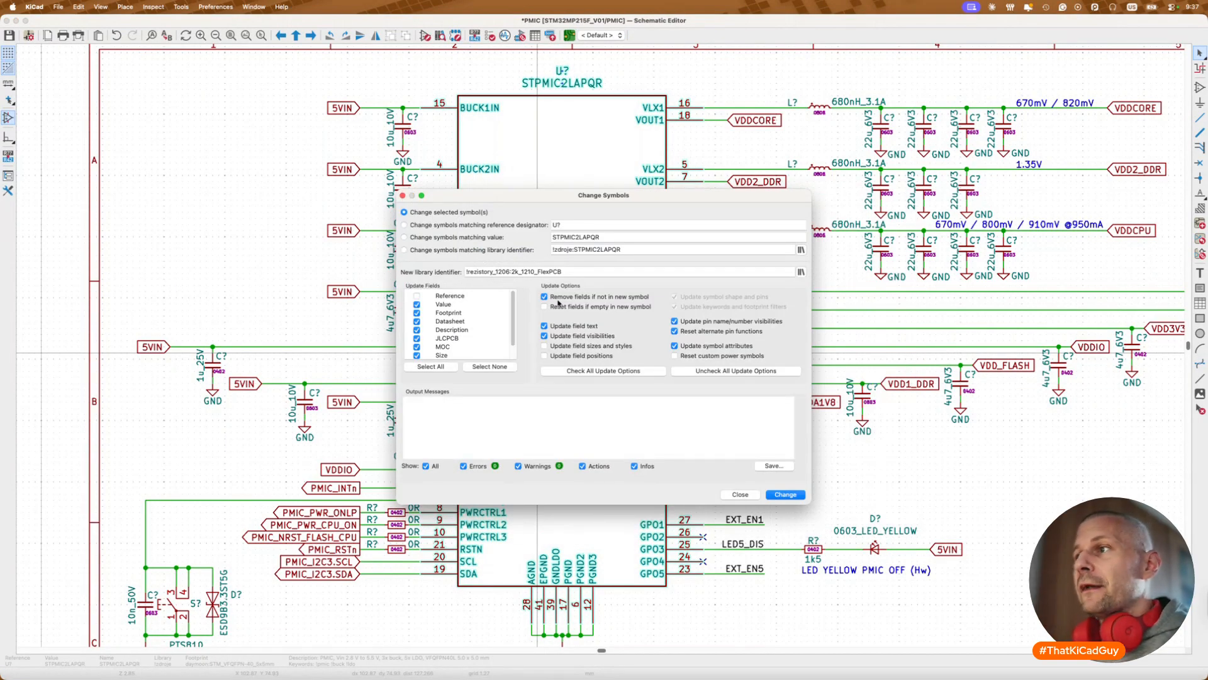
key(Escape)
key(e)
click(798, 478)
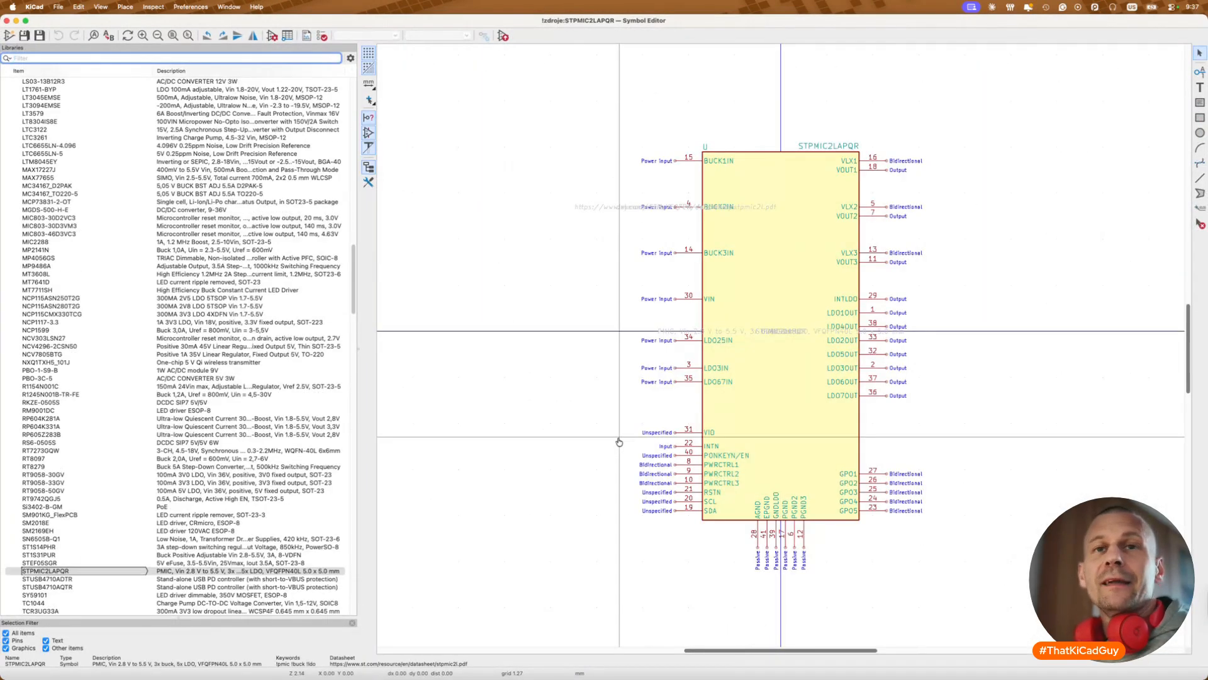
Step: Switch to Finder, open STM32MP215-DK_mb2059-mp215f-b02-schematic.pdf from the project's docs and enlarge its window
key(super+Tab)
scroll(502, 302, up, 10)
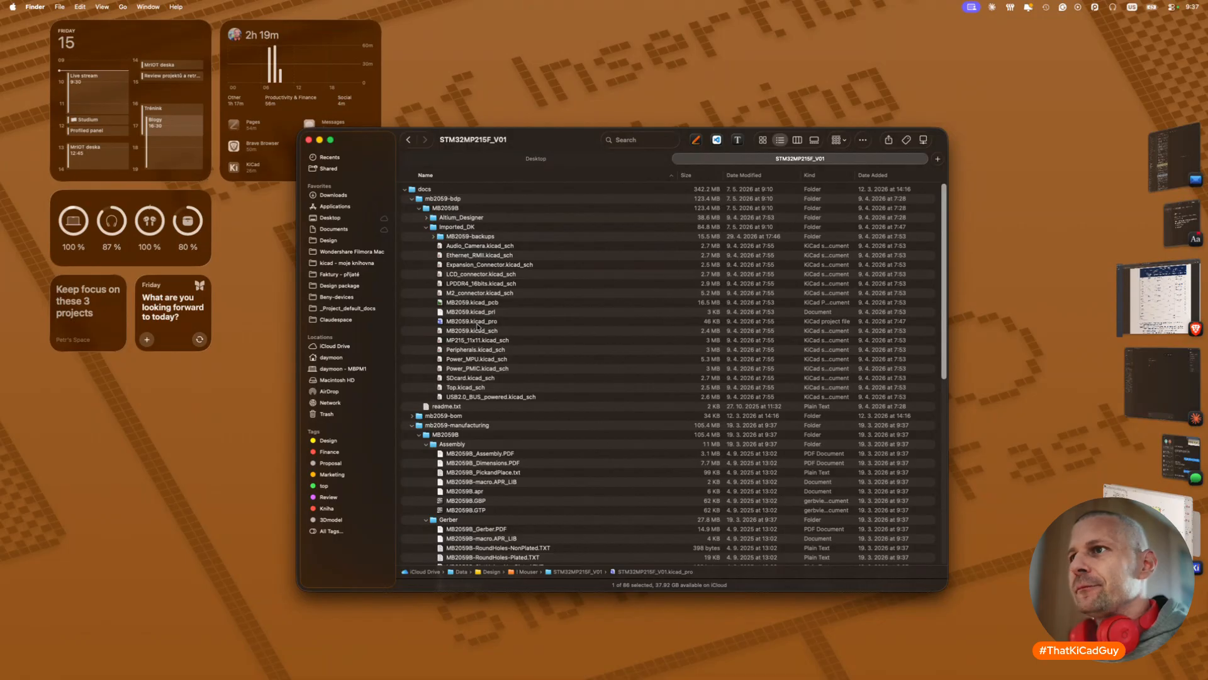
scroll(489, 428, down, 3)
scroll(495, 474, down, 3)
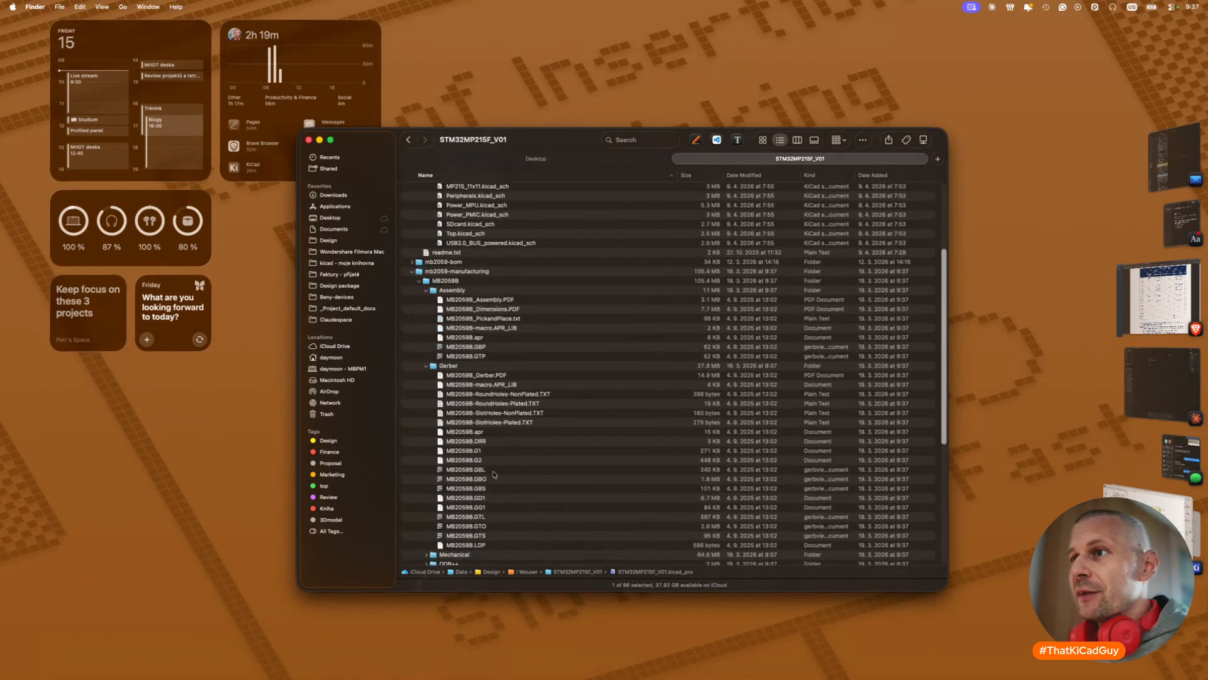
scroll(495, 474, down, 5)
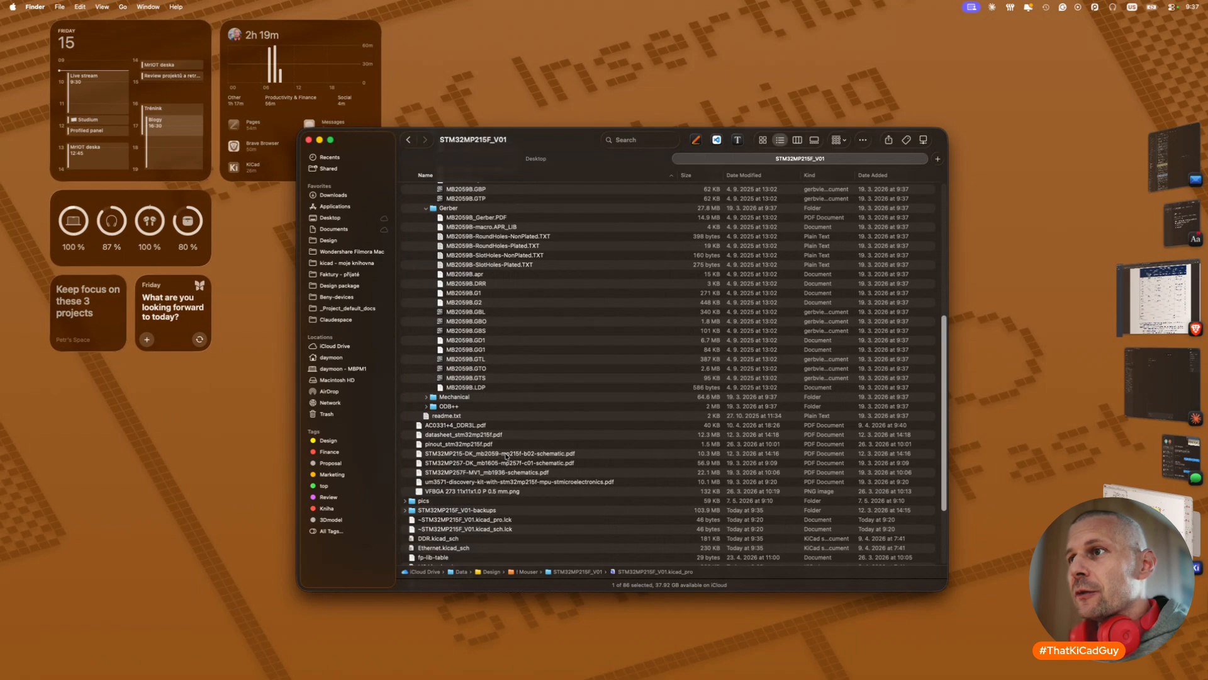
double_click(506, 453)
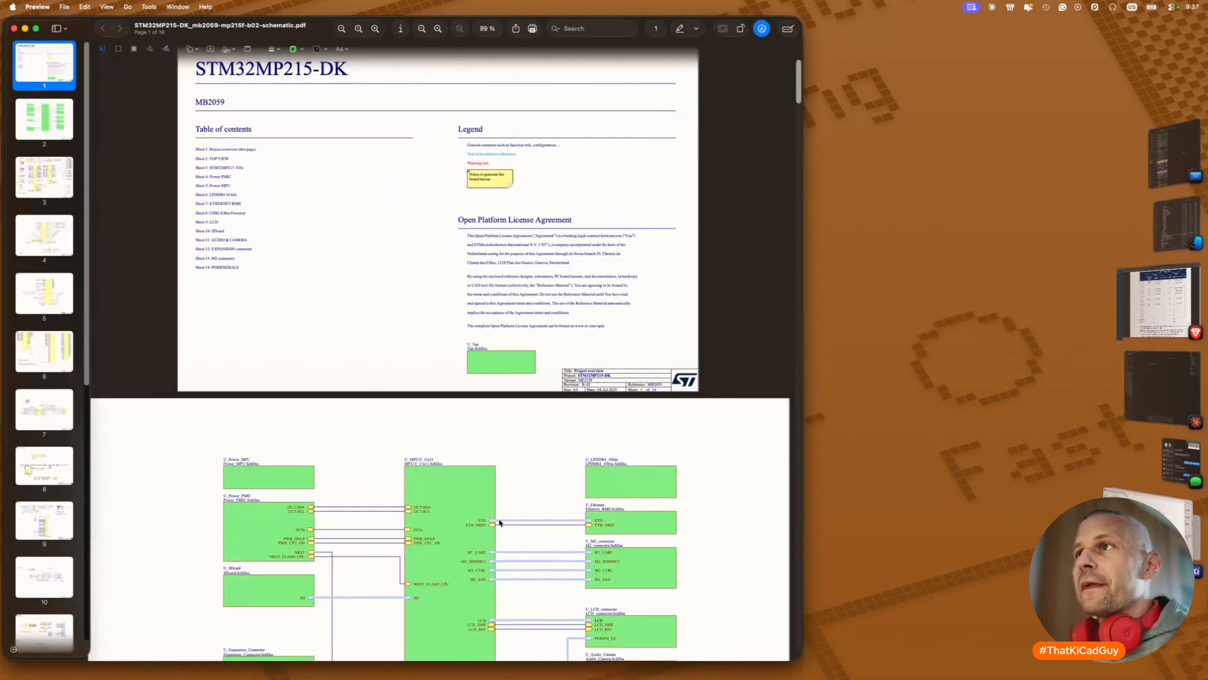
double_click(314, 22)
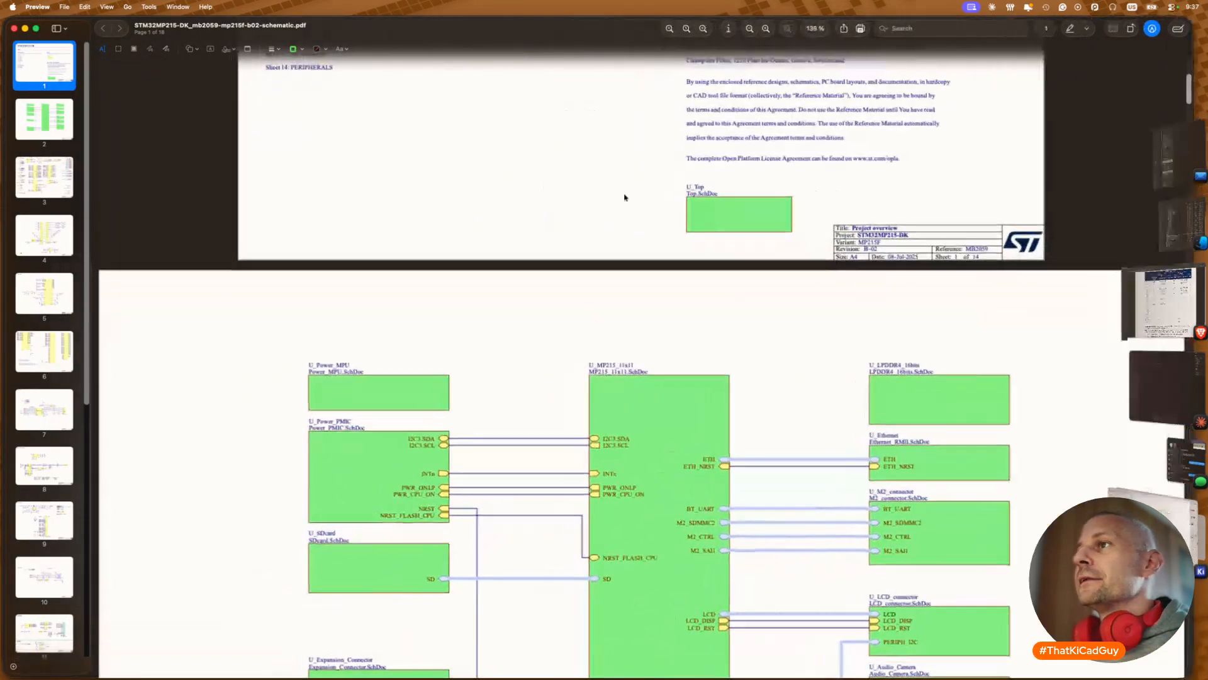
Step: Go to the Power PMIC sheet of the reference schematic and examine how the LDO inputs feed the LDO outputs inside the PMIC
alt+scroll(558, 442, down, 3)
scroll(558, 442, down, 3)
alt+scroll(557, 444, up, 3)
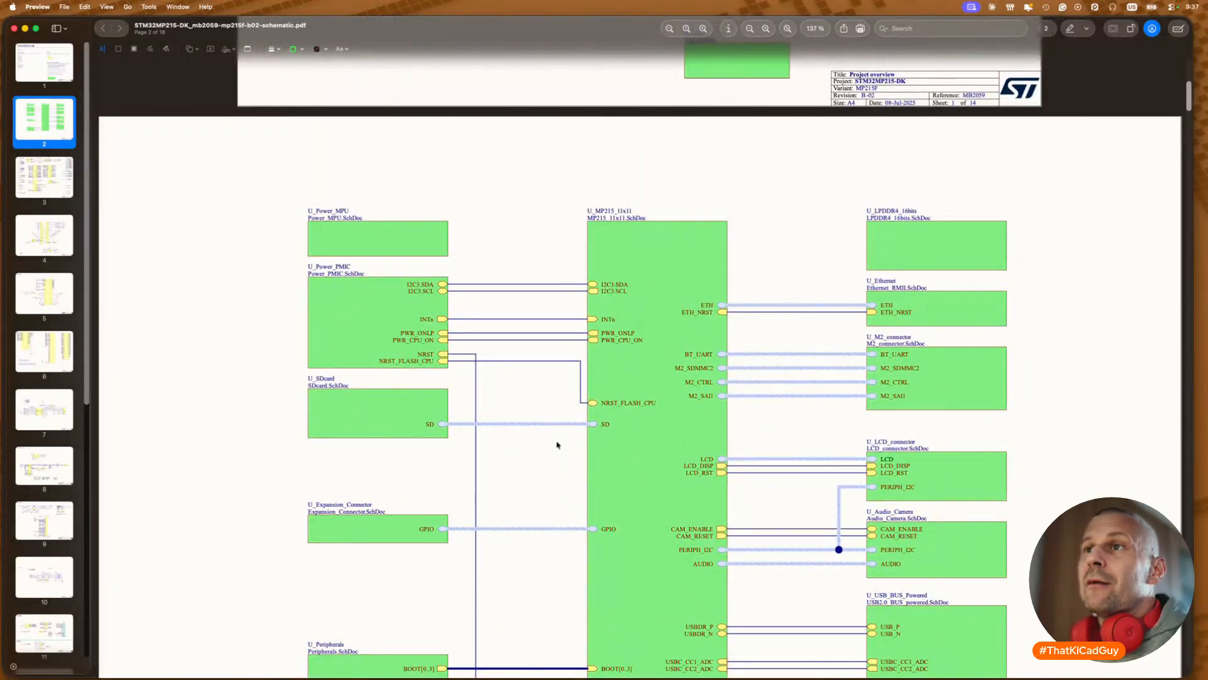
click(369, 330)
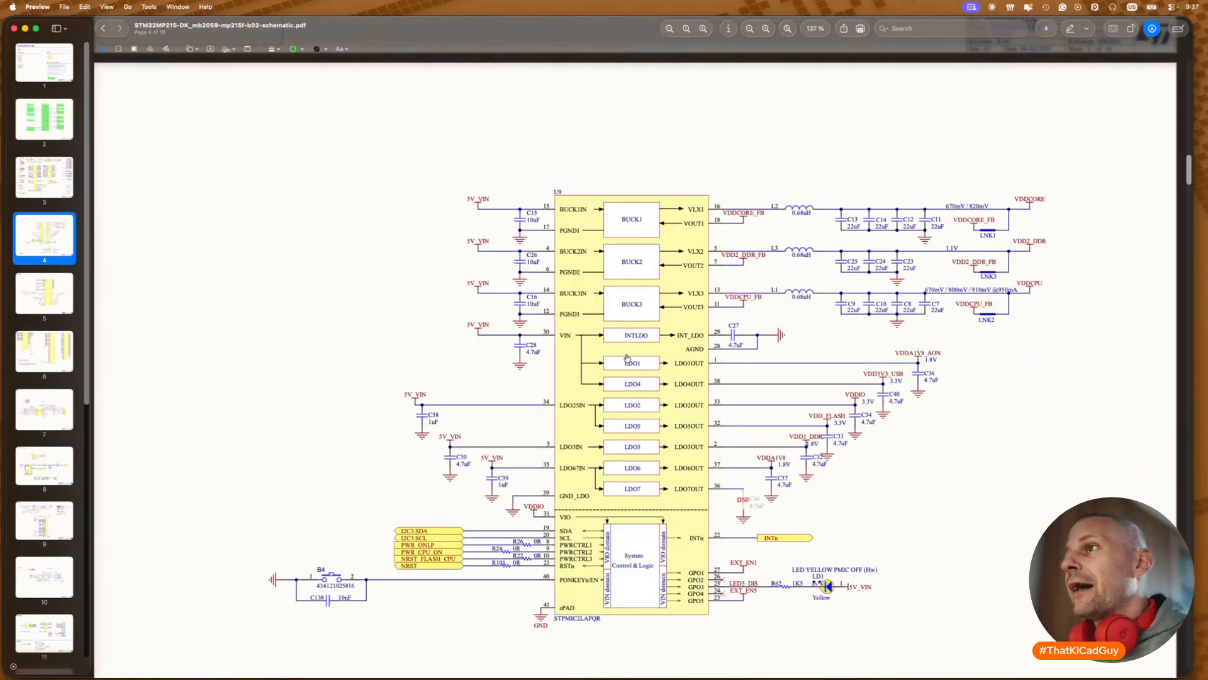
ctrl+scroll(656, 398, up, 5)
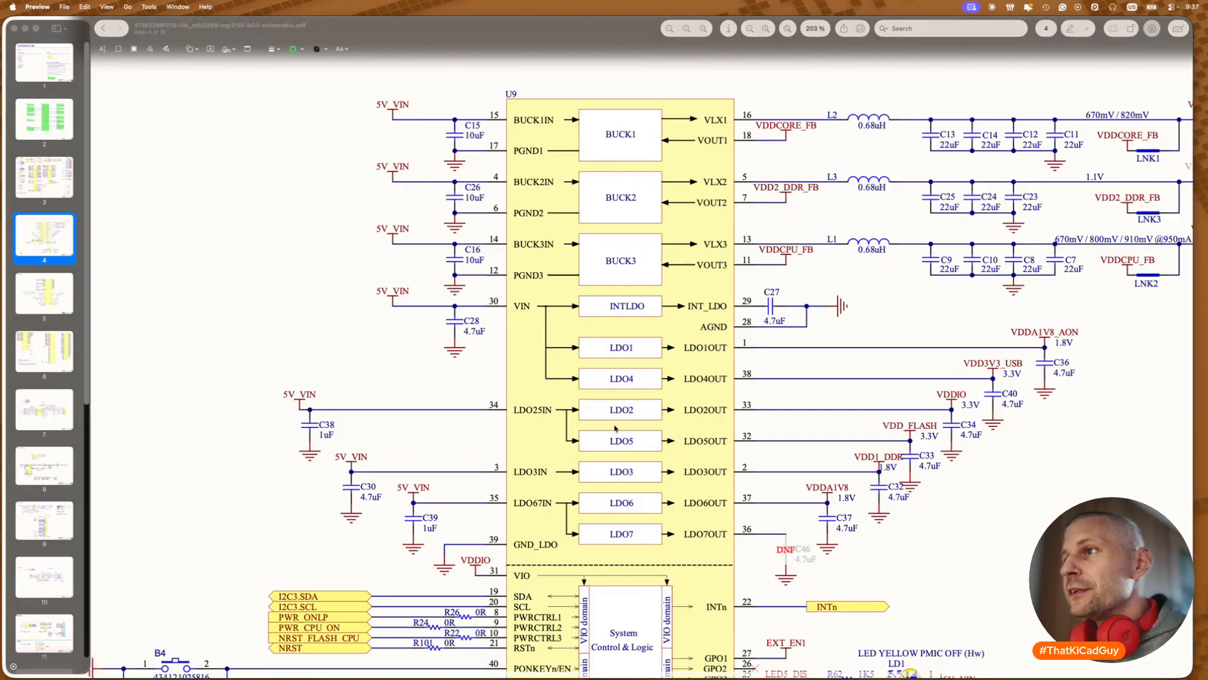
Step: Switch back to KiCad's Symbol Editor and draw a horizontal line inside the symbol body from LDO25IN to LDO2OUT
key(super+Tab)
key(super+Tab)
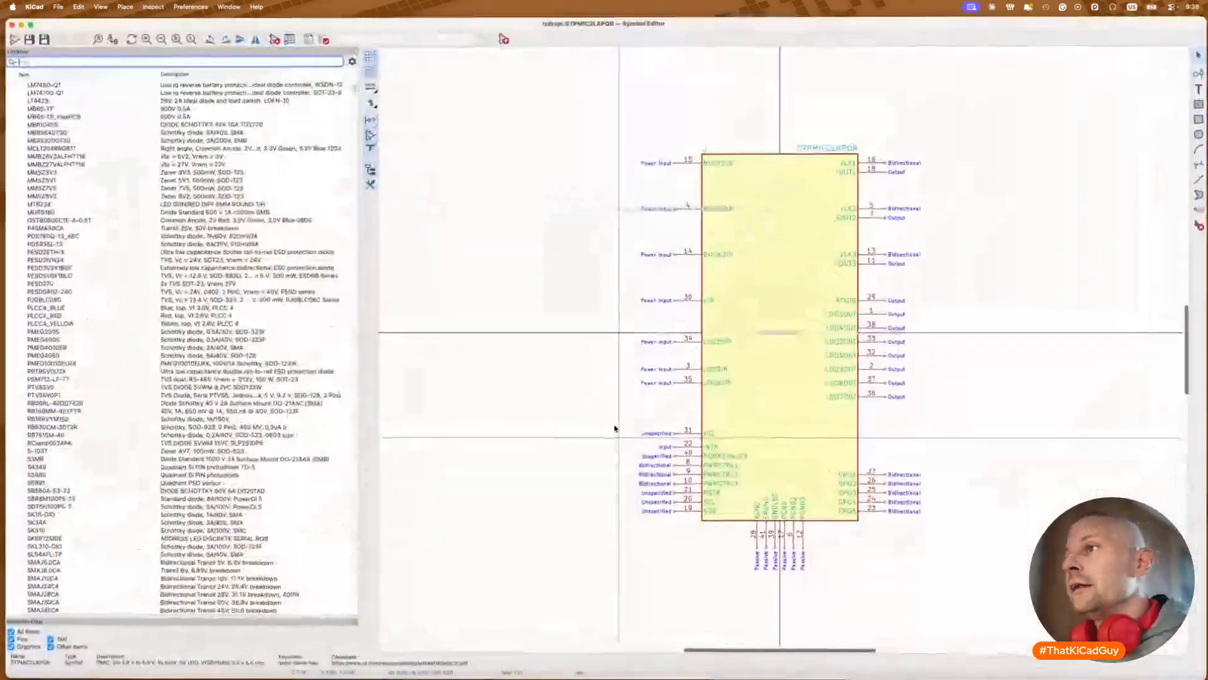
scroll(786, 361, up, 2)
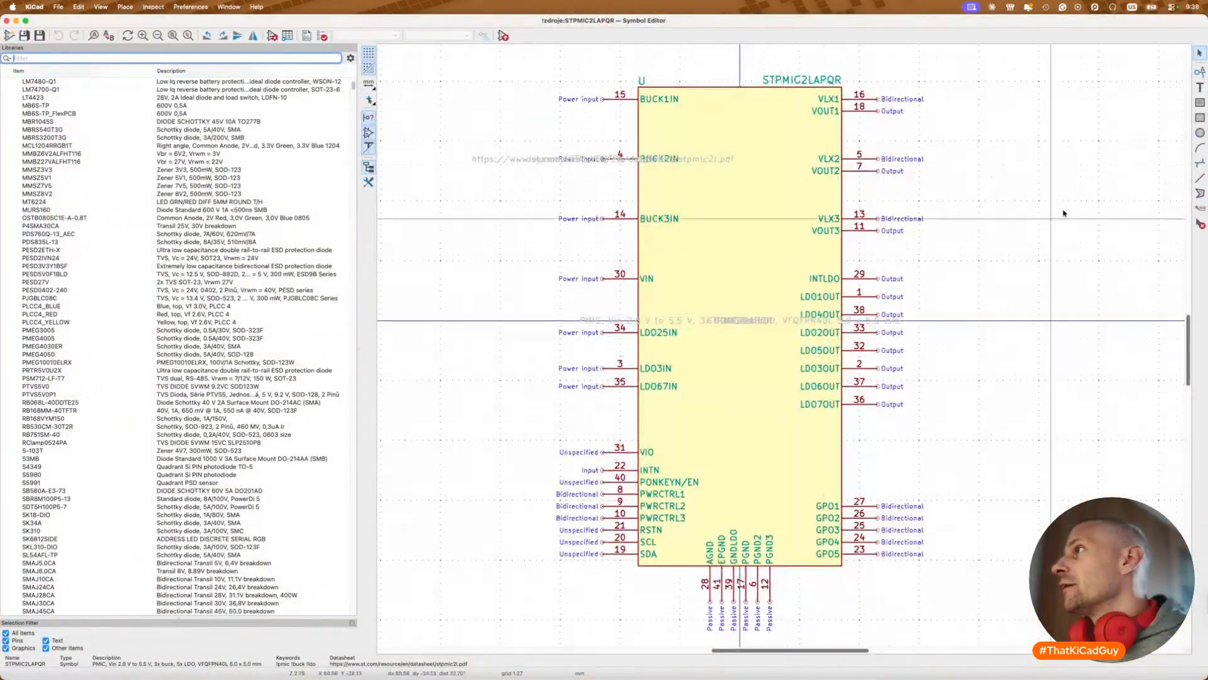
click(1200, 178)
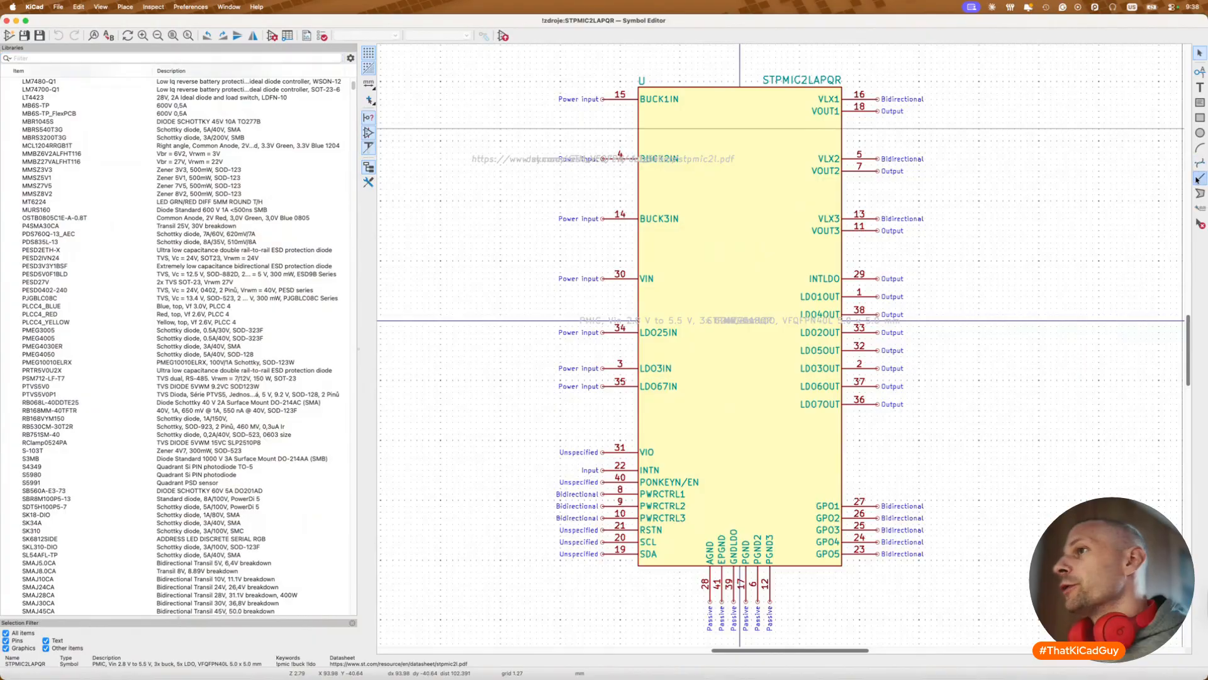
scroll(761, 318, up, 3)
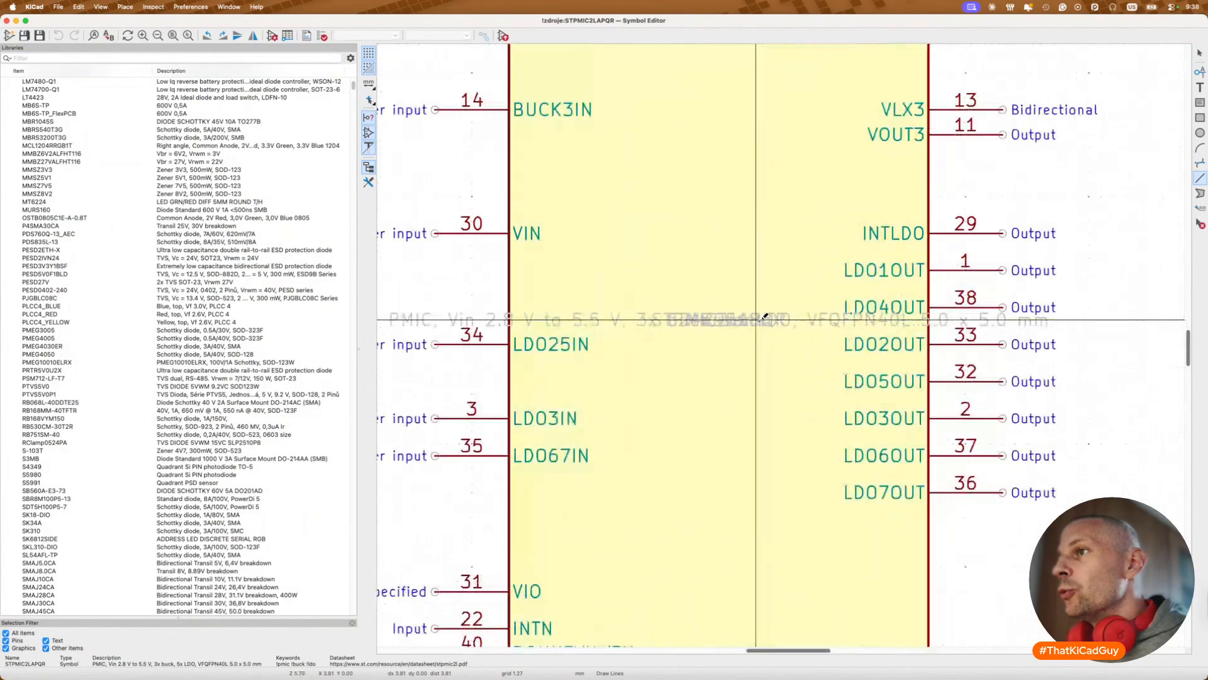
click(596, 344)
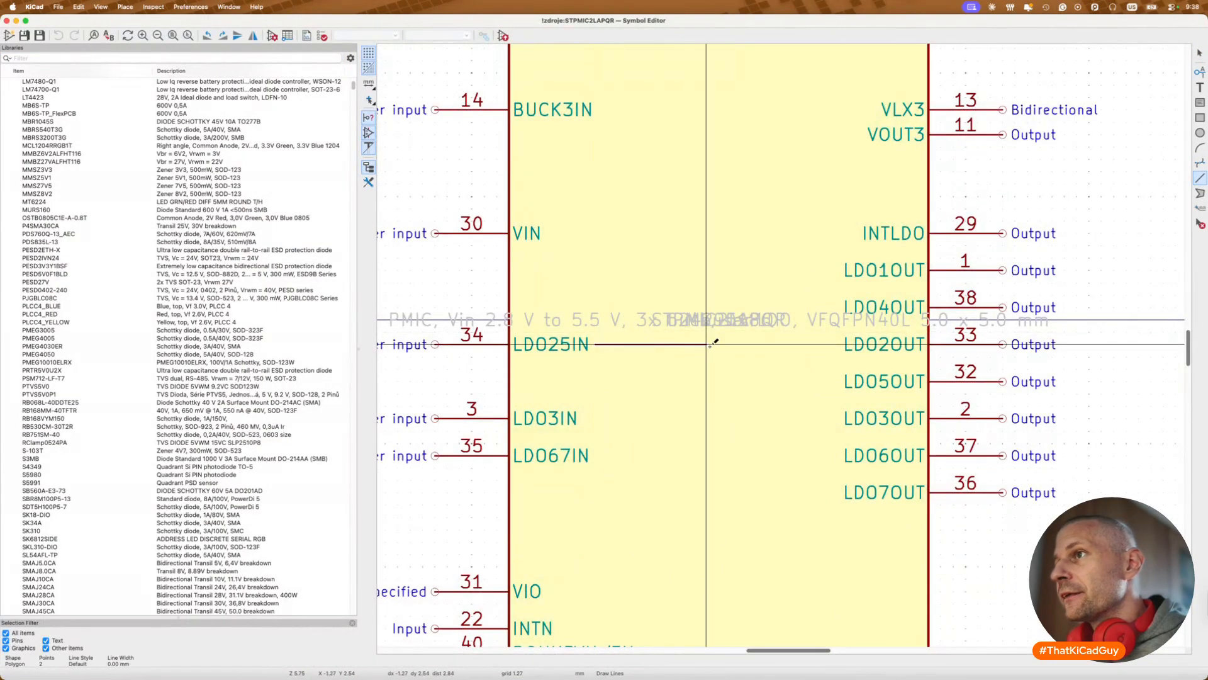
double_click(840, 344)
key(Escape)
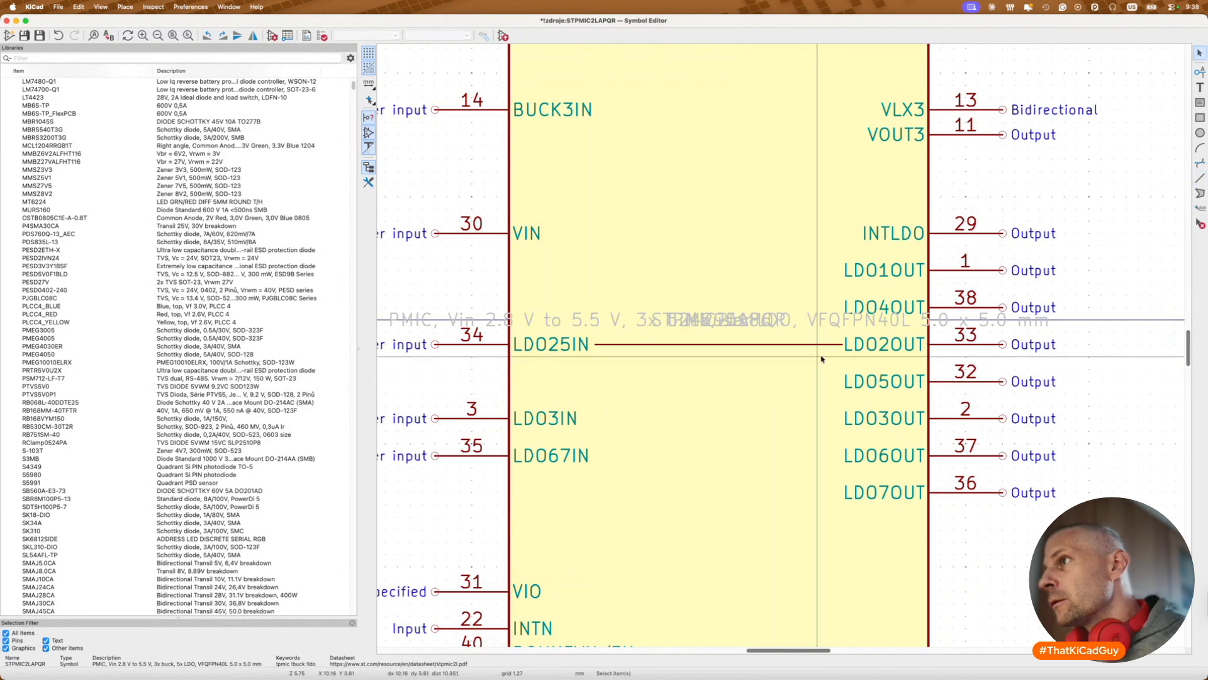
Step: Try shortening the LDO25IN line at its LDO2OUT end and shifting it slightly, and undo the changes
click(818, 344)
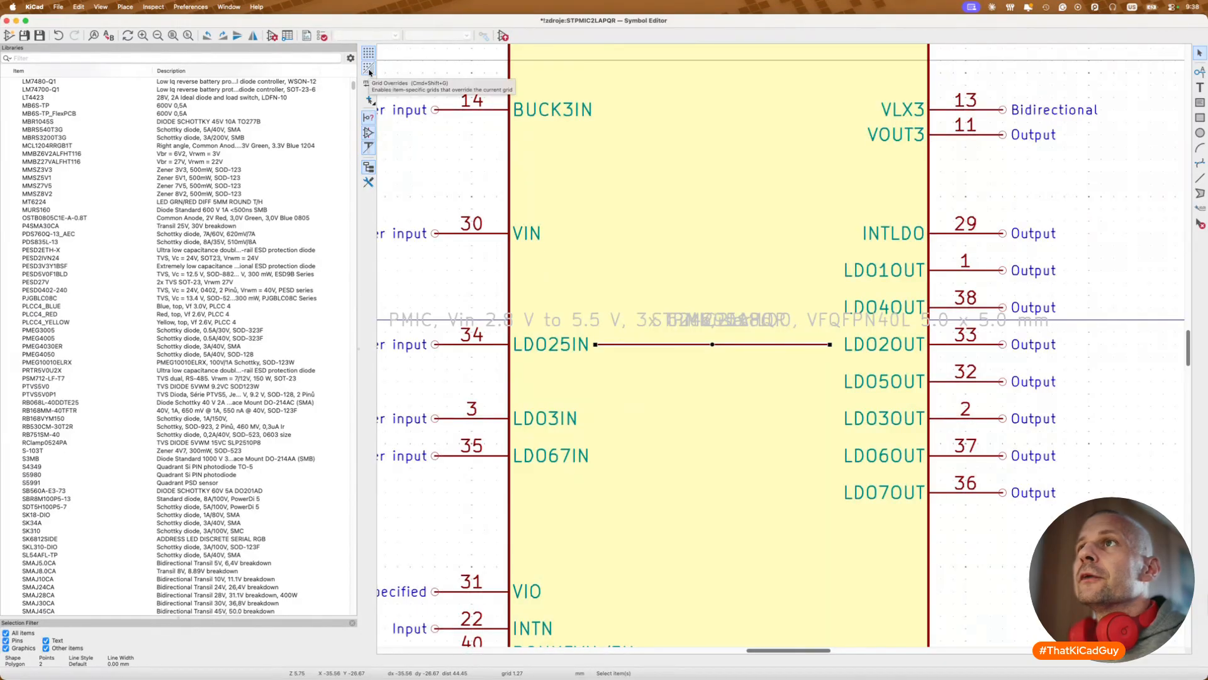
right_click(469, 198)
click(603, 264)
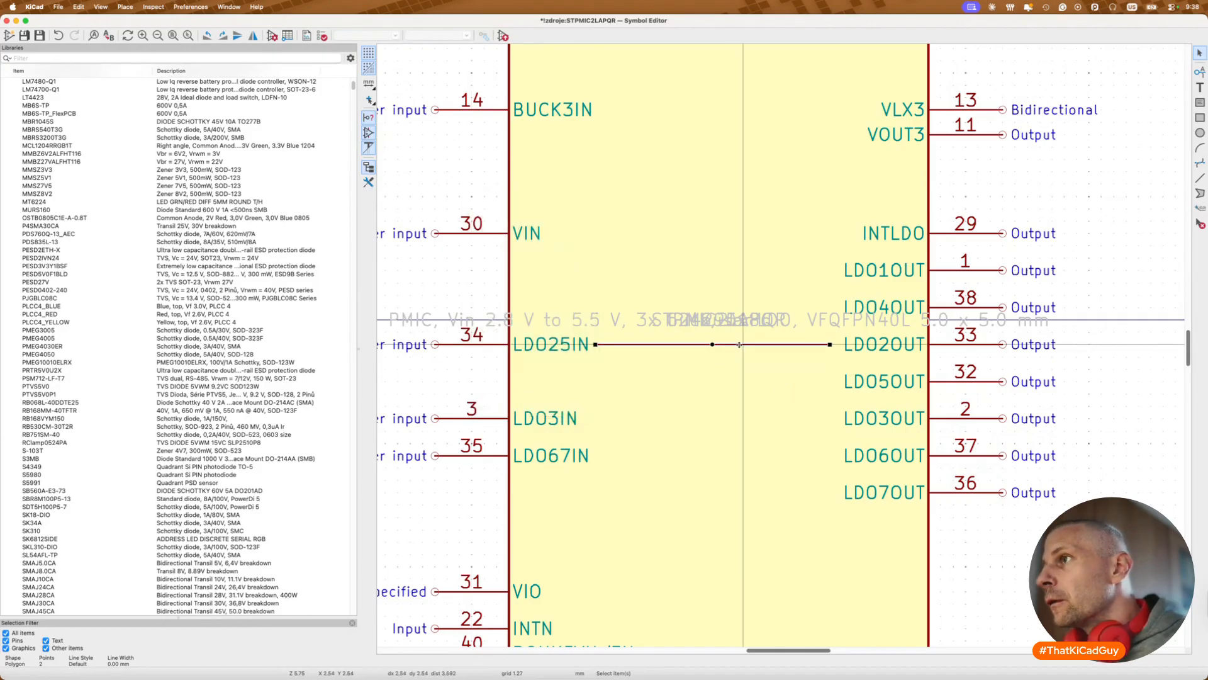
key(m)
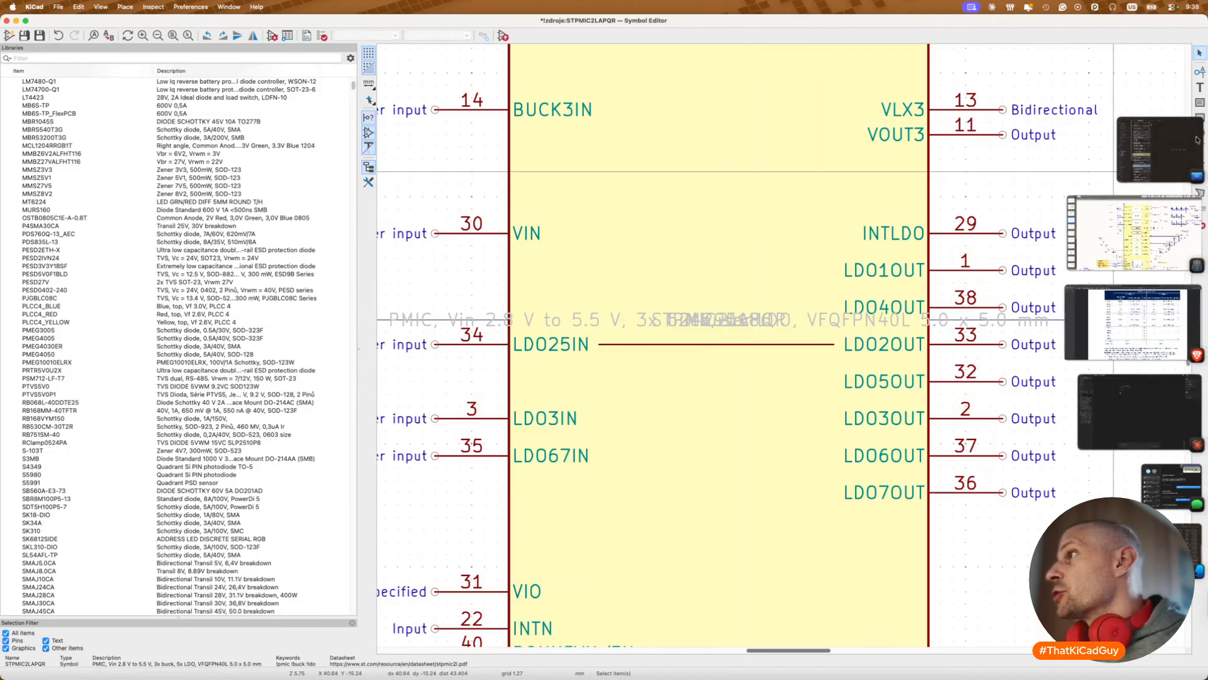
click(1177, 134)
click(1199, 178)
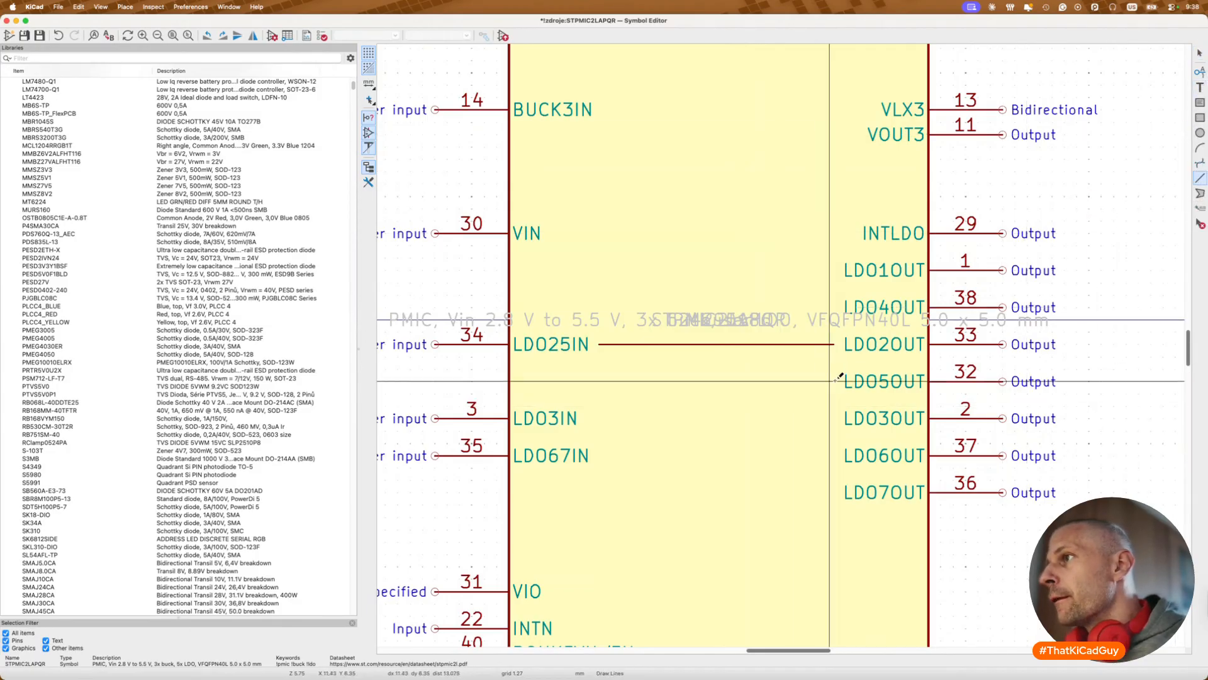
key(super+z)
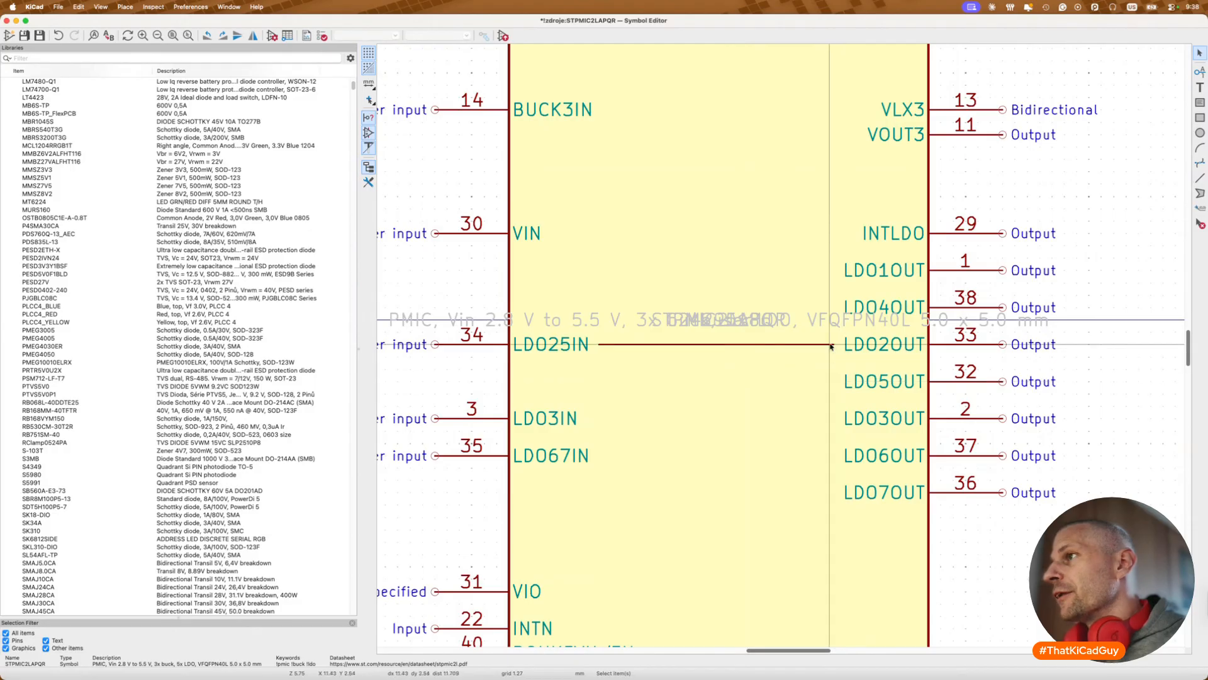
Step: Shorten the LDO25IN line to end just before LDO2OUT and draw an L-shaped branch from LDO5OUT up to it
click(832, 344)
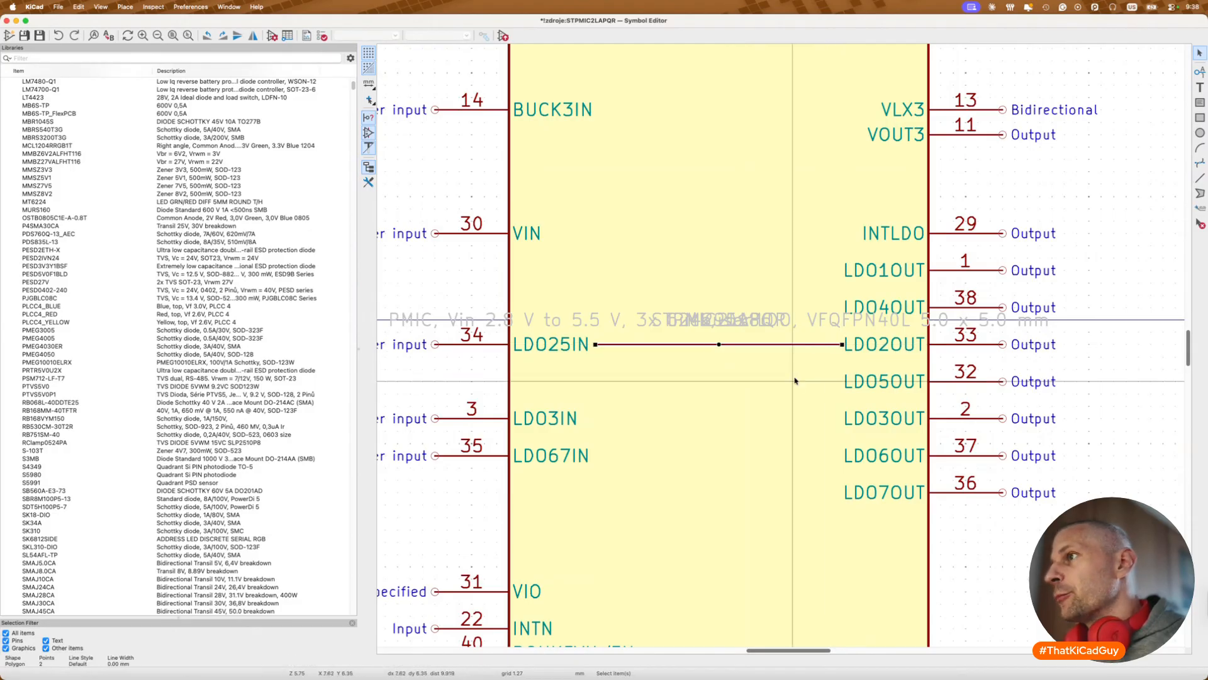
key(Escape)
click(1199, 178)
click(830, 381)
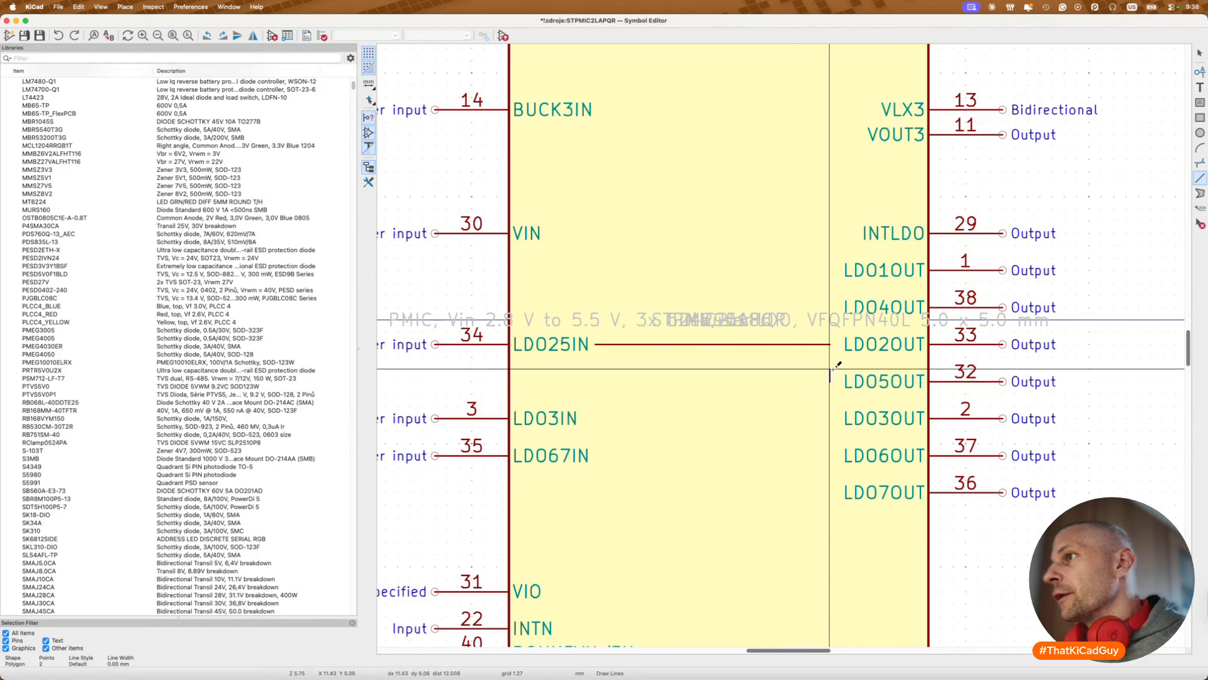
click(793, 380)
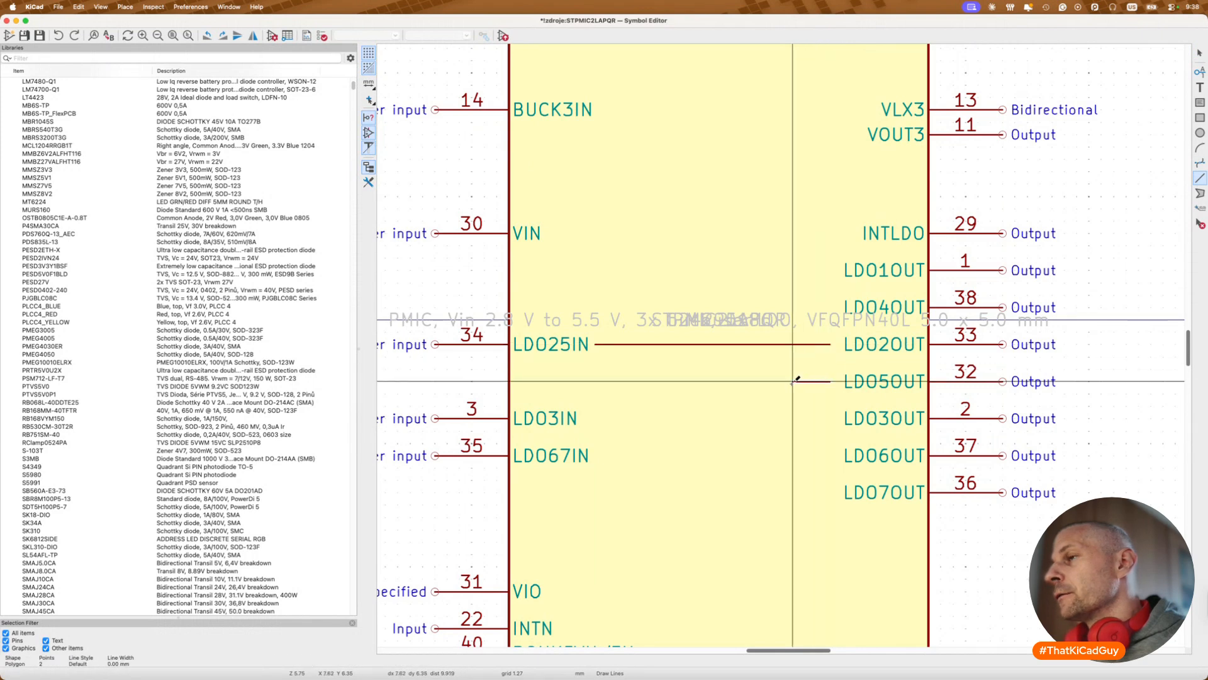
double_click(792, 344)
key(Escape)
Step: Draw a small junction circle of about 0.2 mm radius where the LDO5OUT branch meets the LDO25IN line
click(1200, 132)
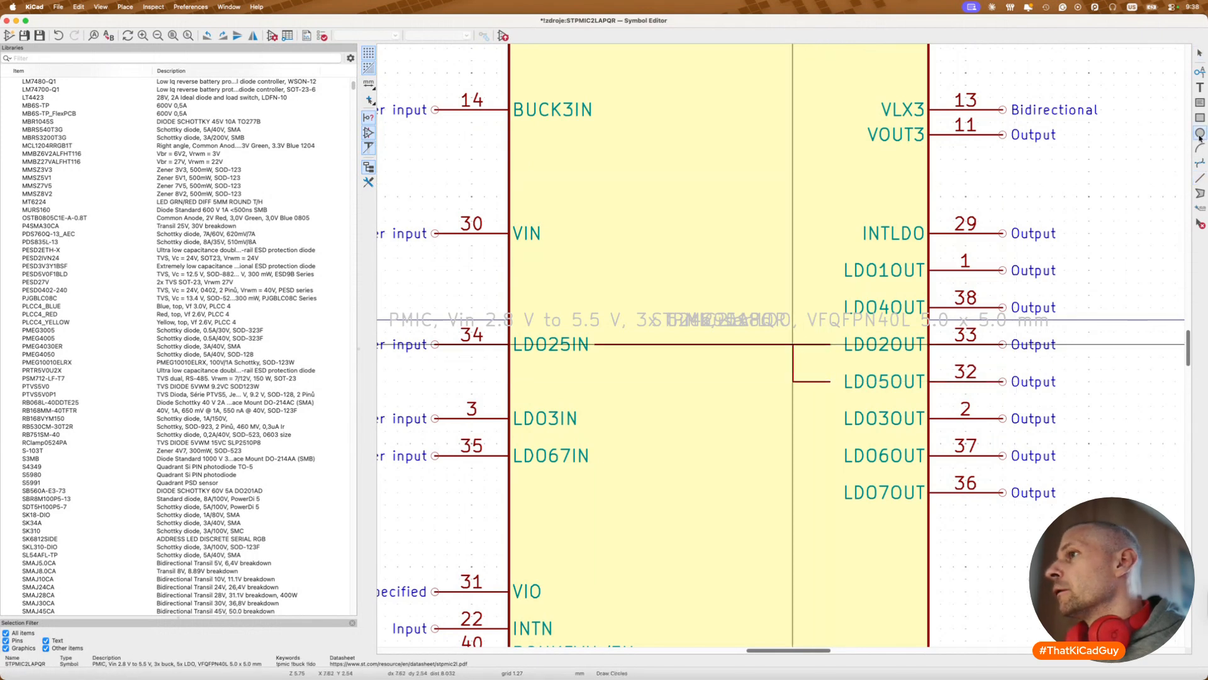
scroll(794, 343, up, 3)
click(793, 344)
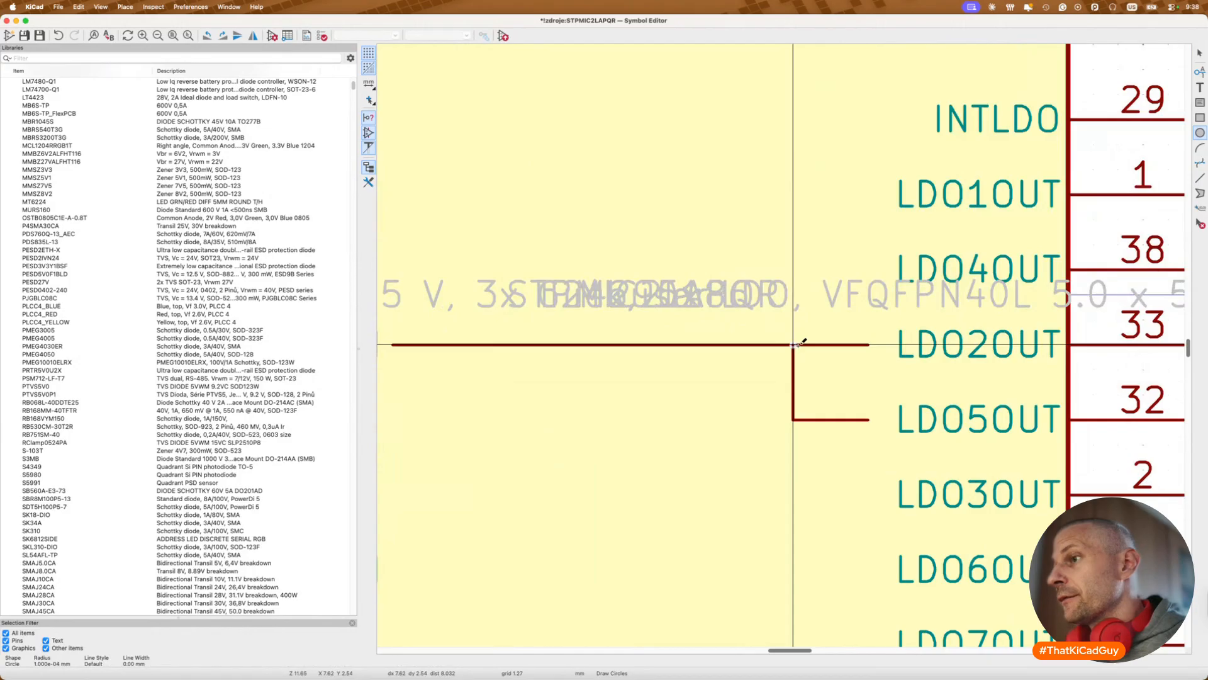
click(798, 344)
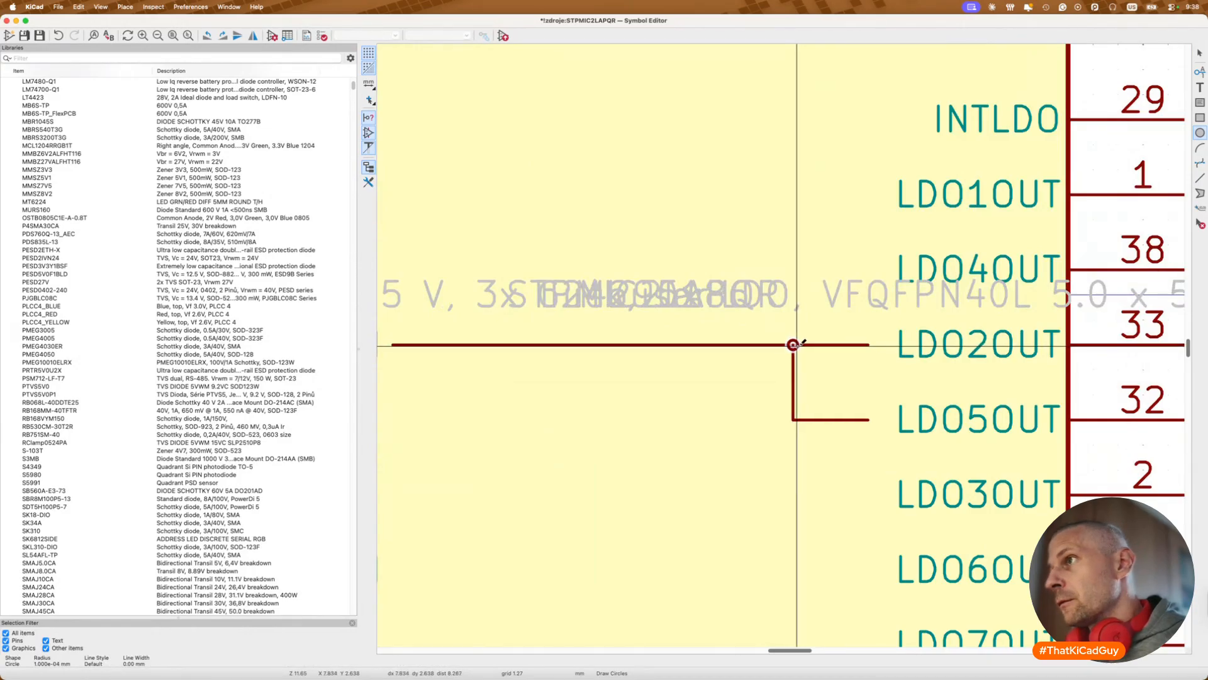
key(Escape)
double_click(794, 346)
key(Escape)
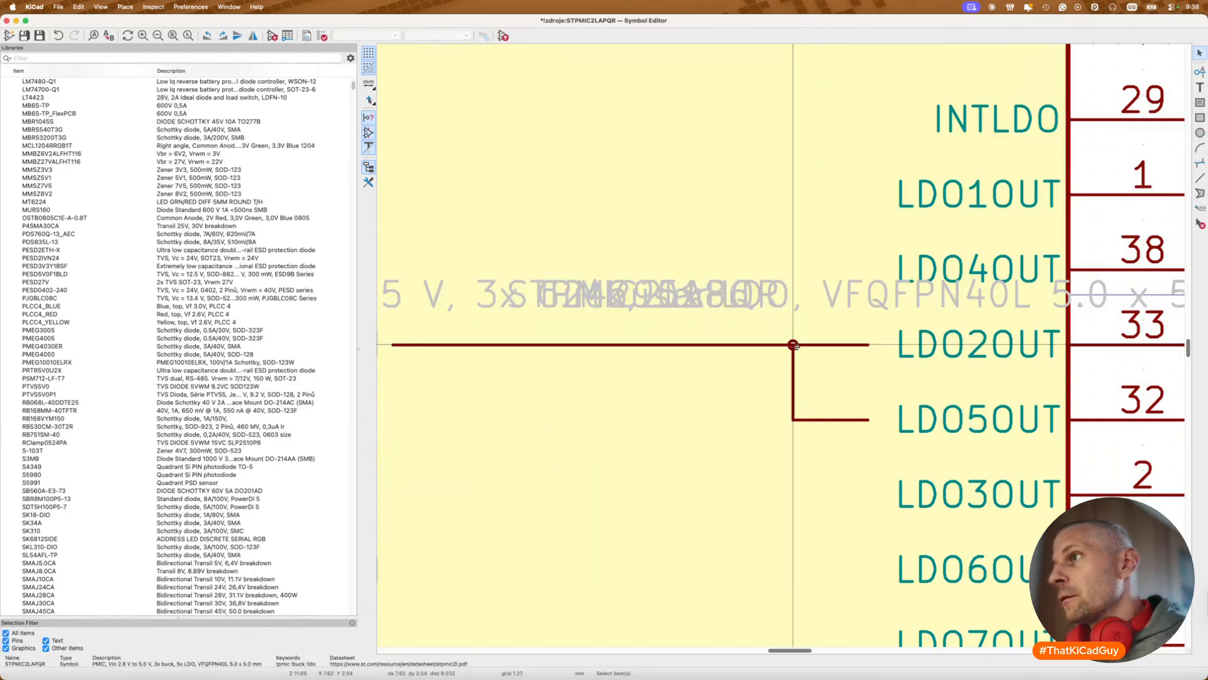
Step: Try filling the junction circle on the LDO25IN line with the body background color
scroll(796, 351, up, 5)
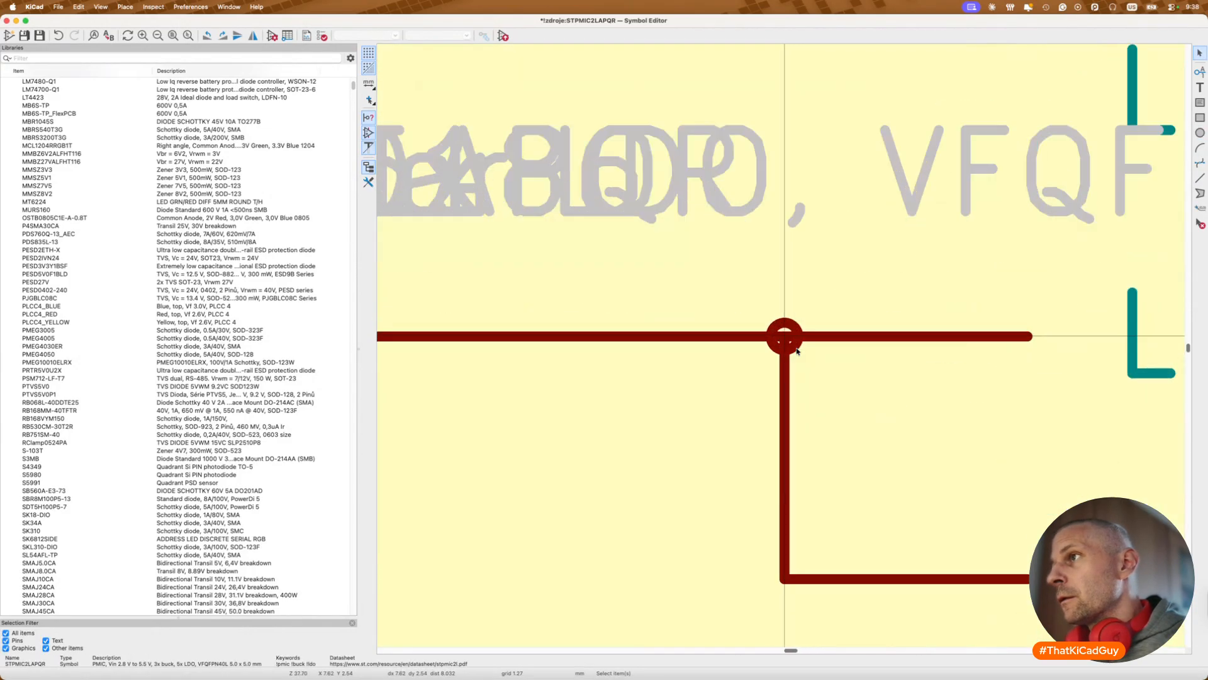
click(776, 318)
key(Escape)
drag(730, 302, 825, 385)
key(e)
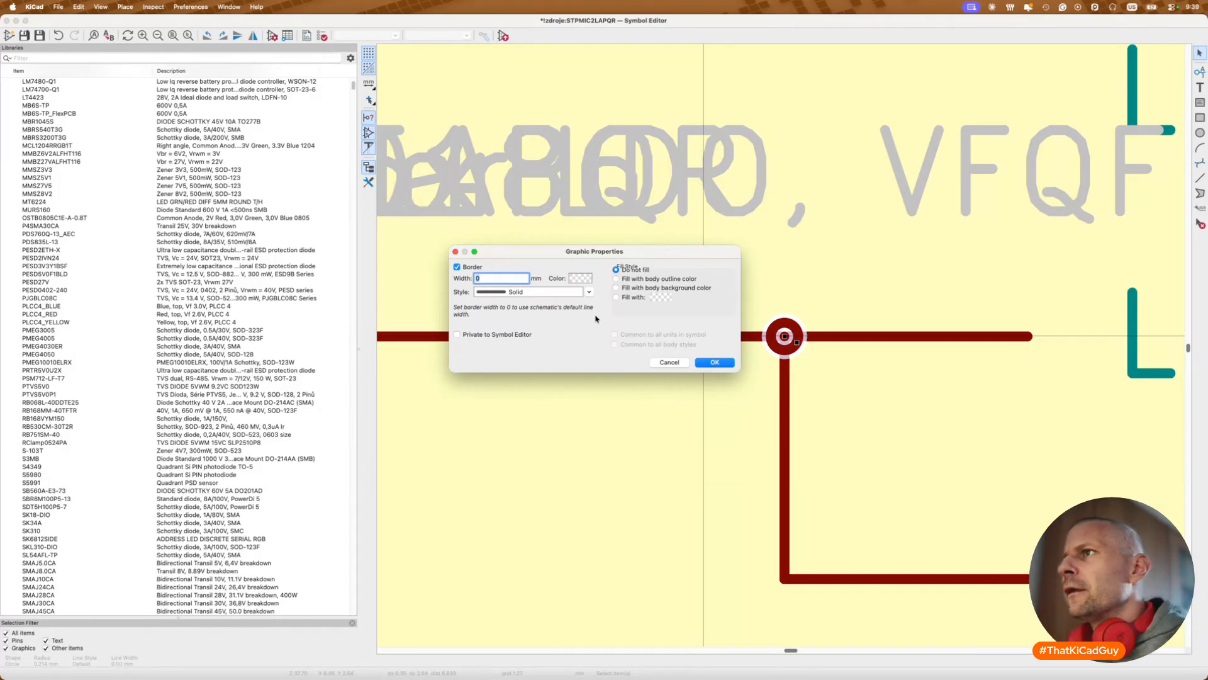
click(617, 288)
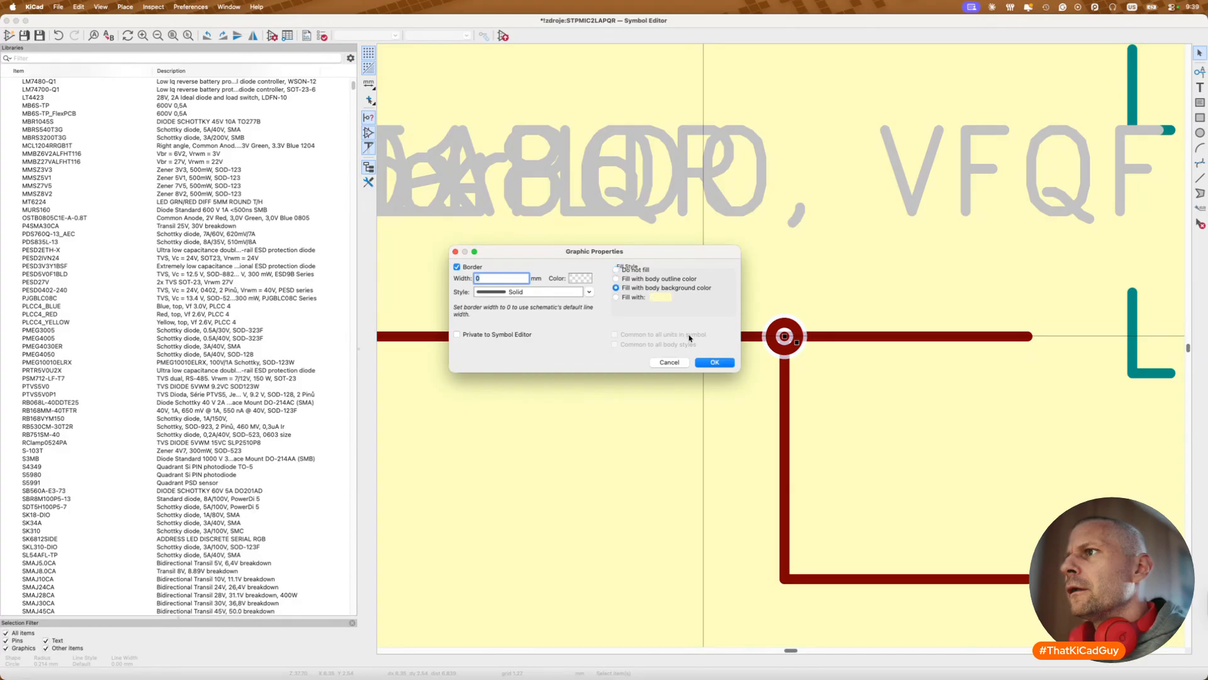
click(713, 363)
Step: Fill the junction circle on the LDO25IN line with the body outline color
scroll(718, 387, down, 2)
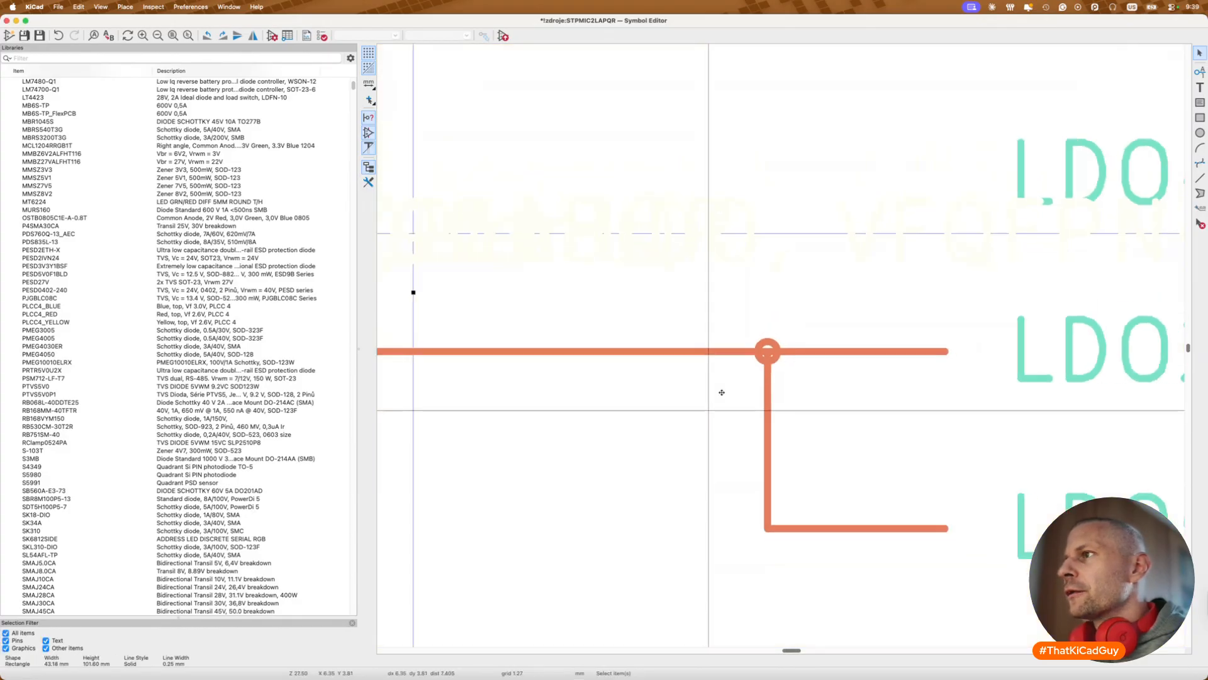
drag(745, 319, 801, 394)
key(e)
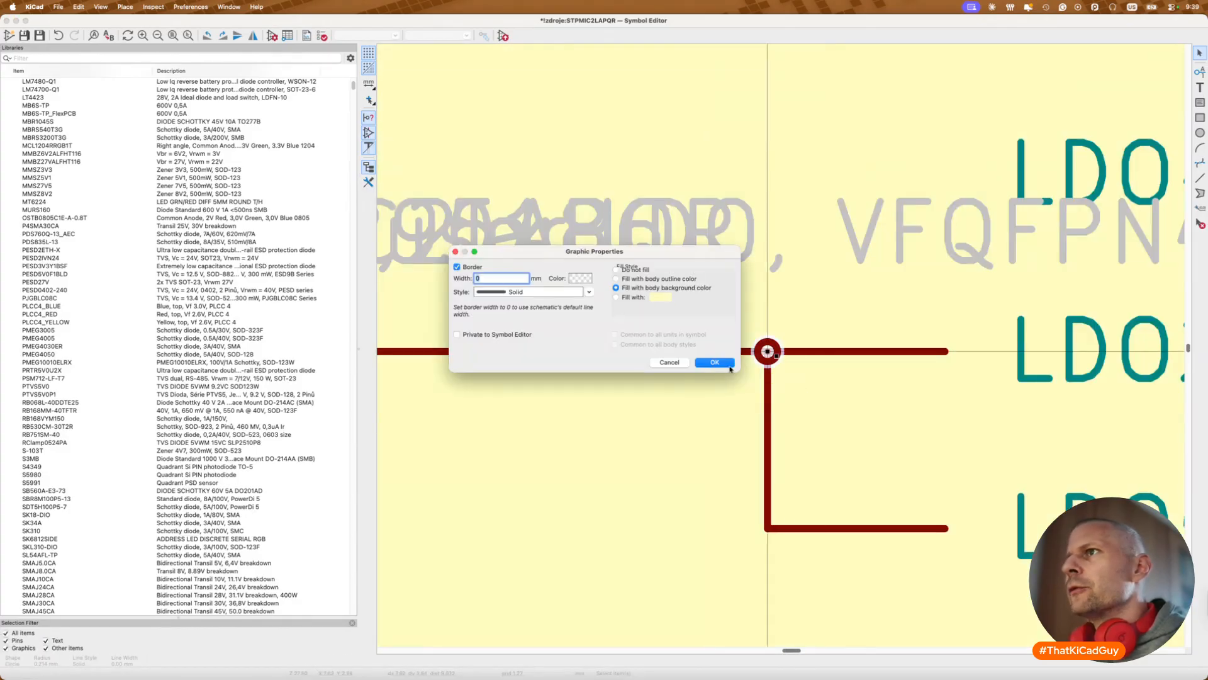
click(641, 281)
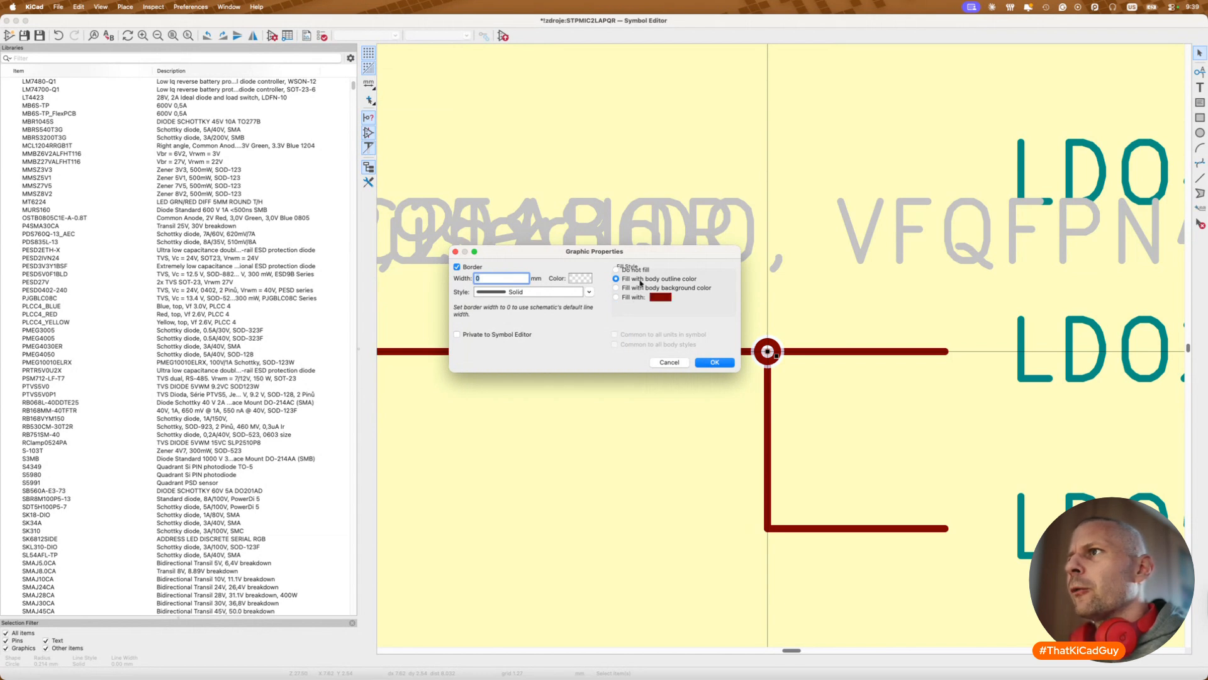
click(715, 361)
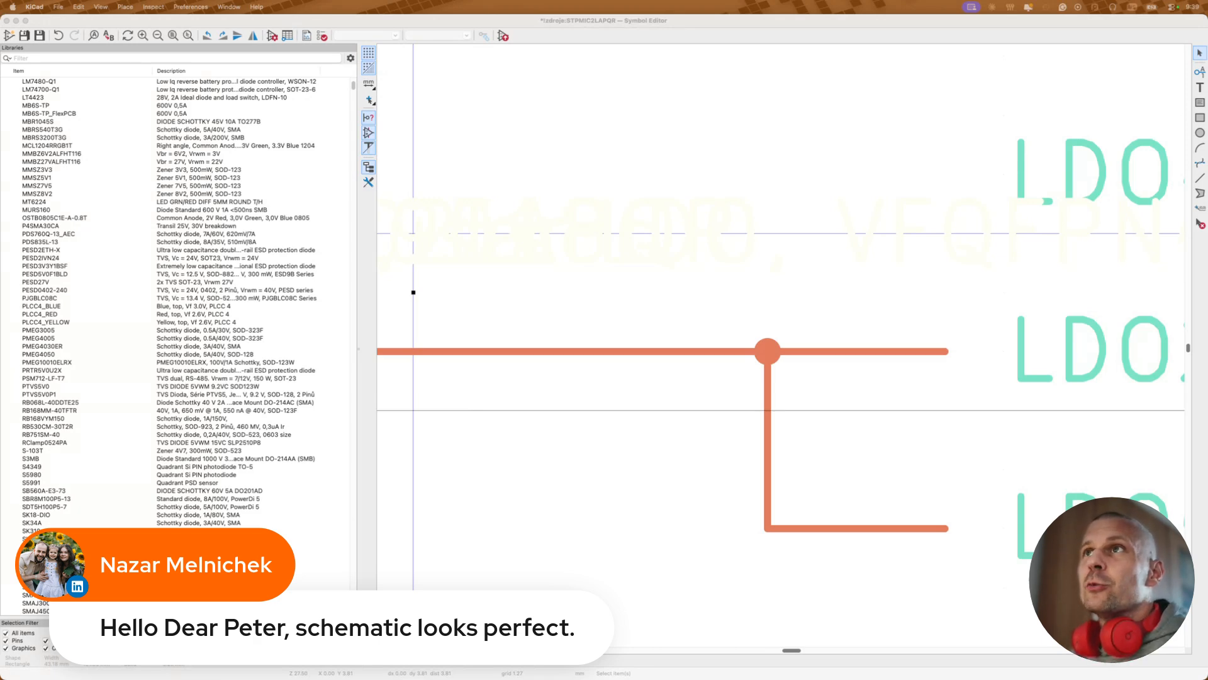
Step: Duplicate the horizontal LDO25IN line and place the copy between LDO3IN and LDO3OUT
scroll(476, 391, down, 6)
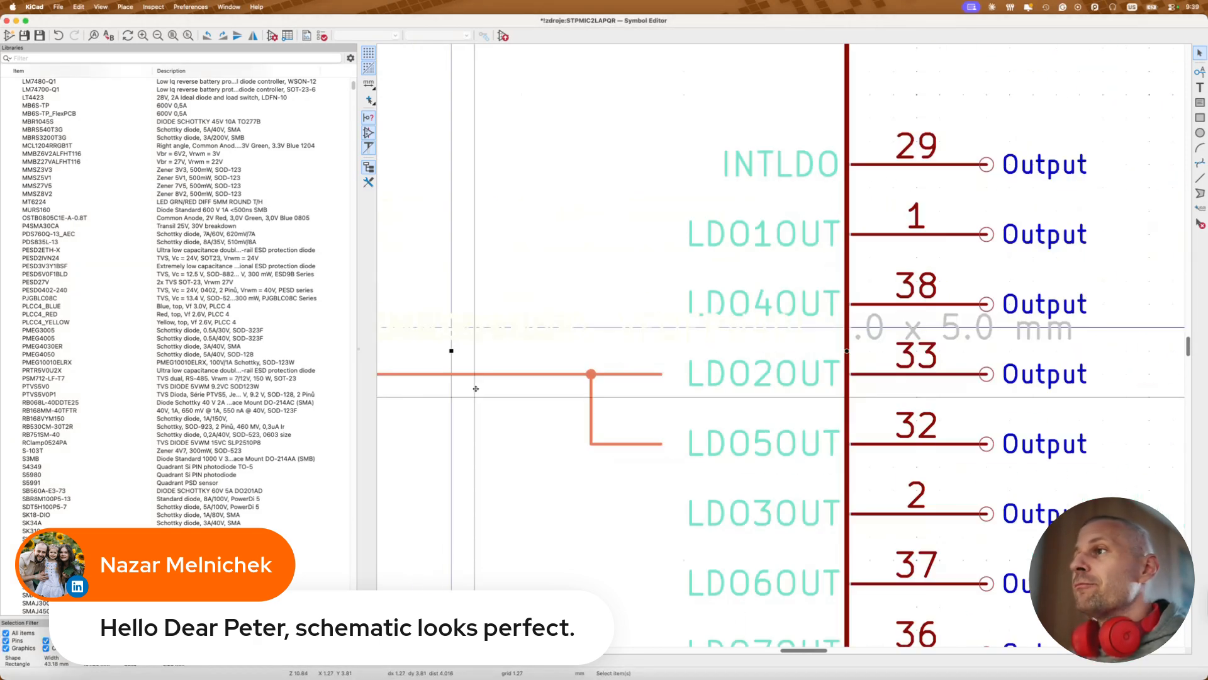
scroll(478, 393, left, 10)
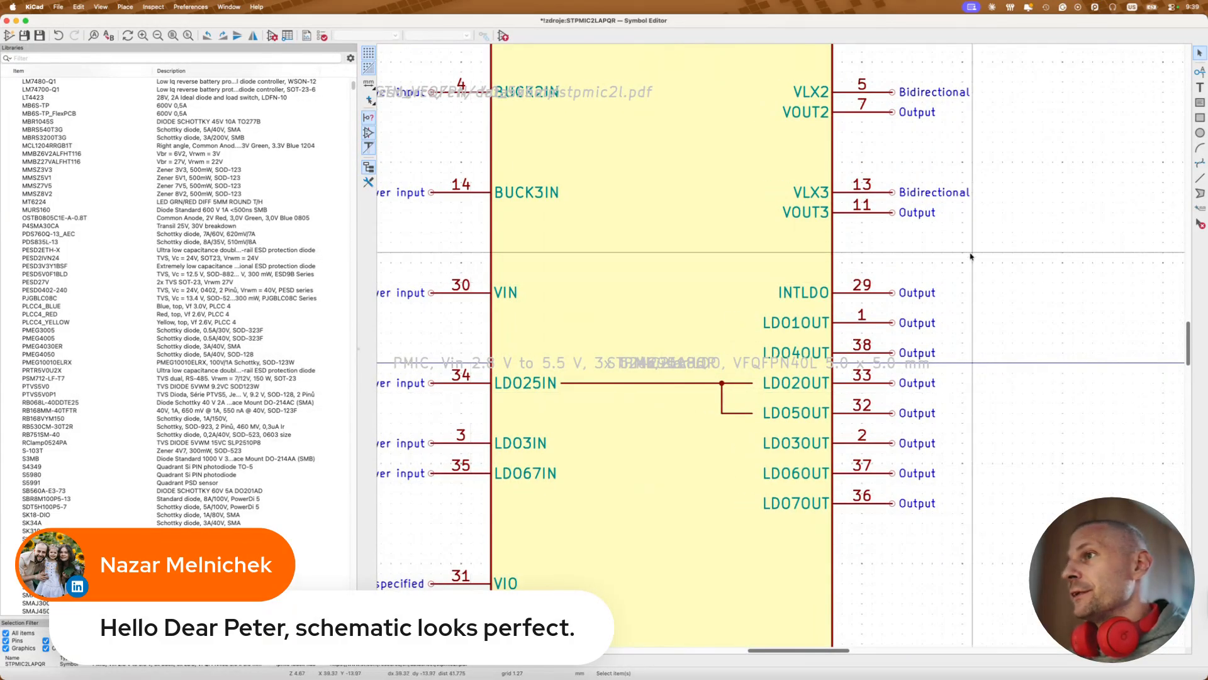
click(658, 383)
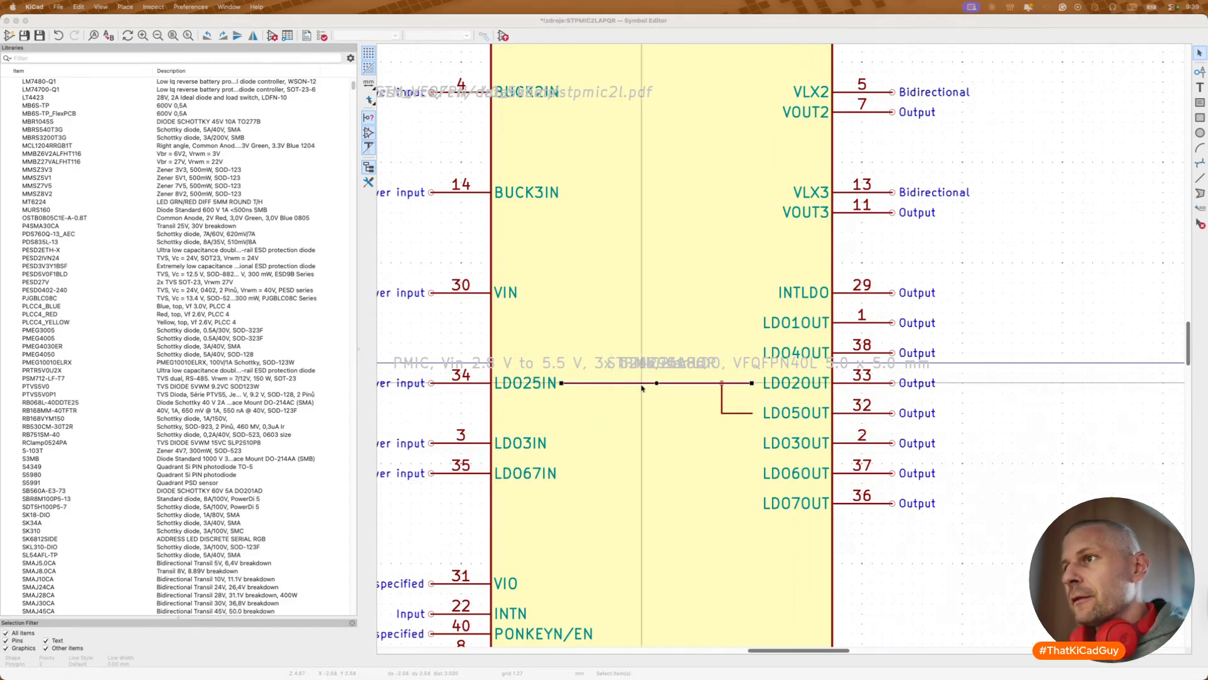
click(636, 382)
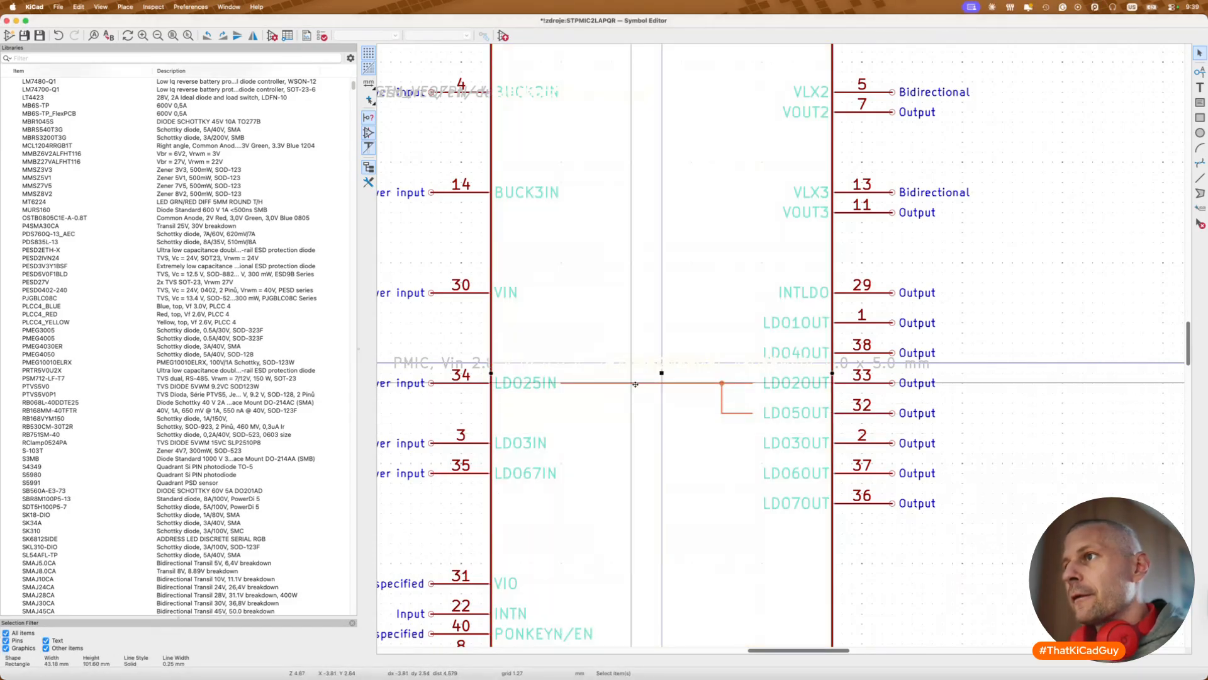
key(super+d)
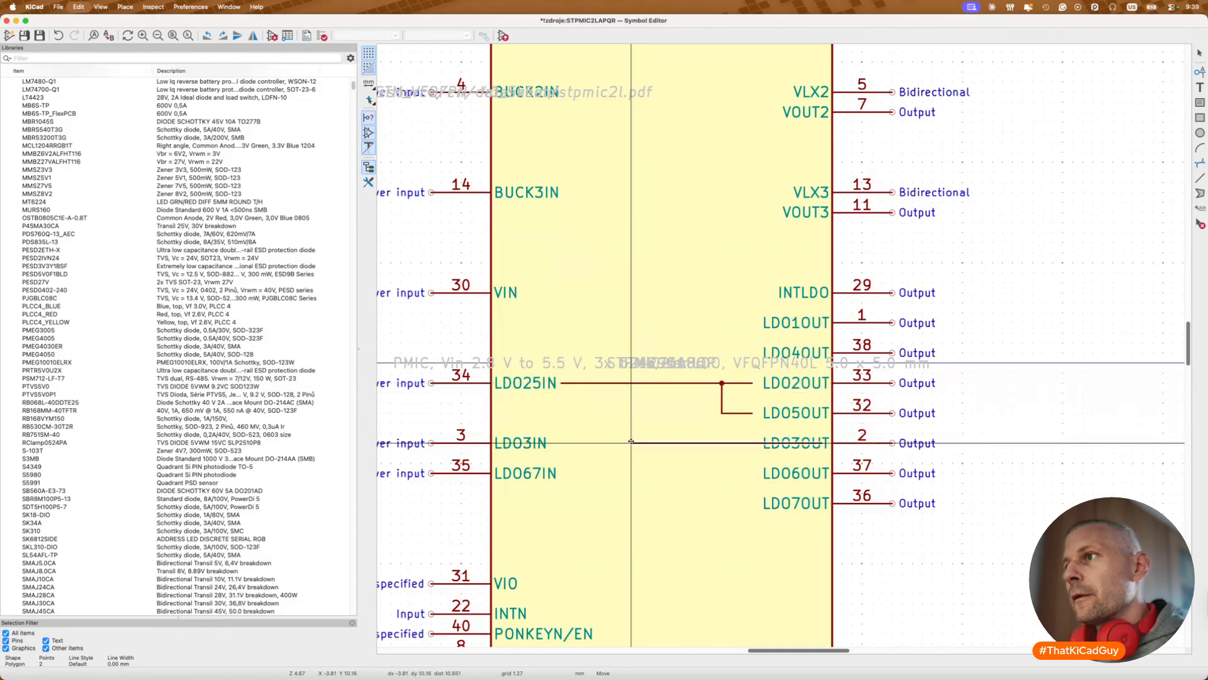
click(558, 443)
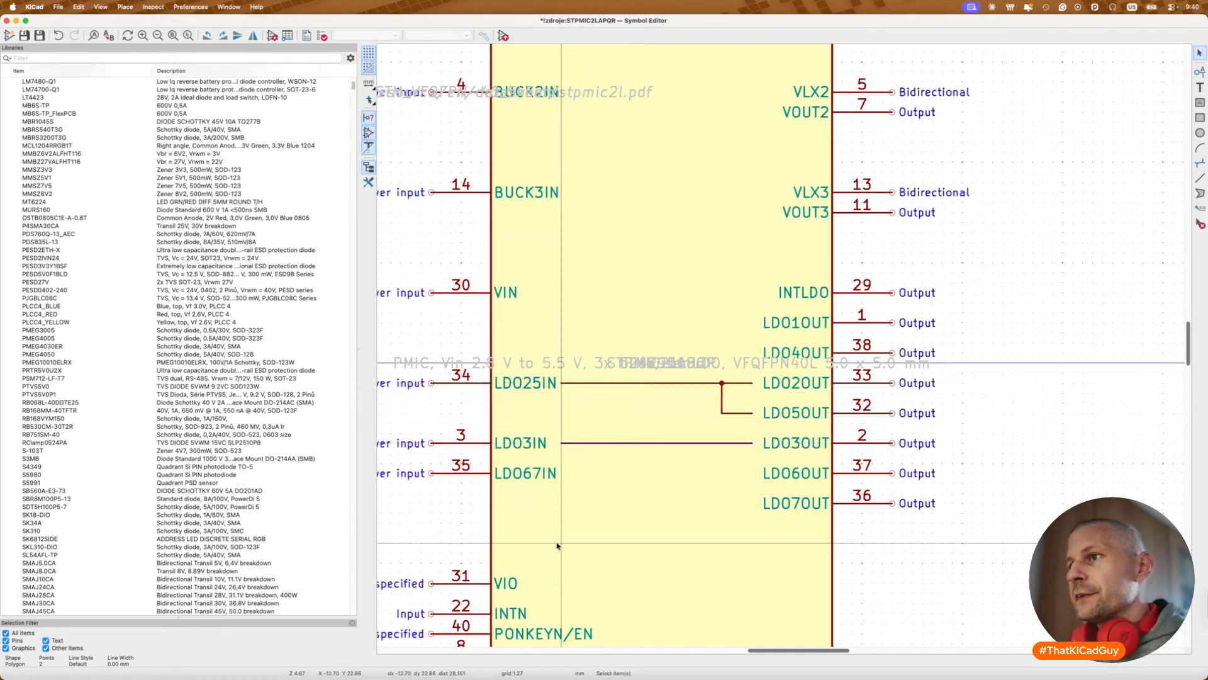
Step: Duplicate the branched LDO25IN connection with its junction and place it from LDO67IN to LDO6OUT and LDO7OUT
drag(558, 372, 705, 419)
key(ctrl+d)
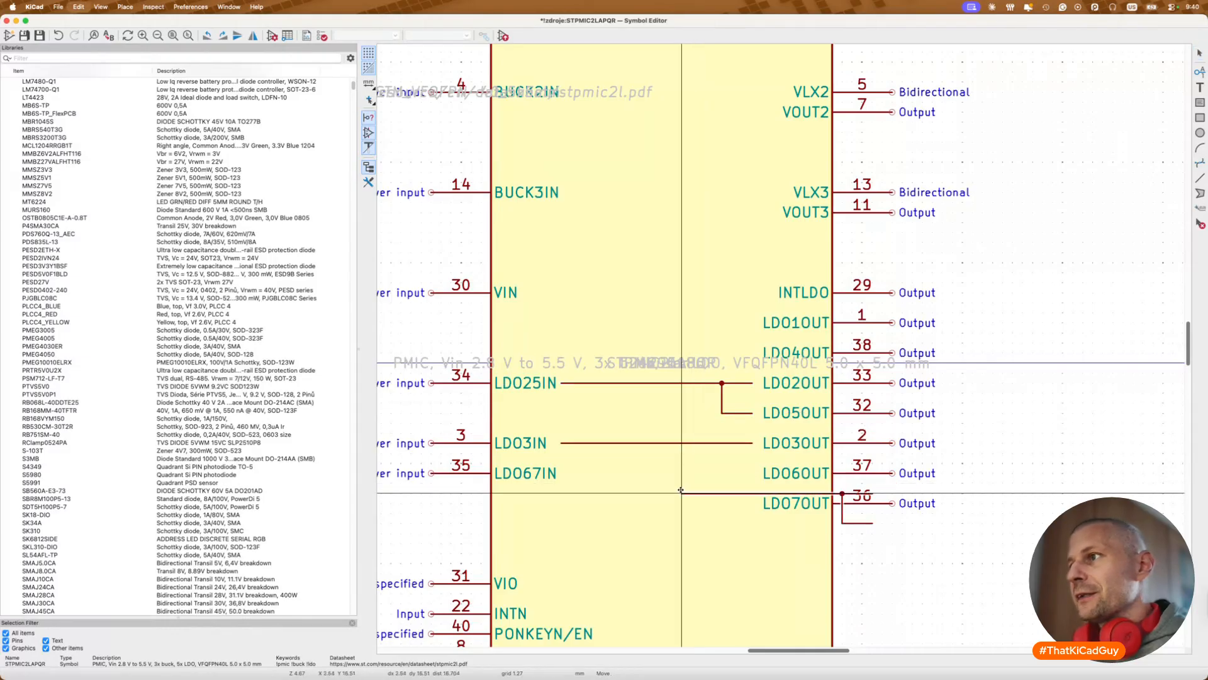
click(563, 477)
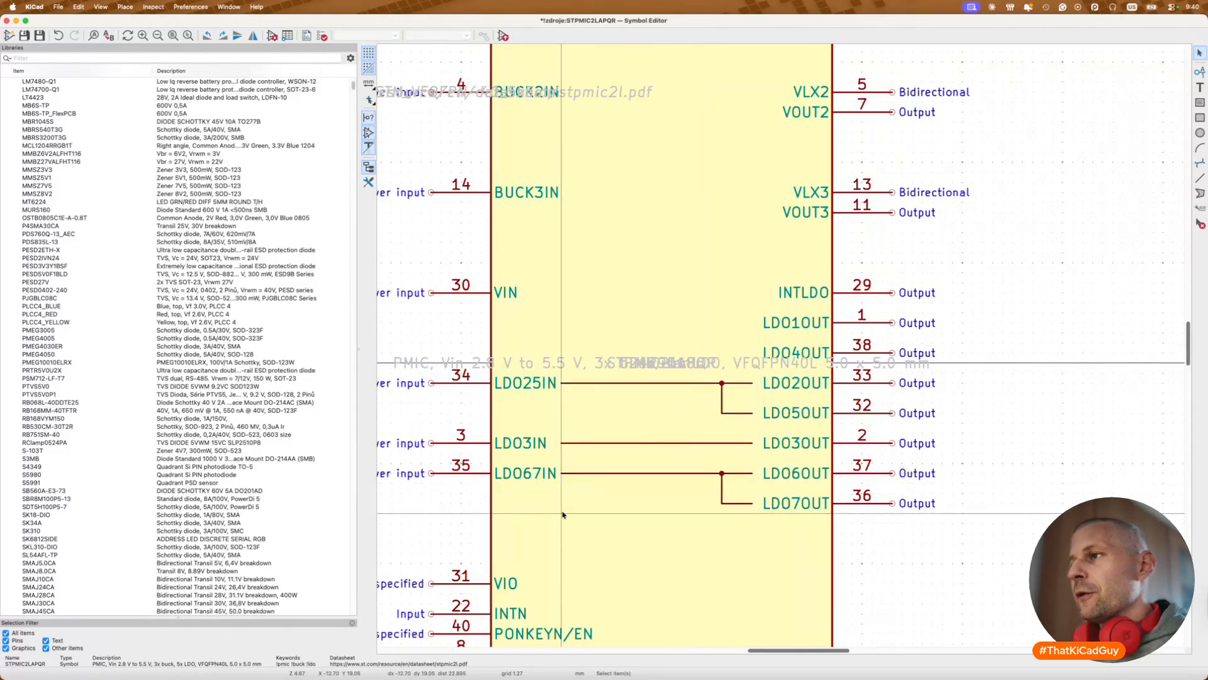
Step: Save the STPMIC2LAPQR symbol and close the Symbol Editor to return to the PMIC sheet
scroll(563, 477, down, 3)
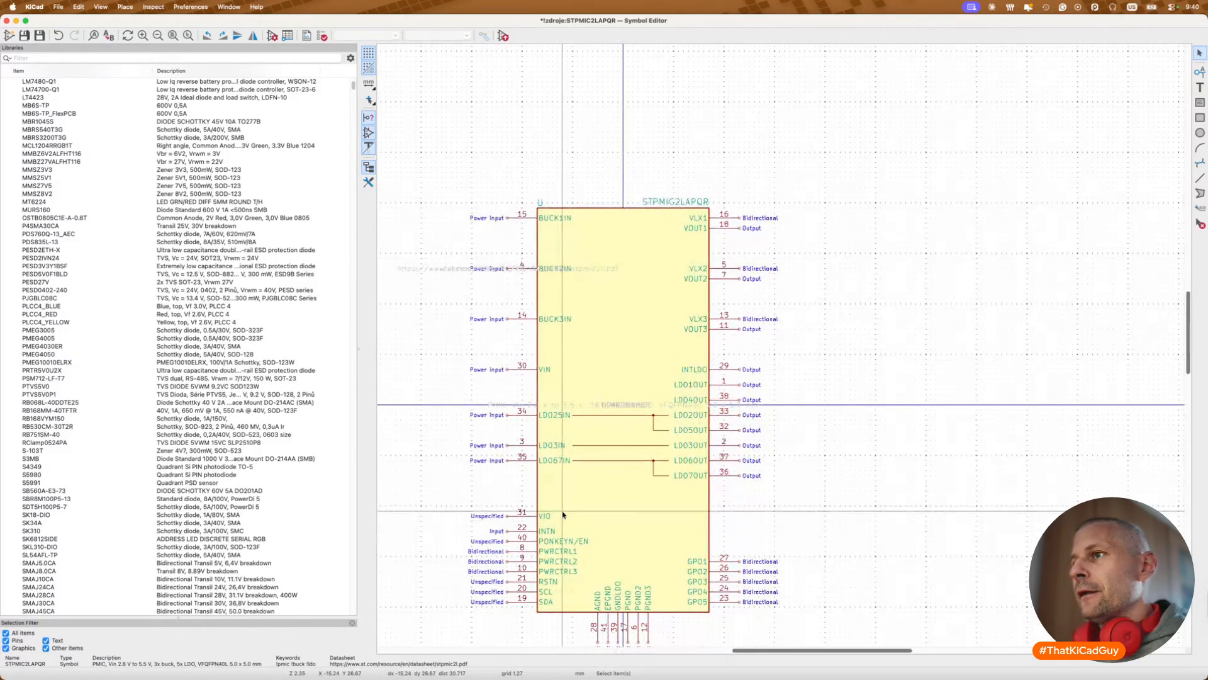
key(super+s)
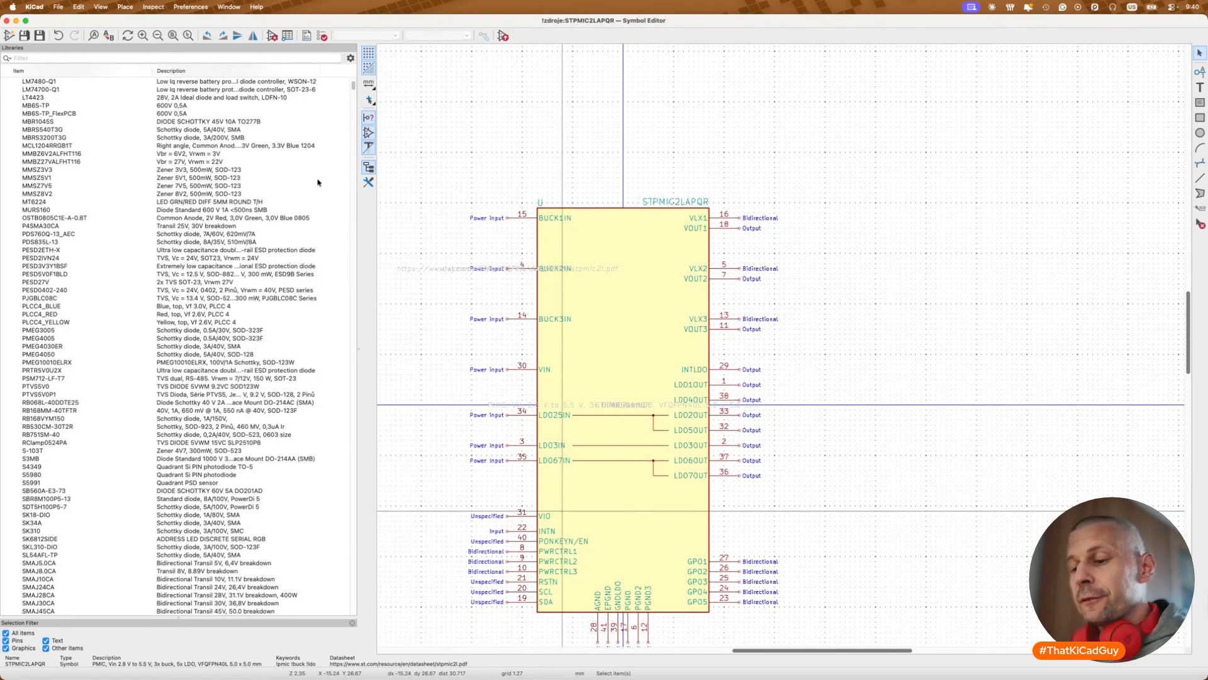
key(super+w)
key(super+w)
key(Escape)
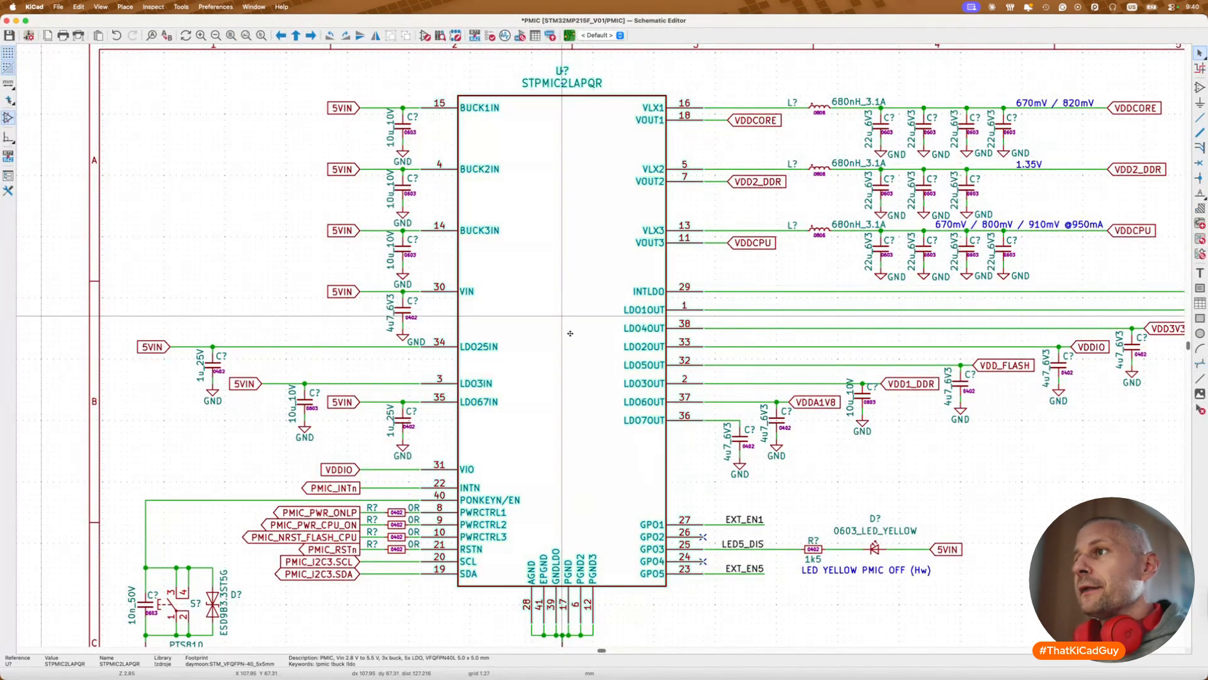
Step: Update the placed STPMIC2LAPQR symbol on the PMIC sheet from the library
key(super+u)
click(899, 523)
click(853, 522)
scroll(592, 388, up, 2)
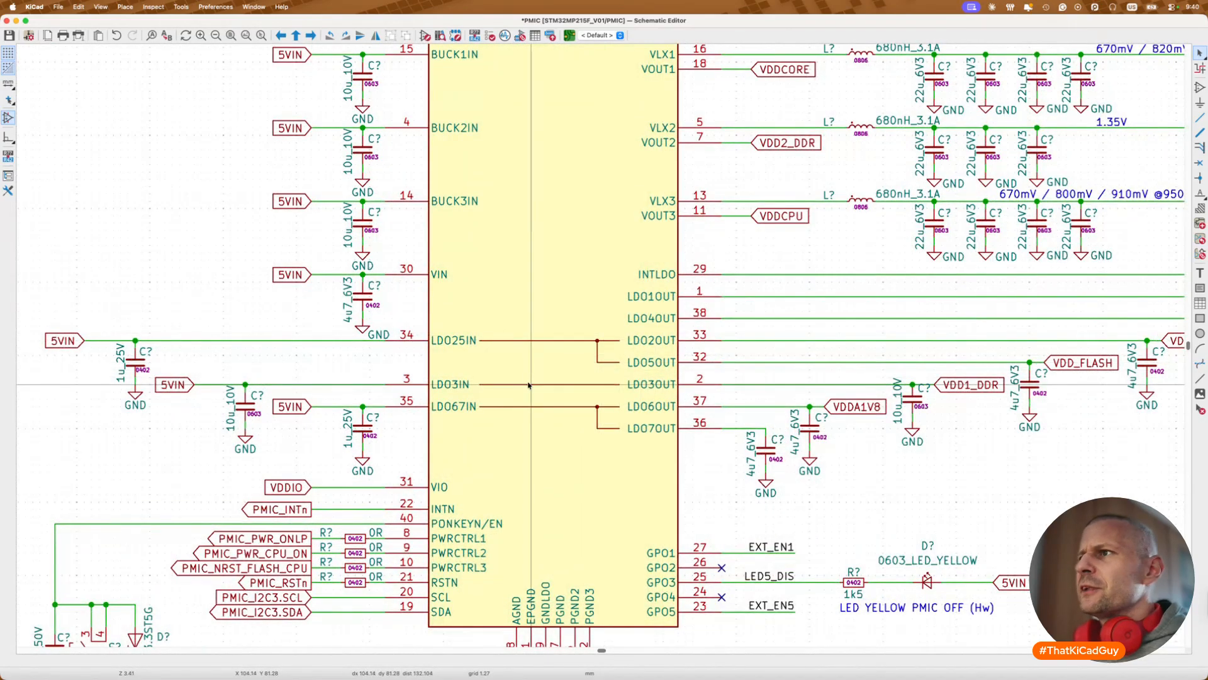
Step: Check the STPMIC2LA default output voltage of LDO4 in the datasheet in Brave, then return to the schematic
scroll(527, 385, down, 2)
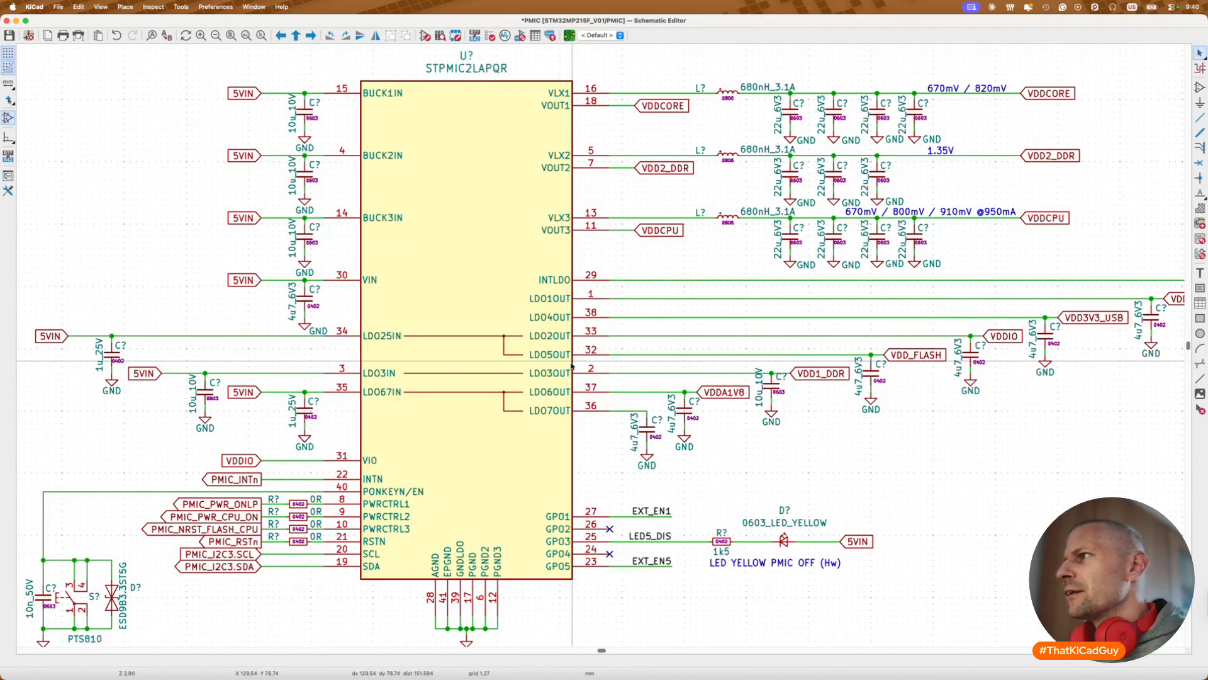
middle_drag(790, 318, 759, 316)
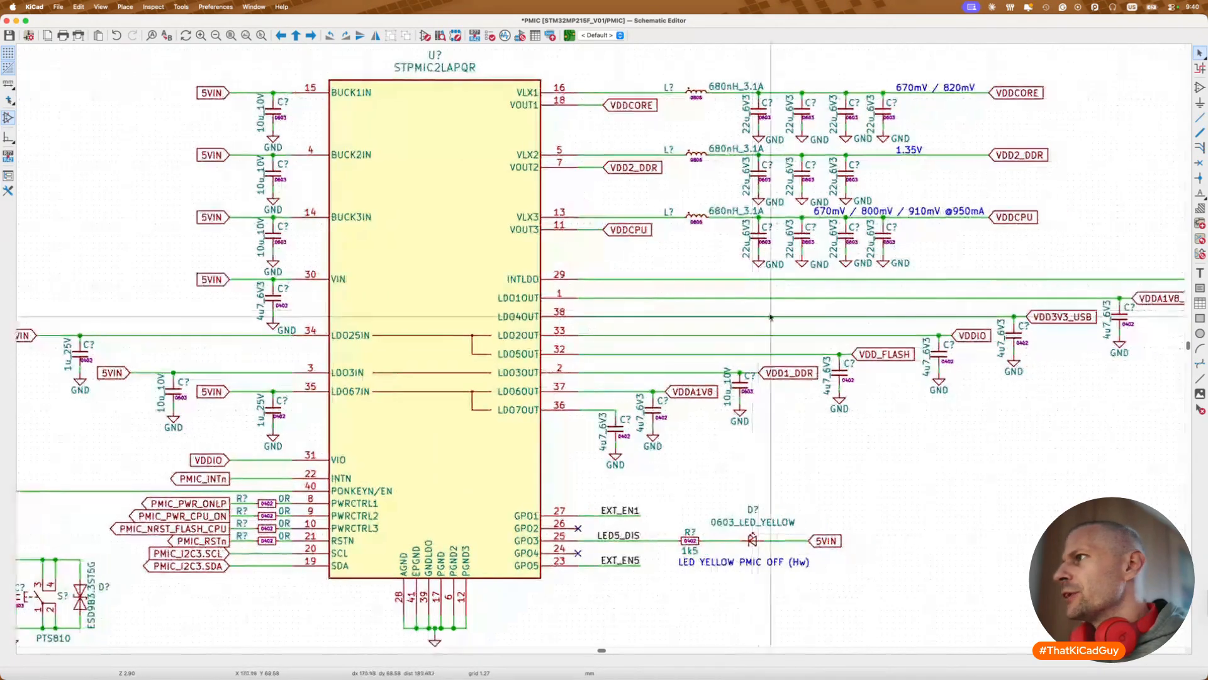
key(super+Tab)
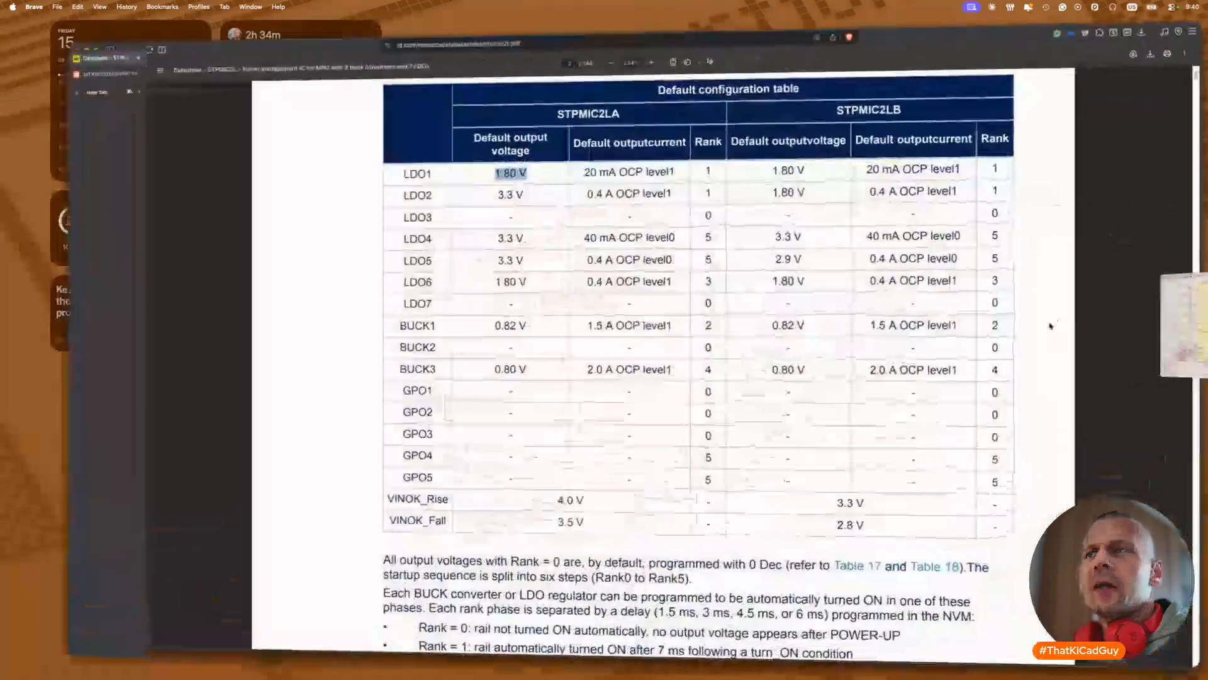
drag(475, 233, 523, 233)
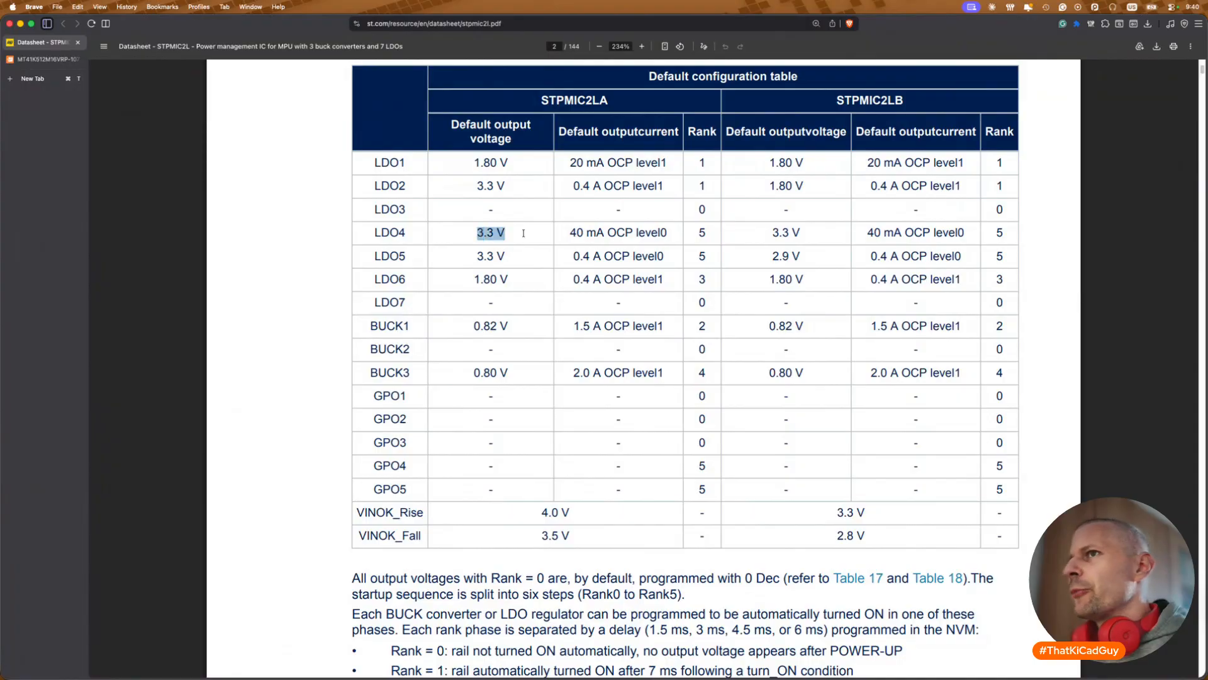
key(super+Tab)
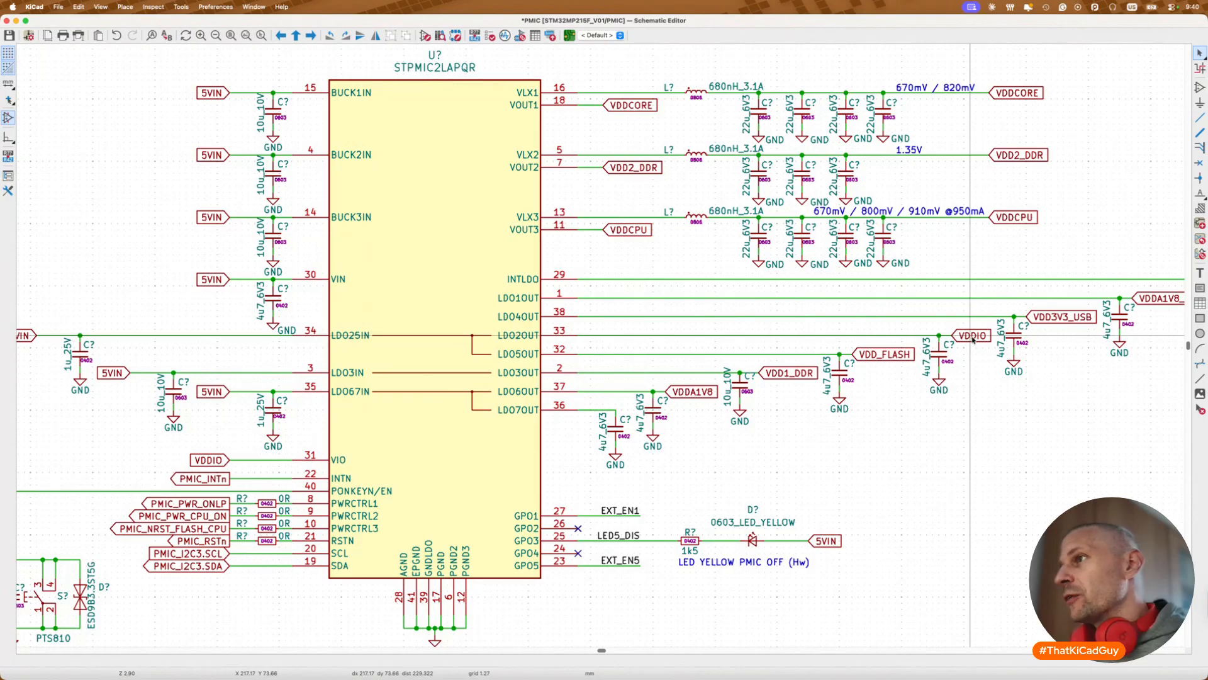
Step: Look up the LDO2 default output voltage in the Brave datasheet and compare it with the VDDIO label in KiCad
key(super+Tab)
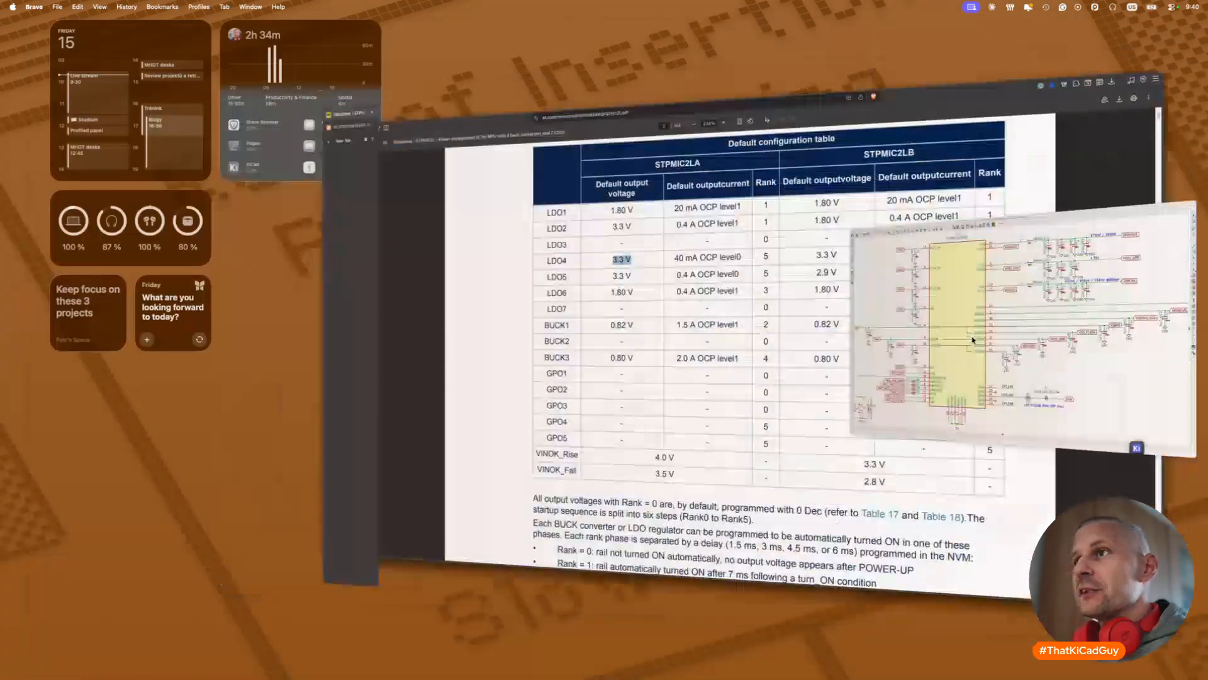
drag(477, 185, 504, 186)
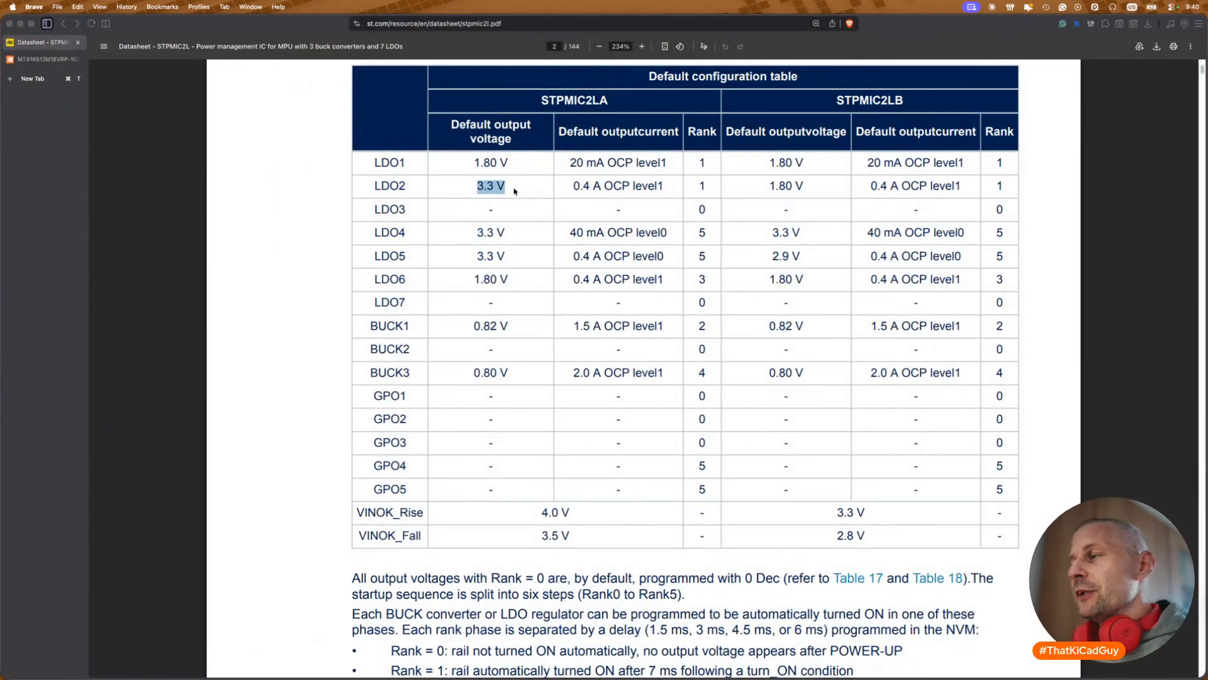
key(super+Tab)
click(973, 338)
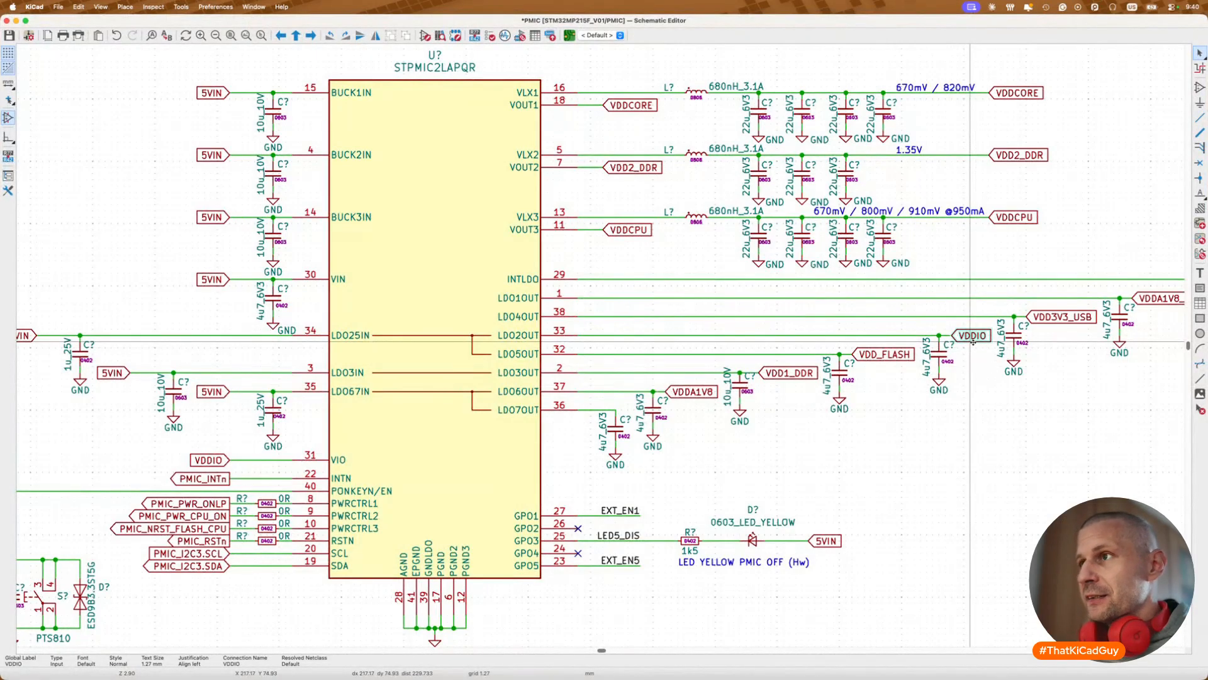
Step: Return to the root sheet and open the Ethernet sheet to view its supply rails
key(alt+BackSpace)
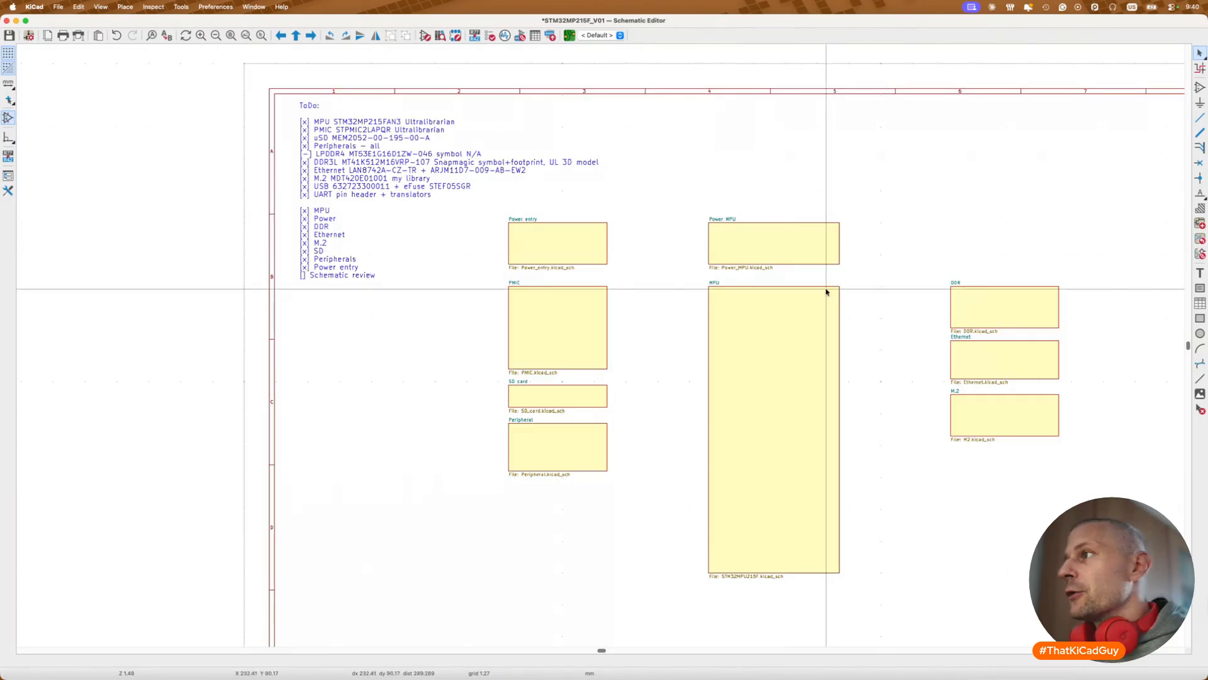
click(979, 357)
double_click(979, 356)
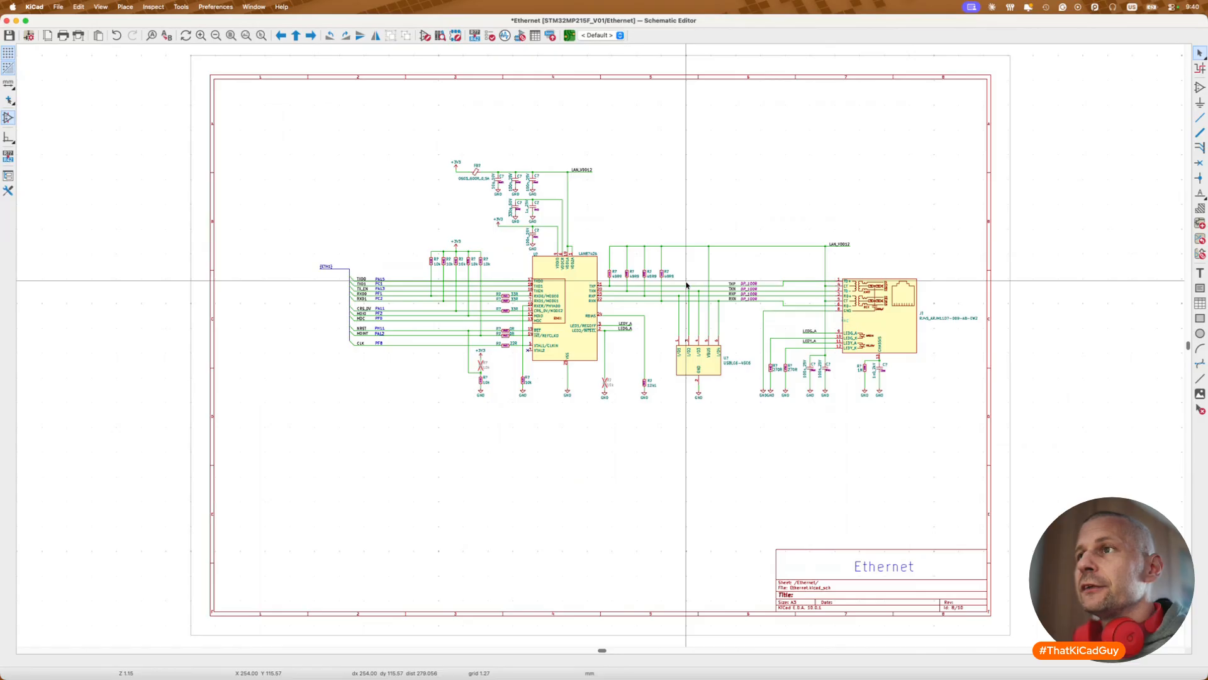
Step: Go back to the PMIC sheet and examine the ST1S31PUR regulator circuit feeding the +3V3 rail
key(alt+BackSpace)
double_click(556, 308)
scroll(555, 308, down, 5)
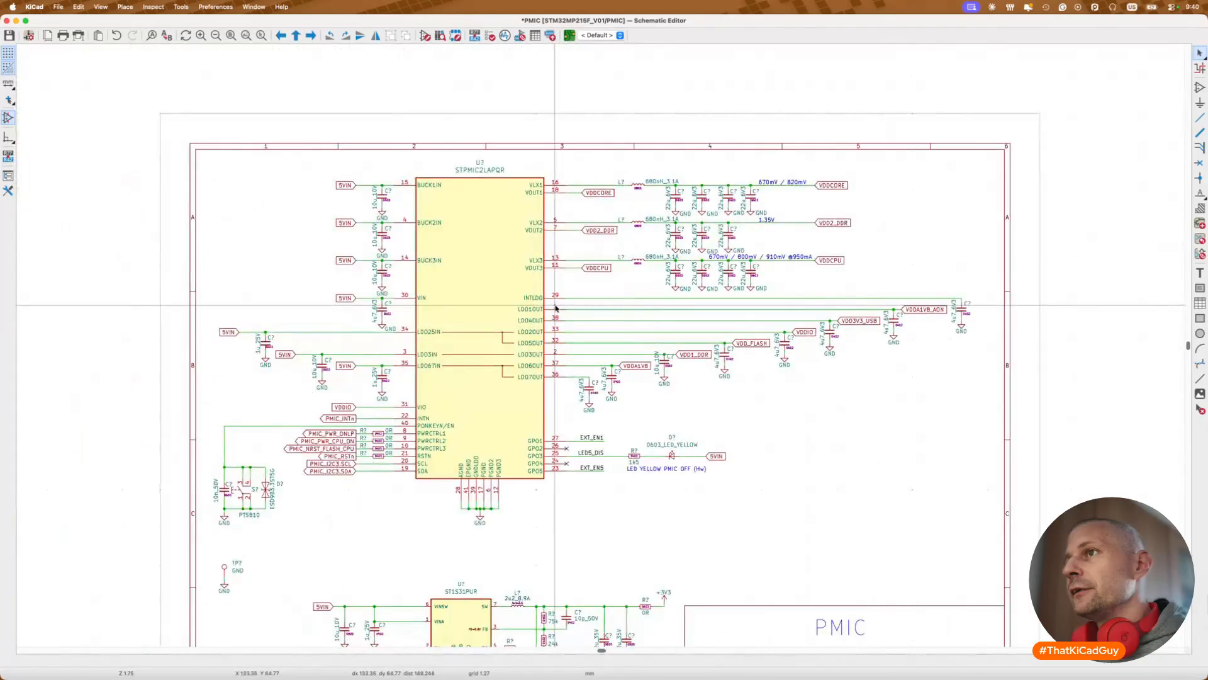
scroll(617, 409, down, 3)
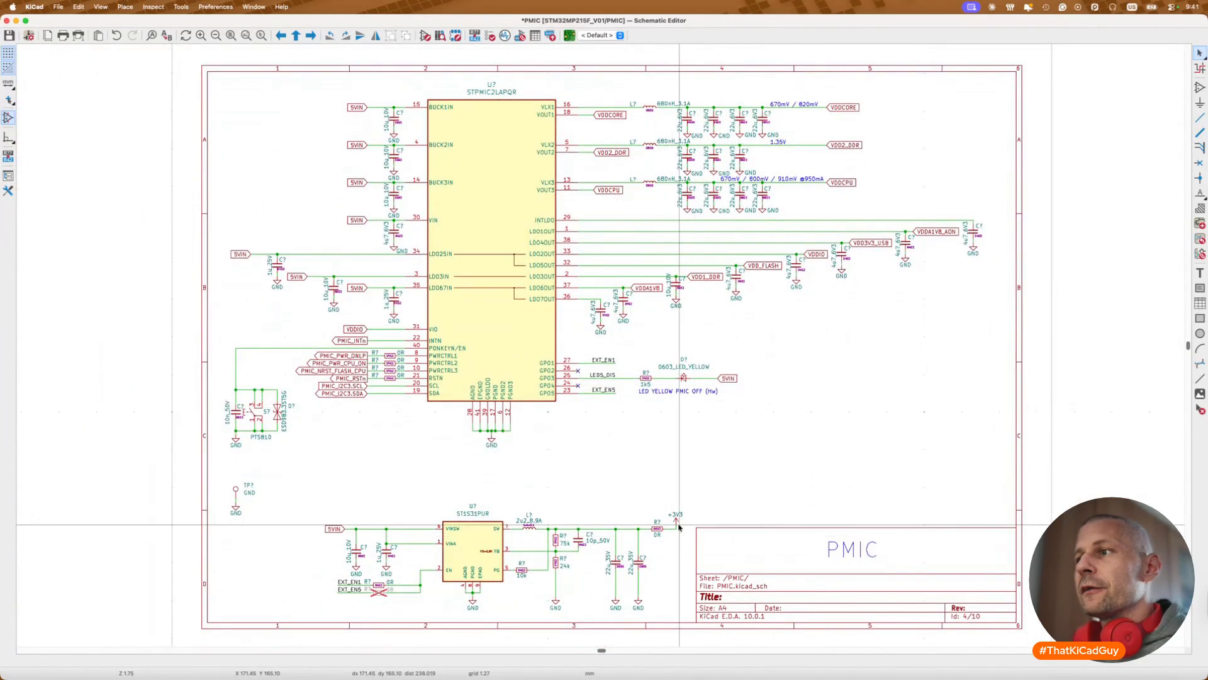
scroll(679, 526, up, 4)
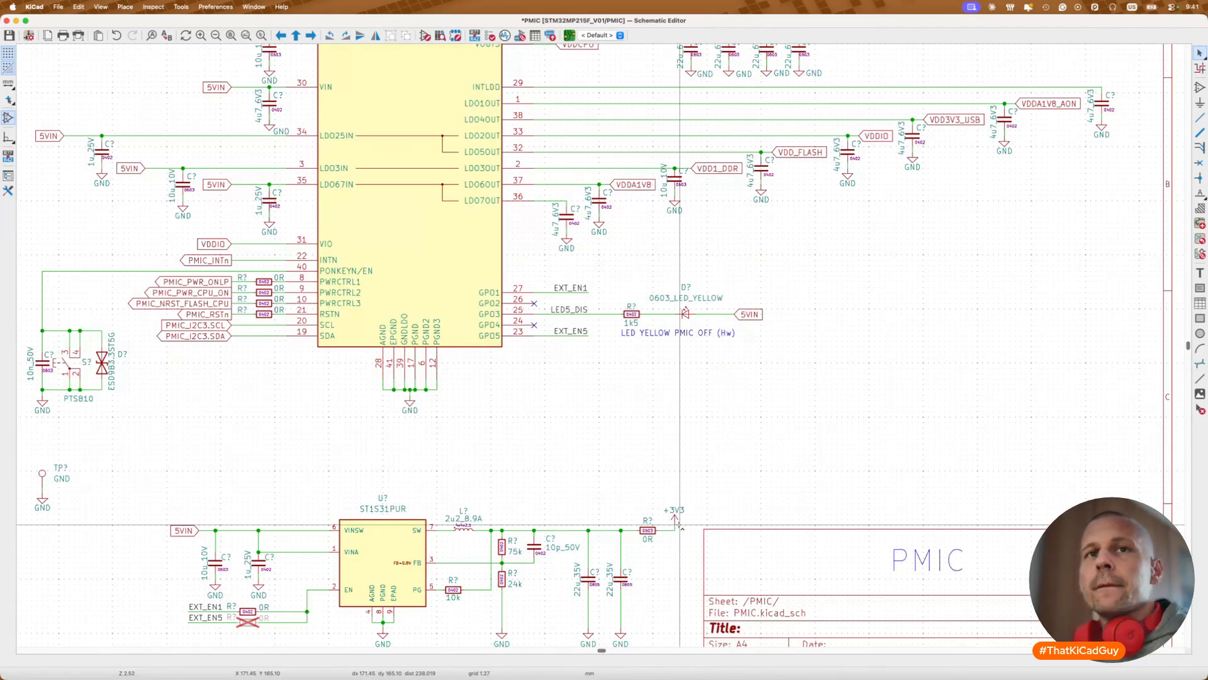
Step: Switch to the STM32MP215-DK reference schematic in Preview and examine its ST1S31PUR regulator and PMIC LDO outputs
key(super+Tab)
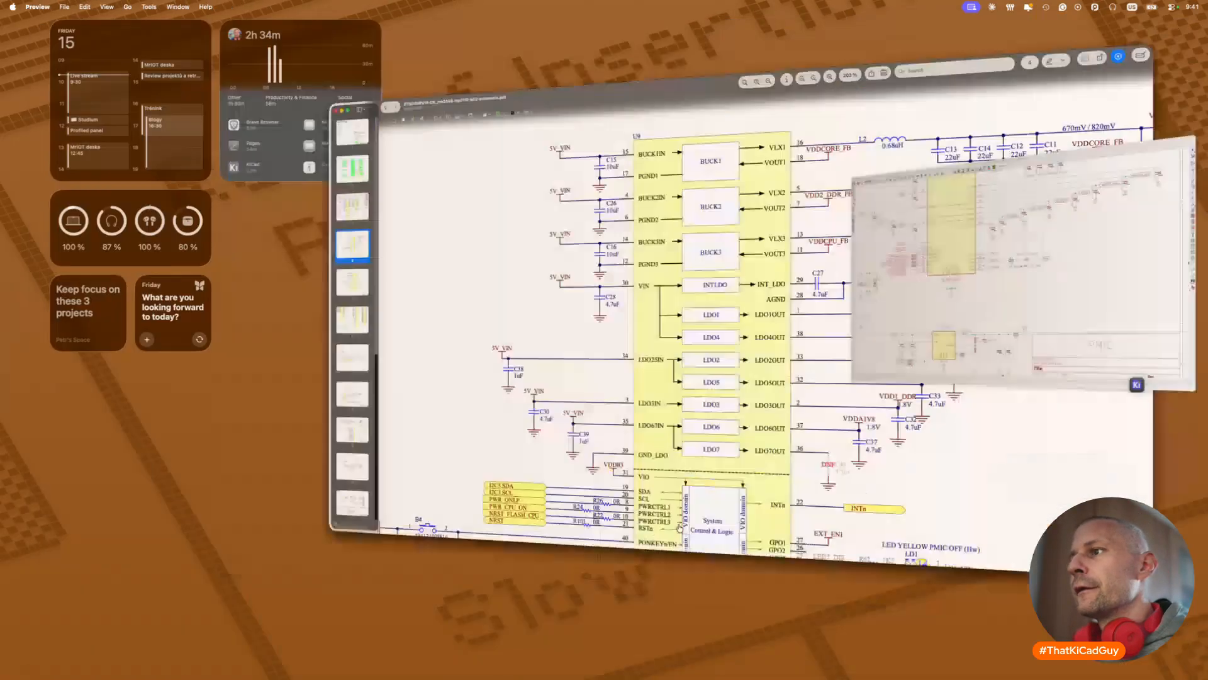
scroll(698, 478, down, 2)
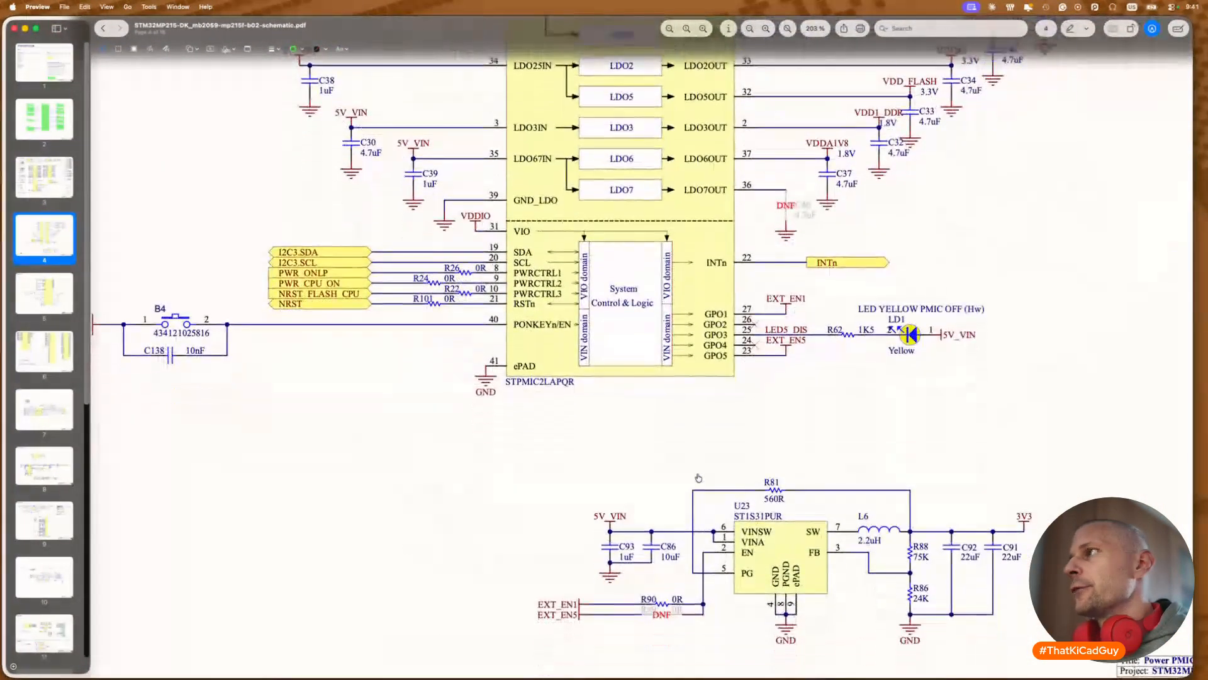
scroll(1055, 207, up, 5)
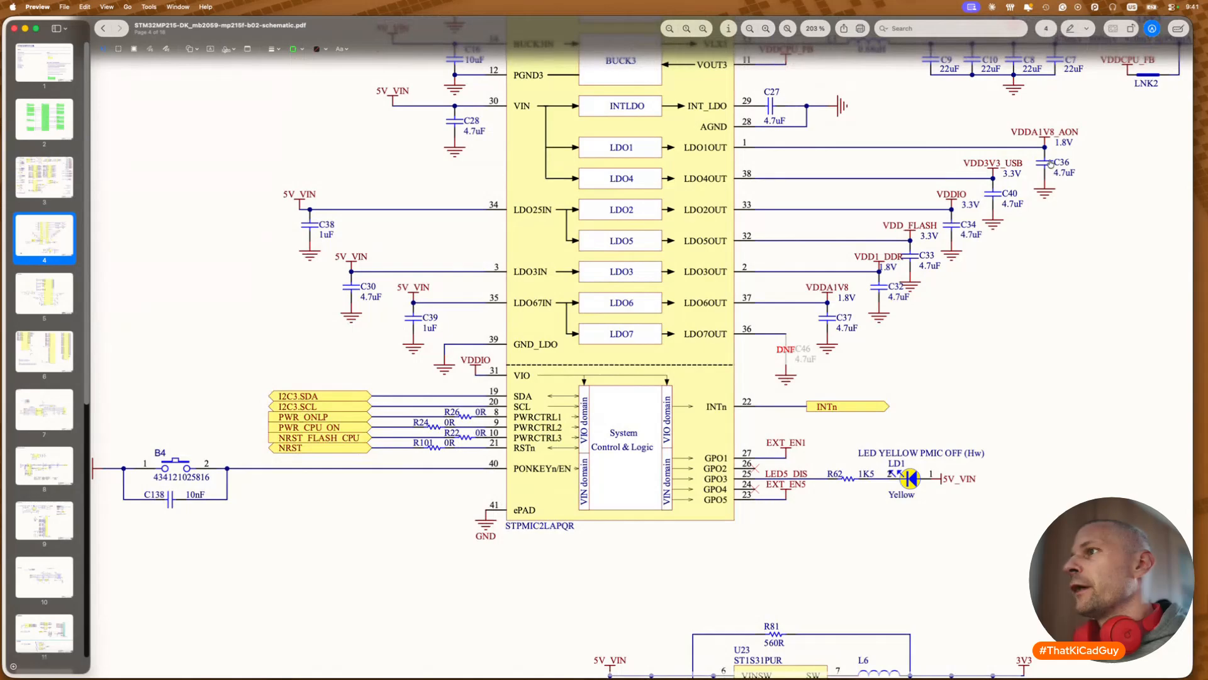
Step: Switch back to the KiCad schematic and view the supply rails on the SD card and Peripherals sheets
scroll(1050, 165, down, 3)
key(super+Tab)
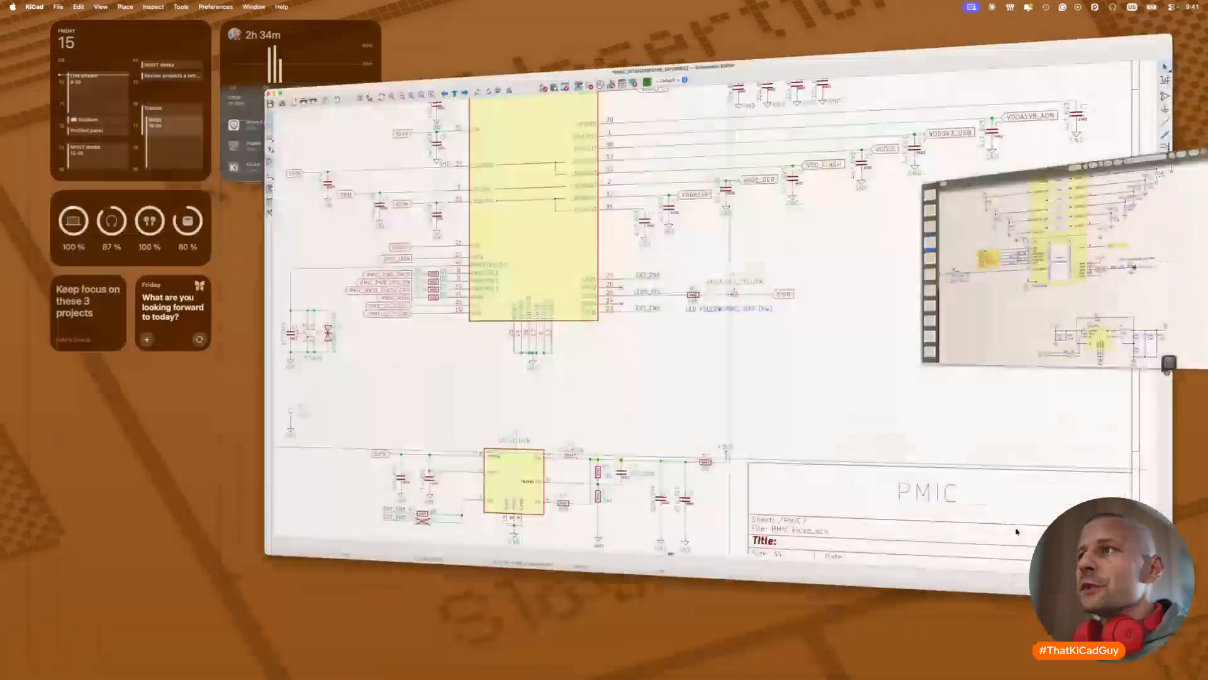
scroll(749, 432, down, 5)
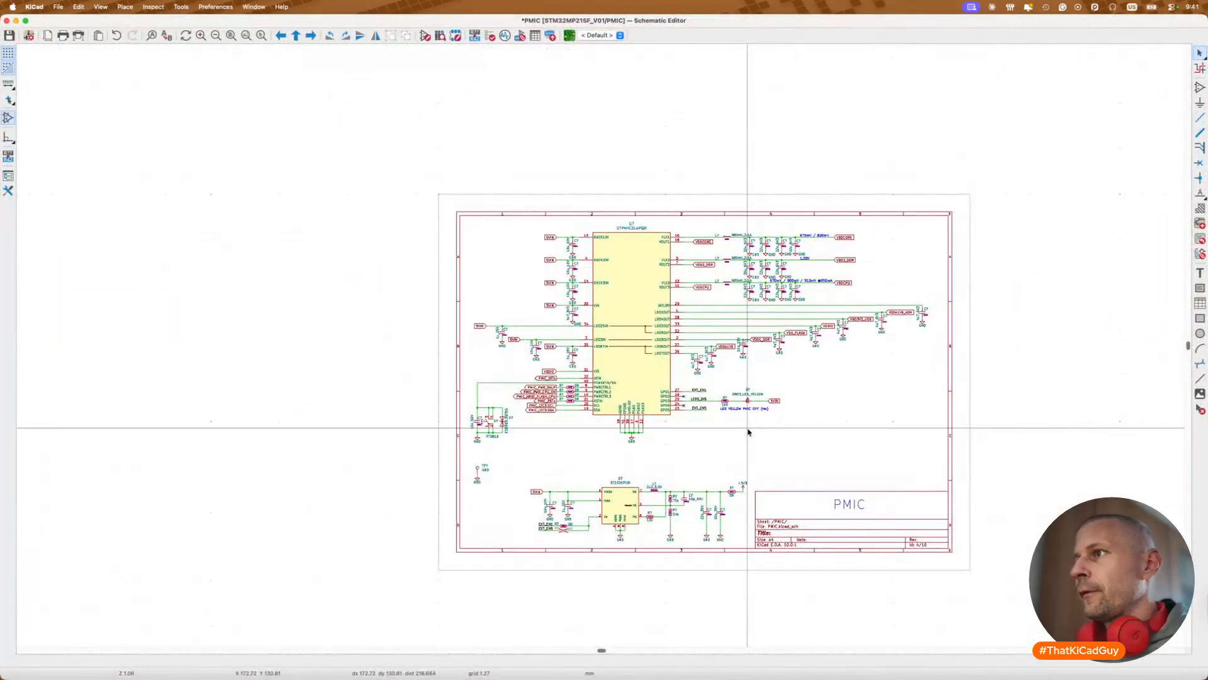
key(alt+BackSpace)
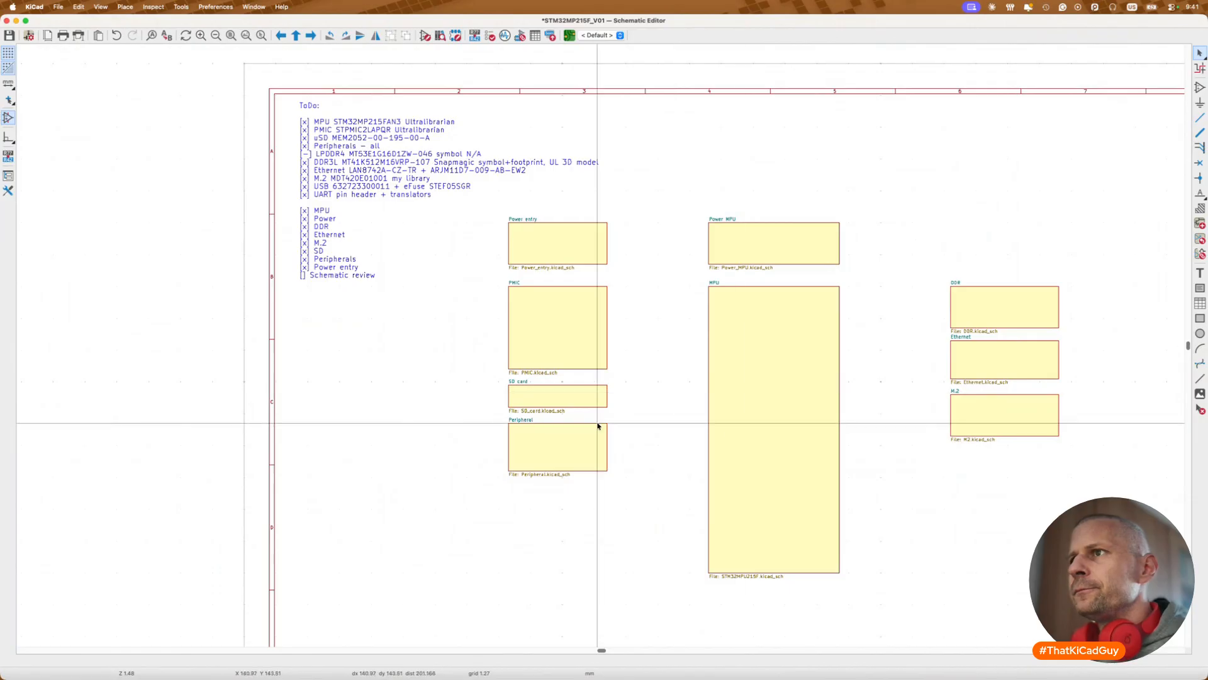
double_click(579, 397)
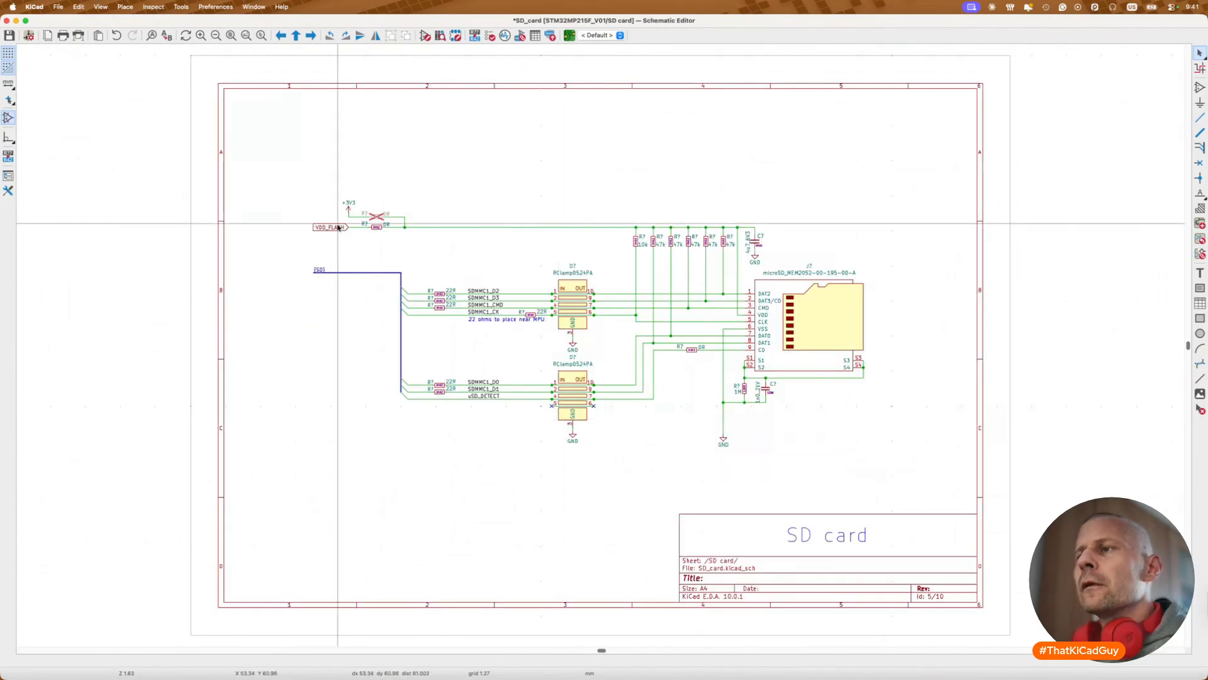
key(alt+BackSpace)
double_click(573, 465)
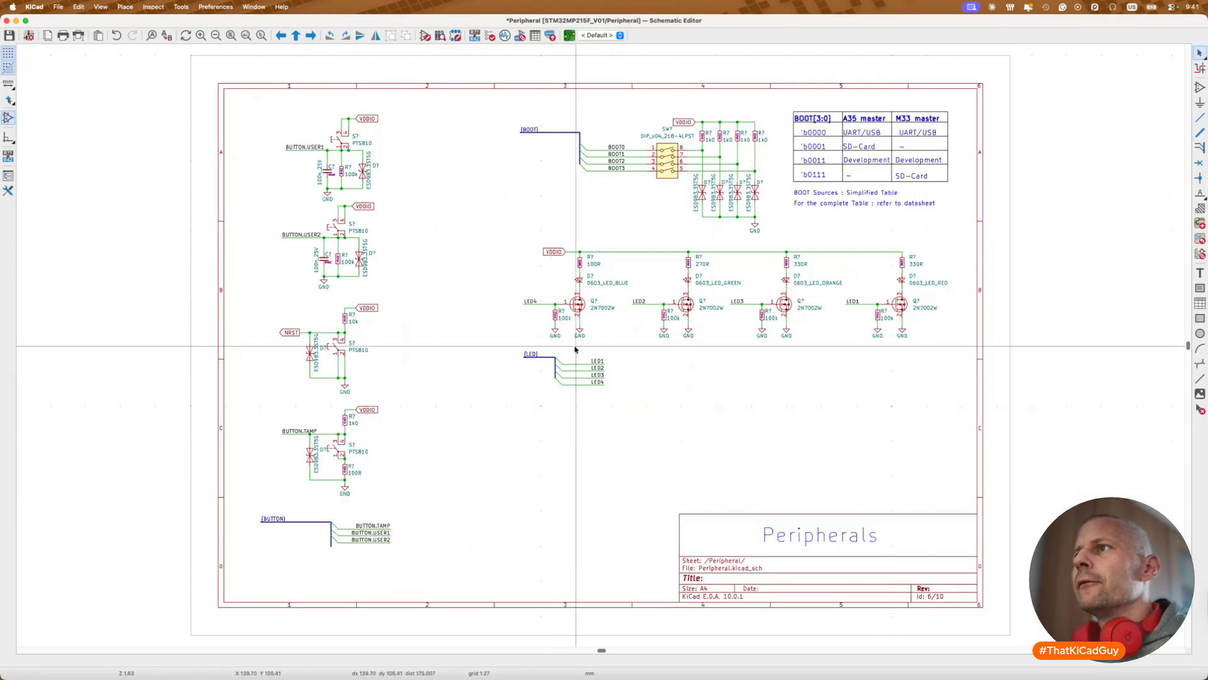
key(alt+BackSpace)
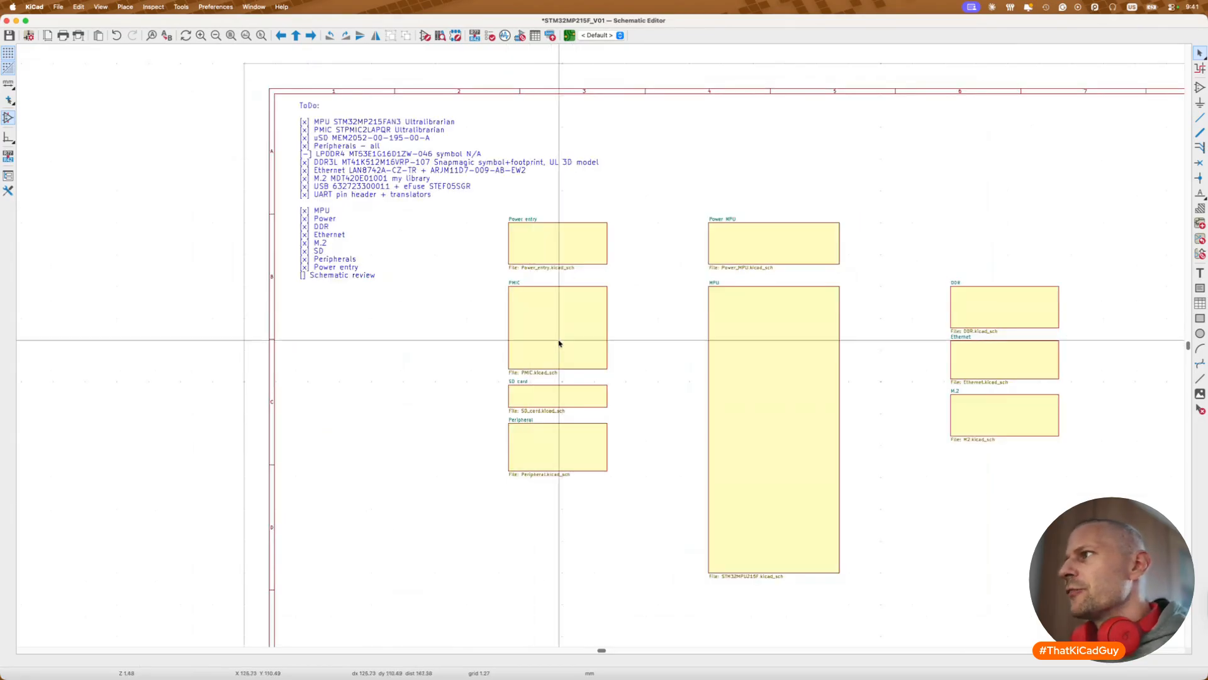
Step: View the supply rails on the Ethernet, M.2 and Power MPU sheets, going back to the root sheet after each
double_click(950, 378)
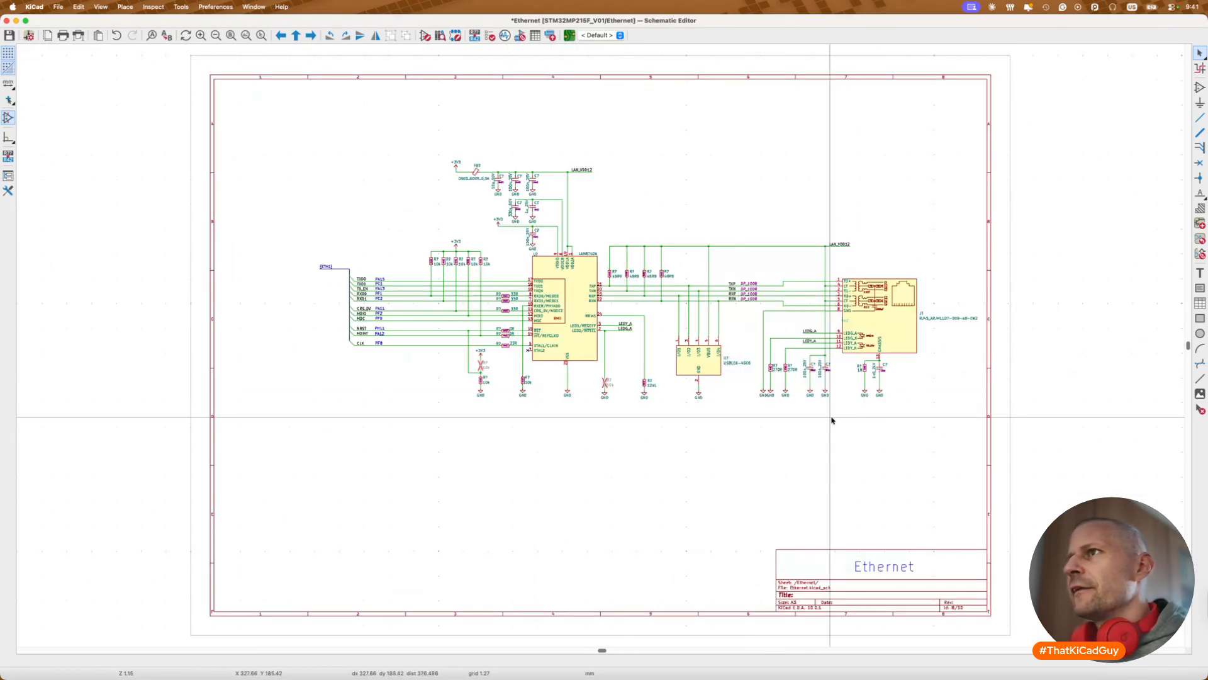
key(alt+BackSpace)
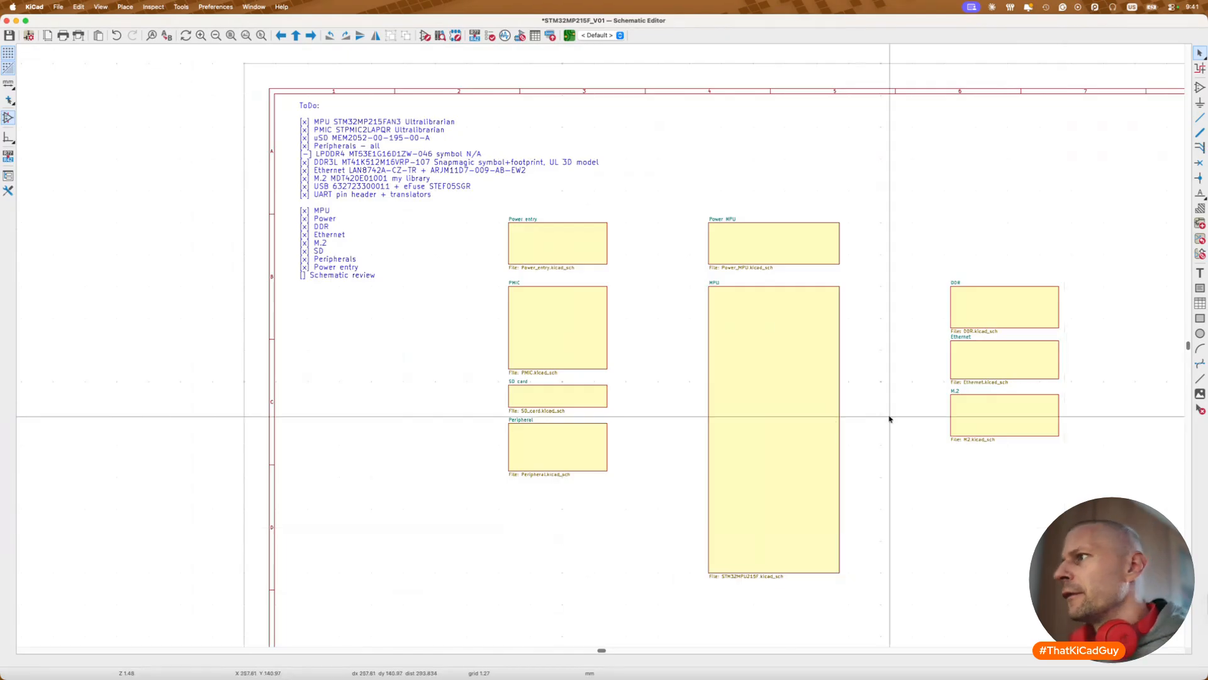
double_click(976, 421)
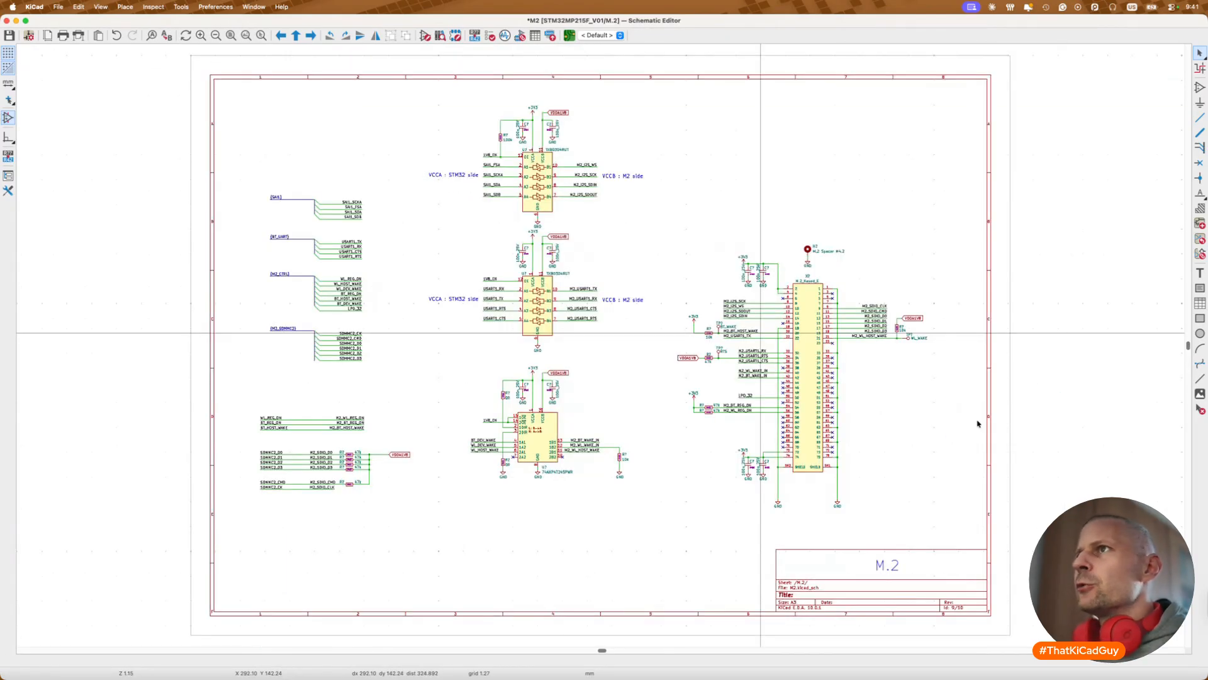
key(alt+BackSpace)
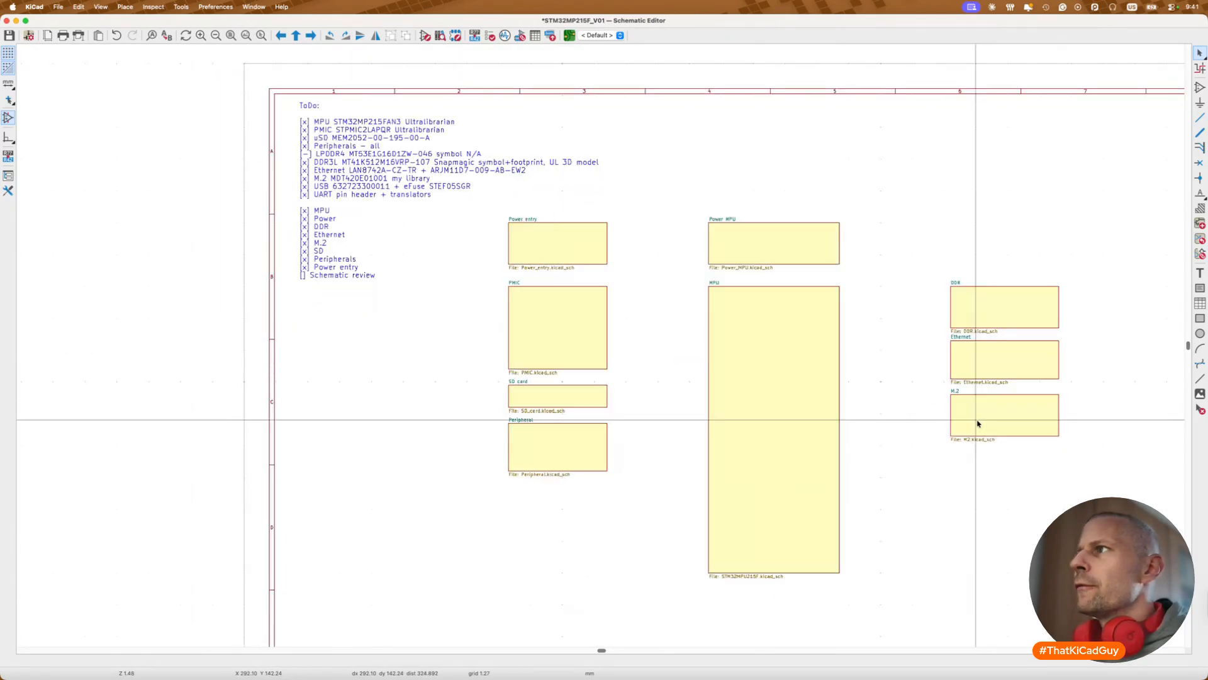
double_click(837, 249)
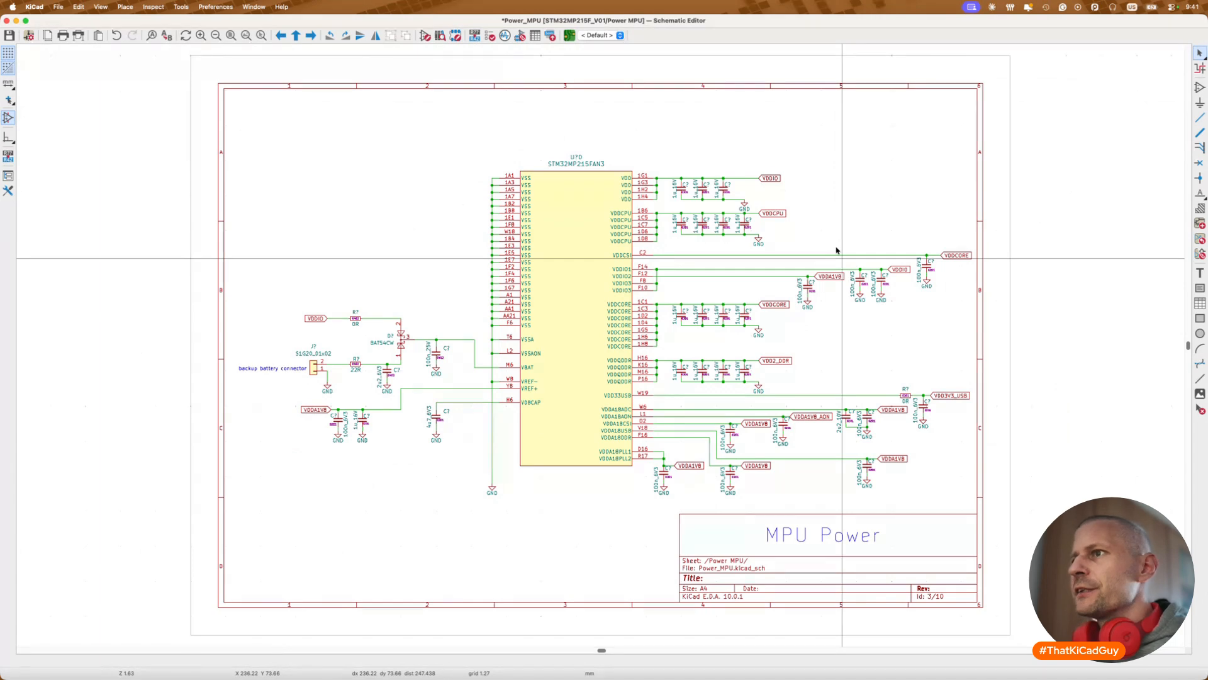
key(alt+BackSpace)
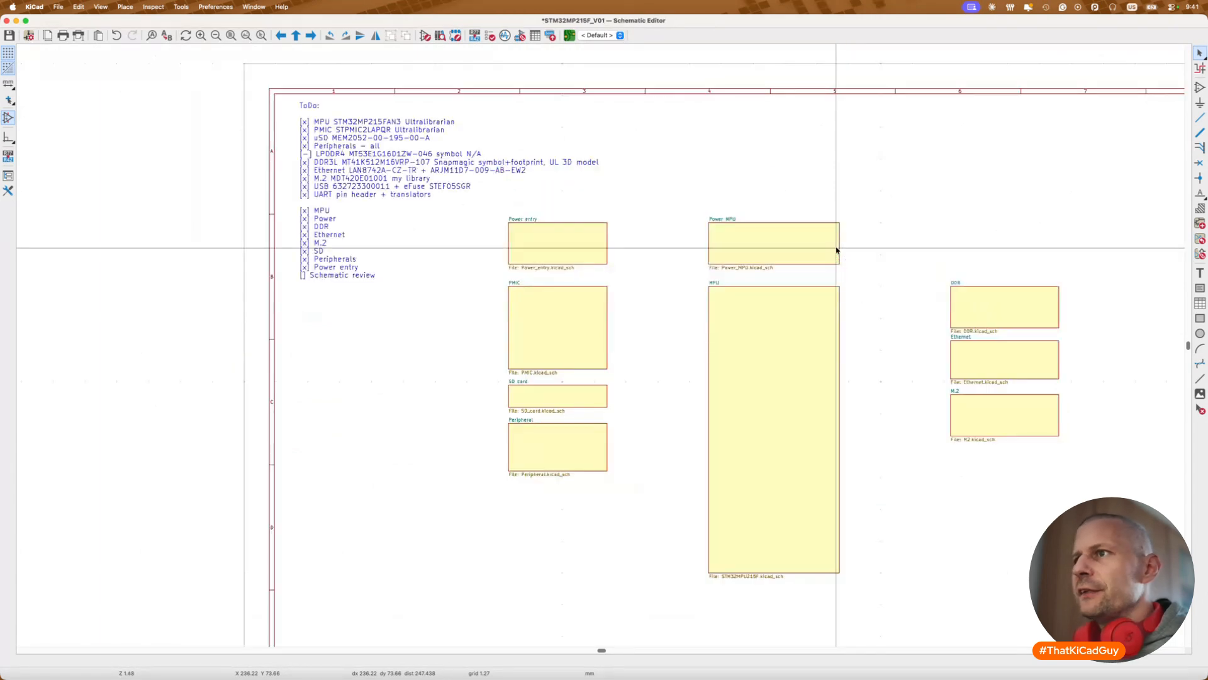
Step: Recheck the Peripherals, SD card and PMIC sheets from the root sheet
double_click(597, 435)
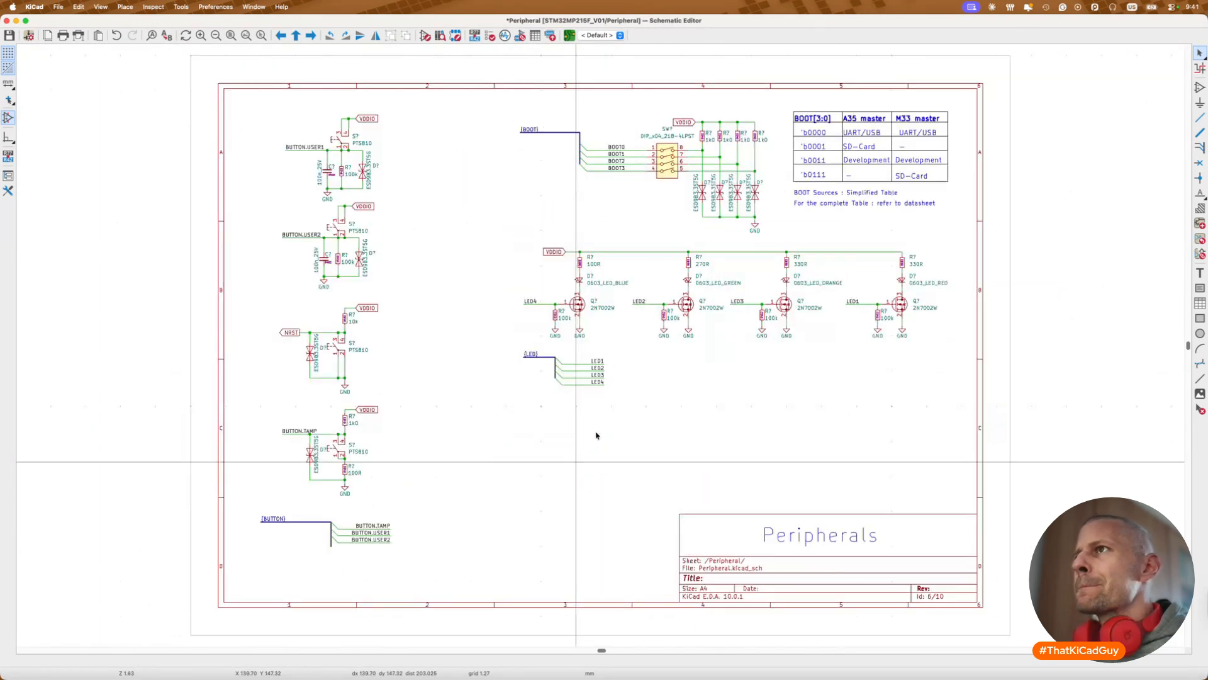
key(alt+BackSpace)
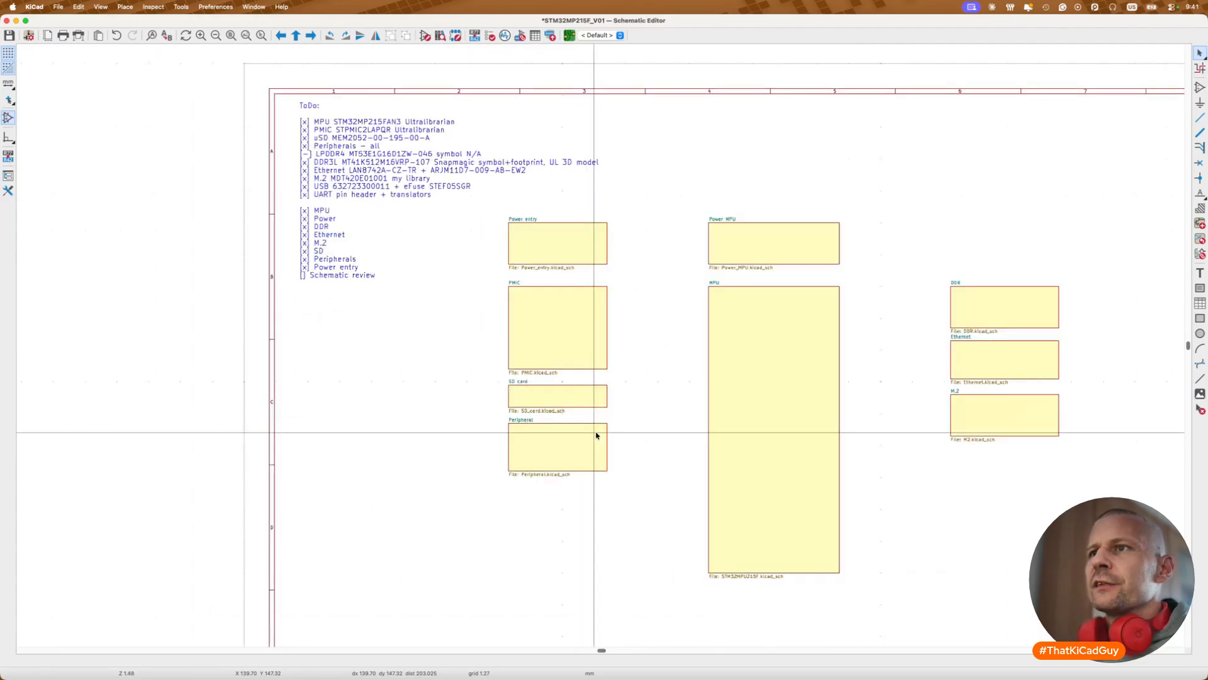
double_click(588, 401)
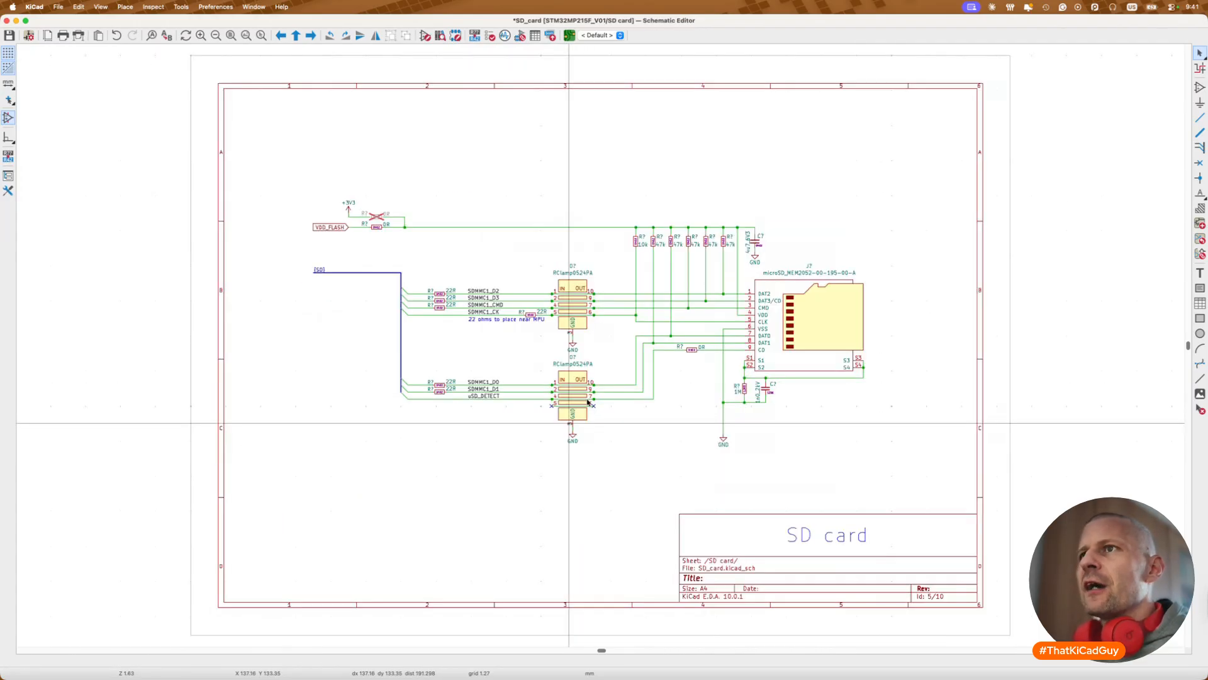
key(alt+BackSpace)
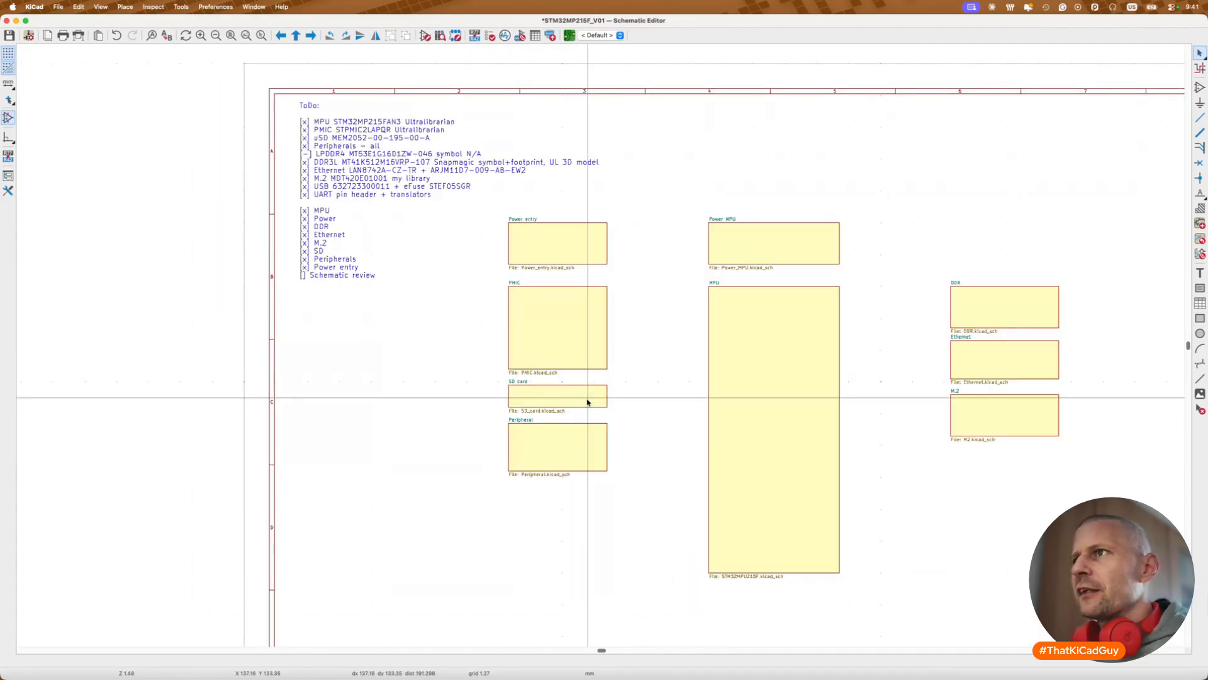
double_click(574, 353)
key(alt+BackSpace)
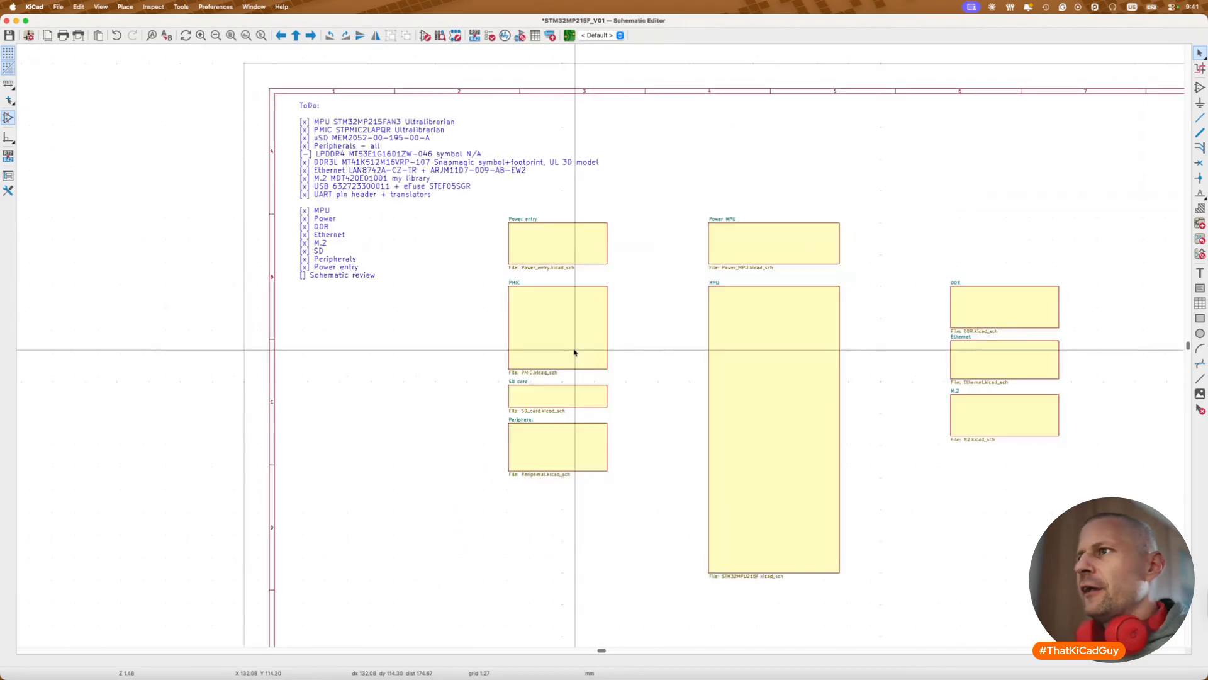
Step: Examine the SD card sheet's VDD_FLASH and +3V3 supply options with their 0R resistors, and return to the root sheet
double_click(557, 385)
scroll(324, 227, up, 5)
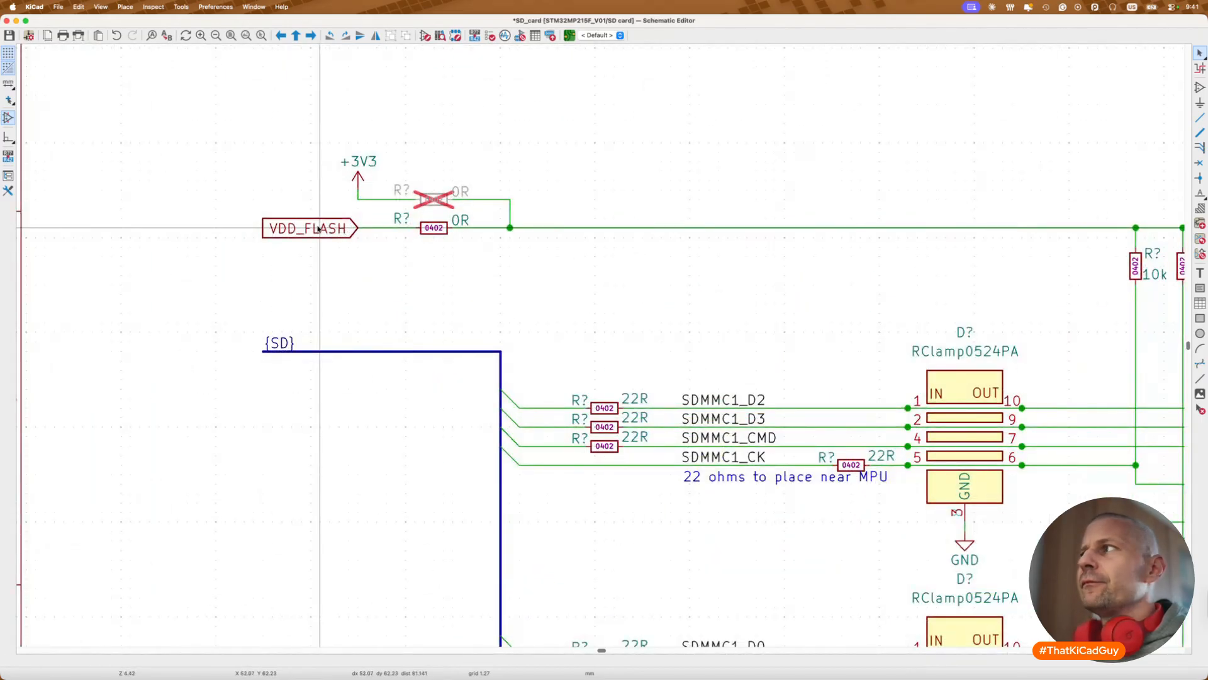
scroll(319, 228, down, 3)
key(alt+BackSpace)
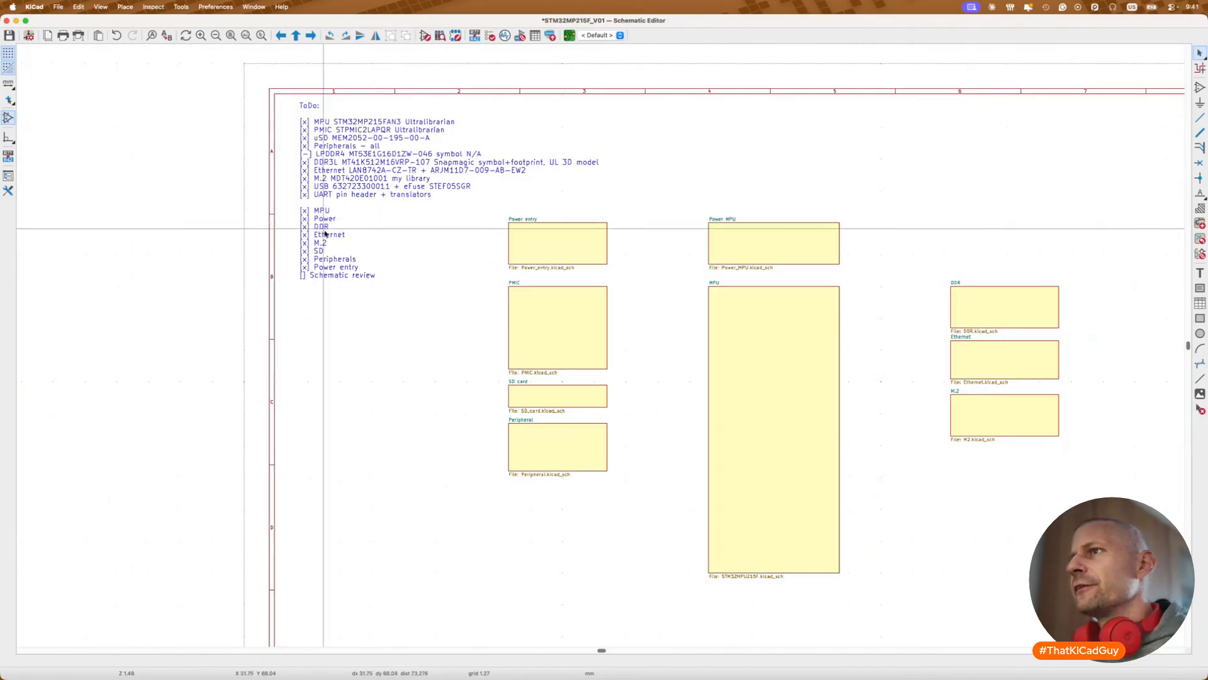
Step: Add the text note "3.3V" above the LDO2OUT wire beside the VDDIO label on the PMIC sheet
double_click(537, 304)
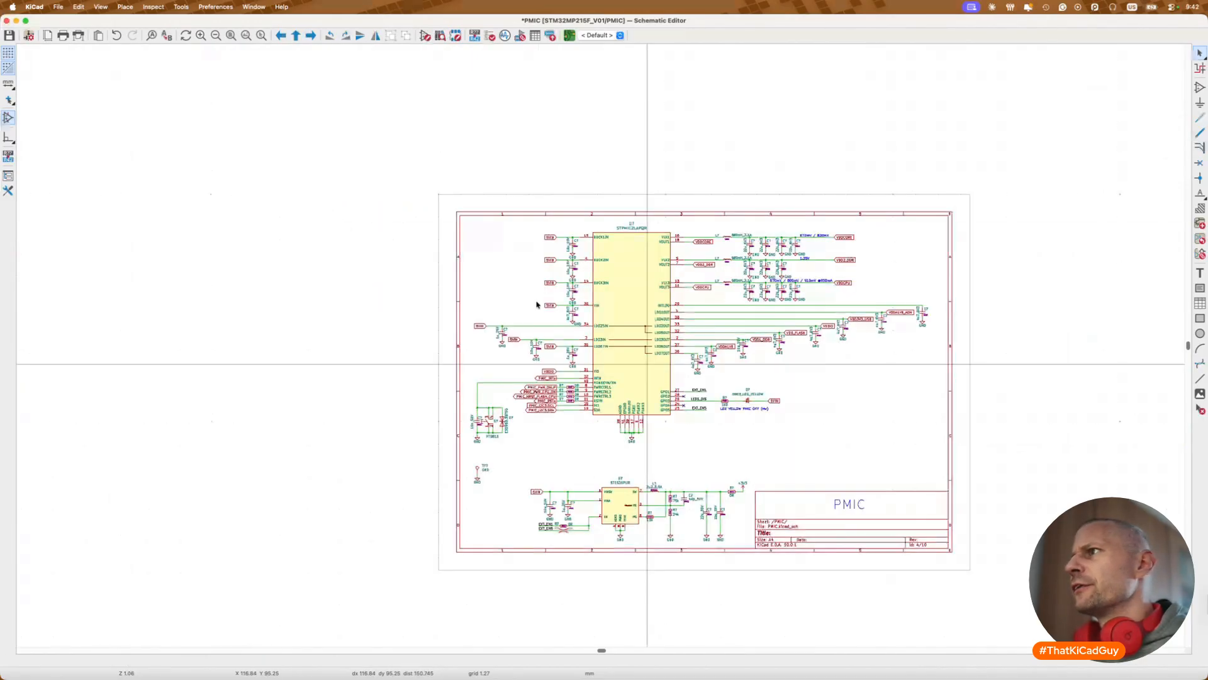
scroll(778, 351, up, 5)
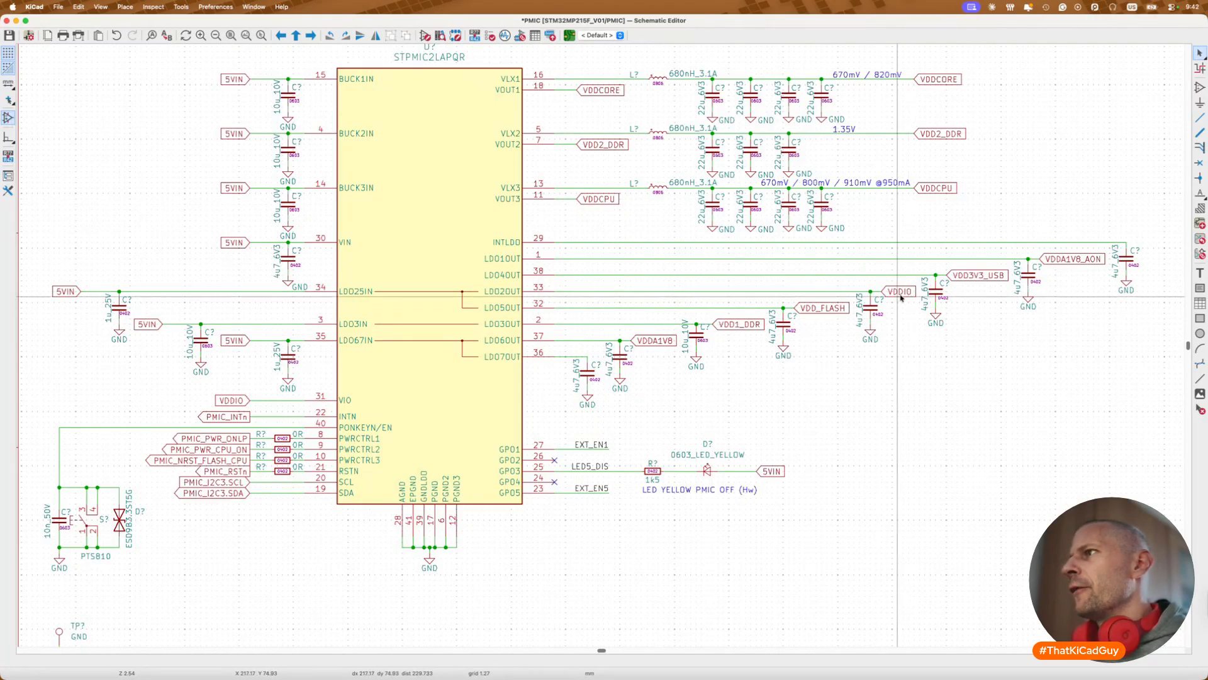
scroll(901, 297, up, 2)
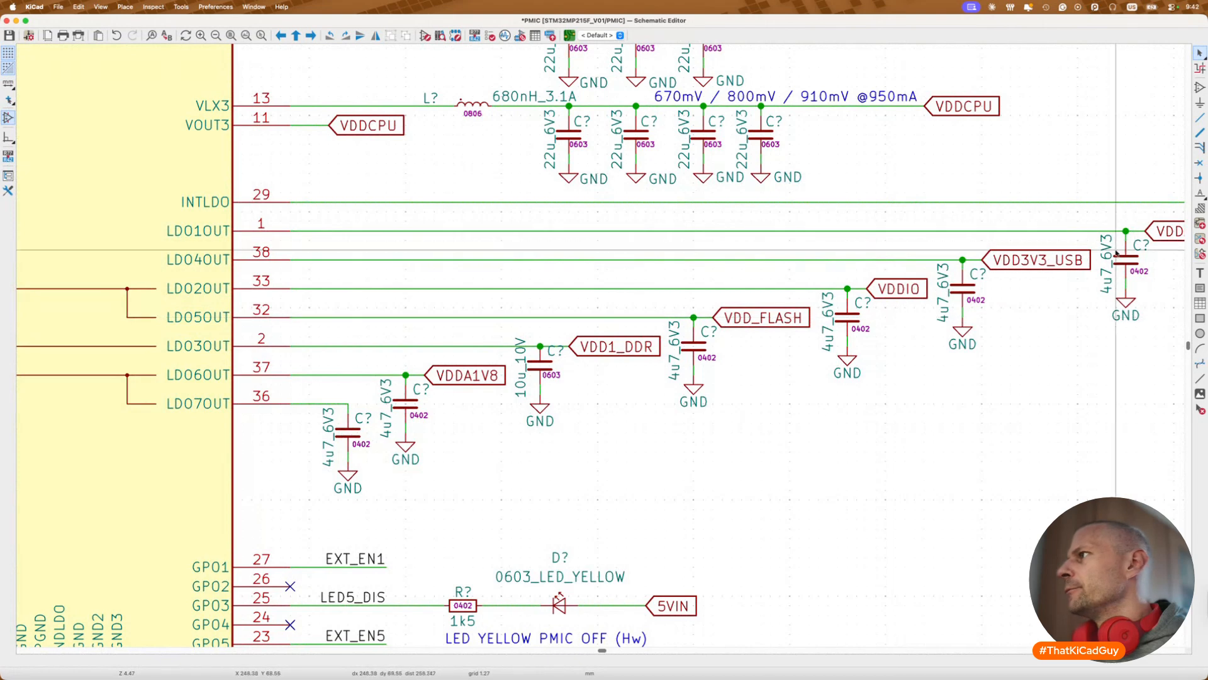
click(1200, 272)
click(871, 273)
text(3.3V)
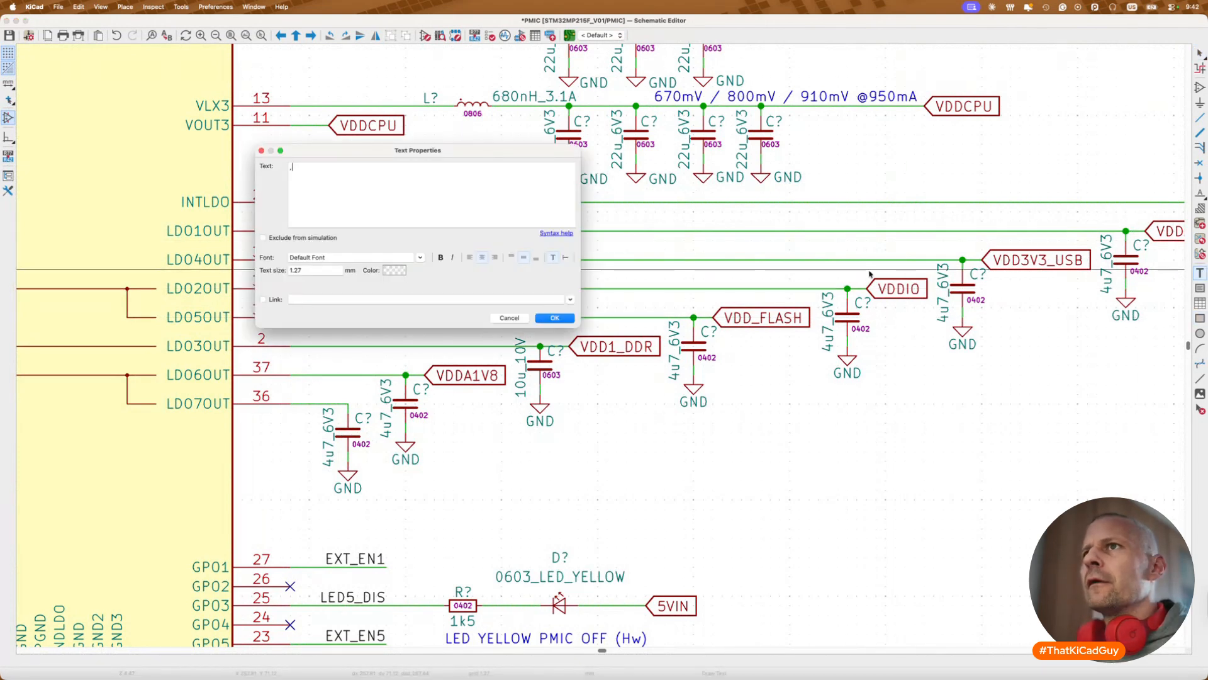
key(Return)
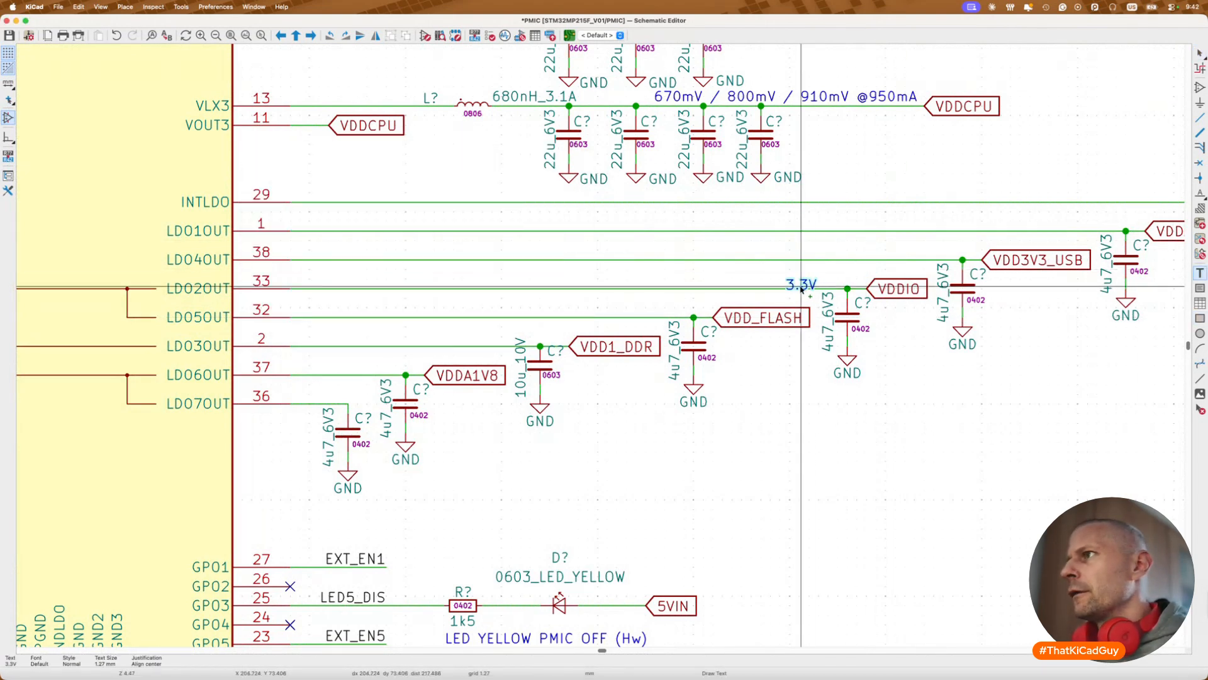
click(814, 282)
key(Escape)
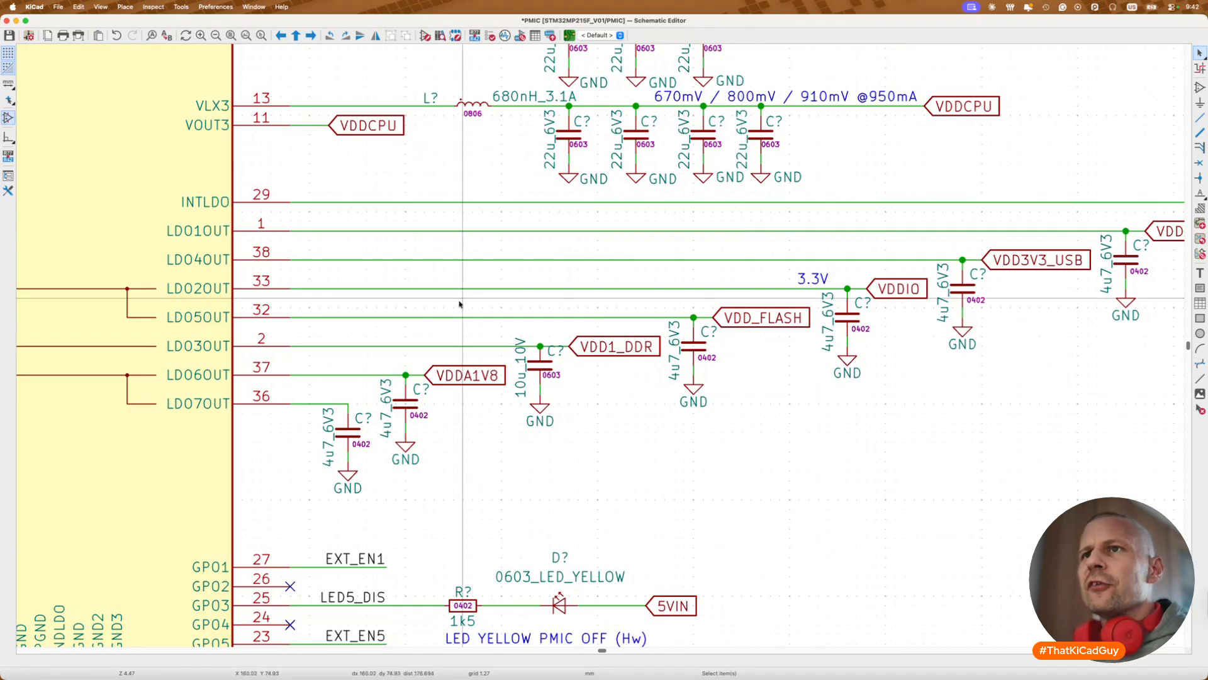
Step: Check LDO5's default output voltage in the Brave datasheet and duplicate the "3.3V" note beside the VDD_FLASH label in KiCad
key(super+Tab)
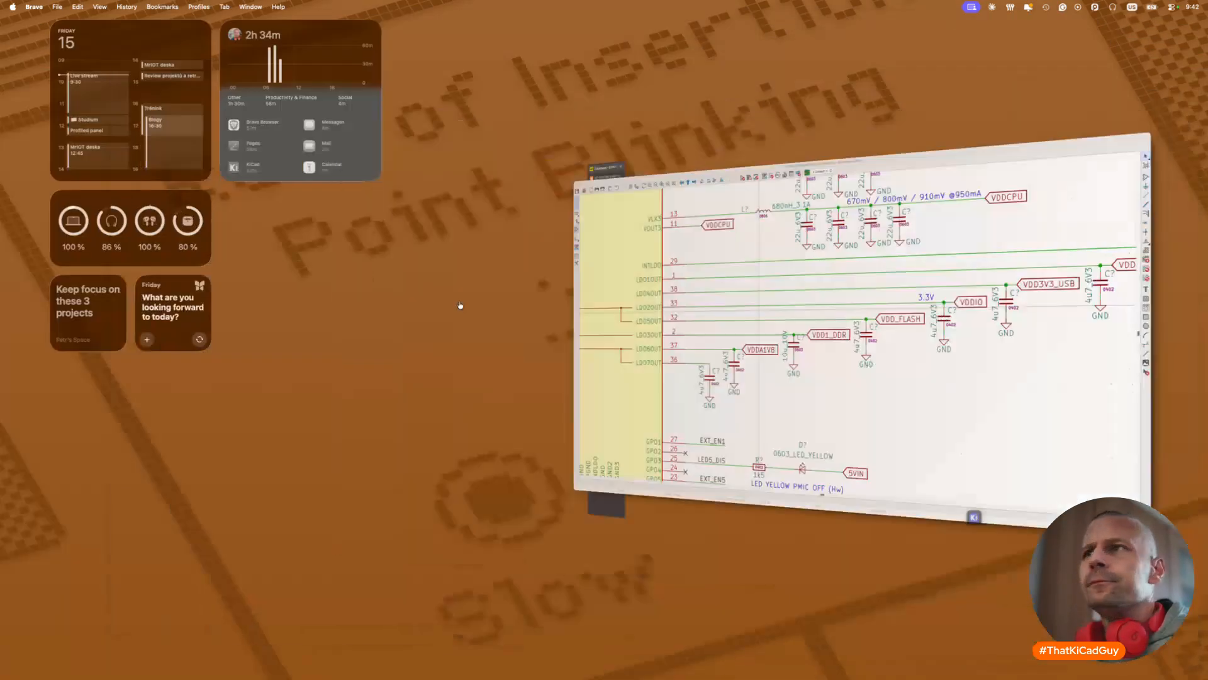
click(476, 256)
drag(477, 256, 506, 256)
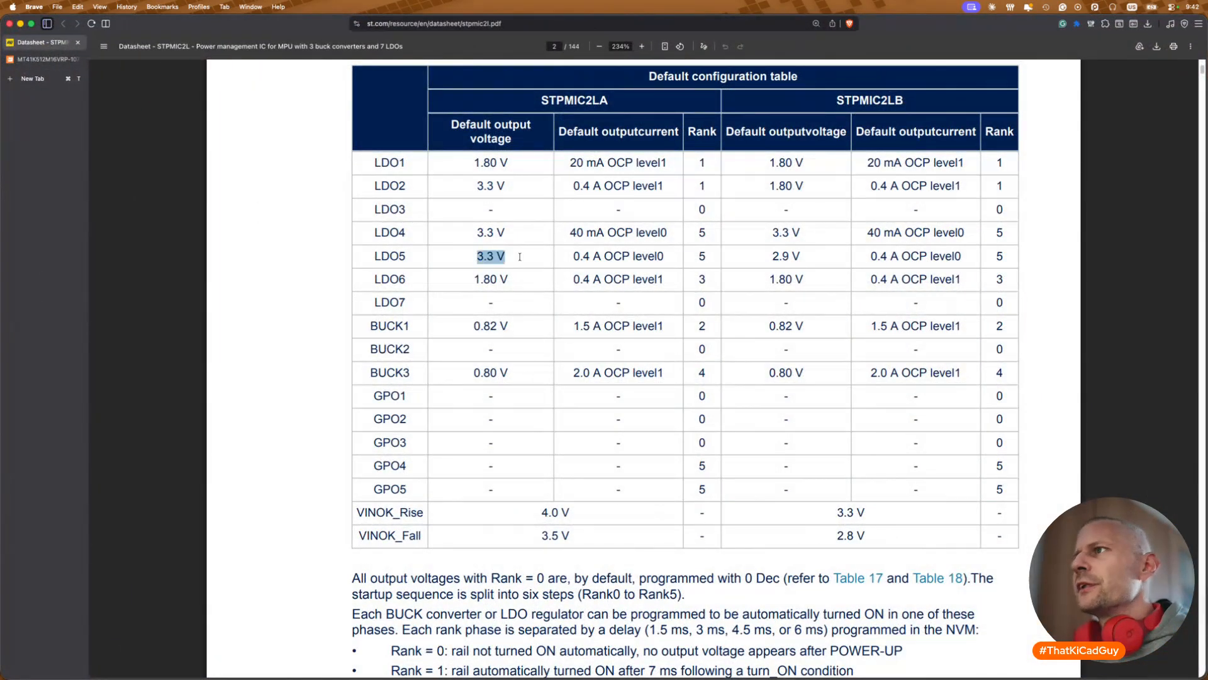
key(super+Tab)
key(super+d)
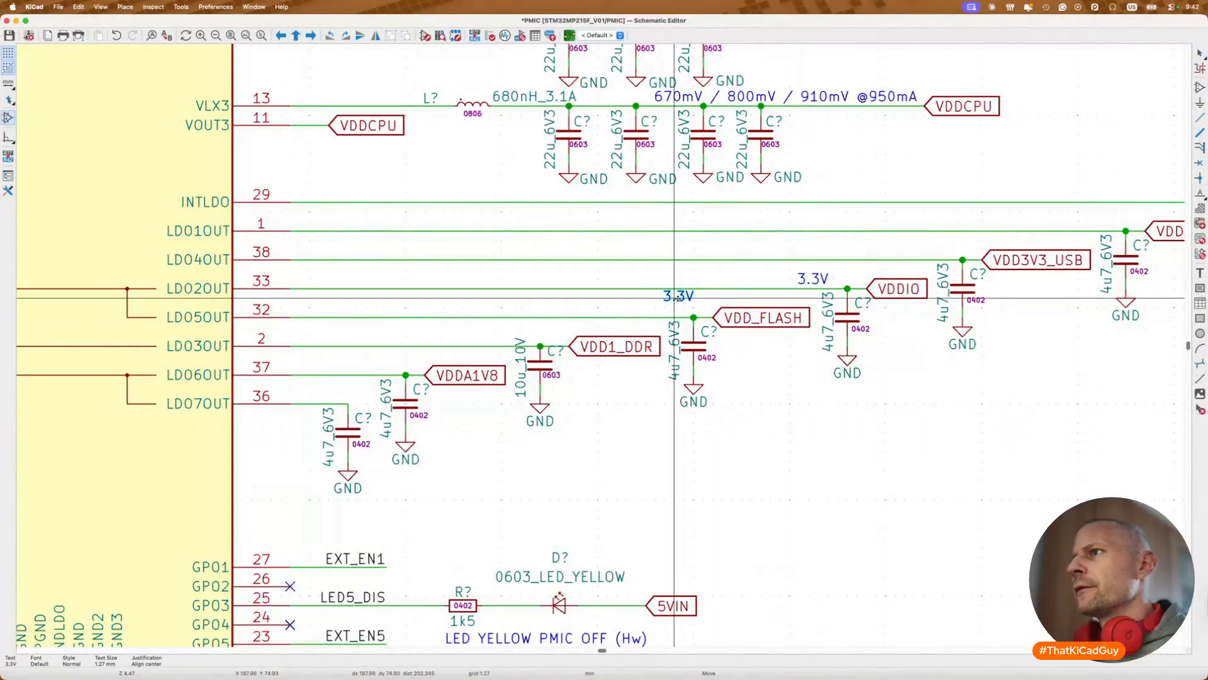
click(667, 307)
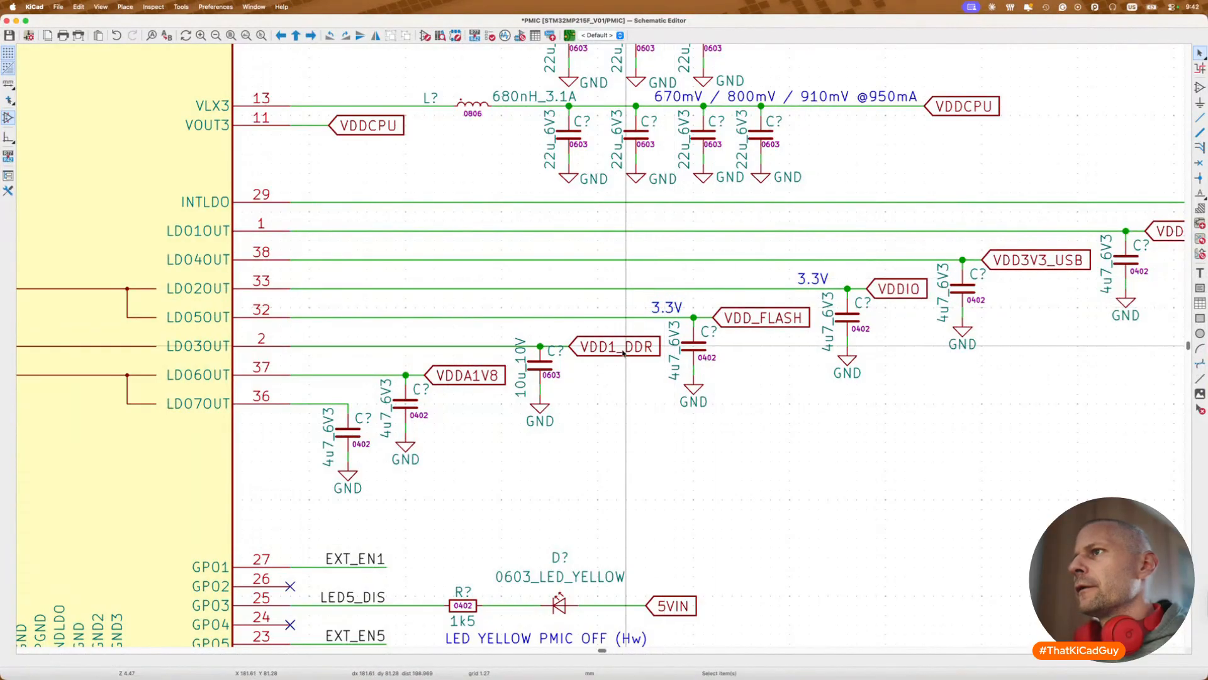
Step: Examine the VDD1_DDR and VDD2_DDR rails on the PMIC sheet and look up LDO3's default output voltage in the Brave datasheet
scroll(623, 354, left, 4)
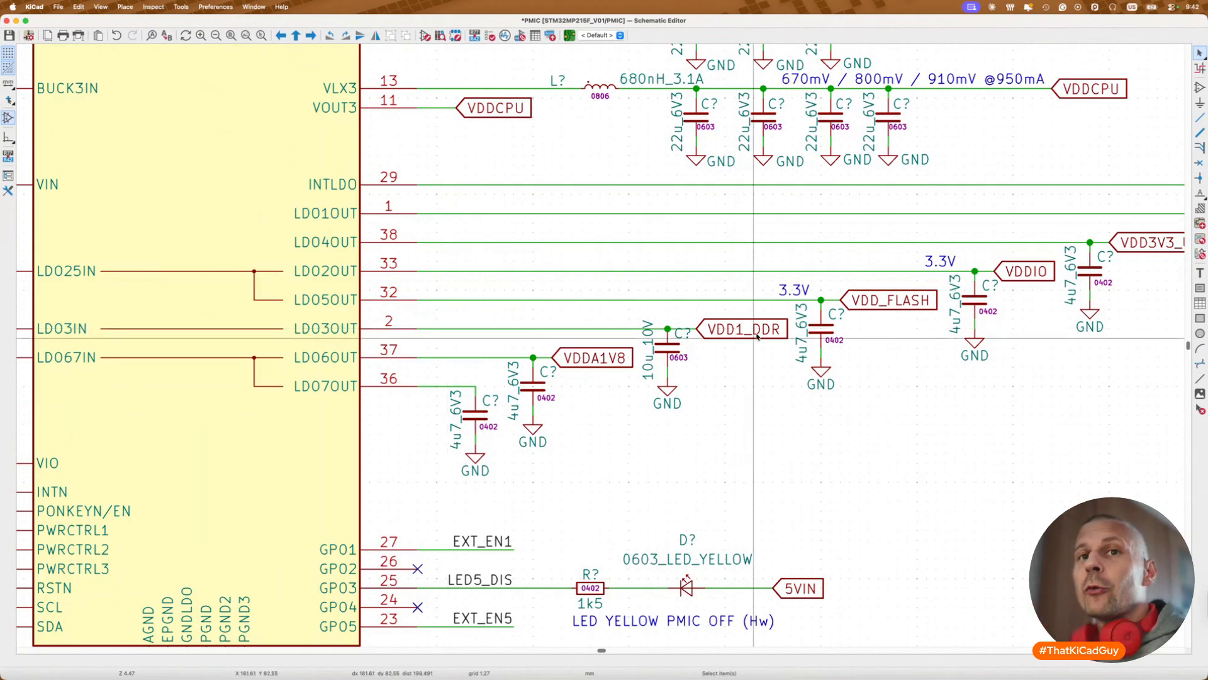
scroll(757, 337, up, 5)
scroll(757, 337, right, 5)
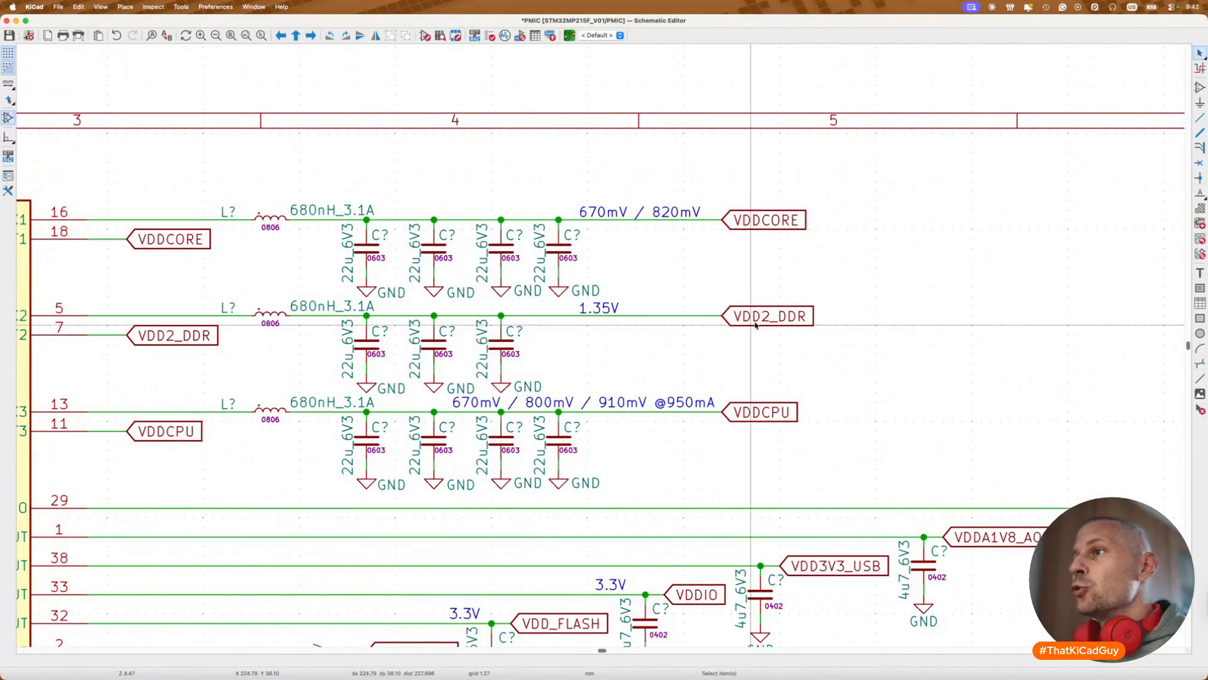
scroll(756, 325, down, 5)
scroll(755, 324, left, 3)
scroll(756, 324, down, 5)
scroll(756, 324, left, 4)
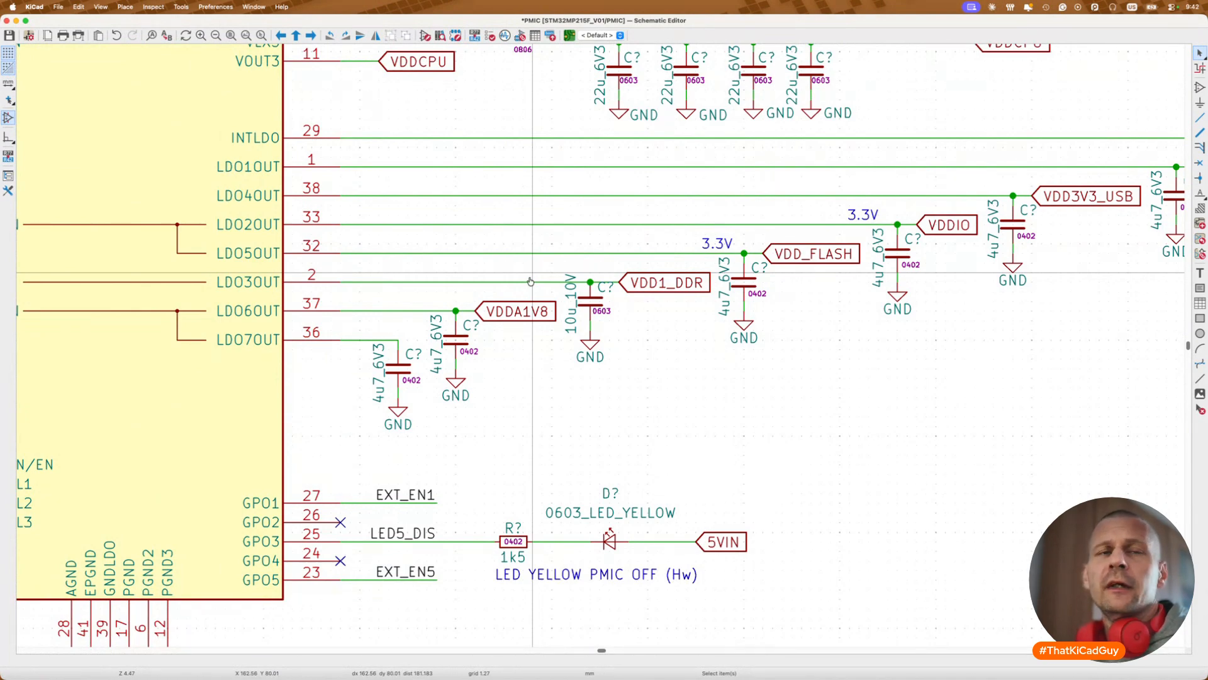
key(super+Tab)
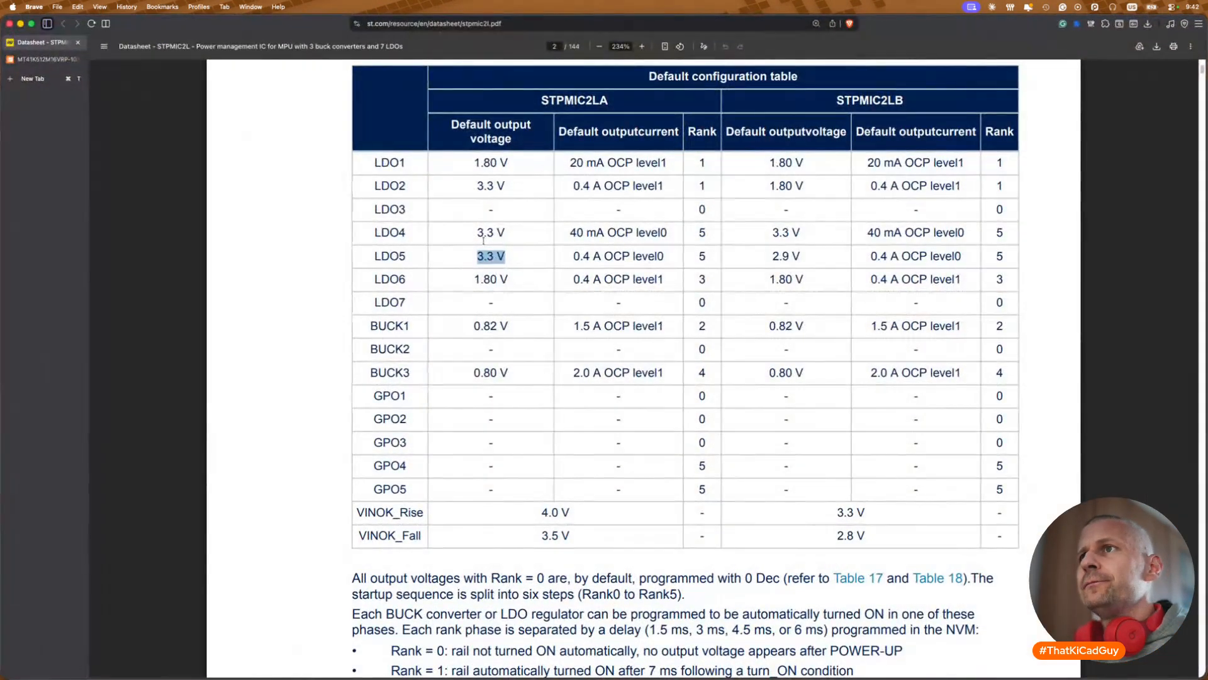
drag(474, 215, 514, 205)
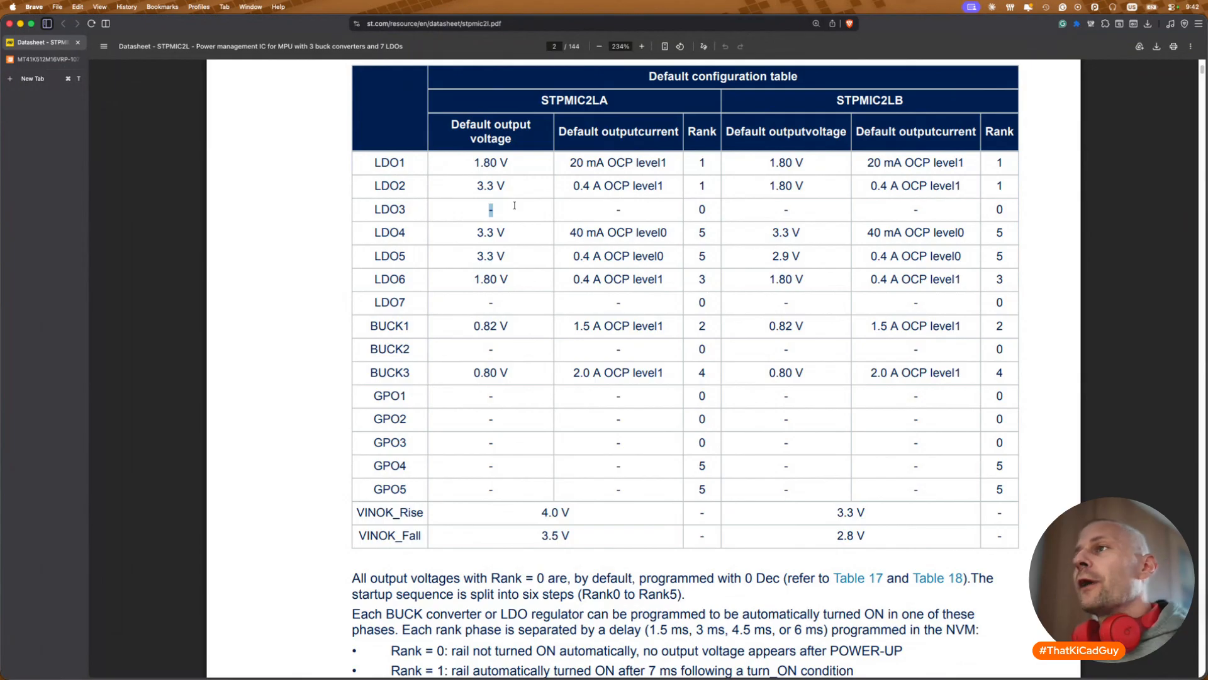
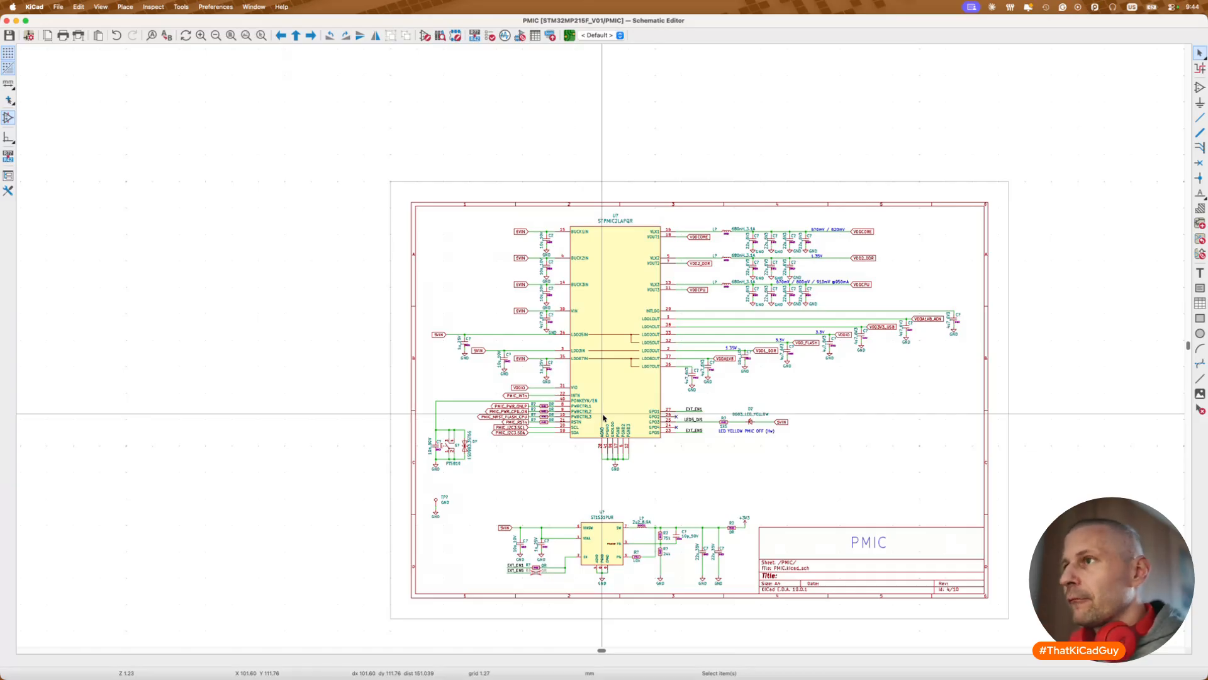
Step: Open the SD card sheet and examine its card connector, pull-ups, supply resistors and SDMMC1 data lines, and return to the root sheet
key(alt+BackSpace)
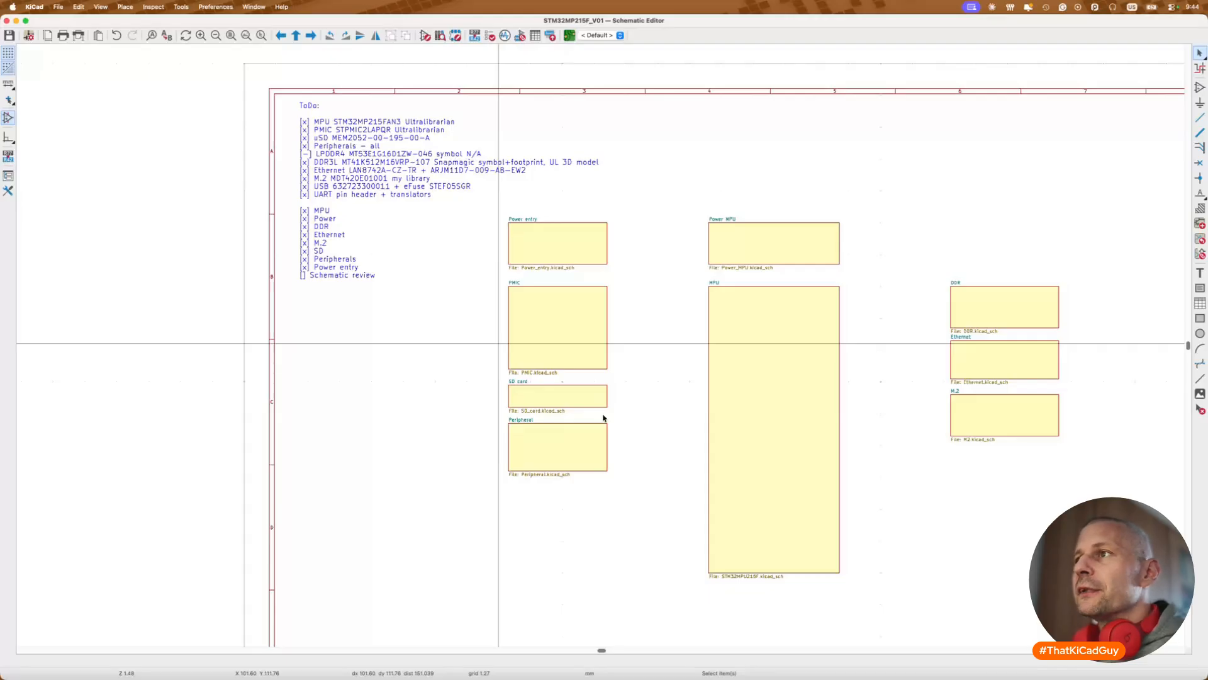
click(577, 395)
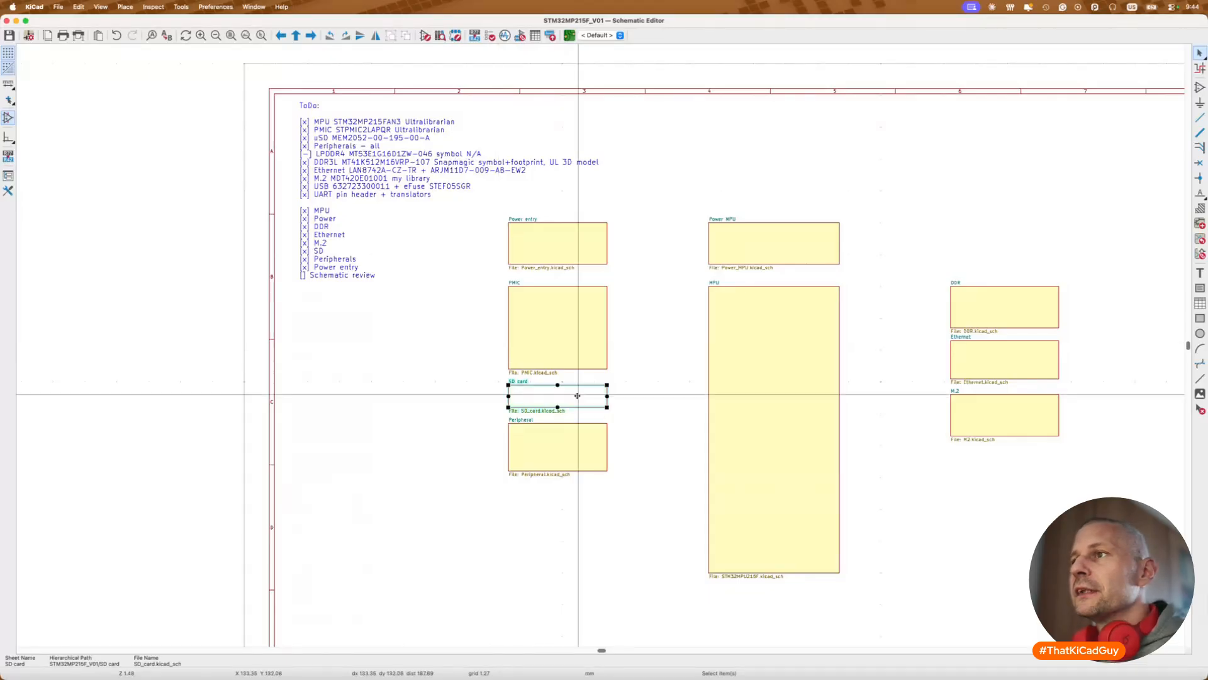
double_click(577, 395)
scroll(560, 403, down, 3)
scroll(558, 312, up, 2)
drag(551, 232, 867, 560)
click(453, 328)
drag(445, 293, 523, 392)
drag(565, 219, 769, 562)
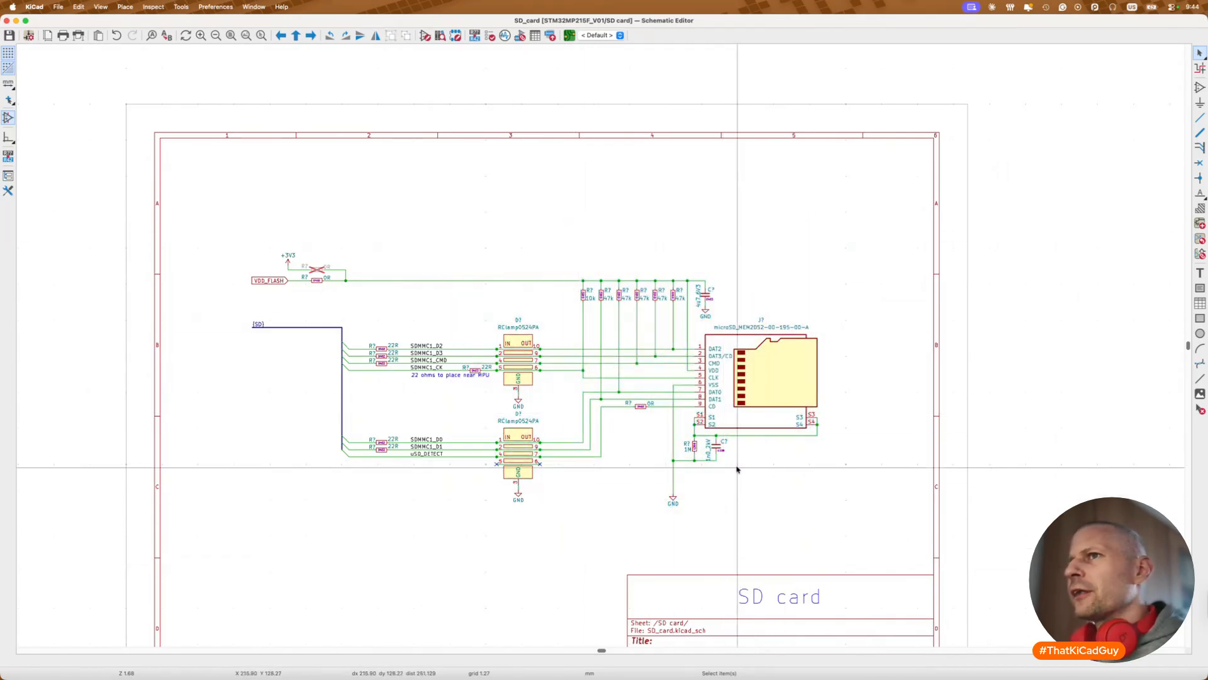
drag(208, 191, 410, 302)
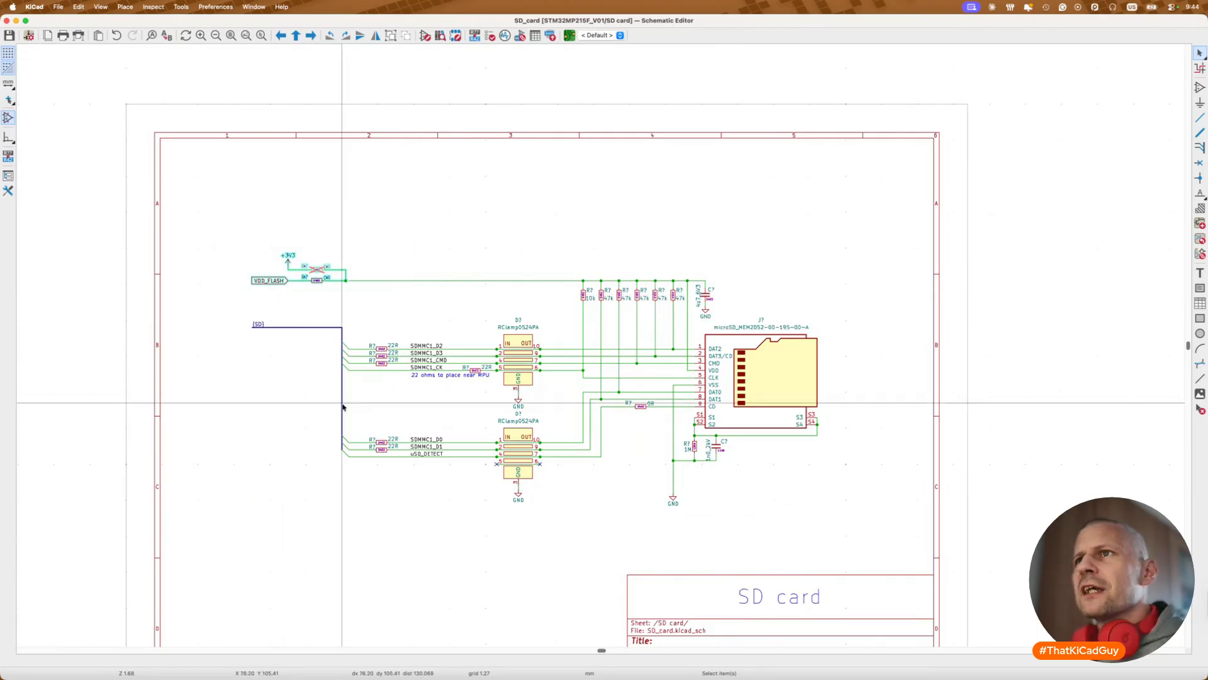
drag(229, 304, 463, 476)
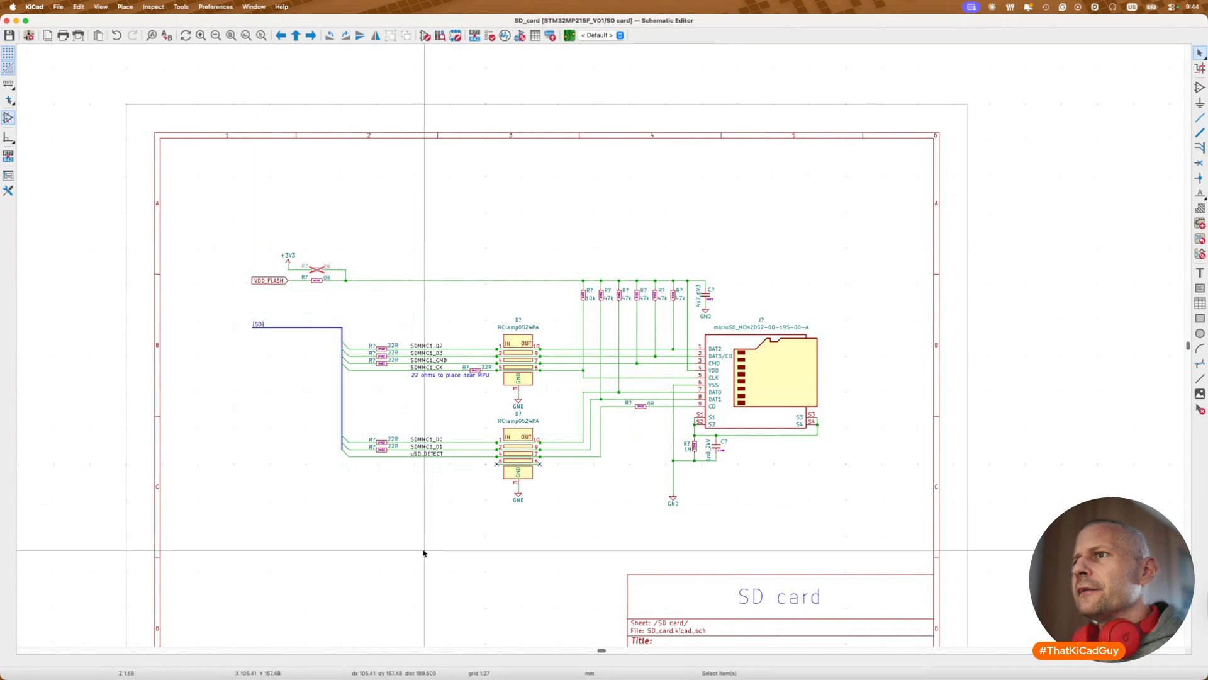
key(alt+BackSpace)
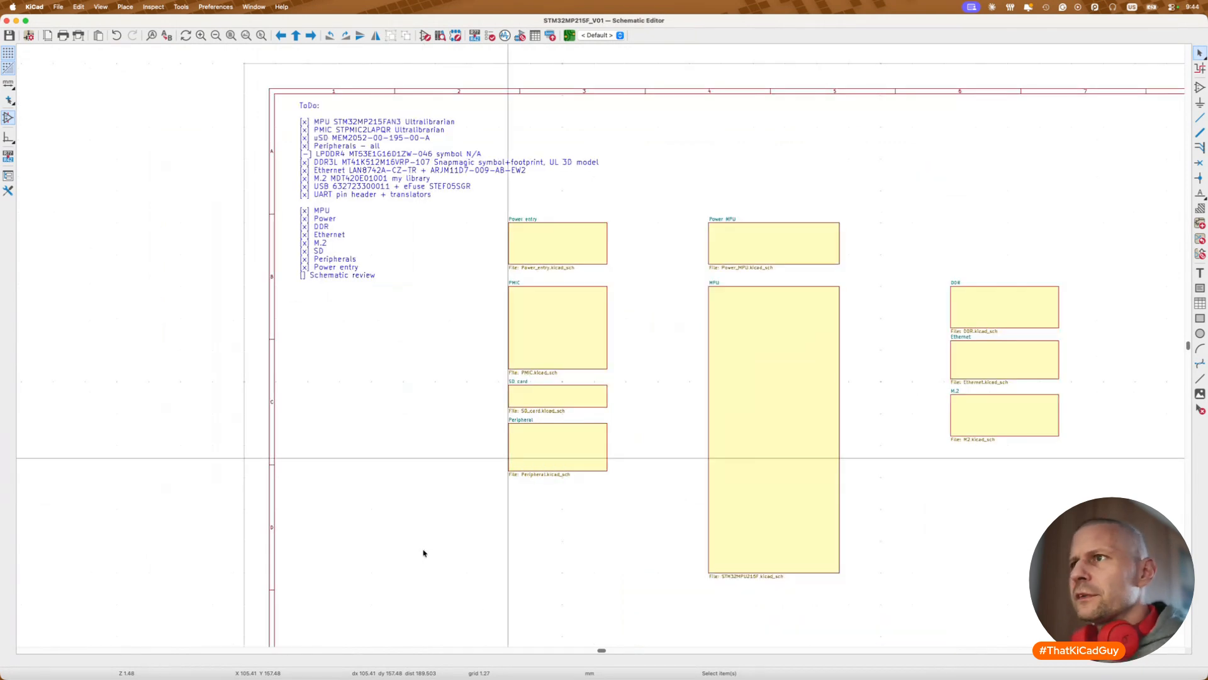
Step: Open the Peripheral sheet and examine the button circuits and the four LED driver circuits, especially LED1
click(544, 451)
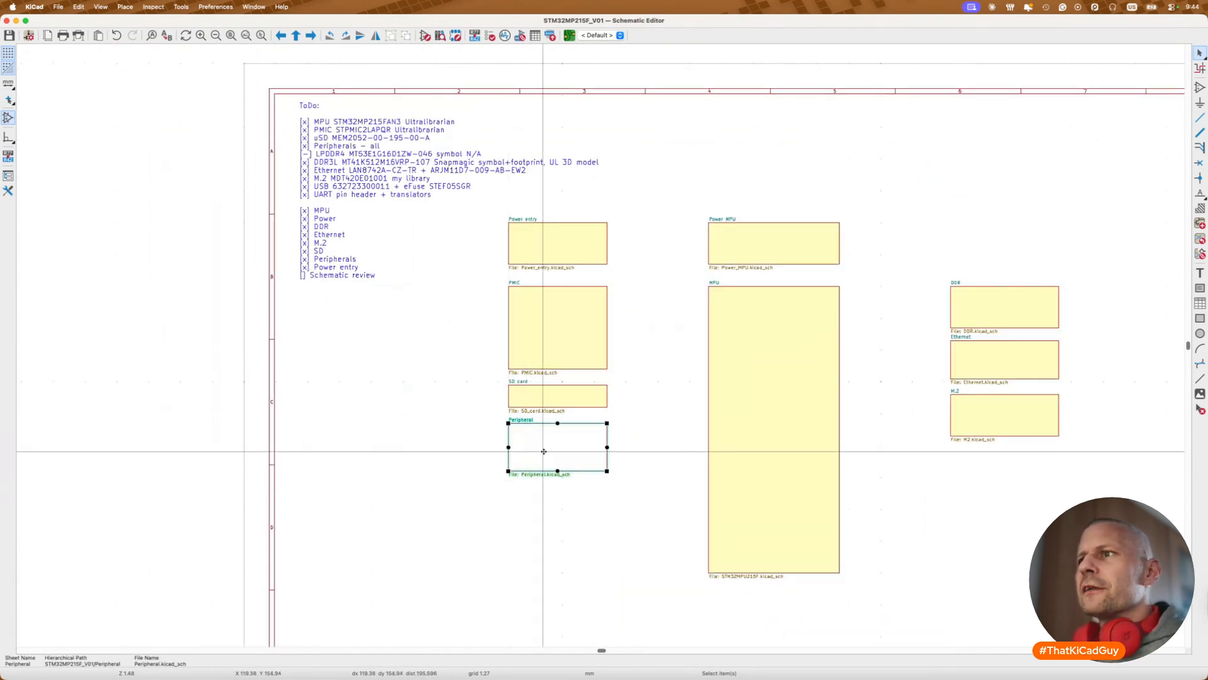
double_click(544, 451)
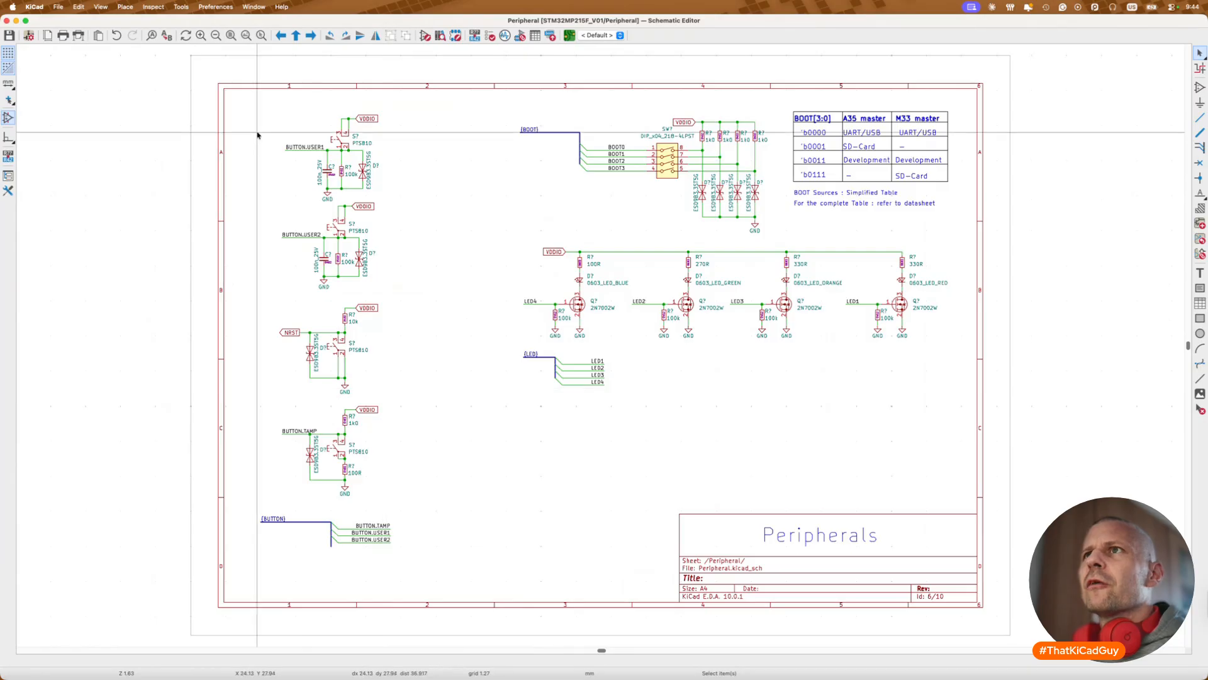
drag(255, 92, 439, 511)
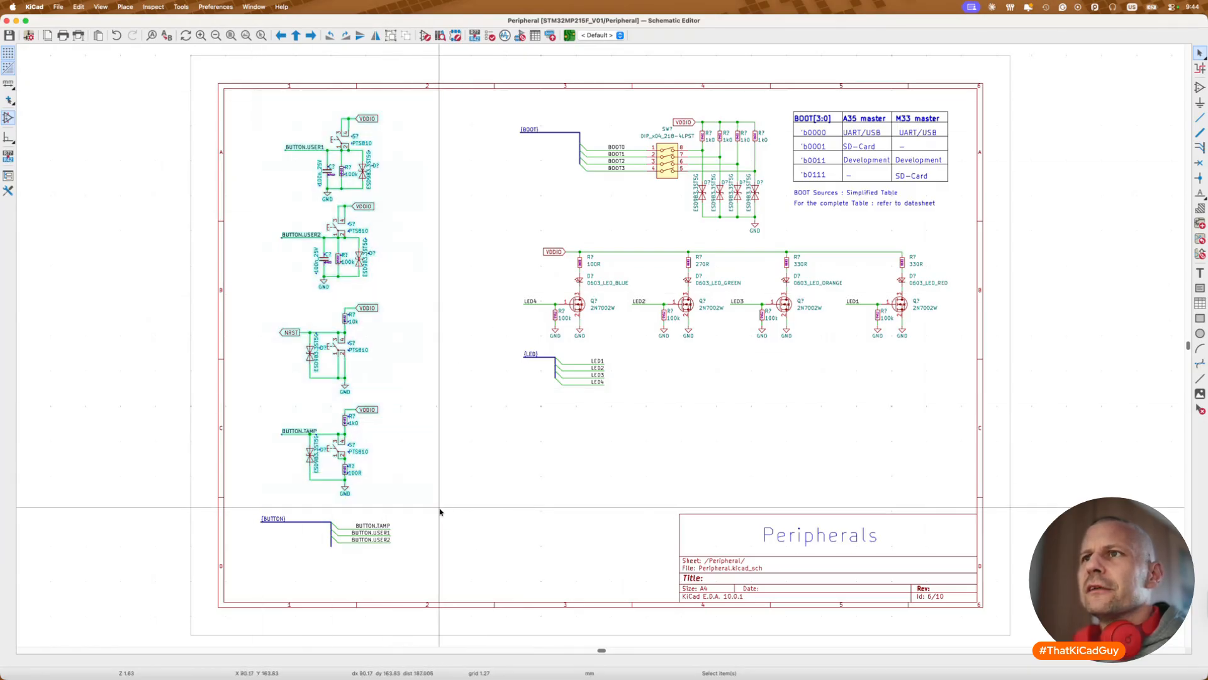
click(452, 530)
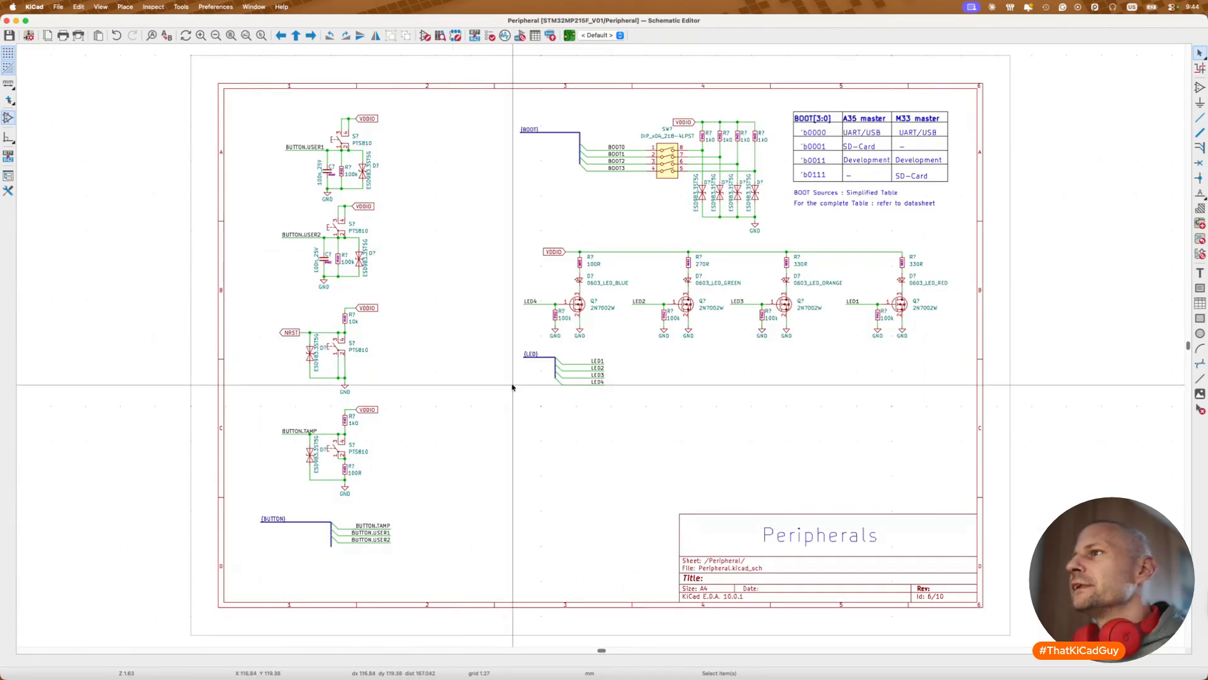
drag(481, 234, 954, 399)
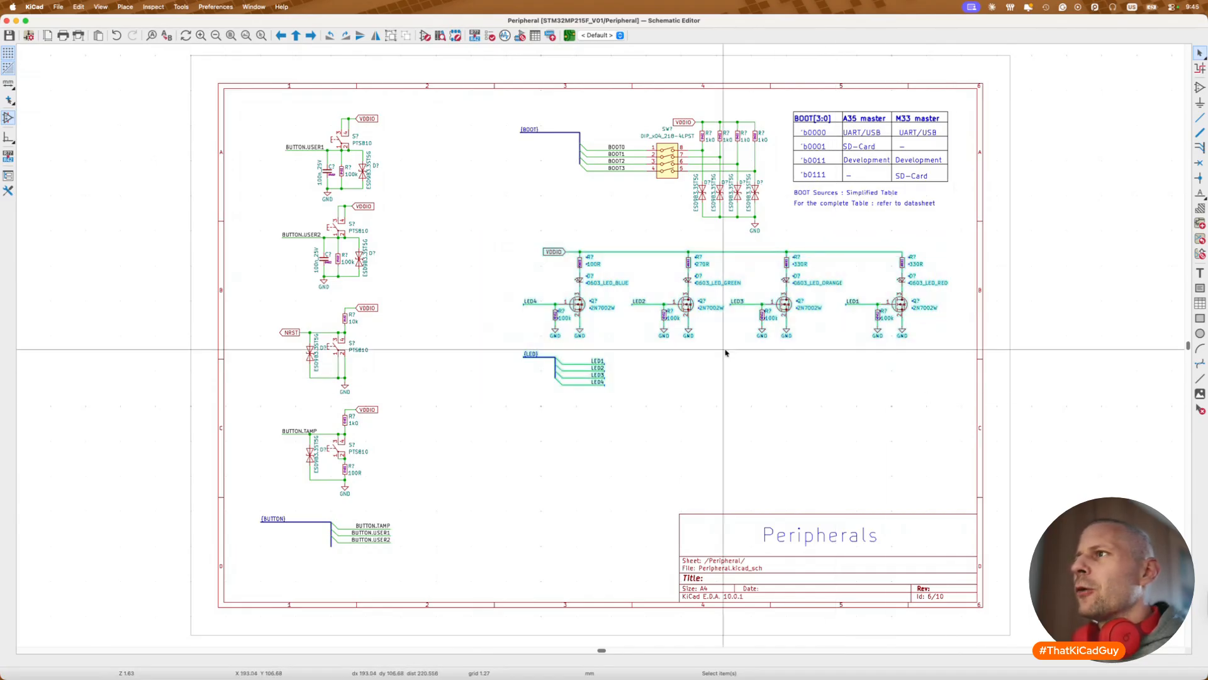
click(692, 377)
drag(841, 232, 967, 360)
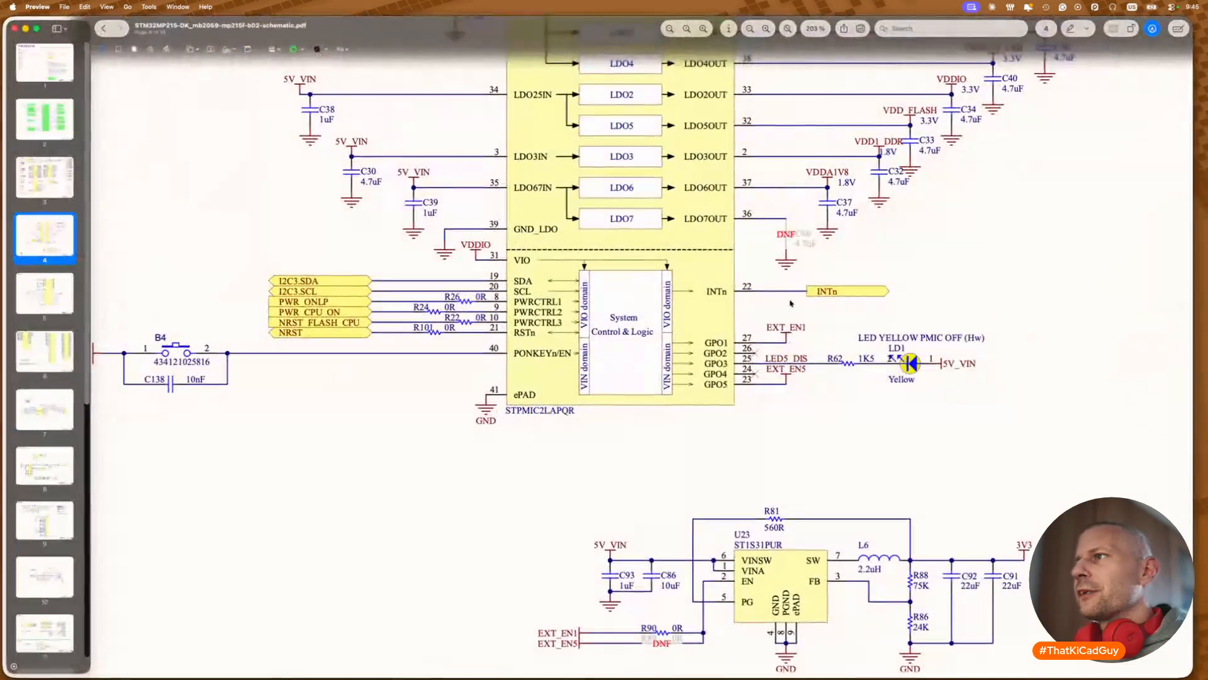
Step: Locate the LED section on the reference schematic's Peripherals page in Preview and compare it with the LED1 driver circuit in KiCad
scroll(791, 303, down, 5)
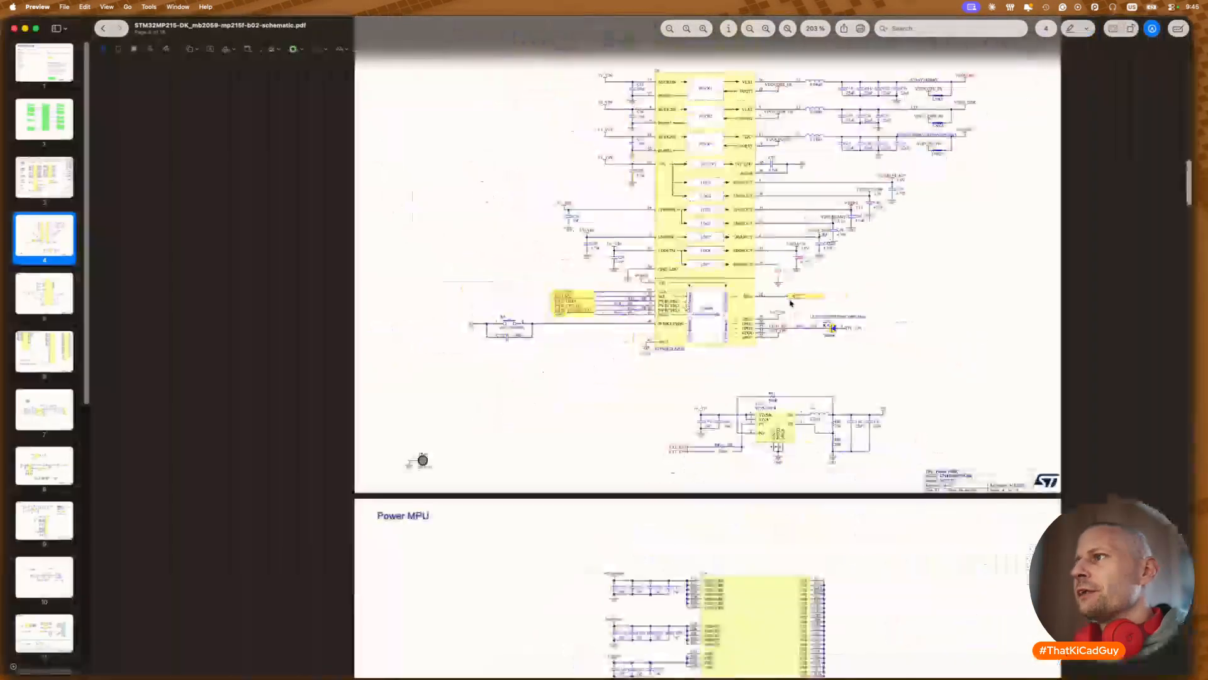
scroll(790, 304, up, 15)
scroll(791, 304, down, 5)
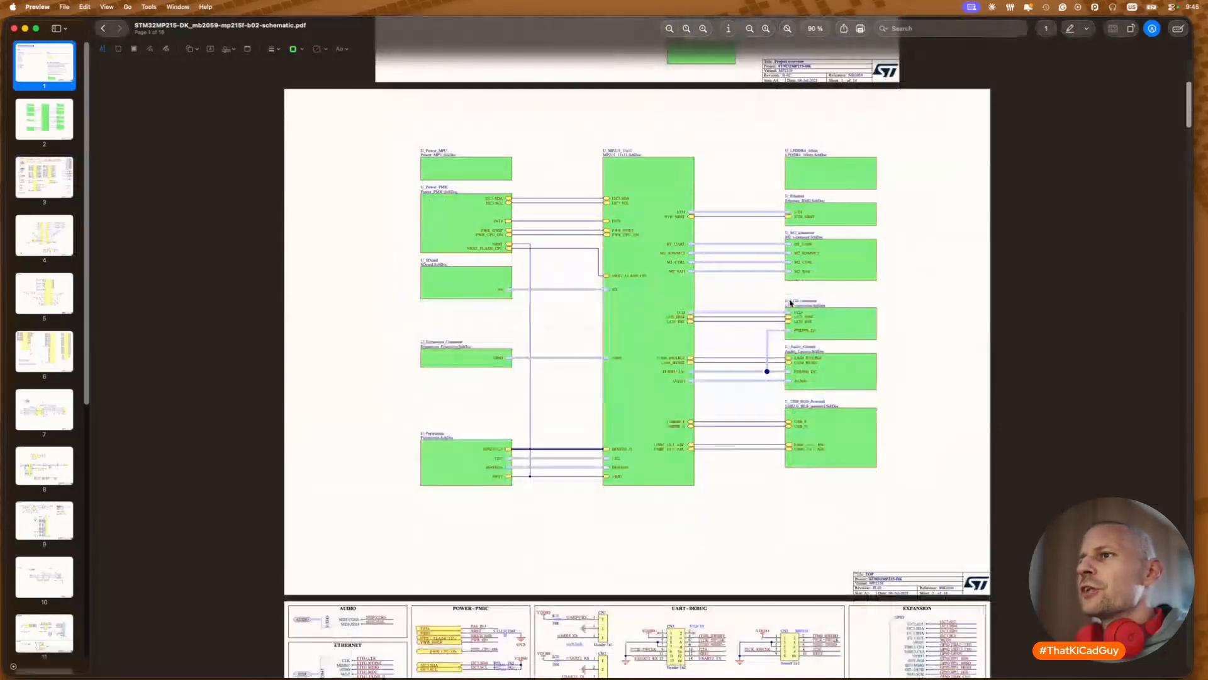
click(446, 452)
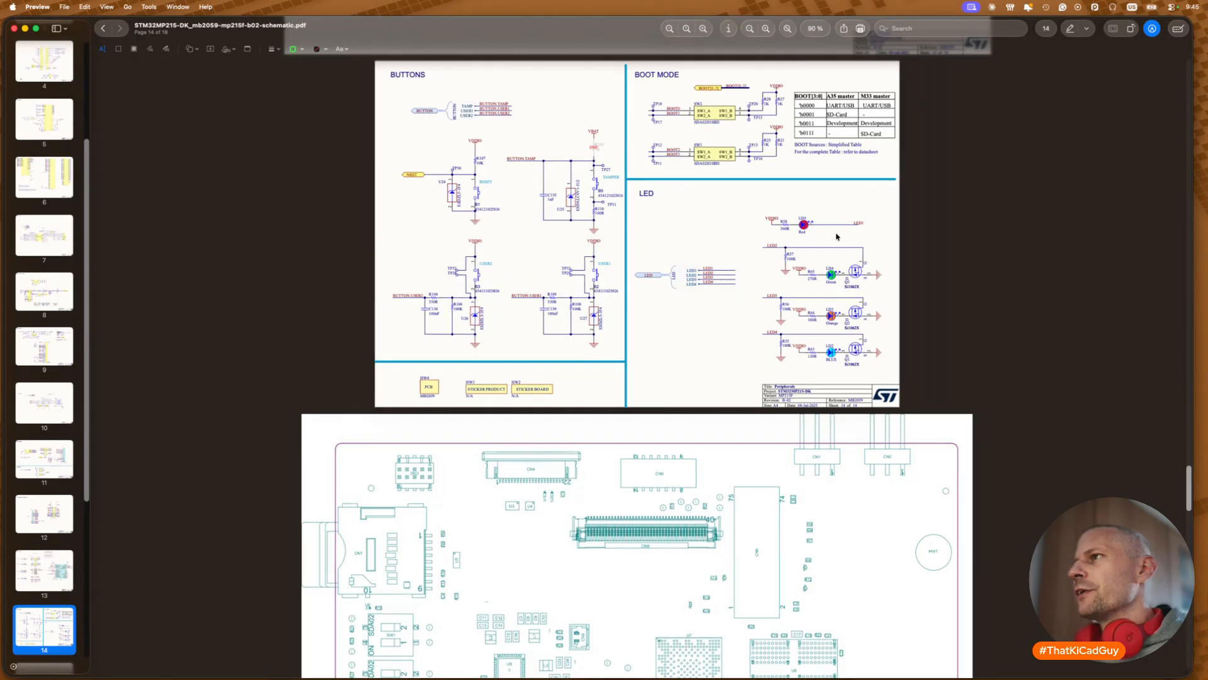
alt+scroll(836, 236, up, 2)
alt+scroll(836, 236, up, 5)
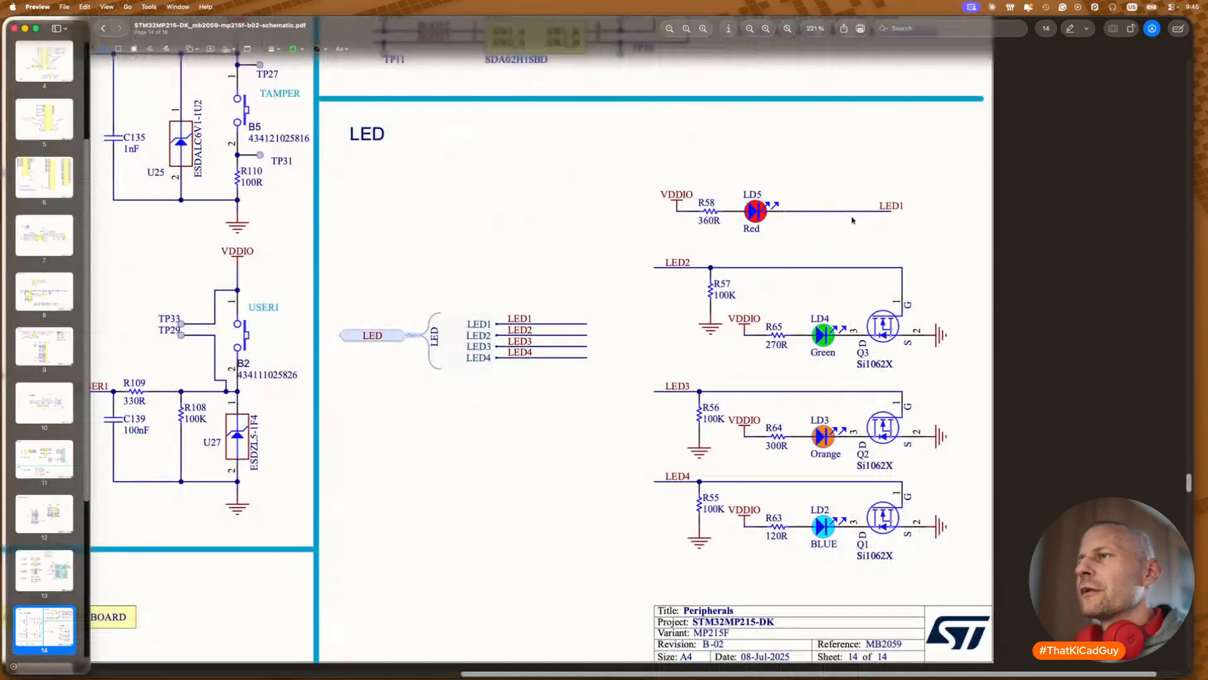
key(super+Tab)
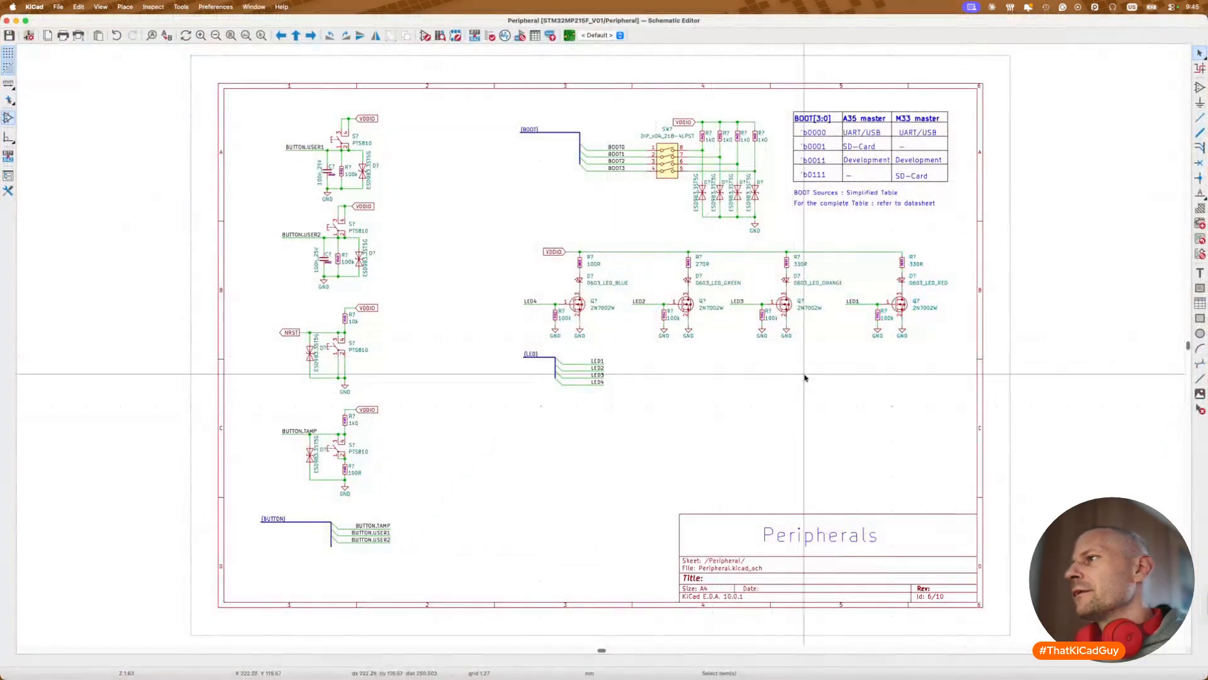
drag(842, 234, 961, 353)
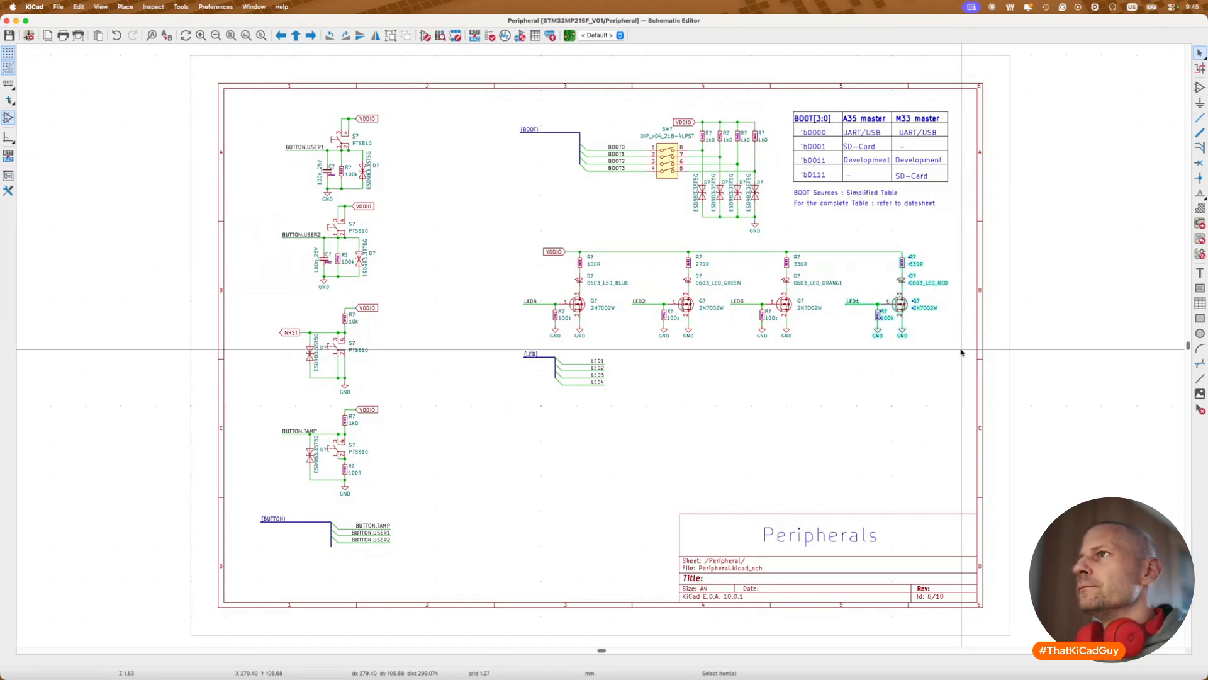
Step: Recheck the reference schematic's LED circuits in Preview against KiCad's Peripheral sheet, and return to the root sheet
key(super+Tab)
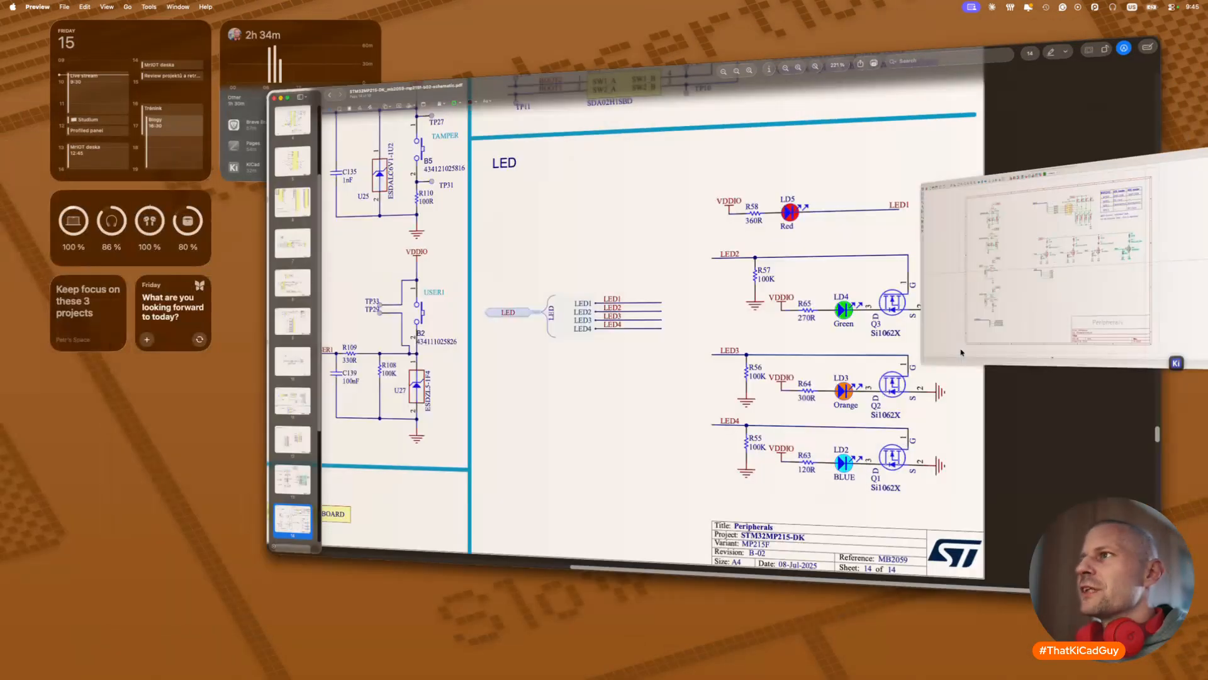
scroll(961, 352, up, 5)
scroll(961, 352, left, 2)
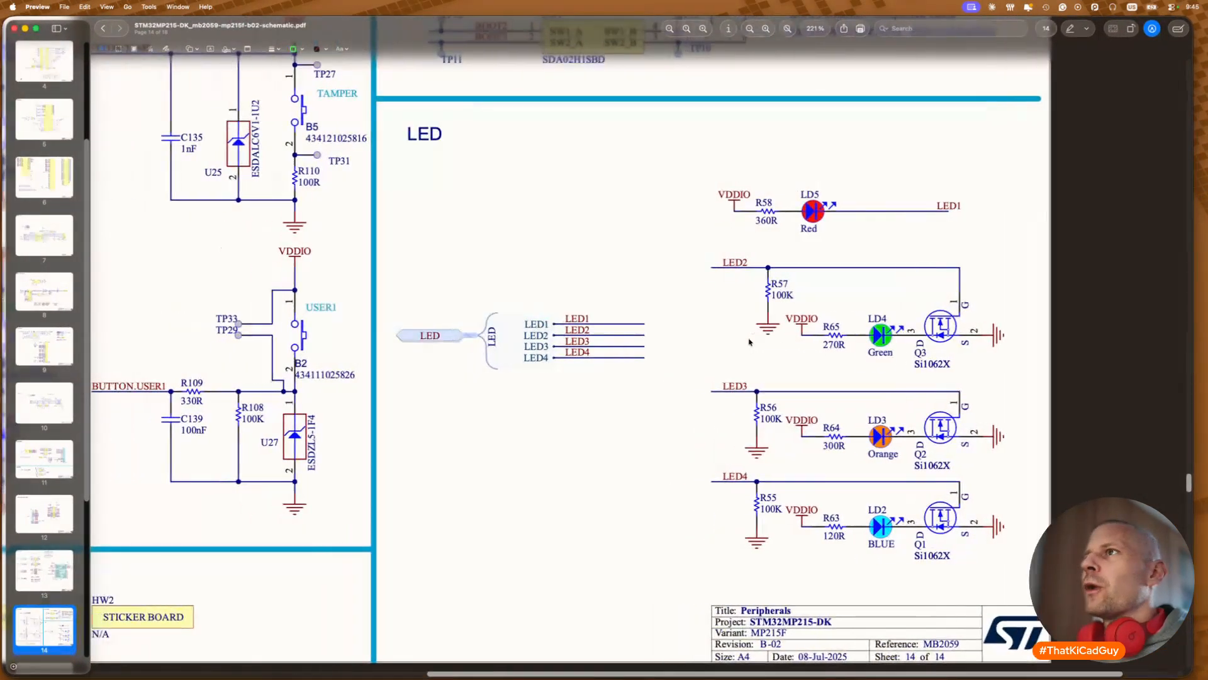
right_click(749, 340)
click(528, 231)
drag(458, 100, 671, 304)
key(super+Tab)
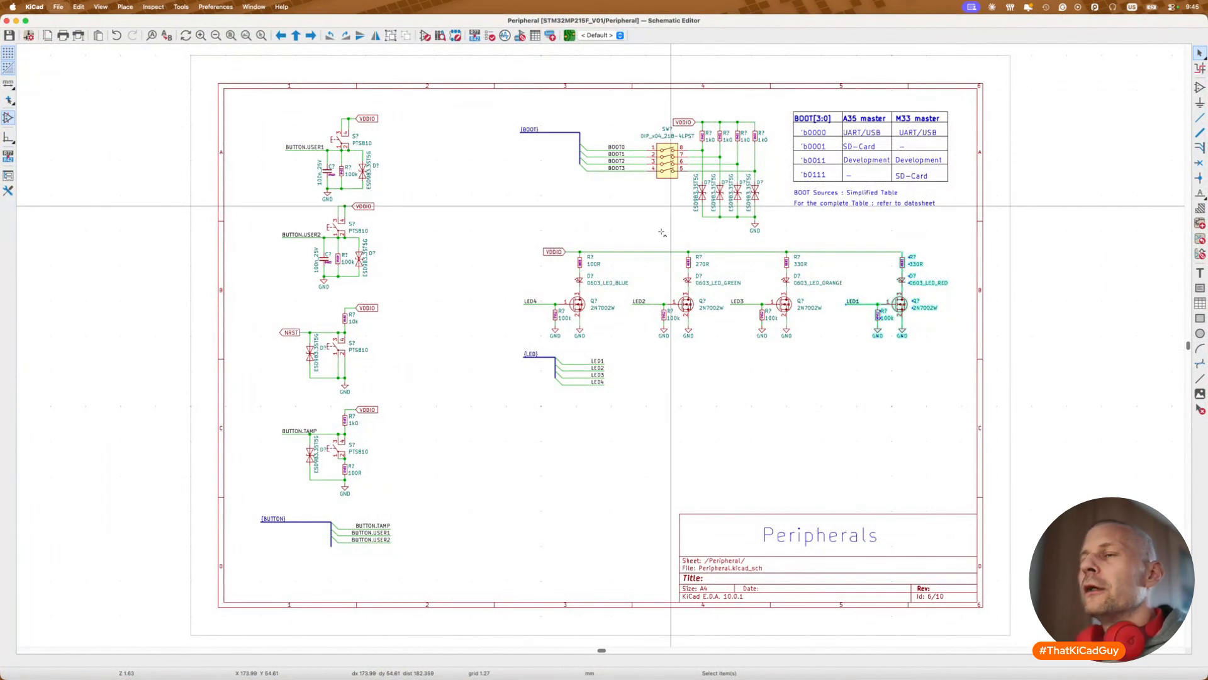
scroll(660, 234, down, 3)
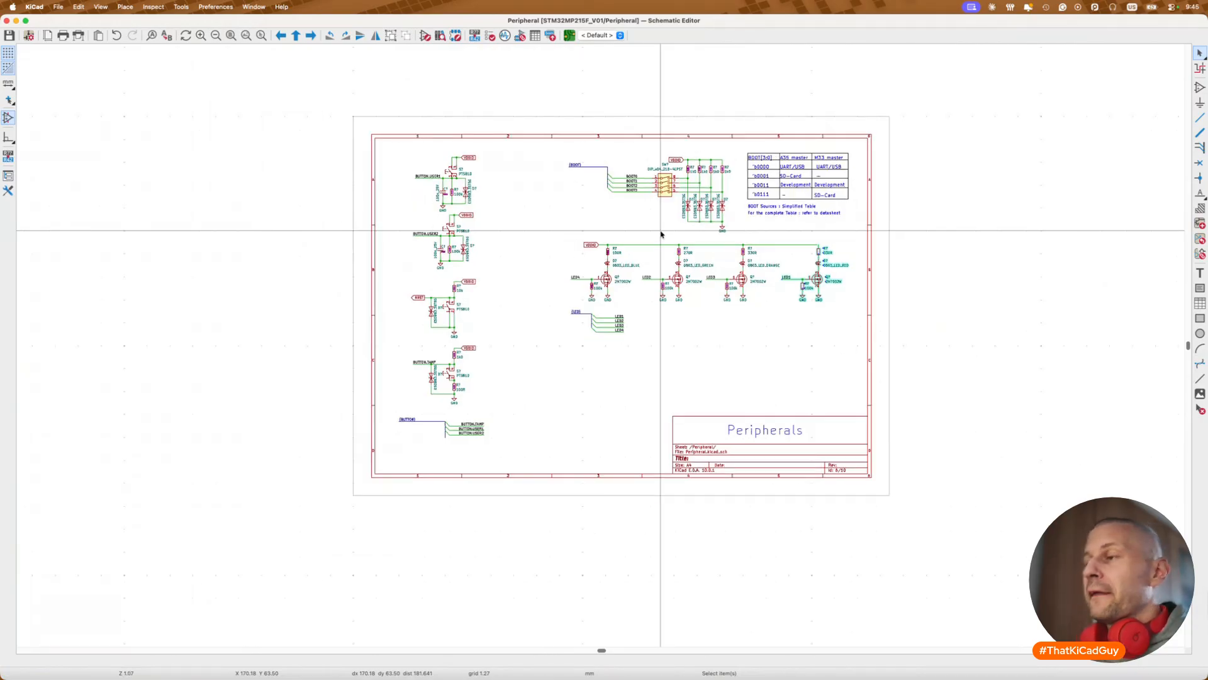
key(alt+BackSpace)
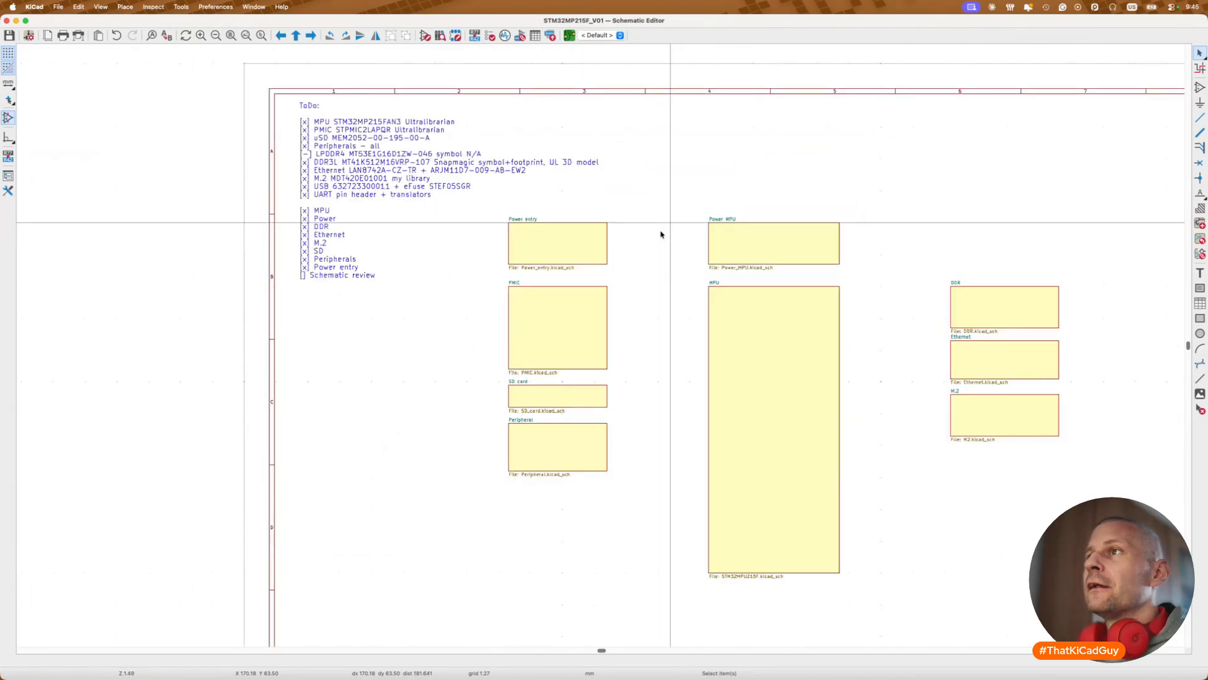
Step: Open the Power MPU sheet and examine the backup battery supply with its 0R and 22R series resistors
double_click(739, 248)
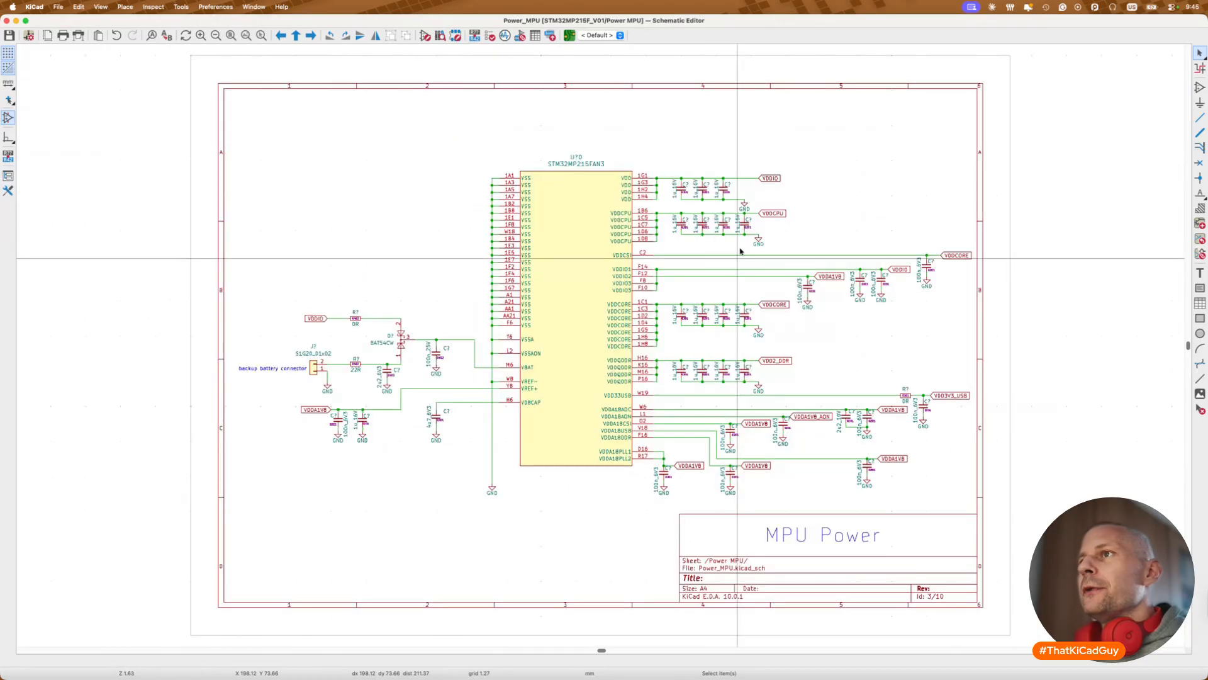
scroll(338, 384, up, 1)
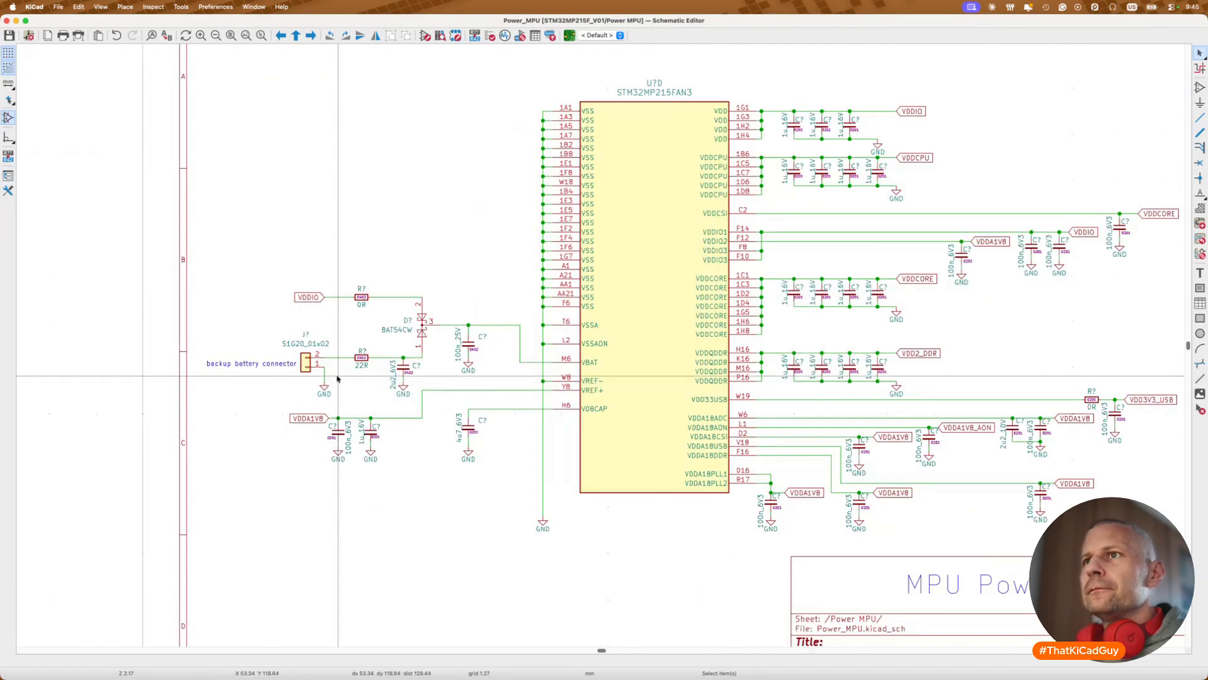
drag(249, 263, 423, 396)
drag(338, 268, 385, 397)
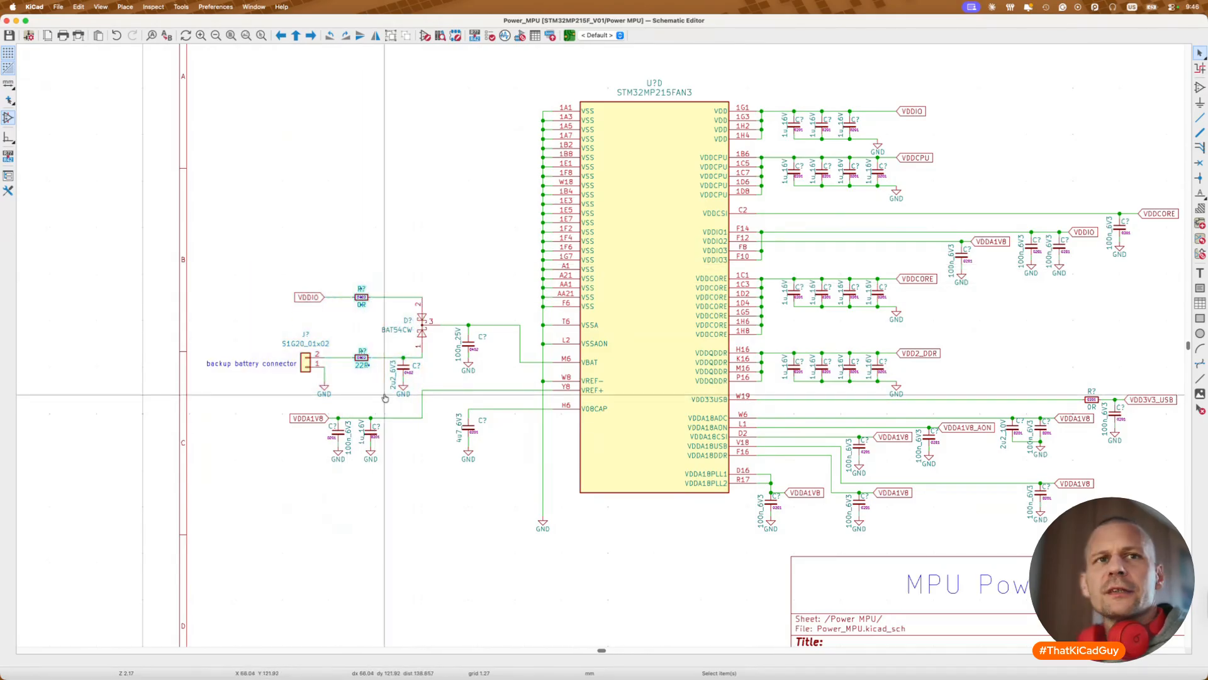
Step: Go to the Power_MPU page of the reference schematic in Preview through its top-level block diagram, to check the supply circuit
key(super+Tab)
ctrl+scroll(580, 309, down, 6)
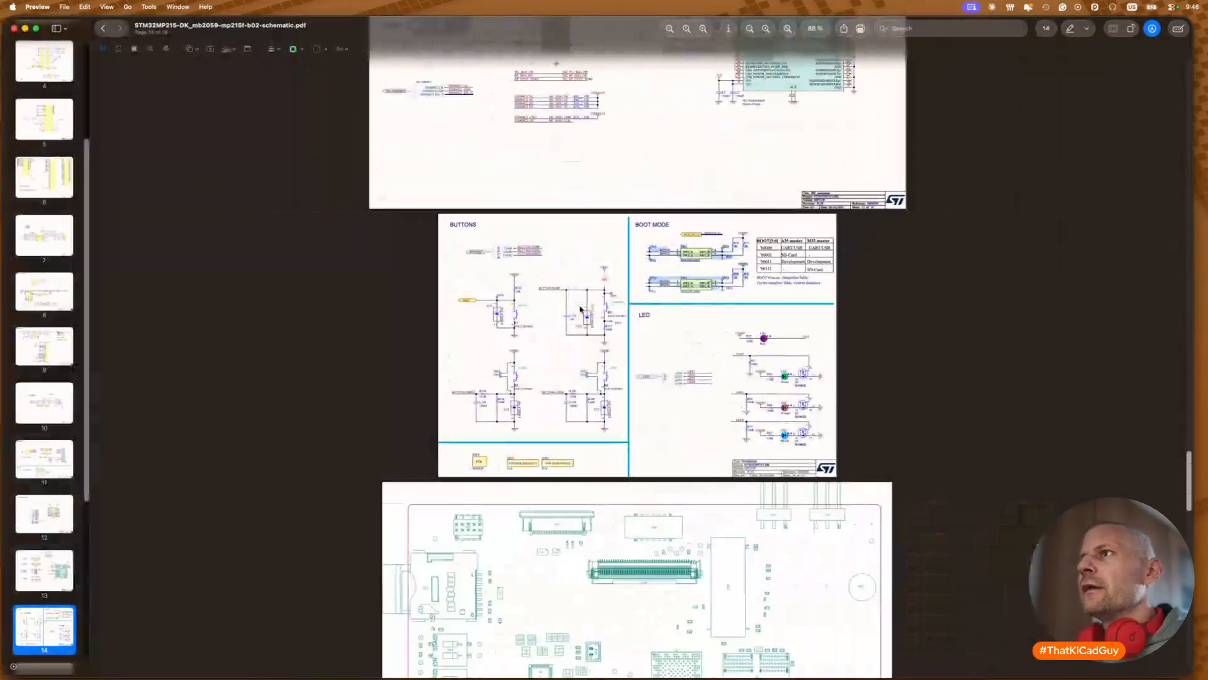
scroll(580, 309, up, 11)
scroll(580, 309, up, 15)
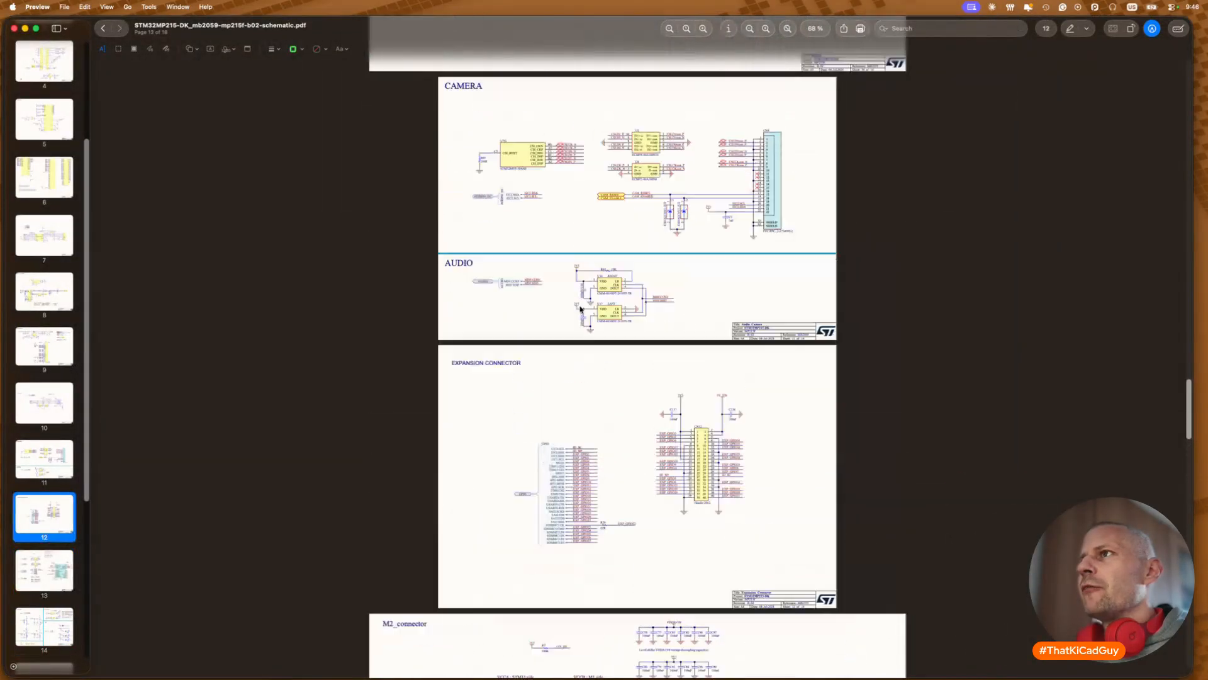
scroll(580, 309, up, 20)
scroll(580, 309, down, 1)
ctrl+scroll(580, 311, up, 5)
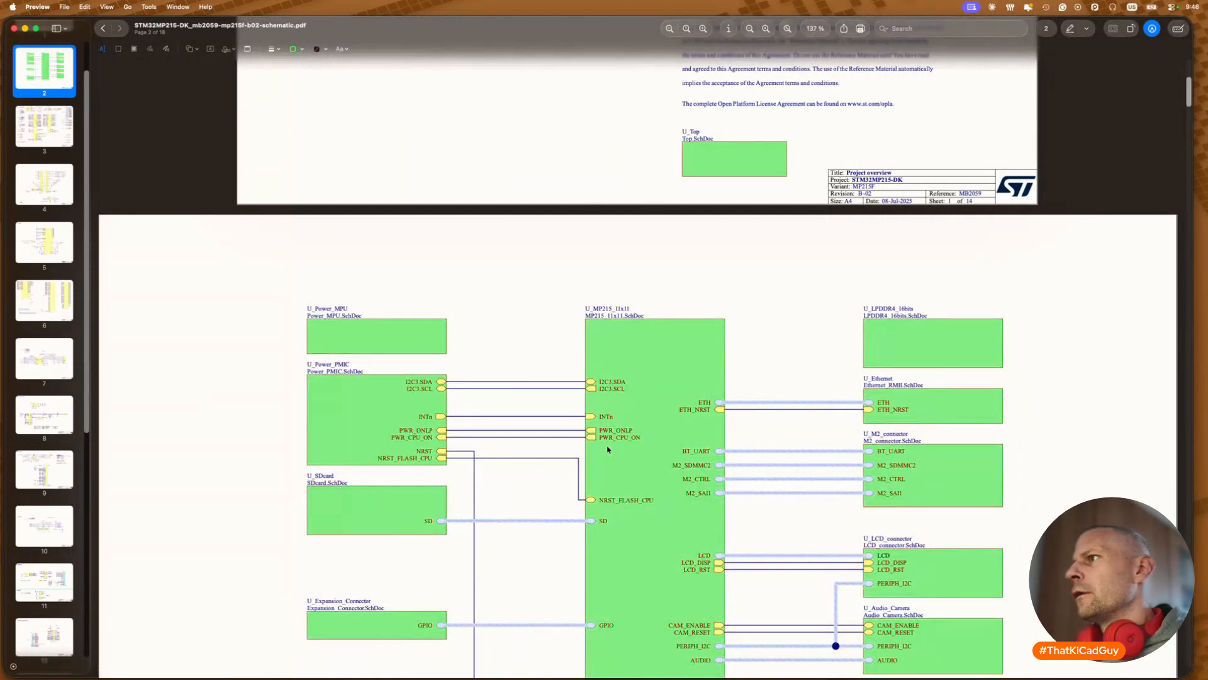
scroll(608, 449, down, 3)
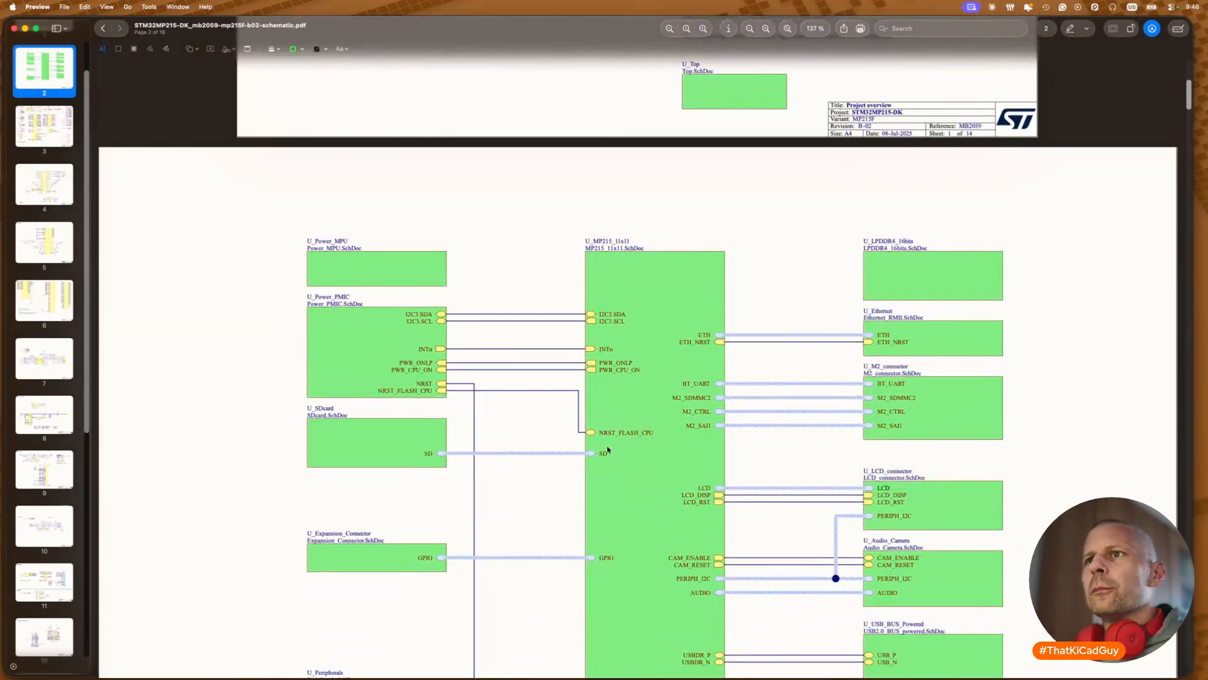
scroll(608, 449, down, 3)
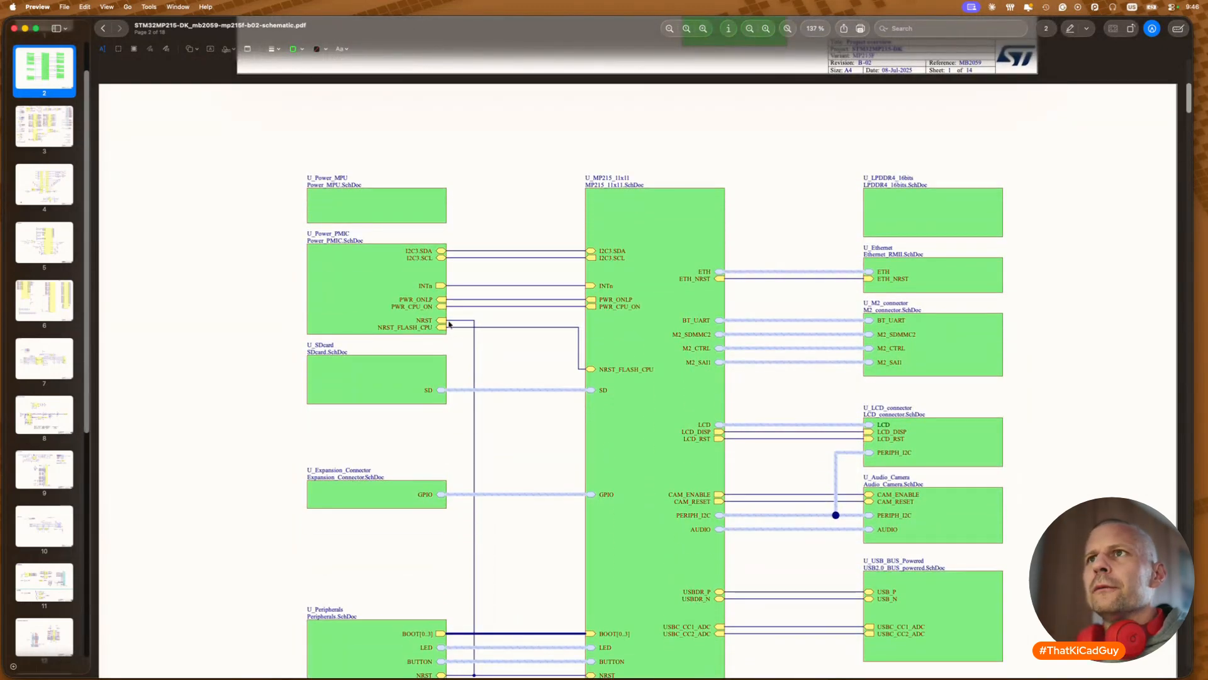
click(368, 197)
scroll(450, 391, down, 6)
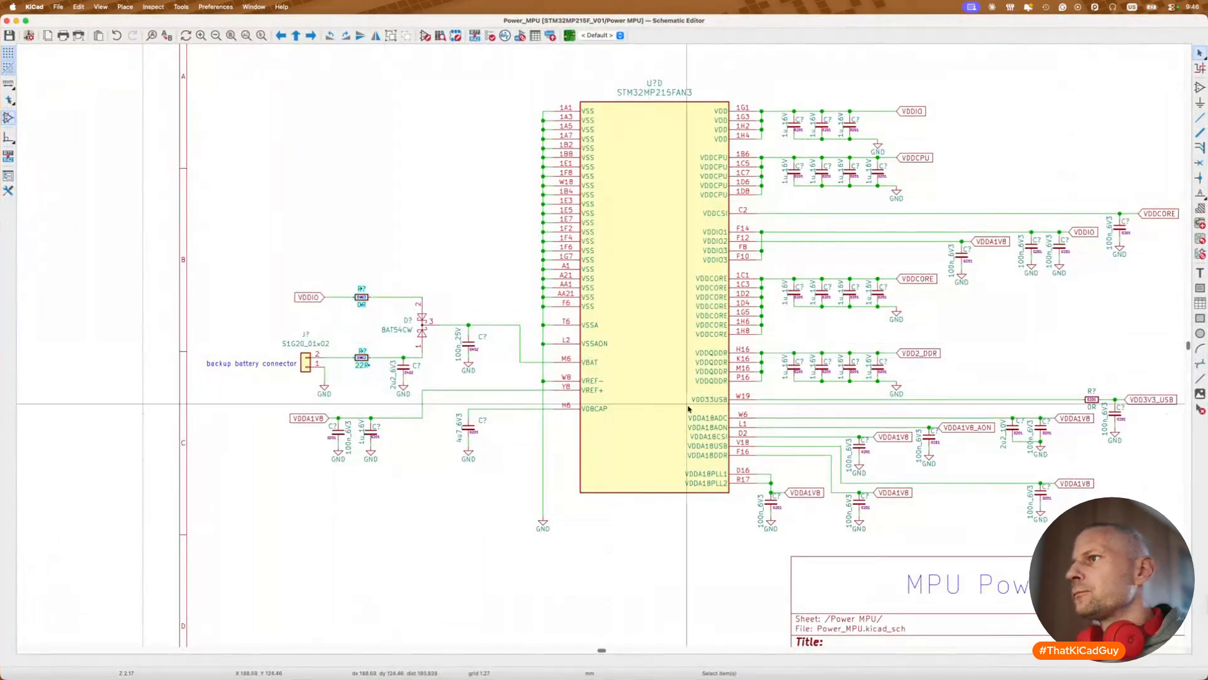
Step: Examine the VDDIO1, VDDIO2 and VDDIO3 supply pins and their decoupling capacitors on KiCad's Power MPU sheet
scroll(753, 416, right, 4)
scroll(753, 417, up, 1)
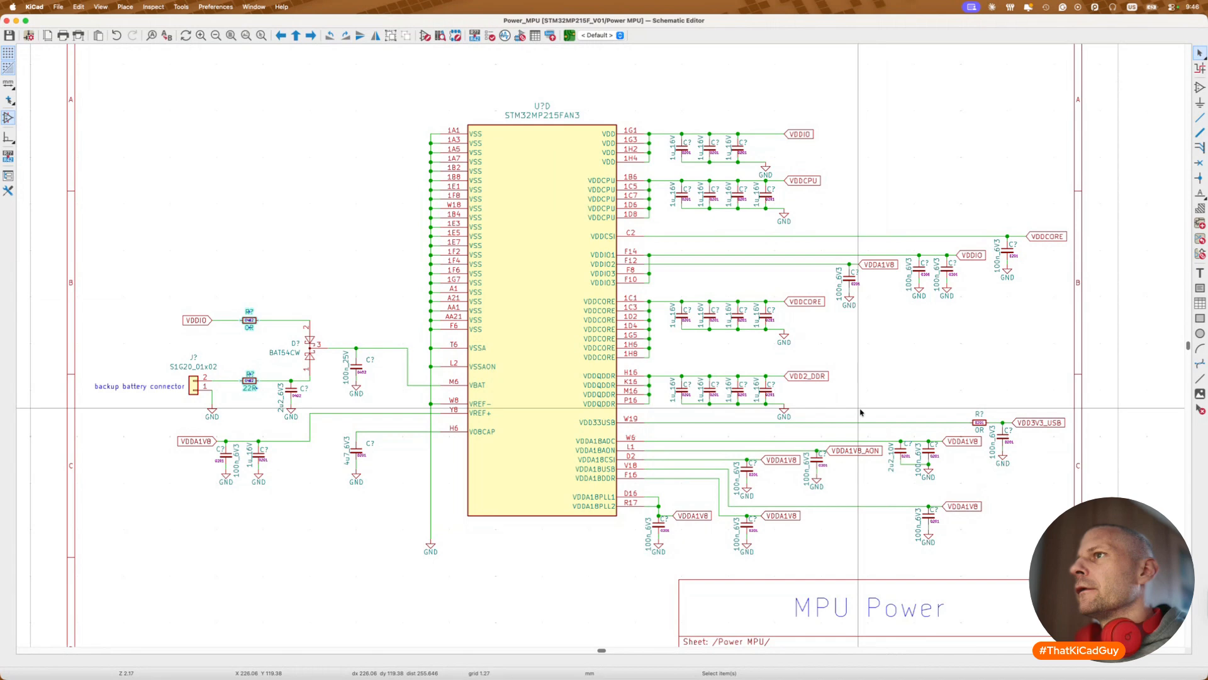
scroll(686, 274, up, 5)
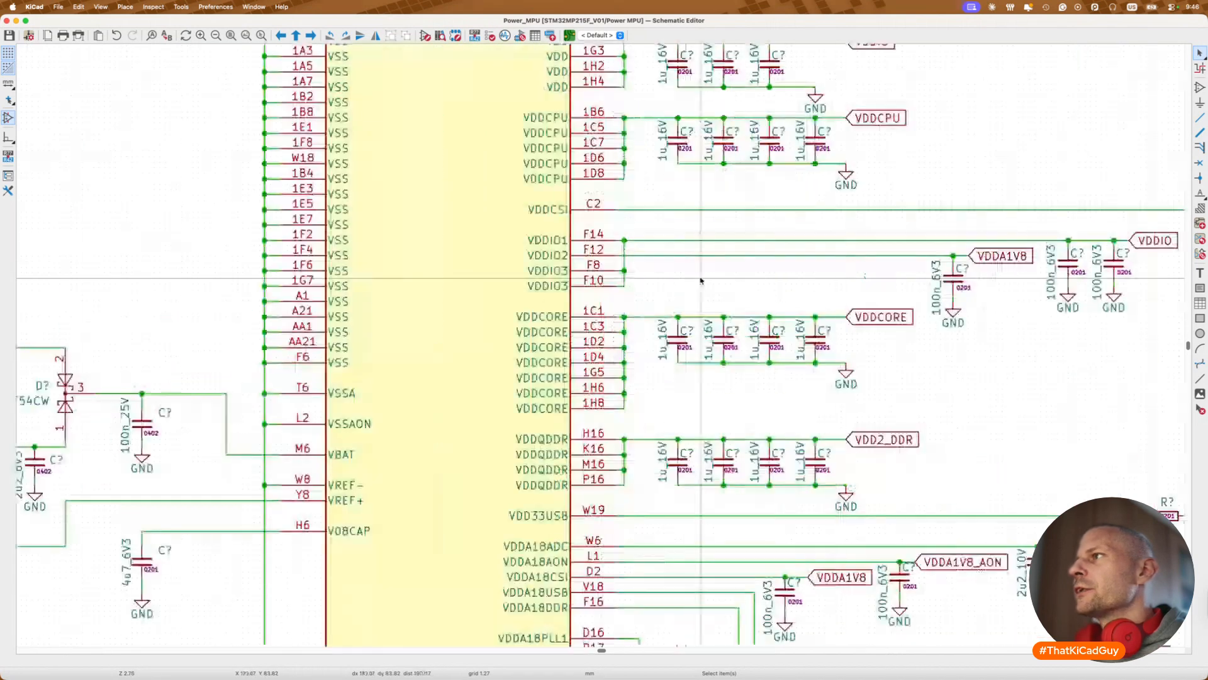
scroll(1015, 251, right, 5)
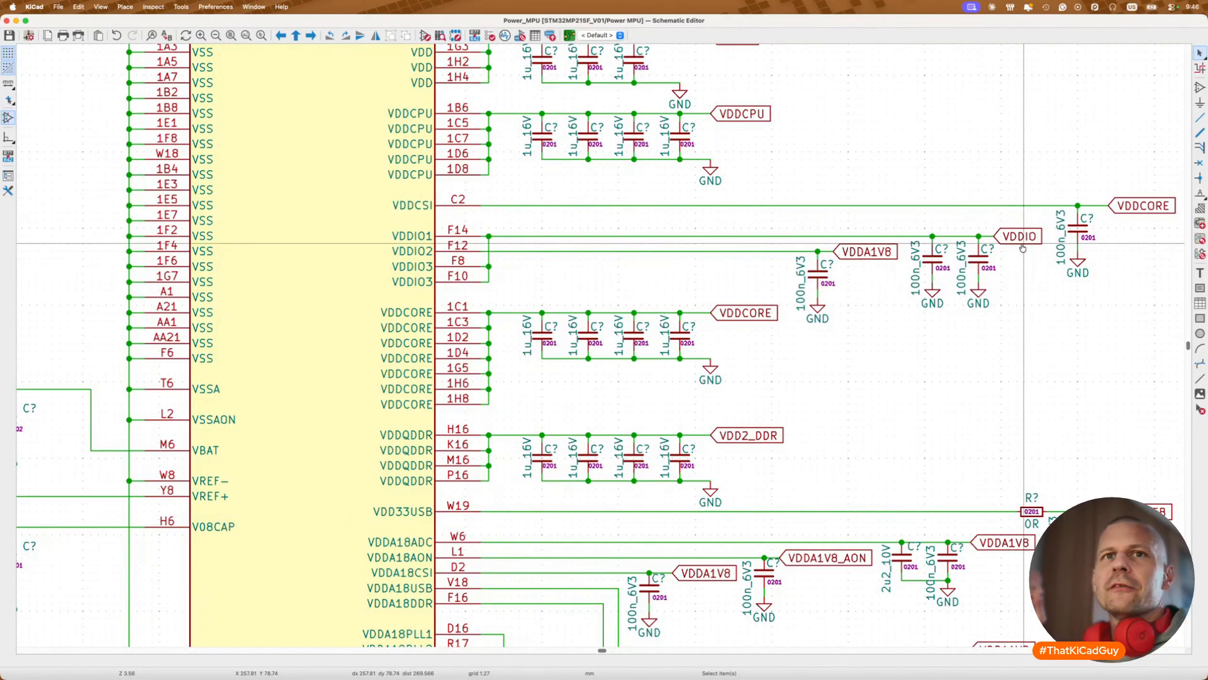
Step: Switch to the reference schematic in Preview and check the supply rail of the VDDIO2 pin on the Power MPU page
key(super+Tab)
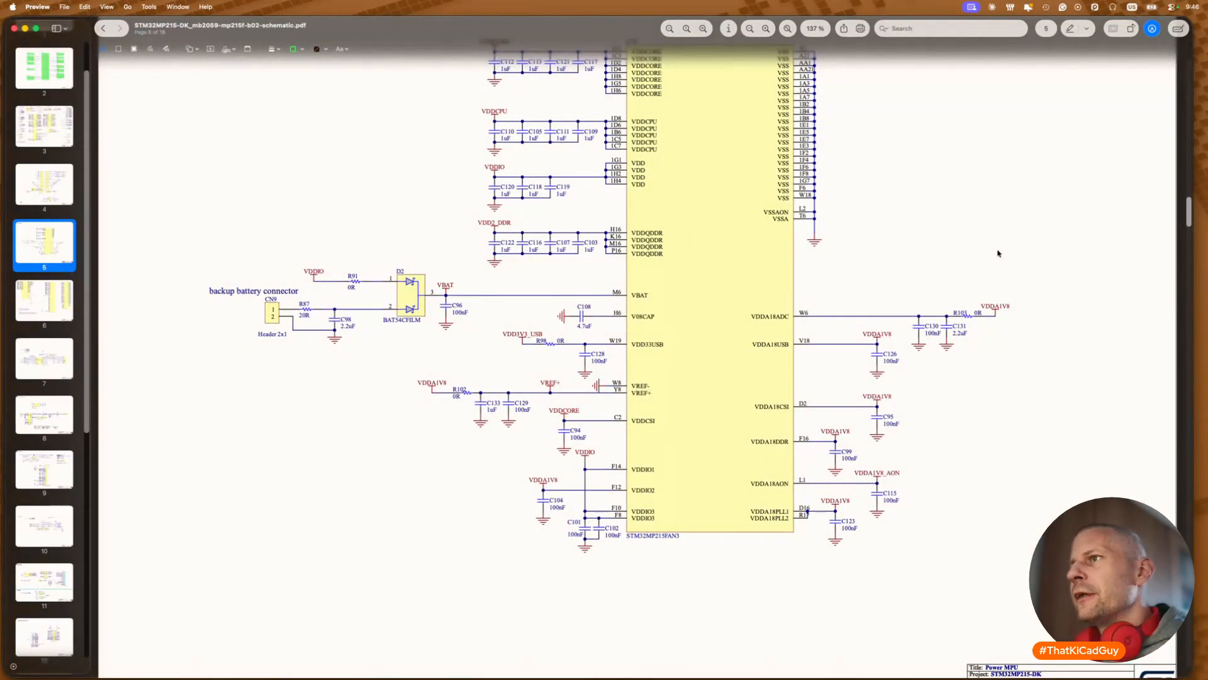
scroll(998, 253, up, 1)
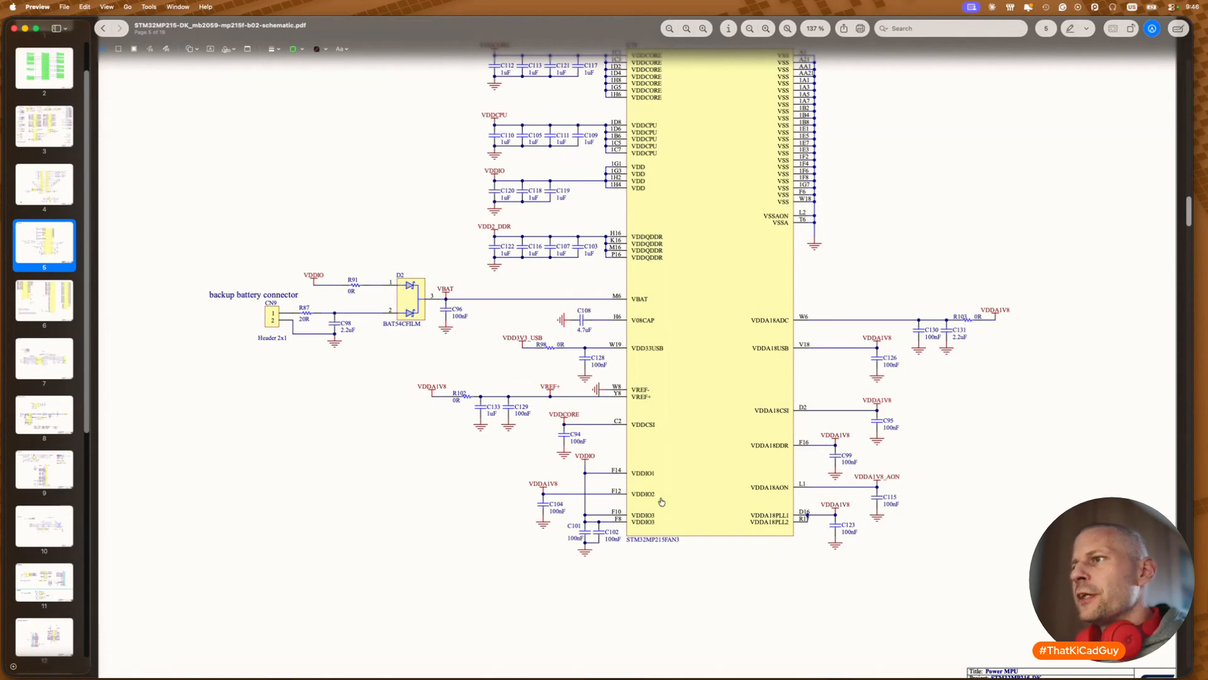
drag(556, 483, 502, 485)
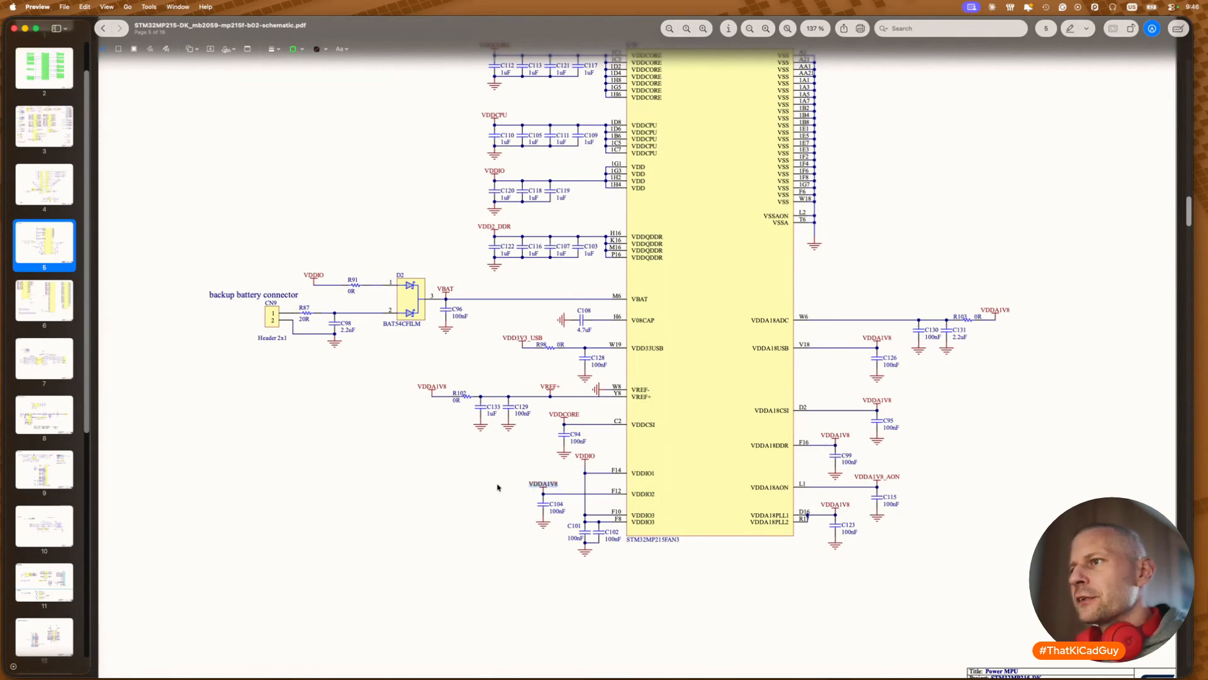
scroll(594, 505, up, 3)
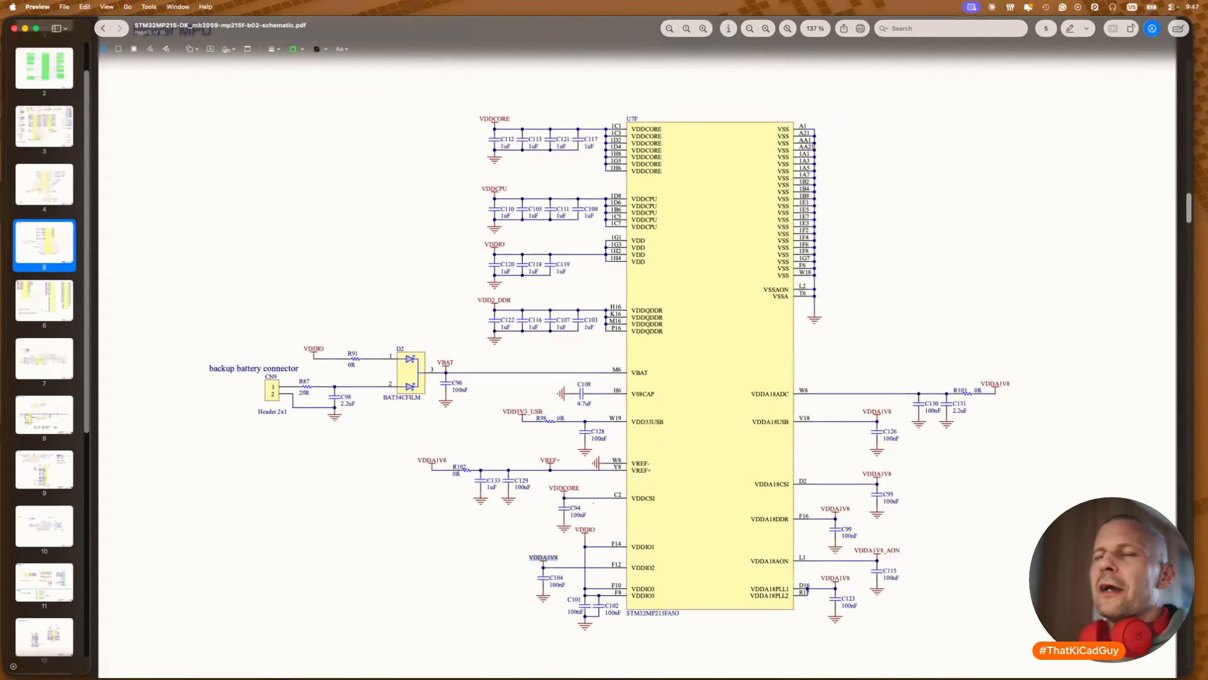
scroll(591, 426, down, 3)
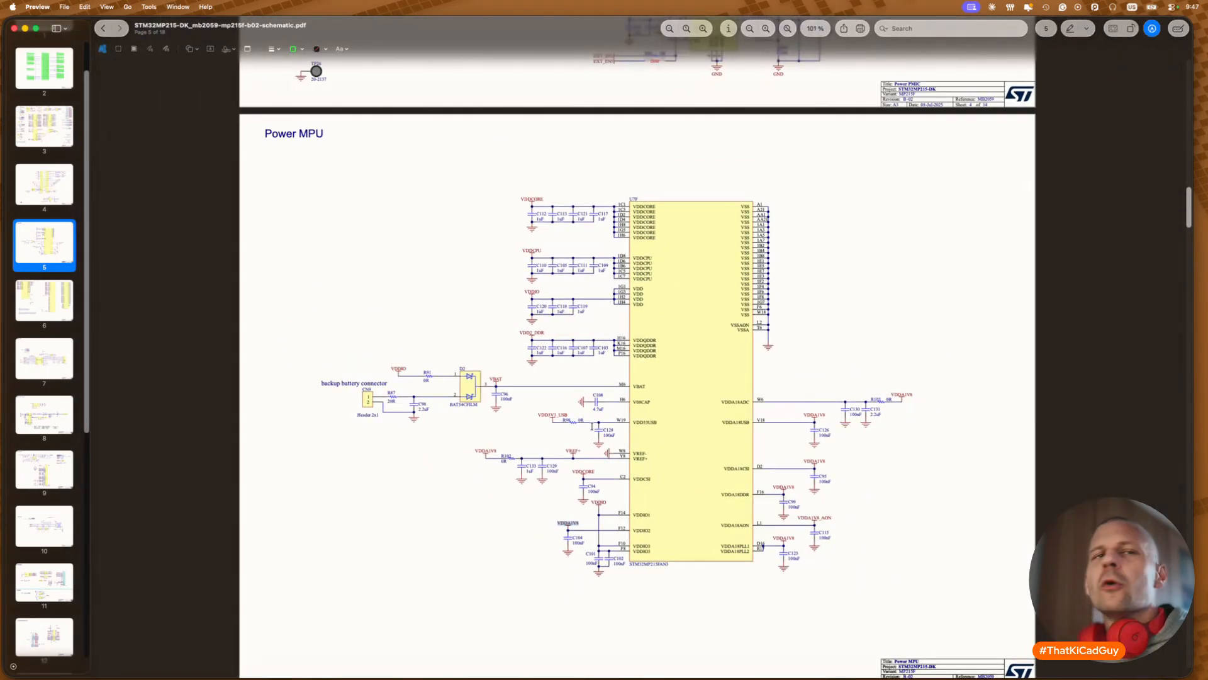
Step: Return to KiCad's Power MPU sheet and examine the backup battery, VREF+ and V08CAP circuits beside the MPU
key(super+Tab)
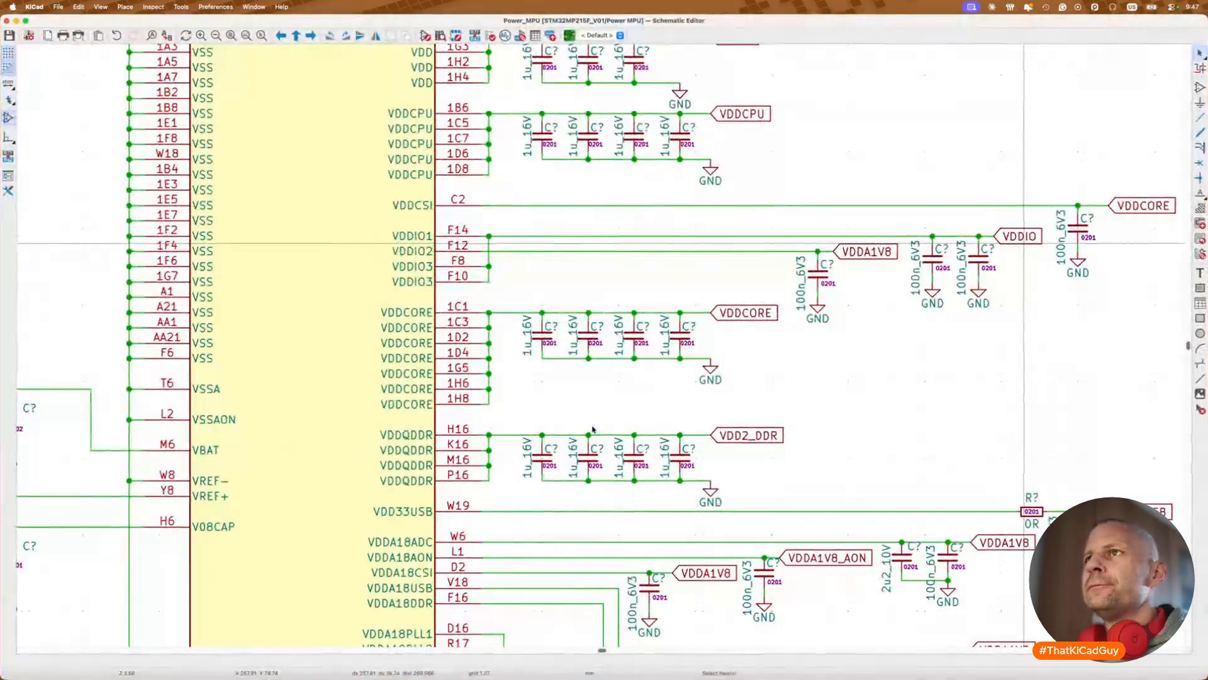
scroll(593, 430, left, 10)
scroll(593, 430, up, 3)
scroll(593, 430, down, 5)
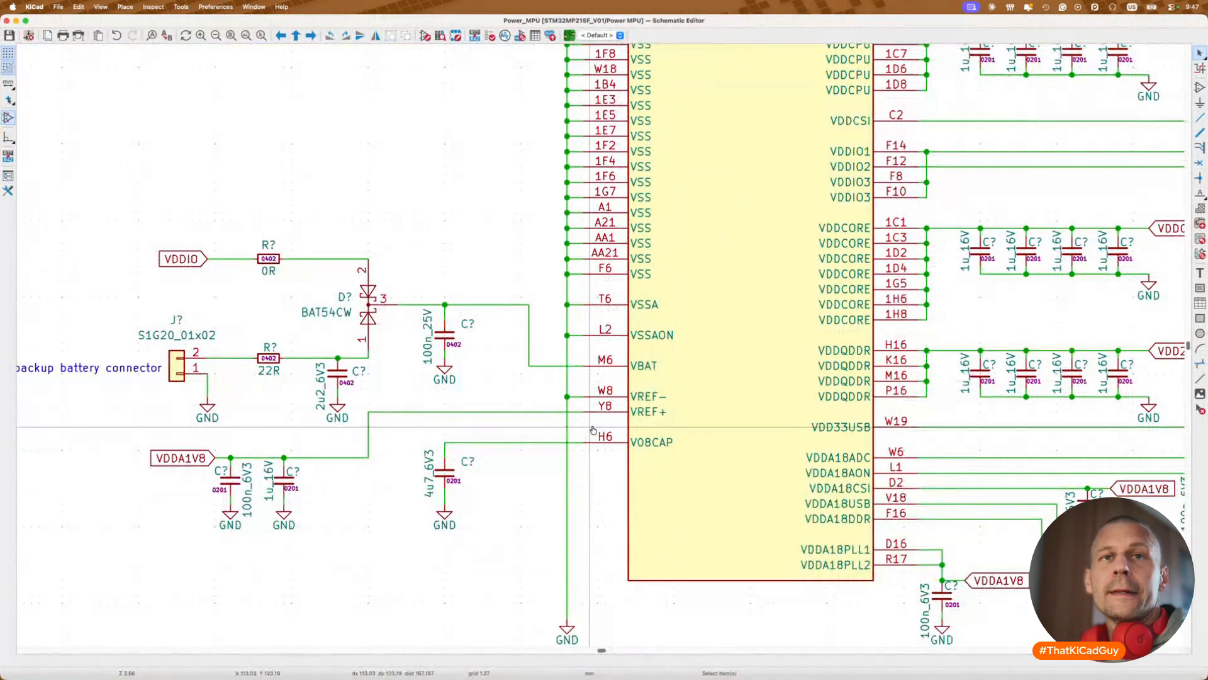
Step: Open datasheet_stm32mp215f.pdf from the project's docs folder in Finder and search it for VDDIO2
key(super+Tab)
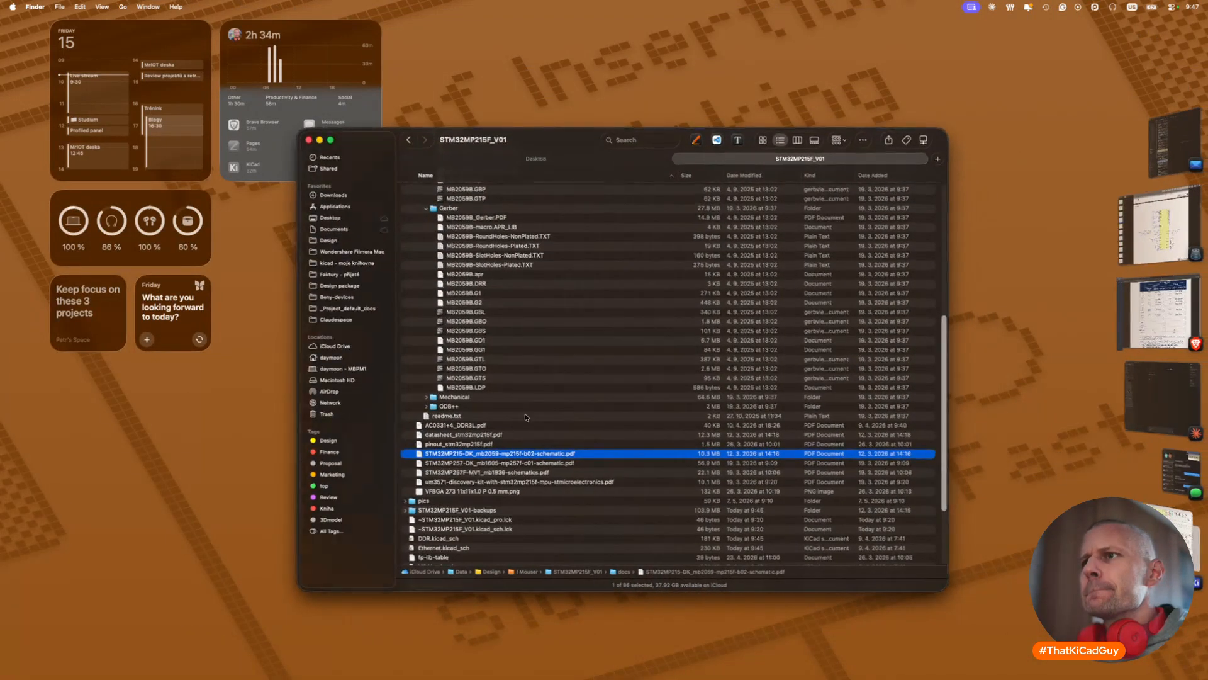
double_click(592, 433)
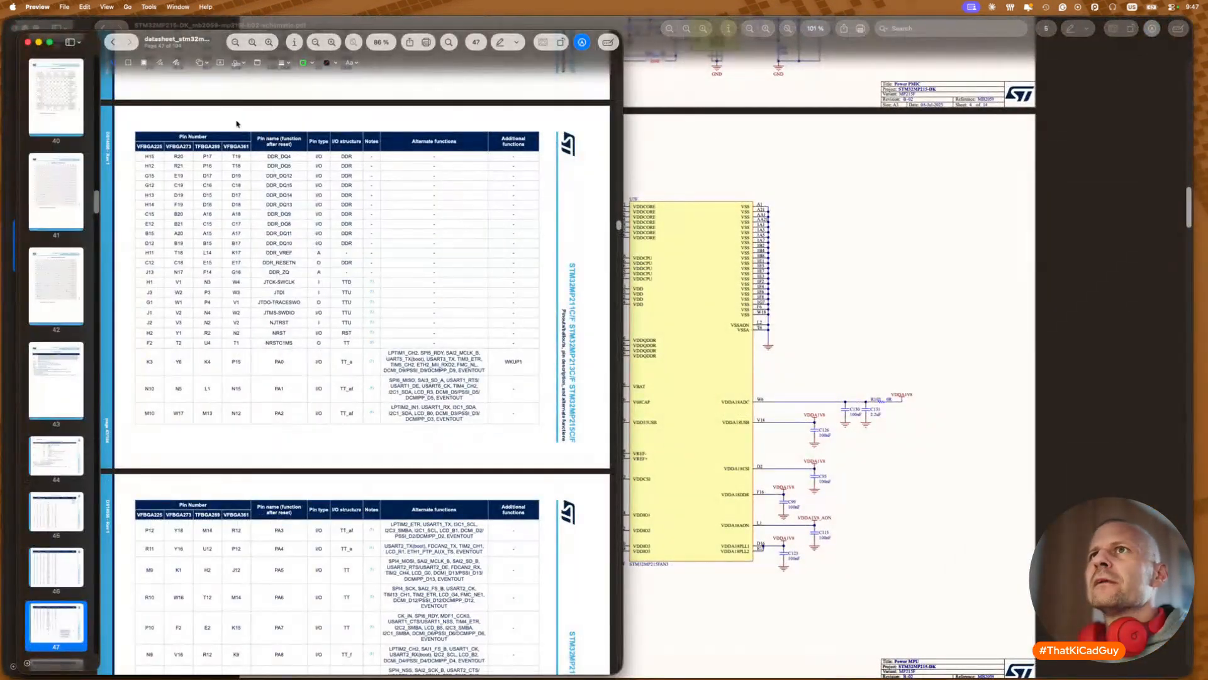
double_click(209, 48)
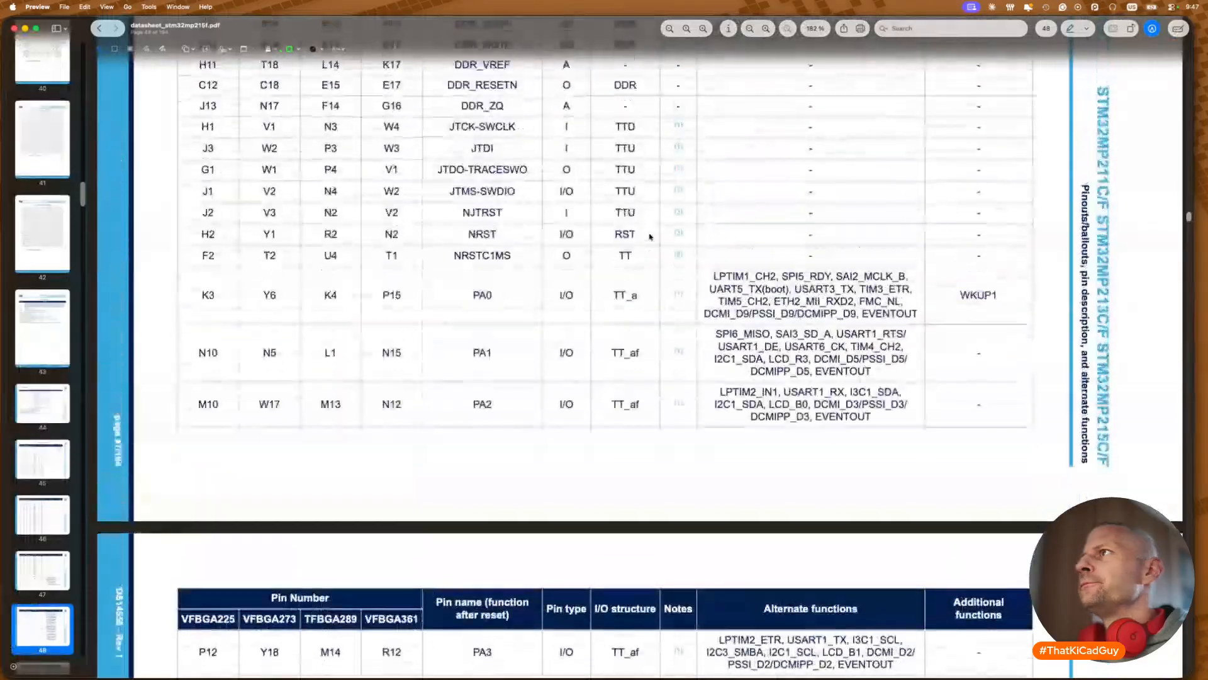
click(962, 28)
text(VD)
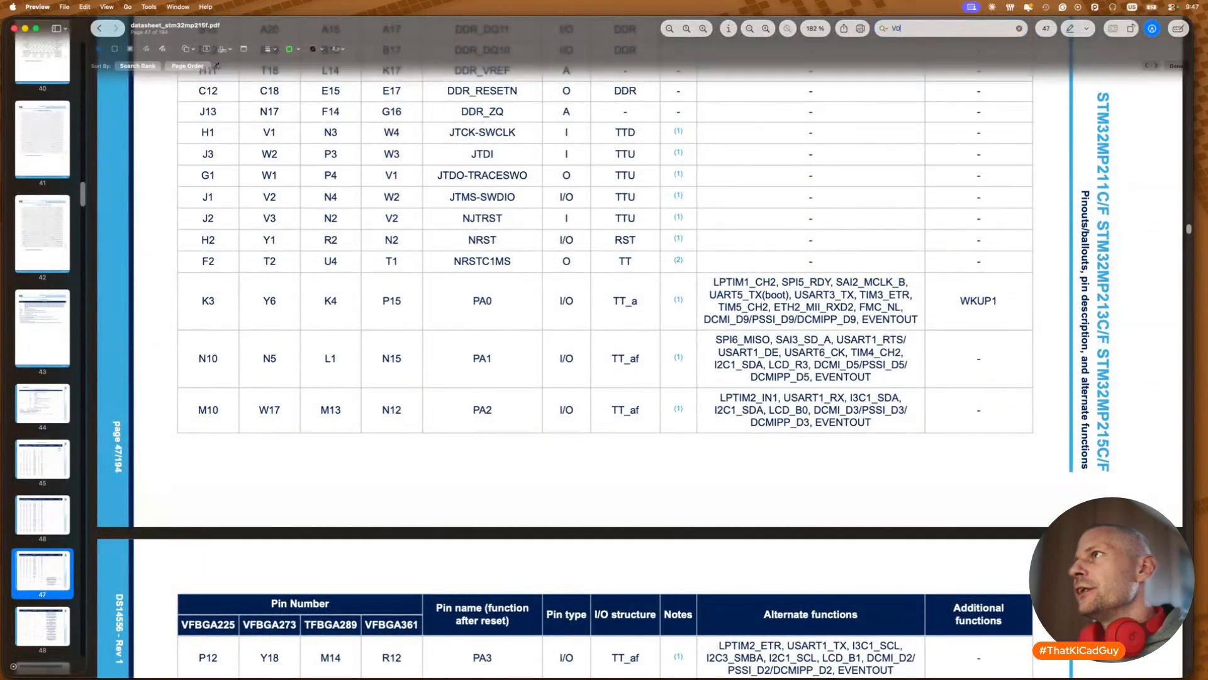
text(DIO2)
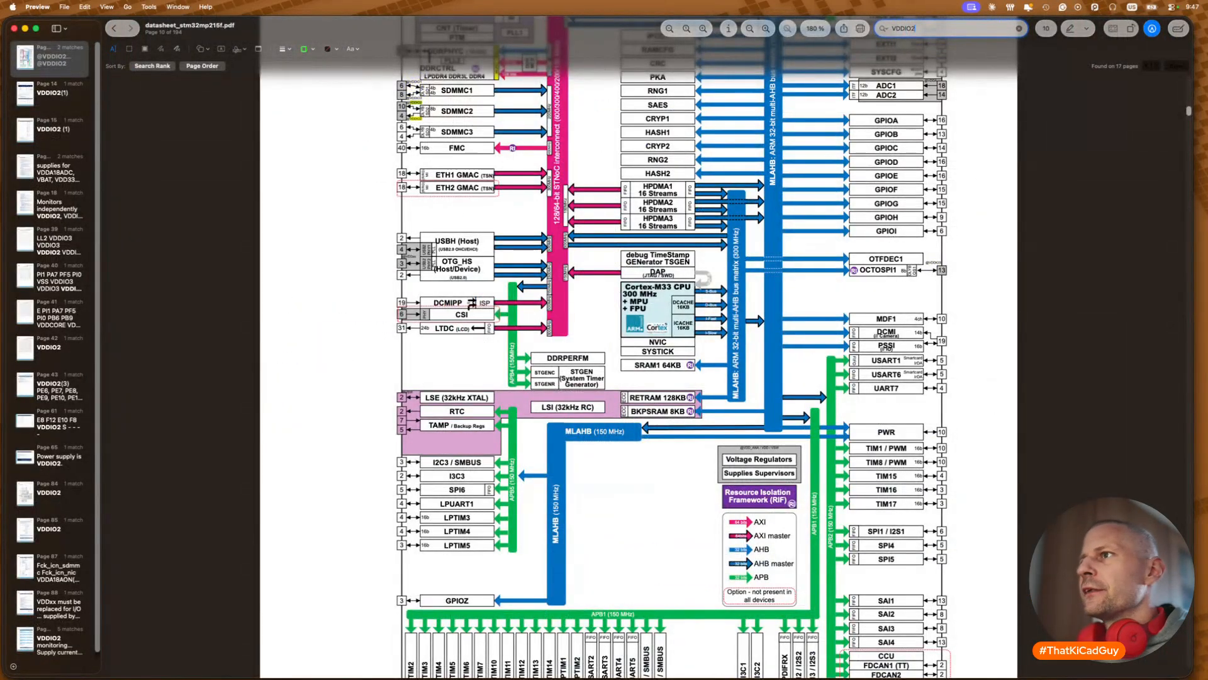
Step: Examine which VDDIO domains supply the SDMMC1, SDMMC2 and SDMMC3 interfaces in the datasheet's block diagram
scroll(899, 318, down, 4)
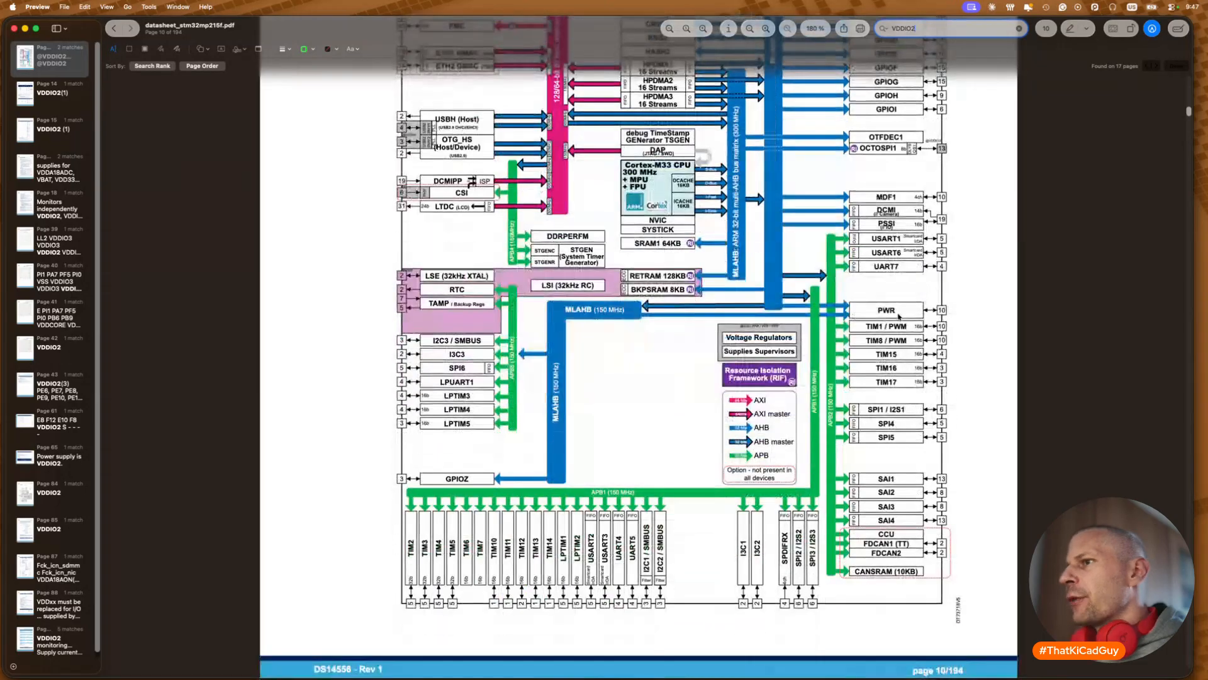
scroll(898, 318, up, 11)
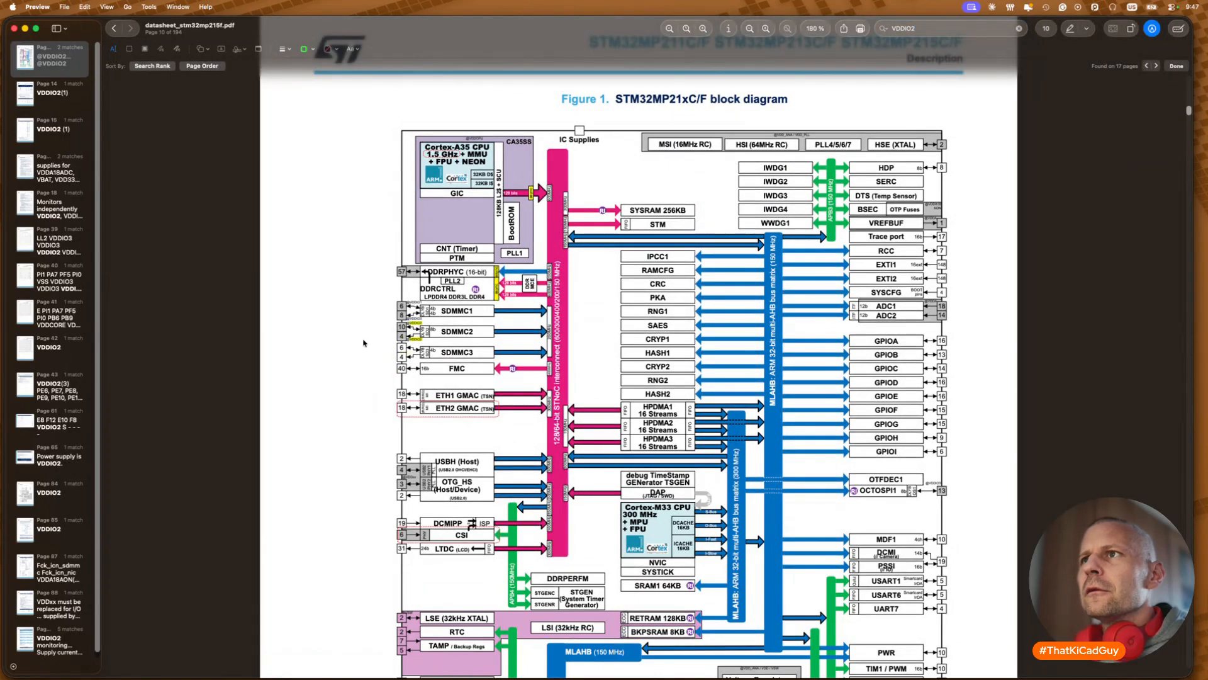
scroll(360, 340, up, 5)
scroll(421, 329, up, 5)
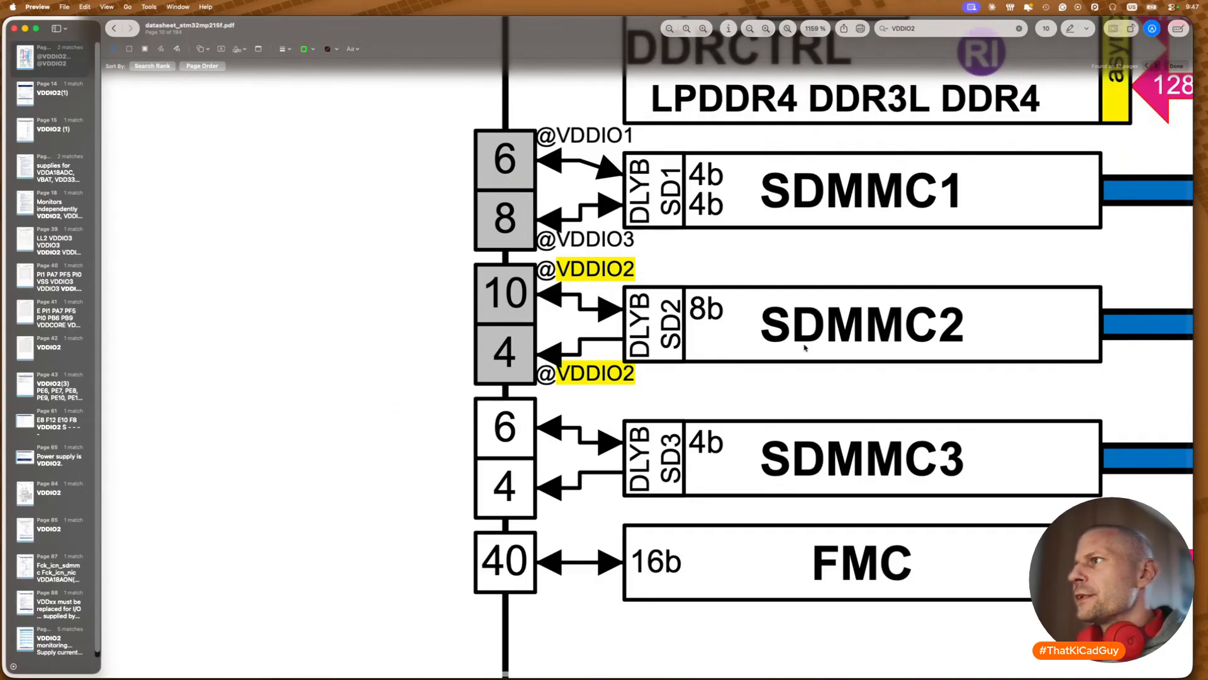
scroll(916, 354, down, 2)
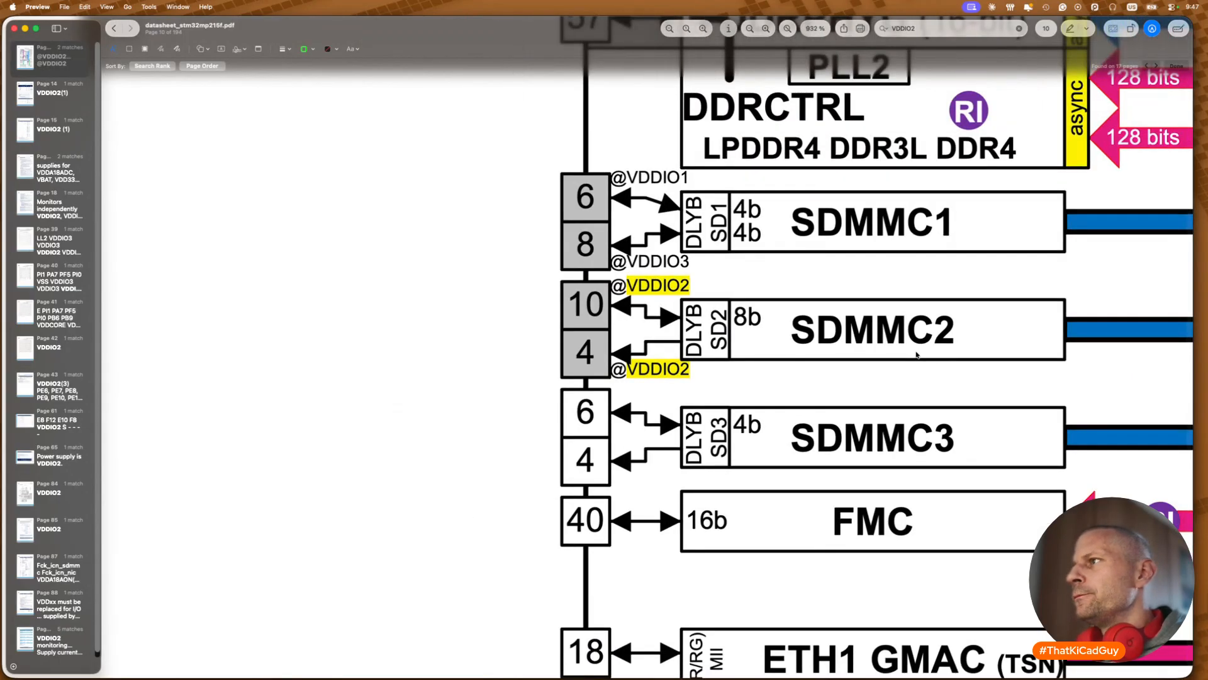
scroll(916, 355, down, 3)
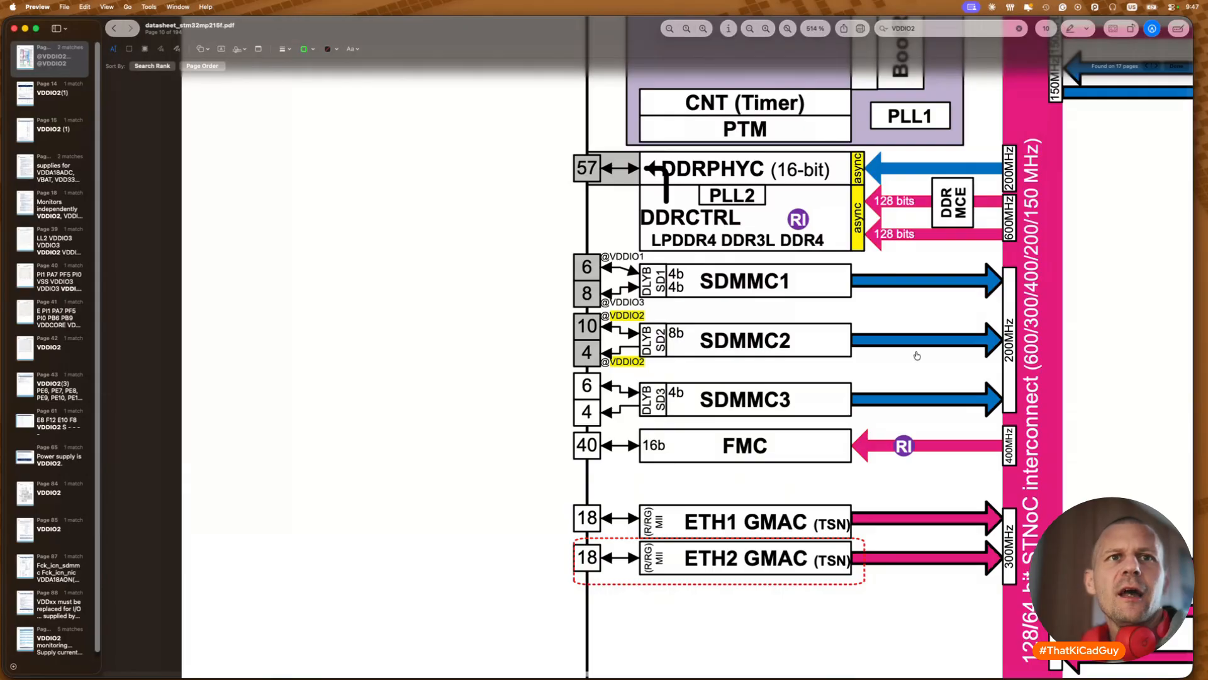
Step: Switch to KiCad, open the MPU sheet from the root sheet and select the M2.SDMMC2 labels at U7C
key(super+Tab)
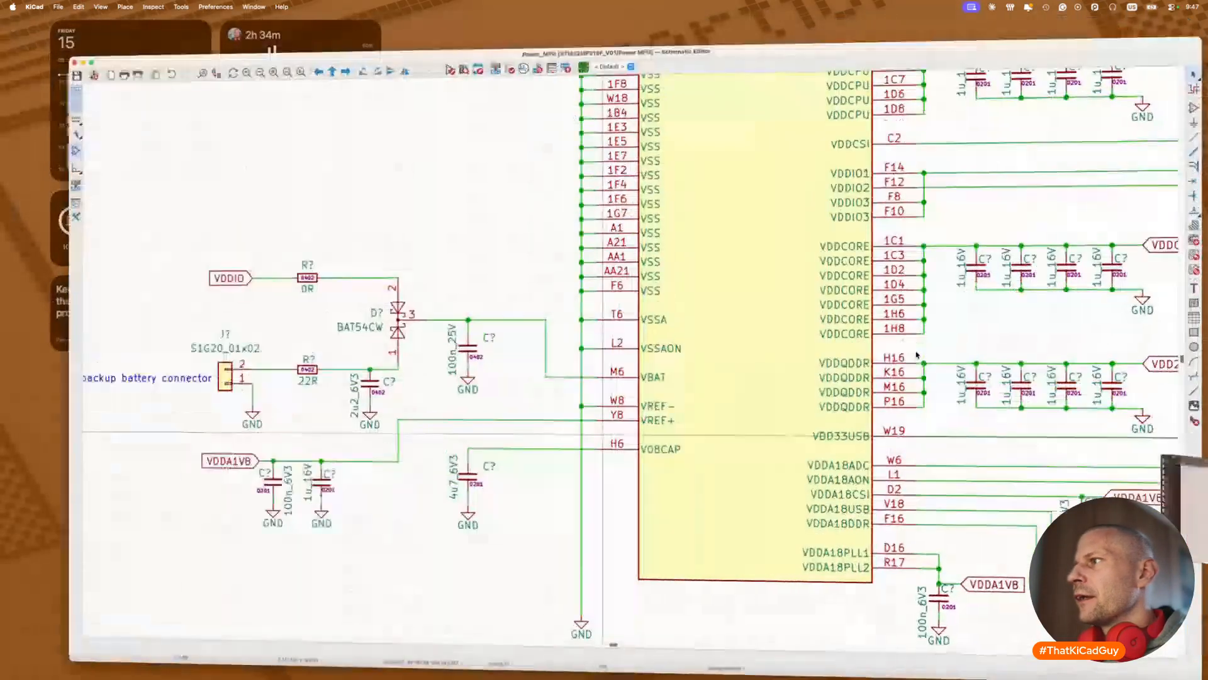
scroll(916, 327, down, 5)
scroll(759, 325, right, 3)
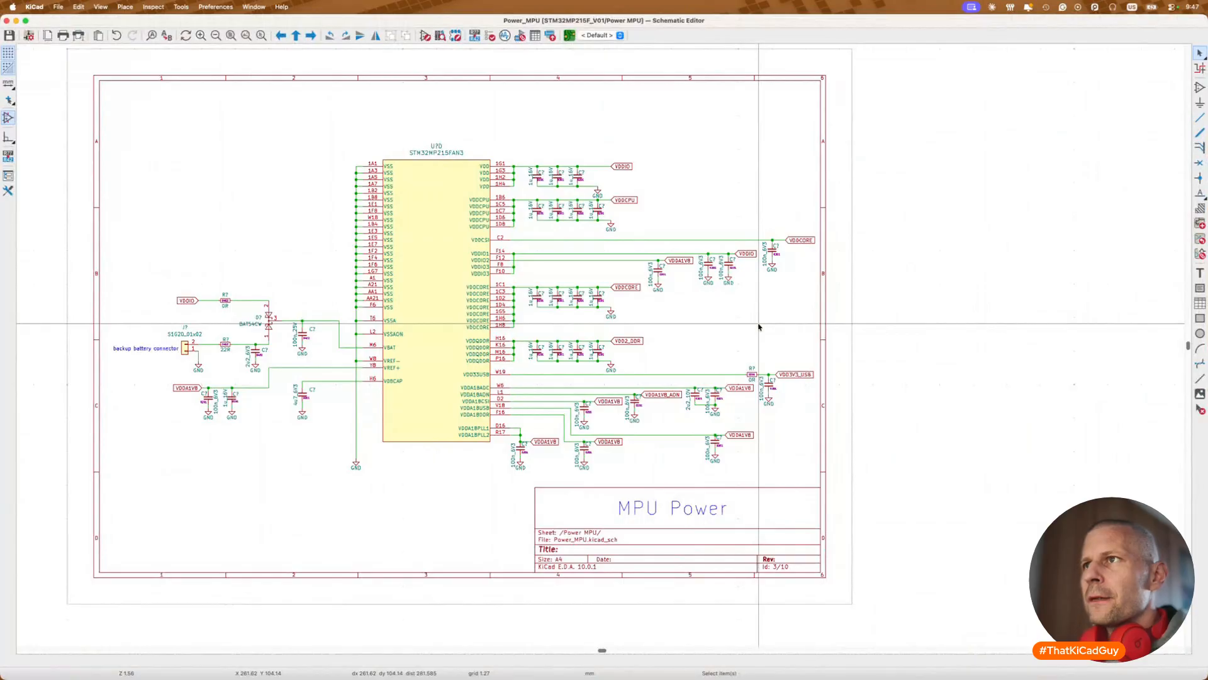
key(alt+BackSpace)
double_click(758, 327)
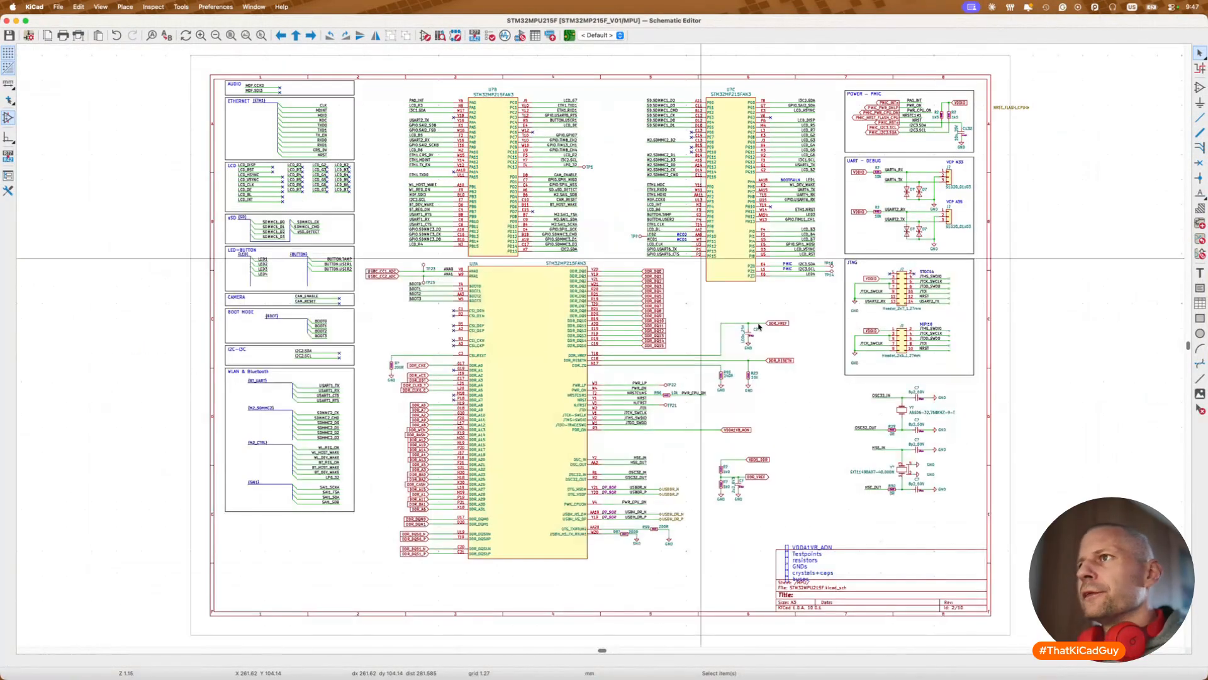
scroll(473, 384, up, 3)
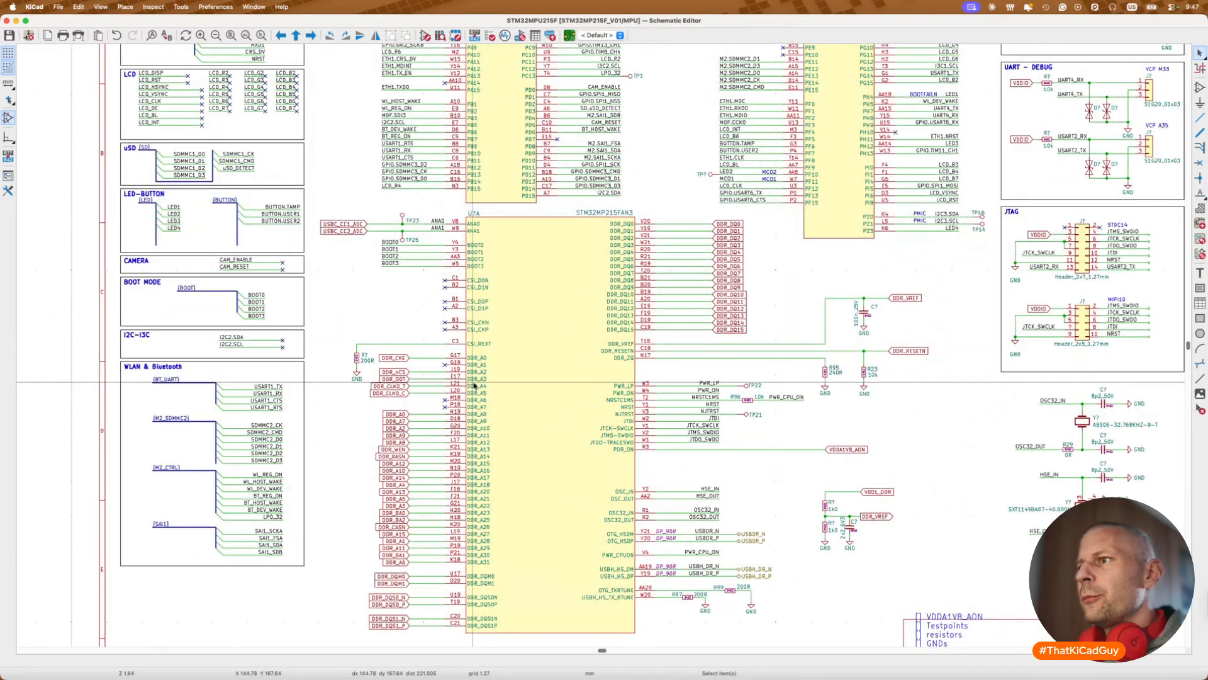
scroll(474, 386, up, 5)
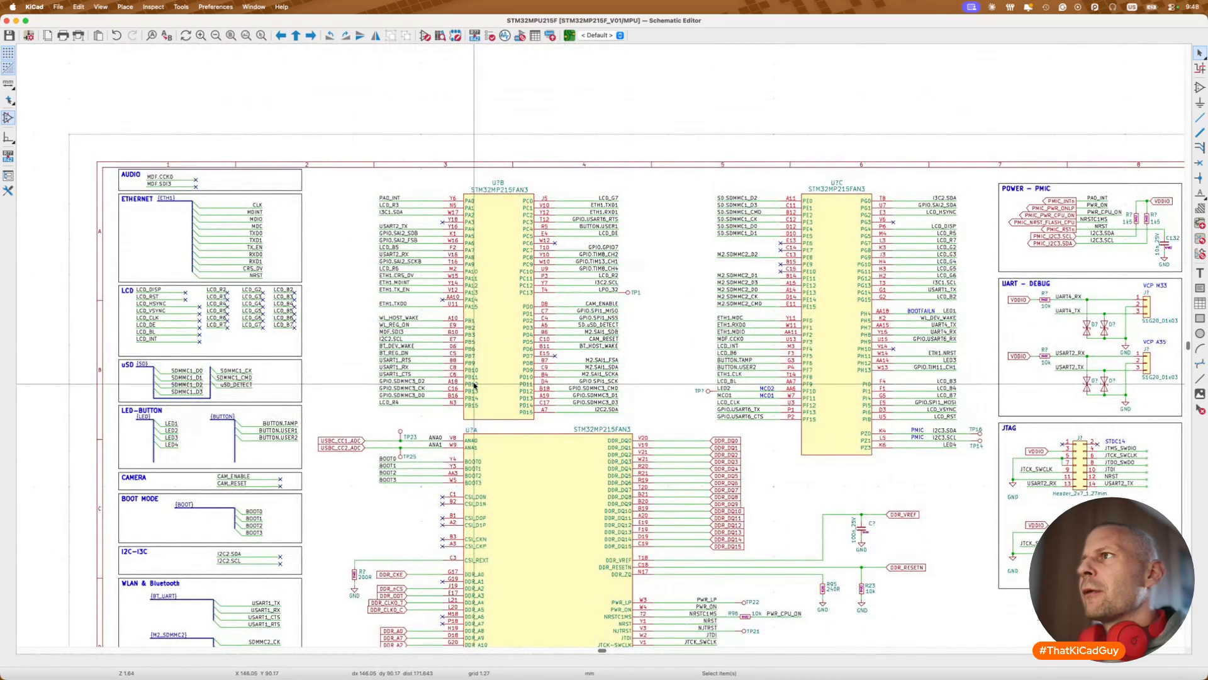
drag(705, 260, 779, 313)
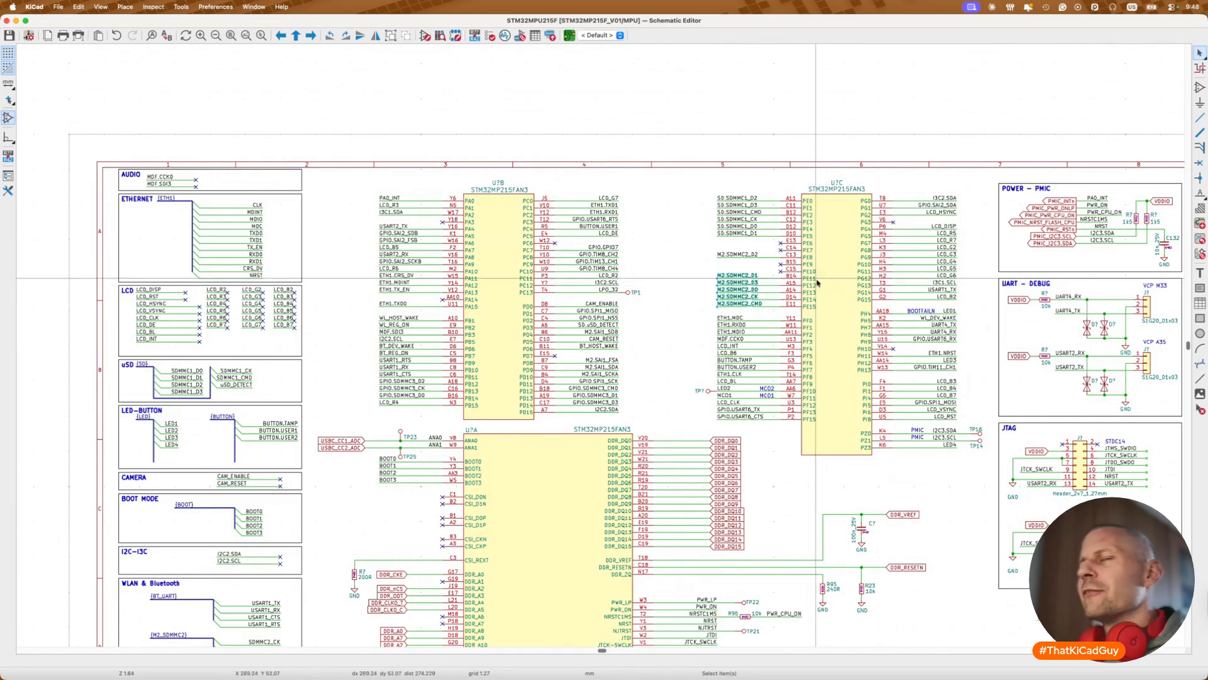
Step: Switch back to the MPU datasheet in Preview and search it for PE11
key(super+Tab)
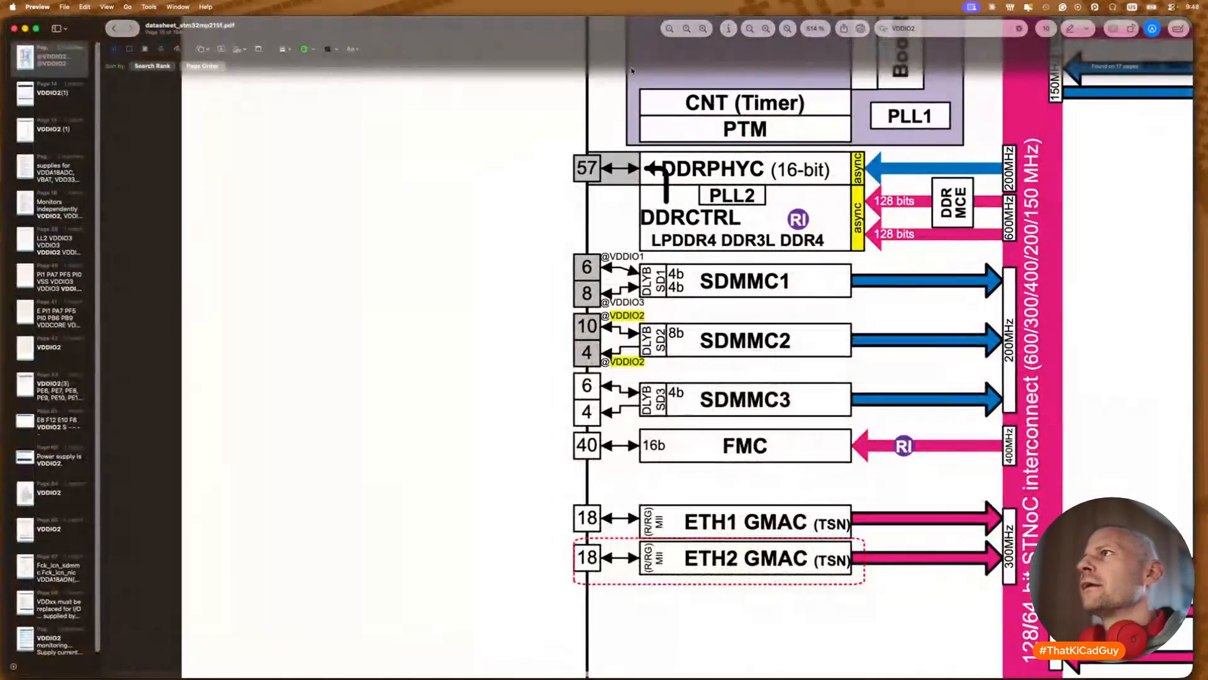
key(BackSpace)
key(BackSpace)
key(BackSpace)
key(BackSpace)
key(BackSpace)
key(BackSpace)
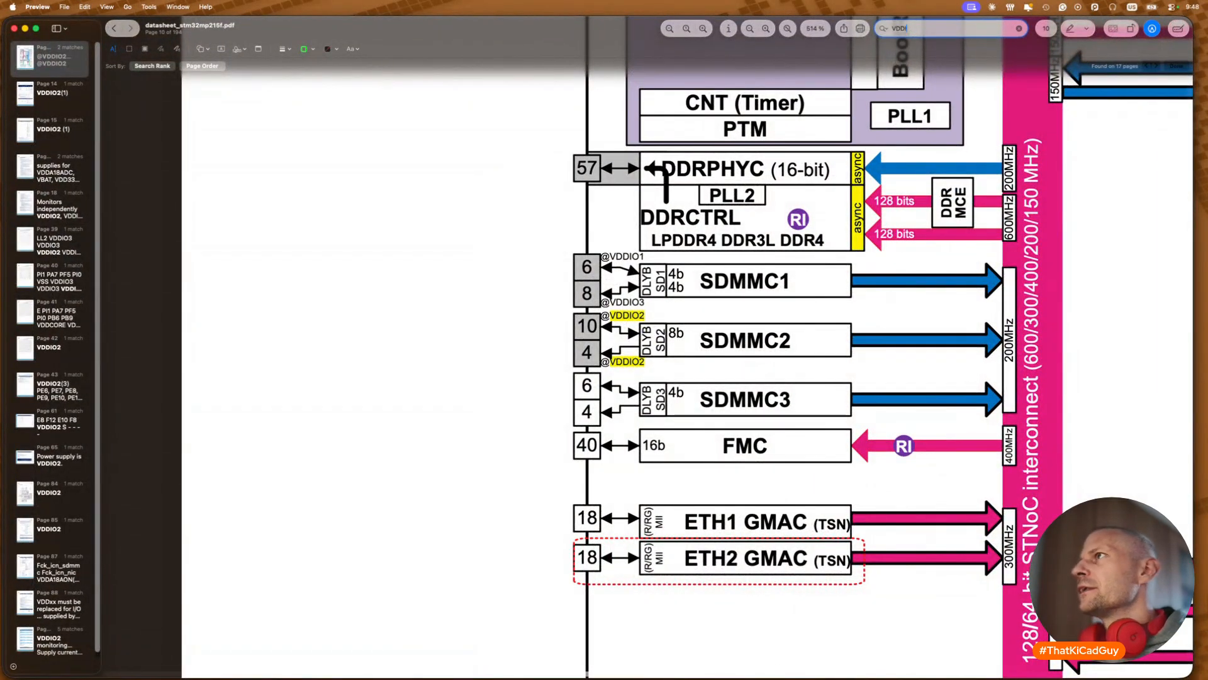
text(PE11)
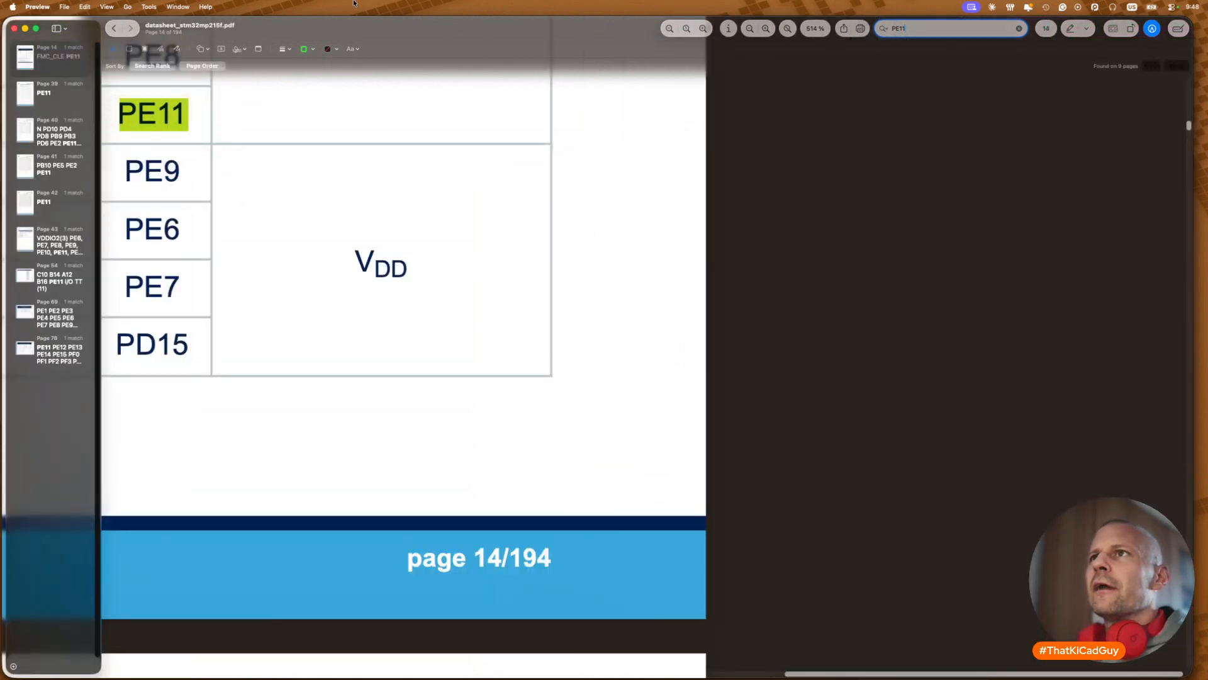
Step: Examine the I/O supply domain of PE11 in Table 6, the default pins used during the boot ROM phase
scroll(202, 168, up, 2)
scroll(202, 167, left, 10)
ctrl+scroll(202, 167, down, 5)
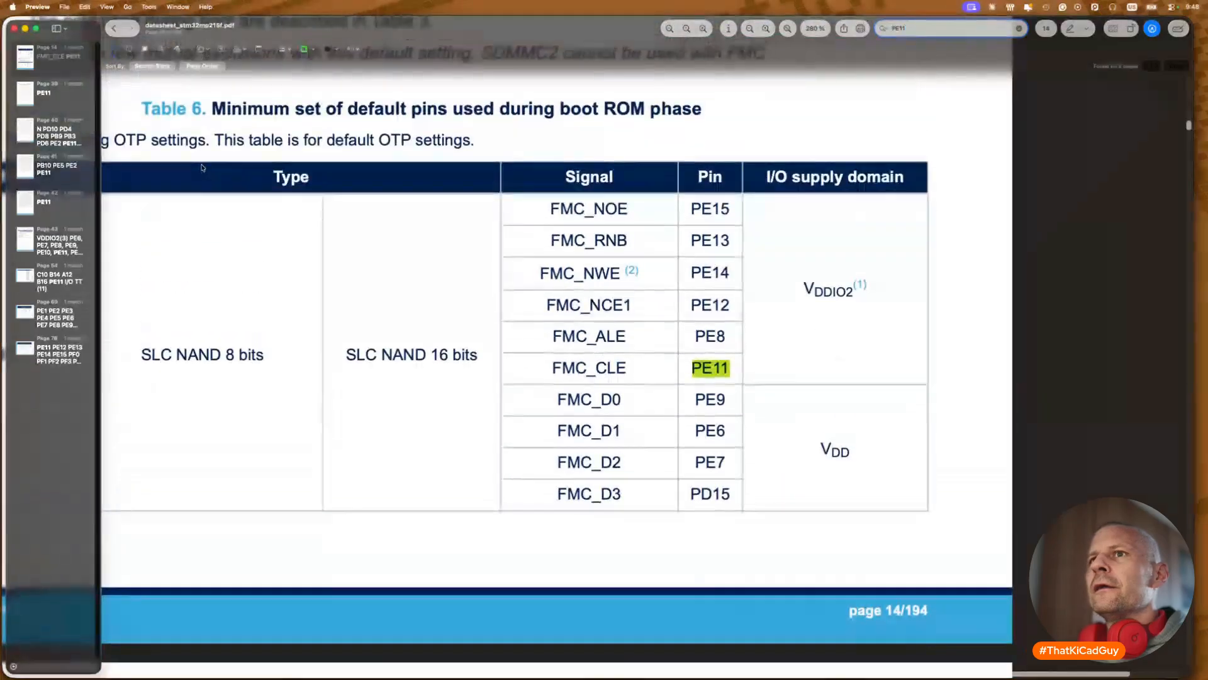
scroll(202, 168, left, 4)
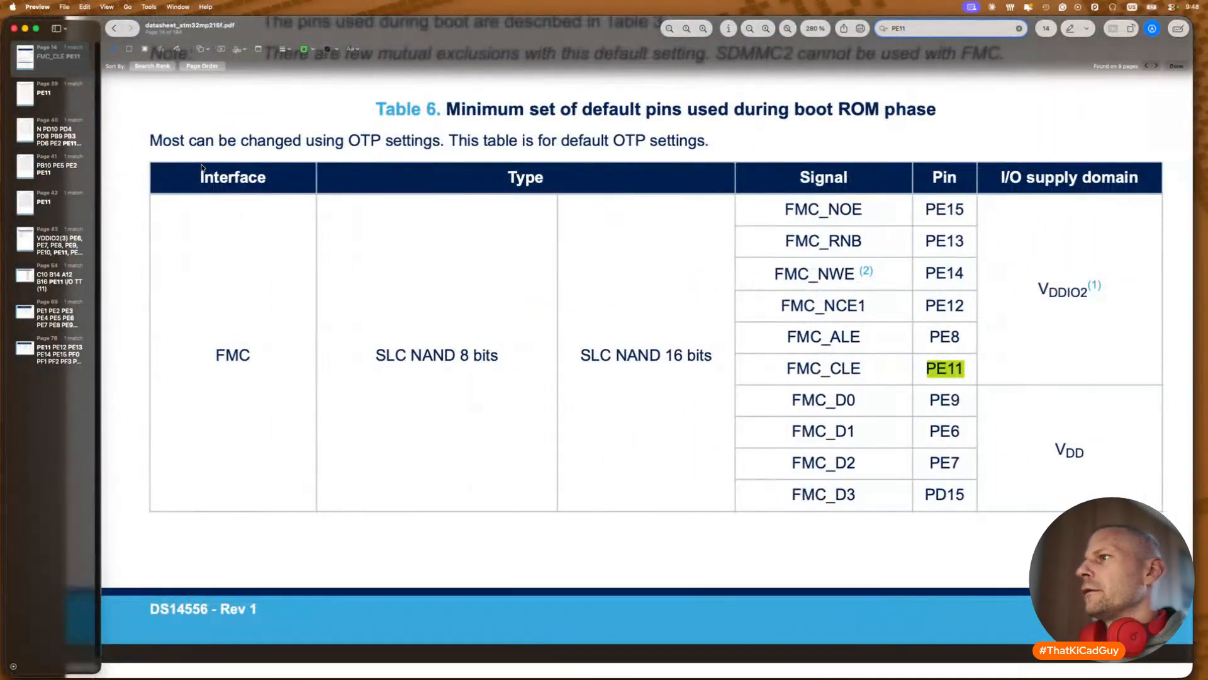
Step: Step through the PE11 search matches to the table of supply pins and pin names on page 43
key(super+g)
key(super+g)
key(super+g)
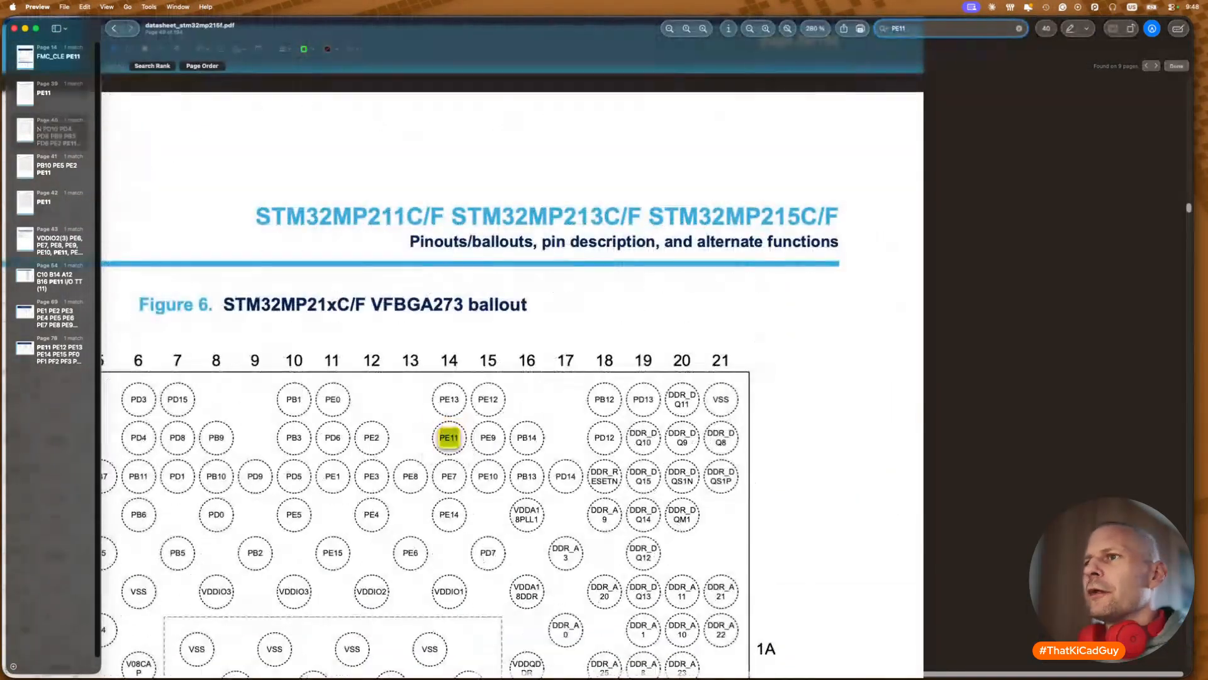
key(super+g)
key(super+g)
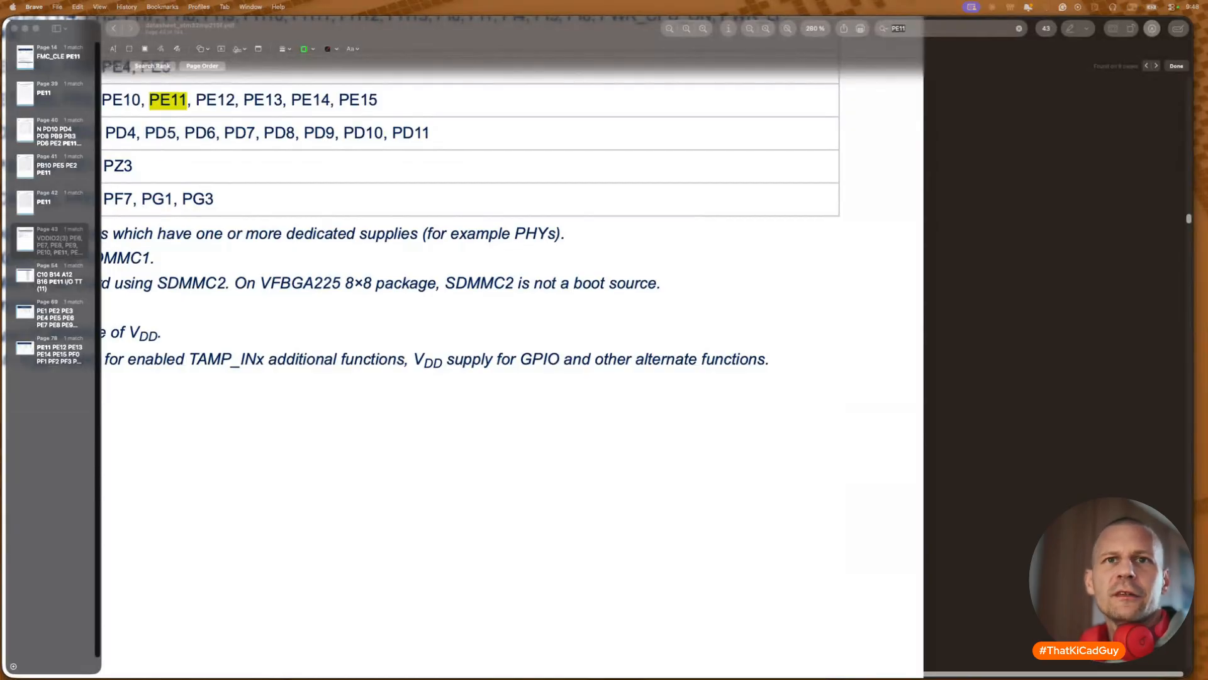
Step: Examine the VDDIO2 row of the supply pin table and mark its footnote about e•MMC or SD-Card using SDMMC2
click(529, 335)
scroll(534, 332, left, 3)
scroll(534, 332, up, 2)
scroll(534, 332, left, 4)
scroll(534, 332, left, 1)
scroll(534, 332, up, 3)
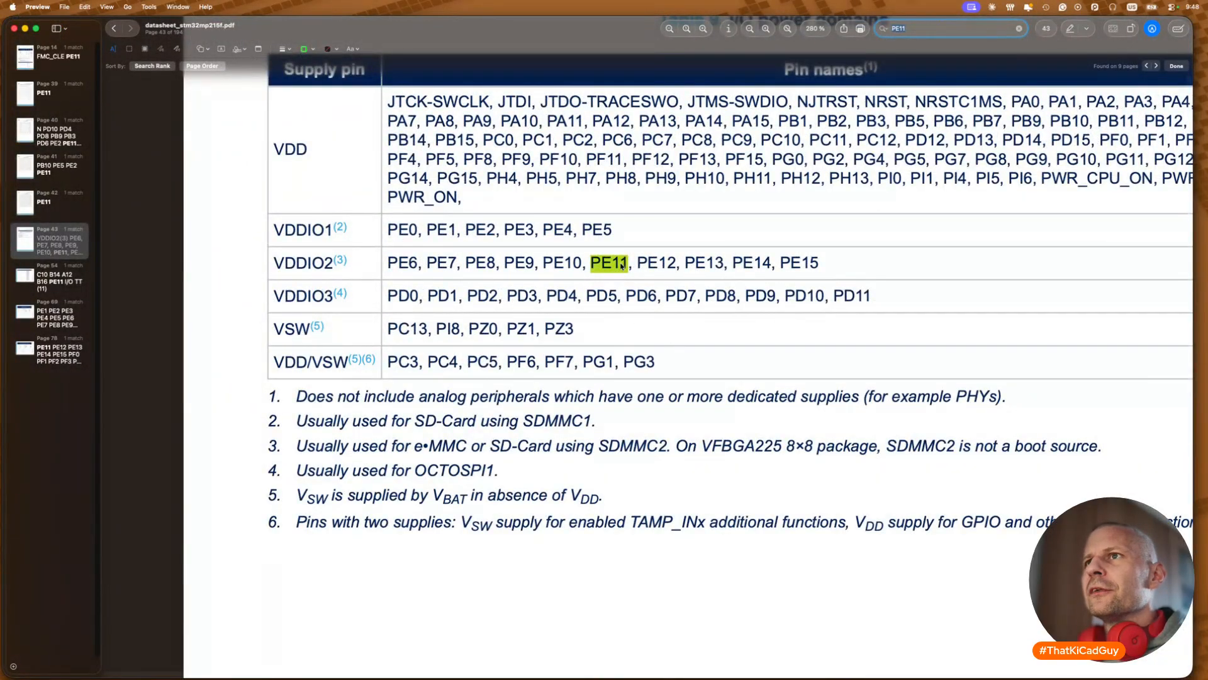
drag(289, 448, 668, 449)
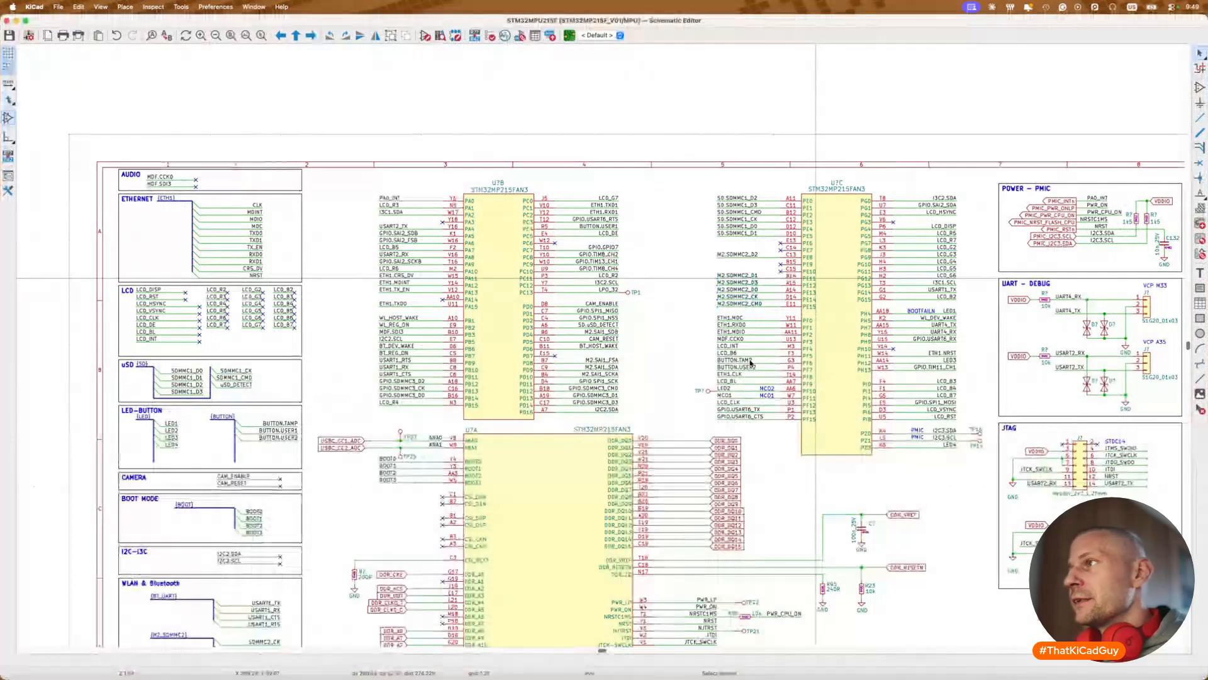
Step: Return to KiCad, open the M.2 sheet from the root sheet and select the M2_SDIO and M2_WL_HOST_WAKE labels at the connector
key(alt+BackSpace)
double_click(998, 424)
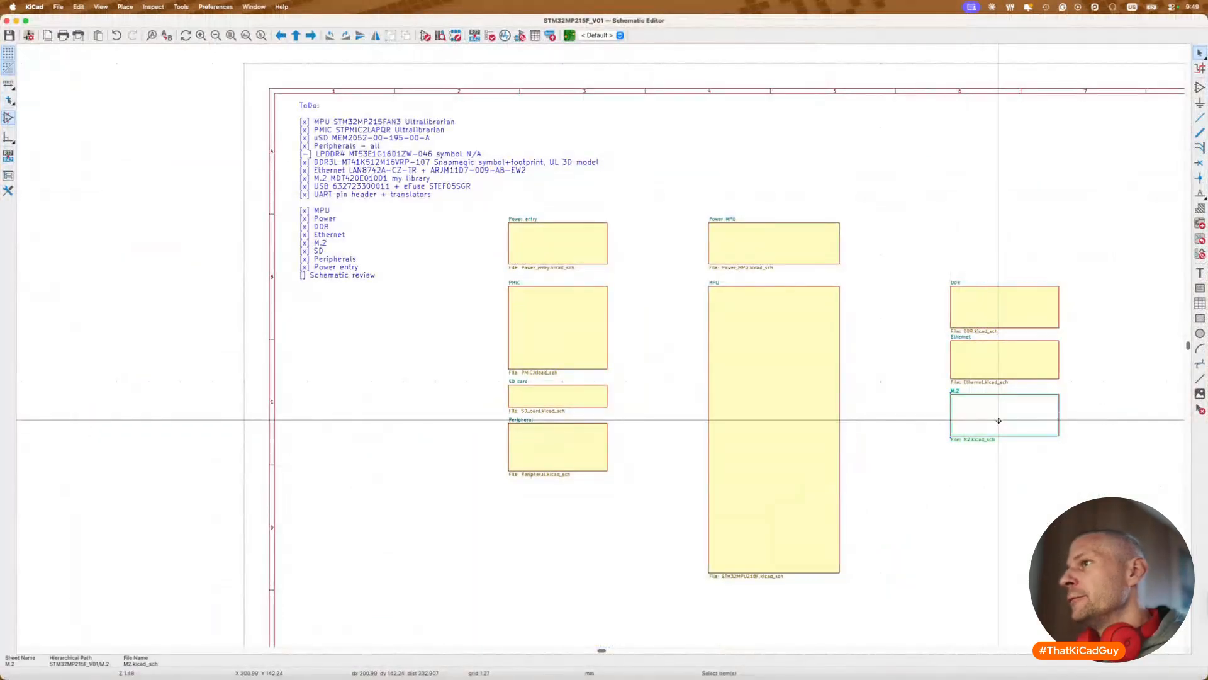
scroll(736, 446, up, 4)
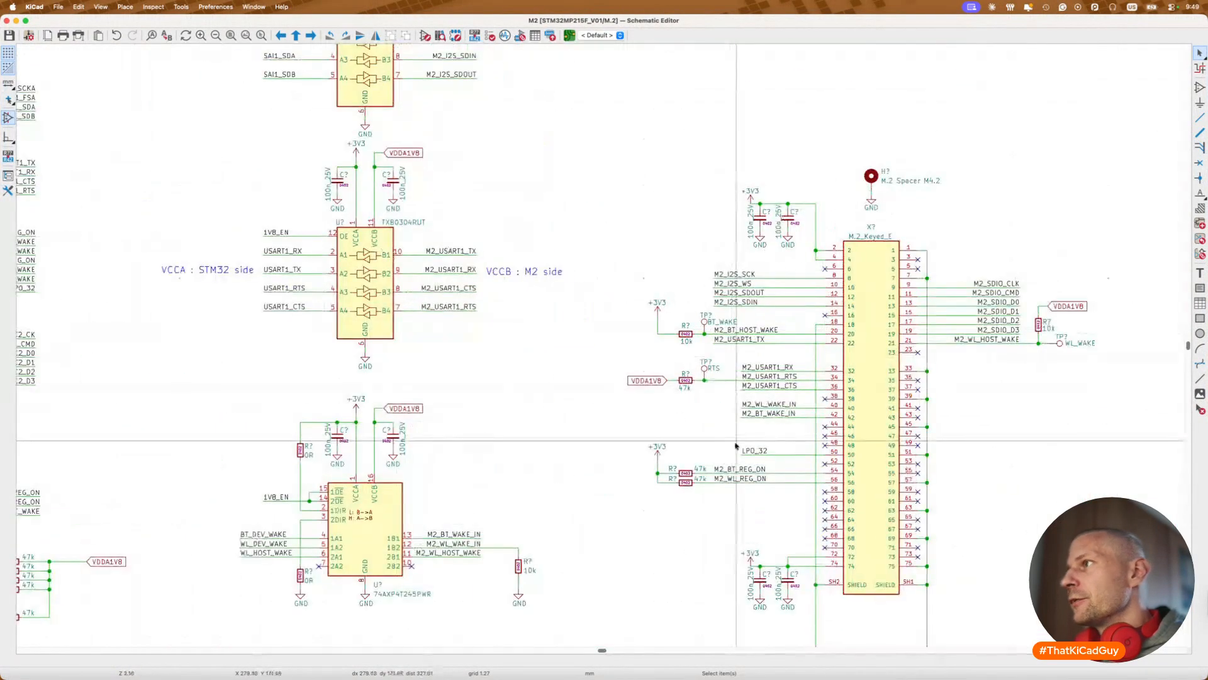
drag(937, 258, 1033, 355)
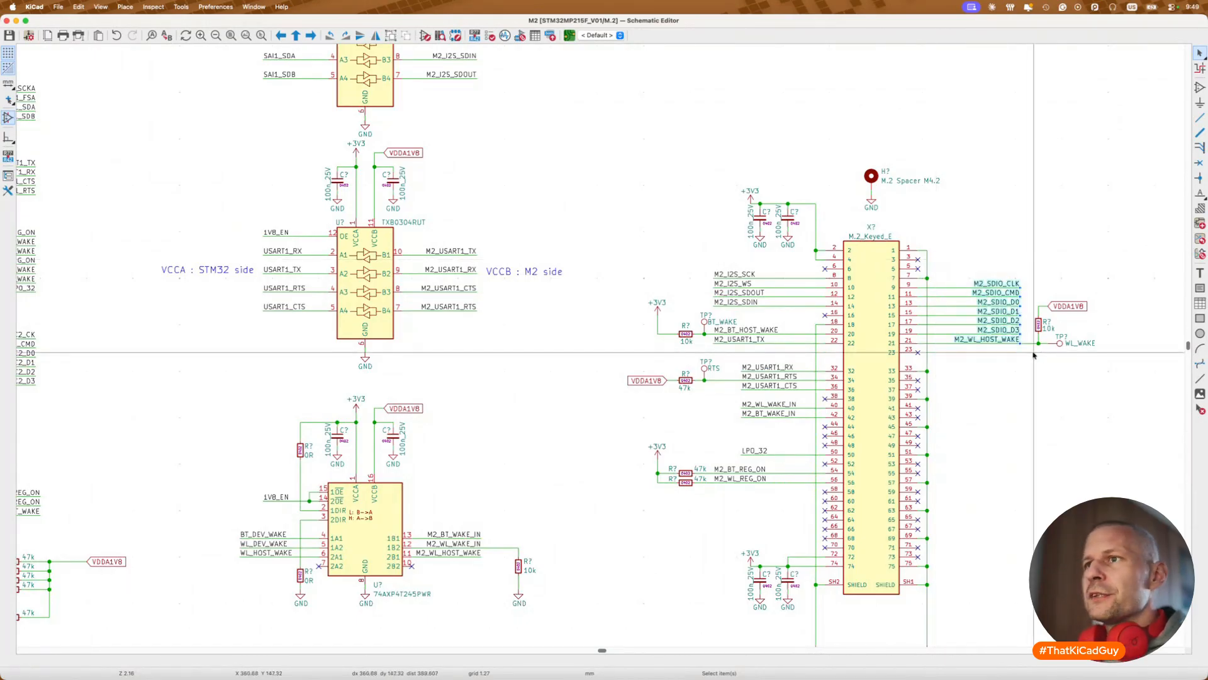
Step: Inspect the level shifters and bus breakouts on the M.2 sheet, selecting the SDMMC2_D0 to D3 and M2_SDIO_D0 to D3 labels
scroll(677, 321, left, 10)
scroll(677, 321, up, 3)
scroll(677, 321, up, 3)
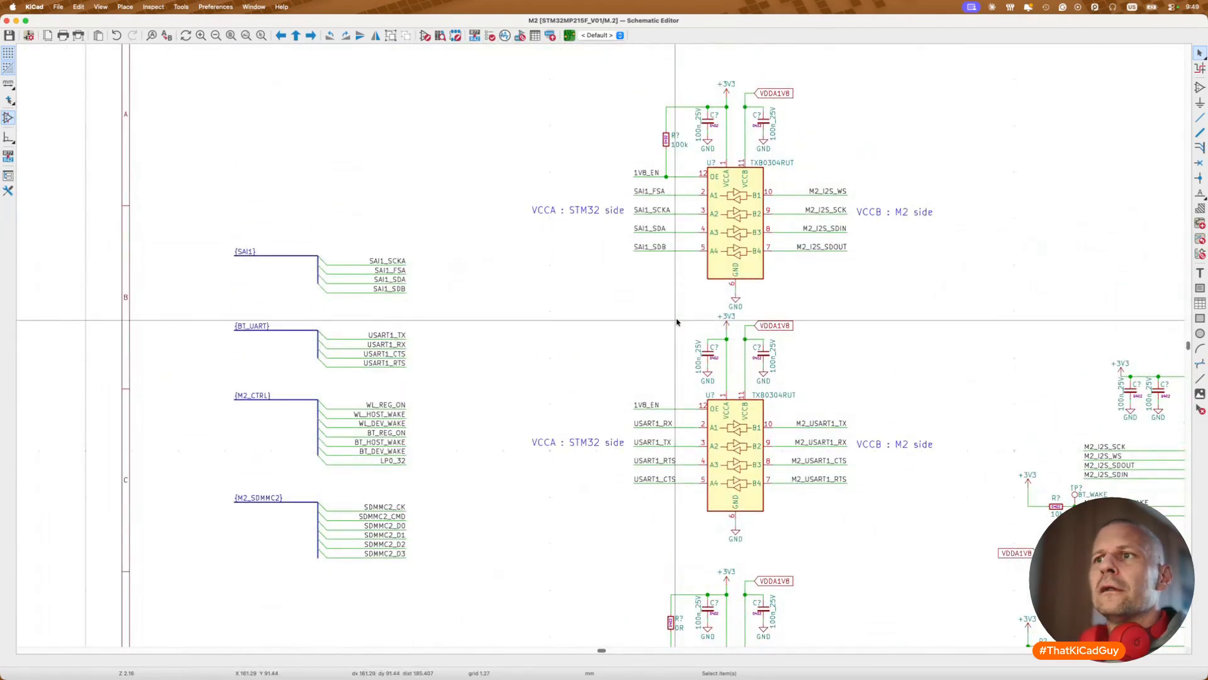
drag(343, 483, 423, 578)
scroll(423, 577, down, 5)
scroll(421, 579, down, 6)
drag(201, 354, 375, 419)
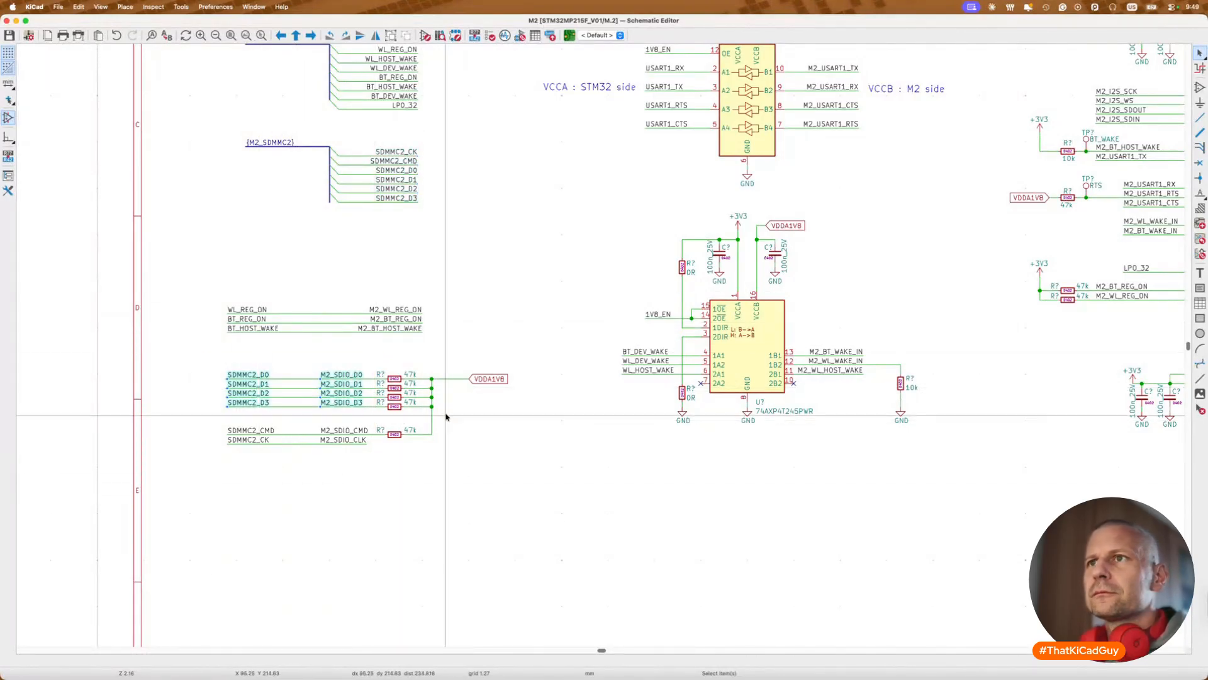
Step: Reselect the SDMMC2 data labels and examine the 47k pull-ups to VDDA1V8 on the SDIO lines against the M.2 connector
click(371, 349)
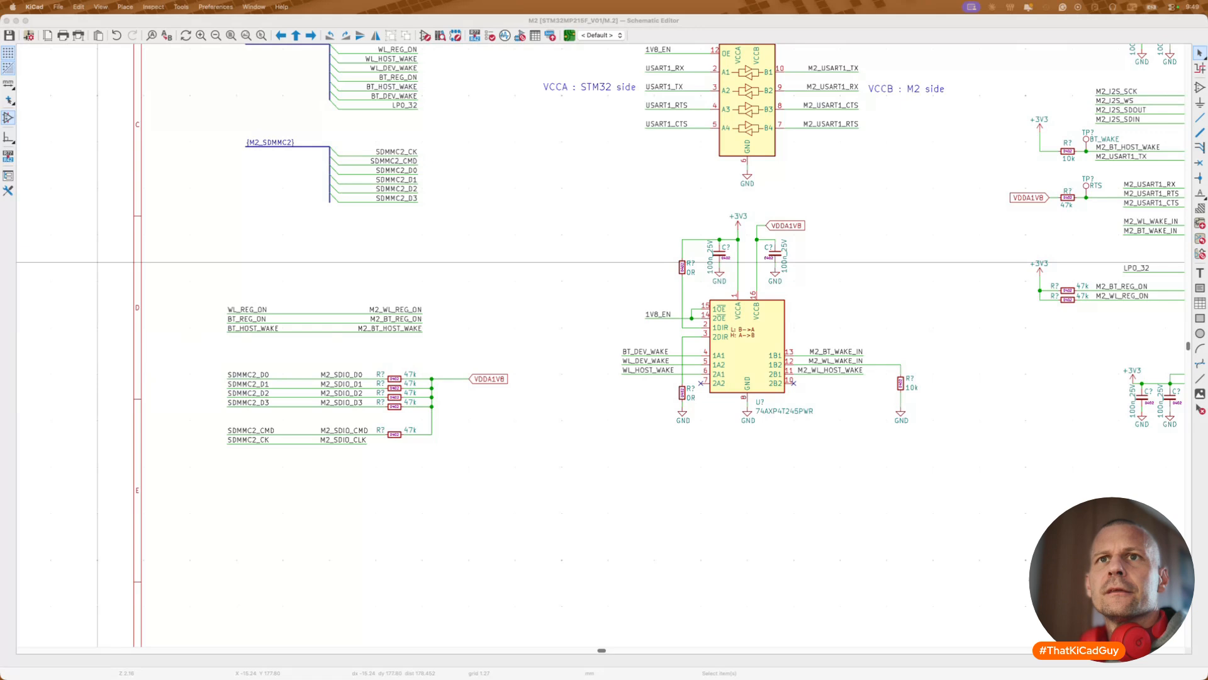
click(349, 564)
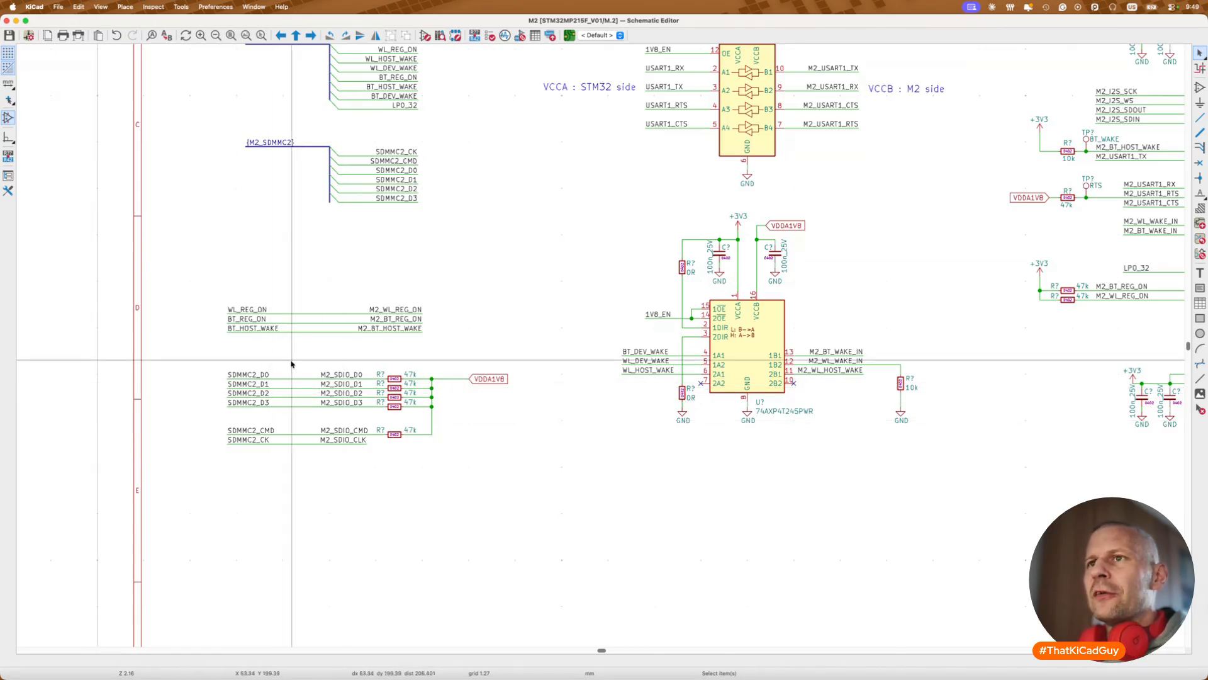
drag(202, 352, 375, 418)
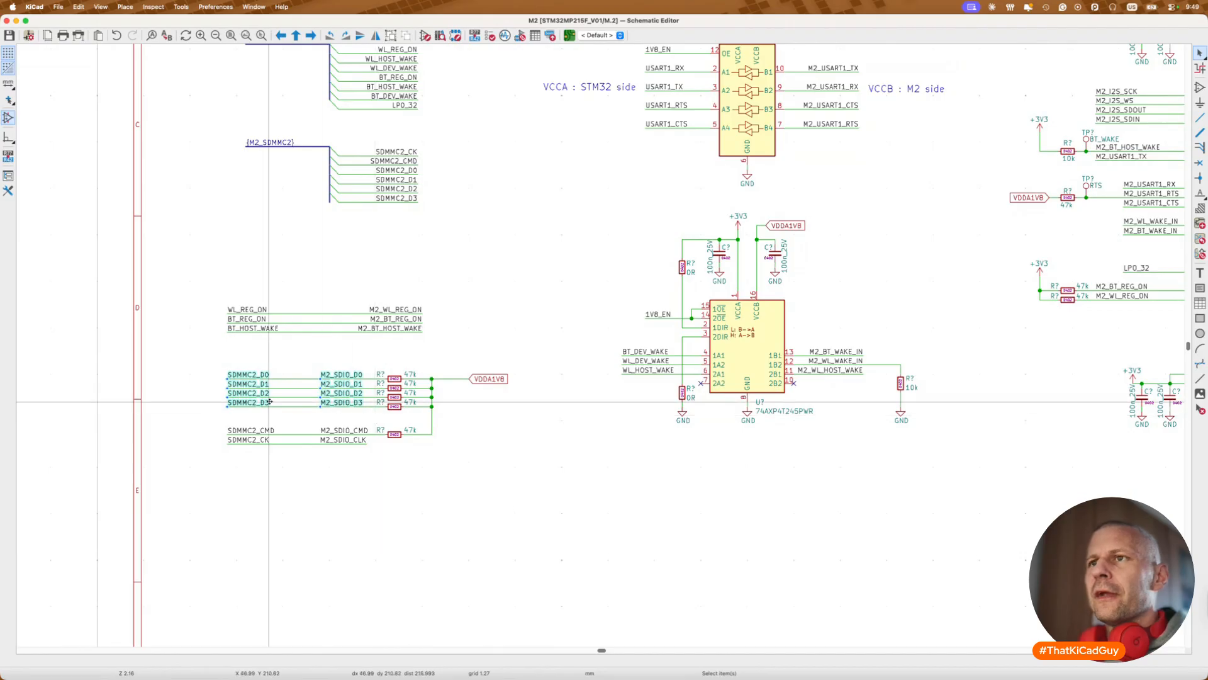
scroll(270, 402, up, 3)
key(Escape)
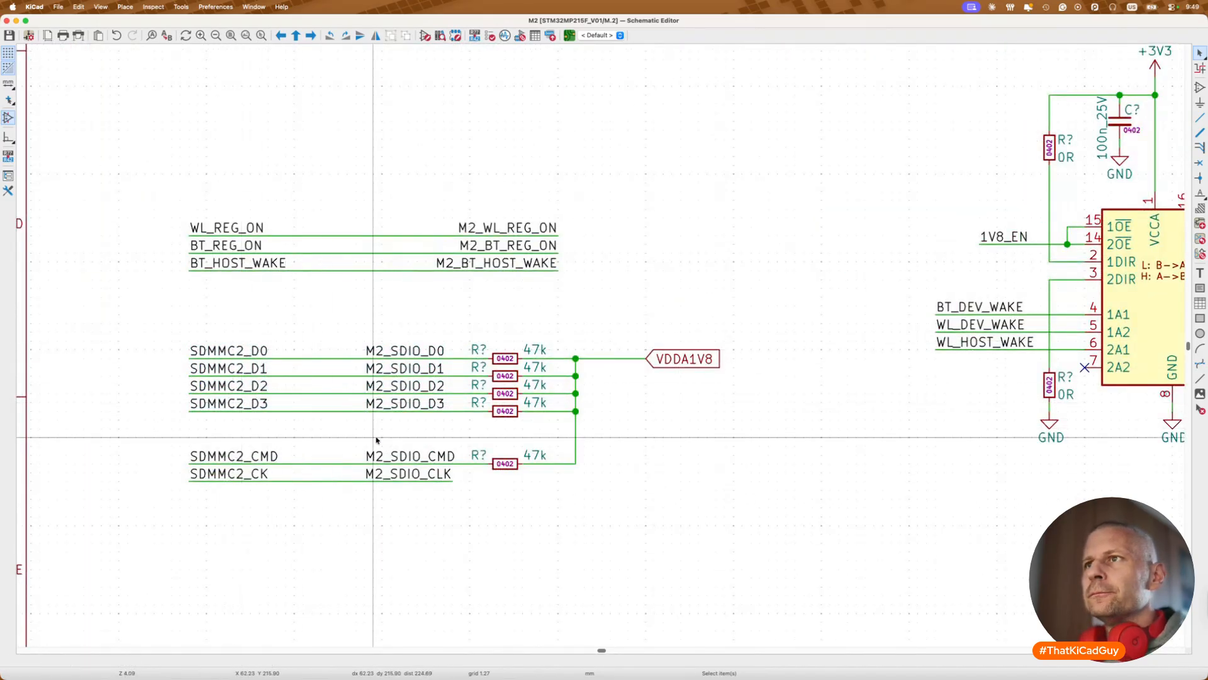
scroll(376, 439, down, 3)
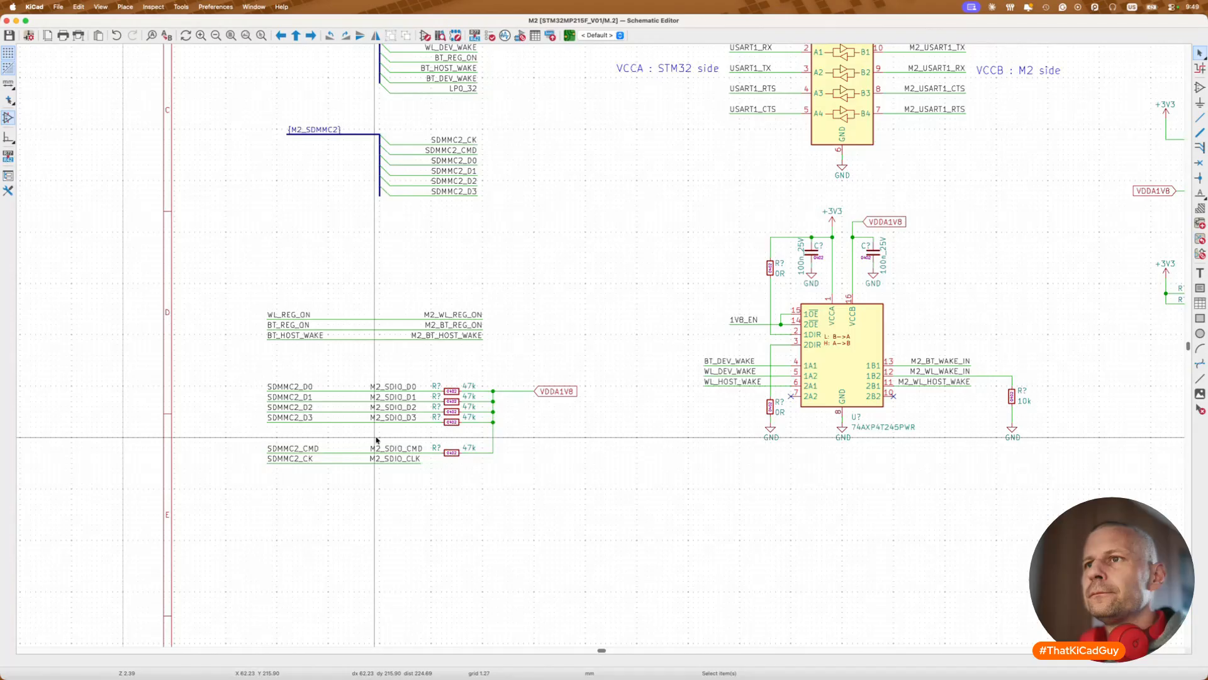
scroll(376, 439, down, 2)
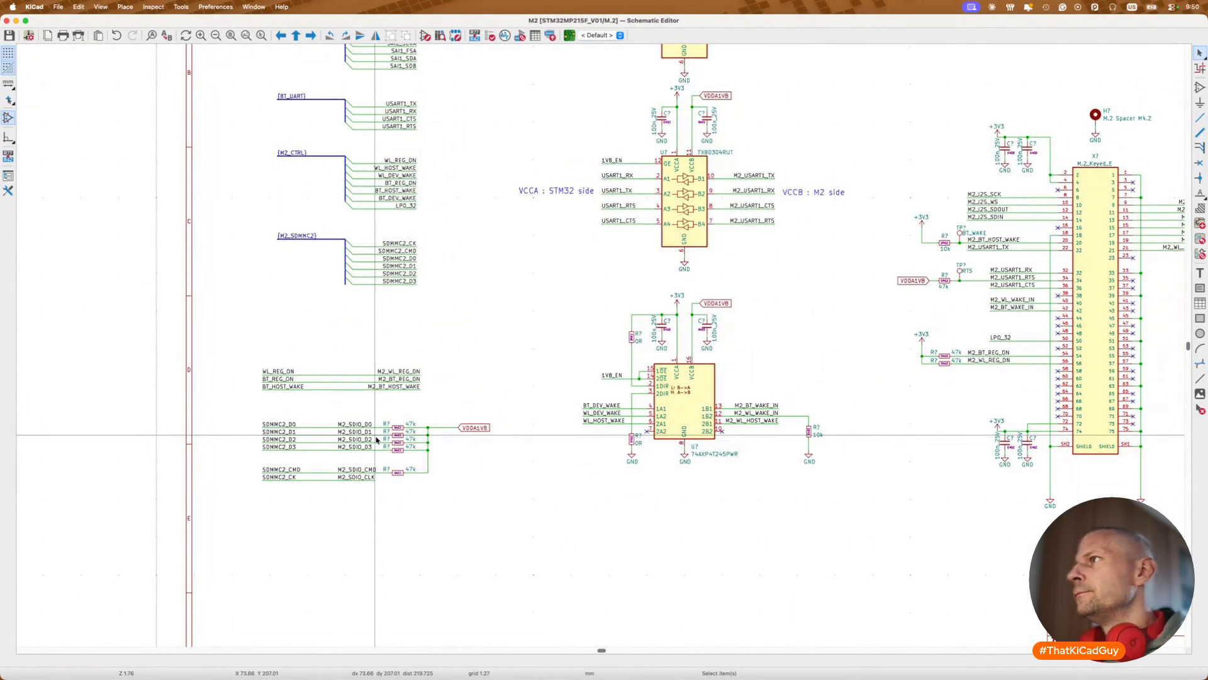
scroll(376, 439, right, 5)
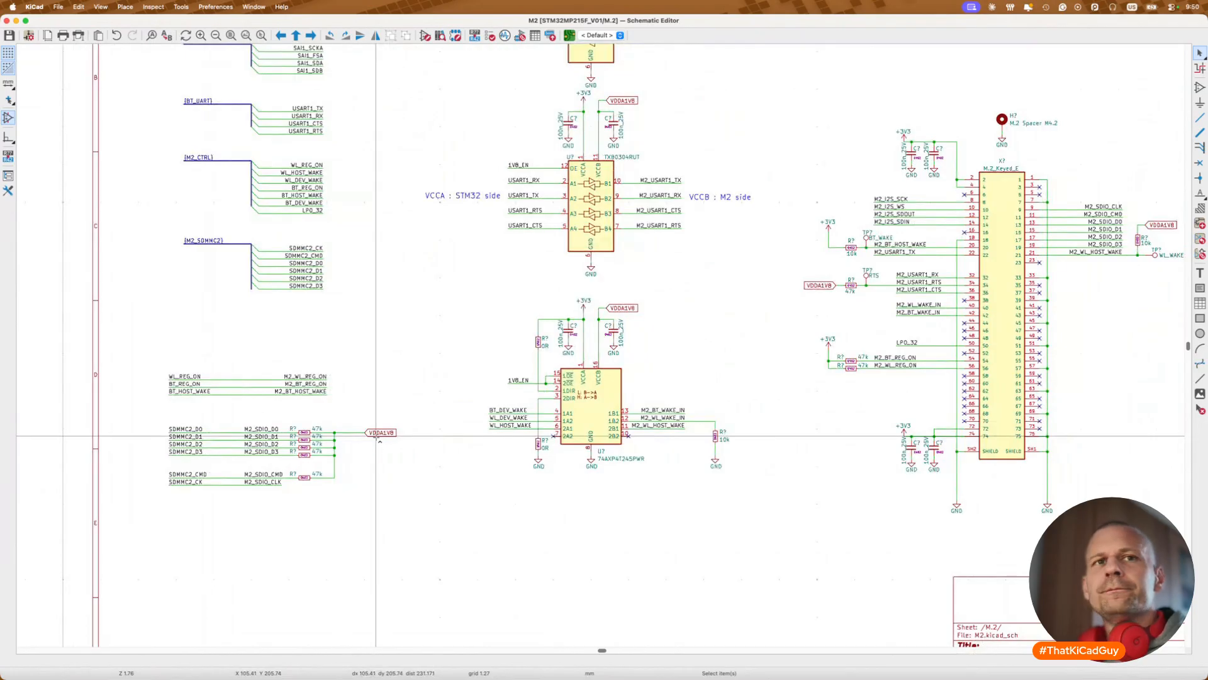
Step: Switch to Preview and look through the STM32MP215-DK reference schematic up to the MICRO SD CARD sheet
key(super+Tab)
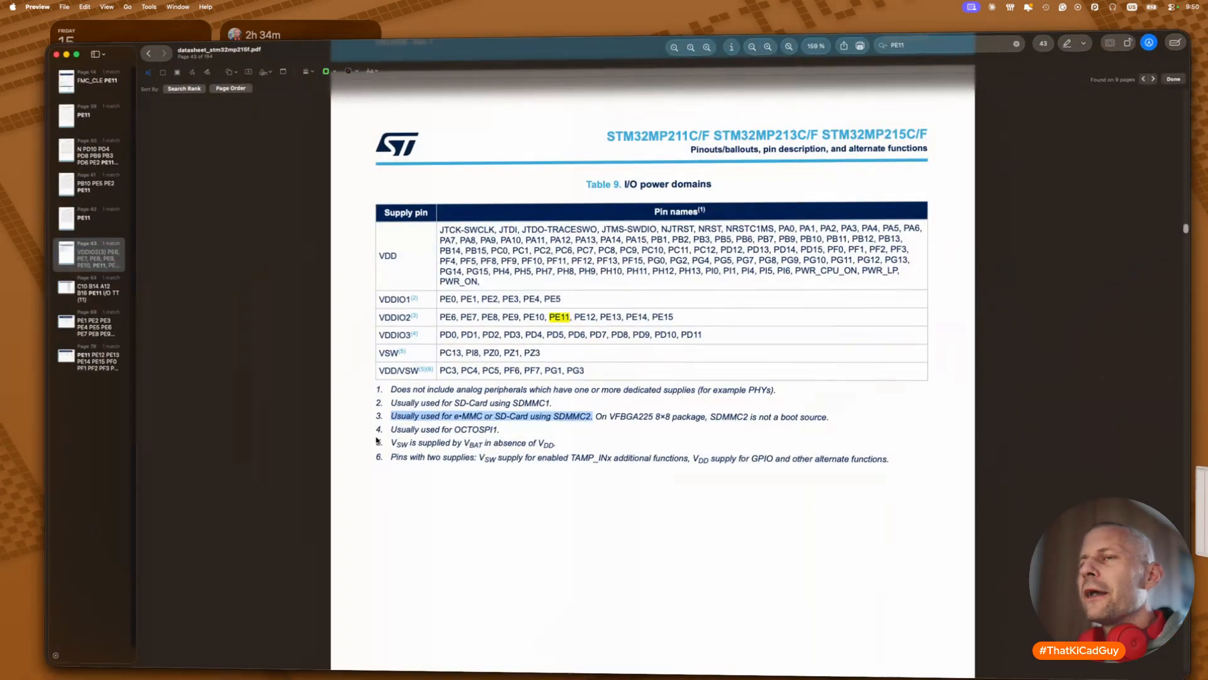
key(super+grave)
scroll(712, 459, down, 9)
scroll(712, 459, down, 15)
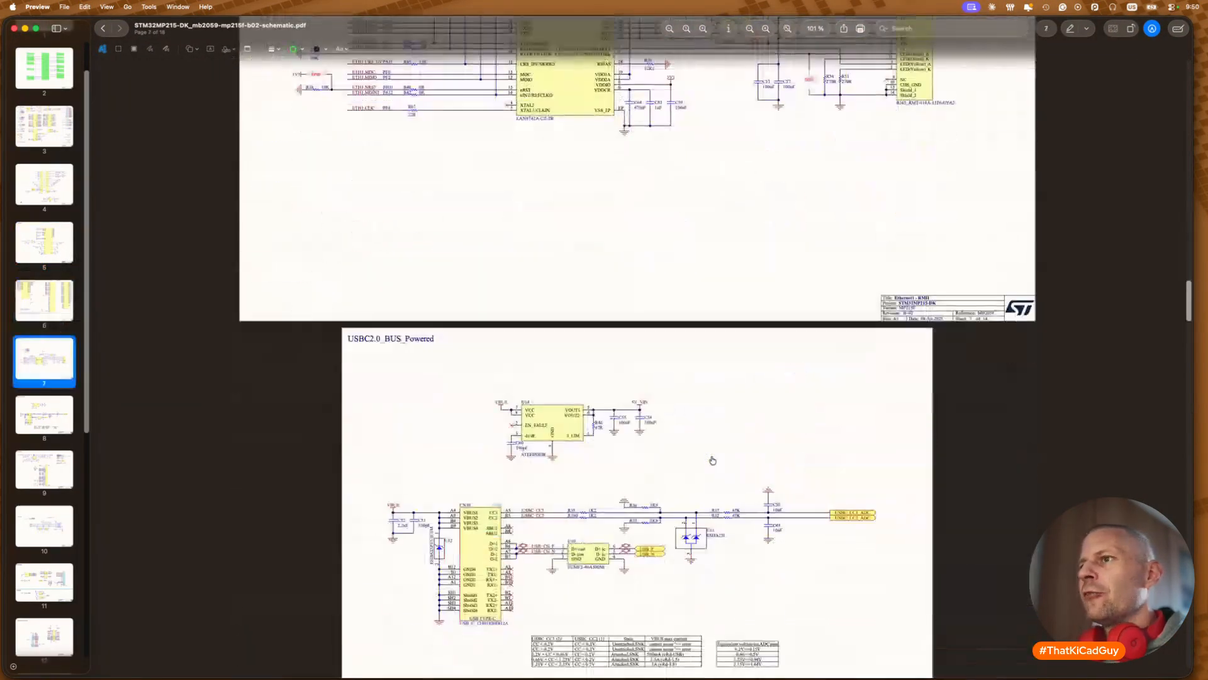
scroll(712, 460, down, 12)
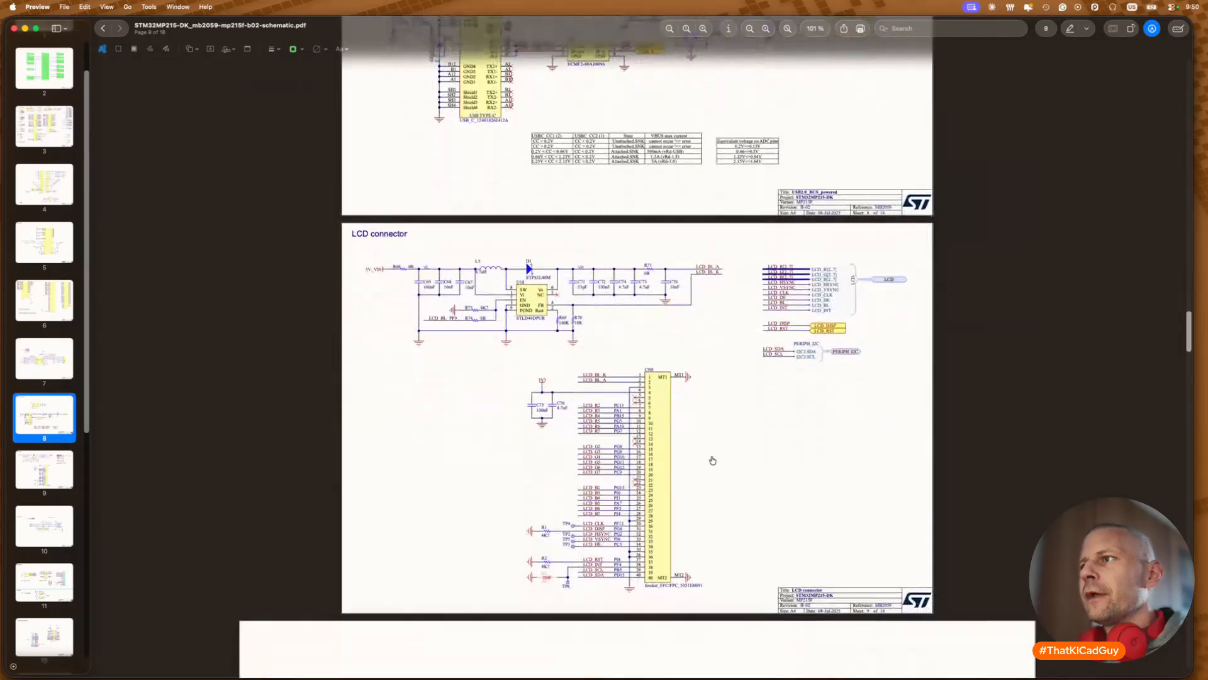
scroll(711, 460, up, 8)
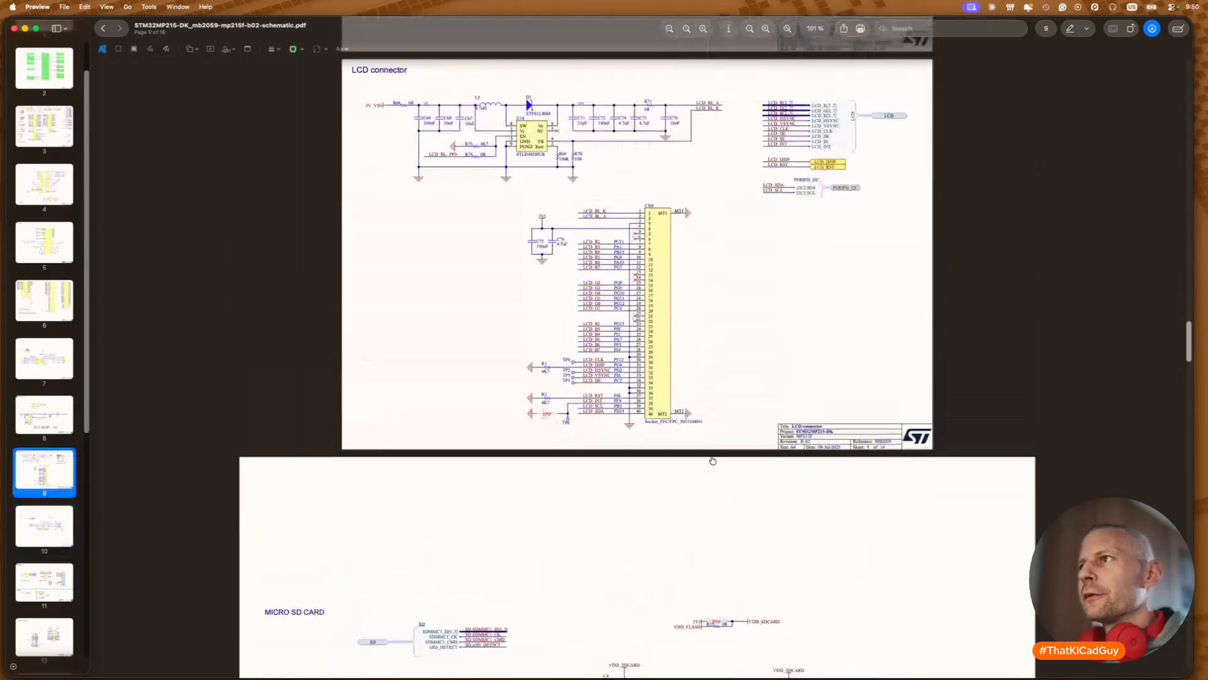
scroll(711, 460, down, 4)
scroll(712, 460, down, 5)
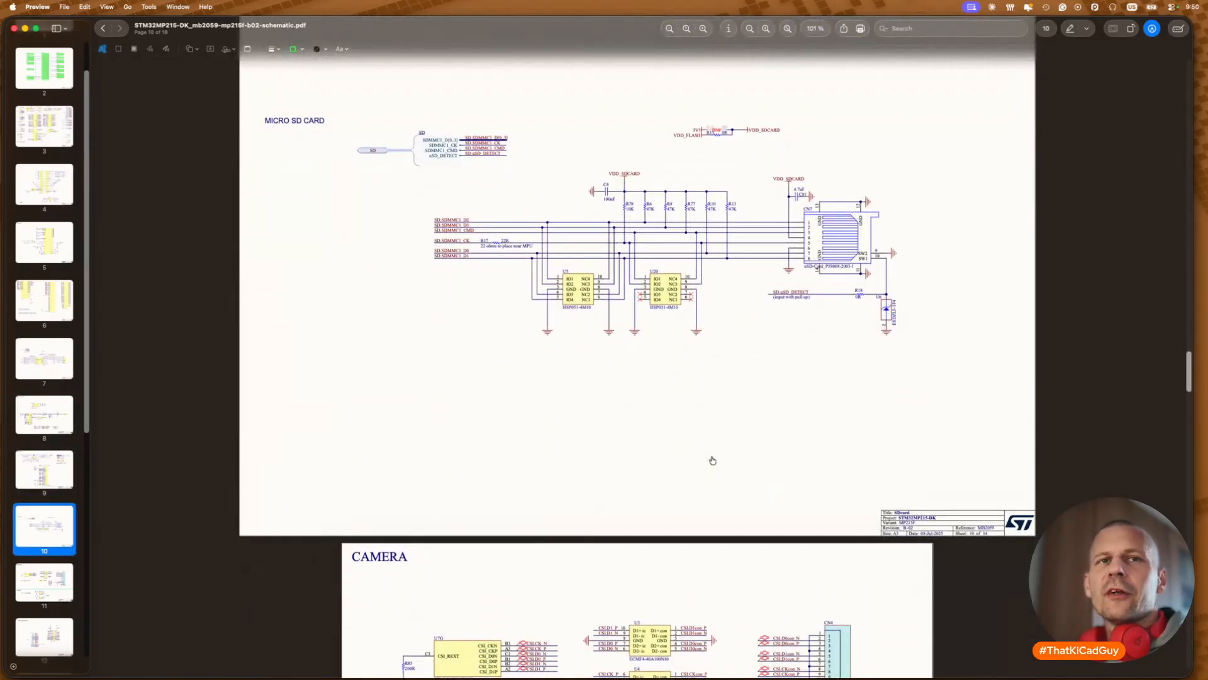
Step: Return to KiCad and examine the direct WL_REG_ON, BT_REG_ON and BT_HOST_WAKE connections and their bus labels on the M.2 sheet
key(super+Tab)
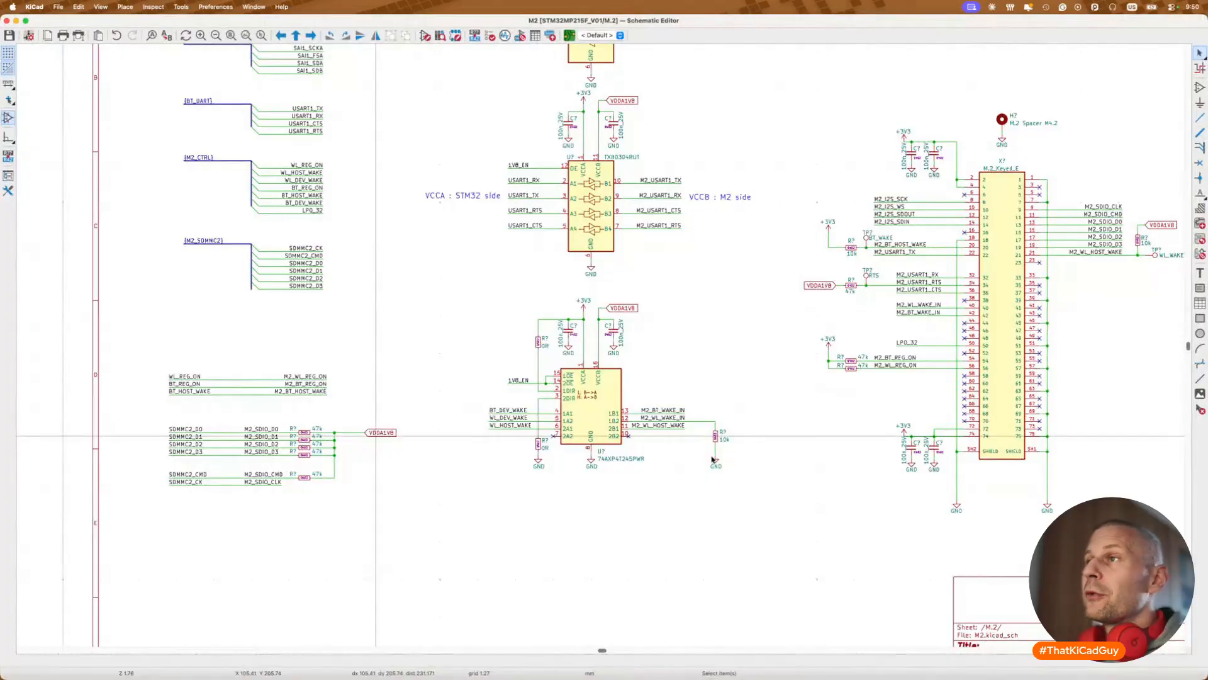
scroll(713, 460, down, 3)
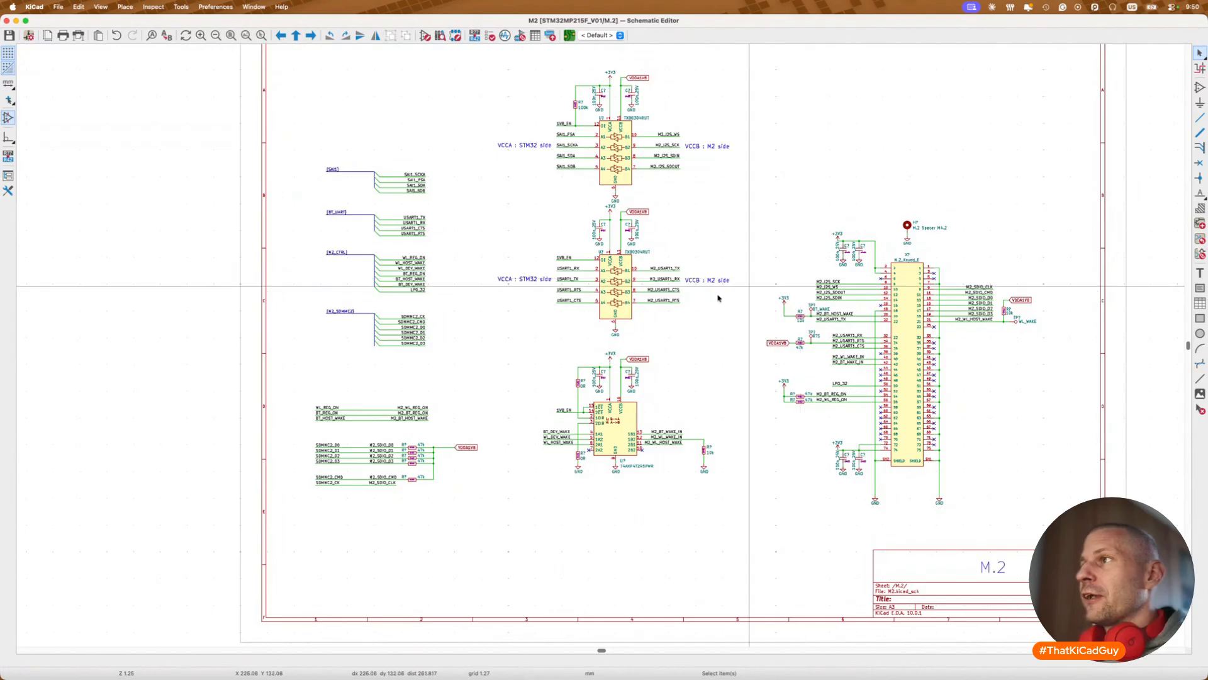
scroll(351, 409, up, 5)
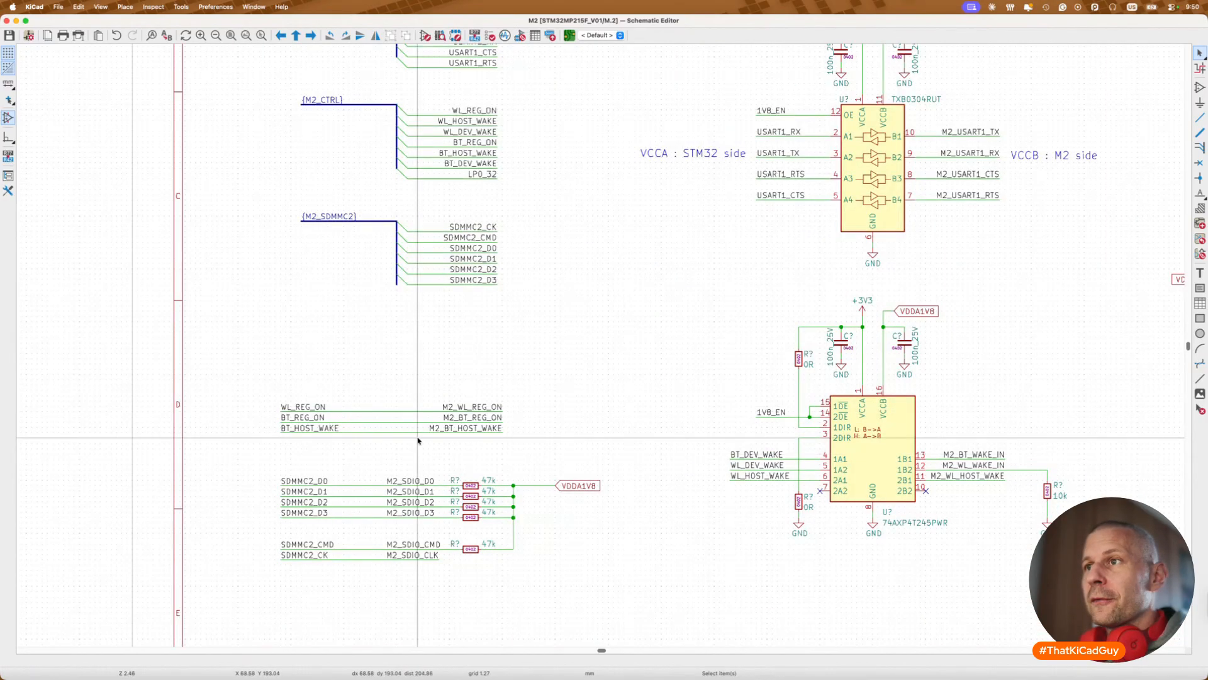
scroll(418, 440, up, 3)
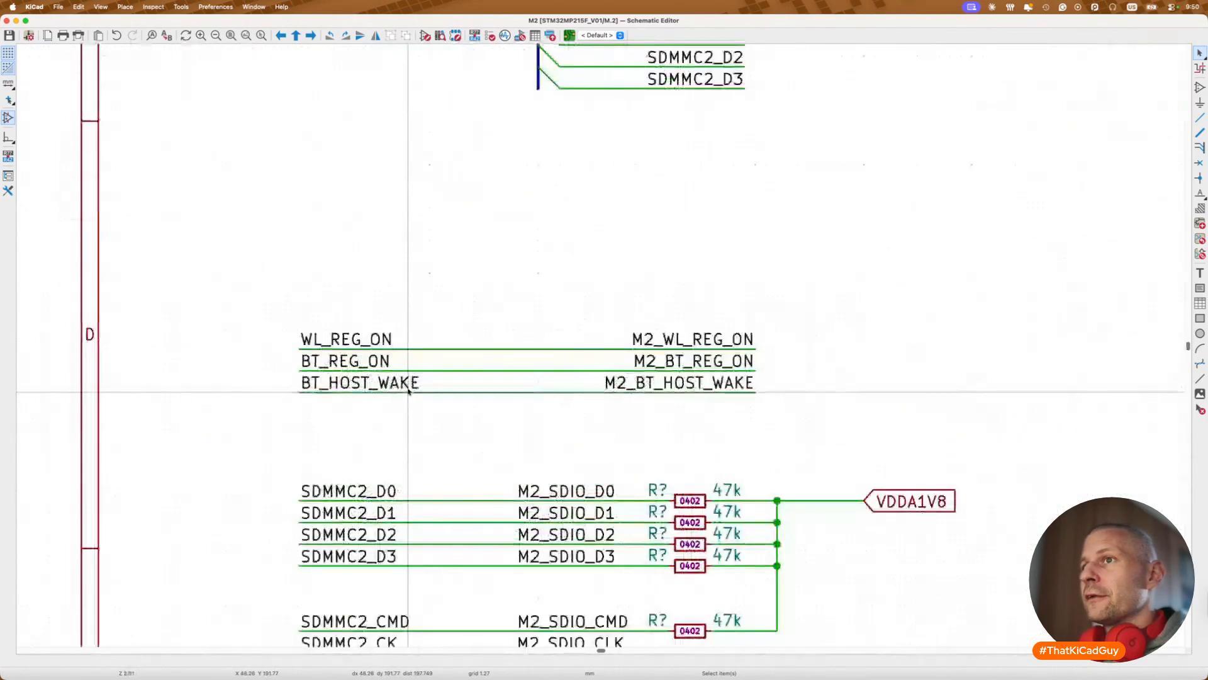
scroll(408, 390, down, 5)
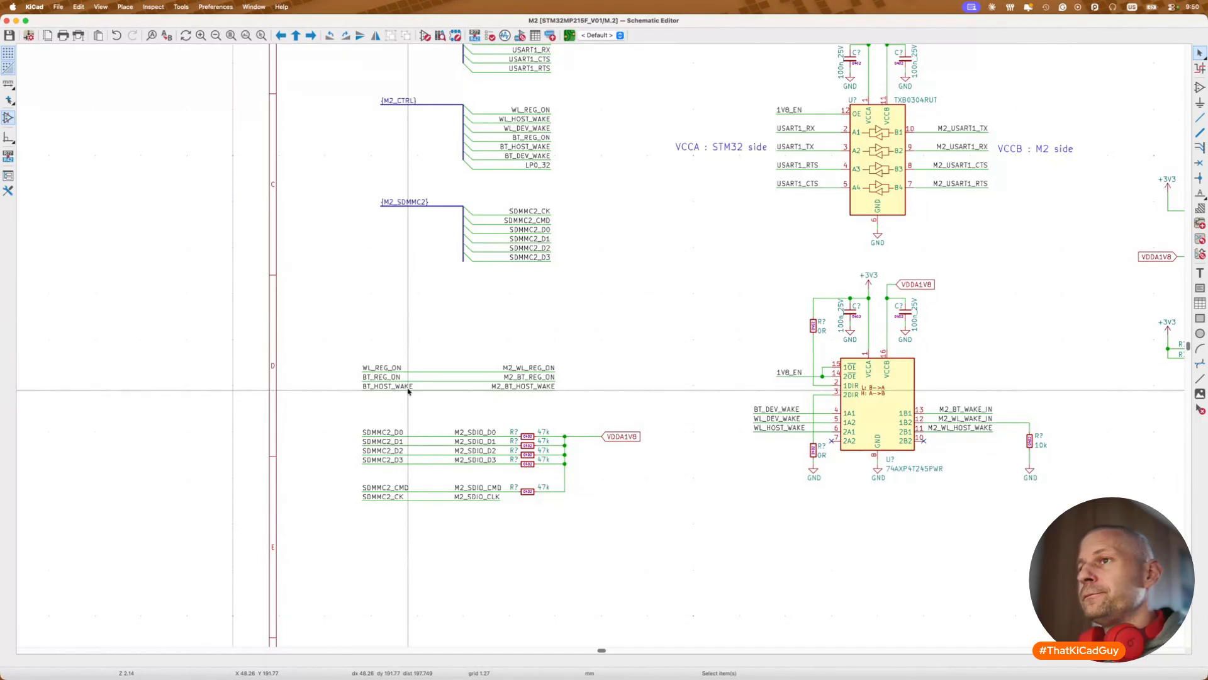
scroll(407, 390, up, 5)
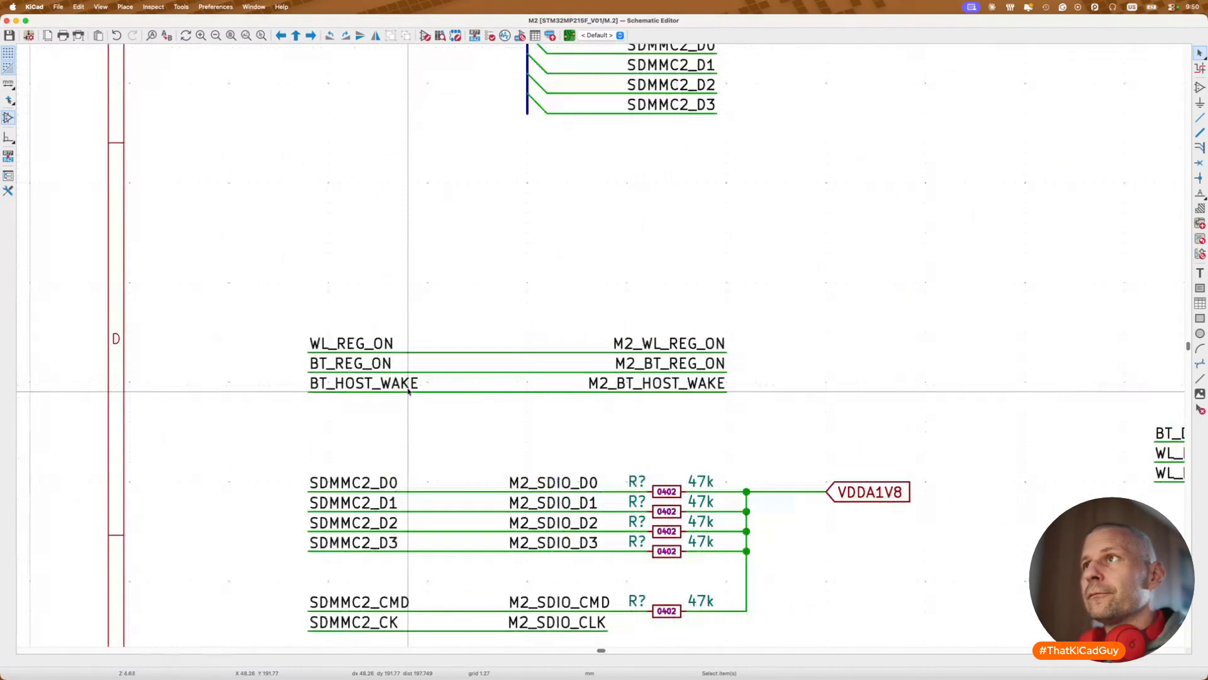
scroll(547, 314, down, 3)
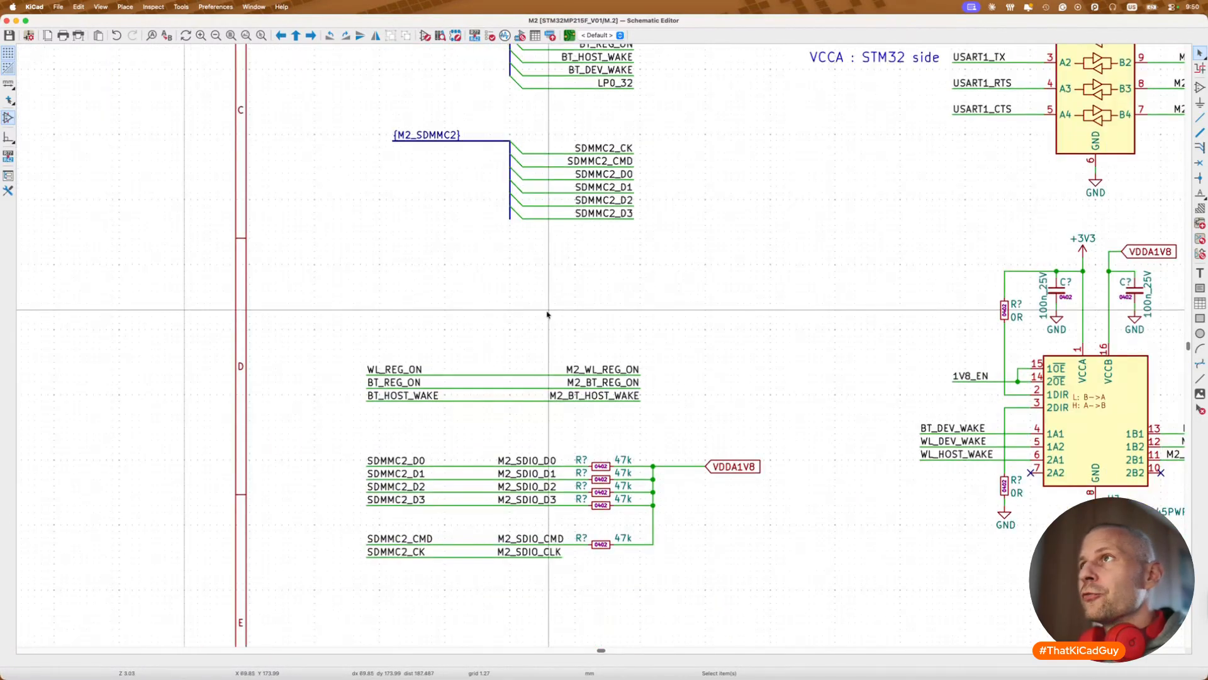
scroll(547, 314, up, 4)
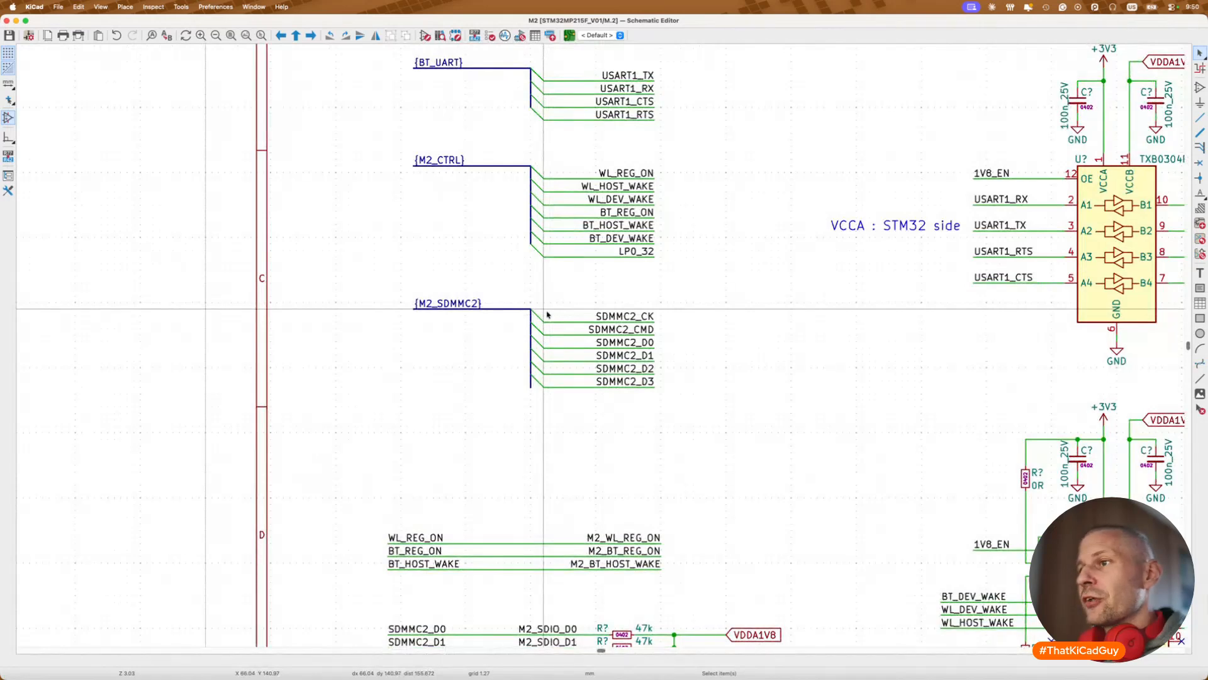
Step: Copy the names of the M2_WL_REG_ON and WL_REG_ON labels from their label properties
scroll(648, 396, down, 3)
scroll(647, 397, left, 3)
double_click(720, 429)
key(super+c)
key(Escape)
double_click(522, 429)
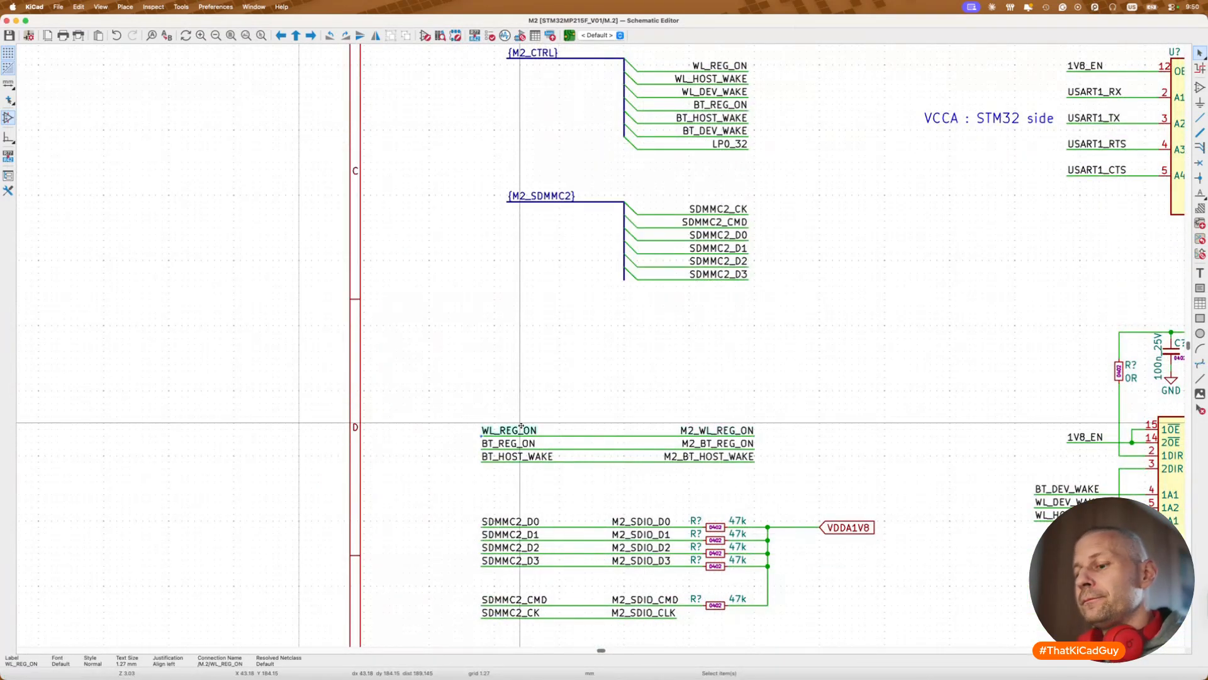
key(Escape)
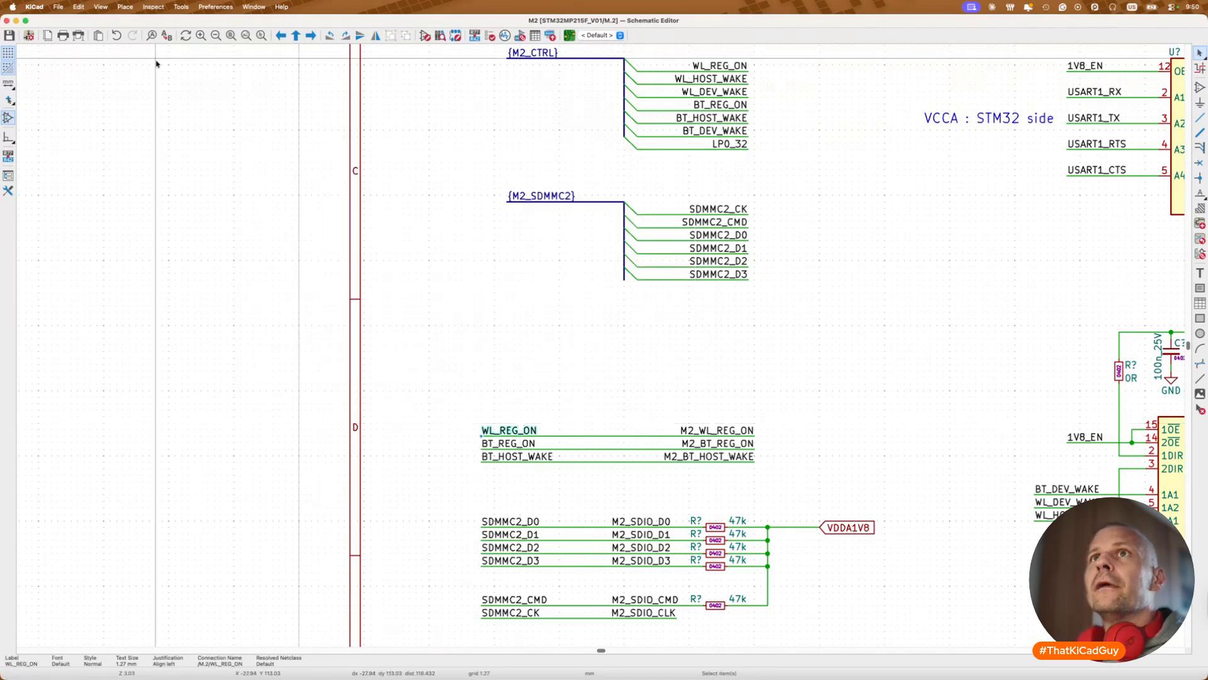
Step: Use Find and Replace to replace all occurrences of M2_WL_REG_ON with WL_REG_ON
click(78, 7)
click(101, 163)
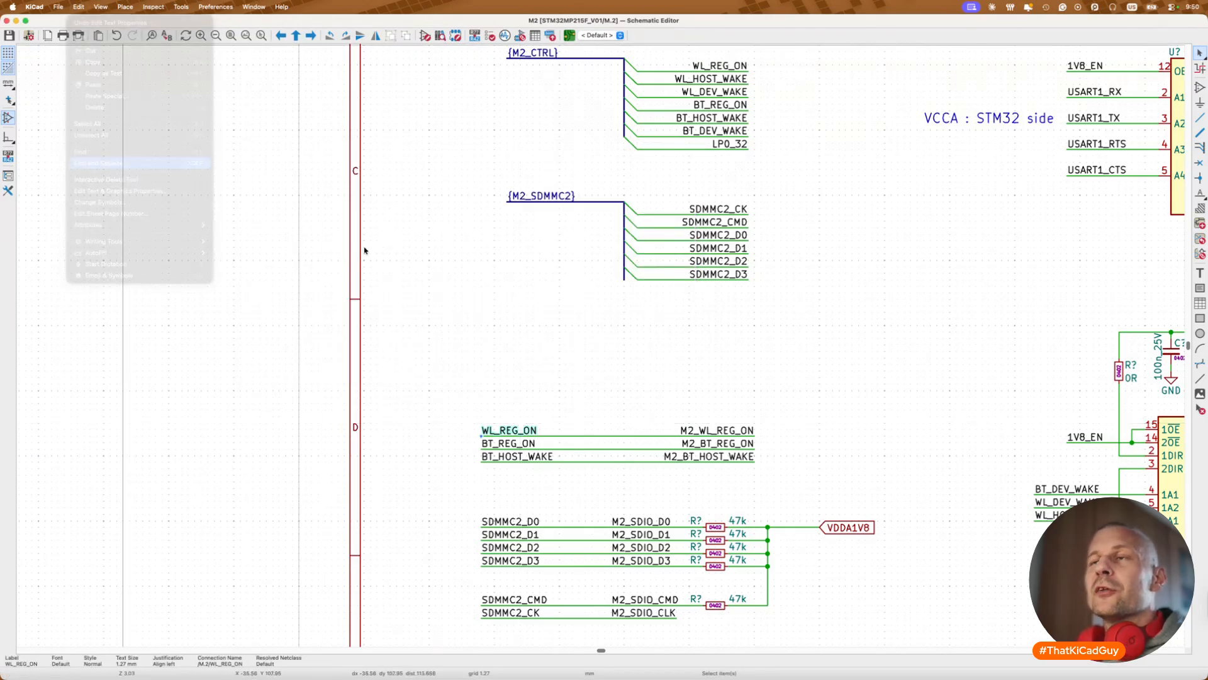
drag(627, 302, 736, 185)
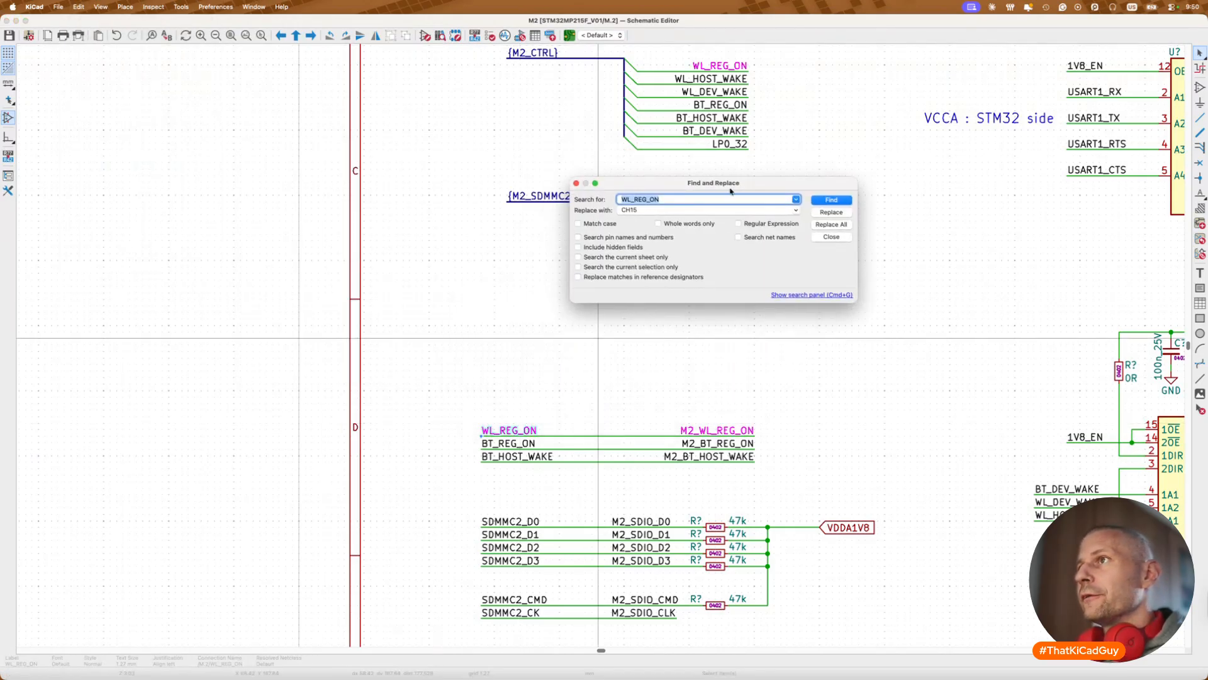
click(709, 209)
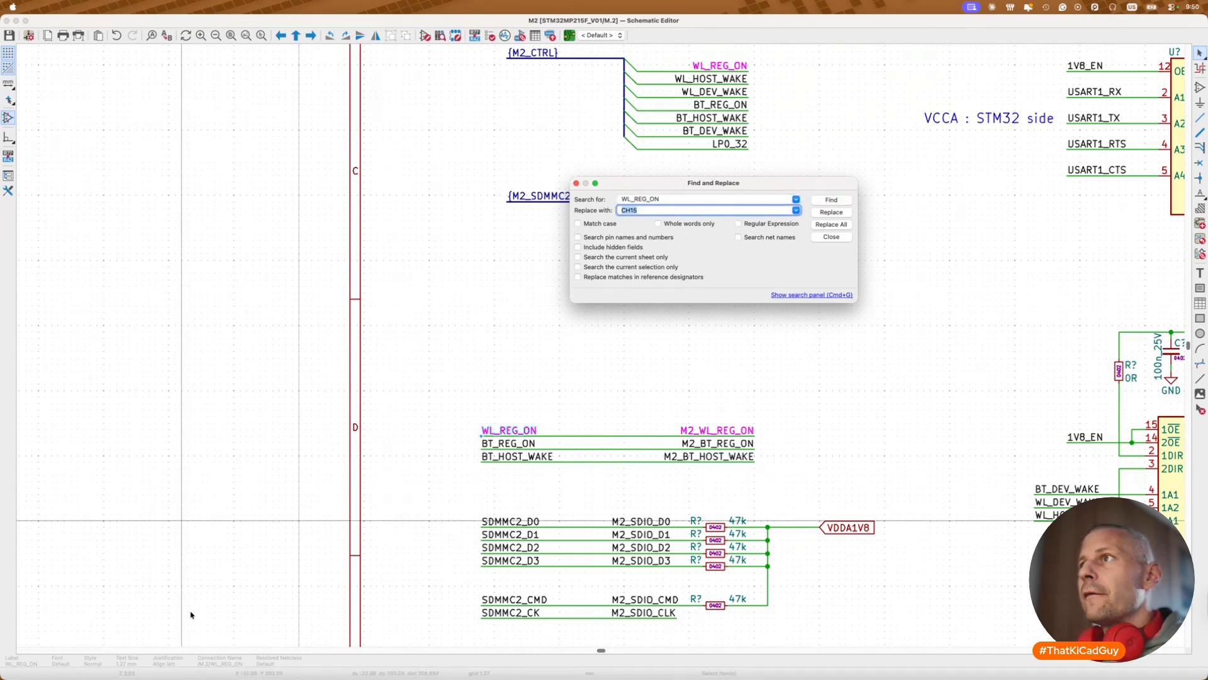
key(super+v)
double_click(697, 209)
key(super+x)
click(678, 200)
key(super+v)
drag(658, 200, 620, 200)
key(BackSpace)
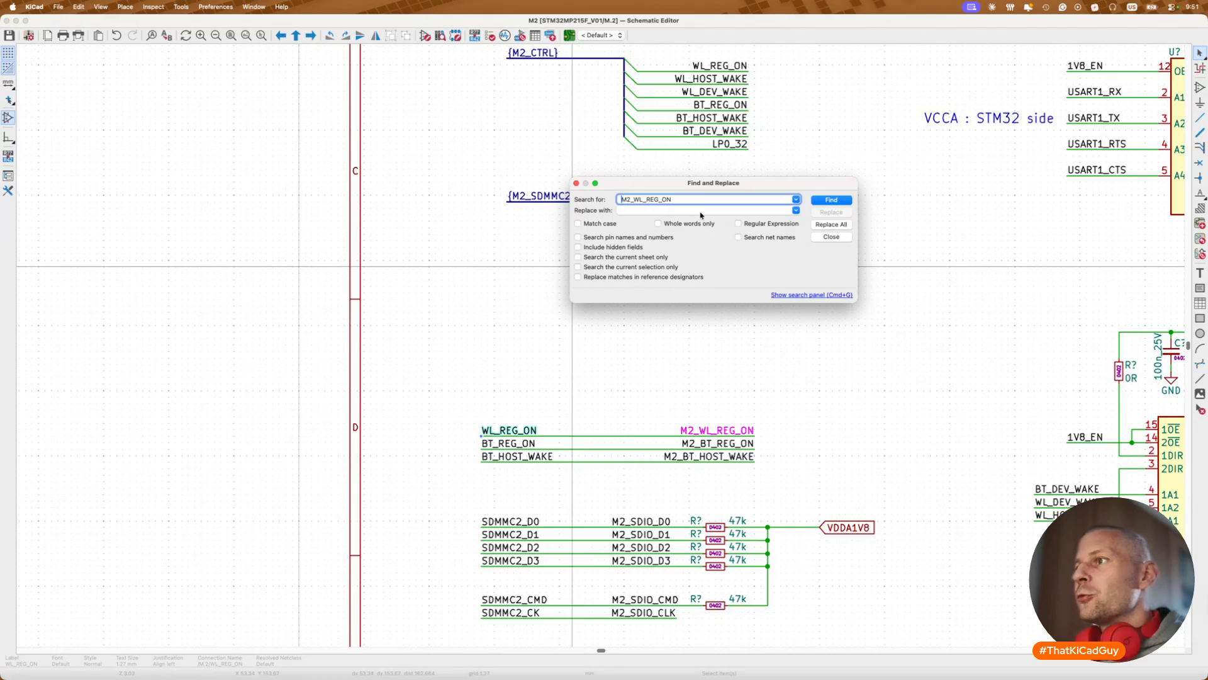
click(670, 211)
key(super+v)
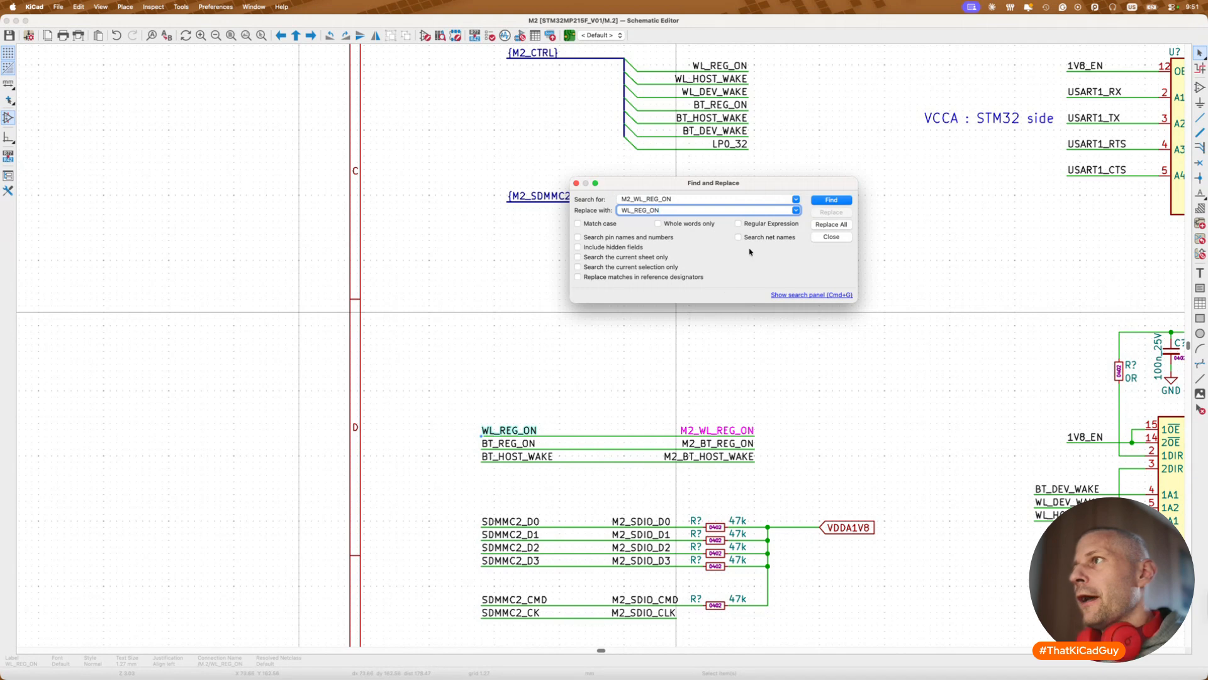
click(830, 224)
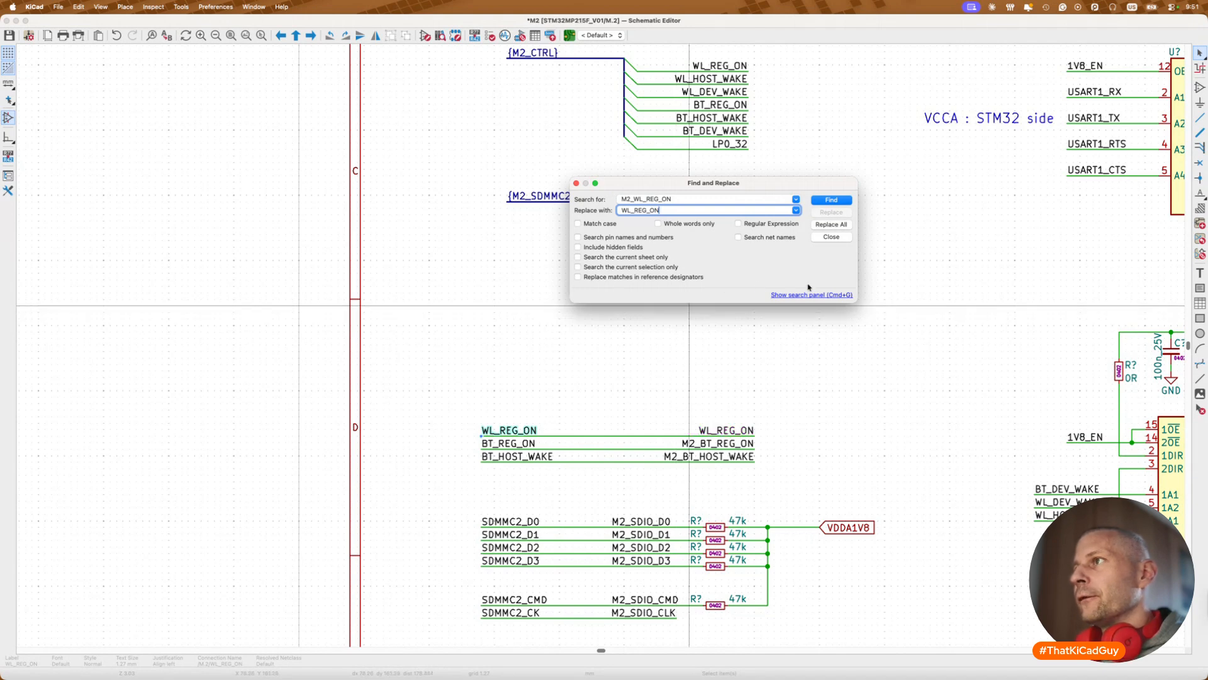
key(Escape)
Step: Copy the names of the M2_BT_REG_ON and BT_REG_ON labels from their label properties
click(513, 443)
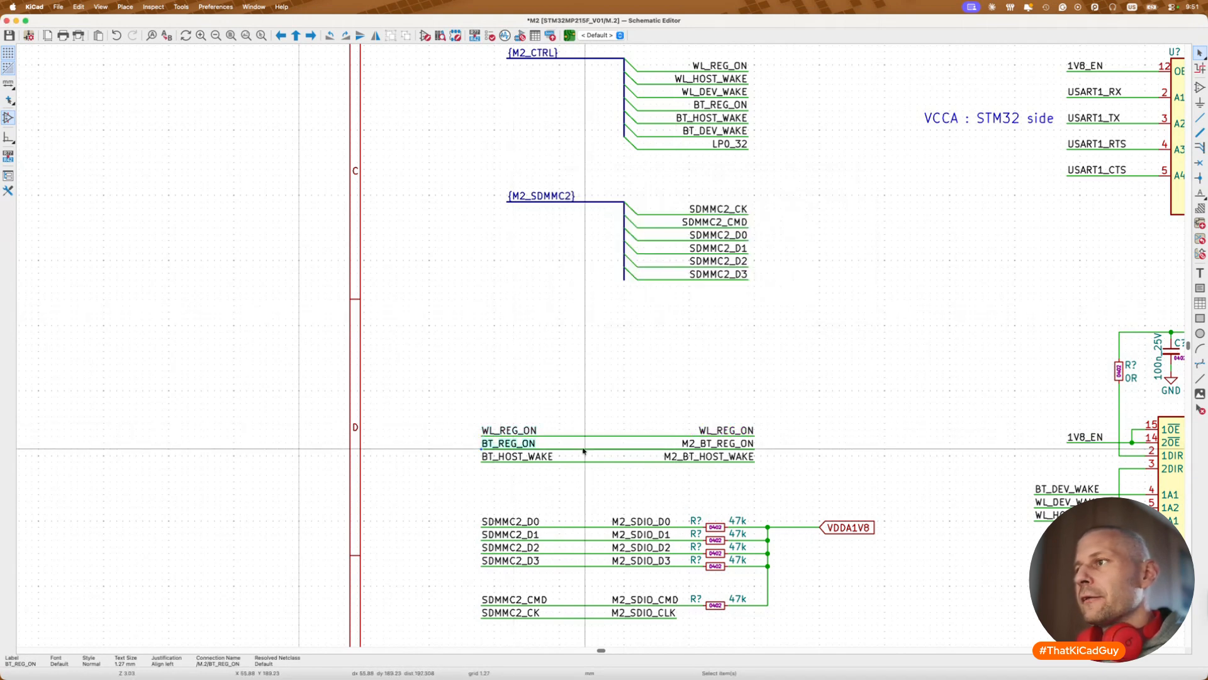
double_click(703, 443)
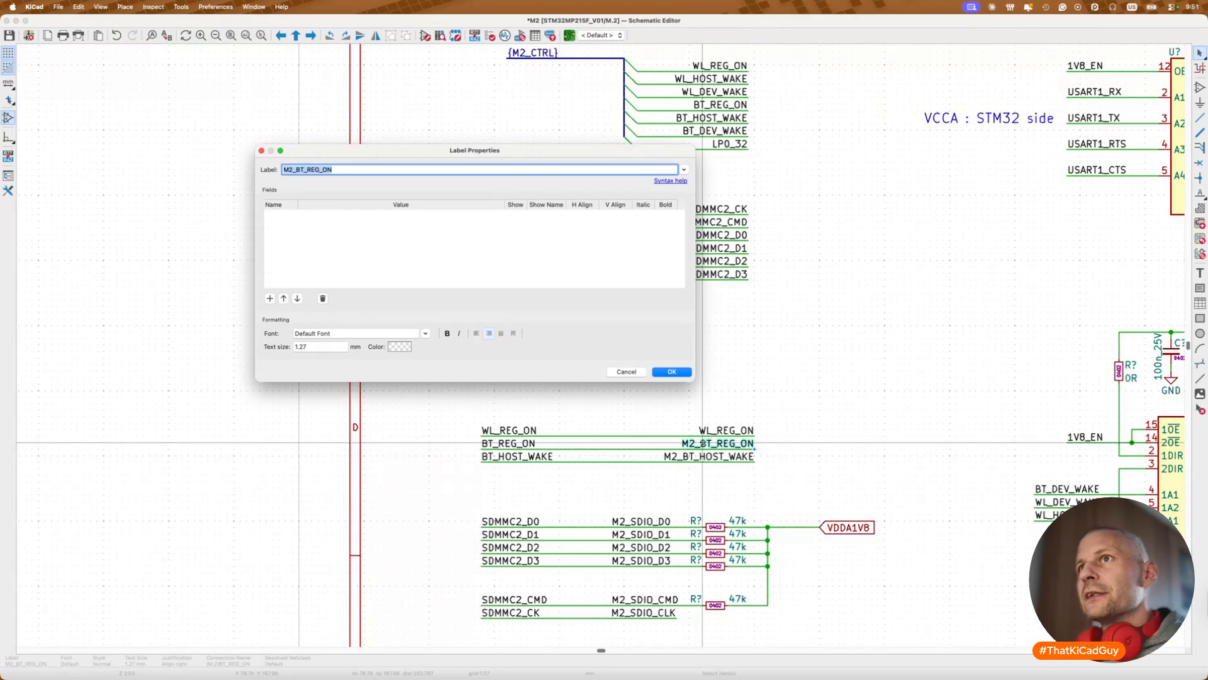
key(Escape)
double_click(523, 443)
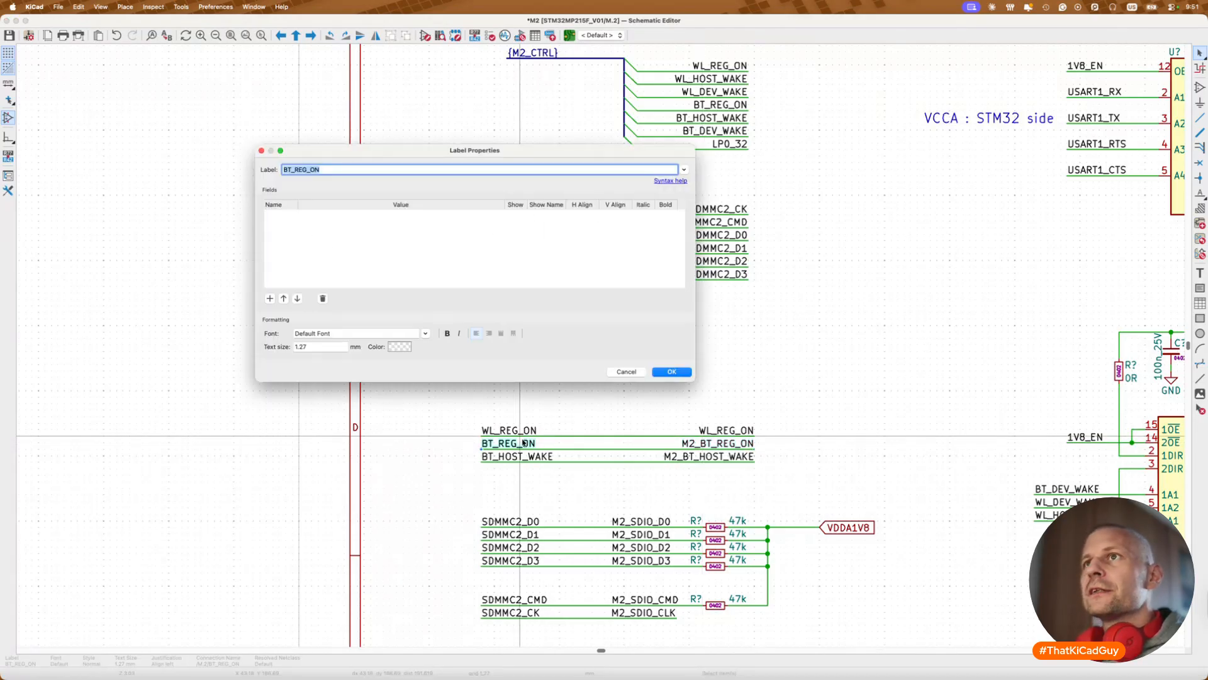
key(Escape)
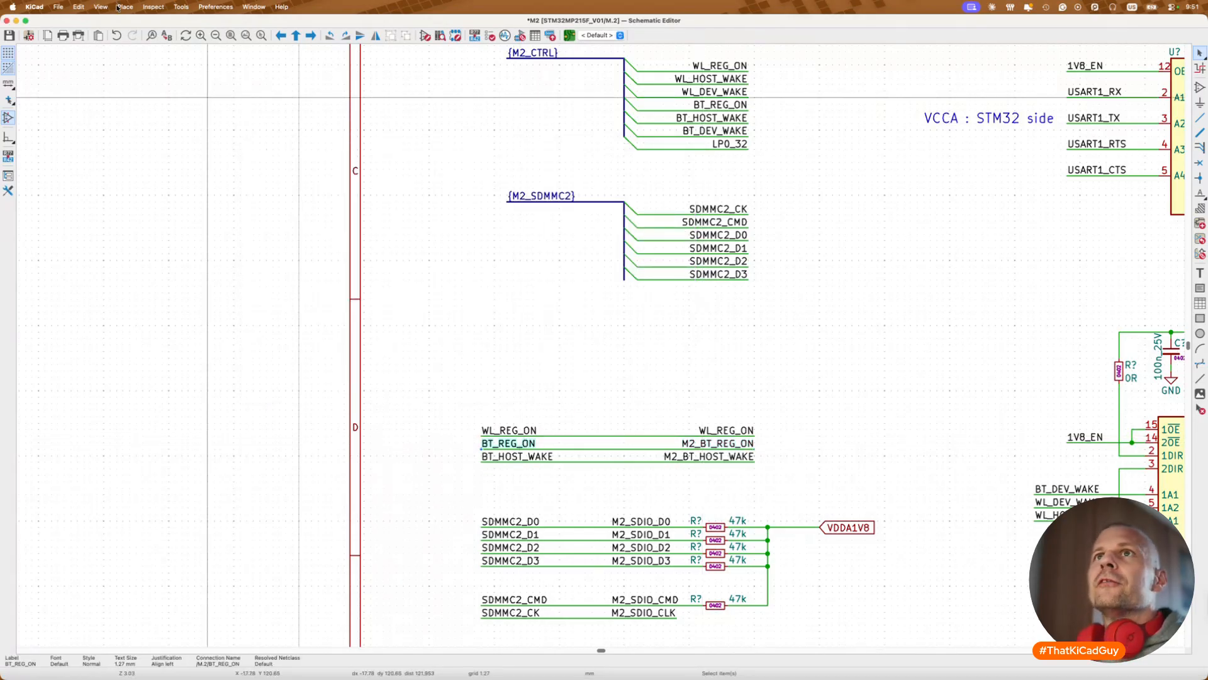
Step: Set up a Find and Replace with BT_REG_ON as the search term and M2_BT_REG_ON as the replacement
click(57, 7)
mouse_move(78, 7)
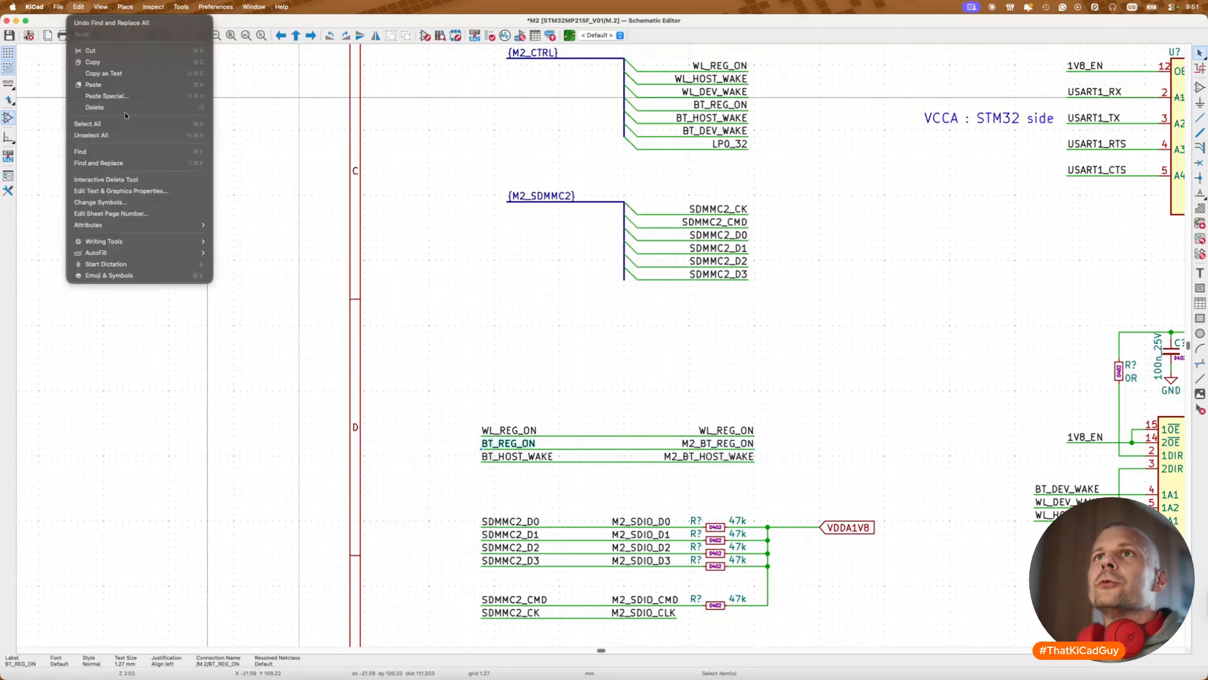
click(91, 165)
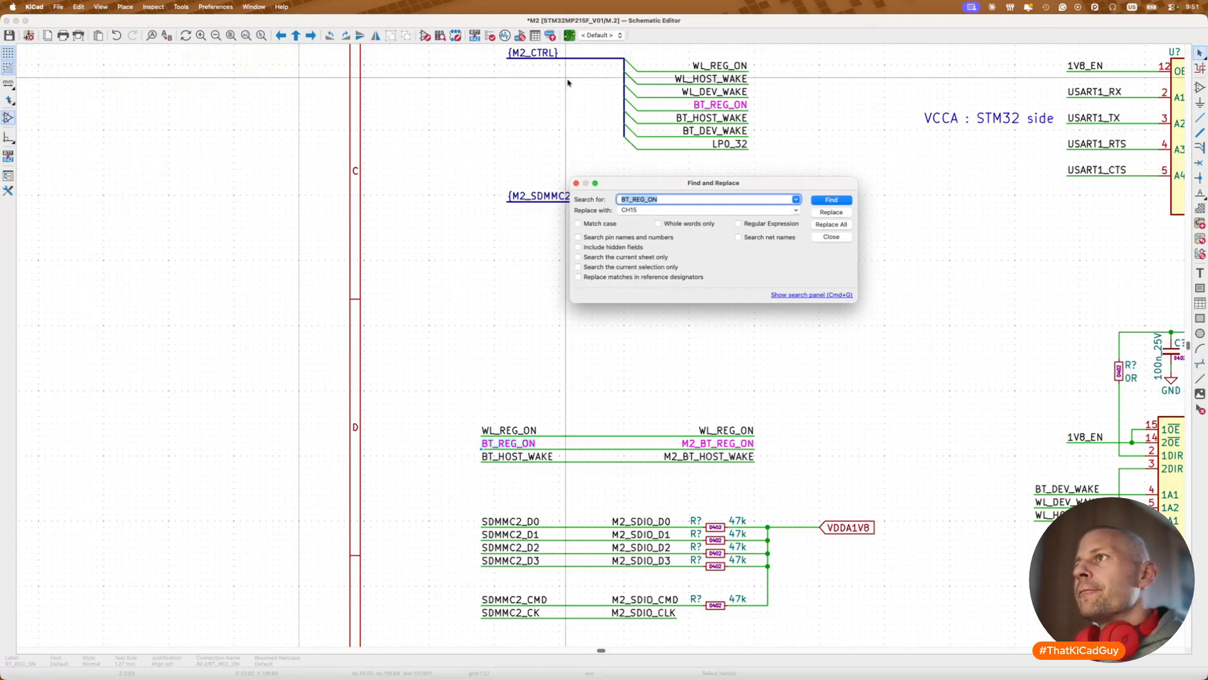
click(665, 209)
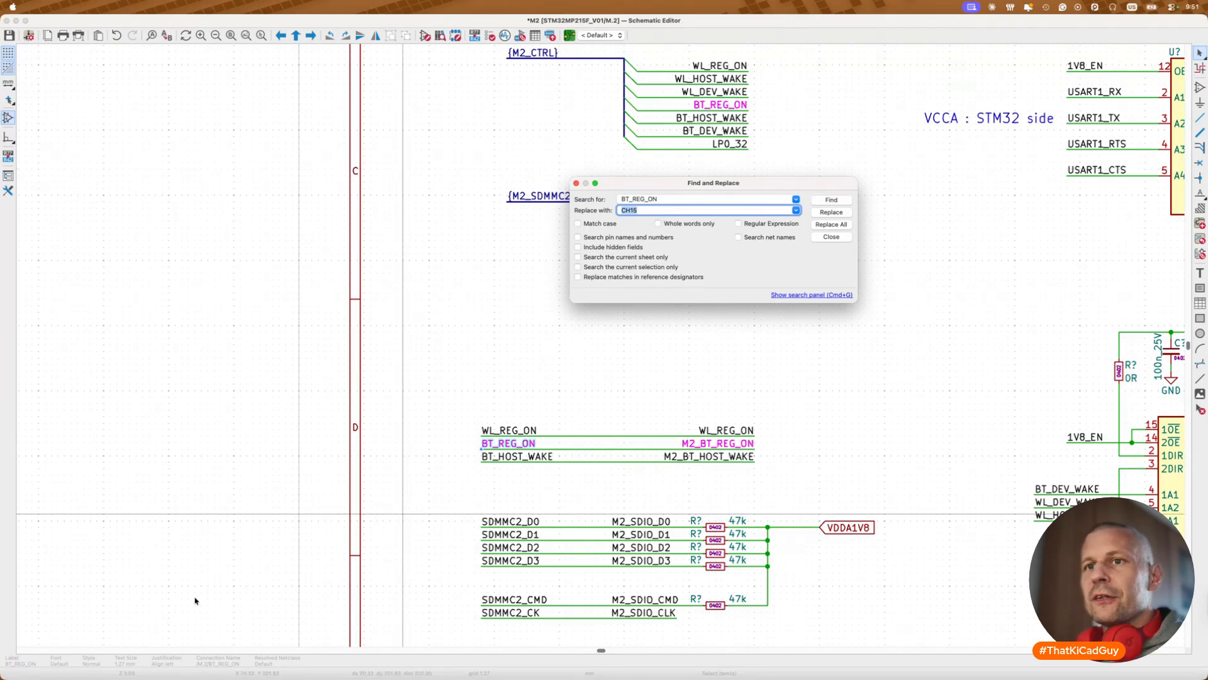
key(super+v)
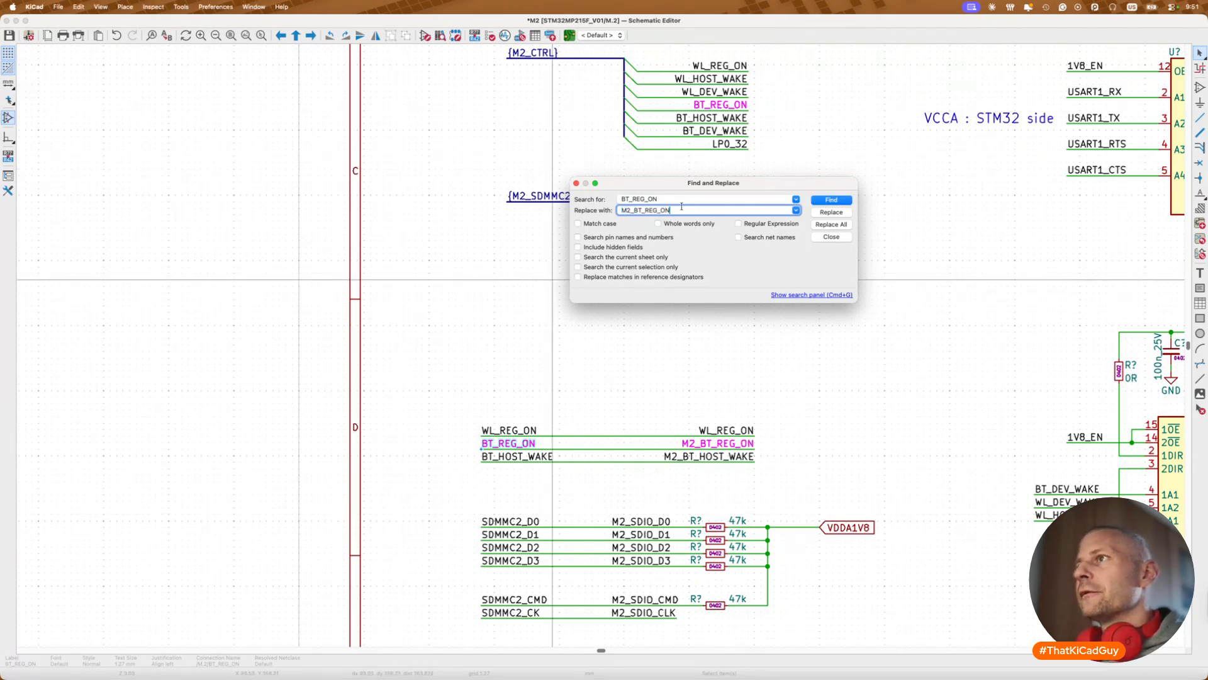
Step: Swap the search and replacement terms, and replace all occurrences of M2_BT_REG_ON with BT_REG_ON
double_click(628, 198)
key(super+x)
click(677, 211)
key(super+v)
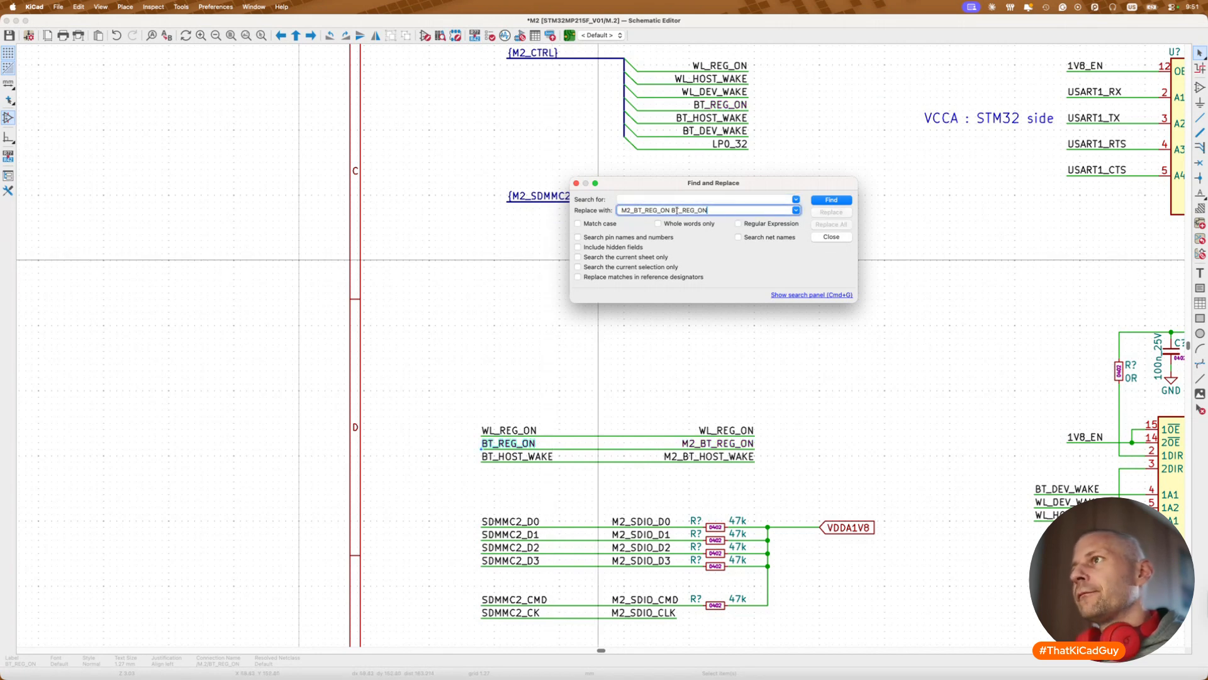
key(BackSpace)
key(shift+super+Left)
key(super+x)
click(680, 199)
key(super+v)
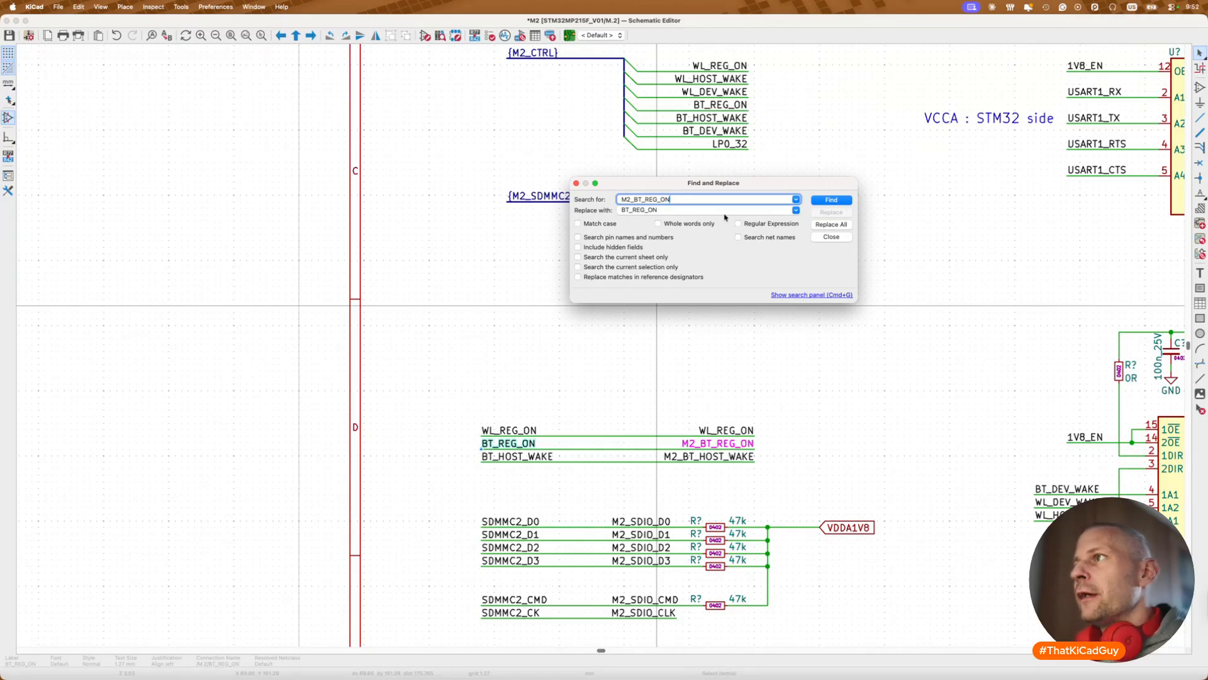
click(830, 223)
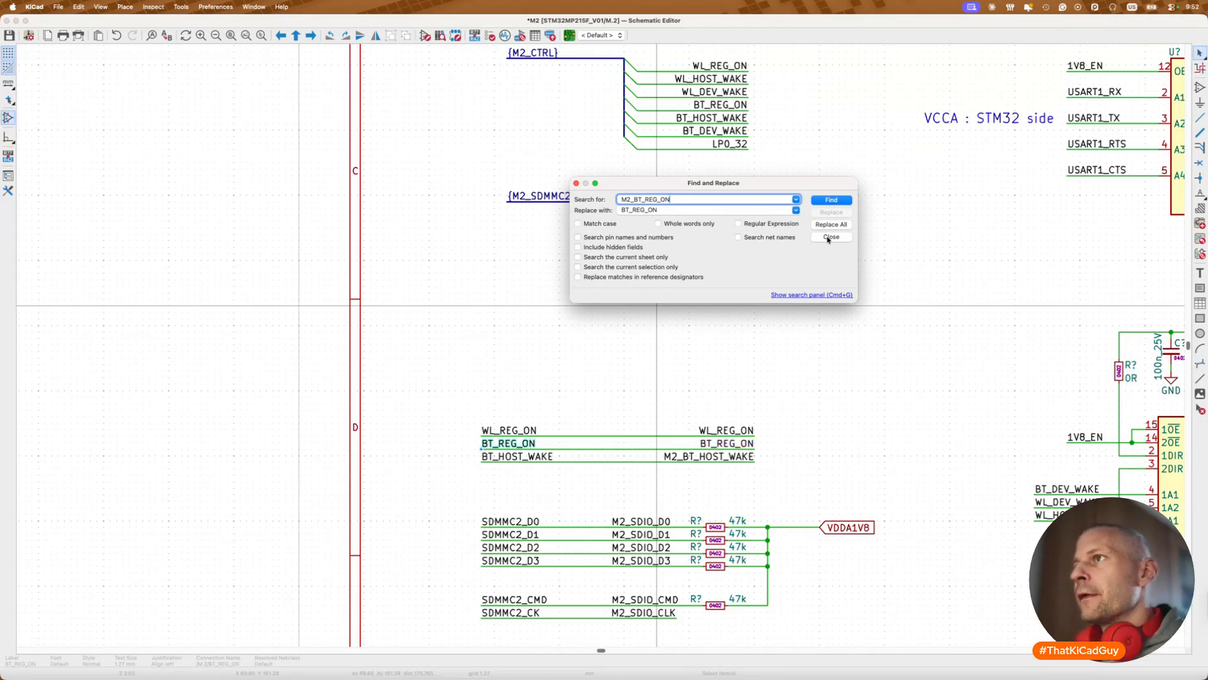
click(830, 237)
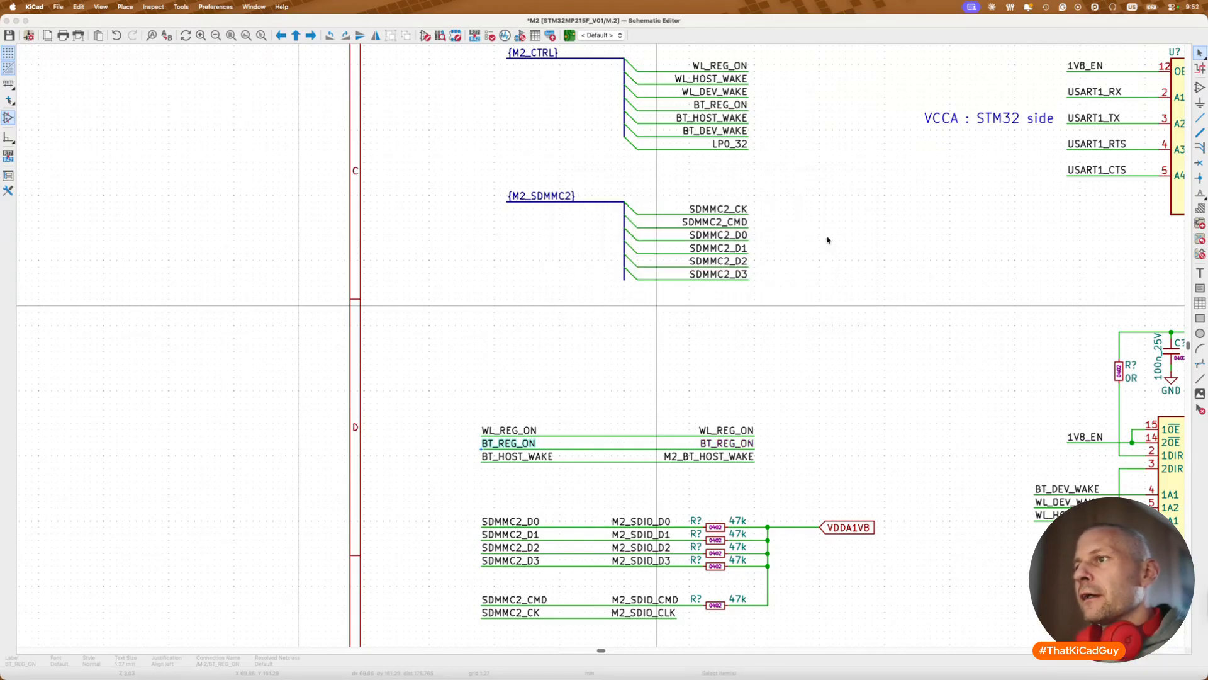
Step: Copy the BT_HOST_WAKE label name and replace all occurrences of M2_BT_HOST_WAKE with it using Find and Replace
click(525, 456)
double_click(525, 457)
key(Escape)
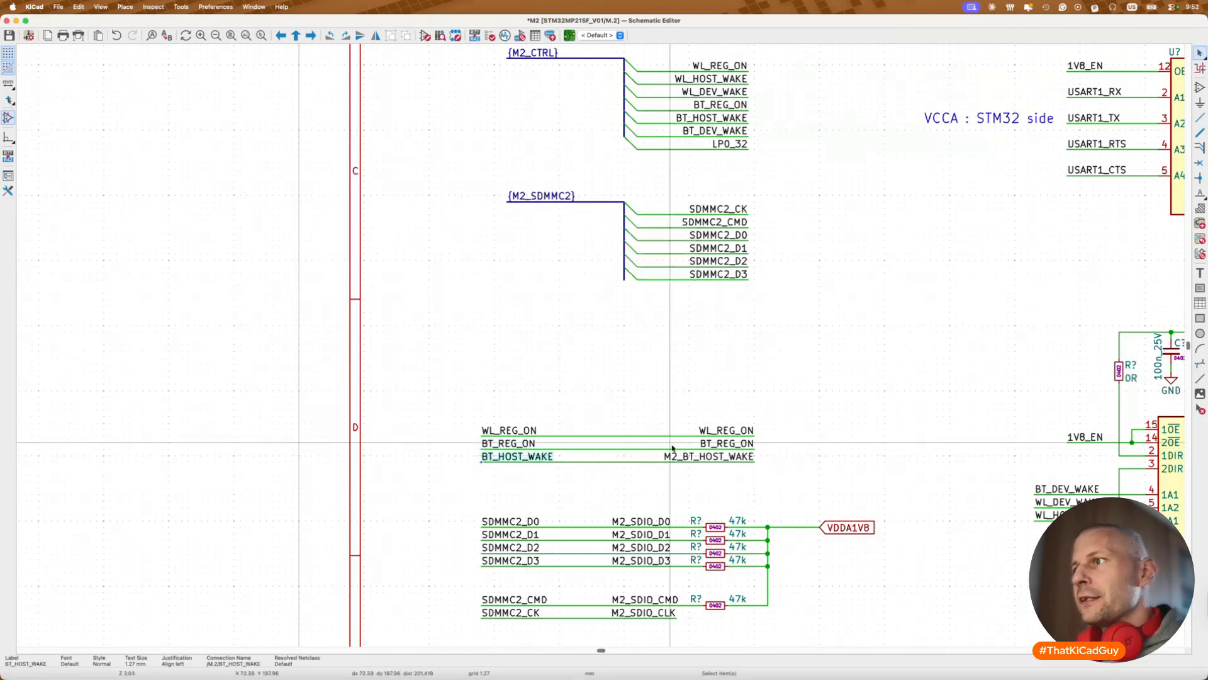
click(695, 459)
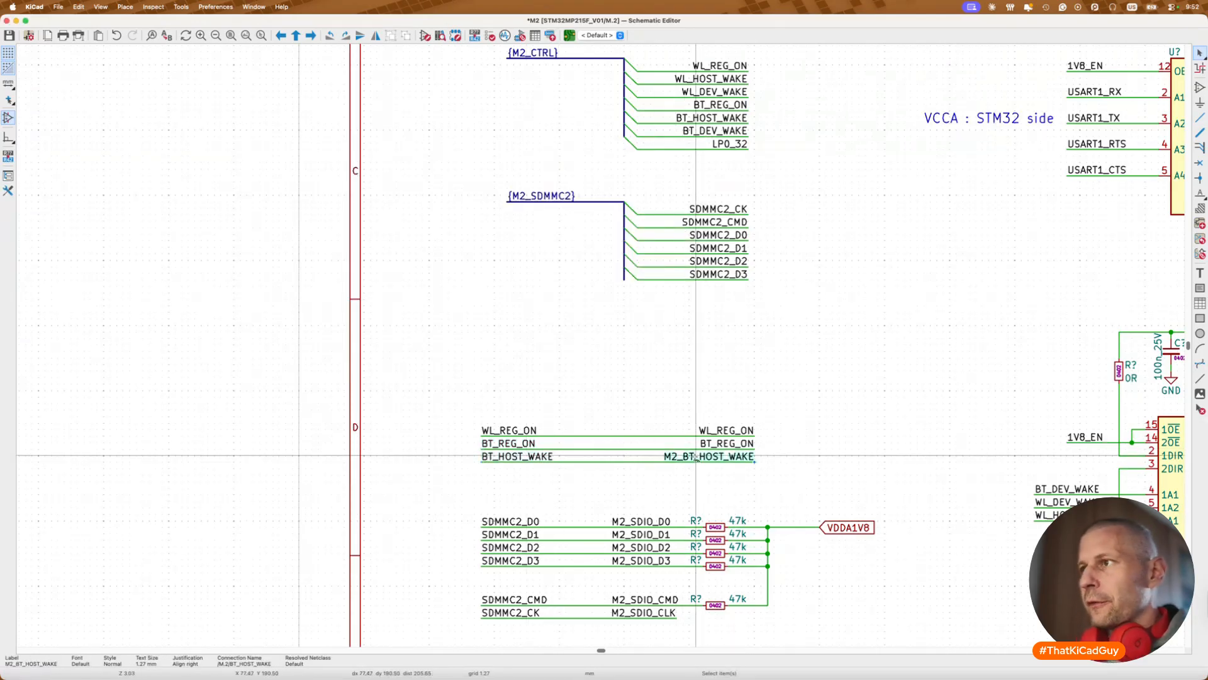
key(super+f)
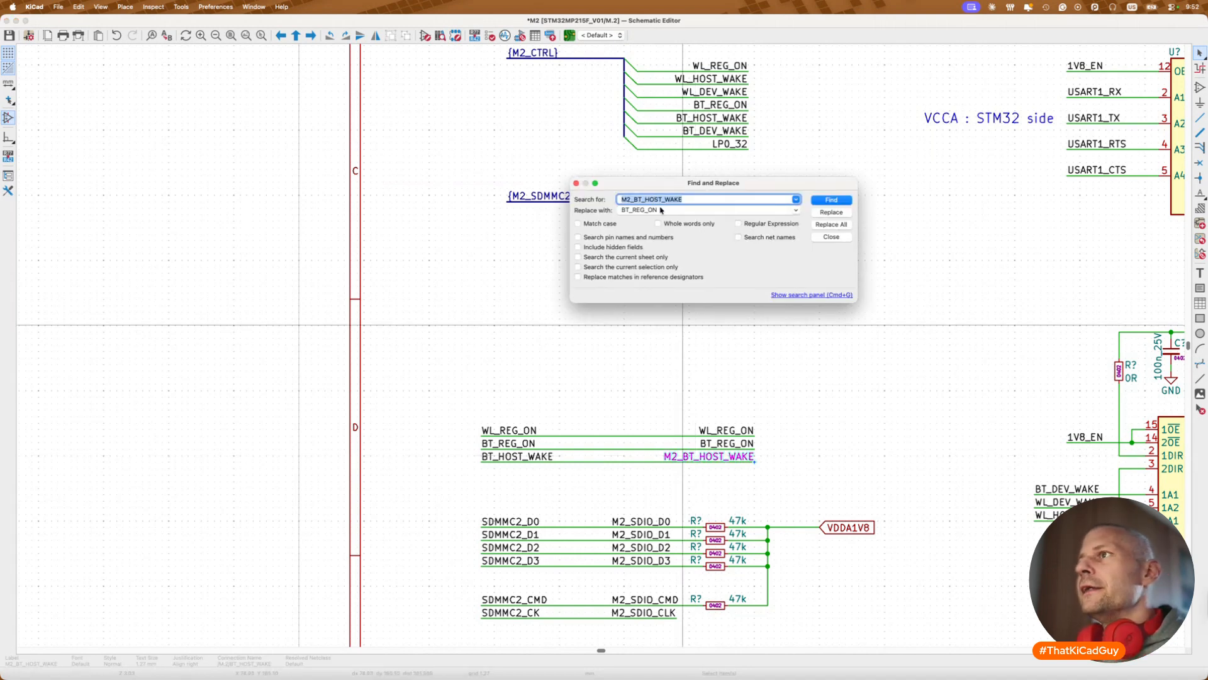
click(661, 209)
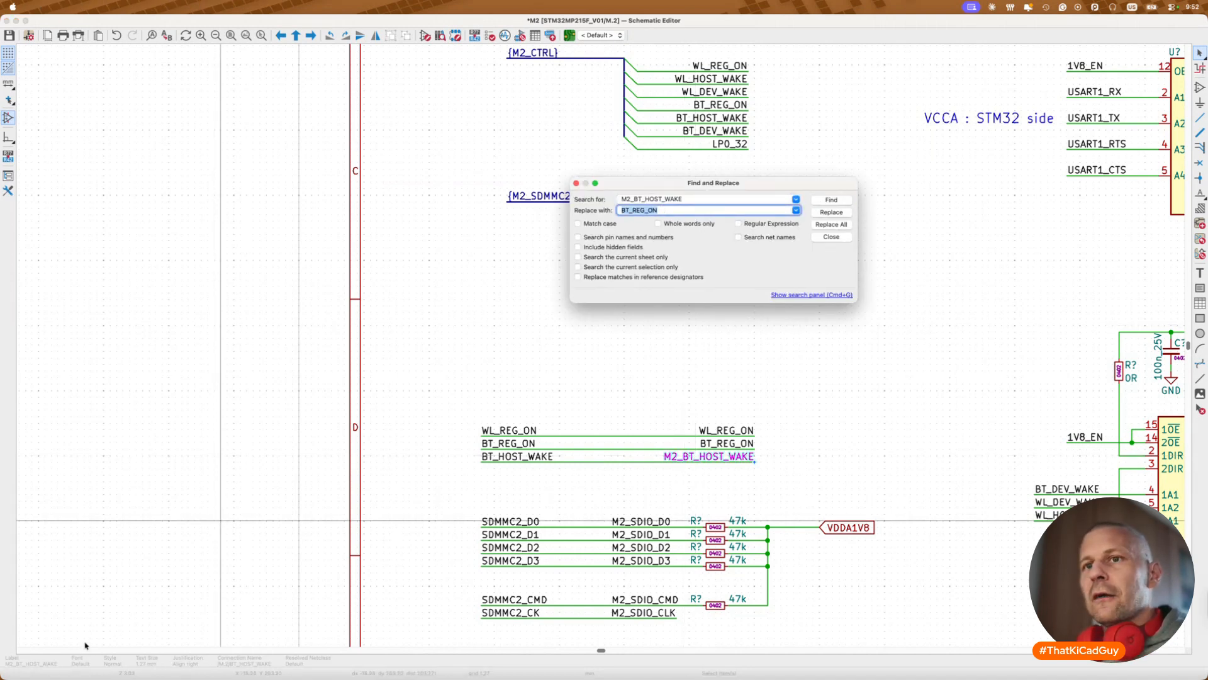
key(super+v)
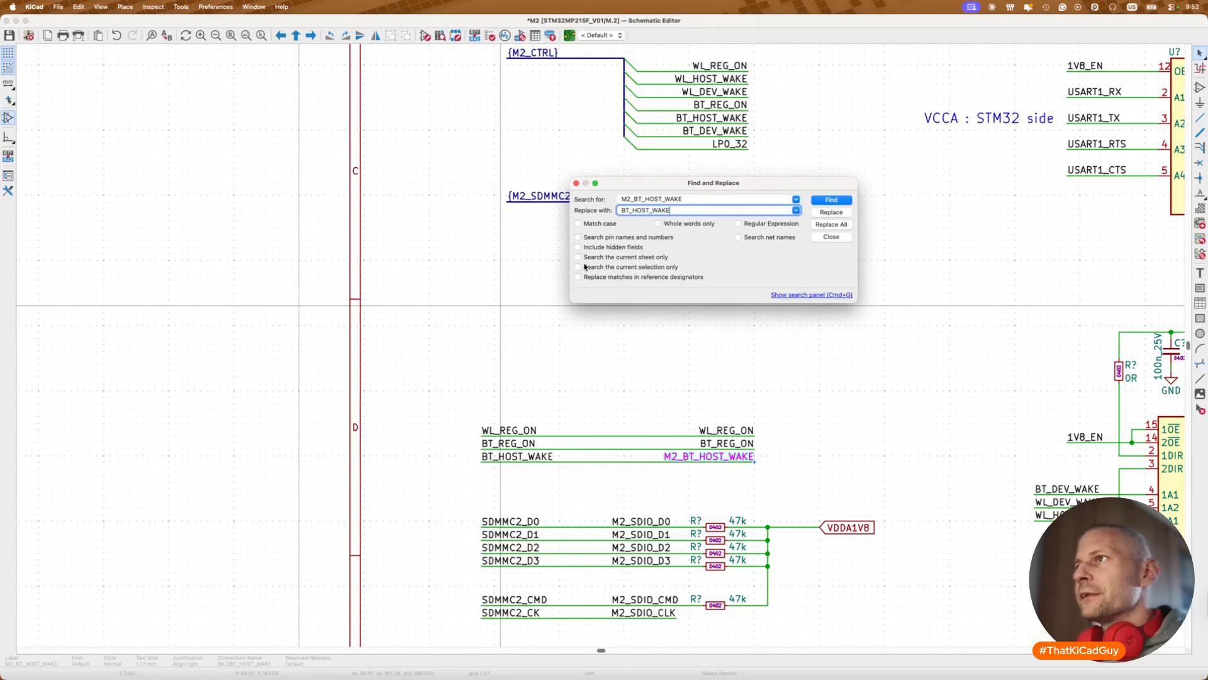
click(830, 225)
click(830, 237)
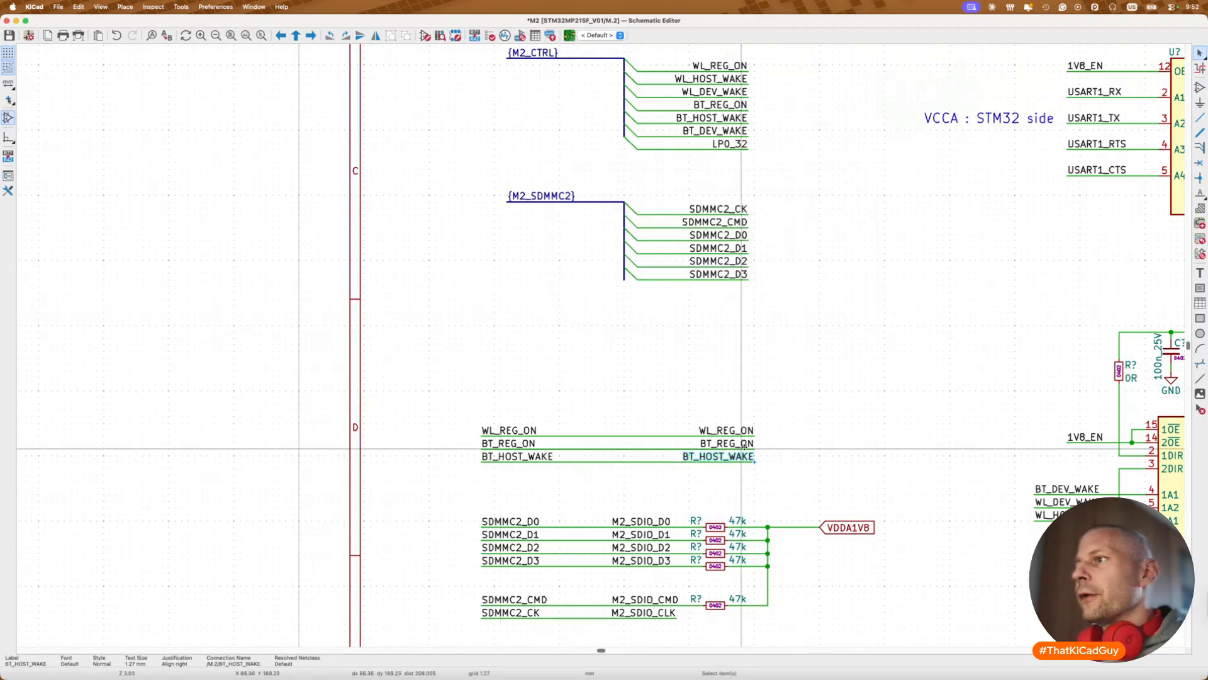
scroll(612, 406, down, 1)
scroll(612, 406, down, 2)
drag(437, 297, 775, 373)
click(753, 380)
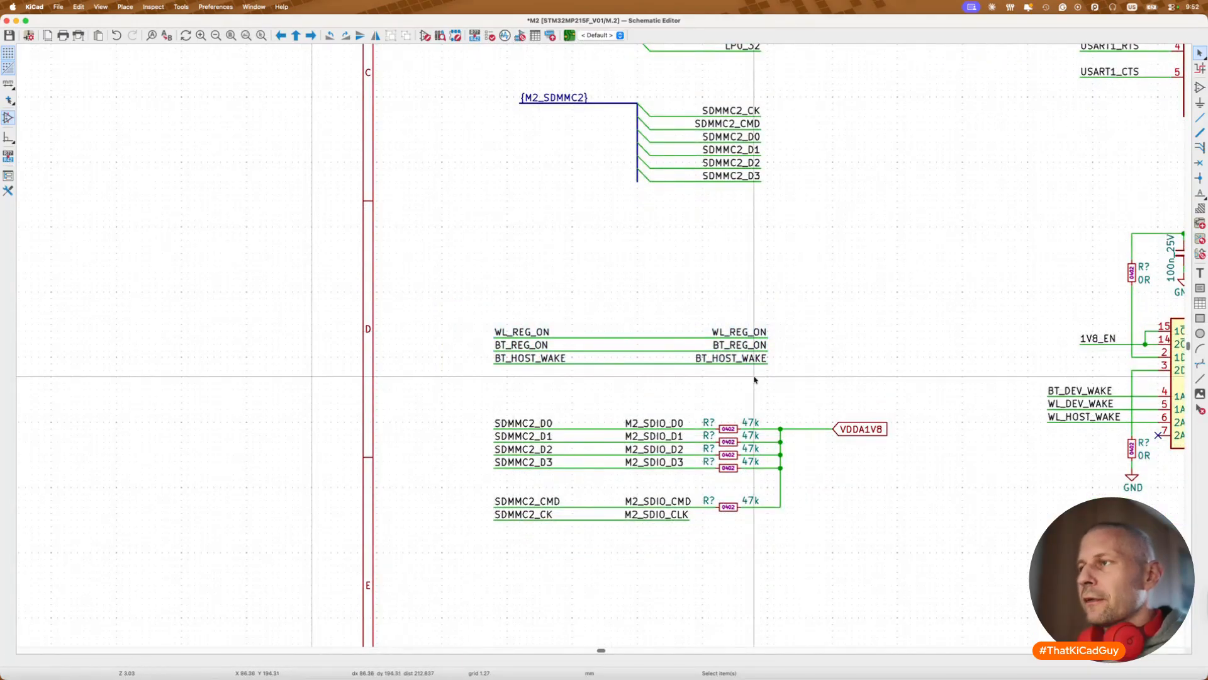
Step: Copy the SDMMC2_D0 label name and replace all occurrences of M2_SDIO_D0 with it using Find and Replace
scroll(753, 380, down, 1)
scroll(720, 369, up, 2)
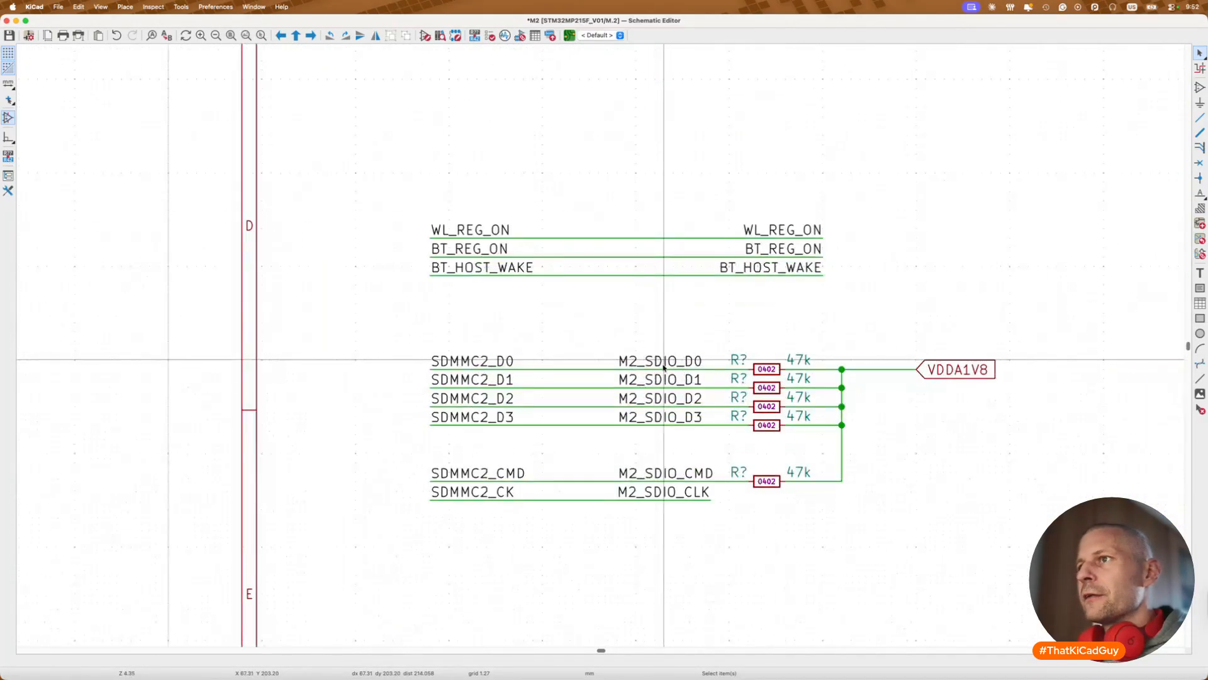
click(615, 362)
click(497, 366)
double_click(497, 366)
click(626, 369)
click(635, 360)
key(super+alt+f)
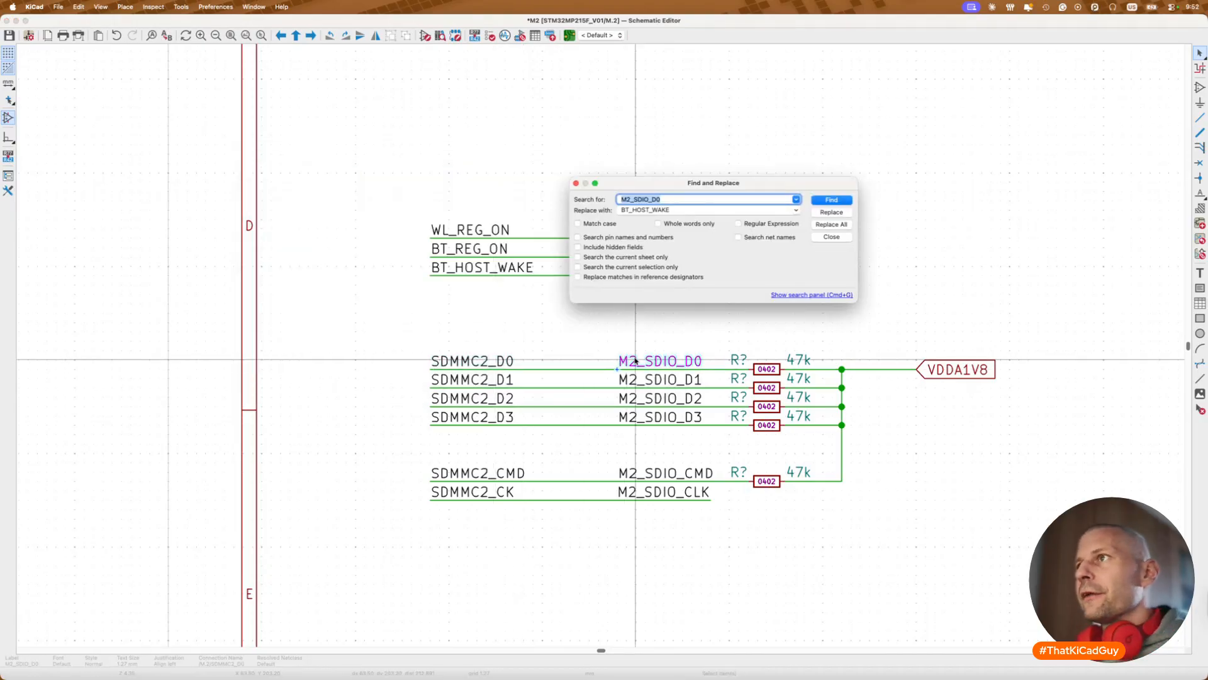
click(679, 211)
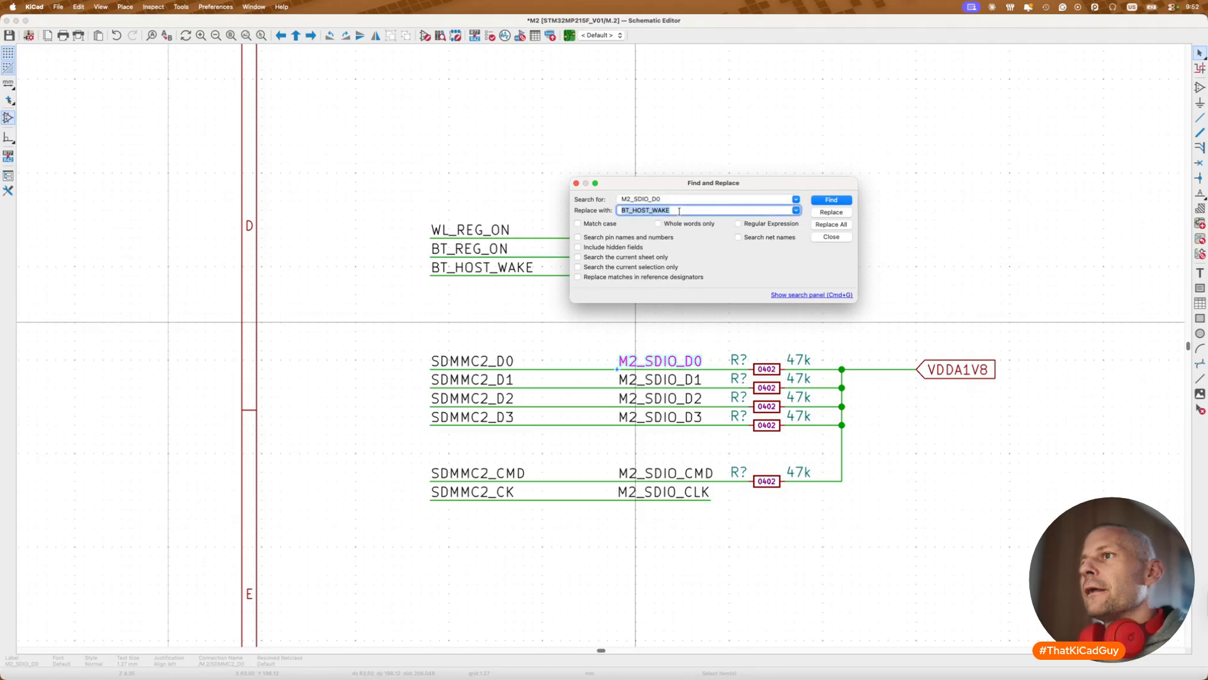
key(super+v)
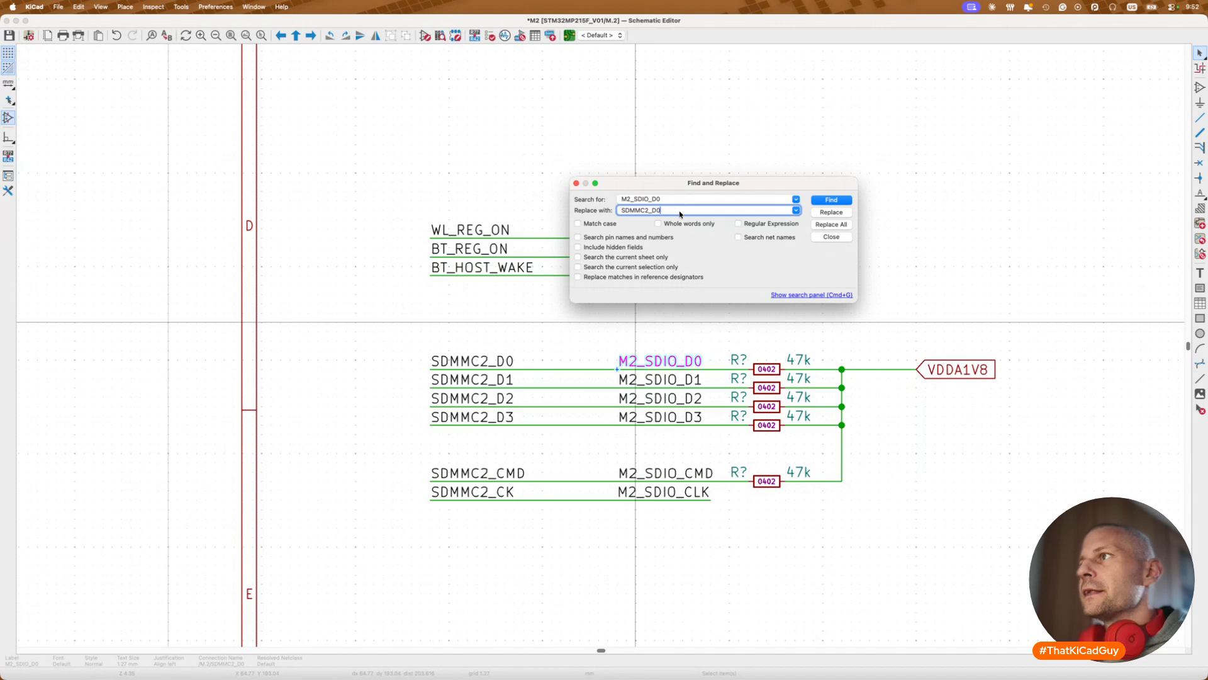
click(824, 224)
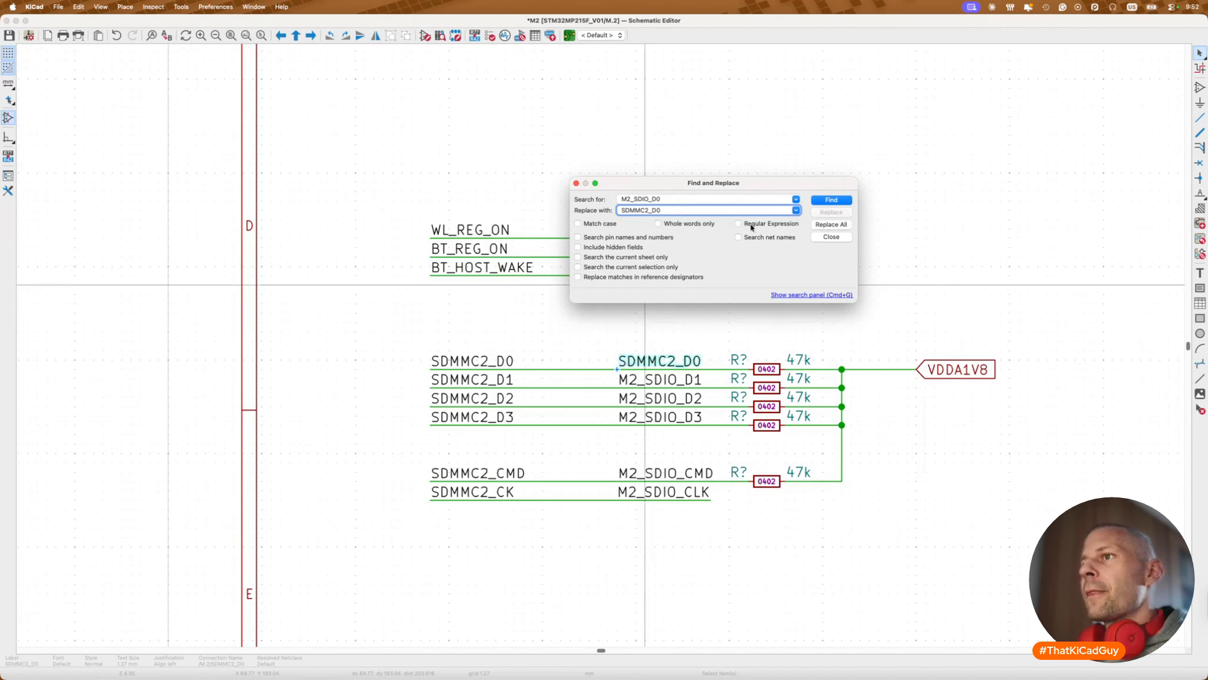
Step: Replace all occurrences of M2_SDIO_D1 with SDMMC2_D1
click(717, 200)
key(BackSpace)
text(1)
click(718, 210)
key(BackSpace)
text(1)
click(823, 224)
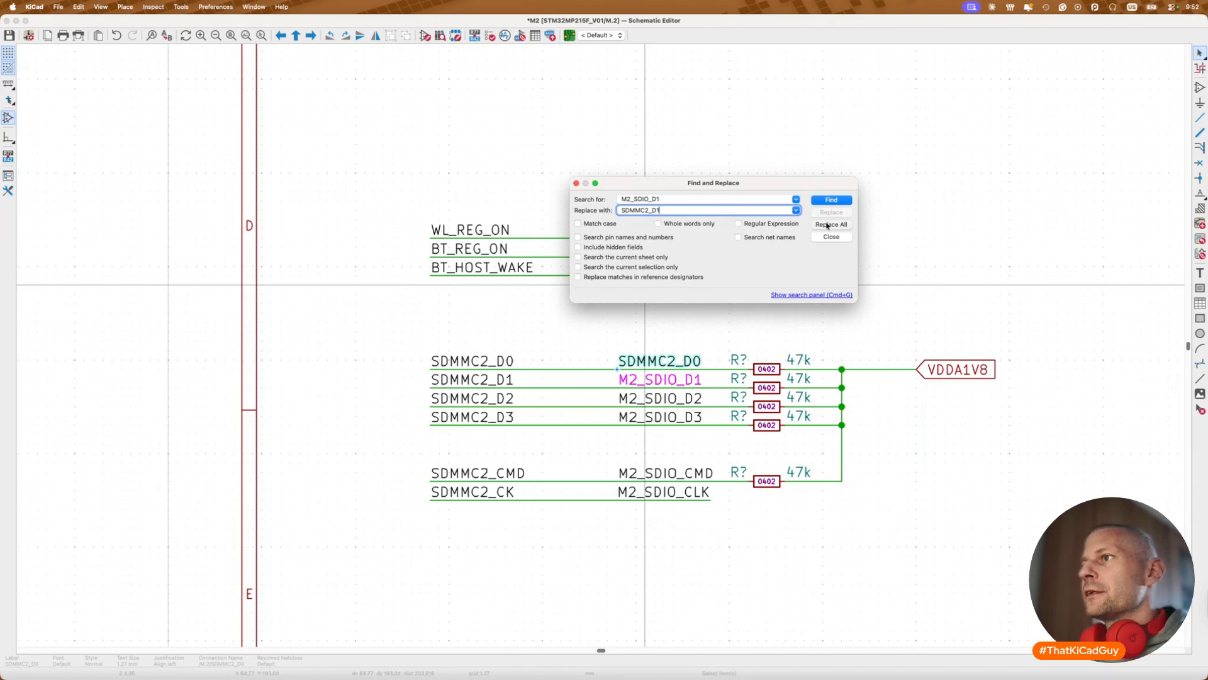
Step: Replace all occurrences of M2_SDIO_D2 with SDMMC2_D2
click(715, 200)
key(BackSpace)
text(2)
click(717, 210)
key(BackSpace)
text(2)
click(827, 224)
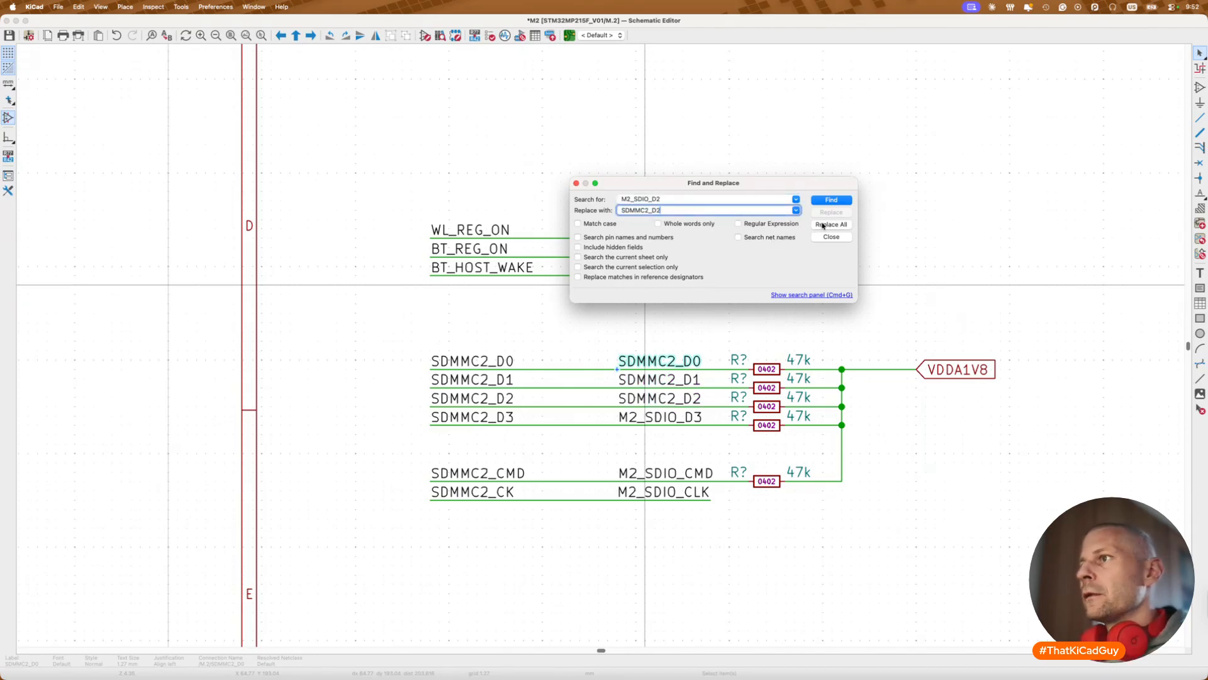
Step: Replace all occurrences of M2_SDIO_D3 with SDMMC2_D3 and close Find and Replace
click(700, 200)
key(BackSpace)
text(3)
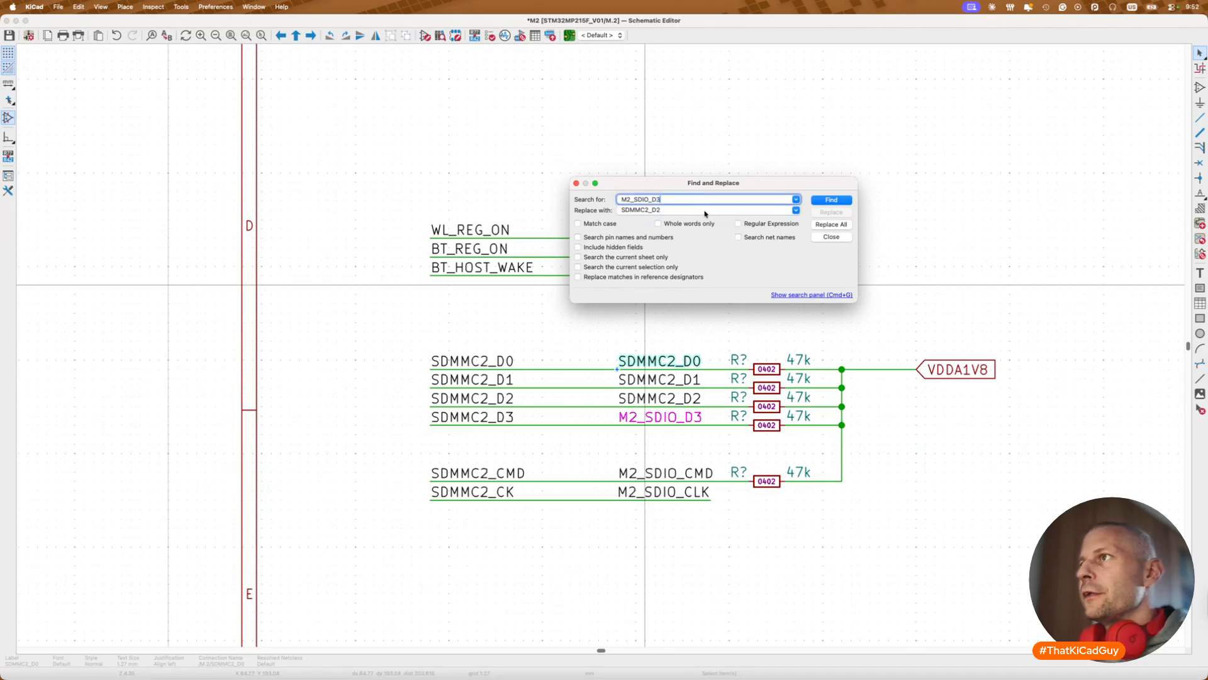
click(706, 210)
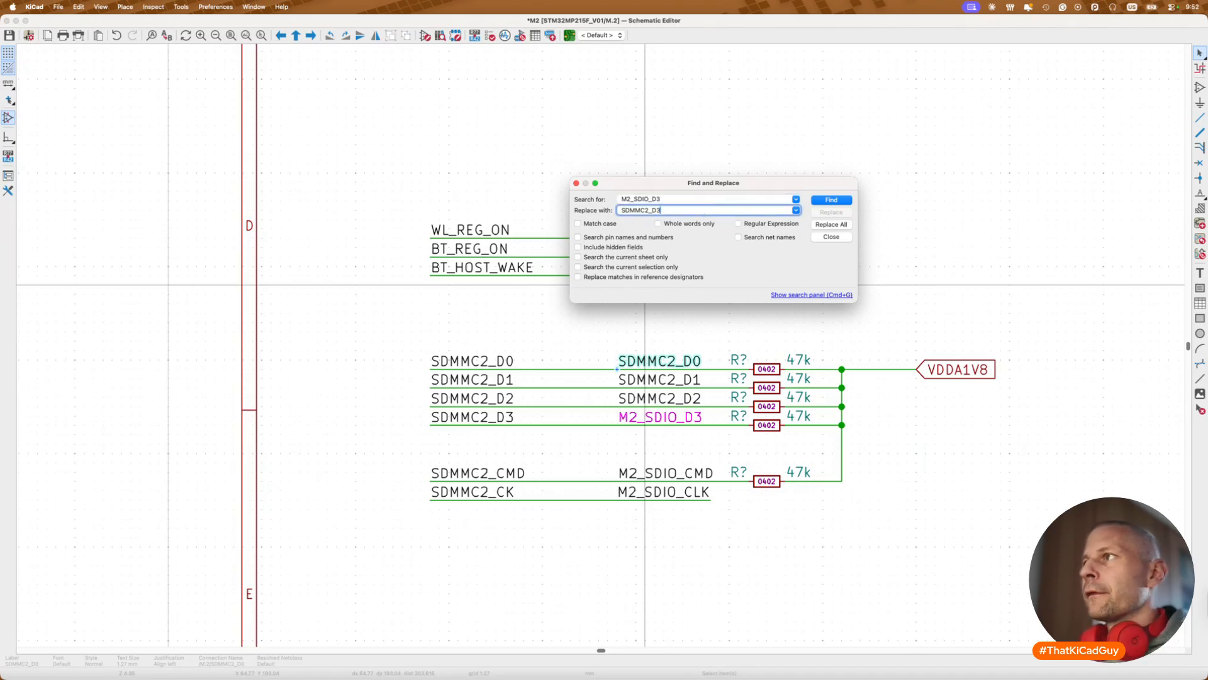
click(842, 225)
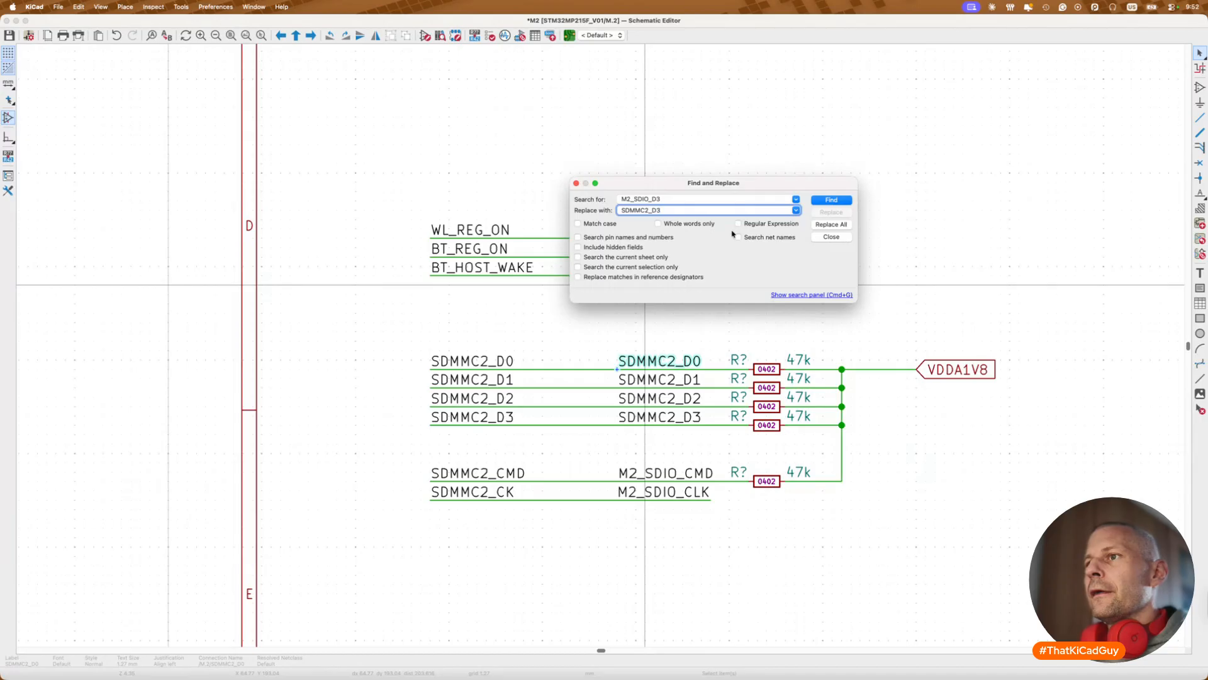
click(831, 236)
Step: Copy the SDMMC2_CMD label name and replace all occurrences of M2_SDIO_CMD with it using Find and Replace
click(670, 476)
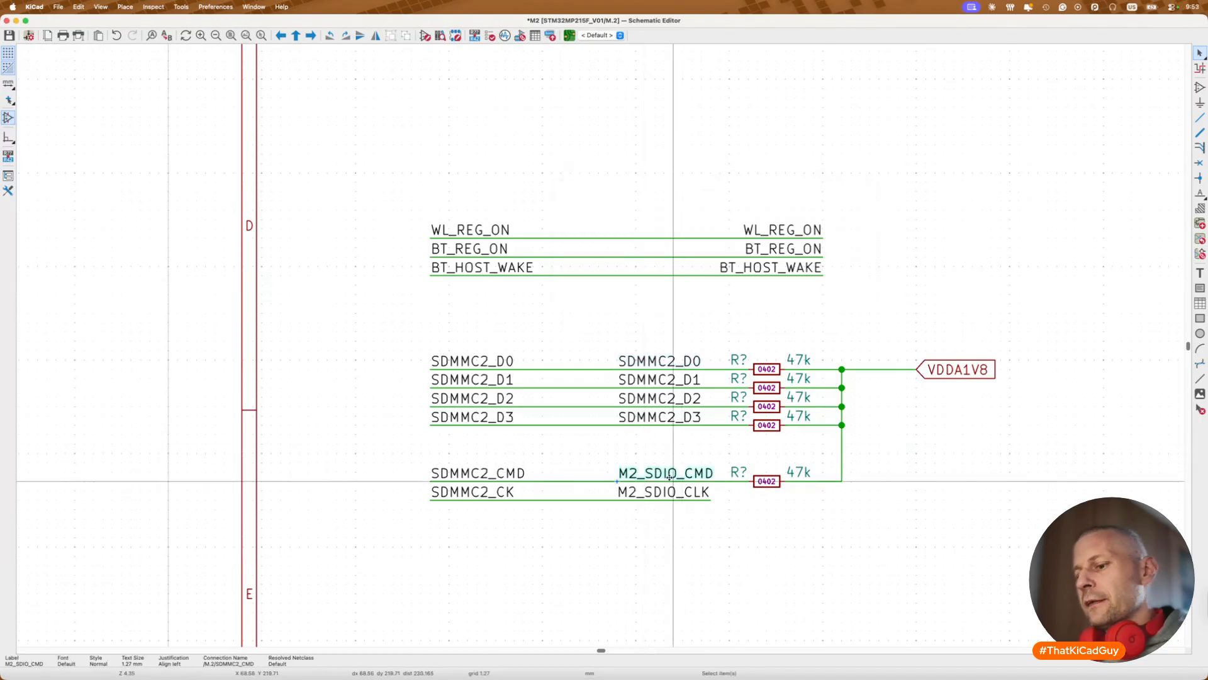
double_click(507, 472)
key(super+c)
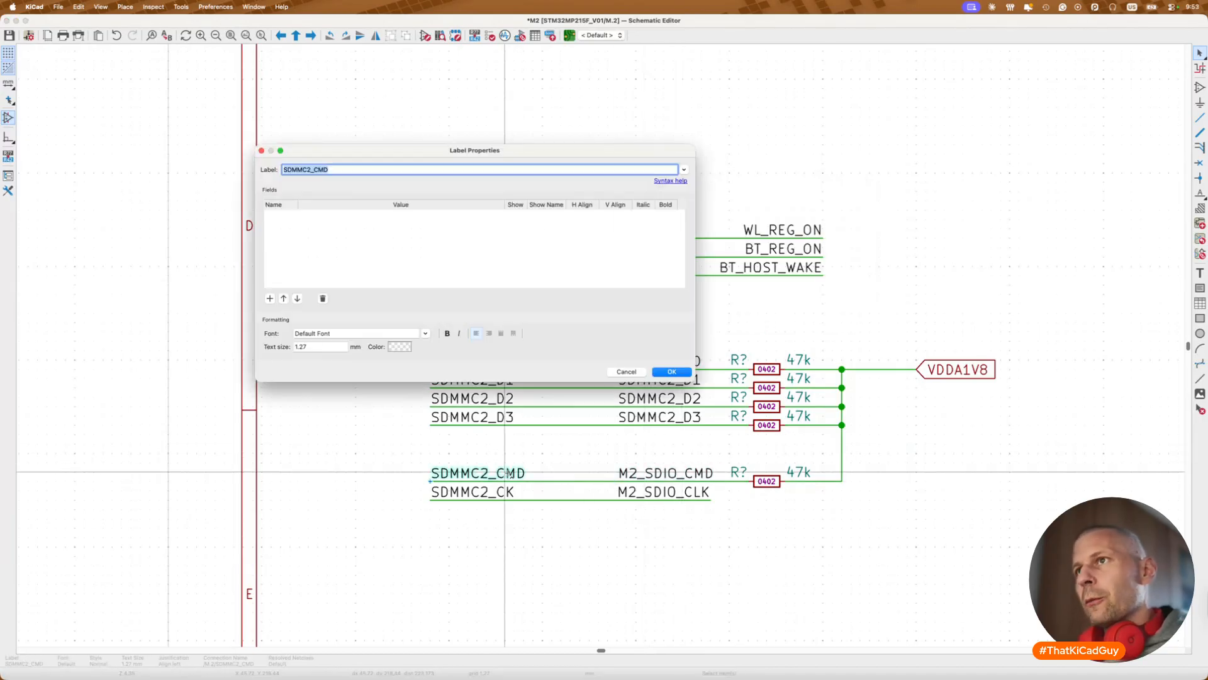
key(Escape)
click(630, 473)
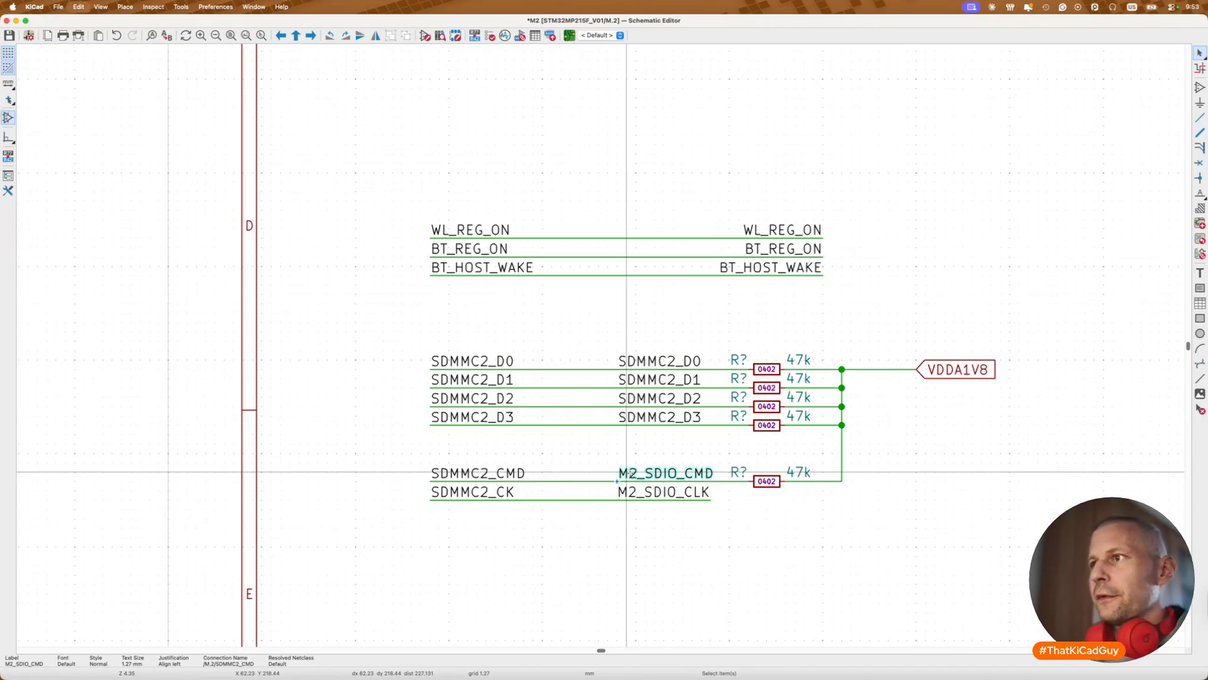
key(super+alt+f)
click(692, 211)
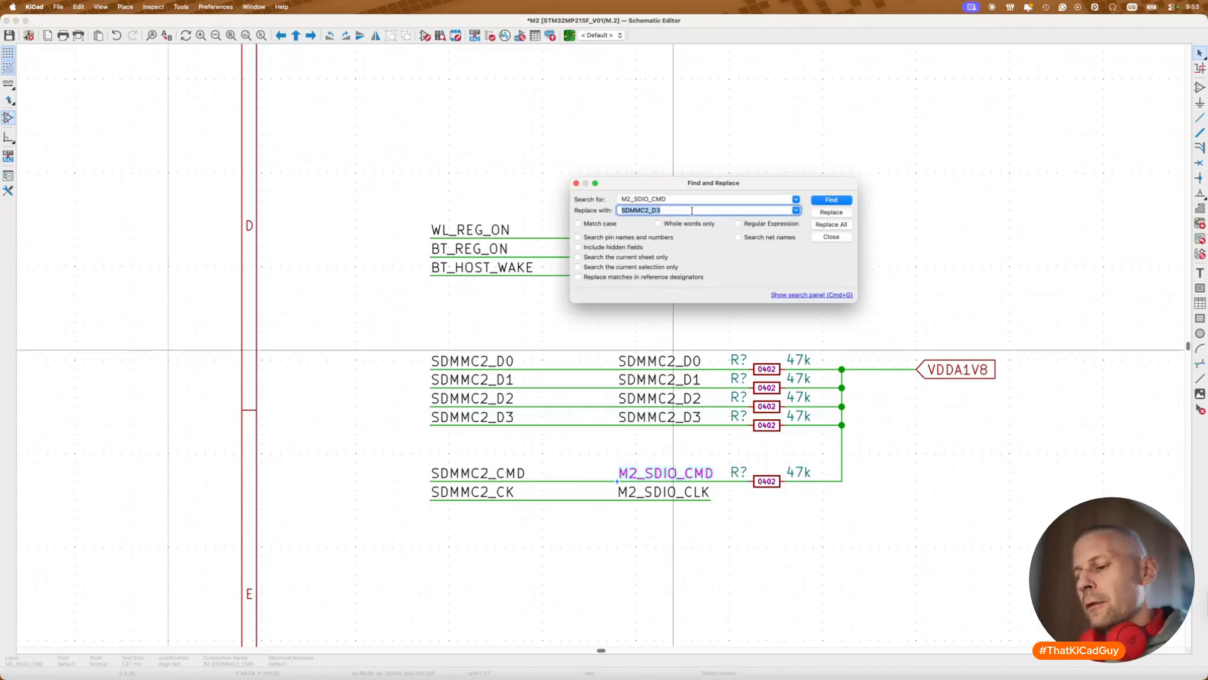
key(super+v)
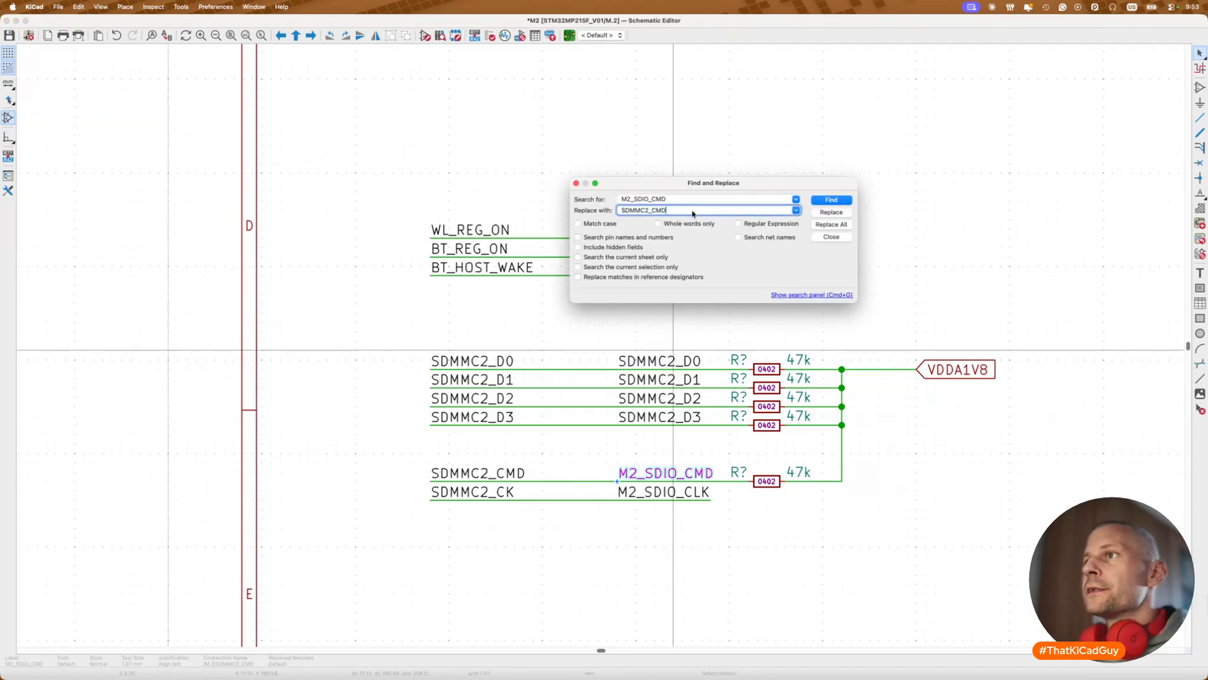
click(831, 224)
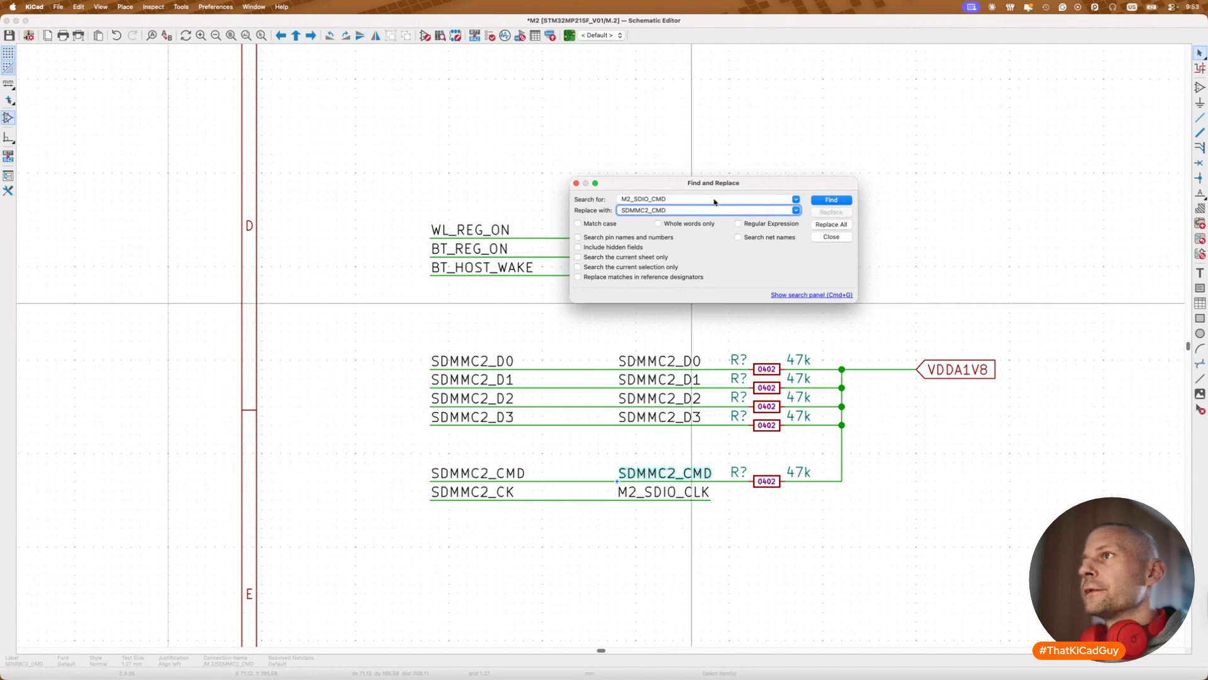
Step: Replace all occurrences of M2_SDIO_CLK with SDMMC2_CK and close Find and Replace
key(BackSpace)
key(BackSpace)
text(K)
key(Tab)
key(Right)
key(BackSpace)
key(BackSpace)
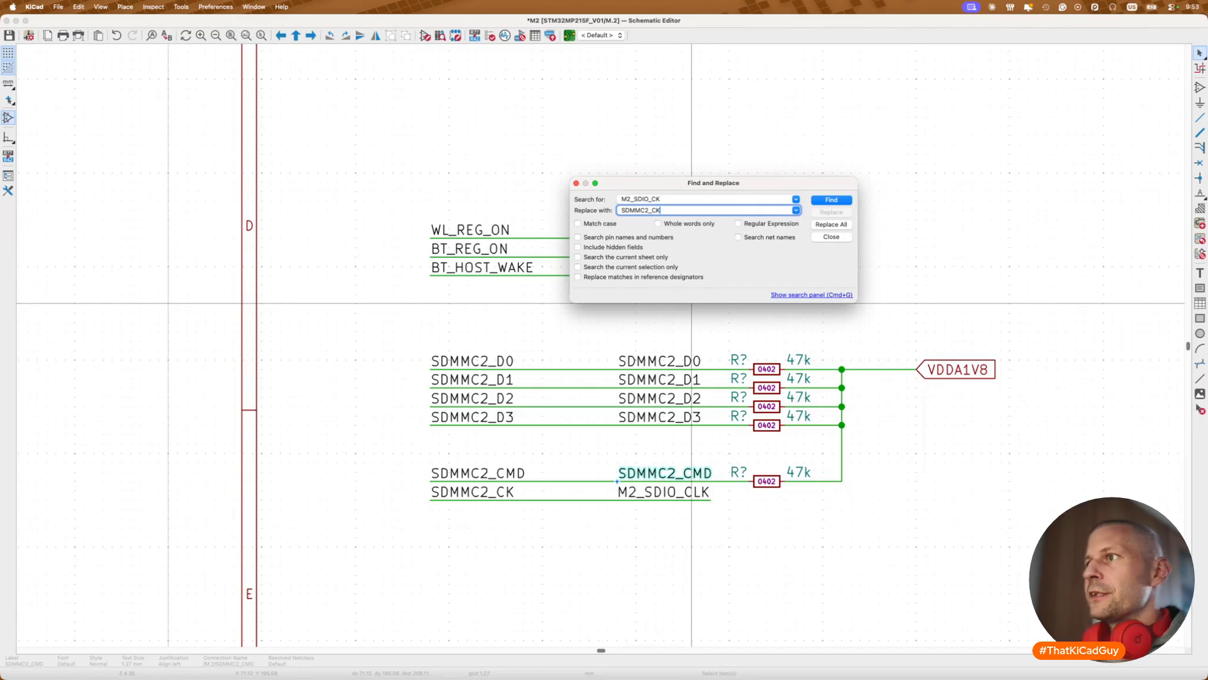
click(707, 199)
key(BackSpace)
text(KJ)
key(BackSpace)
key(BackSpace)
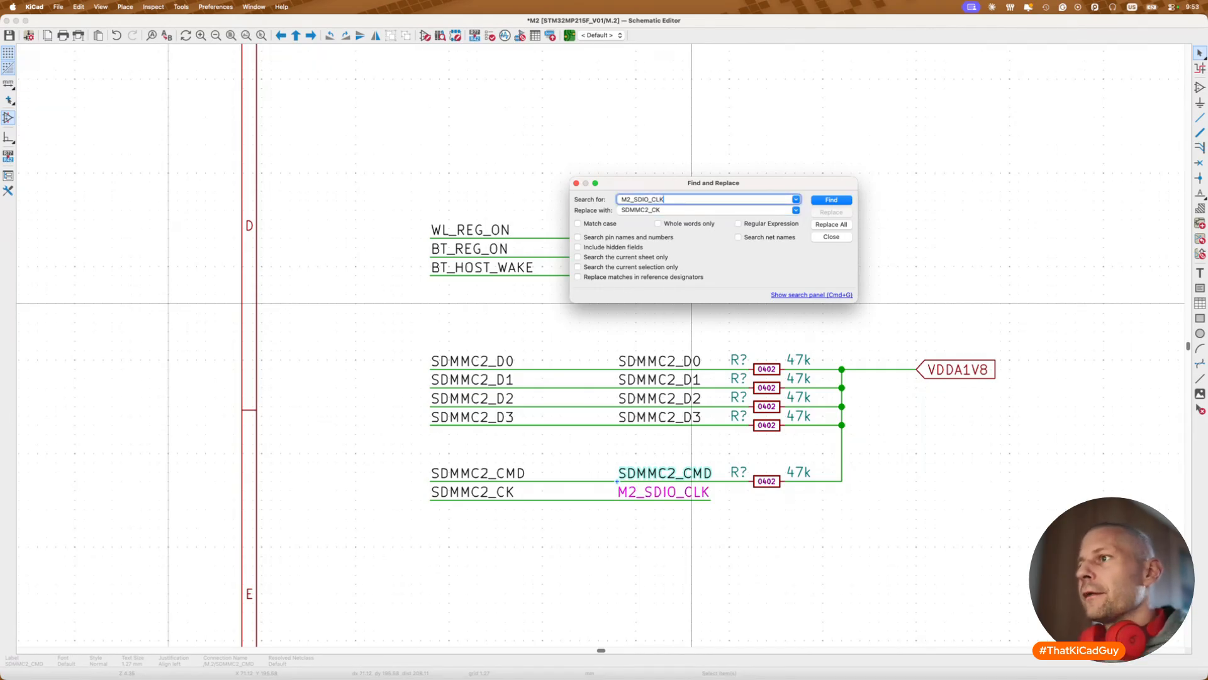
click(835, 226)
click(831, 237)
Step: Delete the redundant SDMMC2_CK wire and its labels beneath the SDMMC2_CMD net
click(453, 491)
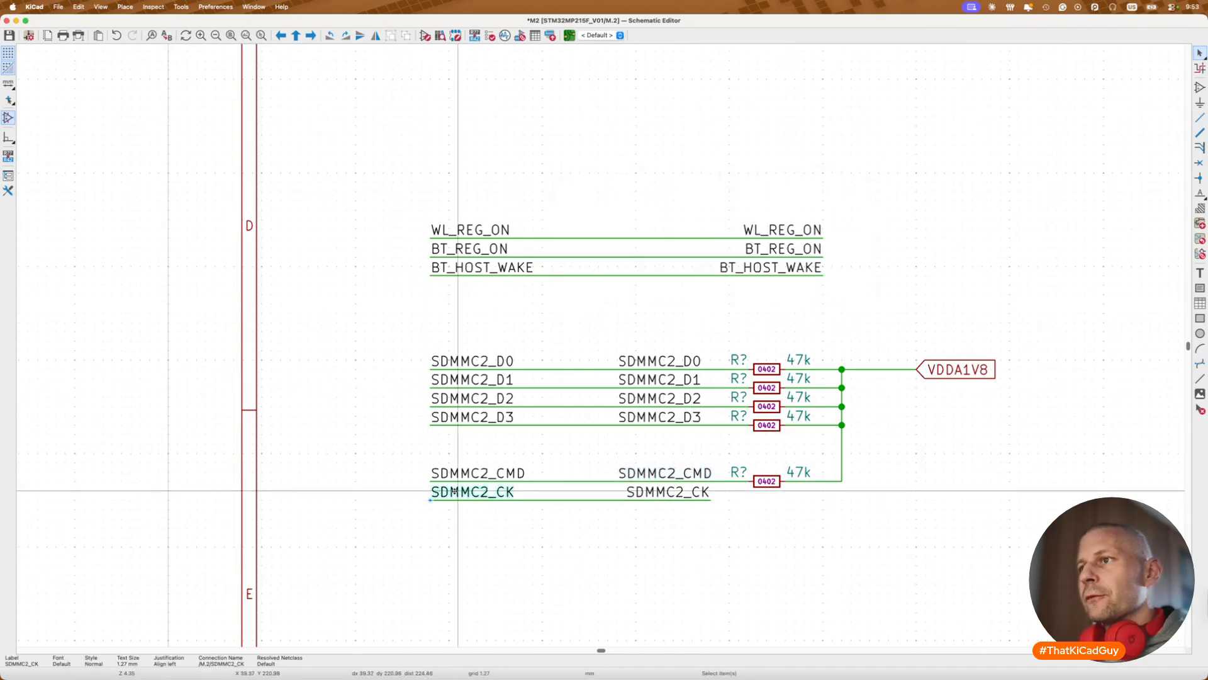
shift+click(469, 499)
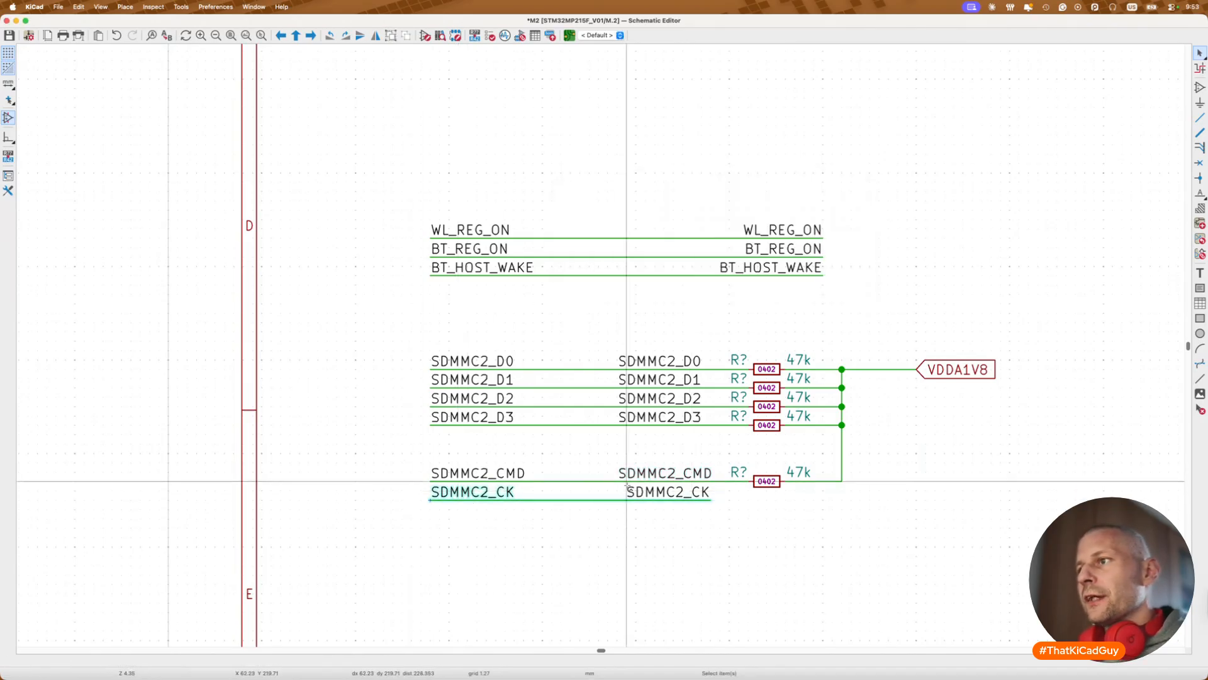
key(Delete)
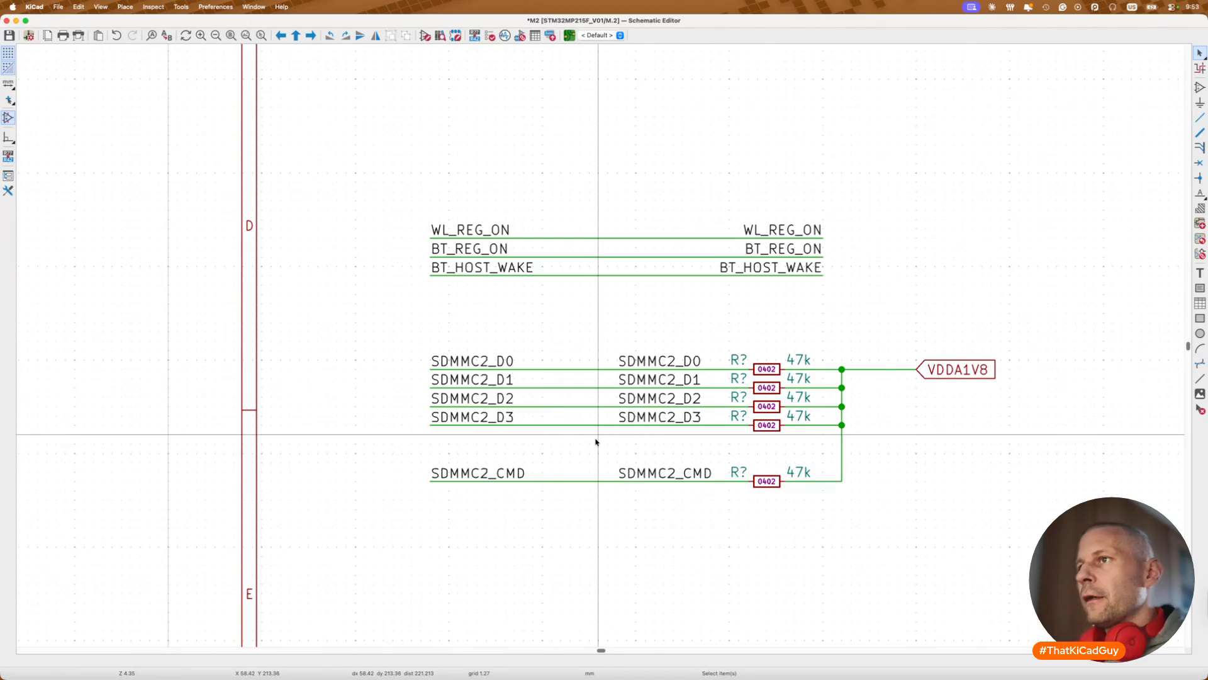
Step: Delete the duplicate SDMMC2_D0 to SDMMC2_D3 labels beside the pull-up resistors and the WL_REG_ON, BT_REG_ON and BT_HOST_WAKE wires with their labels
drag(593, 339, 713, 426)
key(Delete)
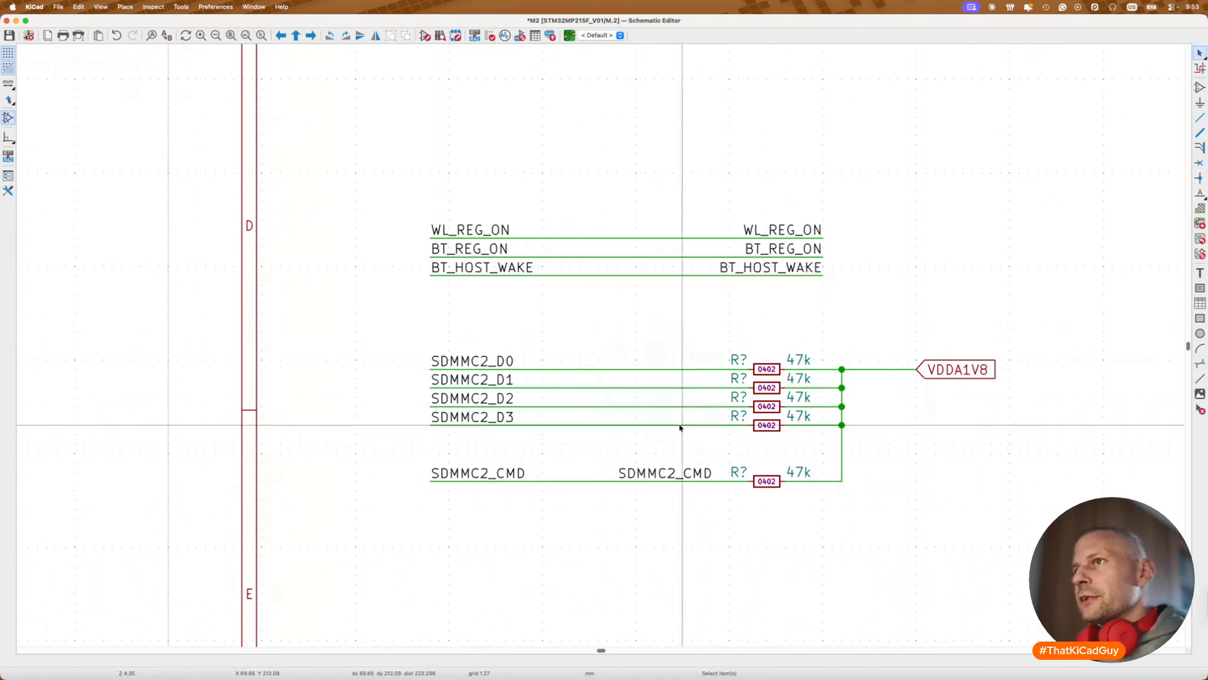
drag(387, 200, 833, 302)
key(Delete)
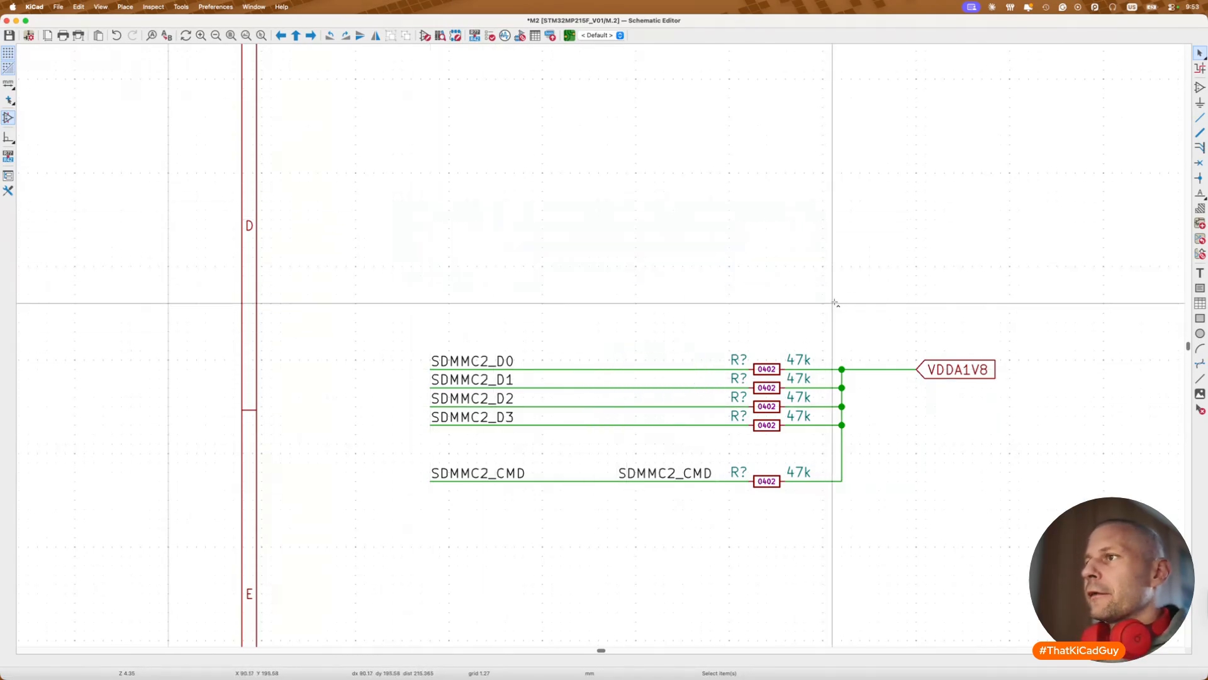
Step: Compare the SDMMC2 labels at the M.2 connector with the bus breakouts and pull-up resistors on the M.2 sheet
scroll(835, 305, down, 5)
scroll(835, 305, right, 15)
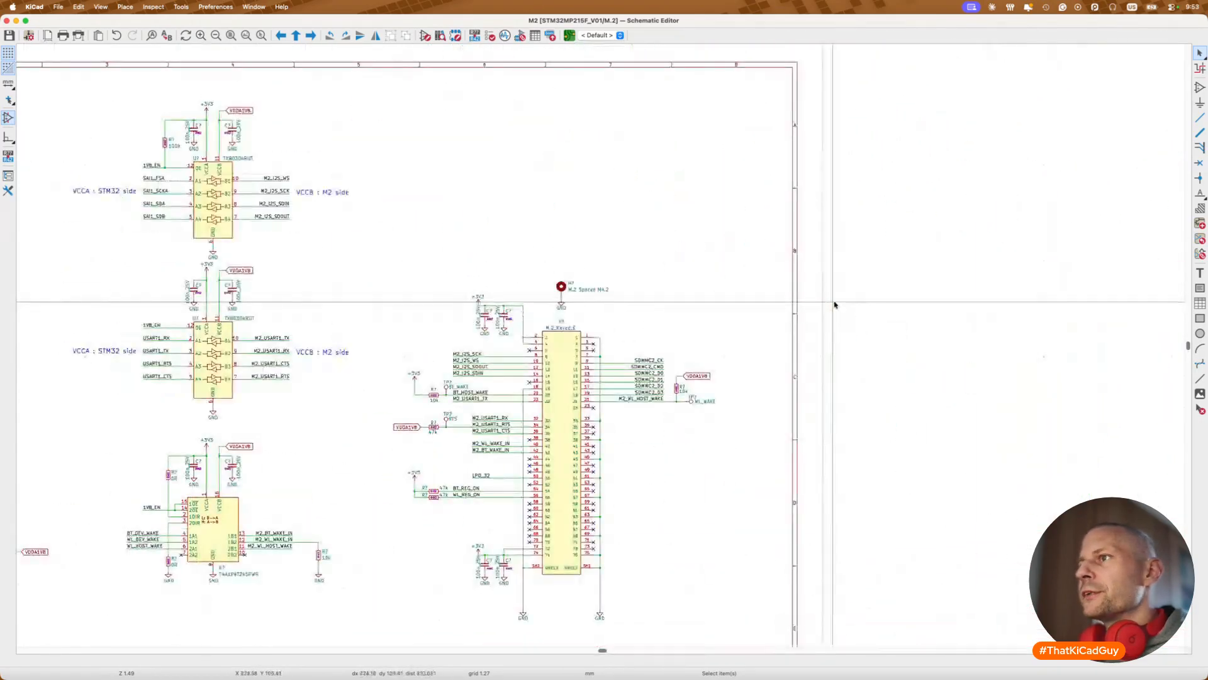
scroll(799, 304, left, 5)
scroll(799, 304, down, 3)
drag(670, 290, 732, 380)
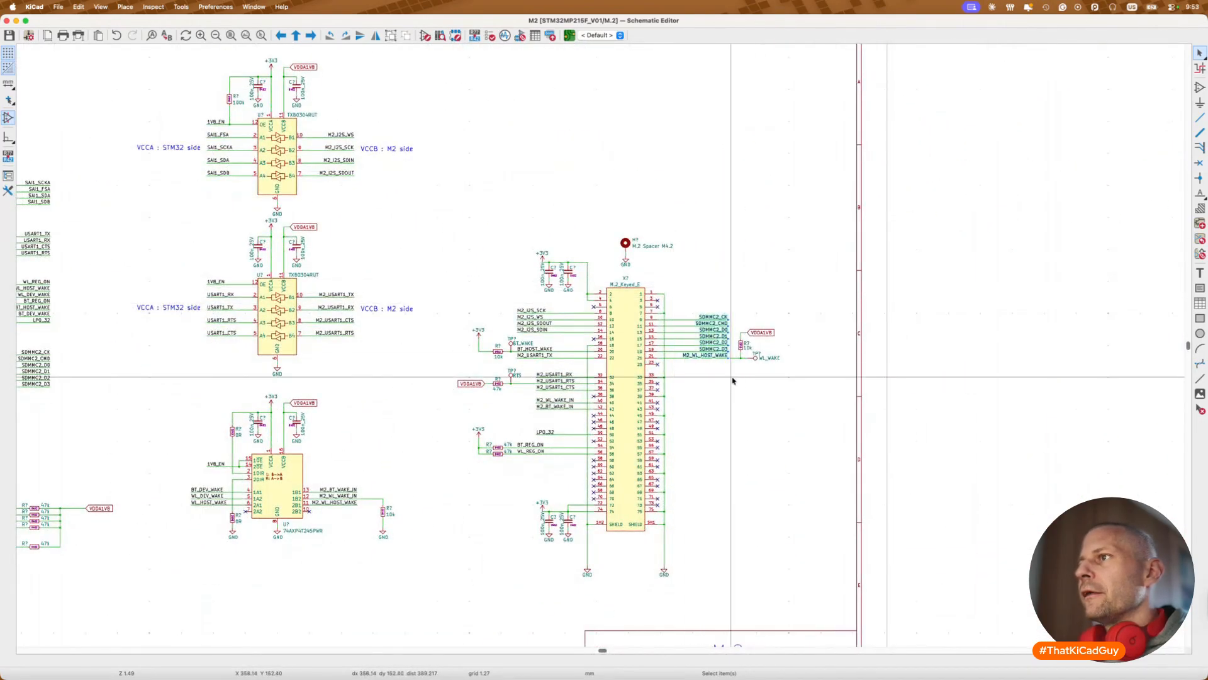
scroll(732, 380, left, 7)
scroll(732, 380, down, 1)
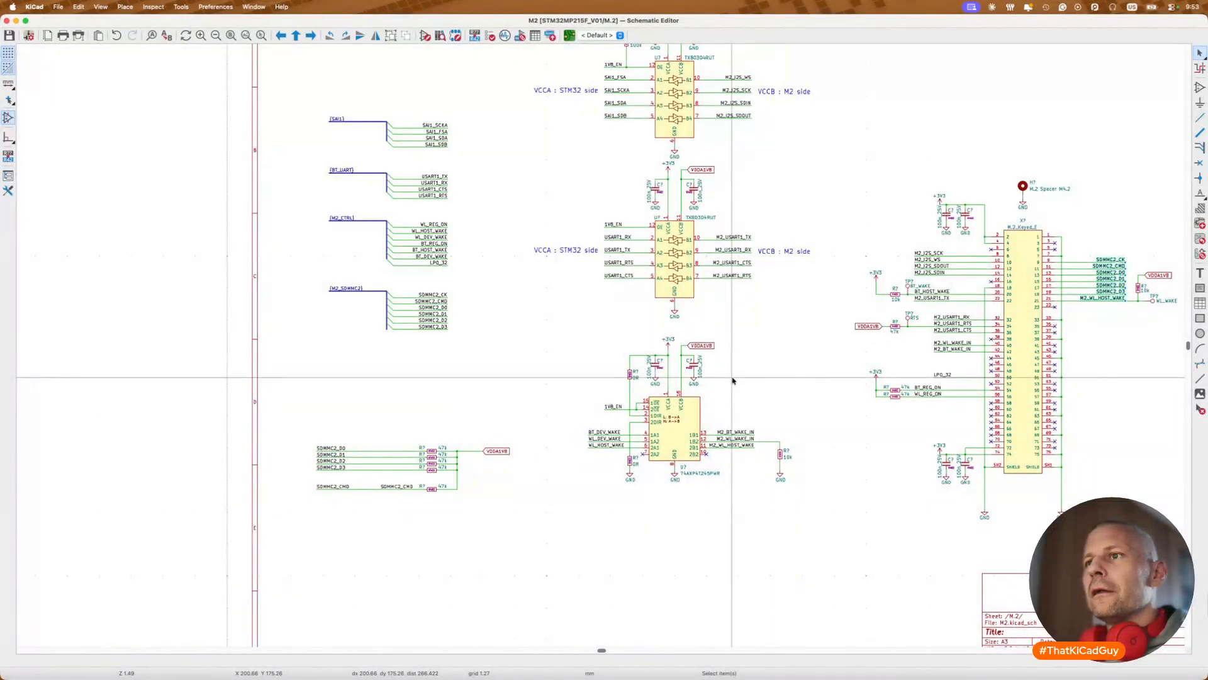
scroll(732, 380, right, 10)
scroll(733, 380, up, 1)
scroll(669, 398, left, 5)
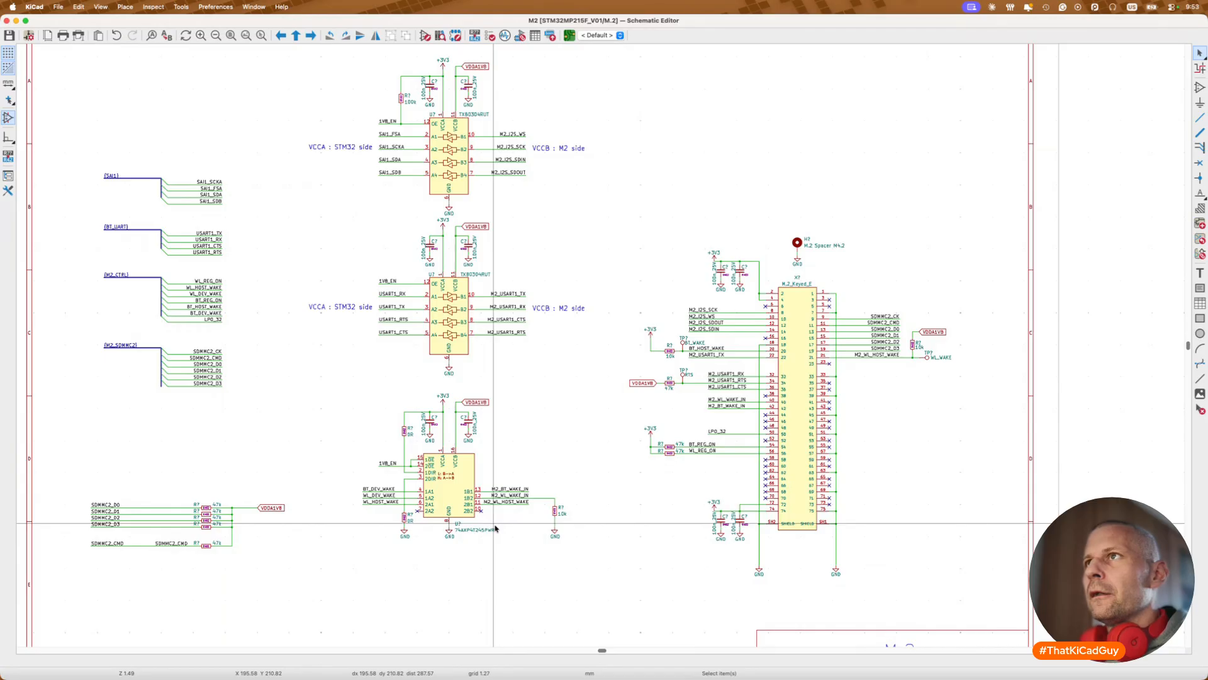
Step: Examine the SDMMC2 pull-up group and the nets on the STM32 and M2 sides of the level shifters
scroll(495, 528, up, 2)
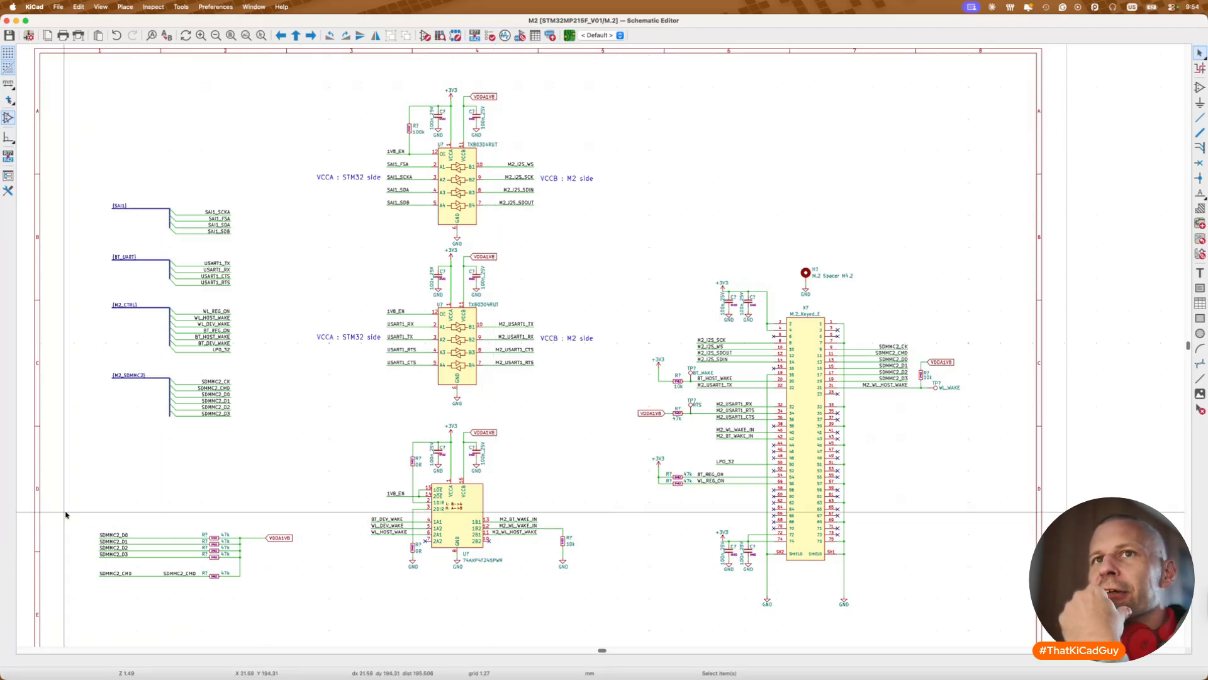
drag(66, 515, 331, 595)
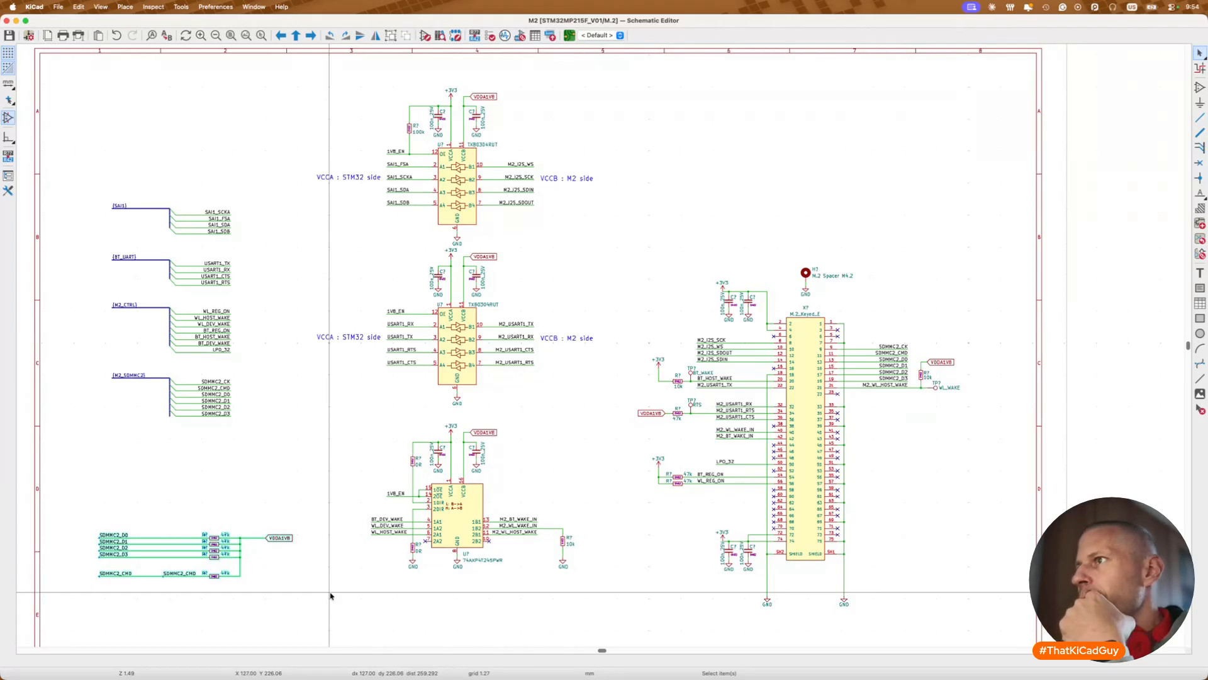
drag(83, 512, 318, 622)
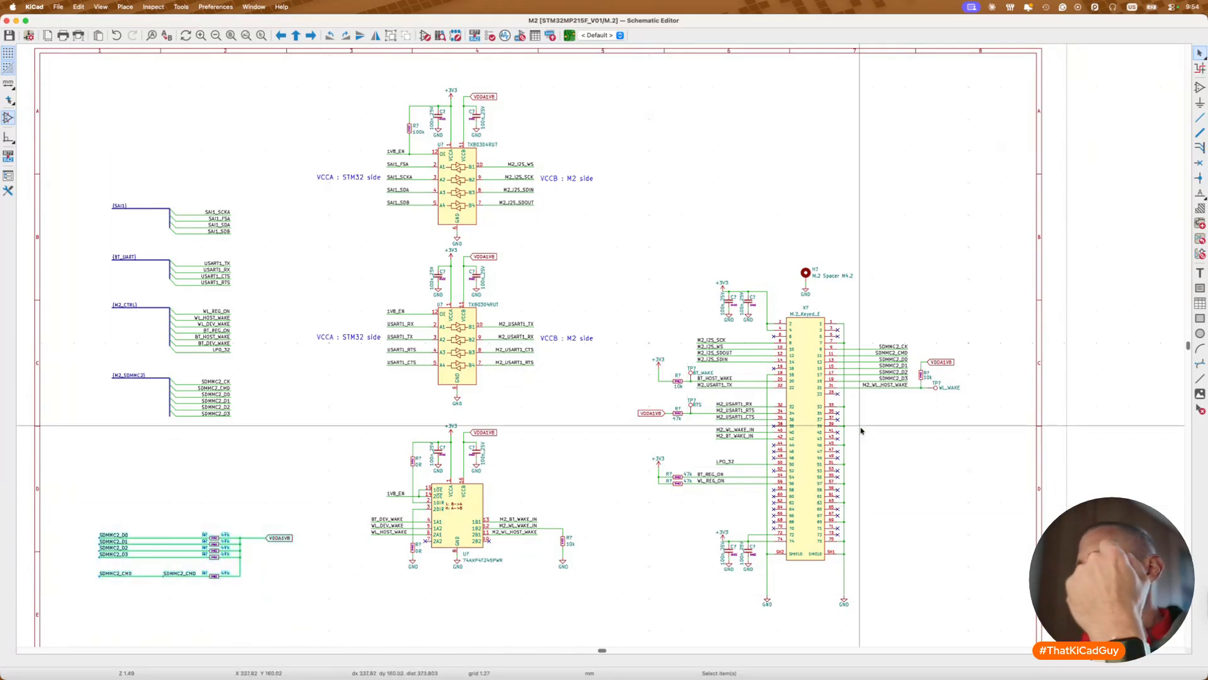
drag(292, 105, 423, 620)
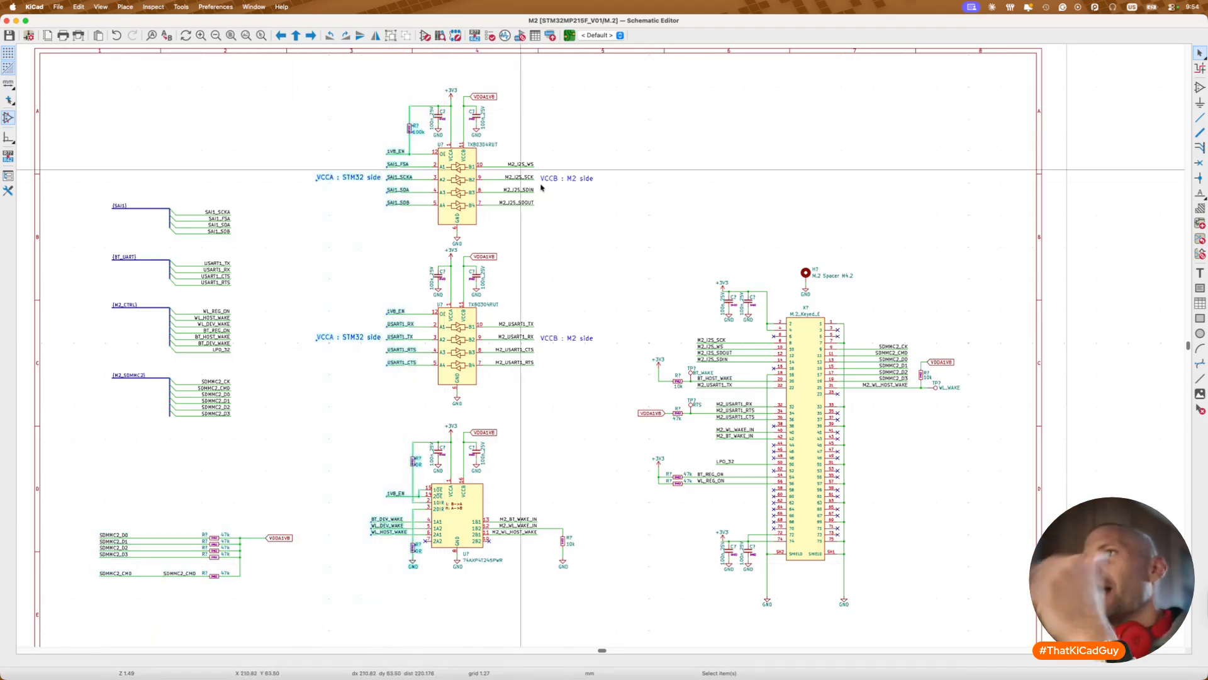
drag(493, 143, 574, 554)
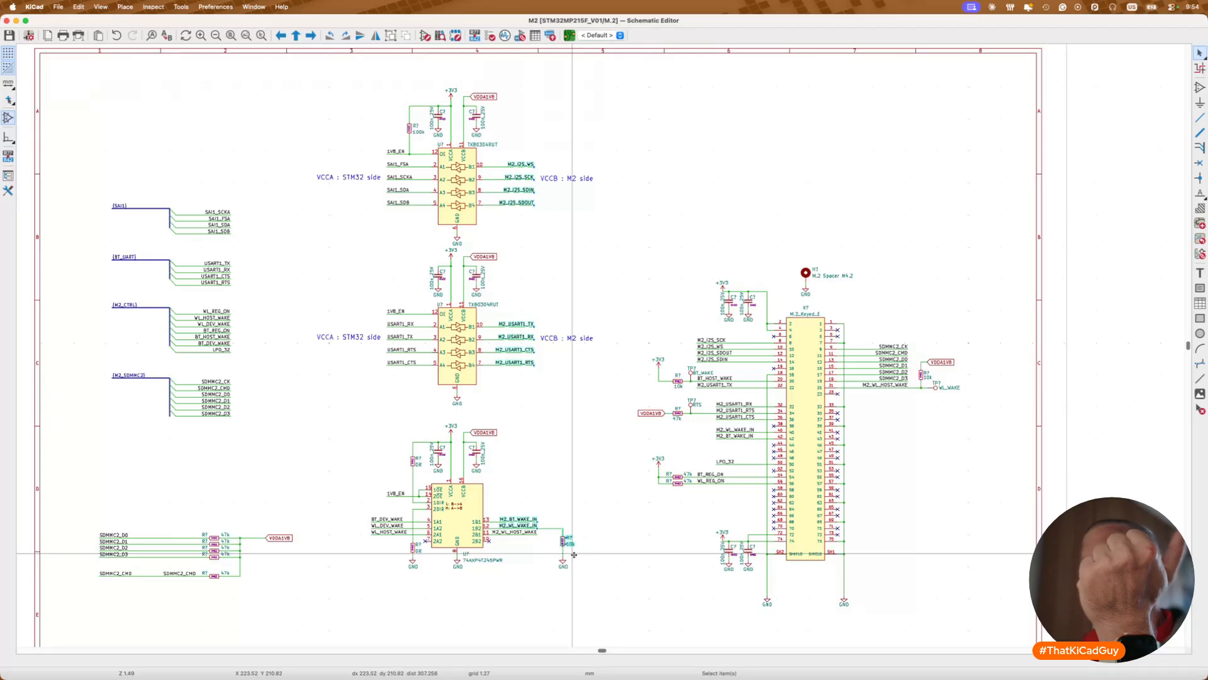
click(632, 524)
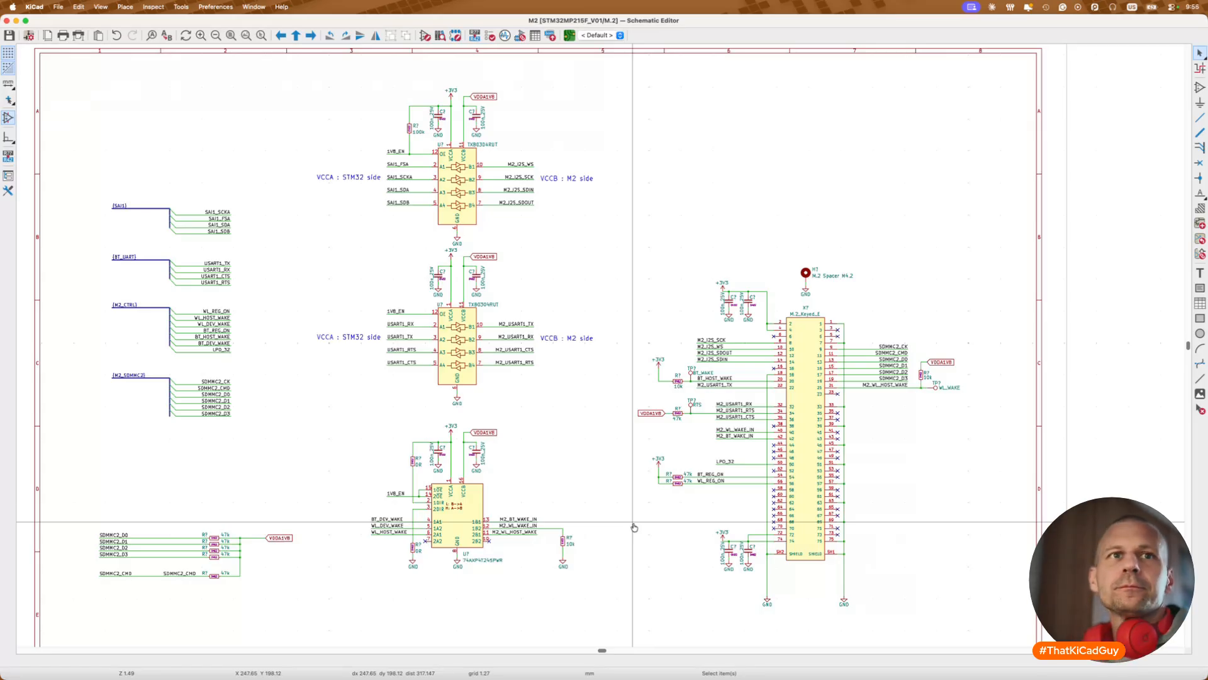
Step: Switch to the STM32MP215-DK schematic in Preview and examine the WL_REG_ON and SDMMC2 net pairs on the M2_connector page
key(super+Tab)
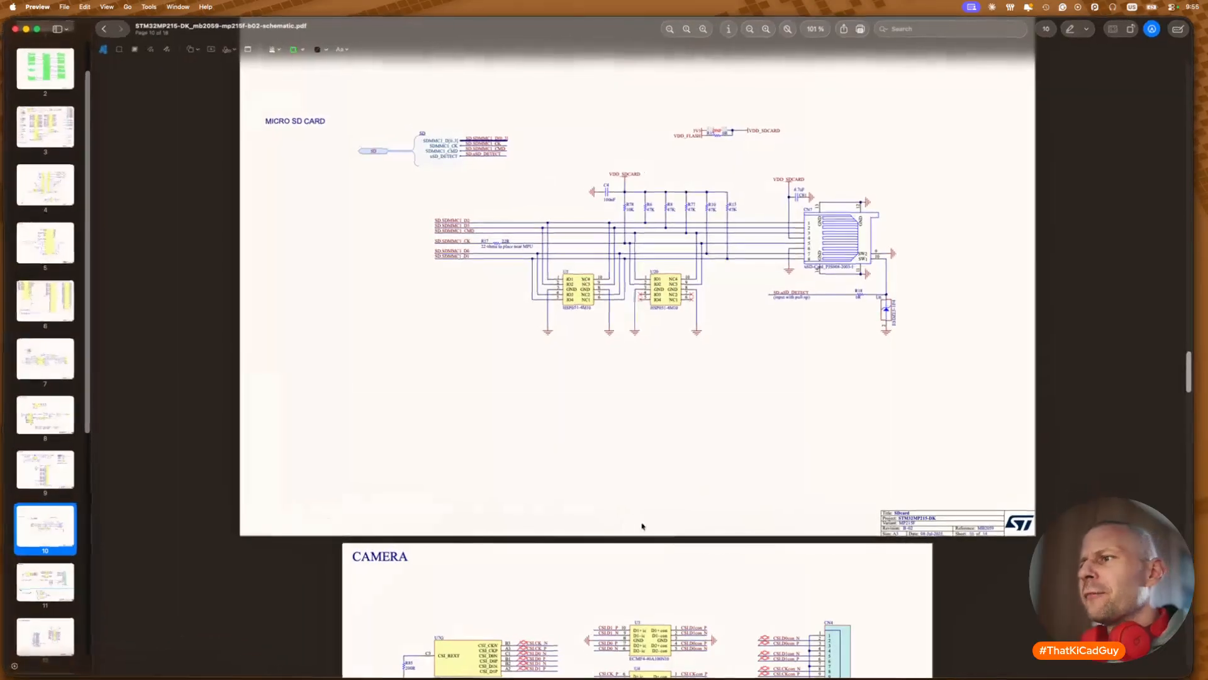
scroll(659, 456, down, 2)
scroll(659, 456, down, 20)
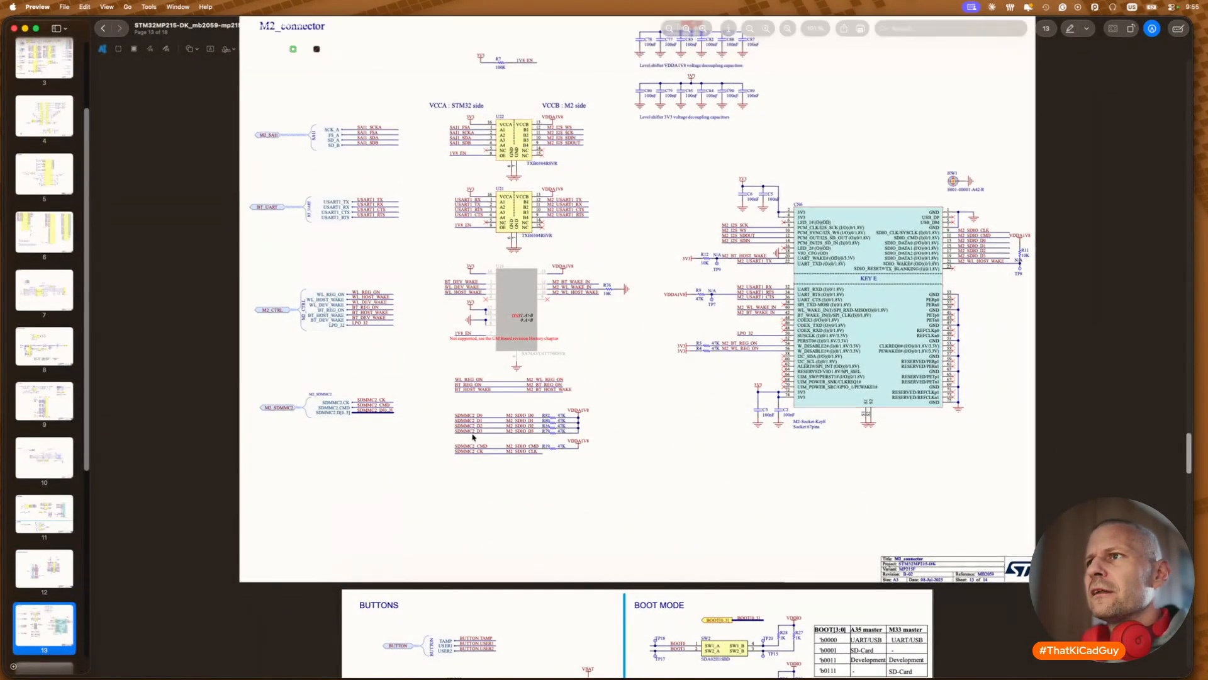
scroll(503, 408, up, 5)
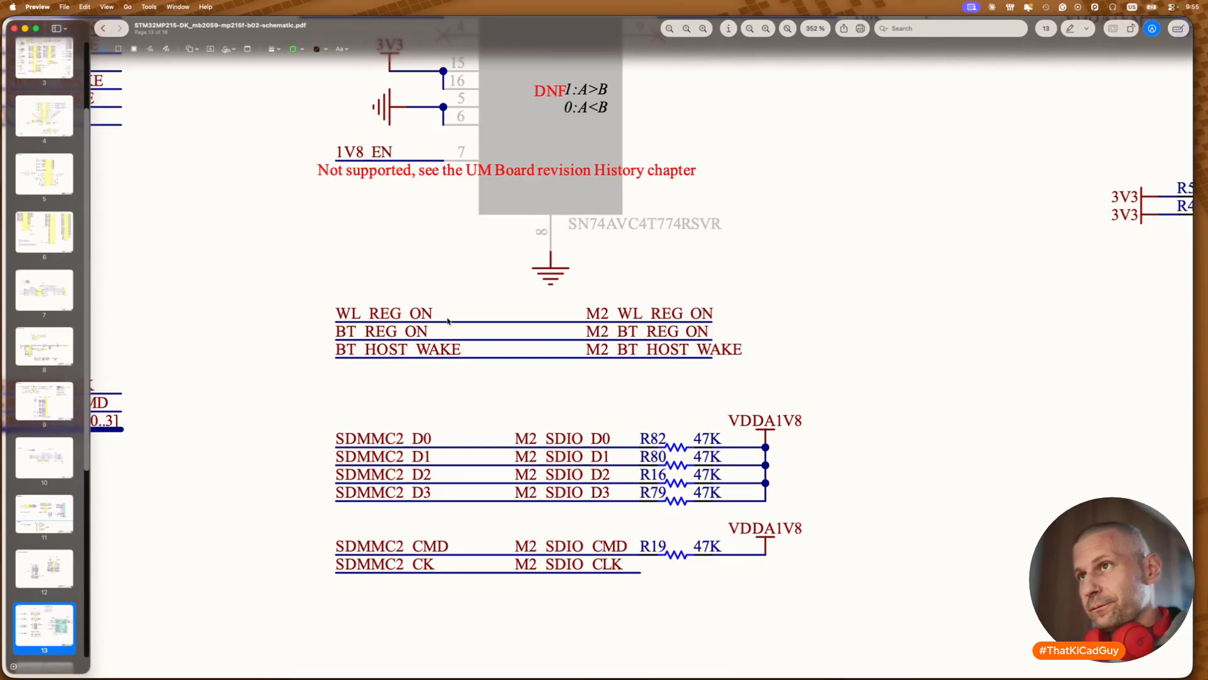
drag(337, 313, 432, 314)
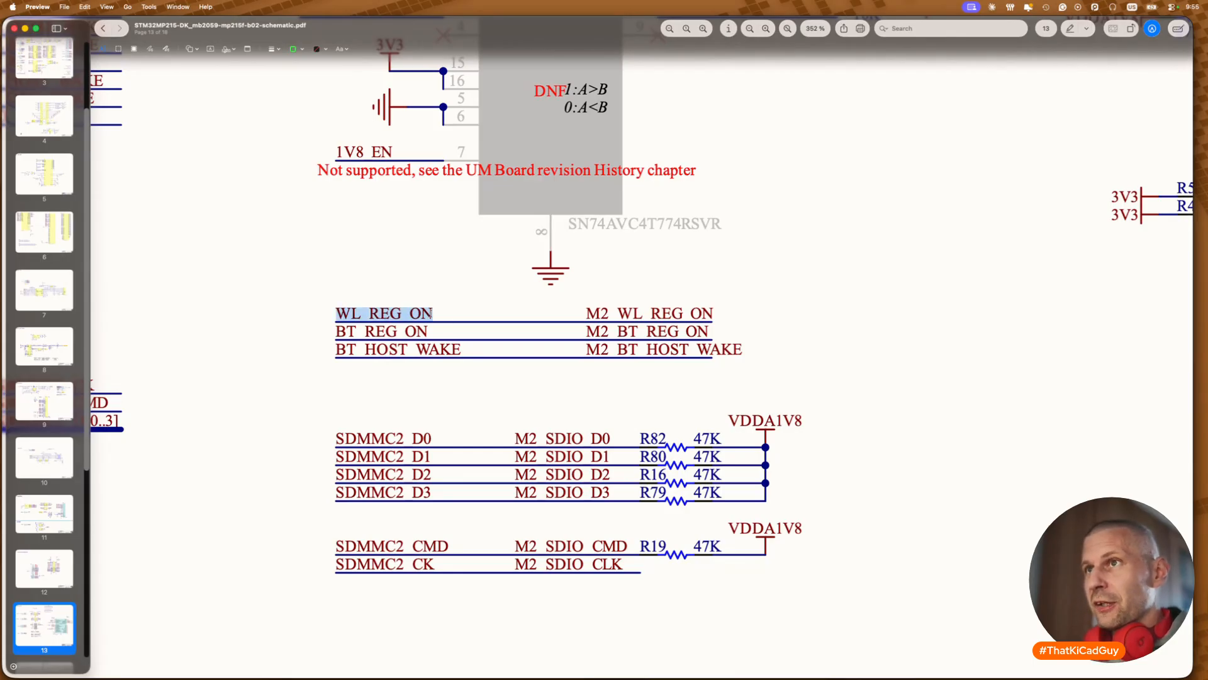
drag(582, 314, 734, 323)
click(749, 327)
scroll(752, 327, down, 5)
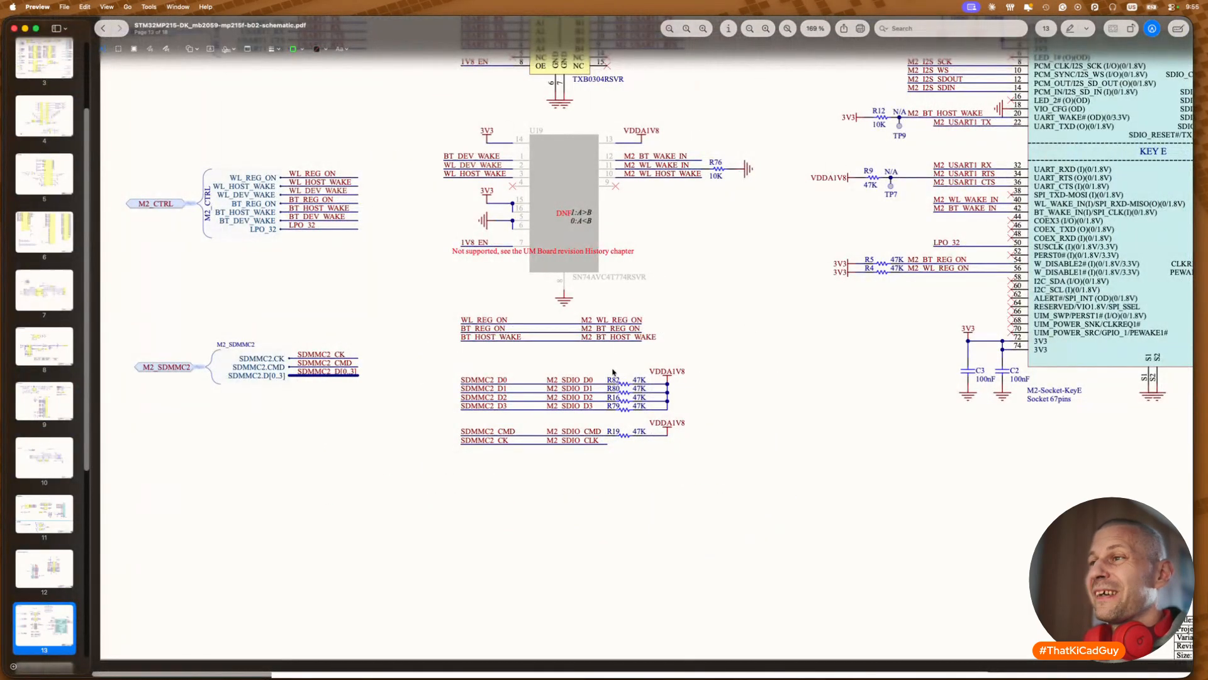
scroll(613, 372, down, 3)
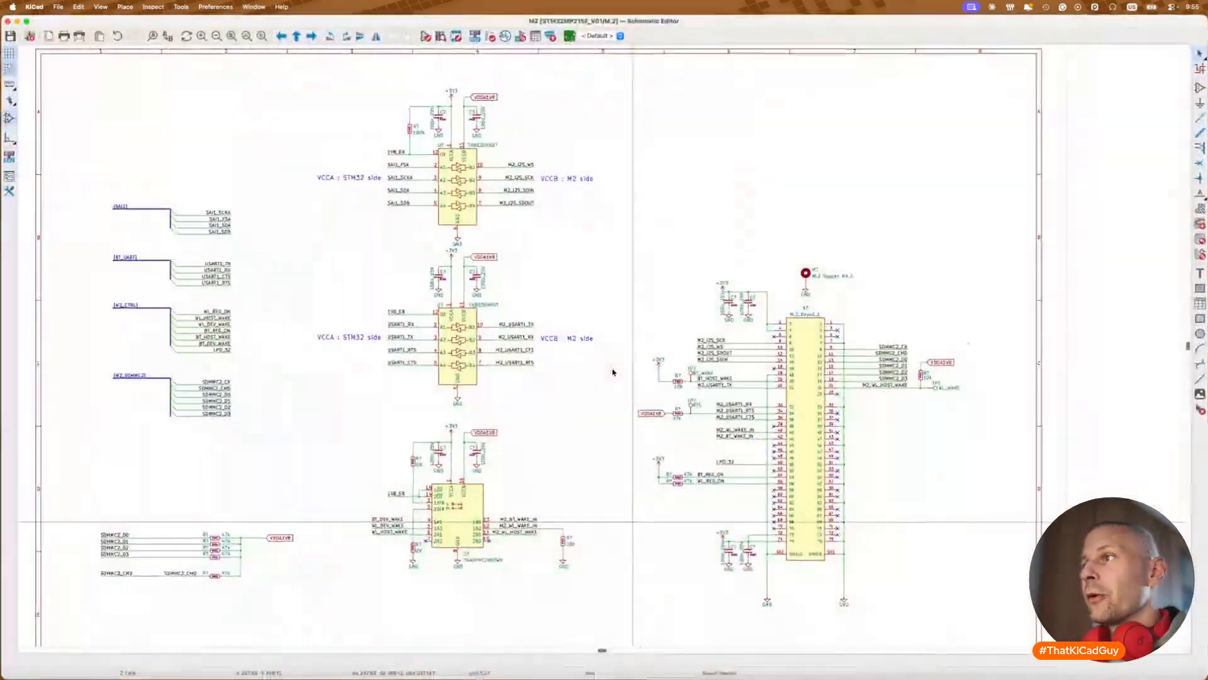
Step: Return to KiCad, open the datasheet of the TXB0304RUT translator on the USART1 lines, and come back to the schematic
scroll(614, 372, down, 3)
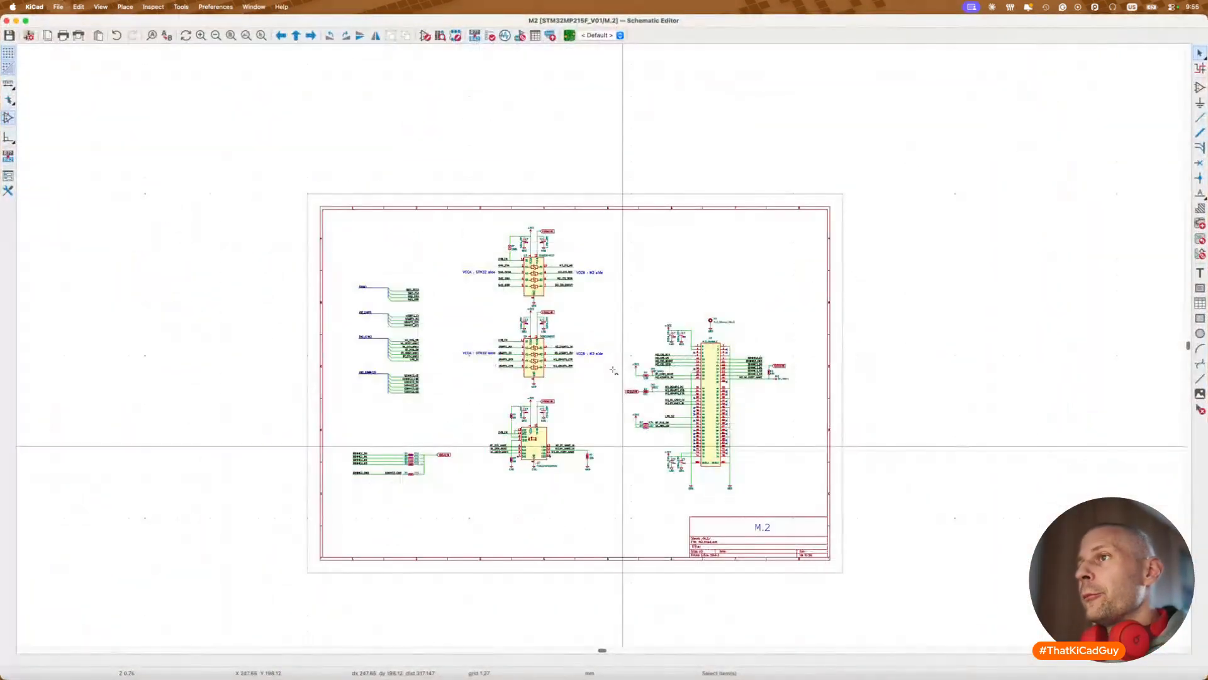
scroll(483, 238, up, 3)
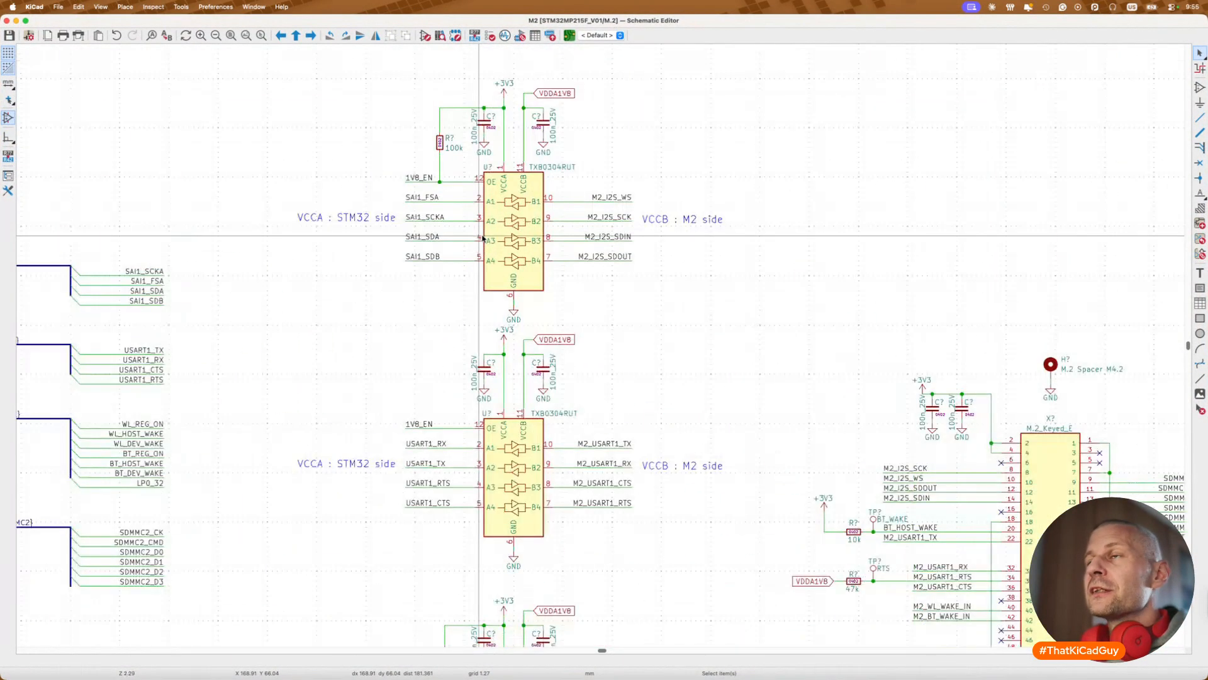
scroll(559, 319, down, 5)
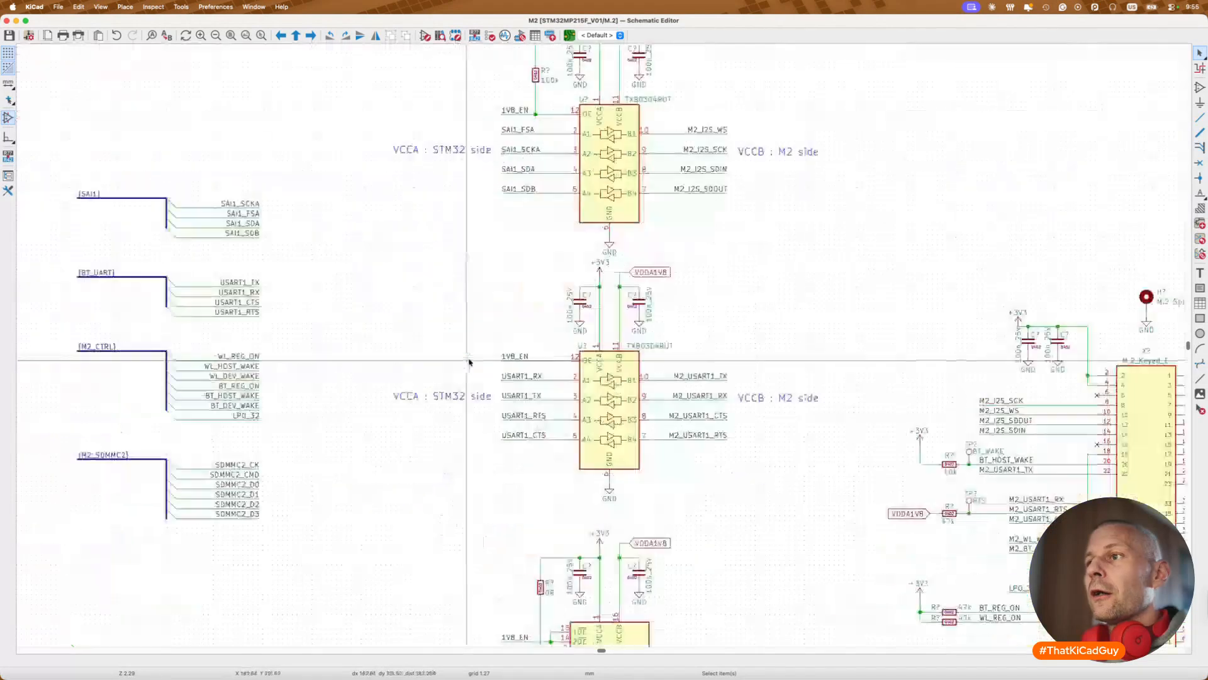
scroll(577, 454, right, 3)
scroll(577, 455, up, 1)
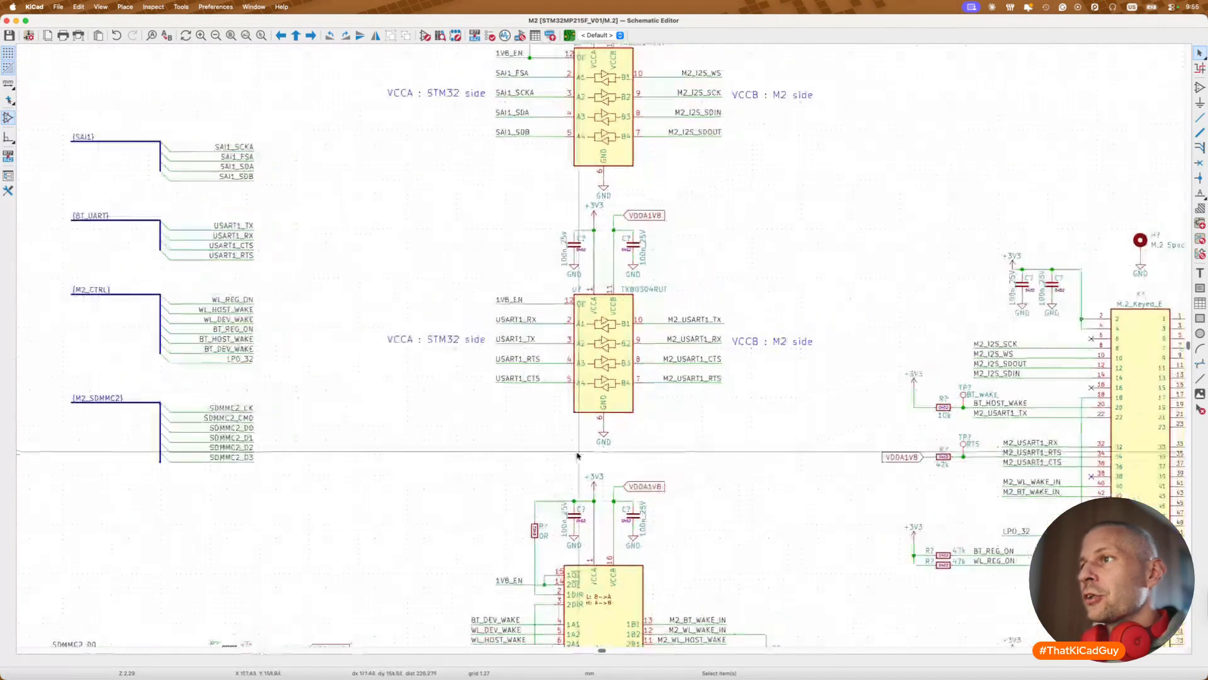
click(592, 426)
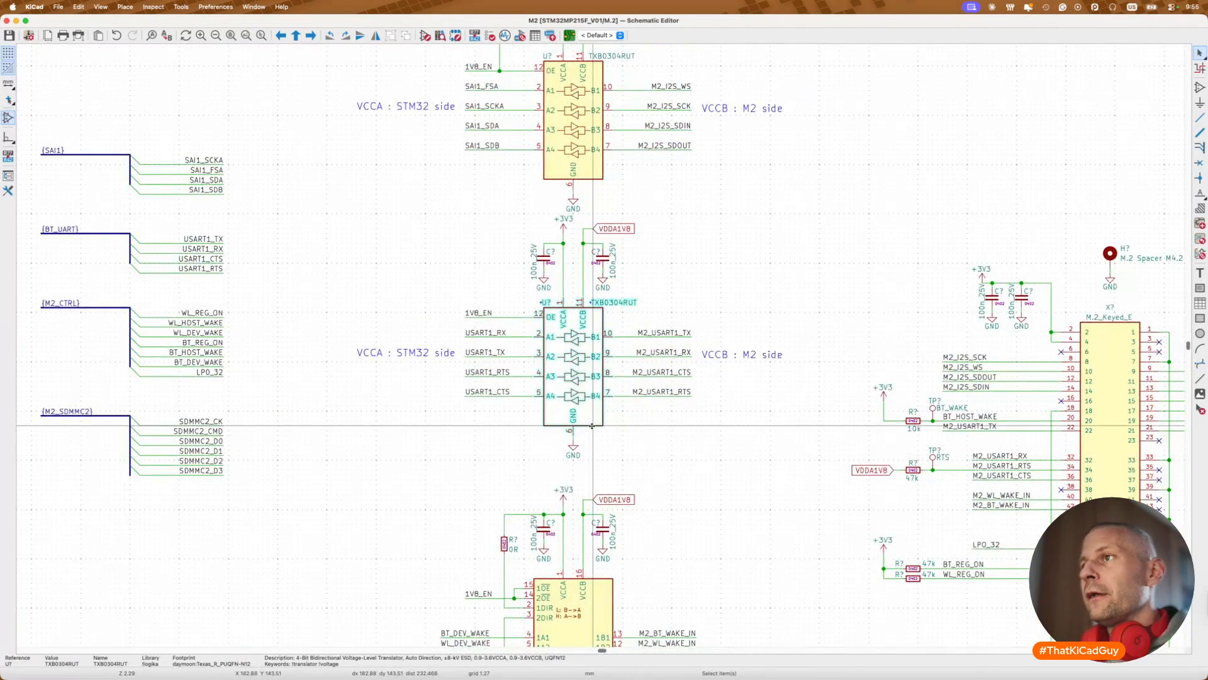
key(d)
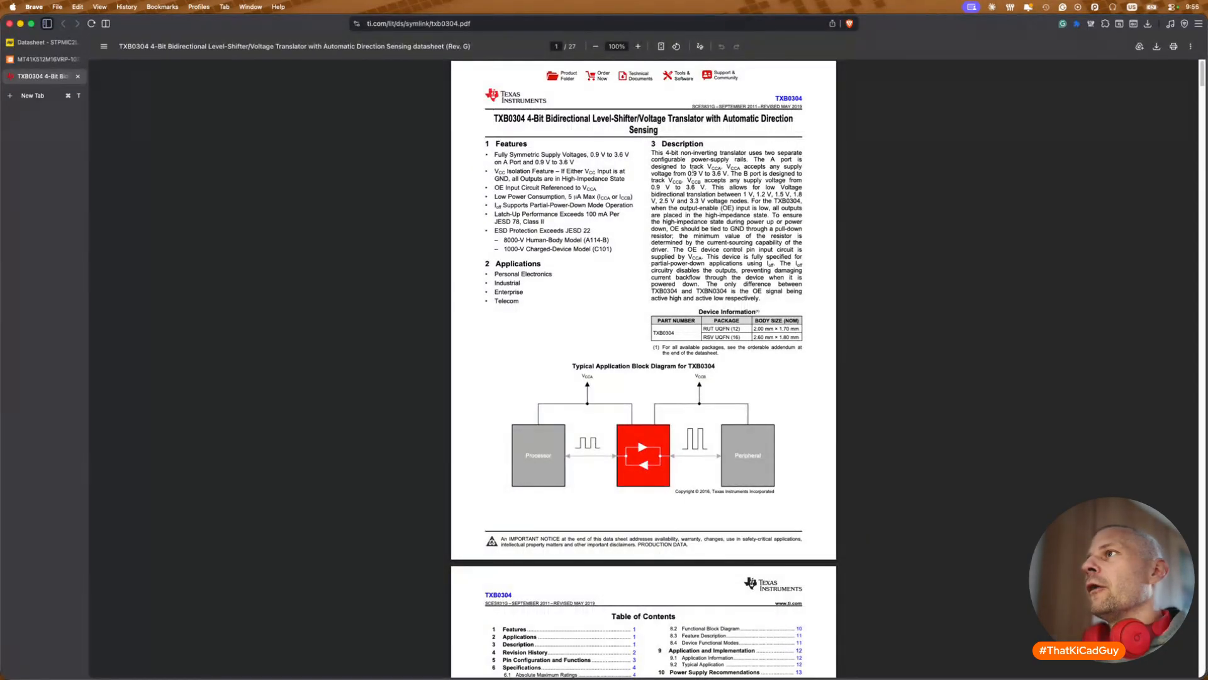
key(super+Tab)
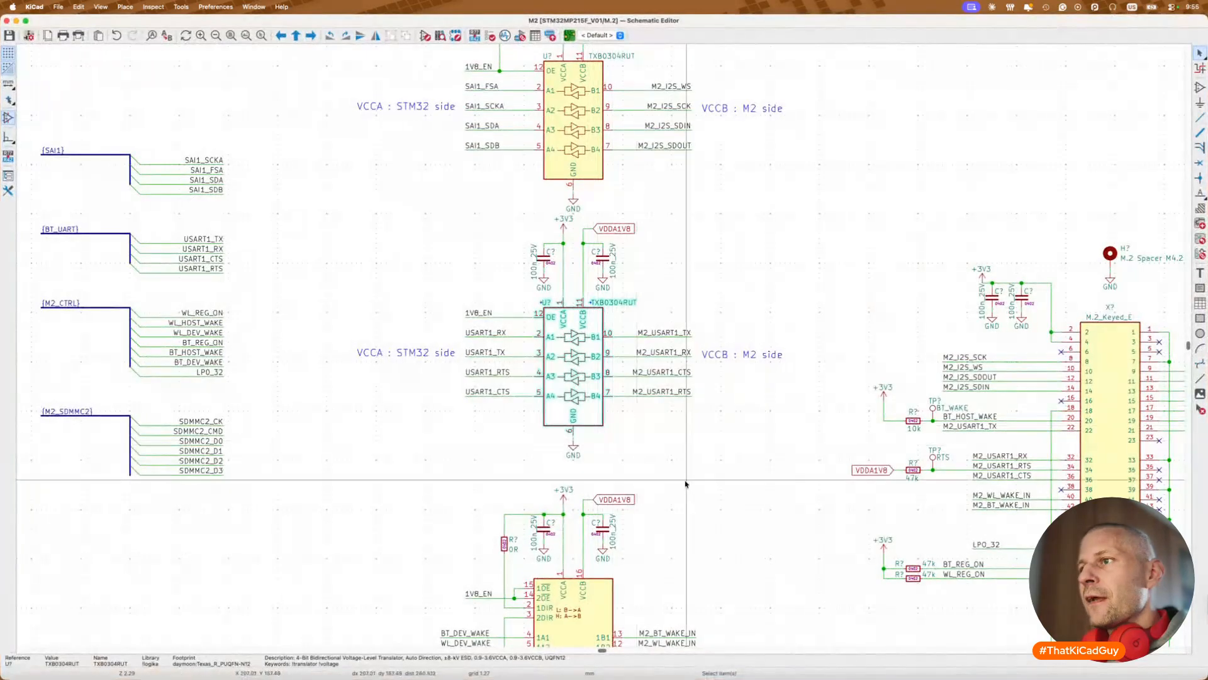
Step: View the symbol properties of the 74AXP4T245PWR transceiver, close them without changes, and open its datasheet
scroll(637, 450, down, 3)
click(603, 485)
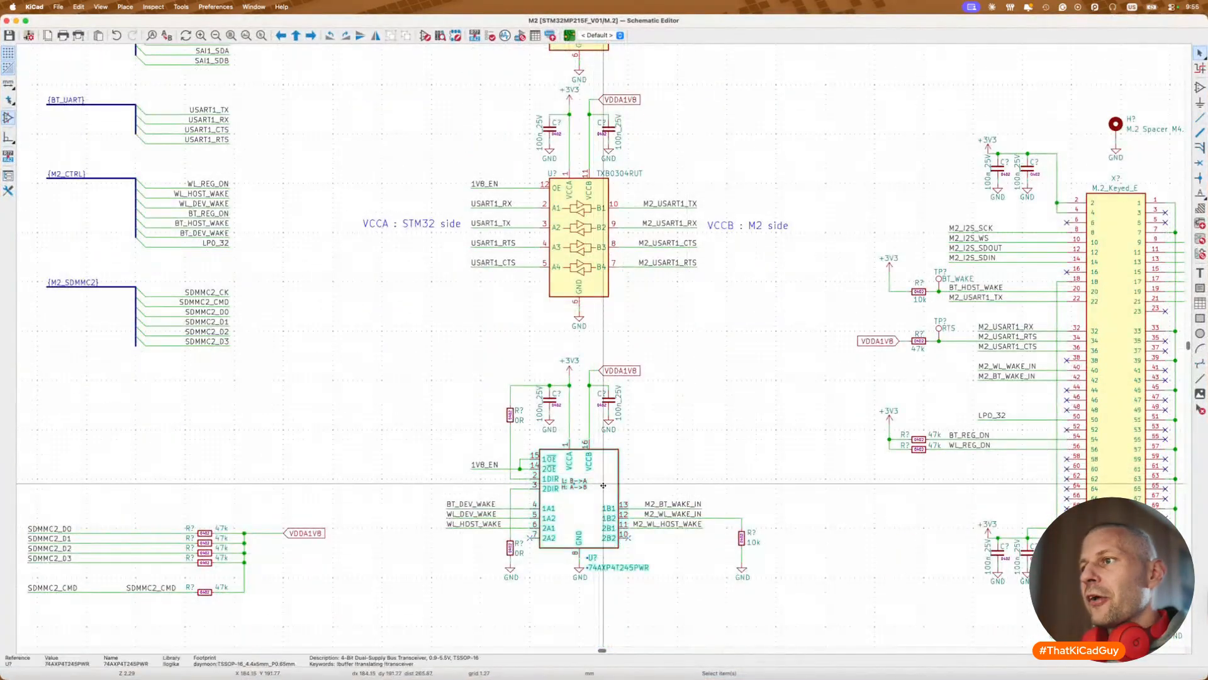
scroll(603, 485, up, 2)
scroll(603, 485, up, 2)
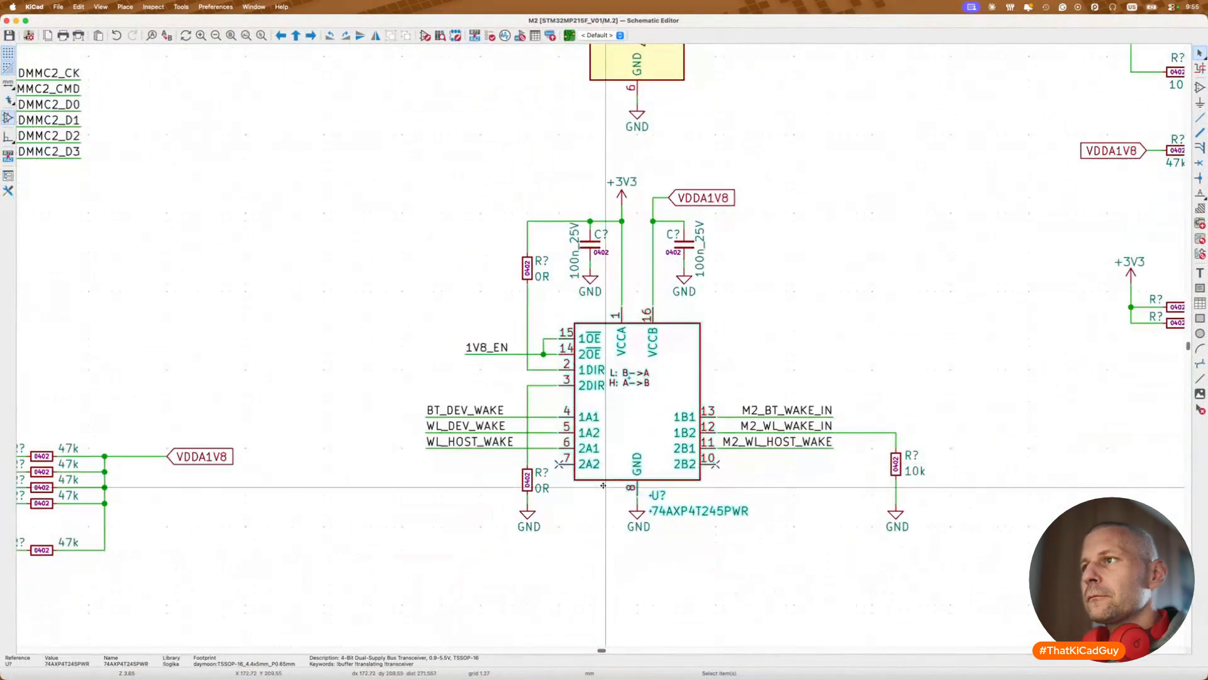
double_click(650, 438)
key(Escape)
key(Escape)
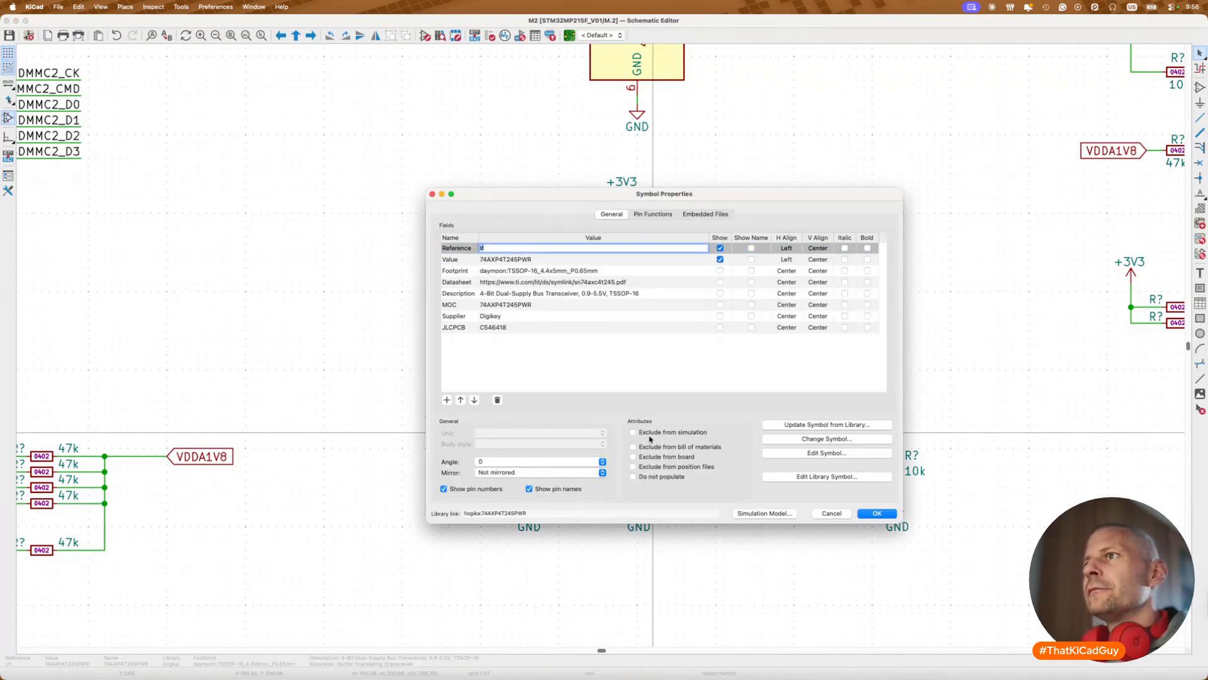
key(d)
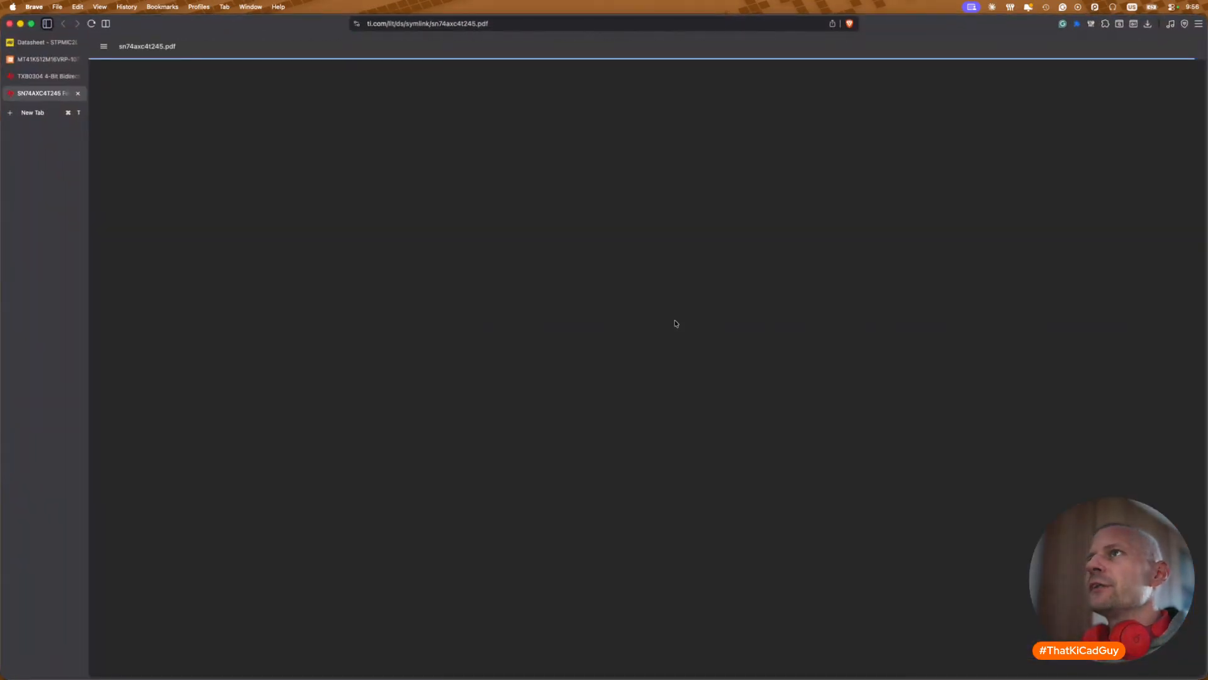
Step: Examine the 1DIR direction-control entry in the SN74AXC4T245 datasheet's pin functions table and return to the schematic in KiCad
ctrl+scroll(623, 401, up, 5)
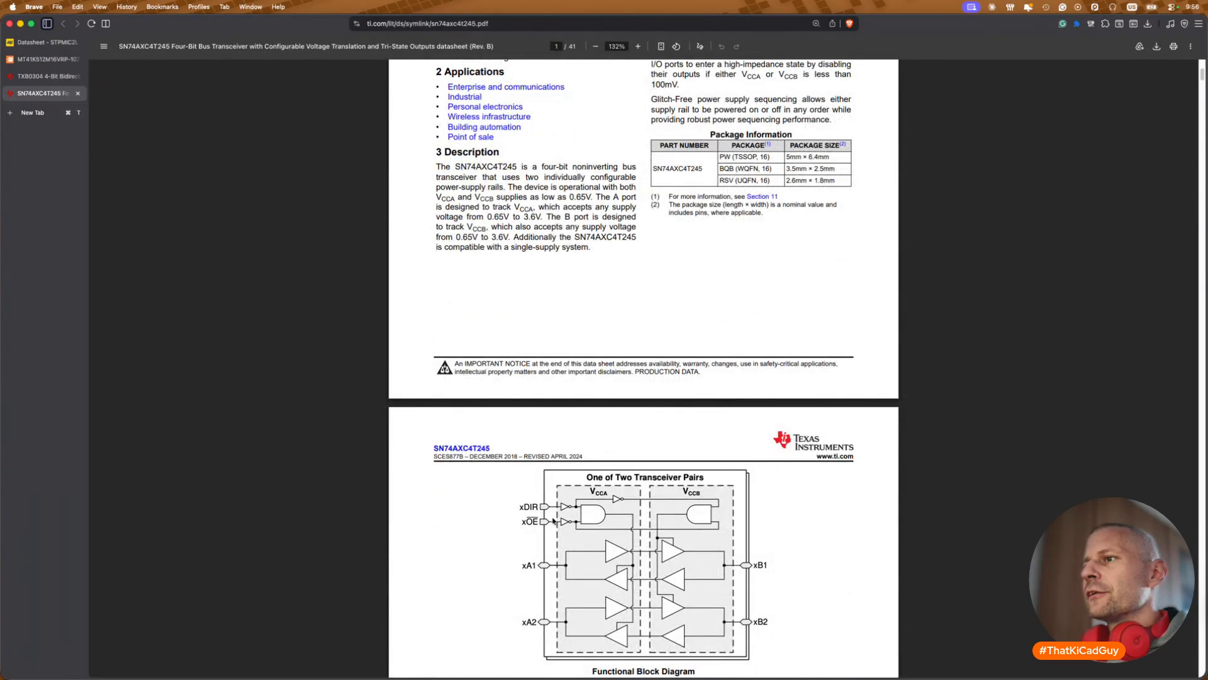
scroll(553, 521, down, 15)
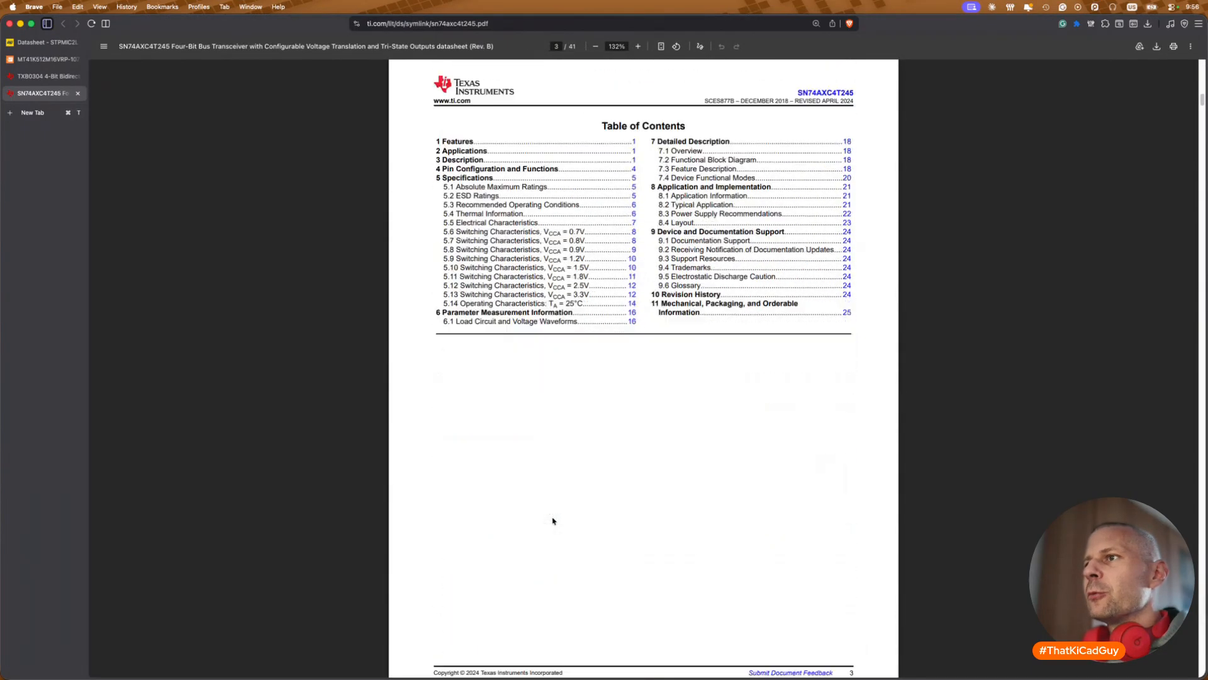
scroll(553, 521, down, 10)
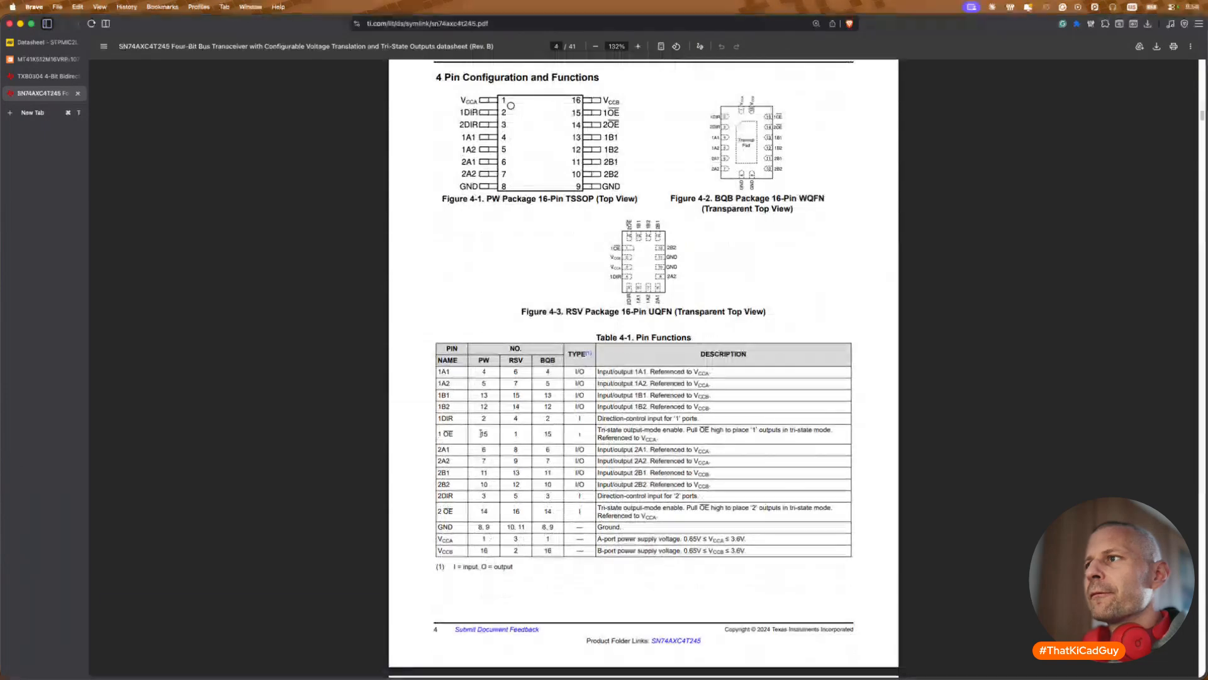
drag(580, 415, 707, 418)
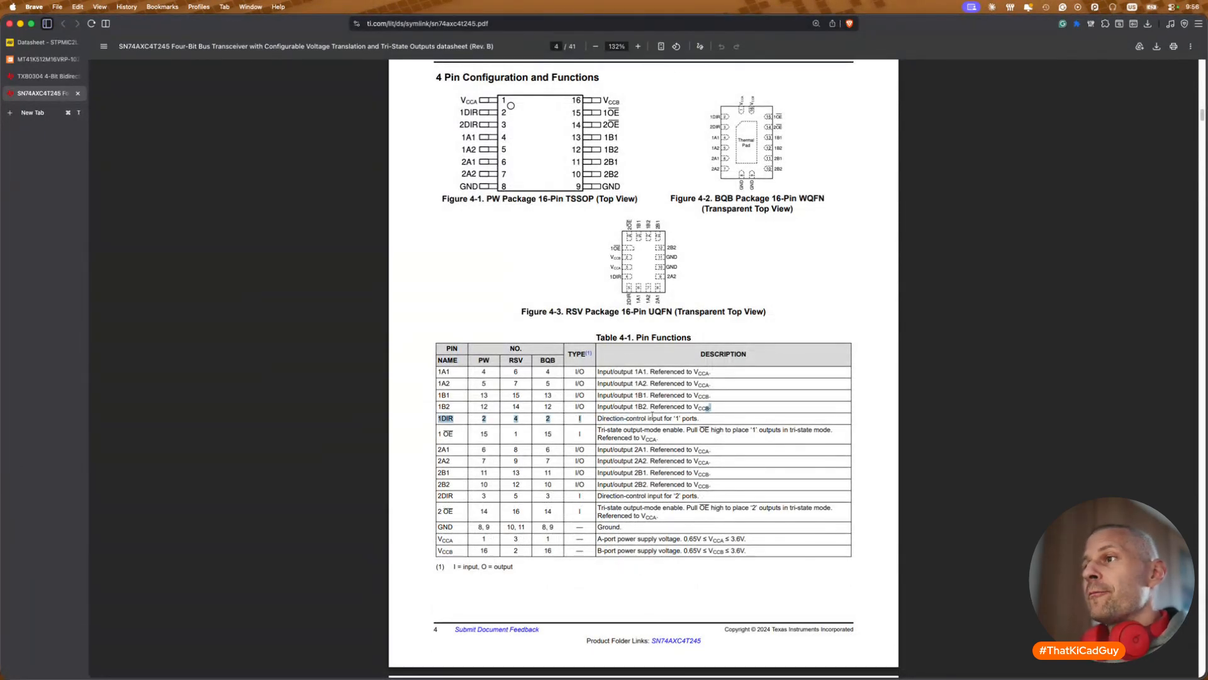
key(super+Tab)
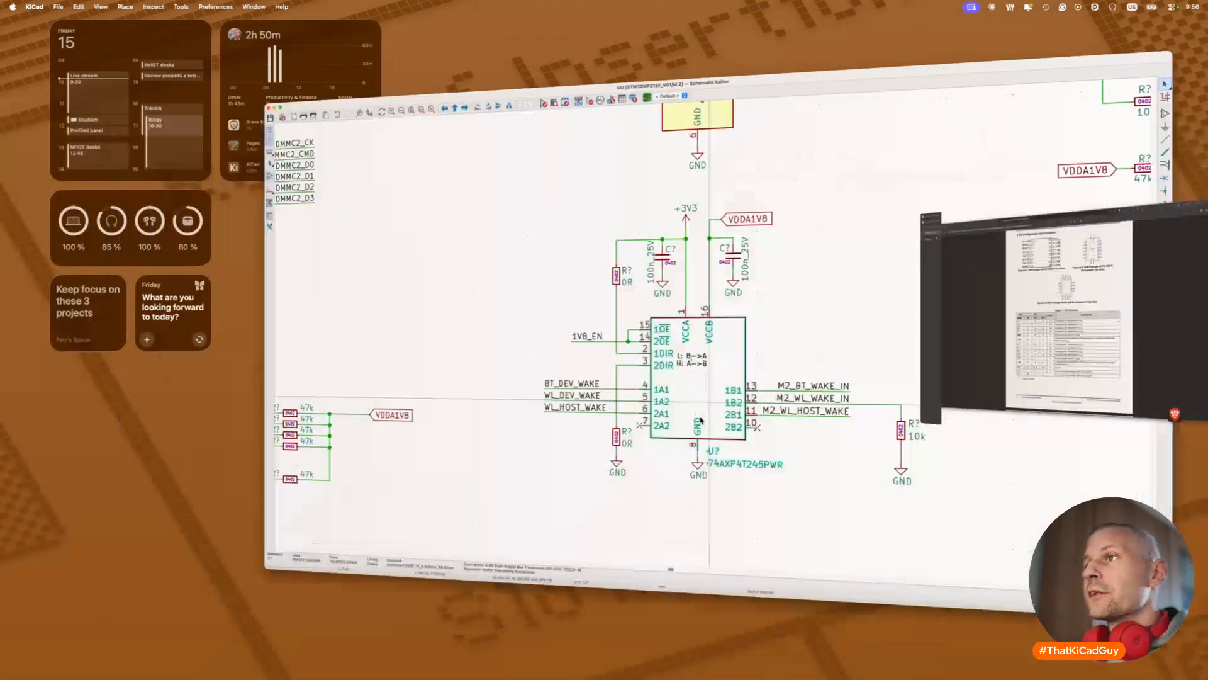
Step: Examine the level shifter U19 on the M2_connector page of the reference schematic PDF in Preview, comparing it with the 74AXP4T245PWR circuit
click(712, 397)
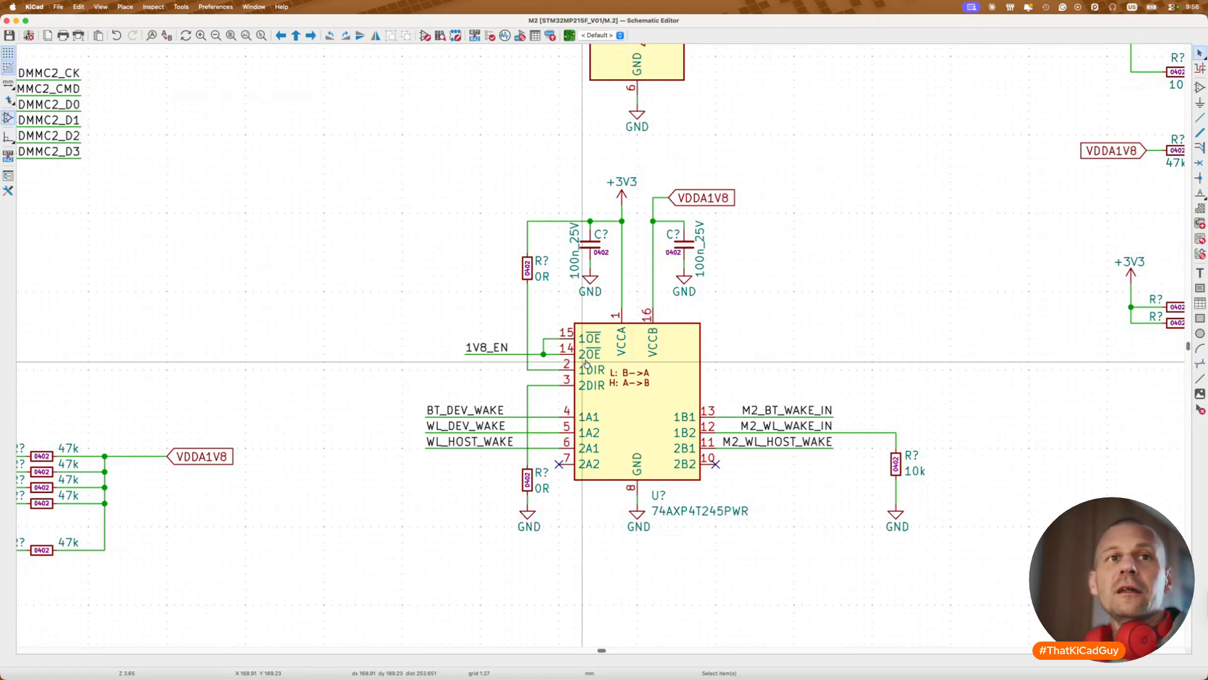
key(ctrl+Right)
scroll(612, 394, up, 3)
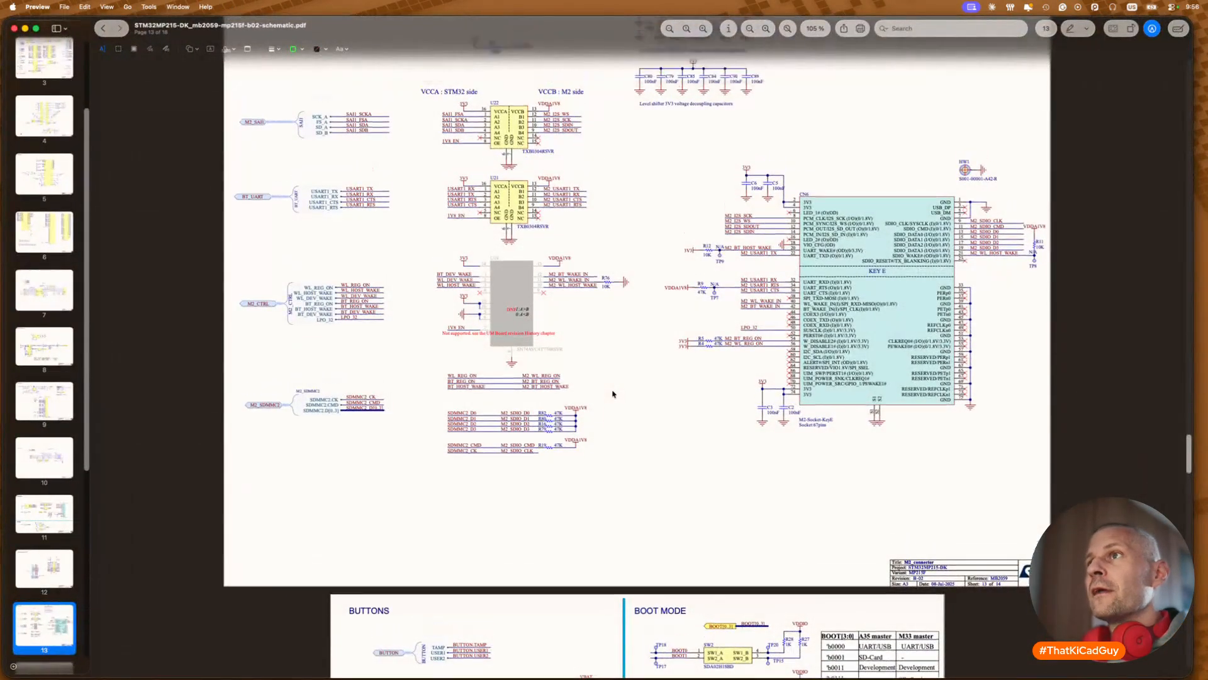
ctrl+scroll(506, 338, up, 3)
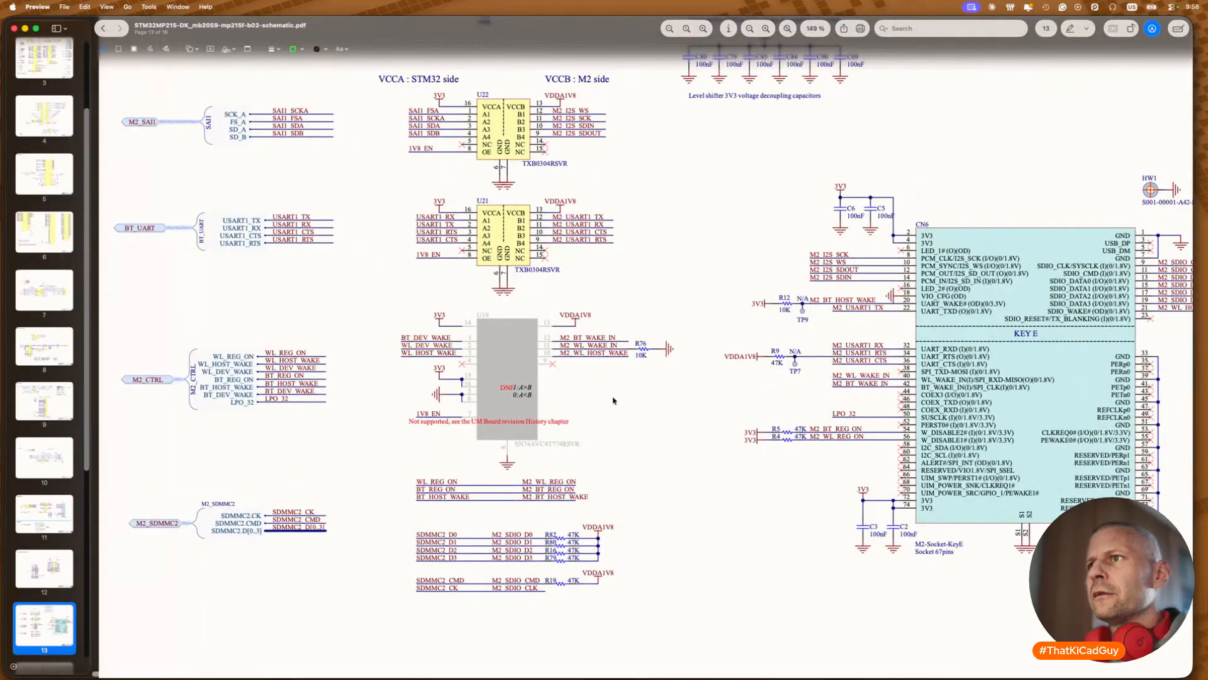
ctrl+scroll(487, 395, up, 3)
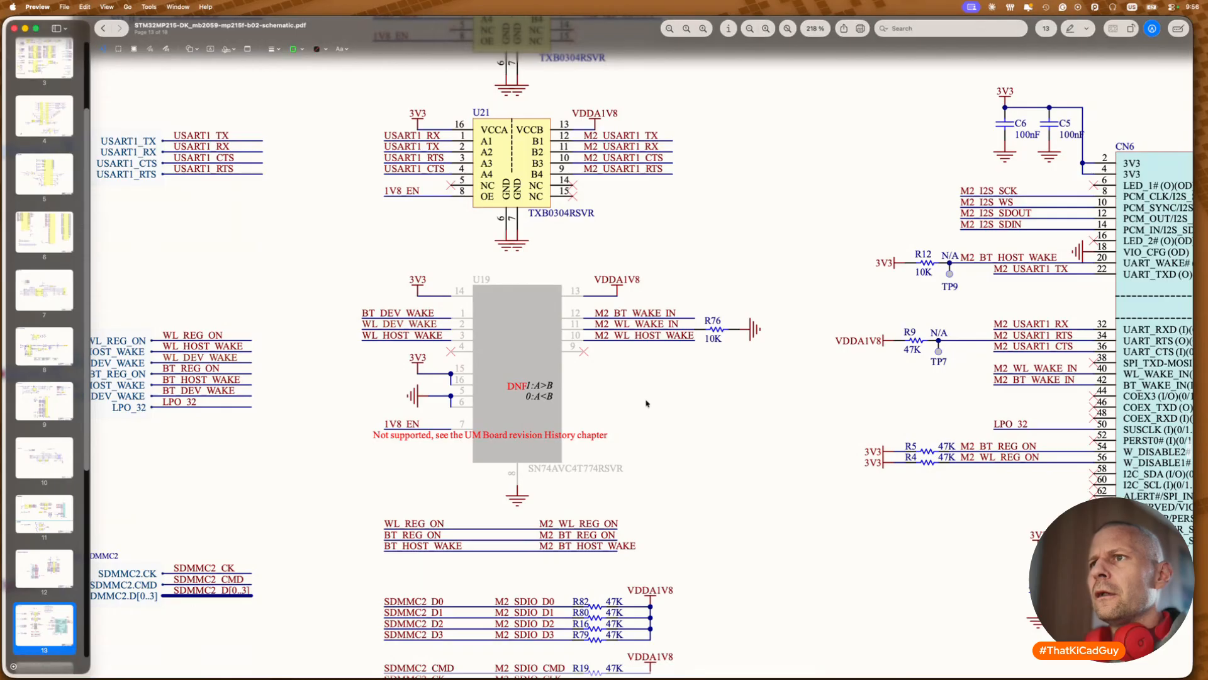
click(497, 357)
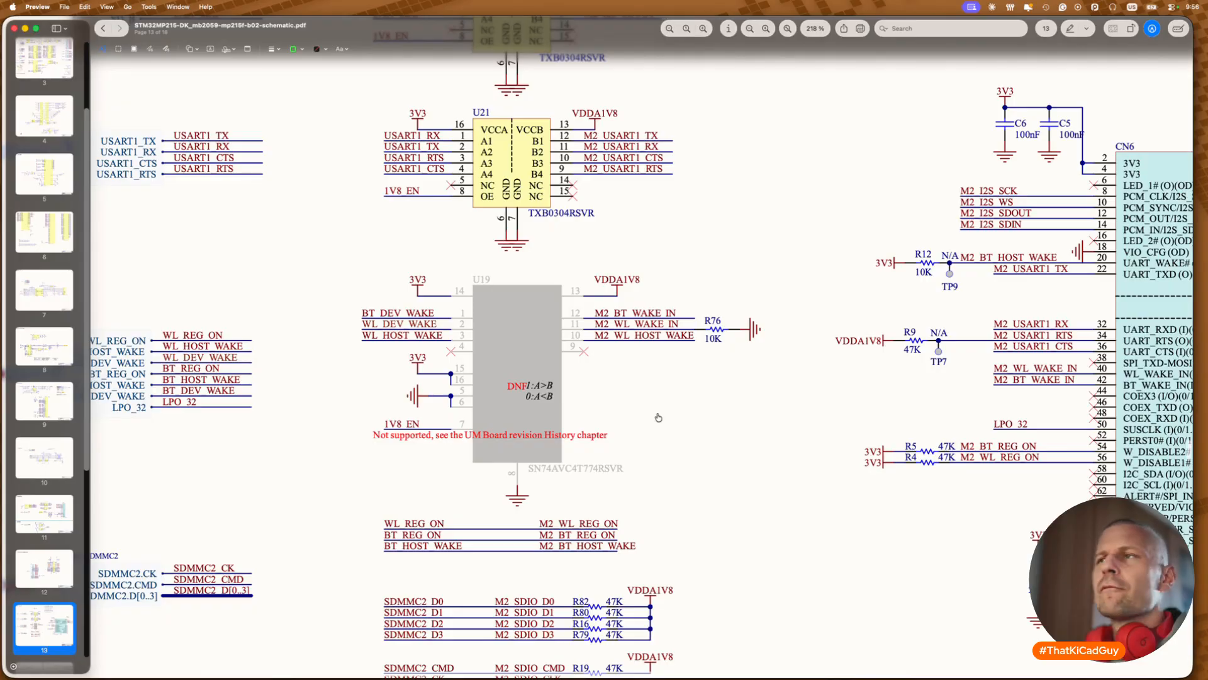
Step: Switch to Finder and locate the MB2059-MP215F-B02_BOM.xlsx file inside the mb2059-bom folder
key(super+Tab)
scroll(573, 401, down, 1)
scroll(573, 401, down, 3)
scroll(573, 401, up, 8)
scroll(573, 401, up, 2)
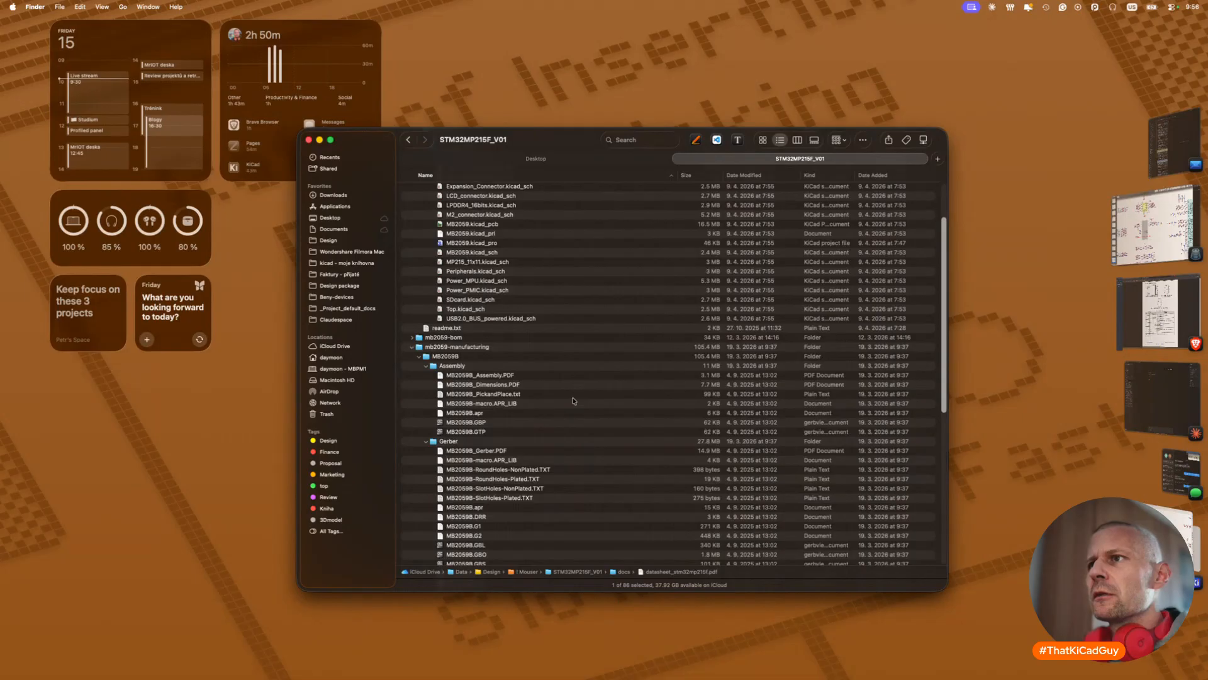
scroll(573, 401, down, 3)
scroll(573, 401, down, 10)
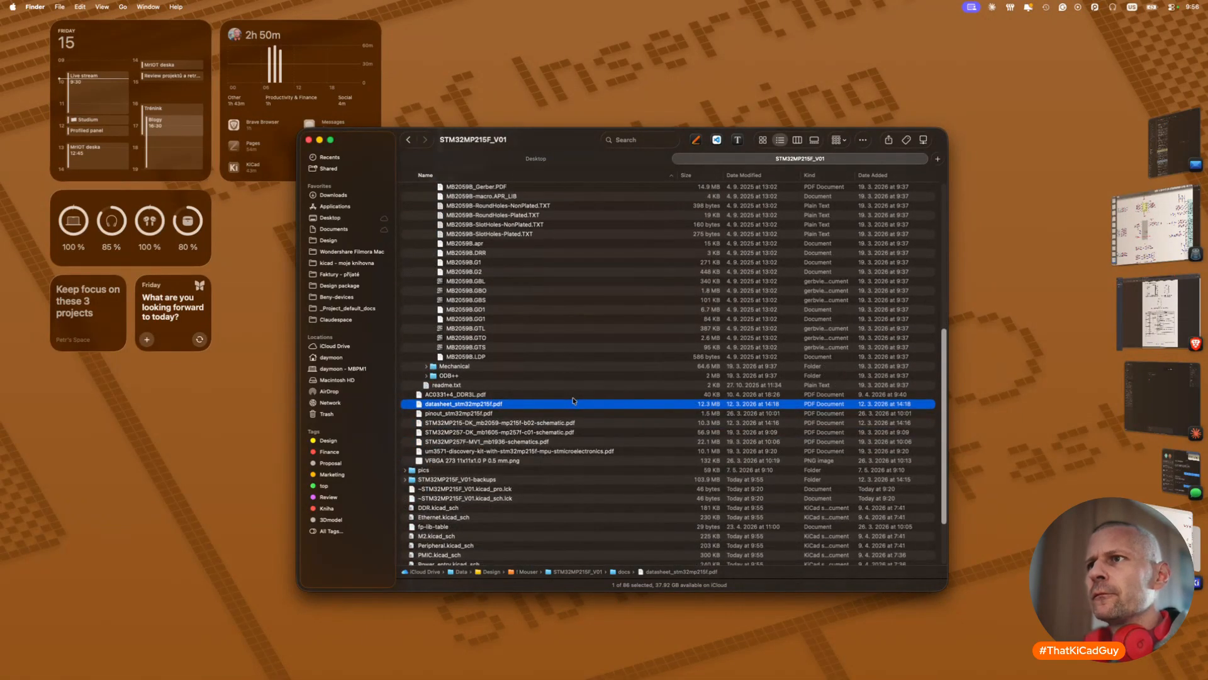
scroll(573, 401, up, 8)
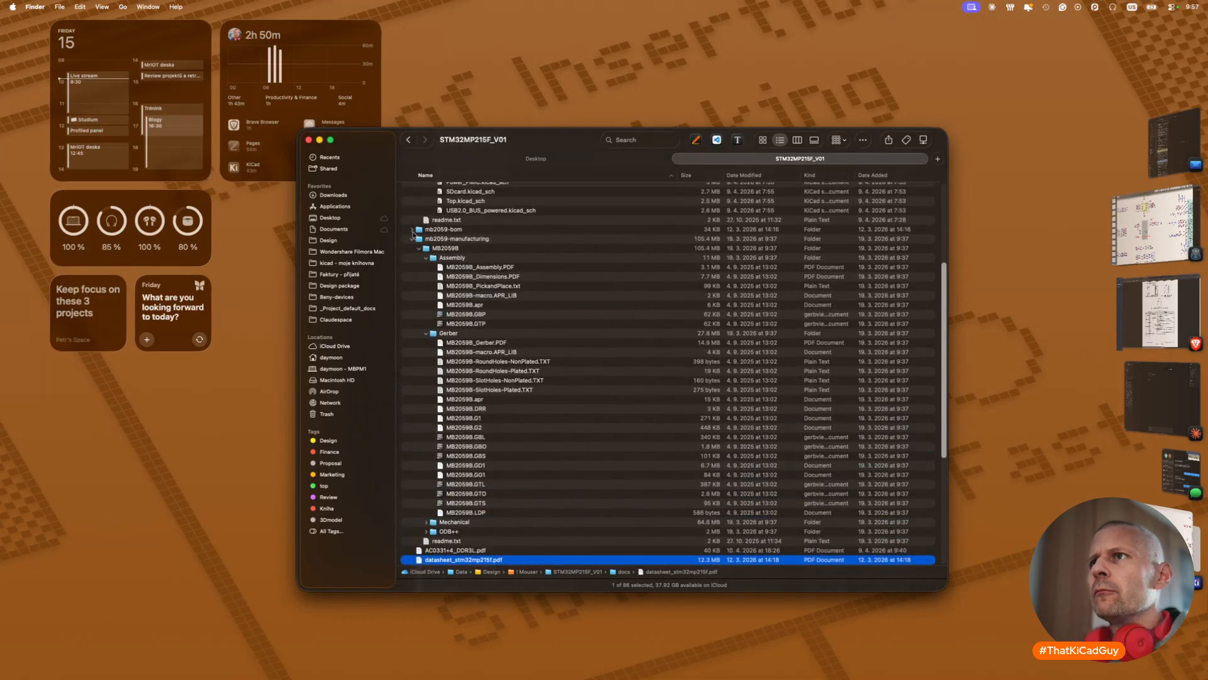
click(414, 230)
double_click(434, 238)
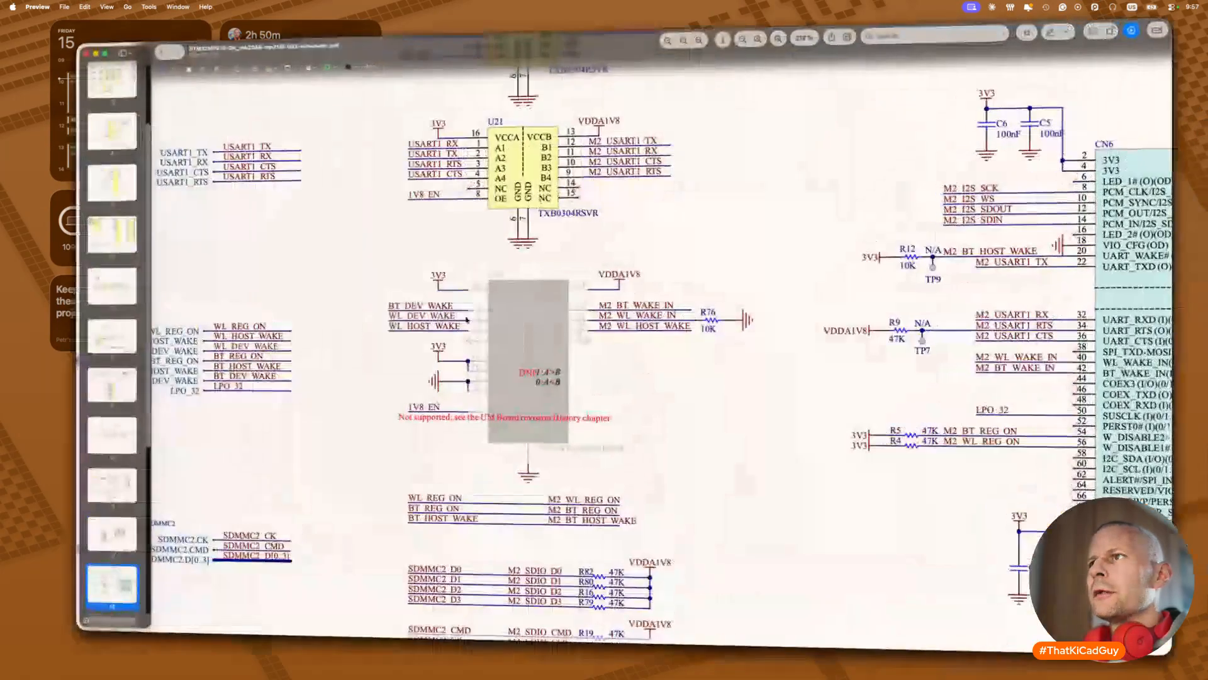
Step: Preview MB2059-MP215F-B02_BOM.xlsx and check the fitted status of U19 at the end of the bill of materials
key(super+Tab)
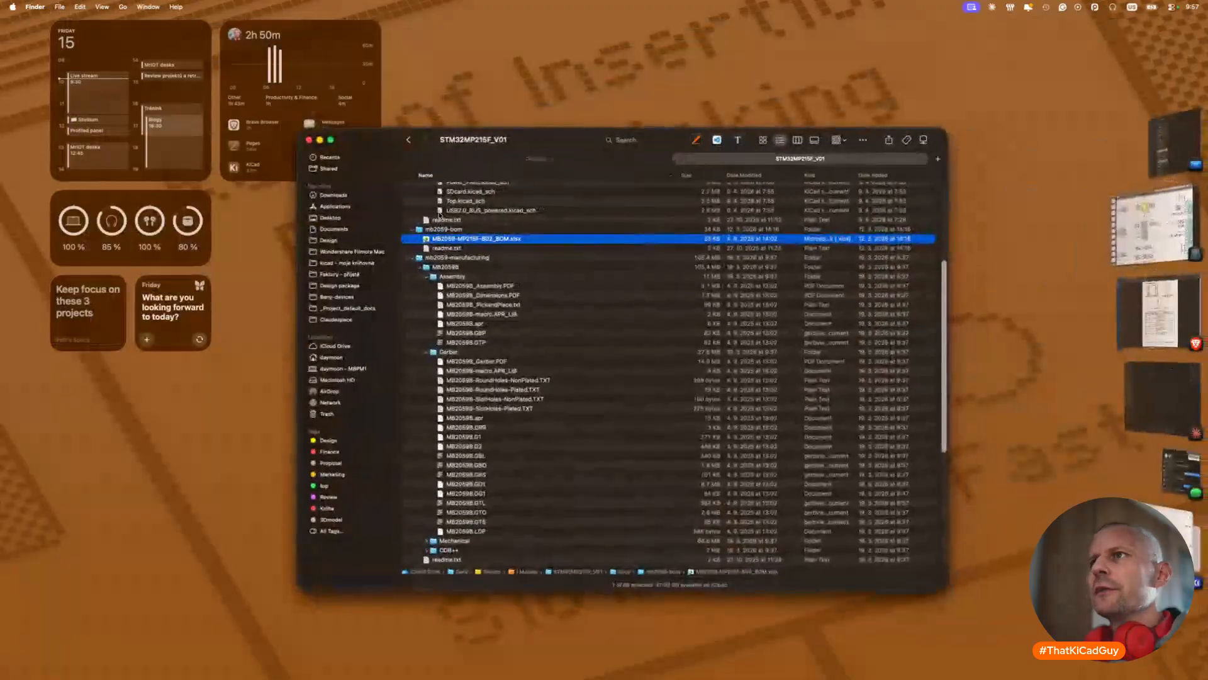
key(space)
scroll(494, 435, down, 10)
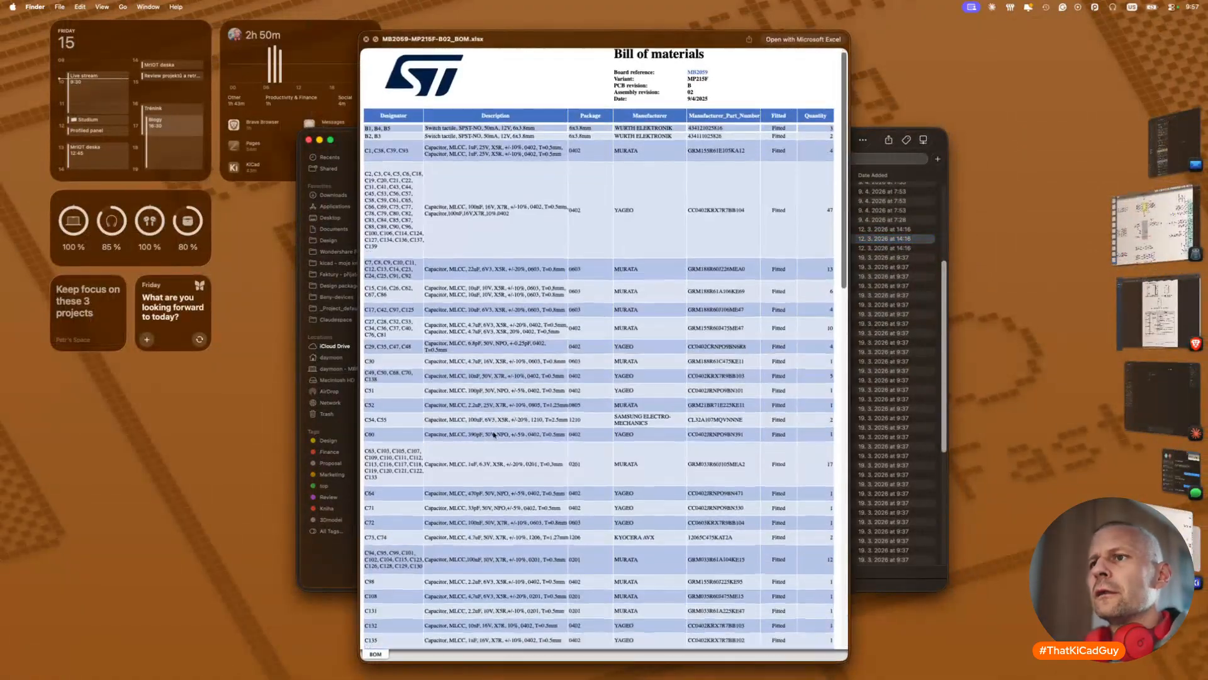
scroll(495, 434, down, 10)
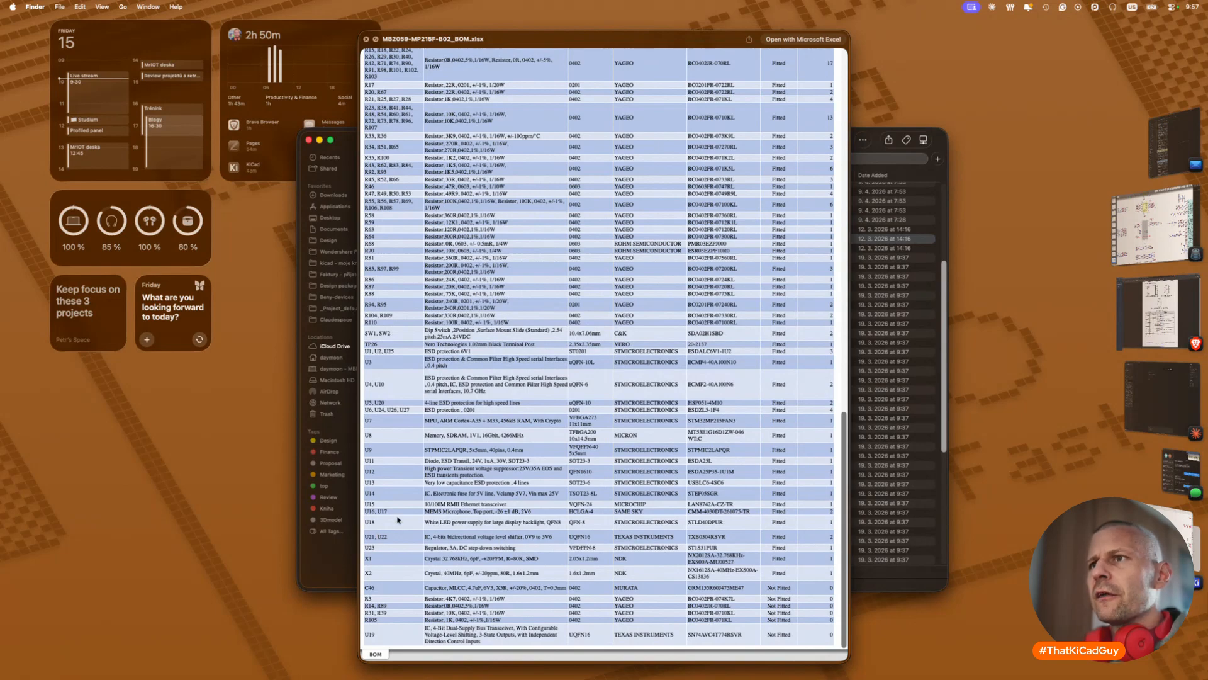
key(space)
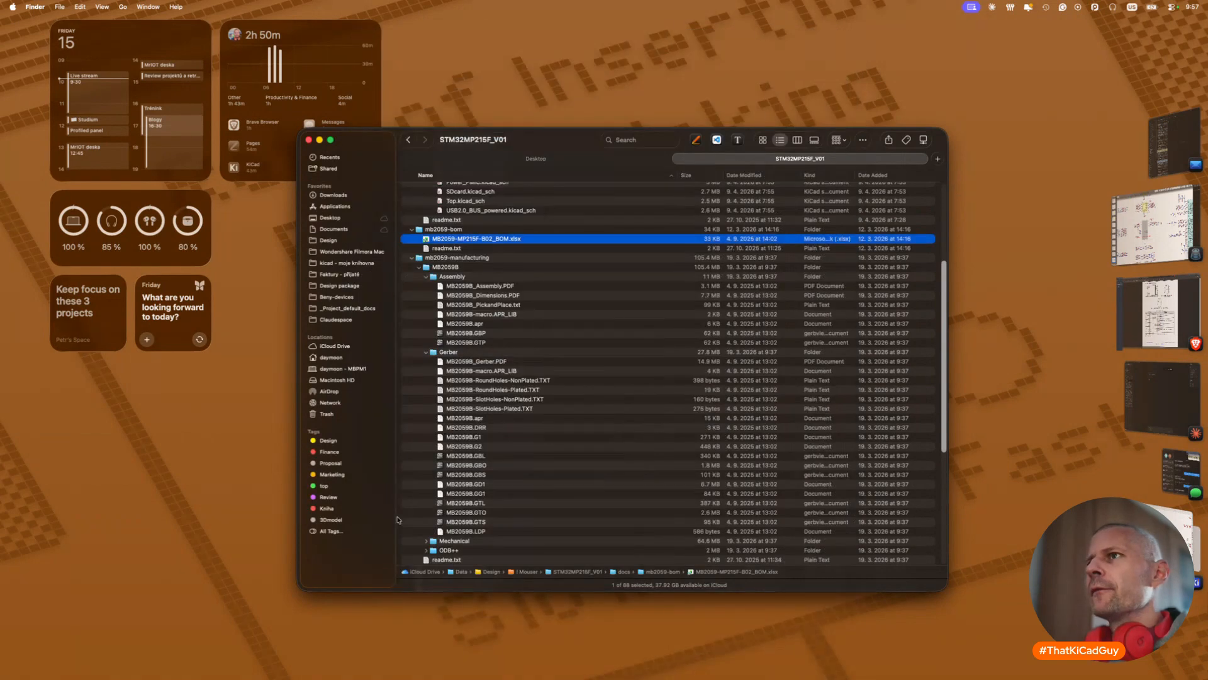
Step: Switch back to the KiCad schematic, set the 74AXP4T245PWR level shifter to Do not populate, and save the schematic
key(super+Tab)
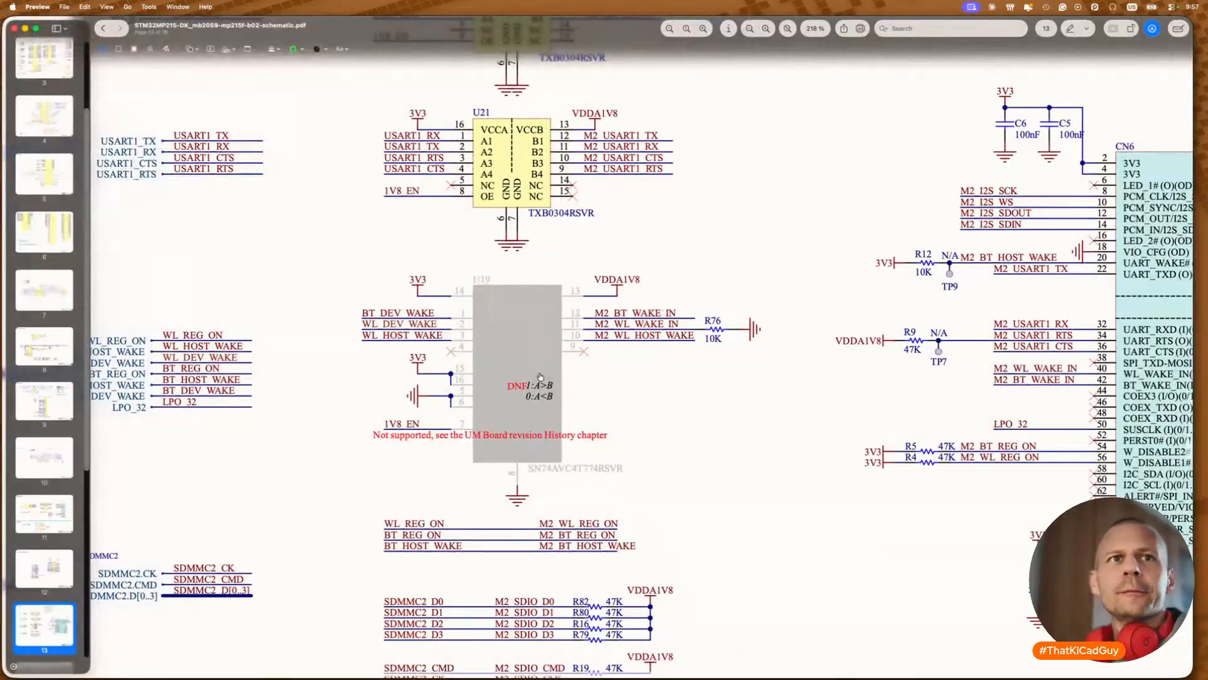
key(super+Tab)
double_click(692, 365)
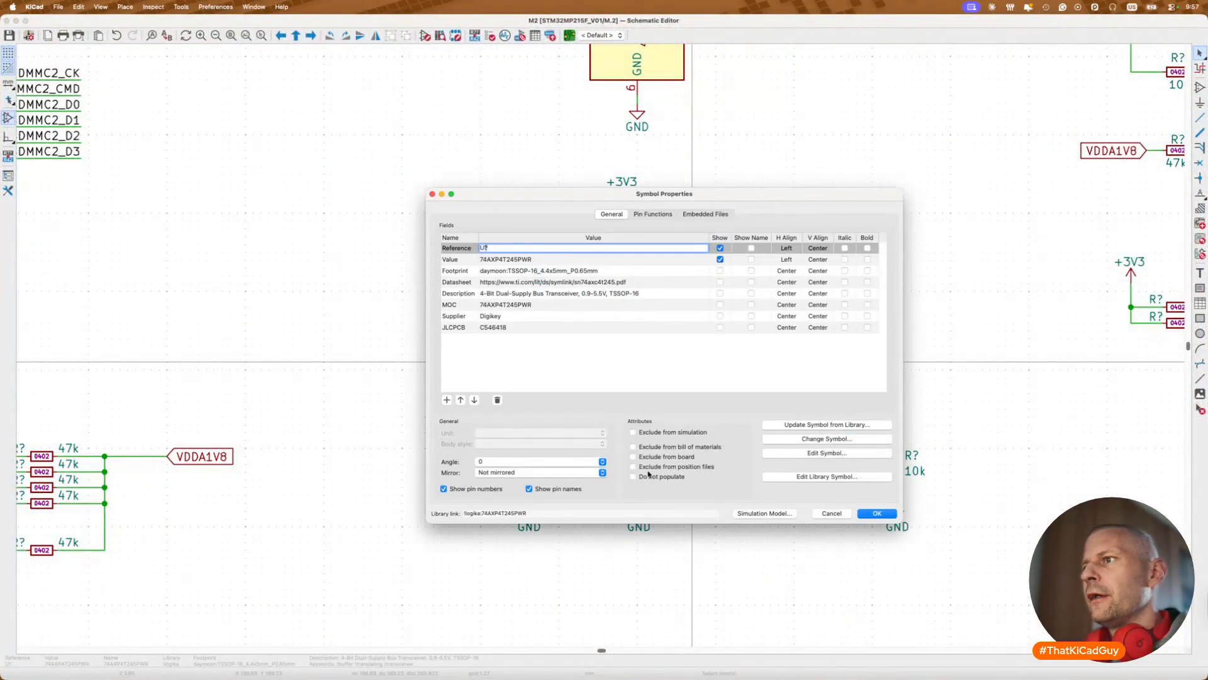
click(649, 476)
click(887, 514)
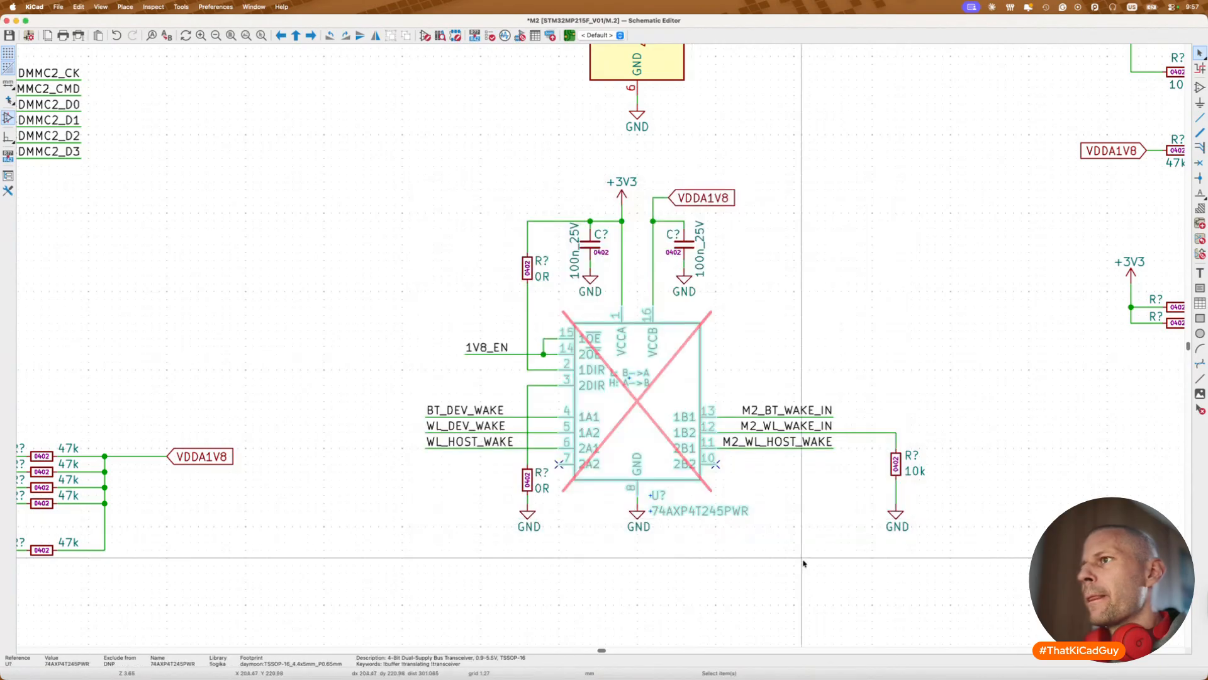
key(super+s)
Step: Compare the M.2 Key E connector wiring on the M2 sheet with CN6 in the reference schematic PDF
scroll(803, 561, down, 4)
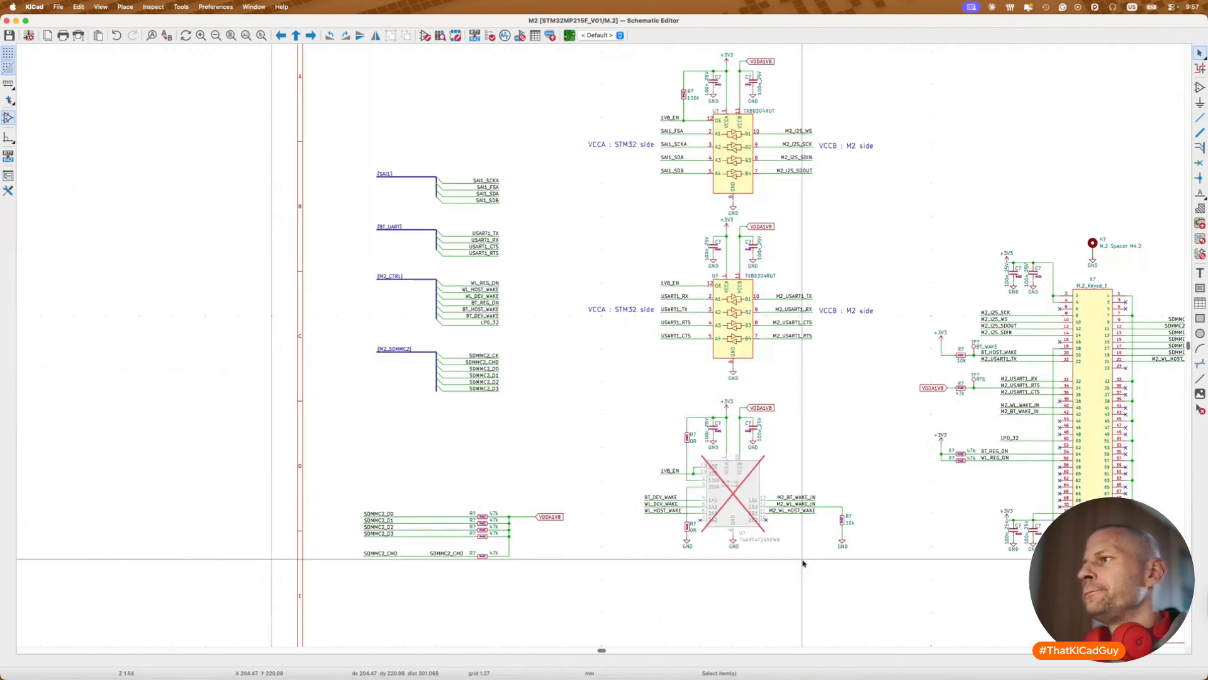
scroll(803, 560, right, 4)
scroll(795, 405, up, 2)
scroll(796, 406, down, 2)
scroll(795, 406, right, 3)
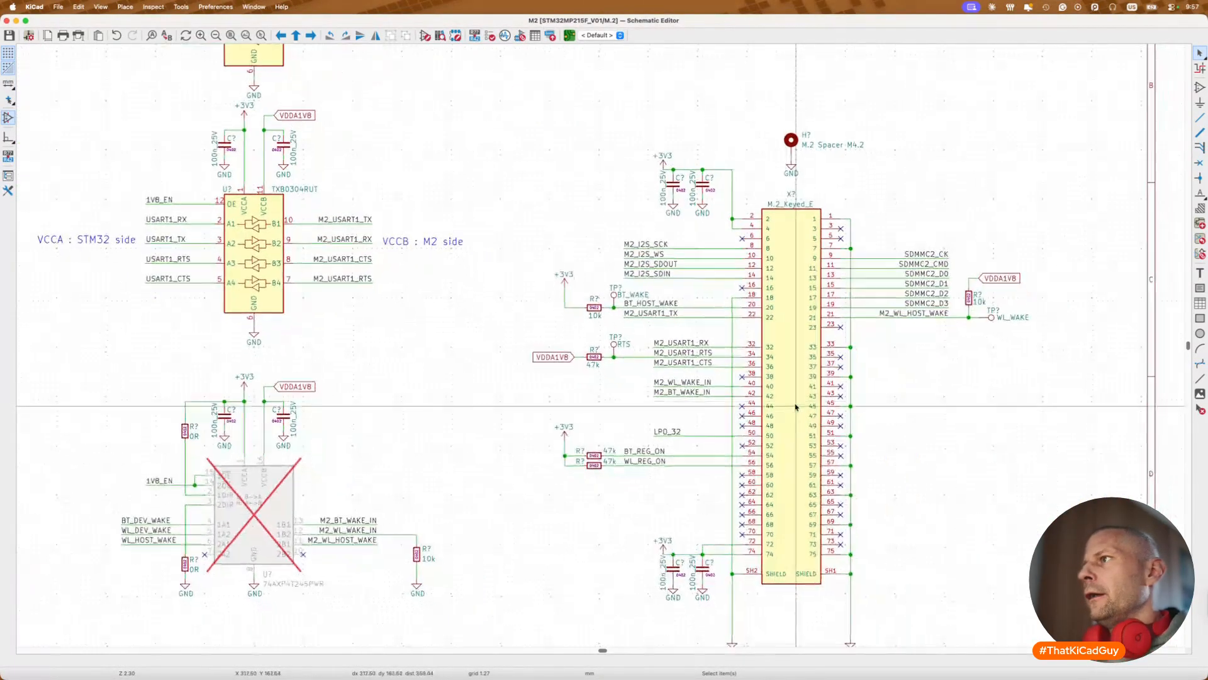
key(super+Tab)
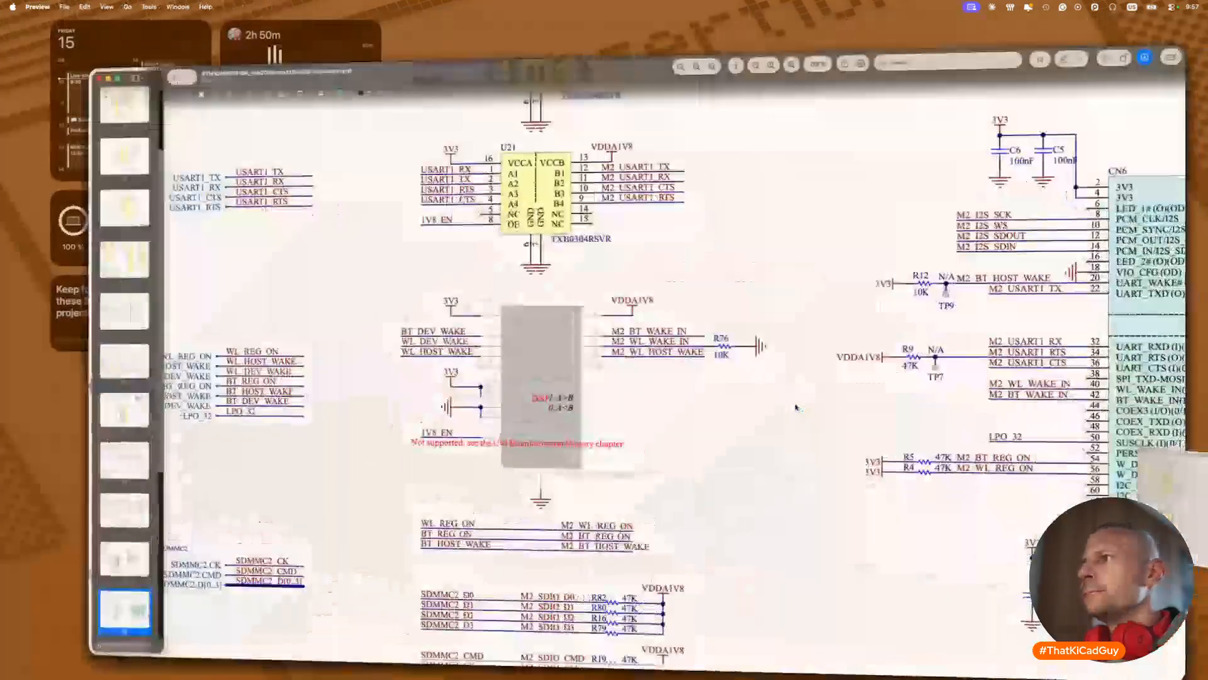
scroll(796, 407, right, 6)
scroll(796, 407, right, 4)
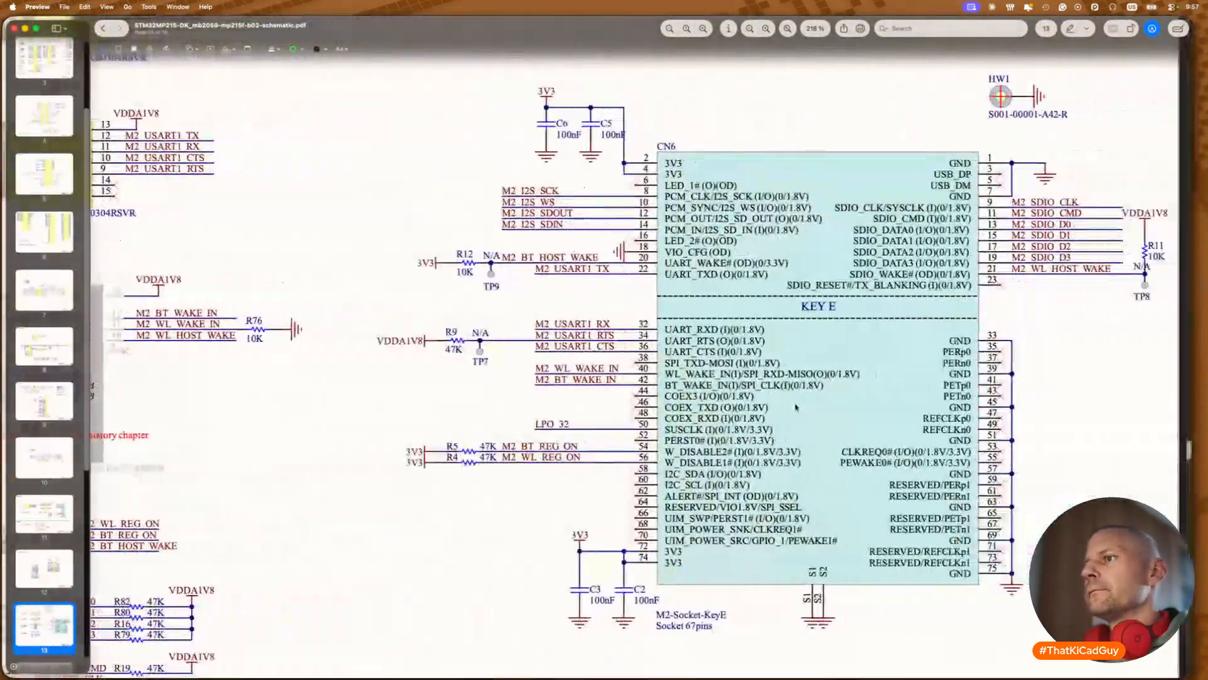
scroll(796, 407, down, 2)
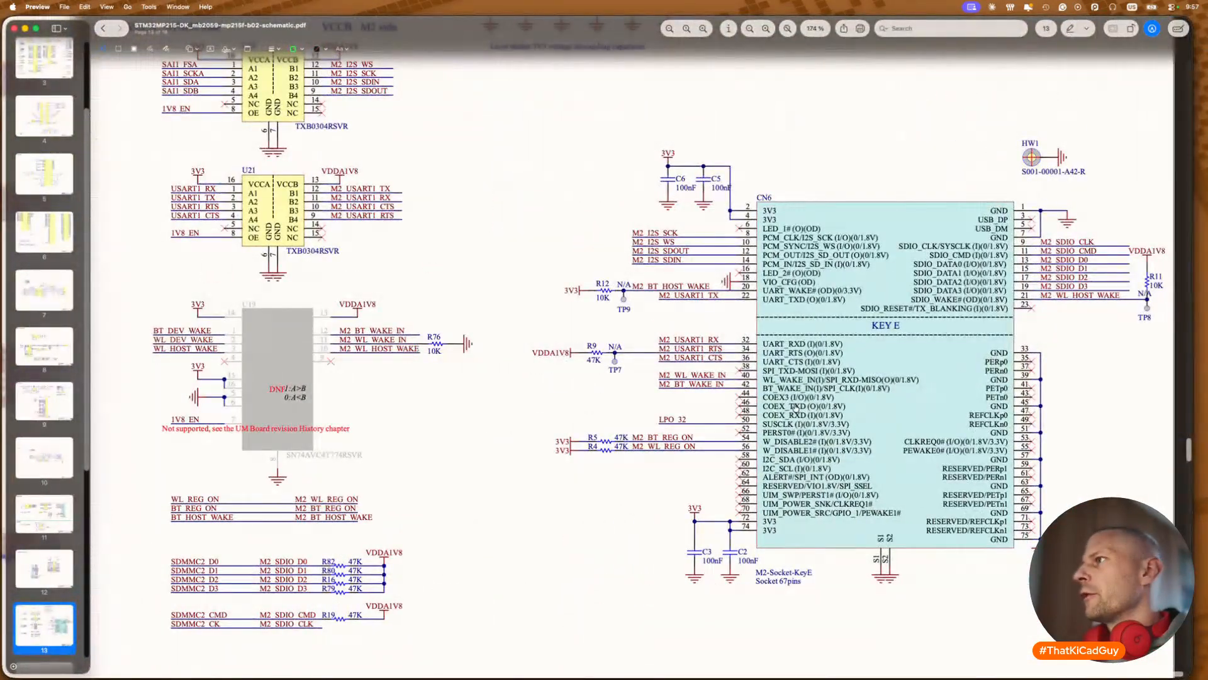
scroll(796, 408, down, 2)
scroll(796, 407, up, 3)
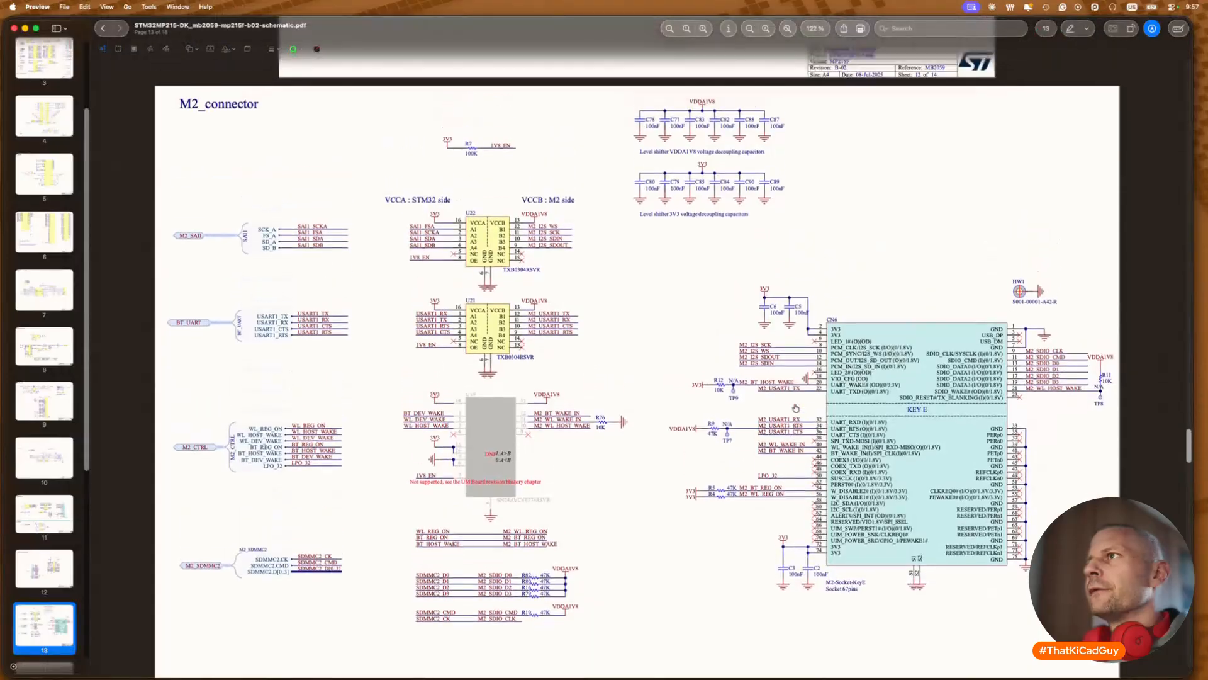
key(super+Tab)
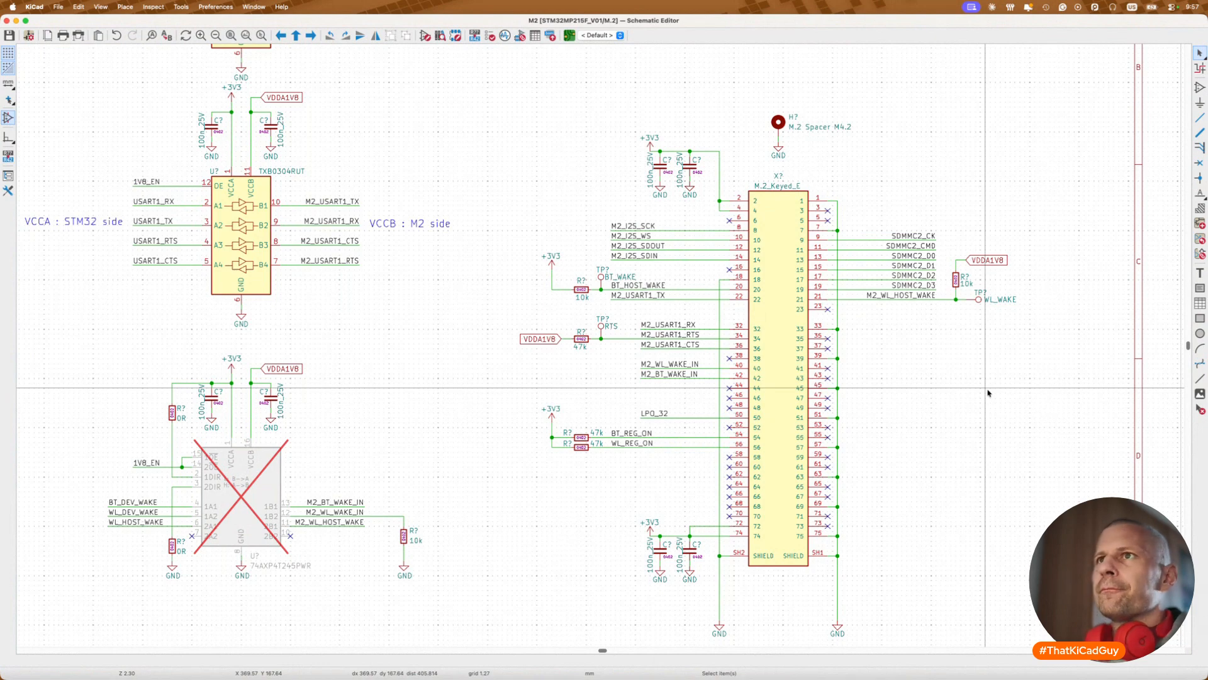
Step: Go up to the root sheet and look through the Power MPU sheet, returning to the root sheet
scroll(988, 392, down, 4)
key(alt+BackSpace)
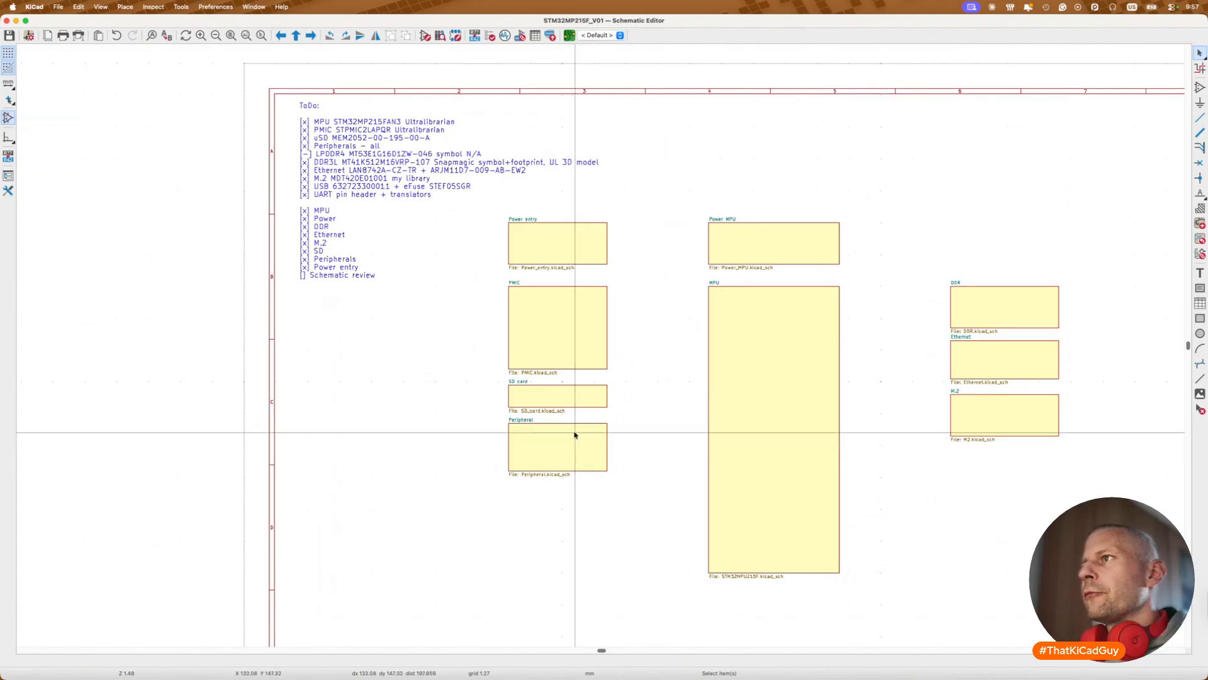
double_click(760, 253)
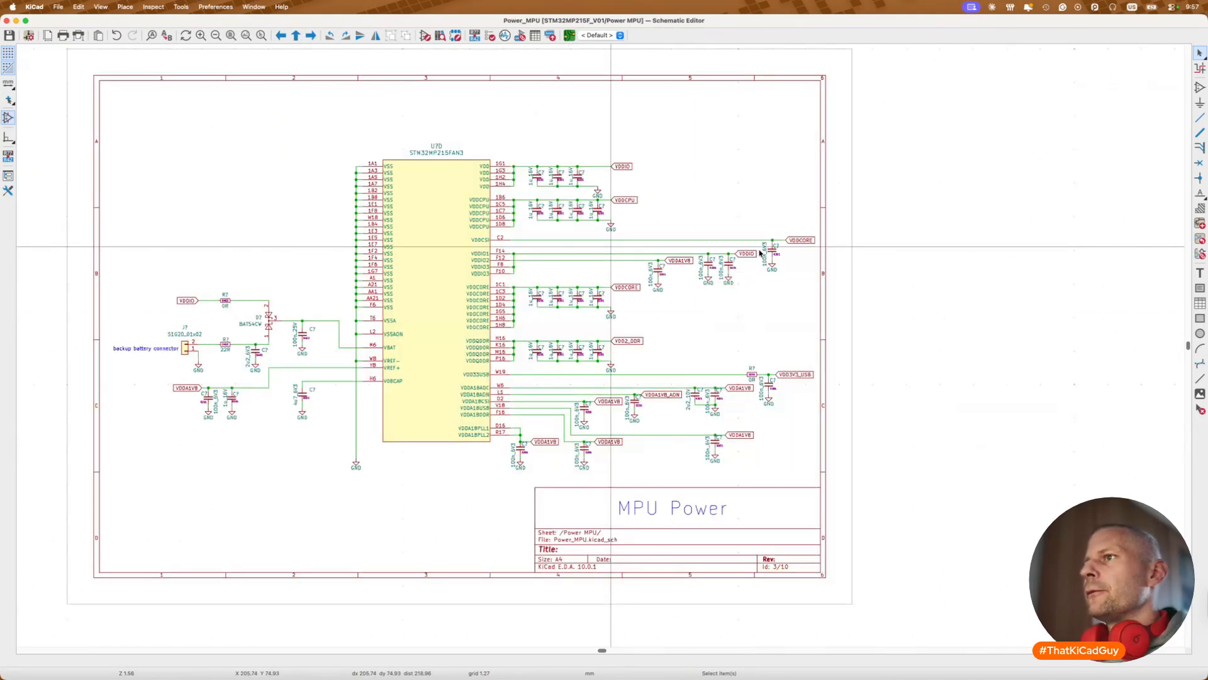
key(alt+BackSpace)
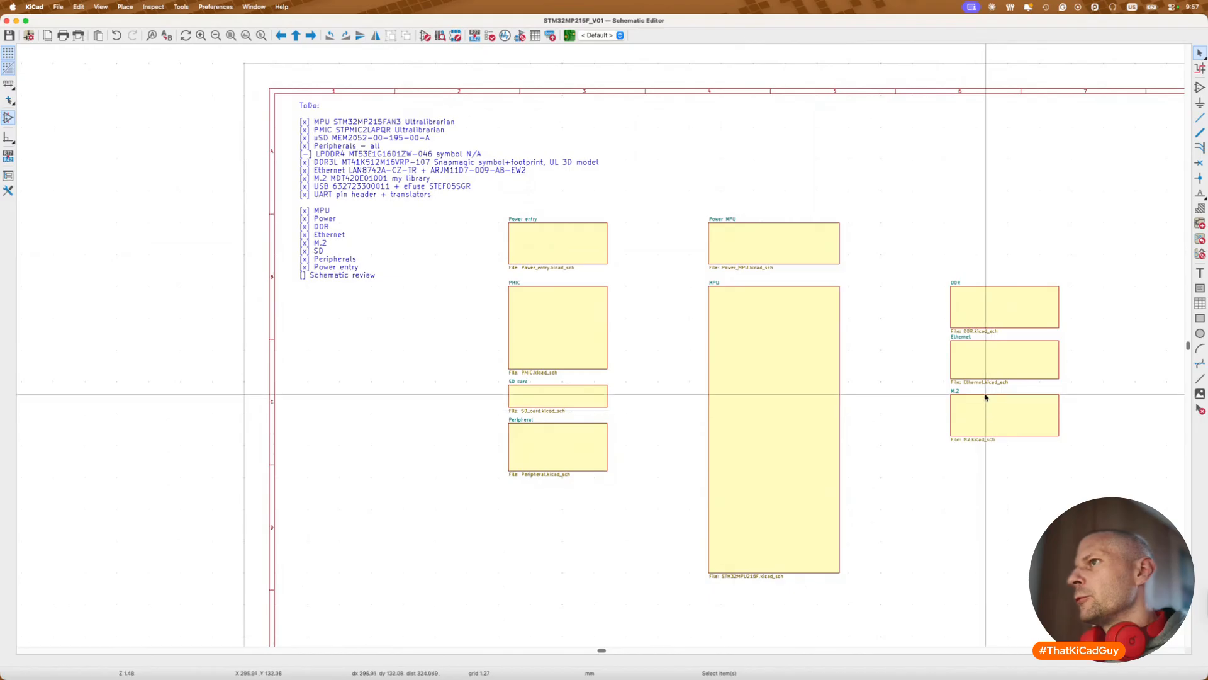
Step: Open the DDR sheet and review the DDR3L memory's address, bank, control and data net labels by selecting them in groups
double_click(981, 307)
scroll(706, 359, down, 5)
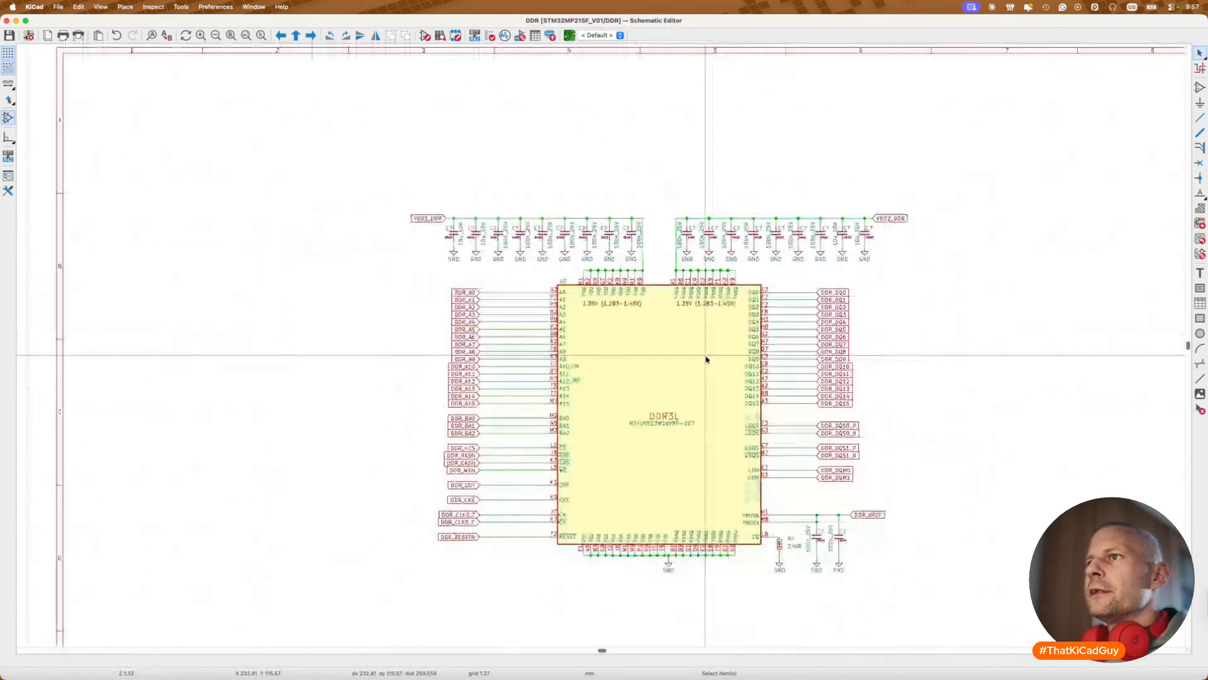
scroll(571, 378, up, 3)
drag(364, 243, 485, 629)
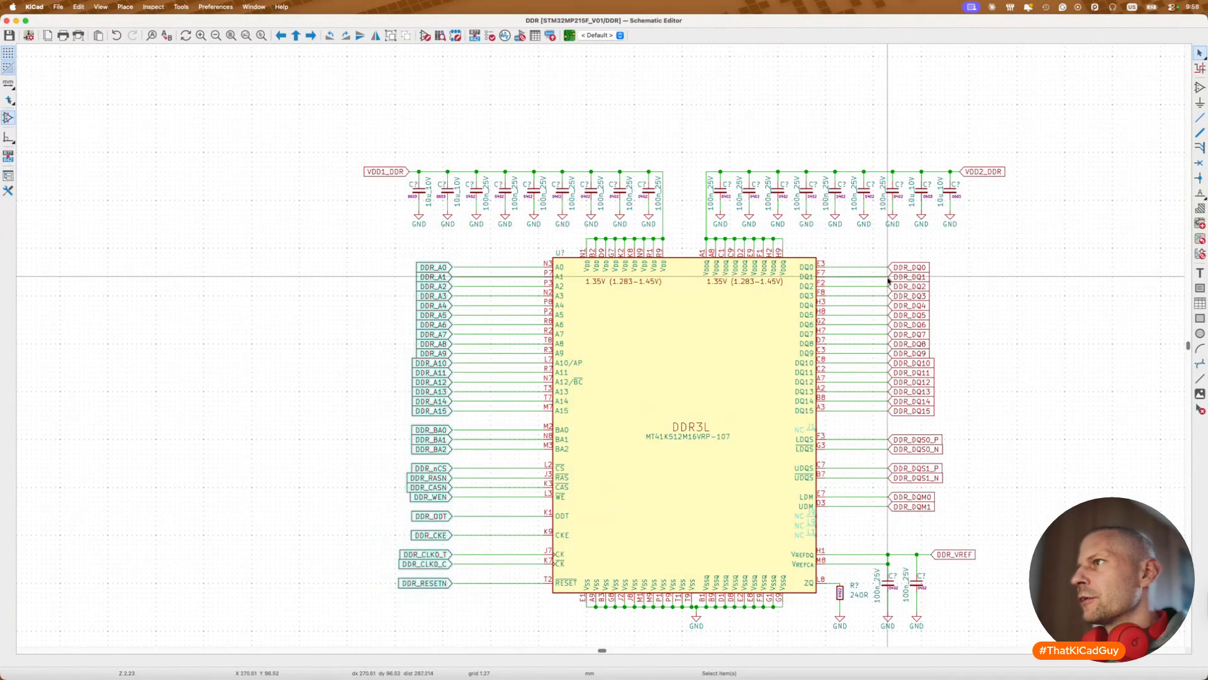
drag(870, 265, 985, 527)
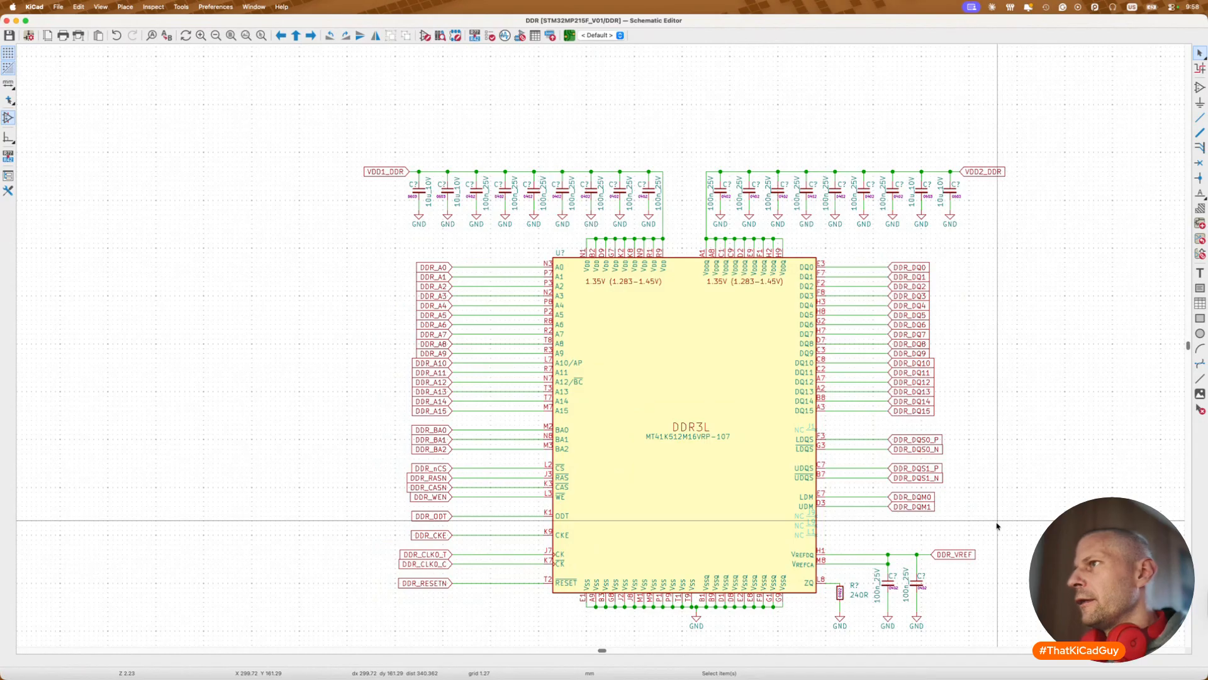
drag(863, 238, 951, 432)
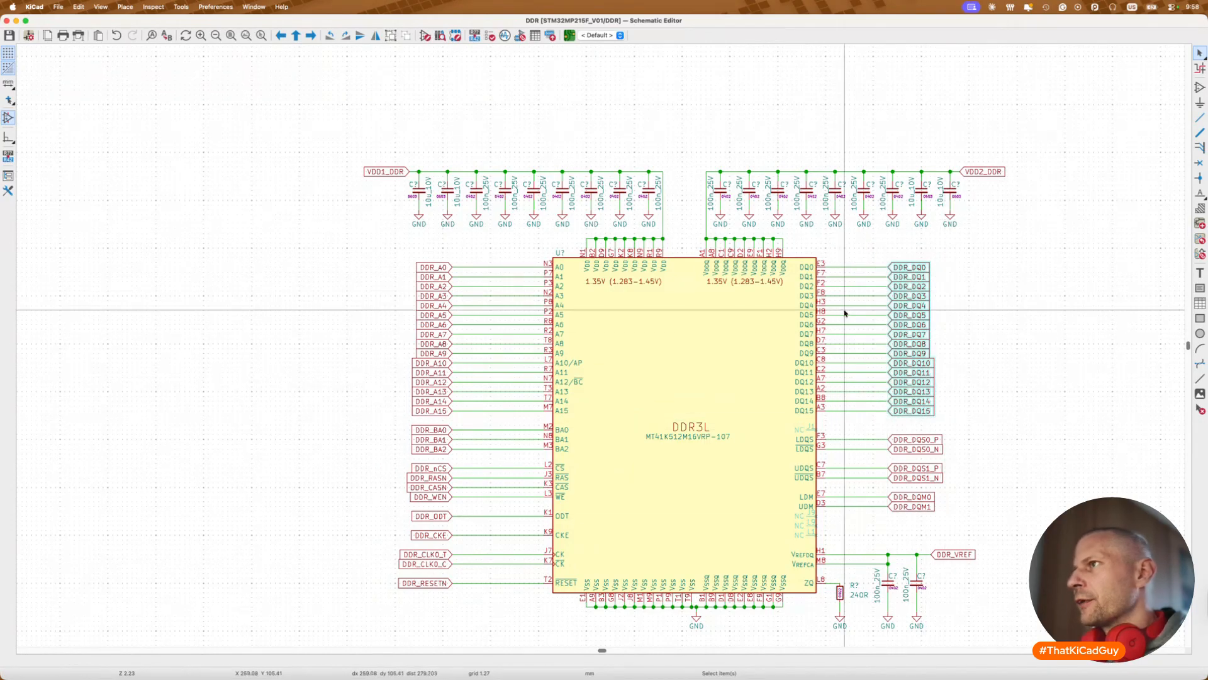
drag(347, 237, 461, 420)
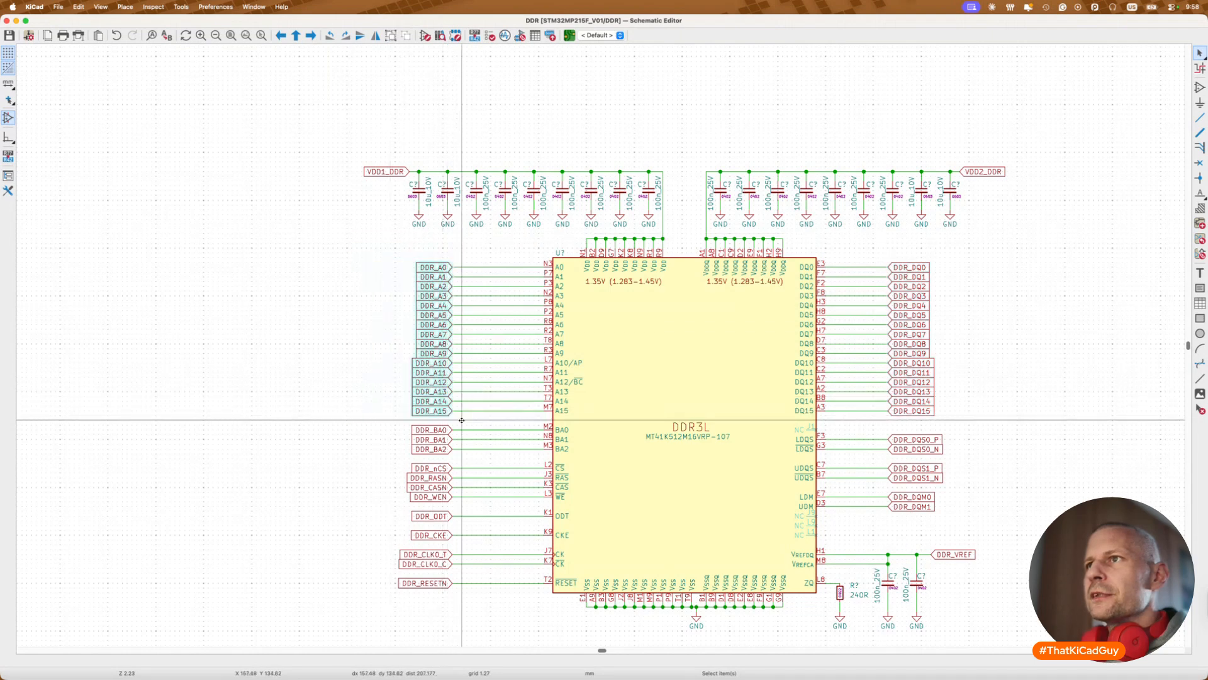
drag(380, 416, 464, 574)
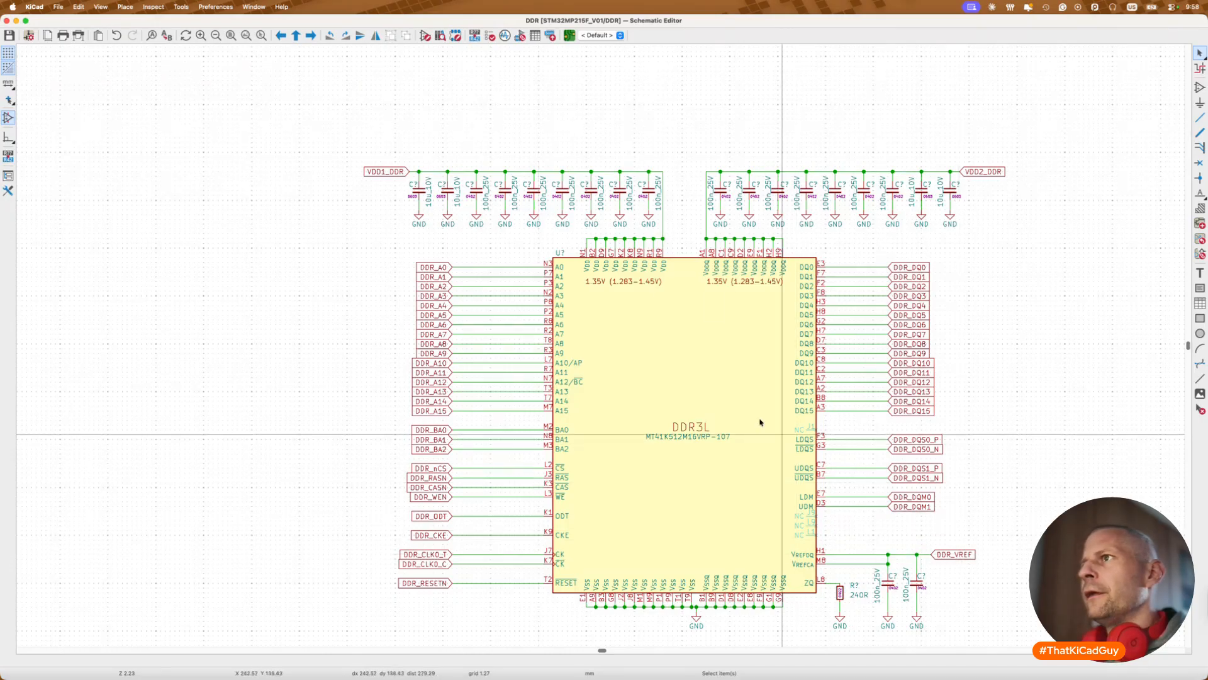
Step: Return to the root sheet and open the Ethernet sheet to examine the LAN8742A circuit
key(alt+BackSpace)
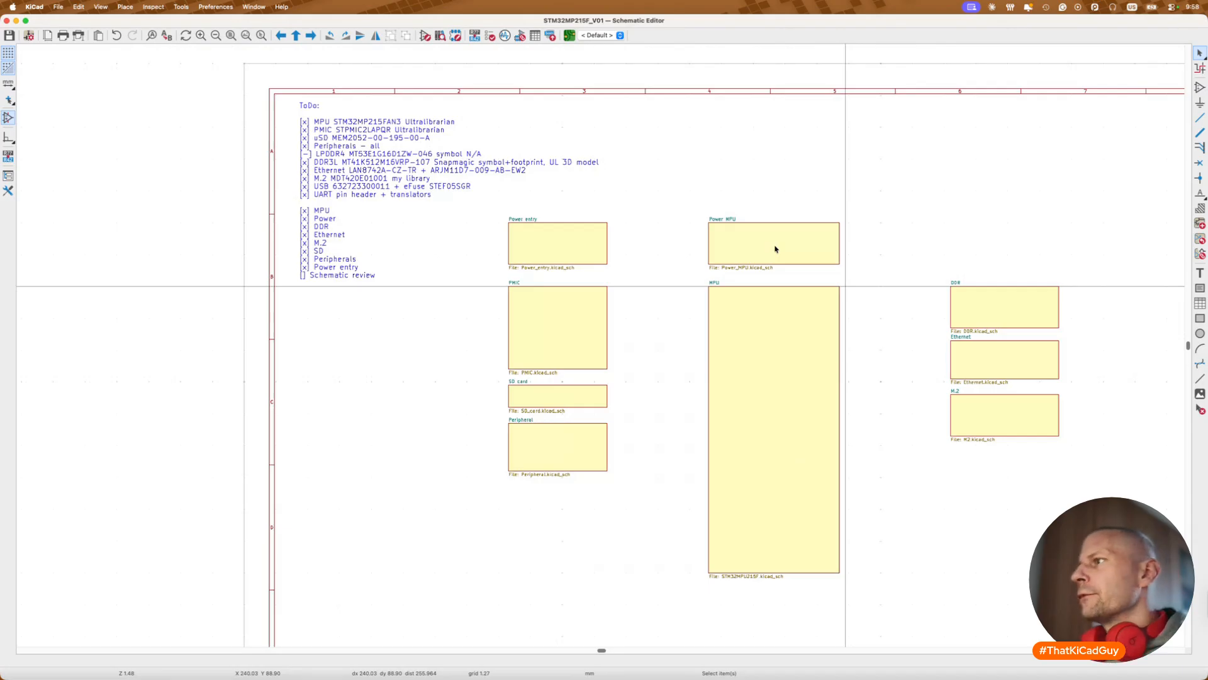
click(1001, 356)
double_click(1002, 357)
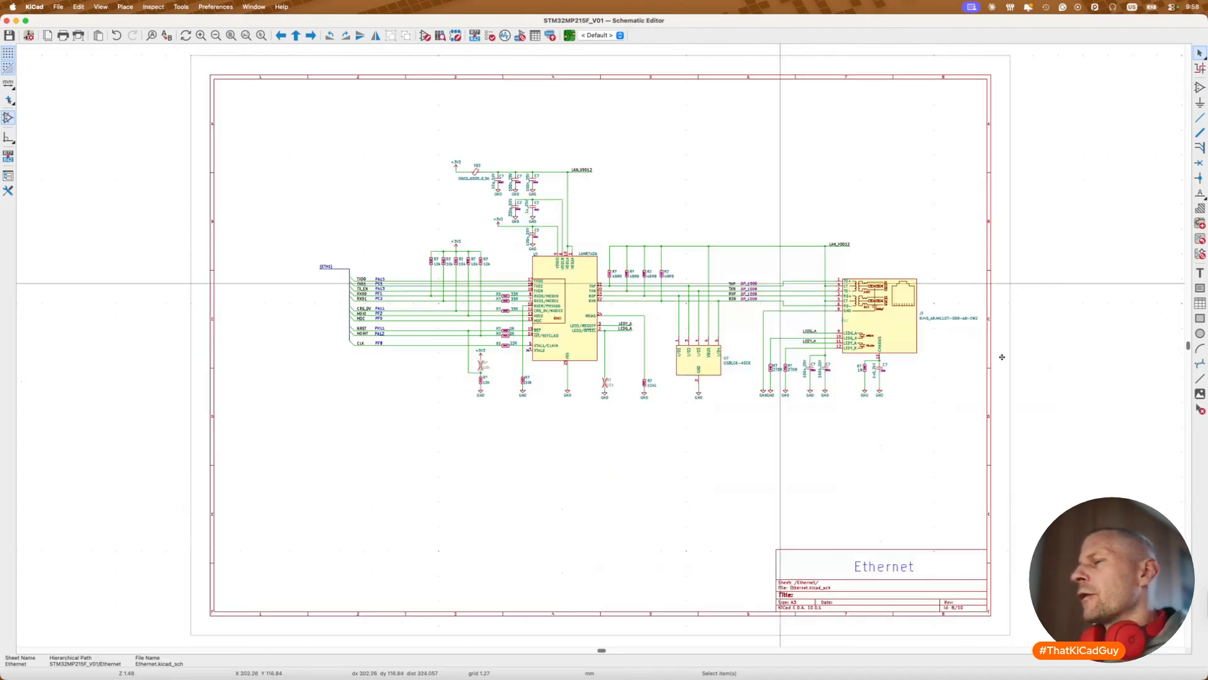
scroll(465, 317, up, 3)
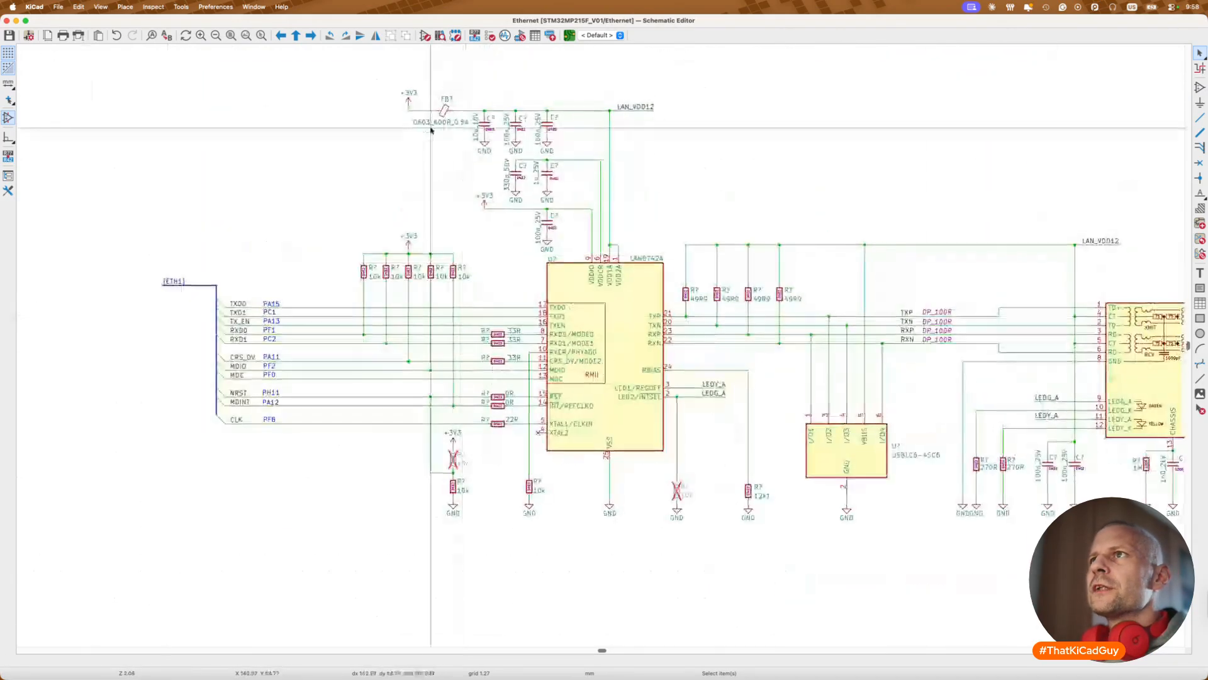
Step: Move the +3V3 power symbol feeding the LAN8742A's VDDIO line further away from the chip, extending its wire beyond the pull-up resistors
drag(424, 80, 465, 150)
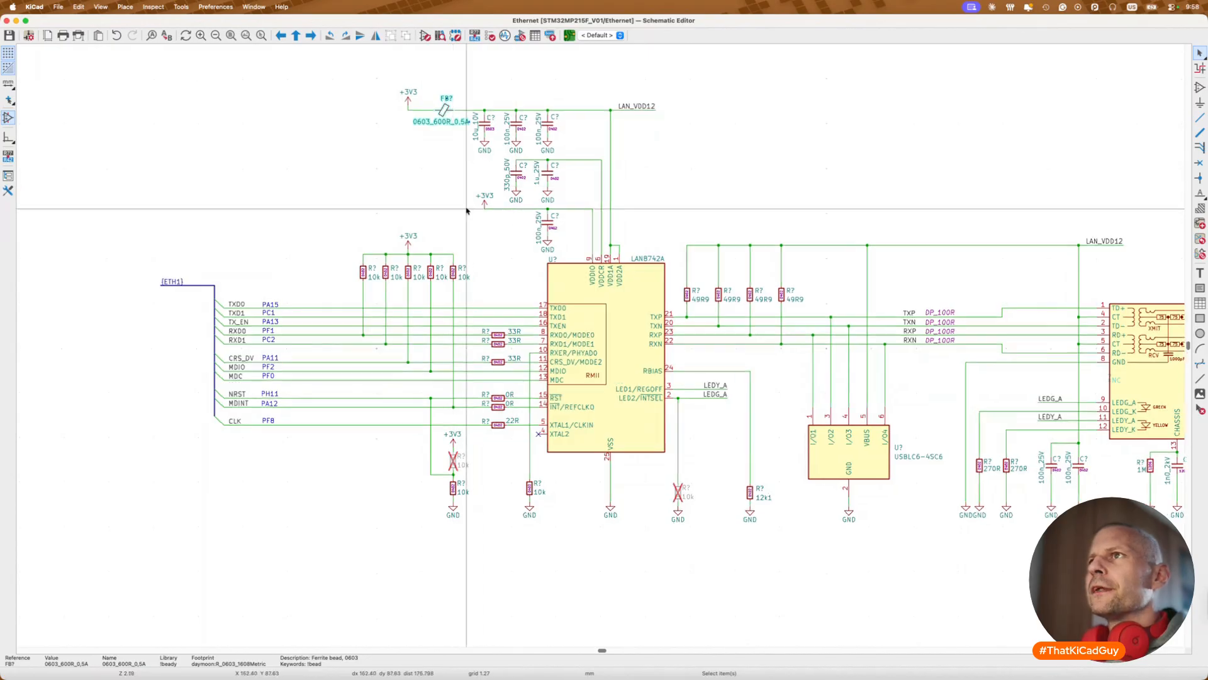
scroll(498, 205, up, 2)
click(491, 202)
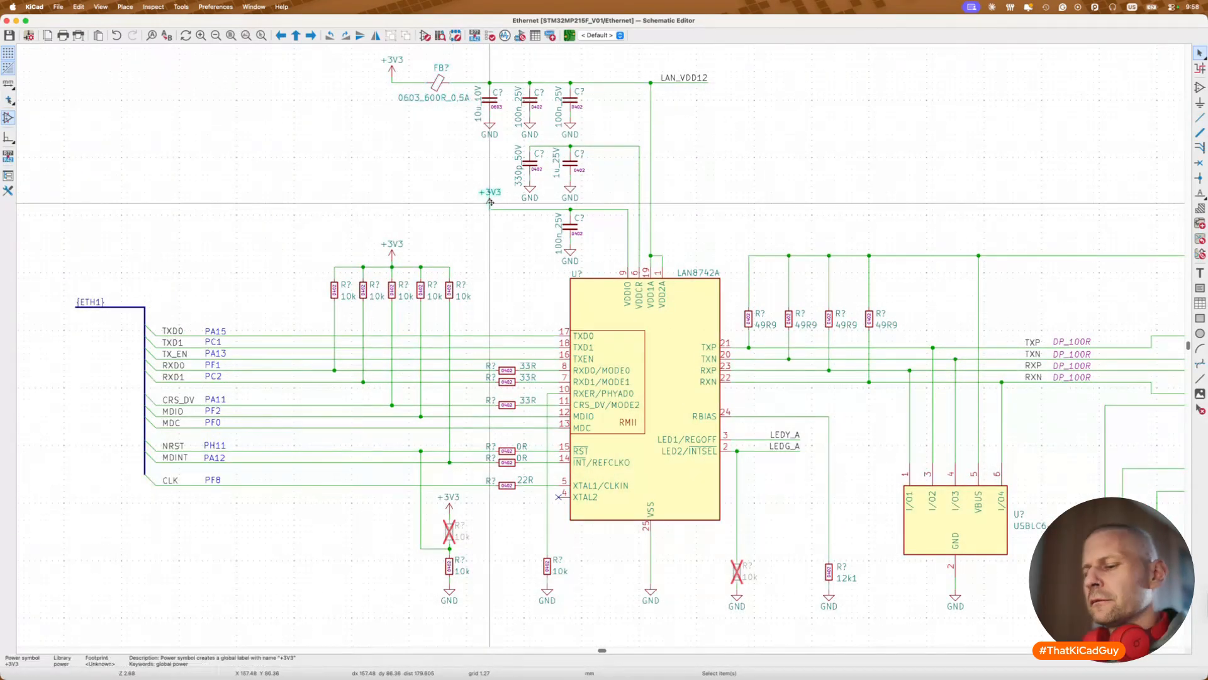
drag(490, 202, 392, 208)
click(392, 253)
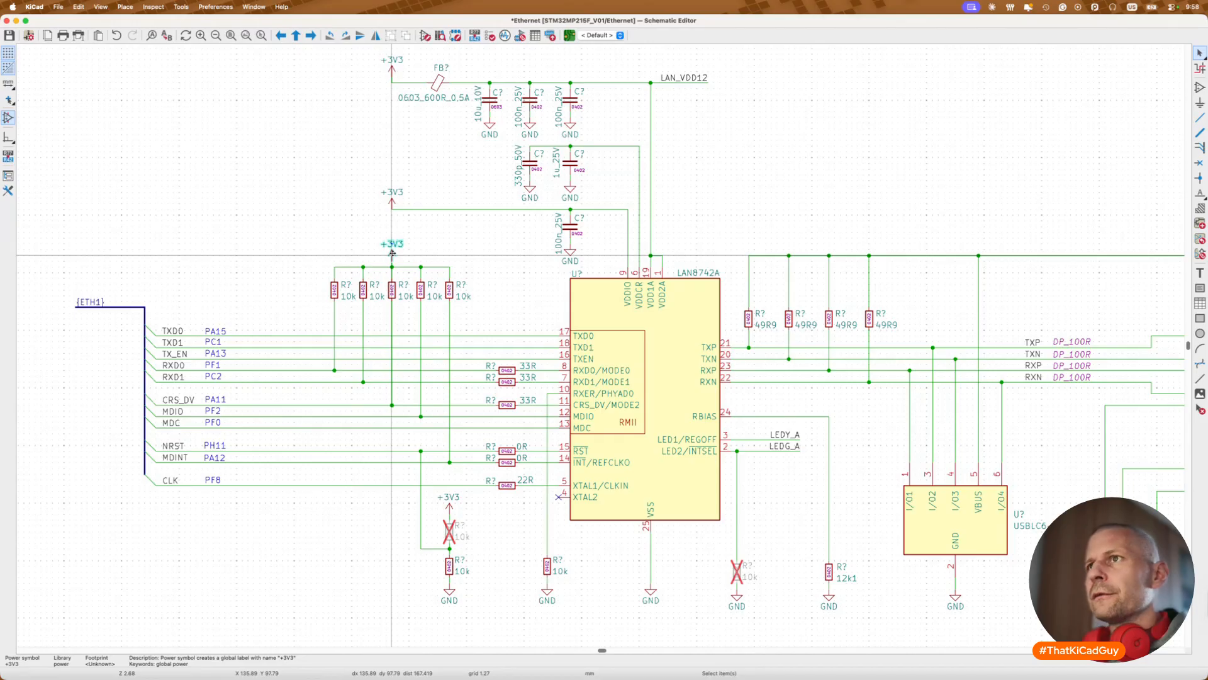
drag(390, 195, 242, 202)
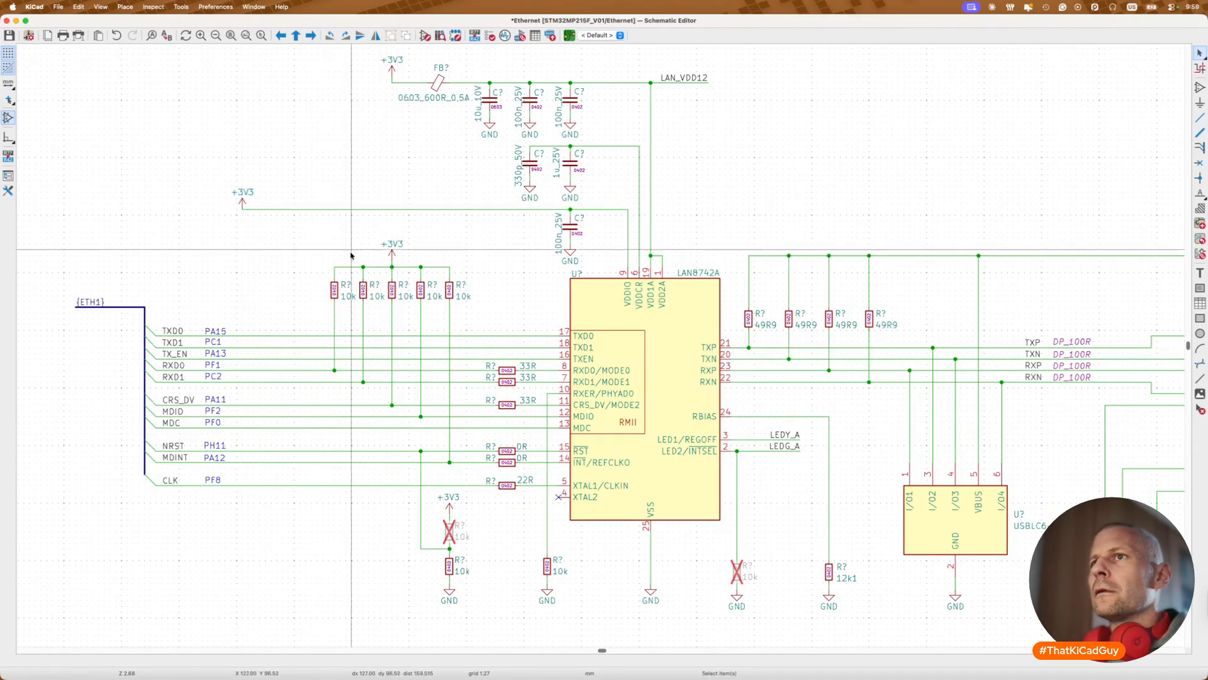
Step: Remove the +3V3 symbol above the 10k pull-ups and insert a horizontal 0R 0603 resistor in the VDDIO supply line
click(391, 253)
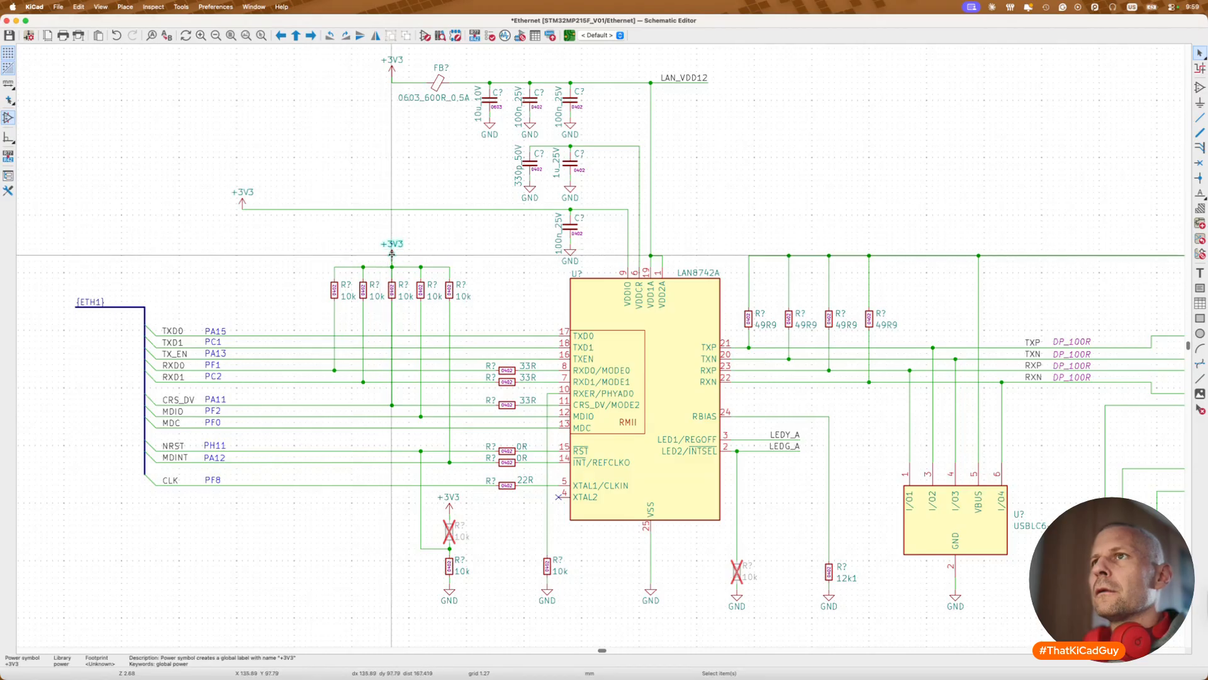
text(a0r)
double_click(396, 229)
click(294, 208)
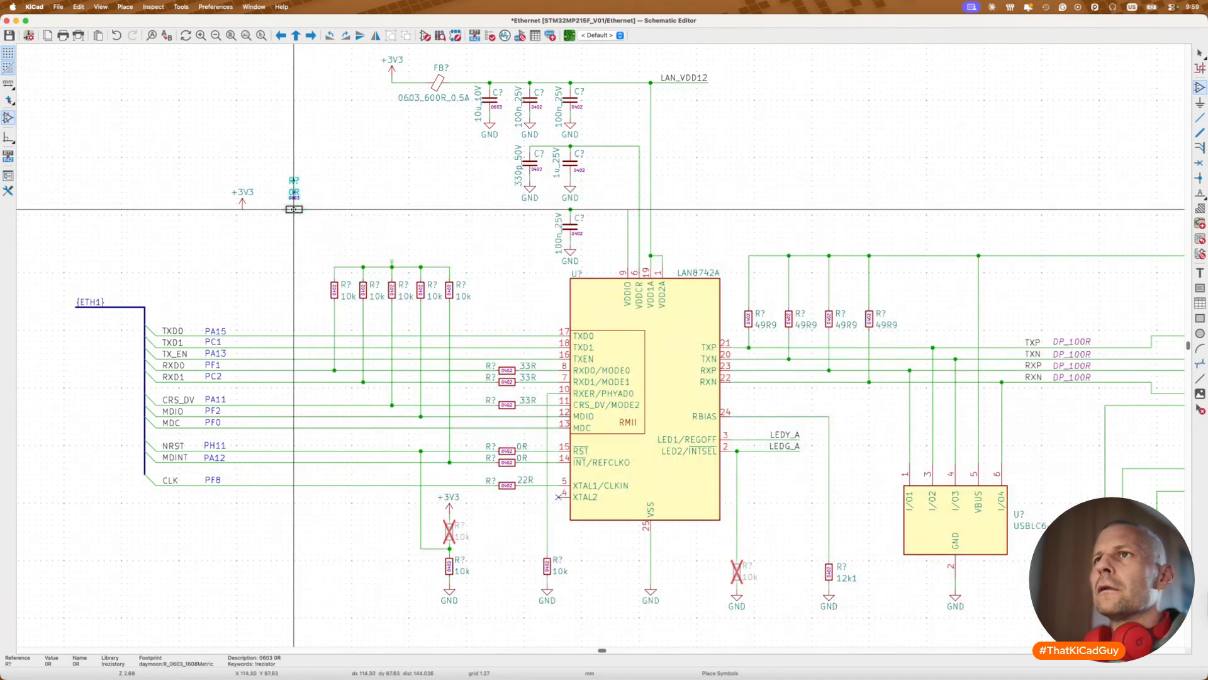
Step: Arrange the 0R resistor's fields with the 0603 size on the body, the reference just above and the value below it
scroll(293, 209, up, 3)
key(m)
click(296, 215)
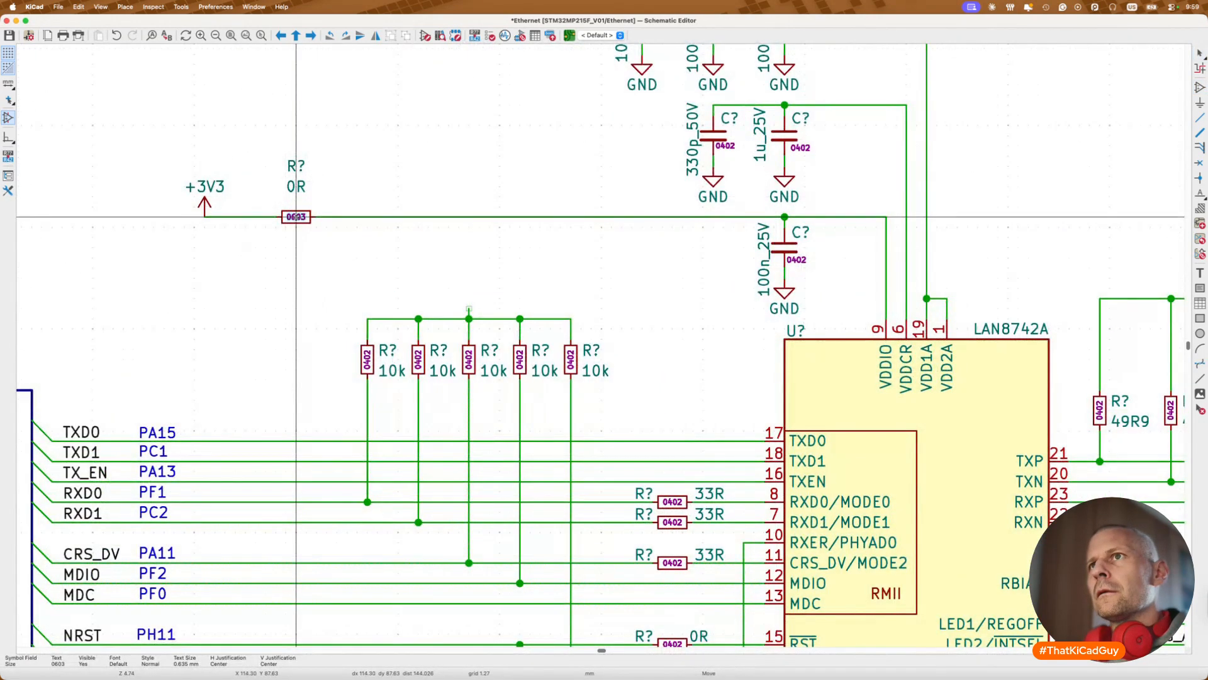
key(m)
click(298, 231)
key(m)
click(296, 197)
key(m)
click(294, 235)
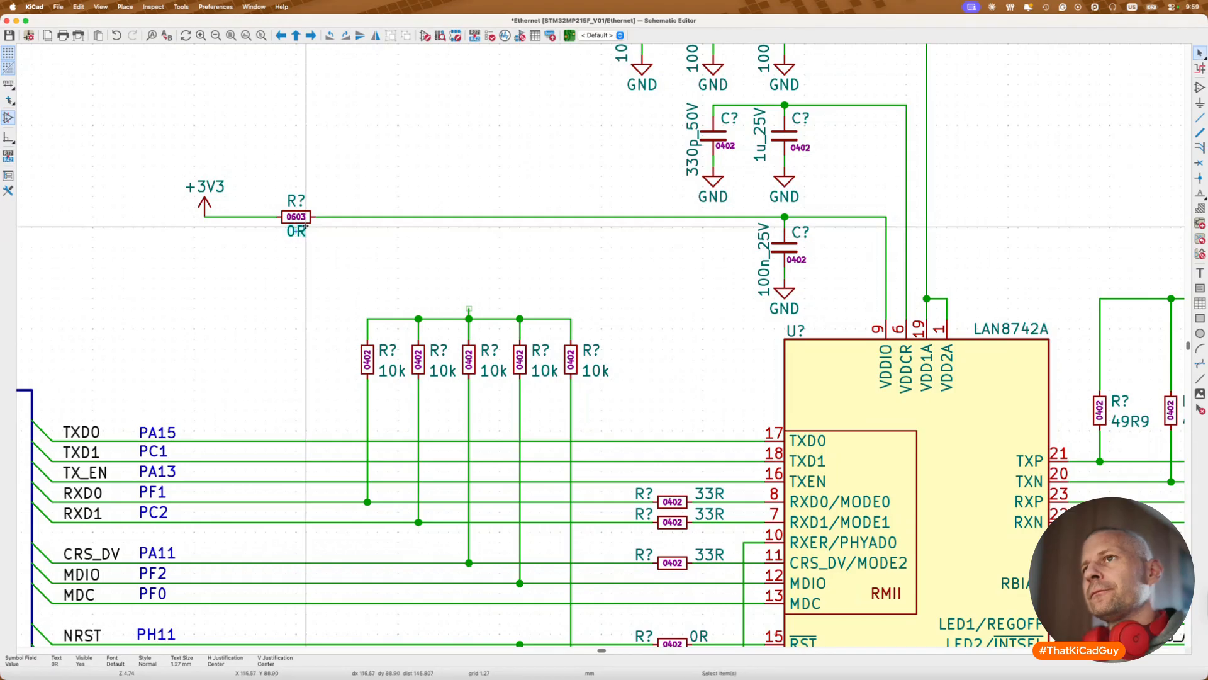
Step: Duplicate the 0R 0603 resistor, place it vertically above the 10k pull-ups, and shift its value text slightly away from the body
click(305, 221)
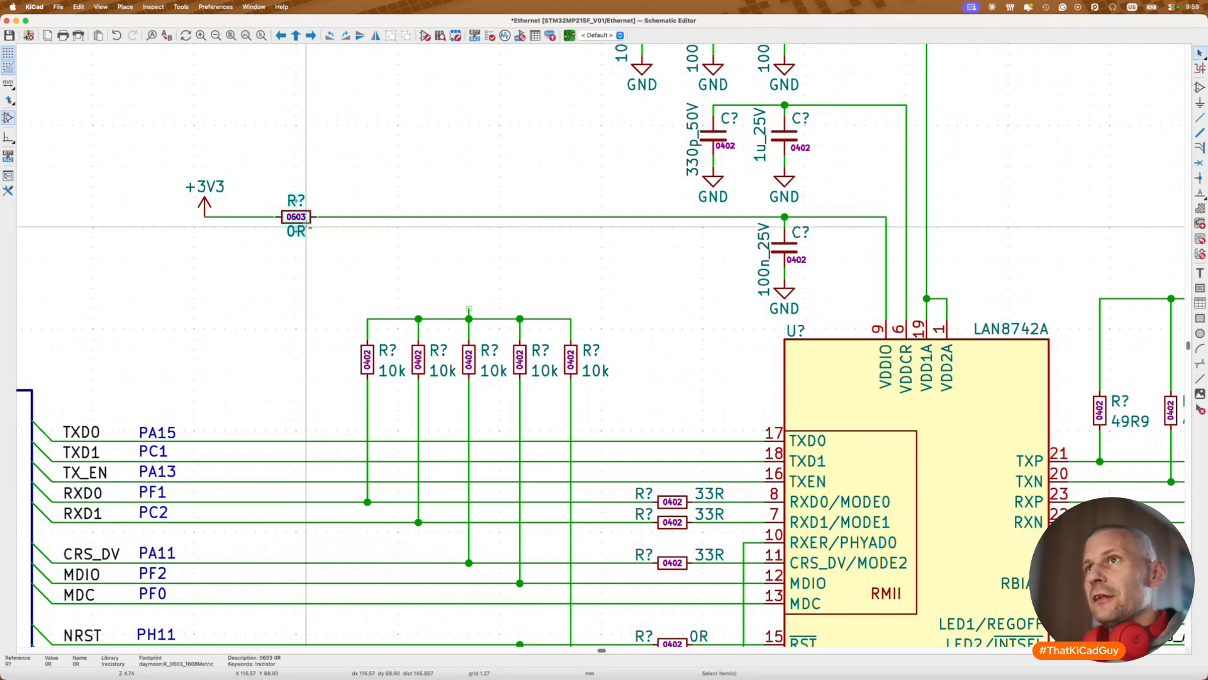
key(ctrl+d)
key(r)
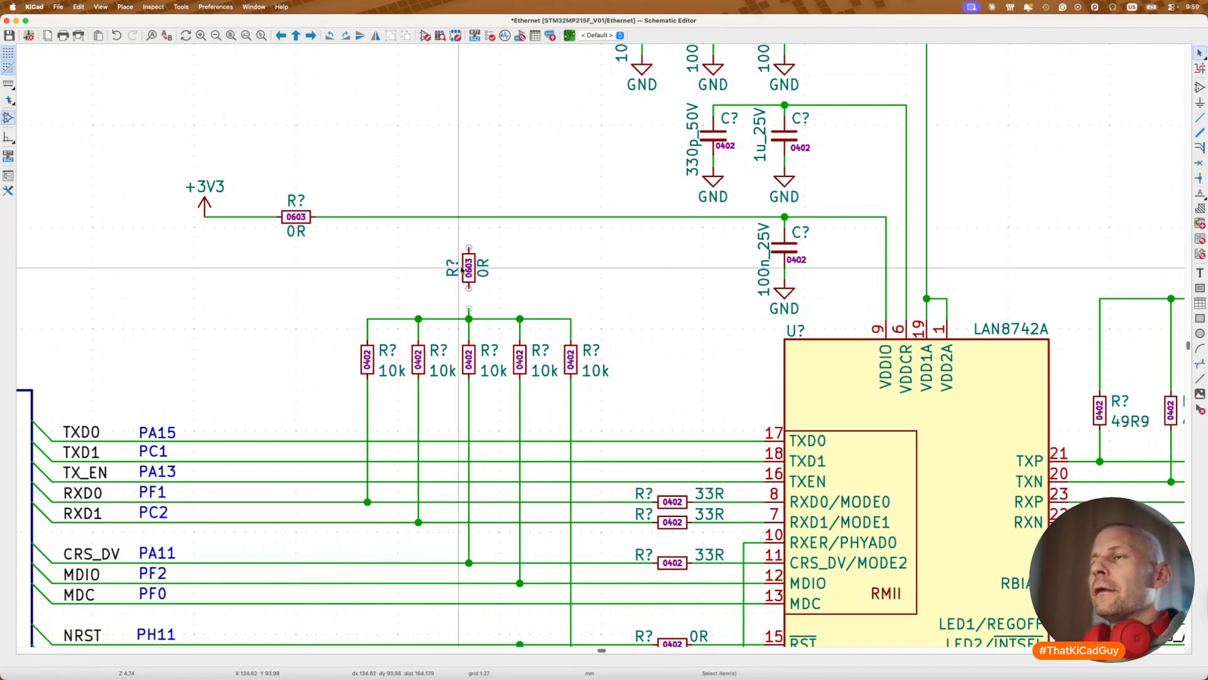
scroll(468, 248, up, 2)
click(449, 268)
click(501, 268)
key(r)
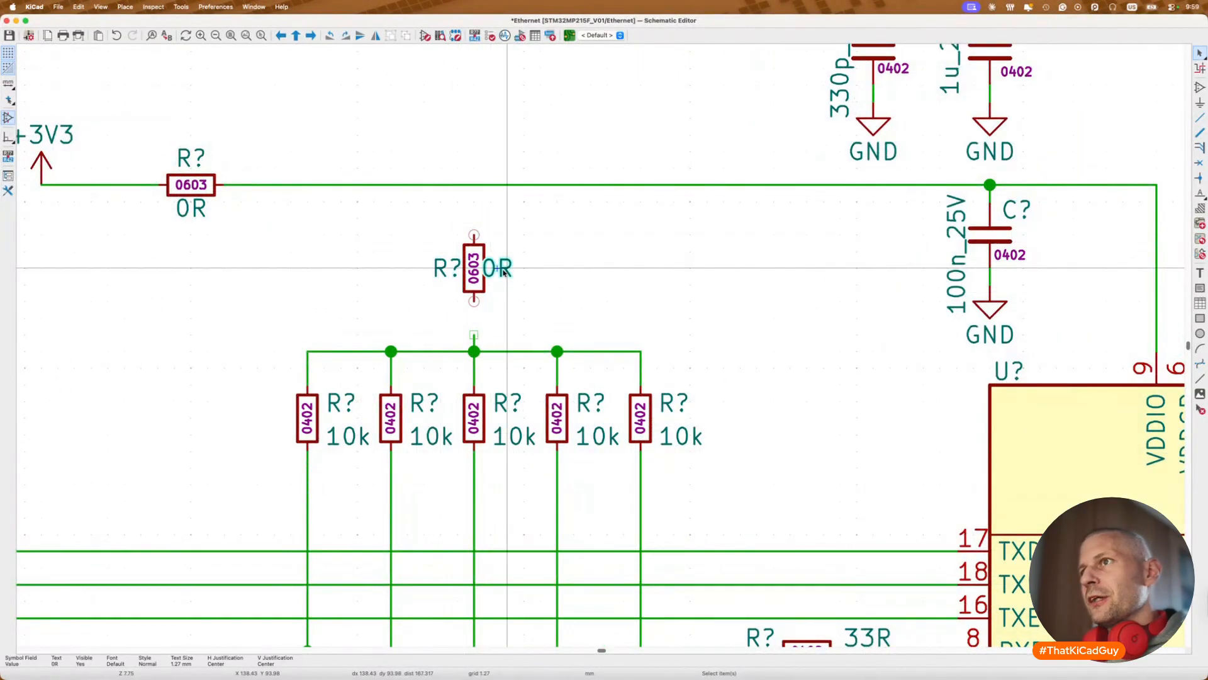
drag(501, 268, 513, 267)
click(513, 268)
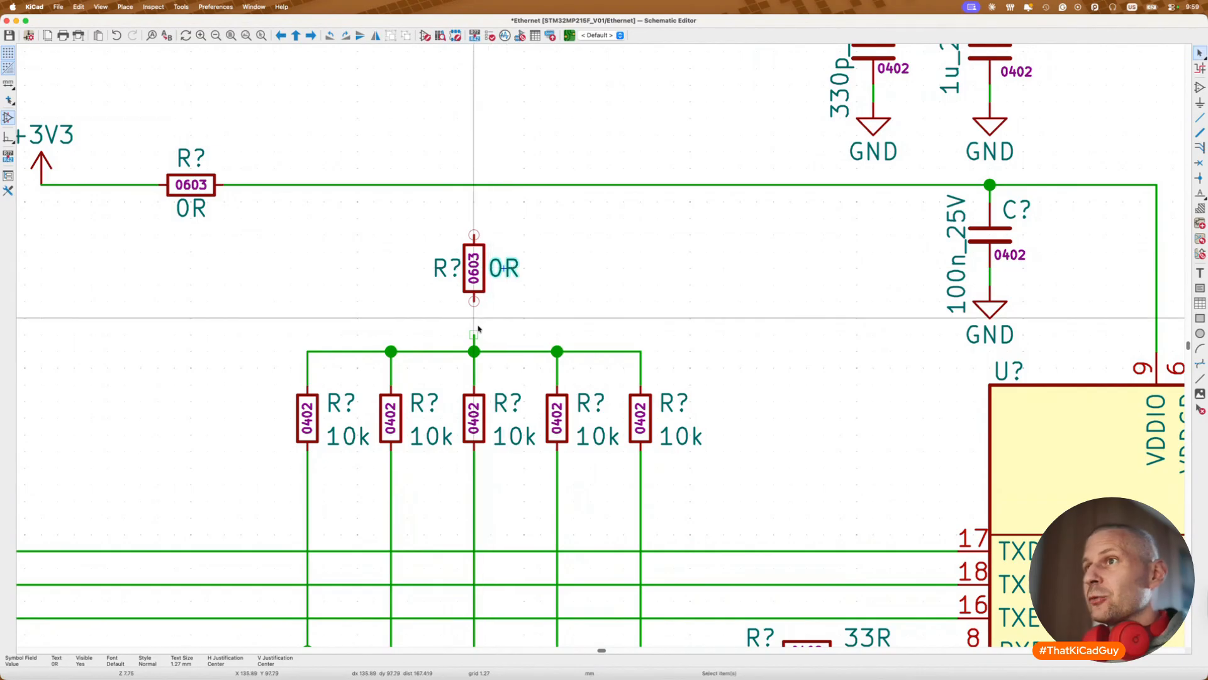
Step: Wire the pull-up resistors' common node through the vertical 0R resistor to the VDDIO supply line and save the schematic
click(474, 334)
click(473, 184)
key(Escape)
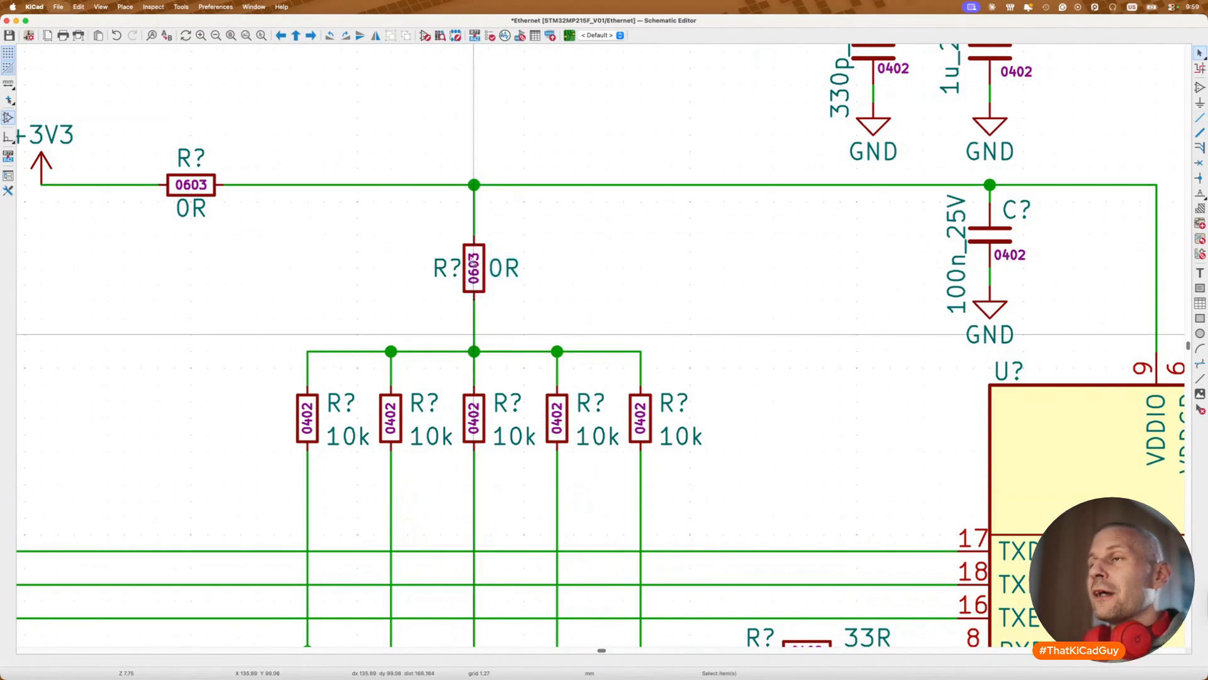
key(super+s)
Step: Examine the new 0R resistors, the ferrite bead and the reset pull resistors around the LAN8742A by selecting them in groups
scroll(474, 335, down, 6)
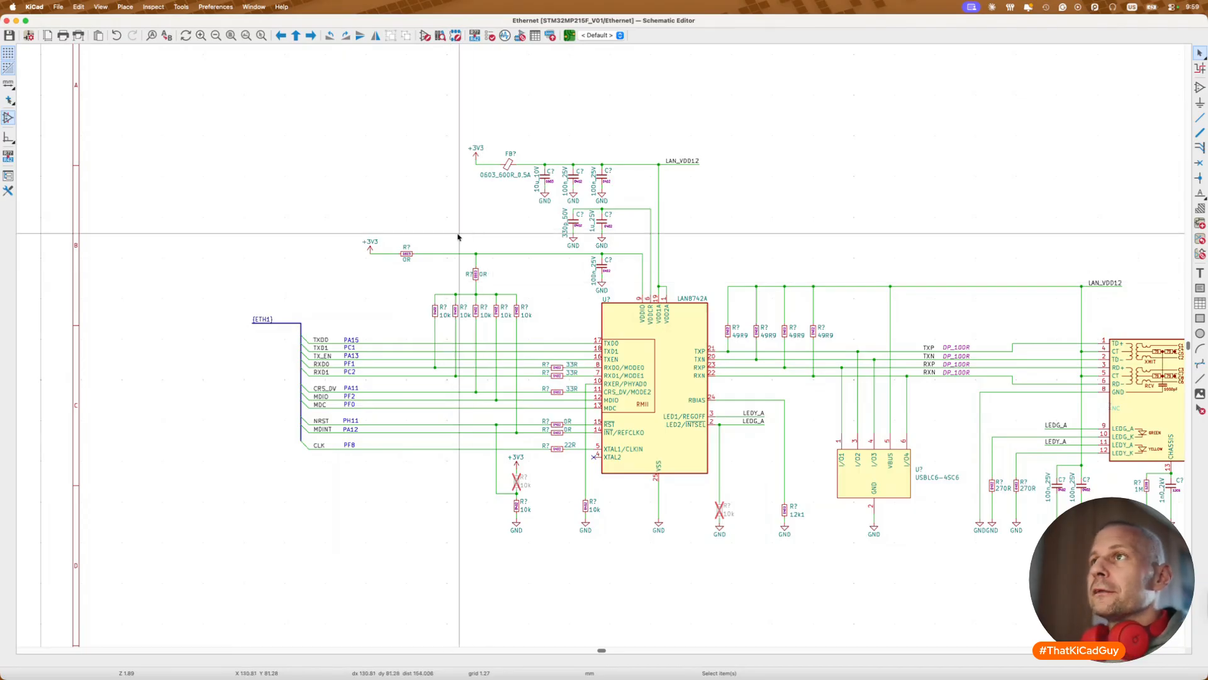
drag(391, 238, 492, 283)
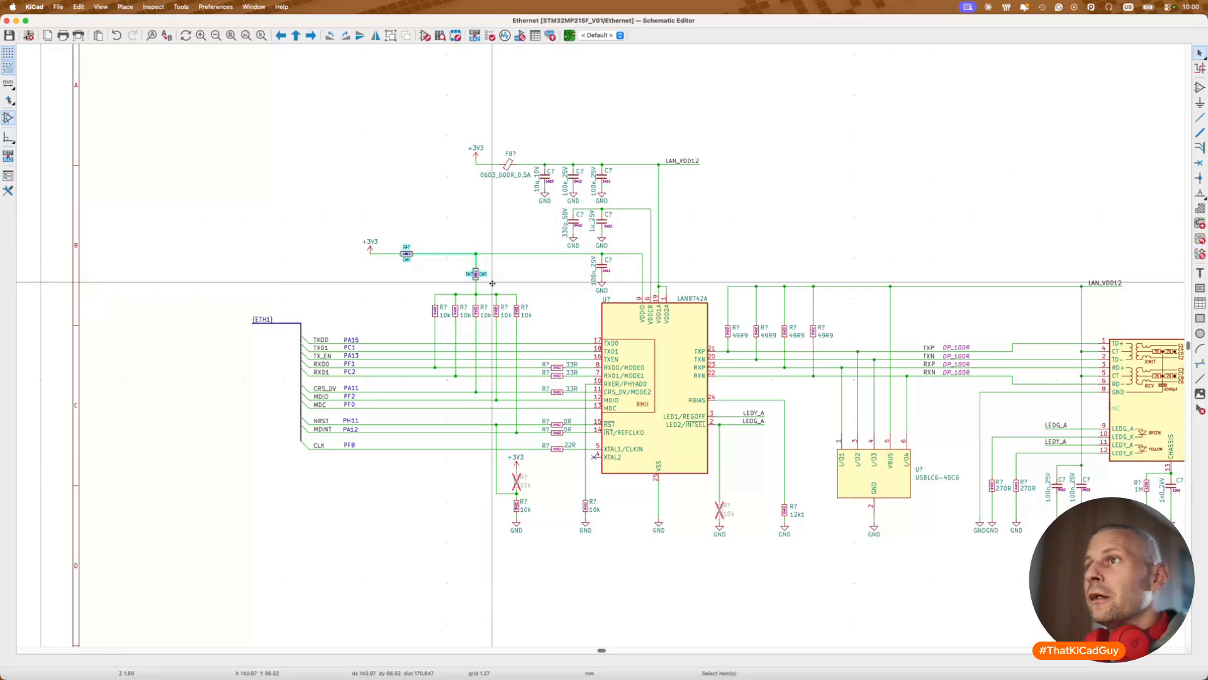
click(536, 273)
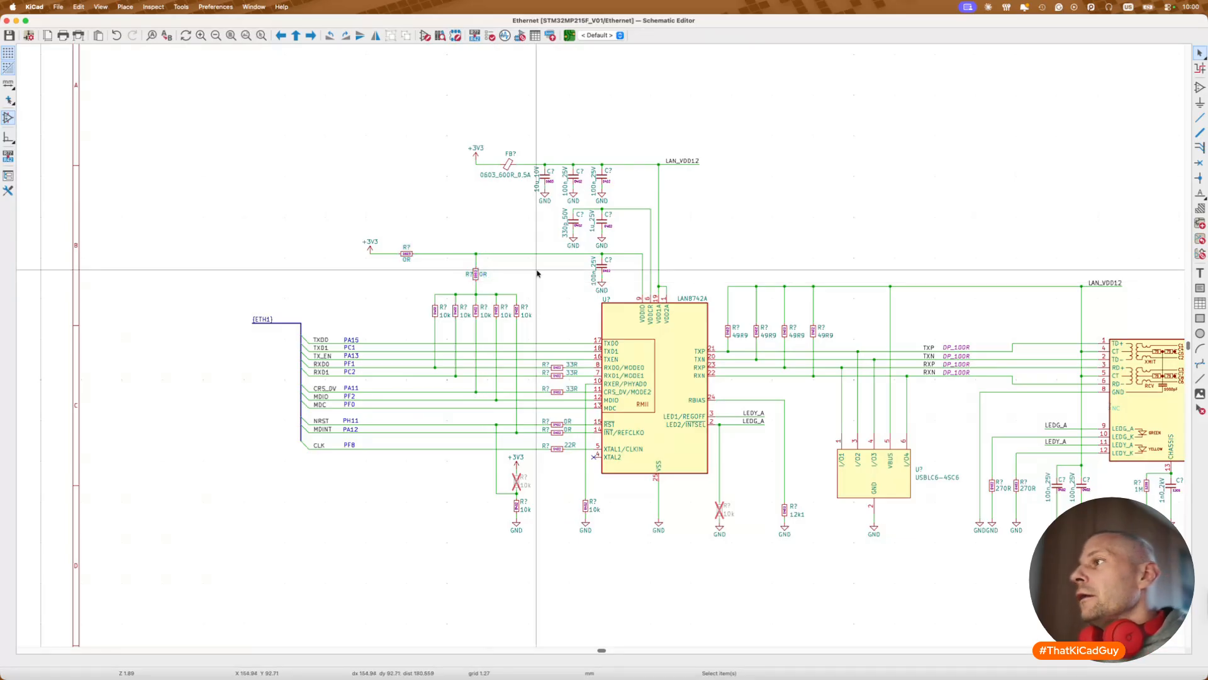
scroll(537, 273, right, 5)
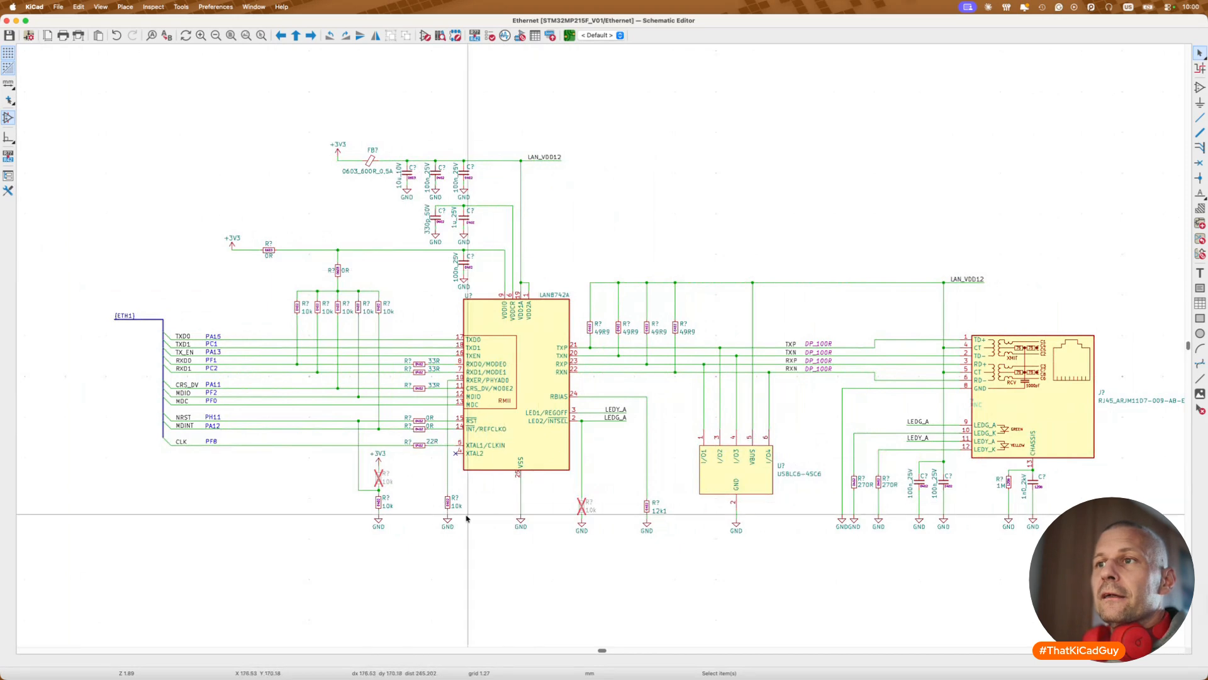
drag(365, 447, 402, 545)
click(401, 546)
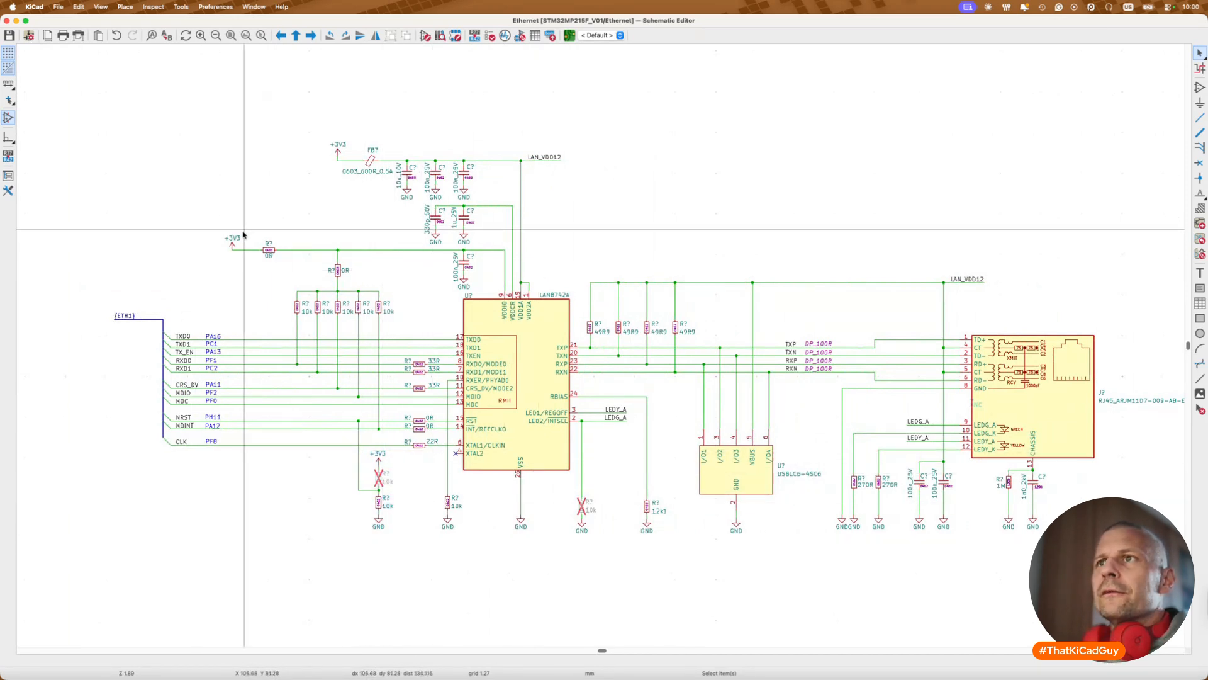
drag(244, 233, 356, 289)
click(391, 279)
drag(358, 143, 391, 188)
click(384, 221)
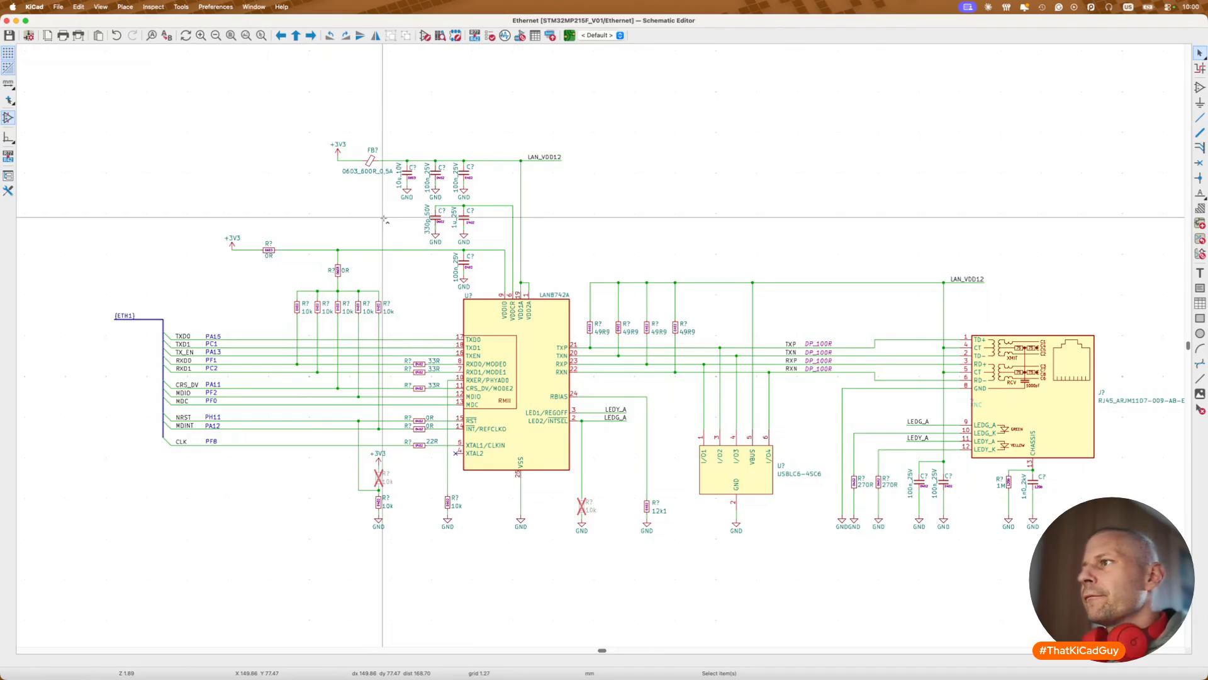
scroll(578, 271, left, 3)
scroll(578, 270, down, 2)
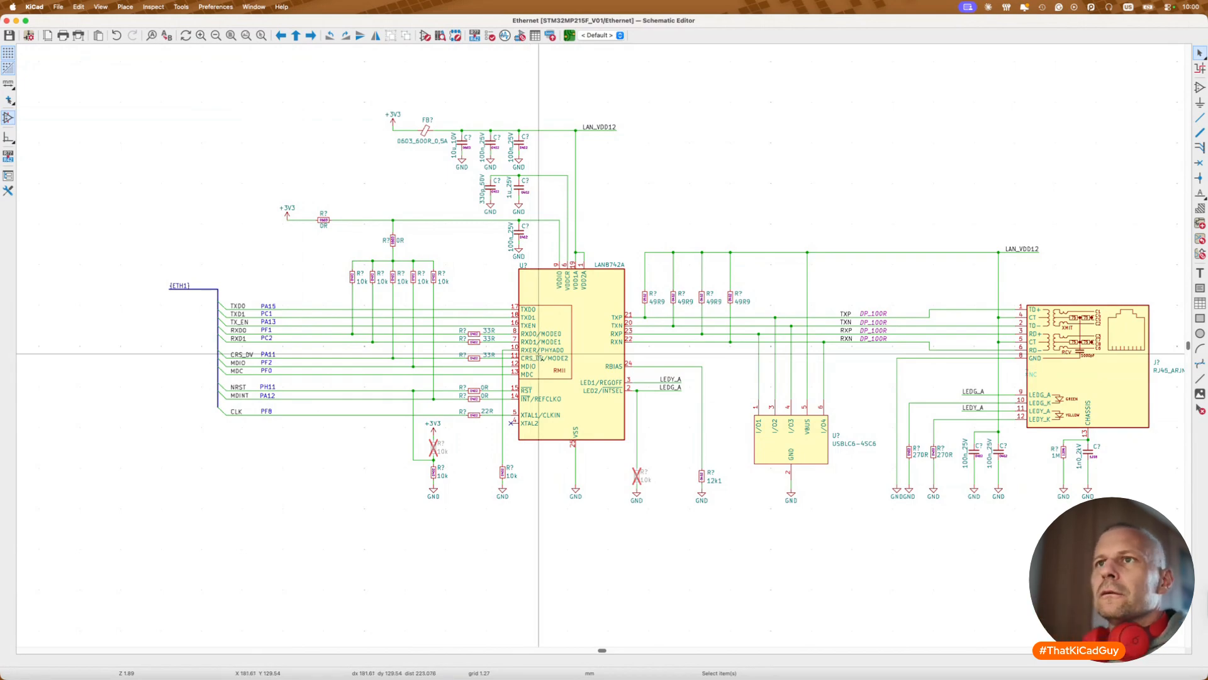
Step: Switch to the reference schematic PDF in Preview and examine the Ethernet RMII page
key(super+Tab)
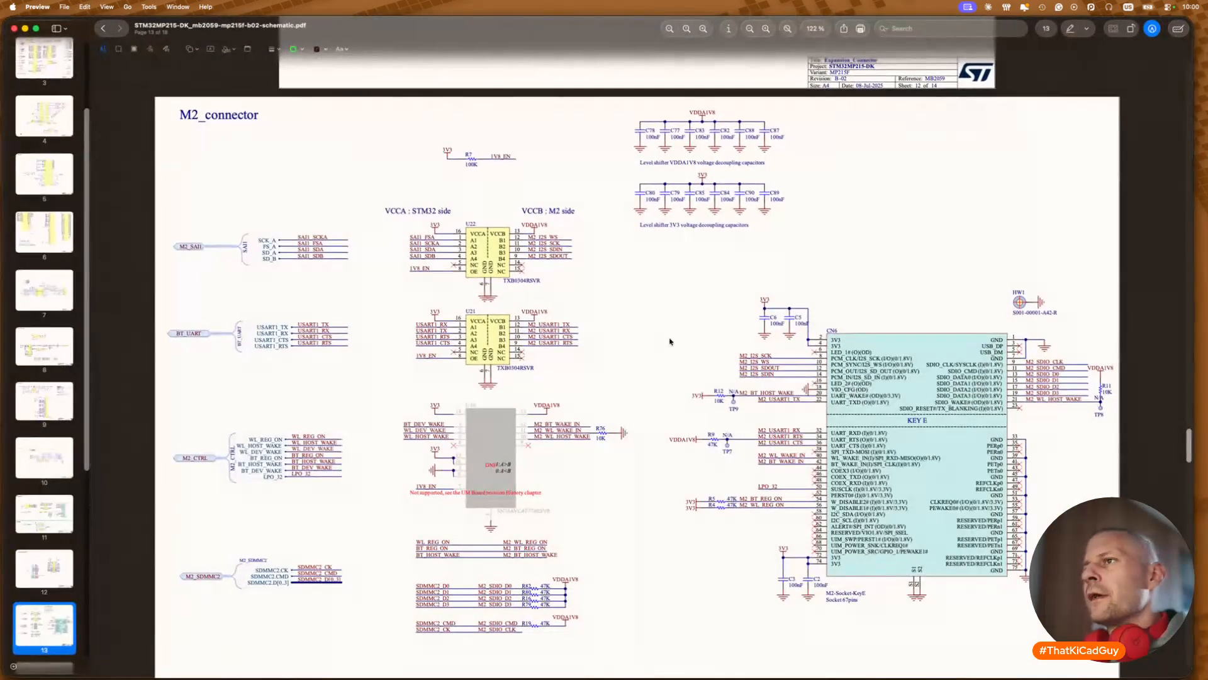
scroll(671, 341, down, 1)
scroll(670, 341, down, 15)
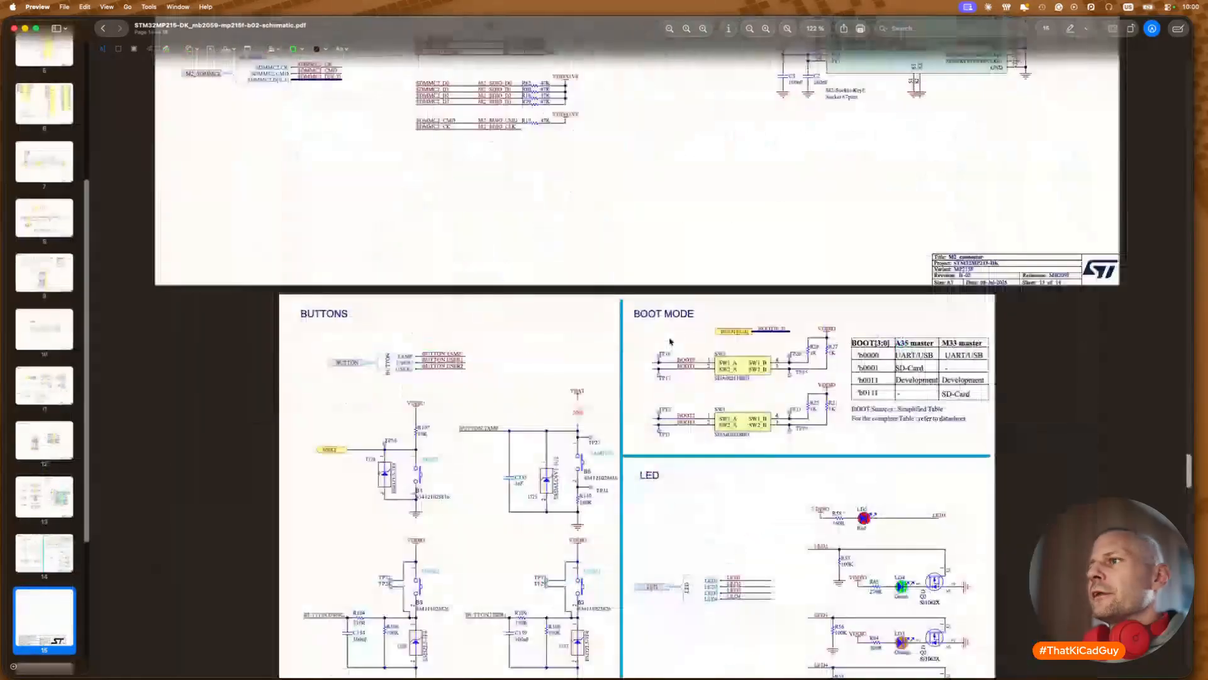
scroll(670, 341, up, 20)
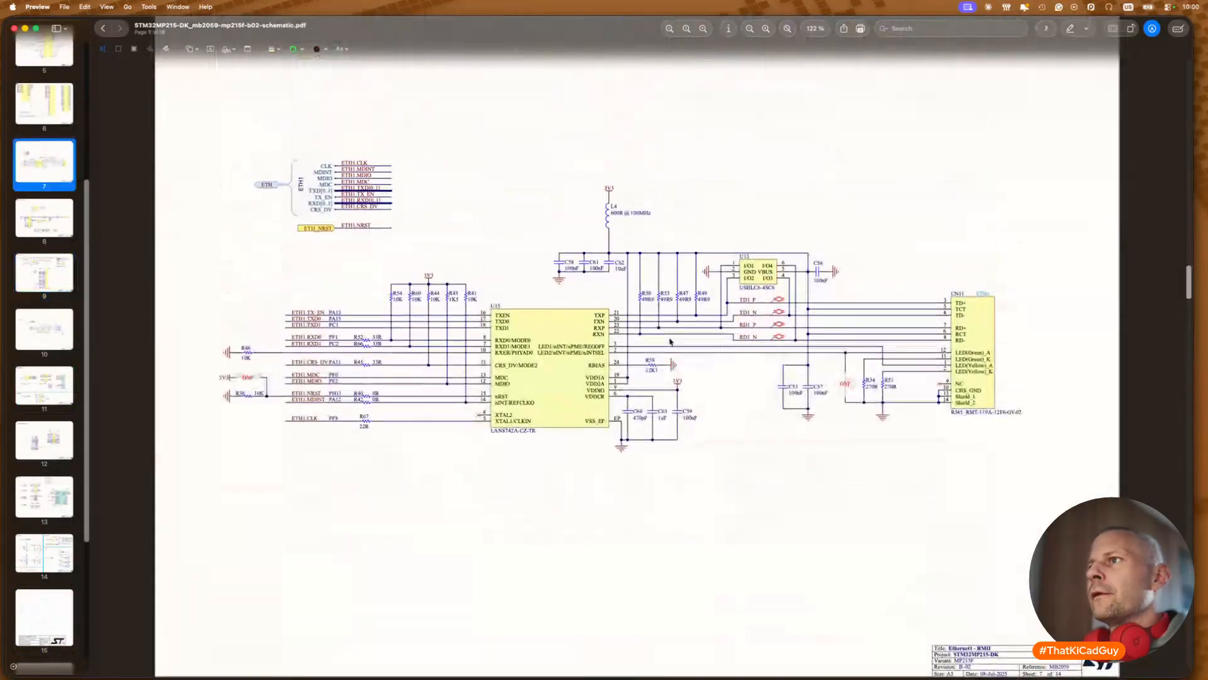
scroll(670, 342, up, 4)
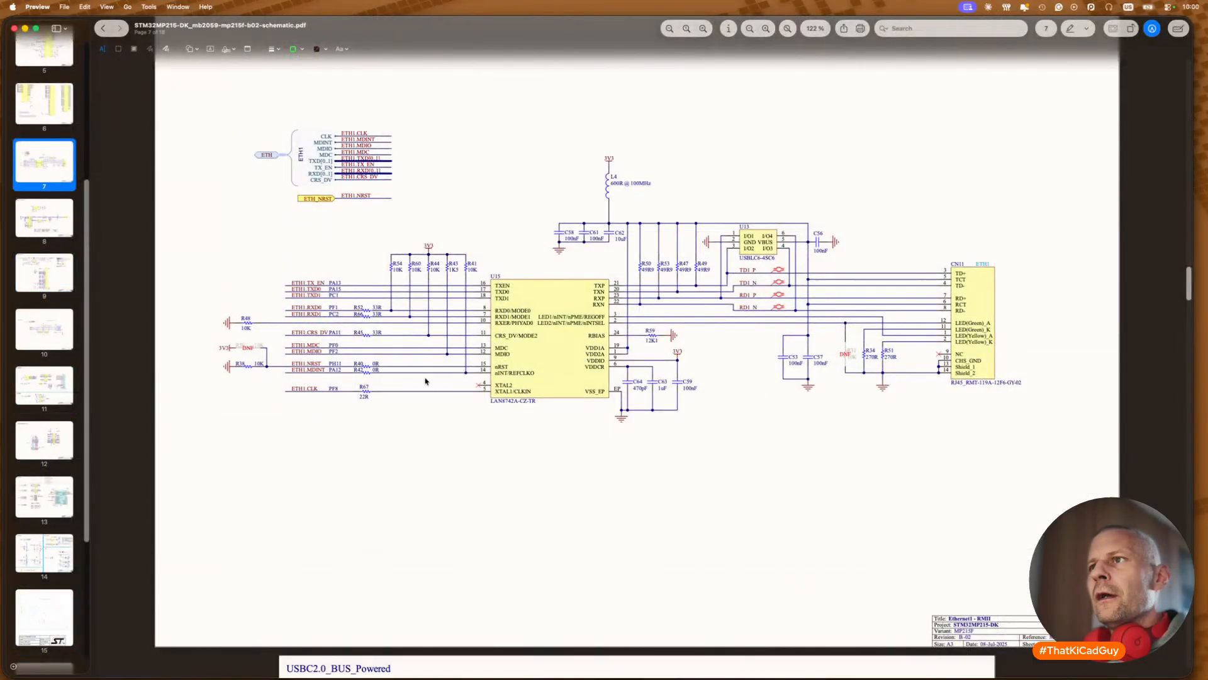
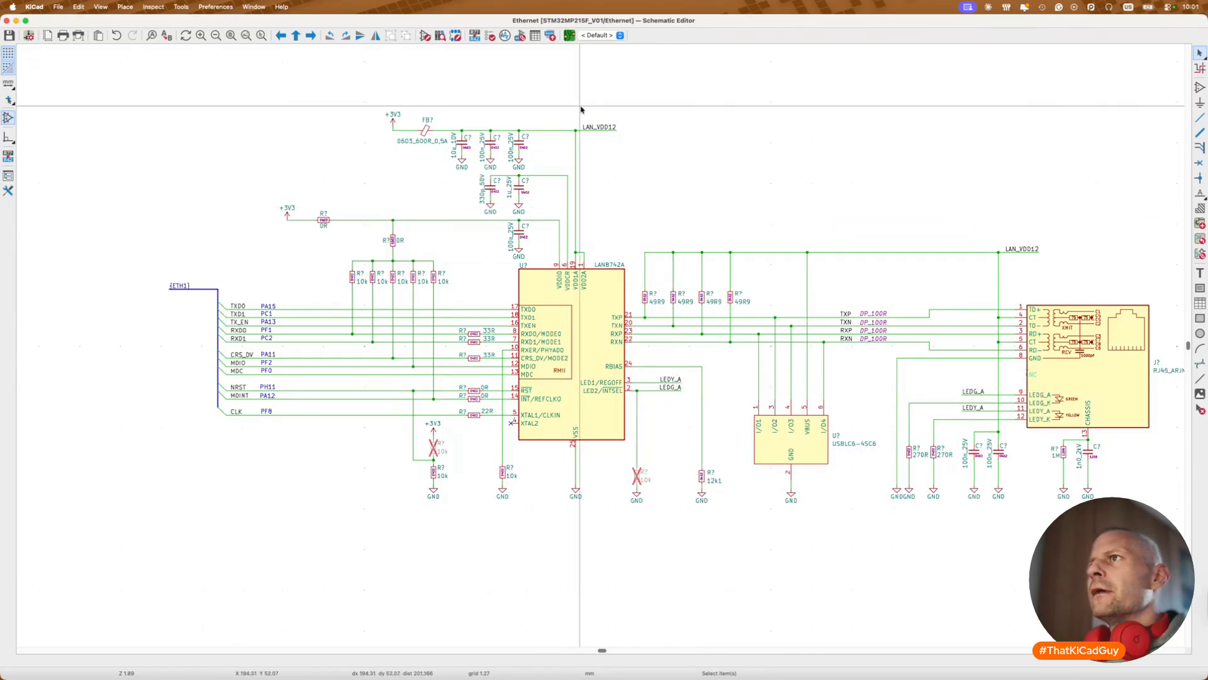
Step: Rename the LAN_VDD12 label on the ferrite bead's filtered supply line to LAN_VDD1_VDD2
click(595, 126)
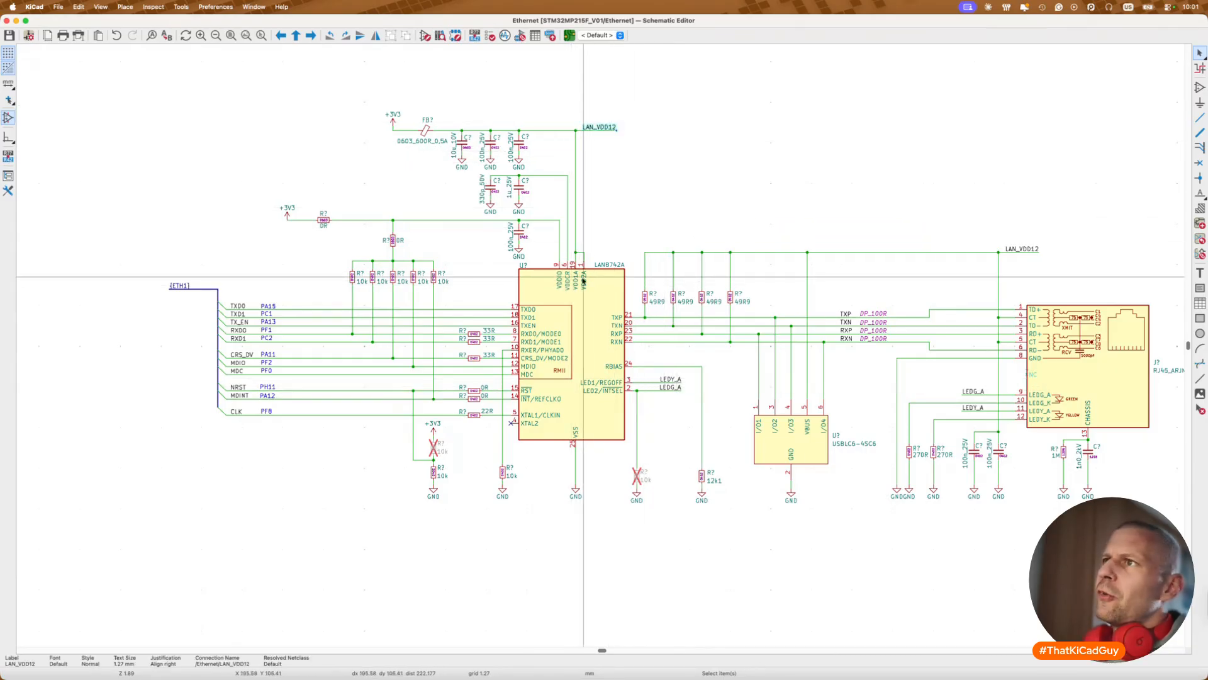
double_click(616, 128)
click(315, 170)
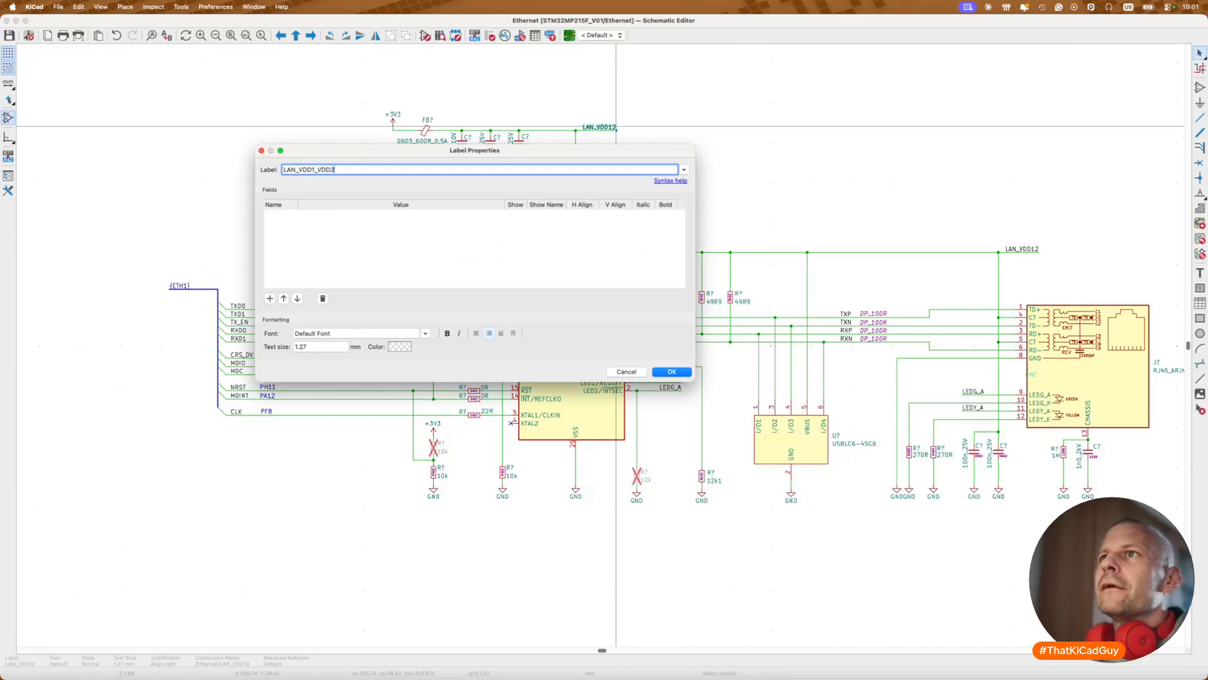
key(Return)
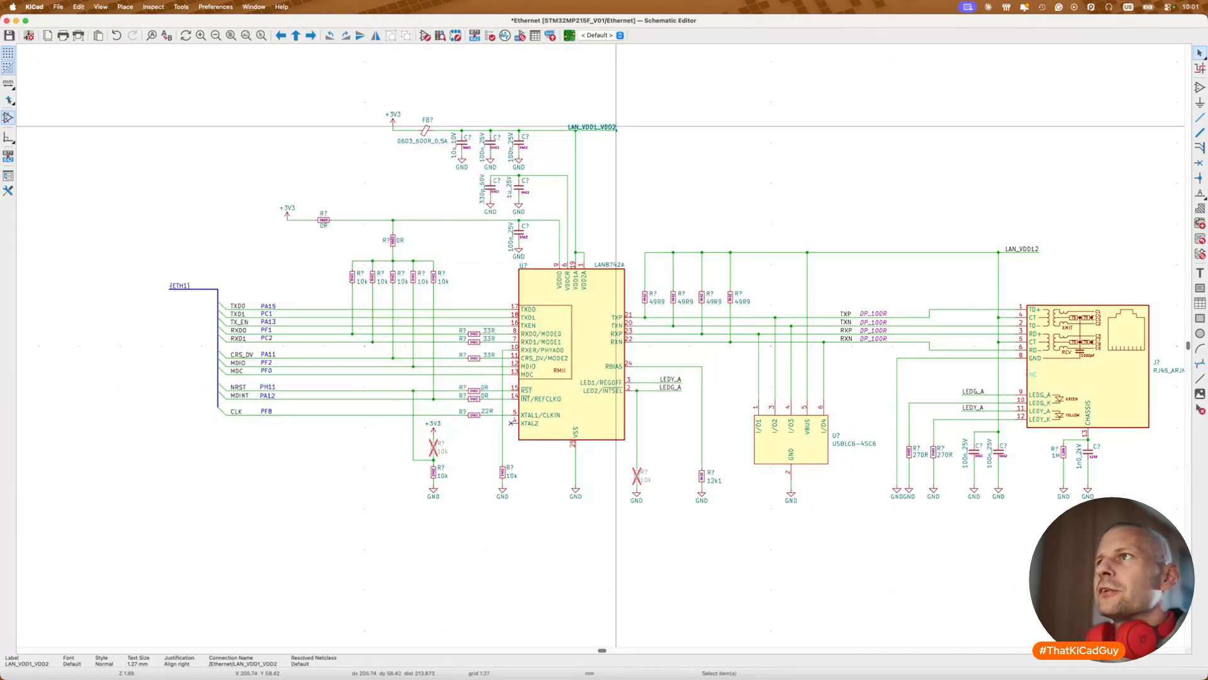
Step: Rename the LAN_VDD12 label near the RJ45 connector to LAN_VDD1_VDD2 and save the schematic
double_click(1029, 248)
text(LAN_VDD1_VDD2)
key(Return)
key(Escape)
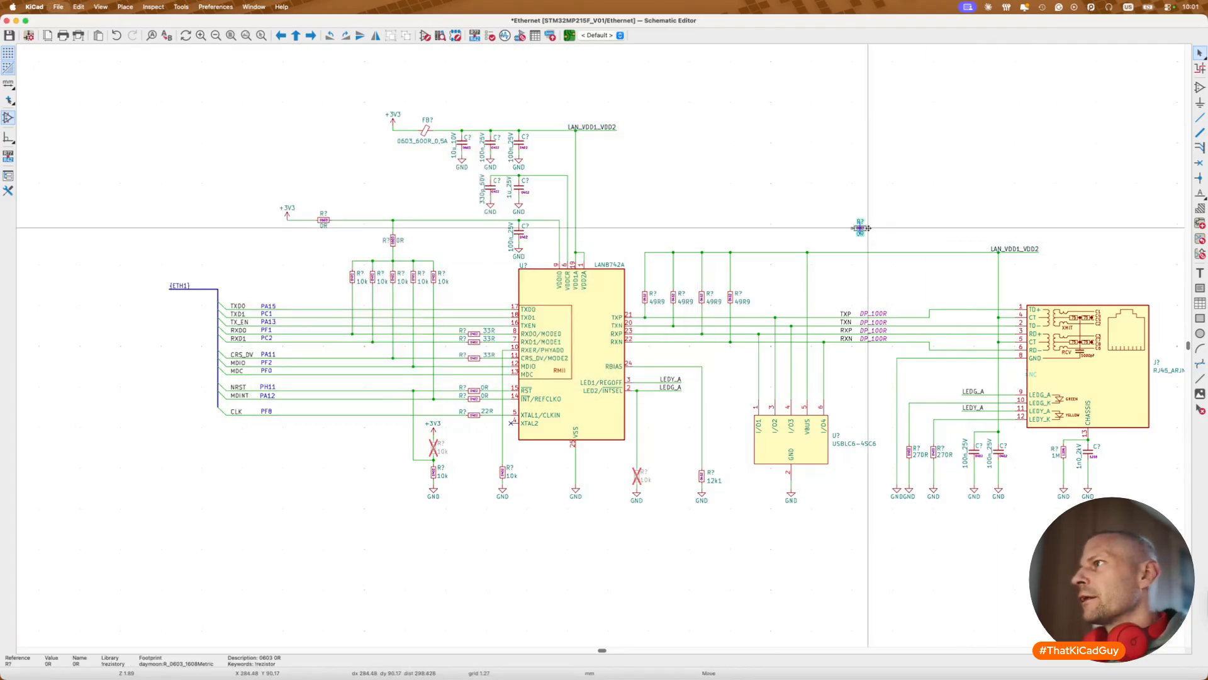
key(super+s)
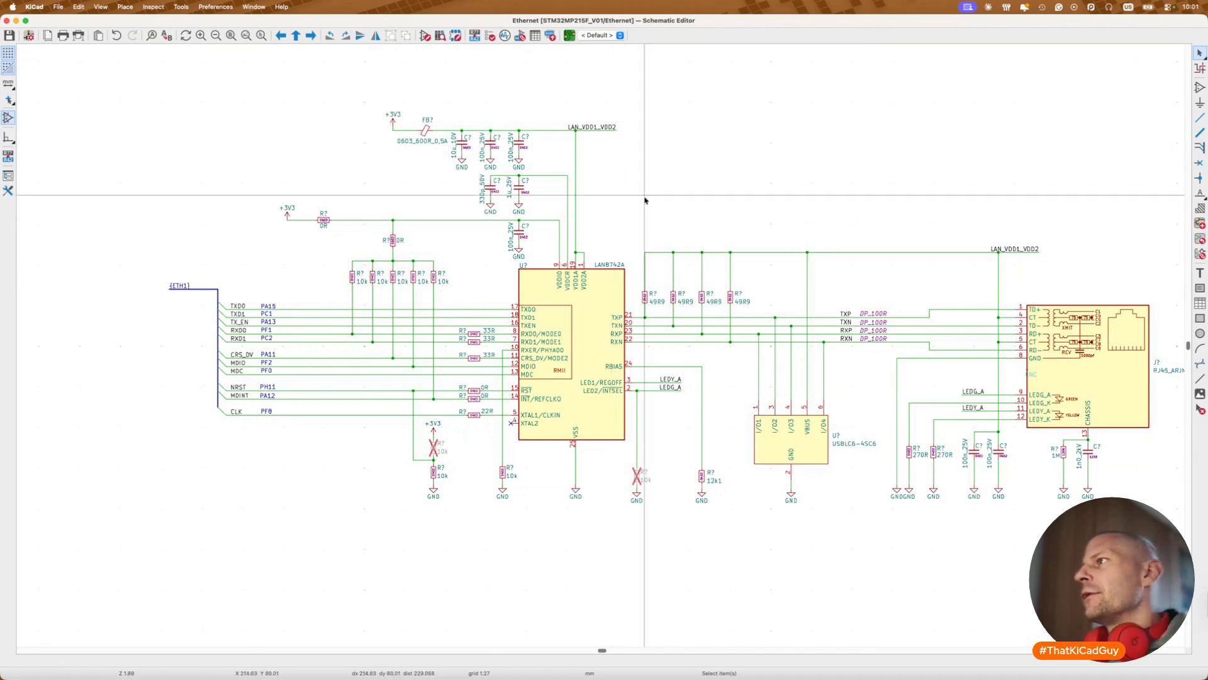
Step: Examine the RJ45 connector's chassis resistor and capacitor, its decoupling capacitors and the LAN_VDD1_VDD2 wiring to the centre taps
scroll(644, 200, down, 3)
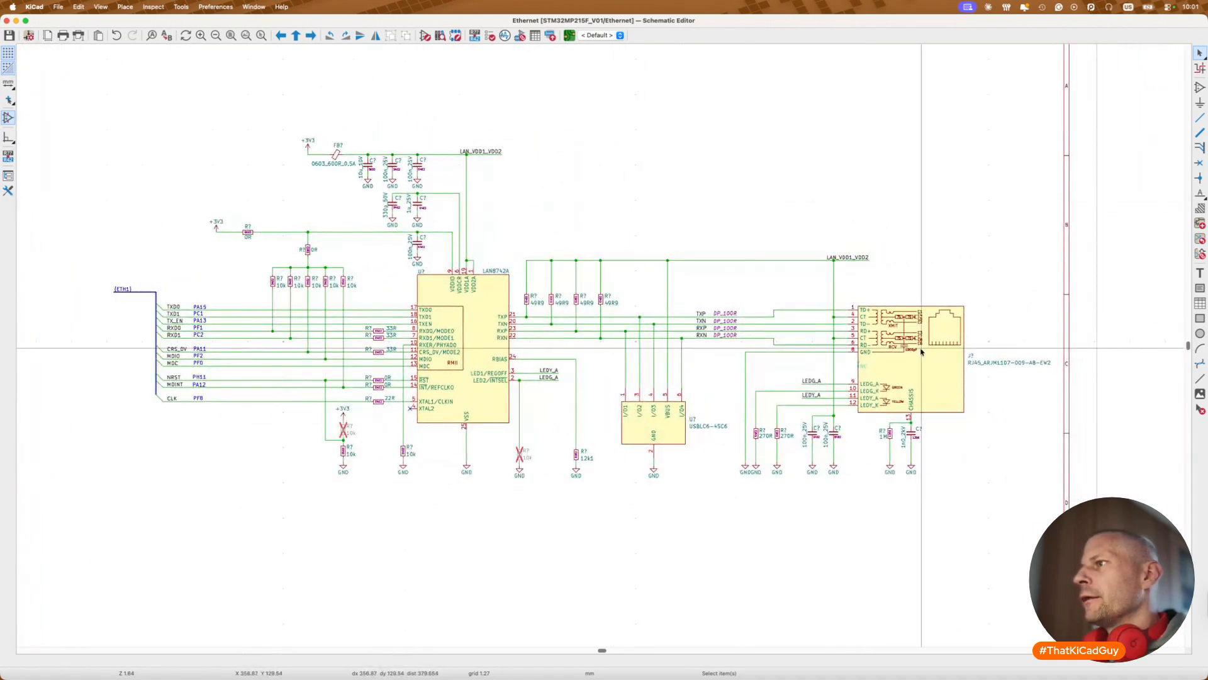
drag(875, 422, 946, 525)
drag(801, 415, 858, 501)
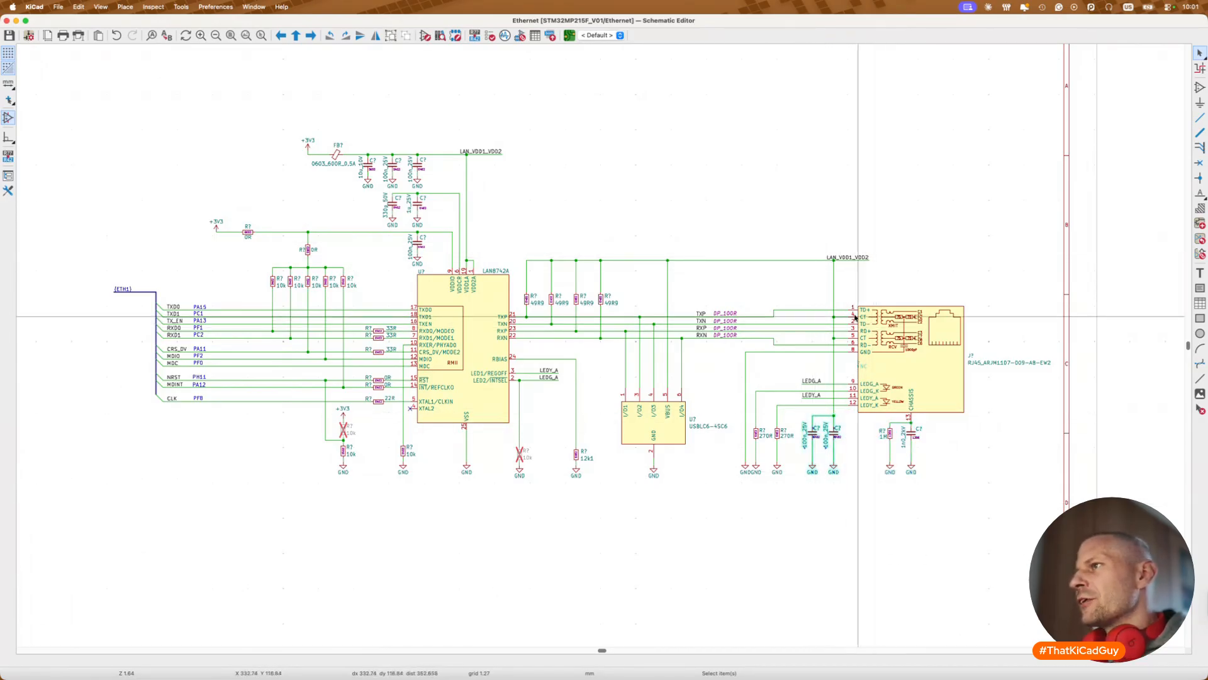
drag(819, 236, 857, 413)
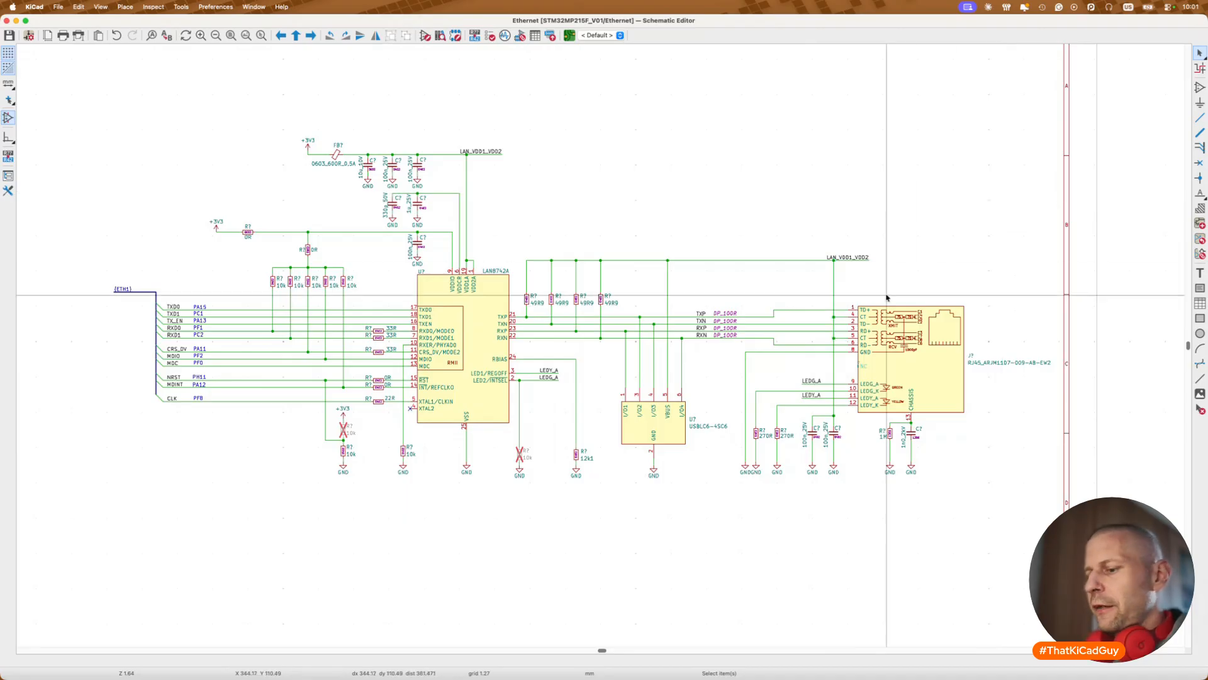
Step: Return to the root sheet and open the MPU sheet to look at its interface groups
key(alt+BackSpace)
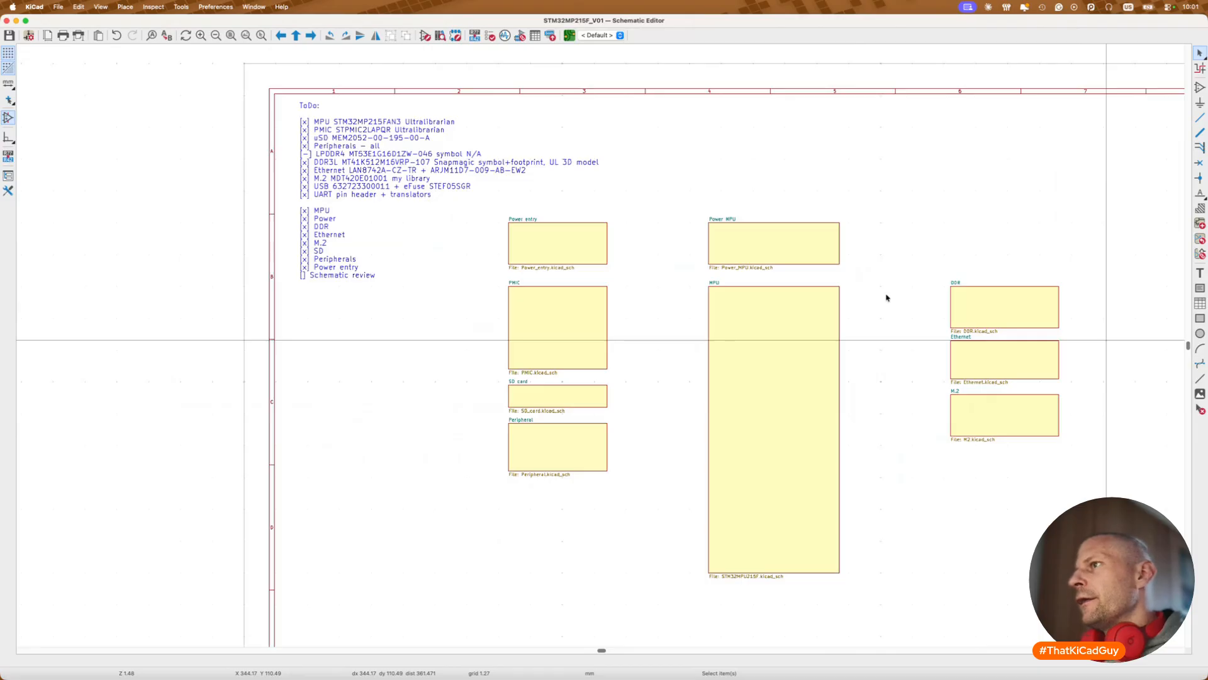
double_click(779, 351)
scroll(542, 373, up, 2)
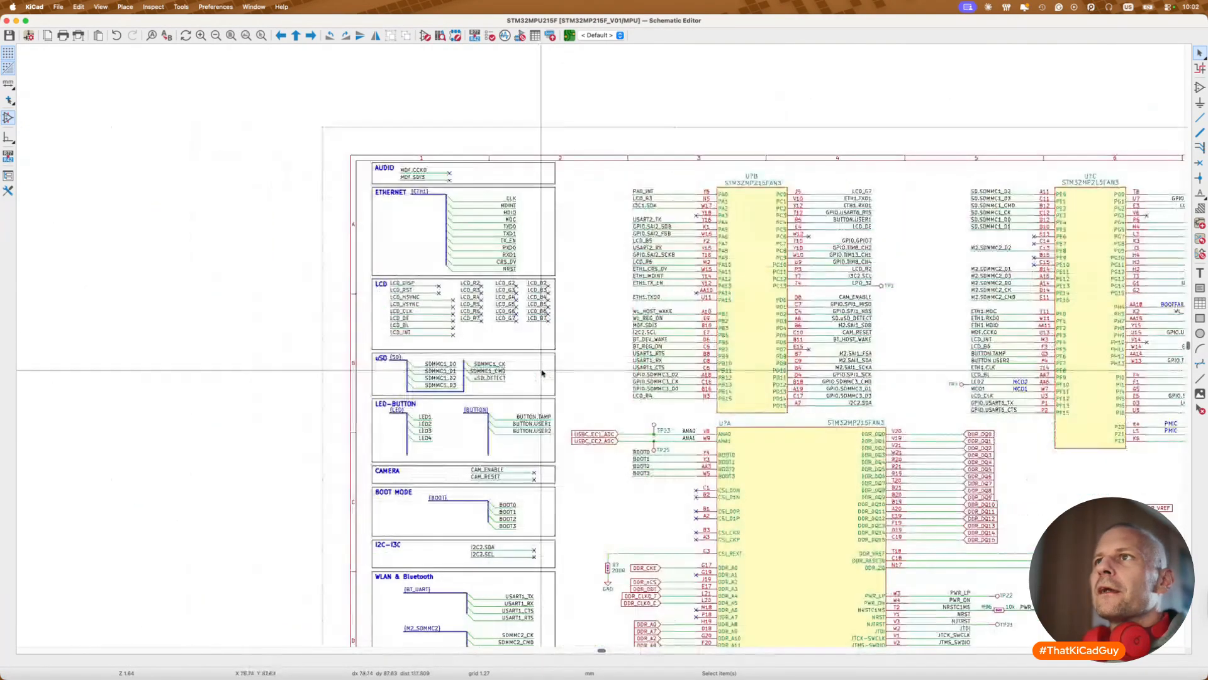
Step: Examine the MPU sheet's interface groups from AUDIO to WLAN & Bluetooth and the pin labels on the processor symbols
scroll(434, 175, up, 3)
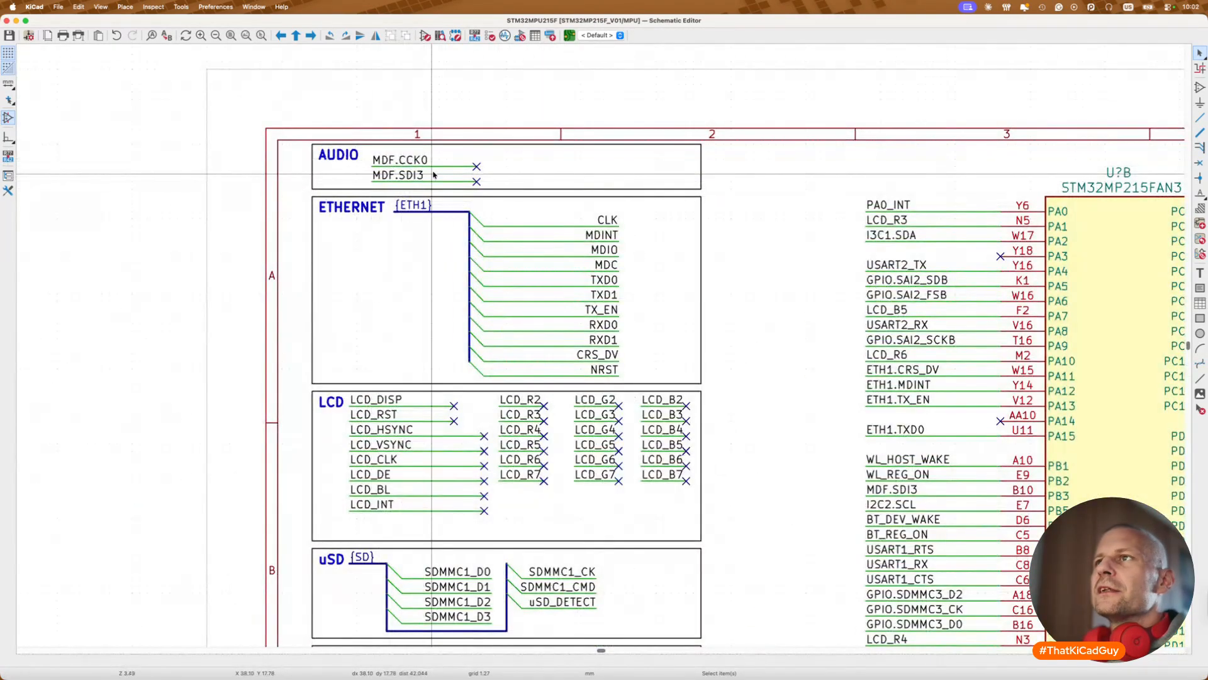
scroll(433, 174, down, 2)
scroll(557, 170, down, 3)
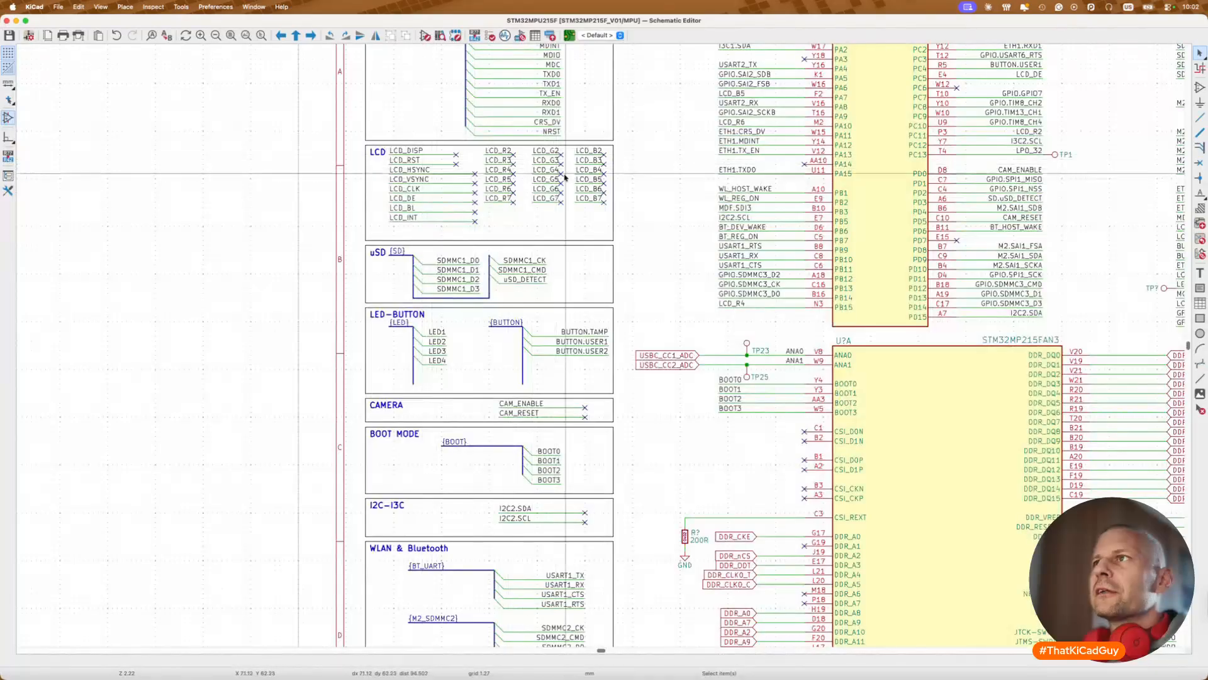
scroll(558, 223, down, 2)
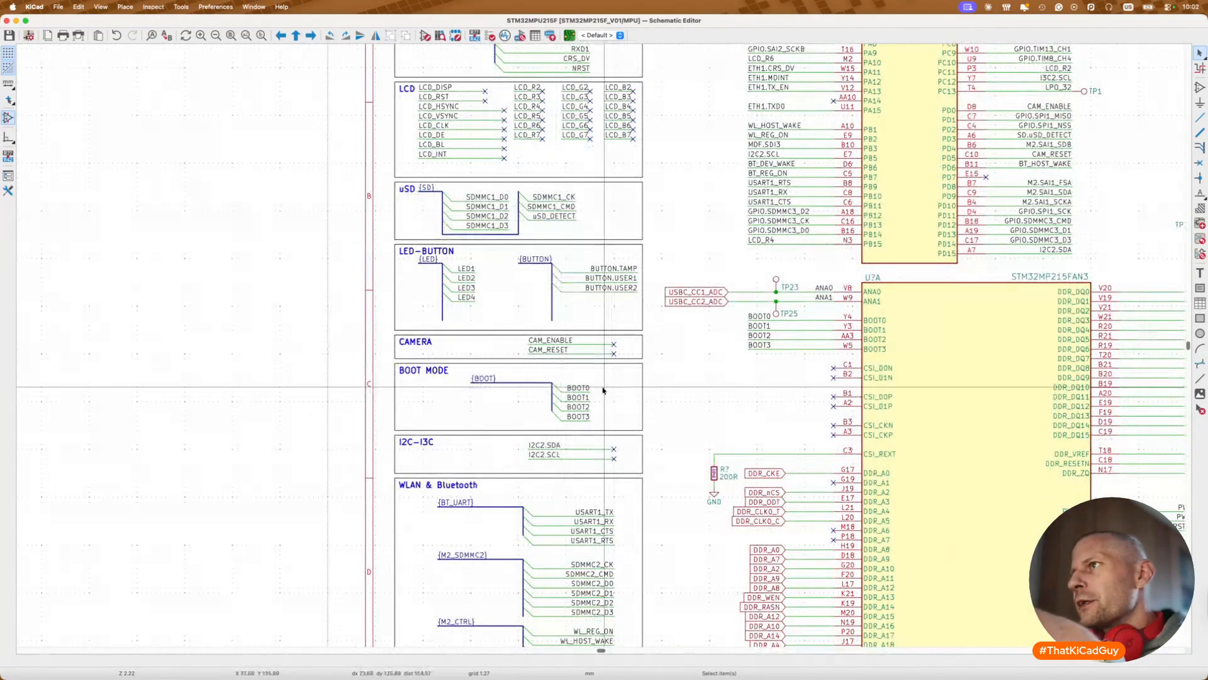
scroll(603, 390, right, 10)
scroll(603, 390, up, 2)
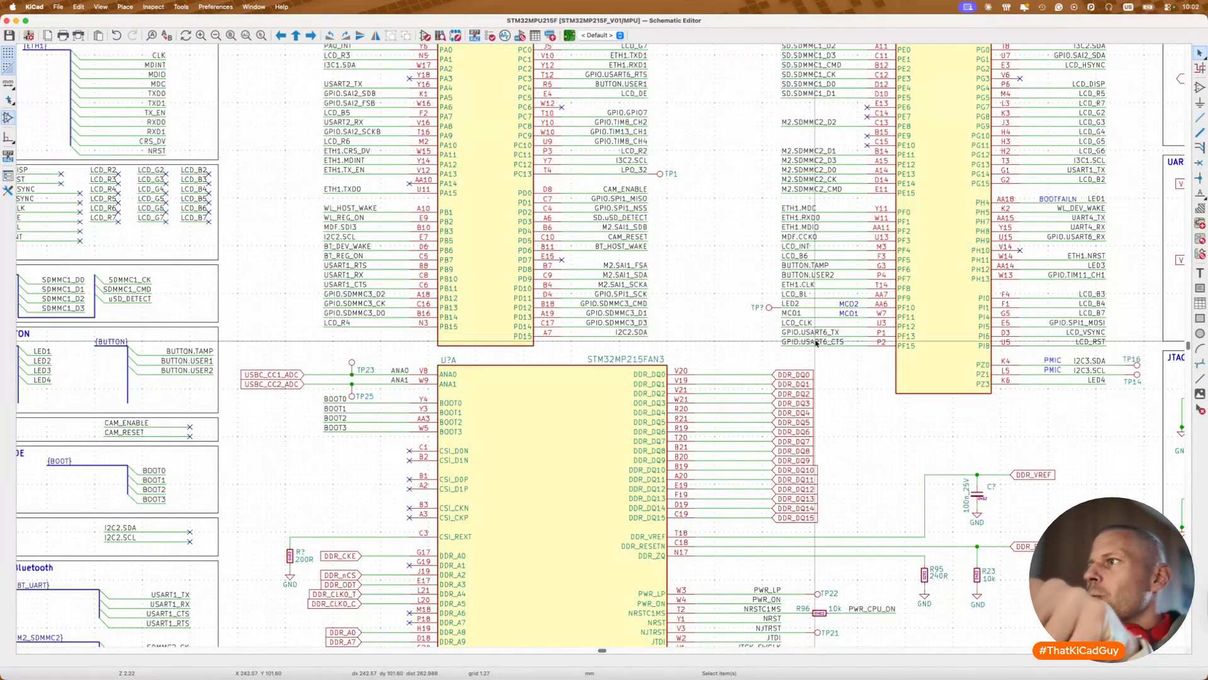
scroll(815, 343, down, 5)
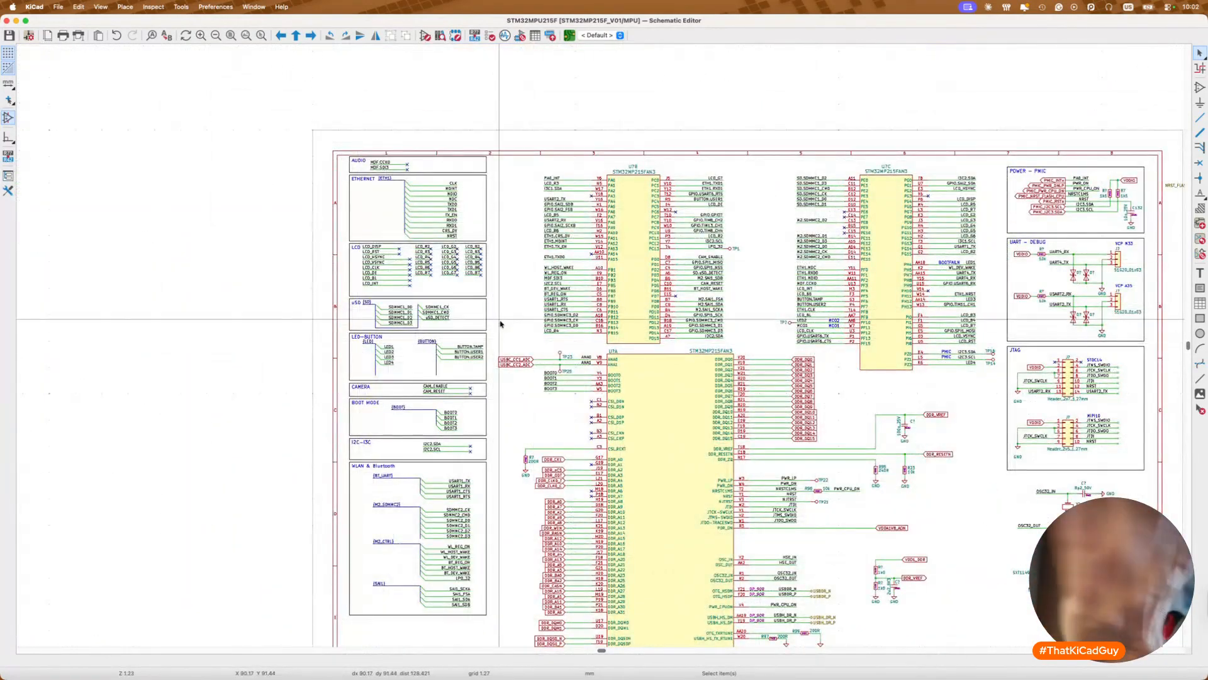
scroll(377, 257, up, 7)
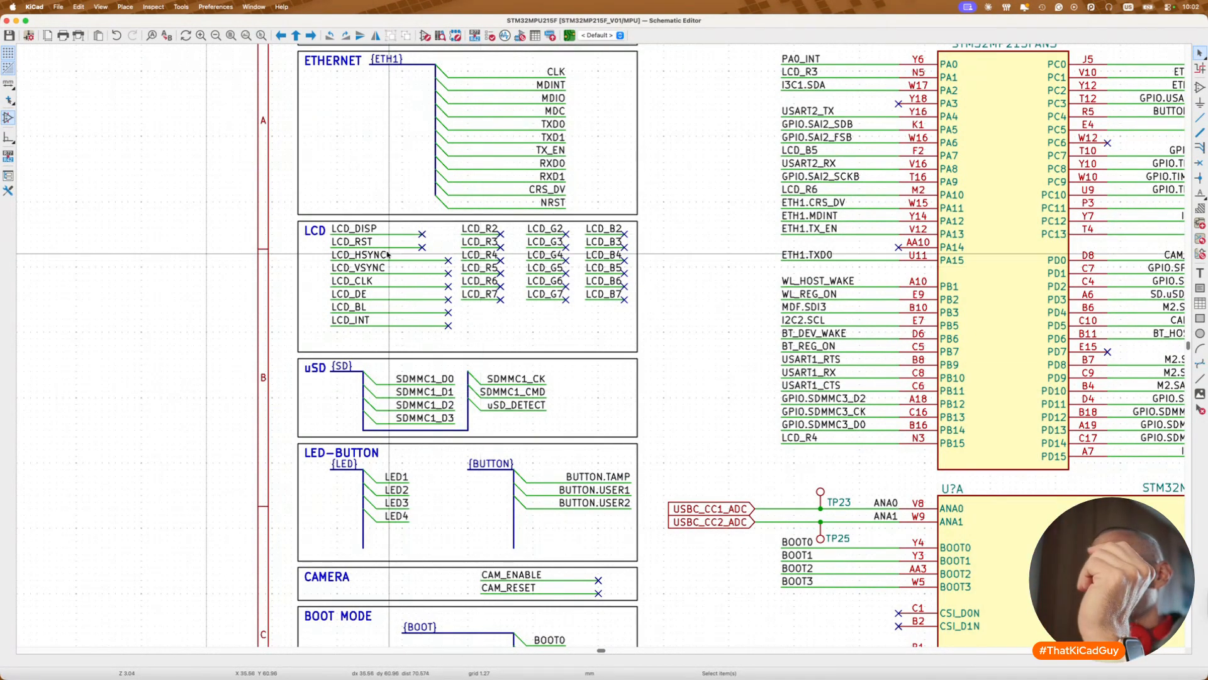
Step: Move all the LCD net labels with their wires and no-connect flags towards the centre of the LCD box and save the schematic
drag(333, 229, 631, 348)
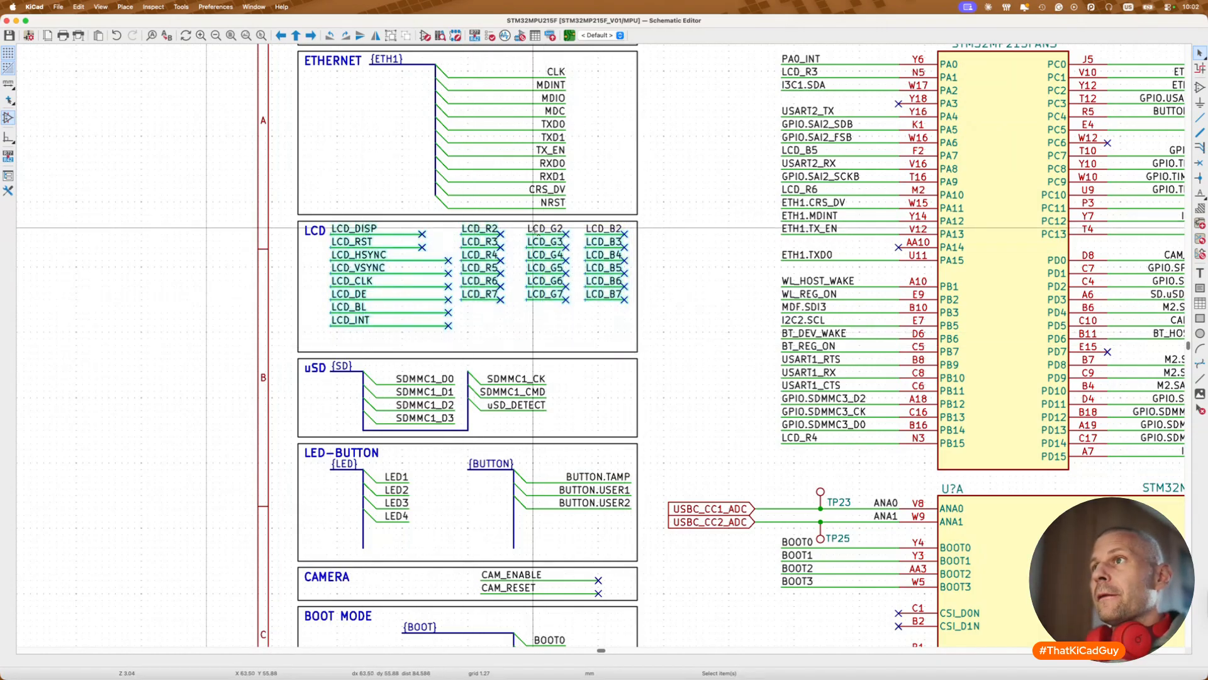
key(m)
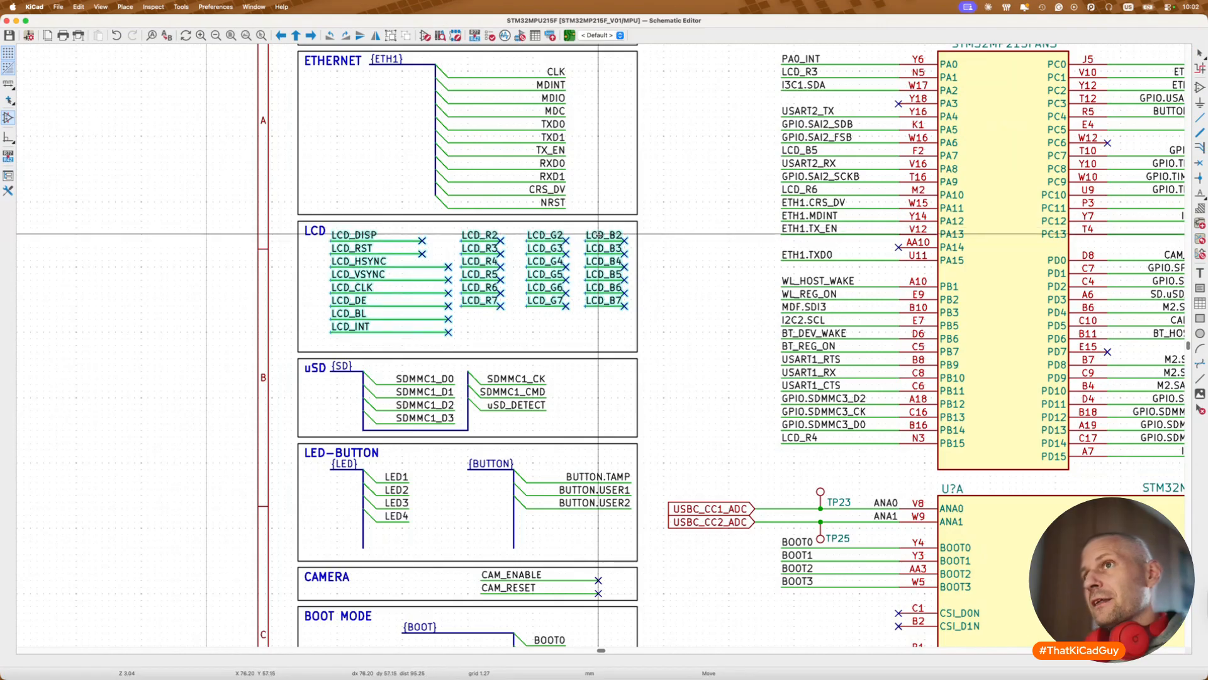
click(565, 279)
scroll(566, 279, down, 3)
key(super+s)
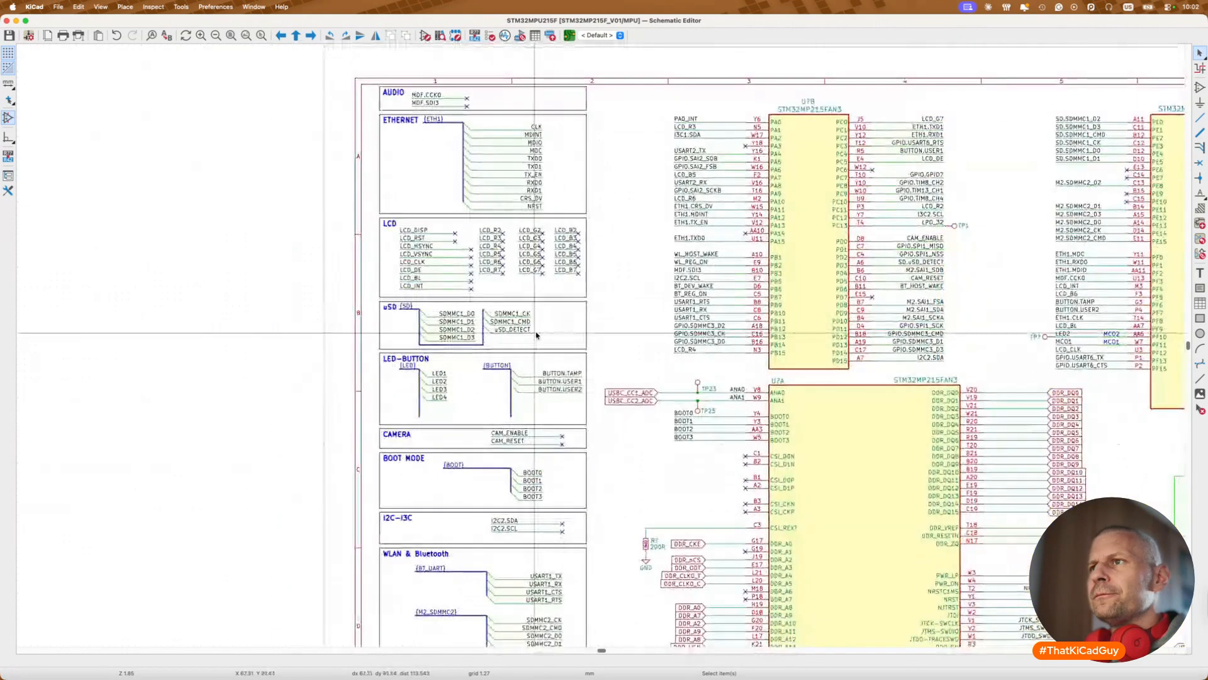
Step: Examine the uSD to WLAN & Bluetooth groups, especially the SDMMC2 nets, and follow them to the pins of processor unit C
scroll(426, 294, up, 2)
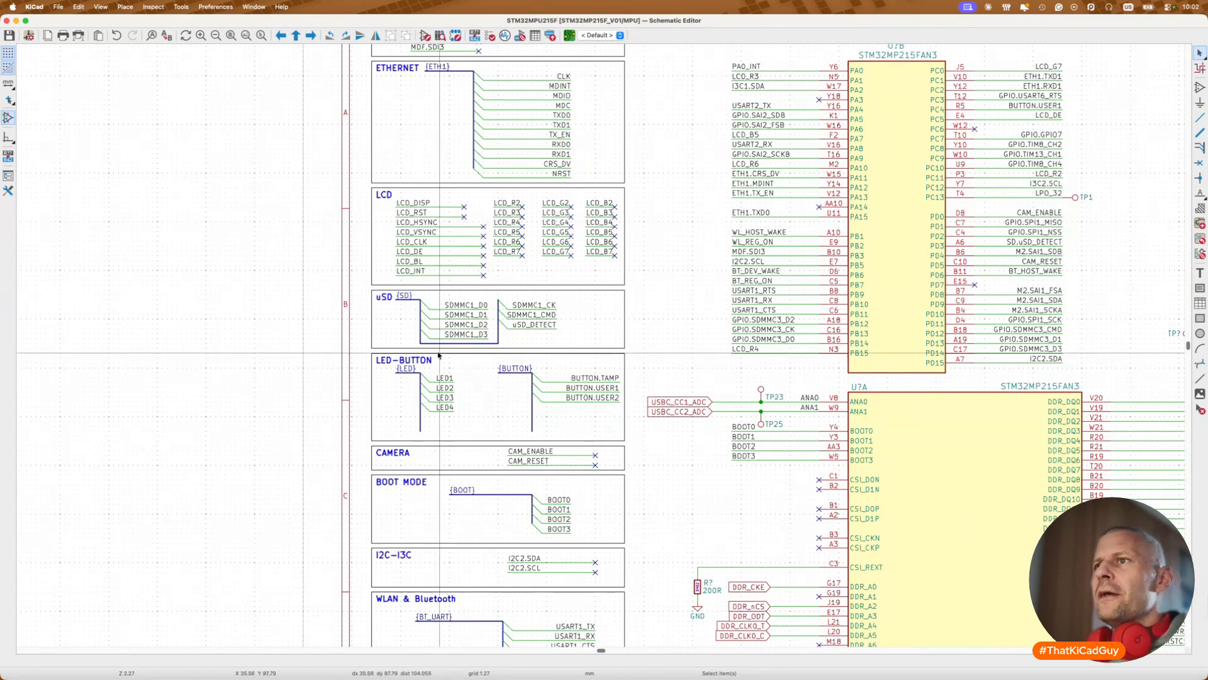
scroll(425, 433, down, 4)
scroll(425, 433, down, 5)
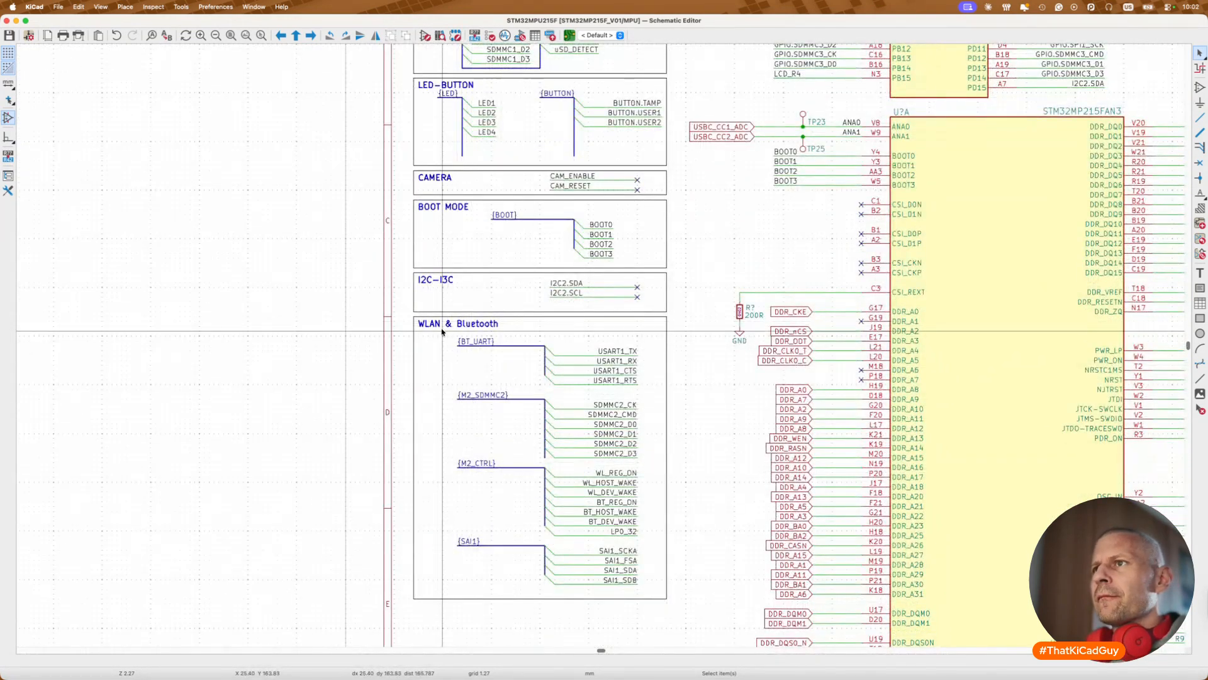
drag(584, 402, 648, 461)
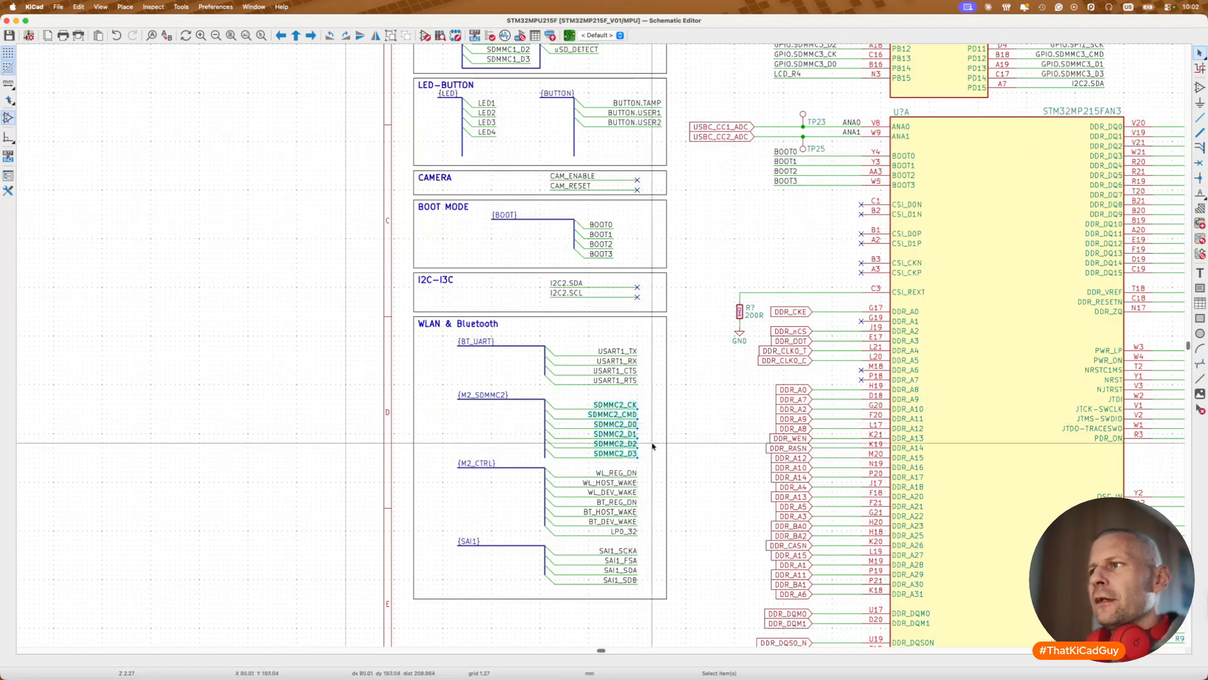
scroll(652, 446, down, 5)
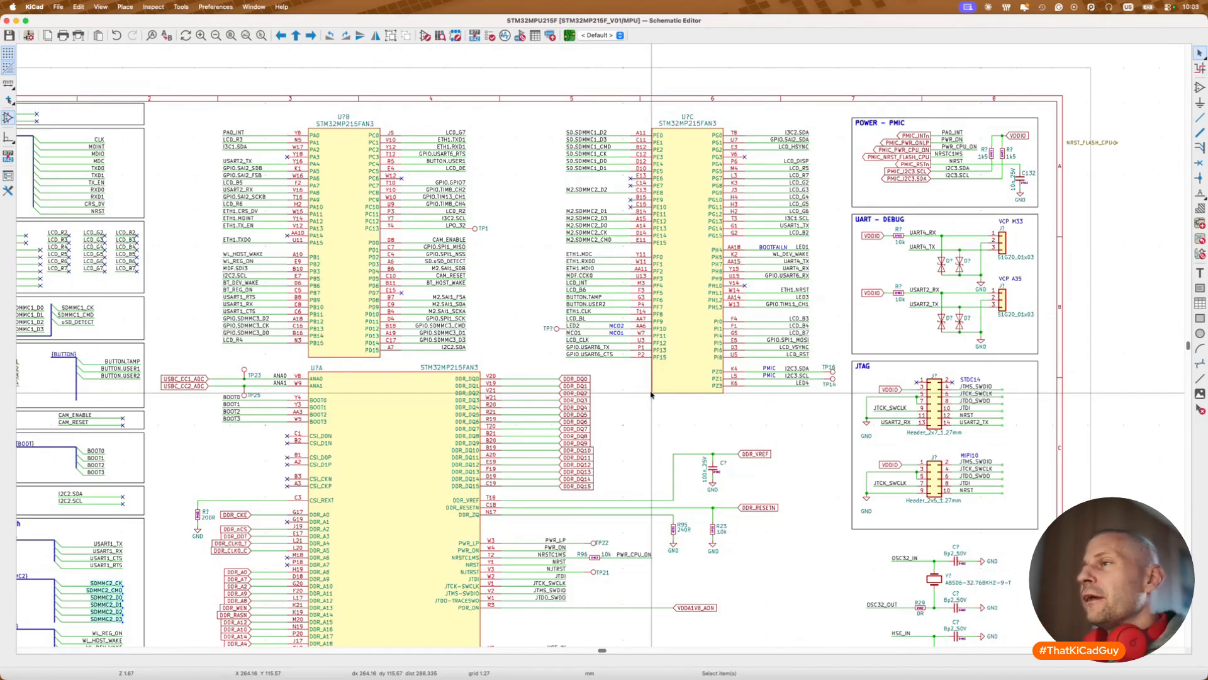
scroll(721, 250, up, 2)
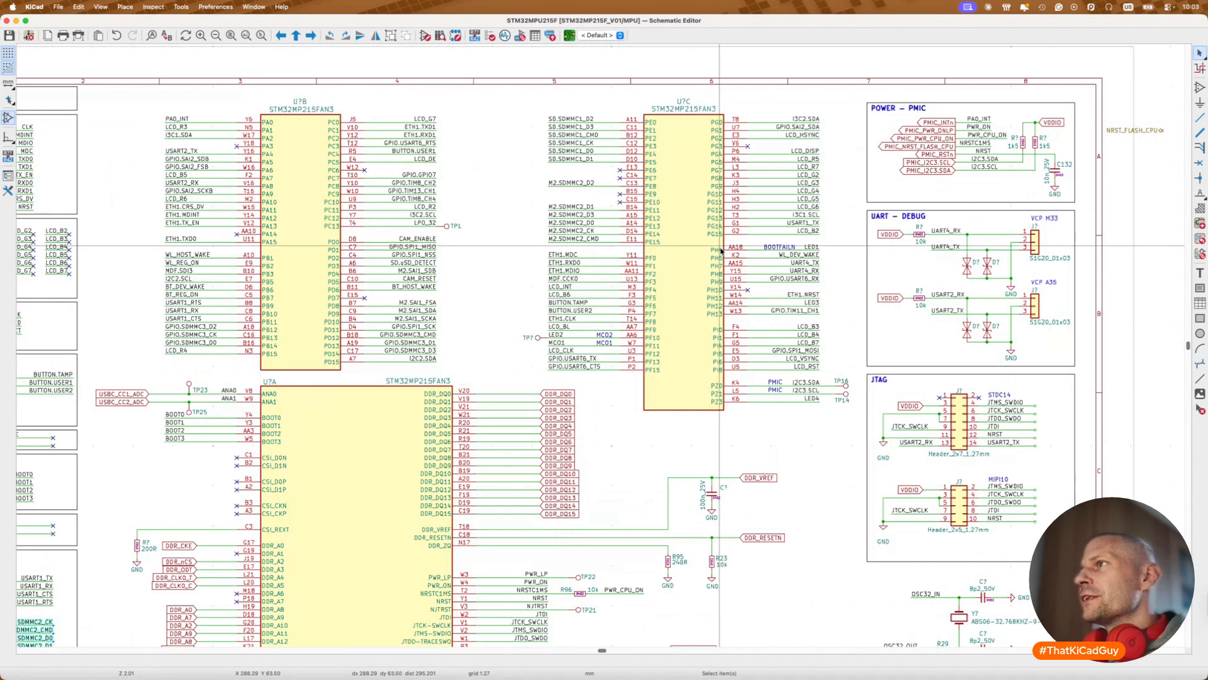
scroll(721, 250, up, 2)
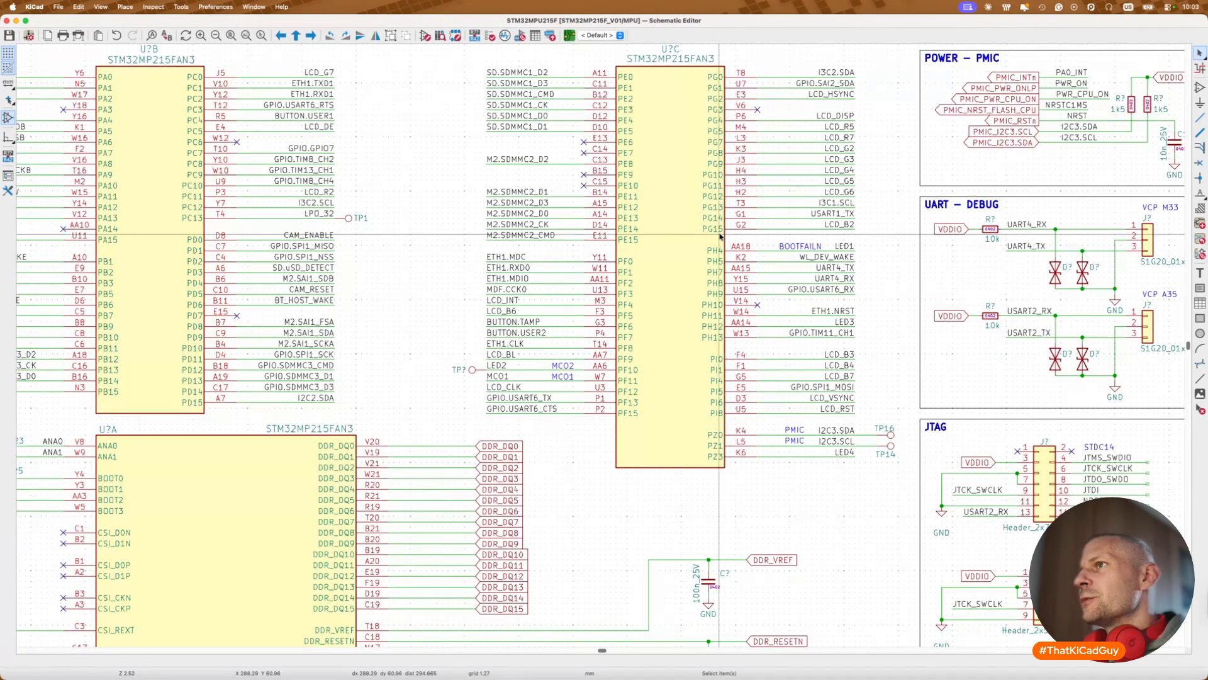
Step: Switch to the reference schematic PDF in Preview, compare its processor I/O page with the MPU sheet, and return to KiCad
key(super+Tab)
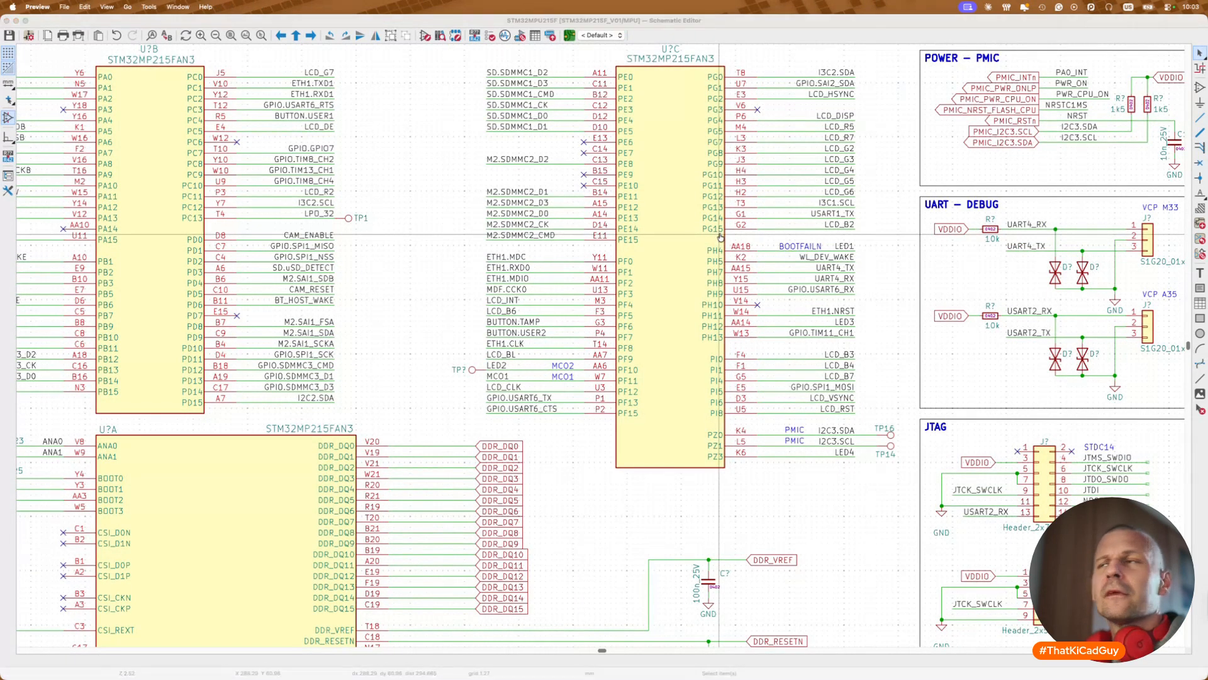
scroll(721, 236, up, 10)
scroll(721, 236, up, 15)
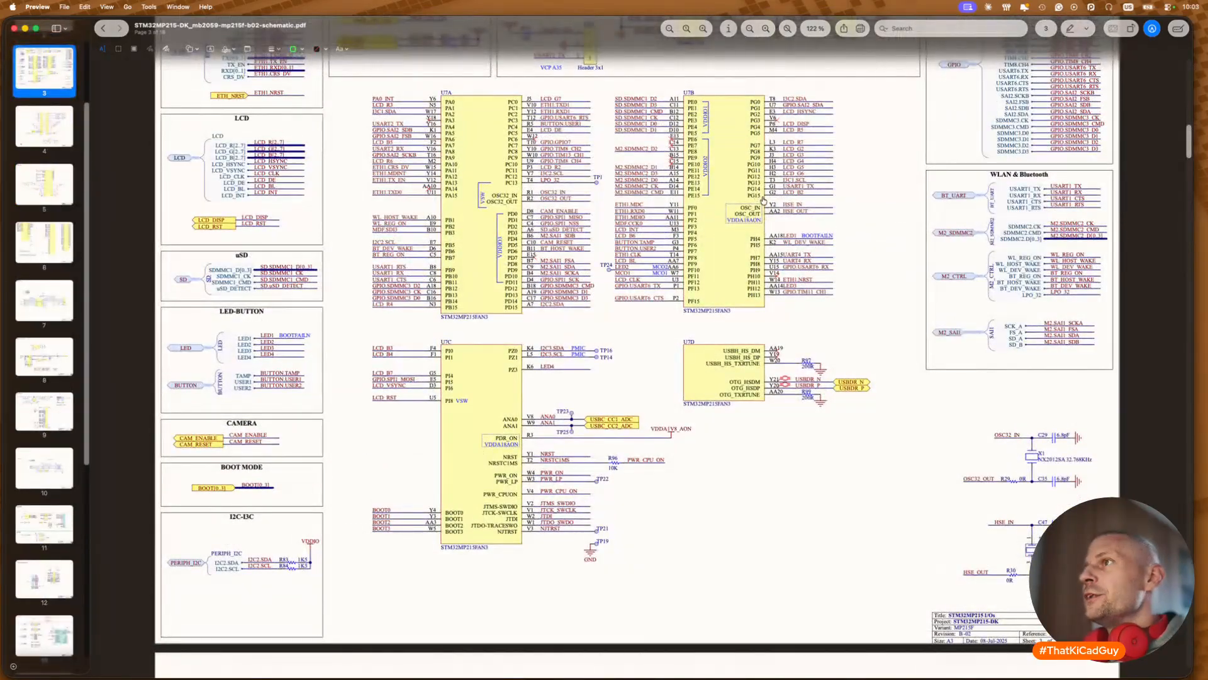
key(super+Tab)
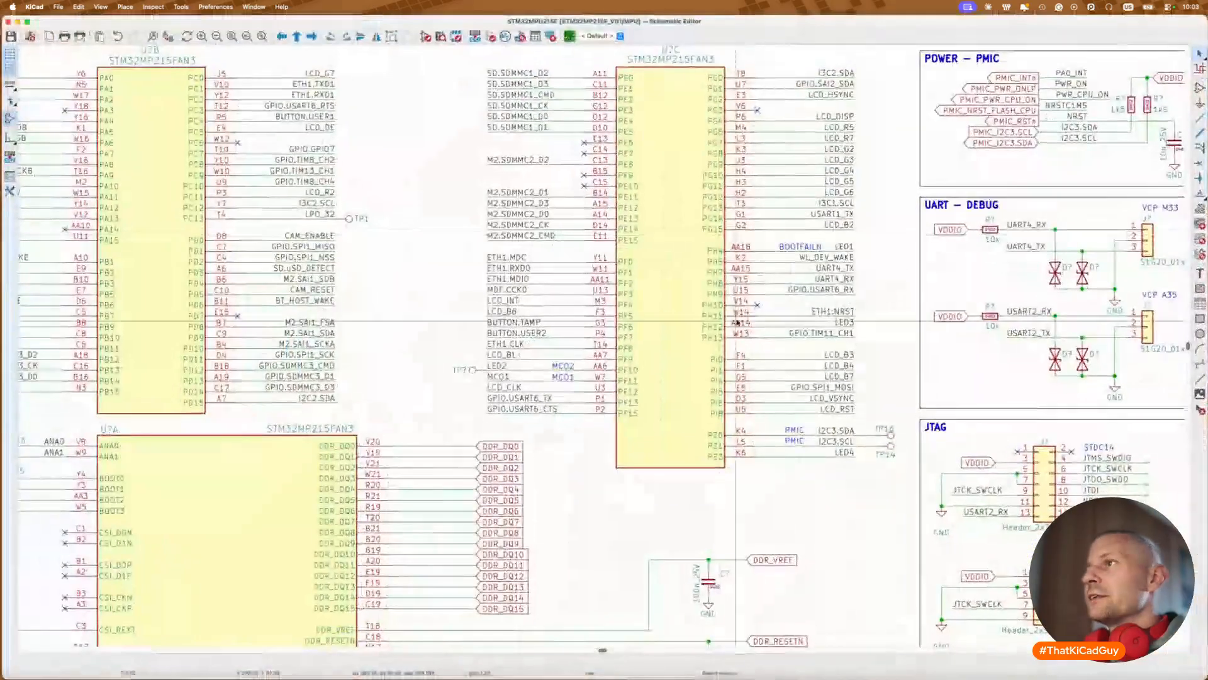
key(super+Tab)
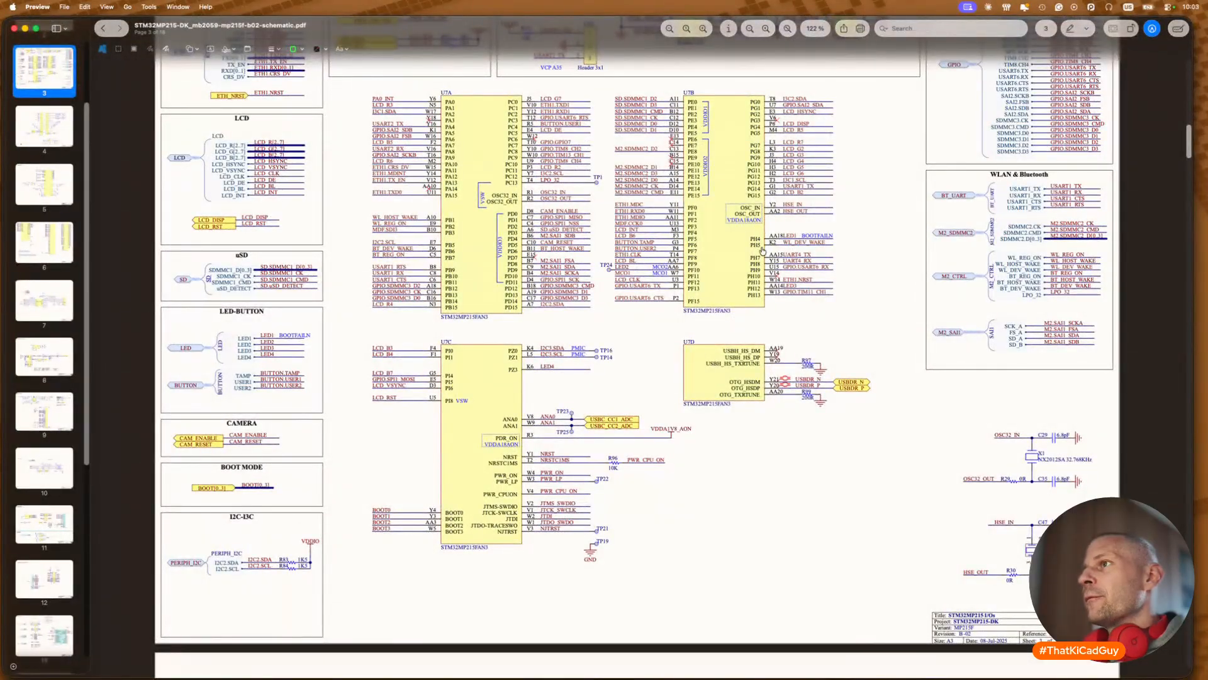
key(super+Tab)
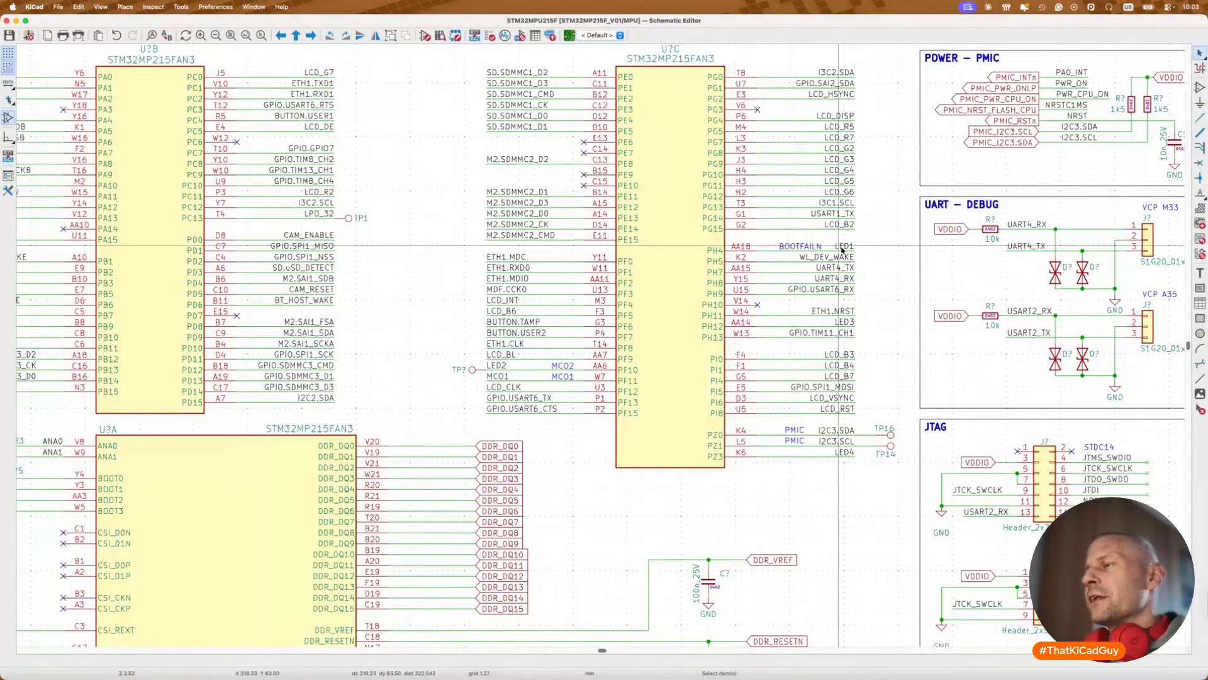
Step: Examine the POWER – PMIC block, checking its PMIC global labels one by one against the nets they connect to
scroll(784, 246, right, 10)
scroll(881, 275, right, 3)
scroll(881, 275, up, 1)
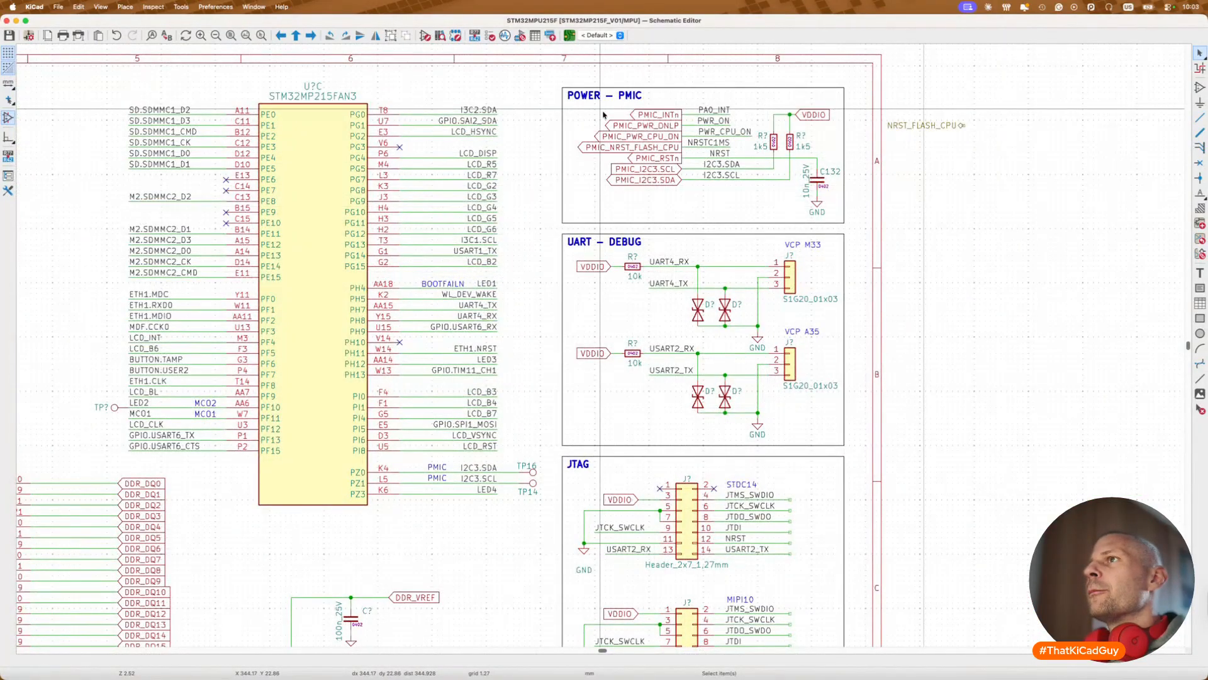
drag(568, 96, 832, 216)
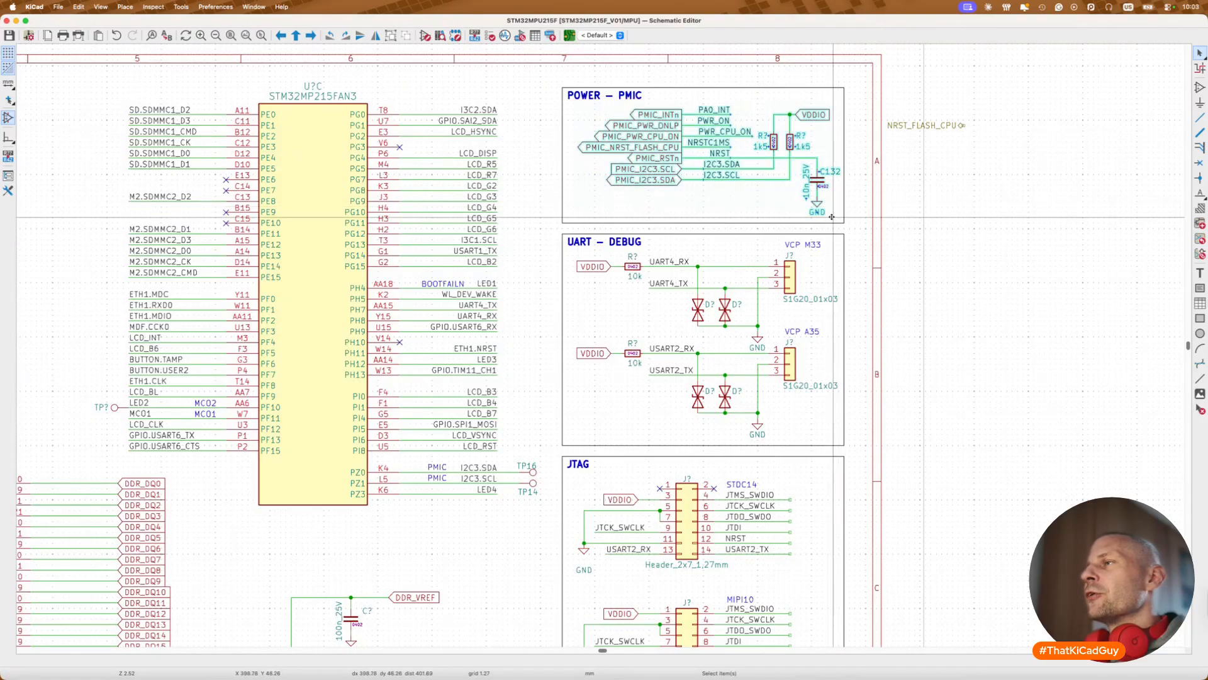
click(760, 200)
key(Escape)
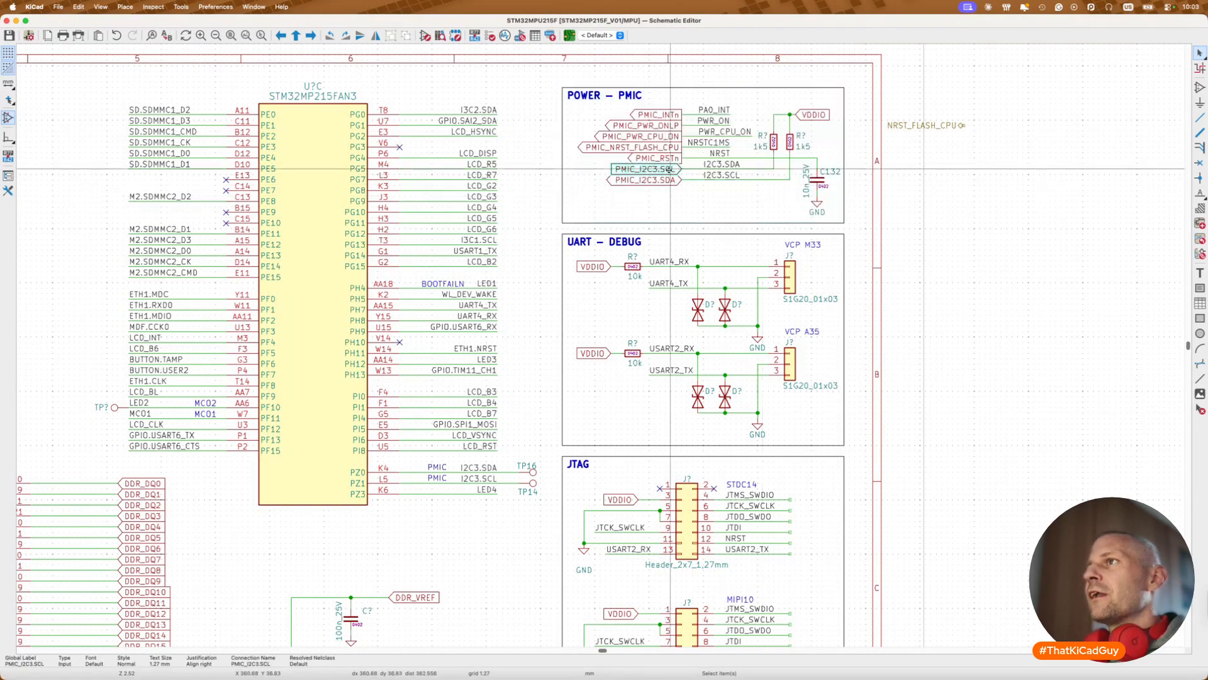
click(667, 147)
click(669, 139)
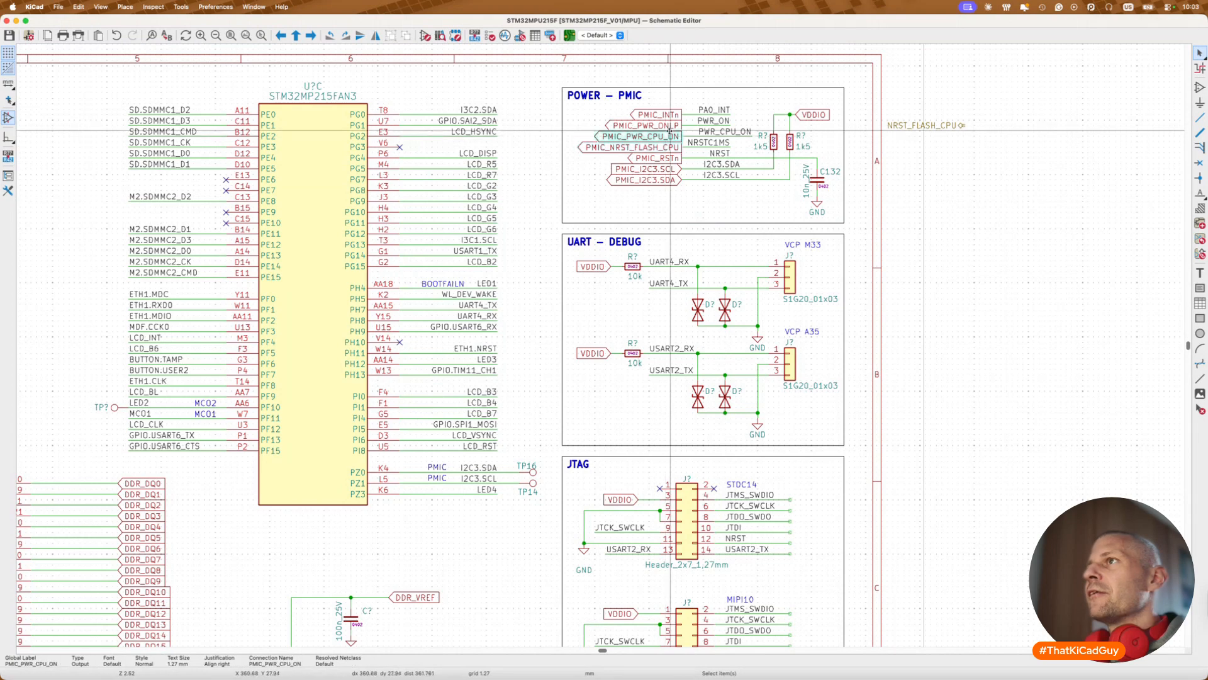
click(666, 128)
click(956, 238)
scroll(956, 238, down, 2)
scroll(956, 238, up, 3)
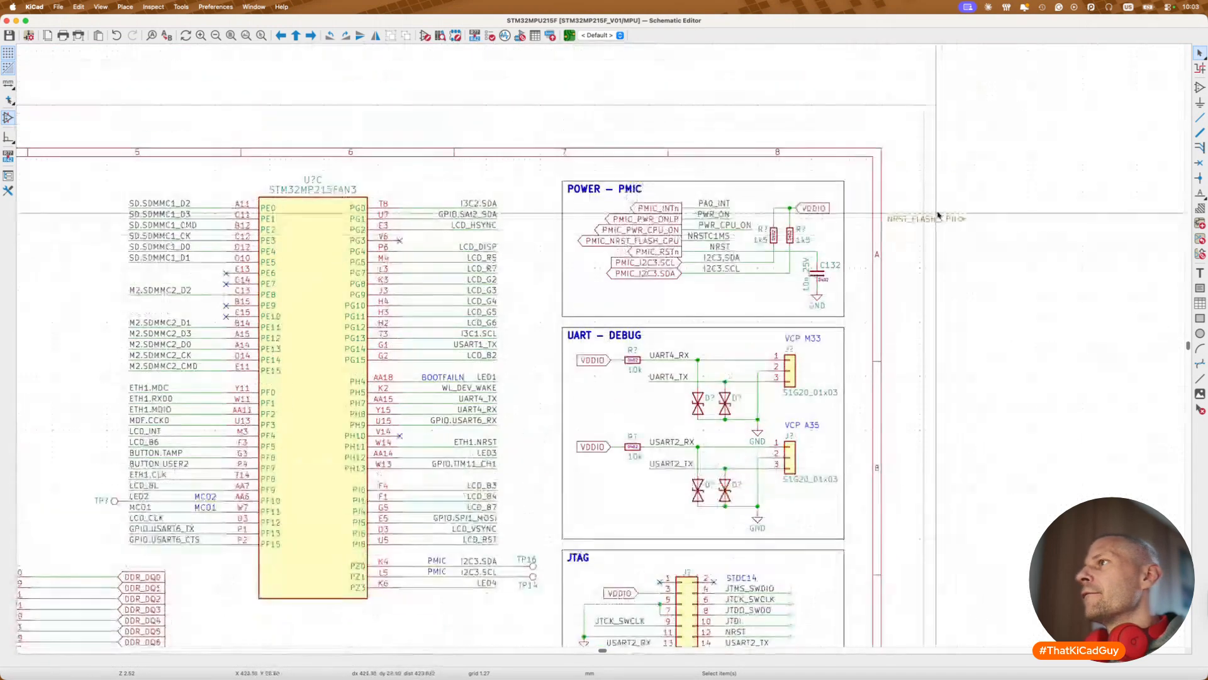
Step: Inspect the stray NRST_FLASH_CPU hierarchical label outside the sheet frame and copy its name from its properties
click(937, 219)
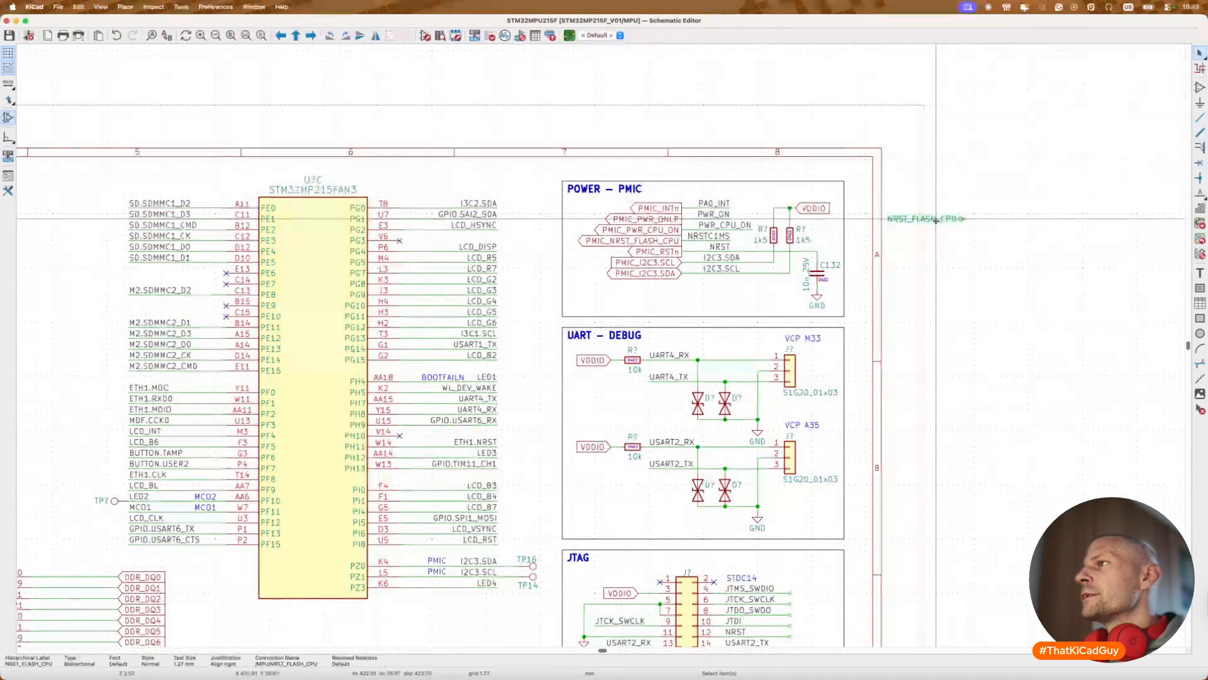
ctrl+scroll(937, 220, down, 5)
ctrl+scroll(936, 220, up, 5)
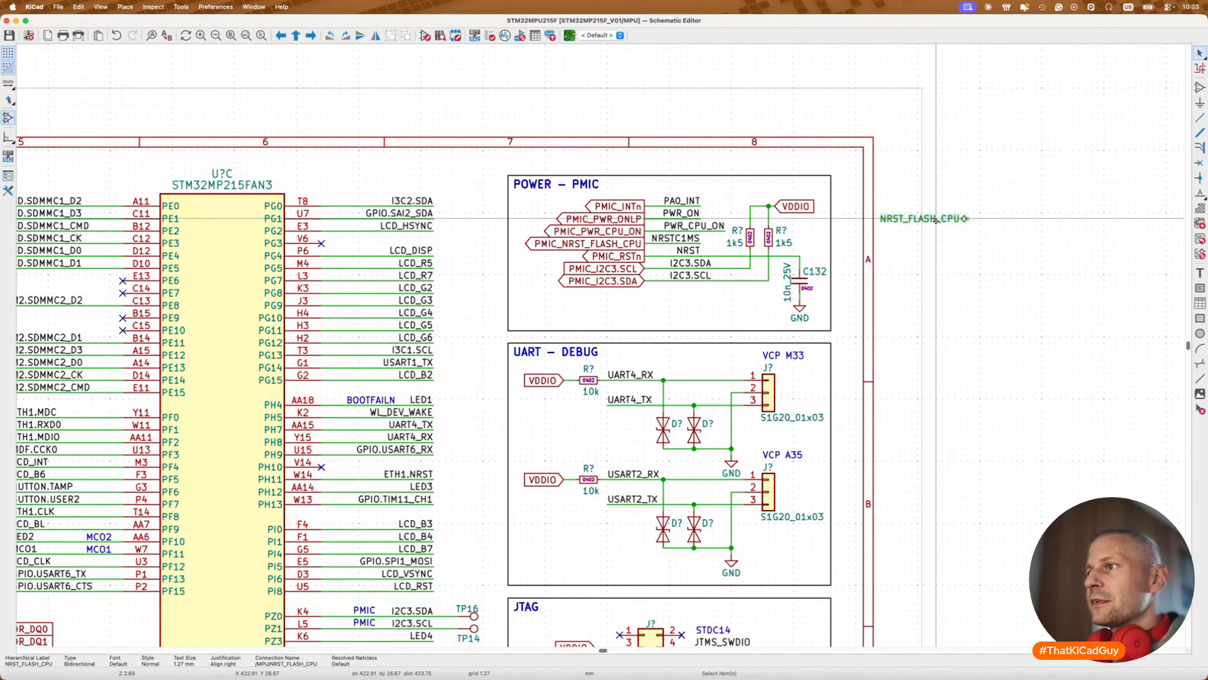
double_click(936, 220)
key(super+c)
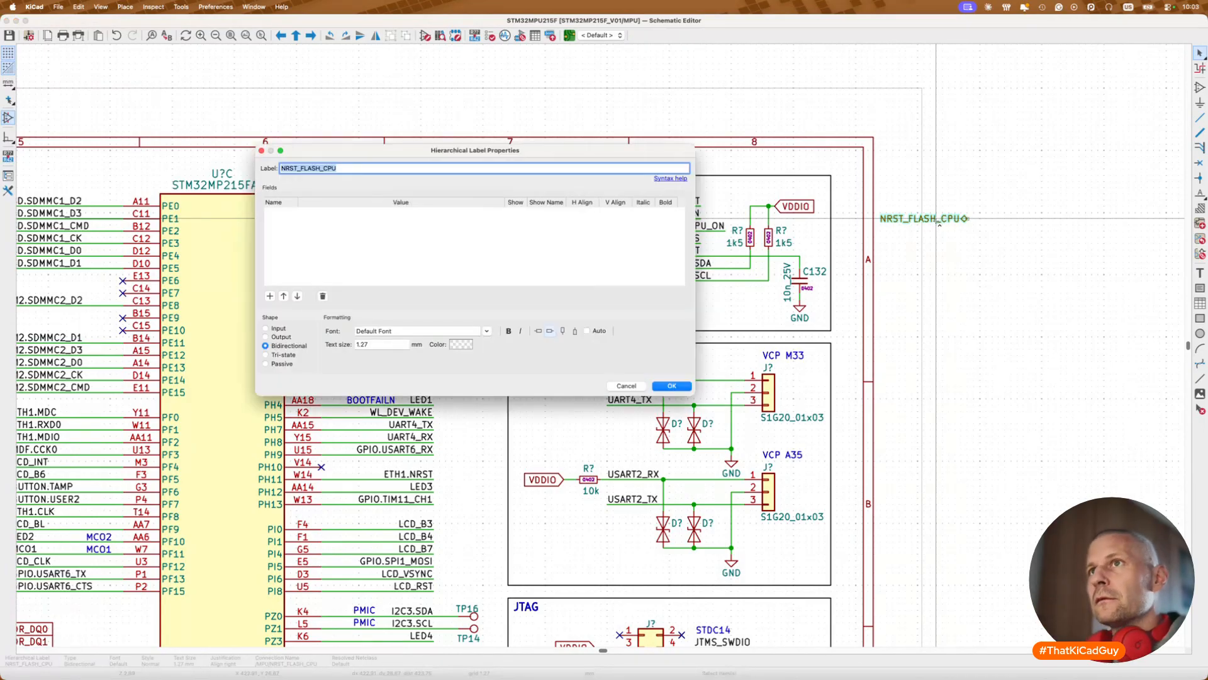
key(Escape)
Step: Switch to the reference PDF in Preview, search it for NRST_FLASH_CPU, and check that net on the top-level and I/O pages
key(super+Tab)
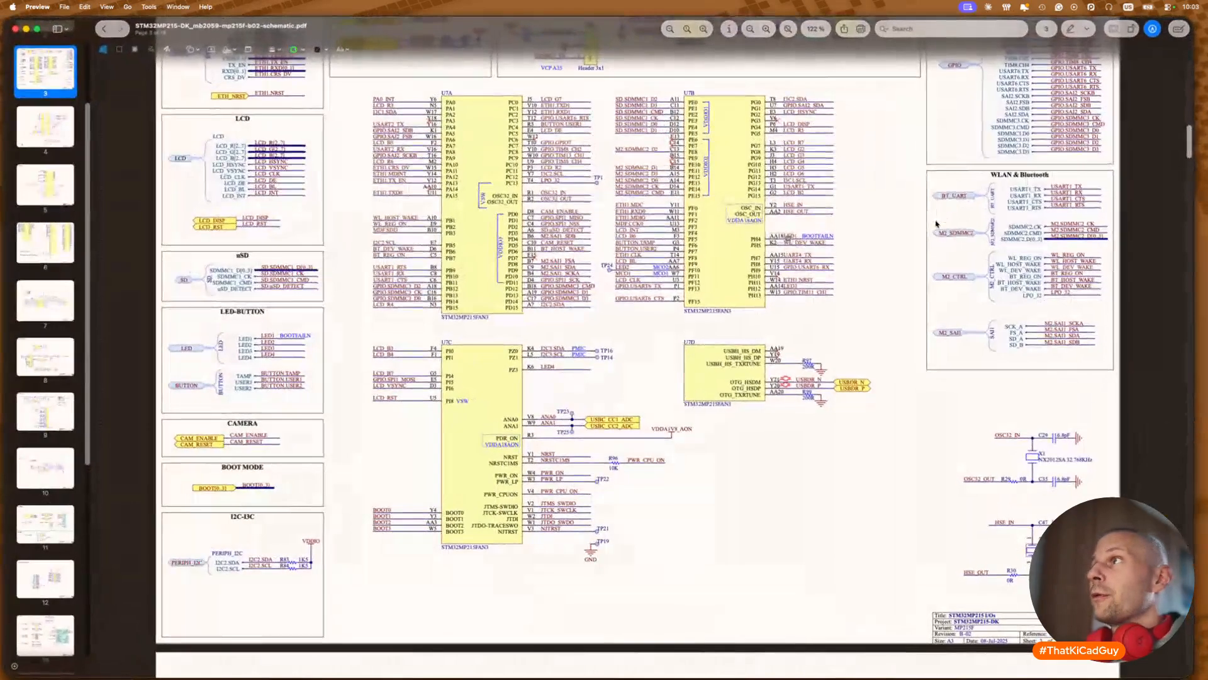
click(947, 29)
key(super+v)
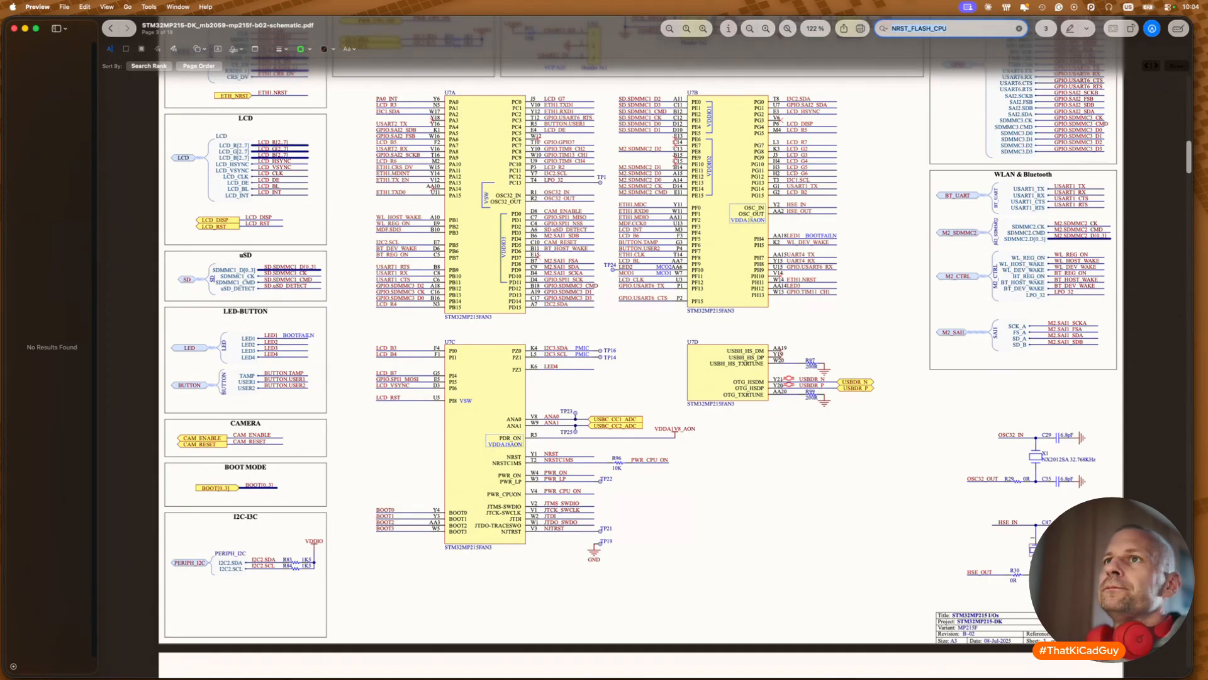
scroll(872, 200, up, 5)
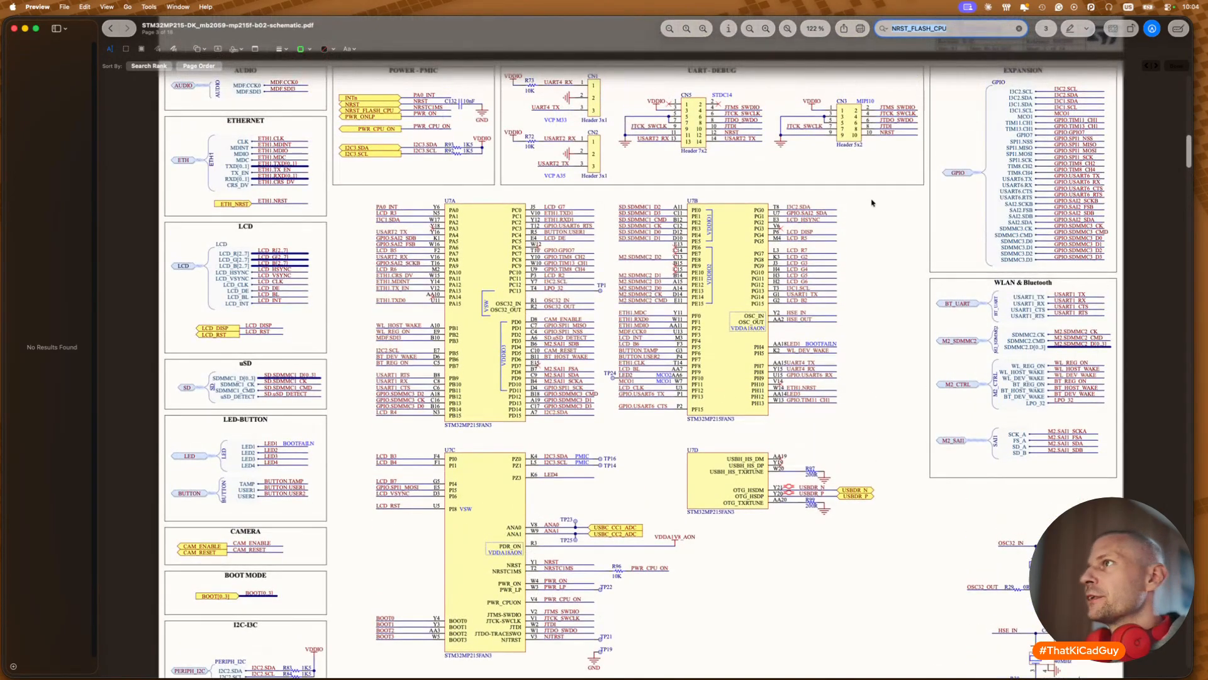
scroll(872, 202, up, 10)
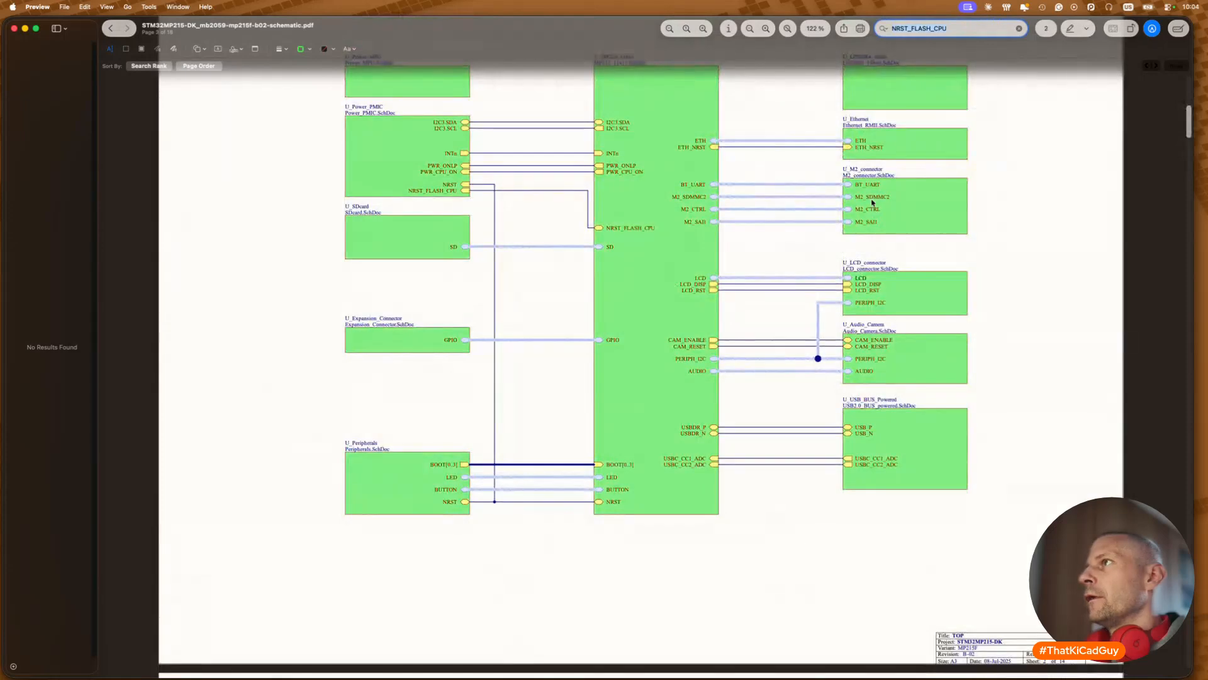
scroll(872, 202, down, 9)
scroll(872, 202, down, 4)
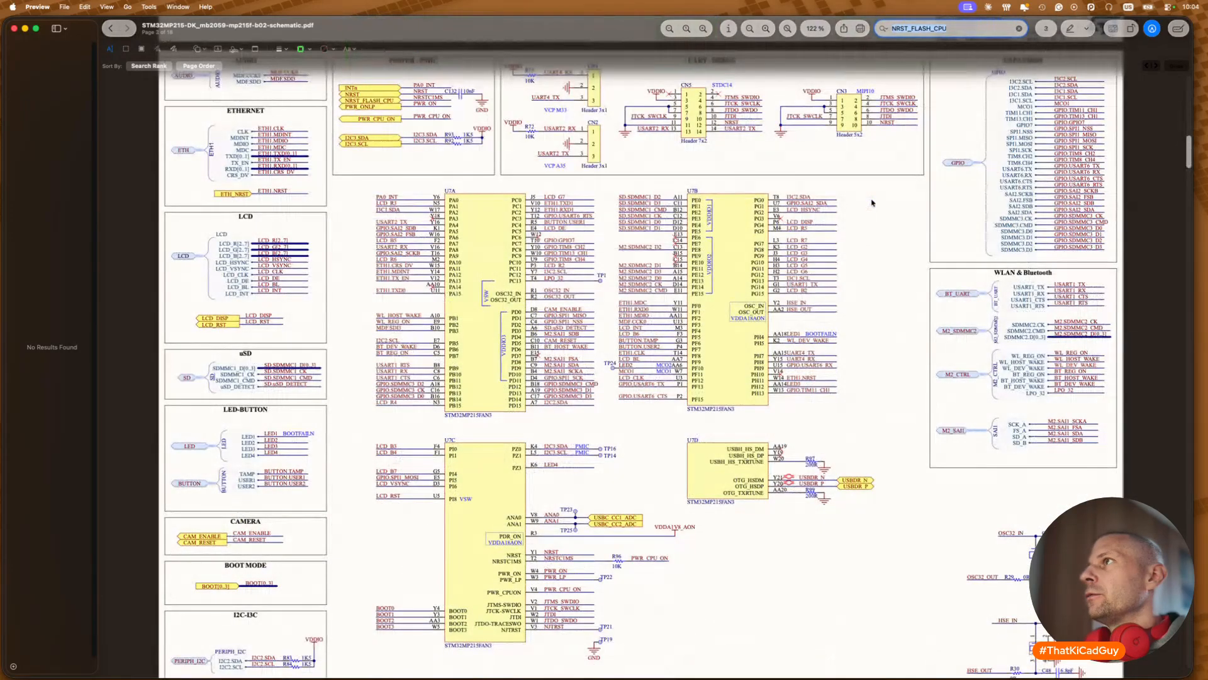
Step: Return to KiCad and search the schematic for NRST_FLASH_CPU
key(super+Tab)
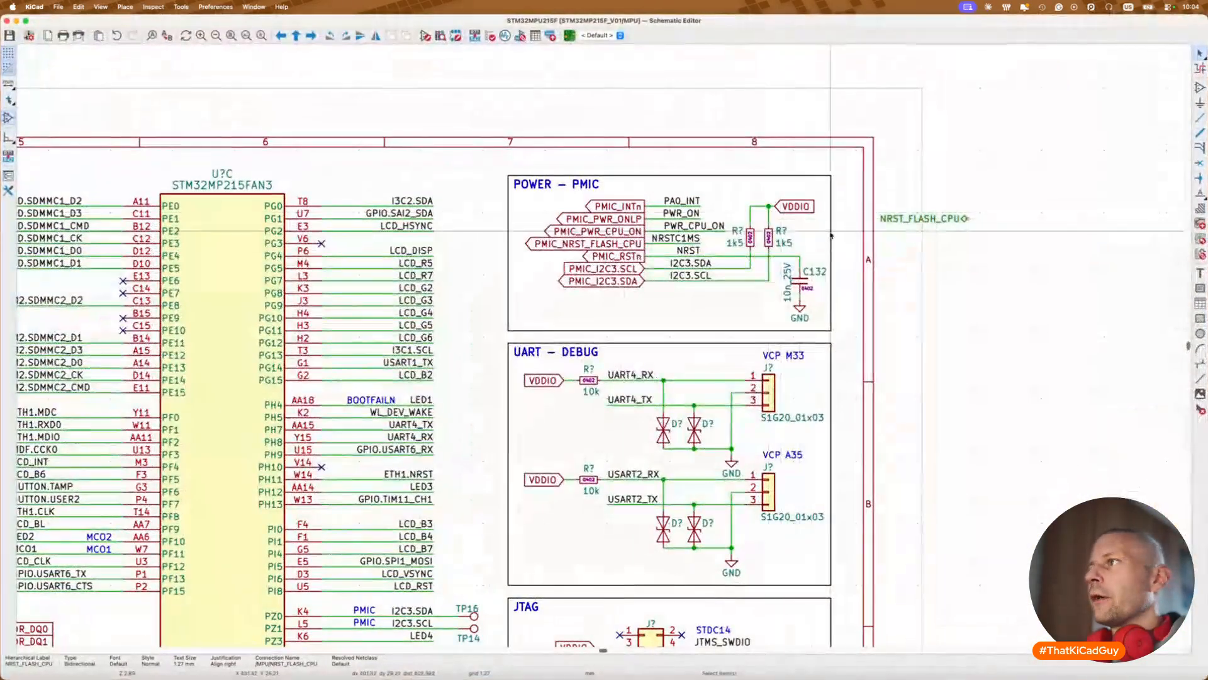
key(alt+BackSpace)
key(super+f)
key(super+v)
key(Return)
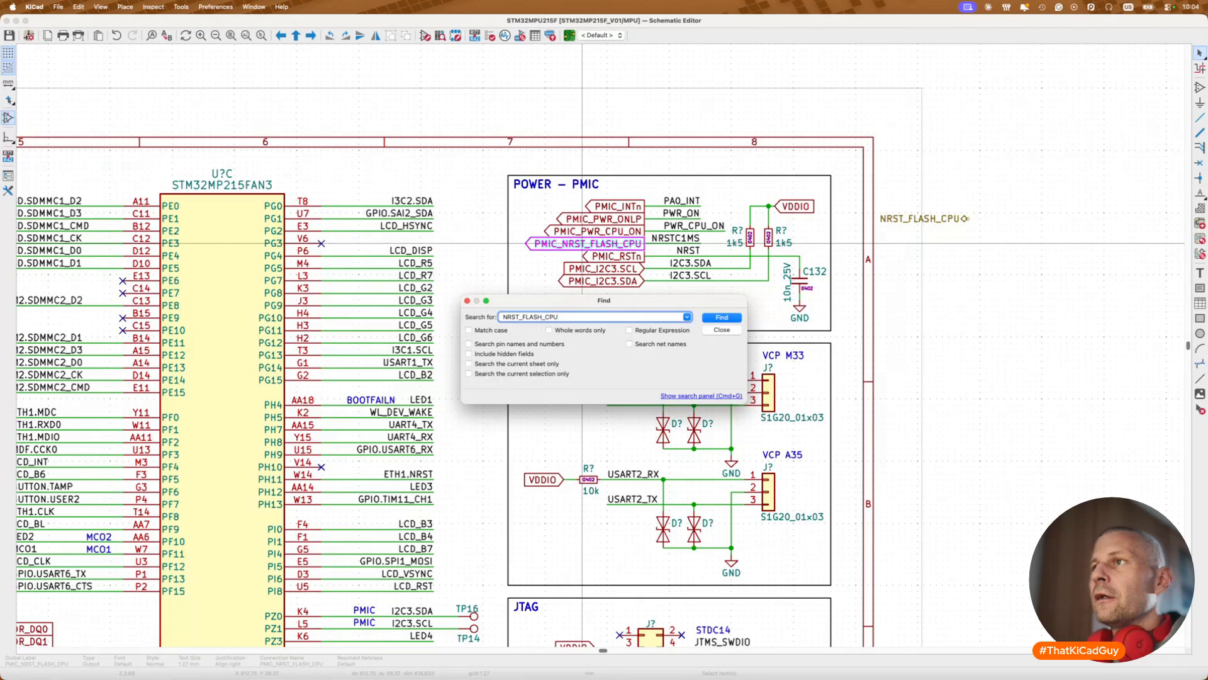
Step: Step through the NRST_FLASH_CPU matches to the PMIC sheet and inspect the PMIC_NRST_FLASH_CPU label at the PWRCTRL3 pin
key(Return)
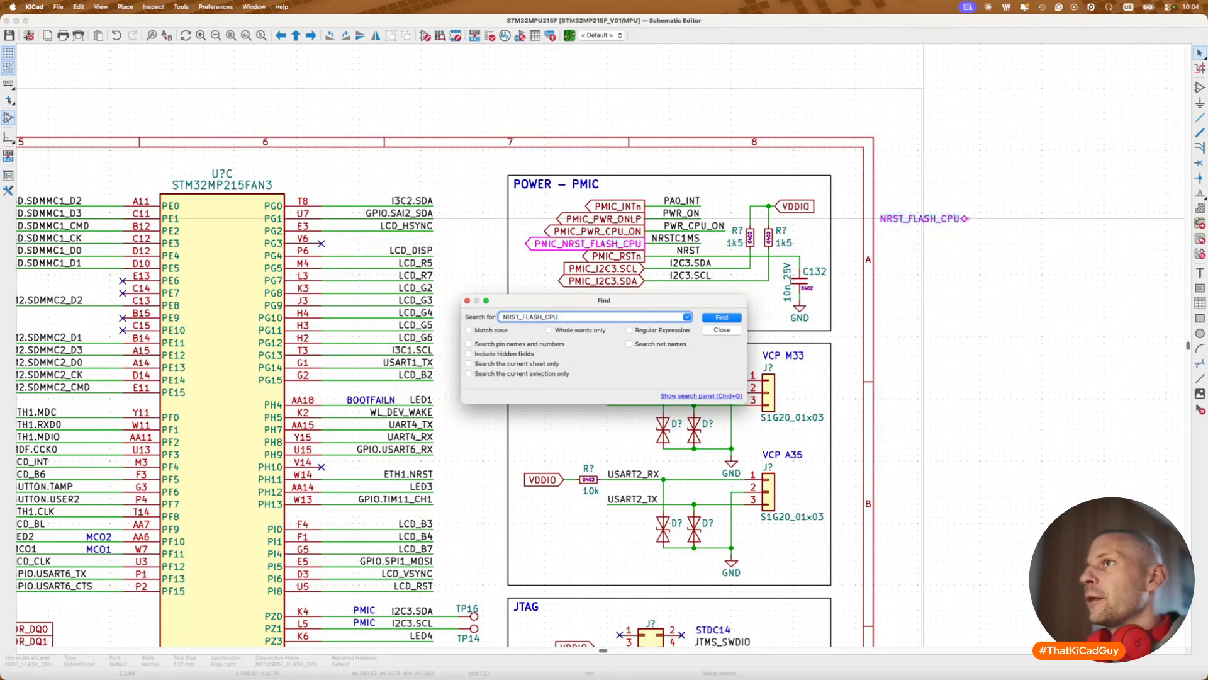
key(Return)
key(Escape)
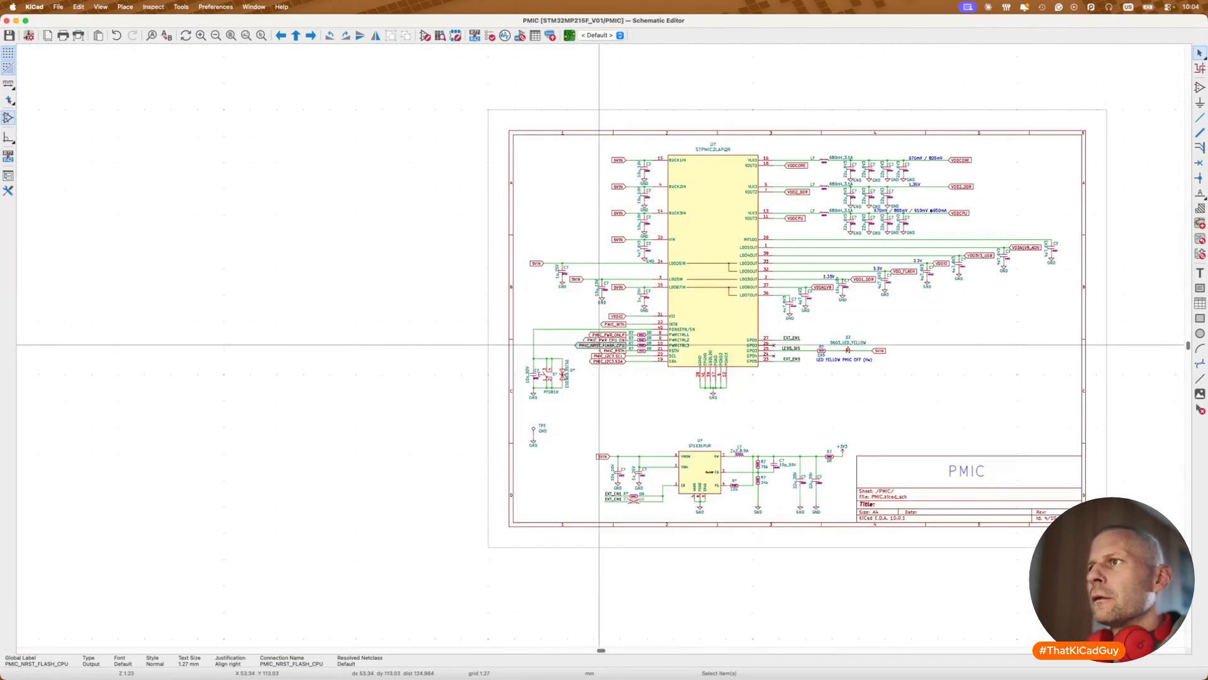
scroll(631, 365, up, 5)
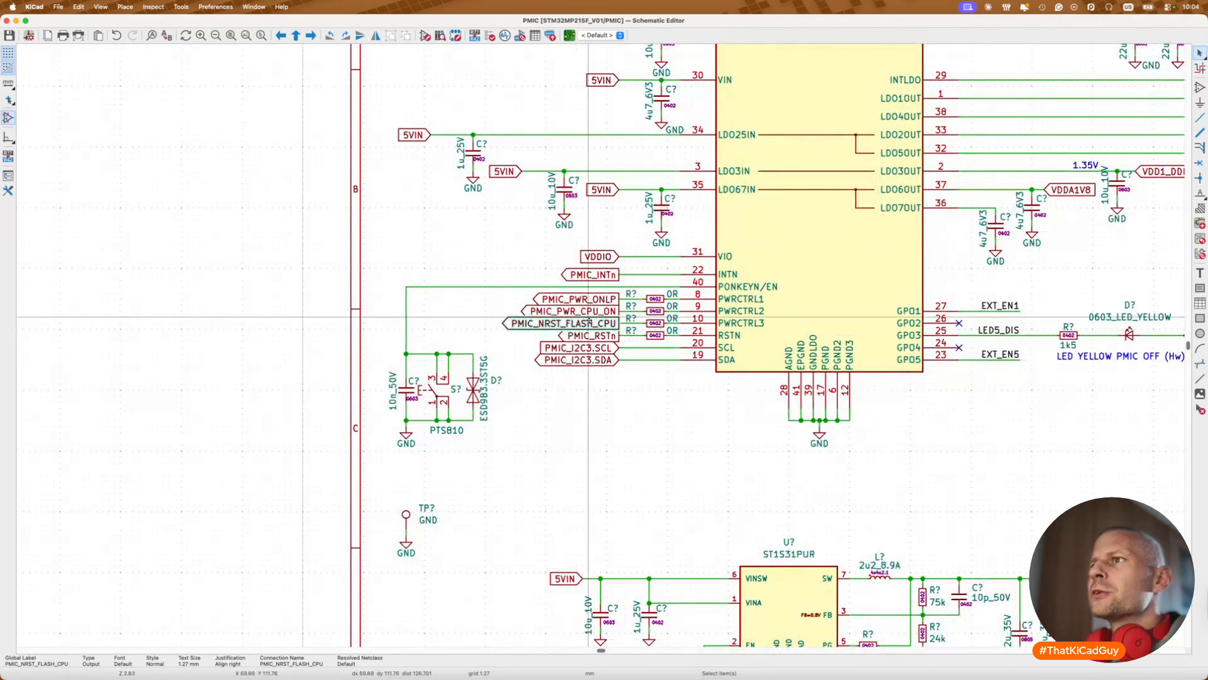
Step: Switch to the reference PDF in Preview and trace NRST_FLASH_CPU on the PMIC page and the top-level block diagram
key(super+Tab)
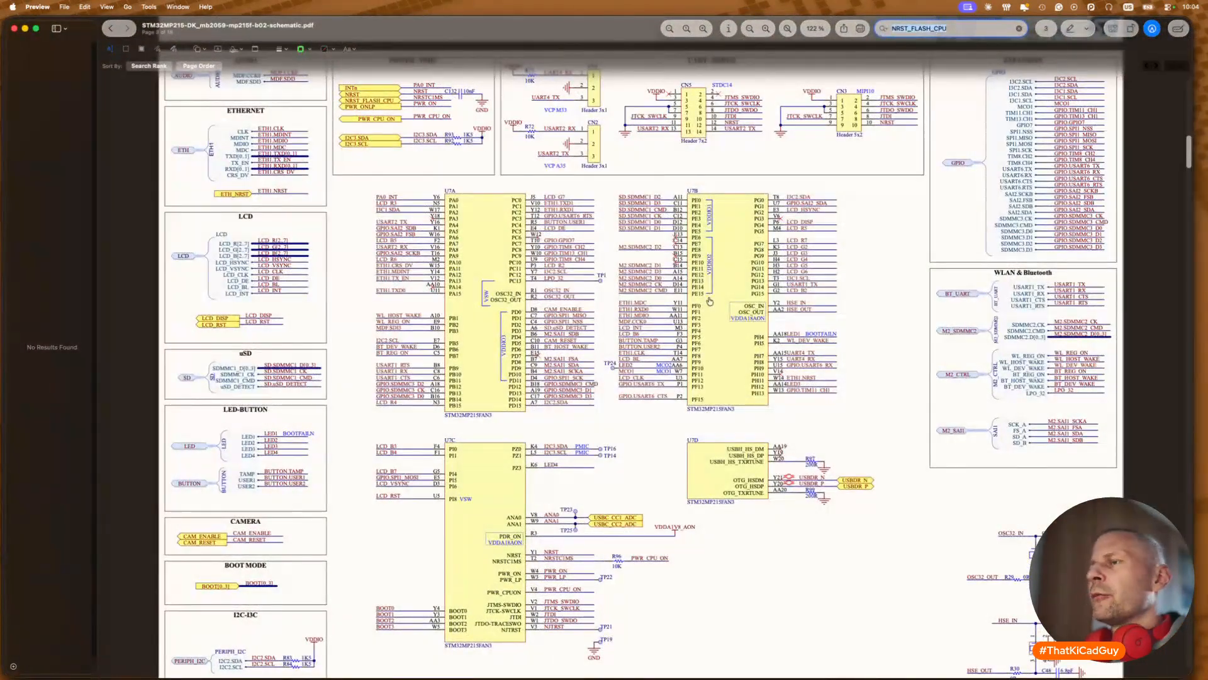
key(super+g)
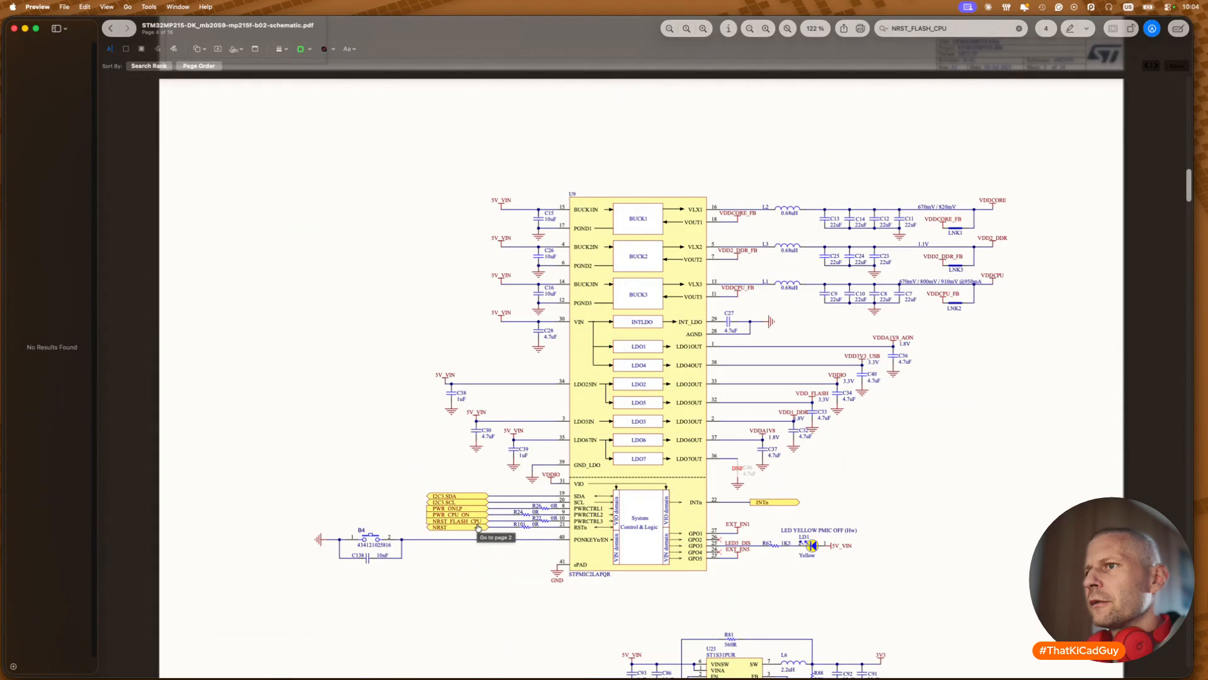
ctrl+scroll(529, 527, up, 3)
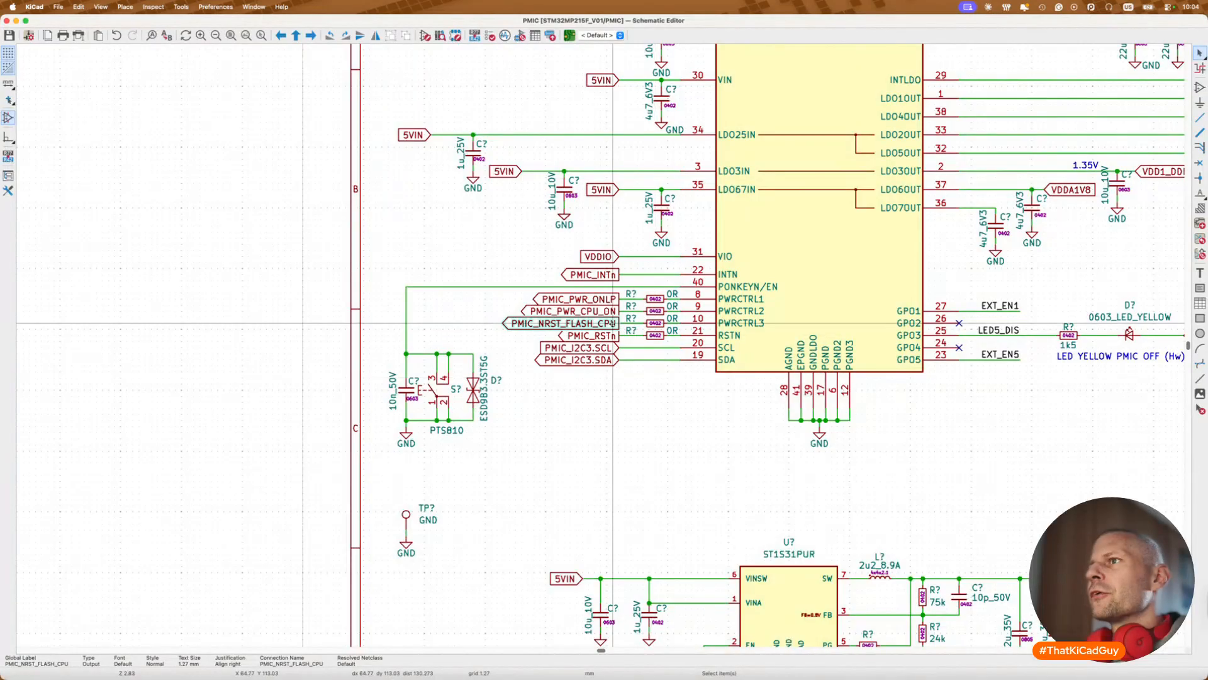
key(Home)
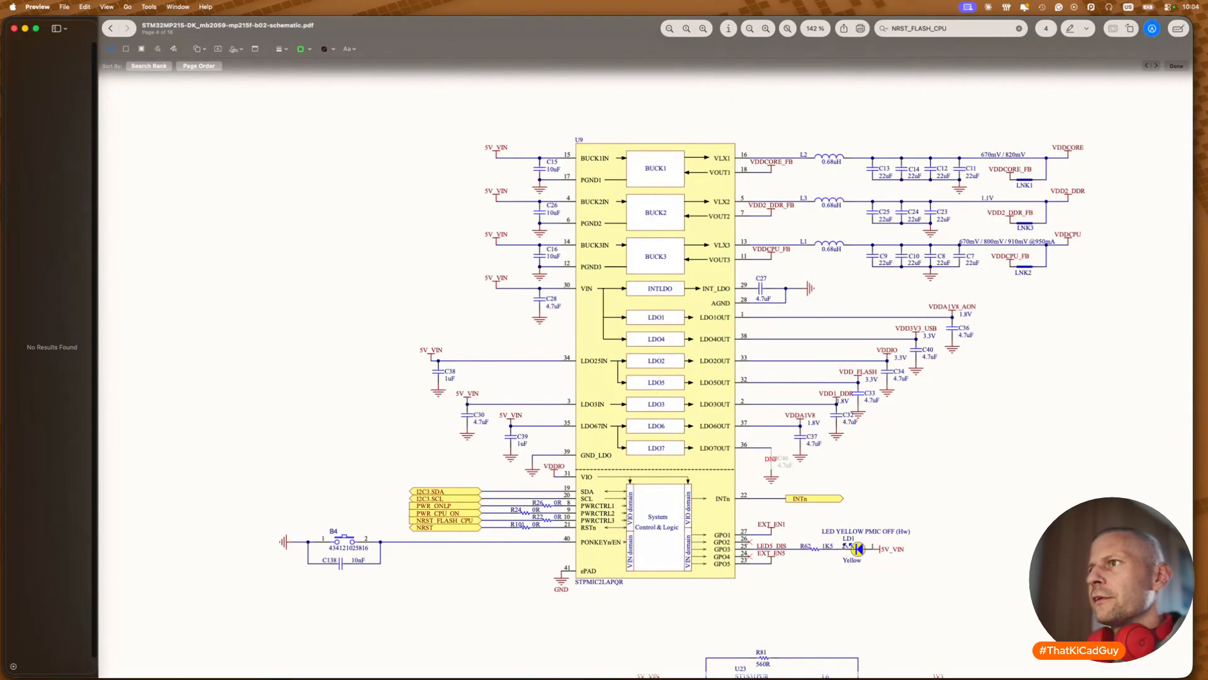
scroll(445, 540, up, 20)
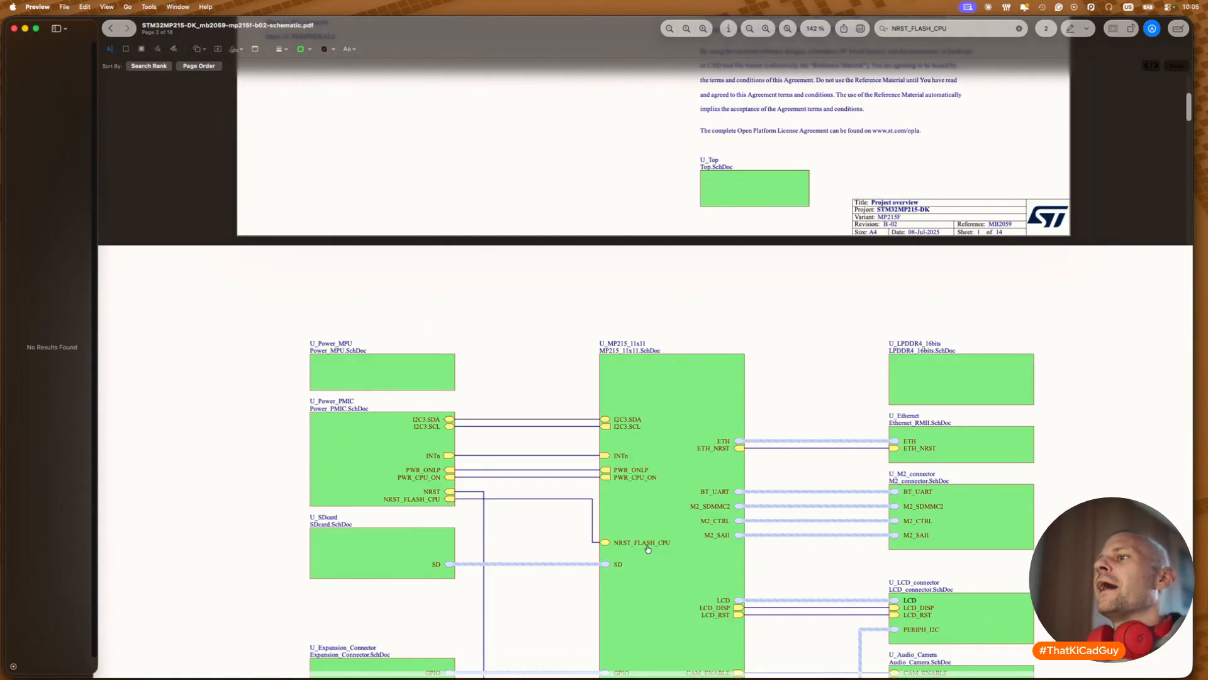
scroll(646, 538, down, 3)
Step: Return to the MPU sheet in KiCad, delete the stray NRST_FLASH_CPU hierarchical label outside the frame, and save the schematic
key(super+Tab)
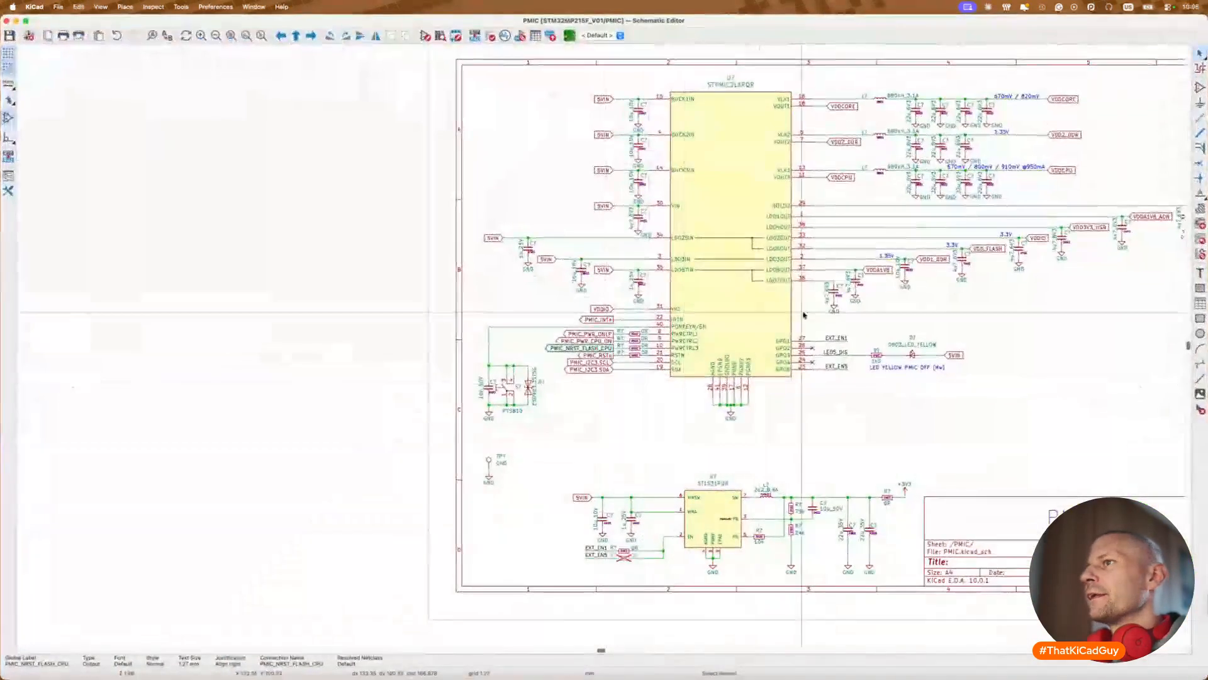
key(alt+BackSpace)
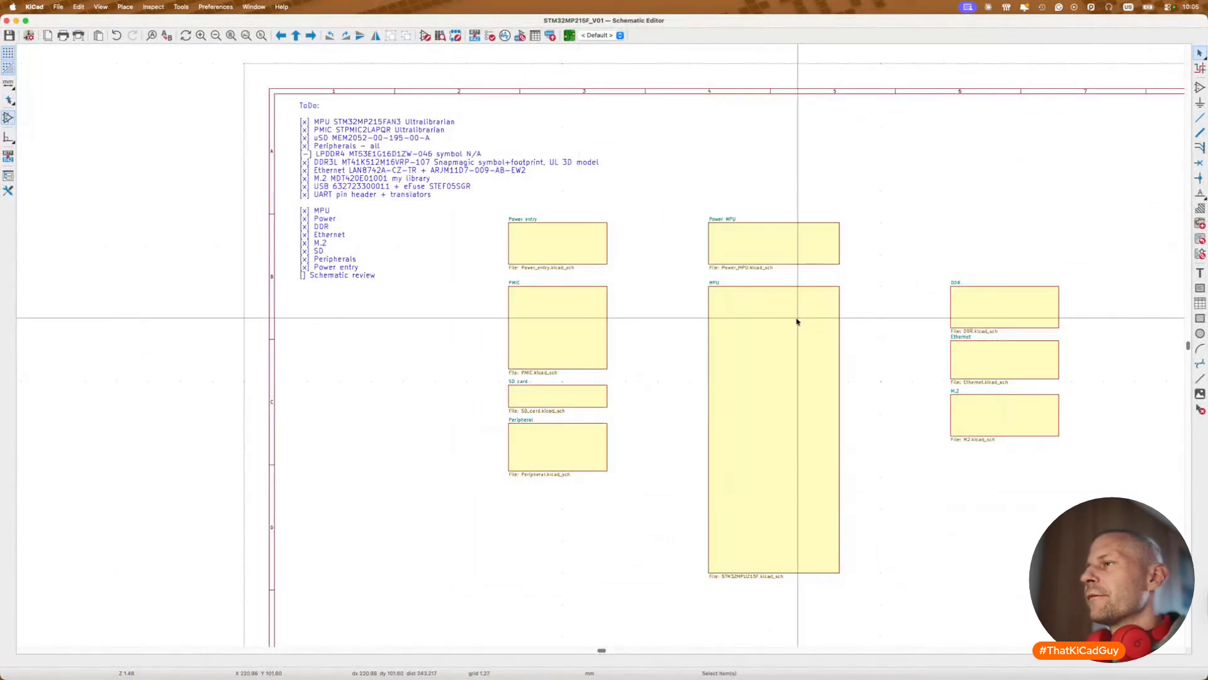
double_click(797, 317)
scroll(757, 225, up, 3)
key(w)
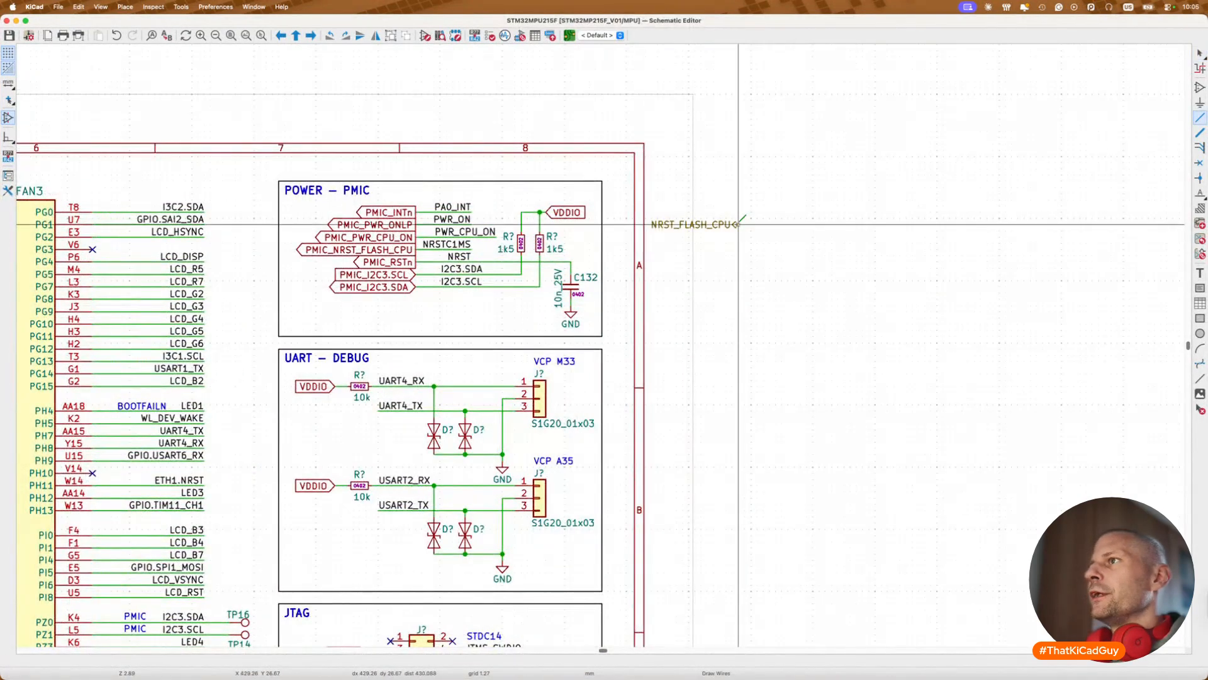
key(Escape)
scroll(736, 225, down, 5)
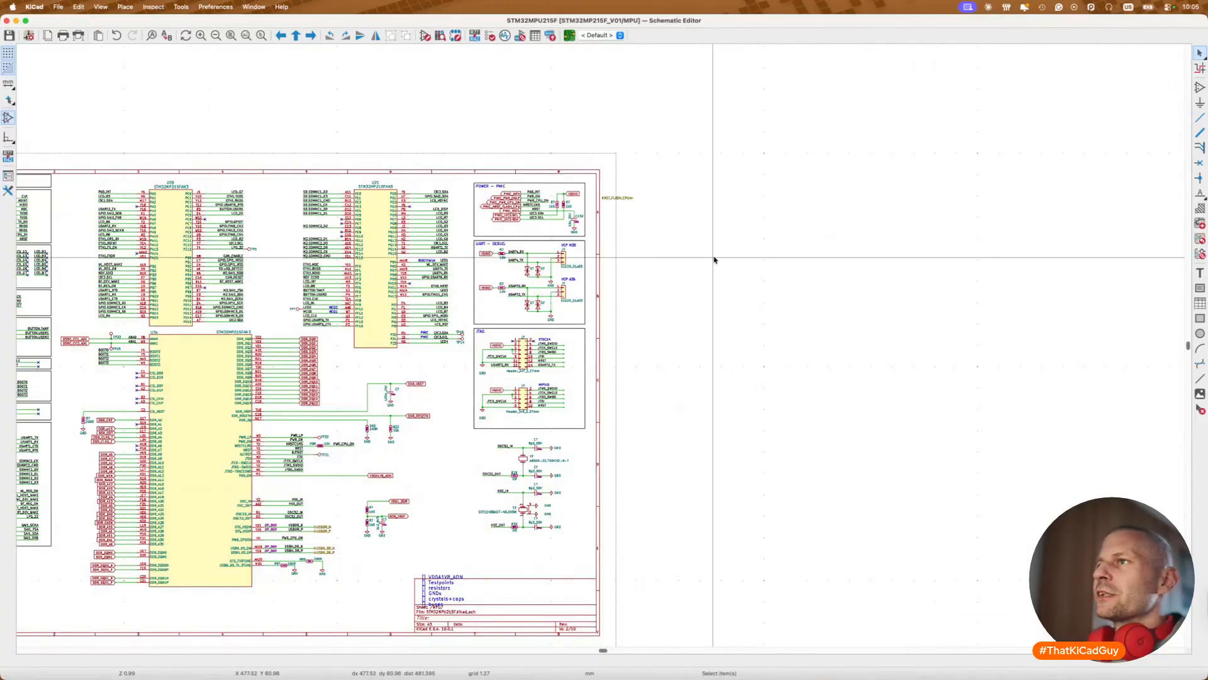
click(642, 215)
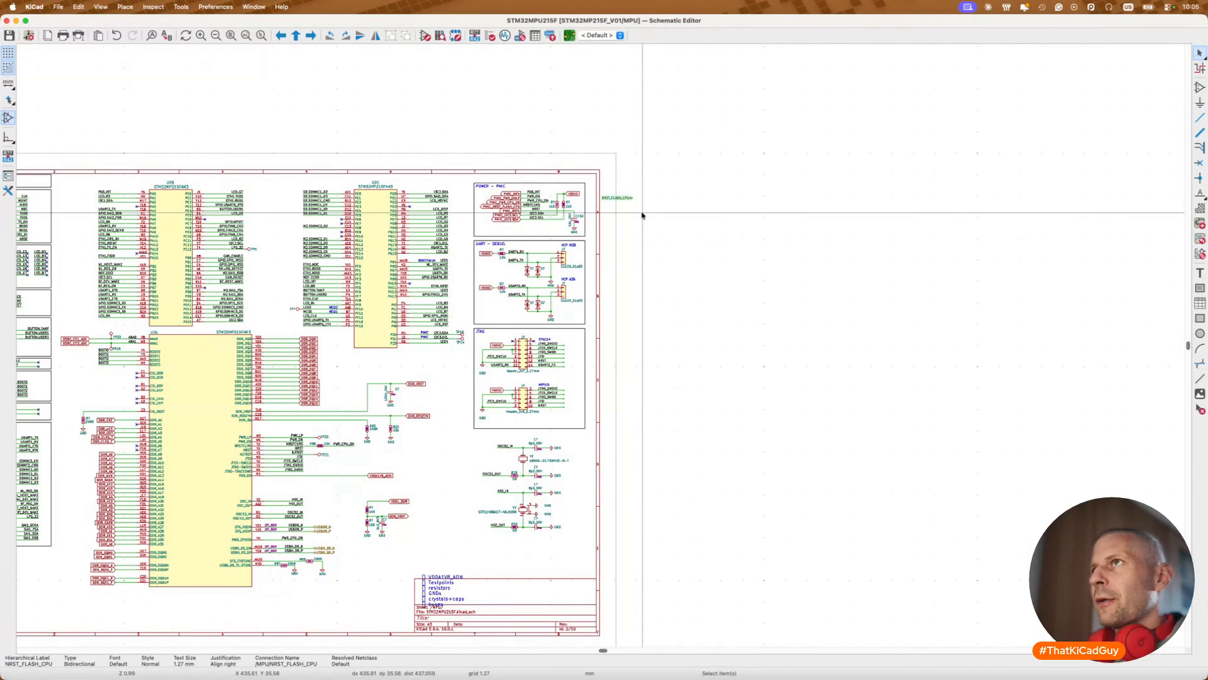
key(Delete)
key(super+s)
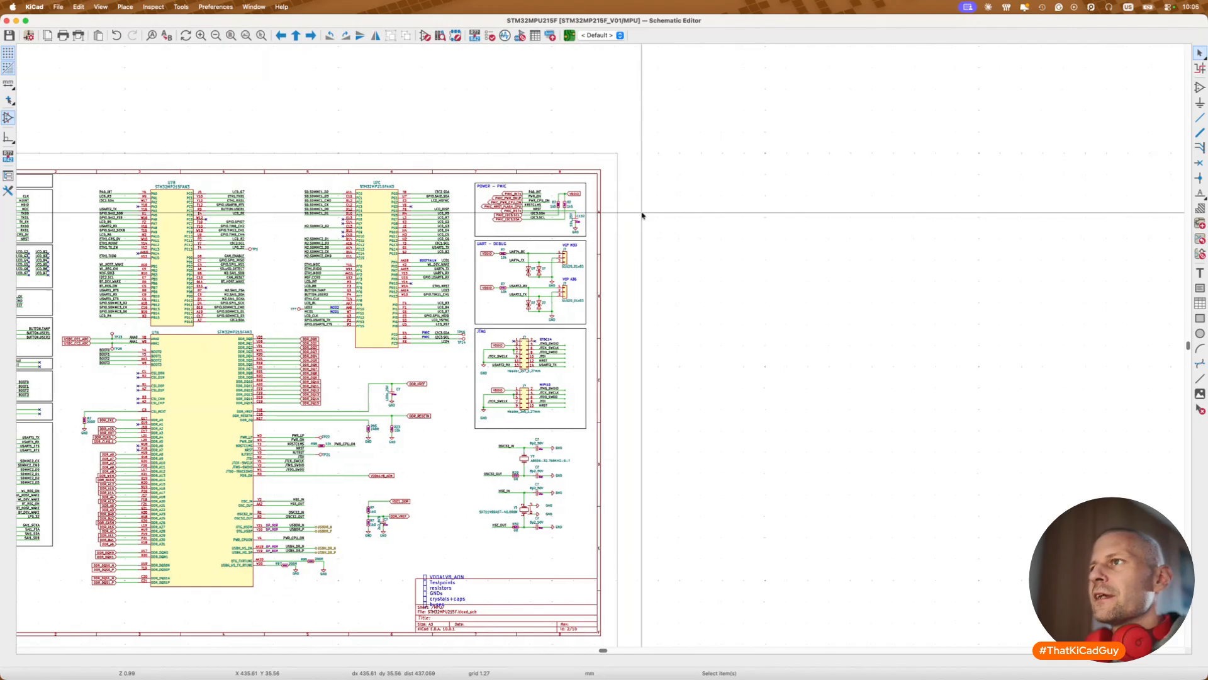
Step: Examine the UART – DEBUG and JTAG blocks, including the signal labels on the STDC14 and MIPI10 headers
middle_drag(450, 303, 537, 275)
scroll(537, 276, up, 5)
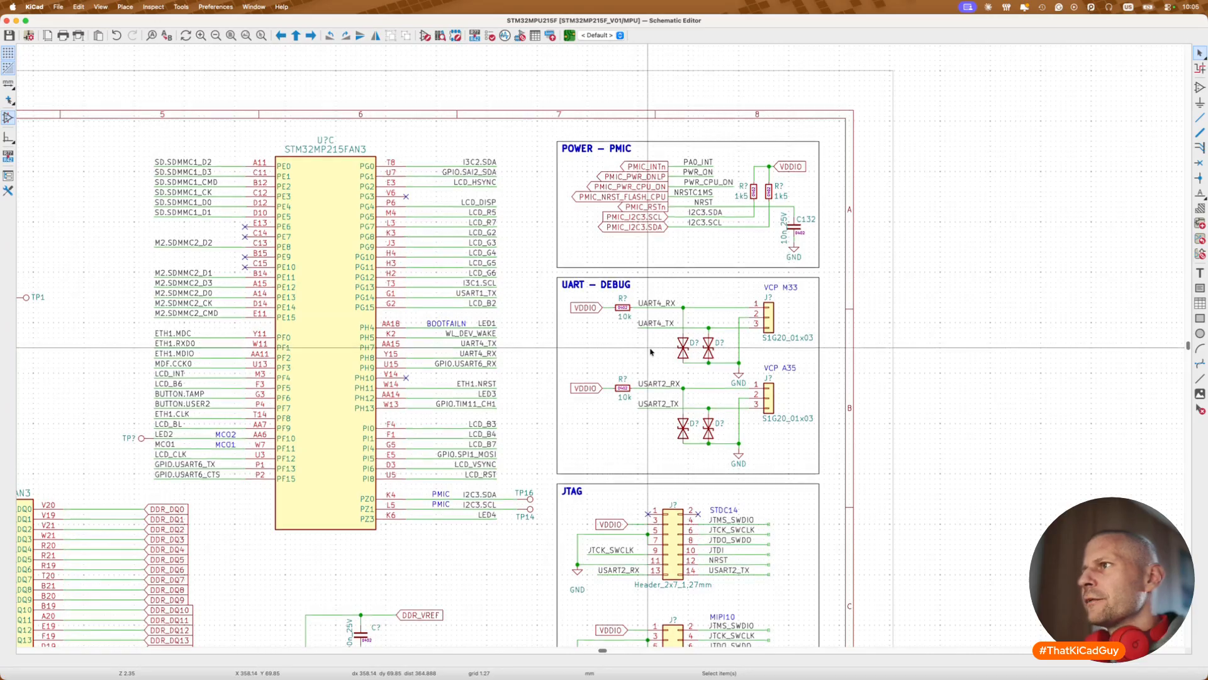
scroll(650, 351, down, 5)
scroll(651, 351, down, 1)
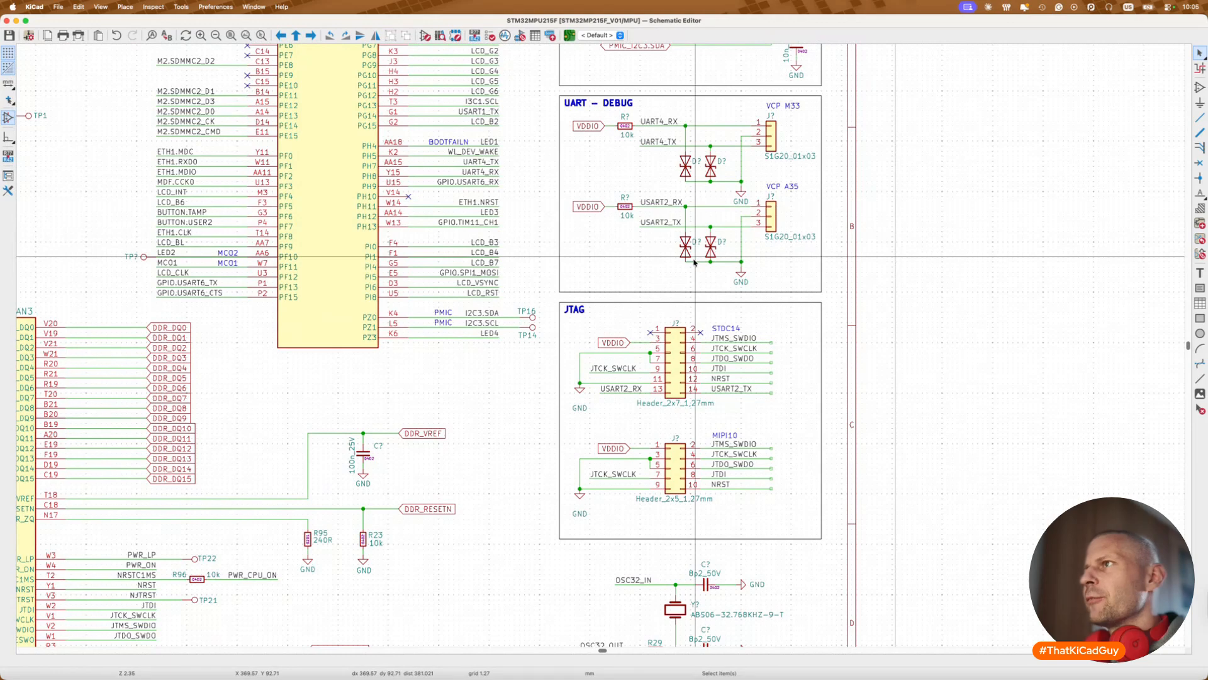
scroll(694, 262, down, 3)
scroll(694, 262, right, 2)
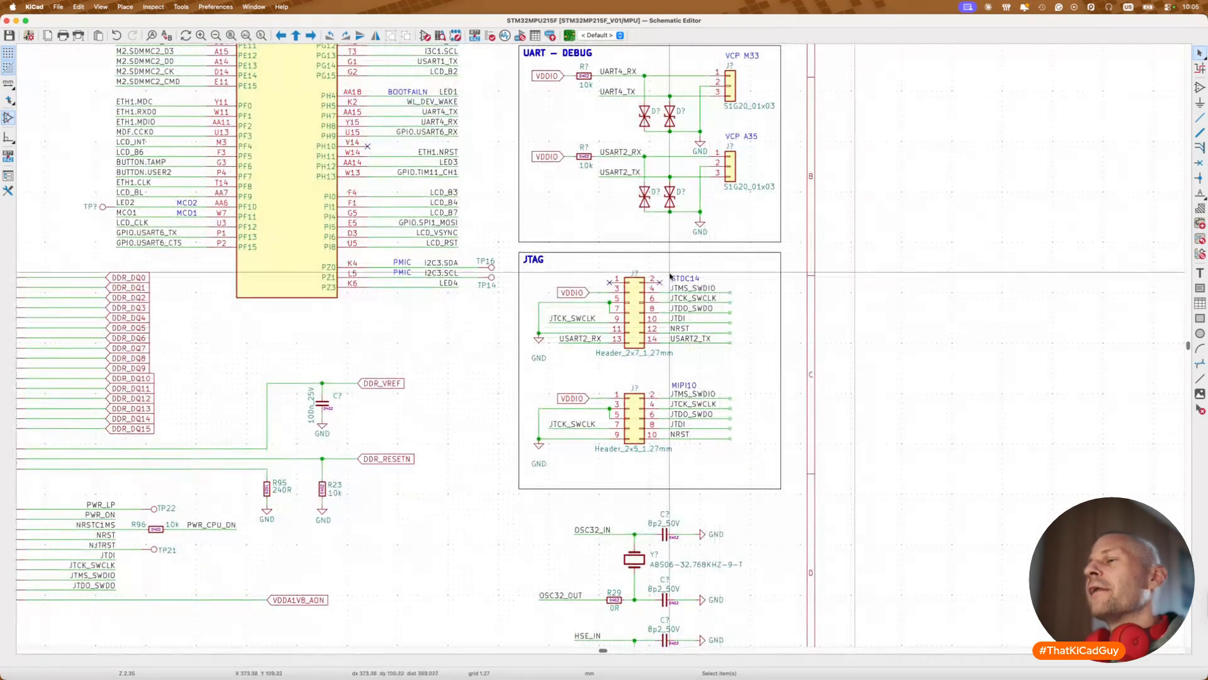
drag(663, 258, 765, 464)
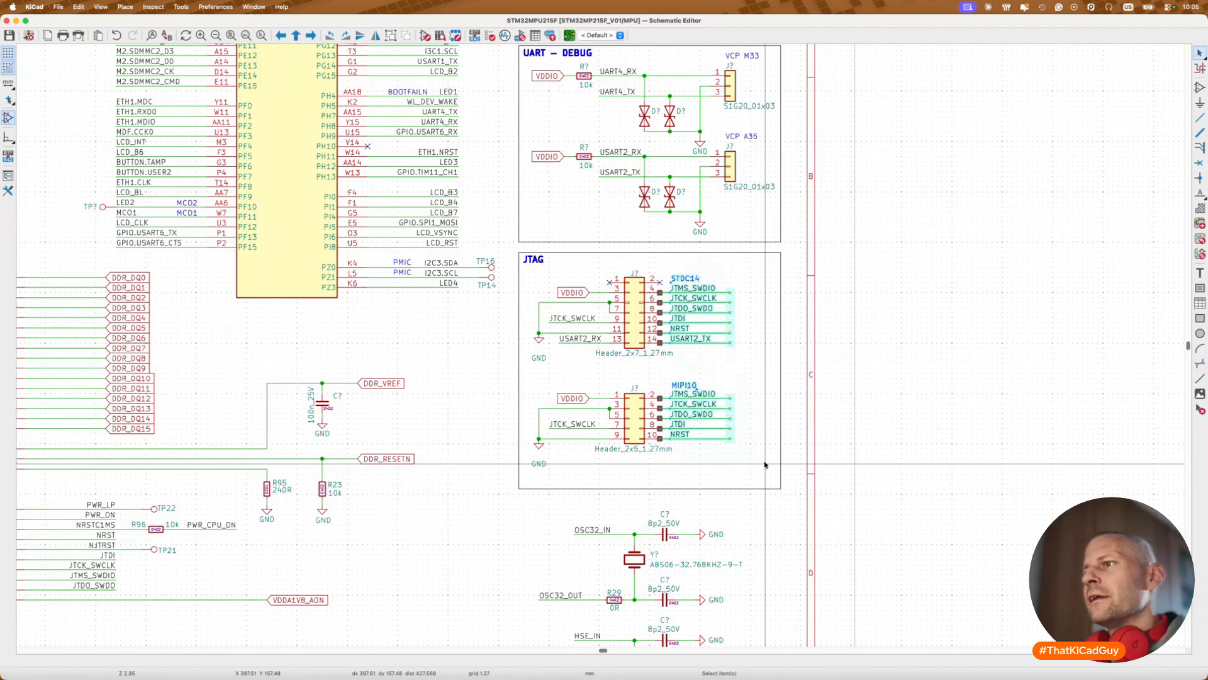
scroll(765, 464, down, 5)
scroll(765, 464, down, 2)
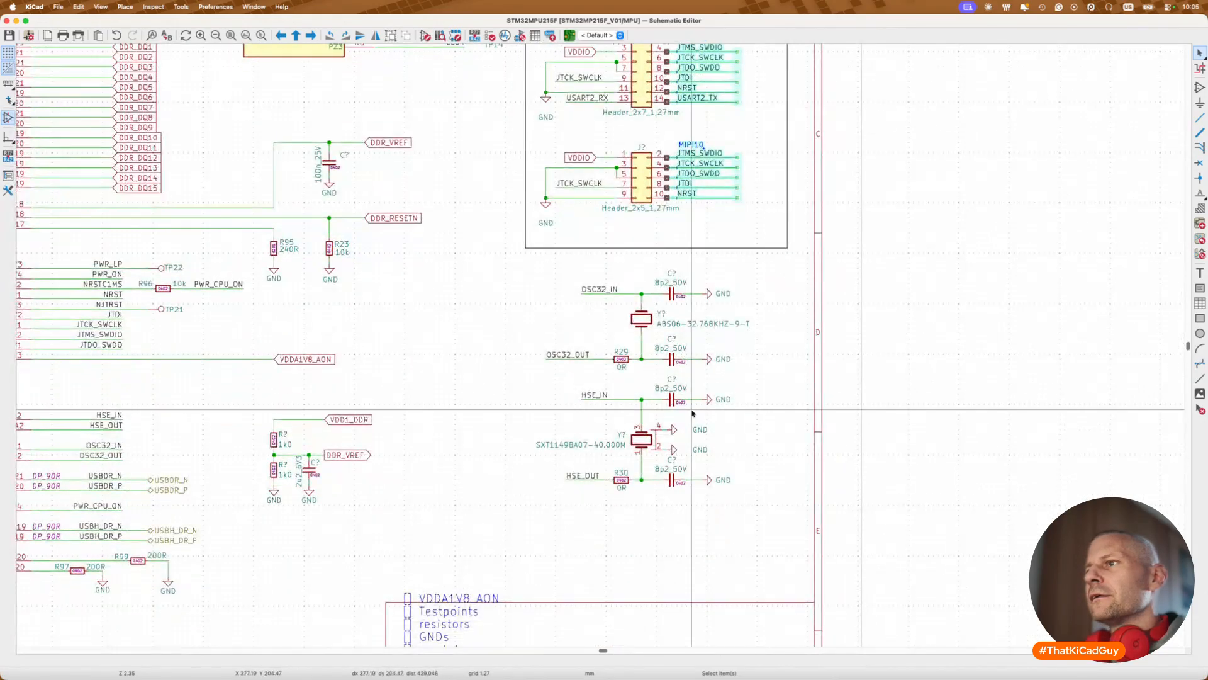
Step: Move the OSC32 and HSE crystal circuits together from beneath the JTAG block to just below the large MPU symbol
drag(501, 260, 773, 527)
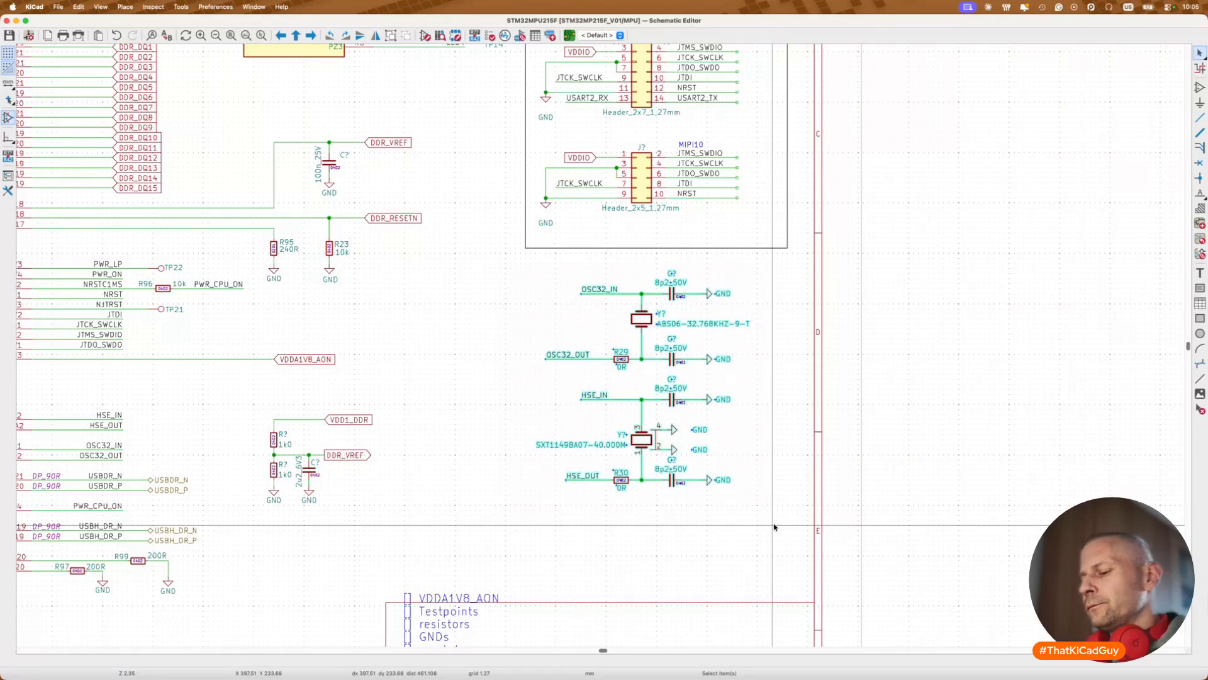
key(m)
scroll(773, 527, down, 4)
scroll(755, 527, left, 4)
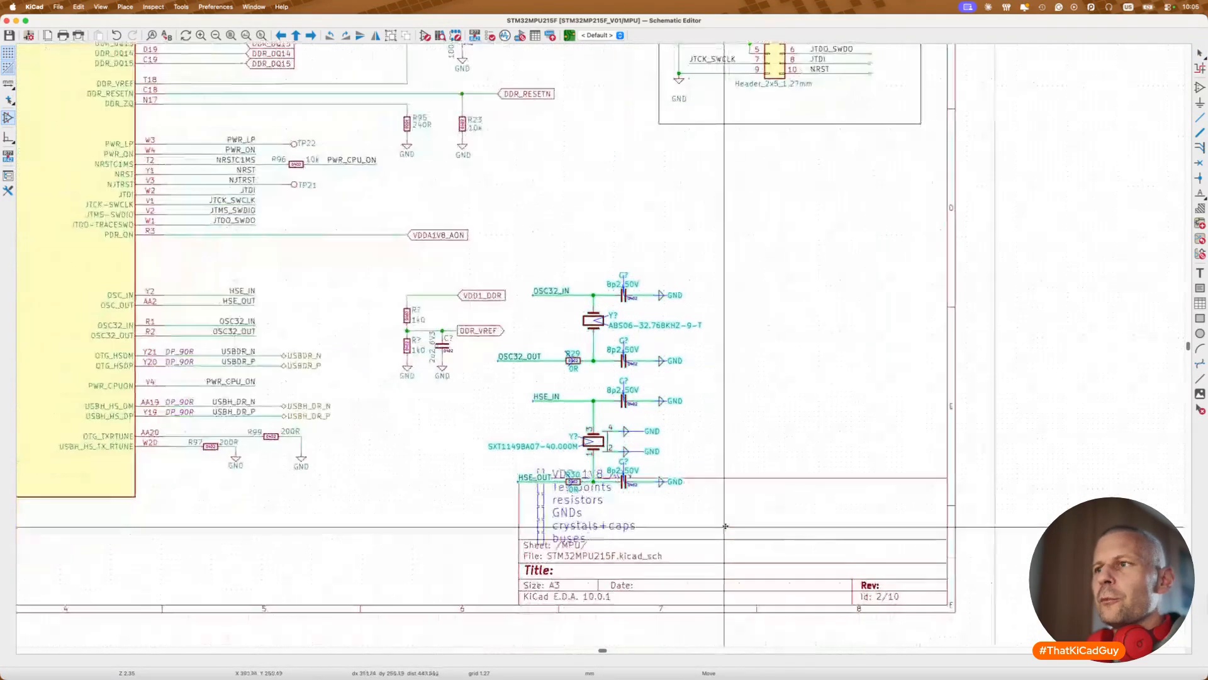
scroll(725, 526, down, 9)
scroll(725, 526, left, 5)
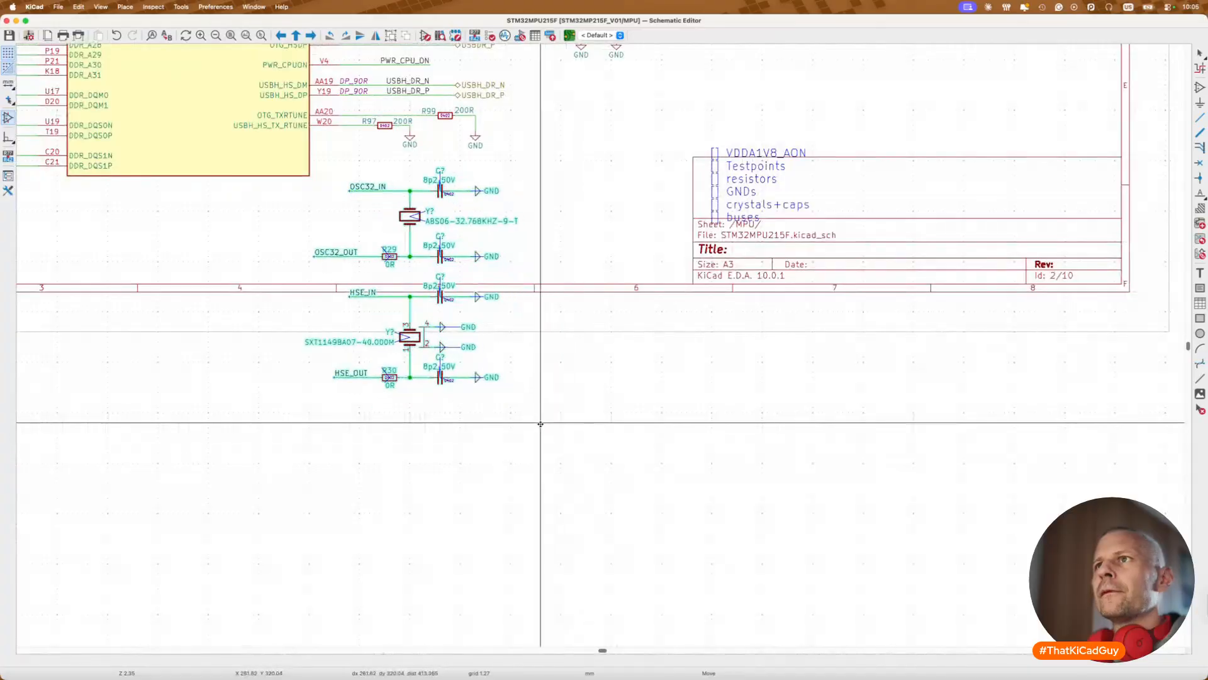
click(500, 426)
Step: Place the HSE crystal circuit beside the OSC32 circuit inside the frame, and shift the OSC32 circuit left for clearance
drag(213, 277, 558, 480)
key(m)
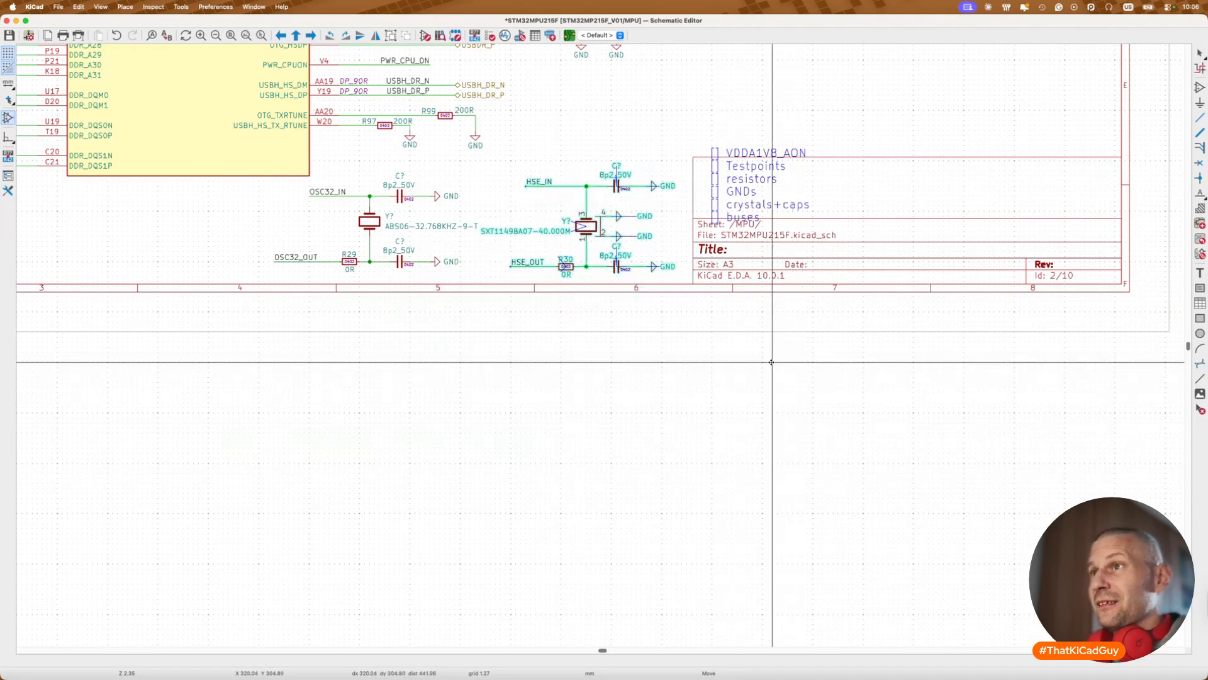
click(772, 359)
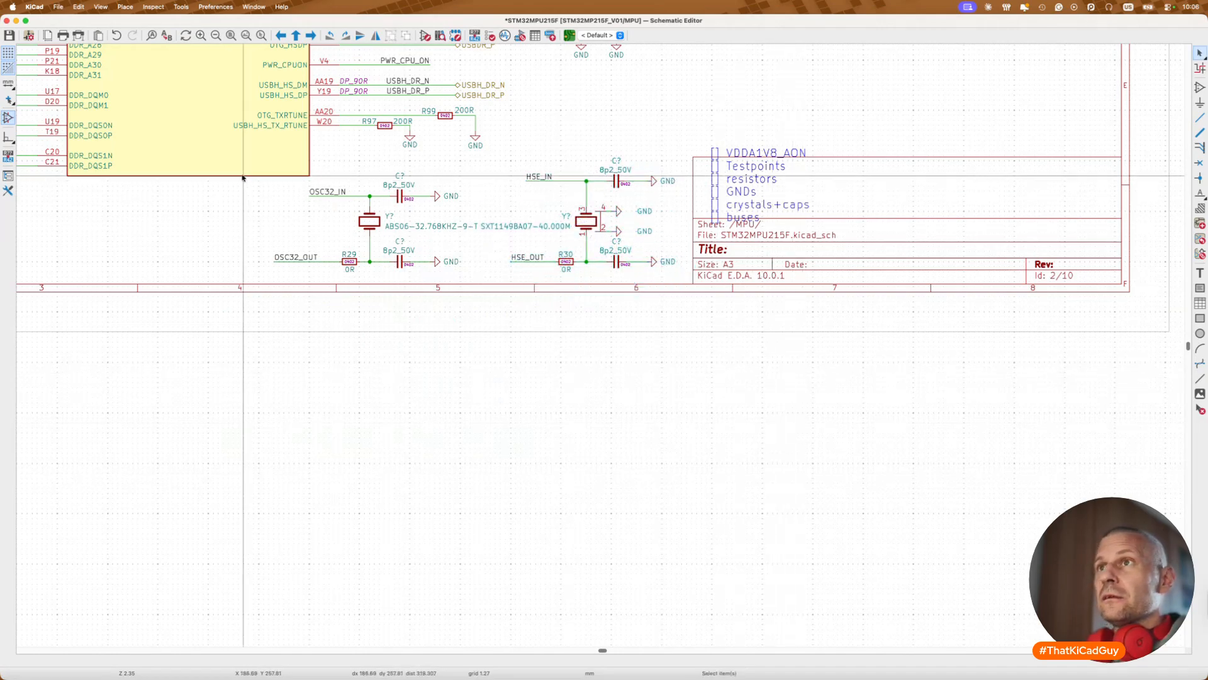
drag(243, 172, 478, 290)
key(m)
click(461, 289)
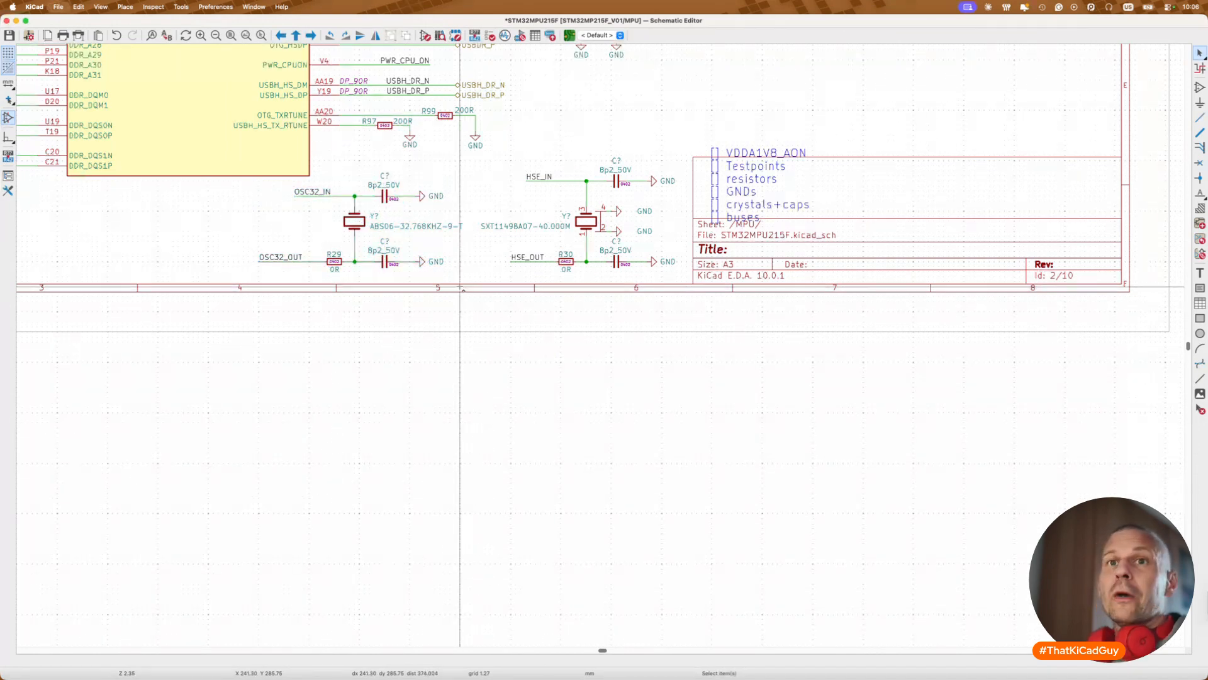
Step: Move the whole JTAG block with both headers slightly down, leaving a wider gap below the UART – DEBUG block
scroll(469, 263, down, 3)
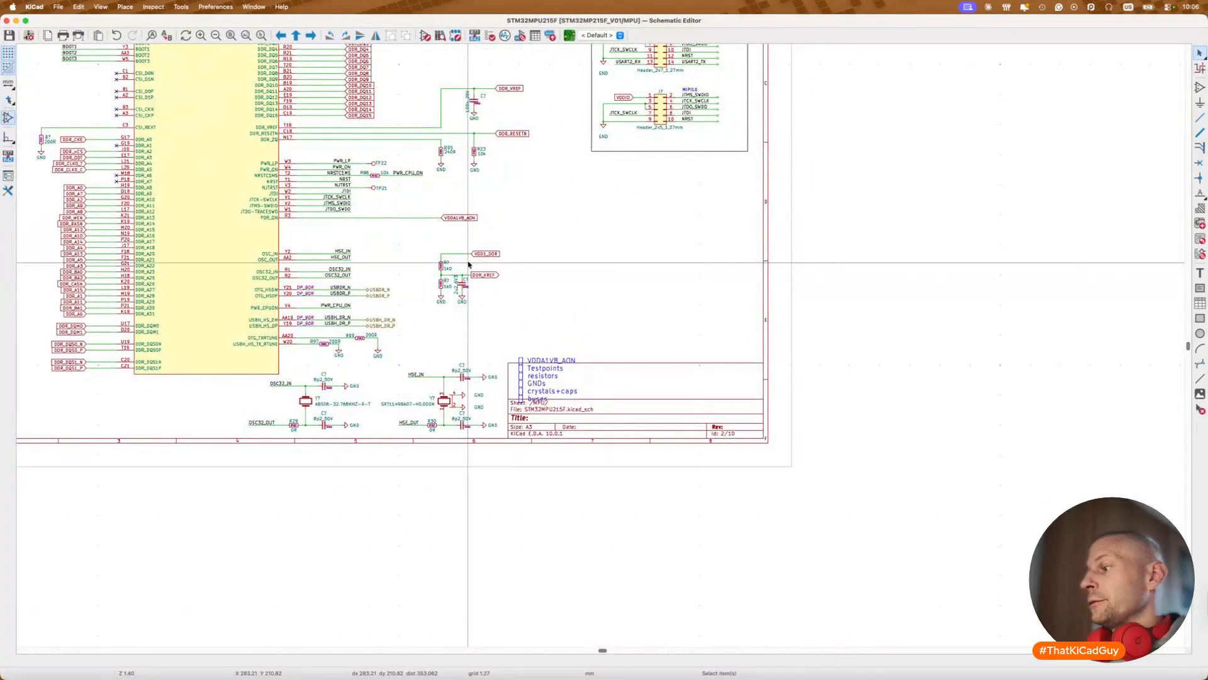
scroll(468, 264, up, 3)
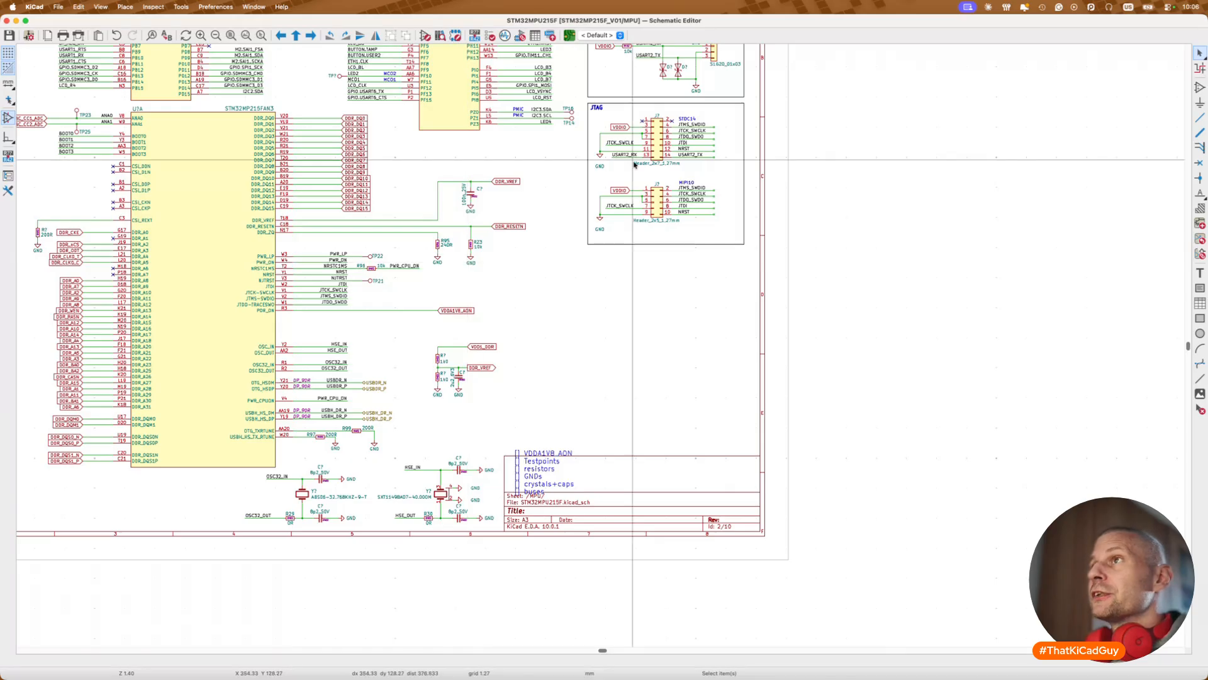
drag(584, 102, 748, 246)
key(m)
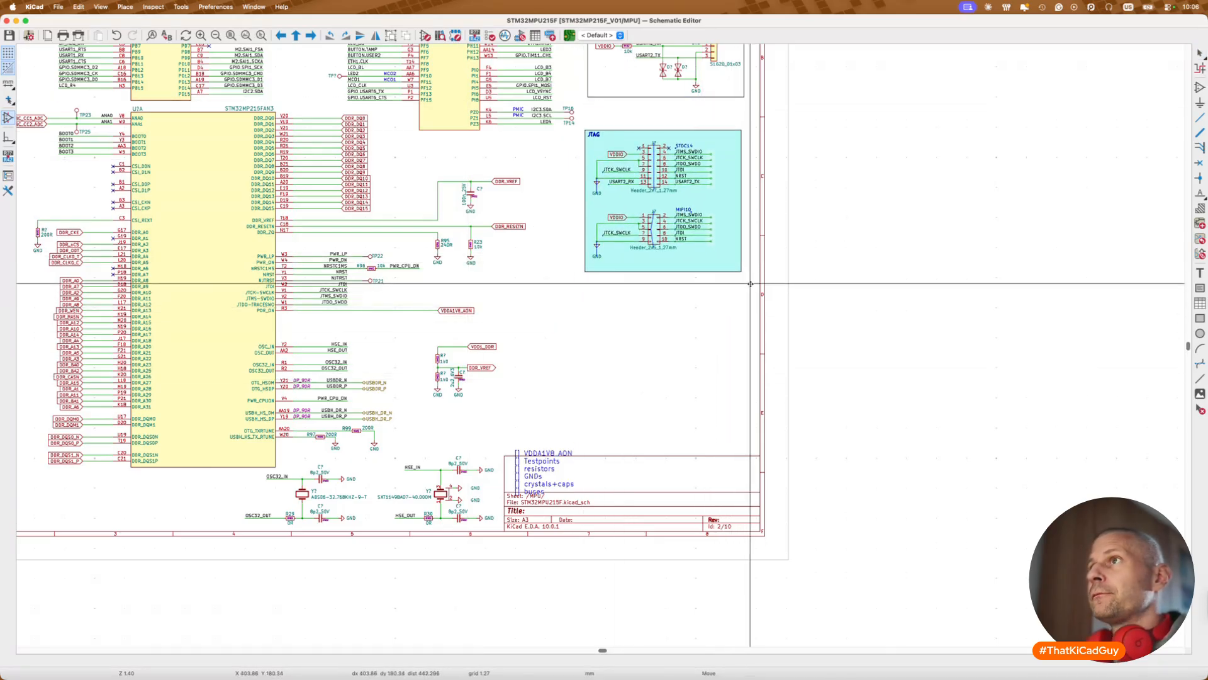
click(753, 281)
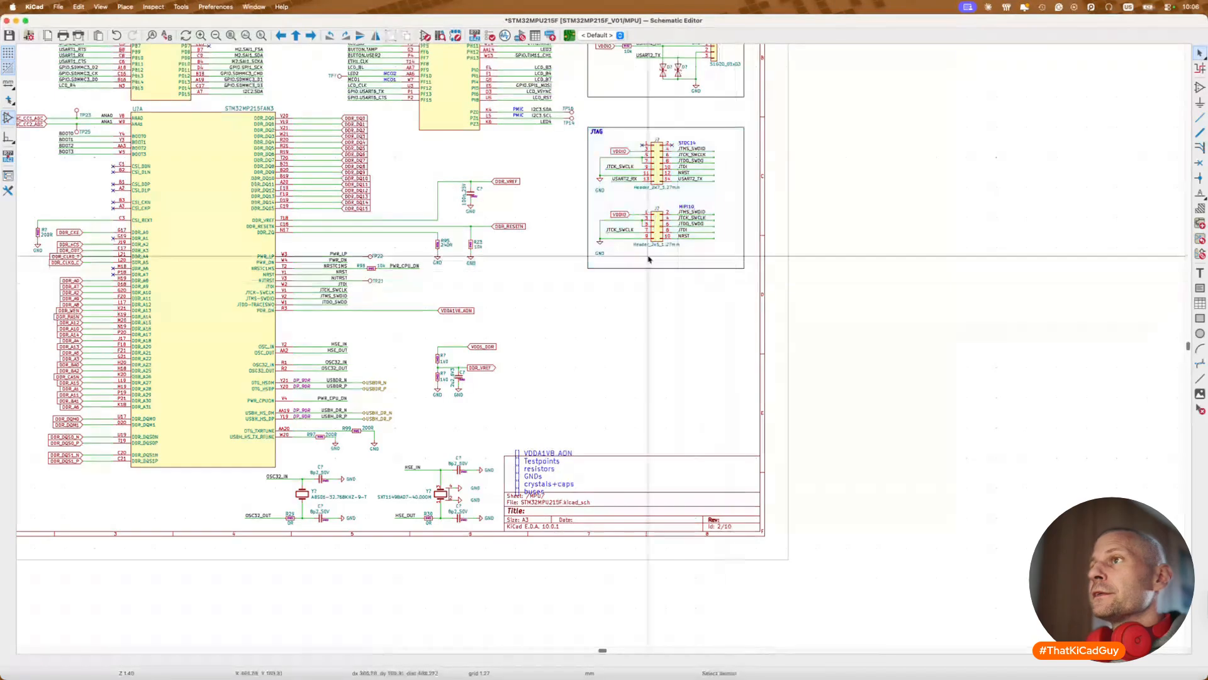
Step: Extend the JTAG text box downward until it nearly reaches the title block
click(636, 270)
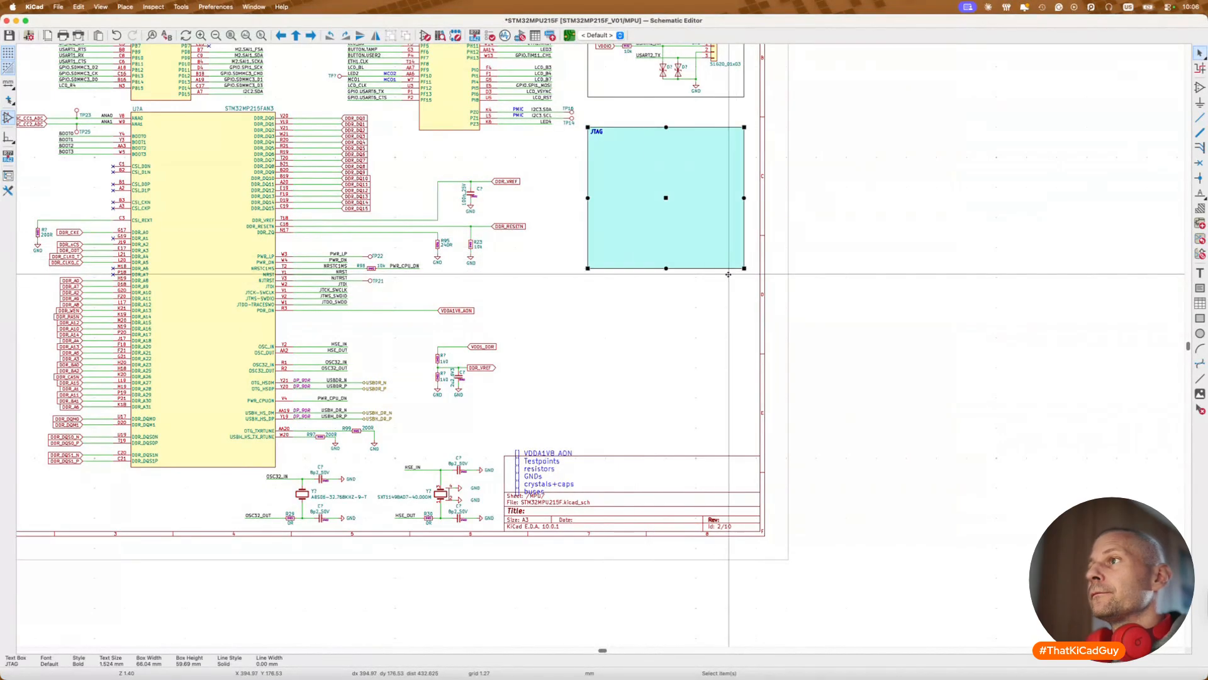
drag(744, 268, 750, 445)
key(Escape)
Step: Place a copy of the JTCK_SWCLK label beneath the MIPI10 header inside the JTAG box and draw a short wire along it
scroll(662, 231, up, 3)
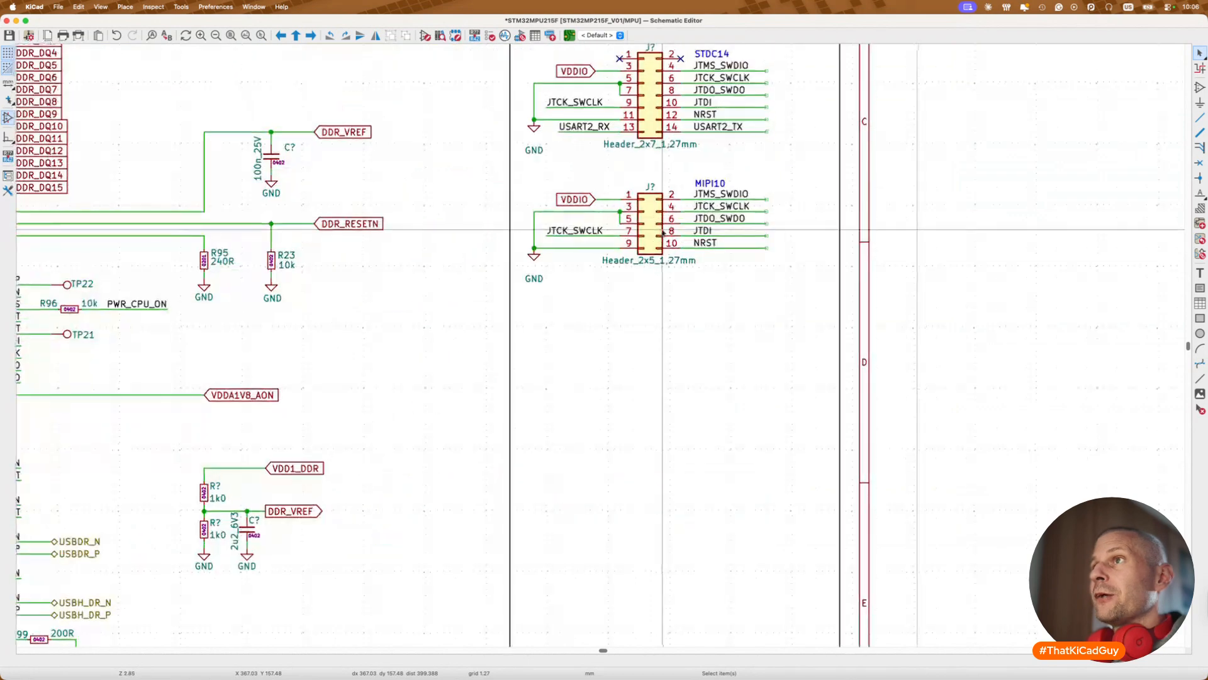
shift+scroll(661, 230, up, 2)
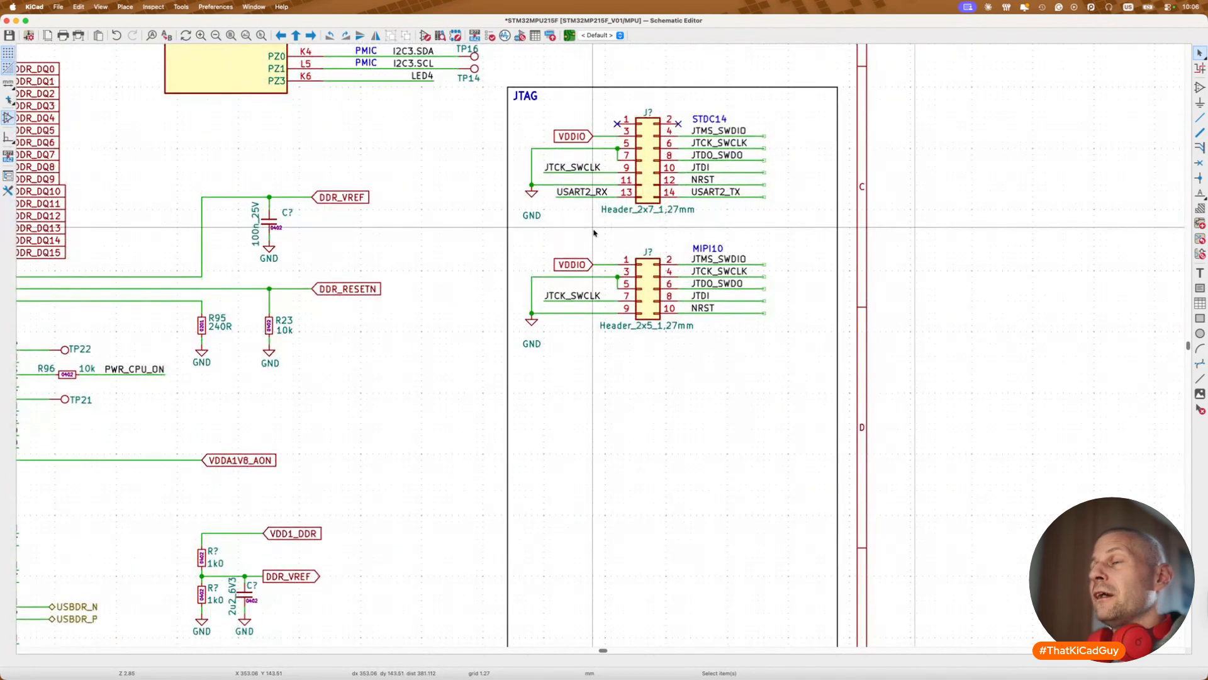
shift+scroll(593, 232, up, 10)
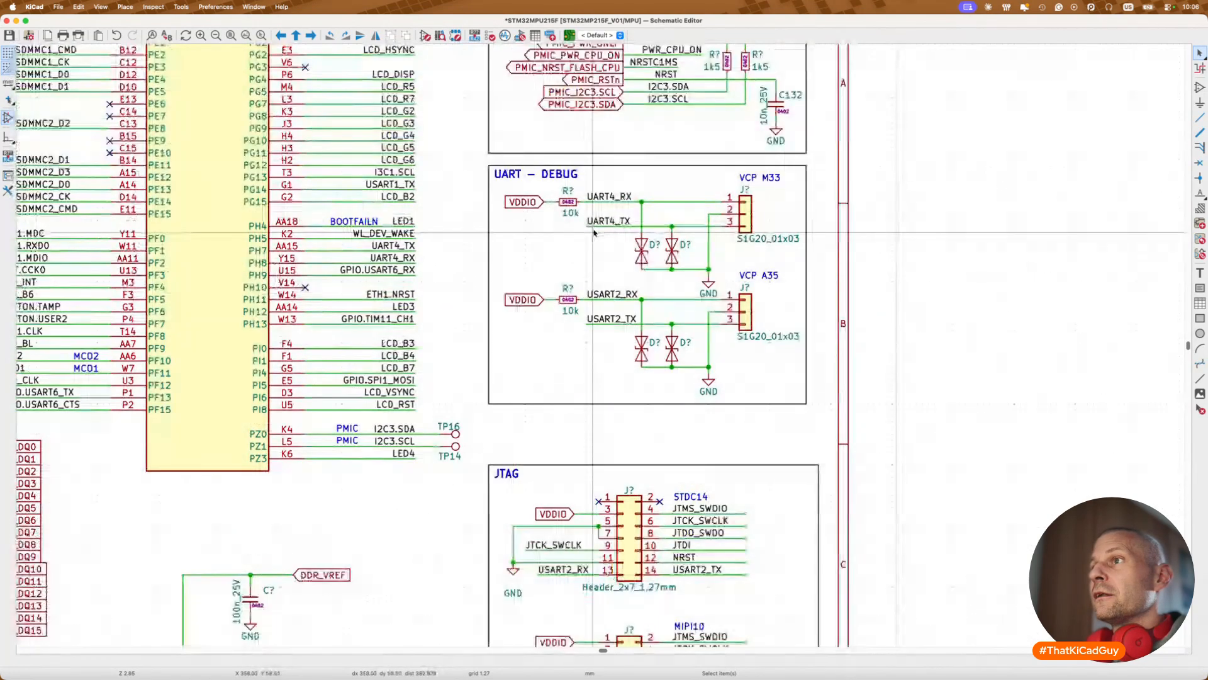
scroll(594, 233, down, 5)
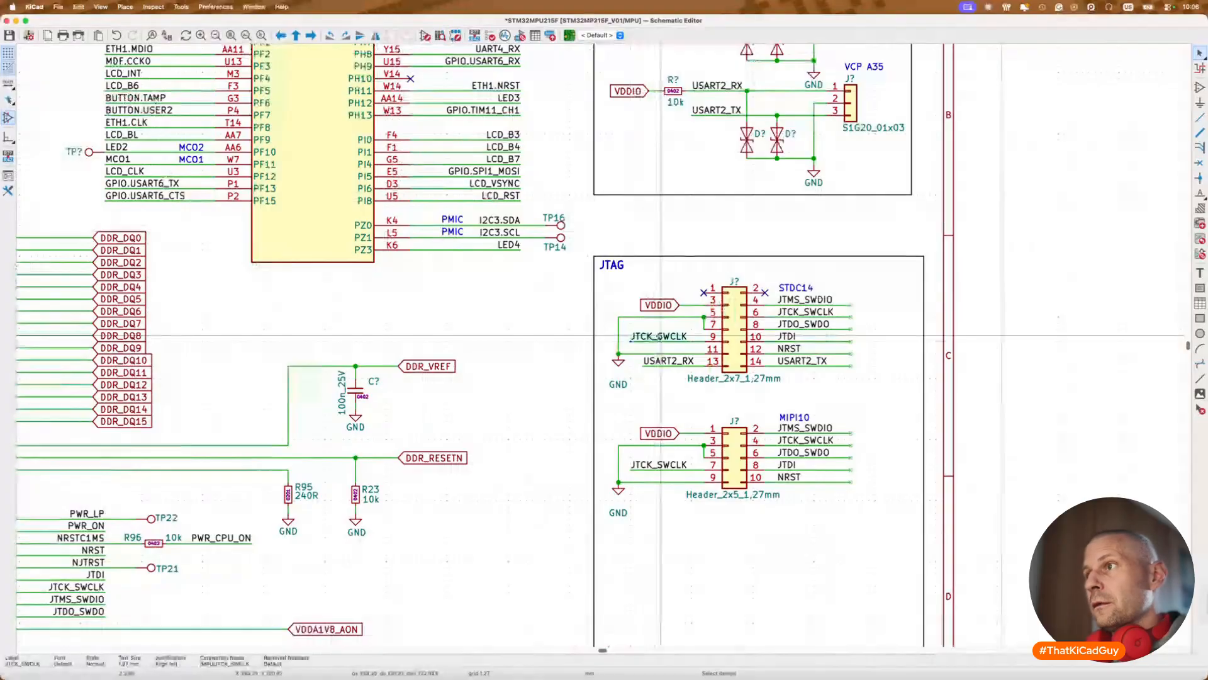
key(super+d)
scroll(616, 456, down, 1)
scroll(617, 457, down, 1)
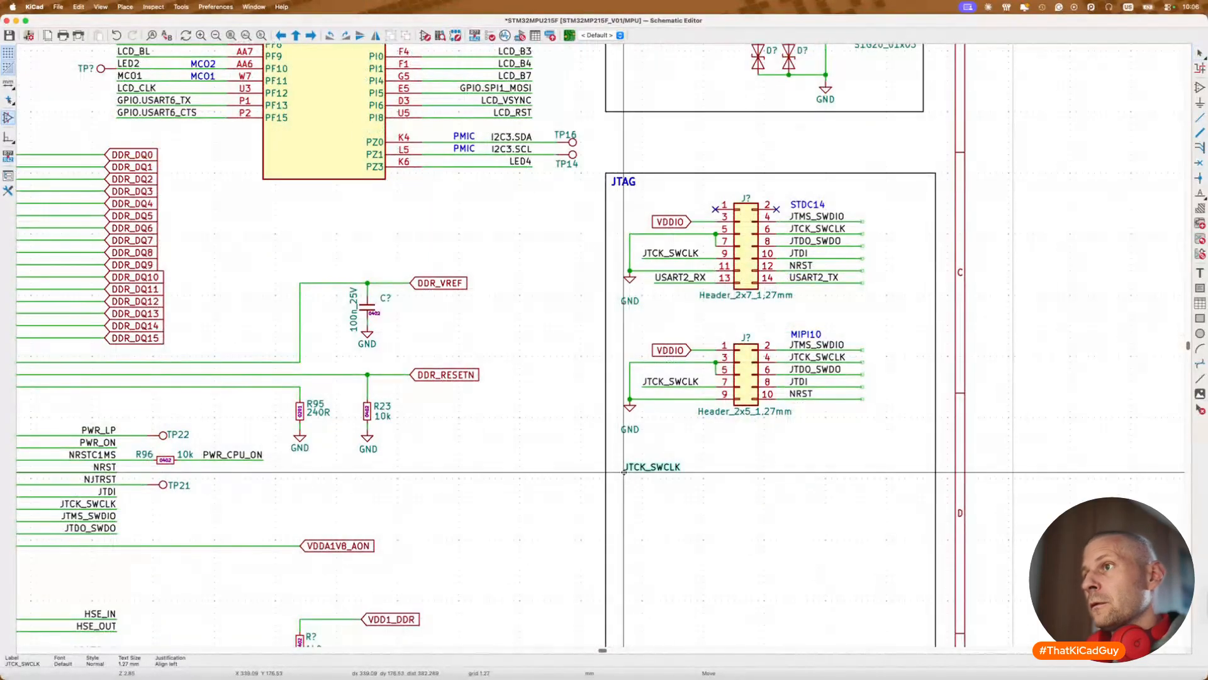
click(630, 472)
key(w)
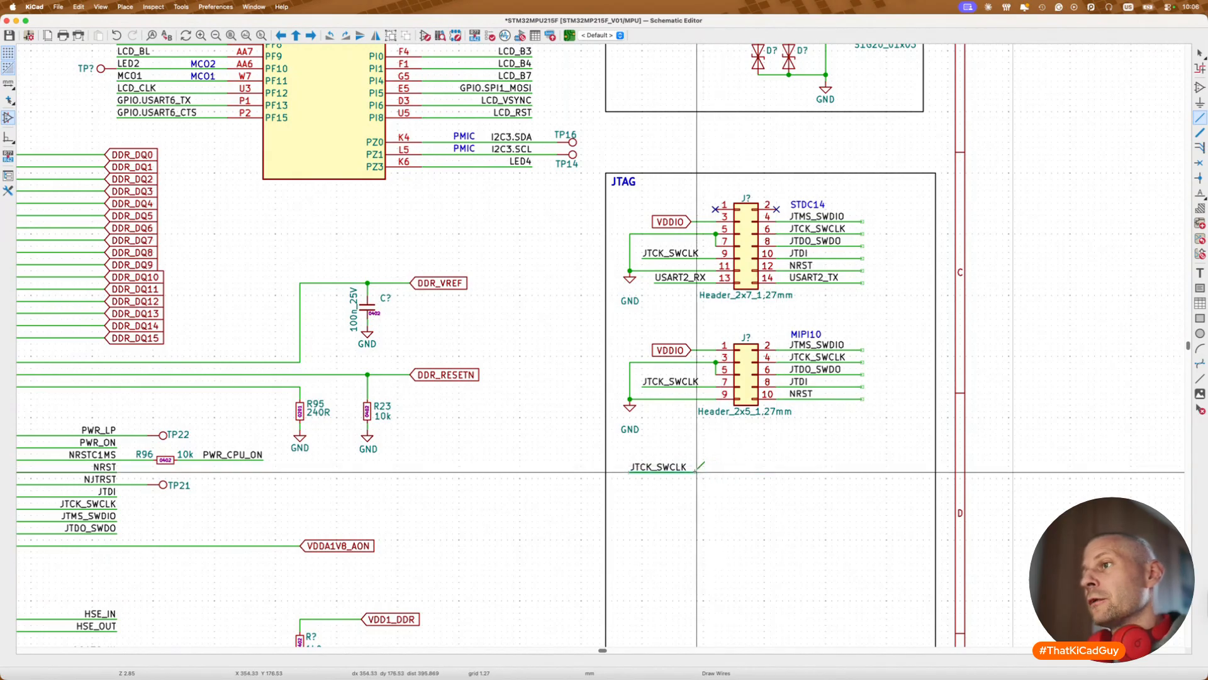
double_click(691, 472)
key(Escape)
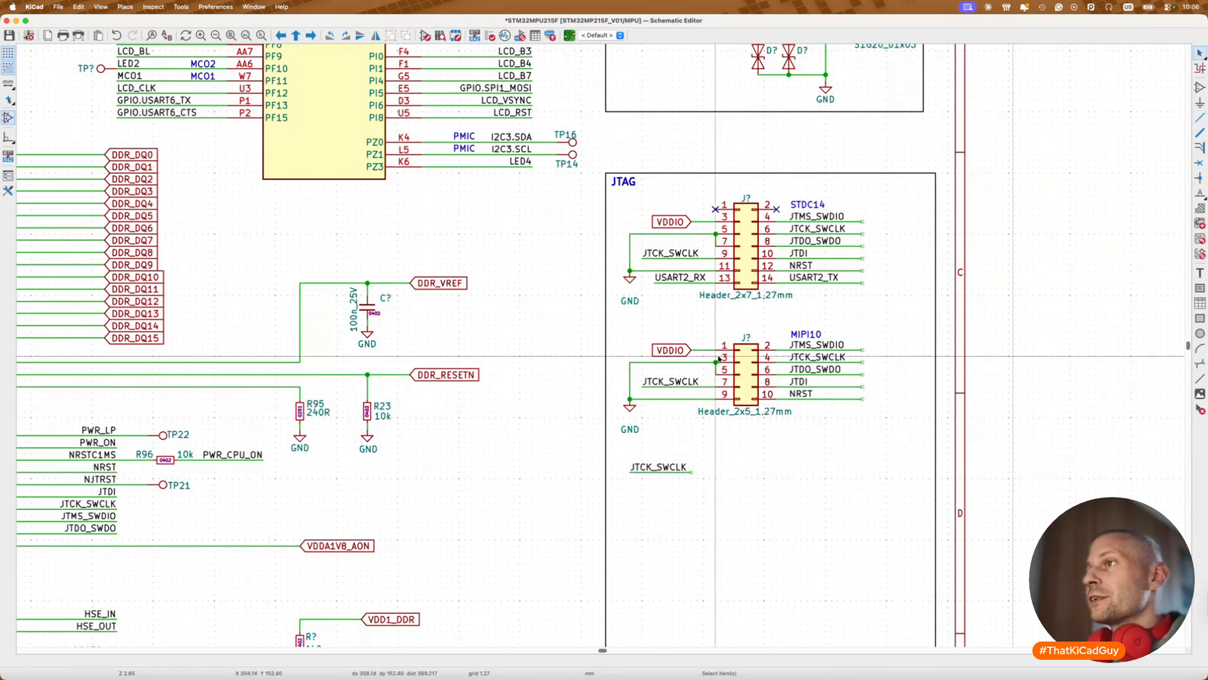
Step: Copy a TVS diode from the USART2_RX line to below the new JTCK_SWCLK wire and connect it to the wire's end
scroll(719, 359, up, 5)
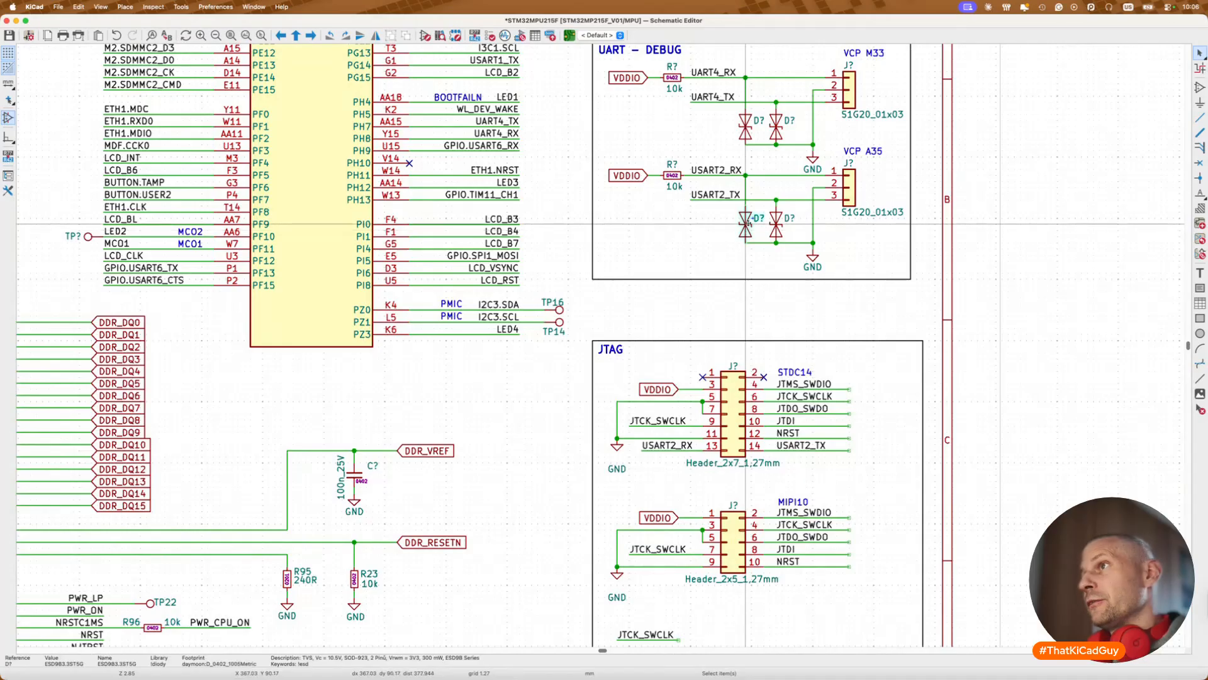
key(ctrl+d)
scroll(705, 378, down, 5)
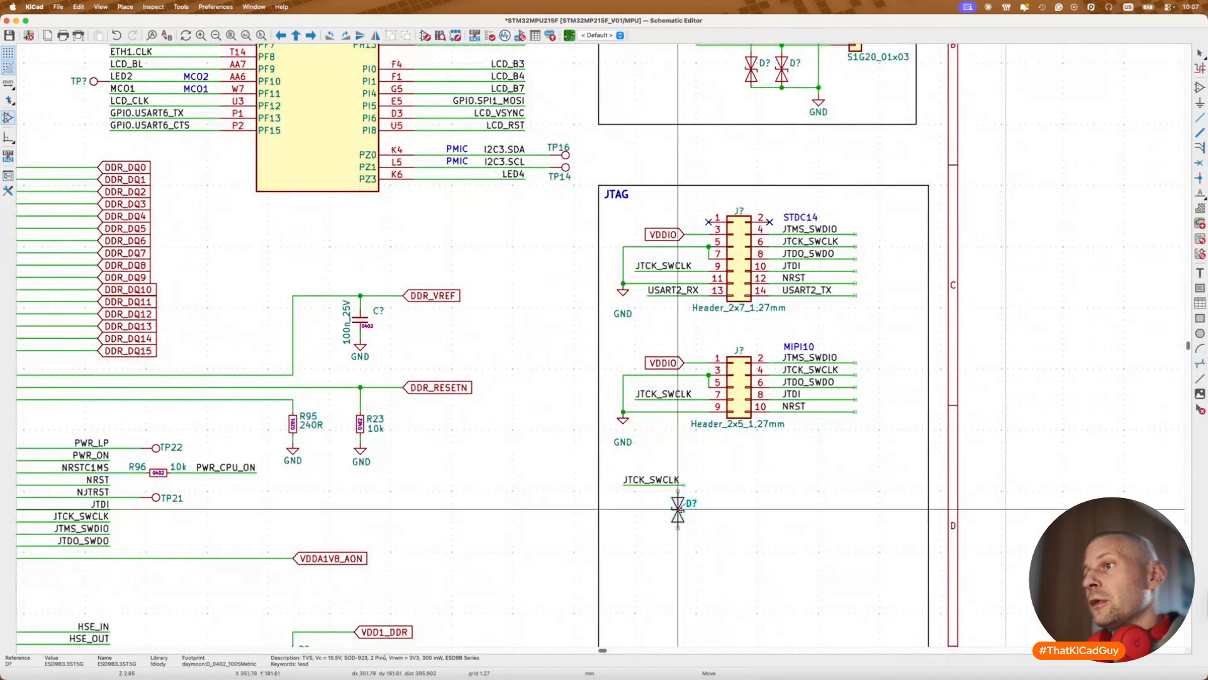
click(685, 510)
key(Escape)
click(684, 484)
double_click(684, 534)
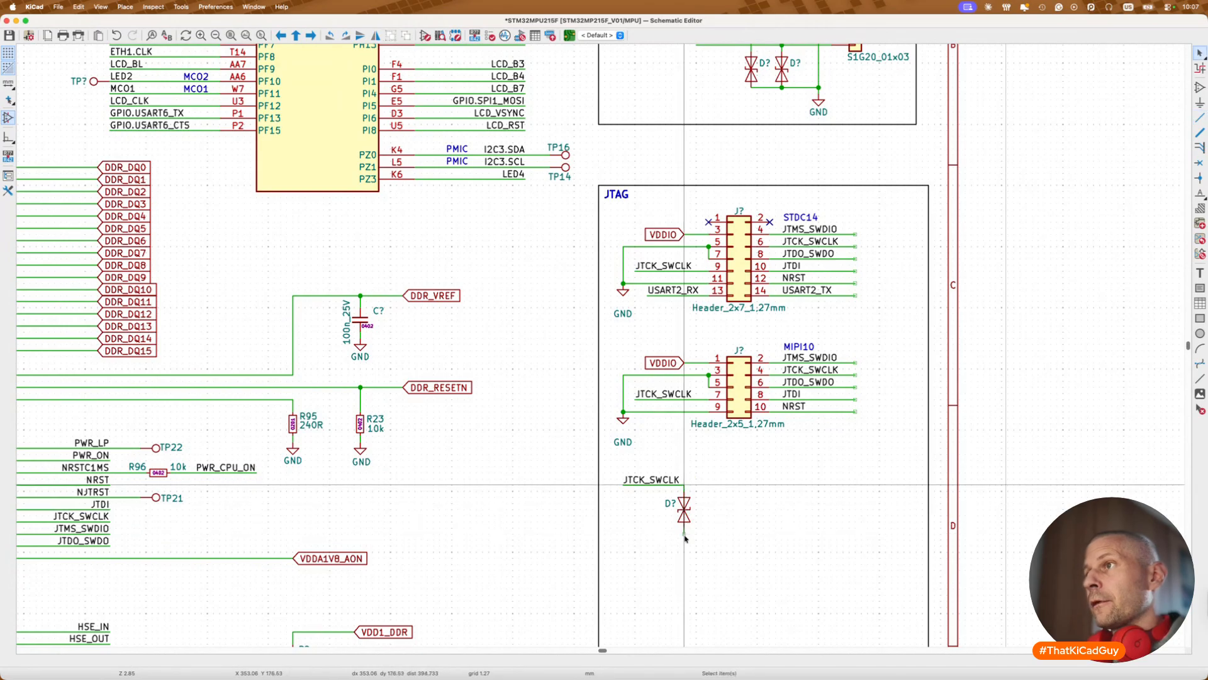
Step: Copy the GND symbol from under R23 to the lower end of the JTCK_SWCLK diode
click(361, 451)
key(ctrl+d)
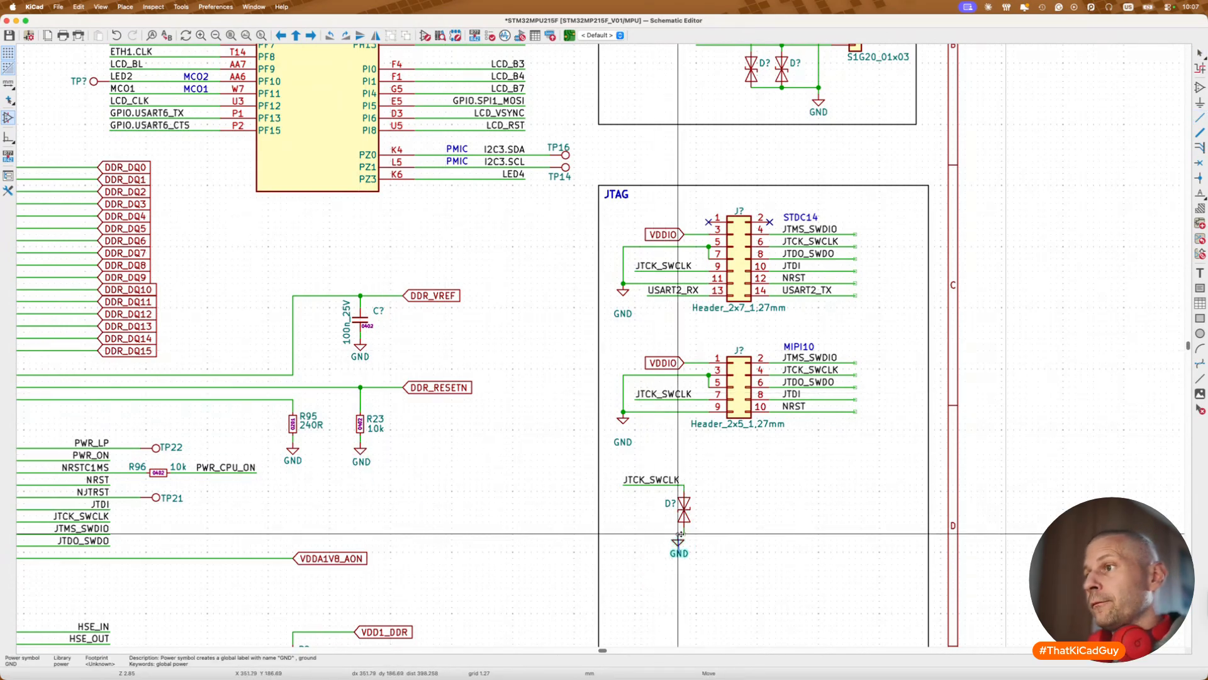
click(679, 536)
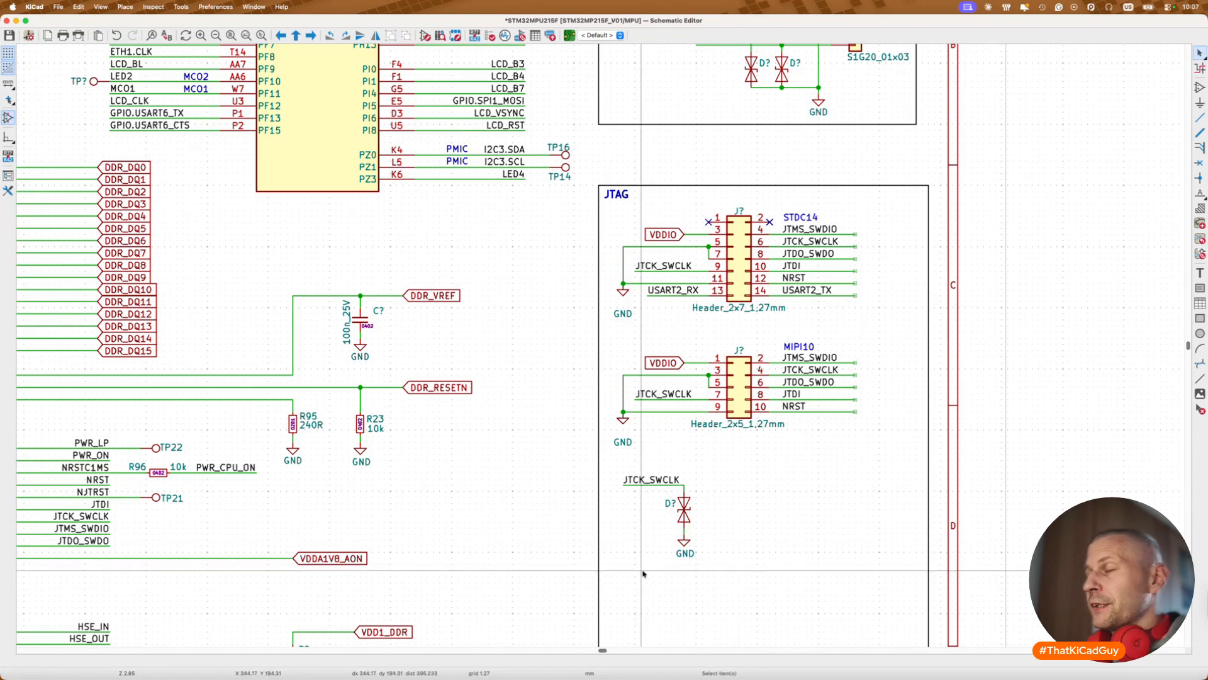
Step: Copy the JTMS_SWDIO label from the STDC14 header to beside the JTCK_SWCLK diode circuit
scroll(642, 572, down, 1)
scroll(677, 493, down, 1)
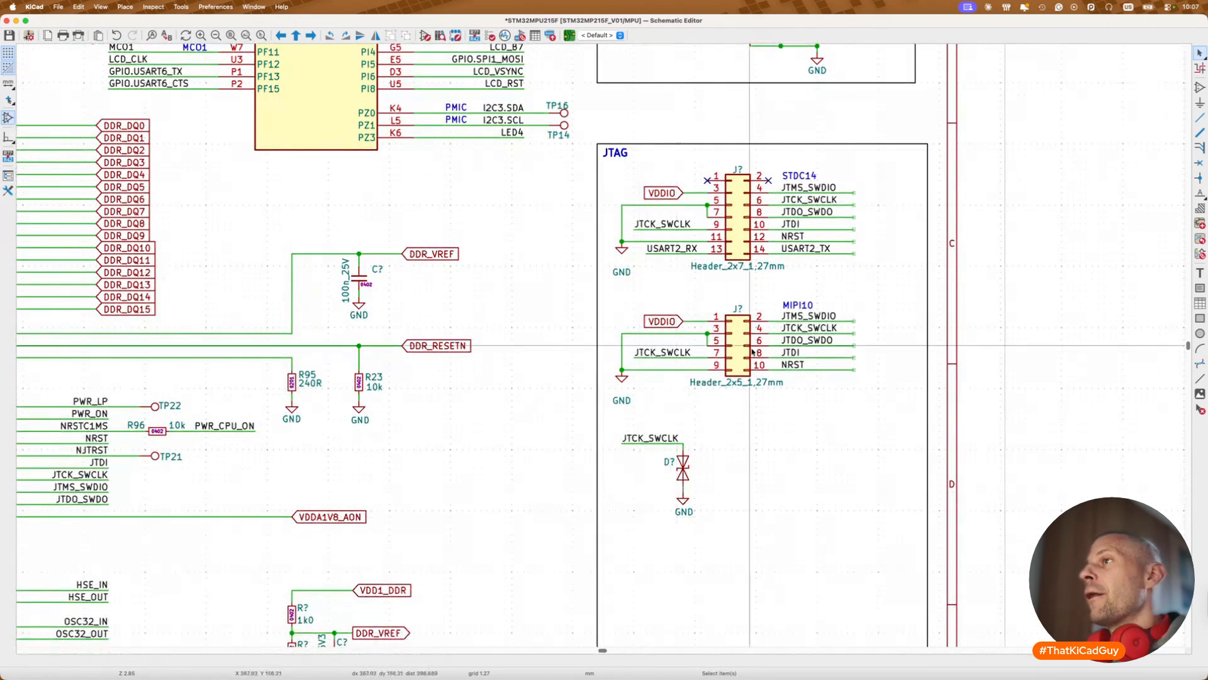
click(831, 189)
key(ctrl+d)
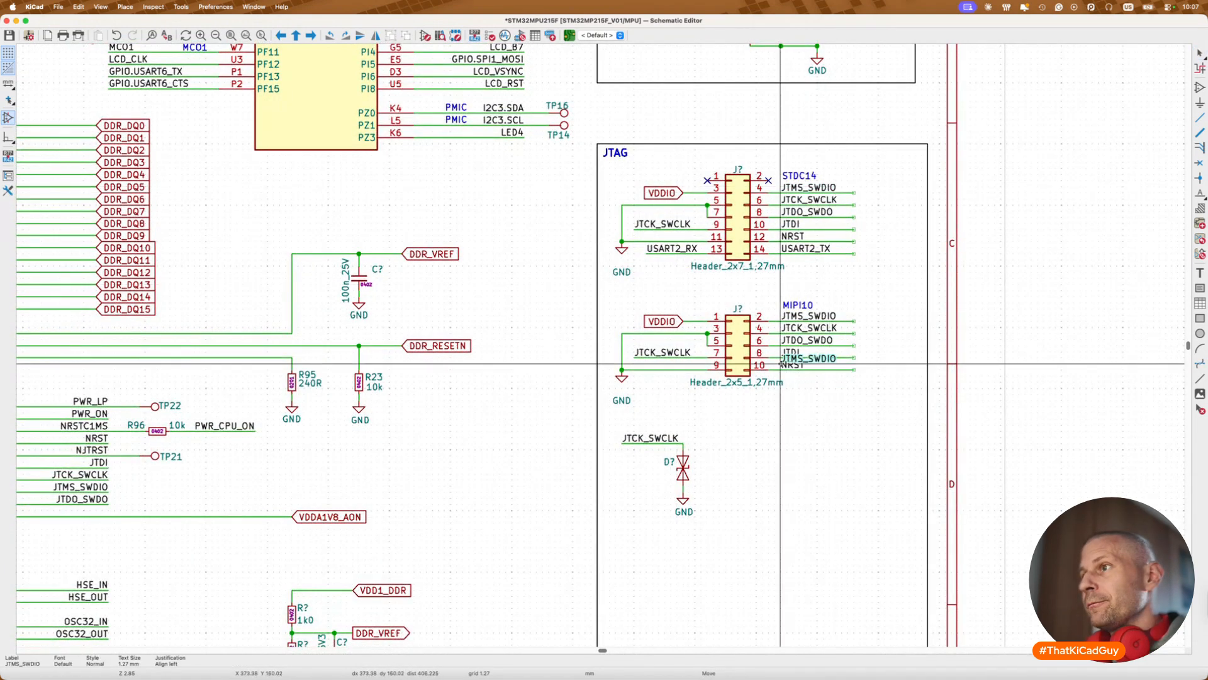
click(703, 445)
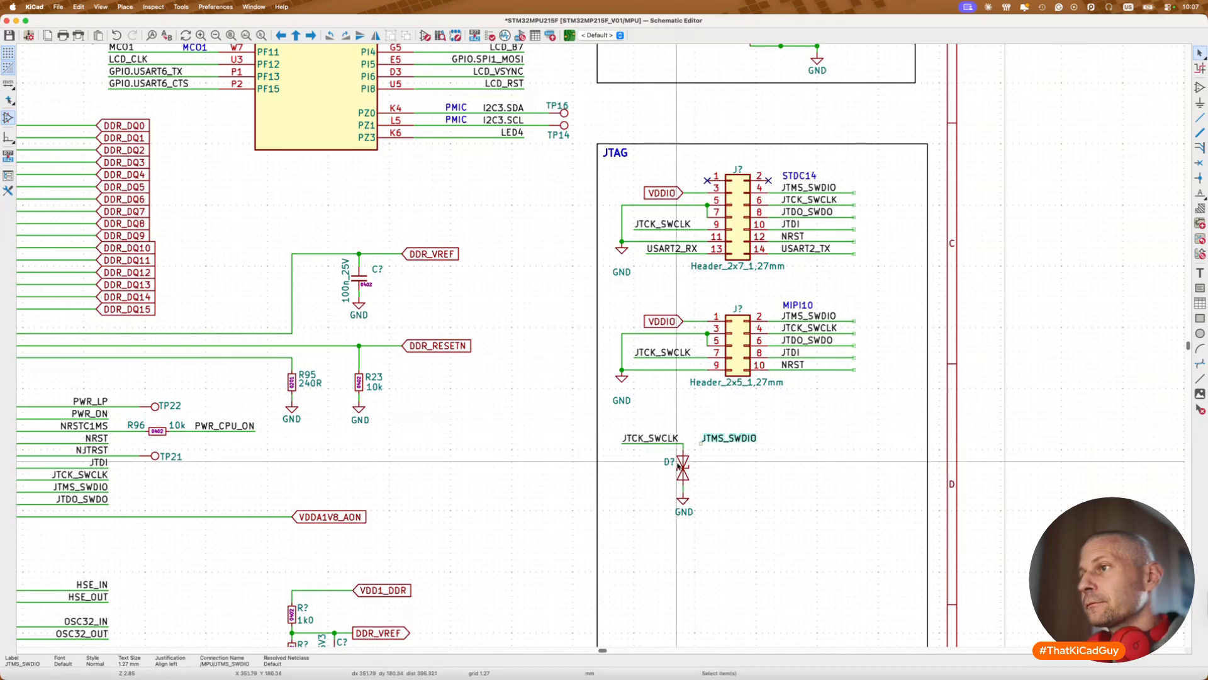
Step: Duplicate the JTCK_SWCLK diode circuit's wire, diode and GND symbol under the copied JTMS_SWDIO label
click(661, 443)
click(670, 443)
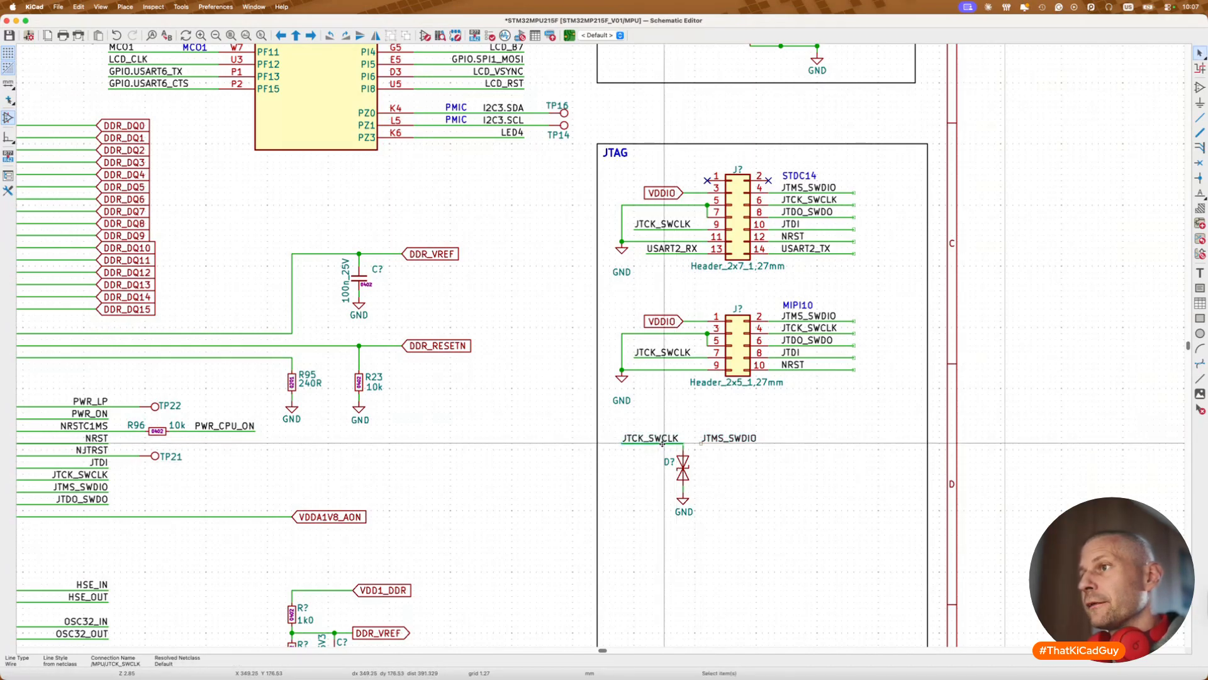
shift+click(683, 449)
shift+click(683, 466)
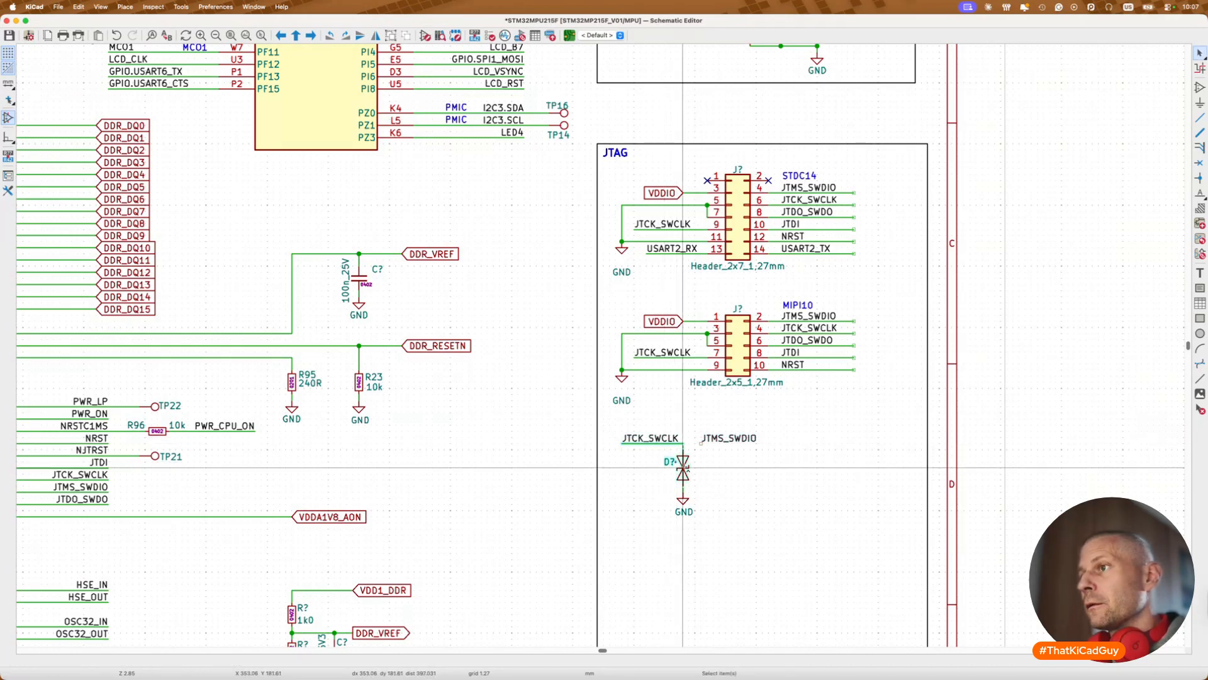
shift+click(683, 500)
key(ctrl+d)
click(762, 492)
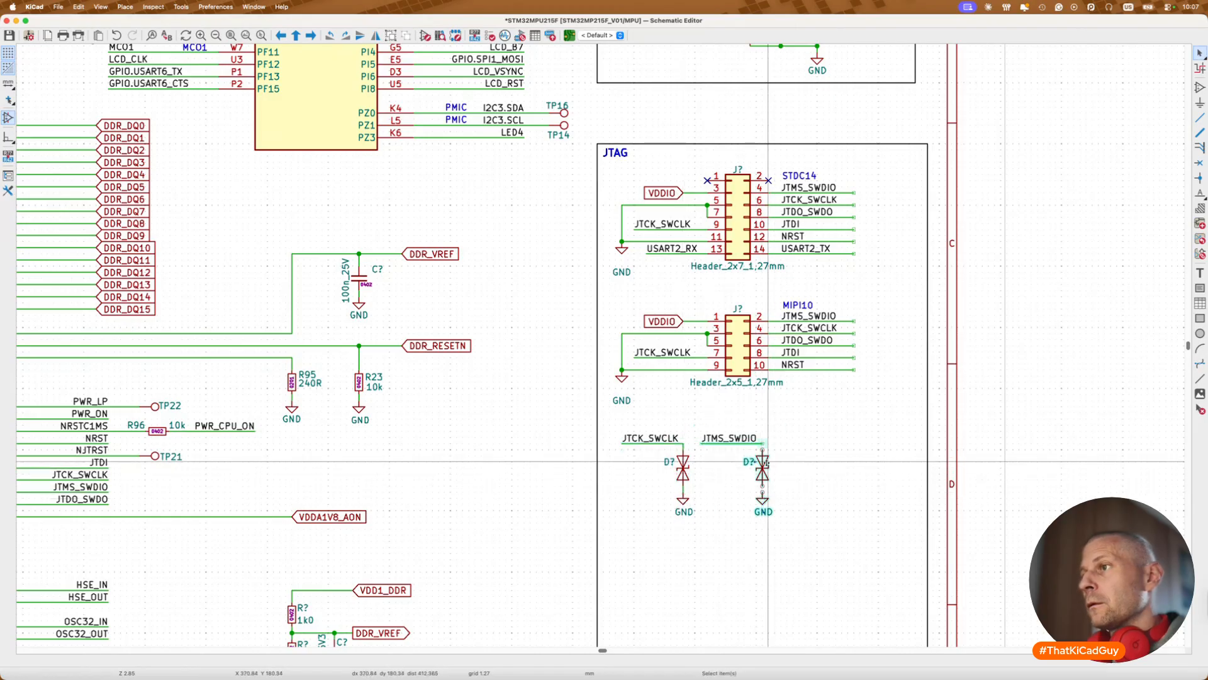
key(w)
key(Escape)
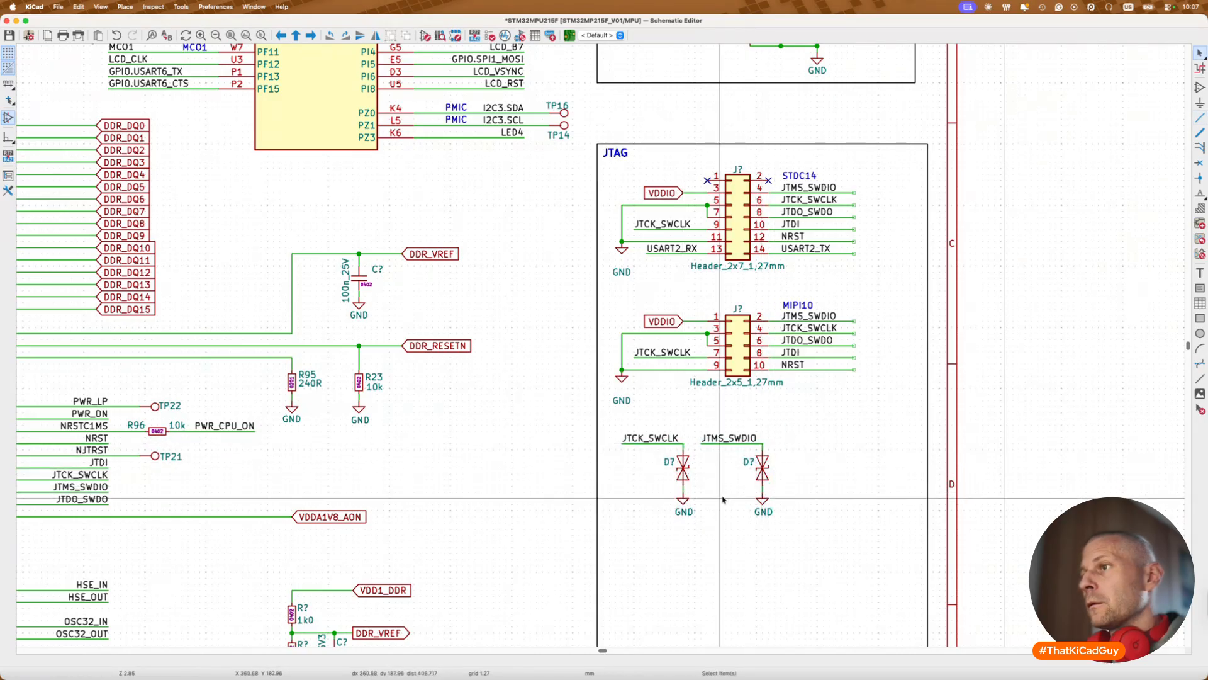
Step: Lift the JTMS_SWDIO label off its wire and place two unlabelled copies of its diode circuit in a row below the first two
mouse_move(730, 439)
mouse_down()
mouse_move(731, 421)
mouse_move(803, 540)
mouse_up()
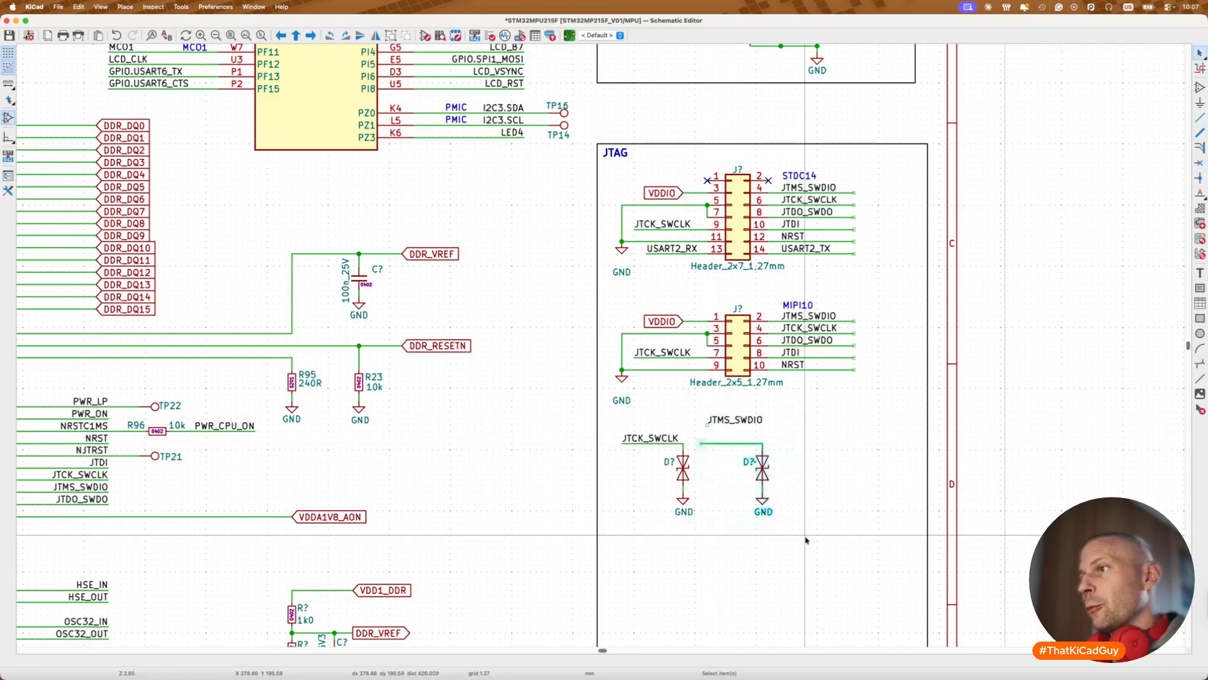
click(806, 538)
middle_drag(741, 451, 558, 389)
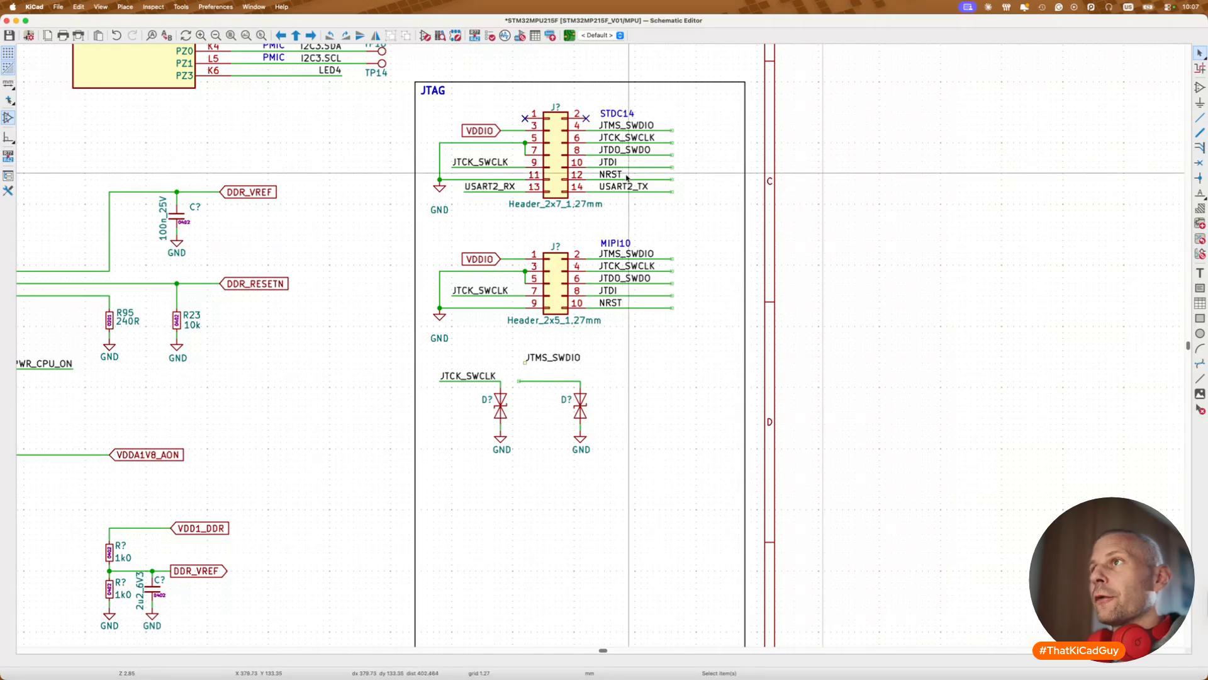
drag(516, 366, 619, 490)
key(ctrl+d)
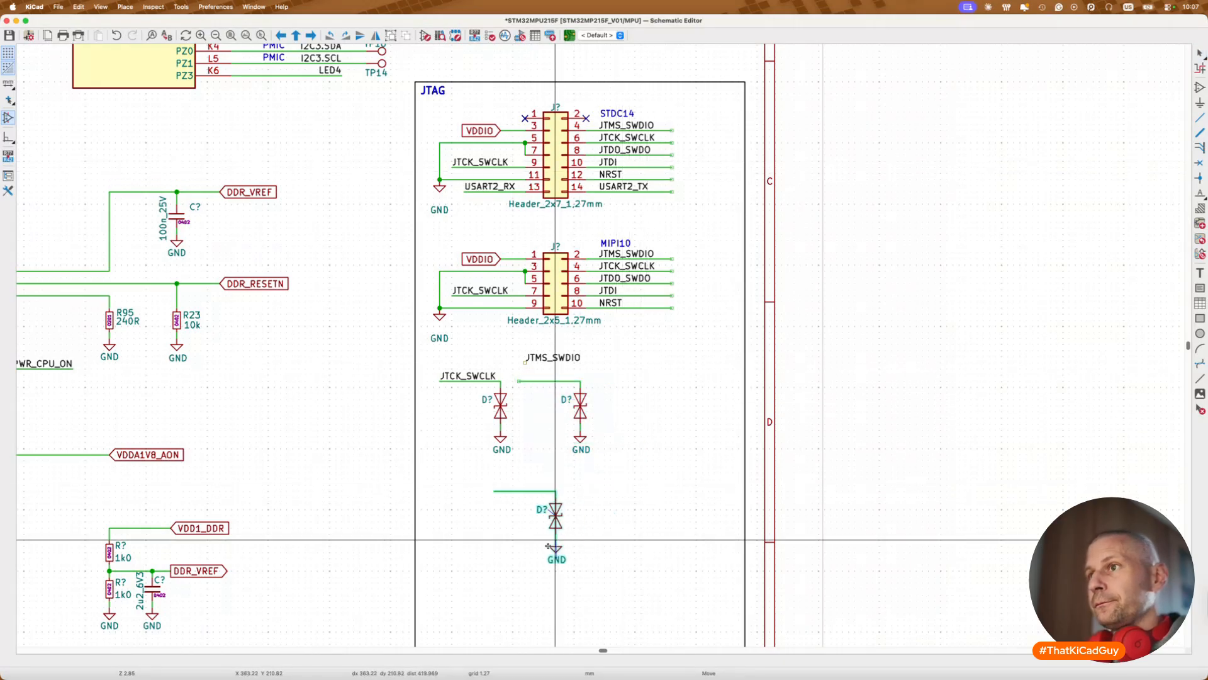
click(502, 526)
key(ctrl+d)
click(580, 526)
Step: Add two more copies of the unlabelled diode circuit as a third column, one in each row
scroll(581, 526, down, 3)
scroll(580, 526, left, 2)
key(ctrl+d)
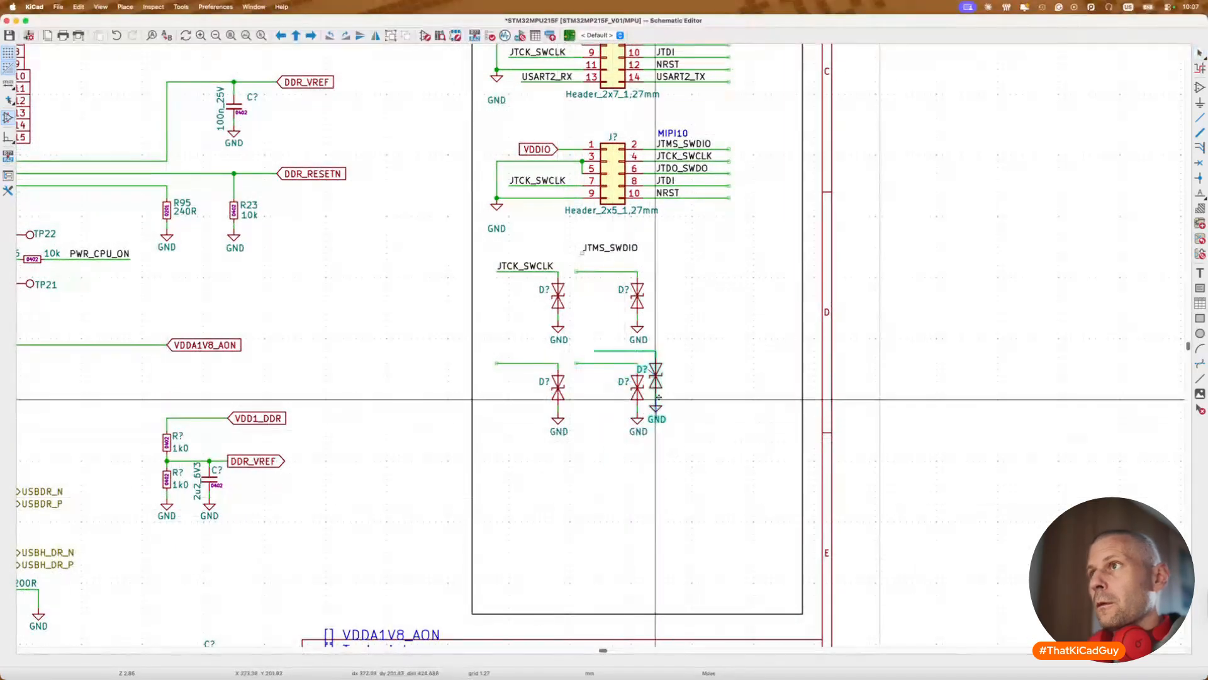
click(723, 317)
key(ctrl+d)
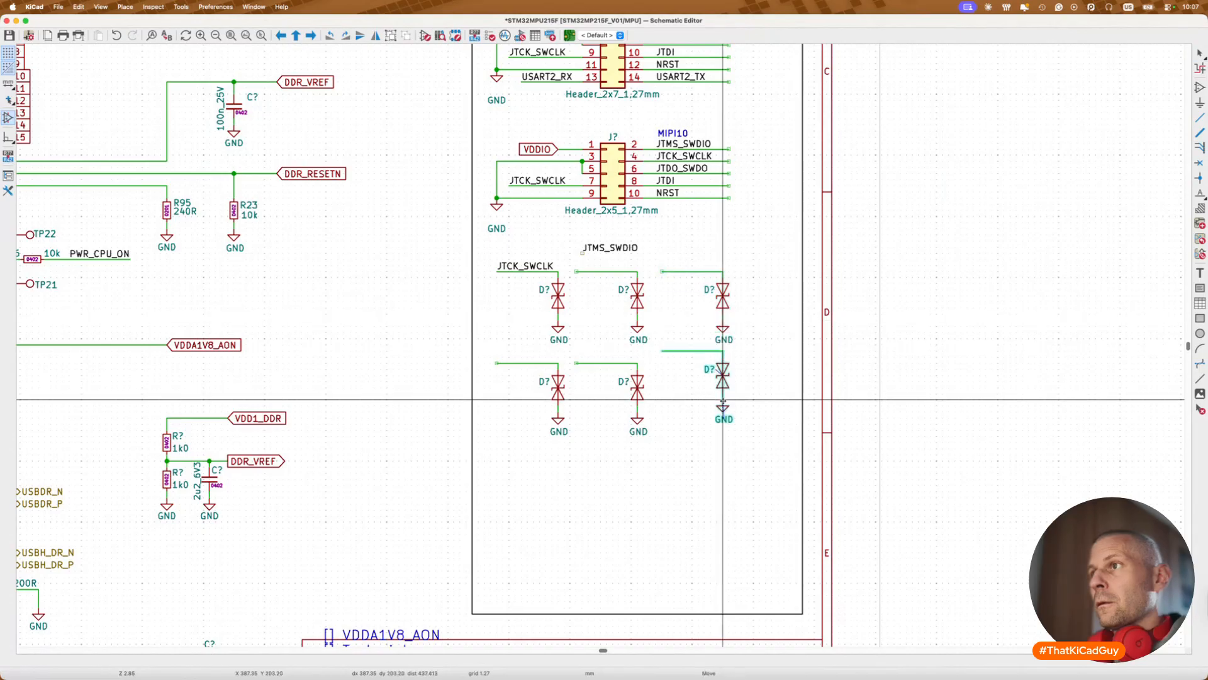
click(725, 415)
key(Escape)
Step: Move the JTMS_SWDIO label back onto the wire of the second diode in the upper row
click(629, 240)
key(m)
key(Escape)
key(m)
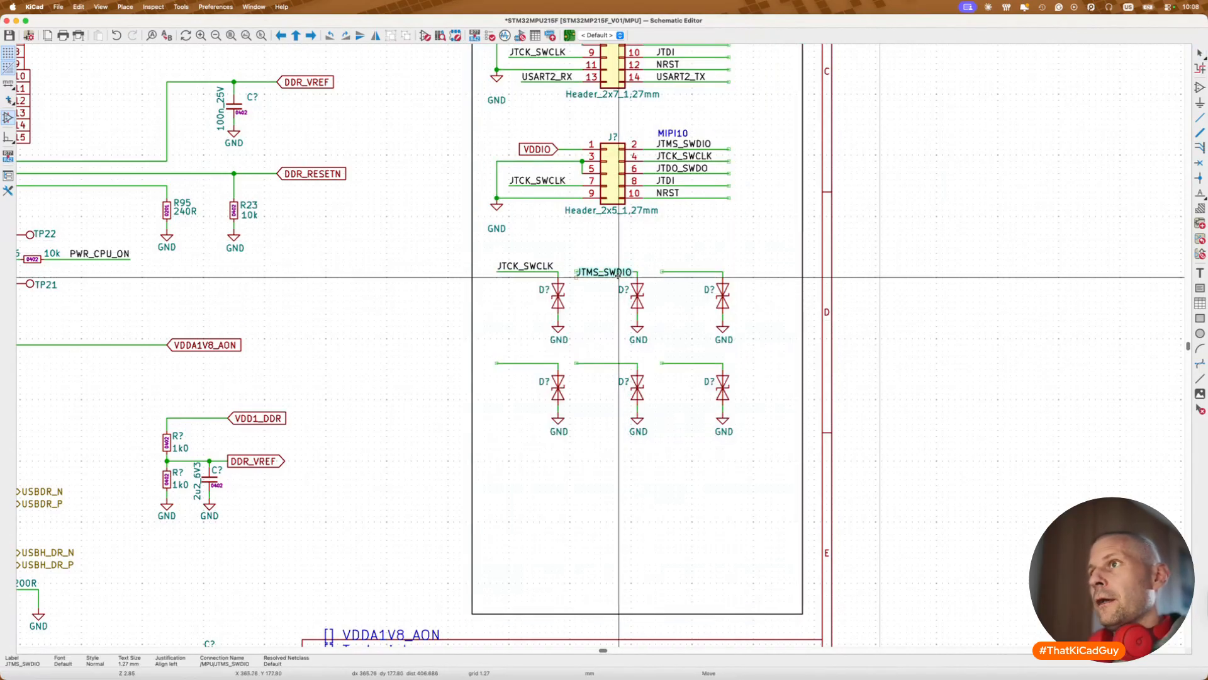
click(616, 274)
Step: Copy the JTCK_SWCLK label from the STDC14 header onto the wire of the third diode in the upper row
scroll(617, 274, up, 3)
click(699, 120)
key(super+d)
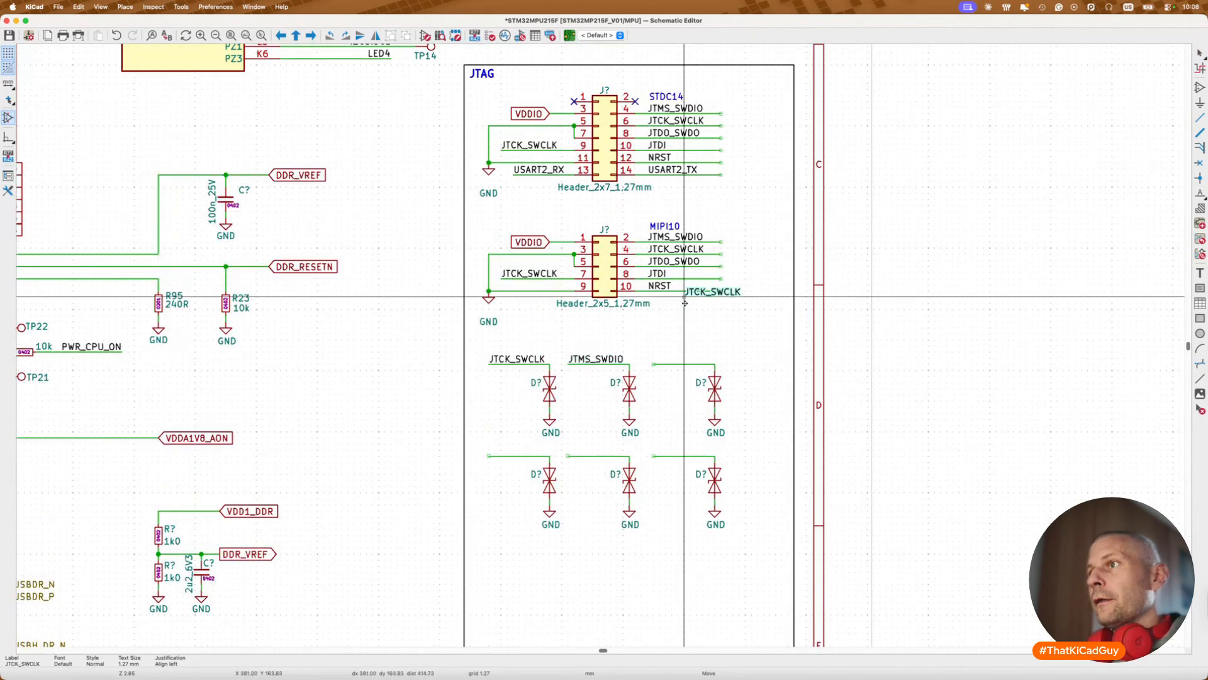
click(654, 364)
Step: Label the lower row's diode wires with copies of JTDO_SWDO, JTDI and NRST from the STDC14 header, in that order
click(672, 133)
key(super+d)
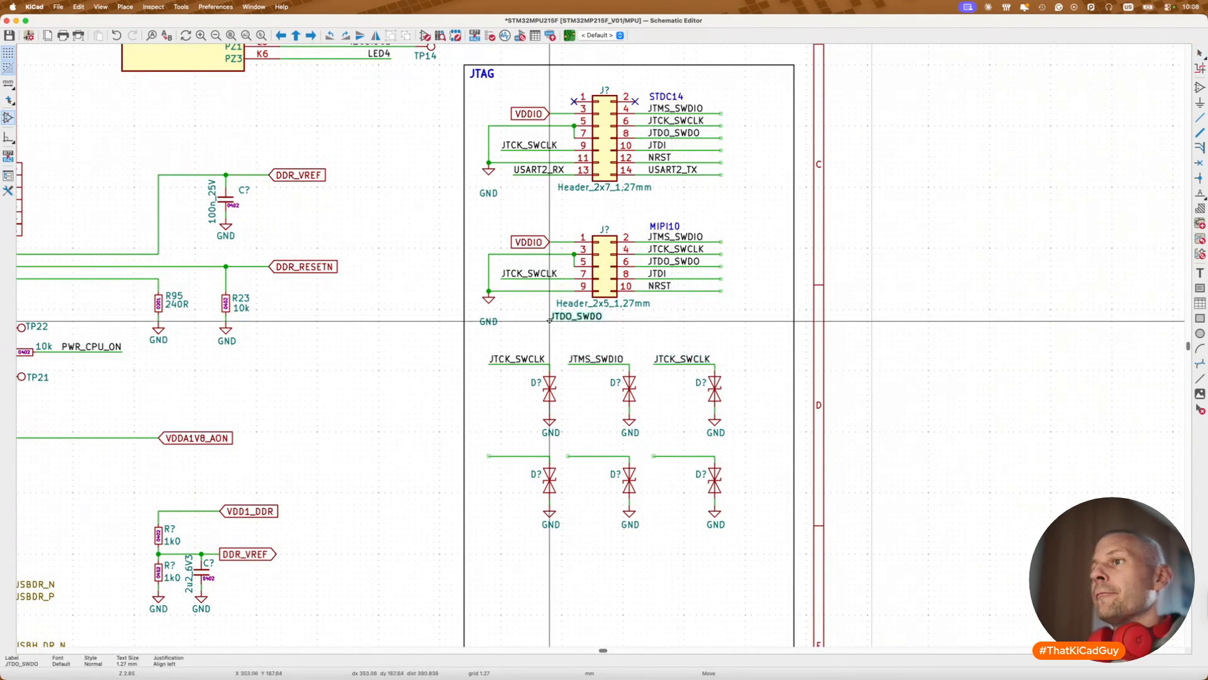
click(490, 453)
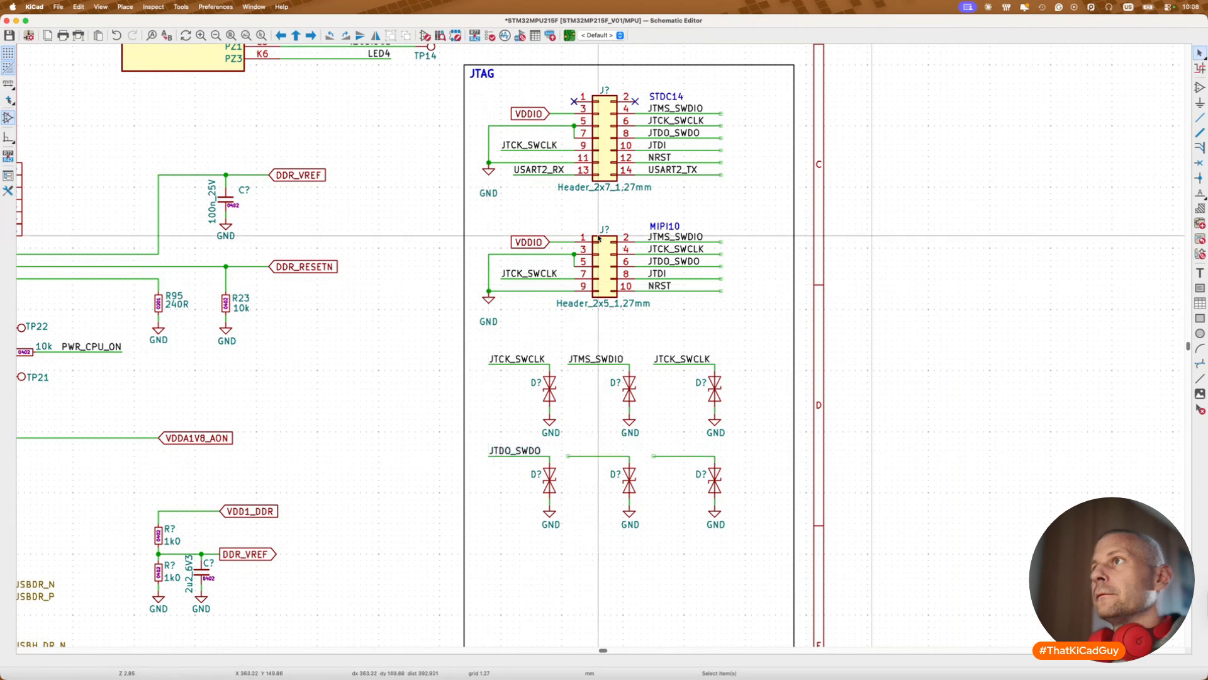
click(655, 146)
key(super+d)
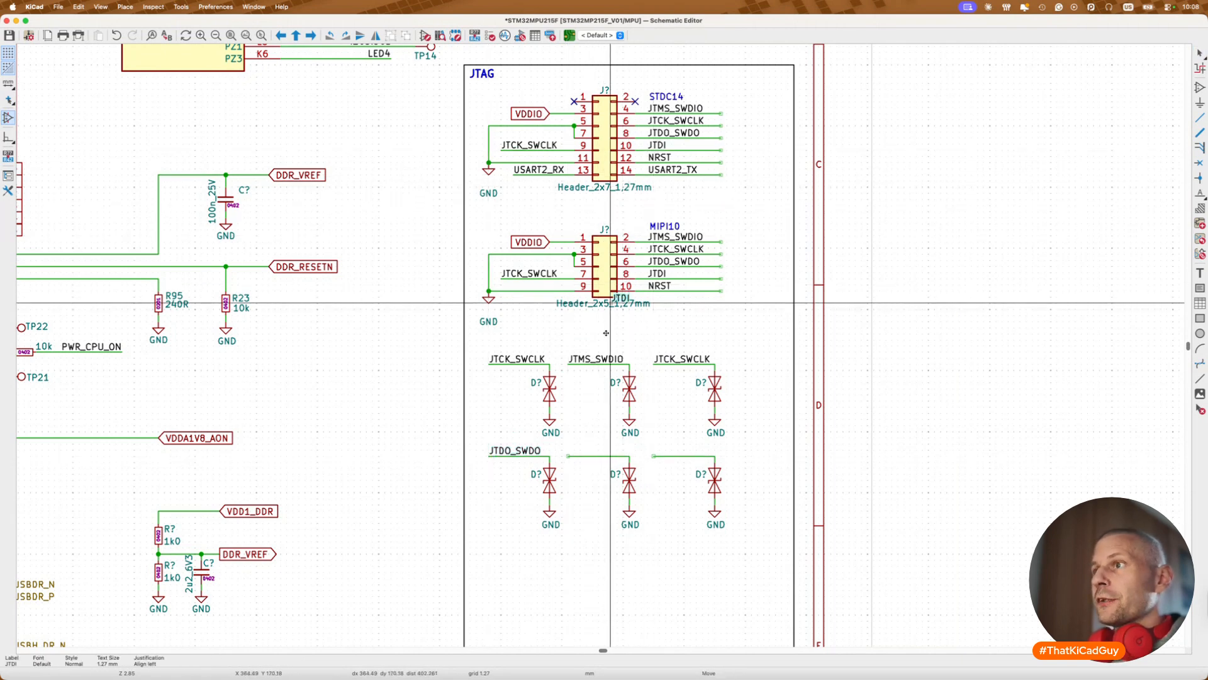
click(568, 455)
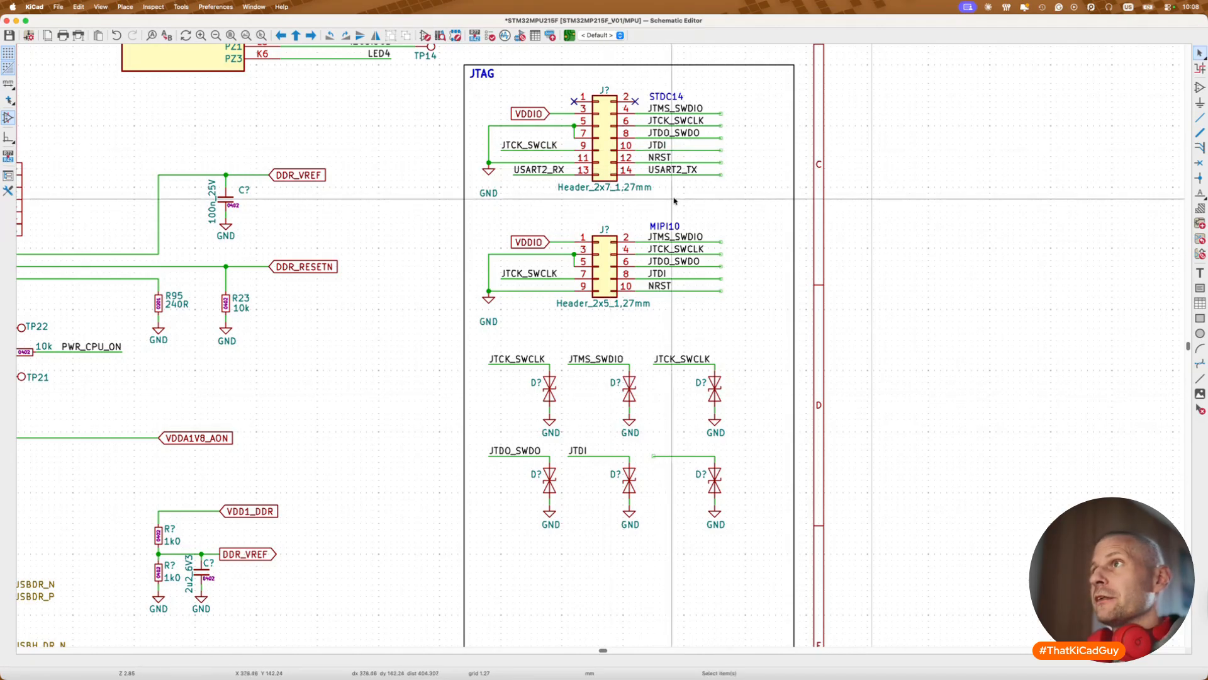
click(661, 158)
key(super+d)
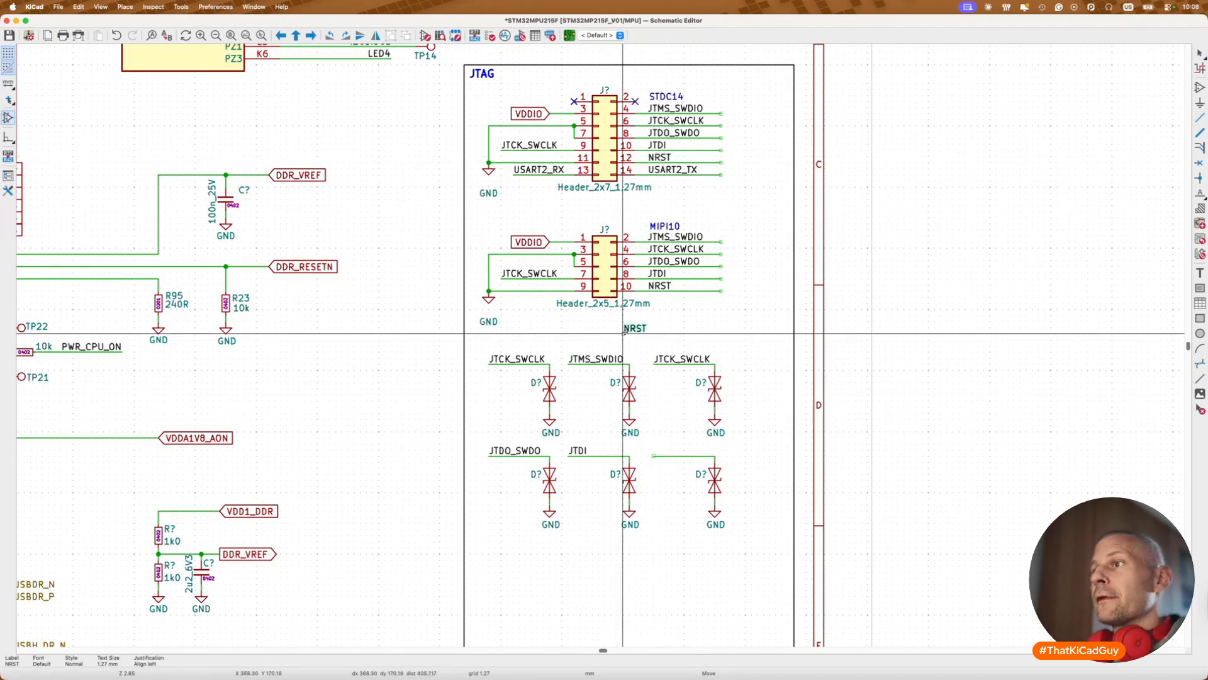
click(656, 457)
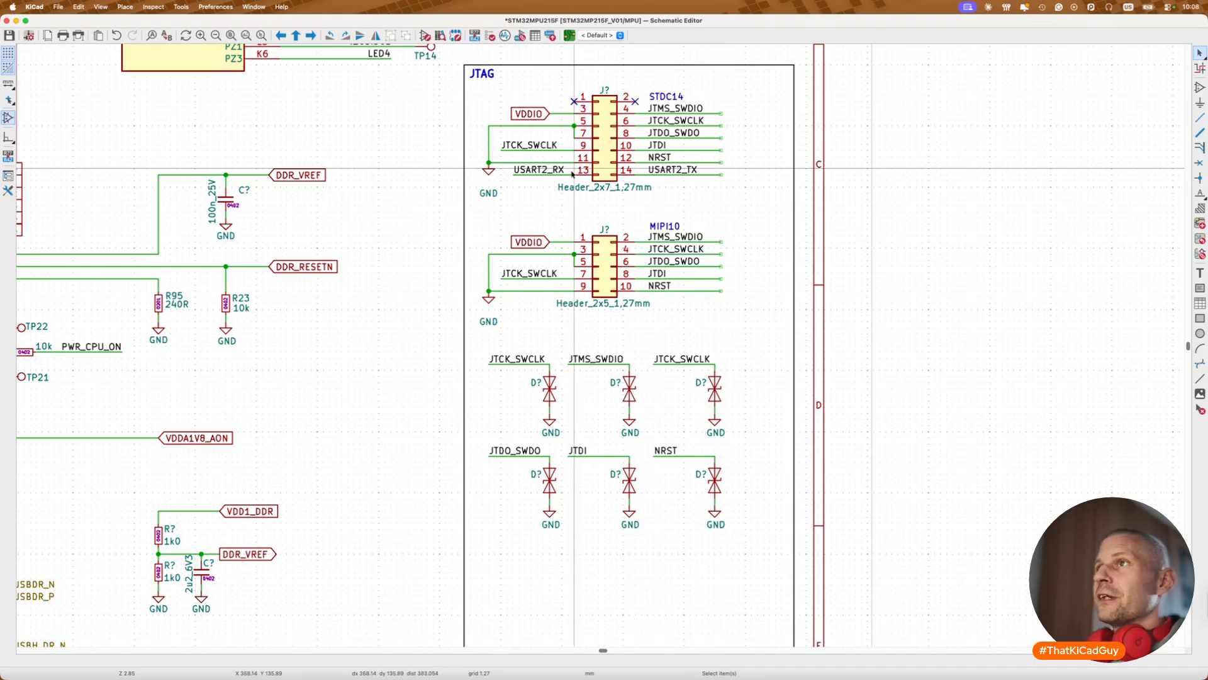
Step: Compare with the UART debug diodes and delete the duplicate JTCK_SWCLK diode circuit, the third in the JTAG block's upper row
scroll(563, 181, up, 5)
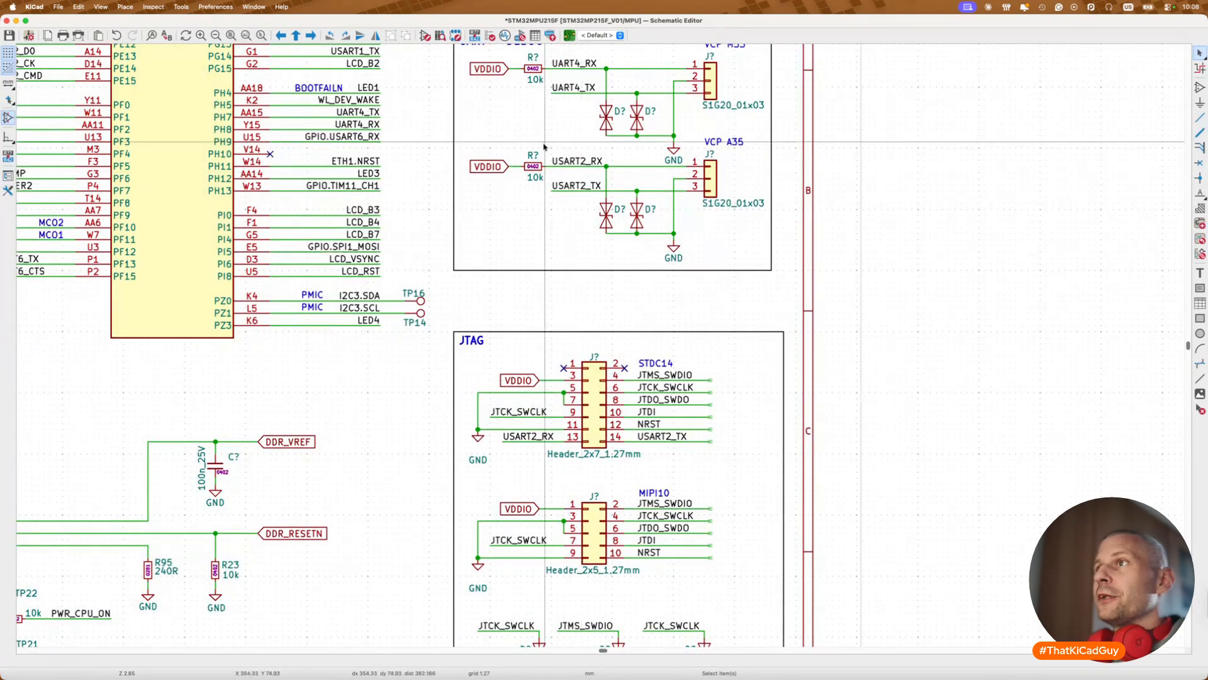
drag(570, 149, 652, 246)
scroll(652, 245, up, 2)
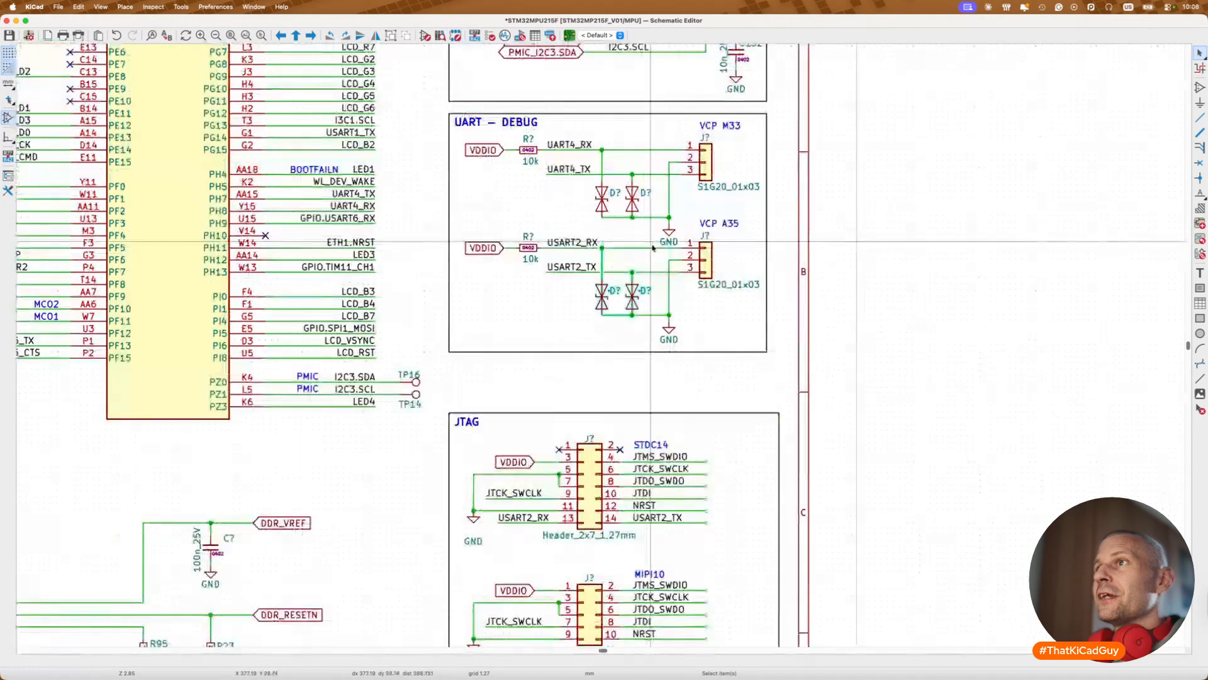
scroll(553, 458, down, 2)
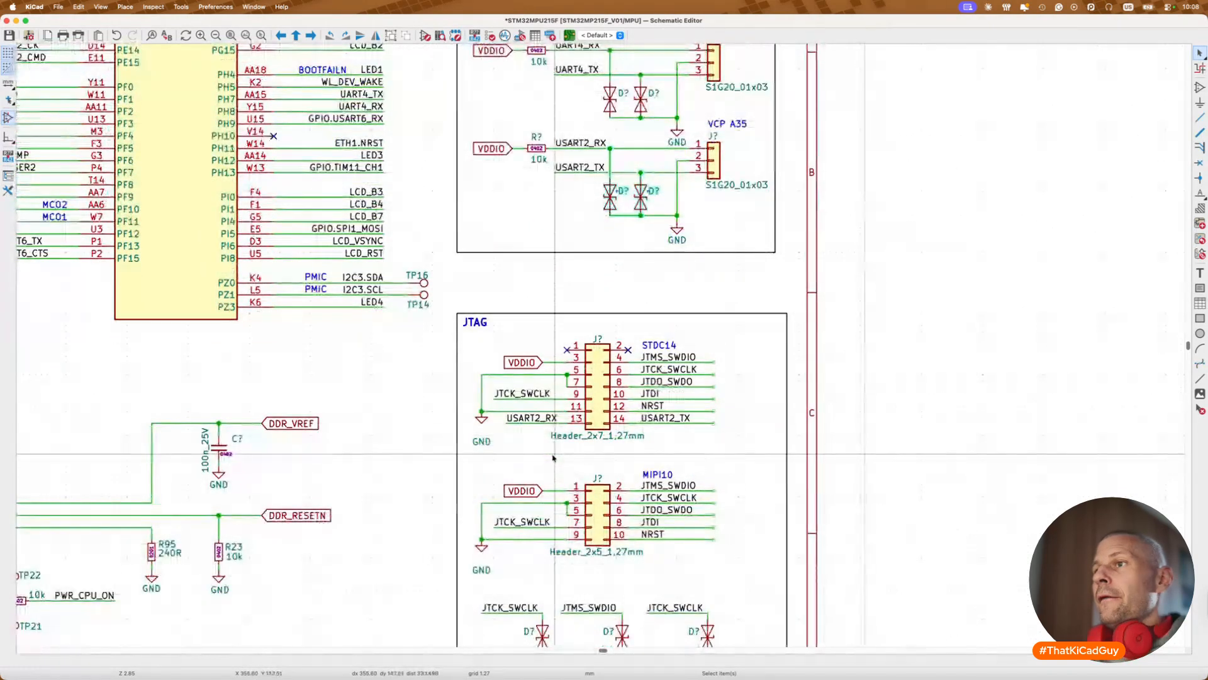
scroll(554, 458, down, 3)
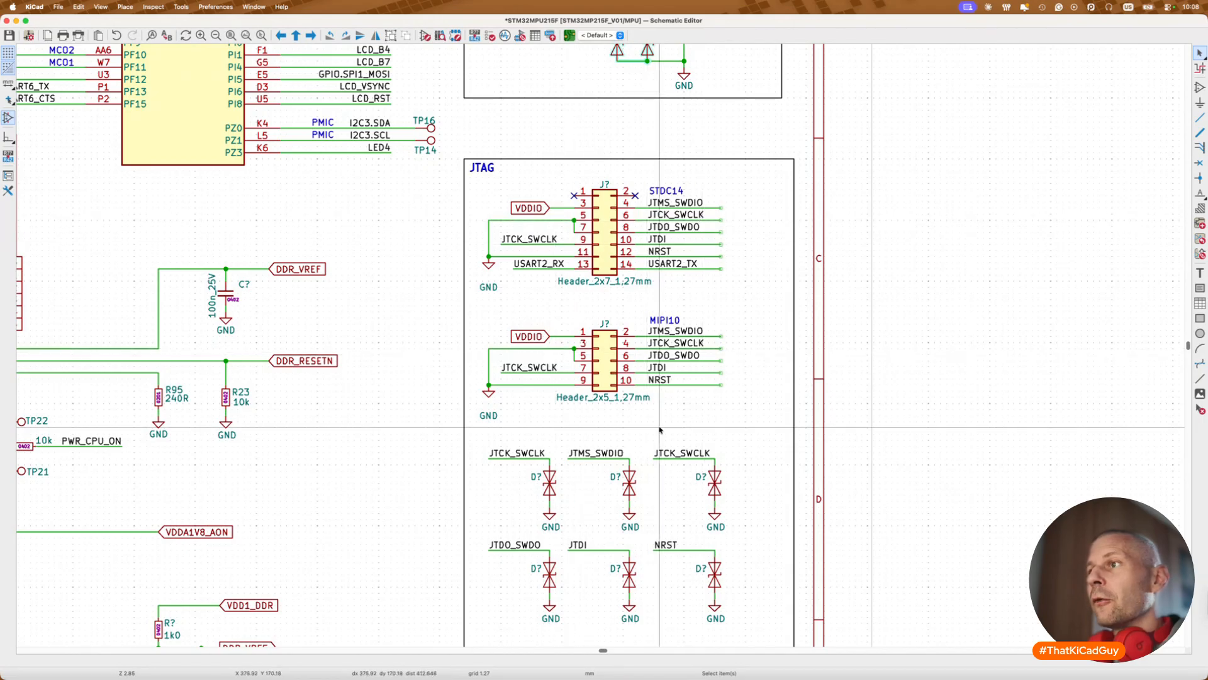
drag(653, 427, 744, 548)
key(Delete)
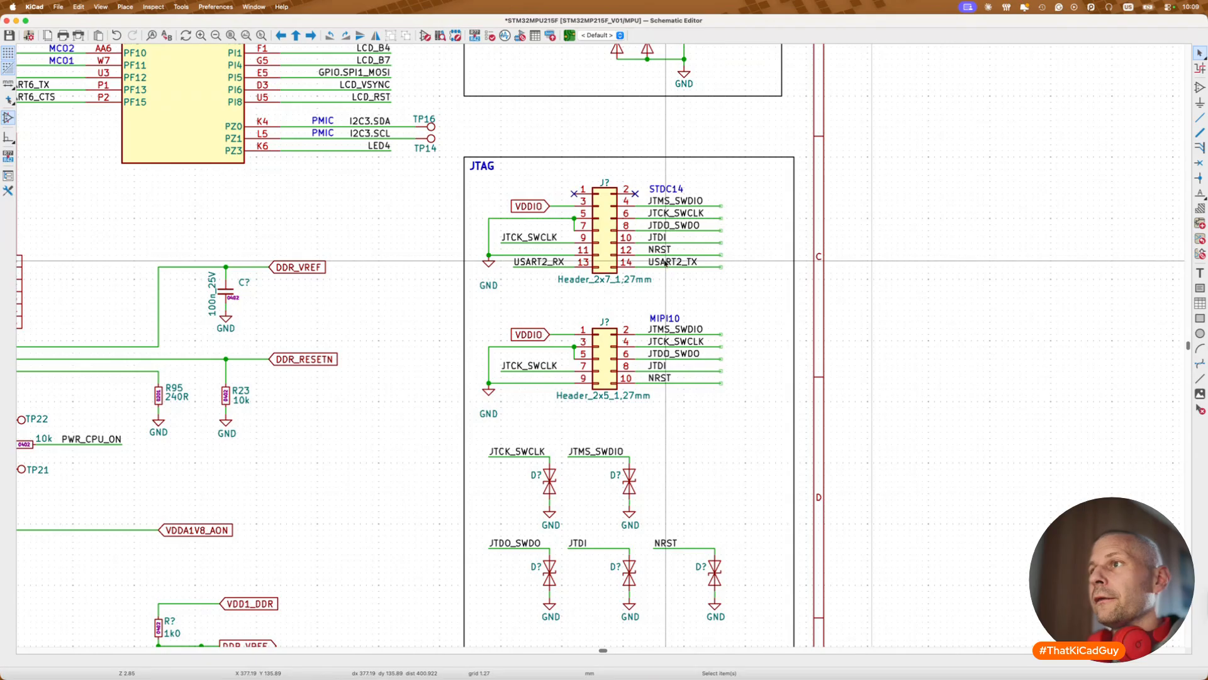
Step: Shorten the JTAG frame from its lower edge to a height of about 105 mm
scroll(665, 261, down, 10)
scroll(755, 378, left, 4)
click(897, 469)
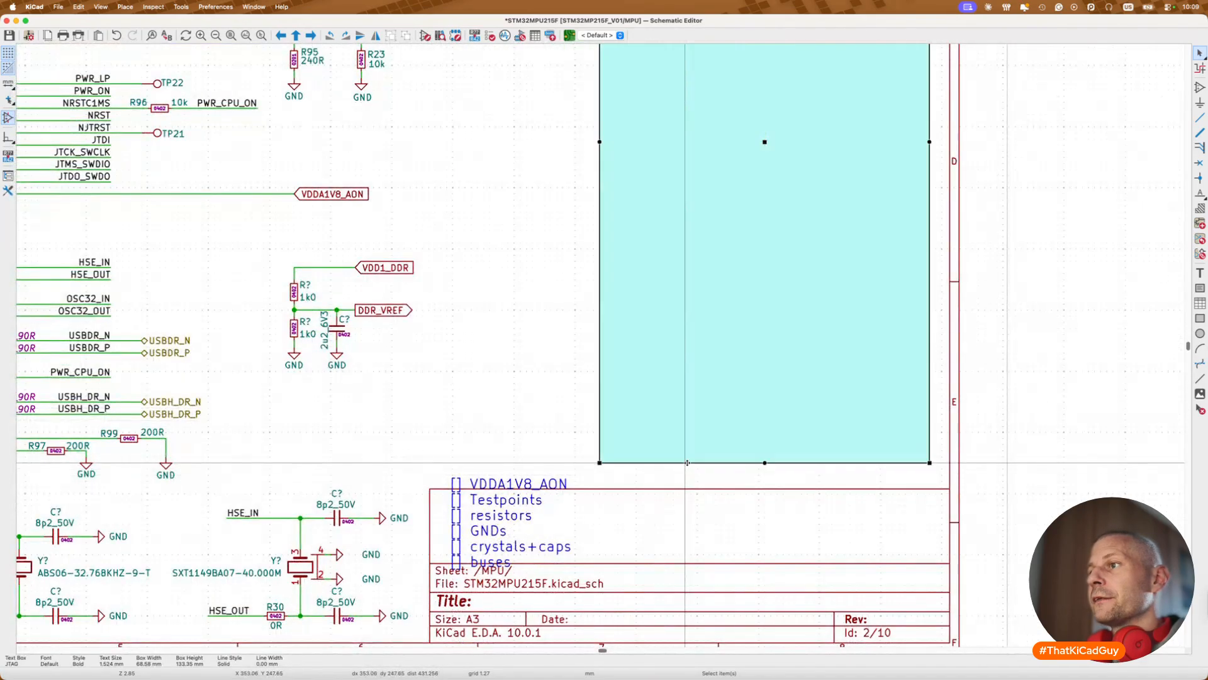
drag(897, 469, 897, 330)
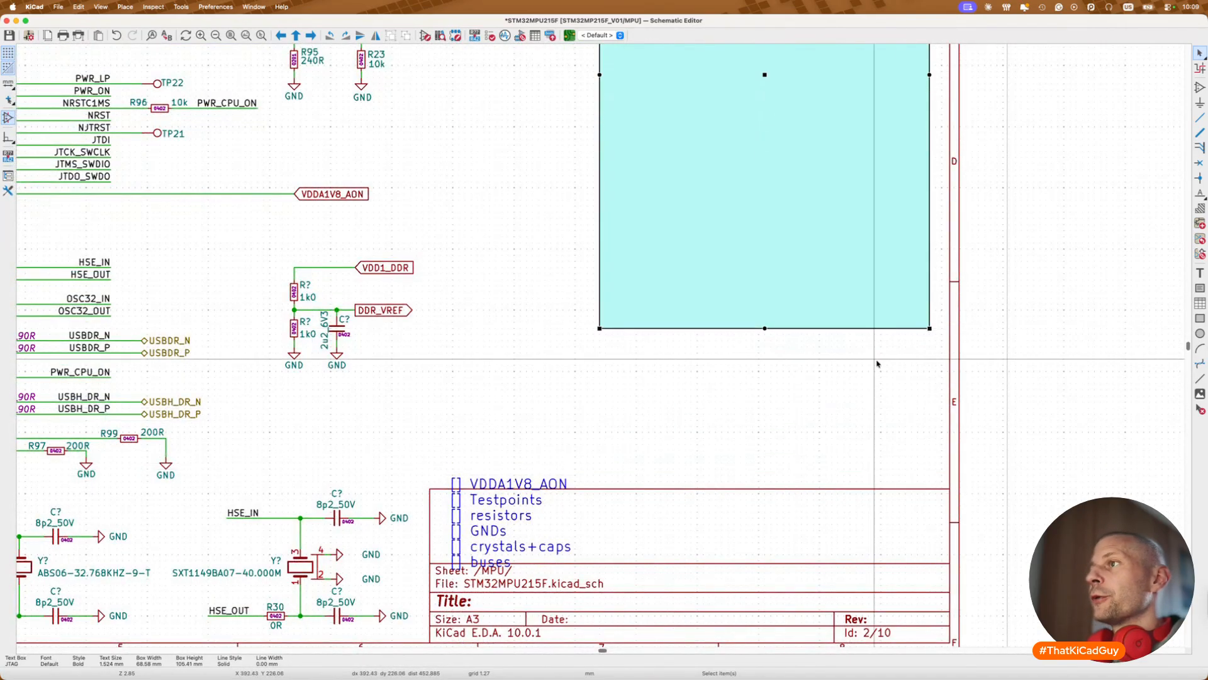
click(876, 364)
Step: Shorten the JTAG frame further to about 99 mm high and narrow it to line up with the UART debug frame
scroll(876, 363, up, 10)
scroll(717, 429, right, 4)
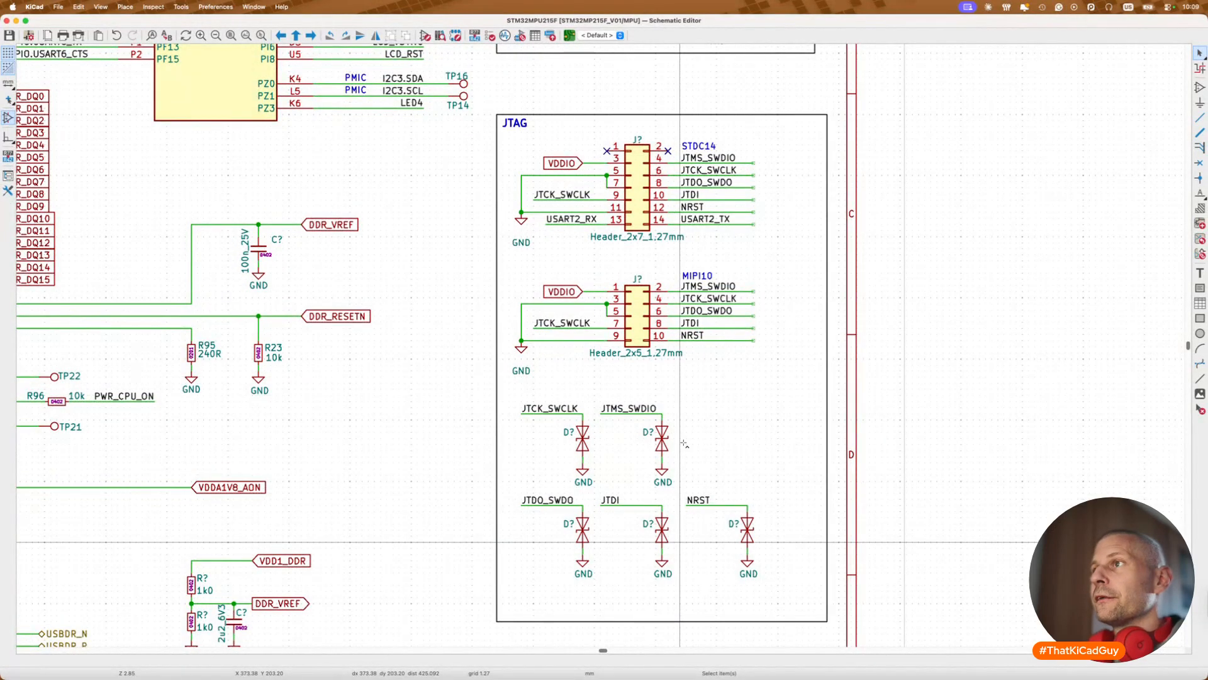
ctrl+scroll(684, 443, down, 5)
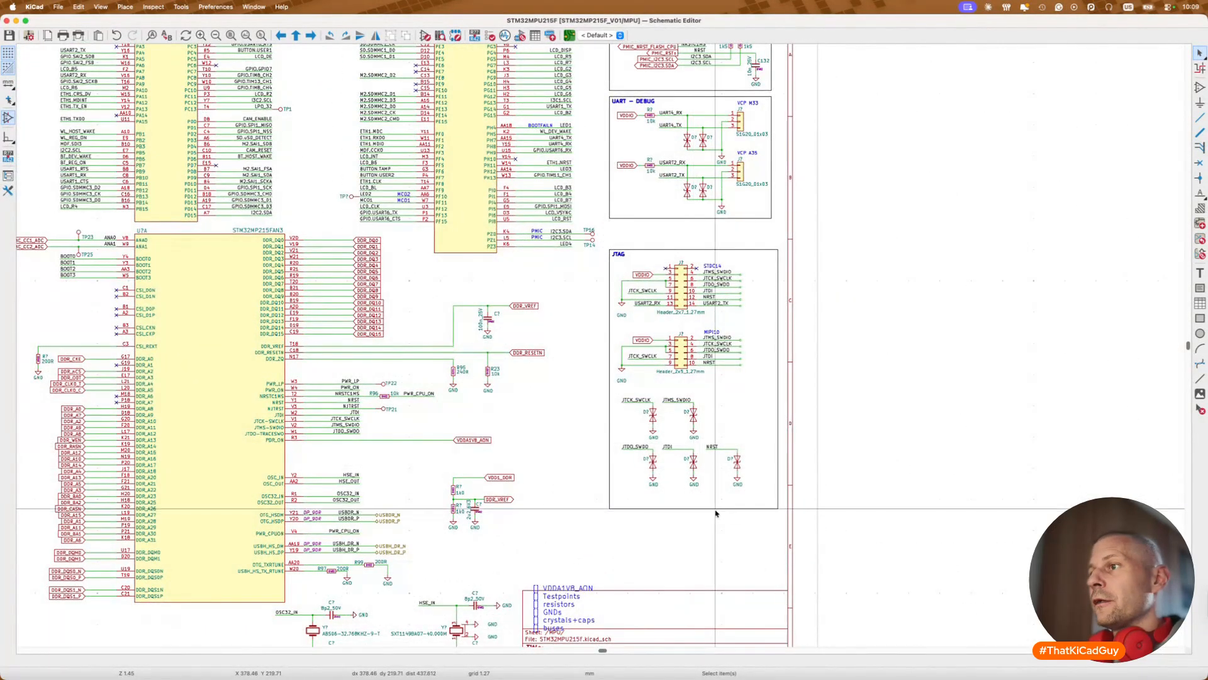
click(715, 508)
drag(778, 508, 778, 494)
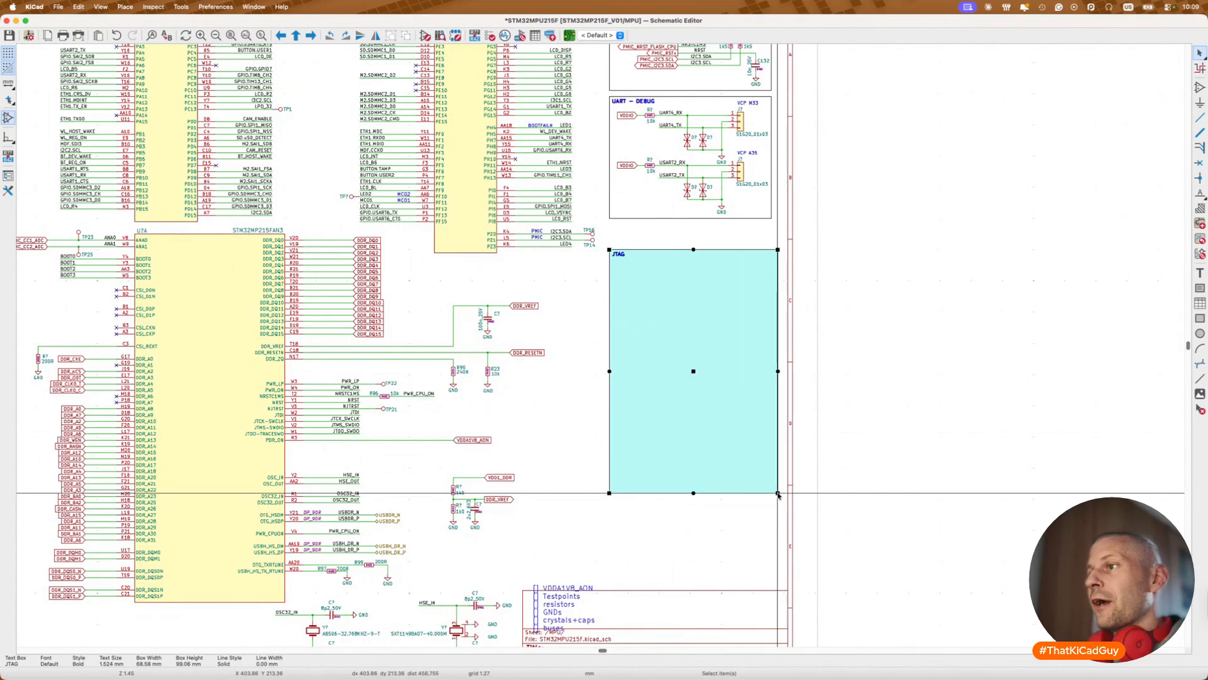
click(744, 518)
click(778, 482)
drag(778, 492, 771, 493)
click(753, 514)
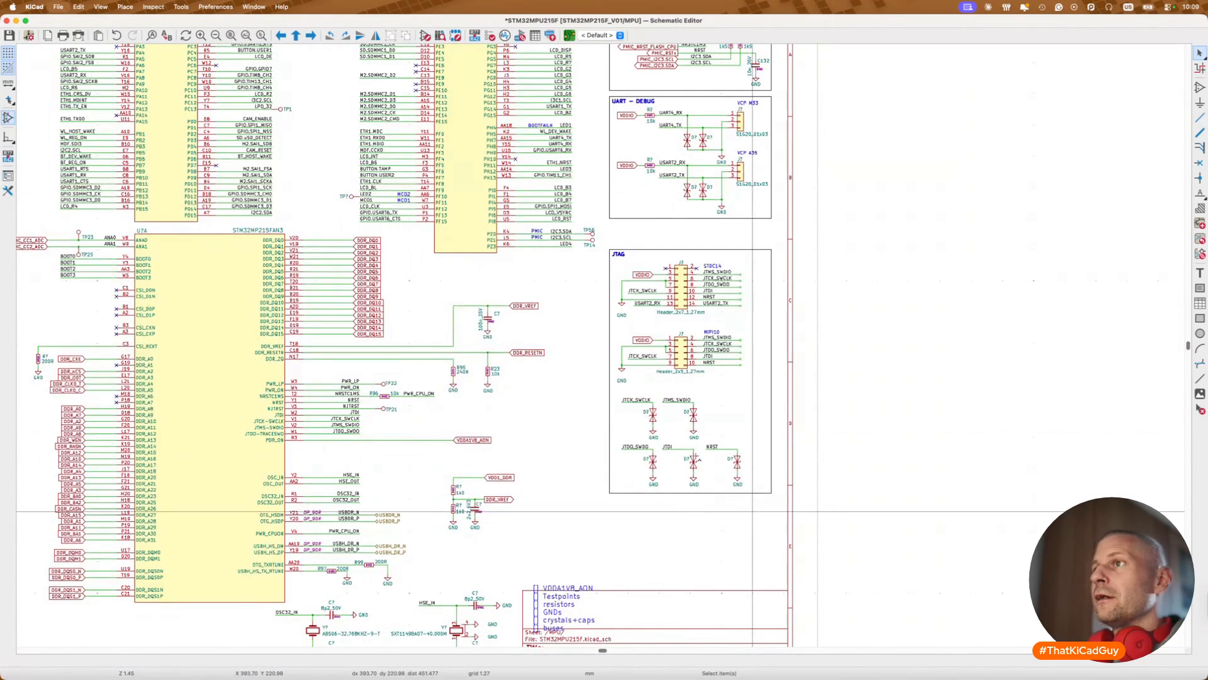
Step: Move the checklist note out of the title block to the free space just above it
scroll(723, 485, down, 2)
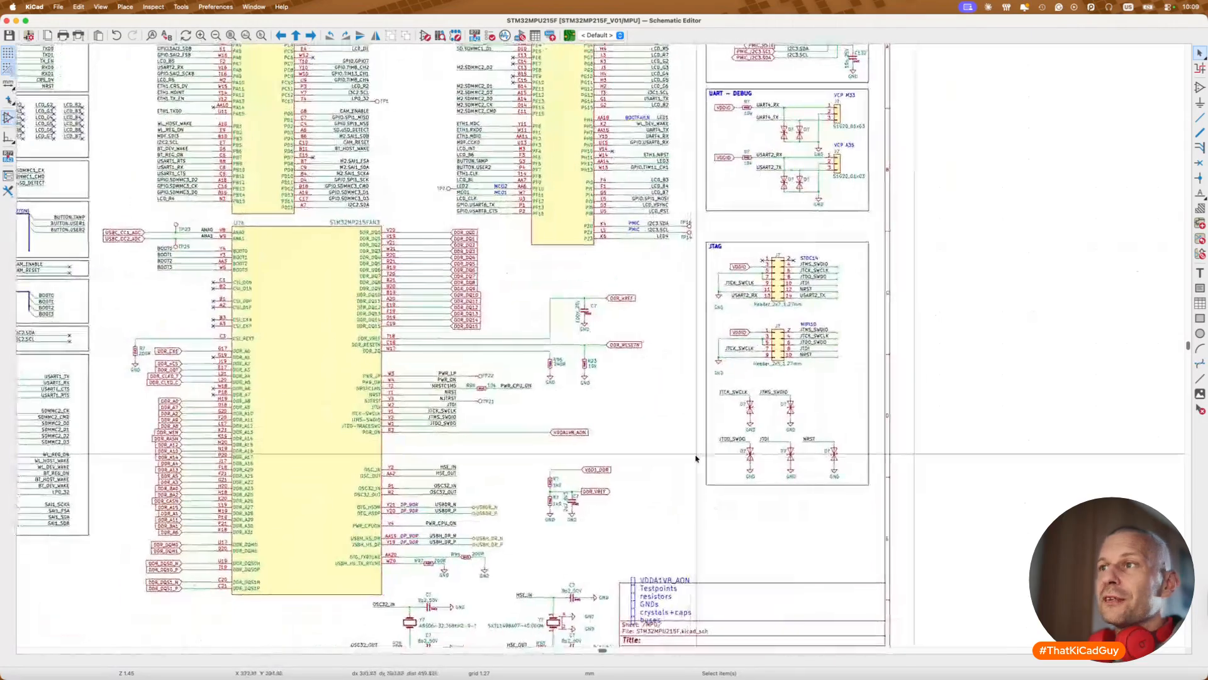
scroll(696, 458, up, 2)
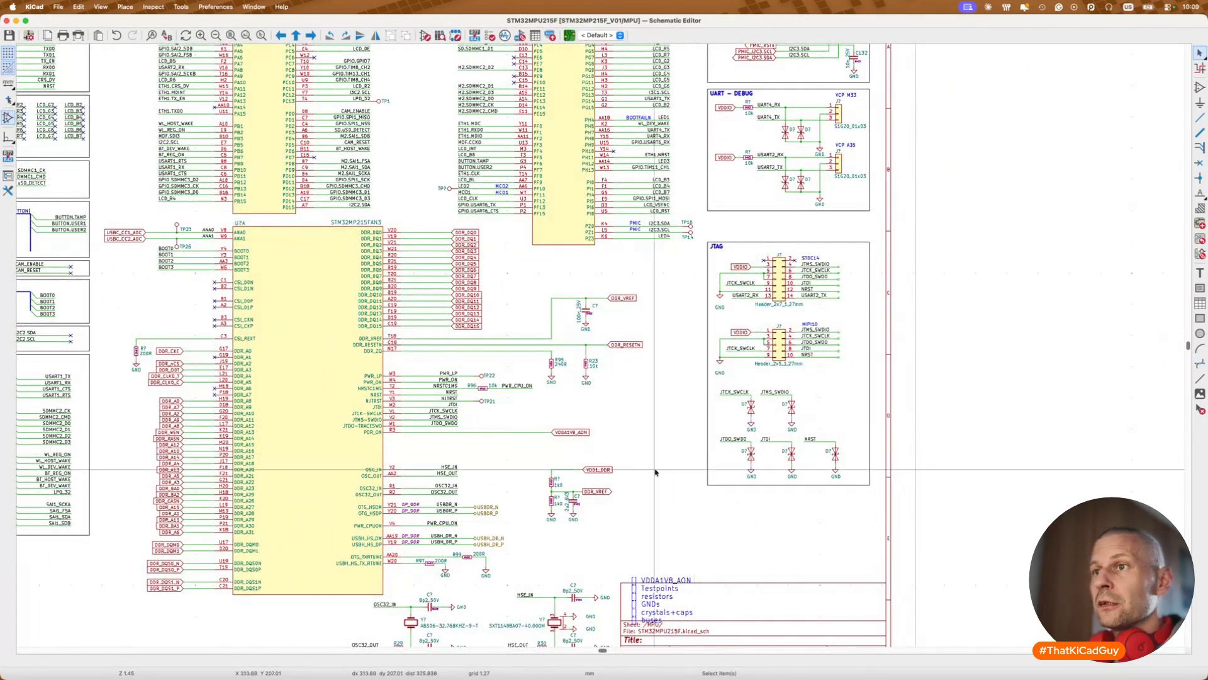
scroll(564, 502, left, 5)
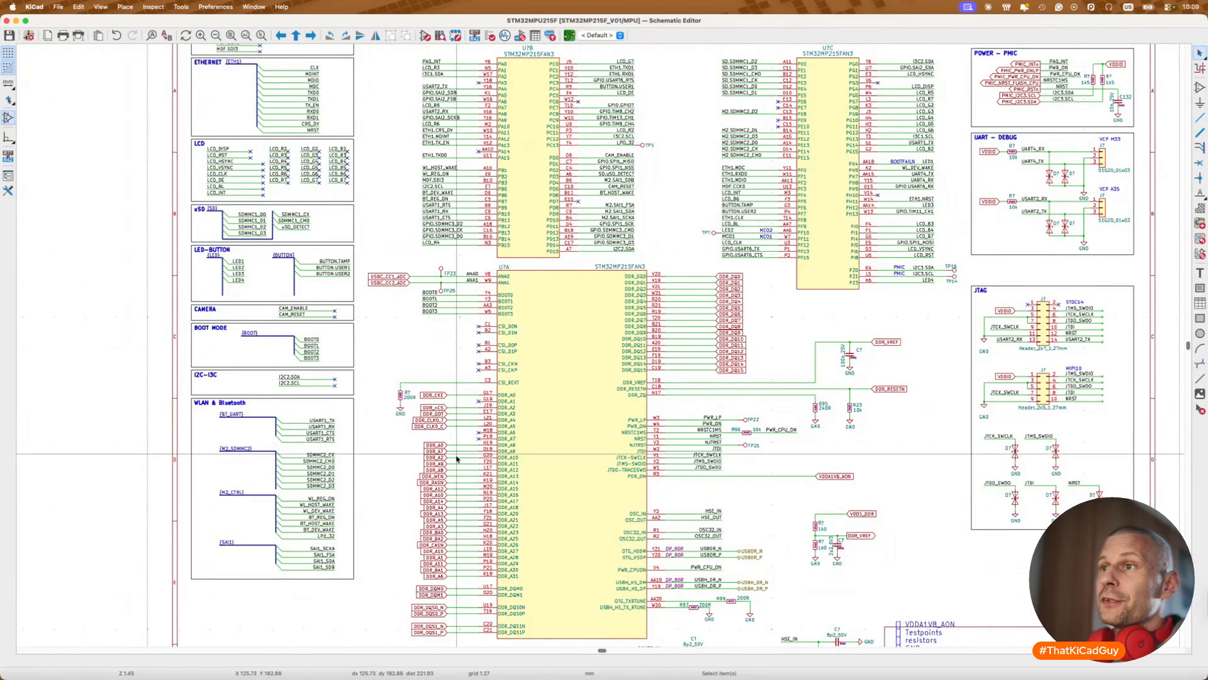
scroll(687, 363, right, 5)
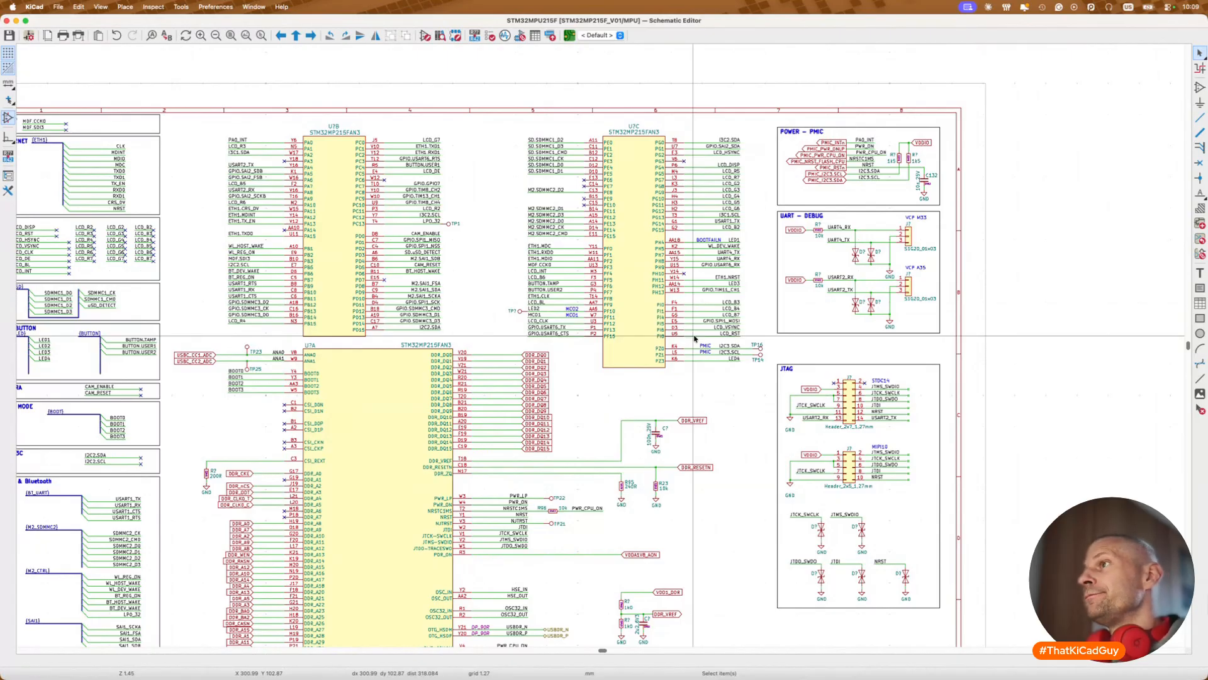
scroll(695, 339, down, 5)
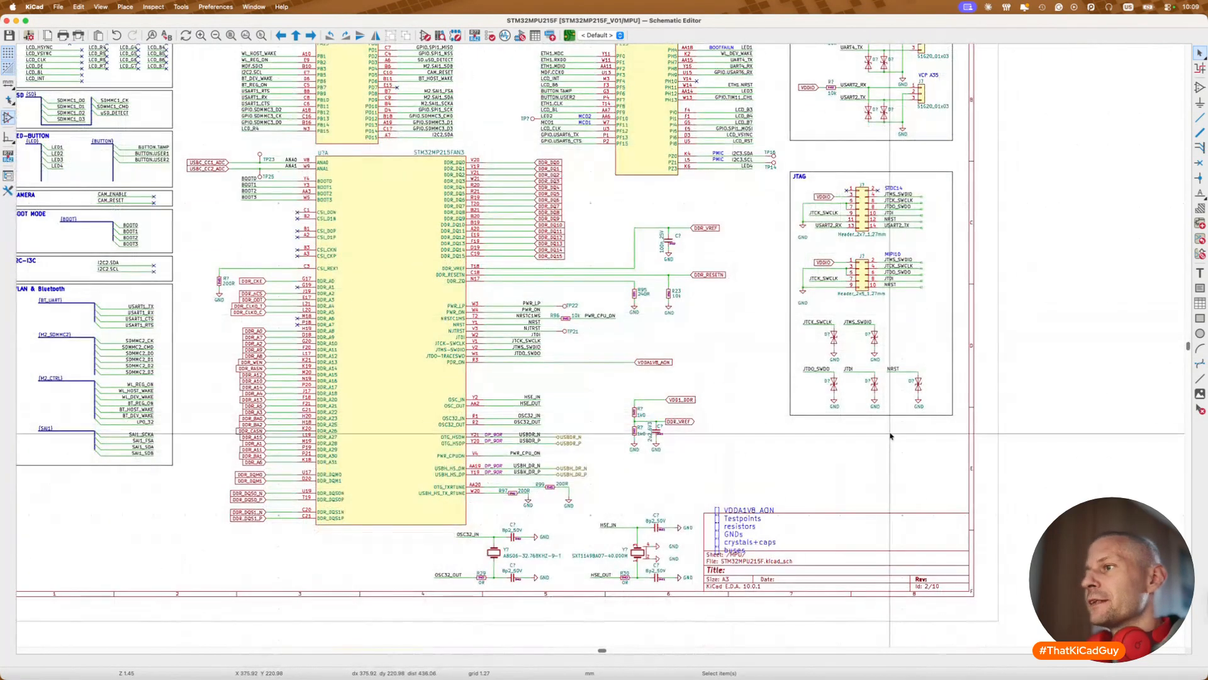
click(746, 534)
drag(746, 534, 754, 471)
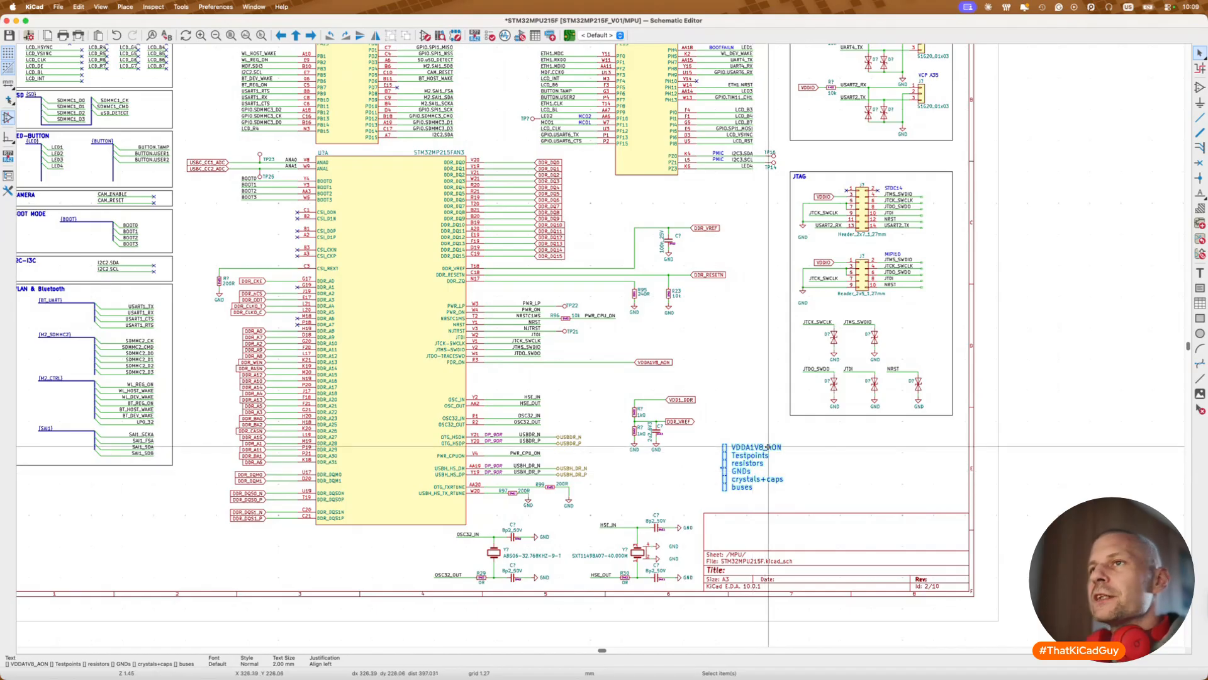
Step: Check the checklist note's items against the sheet, including the VDDA1V8_AON label and the properties of test point TP21
scroll(768, 447, up, 5)
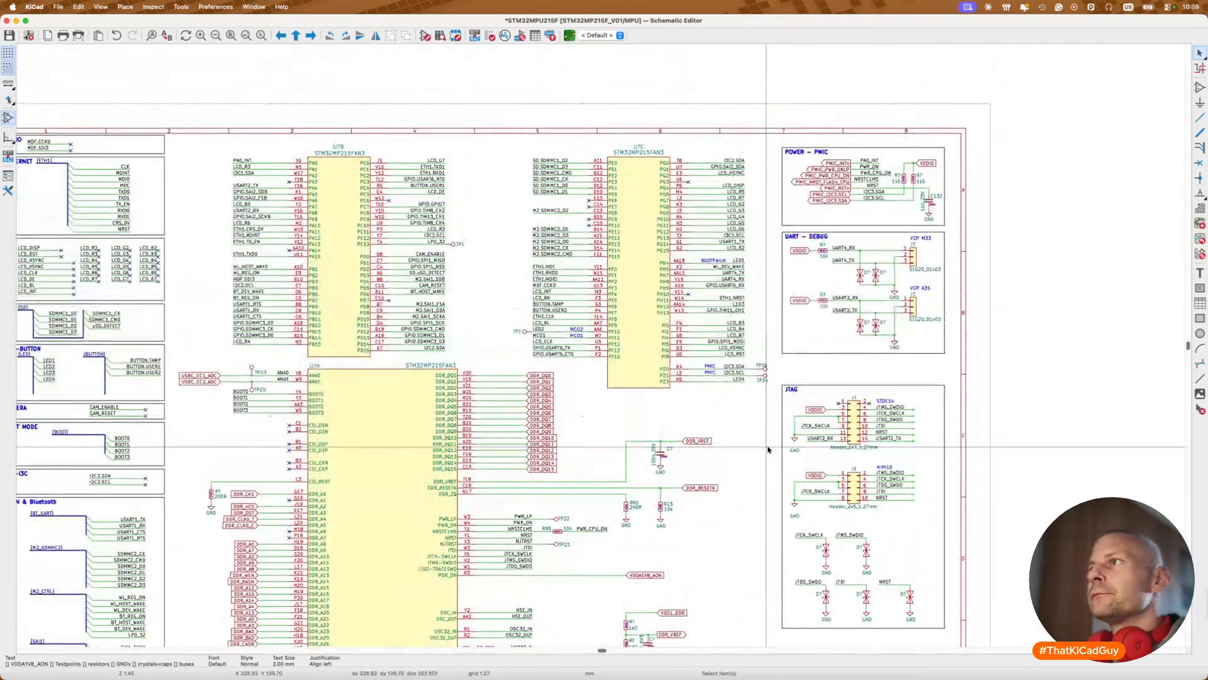
scroll(767, 449, down, 4)
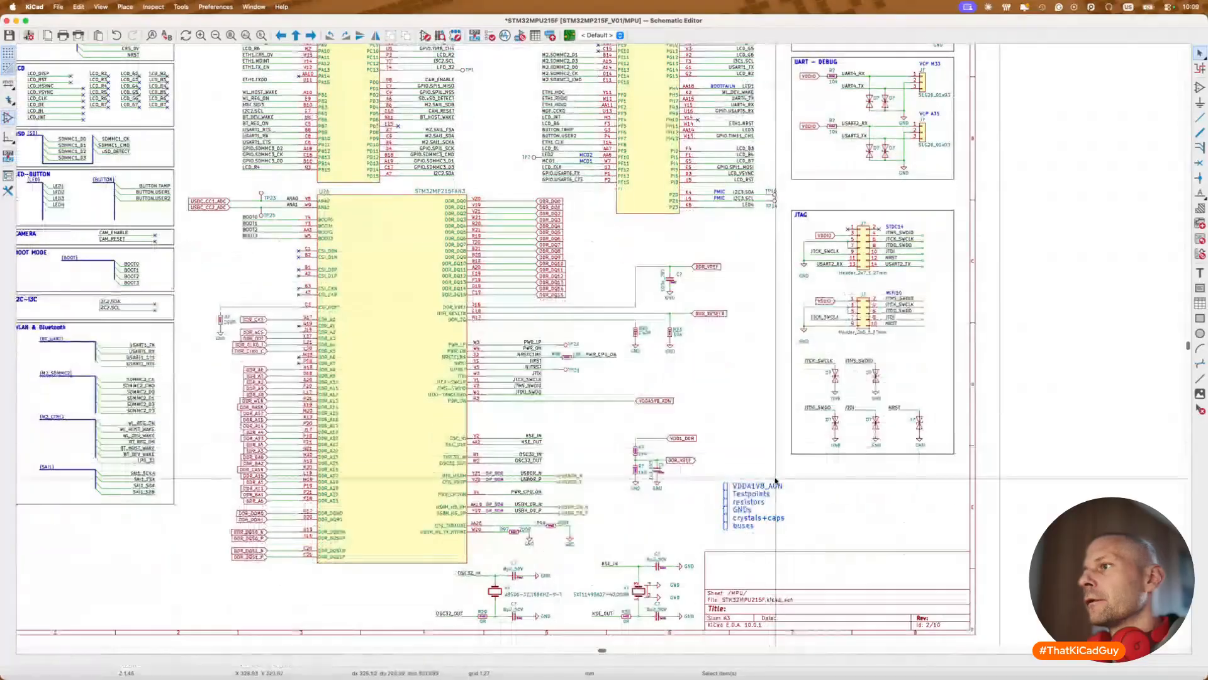
double_click(772, 486)
click(371, 183)
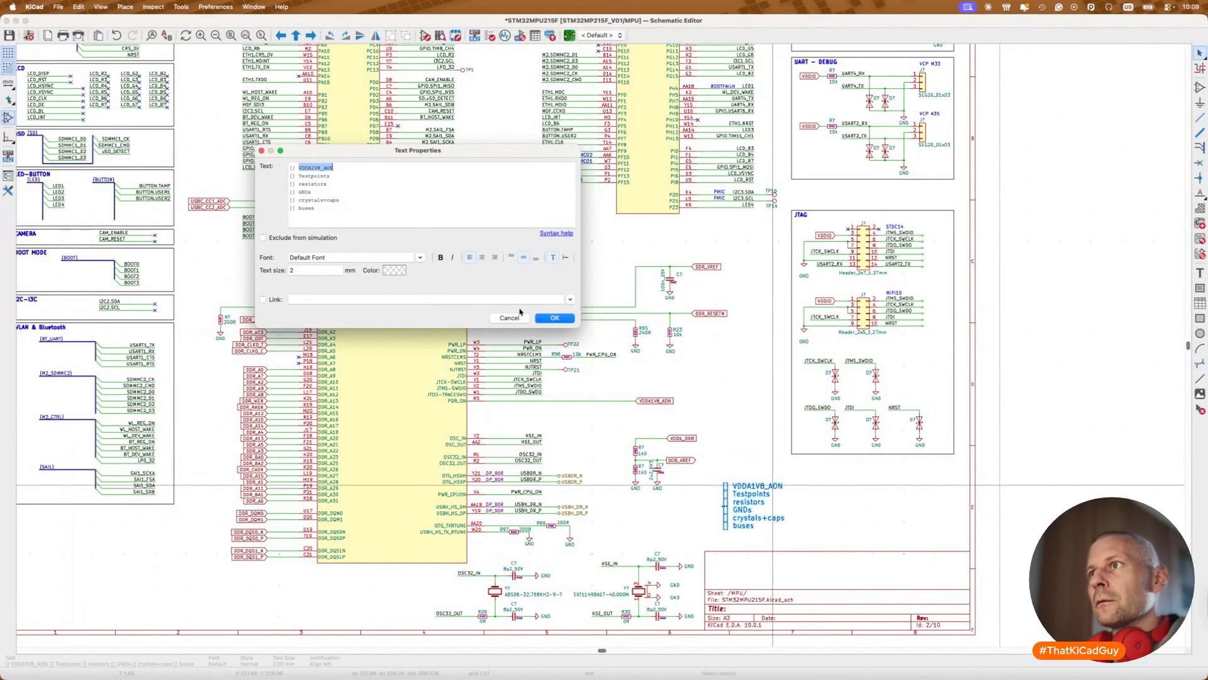
click(554, 318)
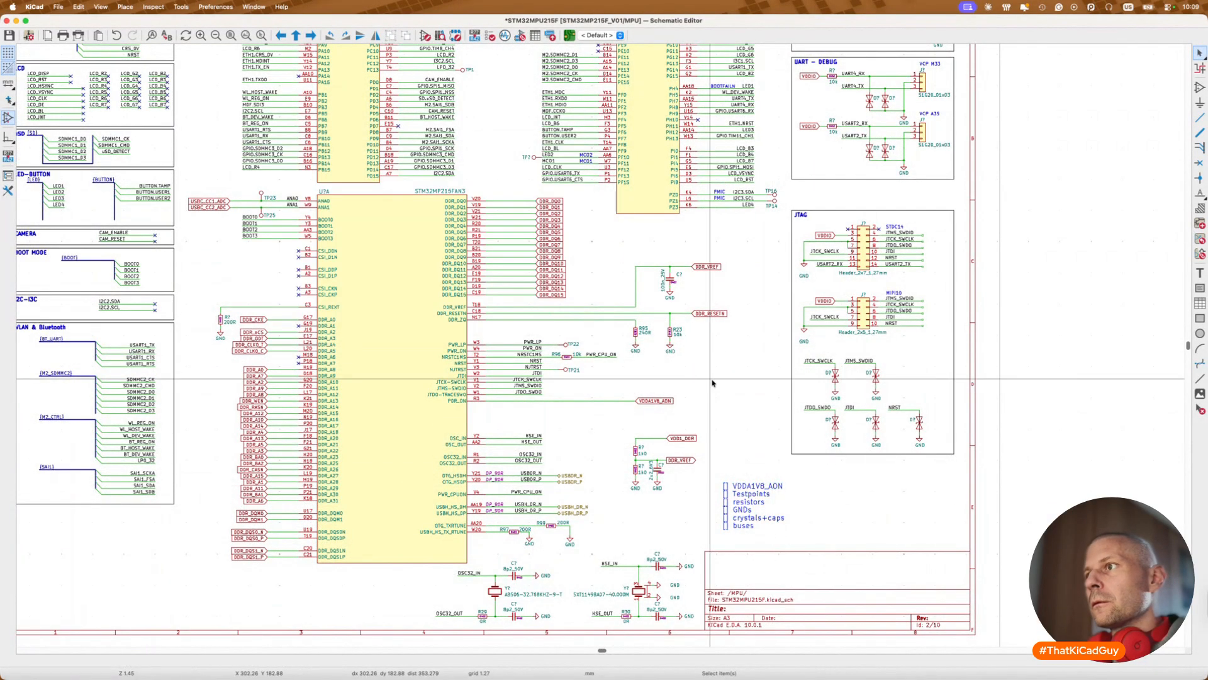
click(654, 401)
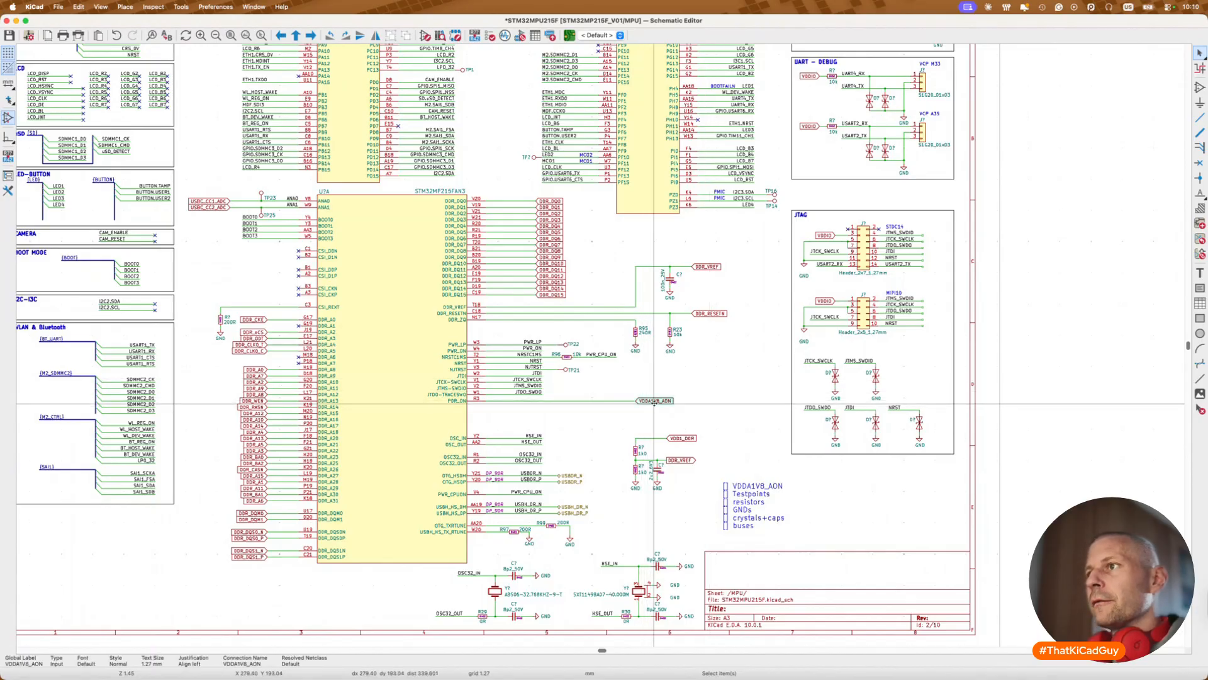
click(751, 492)
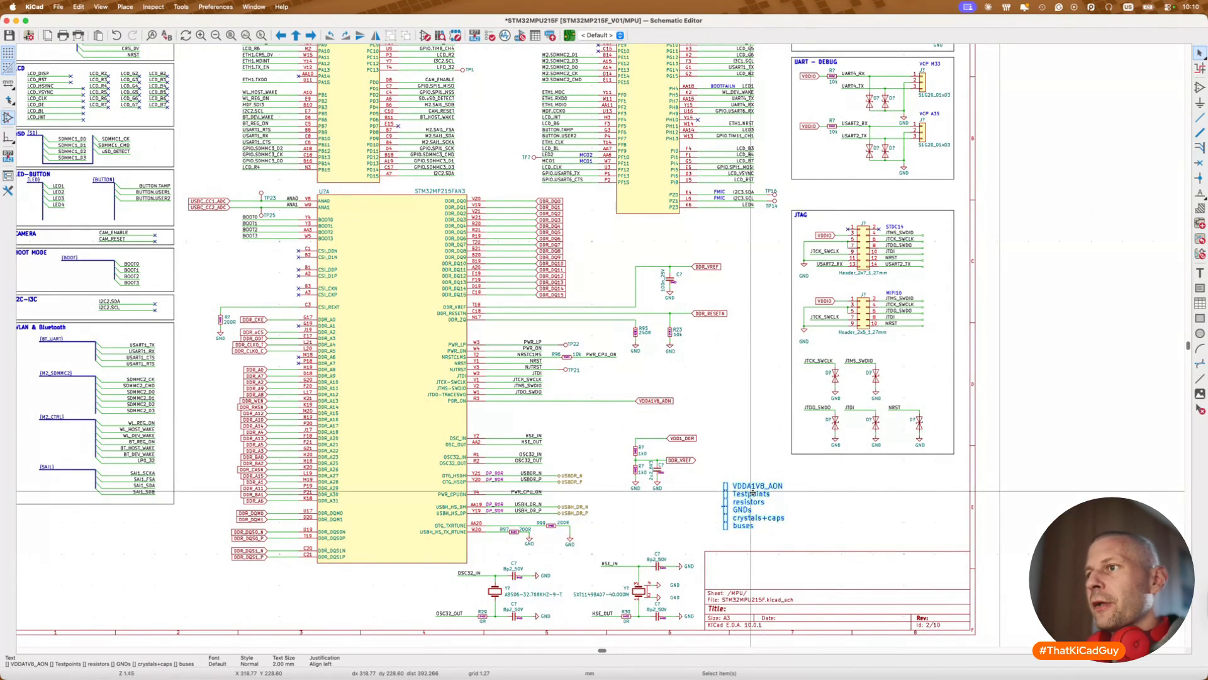
double_click(566, 371)
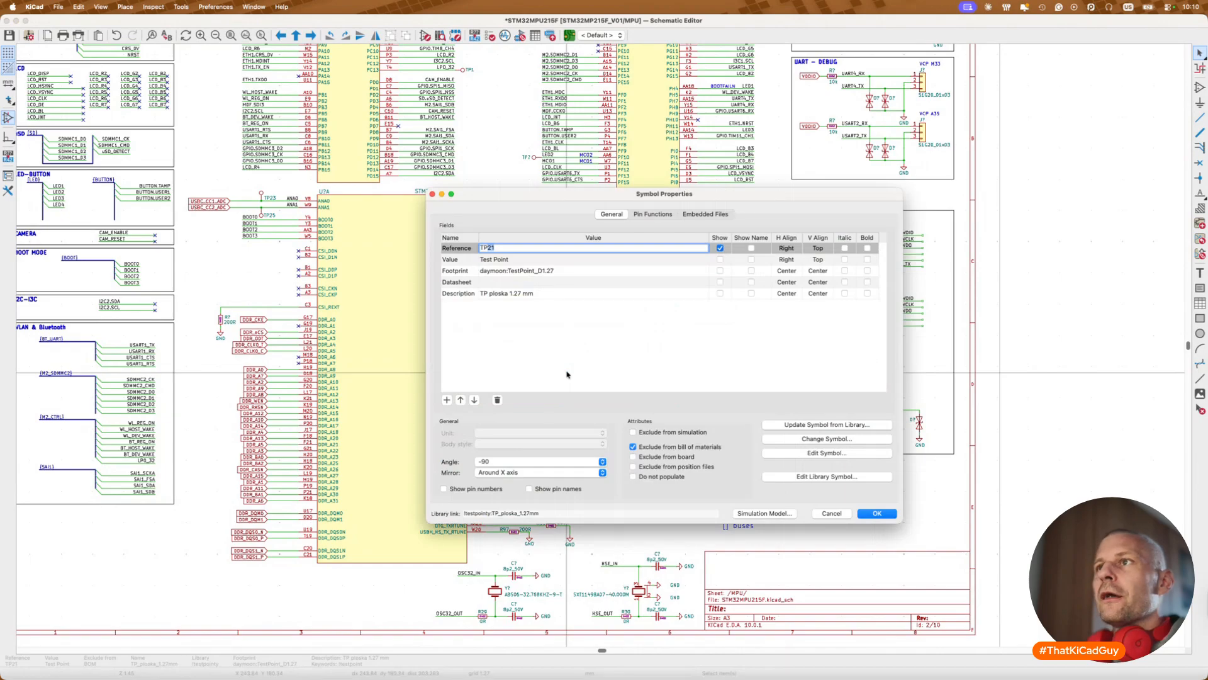
key(Escape)
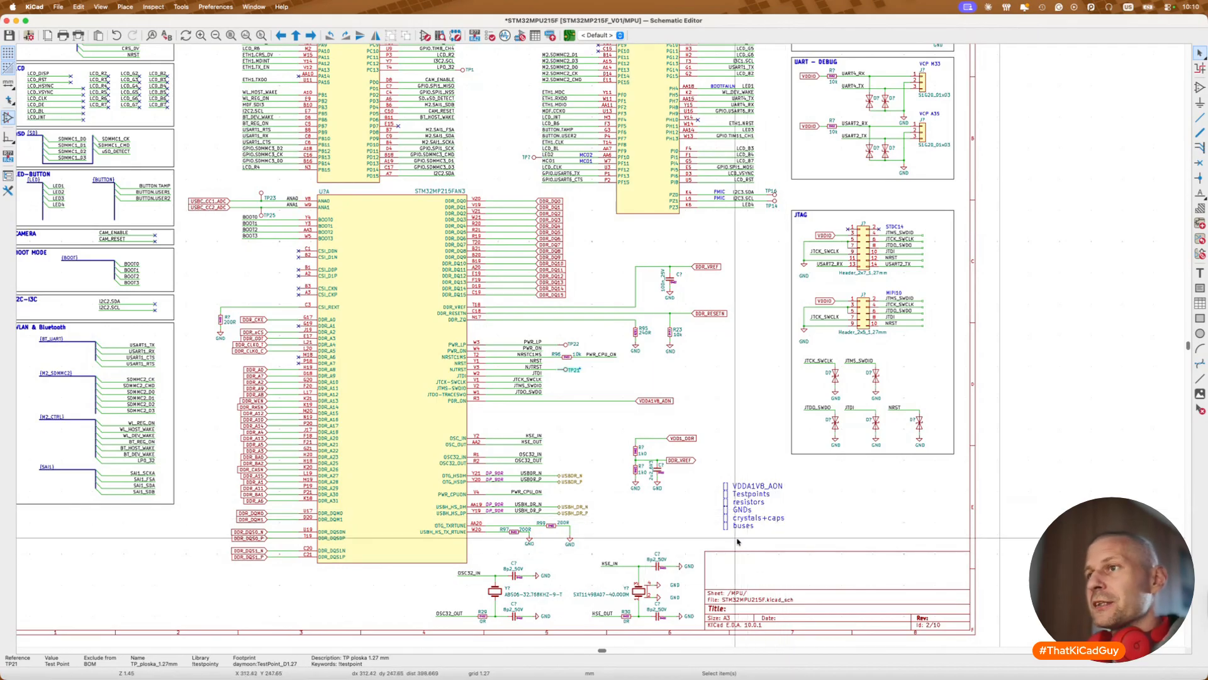
Step: Delete the checklist note and add the sheet title MPU to the title block with a text size of 5 mm
scroll(787, 557, left, 5)
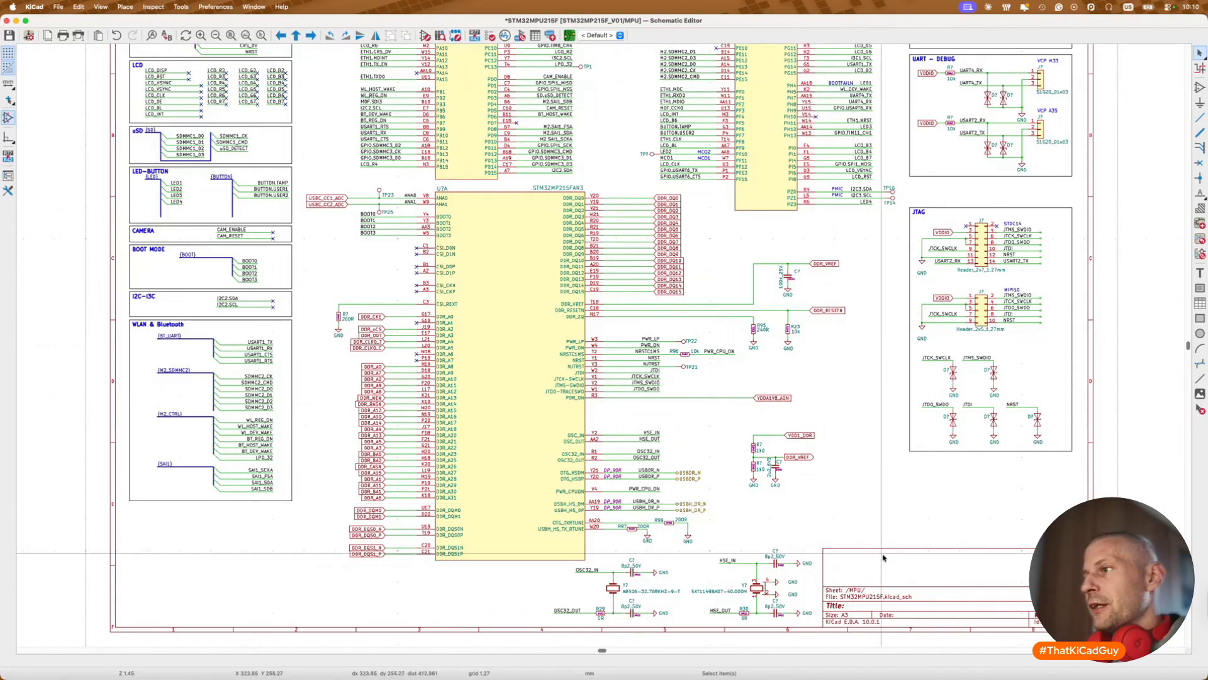
key(t)
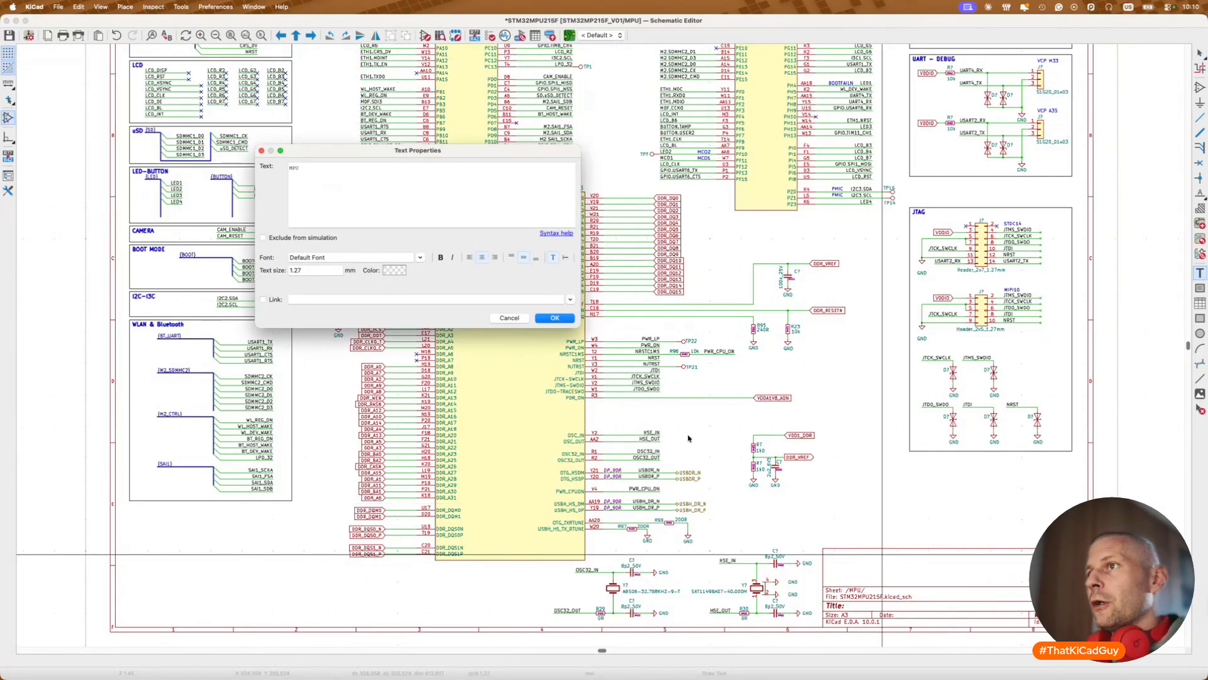
click(551, 322)
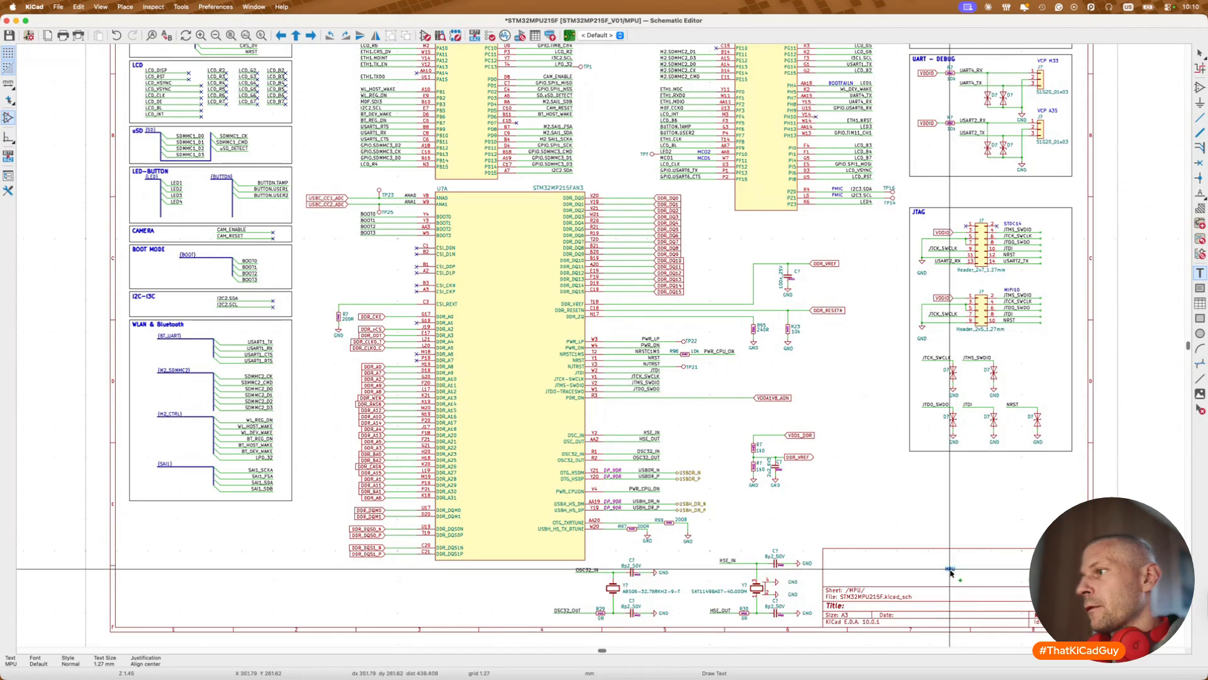
click(950, 570)
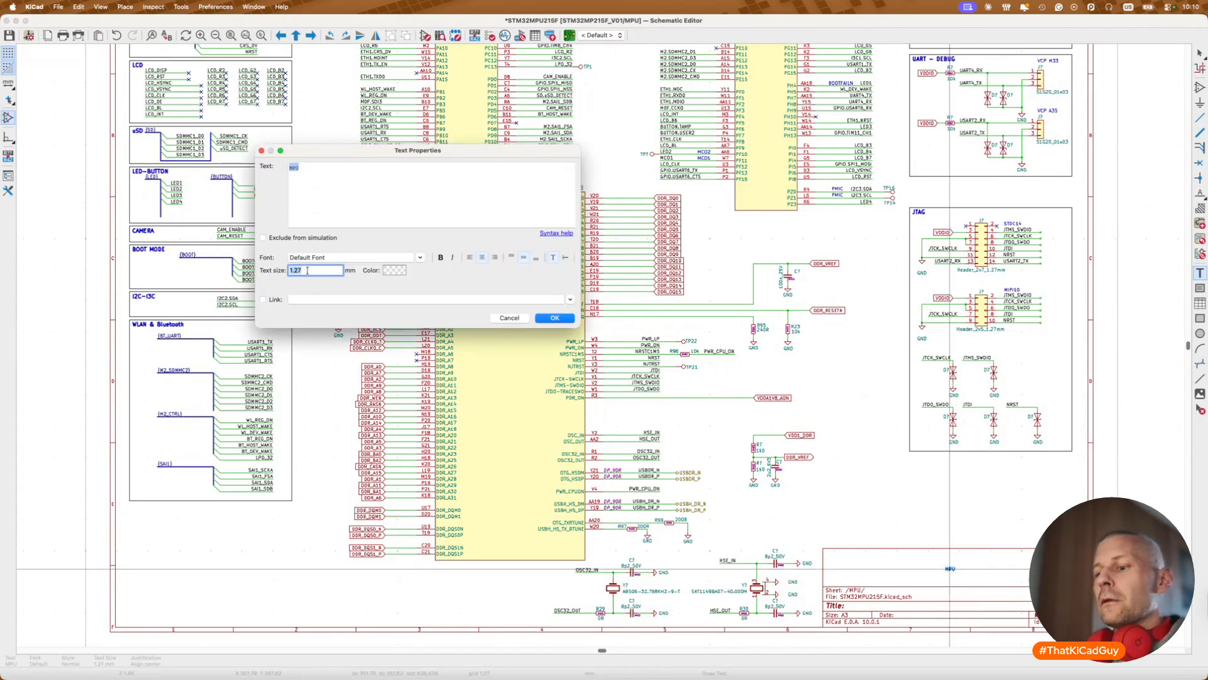
text(5)
key(Return)
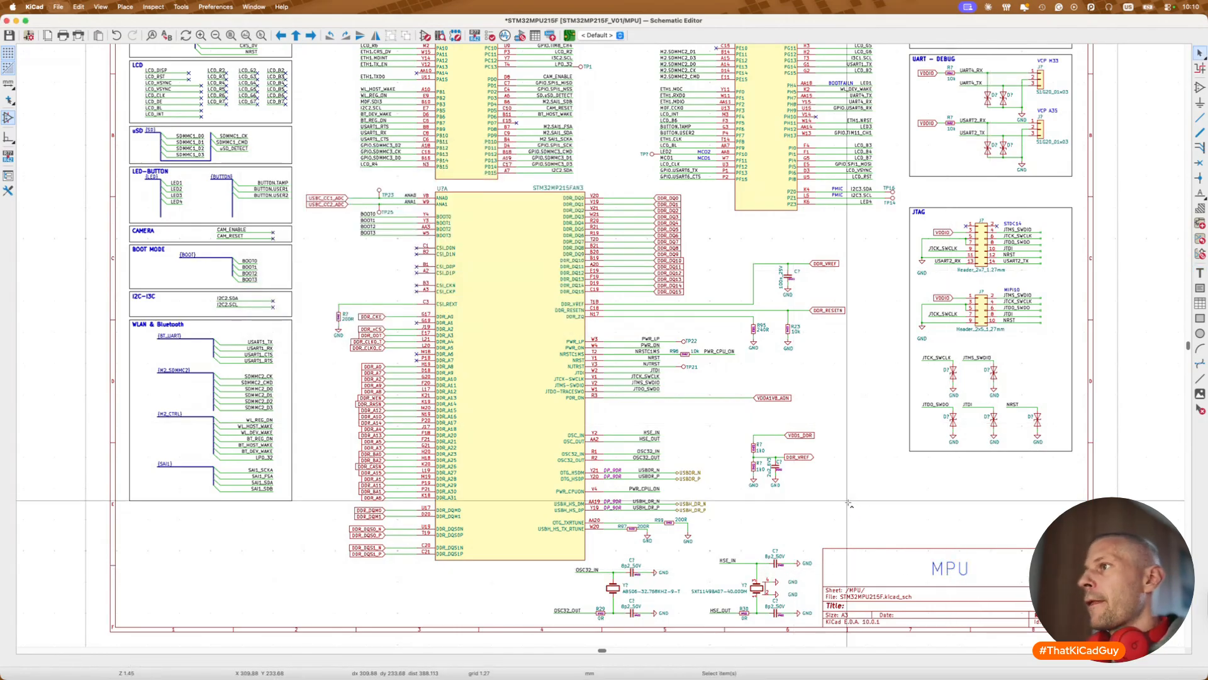
Step: Return to the root sheet and check the DDR sheet and its title block
scroll(848, 502, down, 2)
key(alt+BackSpace)
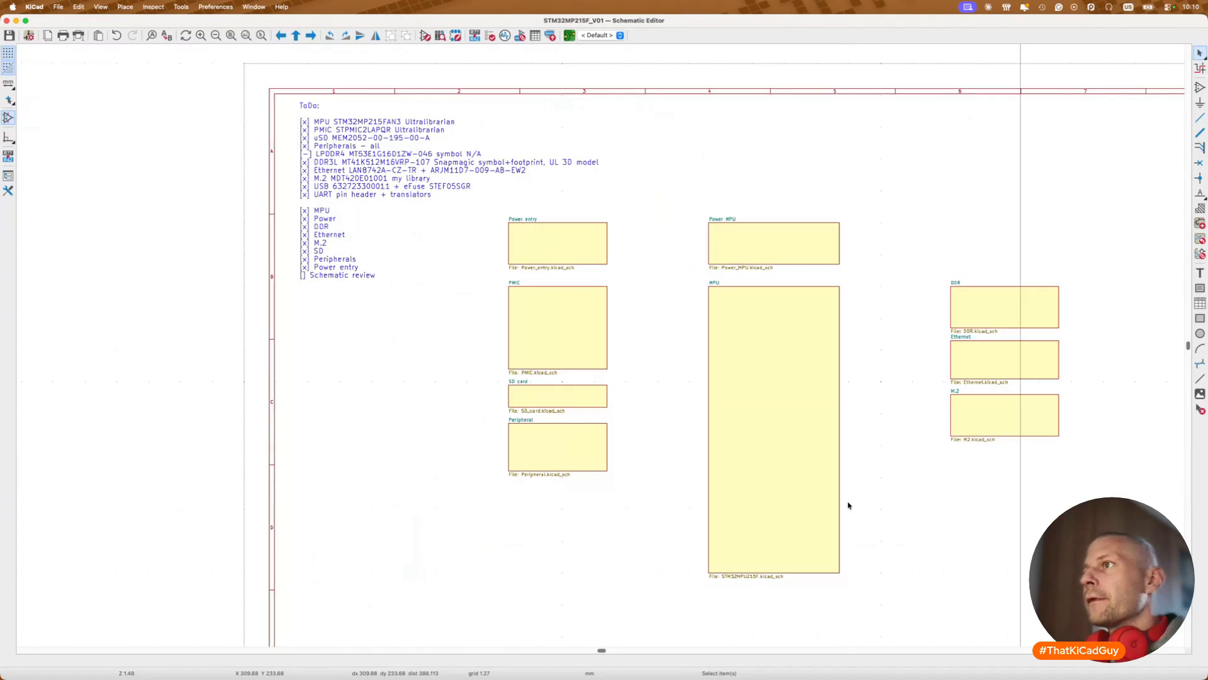
double_click(995, 318)
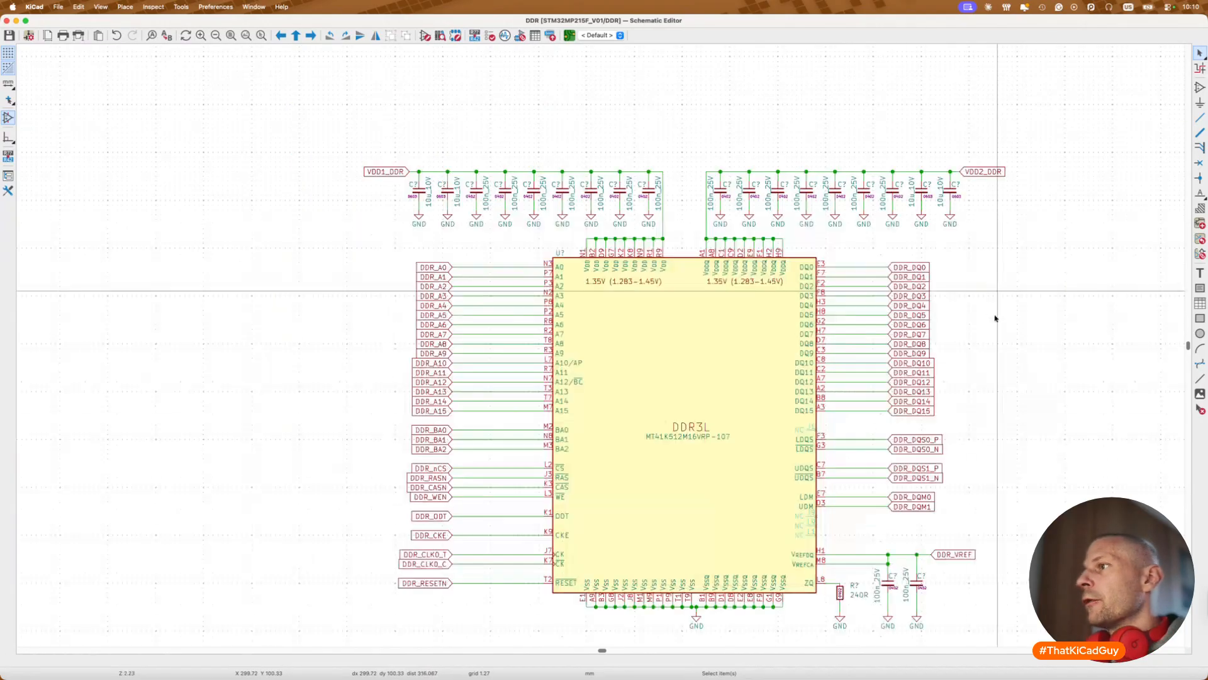
scroll(995, 318, down, 3)
key(alt+BackSpace)
Step: Check the title blocks of the Ethernet and M.2 sheets, returning to the root sheet after each
click(986, 346)
double_click(985, 346)
scroll(985, 346, down, 3)
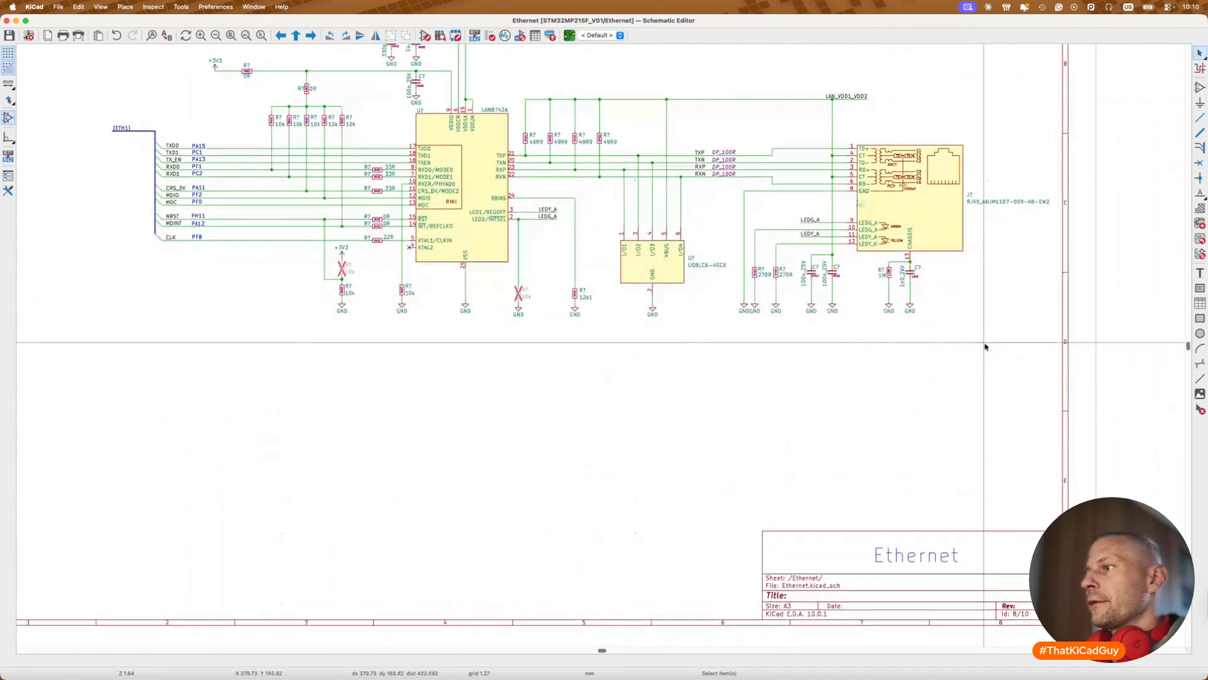
key(alt+BackSpace)
double_click(976, 405)
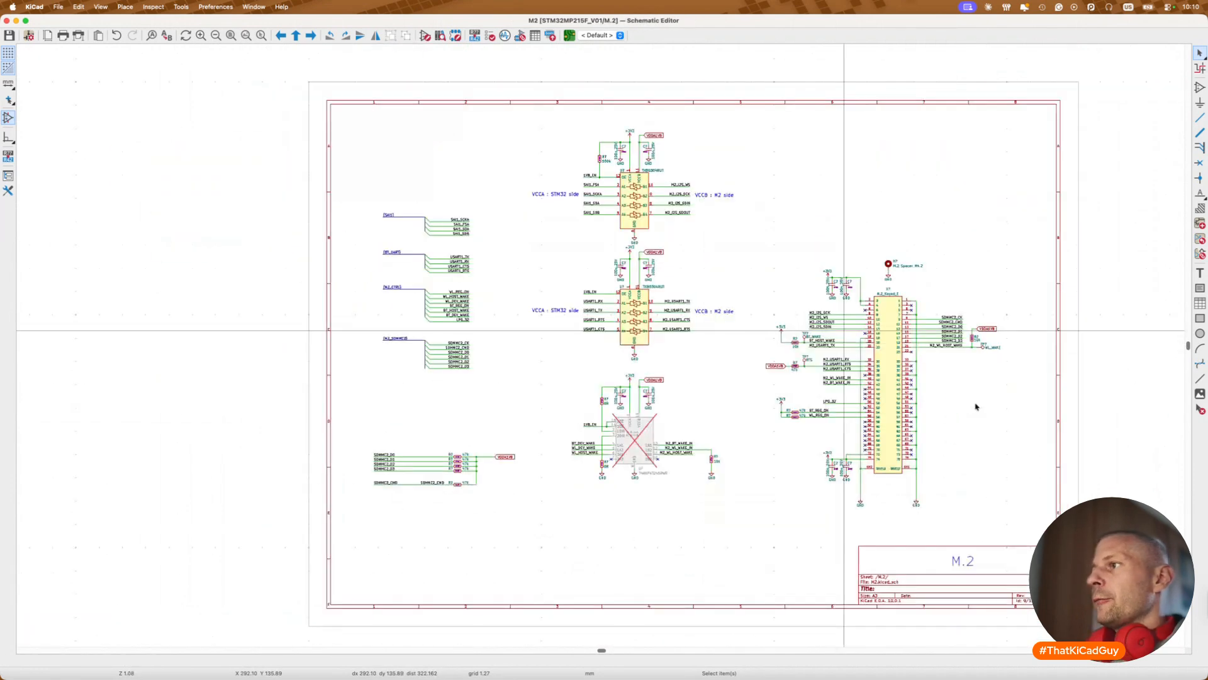
key(alt+BackSpace)
Step: Check the Peripheral and SD card sheets, returning to the root sheet after each
double_click(567, 440)
key(alt+BackSpace)
double_click(560, 396)
key(alt+BackSpace)
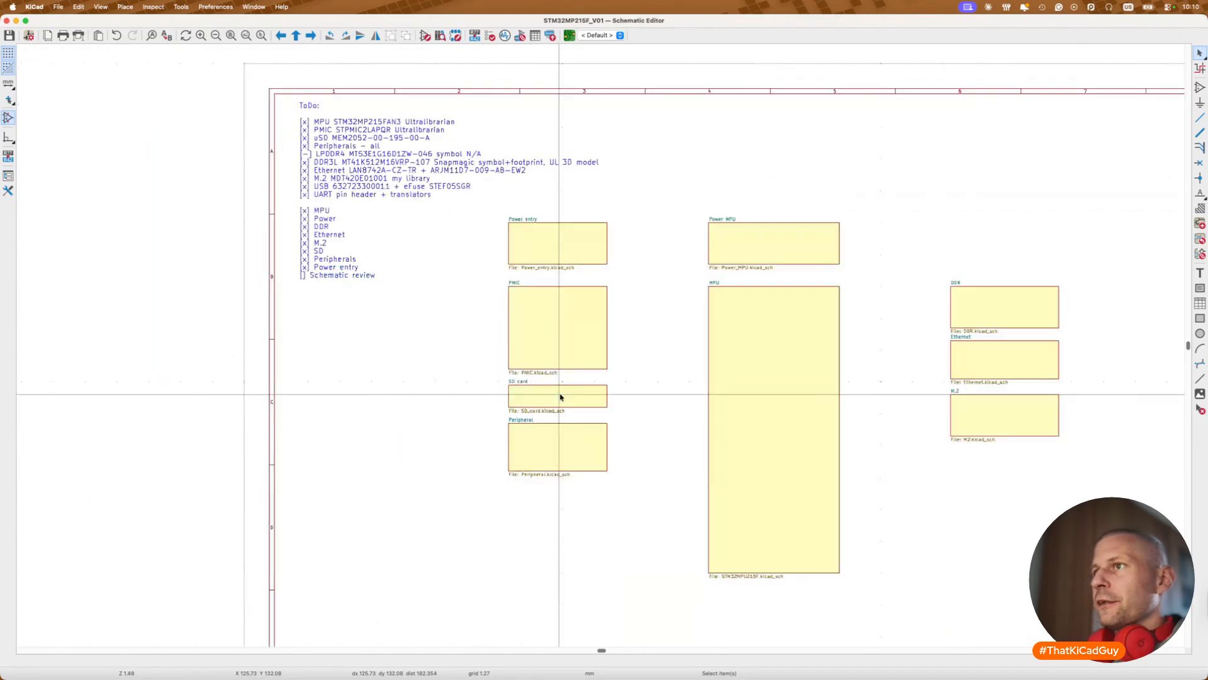
Step: Check the PMIC and Power entry sheets and their title blocks, returning to the root sheet after each
double_click(554, 341)
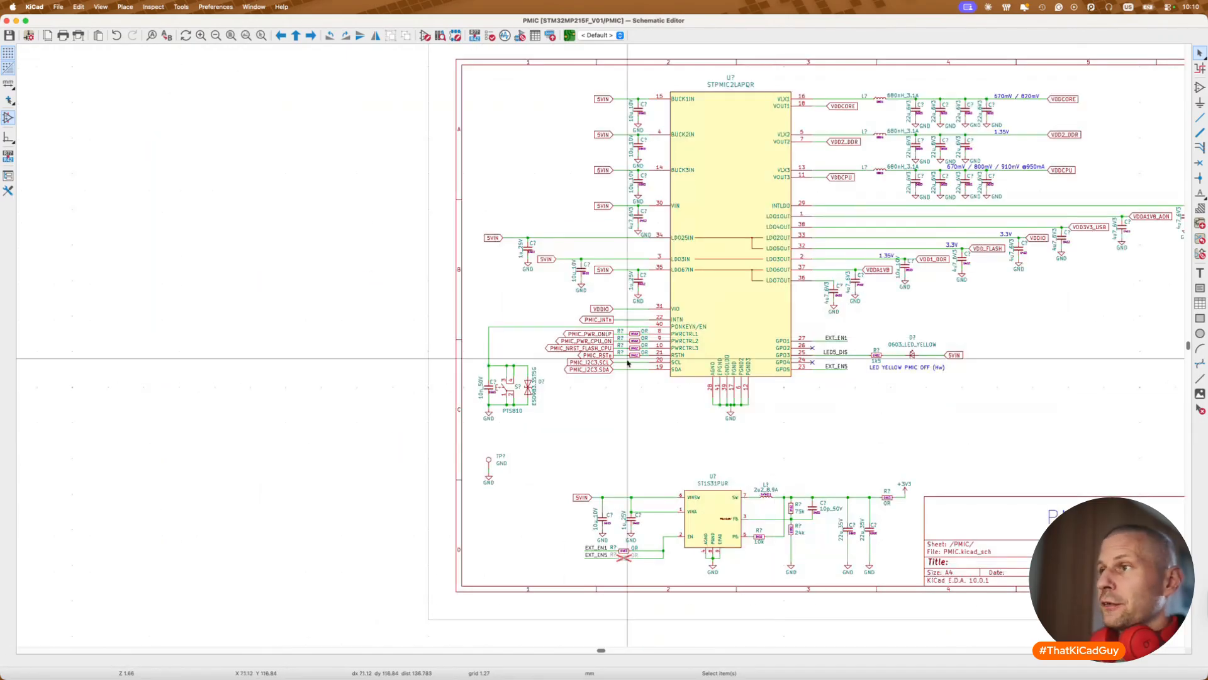
key(alt+BackSpace)
double_click(579, 258)
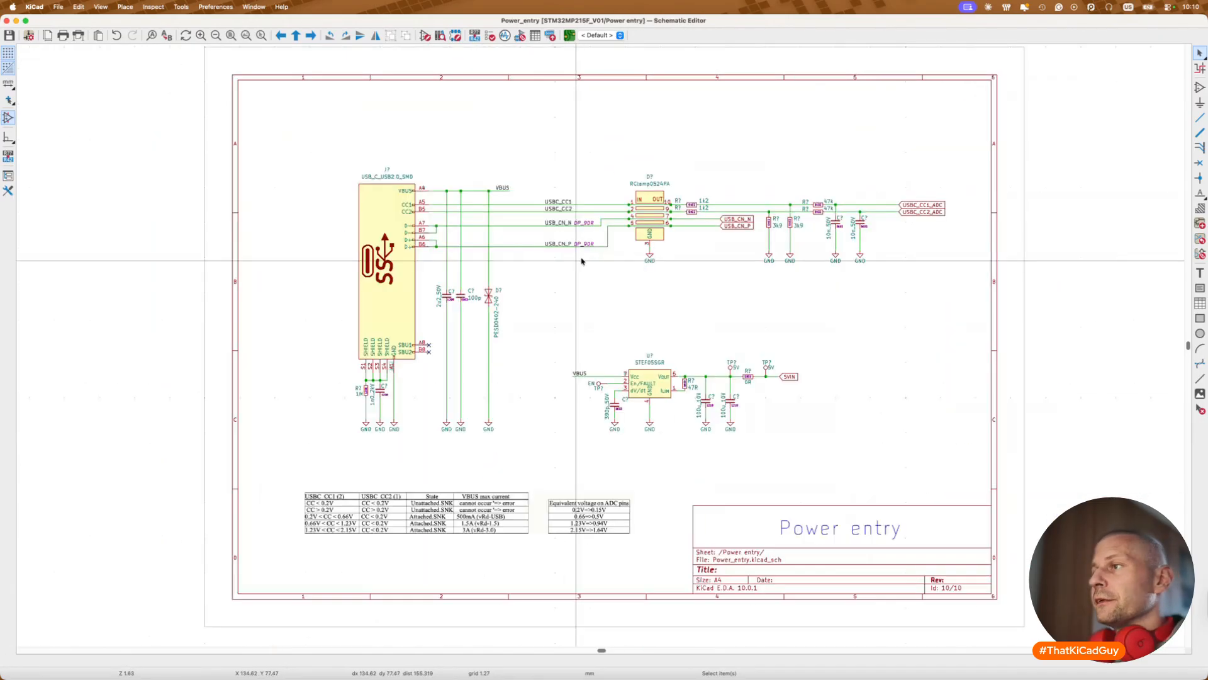
key(alt+BackSpace)
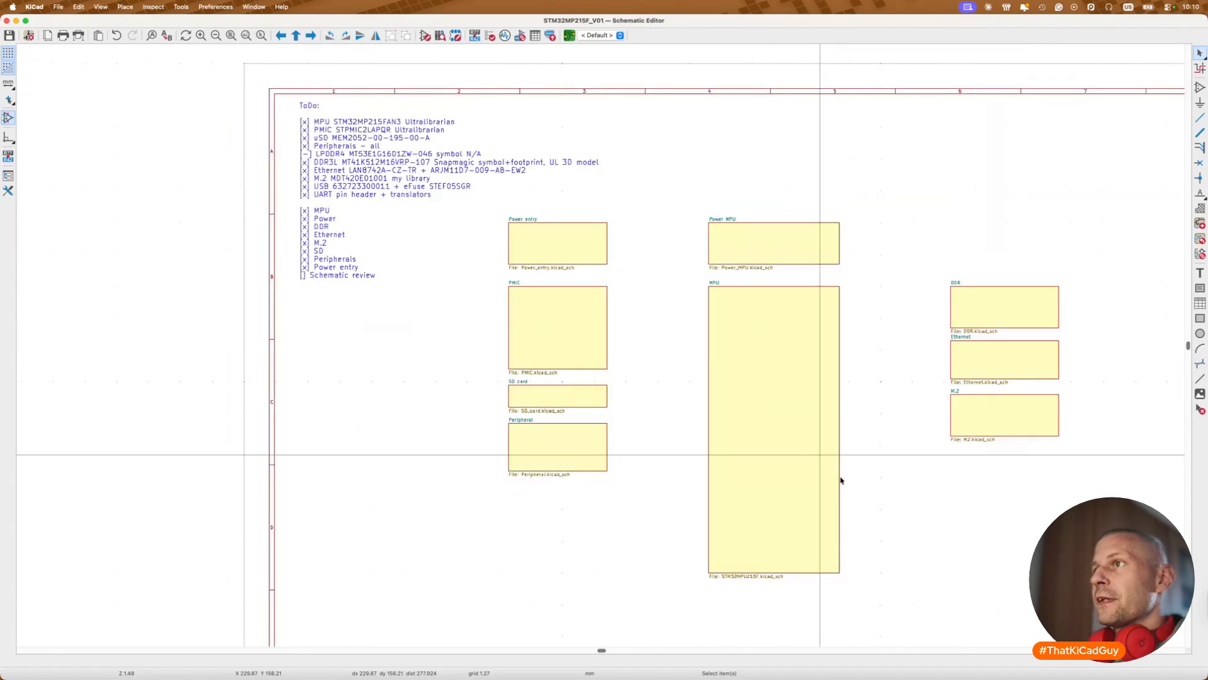
Step: Add a small hierarchical sheet beside the root sheet's title block, named Revision changes with the sheet file REV.kicad_sch
scroll(841, 480, down, 6)
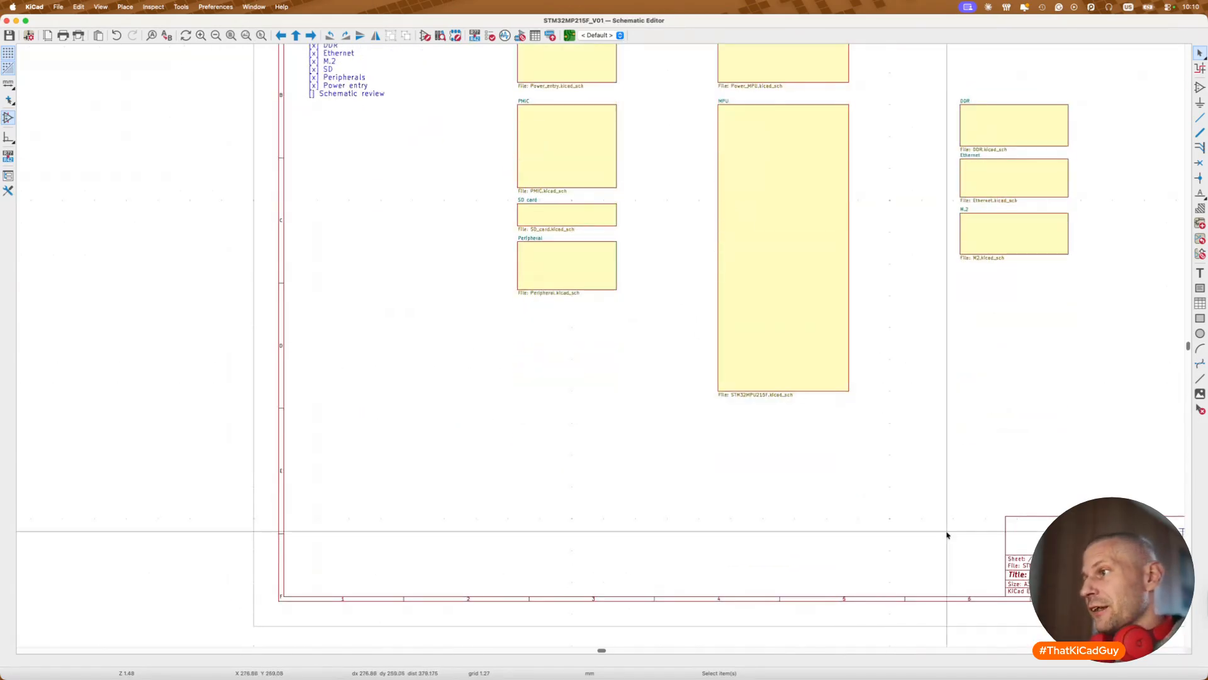
scroll(882, 525, right, 2)
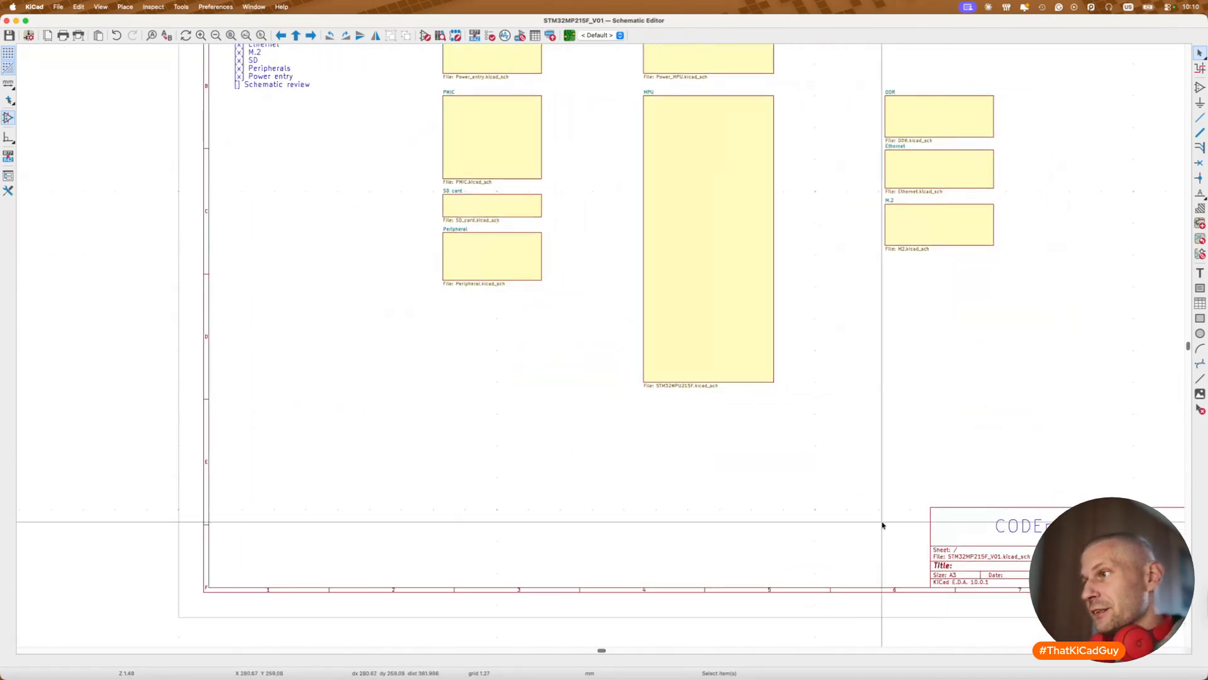
key(s)
click(832, 509)
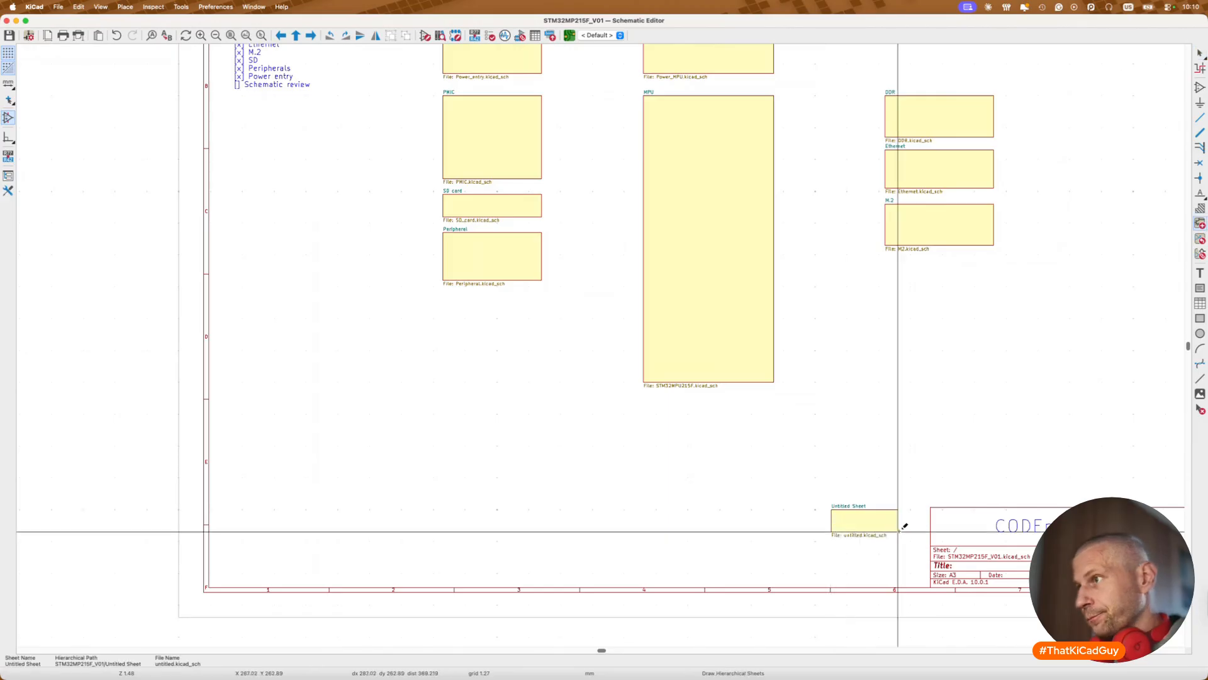
click(900, 532)
click(336, 182)
text(Revision changes)
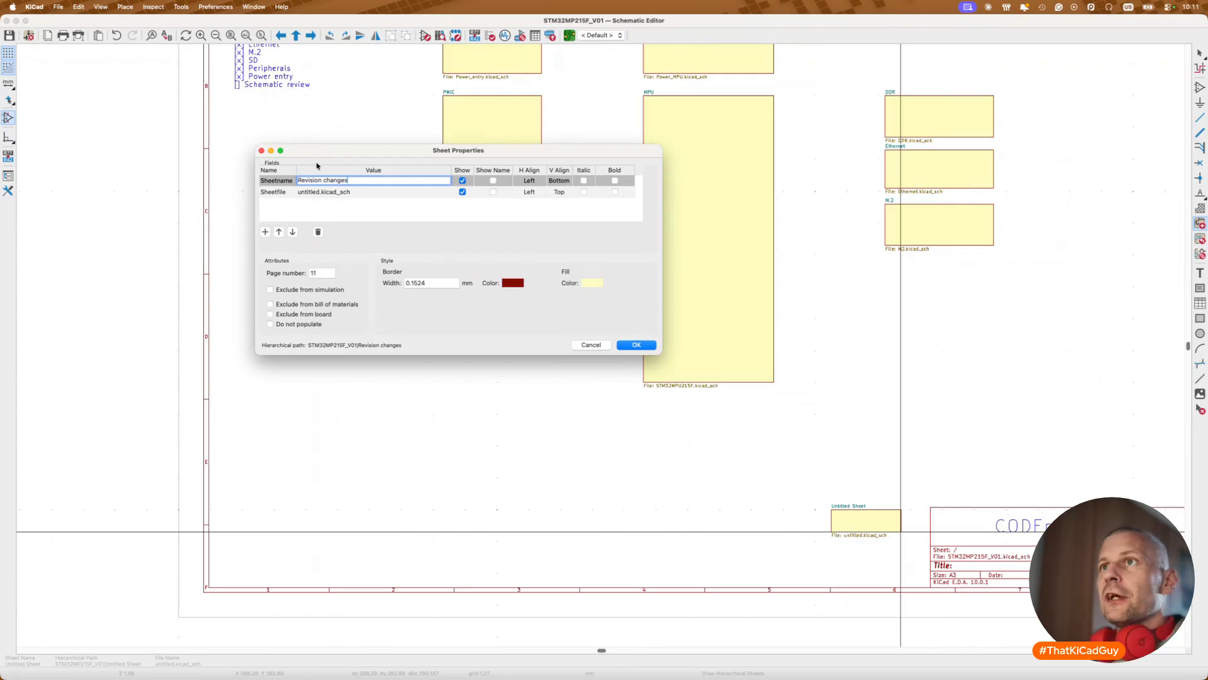
click(317, 190)
text(REV)
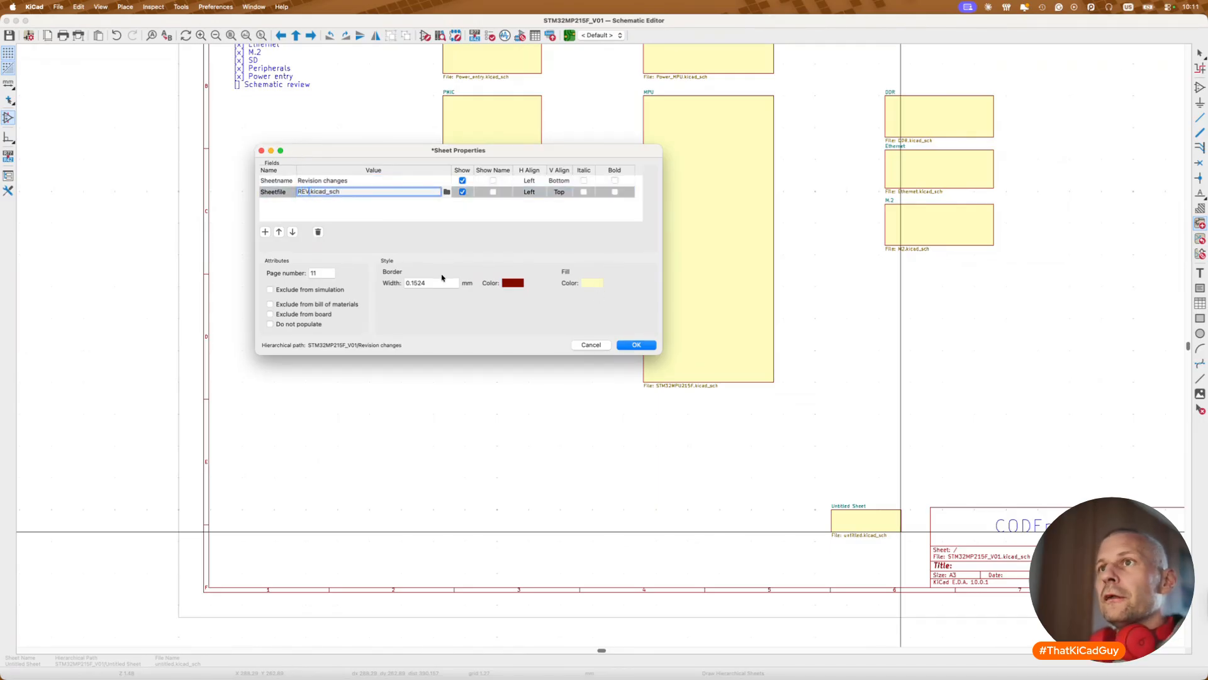
click(630, 345)
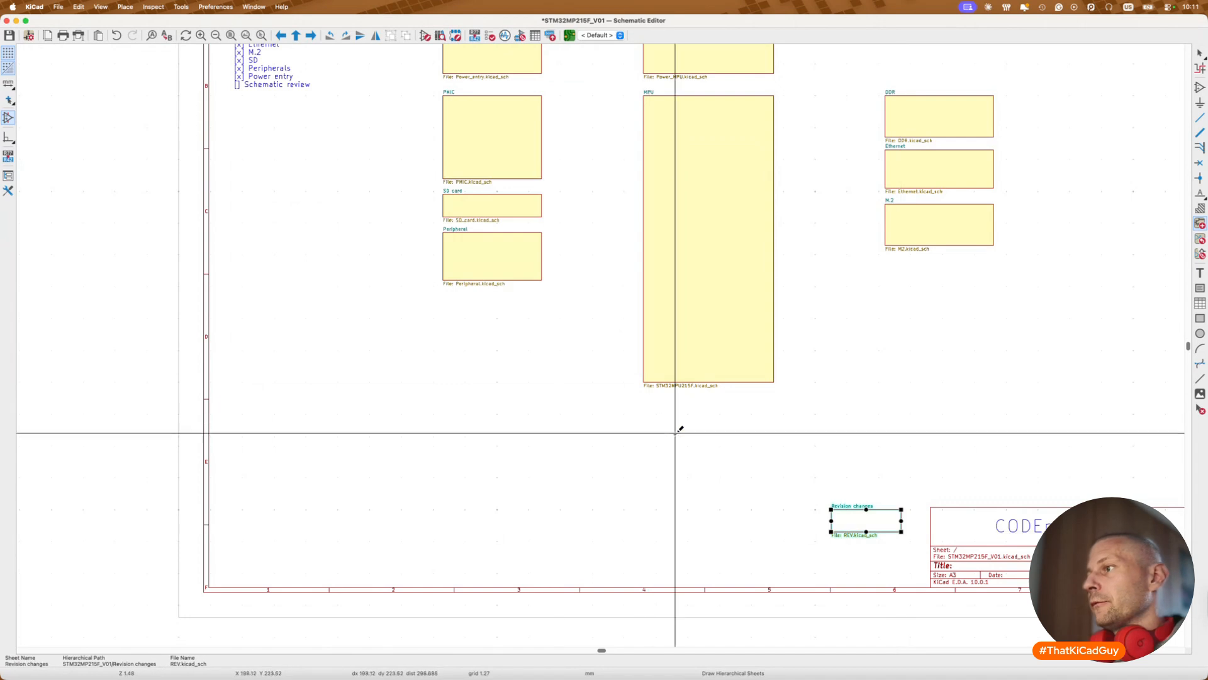
Step: Open the Revision changes sheet and place the text "Revision changes" in the upper area of its title block
scroll(753, 513, down, 3)
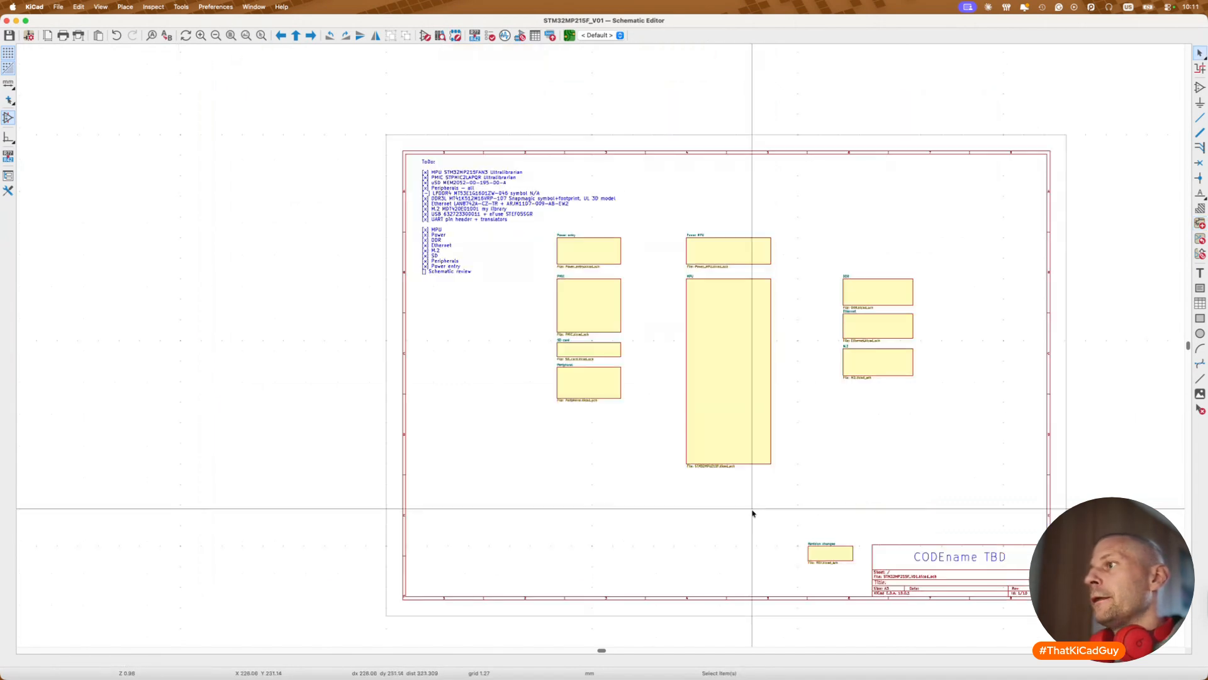
double_click(843, 559)
key(t)
click(846, 552)
text(Revisio)
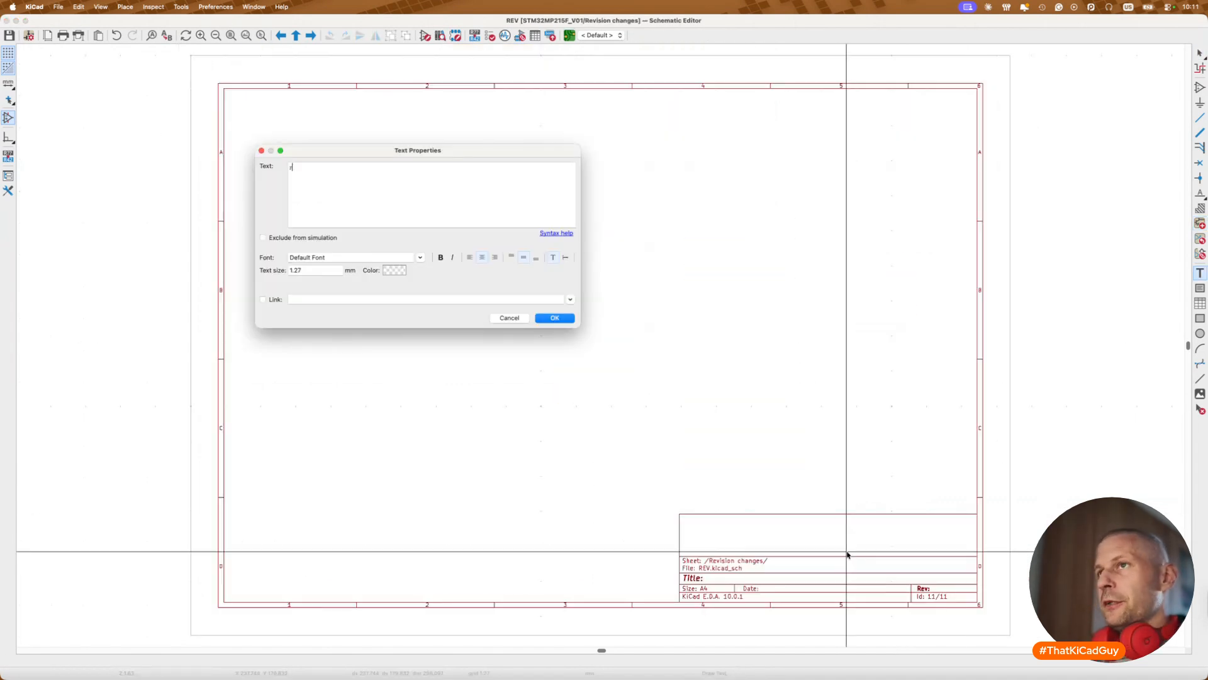
text(ns)
key(super+a)
text(Revis)
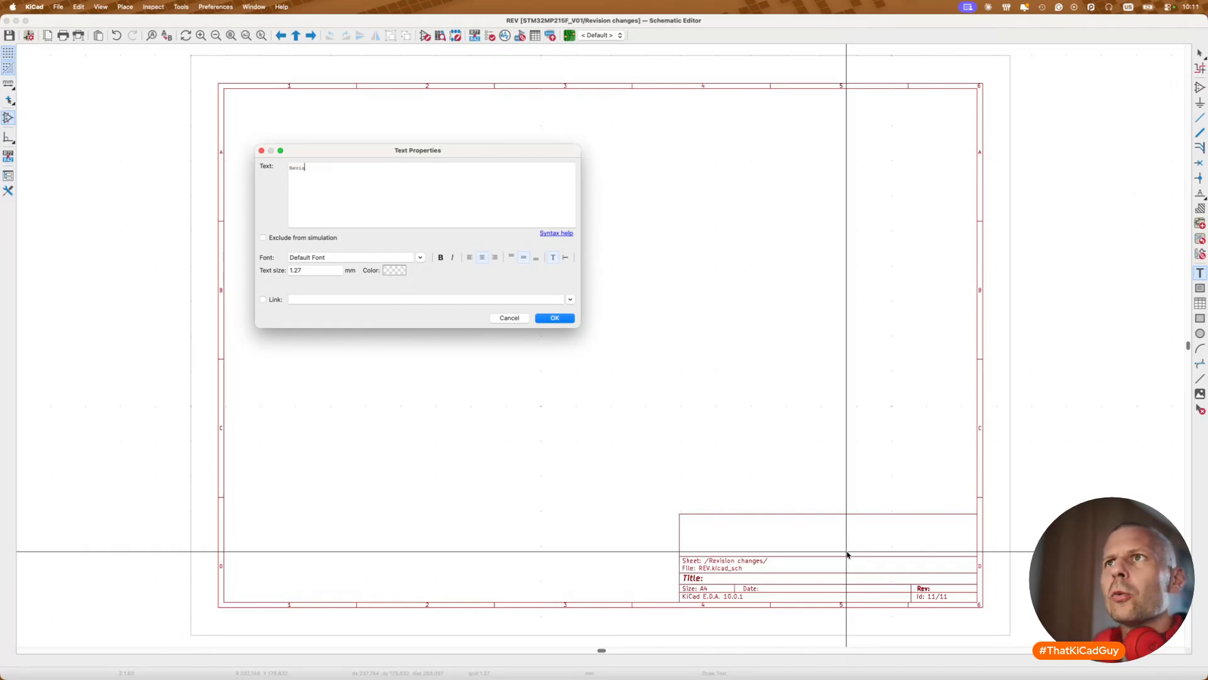
text(ion changes)
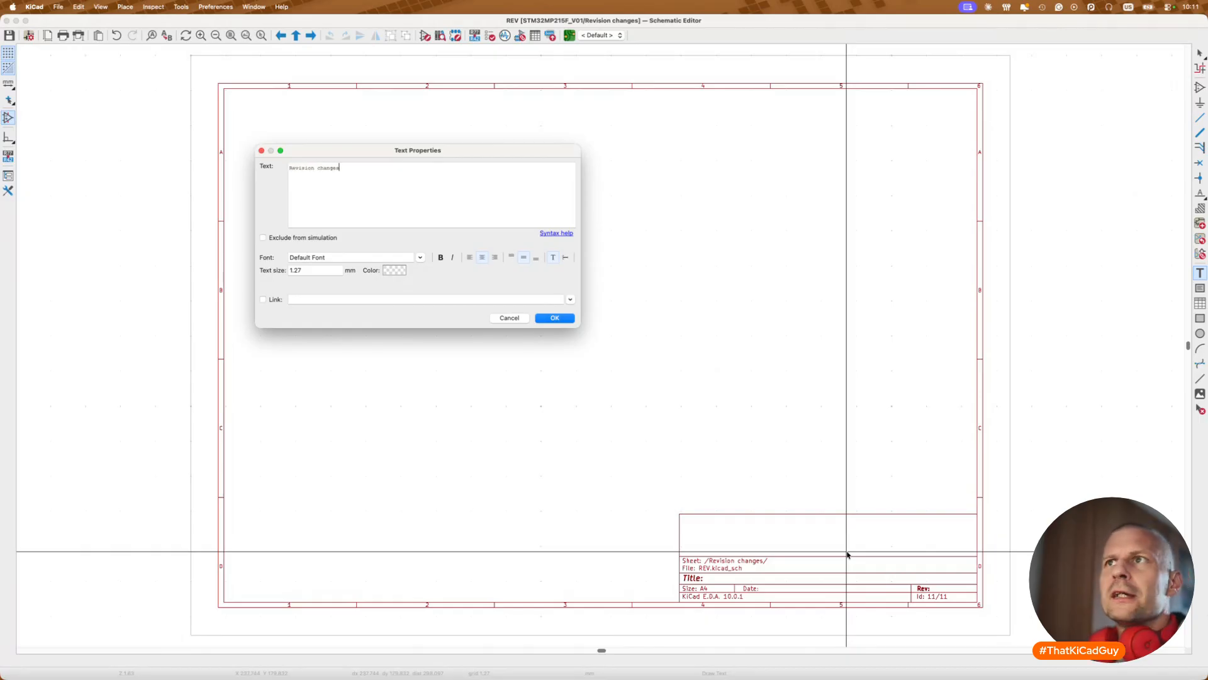
click(555, 319)
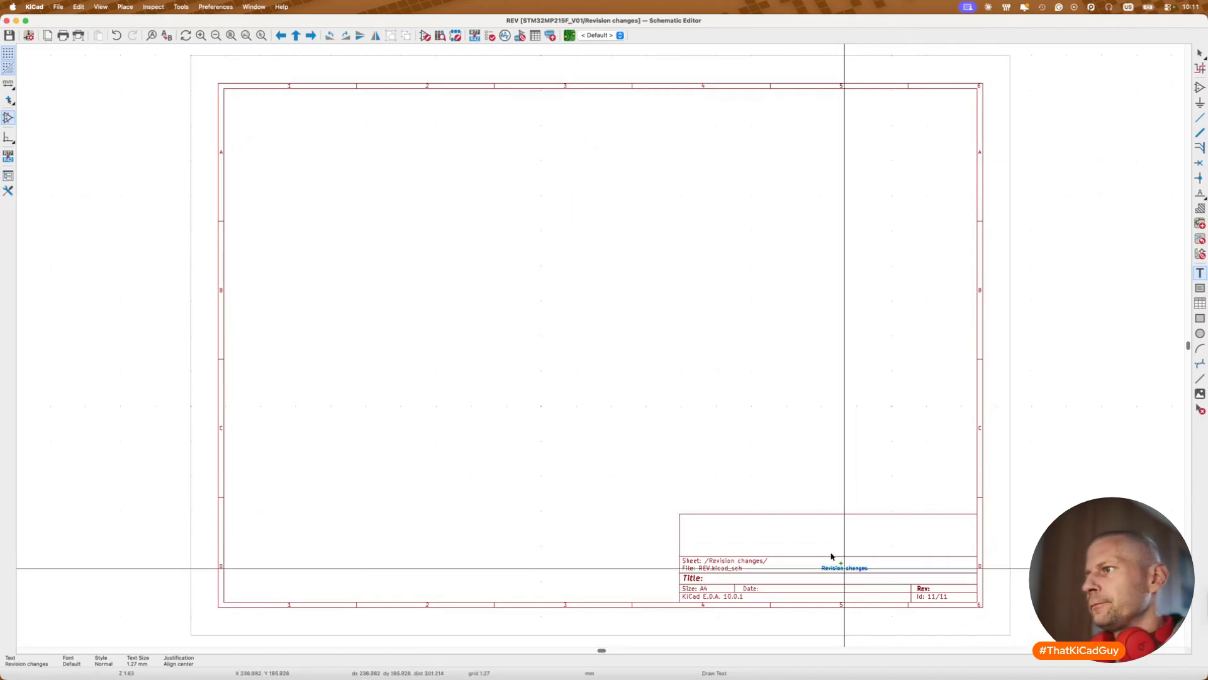
click(825, 535)
Step: Set the Revision changes title's text size to 5 mm and return to the root sheet
key(Escape)
key(e)
double_click(333, 270)
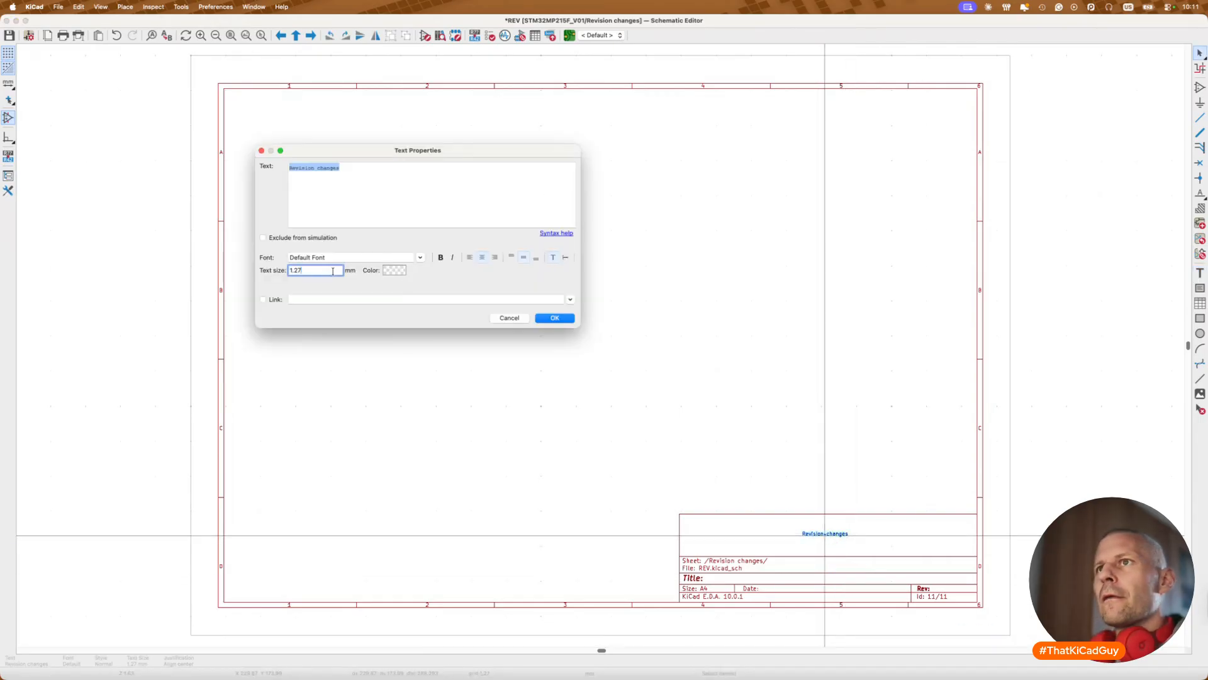
text(5)
key(Return)
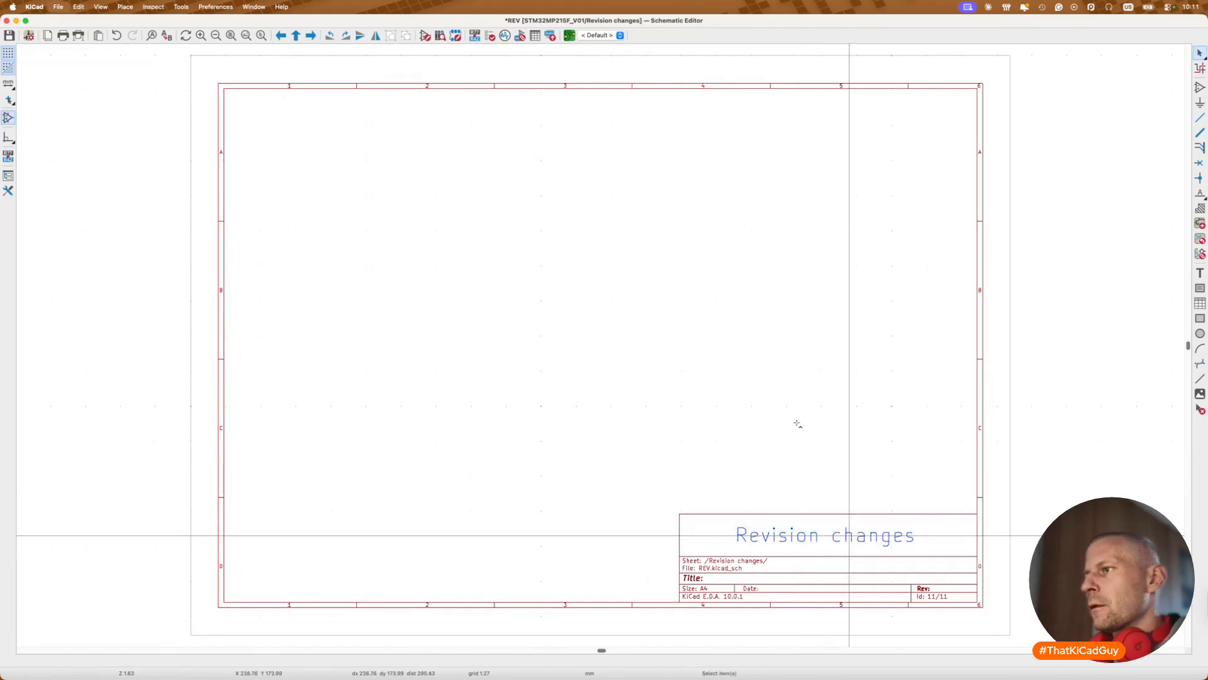
key(alt+BackSpace)
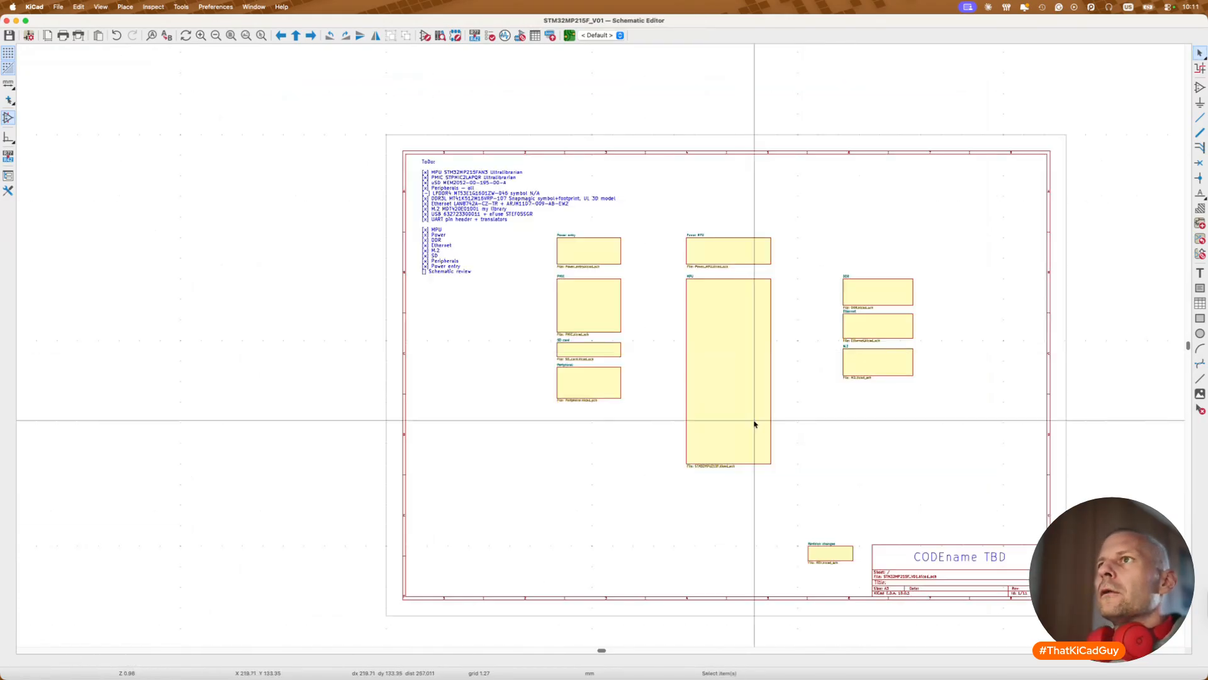
scroll(662, 387, right, 2)
scroll(662, 387, up, 1)
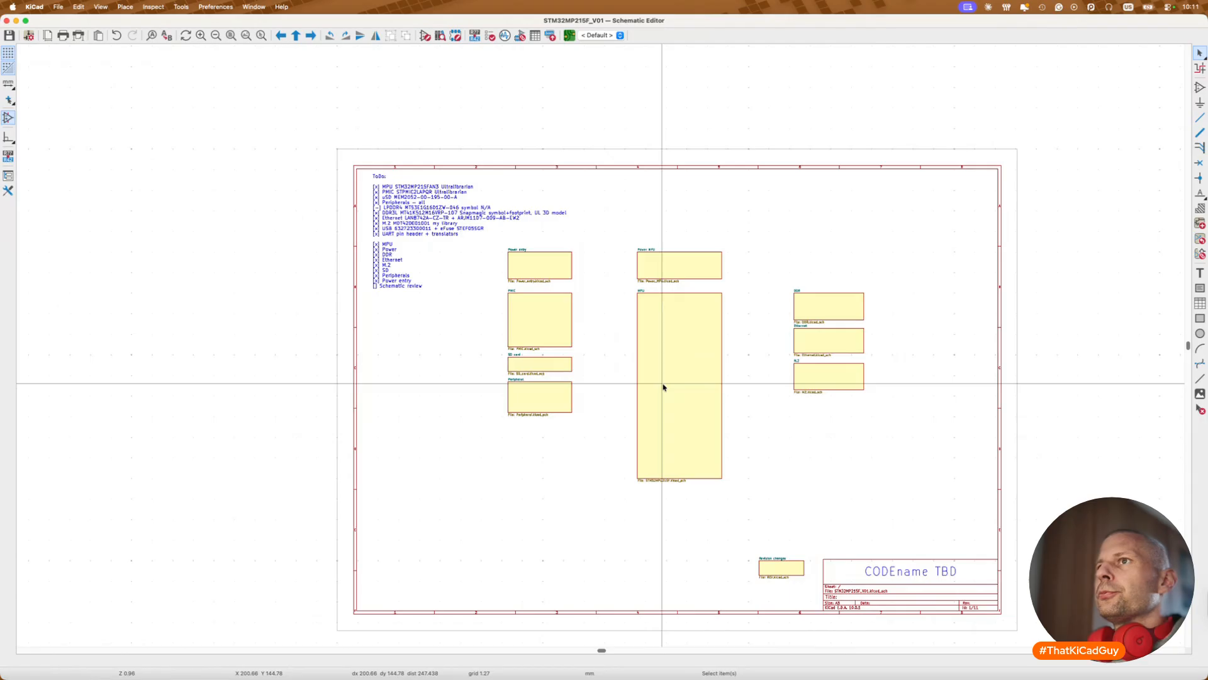
click(405, 275)
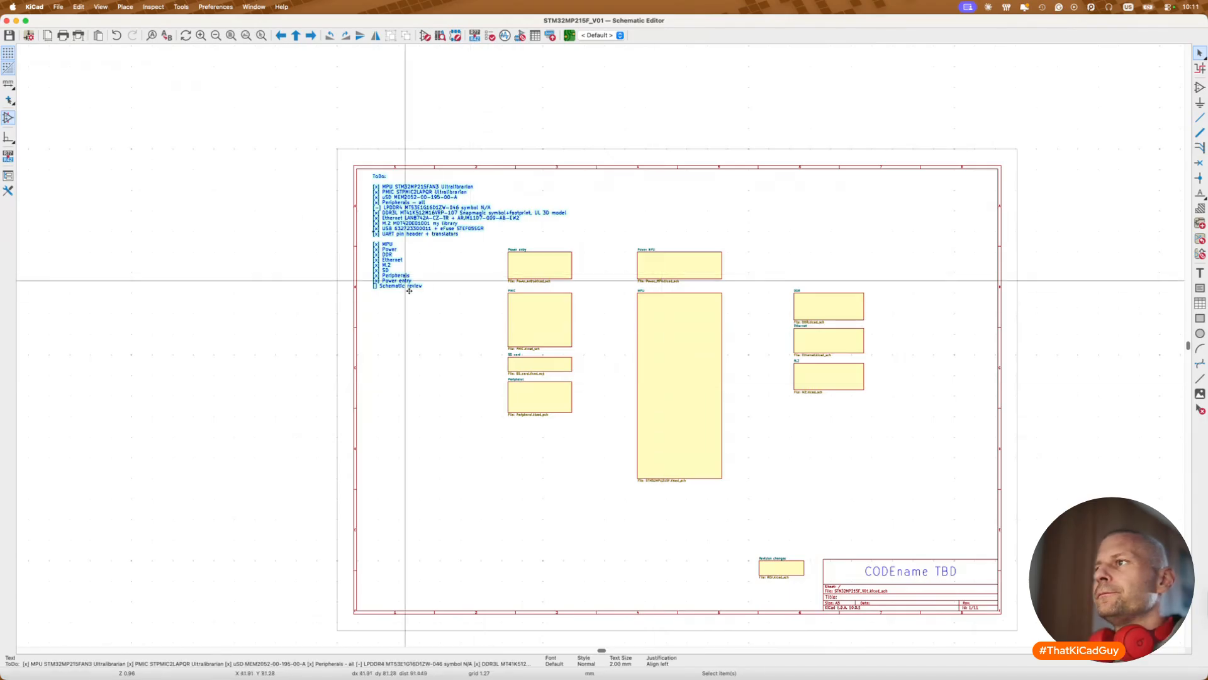
click(466, 419)
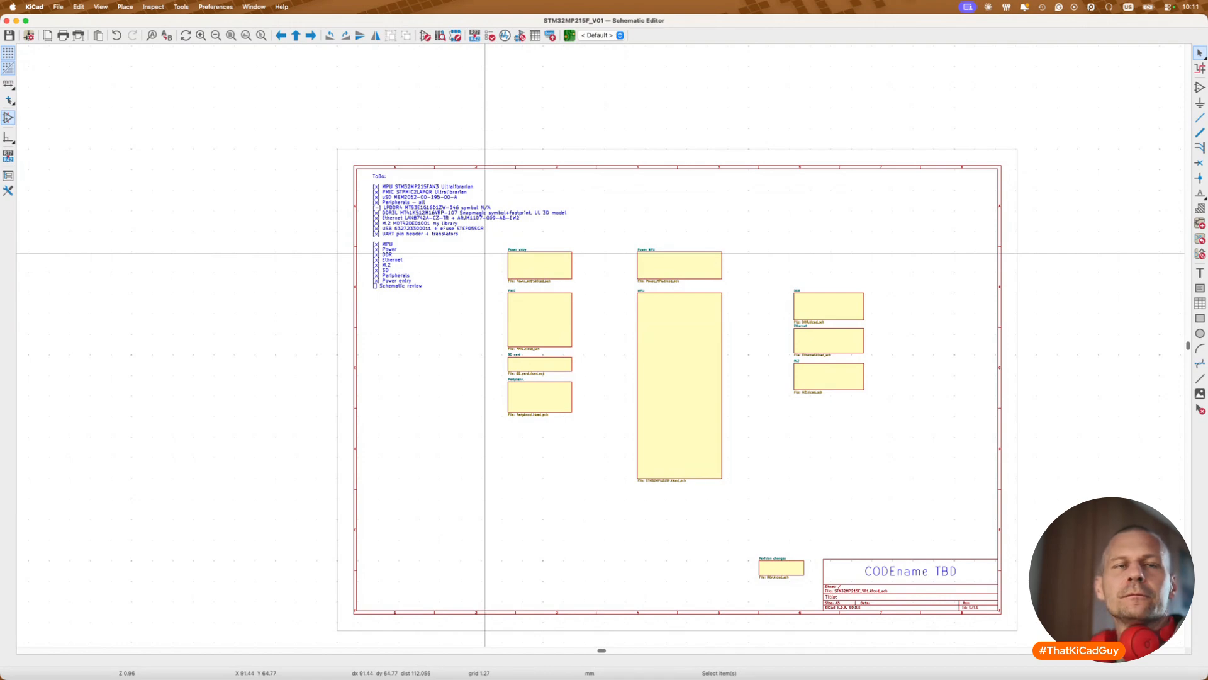
Step: Open the MPU sheet and examine the processor's pin connections and the surrounding interface, debug and JTAG blocks
double_click(718, 346)
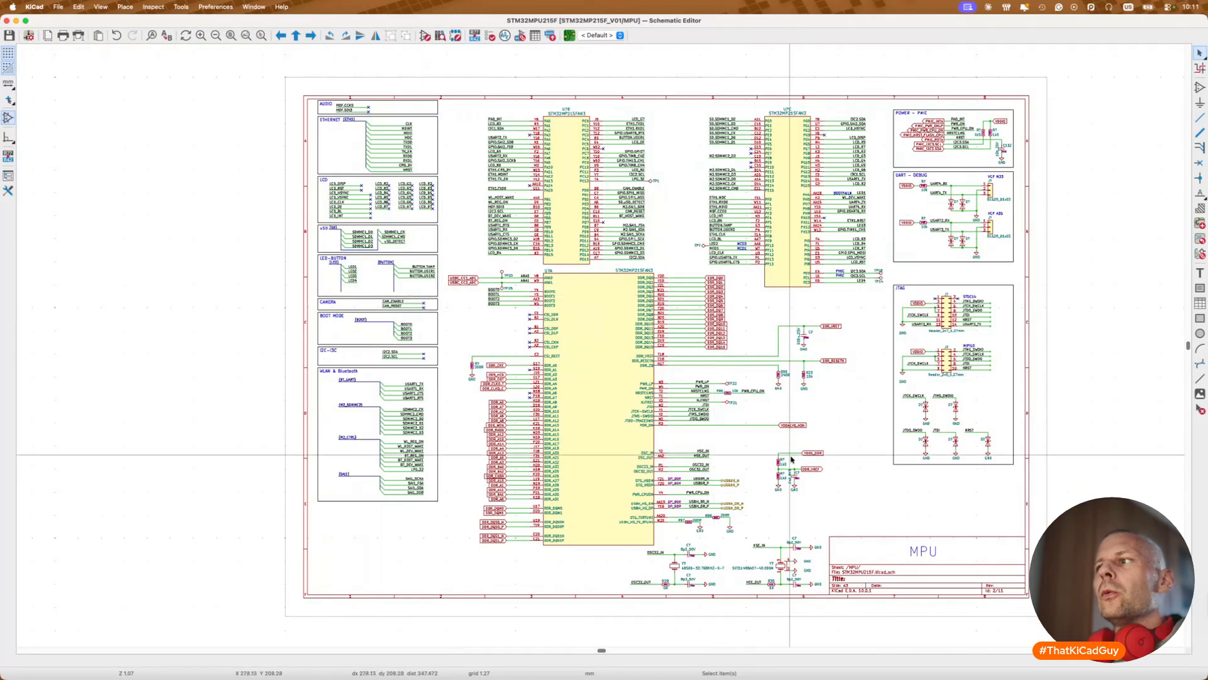
scroll(784, 479, up, 2)
scroll(783, 480, up, 3)
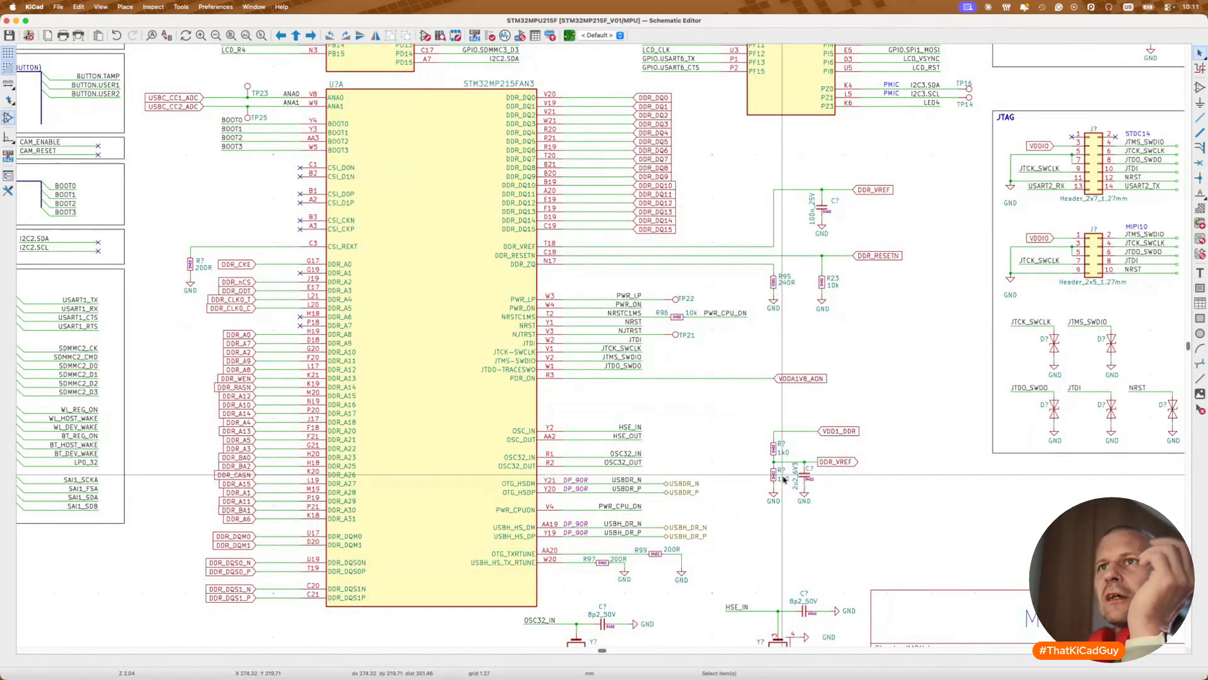
scroll(403, 384, up, 5)
scroll(403, 384, left, 3)
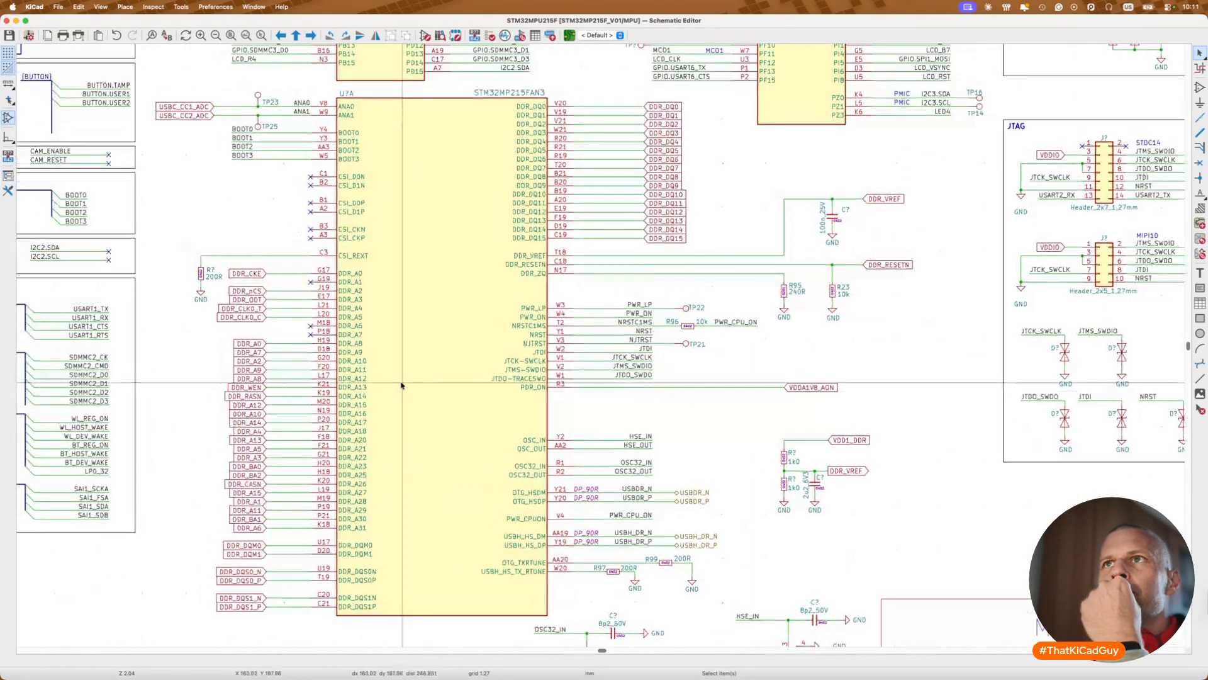
scroll(403, 384, up, 5)
scroll(403, 384, left, 1)
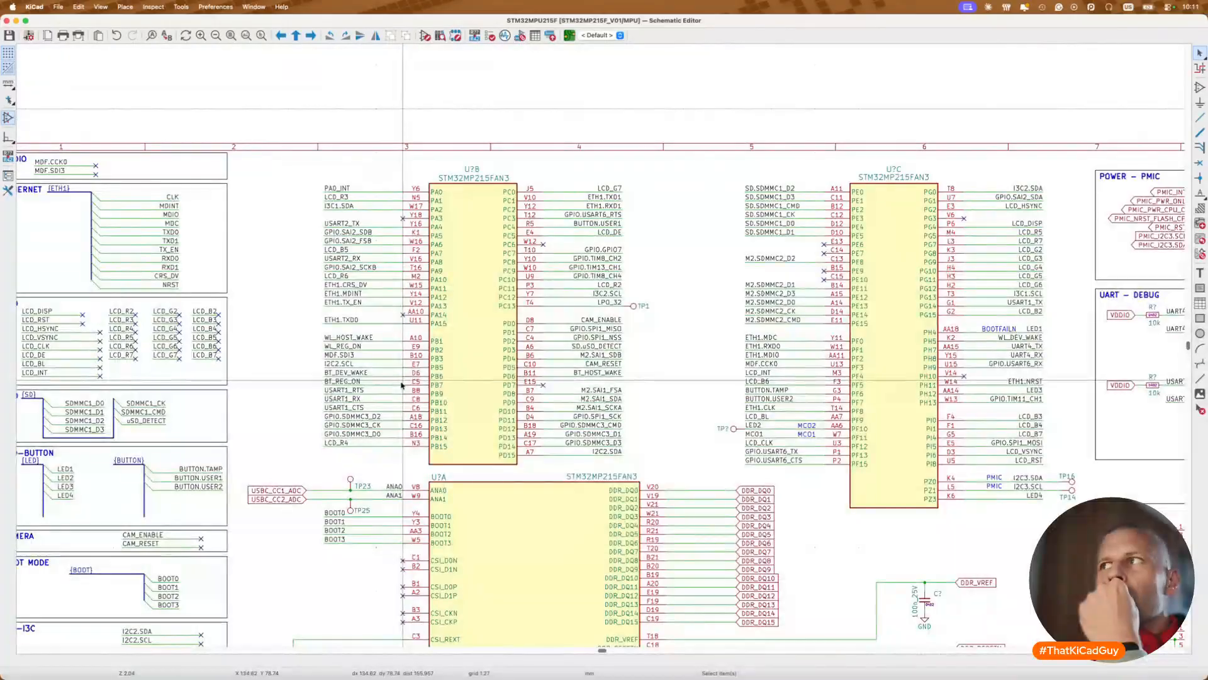
scroll(402, 385, down, 2)
scroll(401, 385, right, 3)
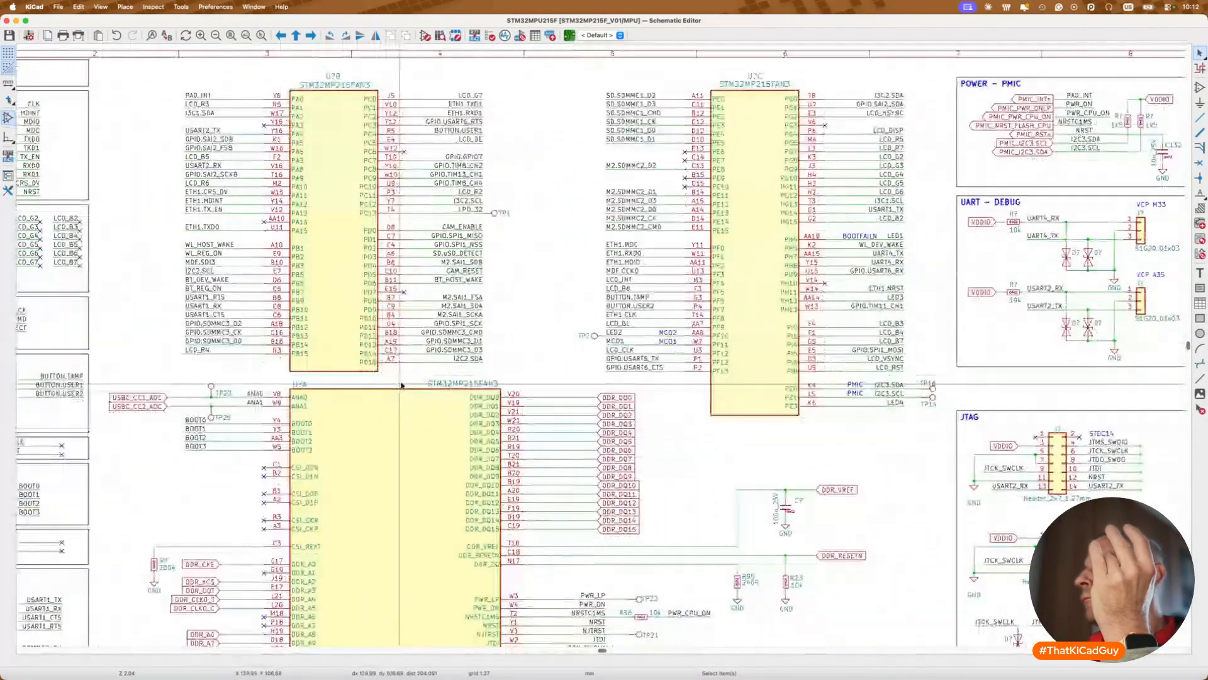
scroll(401, 385, right, 4)
scroll(401, 385, up, 1)
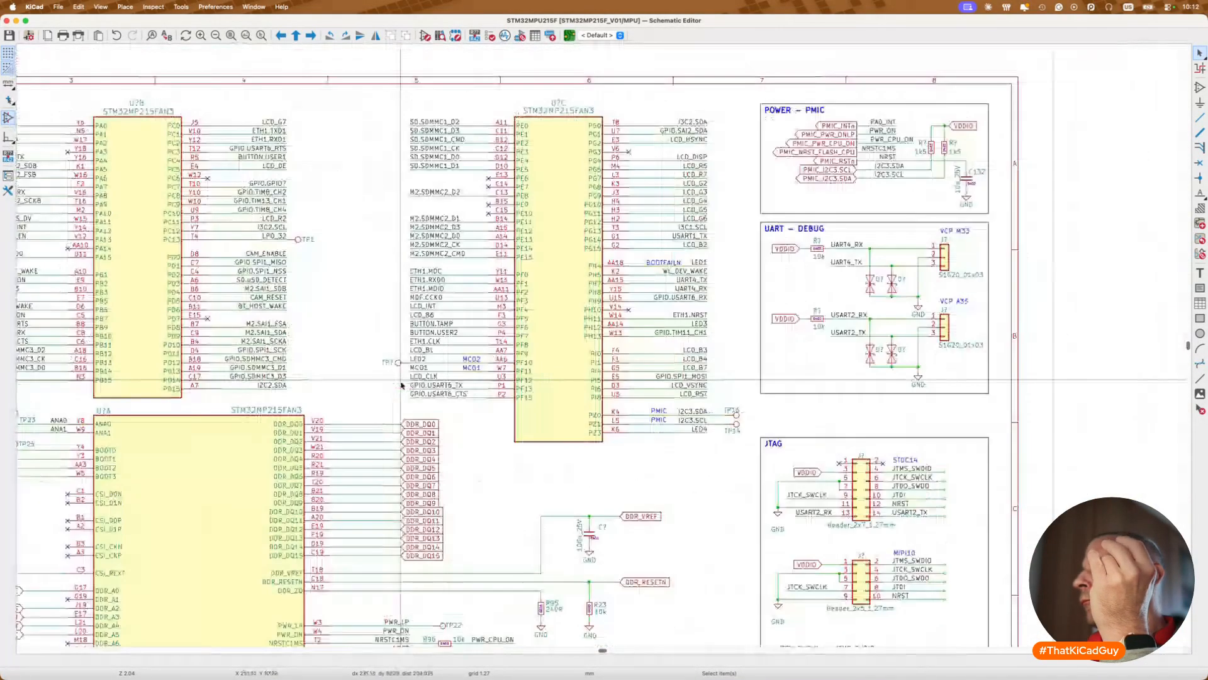
scroll(401, 385, down, 4)
scroll(401, 385, left, 3)
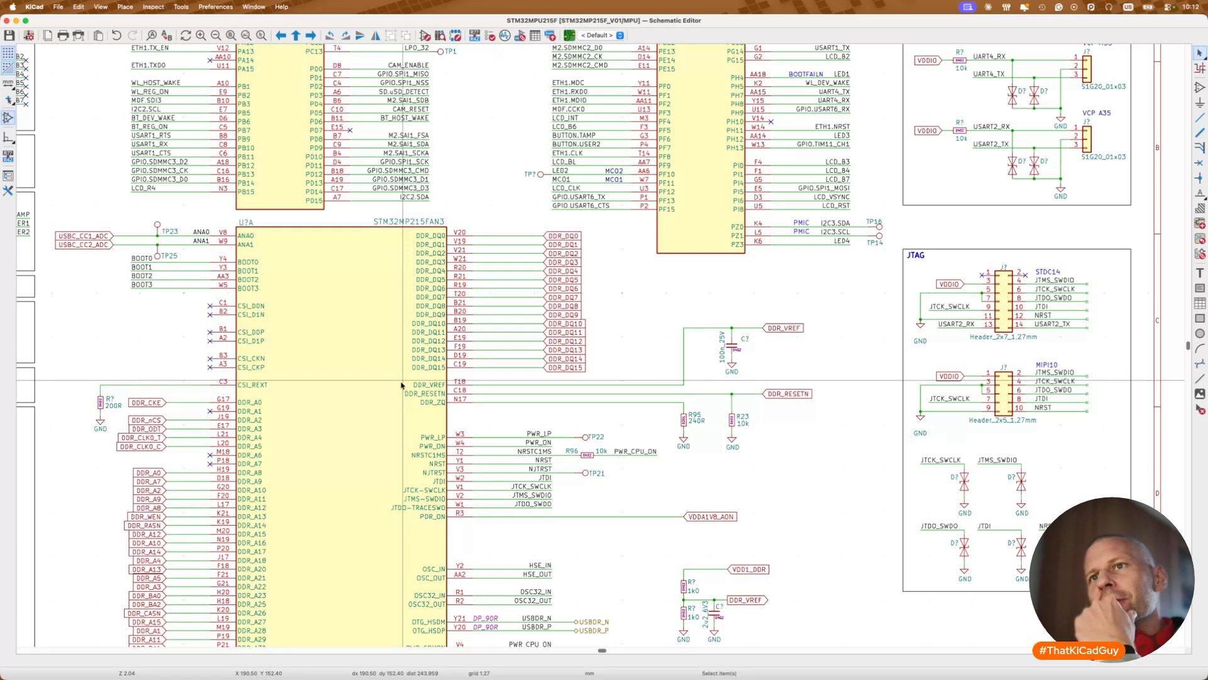
scroll(401, 385, left, 3)
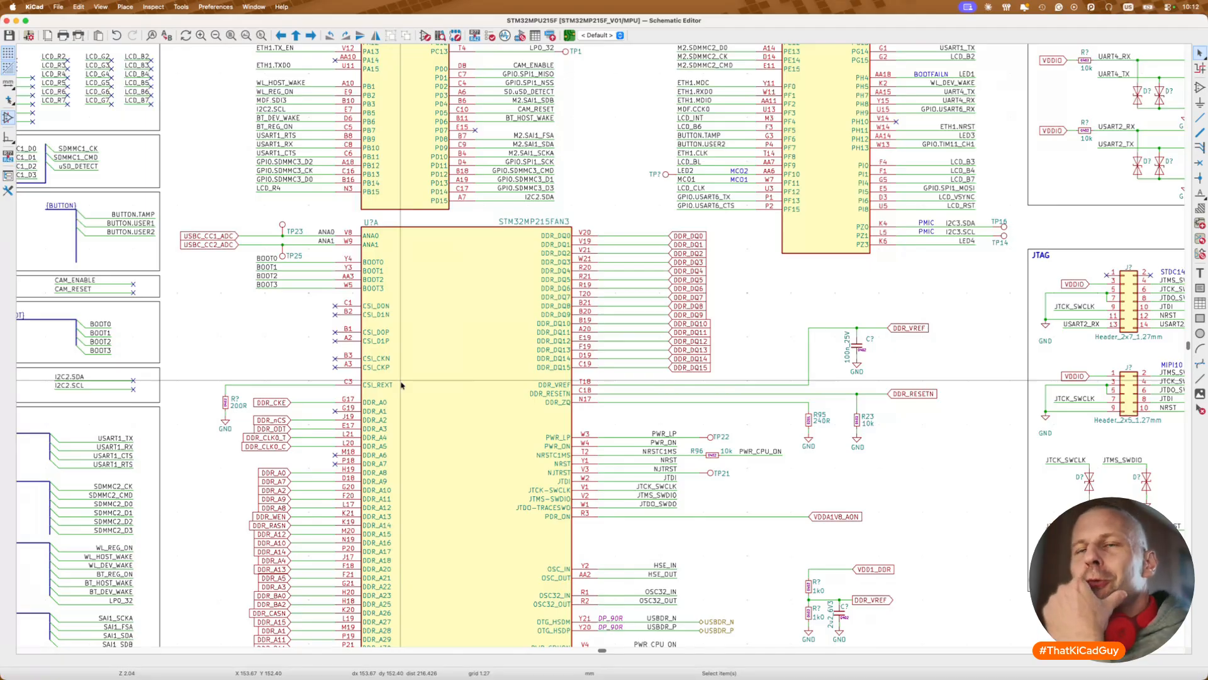
scroll(402, 384, left, 10)
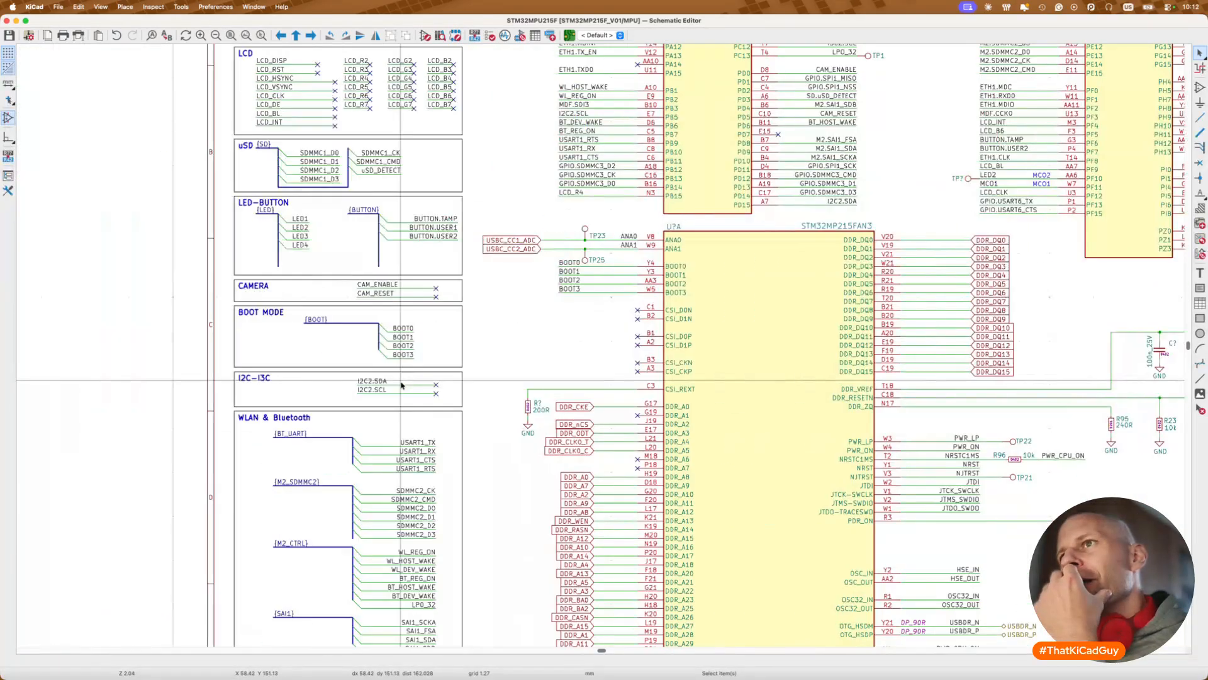
scroll(402, 385, down, 3)
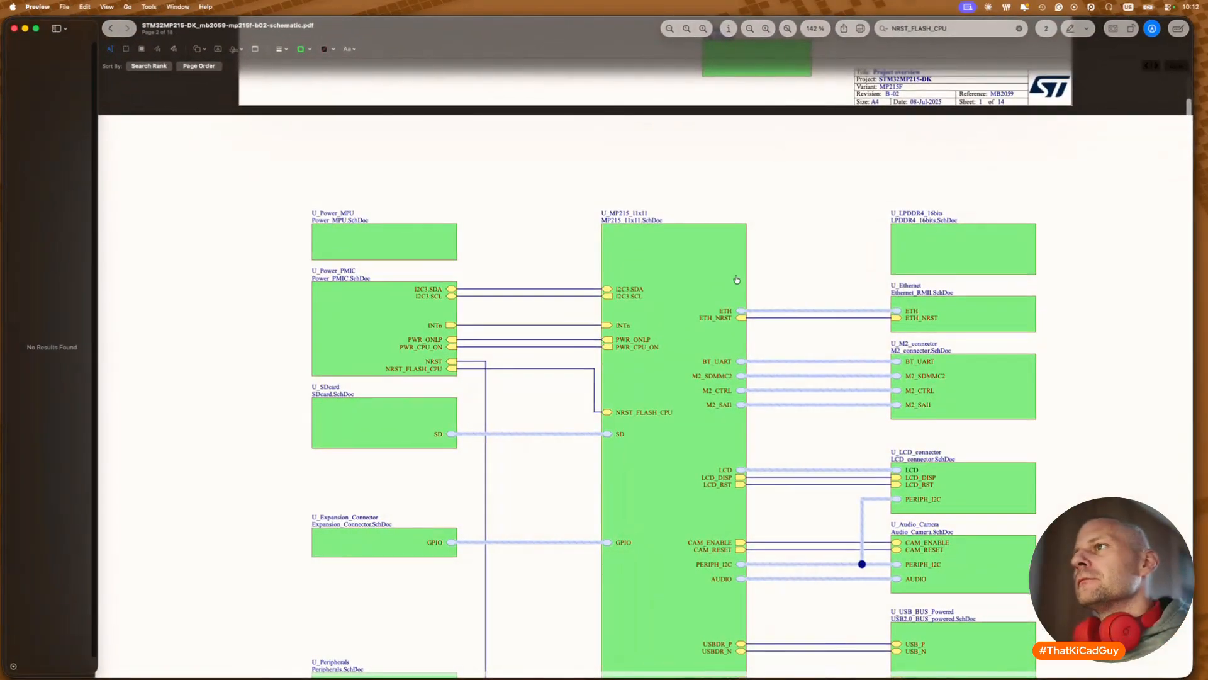
Step: Examine the MPU page of the STM32MP215-DK reference schematic PDF in Preview, and switch back to the KiCad MPU sheet
click(715, 273)
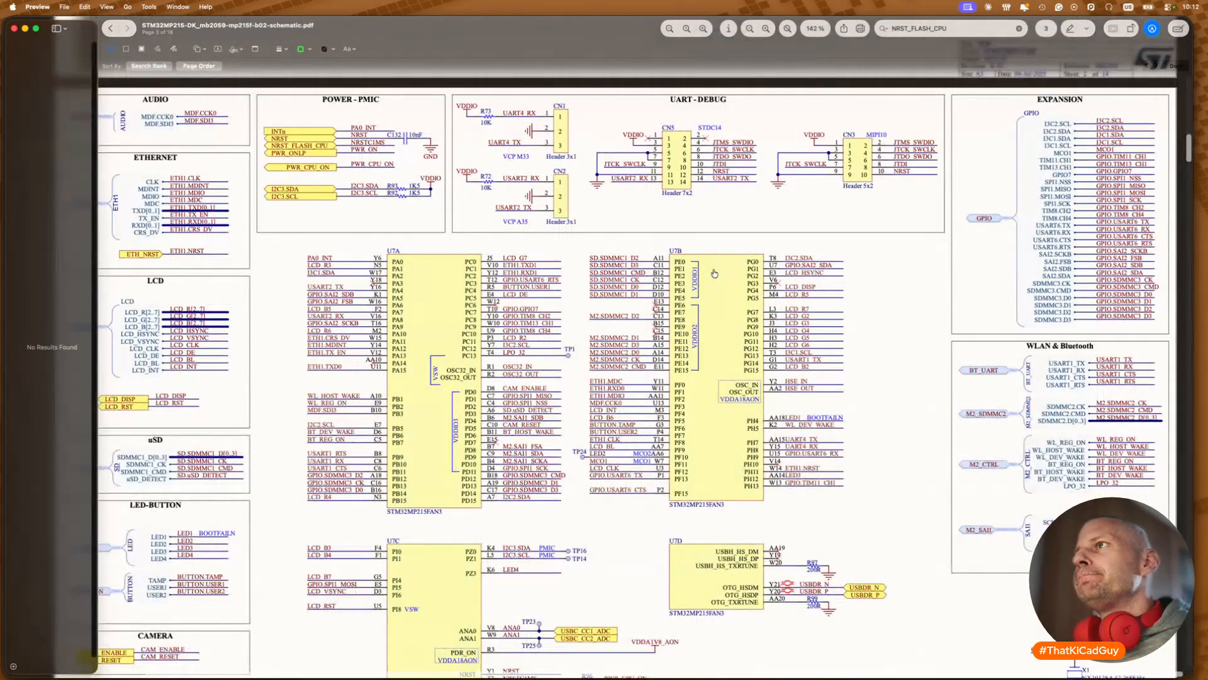
scroll(714, 273, left, 2)
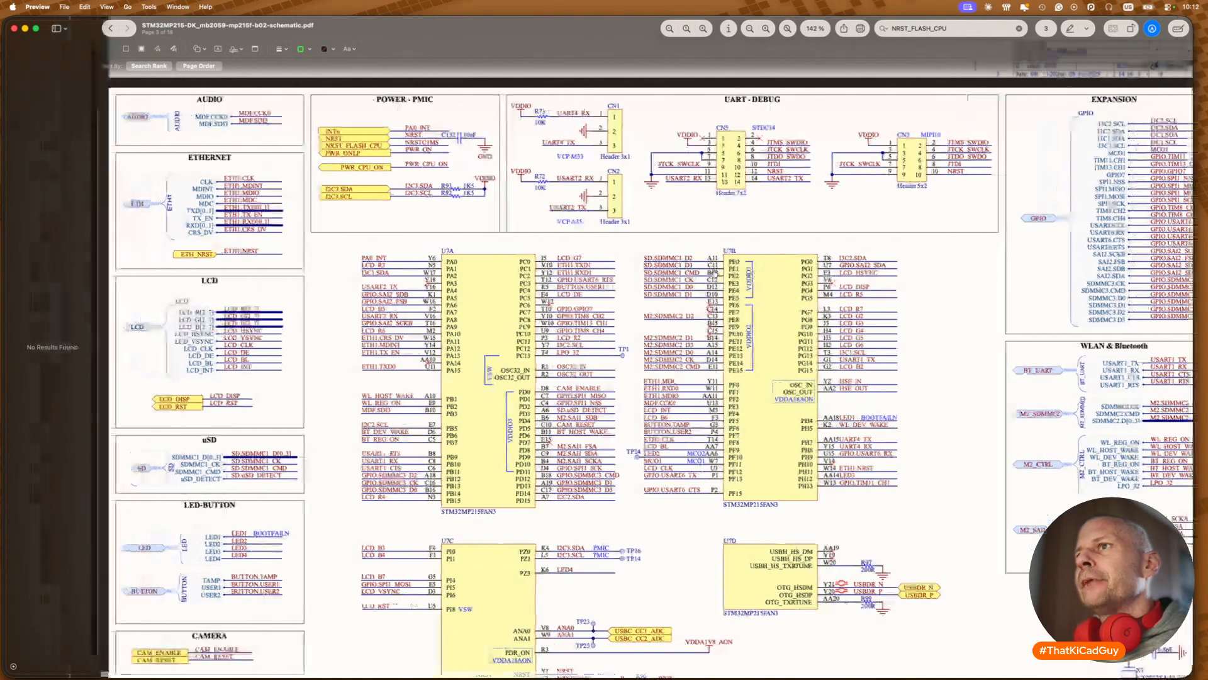
scroll(715, 273, down, 5)
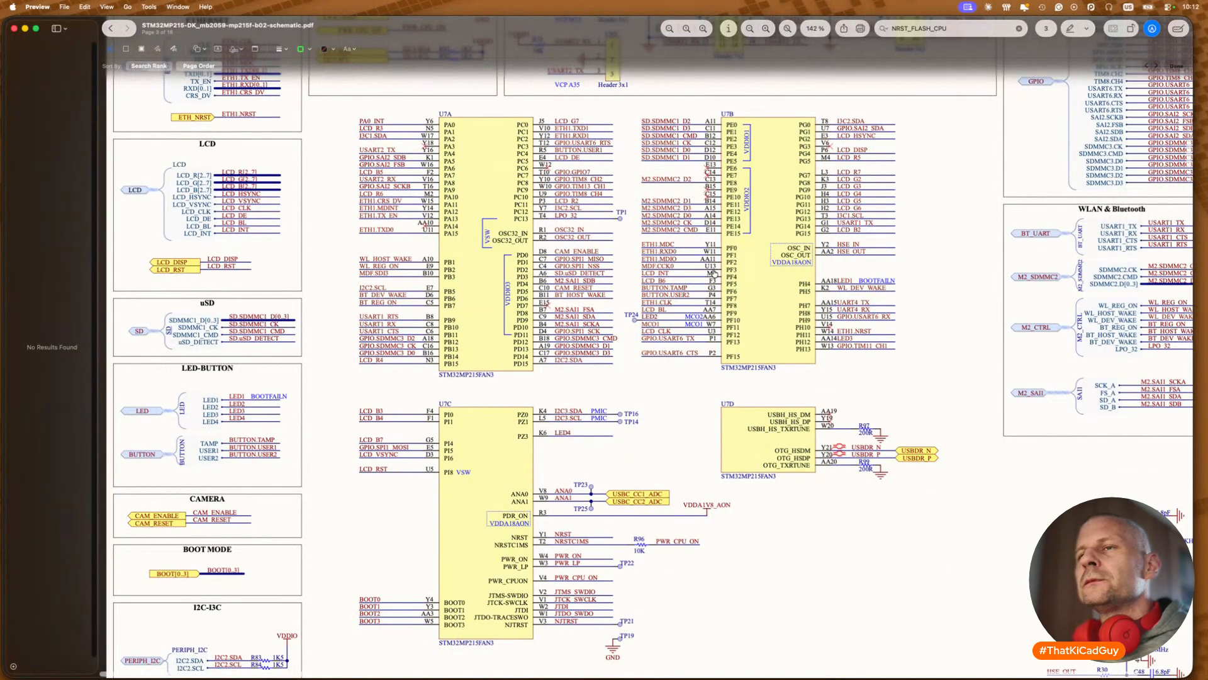
scroll(715, 273, up, 1)
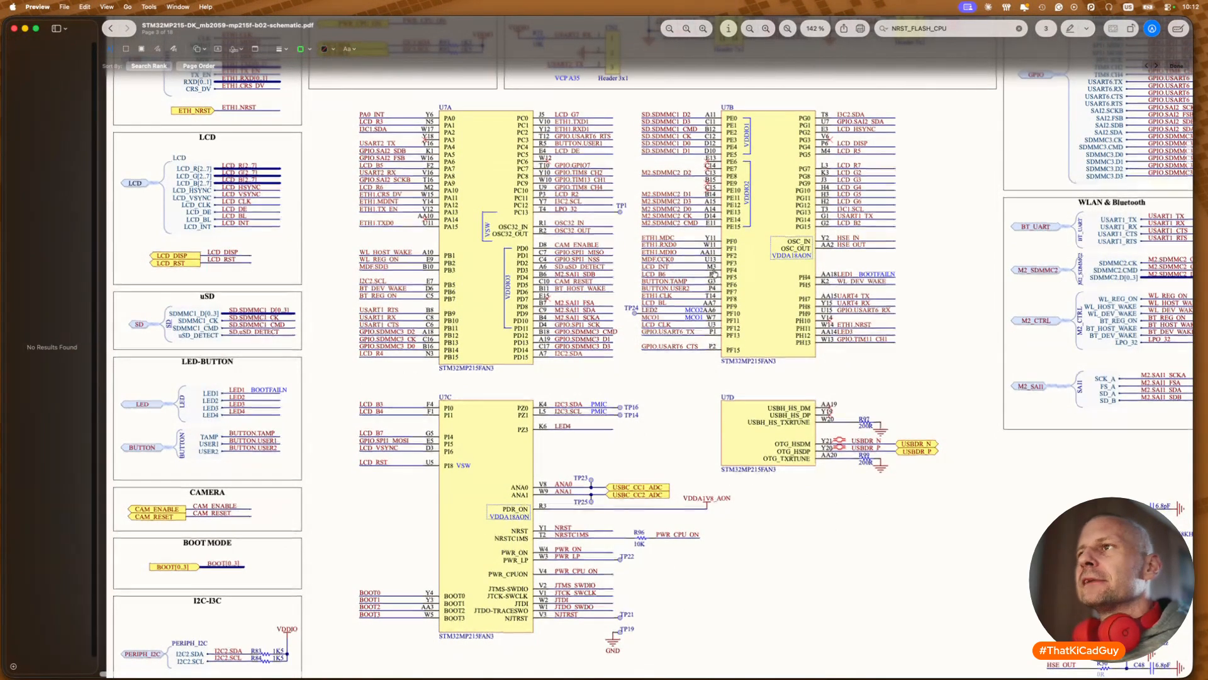
scroll(714, 273, up, 3)
key(super+Tab)
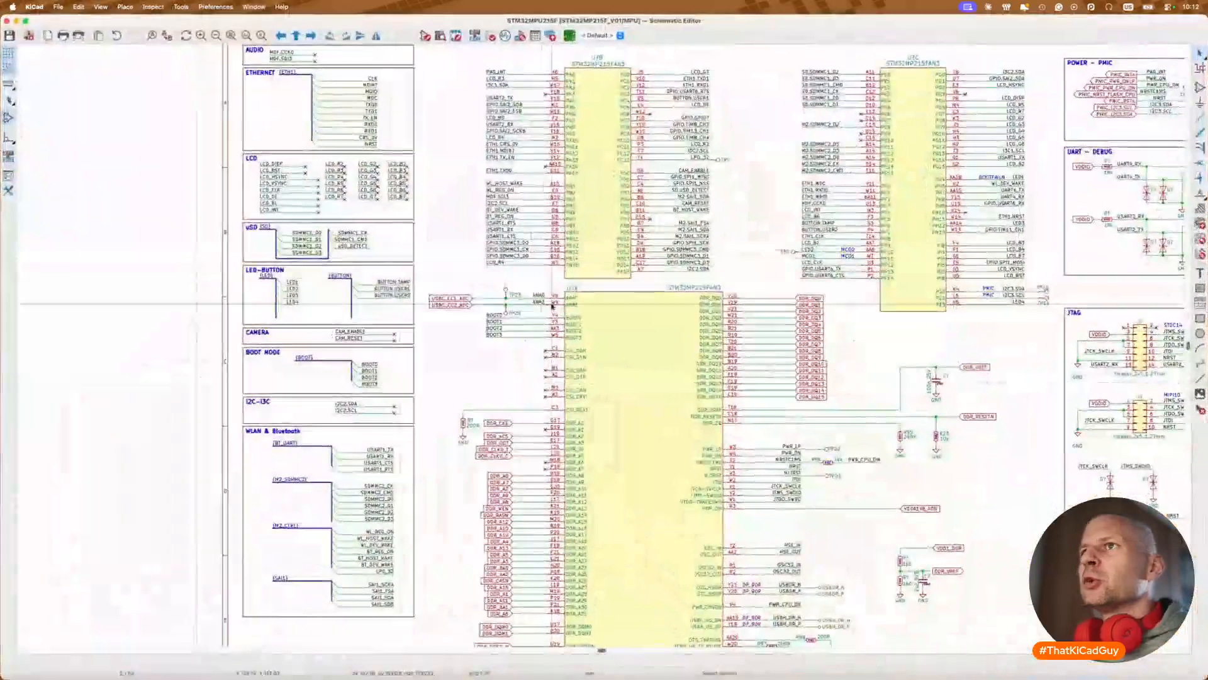
Step: Set the reference designator of the STM32MP215FAN3 units A, B and C on the MPU sheet to U7
double_click(580, 292)
key(Return)
scroll(589, 135, up, 3)
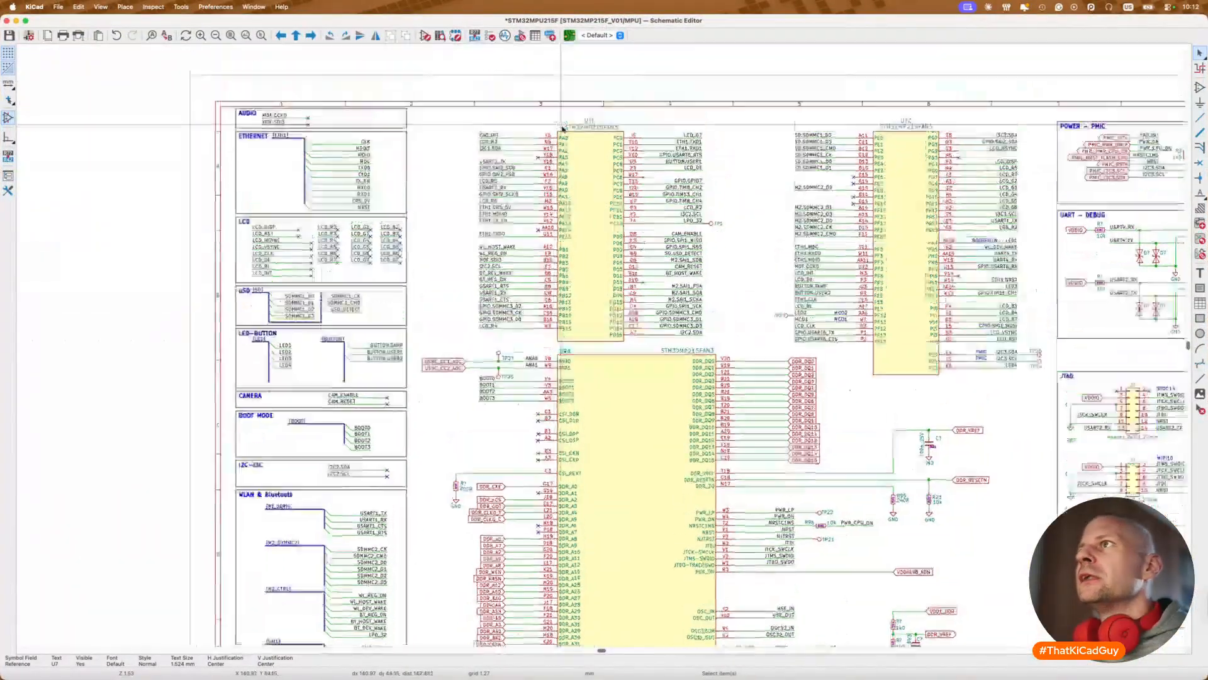
double_click(592, 154)
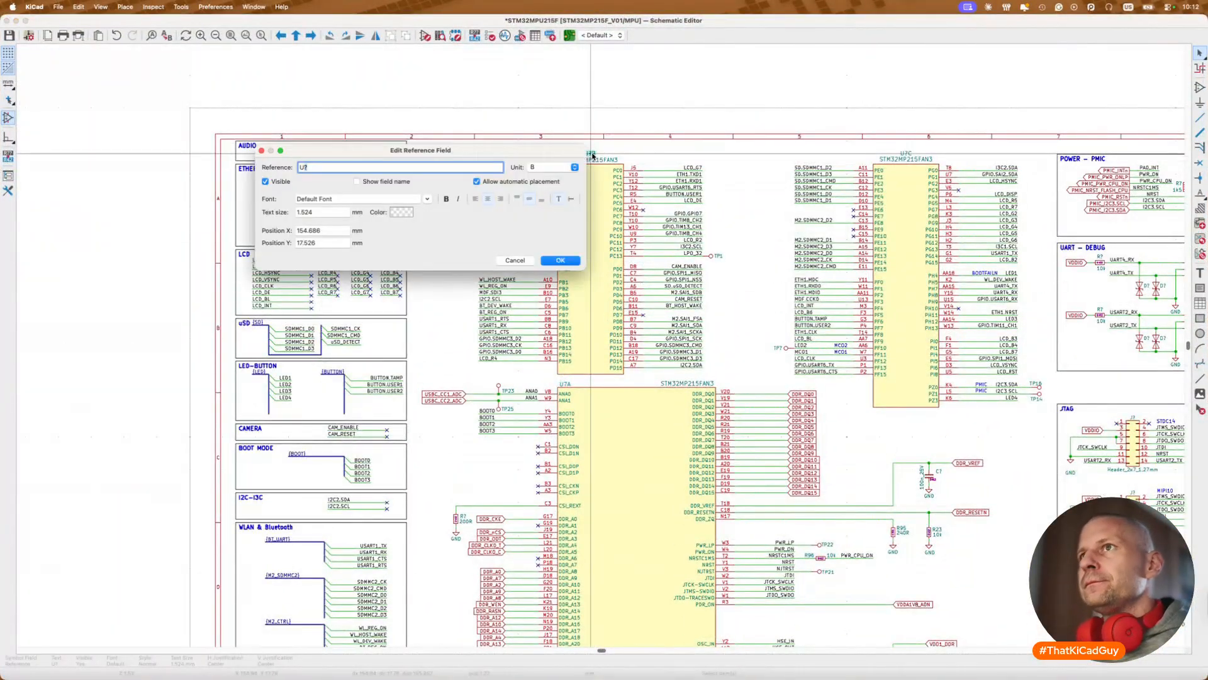
key(Return)
double_click(900, 155)
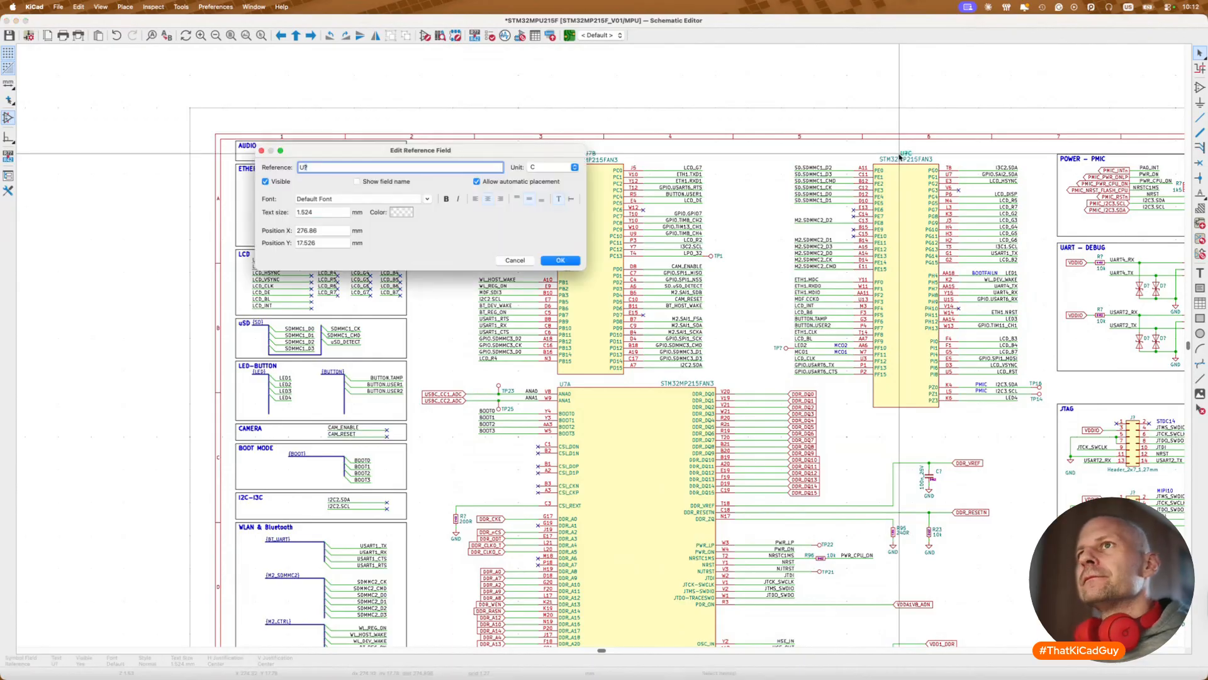
key(Return)
Step: Compare the MPU sheet's PMIC, UART debug and JTAG blocks with the STM32MP215-DK reference schematic PDF in Preview
scroll(899, 153, right, 10)
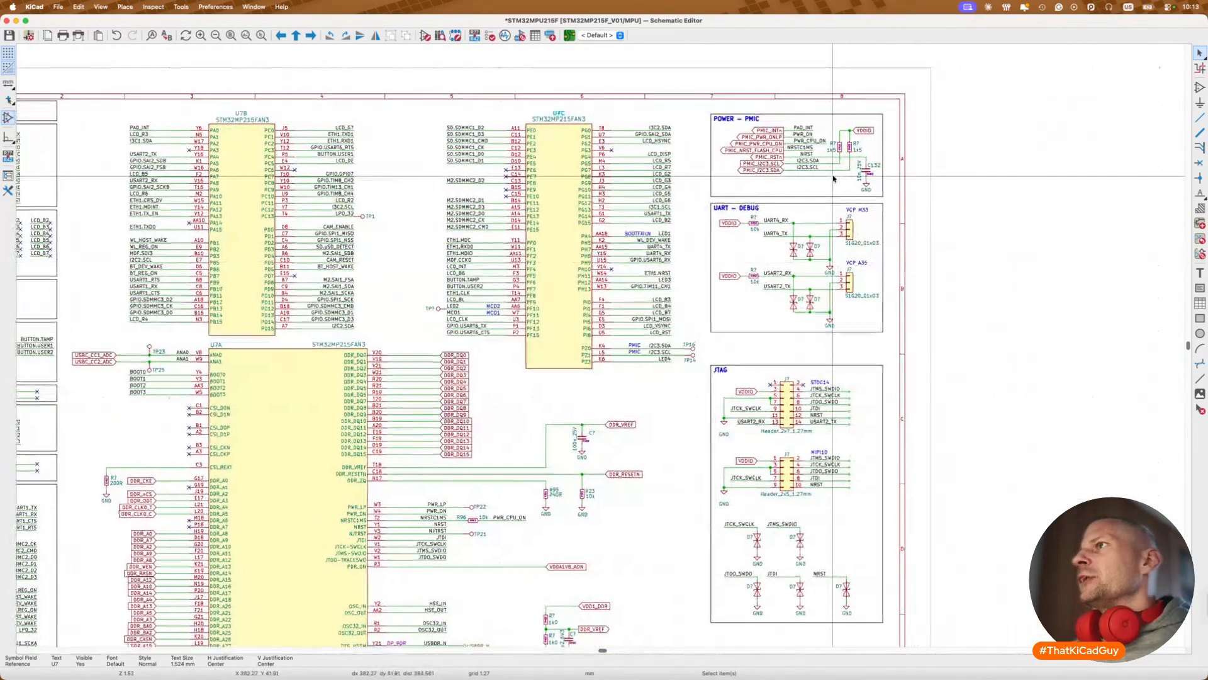
scroll(834, 179, up, 5)
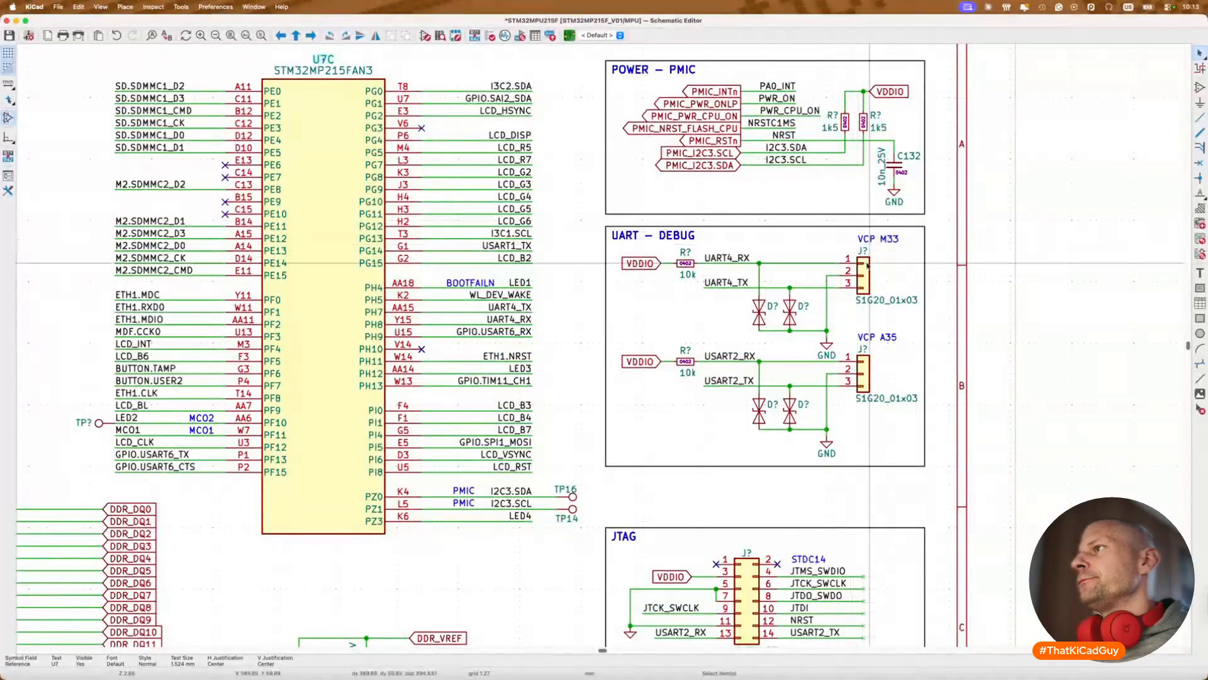
scroll(870, 335, down, 8)
scroll(870, 336, left, 4)
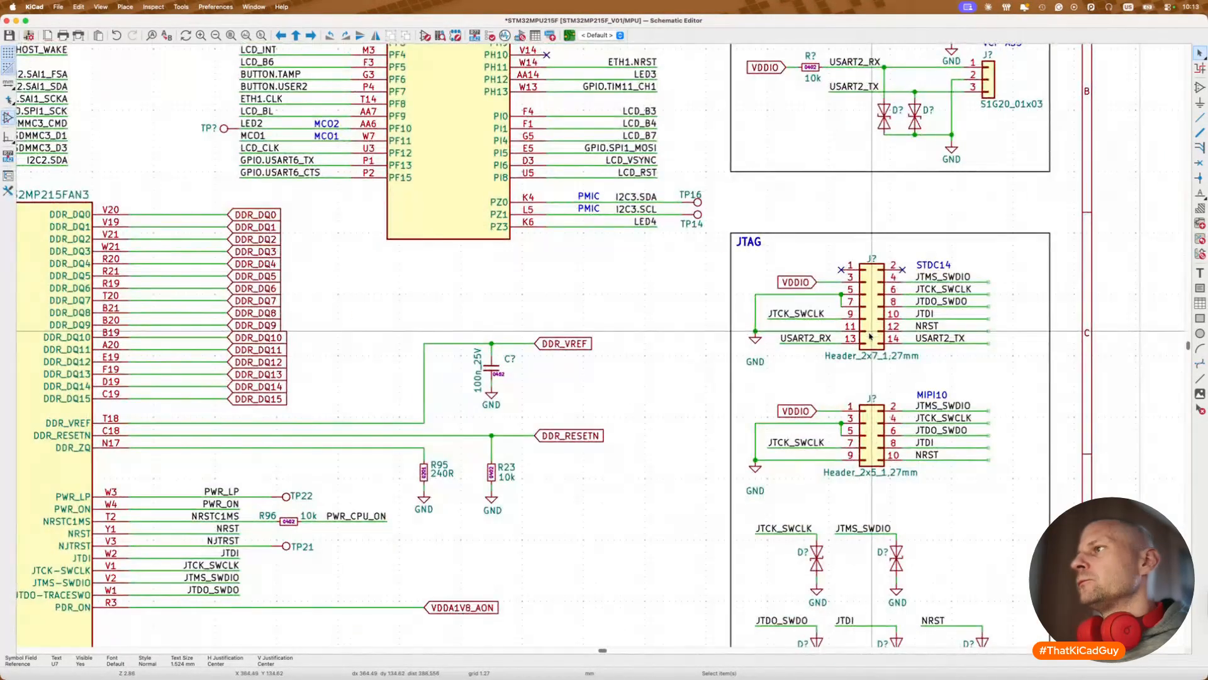
key(super+Tab)
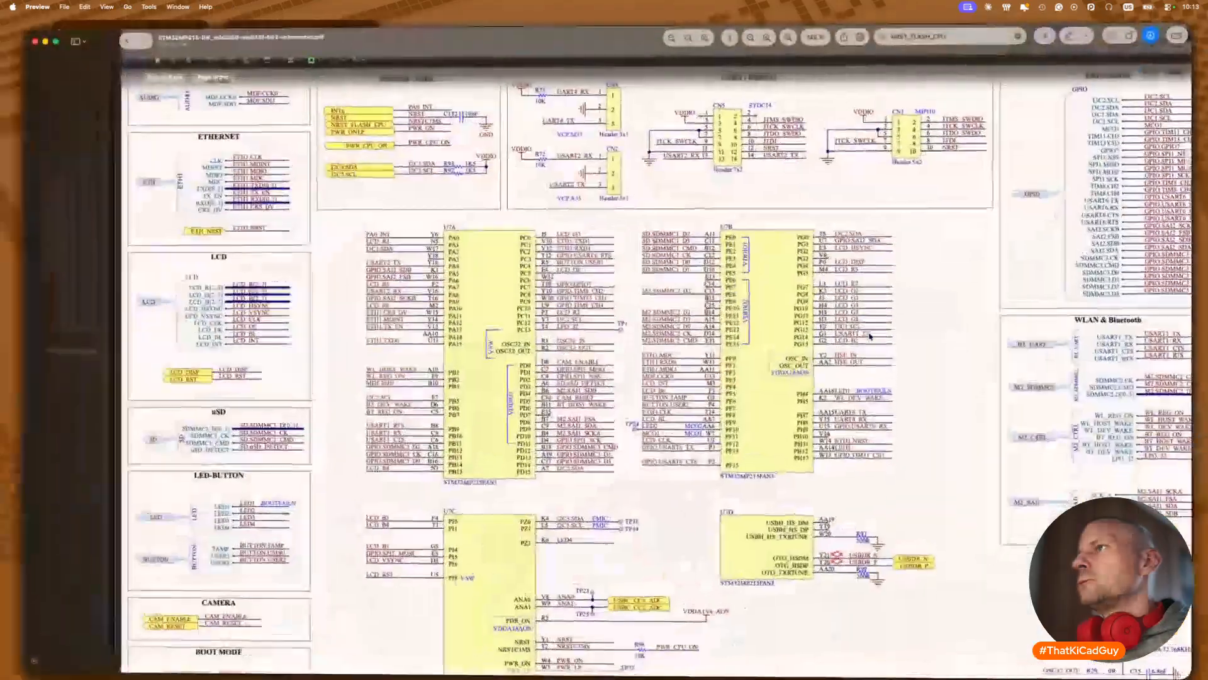
scroll(869, 334, up, 2)
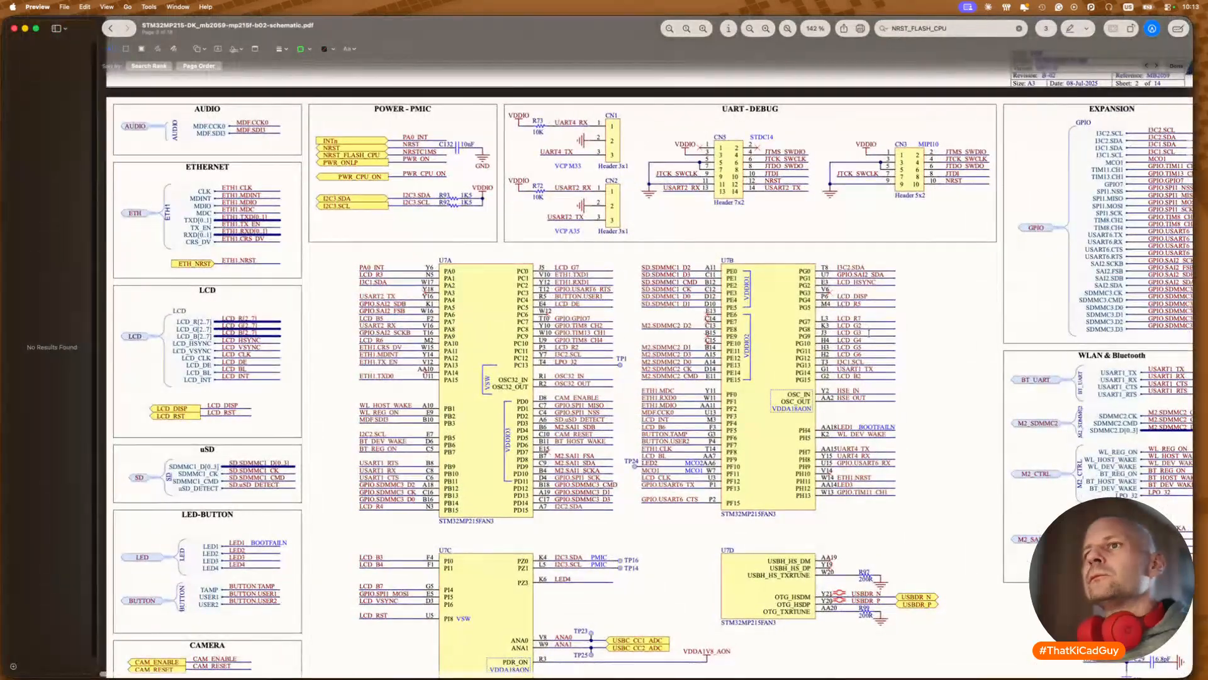
scroll(869, 333, down, 10)
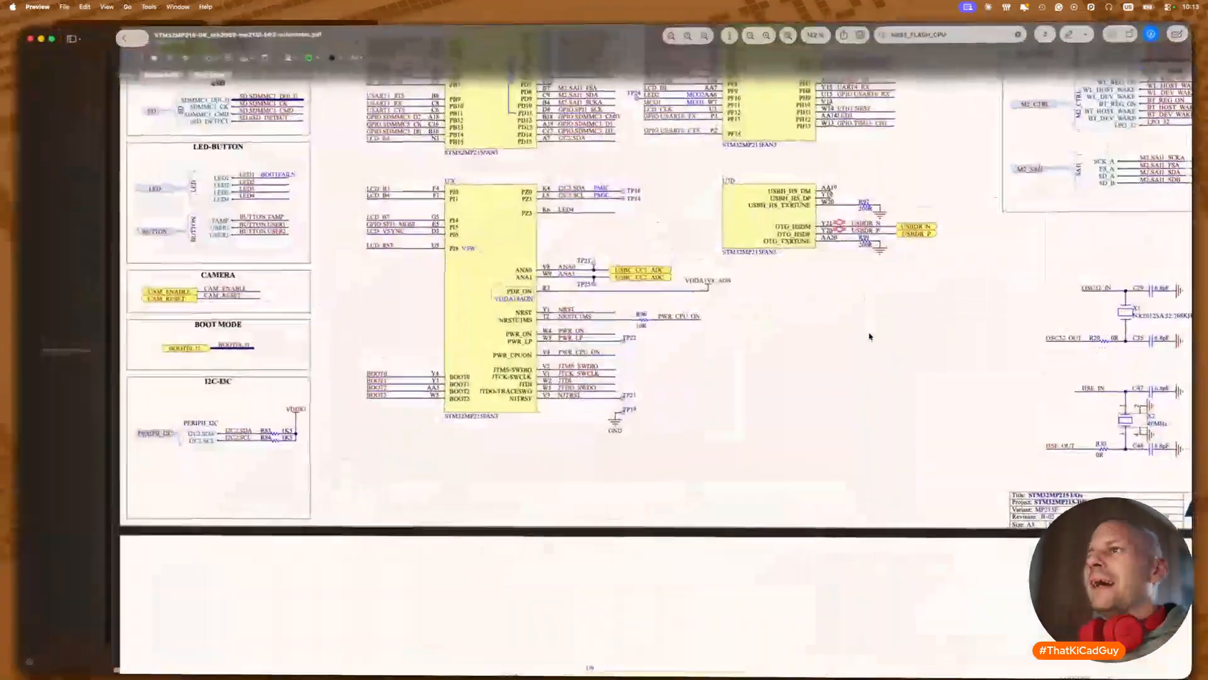
scroll(691, 332, up, 8)
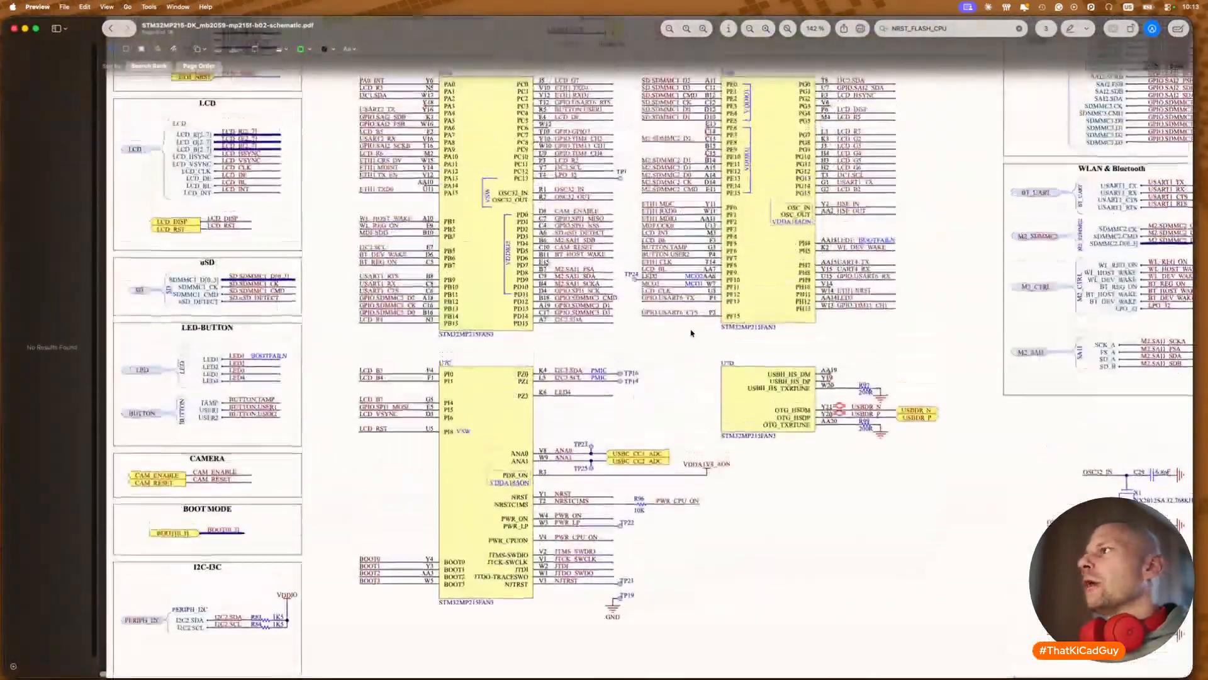
scroll(691, 332, up, 5)
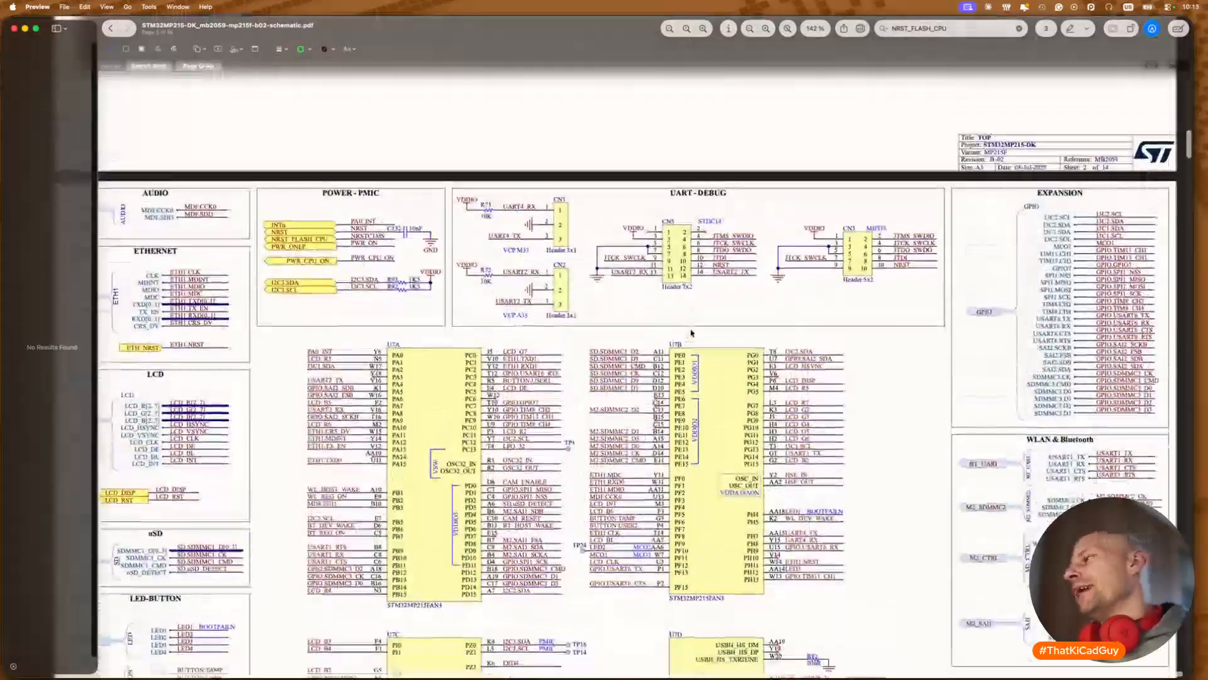
Step: Check the MPU sheet against the reference PDF's full MPU page, including the OSC32 and HSE crystal circuits, and switch back to KiCad
scroll(691, 332, down, 10)
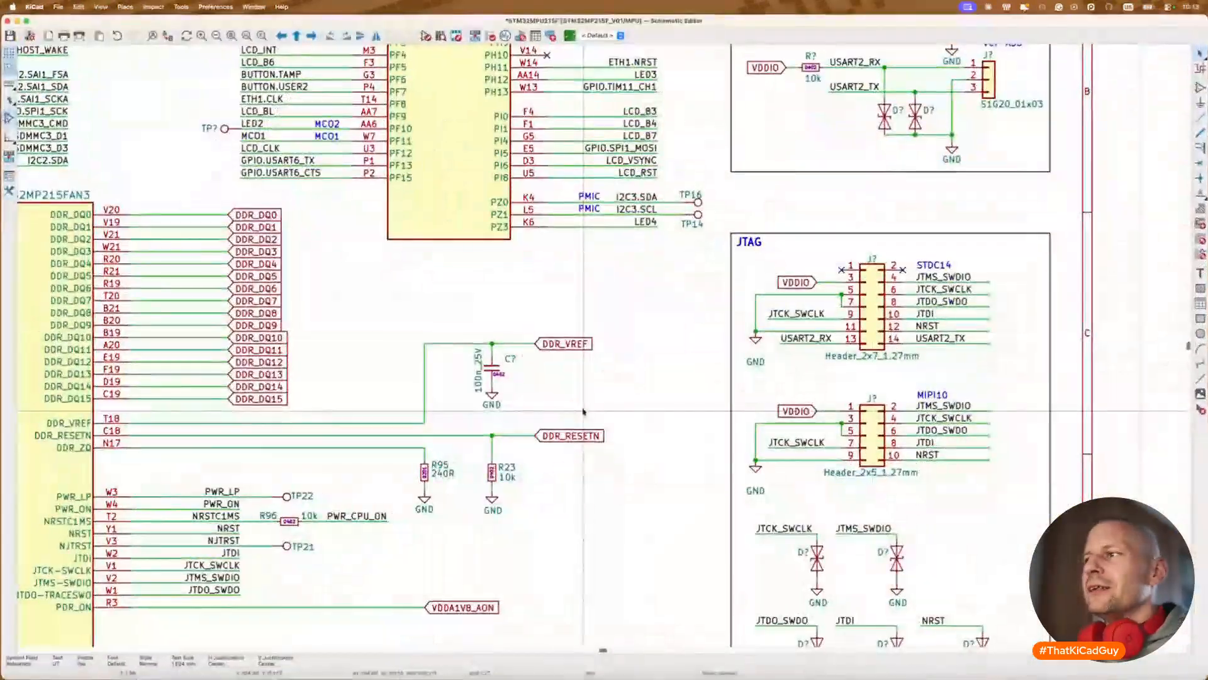
scroll(583, 413, up, 10)
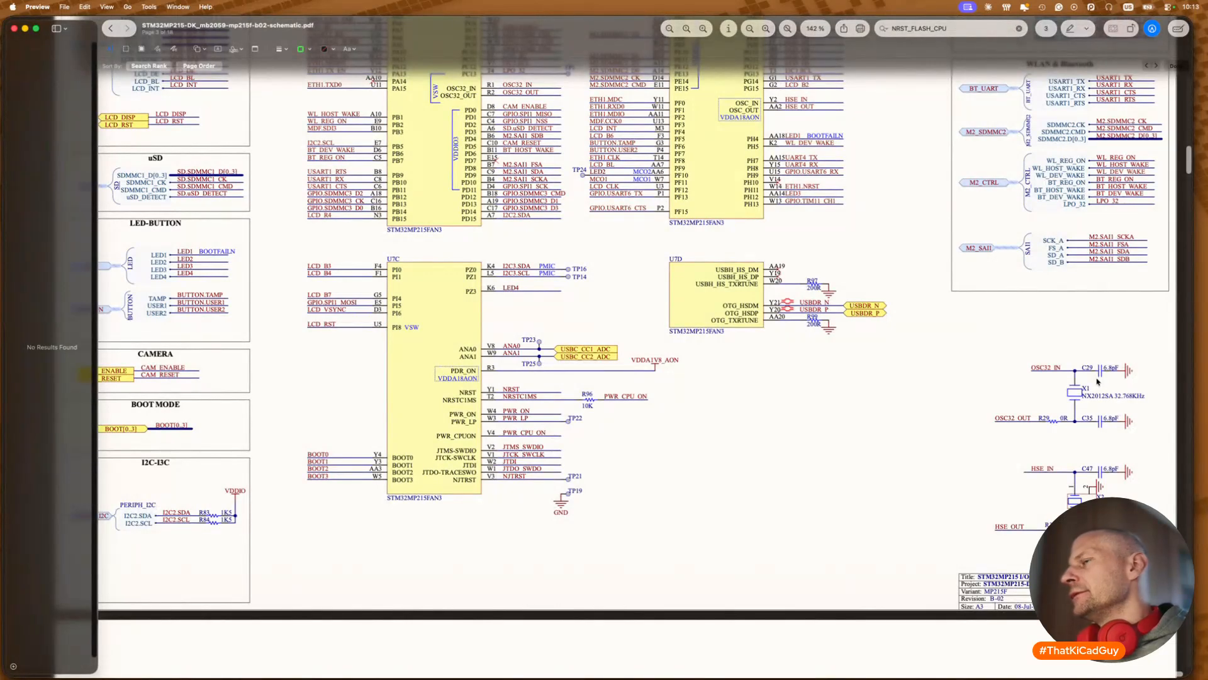
ctrl+scroll(794, 397, down, 5)
ctrl+scroll(795, 397, down, 4)
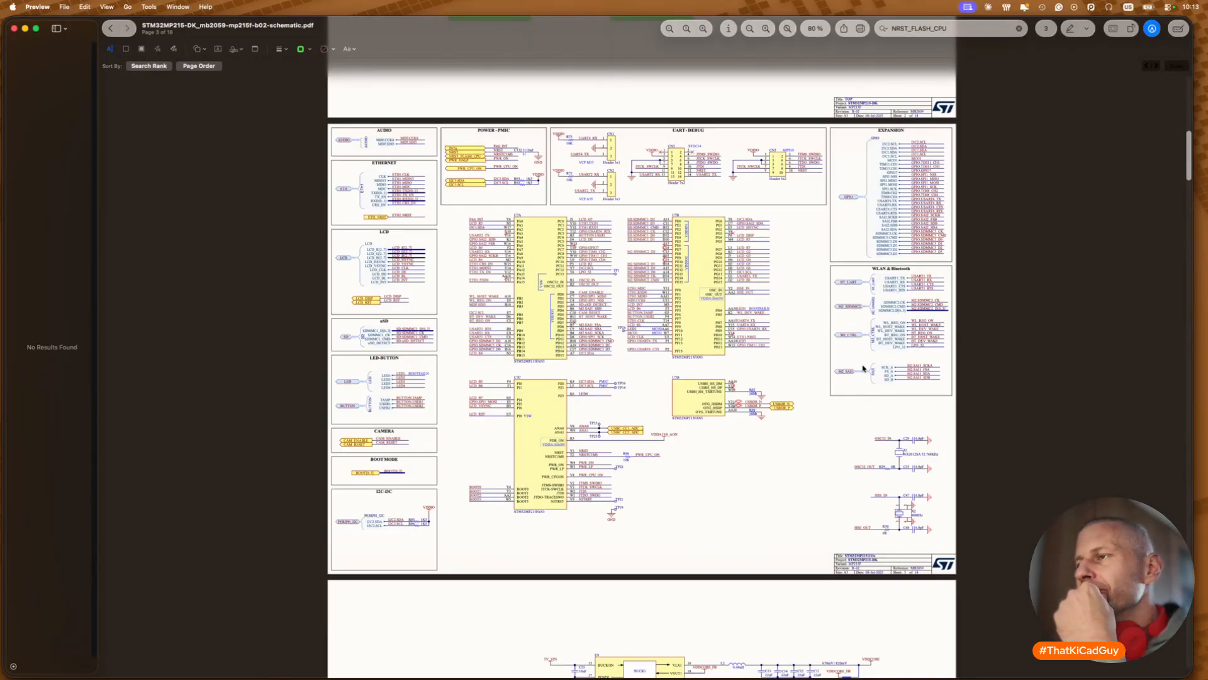
ctrl+scroll(865, 368, up, 3)
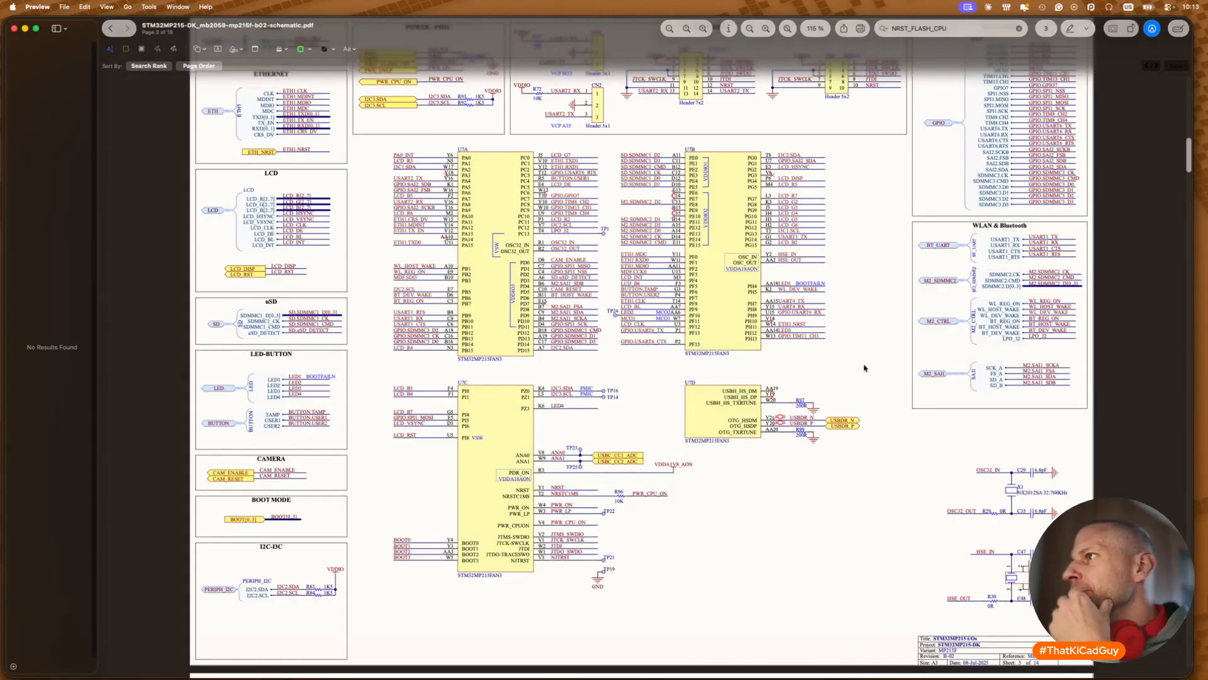
scroll(864, 368, up, 4)
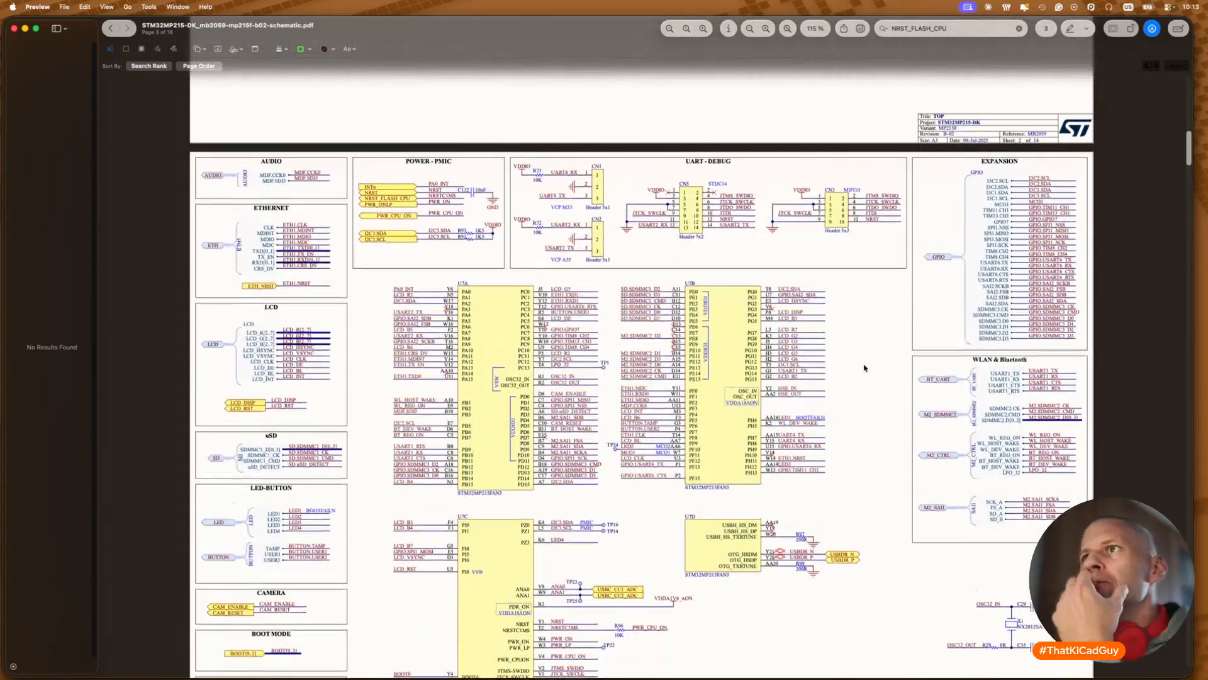
scroll(388, 431, down, 5)
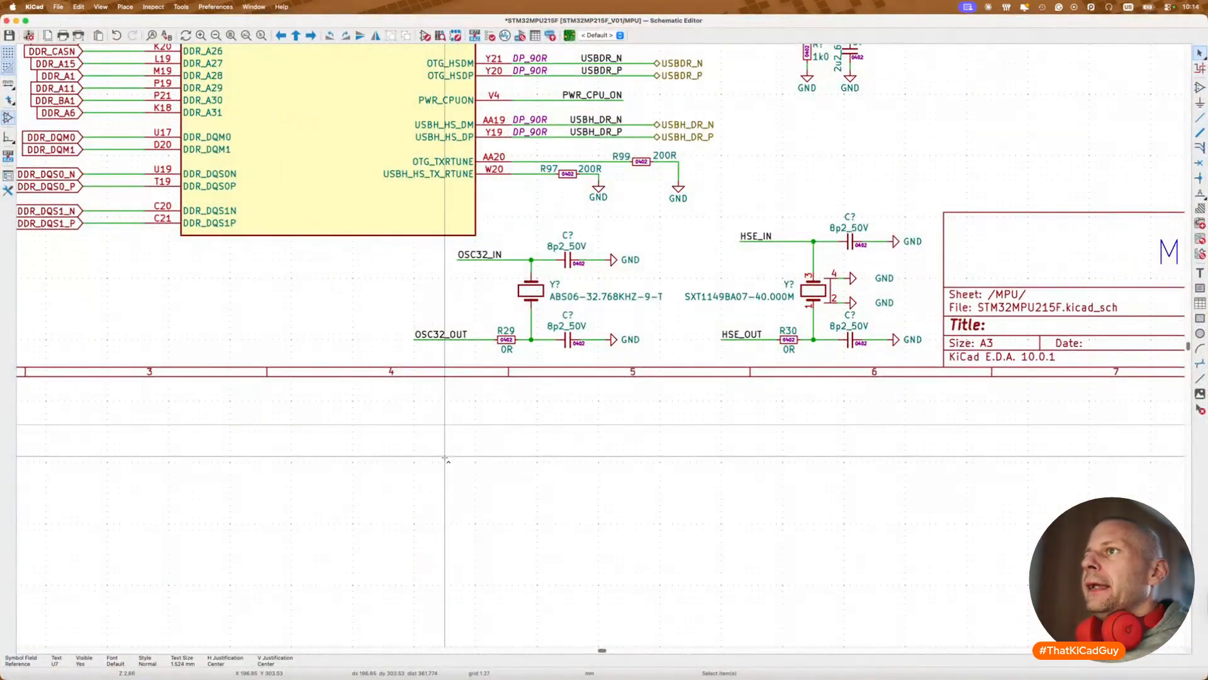
Step: Save the schematic and open the Power entry sheet from the root sheet
scroll(445, 457, down, 5)
scroll(445, 458, left, 4)
scroll(445, 458, up, 3)
key(super+s)
scroll(445, 457, up, 2)
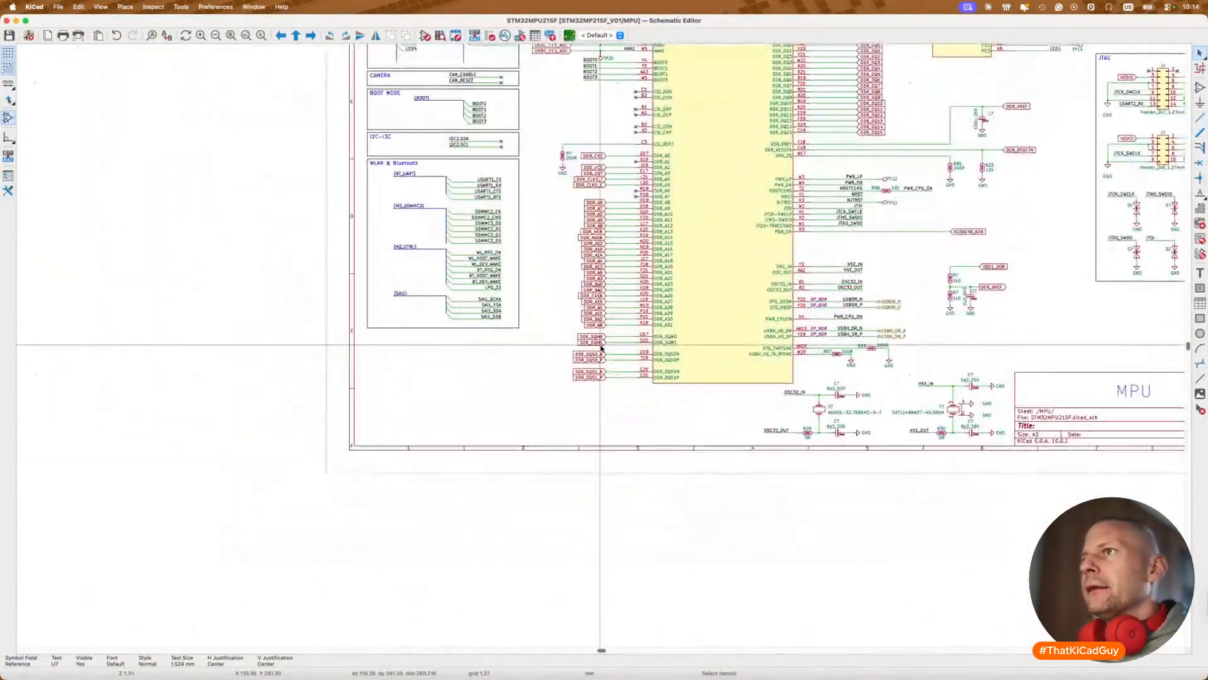
scroll(601, 348, down, 4)
key(alt+BackSpace)
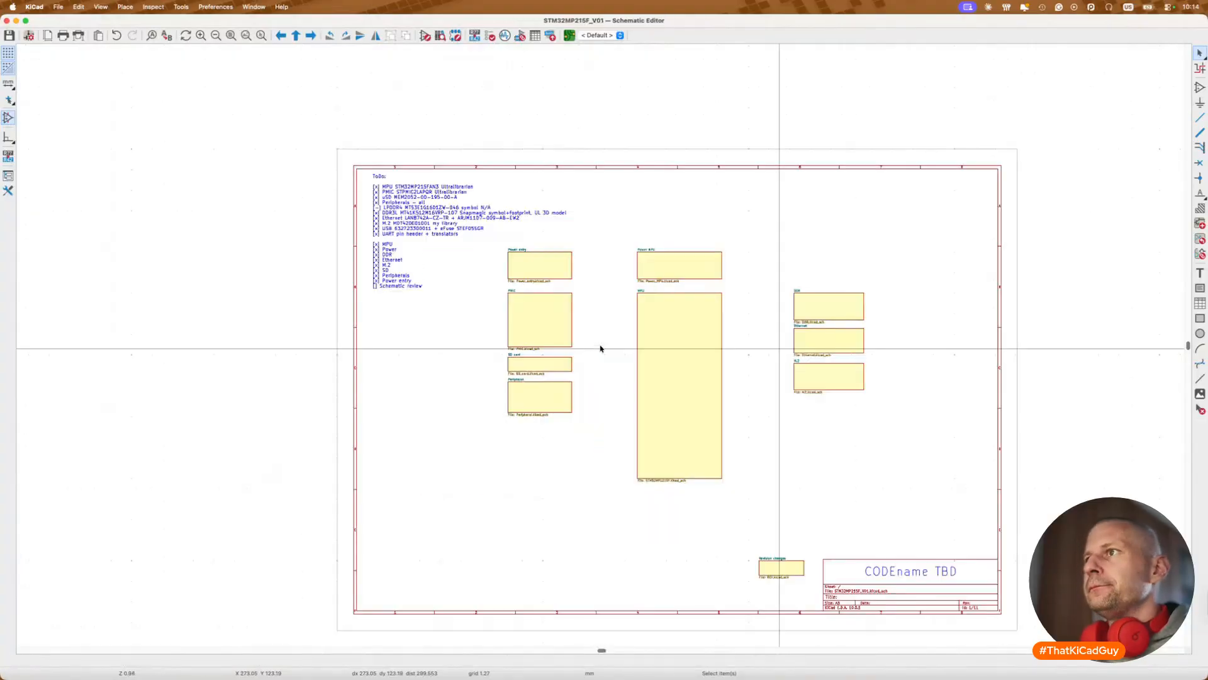
double_click(539, 265)
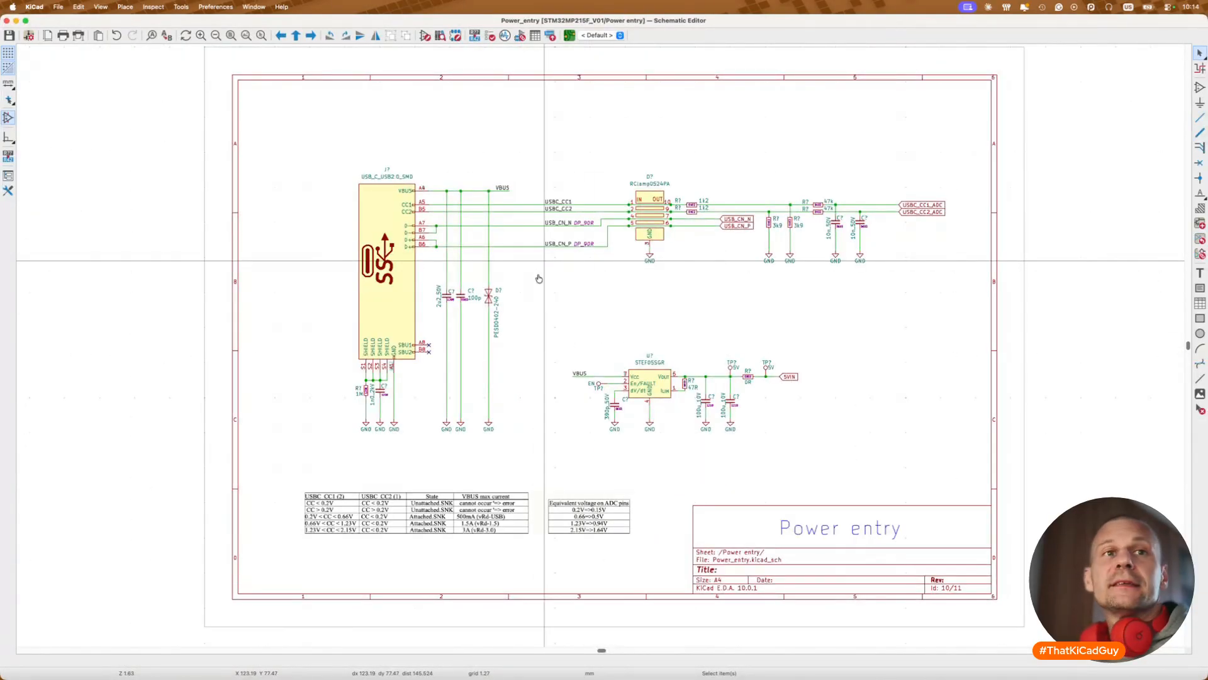
Step: Find the USBC2.0_BUS_Powered page in the reference PDF in Preview and examine its component designators, then return to KiCad
key(super+Tab)
scroll(539, 278, down, 3)
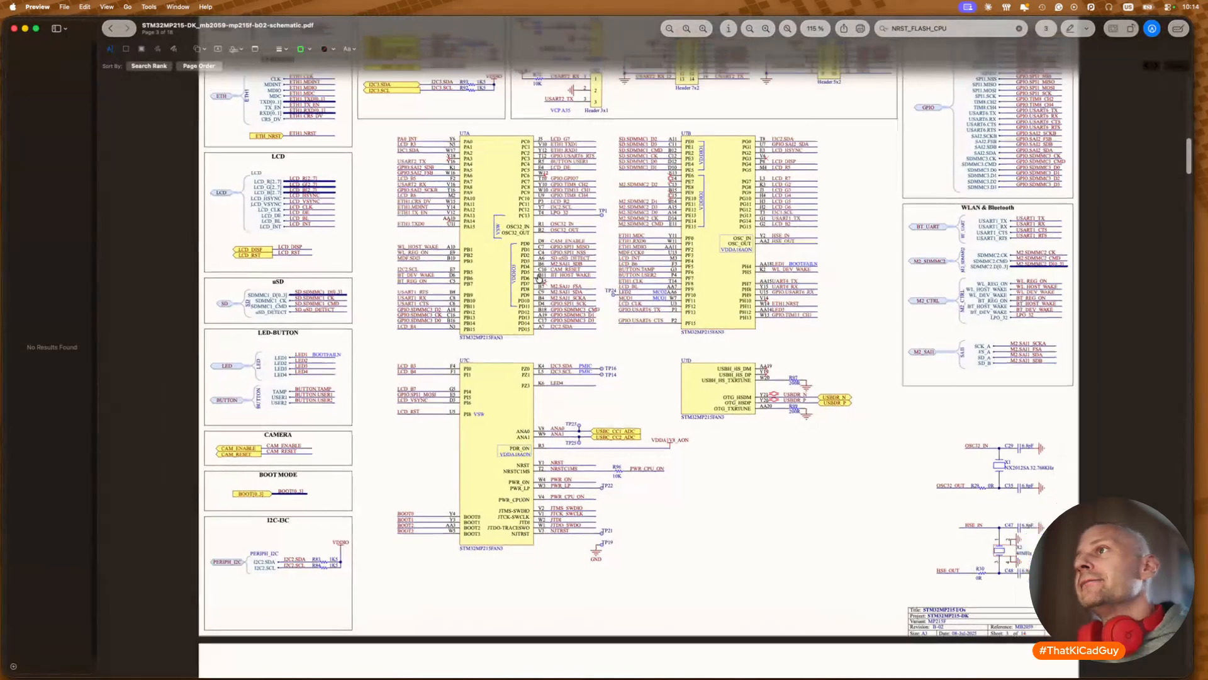
scroll(534, 275, up, 10)
scroll(535, 276, down, 12)
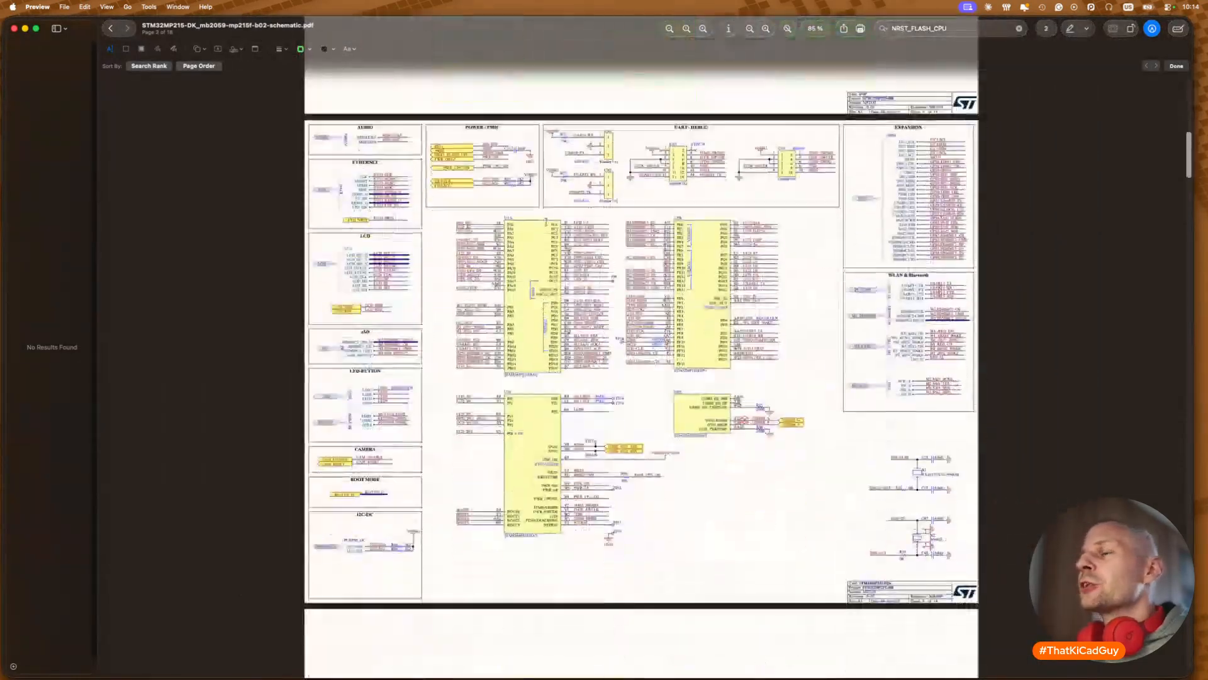
scroll(546, 221, down, 5)
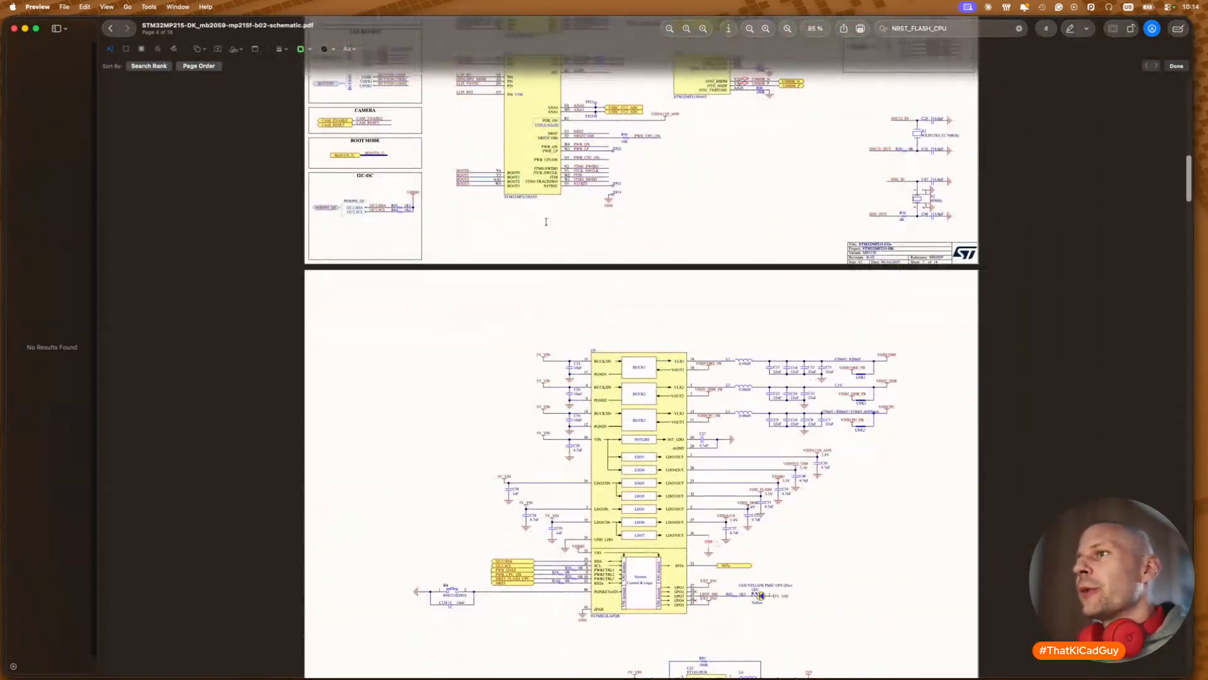
scroll(603, 285, down, 7)
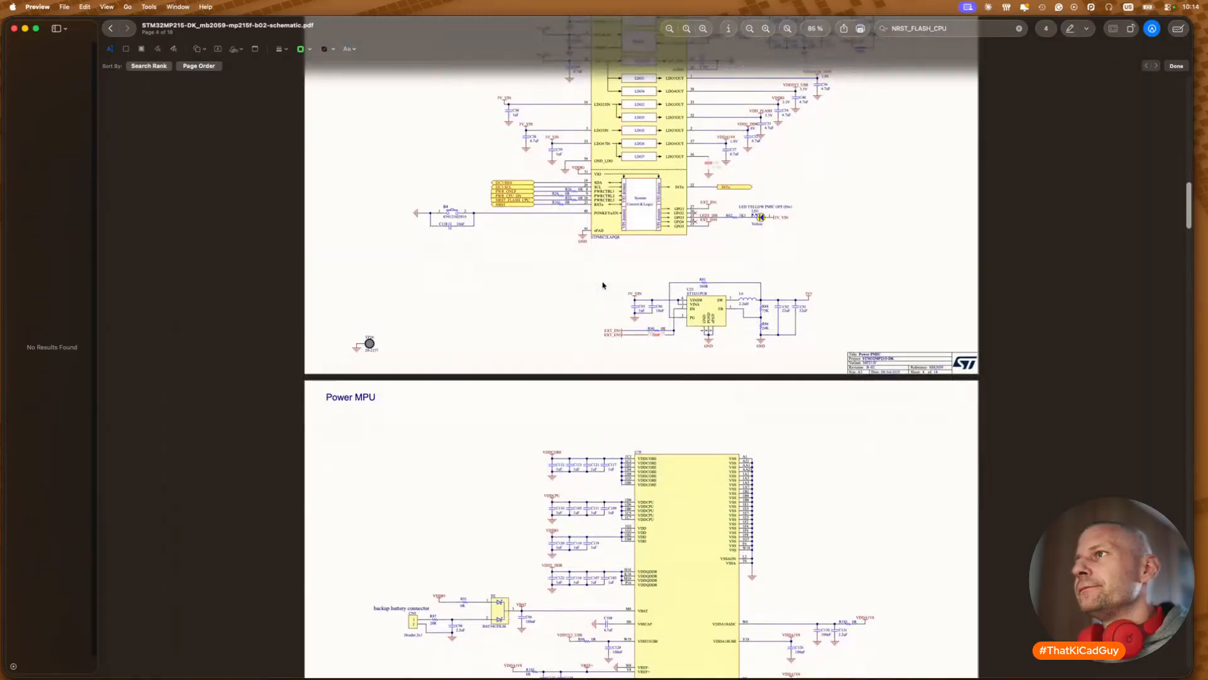
scroll(603, 285, up, 3)
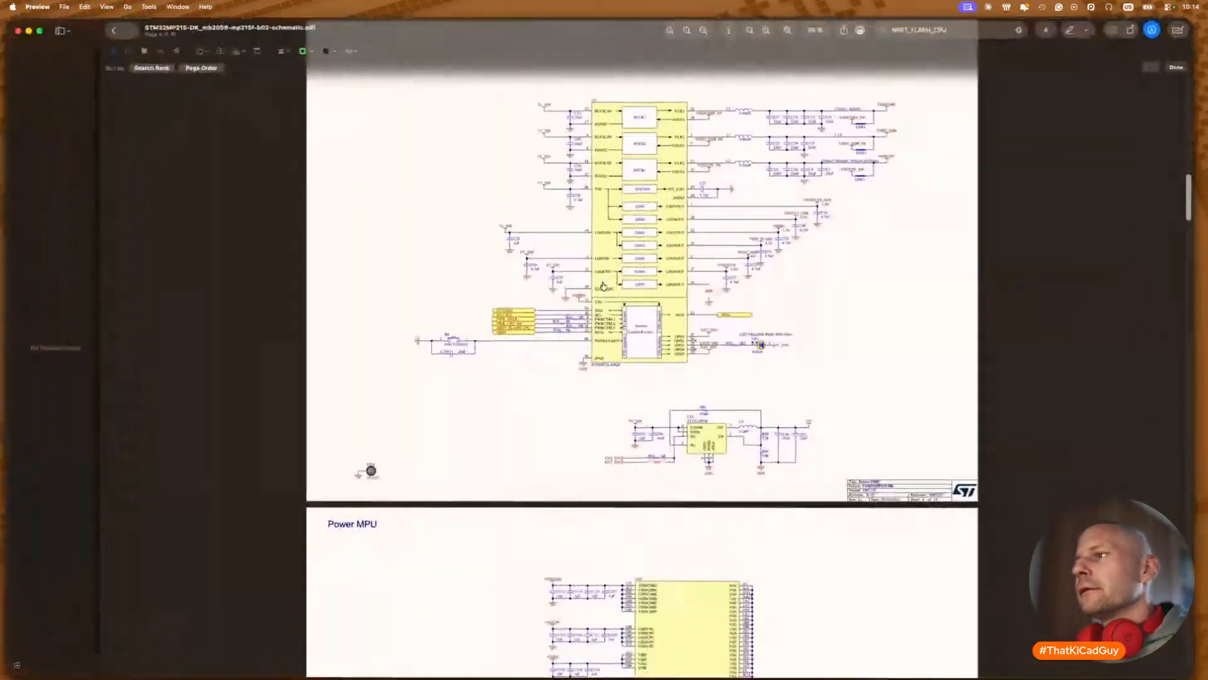
scroll(603, 285, down, 20)
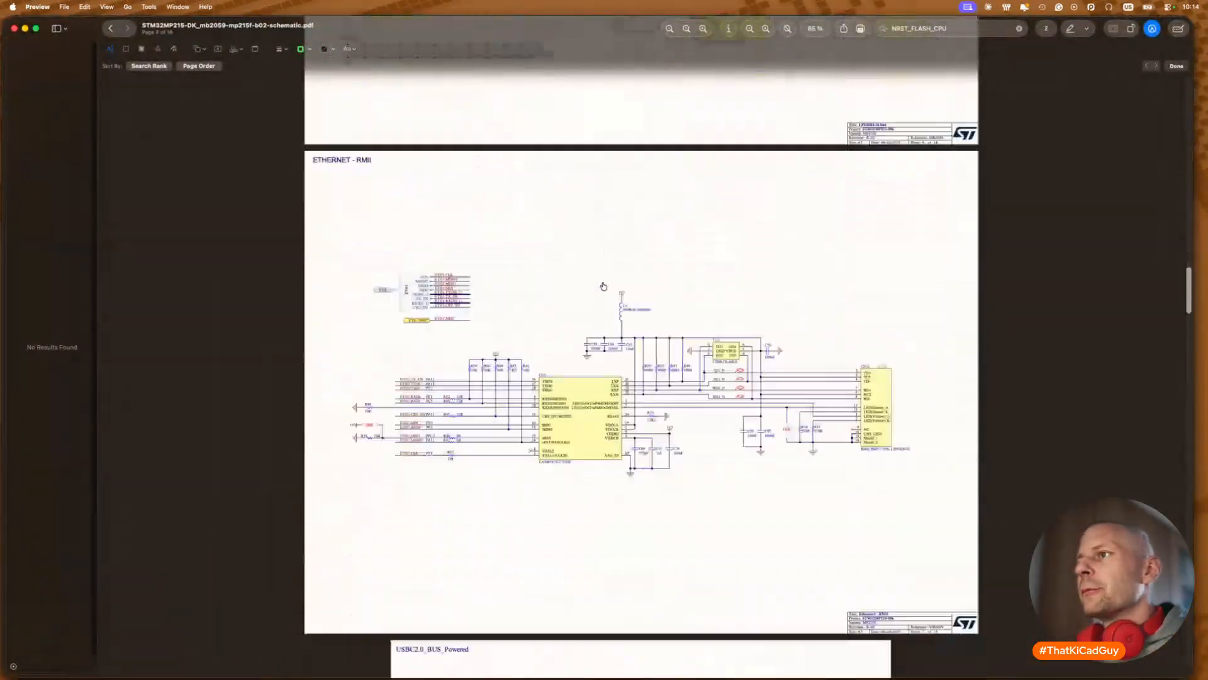
scroll(603, 285, down, 5)
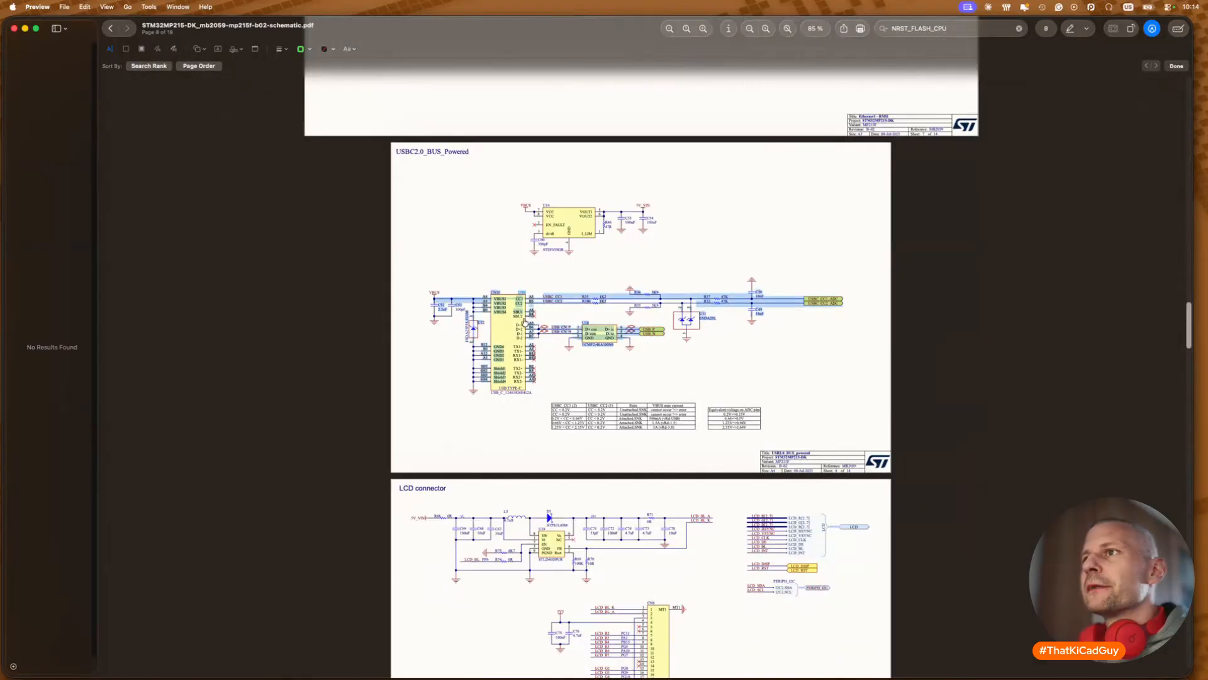
scroll(524, 322, down, 1)
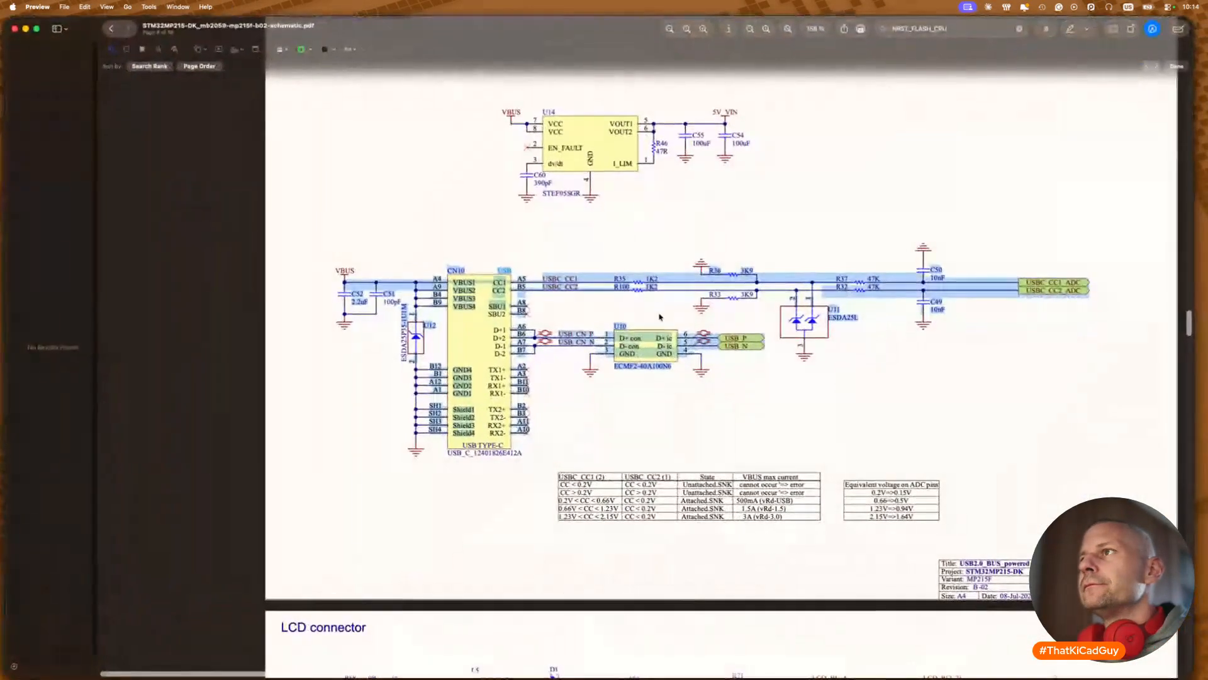
click(749, 224)
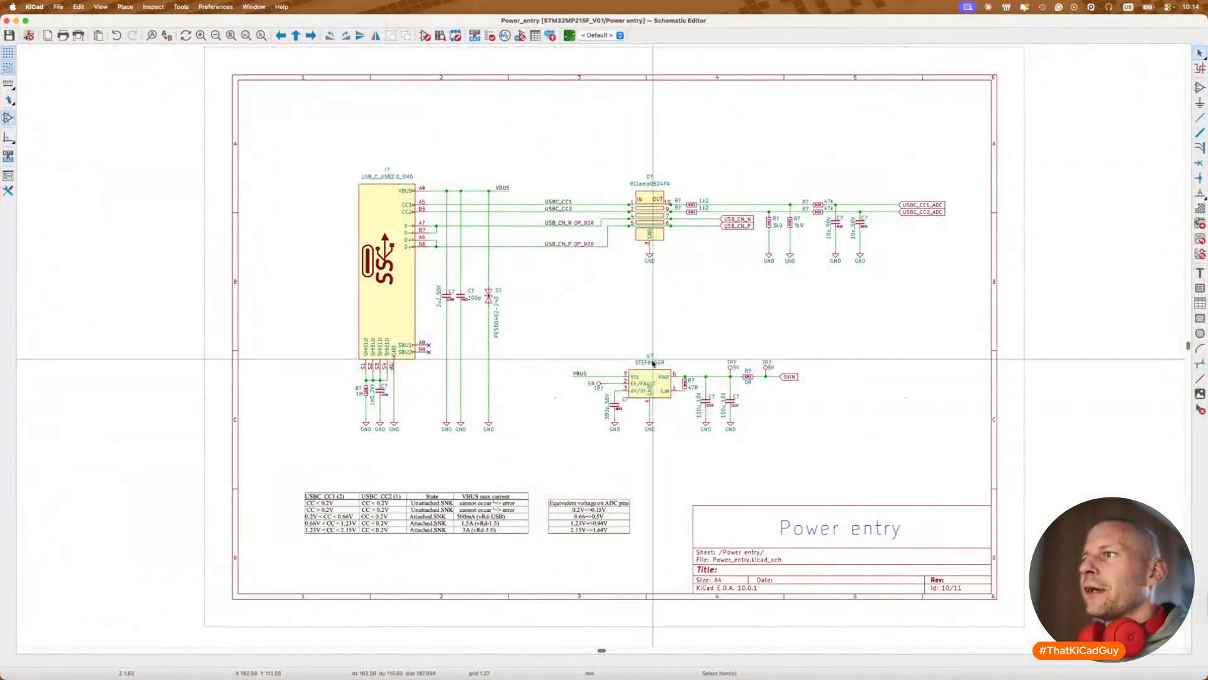
Step: Set the reference designator of the STEF05SGR eFuse on the Power entry sheet to U14
double_click(650, 356)
text(U14)
key(Return)
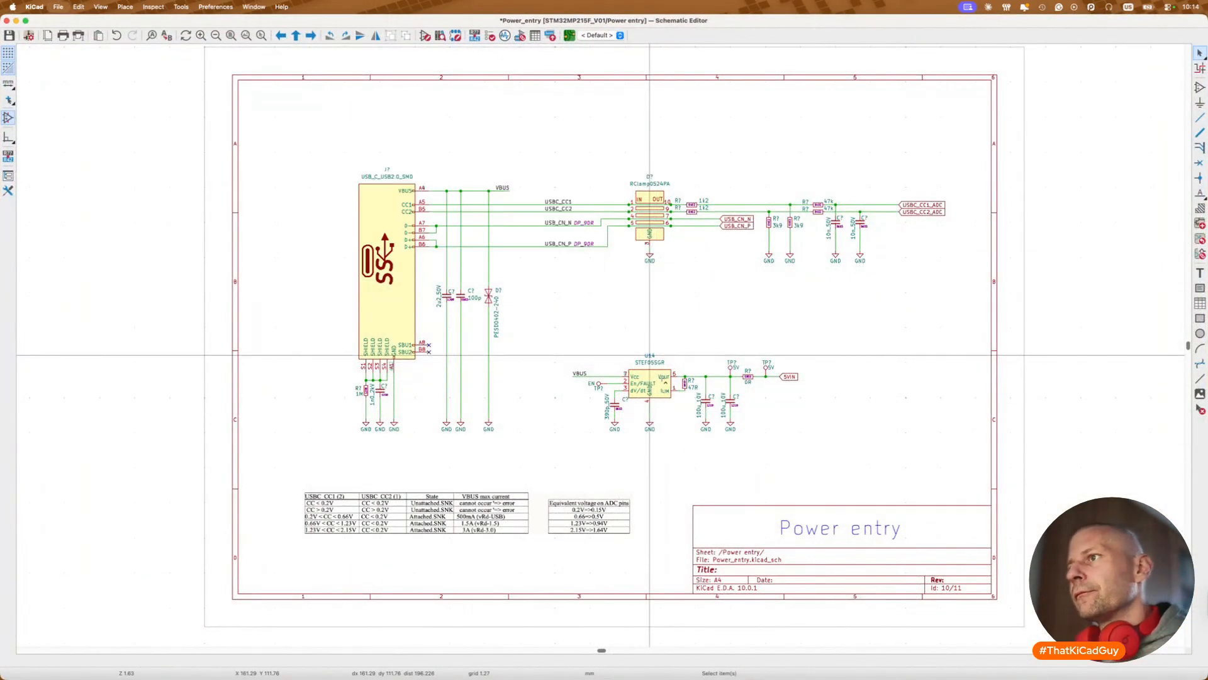
Step: Return to the root sheet and open the Power MPU sheet at the processor's supply pins and decoupling capacitors
key(alt+BackSpace)
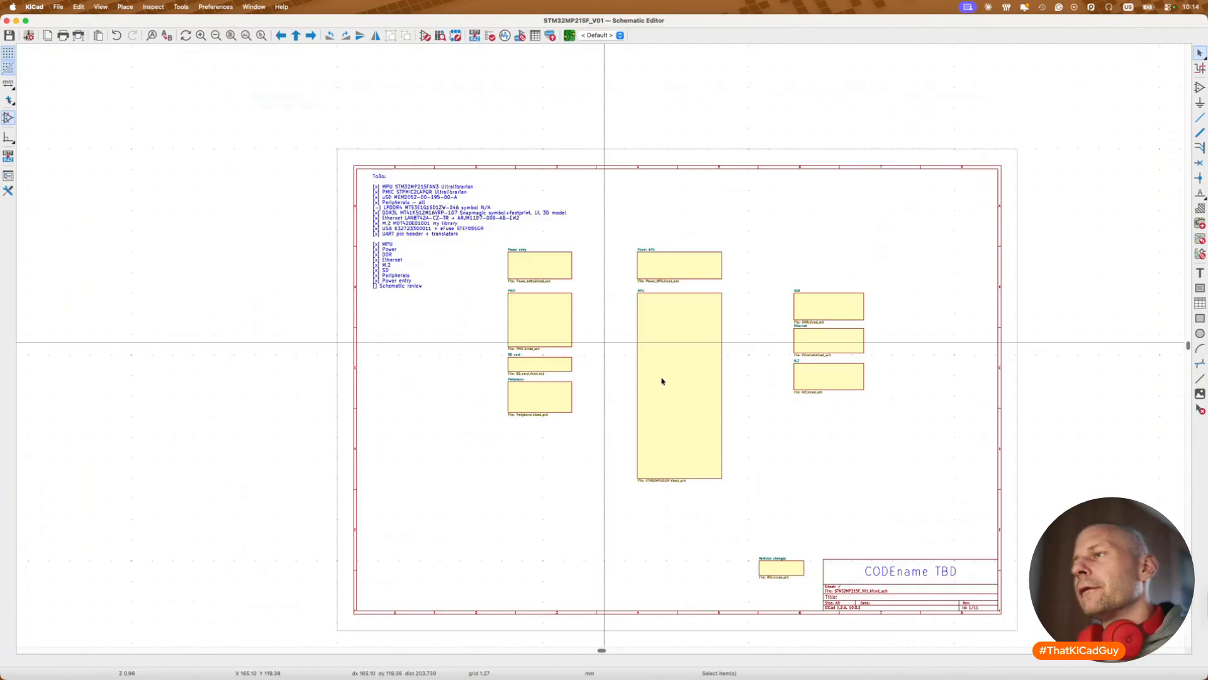
double_click(680, 363)
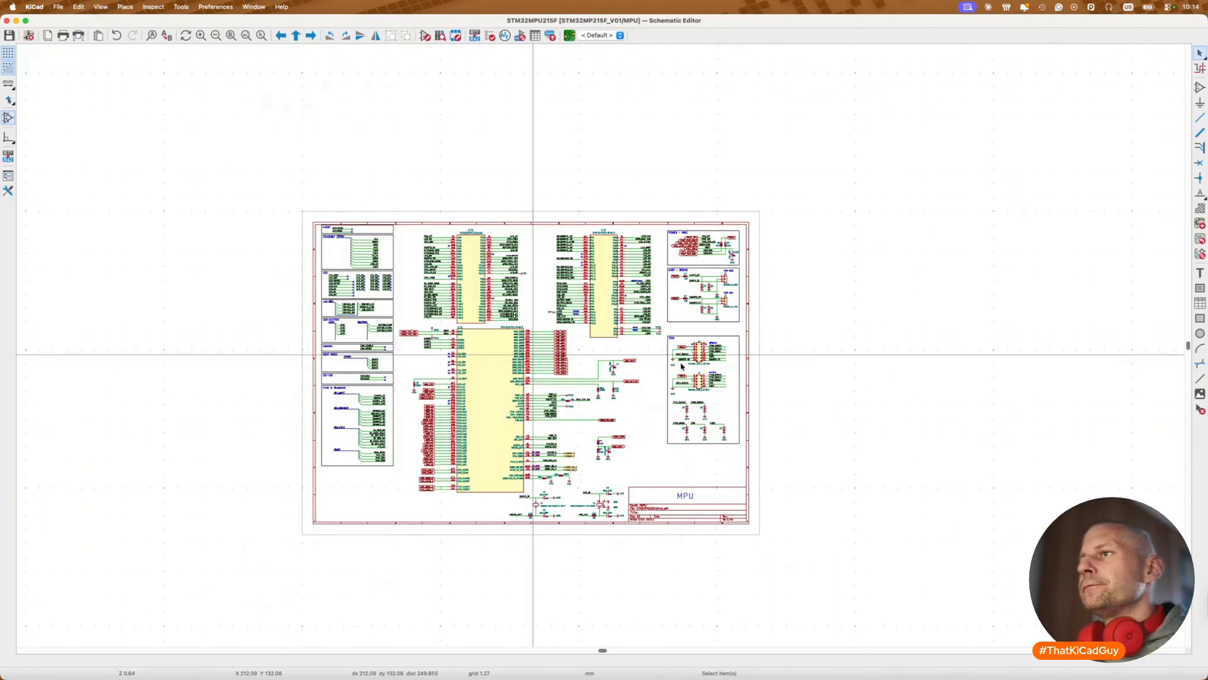
key(alt+BackSpace)
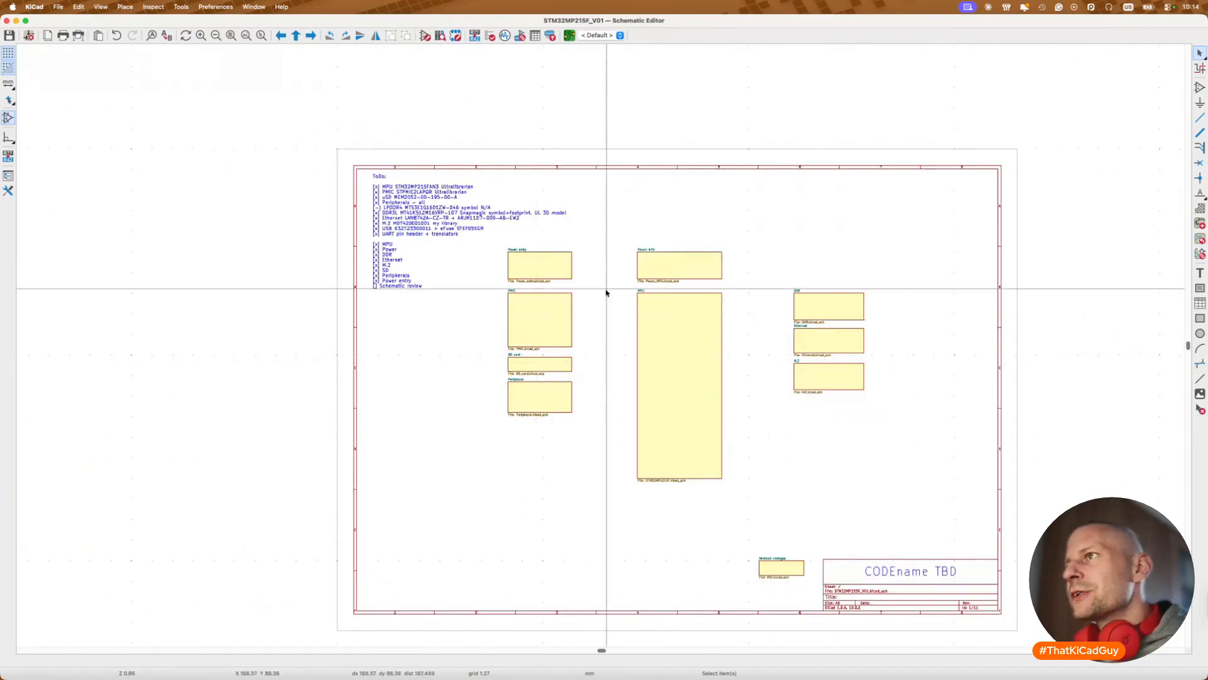
double_click(660, 261)
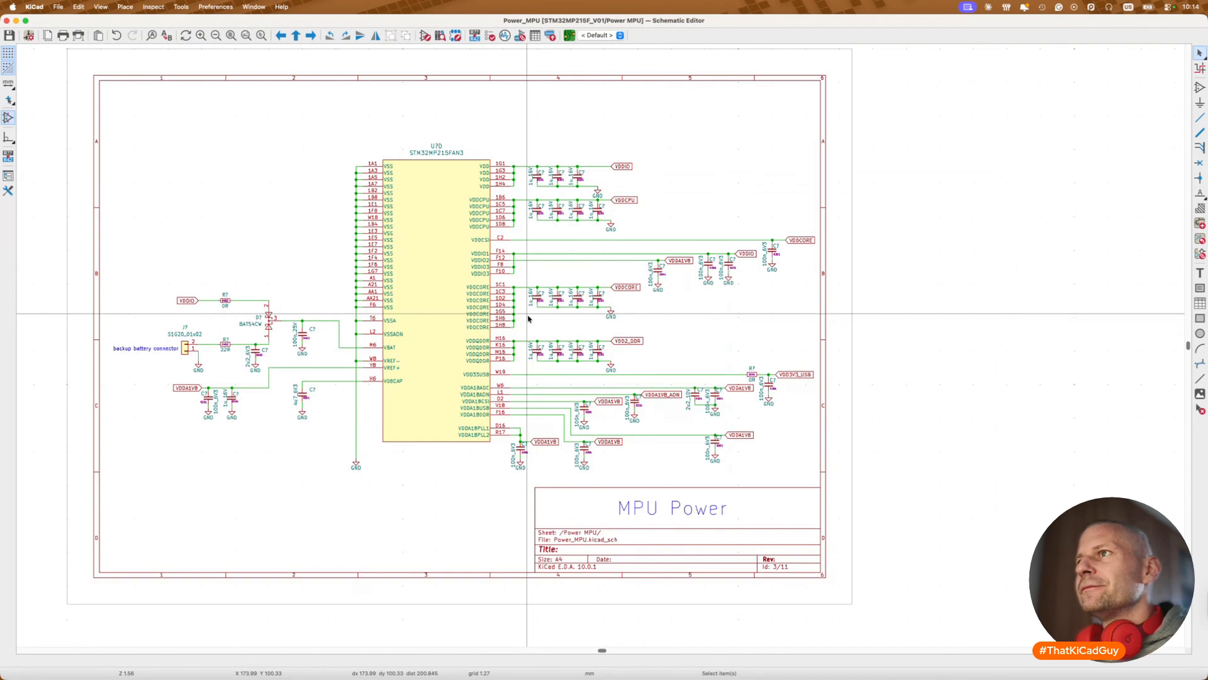
scroll(537, 185, up, 3)
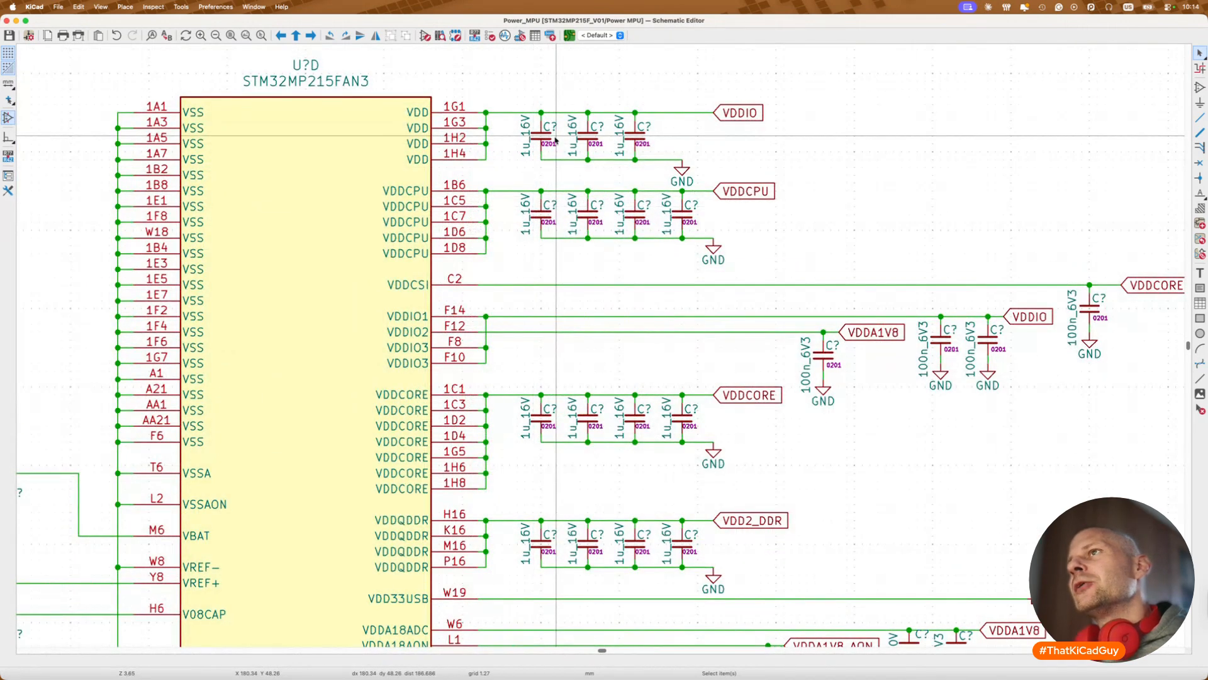
Step: Set the reference designator of the STM32MP215FAN3 processor's power unit to U7 and save the schematic
click(324, 67)
double_click(326, 71)
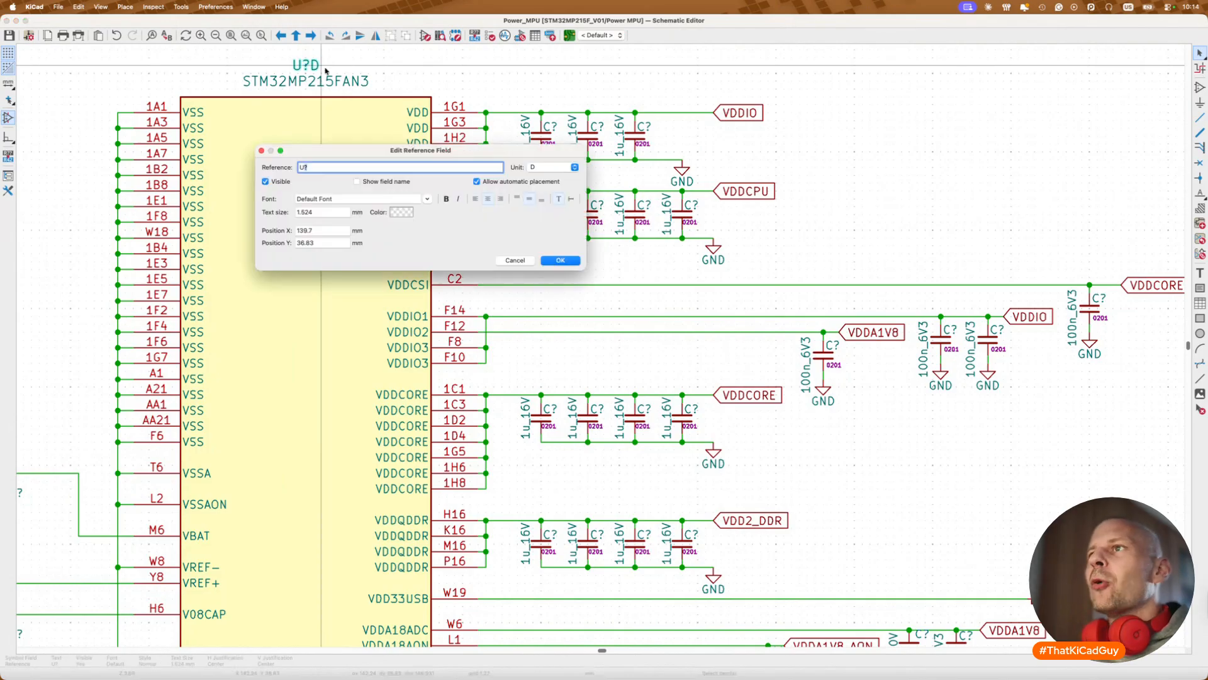
text(7)
key(Return)
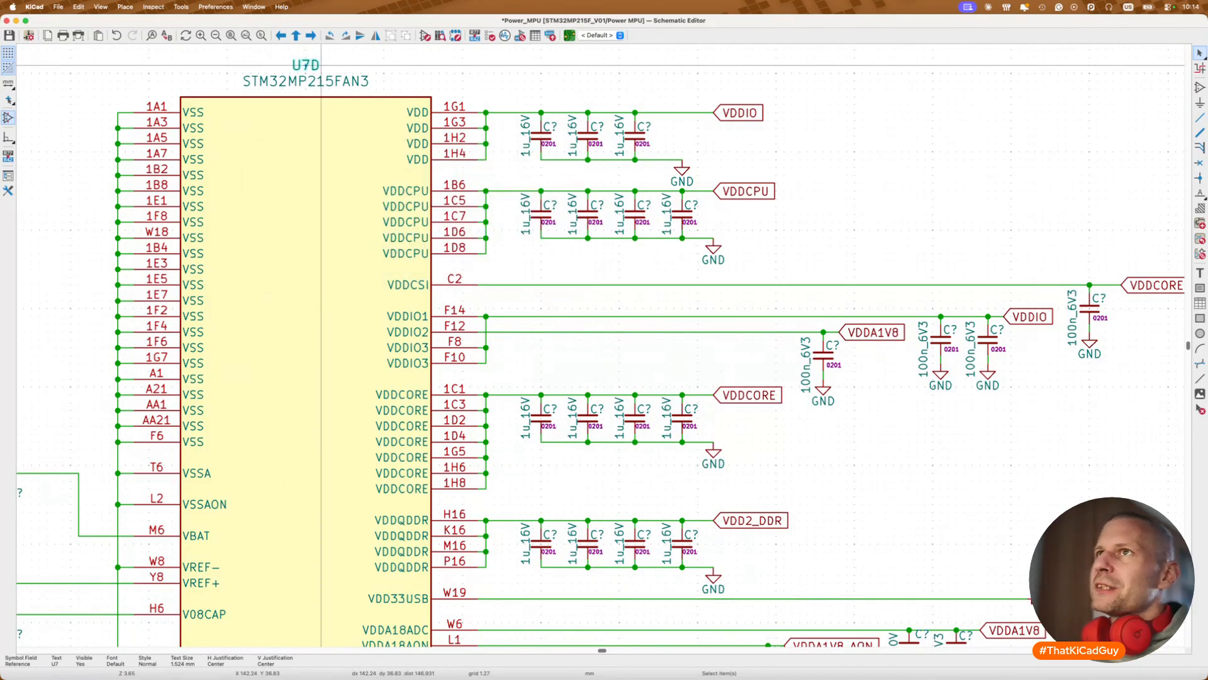
key(super+s)
Step: Tile the Power MPU schematic and the STM32MP215 reference PDF in Preview side by side, each filling half the display
click(835, 130)
scroll(838, 130, down, 2)
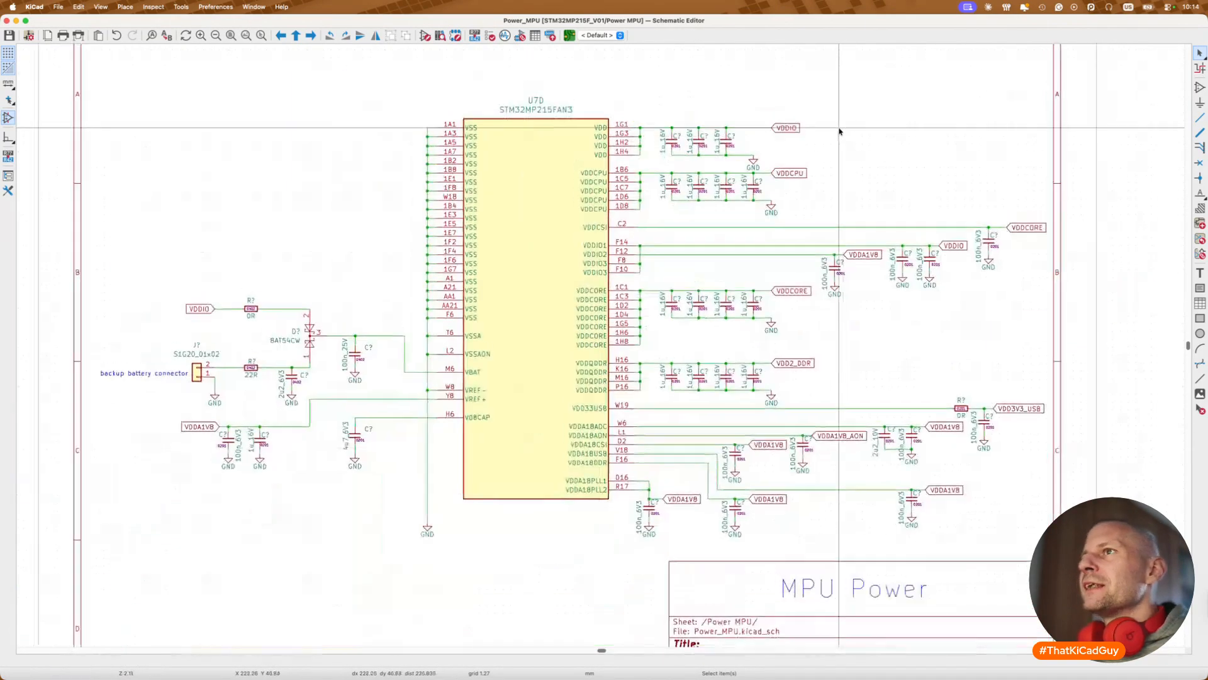
scroll(839, 131, up, 3)
scroll(840, 131, left, 2)
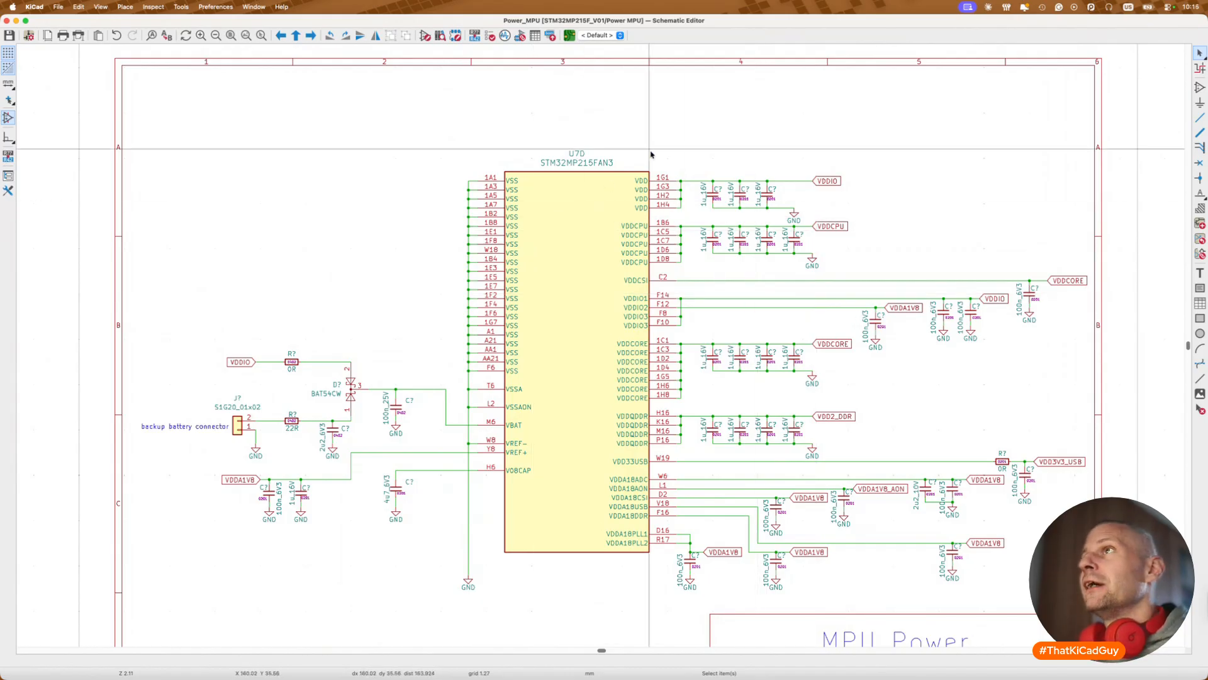
key(ctrl+alt+Left)
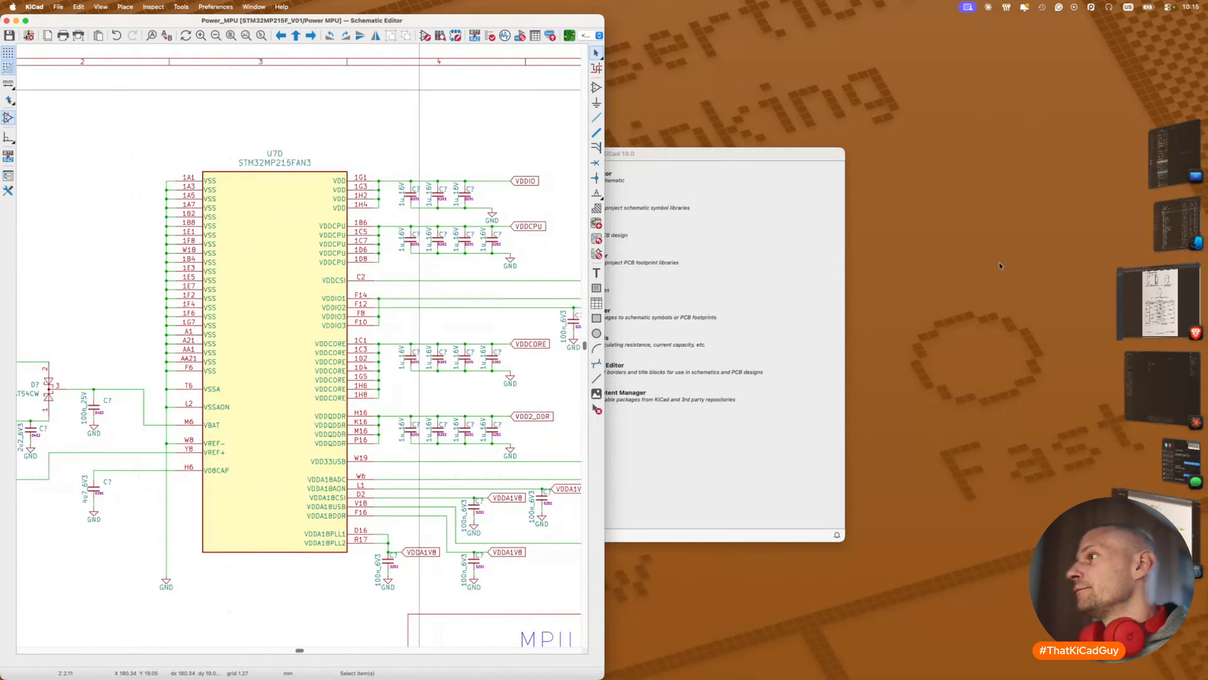
click(1155, 504)
key(ctrl+alt+Right)
scroll(821, 280, right, 3)
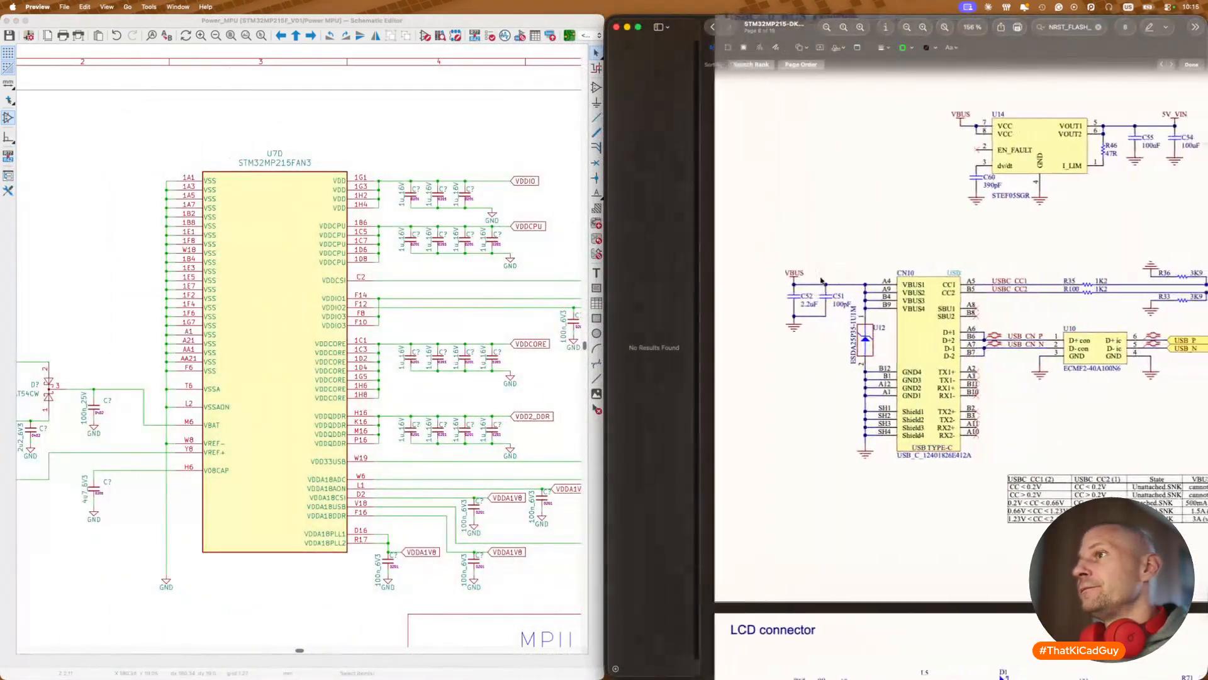
Step: Find the page with the processor's supply pins and decoupling capacitors in the reference PDF
scroll(916, 325, down, 5)
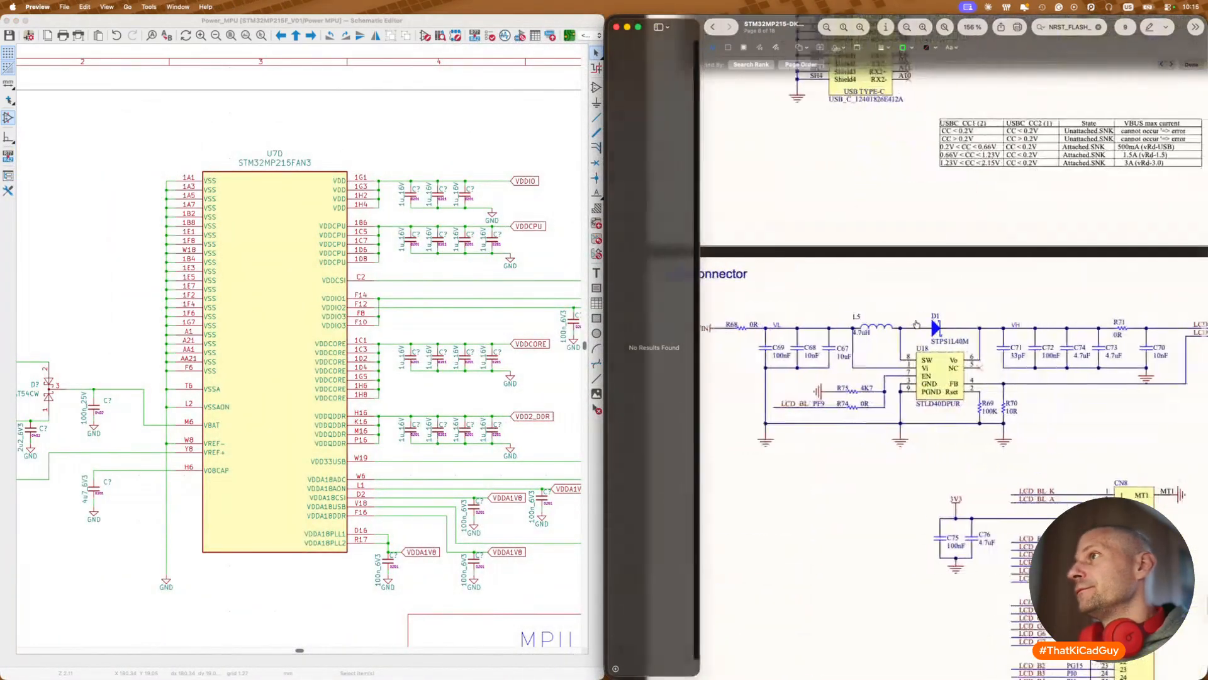
scroll(917, 324, down, 10)
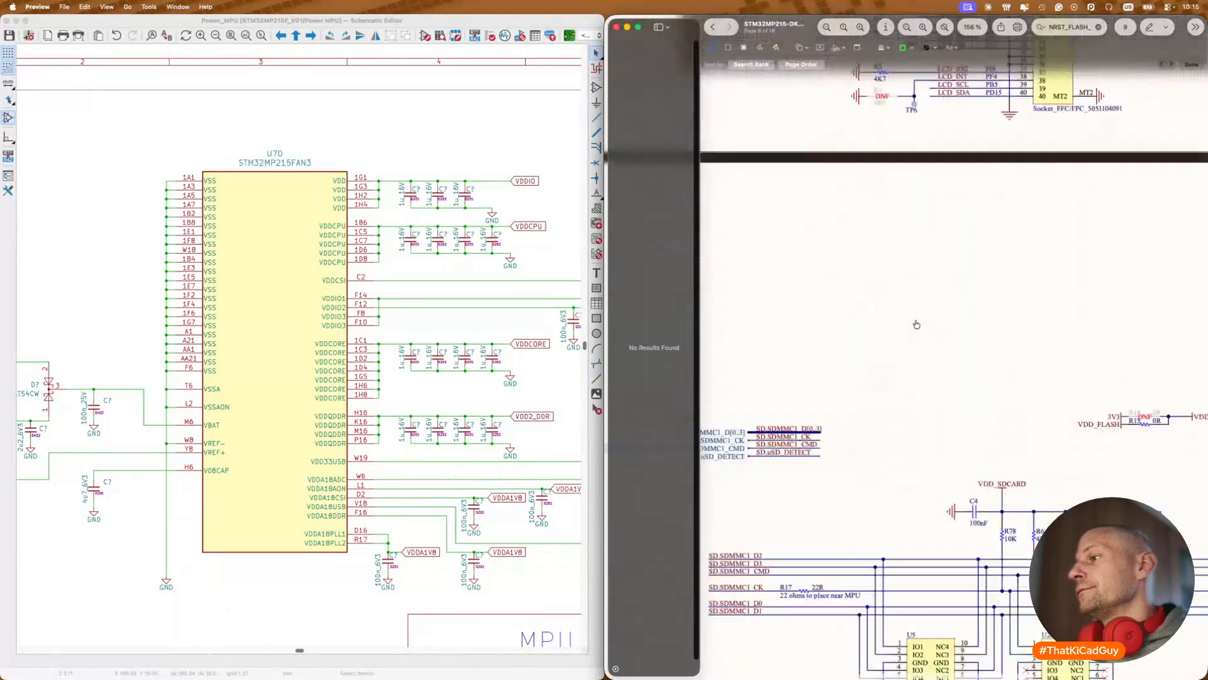
scroll(917, 325, up, 15)
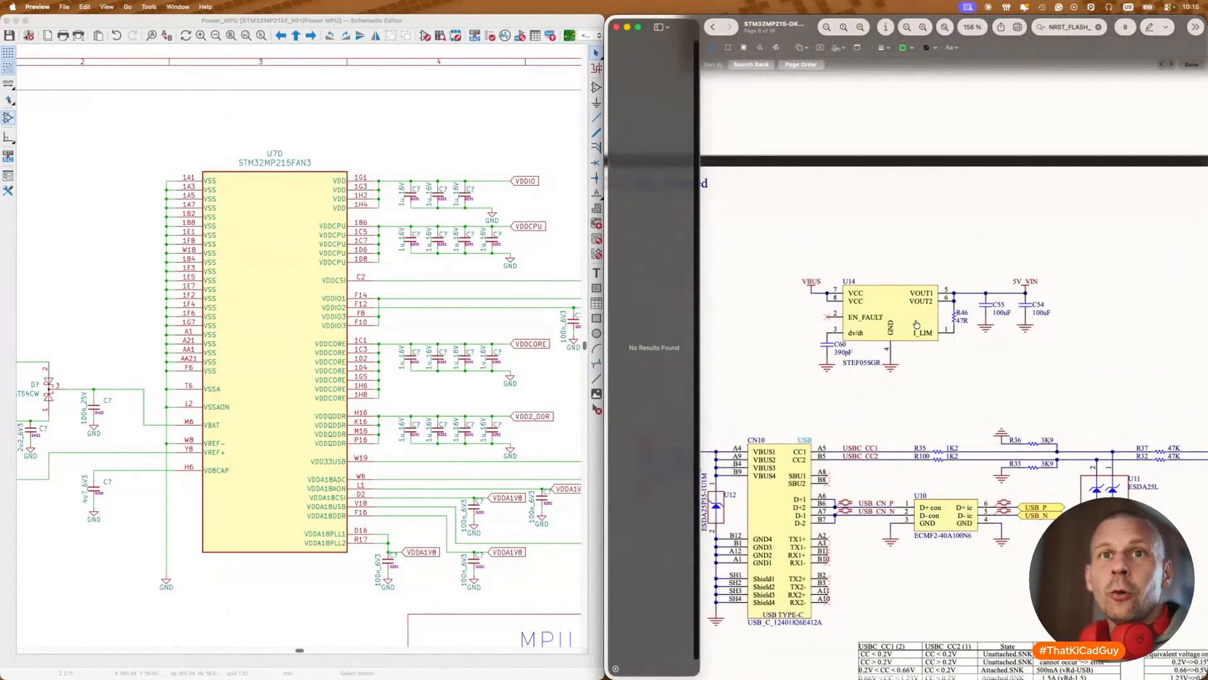
scroll(1084, 266, up, 10)
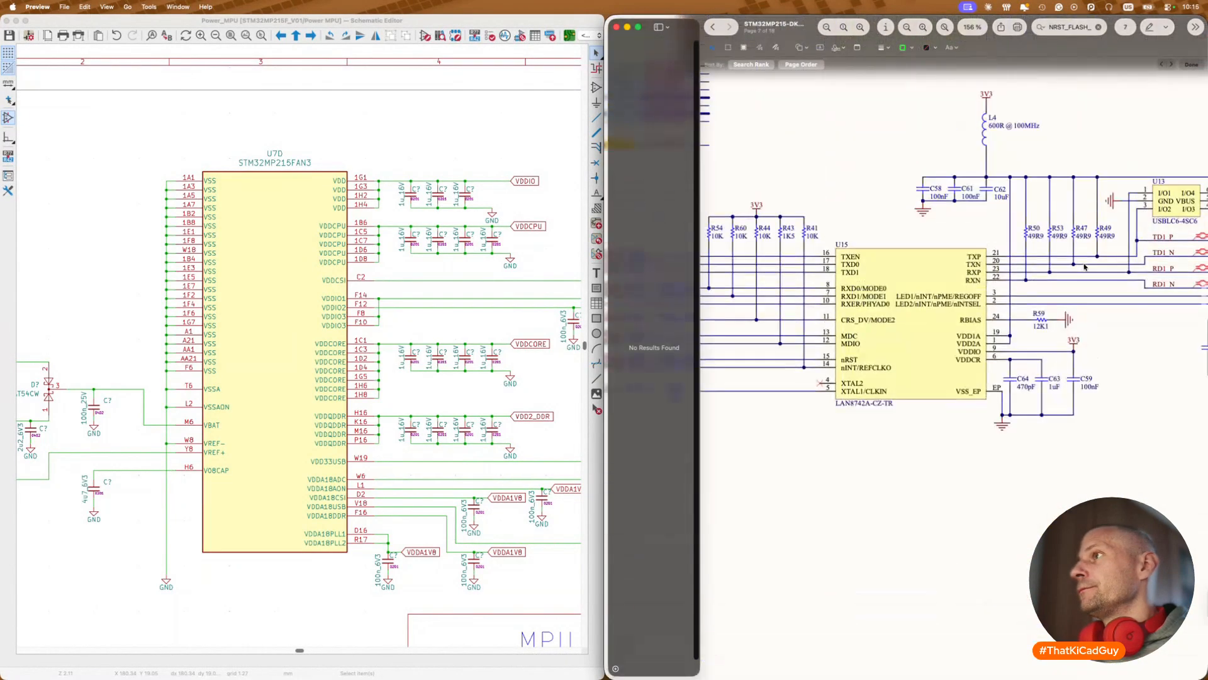
scroll(1084, 267, up, 15)
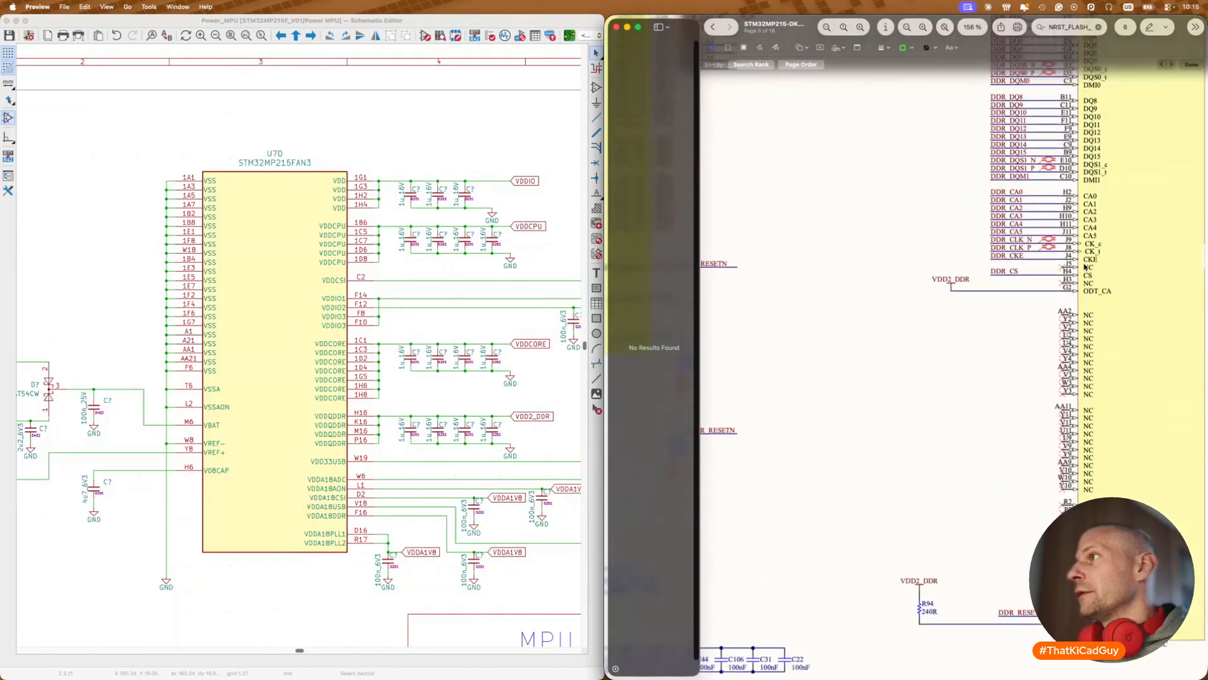
scroll(1084, 267, up, 15)
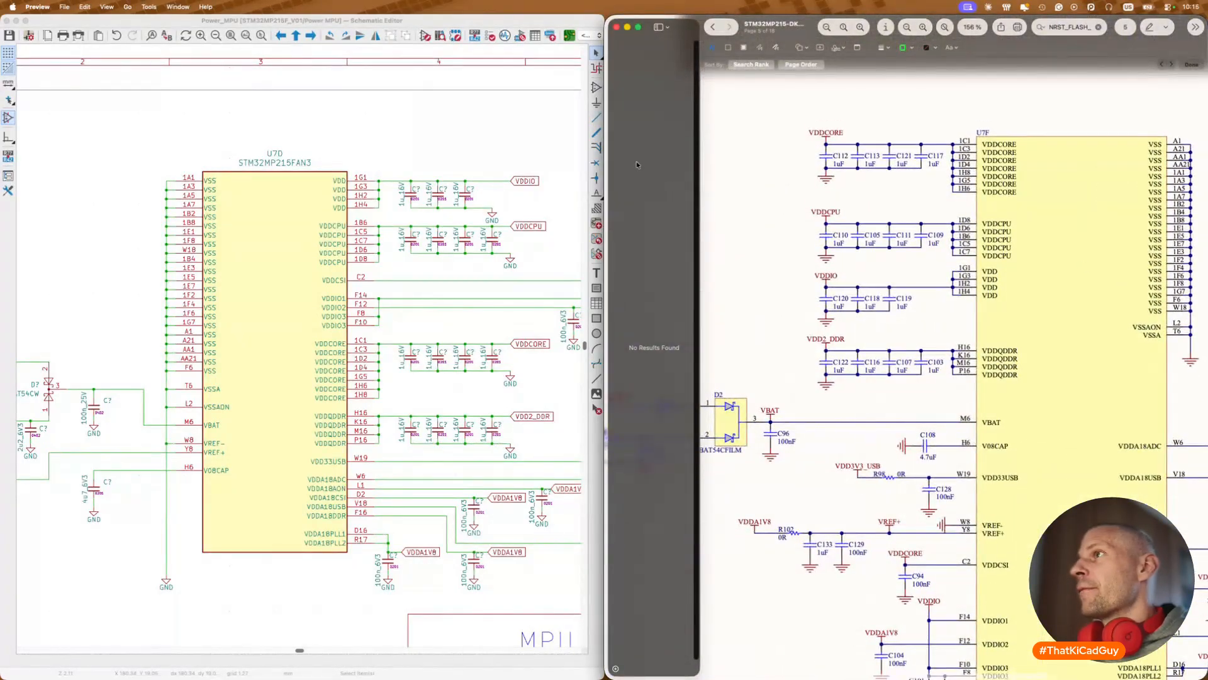
click(418, 189)
double_click(418, 189)
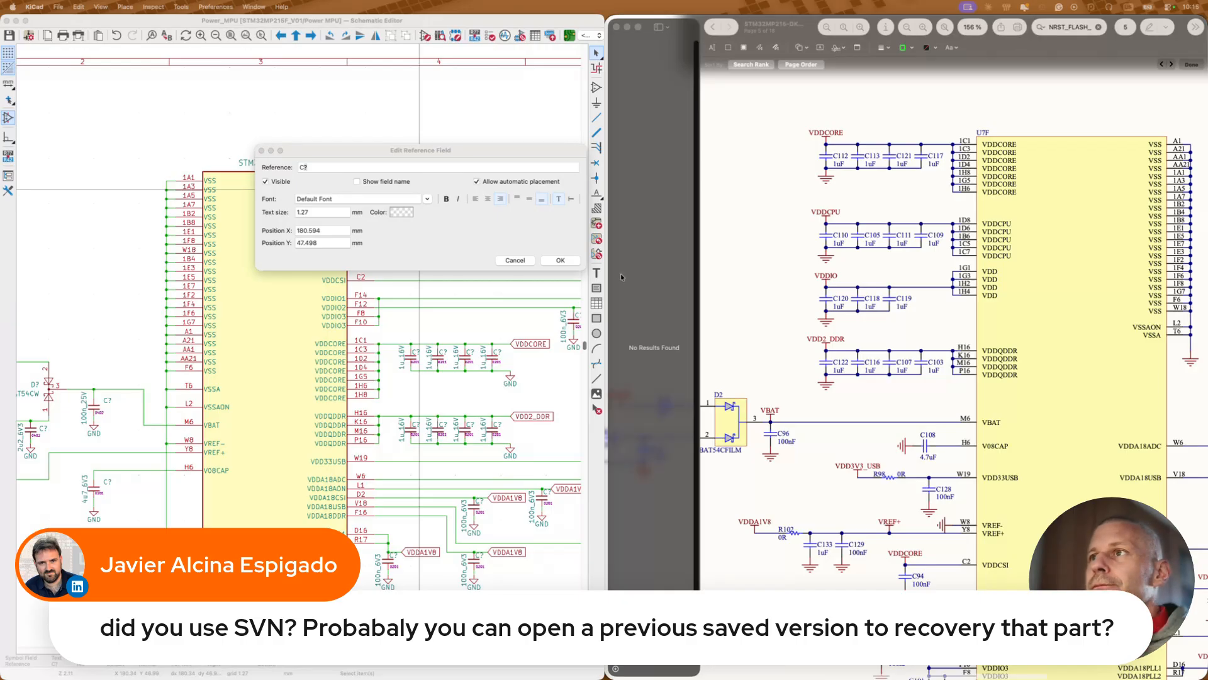
click(515, 260)
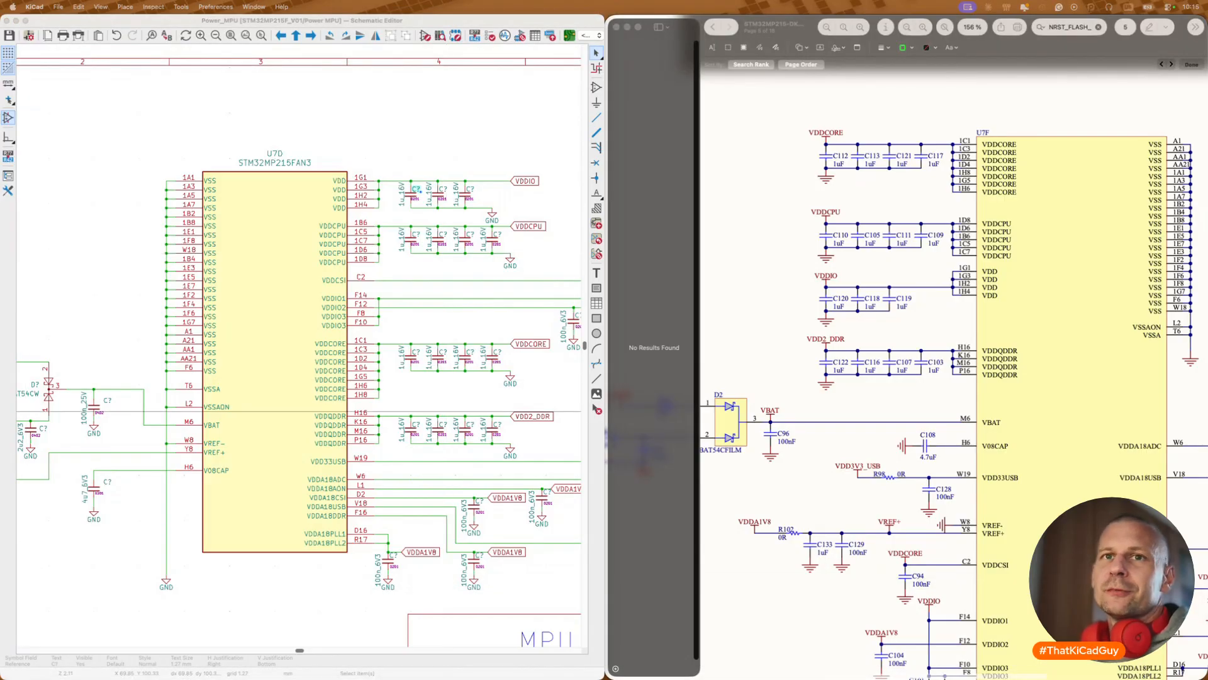
Step: Set the reference designators of the first two VDDIO decoupling capacitors at the VDD pins to C112 and C113
double_click(416, 189)
text(C11)
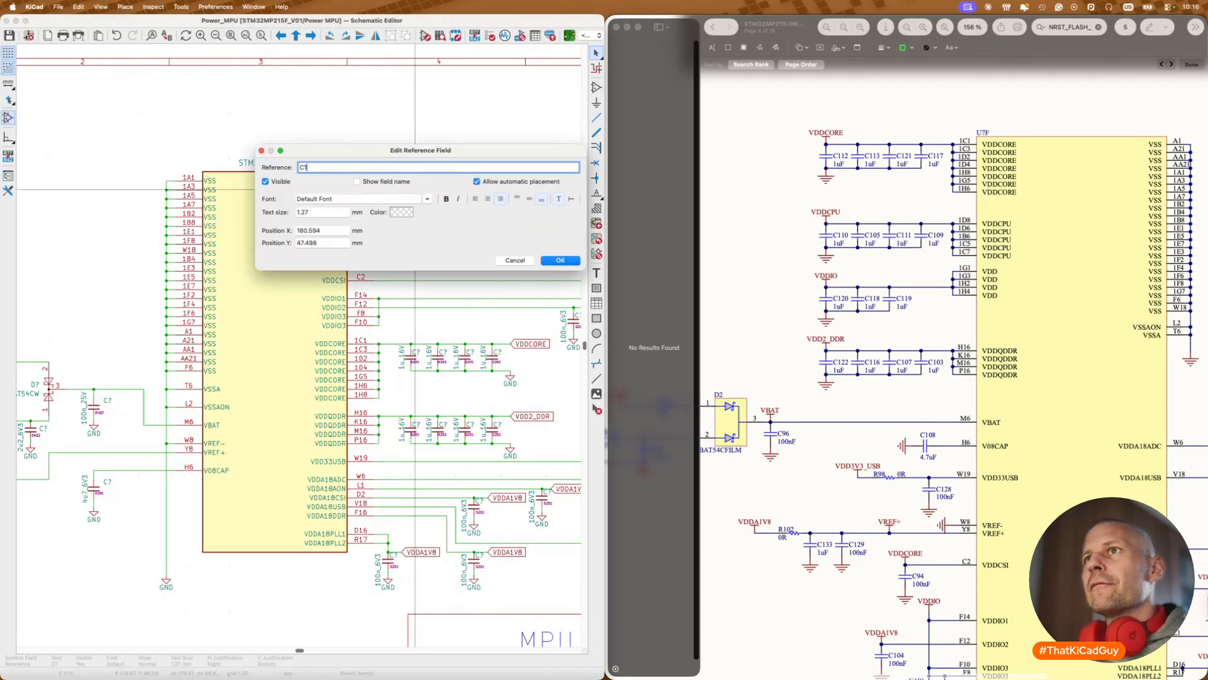
key(Return)
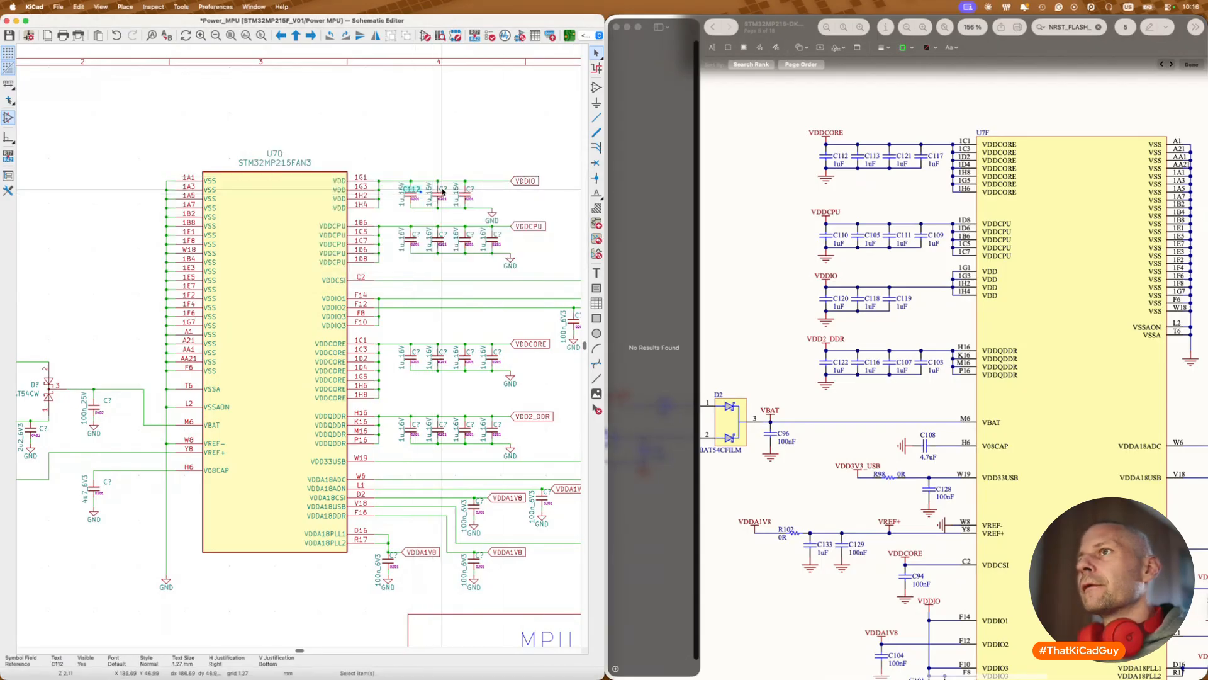
double_click(442, 189)
text(C113)
key(Return)
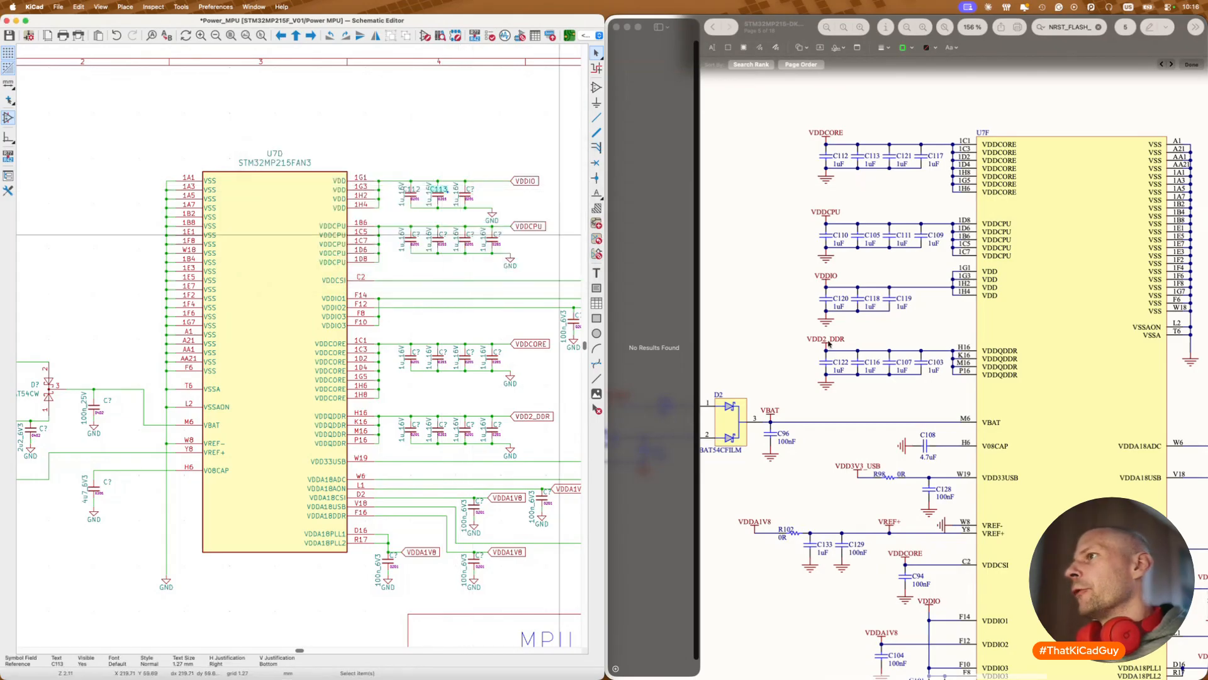
Step: Set the reference designators of the three VDDIO capacitors at the VDD pins to C120, C118 and C119, in order
click(412, 189)
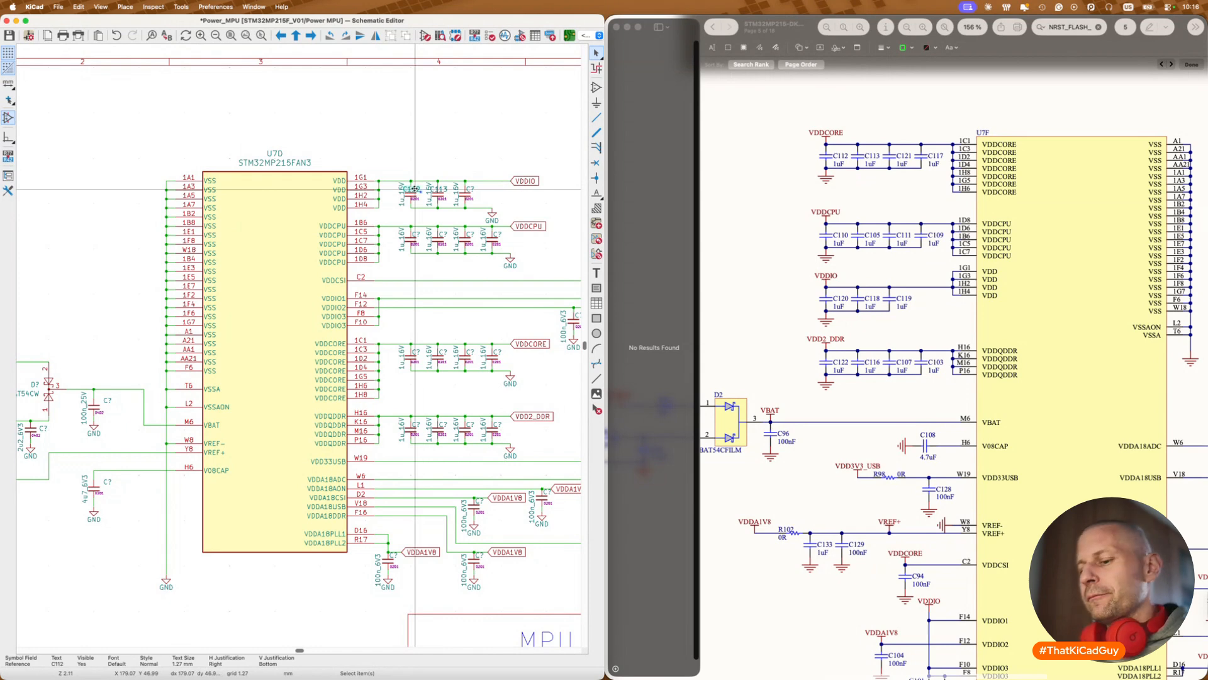
text(eC120)
key(Return)
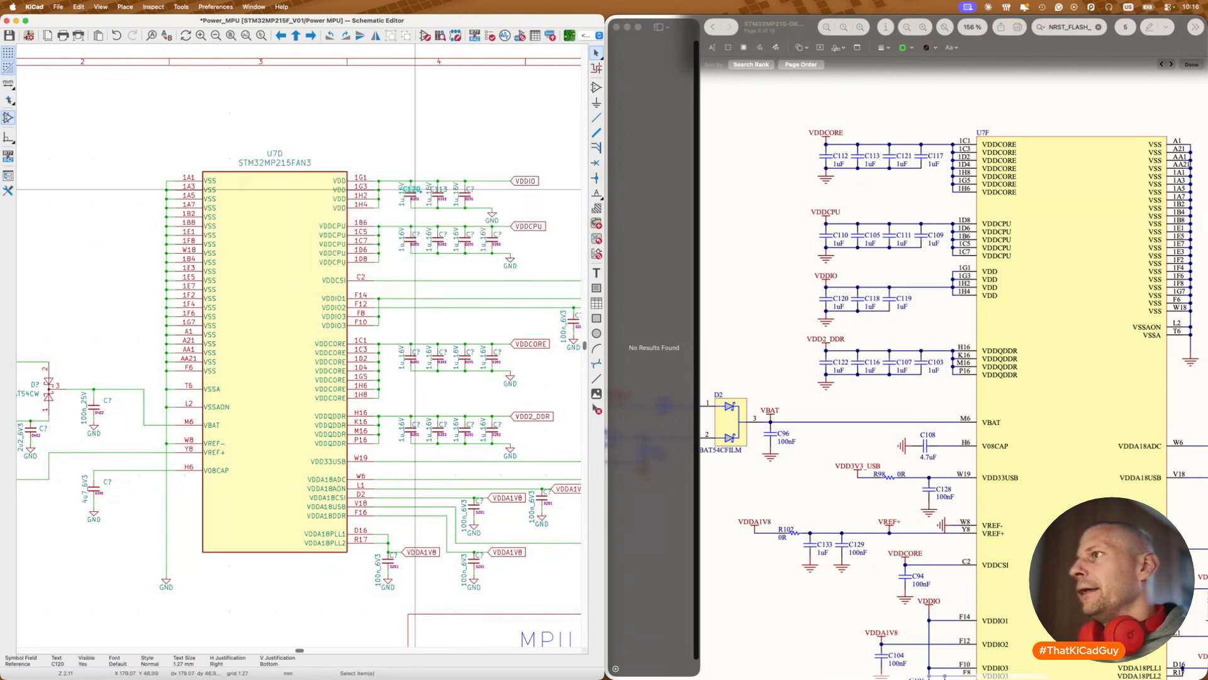
click(443, 189)
text(eC118)
key(Return)
click(473, 190)
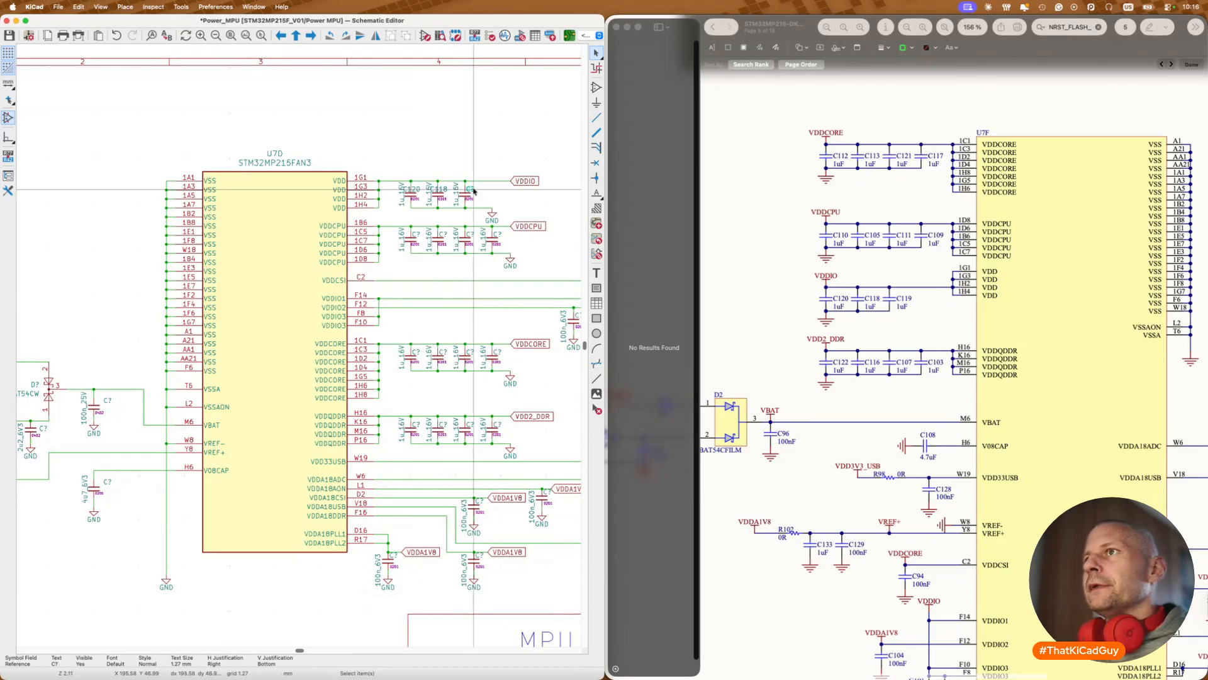
text(e)
text(C119)
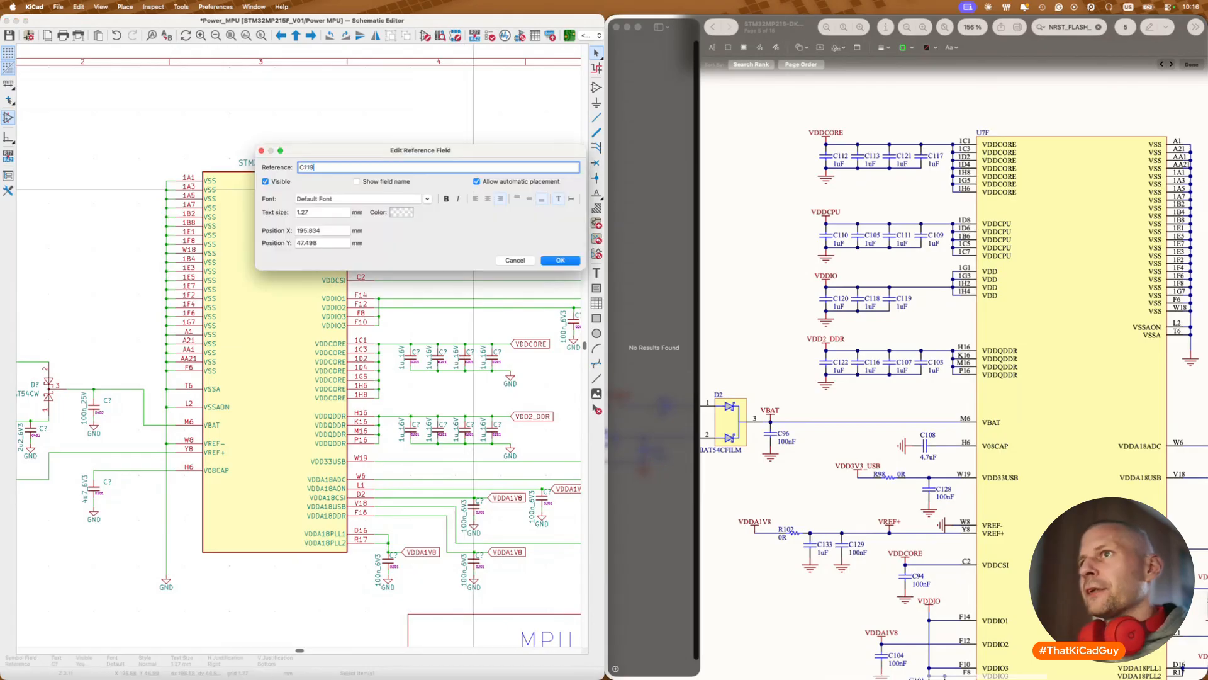
key(Return)
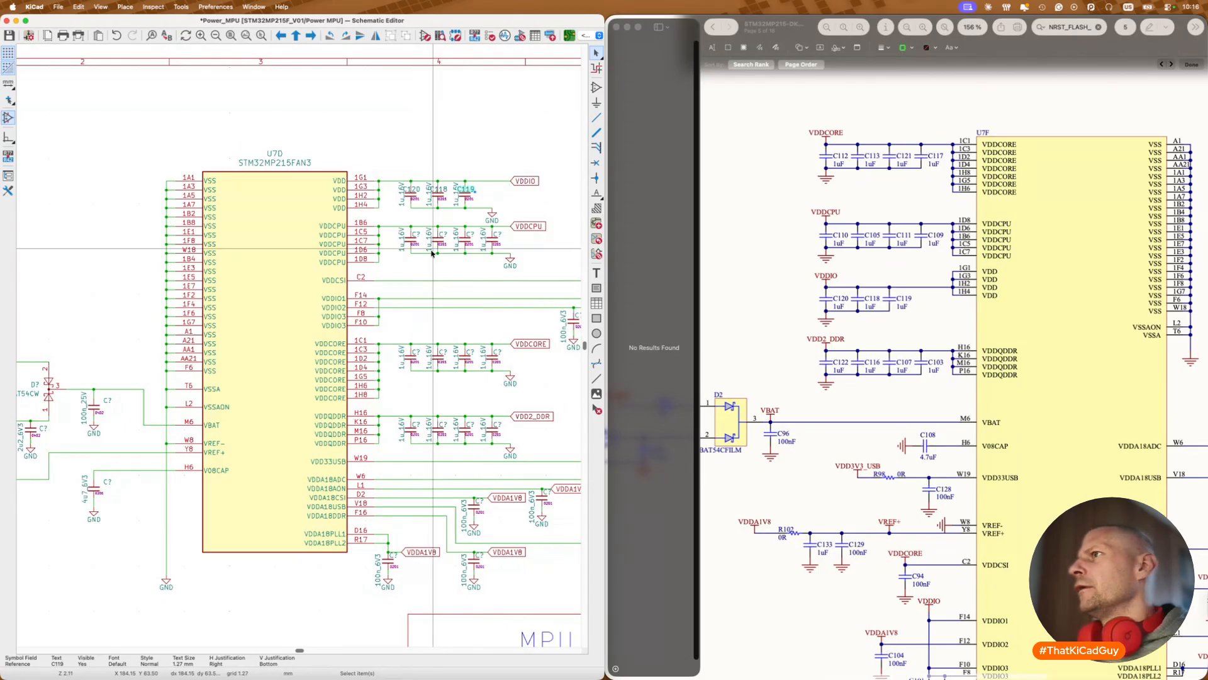
Step: Set the reference designators of the four VDDCPU decoupling capacitors to C110, C105, C111 and C109, in order
click(417, 235)
text(eC110)
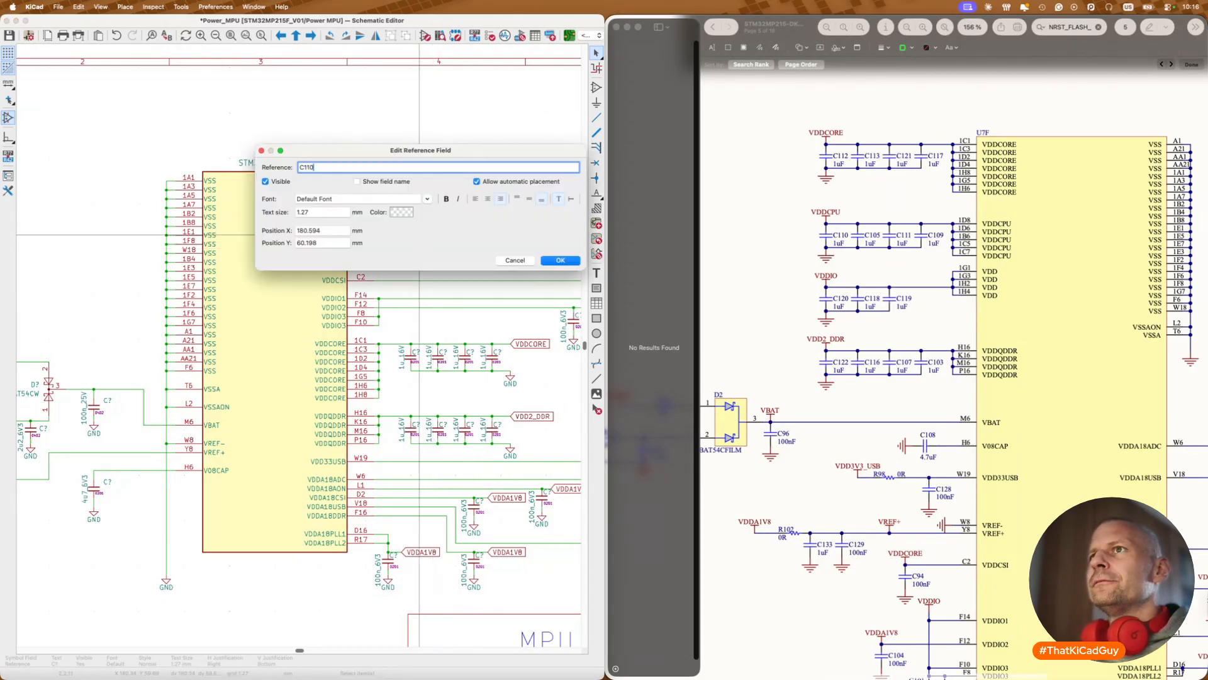
key(Return)
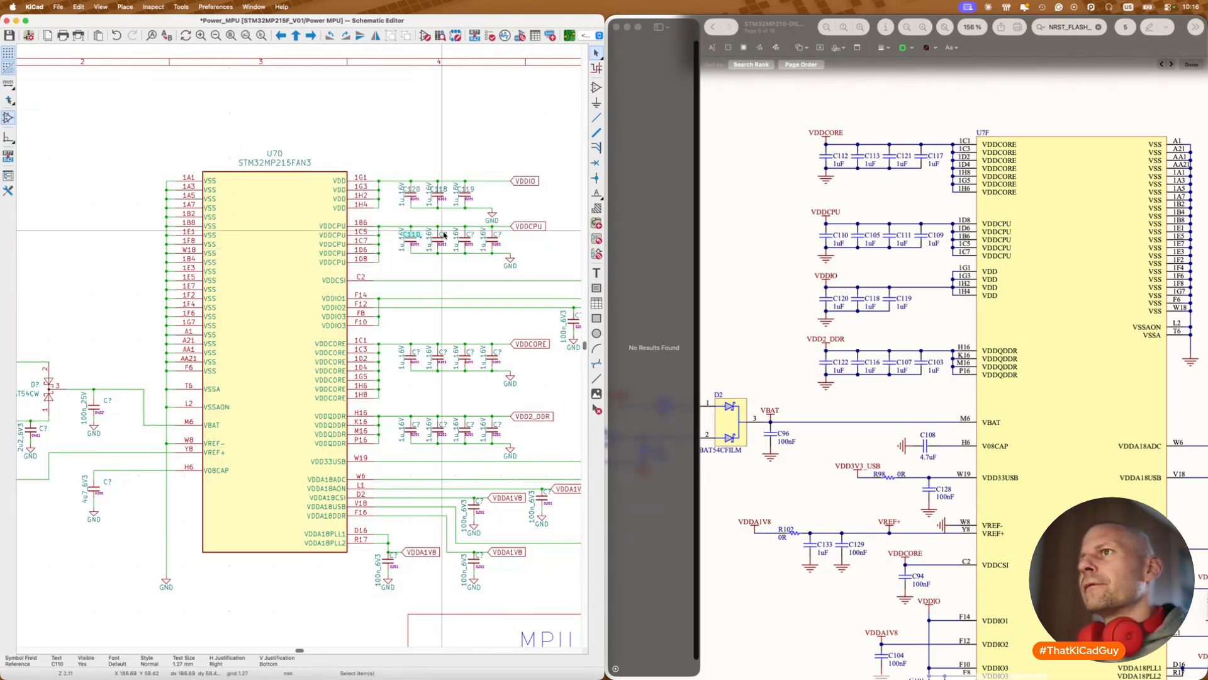
click(443, 235)
text(eC105)
key(Return)
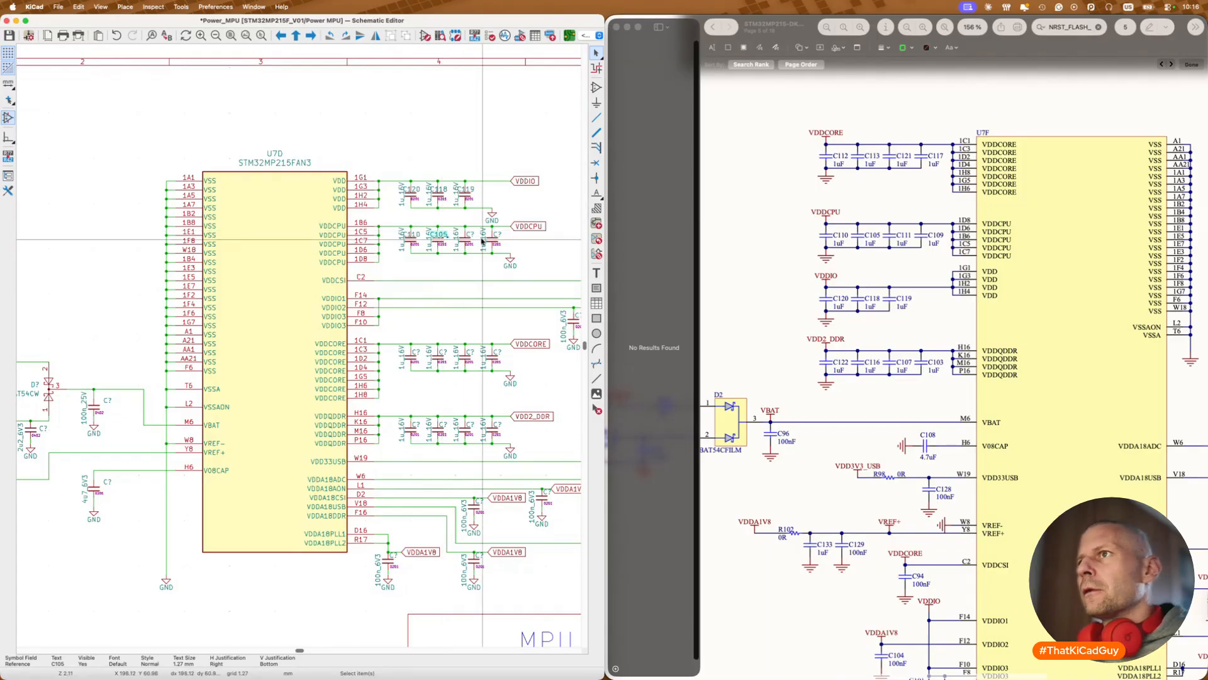
text(eC111)
key(Return)
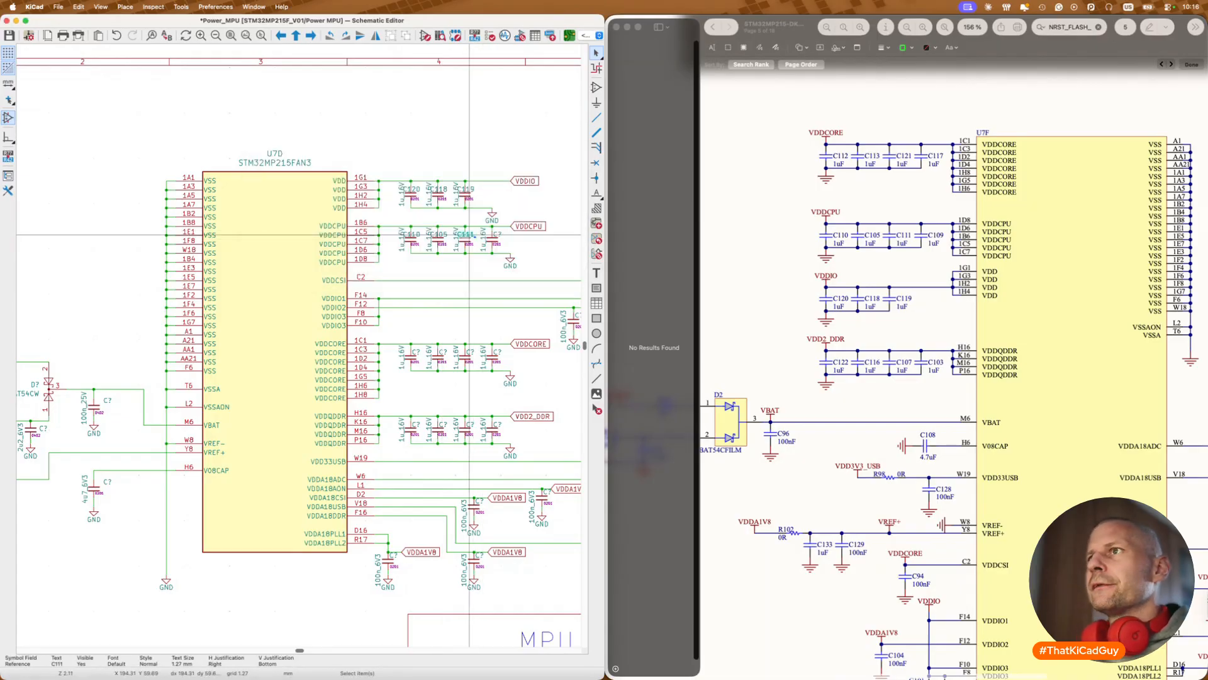
click(497, 234)
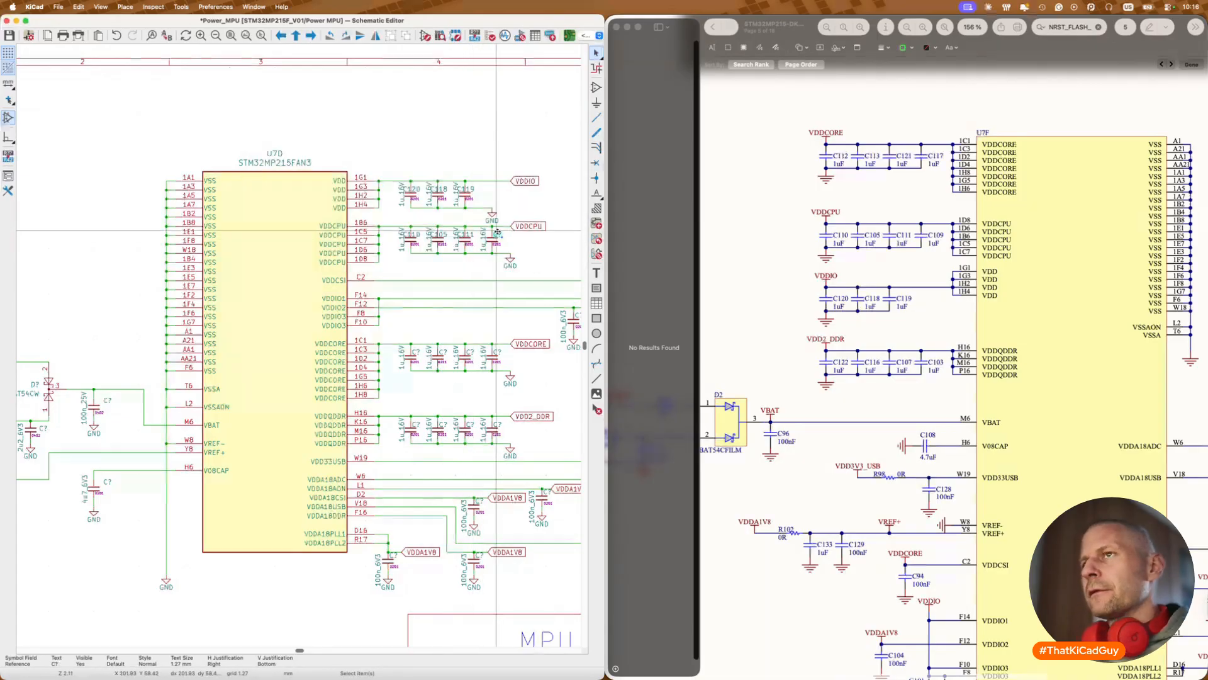
text(eC109)
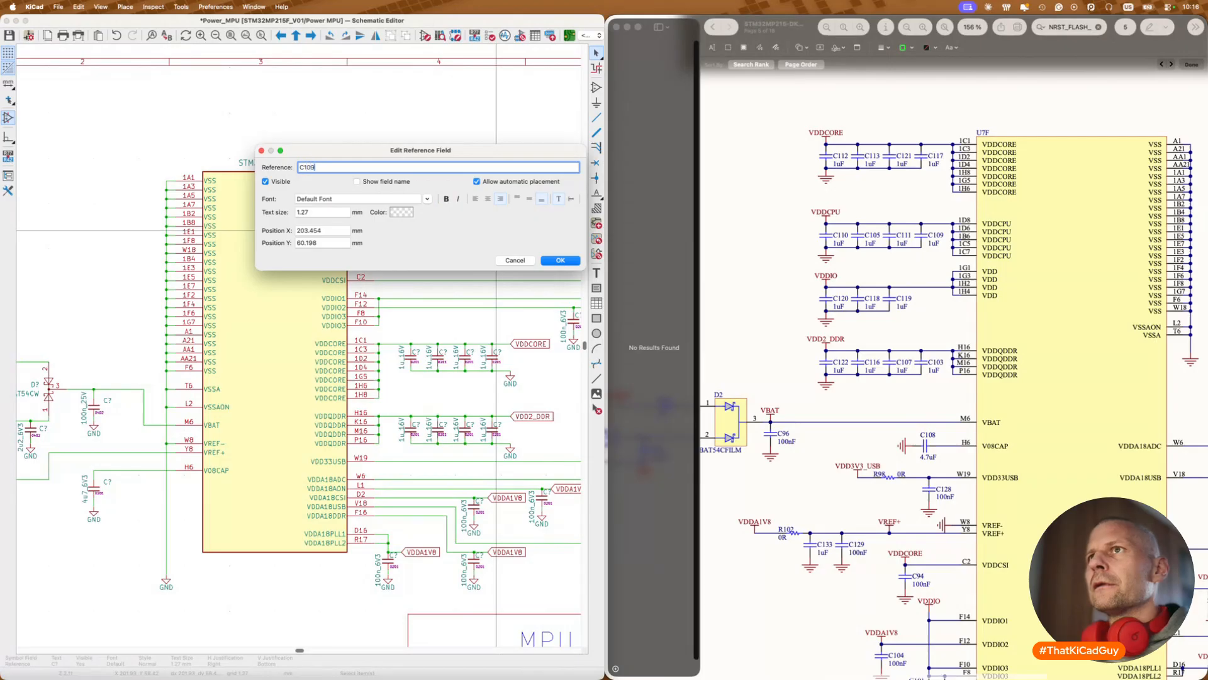
key(Return)
Step: Set the reference designator of the VDDCORE capacitor on the VDDCSI line to C94
scroll(496, 230, right, 7)
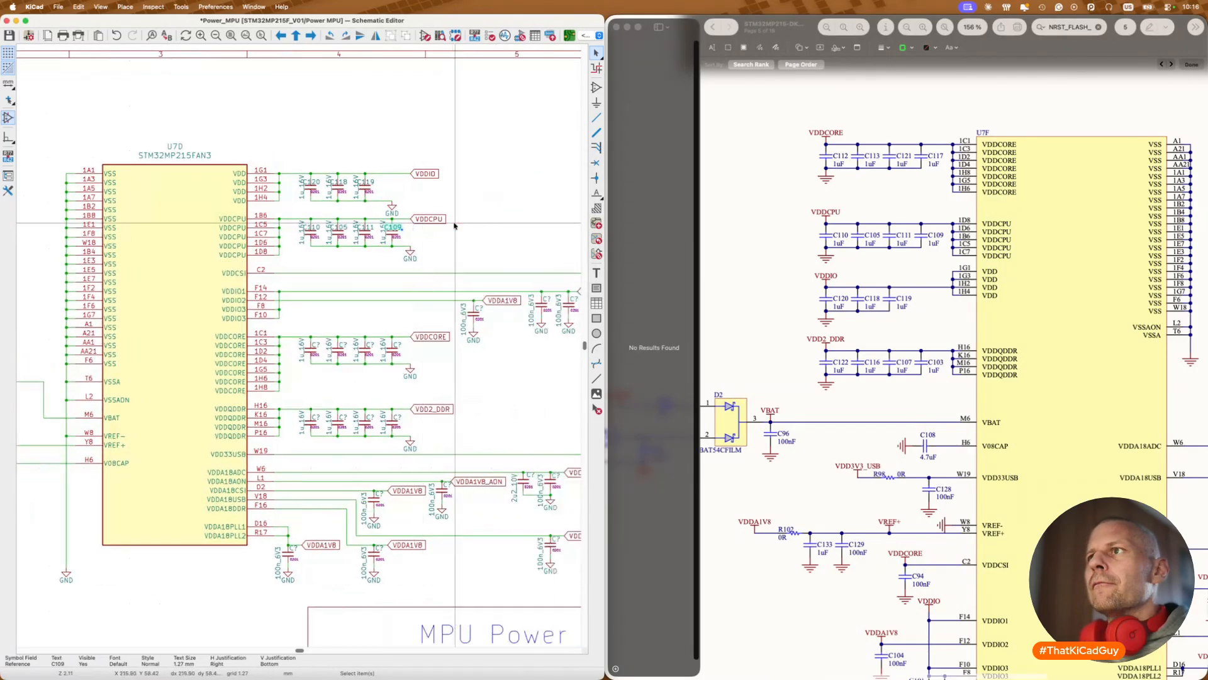
scroll(428, 255, right, 1)
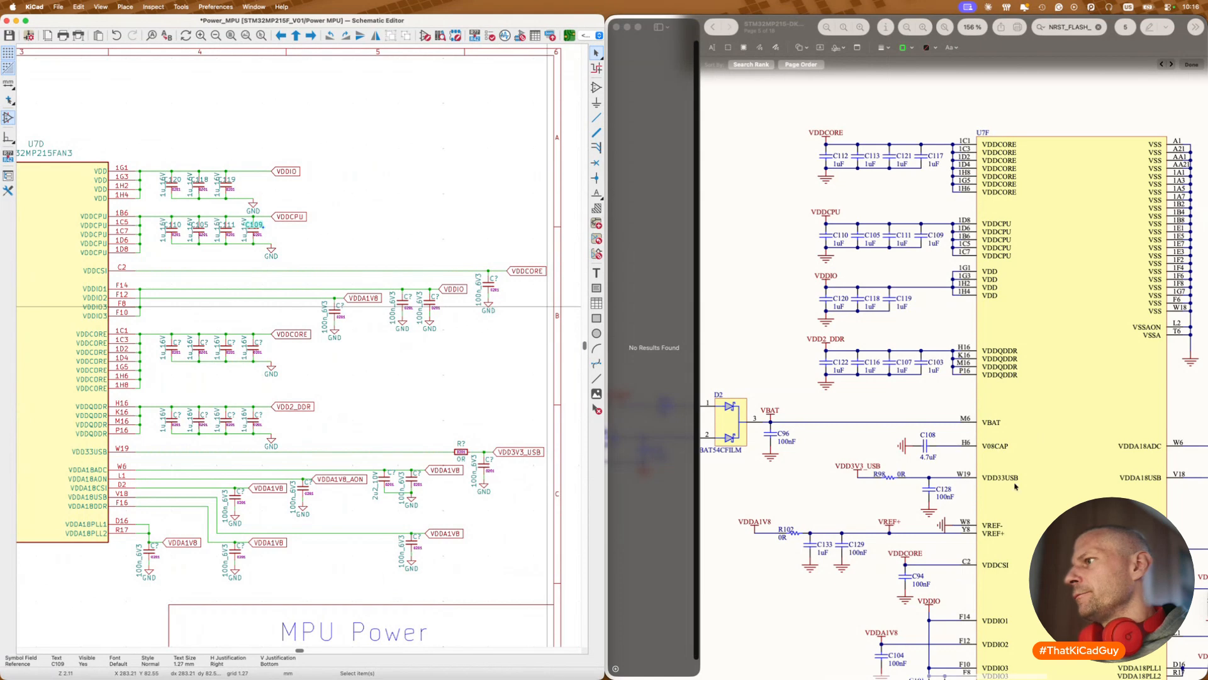
click(497, 280)
double_click(497, 279)
text(C94)
key(Return)
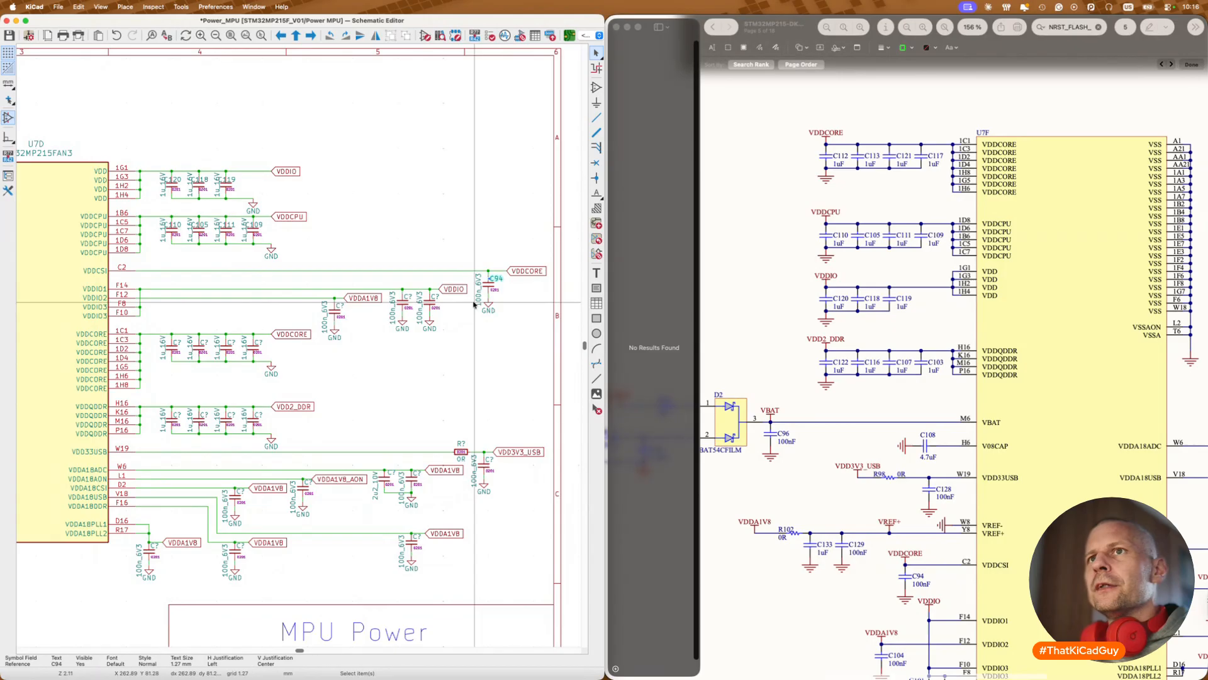
Step: Set the reference designators of the two 100n VDDIO capacitors on the VDDIO1 and VDDIO3 supply line to C101 and C102
scroll(934, 557, down, 3)
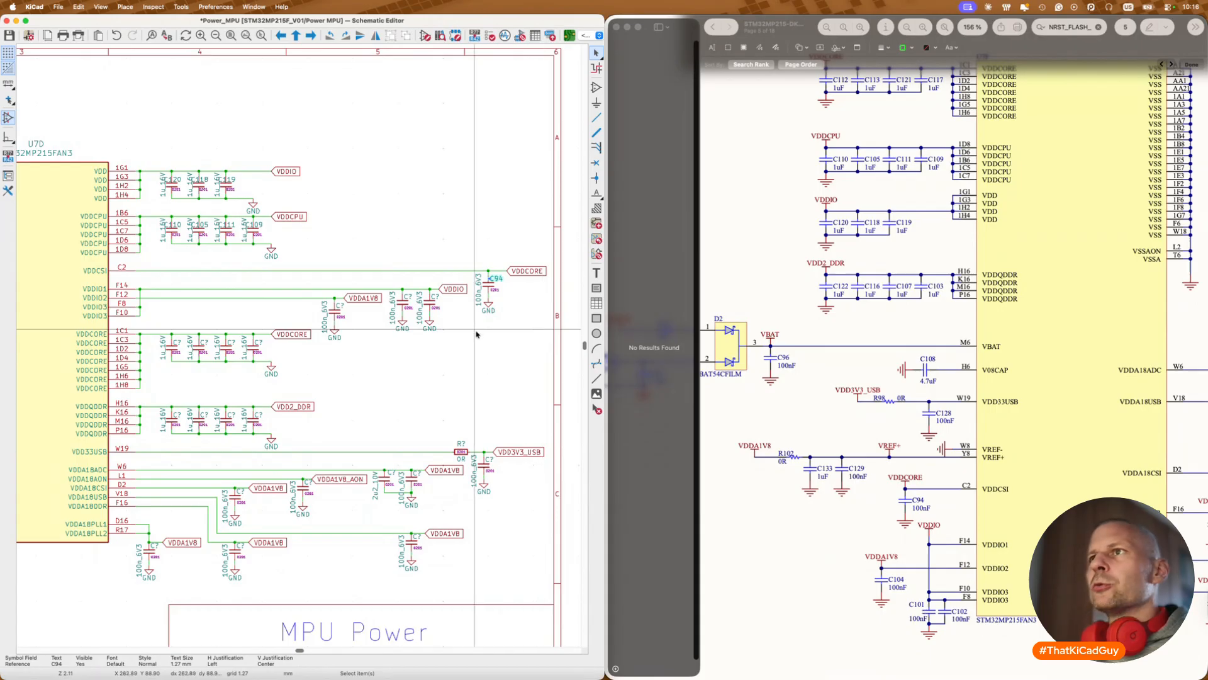
click(409, 290)
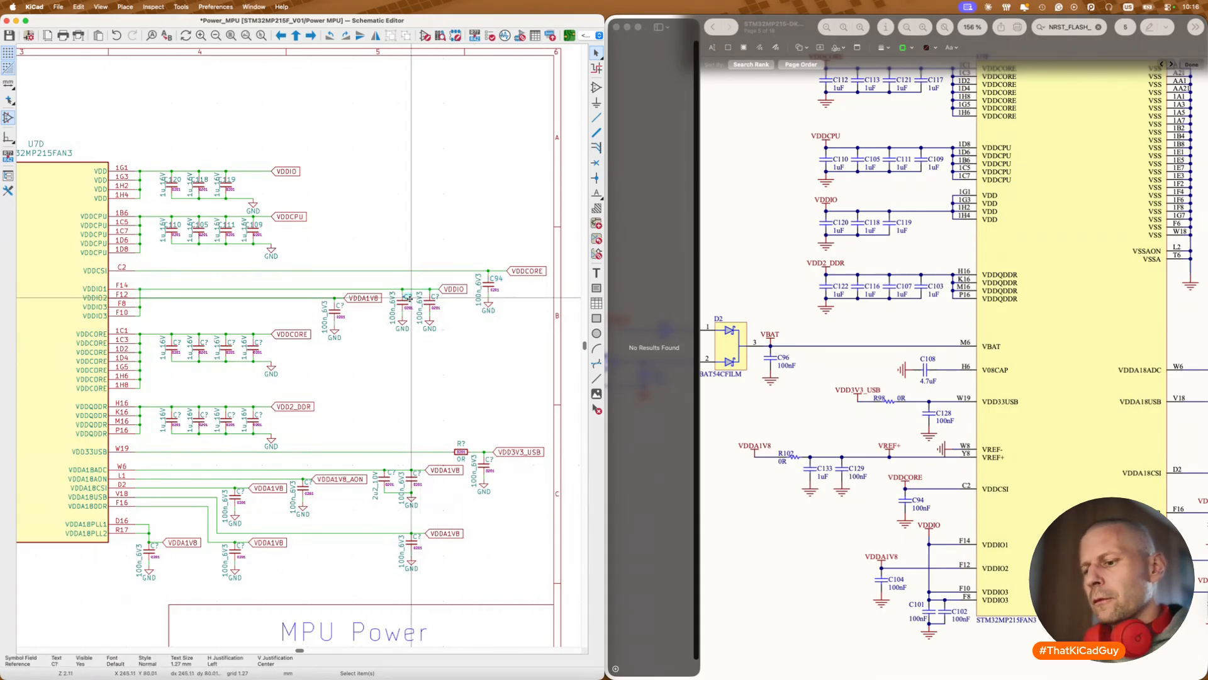
double_click(409, 296)
text(101)
key(Return)
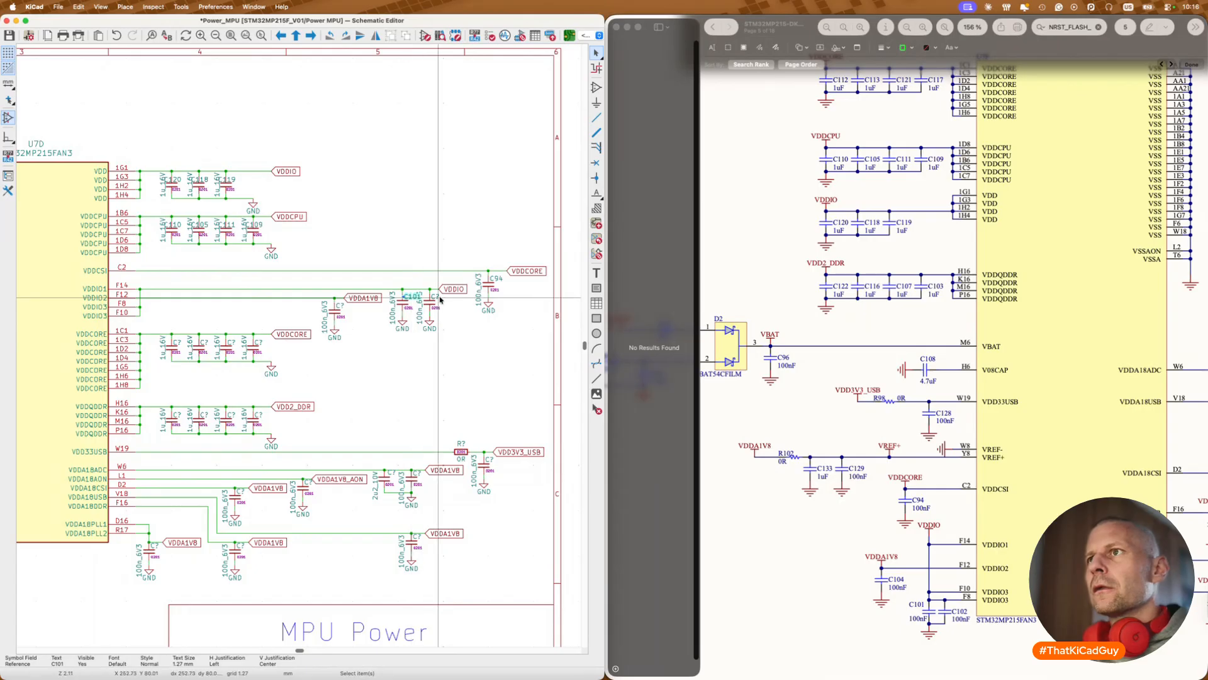
double_click(438, 298)
text(102)
key(Return)
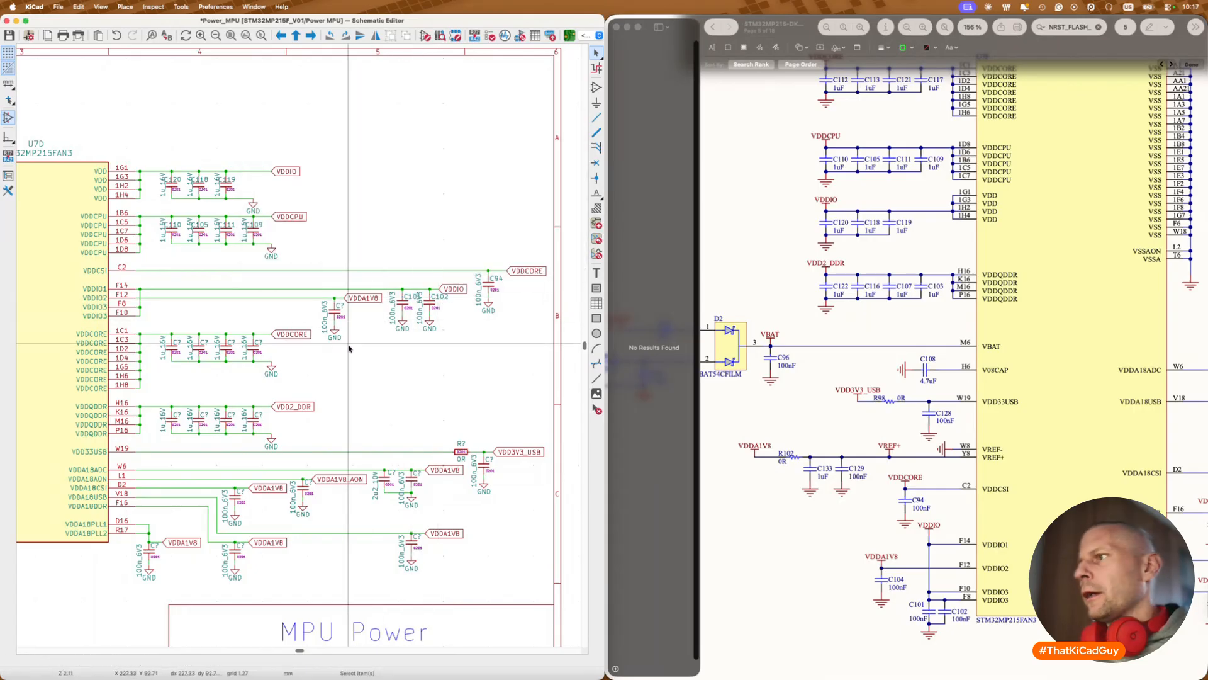
Step: Set the reference designator of the 100n VDDA1V8 capacitor on the VDDIO2 line to C104
double_click(340, 305)
text(104)
key(Return)
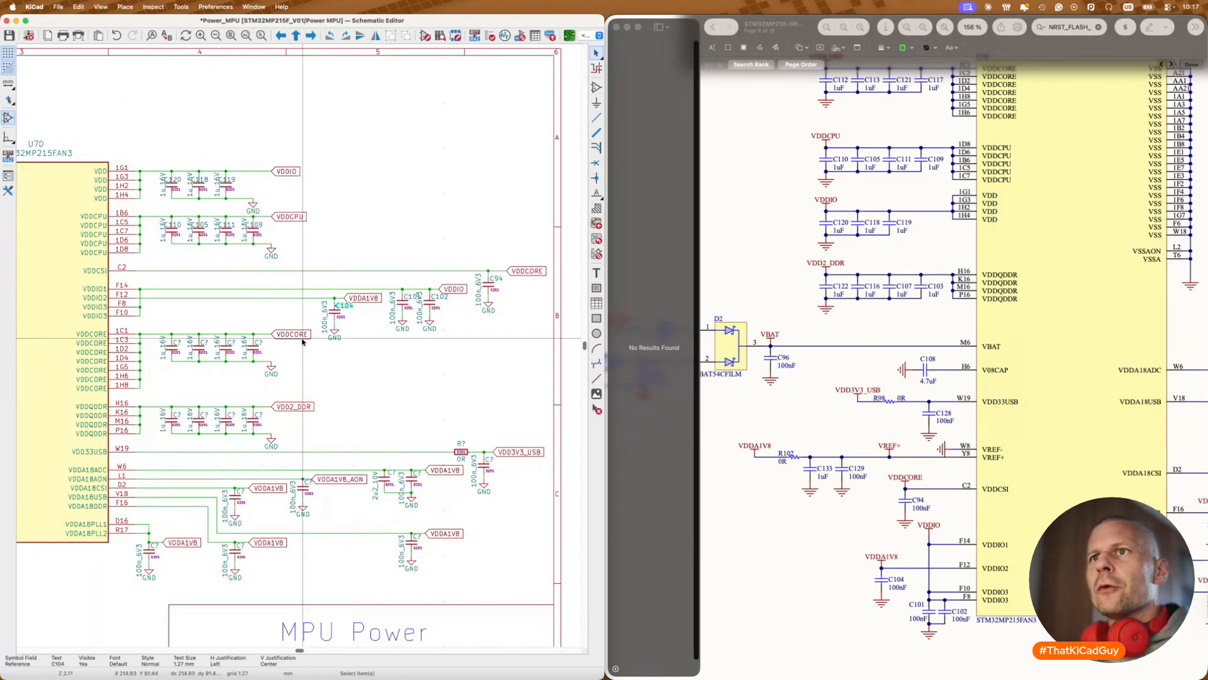
Step: Set the reference designators of the four VDDCORE decoupling capacitors to C112, C113, C121 and C117, in order
scroll(955, 311, up, 3)
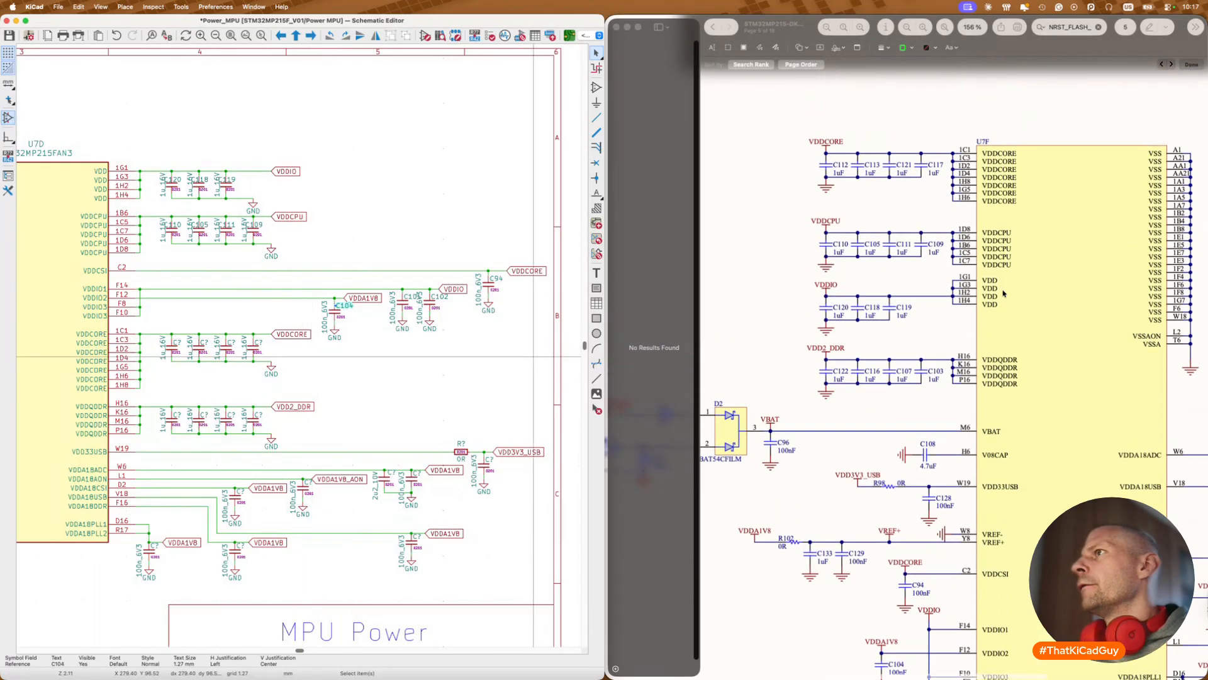
click(173, 343)
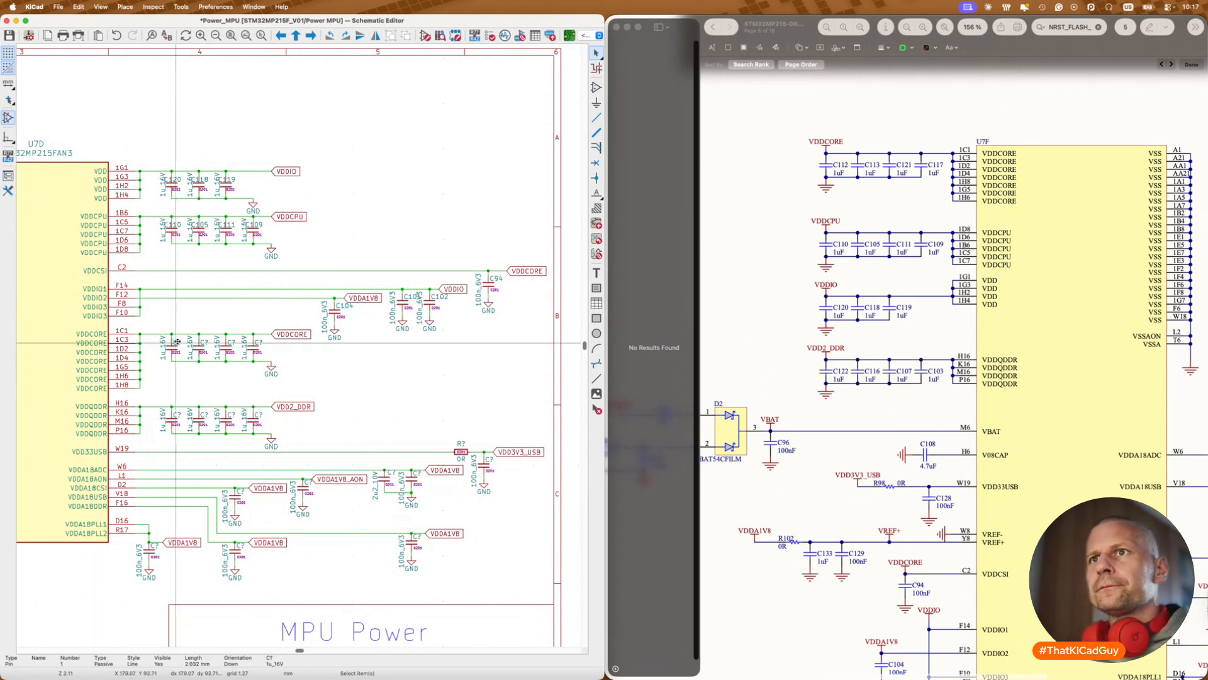
double_click(178, 342)
text(112)
key(Return)
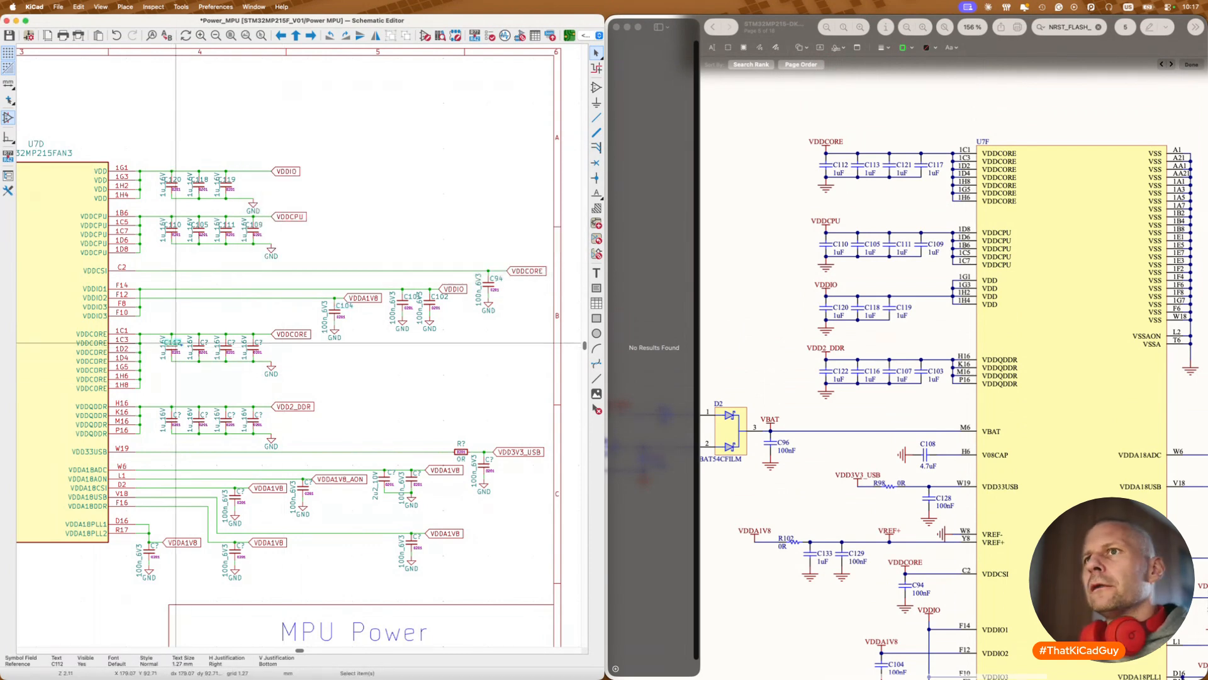
double_click(201, 341)
text(113)
key(Return)
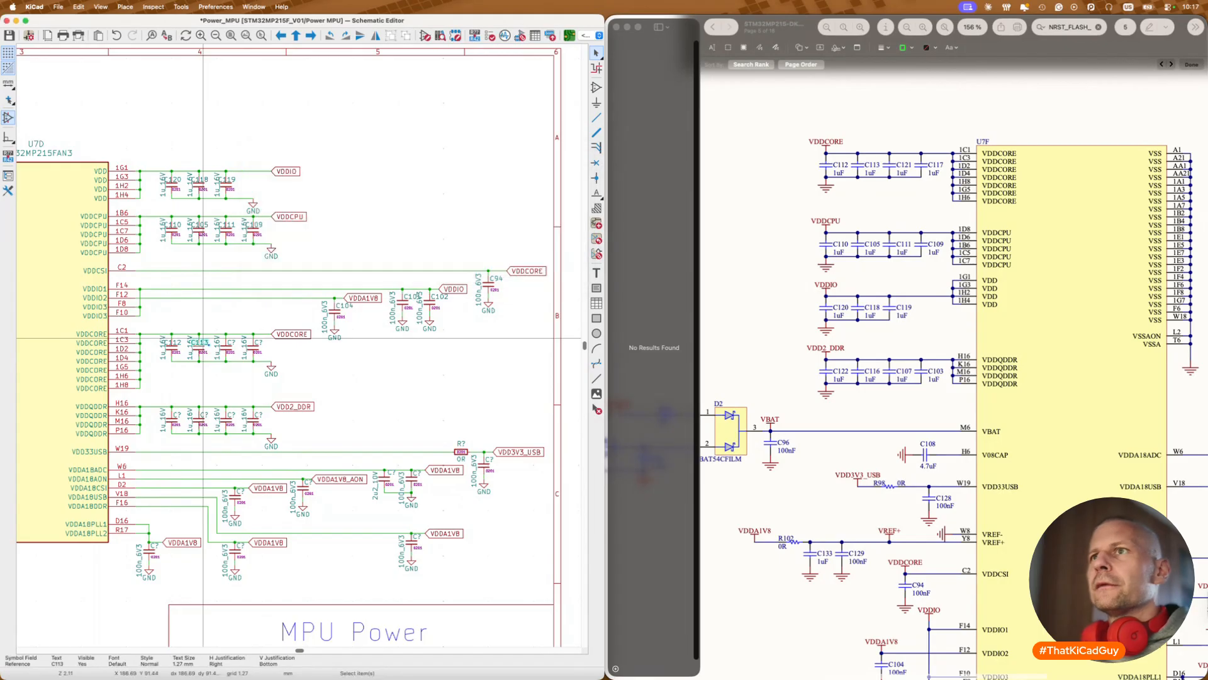
double_click(229, 343)
text(121)
key(Return)
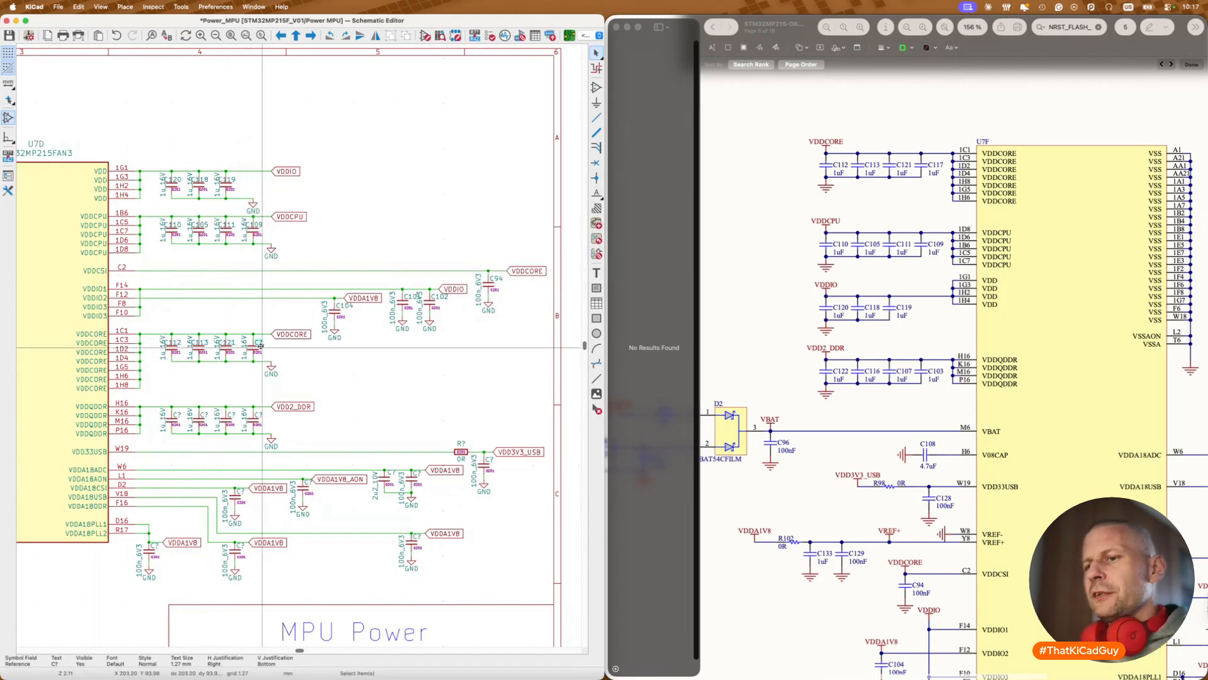
double_click(259, 344)
text(117)
key(Return)
Step: Set the reference designators of the four VDD2_DDR decoupling capacitors to C122, C116, C107 and C103, in order
scroll(434, 376, down, 2)
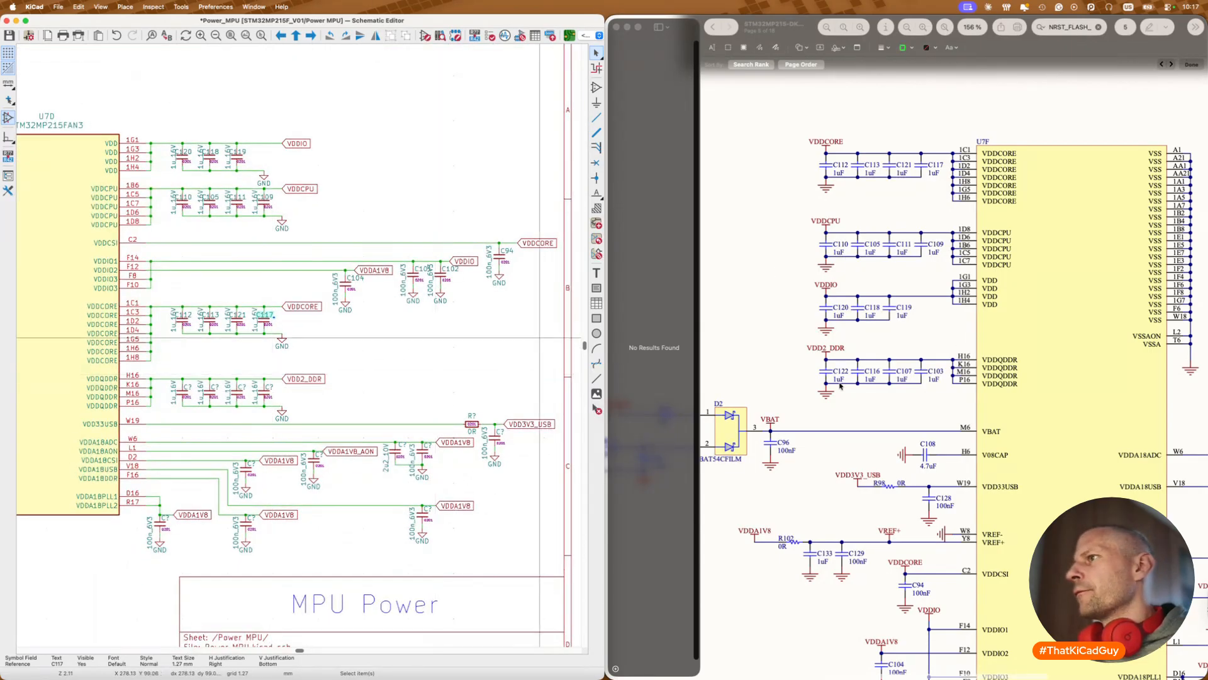
click(187, 387)
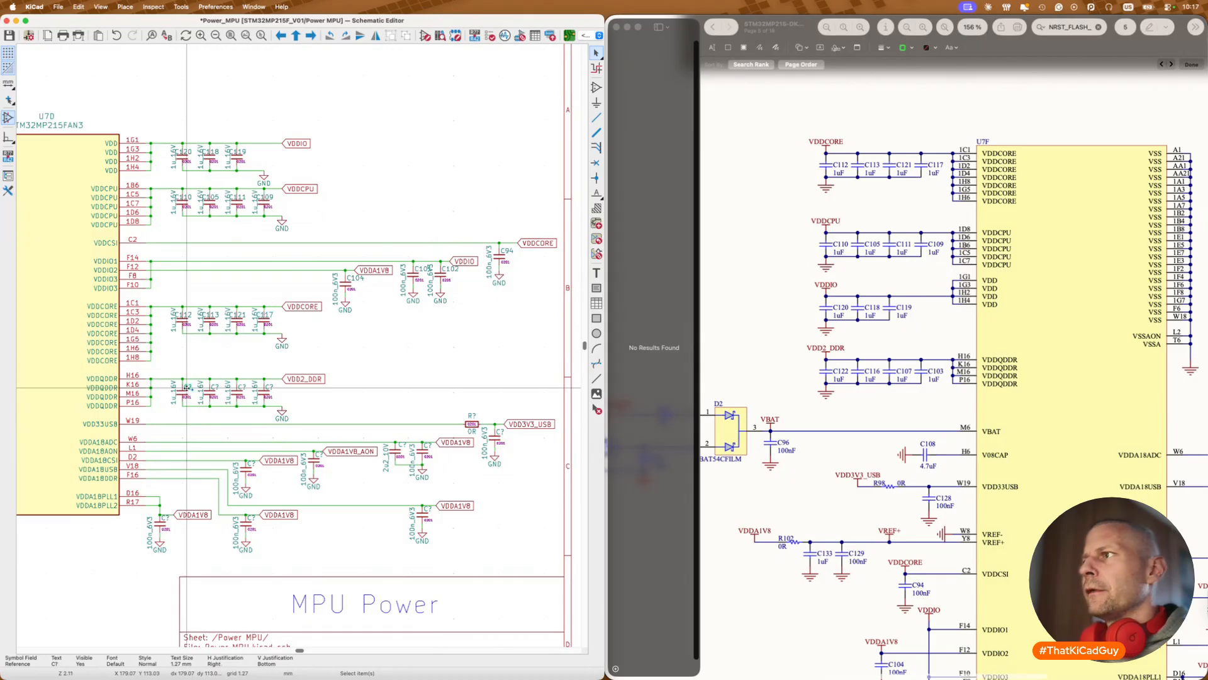
text(u122)
key(Return)
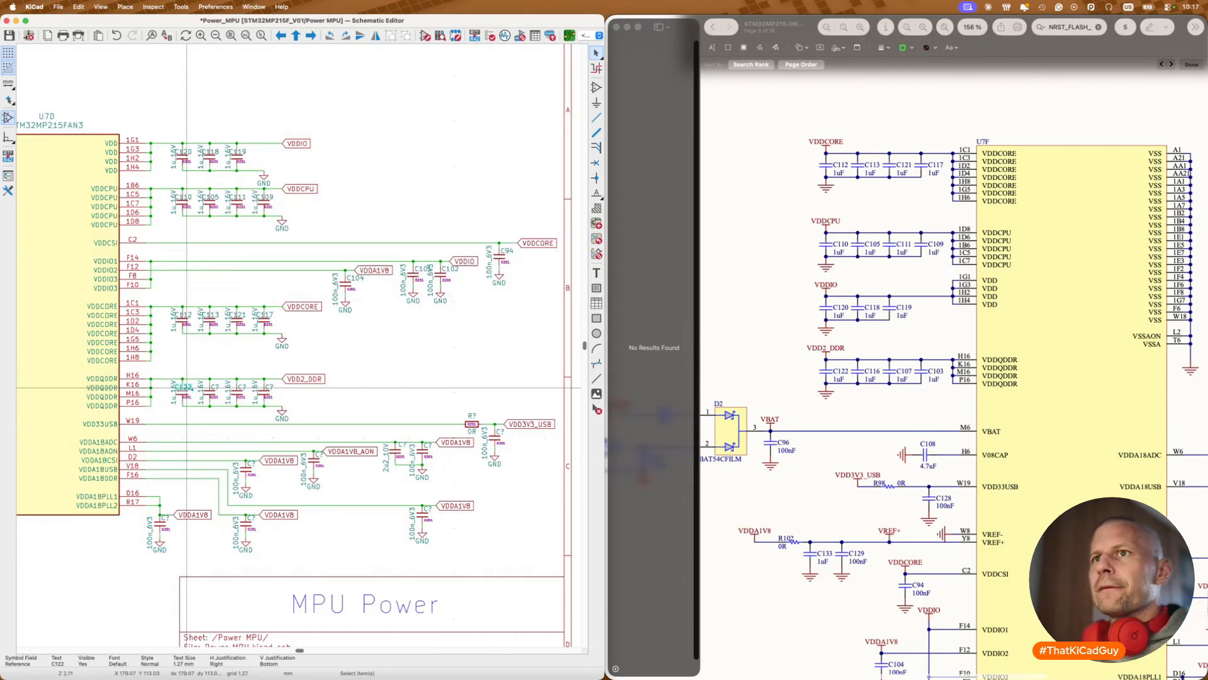
text(u)
text(116)
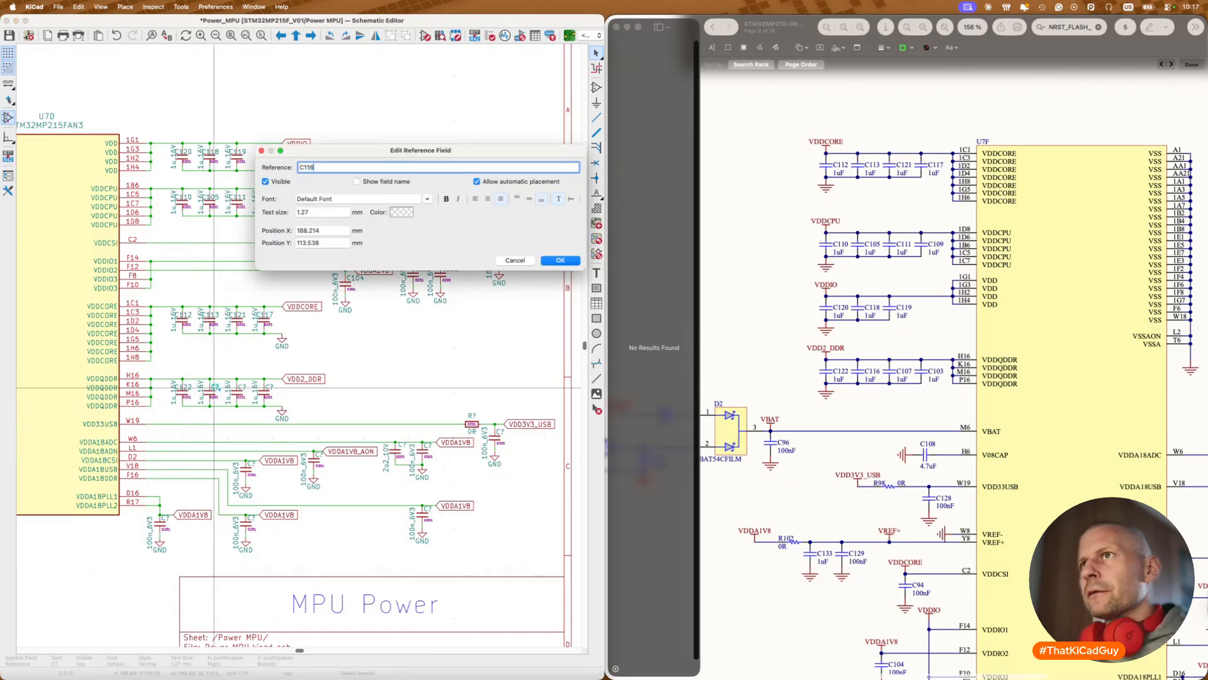
key(Return)
text(u117)
key(BackSpace)
key(BackSpace)
text(07)
key(Return)
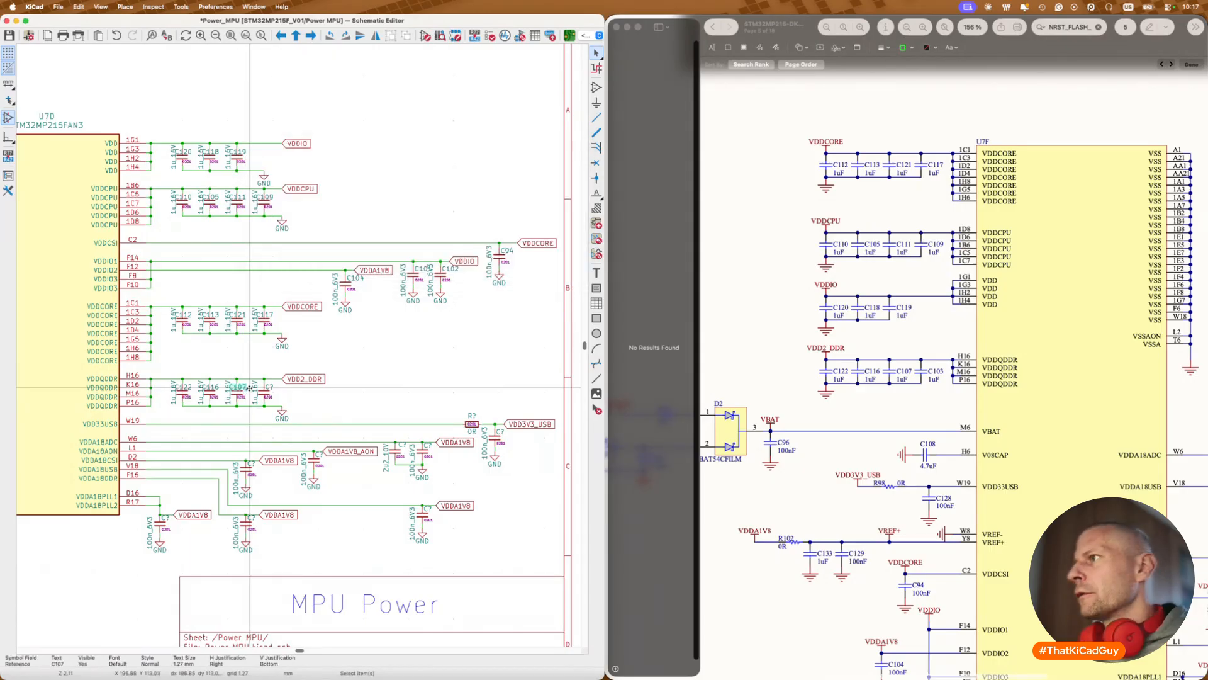
text(u10)
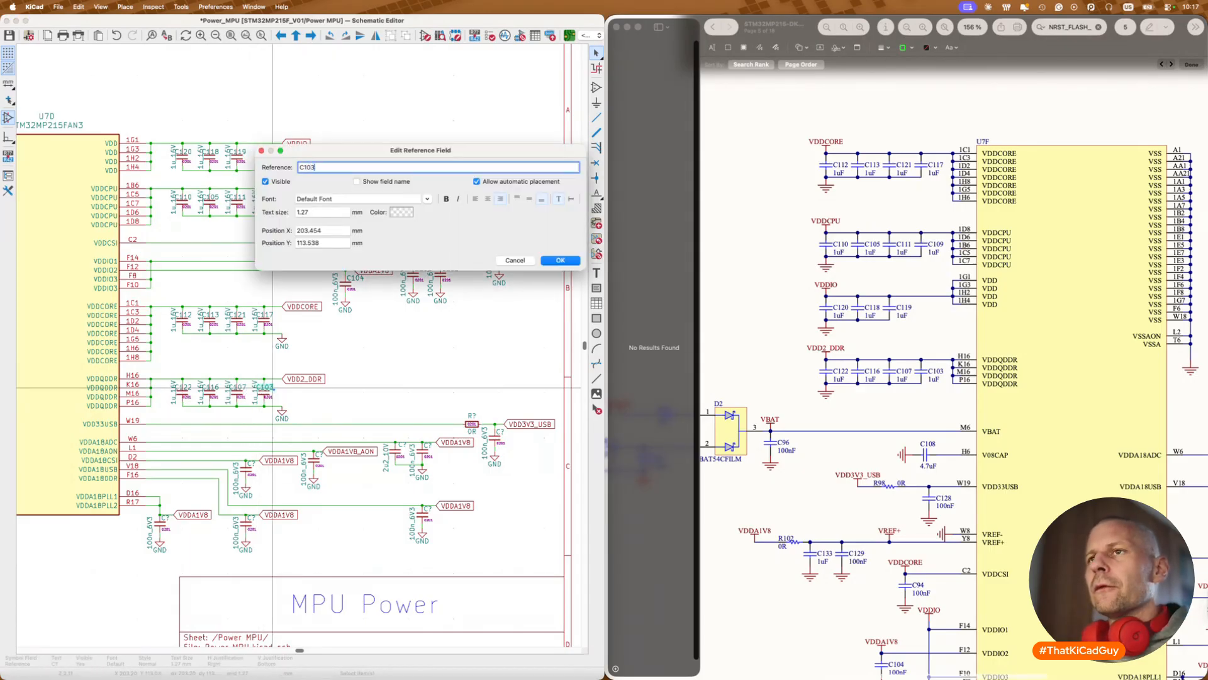
text(3)
key(Return)
Step: On the VDD3V3_USB line, set the 0R resistor's reference designator to R98 and the capacitor's to C128
scroll(272, 388, down, 2)
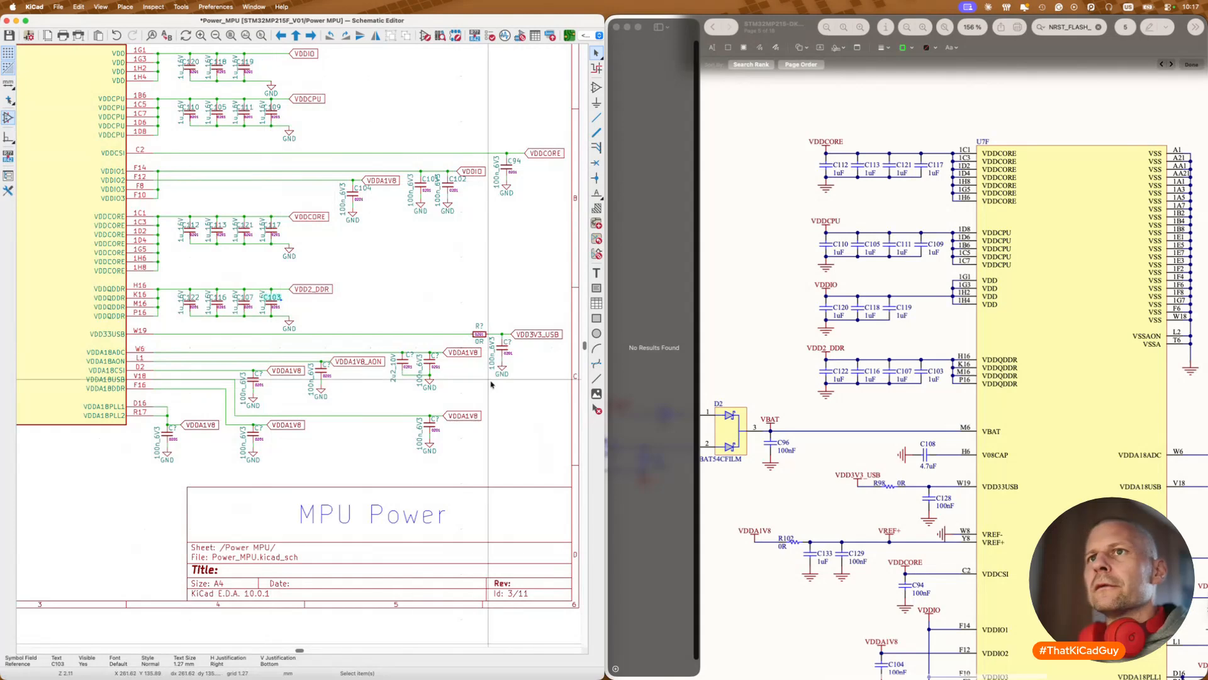
scroll(849, 416, down, 3)
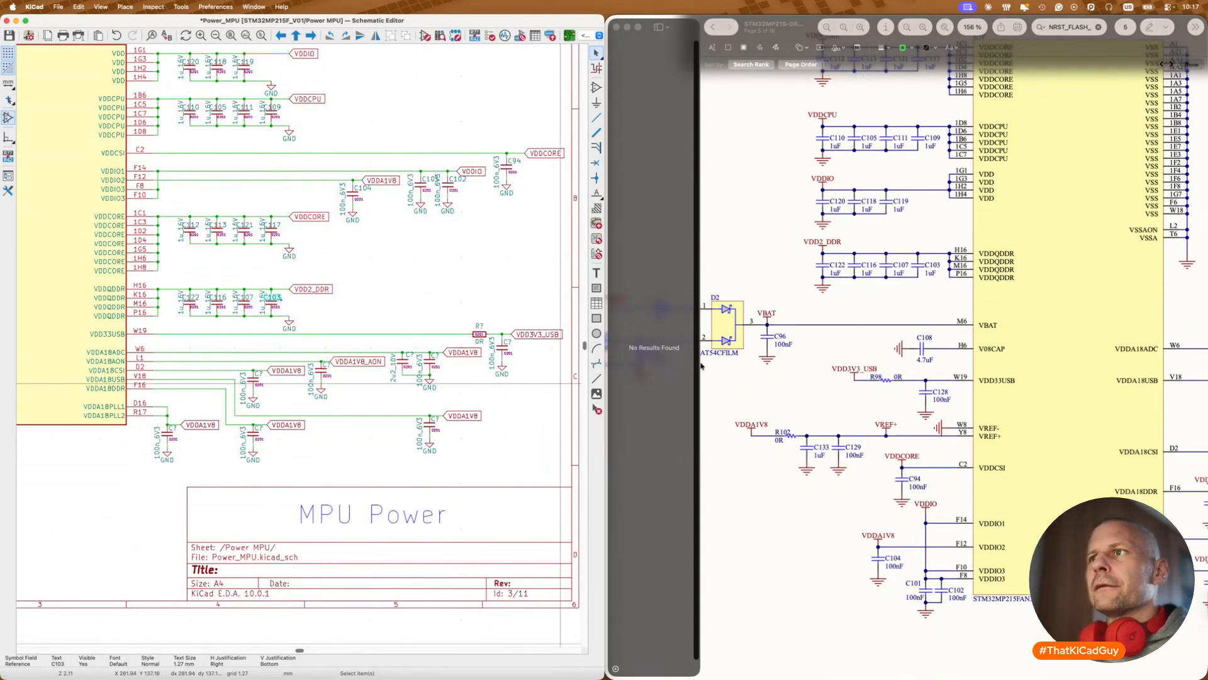
middle_drag(541, 362, 518, 361)
click(455, 324)
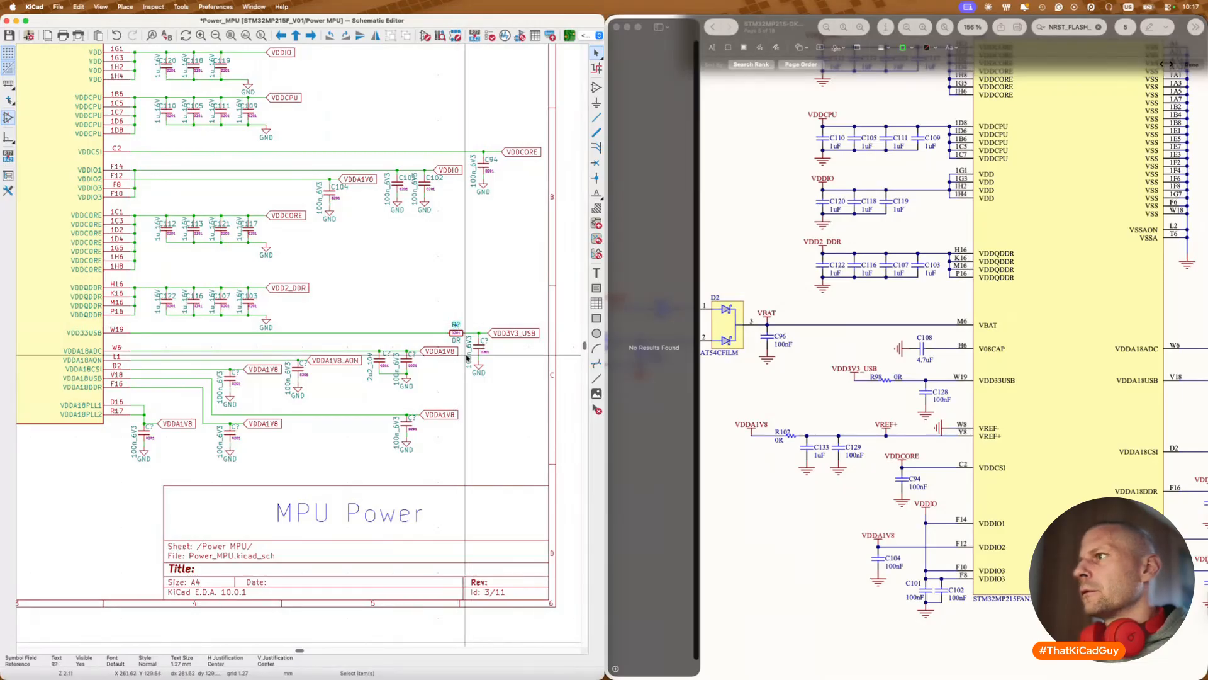
text(e98)
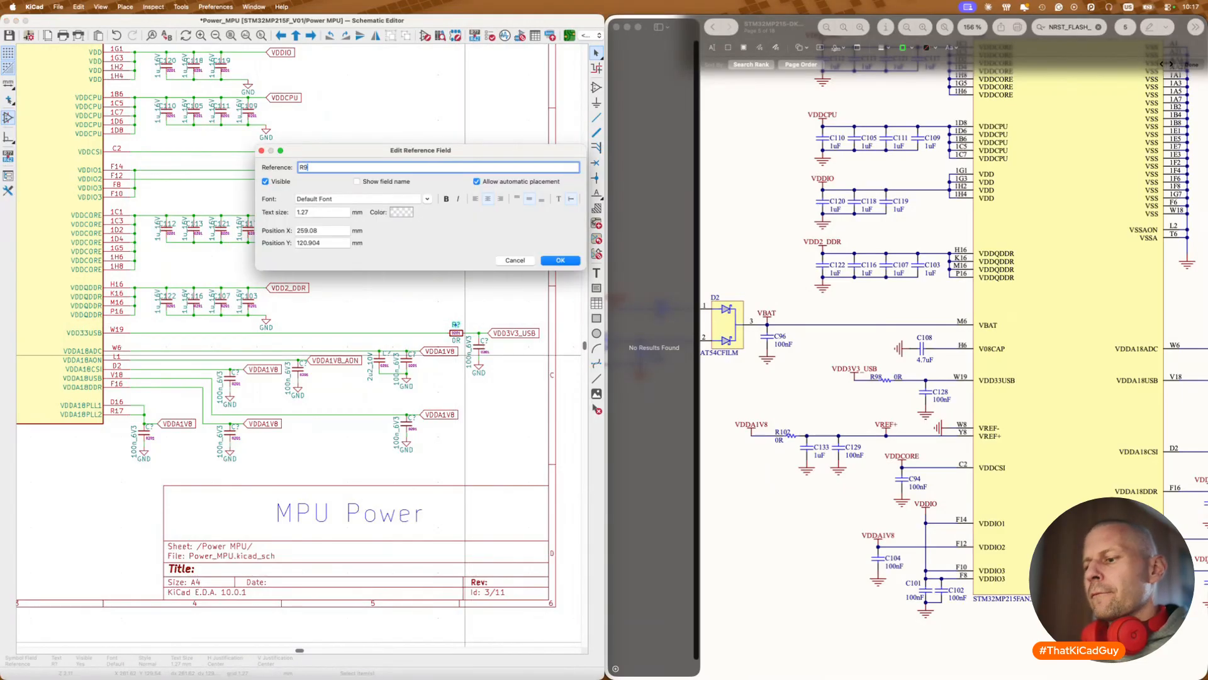
key(Return)
click(487, 342)
text(e128)
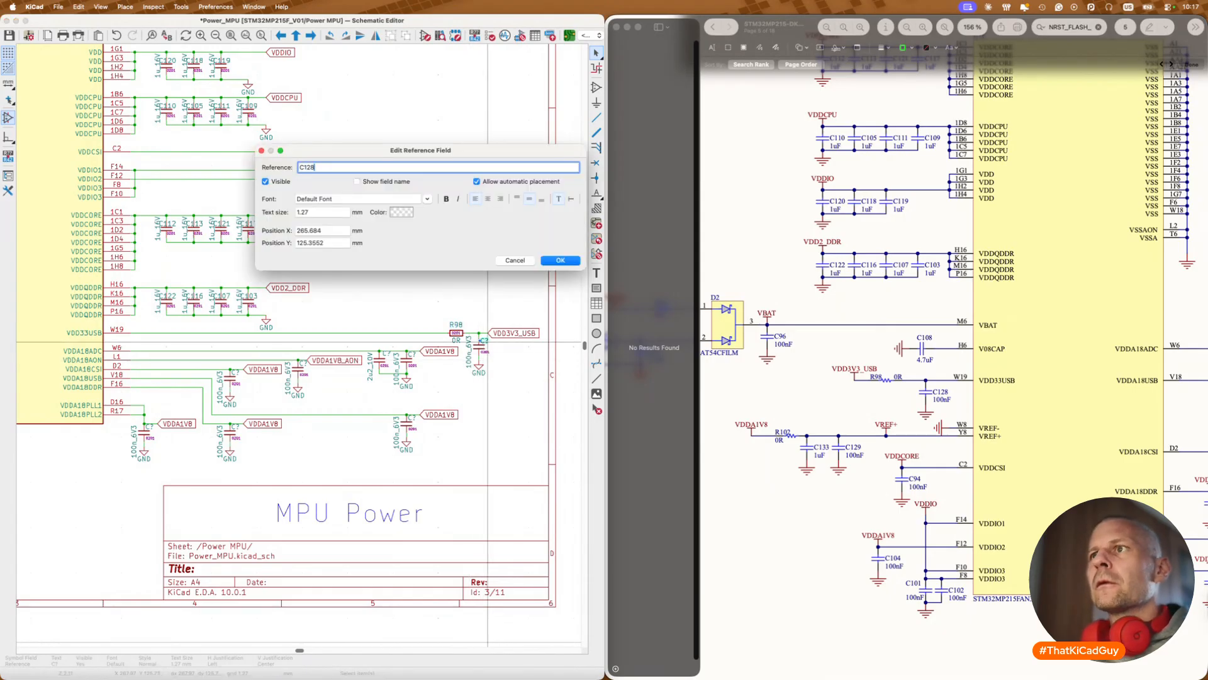
key(Return)
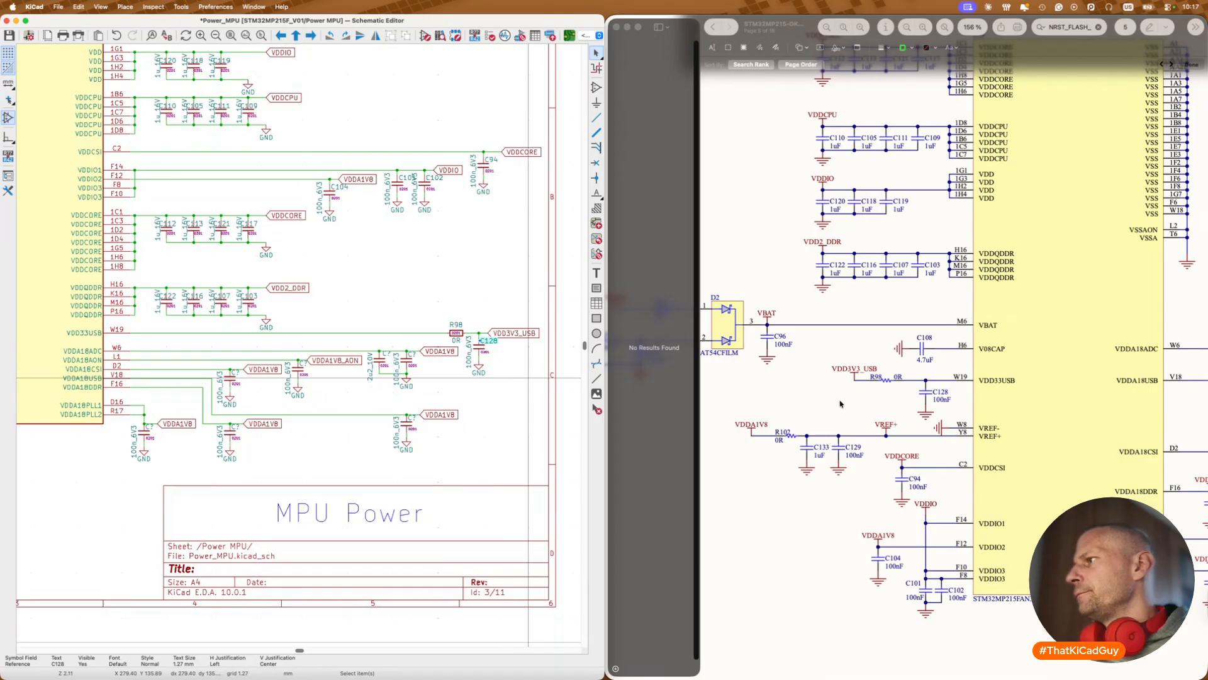
Step: On the VDDA18ADC line, set the 2u2 capacitor's reference designator to C130 and the neighbouring 100n capacitor's to C131
scroll(840, 403, right, 5)
scroll(968, 386, right, 2)
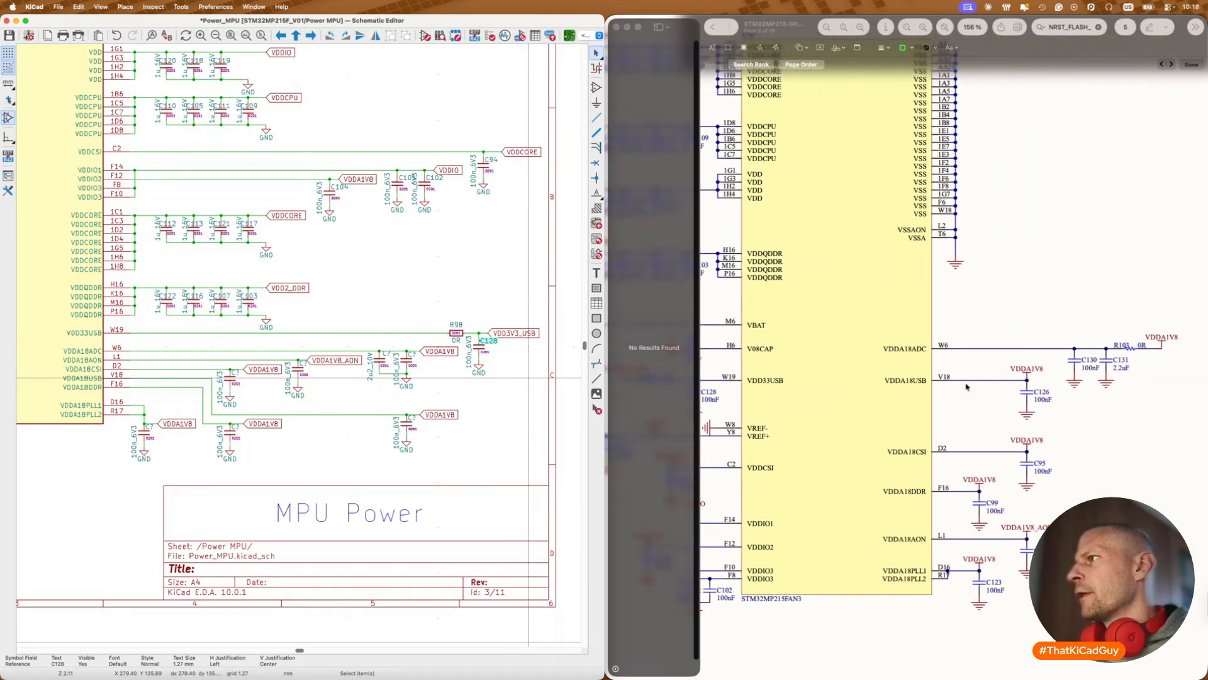
click(438, 384)
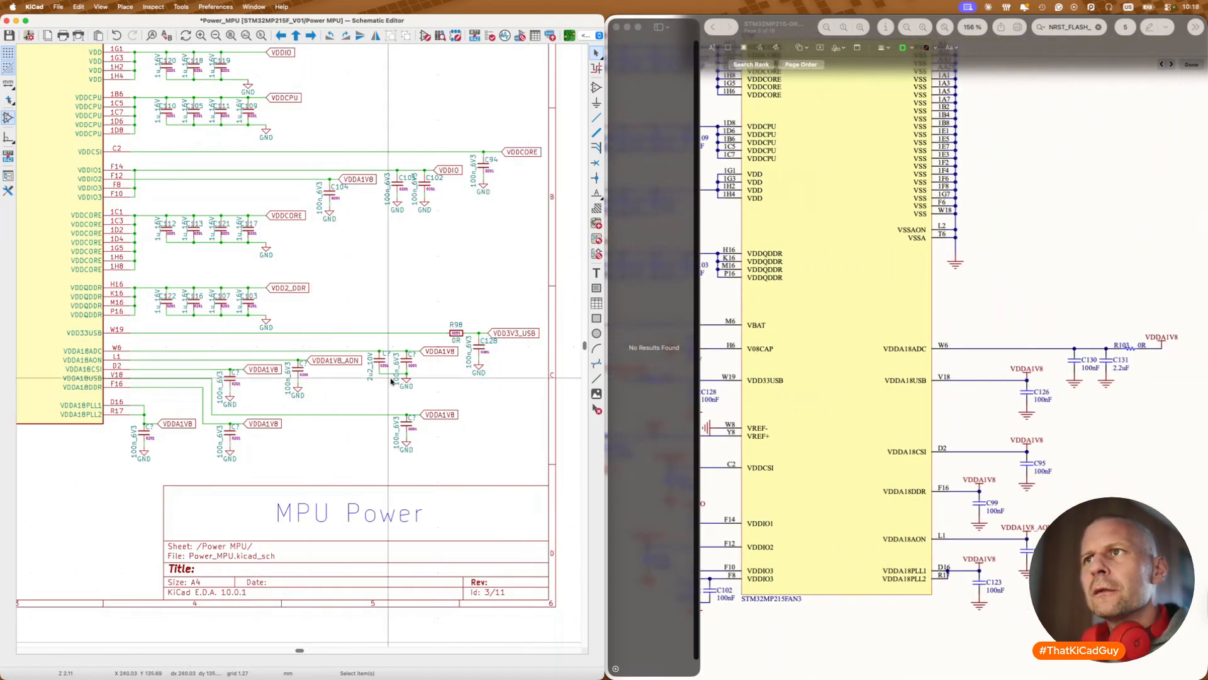
double_click(387, 353)
text(130)
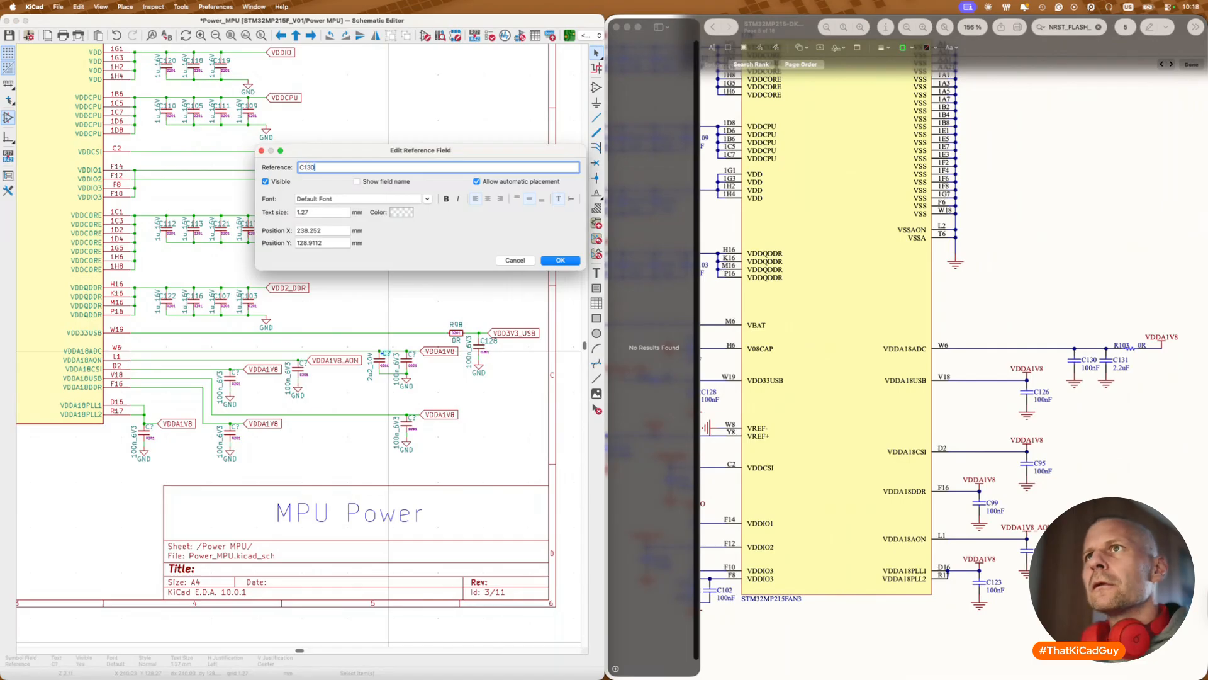
key(Return)
double_click(412, 354)
text(131)
key(Return)
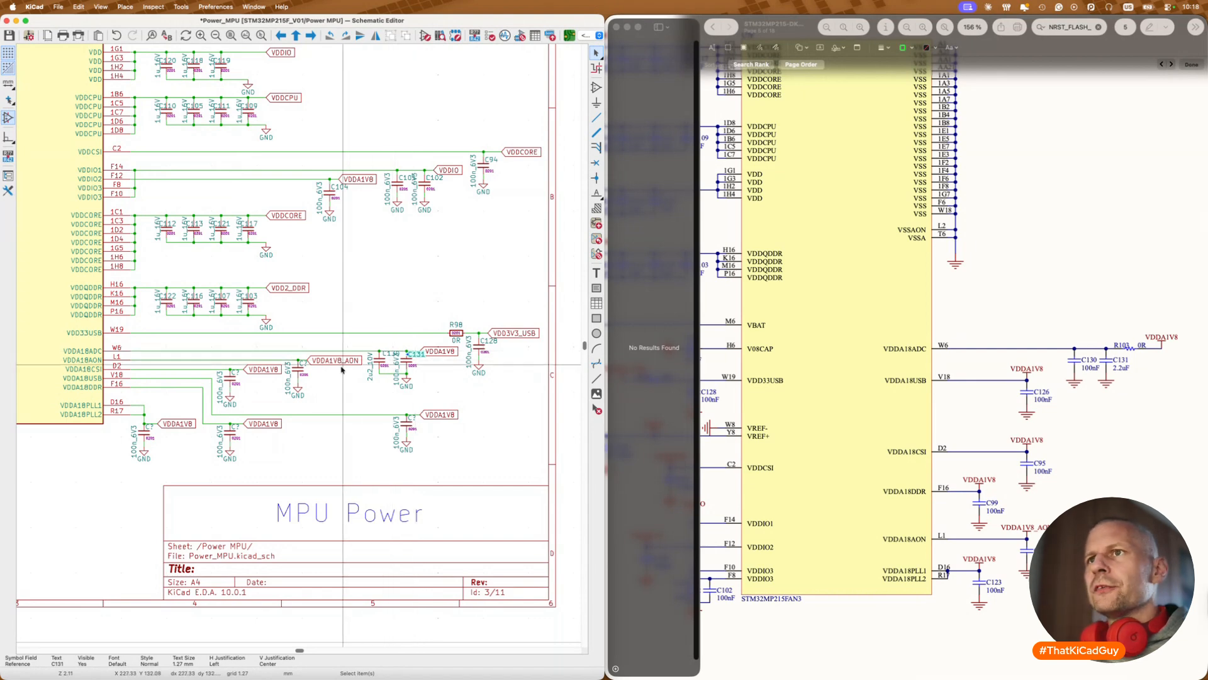
Step: Set the reference designator of the 100n capacitor on the VDDA1V8_AON line to C115
click(304, 363)
double_click(304, 363)
text(115)
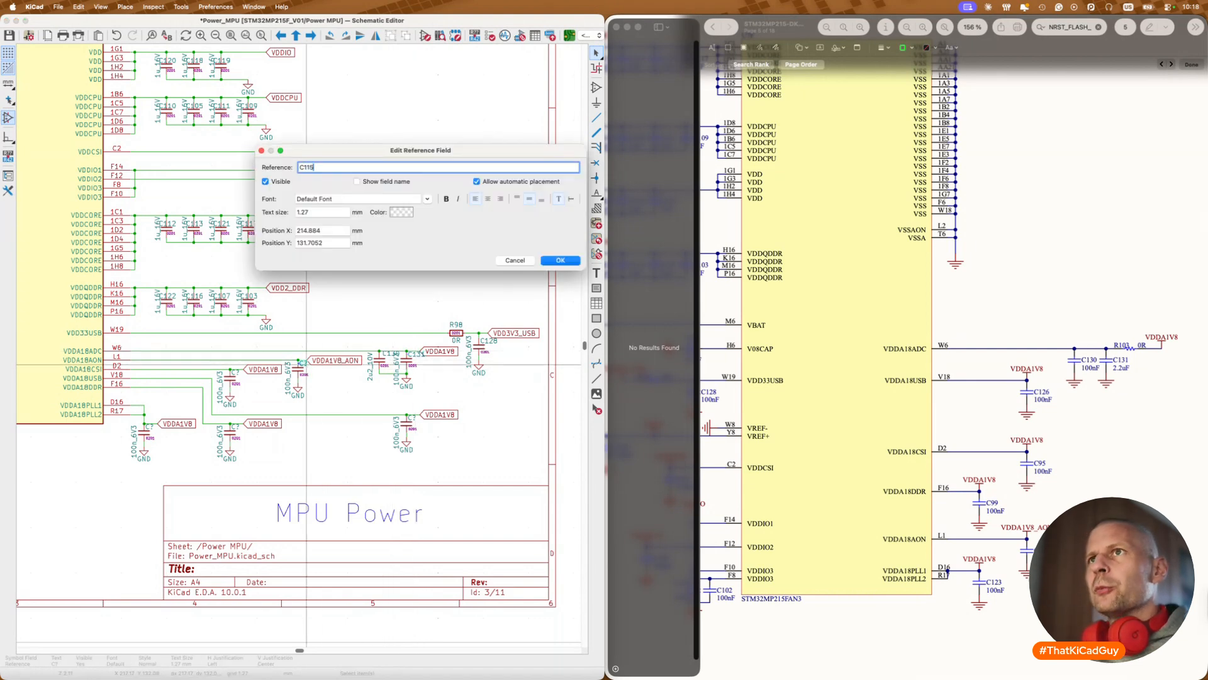
key(Return)
click(340, 391)
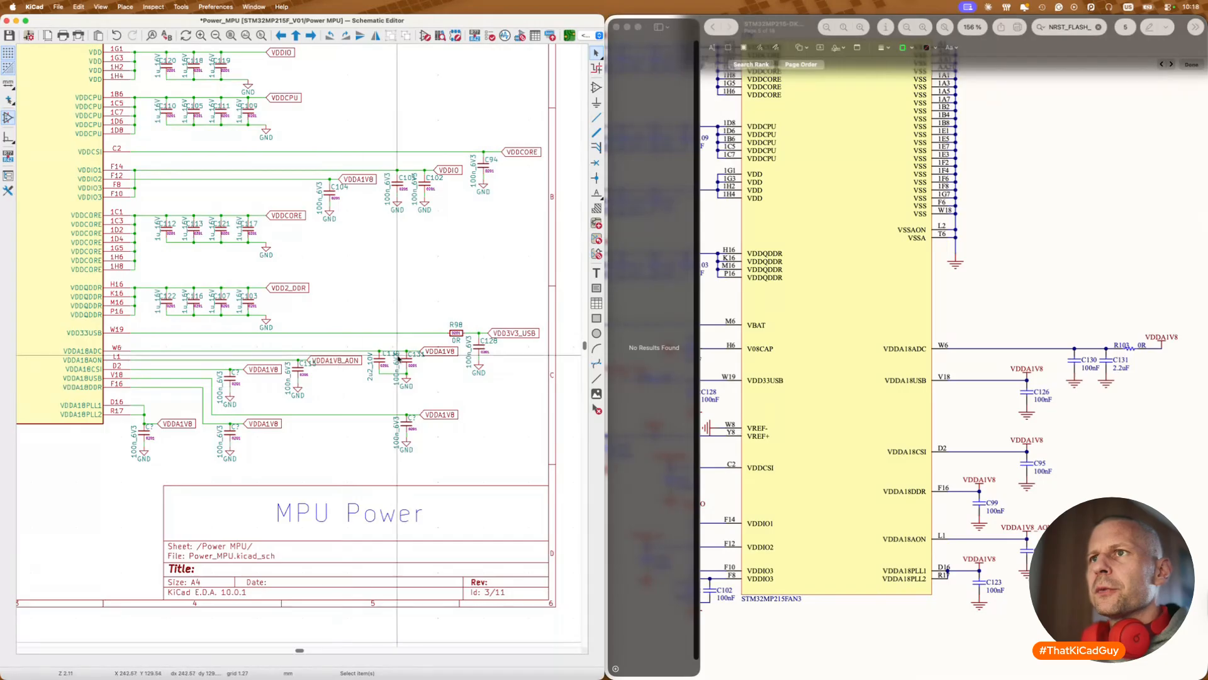
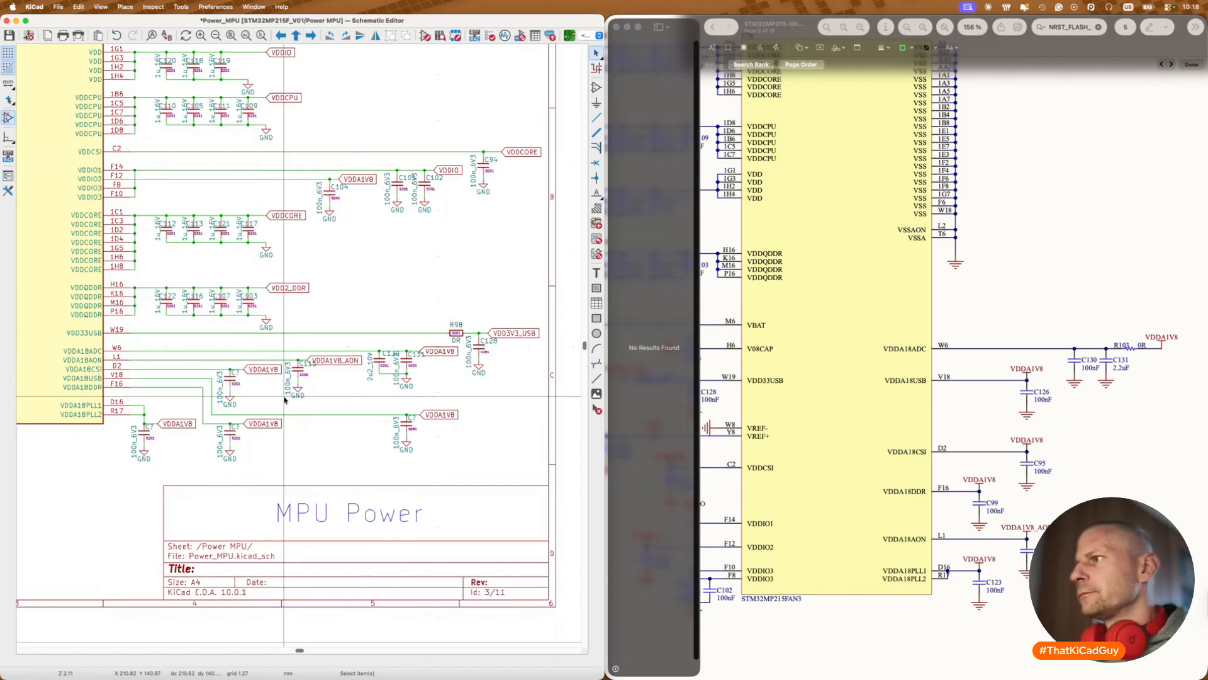
Step: Set the reference designator of the 100n VDDA1V8 capacitor on the VDDA18CSI line to C95
click(235, 373)
double_click(234, 373)
text(95)
key(Return)
click(316, 430)
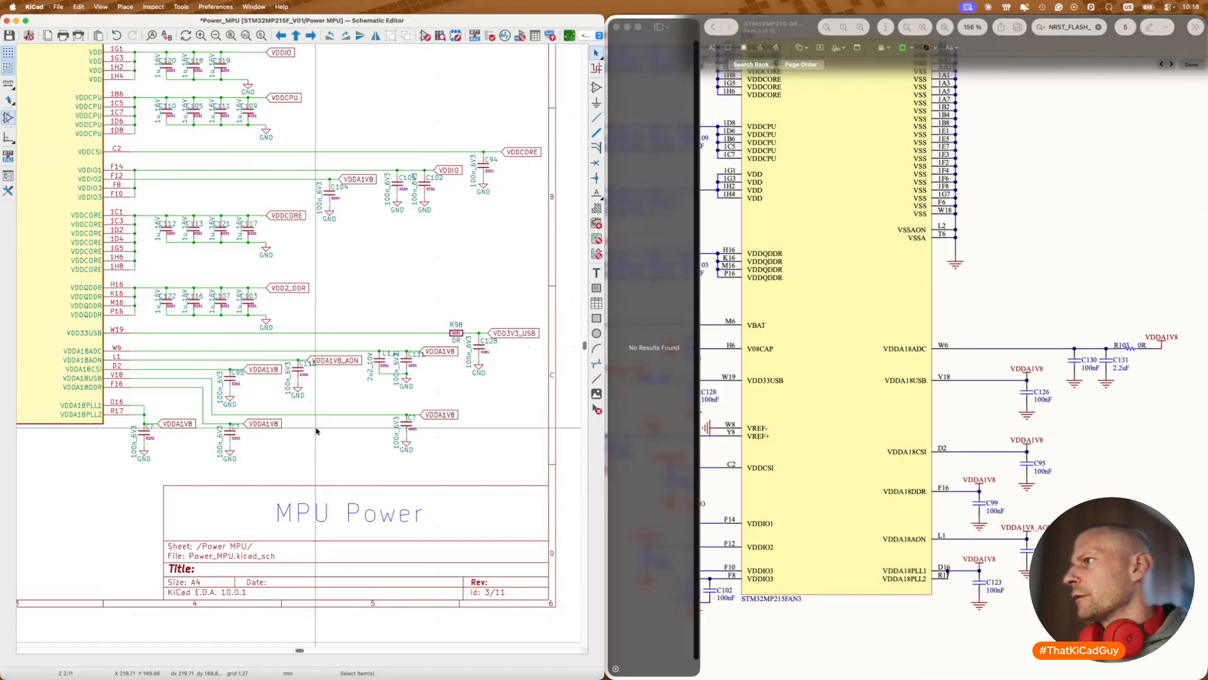
Step: Set the reference designator of the VDDA18USB line's capacitor to C126 and the VDDA18DDR line's capacitor to C99
click(415, 418)
double_click(414, 418)
text(126)
key(Return)
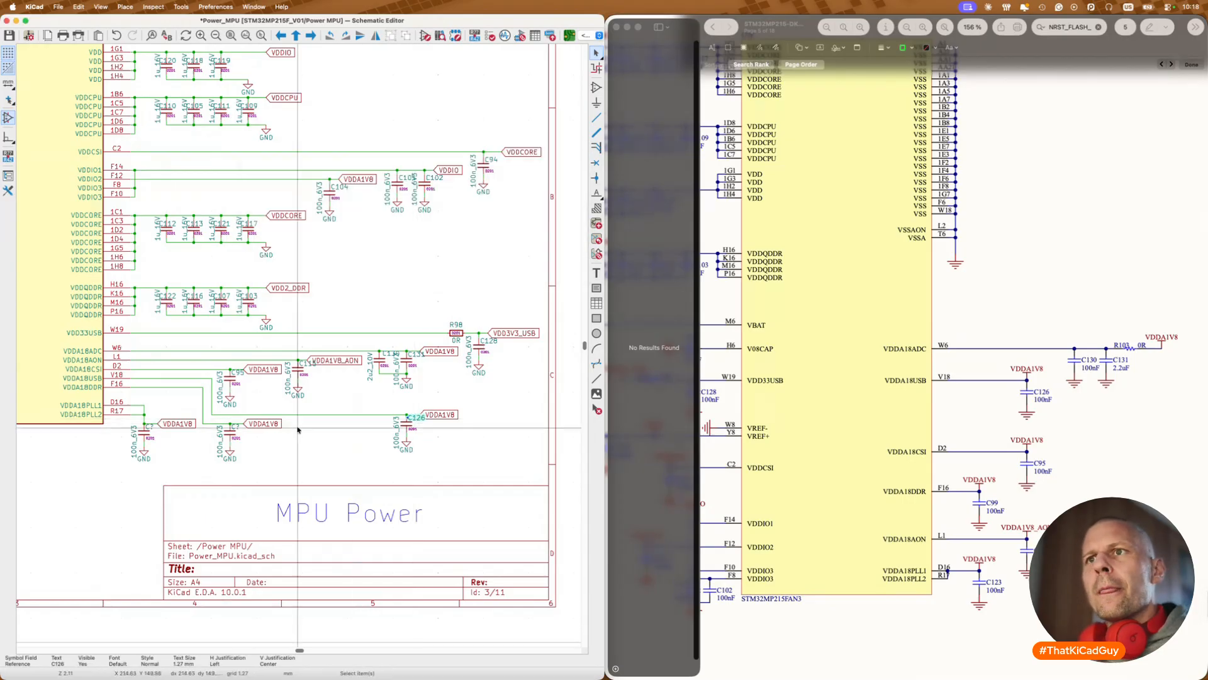
click(234, 427)
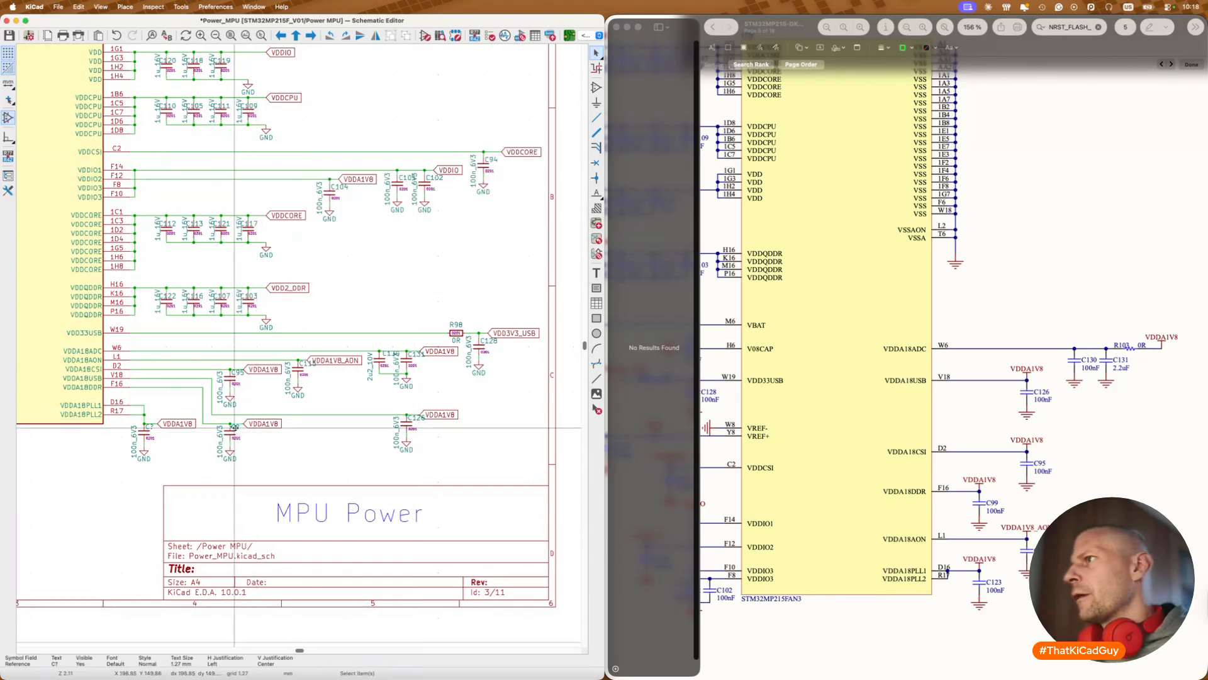
double_click(235, 427)
text(99)
key(Return)
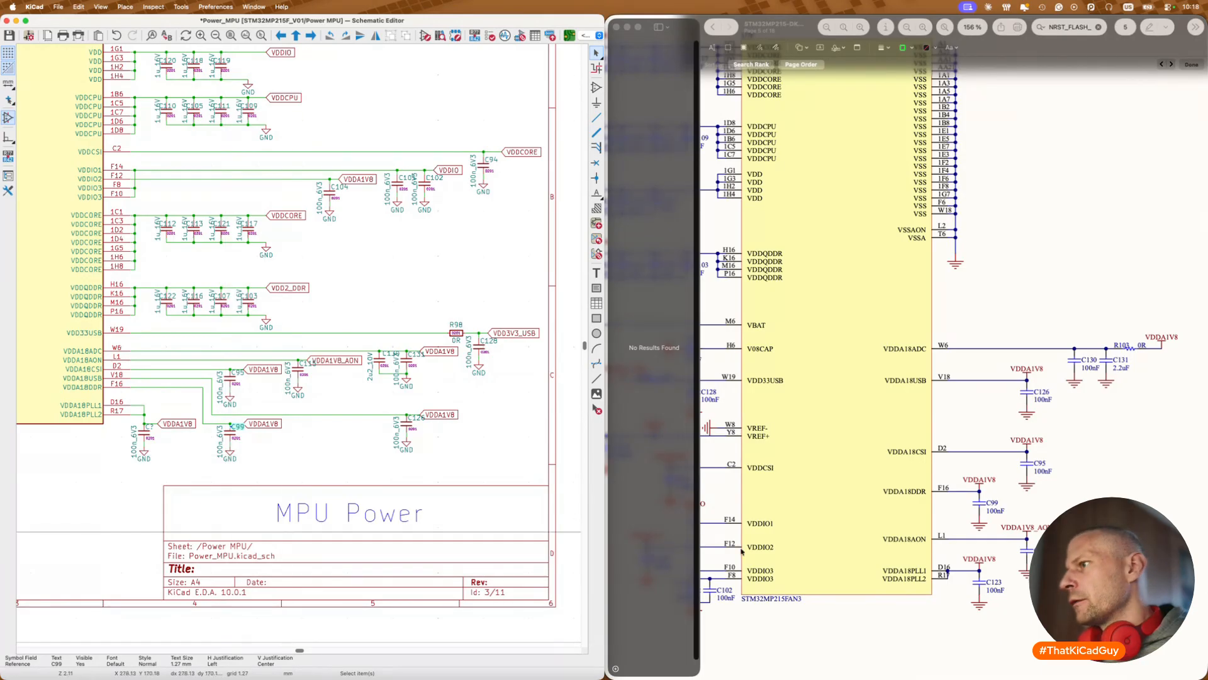
Step: Set the reference designator of the capacitor on the VDDA18PLL lines to C123 and save the schematic
double_click(152, 427)
text(123)
key(Return)
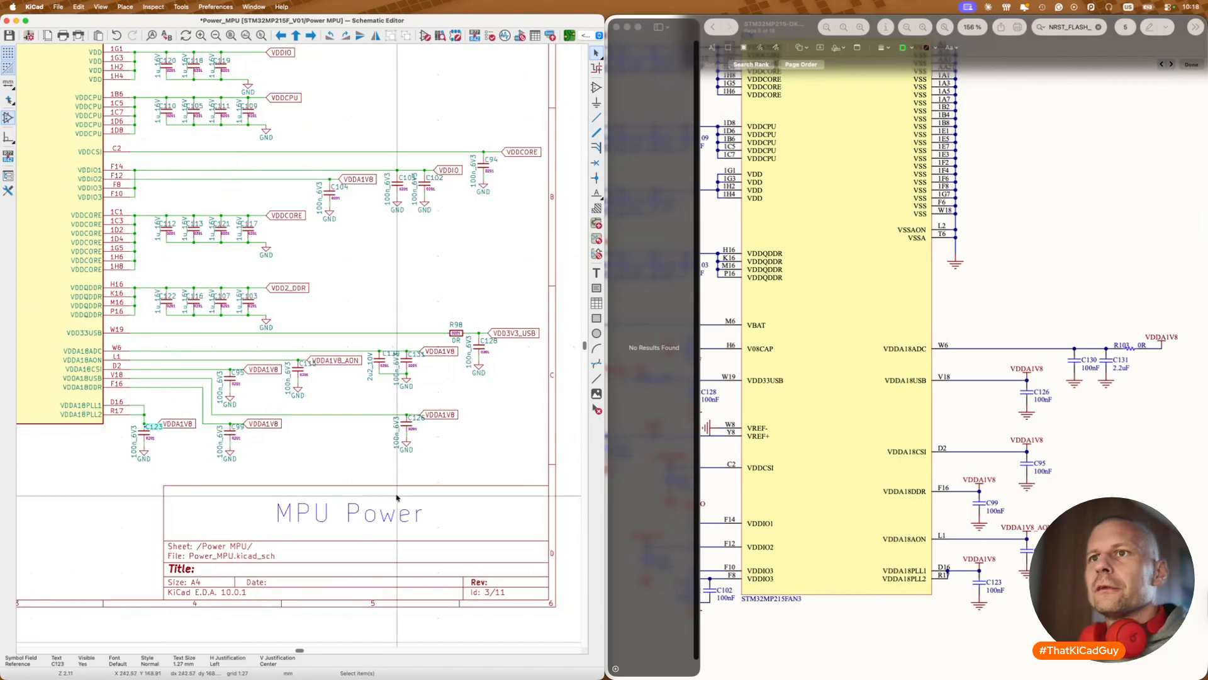
key(super+s)
Step: Set the reference designator of the BAT54CW dual diode in the backup battery circuit to D2
scroll(318, 469, down, 4)
scroll(318, 469, up, 3)
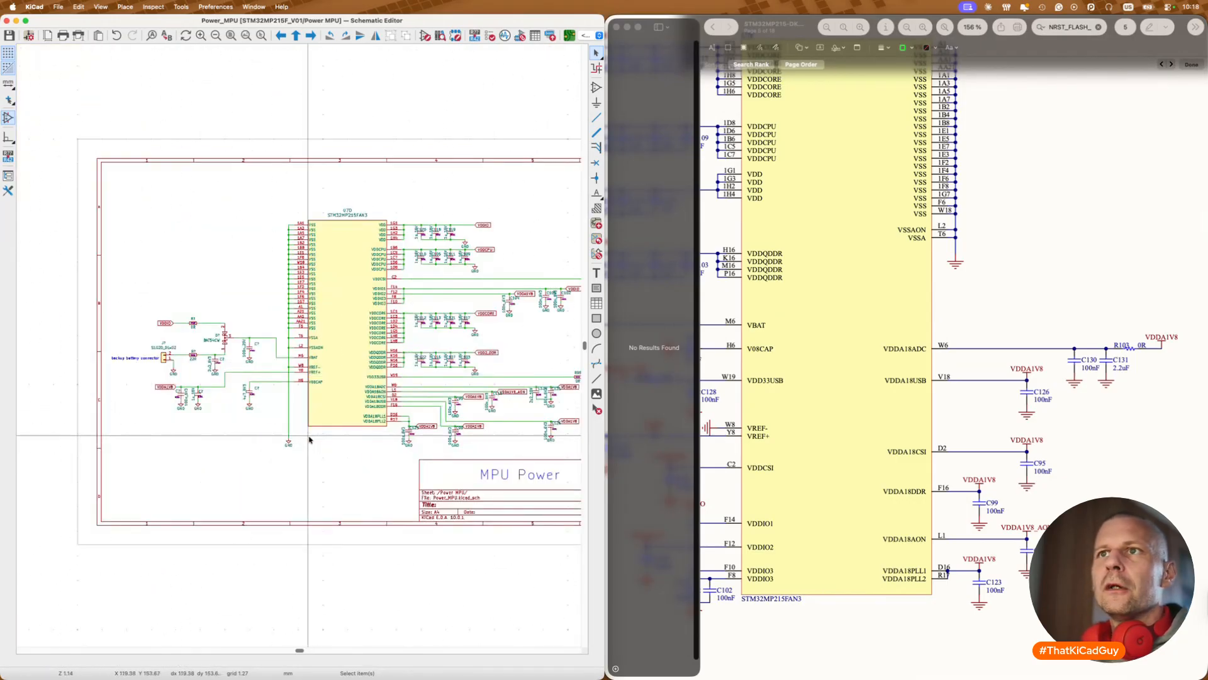
scroll(265, 380, up, 5)
scroll(997, 366, left, 6)
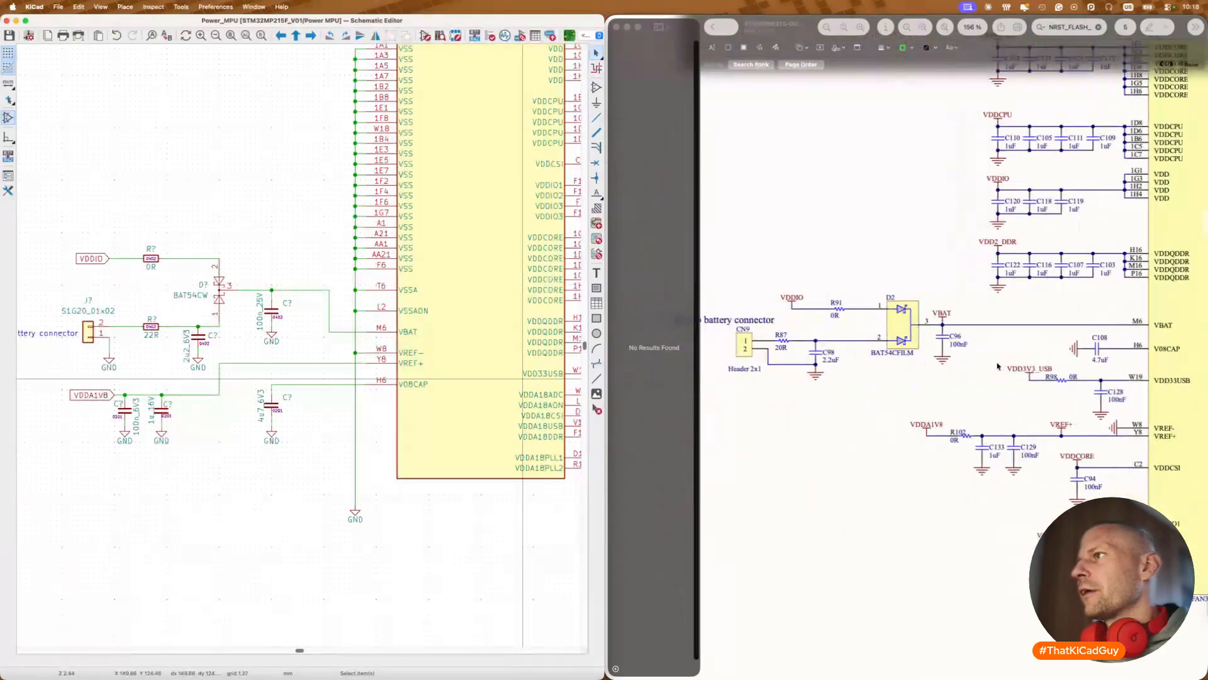
double_click(209, 285)
text(D2)
key(Return)
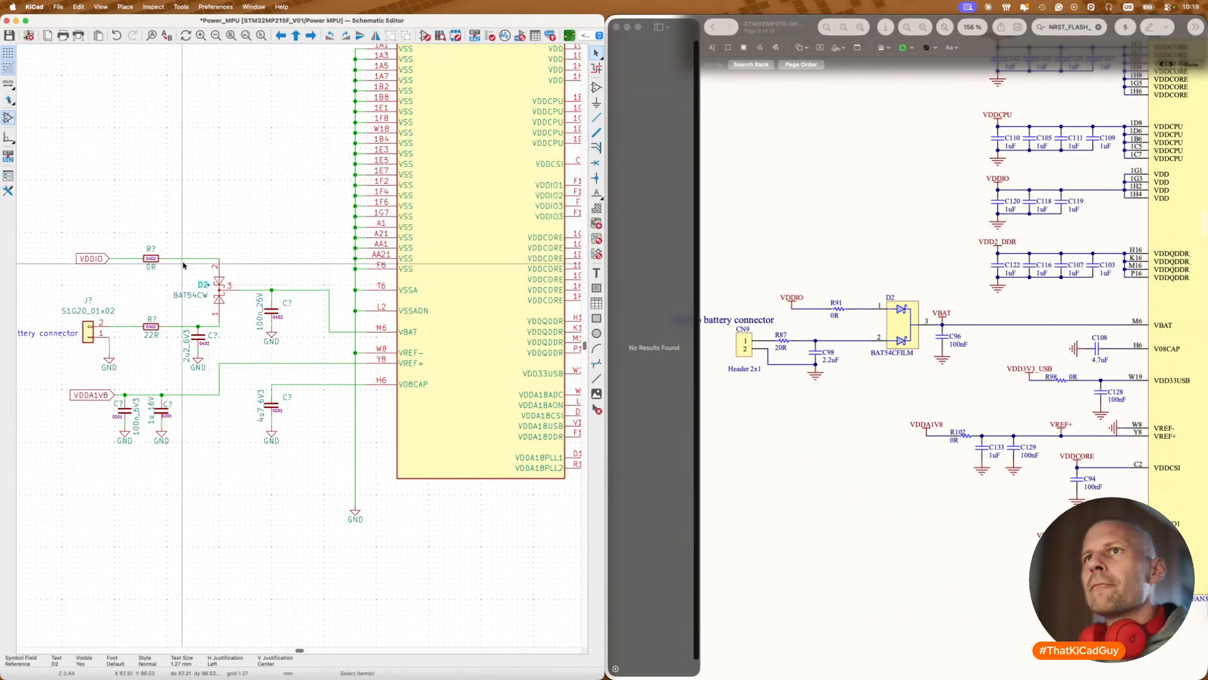
Step: Set the reference designators of the 0R VDDIO resistor to R91 and the 22R backup battery resistor to R87
double_click(150, 249)
text(91)
key(Return)
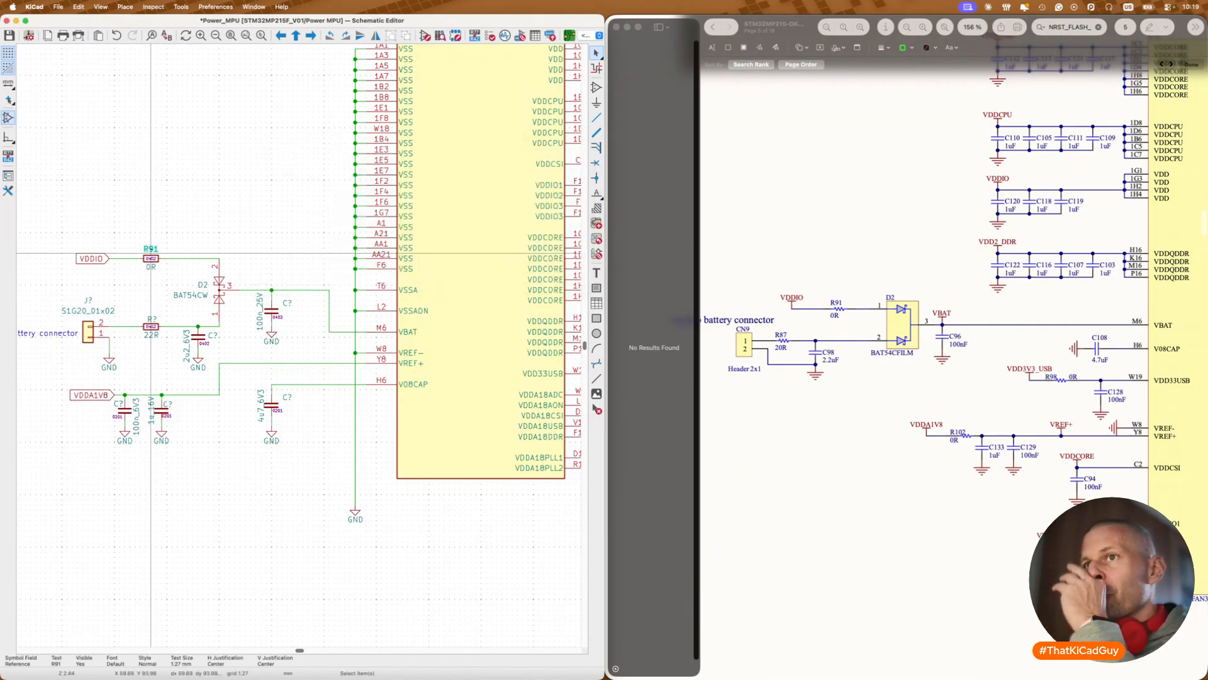
double_click(154, 318)
text(87)
key(Return)
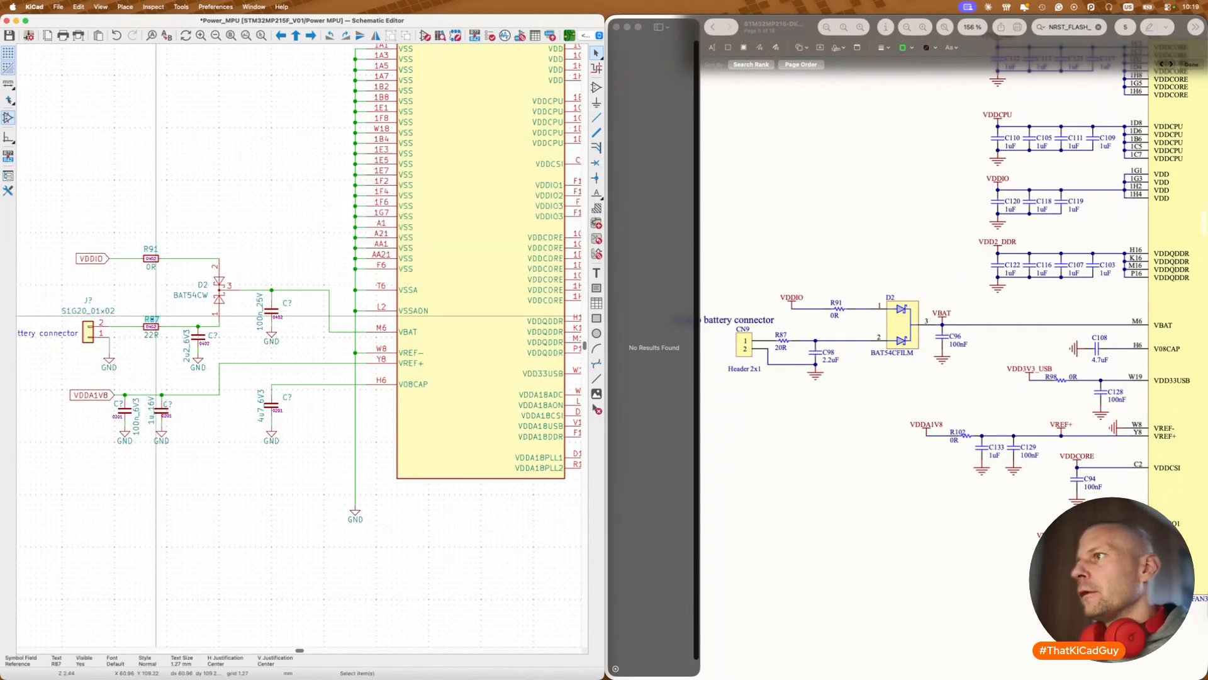
Step: Set the reference designator of the 2u2 capacitor in the backup battery circuit to C98
double_click(214, 334)
text(98)
key(Return)
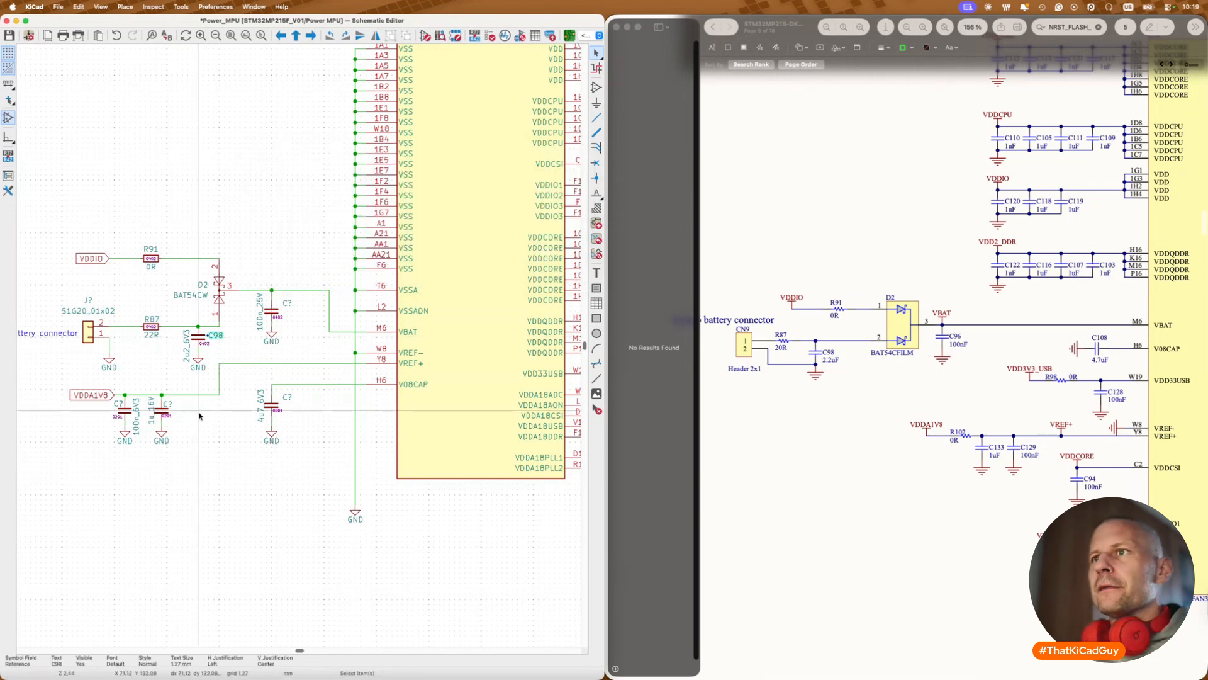
Step: Select the reference designator of the 100n capacitor on the VDDA1V8 line feeding VREF+
scroll(1007, 494, right, 3)
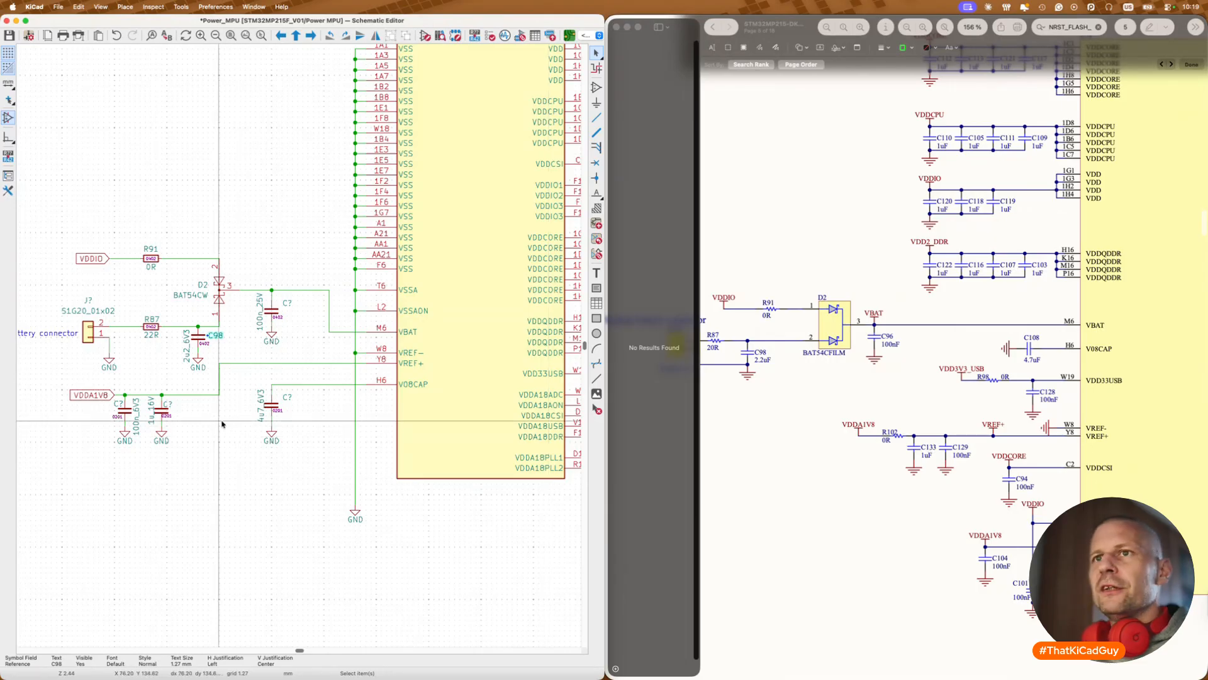
click(121, 405)
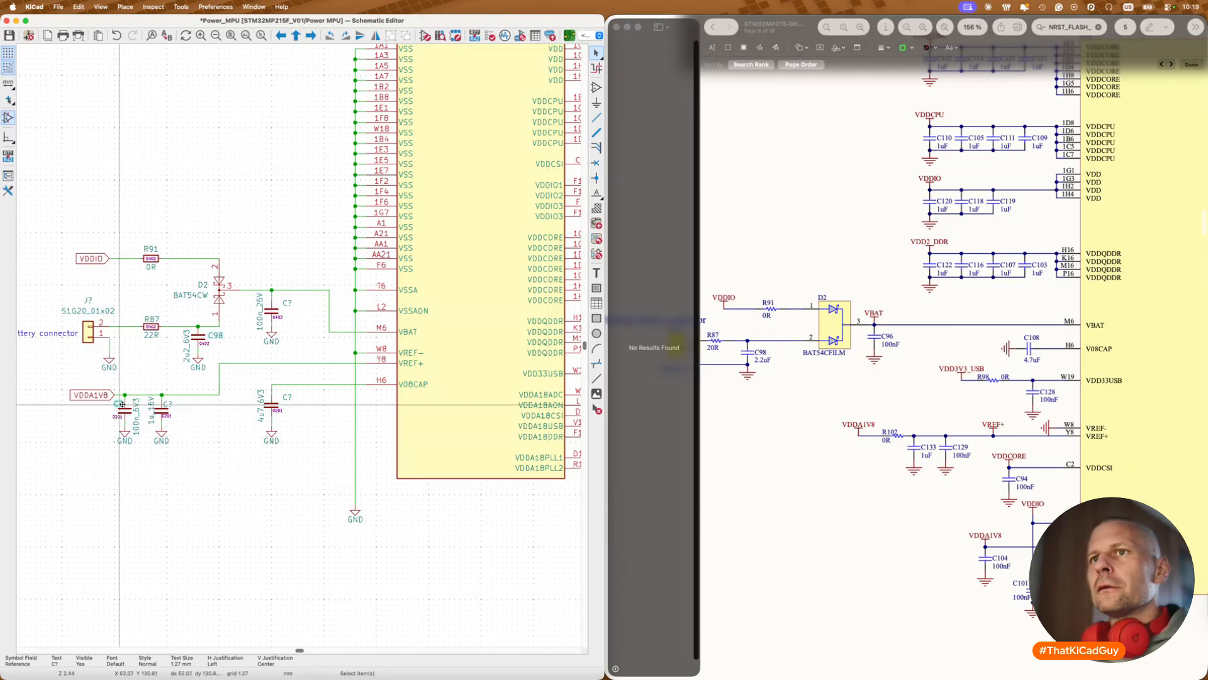
Step: Set the references of the two VDDA1V8 capacitors: C133 for the 1u part and C129 for the 100n part
double_click(166, 404)
text(C133)
key(Return)
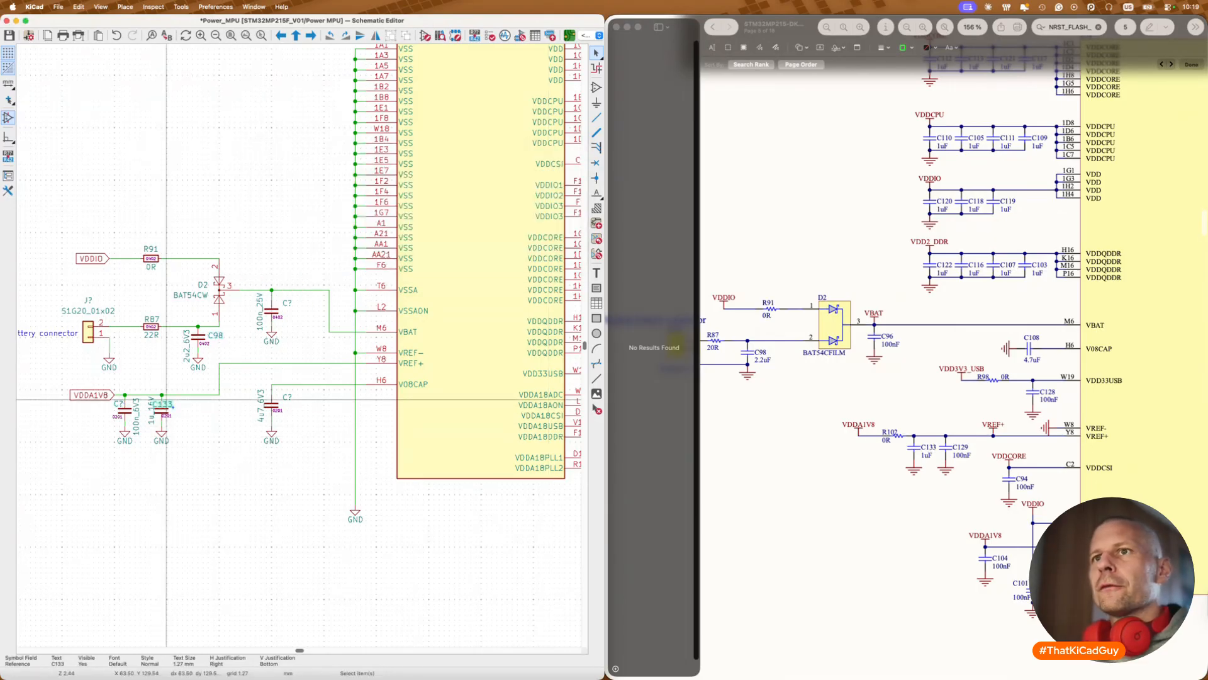
click(120, 403)
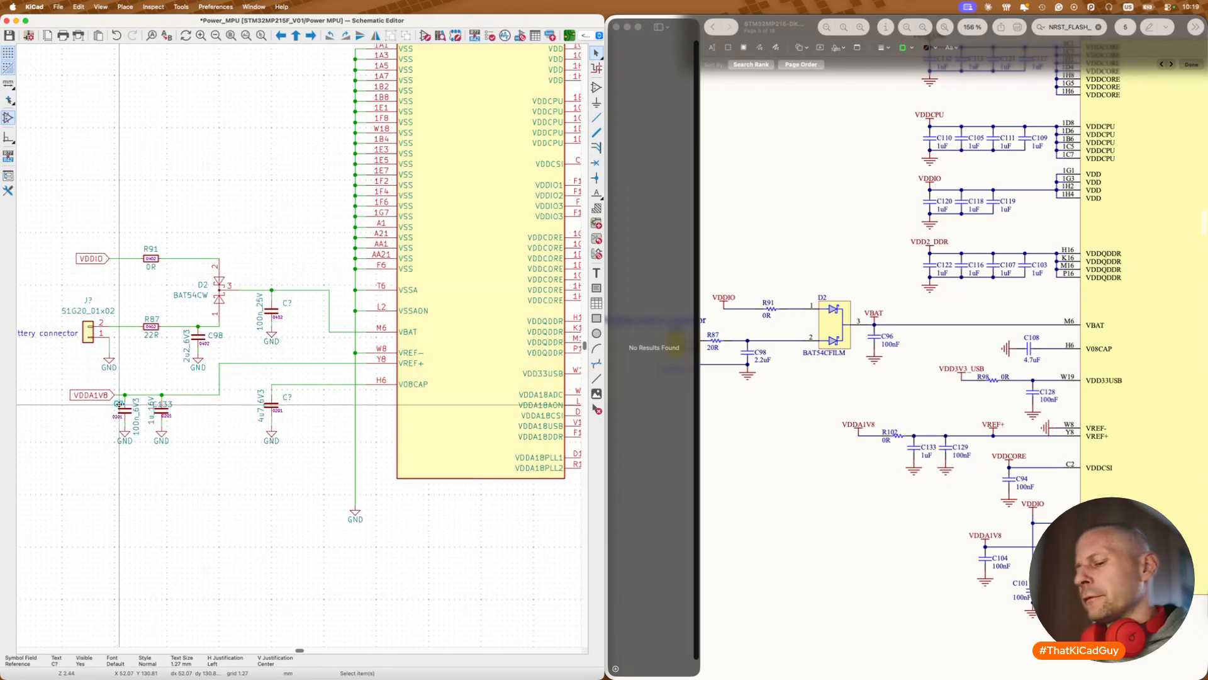
double_click(119, 405)
text(C129)
key(Return)
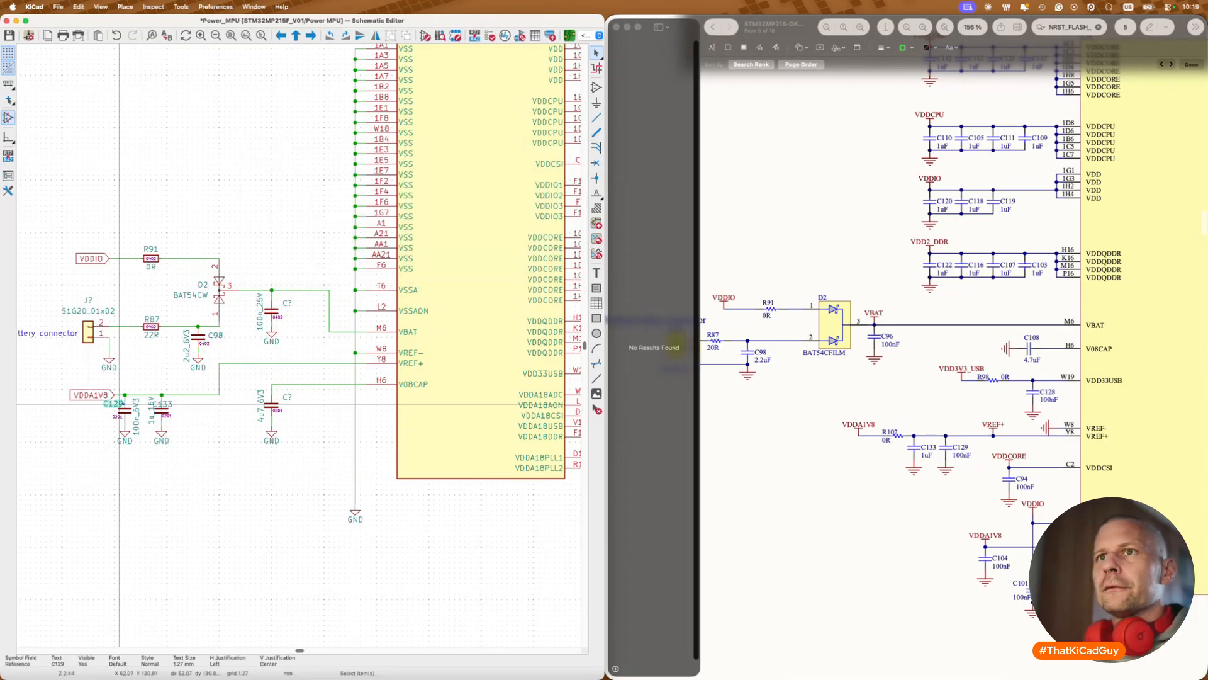
Step: Set the reference of the 4u7 capacitor on the V08CAP pin to C108 and save the schematic
scroll(258, 409, up, 5)
scroll(258, 409, left, 10)
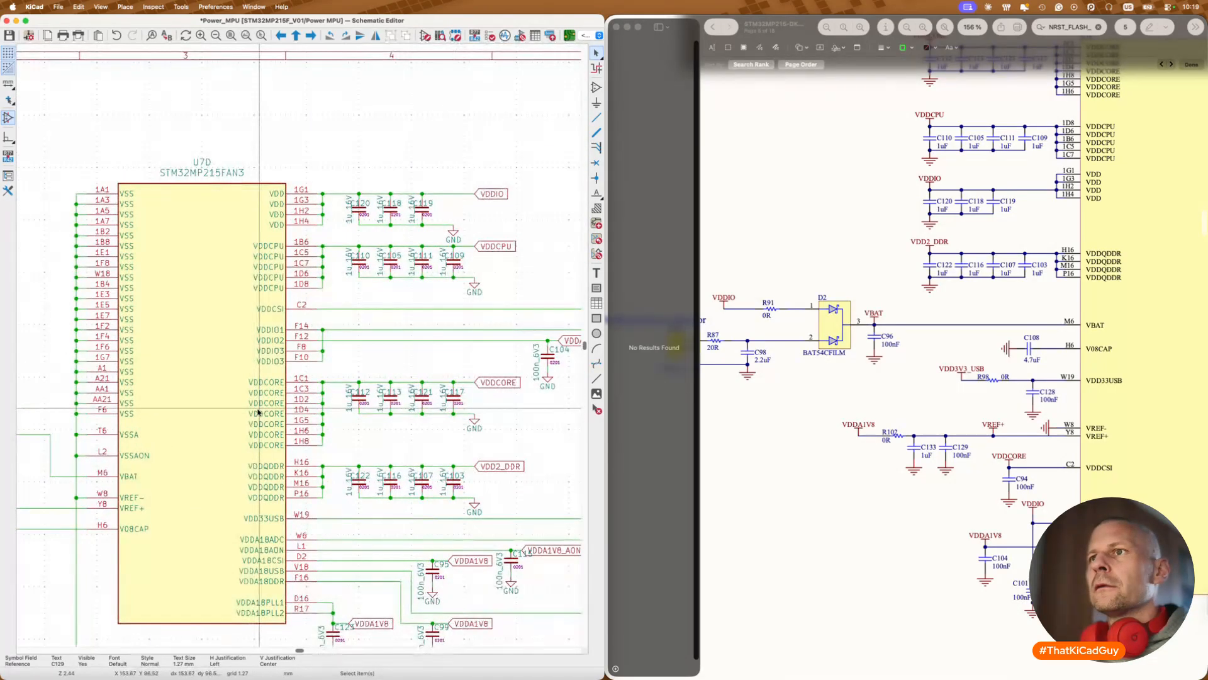
scroll(258, 412, down, 3)
scroll(258, 412, left, 5)
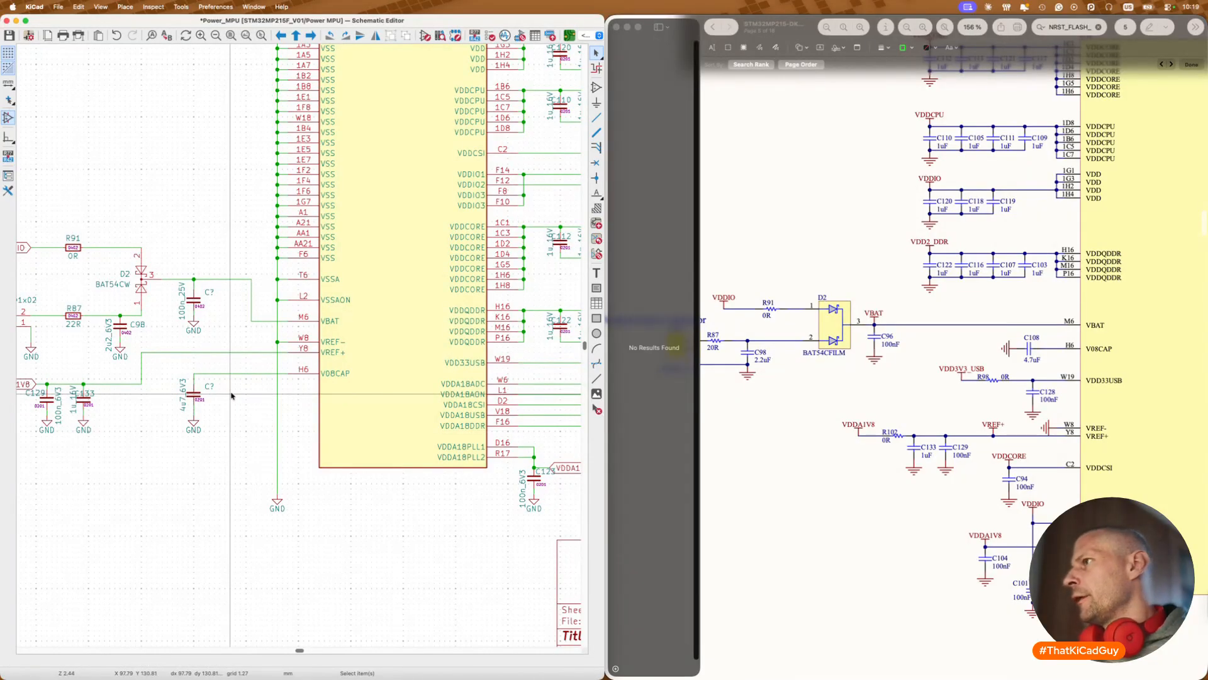
click(210, 387)
double_click(210, 387)
text(C108)
key(Return)
key(super+s)
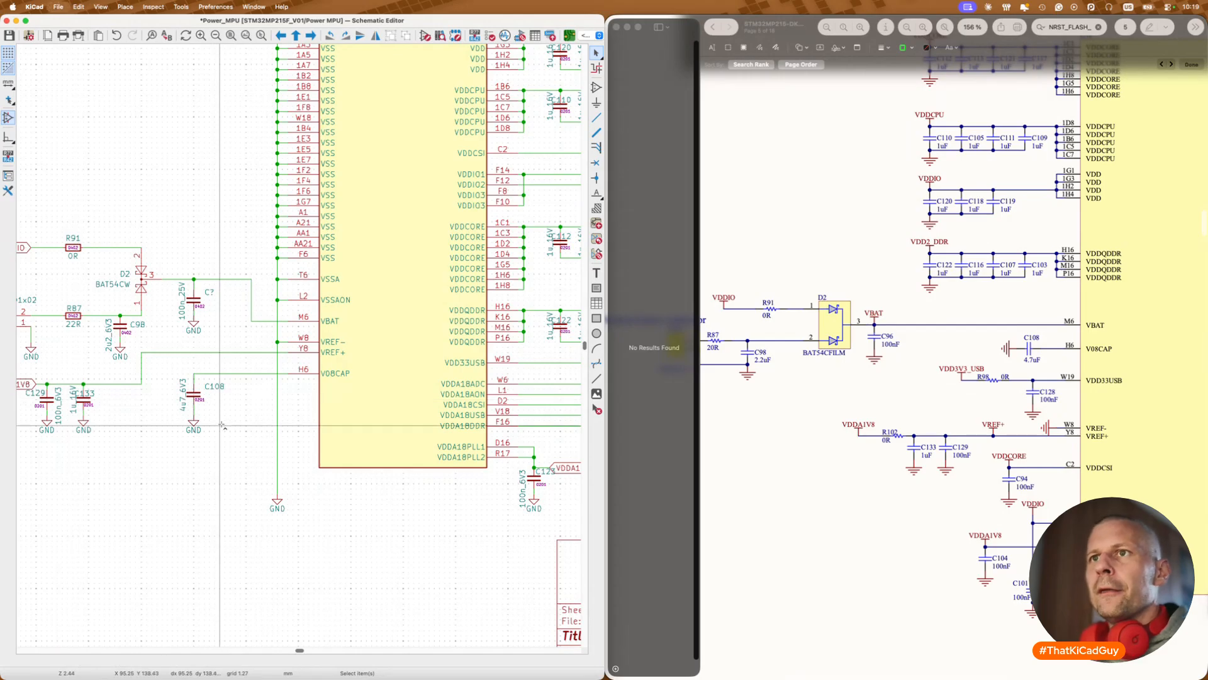
Step: Maximize the schematic editor window and return from the MPU power sheet to the root sheet
scroll(396, 426, down, 5)
scroll(397, 426, up, 4)
scroll(396, 426, down, 4)
scroll(396, 426, up, 2)
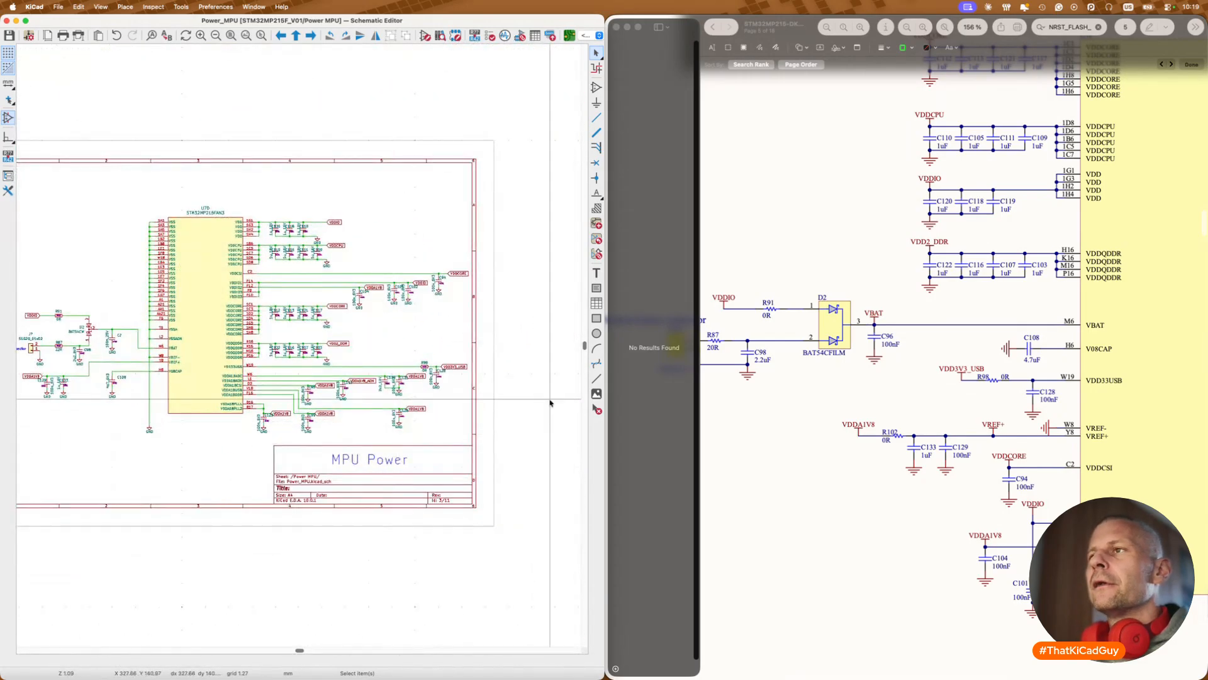
double_click(495, 25)
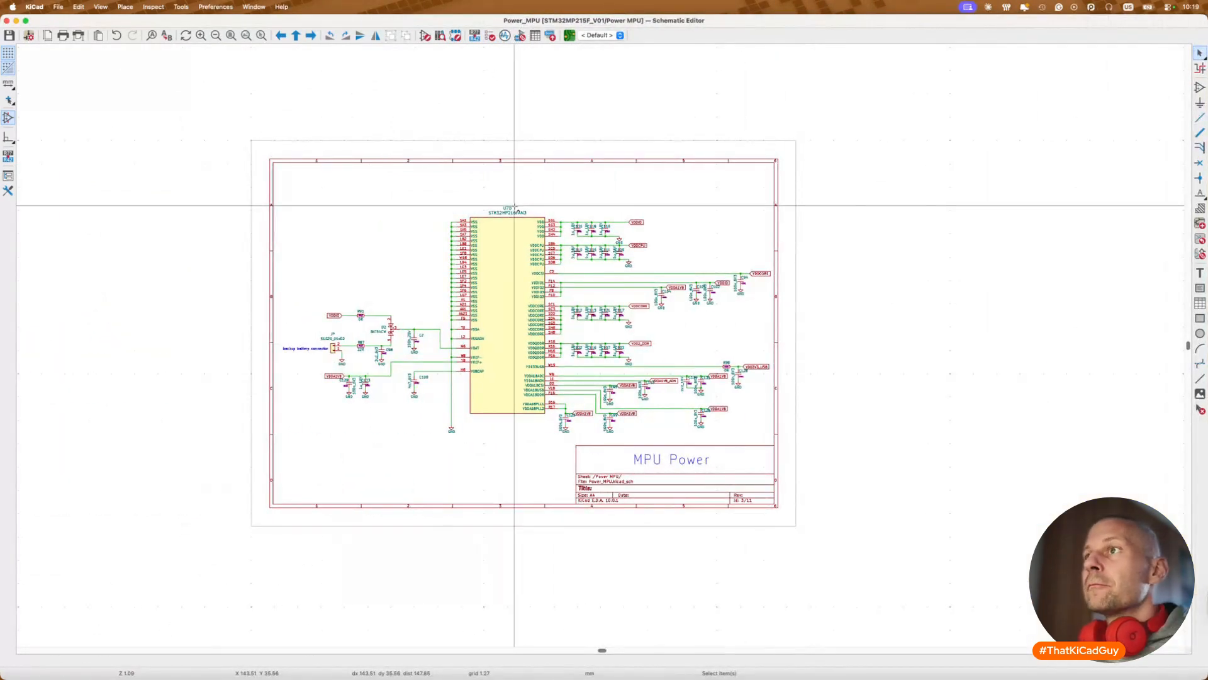
key(alt+BackSpace)
double_click(697, 276)
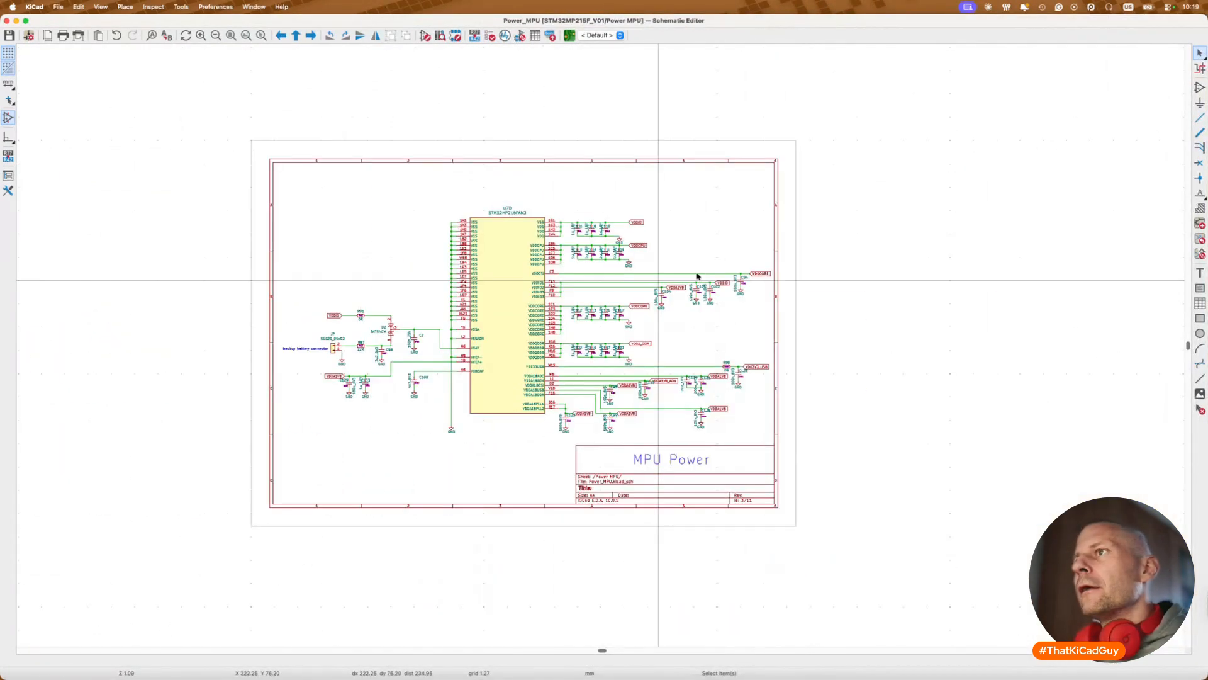
key(alt+BackSpace)
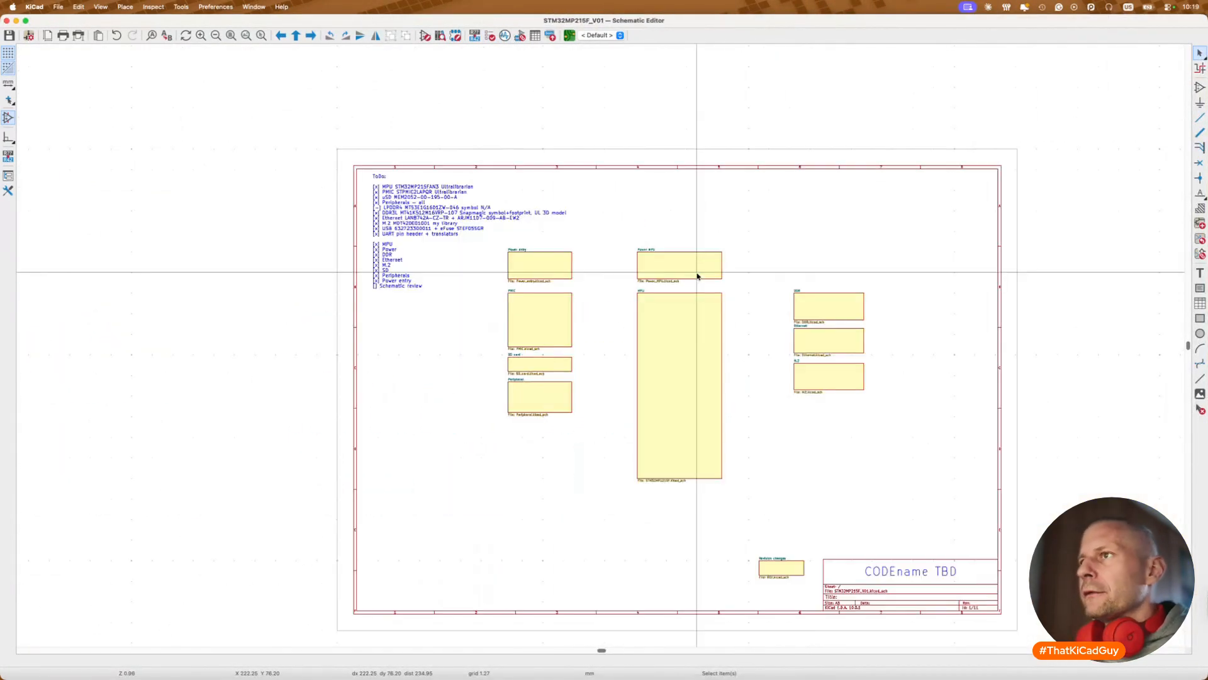
Step: Examine the DDR, Ethernet, M.2, Peripherals and SD card sheets one after another for missing component references
double_click(814, 305)
scroll(548, 157, up, 3)
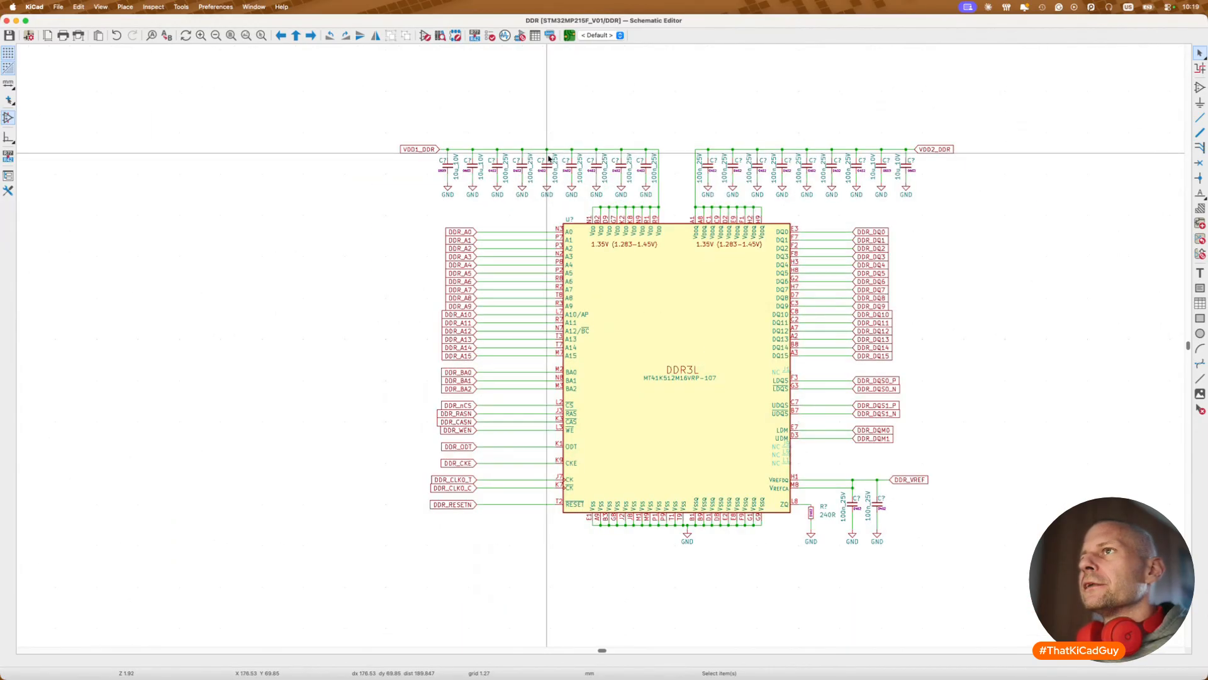
key(alt+BackSpace)
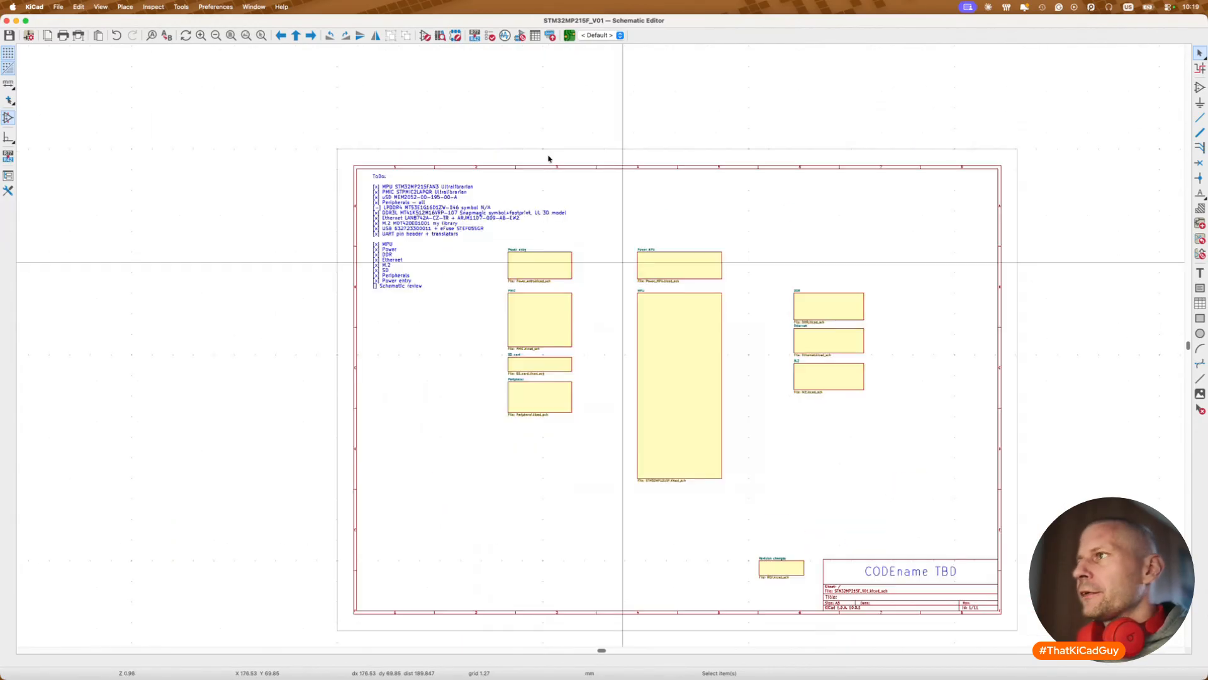
double_click(849, 342)
key(alt+BackSpace)
double_click(846, 372)
key(alt+BackSpace)
double_click(522, 399)
key(alt+BackSpace)
double_click(531, 364)
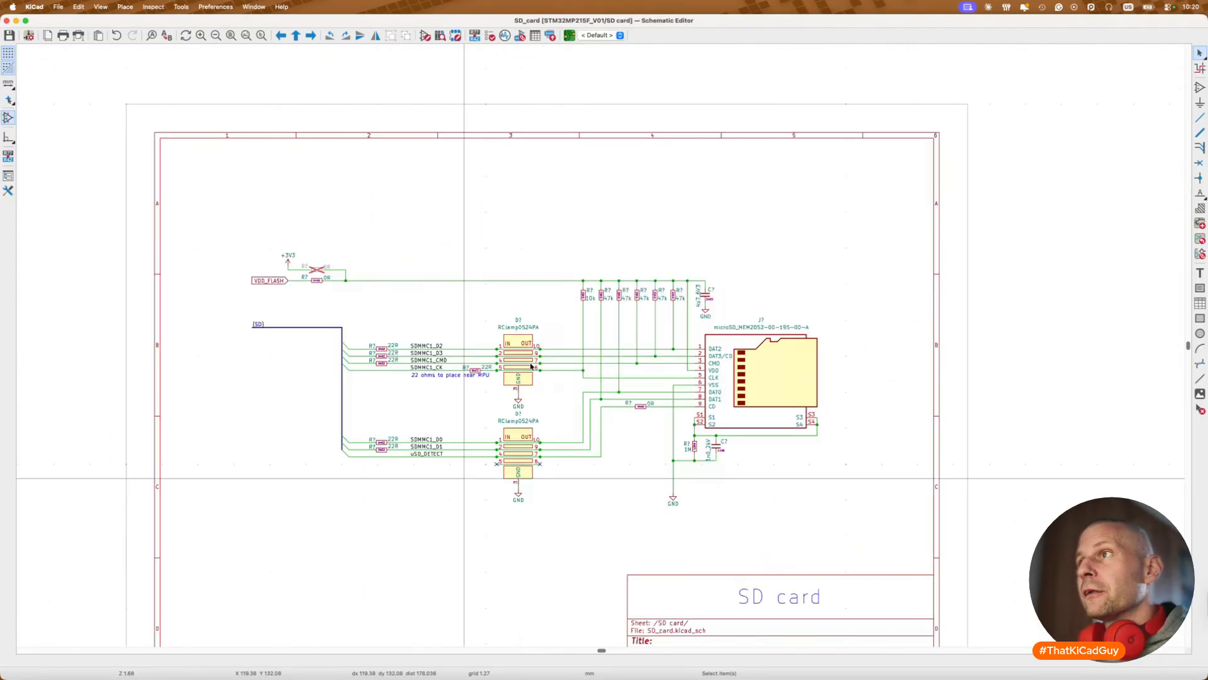
key(alt+BackSpace)
Step: Open the PMIC sheet beside the reference PDF and bring up the PDF page with the STPMIC2LAPQR circuit
double_click(537, 351)
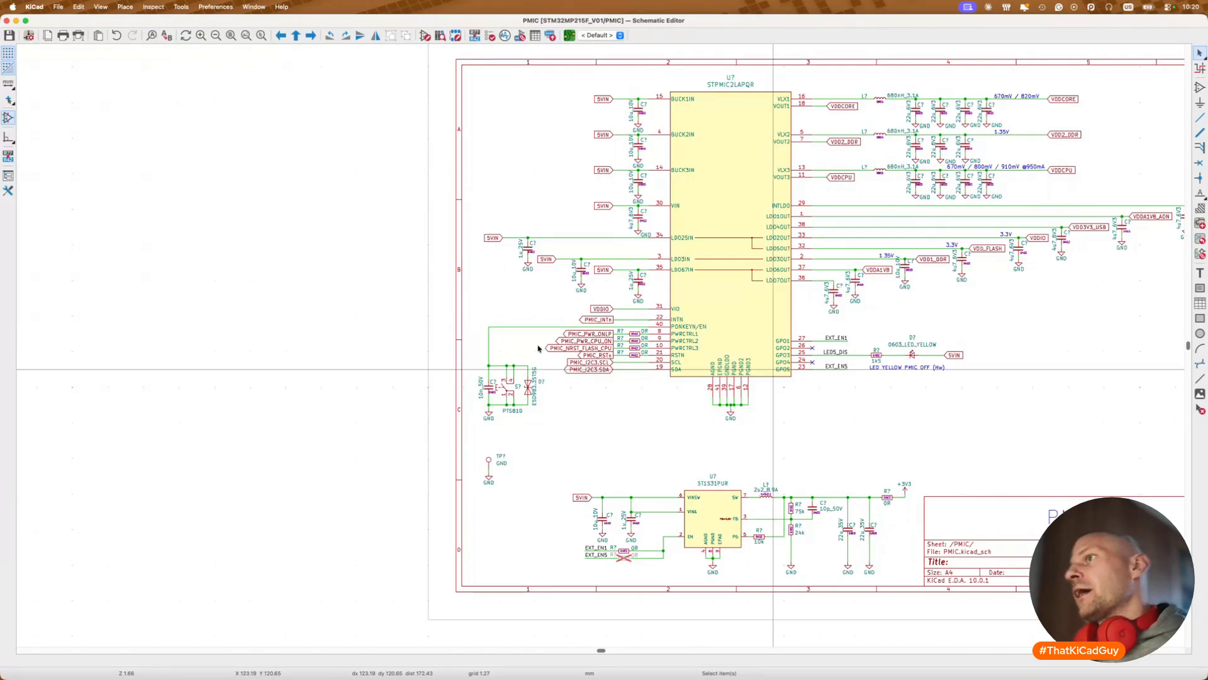
scroll(778, 233, right, 5)
scroll(777, 232, up, 2)
key(ctrl+alt+Left)
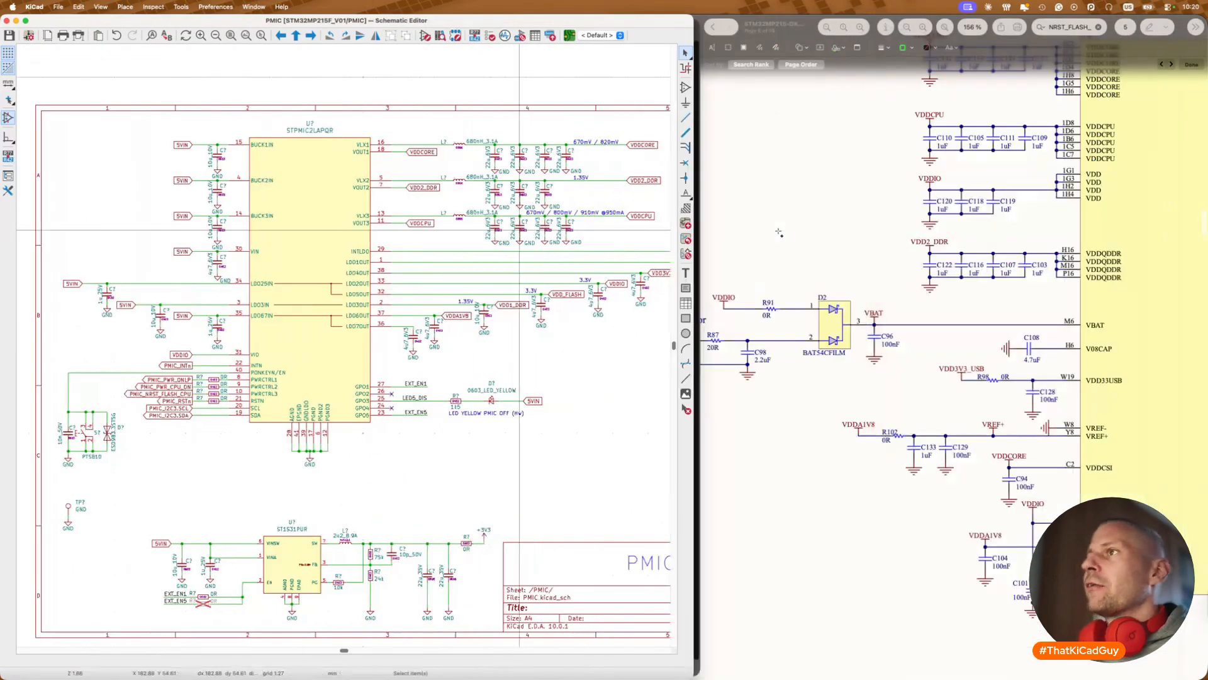
scroll(755, 213, up, 10)
scroll(755, 212, right, 4)
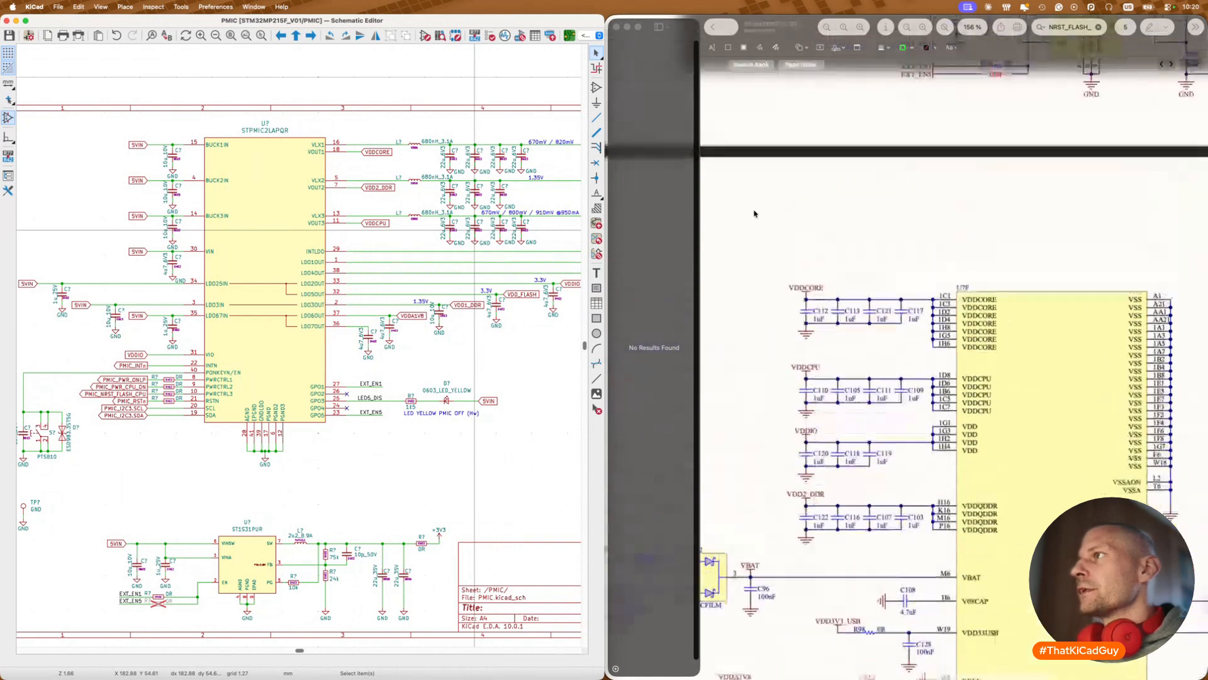
scroll(866, 222, up, 15)
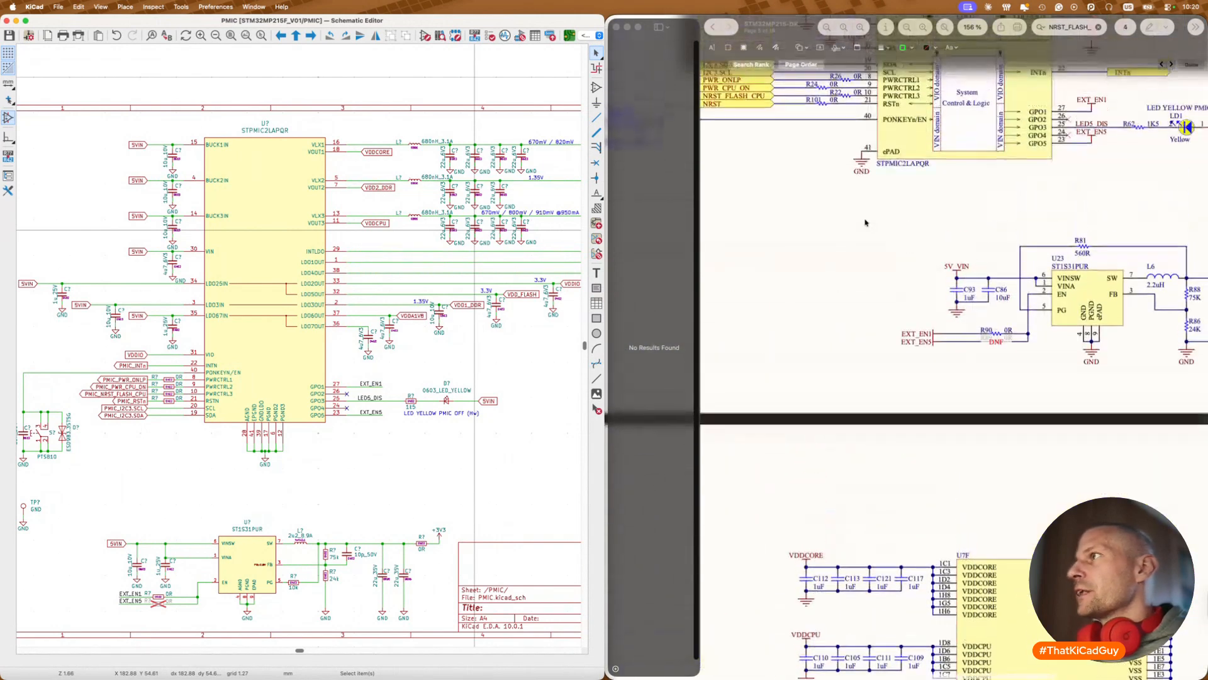
scroll(866, 222, up, 6)
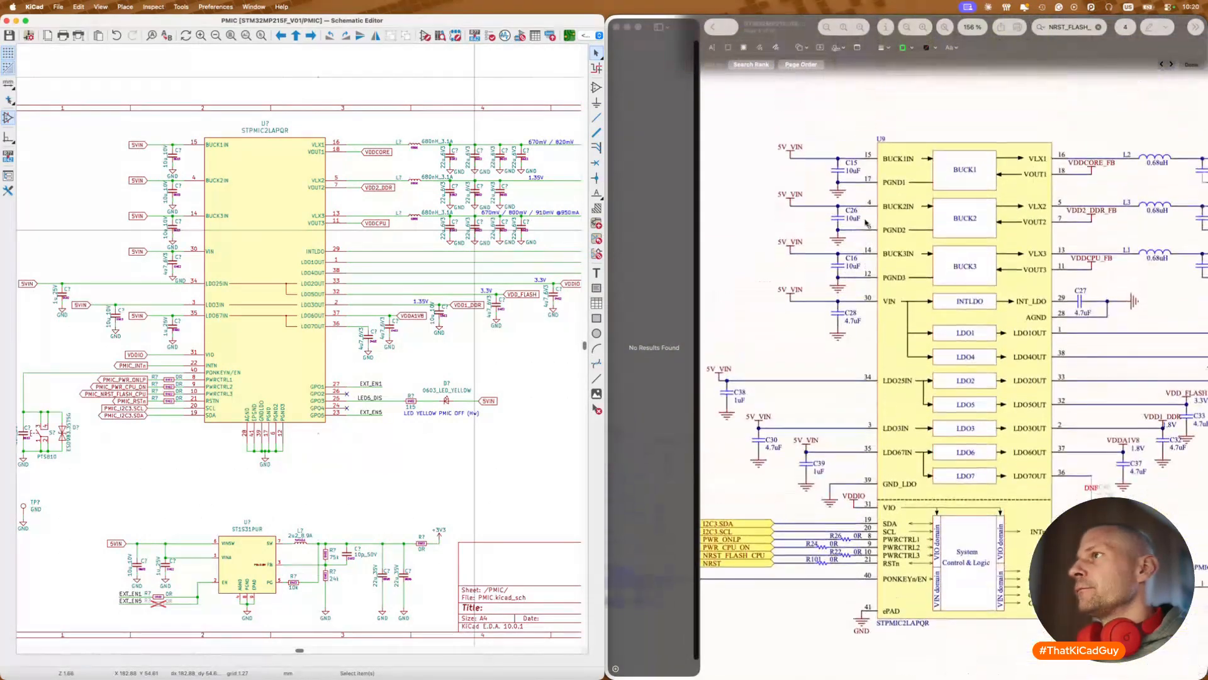
scroll(213, 159, up, 5)
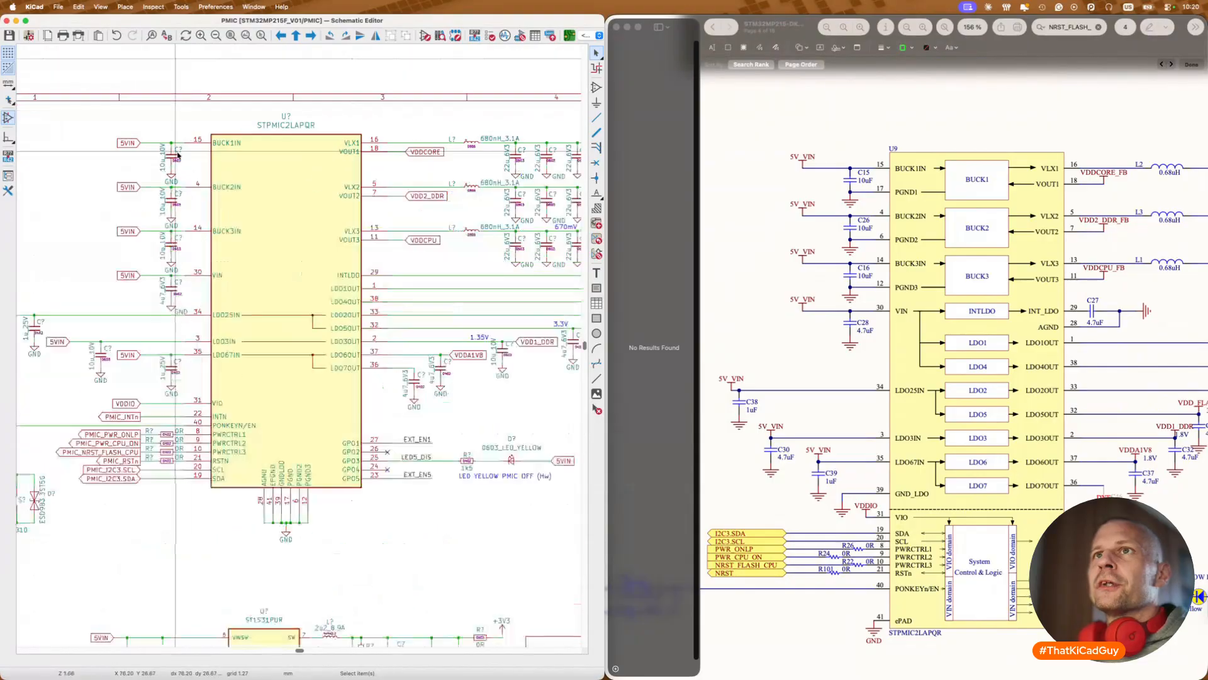
Step: Set the references of the input capacitors to C15 on BUCK1IN and C26 on BUCK2IN
scroll(213, 159, left, 2)
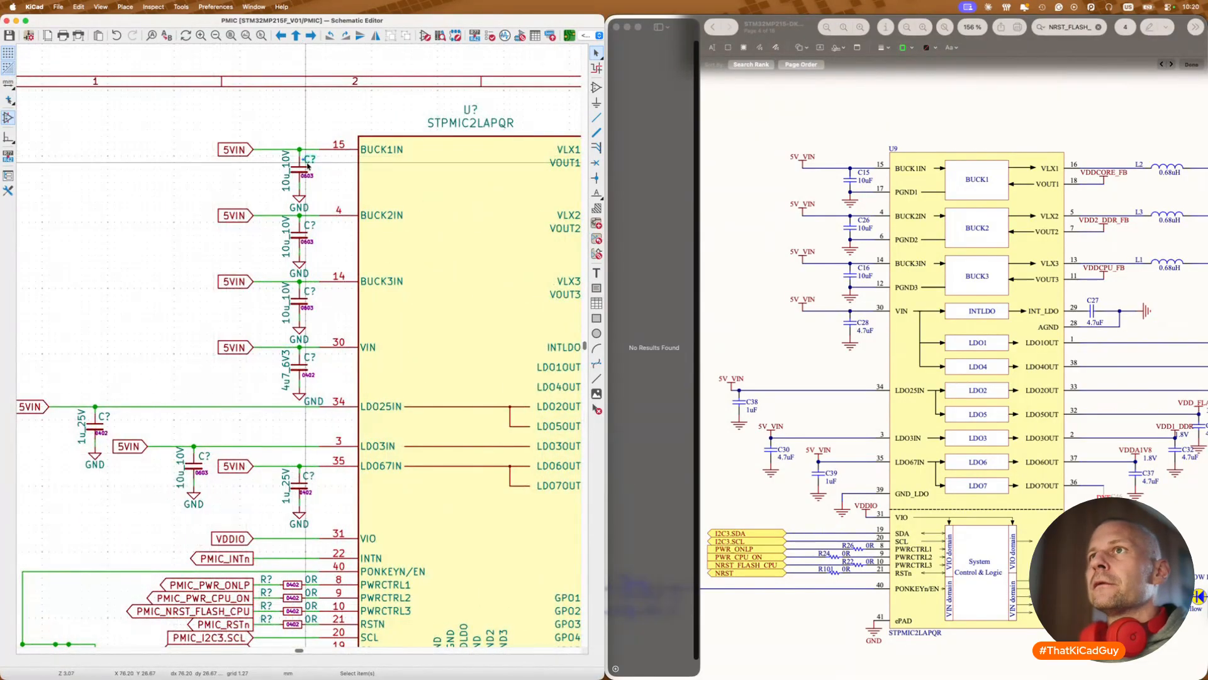
key(r)
key(super+z)
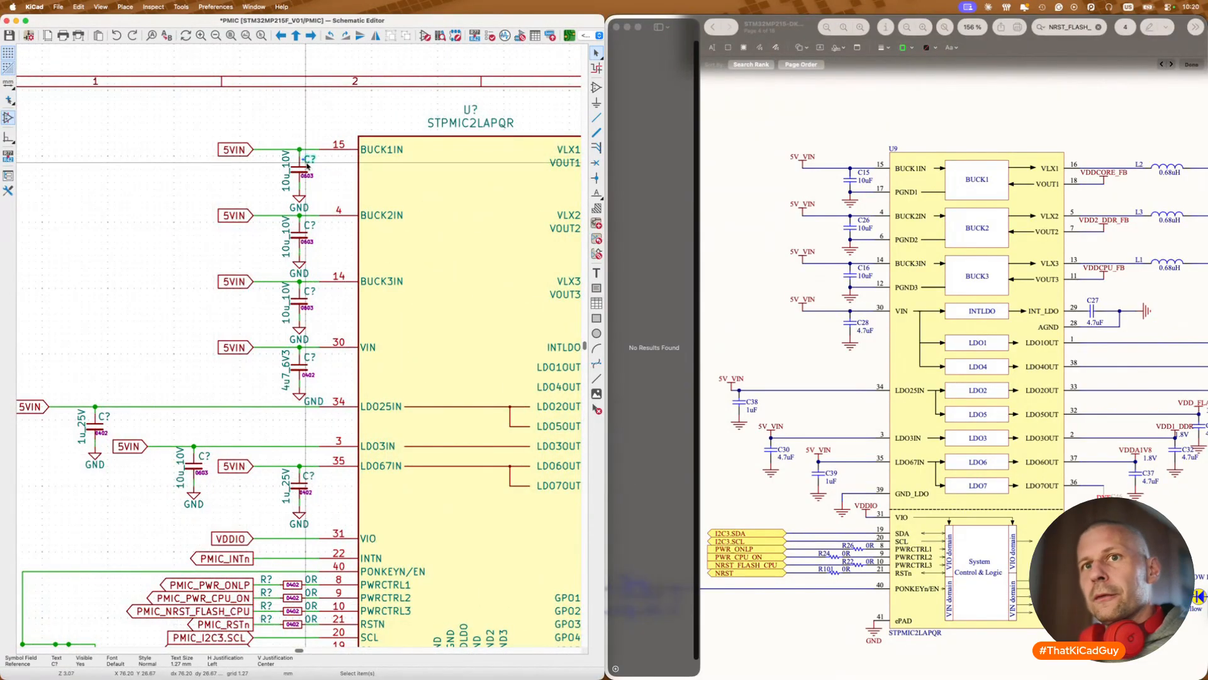
double_click(307, 166)
text(1)
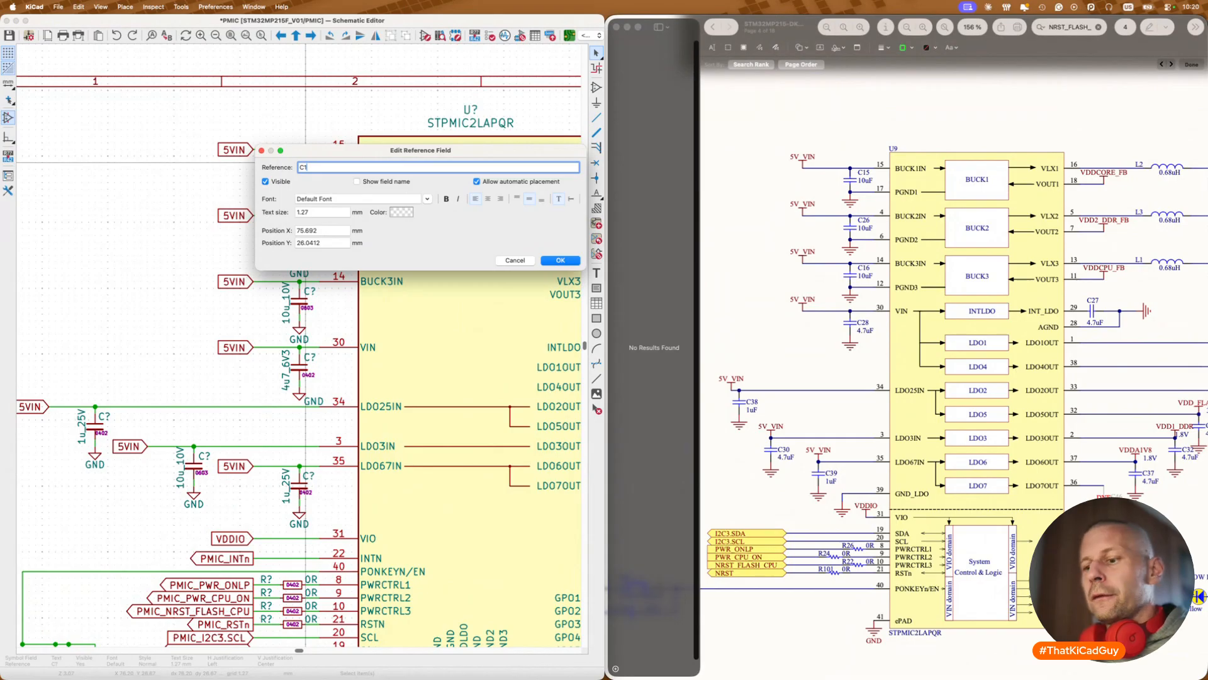
text(5)
key(Return)
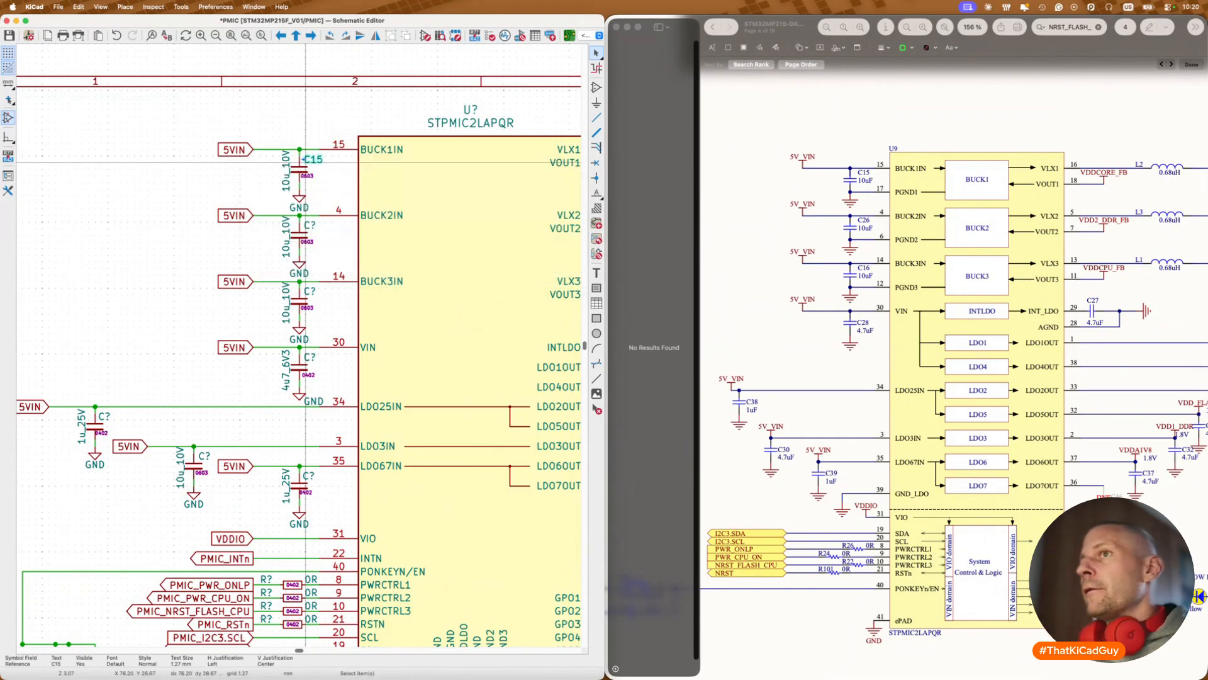
double_click(310, 224)
text(2)
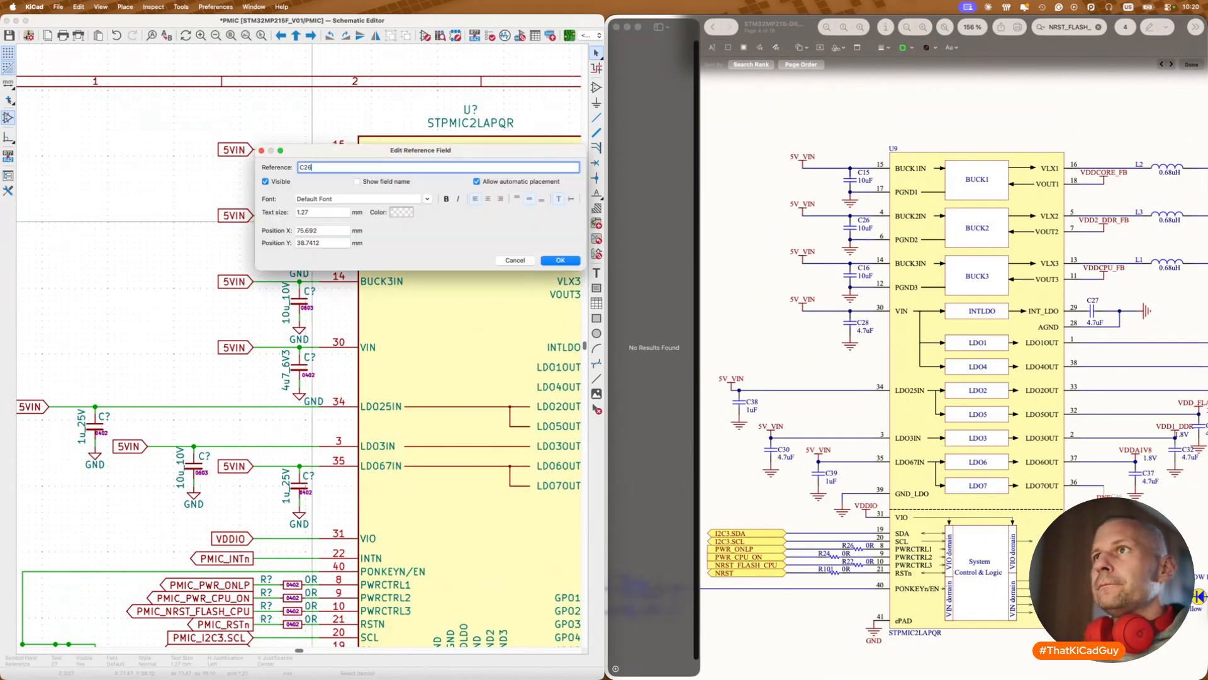
text(6)
key(Return)
Step: Set the references of the next input capacitors to C16 on BUCK3IN and C28 on VIN
double_click(309, 291)
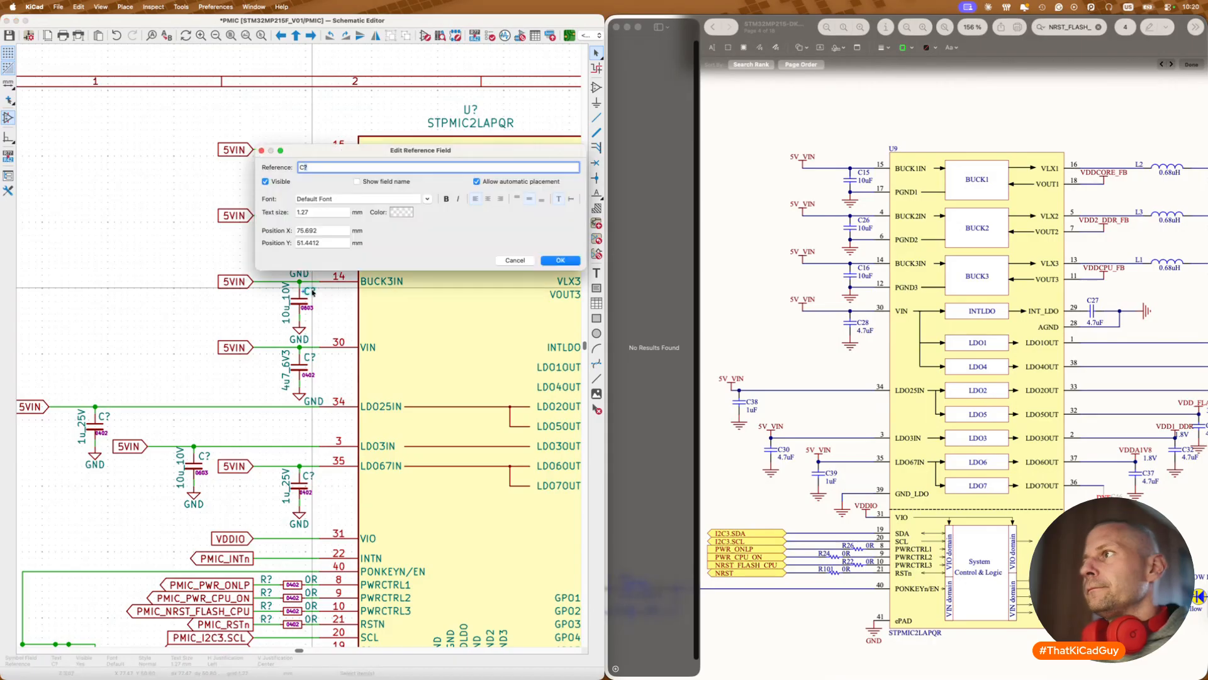
text(16)
key(Return)
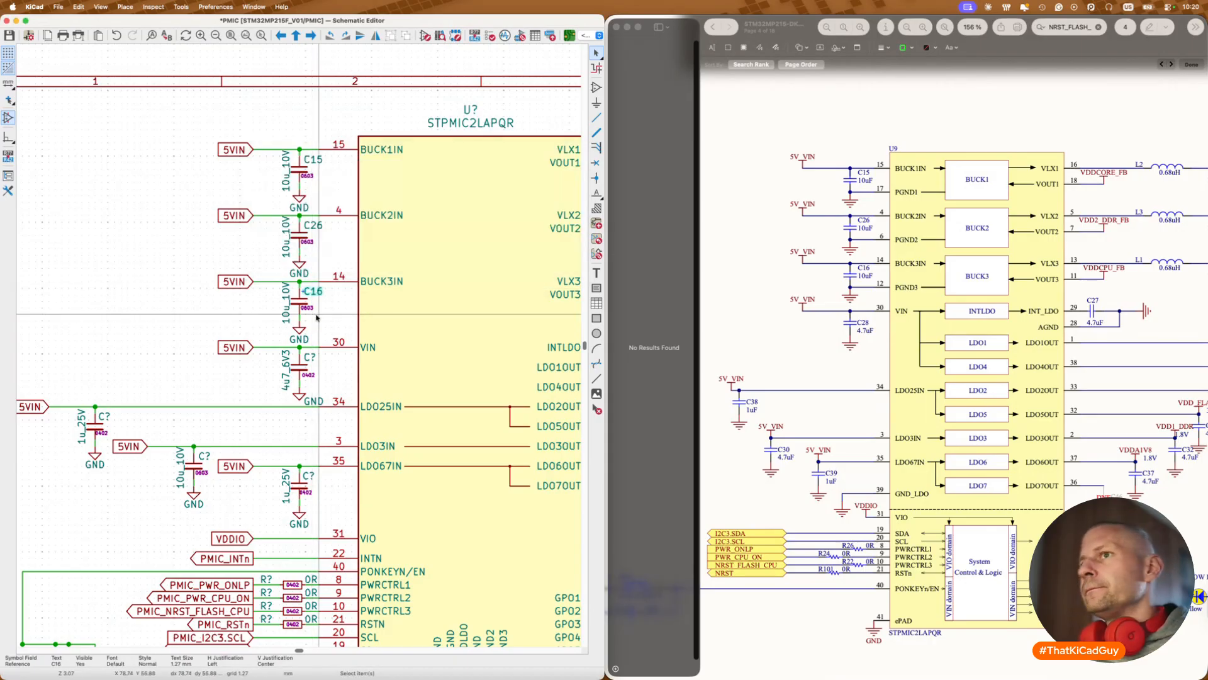
double_click(310, 357)
key(Return)
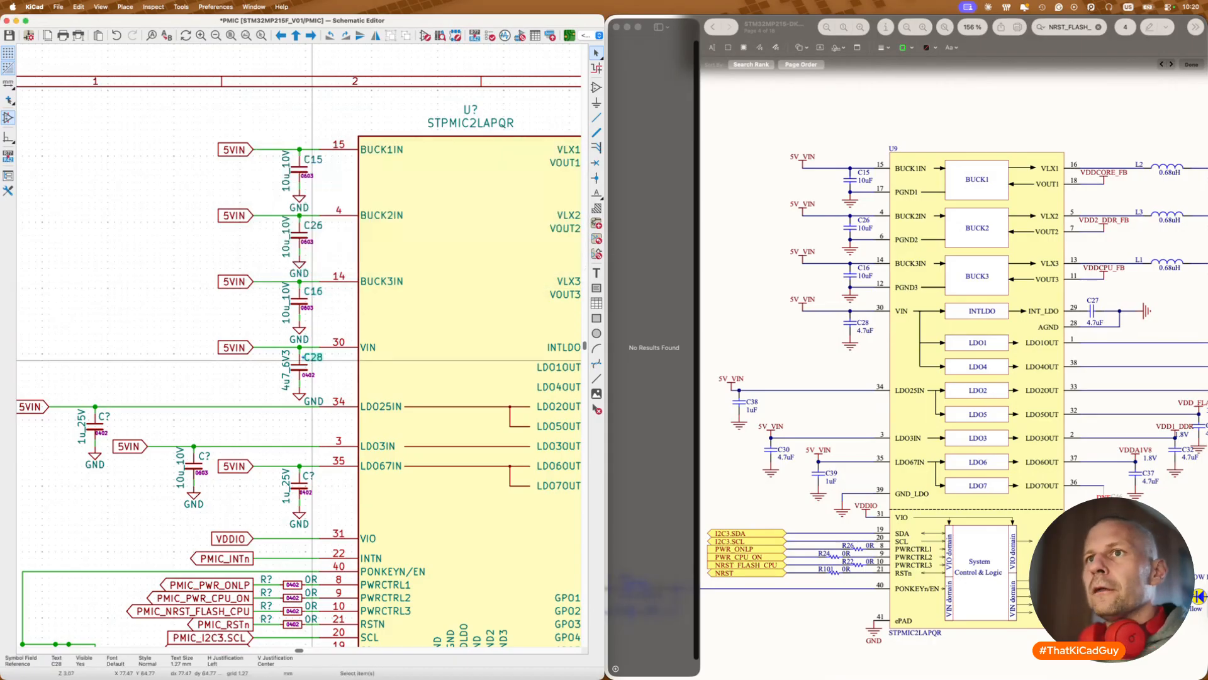
Step: Set the reference of the 1u capacitor on the LDO25IN supply to C38
scroll(304, 374, left, 4)
scroll(305, 374, down, 2)
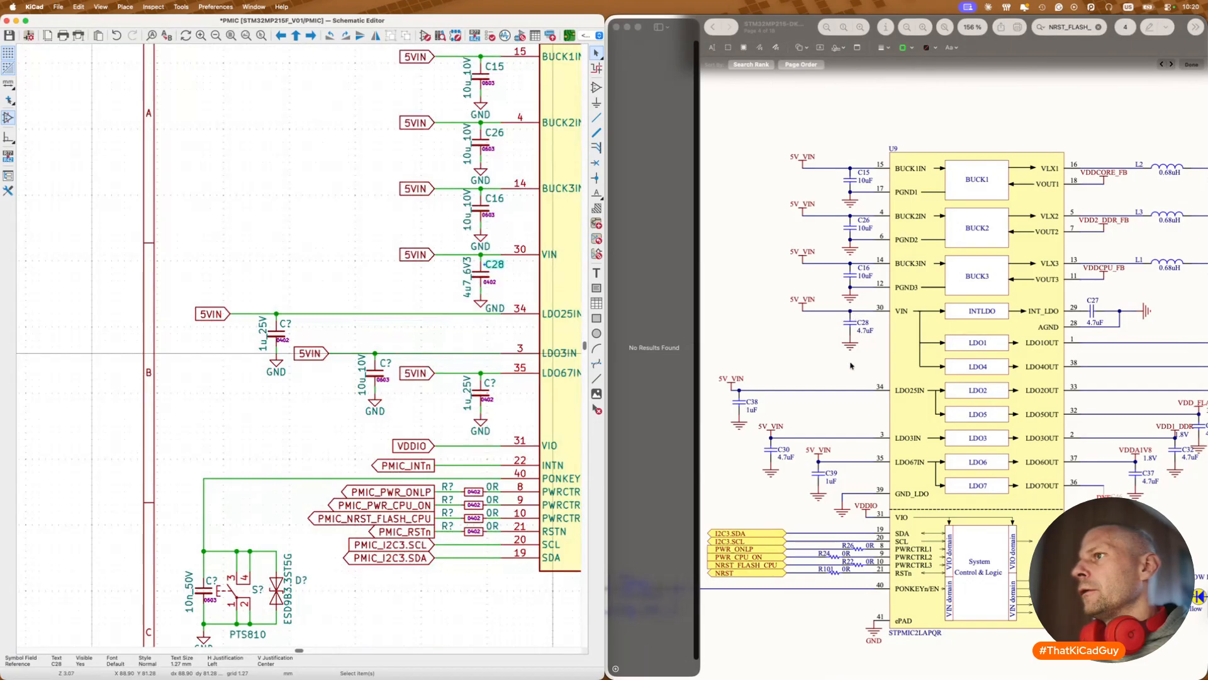
click(293, 324)
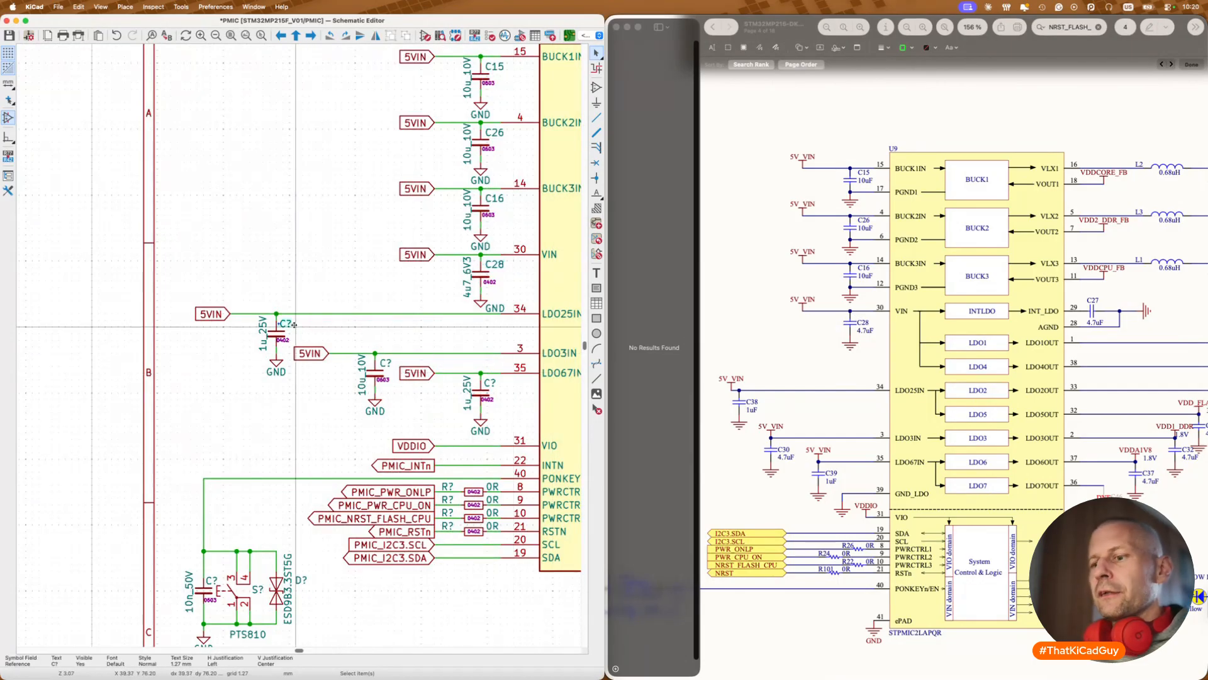
text(e38)
key(Return)
Step: Set the reference of the 10u capacitor on the LDO3IN supply to C30
scroll(316, 353, down, 2)
scroll(315, 353, right, 2)
scroll(316, 353, down, 1)
scroll(316, 353, right, 1)
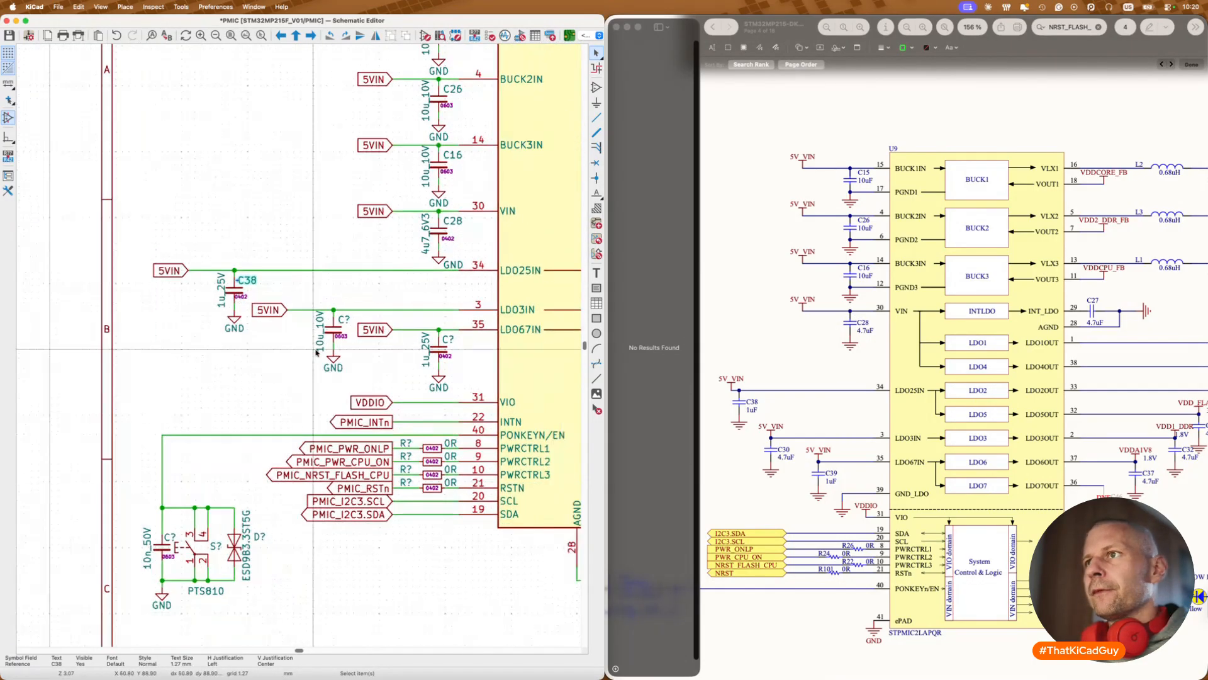
click(343, 320)
text(e30)
key(Return)
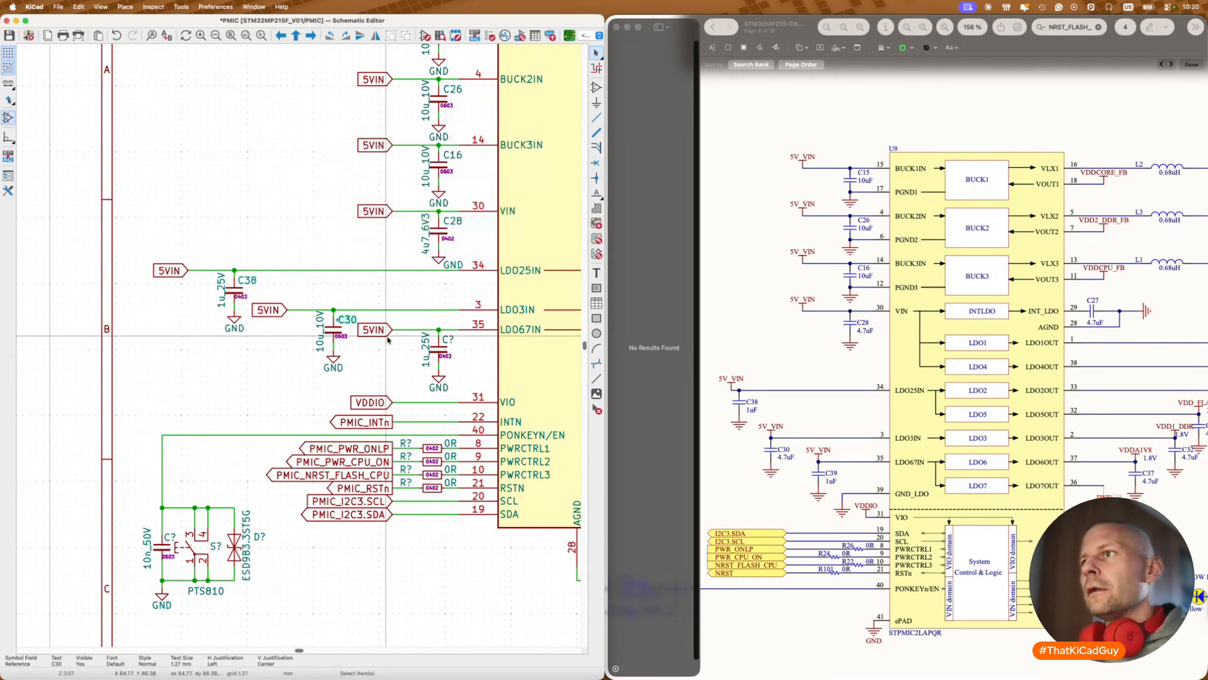
Step: Set the reference of the 1u capacitor on the LDO67IN supply to C39
click(449, 340)
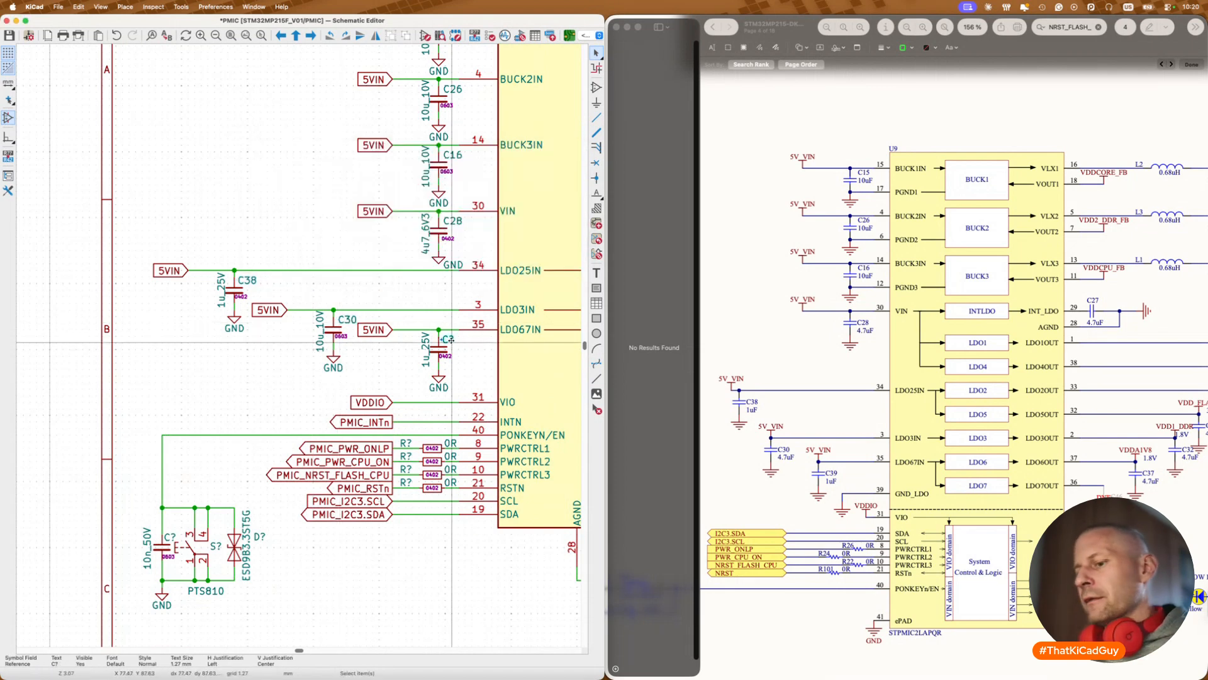
text(e39)
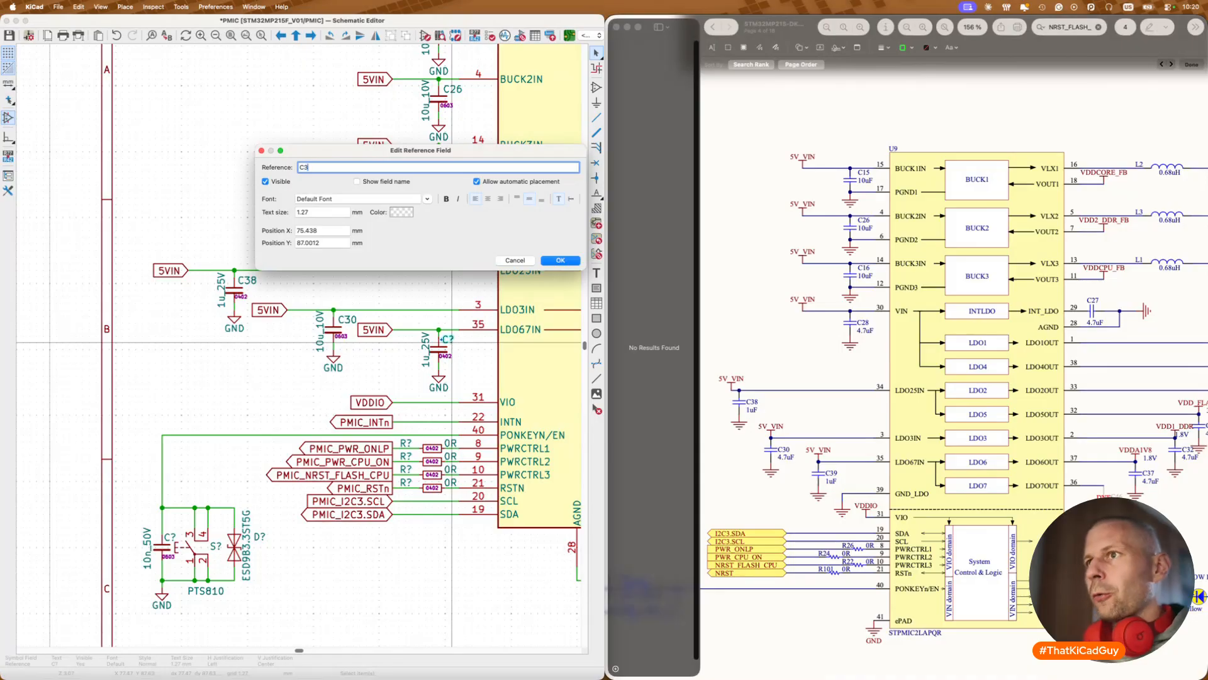
key(Return)
scroll(451, 343, down, 3)
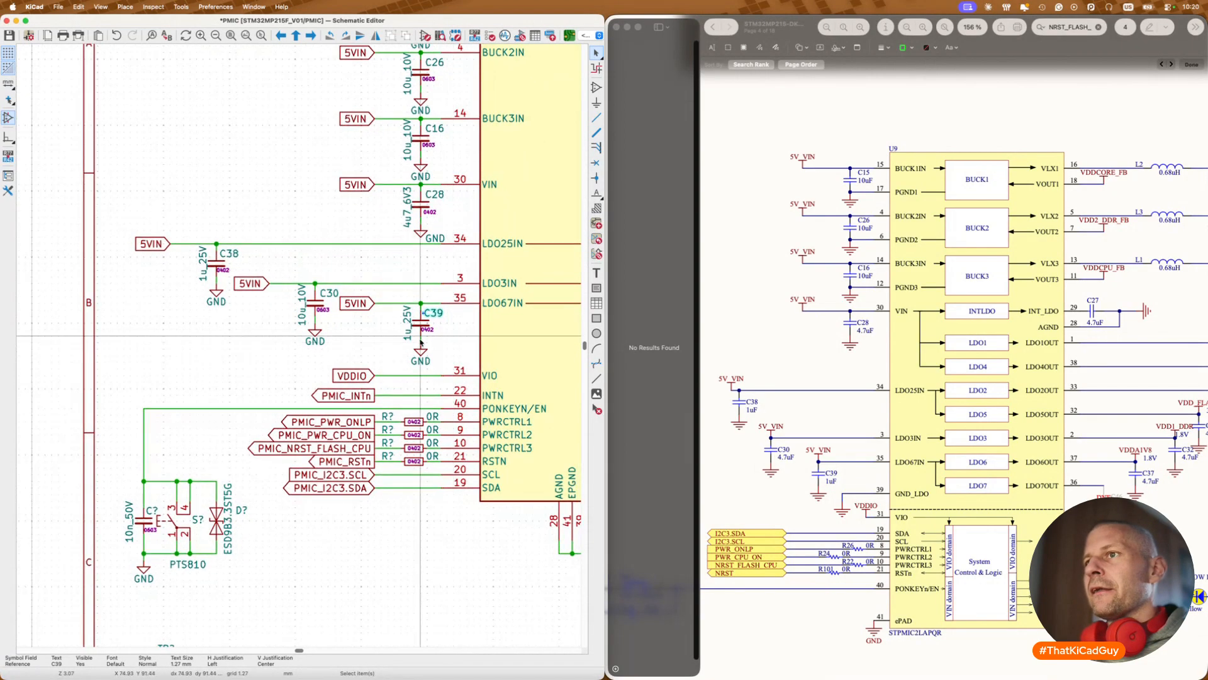
scroll(420, 342, down, 2)
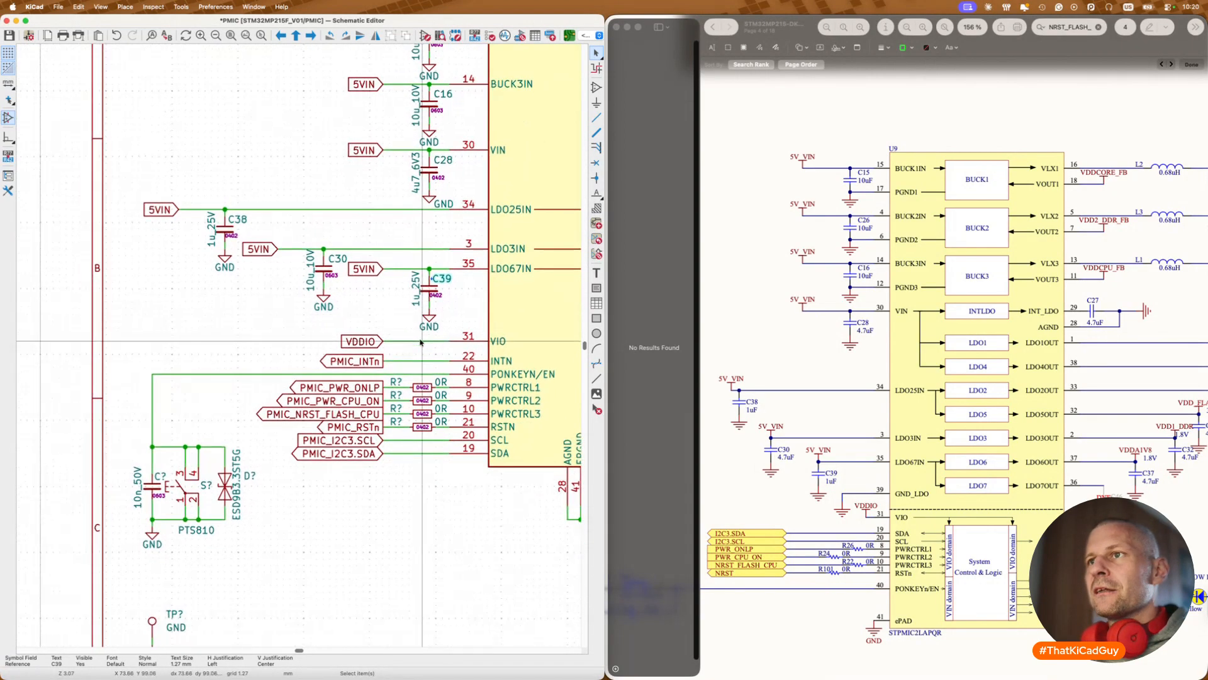
Step: Set the references of the 0R resistors to R26 on PMIC_PWR_ONLP and R24 on PMIC_PWR_CPU_ON
click(397, 381)
text(eR26)
key(Return)
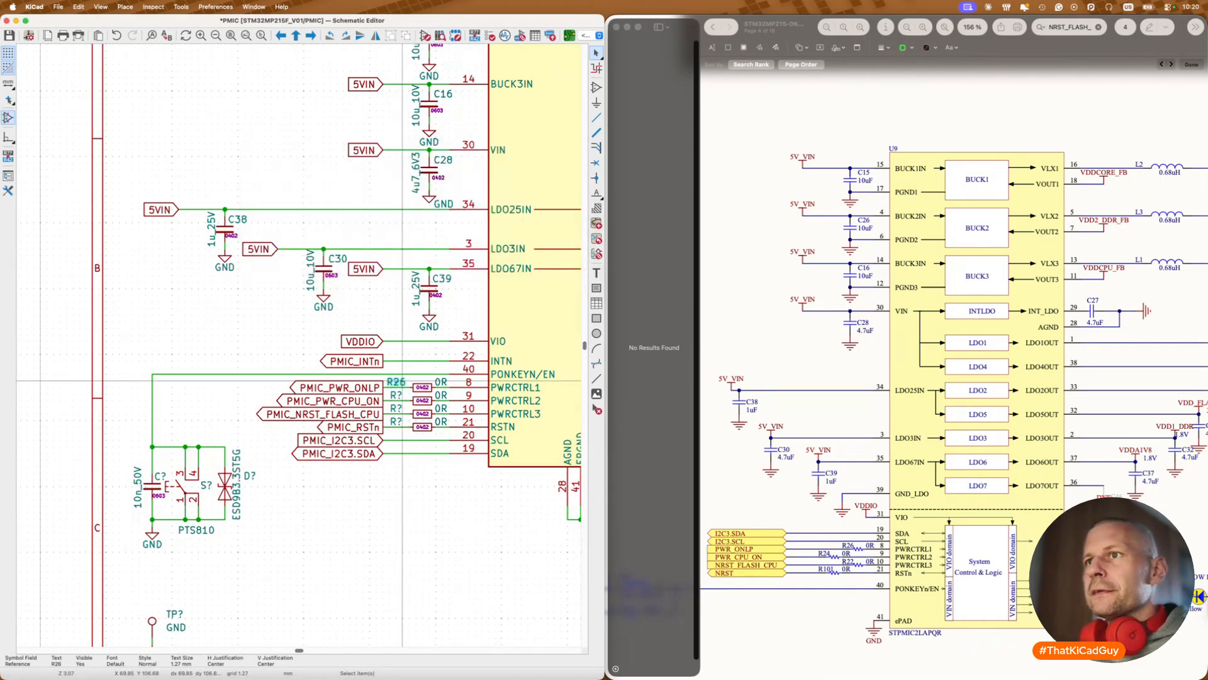
click(401, 398)
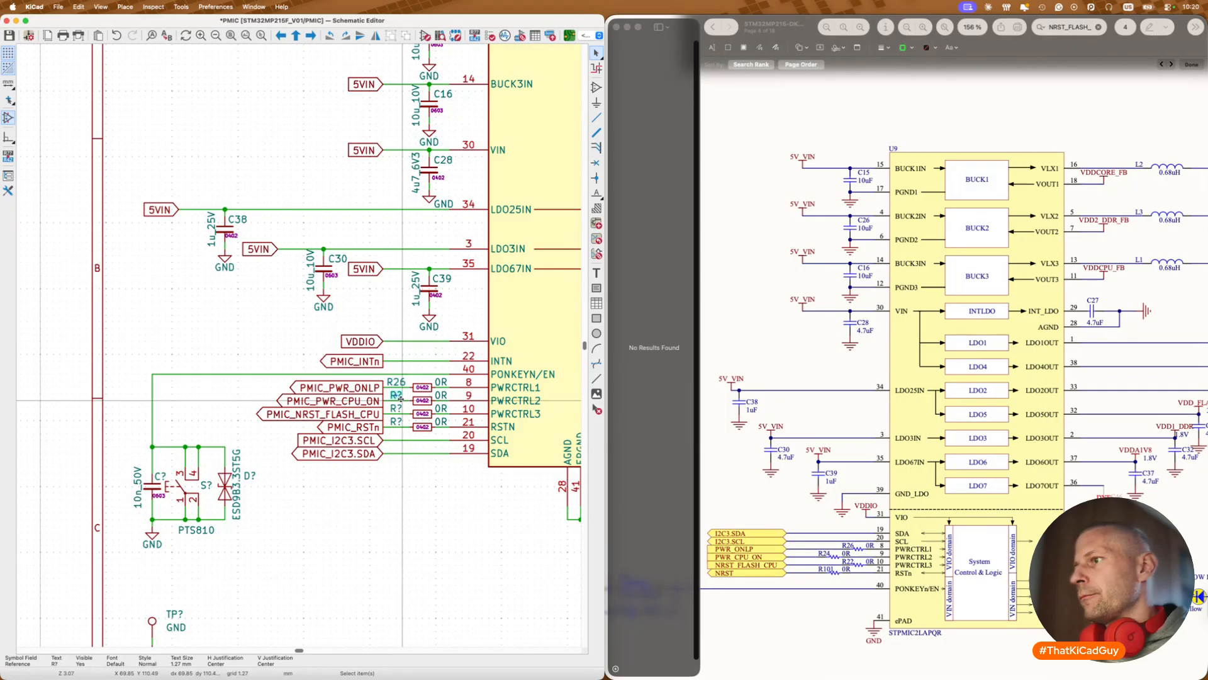
text(eR24)
key(Return)
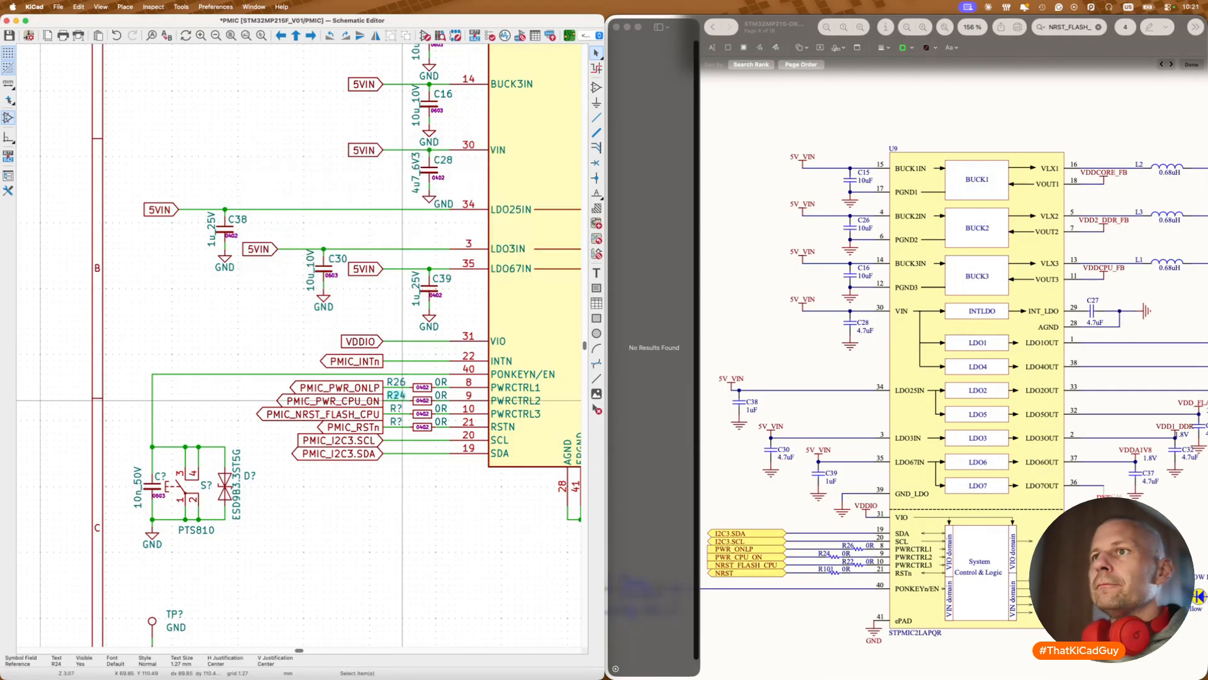
Step: Set the references of the 0R resistors to R22 on PMIC_NRST_FLASH_CPU and R101 on PMIC_RSTn
click(398, 407)
key(e)
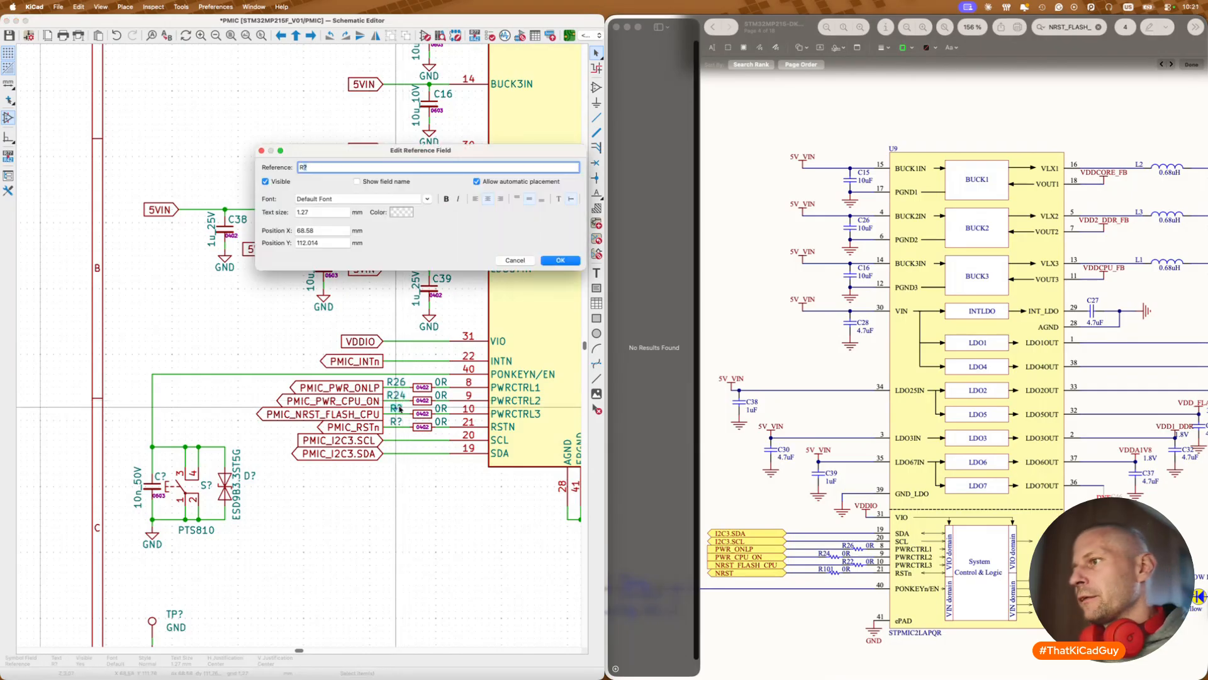
key(Return)
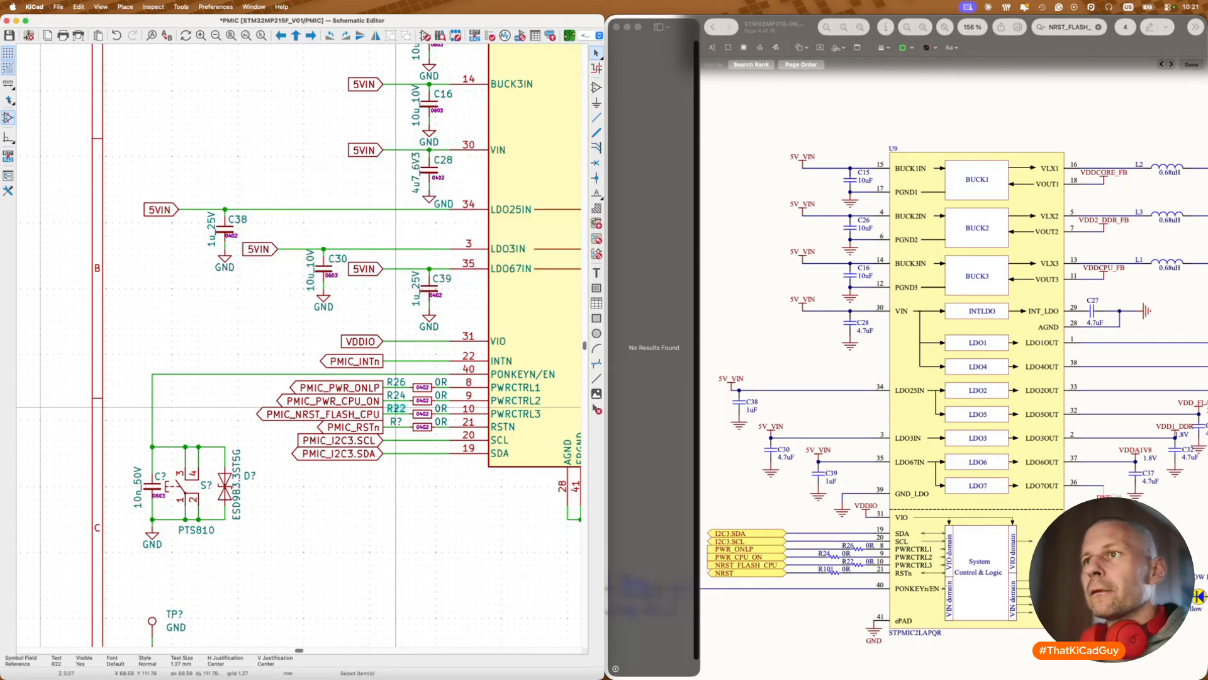
click(396, 421)
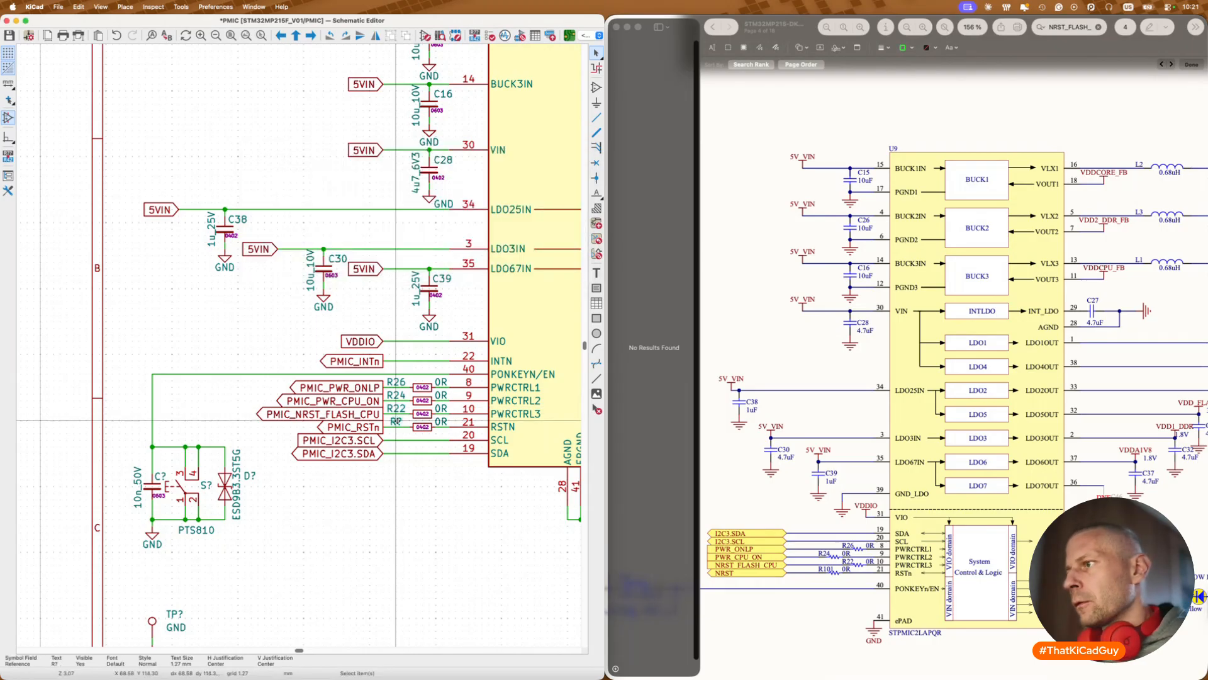
text(eR101)
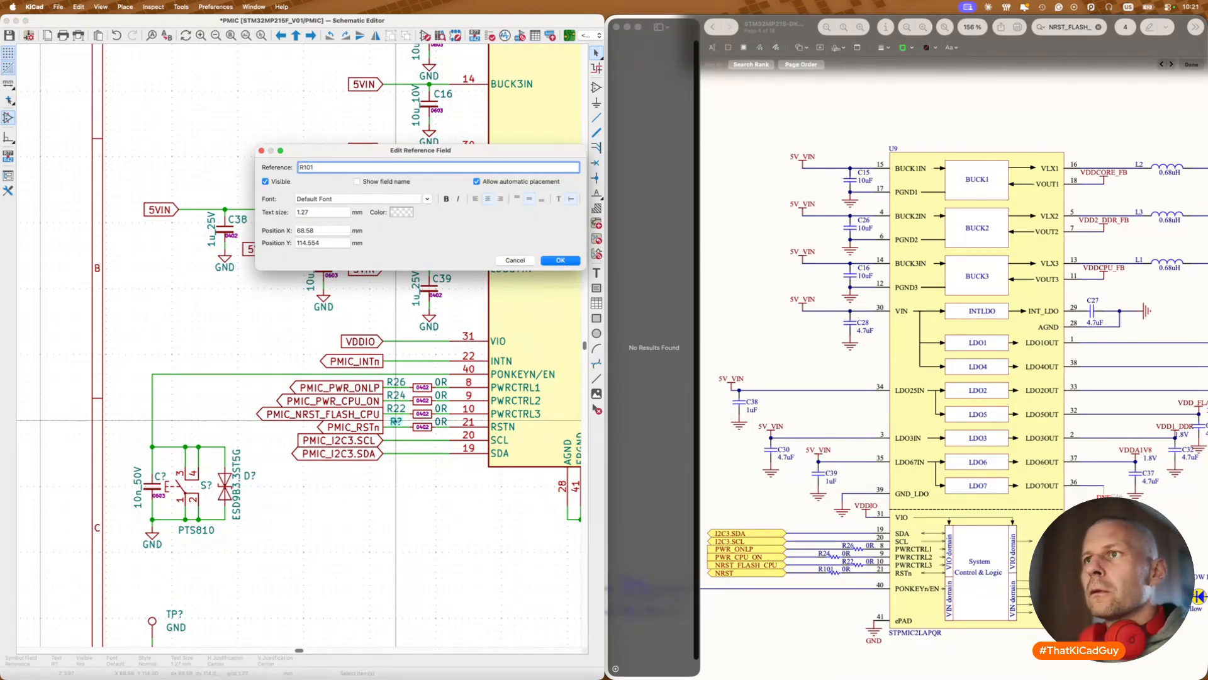
key(Return)
Step: Set the reference of the 10n capacitor beside the PTS810 switch on the PONKEYN/EN line to C138
scroll(286, 451, down, 2)
scroll(286, 451, left, 2)
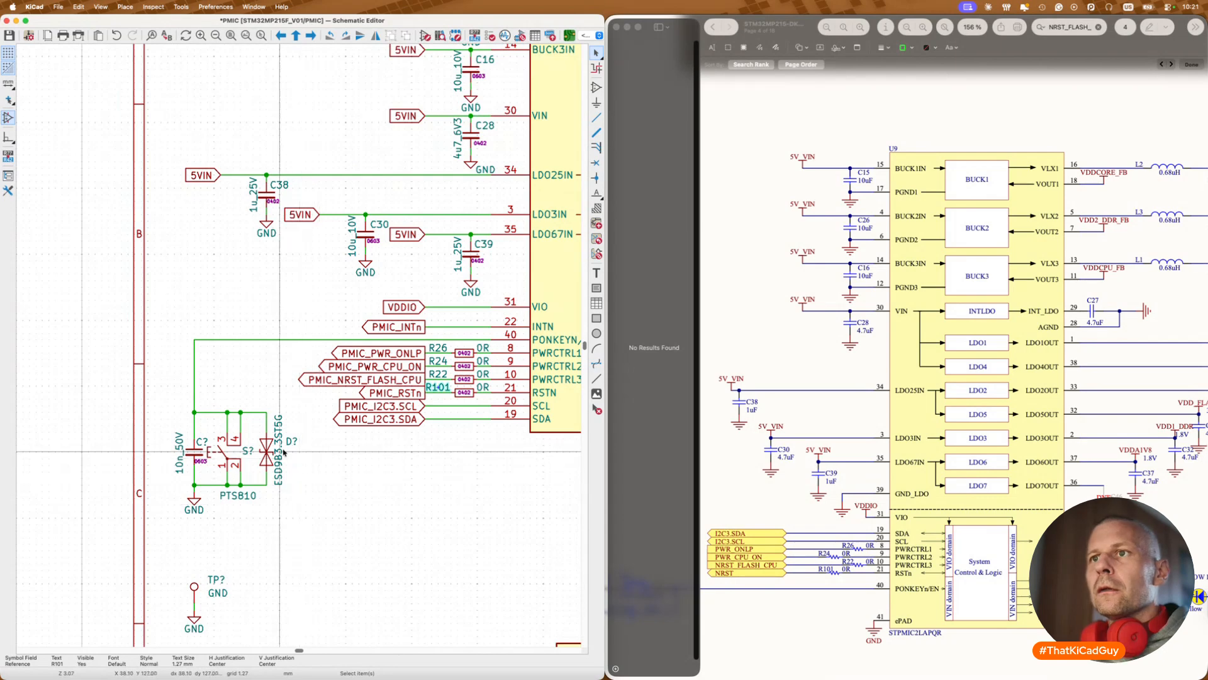
scroll(965, 482, down, 1)
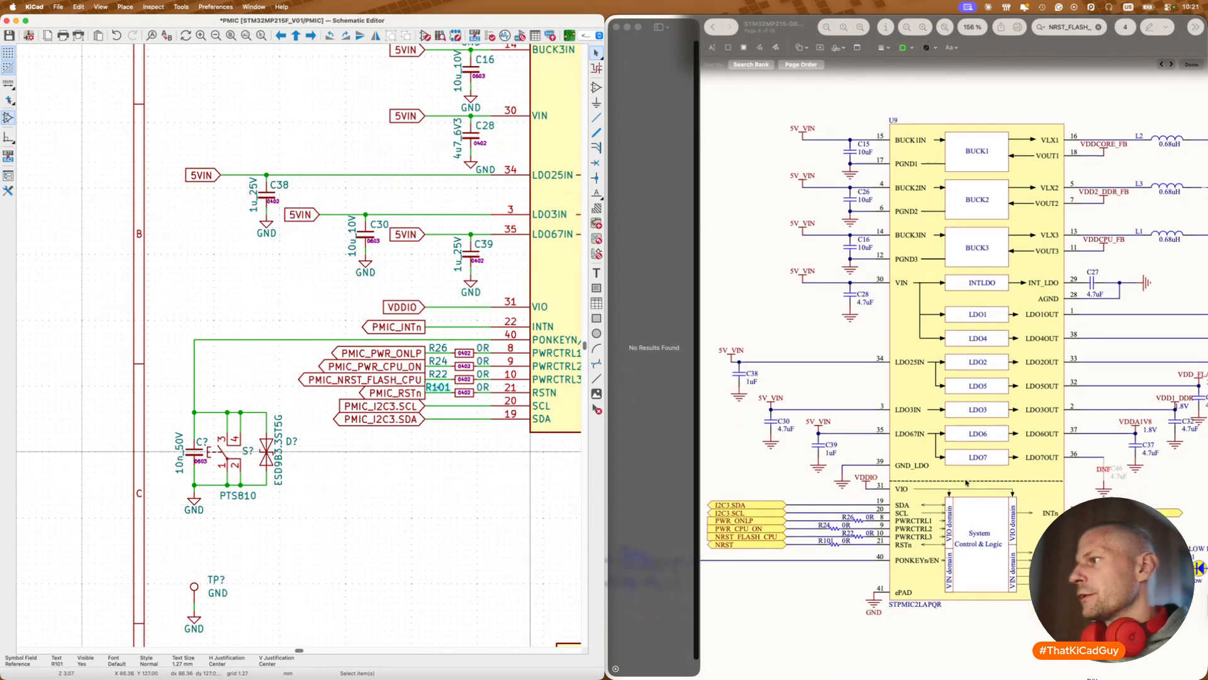
scroll(966, 482, right, 1)
scroll(966, 482, left, 8)
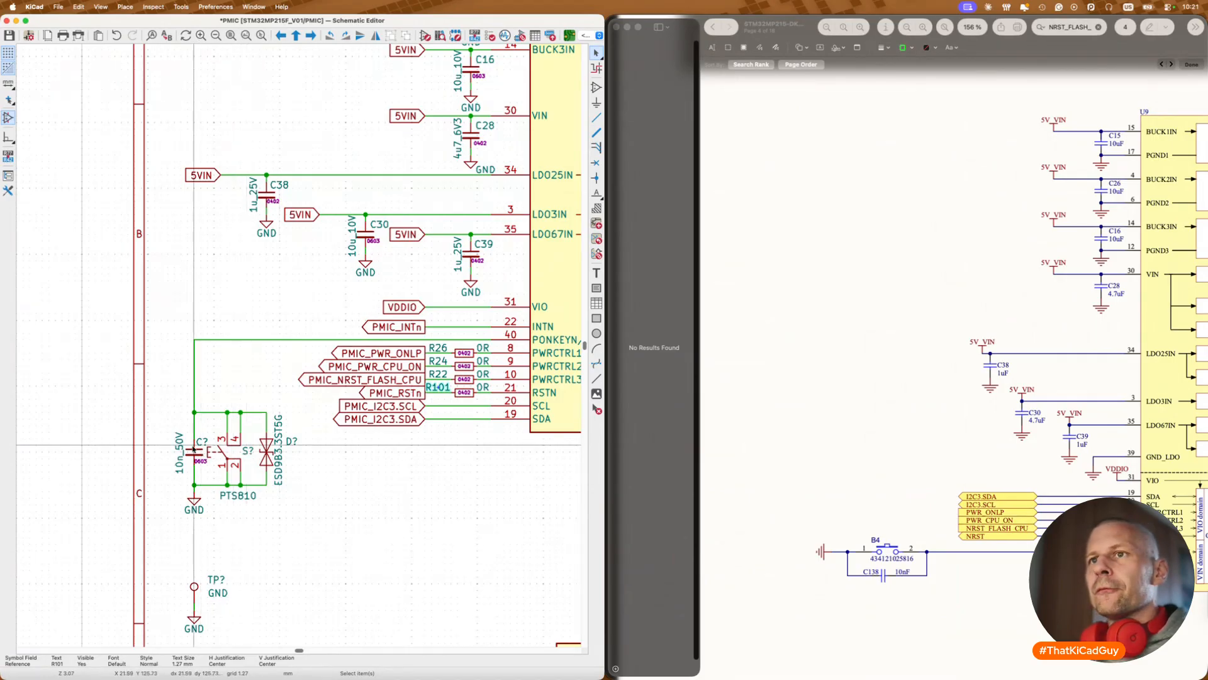
double_click(201, 442)
text(138)
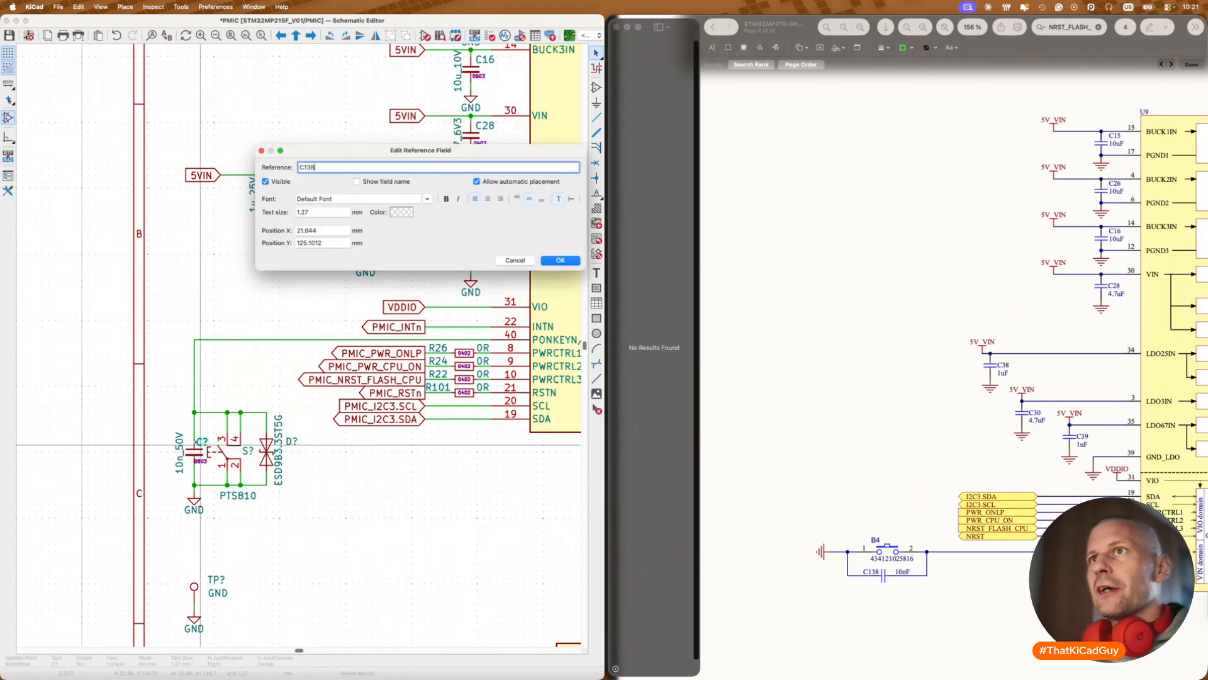
key(Return)
Step: Set the reference of the 680nH inductor on the PMIC's VLX1 output to L2
scroll(247, 516, down, 3)
scroll(246, 516, down, 2)
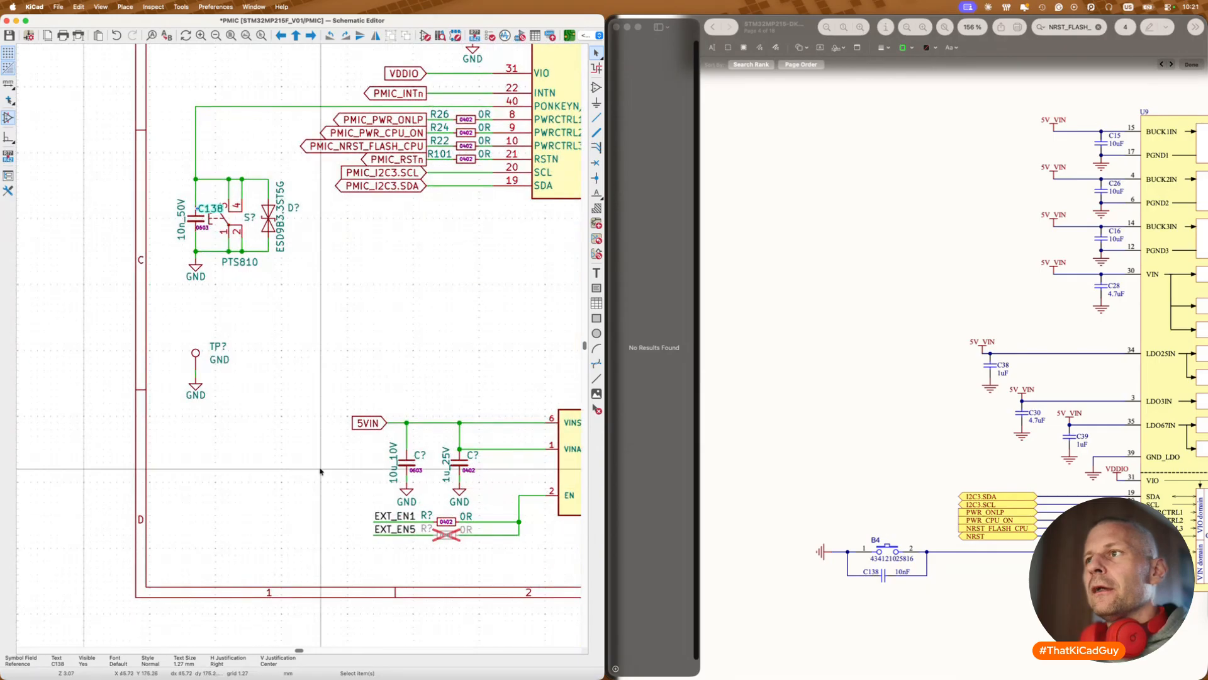
scroll(378, 478, right, 6)
scroll(967, 424, right, 5)
scroll(517, 302, up, 8)
scroll(517, 302, right, 8)
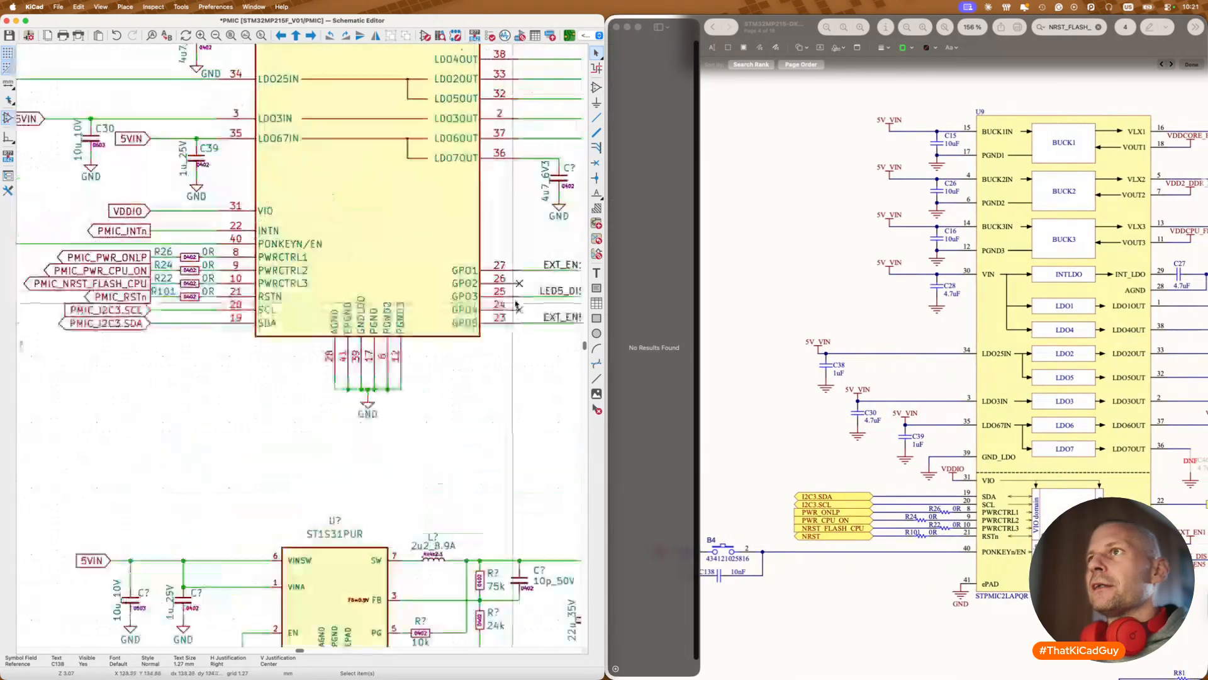
scroll(976, 264, right, 8)
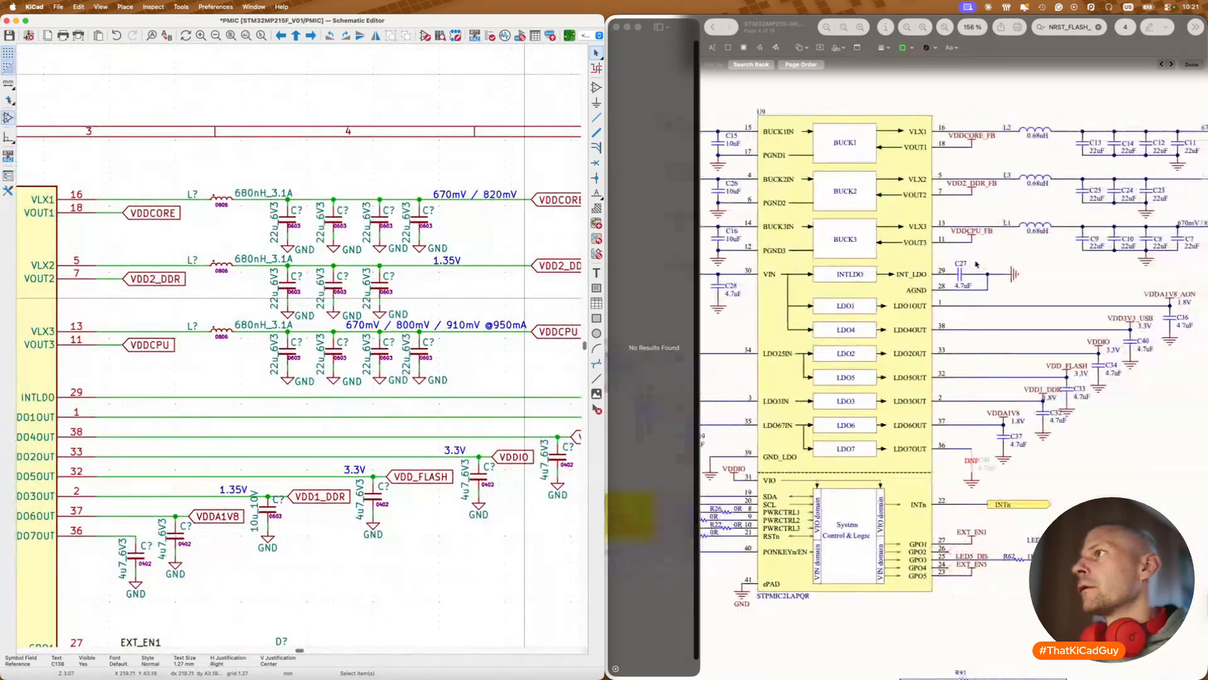
text(uL2)
key(Return)
Step: Set the references of the 680nH inductors to L3 on the VLX2 output and L1 on the VLX3 output
click(199, 256)
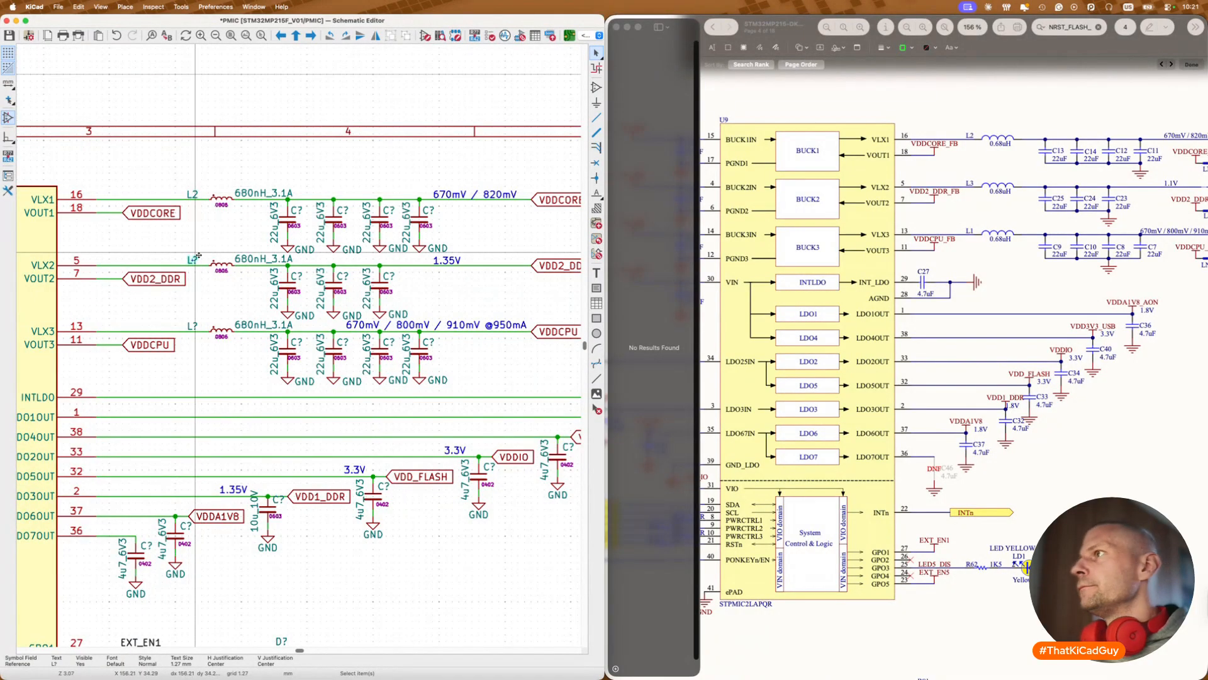
text(u)
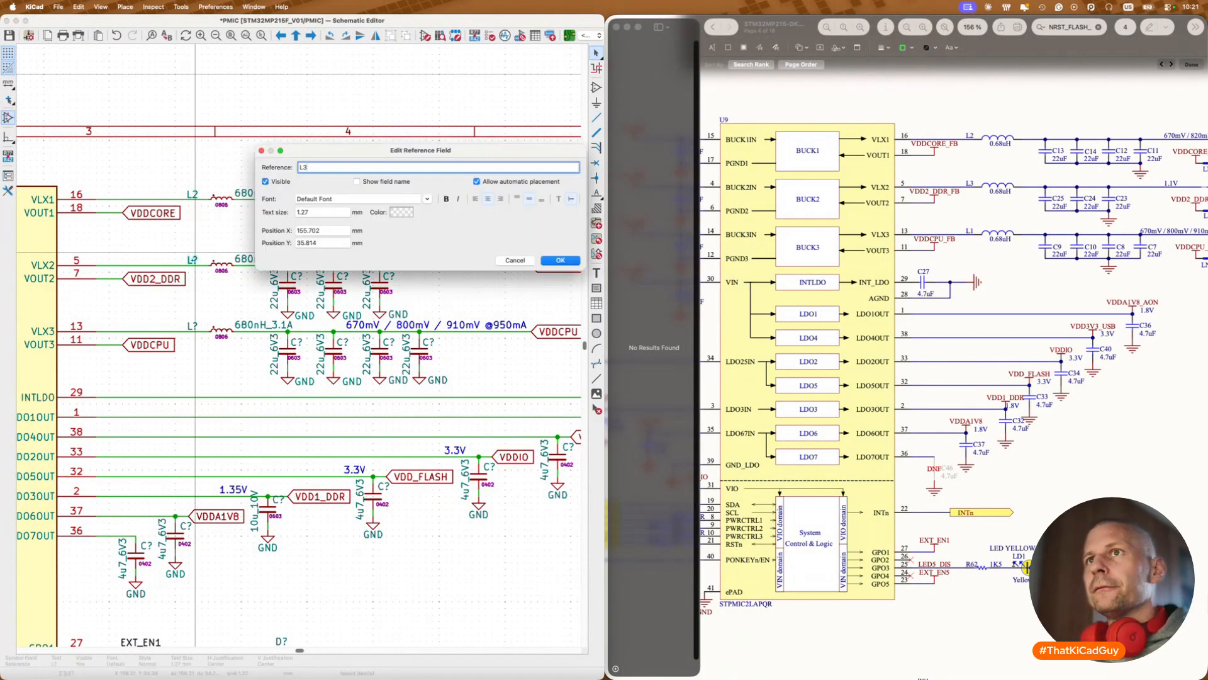
text(L3)
key(Return)
click(197, 321)
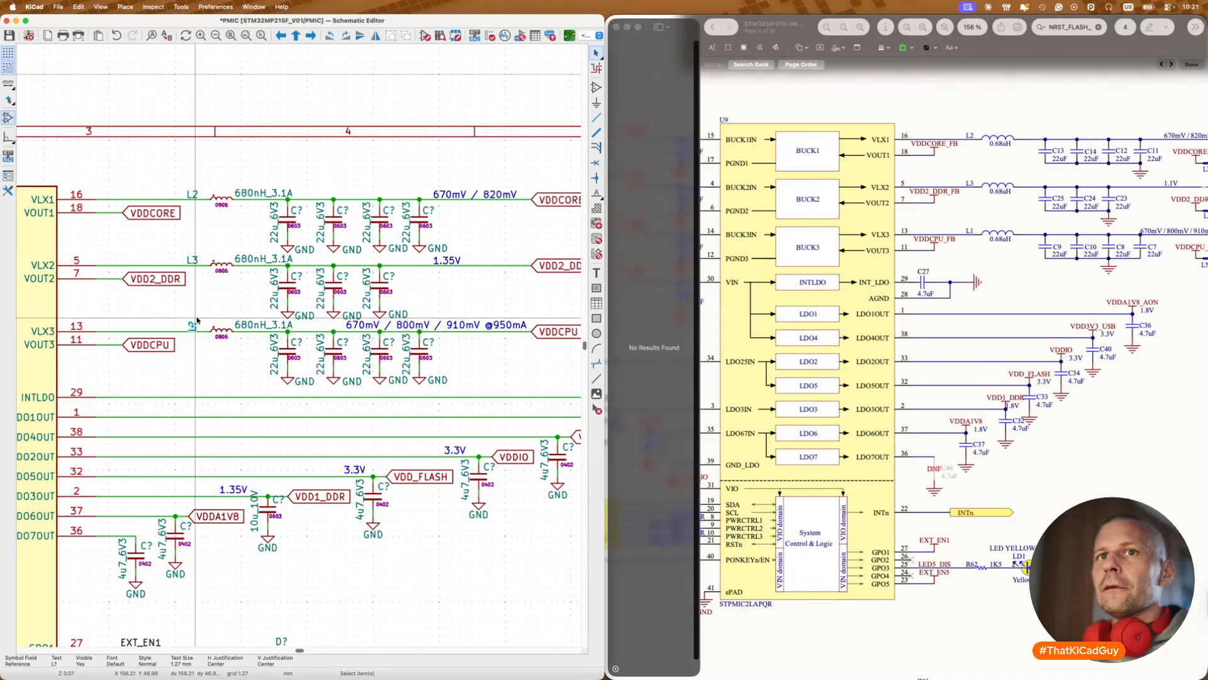
text(uL4)
key(Return)
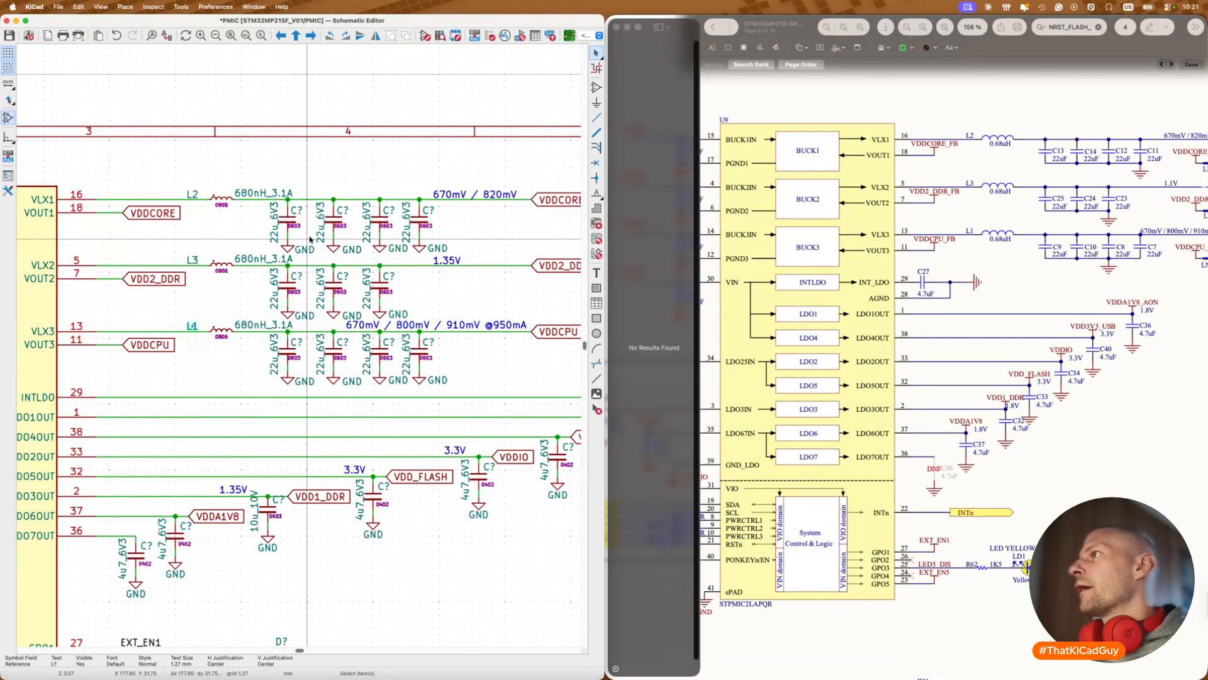
Step: Set the references of the four 22u capacitors on the VDDCORE output, in order from the inductor, to C13, C14, C12 and C11
scroll(899, 242, right, 2)
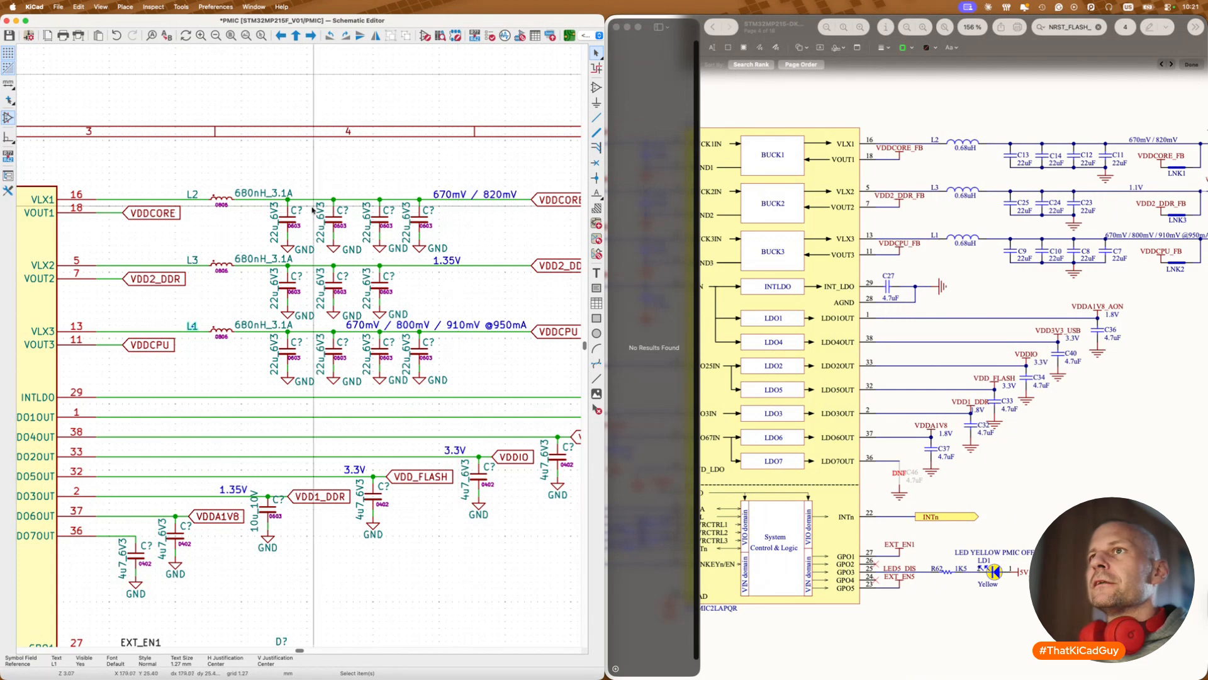
text(uC13)
key(Return)
click(341, 211)
text(uC14)
key(Return)
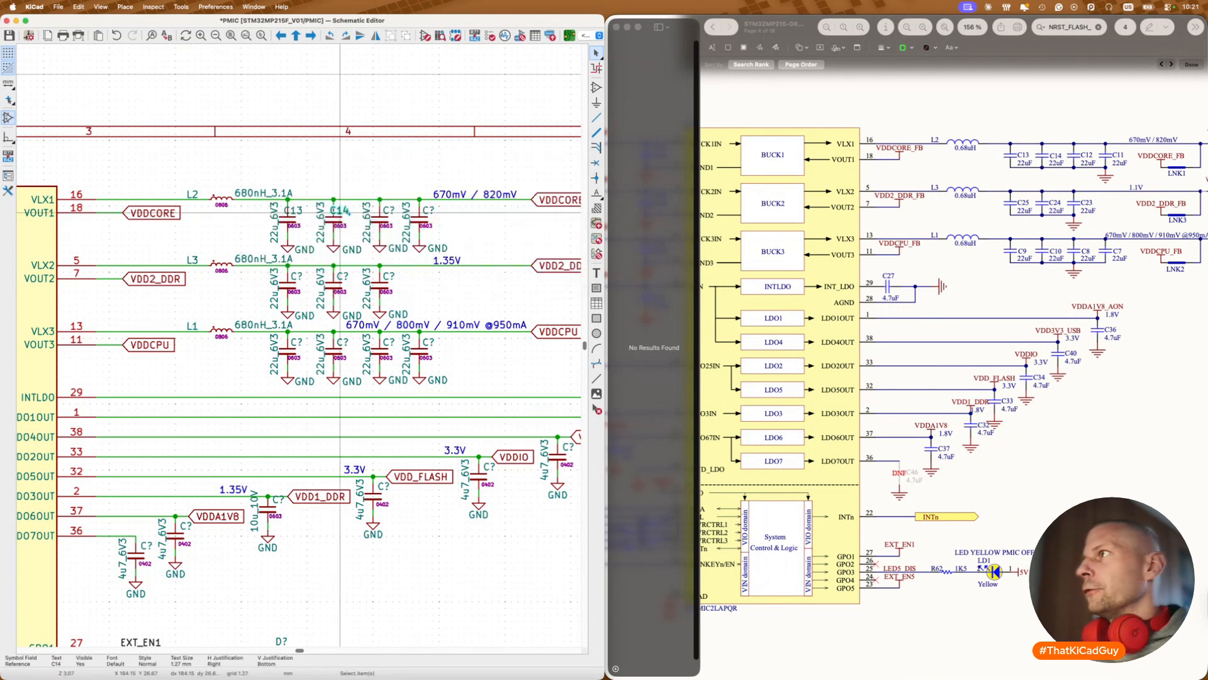
text(uC12)
key(Return)
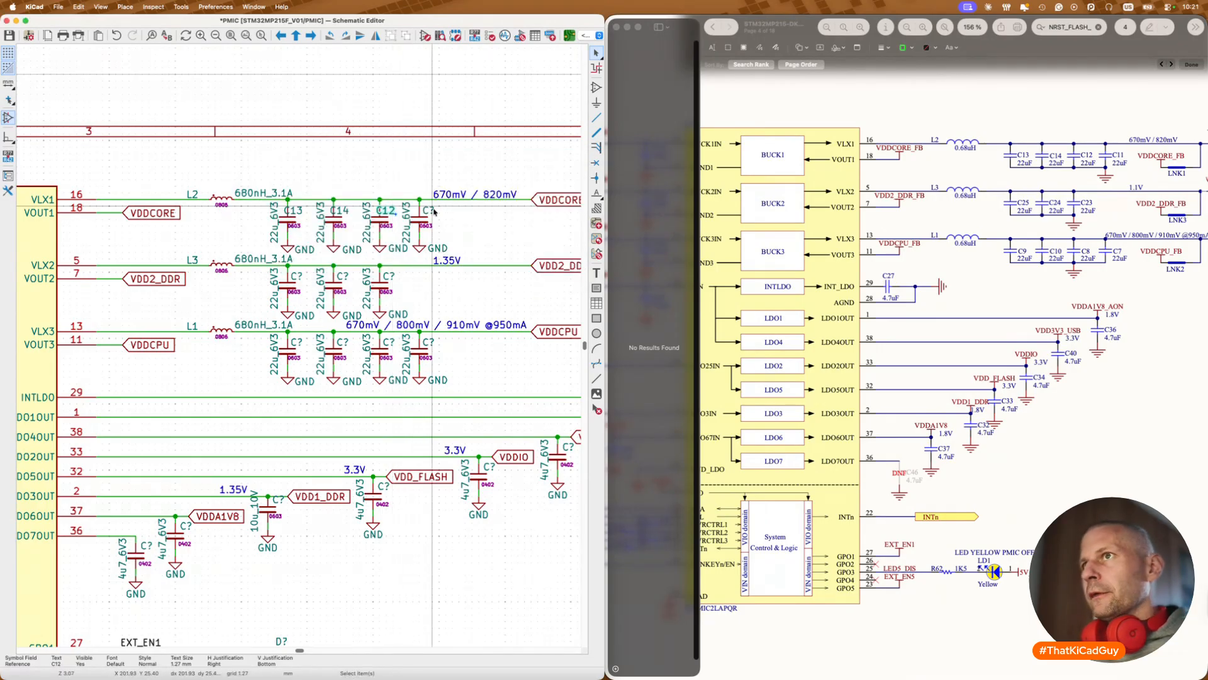
text(uC11)
key(Return)
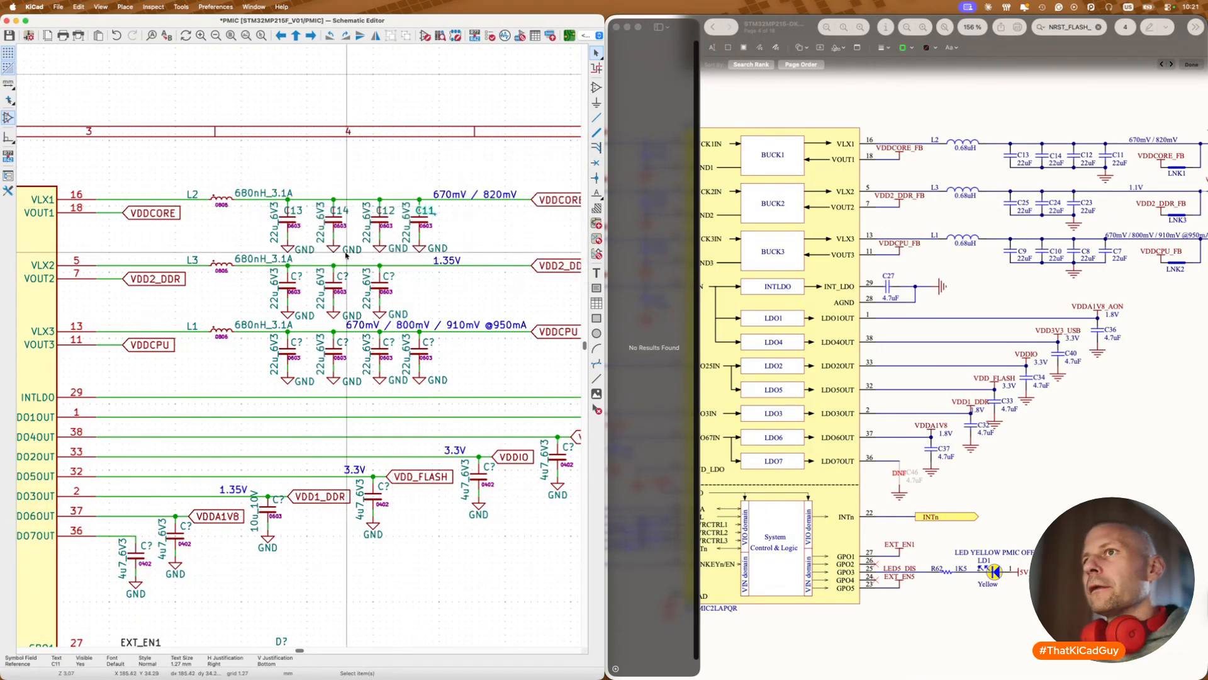
Step: Set the references of the three 22u capacitors on the VDD2_DDR output, in order from the inductor, to C25, C24 and C23
click(300, 277)
text(uC25)
key(Return)
click(347, 276)
text(uC24)
key(Return)
click(390, 277)
text(uC2)
text(3)
key(Return)
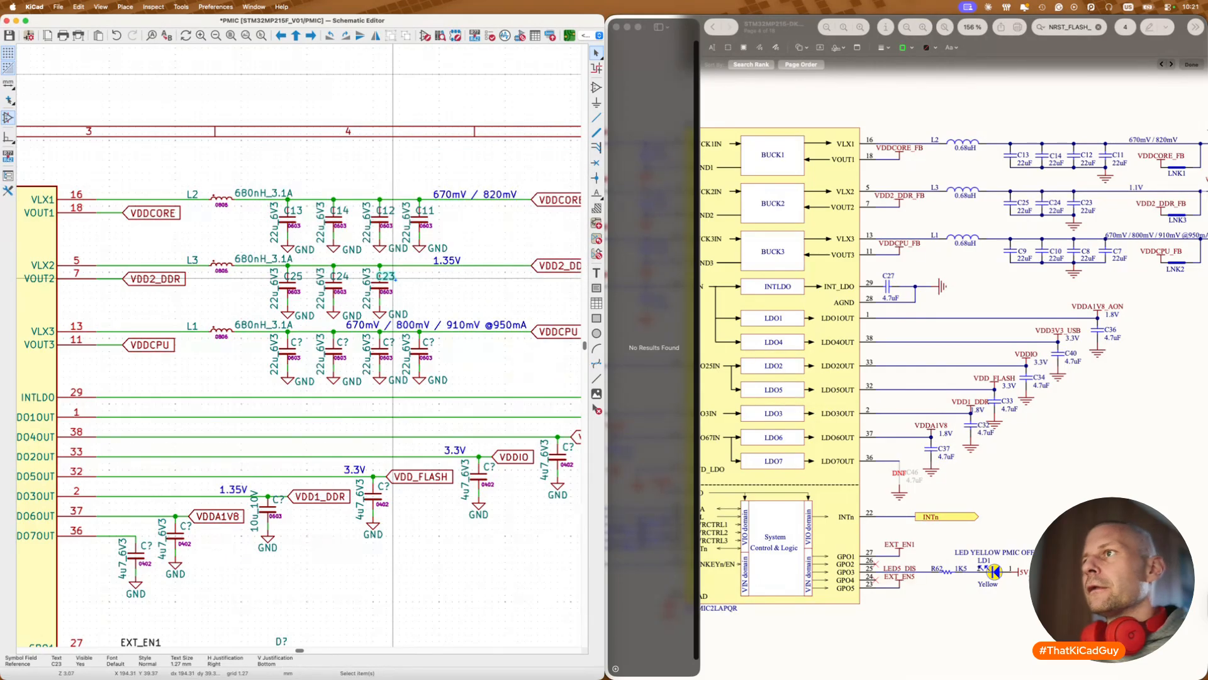
Step: Set the references of the first two 22u capacitors on the VDDCPU output to C9 and C10
click(301, 343)
text(u)
text(C9)
key(Return)
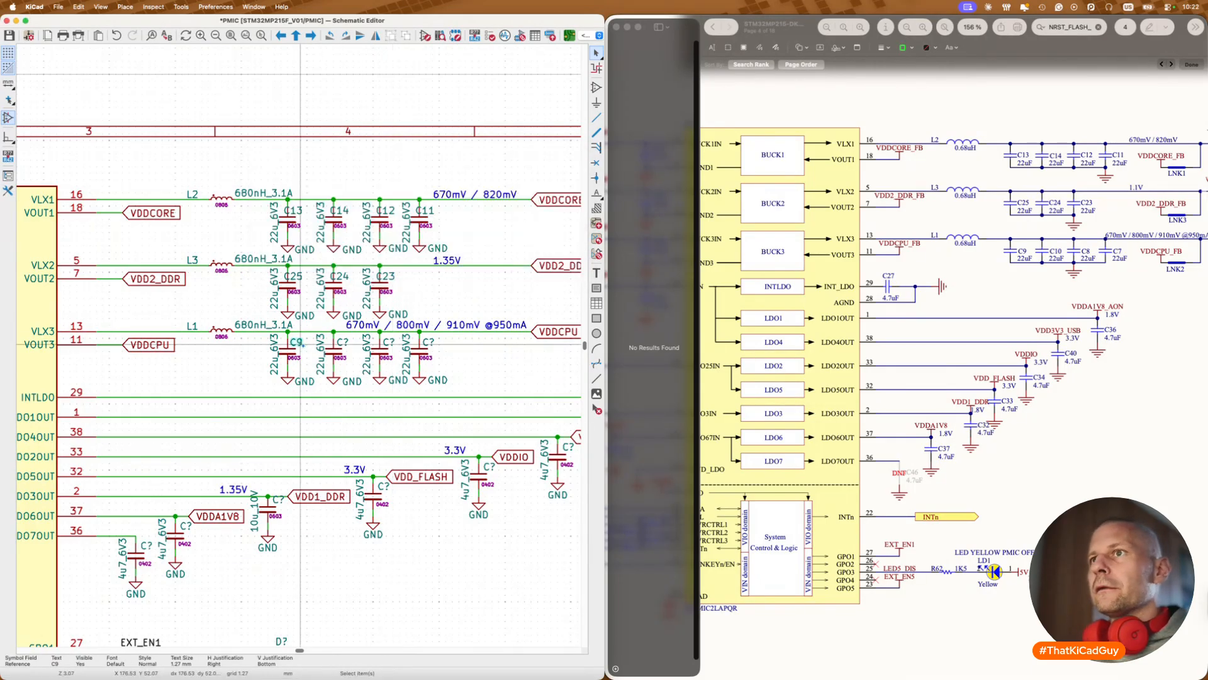
click(343, 344)
text(uC10)
key(Return)
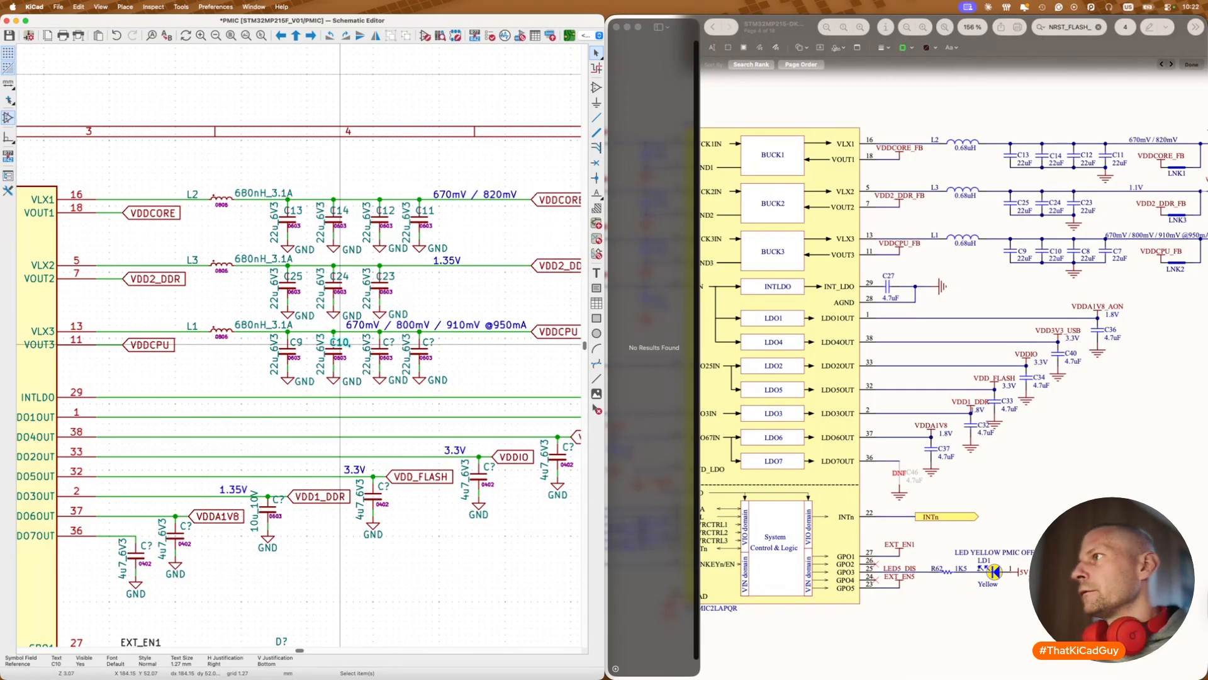
Step: Set the references of the third and fourth 22u capacitors on the VDDCPU output to C8 and C7
click(388, 344)
text(uC8)
key(Return)
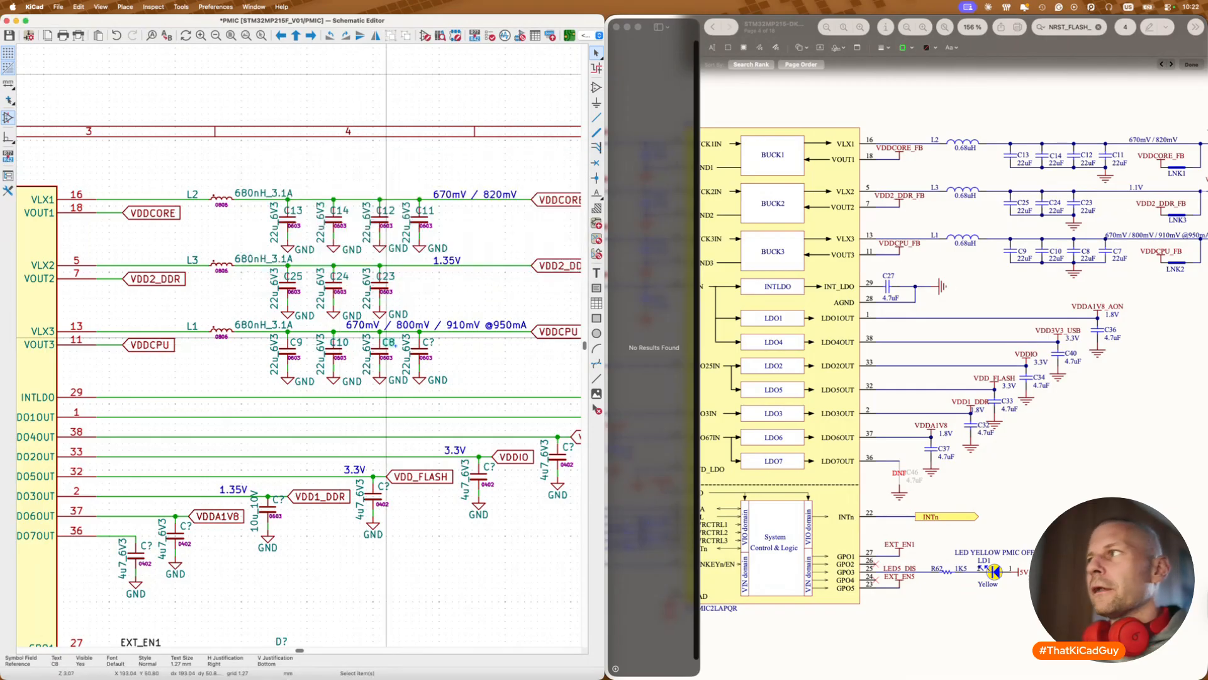
click(430, 344)
text(uC7)
key(Return)
Step: Set the reference of the 4u7 capacitor on the INTLDO output to C27
scroll(378, 350, right, 5)
scroll(378, 349, down, 3)
scroll(300, 355, down, 5)
scroll(301, 355, left, 5)
scroll(301, 355, up, 2)
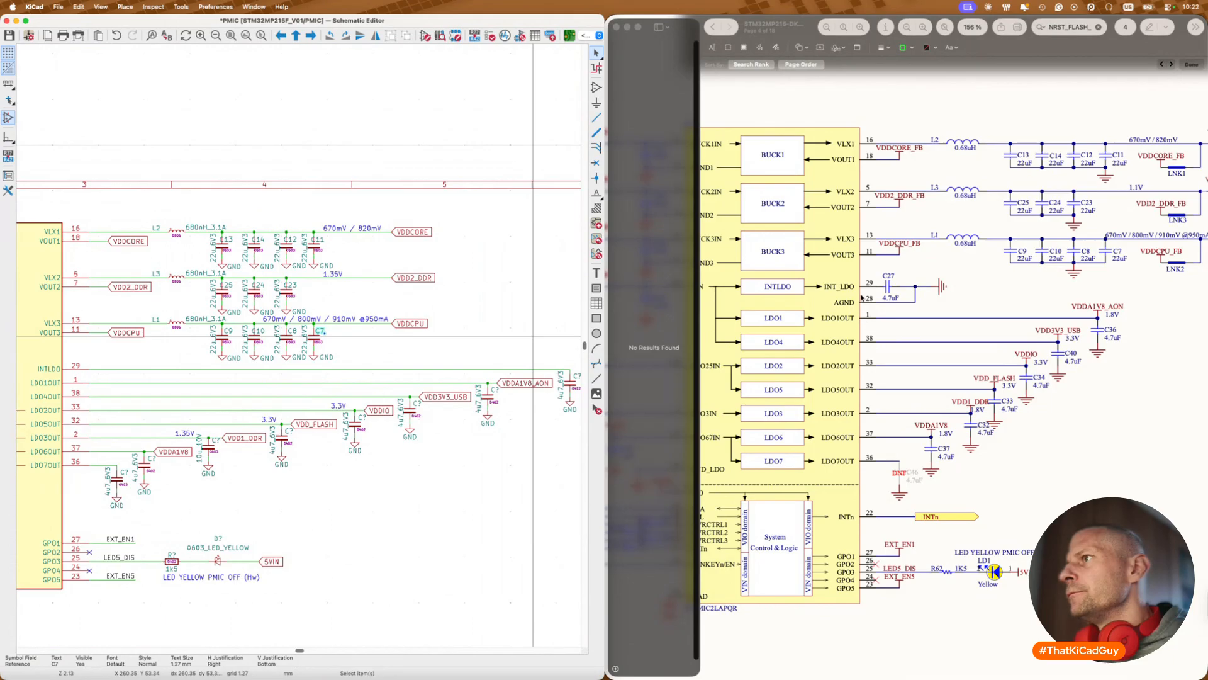
scroll(536, 338, right, 2)
click(547, 371)
double_click(547, 374)
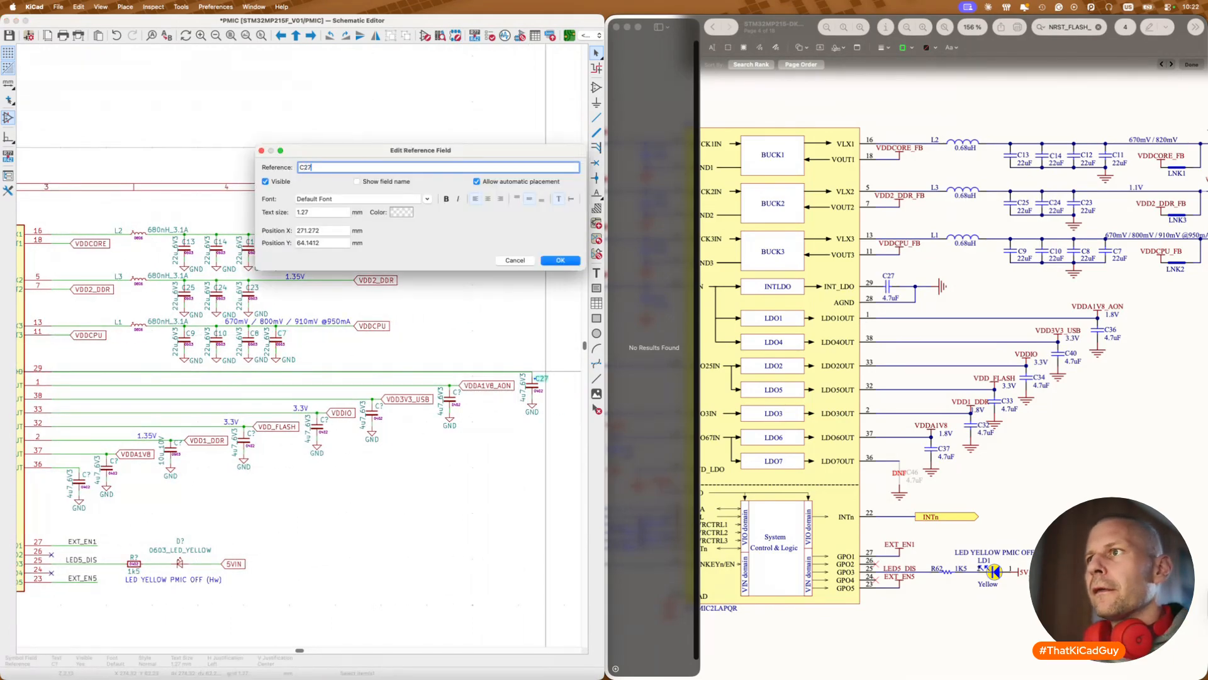
key(Return)
Step: Set the references of the 4u7 output capacitors to C36 on VDDA1V8_AON and C40 on VDD3V3_USB
scroll(494, 416, left, 1)
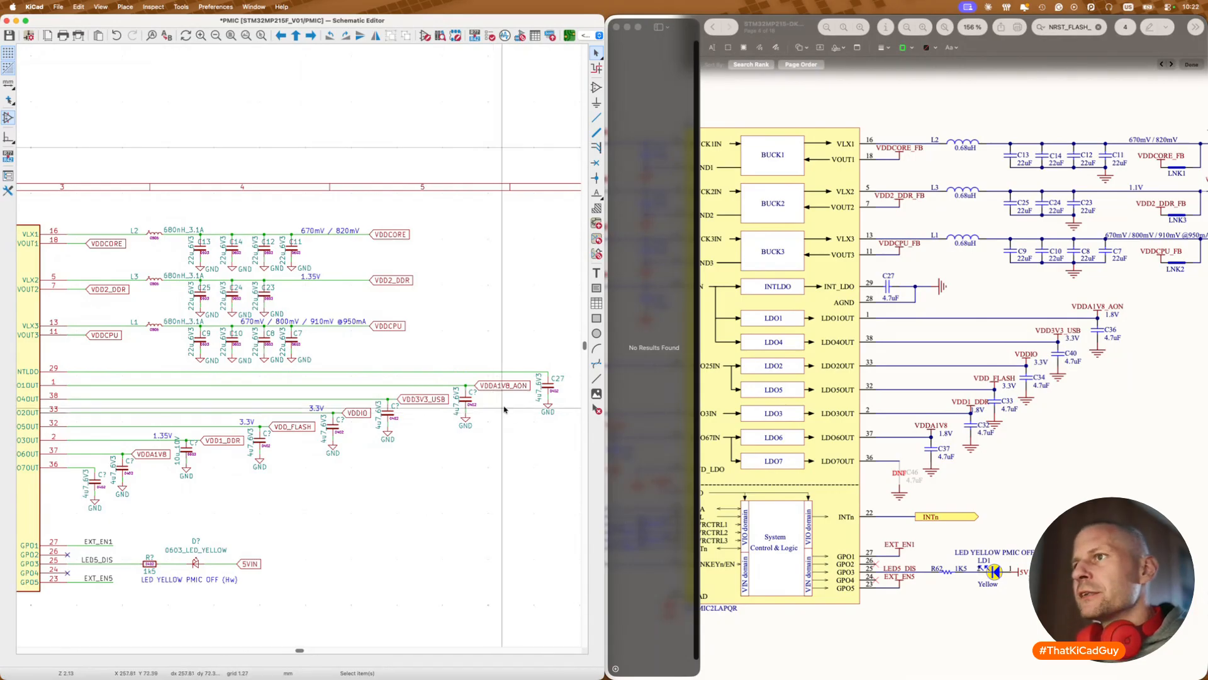
double_click(473, 395)
text(36)
key(Return)
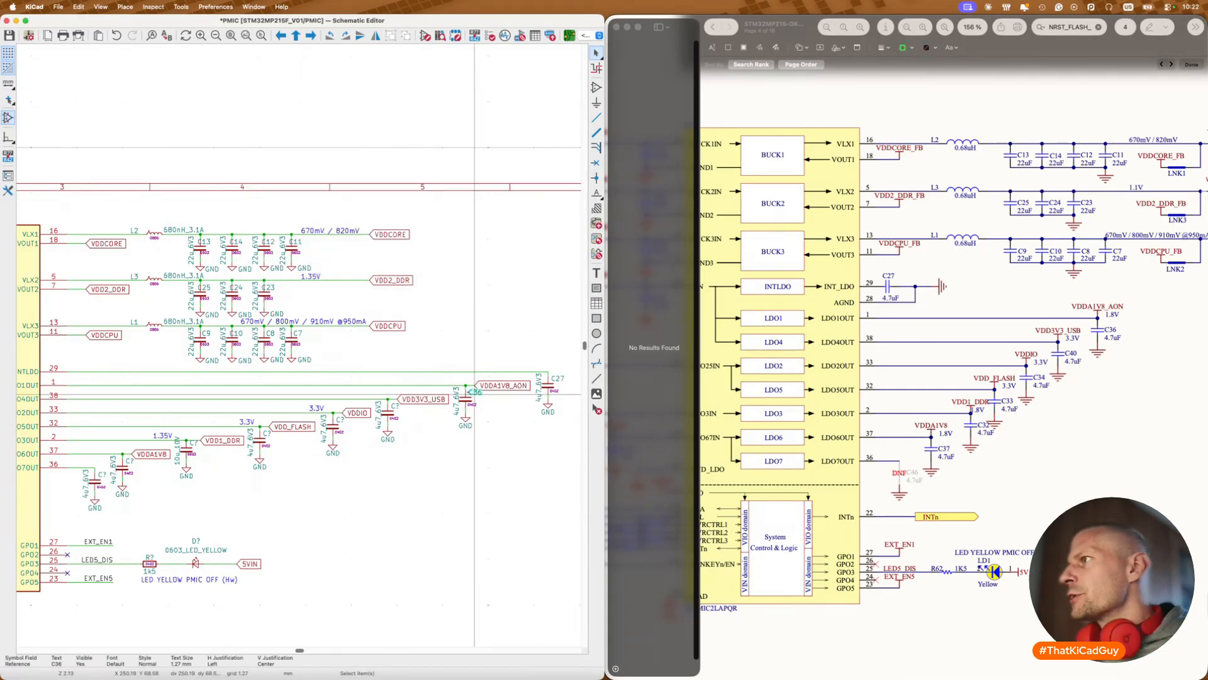
double_click(394, 406)
text(40)
key(Return)
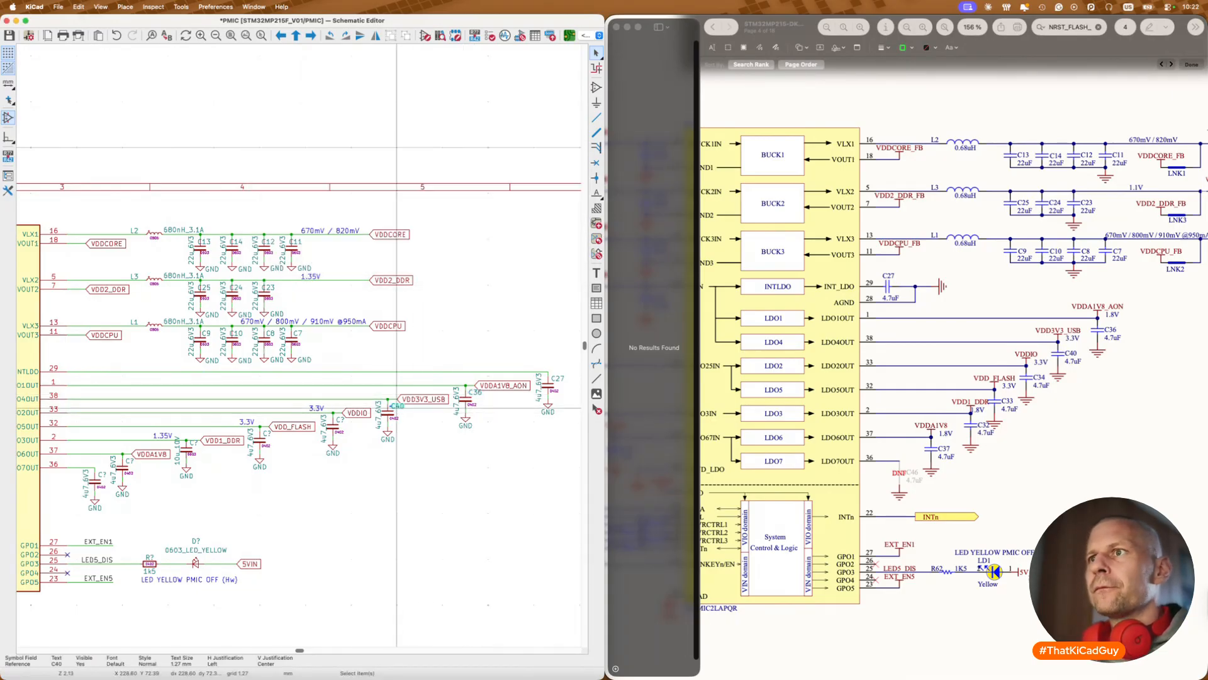
Step: Set the references of the 4u7 output capacitors to C34 on VDDIO and C33 on VDD_FLASH
click(341, 419)
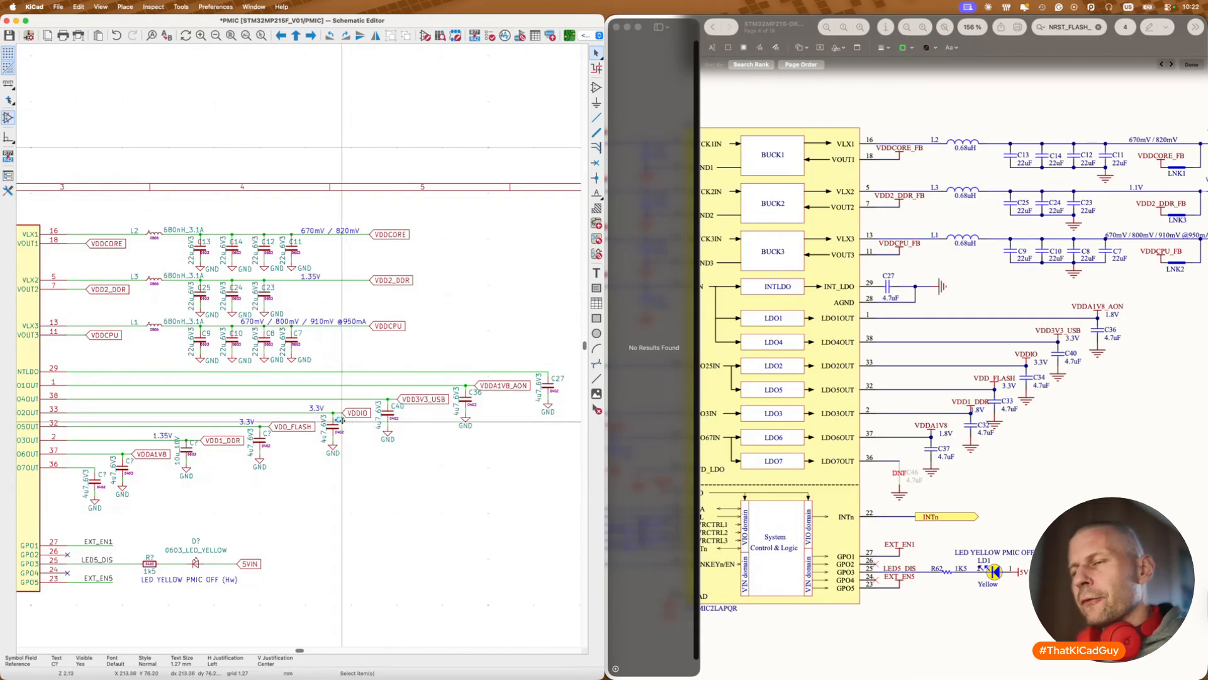
double_click(340, 419)
text(34)
key(Return)
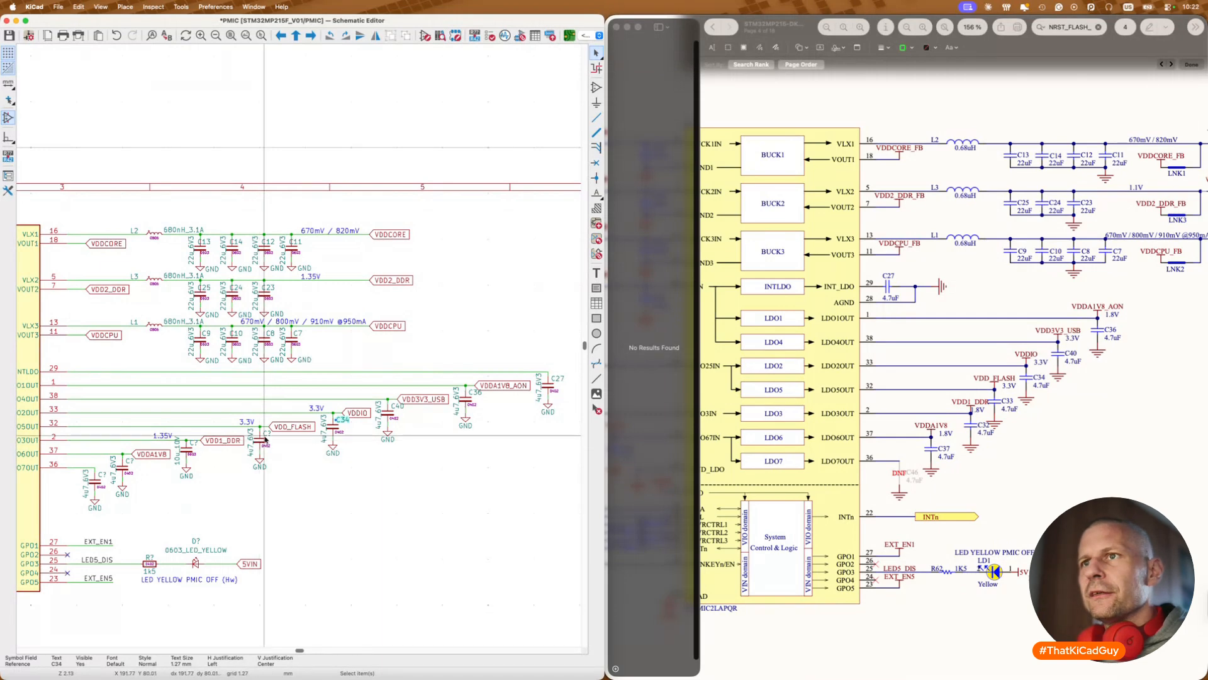
double_click(267, 433)
text(33)
key(Return)
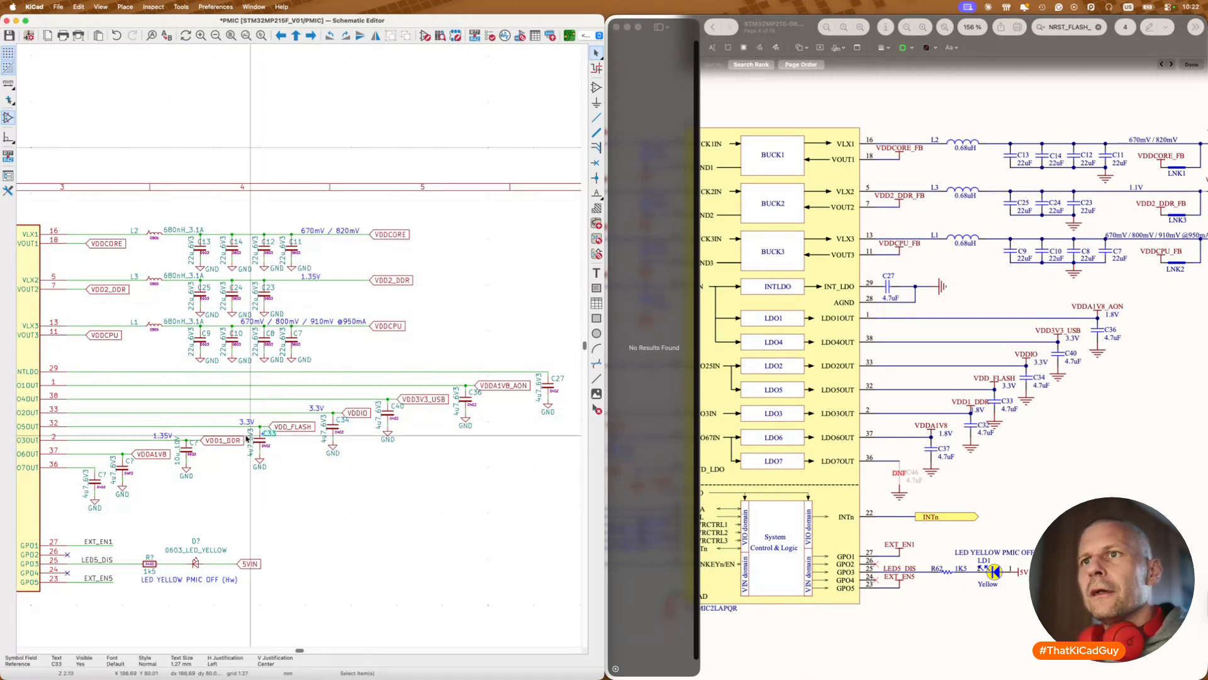
Step: Set the reference of the 10u capacitor on the VDD1_DDR output to C32
double_click(193, 443)
text(32)
key(Return)
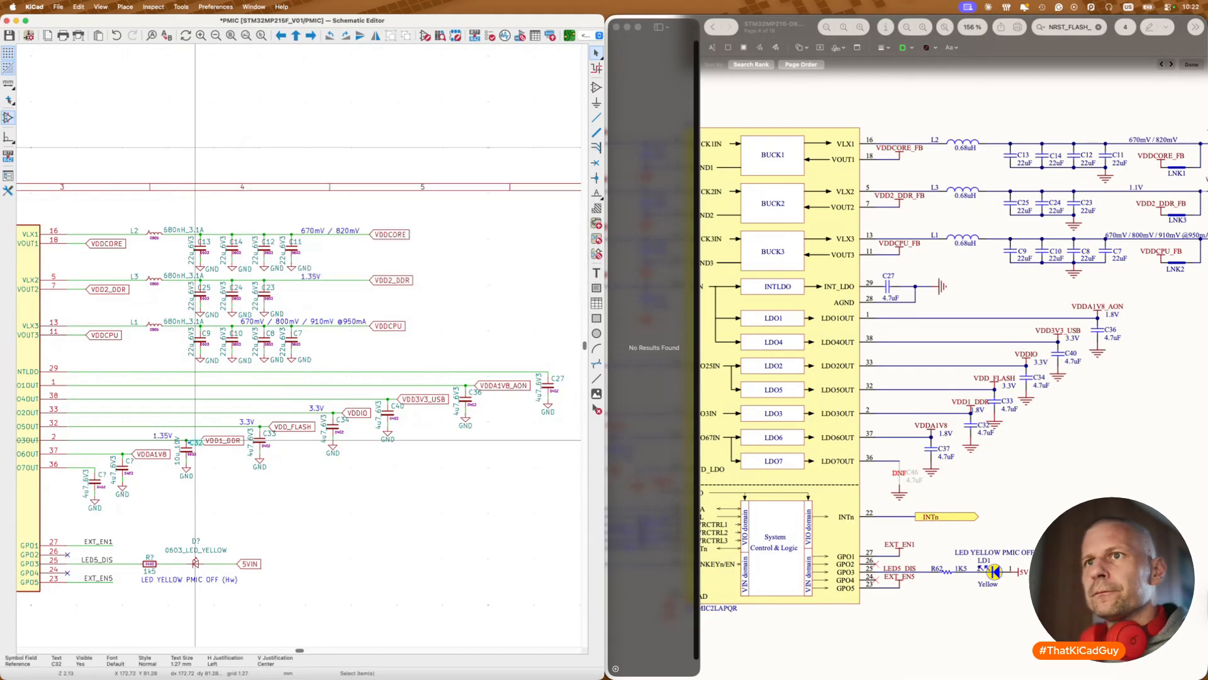
Step: Set the reference of the 4u7 capacitor on the VDDA1V8 output to C37
scroll(179, 459, left, 2)
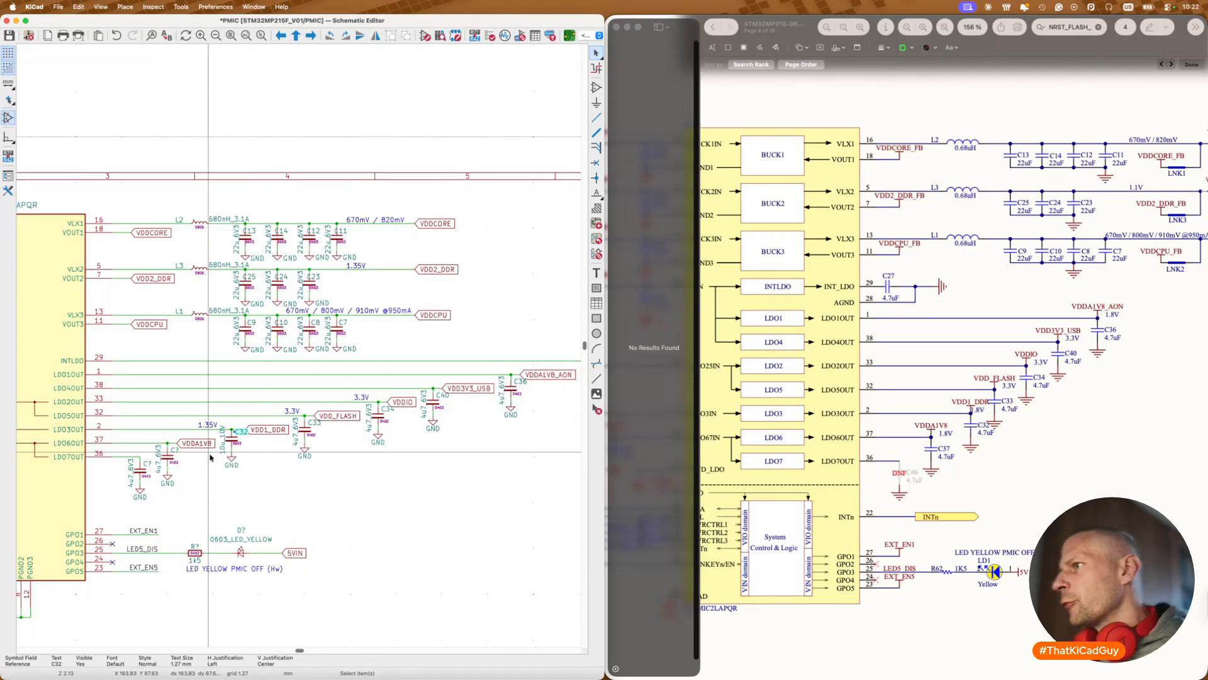
double_click(177, 454)
text(37)
key(Return)
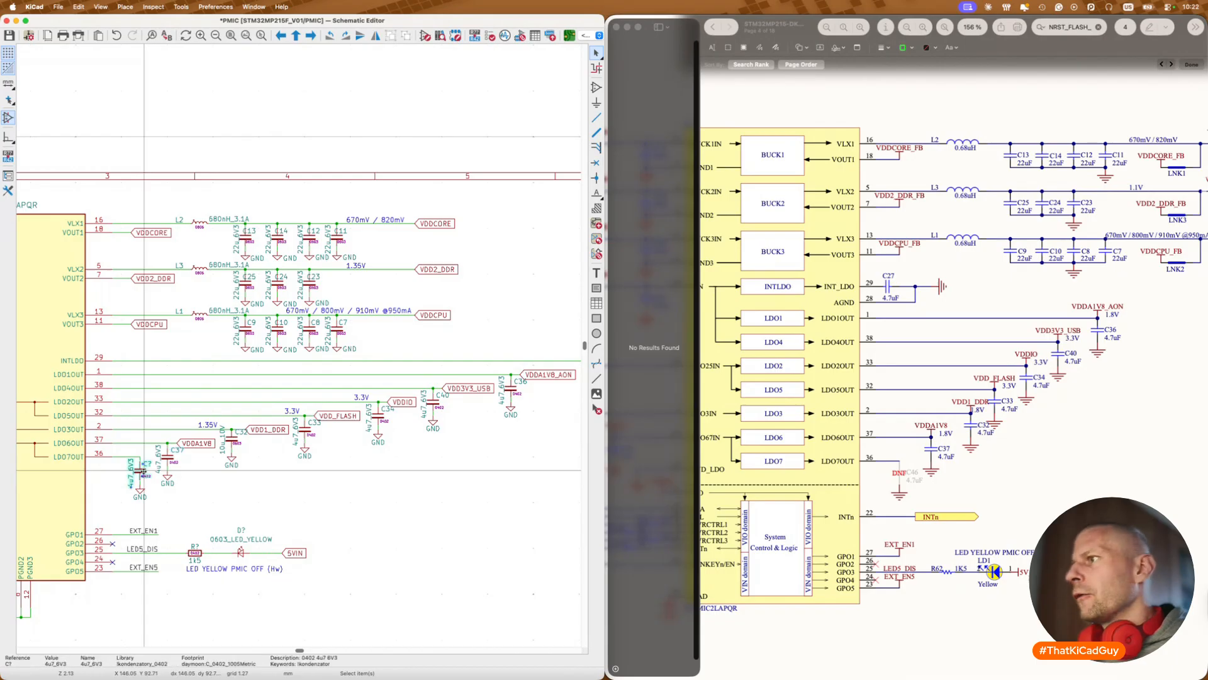
Step: Mark the 4u7 capacitor on LDO7OUT as do not populate and set its reference to C46
double_click(145, 472)
click(658, 476)
click(876, 513)
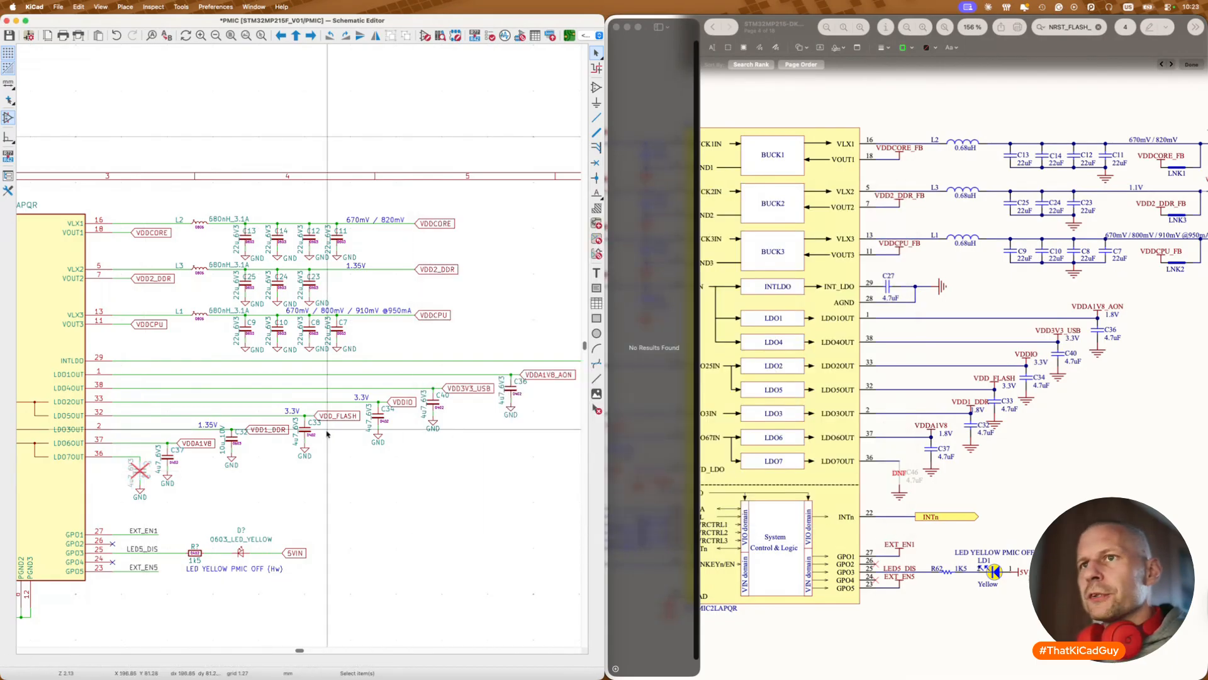
click(150, 463)
double_click(152, 464)
text(C46)
key(Return)
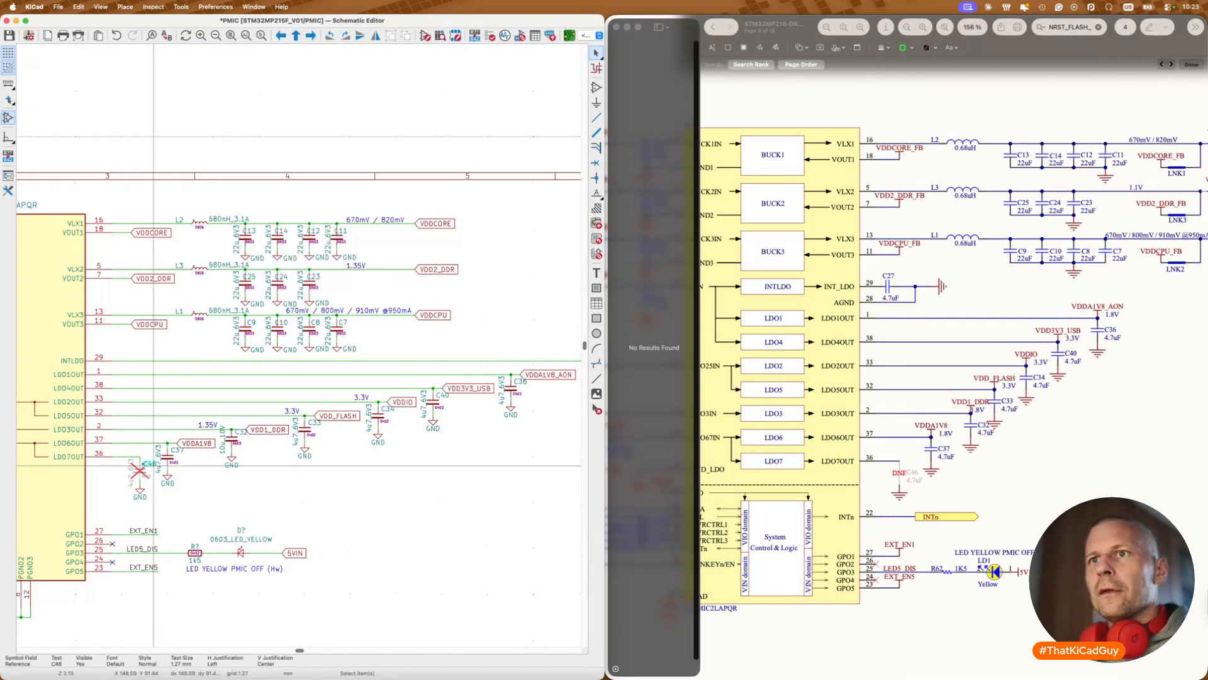
Step: Set the reference of the 1k5 yellow LED resistor on the LED5_DIS net to R62
scroll(219, 498, down, 3)
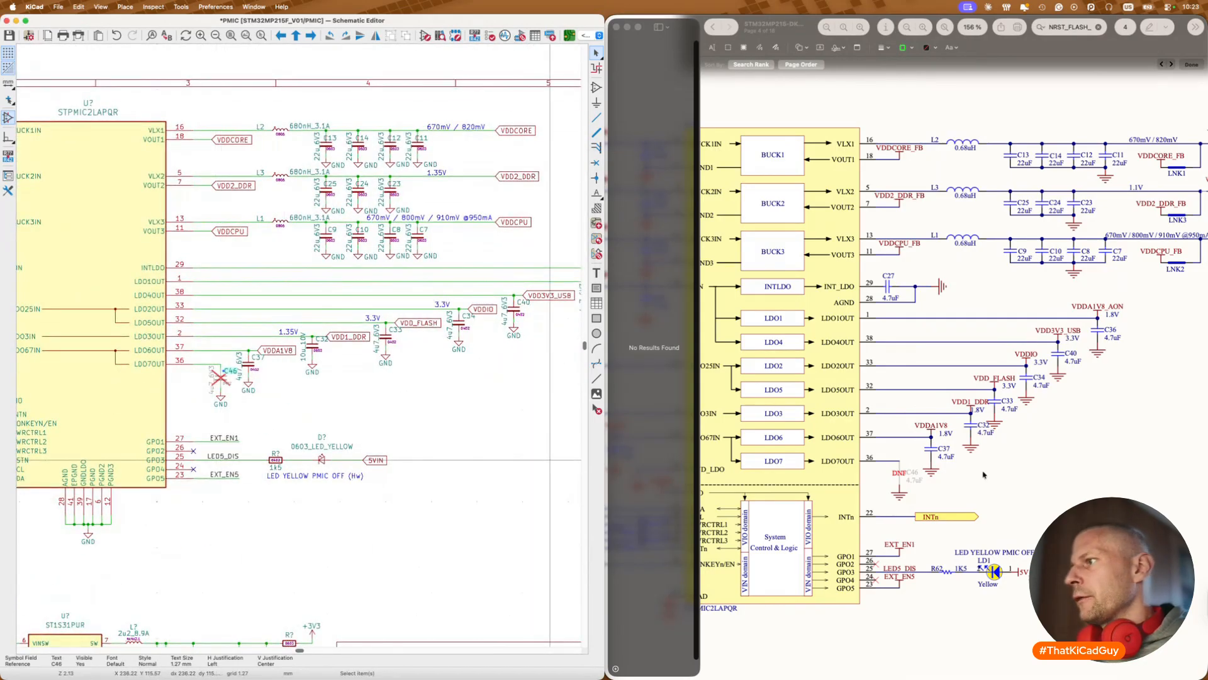
click(278, 454)
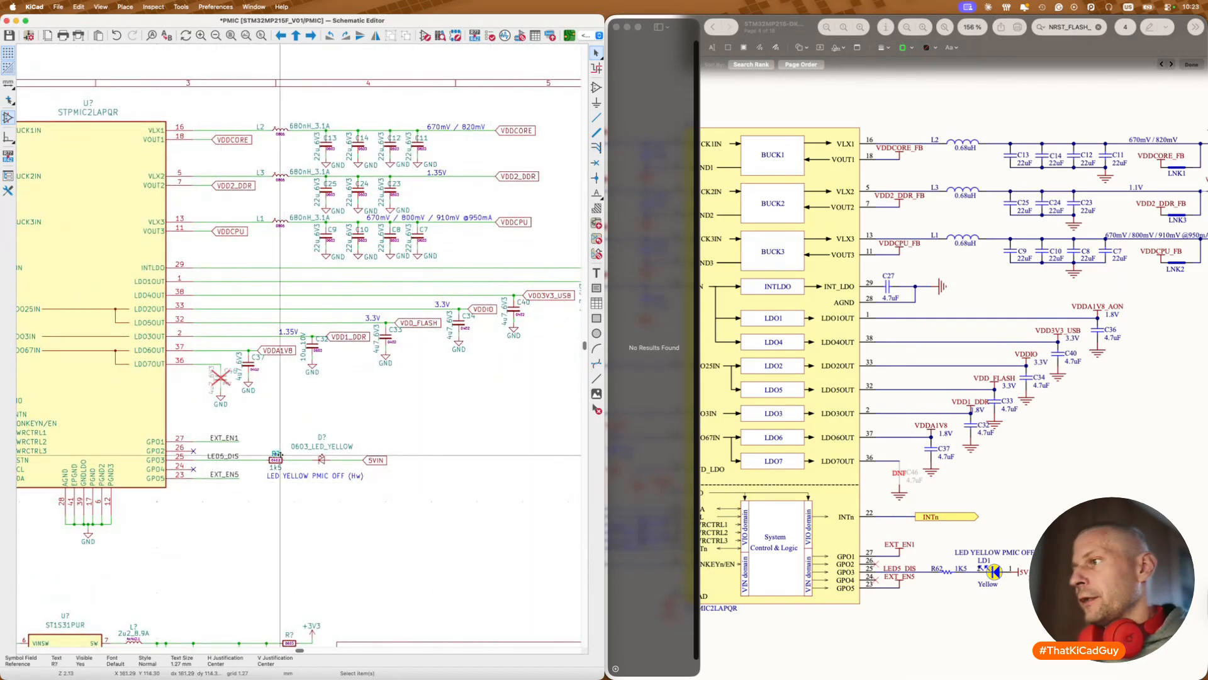
double_click(278, 453)
key(Return)
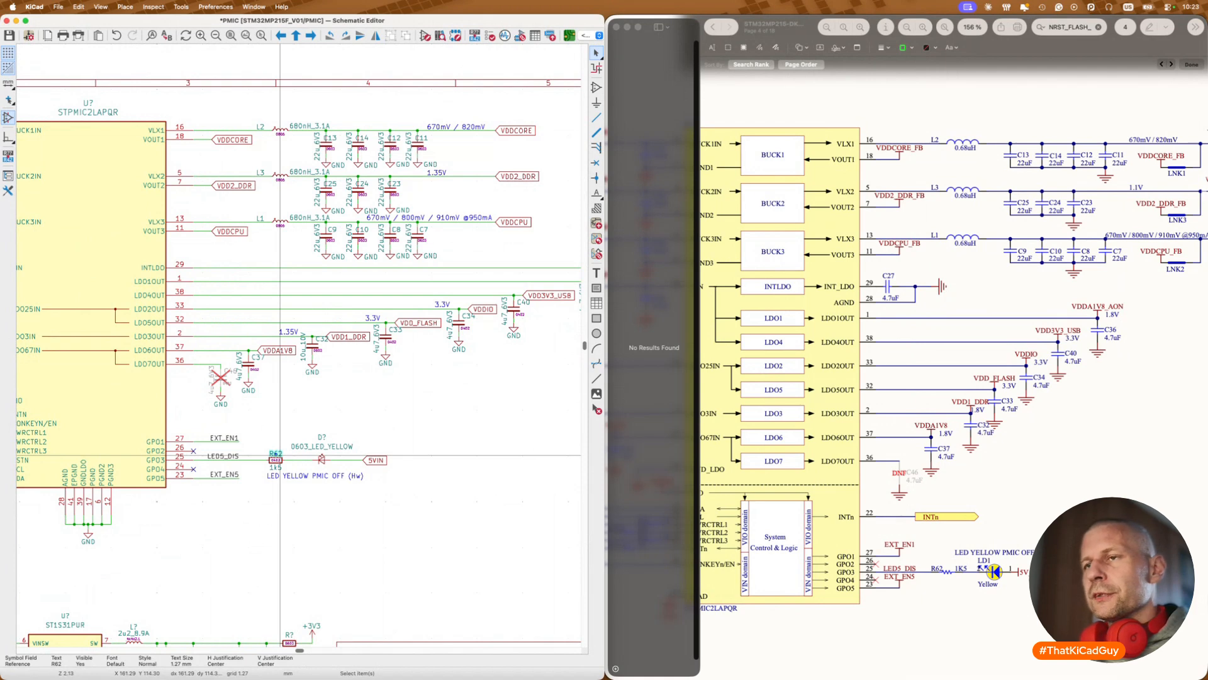
double_click(322, 436)
key(Escape)
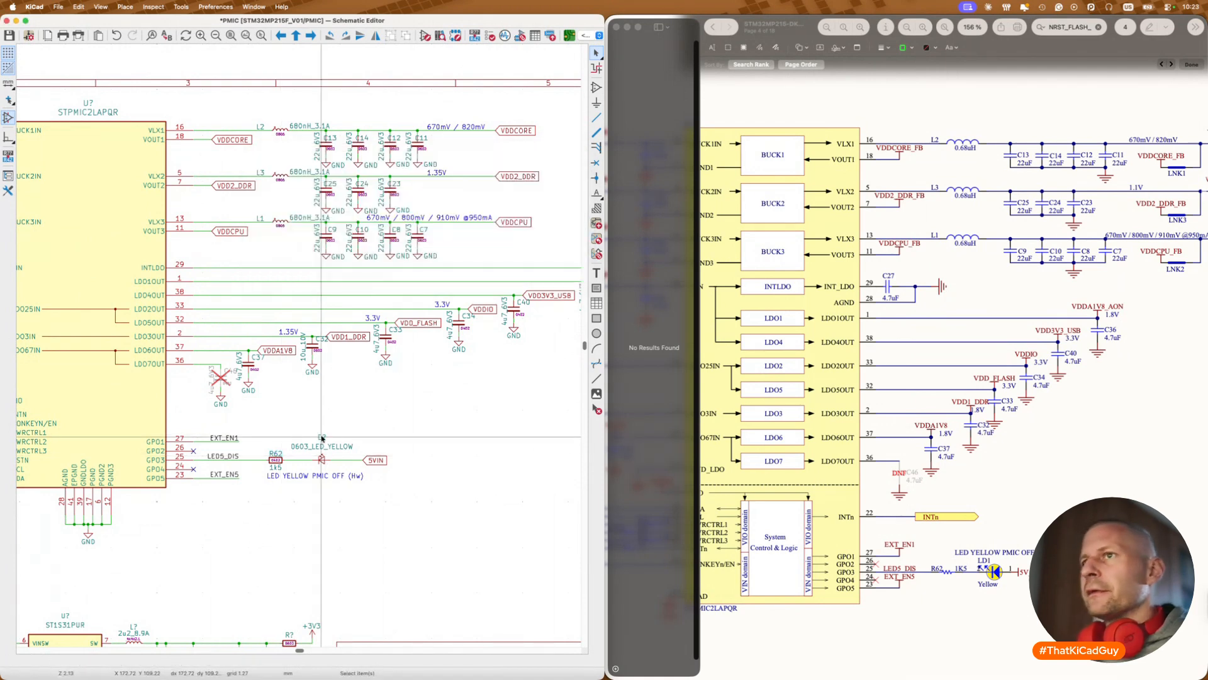
Step: Set the references of the ST1S31PUR input capacitors to C93 for the 10u and C86 for the 1u
scroll(353, 466, down, 2)
scroll(353, 464, down, 4)
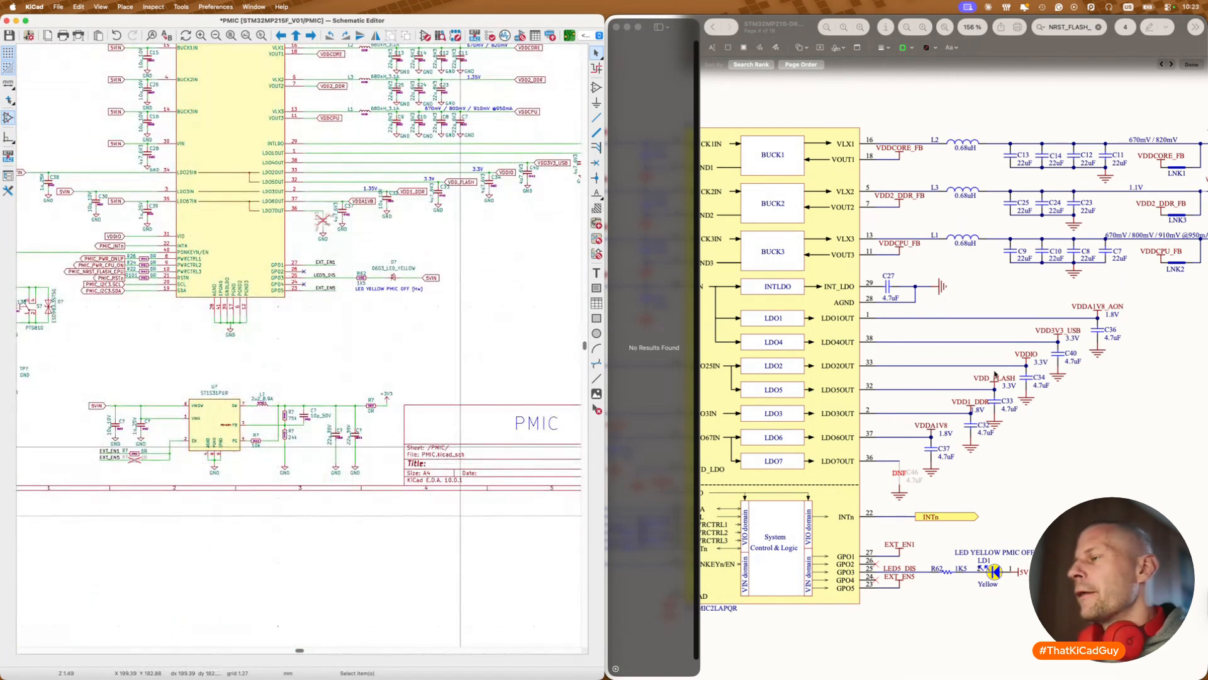
scroll(995, 374, down, 10)
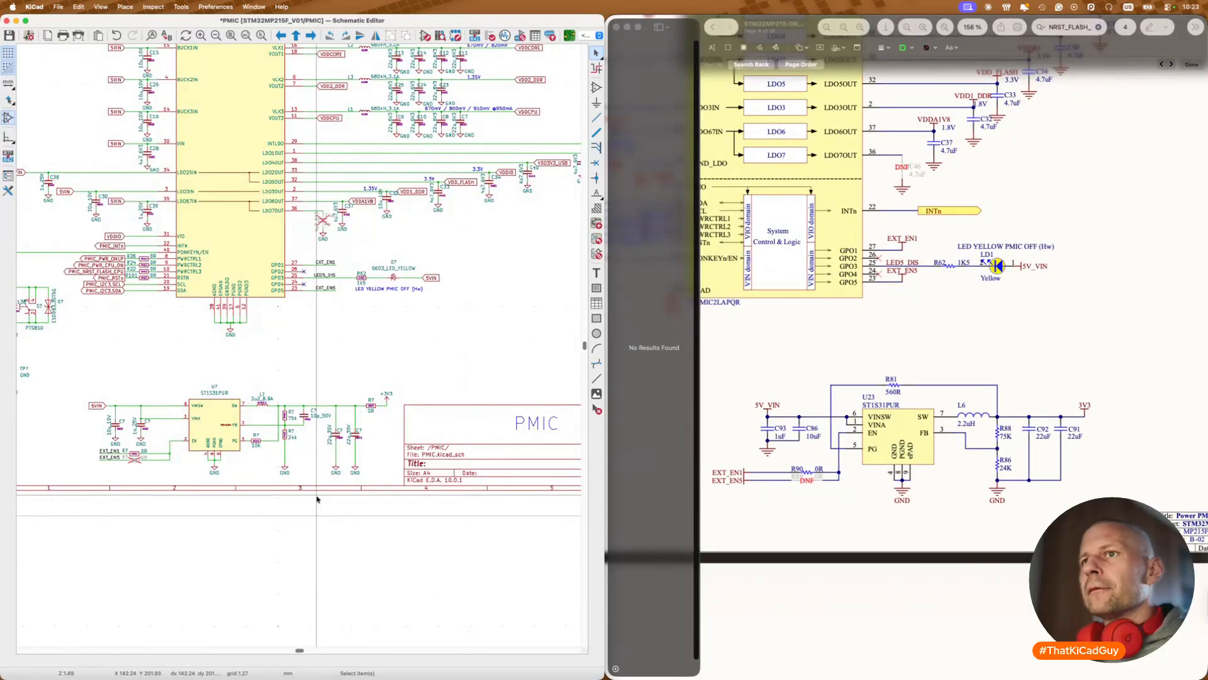
scroll(260, 404, up, 1)
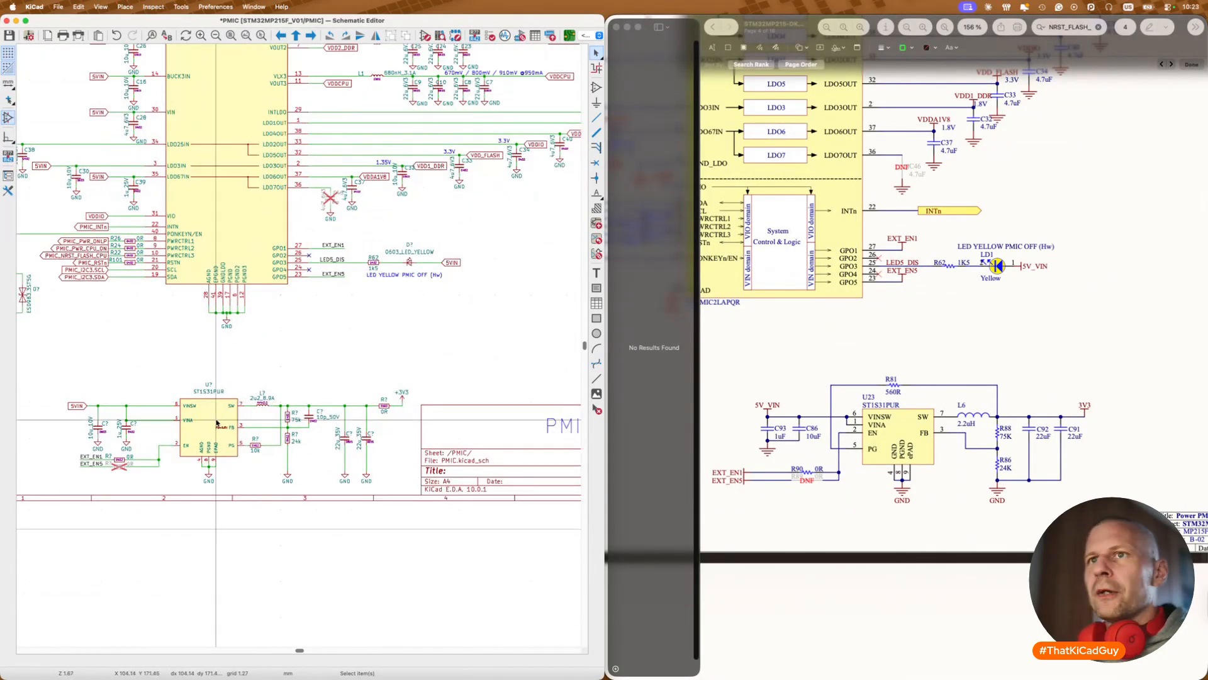
scroll(103, 431, up, 2)
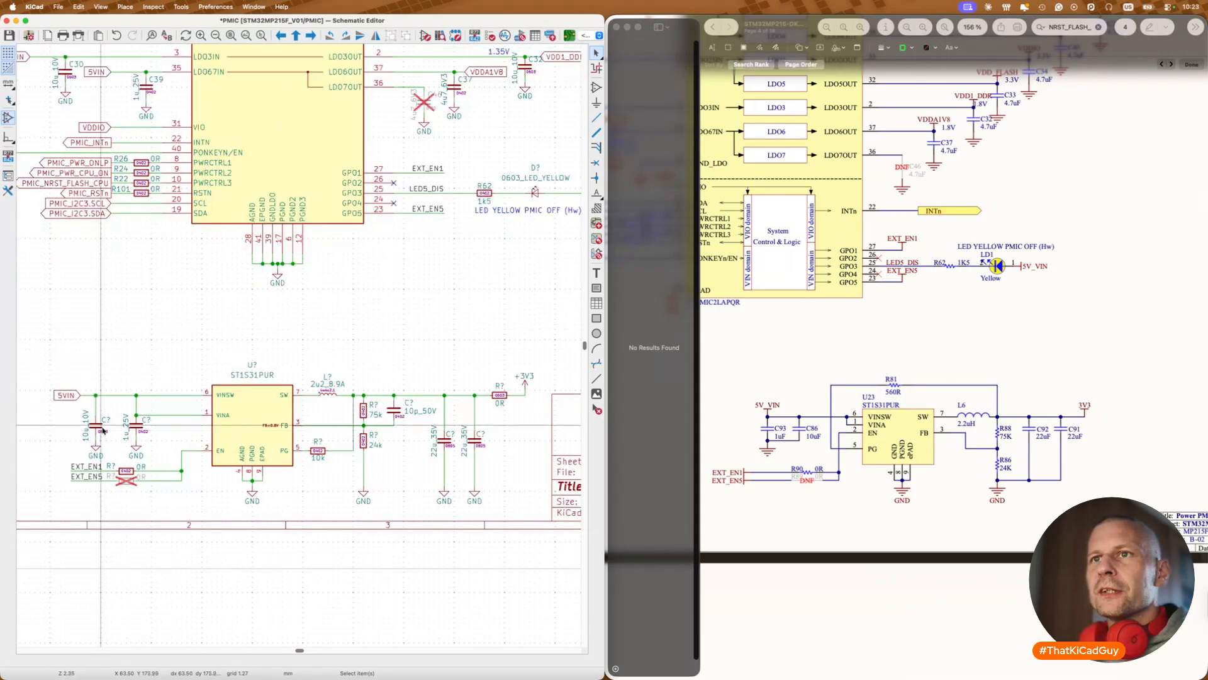
double_click(104, 426)
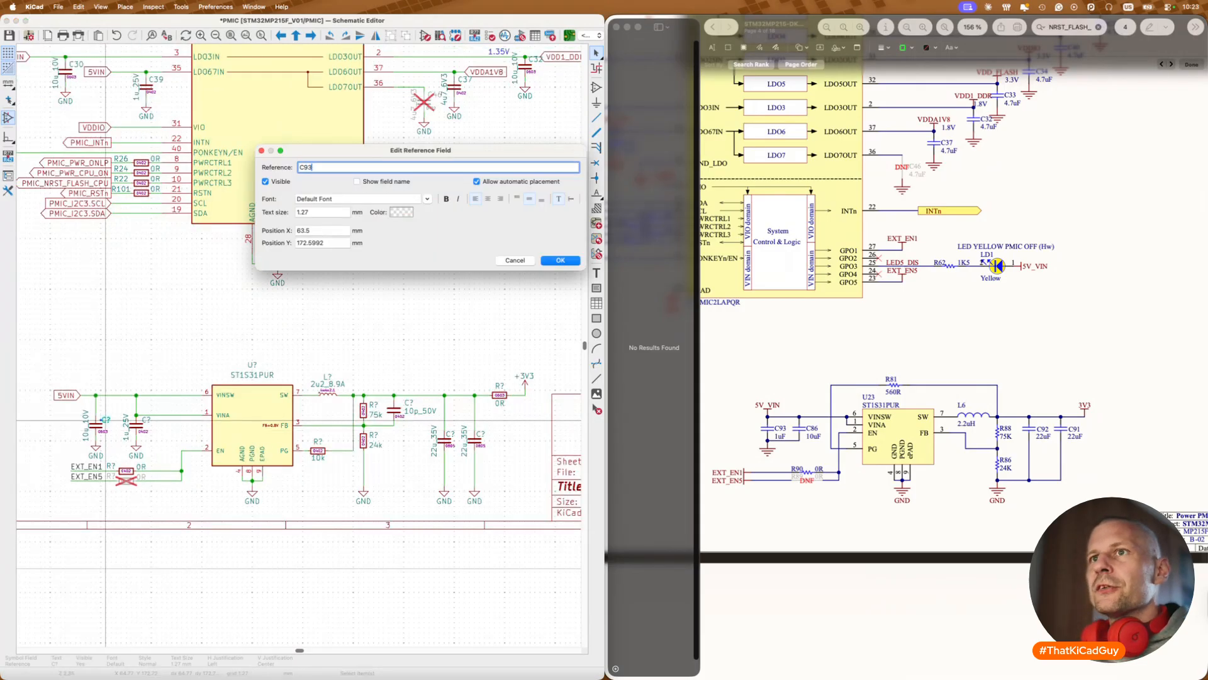
text(93)
key(Return)
double_click(149, 422)
text(86)
key(Return)
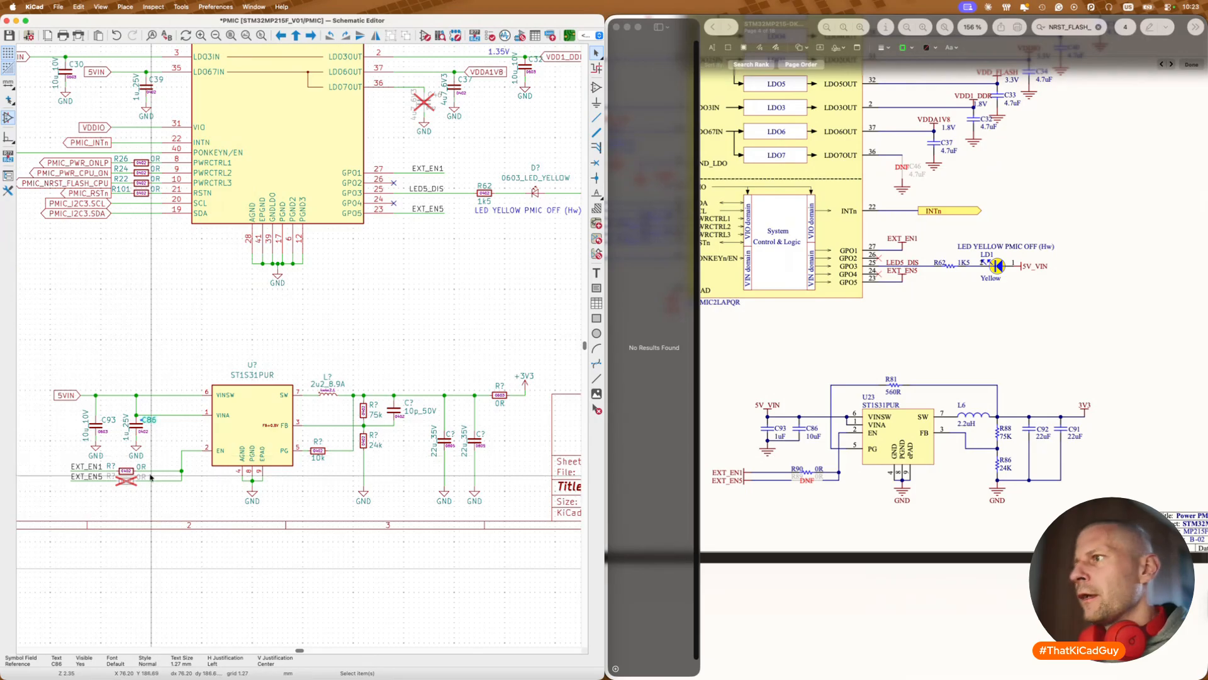
Step: Set the references of the enable resistors to R90 on EXT_EN1 and R89 on EXT_EN5
double_click(112, 466)
text(90)
key(Return)
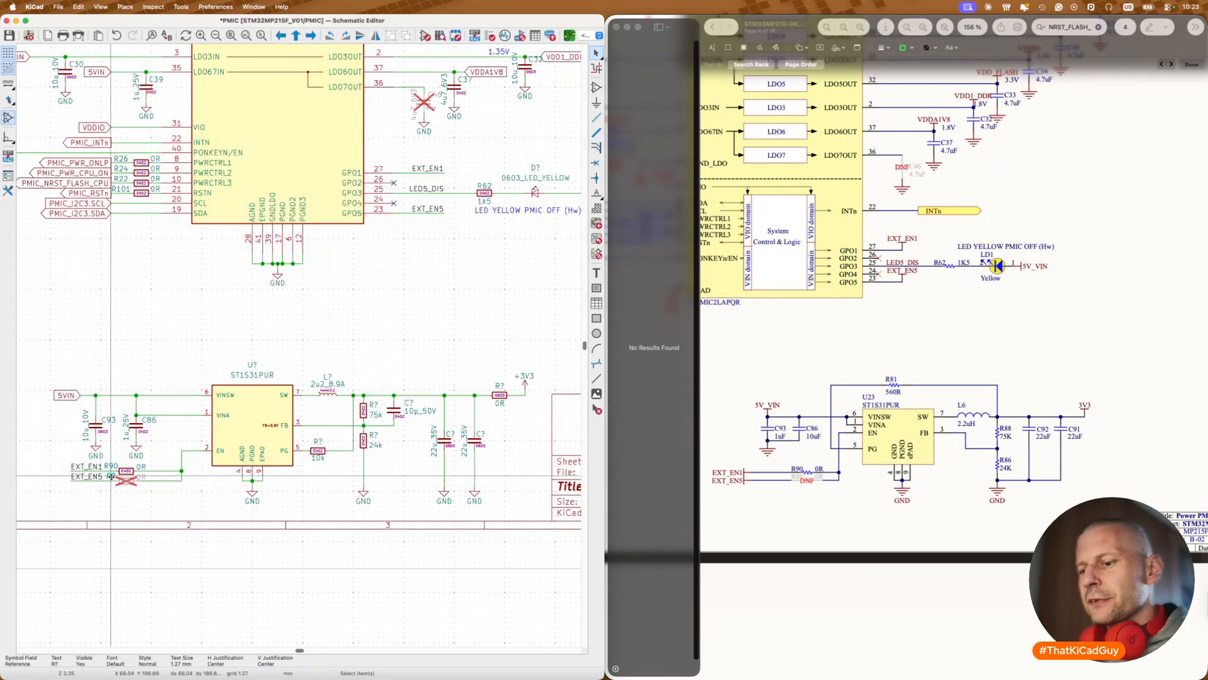
double_click(111, 477)
text(89)
key(Return)
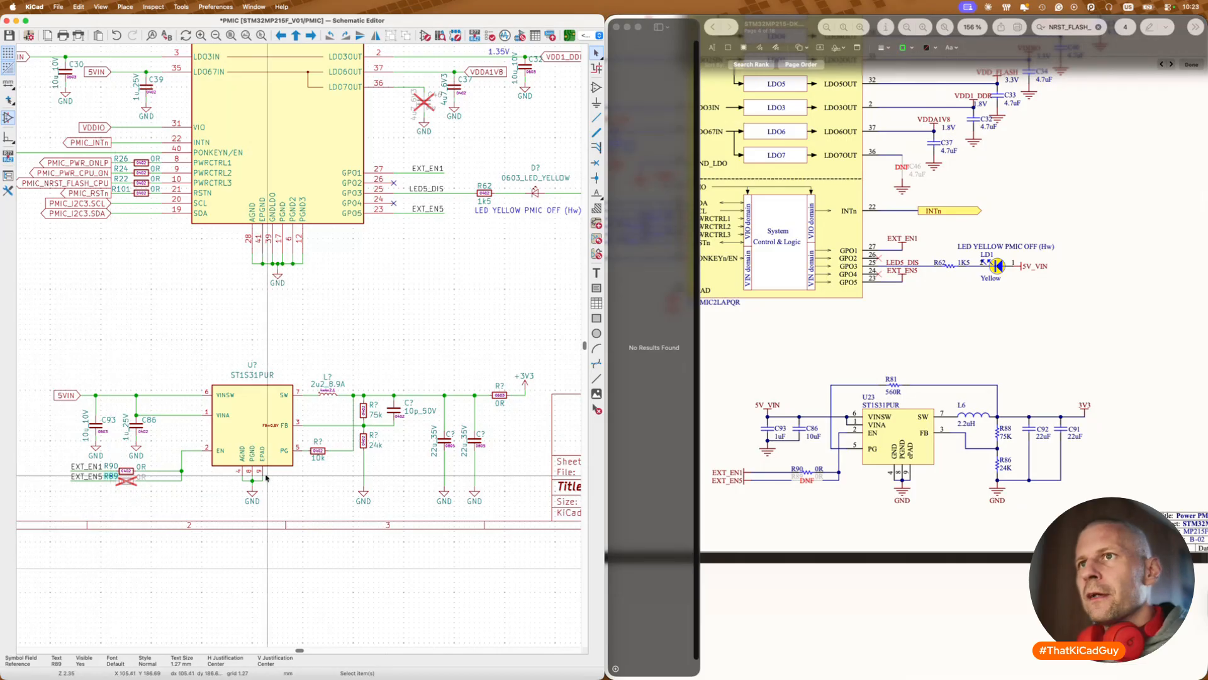
Step: Set the reference of the ST1S31PUR converter to U23 and of its 2u2 output inductor to L6
double_click(259, 373)
key(Escape)
double_click(257, 367)
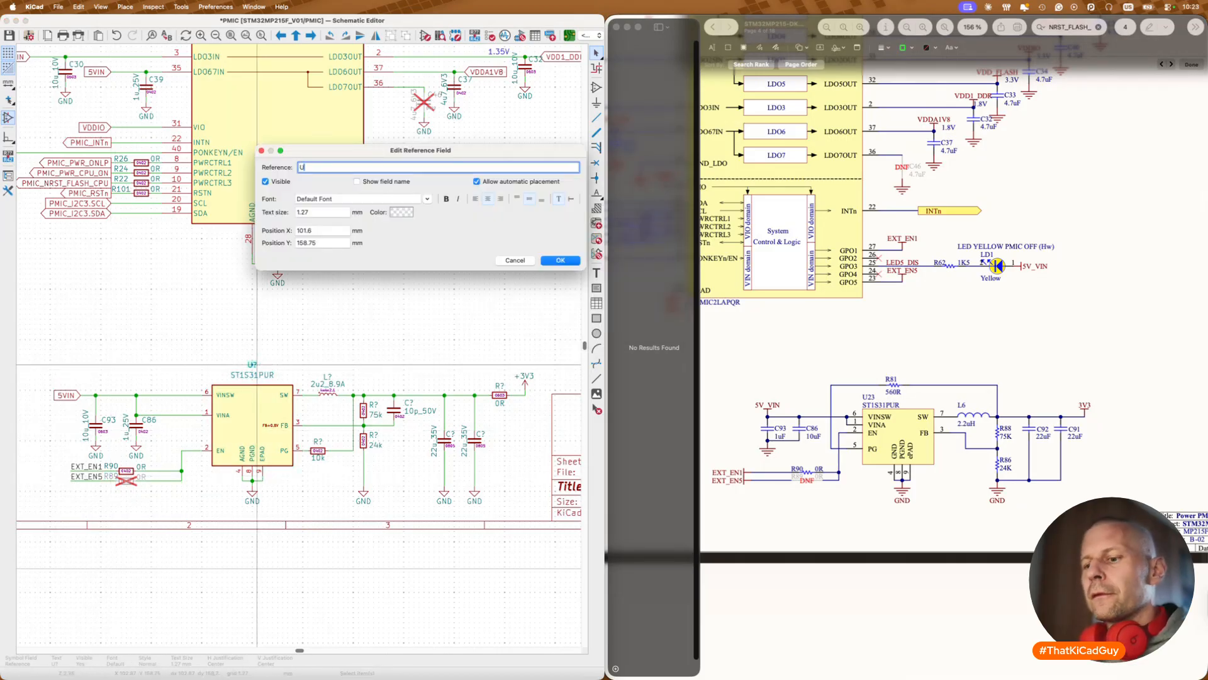
text(23)
key(Return)
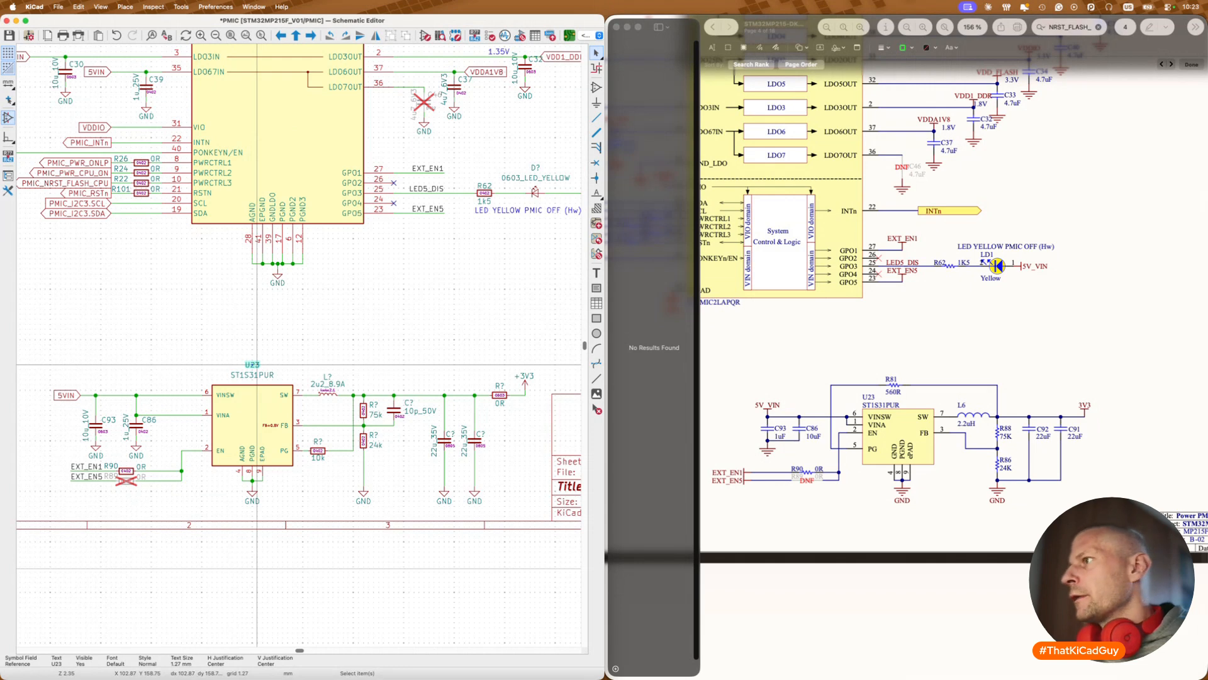
double_click(330, 376)
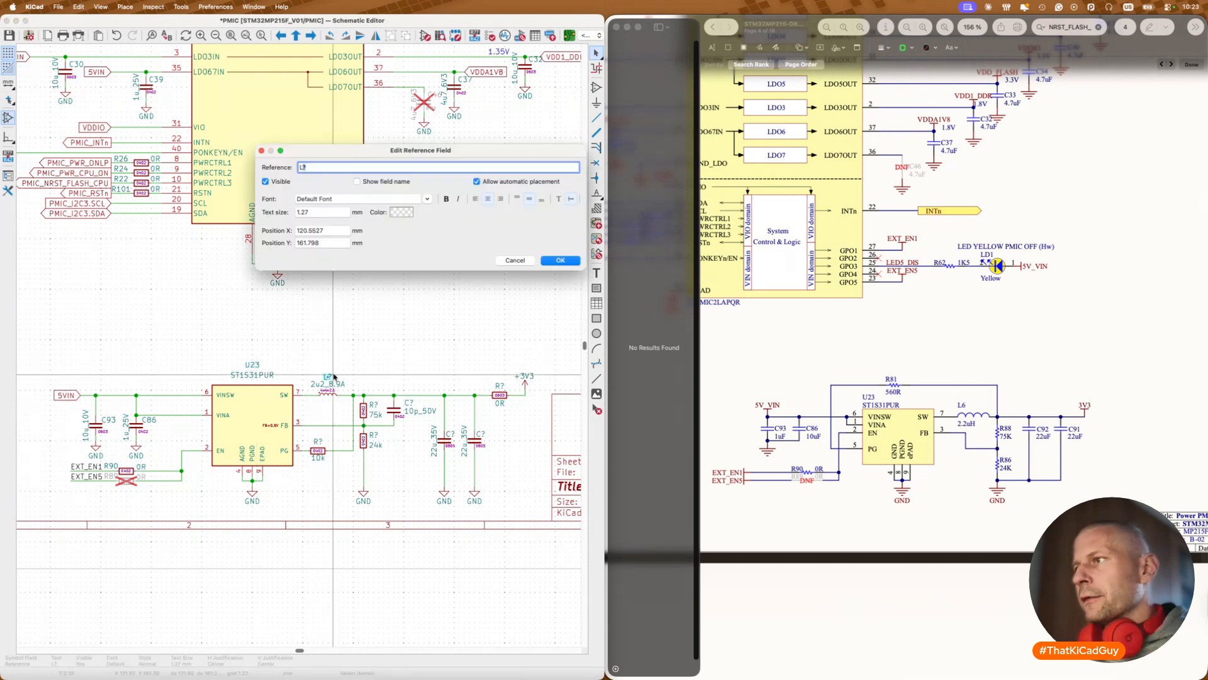
text(6)
key(Return)
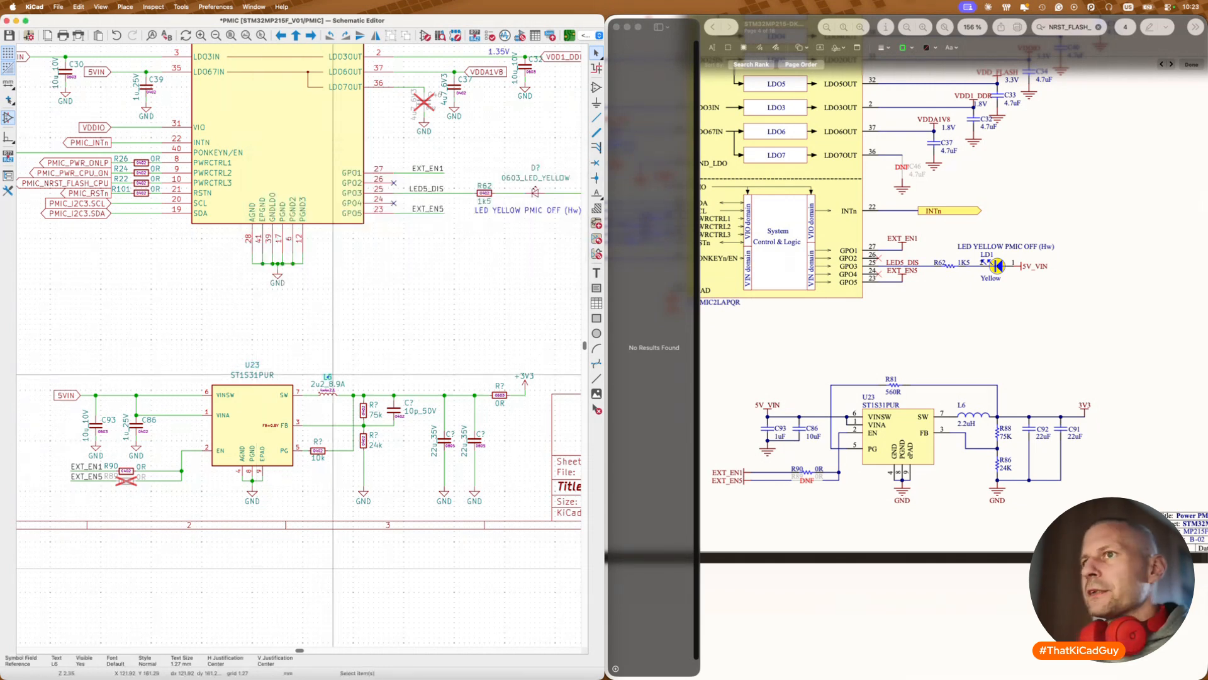
Step: Set the references of the feedback divider resistors to R88 for the 75k and R86 for the 24k
double_click(373, 405)
text(88)
key(Return)
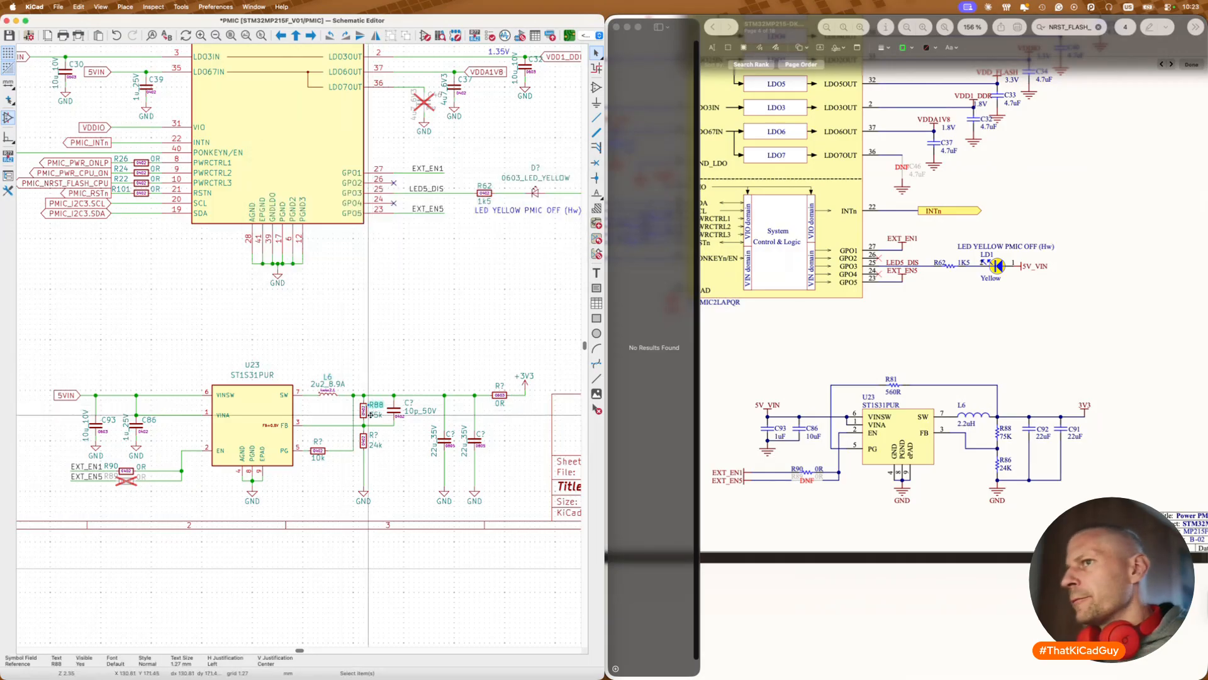
double_click(373, 434)
text(86)
key(Return)
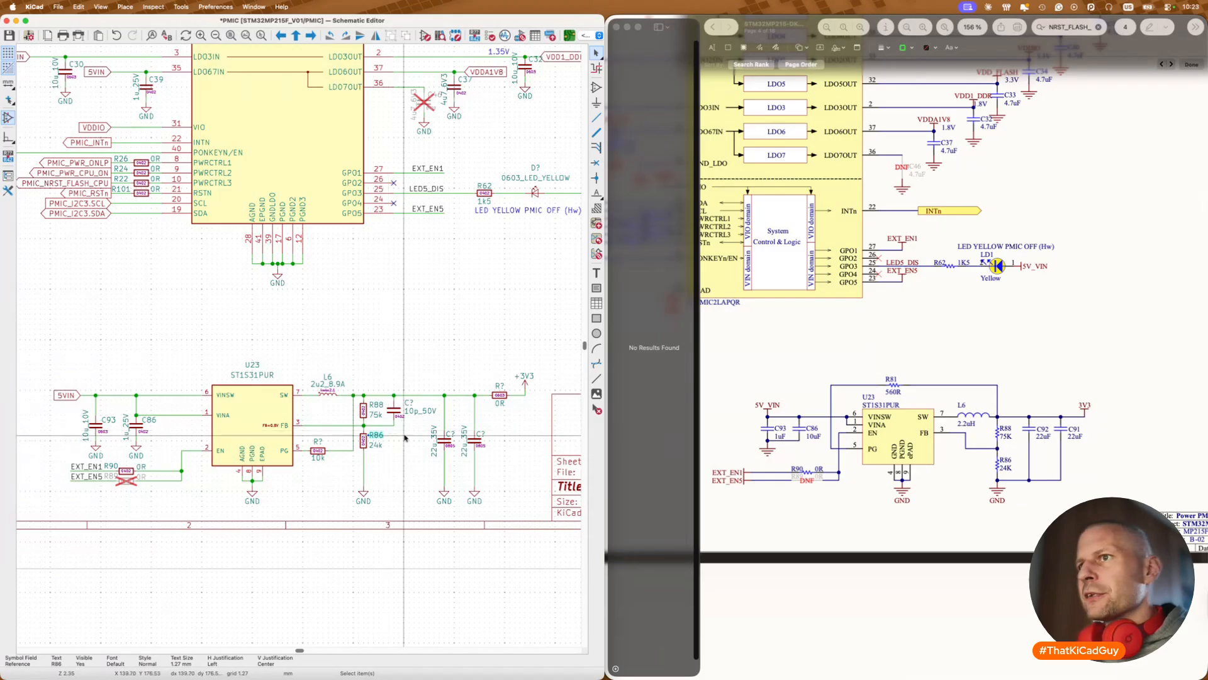
Step: Set the references of the two 22u output capacitors of the ST1S31PUR converter to C92 and C91
click(450, 435)
double_click(449, 434)
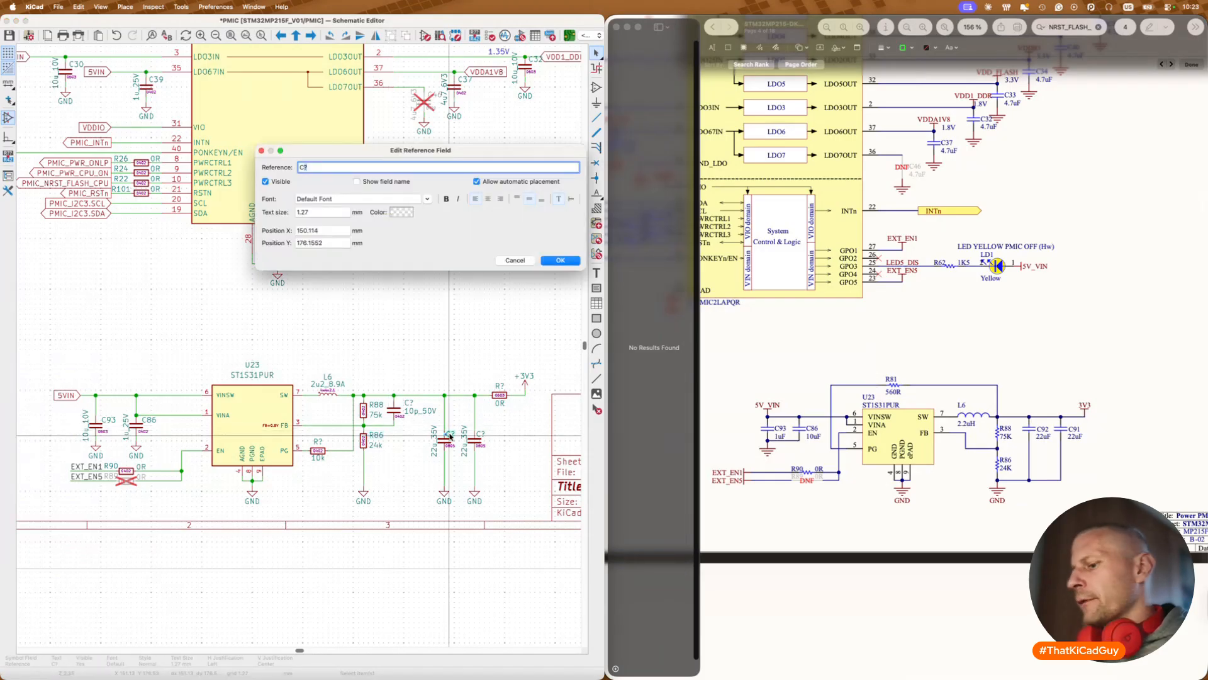
text(92)
key(Return)
double_click(483, 434)
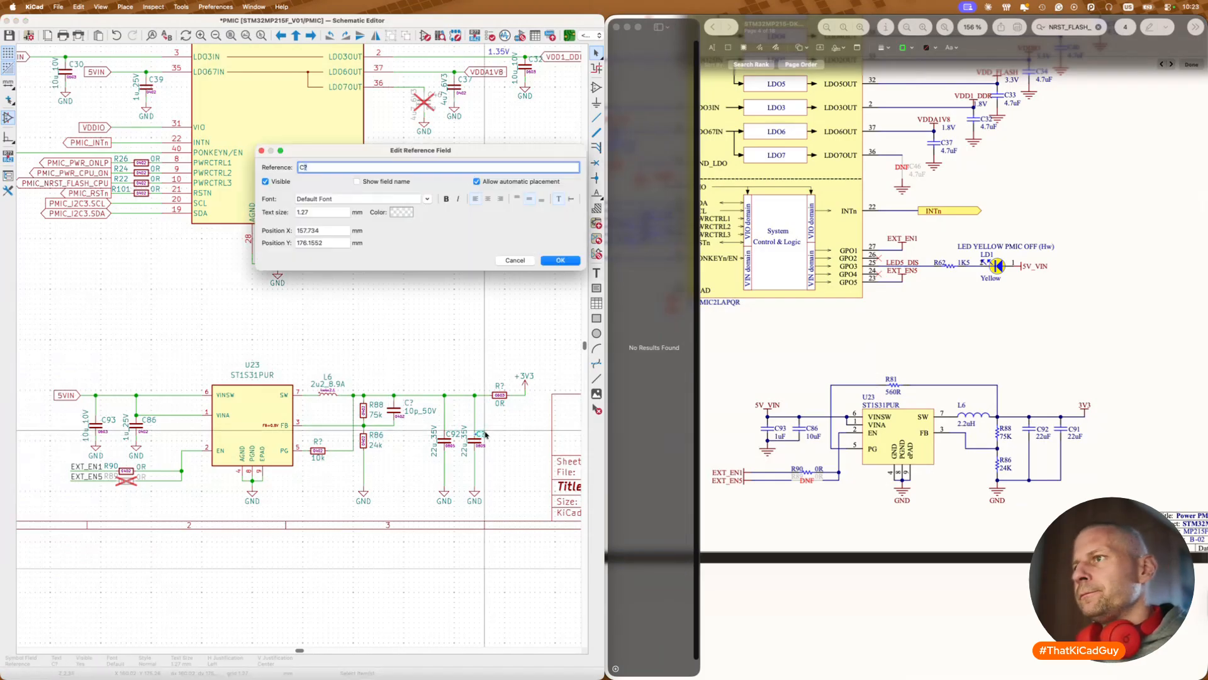
text(91)
key(Return)
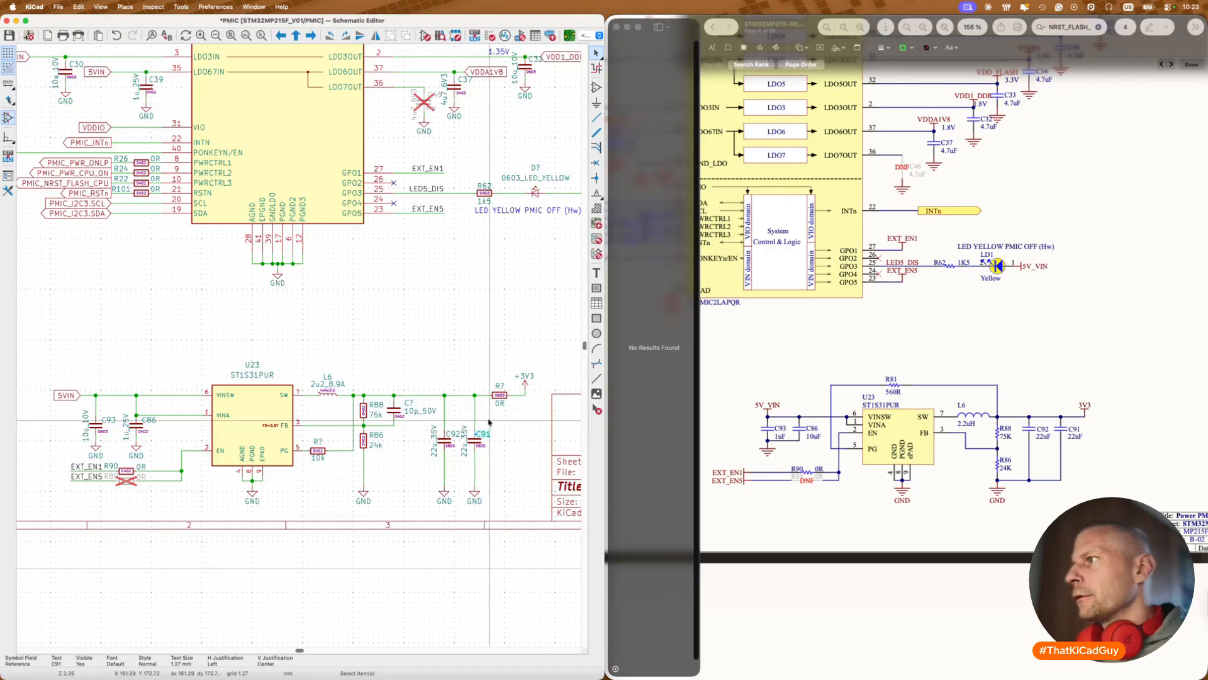
Step: Set the reference of the 10k resistor on the converter's PG pin to R81
double_click(318, 441)
text(81)
key(Return)
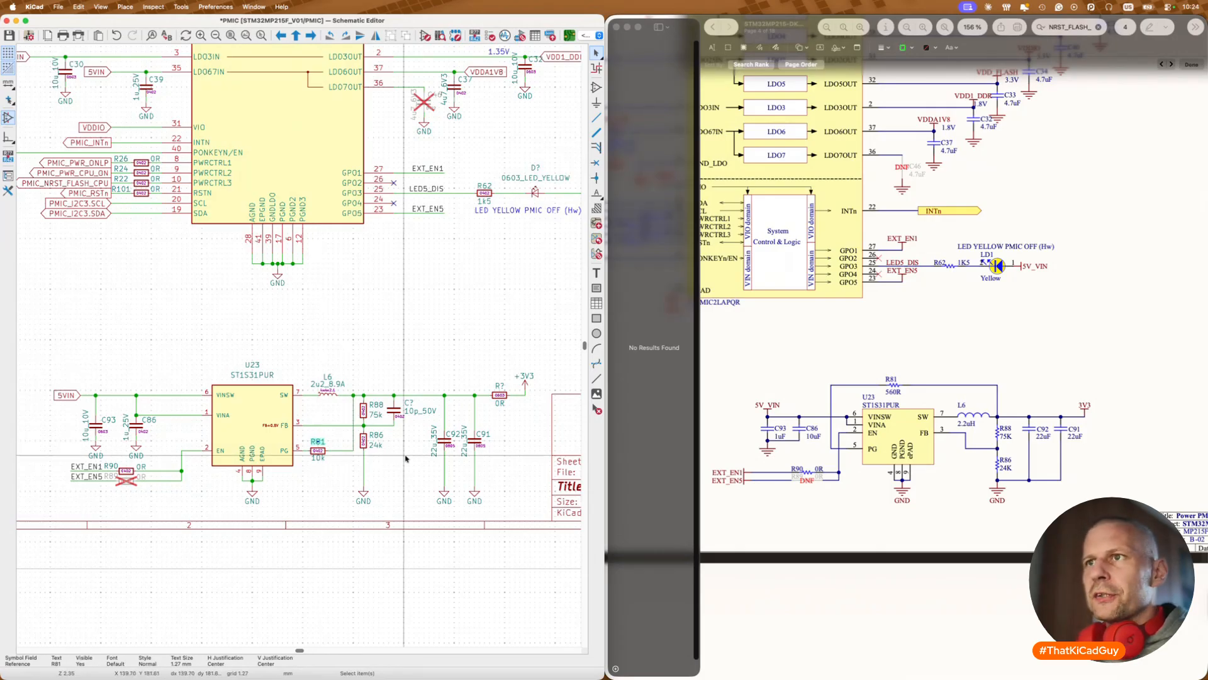
Step: Leave the PMIC sheet and open the Power entry sheet in a maximized schematic window
scroll(406, 458, down, 3)
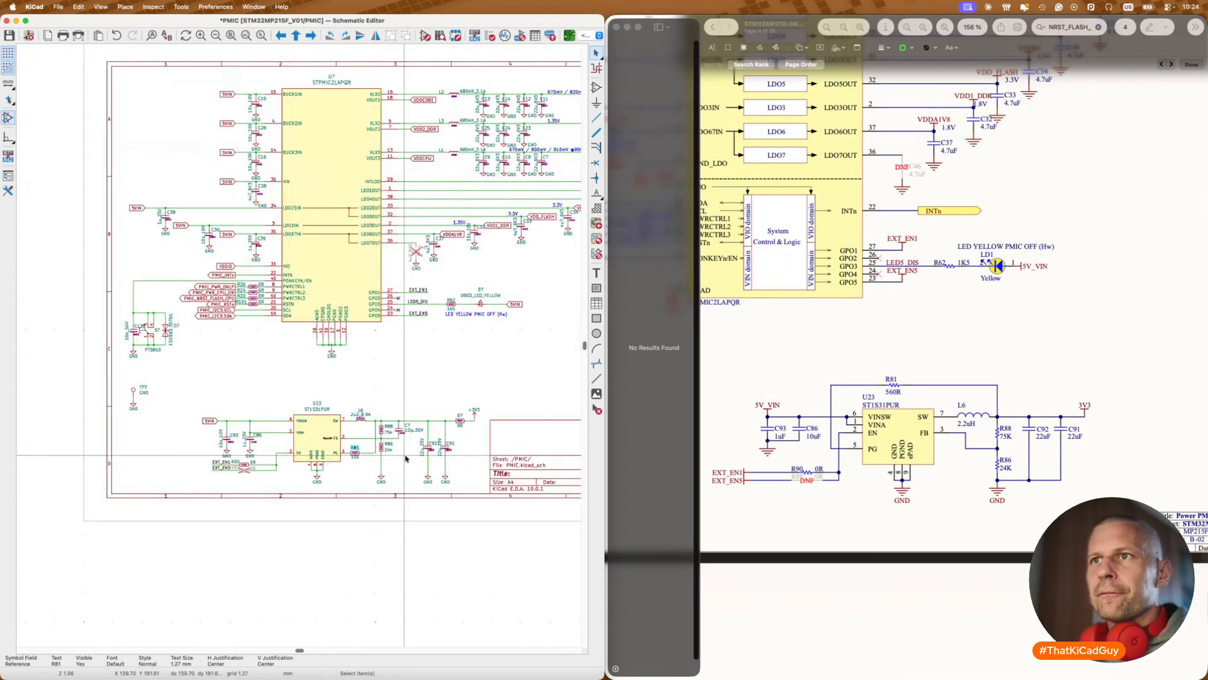
key(alt+BackSpace)
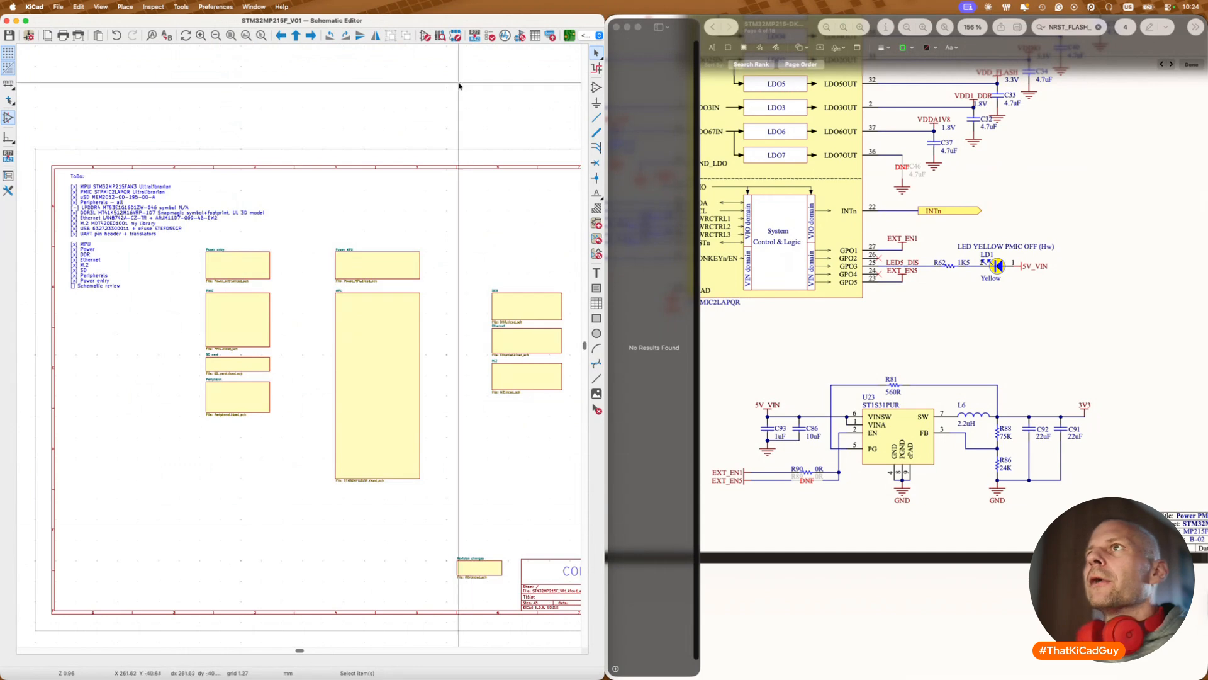
double_click(471, 24)
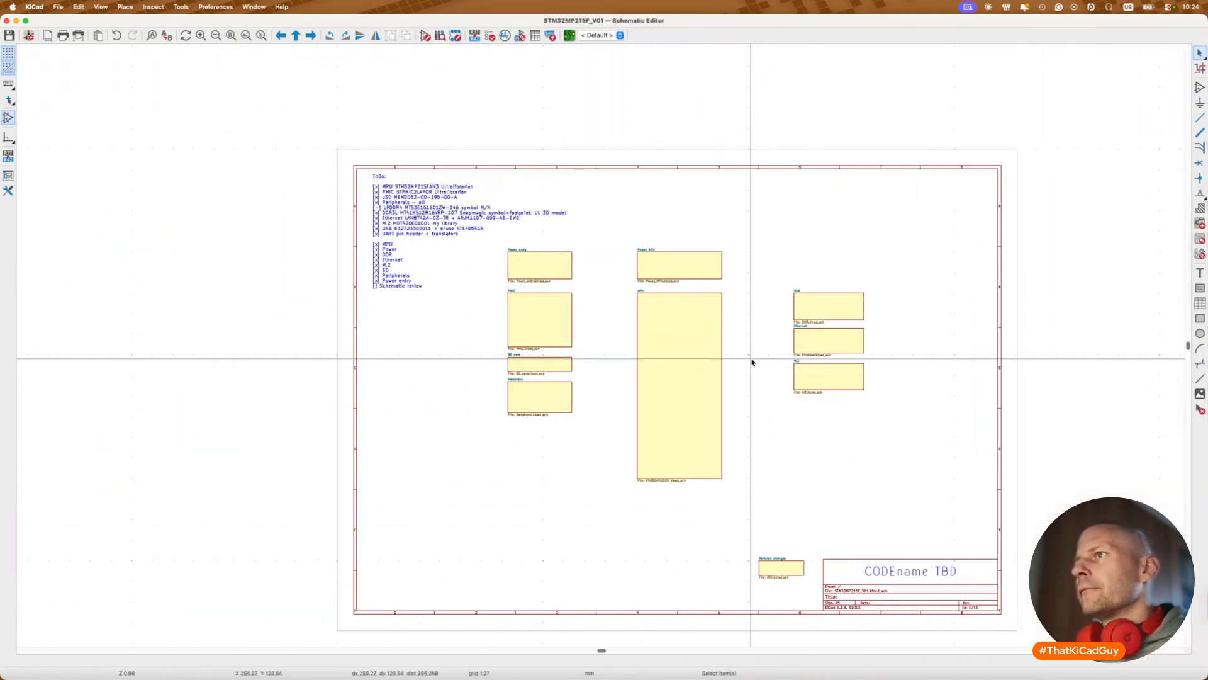
double_click(564, 258)
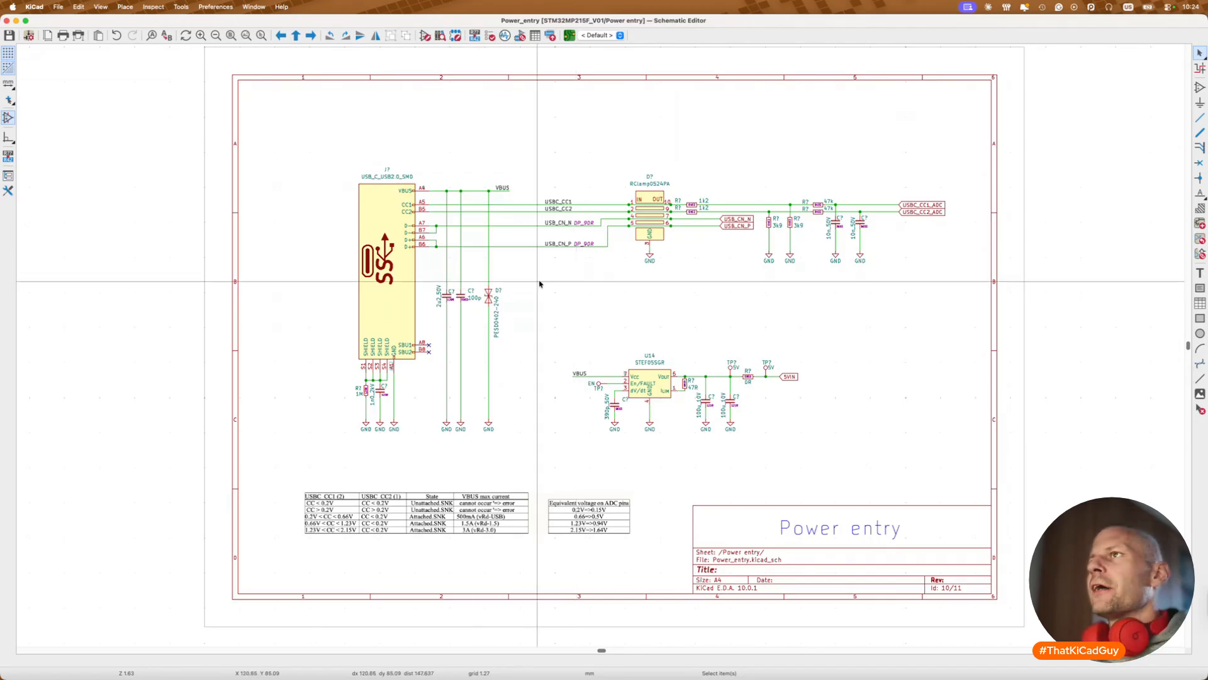
Step: Return to the root sheet and examine its title block with the CODEname TBD text
key(alt+BackSpace)
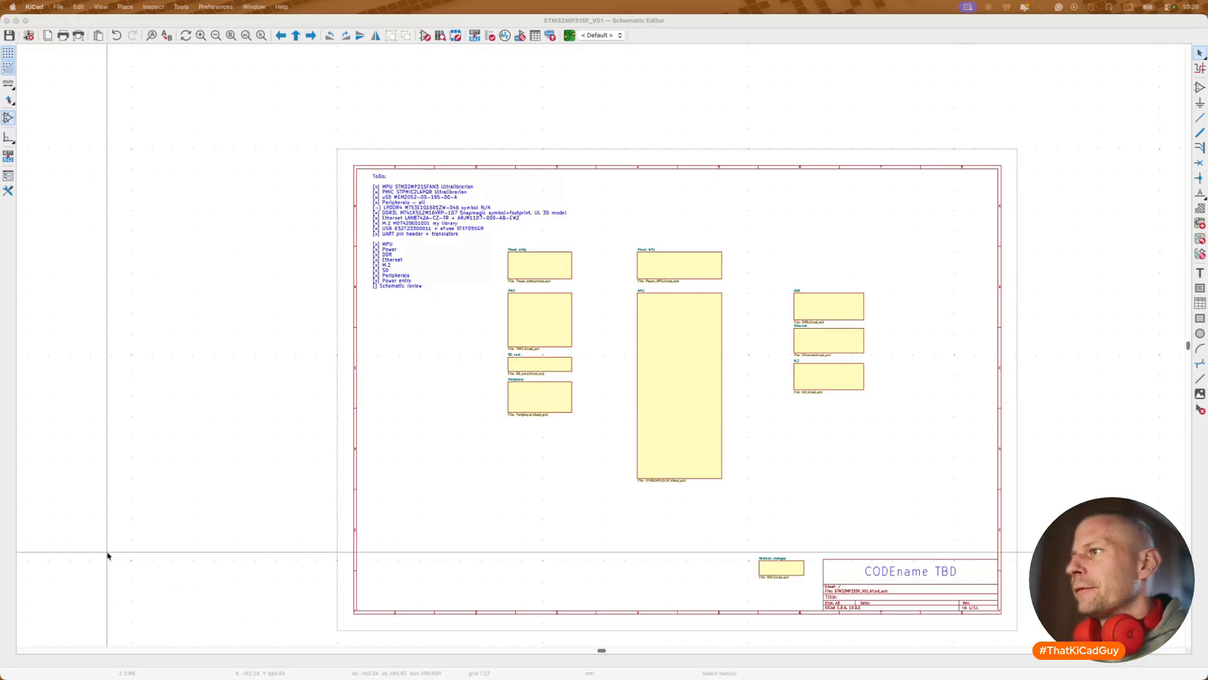
scroll(769, 477, down, 2)
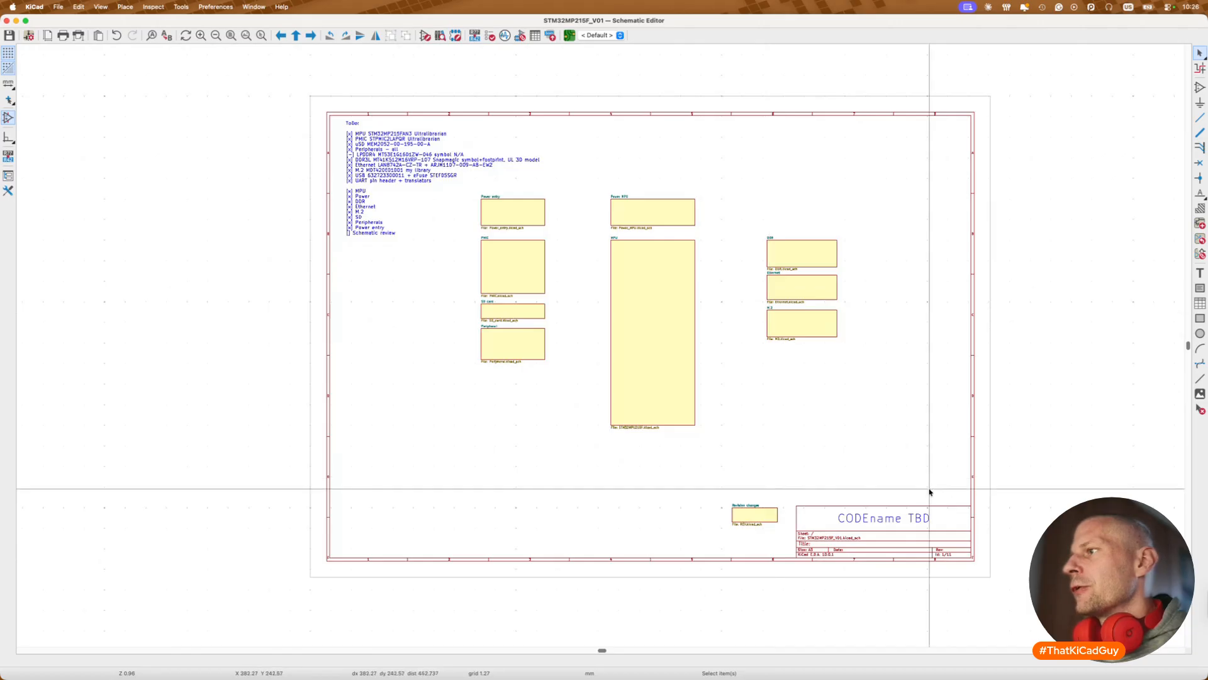
middle_drag(924, 490, 837, 515)
scroll(770, 547, up, 4)
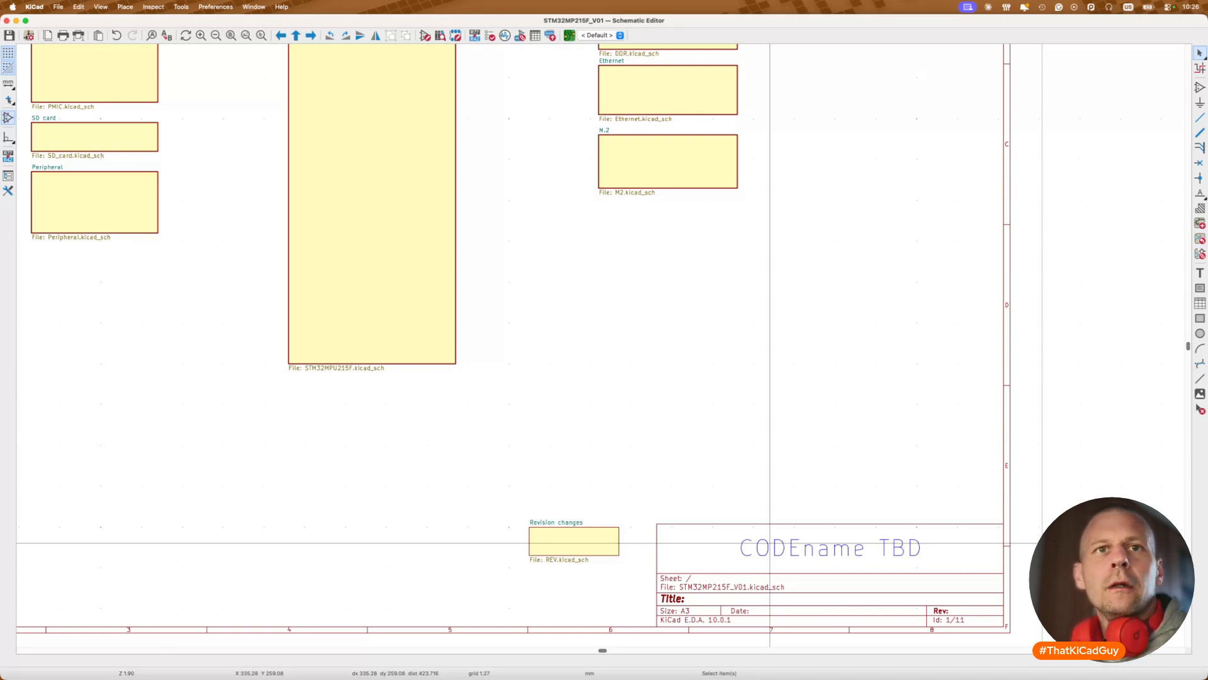
Step: In Gemini, send "I am working on an evaluation board with STM32MP215 and I am looking for a good codename. Be creative and please give me some tips"
key(super+Tab)
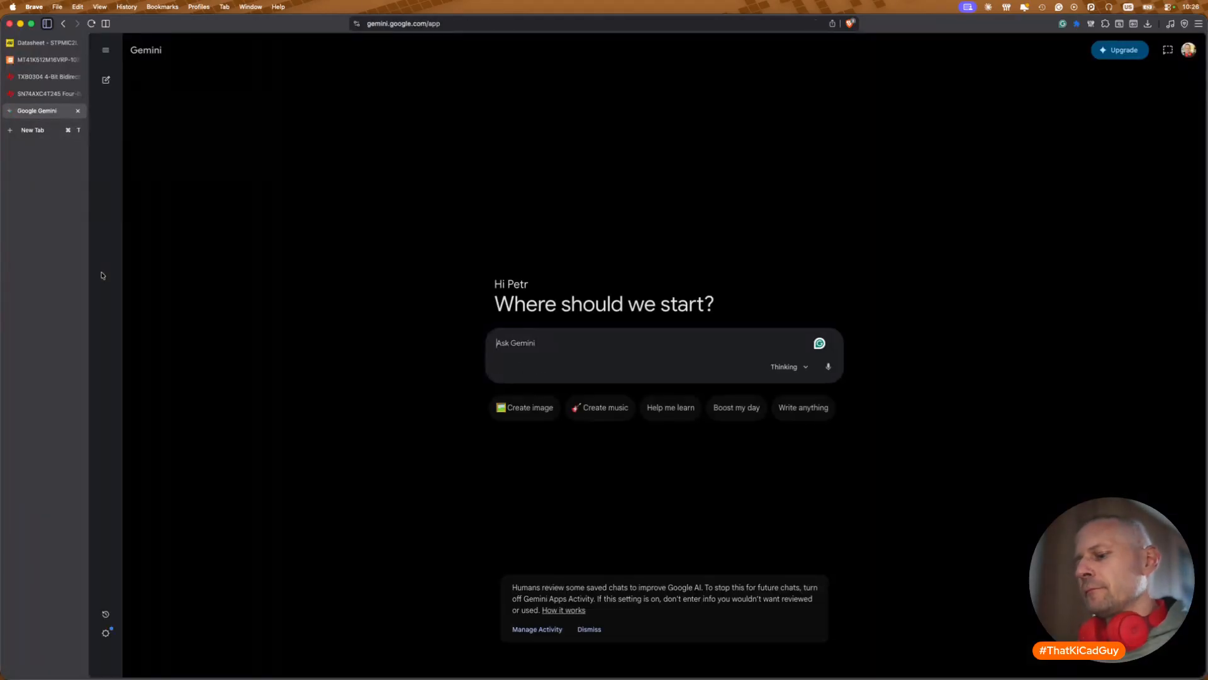
text(I am working on a)
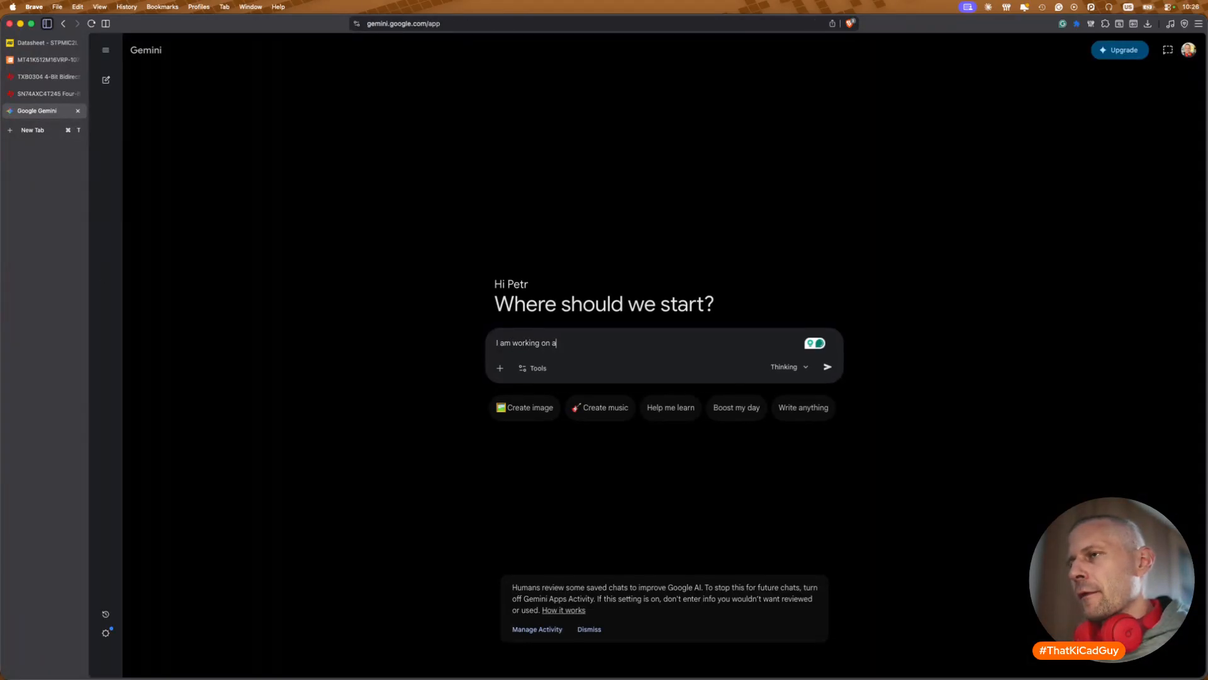
key(BackSpace)
text(nalog)
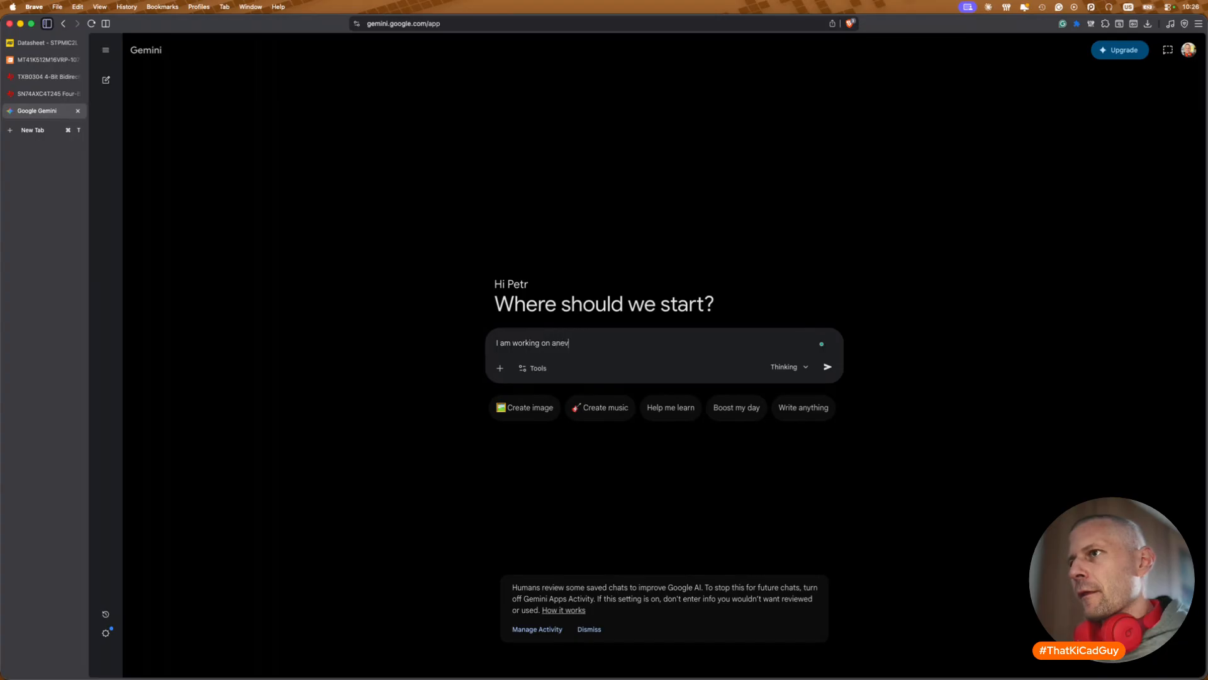
key(BackSpace)
key(BackSpace)
key(BackSpace)
key(BackSpace)
text(eval)
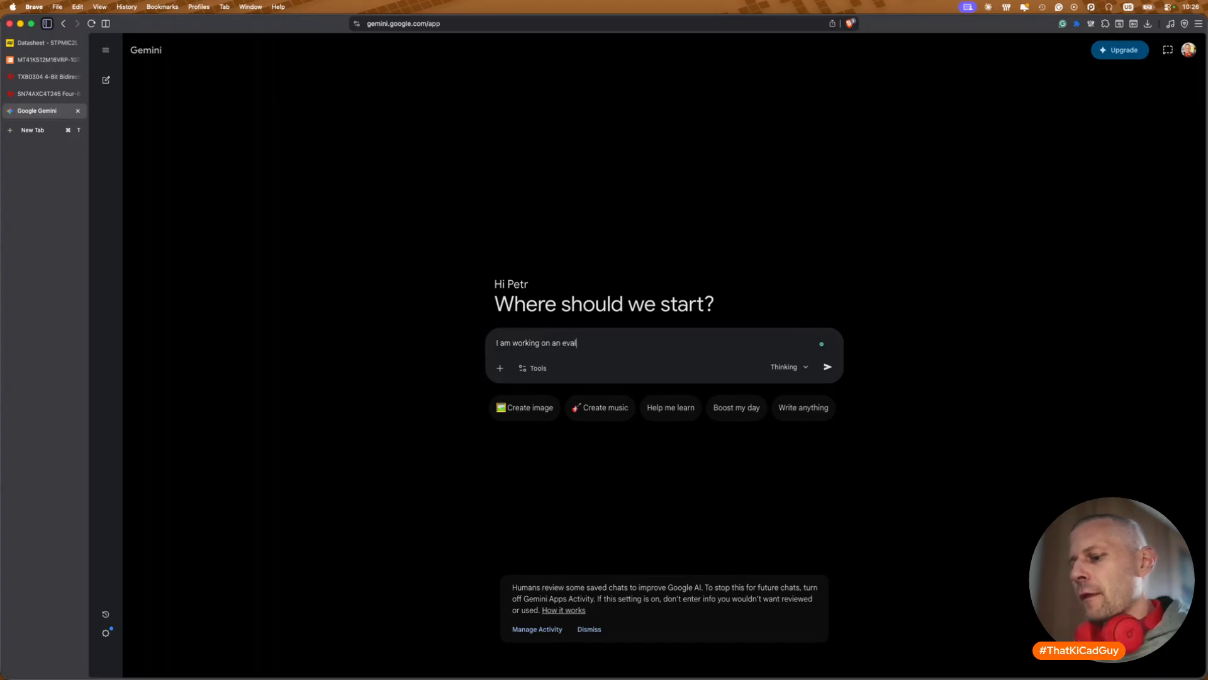
text(uation boad)
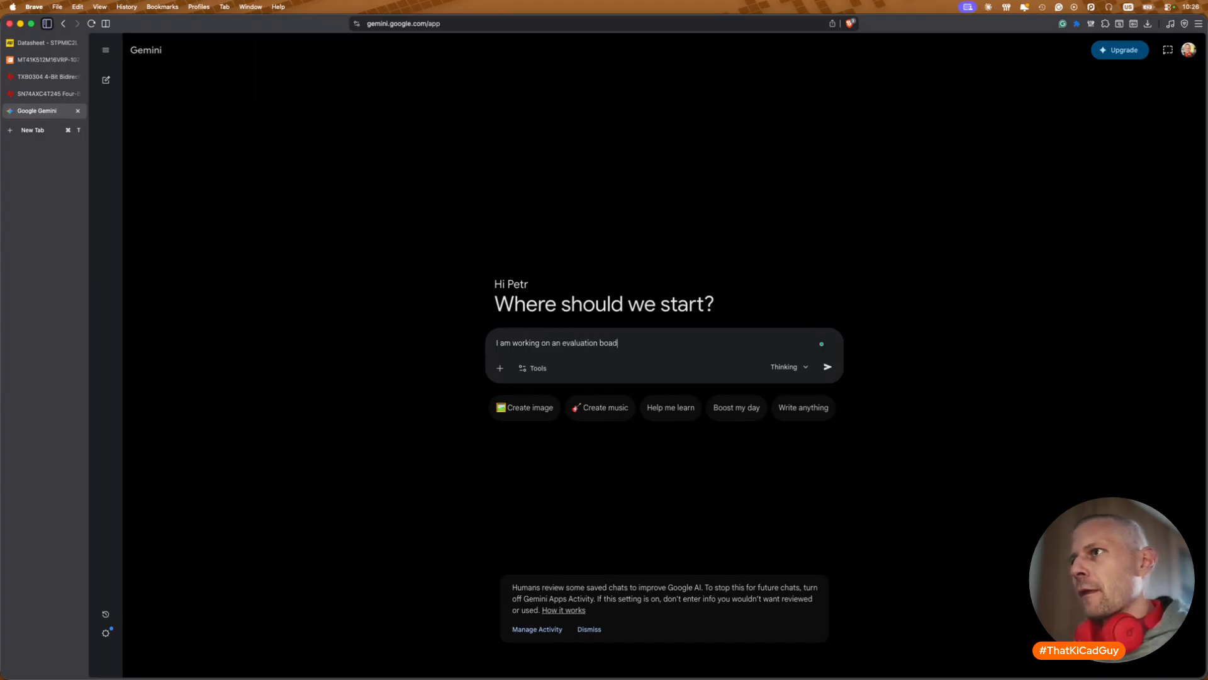
key(BackSpace)
text(rd with STM32MP215)
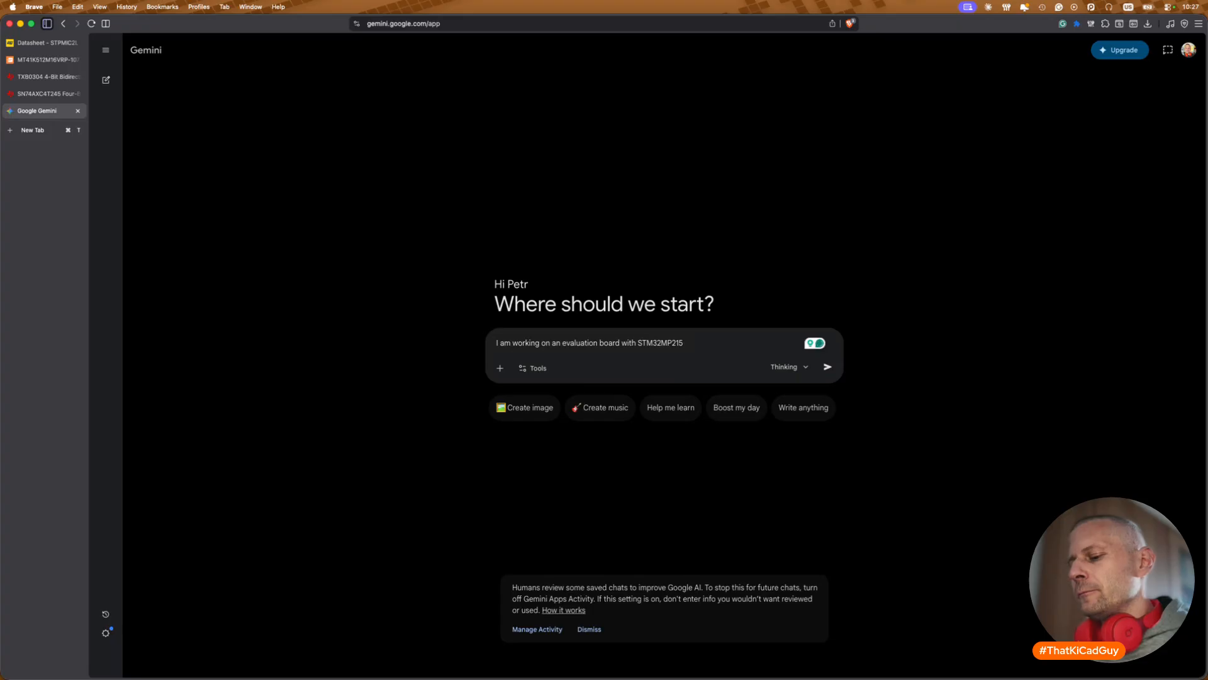
text(and)
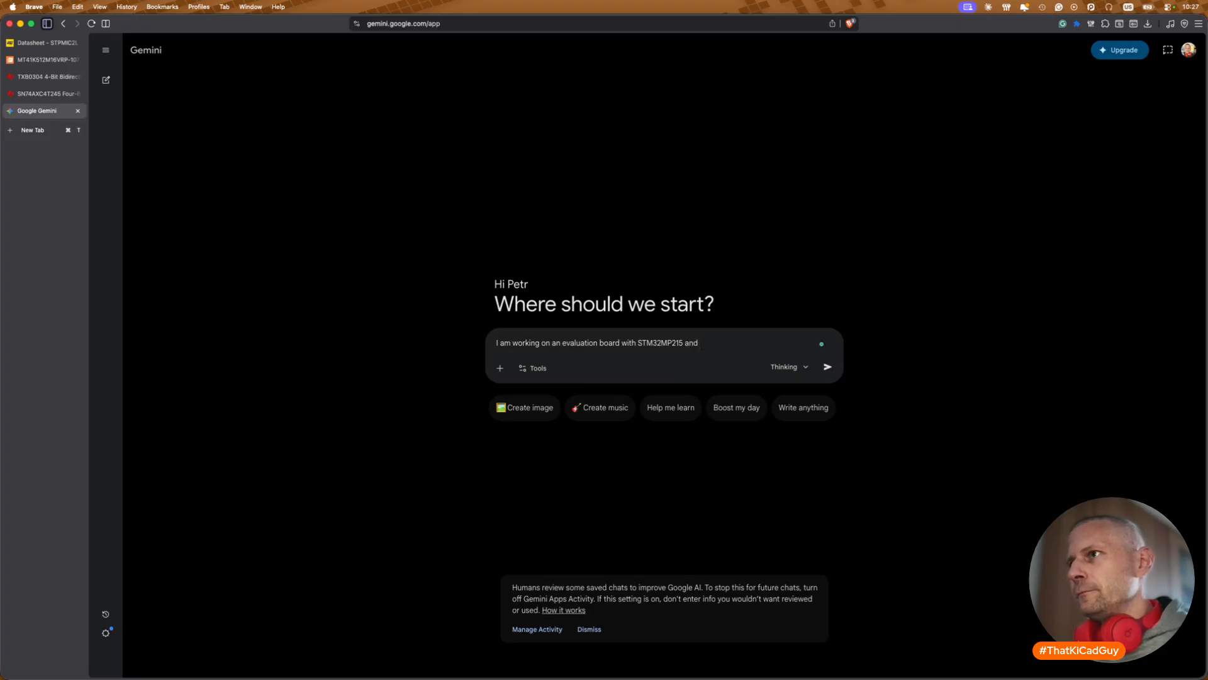
text( I am looking for a good cod)
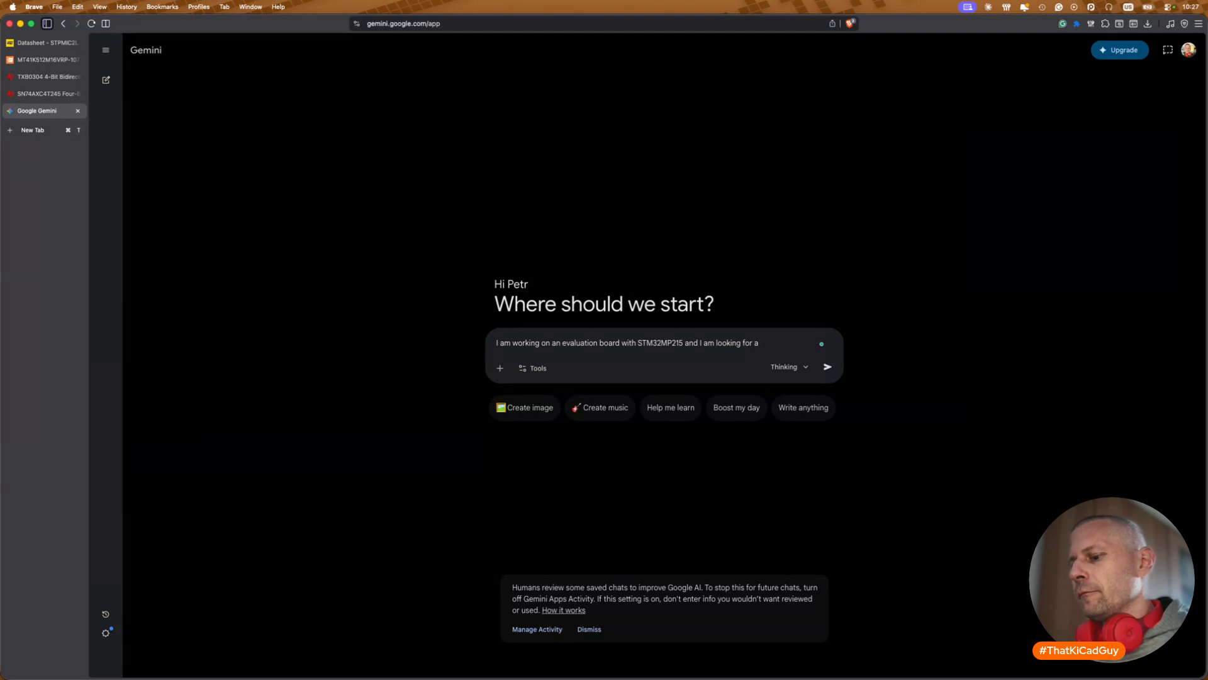
text(me. Be creatine)
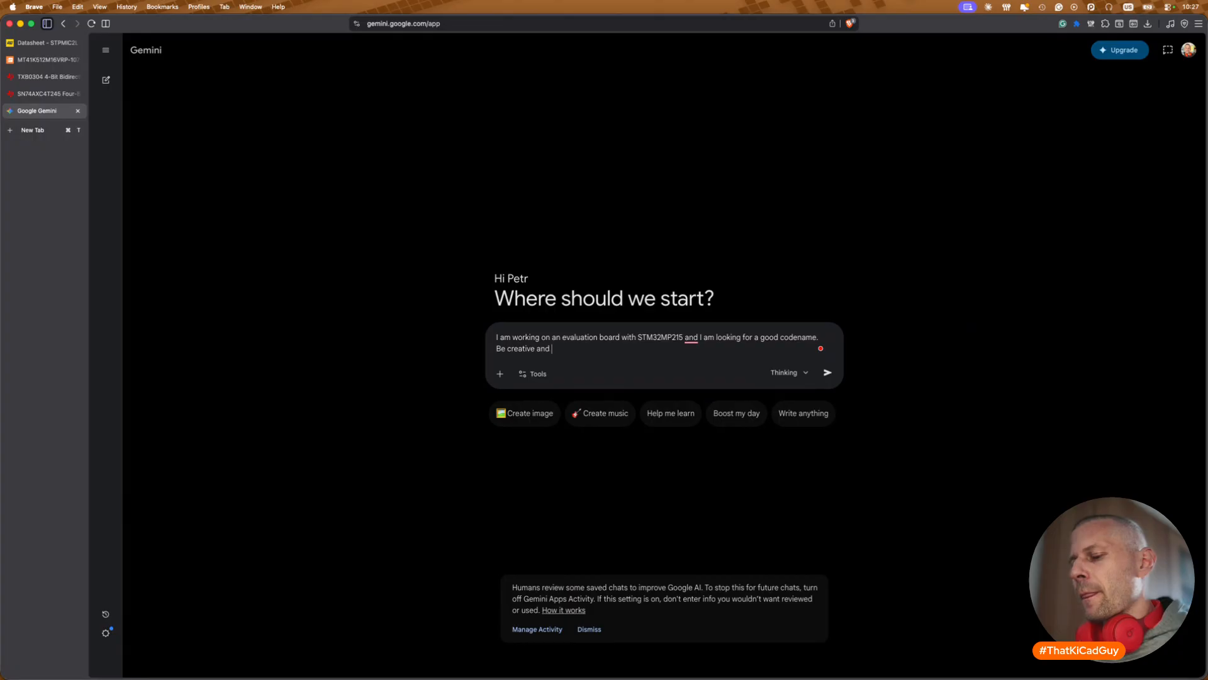
text( and please give)
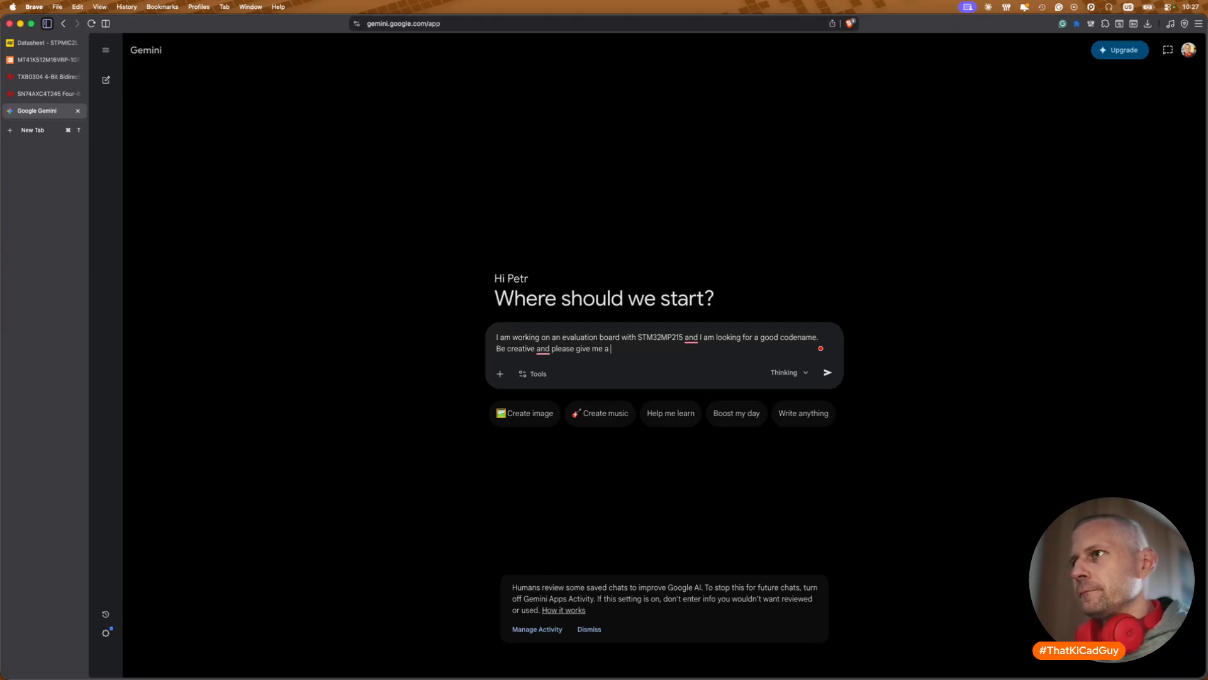
text(me some tips)
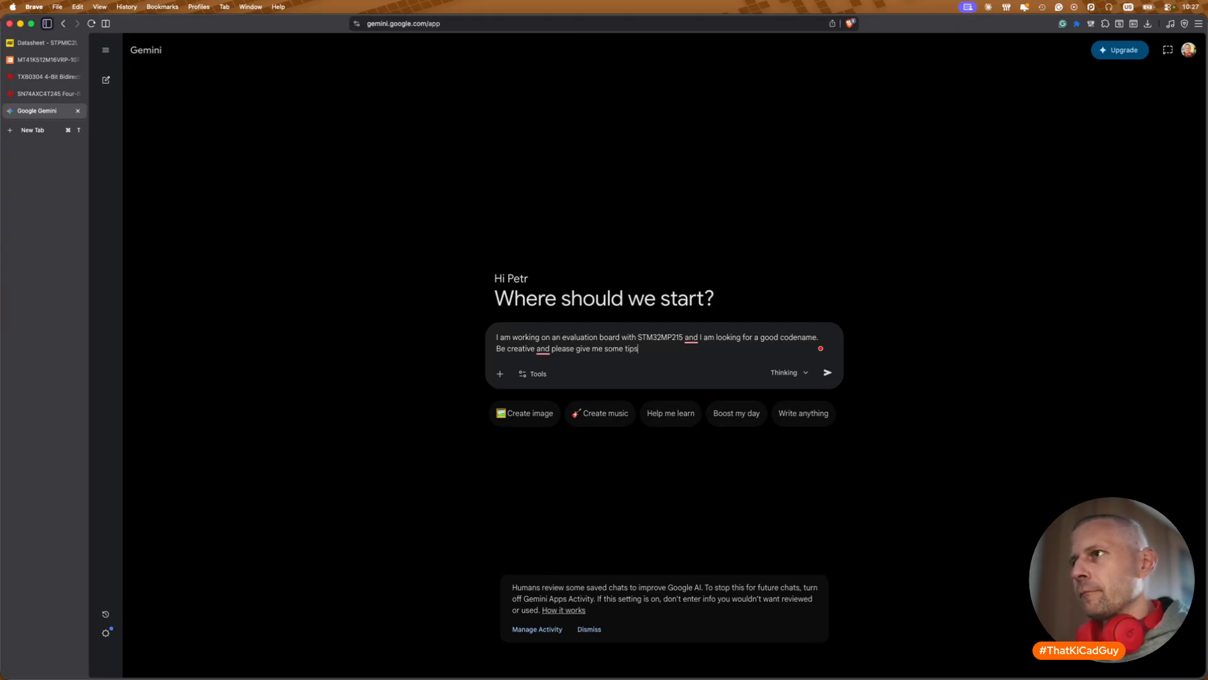
key(Return)
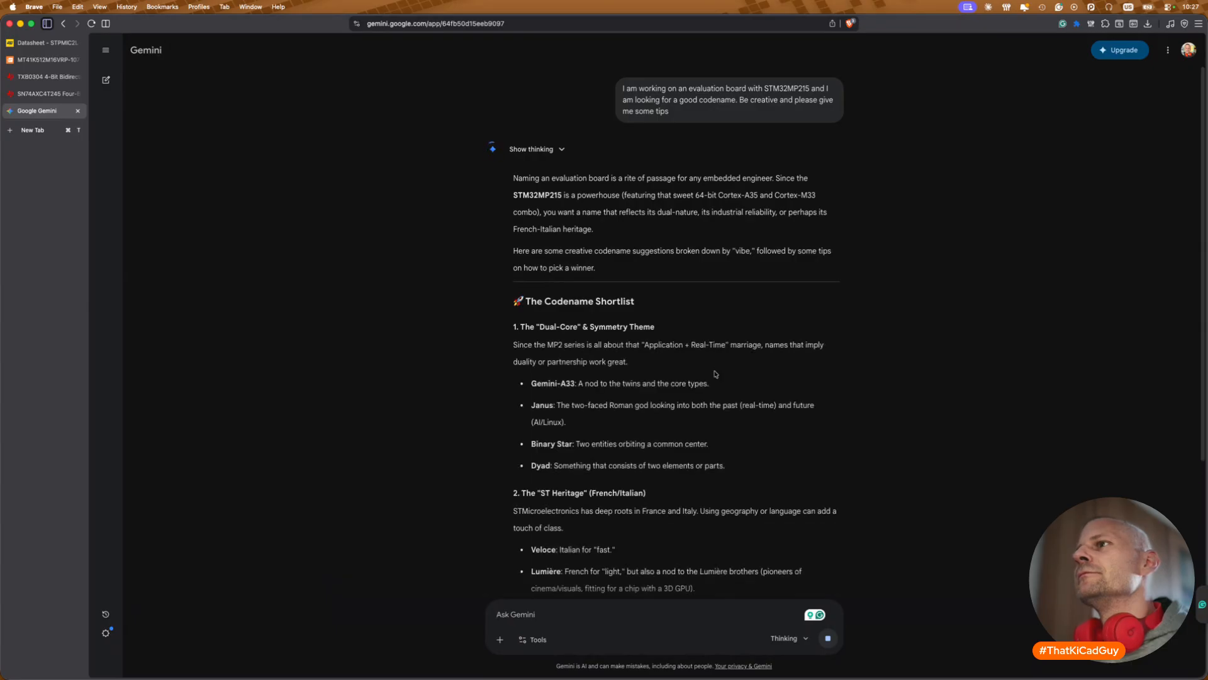
Step: Examine the codename shortlist in Gemini's reply, comparing Veloce and Alpina under the ST Heritage theme
scroll(714, 373, down, 3)
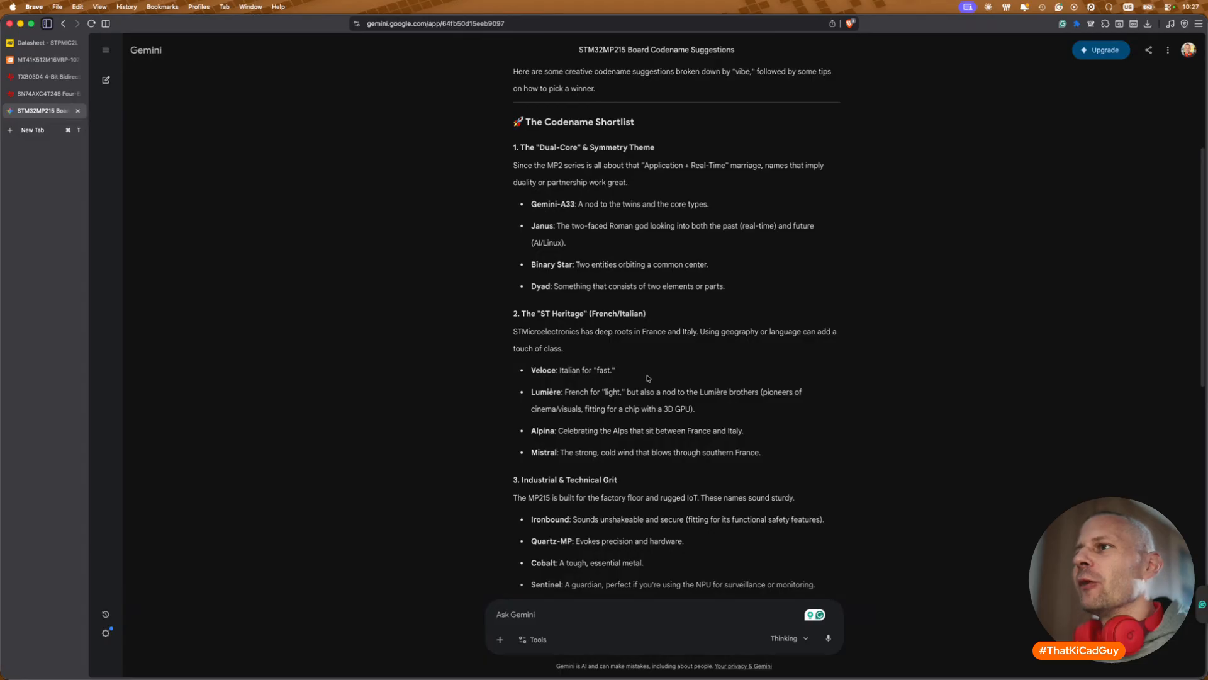
drag(532, 371, 555, 371)
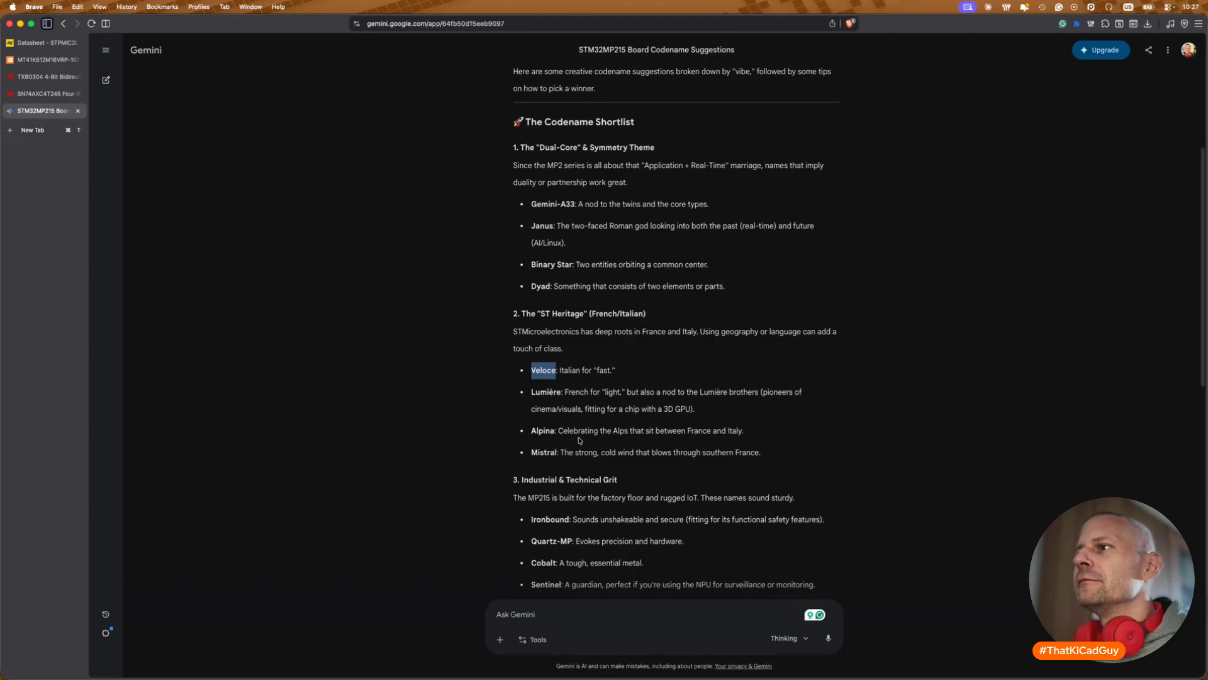
mouse_move(532, 432)
mouse_down()
mouse_move(552, 432)
mouse_move(558, 452)
mouse_move(555, 432)
mouse_up()
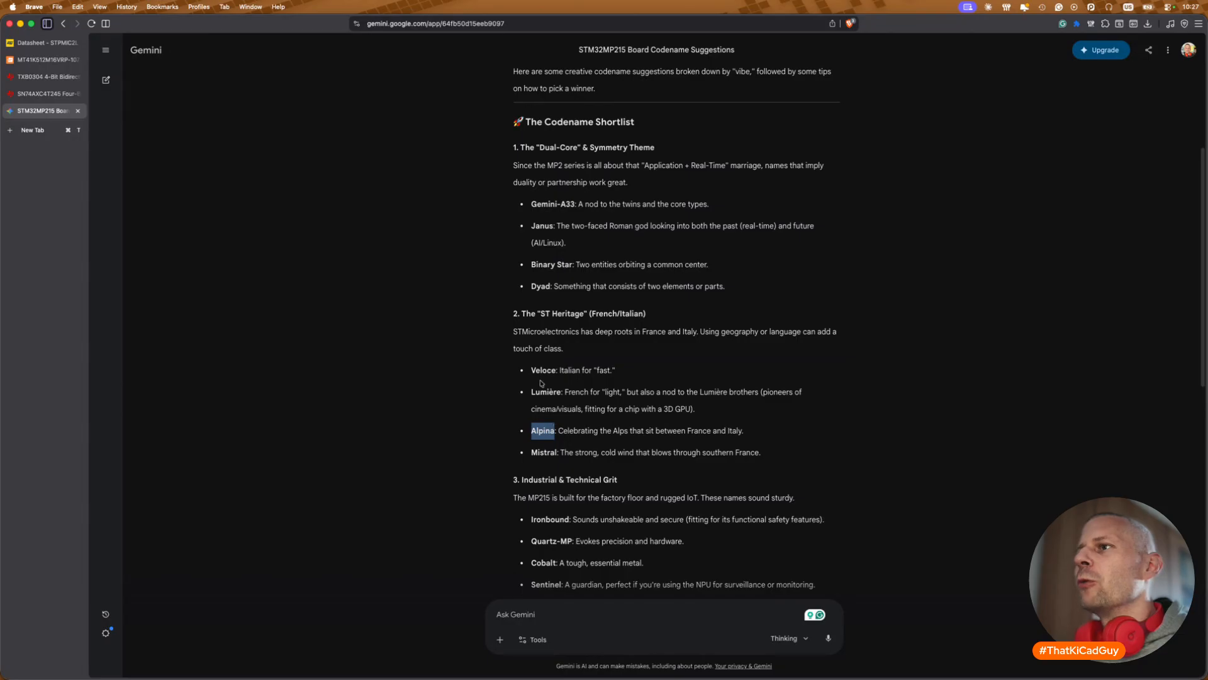
drag(531, 370, 556, 370)
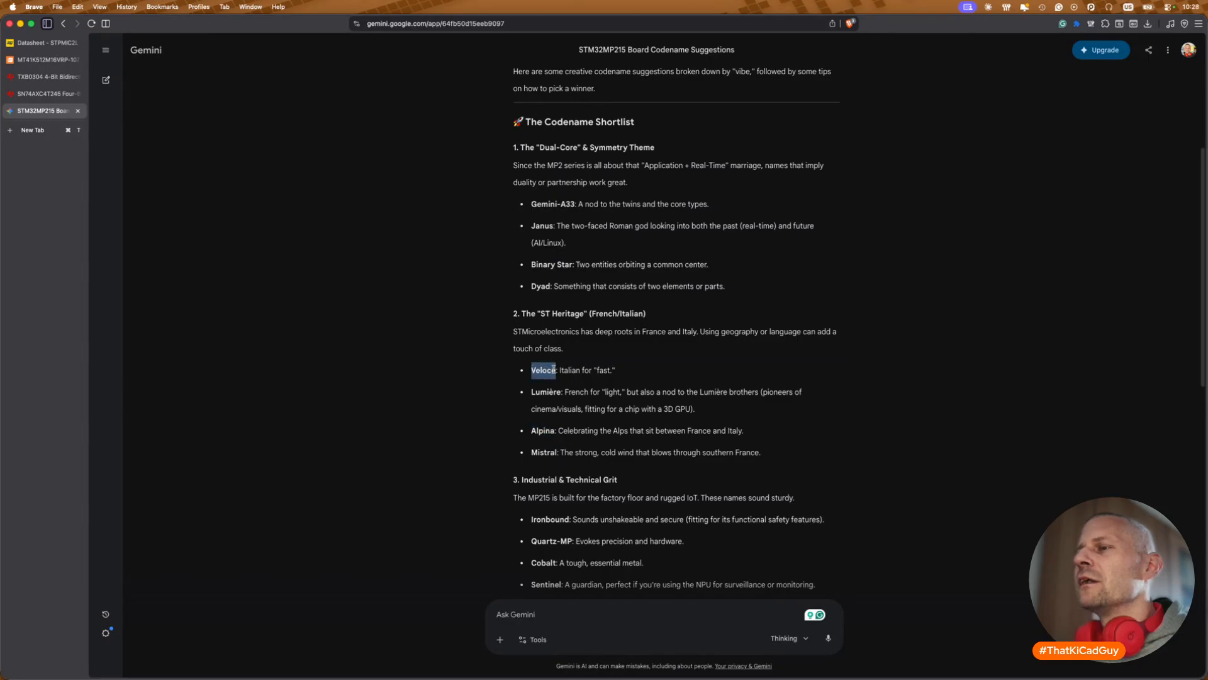
scroll(548, 427, down, 2)
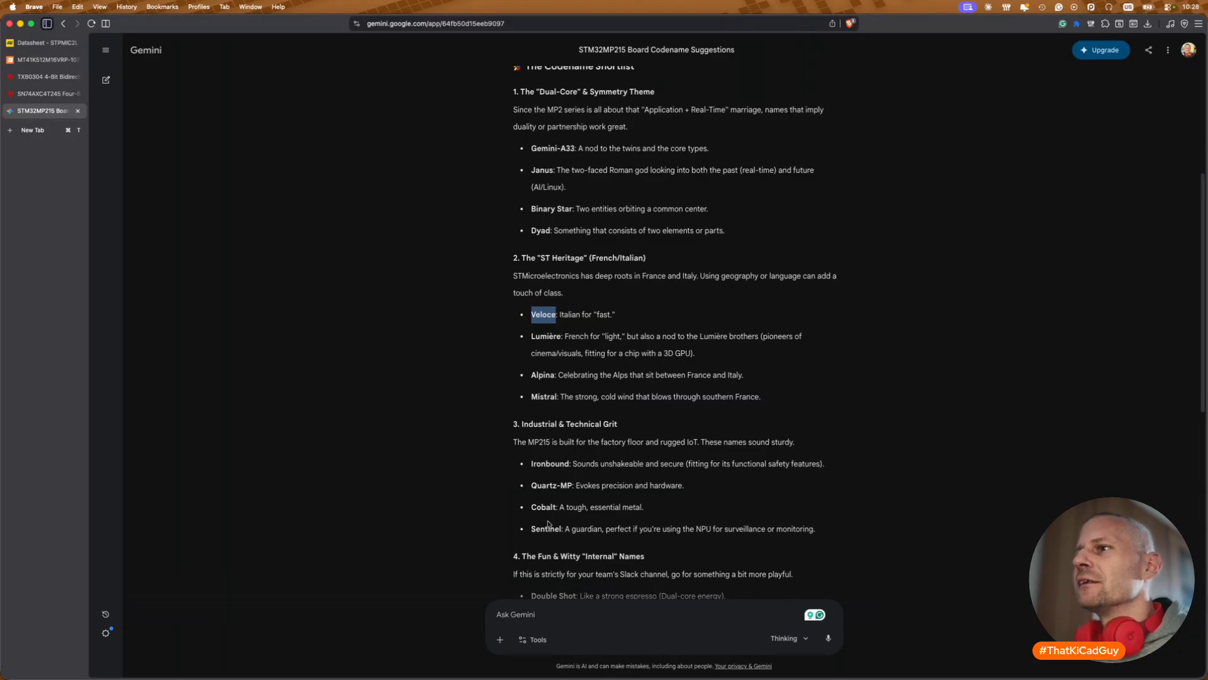
drag(532, 375, 554, 375)
drag(532, 315, 556, 315)
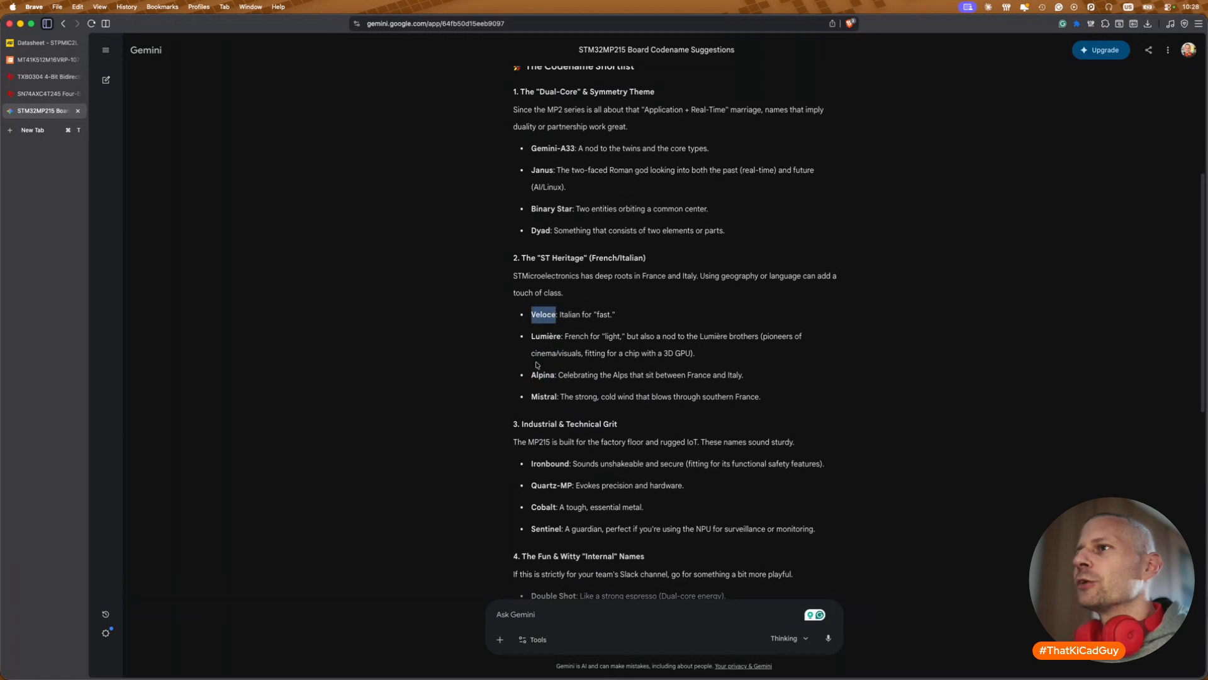
drag(532, 375, 553, 375)
click(555, 609)
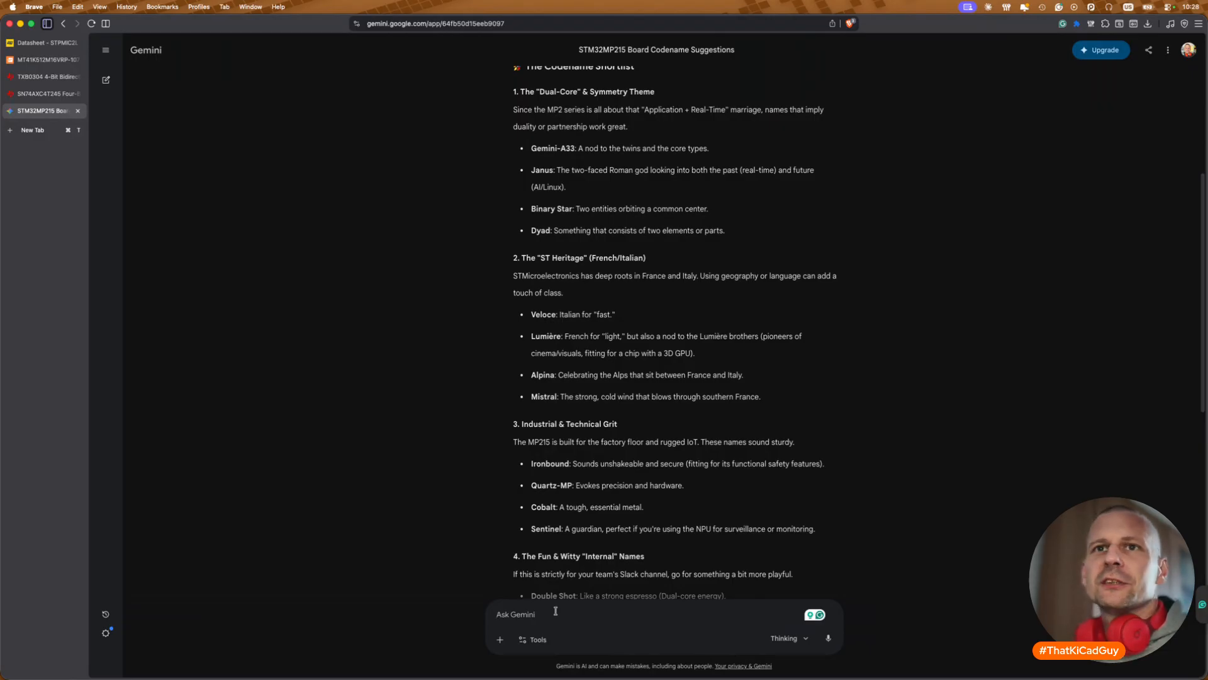
Step: Switch back to the KiCad schematic and replace the title block text CODEname TBD with "Veloce"
key(super+Tab)
double_click(865, 561)
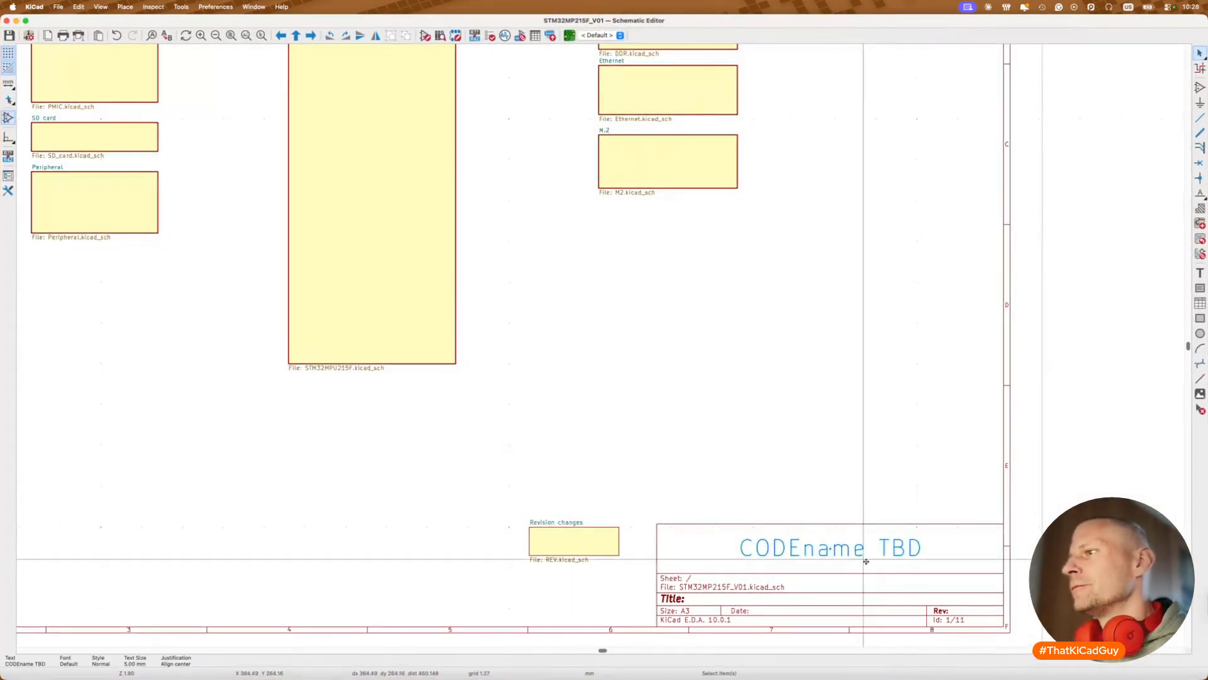
text(velo)
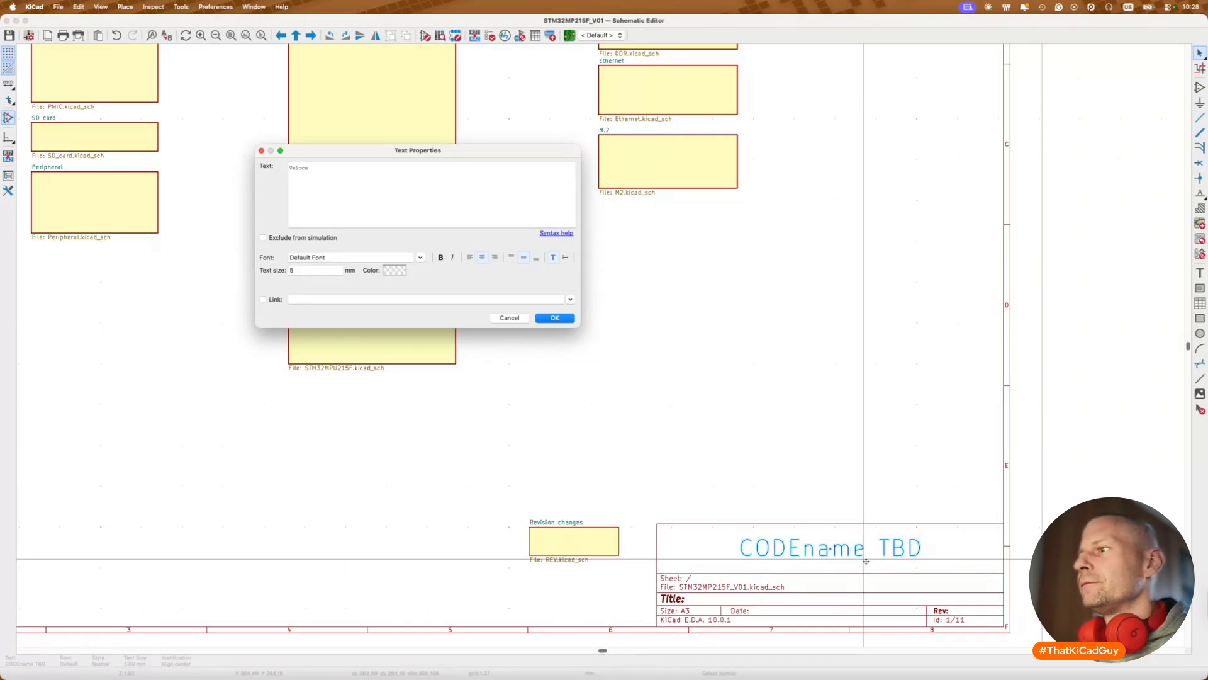
key(Return)
Step: Extend the codename text in the title block to "Veloce MP215" and save the schematic
double_click(867, 563)
key(Right)
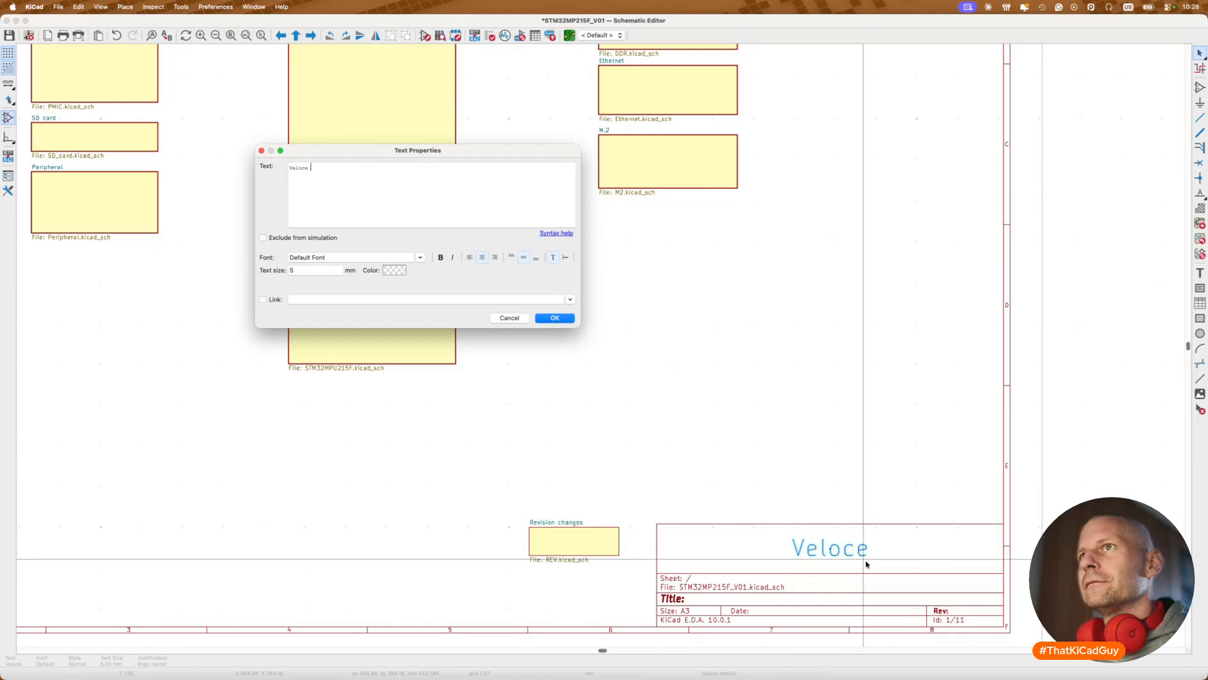
text(MP215)
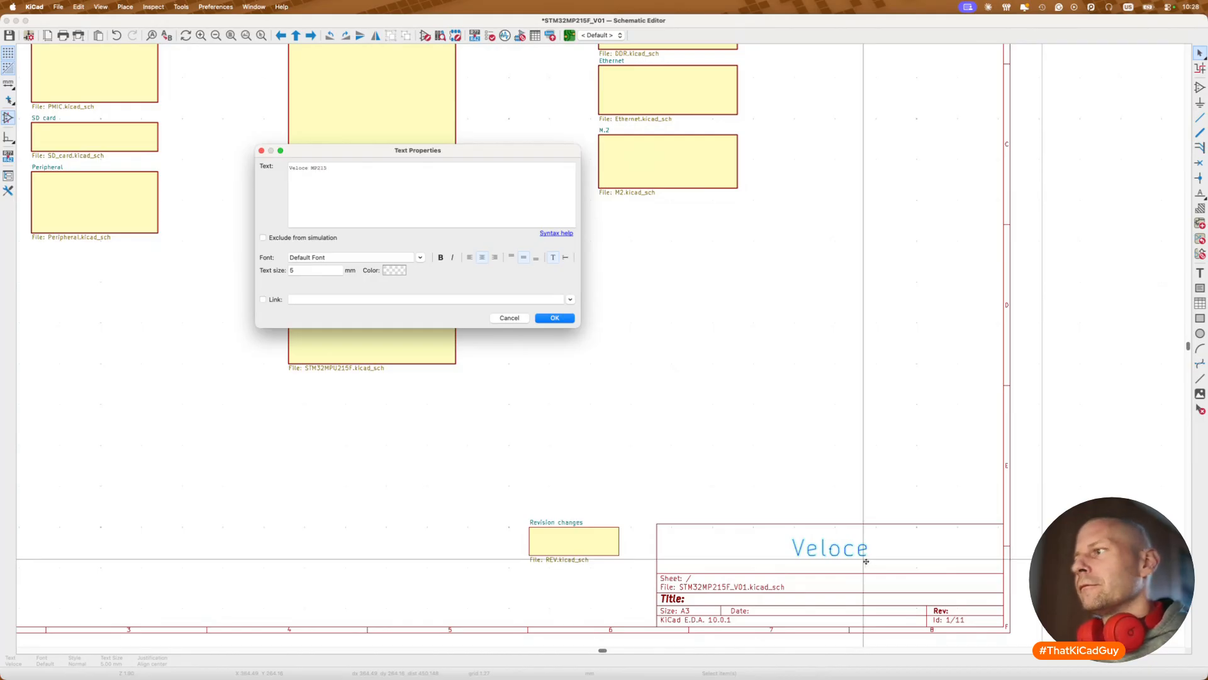
key(Return)
scroll(866, 562, down, 4)
scroll(712, 496, left, 3)
scroll(711, 497, right, 3)
key(super+s)
scroll(670, 426, up, 2)
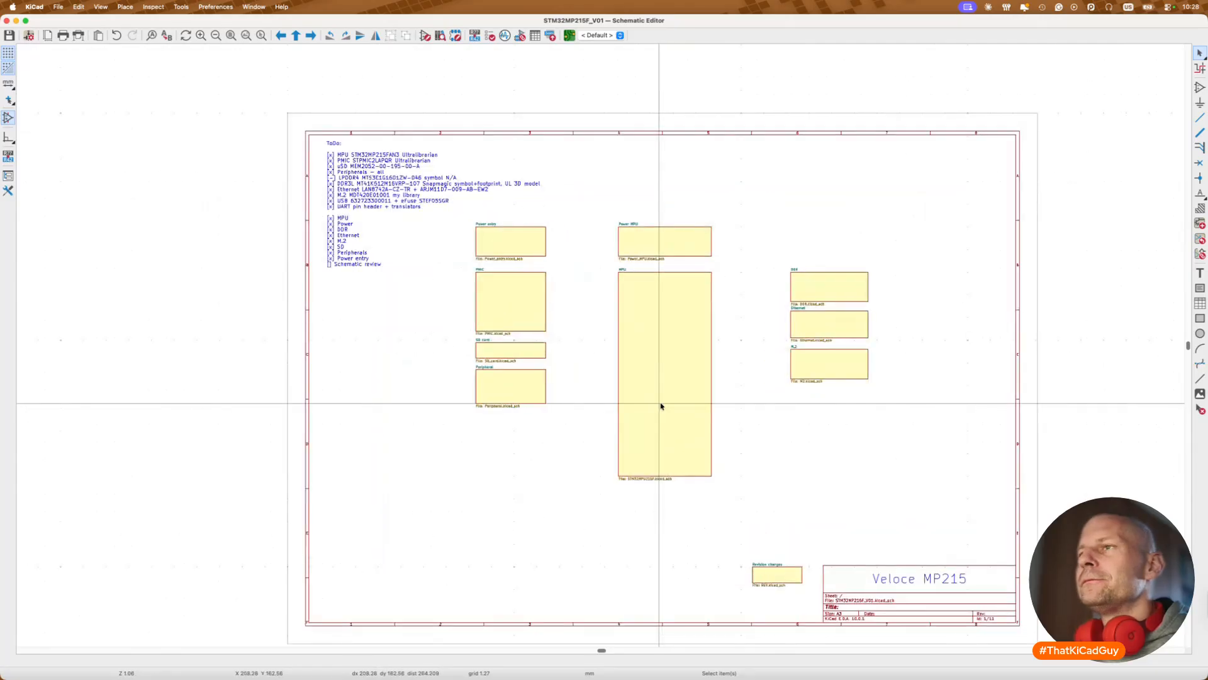
Step: Switch to the Gemini chat and send the message "Thanks"
key(super+Tab)
text(Thanks)
key(Return)
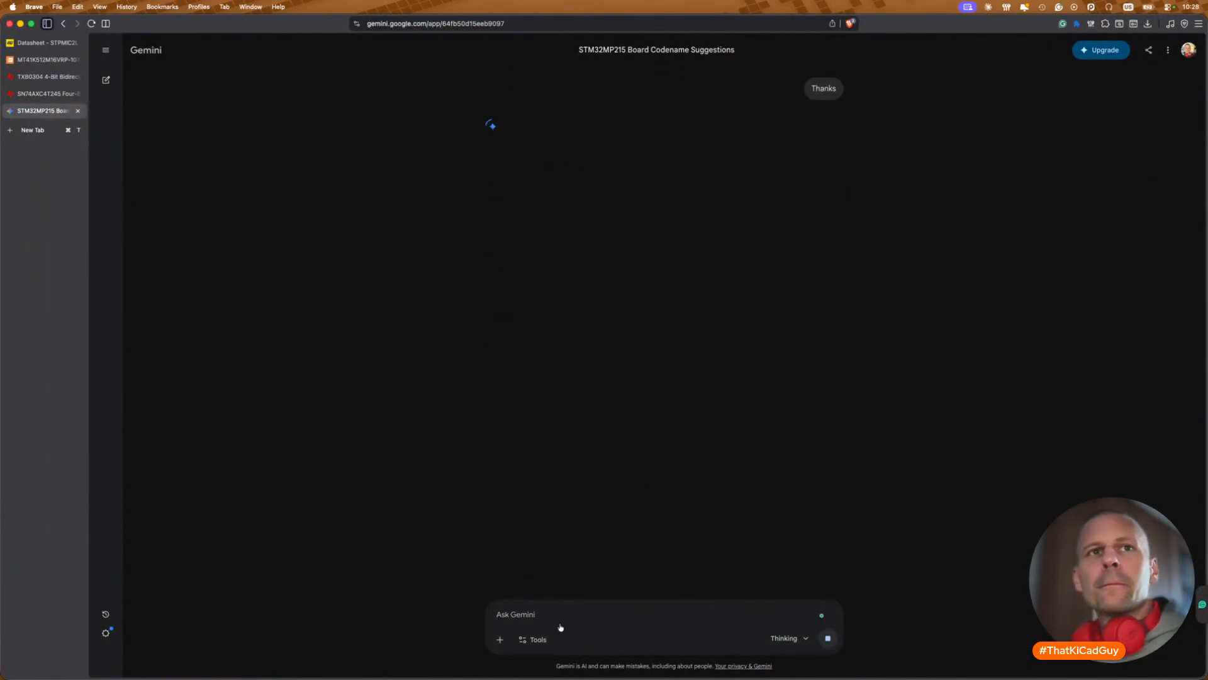
Step: Return to KiCad, annotate the entire schematic while keeping existing annotations, and save it
key(super+Tab)
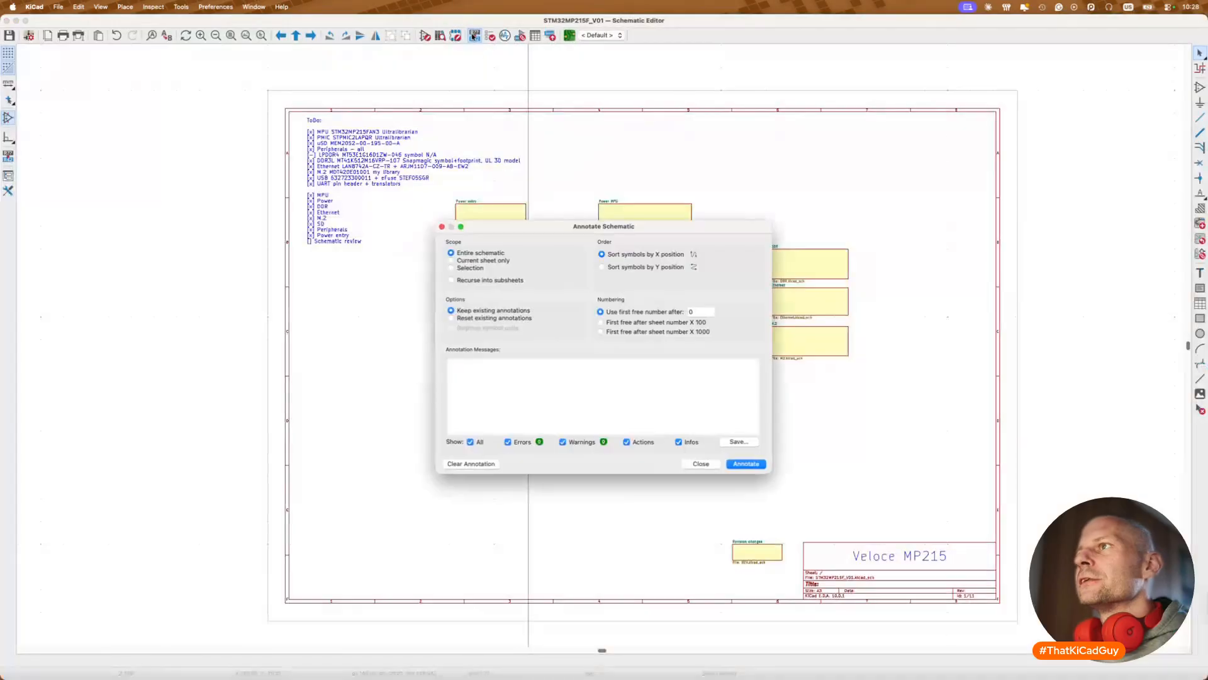
click(738, 468)
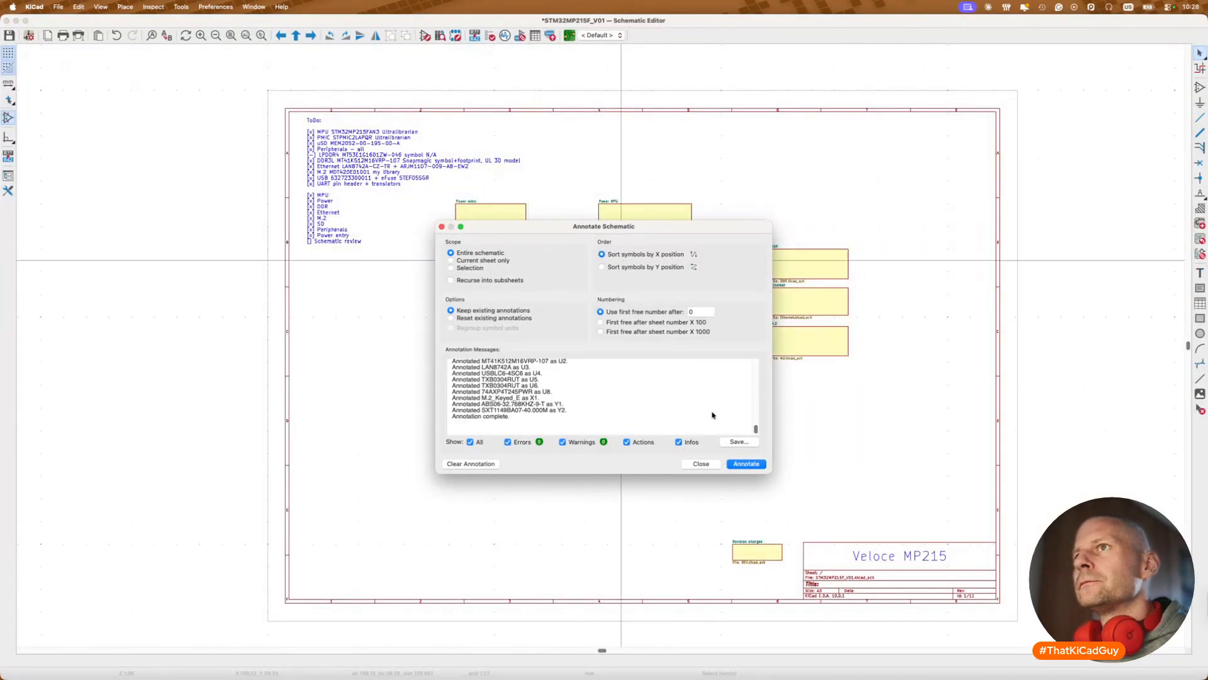
click(701, 464)
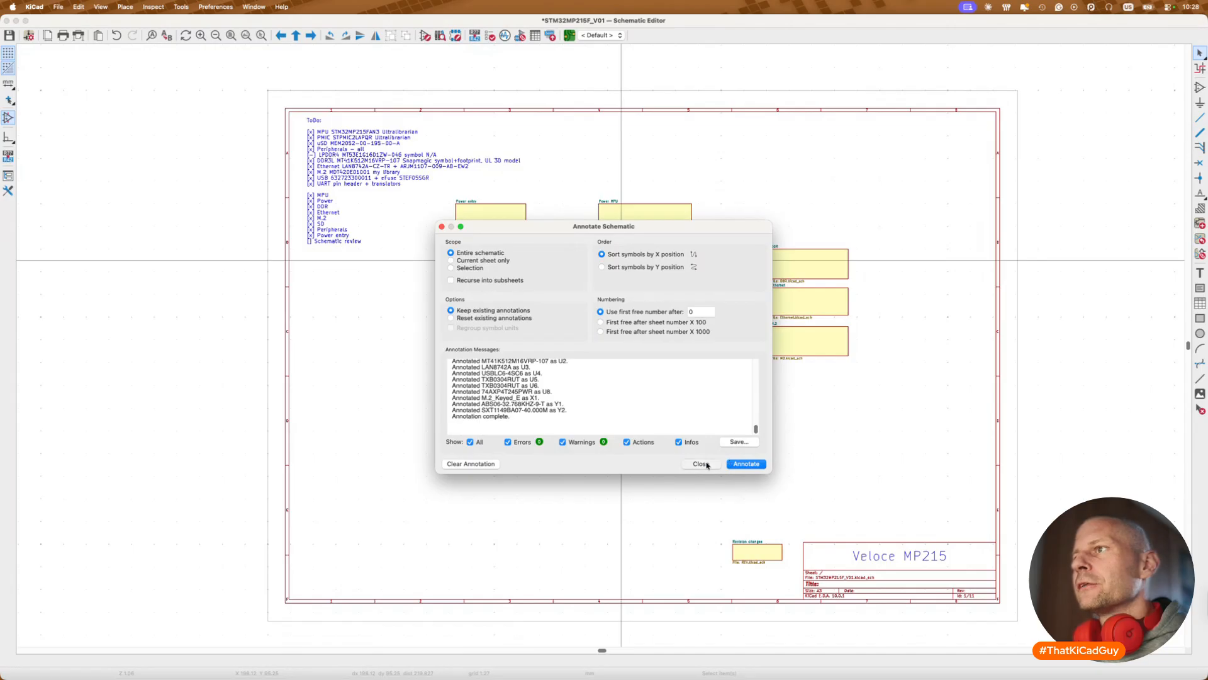
key(super+s)
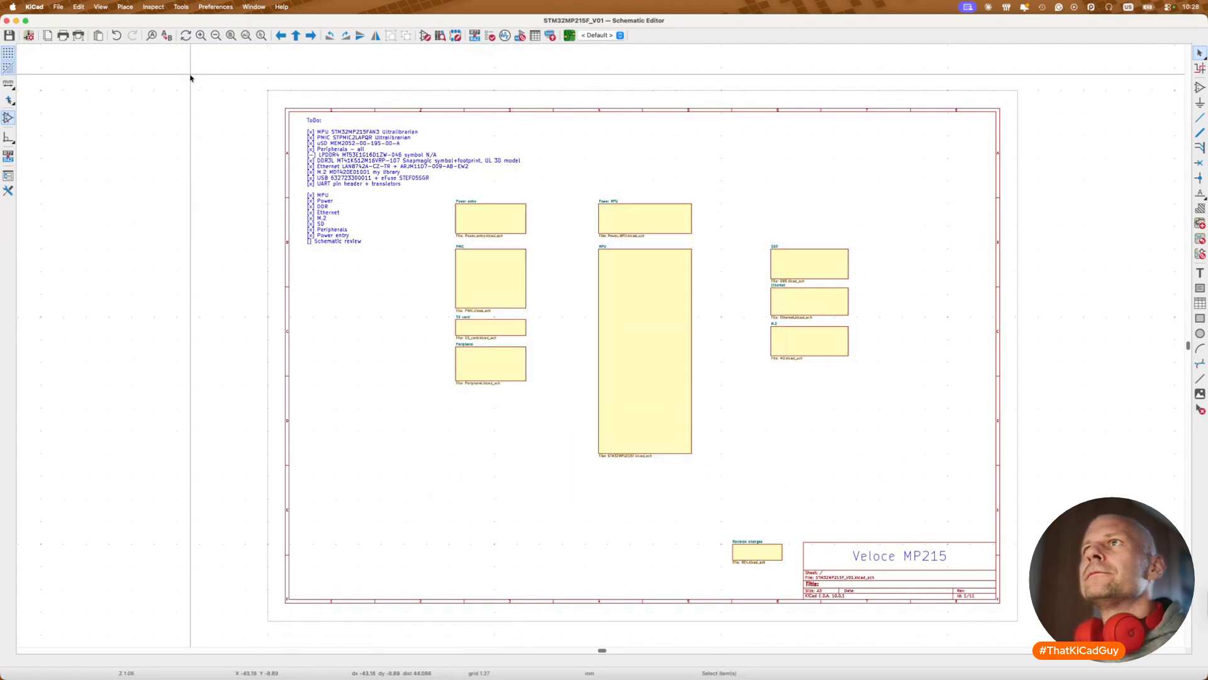
Step: Run the Electrical Rules Checker in an enlarged window and list only errors, with warnings hidden
click(488, 38)
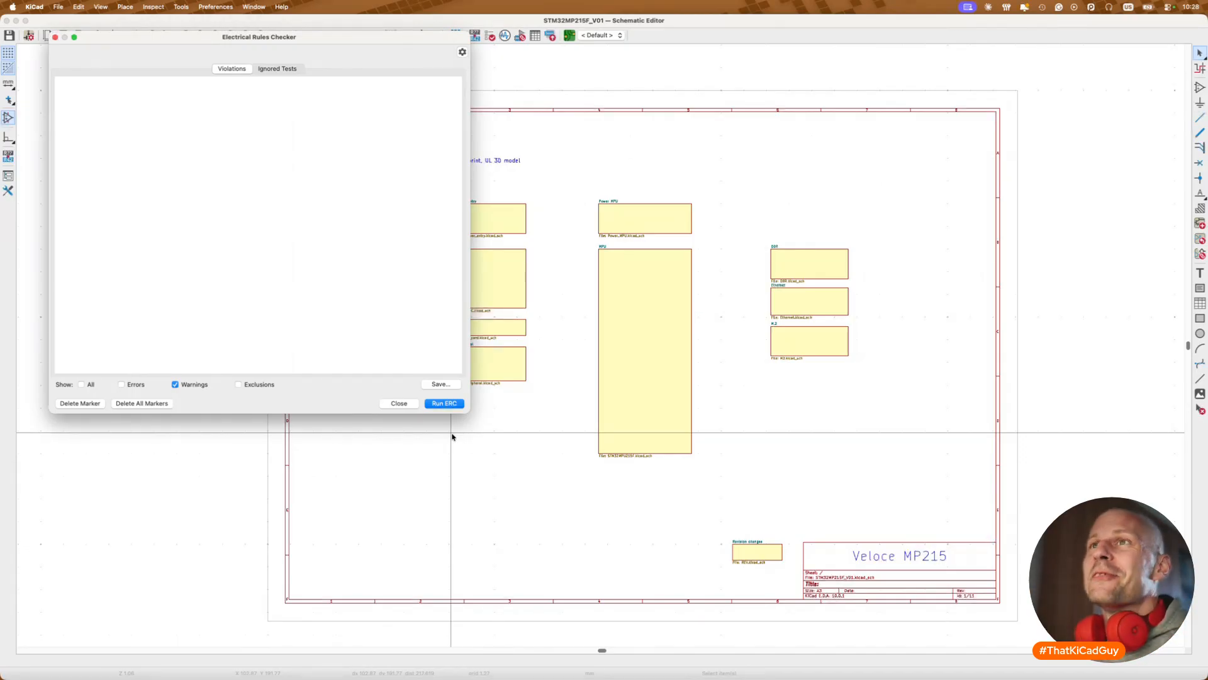
drag(469, 413, 499, 626)
click(479, 616)
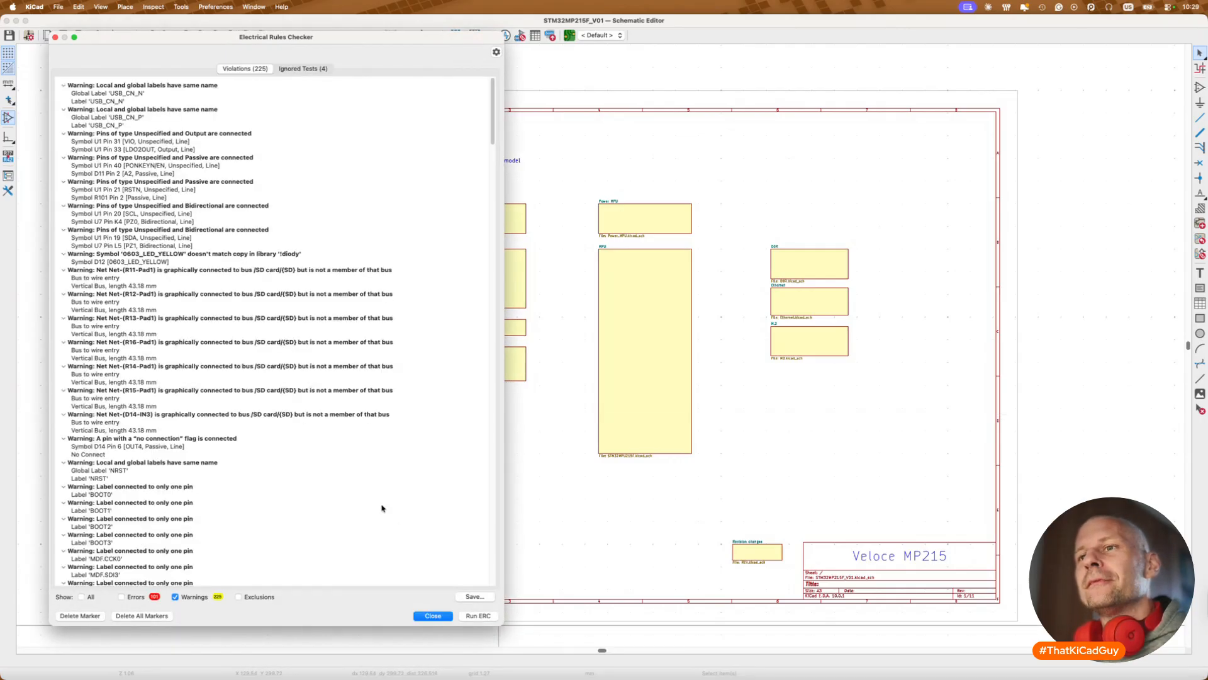
click(176, 596)
click(122, 596)
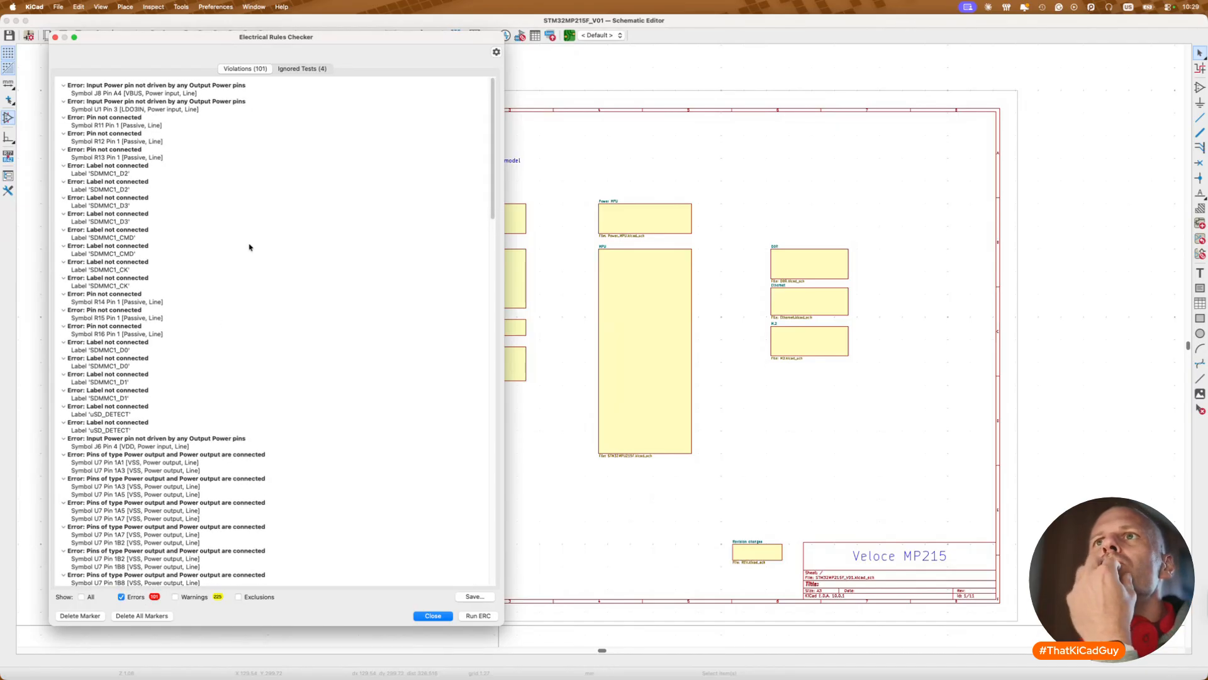
Step: Locate the unconnected pin 1 error of R11 on the SD card sheet and examine the series resistors and SDMMC1 labels
click(144, 125)
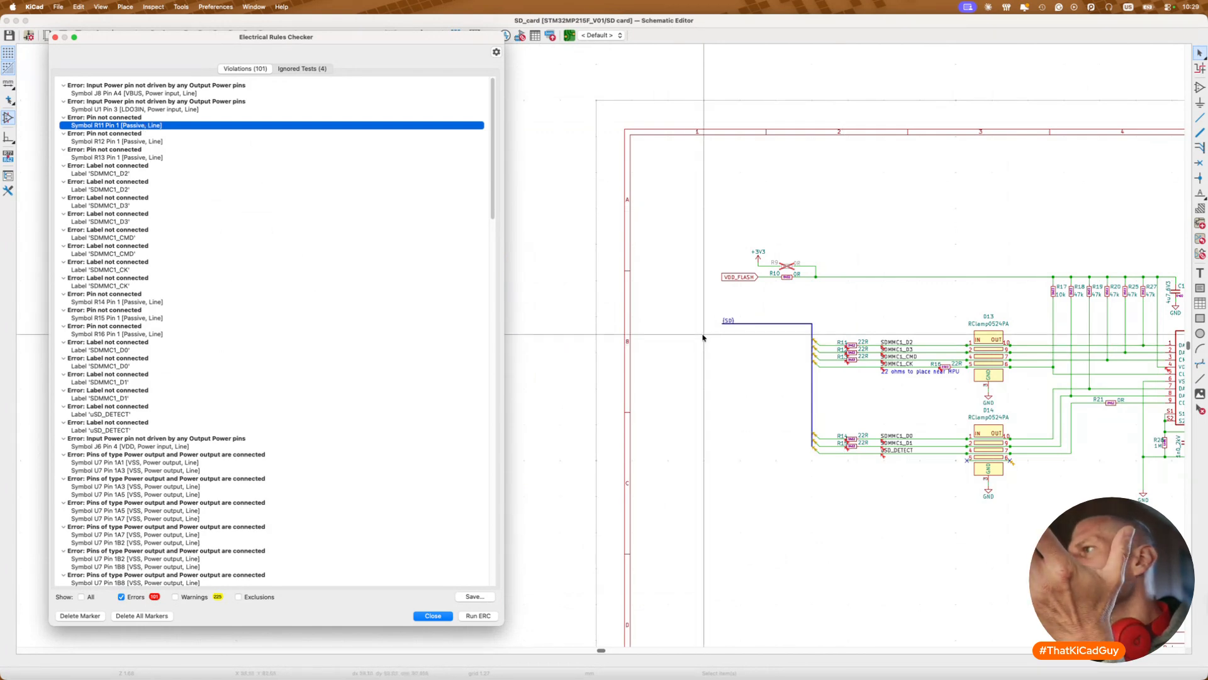
click(880, 410)
scroll(881, 411, right, 5)
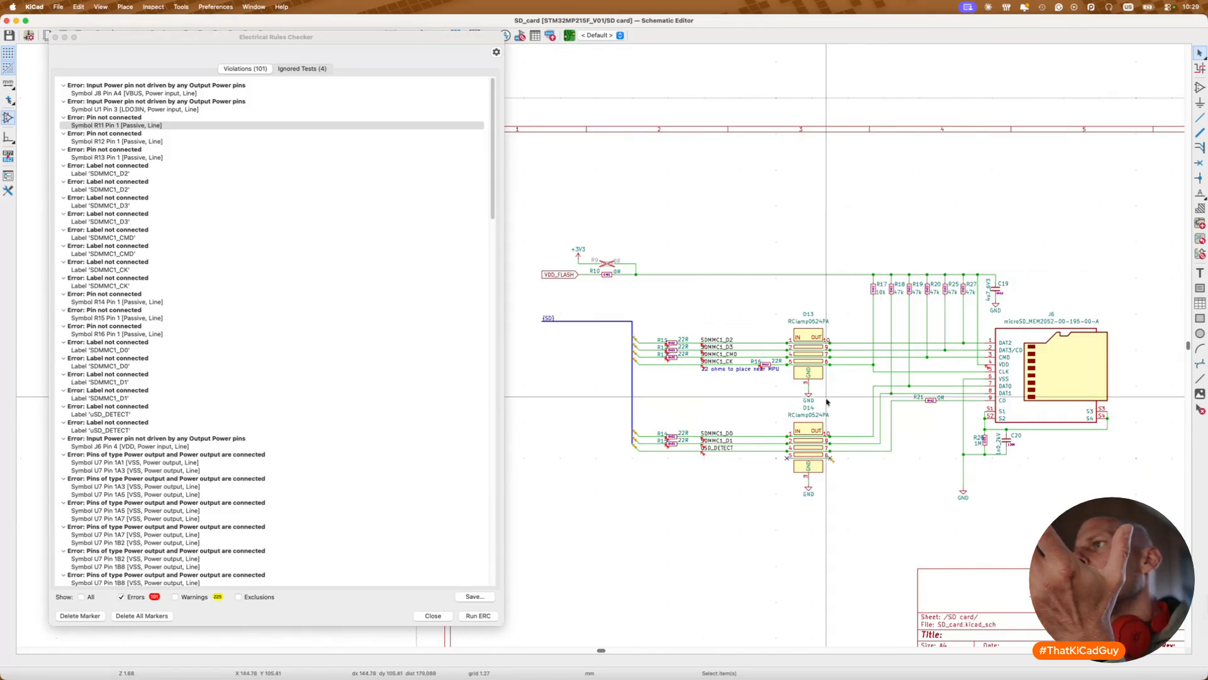
scroll(670, 368, up, 2)
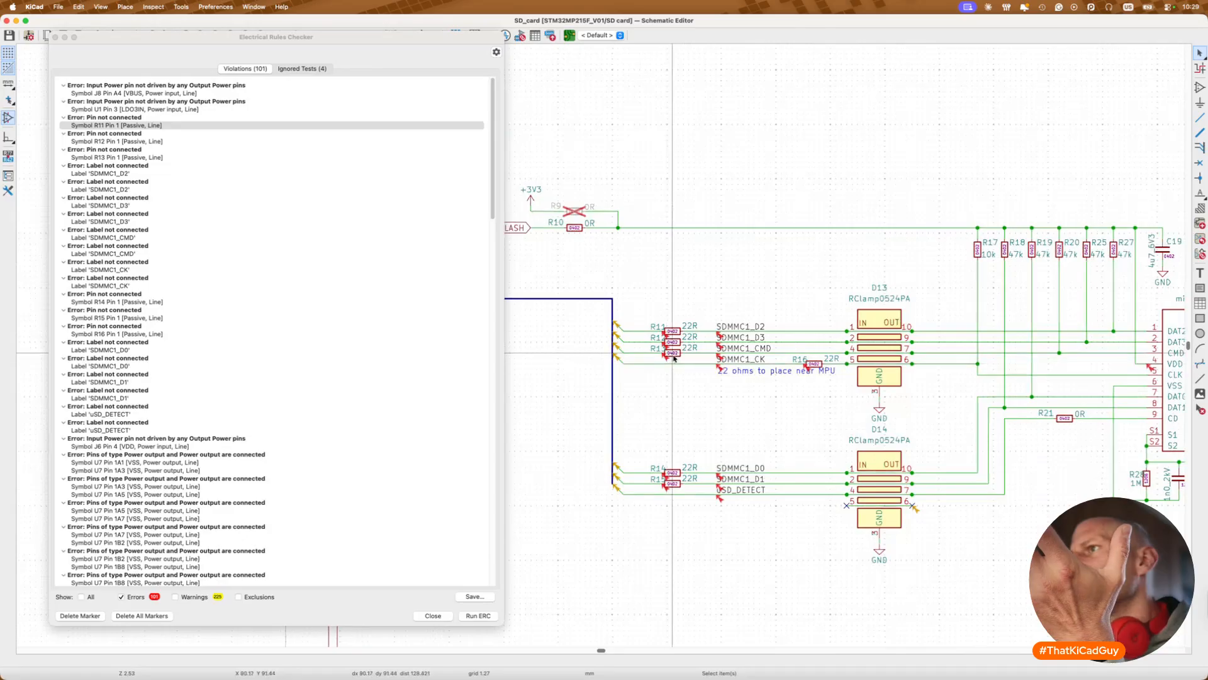
Step: Move the note "22 ohms to place near MPU" to just below the SDMMC1_CK wire, closer to the SD bus
scroll(670, 368, up, 1)
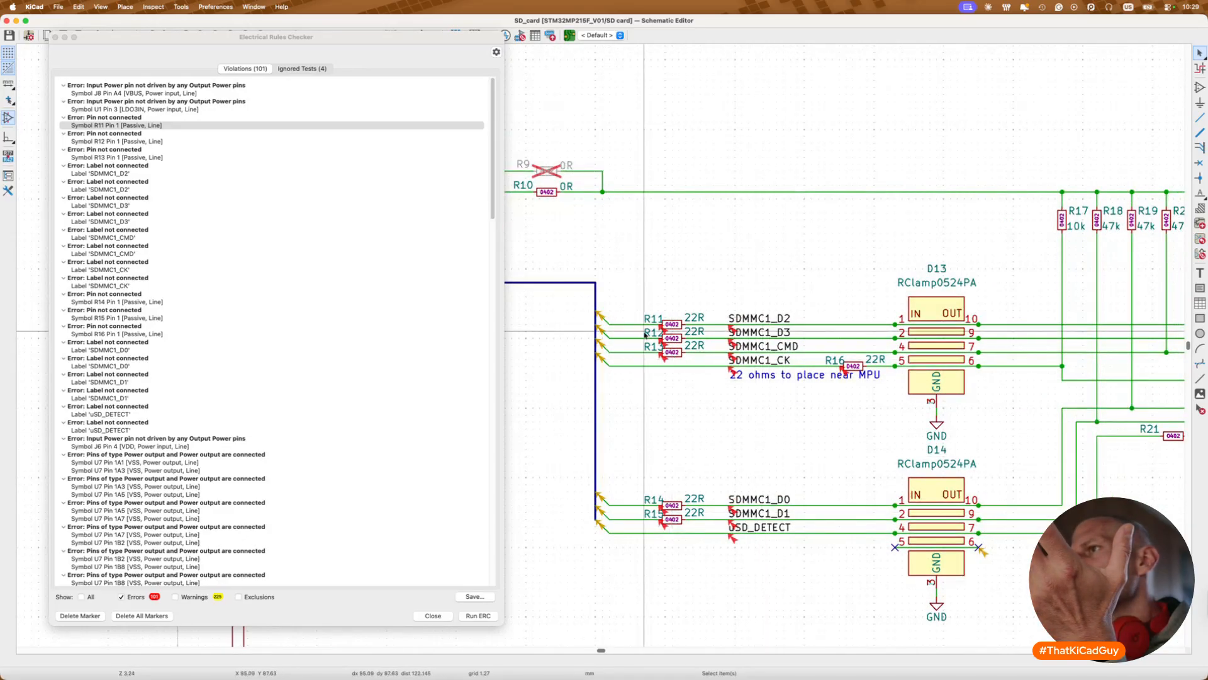
scroll(630, 361, left, 3)
scroll(632, 361, right, 3)
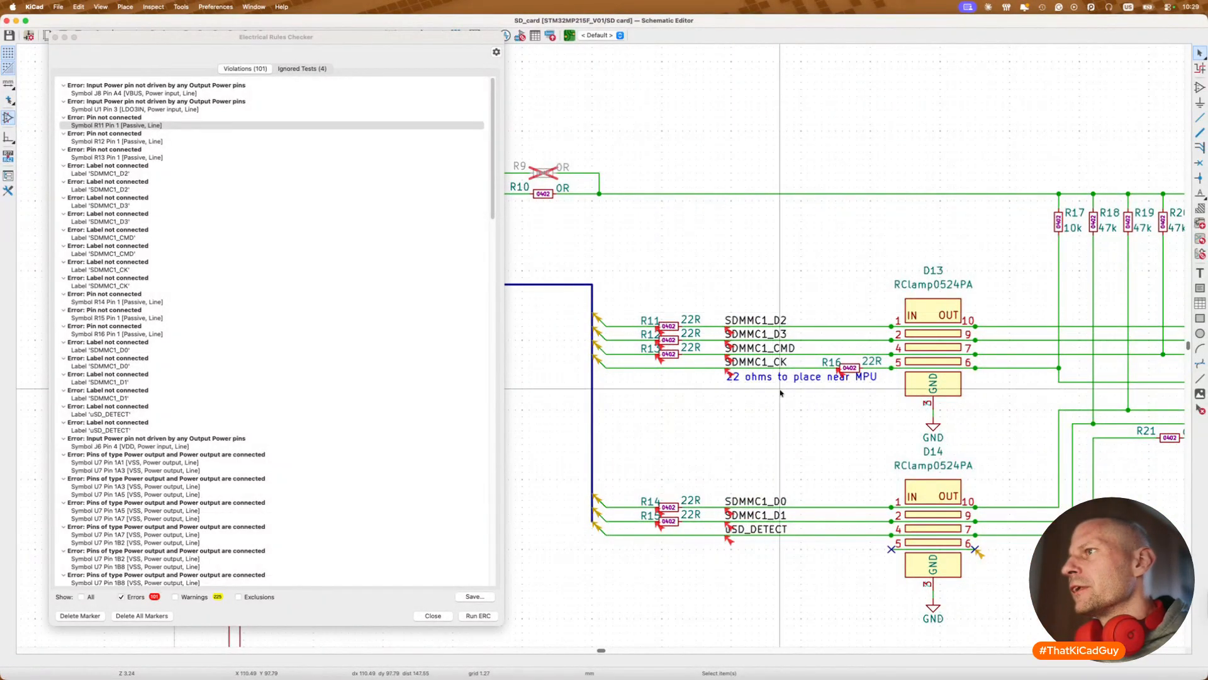
drag(782, 379, 669, 389)
Step: Duplicate the SDMMC1_D2, SDMMC1_D3, SDMMC1_CMD and SDMMC1_CK labels into the free space above the wires and delete the originals
drag(635, 301, 694, 360)
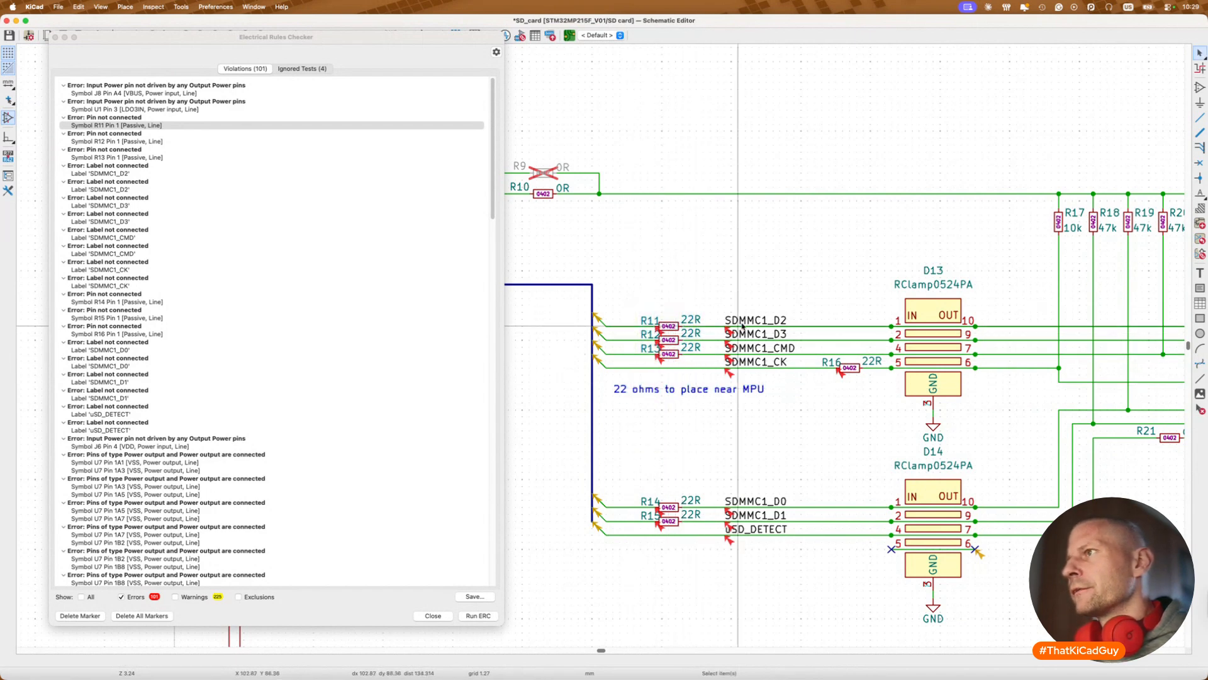
shift+click(753, 362)
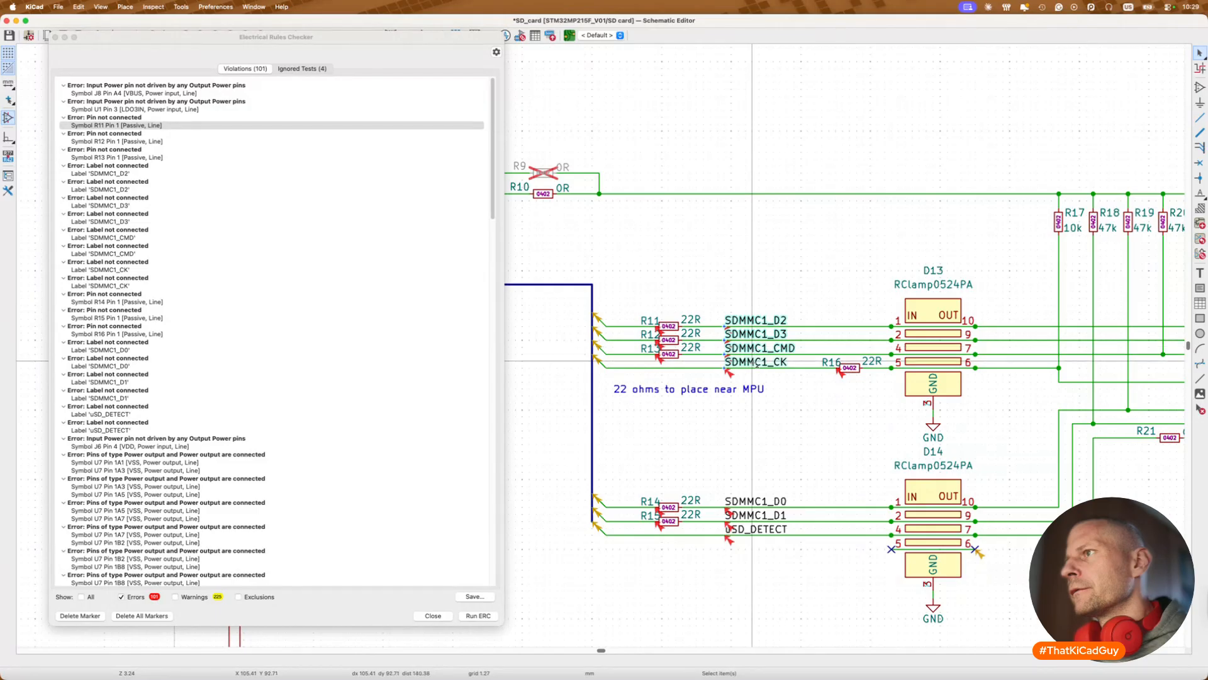
key(super+d)
click(678, 283)
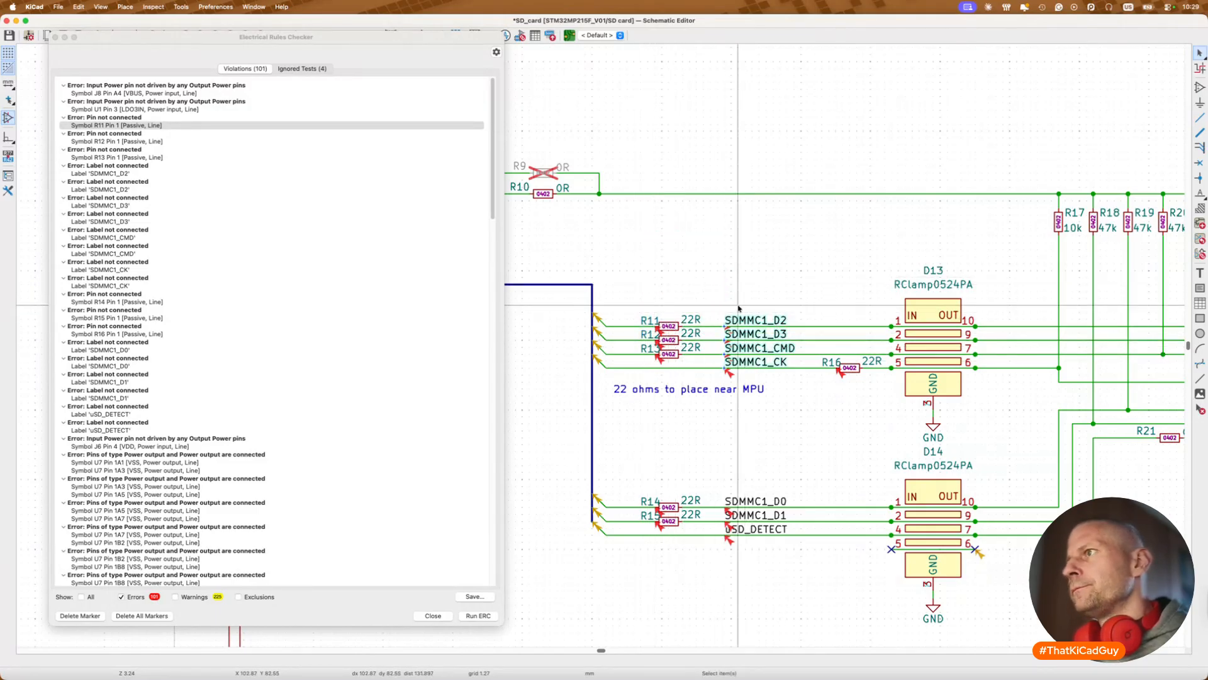
key(m)
click(680, 244)
click(746, 316)
key(Delete)
click(750, 334)
key(Delete)
key(Delete)
key(Delete)
Step: Slide R11, R12 and R13 along their wires toward D13 and place the four duplicated SDMMC1 labels between the bus and resistors
drag(639, 313, 697, 362)
key(g)
click(814, 362)
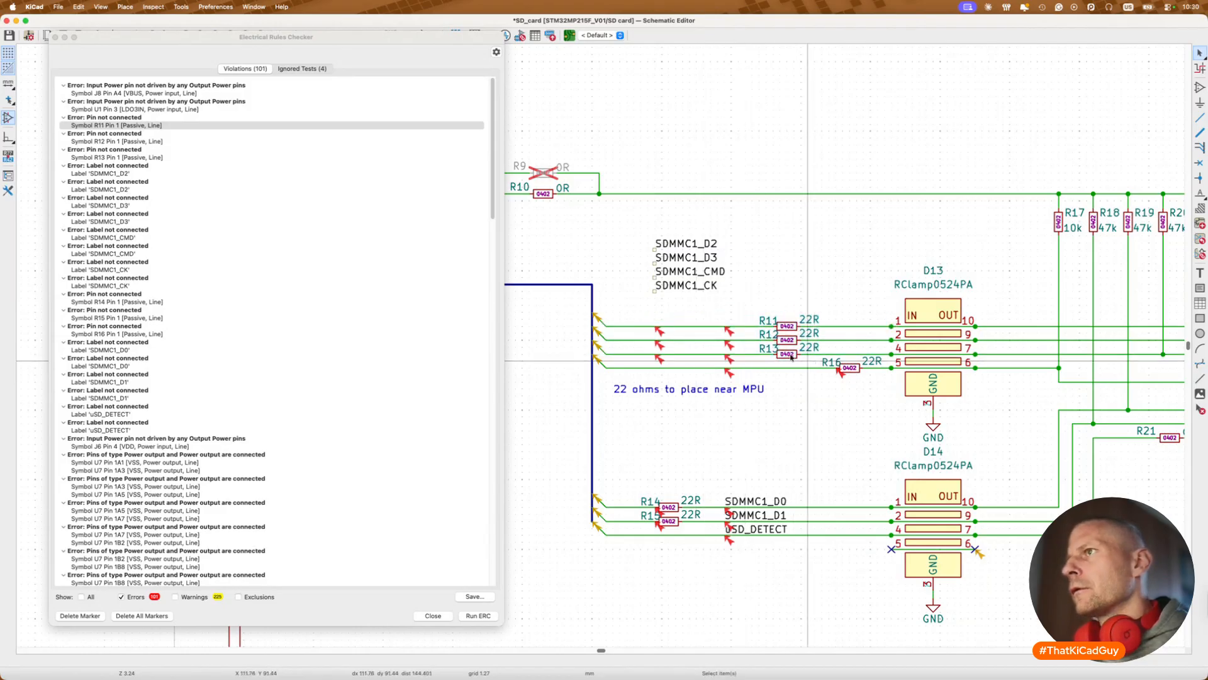
drag(626, 229, 754, 309)
key(m)
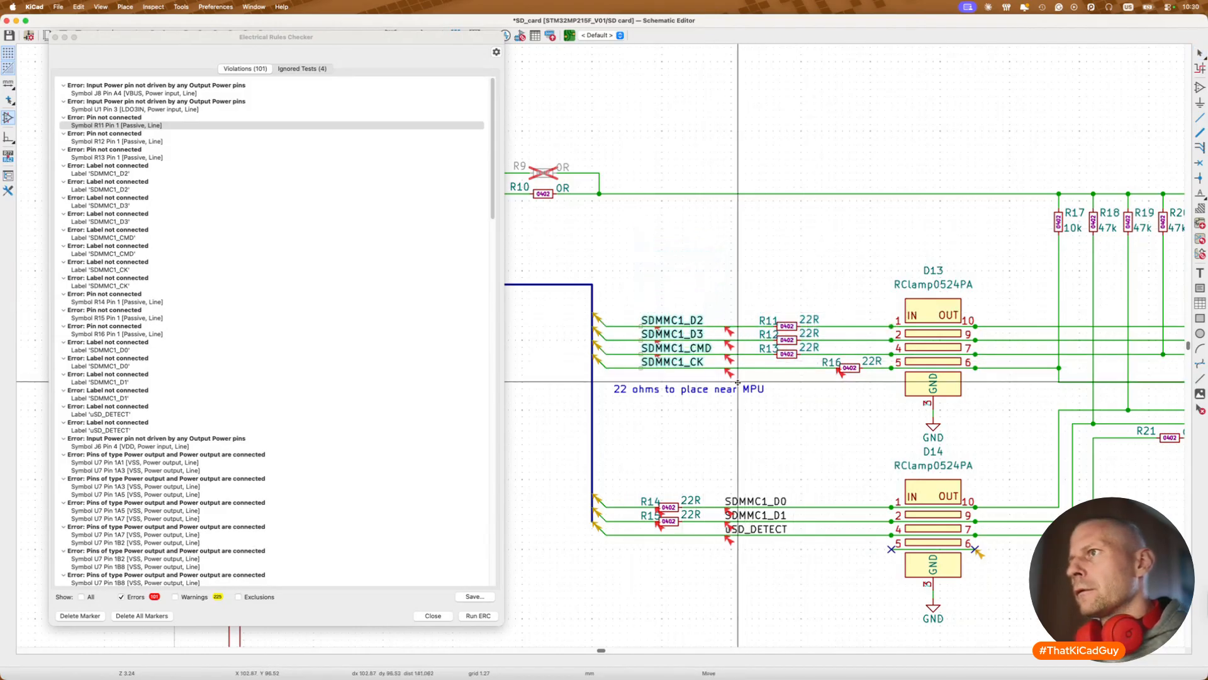
click(737, 383)
scroll(692, 427, down, 3)
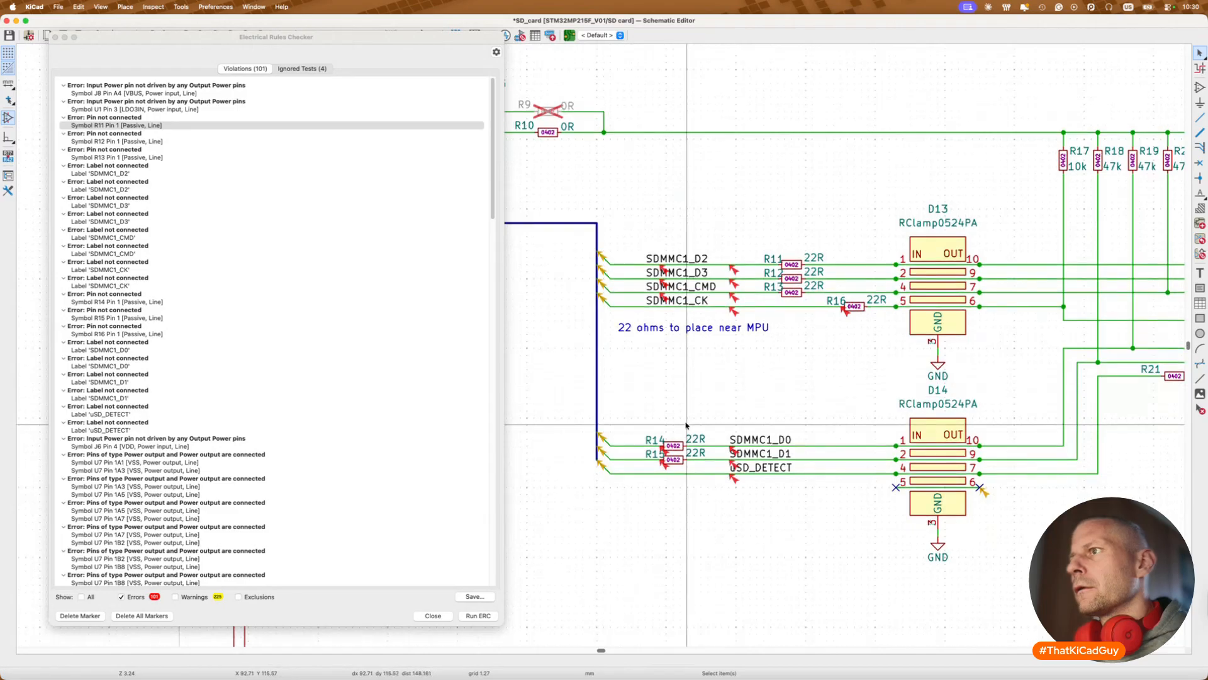
drag(656, 431, 697, 471)
key(g)
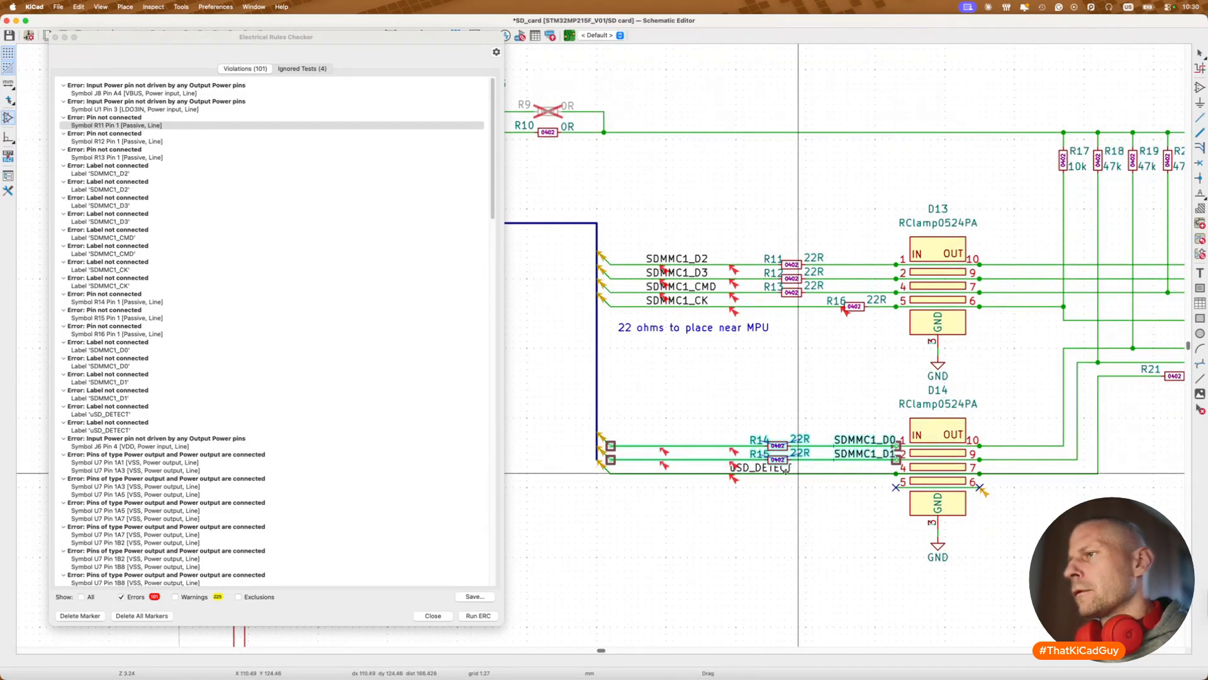
key(Escape)
Step: Duplicate the SDMMC1_D0, SDMMC1_D1 and uSD_DETECT labels into the free space above their wires and delete the originals
click(760, 440)
shift+click(760, 453)
shift+click(760, 467)
key(super+d)
click(758, 404)
click(765, 440)
key(Delete)
key(Delete)
key(Delete)
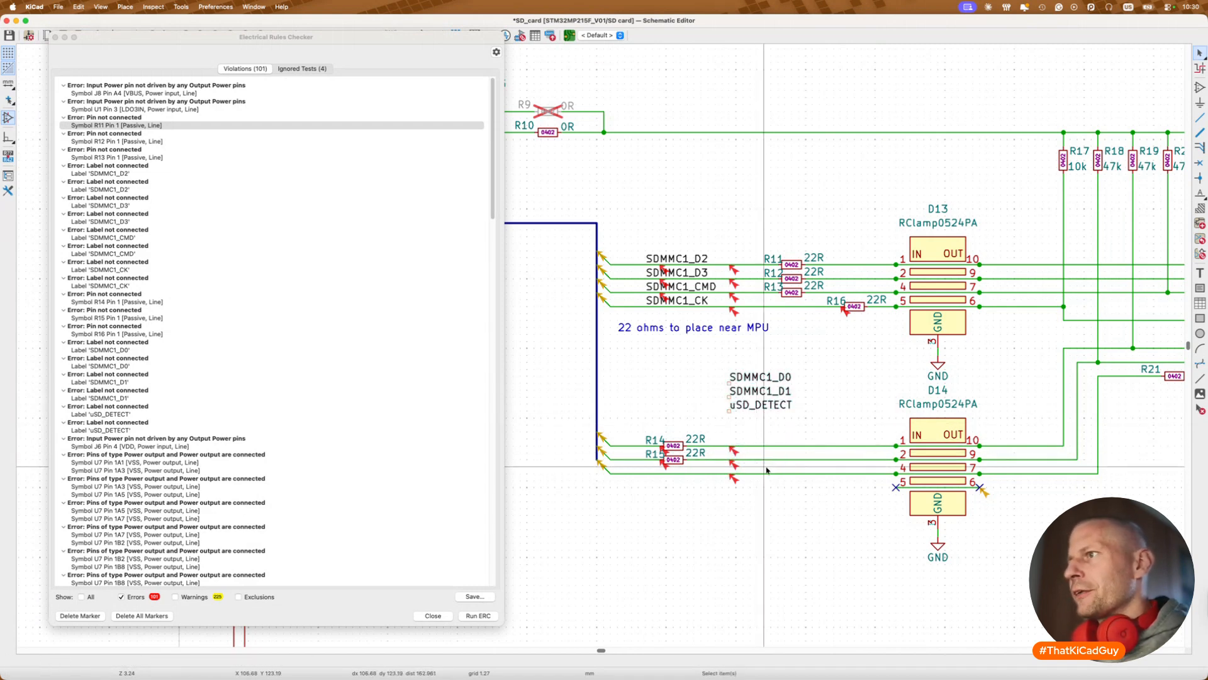
Step: Slide R14 and R15 along their wires toward D14 and place the SDMMC1_D0, SDMMC1_D1 and uSD_DETECT labels on the wires near the bus
drag(639, 432, 699, 473)
key(d)
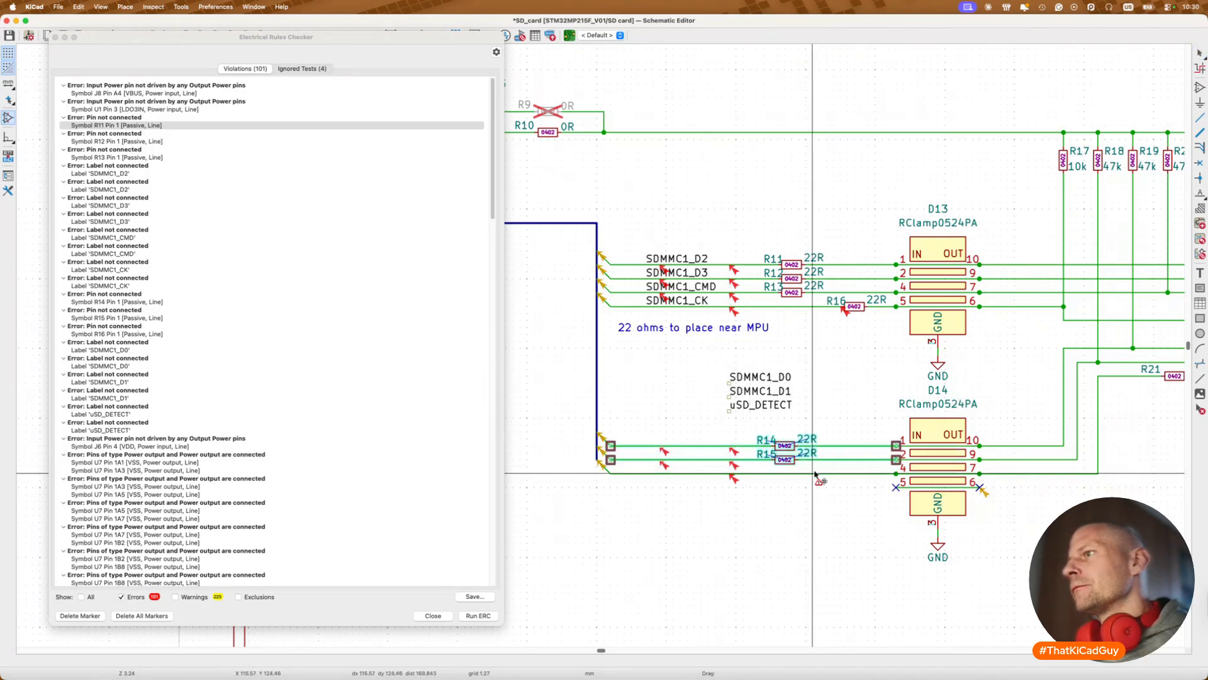
click(815, 472)
drag(708, 362, 813, 432)
key(m)
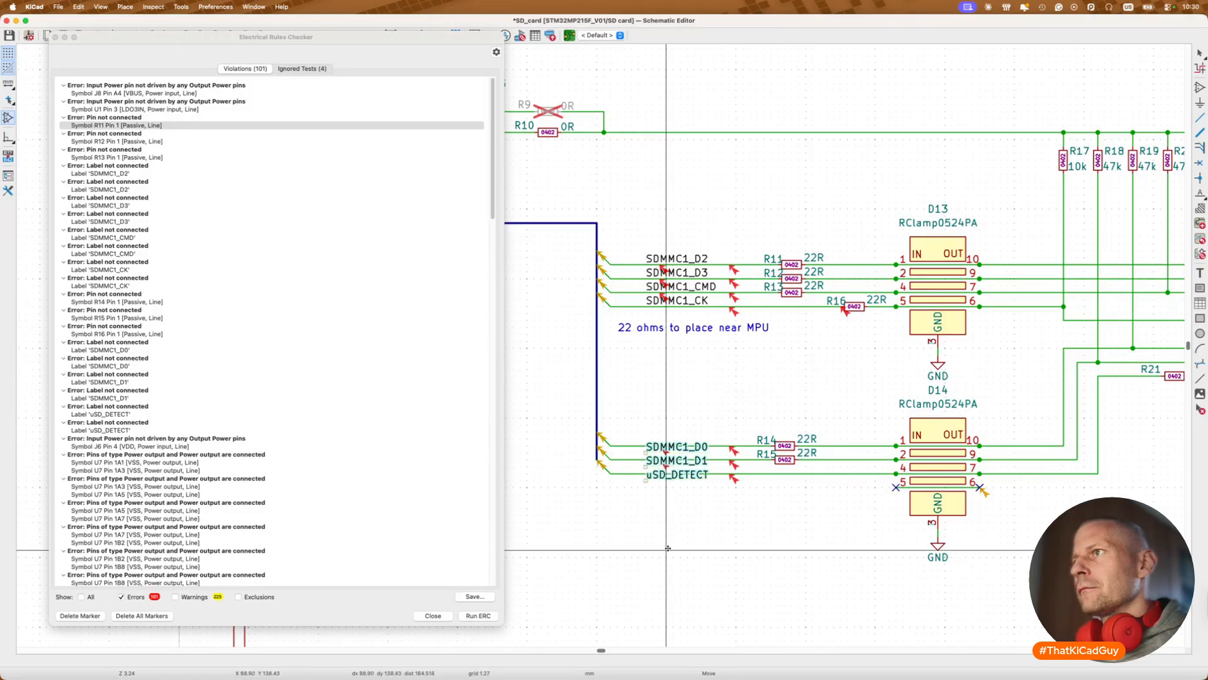
click(668, 547)
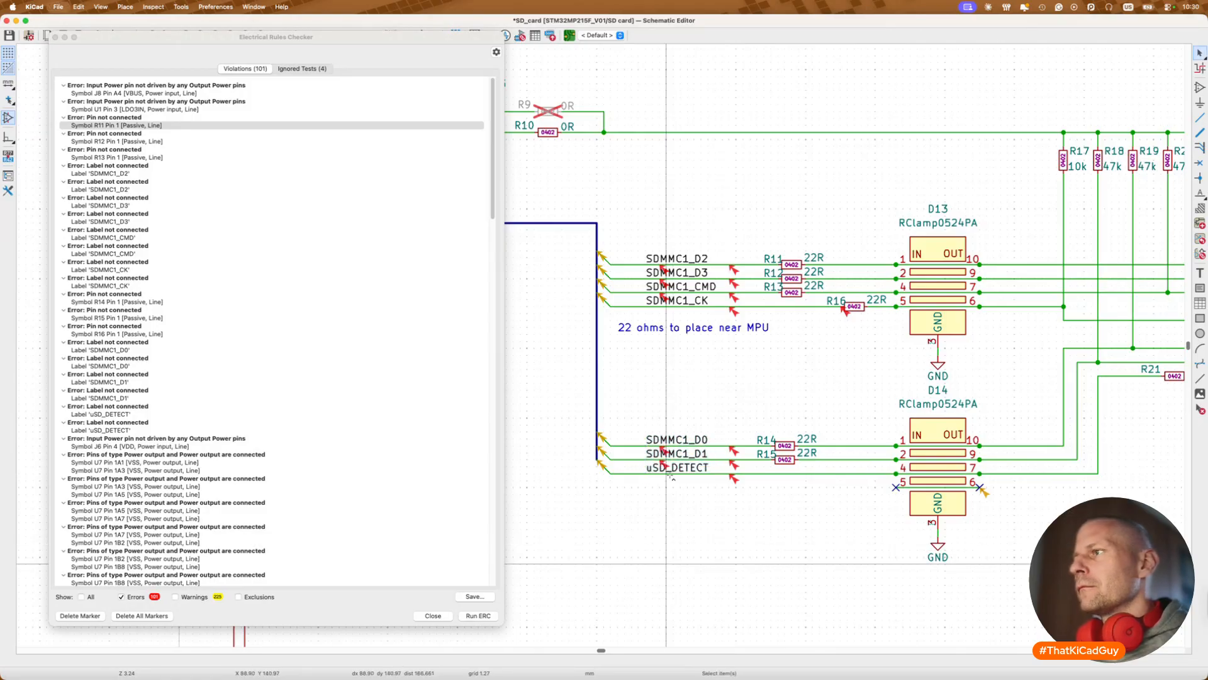
Step: Save the SD card sheet, check the marker at pin 6 of D14, and rerun the electrical rules check
scroll(669, 476, down, 3)
key(ctrl+s)
scroll(889, 507, up, 2)
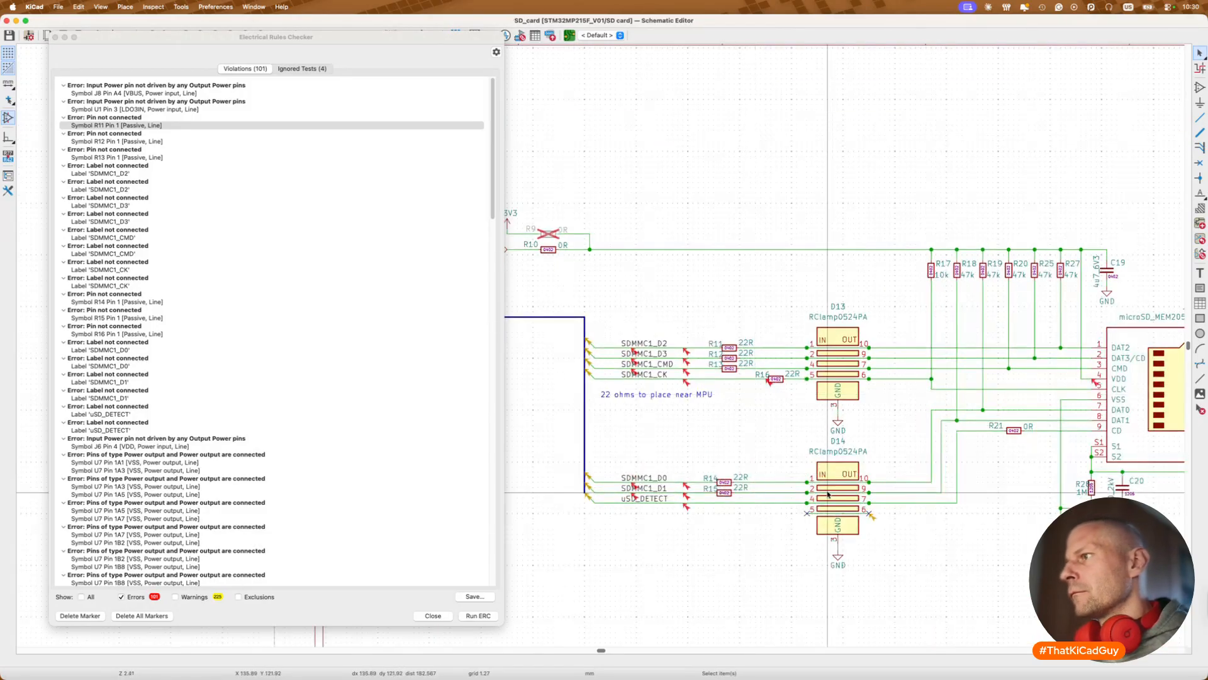
scroll(890, 507, up, 3)
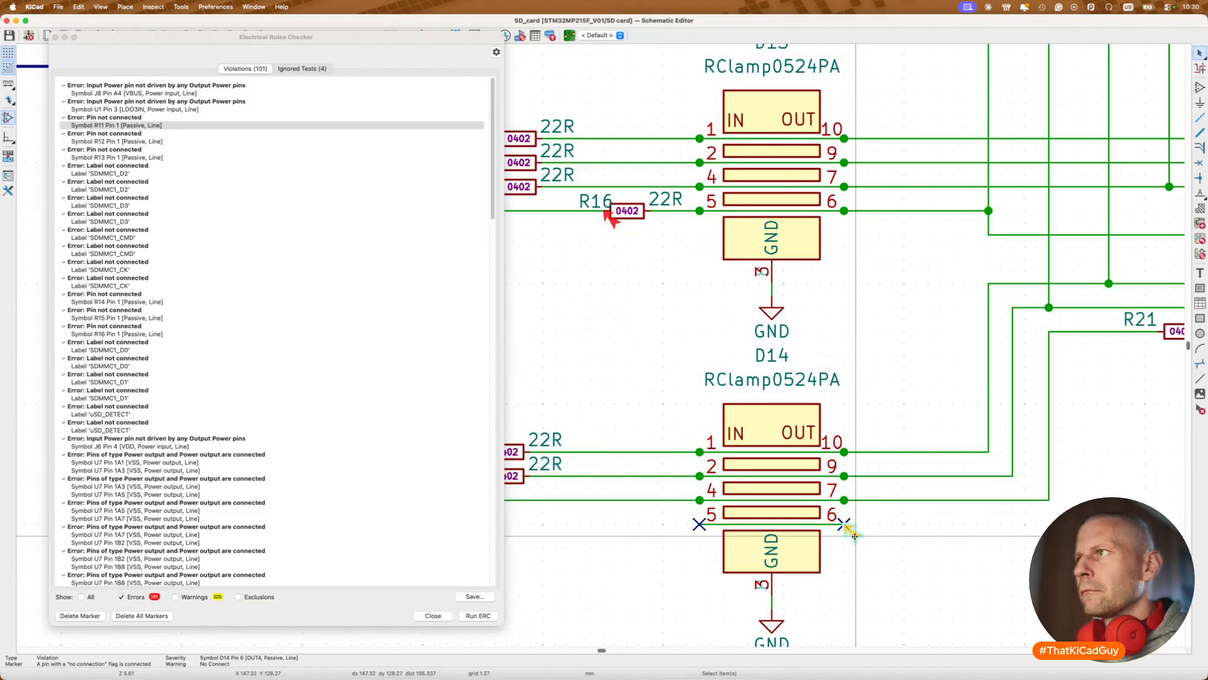
scroll(854, 534, down, 5)
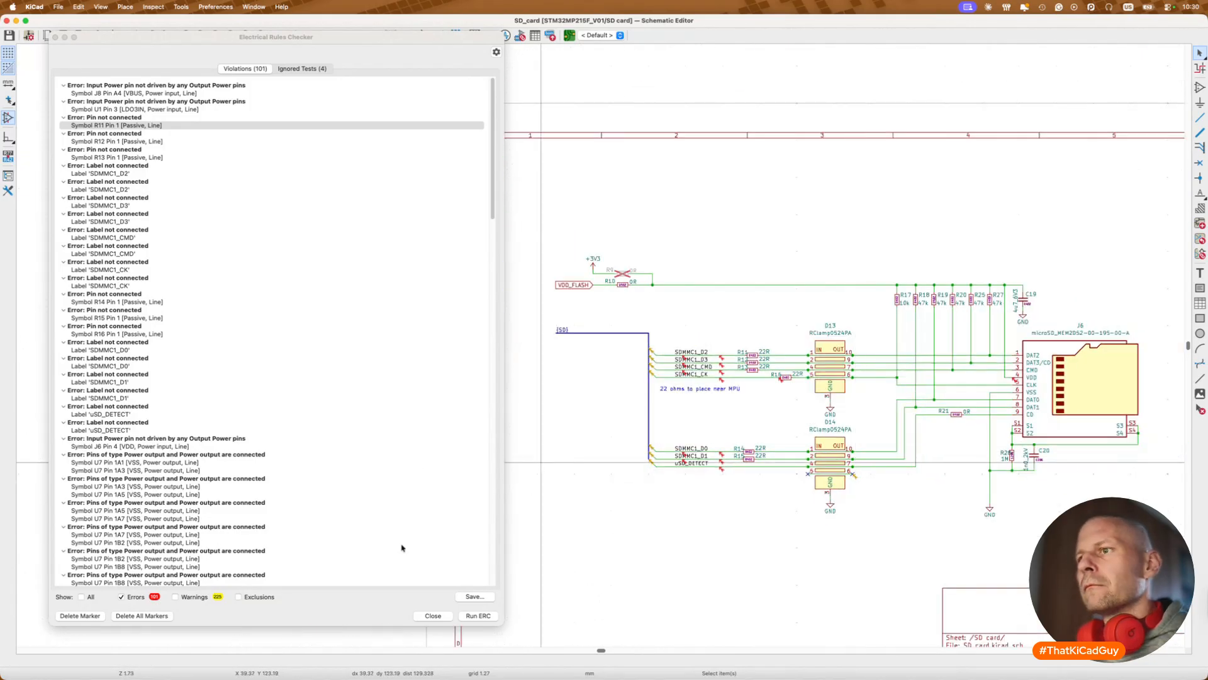
click(469, 620)
click(475, 616)
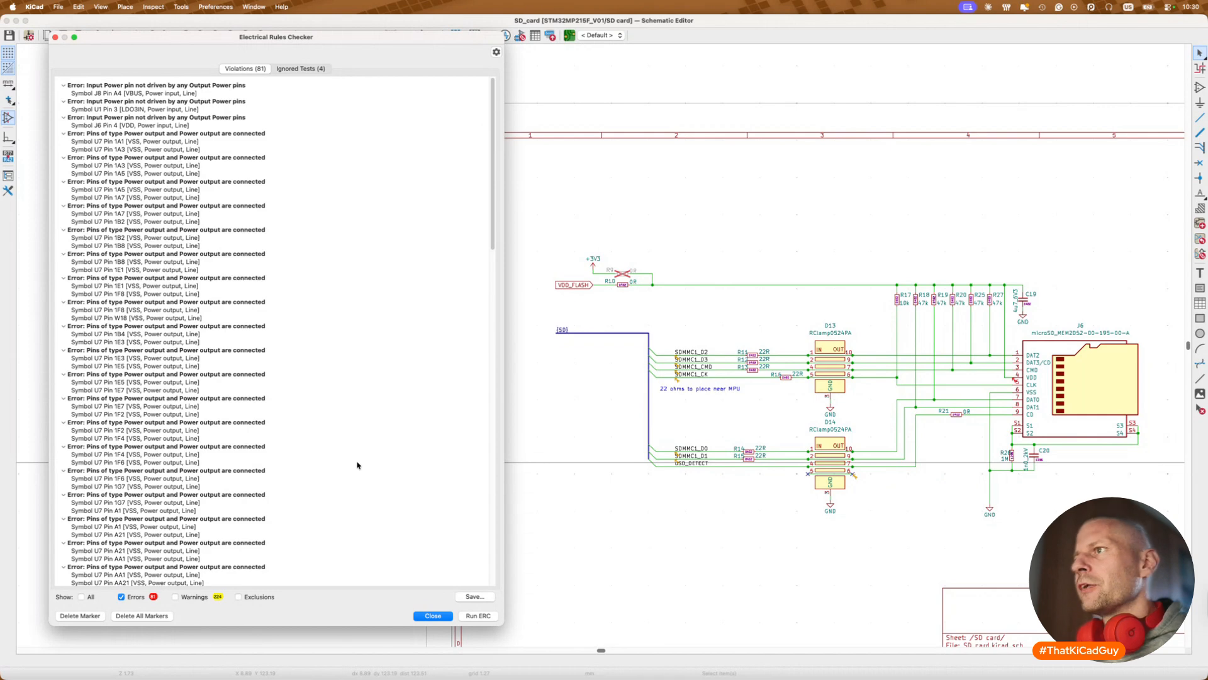
Step: Examine the marker on the SDMMC1_D2 label and the nearby SD bus wiring, and close the Electrical Rules Checker
scroll(671, 356, up, 5)
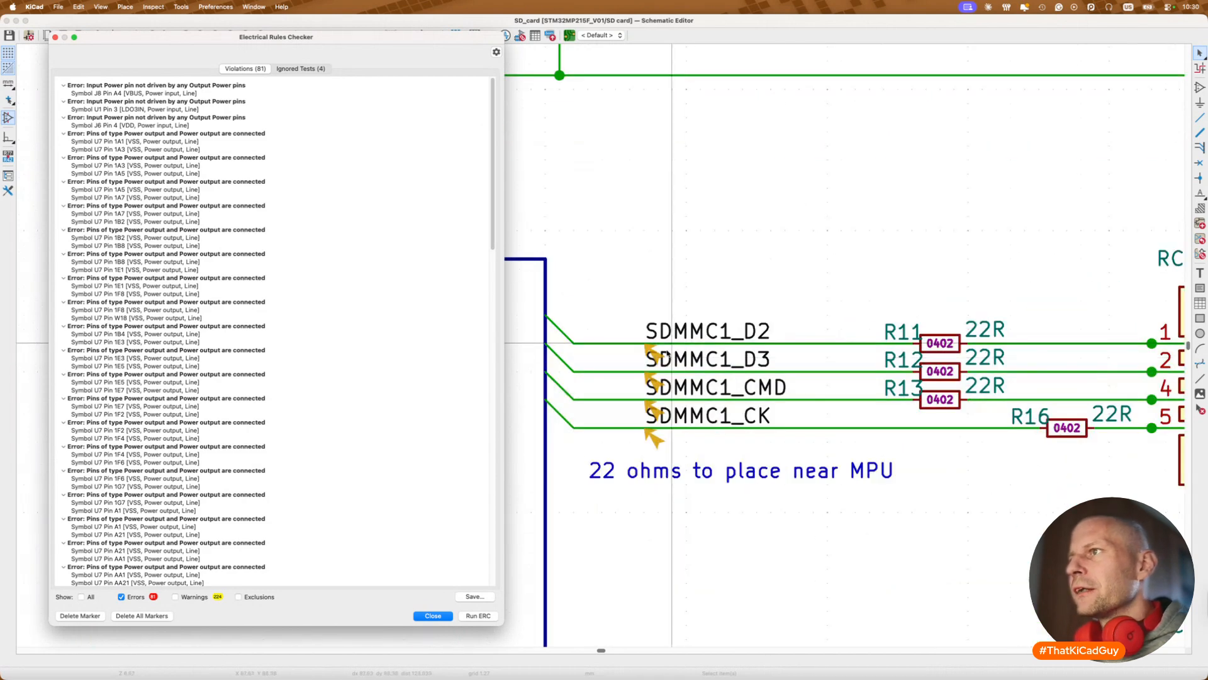
click(658, 354)
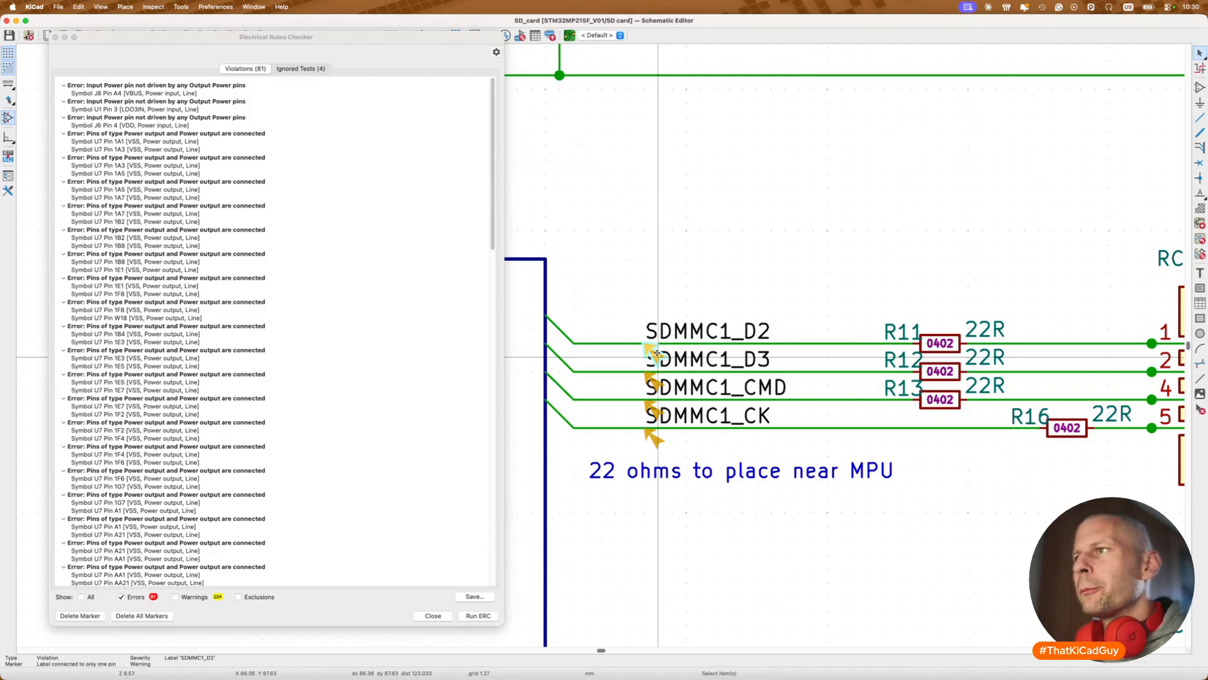
scroll(657, 353, down, 3)
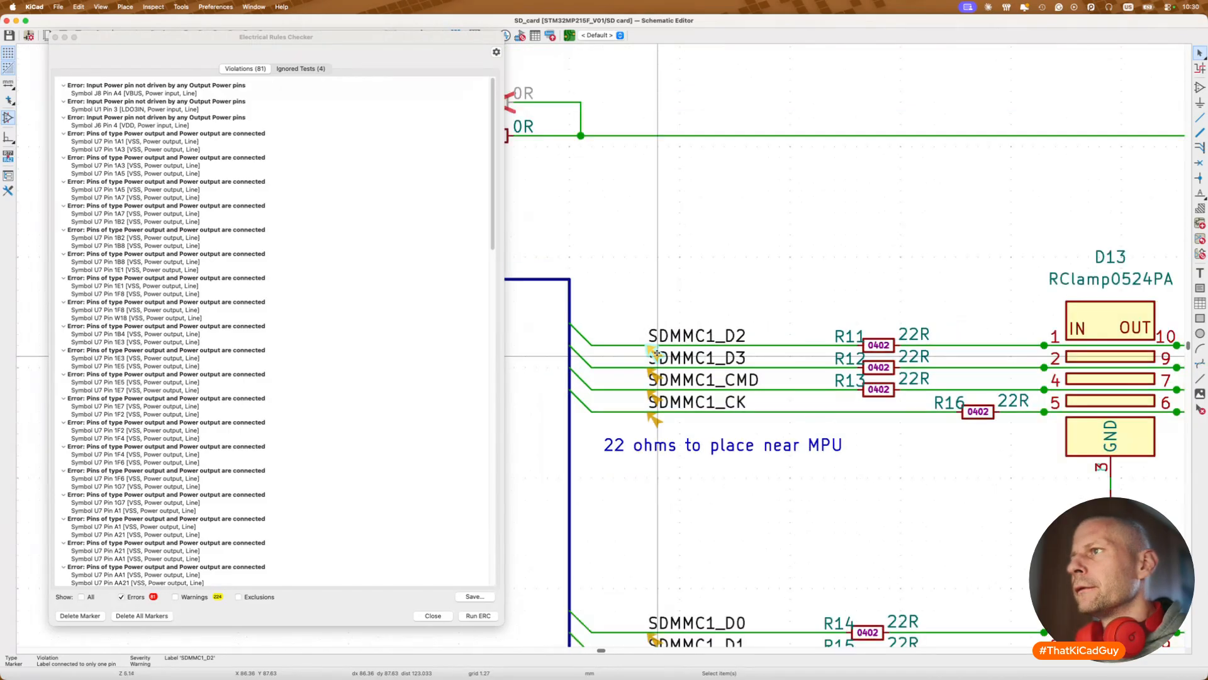
scroll(657, 355, left, 5)
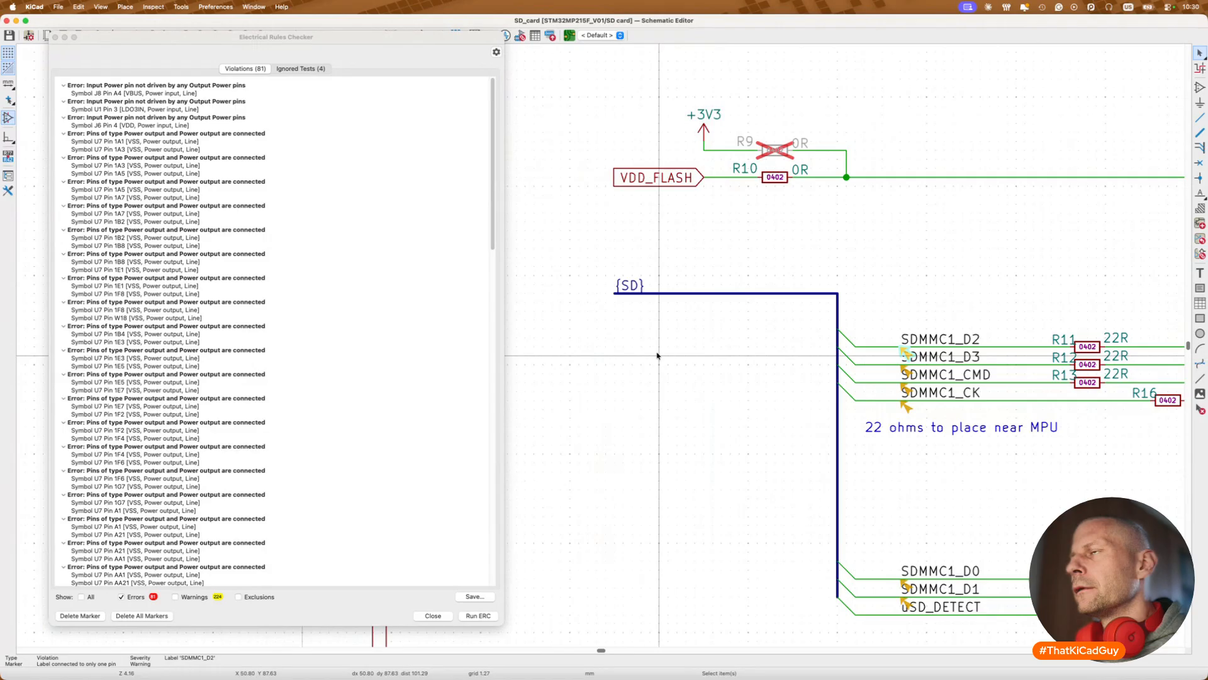
click(444, 616)
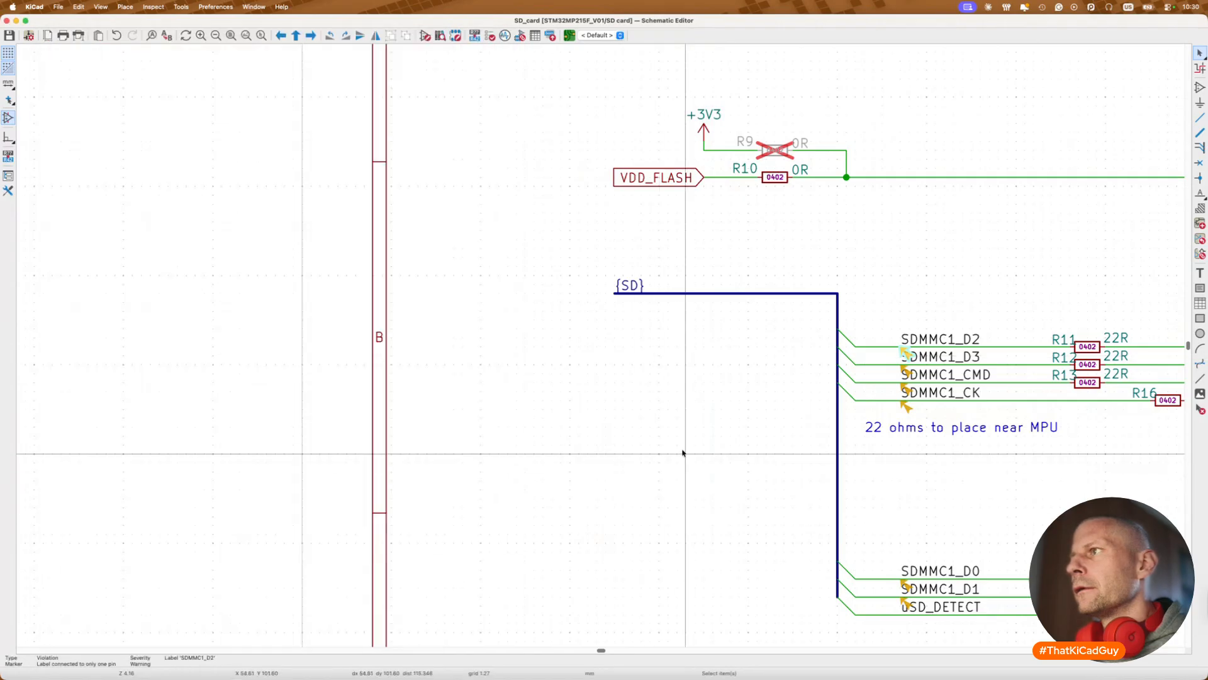
Step: Review the member nets of the SD bus alias in the Schematic Setup bus alias definitions
right_click(834, 304)
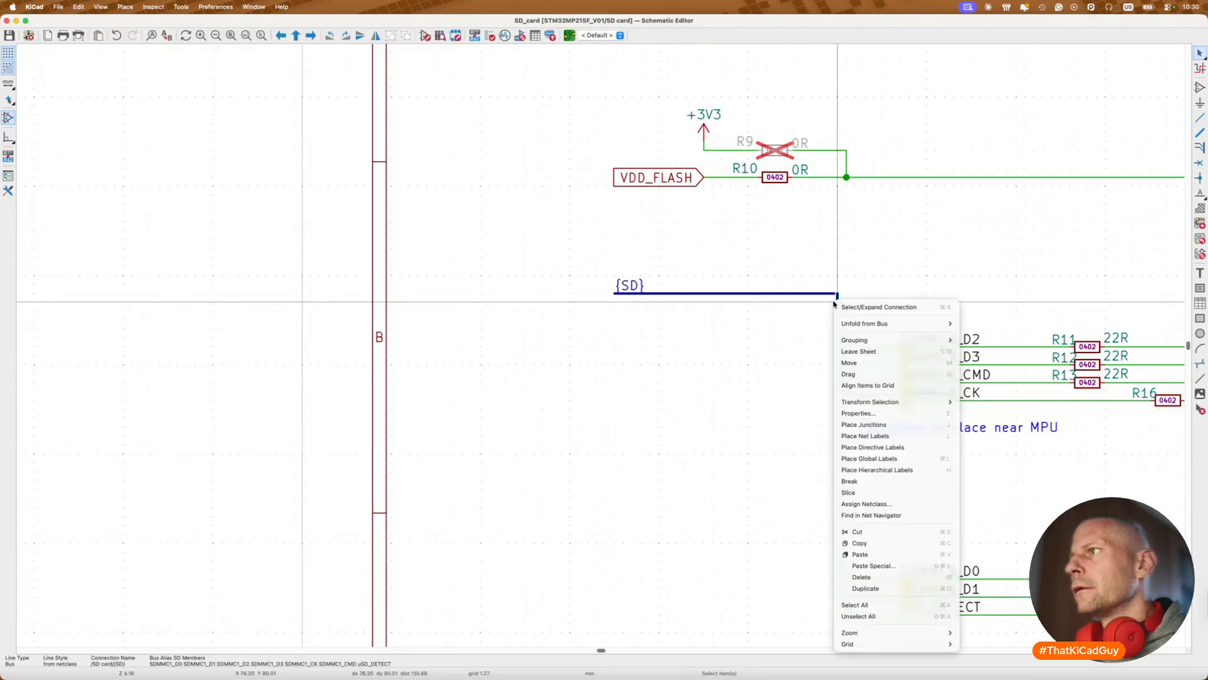
key(Escape)
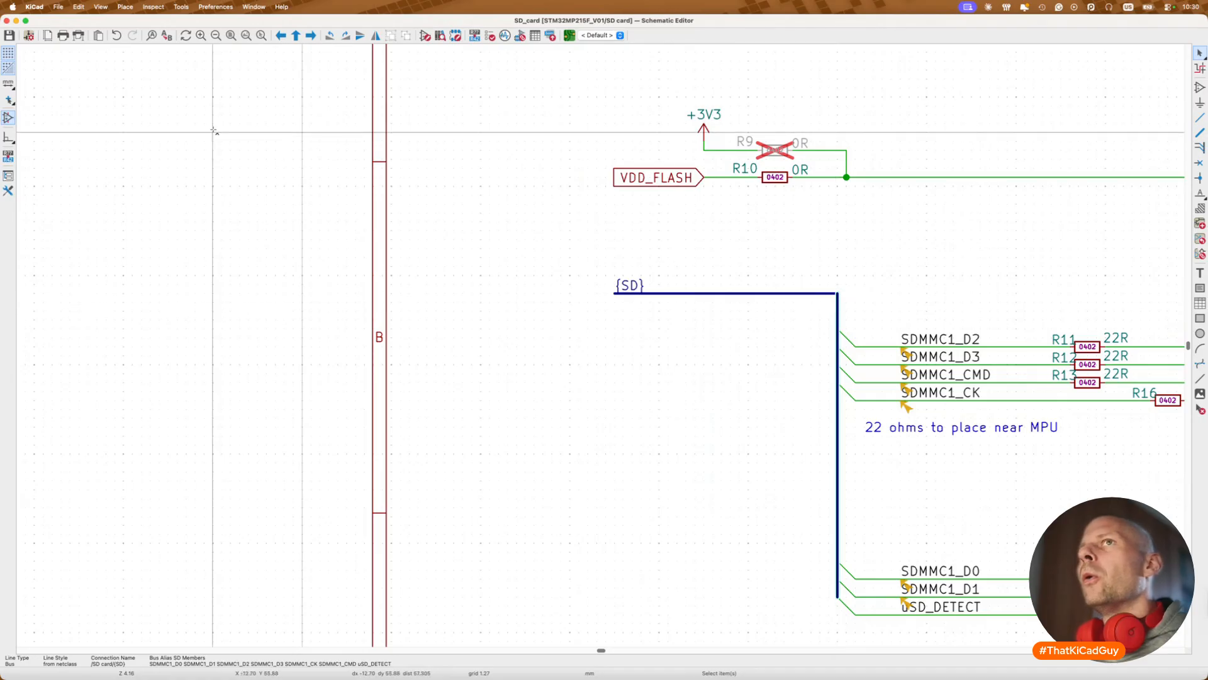
click(56, 5)
mouse_move(64, 72)
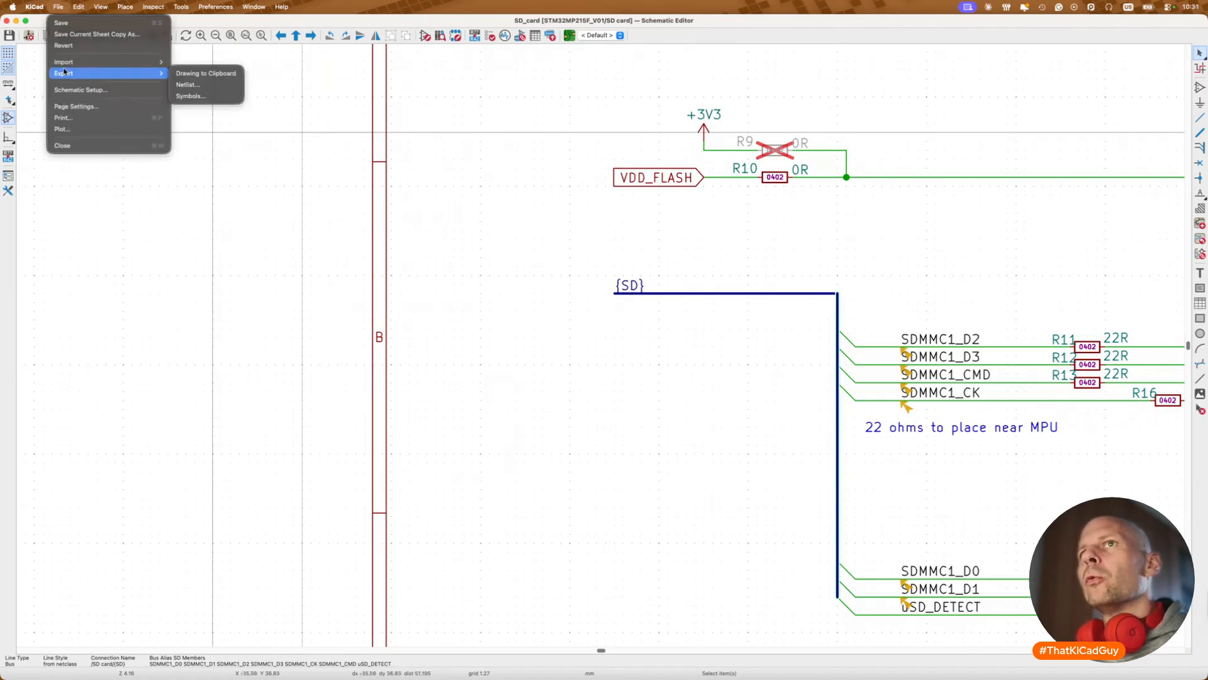
click(70, 90)
drag(599, 300, 310, 199)
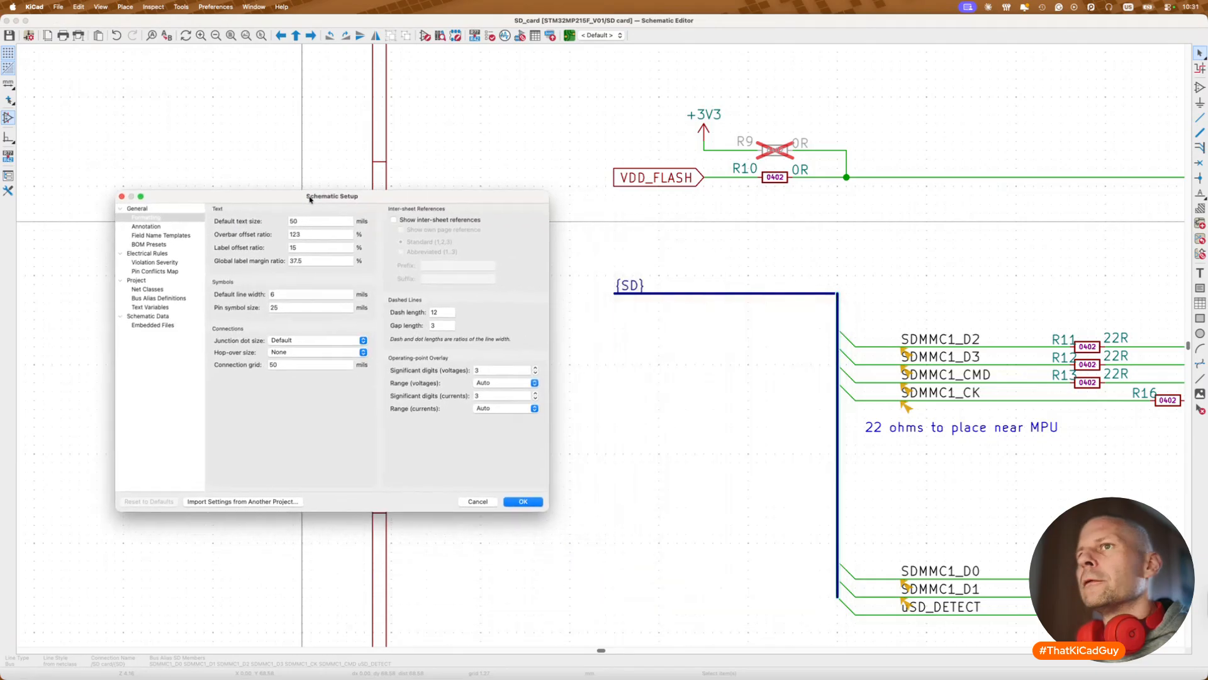
click(148, 289)
click(153, 299)
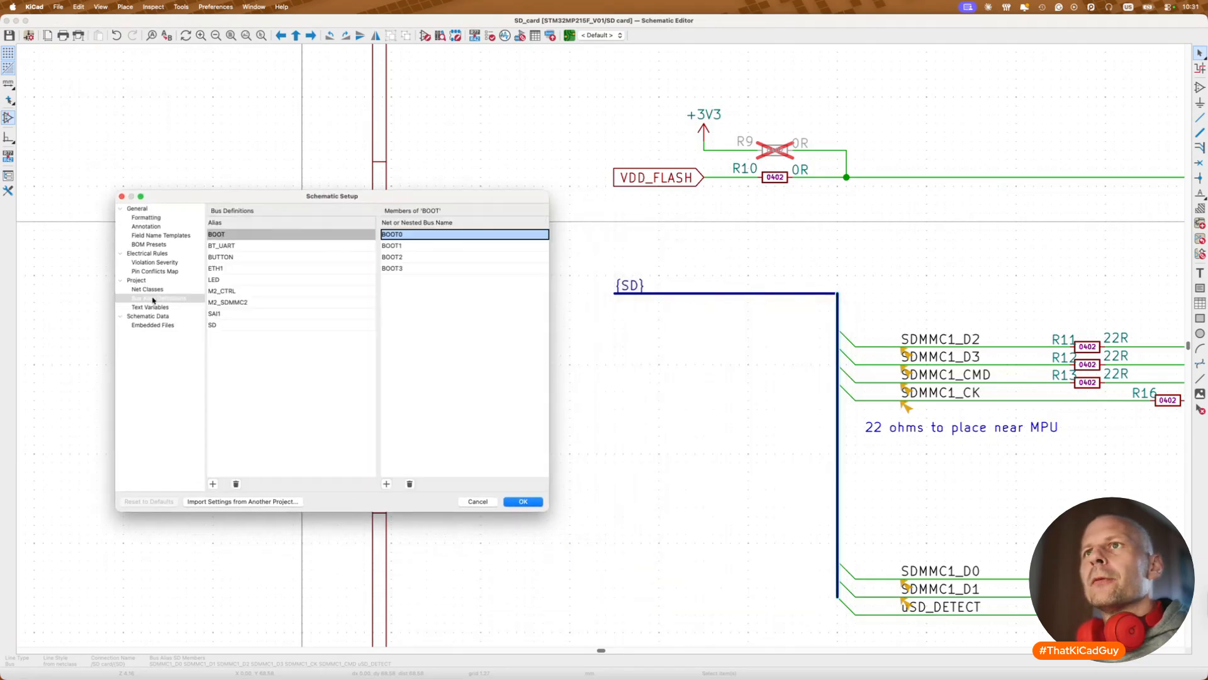
click(244, 322)
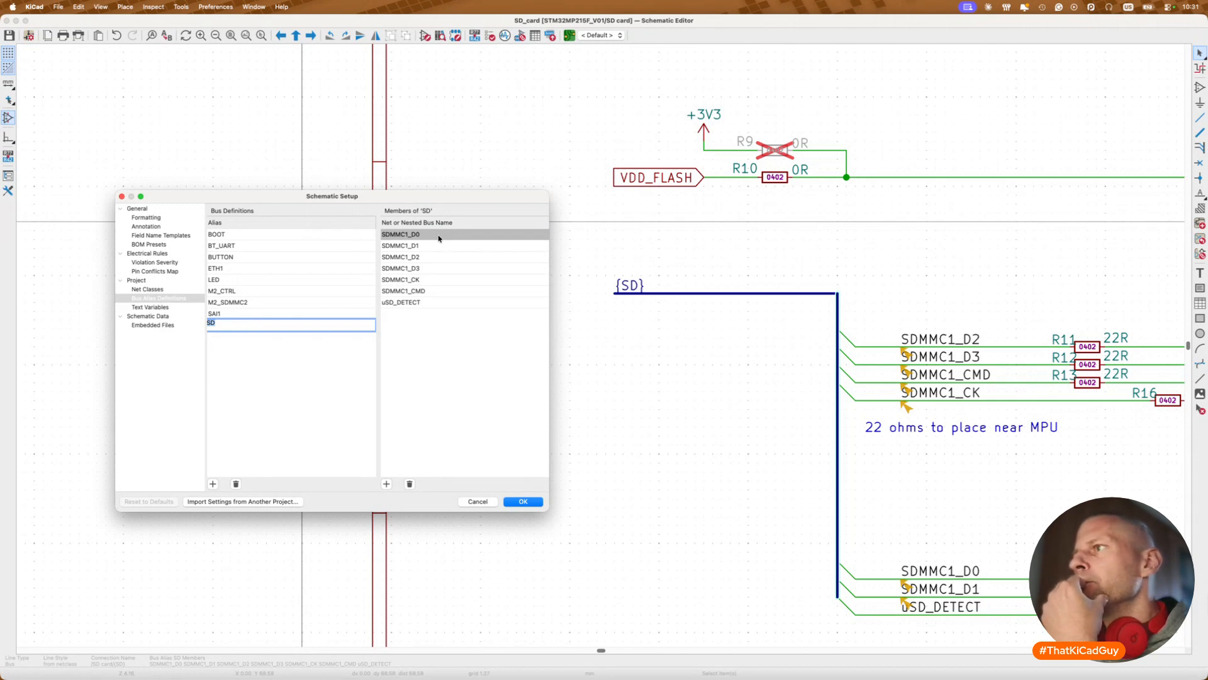
click(485, 502)
Step: Compare the SDMMC1_D3 label's properties with the violation marker on SDMMC1_D2, and check the surrounding SD bus connections
click(901, 356)
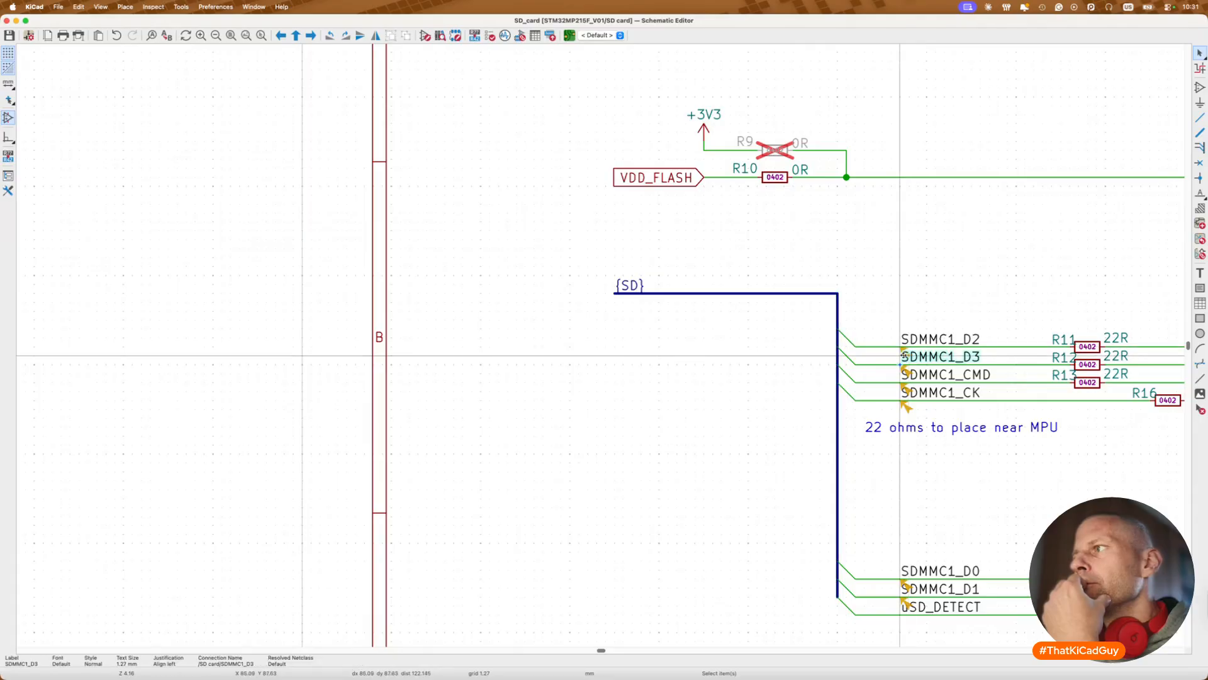
scroll(900, 346, up, 5)
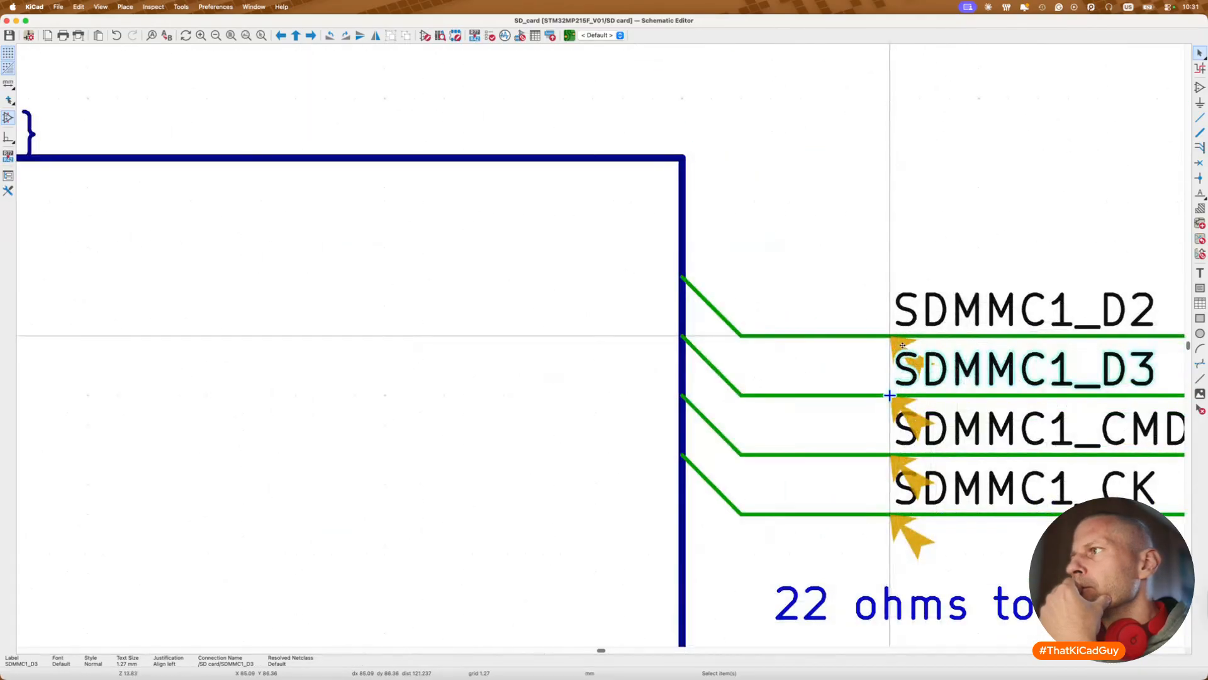
click(901, 344)
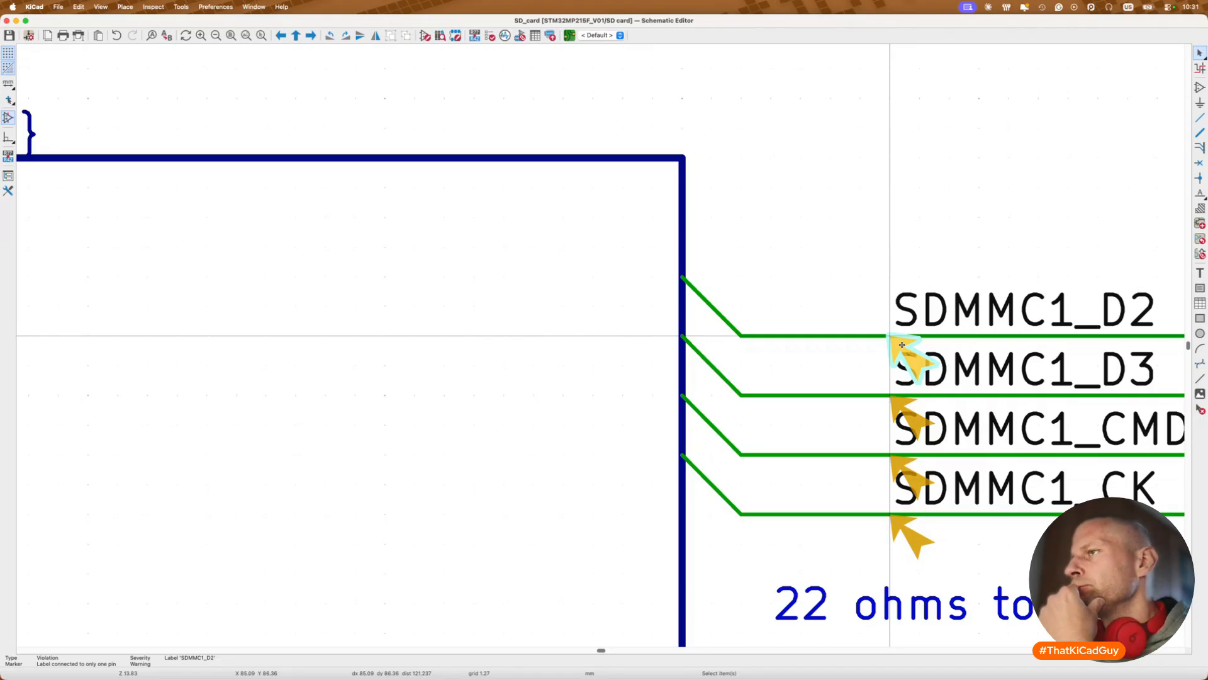
scroll(901, 345, down, 5)
scroll(902, 345, down, 2)
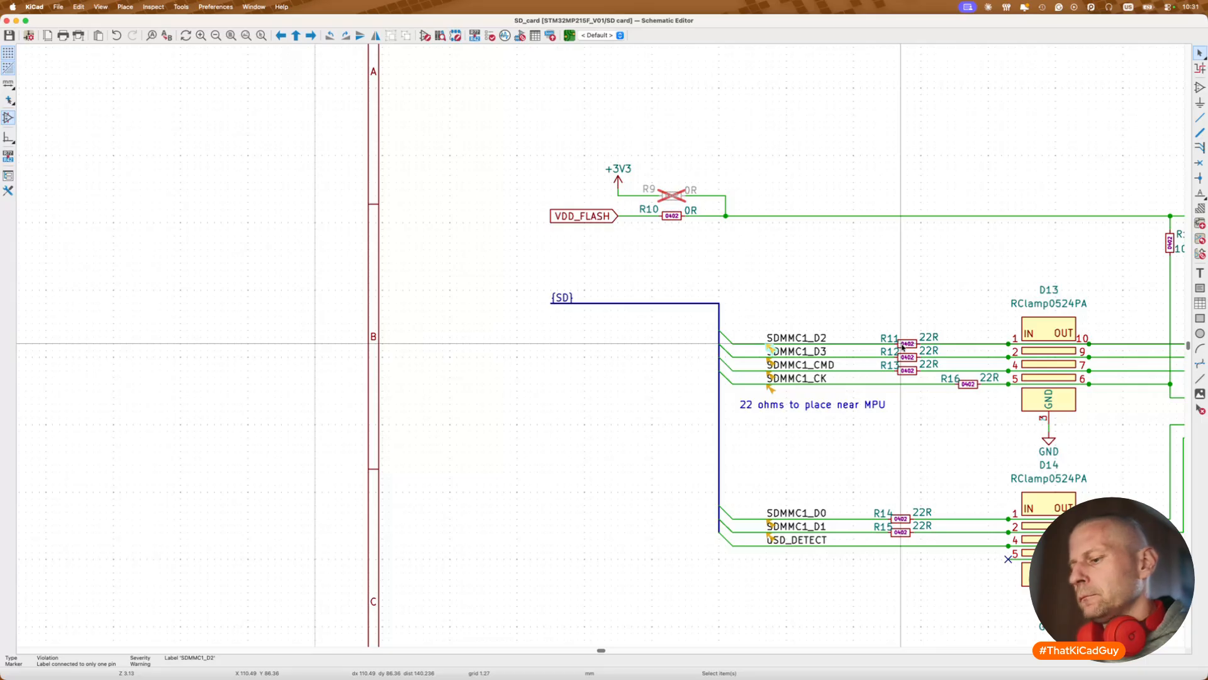
Step: Leave the SD card sheet, open the MPU sheet from the root sheet, and inspect the SDMMC1_D0 label in the uSD block
key(alt+BackSpace)
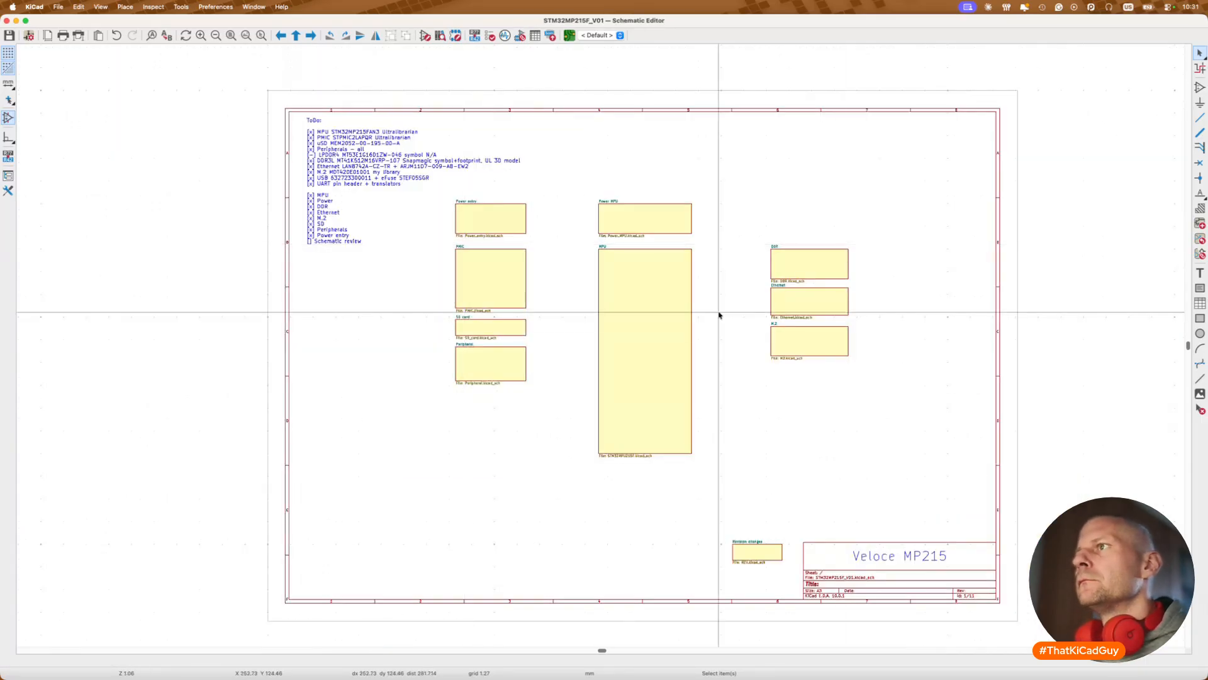
click(676, 309)
double_click(676, 309)
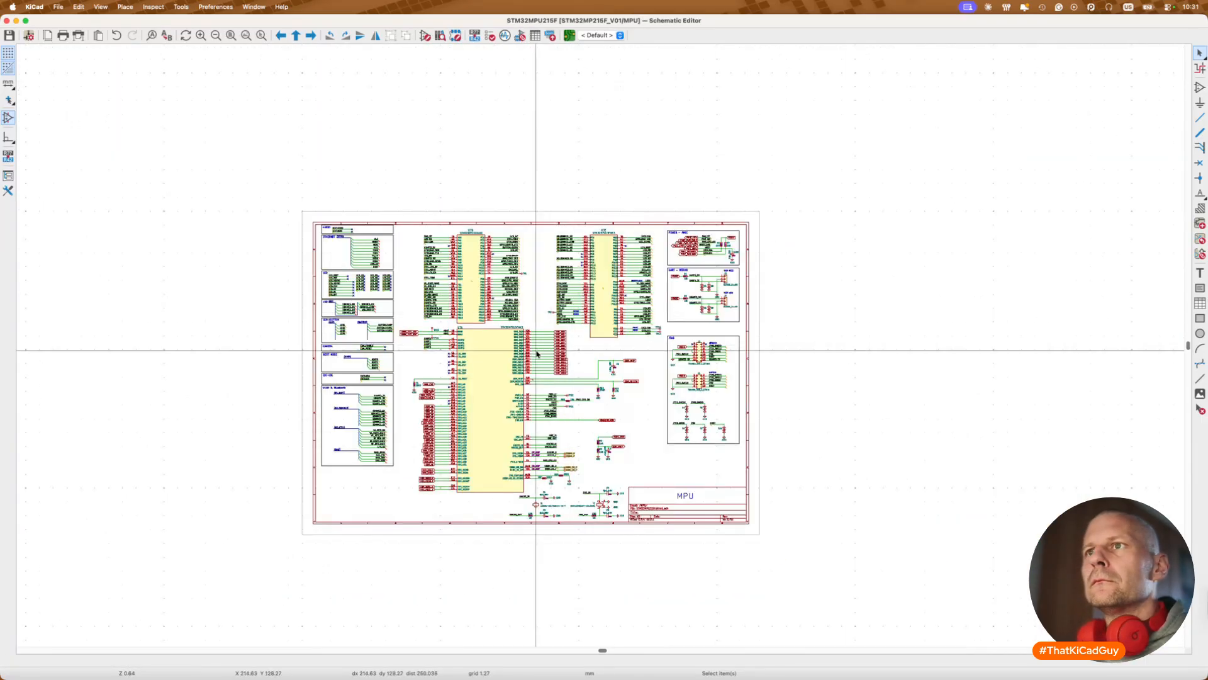
scroll(307, 391, up, 5)
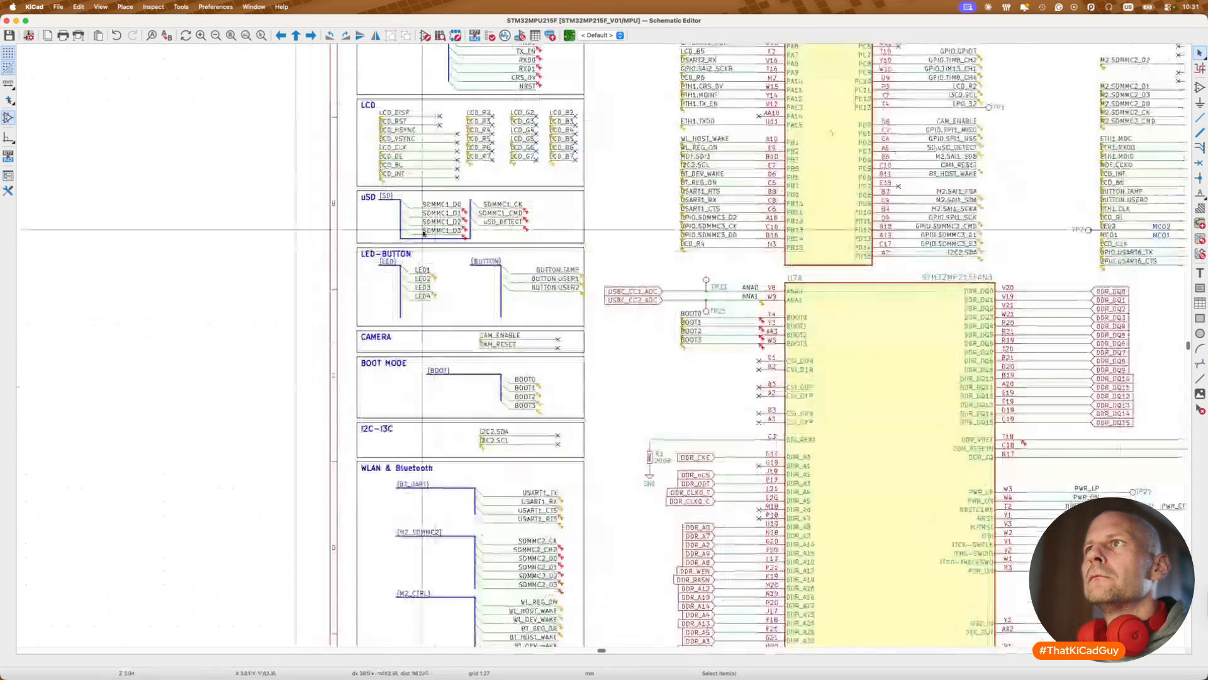
scroll(438, 232, up, 5)
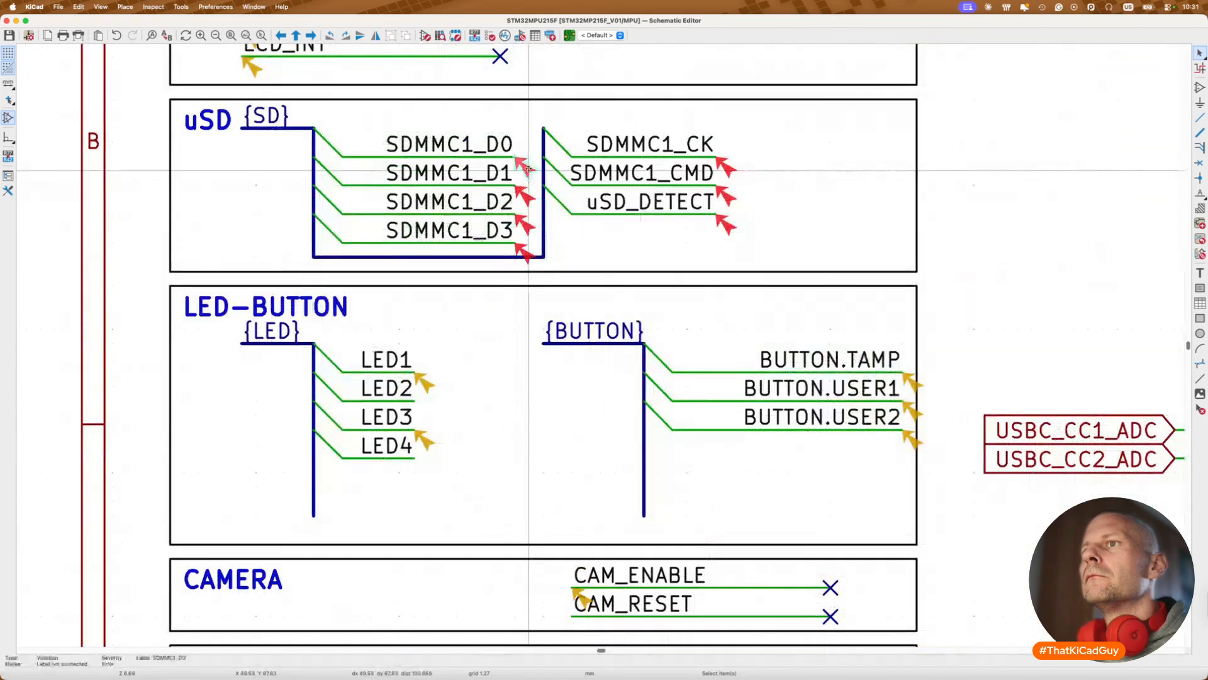
click(472, 155)
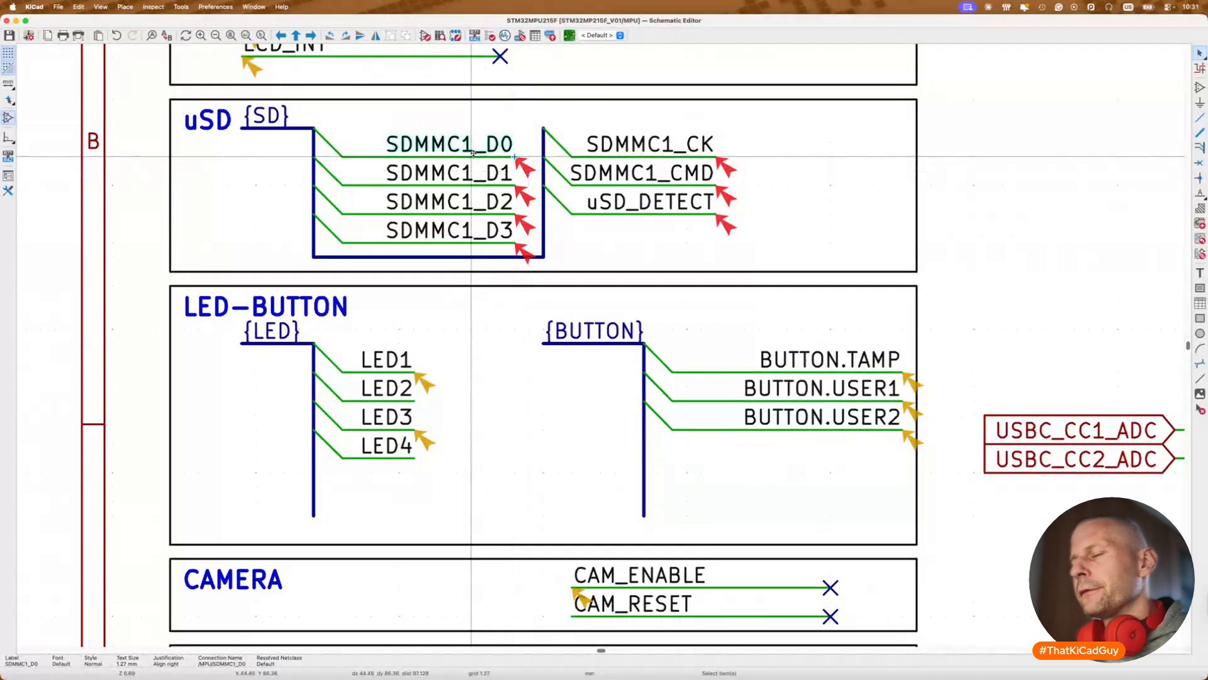
mouse_move(473, 153)
mouse_down()
mouse_move(451, 152)
mouse_move(472, 155)
mouse_up()
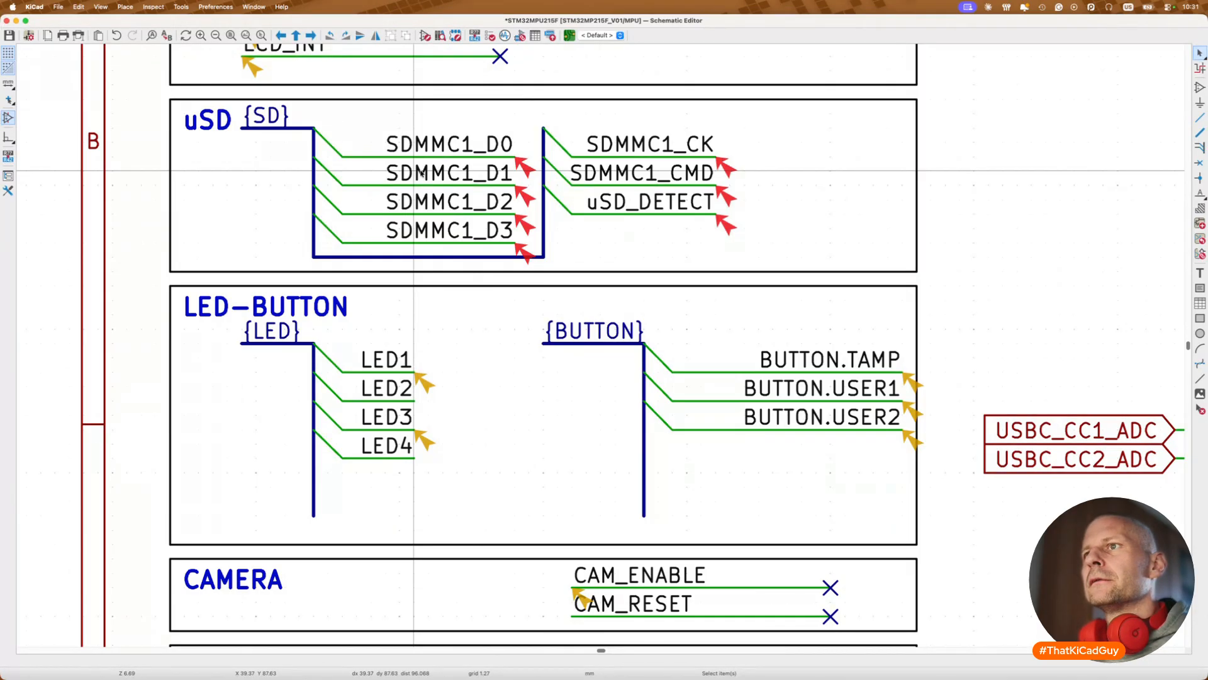
Step: Compare the violation markers on the LED1, LCD_DISP and SDMMC1_D0 labels in the MPU sheet's interface blocks
click(426, 384)
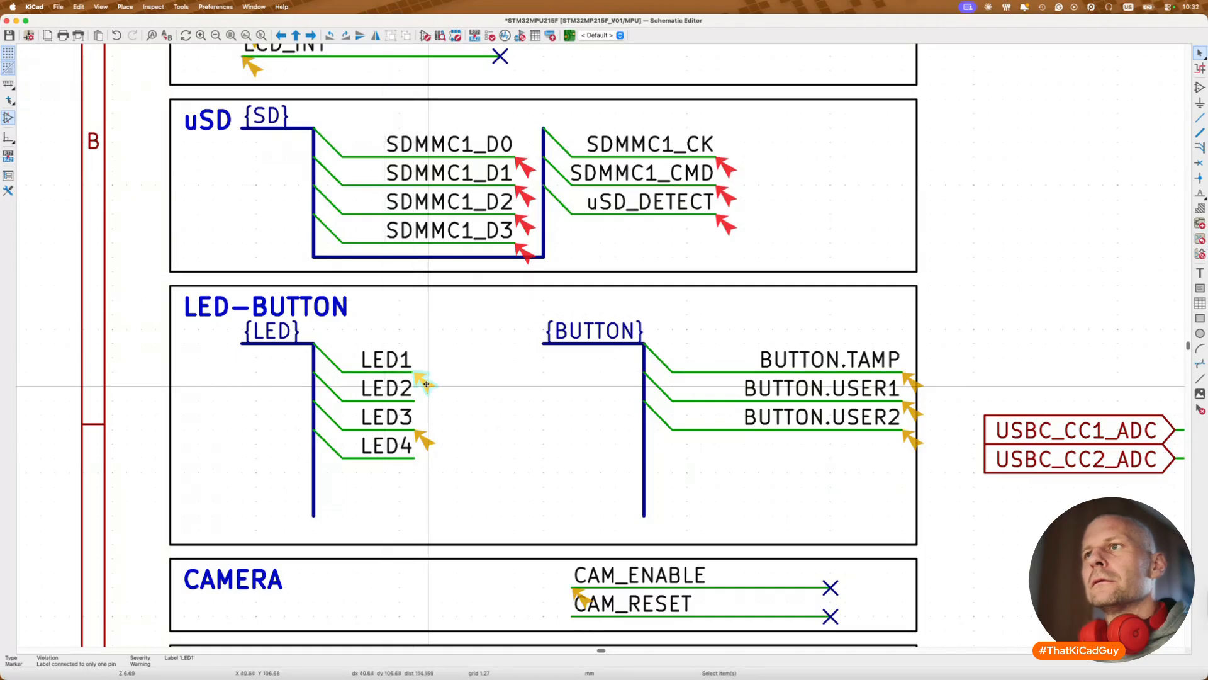
click(427, 384)
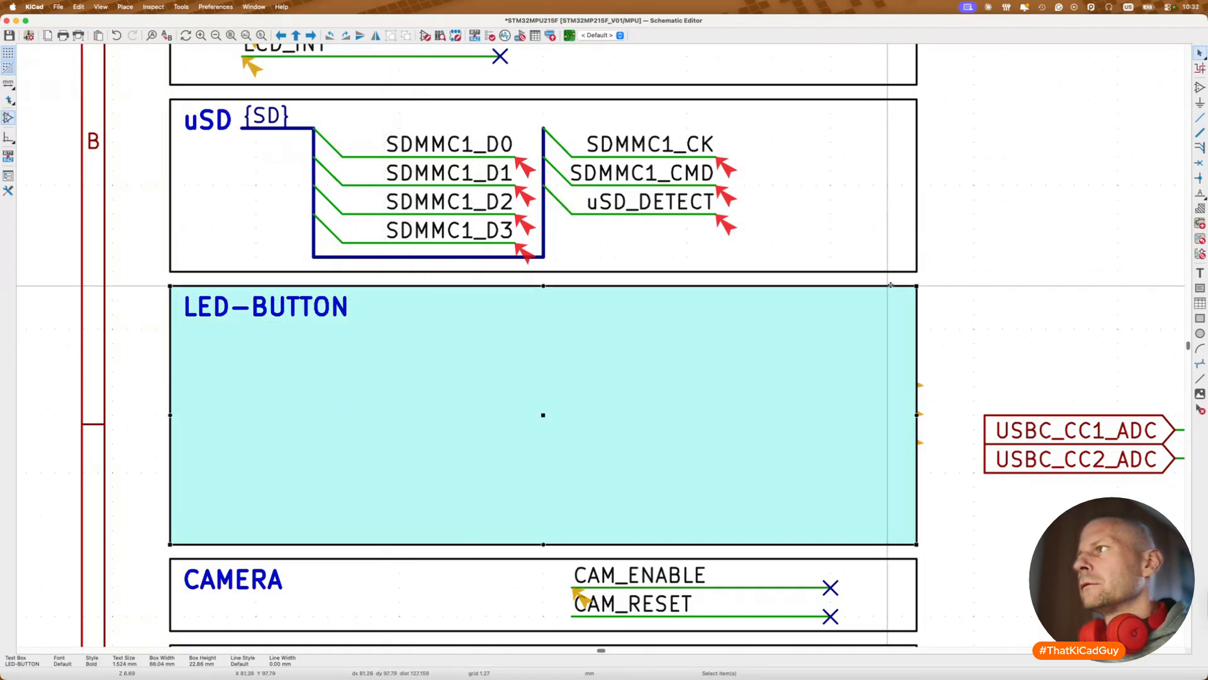
click(945, 285)
scroll(947, 285, down, 3)
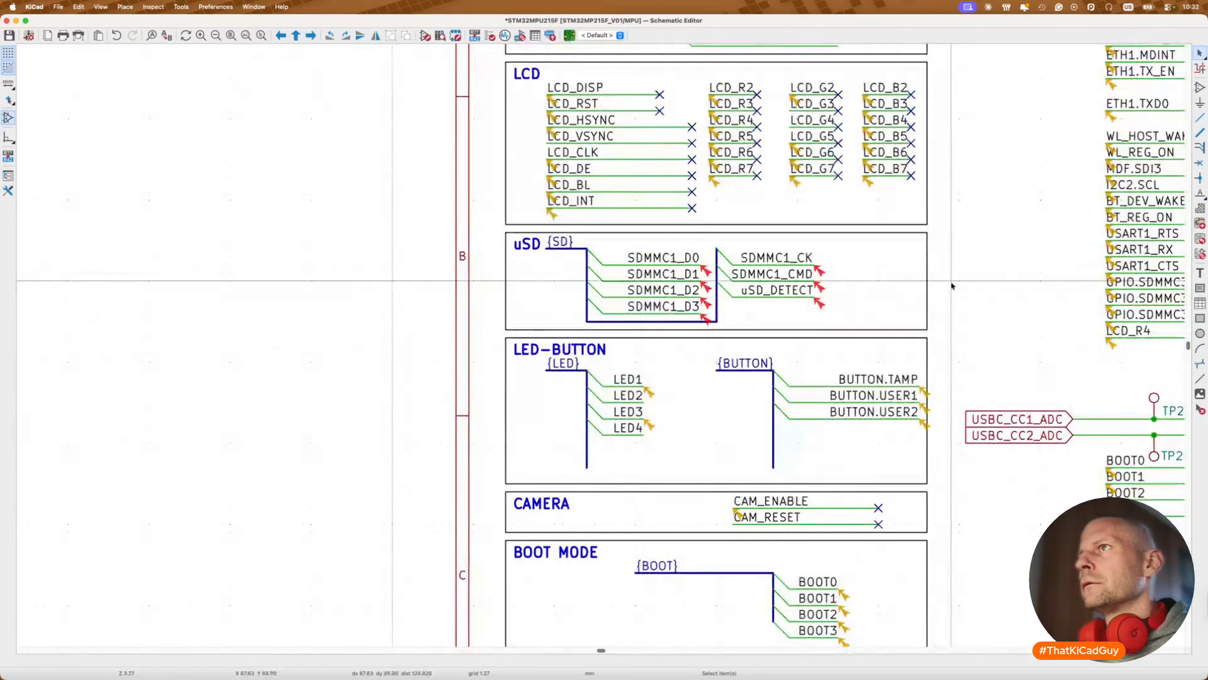
scroll(952, 285, right, 3)
scroll(952, 286, up, 1)
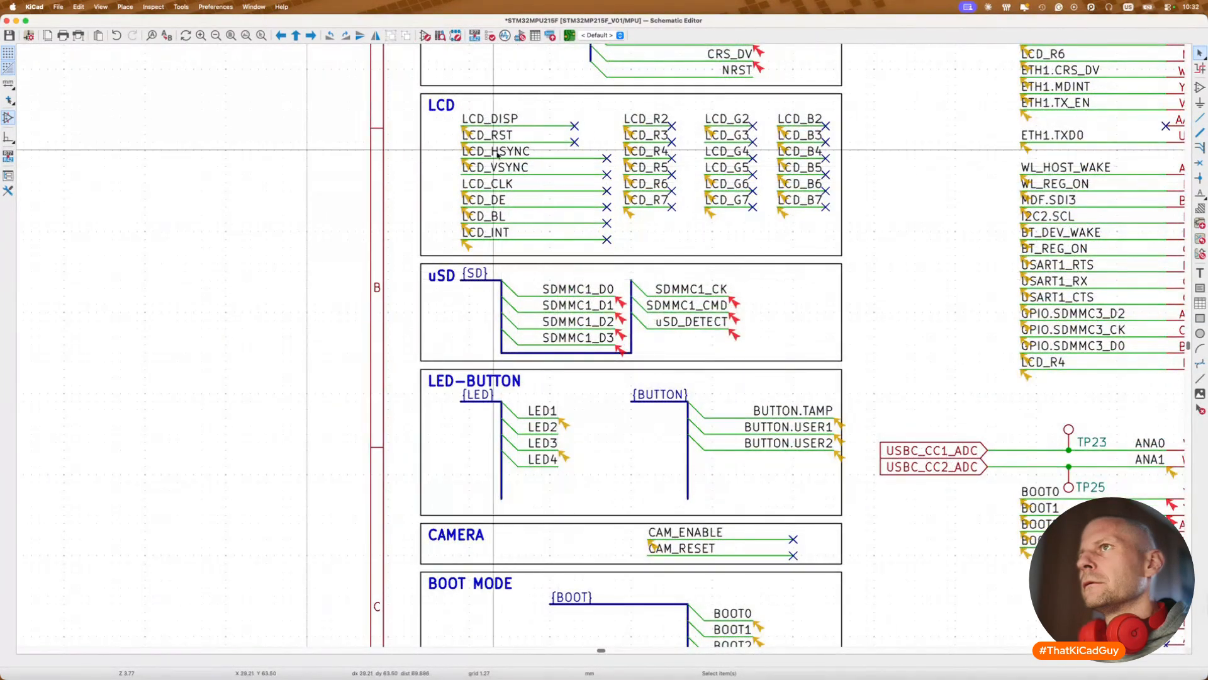
click(468, 132)
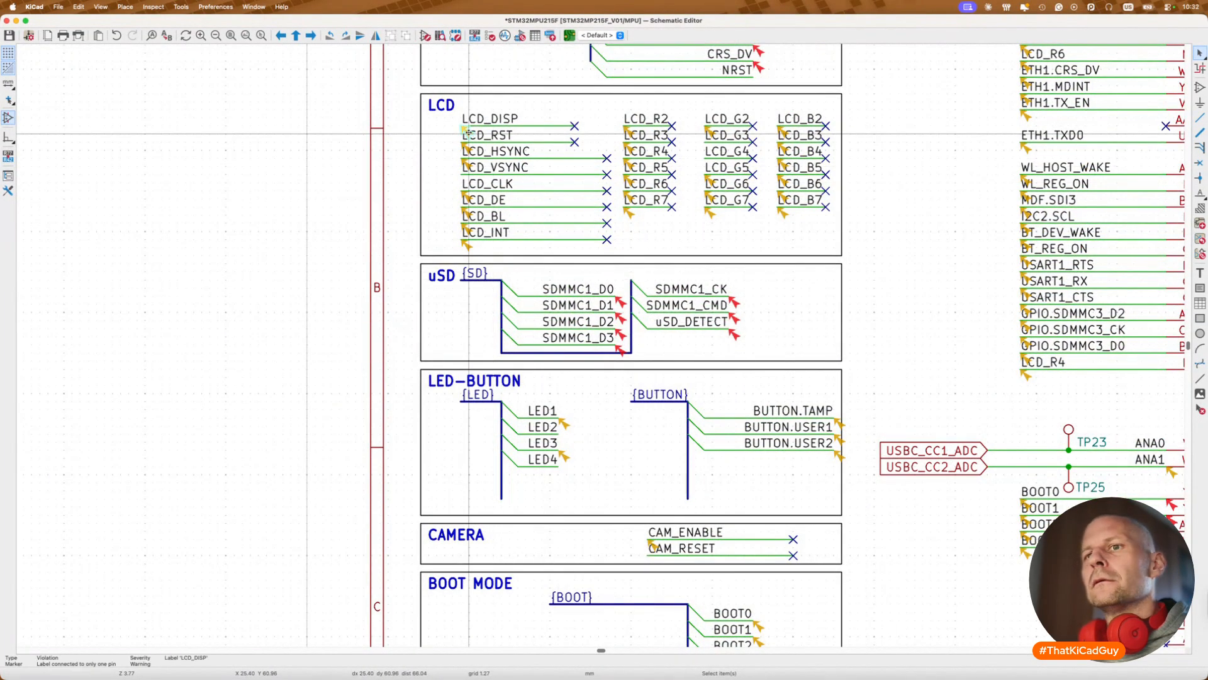
click(536, 283)
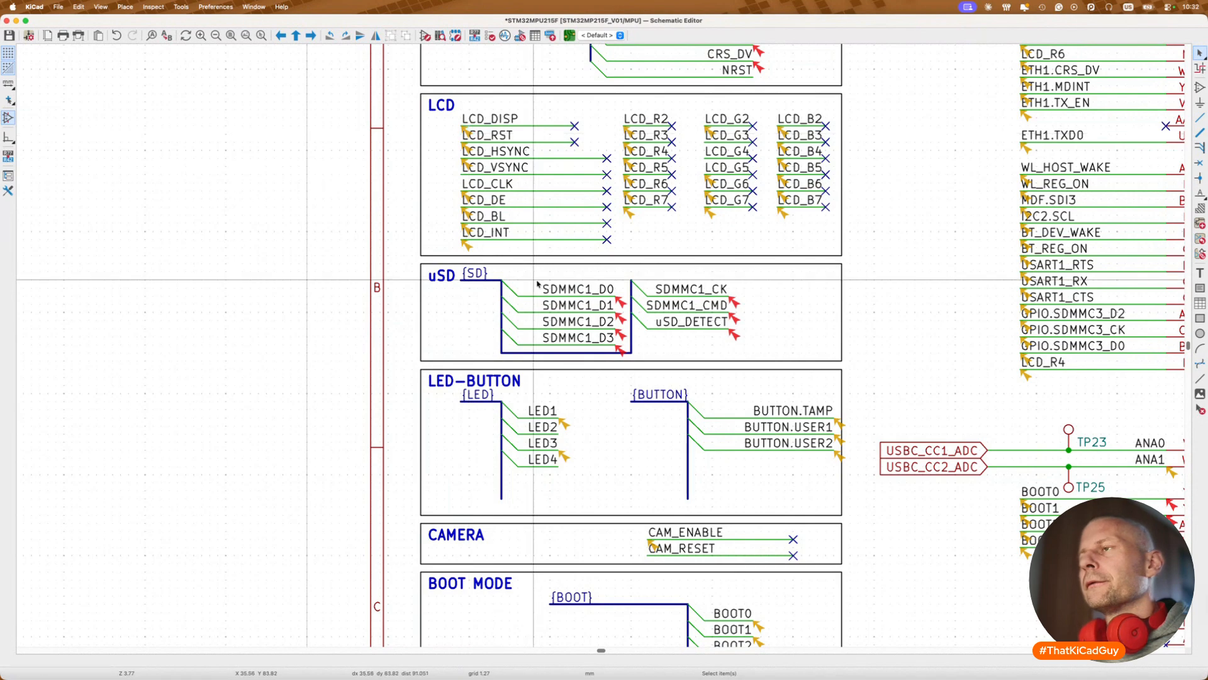
scroll(649, 302, up, 4)
click(650, 302)
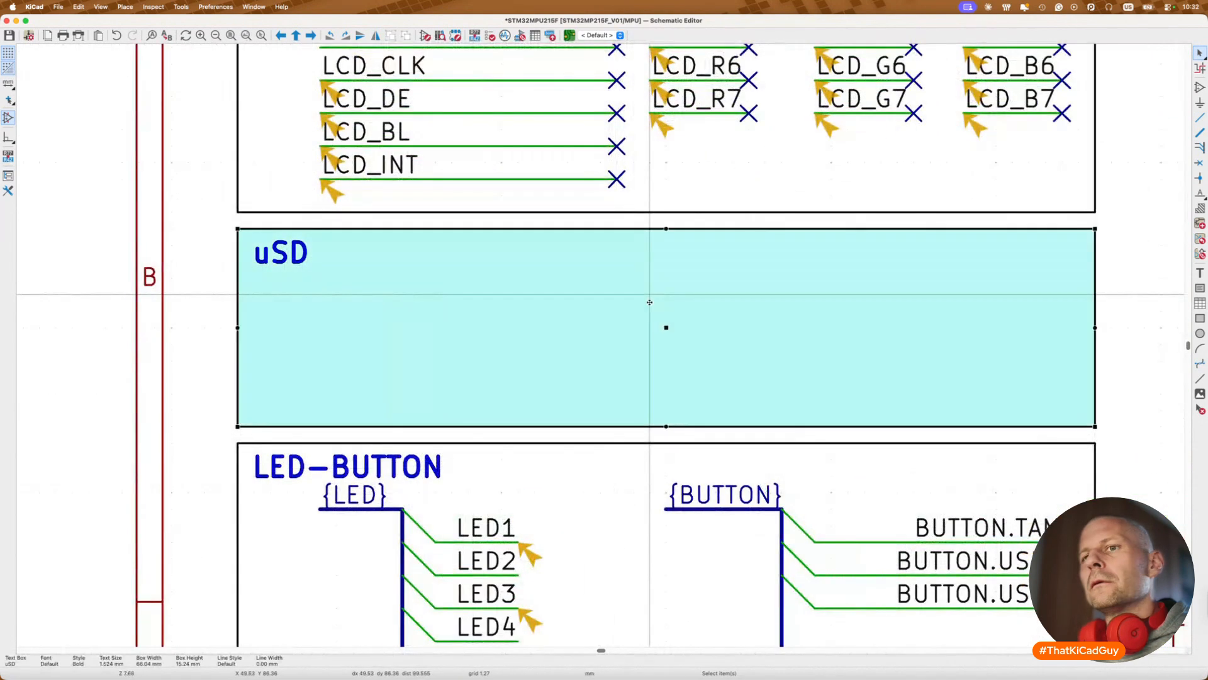
click(648, 307)
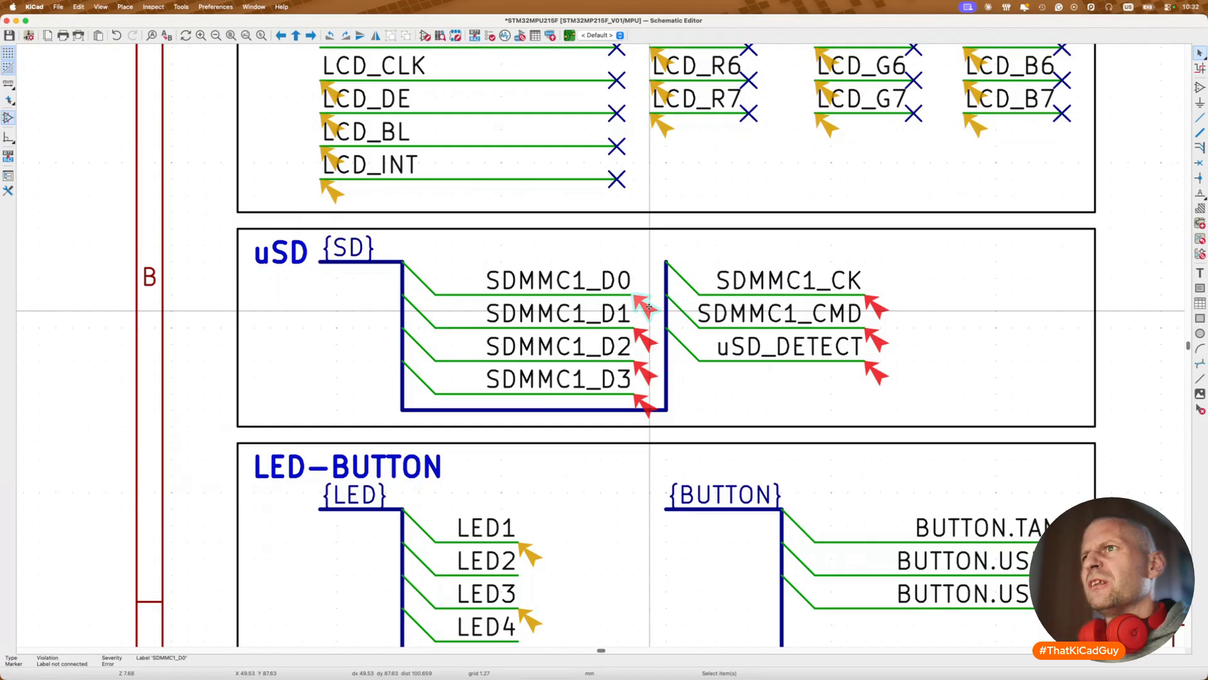
key(Escape)
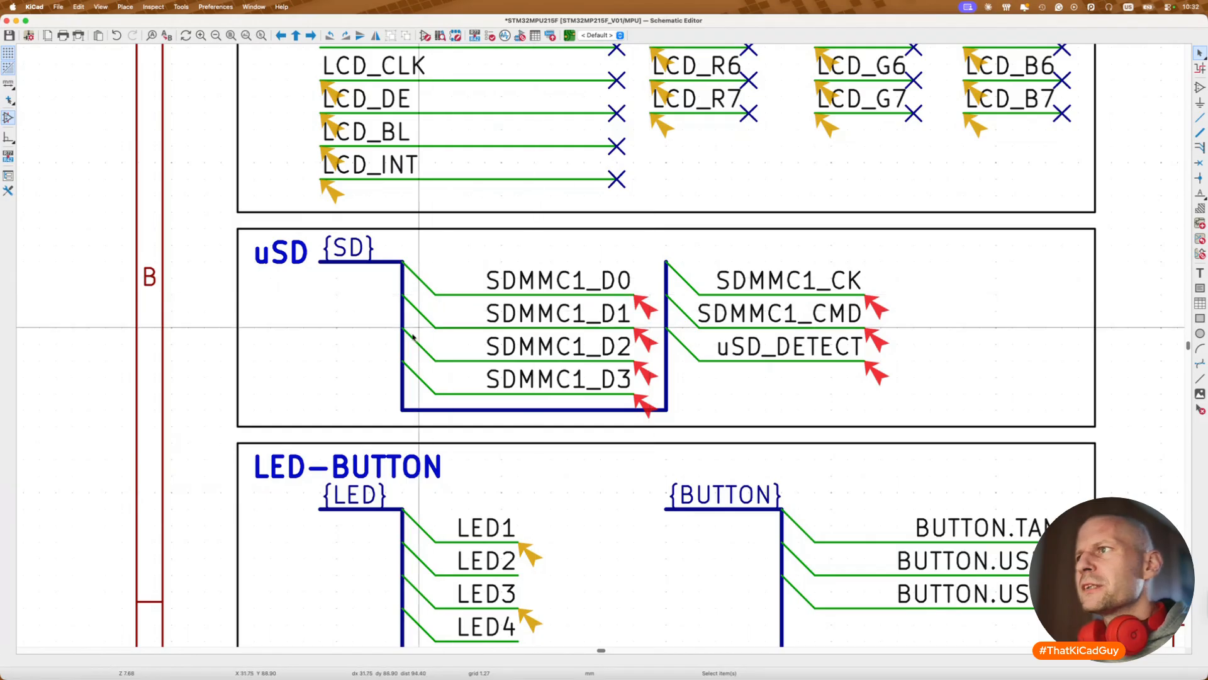
right_click(666, 363)
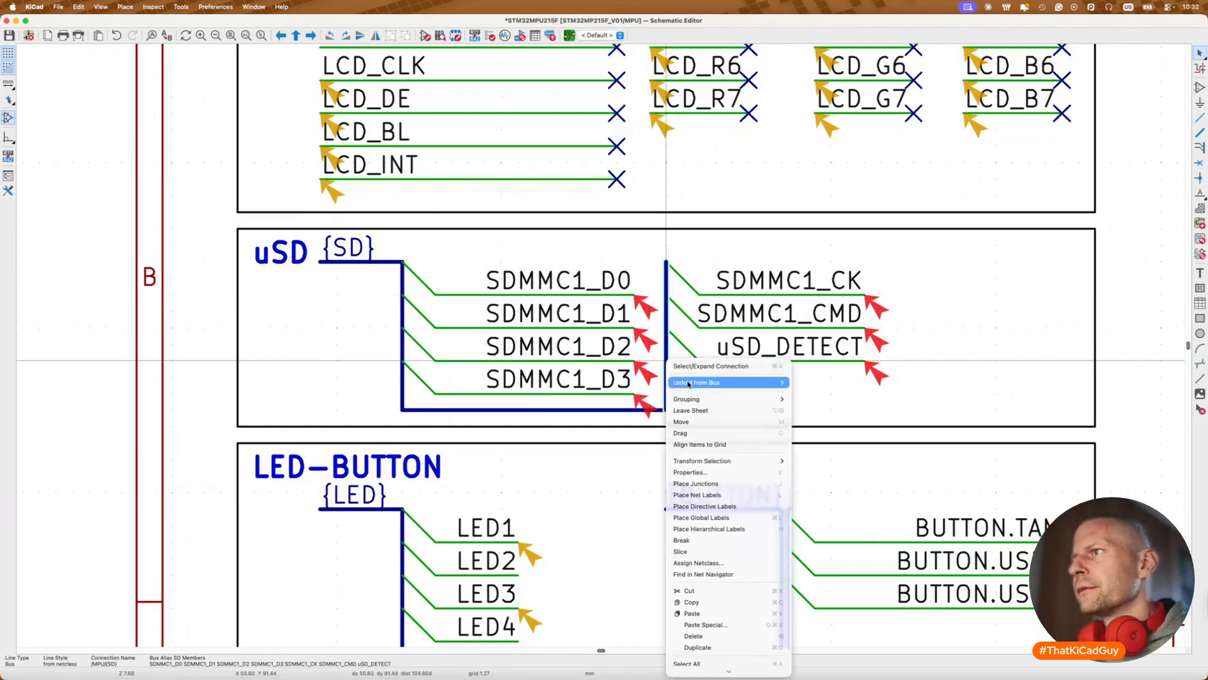
mouse_move(690, 384)
click(816, 382)
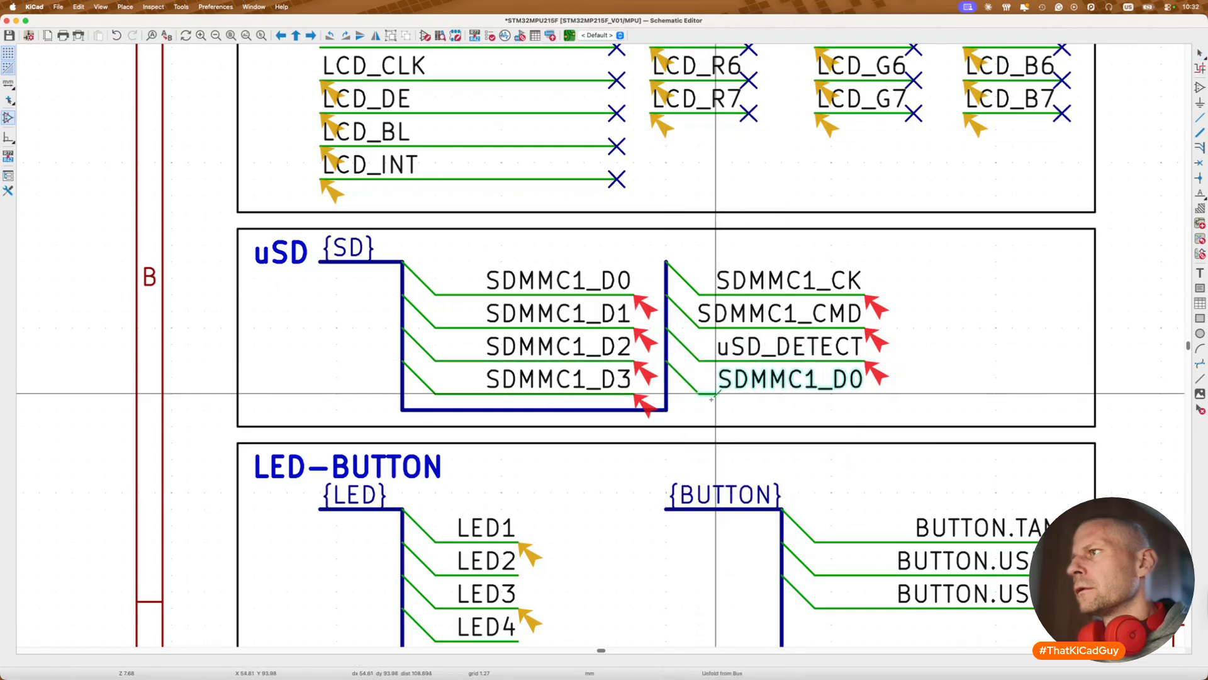
right_click(666, 360)
click(675, 370)
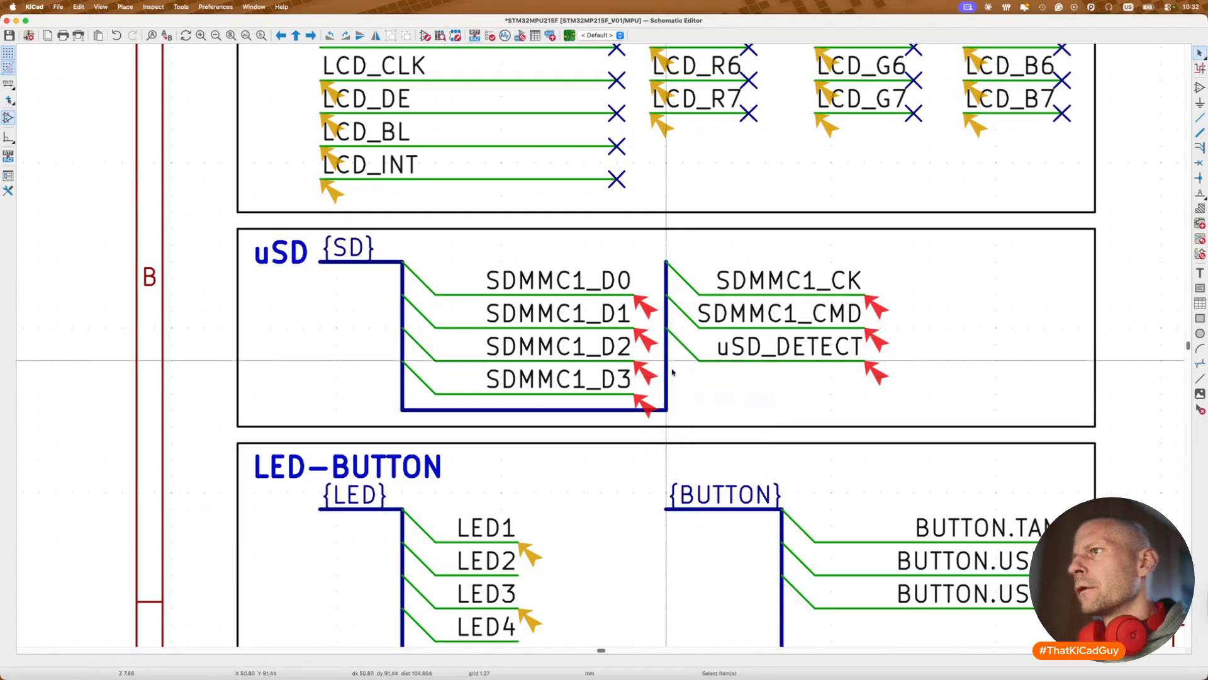
Step: Unfold SDMMC1_D0 from the SD bus in the uSD block, placing the label on a short wire below uSD_DETECT
right_click(668, 362)
mouse_move(700, 387)
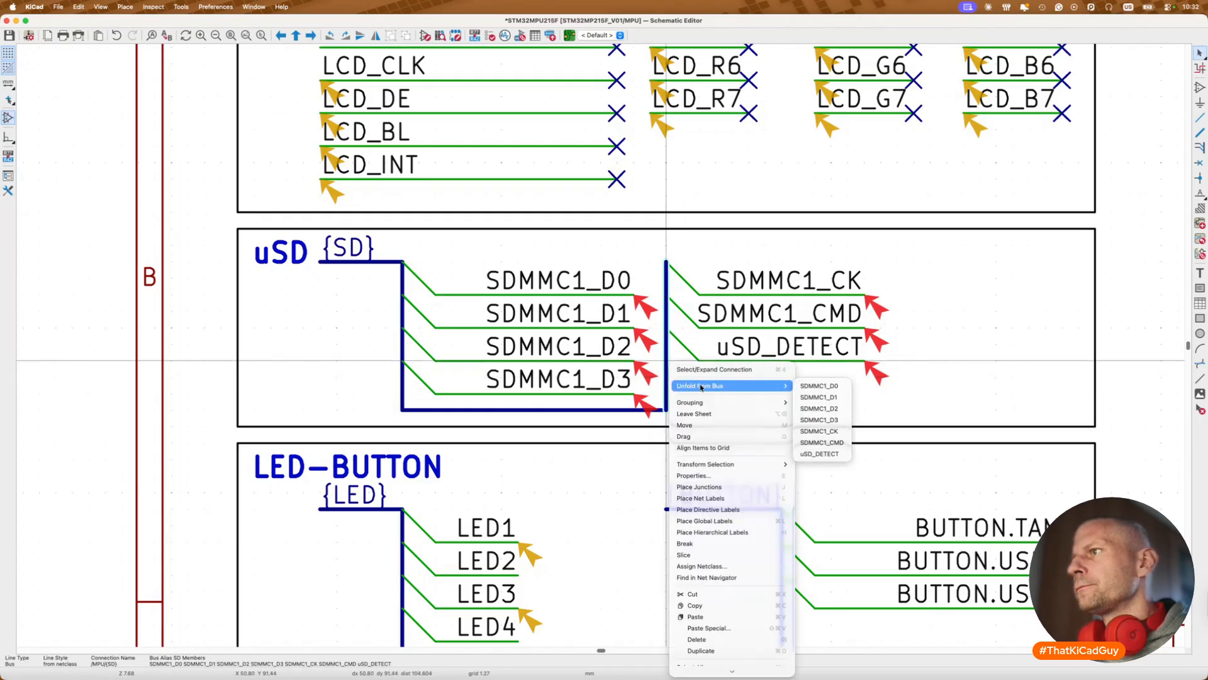
click(818, 386)
click(716, 393)
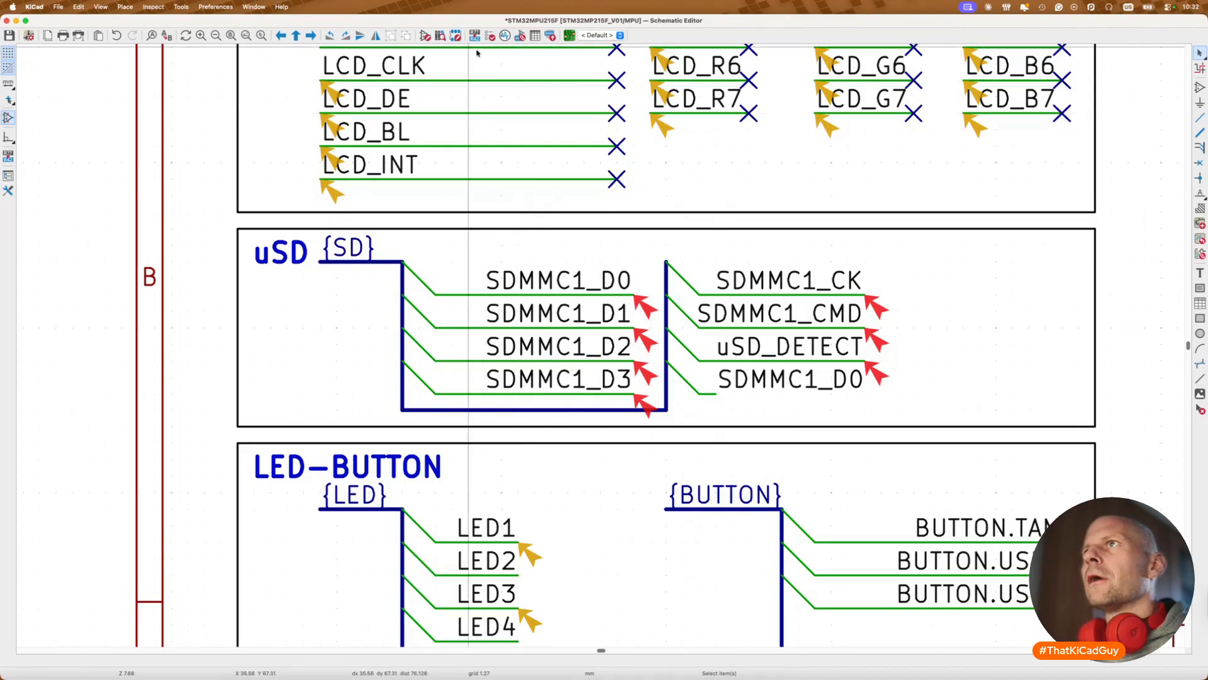
Step: Rerun the electrical rules check, close the checker, and inspect the marker on the SDMMC1_D0 label below uSD_DETECT
click(461, 37)
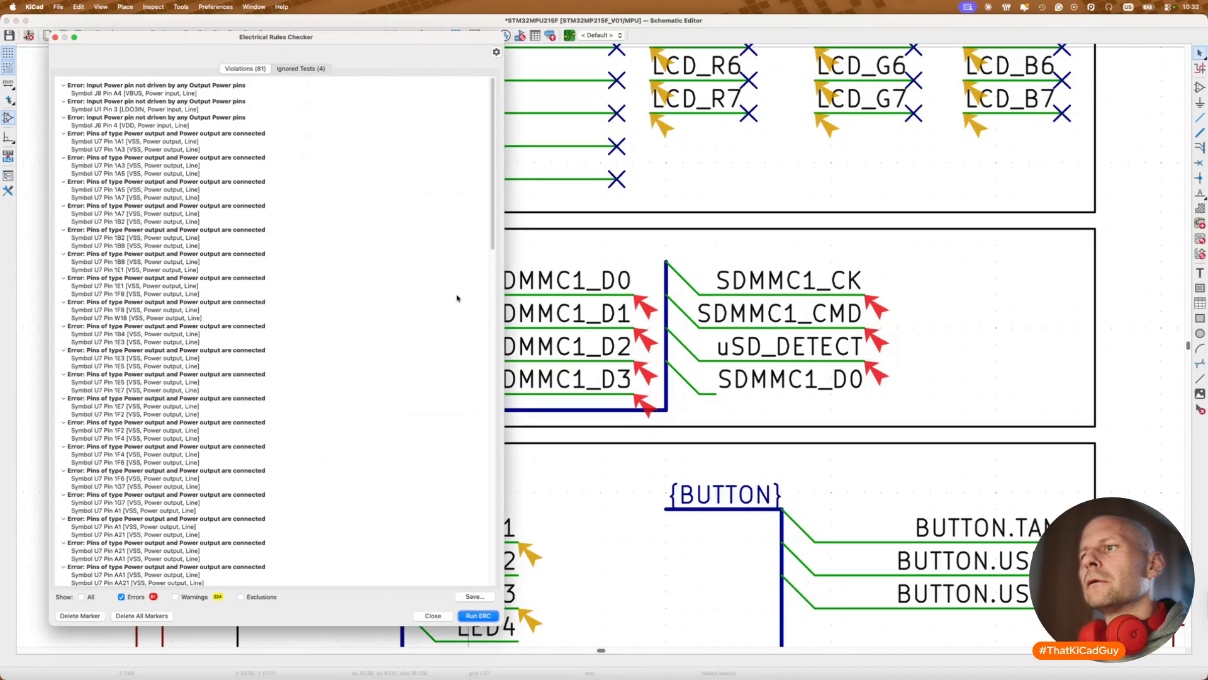
click(476, 615)
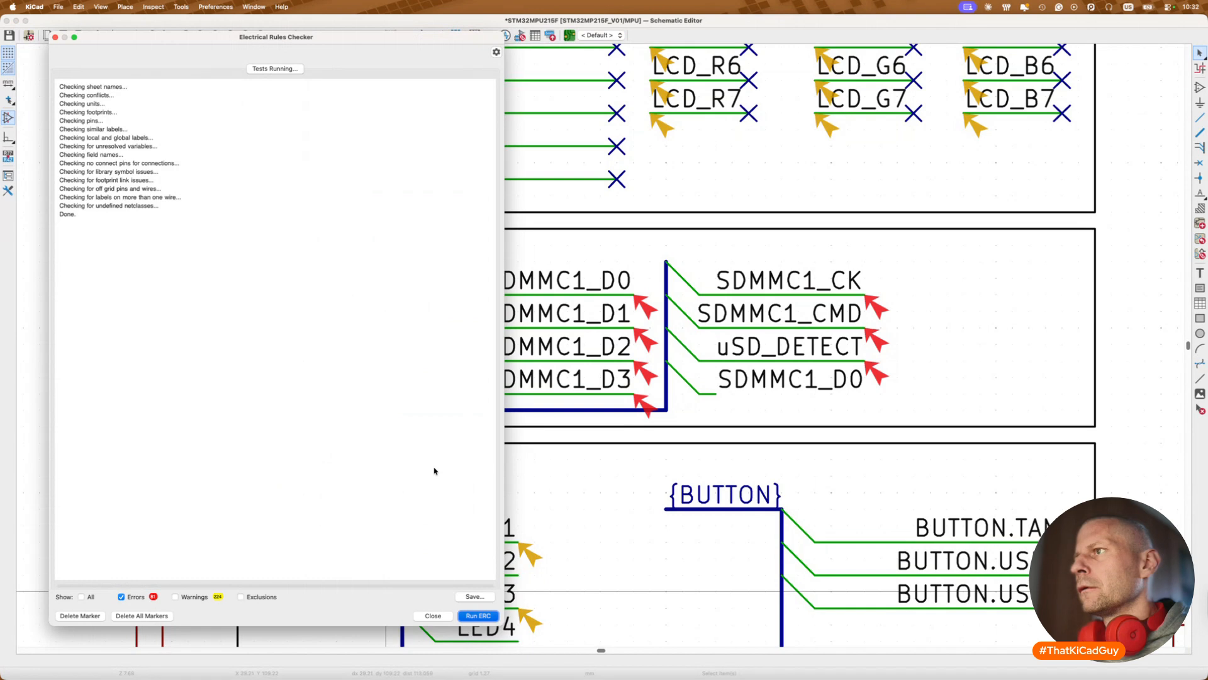
click(433, 616)
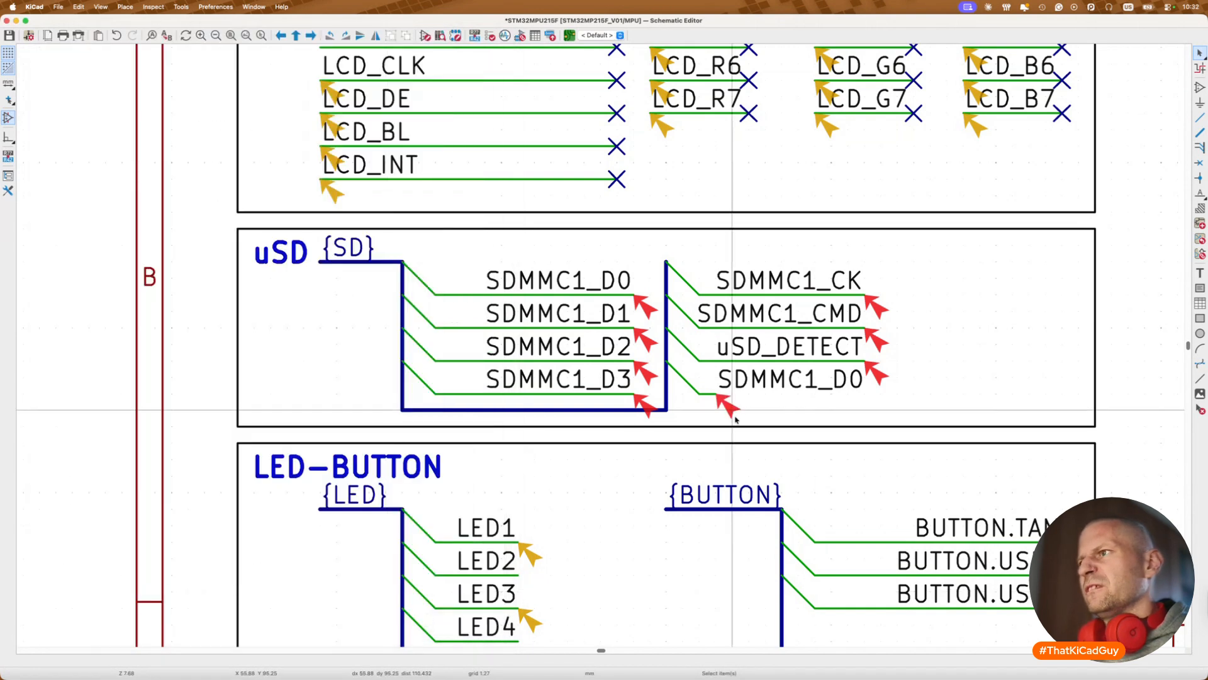
click(728, 409)
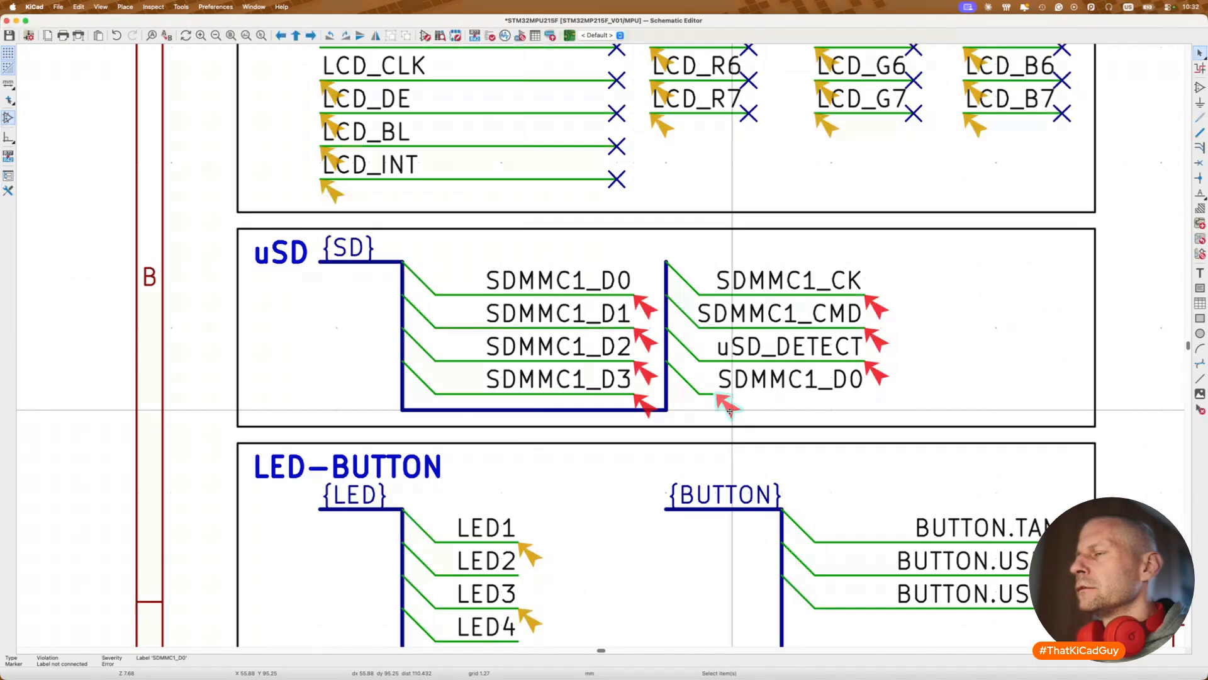
Step: Delete the extra SDMMC1_D0 label and its unfolded wire below uSD_DETECT in the uSD block
click(732, 390)
key(Delete)
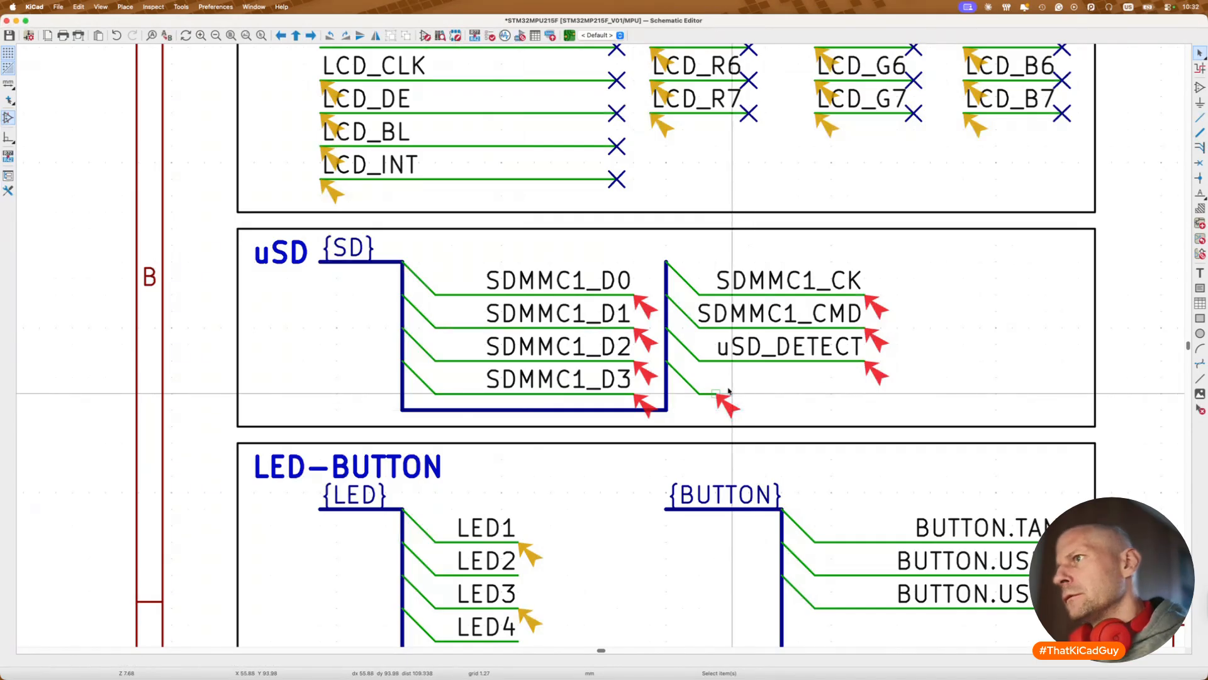
click(695, 392)
key(Delete)
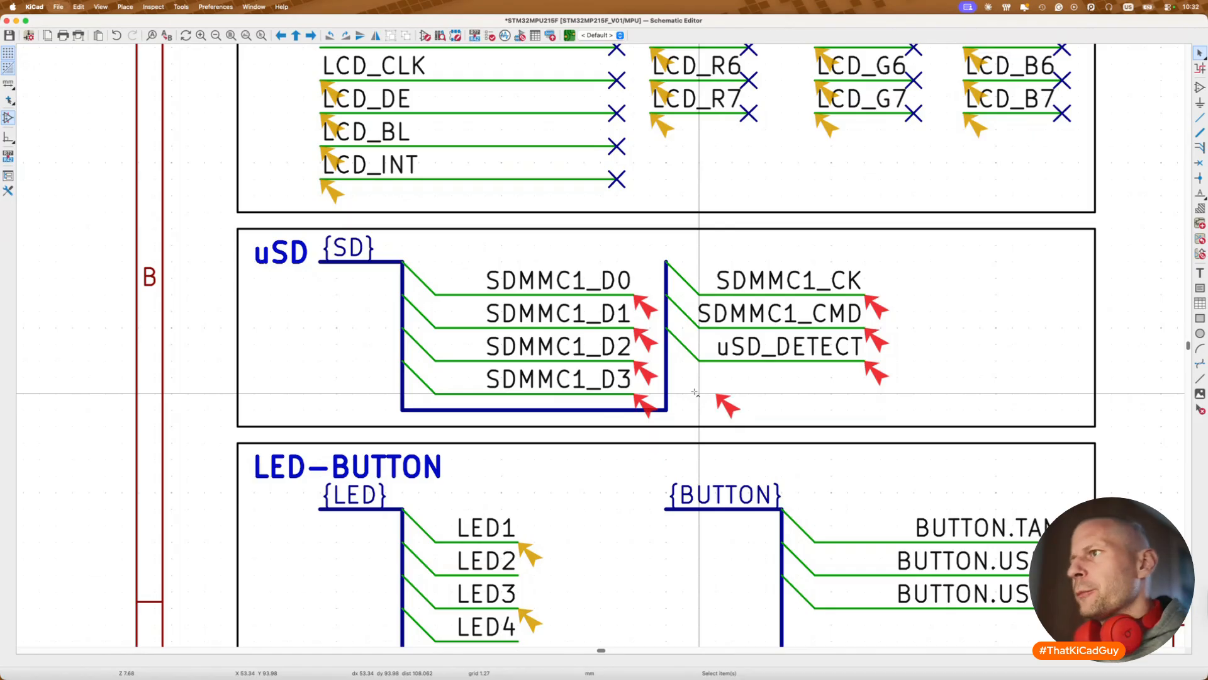
Step: Save the MPU sheet, and rename the SD.SDMMC1_D2 label at U7C pin A11 as SDMMC1_D2
key(super+s)
scroll(695, 392, down, 5)
scroll(695, 393, right, 5)
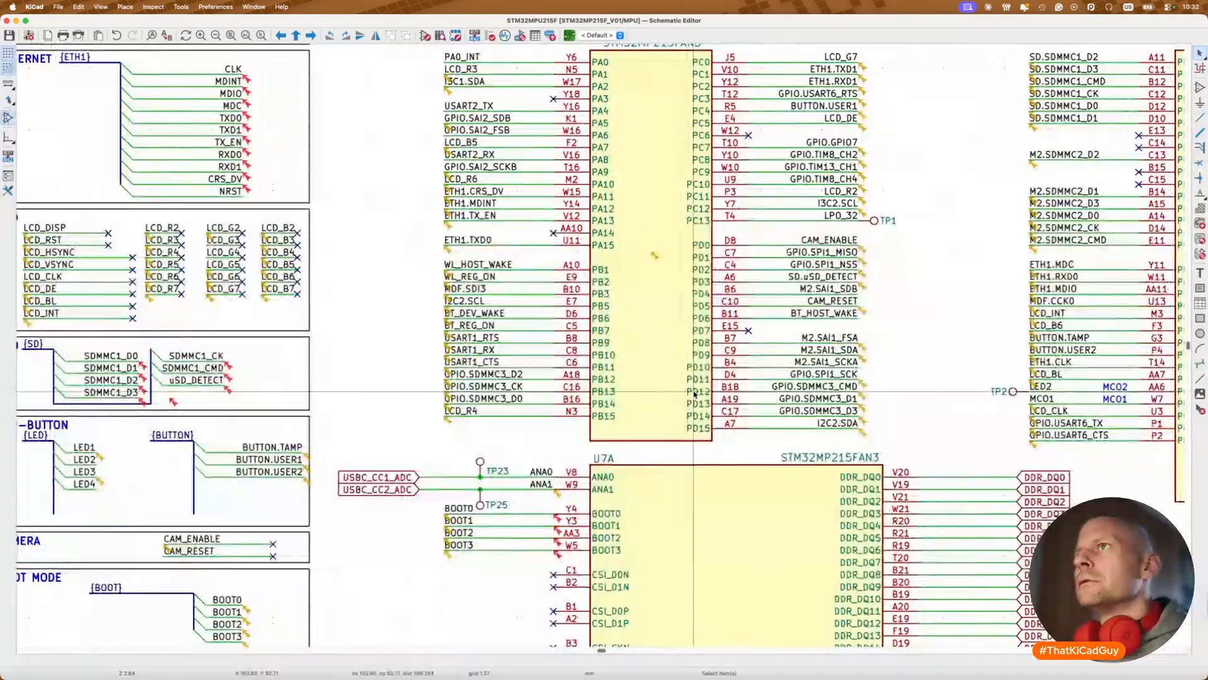
scroll(695, 393, down, 3)
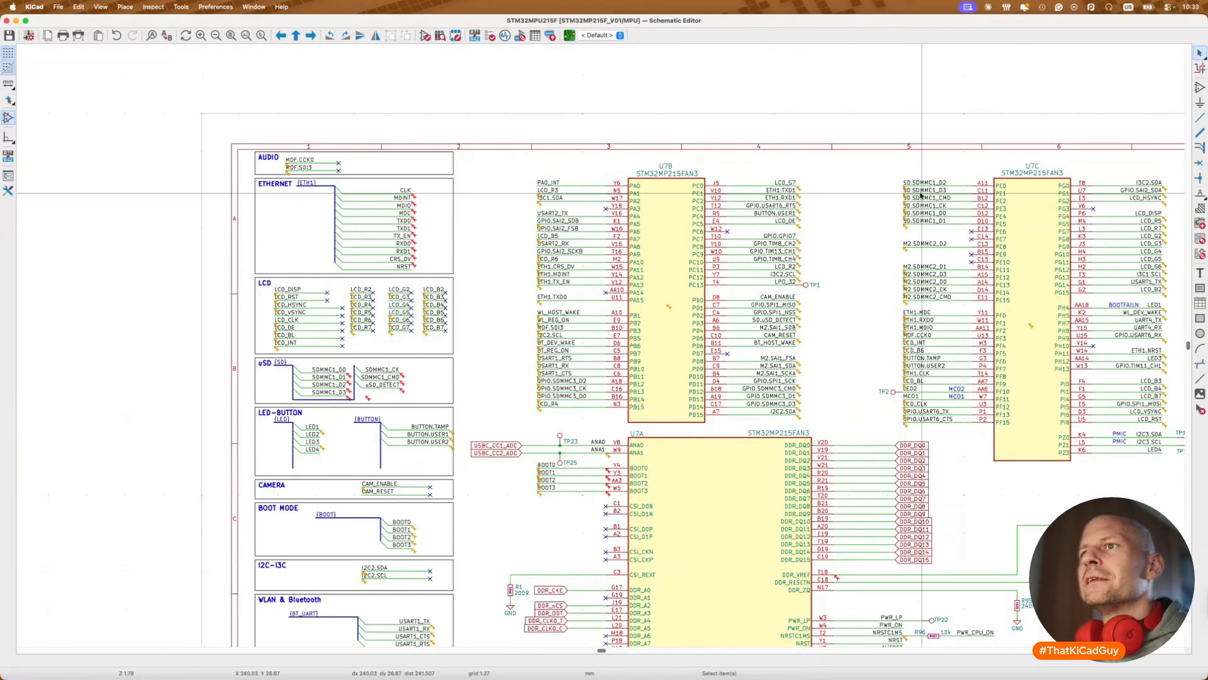
scroll(920, 195, up, 3)
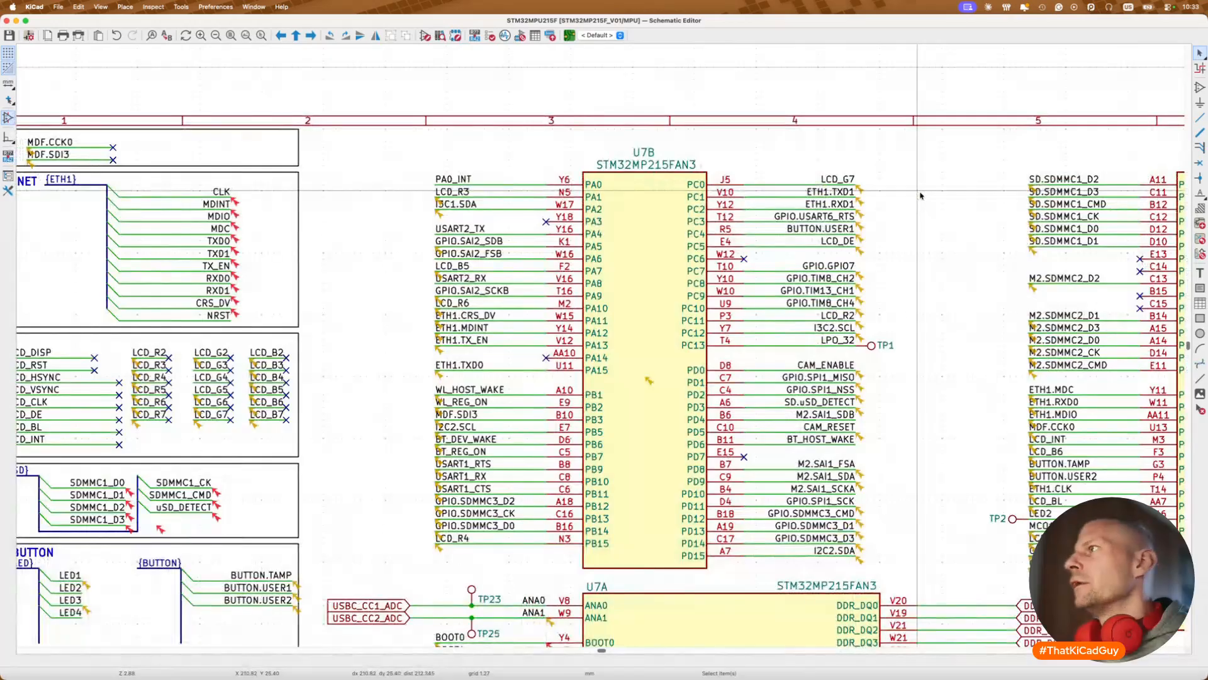
scroll(1006, 193, down, 1)
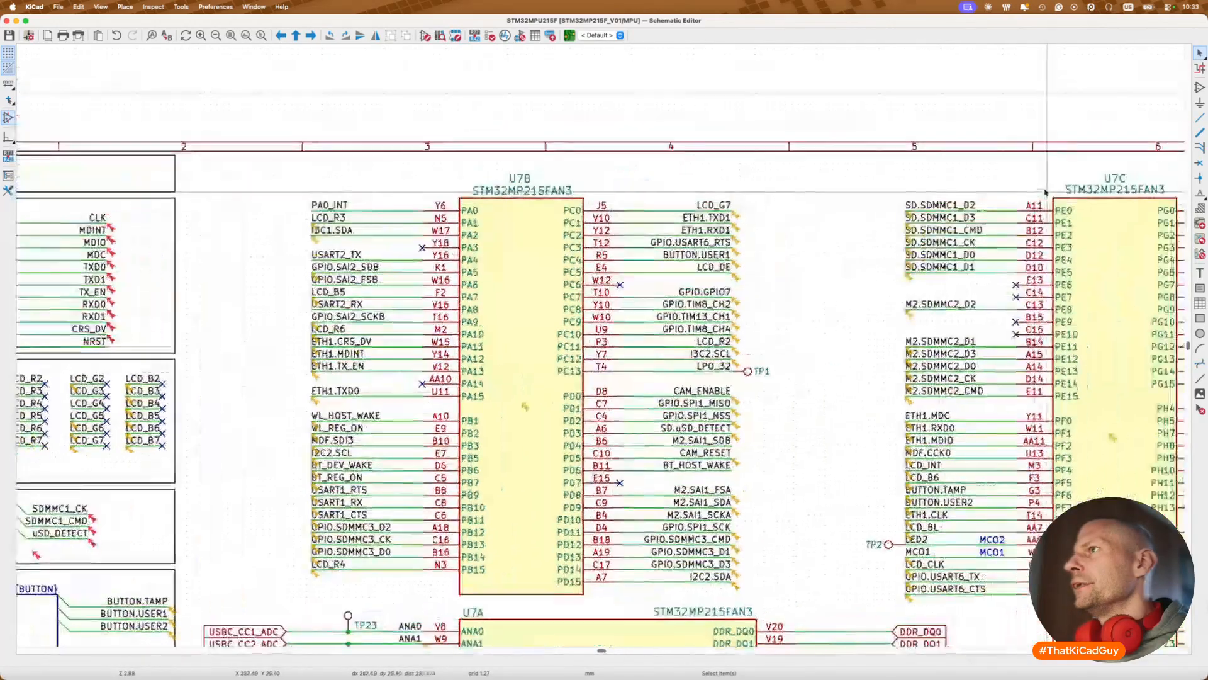
scroll(933, 203, up, 3)
double_click(935, 208)
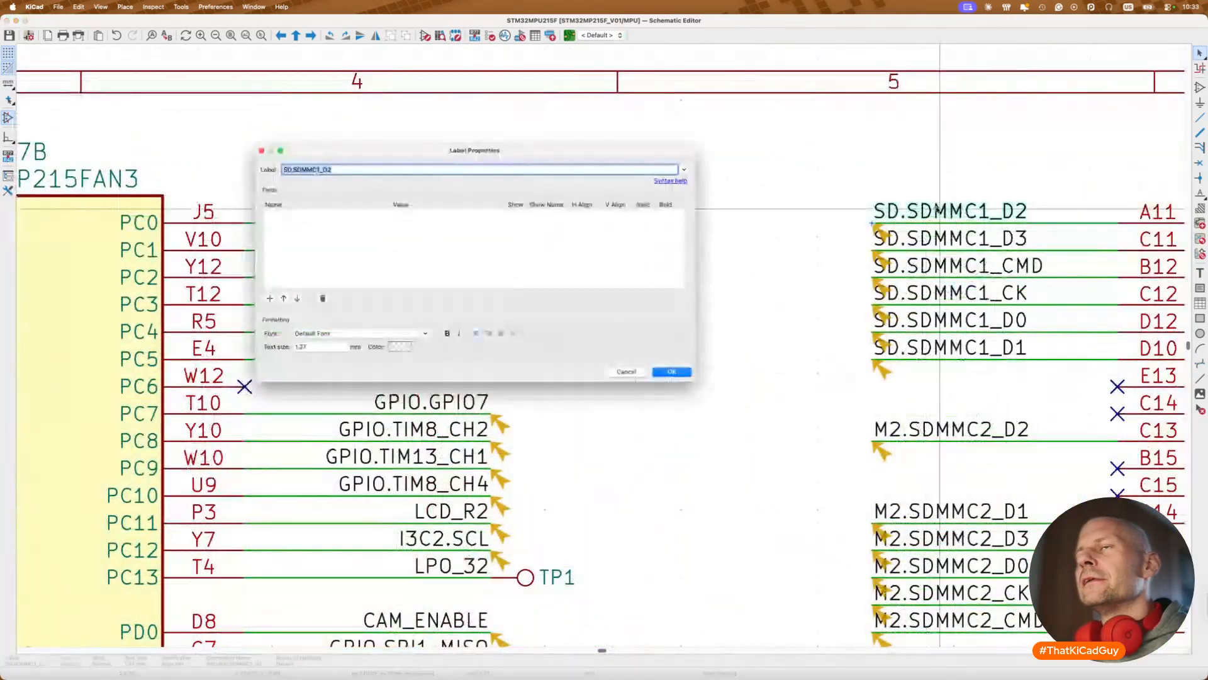
key(Left)
key(Delete)
key(Delete)
key(Delete)
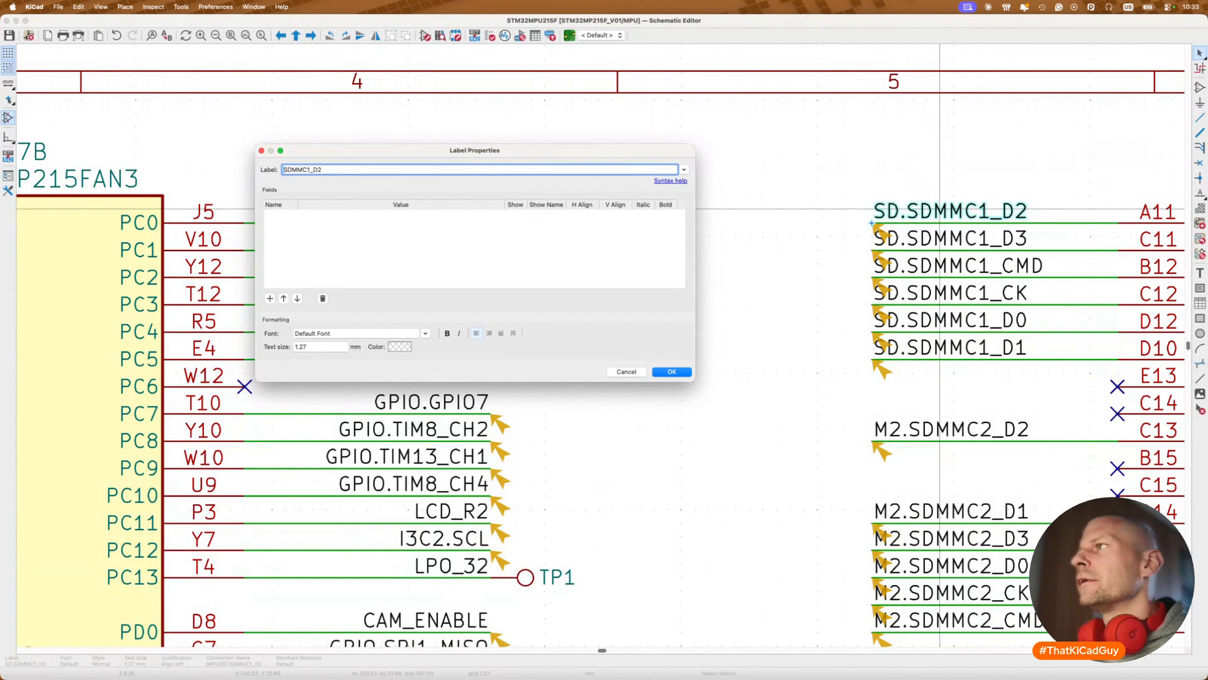
key(Return)
Step: Remove the SD. prefix from the label at U7C pin C11 so it reads SDMMC1_D3
double_click(914, 239)
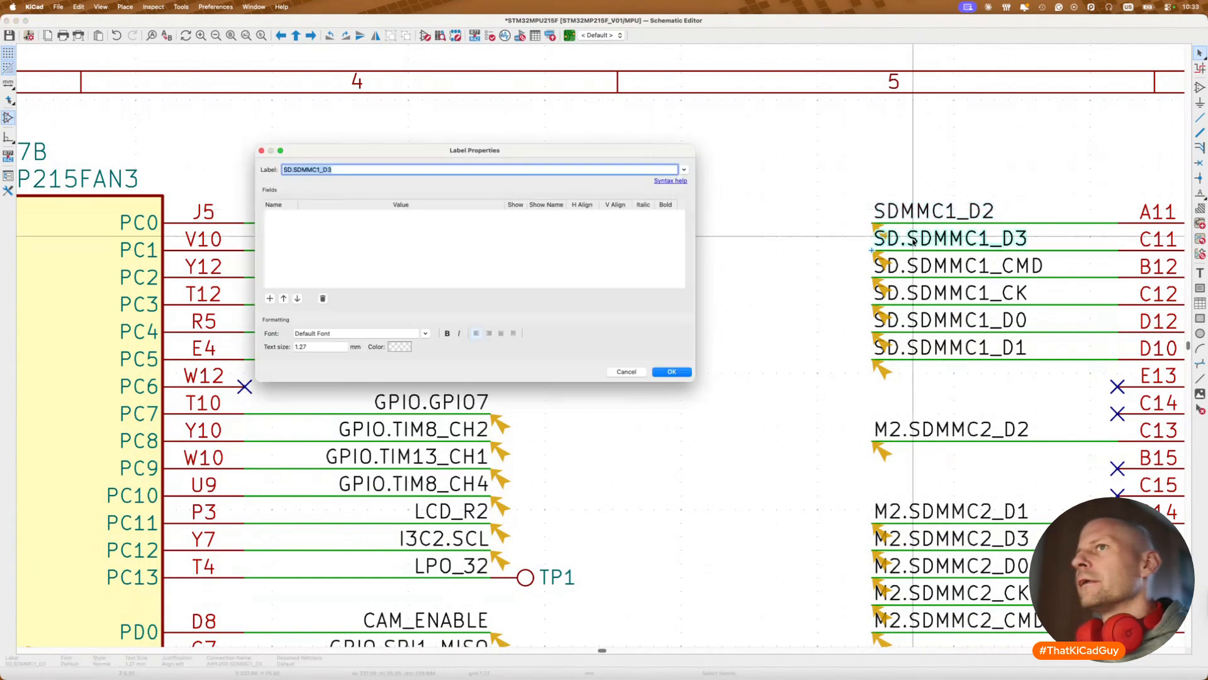
key(Left)
key(Delete)
key(Delete)
key(Delete)
key(Return)
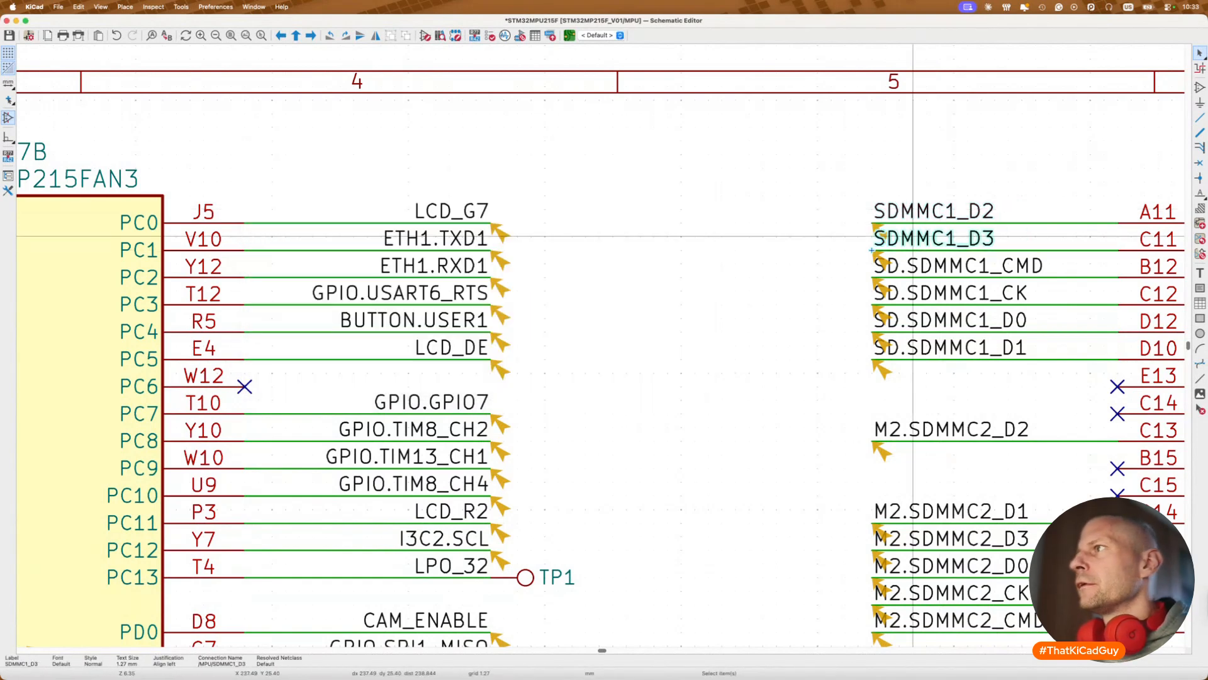
Step: Remove the SD. prefix from the label at U7C pin B12 so it reads SDMMC1_CMD
double_click(913, 263)
key(Left)
key(Delete)
key(Delete)
key(Delete)
key(Return)
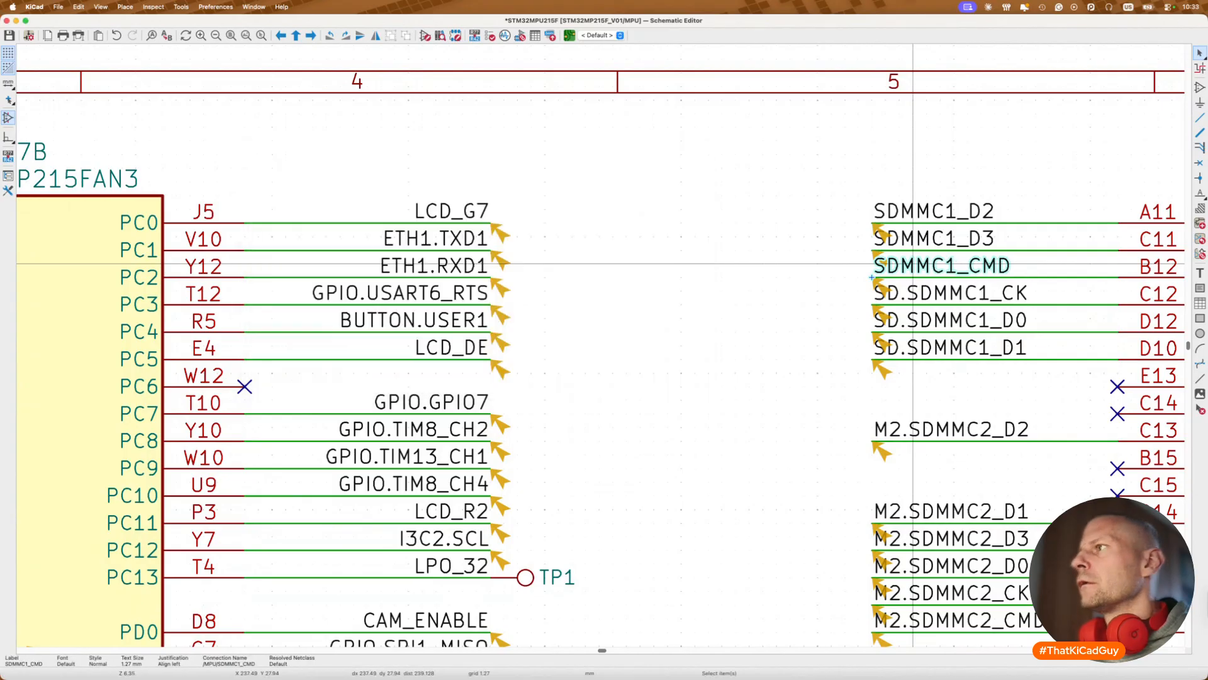
Step: Remove the SD. prefix from the label at U7C pin C12 so it reads SDMMC1_CK
double_click(913, 290)
key(Left)
key(Delete)
key(Delete)
key(Delete)
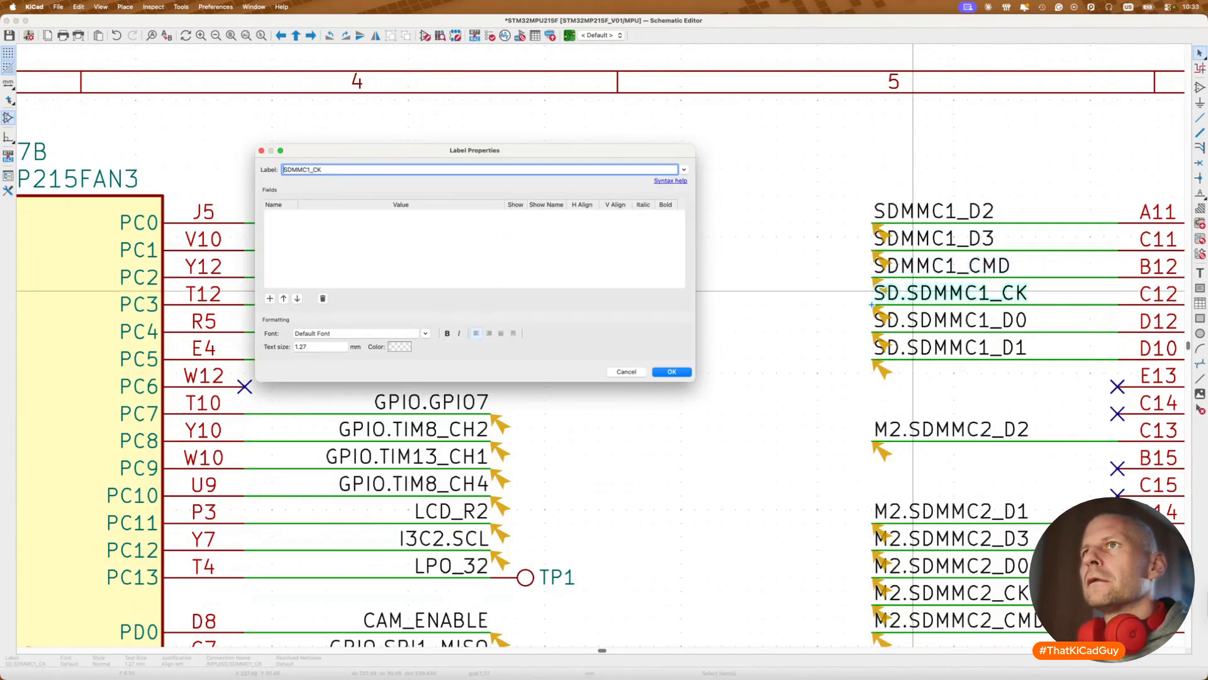
key(Return)
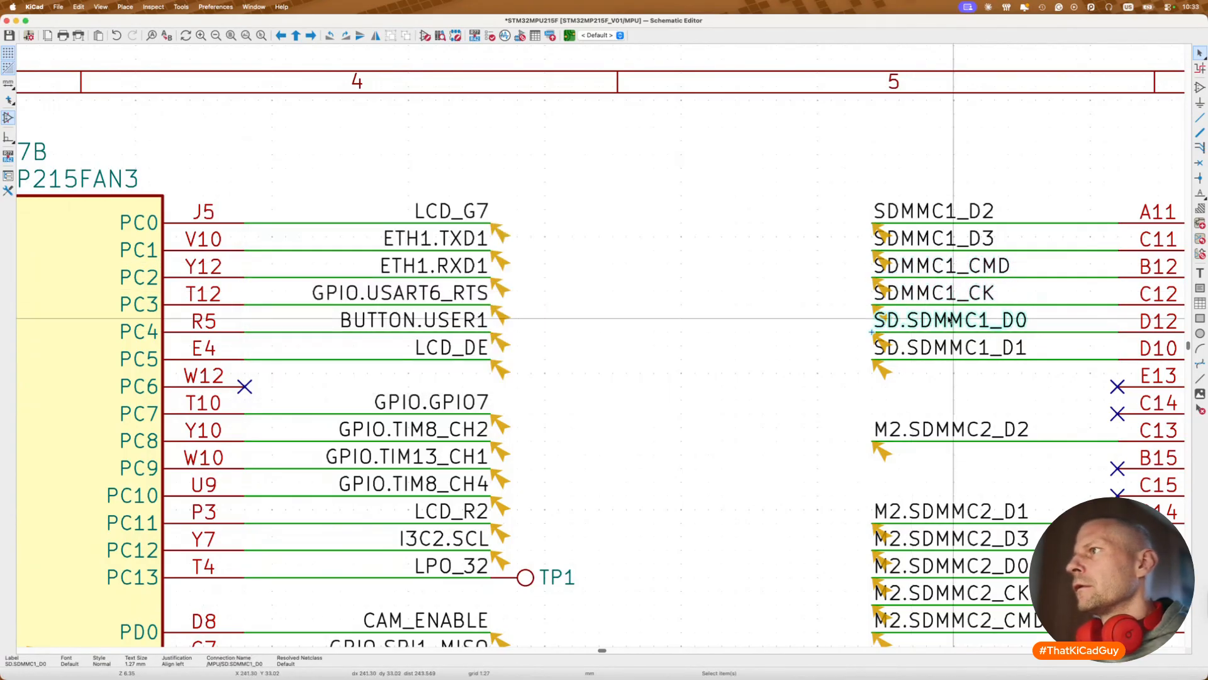
Step: Remove the SD. prefix from the label at U7C pin D12 so it reads SDMMC1_D0
double_click(953, 318)
key(Left)
key(Delete)
key(Delete)
key(Delete)
key(Return)
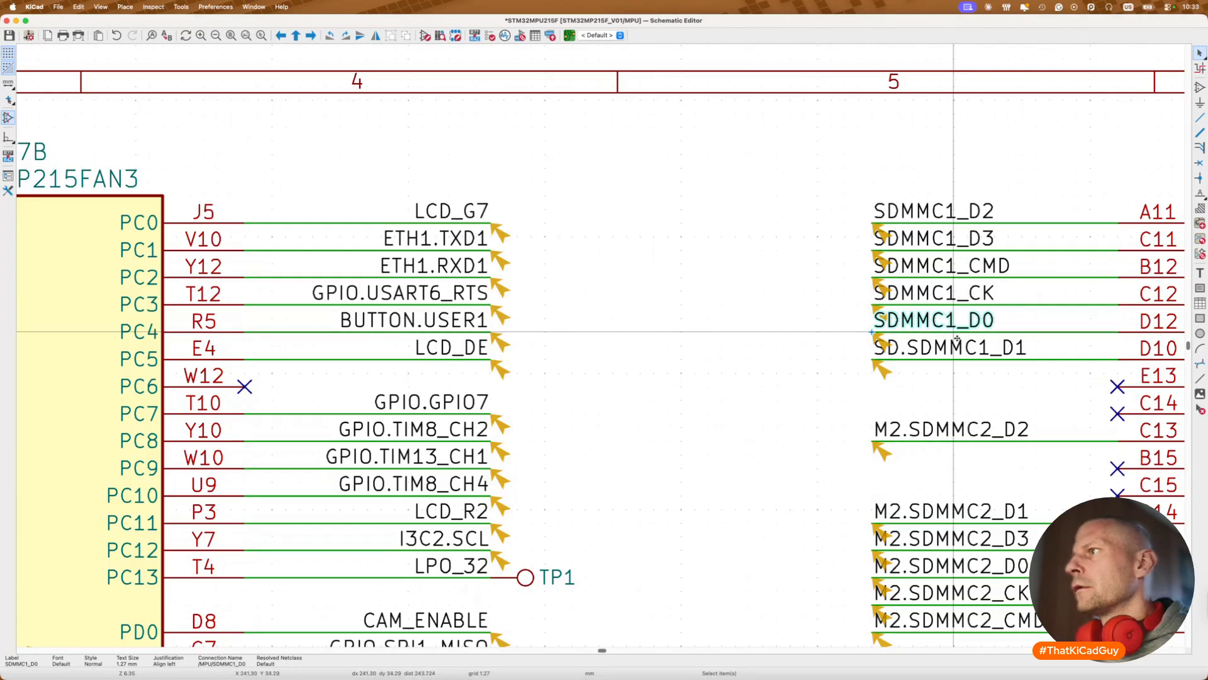
Step: Remove the SD. prefix from the label at U7C pin D10 so it reads SDMMC1_D1
double_click(872, 358)
key(Left)
key(Delete)
key(Delete)
key(Delete)
key(Return)
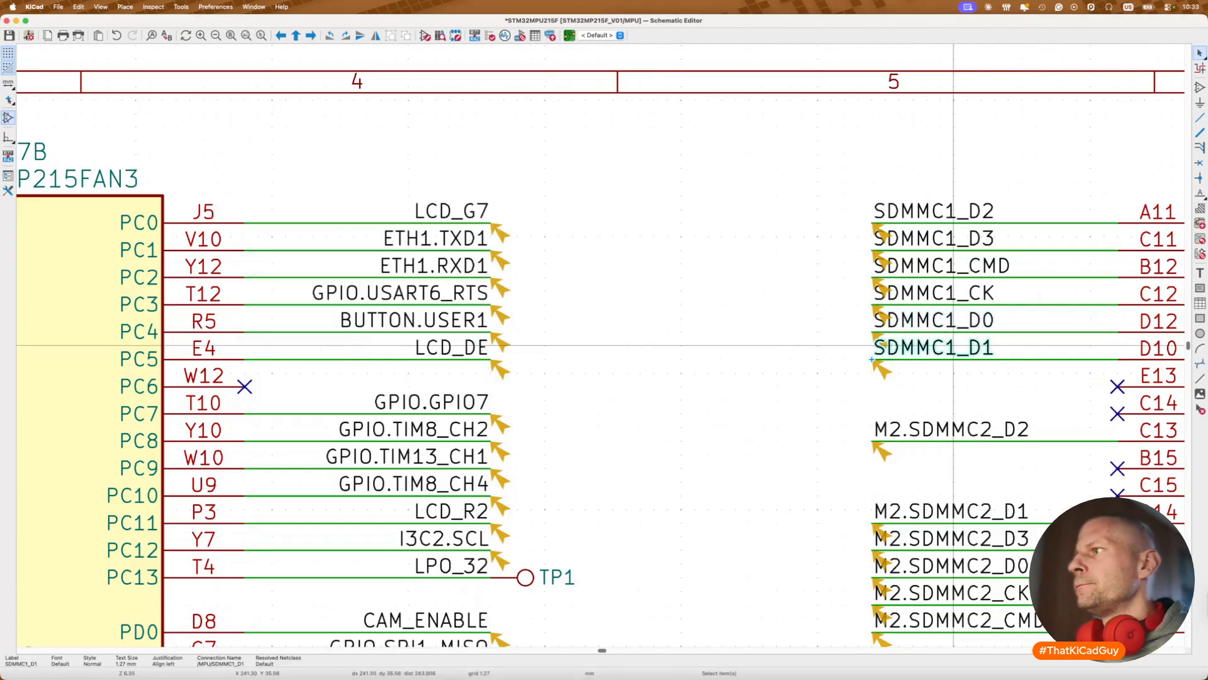
Step: Remove the M2. prefix from the label at U7C pin C13 so it reads SDMMC2_D2
scroll(813, 356, right, 5)
scroll(813, 355, down, 3)
double_click(798, 331)
key(Left)
key(Delete)
key(Delete)
key(Delete)
key(Return)
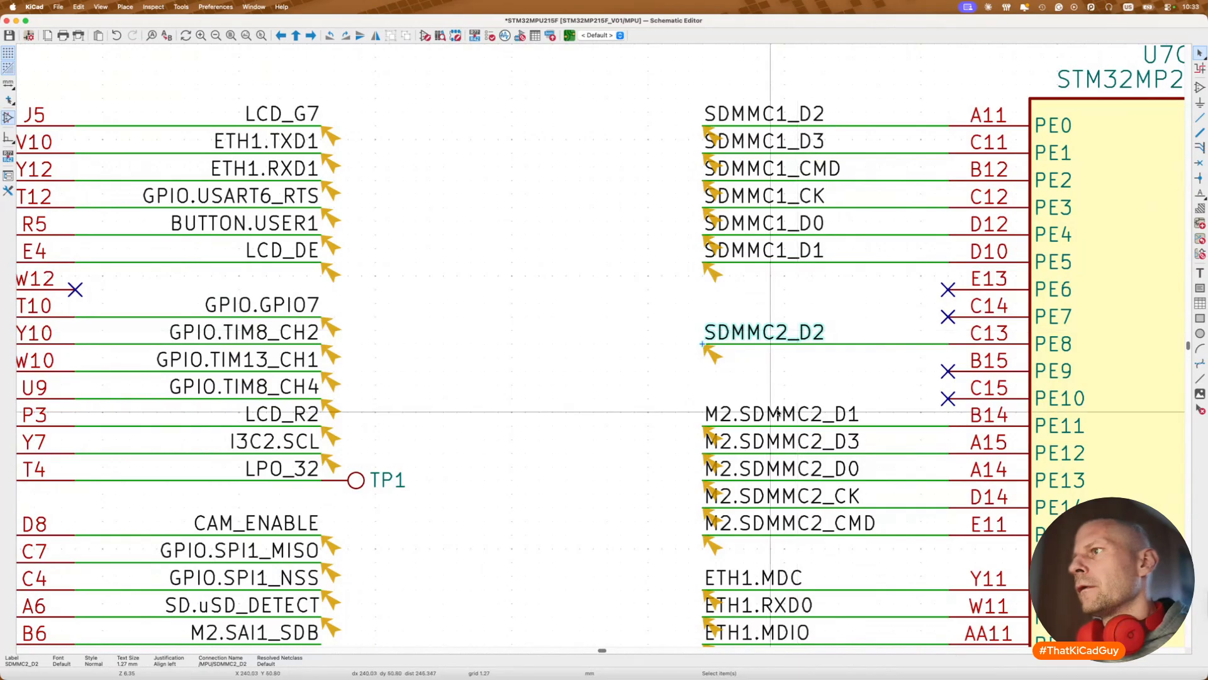
Step: Remove the M2. prefix from the label at U7C pin B14 so it reads SDMMC2_D1
double_click(779, 412)
key(Left)
key(Delete)
key(Delete)
key(Delete)
key(Return)
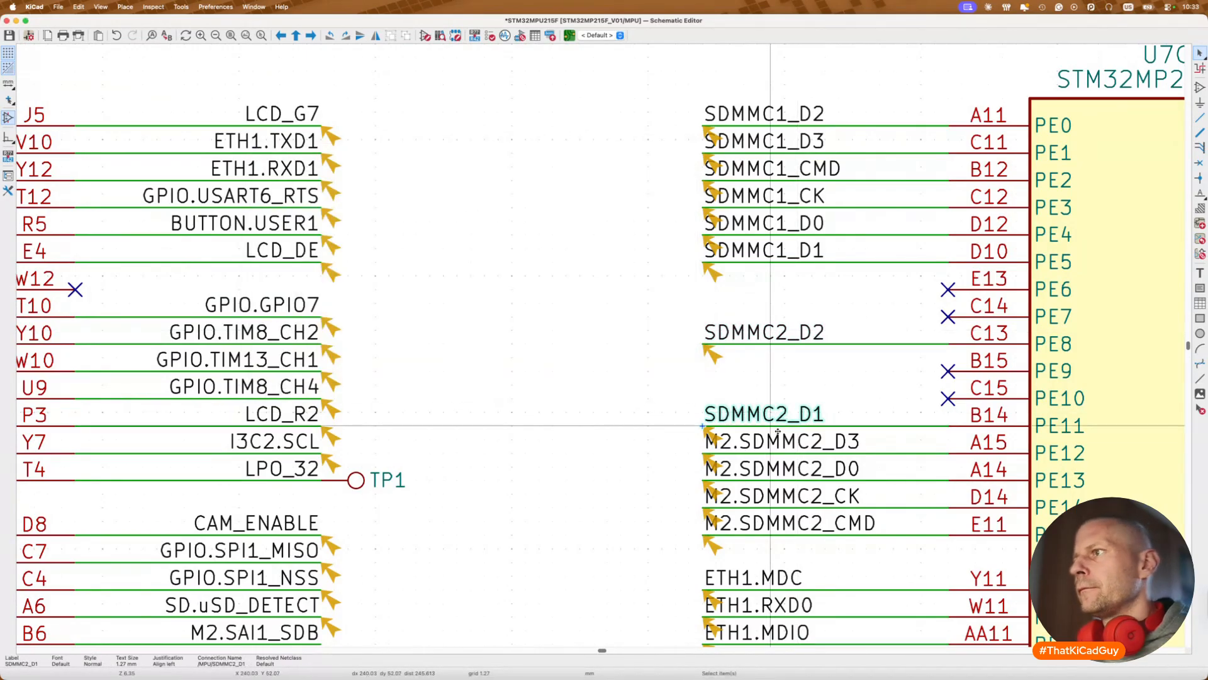
Step: Rename the labels at U7C pins A15 and A14 without their M2. prefix, as SDMMC2_D3 and SDMMC2_D0
double_click(782, 441)
key(Return)
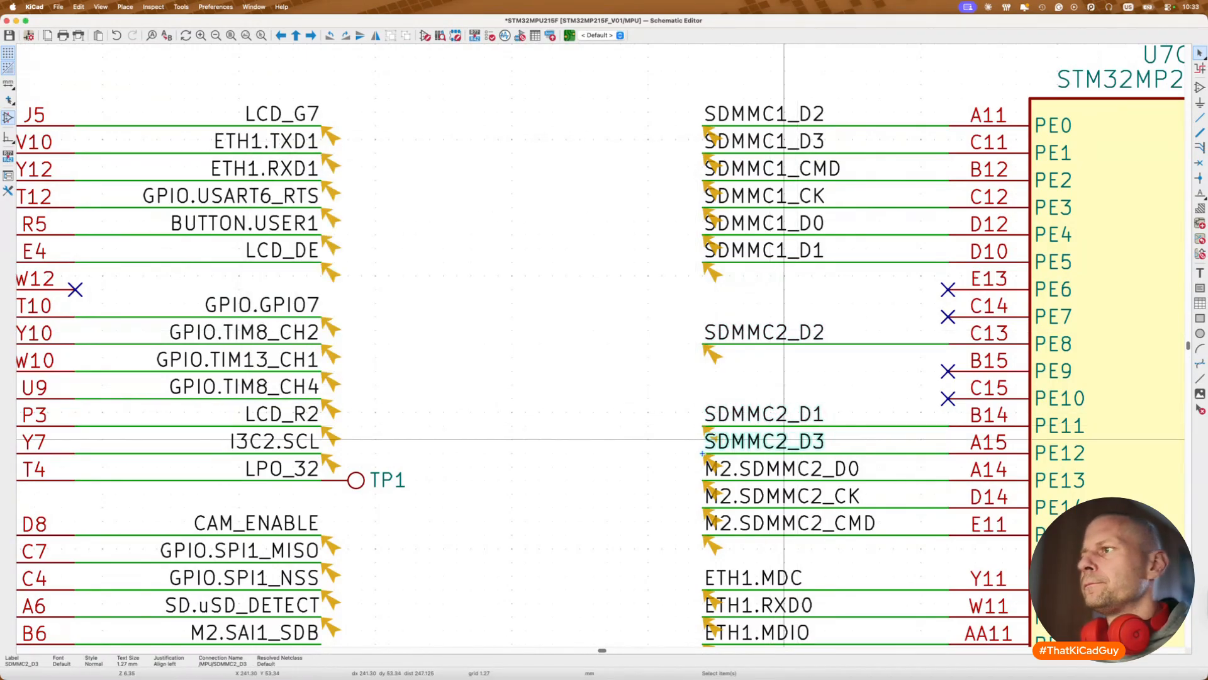
double_click(770, 466)
key(Left)
key(Delete)
key(Delete)
key(Delete)
key(Return)
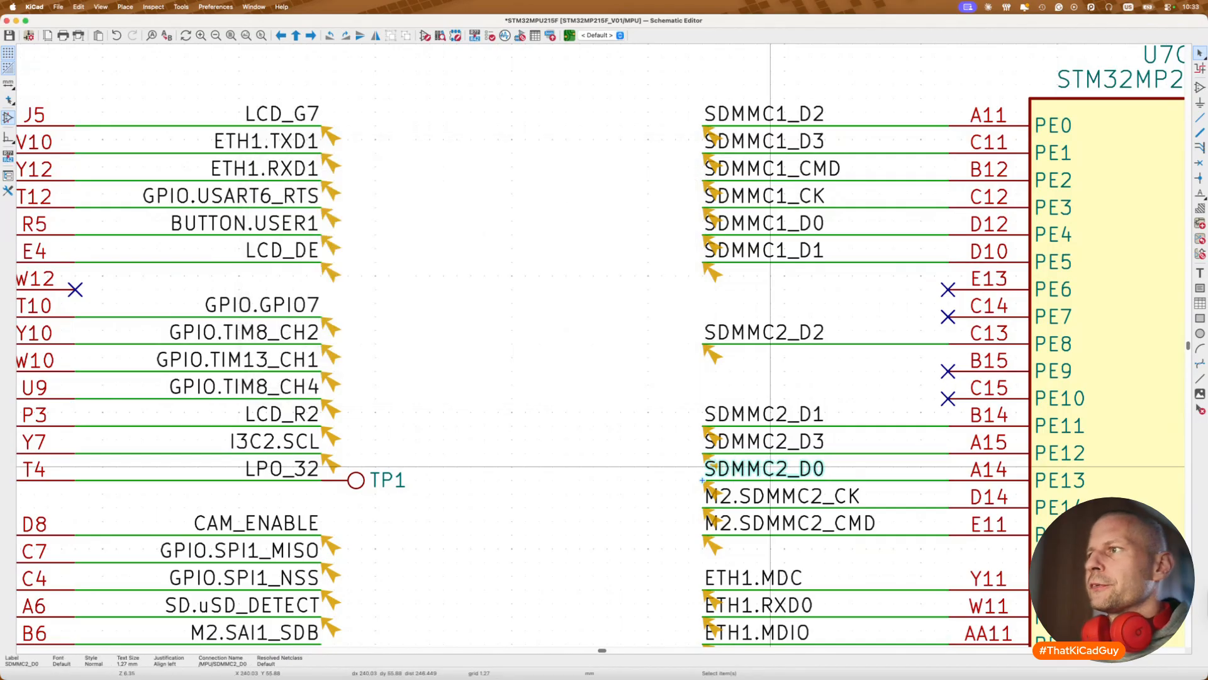
Step: Remove the M2. prefix from the label at U7C pin D14 so it reads SDMMC2_CK
double_click(784, 494)
key(Left)
key(Delete)
key(Delete)
key(Delete)
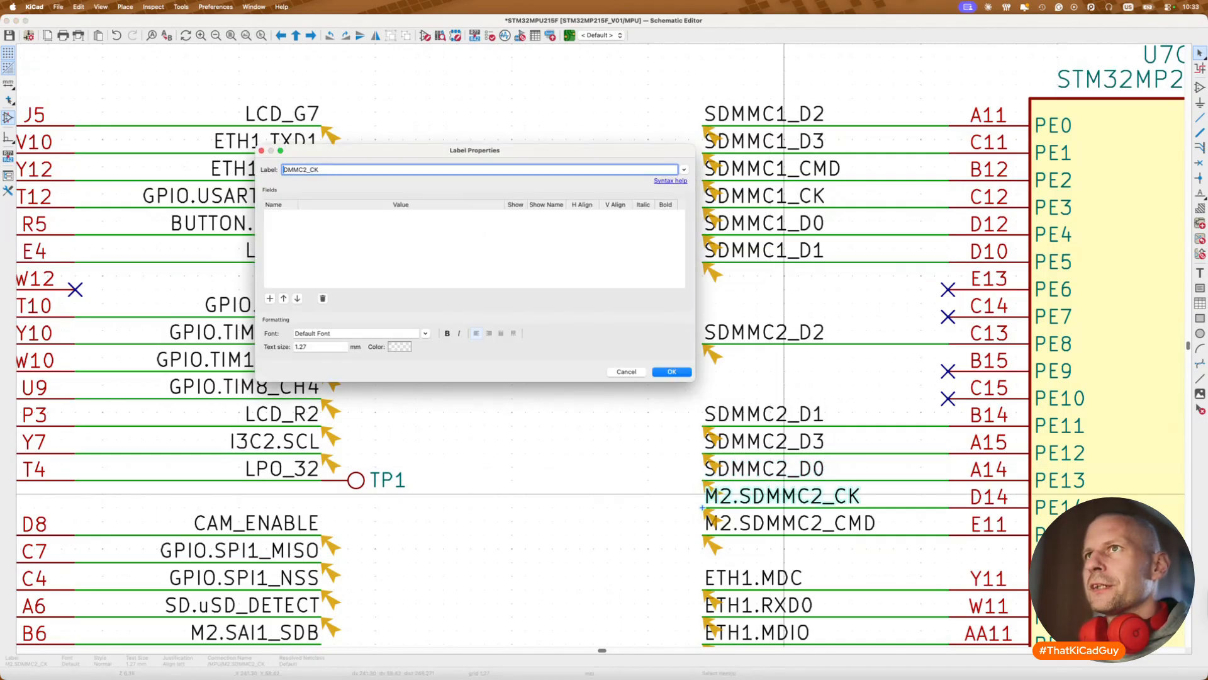
text(s)
key(BackSpace)
text(S)
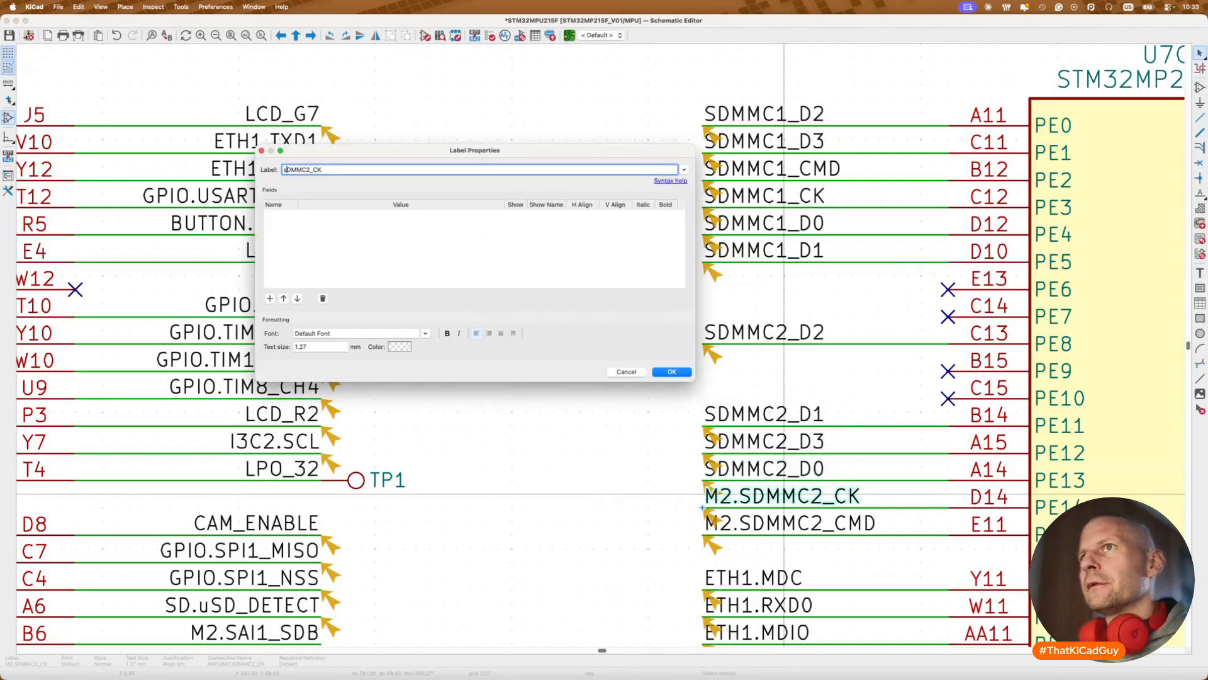
key(Return)
Step: Remove the M2. prefix from the label at U7C pin E11 so it reads SDMMC2_CMD, and save the schematic
double_click(812, 523)
key(Left)
key(Delete)
key(Delete)
key(Delete)
key(Return)
scroll(703, 534, down, 5)
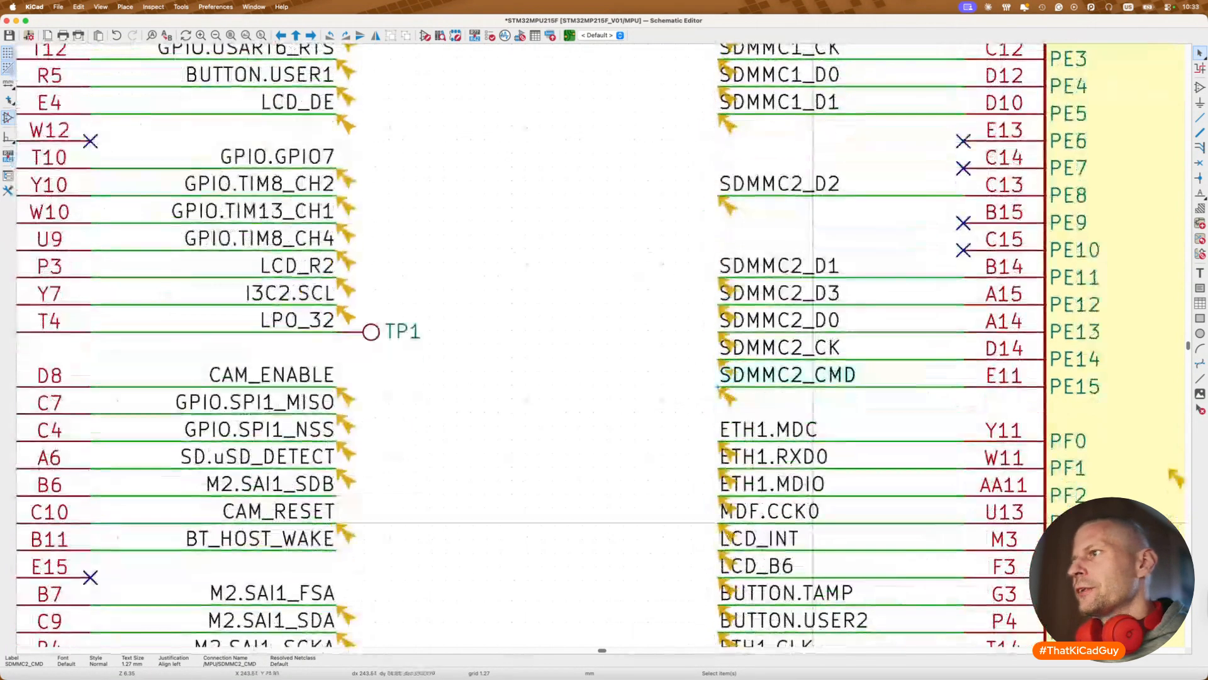
scroll(908, 460, down, 3)
scroll(908, 460, left, 2)
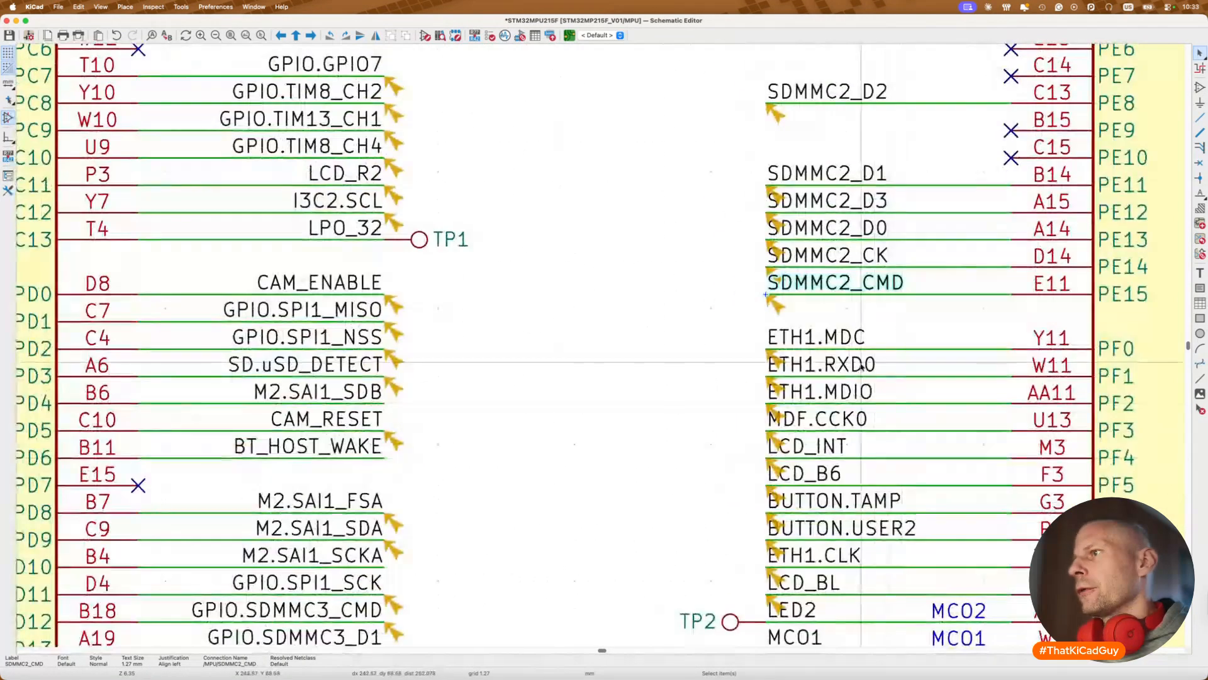
double_click(847, 335)
key(Escape)
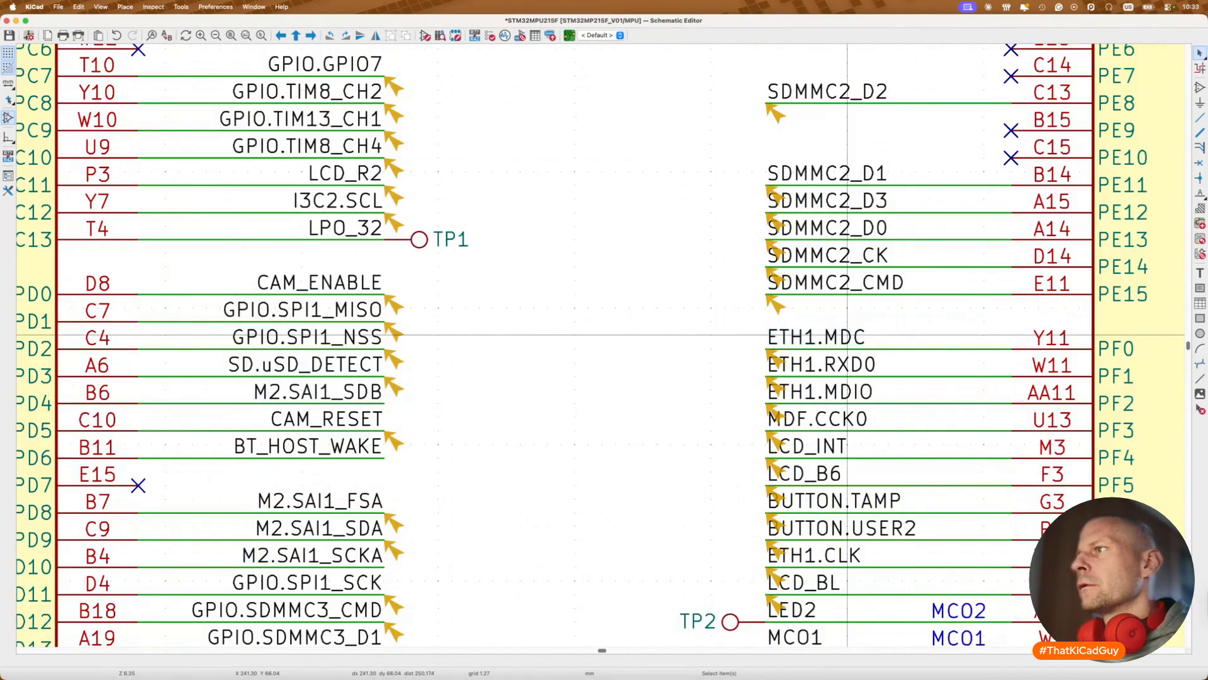
key(super+s)
Step: Check the member nets of the ETH1 bus alias in the schematic setup without changing anything
click(59, 7)
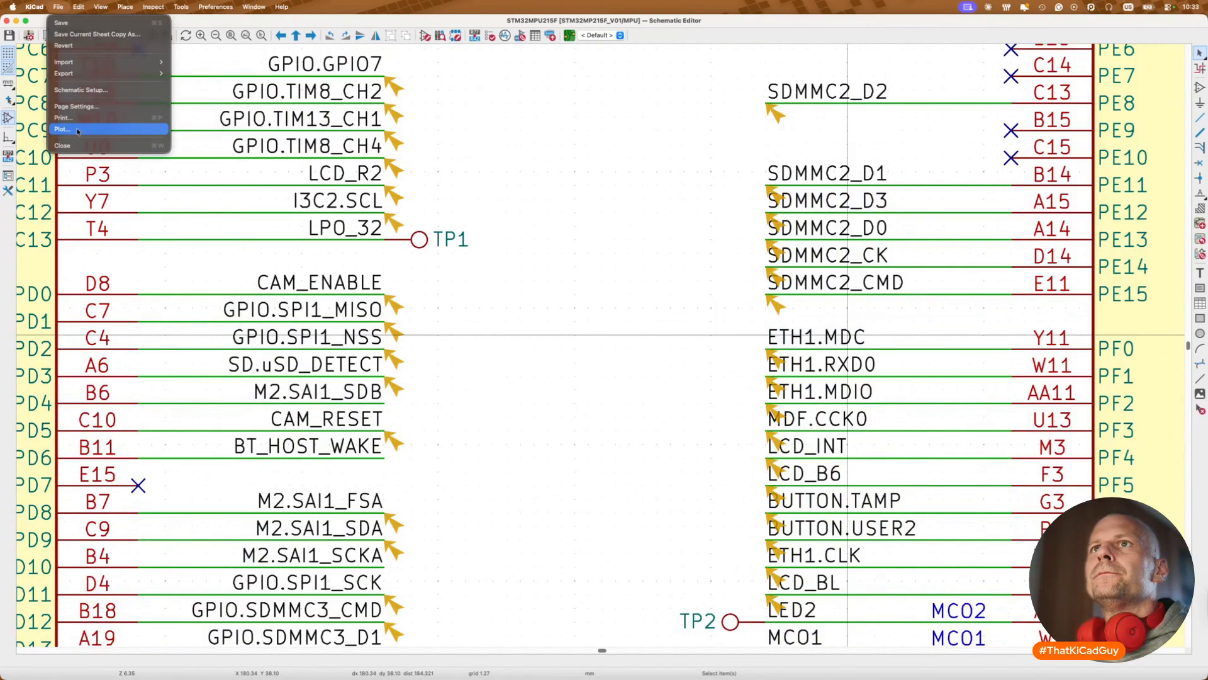
click(95, 90)
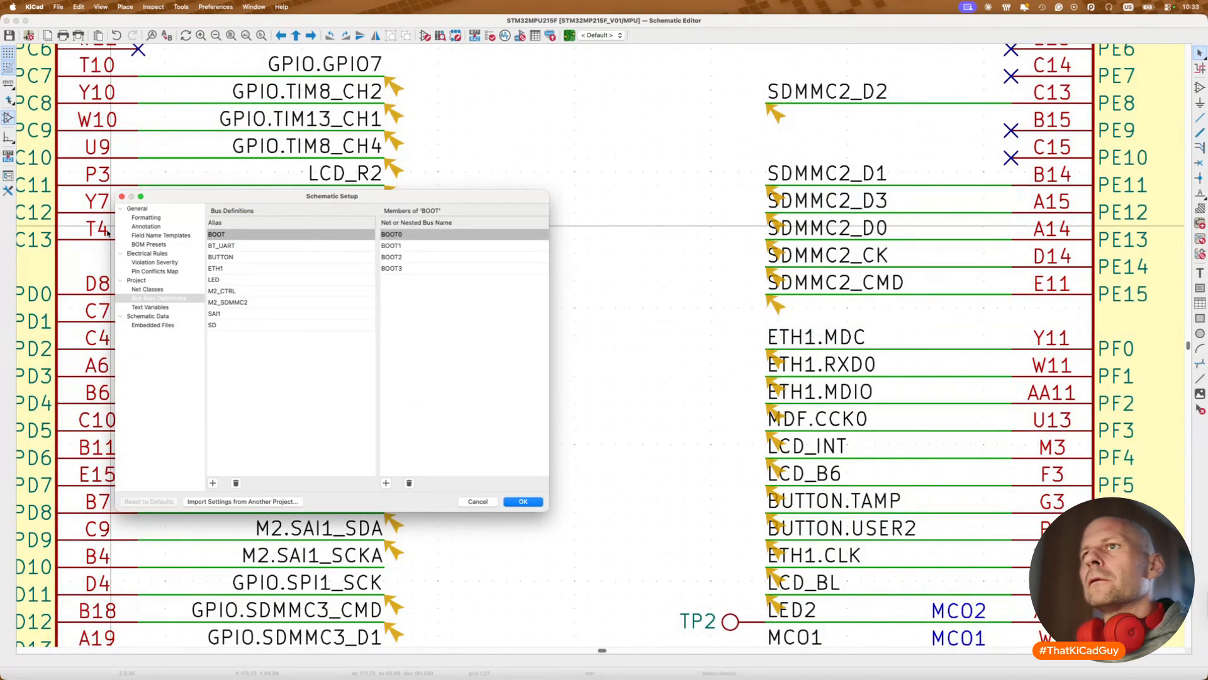
click(226, 269)
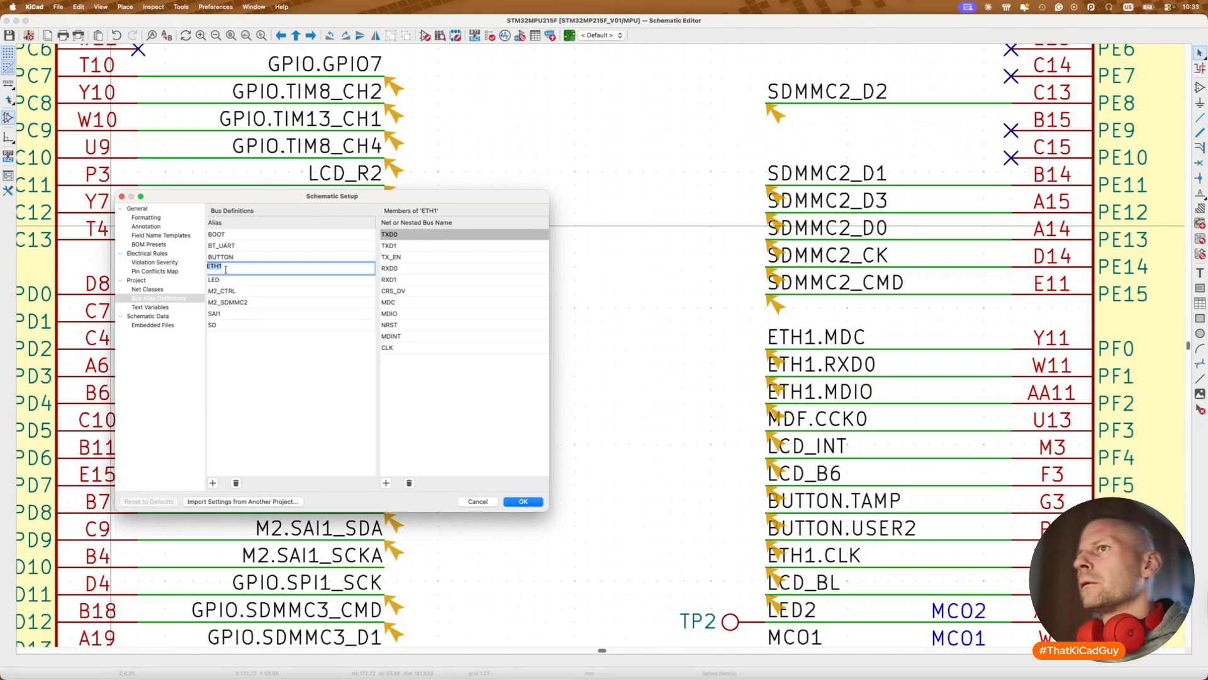
key(Escape)
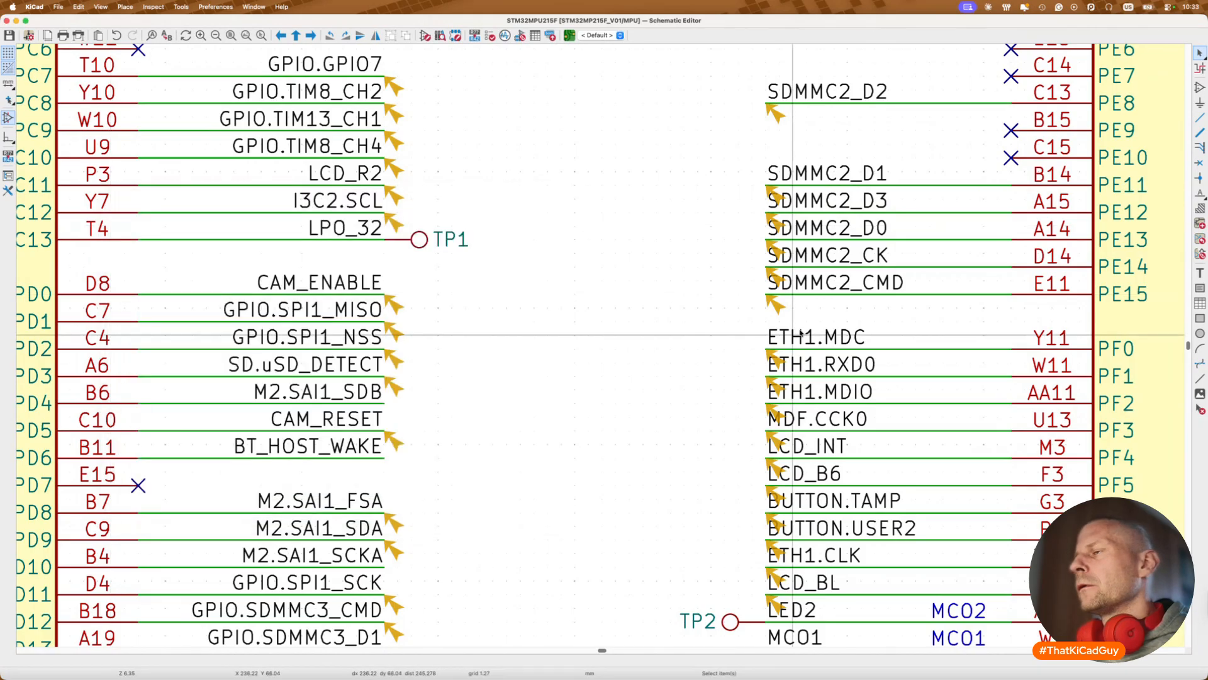
Step: Remove the ETH1. prefix from the label at U7C pin Y11 so it reads MDC
double_click(793, 334)
key(Left)
key(Delete)
key(Delete)
key(Delete)
key(Delete)
key(Delete)
key(Return)
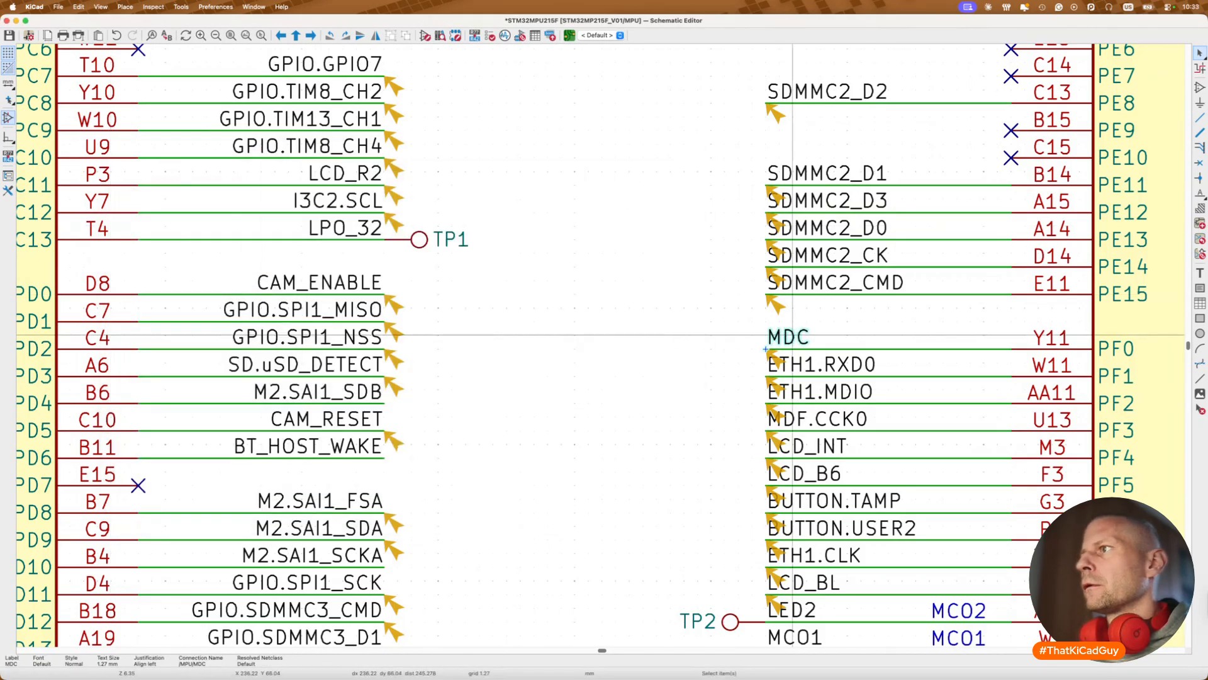
Step: Remove the ETH1. prefix from the label at U7C pin W11 so it reads RXD0
double_click(820, 363)
key(Left)
key(Delete)
key(Delete)
key(Delete)
key(Delete)
key(Delete)
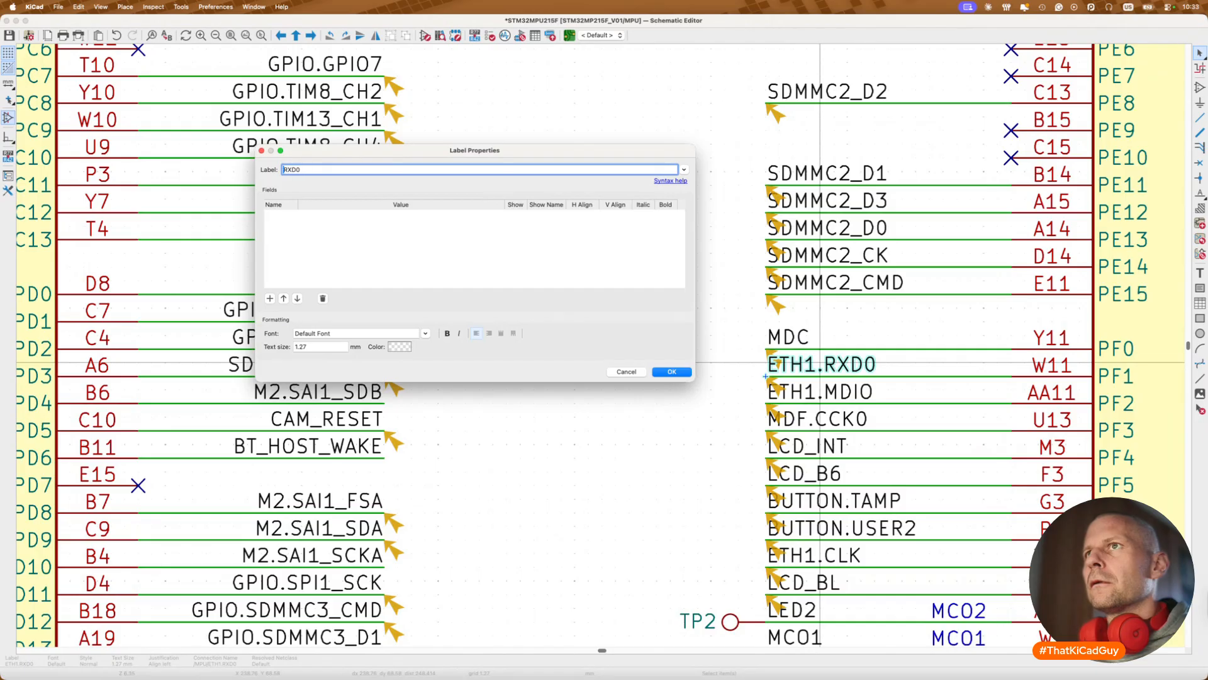
key(Return)
Step: Remove the ETH1. prefix from the label at U7C pin AA11 so it reads MDIO
double_click(832, 391)
key(Left)
key(Delete)
key(Delete)
key(Delete)
key(Delete)
key(Delete)
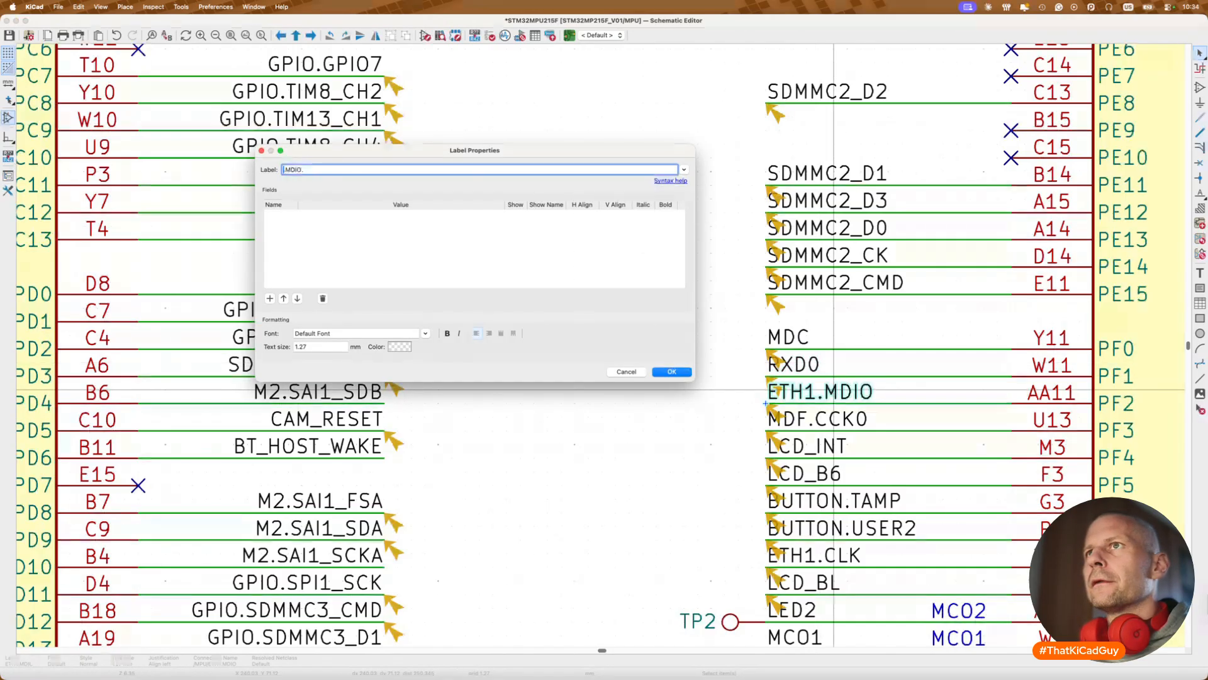
key(Return)
Step: Try removing the MDF. prefix from the MDF.CCK0 label at U7C pin U13, and undo the rename
double_click(835, 417)
key(Left)
key(Delete)
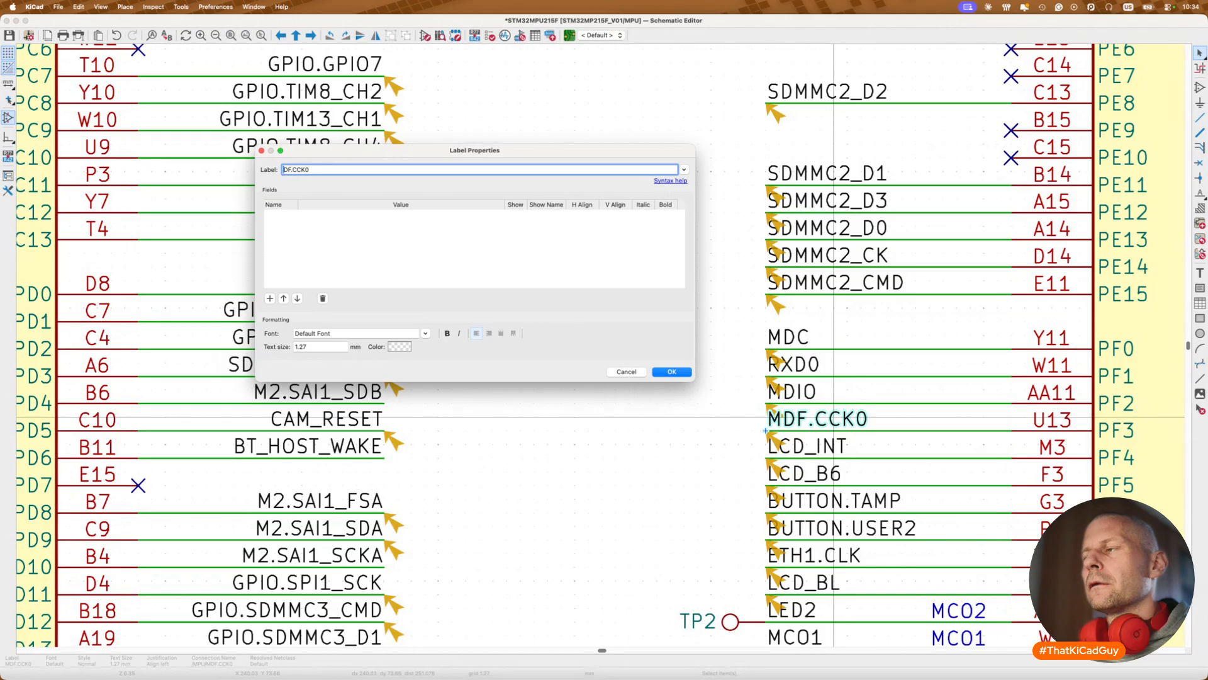
key(Delete)
key(Delete)
key(Delete)
key(Return)
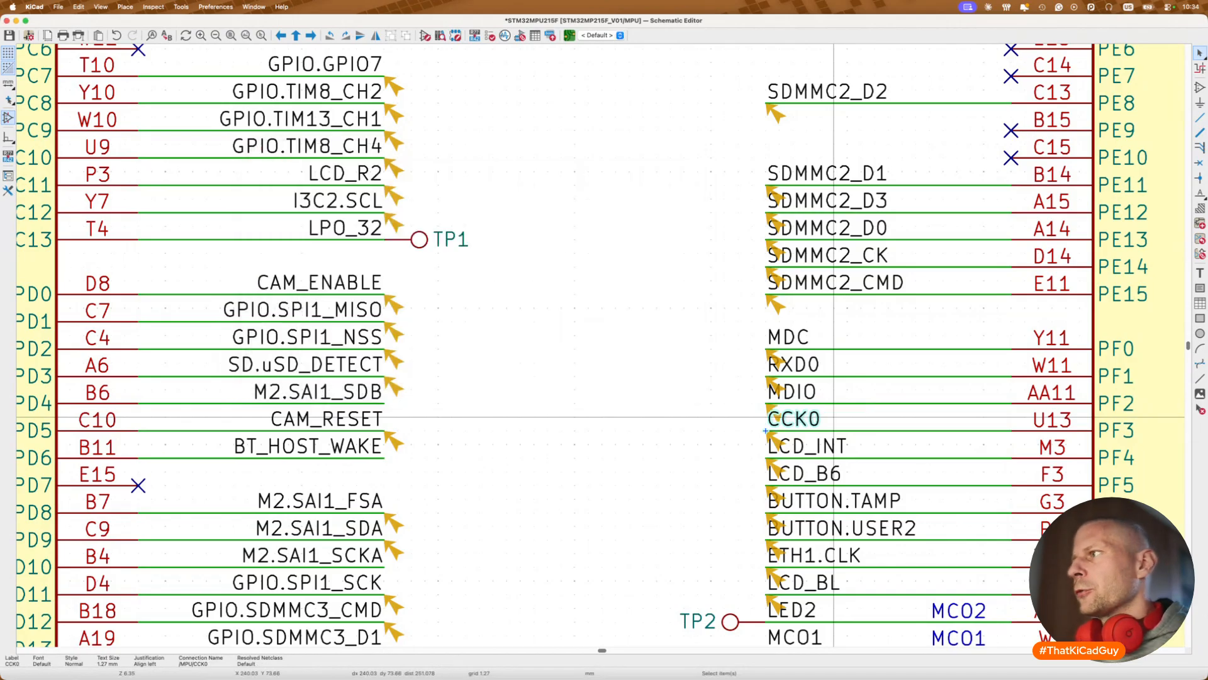
key(super+z)
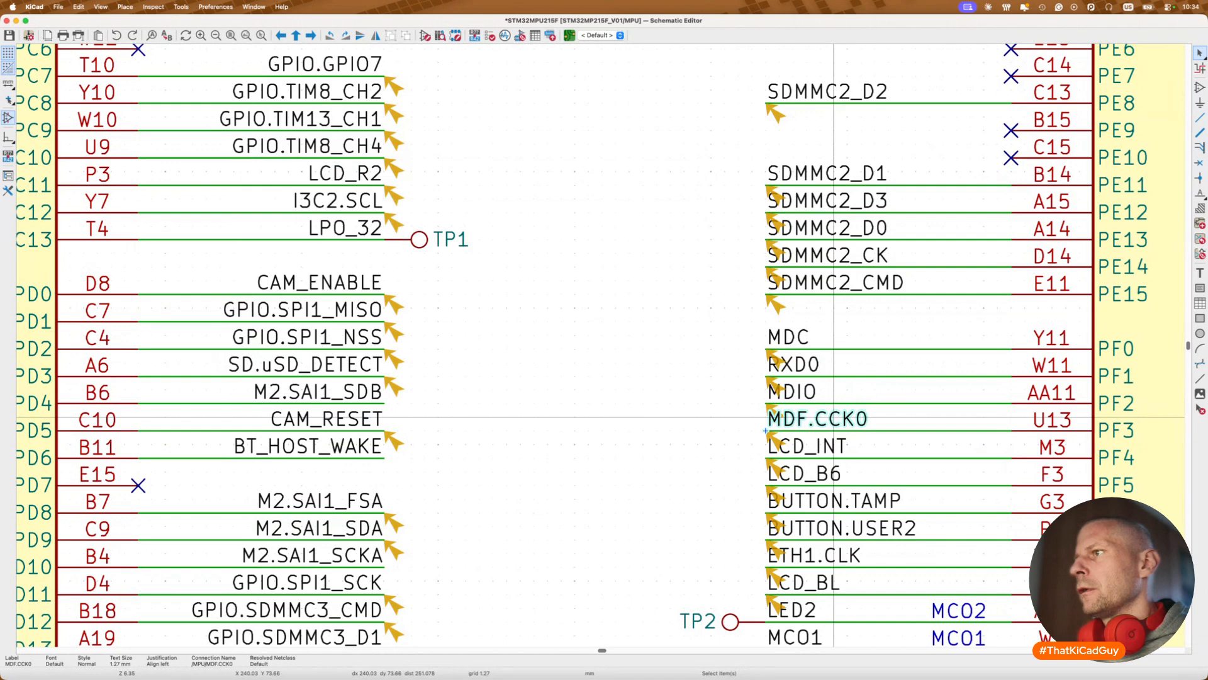
Step: Search the whole schematic for CCK0 and examine the AUDIO and ETHERNET blocks on the MPU sheet
click(698, 443)
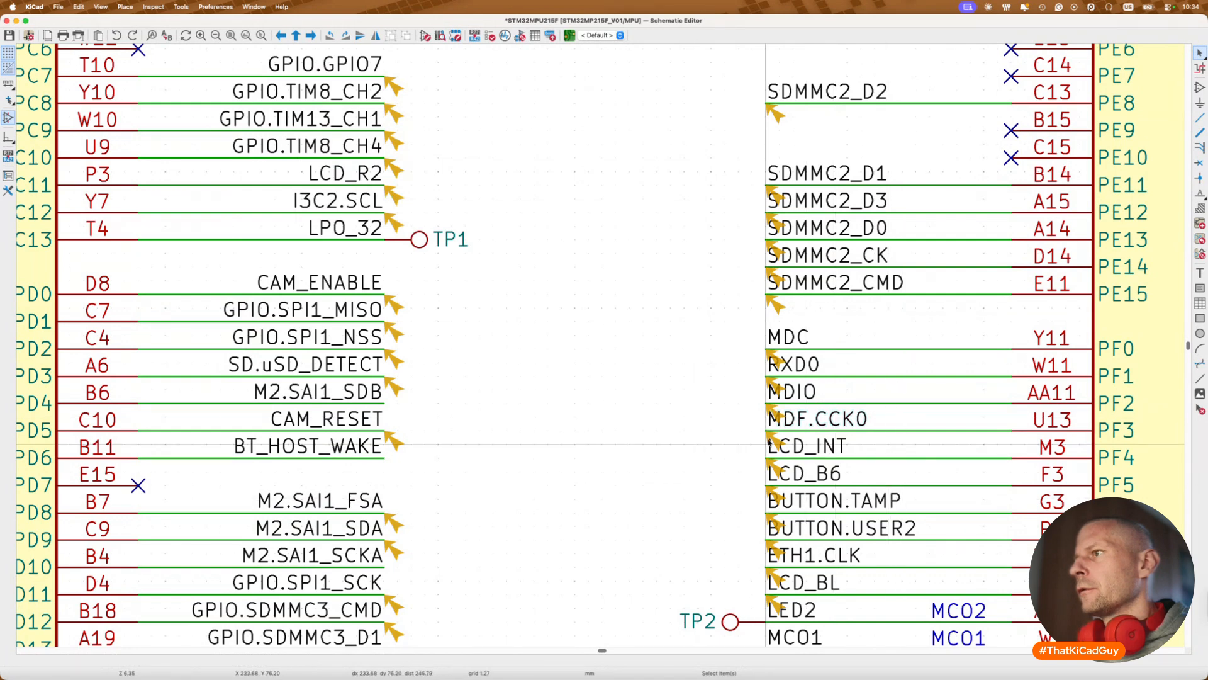
click(775, 439)
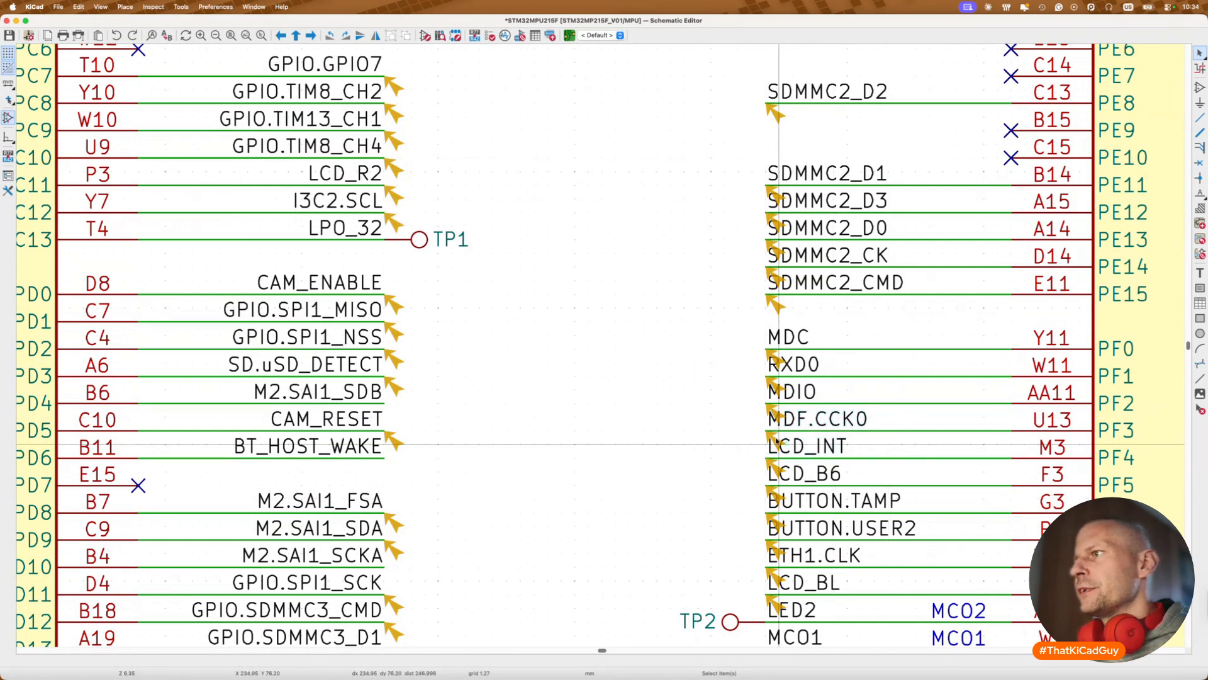
key(alt+BackSpace)
key(super+f)
text(CCKJ)
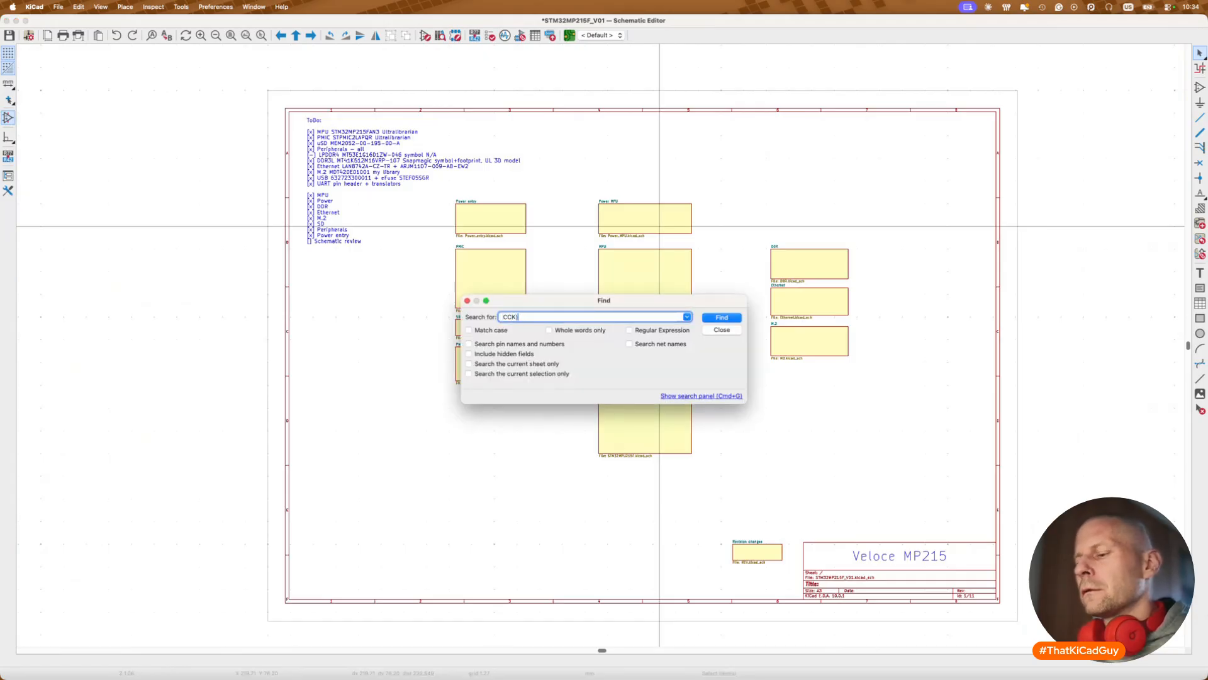
key(Return)
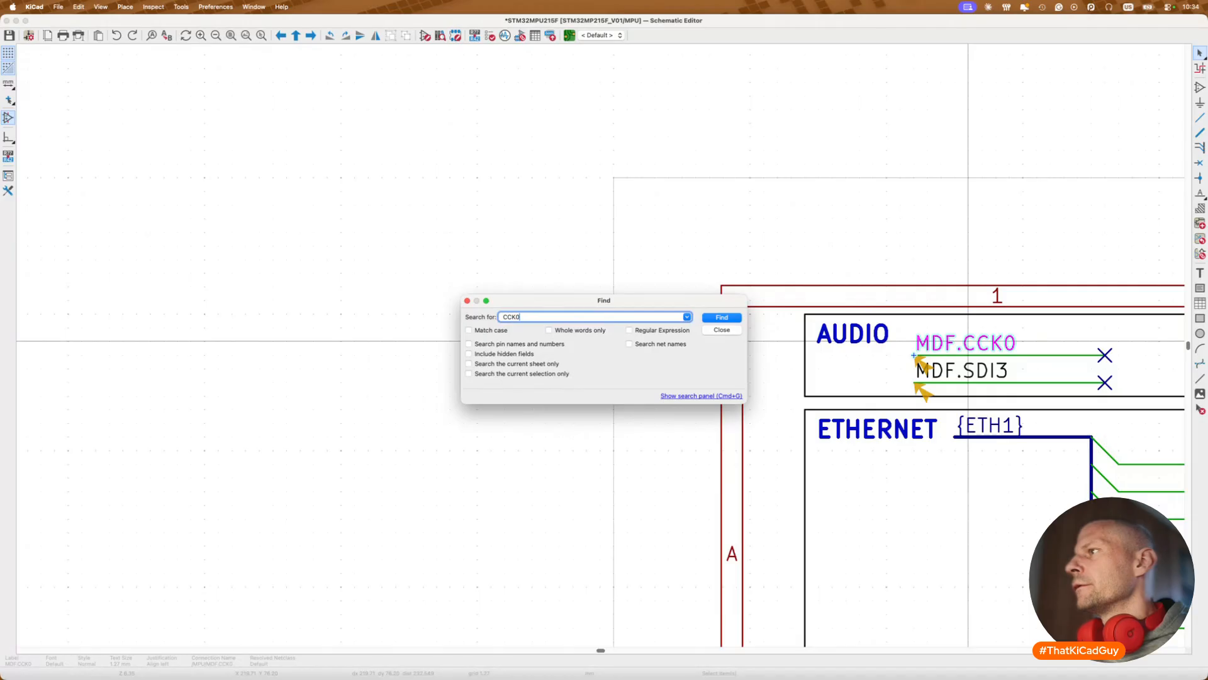
key(Escape)
scroll(619, 450, down, 2)
scroll(620, 449, right, 8)
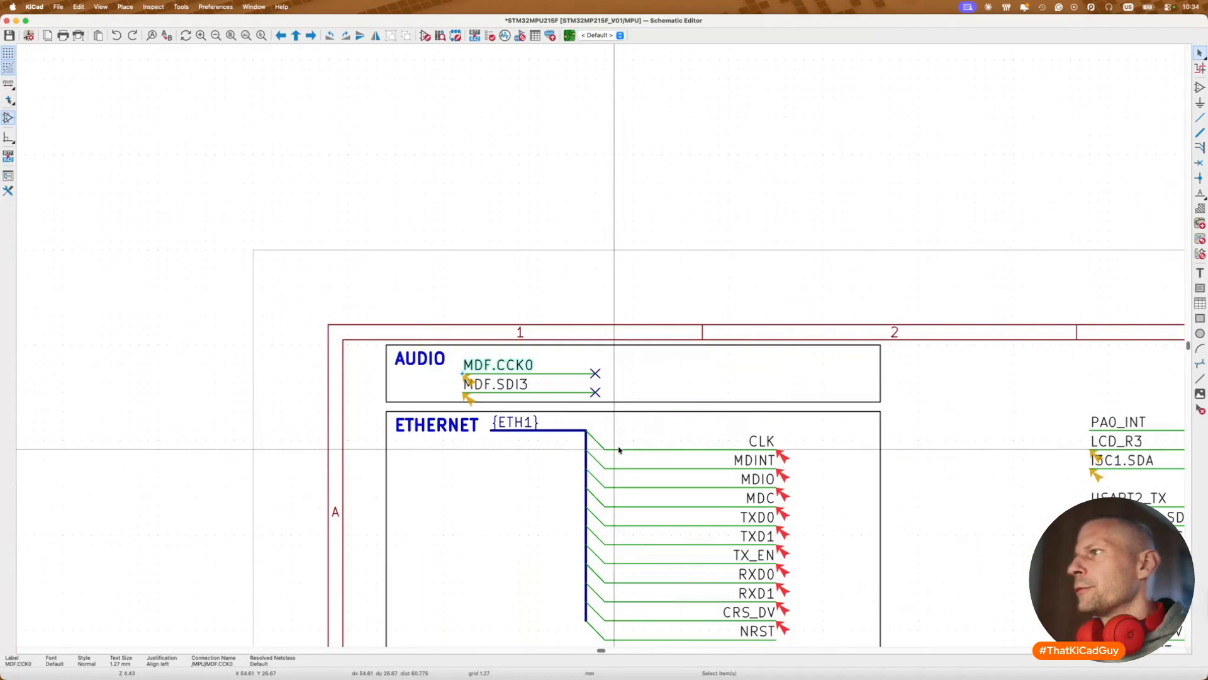
scroll(620, 450, down, 3)
scroll(620, 450, left, 1)
scroll(620, 450, left, 4)
scroll(620, 450, down, 1)
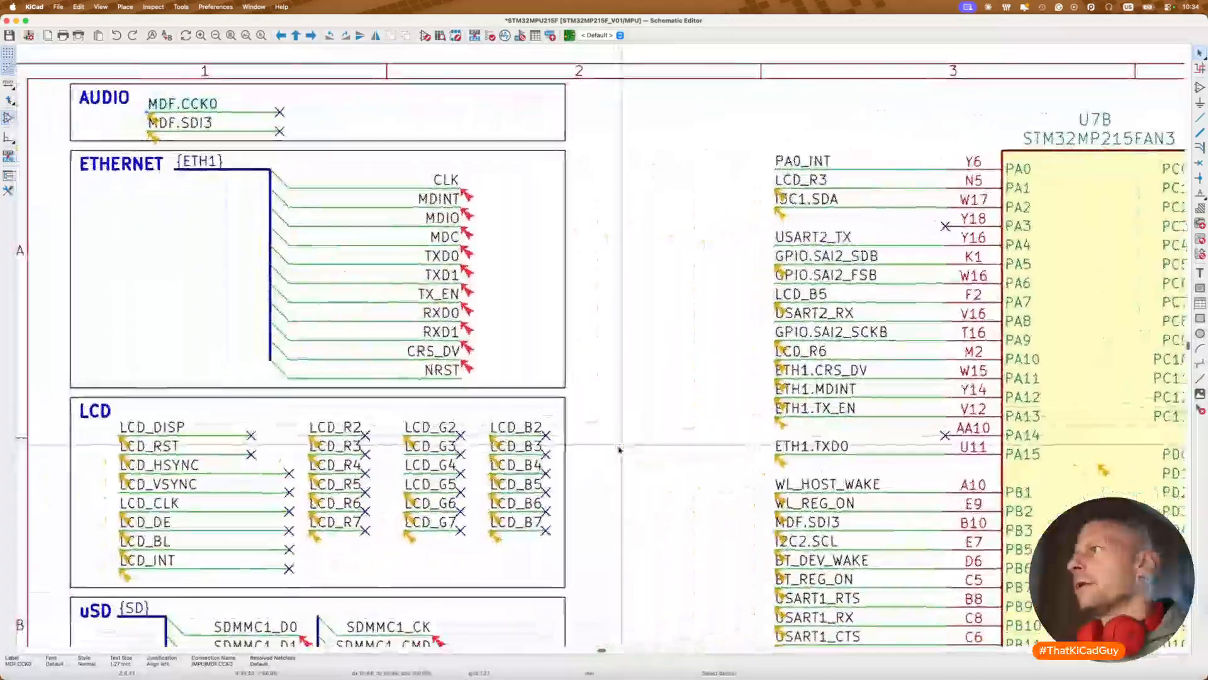
Step: Remove the BUTTON. prefix from the label at U7C pin G3 so it reads TAMP
scroll(648, 448, right, 12)
scroll(675, 445, down, 1)
scroll(675, 446, down, 5)
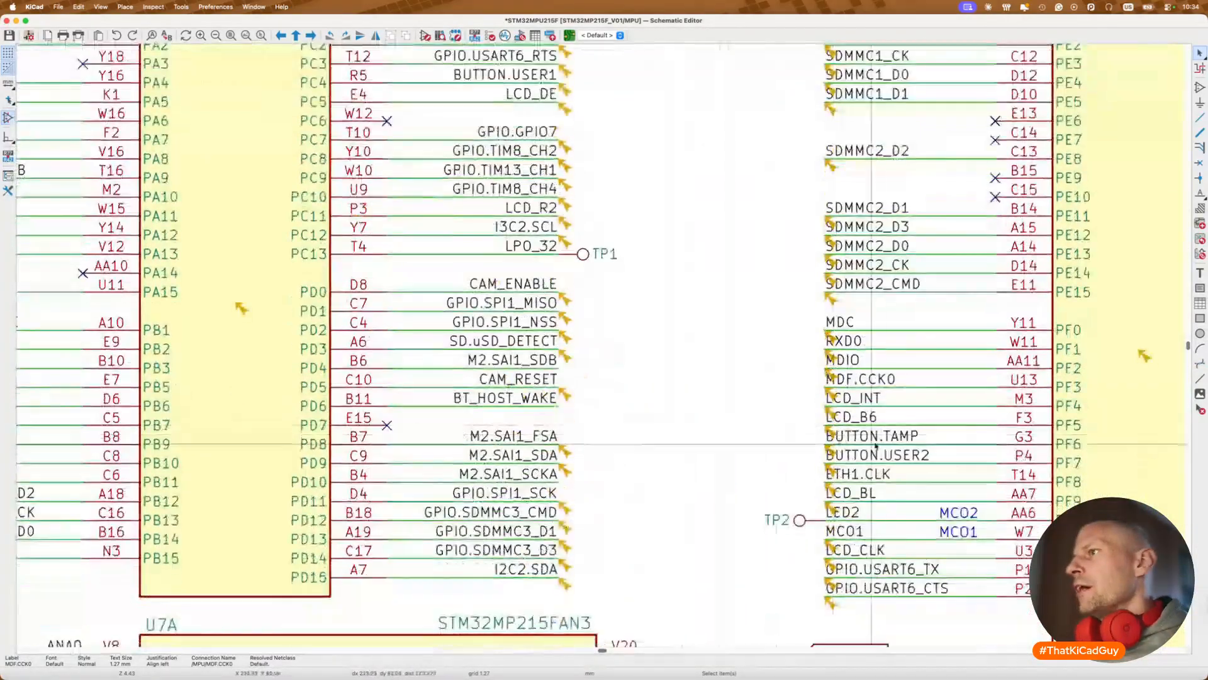
scroll(862, 380, up, 2)
scroll(862, 381, down, 2)
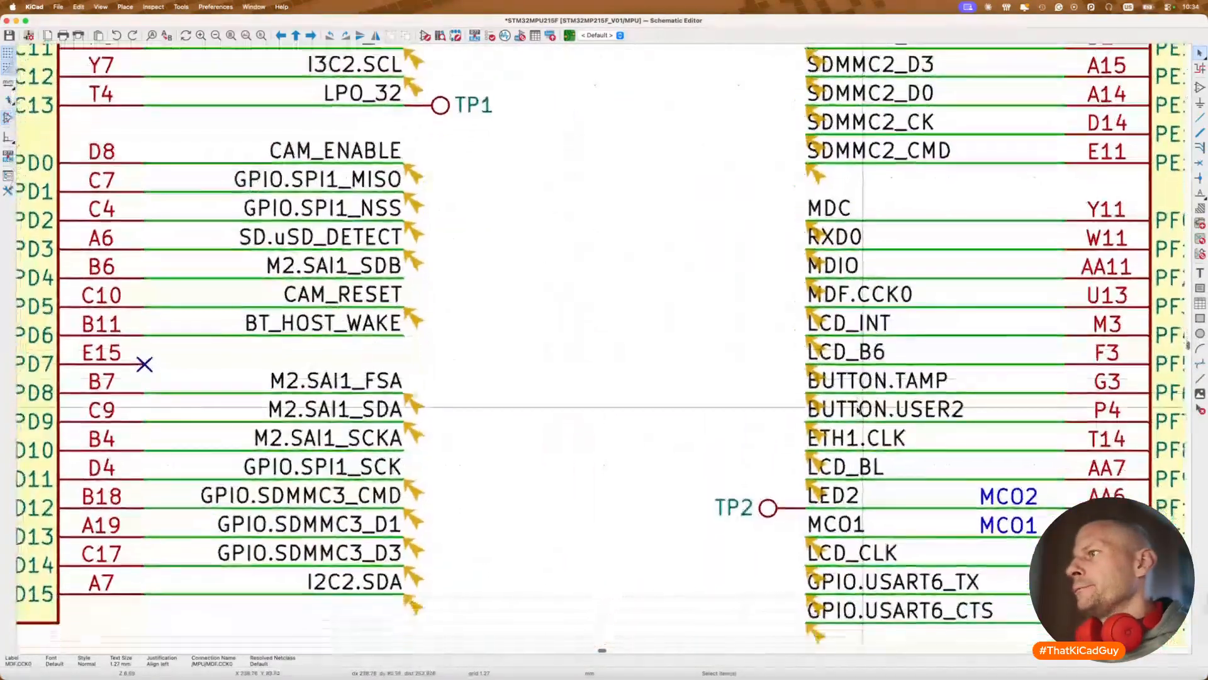
double_click(901, 384)
click(300, 169)
key(BackSpace)
key(BackSpace)
key(BackSpace)
key(BackSpace)
key(BackSpace)
key(Return)
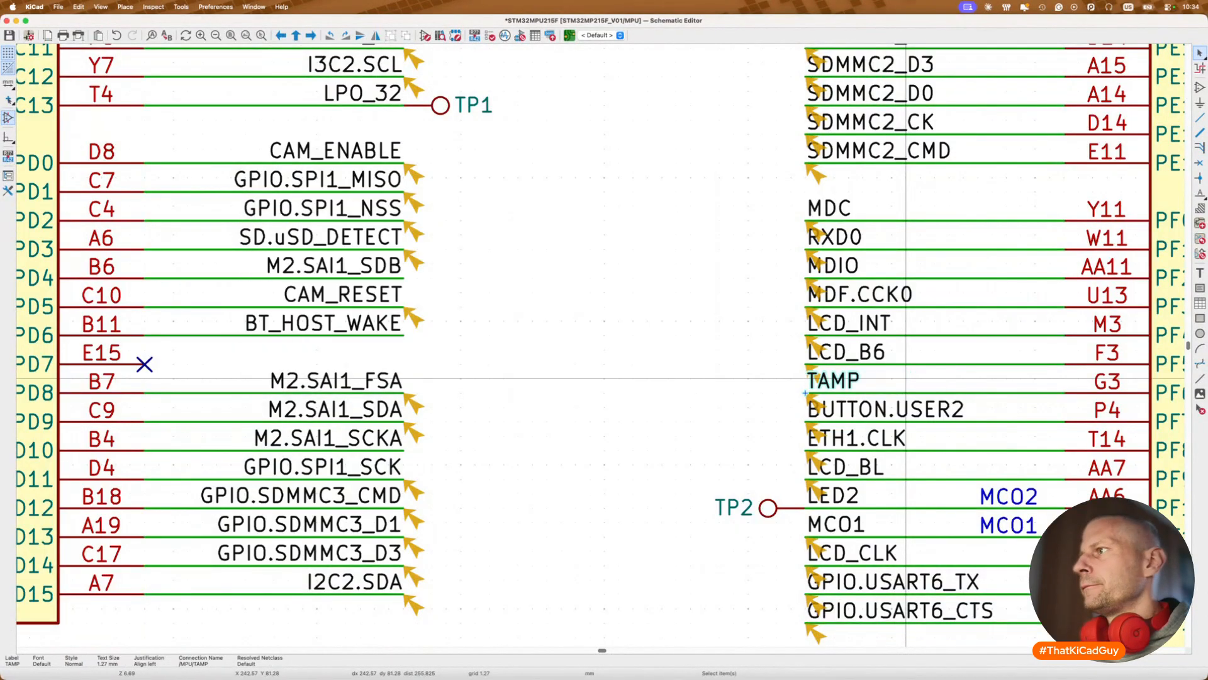
Step: Remove the BUTTON. prefix from the label at U7C pin P4 so it reads USER2
double_click(906, 407)
key(Delete)
key(Delete)
key(Delete)
key(Delete)
key(Delete)
key(Delete)
key(Delete)
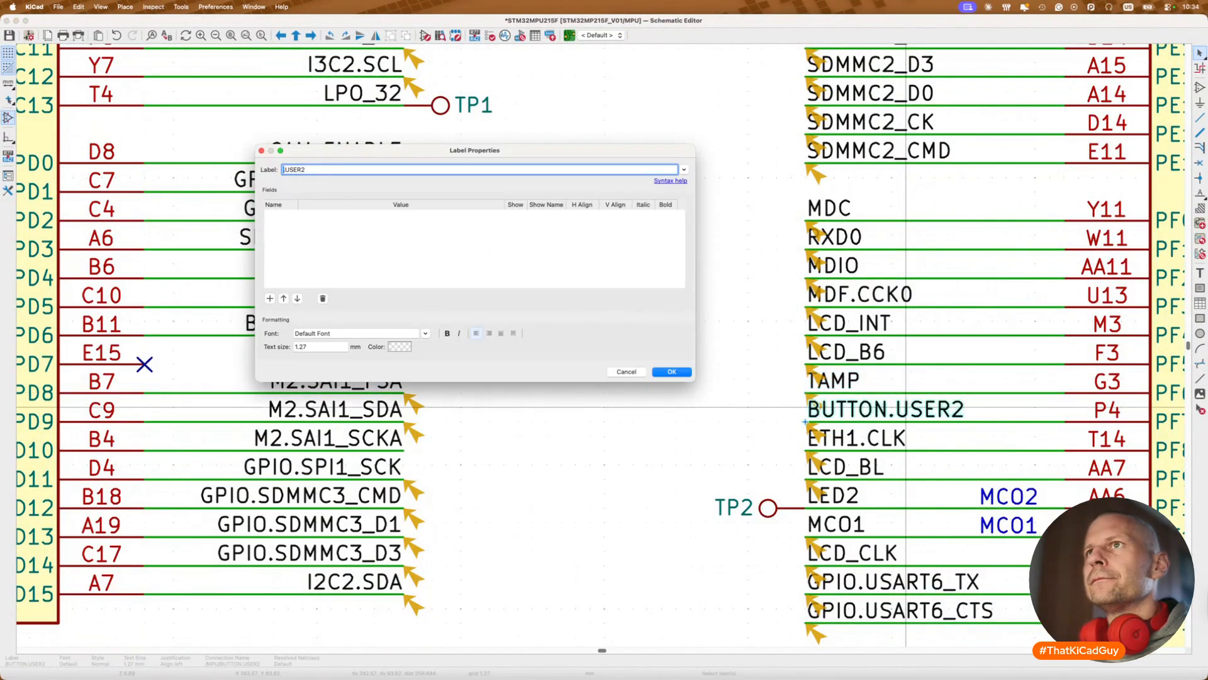
key(Return)
Step: Remove the ETH1. prefix from the label at U7C pin T14 so it reads CLK
double_click(894, 436)
key(Delete)
key(Delete)
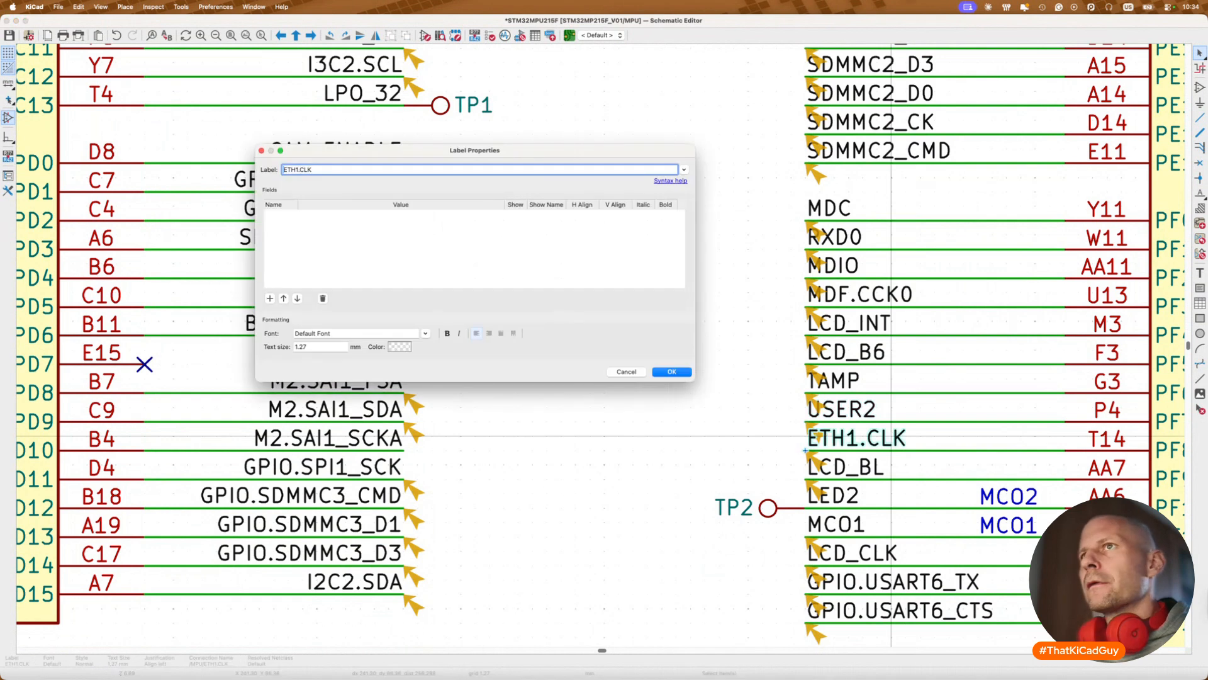
key(Return)
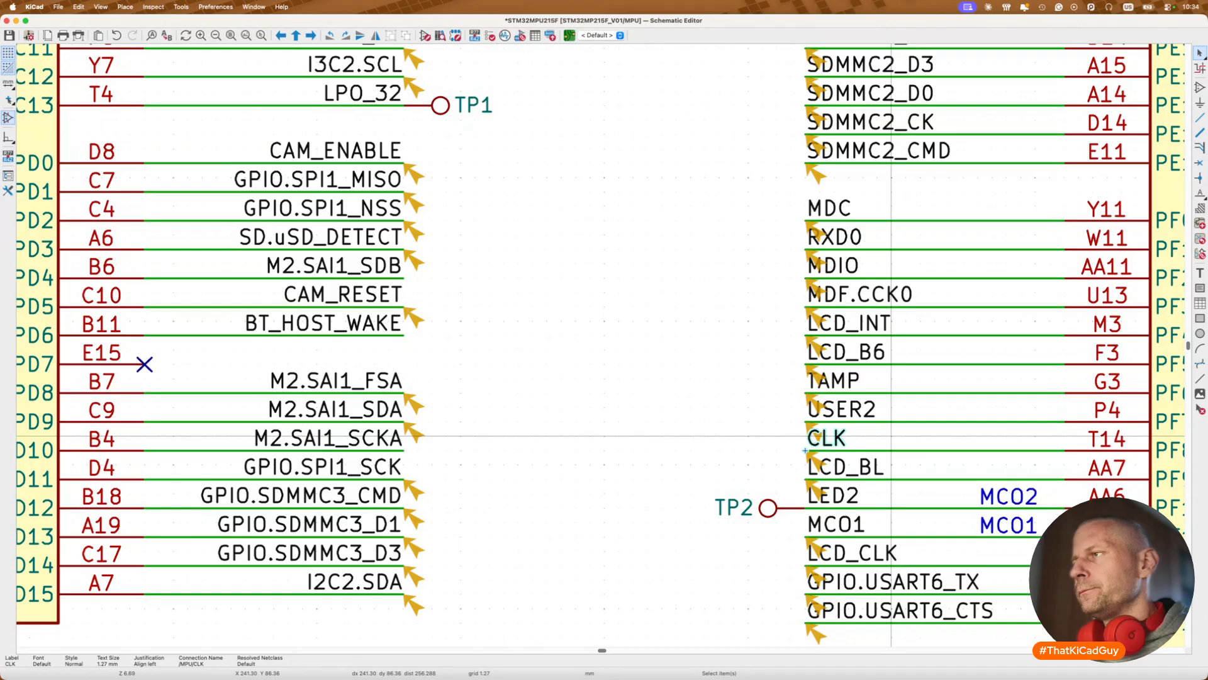
Step: Examine the ETH1 bus labels on the Ethernet sheet and search the whole schematic for CLK
key(alt+BackSpace)
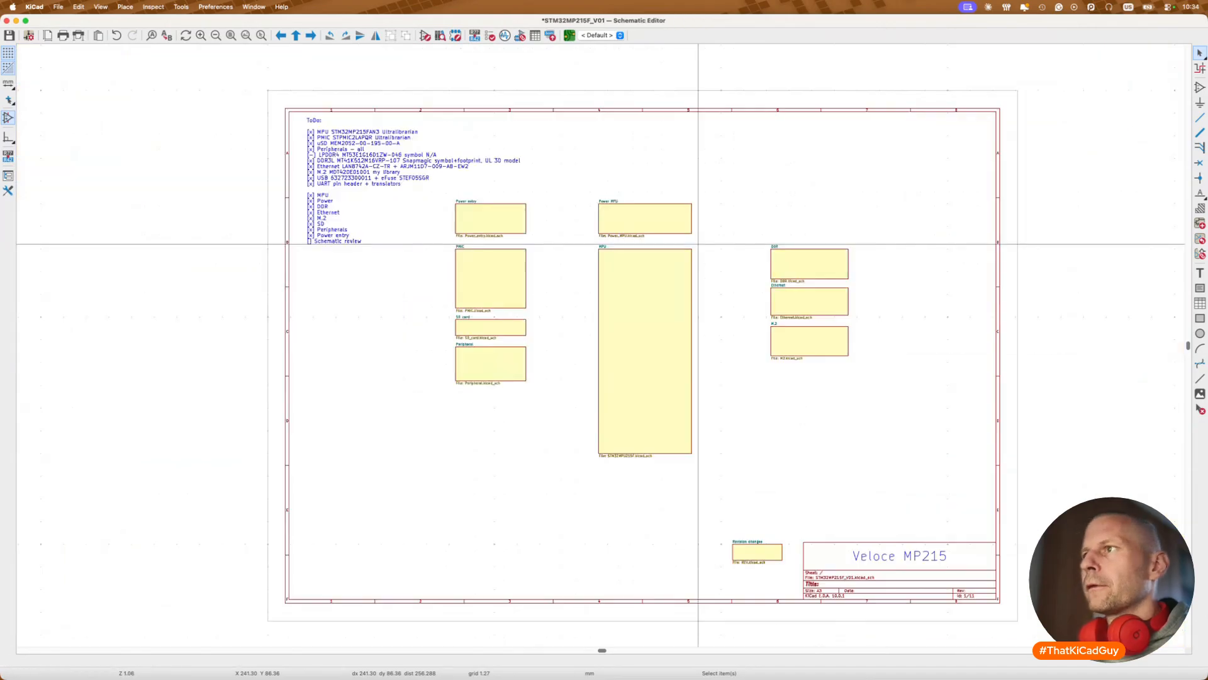
double_click(834, 311)
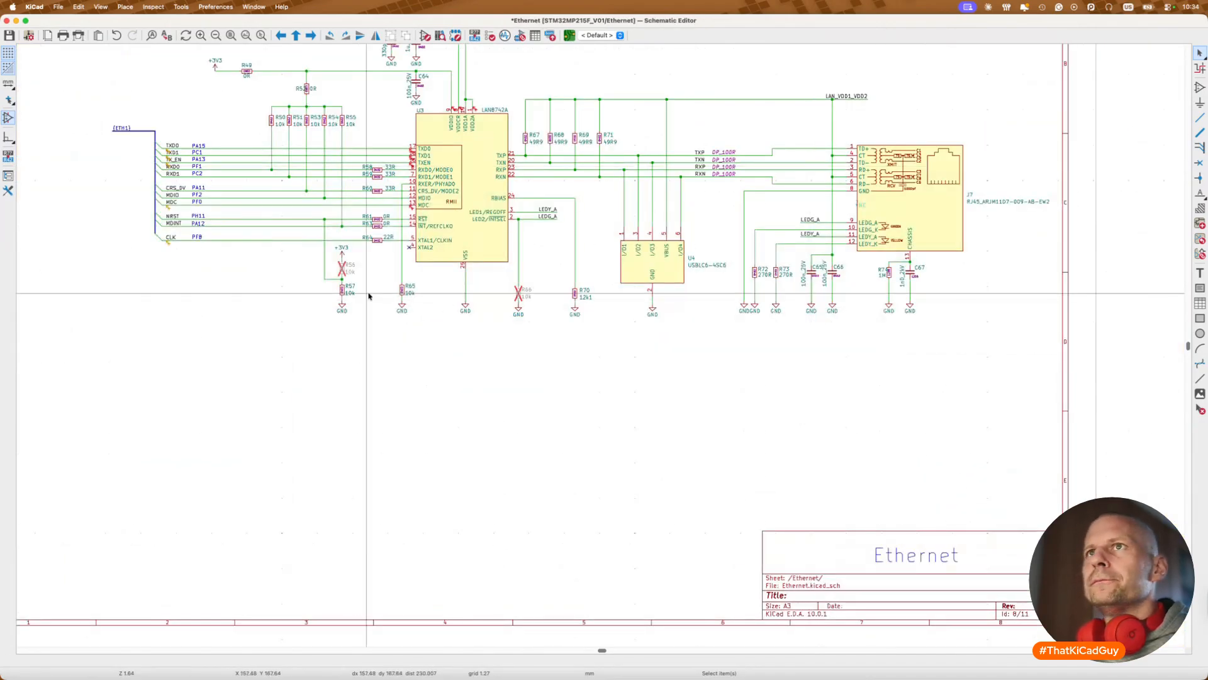
scroll(369, 296, left, 5)
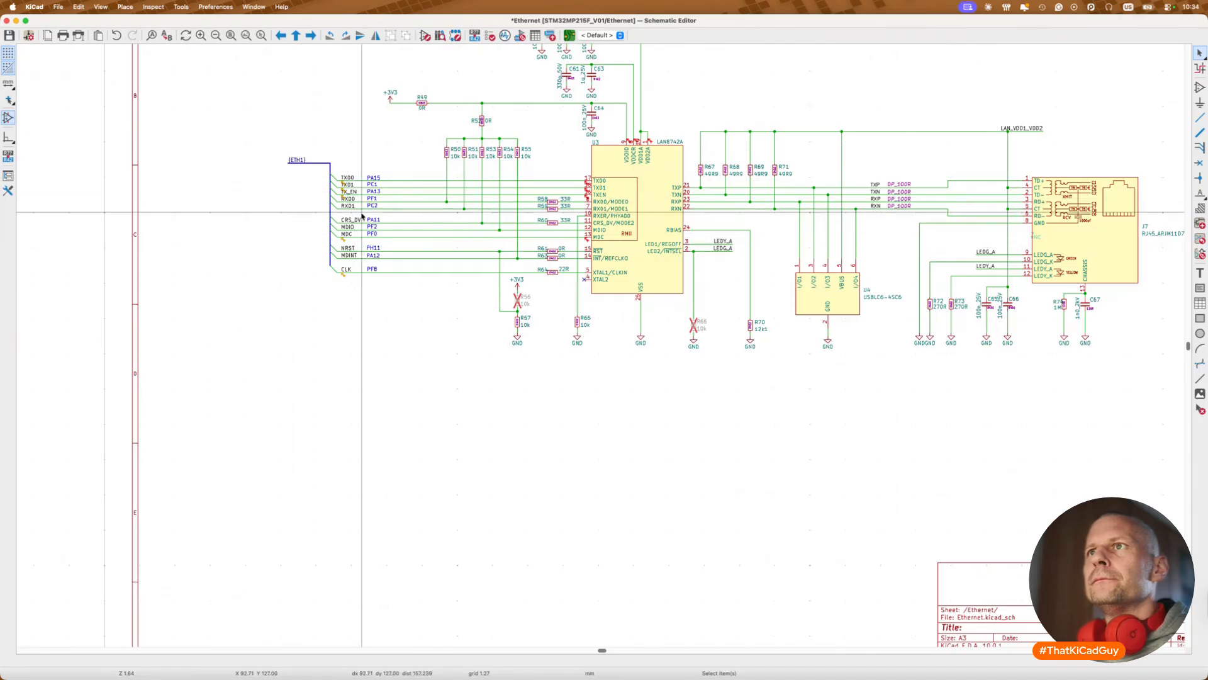
key(alt+BackSpace)
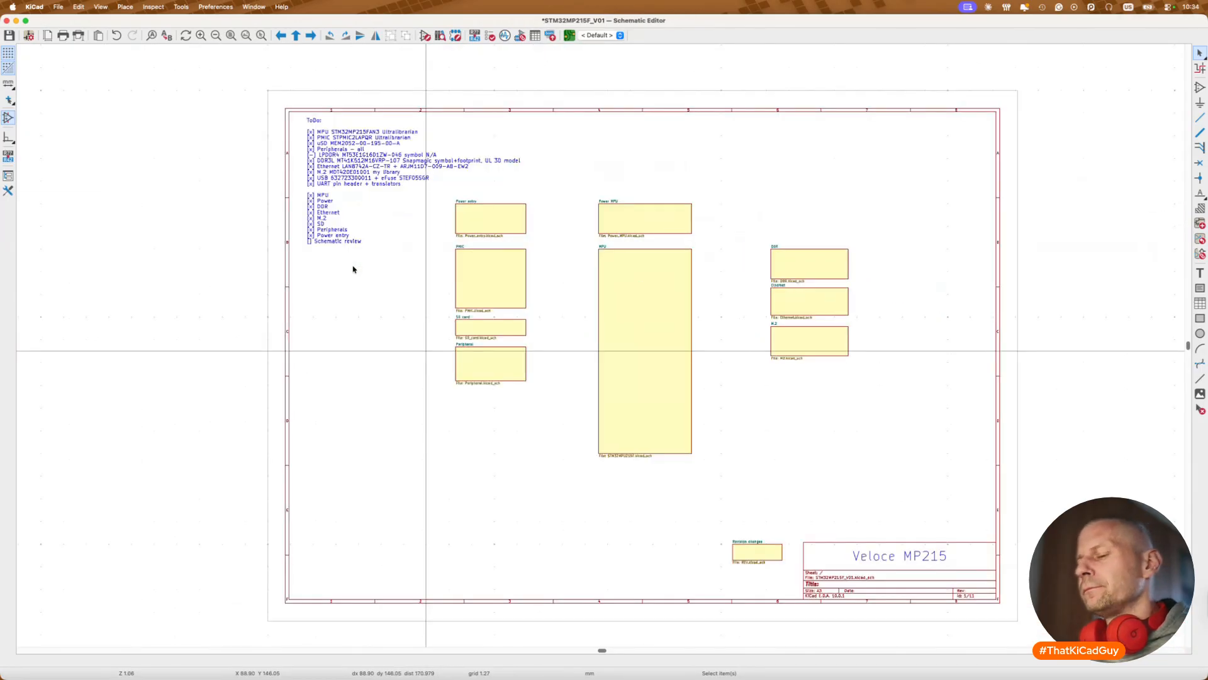
key(super+f)
text(CLK)
key(Return)
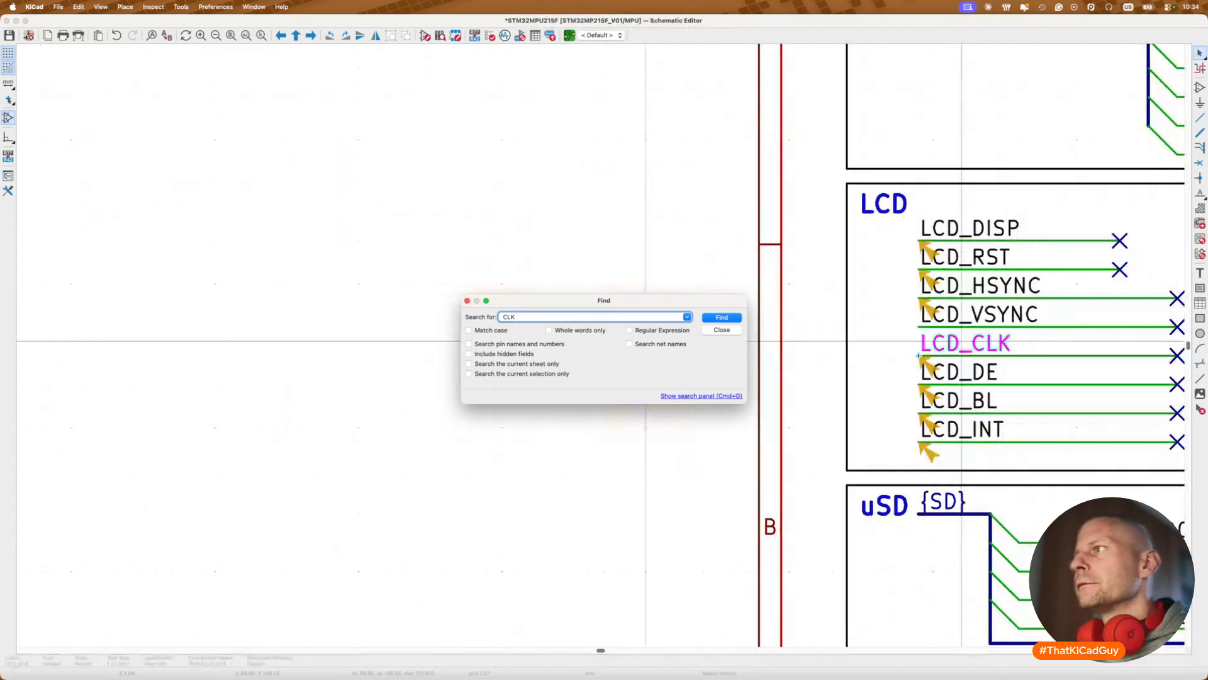
key(Return)
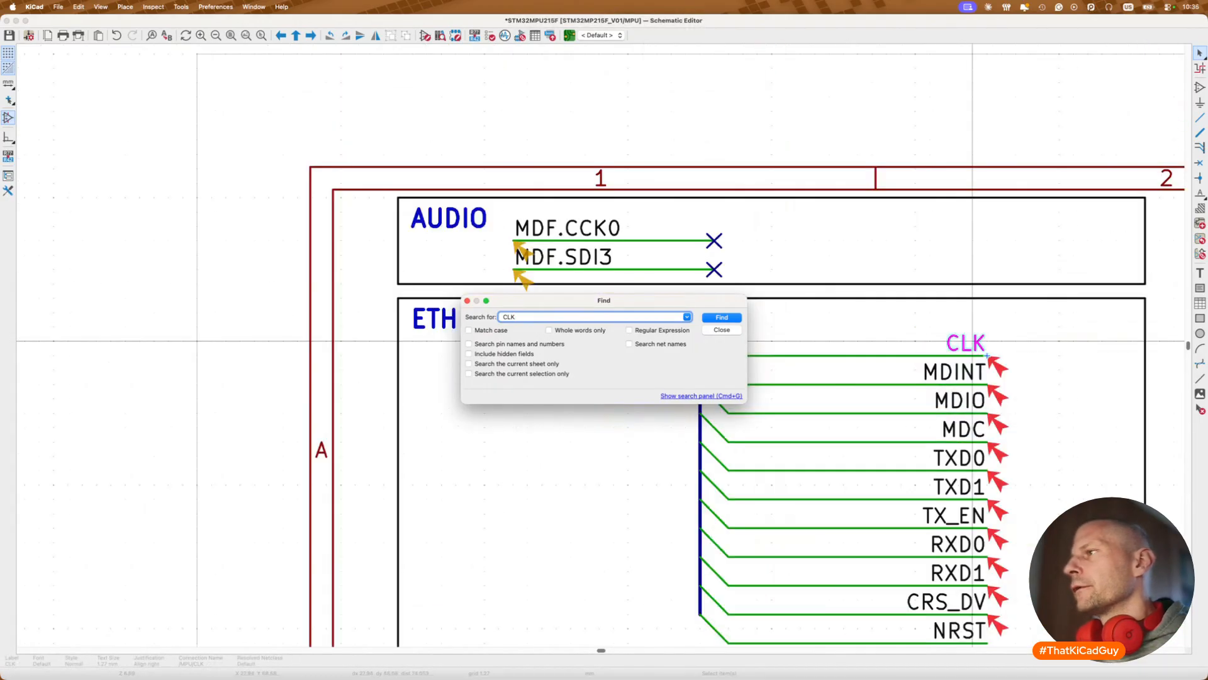
key(Return)
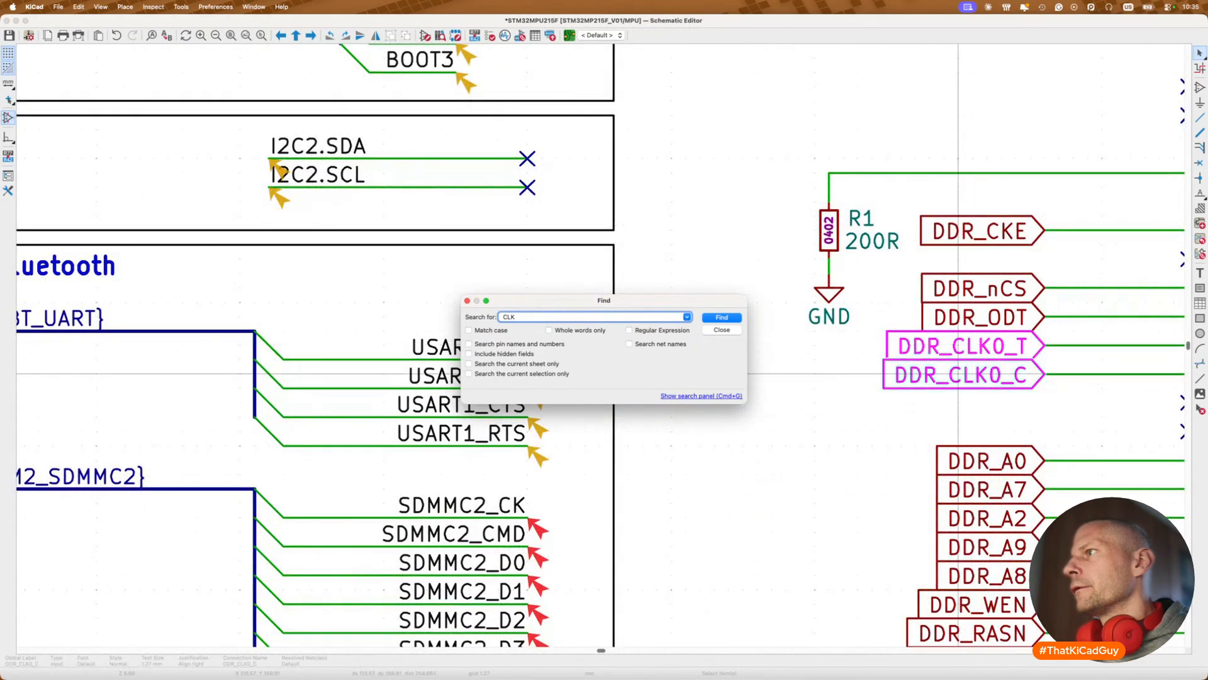
key(Return)
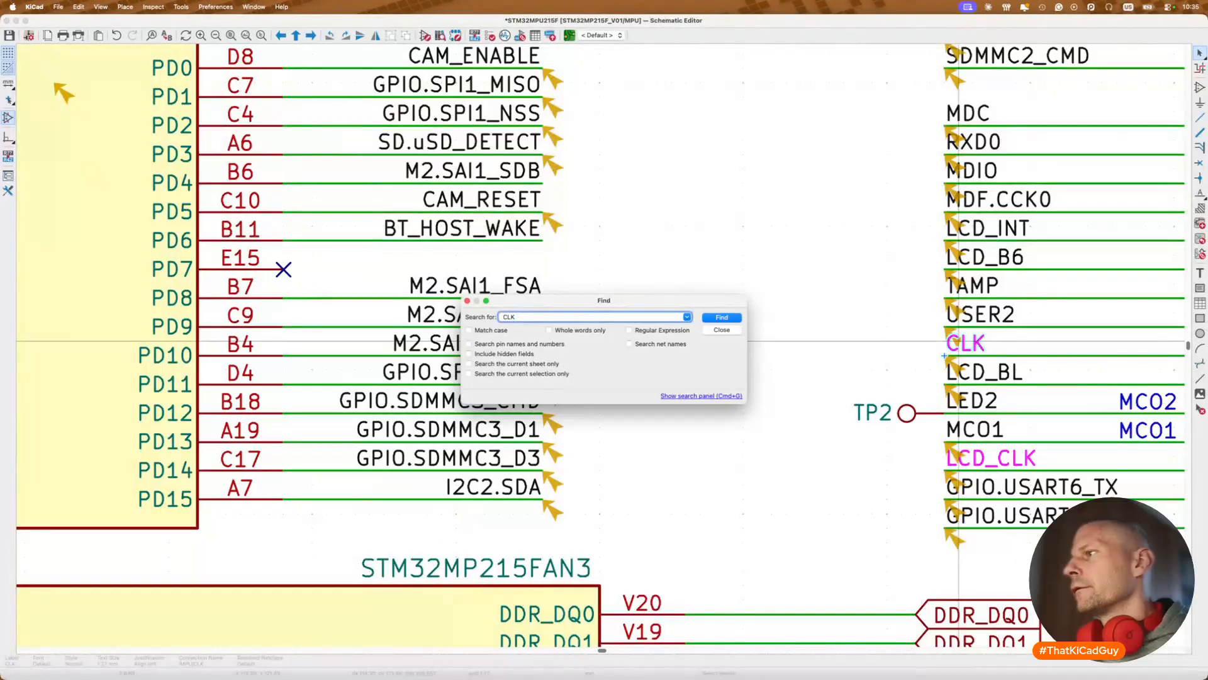
key(Escape)
Step: Remove the GPIO. prefix from the label at U7C pin P1 so it reads USART6_TX
scroll(387, 267, right, 5)
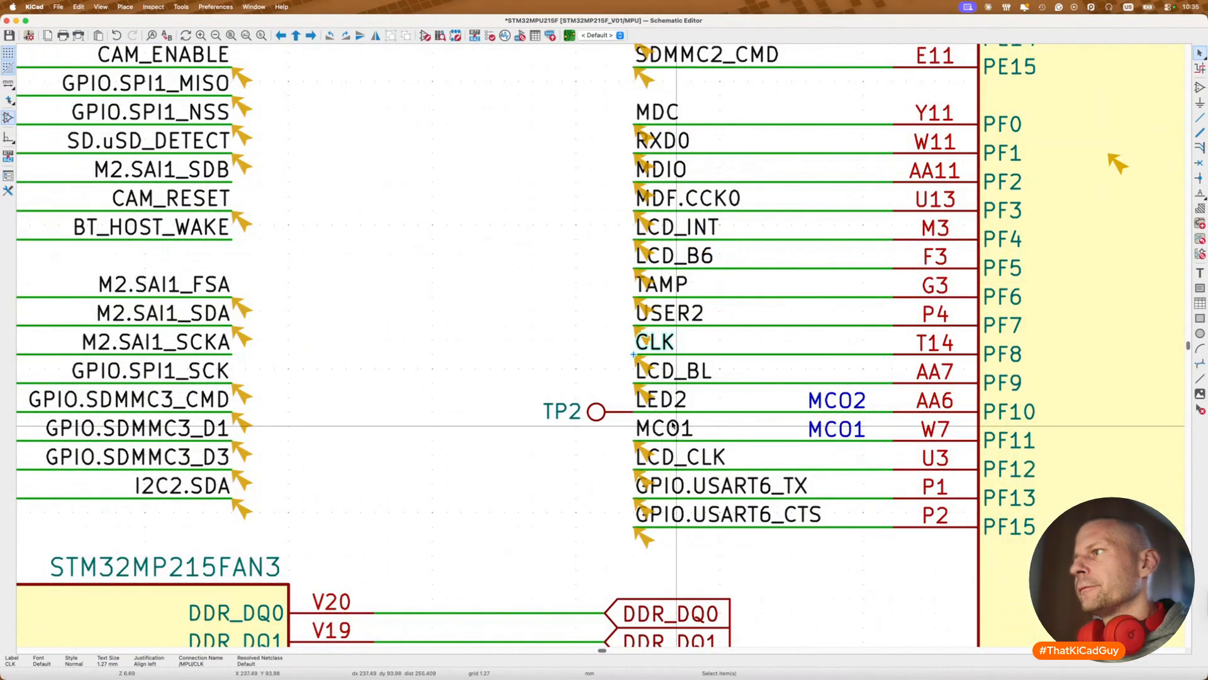
click(677, 483)
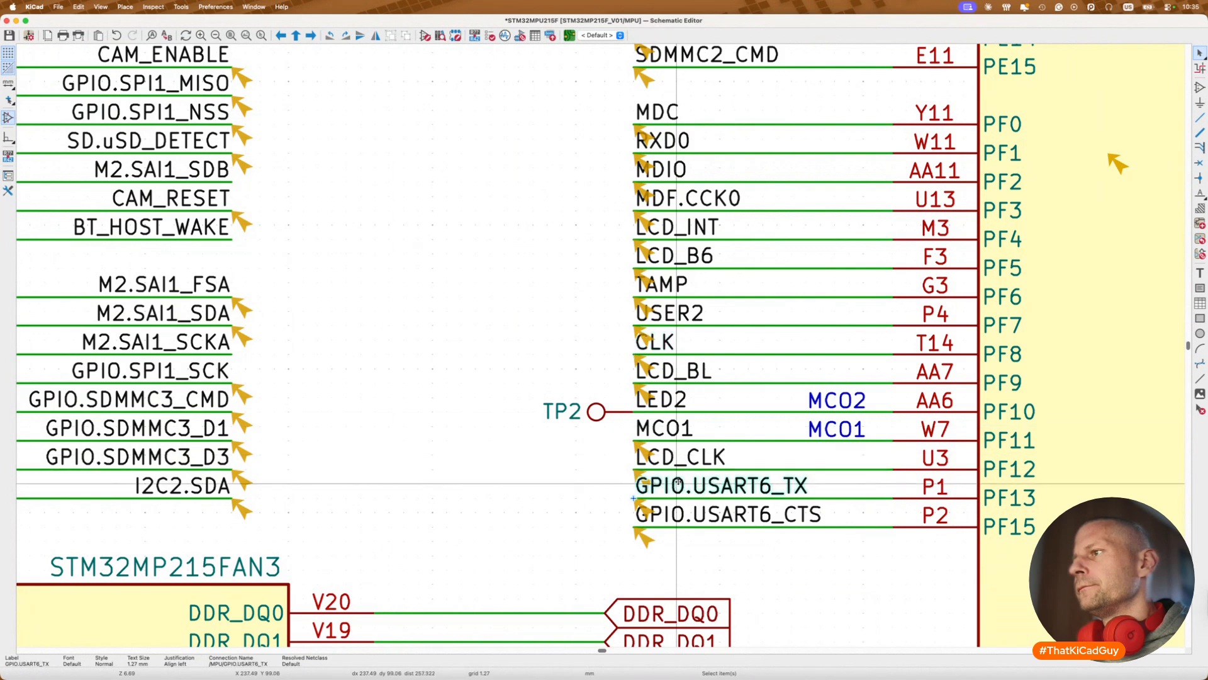
key(e)
key(Left)
key(Delete)
key(Delete)
key(Delete)
key(Delete)
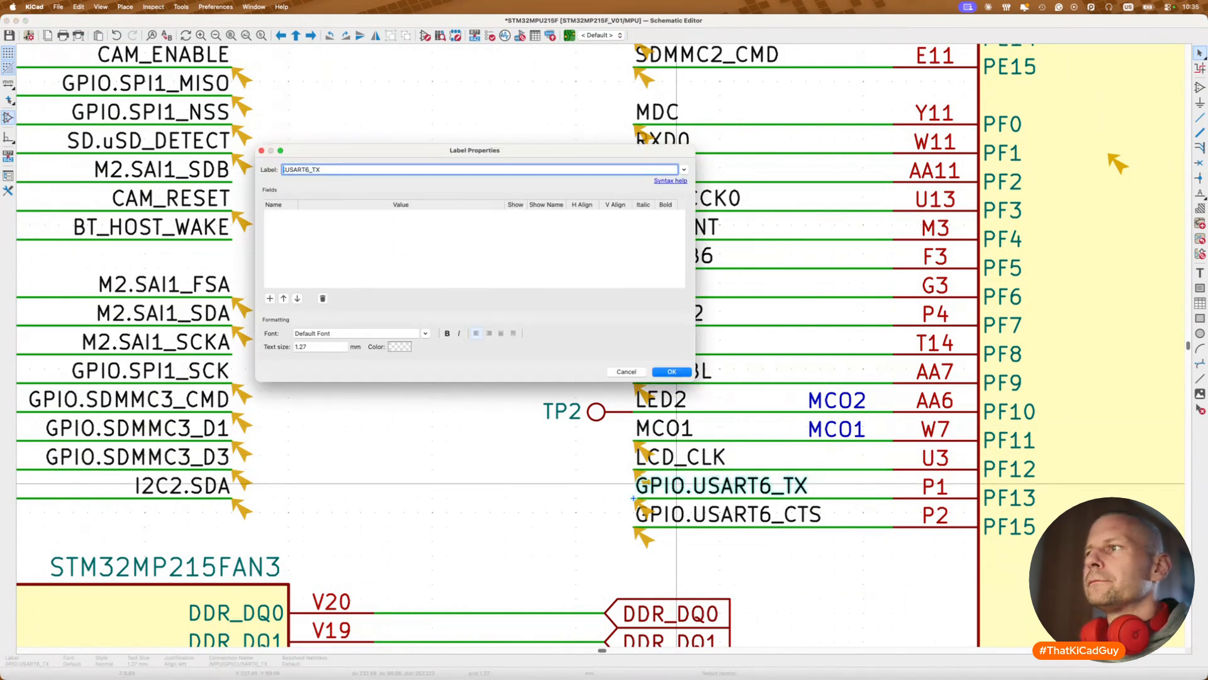
key(Delete)
key(Return)
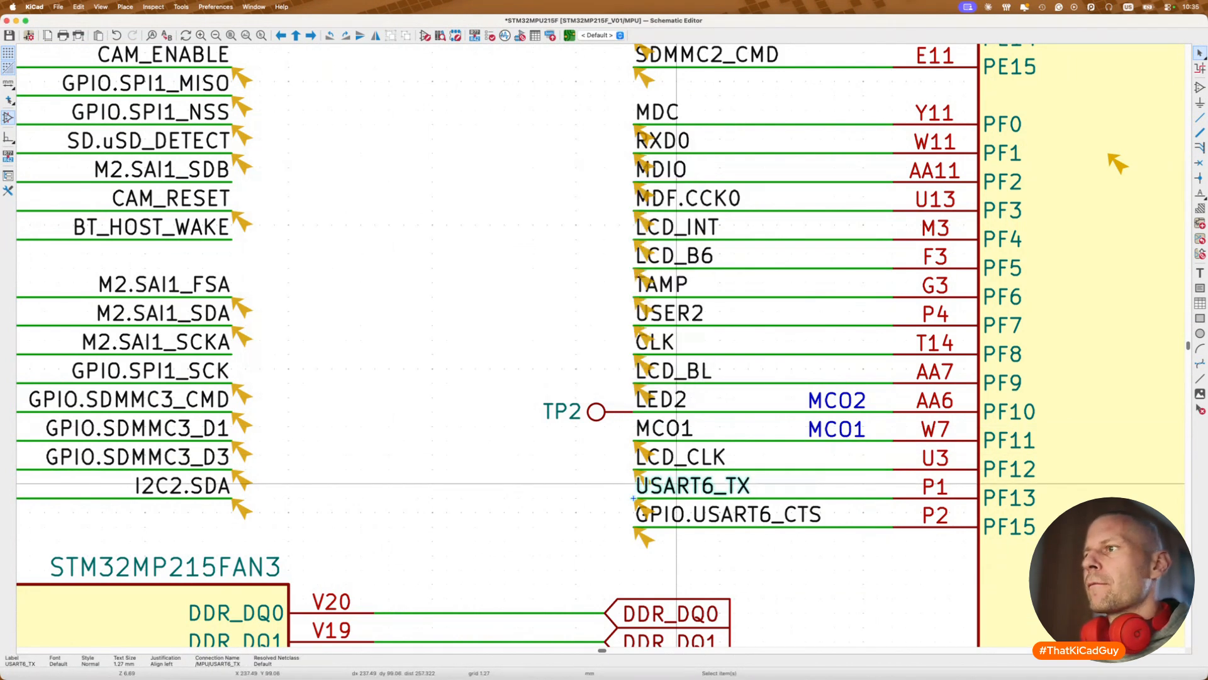
Step: Remove the GPIO. prefix from the label at U7C pin P2 so it reads USART6_CTS, and save the schematic
click(710, 522)
key(e)
key(Left)
key(Delete)
key(Delete)
key(Delete)
key(Delete)
key(Delete)
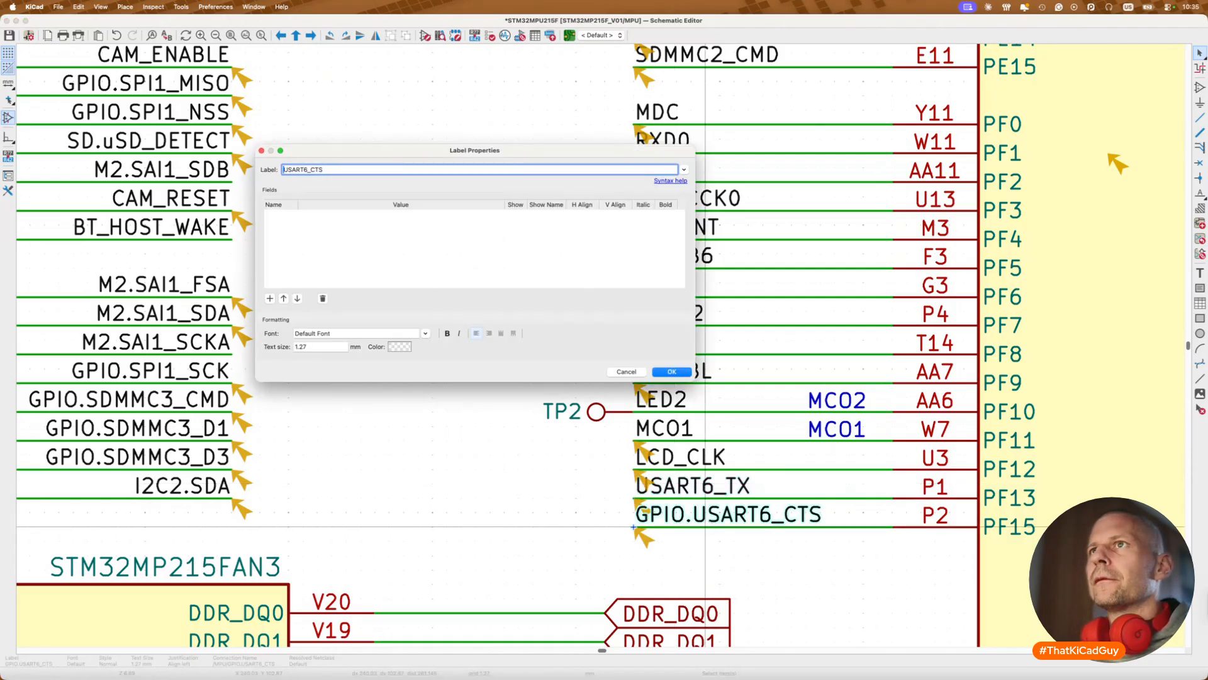
key(Return)
key(super+s)
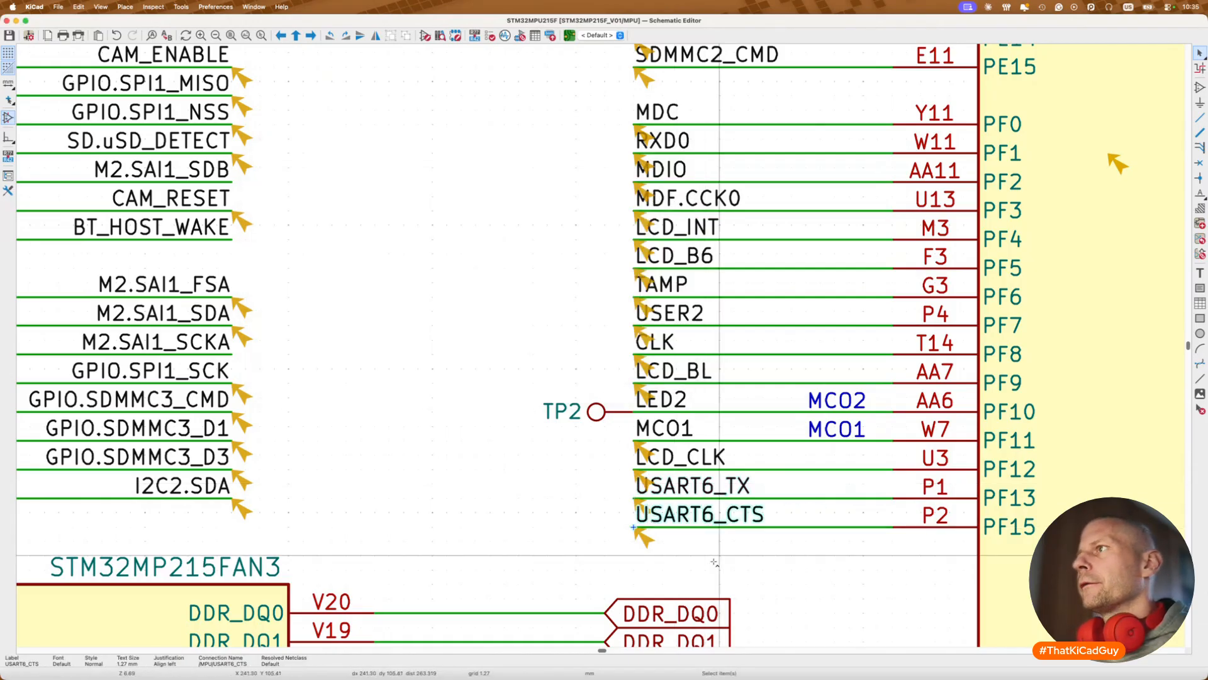
Step: Compare the ETH1.NRST label at U7C pin W14 with the ETH1 bus labels on the Ethernet sheet
scroll(714, 563, down, 3)
scroll(714, 563, right, 15)
scroll(714, 564, up, 2)
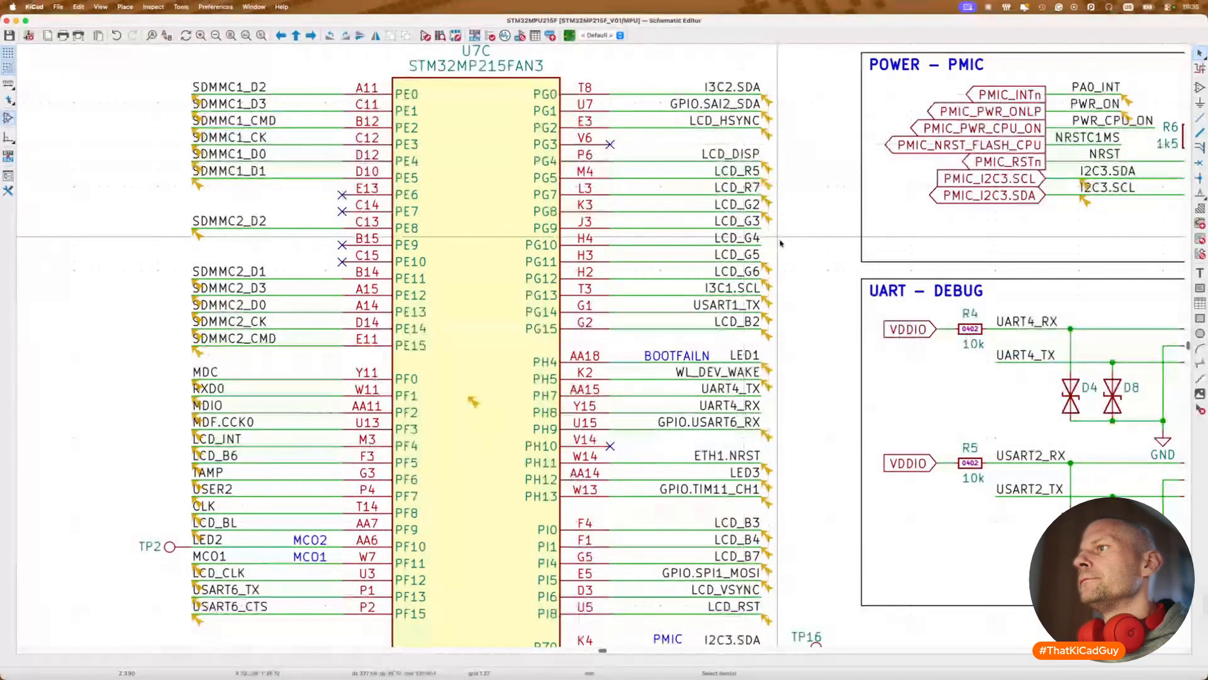
scroll(774, 271, down, 3)
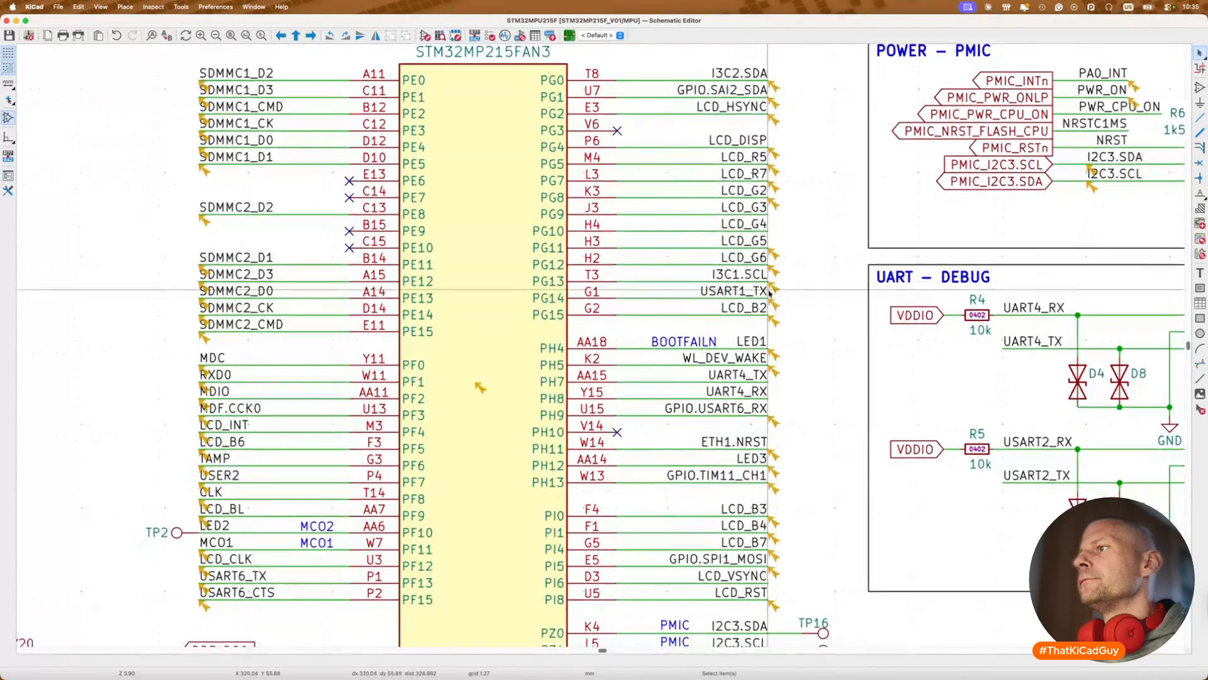
scroll(769, 292, down, 3)
click(739, 370)
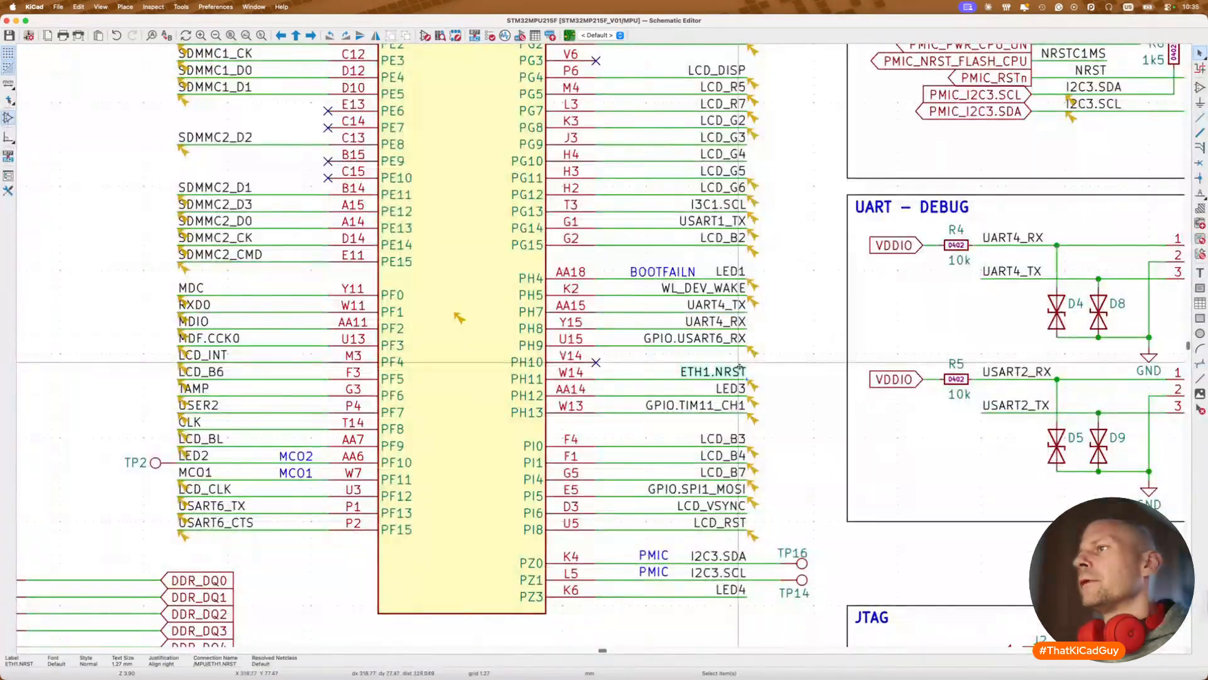
key(alt+BackSpace)
click(835, 307)
double_click(834, 308)
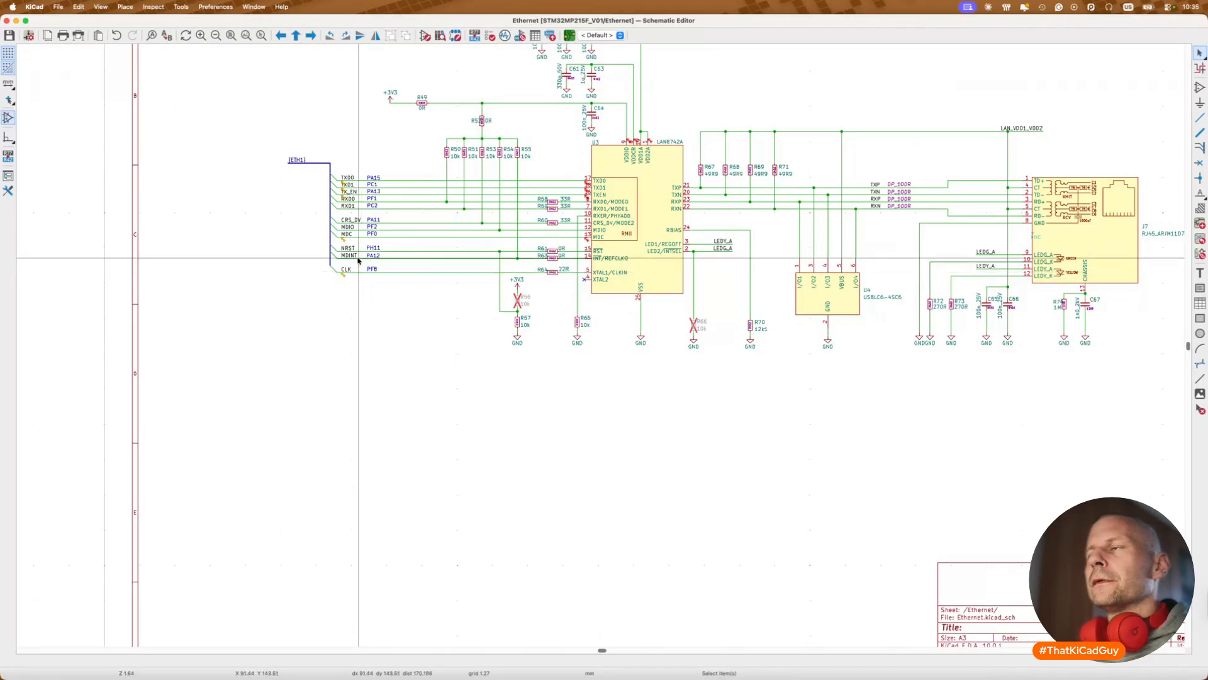
key(alt+BackSpace)
Step: Rename the NRST label on the Ethernet sheet's ETH1 bus to ETH_NRST and save
click(809, 307)
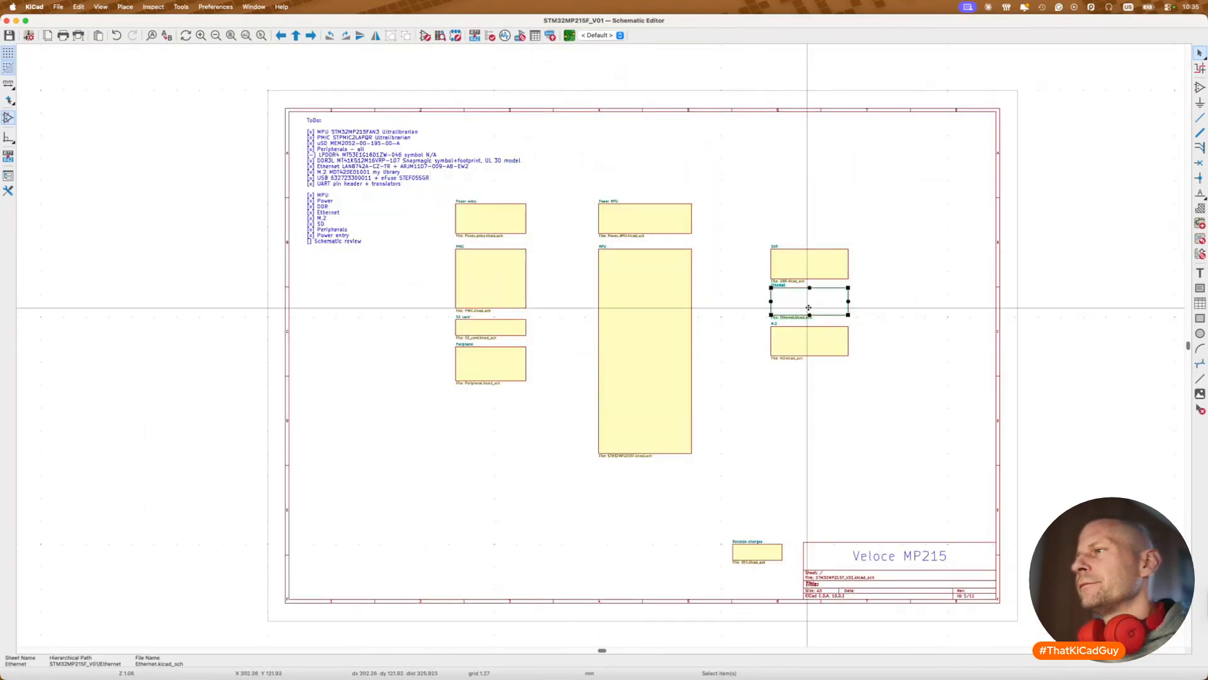
double_click(808, 307)
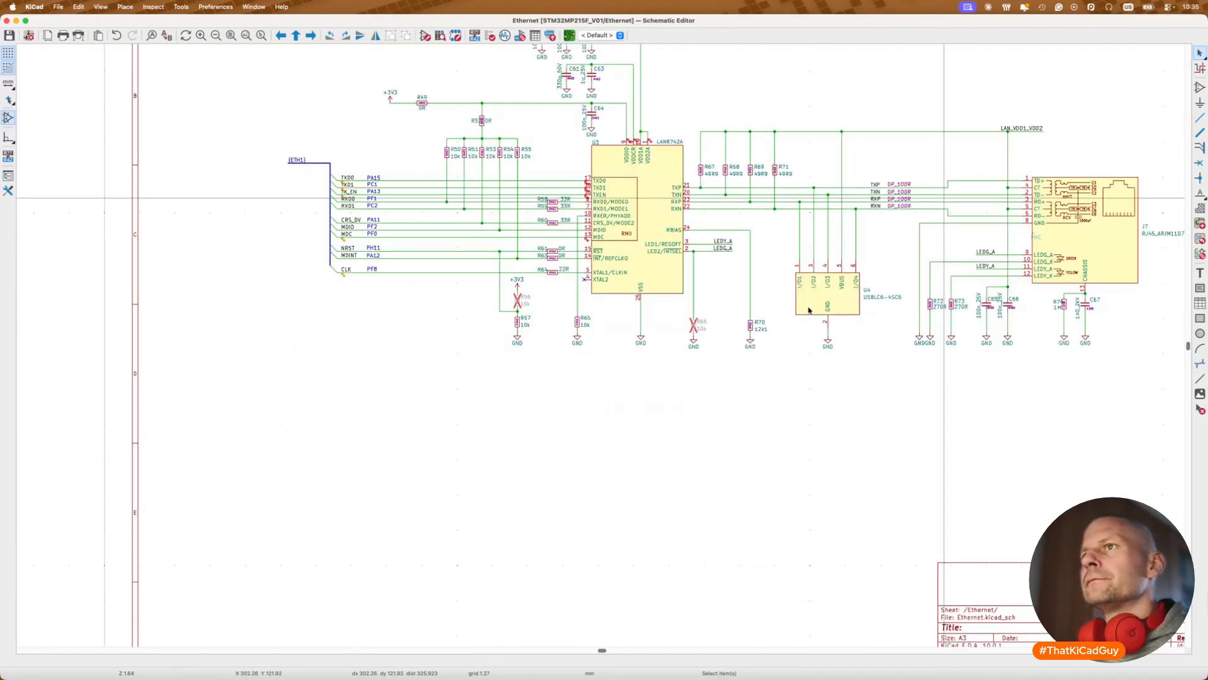
scroll(296, 257, up, 5)
click(409, 238)
double_click(409, 238)
text(ETH_)
key(Return)
key(super+s)
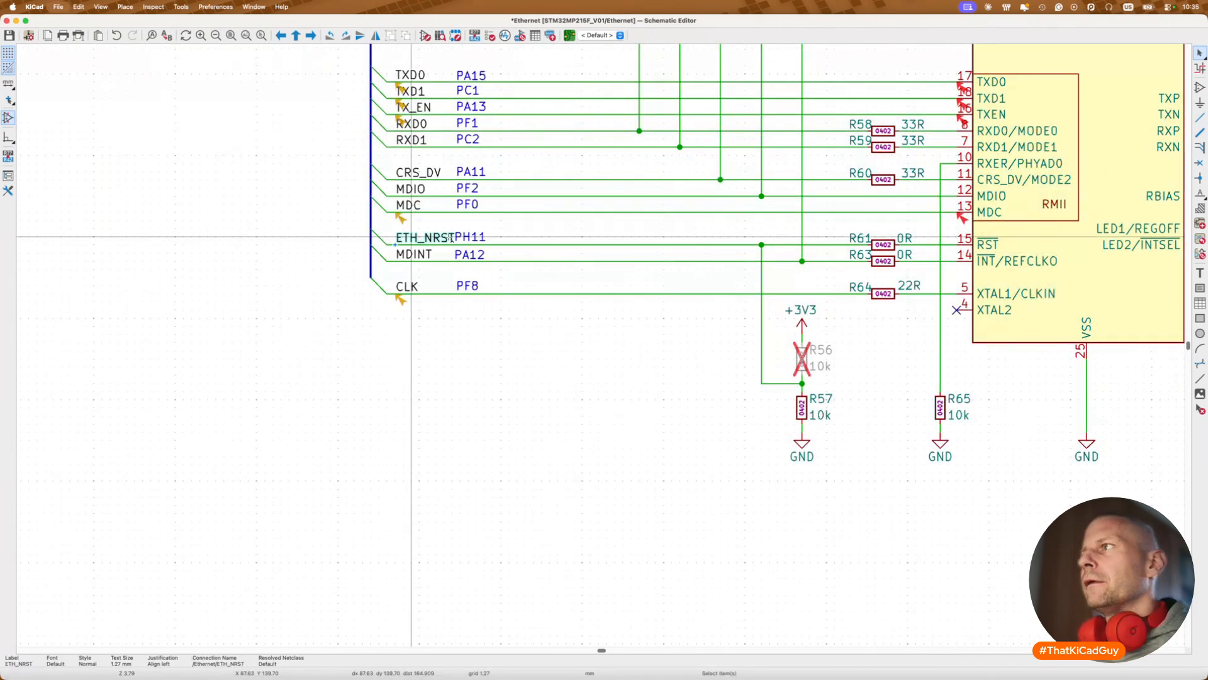
Step: Rename the NRST member of the ETH1 bus alias to ETH_NRST in the schematic's bus definitions and save
scroll(450, 238, up, 3)
click(79, 7)
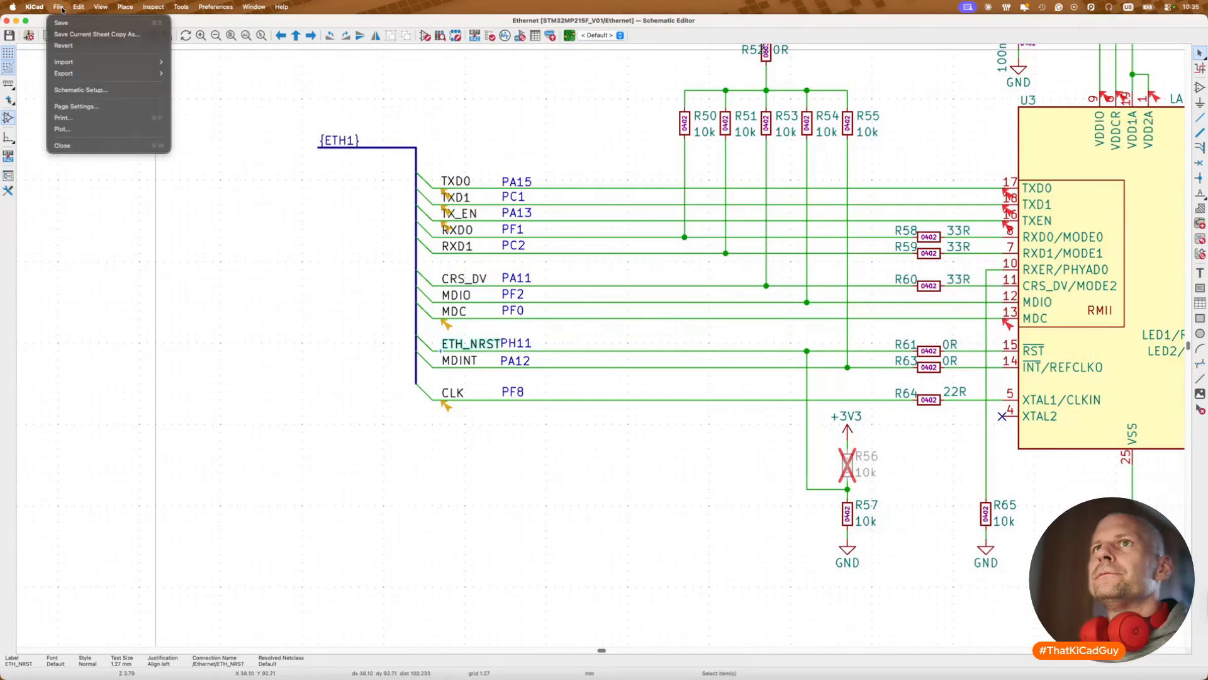
click(88, 95)
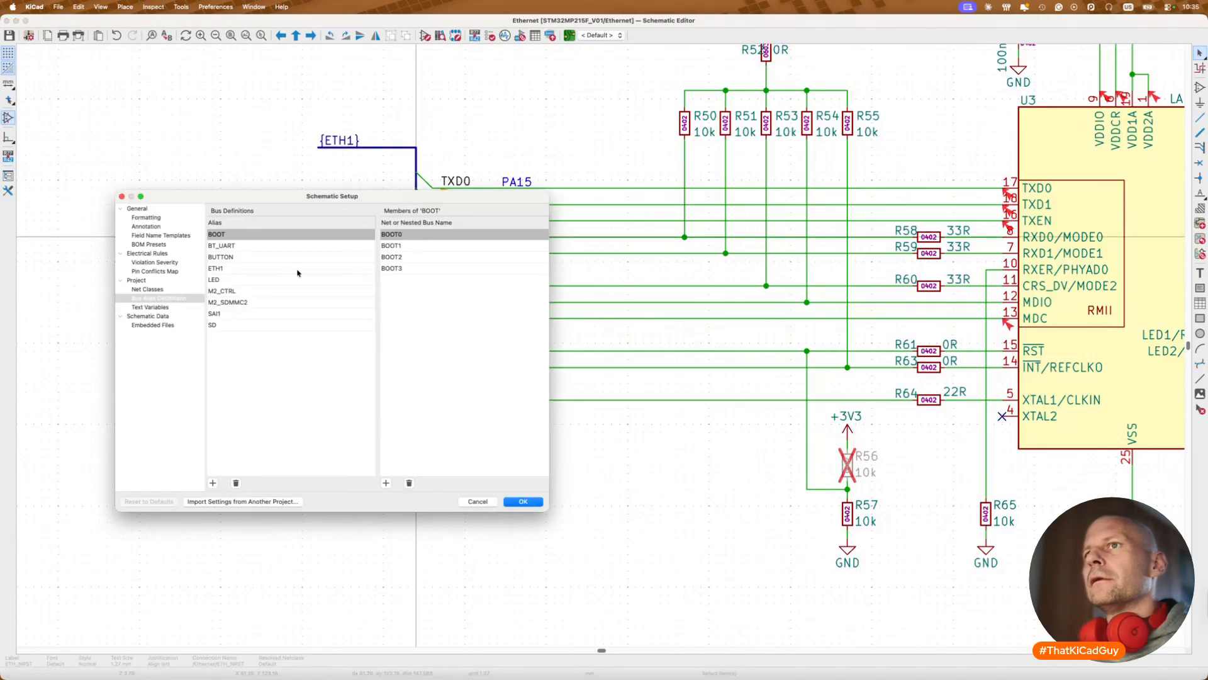
click(258, 268)
click(396, 325)
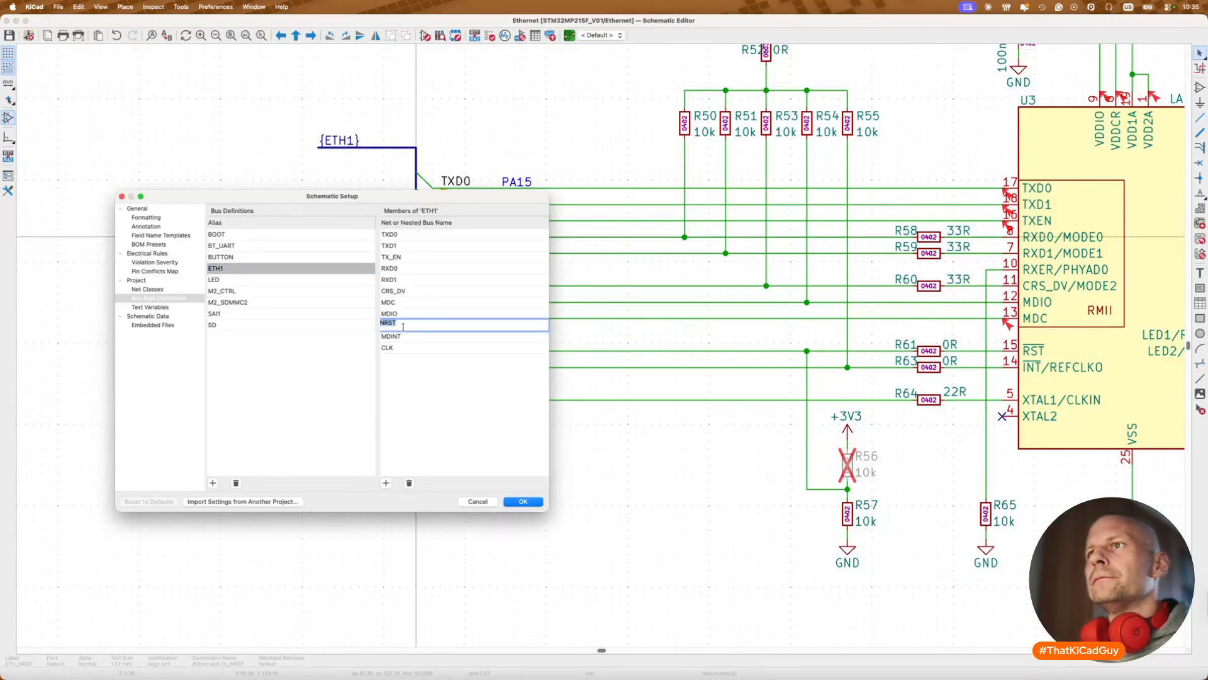
text(ETH_)
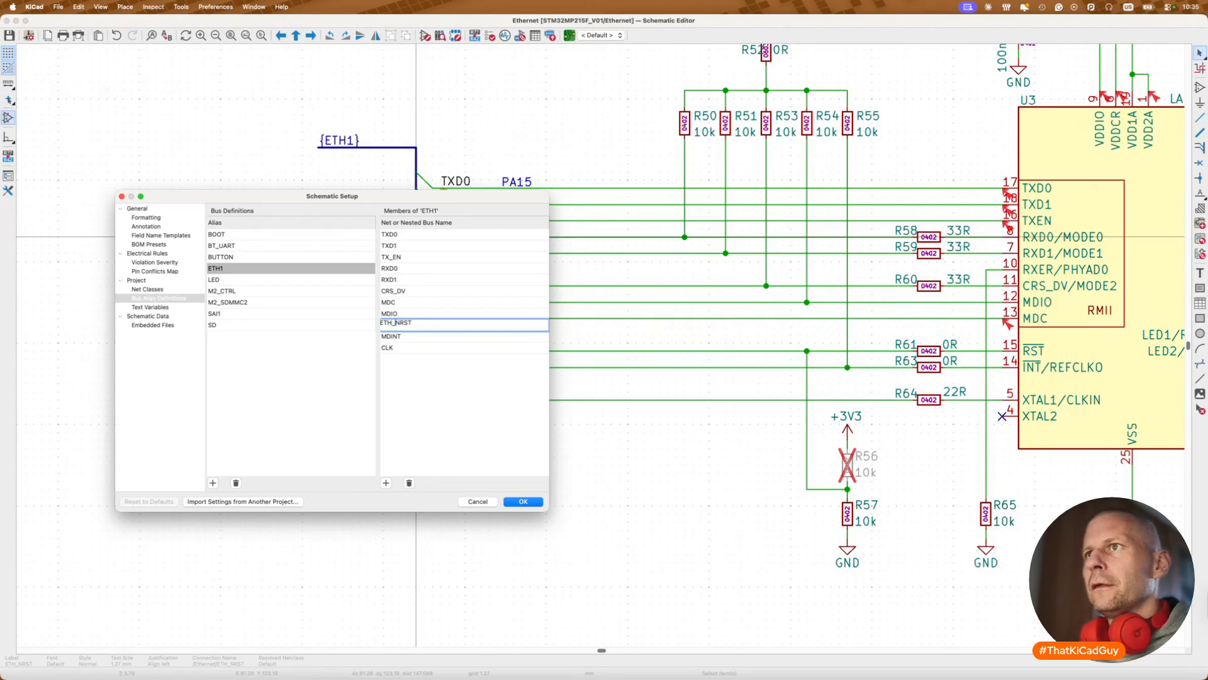
click(523, 501)
key(super+s)
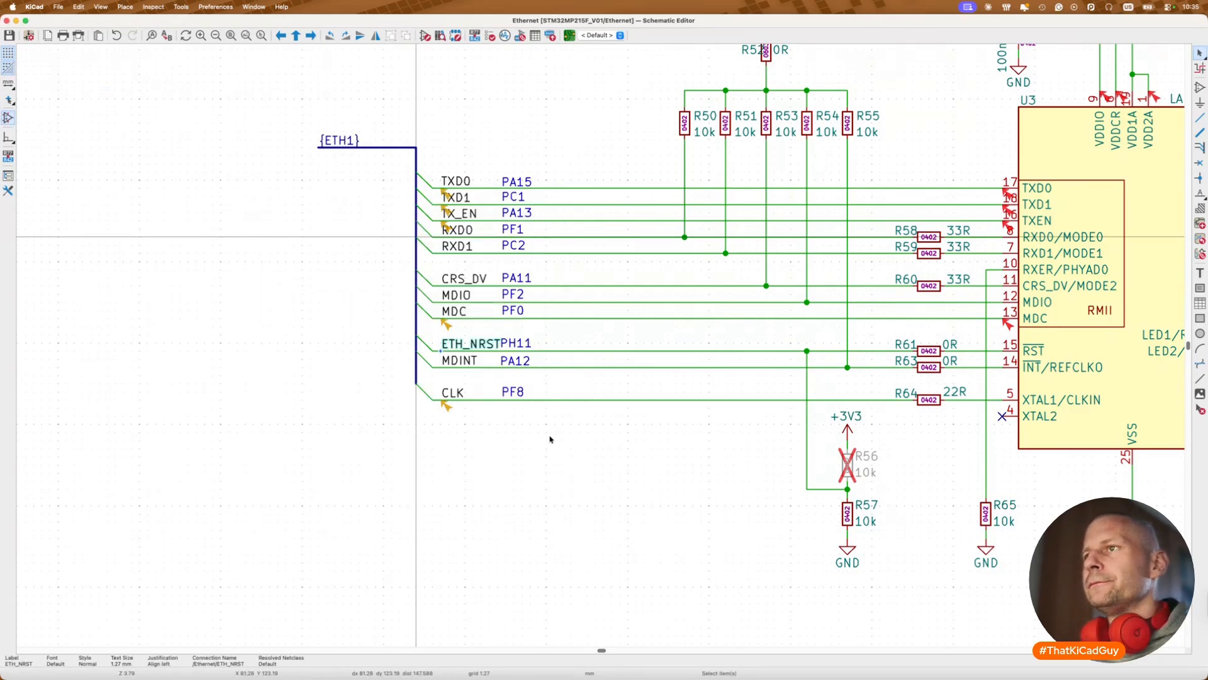
Step: Rename the ETH1.NRST label at U7C pin W14 on the MPU sheet to ETH_NRST
key(alt+BackSpace)
double_click(626, 354)
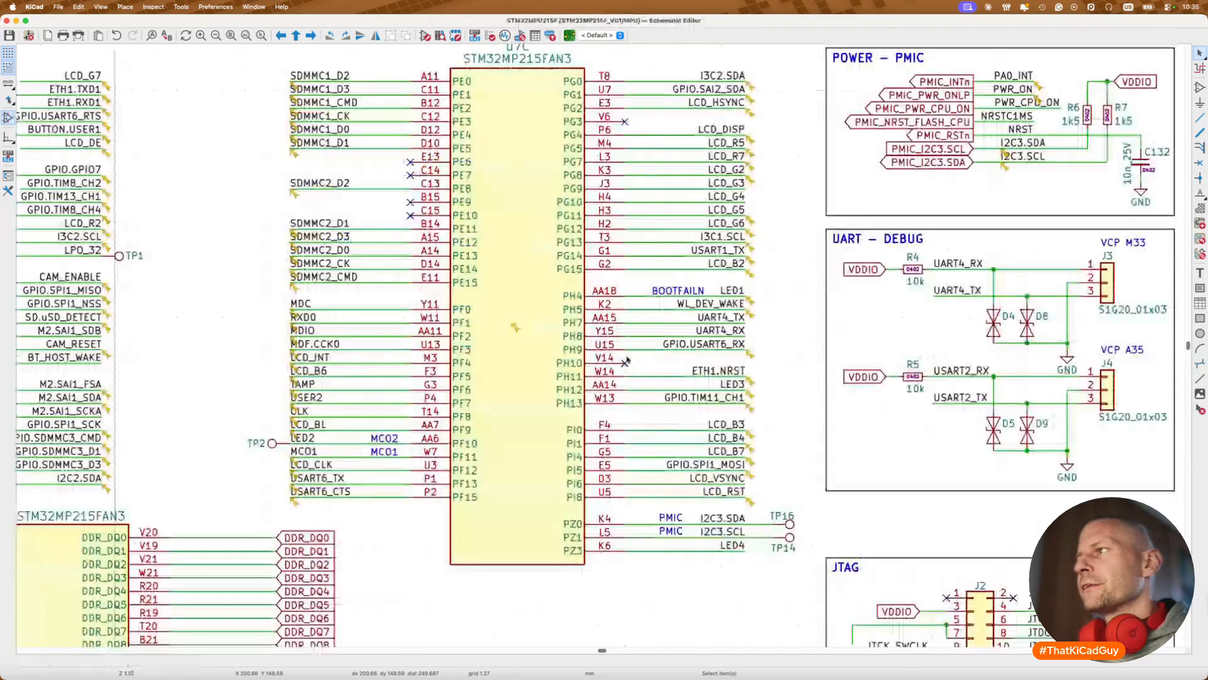
double_click(718, 370)
key(BackSpace)
key(BackSpace)
text(_NRST)
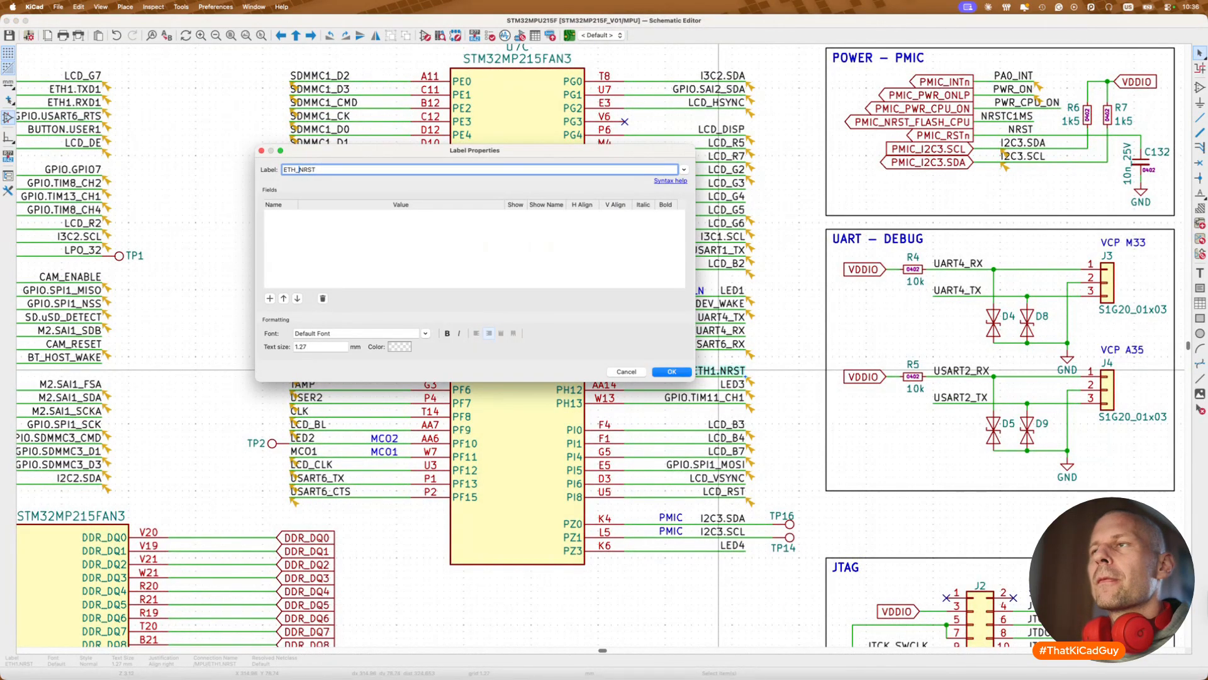
key(Return)
Step: Rename the NRST label in the MPU sheet's ETHERNET block to ETH_NRST and save the schematic
scroll(595, 388, left, 7)
scroll(595, 388, left, 10)
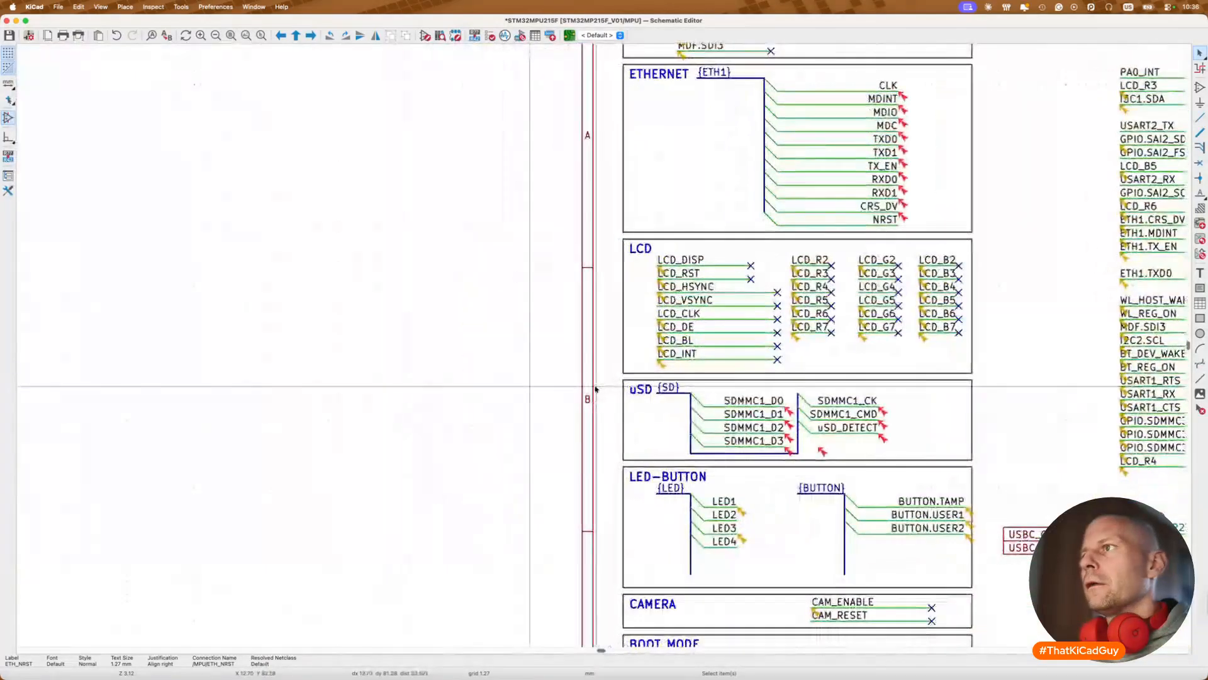
scroll(596, 390, down, 6)
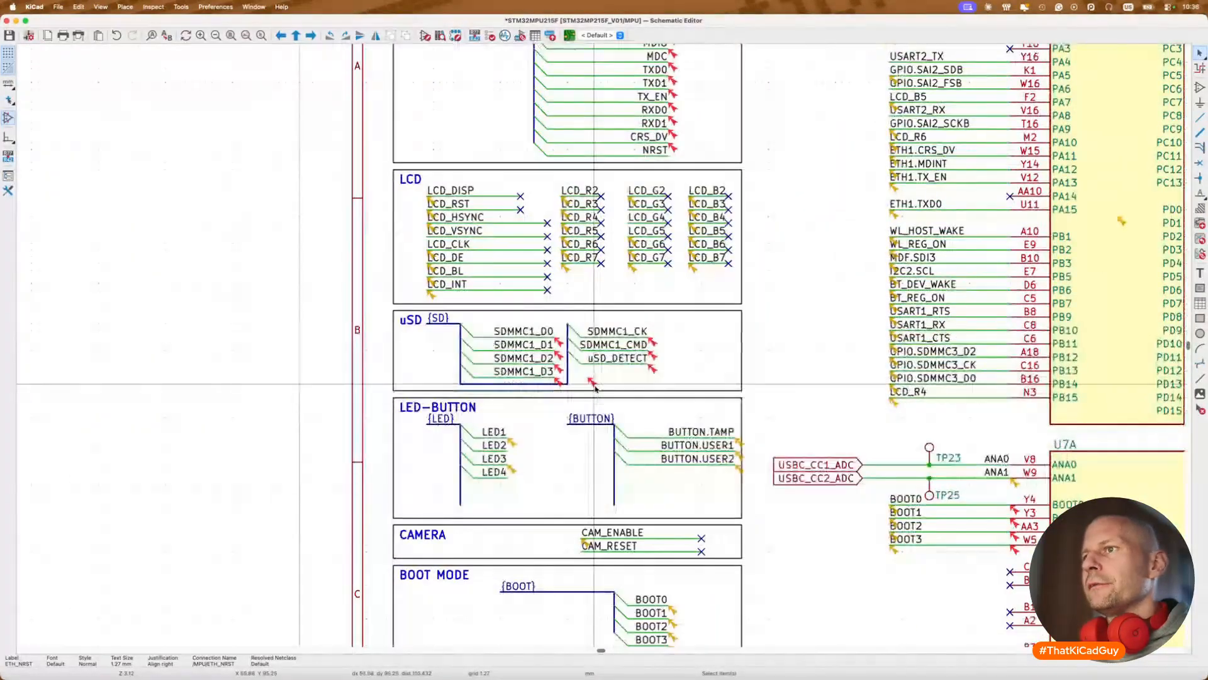
scroll(595, 388, down, 5)
scroll(595, 388, up, 15)
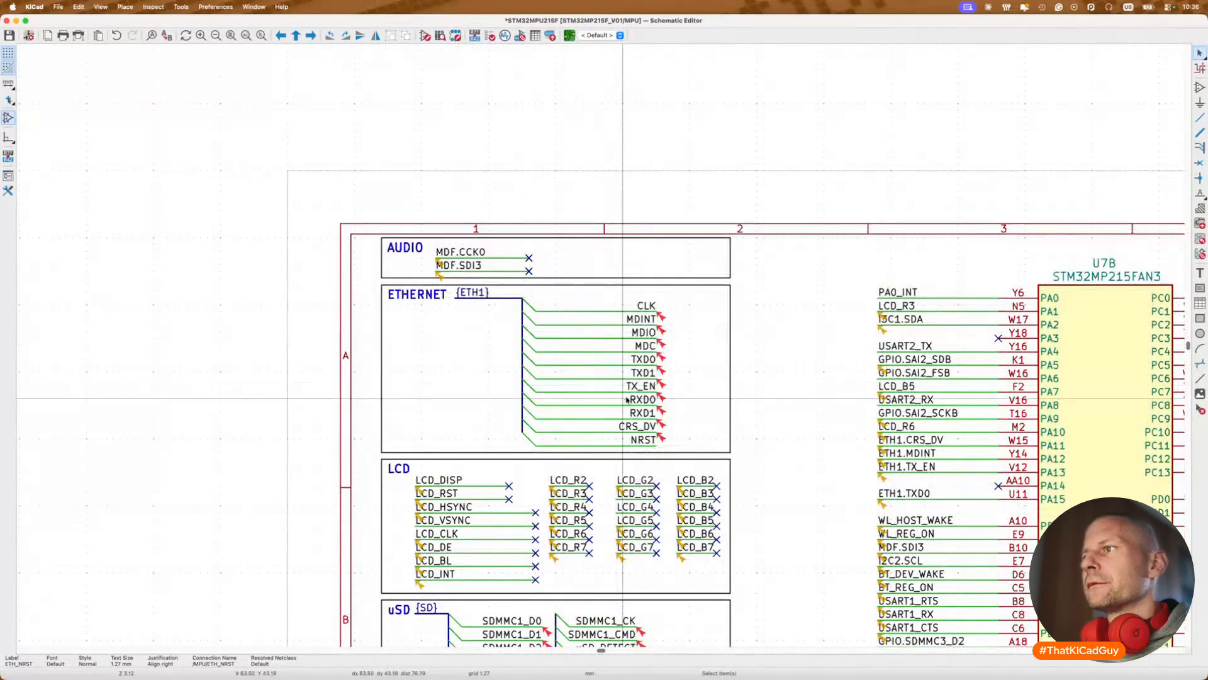
double_click(643, 439)
text(ETH_NRST)
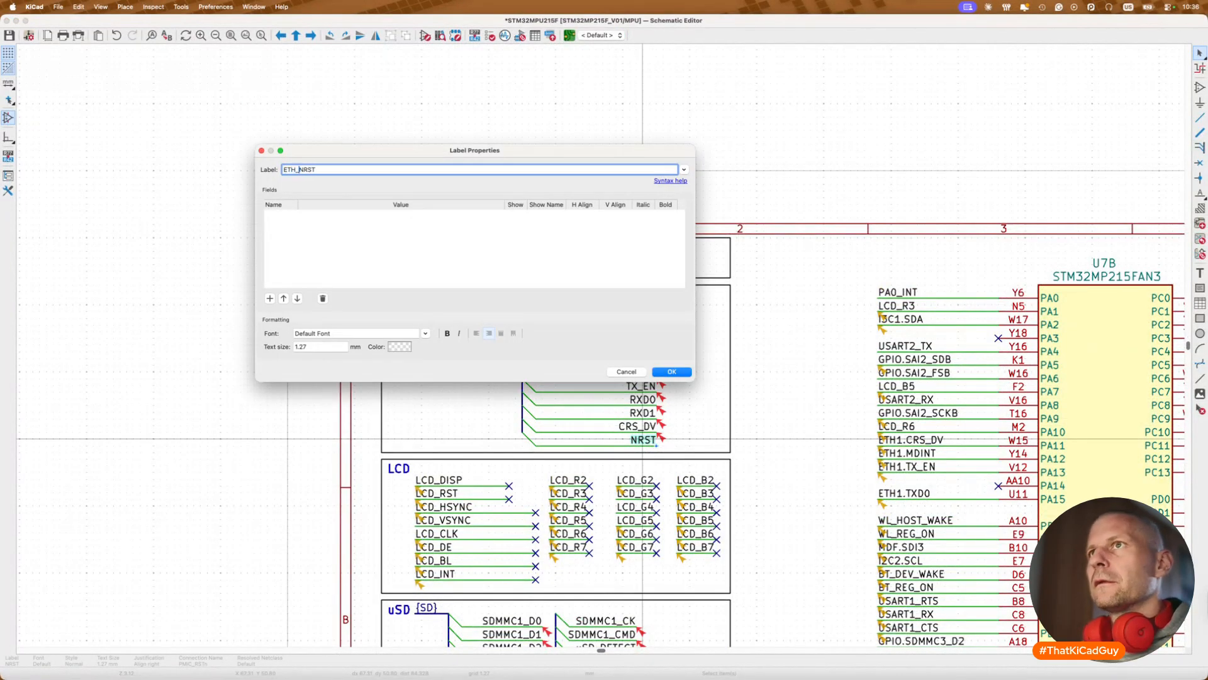
key(Return)
key(super+s)
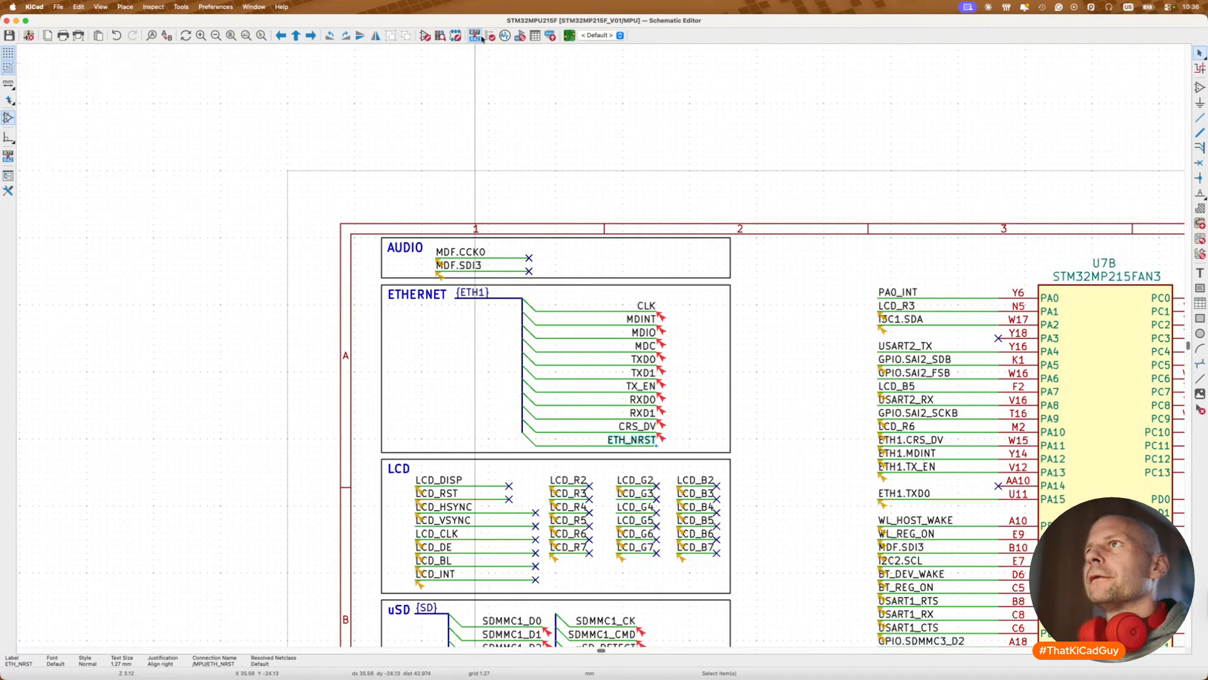
Step: Rerun the electrical rules check on the schematic
click(490, 35)
click(478, 616)
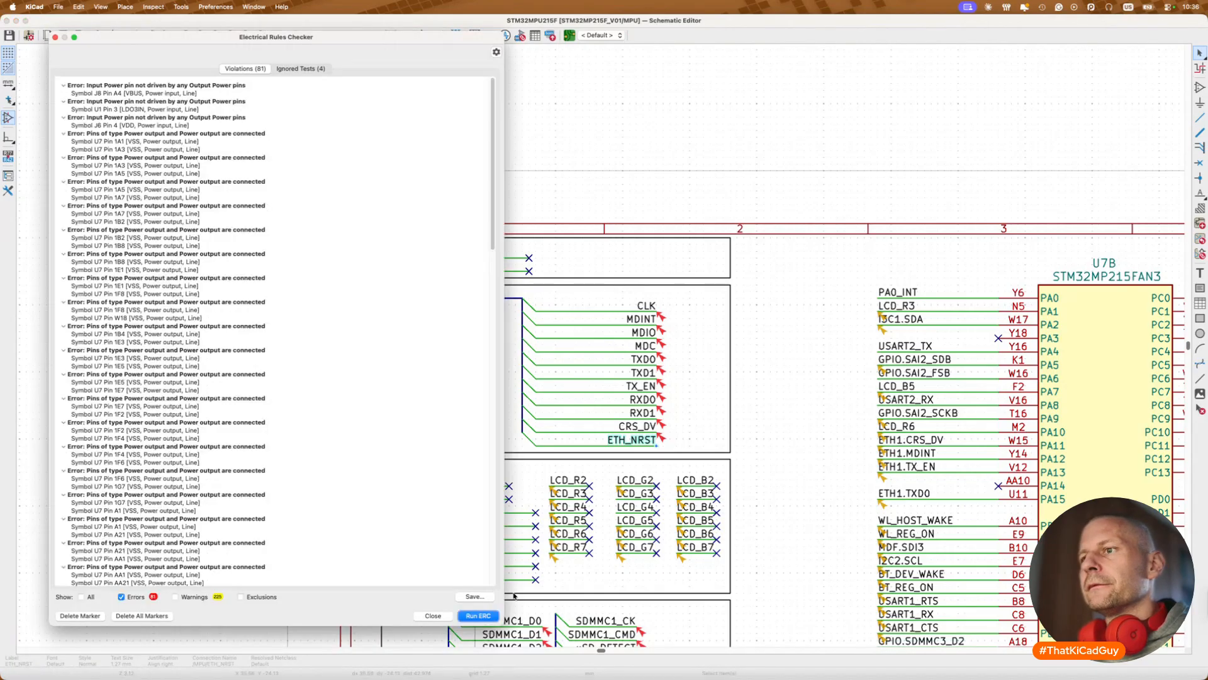
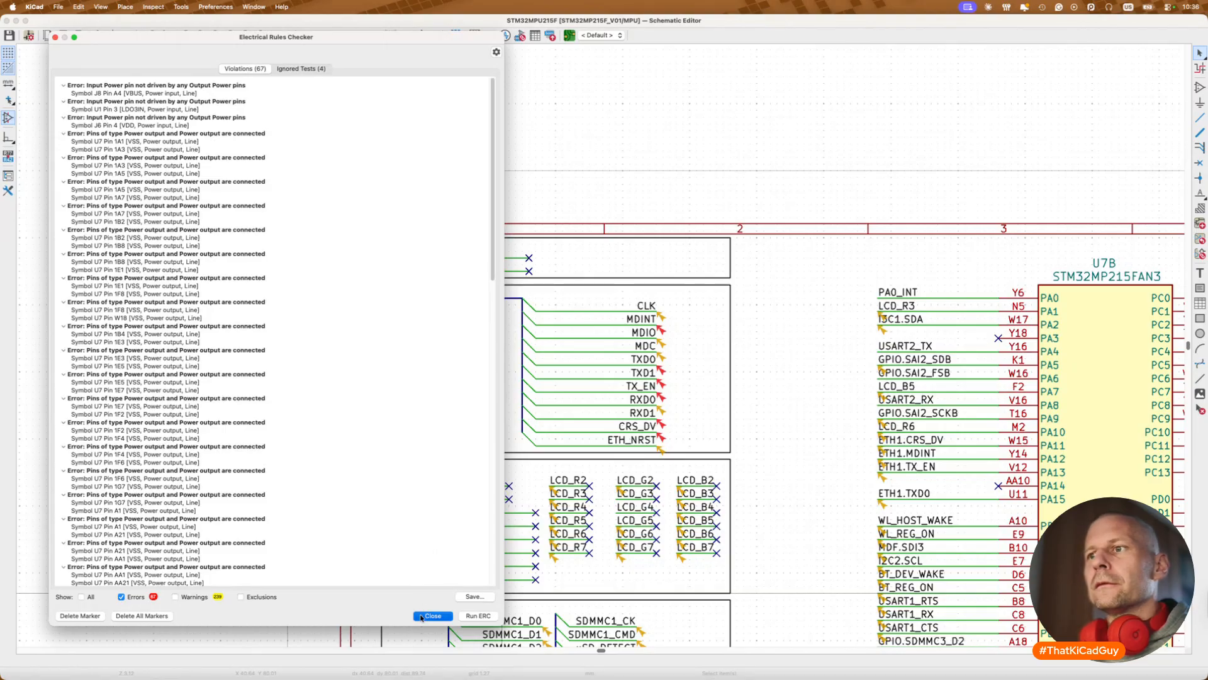
Step: Close the electrical rules checker and compare the flagged CLK label in the MPU sheet's ETHERNET block with the CLK label on U7C
click(421, 617)
scroll(667, 309, up, 5)
click(676, 298)
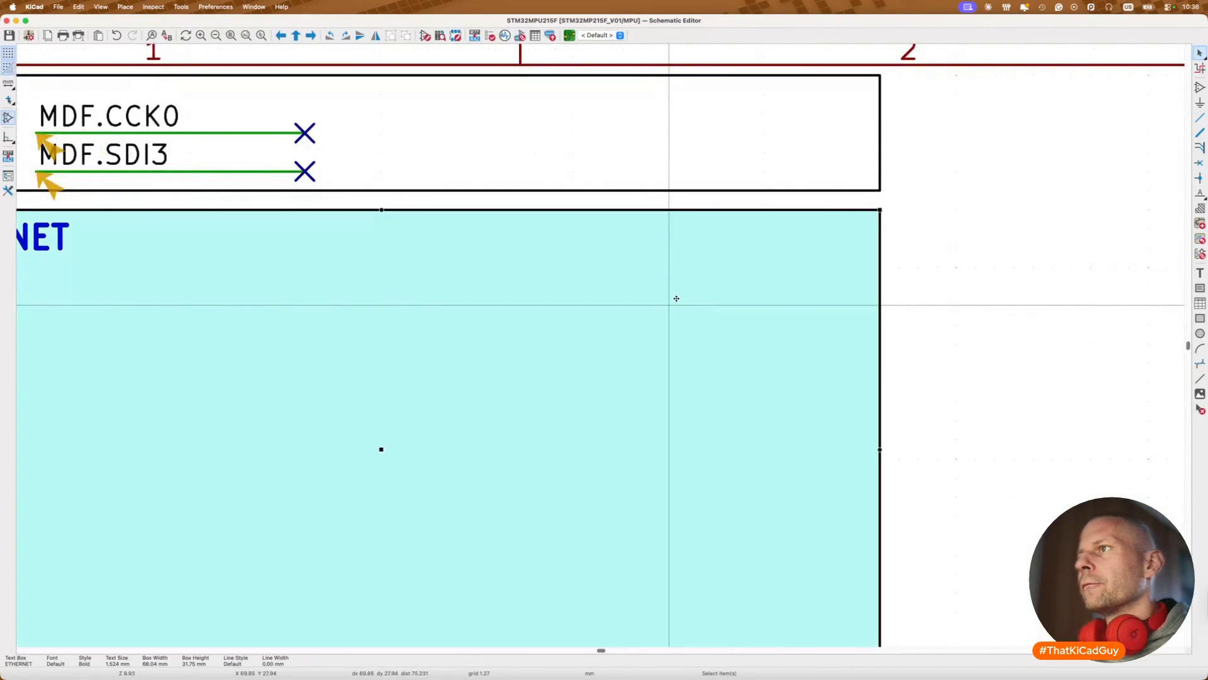
click(682, 299)
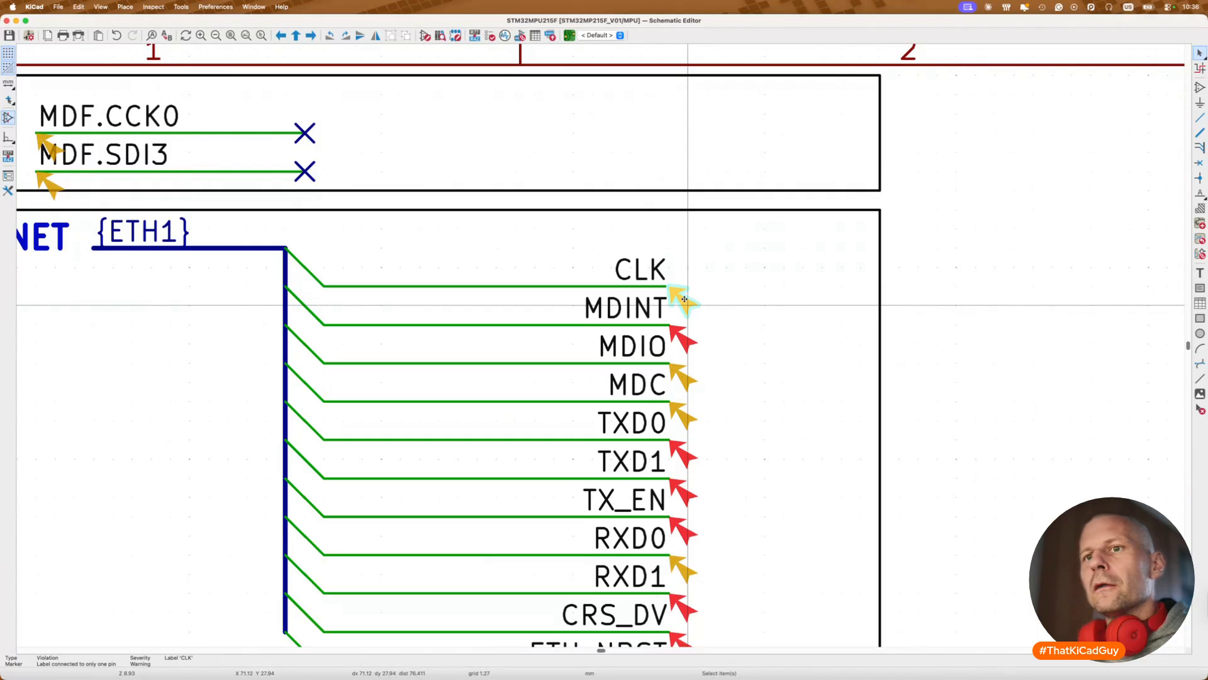
scroll(684, 299, down, 5)
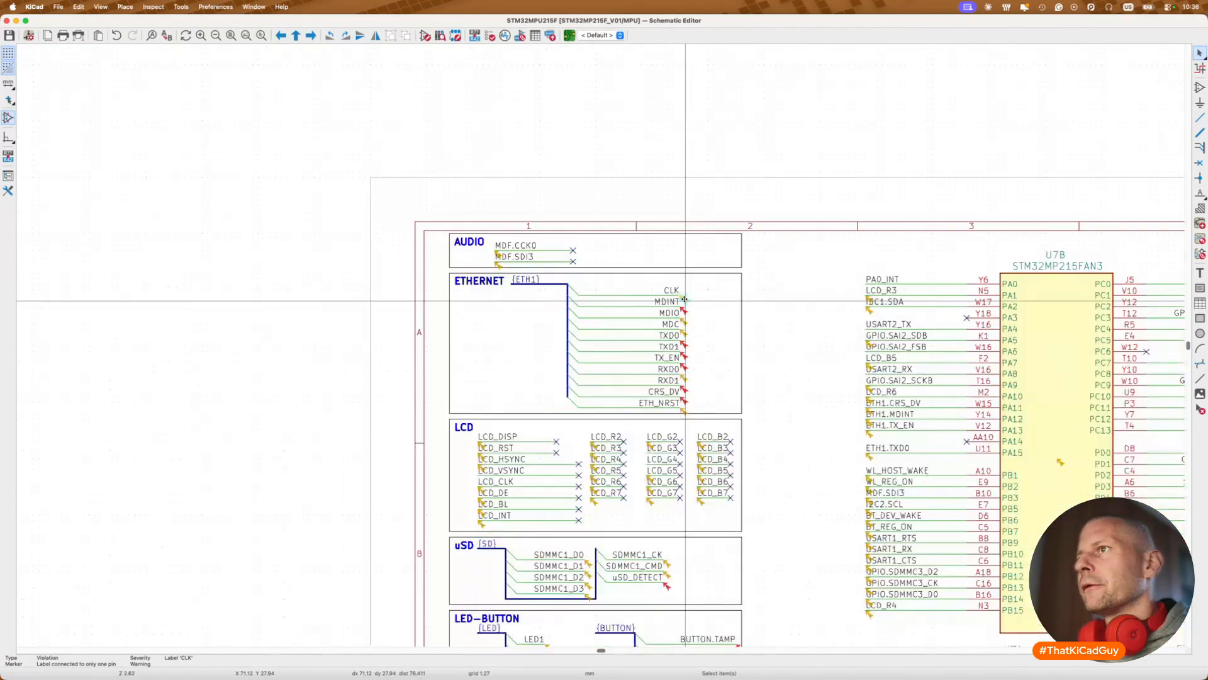
scroll(683, 299, right, 10)
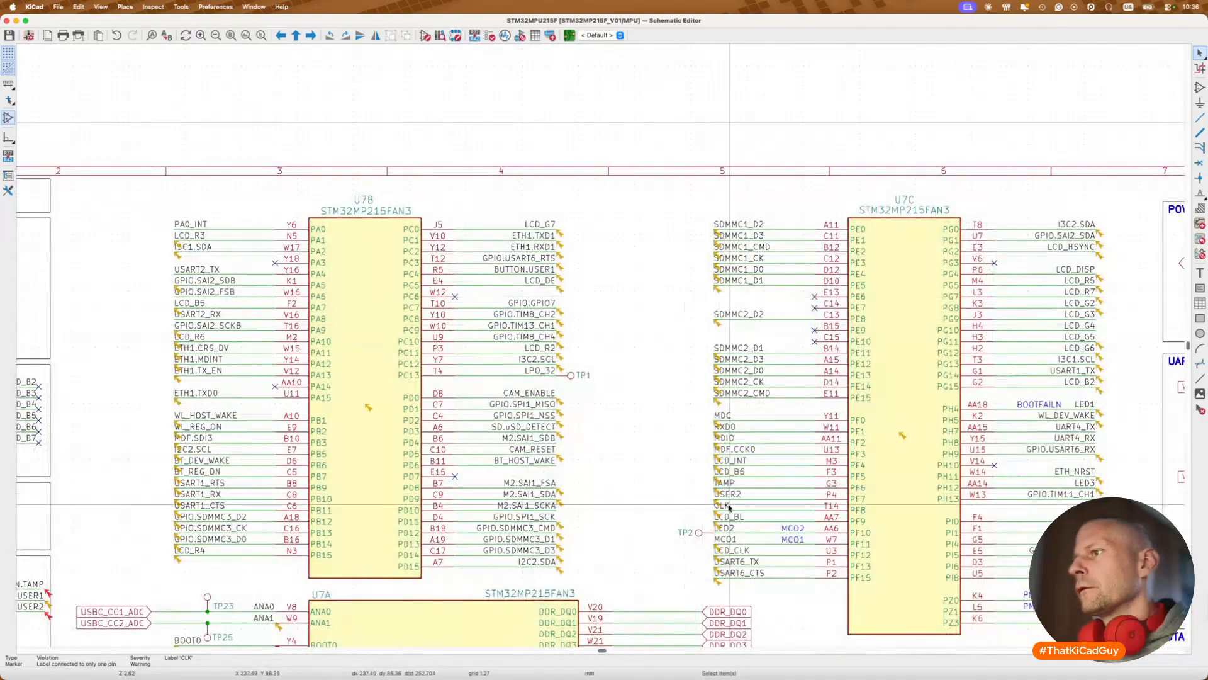
scroll(730, 506, up, 4)
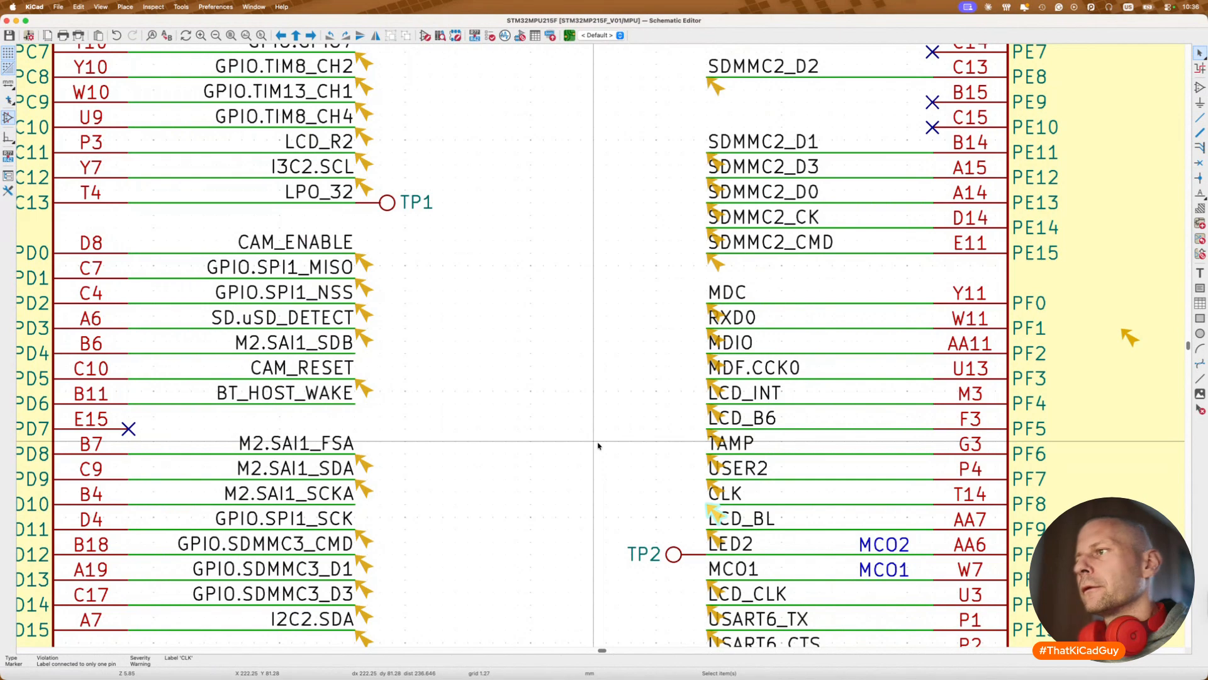
scroll(597, 445, down, 5)
scroll(597, 445, left, 10)
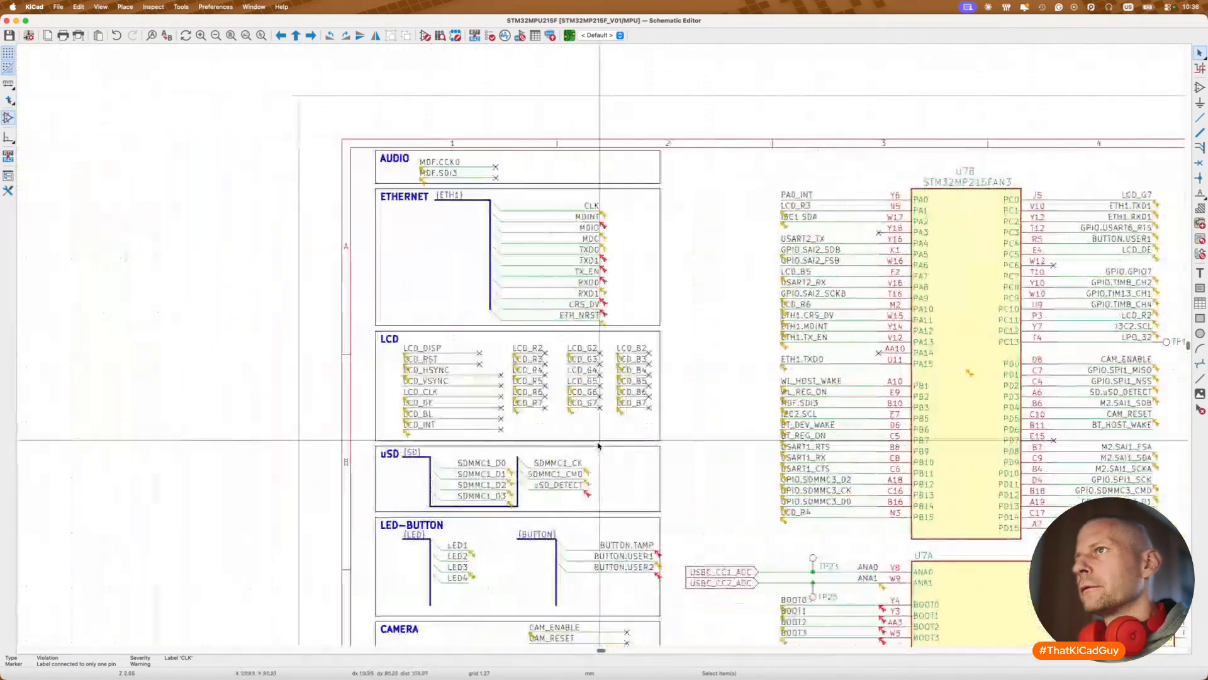
Step: Open the Ethernet sheet and examine the CLK label's marker and the member list of the ETH1 bus
key(alt+BackSpace)
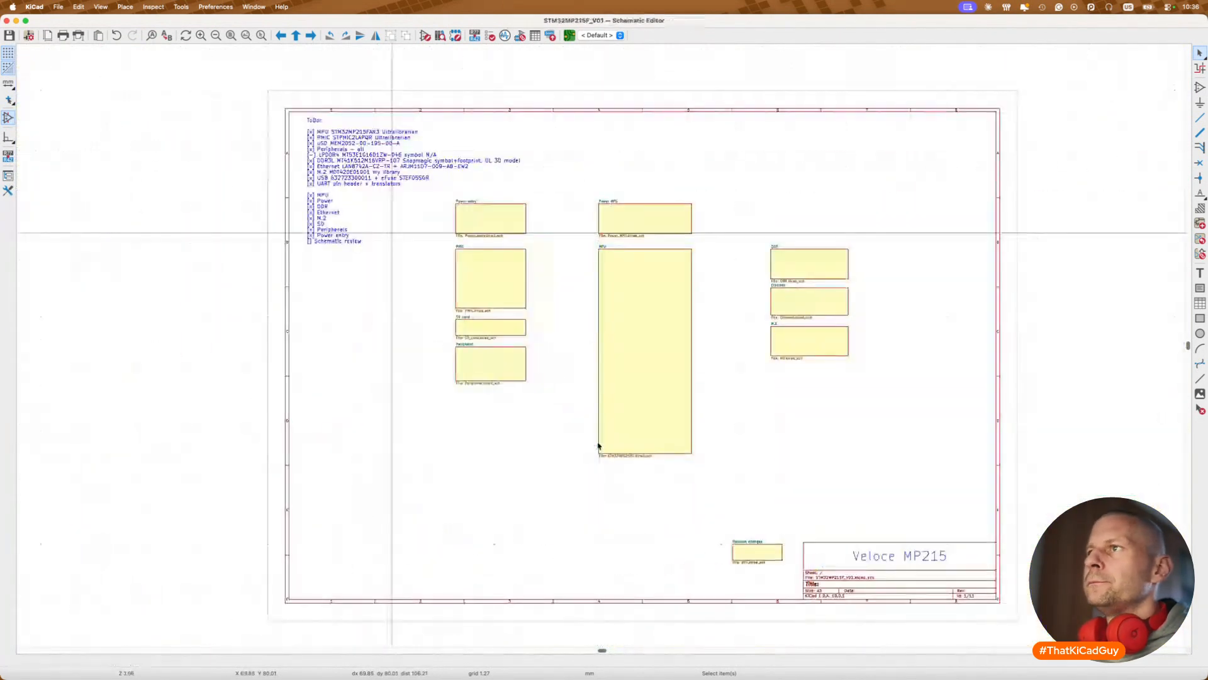
double_click(785, 304)
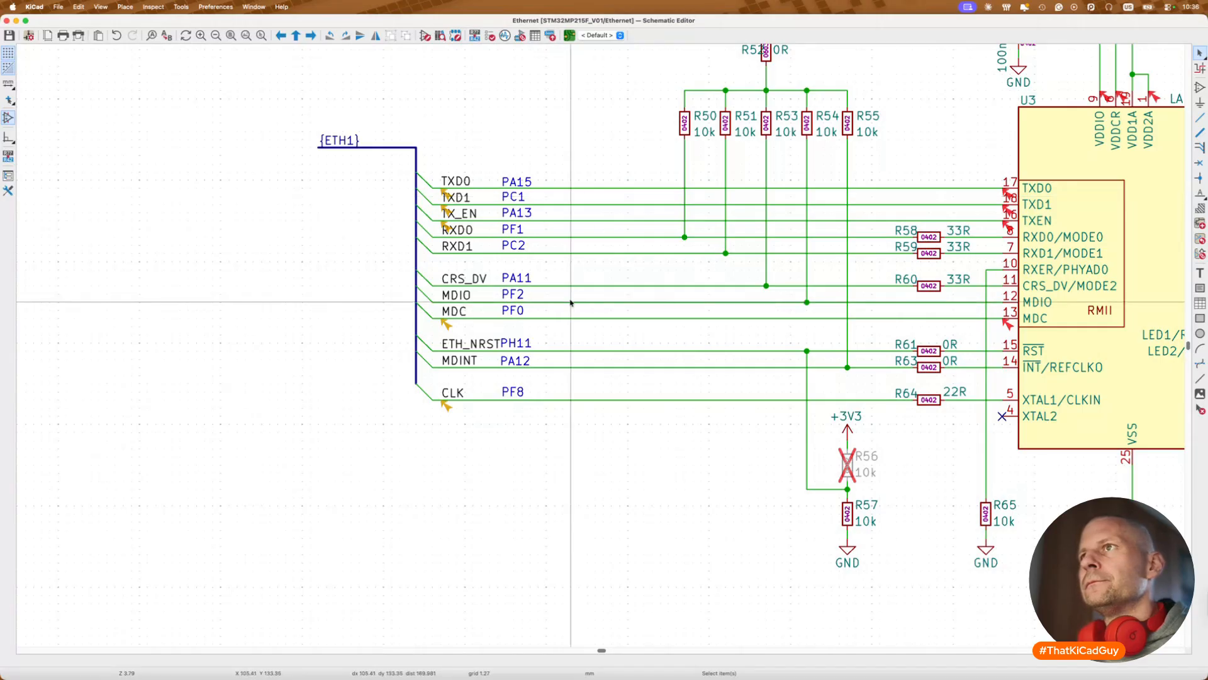
click(447, 406)
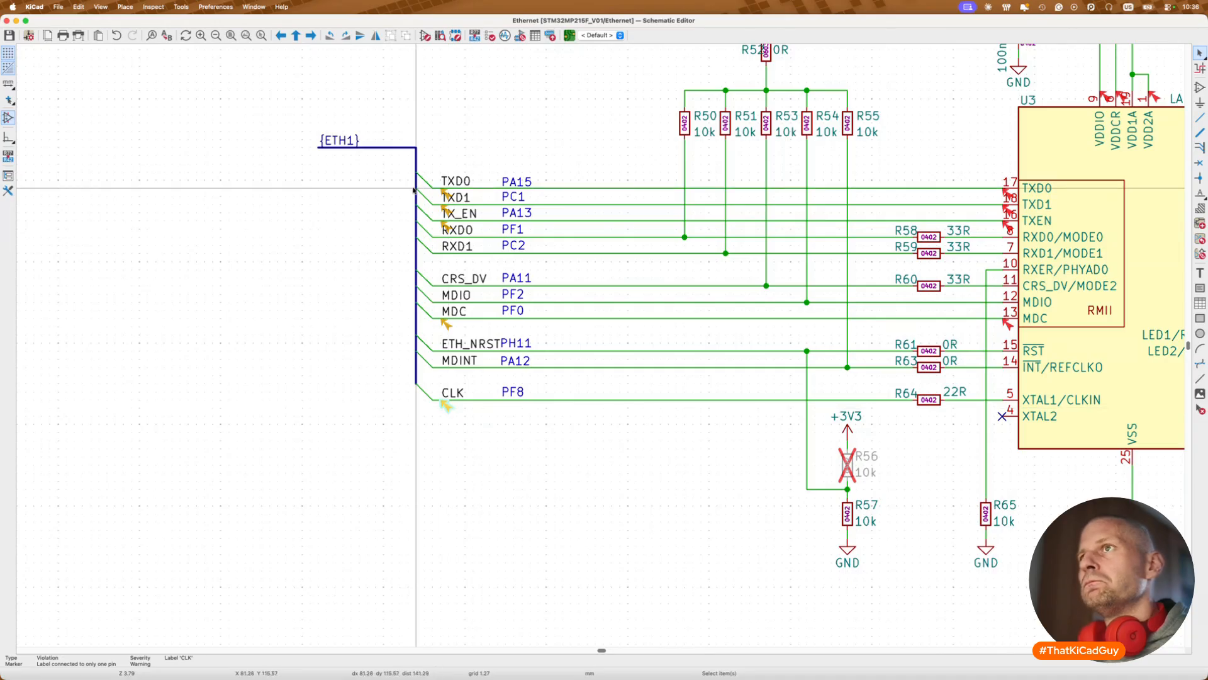
right_click(417, 154)
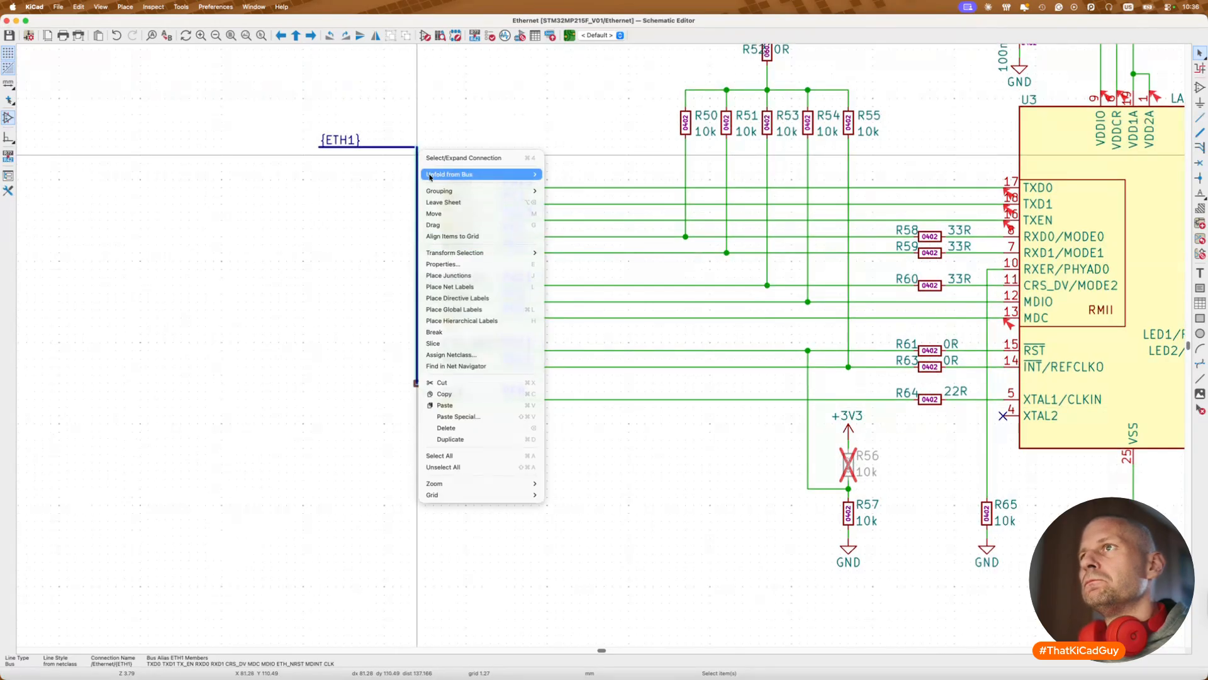
mouse_move(430, 176)
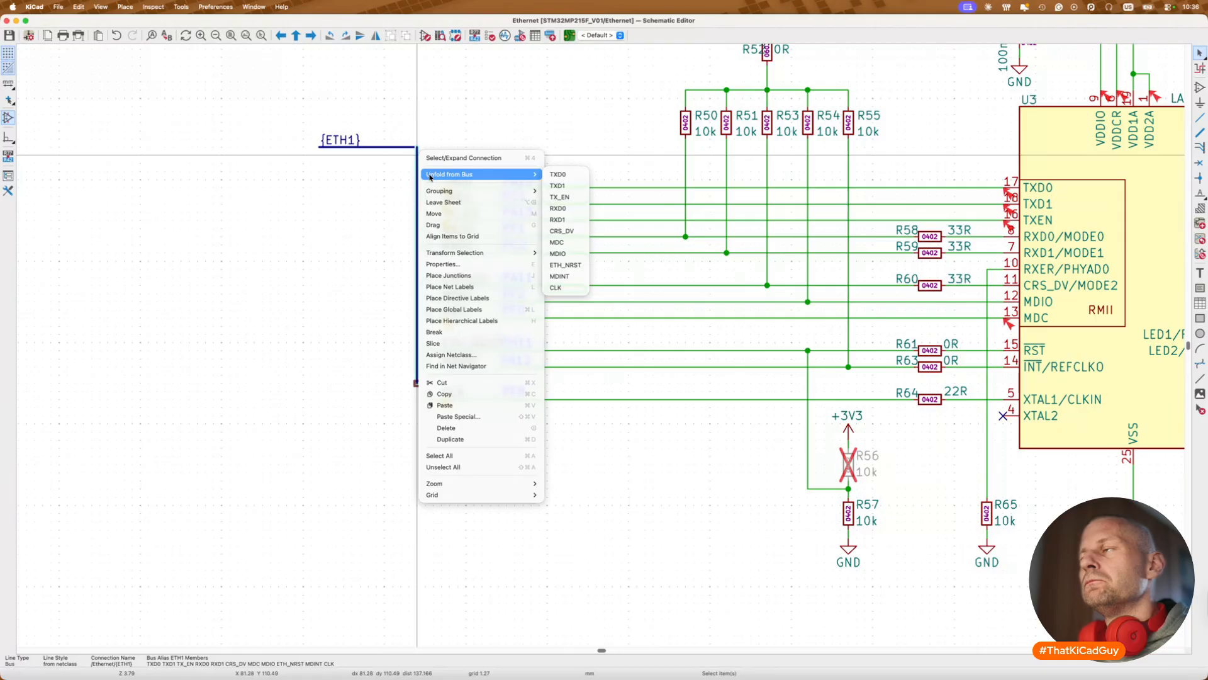
key(Escape)
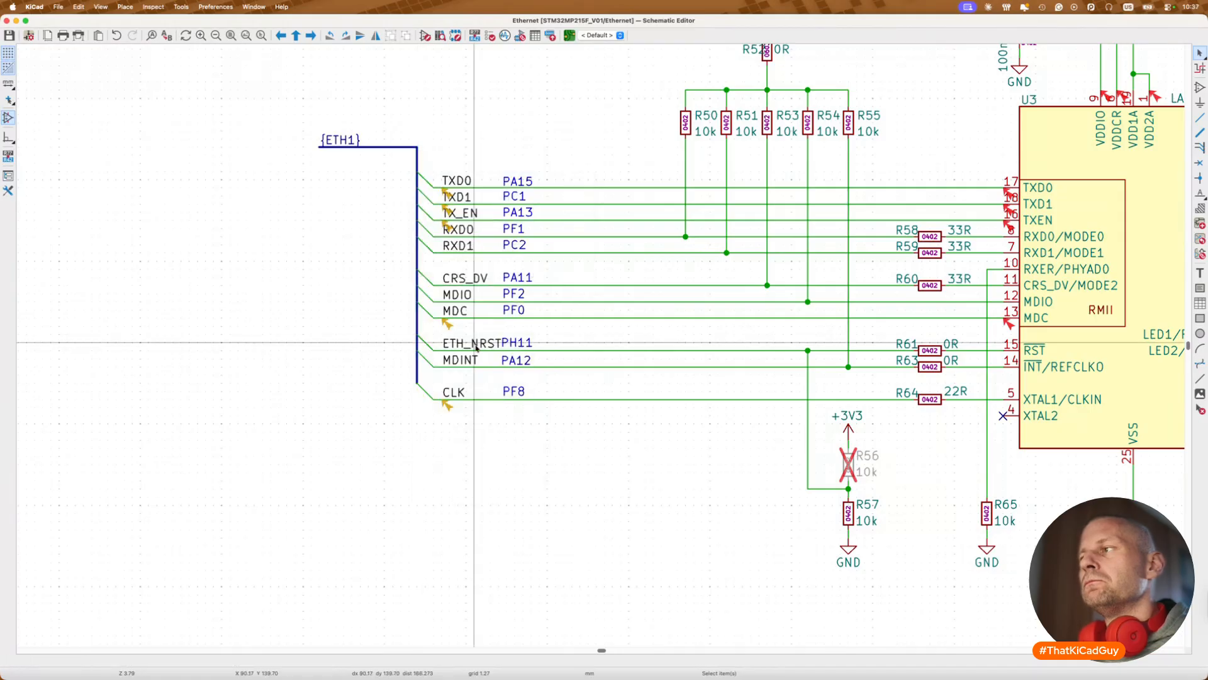
Step: Return to the MPU sheet and check the members of the BUTTON bus in the LED-BUTTON block
key(alt+BackSpace)
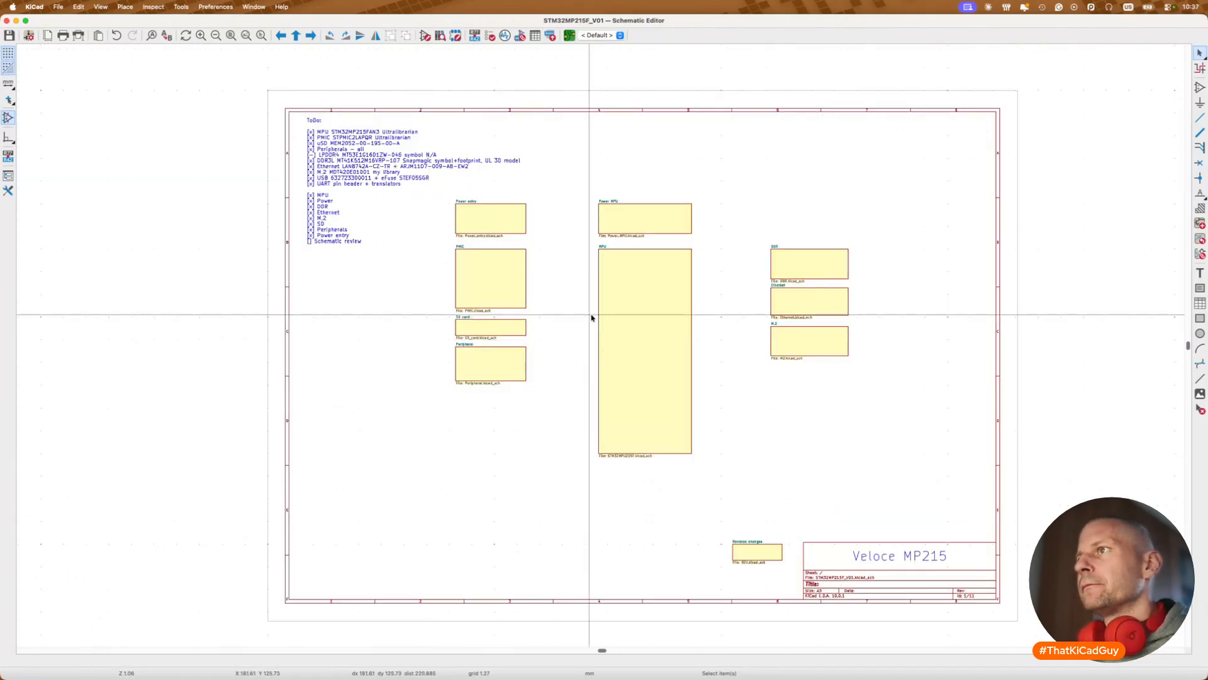
double_click(625, 315)
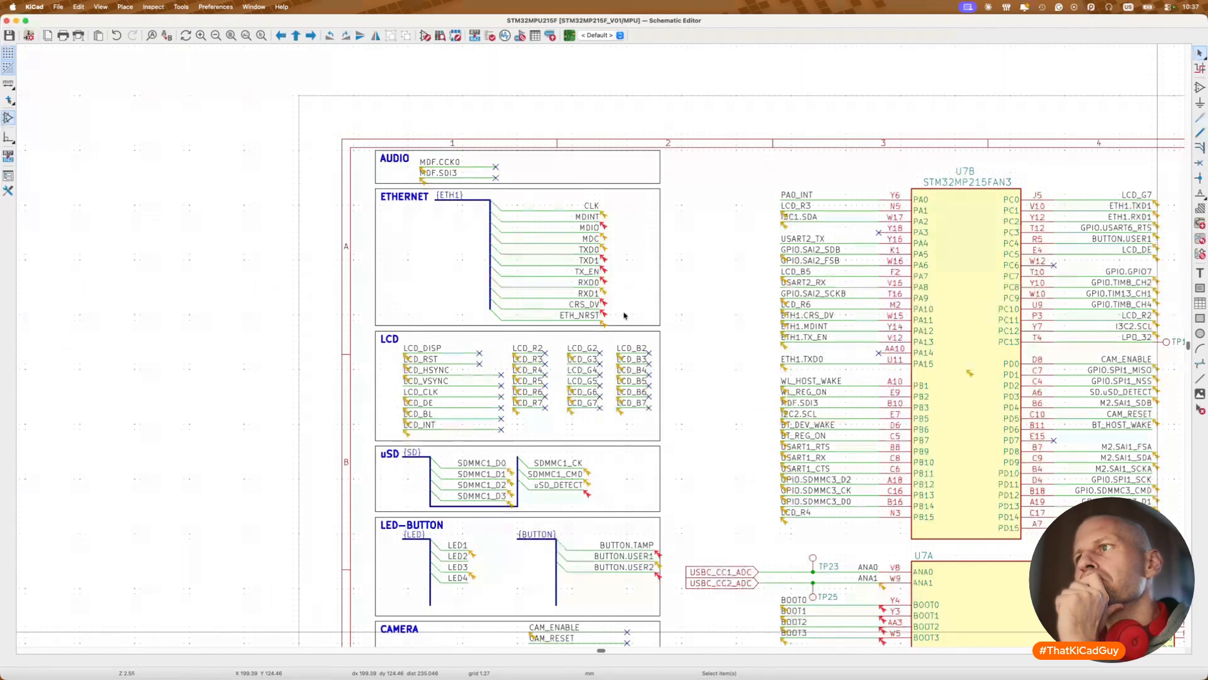
scroll(625, 315, down, 5)
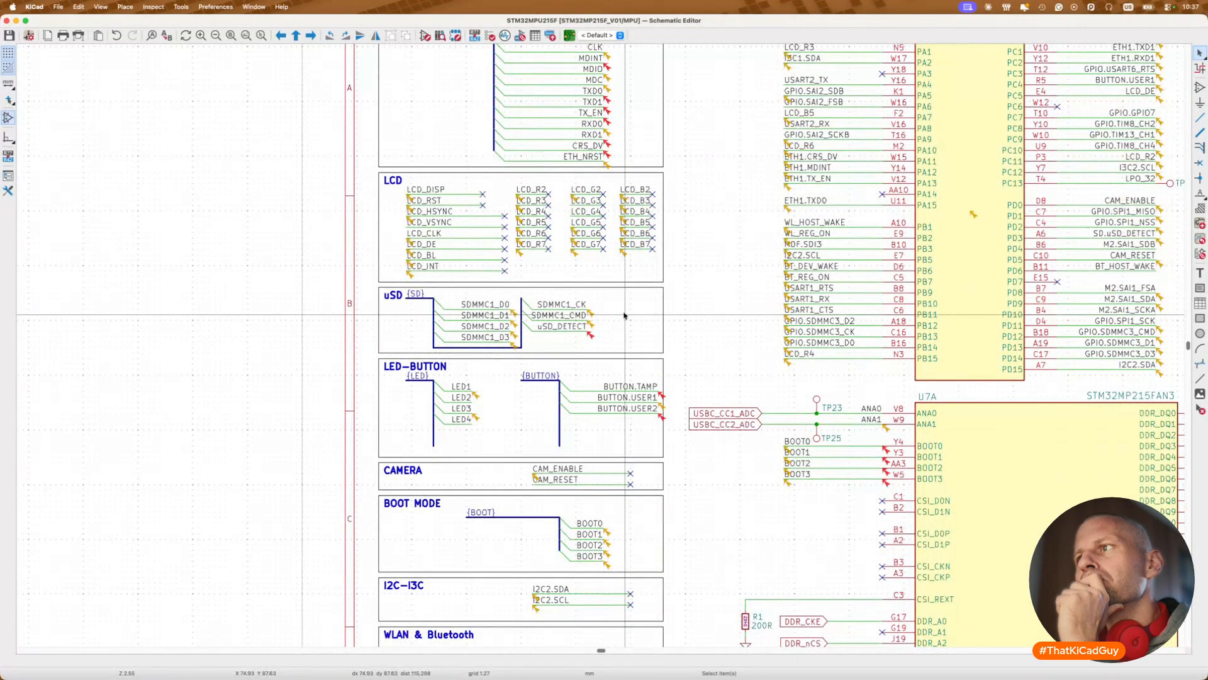
scroll(624, 315, up, 3)
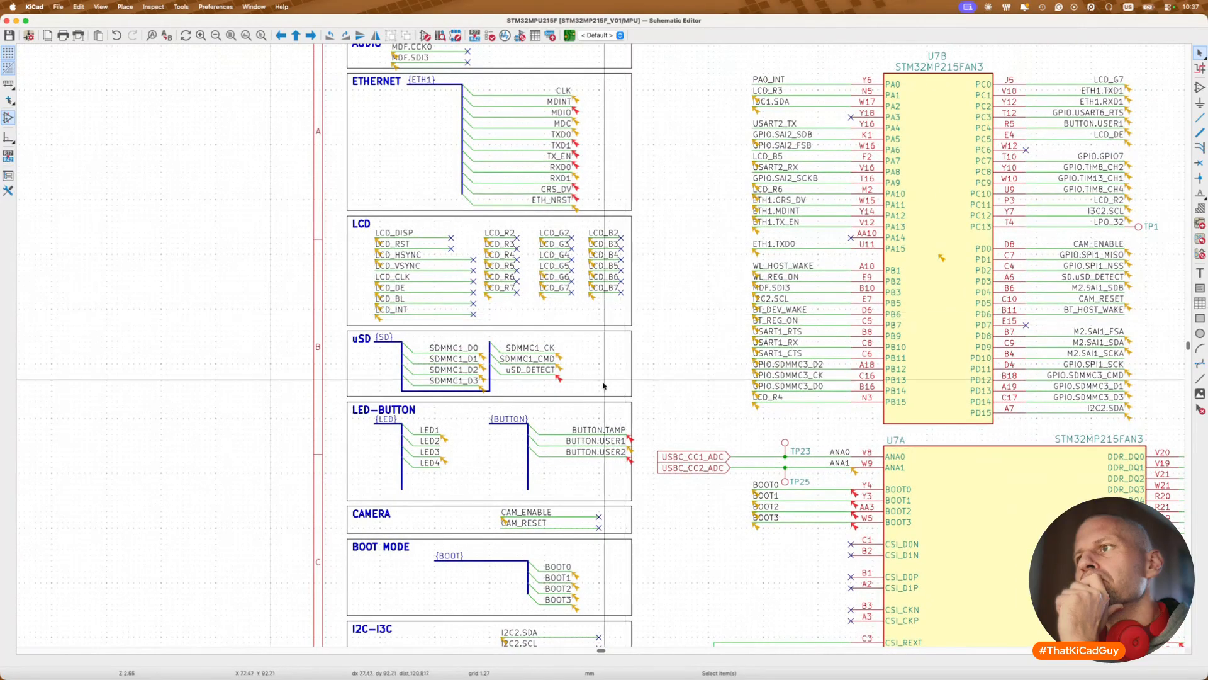
click(527, 469)
right_click(528, 469)
mouse_move(548, 489)
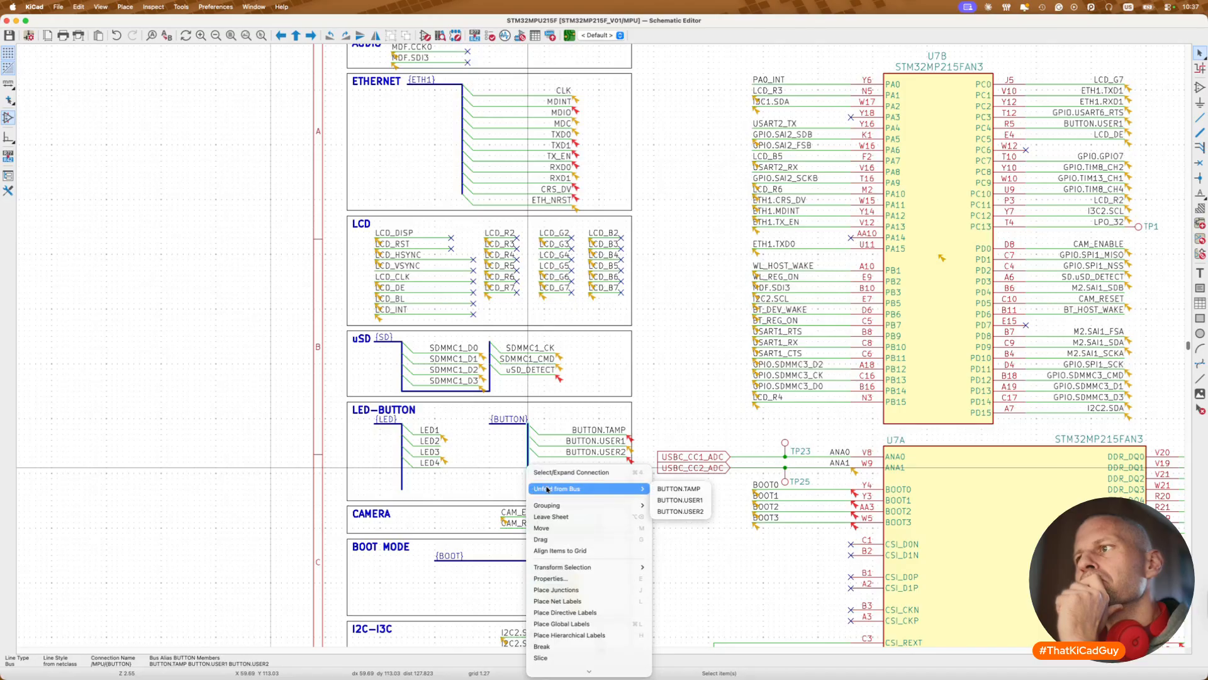
click(568, 421)
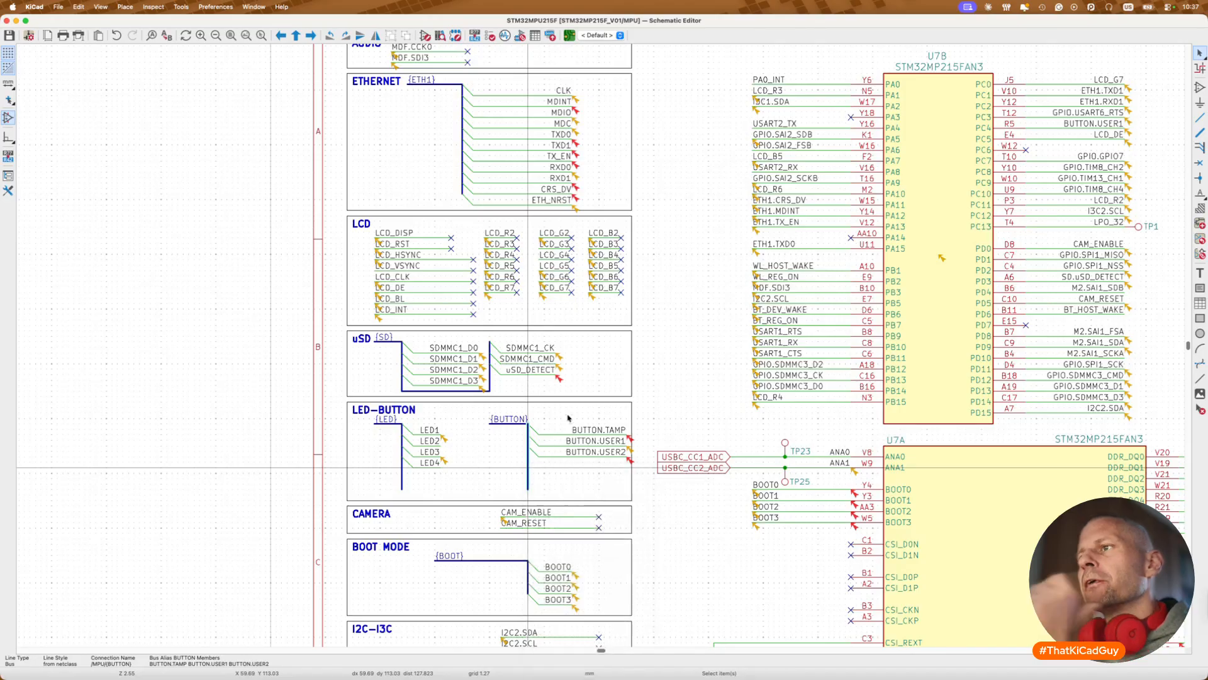
Step: Rename the TAMP label at U7C pin G3 to BUTTON.TAMP
scroll(728, 388, right, 10)
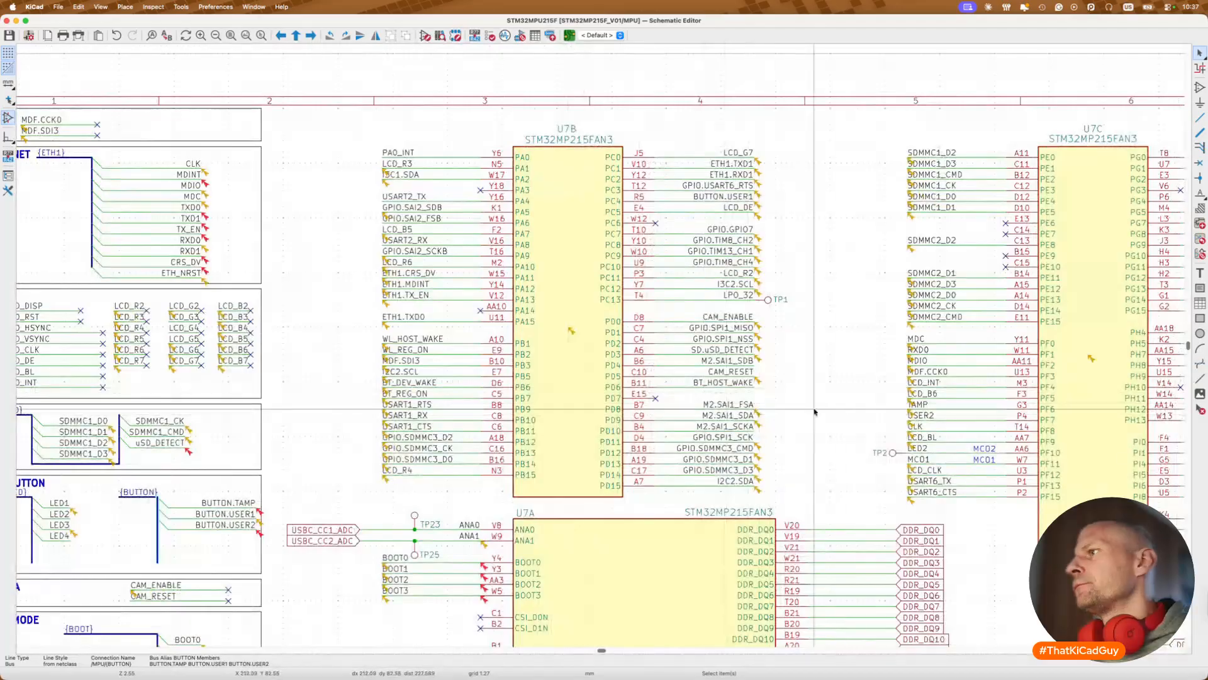
scroll(912, 378, right, 10)
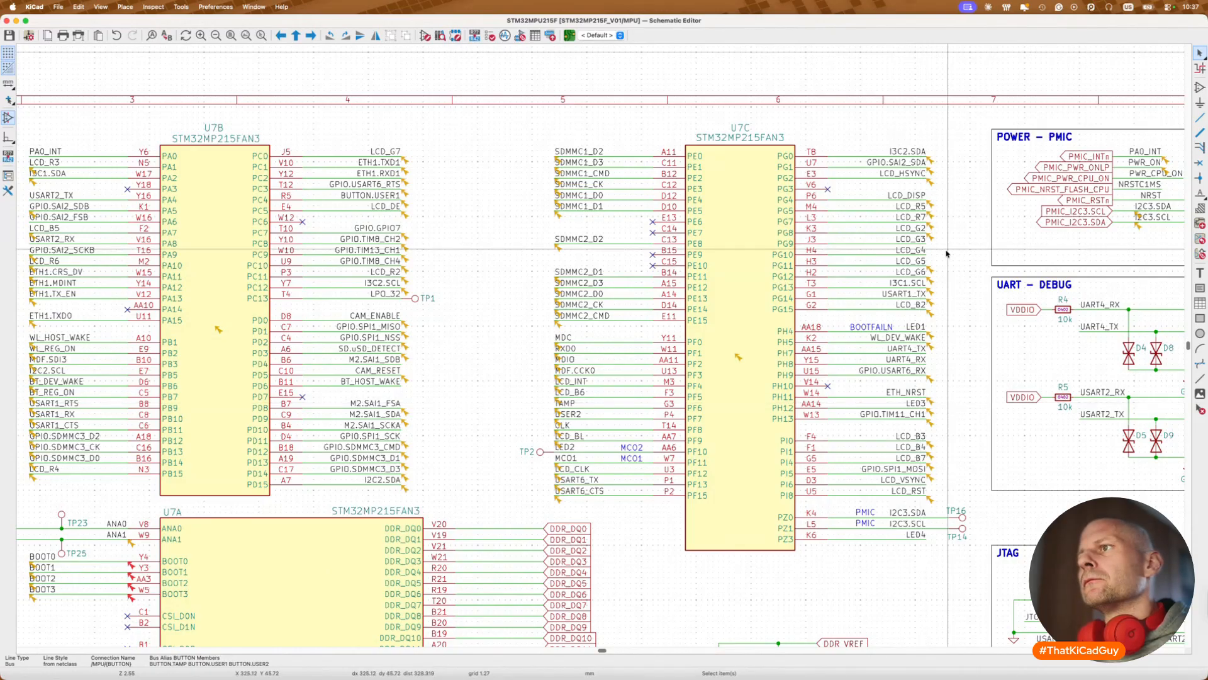
double_click(570, 403)
key(Left)
text(BUTTON.)
key(Return)
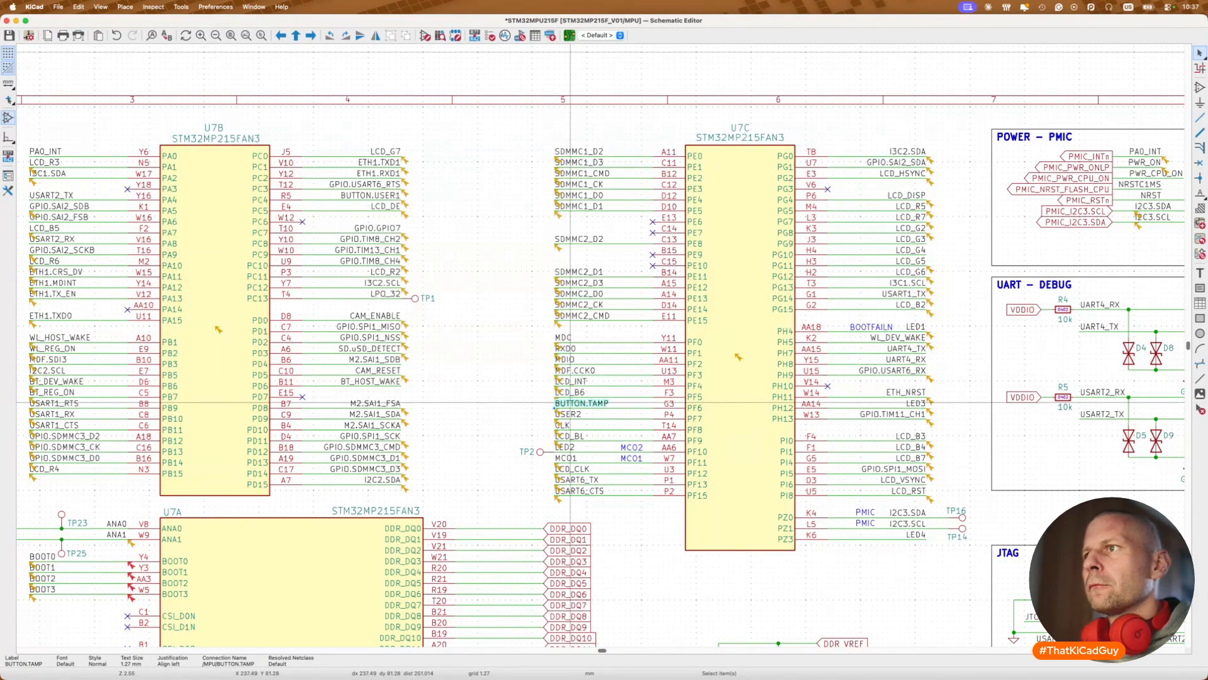
Step: Rename the USER2 label at U7C pin P4 to BUTTON.USER2
double_click(570, 413)
key(Left)
text(BUTTON.)
key(Return)
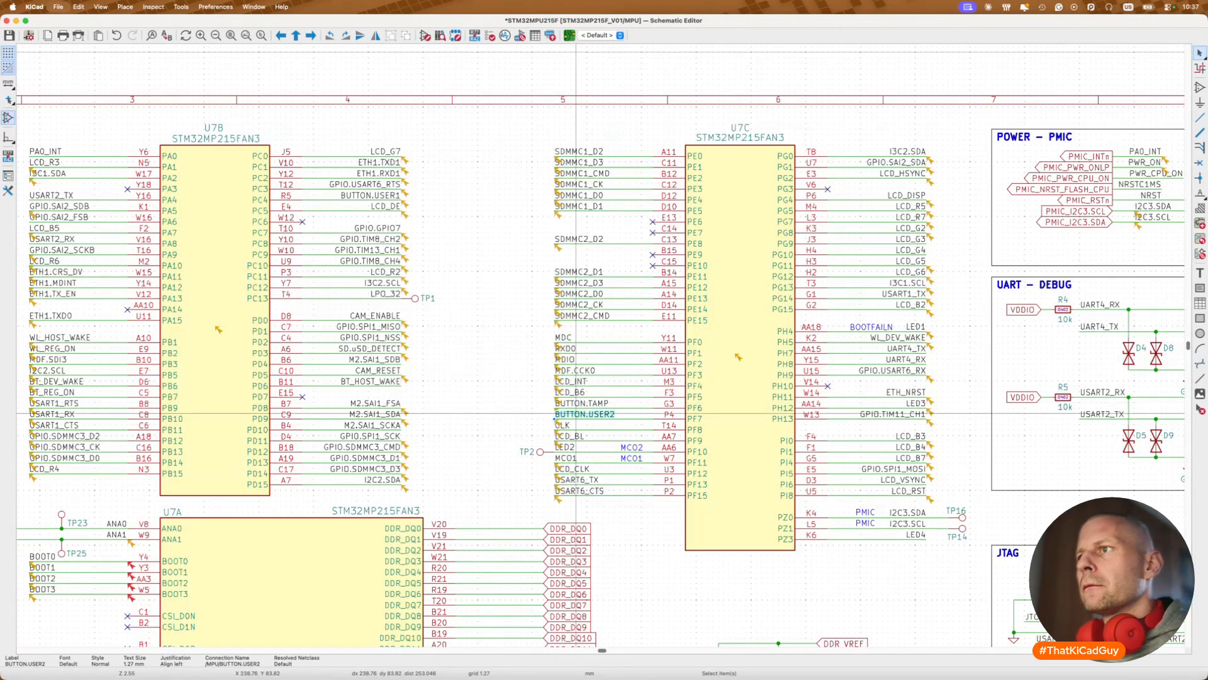
Step: Rerun the electrical rules check with the renamed button labels and close the checker
scroll(539, 448, left, 5)
scroll(539, 448, left, 5)
scroll(539, 449, down, 1)
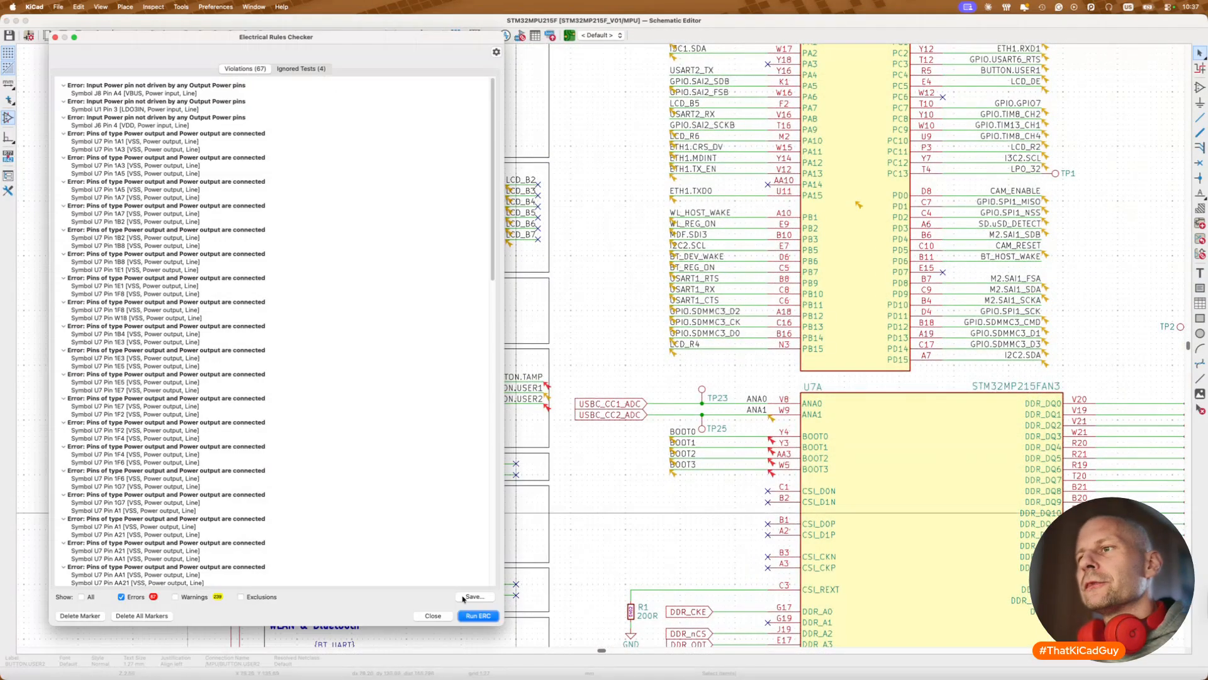
click(467, 617)
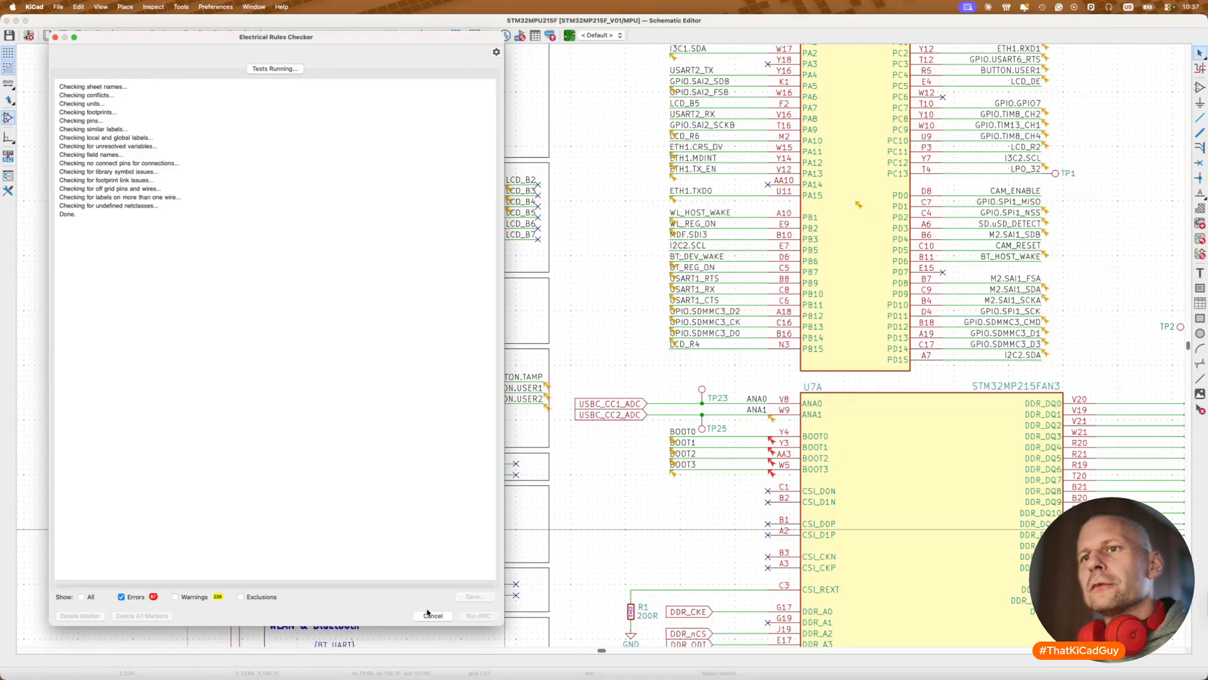
click(432, 616)
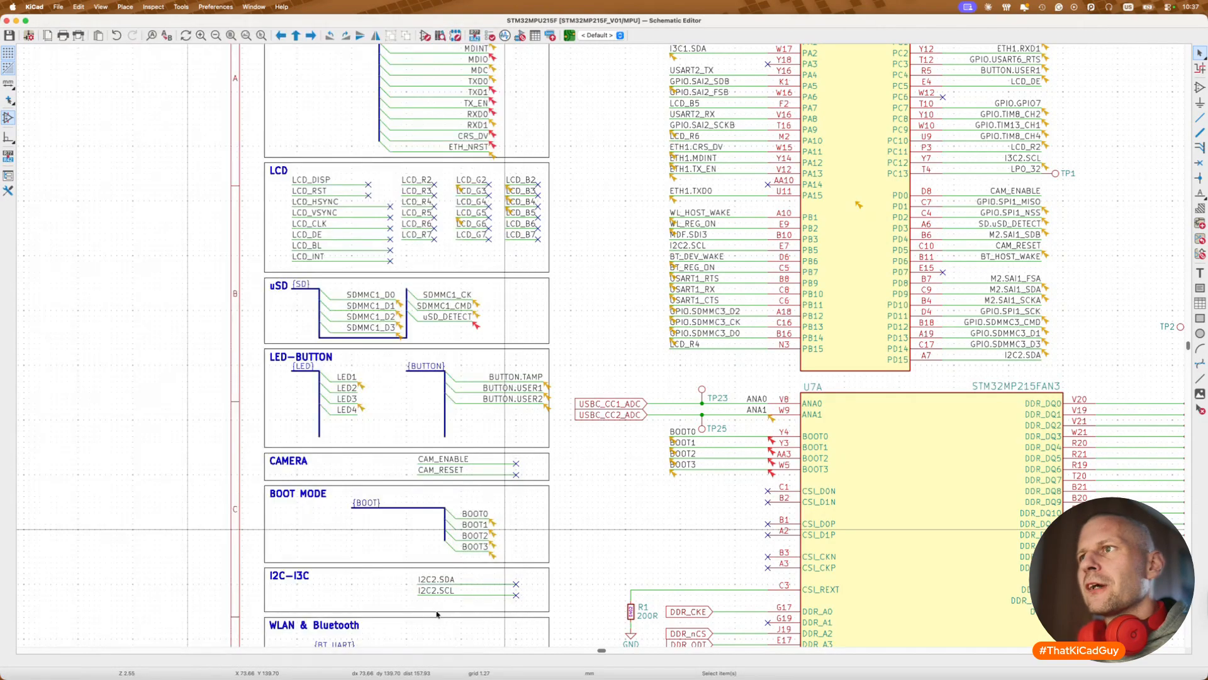
Step: Examine the markers on the BUTTON.TAMP and BUTTON.USER1 labels in the LED-BUTTON block
scroll(547, 384, up, 3)
click(562, 364)
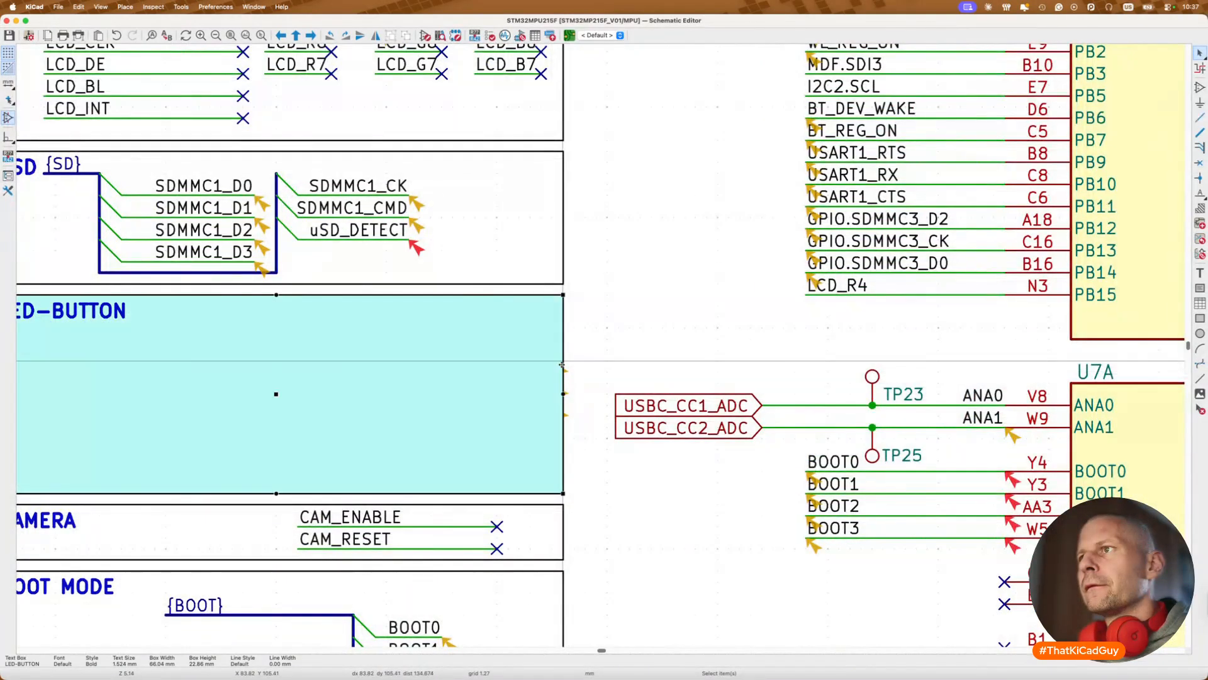
click(560, 369)
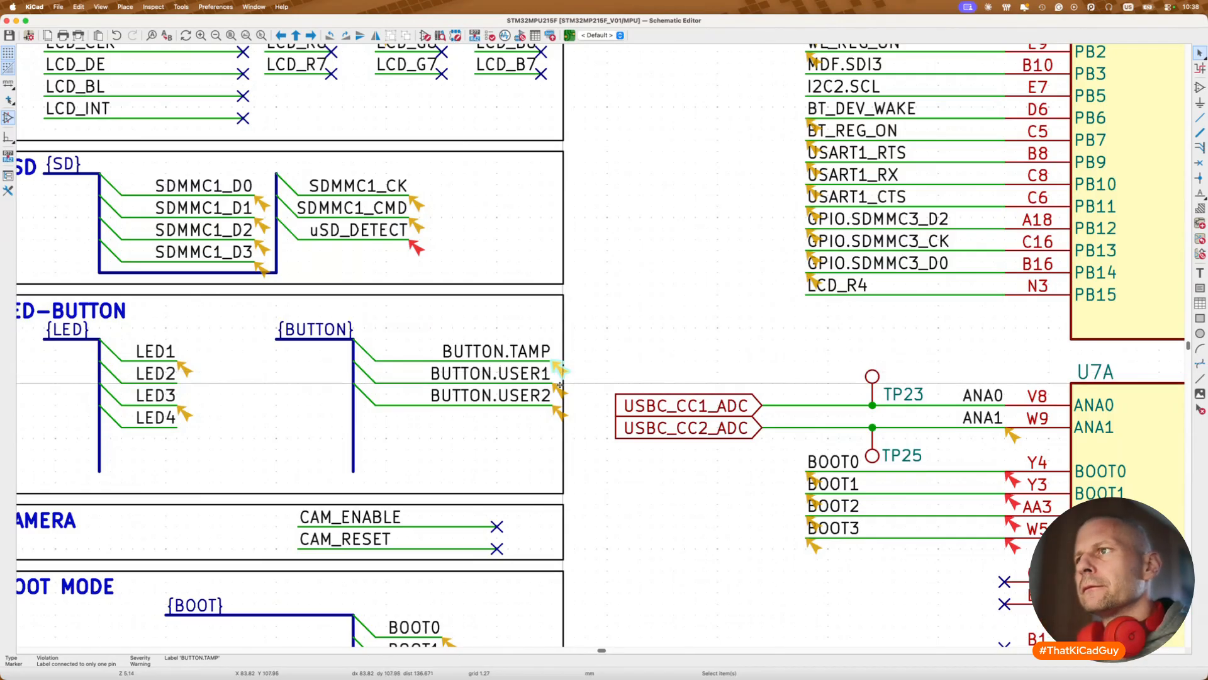
click(558, 394)
click(560, 392)
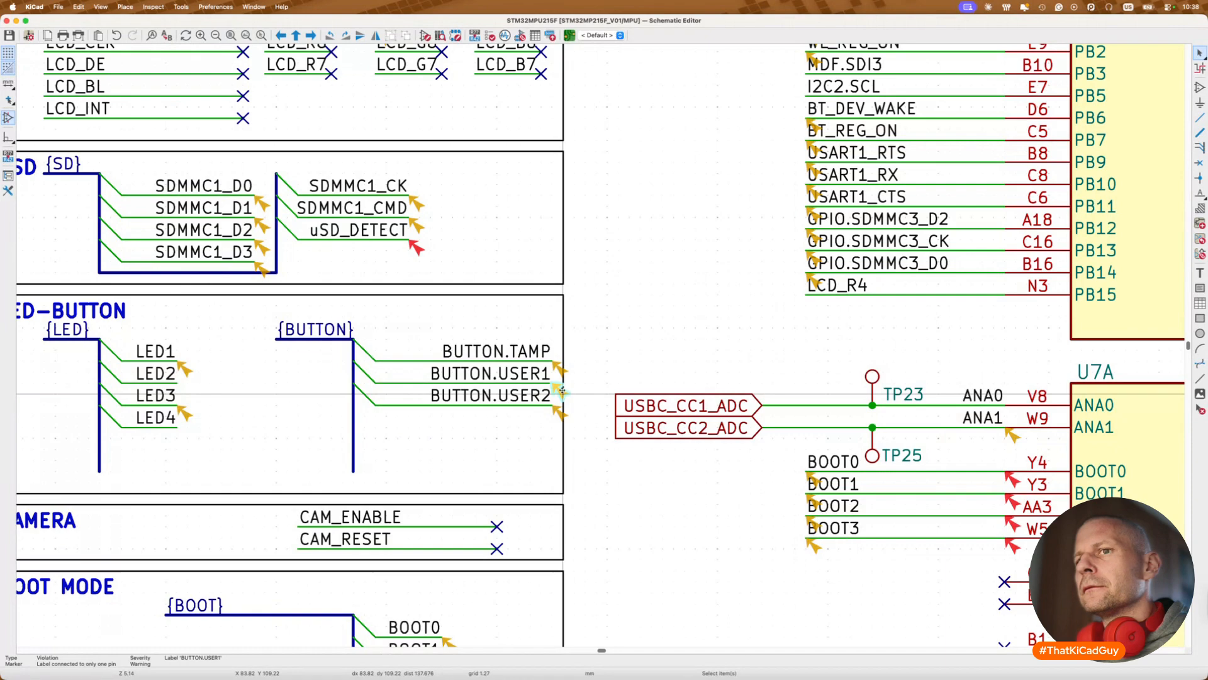
scroll(562, 391, down, 5)
scroll(562, 392, up, 2)
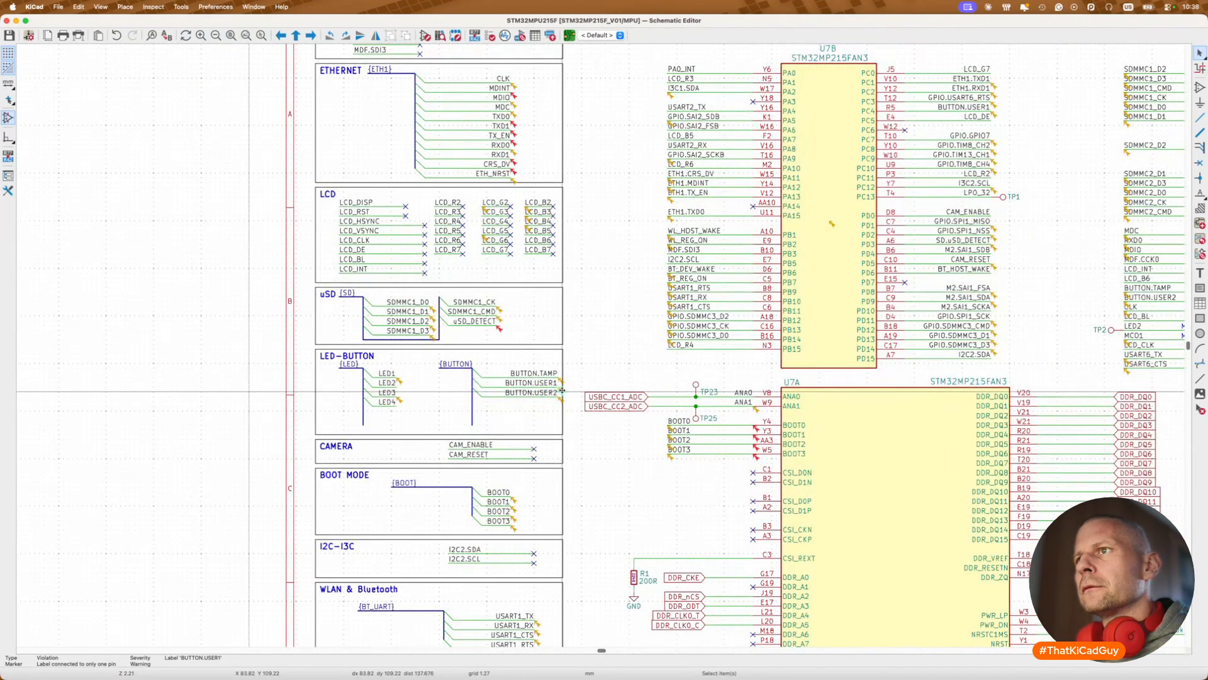
Step: Review the root and MPU sheets, switch to Preview and examine the sheet connections in the STM32MP215-DK reference schematic's top-level block diagram
key(alt+BackSpace)
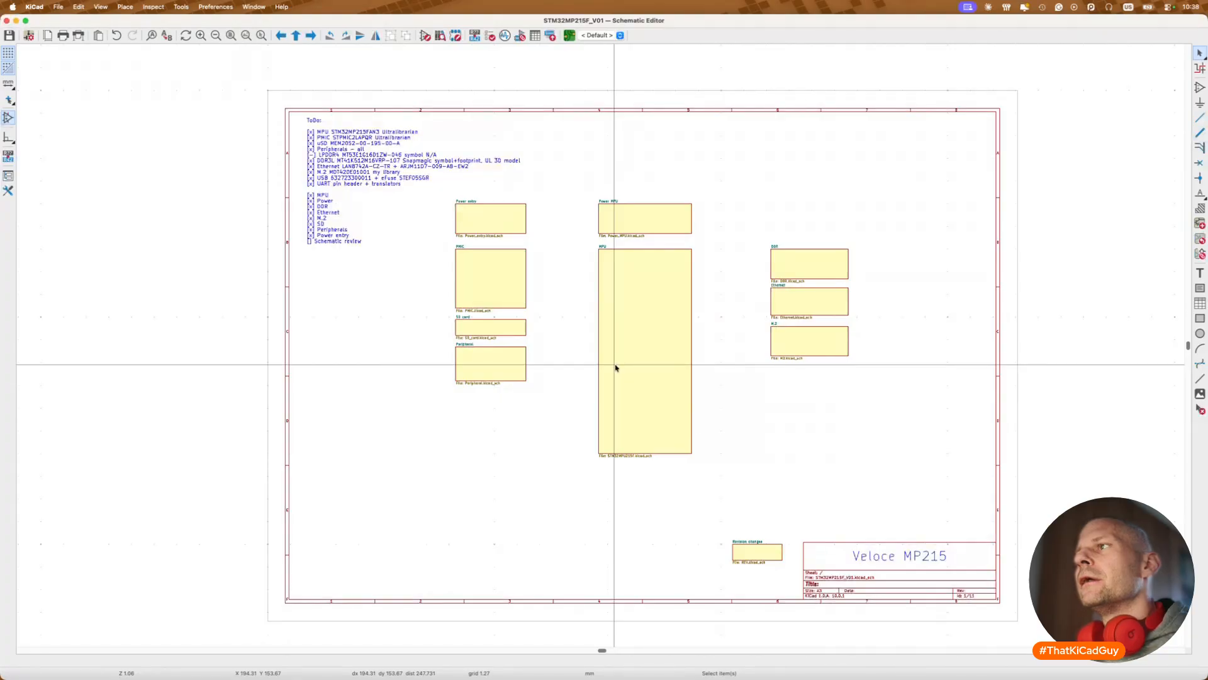
double_click(655, 289)
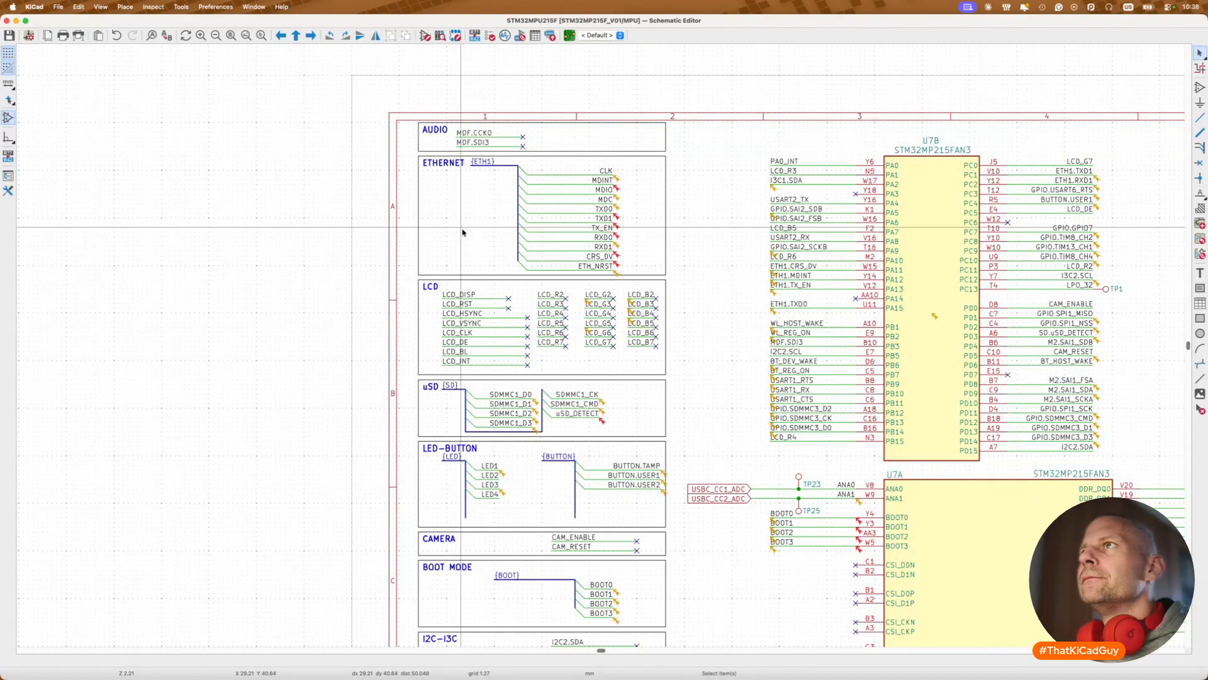
key(super+Tab)
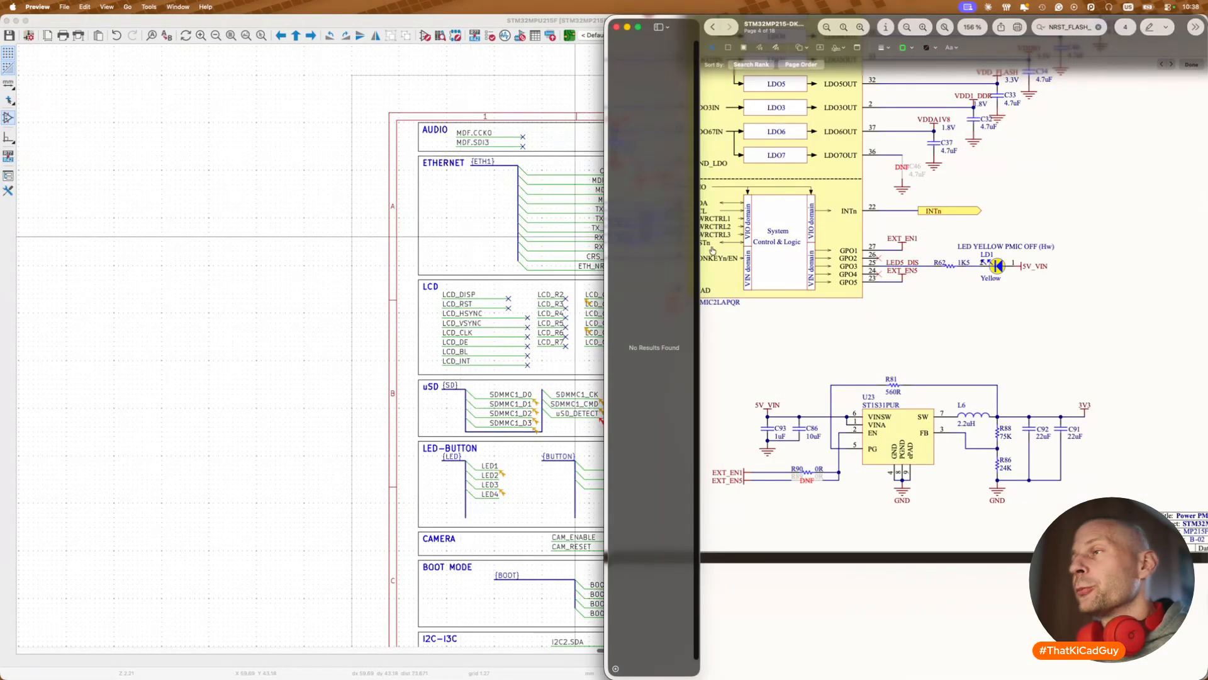
ctrl+scroll(849, 320, down, 5)
scroll(848, 322, up, 7)
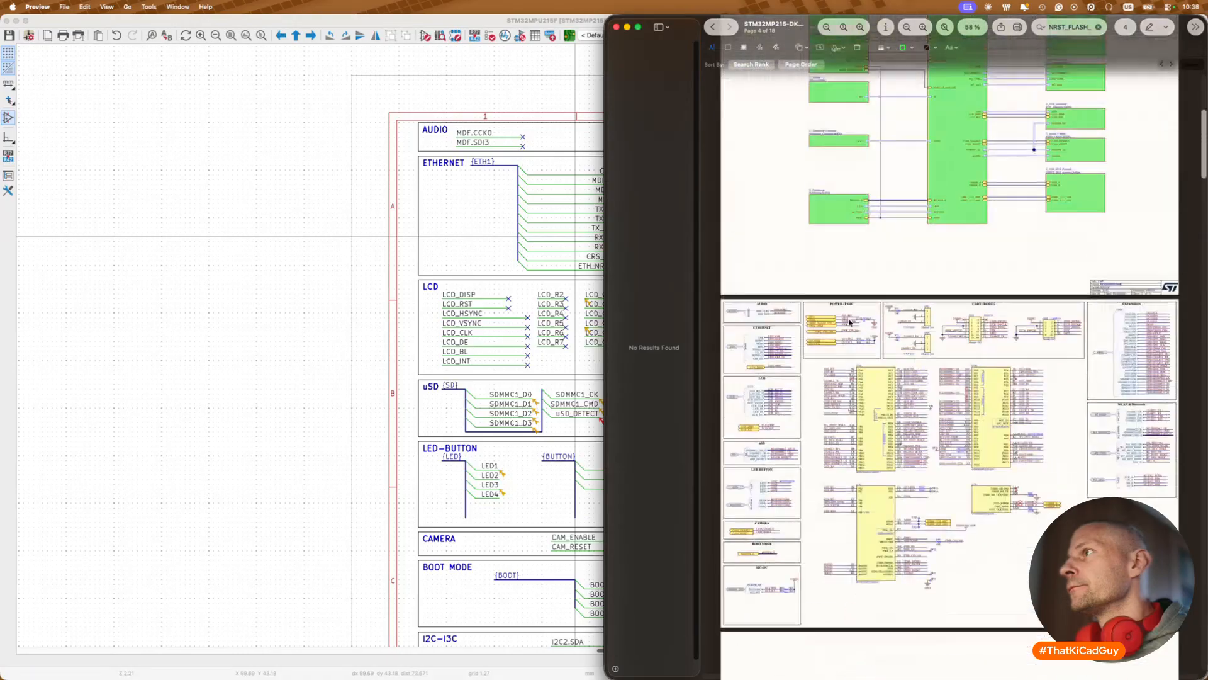
scroll(848, 322, up, 5)
ctrl+scroll(951, 381, up, 3)
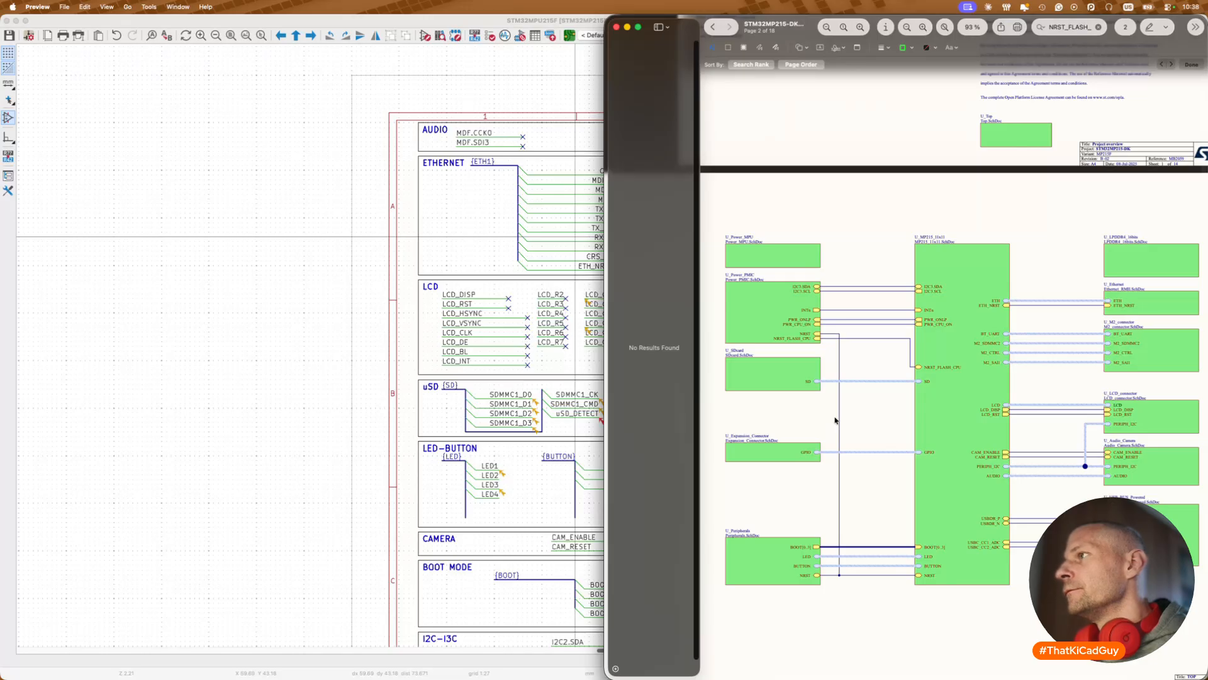
scroll(835, 418, right, 2)
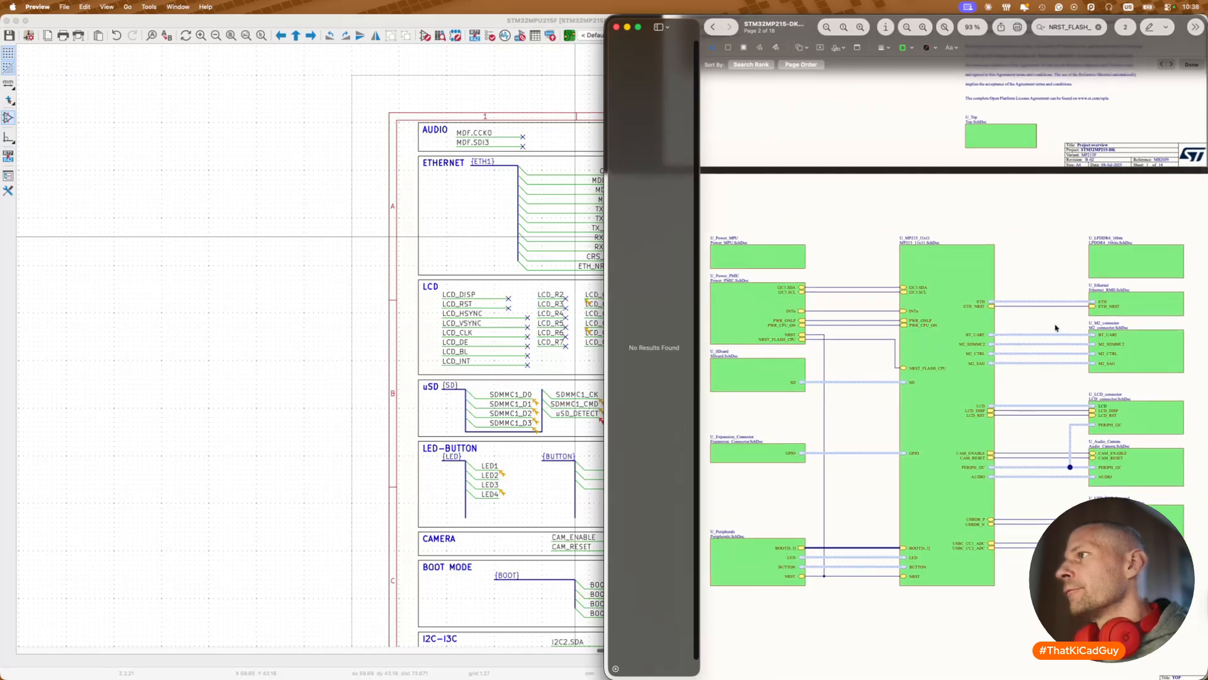
Step: Switch back to KiCad and bring the MPU sheet's ETHERNET block into close view
key(super+Tab)
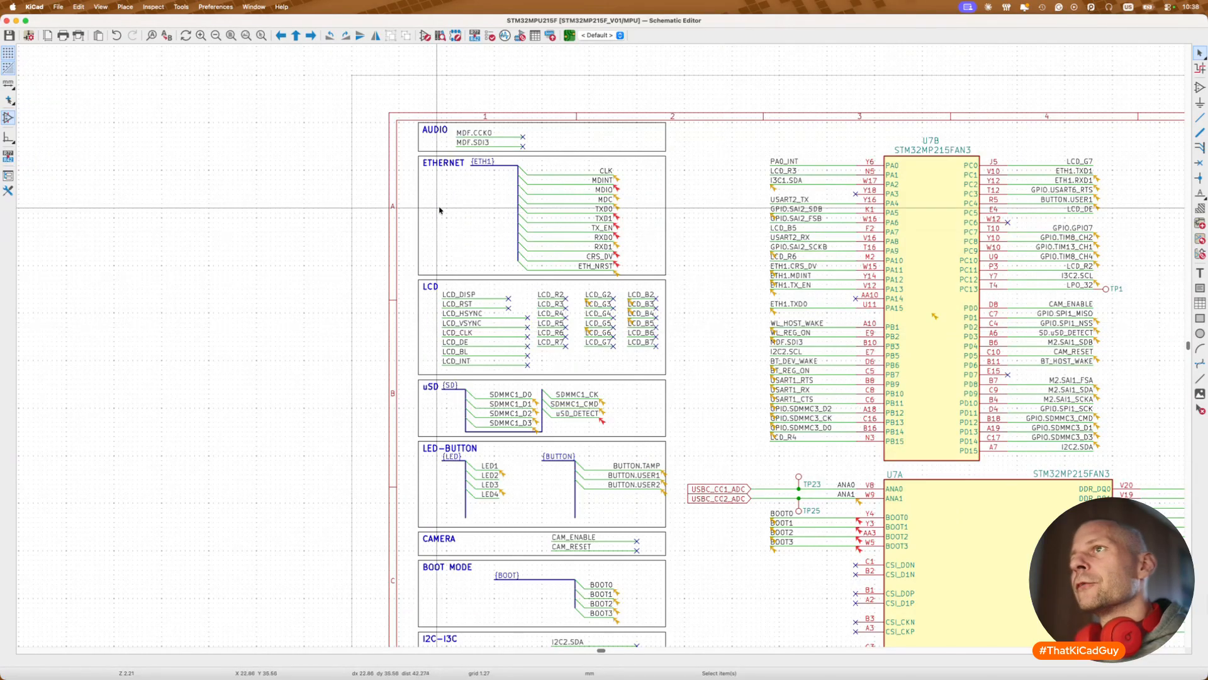
scroll(451, 171, up, 3)
scroll(450, 175, up, 2)
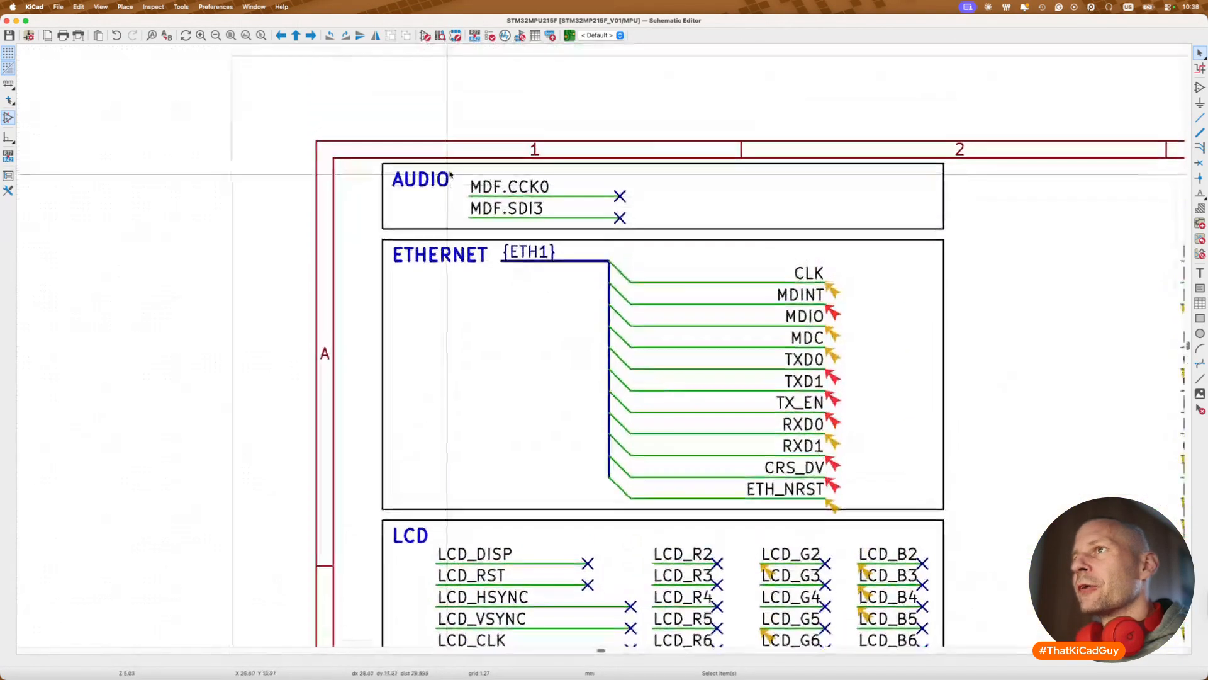
click(452, 256)
key(Escape)
click(460, 257)
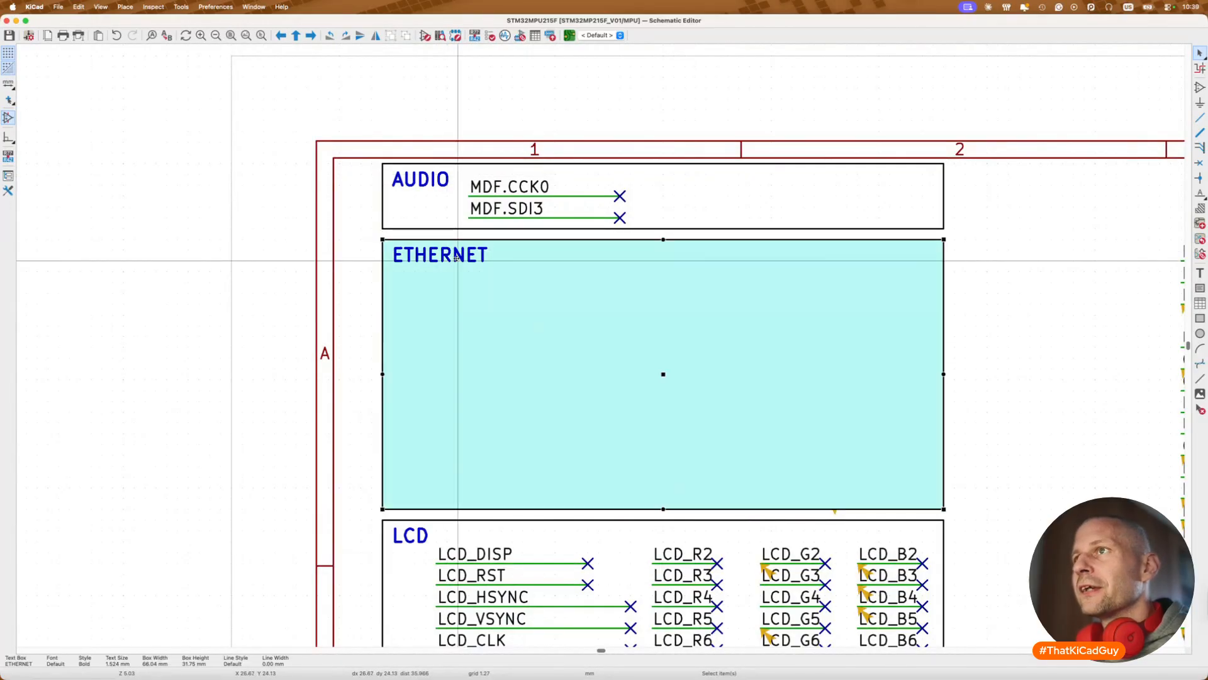
key(Escape)
click(462, 252)
key(Escape)
drag(382, 231, 833, 318)
key(super+z)
key(Escape)
click(437, 312)
double_click(437, 312)
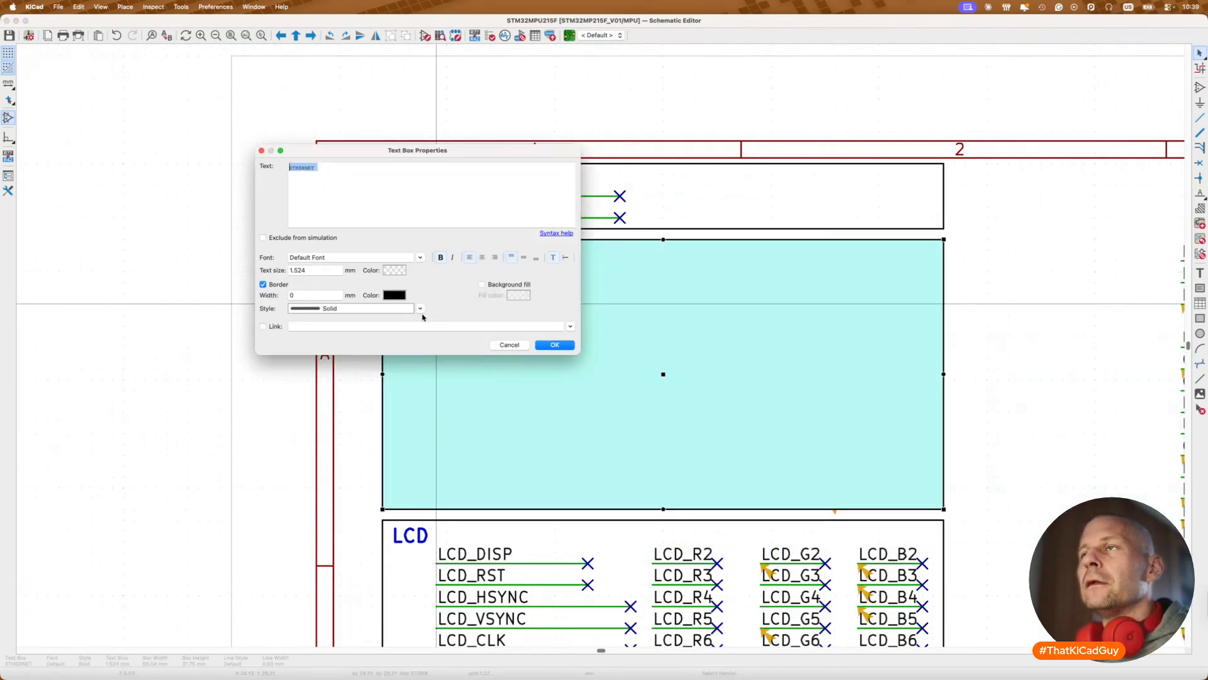
key(Escape)
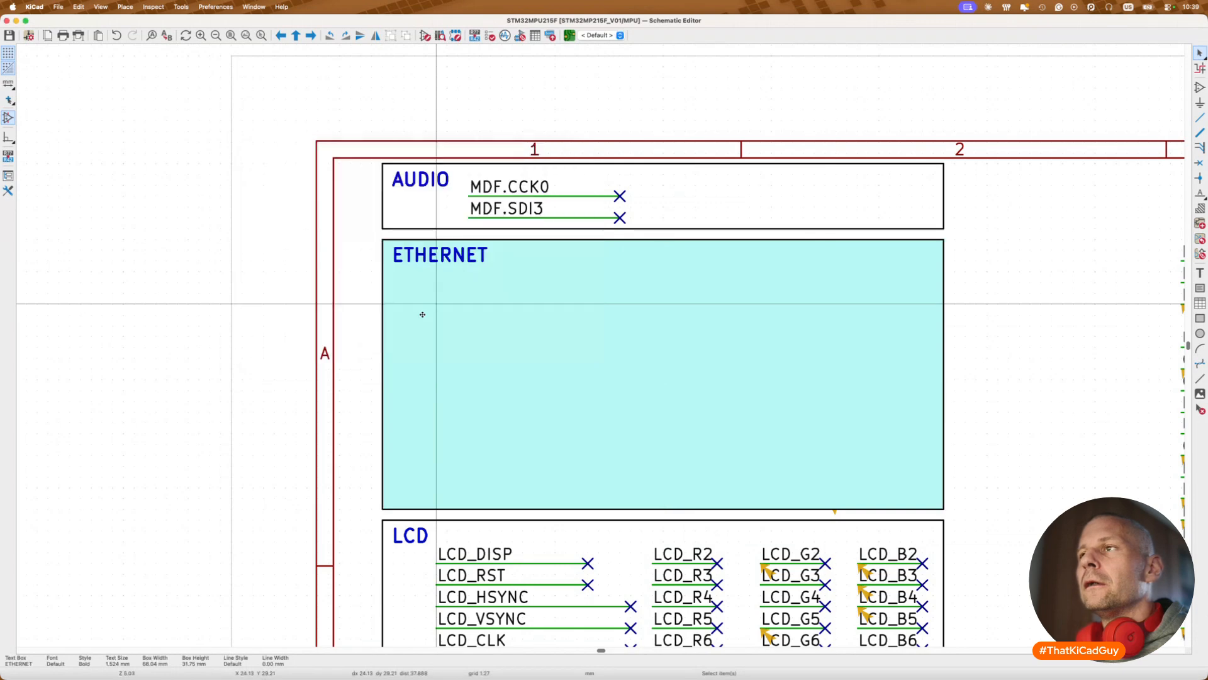
key(Escape)
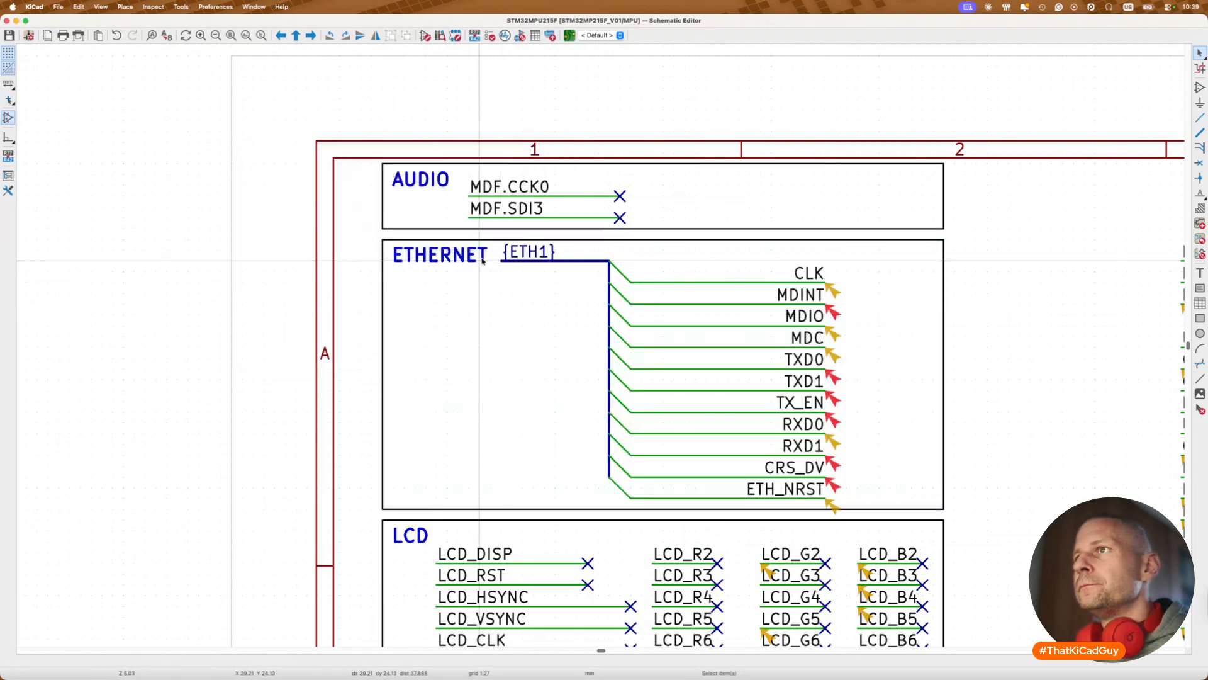
Step: Shift the {ETH1} bus with its entries and labels rightward within the ETHERNET block and change the bus label to a global label
drag(495, 241, 856, 510)
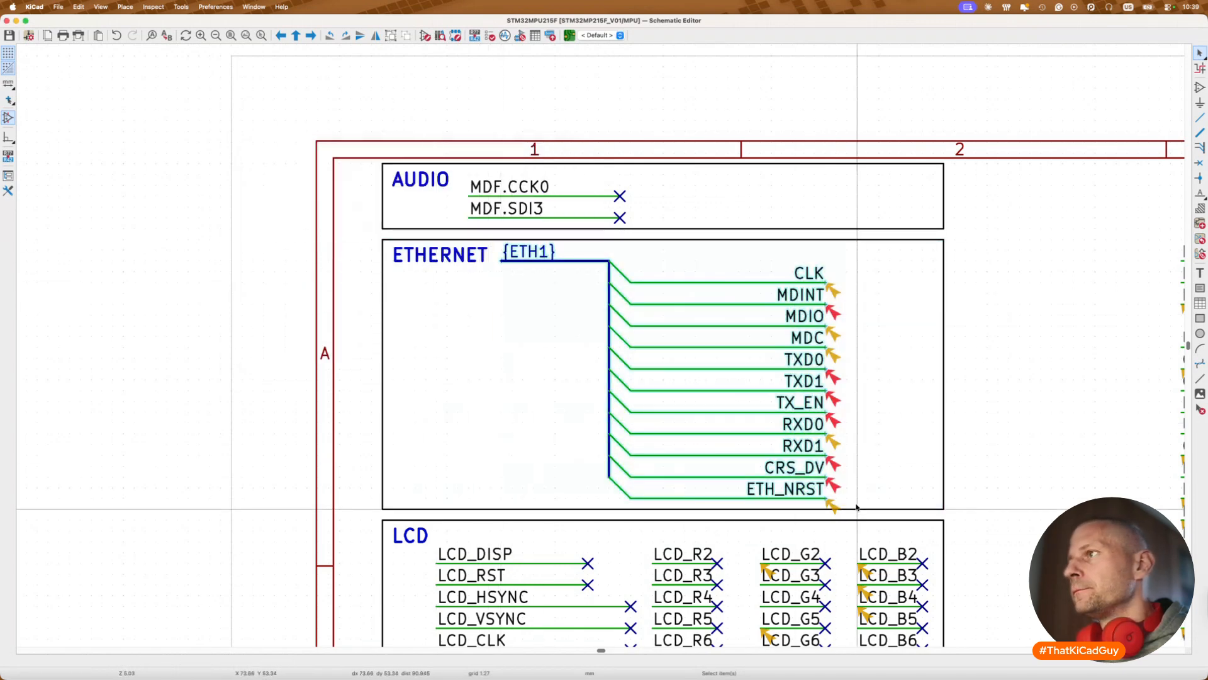
drag(738, 398, 837, 408)
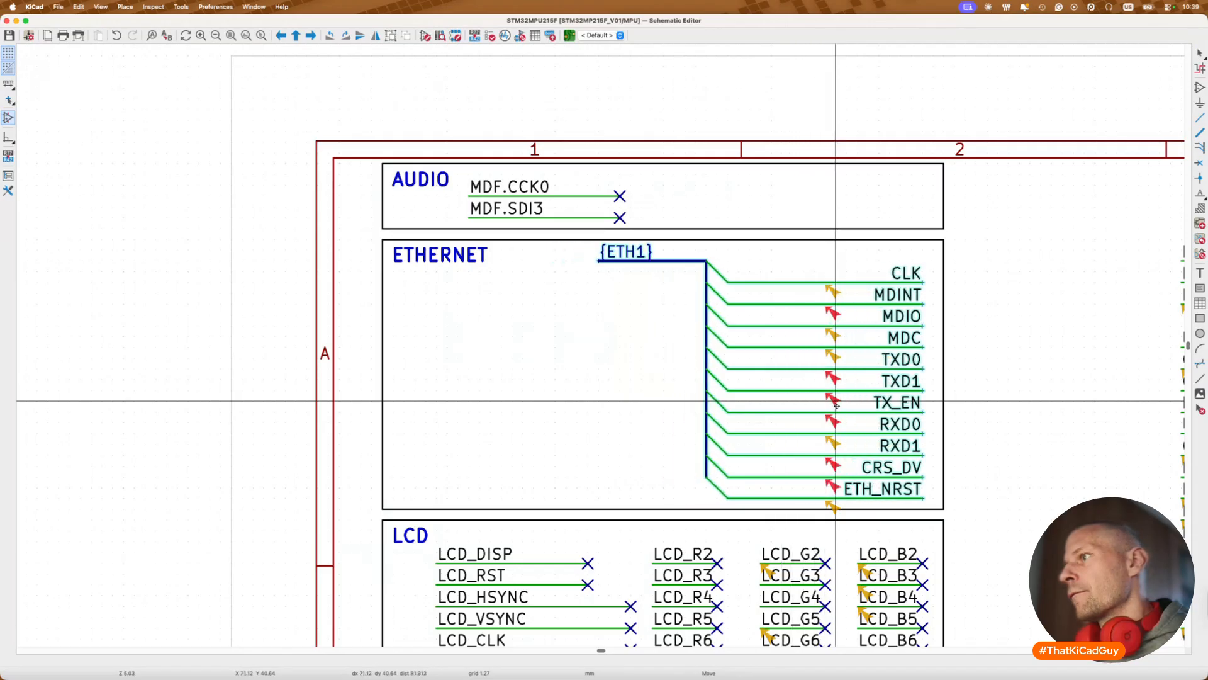
click(611, 253)
right_click(612, 254)
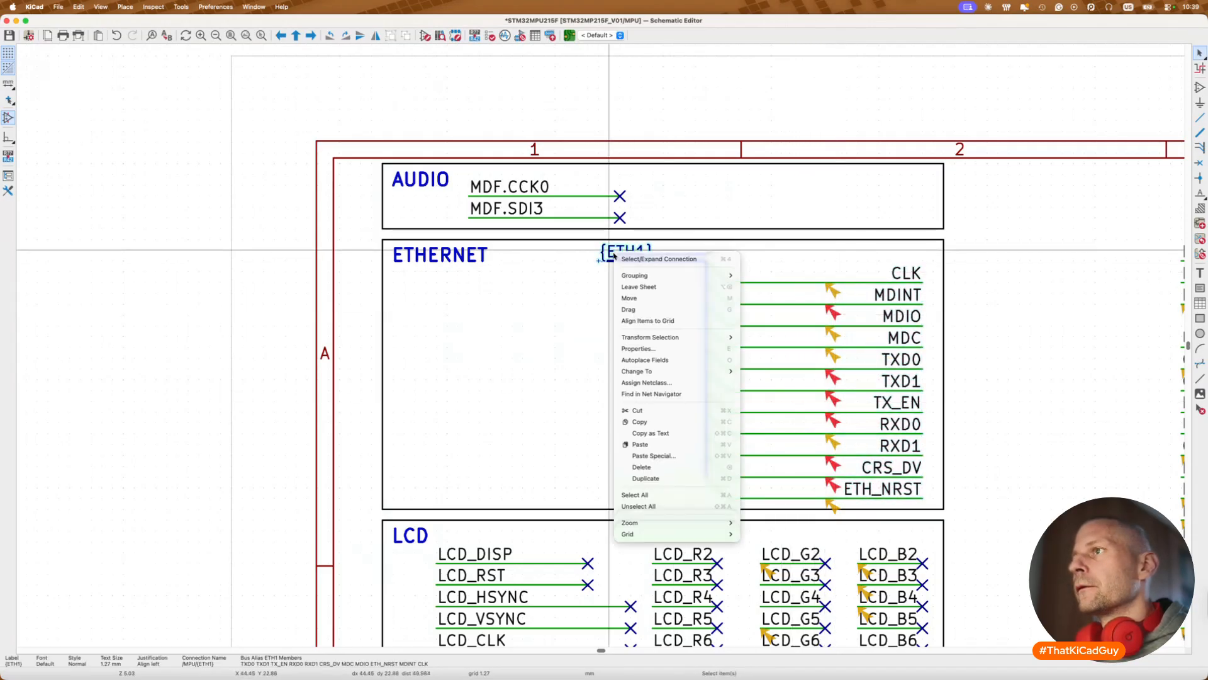
mouse_move(703, 372)
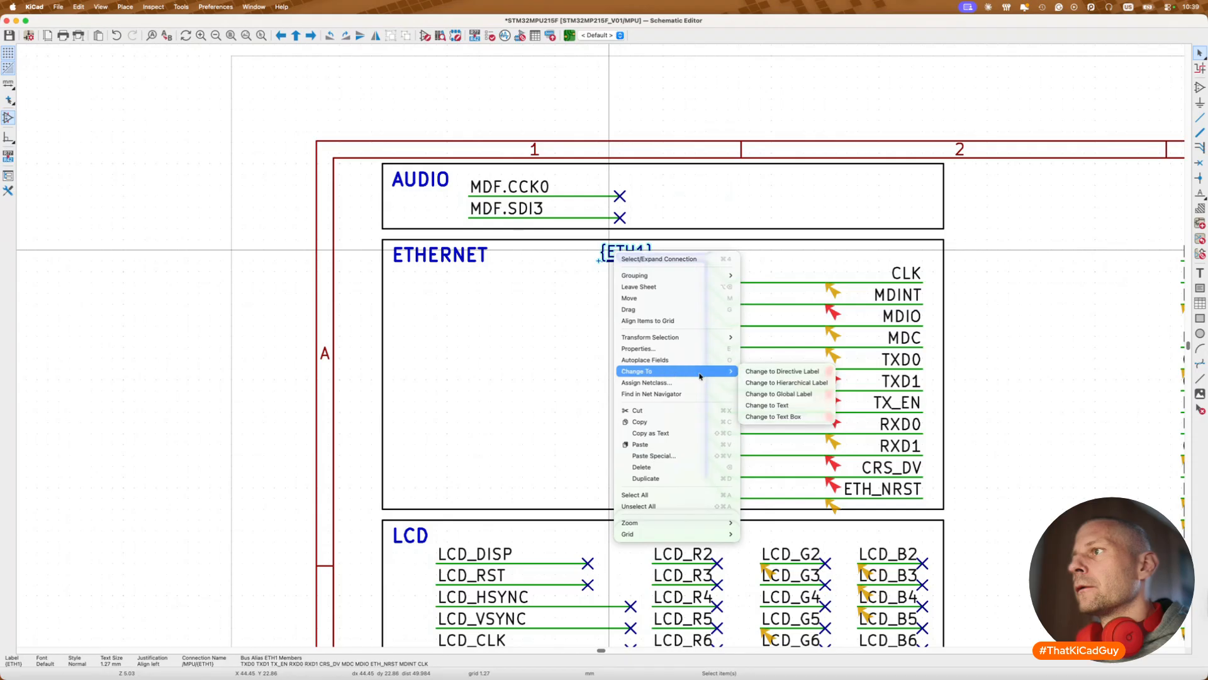
click(780, 393)
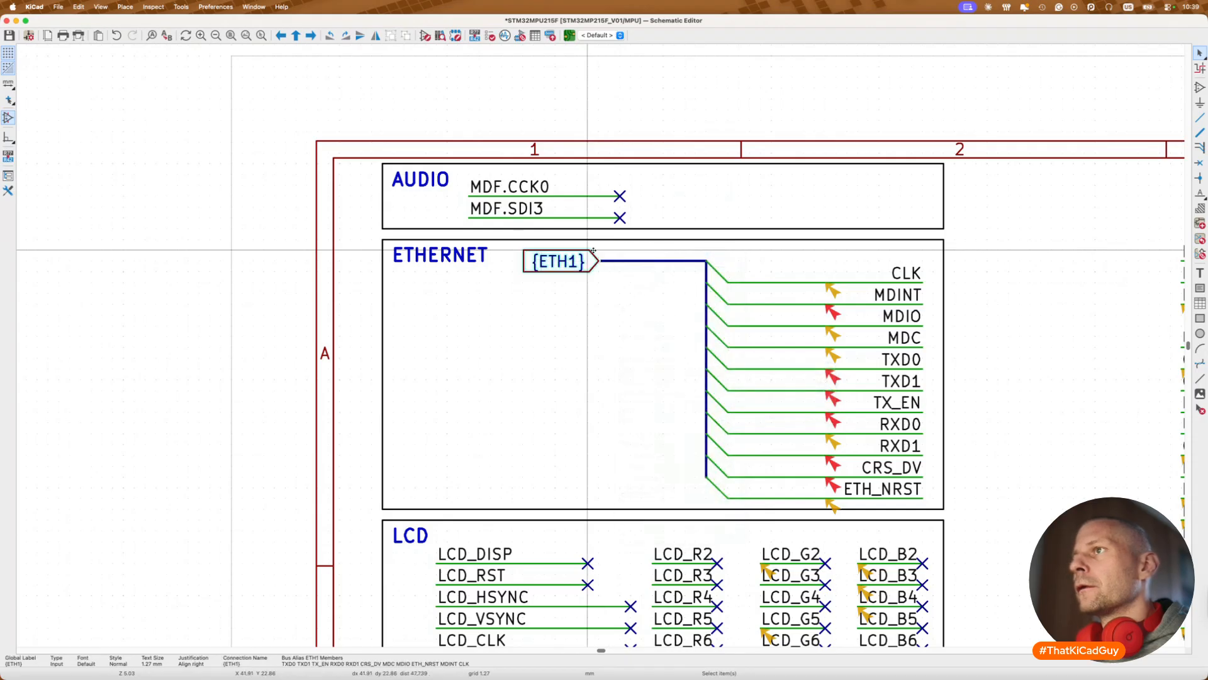
click(562, 329)
key(Escape)
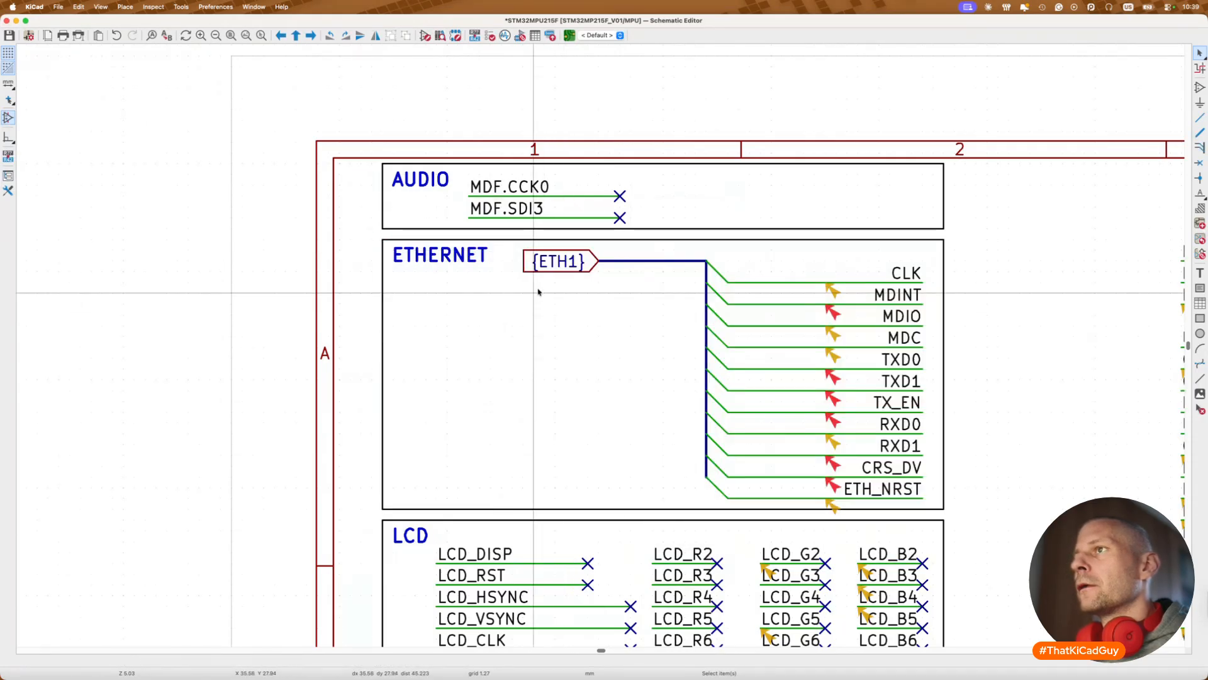
Step: Open the Ethernet sheet from the root sheet, change its {ETH1} bus label to a global label and save
key(alt+BackSpace)
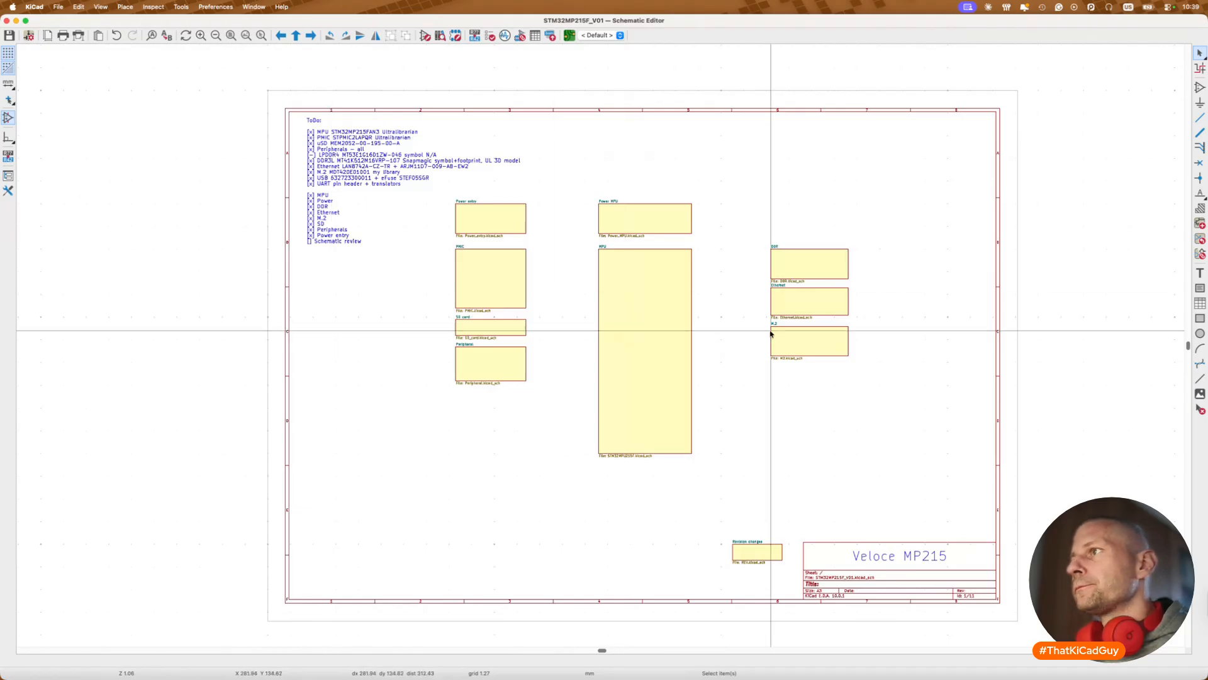
double_click(777, 297)
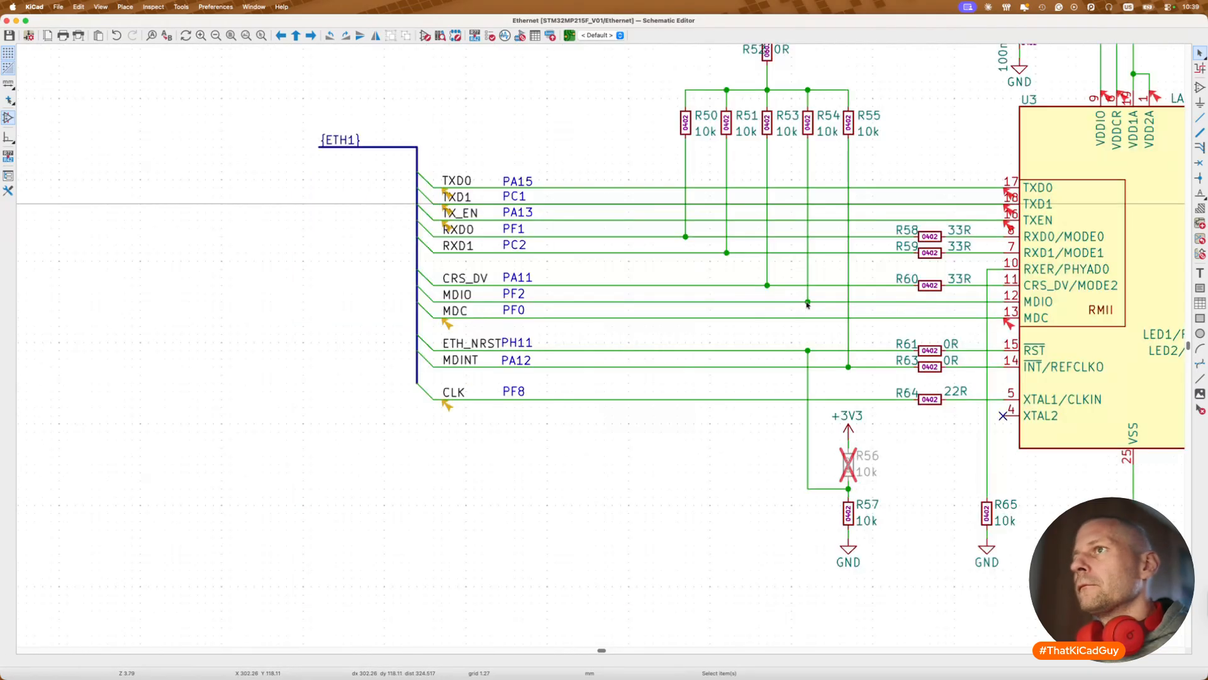
right_click(354, 140)
mouse_move(425, 258)
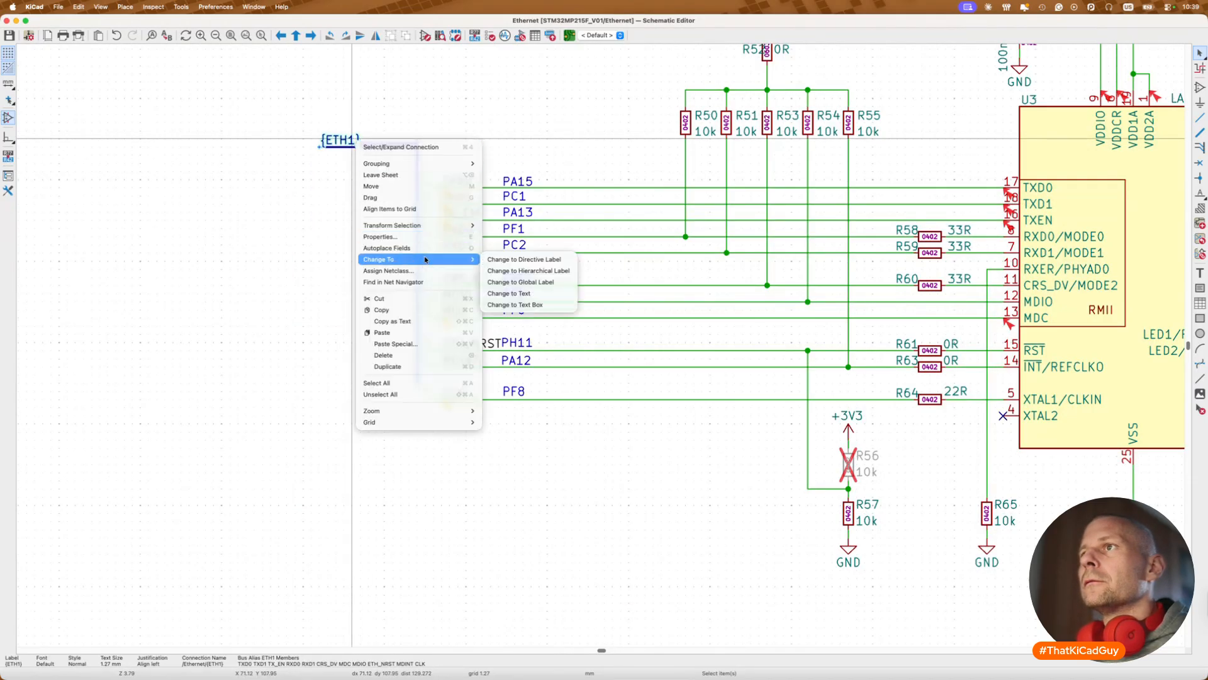
click(520, 282)
key(super+s)
Step: Rerun the electrical rules check with the global ETH1 bus labels and close the checker
click(490, 36)
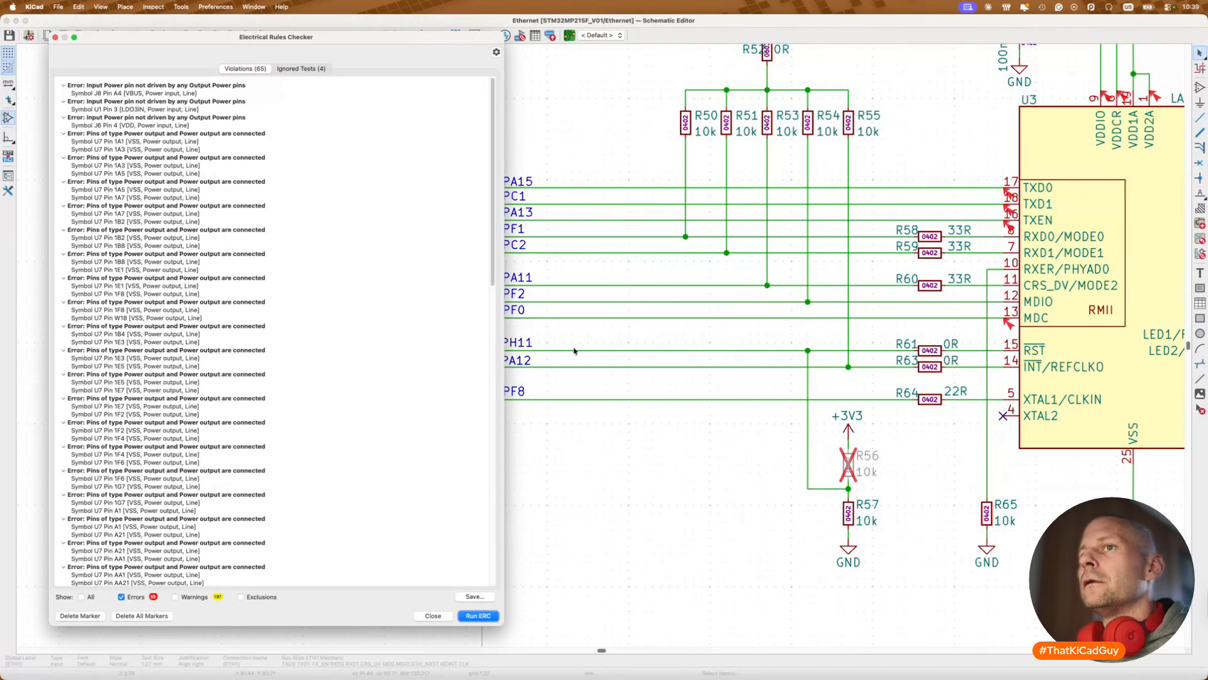
click(478, 616)
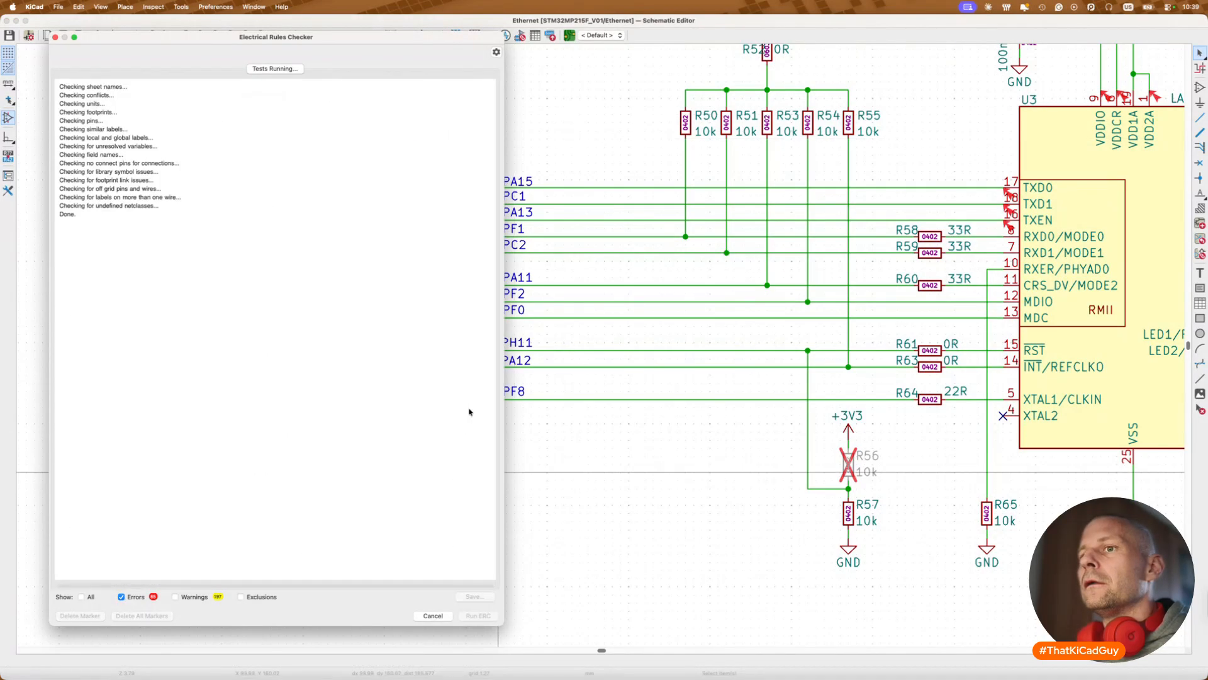
click(433, 616)
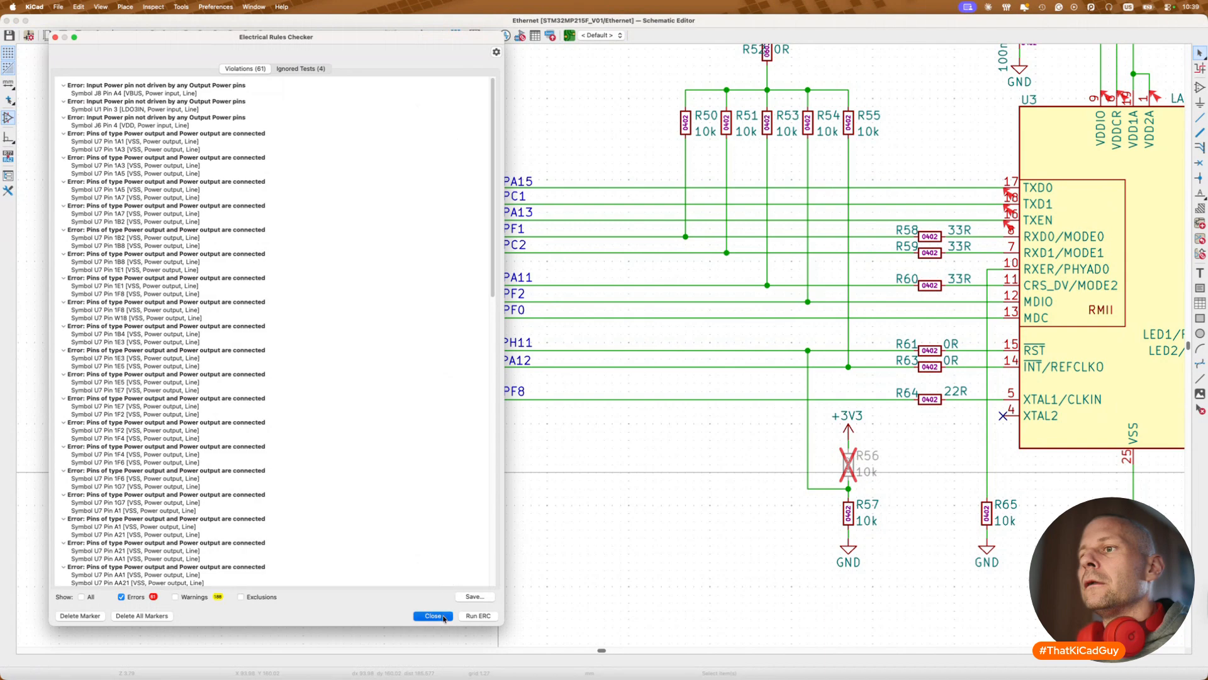
Step: Examine the warning marker on the TXD0 label of the Ethernet sheet's bus
scroll(430, 192, up, 2)
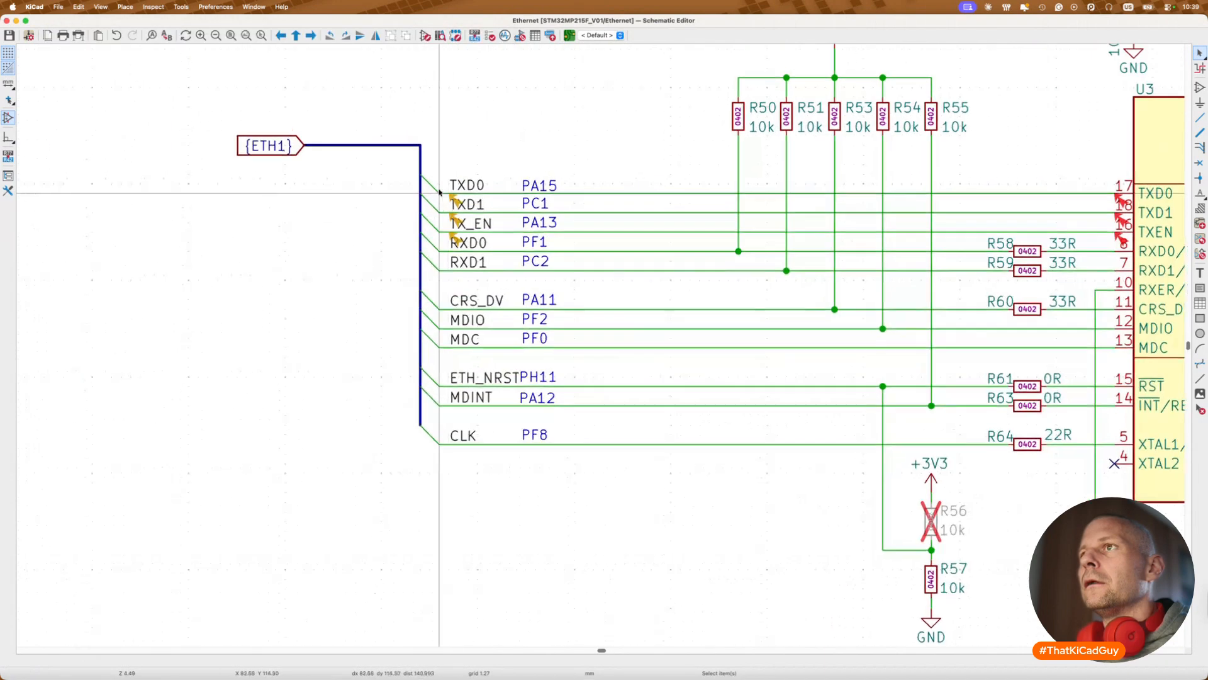
click(514, 266)
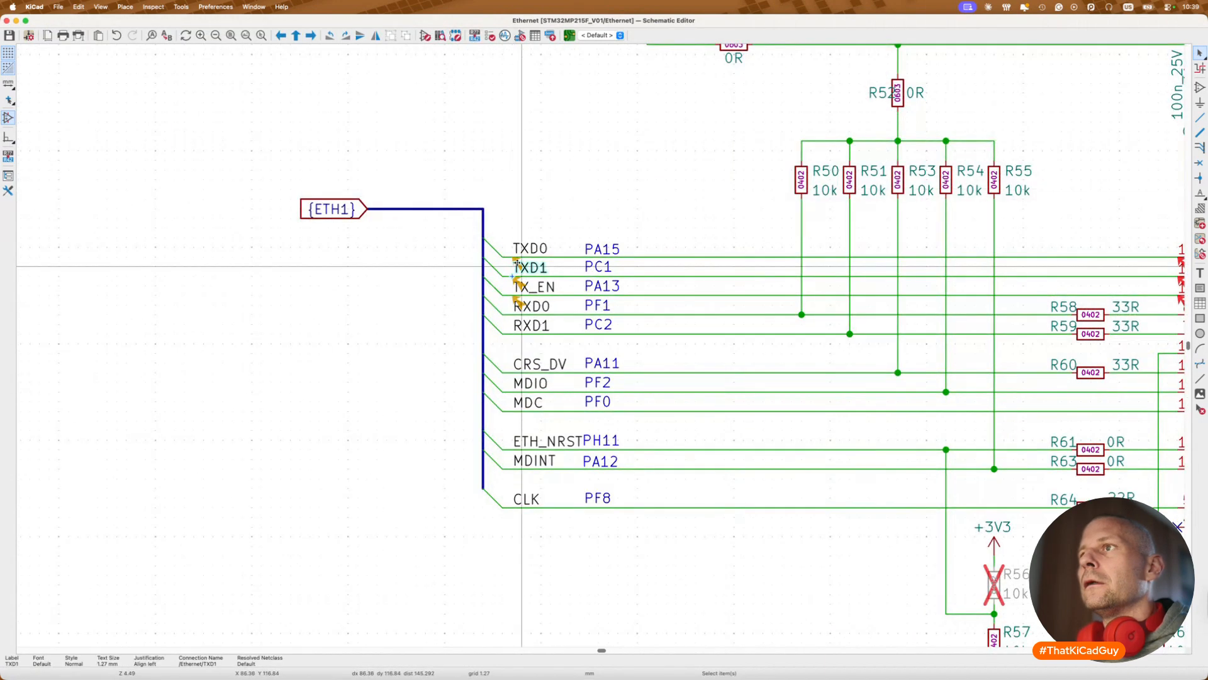
scroll(517, 264, up, 5)
click(518, 254)
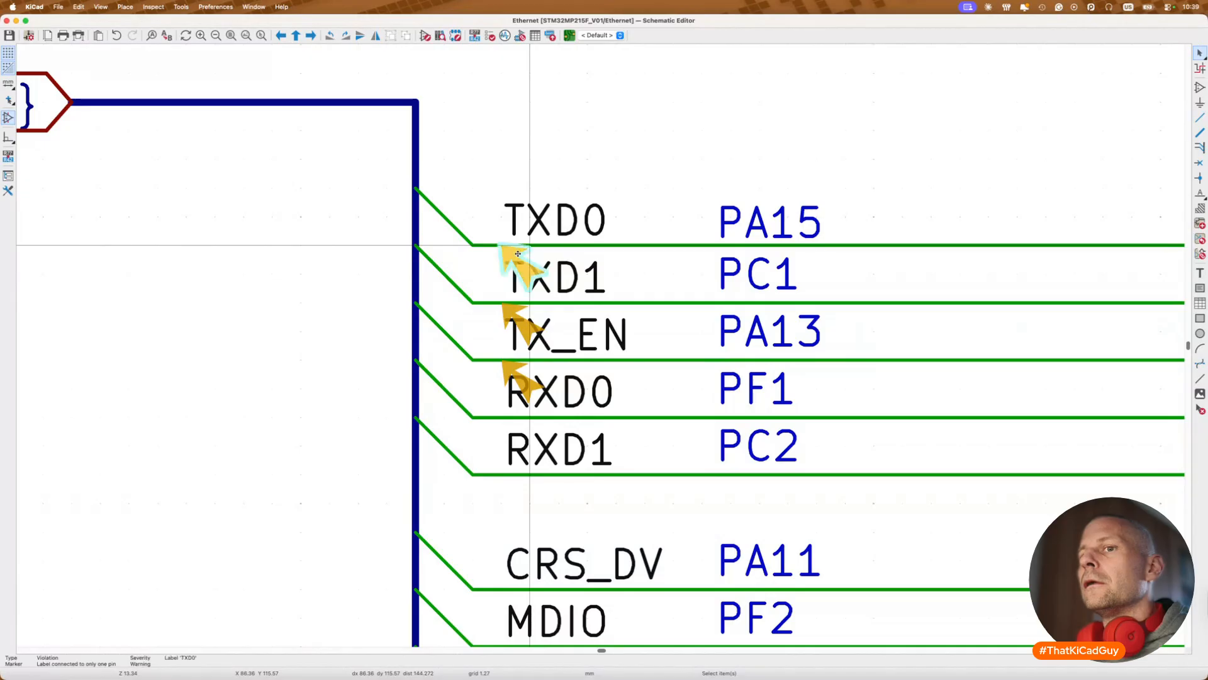
scroll(518, 253, down, 6)
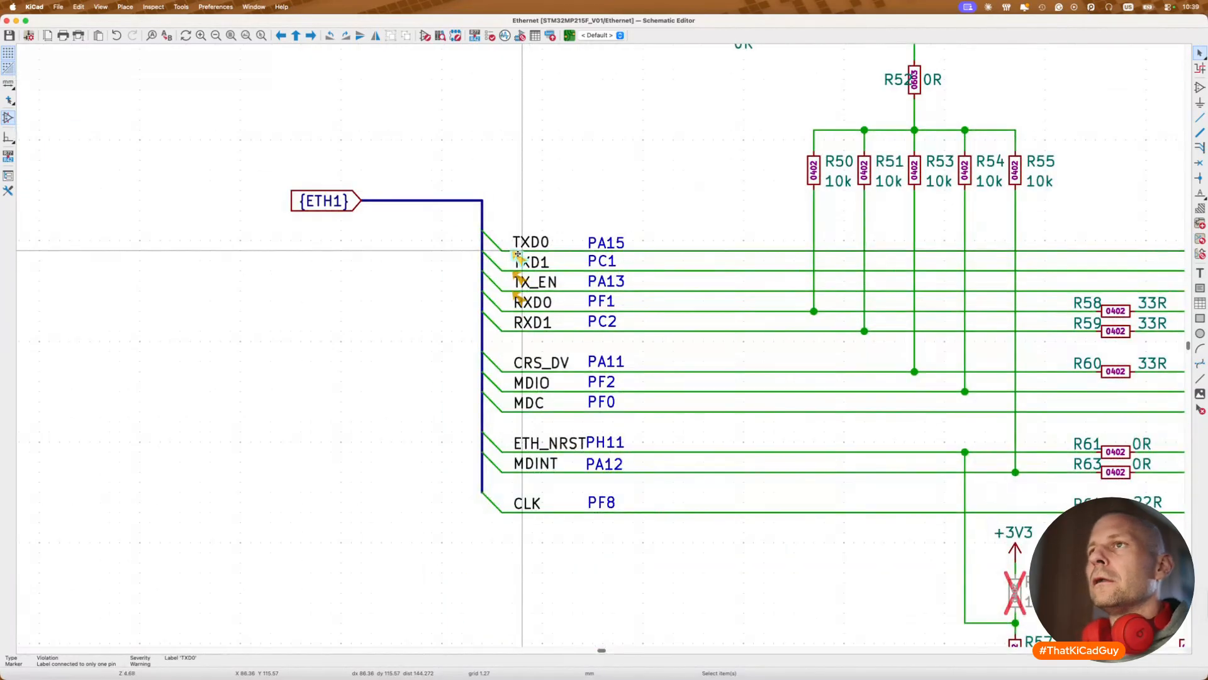
Step: Return to the MPU sheet and examine the MDINT marker in the ETHERNET block and the Ethernet labels on U7B and U7C
key(alt+BackSpace)
double_click(636, 311)
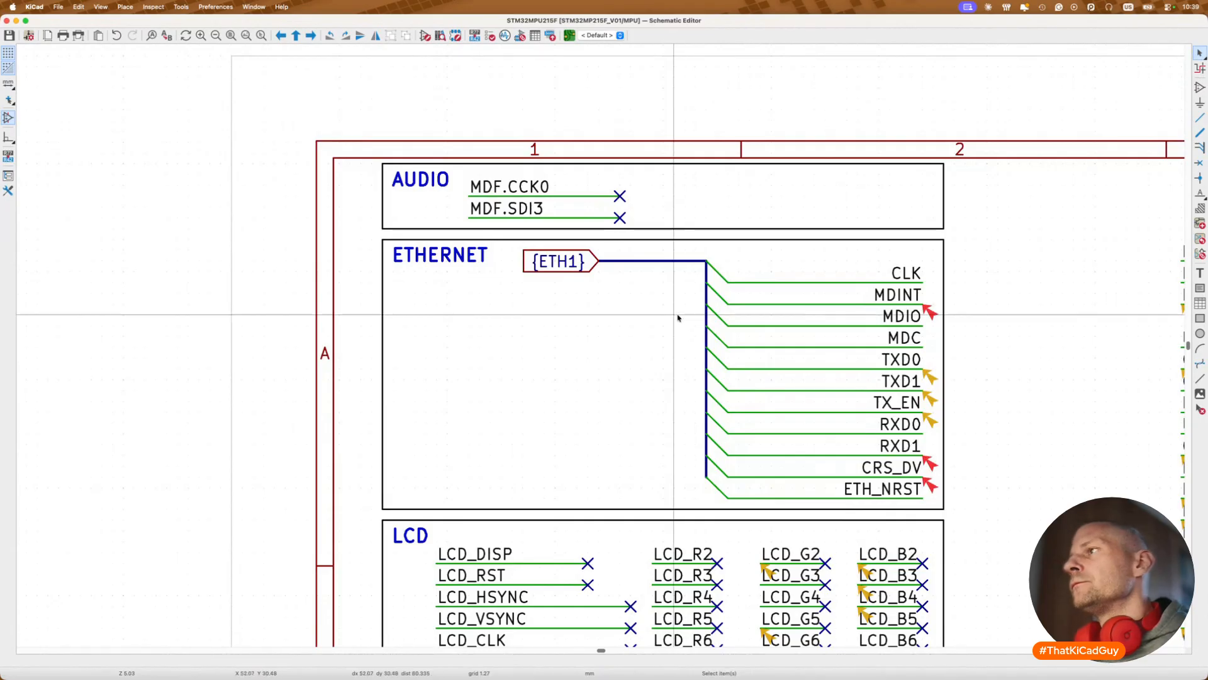
scroll(748, 331, right, 4)
scroll(748, 332, right, 2)
click(616, 313)
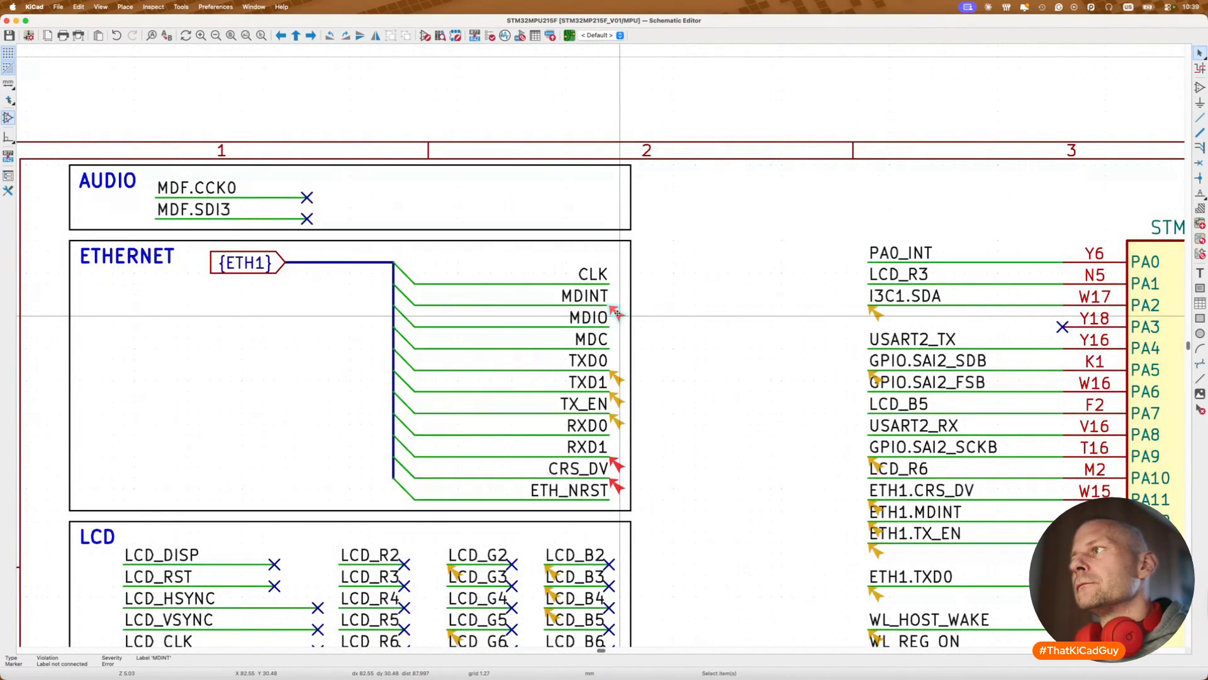
scroll(617, 313, down, 2)
scroll(617, 313, right, 6)
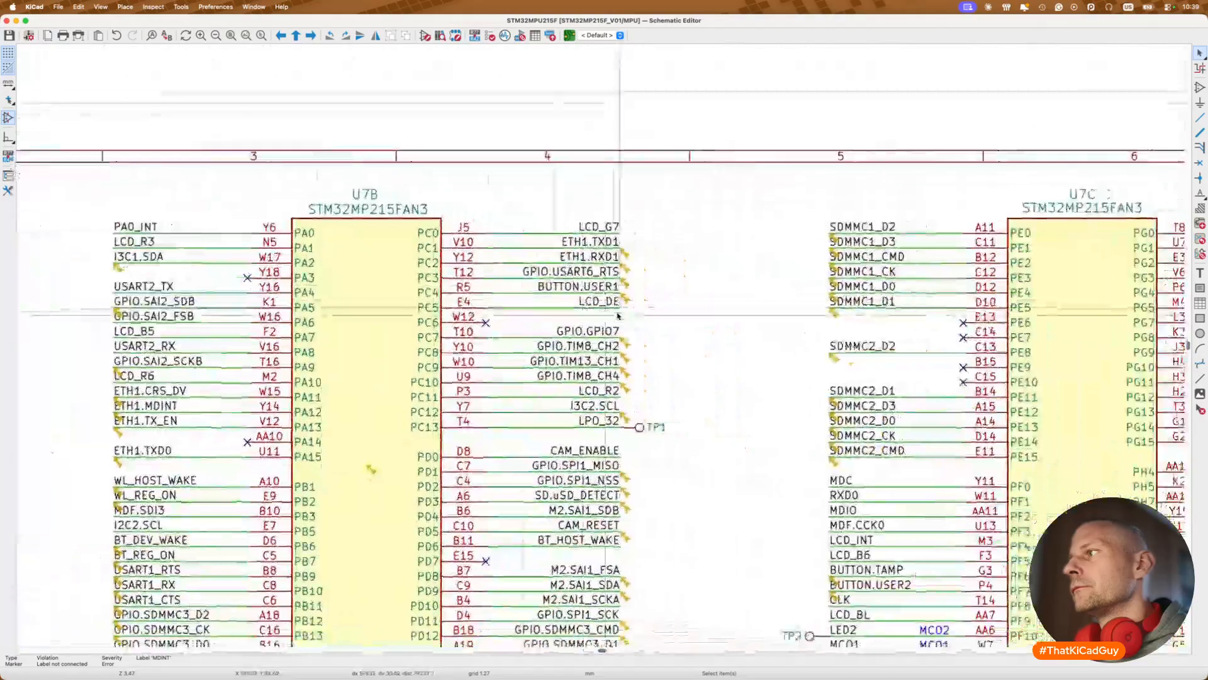
scroll(617, 315, down, 2)
scroll(617, 314, right, 2)
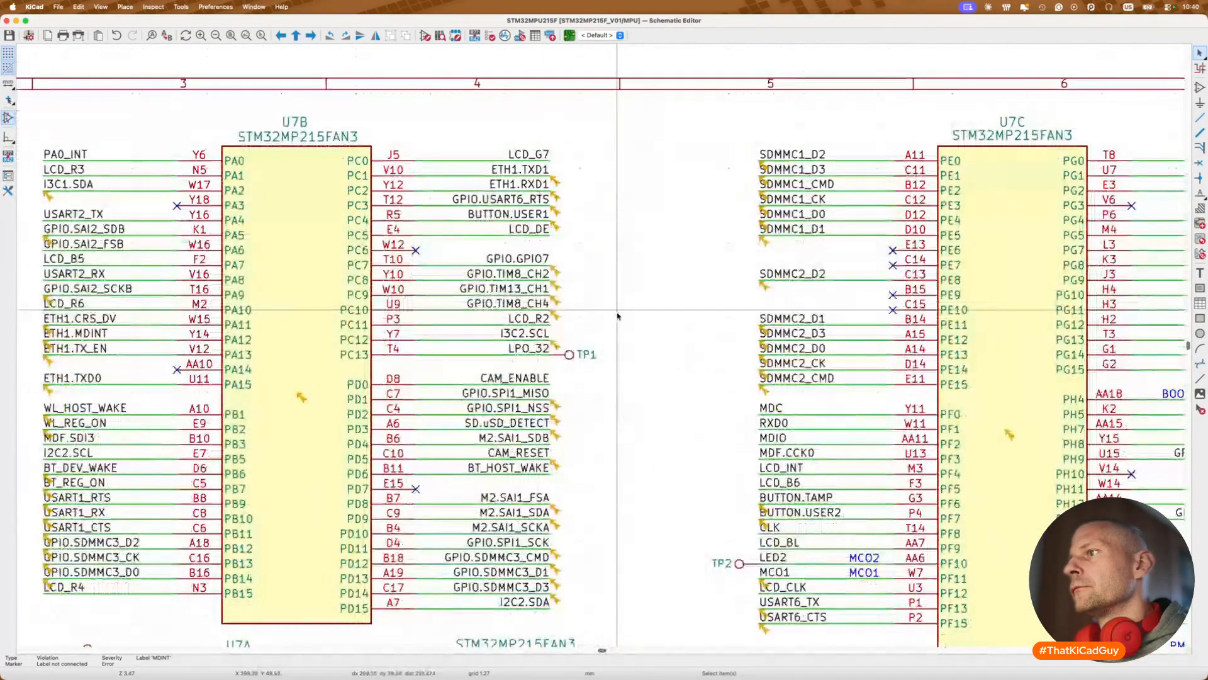
Step: Search for MDINT and rename the ETH1.MDINT label at U7B pin Y14 to MDINT
key(super+f)
text(MDINT)
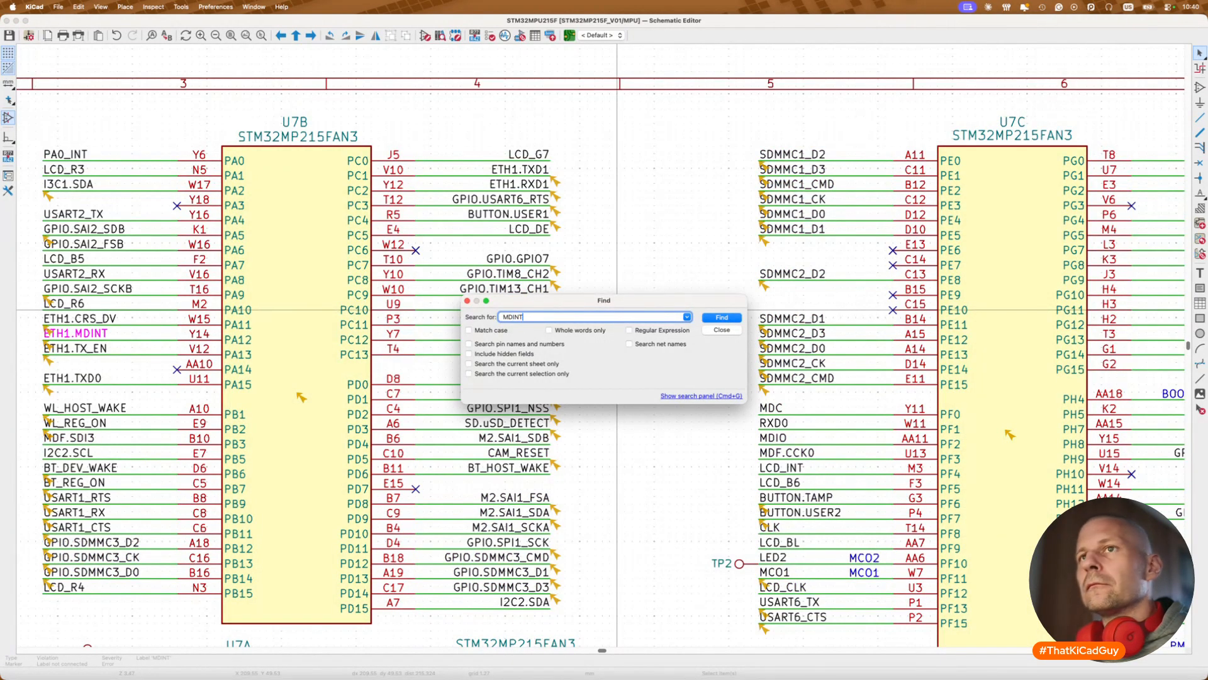
key(Return)
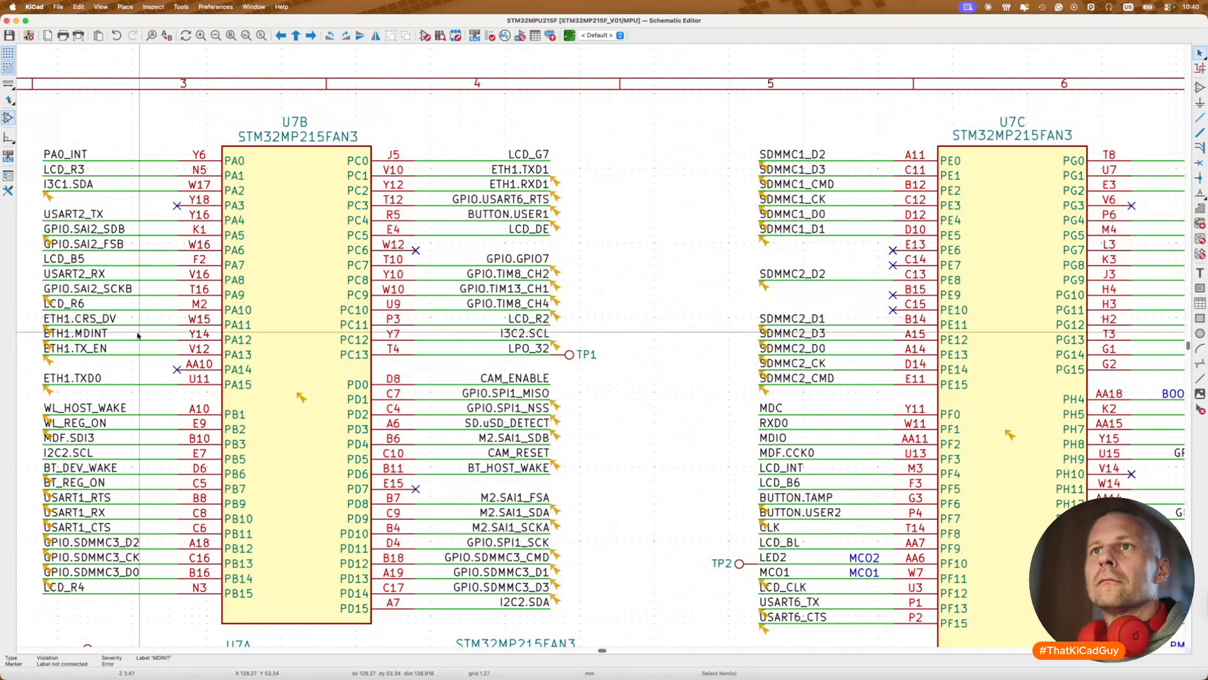
scroll(535, 345, up, 3)
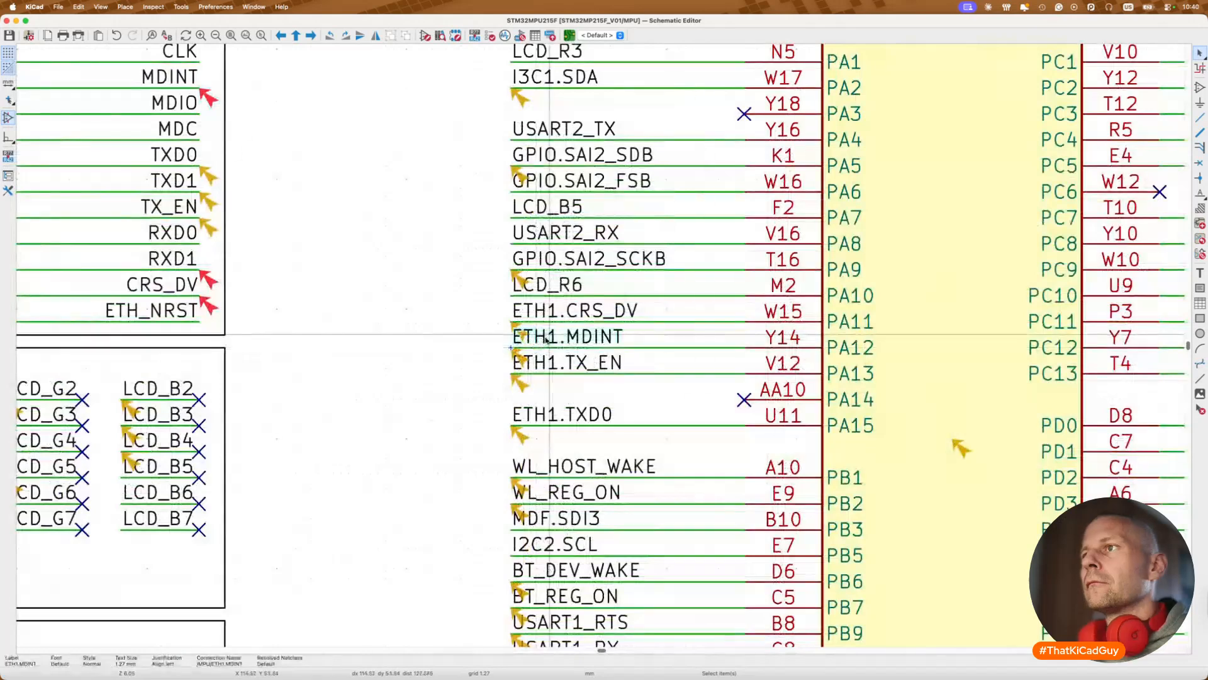
double_click(536, 345)
key(Delete)
key(Delete)
key(Return)
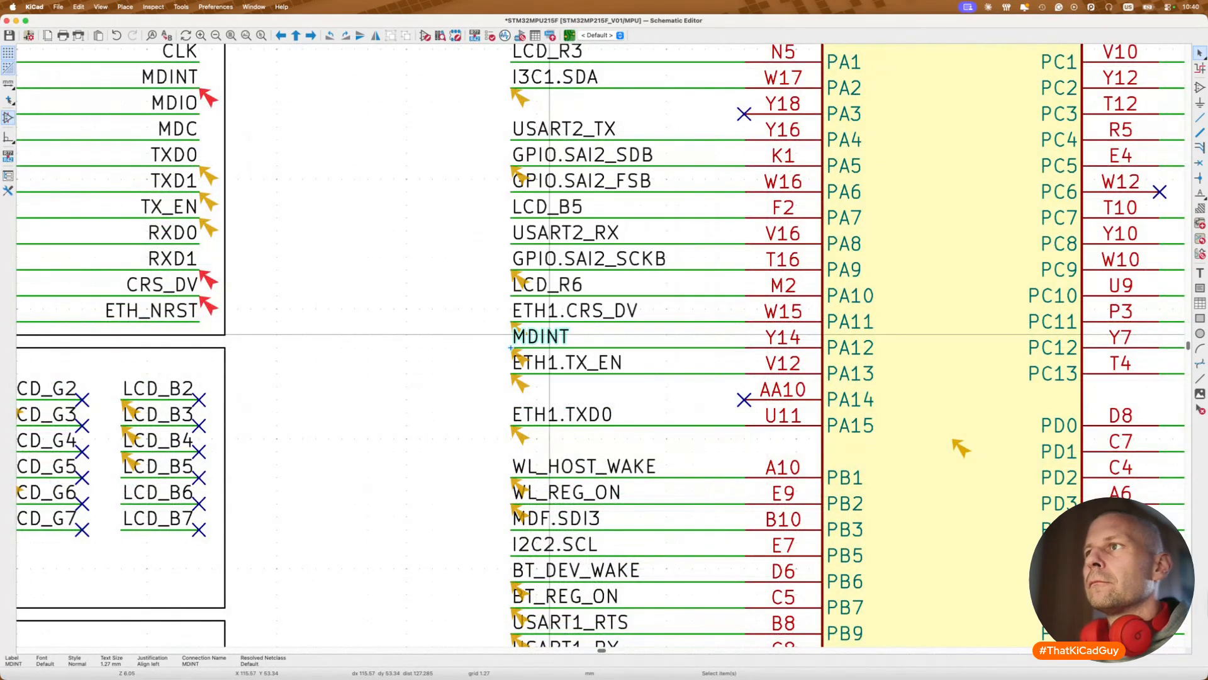
Step: Rename the ETH1.TX_EN label at U7B pin V12 to TX_EN
double_click(549, 360)
key(Delete)
key(Delete)
key(Delete)
key(Delete)
key(Delete)
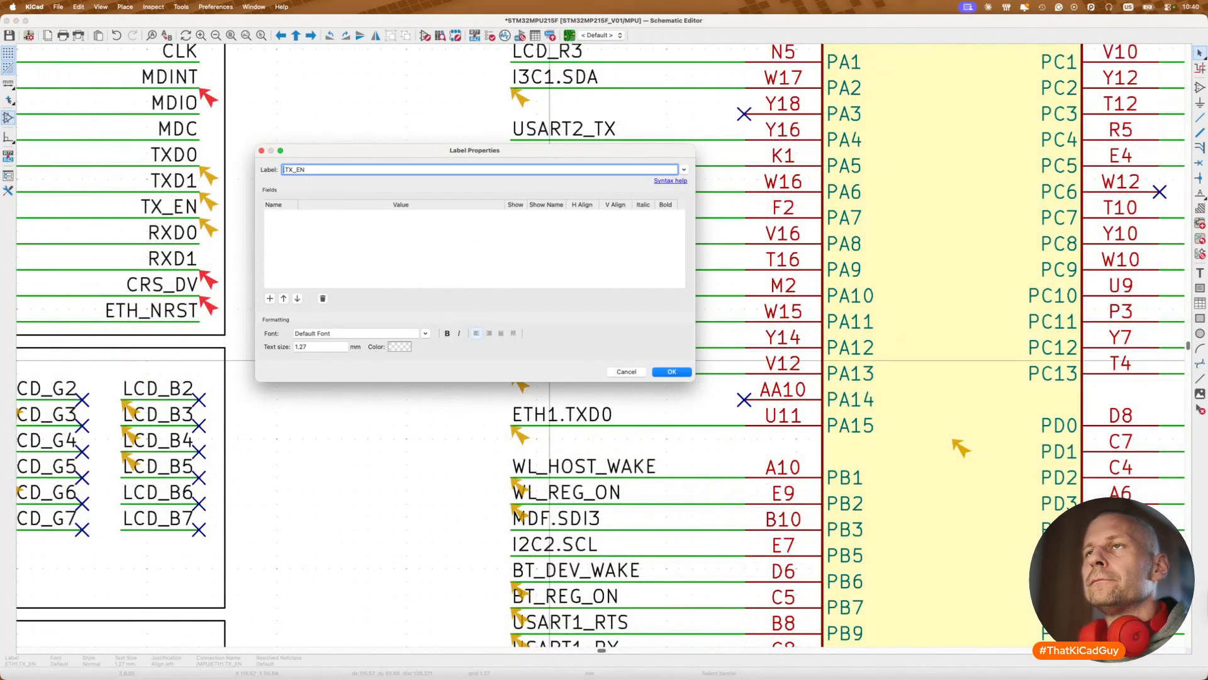
key(Return)
Step: Rename the ETH1.CRS_DV label at U7B pin W15 to CRS_DV
double_click(574, 309)
key(Delete)
key(Delete)
key(Delete)
key(Delete)
key(Delete)
key(Return)
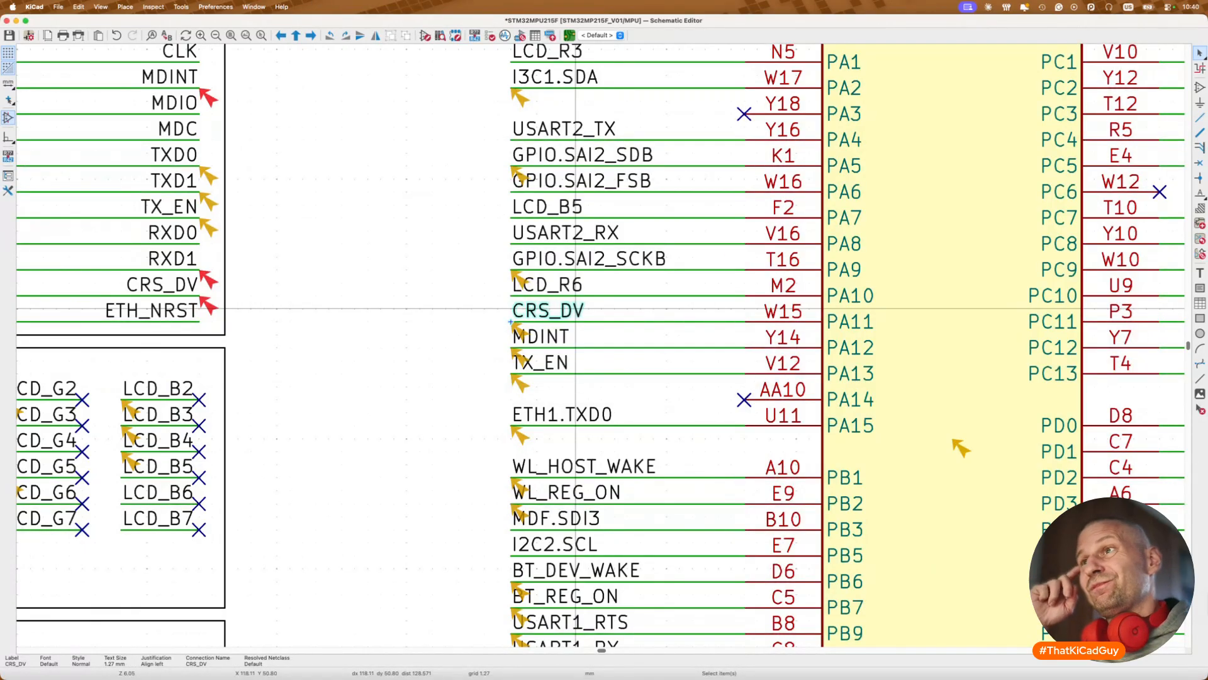
Step: Rename the ETH1.TXD0 label at U7B pin U11 to TXD0
scroll(574, 308, up, 3)
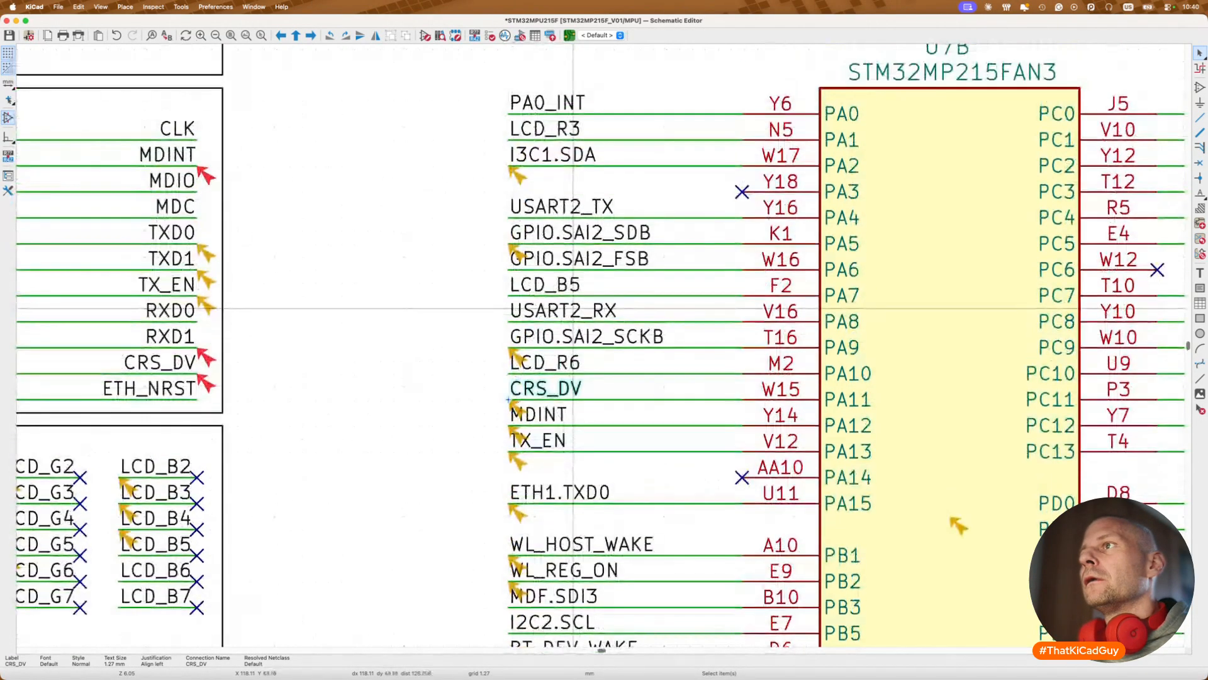
scroll(573, 309, down, 2)
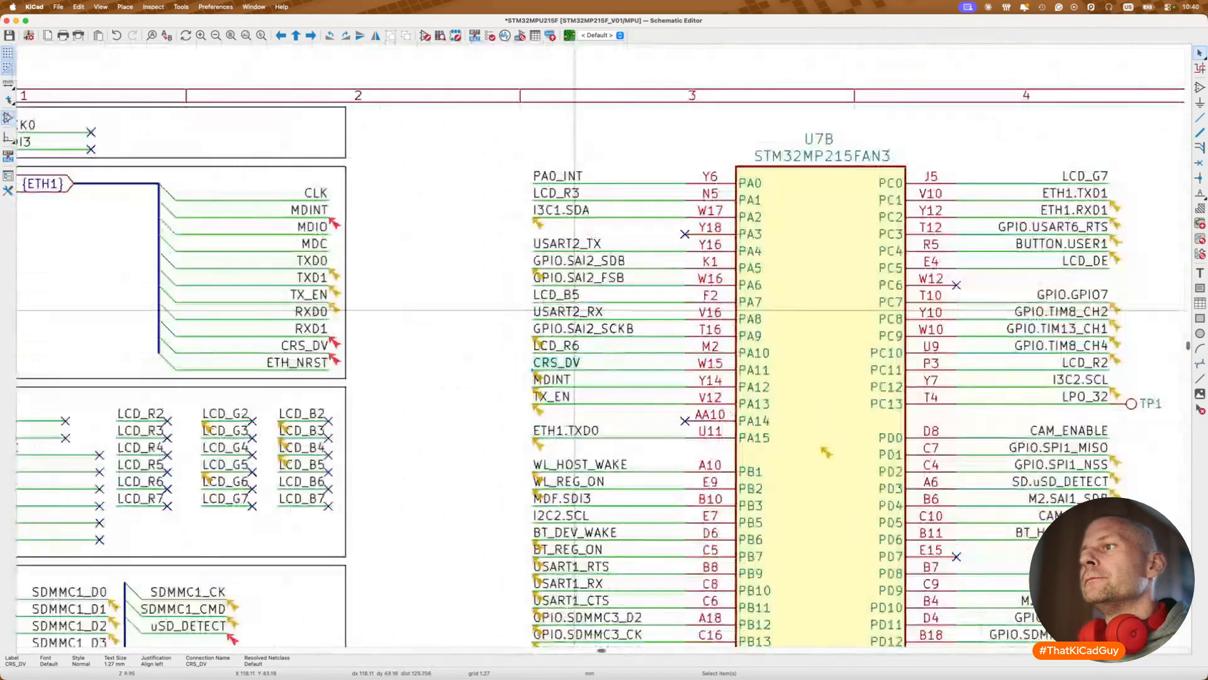
double_click(589, 428)
key(Left)
key(Delete)
key(Delete)
key(Delete)
key(Delete)
key(Delete)
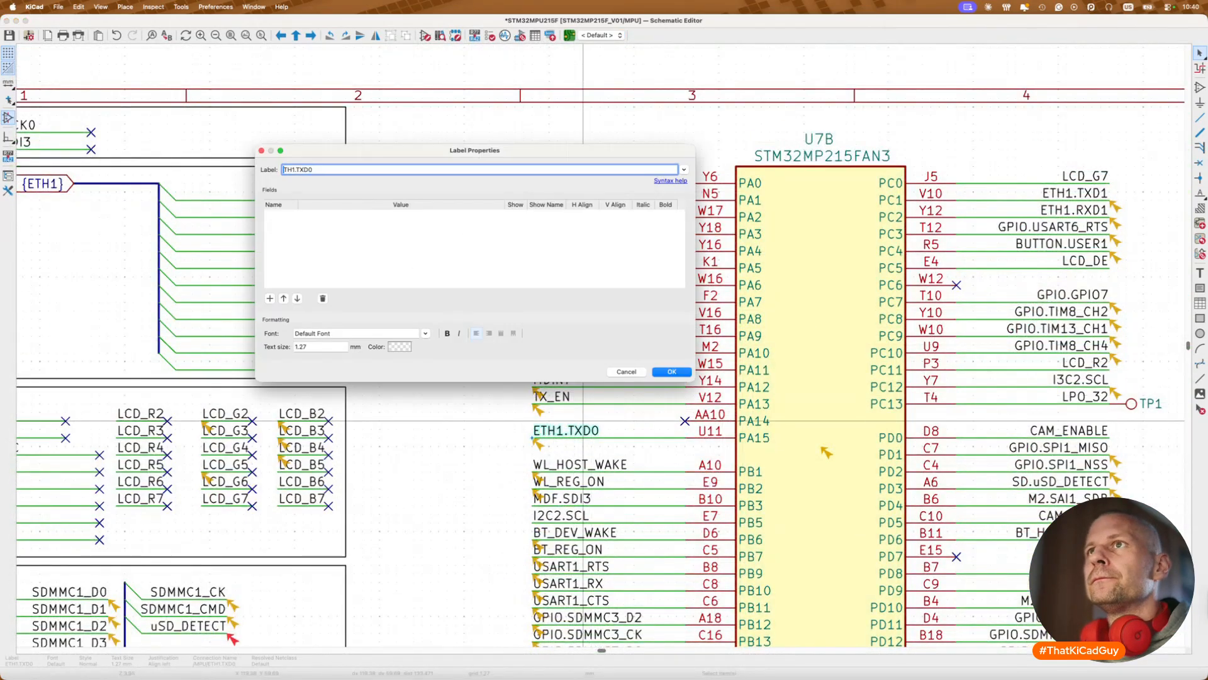
key(Return)
scroll(592, 468, down, 3)
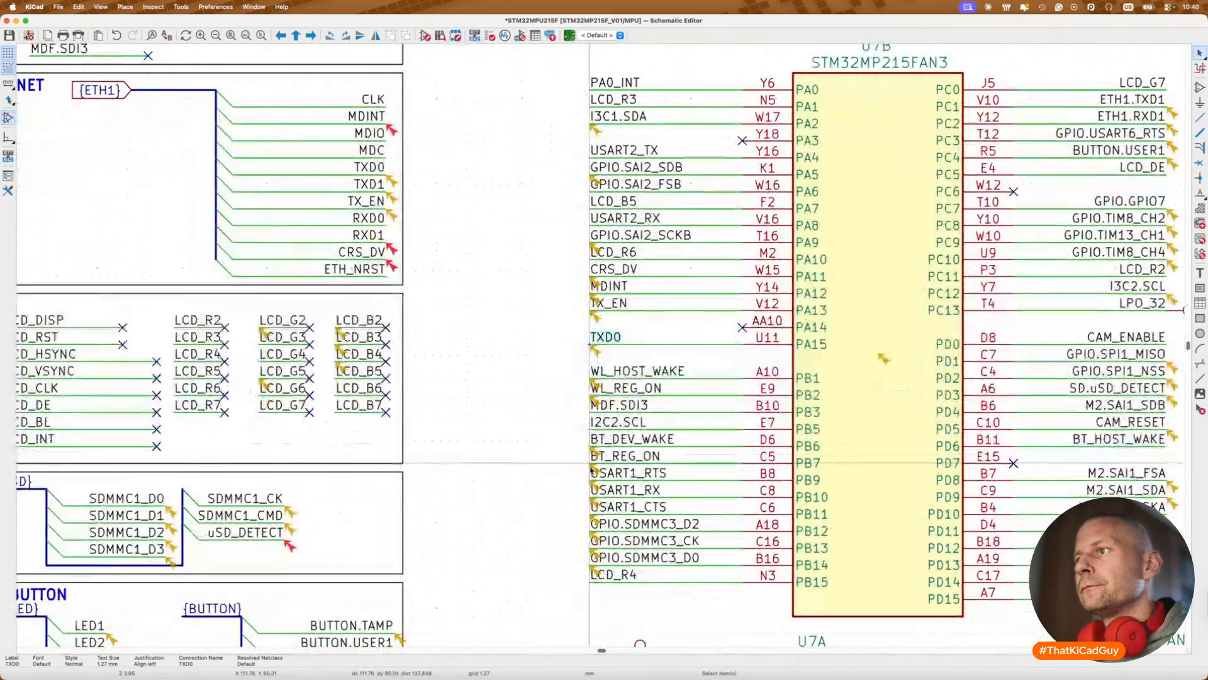
Step: Rename the GPIO.SDMMC3_D2 label on MPU pin PB12 as SDMMC3_D2
double_click(657, 526)
key(Left)
key(Delete)
key(Delete)
key(Delete)
key(Delete)
key(Delete)
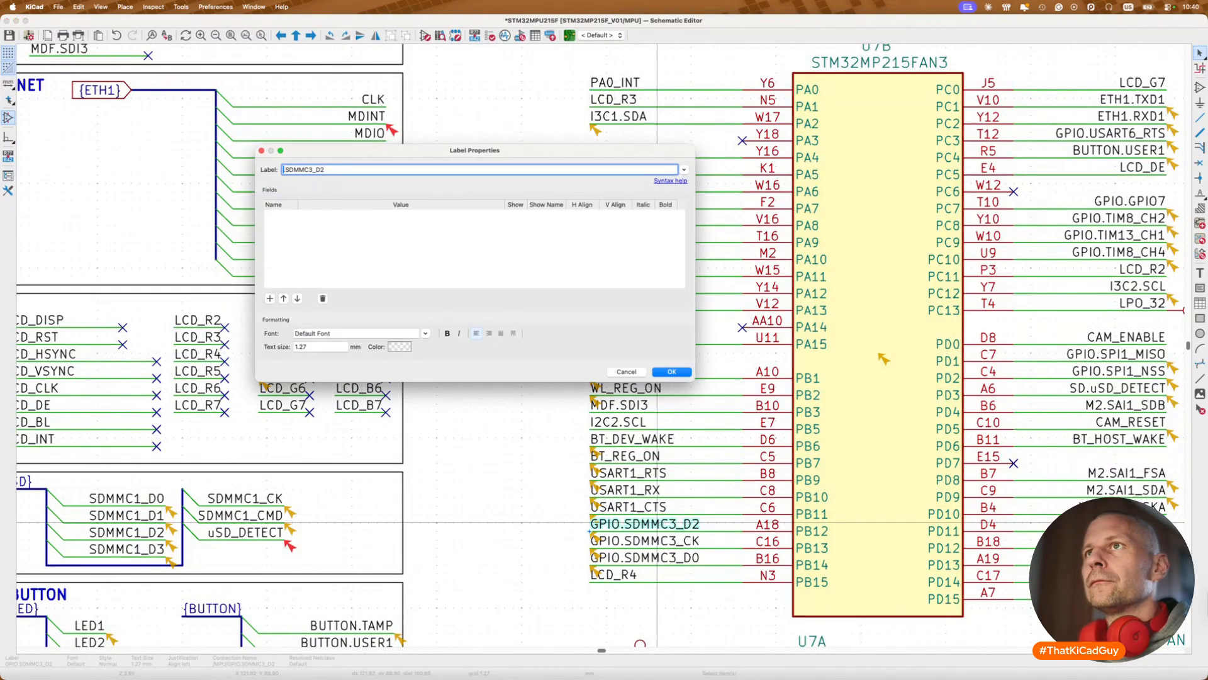
key(Return)
Step: Rename the labels on MPU pins PB13 and PB14 as SDMMC3_CK and SDMMC3_D0
double_click(657, 541)
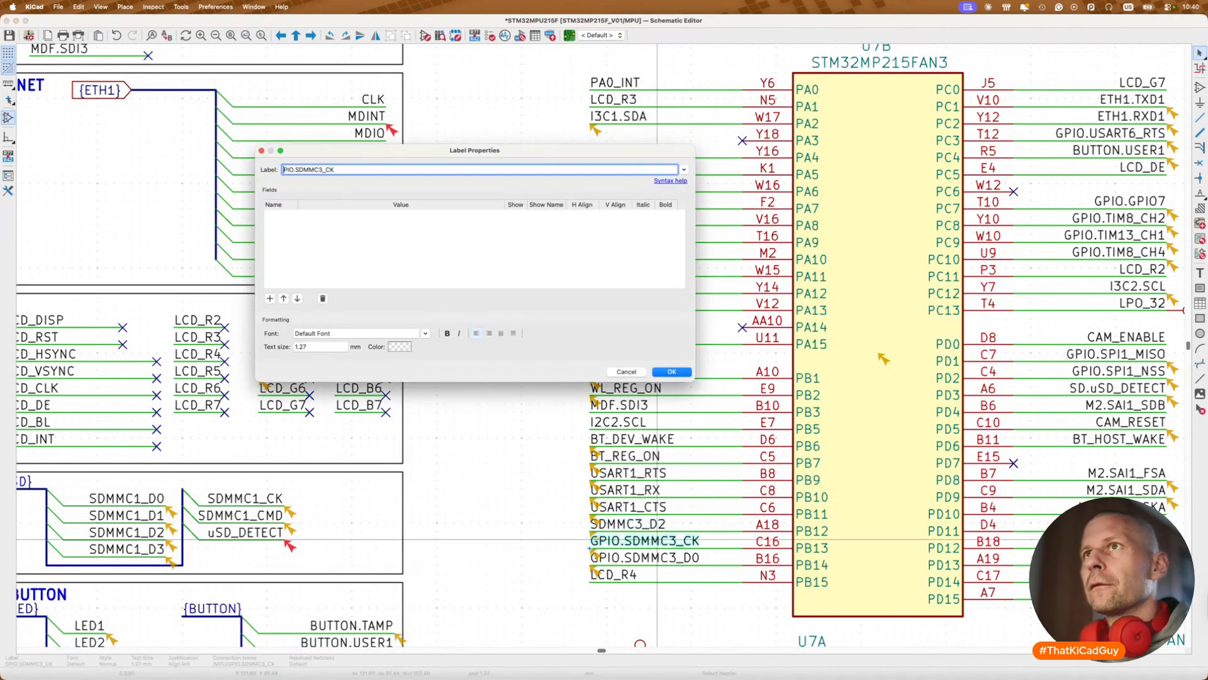
key(Return)
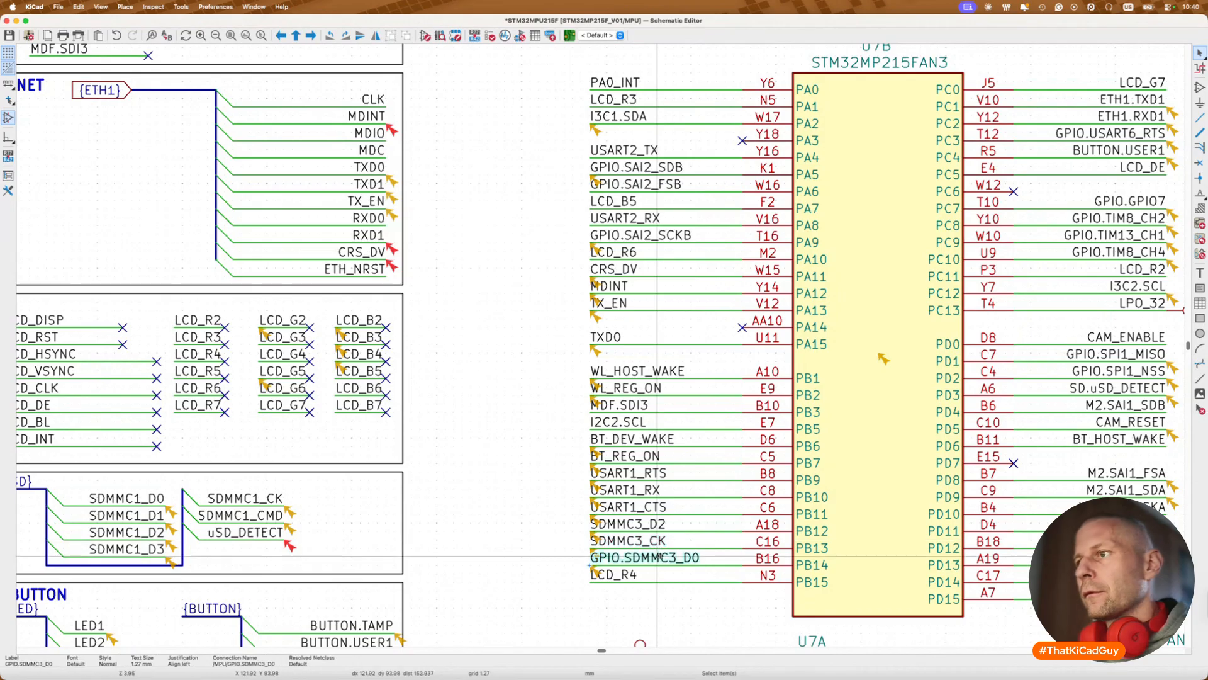
double_click(657, 556)
key(Return)
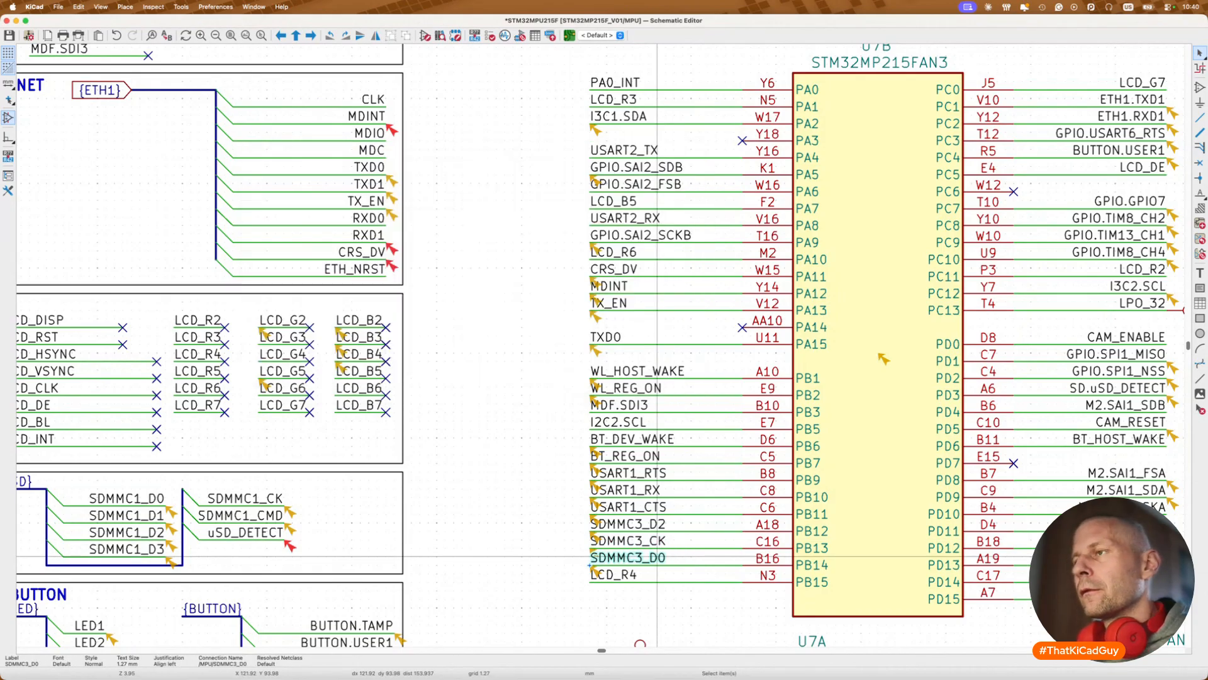
Step: Save the schematic, rerun the electrical rules check and close the checker
key(super+s)
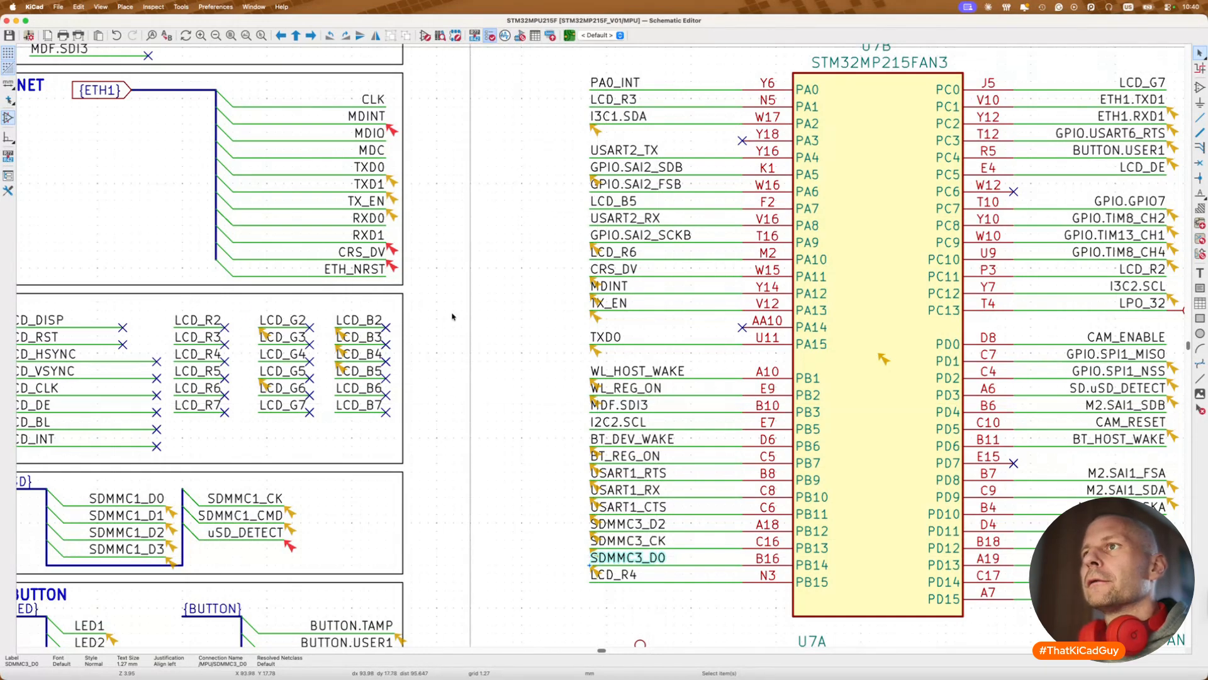
click(478, 616)
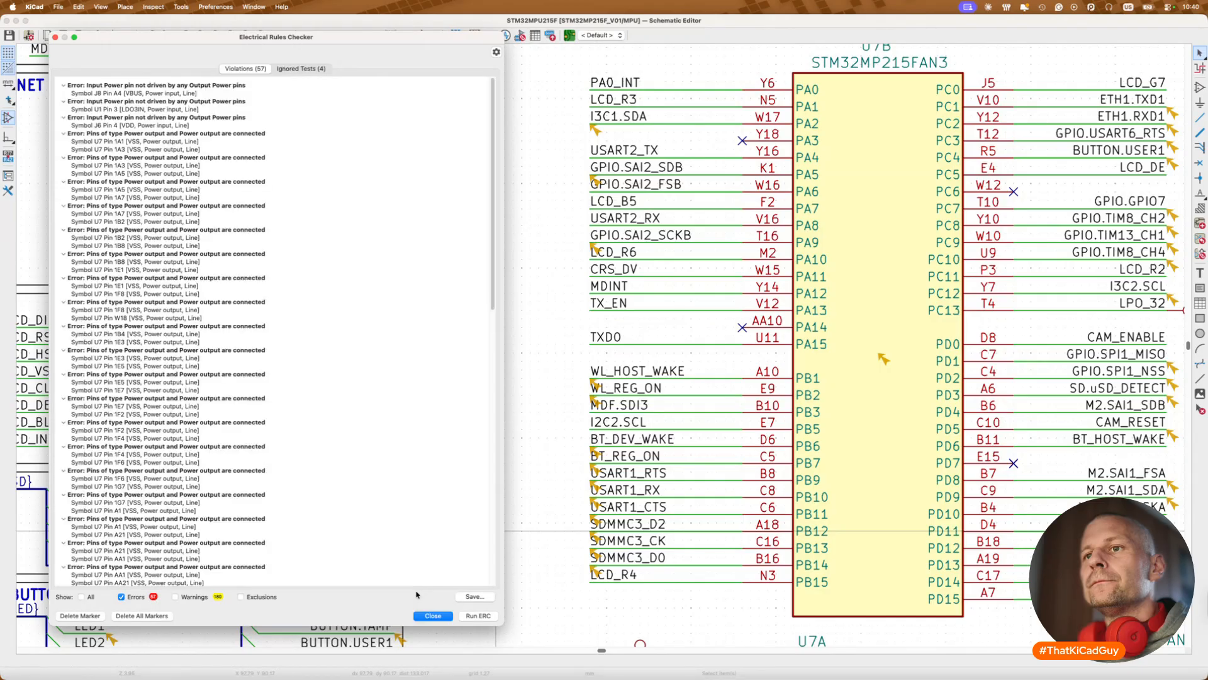
click(433, 615)
Step: Examine the rule-check markers beside the TXD1 and RXD1 labels in the ETHERNET block
scroll(465, 369, up, 5)
scroll(466, 369, left, 8)
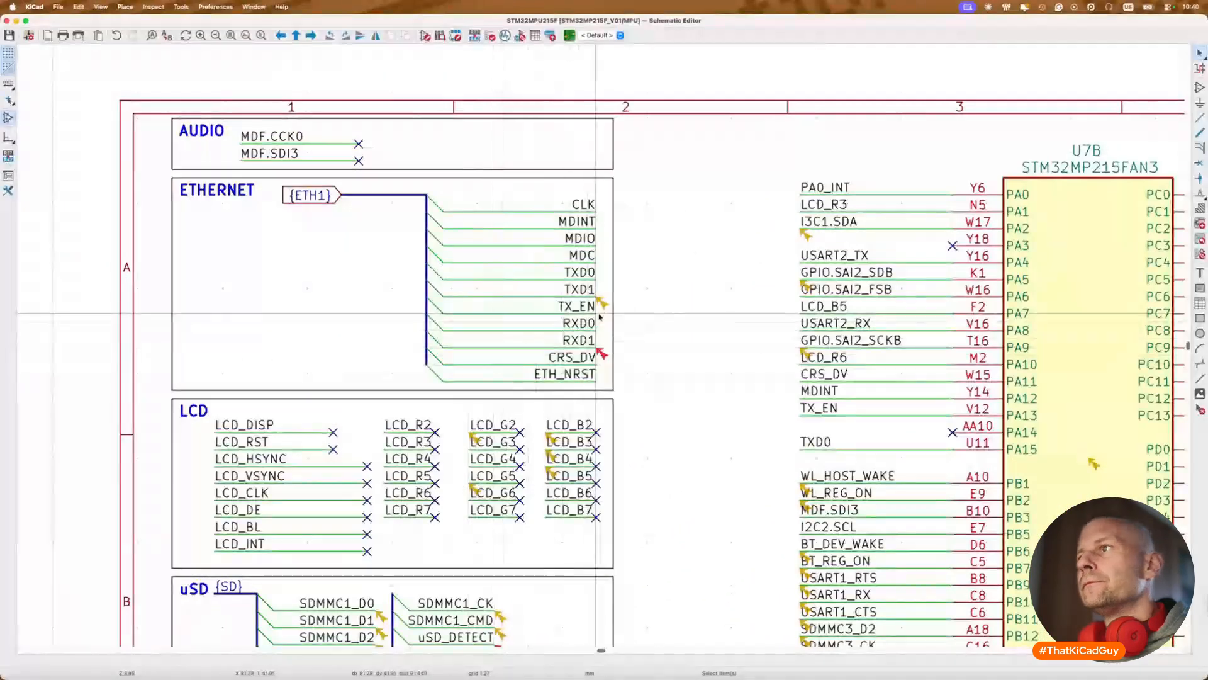
click(603, 303)
click(642, 340)
scroll(643, 340, down, 2)
scroll(643, 340, right, 2)
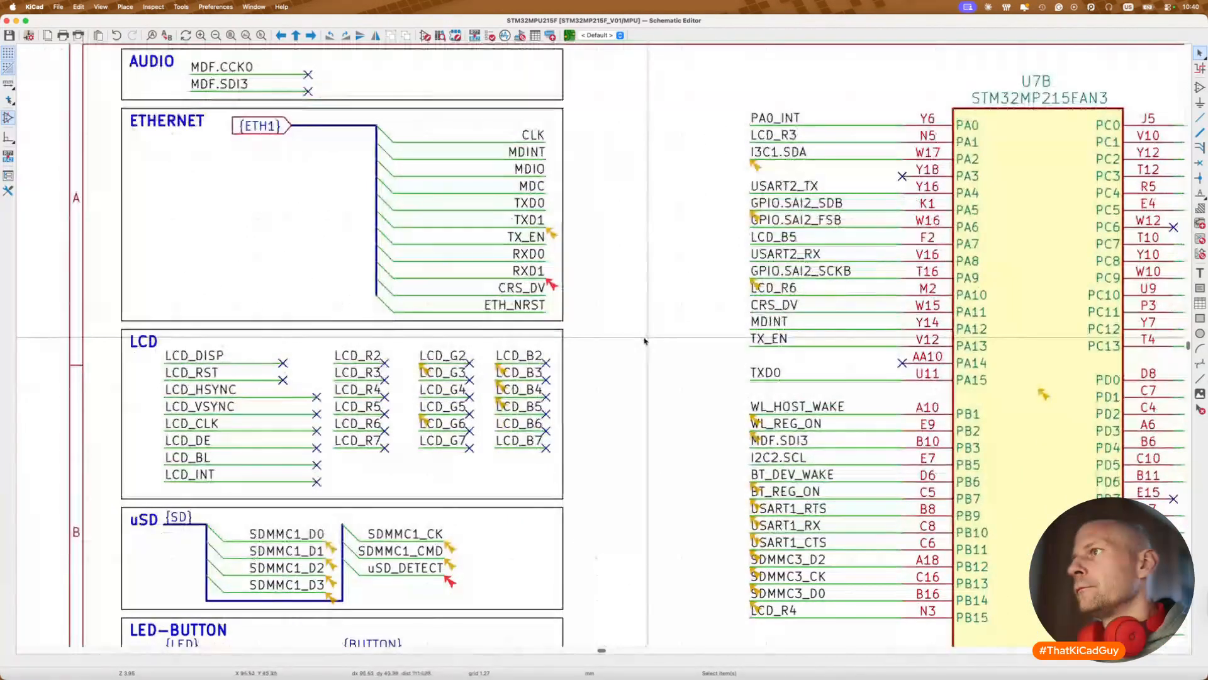
key(super+v)
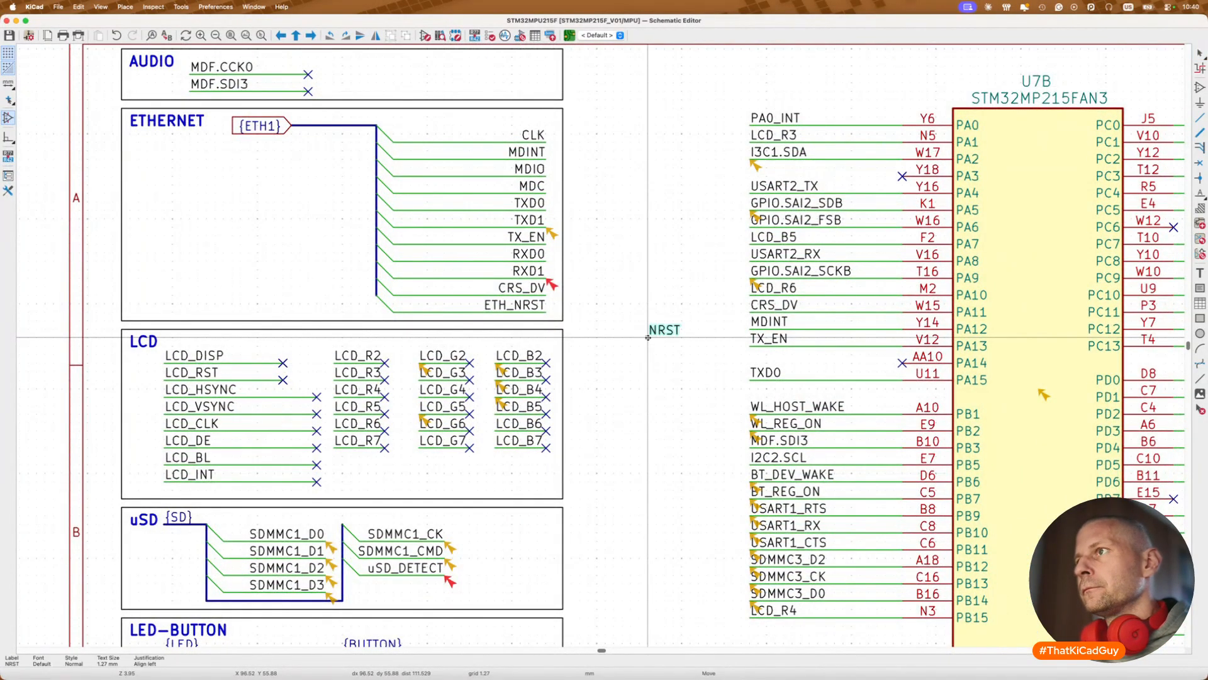
key(Escape)
Step: Search the schematic for TXD1 and step through the matches to the label on MPU pin PC1
key(super+f)
text(TXD1)
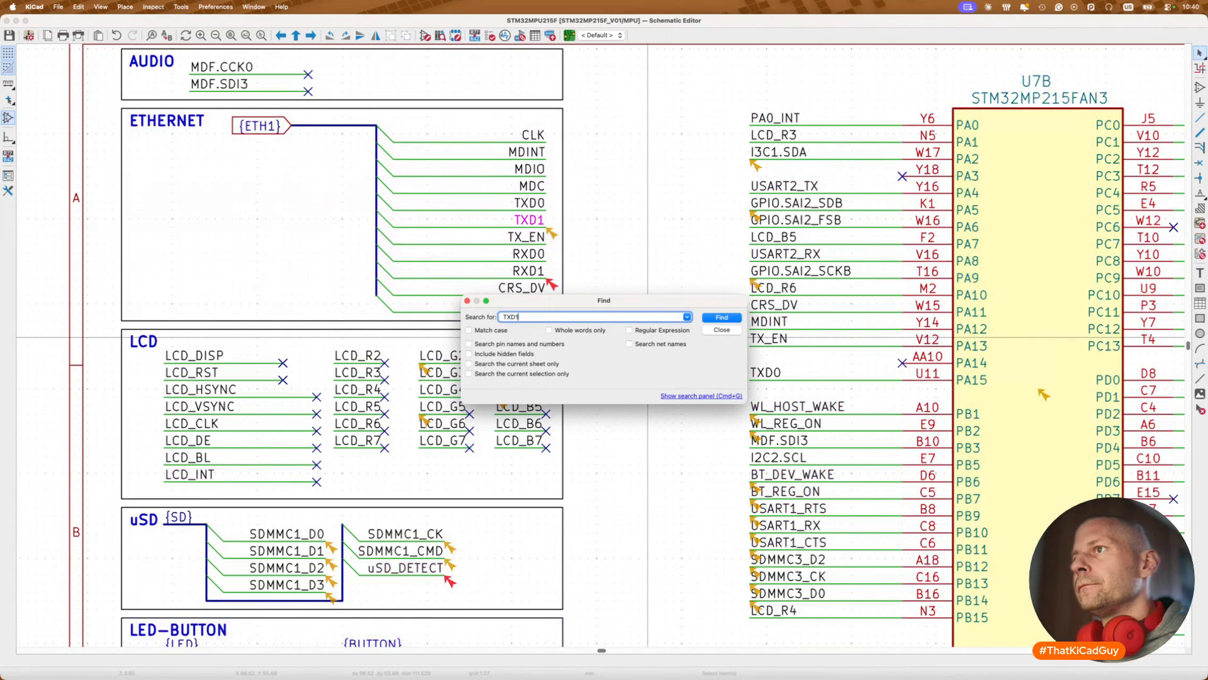
key(Return)
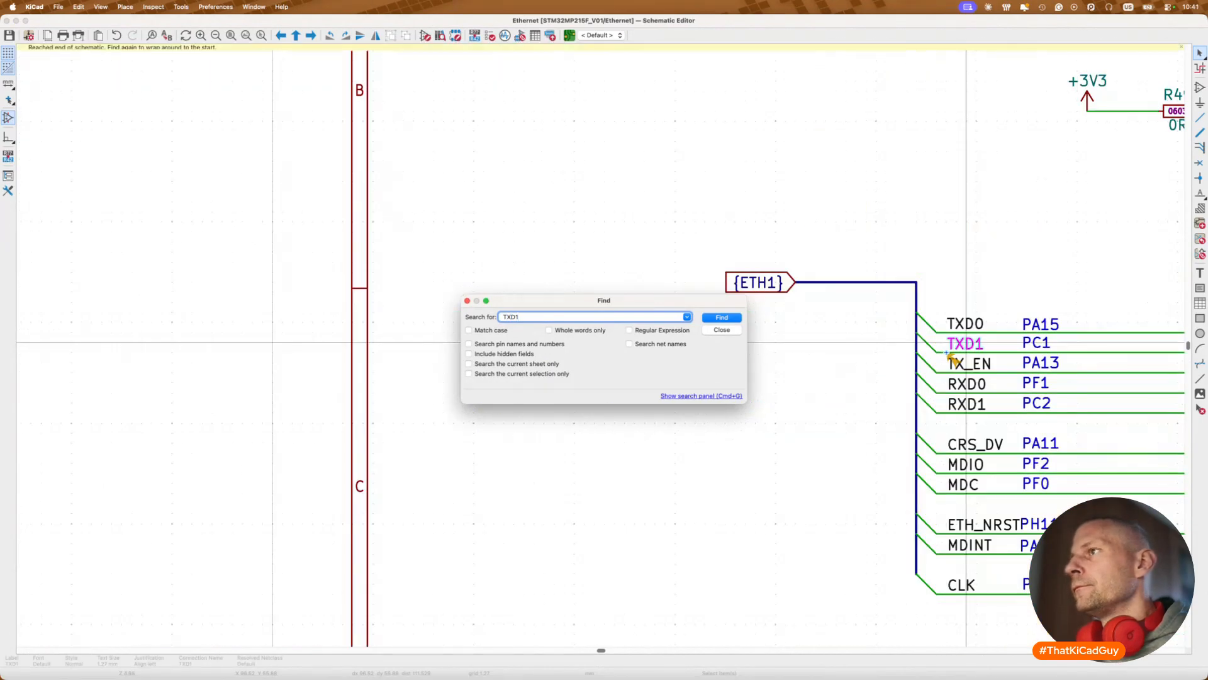
key(Return)
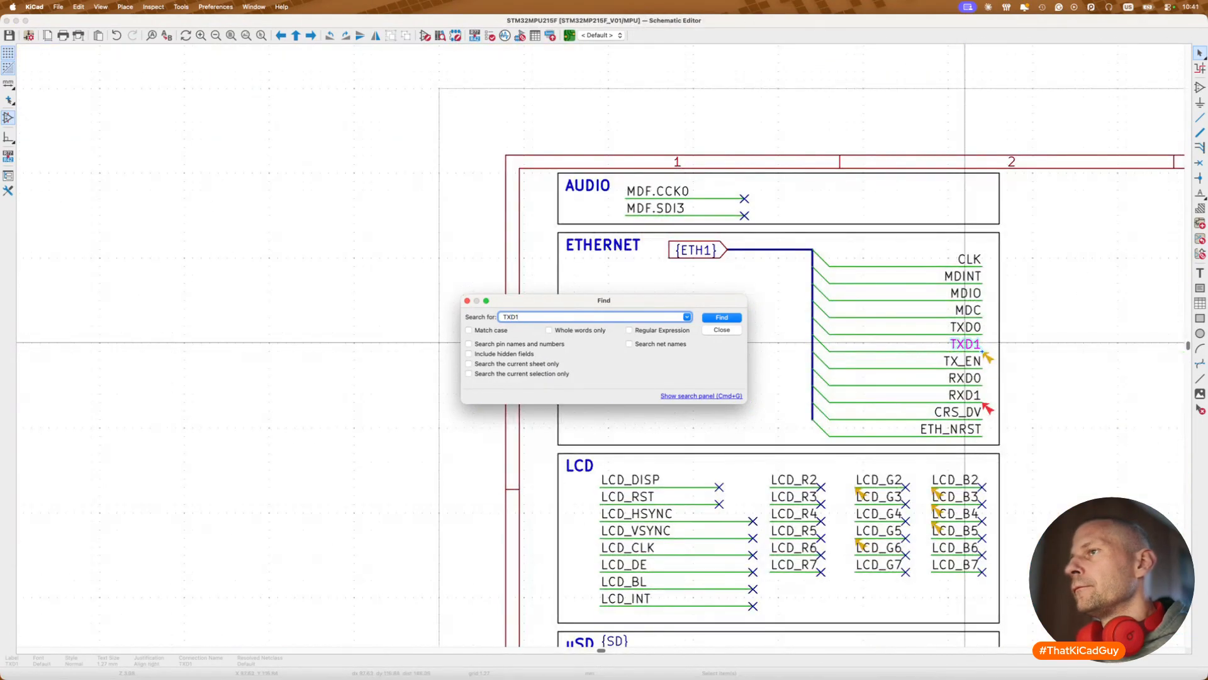
key(Return)
key(Escape)
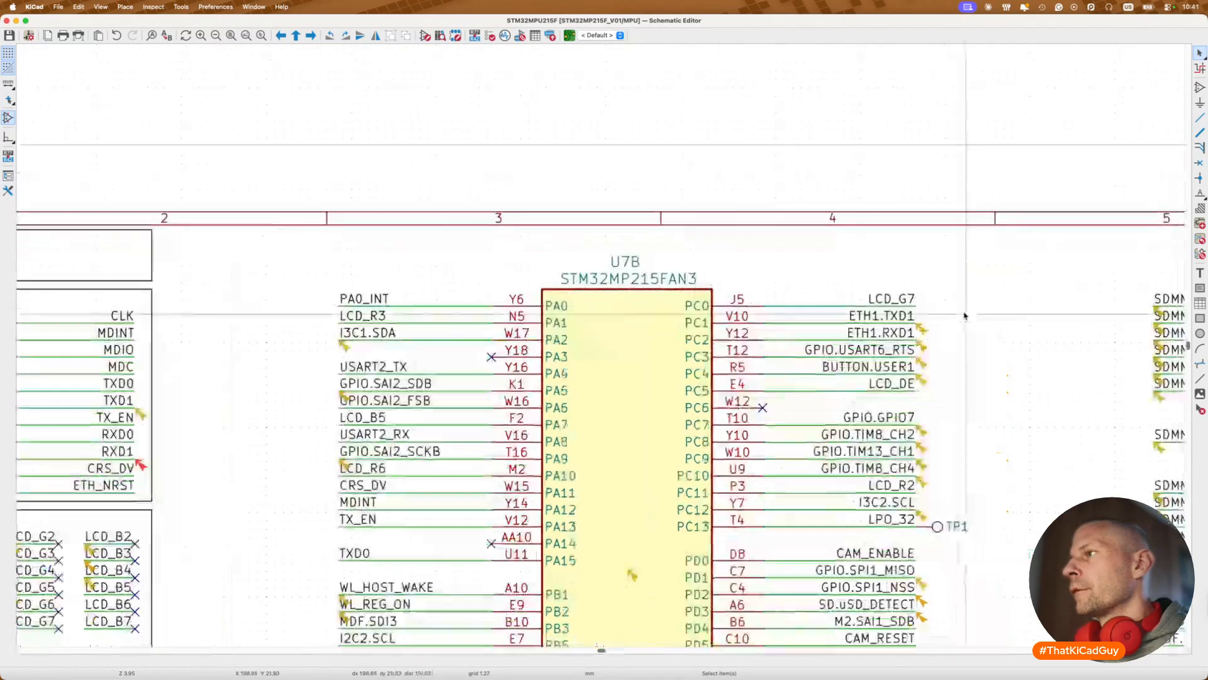
Step: Rename the ETH1.TXD1 and ETH1.RXD1 labels on pins PC1 and PC2 as TXD1 and RXD1
double_click(863, 296)
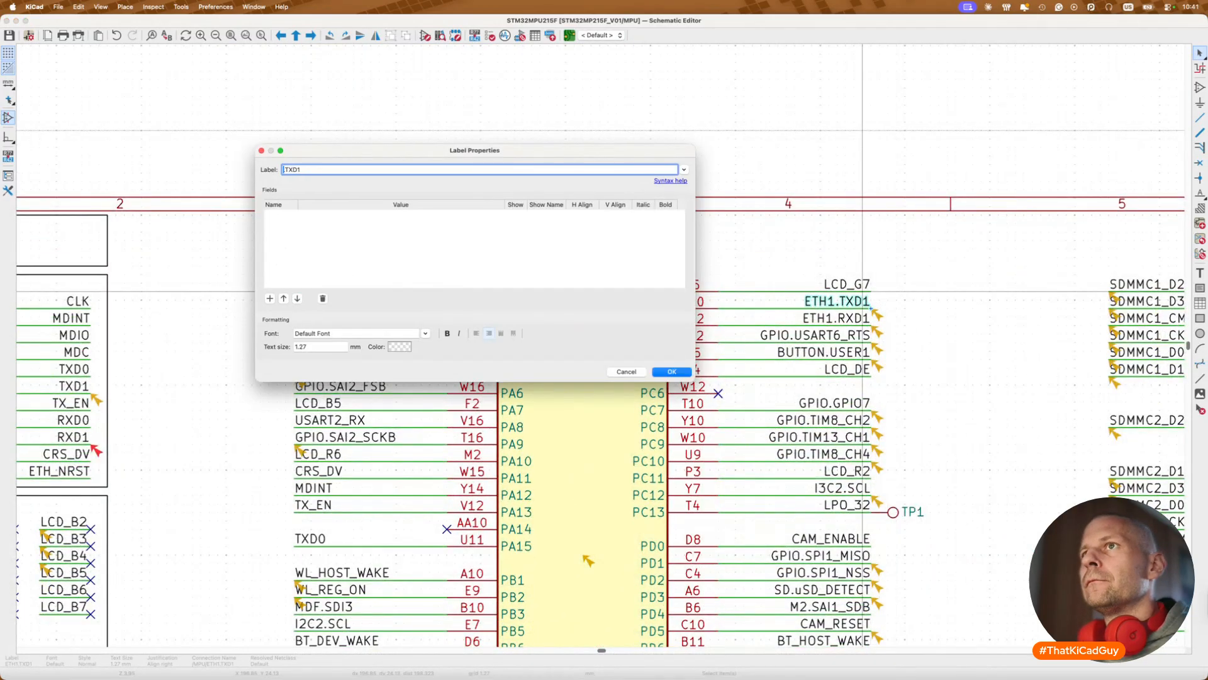
key(Delete)
key(Return)
double_click(845, 317)
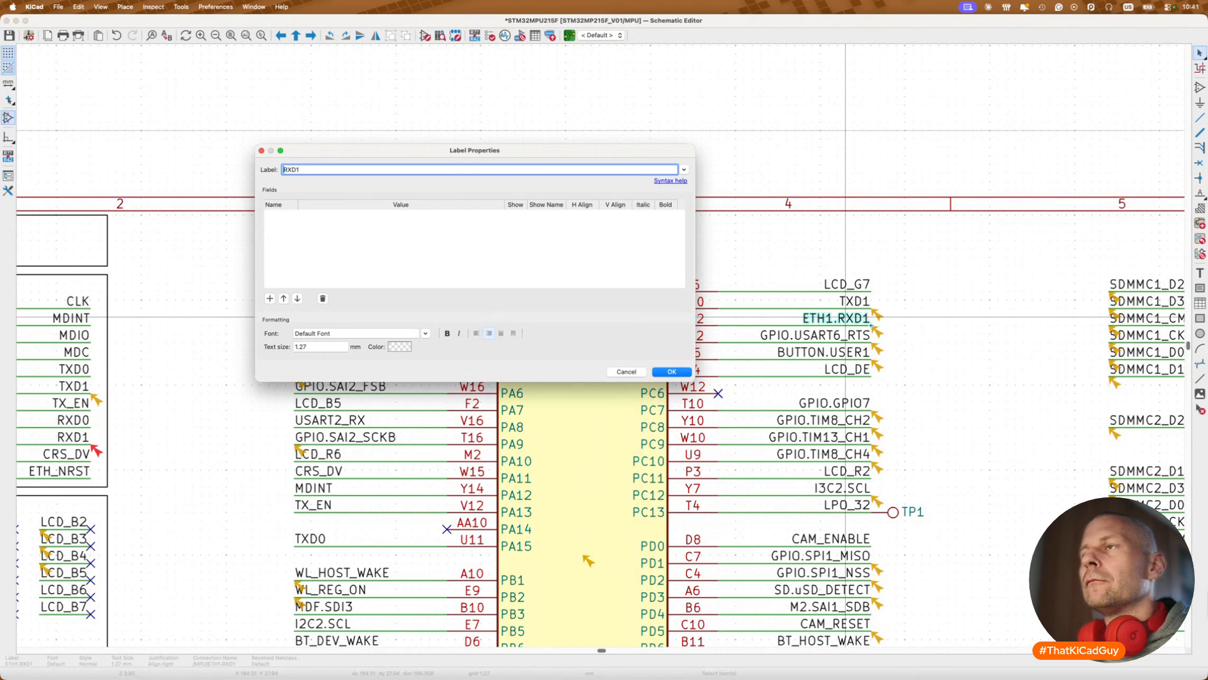
key(Return)
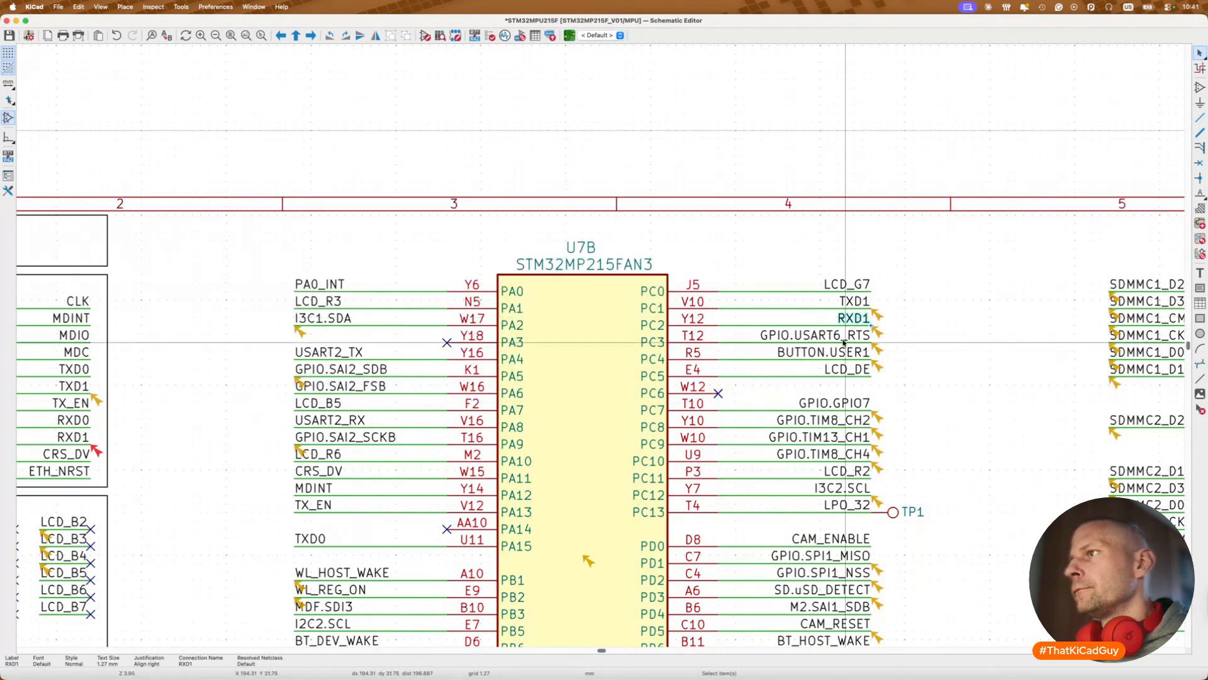
Step: Examine the remaining MPU pin labels and the peripheral blocks for rule-check markers
scroll(841, 362, down, 2)
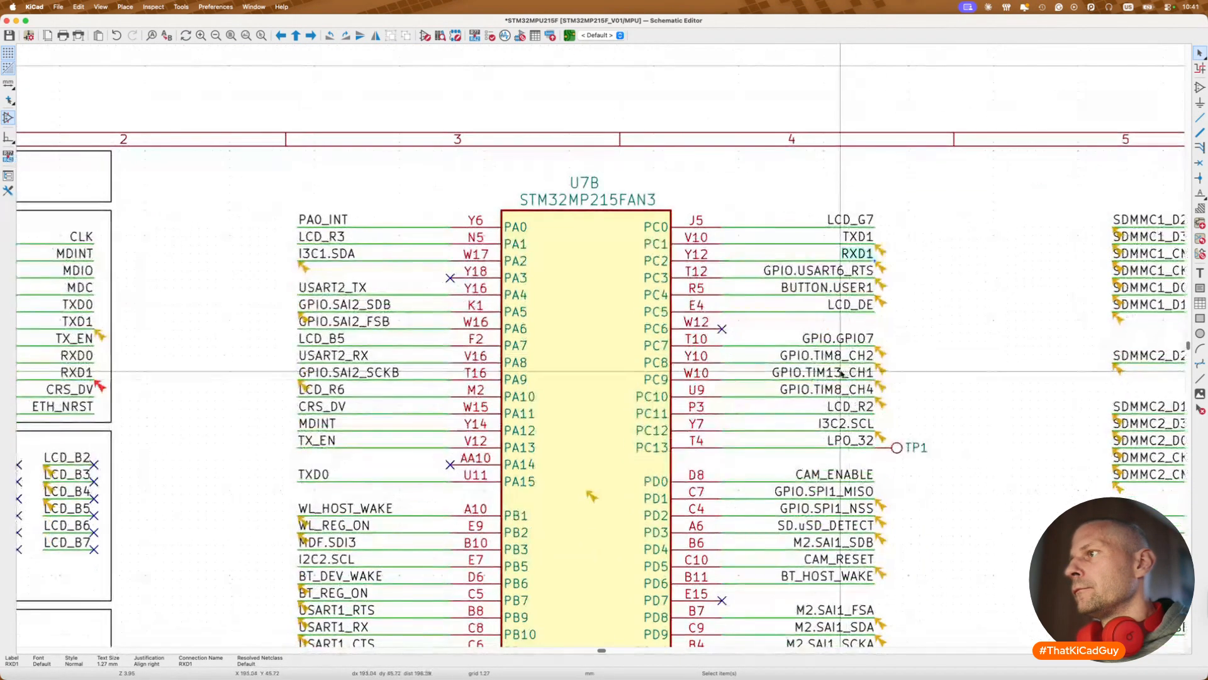
scroll(841, 372, down, 4)
scroll(841, 372, left, 10)
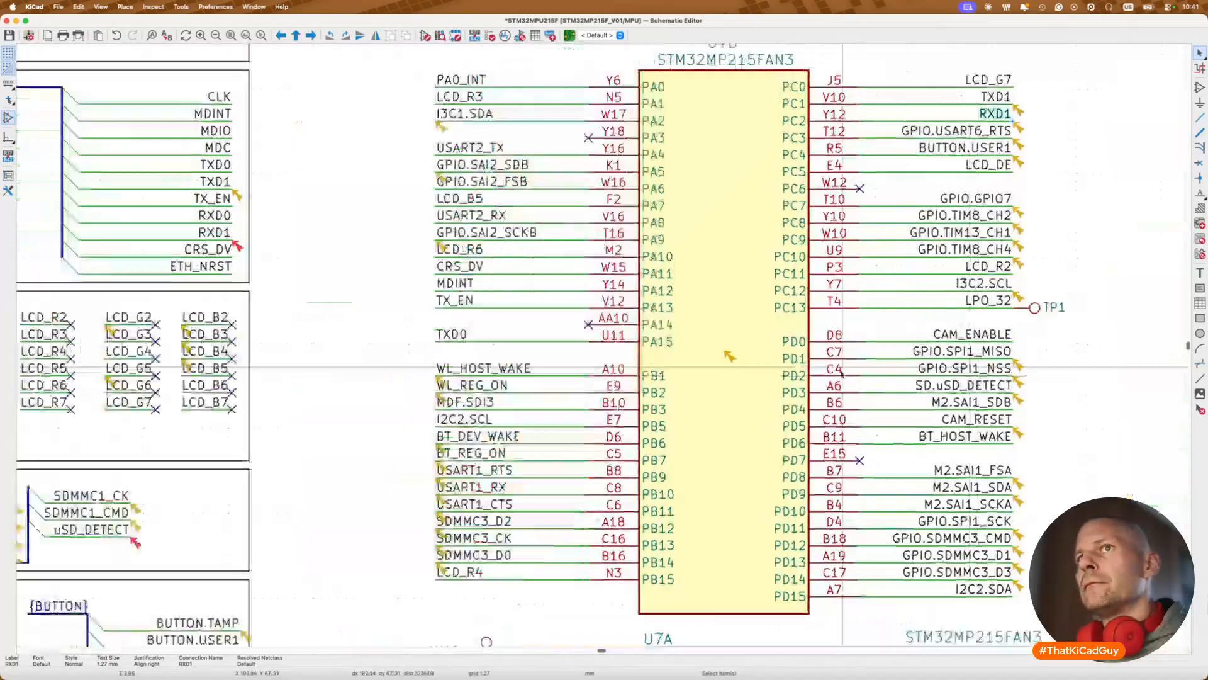
scroll(536, 304, left, 3)
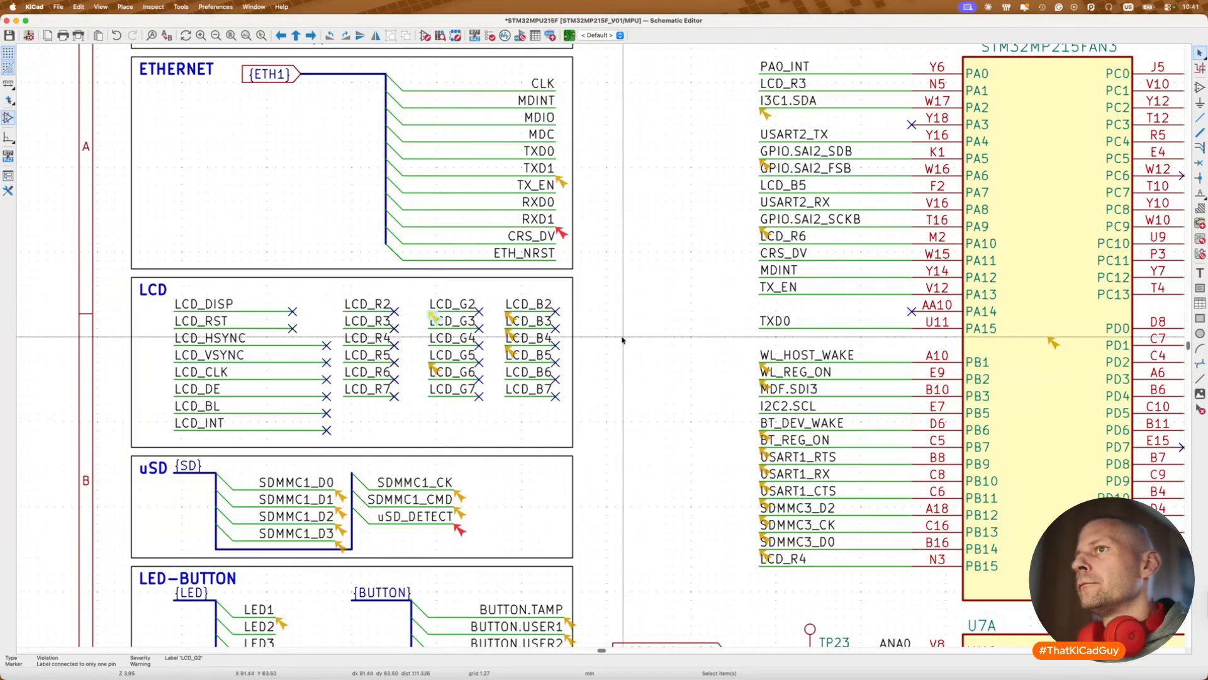
scroll(621, 340, right, 5)
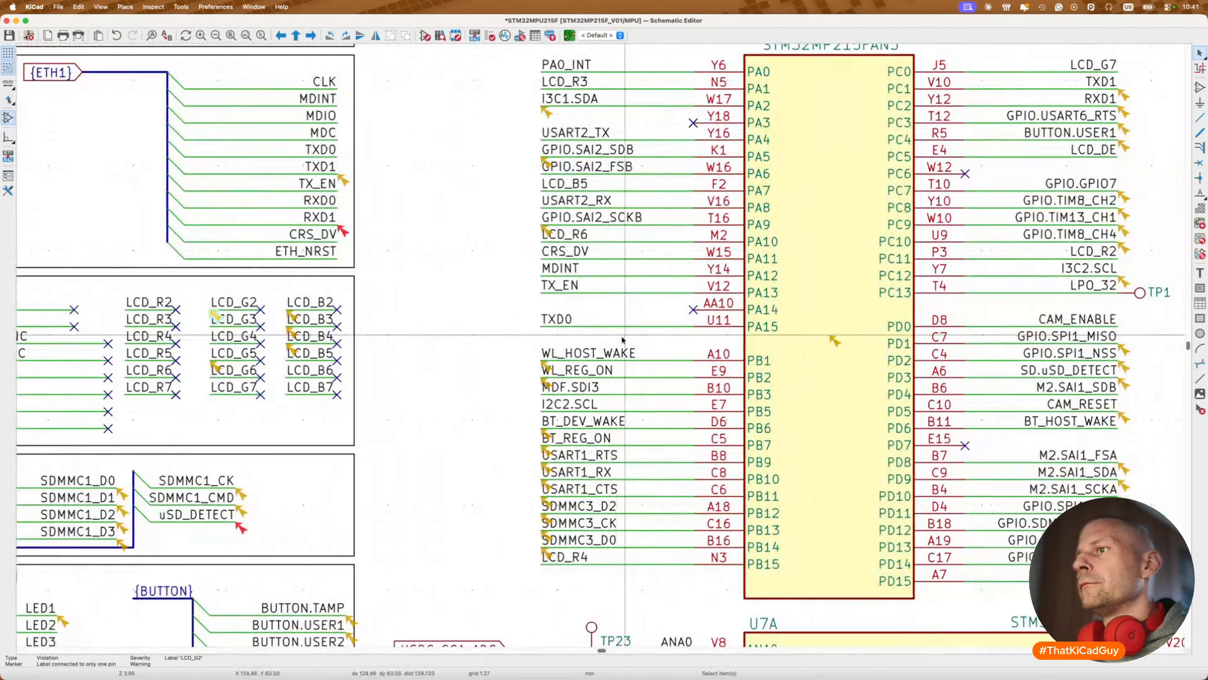
scroll(622, 339, down, 3)
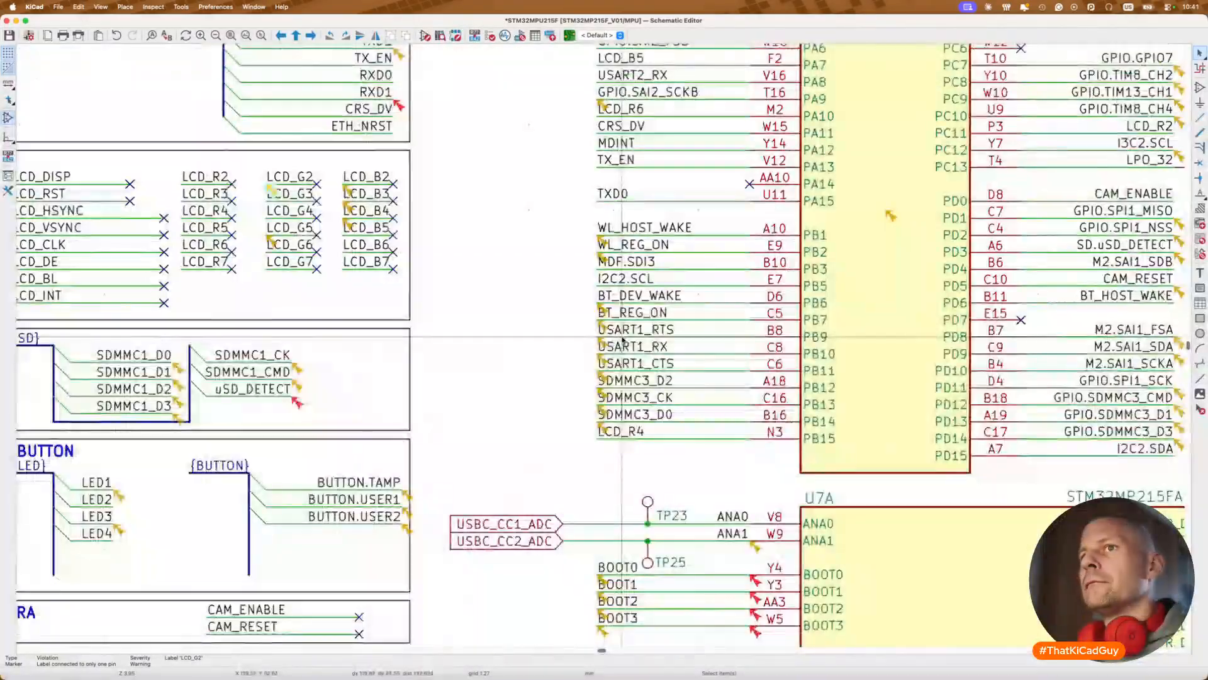
scroll(621, 339, left, 10)
scroll(622, 340, down, 2)
scroll(622, 339, up, 3)
scroll(503, 294, down, 3)
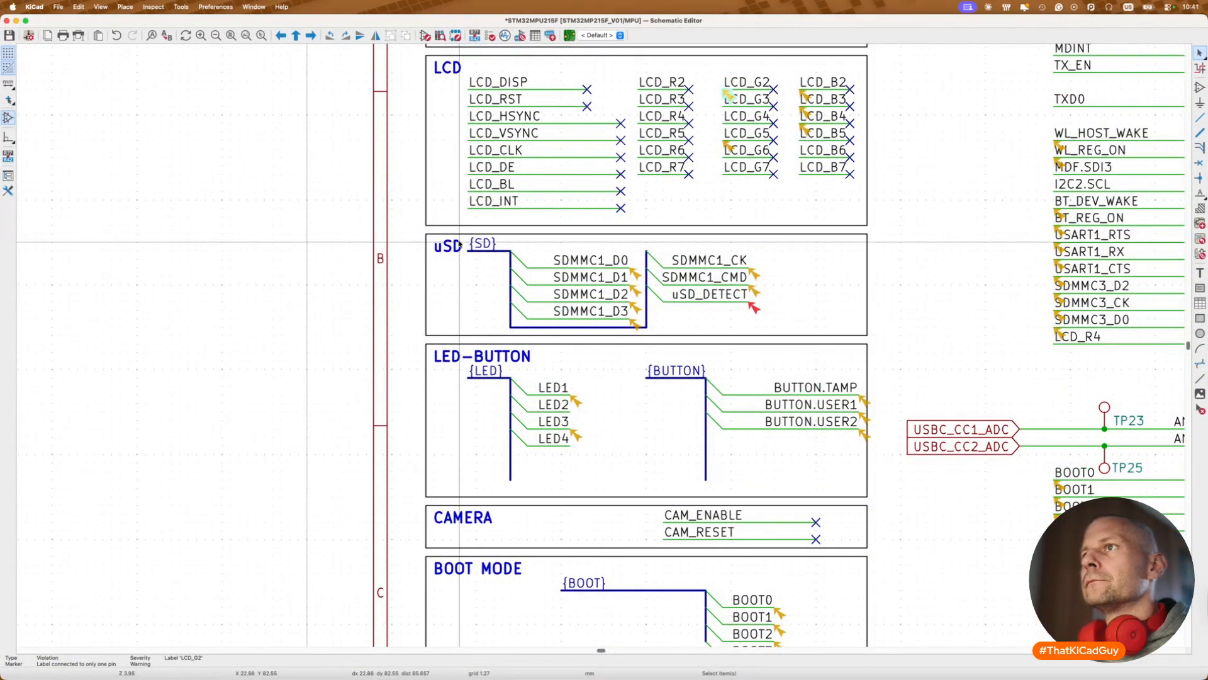
Step: Move the {SD} bus with its SDMMC1 and uSD_DETECT labels to the right within the uSD frame
drag(470, 240, 791, 342)
key(m)
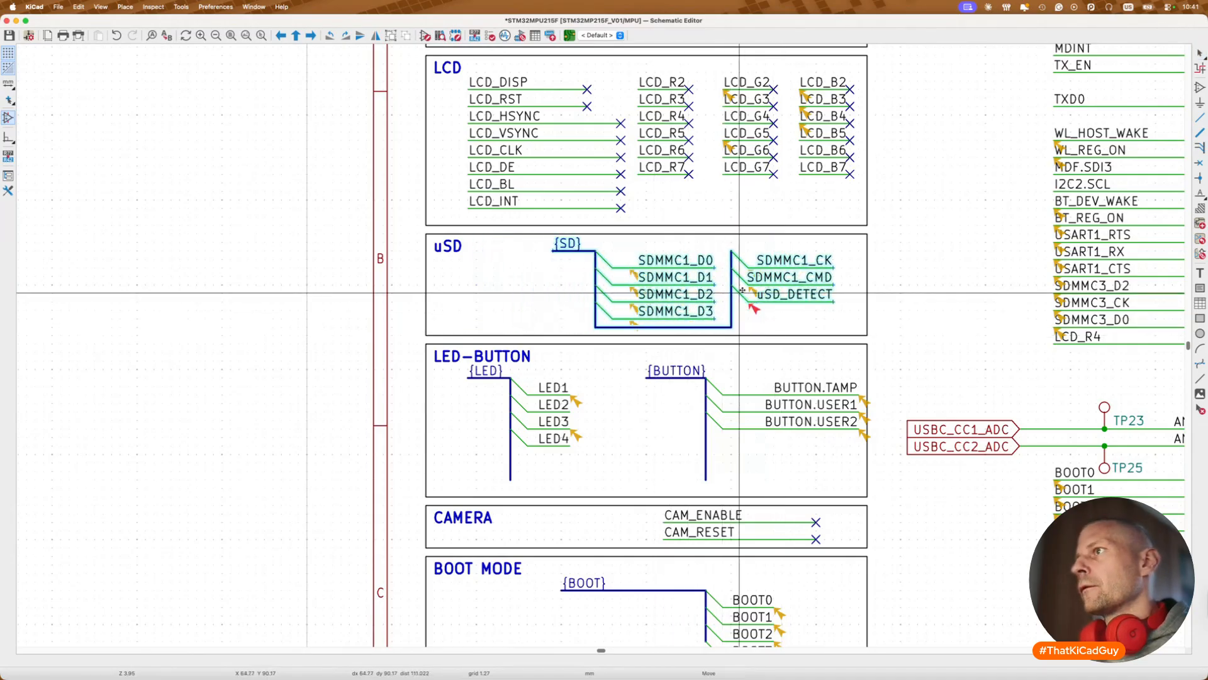
key(Escape)
drag(744, 290, 828, 291)
key(Escape)
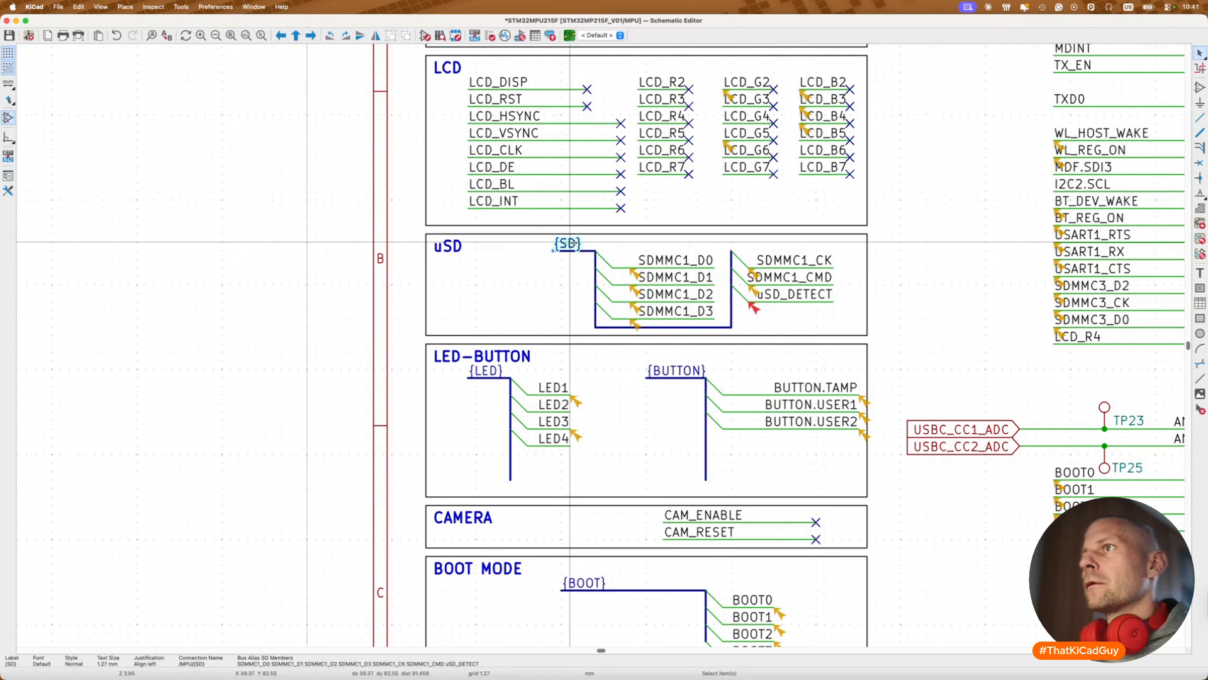
Step: Convert the uSD block's {SD} bus label to a global label, and open the SD card sheet
right_click(578, 245)
mouse_move(629, 360)
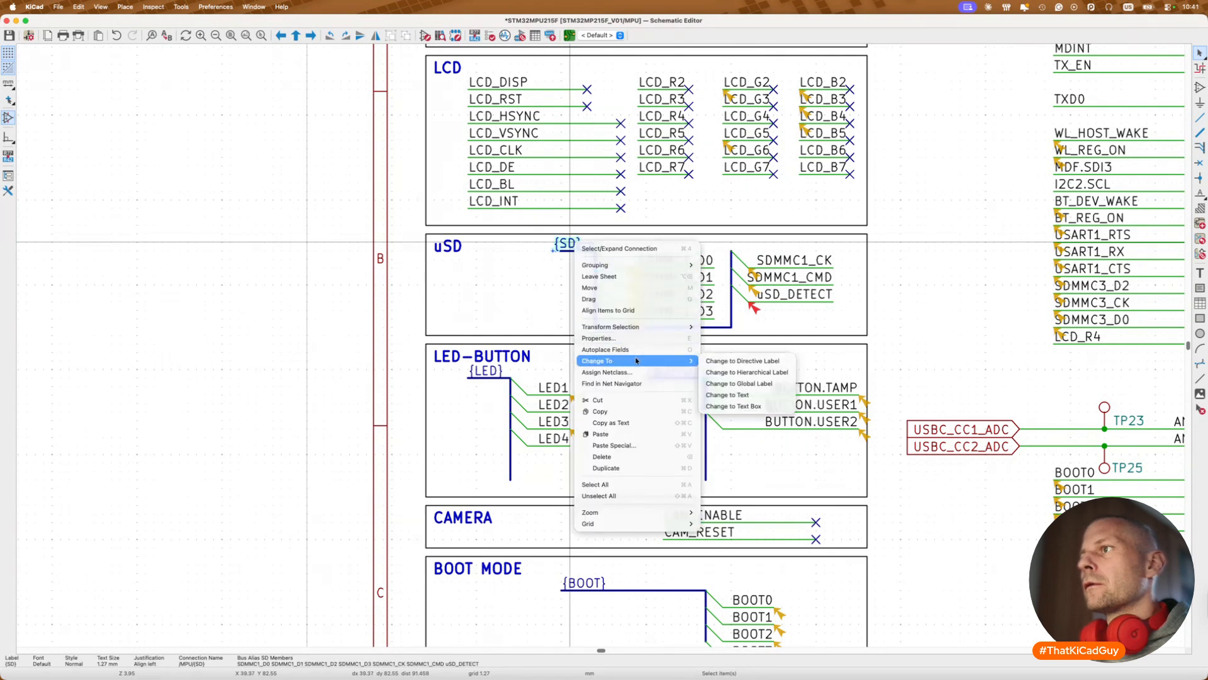
click(748, 383)
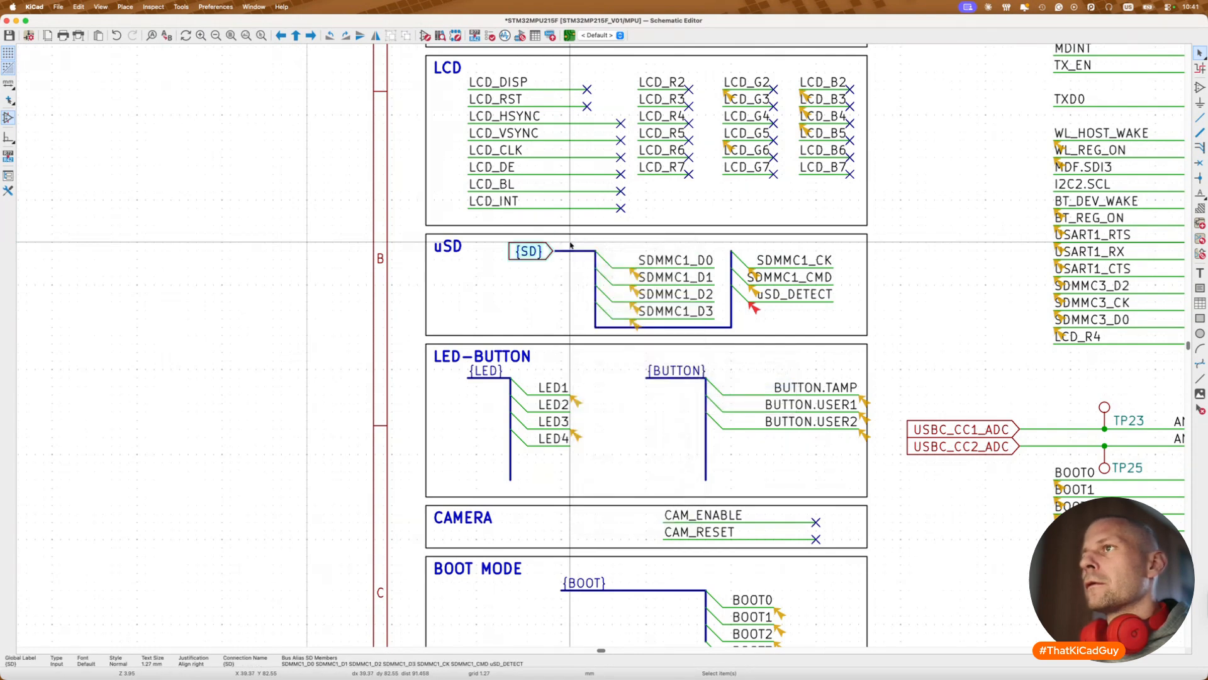
key(alt+BackSpace)
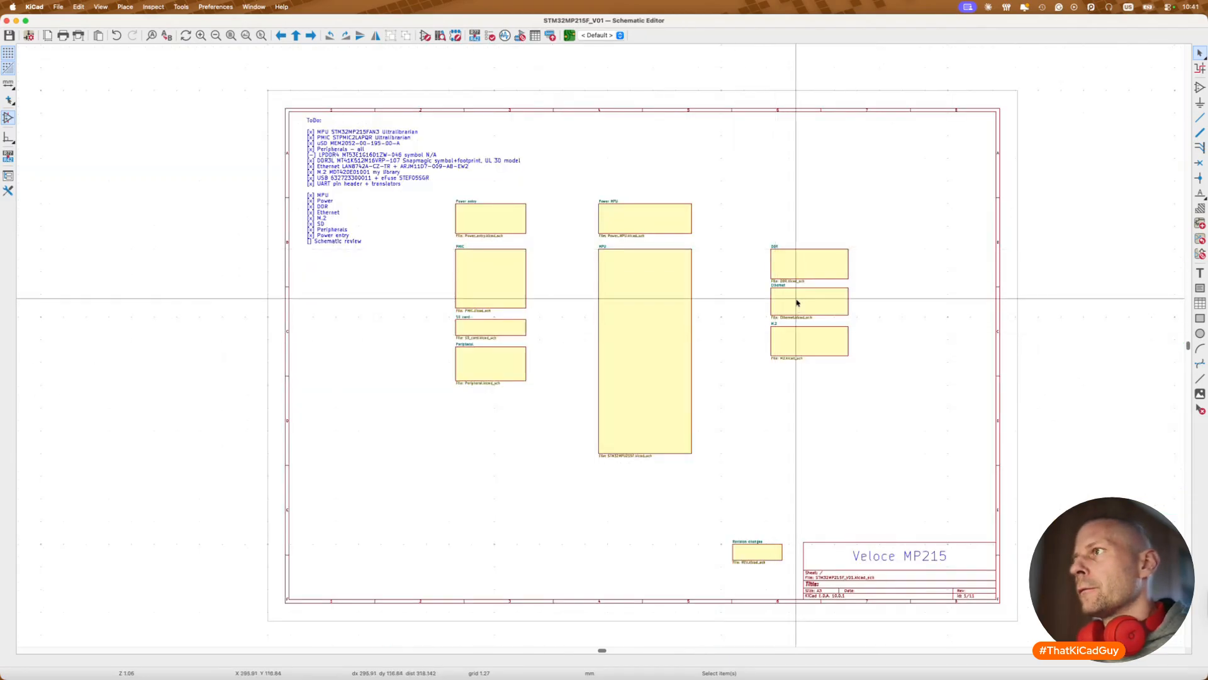
double_click(511, 329)
Step: Try converting the SD card sheet's {SD} bus label to a hierarchical label, and undo it
click(562, 297)
right_click(563, 297)
mouse_move(655, 416)
click(722, 433)
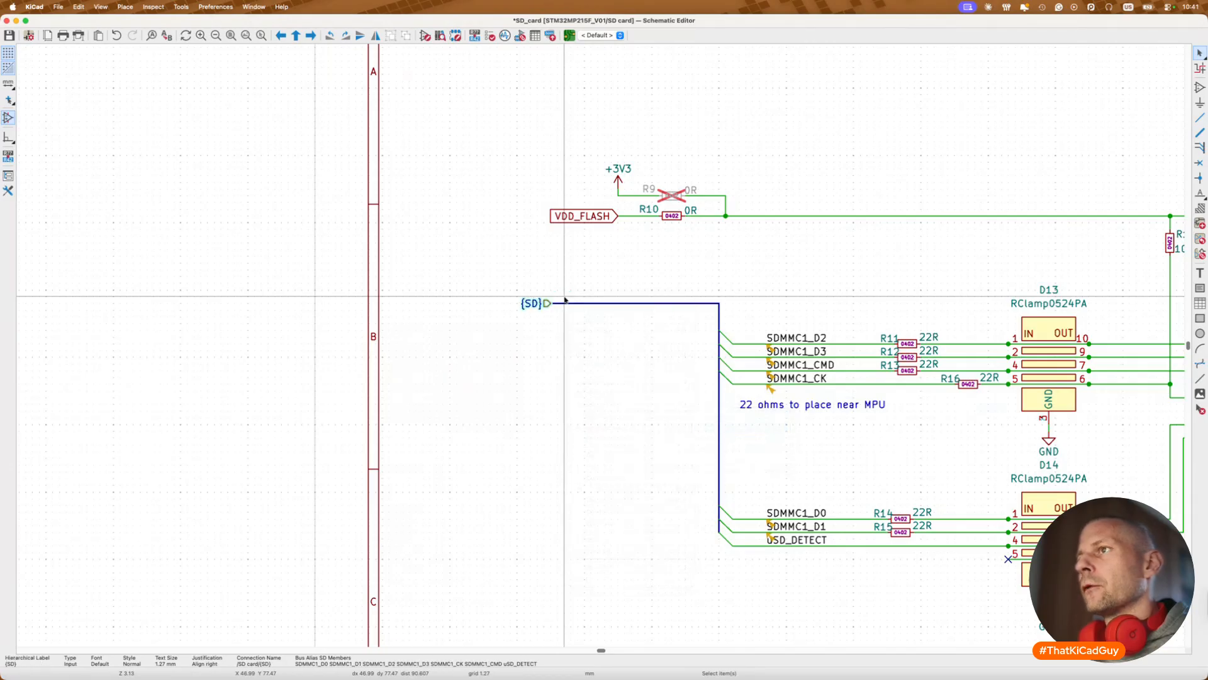
key(super+z)
Step: Convert the {SD} bus label on the SD card sheet to a global label
click(557, 298)
right_click(557, 298)
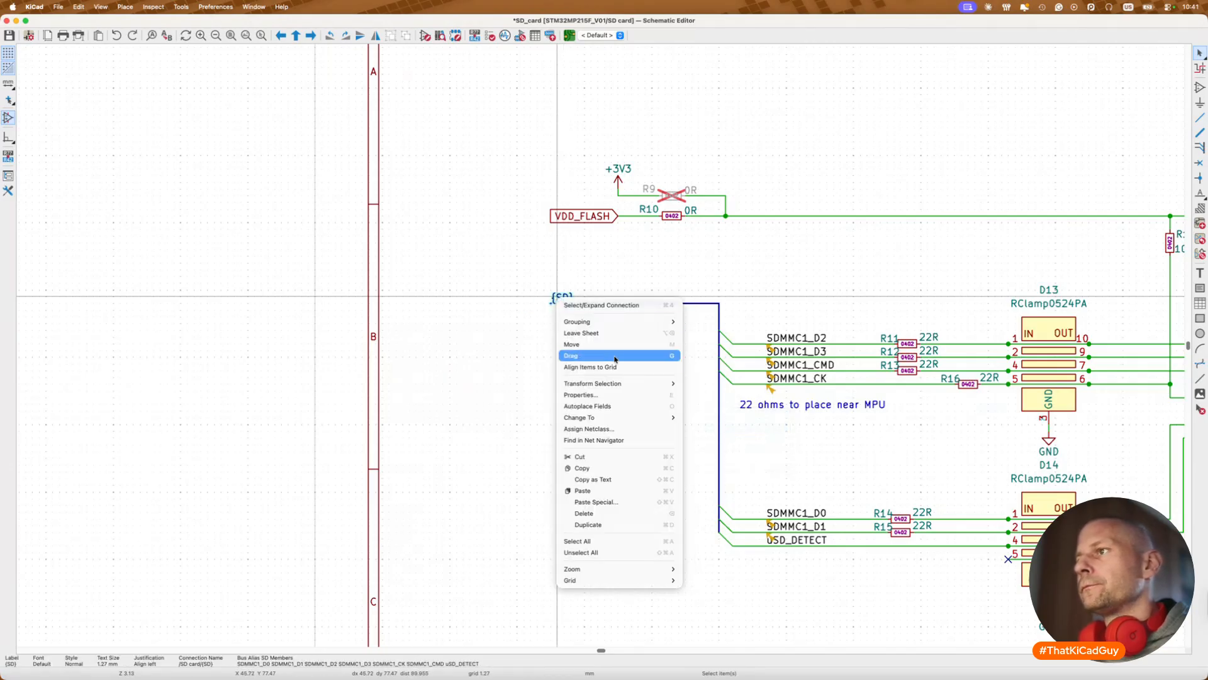
mouse_move(636, 418)
click(724, 443)
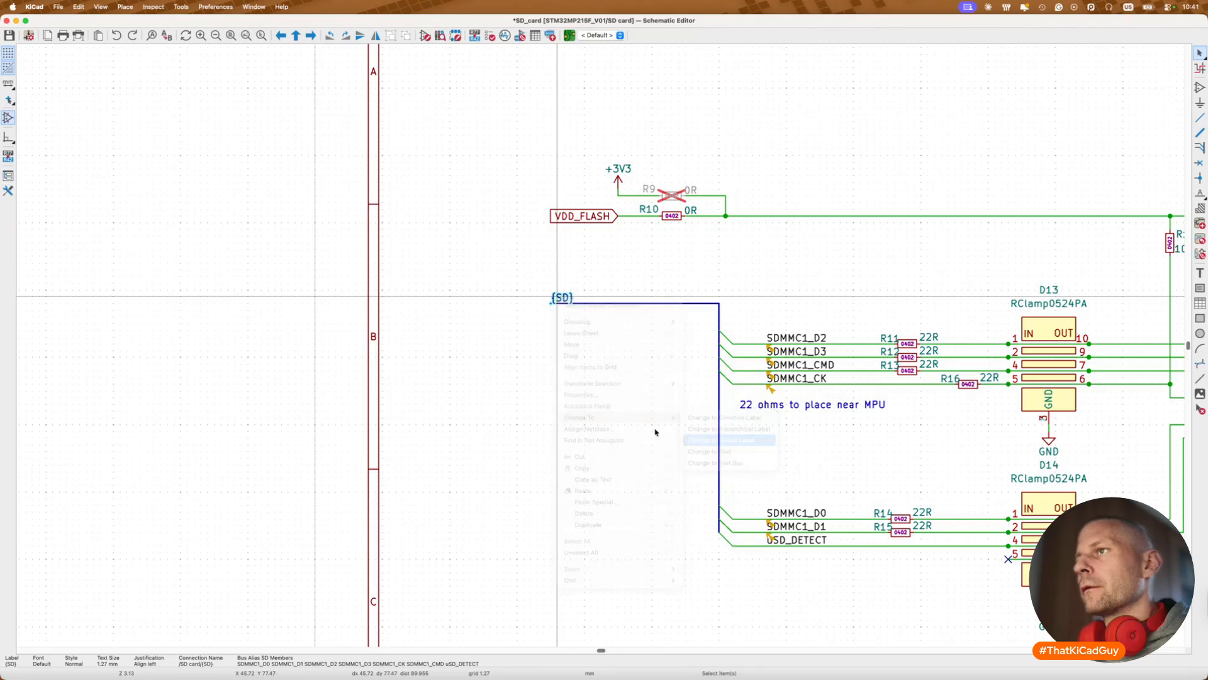
Step: Return to the MPU sheet and rename the GPIO.SDMMC3_CMD label on pin PD12 as SDMMC3_CMD
key(alt+BackSpace)
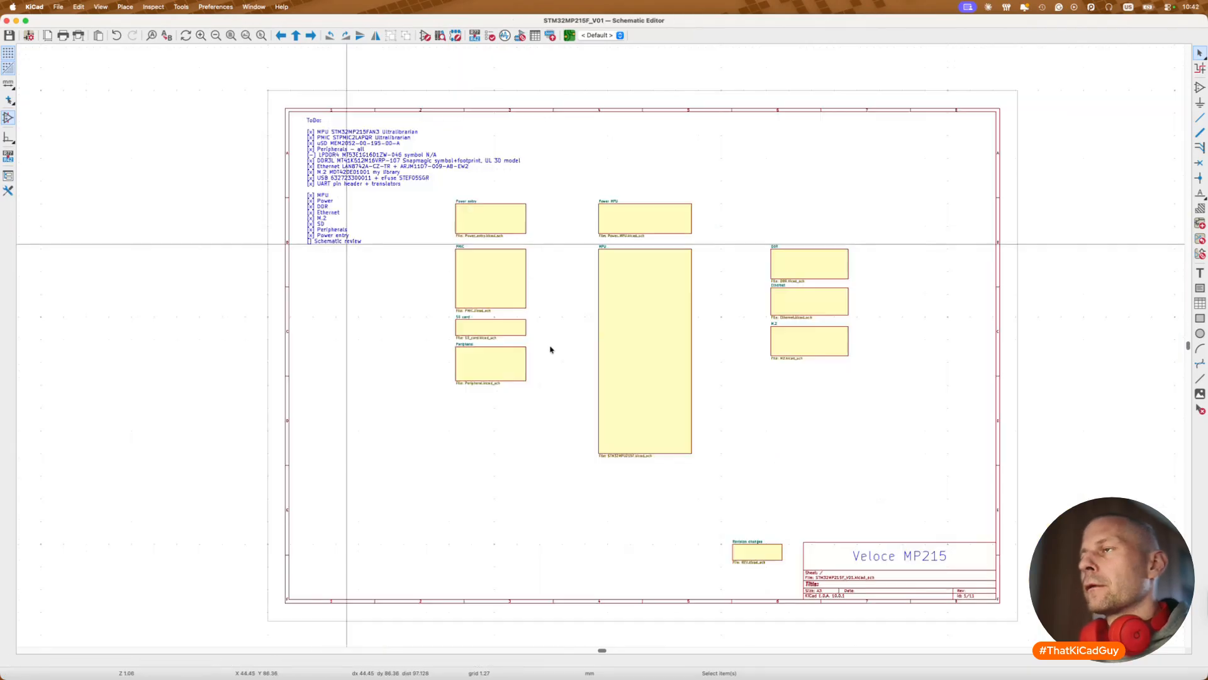
double_click(609, 302)
scroll(617, 305, down, 5)
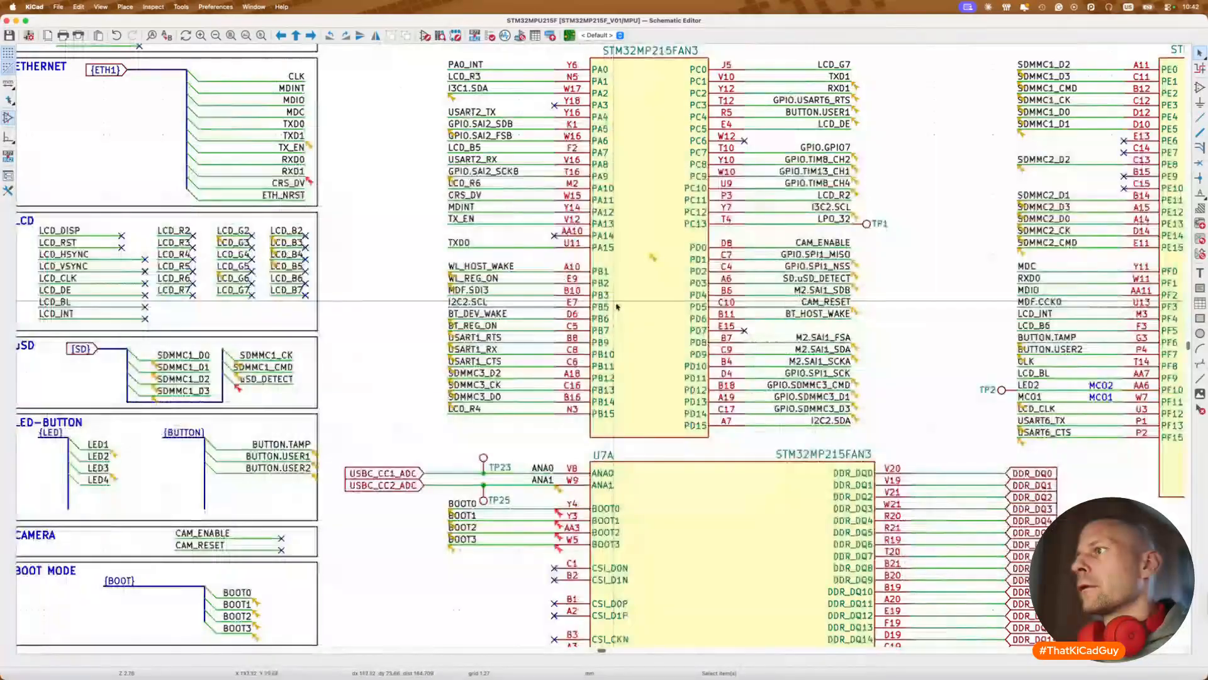
scroll(617, 307, right, 3)
scroll(617, 306, up, 2)
double_click(718, 440)
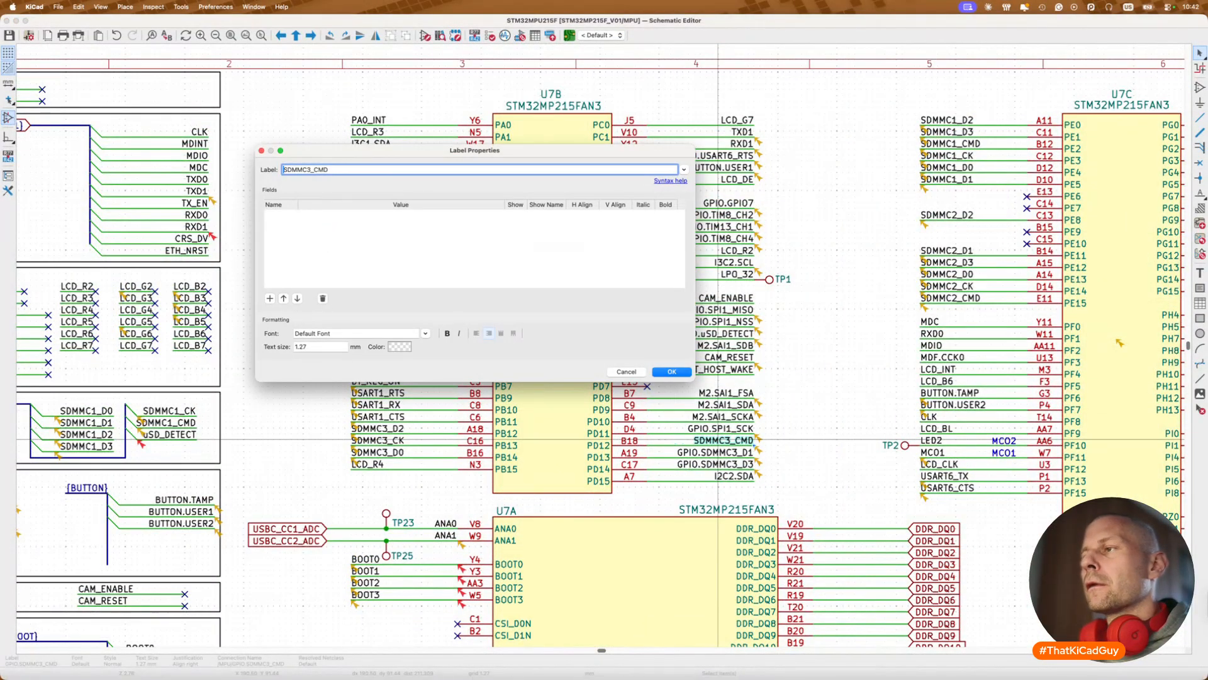
key(Return)
Step: Open the properties of the GPIO.SDMMC3_D1 label on pin PD13, and undo the rename of the SDMMC3_CMD label on pin PD12
double_click(718, 451)
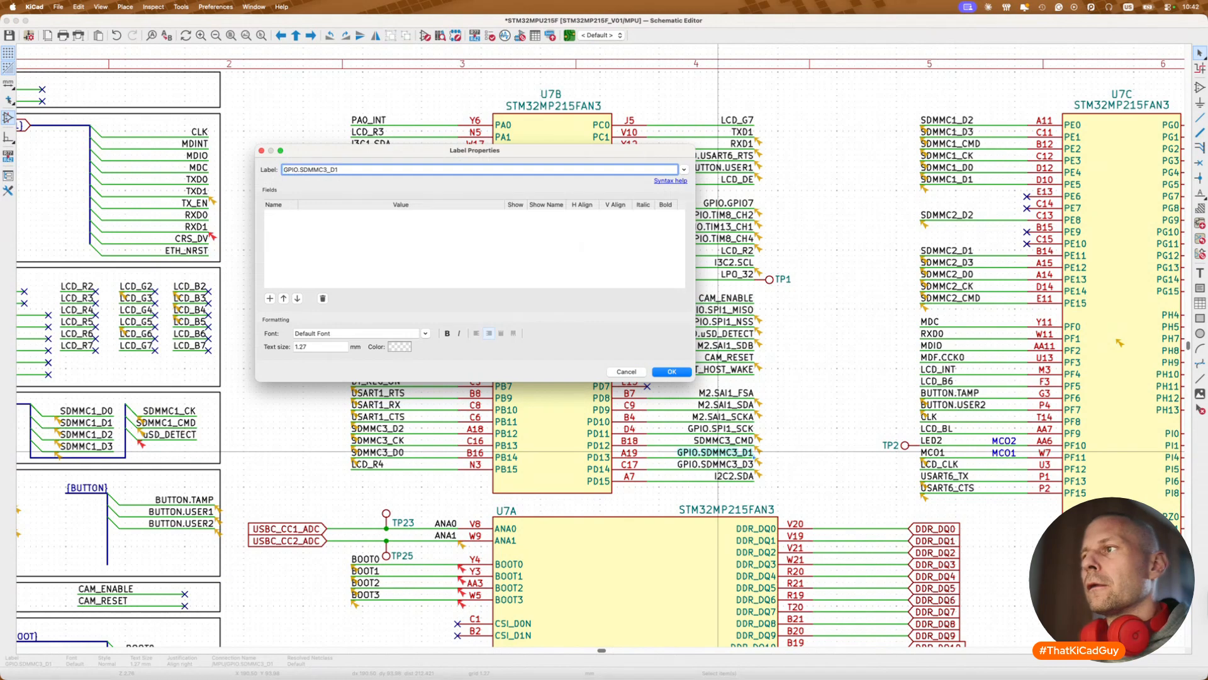
key(Return)
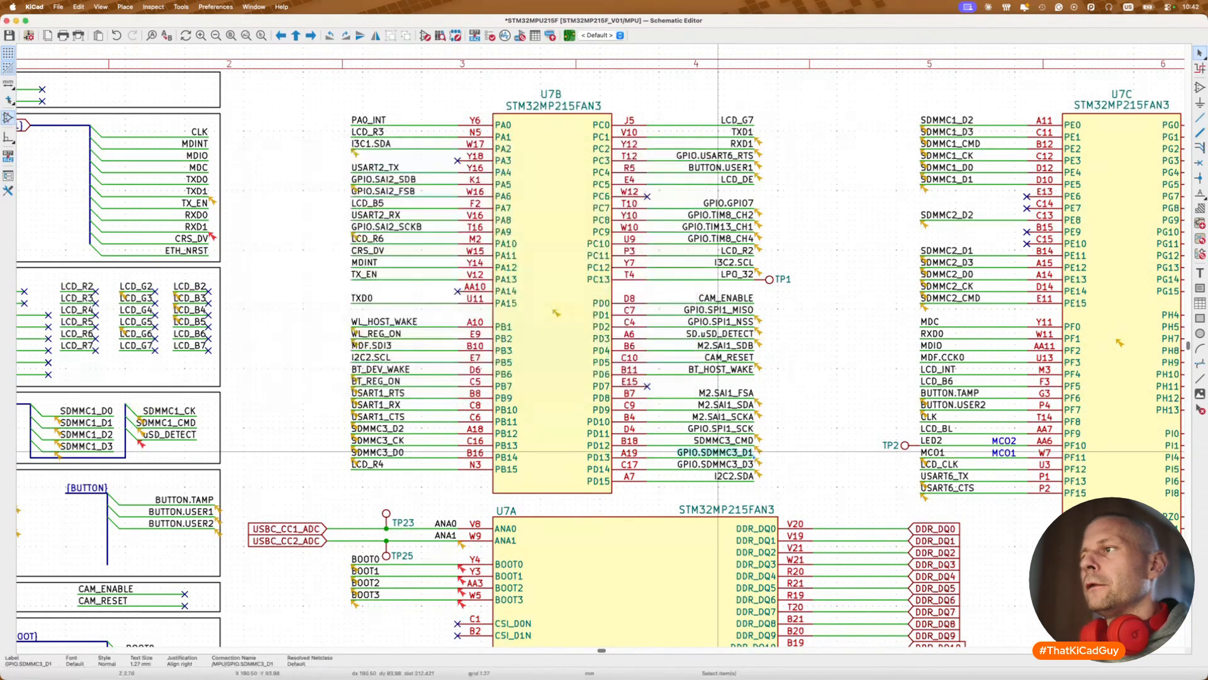
scroll(653, 483, left, 3)
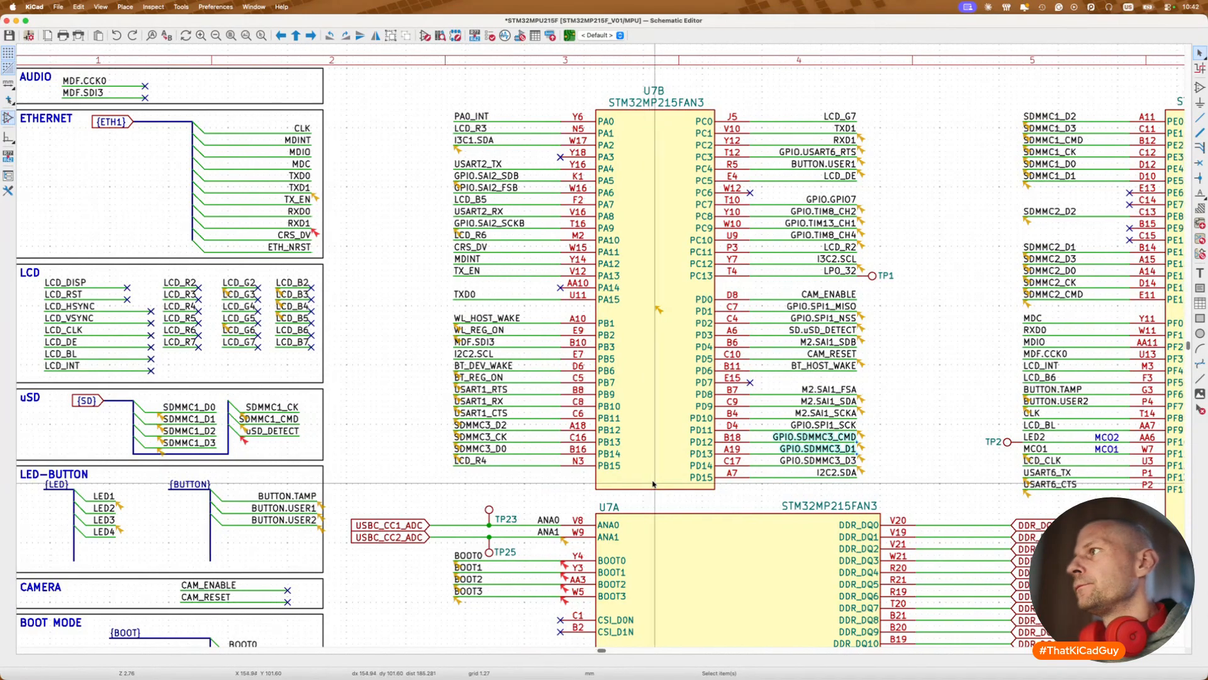
scroll(653, 483, right, 3)
scroll(653, 483, right, 2)
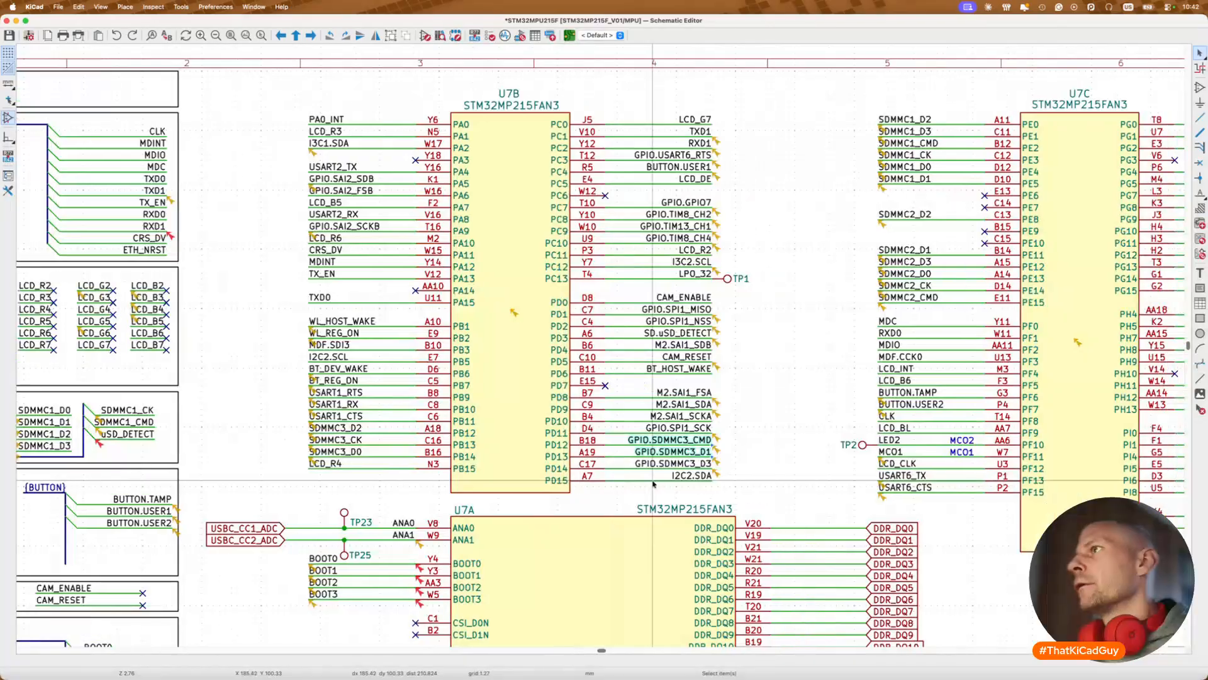
Step: Rerun the electrical rules check and close the checker
scroll(653, 483, right, 2)
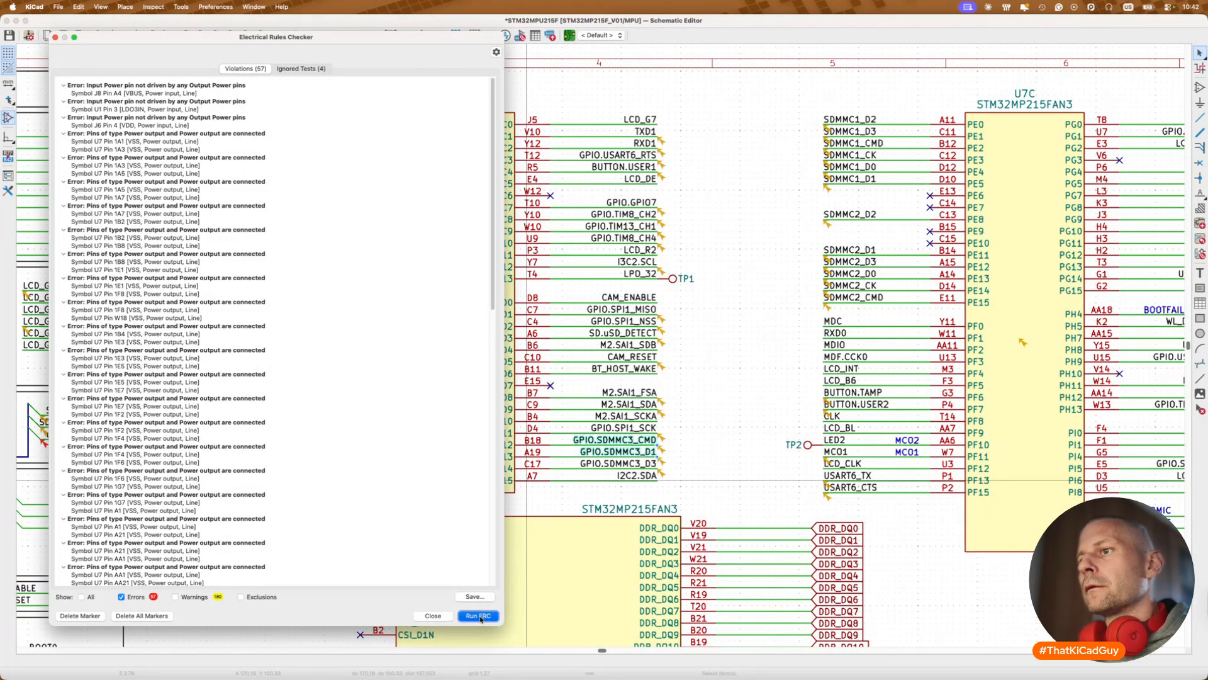
click(478, 617)
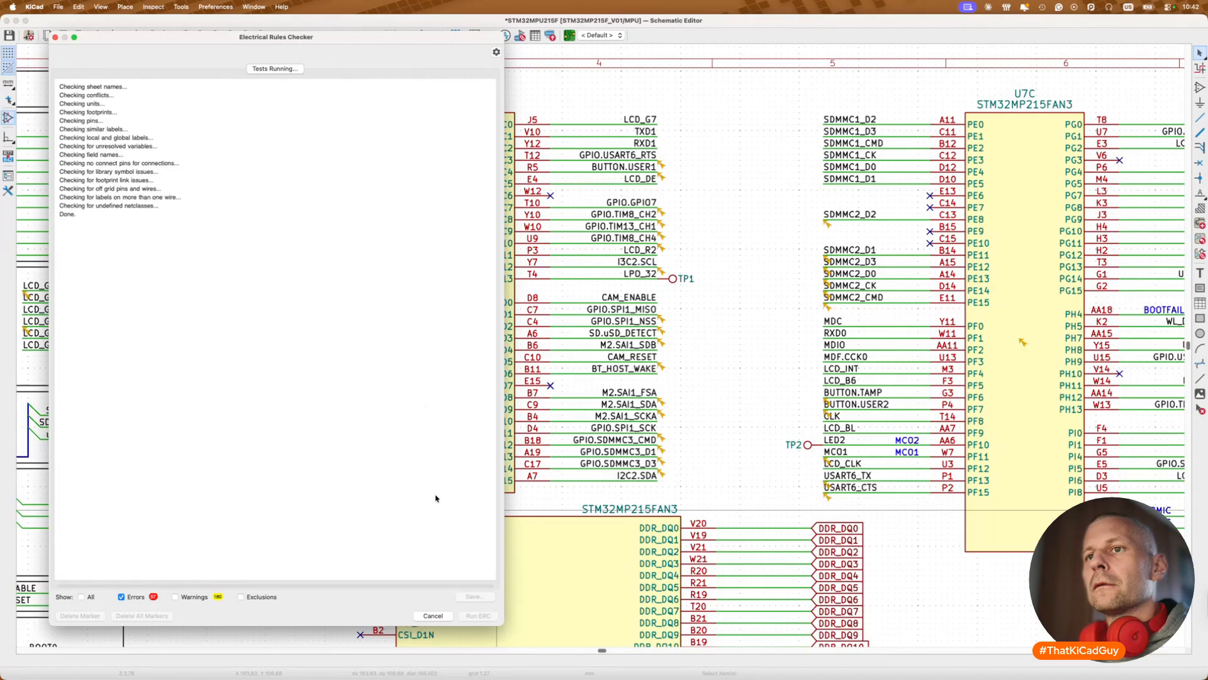
click(433, 615)
Step: Search the schematic for DETECT and rename the SD.uSD_DETECT label on pin PD3 as uSD_DETECT
scroll(344, 555, left, 10)
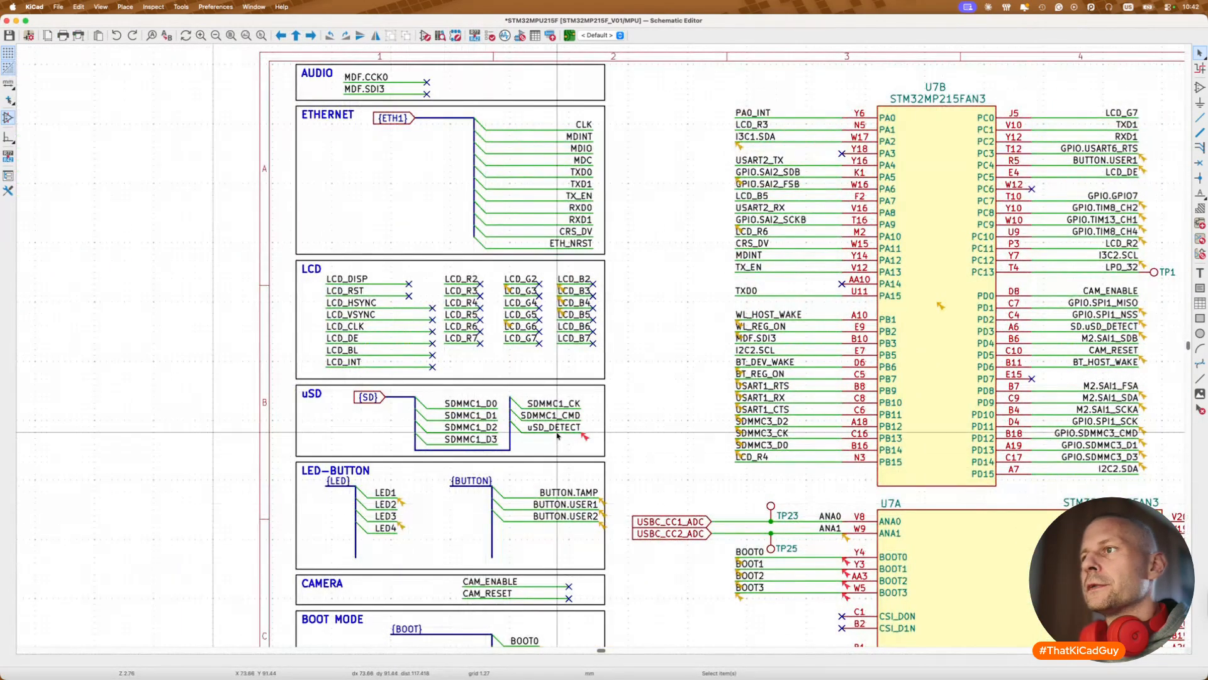
click(557, 427)
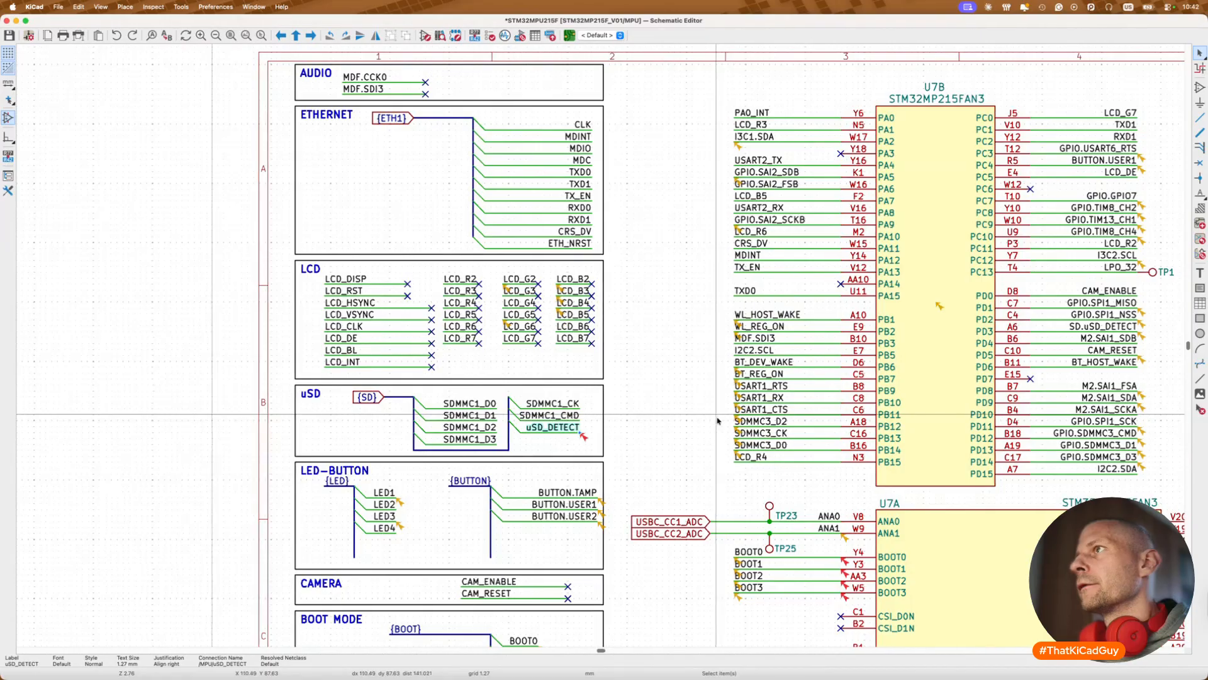
scroll(717, 420, right, 8)
scroll(717, 420, right, 1)
scroll(717, 420, right, 10)
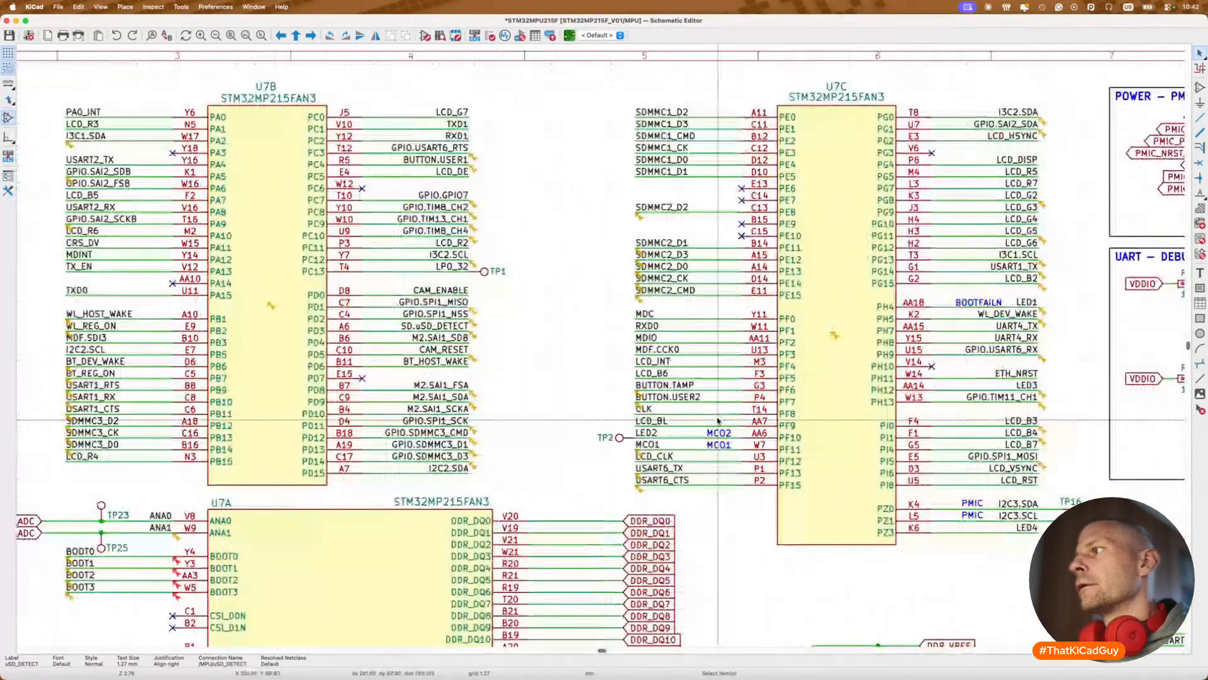
key(super+f)
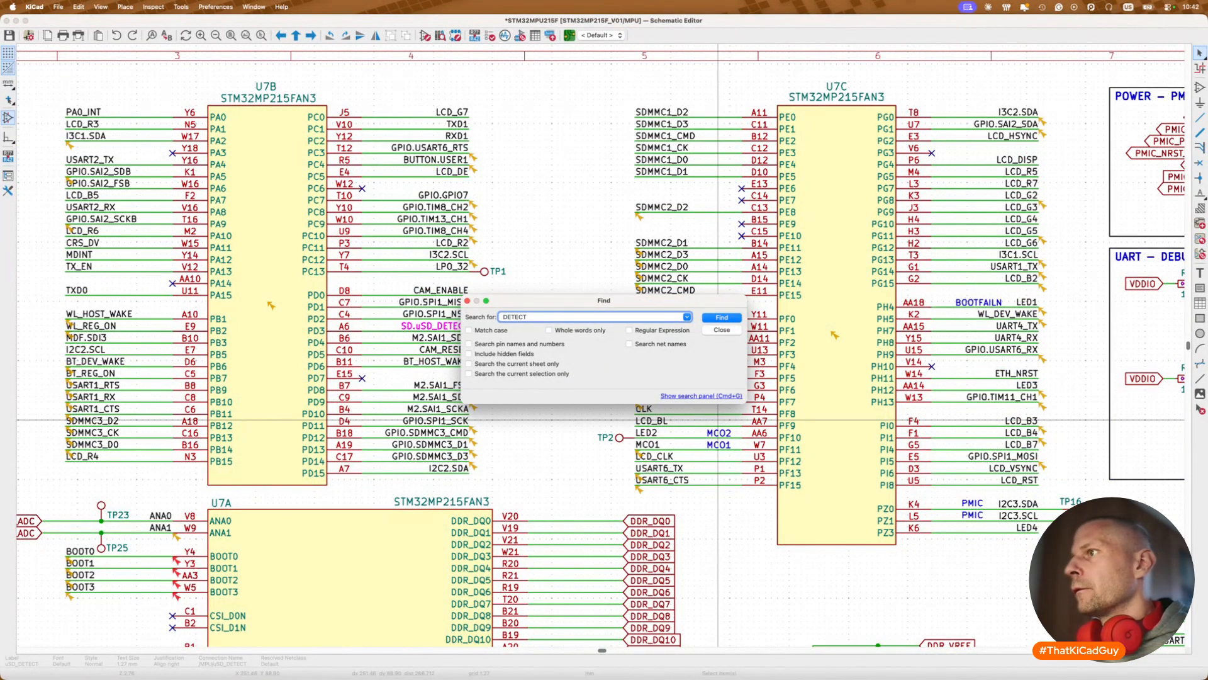
text(DETECT)
key(Return)
key(Escape)
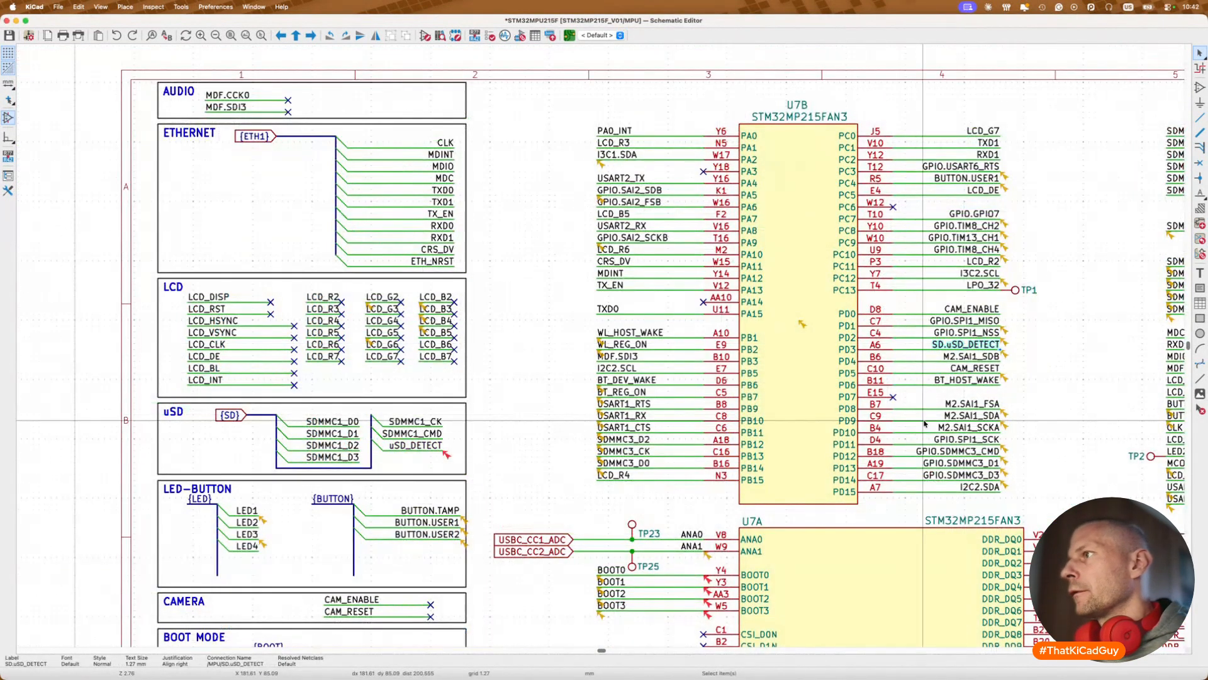
double_click(978, 348)
key(Return)
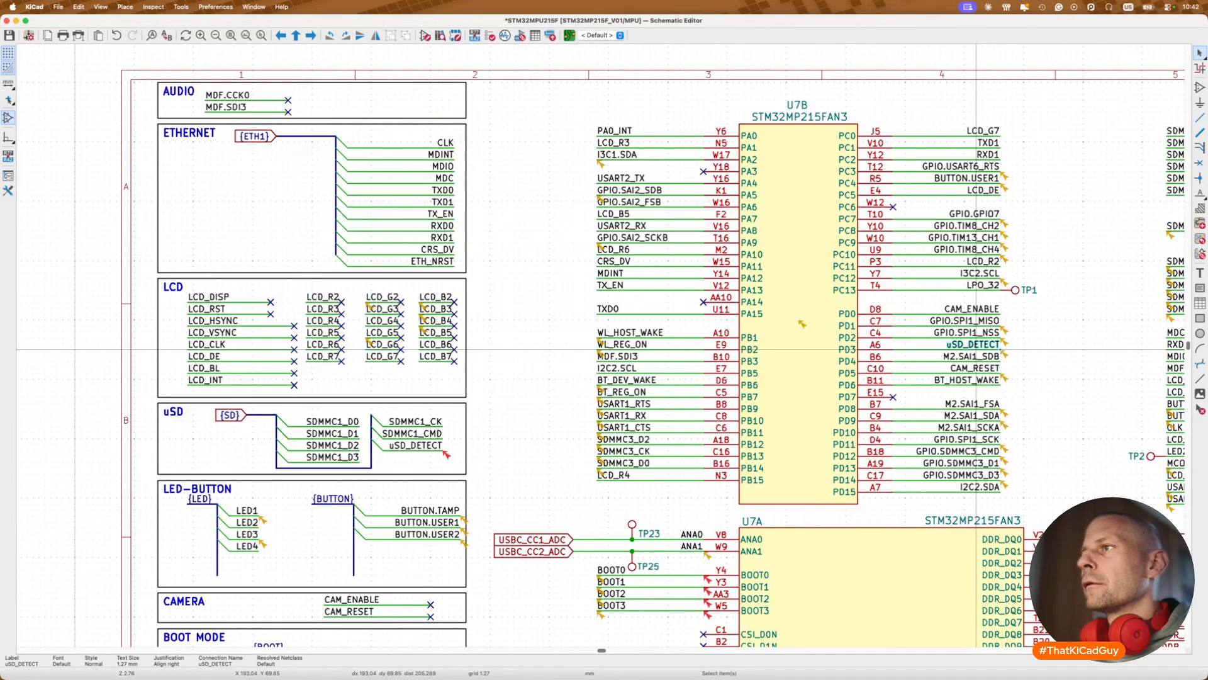
Step: Convert the {LED} bus label in the LED-BUTTON block to a global label, and move the LED bus group inside the block frame
scroll(321, 461, left, 3)
scroll(321, 461, down, 2)
scroll(321, 461, up, 2)
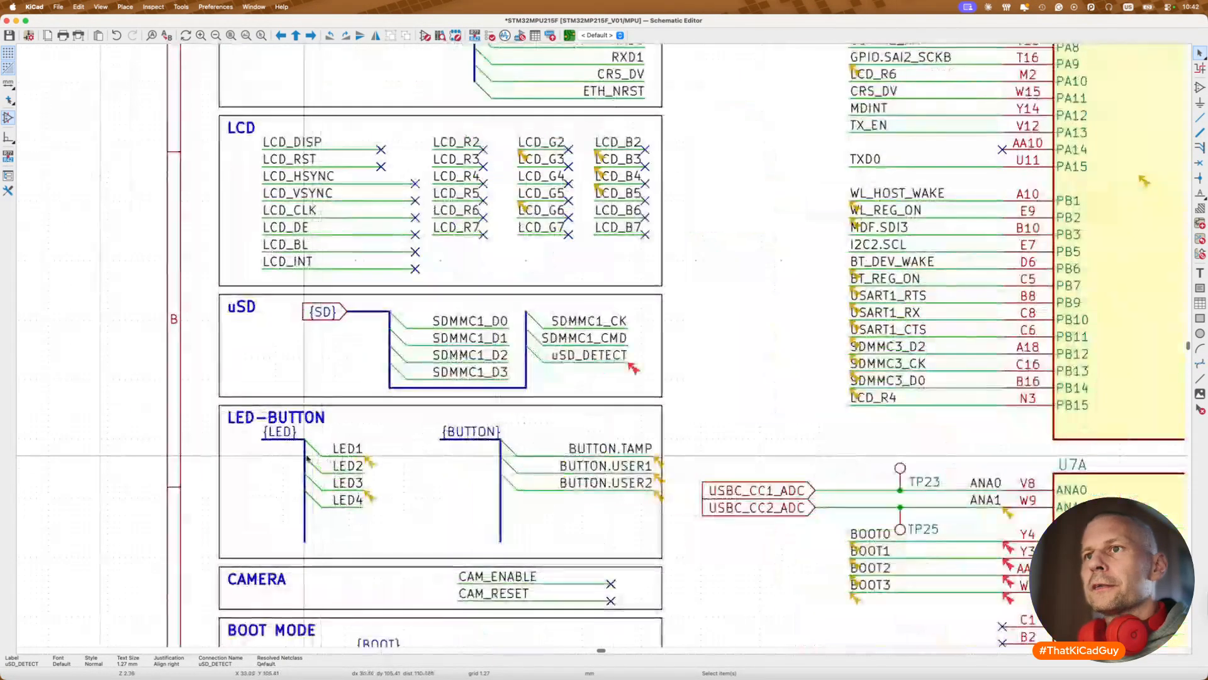
right_click(286, 435)
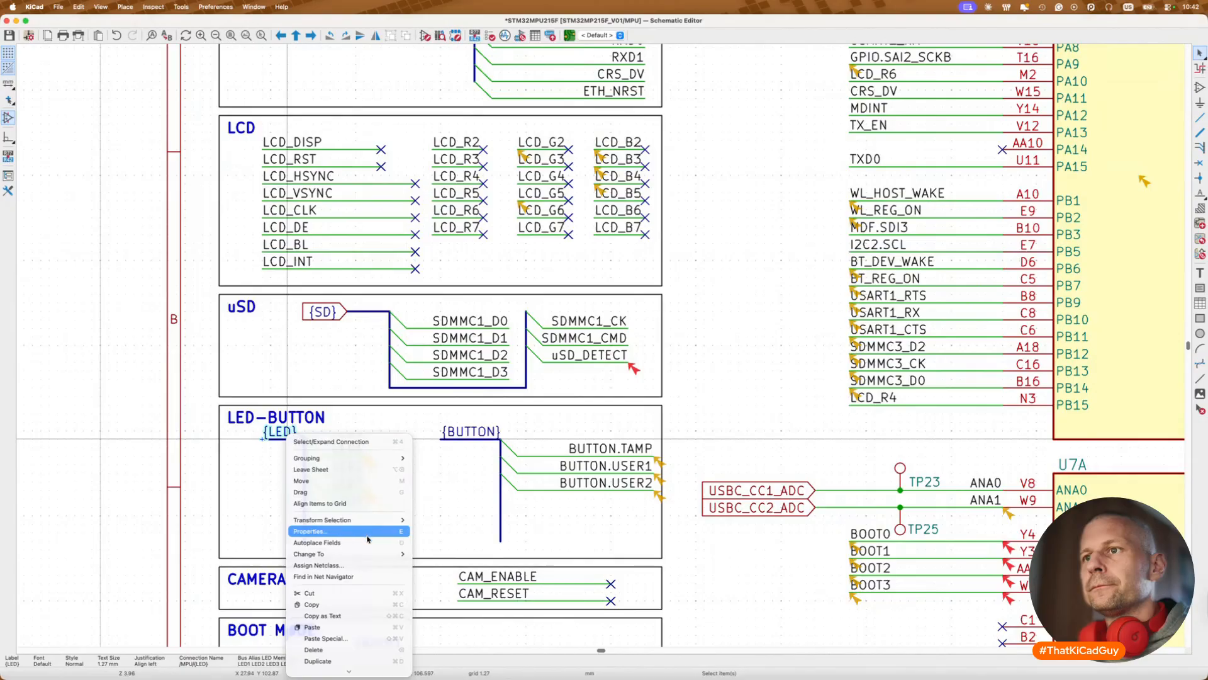
mouse_move(353, 553)
click(453, 574)
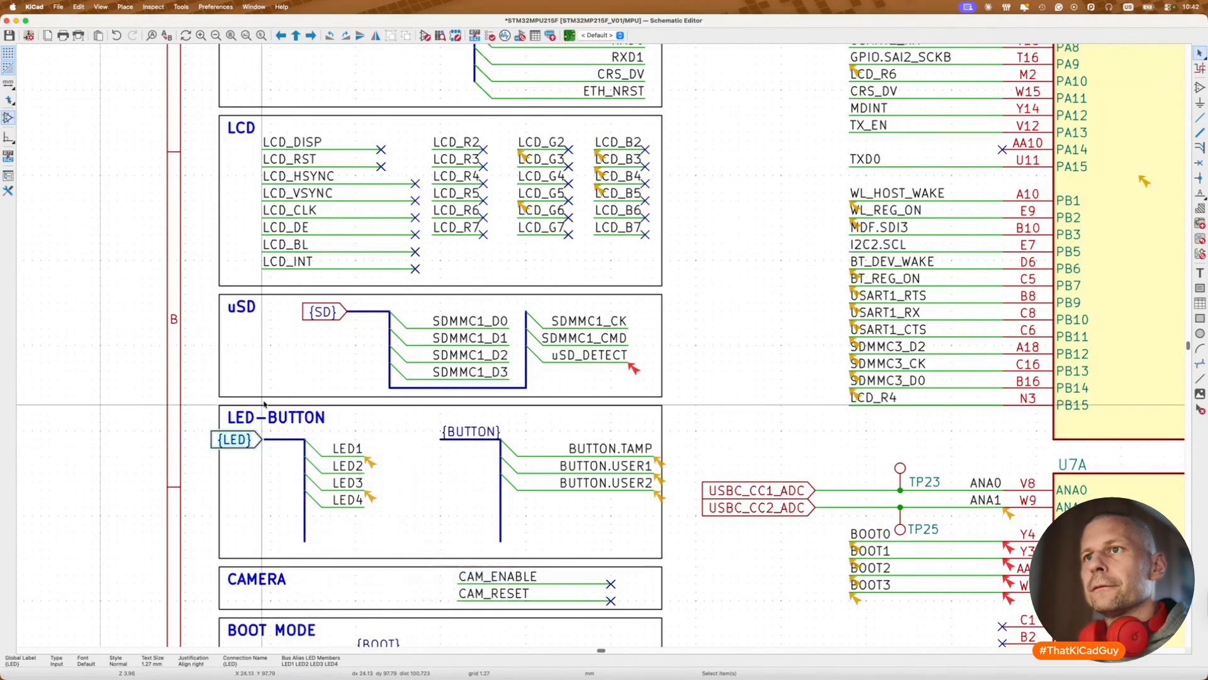
drag(197, 429, 366, 505)
key(m)
click(434, 553)
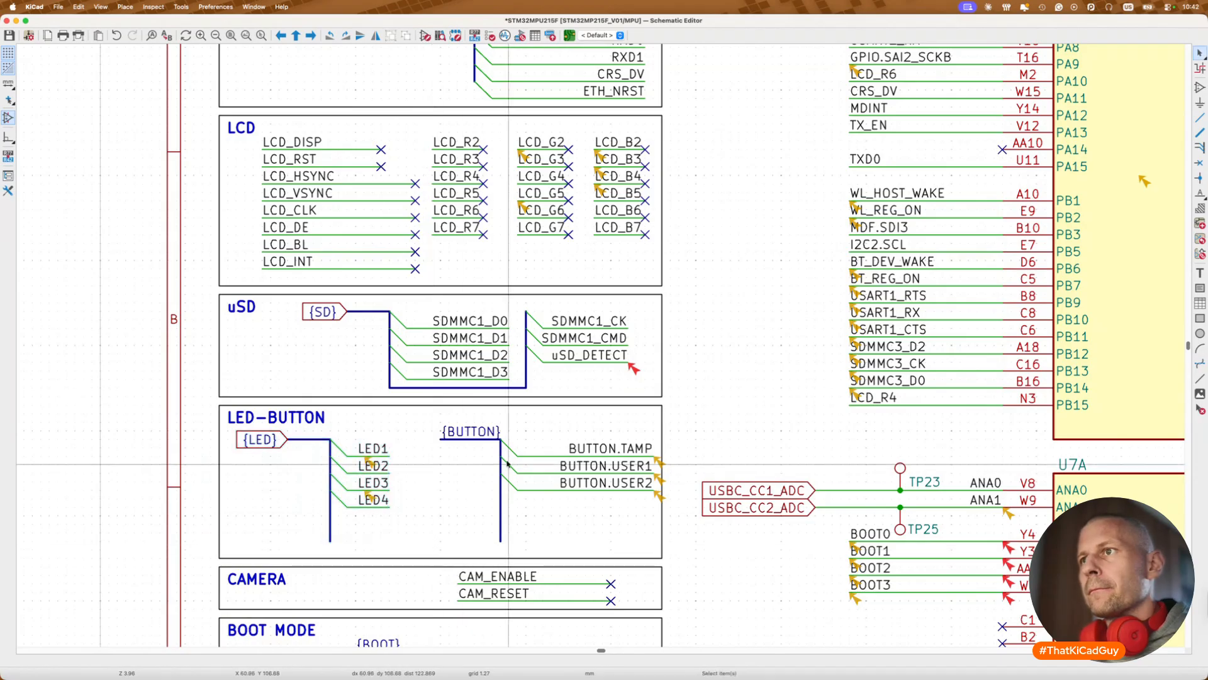
Step: Convert the {BUTTON} bus label in the LED-BUTTON block to a global label, and shift it closer to its bus to clear the LED labels
right_click(492, 430)
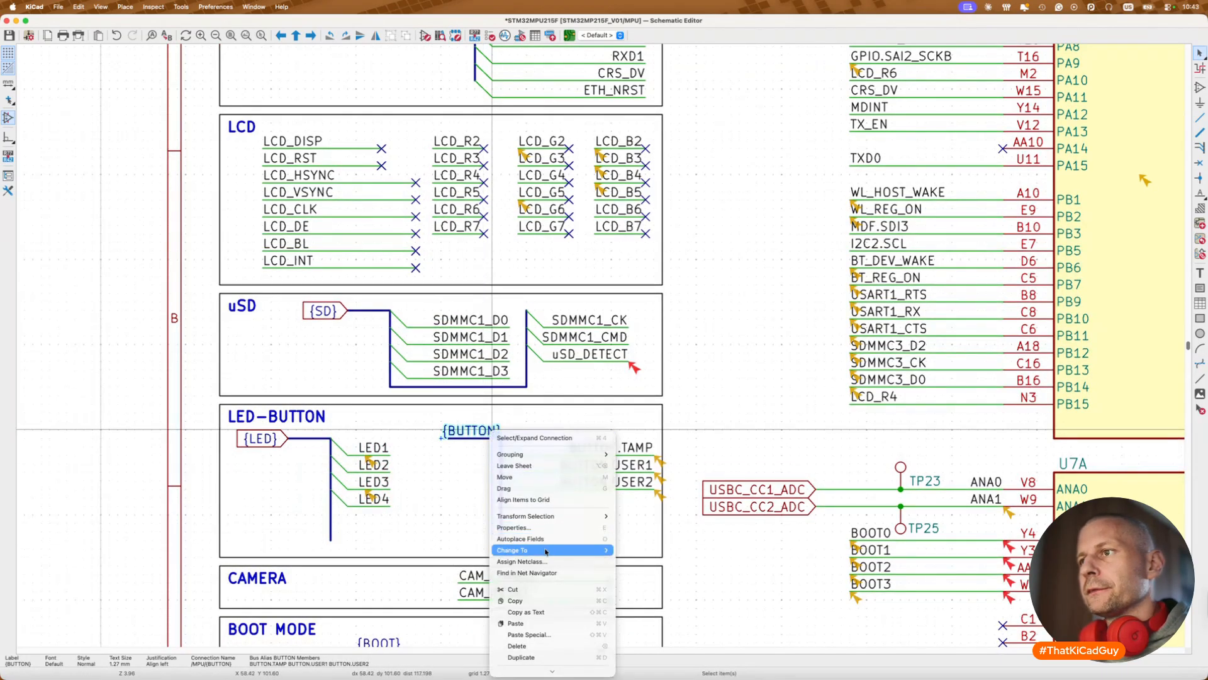
mouse_move(545, 551)
click(654, 571)
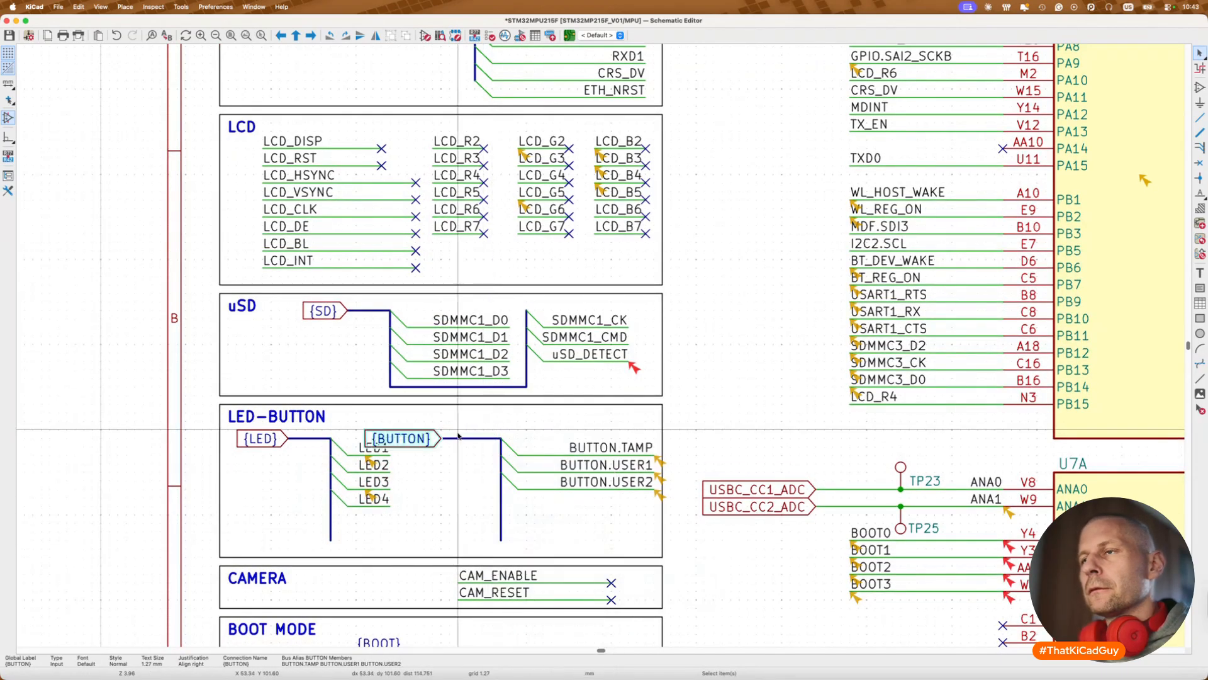
drag(420, 439, 463, 439)
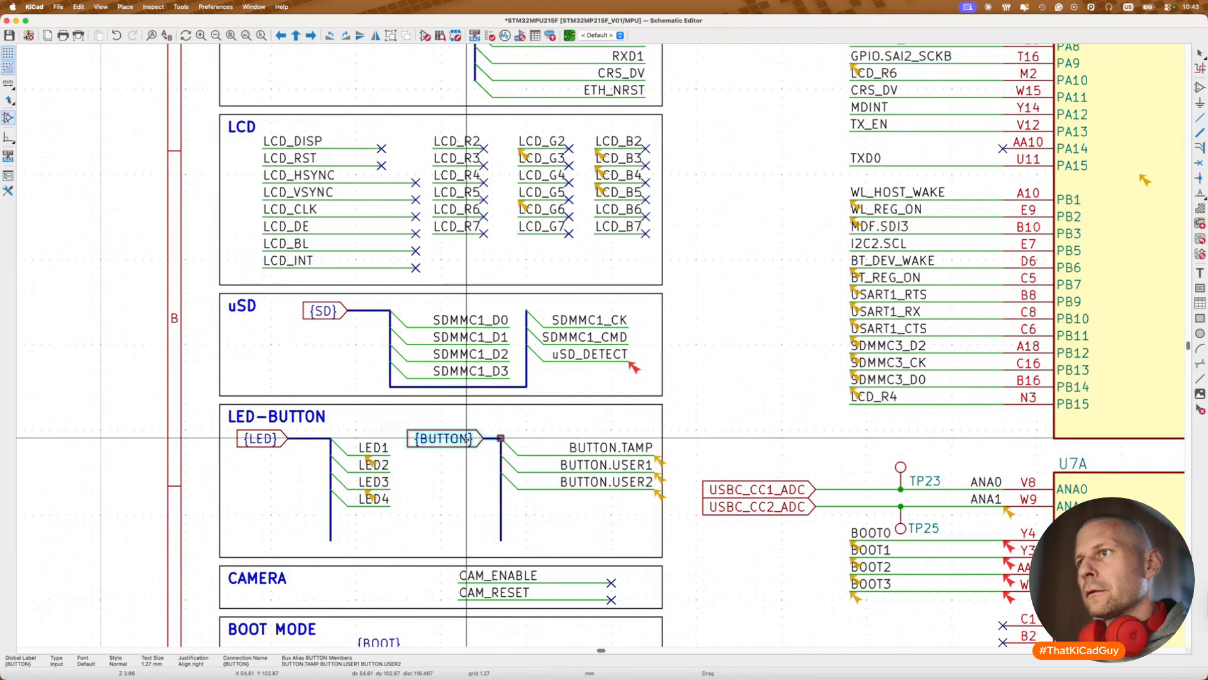
click(449, 499)
Step: Save the schematic, rerun the electrical rules check, and close the checker
scroll(449, 498, down, 3)
scroll(448, 499, right, 2)
key(super+s)
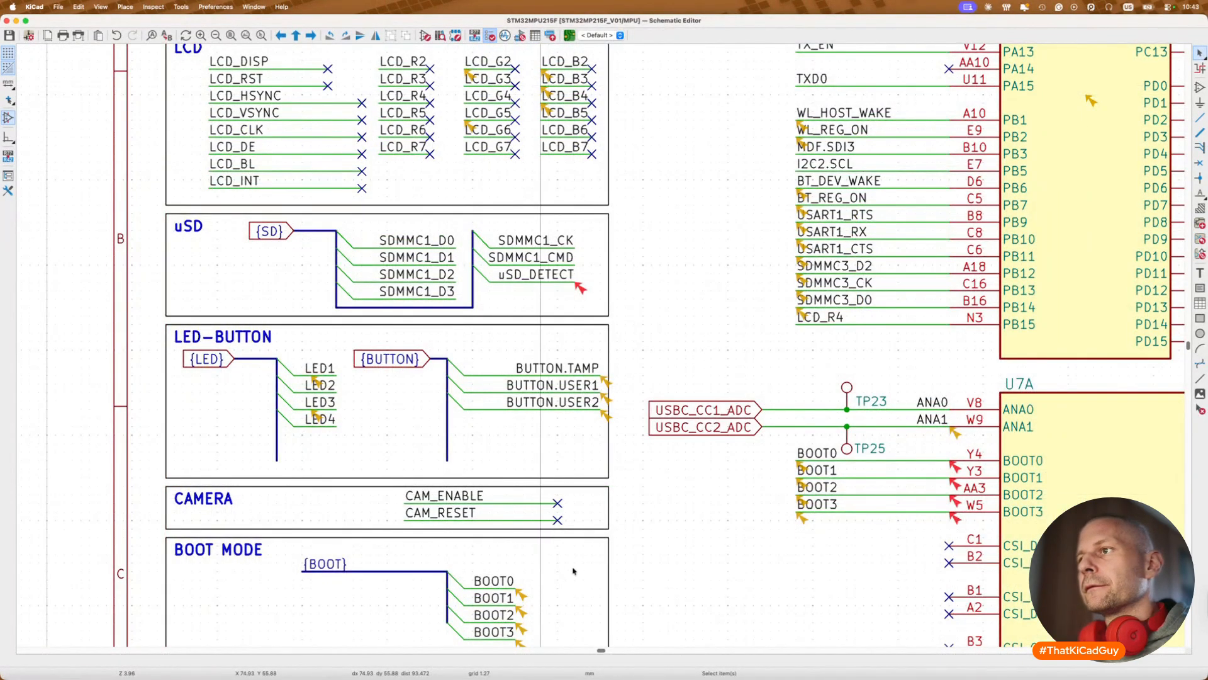
key(Return)
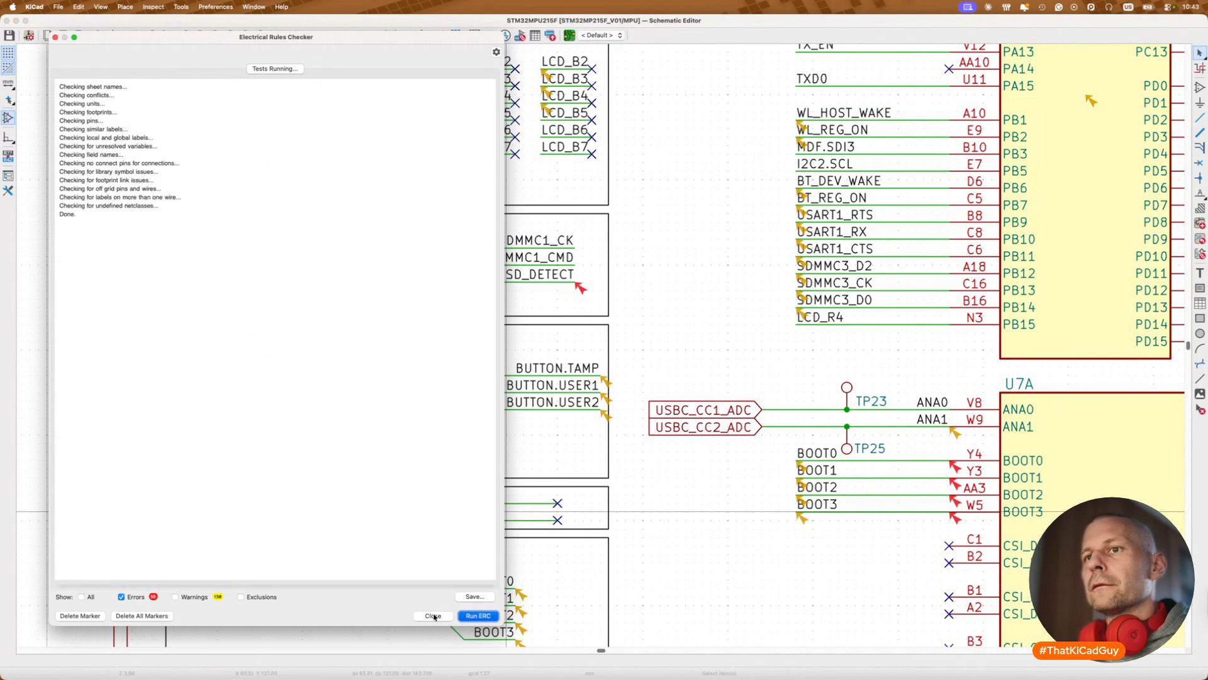
click(434, 616)
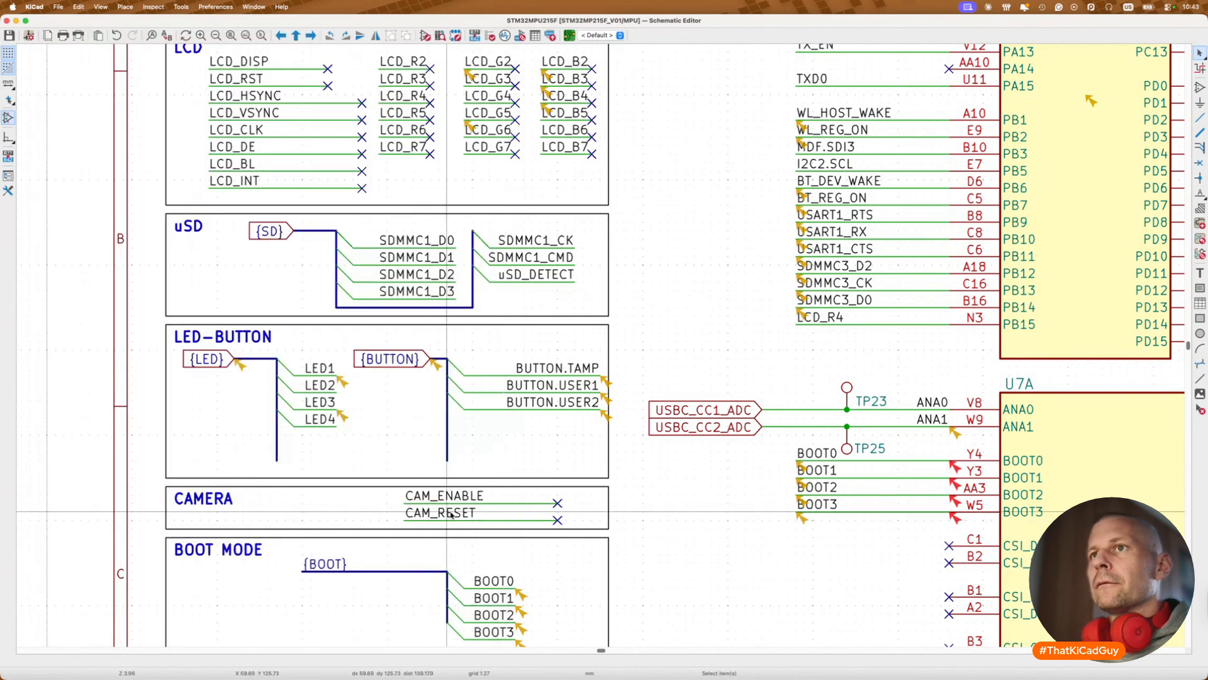
Step: Open the Peripheral sheet and convert its {BOOT} bus label to a global label
key(alt+BackSpace)
double_click(488, 373)
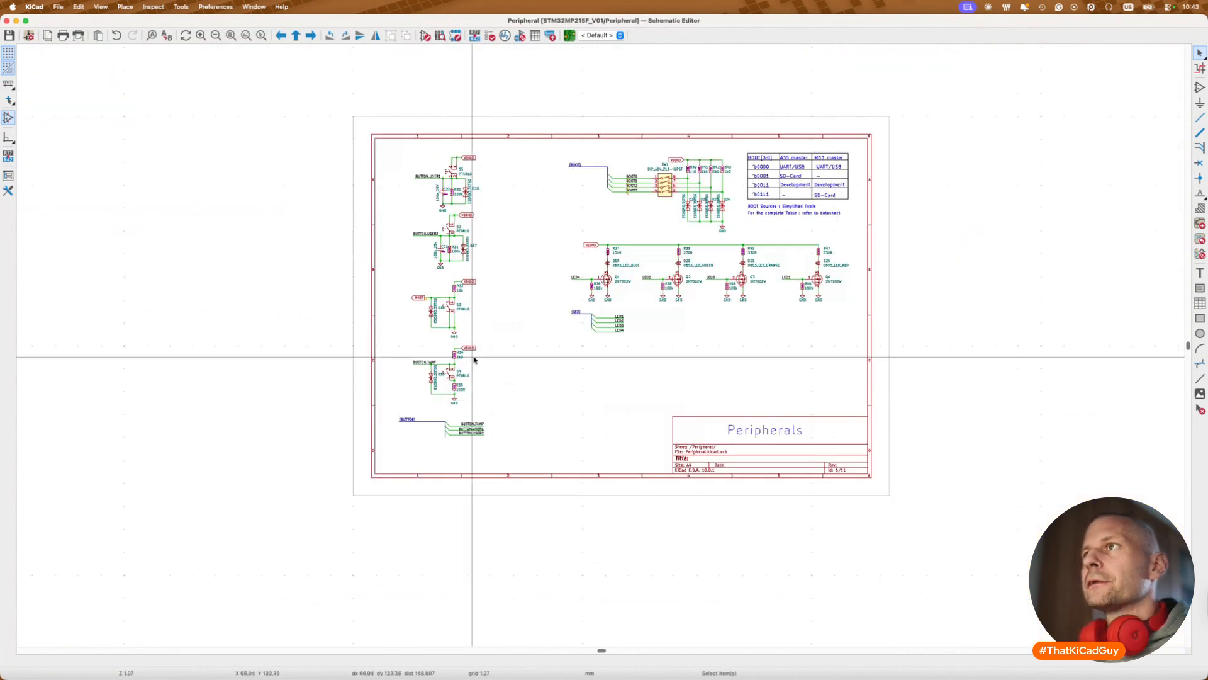
scroll(565, 197, up, 5)
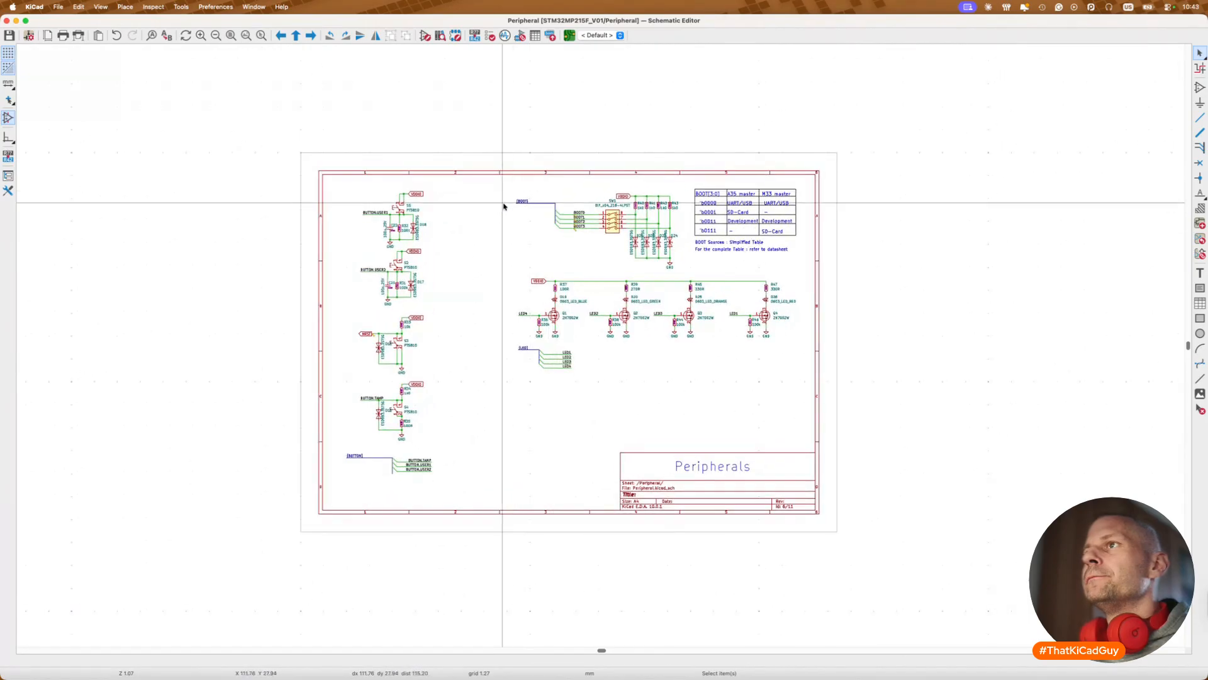
right_click(565, 198)
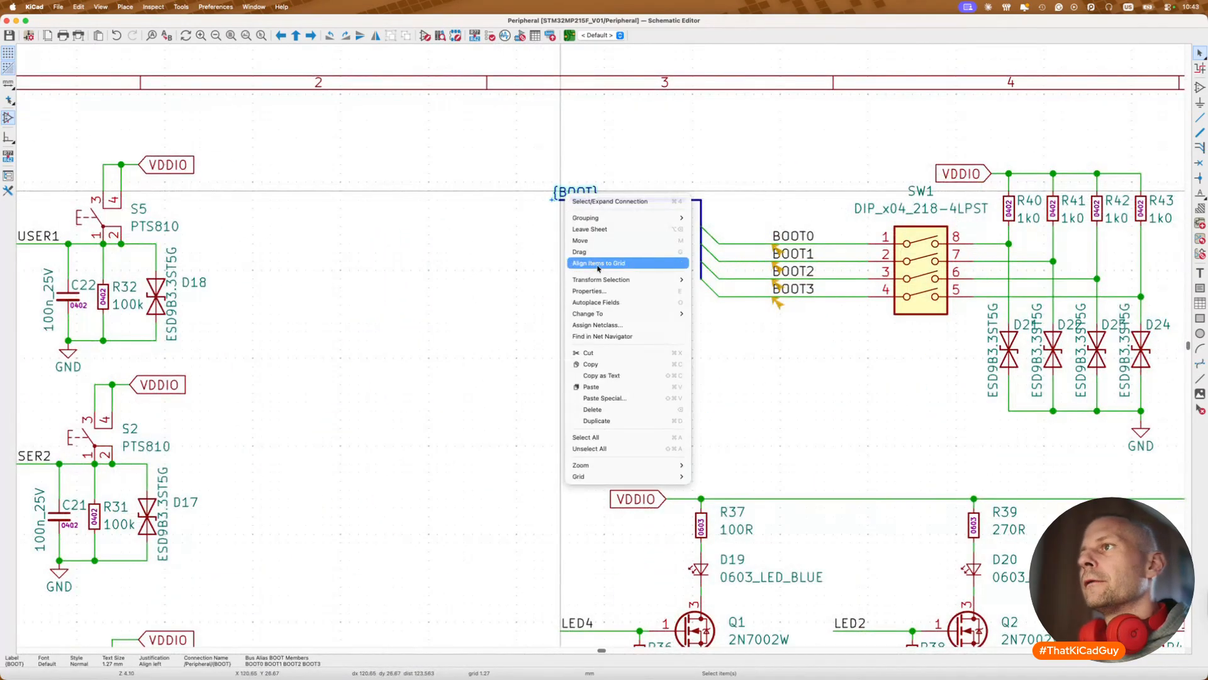
mouse_move(667, 314)
click(730, 336)
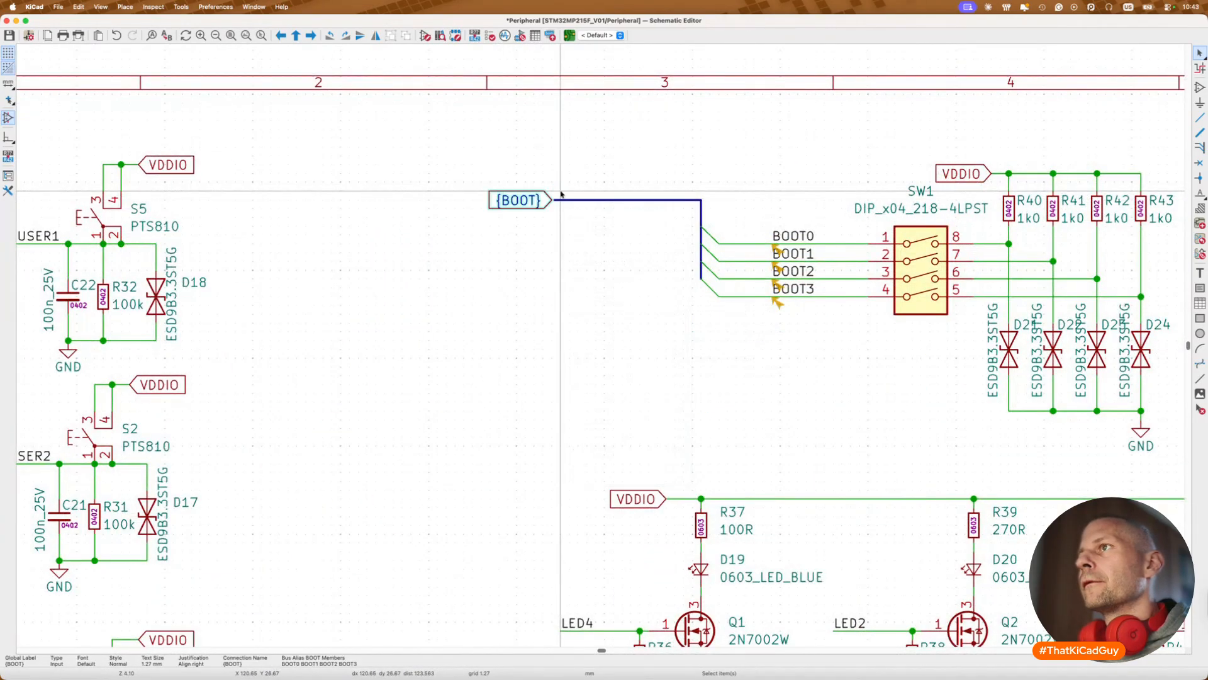
Step: Shift the {BUTTON} bus label on the Peripheral sheet closer to its bus and convert it to a global label
scroll(561, 191, down, 2)
scroll(561, 191, right, 5)
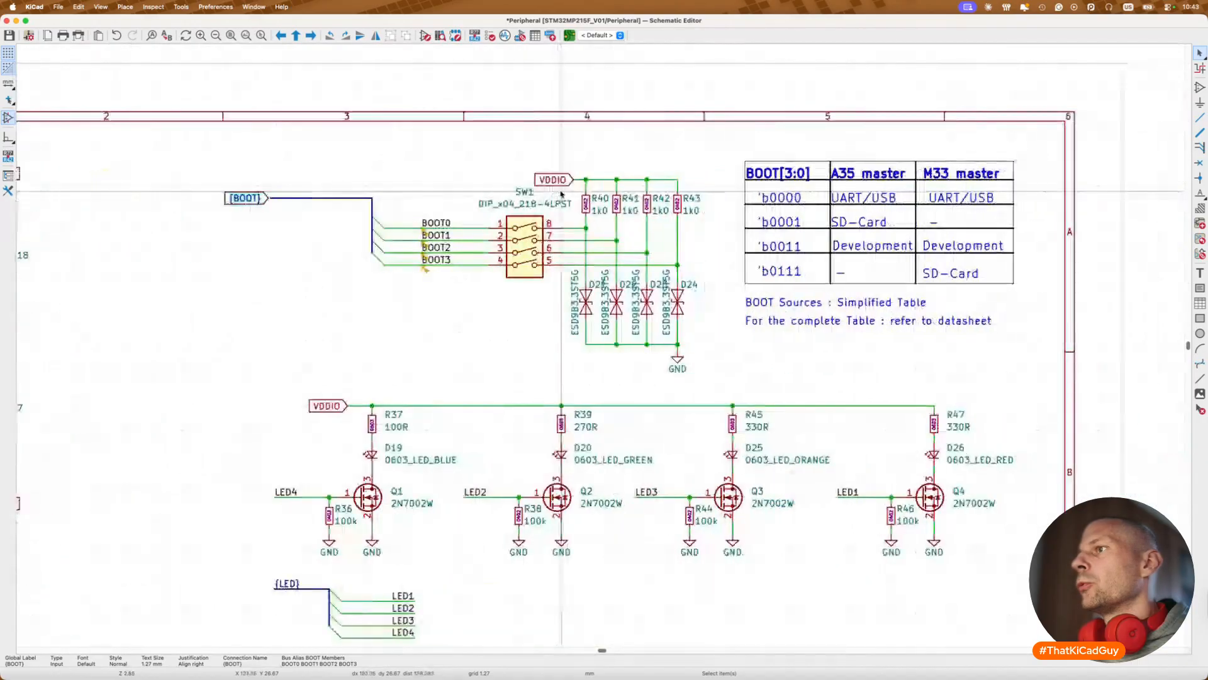
scroll(561, 192, down, 3)
scroll(561, 191, left, 10)
scroll(717, 435, down, 3)
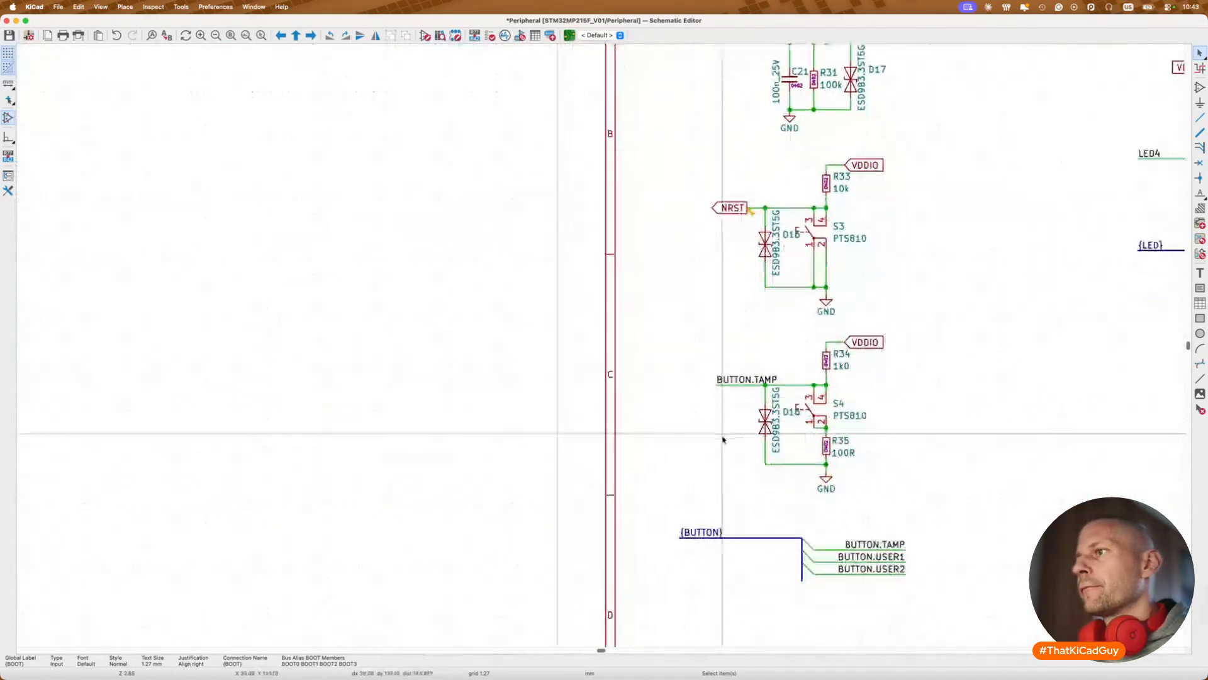
drag(709, 464, 764, 466)
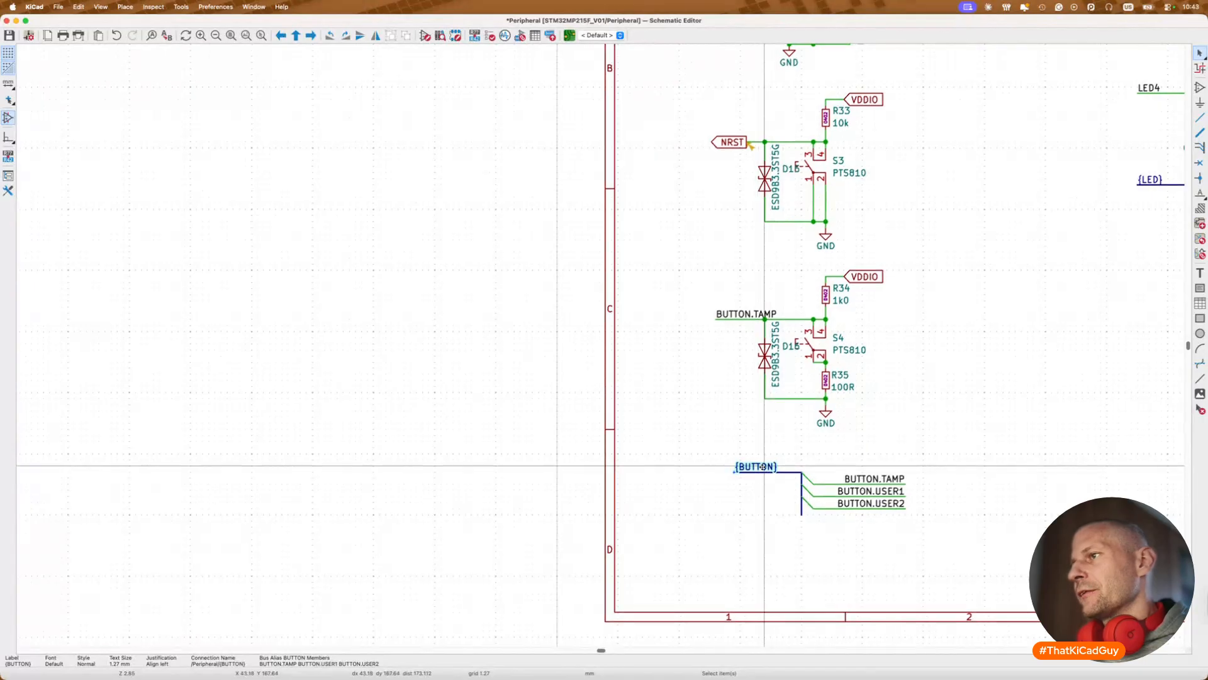
right_click(764, 466)
mouse_move(794, 584)
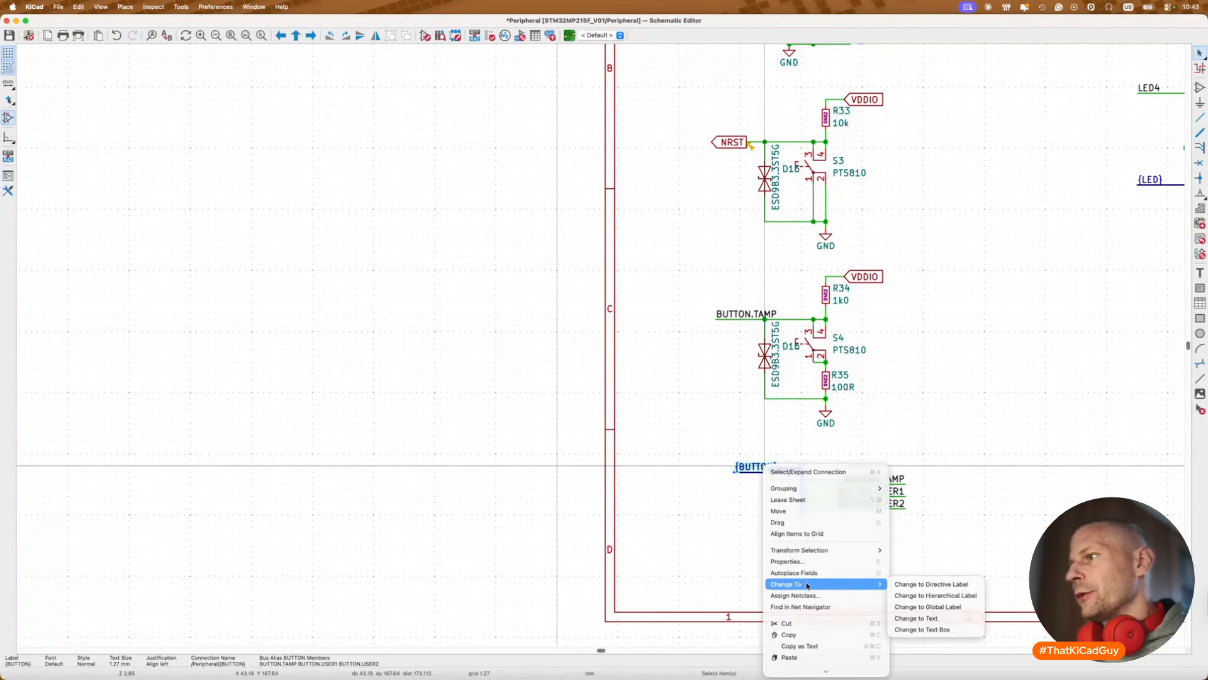
click(908, 608)
Step: Convert the {LED} bus label on the Peripheral sheet to a global label
scroll(763, 470, right, 5)
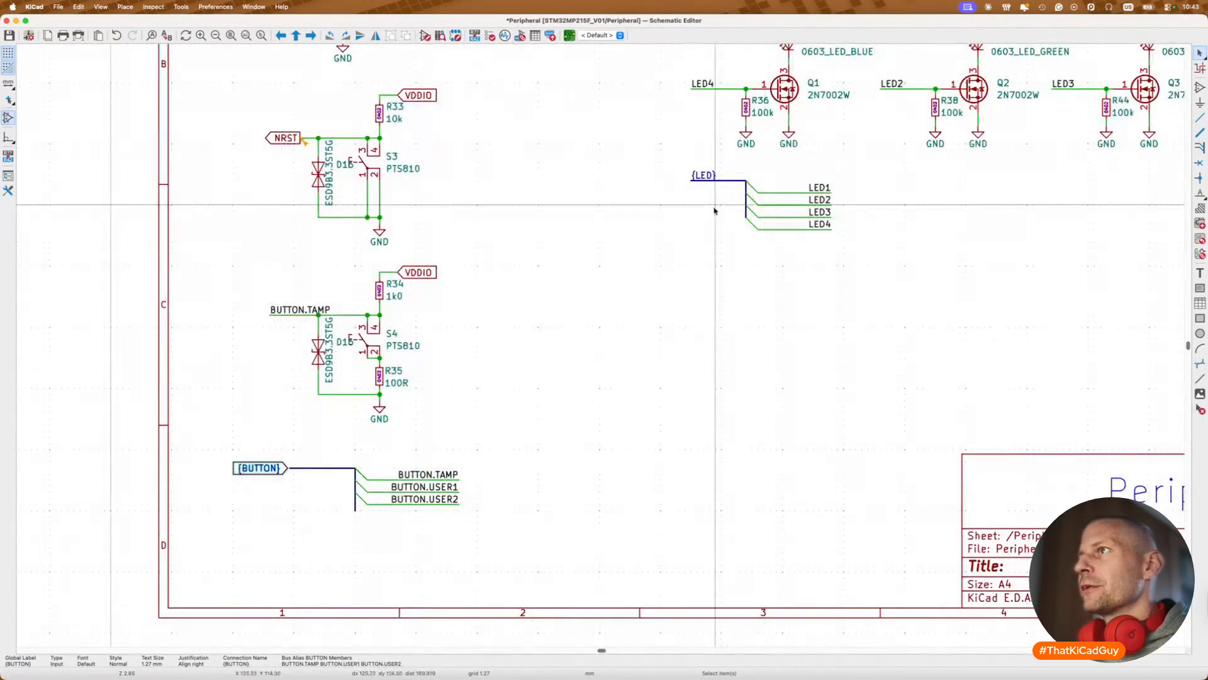
click(706, 180)
right_click(705, 181)
mouse_move(767, 297)
click(869, 318)
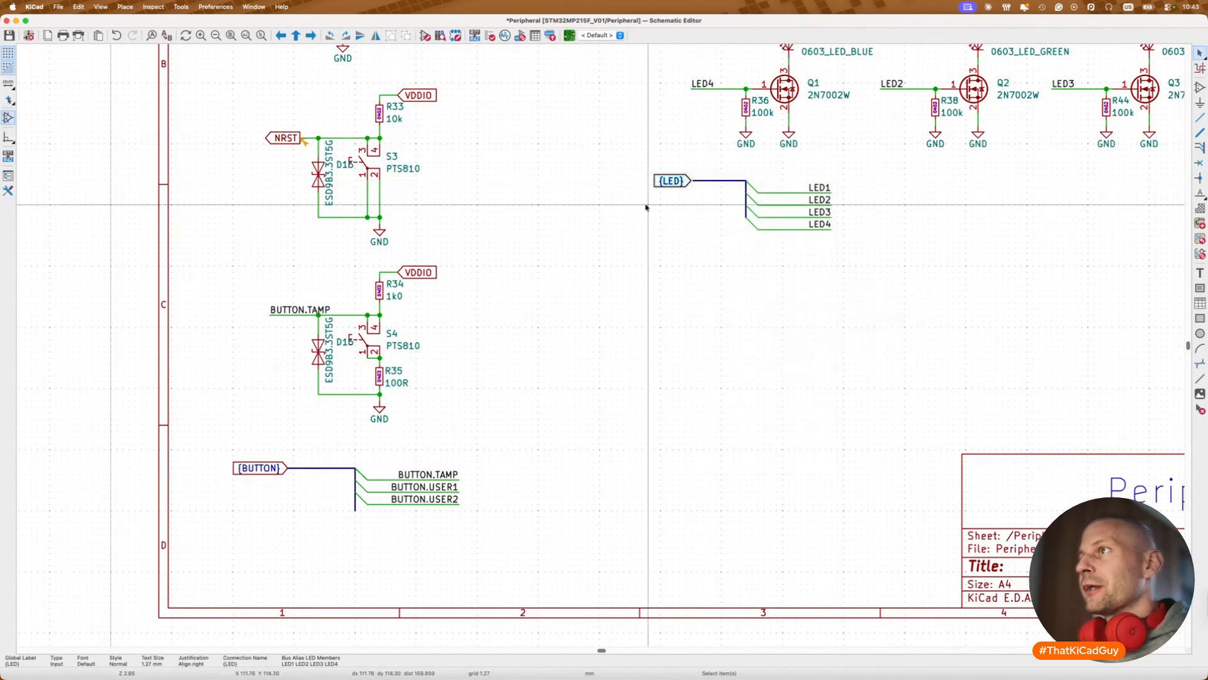
Step: Save the Peripheral sheet changes and return to the boot mode area of the MPU sheet
scroll(584, 201, down, 3)
scroll(583, 254, up, 4)
click(671, 224)
key(super+s)
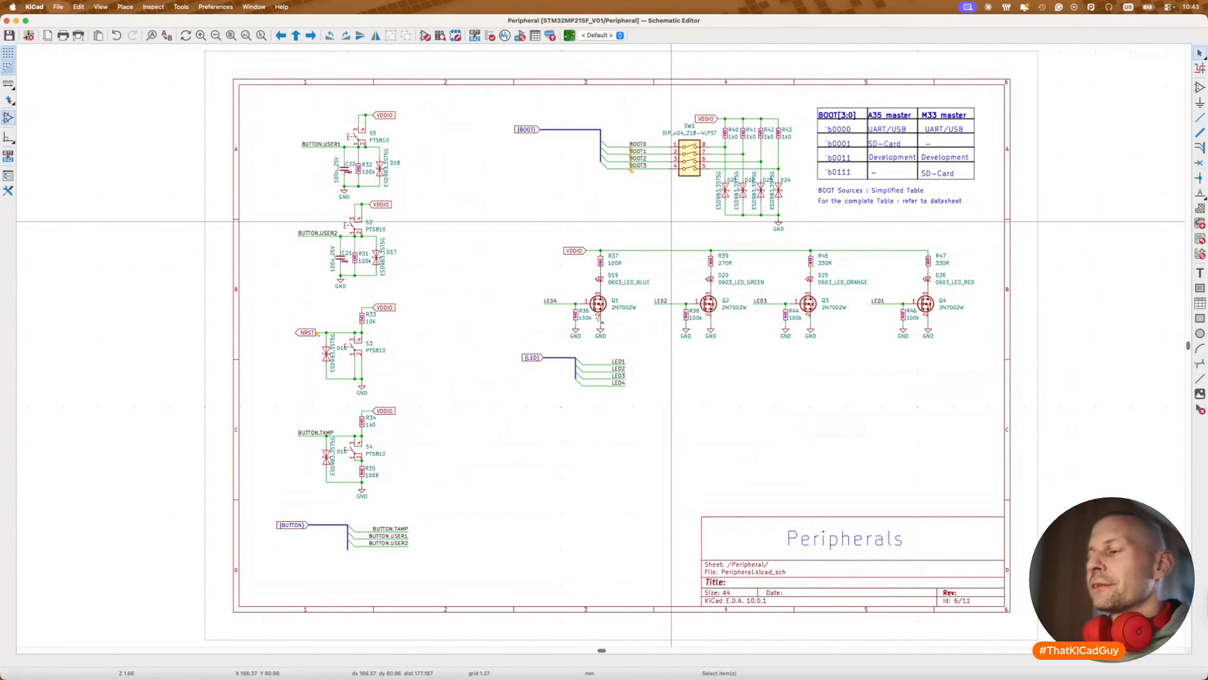
key(alt+BackSpace)
double_click(598, 321)
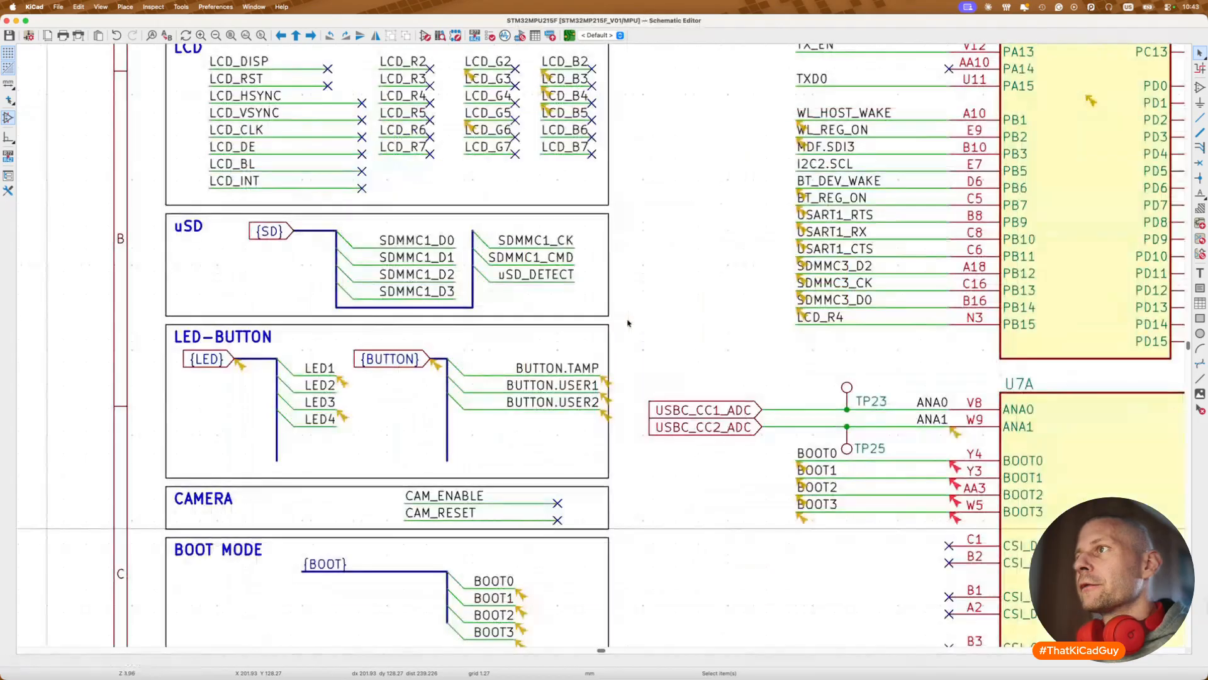
scroll(627, 322, down, 3)
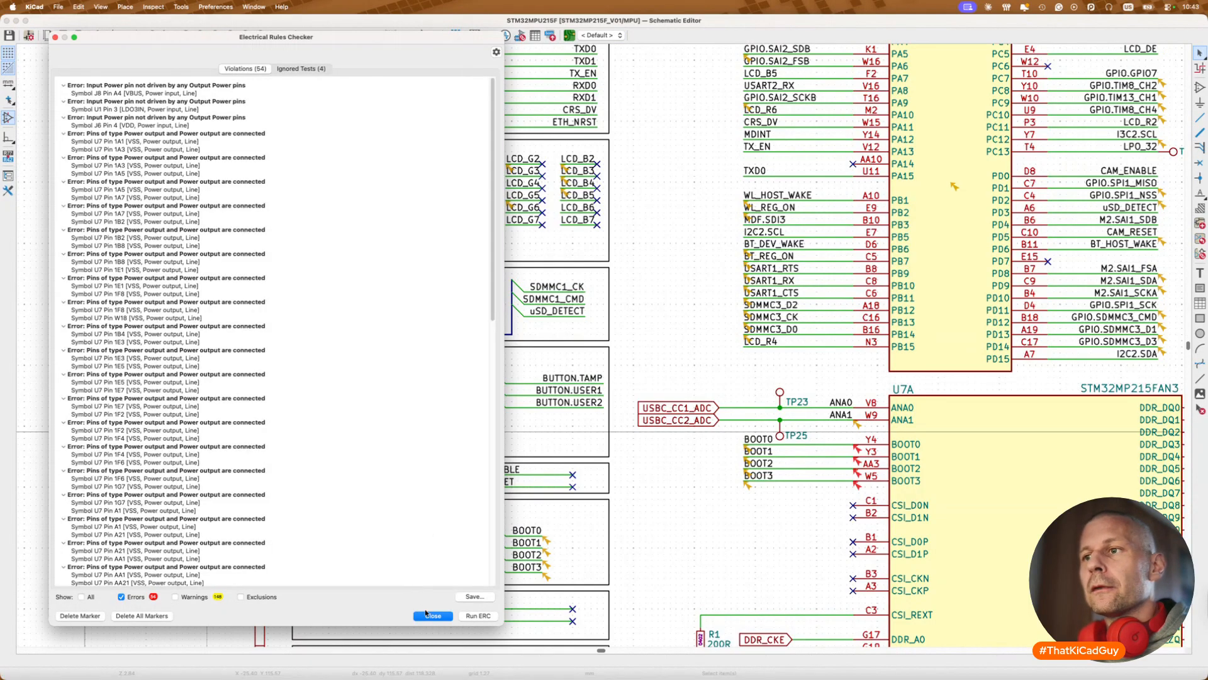
Step: Close the rules checker, convert the {BOOT} bus label on the MPU sheet to a global label, and save
click(430, 615)
scroll(472, 452, down, 5)
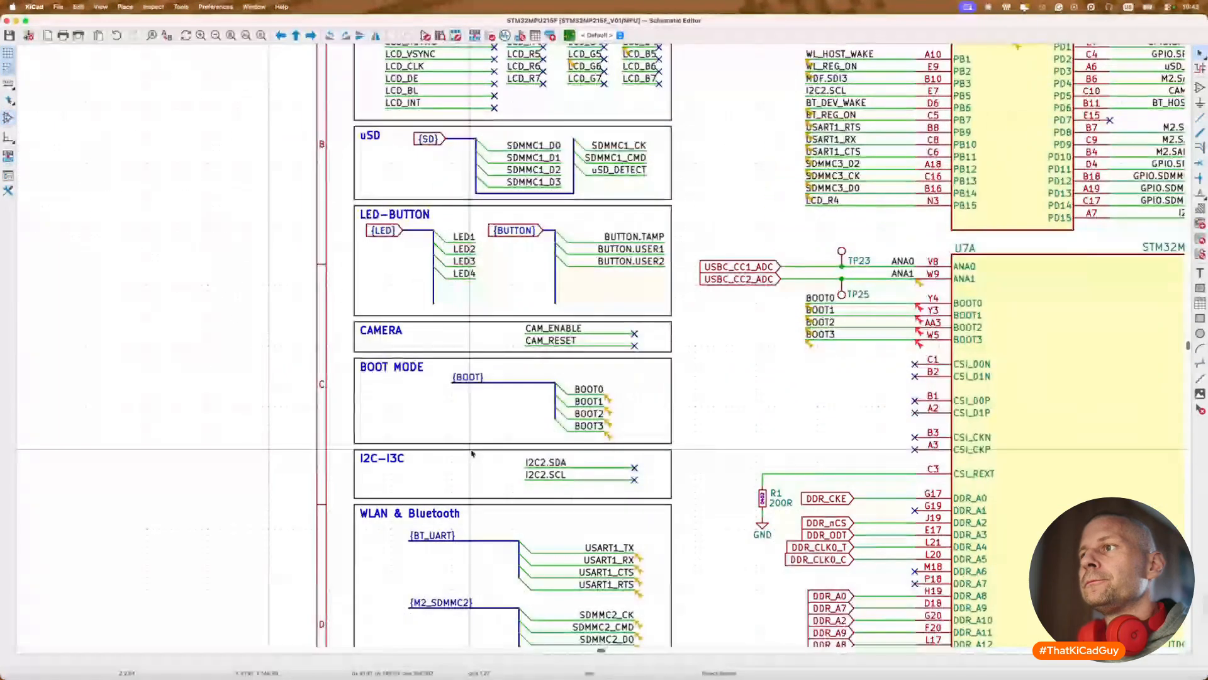
click(476, 376)
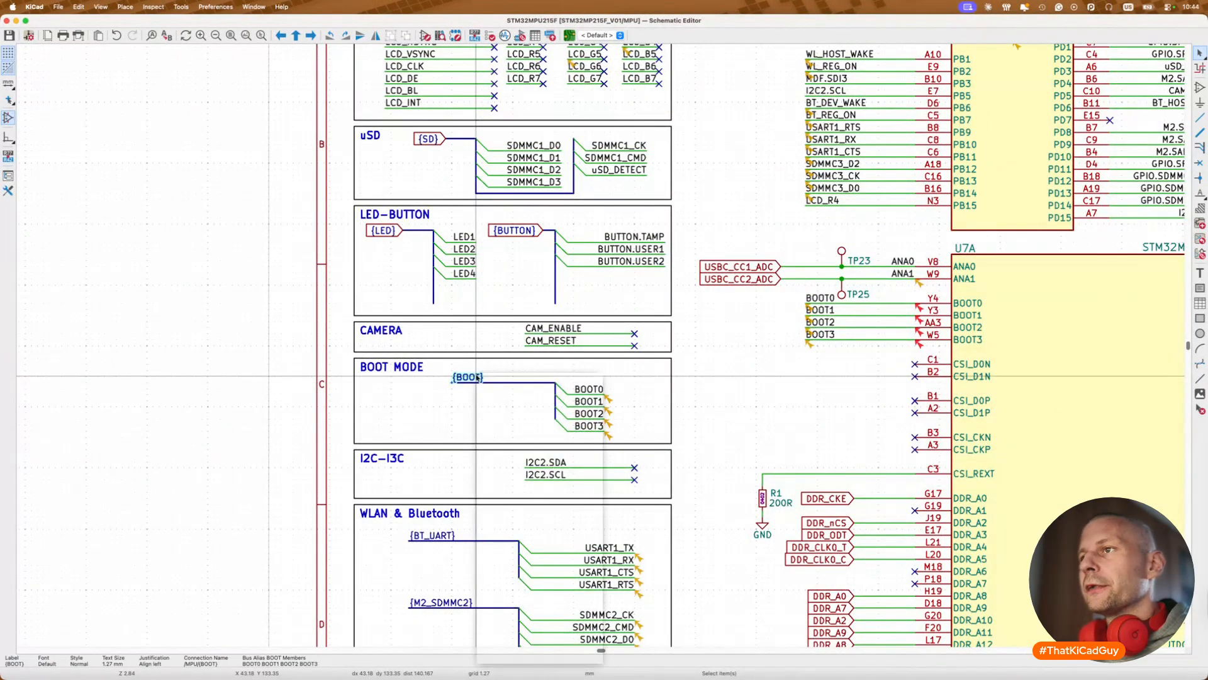
right_click(477, 376)
mouse_move(526, 493)
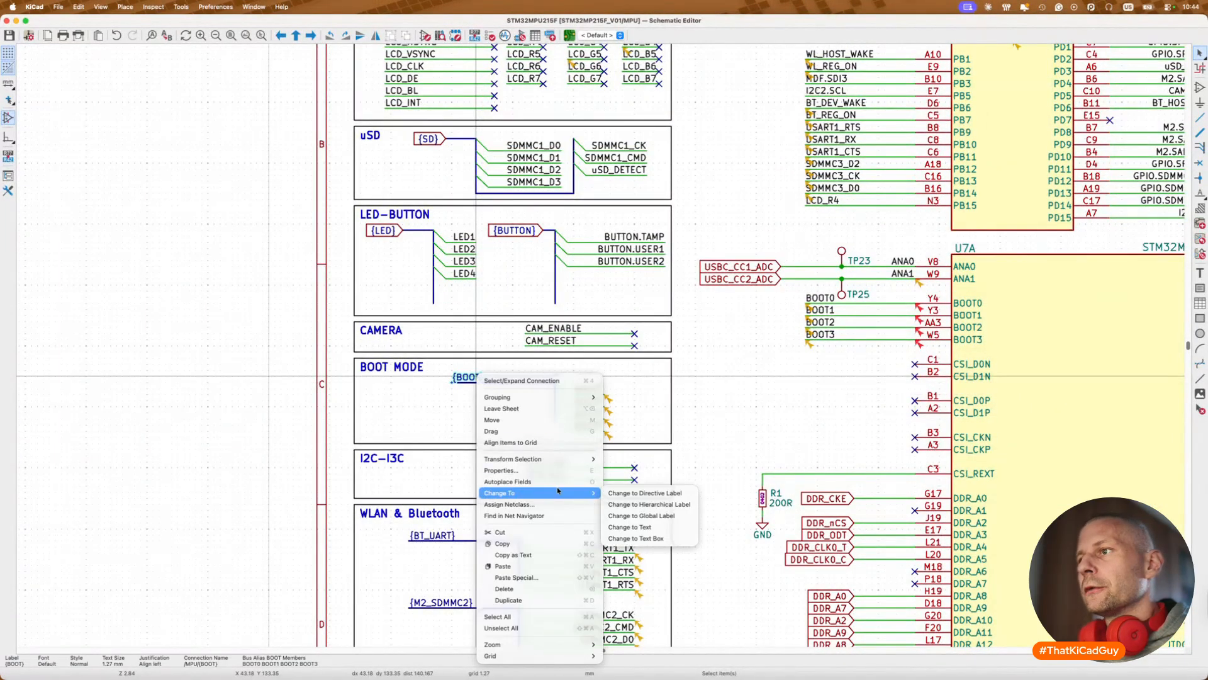
click(641, 514)
key(super+s)
Step: Check the bus labels on the Peripheral sheet and return to the WLAN & Bluetooth block of the MPU sheet
key(alt+BackSpace)
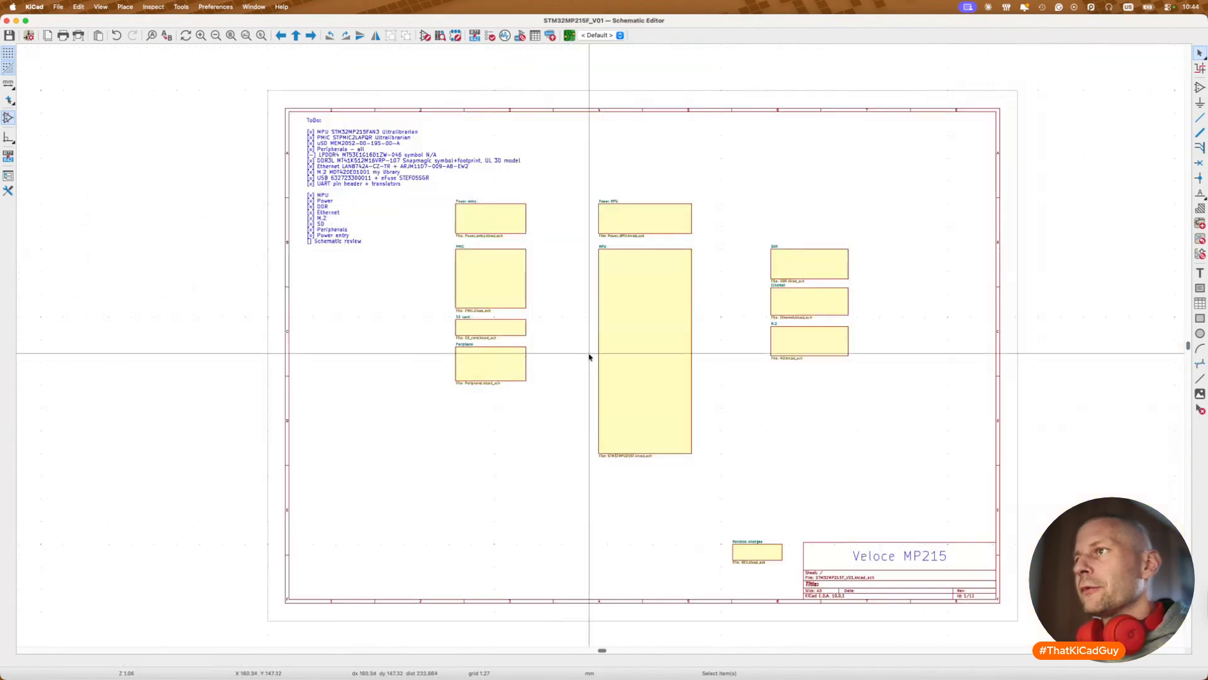
double_click(497, 363)
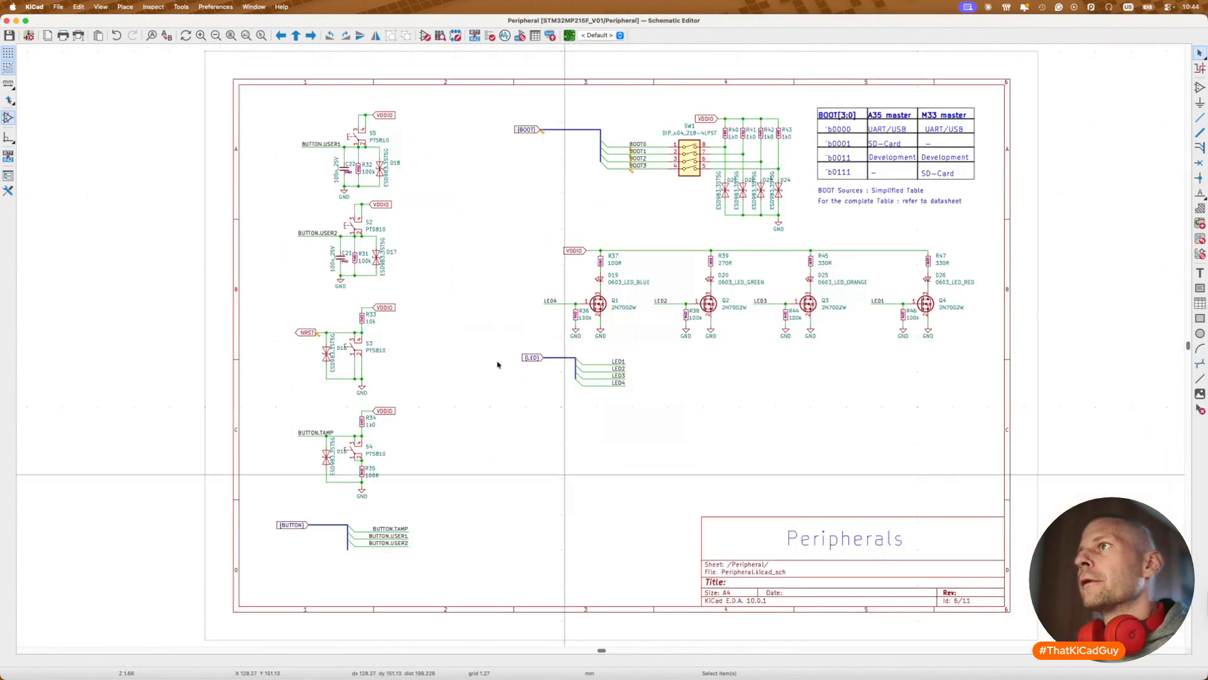
key(alt+BackSpace)
double_click(674, 315)
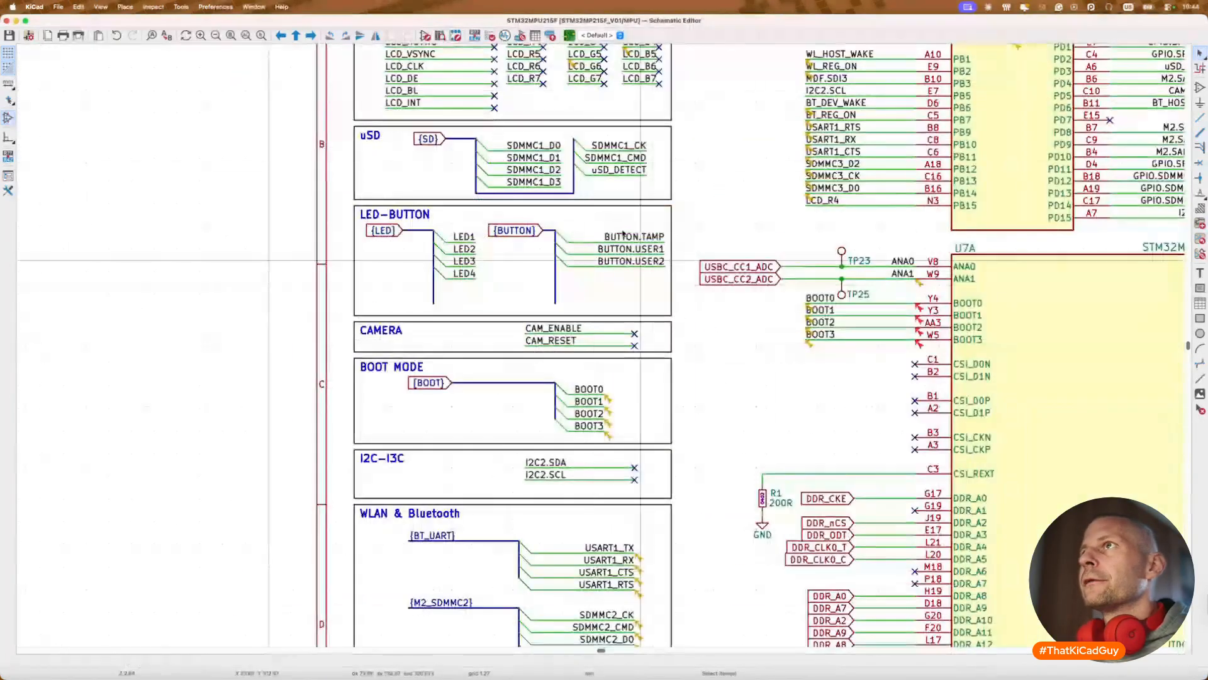
scroll(511, 300, down, 5)
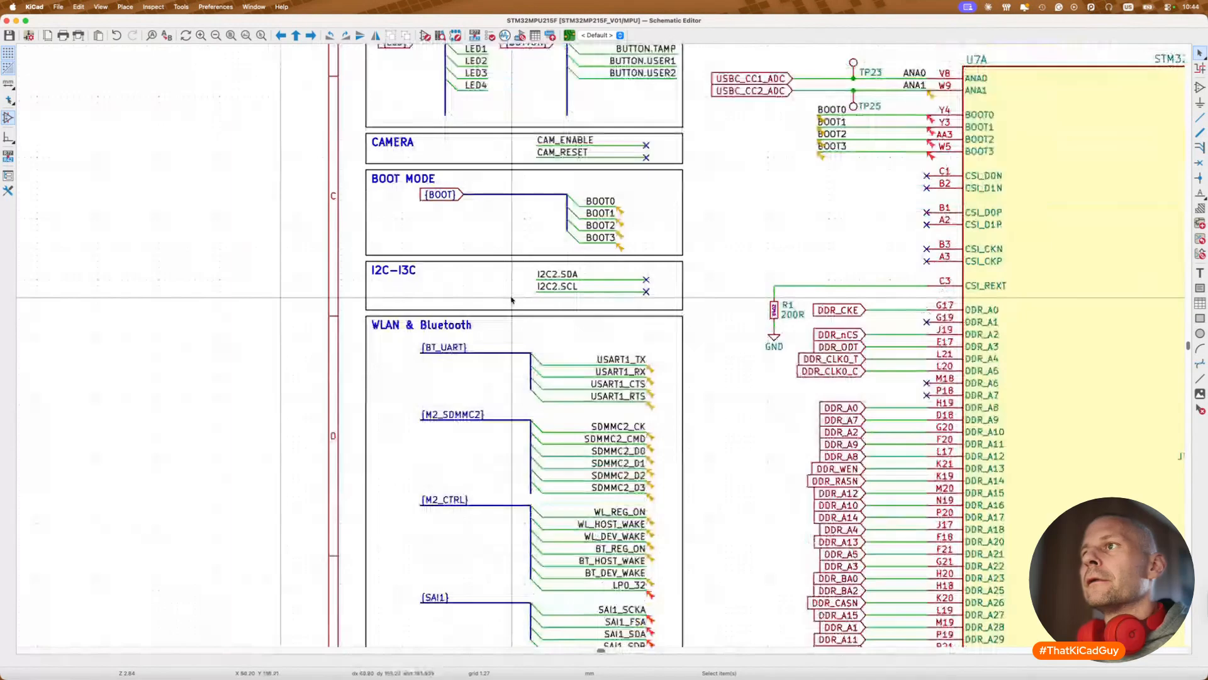
Step: Open the M.2 sheet and convert its {SAI1}, {BT_UART}, {M2_CTRL} and {M2_SDMMC2} bus labels to global labels
key(alt+BackSpace)
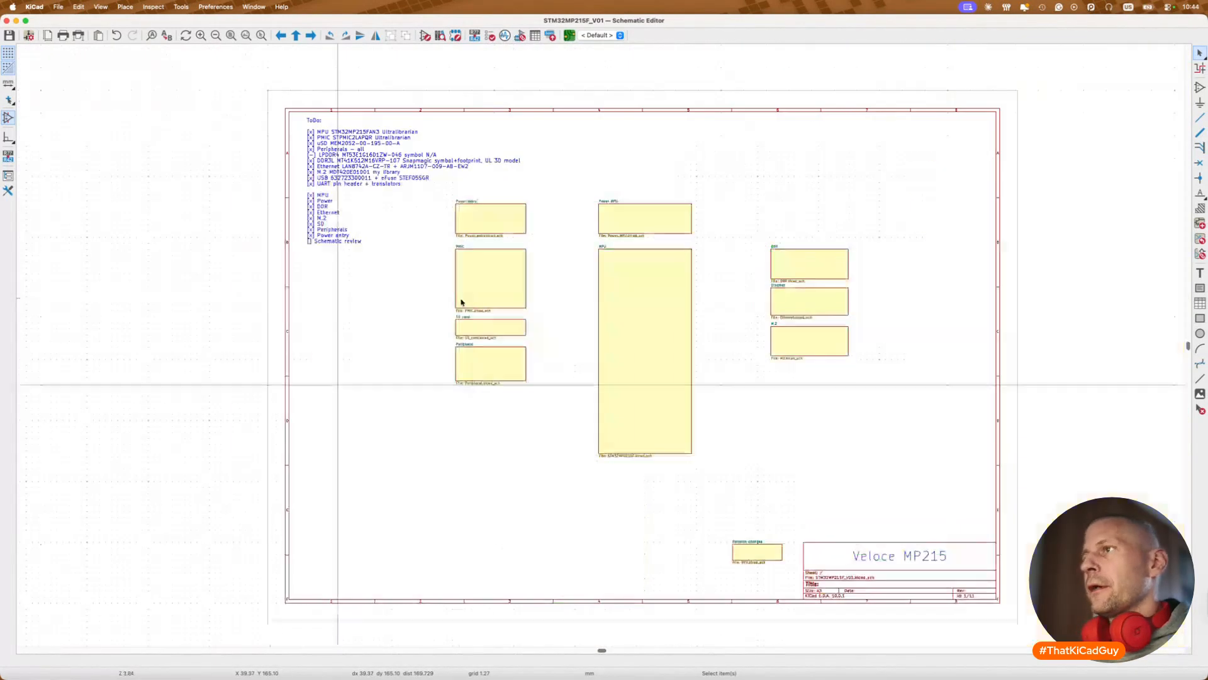
double_click(778, 345)
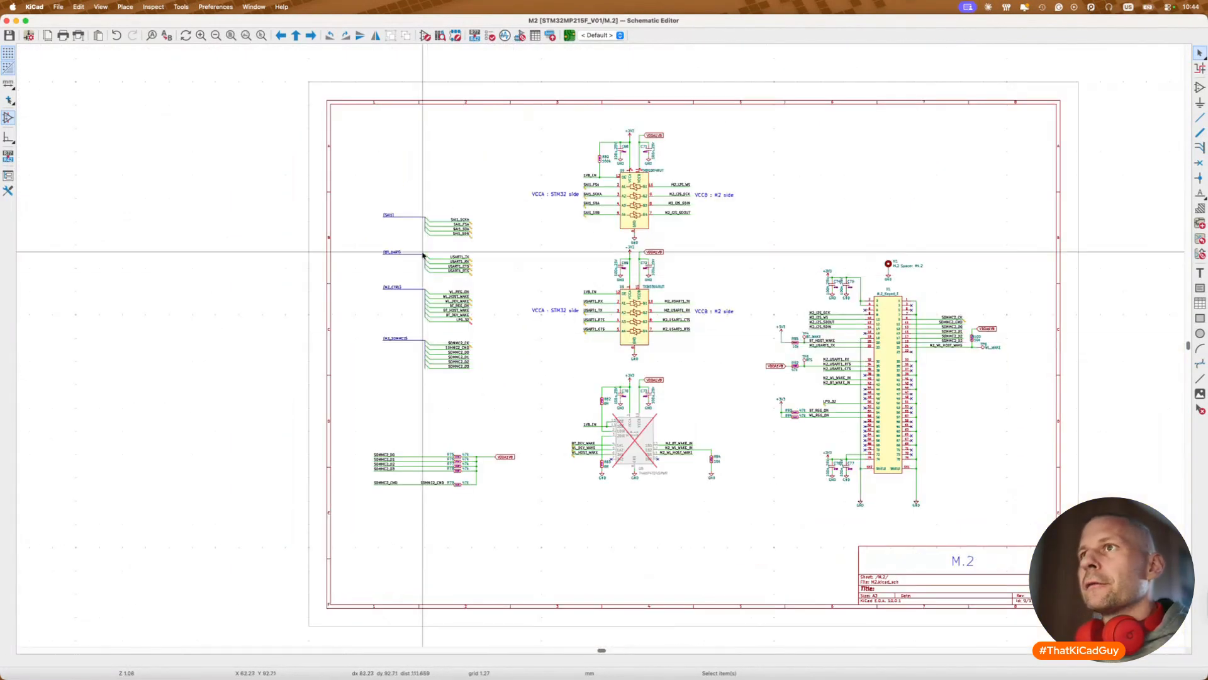
scroll(378, 210, up, 3)
scroll(379, 210, up, 3)
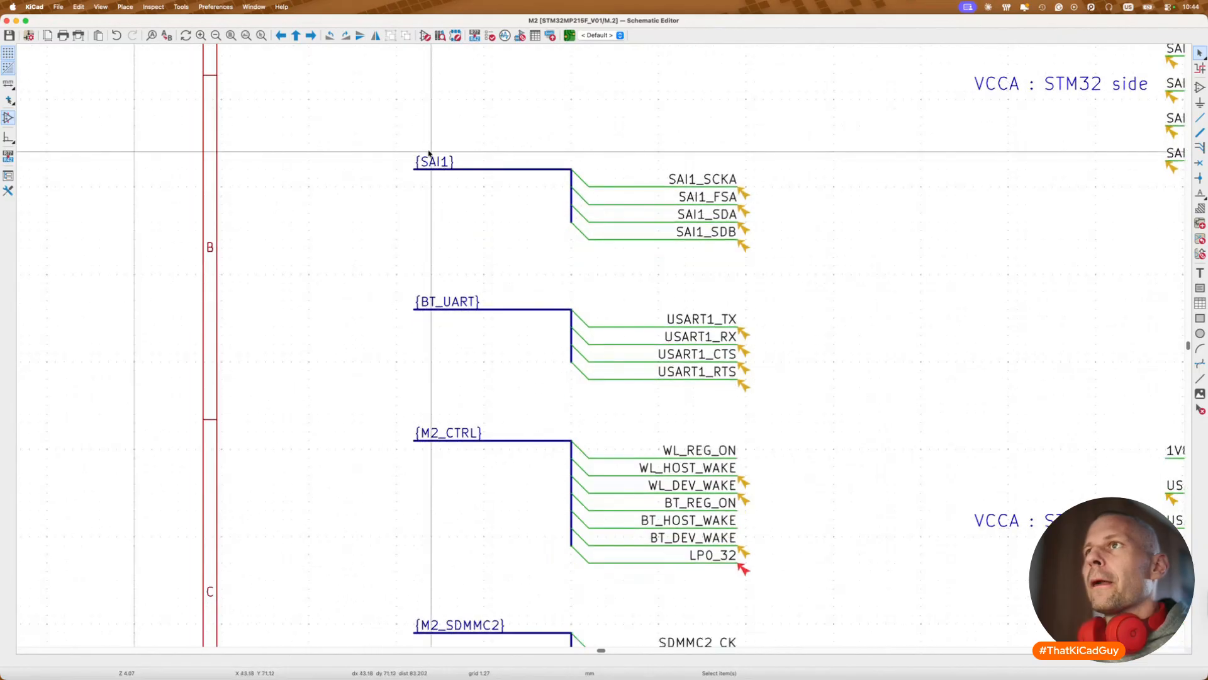
click(429, 150)
shift+click(449, 302)
shift+click(456, 431)
scroll(456, 431, down, 3)
shift+click(491, 437)
right_click(493, 441)
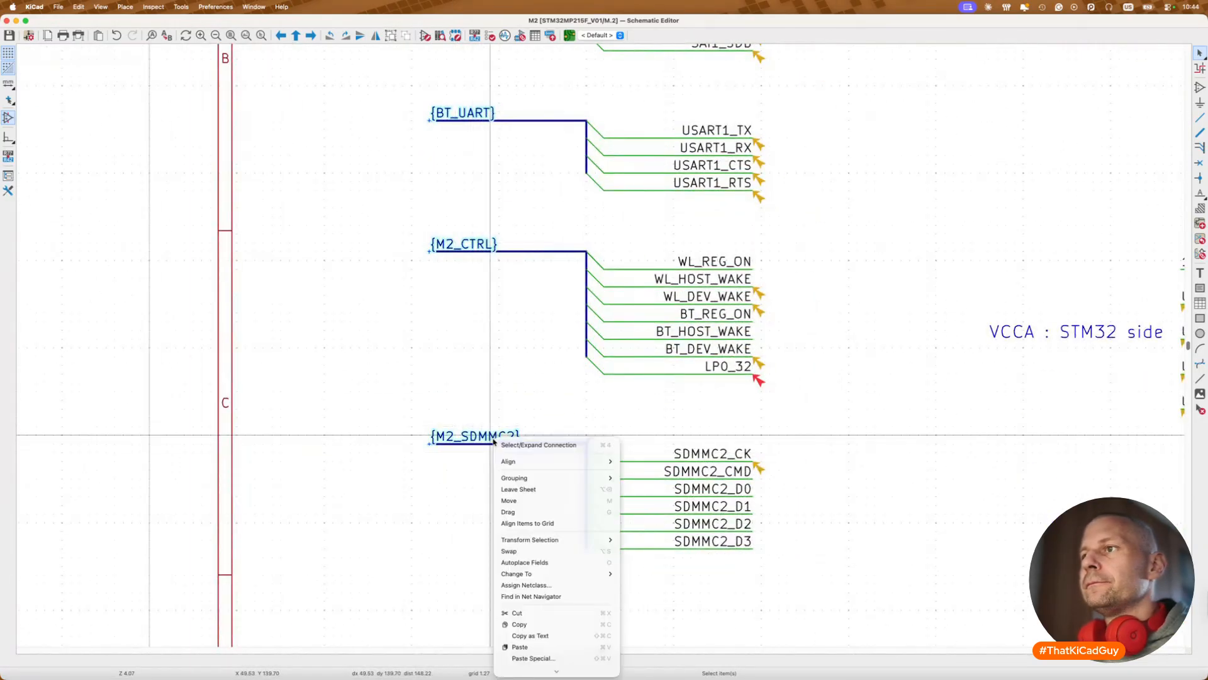
mouse_move(553, 573)
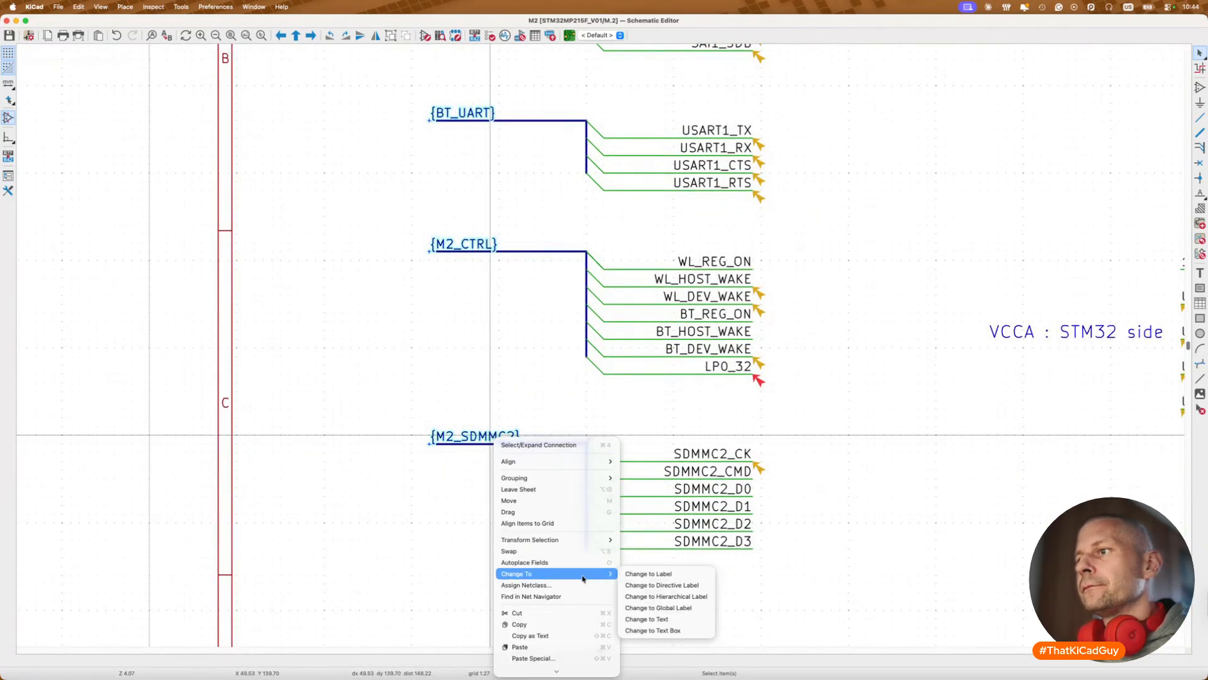
click(656, 608)
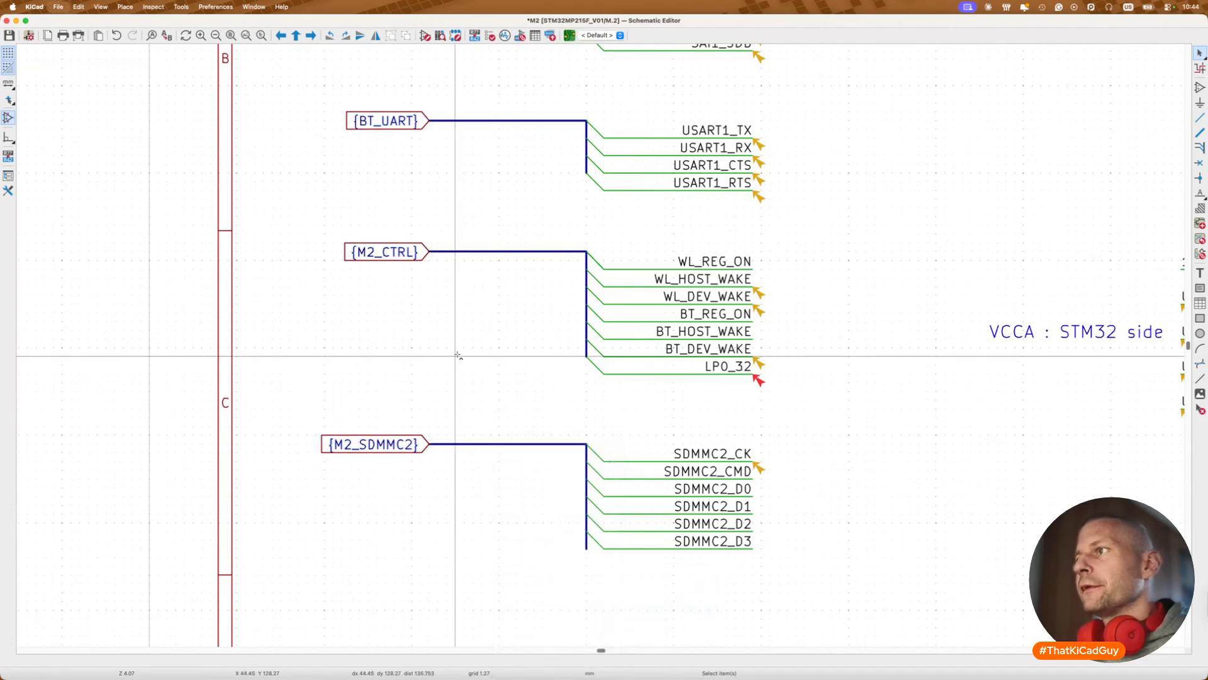
Step: Save the M.2 sheet and open the MPU sheet again
key(super+s)
scroll(457, 355, down, 3)
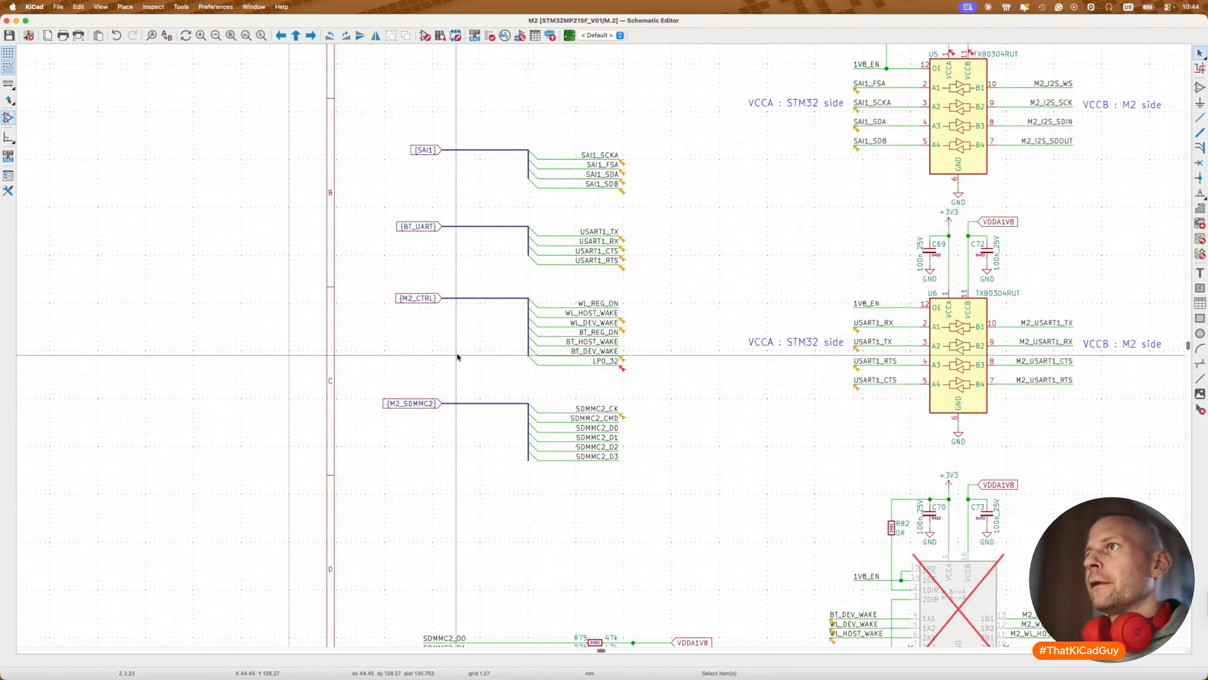
key(alt+BackSpace)
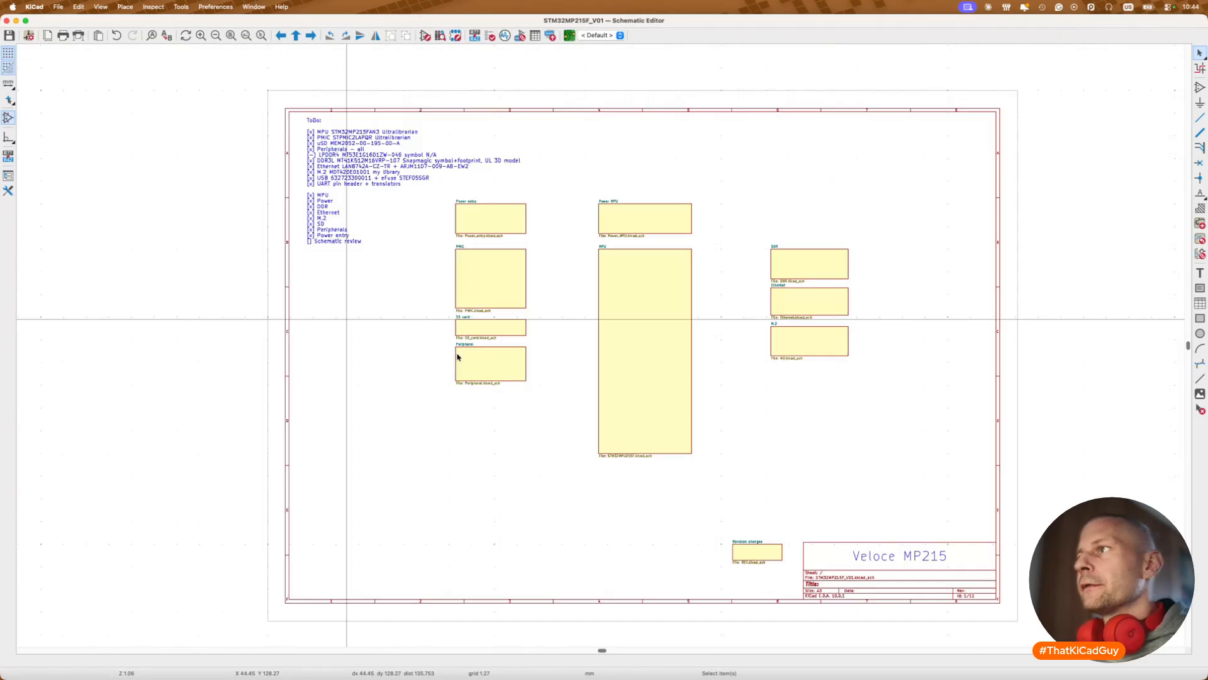
double_click(625, 332)
drag(450, 305, 441, 524)
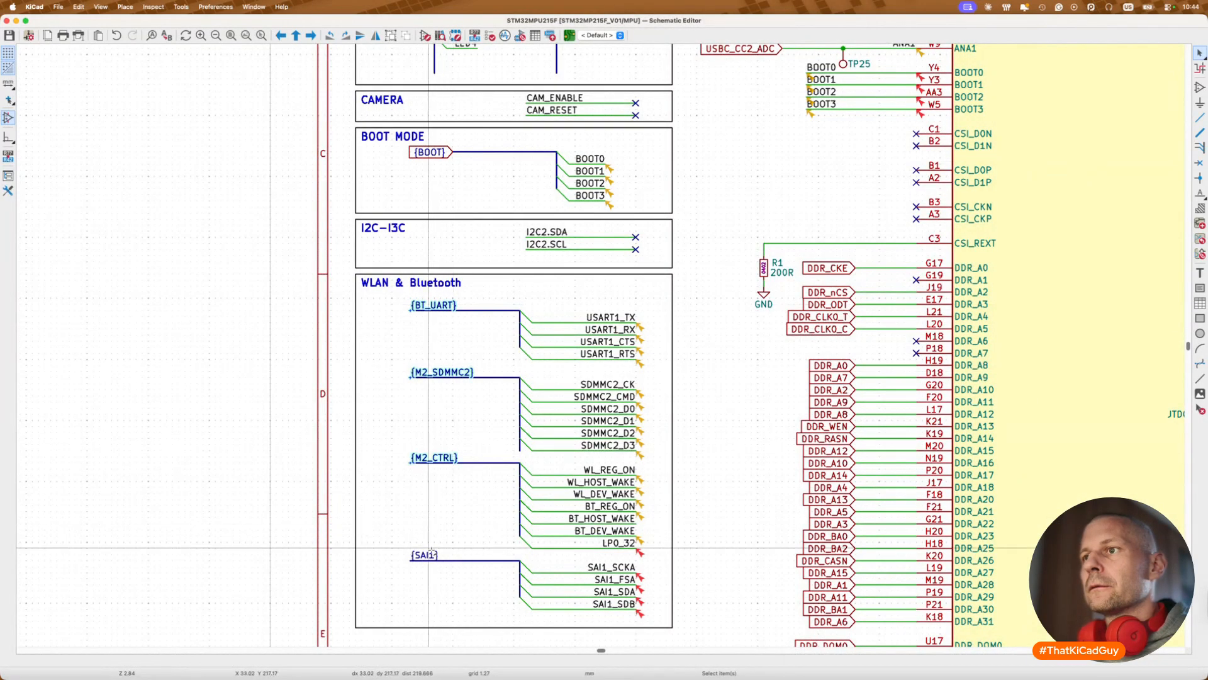
shift+click(431, 551)
right_click(431, 551)
key(Escape)
key(Escape)
Step: Convert the {BT_UART}, {M2_SDMMC2}, {M2_CTRL} and {SAI1} bus labels in the MPU sheet's WLAN & Bluetooth block to global labels
click(428, 556)
shift+click(435, 460)
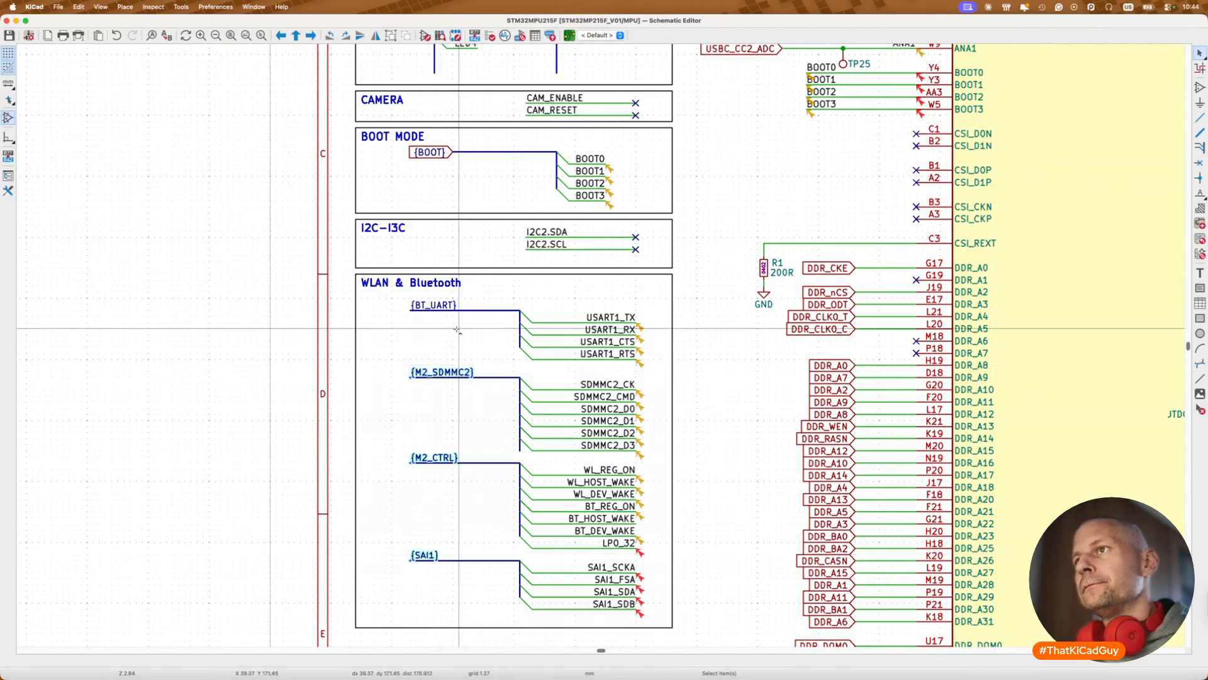
right_click(449, 308)
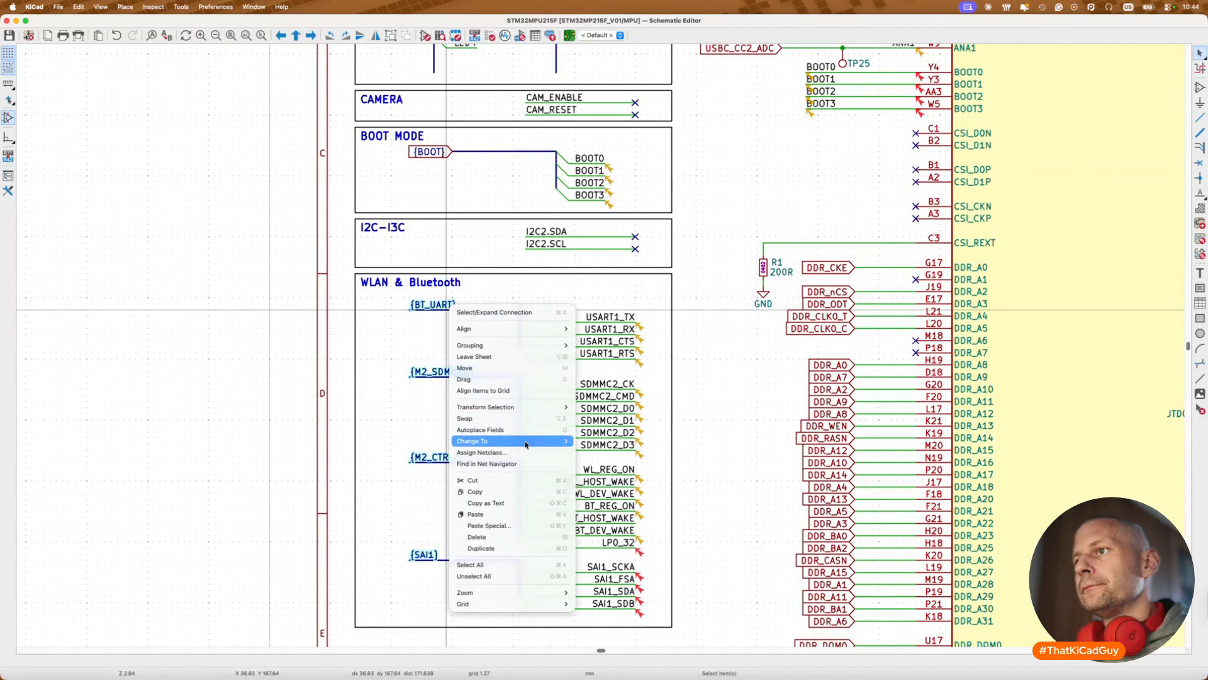
mouse_move(541, 440)
click(623, 464)
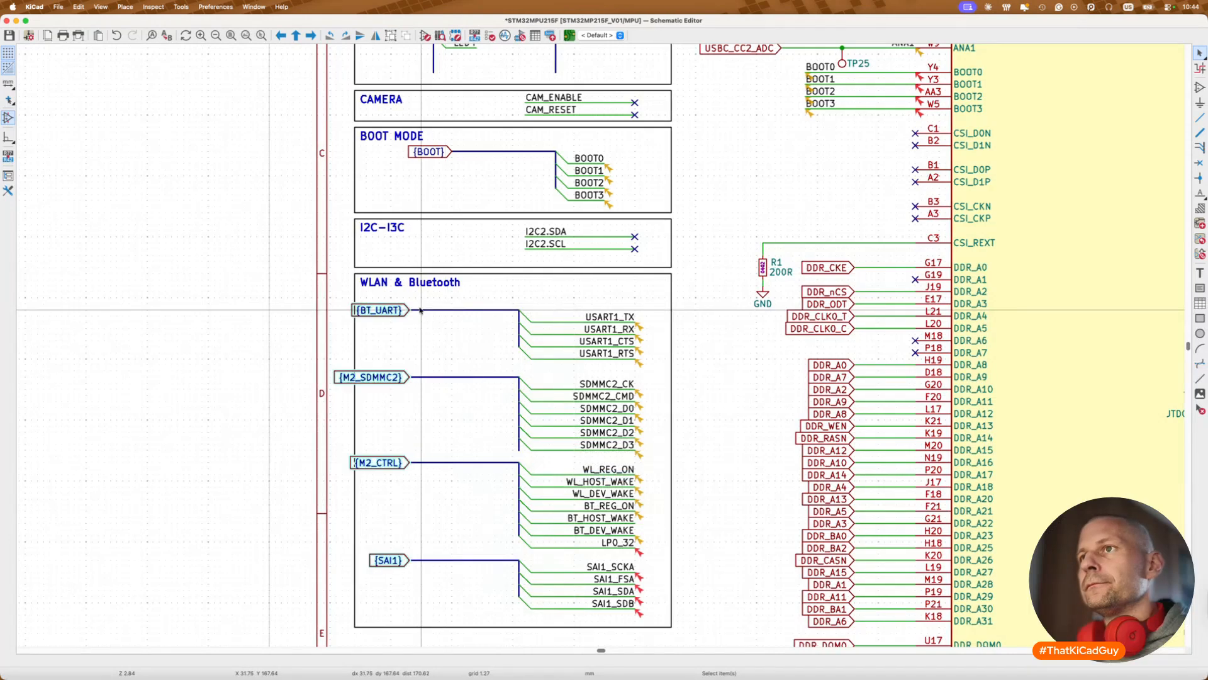
Step: Move the four converted bus labels inside the WLAN & Bluetooth frame, save, and rerun the electrical rules check
drag(406, 367, 446, 365)
click(415, 395)
key(super+s)
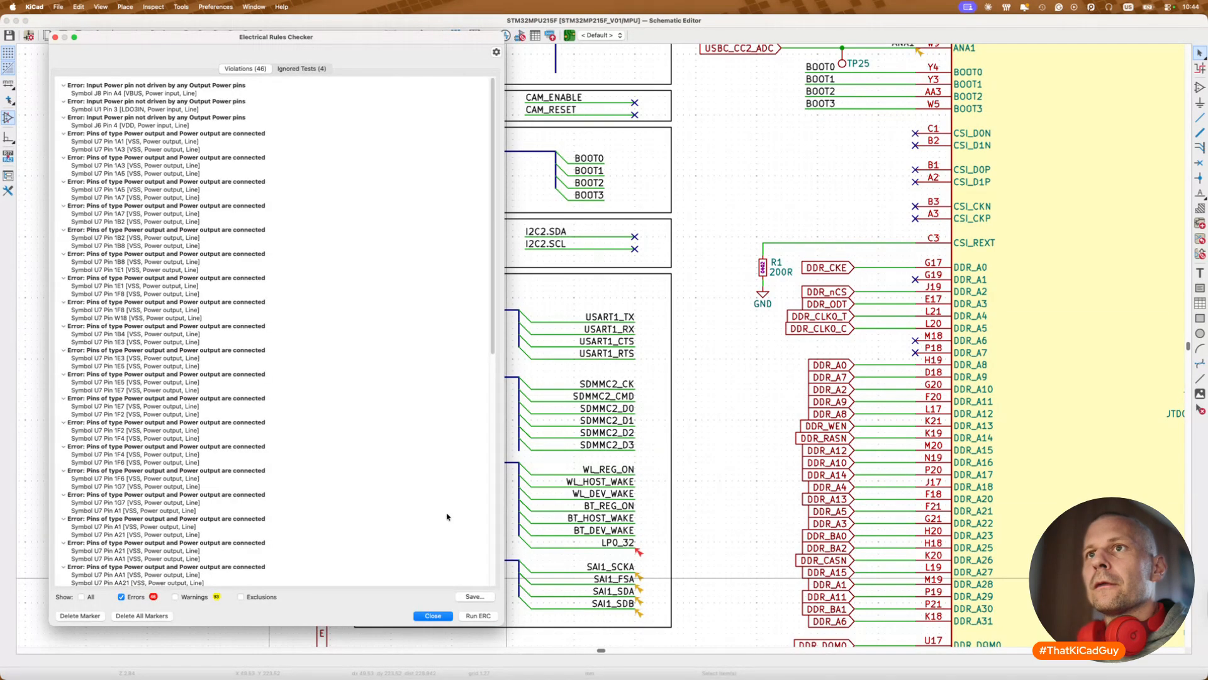
click(433, 616)
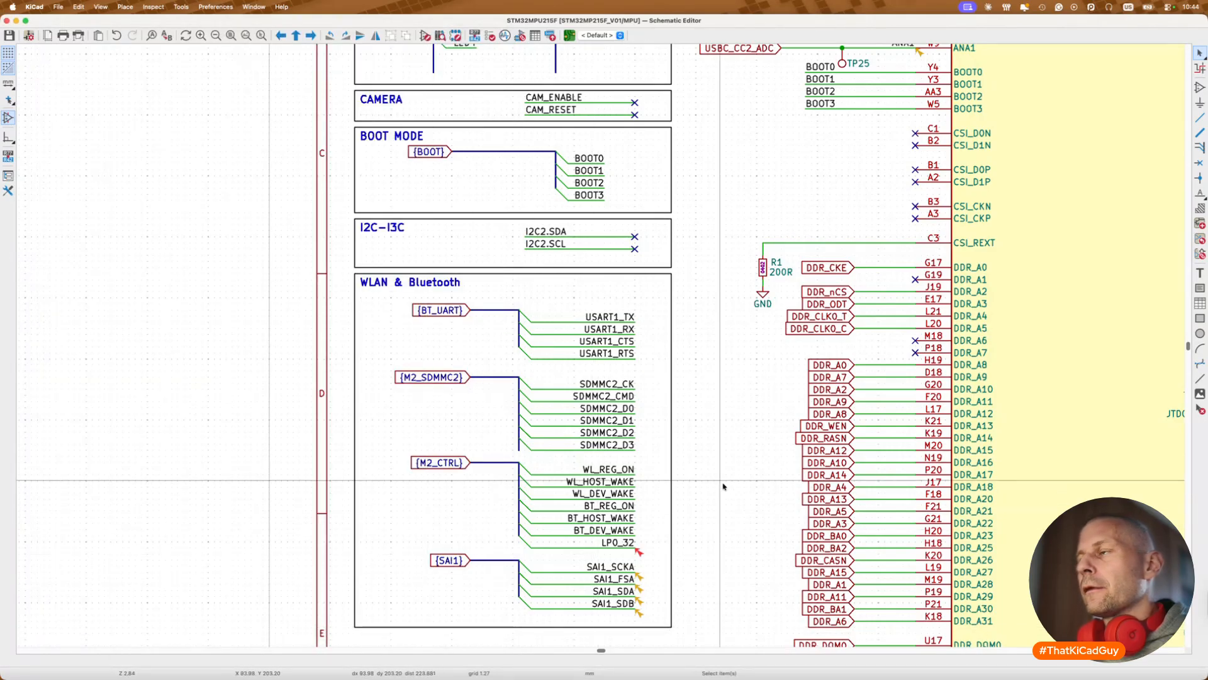
Step: Search the schematic for "LPO" and step through the matches to the label at MPU pin PC13
scroll(721, 486, down, 3)
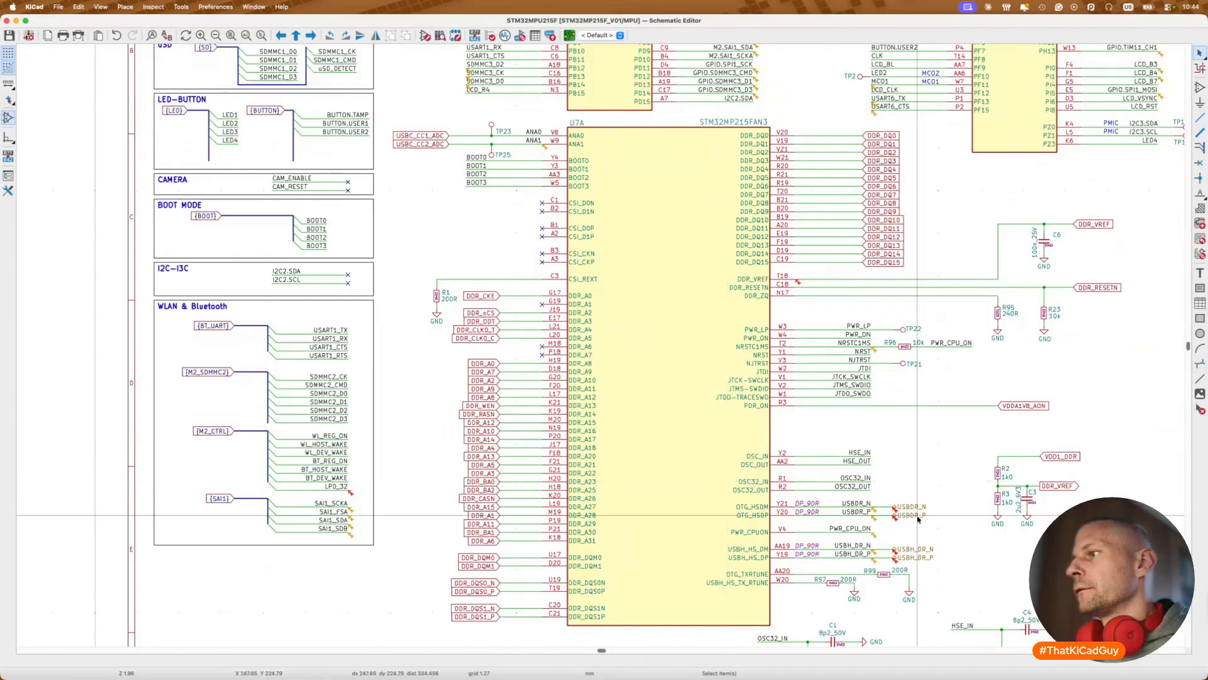
scroll(925, 544, up, 5)
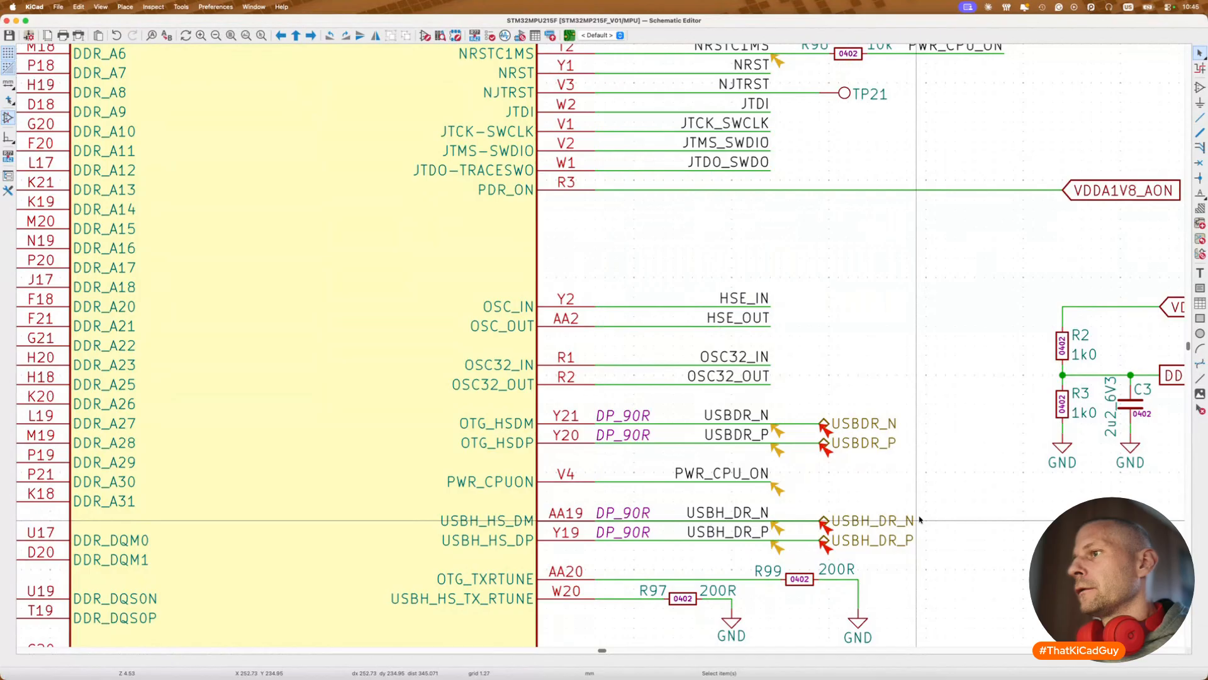
scroll(918, 519, down, 3)
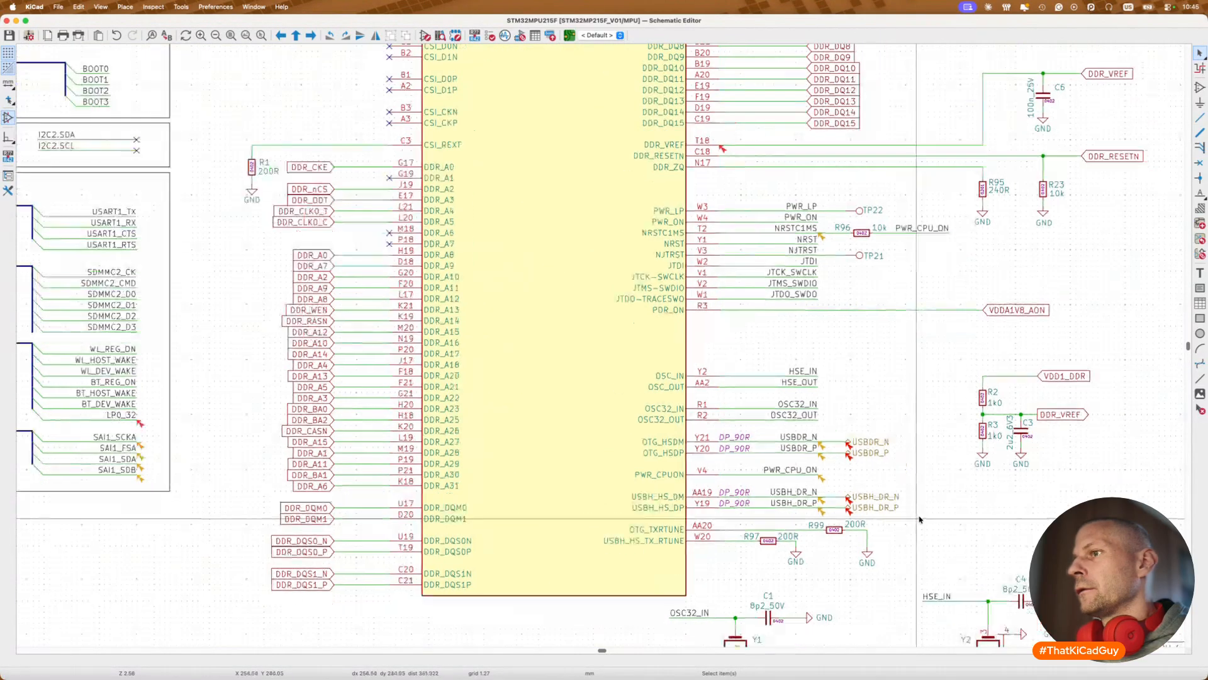
key(super+f)
text(LPO)
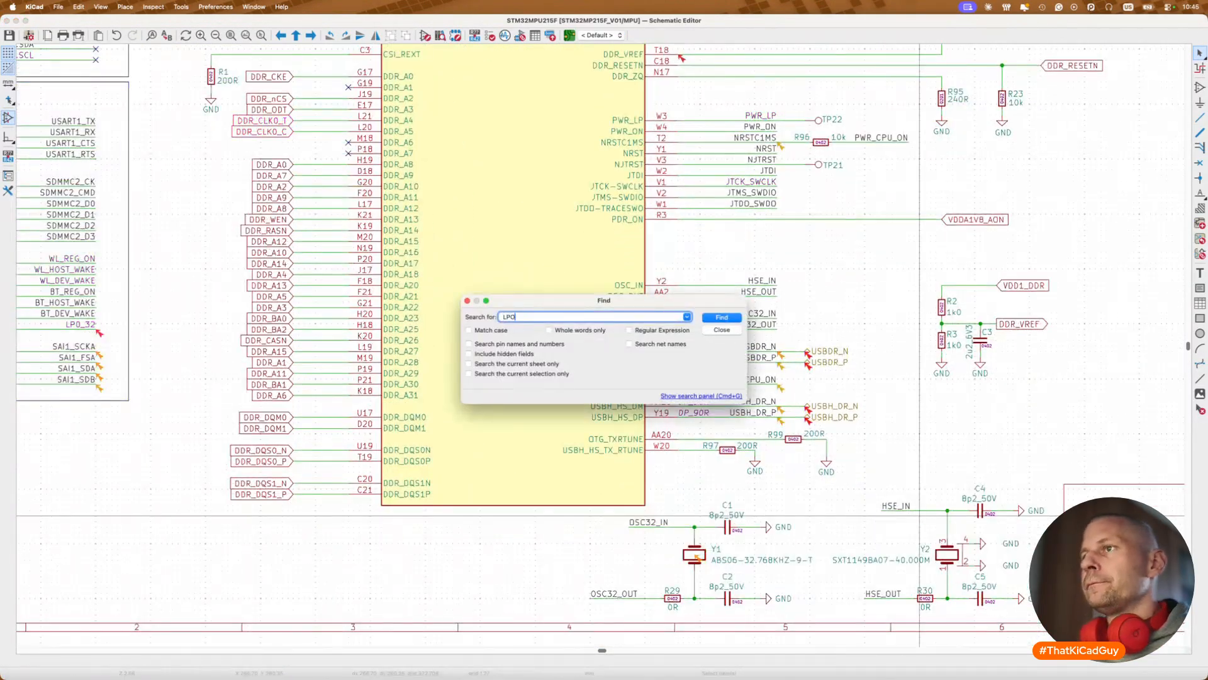
key(Return)
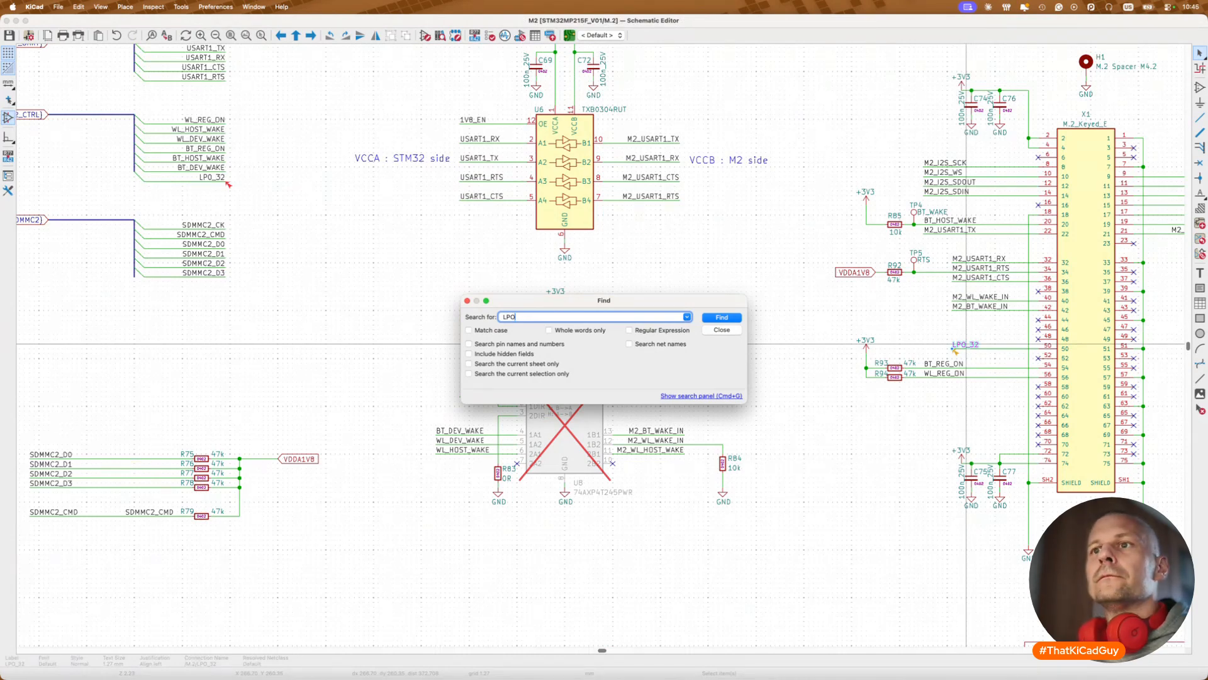
key(Return)
key(Return)
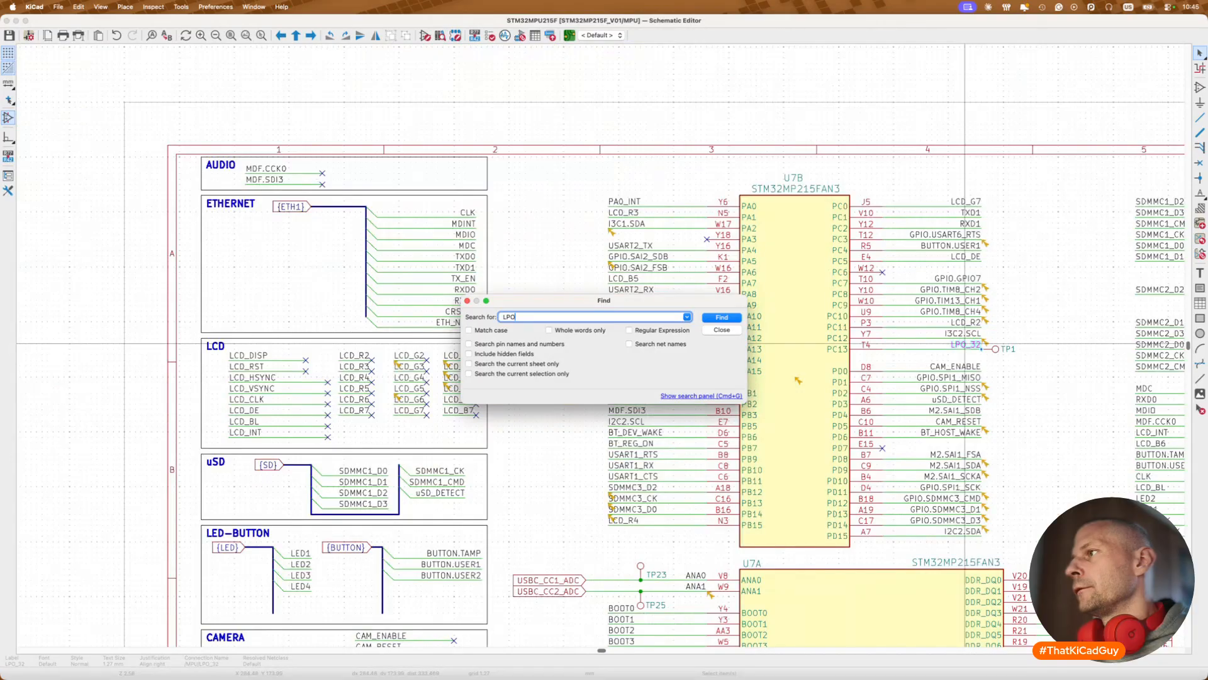
key(Escape)
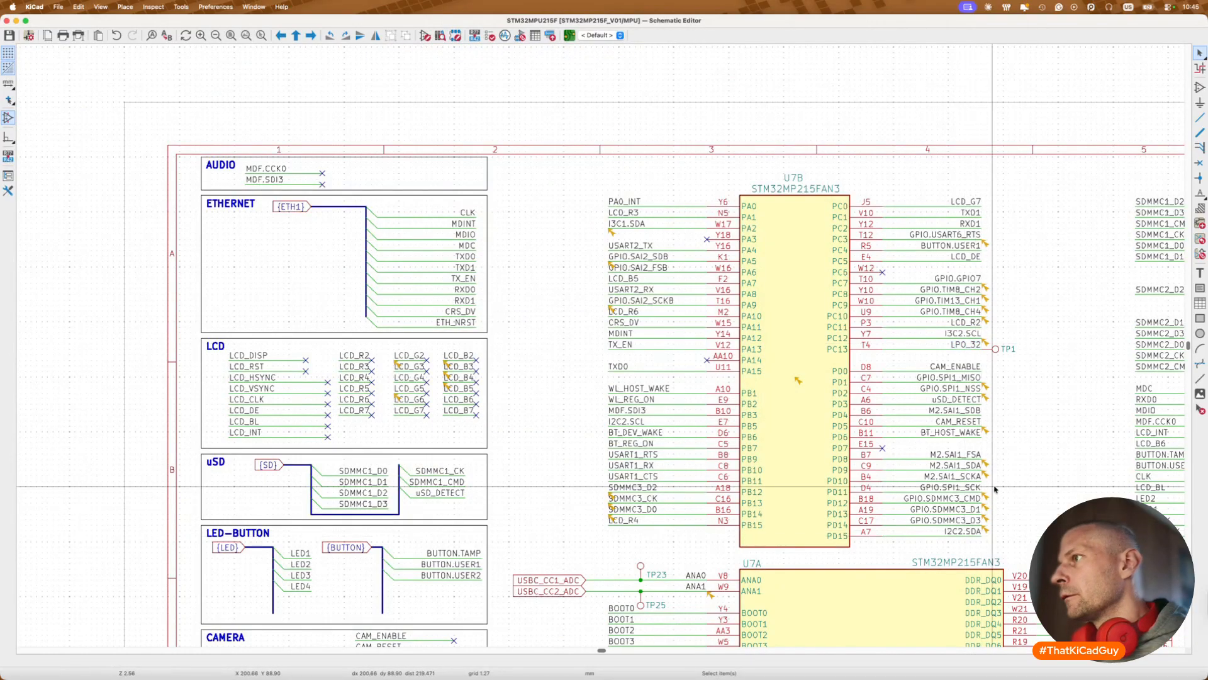
Step: Rename the net label at MPU pin PC13 to LP0_32, with a zero, and save the sheet
double_click(975, 348)
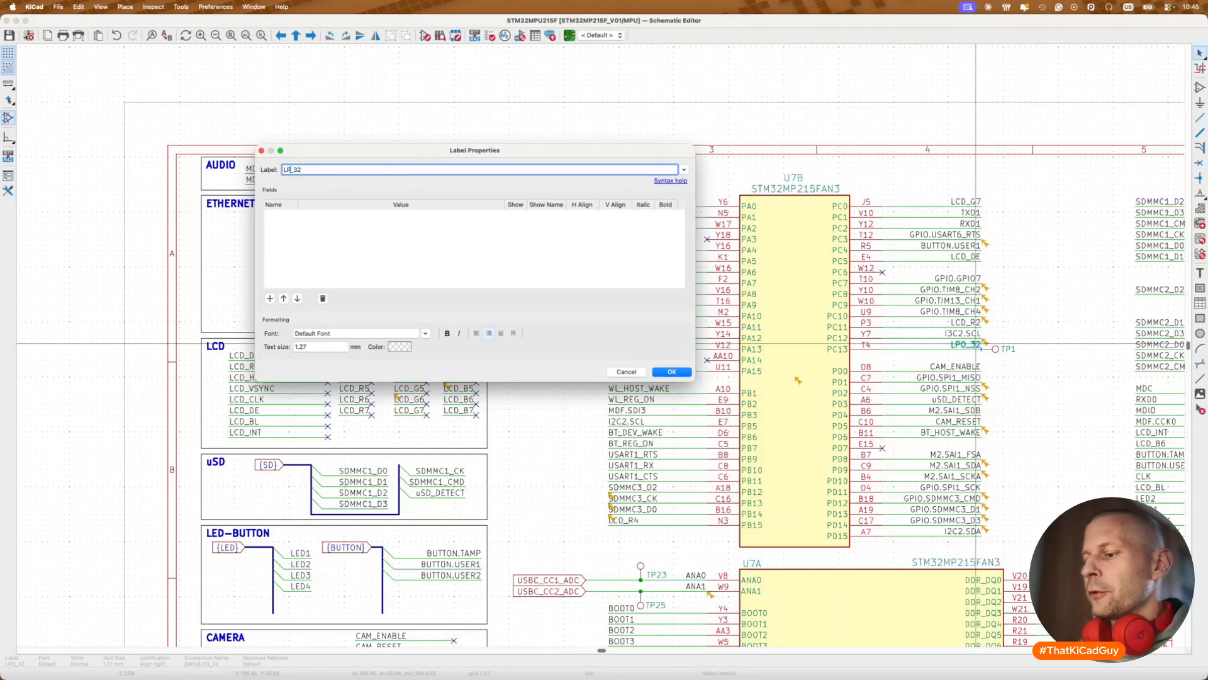
key(Return)
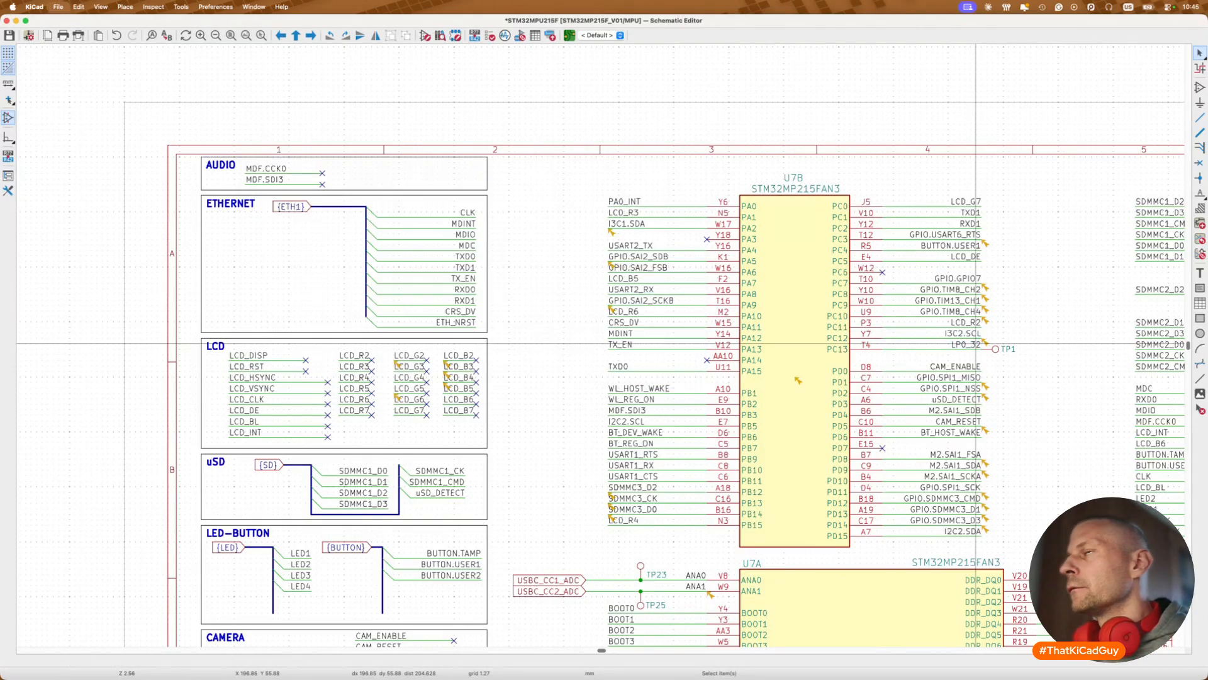
key(super+s)
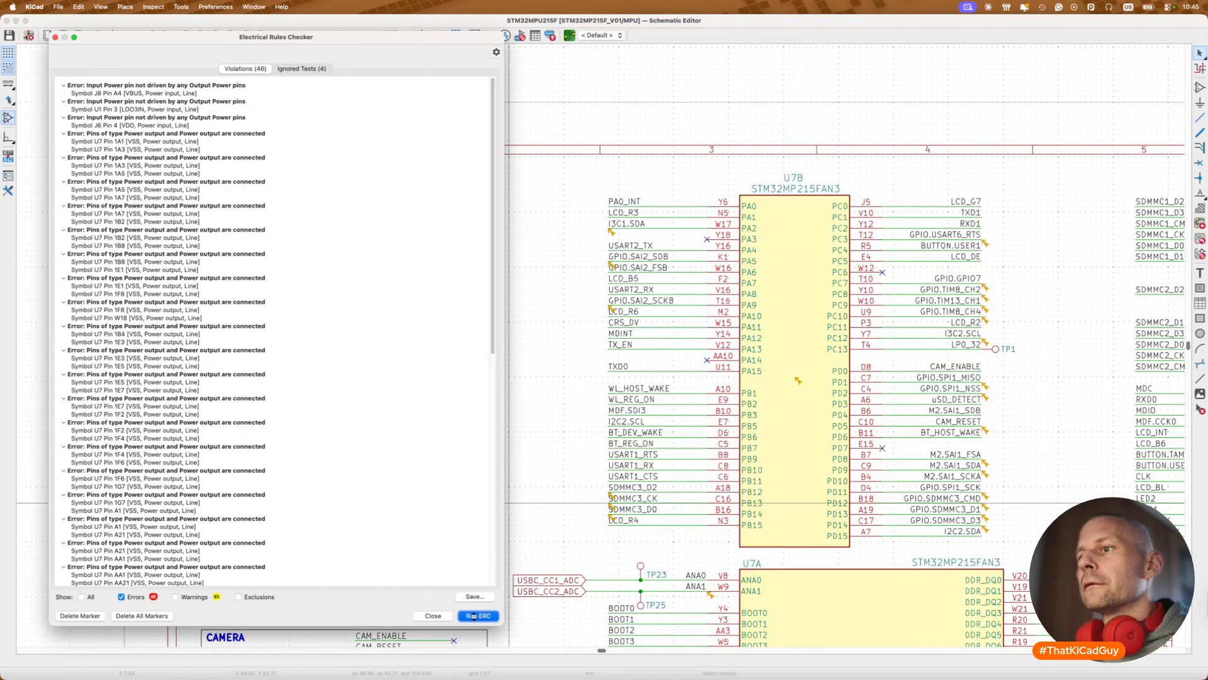
Step: Rerun the electrical rules check and examine the SAI1 net labels in the WLAN & Bluetooth block for remaining markers
click(474, 616)
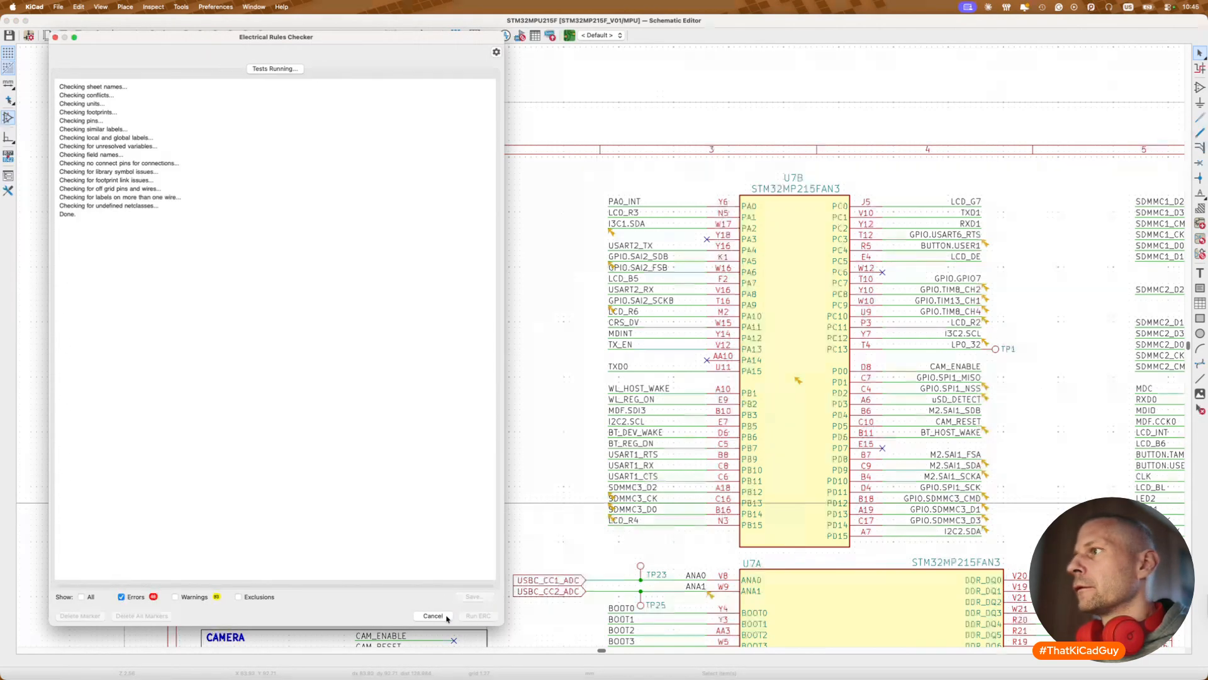
click(447, 618)
scroll(396, 549, down, 10)
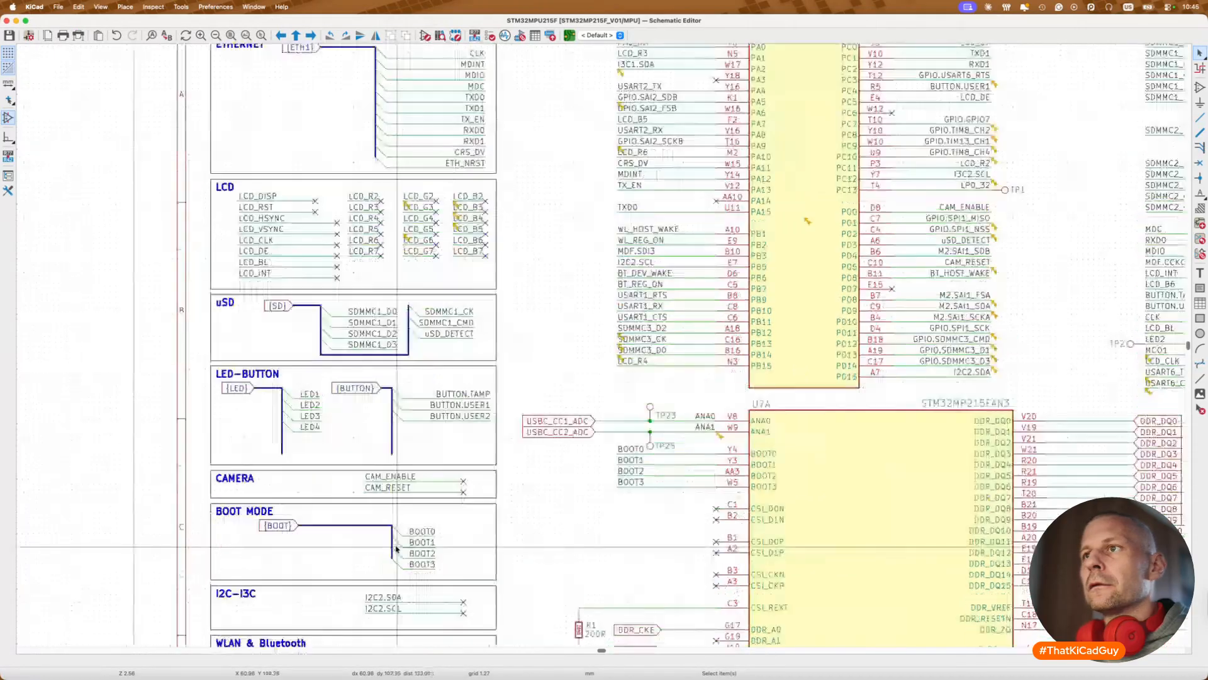
scroll(397, 550, down, 6)
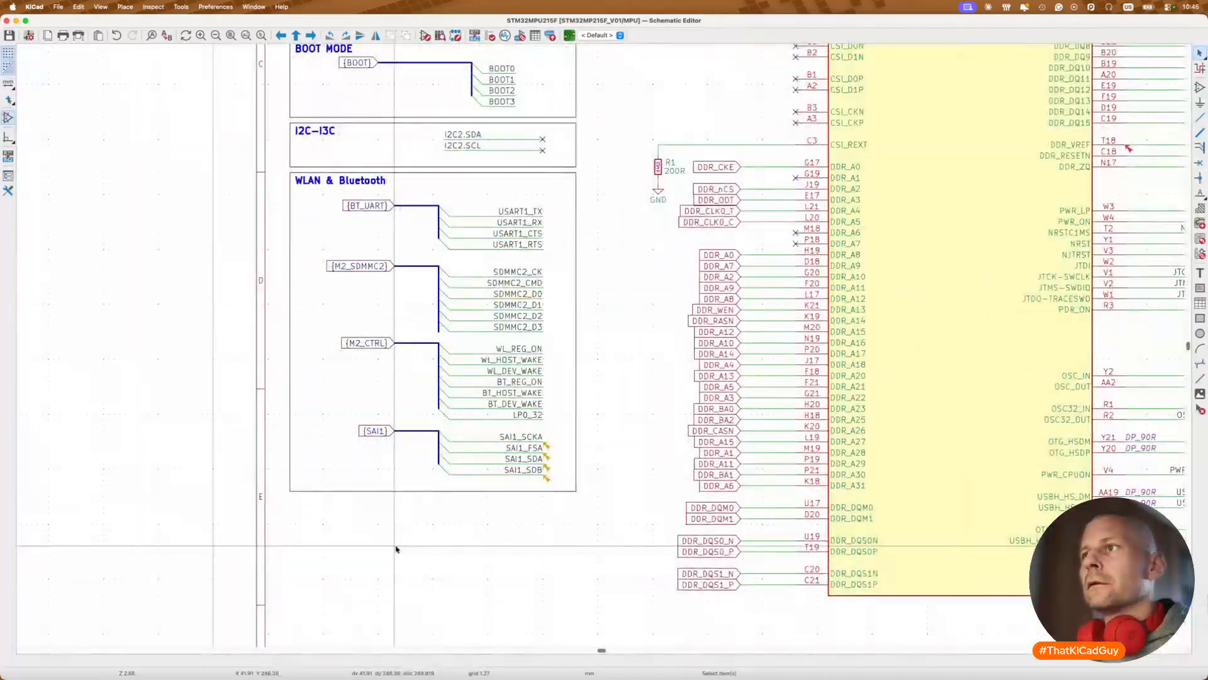
scroll(526, 461, up, 2)
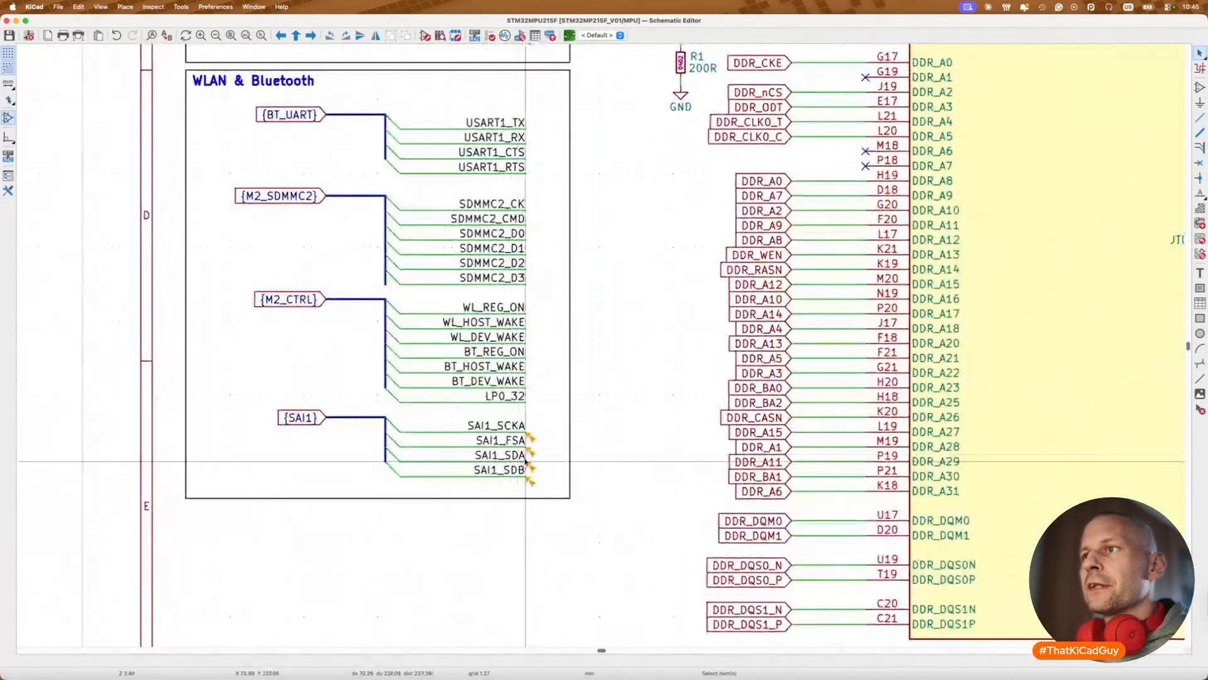
Step: Examine the MPU sheet's SAI1 labels, U7 pin labels, PMIC block and JTAG block for remaining rule check markers
scroll(526, 460, right, 5)
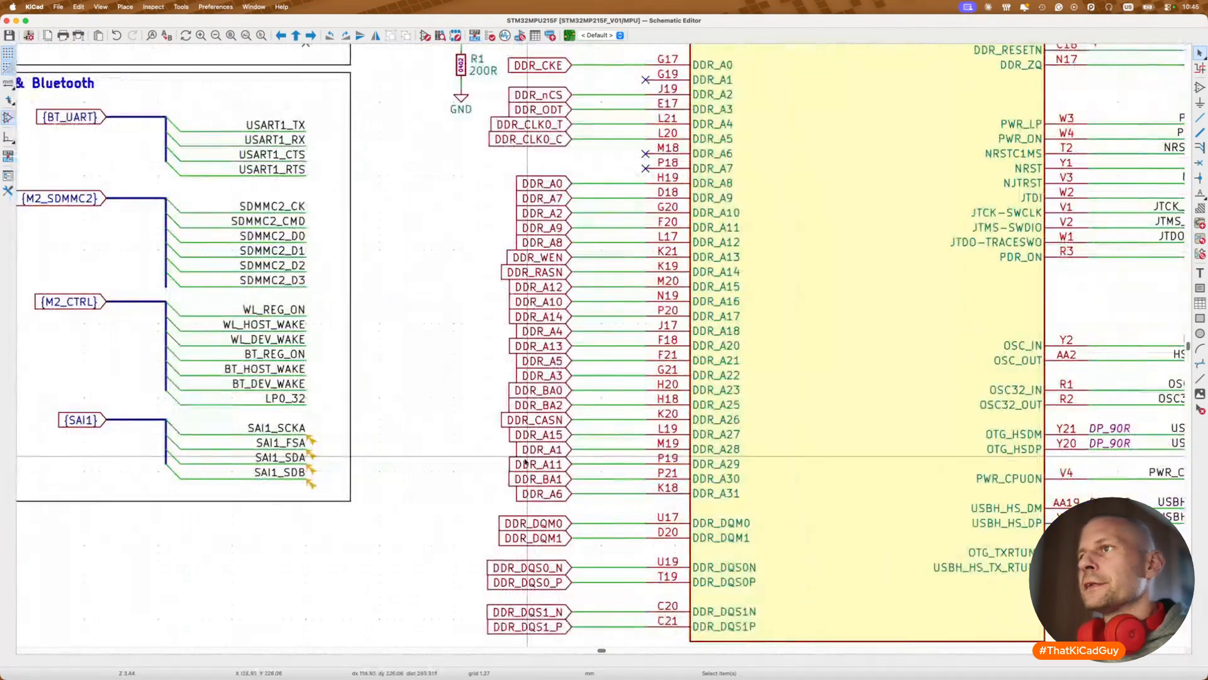
scroll(485, 475, down, 2)
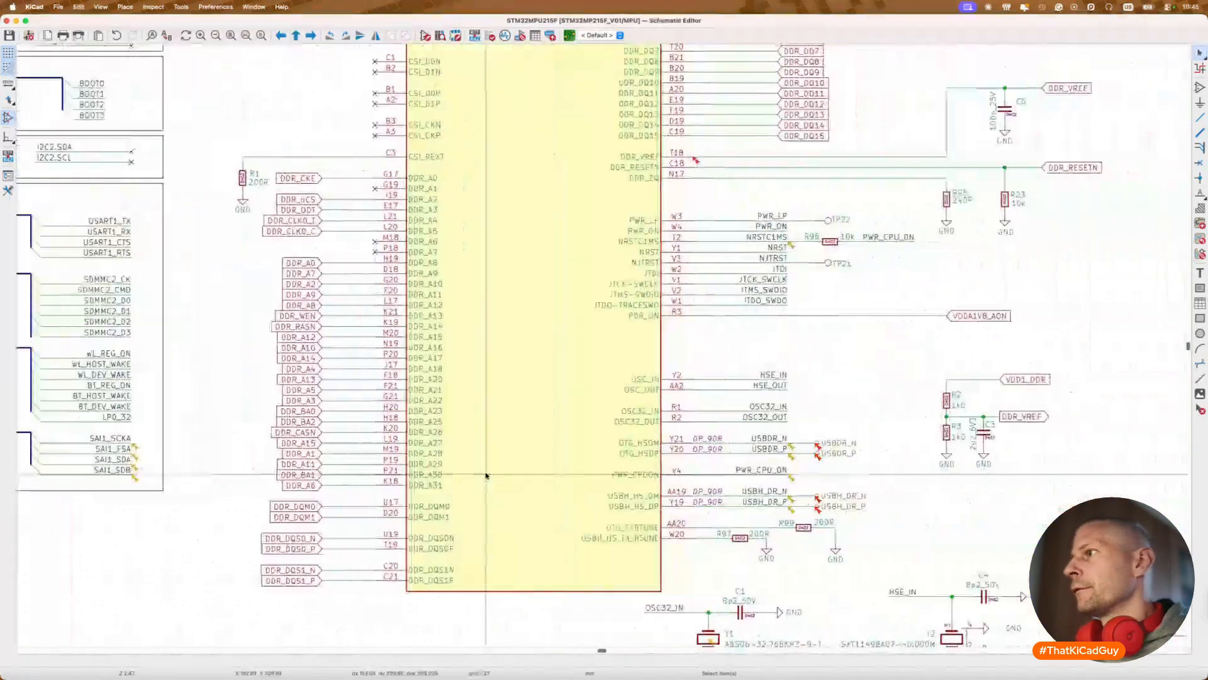
scroll(485, 475, up, 10)
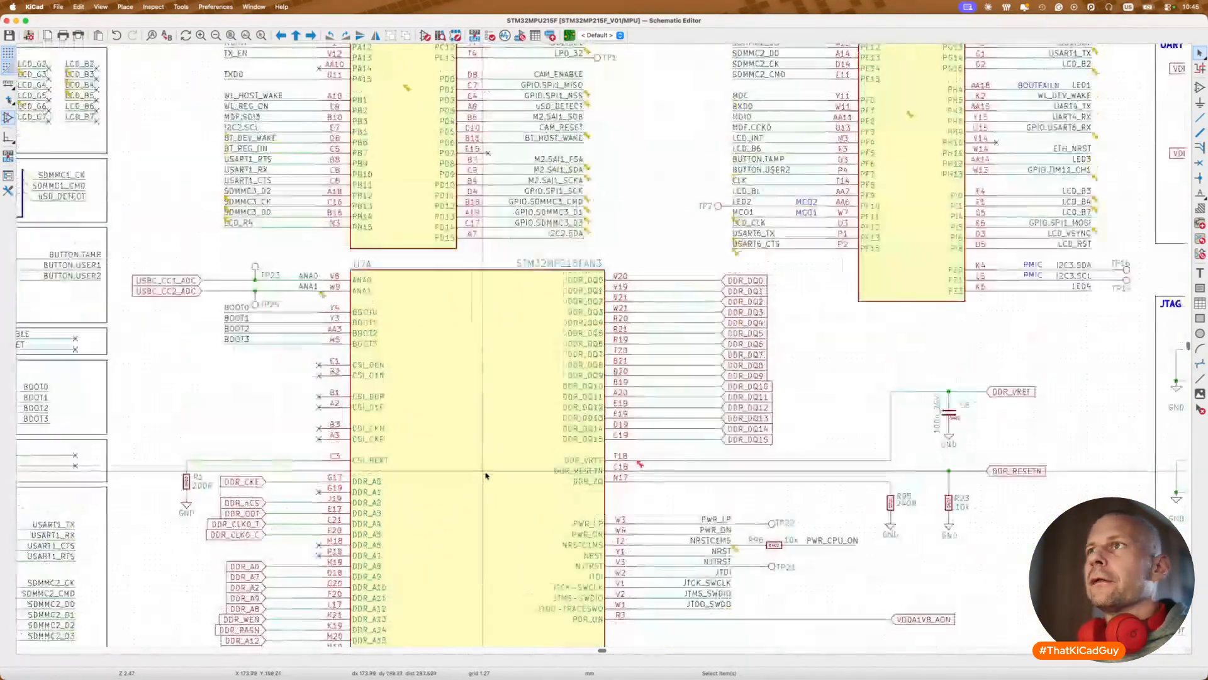
scroll(486, 475, up, 2)
scroll(485, 475, right, 3)
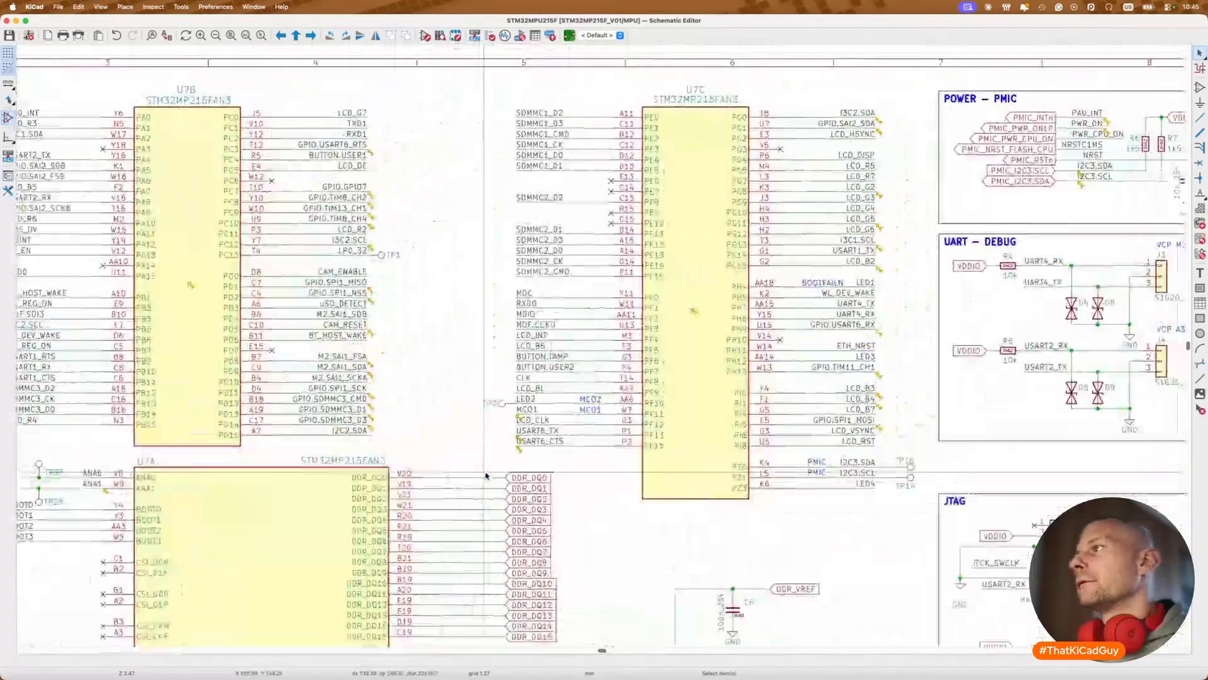
scroll(485, 475, left, 7)
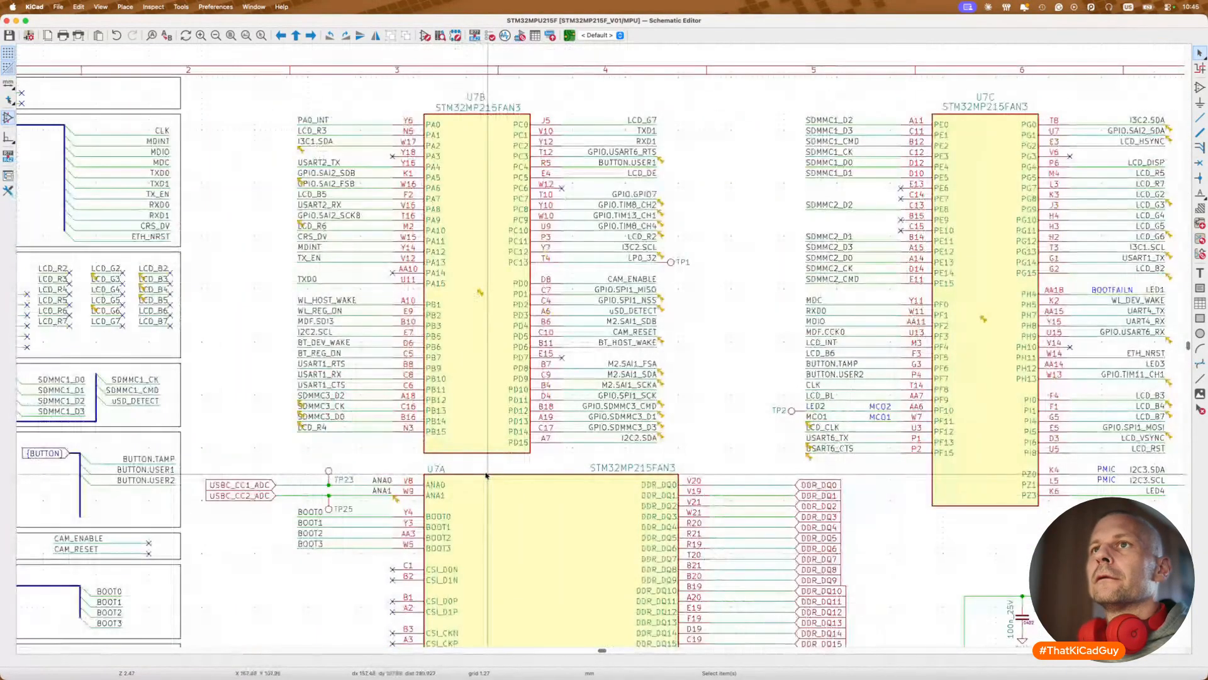
scroll(485, 475, right, 10)
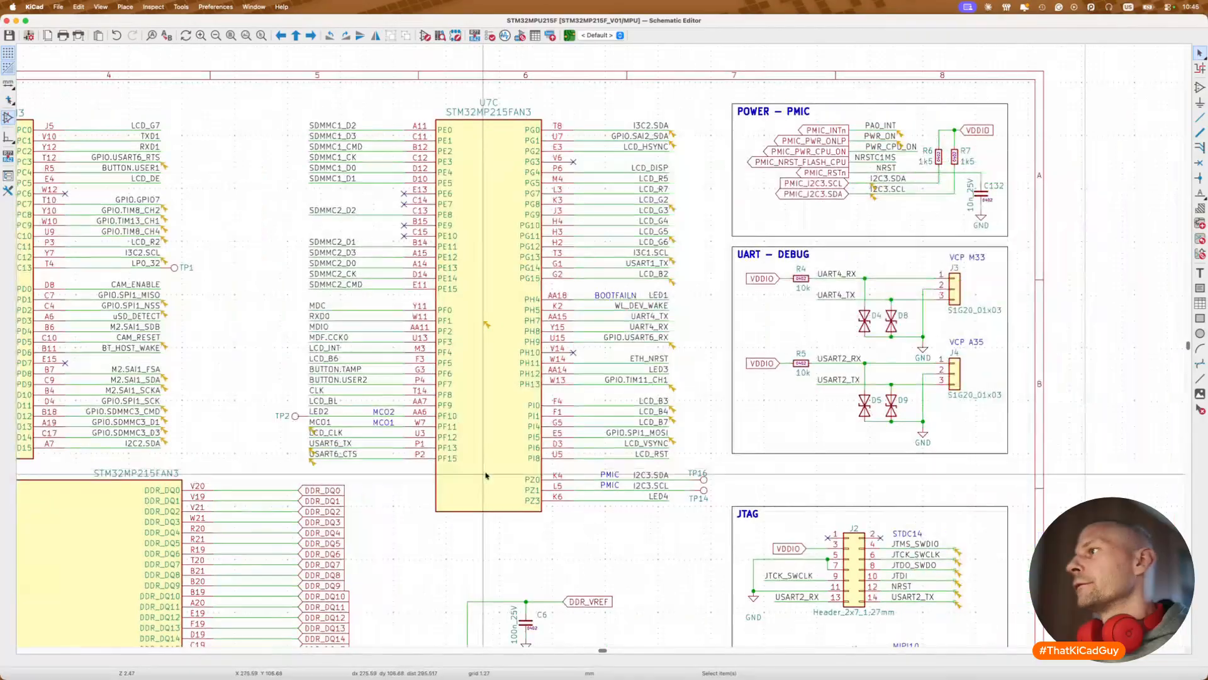
scroll(486, 475, down, 5)
scroll(485, 475, down, 2)
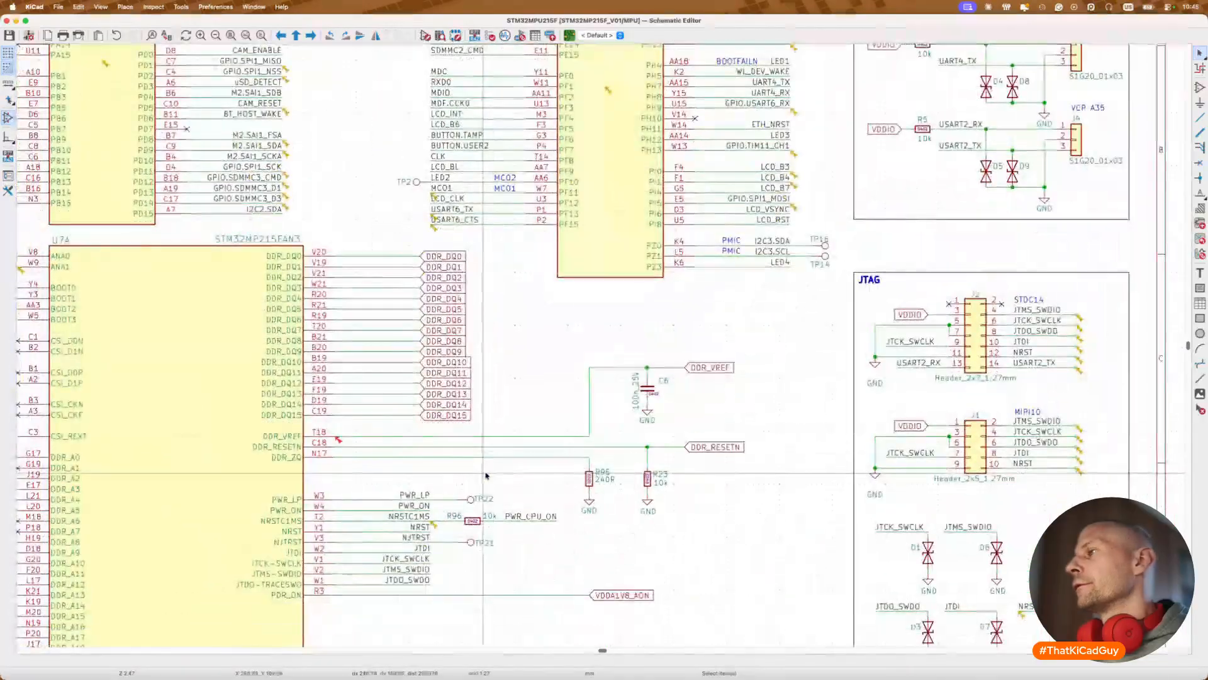
Step: Inspect the warning markers at the wire ends of JTAG header J2, starting with the JTMS_SWDIO line
click(1082, 320)
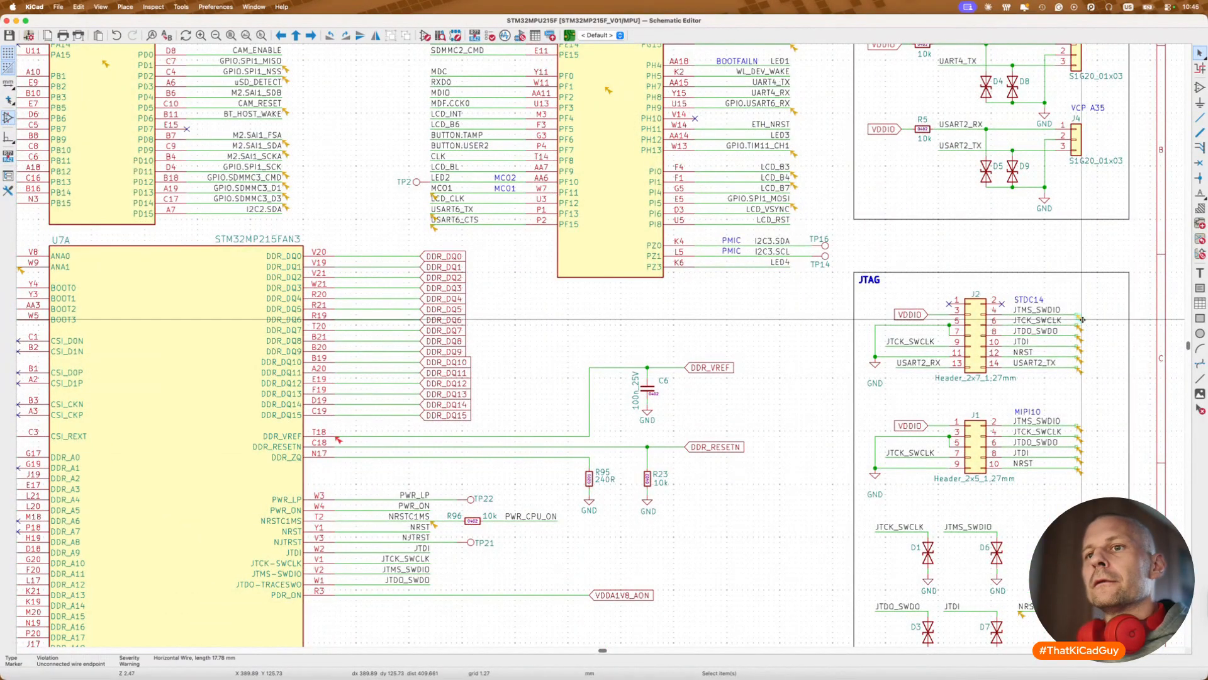
scroll(1090, 370, up, 5)
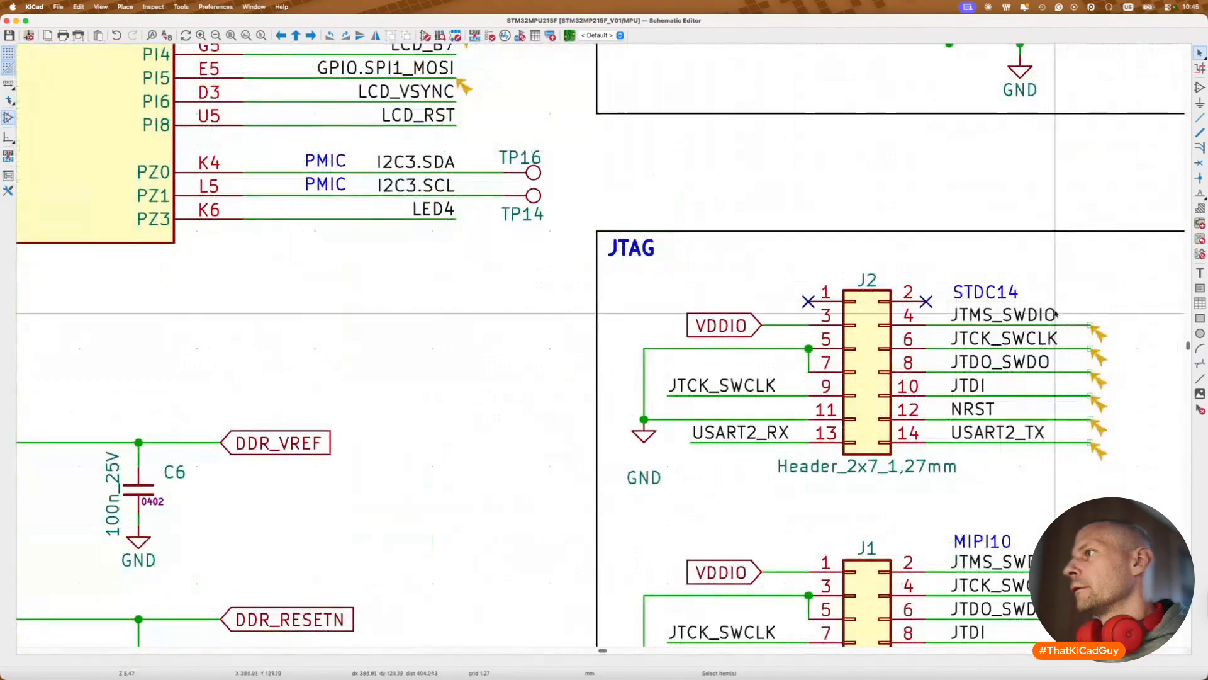
click(1032, 313)
click(1099, 335)
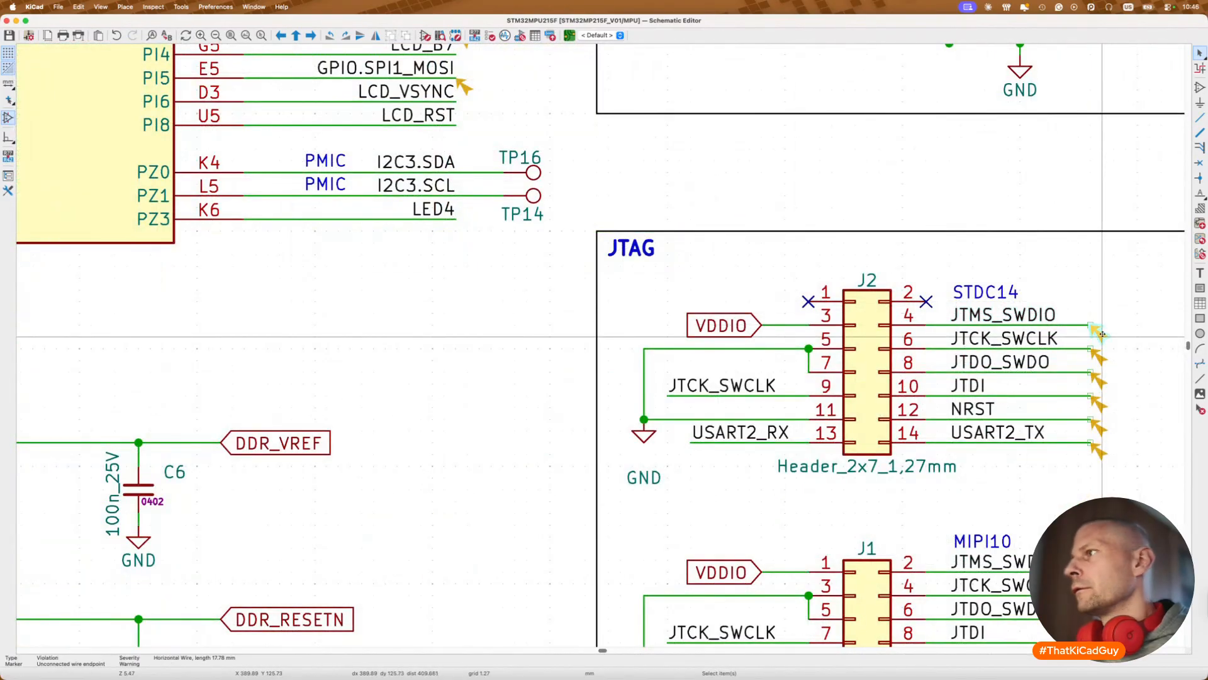
scroll(1102, 336, right, 3)
scroll(1102, 336, down, 2)
click(1102, 336)
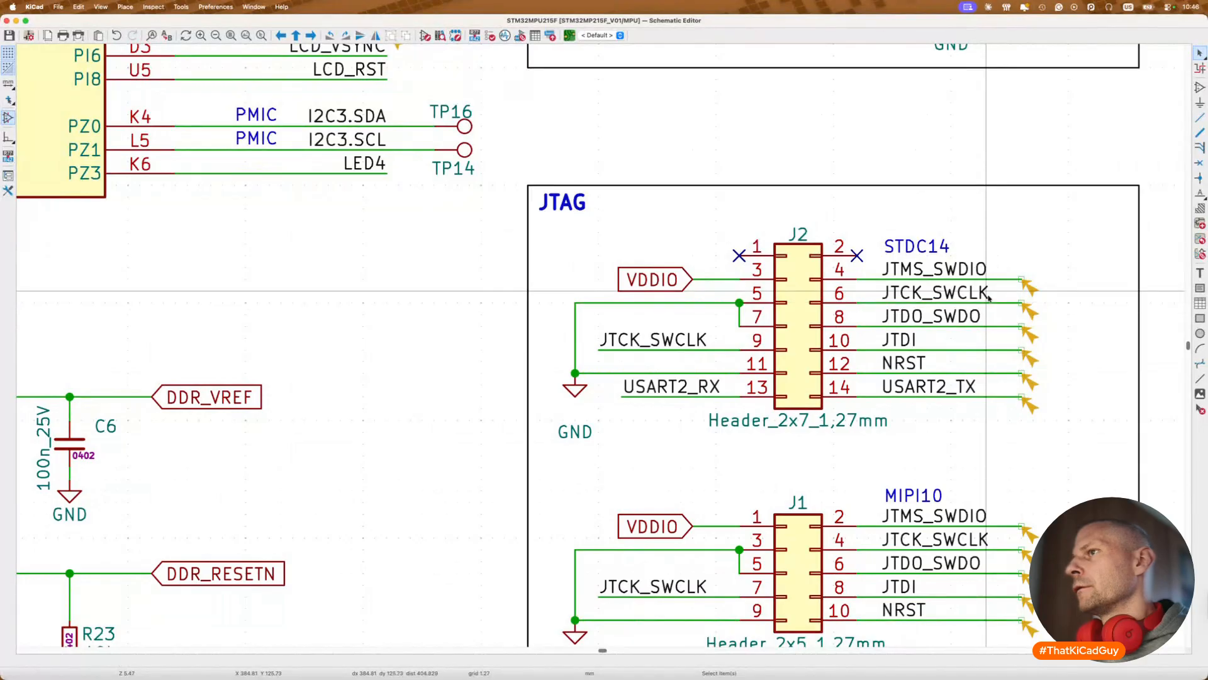
scroll(975, 293, down, 3)
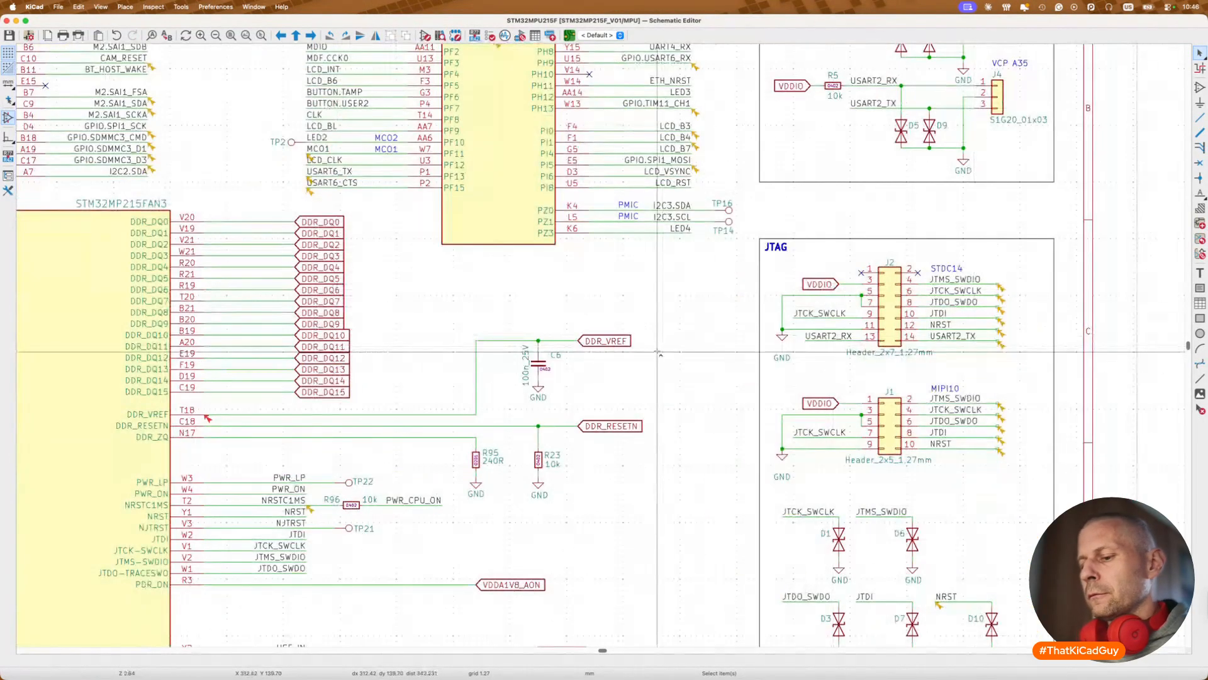
Step: Search the schematic for "SAI" and rename the labels at MPU pins PA5, PA6 and PA9 to SAI2_SDB, SAI2_FSB and SAI2_SCKB
key(super+f)
key(Return)
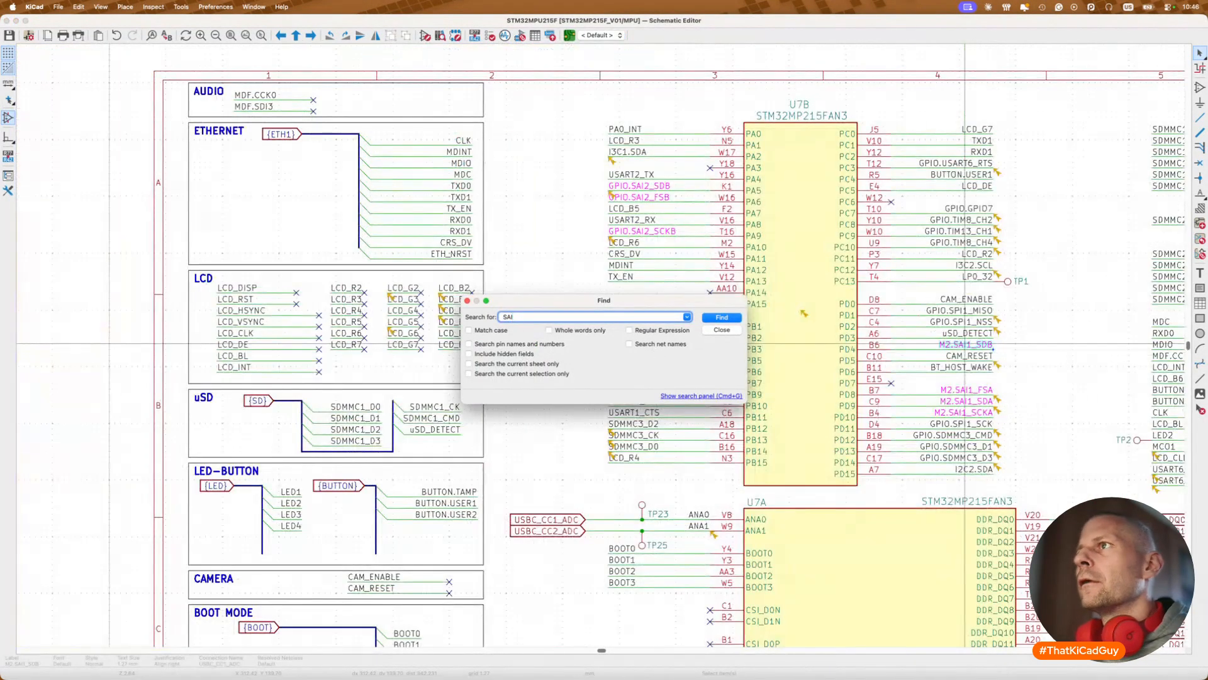
key(Escape)
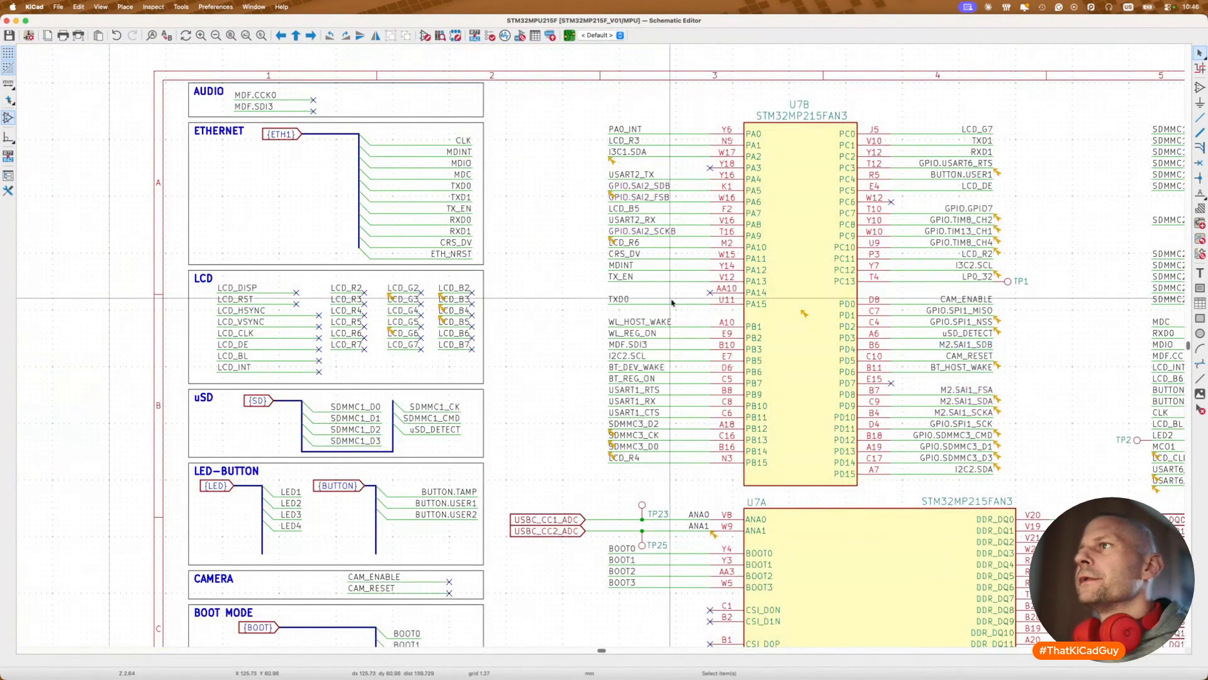
double_click(647, 185)
key(Return)
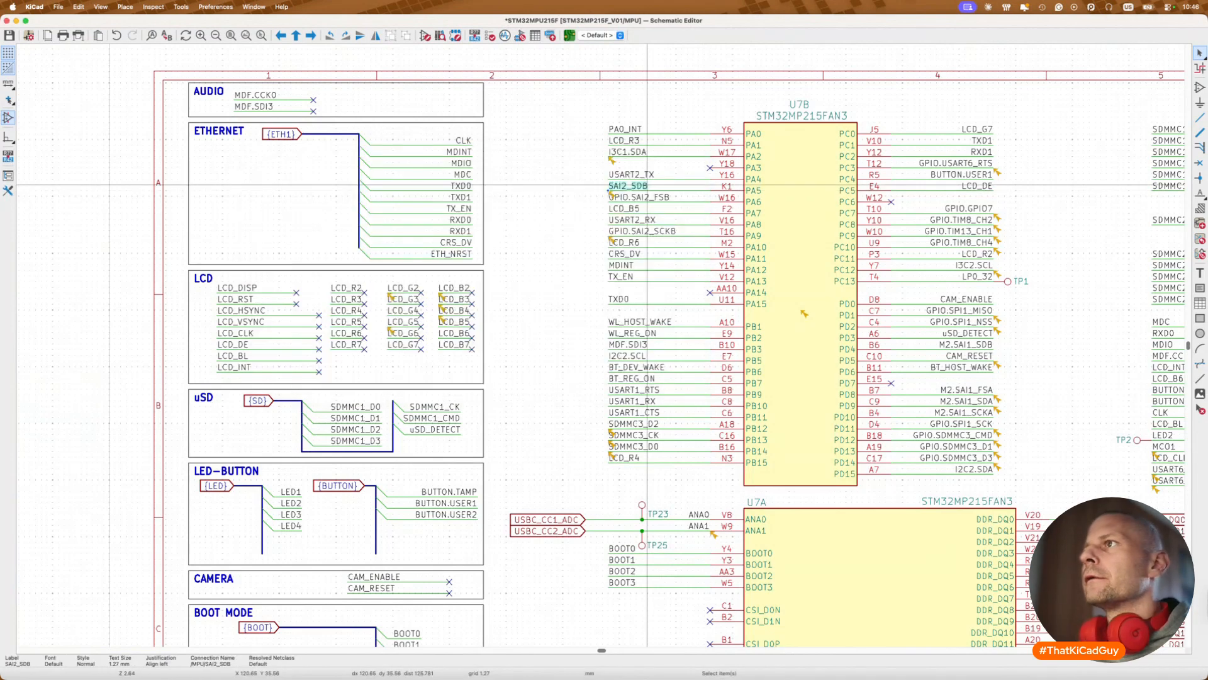
double_click(653, 201)
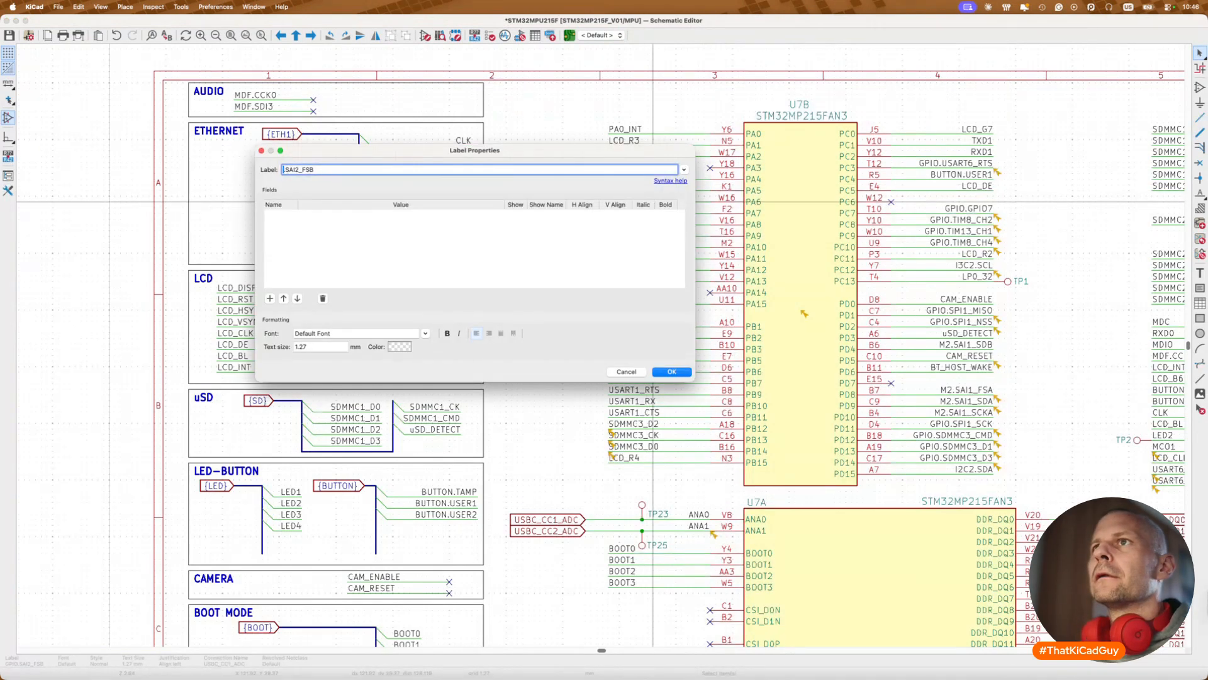
key(Return)
double_click(649, 231)
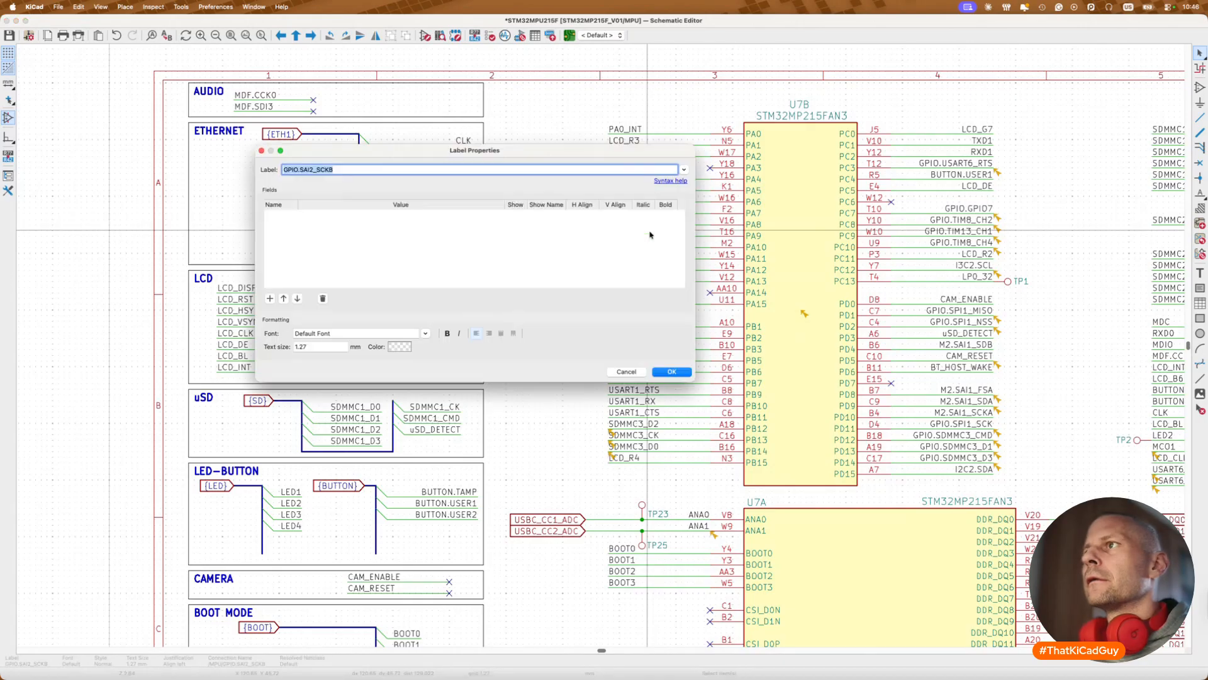
key(Return)
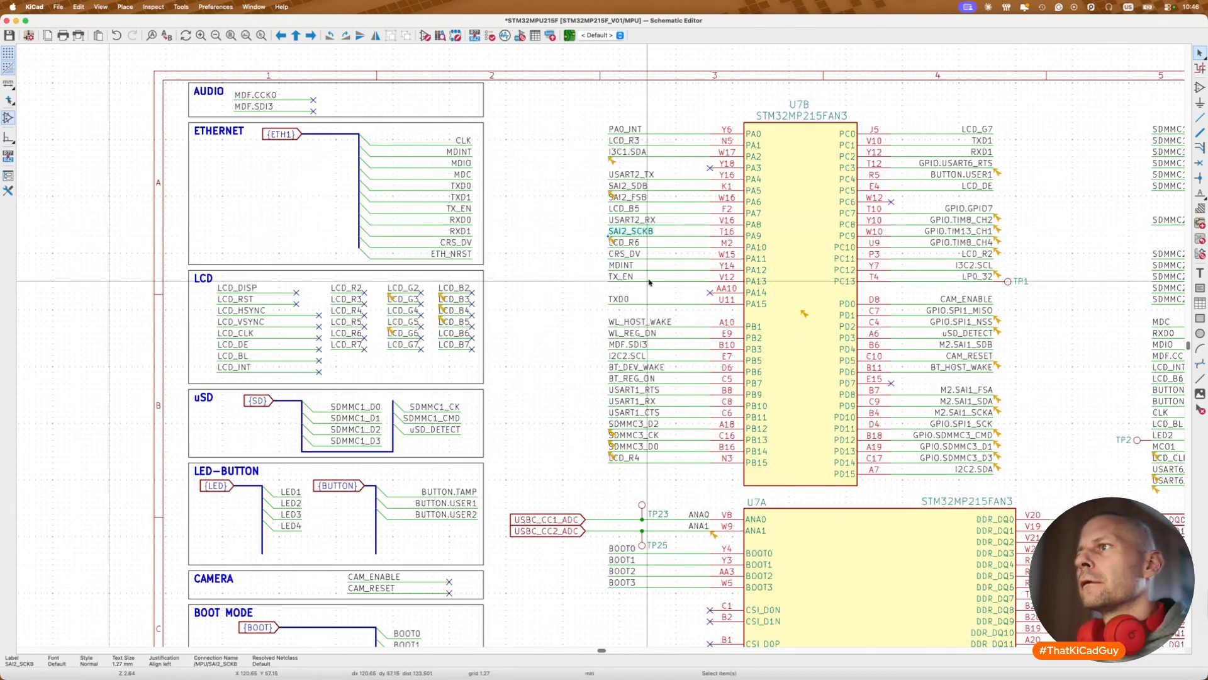
Step: Inspect the warning markers on the SDMMC3 labels at U7B and check the interface blocks for matching SDMMC3 nets
click(611, 434)
click(612, 428)
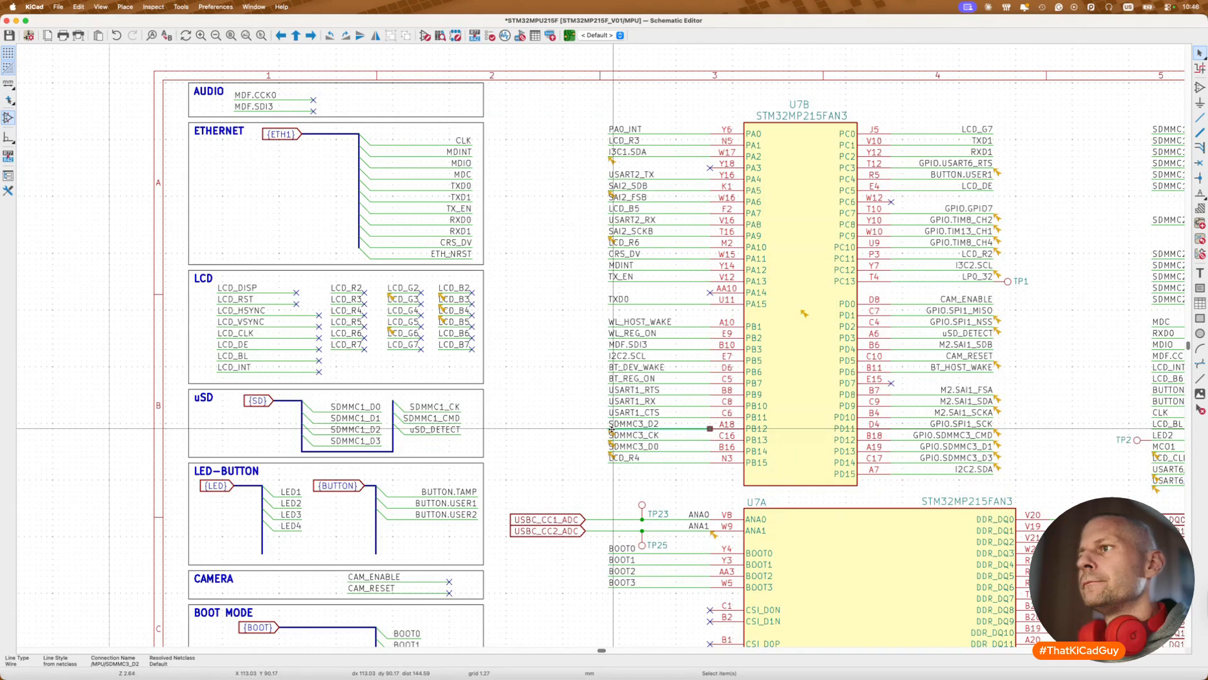
click(610, 434)
scroll(611, 434, up, 5)
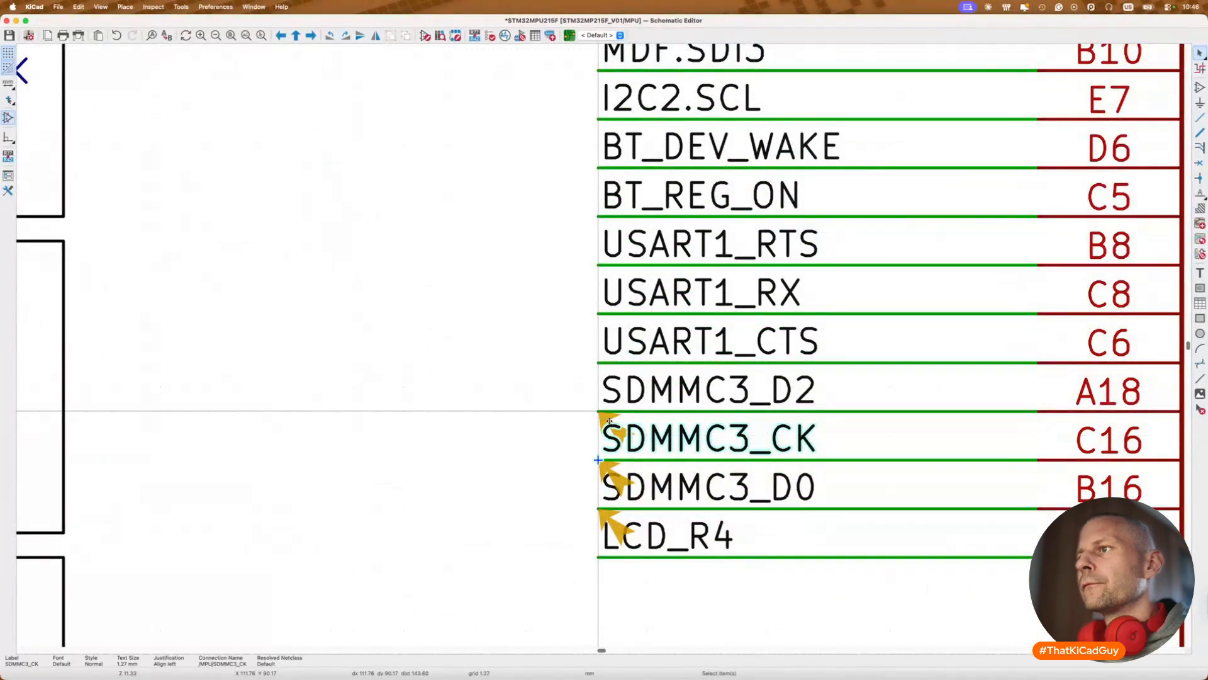
click(601, 419)
scroll(601, 419, down, 5)
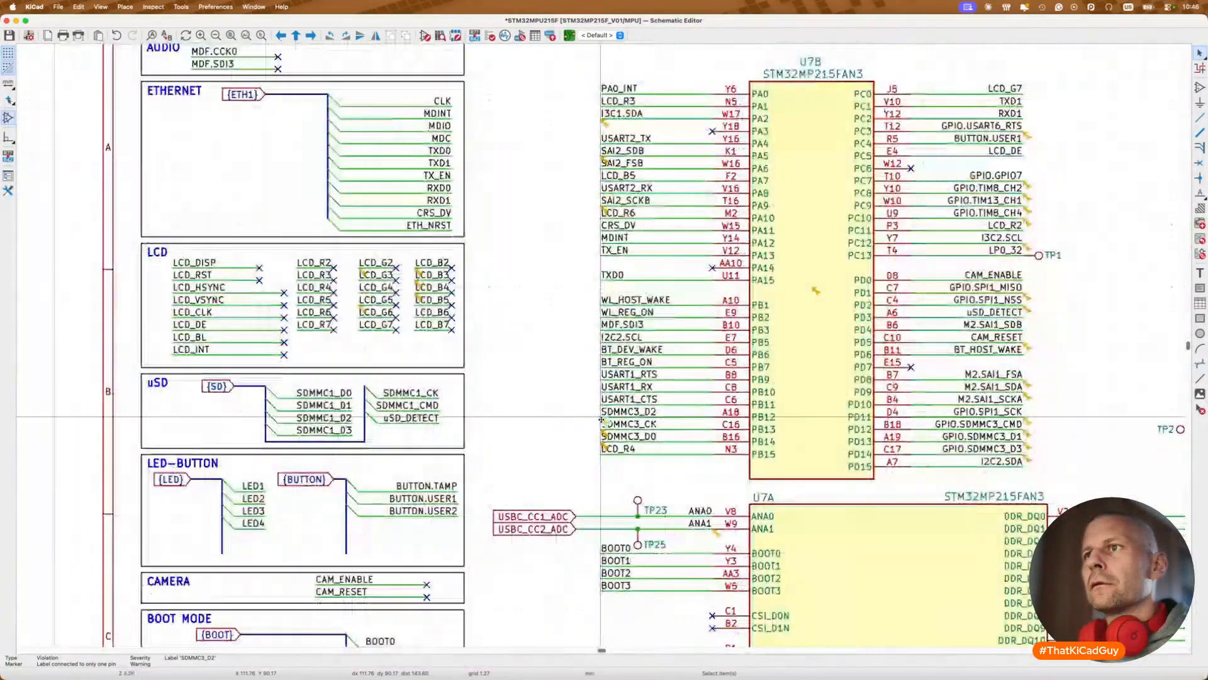
scroll(601, 419, down, 10)
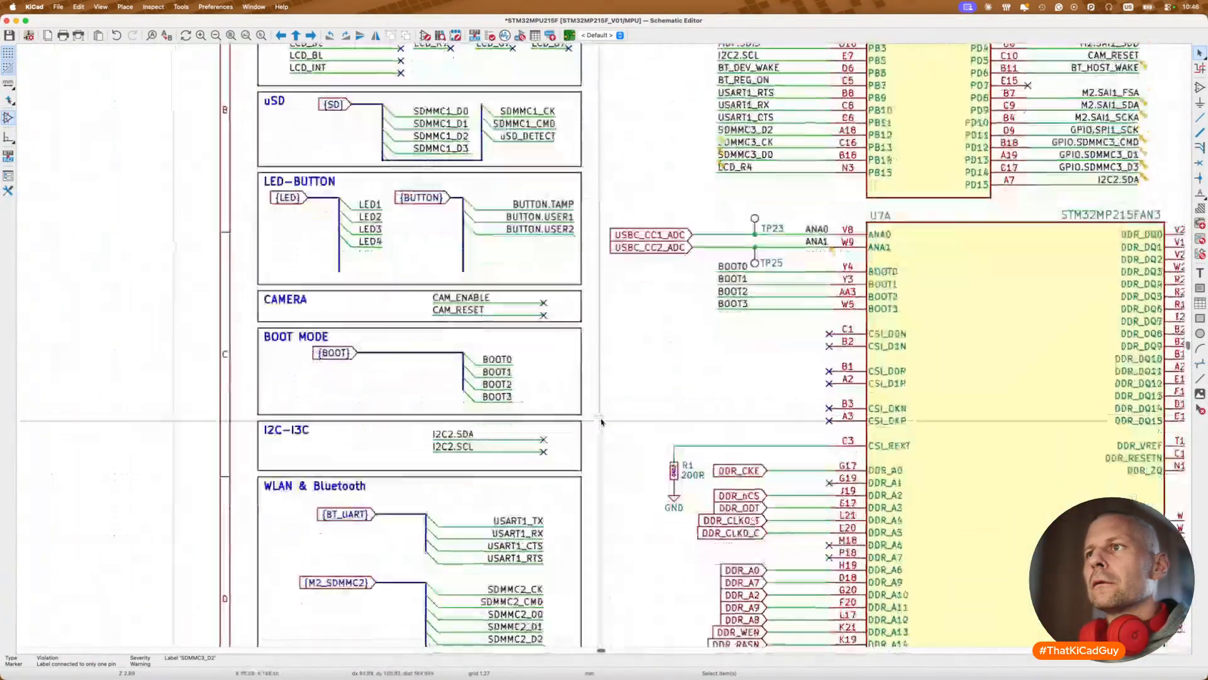
scroll(601, 422, down, 2)
scroll(601, 422, down, 5)
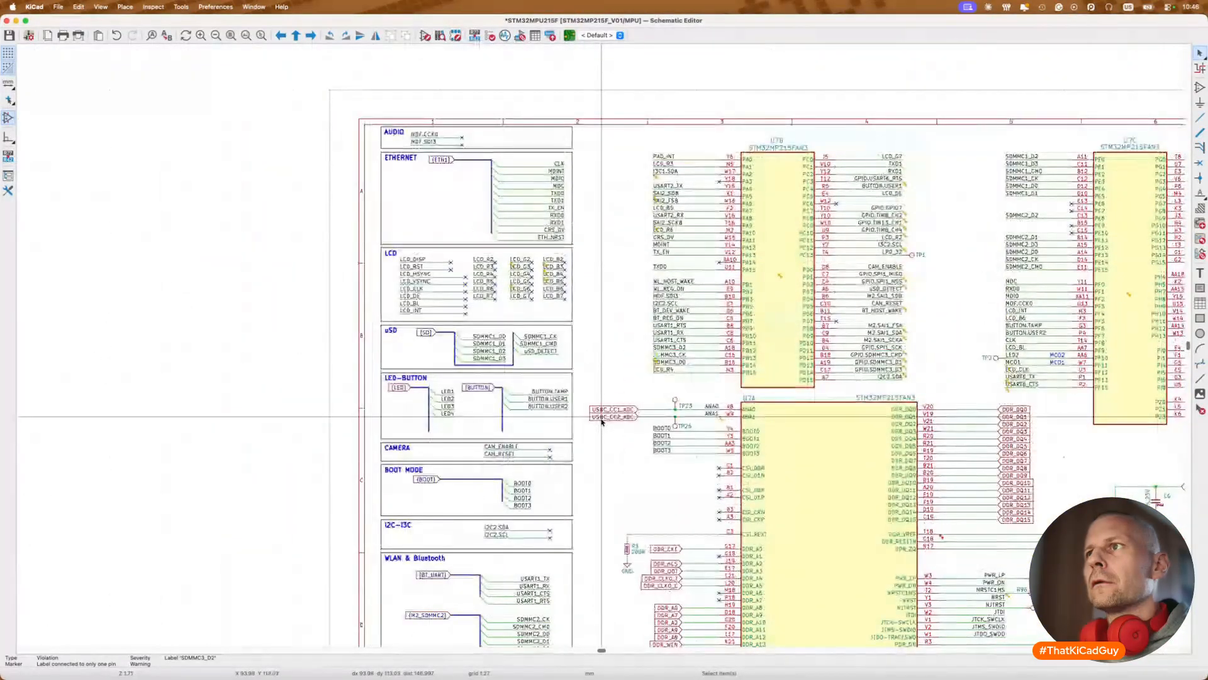
Step: Save the schematic, rerun the electrical rules check, and close the checker
key(ctrl+s)
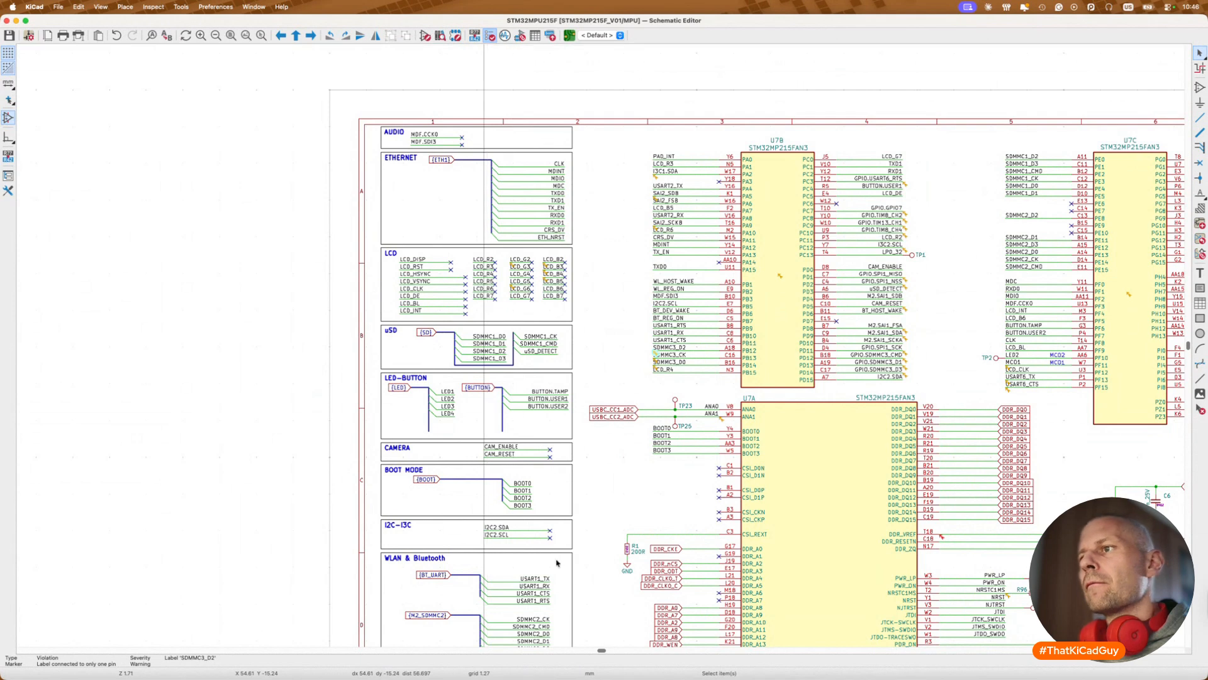
click(489, 35)
click(471, 615)
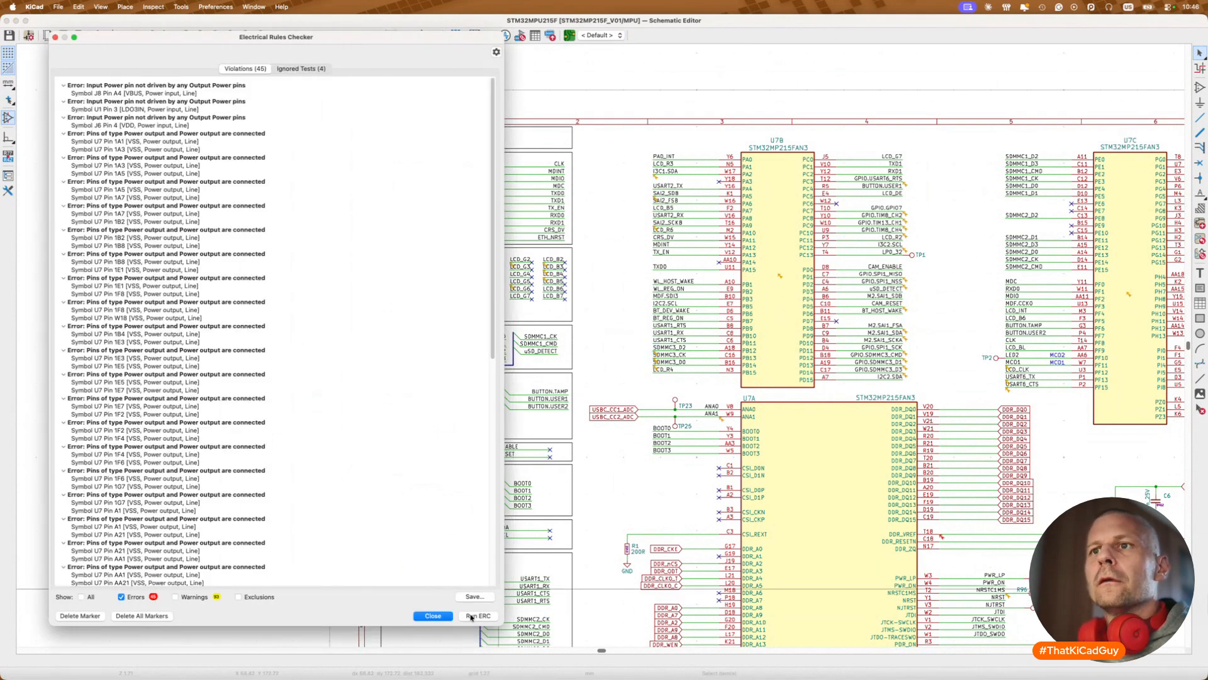
click(433, 615)
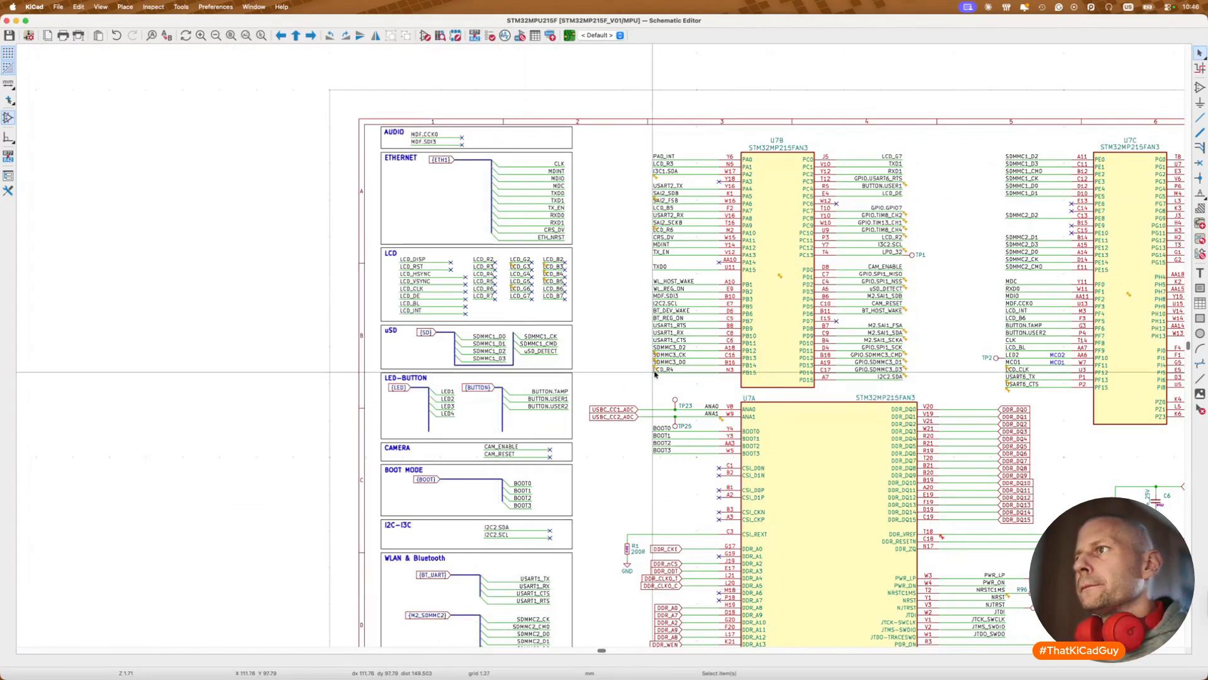
Step: Inspect the warning marker at MPU pin ANA1 and compare the ANA0 and ANA1 labels with their USBC_CC ADC nets
scroll(652, 372, up, 3)
scroll(653, 372, down, 4)
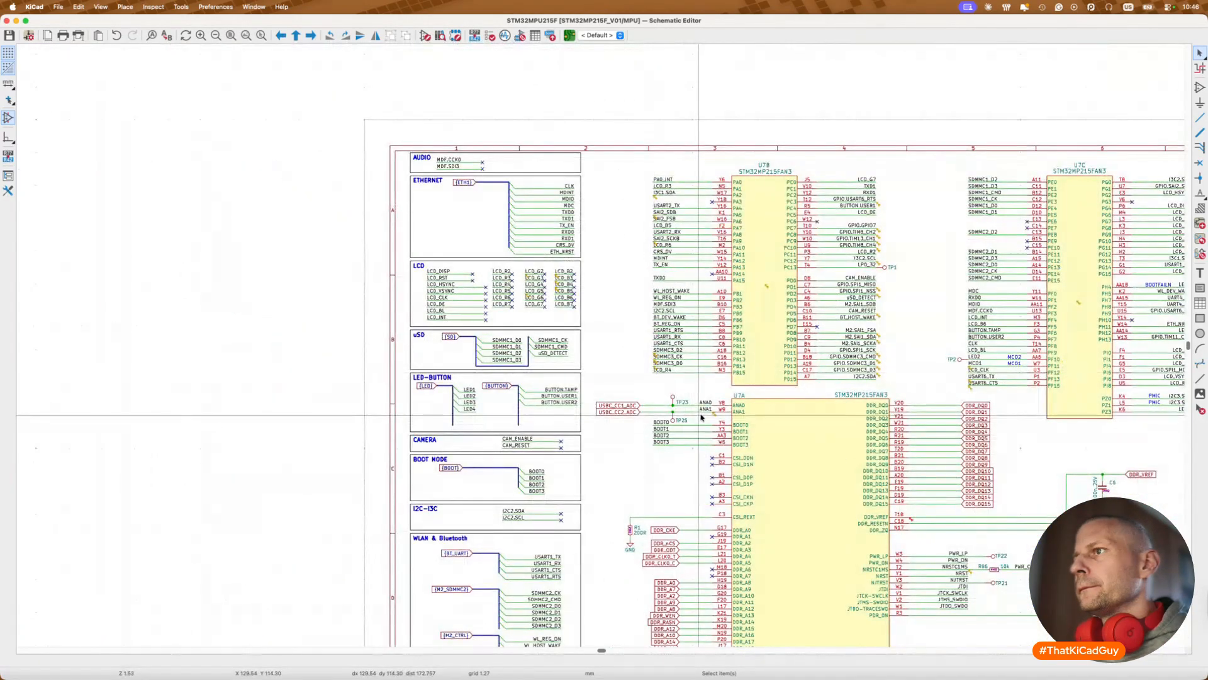
scroll(699, 416, up, 2)
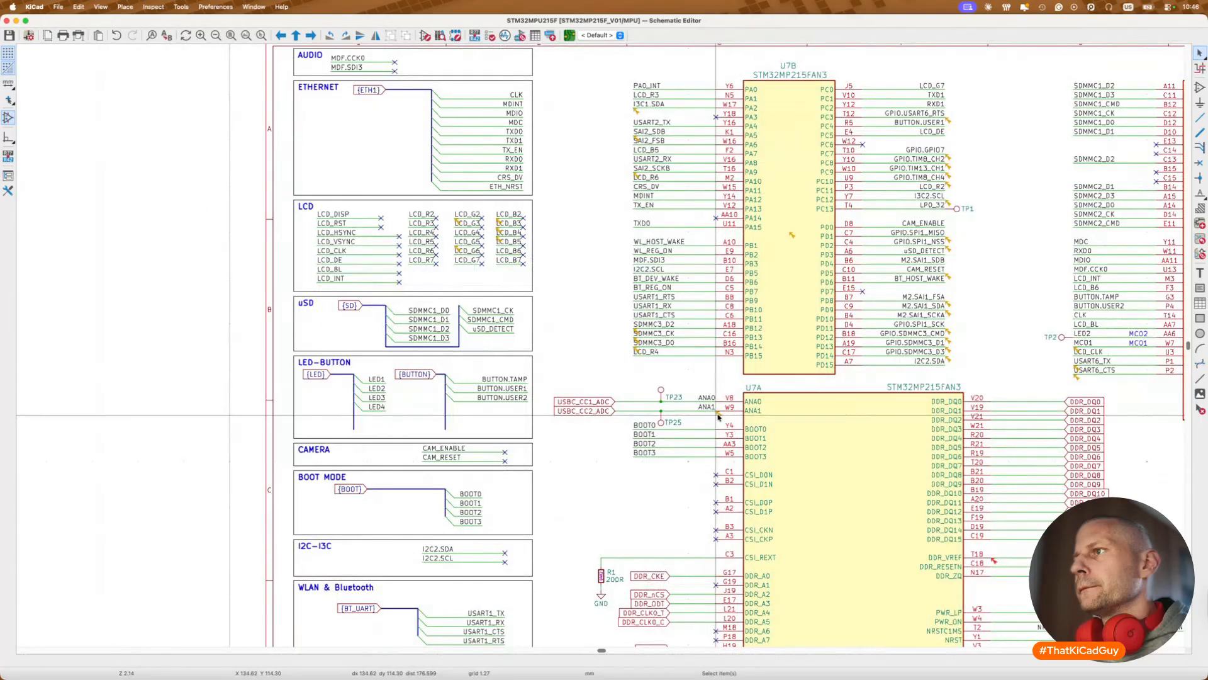
click(718, 416)
scroll(719, 414, down, 1)
scroll(719, 414, up, 5)
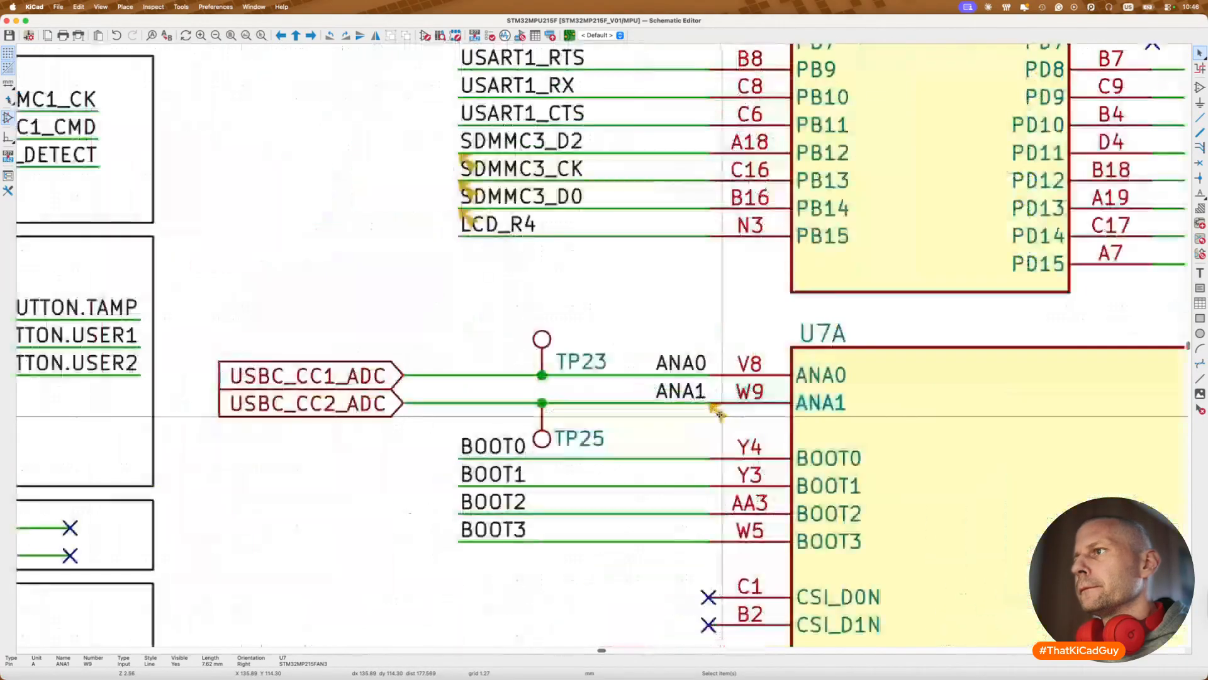
click(719, 415)
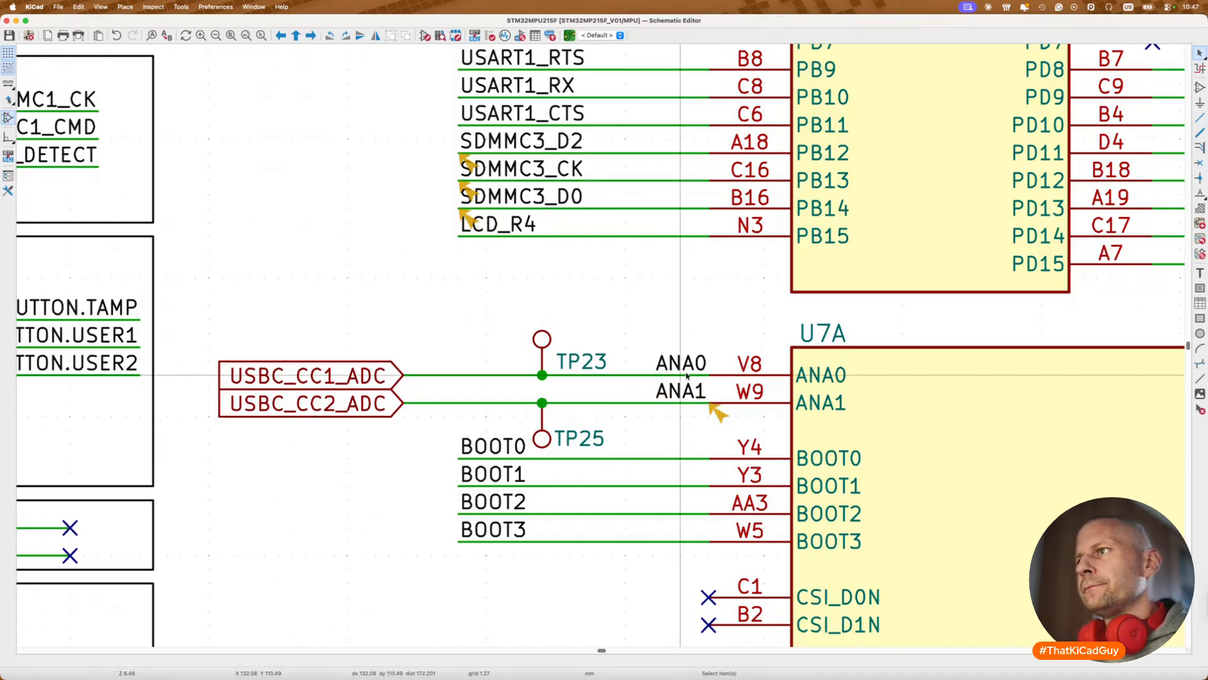
click(686, 363)
click(682, 388)
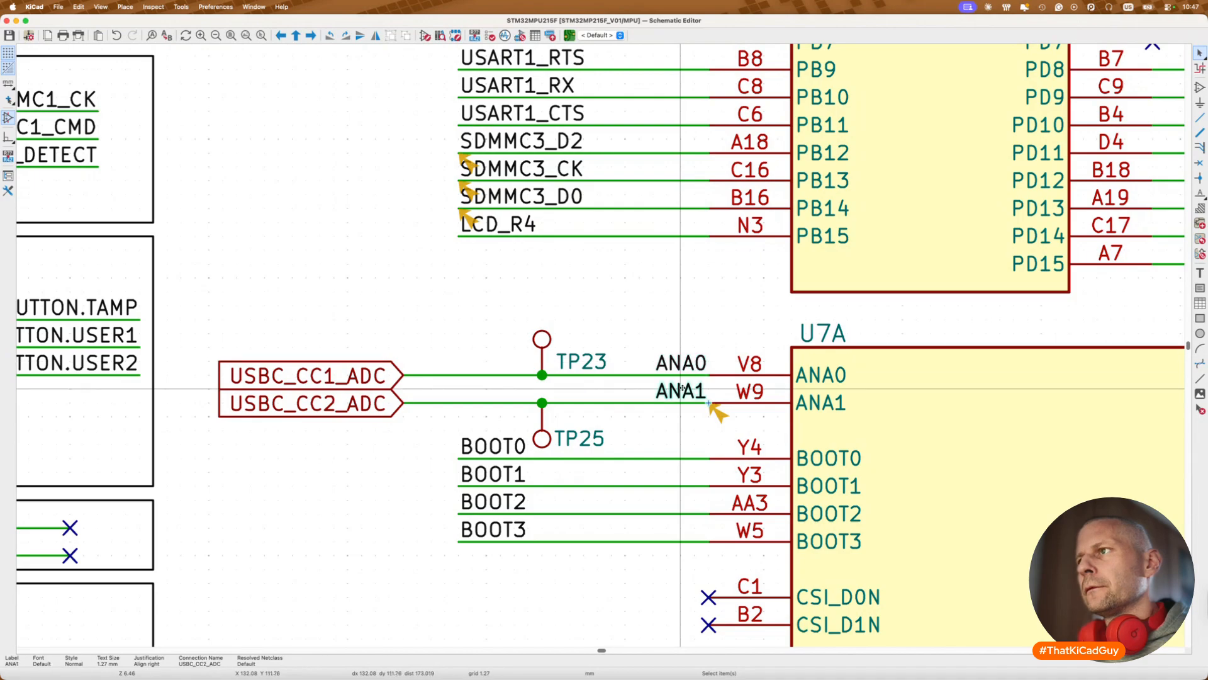
Step: Inspect the error marker at the DDR_VREF pin T18 of U7A and the circuitry around it
scroll(683, 388, down, 5)
scroll(683, 390, up, 2)
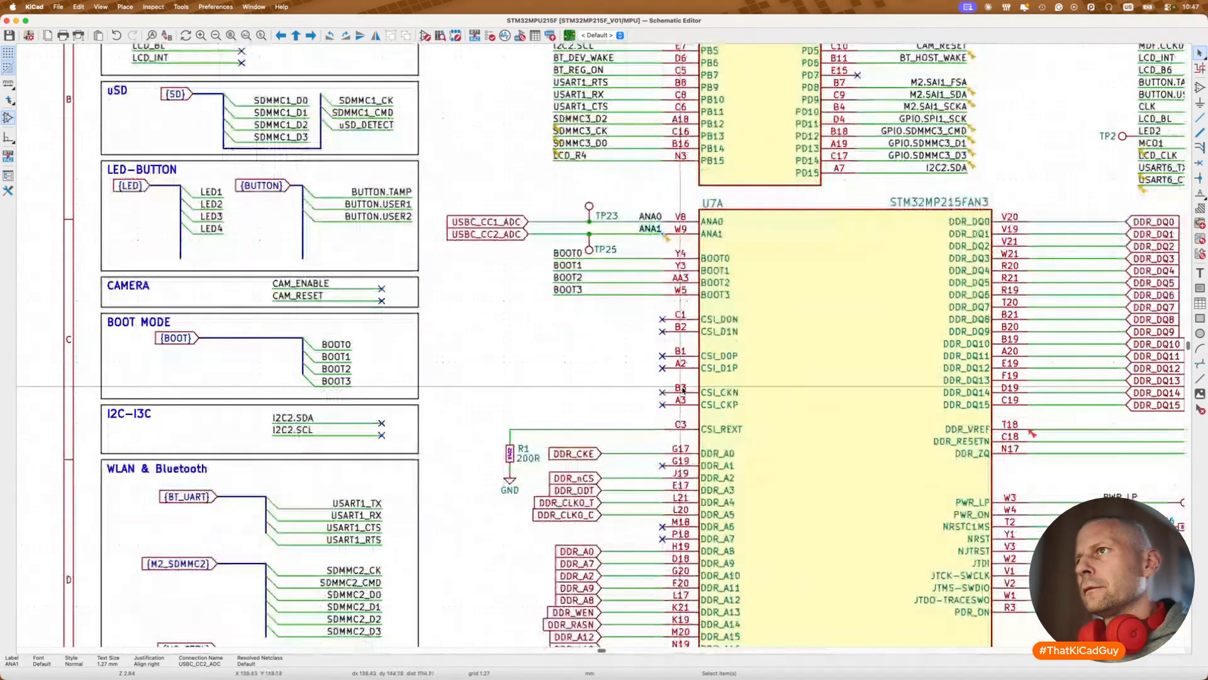
scroll(682, 388, right, 5)
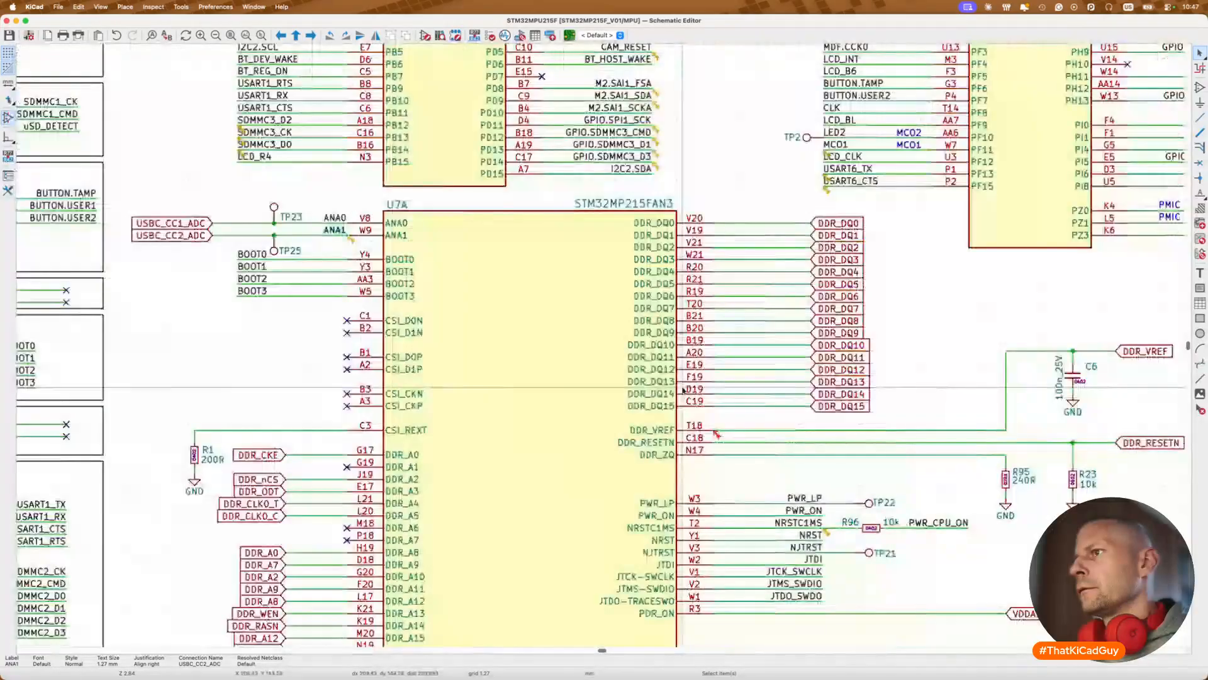
click(717, 434)
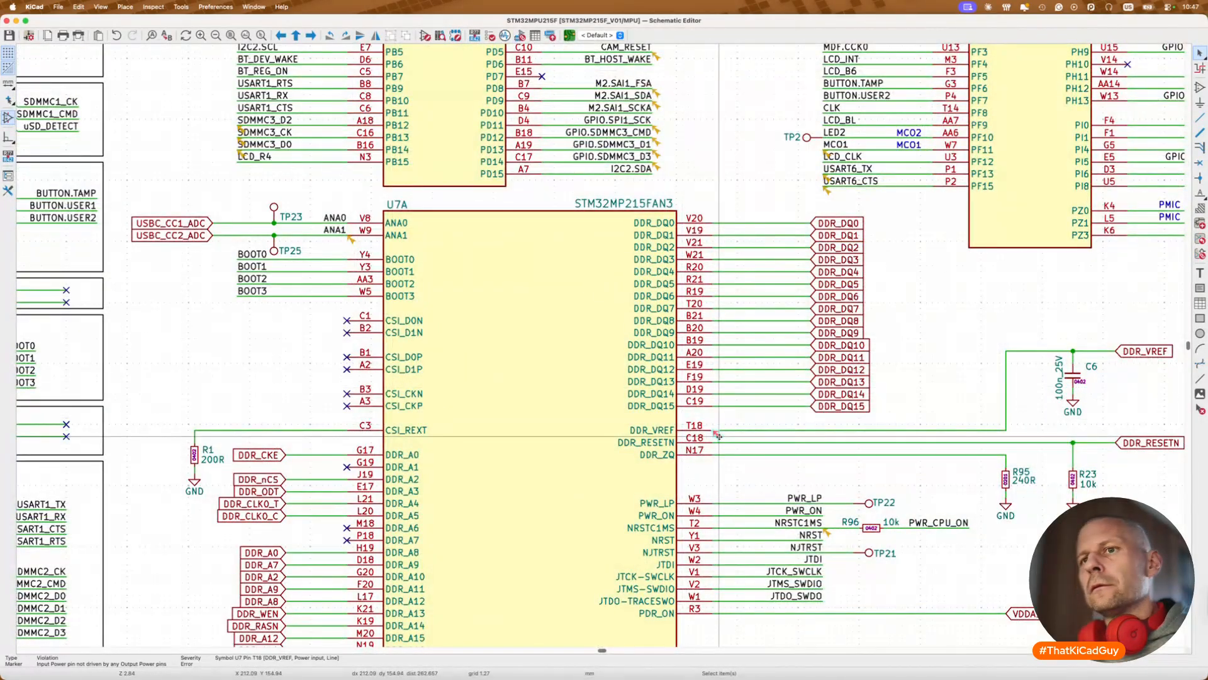
scroll(718, 436, down, 3)
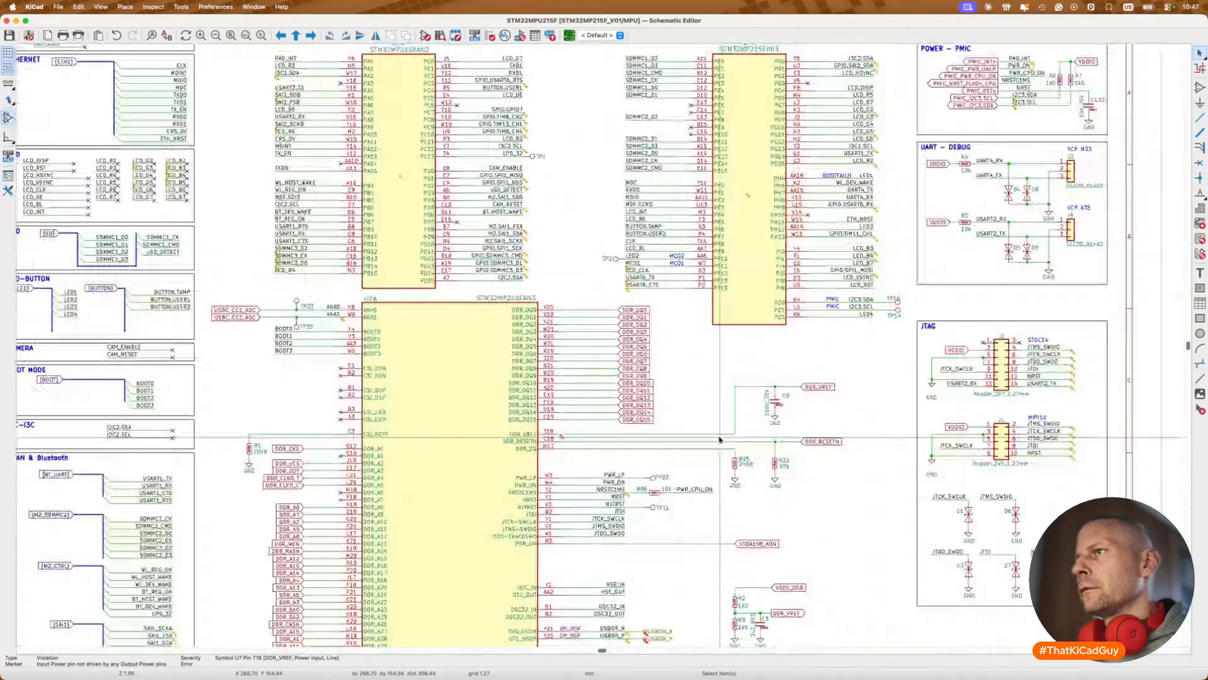
Step: Inspect the warning marker on the I3C1.SDA label at pin W17 of U7B
scroll(719, 439, up, 3)
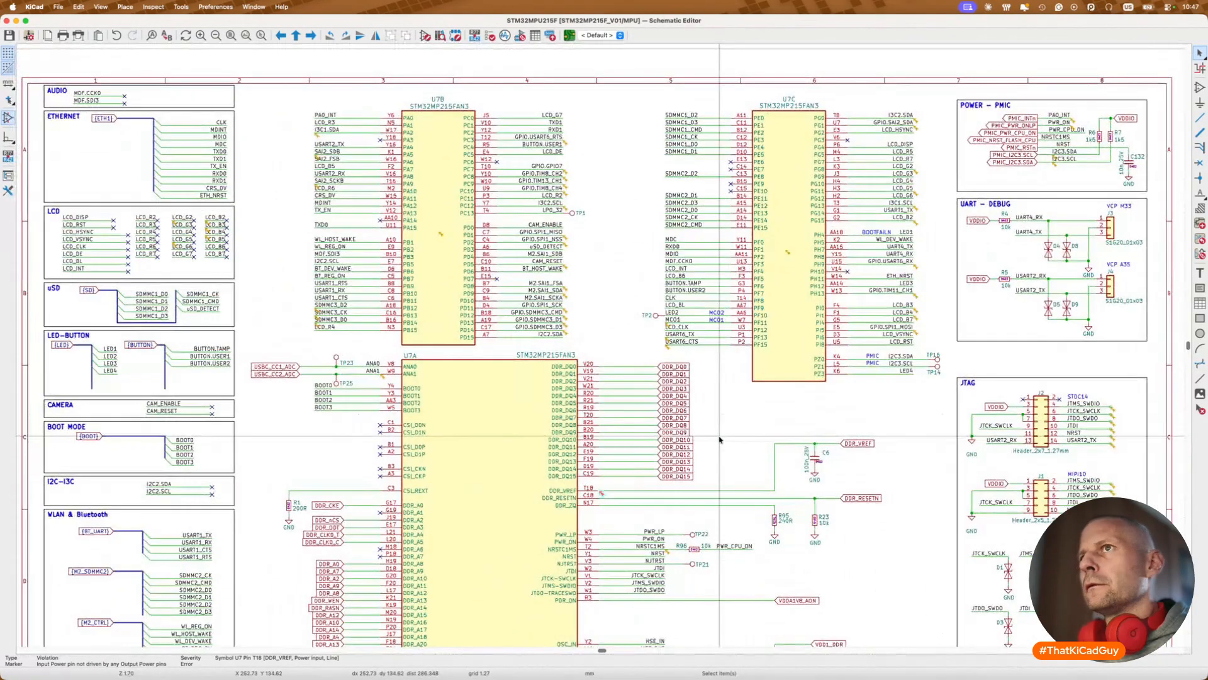
scroll(390, 181, up, 3)
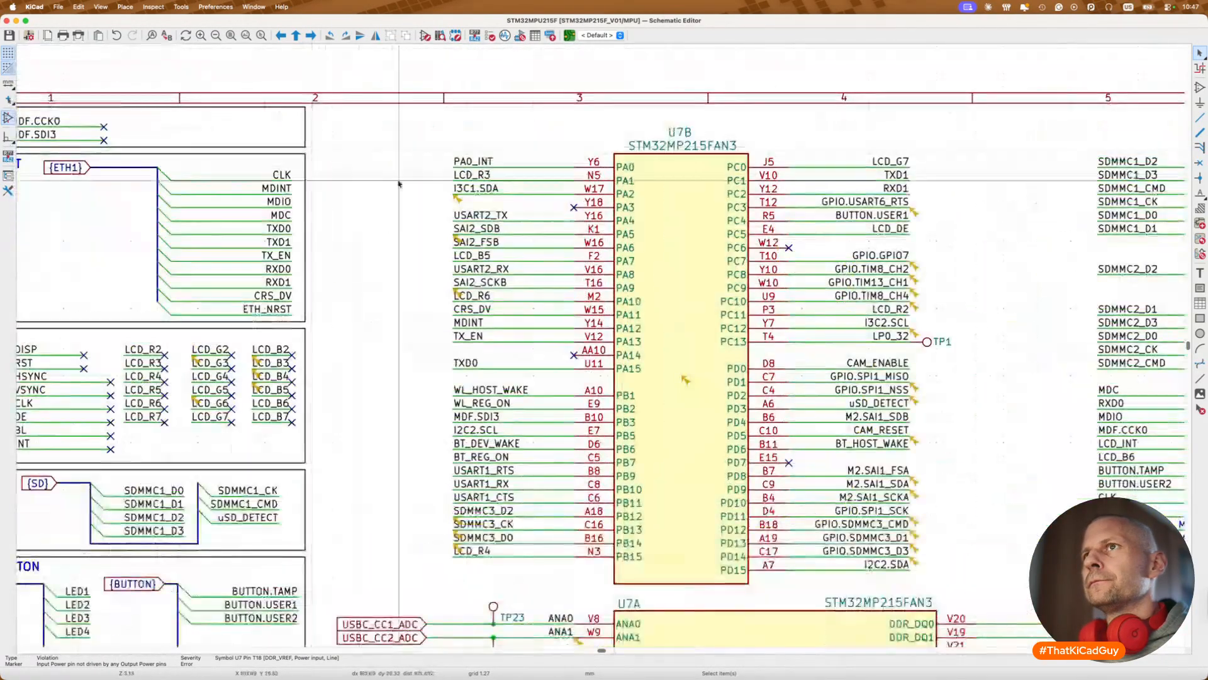
scroll(390, 180, left, 3)
scroll(616, 206, up, 3)
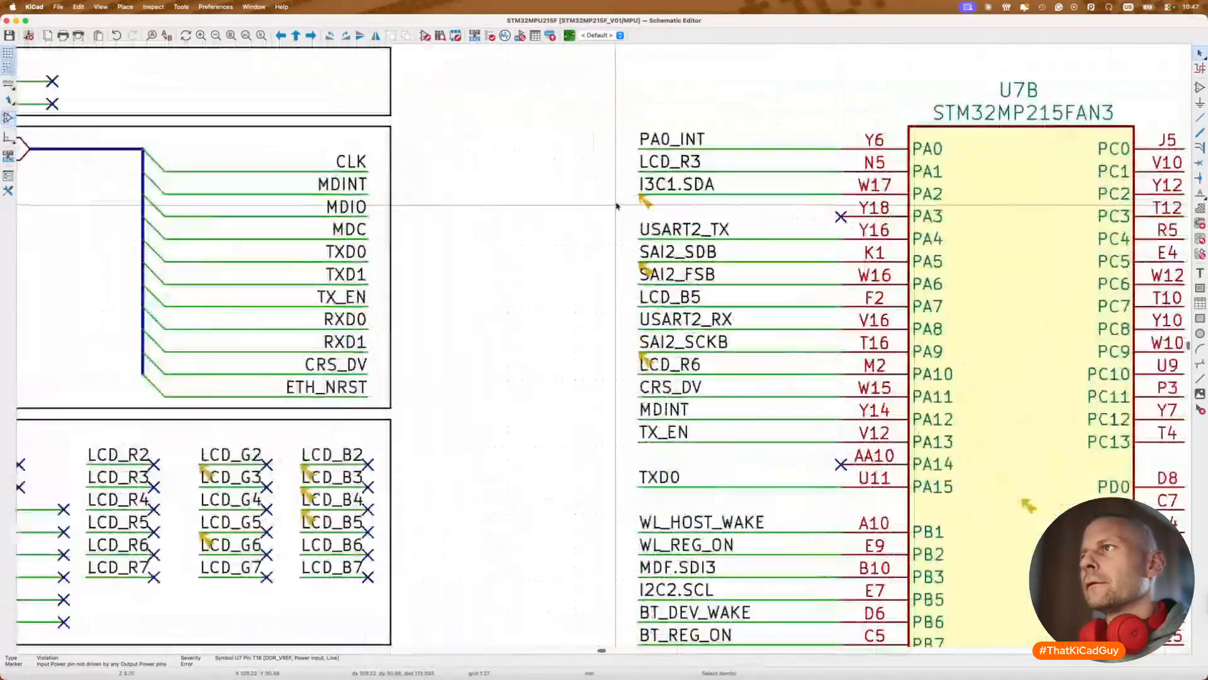
scroll(616, 206, up, 1)
click(651, 202)
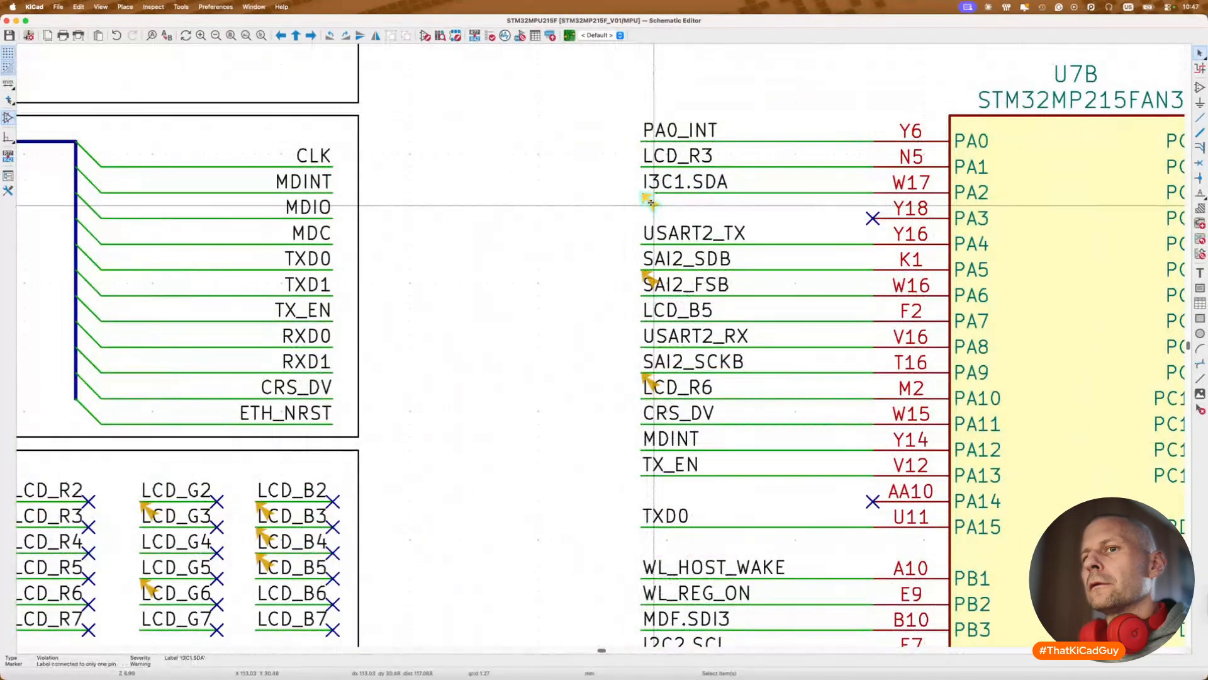
key(Escape)
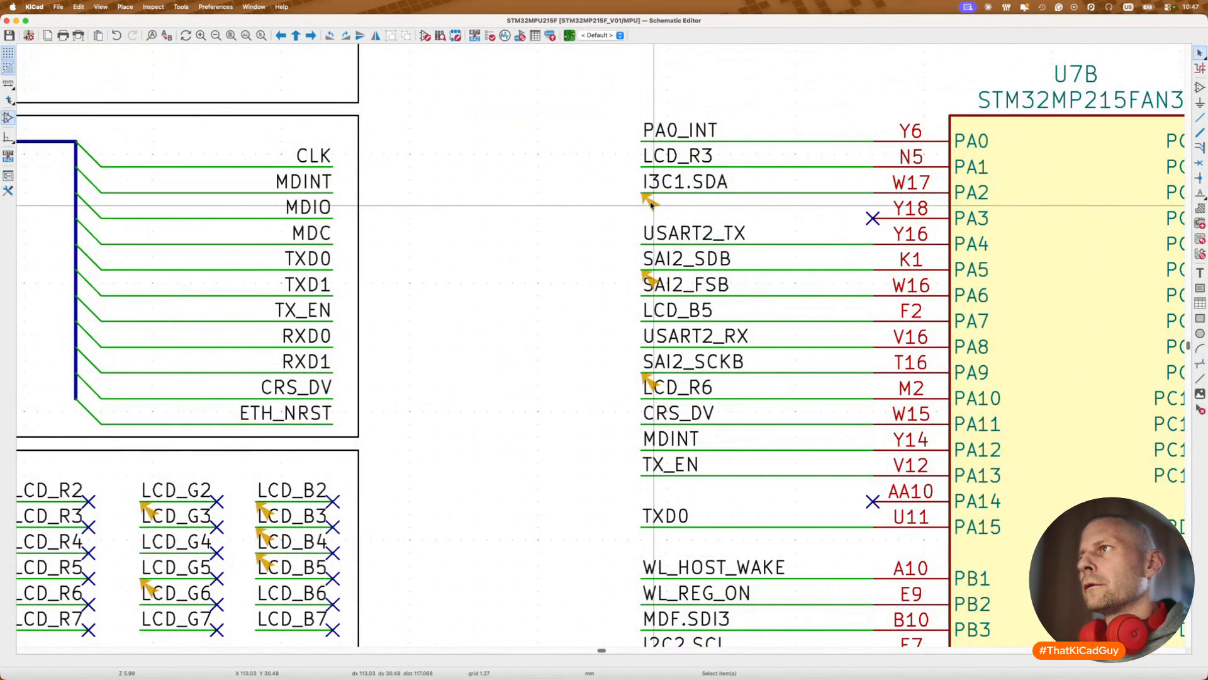
scroll(651, 205, down, 3)
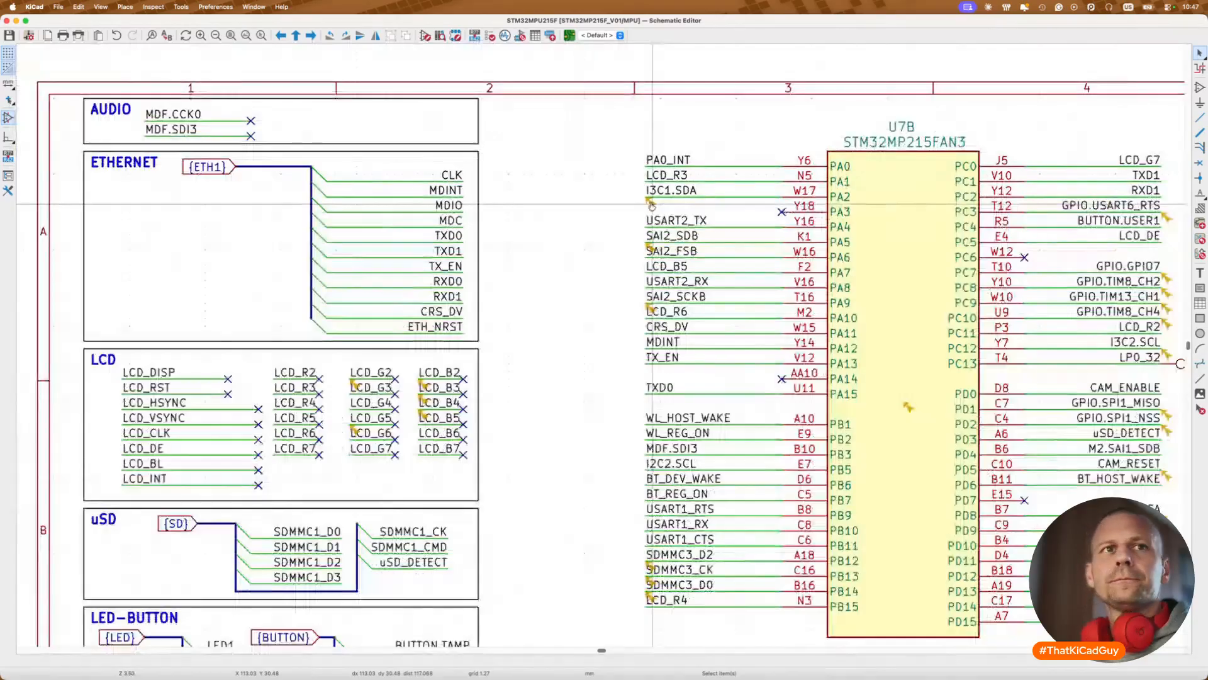
Step: Switch to the STM32MP215-DK reference PDF in Preview and examine the GPIO nets in the EXPANSION block of the MPU page
key(super+Tab)
scroll(817, 331, up, 5)
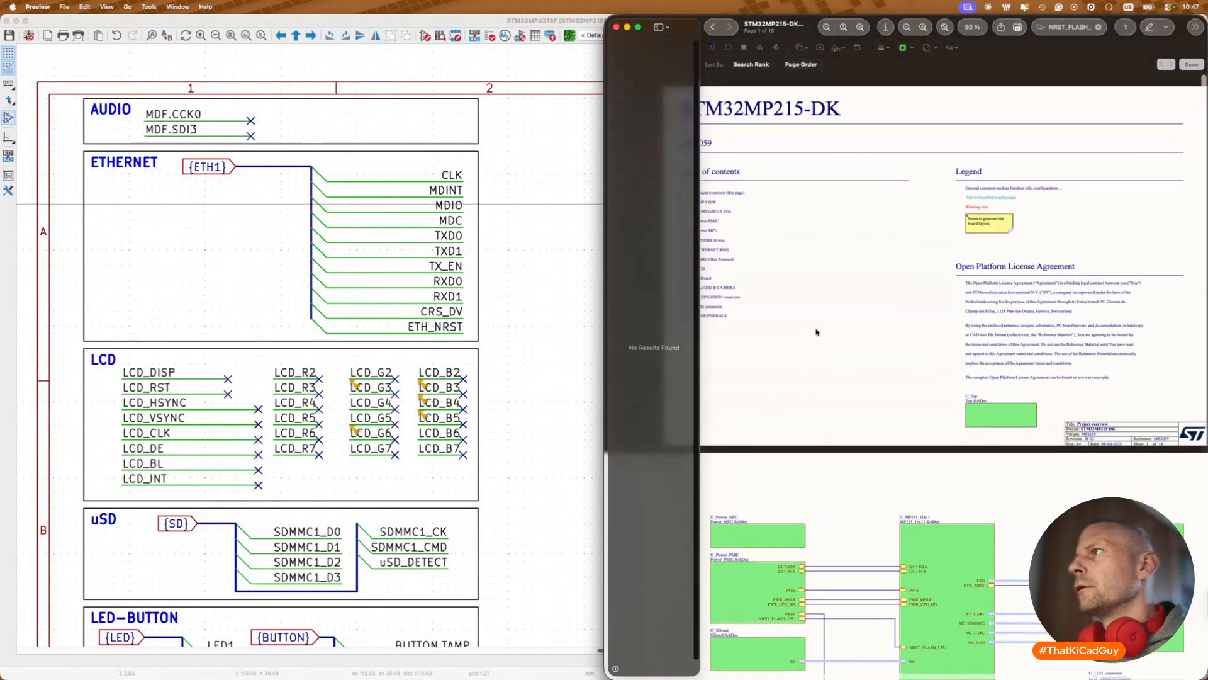
scroll(817, 331, down, 7)
scroll(817, 331, down, 5)
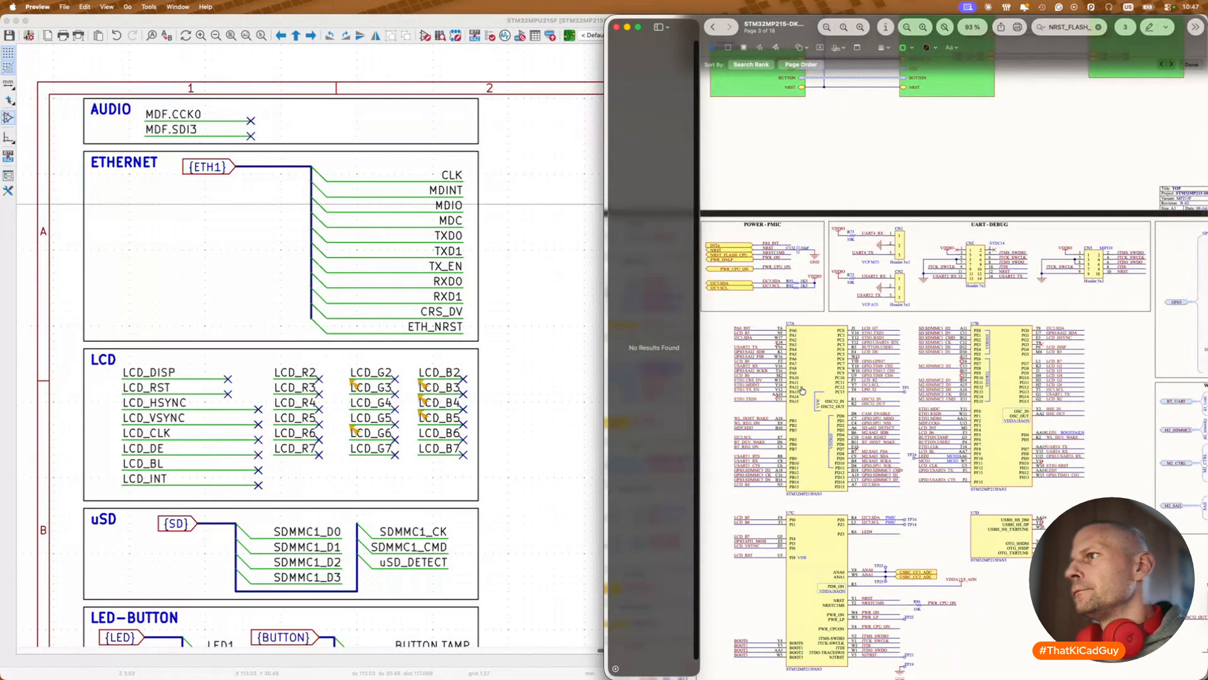
scroll(802, 390, left, 5)
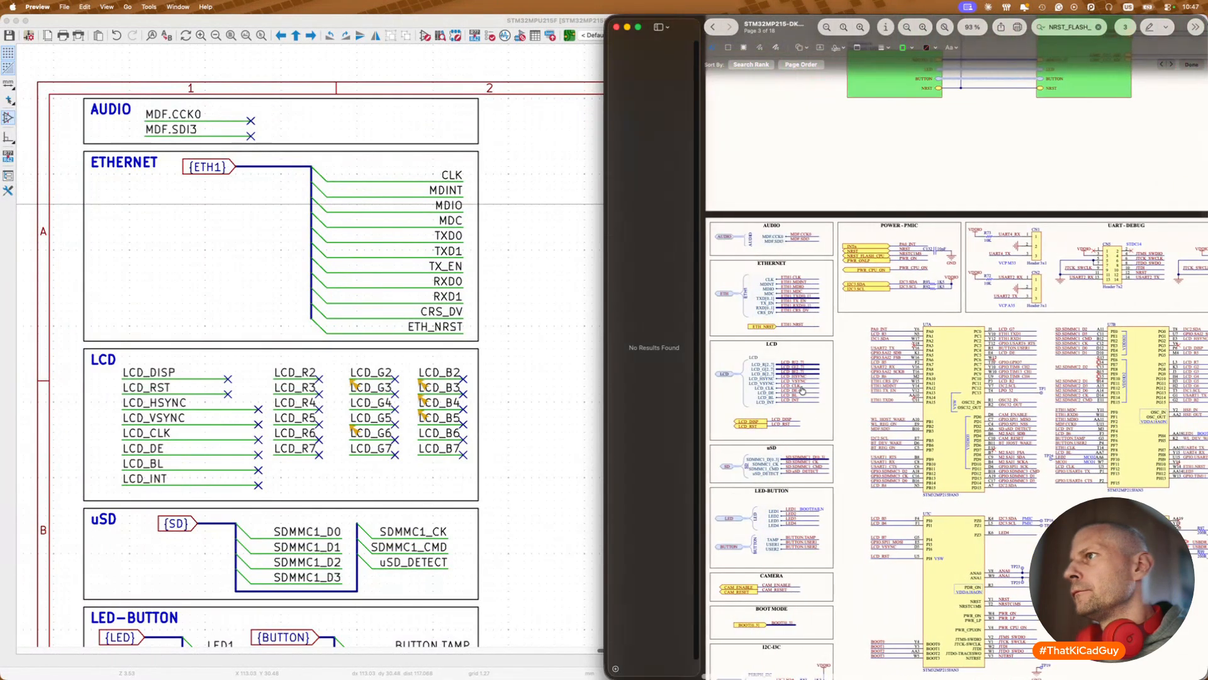
scroll(833, 426, down, 5)
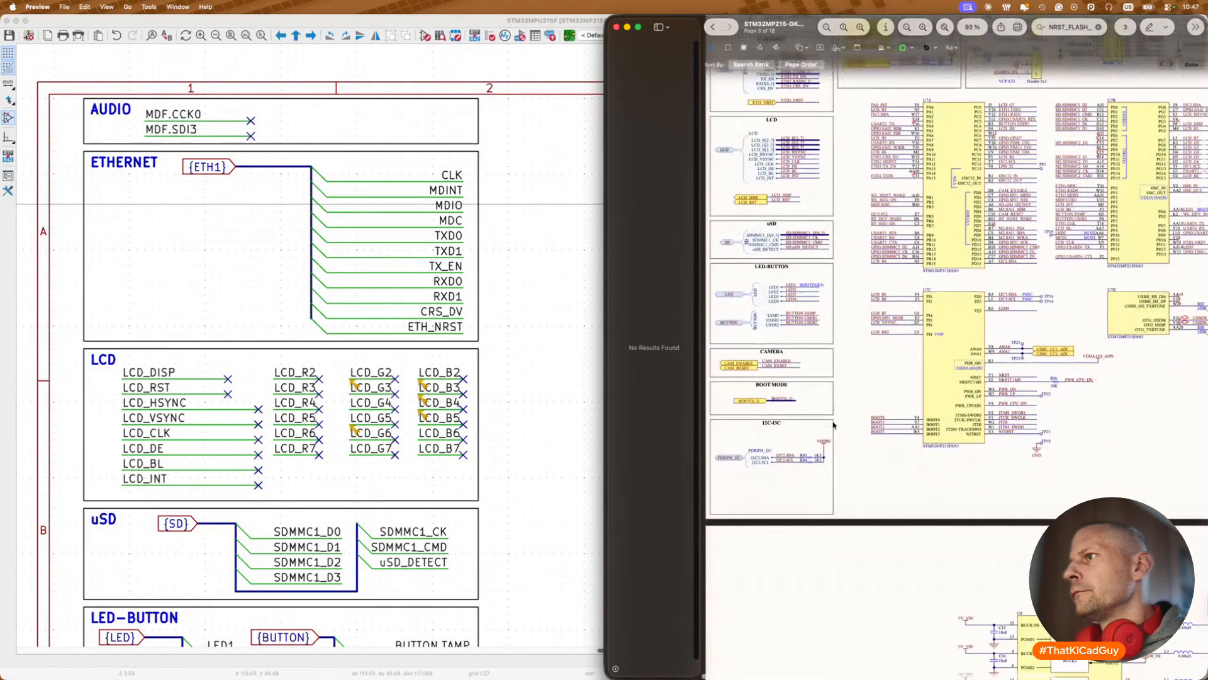
scroll(833, 425, right, 5)
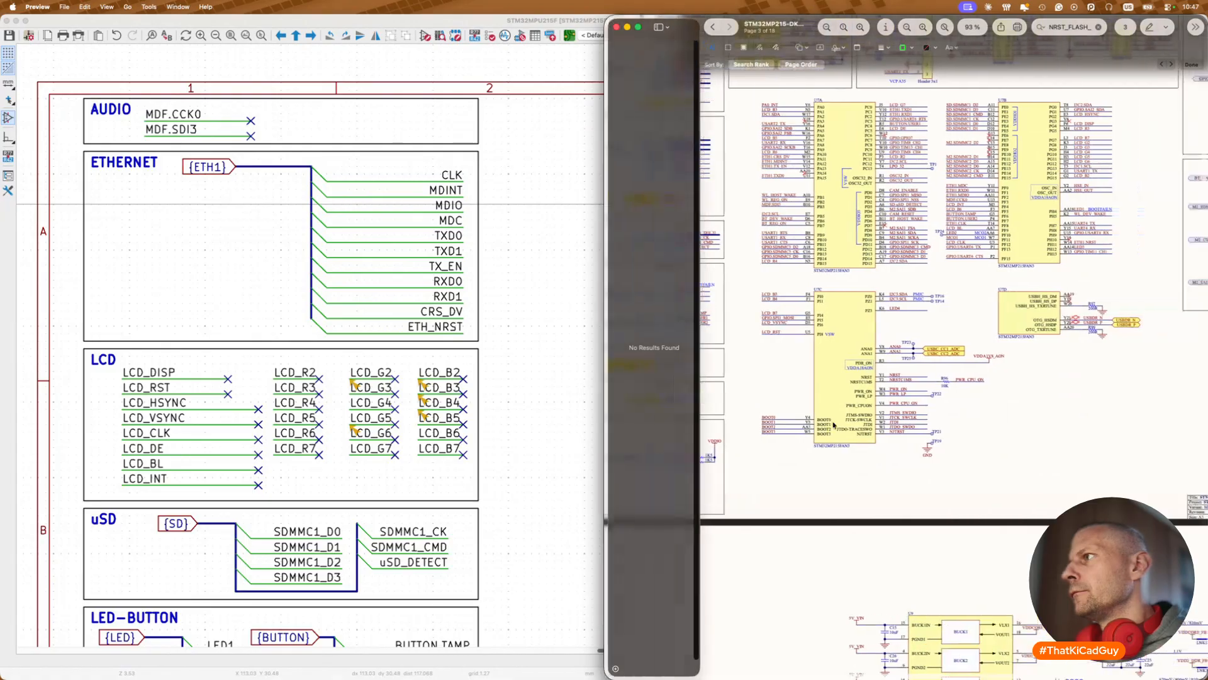
scroll(1004, 338, up, 3)
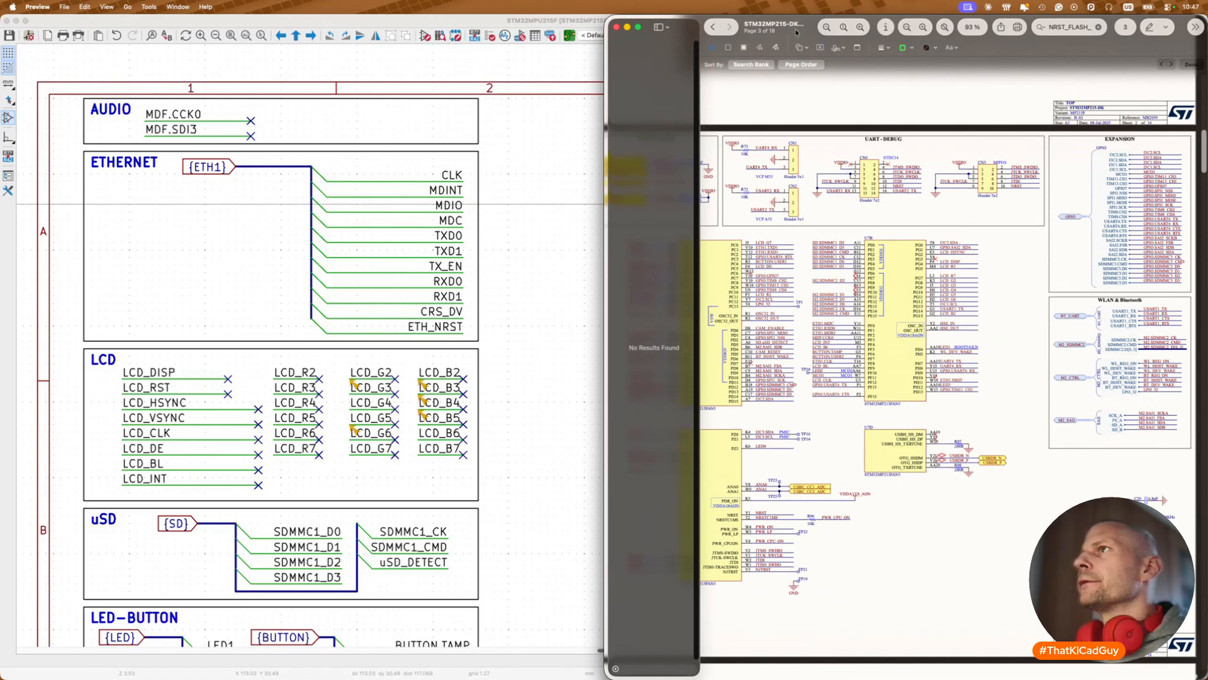
ctrl+scroll(872, 192, up, 5)
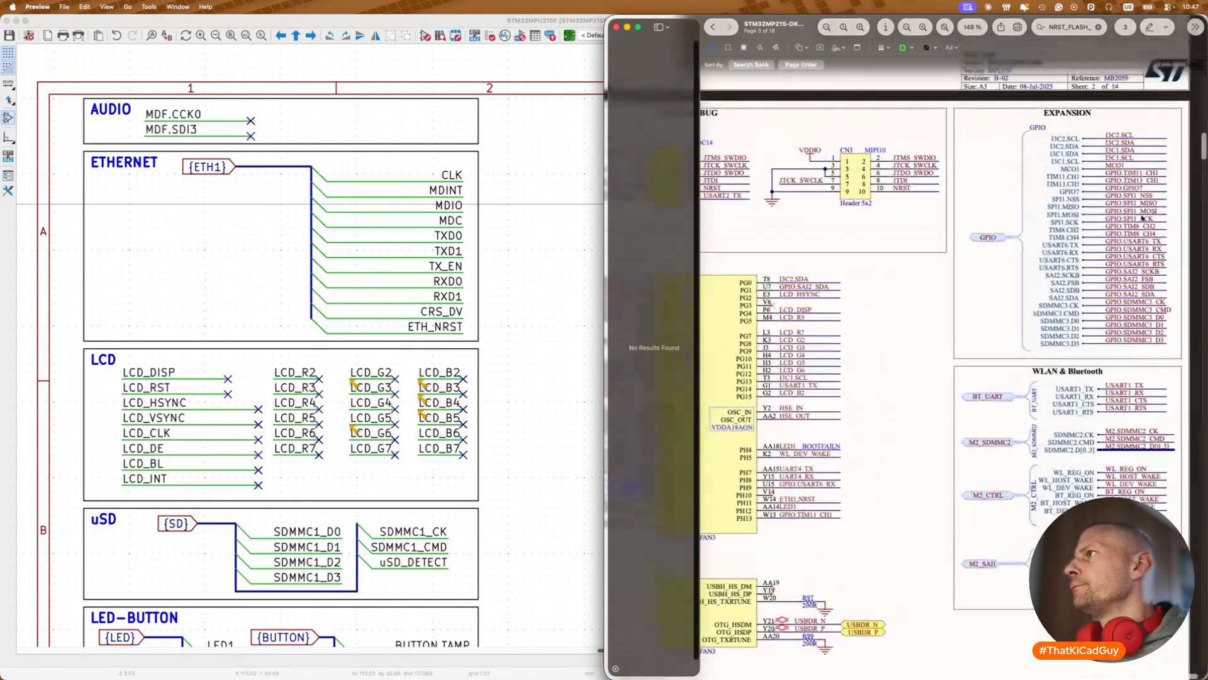
Step: Return to the KiCad schematic and tile its window beside the reference PDF, with U7B's PA and PB pin labels in view
click(350, 191)
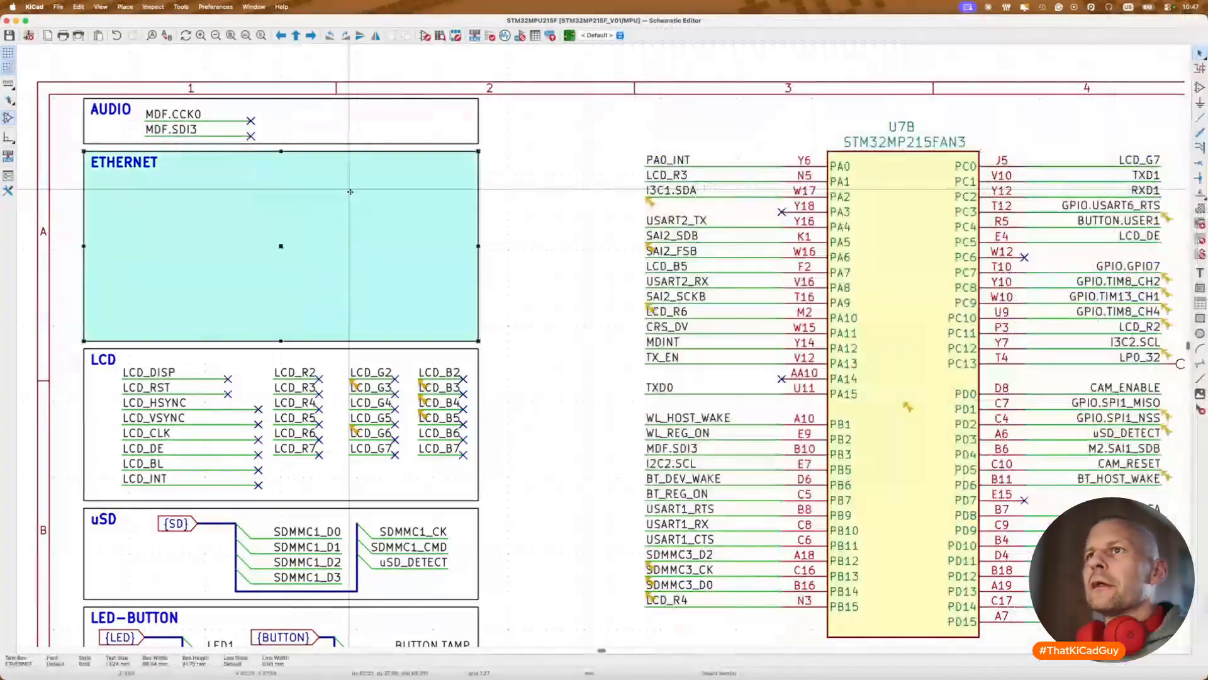
scroll(349, 191, right, 10)
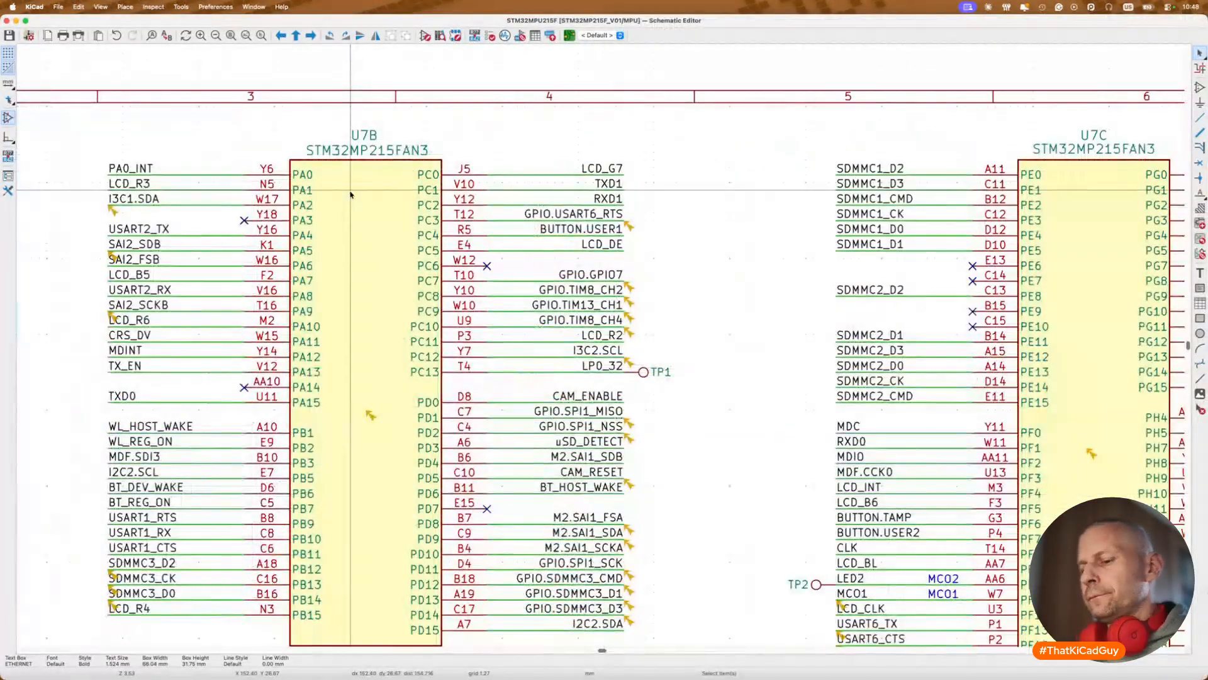
key(ctrl+alt+Left)
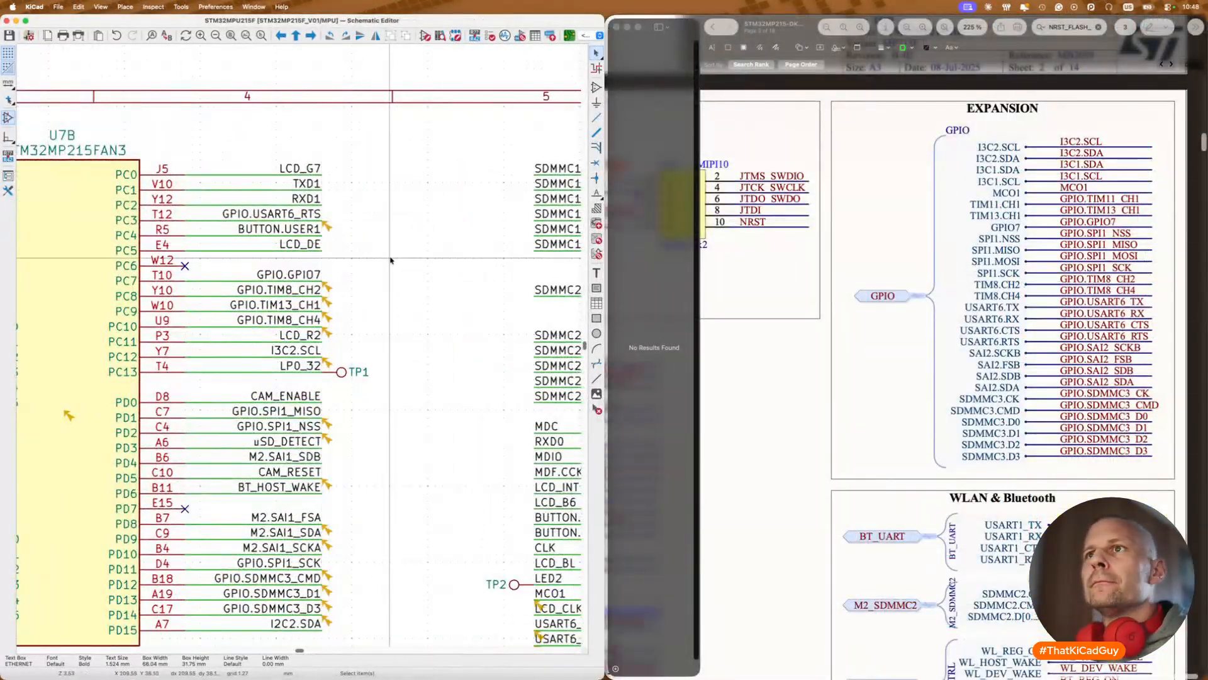
scroll(378, 255, left, 4)
scroll(392, 259, left, 3)
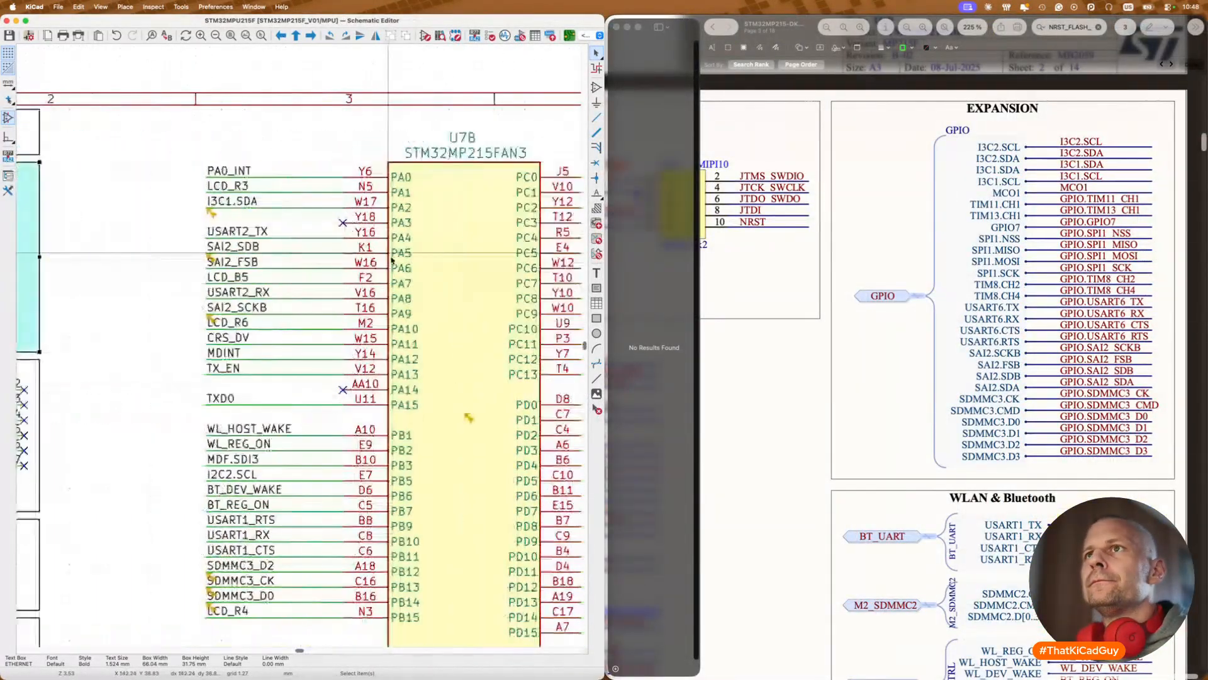
Step: Place a no-connect flag on the open wire end of the I3C1.SDA label at U7B
key(q)
click(208, 208)
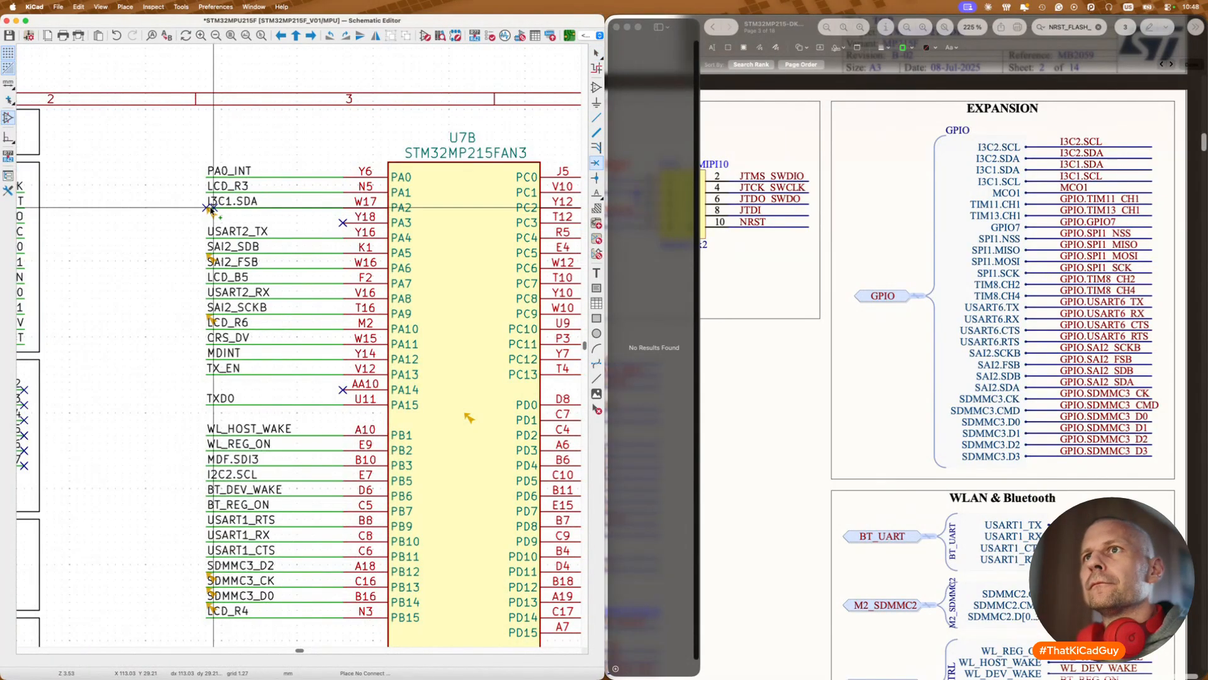
key(ctrl+z)
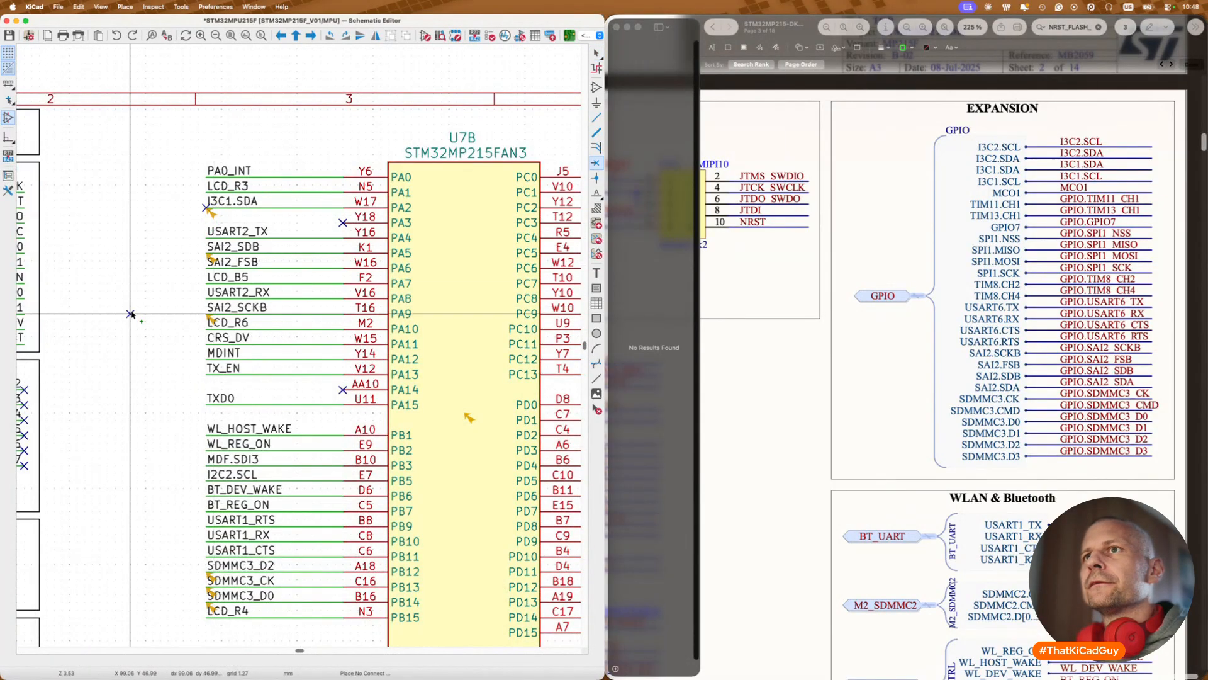
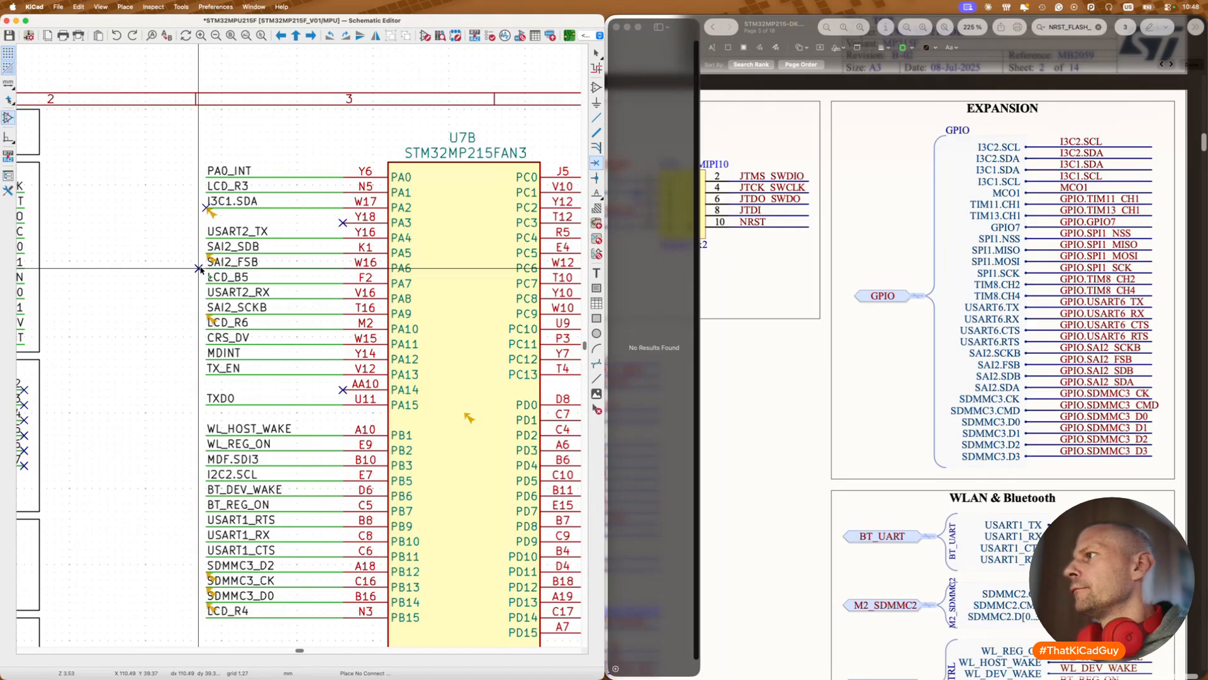
key(Escape)
Step: Inspect the warning marker on the LCD_G2 label in the LCD interface block
scroll(172, 269, left, 6)
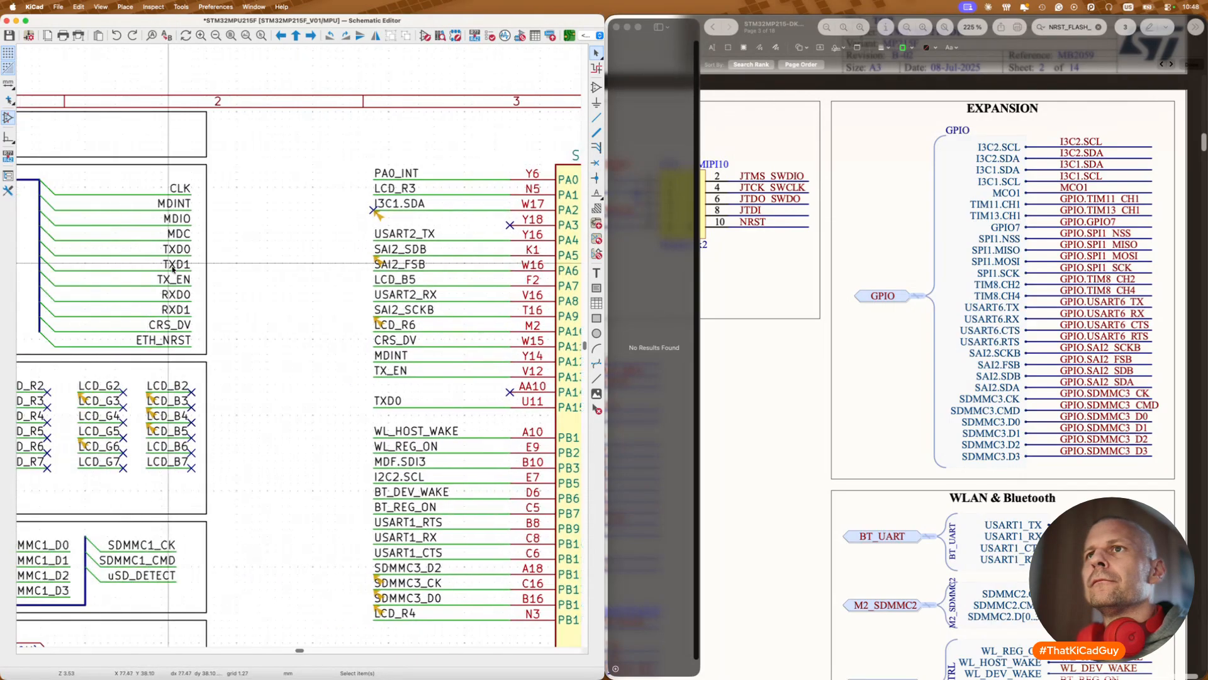
scroll(172, 270, down, 5)
scroll(173, 269, left, 6)
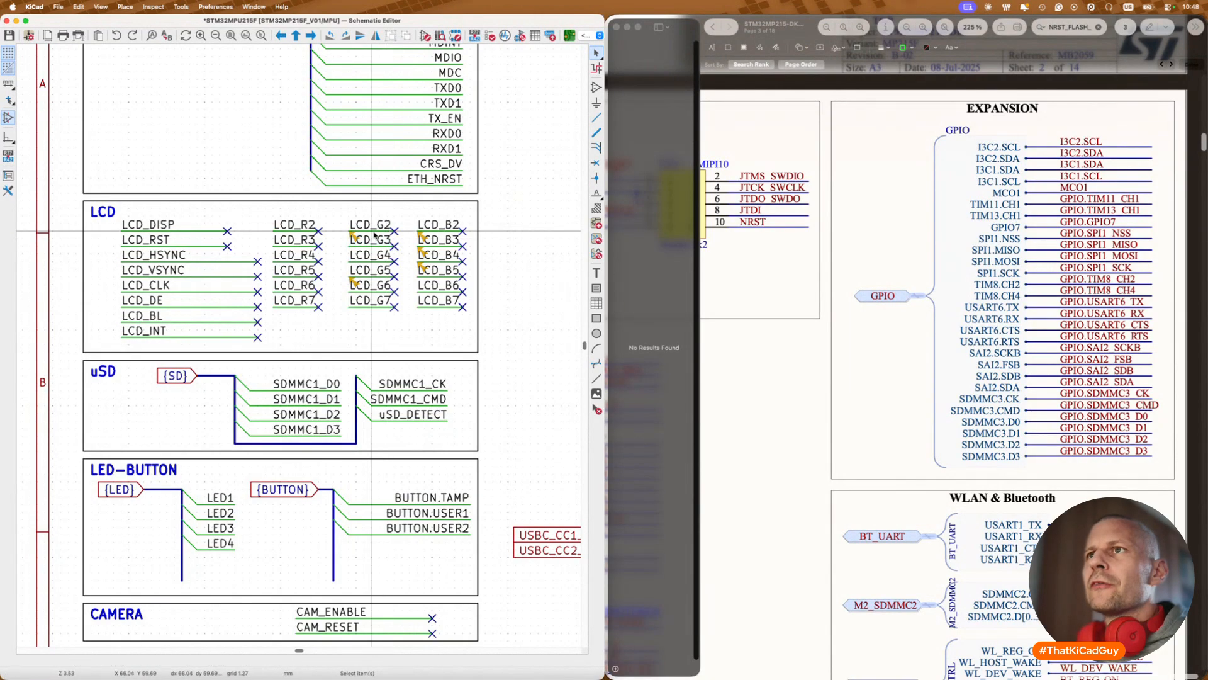
scroll(374, 234, up, 4)
click(350, 229)
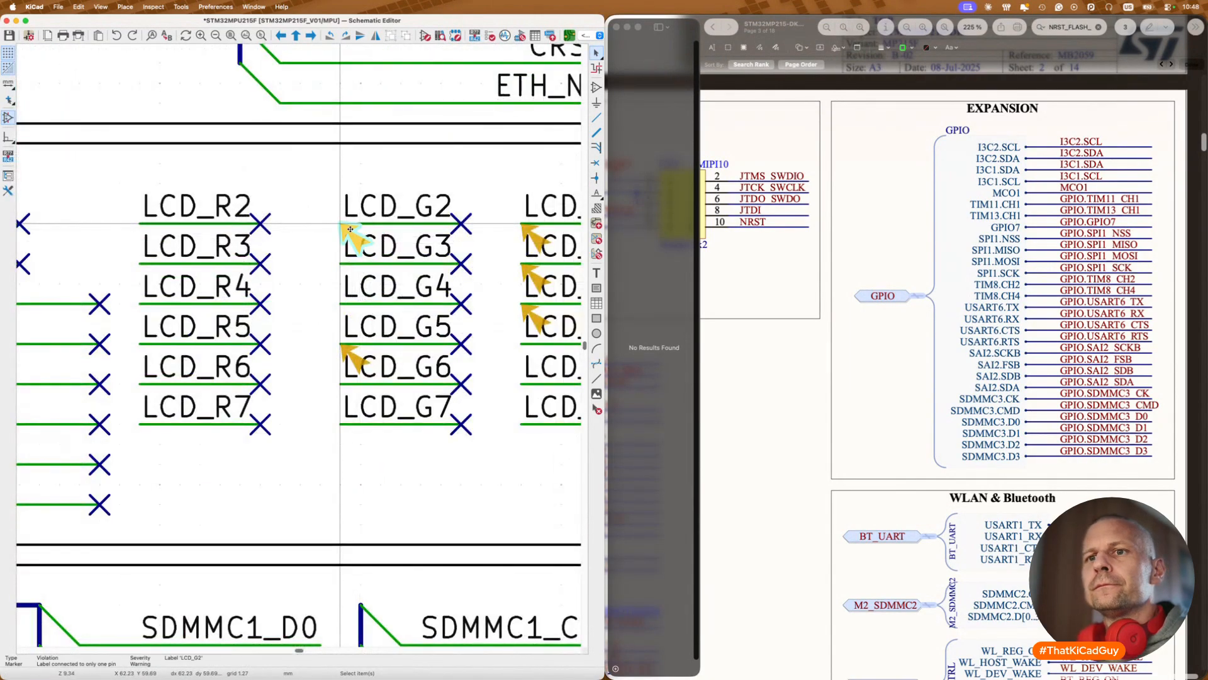
scroll(349, 229, down, 6)
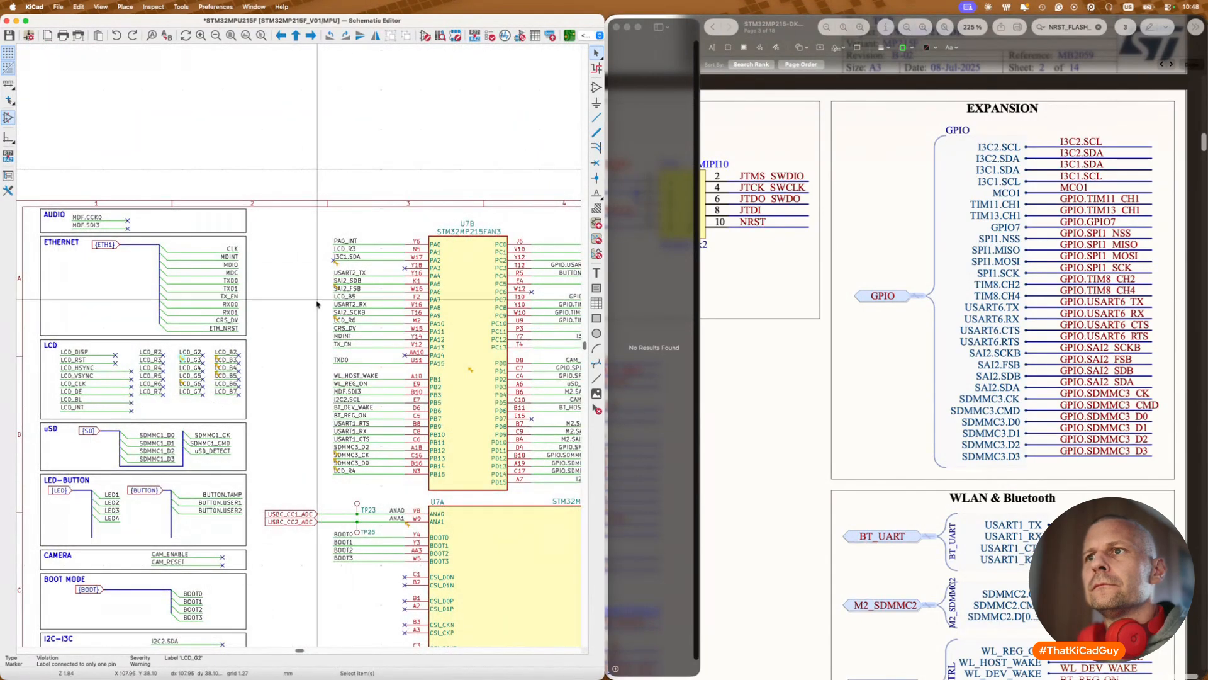
Step: Search the schematic for LCD_G2 and examine the matching label among U7C's PG pins
scroll(321, 296, right, 6)
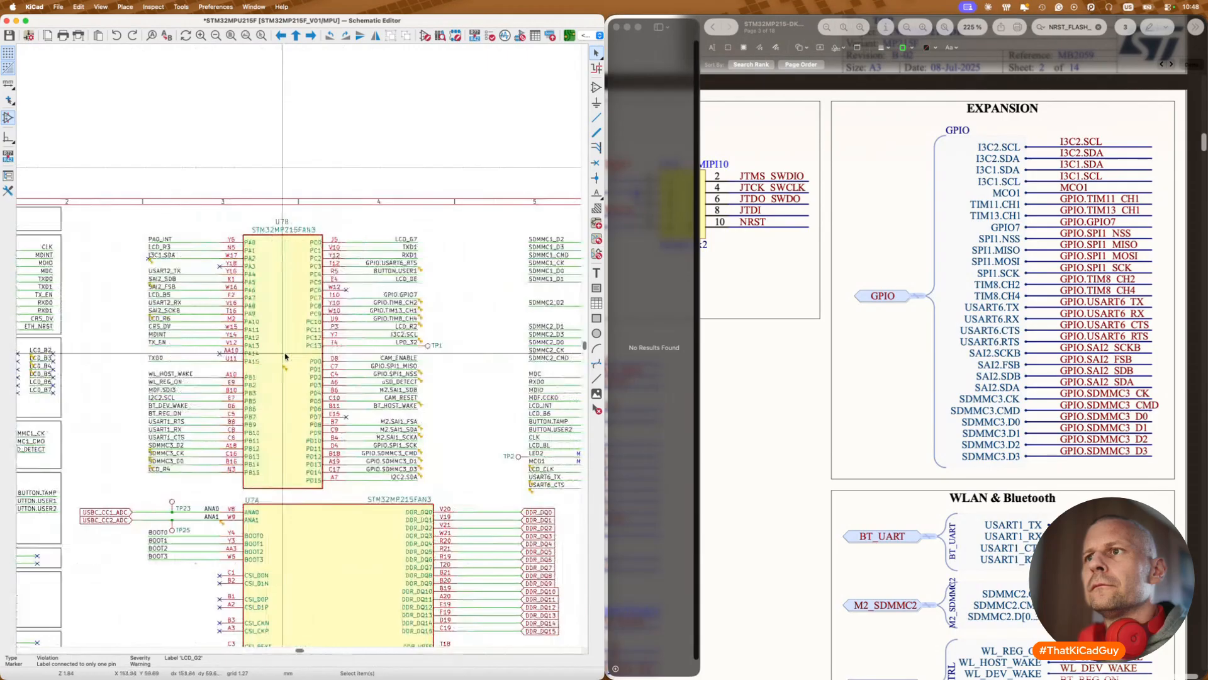
key(super+f)
text(LCD*)
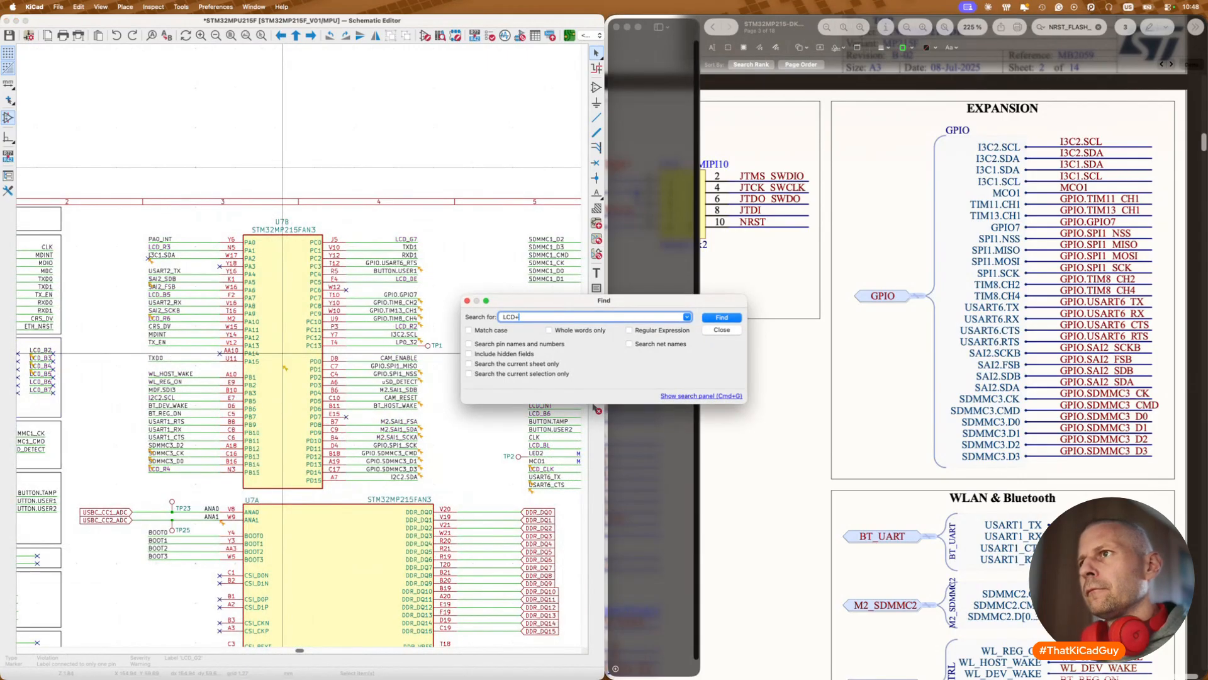
key(Return)
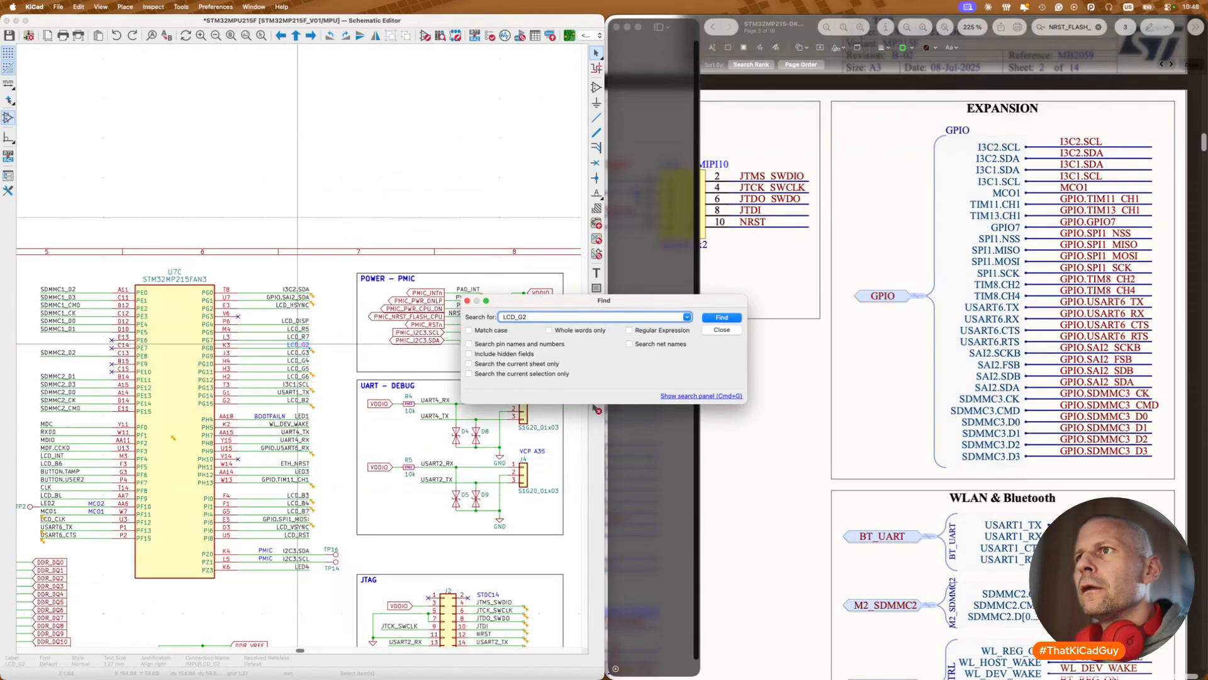
key(Escape)
scroll(291, 342, up, 5)
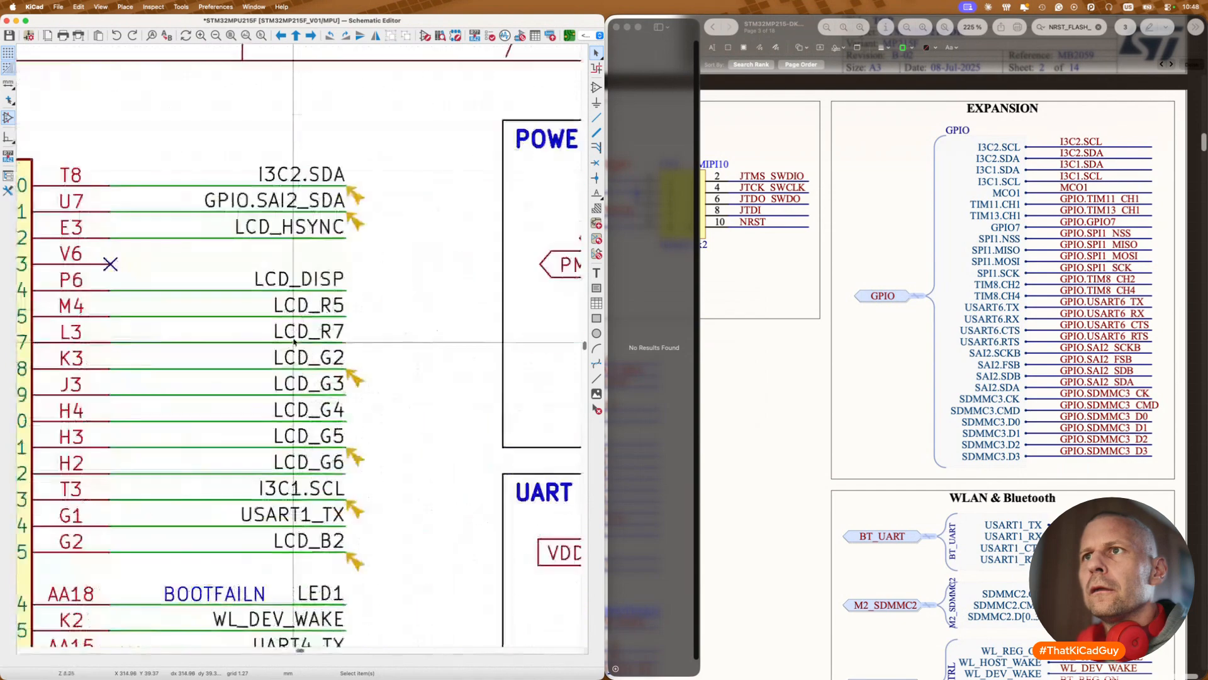
Step: Check the properties of the LCD_G2 label at U7C pin K3 and inspect the warning marker on it
click(313, 356)
key(e)
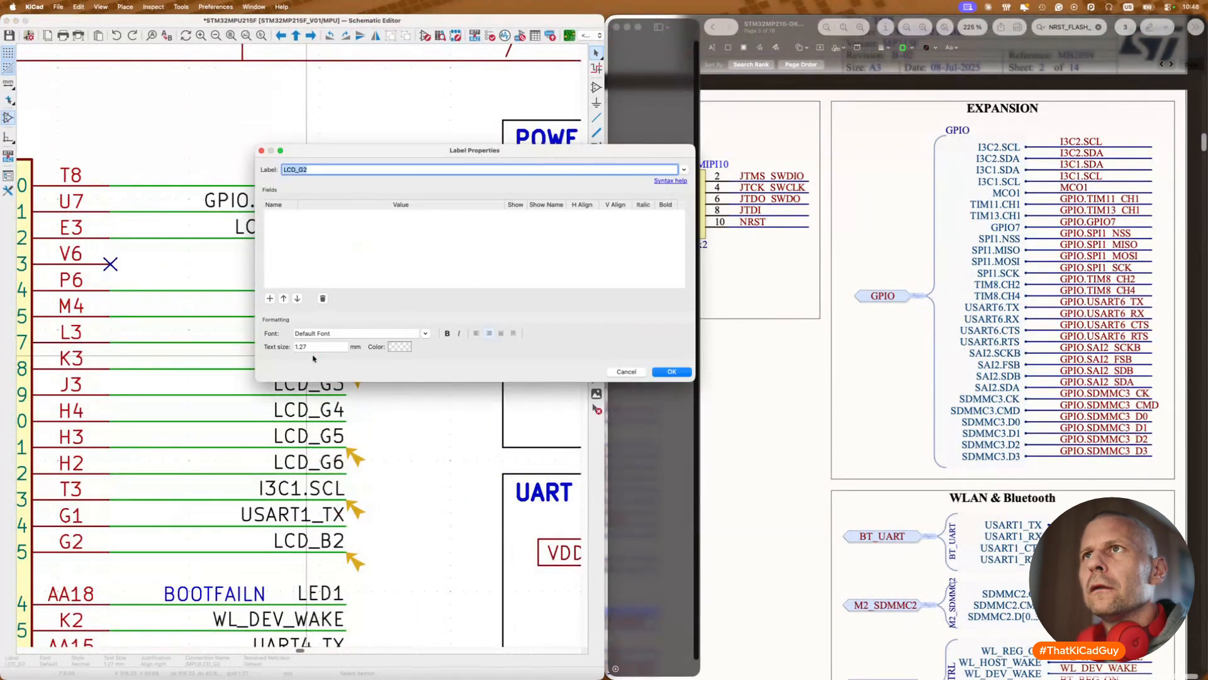
key(Escape)
scroll(312, 358, left, 1)
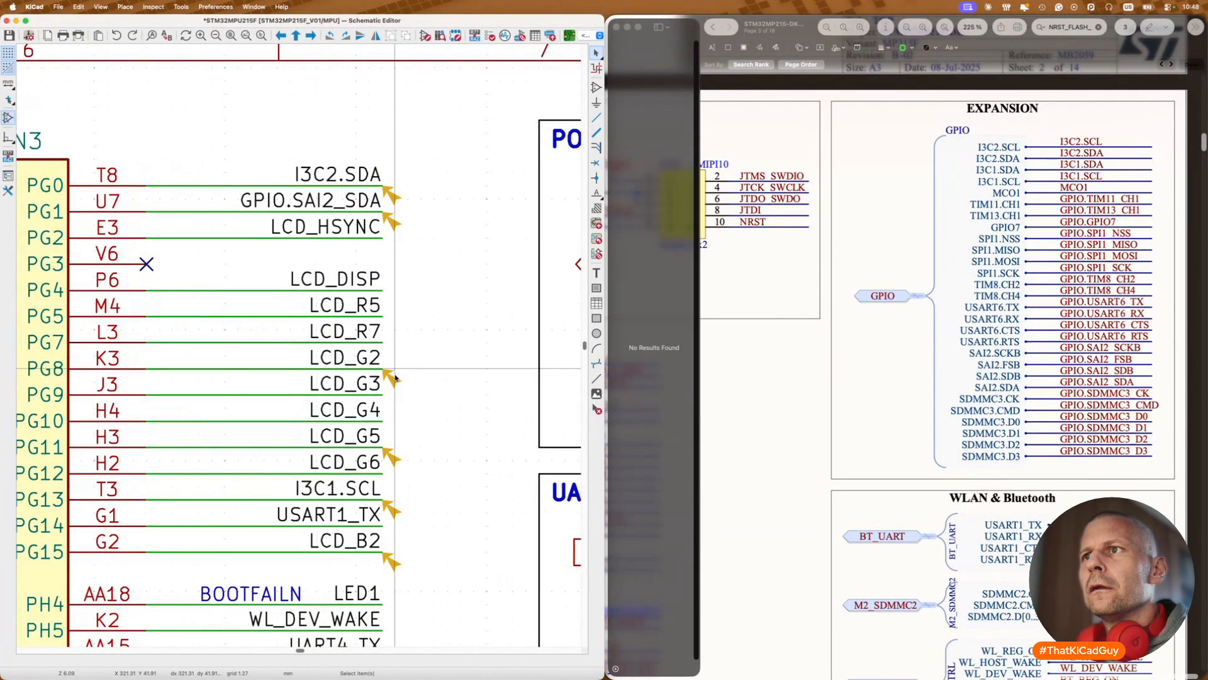
click(399, 379)
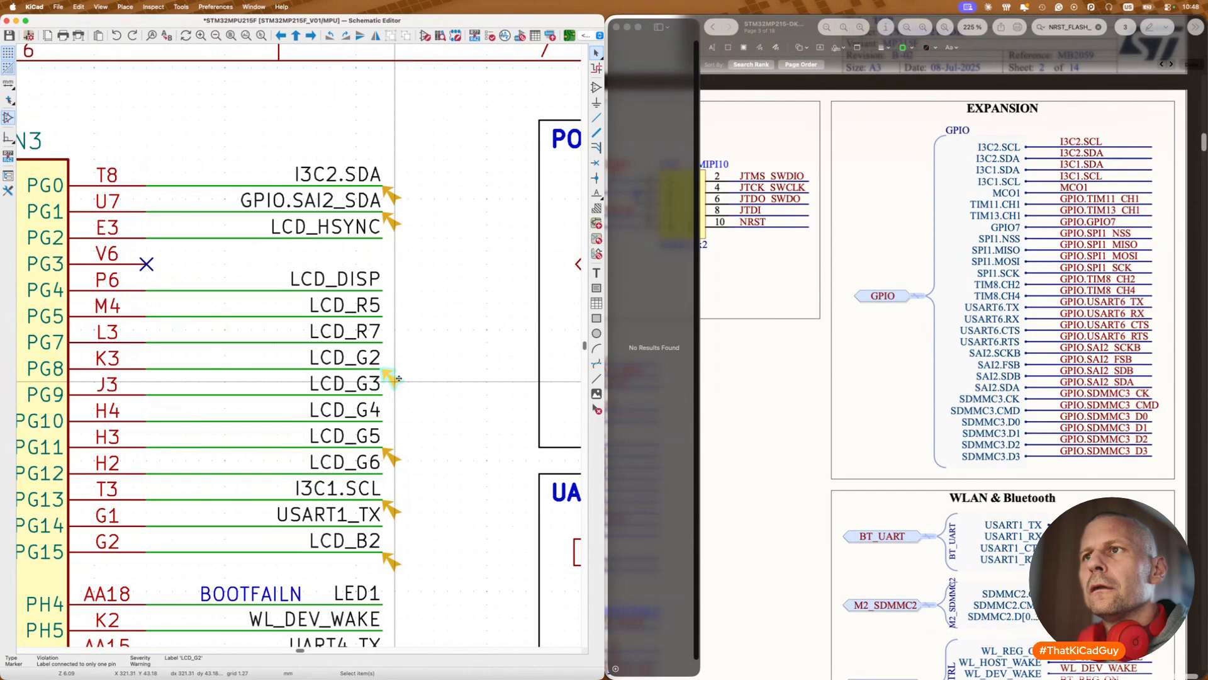
scroll(399, 379, down, 5)
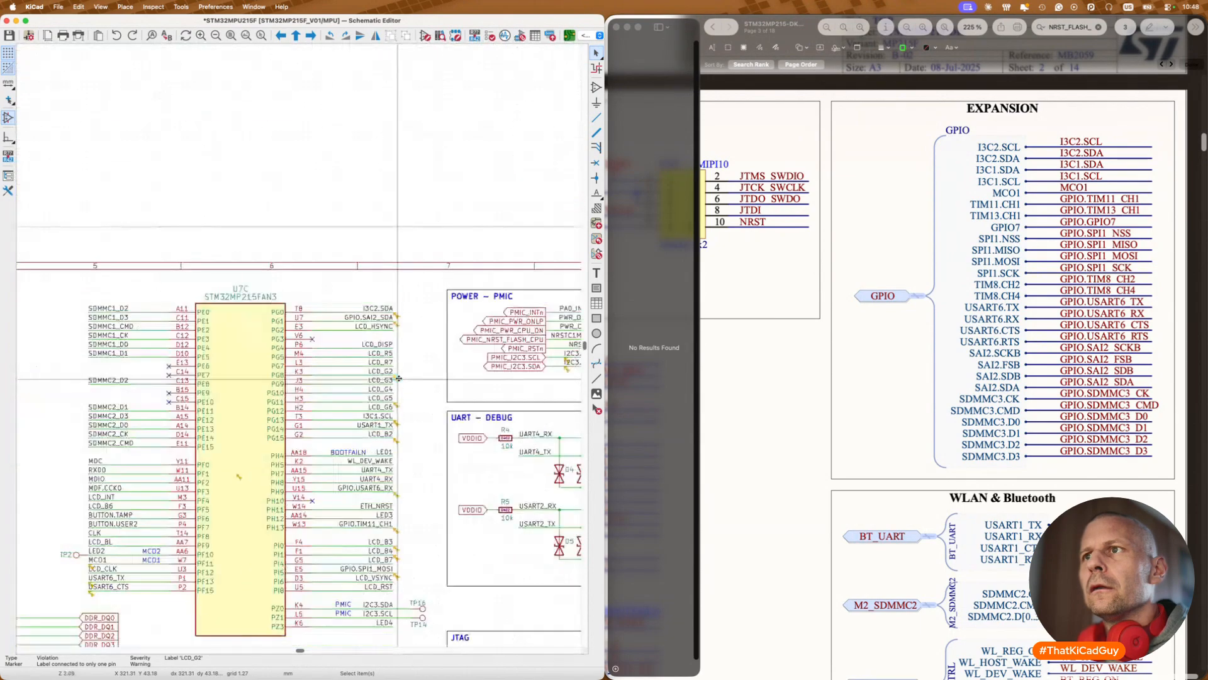
Step: Inspect the marker on U7C, update all schematic symbols from the library with the Value field included, and undo that update
scroll(399, 401, left, 5)
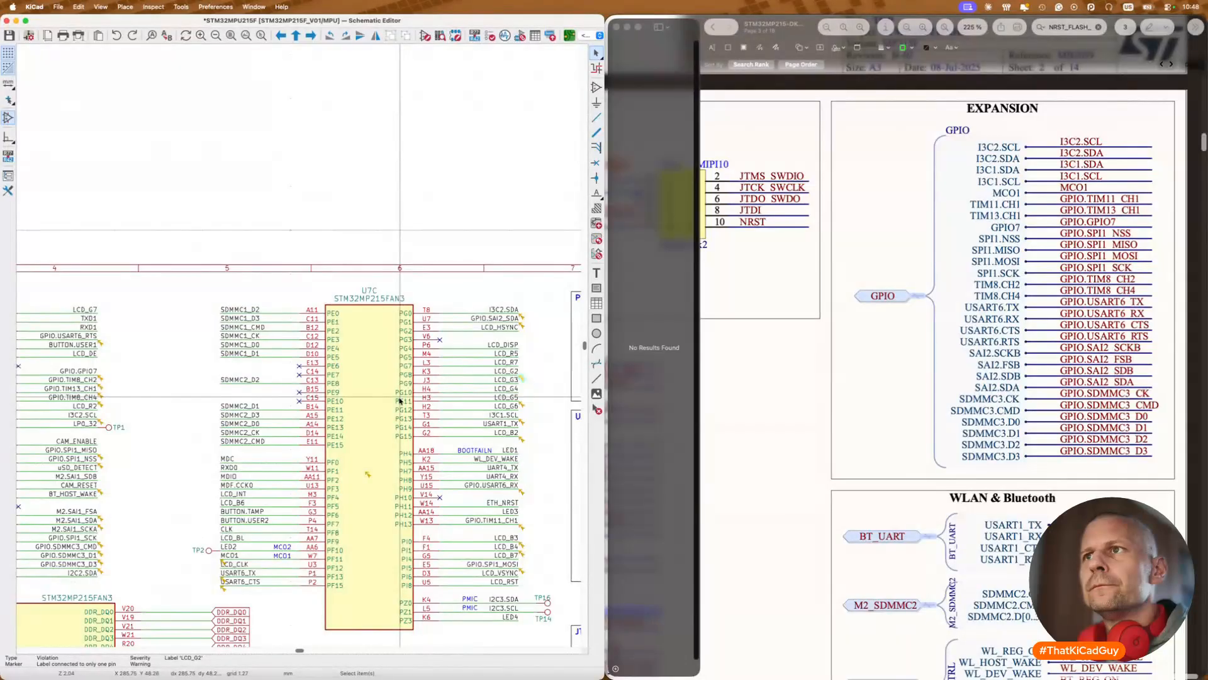
click(366, 474)
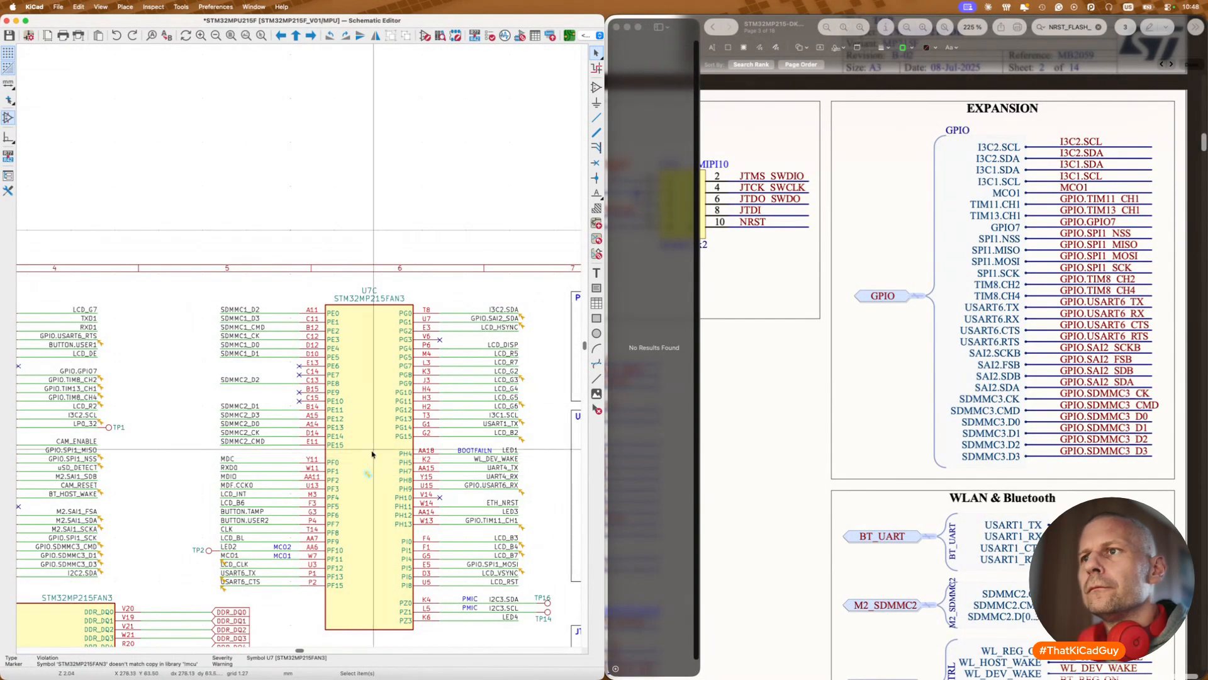
click(372, 453)
key(shift+u)
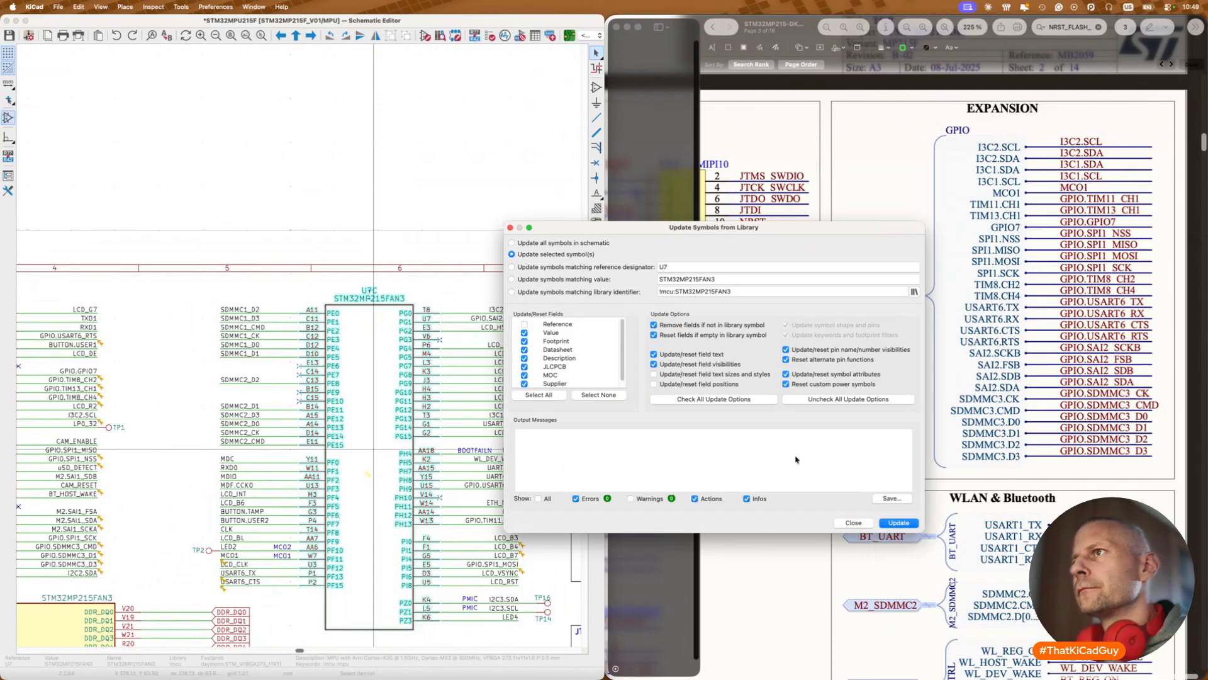
click(569, 244)
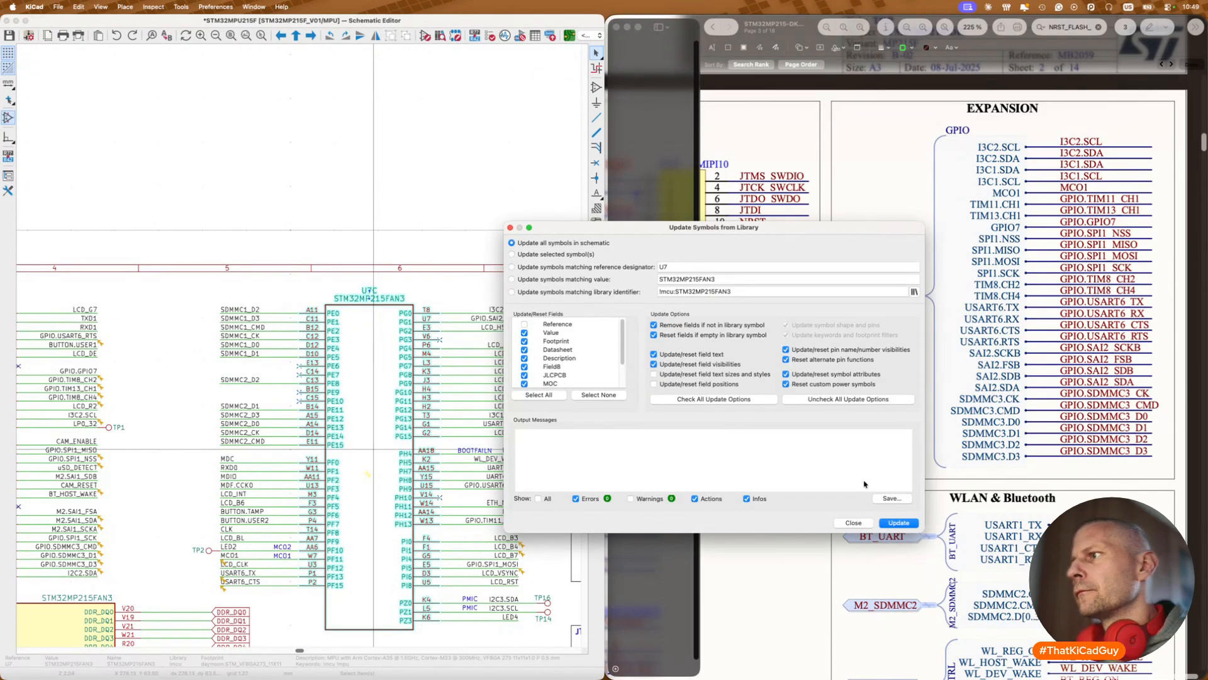
click(895, 522)
click(854, 523)
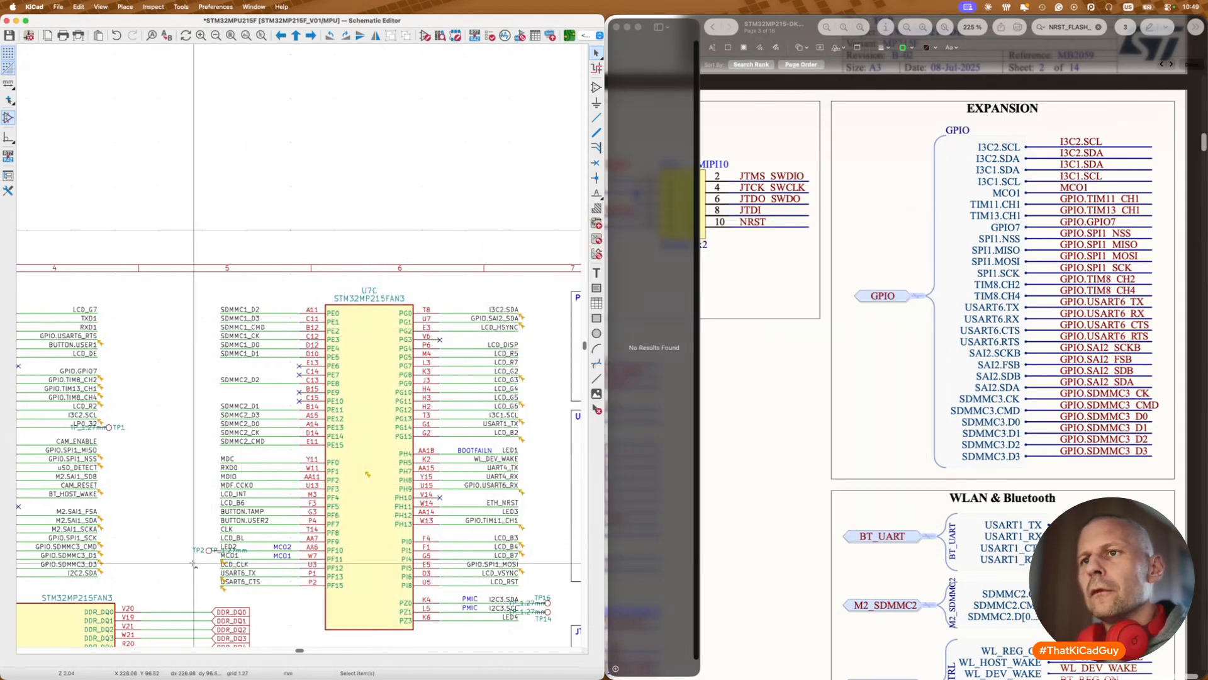
key(super+z)
Step: Update all symbols in the schematic from the library, leaving the Value field out of the update
key(u)
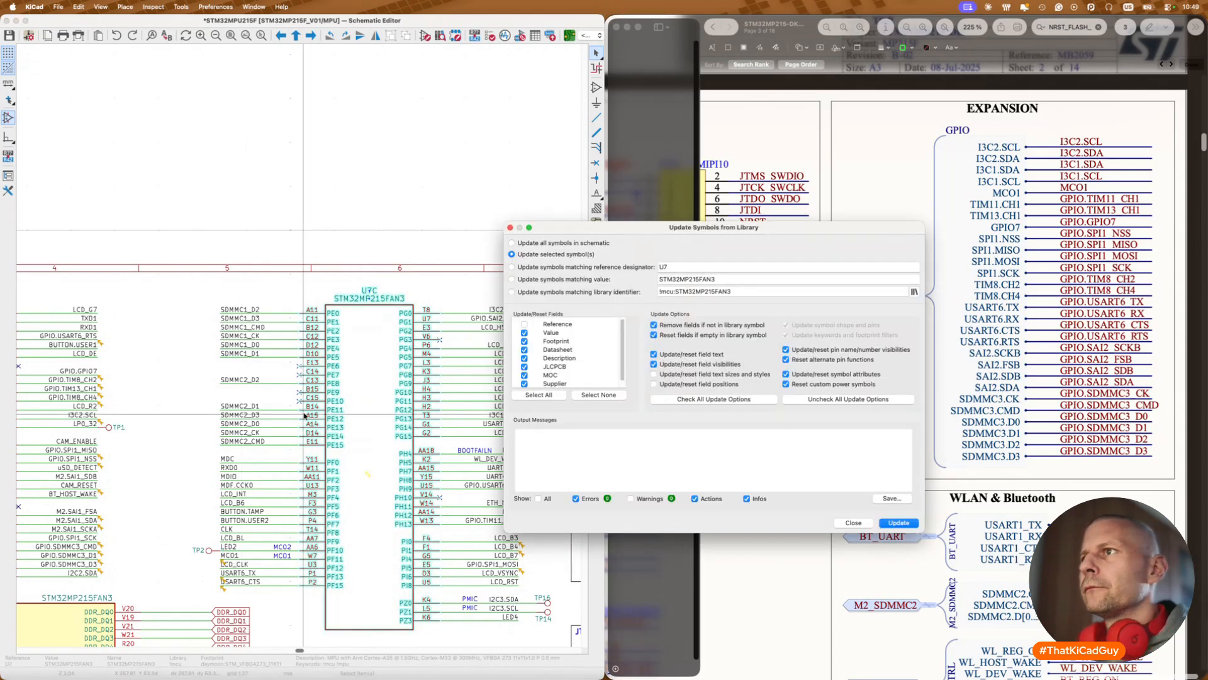
click(524, 333)
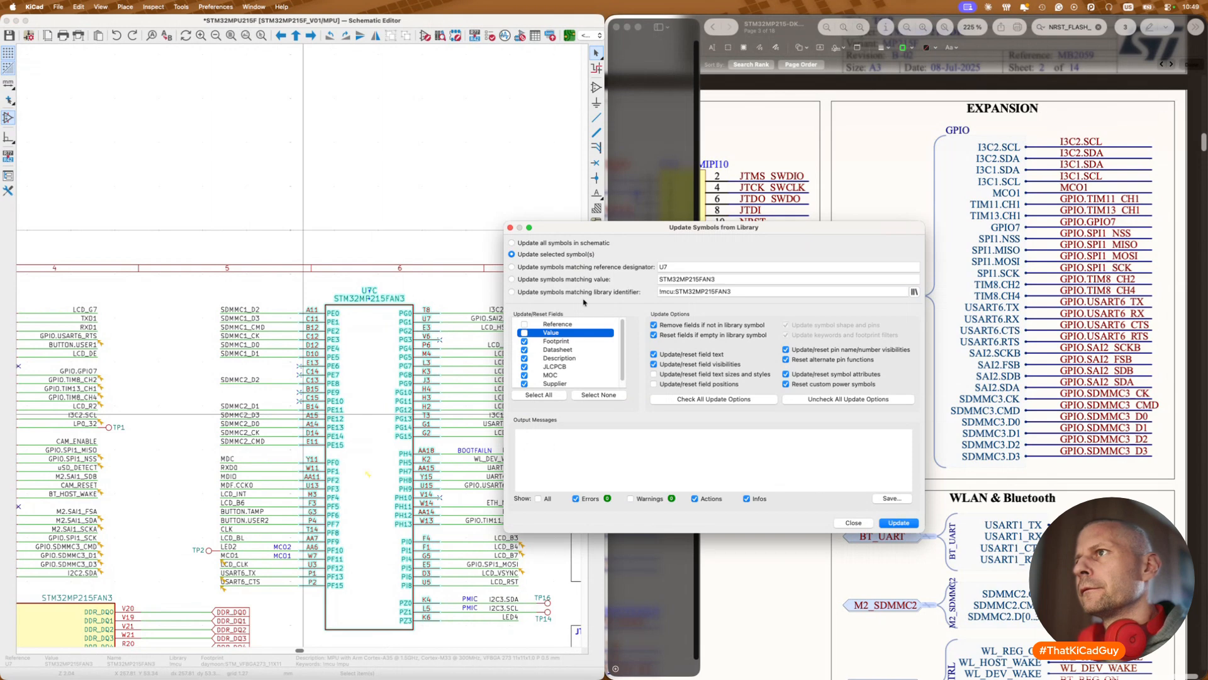
click(591, 244)
click(899, 522)
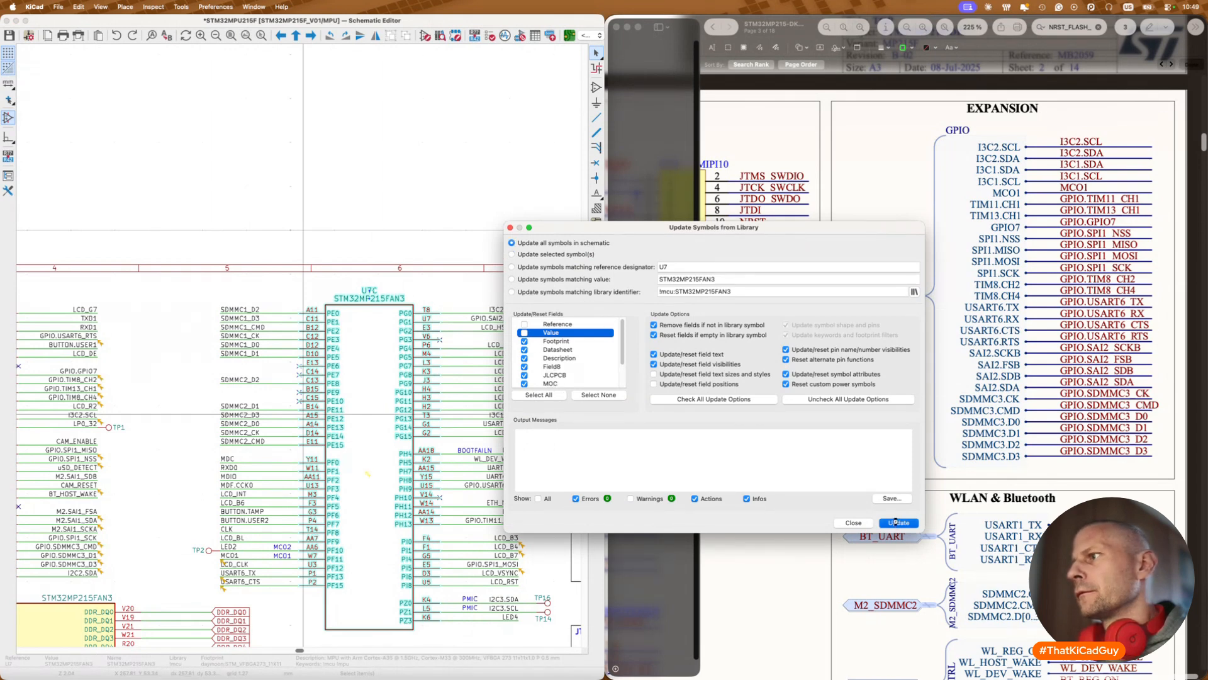
click(854, 523)
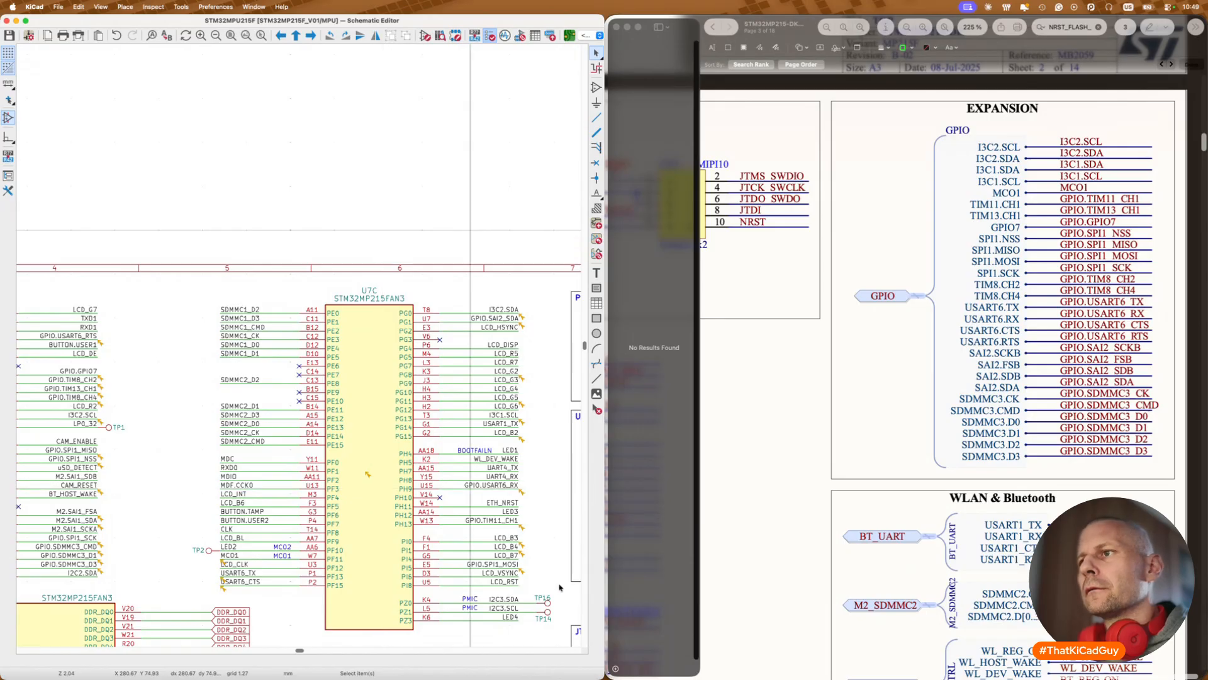
Step: Rerun the electrical rules check and select the flagged GPIO.USART6_RX label at U7C's PH9 pin
click(471, 614)
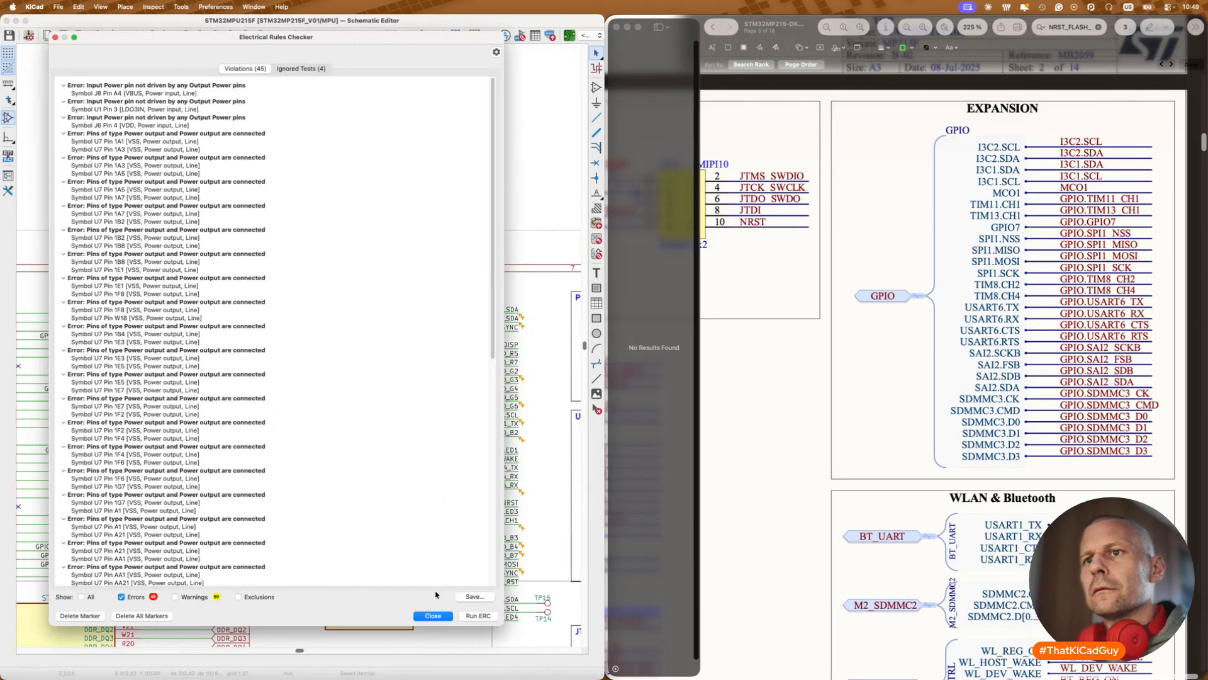
click(433, 615)
scroll(517, 566, up, 3)
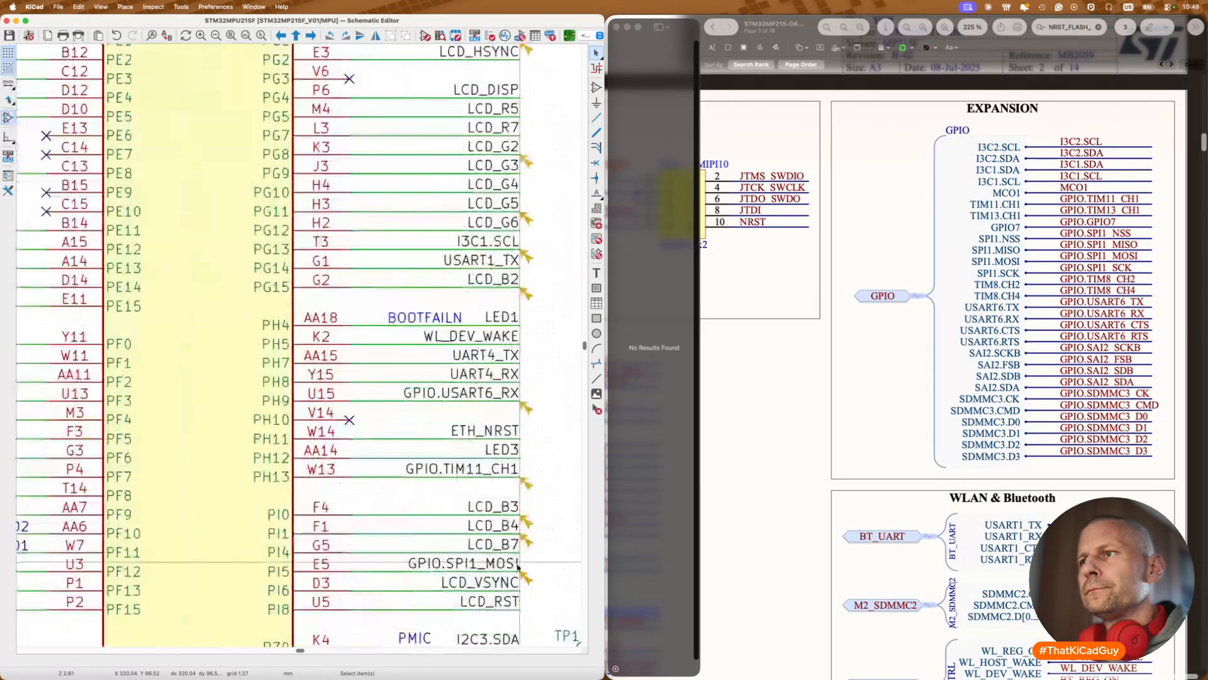
click(502, 393)
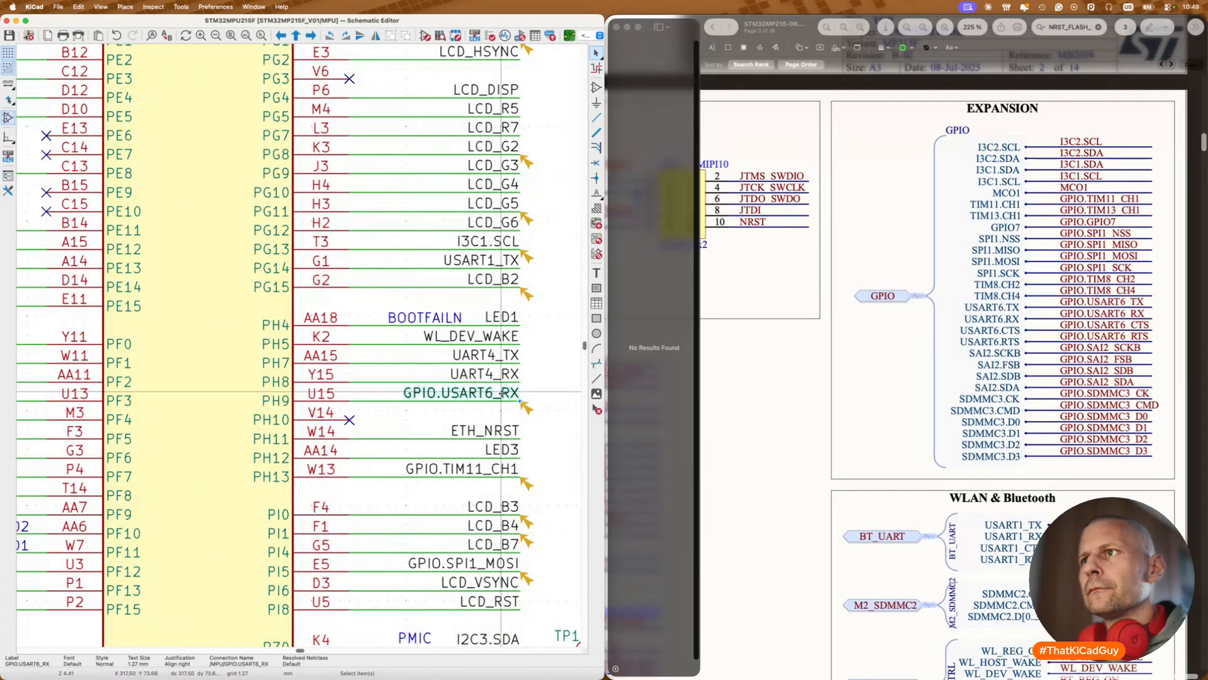
Step: Search the schematic for USART6 to locate the matching labels
scroll(502, 393, down, 8)
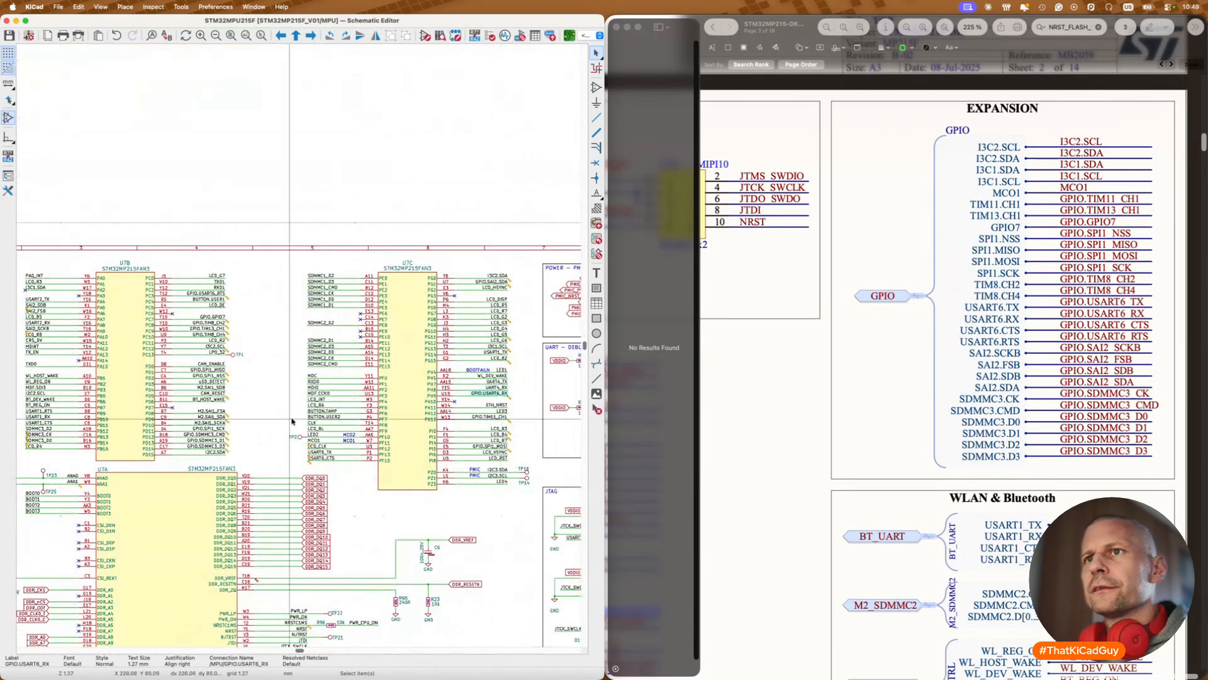
key(super+f)
text(USAR)
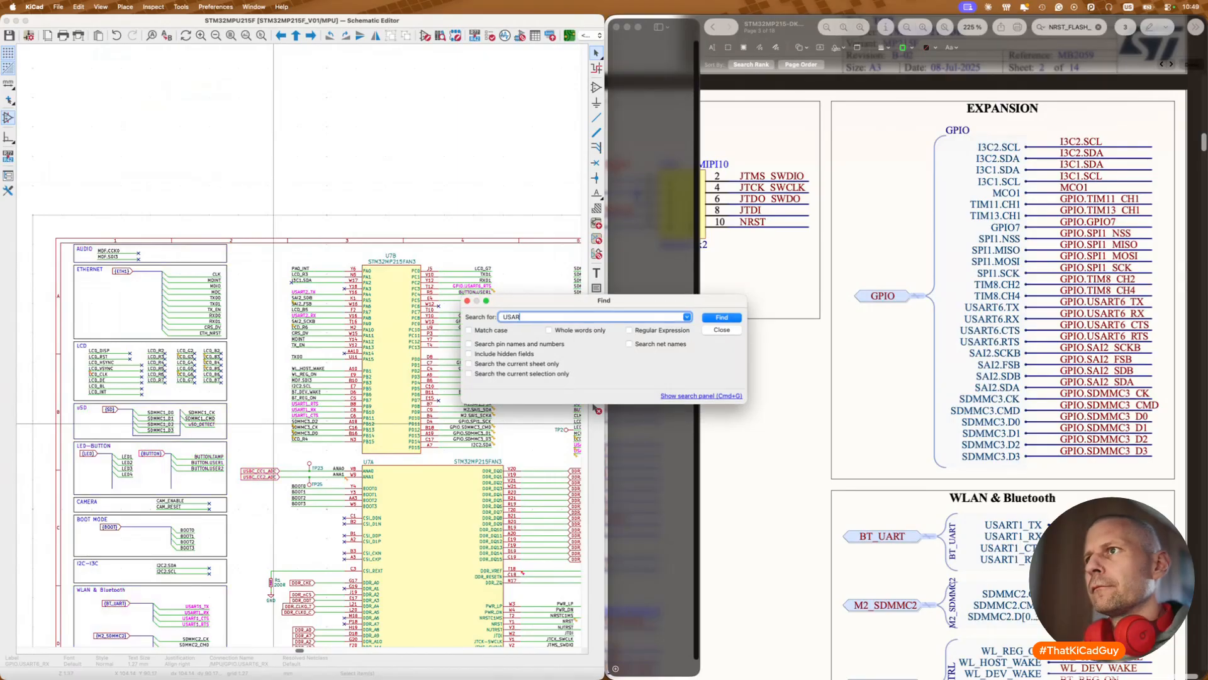
text(T5)
key(BackSpace)
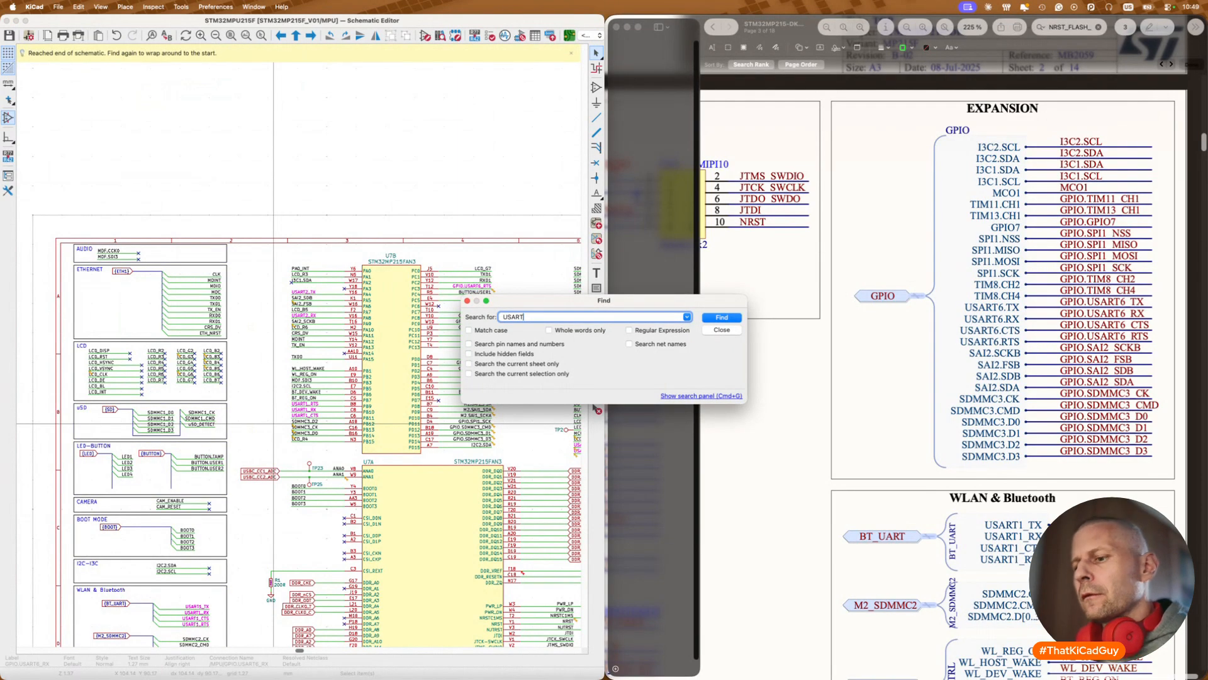
key(Return)
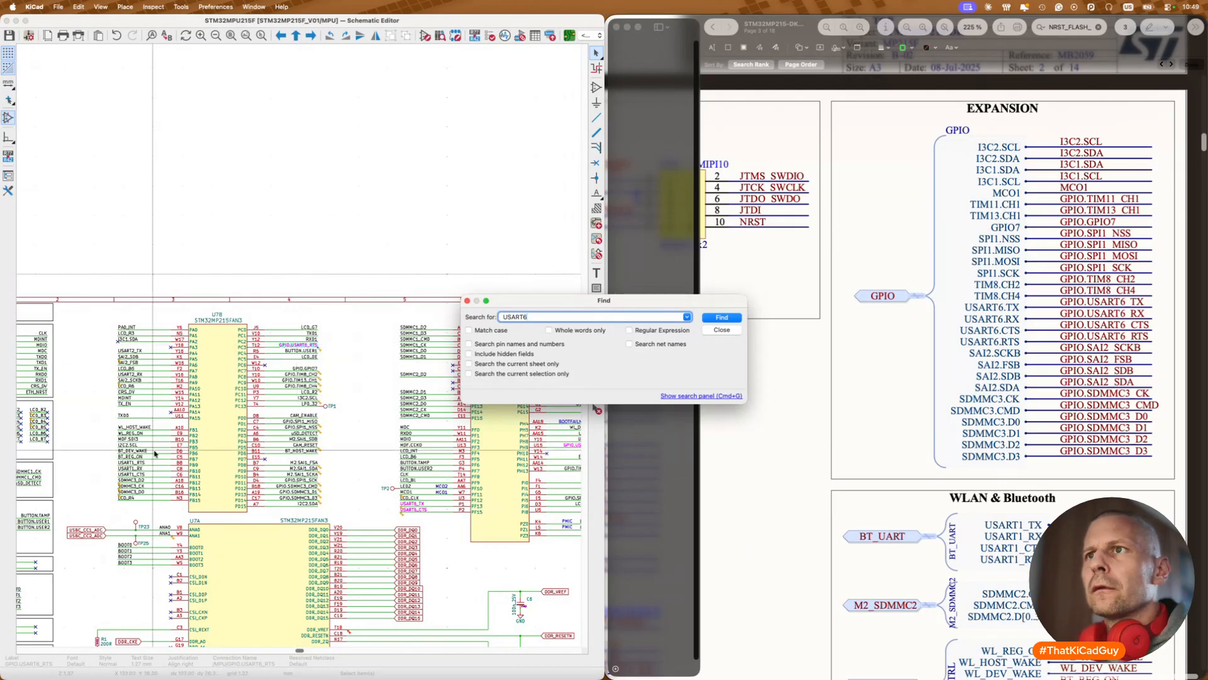
Step: Rename the GPIO.USART6_RTS label at U7B's PC3 pin to USART6_RTS
click(295, 340)
scroll(294, 340, up, 5)
double_click(294, 339)
key(Delete)
key(Delete)
key(Delete)
key(Delete)
key(Delete)
key(Return)
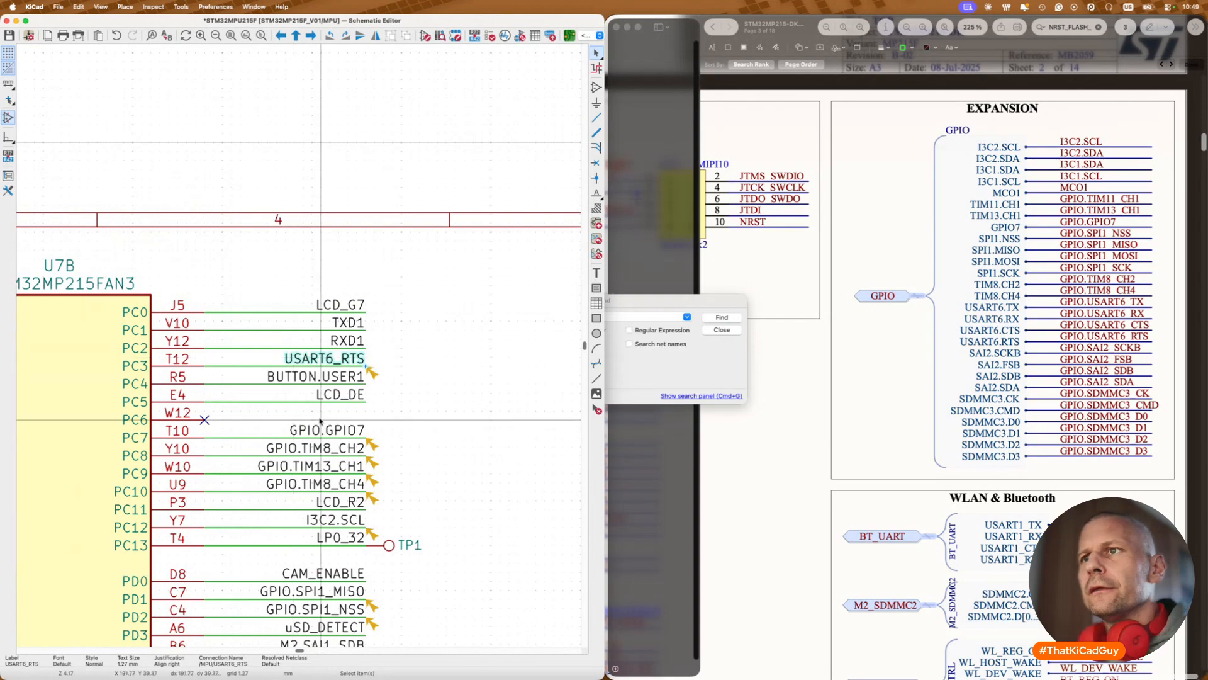
Step: Close the search and examine the flagged SAI1 labels in the WLAN & Bluetooth block
scroll(436, 438, down, 4)
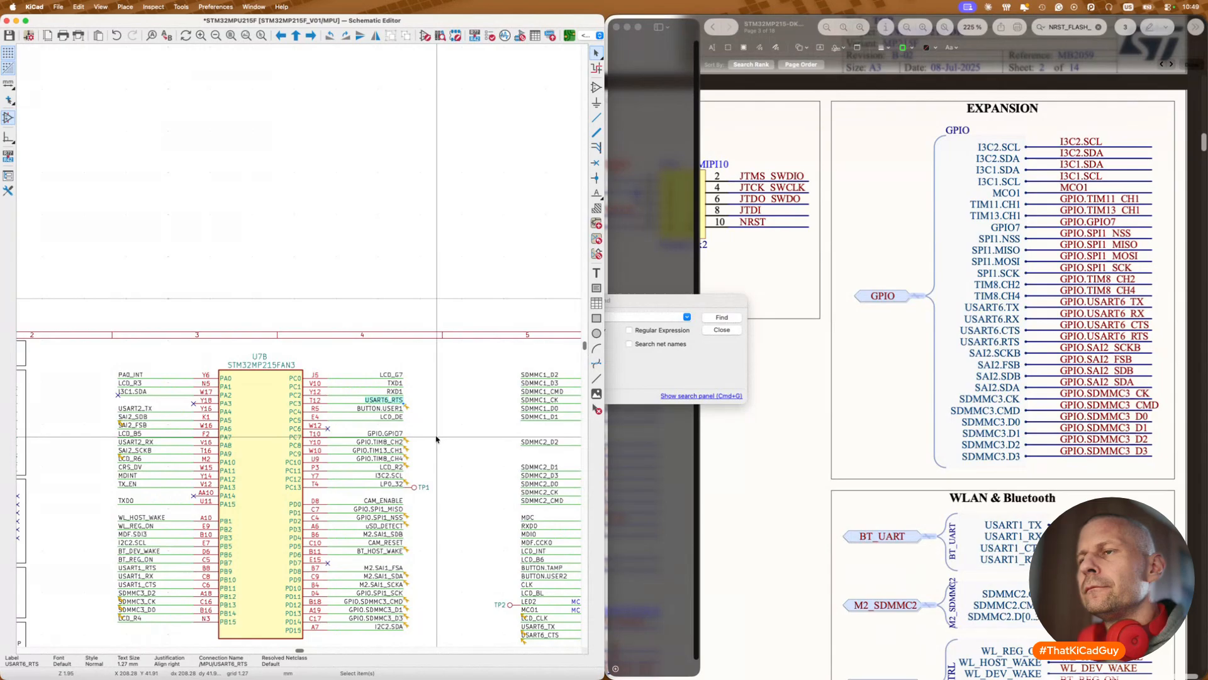
drag(670, 301, 823, 313)
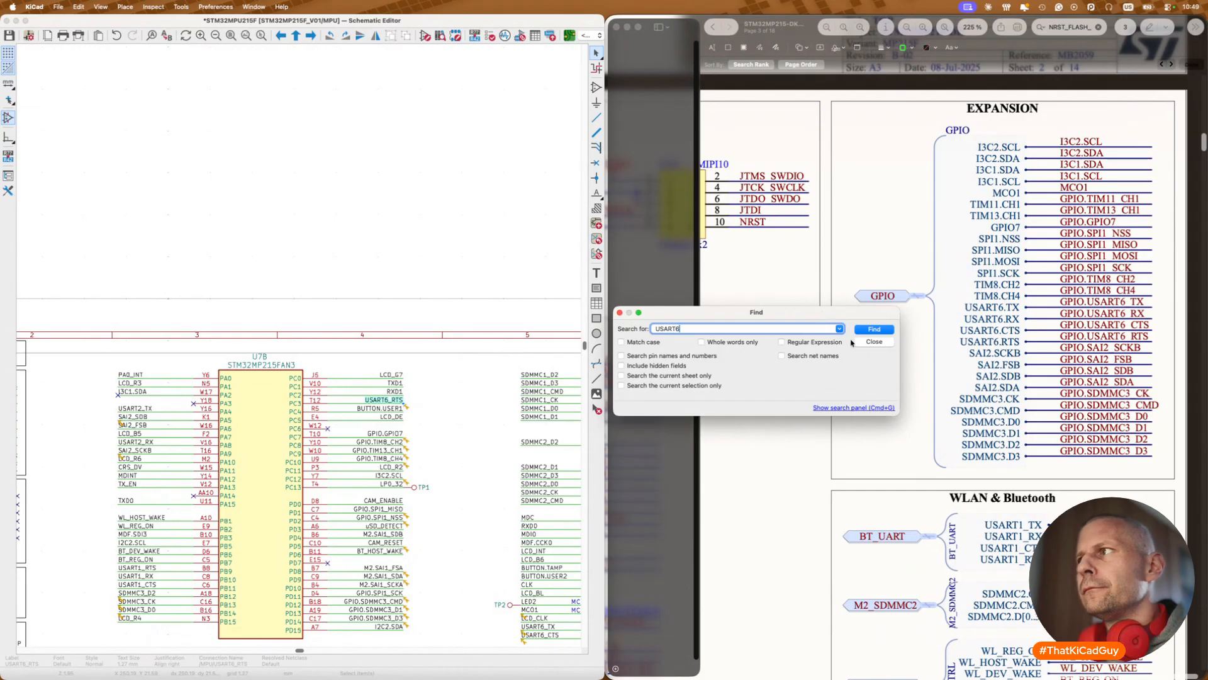
click(871, 342)
scroll(441, 442, down, 2)
scroll(441, 442, down, 1)
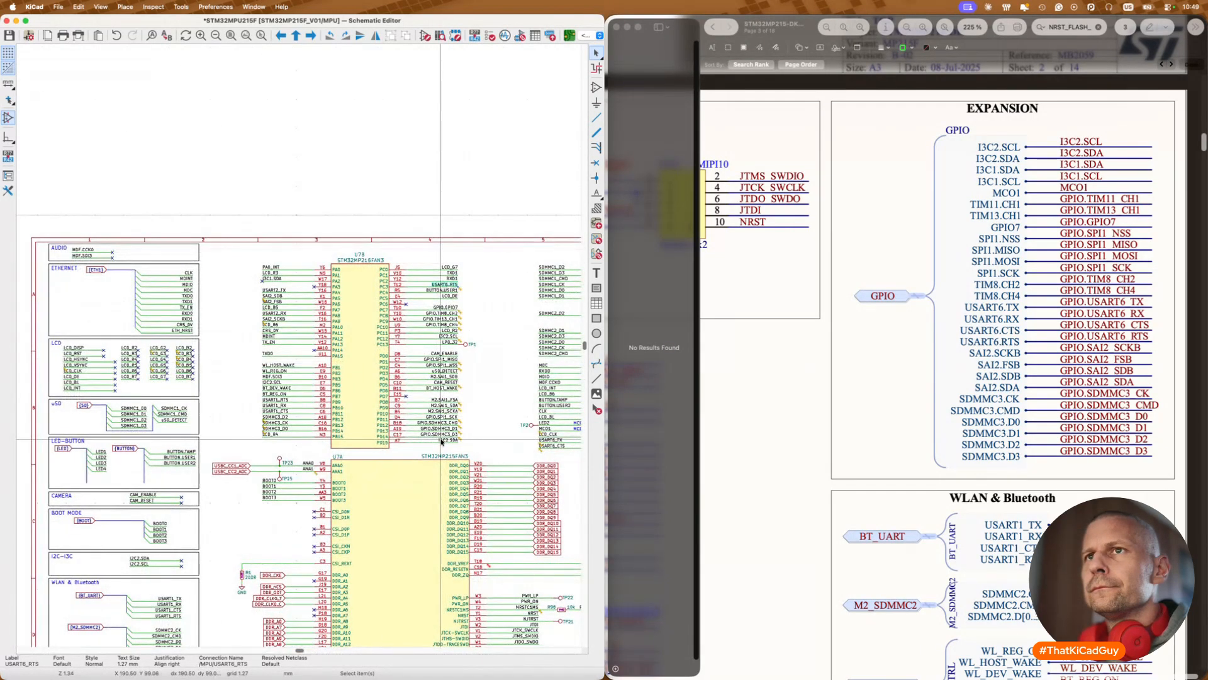
scroll(441, 441, down, 5)
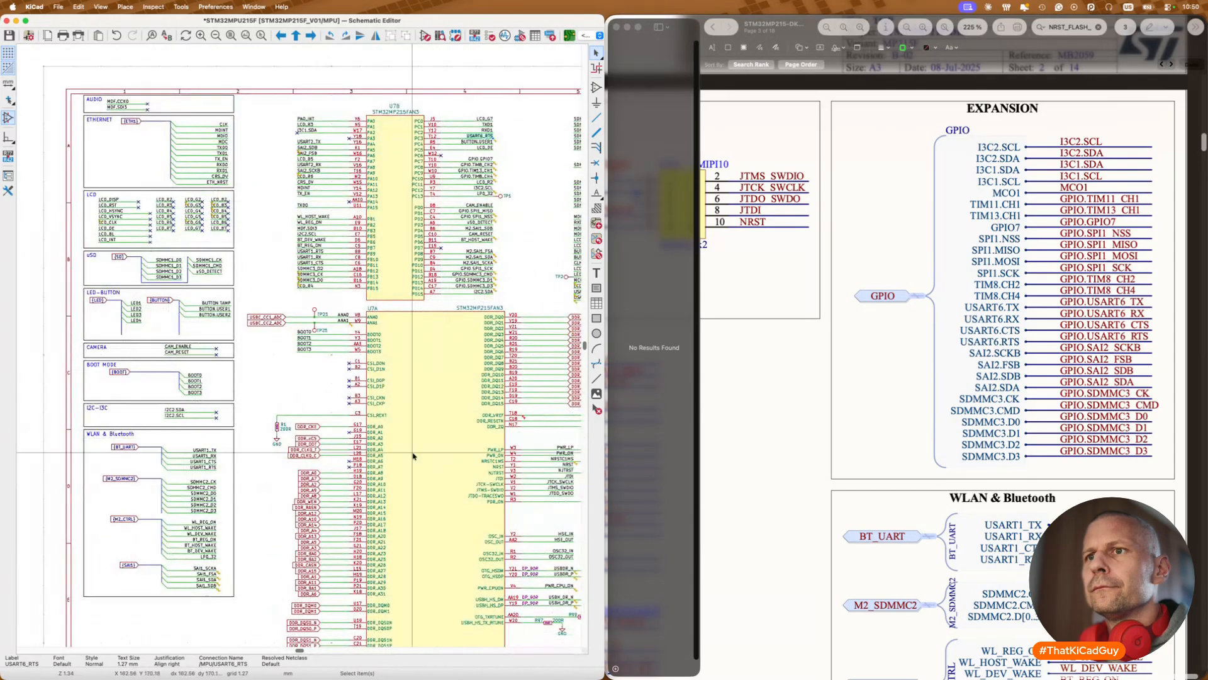
scroll(184, 587, up, 4)
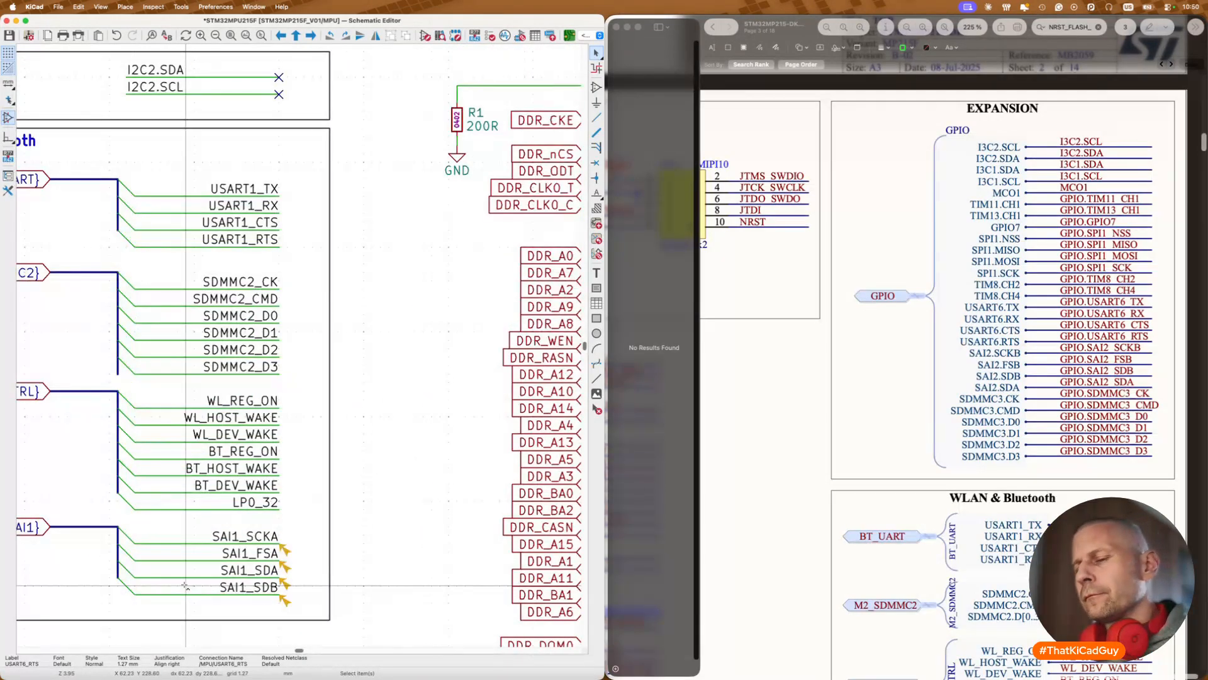
Step: Search the schematic for SAI1_ to locate the matching labels at U7B's PD pins
key(super+f)
text(A)
key(BackSpace)
text(SAI2)
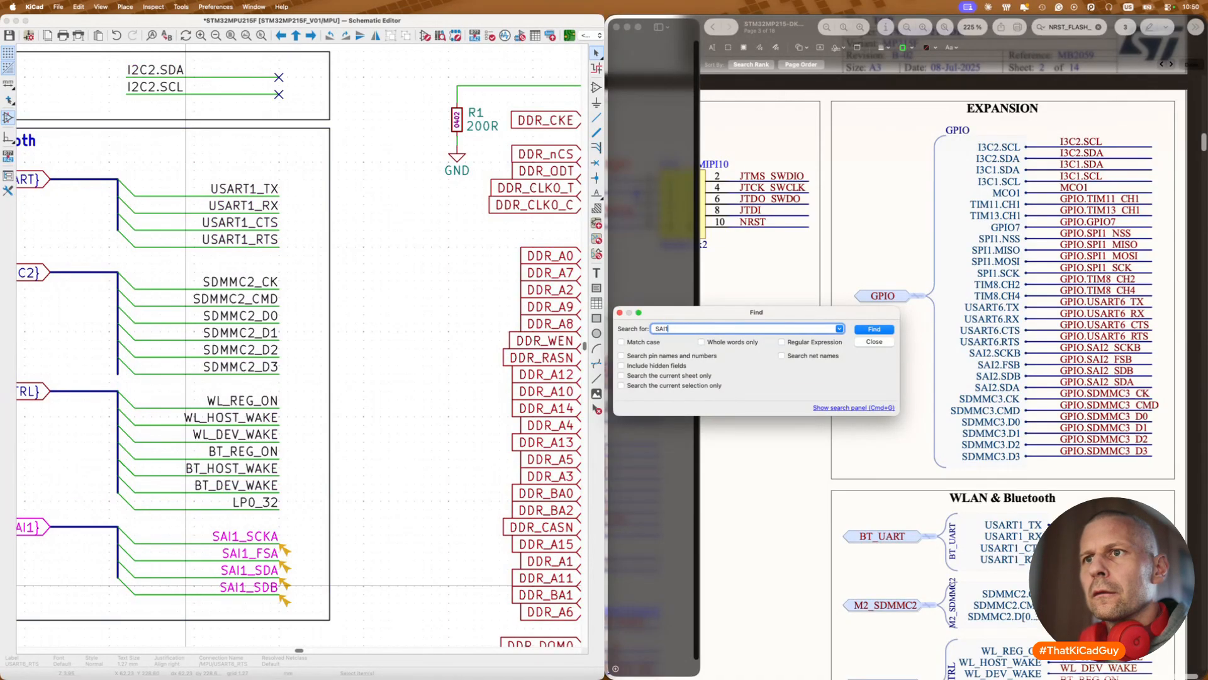
key(Return)
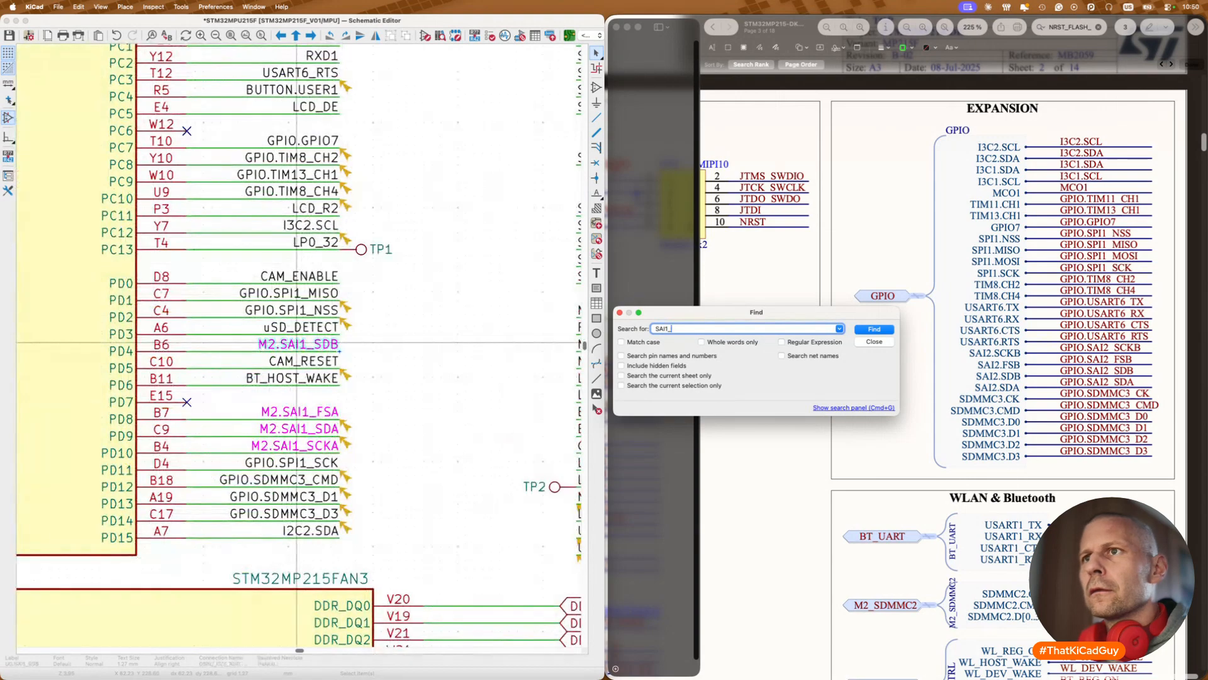
Step: Rename the M2.SAI1_SDB label at U7B's PD4 pin to SAI1_SDB
double_click(322, 344)
key(Left)
key(Delete)
key(Delete)
key(Delete)
key(Delete)
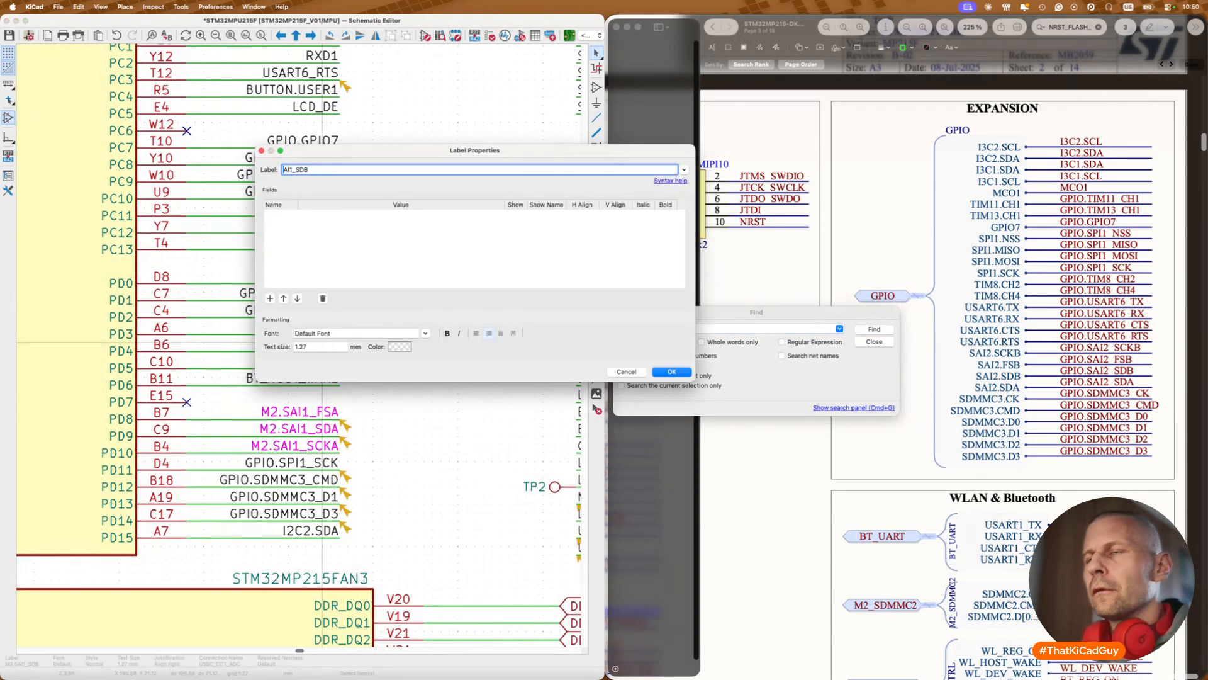
text(S)
key(Return)
Step: Rename the M2.SAI1_FSA label at U7B's PD8 pin to SAI1_FSA
double_click(330, 411)
key(Delete)
key(Delete)
key(Delete)
key(Delete)
text(S)
key(Return)
double_click(324, 428)
key(Delete)
key(super+z)
text(S)
key(super+z)
key(Escape)
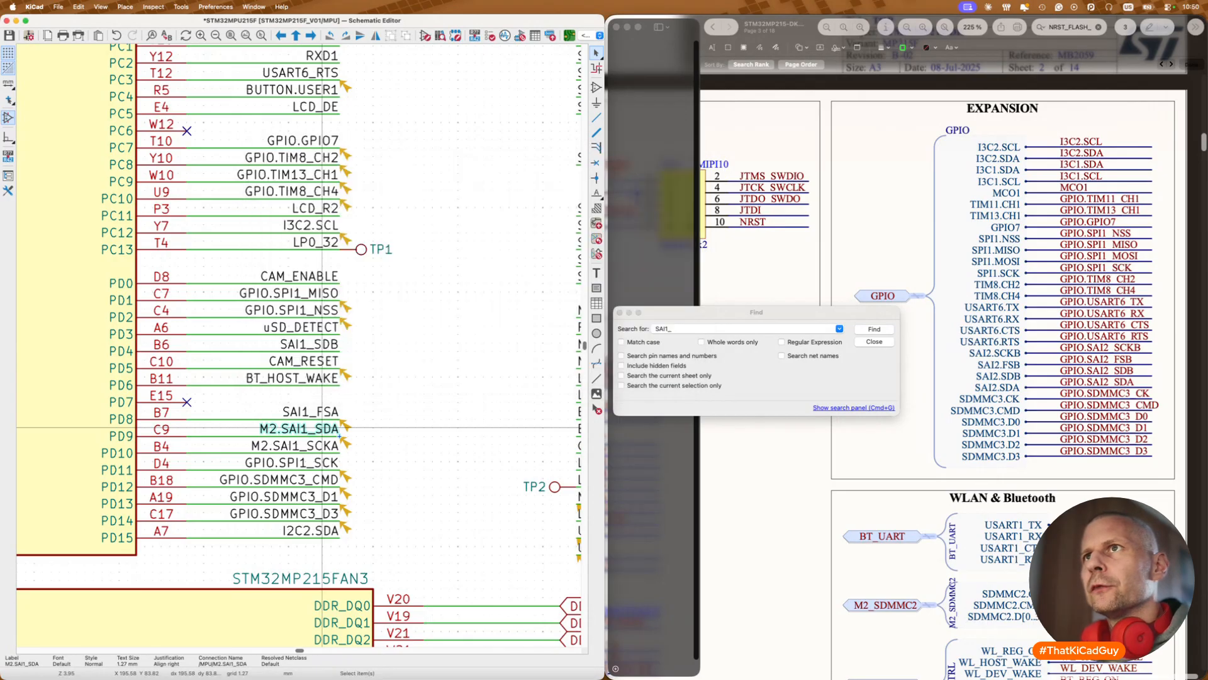
Step: Rename the M2.SAI1_SDA label at U7B's PD9 pin to SAI1_SDA
double_click(323, 428)
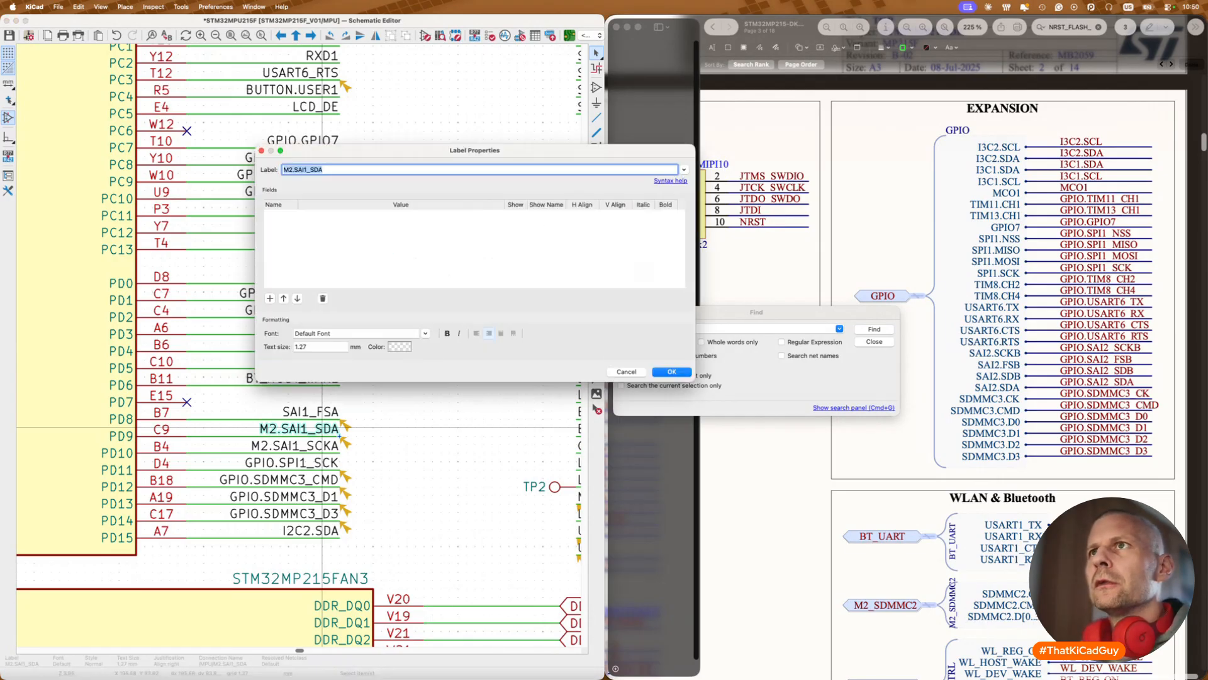
key(Delete)
key(Delete)
key(Delete)
key(Return)
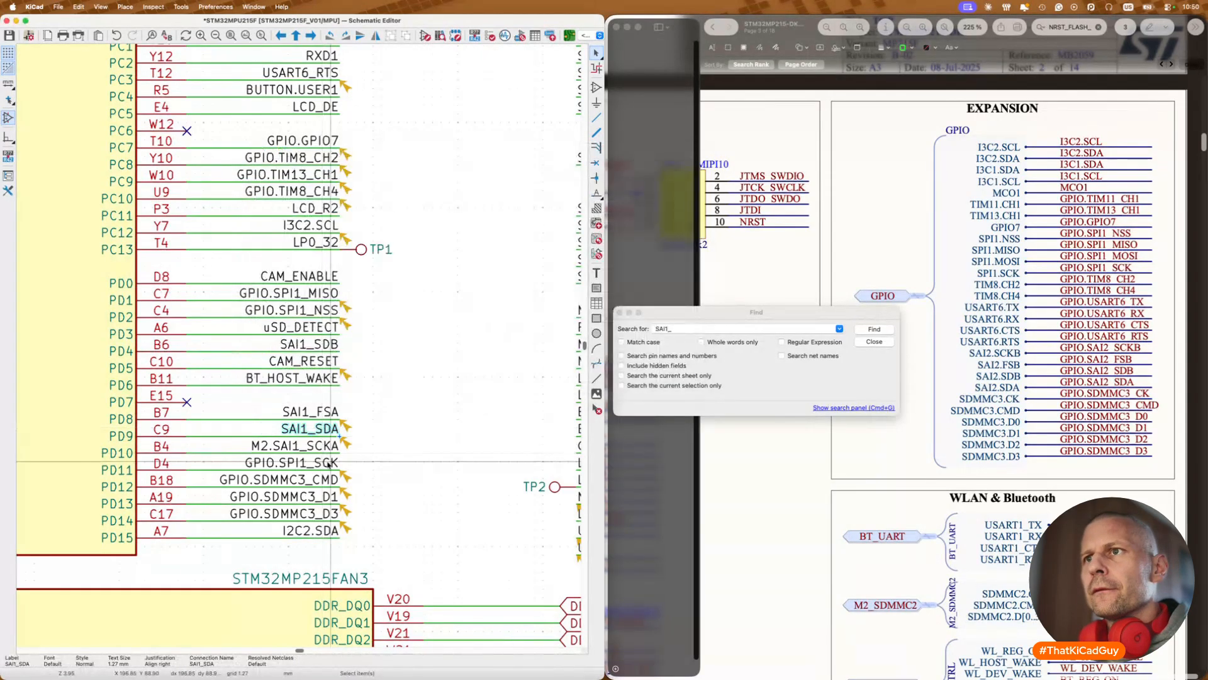
Step: Rename the M2.SAI1_SCKA label at U7B's PD10 pin to SAI1_SCKA
double_click(325, 446)
key(Delete)
key(Delete)
key(Delete)
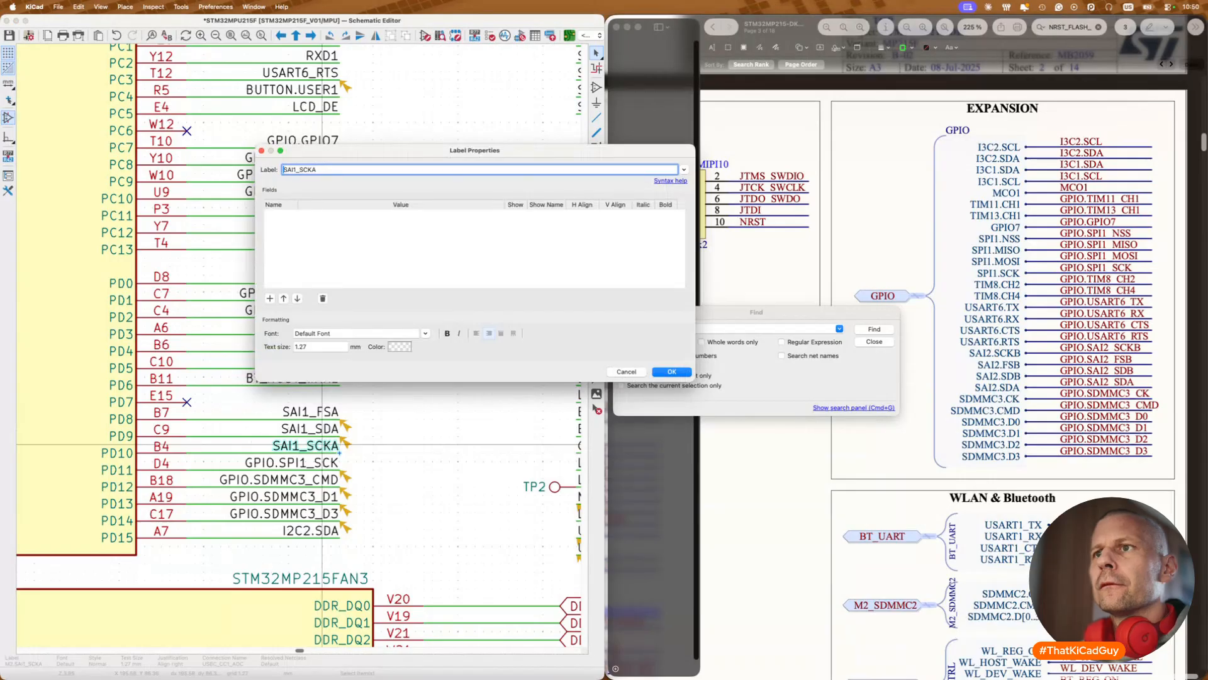
key(Return)
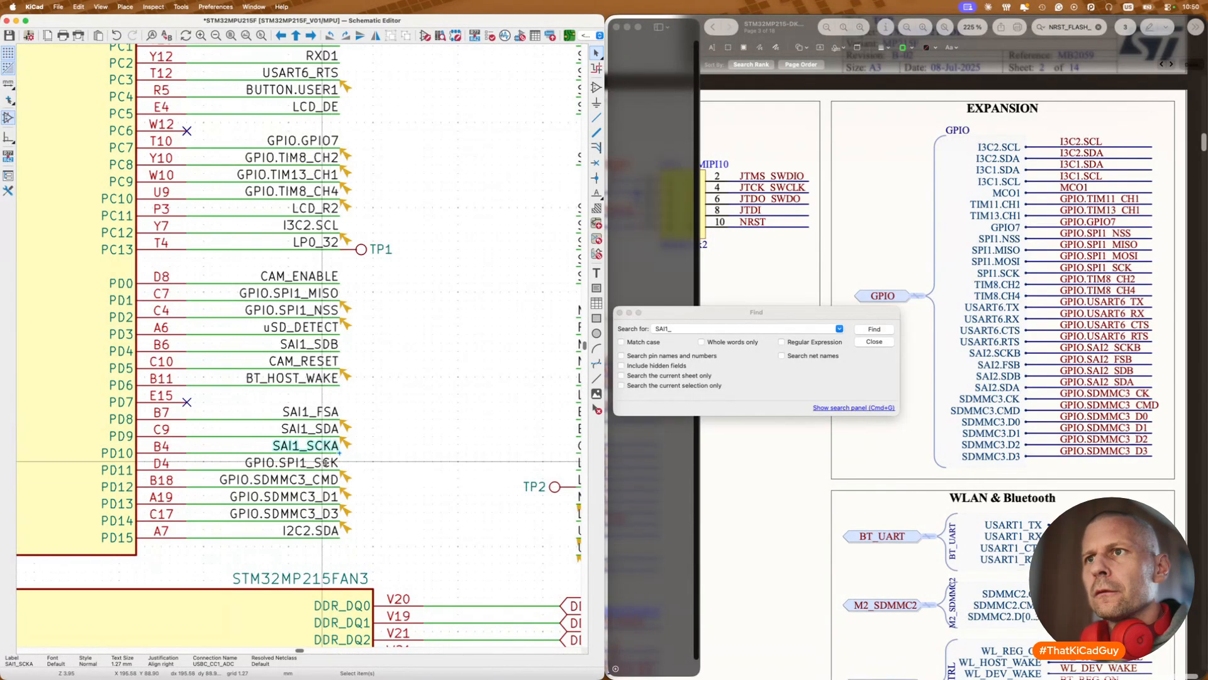
Step: Remove the GPIO. prefix from the labels at U7B's PD11 and PD12 pins, giving SPI1_SCK and SDMMC3_CMD
double_click(324, 462)
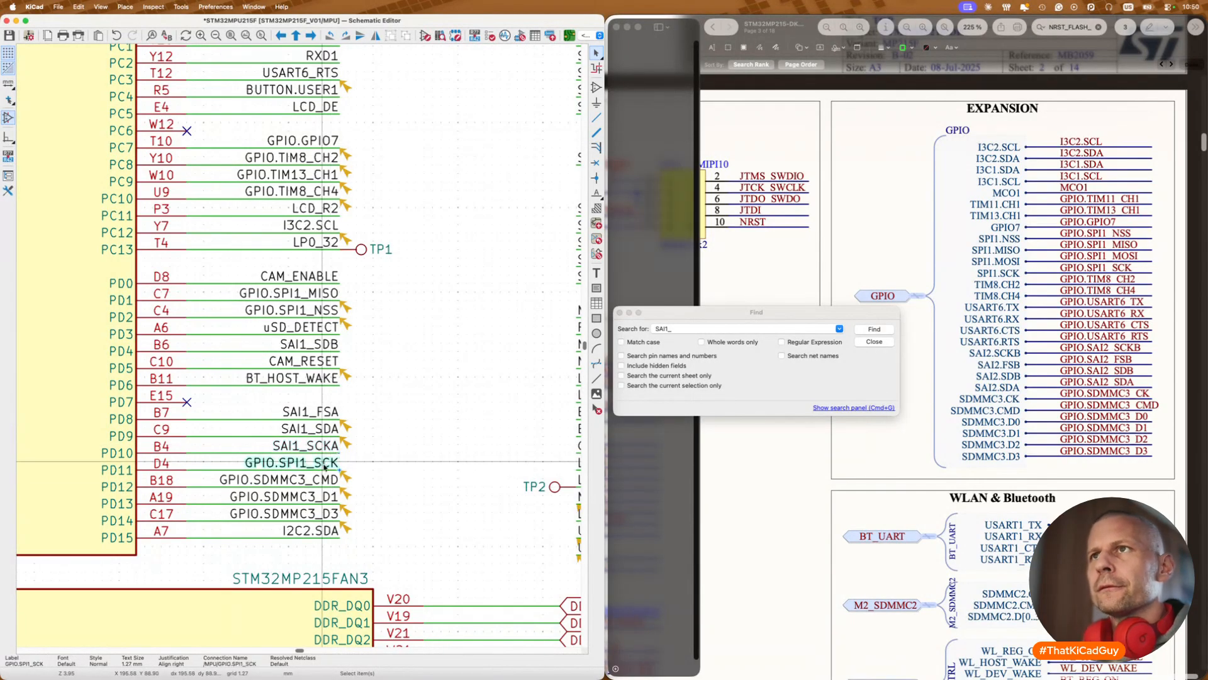
key(Return)
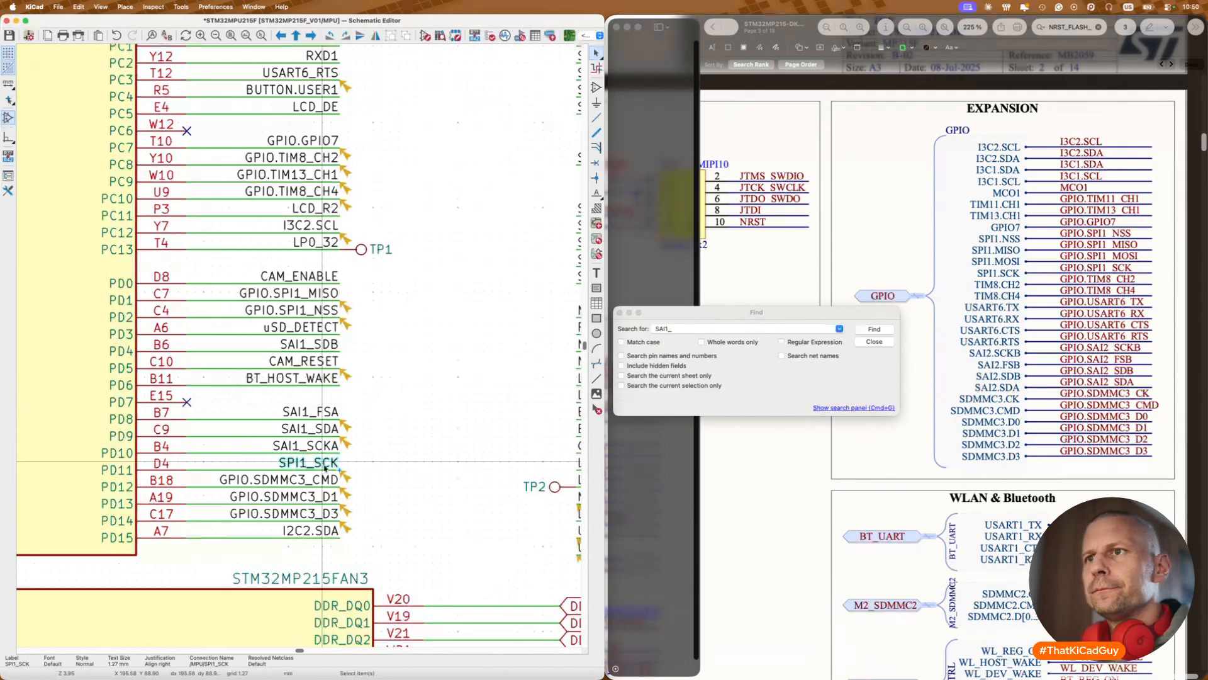
double_click(333, 479)
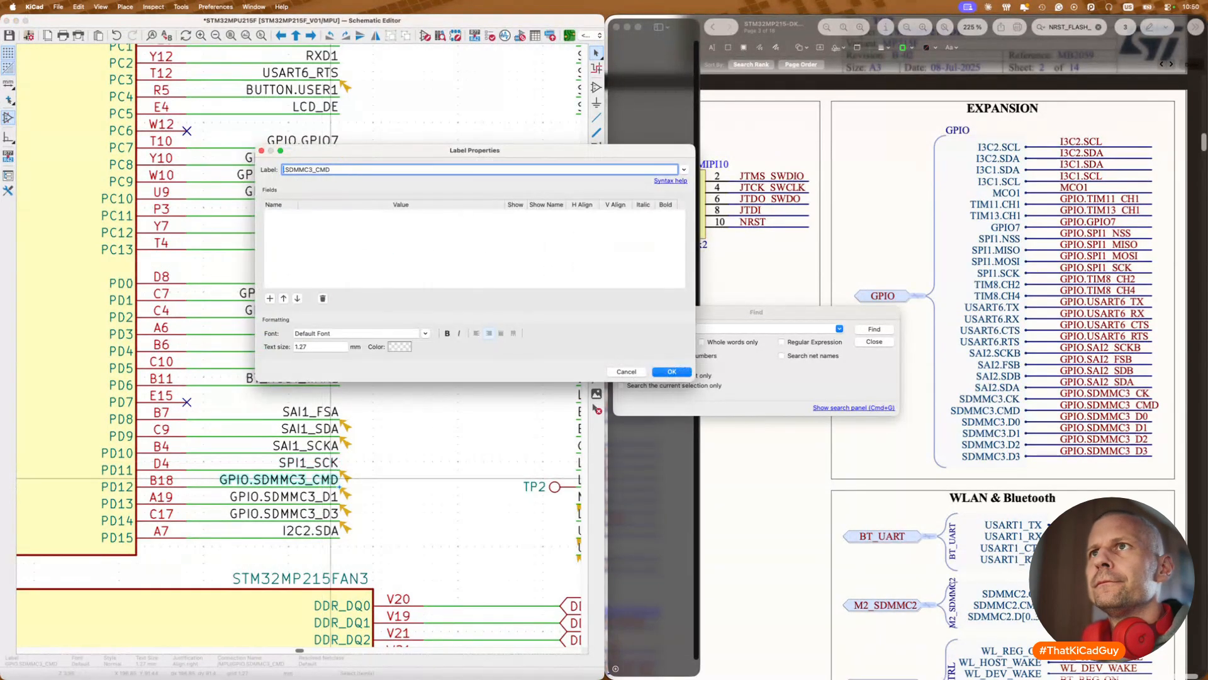
key(Return)
Step: Remove the GPIO. prefix from the labels at U7B's PD13 and PD14 pins, giving SDMMC3_D1 and SDMMC3_D3
double_click(326, 497)
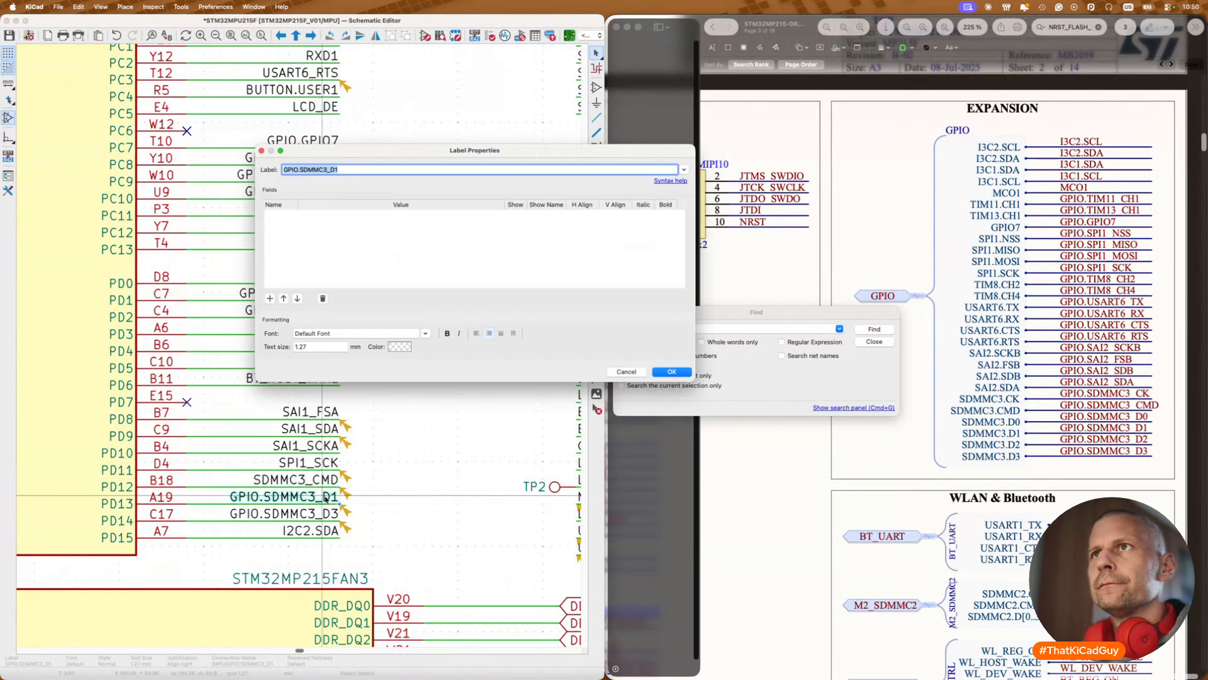
key(Left)
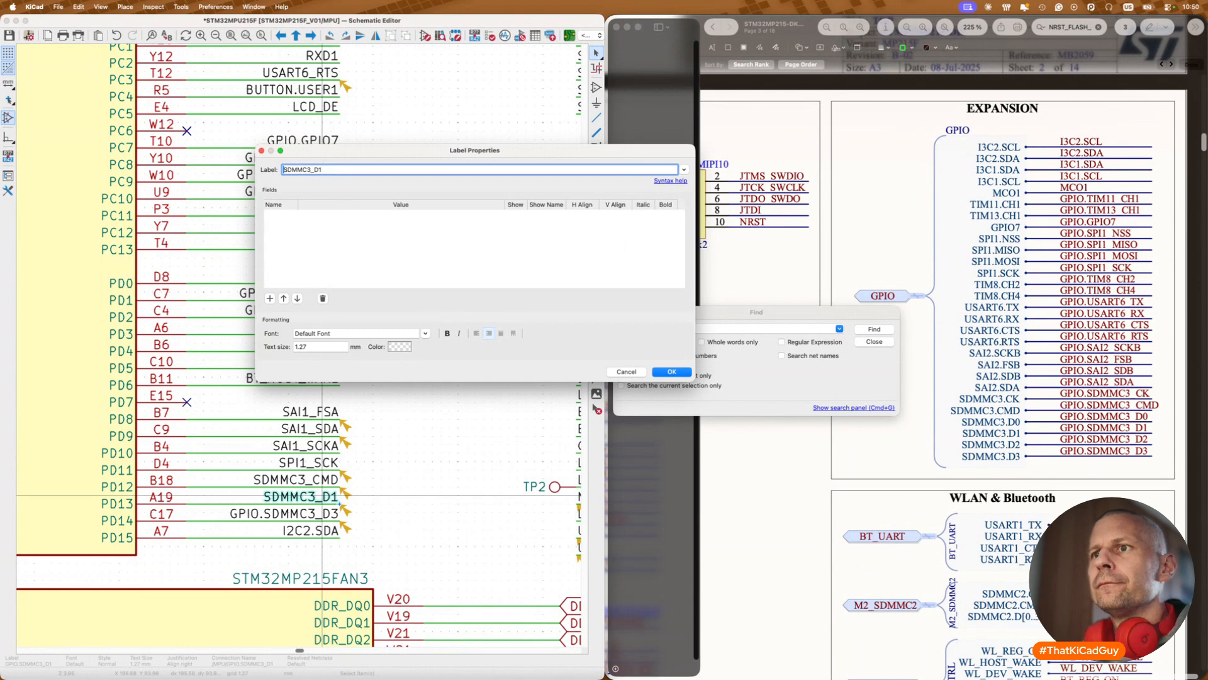
key(Return)
double_click(331, 512)
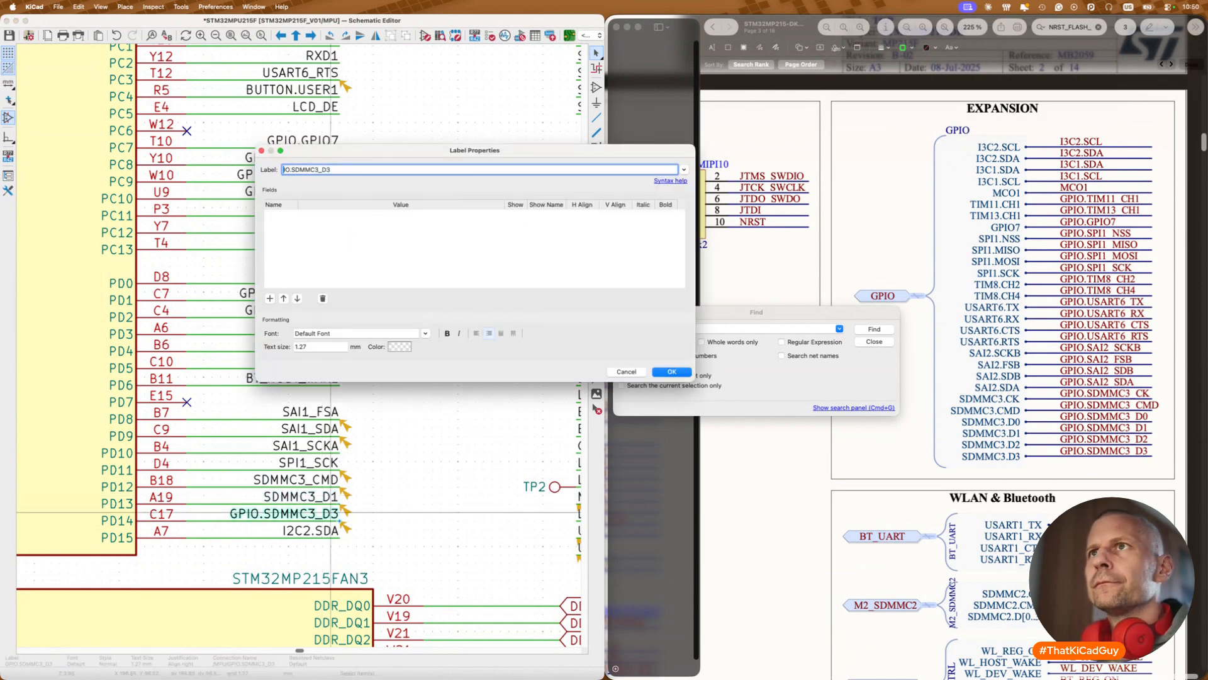
key(Return)
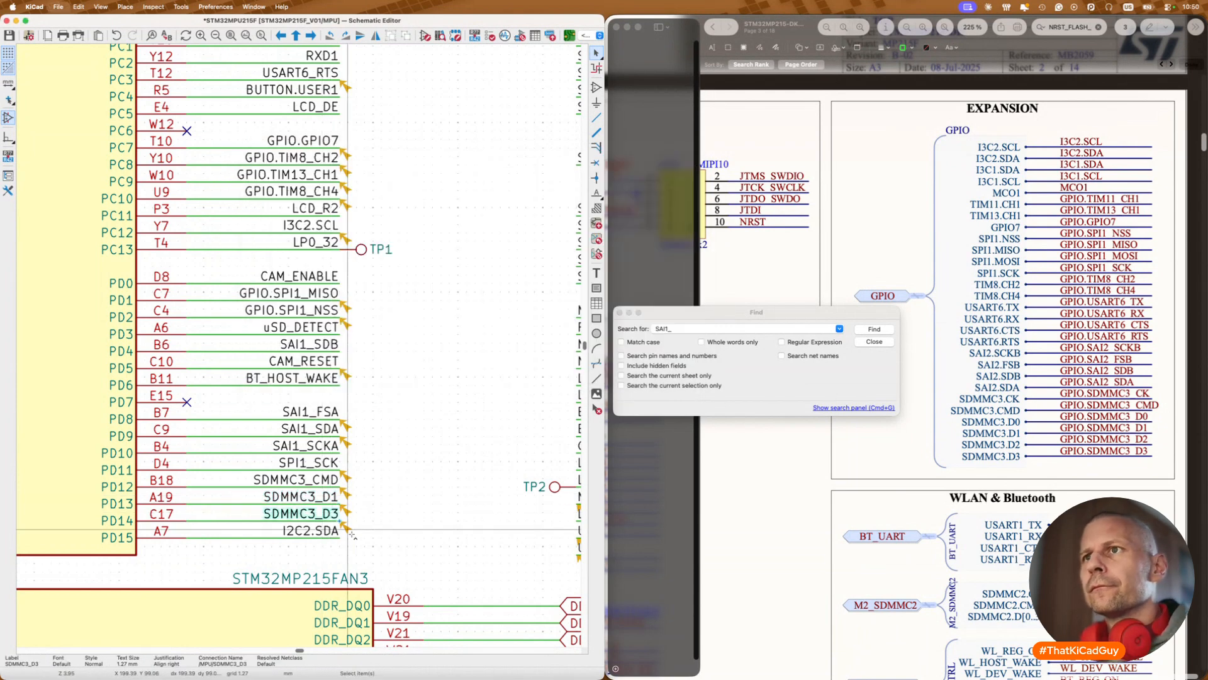
Step: Remove the GPIO. prefix from the labels at U7B's PD1 and PD2 pins, giving SPI1_MISO and SPI1_NSS
double_click(330, 294)
key(Return)
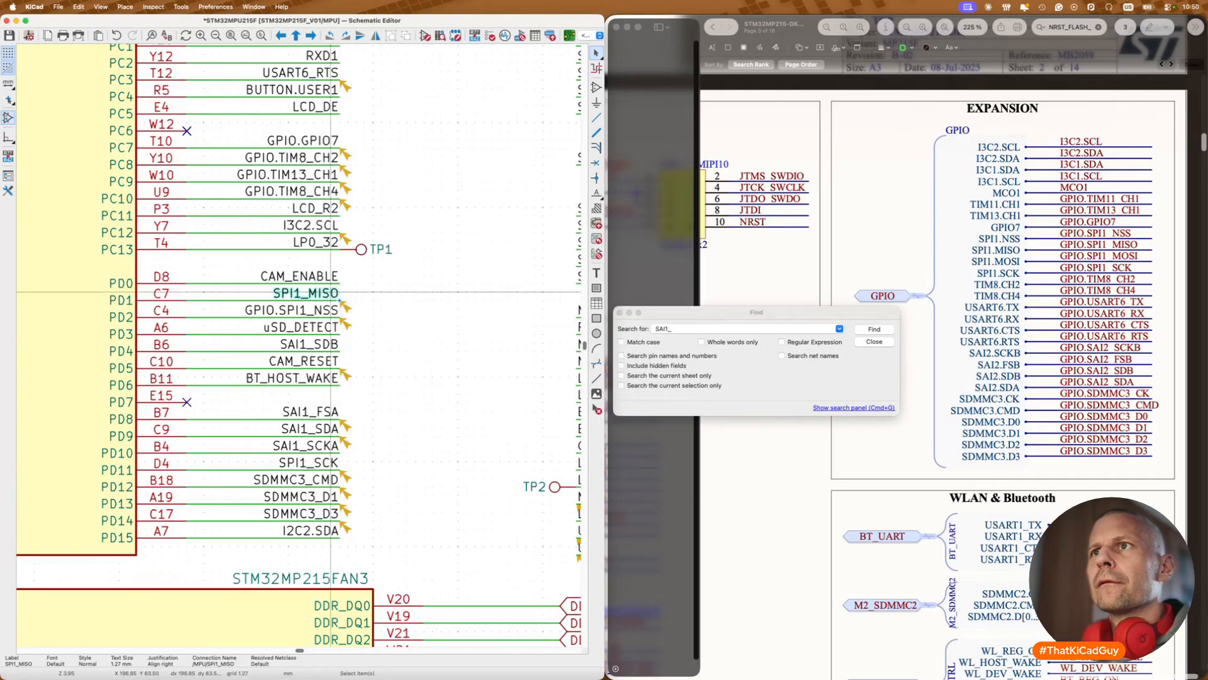
double_click(331, 309)
key(Left)
key(Delete)
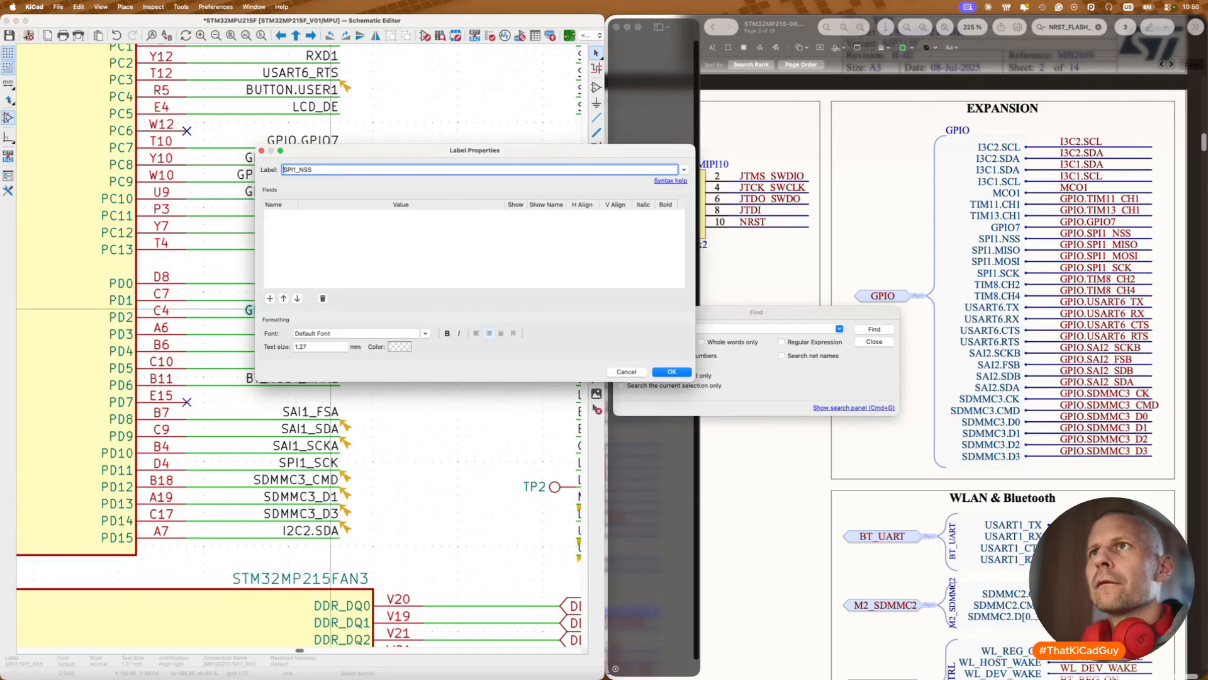
key(Return)
Step: Rename the GPIO.TIM8_CH2 label at U7B's PC8 pin to TIM8_CH2
scroll(415, 345, up, 1)
scroll(415, 345, up, 1)
double_click(311, 243)
key(Left)
key(Delete)
key(Delete)
key(Delete)
key(Delete)
key(Delete)
key(Return)
Step: Rename the GPIO.TIM13_CH1 label at U7B's PC9 pin to TIM13_CH1
double_click(313, 258)
key(Left)
key(Delete)
key(Delete)
key(Delete)
key(Delete)
key(Delete)
key(Return)
Step: Rename the GPIO.TIM8_CH4 label at U7B's PC10 pin to TIM8_CH4
click(318, 275)
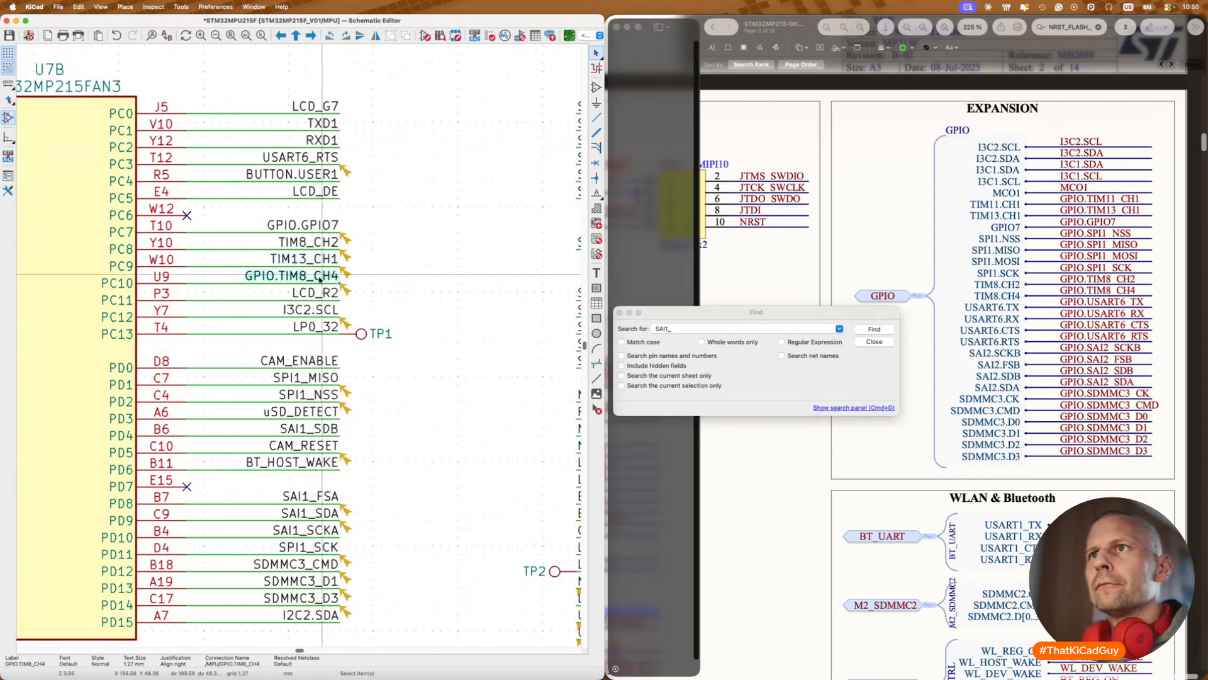
double_click(319, 275)
key(Left)
key(Delete)
key(Delete)
key(Delete)
key(Delete)
key(Delete)
key(Return)
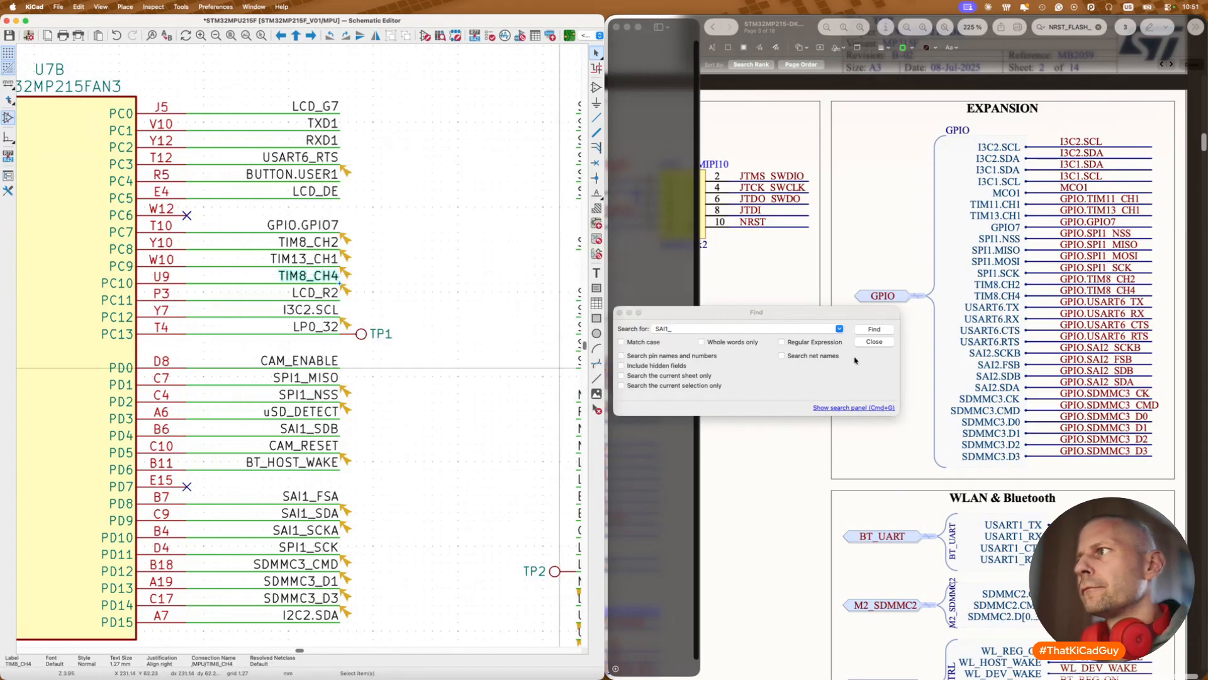
Step: Close the Find dialog, save the schematic and enlarge the Schematic Editor window to the full screen
click(874, 342)
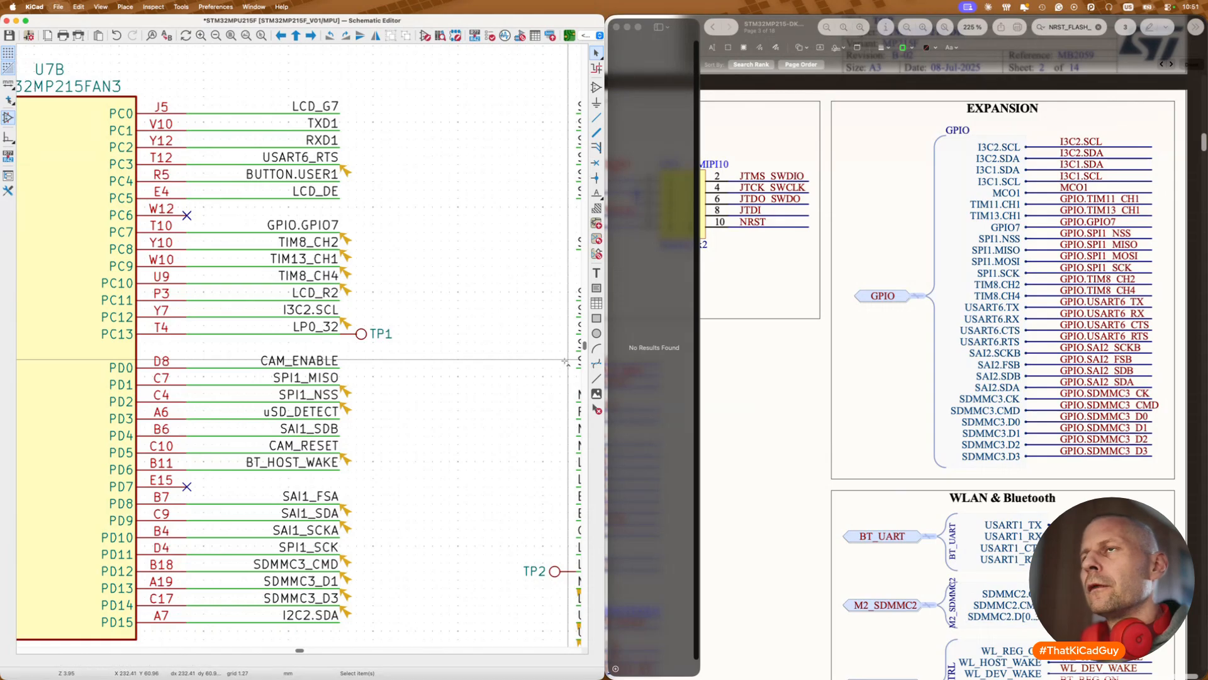
key(super+s)
scroll(496, 356, down, 6)
scroll(496, 356, up, 2)
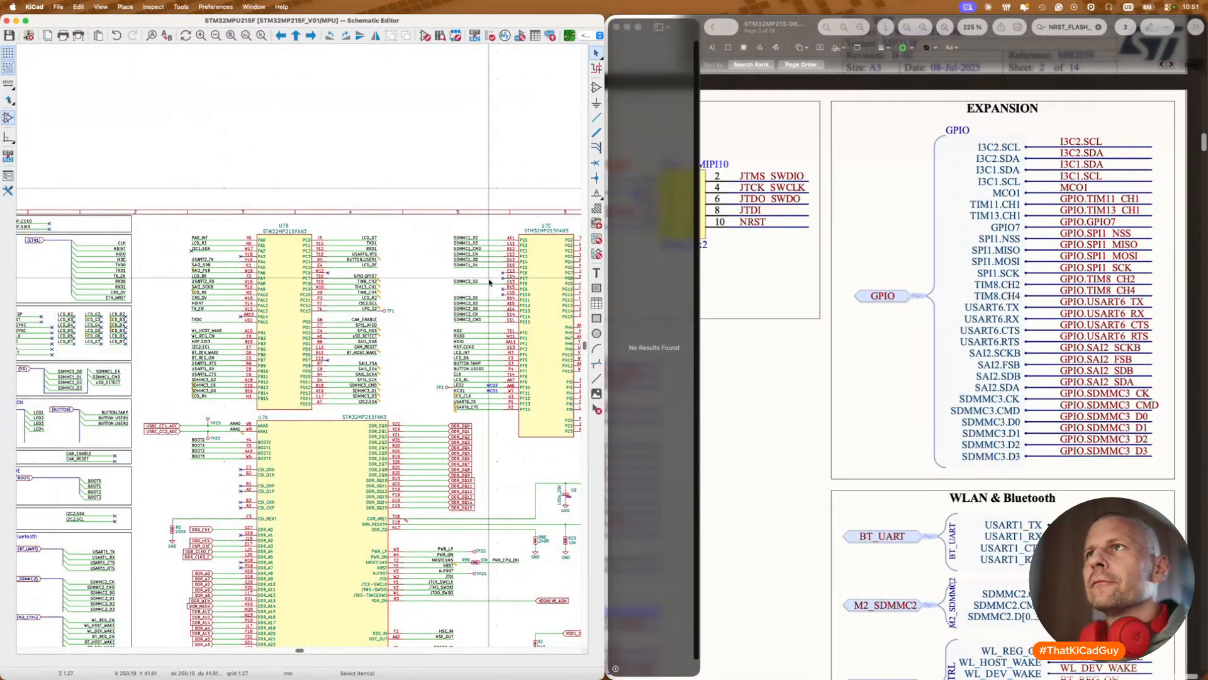
double_click(512, 23)
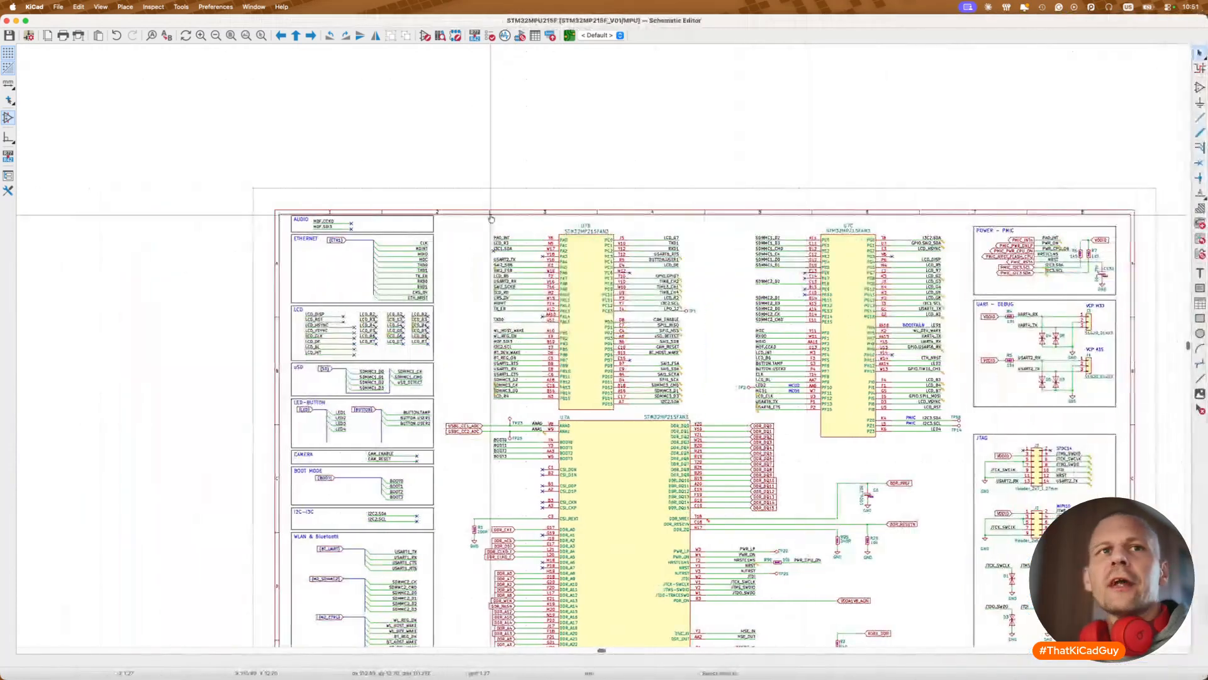
Step: Switch to Finder and open MP215_11x11.kicad_sch from the Imported_DK folder
key(super+Tab)
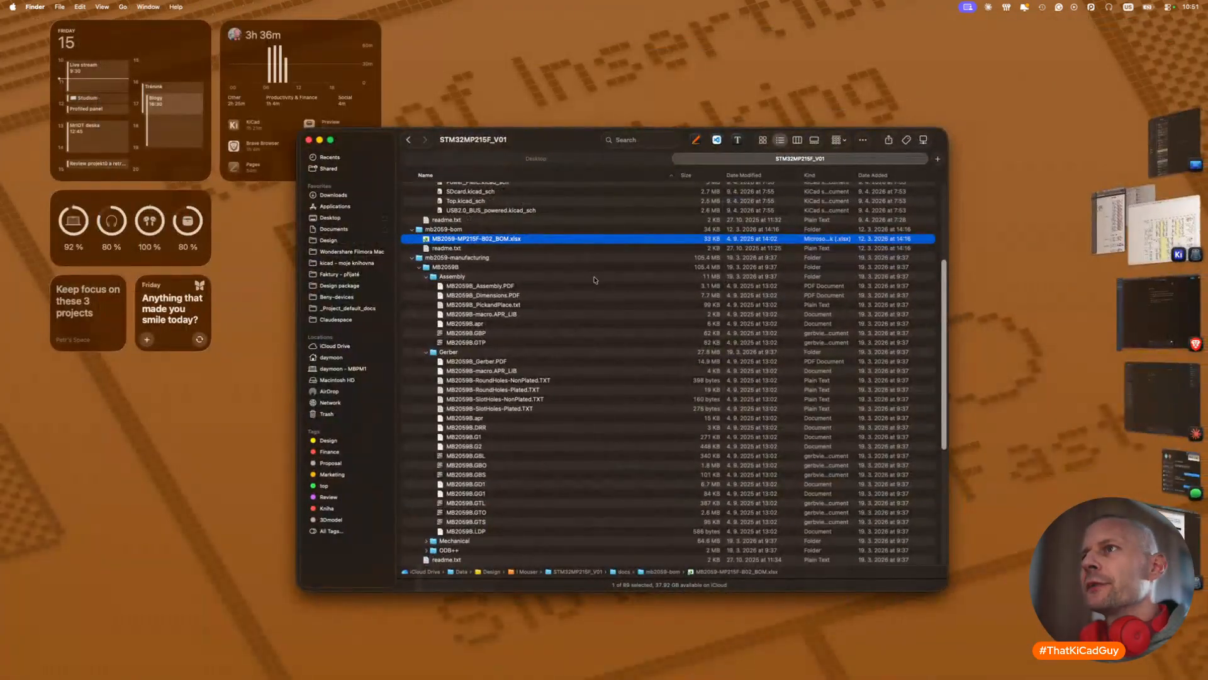
scroll(595, 280, up, 5)
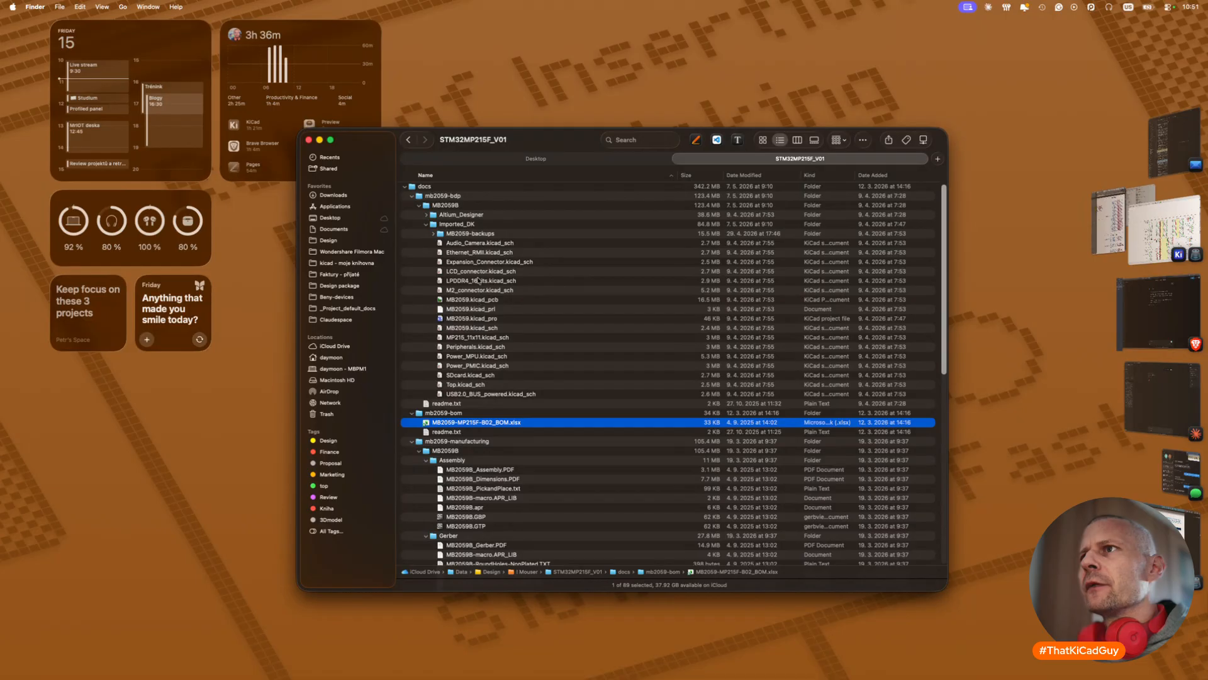
click(471, 338)
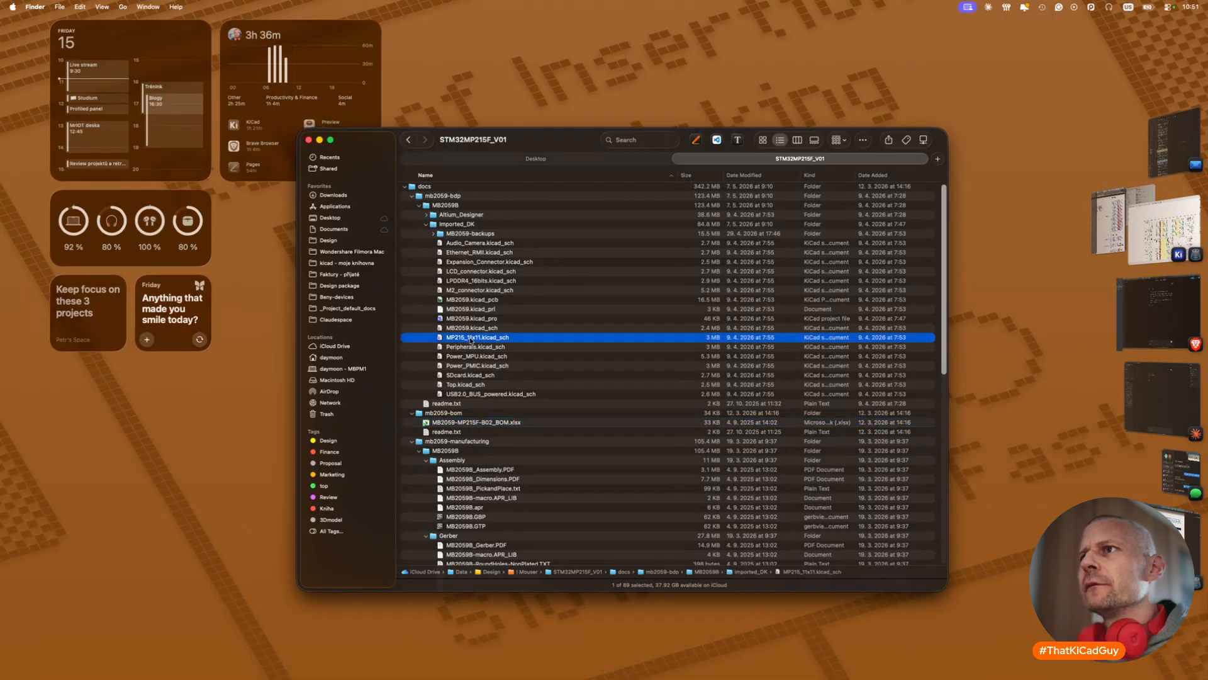
double_click(482, 338)
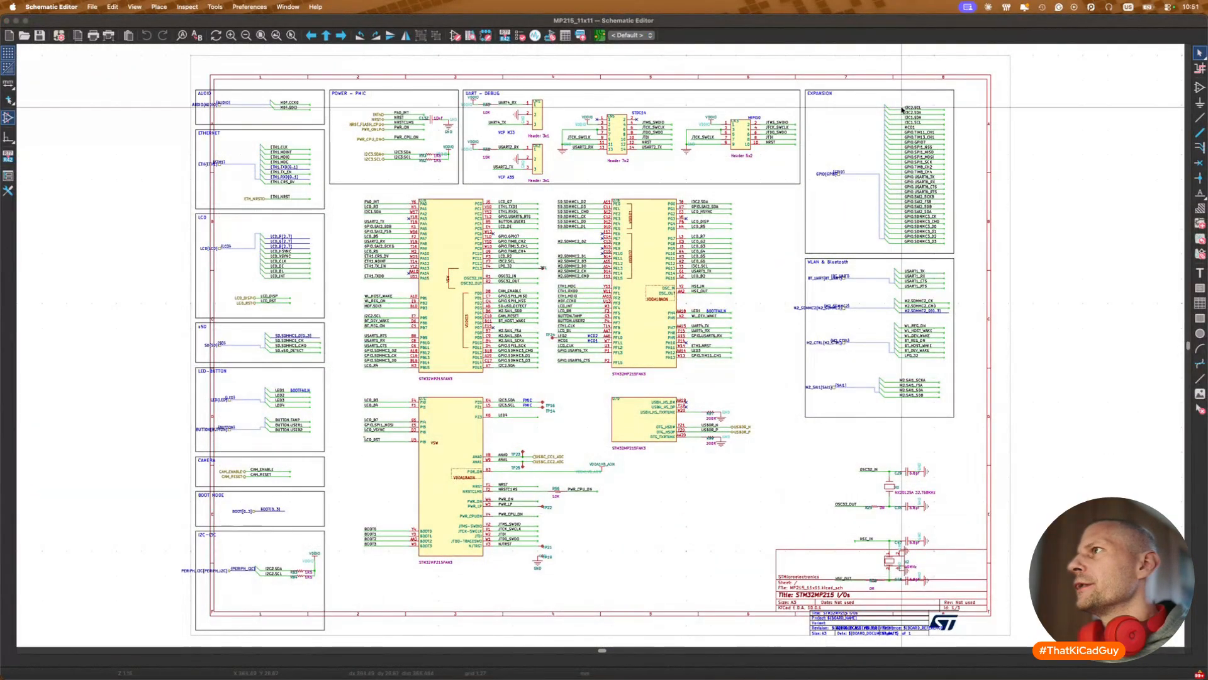
Step: Copy the EXPANSION block's wires and net labels from the imported sheet, close it and return to the MPU sheet
drag(899, 97, 951, 250)
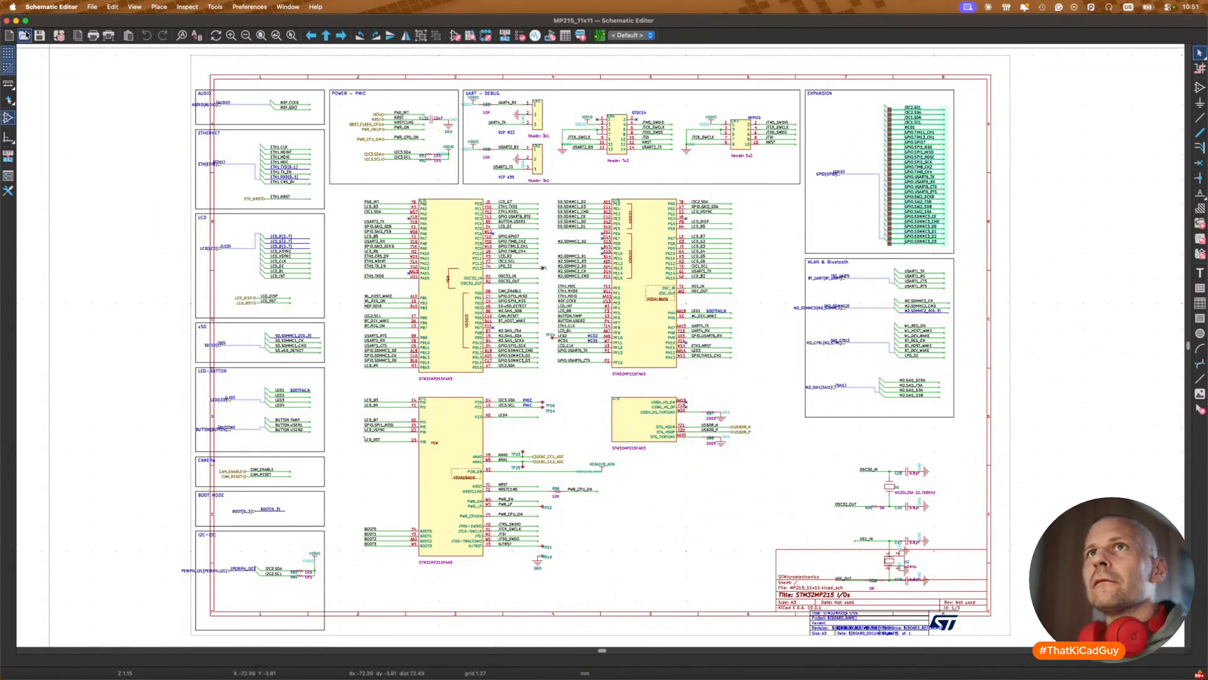
click(6, 21)
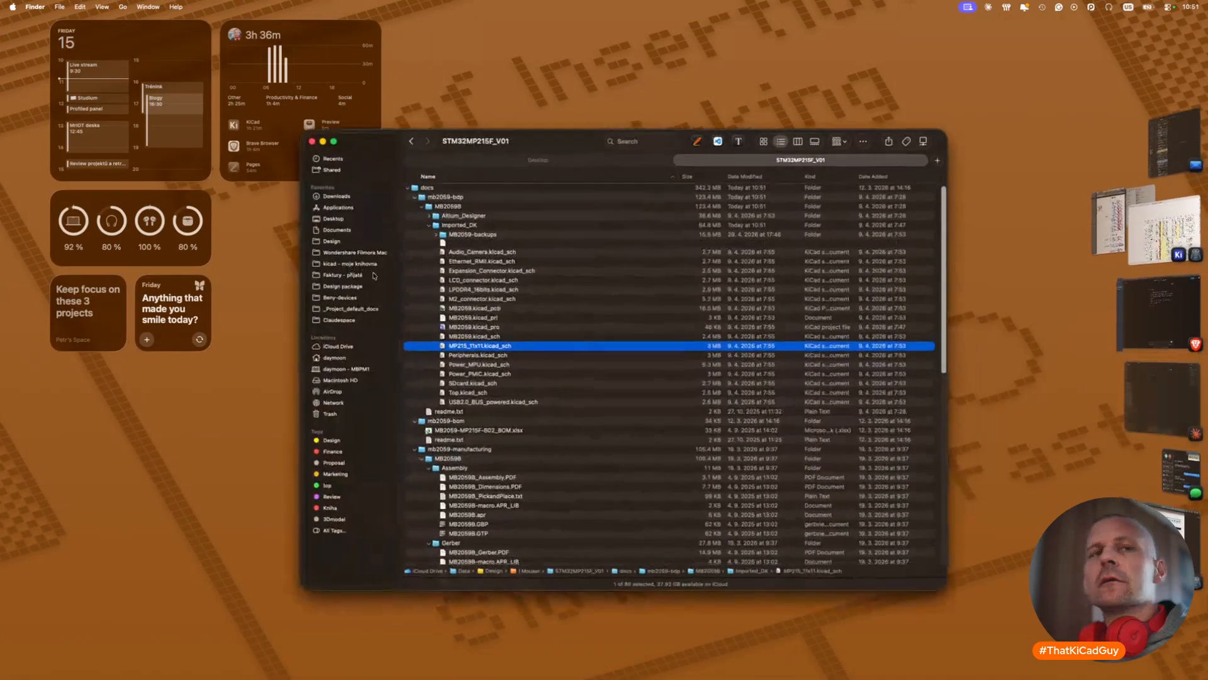
key(super+Tab)
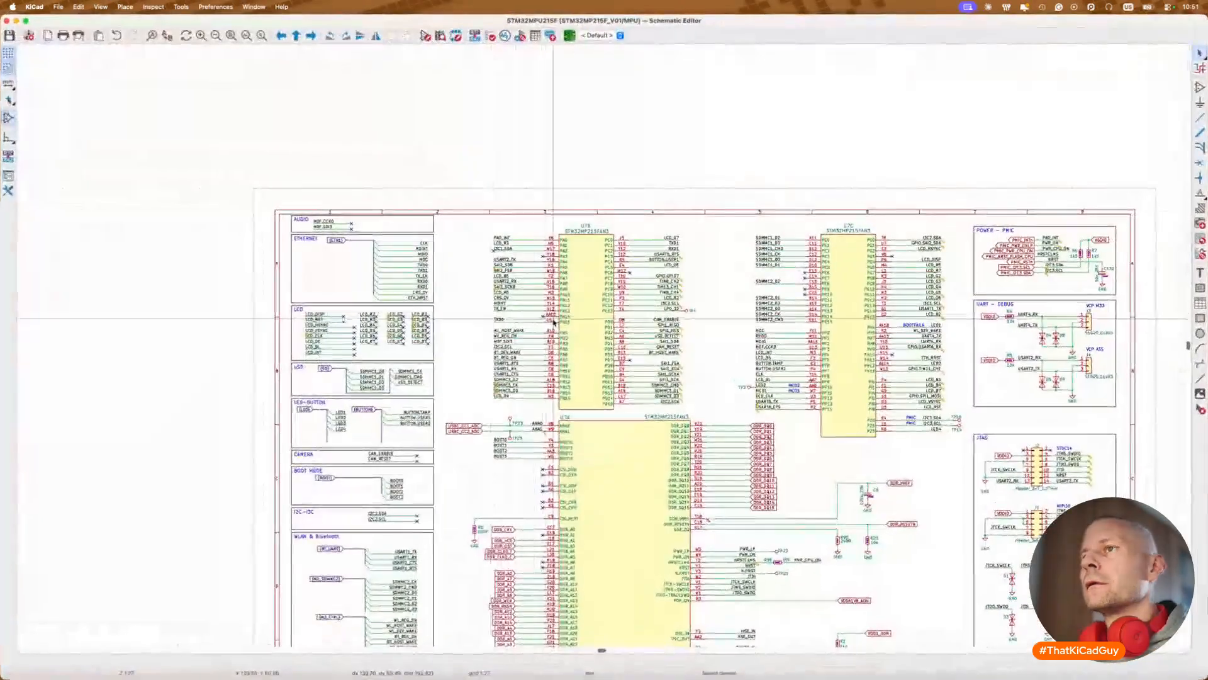
Step: Paste the copied labelled wires below the WLAN & Bluetooth block and move those from GPIO.USART6_TX down into a second column alongside
scroll(553, 320, down, 3)
scroll(553, 321, right, 2)
scroll(554, 322, down, 3)
scroll(554, 322, left, 2)
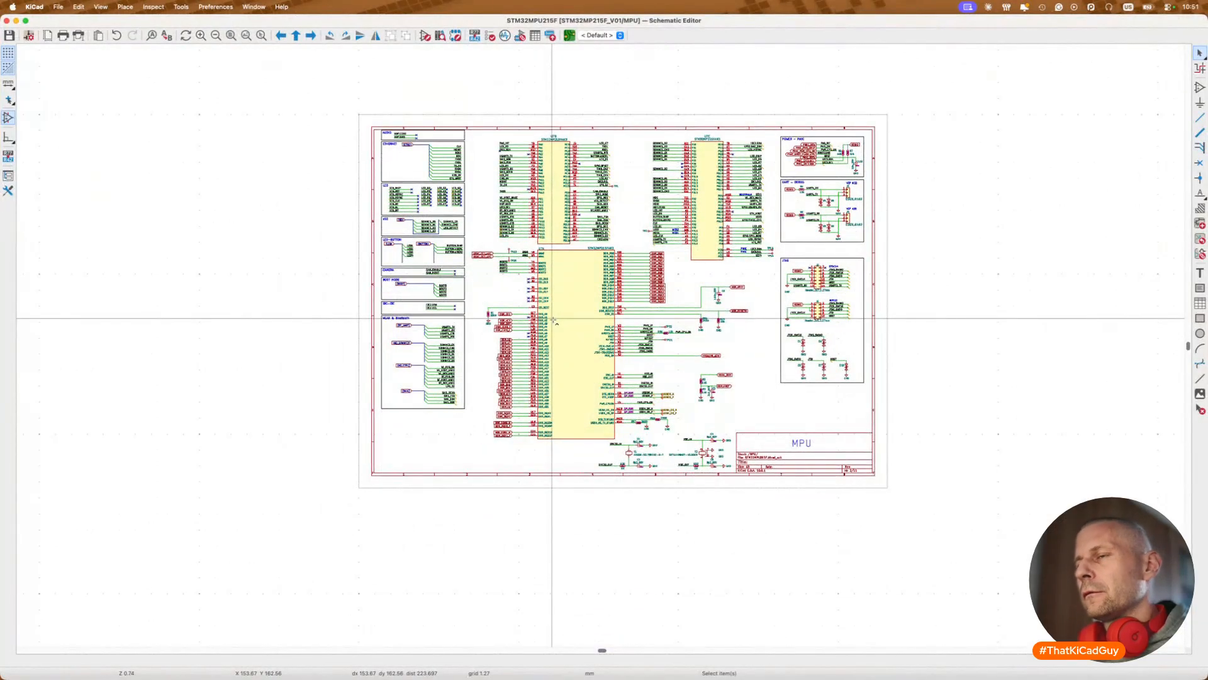
key(super+v)
scroll(384, 420, up, 5)
click(365, 446)
drag(366, 444, 534, 589)
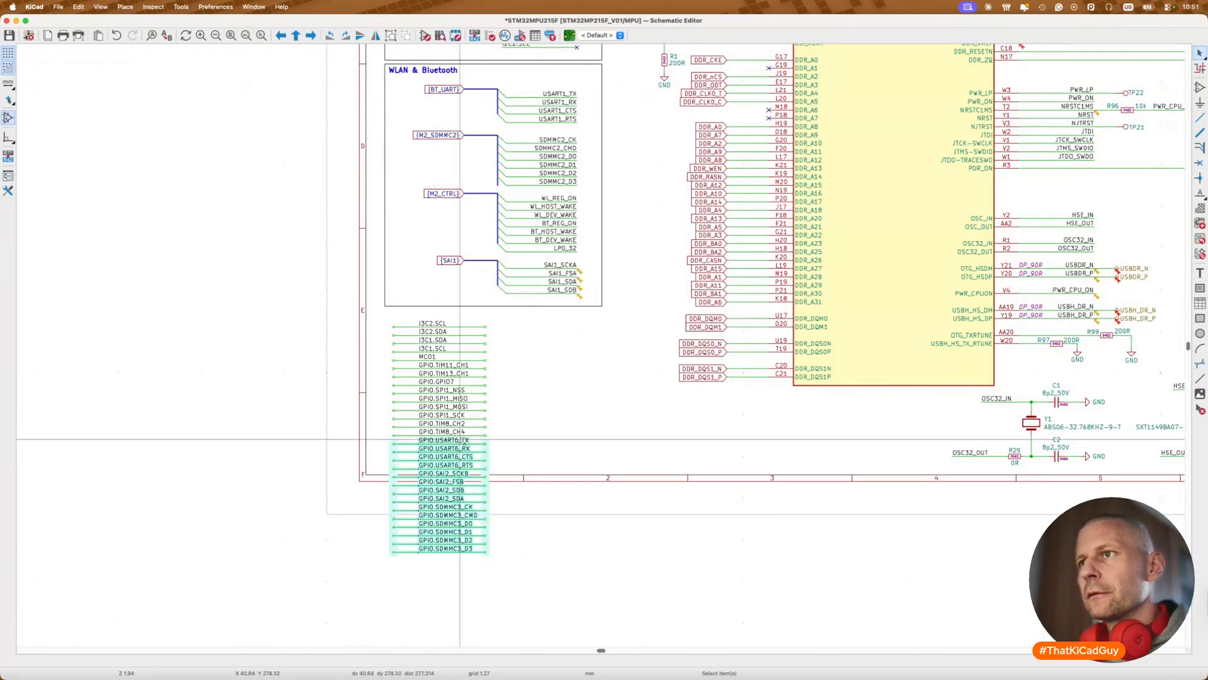
drag(460, 440, 583, 322)
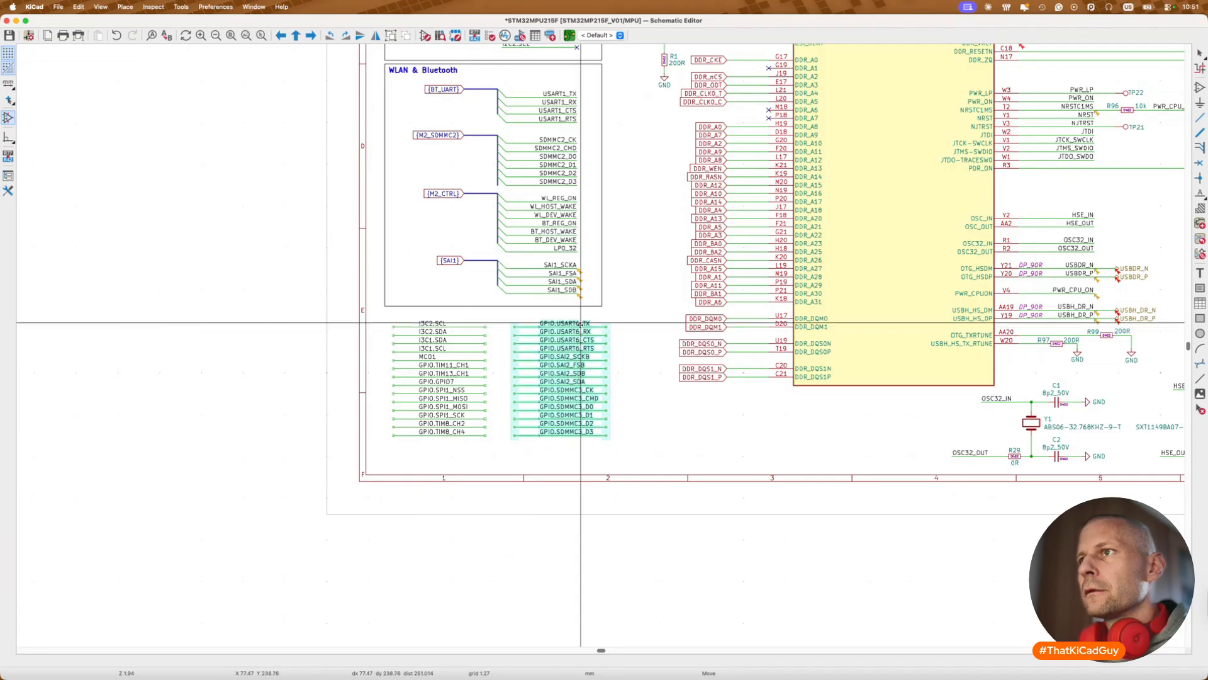
Step: Remove the GPIO. prefix from the pasted TIM11_CH1 and TIM13_CH1 labels below the WLAN & Bluetooth block
scroll(432, 356, up, 3)
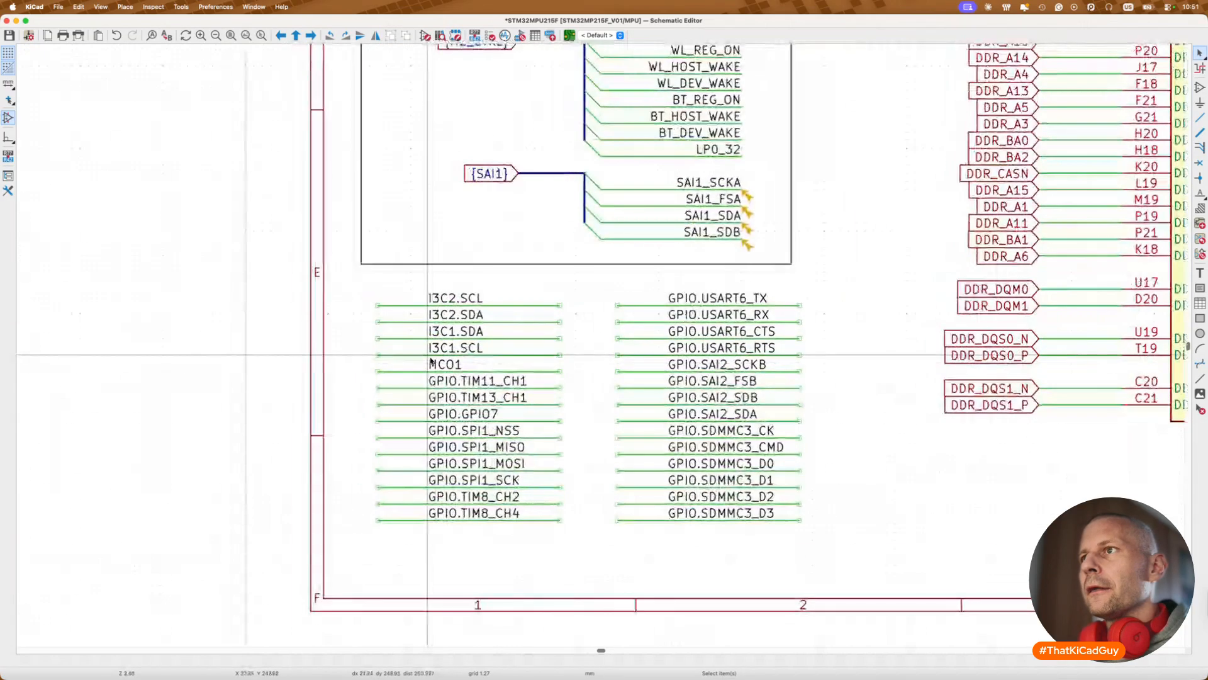
double_click(485, 380)
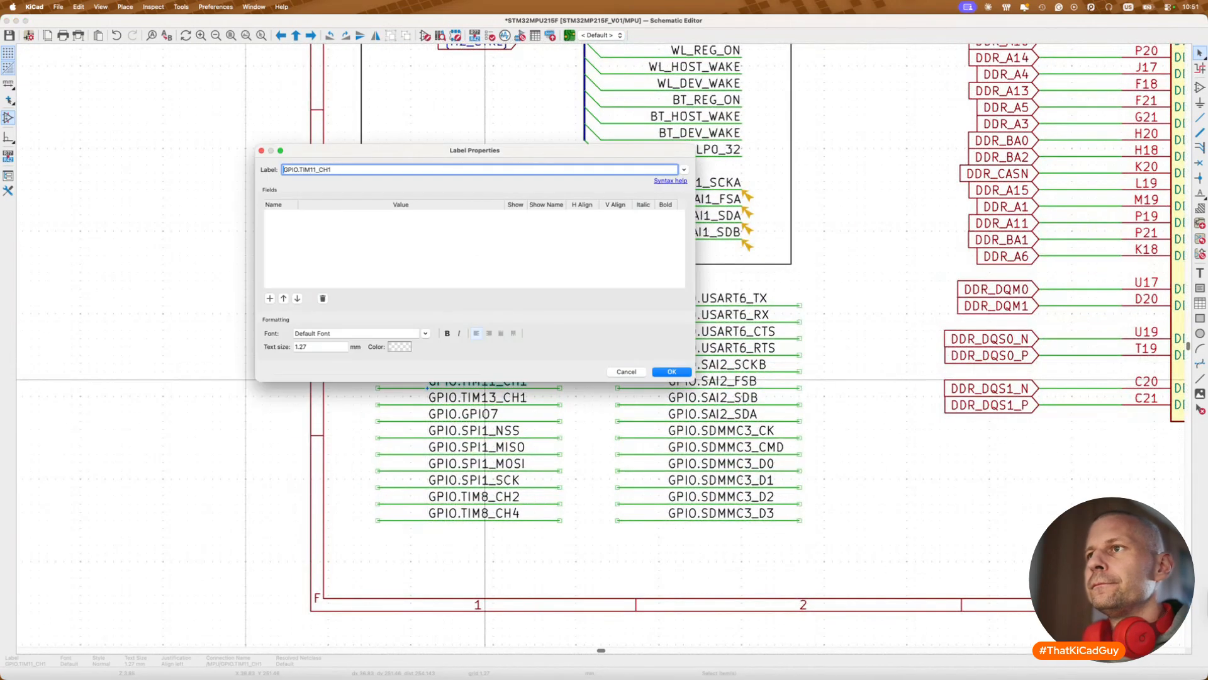
key(Escape)
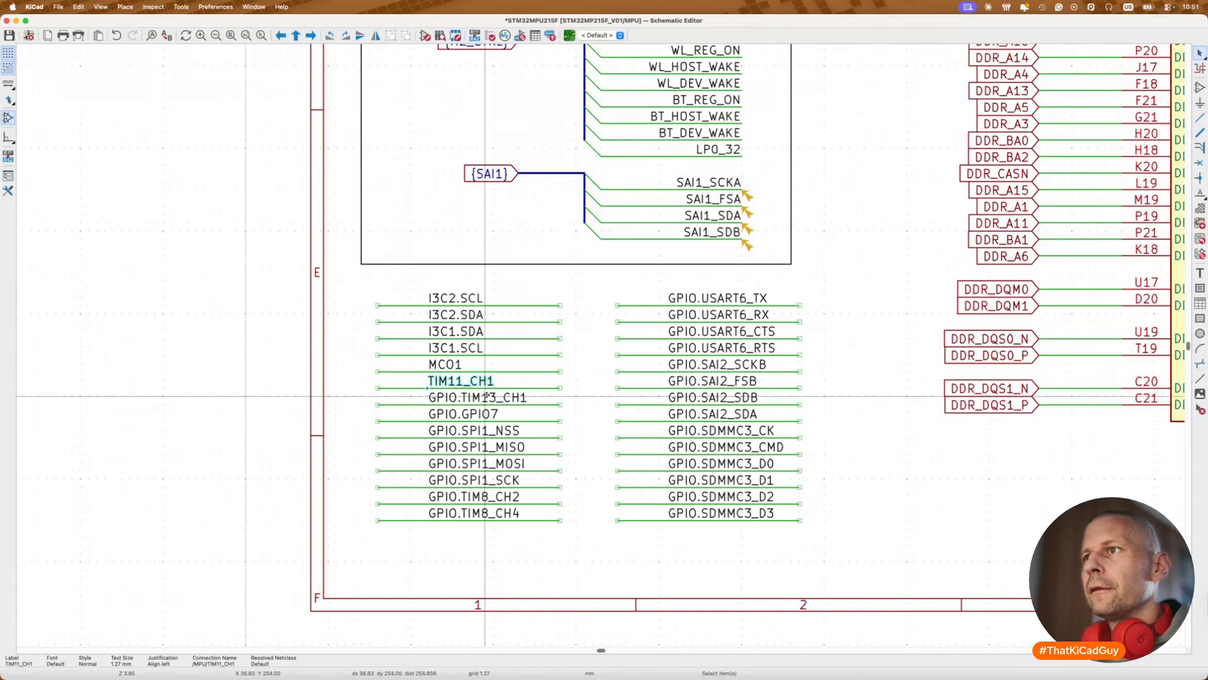
double_click(484, 396)
key(Delete)
key(Delete)
key(Delete)
key(Delete)
key(Delete)
key(Return)
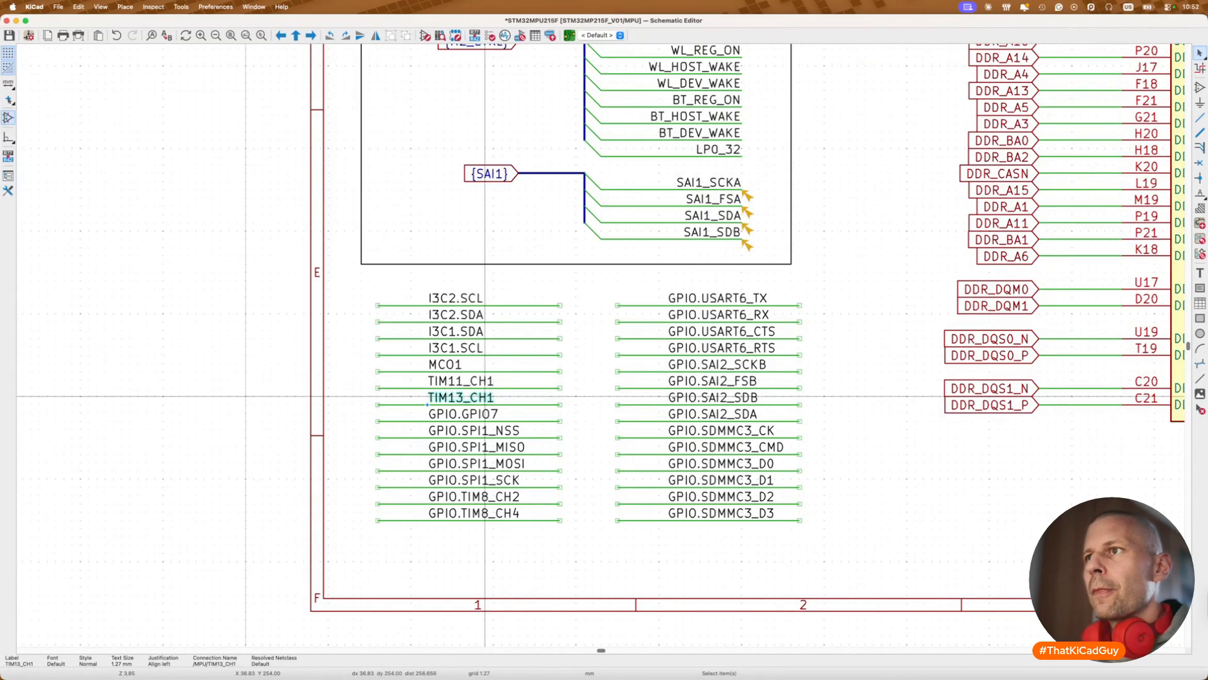
Step: Rename the pasted GPIO.GPIO7 and GPIO.SPI1_NSS labels to GPIO7 and SPI1_NSS
double_click(485, 413)
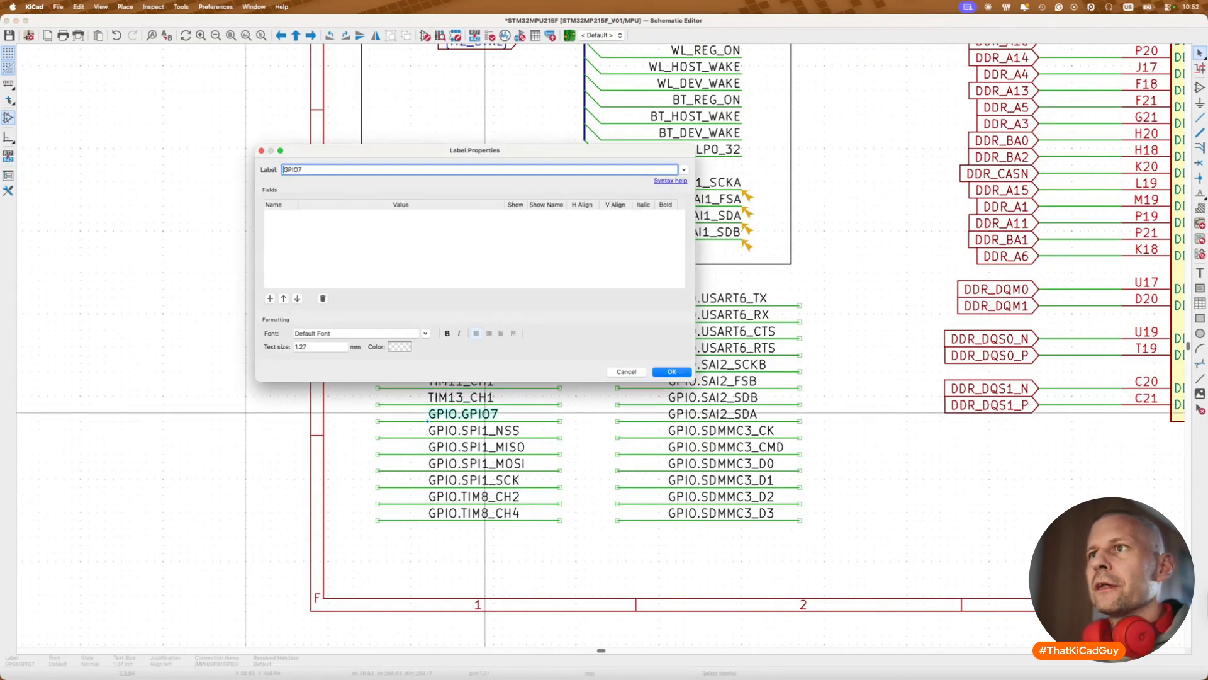
key(Return)
double_click(493, 430)
key(Delete)
key(Delete)
key(Delete)
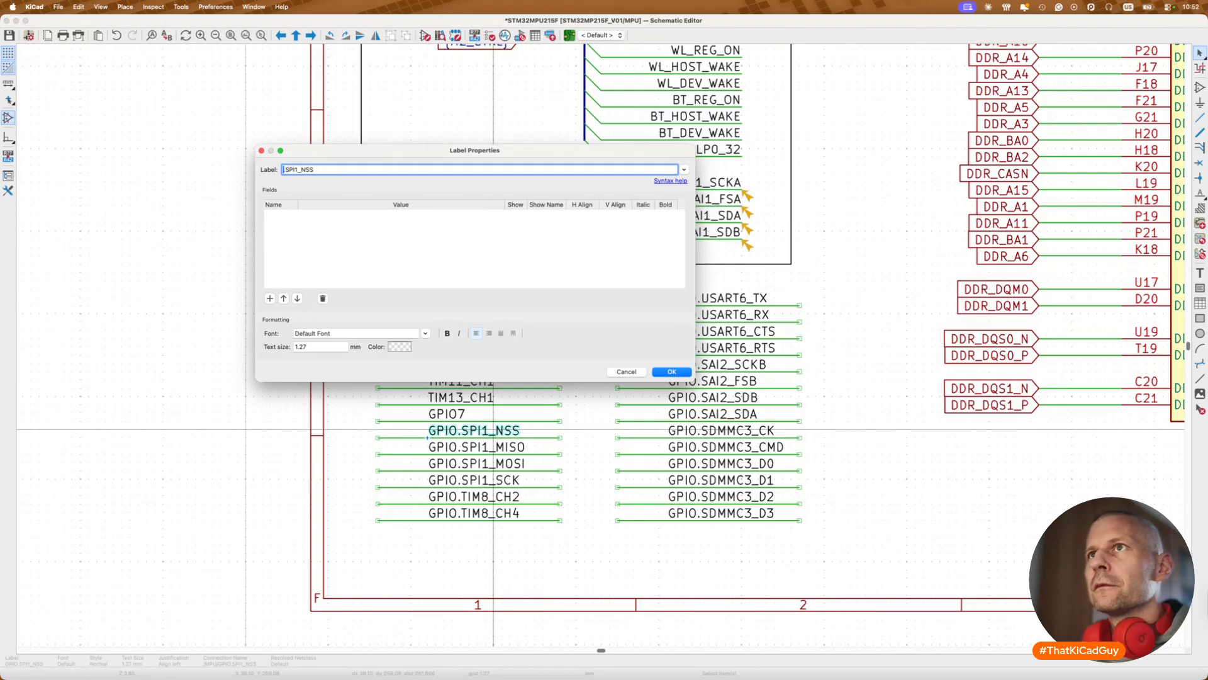
key(Return)
Step: Remove the GPIO. prefix from the pasted SPI1_MISO, SPI1_MOSI and SPI1_SCK labels
double_click(493, 446)
key(Delete)
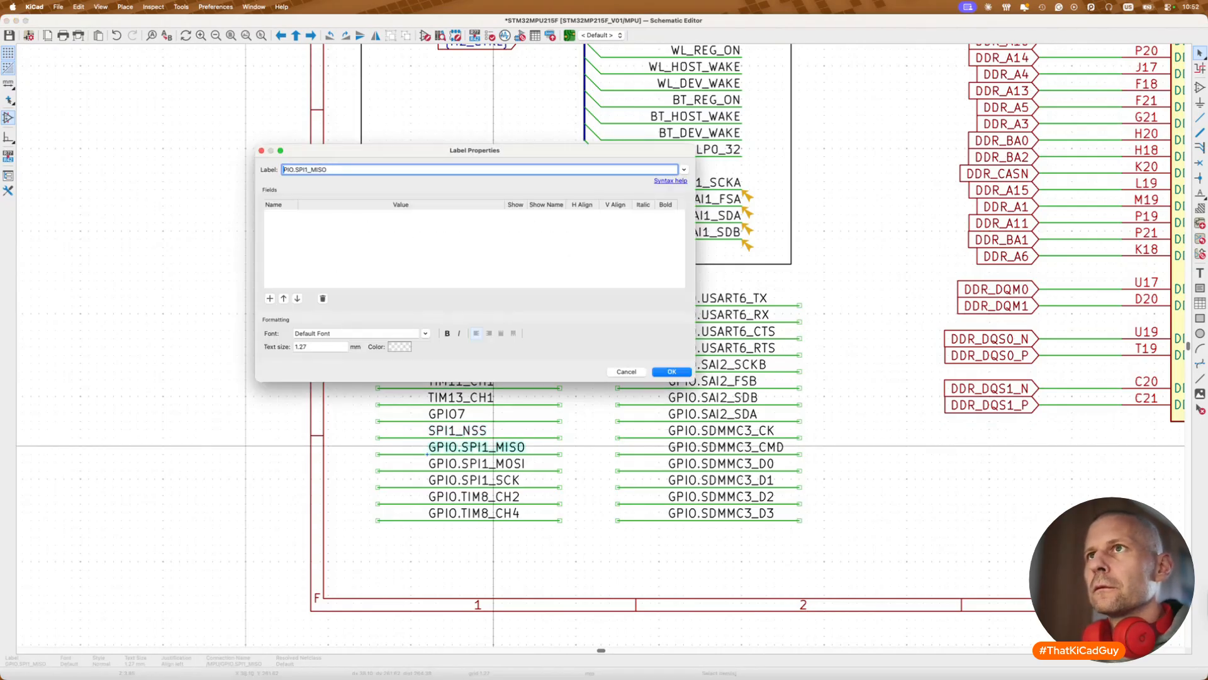
key(Return)
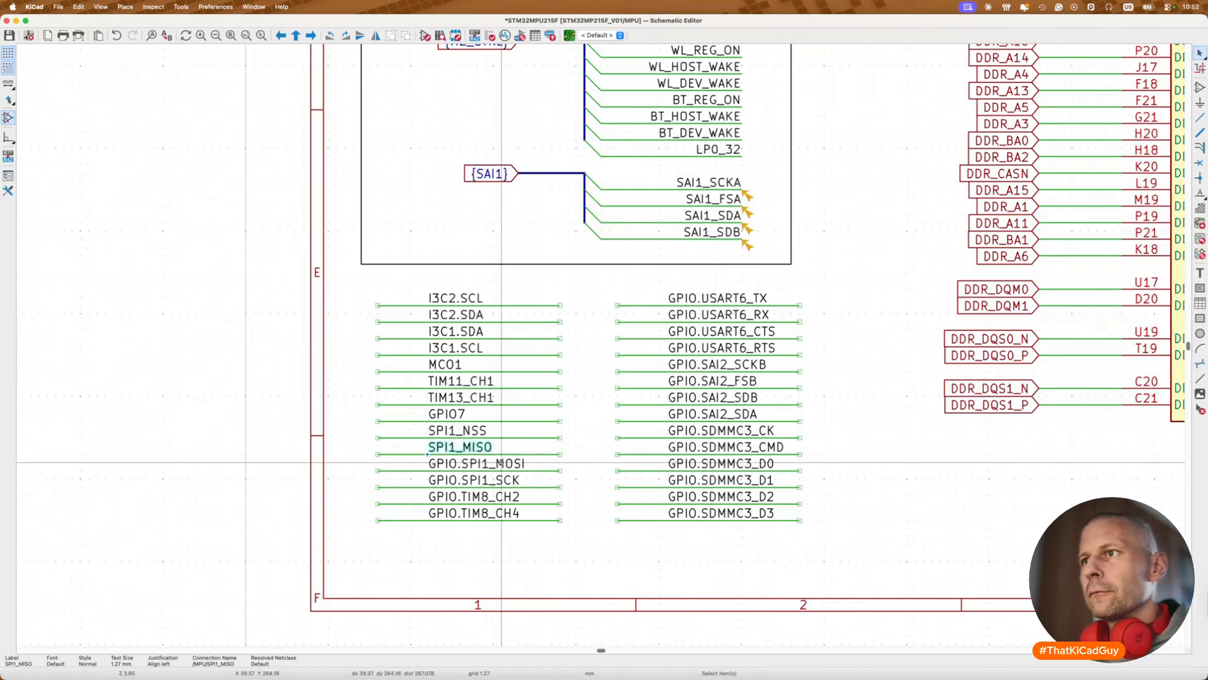
double_click(501, 462)
key(Return)
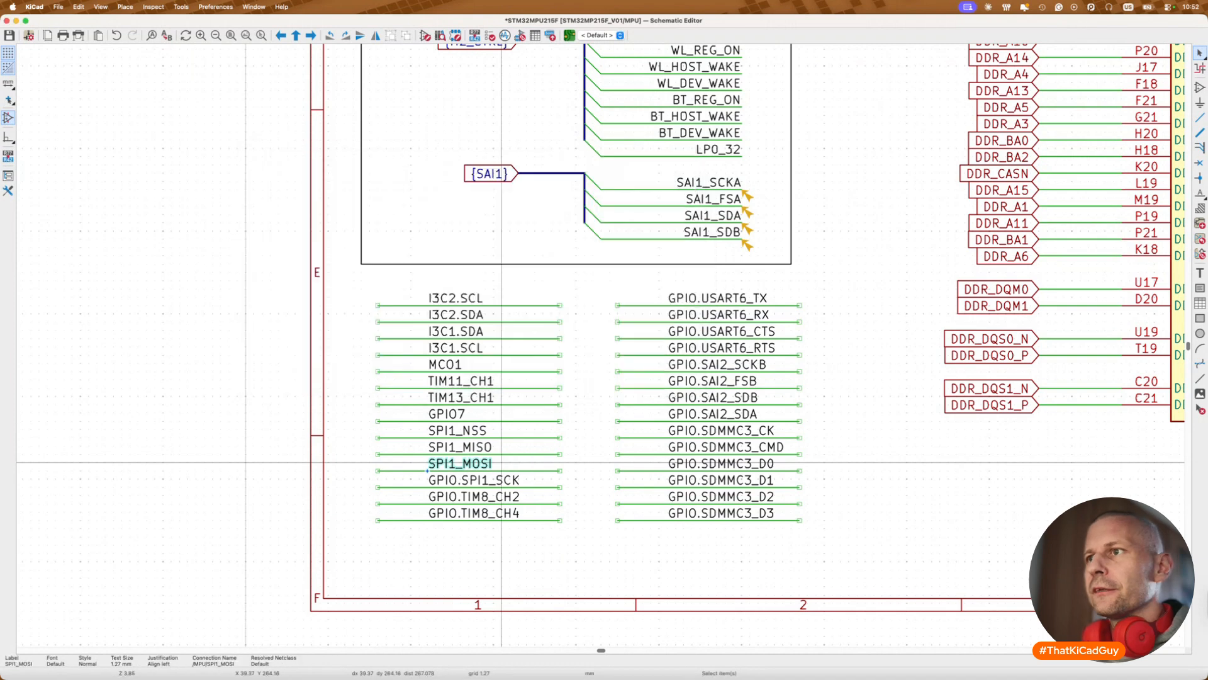
double_click(501, 479)
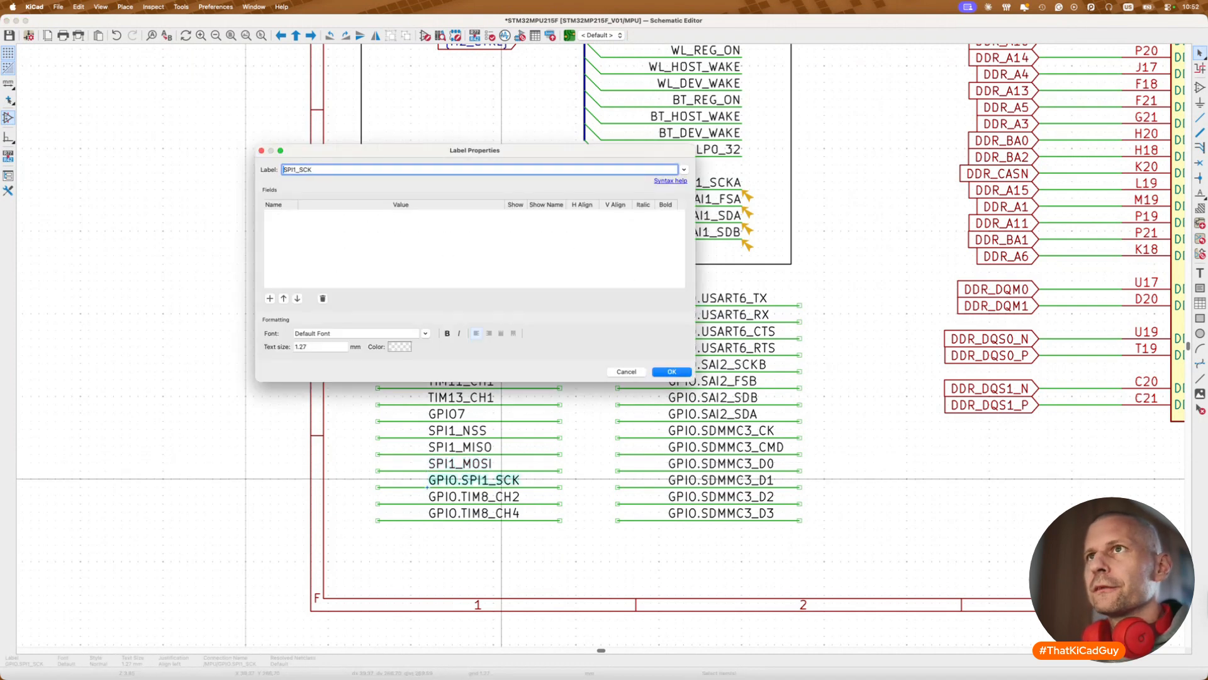
key(Return)
Step: Rename the pasted GPIO.TIM8_CH2 and GPIO.TIM8_CH4 labels to TIM8_CH2 and TIM8_CH4
double_click(502, 496)
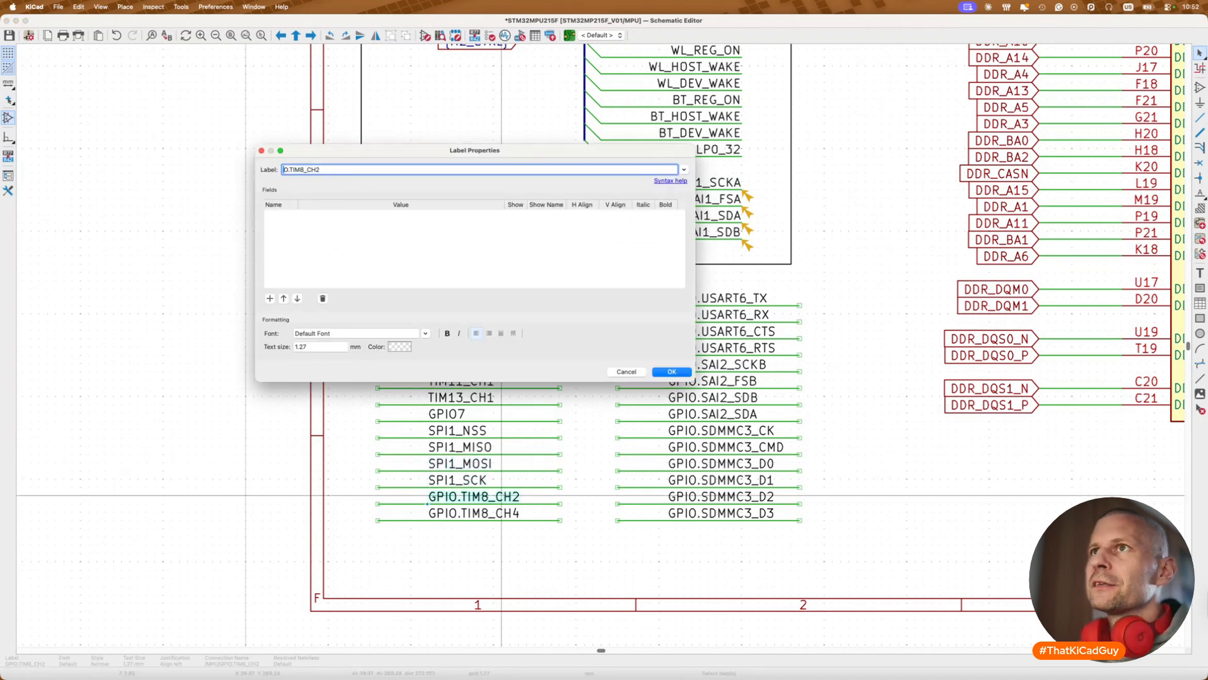
key(Return)
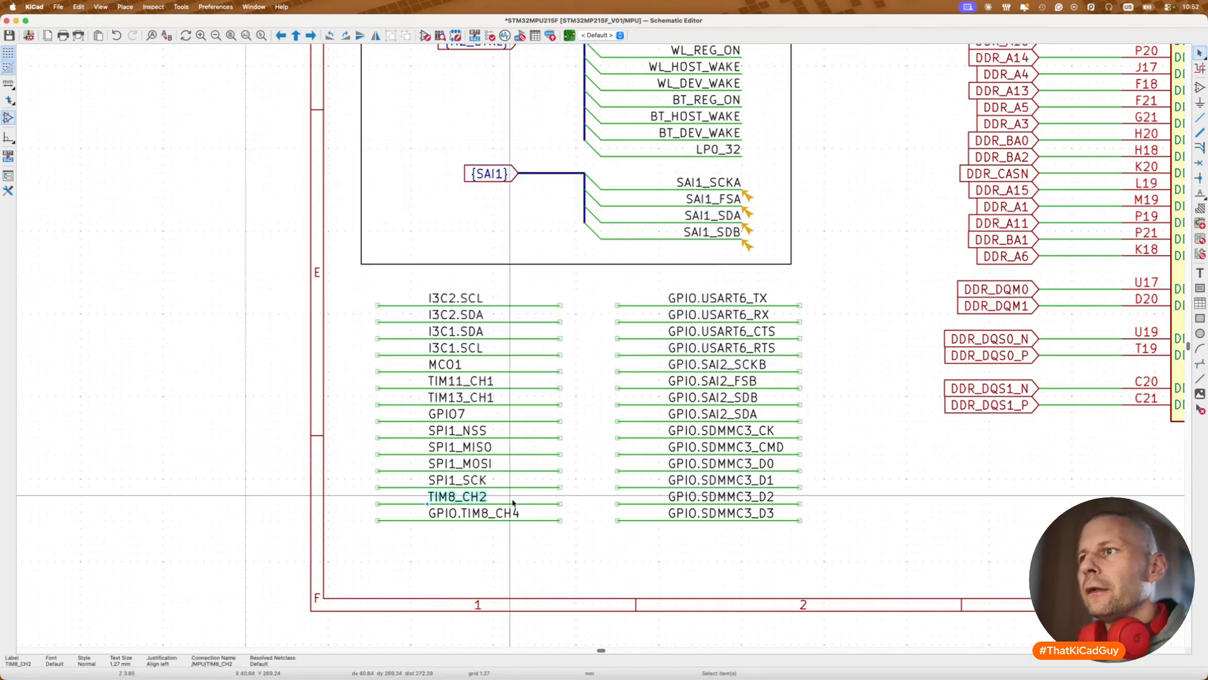
double_click(509, 512)
key(Delete)
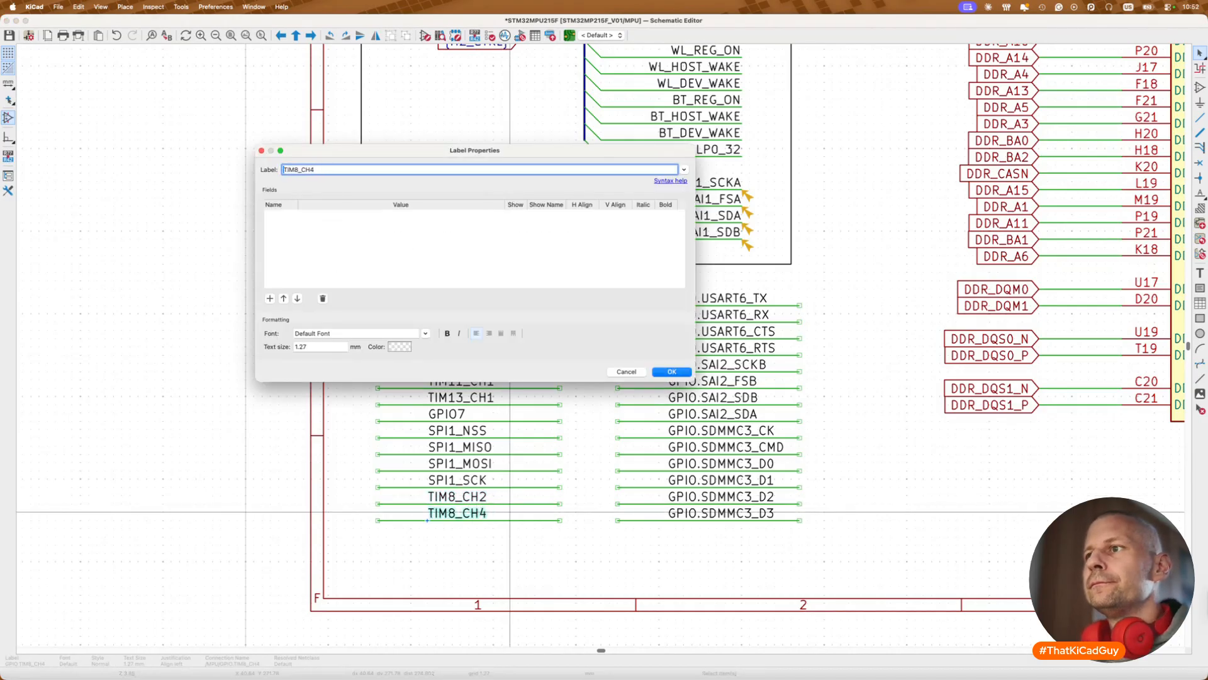
key(Return)
Step: Remove the GPIO. prefix from the pasted USART6_TX, USART6_RX, USART6_CTS and USART6_RTS labels below the WLAN & Bluetooth block
double_click(742, 298)
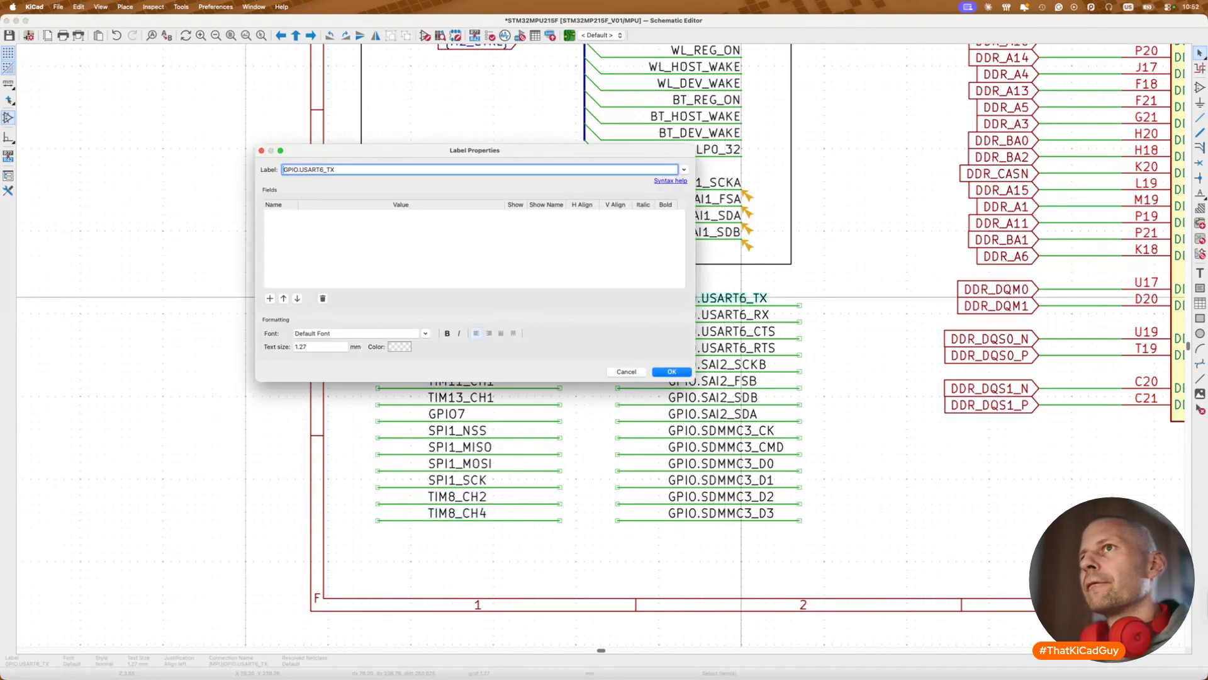
key(Return)
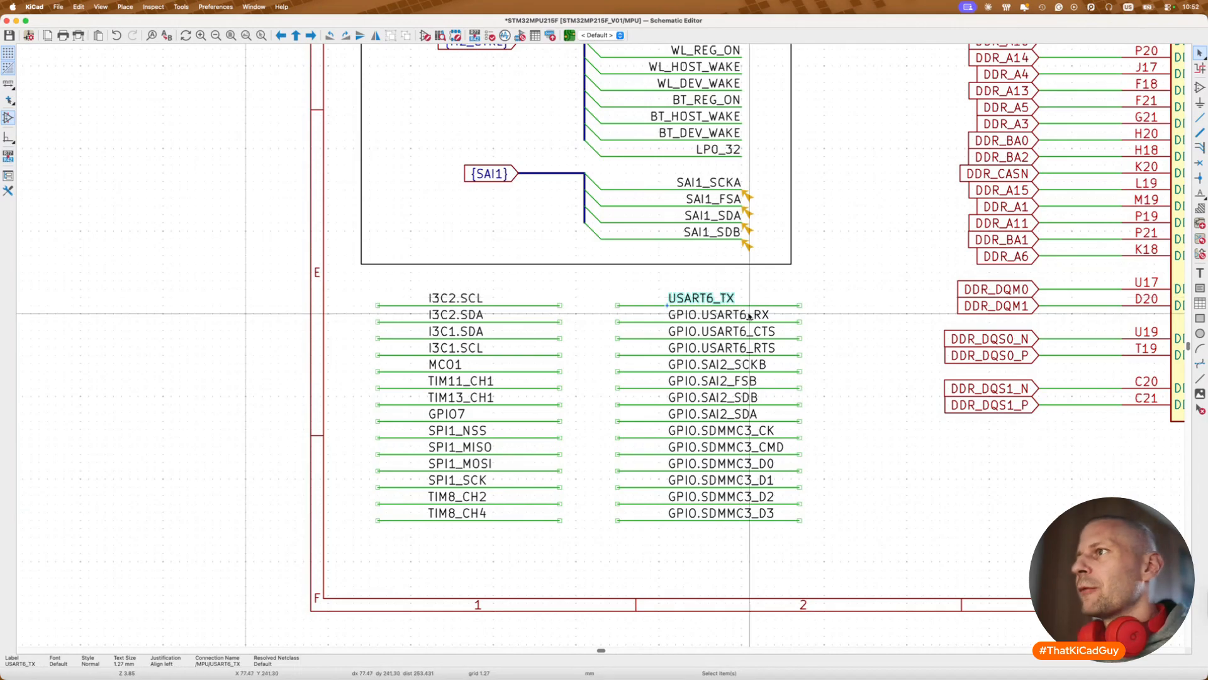
double_click(750, 313)
key(Return)
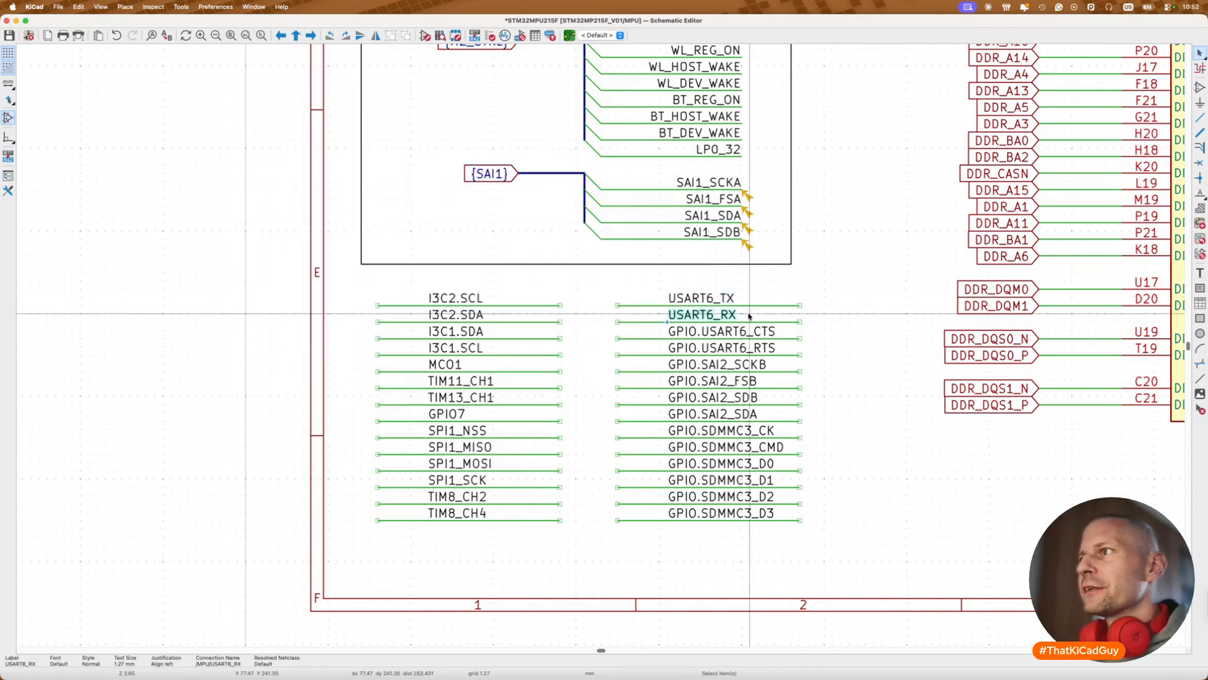
double_click(758, 330)
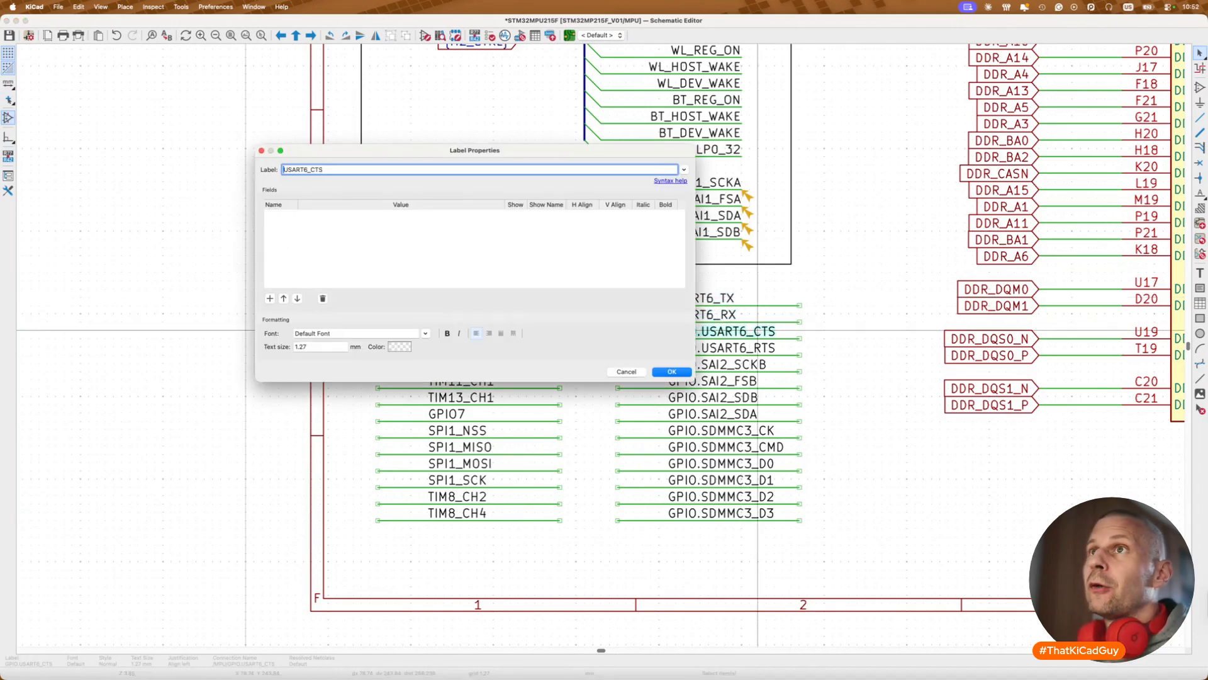
key(Return)
double_click(758, 346)
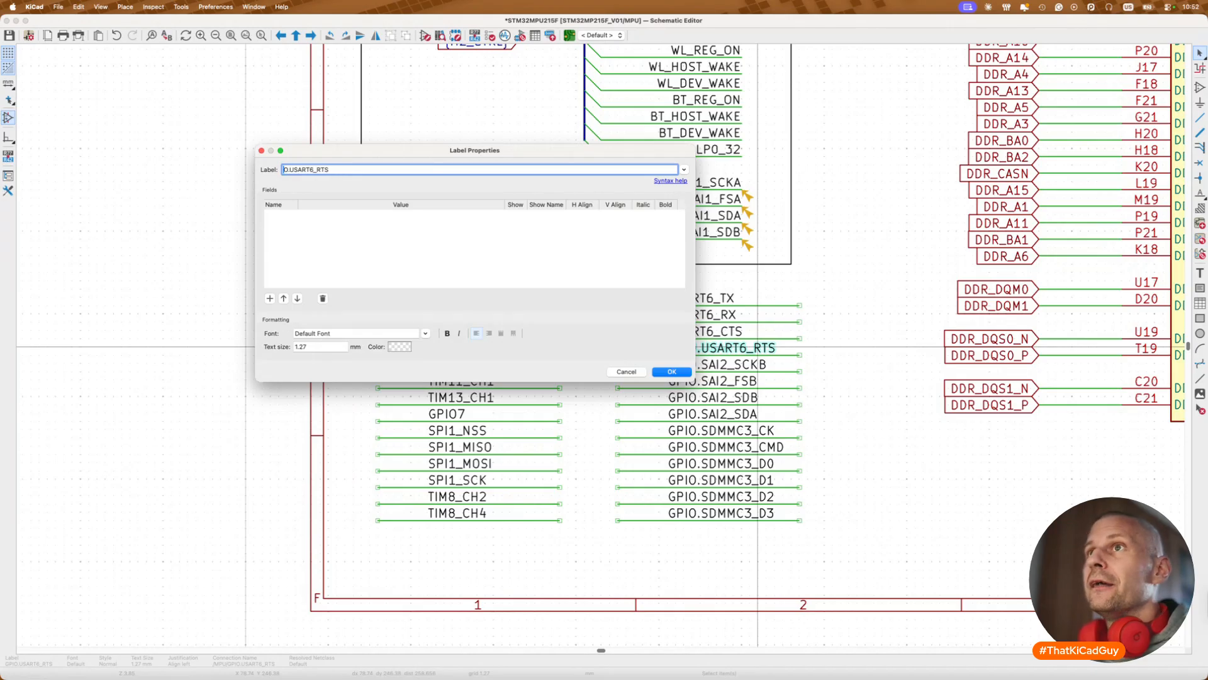
key(Return)
Step: Rename the pasted GPIO.SAI2 labels to SAI2_SCKB, SAI2_FSB, SAI2_SDB and SAI2_SDA
double_click(755, 364)
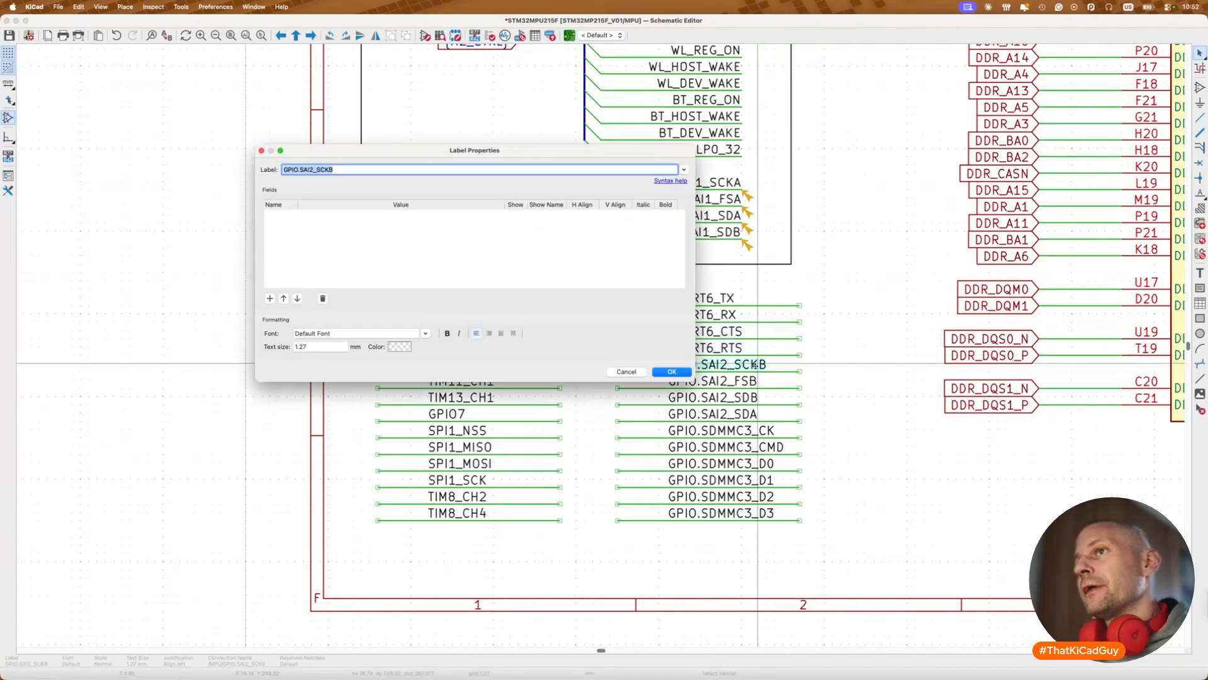
key(Return)
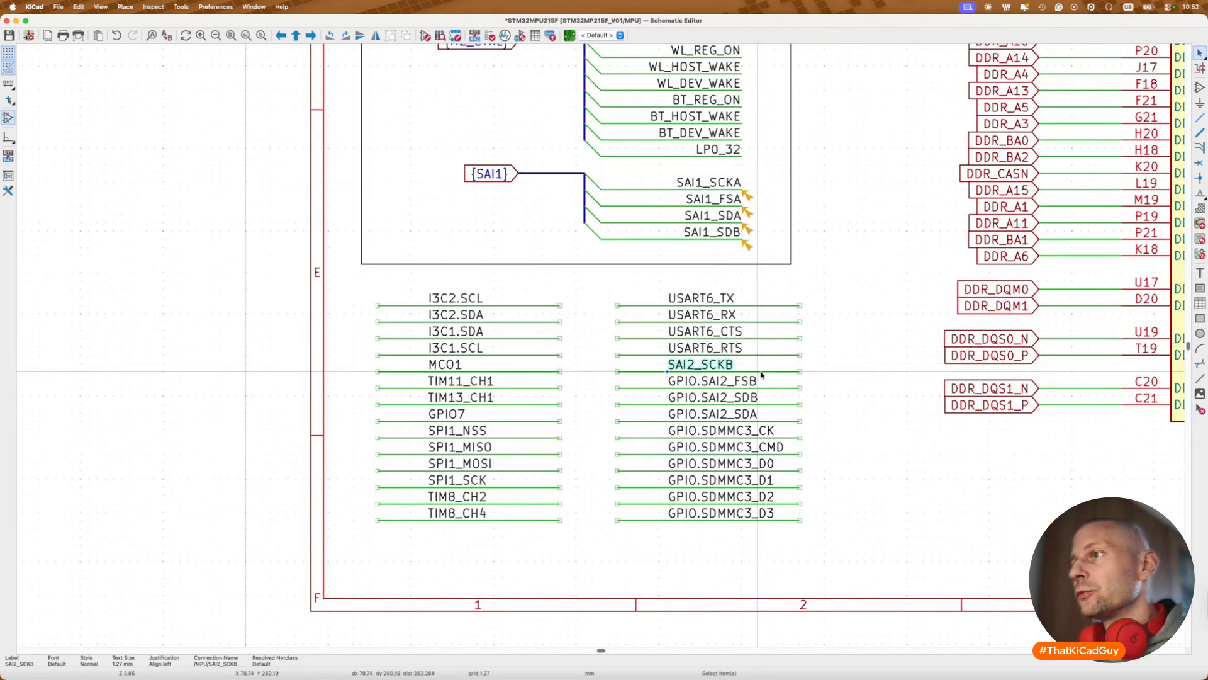
double_click(749, 380)
key(Return)
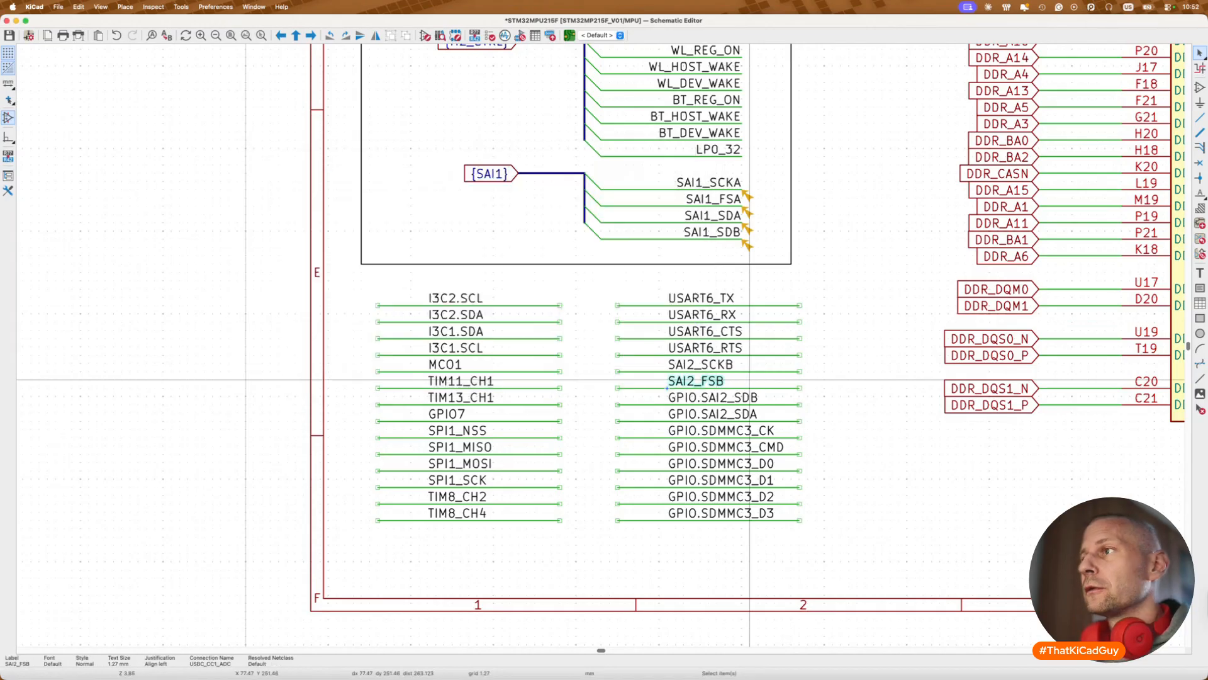
double_click(749, 397)
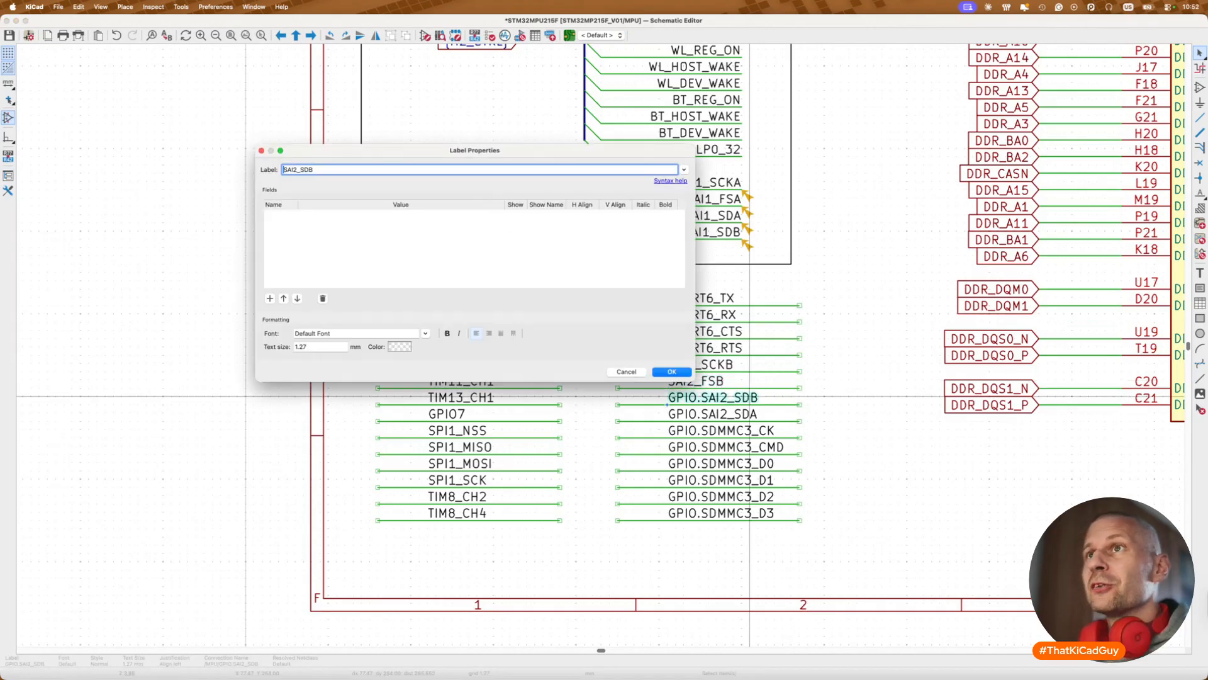
key(Return)
double_click(749, 413)
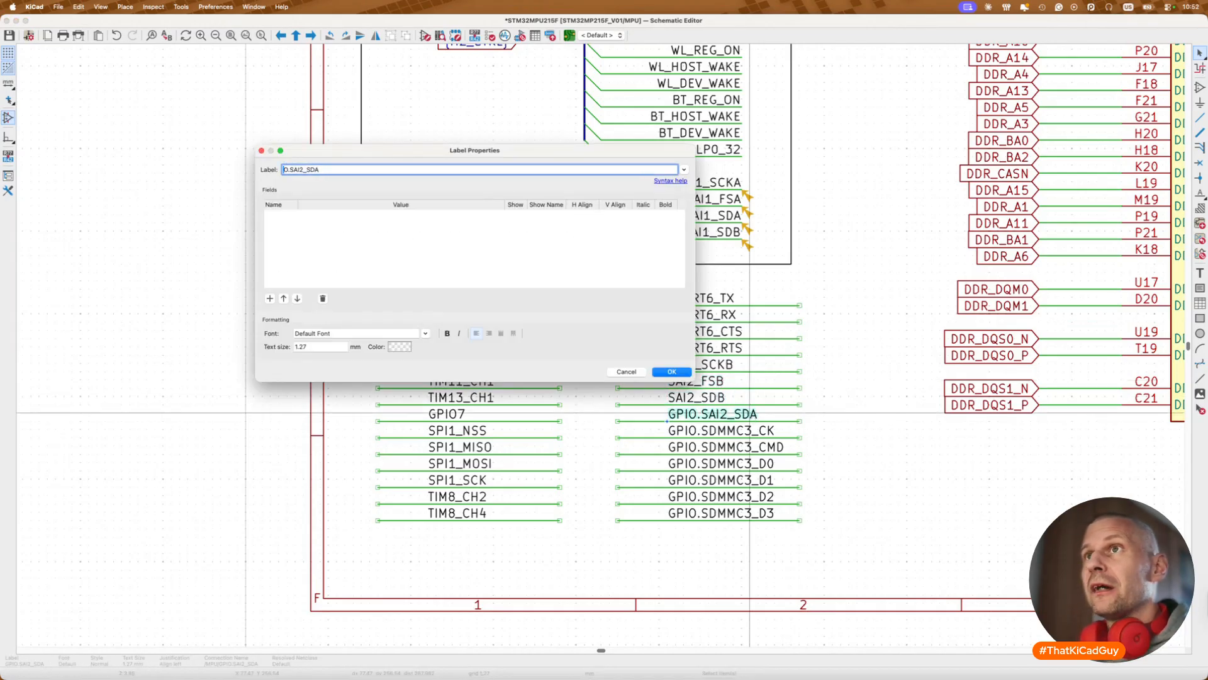
key(Return)
Step: Remove the GPIO. prefix from the pasted SDMMC3_CK and SDMMC3_CMD labels
double_click(750, 430)
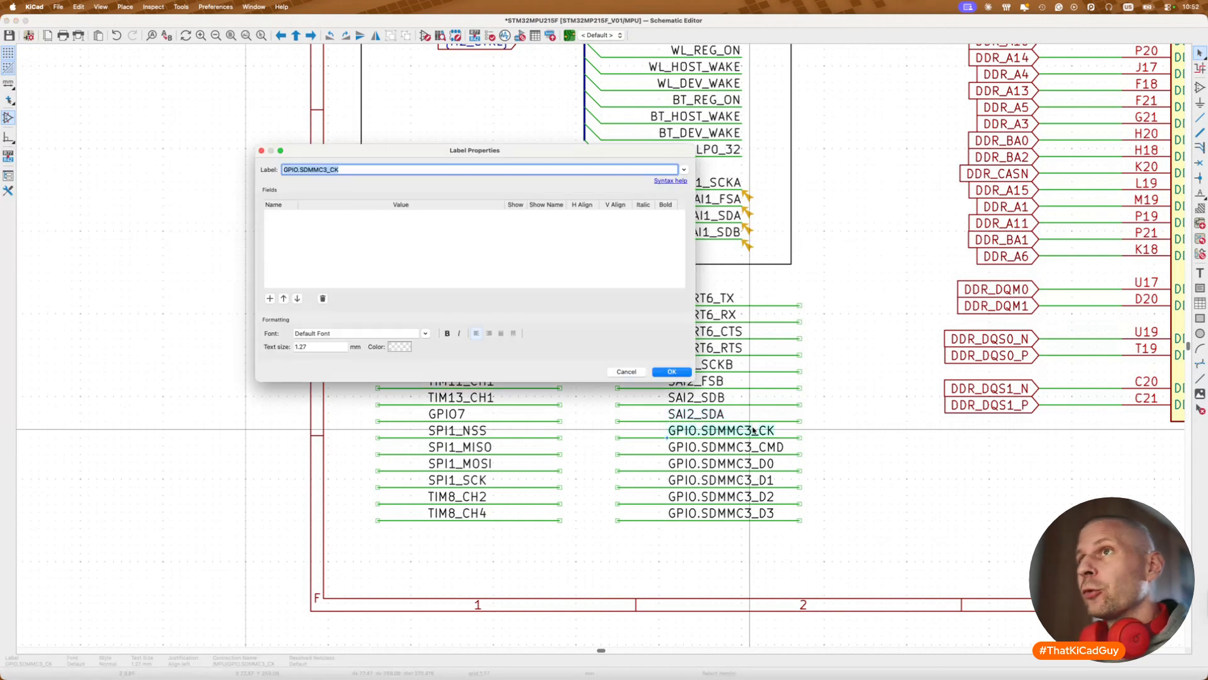
key(Return)
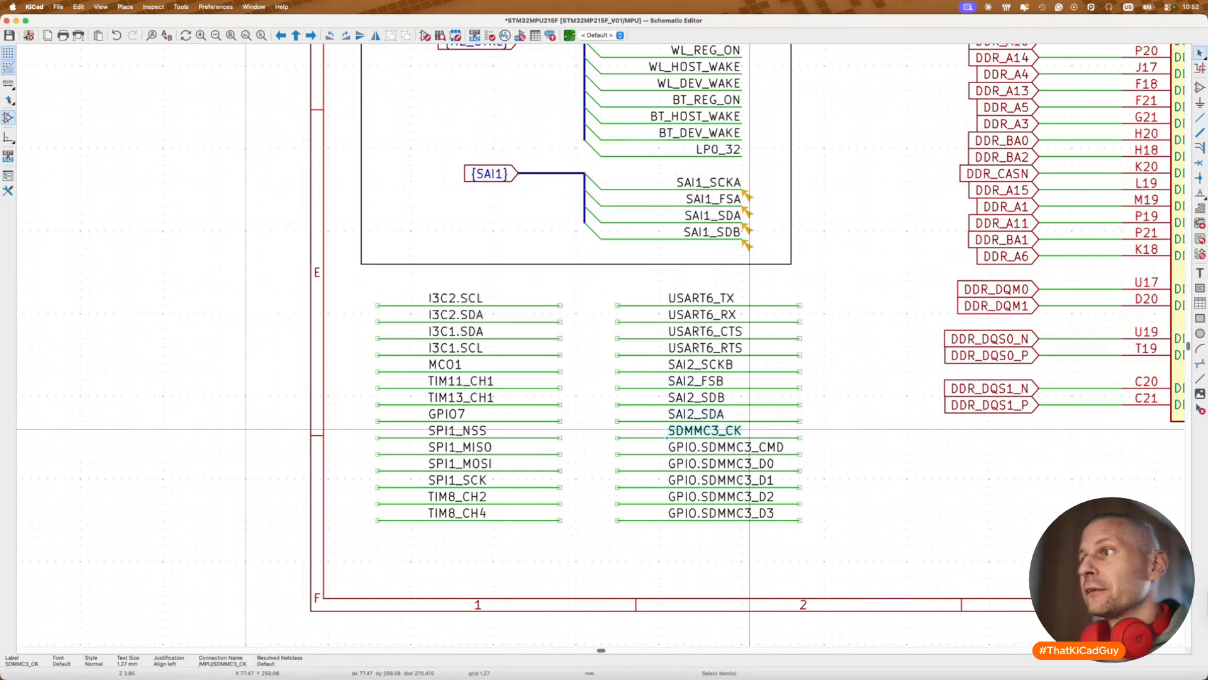
double_click(757, 446)
key(Escape)
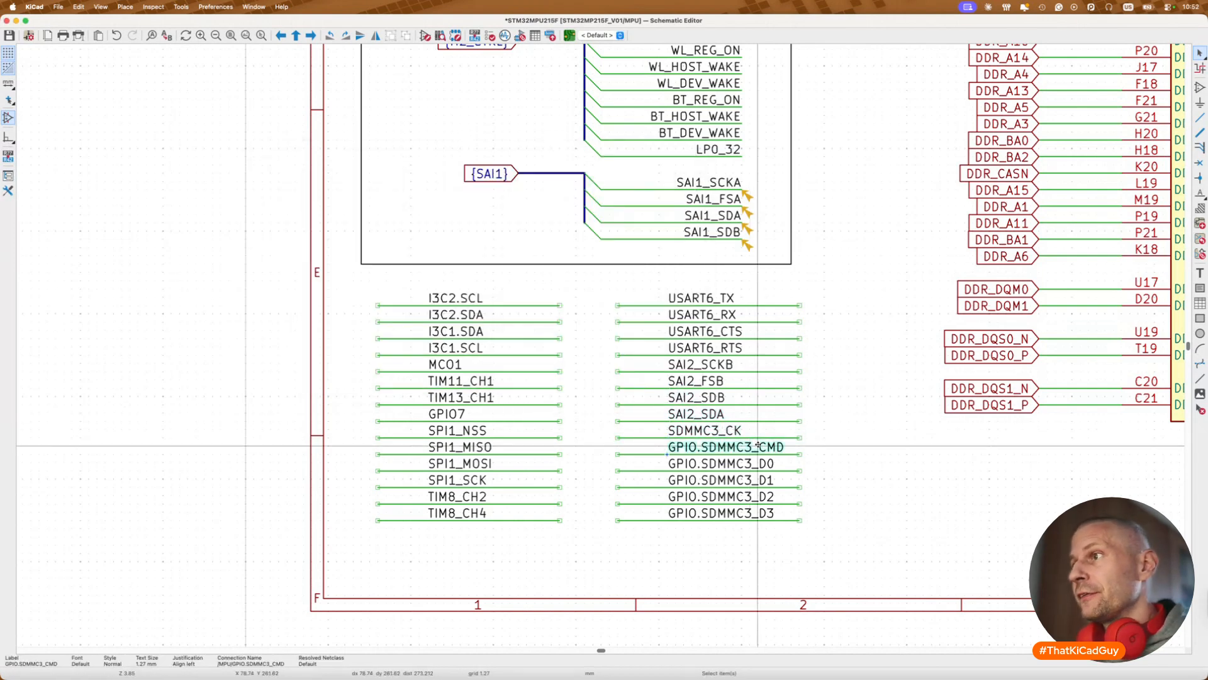
double_click(757, 445)
key(Home)
key(Delete)
key(Delete)
key(Delete)
key(Delete)
key(Delete)
key(Return)
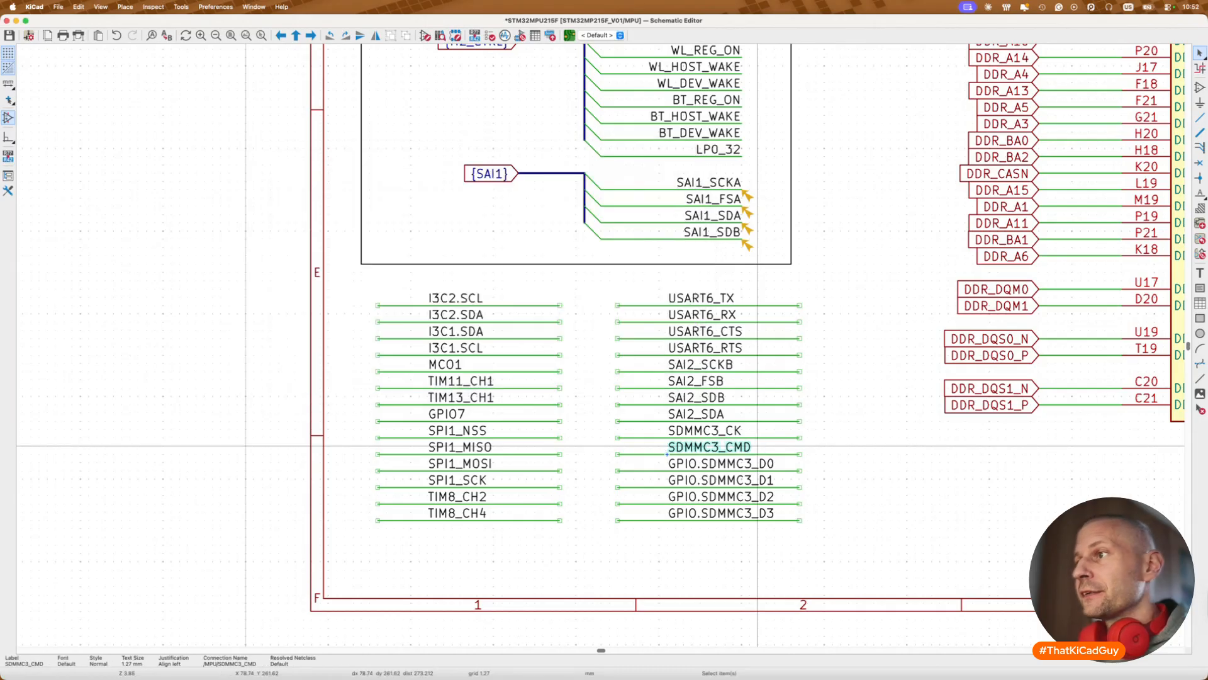
Step: Rename the pasted GPIO.SDMMC3_D0 and GPIO.SDMMC3_D1 labels to SDMMC3_D0 and SDMMC3_D1
double_click(758, 462)
key(Home)
key(Delete)
key(Delete)
key(Delete)
key(Delete)
key(Delete)
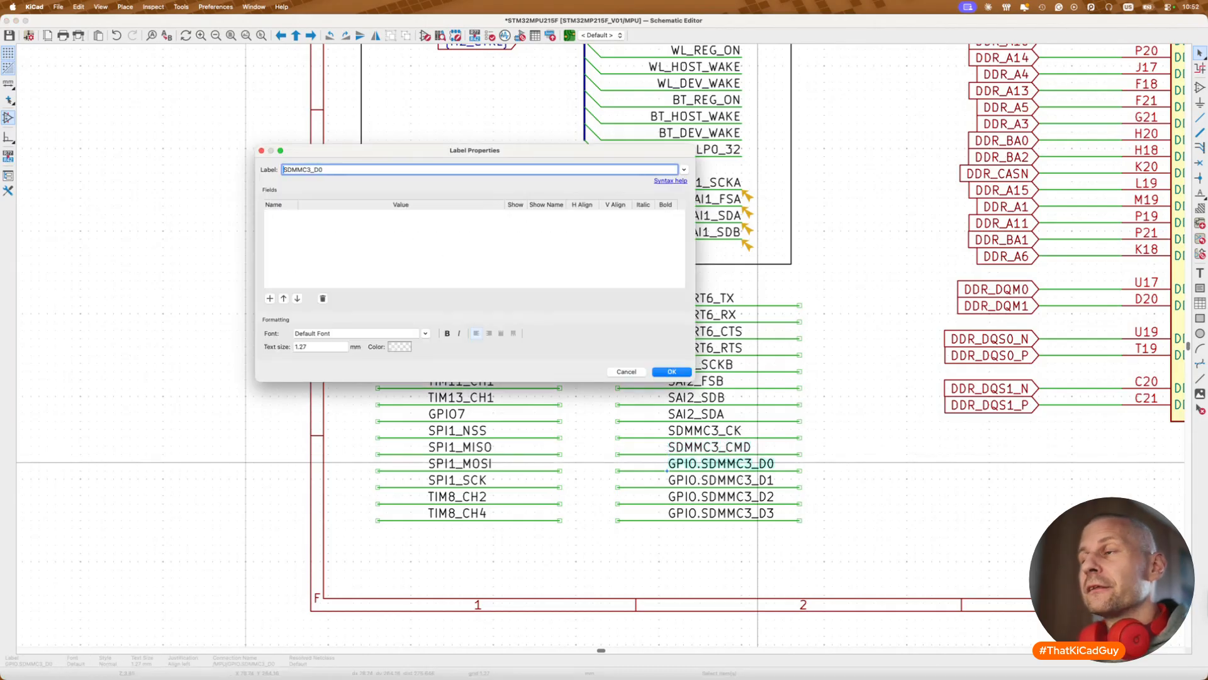
key(Return)
double_click(765, 479)
key(Home)
key(Delete)
key(Delete)
key(Delete)
key(Delete)
key(Delete)
key(Return)
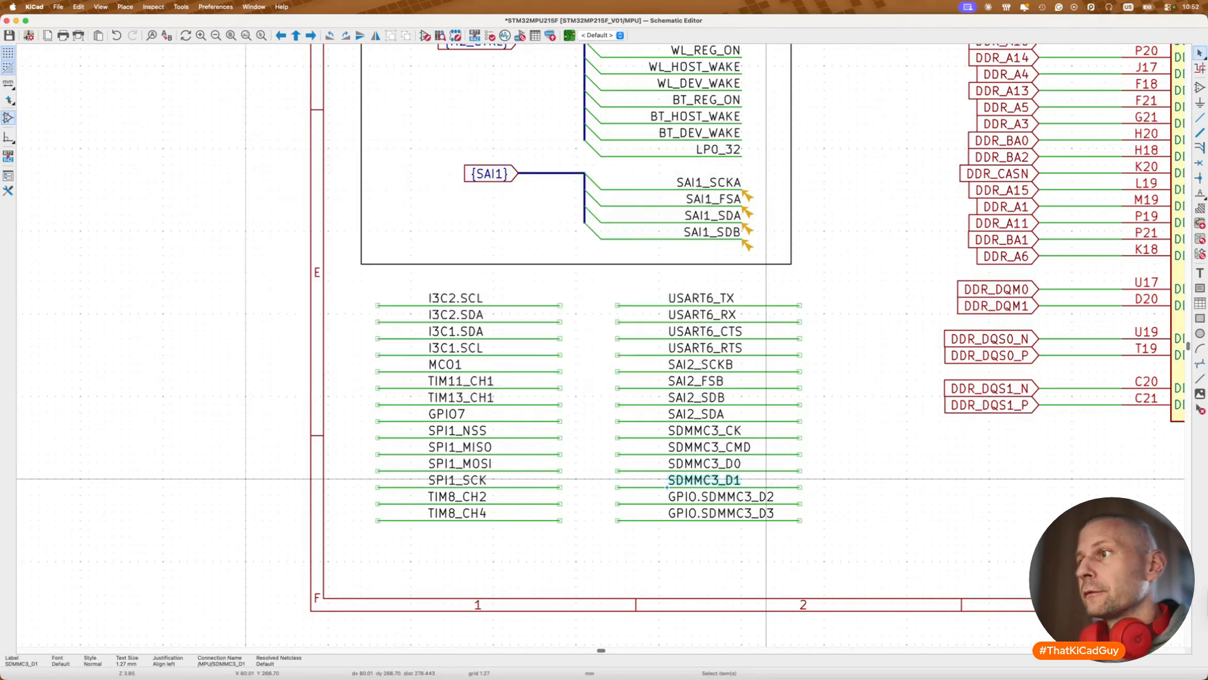
Step: Remove the GPIO. prefix from the pasted SDMMC3_D2 and SDMMC3_D3 labels and save the schematic
double_click(758, 496)
key(Home)
key(Delete)
key(Delete)
key(Delete)
key(Delete)
key(Delete)
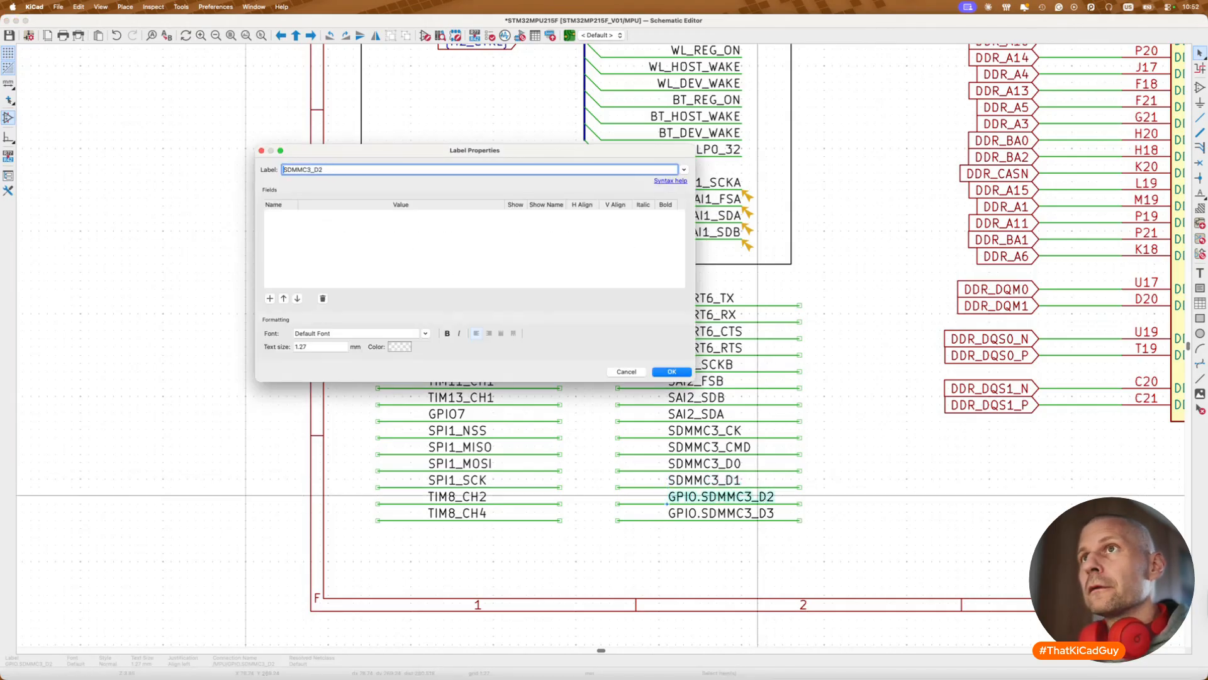
key(Return)
double_click(766, 503)
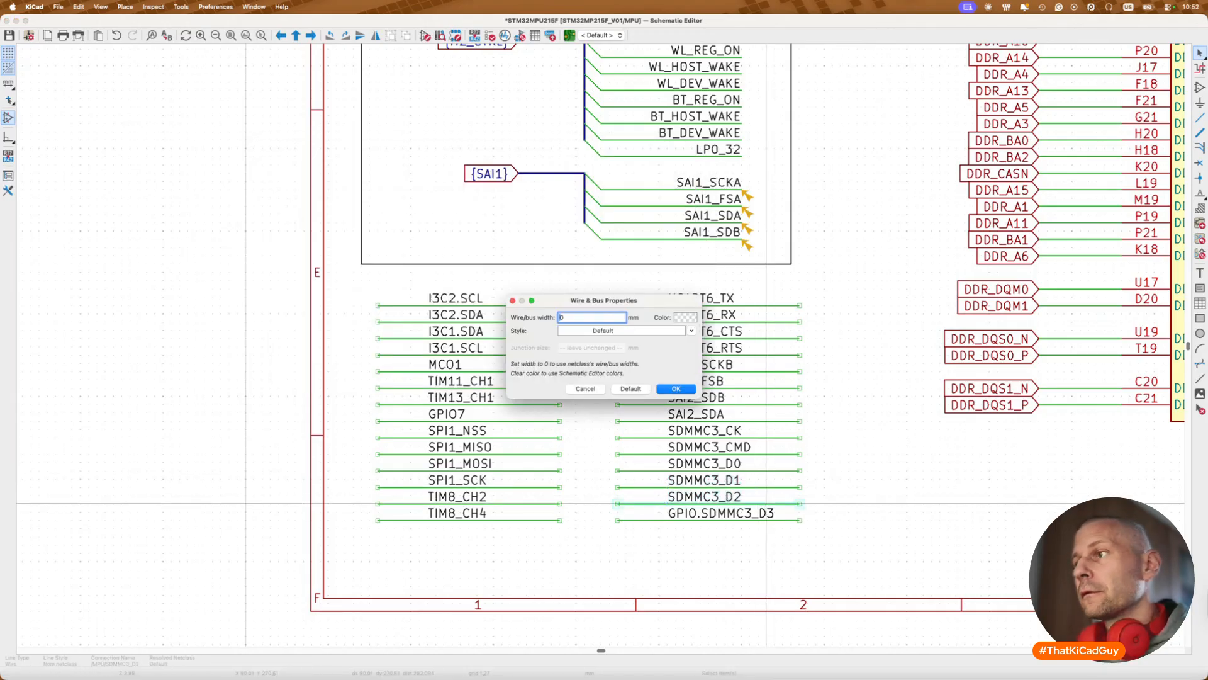
key(Escape)
double_click(766, 512)
key(Home)
key(Delete)
key(Delete)
key(Delete)
key(Delete)
key(Delete)
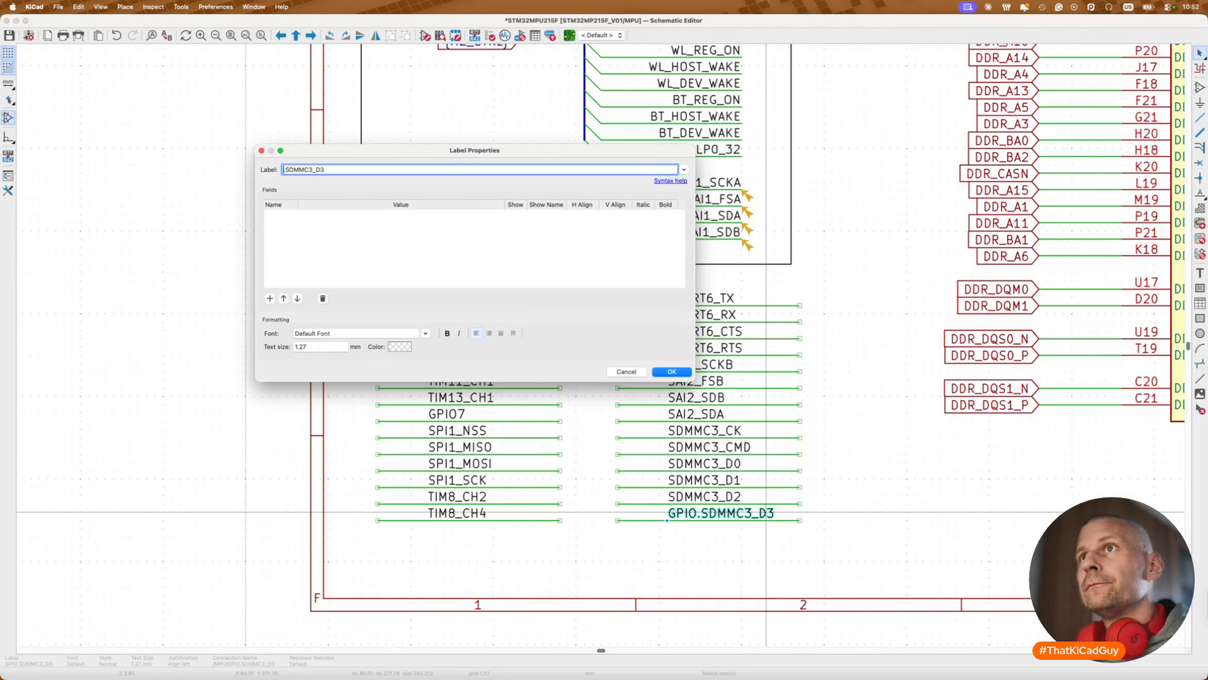
key(Return)
key(super+s)
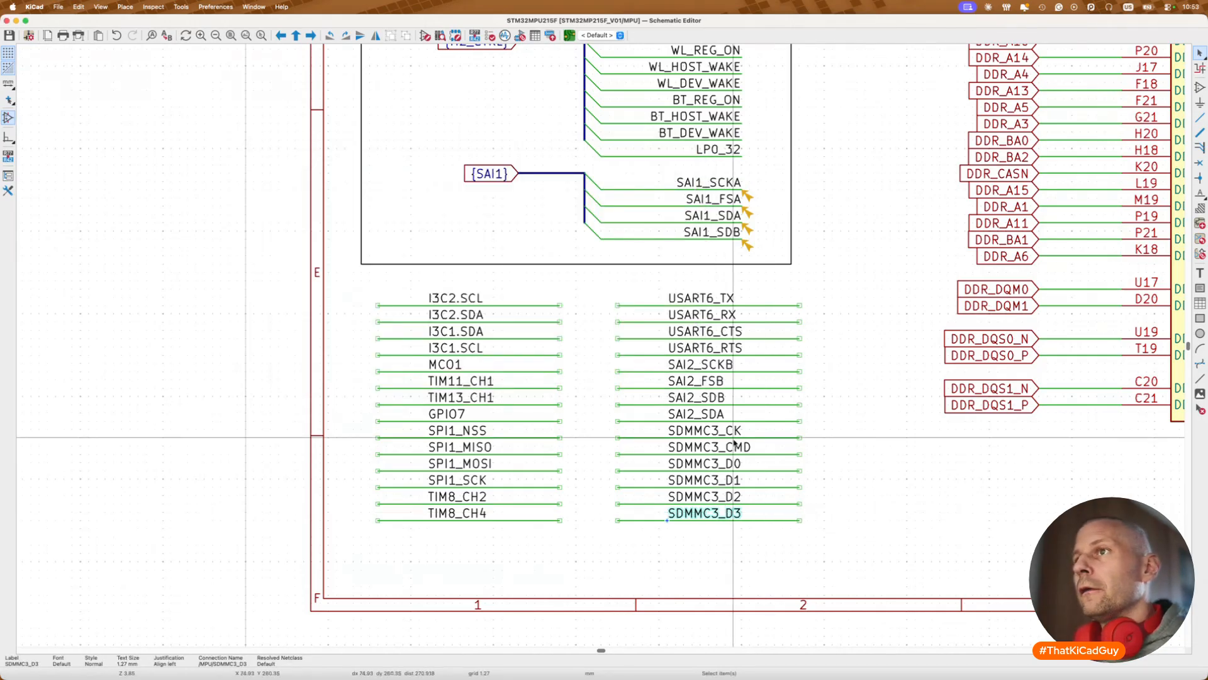
Step: Place no-connect flags on the right ends of all wires in the column from I3C2.SCL down to TIM8_CH4
scroll(619, 372, down, 2)
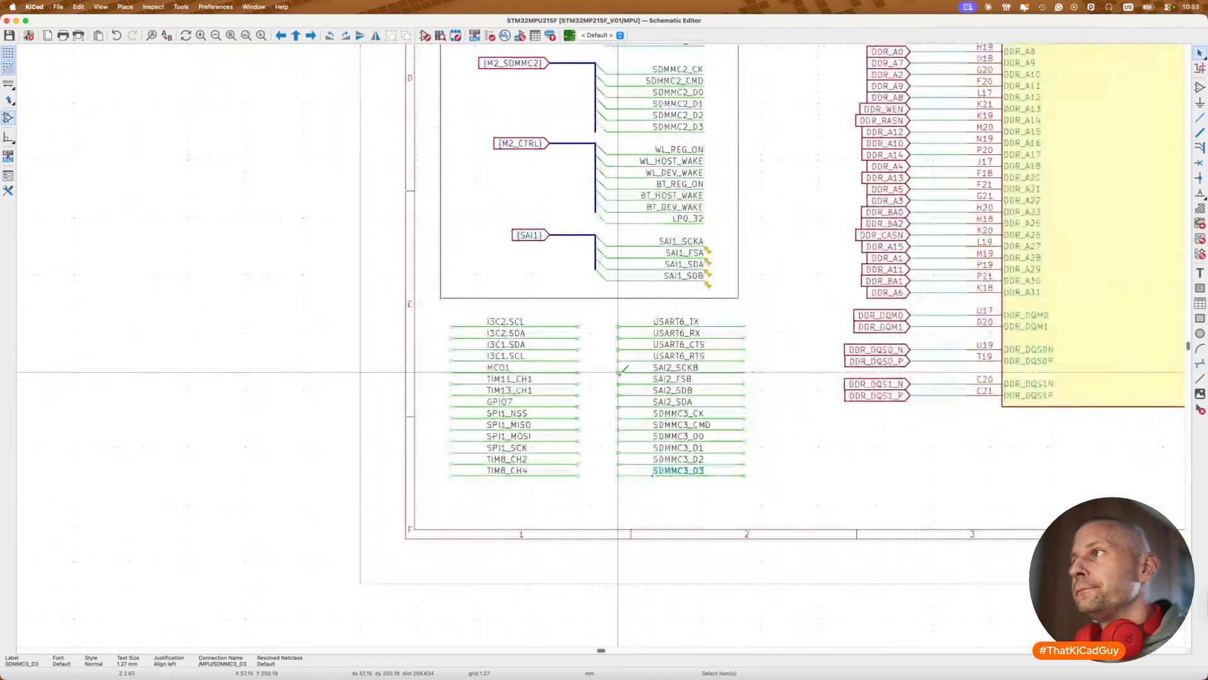
scroll(619, 372, right, 3)
scroll(619, 375, up, 1)
key(Escape)
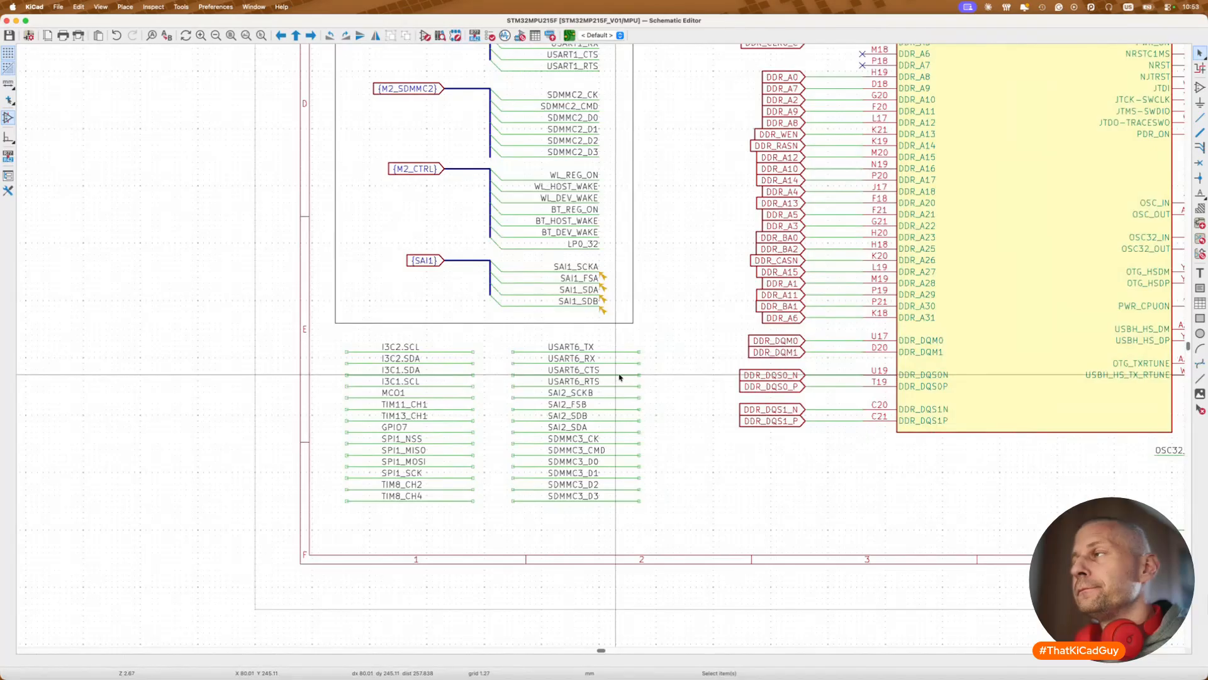
scroll(619, 377, down, 4)
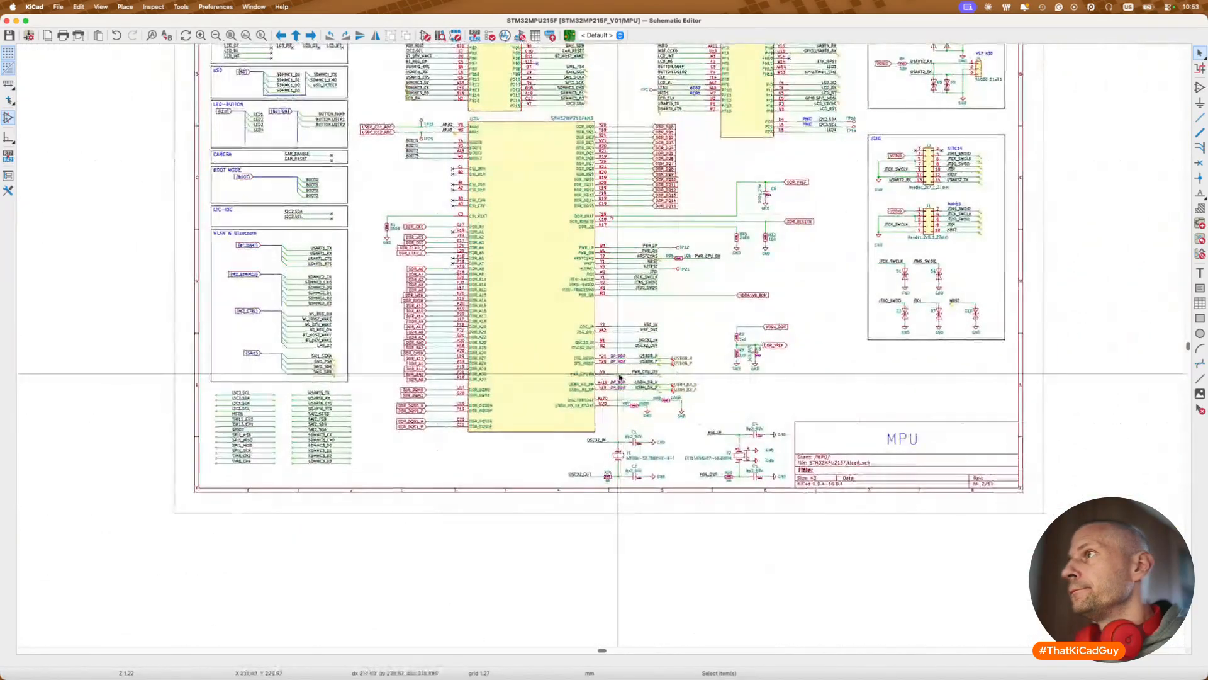
scroll(619, 376, left, 3)
scroll(522, 322, up, 4)
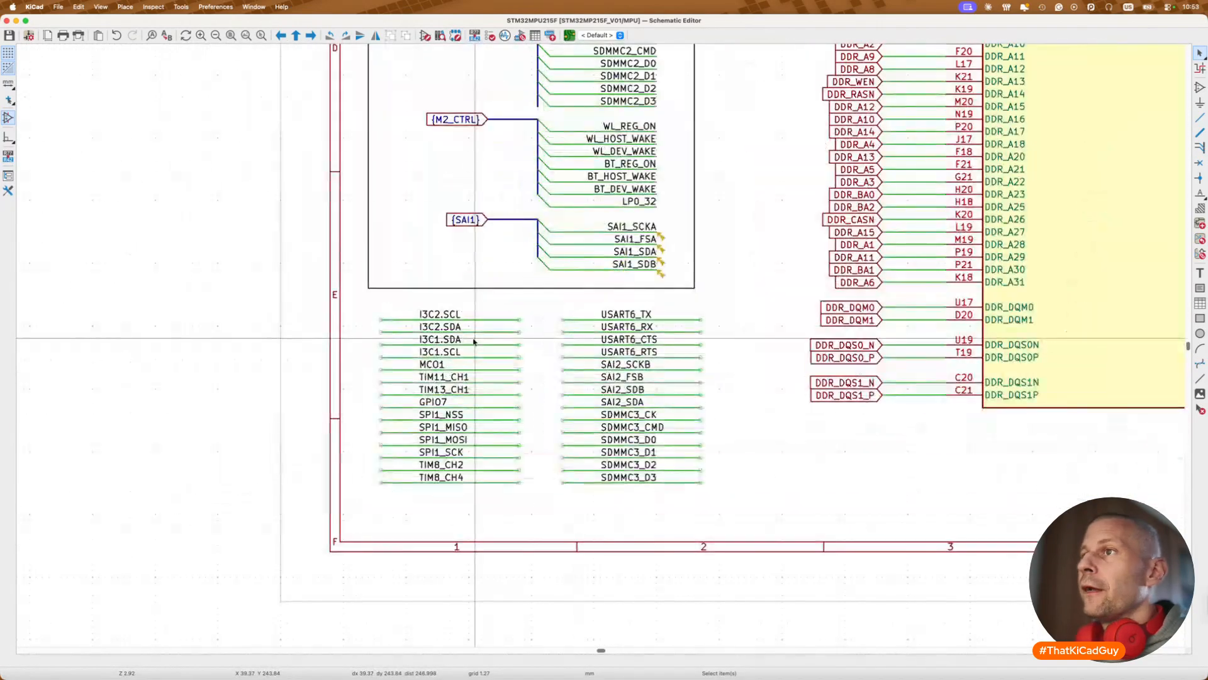
key(q)
key(Escape)
key(w)
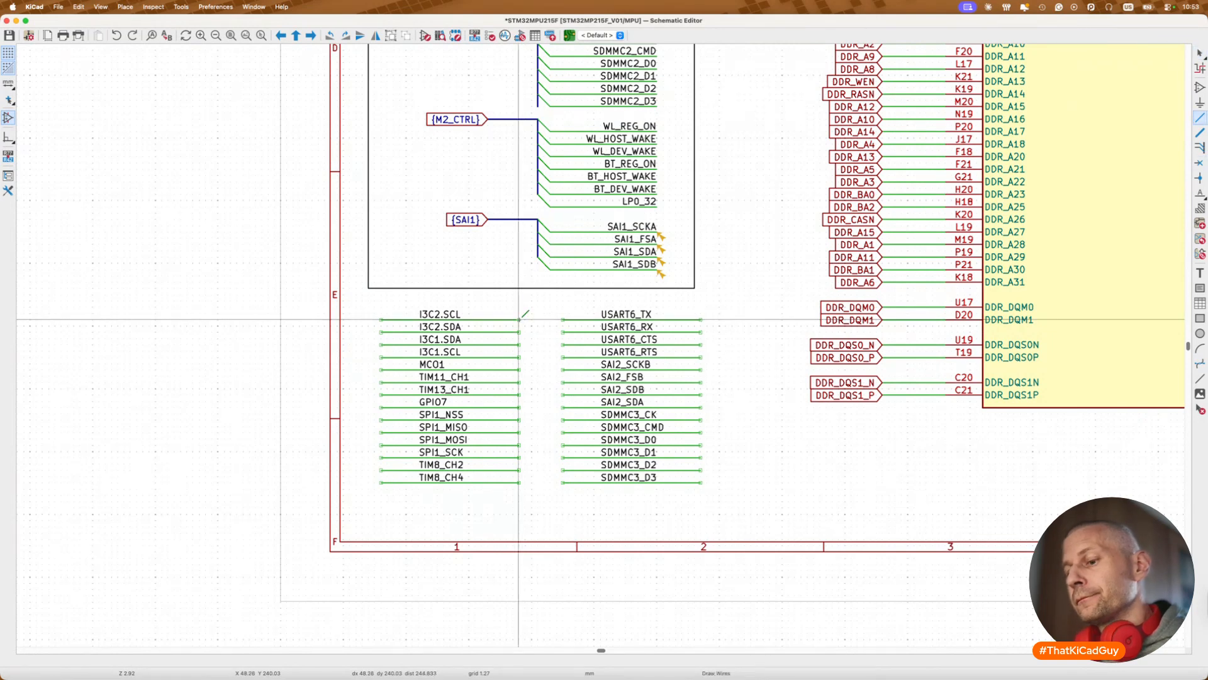
key(q)
key(Escape)
key(q)
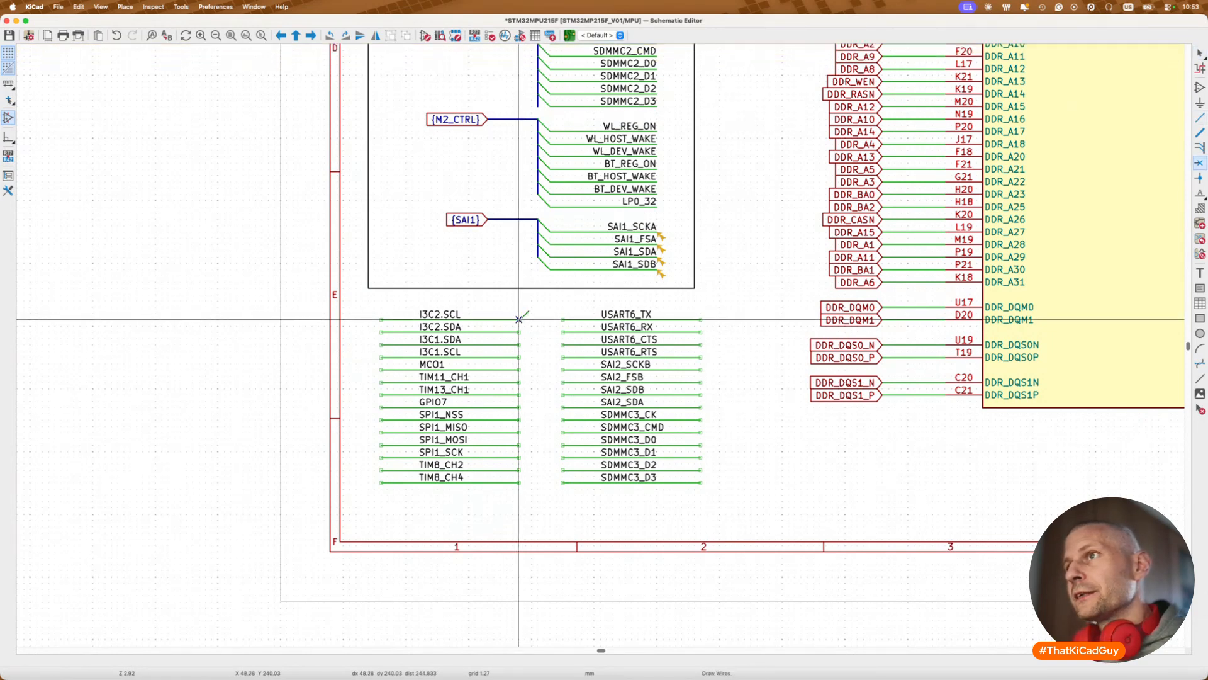
key(Escape)
key(Insert)
key(Insert)
key(Insert)
key(Insert)
key(Insert)
key(Insert)
key(Insert)
key(Insert)
key(Insert)
key(Insert)
key(Insert)
key(Insert)
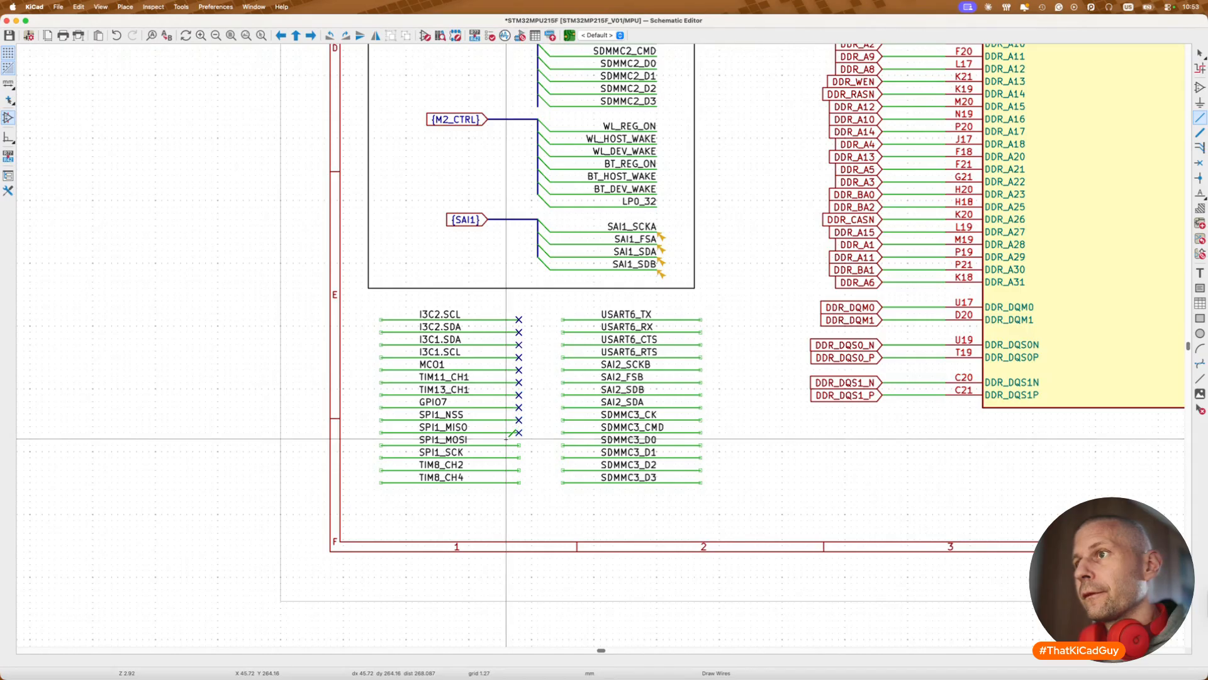
key(Insert)
key(Escape)
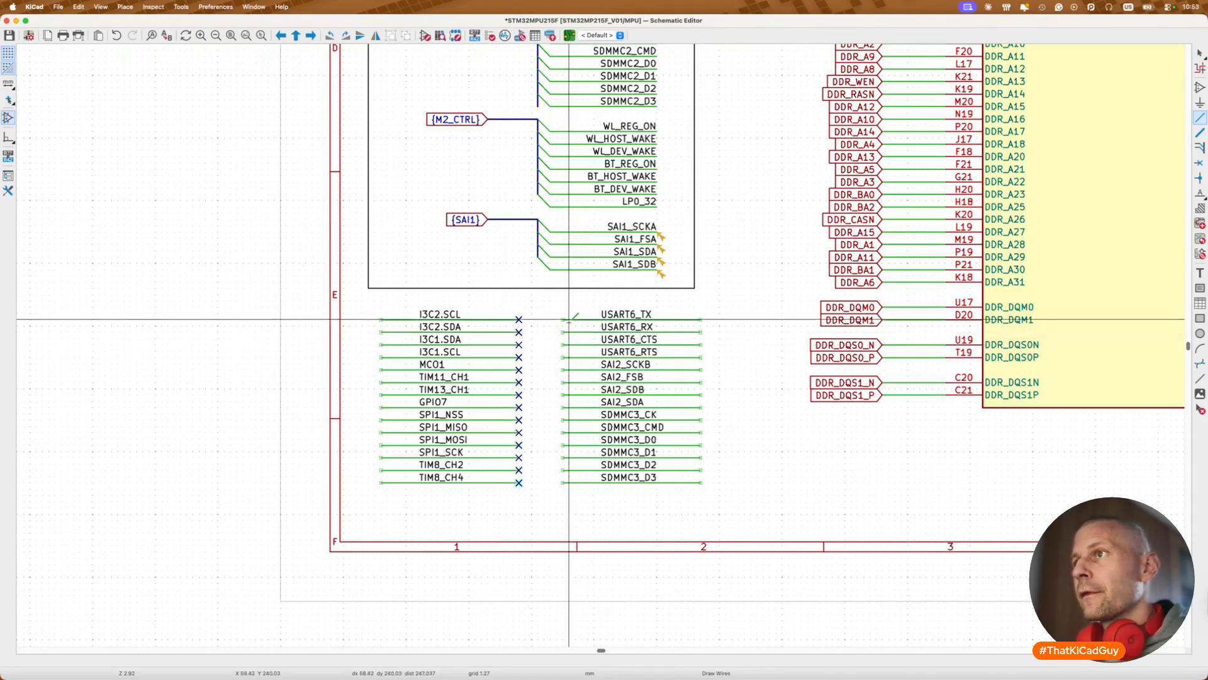
Step: Place no-connect flags on the right ends of the wires from USART6_TX down to SDMMC3_D3 and save the schematic
key(q)
key(Escape)
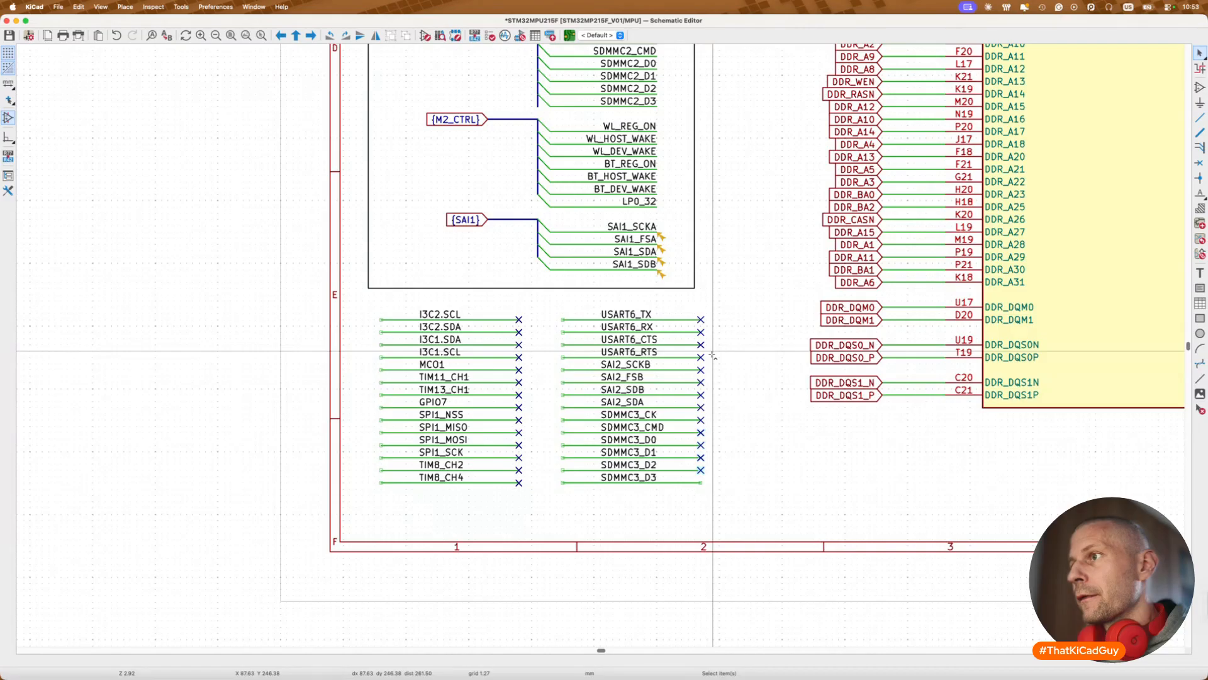
scroll(626, 390, down, 4)
scroll(626, 390, right, 5)
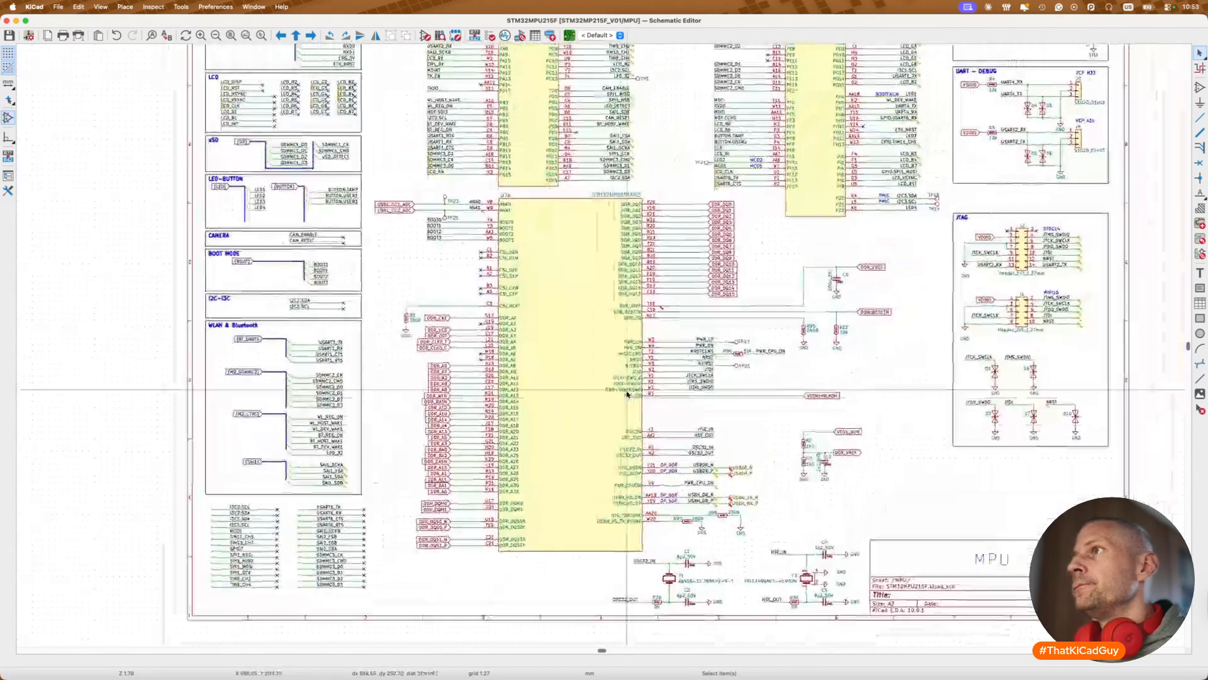
key(super+s)
Step: Rename the GPIO.GPIO7 label on pin PC7 of U7B to GPIO7 and save the schematic
scroll(604, 364, left, 2)
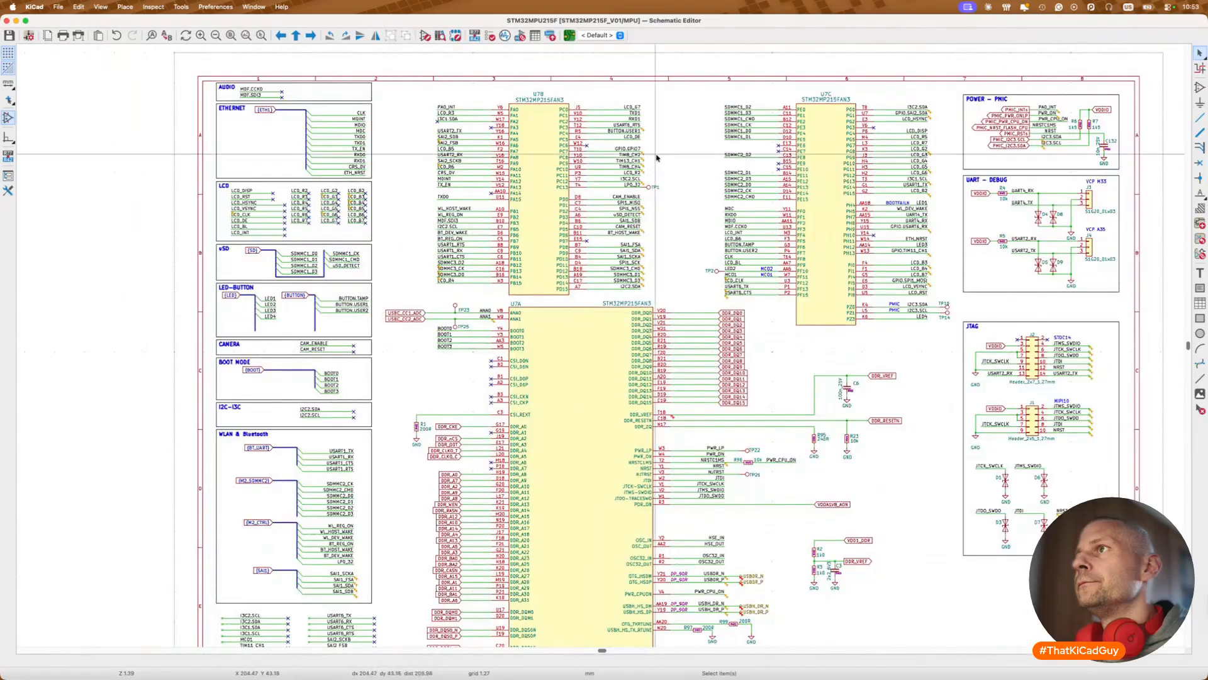
key(l)
key(Left)
key(Delete)
key(Delete)
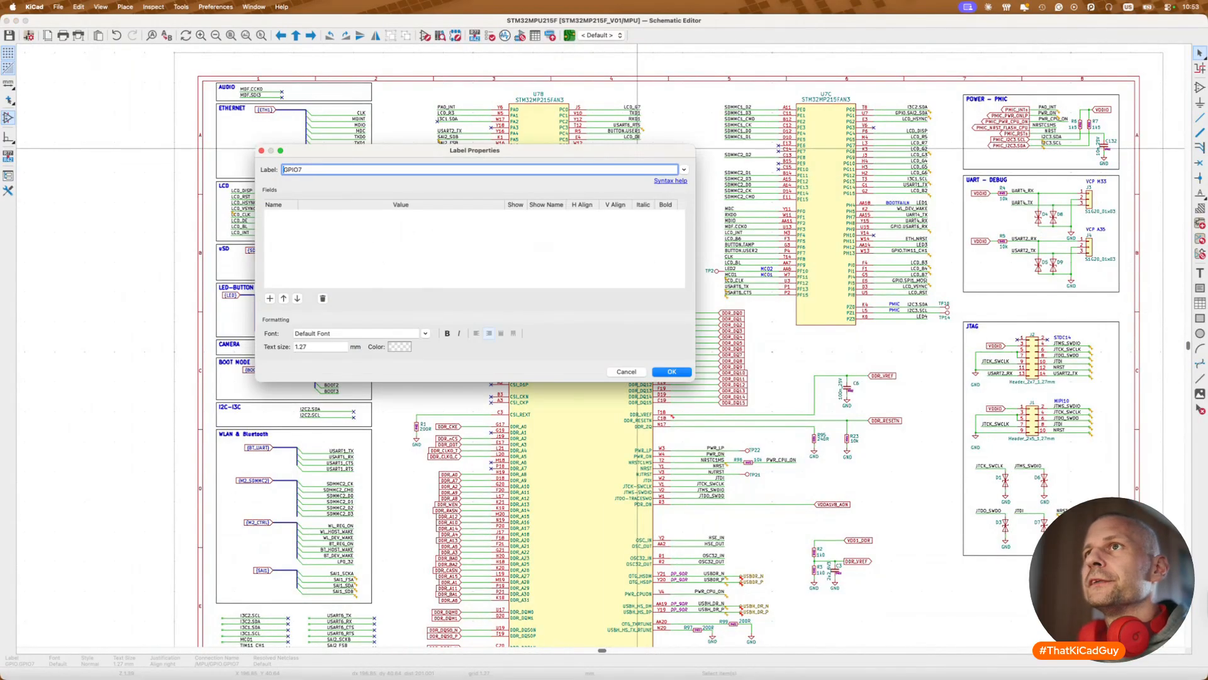
key(Return)
click(637, 149)
scroll(618, 151, up, 3)
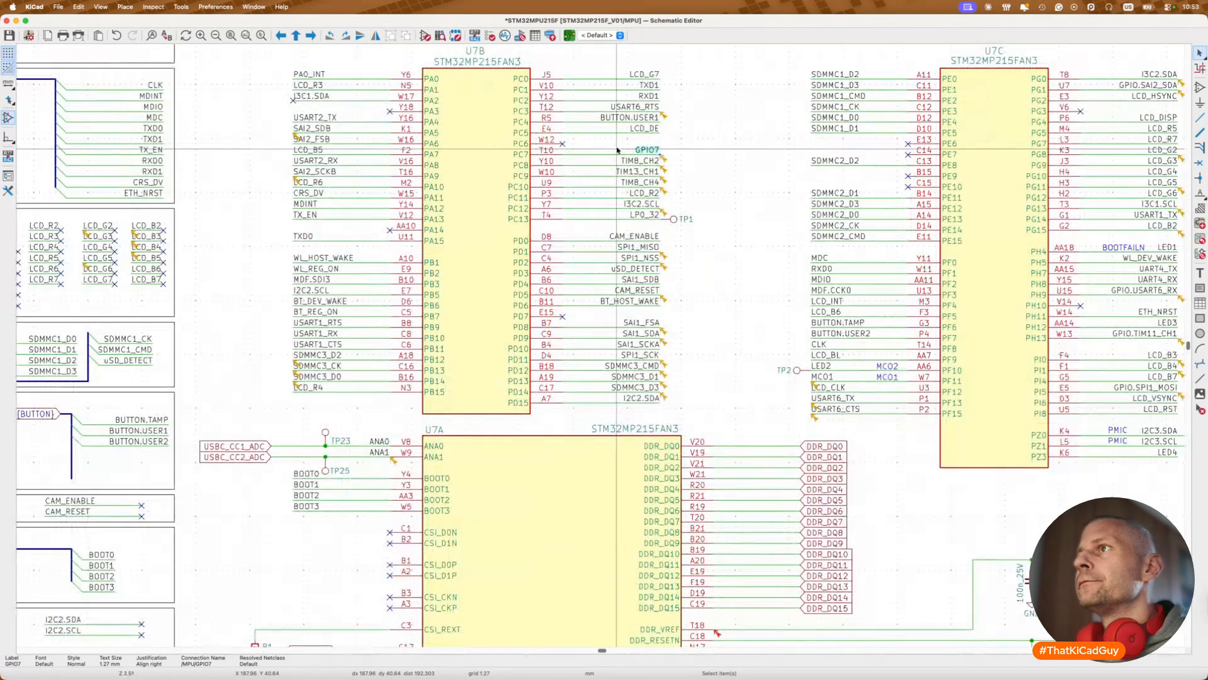
scroll(616, 150, right, 3)
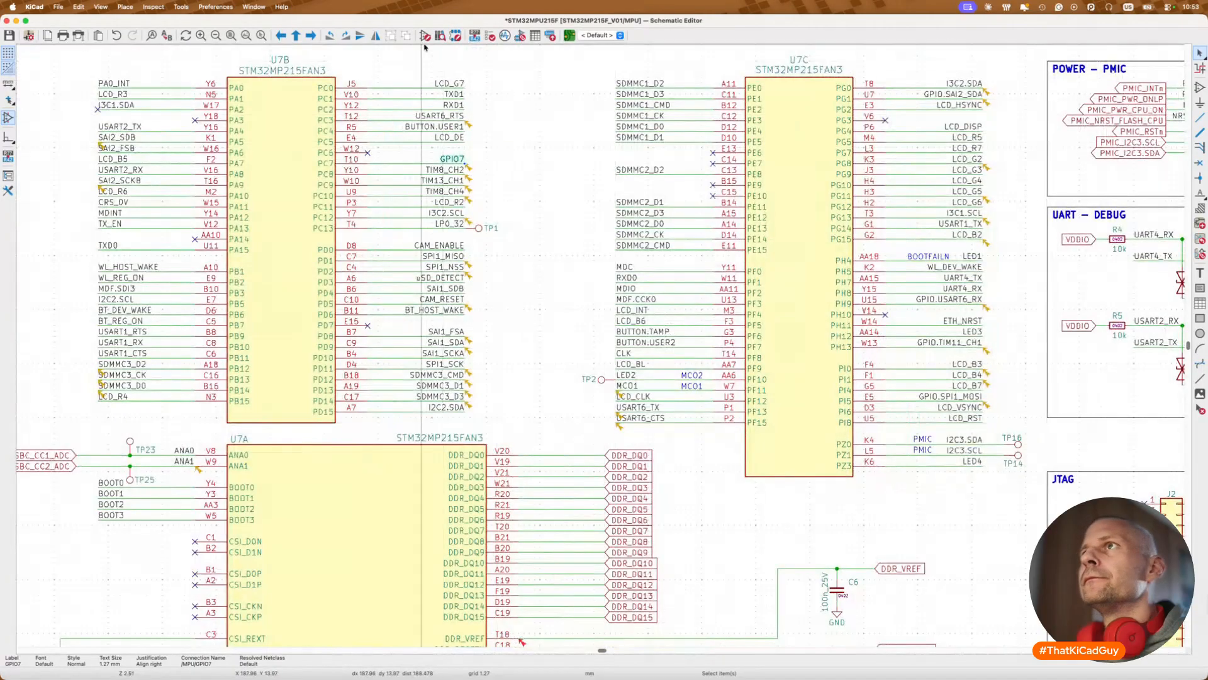
key(super+s)
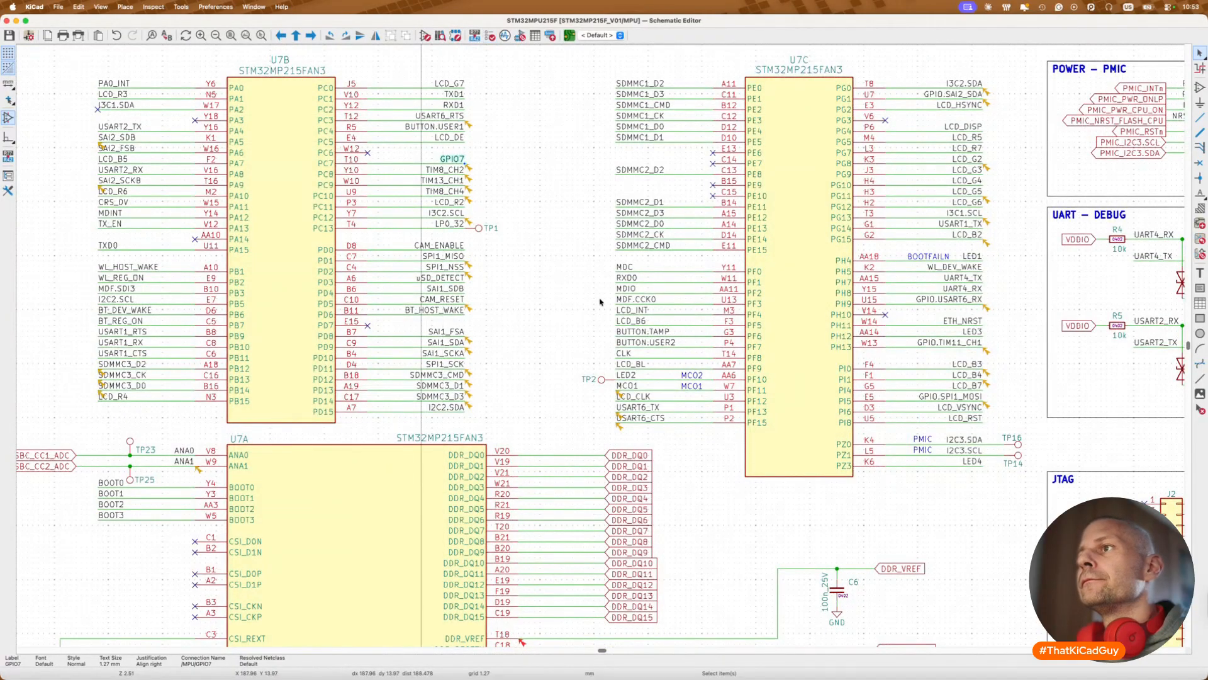
Step: Run the electrical rules check and inspect the warning marker on the I3C2.SDA label of U7C
click(470, 616)
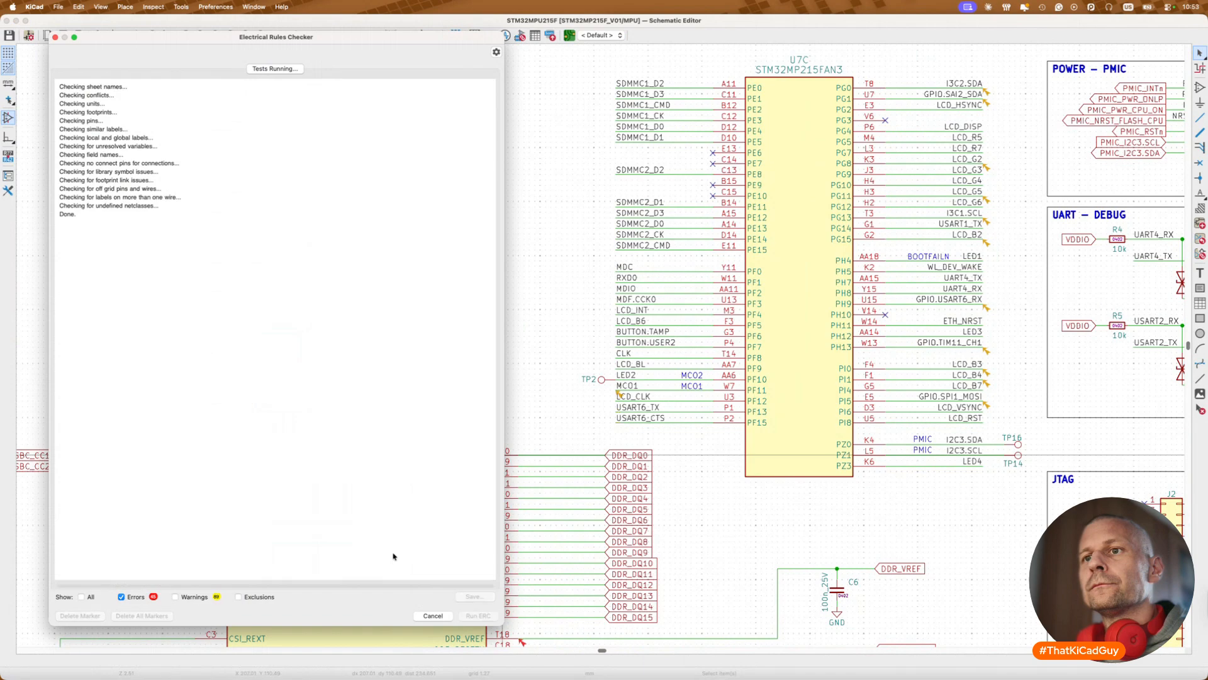
click(432, 616)
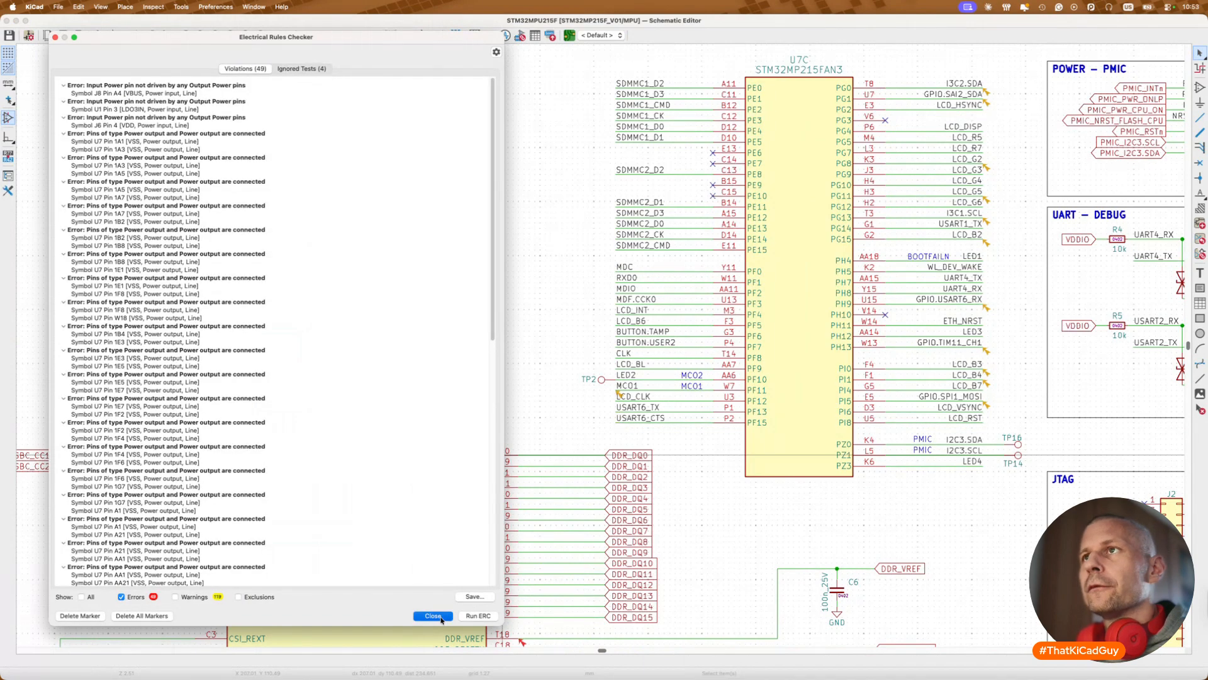
scroll(483, 328, left, 3)
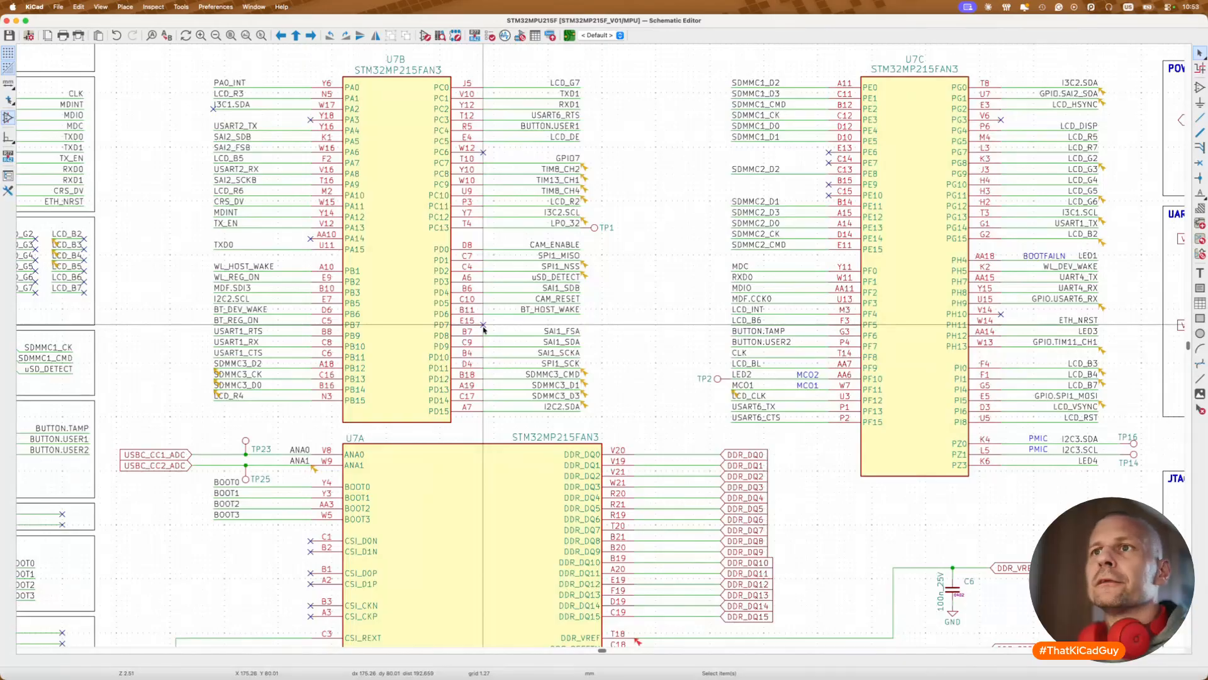
scroll(484, 328, right, 7)
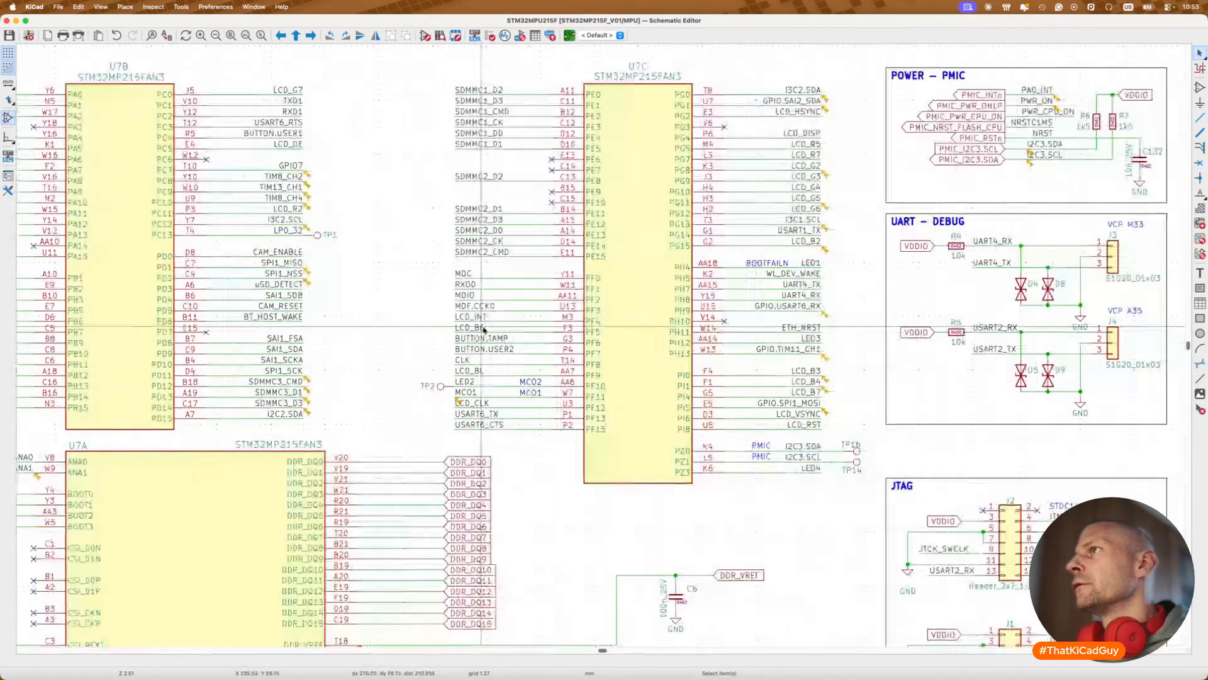
click(824, 100)
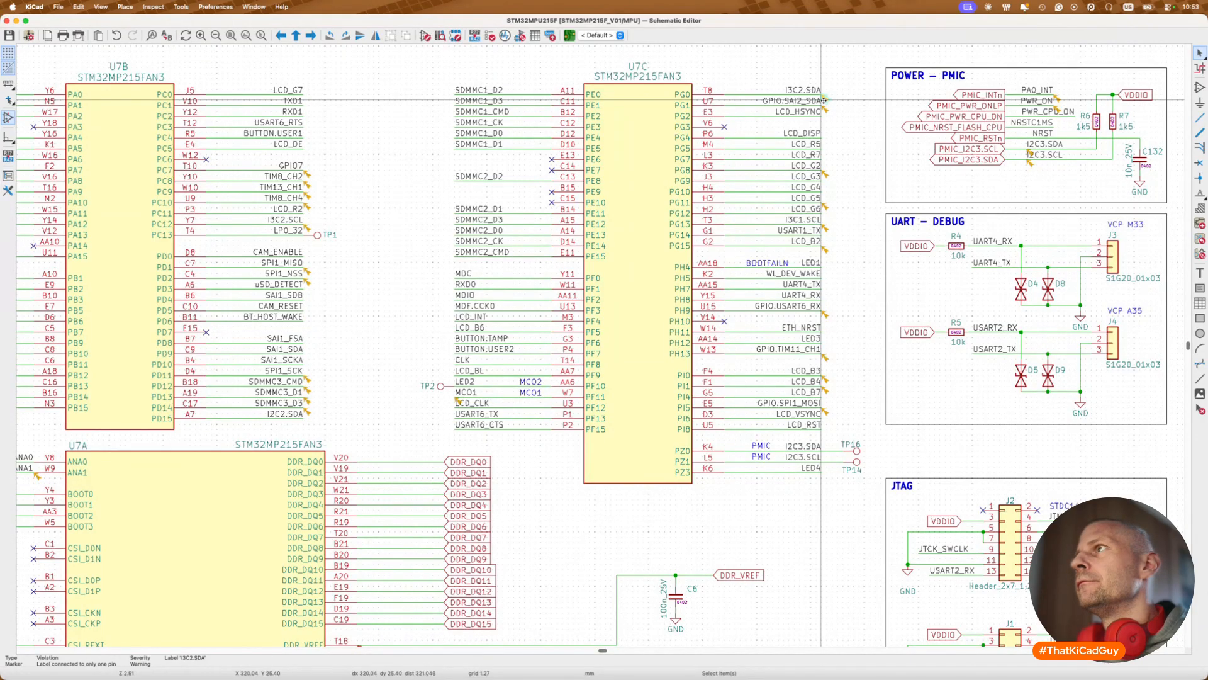
Step: Move the labels from I3C2.SCL down to TIM8_CH4 to the left ends of their wires
scroll(590, 313, left, 14)
scroll(590, 313, down, 11)
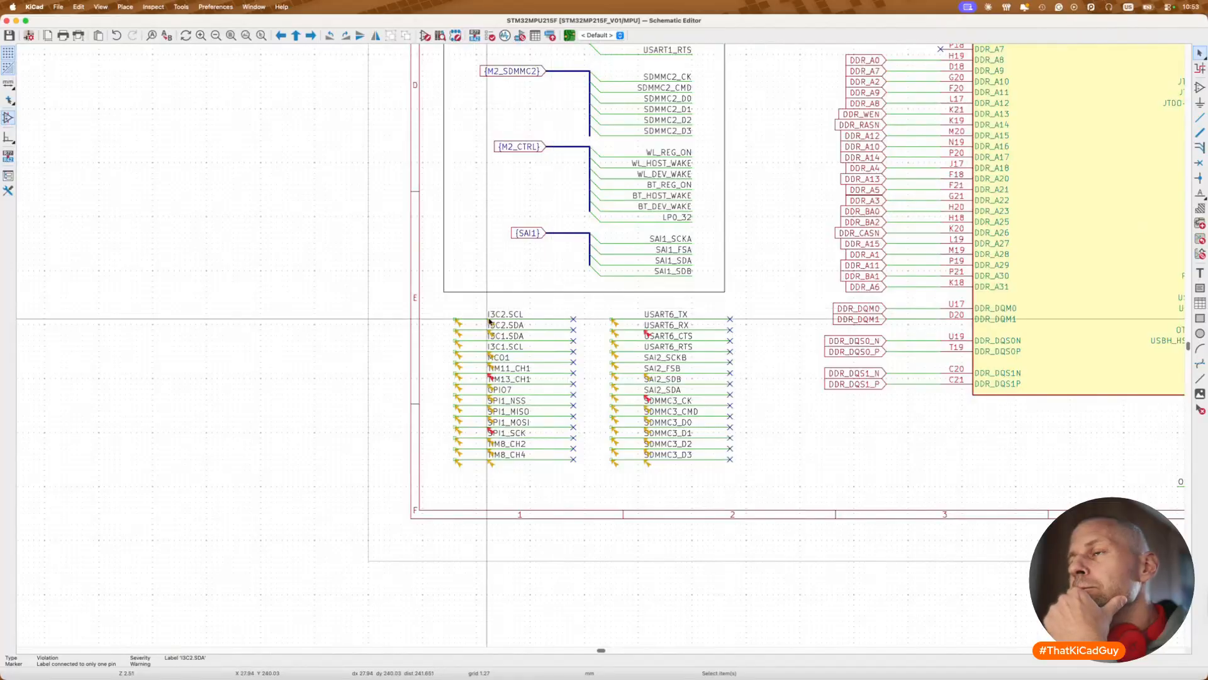
scroll(491, 320, right, 4)
scroll(491, 319, up, 2)
scroll(406, 340, up, 3)
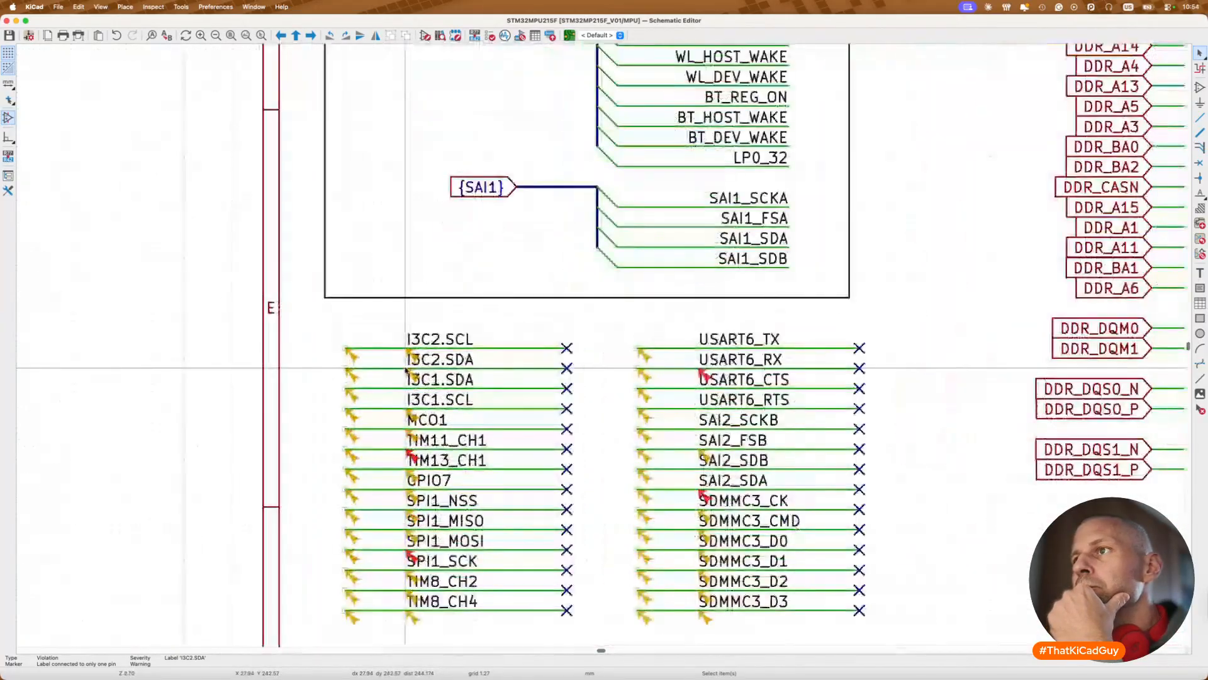
scroll(406, 340, down, 3)
scroll(406, 340, left, 2)
drag(423, 270, 539, 606)
key(m)
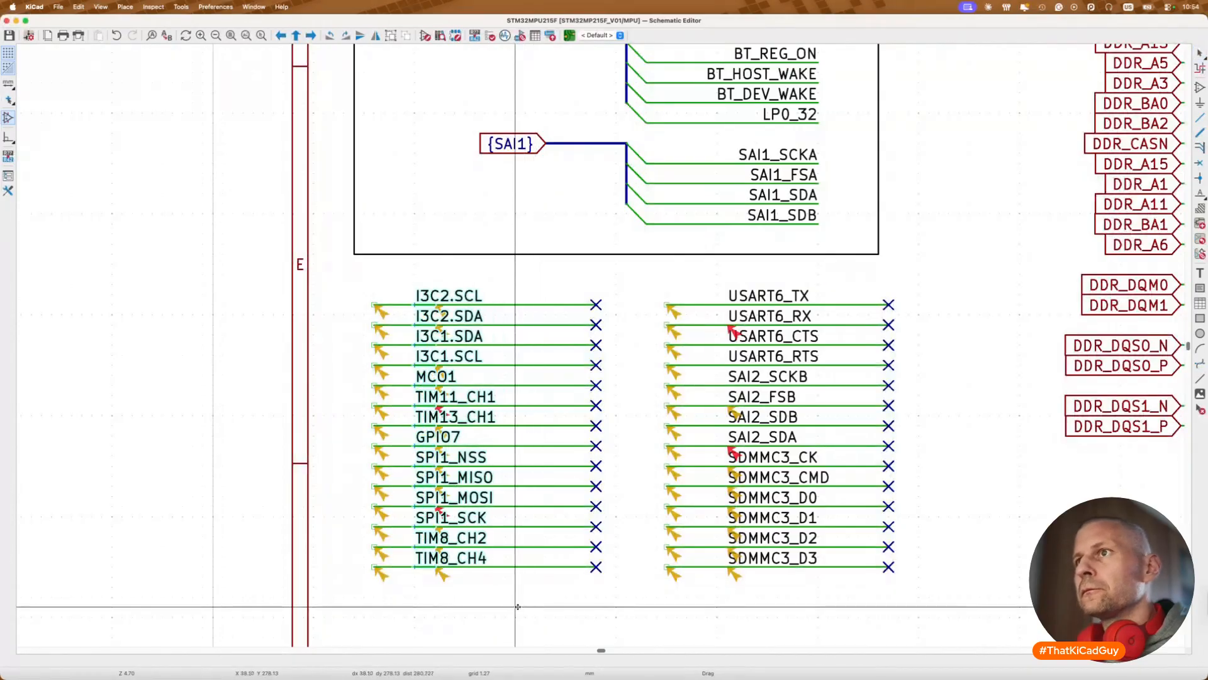
click(474, 614)
Step: Move the labels from USART6_TX down to SDMMC3_D3 to the left ends of their wires
drag(724, 285, 847, 592)
key(m)
click(786, 591)
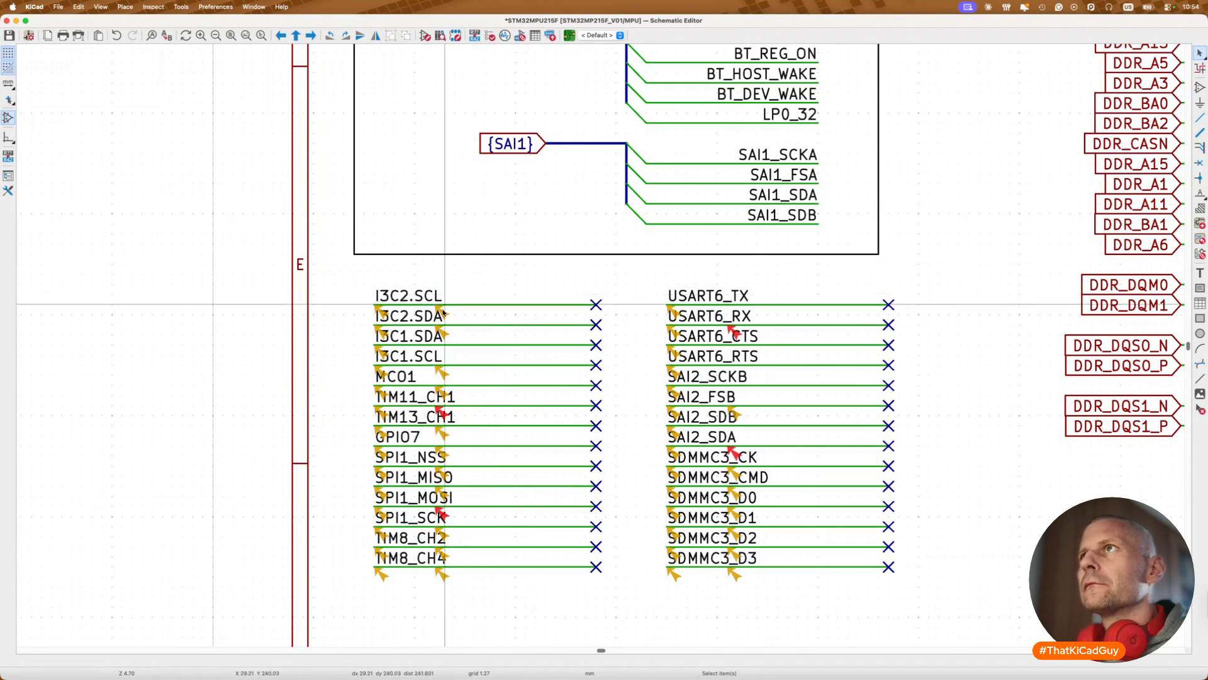
Step: Rerun the electrical rules check and inspect the markers on the I3C2.SCL and TIM11_CH1 expansion nets
click(492, 37)
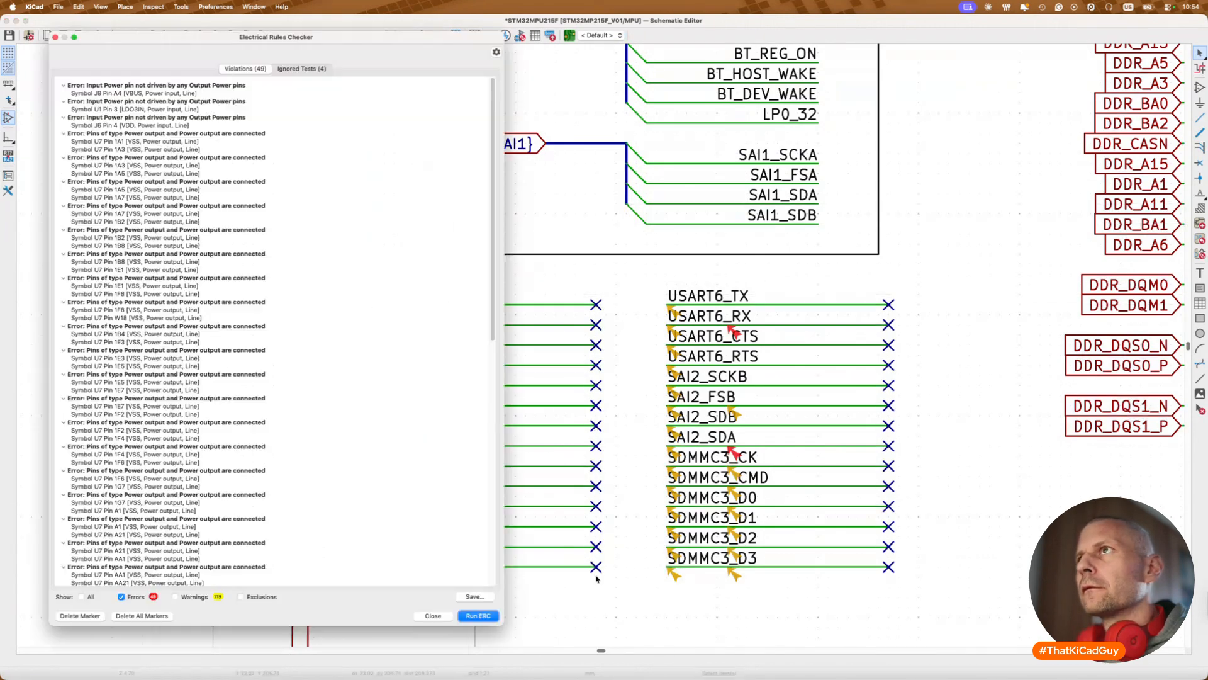
click(480, 616)
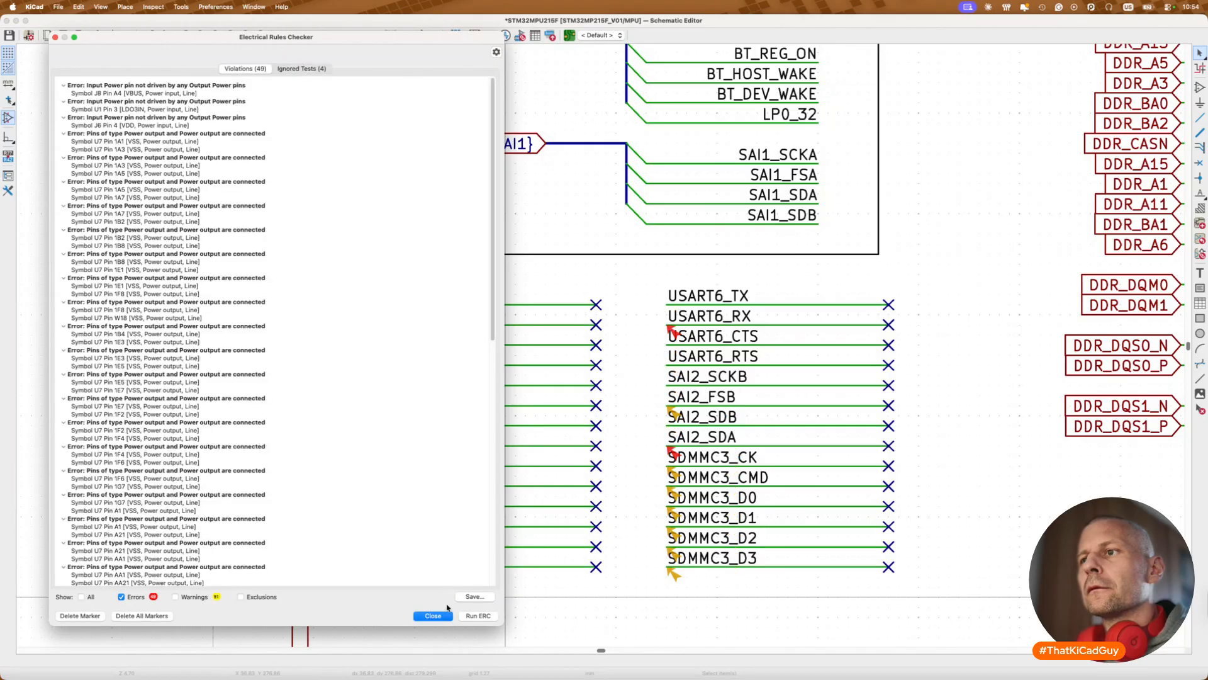
click(433, 615)
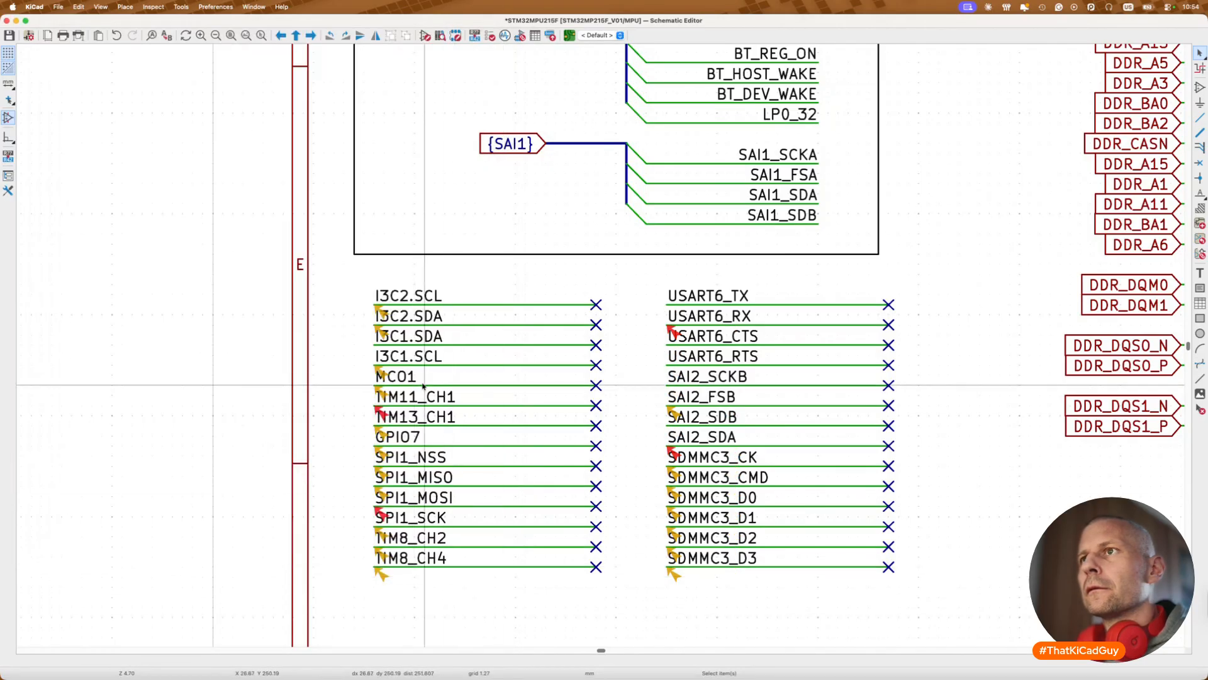
click(381, 311)
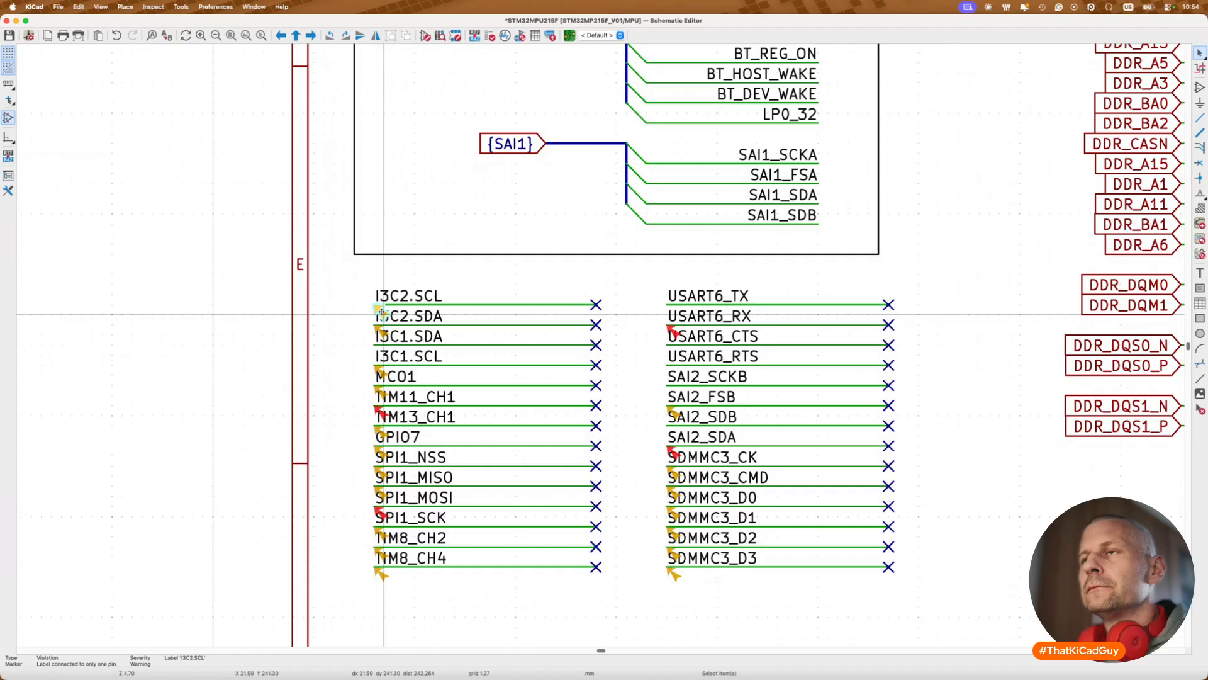
click(381, 373)
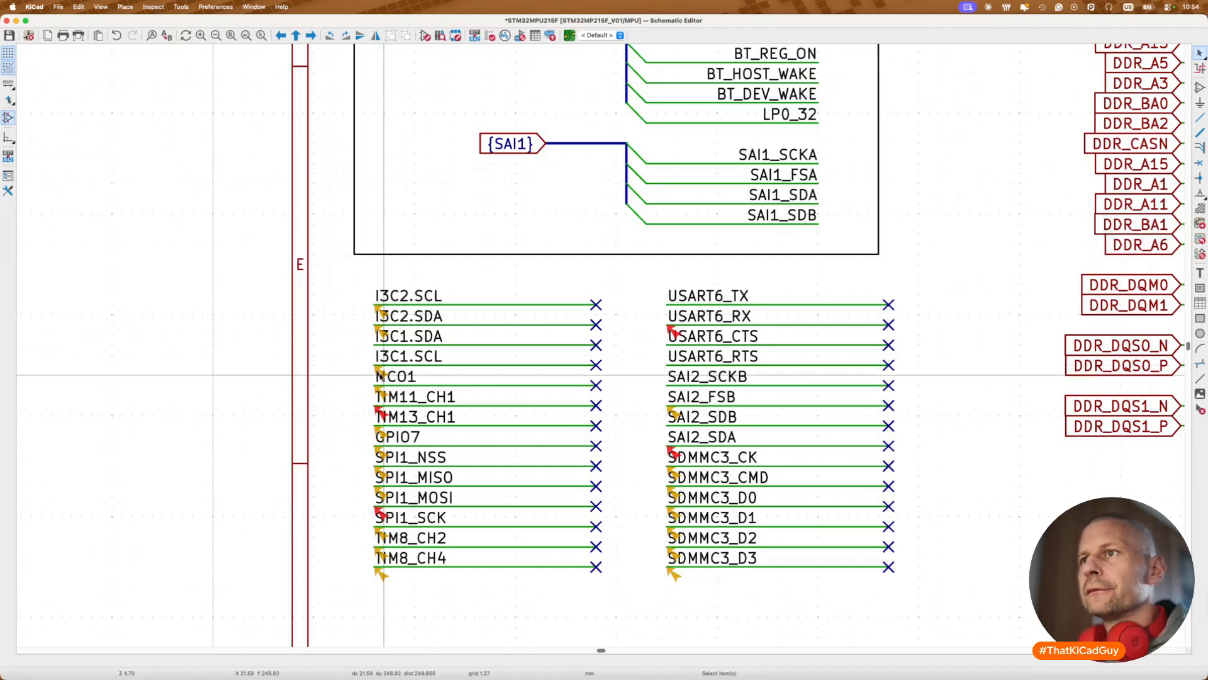
click(381, 410)
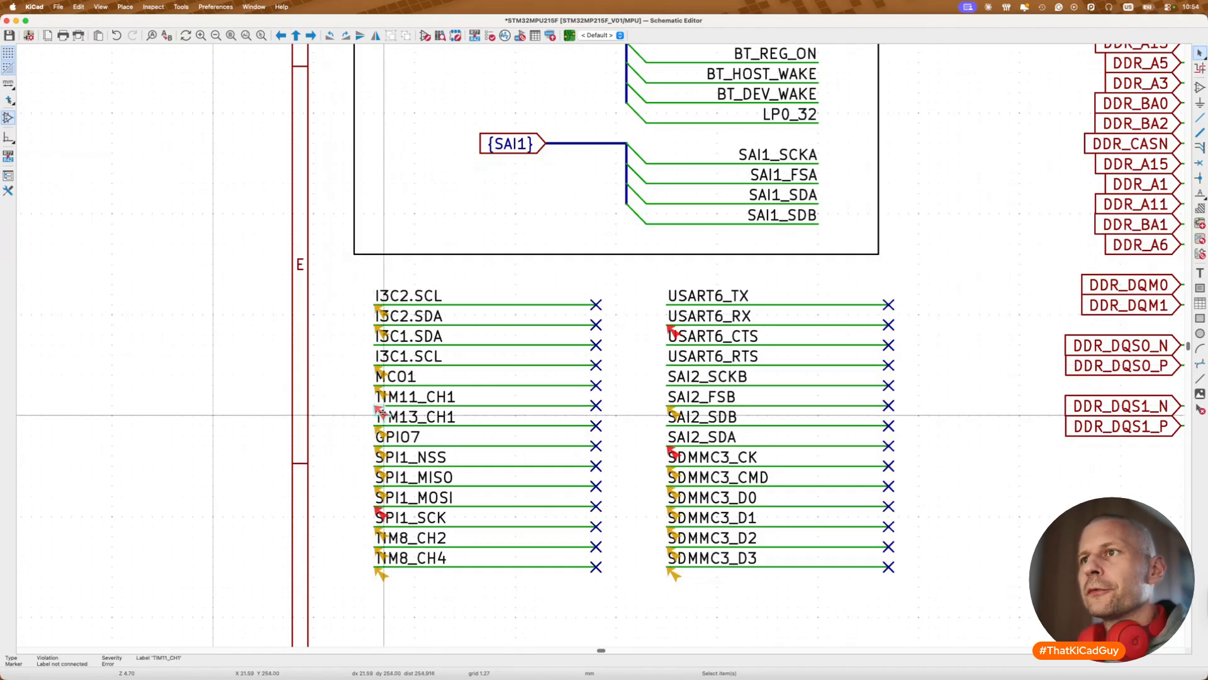
Step: Remove the GPIO. prefix from the SAI2_SDA label on pin PG1 of U7C
scroll(380, 412, down, 5)
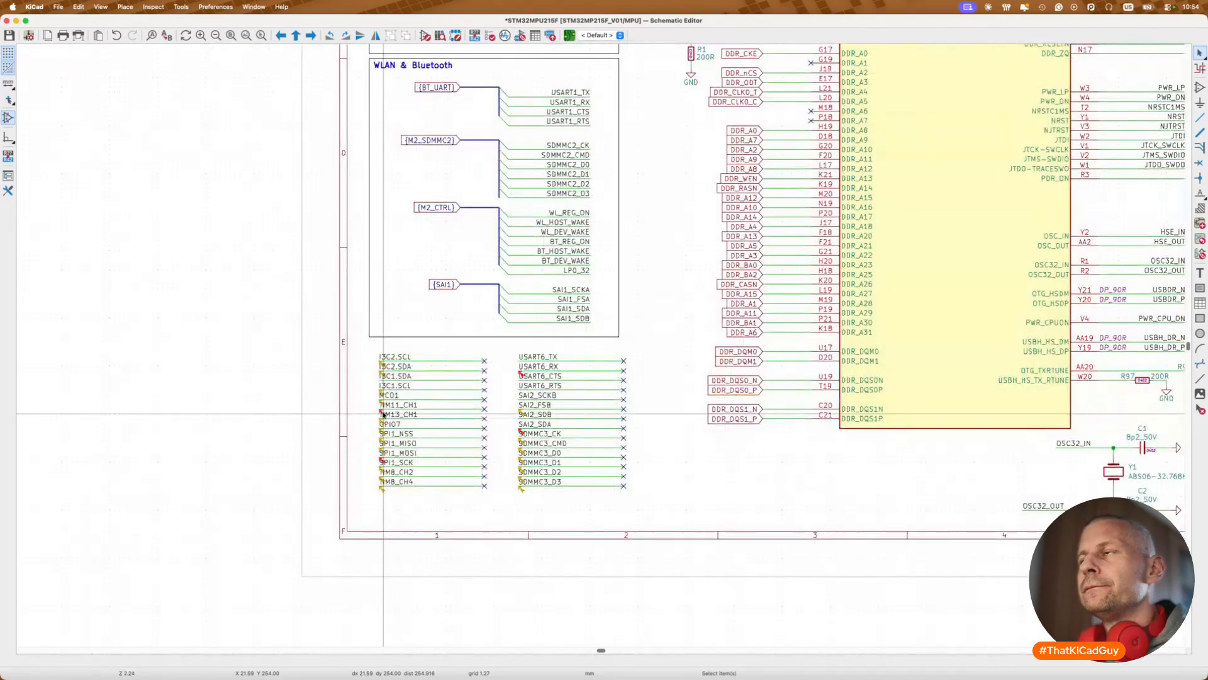
scroll(383, 414, up, 10)
scroll(383, 414, right, 5)
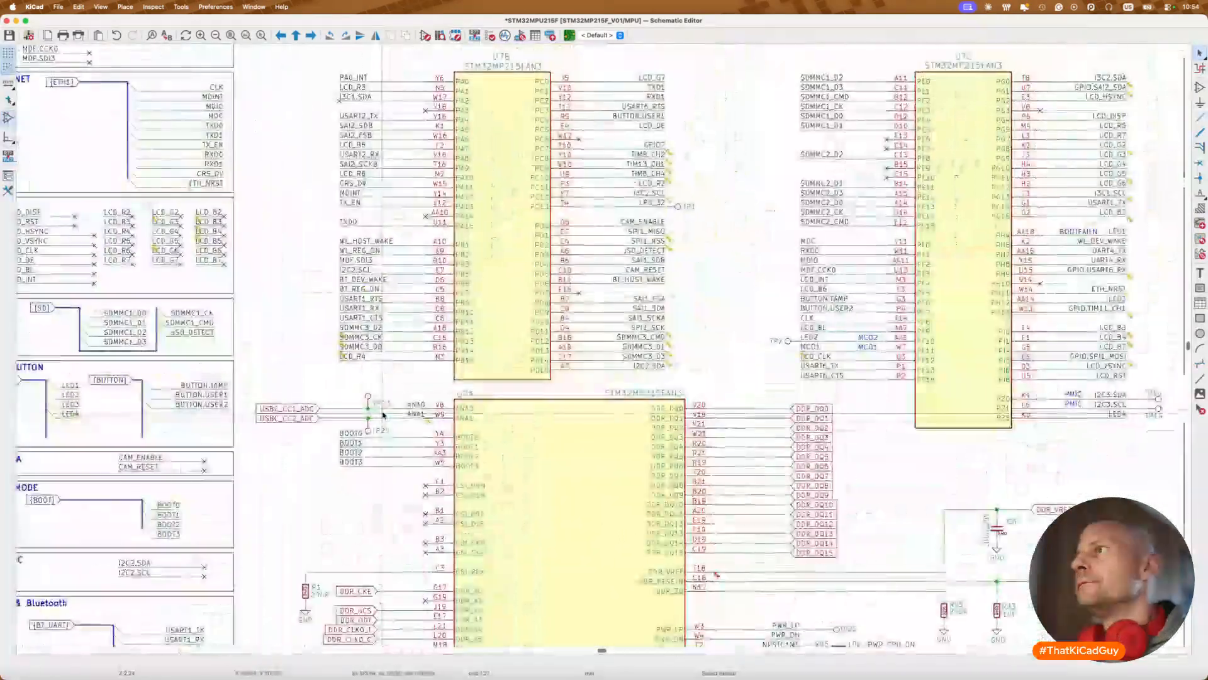
scroll(382, 414, right, 5)
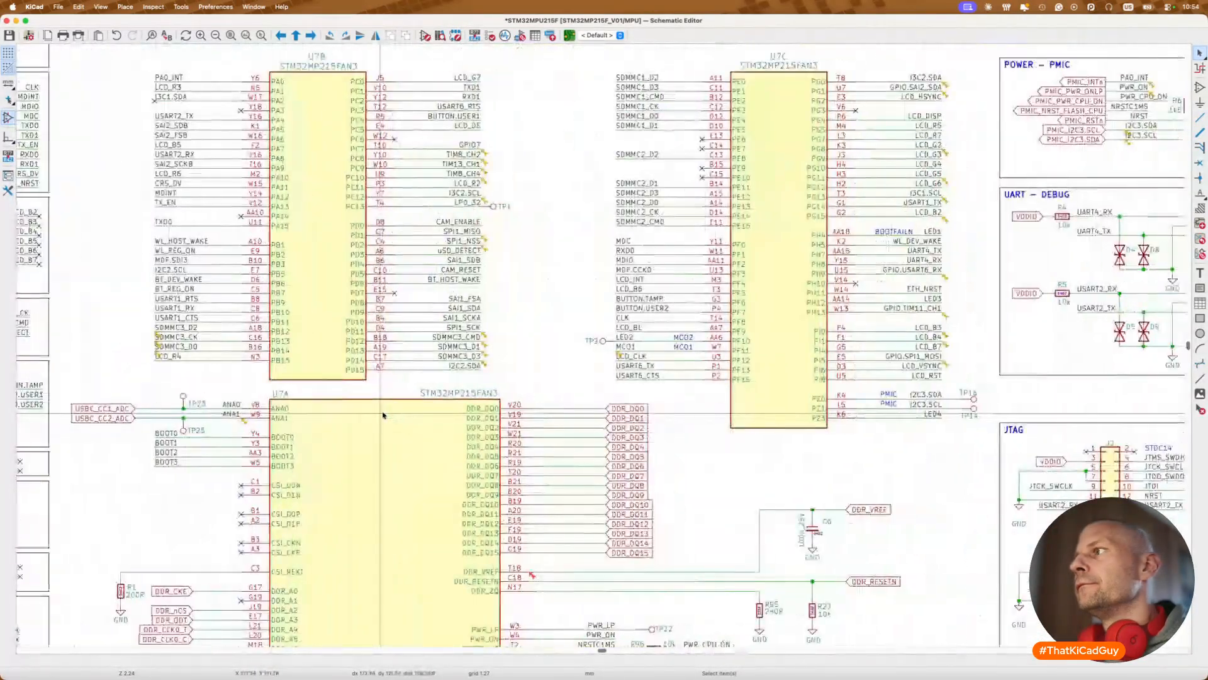
scroll(382, 415, left, 15)
scroll(382, 415, down, 9)
scroll(383, 415, up, 6)
scroll(383, 415, right, 5)
scroll(383, 414, up, 7)
scroll(383, 414, right, 8)
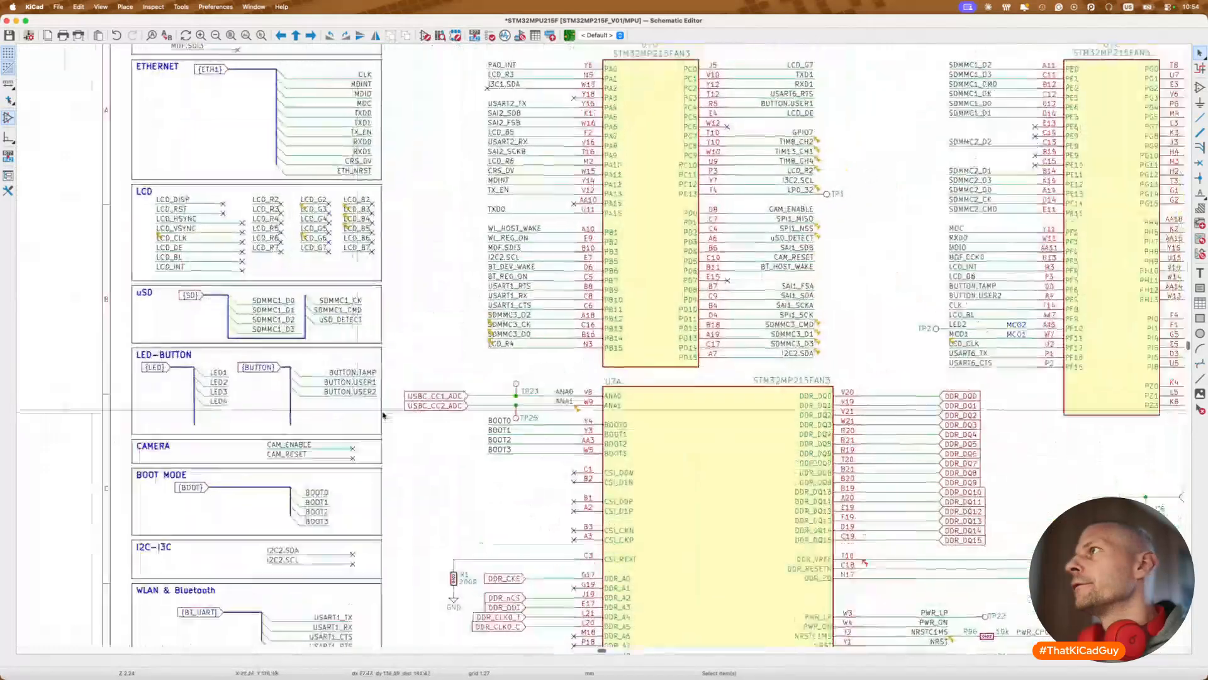
double_click(1014, 221)
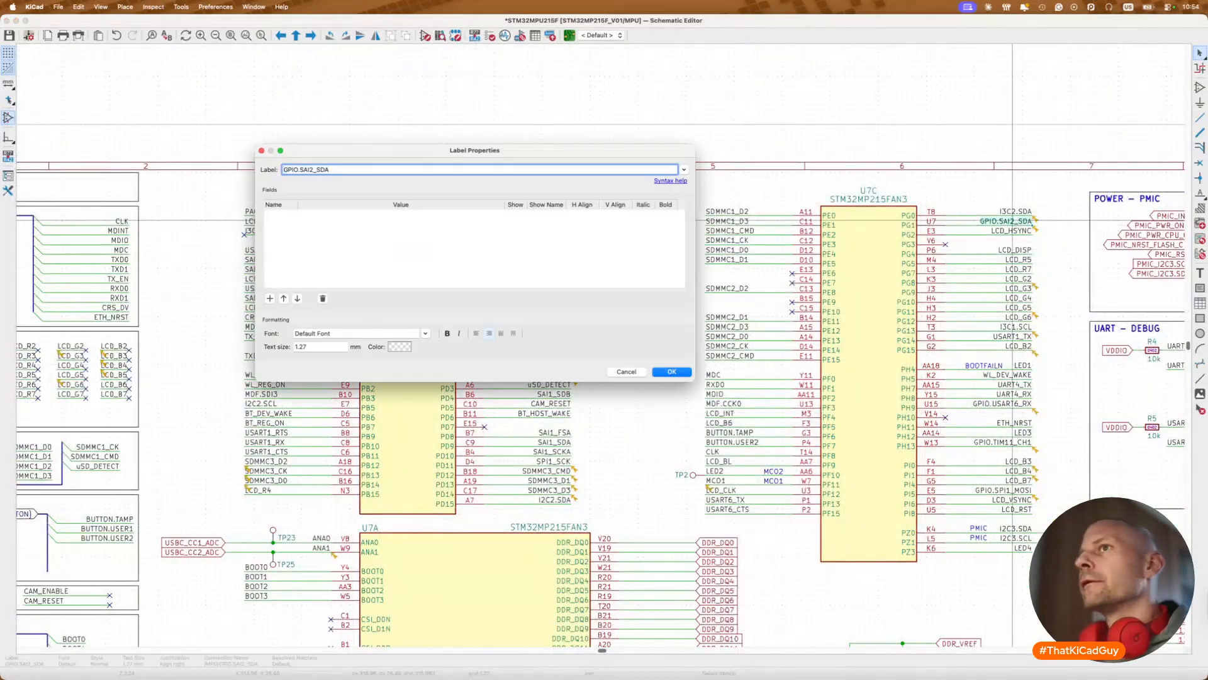
key(Return)
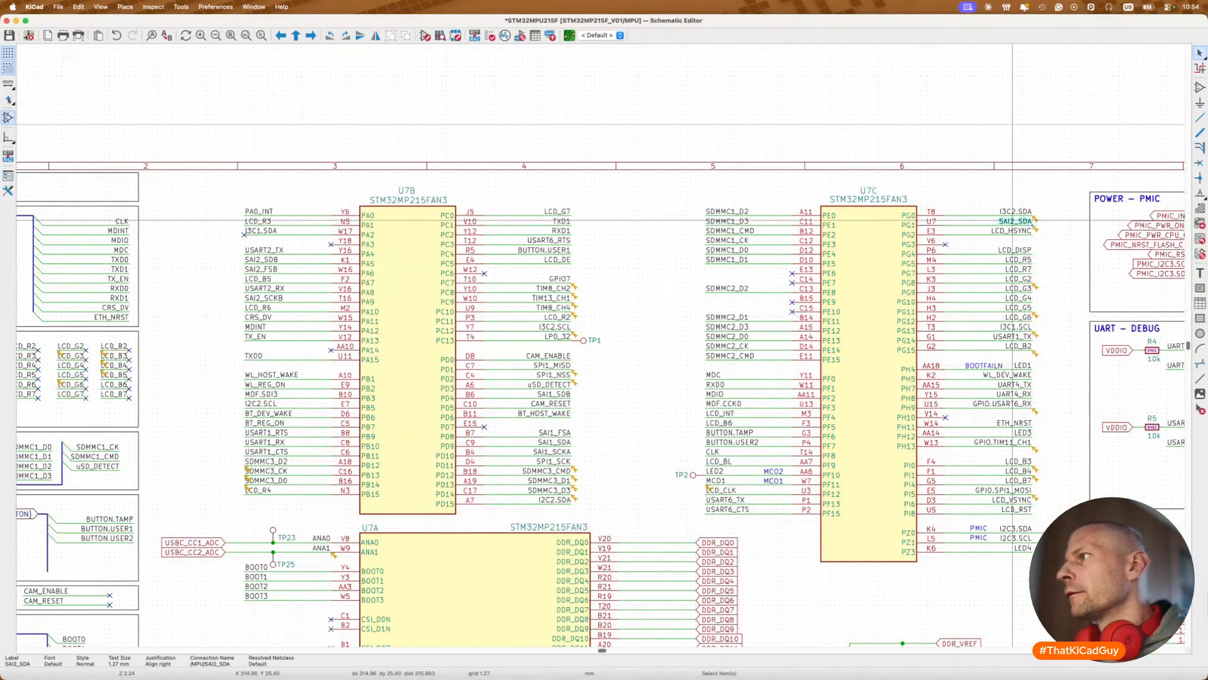
Step: Remove the GPIO. prefix from the TIM11_CH1 and SPI1_MOSI labels of U7C
double_click(1018, 442)
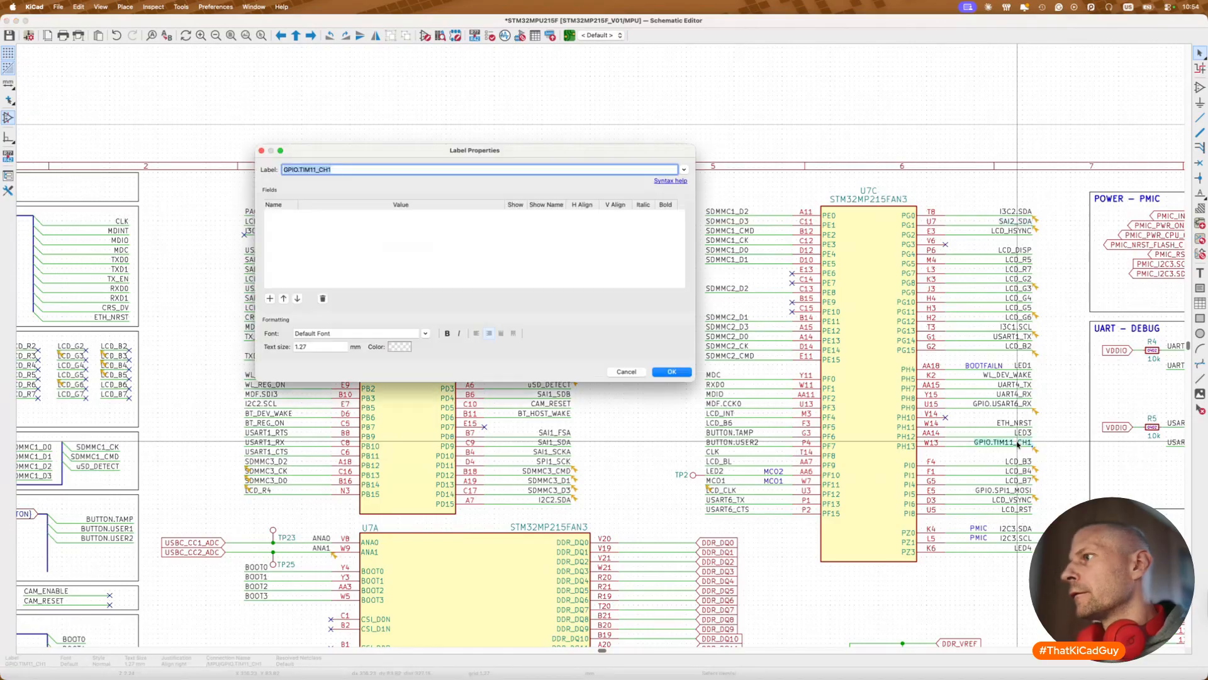
key(Left)
key(Delete)
key(Delete)
key(Return)
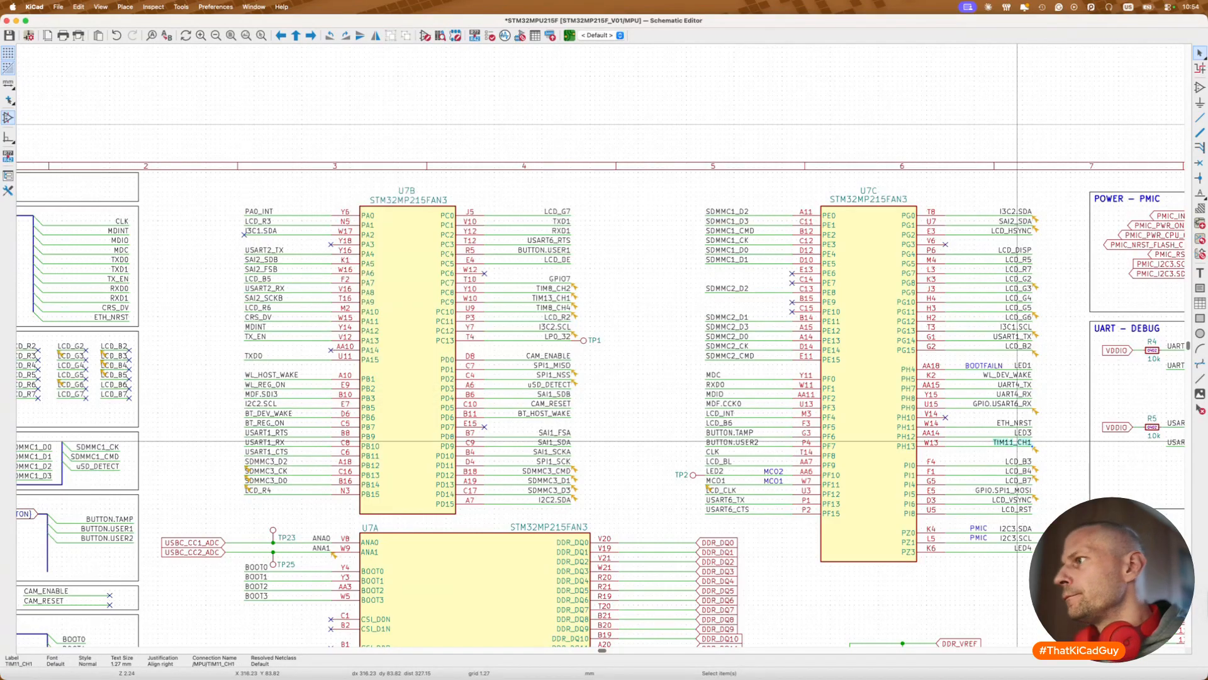
double_click(1007, 490)
key(Left)
key(Delete)
key(Delete)
key(Return)
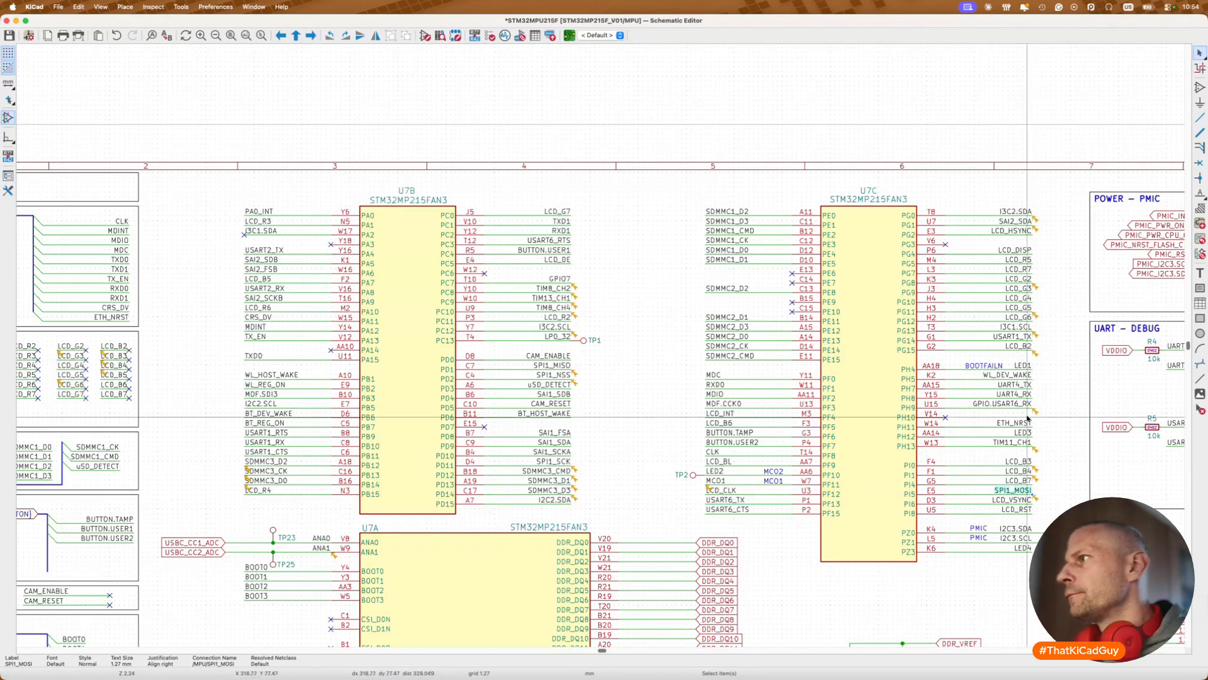
Step: Remove the GPIO. prefix from the USART6_RX label of U7C and save the schematic
double_click(1025, 403)
key(Left)
key(Delete)
key(Delete)
key(Delete)
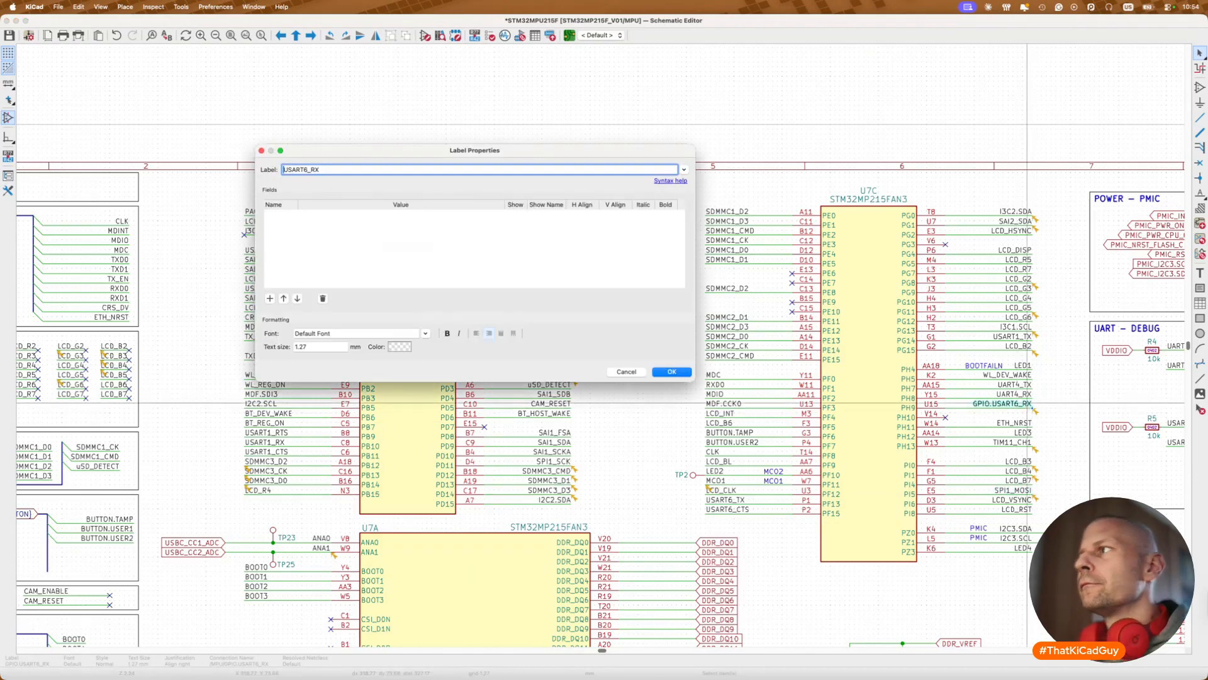
key(Return)
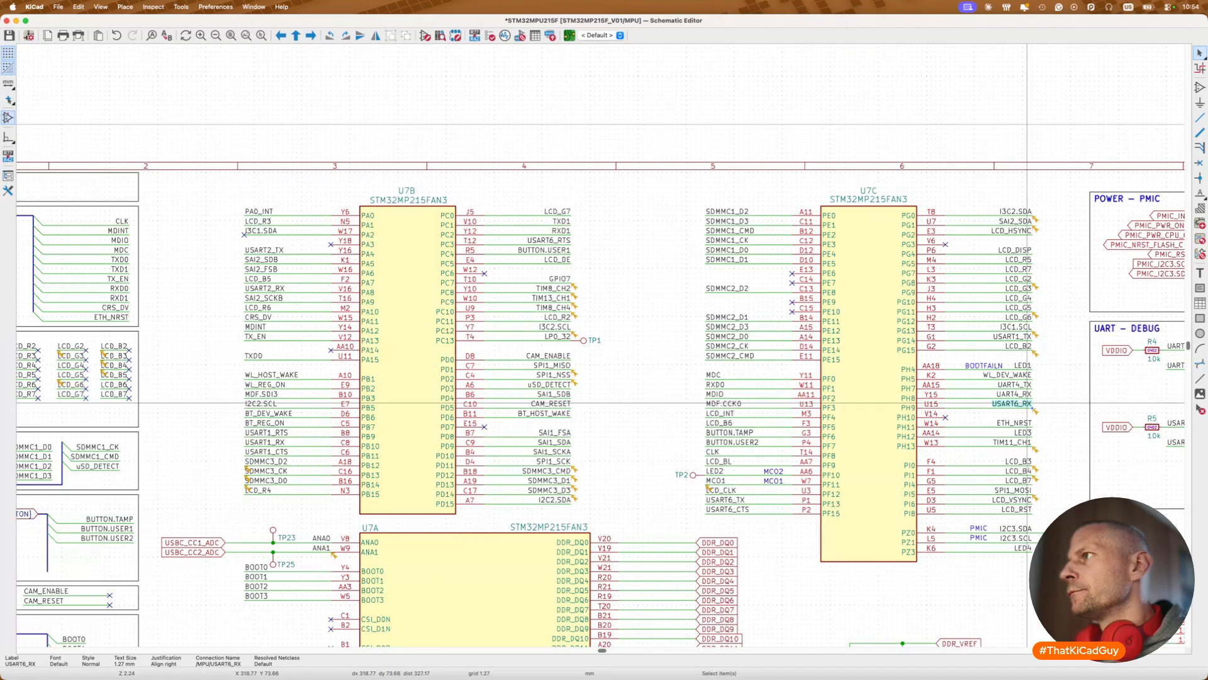
Step: Inspect the warning marker on the NRSTC1MS wire of U7A and rerun the electrical rules check
scroll(1027, 404, right, 5)
scroll(878, 371, down, 7)
scroll(878, 371, left, 7)
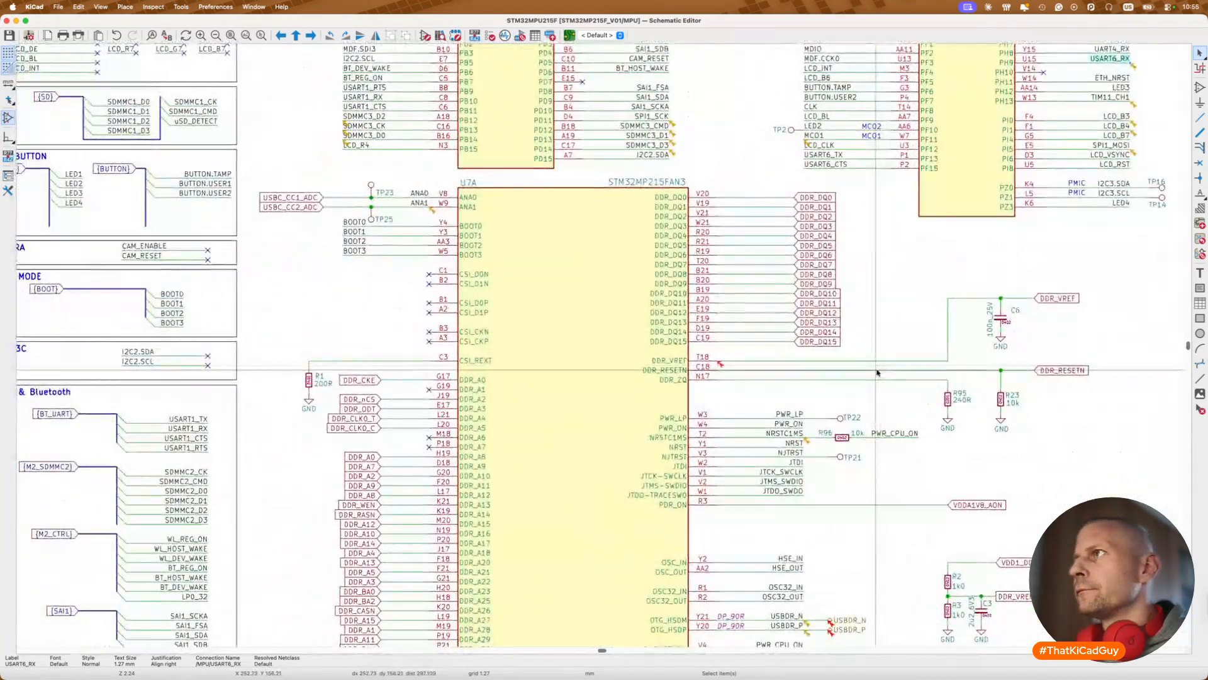
click(806, 444)
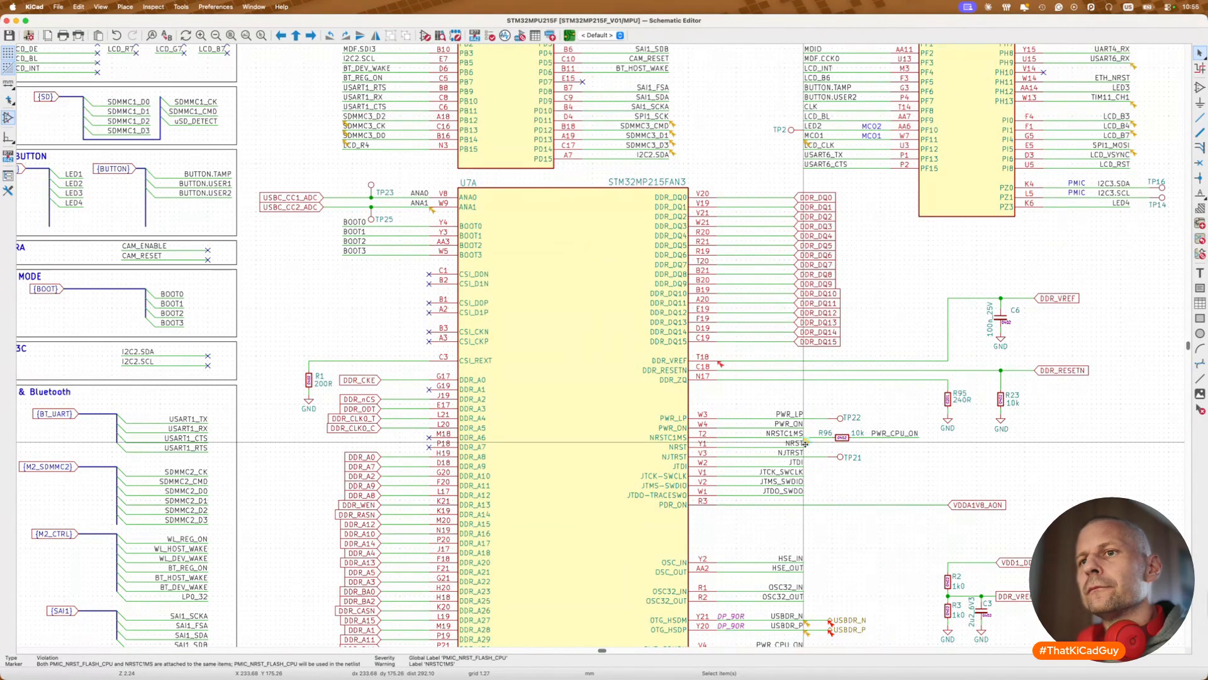
key(Escape)
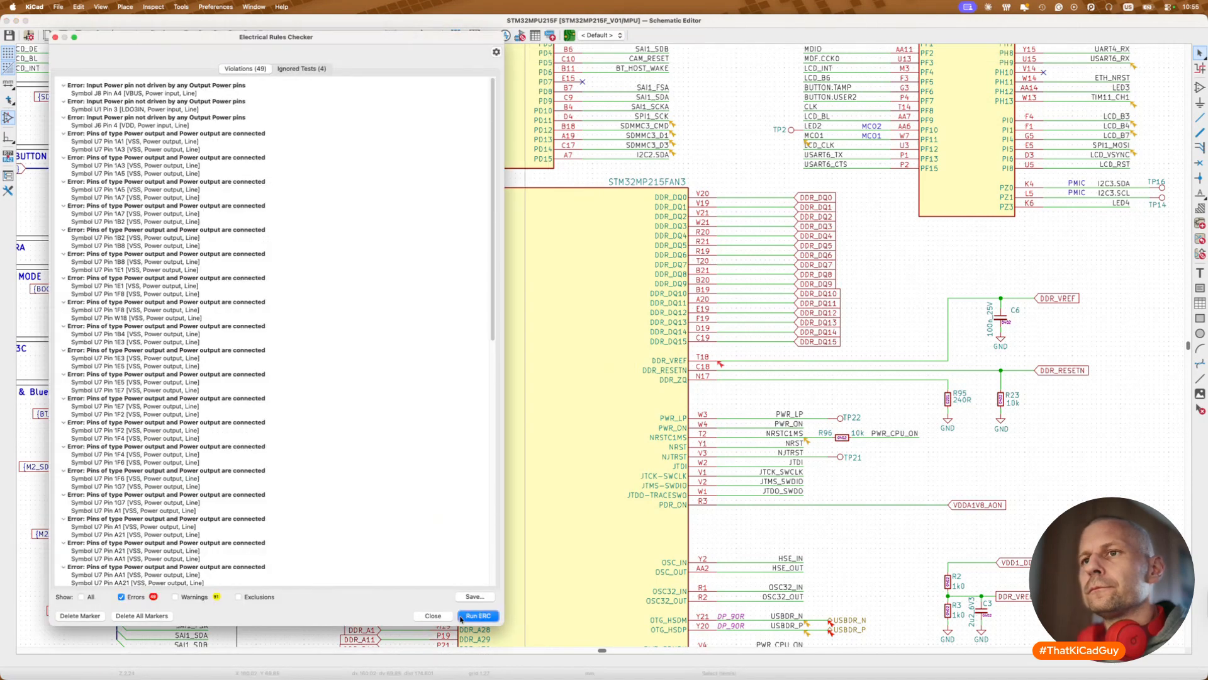
click(476, 615)
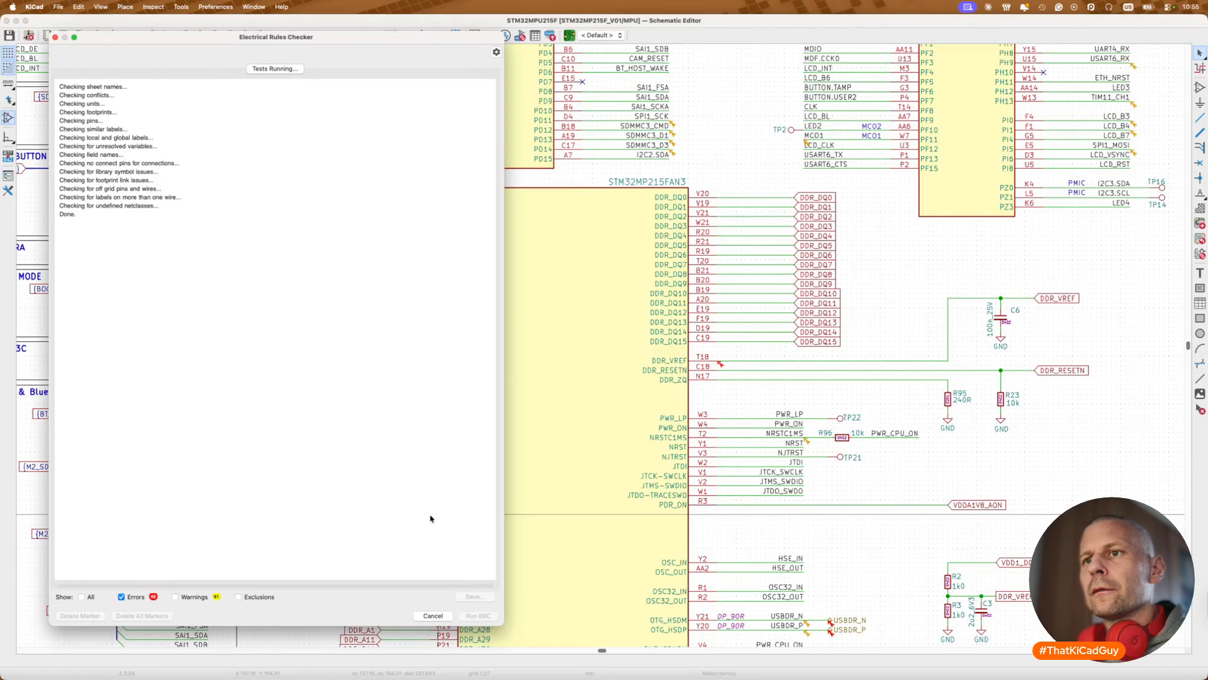
click(433, 616)
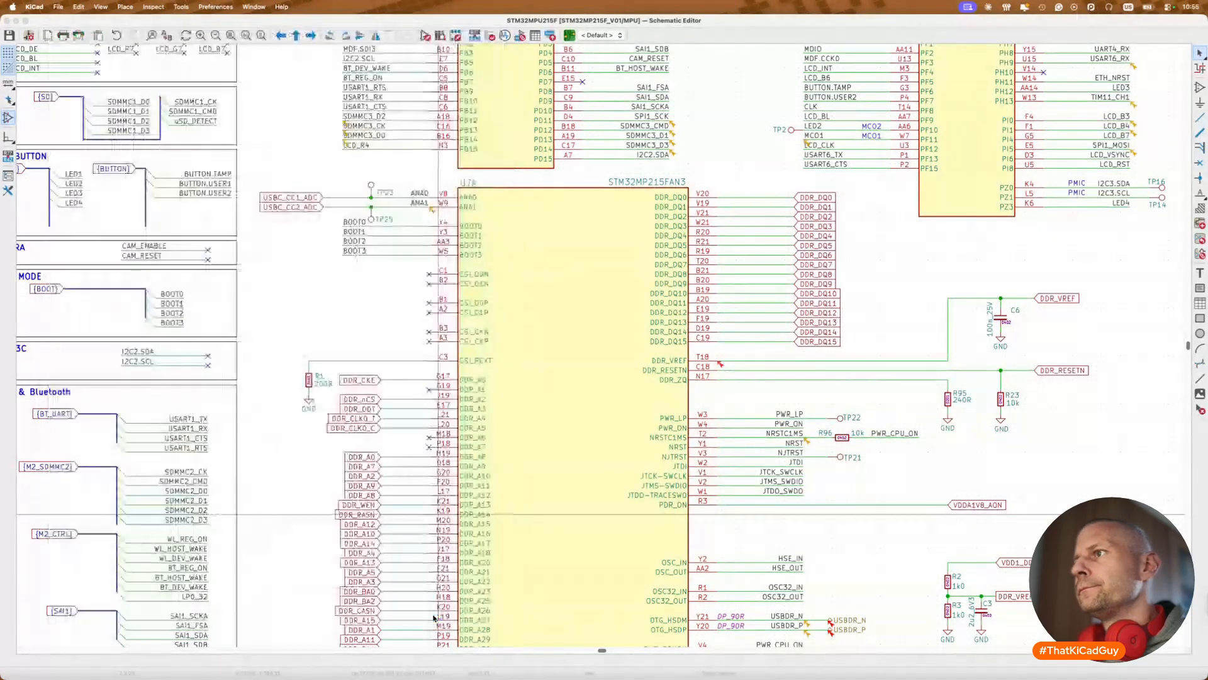
Step: Mirror the six signal labels JTMS_SWDIO through USART2_TX of header J2 horizontally and move them to the outer ends of their wires
scroll(627, 442, down, 5)
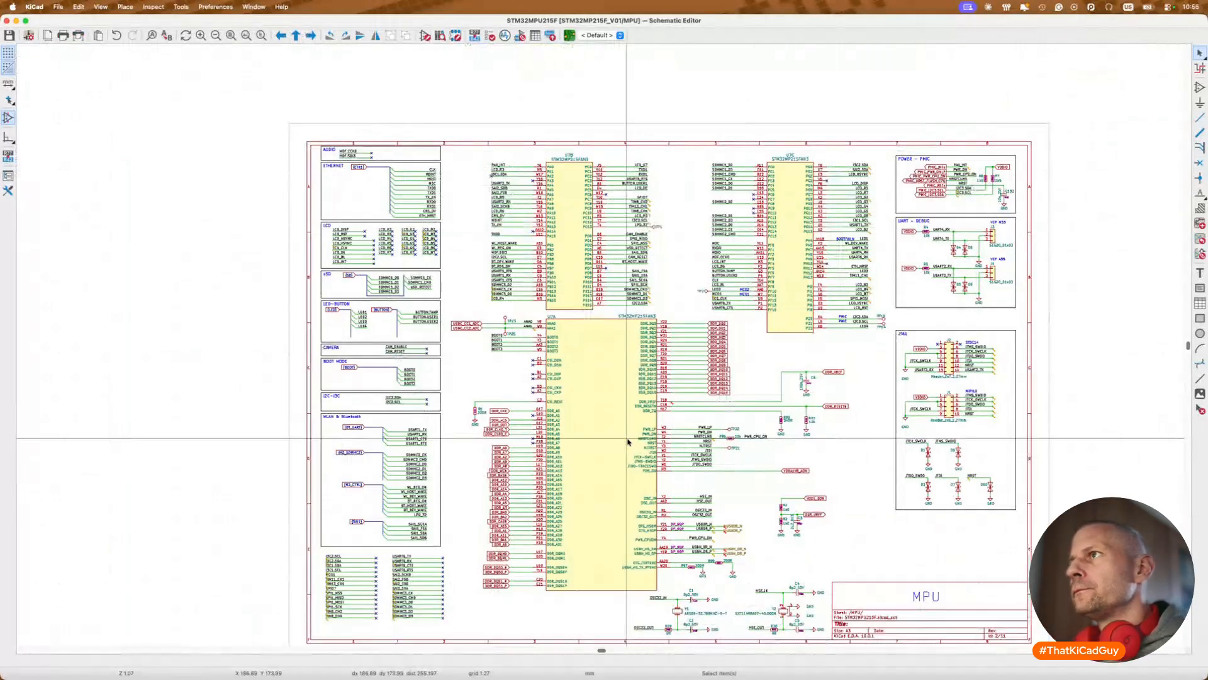
scroll(997, 368, up, 10)
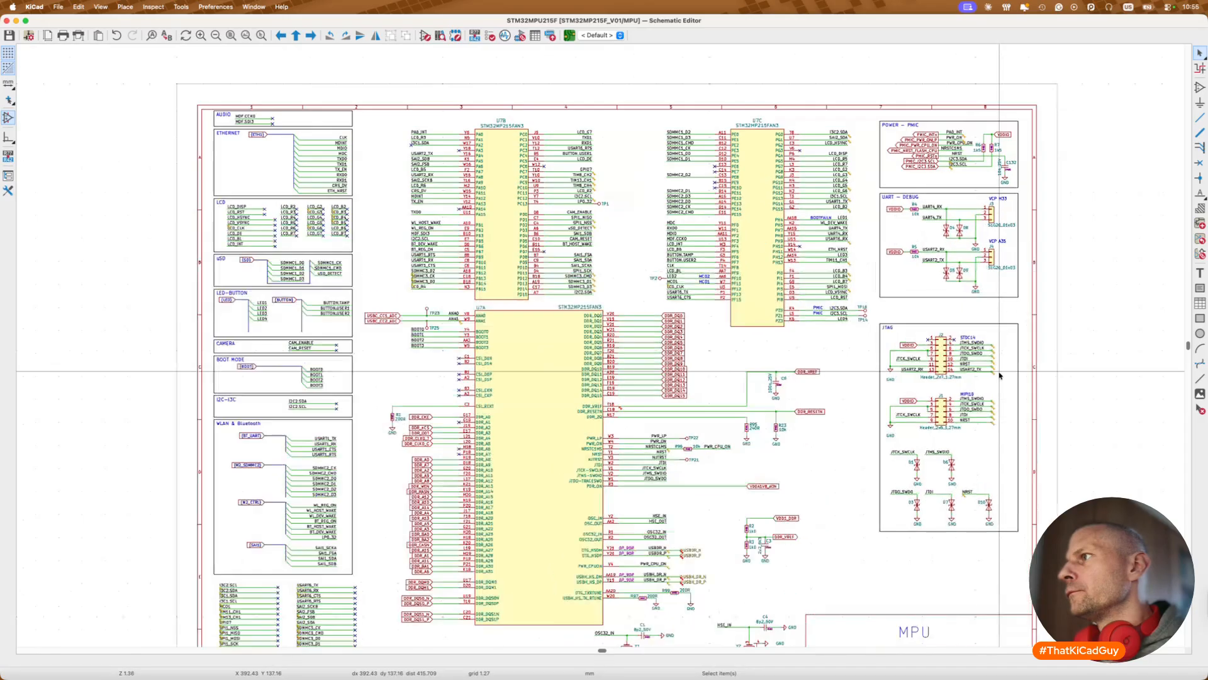
click(918, 273)
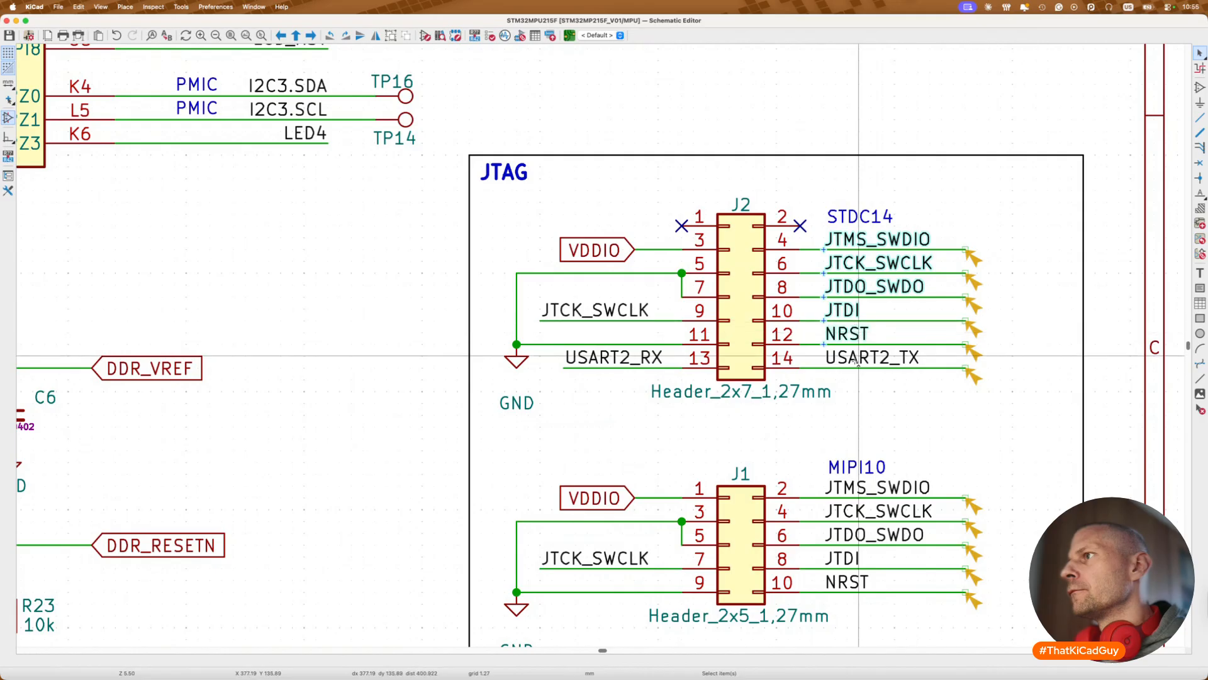
key(x)
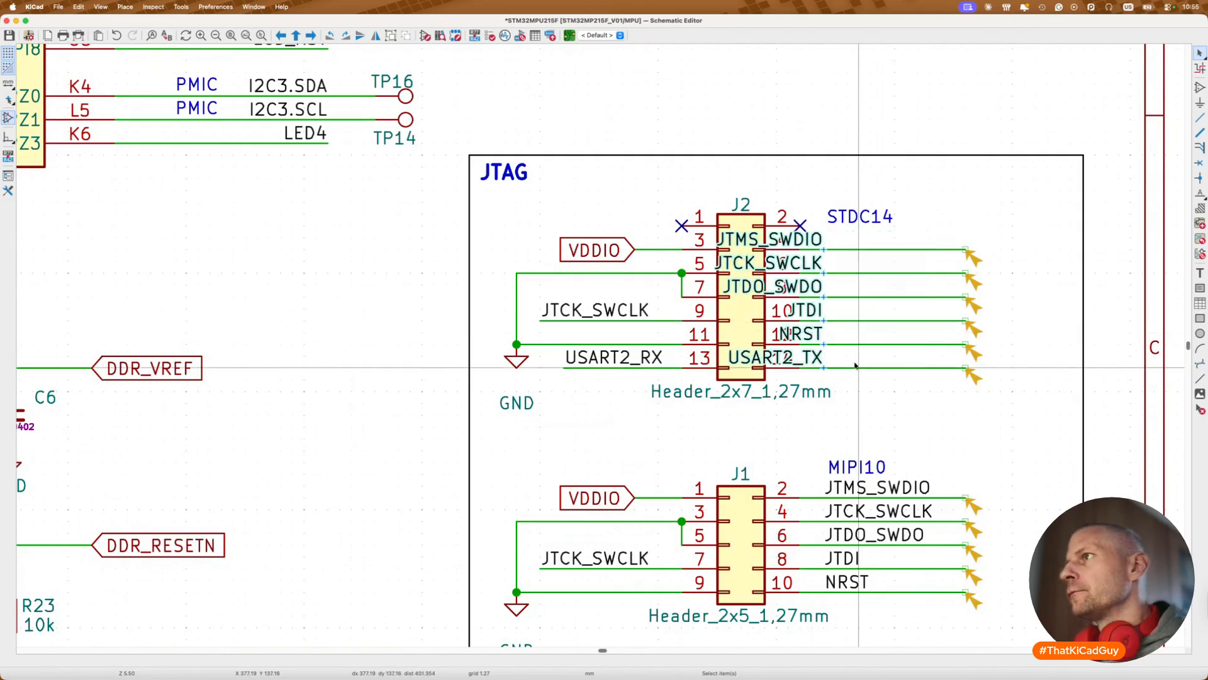
key(g)
click(1001, 367)
key(Escape)
Step: Mirror the five signal labels JTMS_SWDIO through NRST of header J1, move them to their wire ends and save the schematic
scroll(902, 377, down, 3)
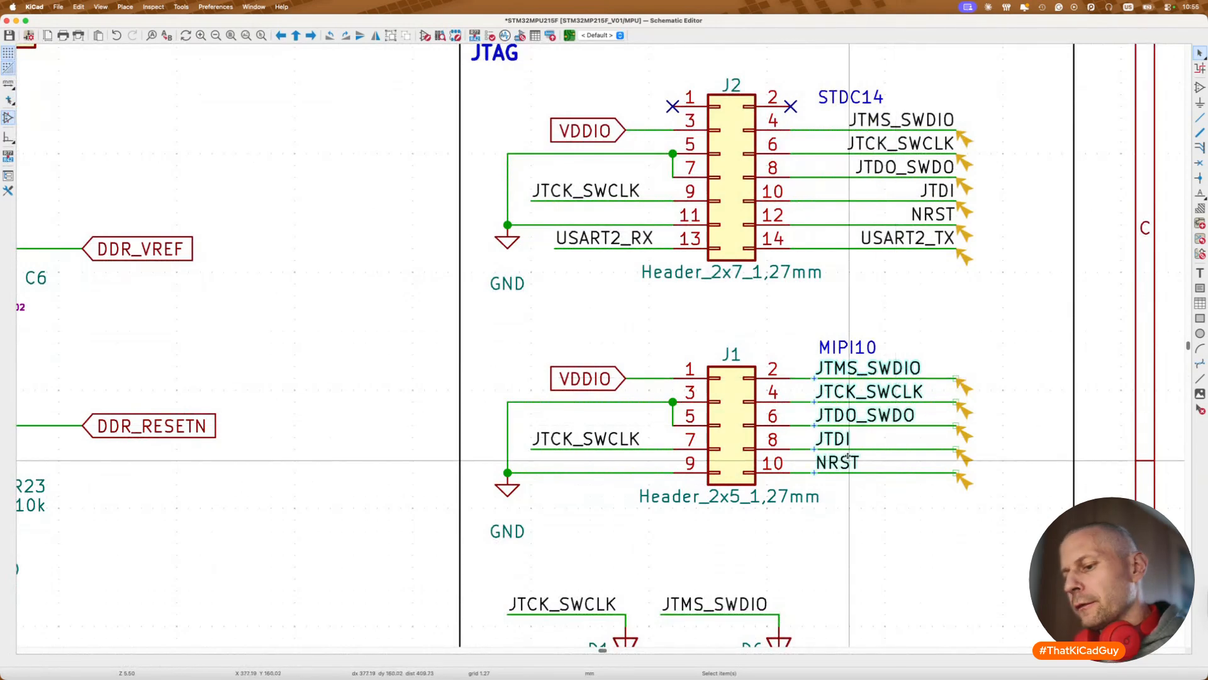
key(x)
key(g)
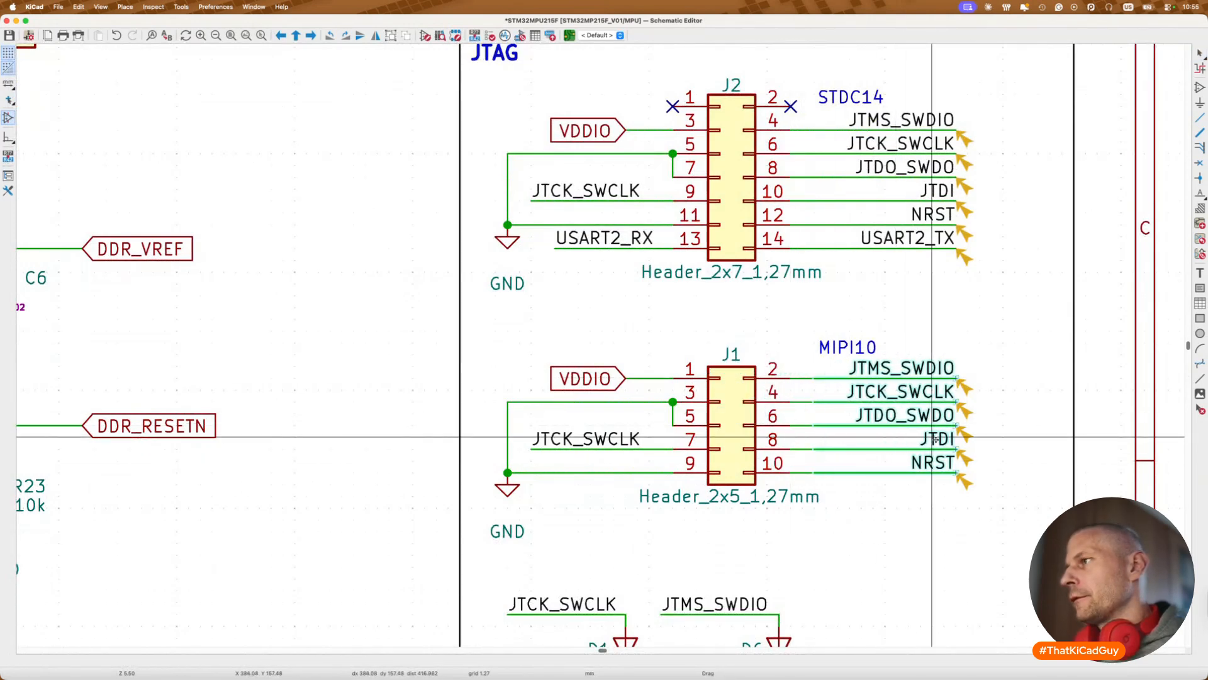
click(935, 439)
scroll(935, 438, up, 3)
key(super+s)
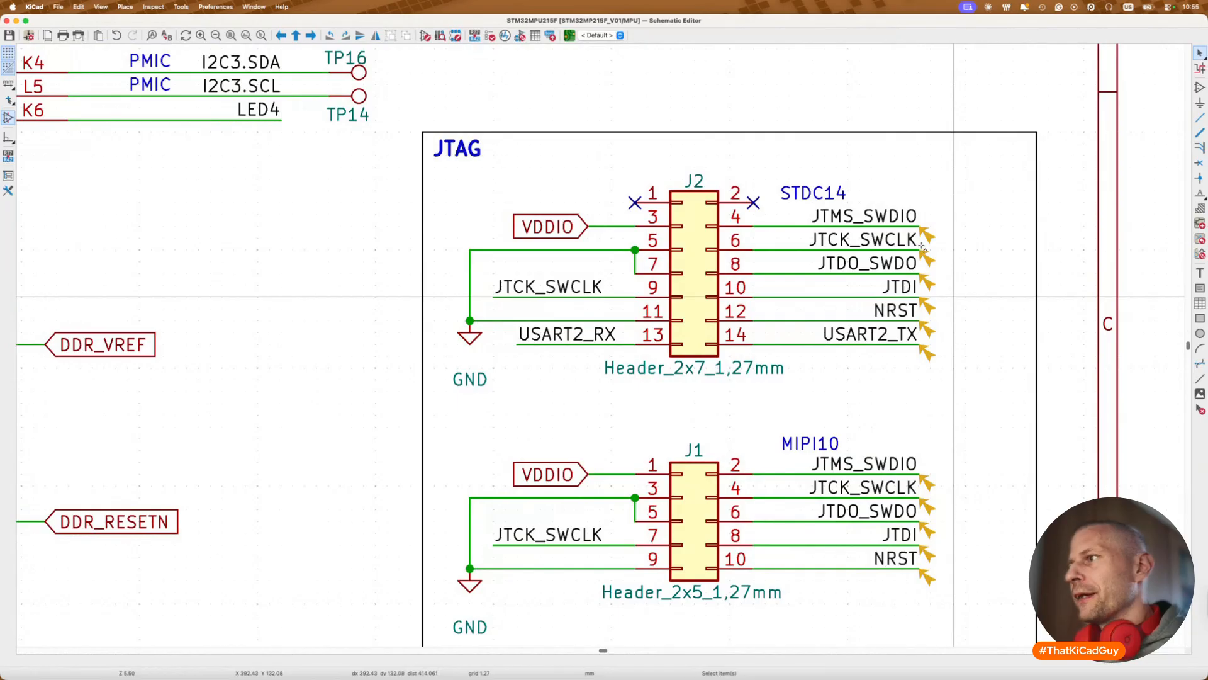
Step: Inspect the warning marker at the end of the JTMS_SWDIO wire on header J2
scroll(922, 245, up, 1)
click(915, 247)
scroll(904, 221, up, 4)
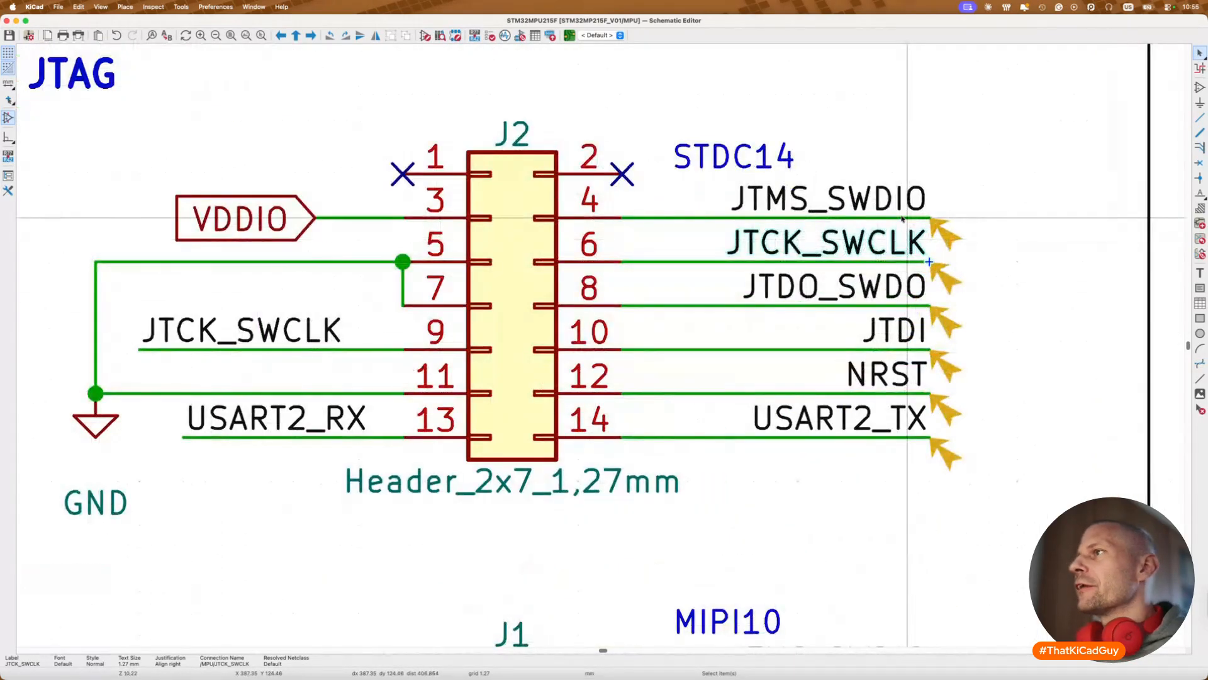
click(934, 232)
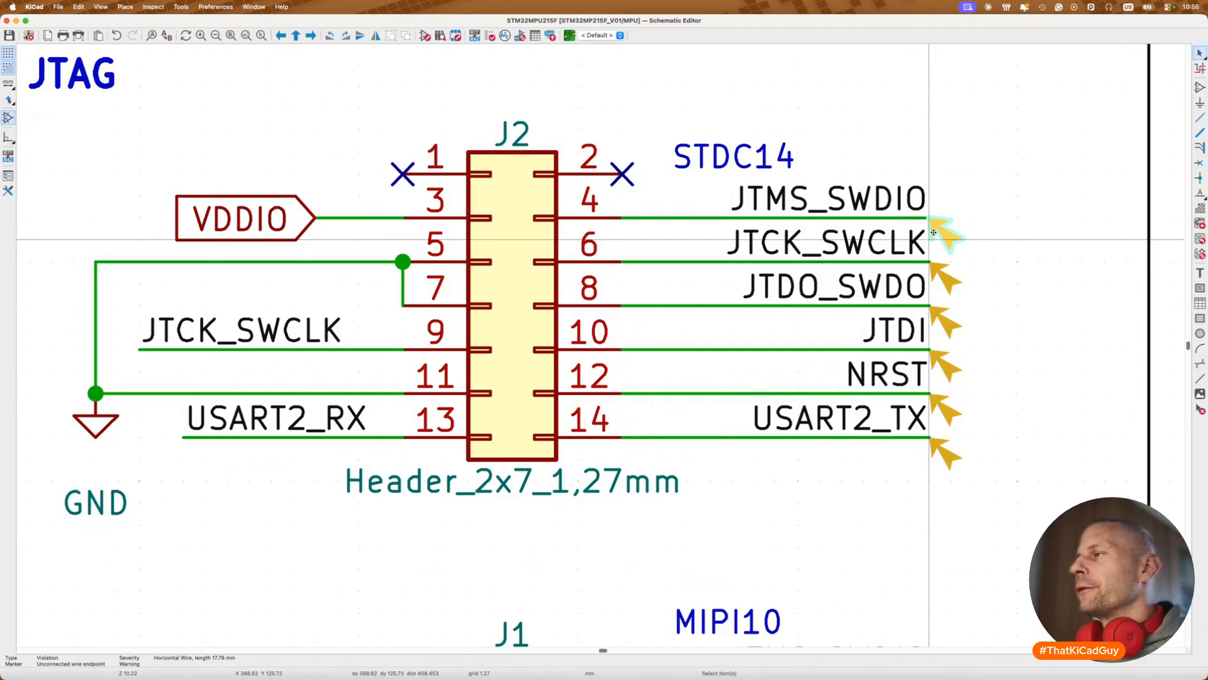
scroll(934, 233, down, 3)
Step: Copy the name of J2's JTMS_SWDIO label and search the schematic for its matching label on U7A
double_click(925, 219)
key(super+c)
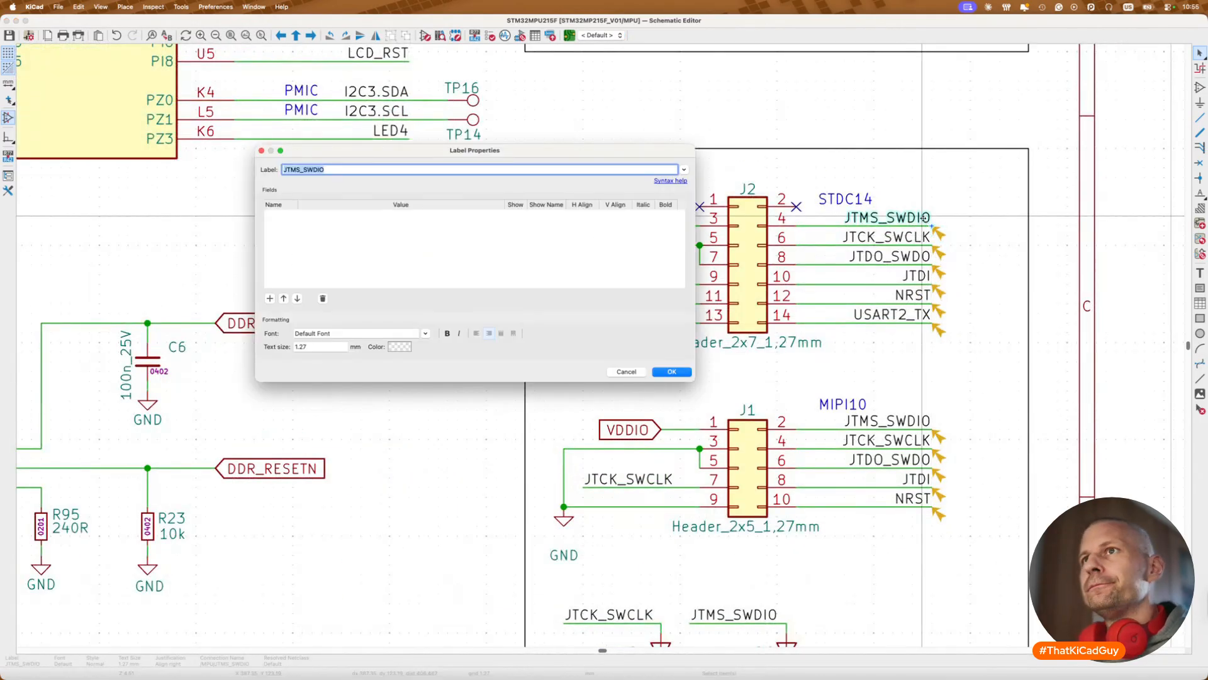
key(Escape)
key(super+f)
key(super+v)
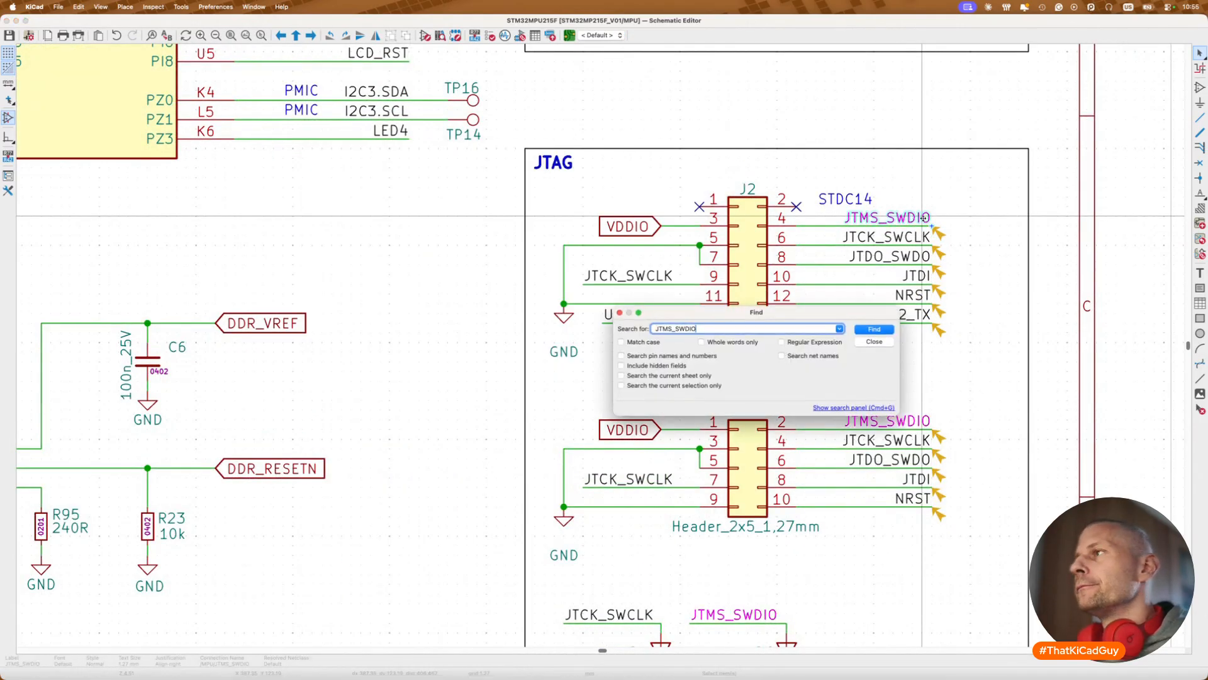
key(Return)
drag(820, 319, 749, 422)
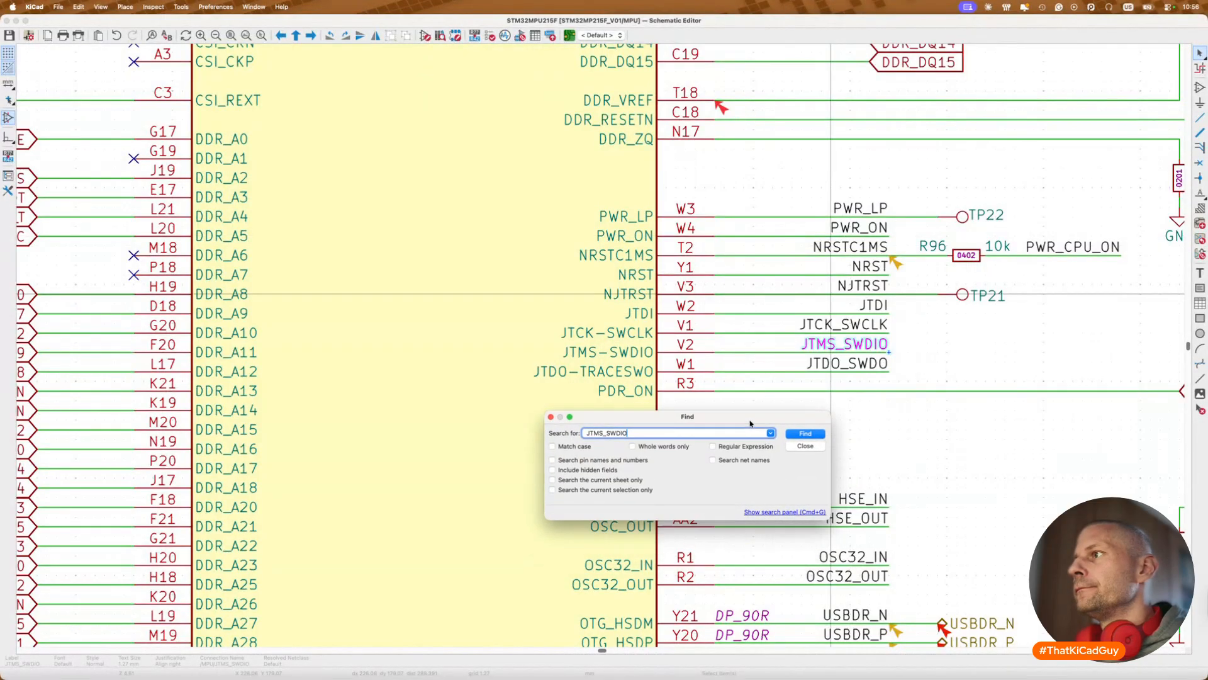
click(805, 446)
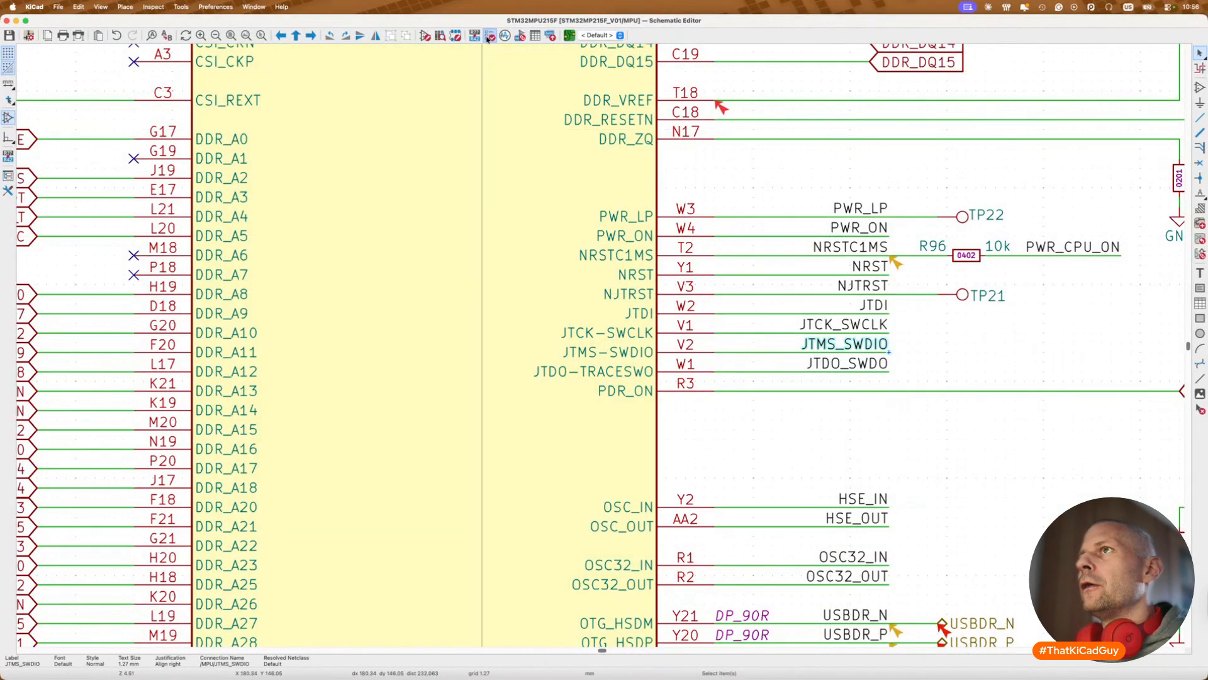
Step: Rerun the electrical rules check, close the checker and return to the JTAG block
click(478, 616)
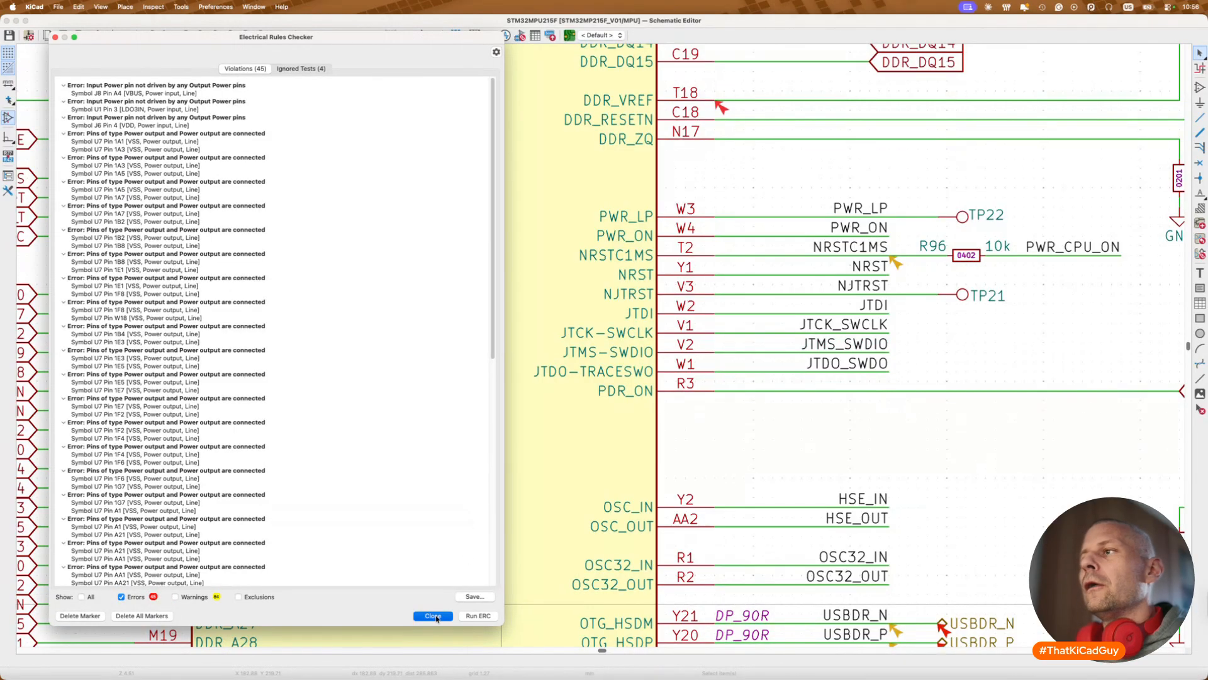
click(433, 615)
scroll(803, 396, down, 5)
scroll(803, 397, right, 8)
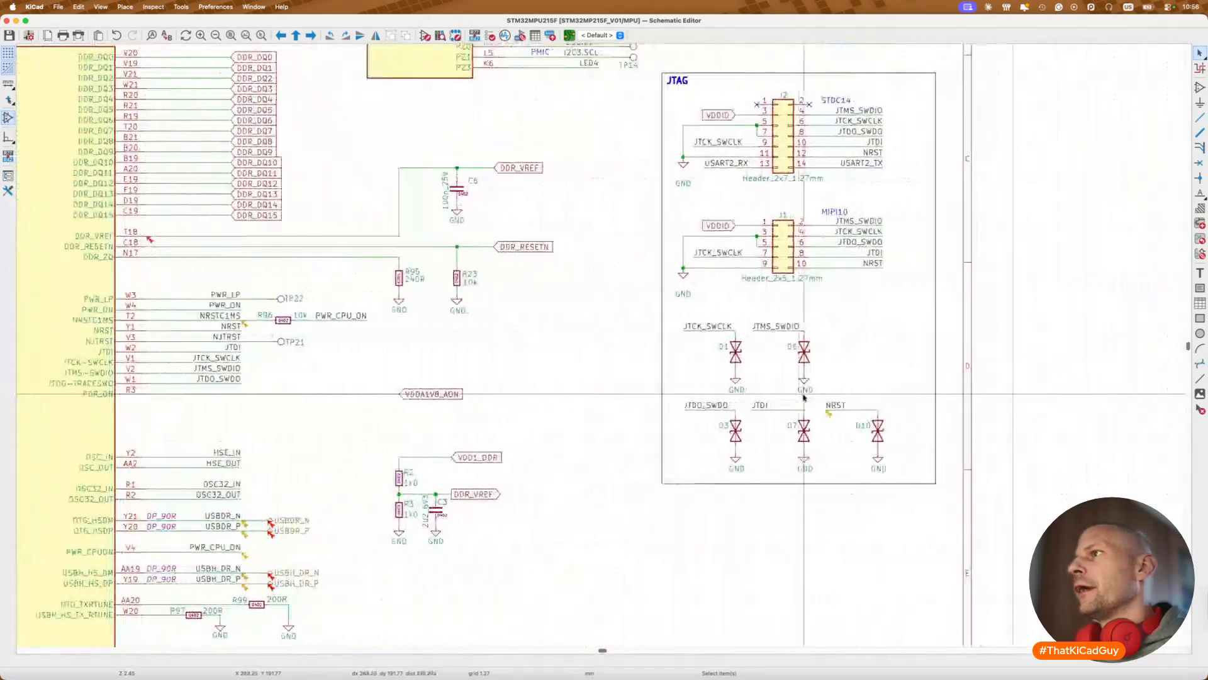
Step: Inspect the warning marker on the NRST wire of D10 in the JTAG block
scroll(803, 396, down, 2)
scroll(803, 396, left, 2)
scroll(802, 397, down, 1)
scroll(803, 397, left, 1)
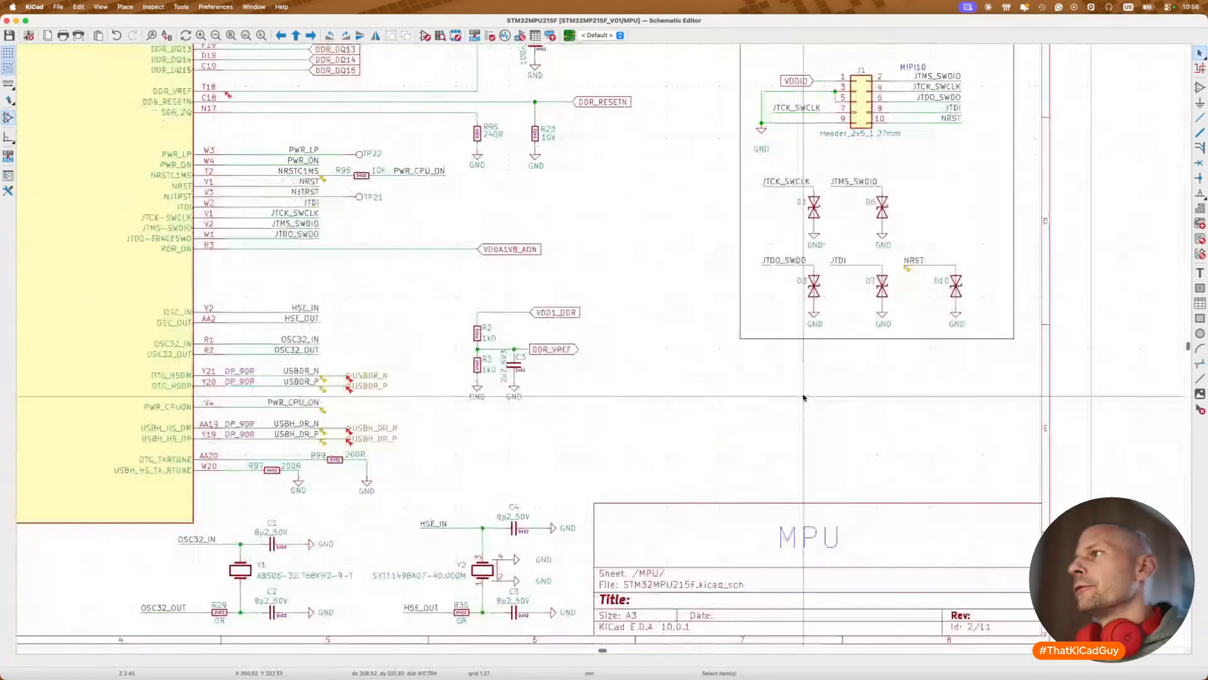
scroll(863, 351, up, 5)
scroll(863, 351, right, 2)
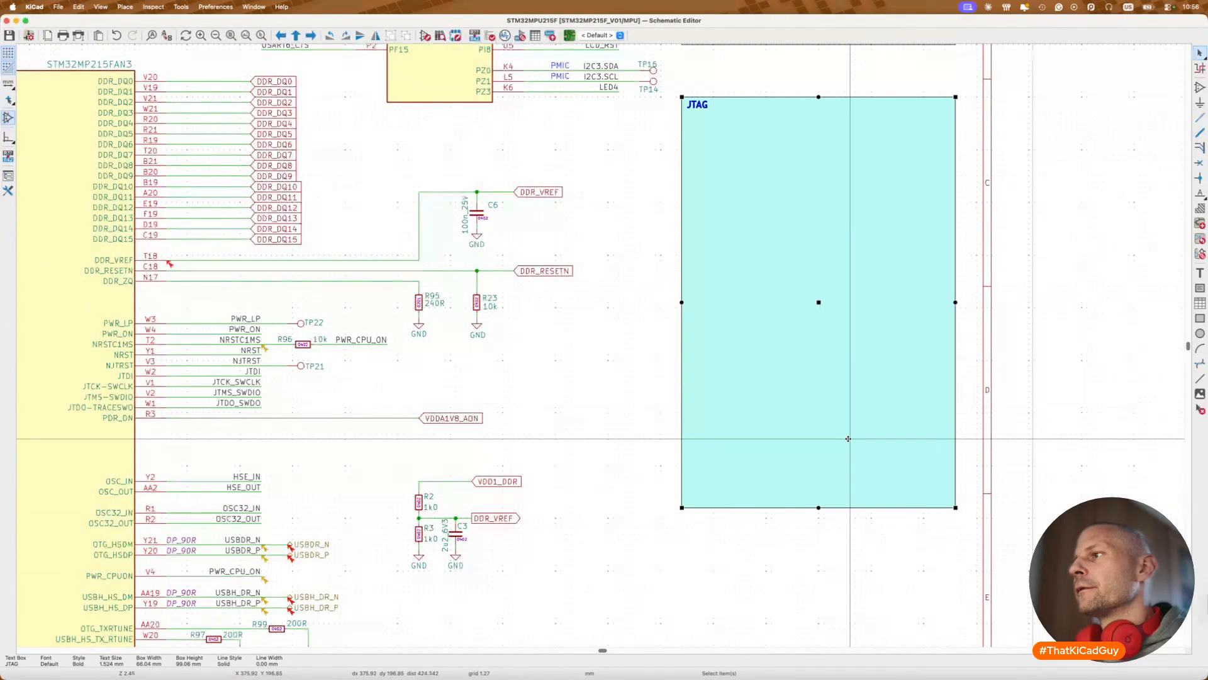
click(848, 437)
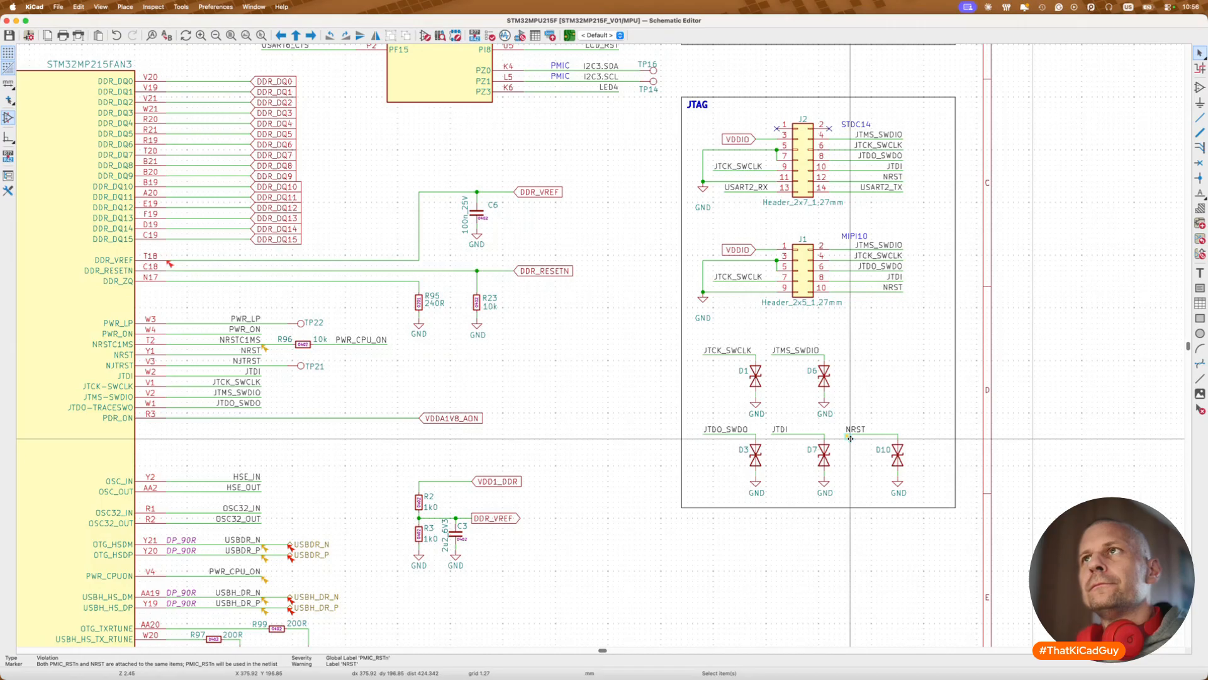
Step: Open the Power MPU sheet and inspect the error marker on the VSSA pin T6 of U7D
scroll(587, 355, left, 15)
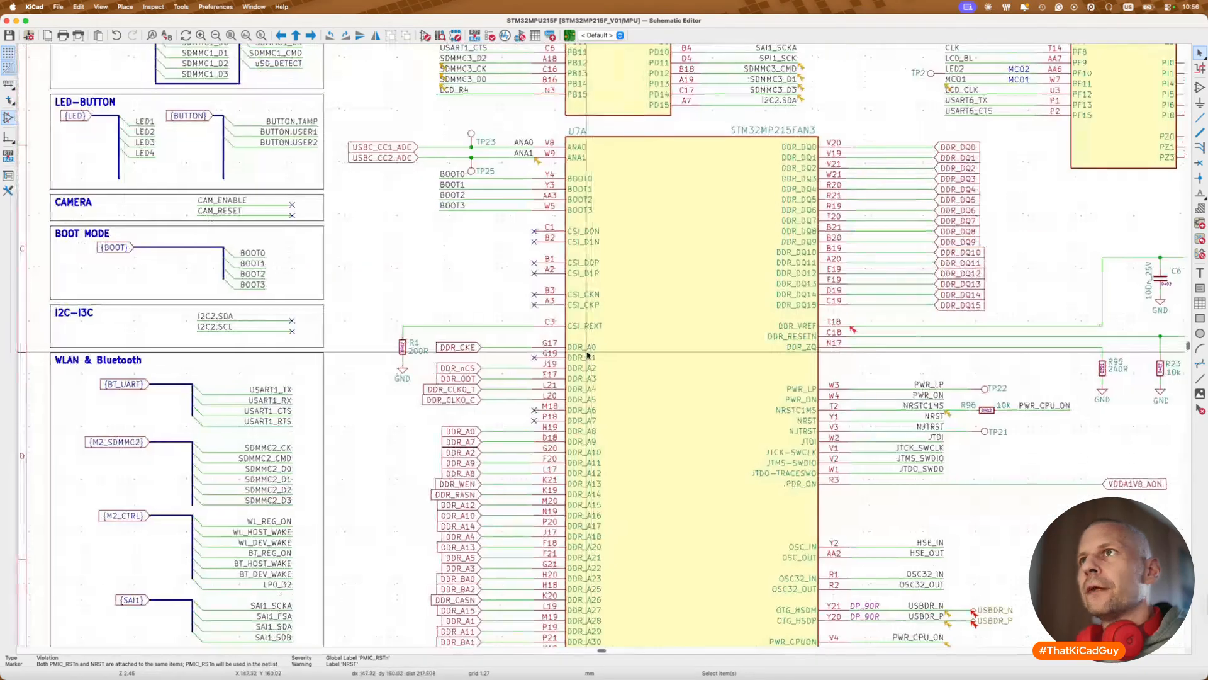
scroll(587, 354, down, 4)
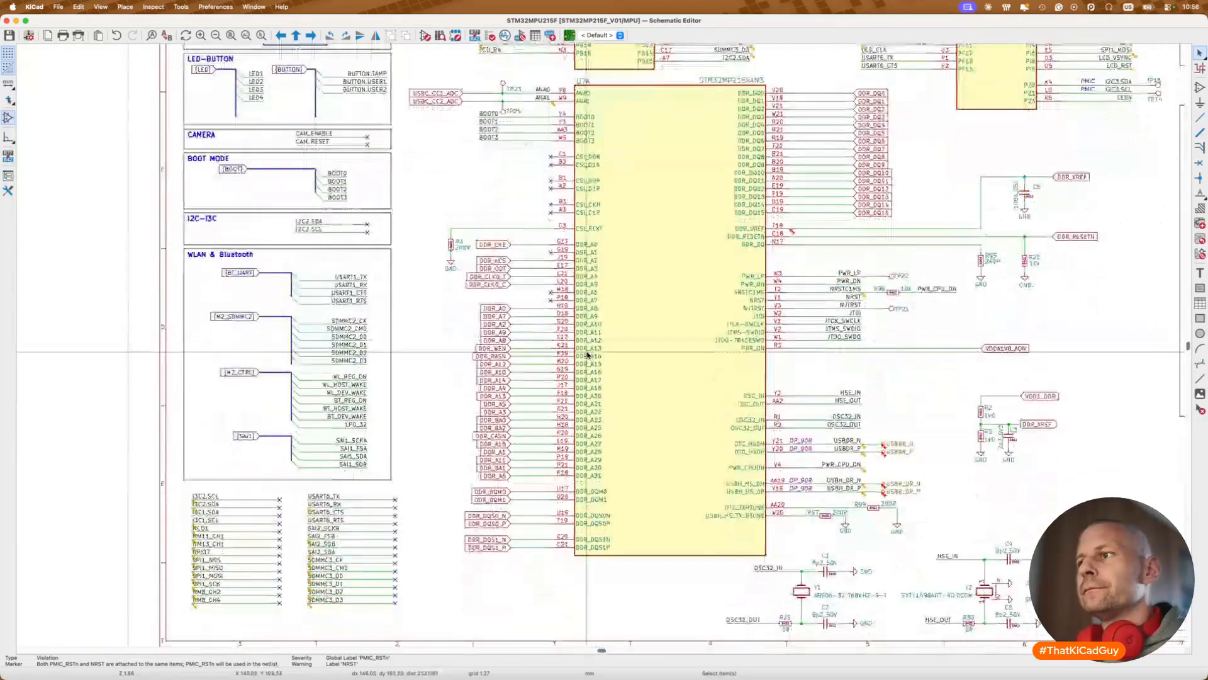
scroll(587, 354, up, 6)
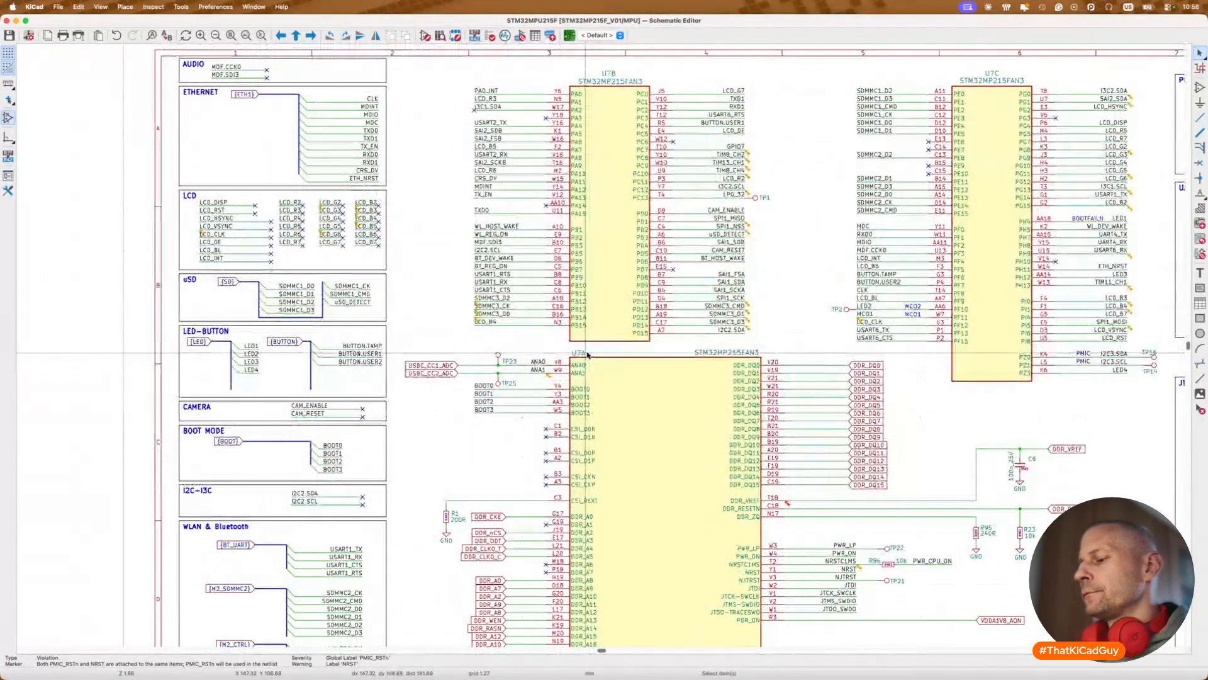
key(alt+BackSpace)
double_click(657, 224)
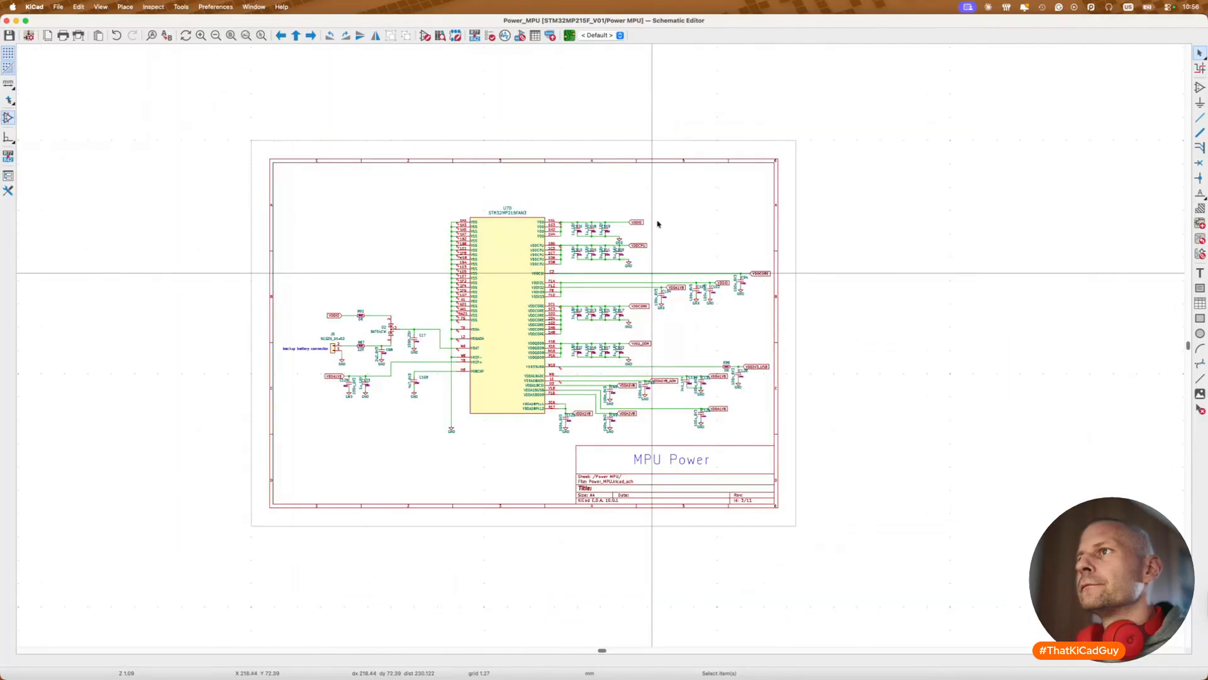
scroll(477, 327, up, 4)
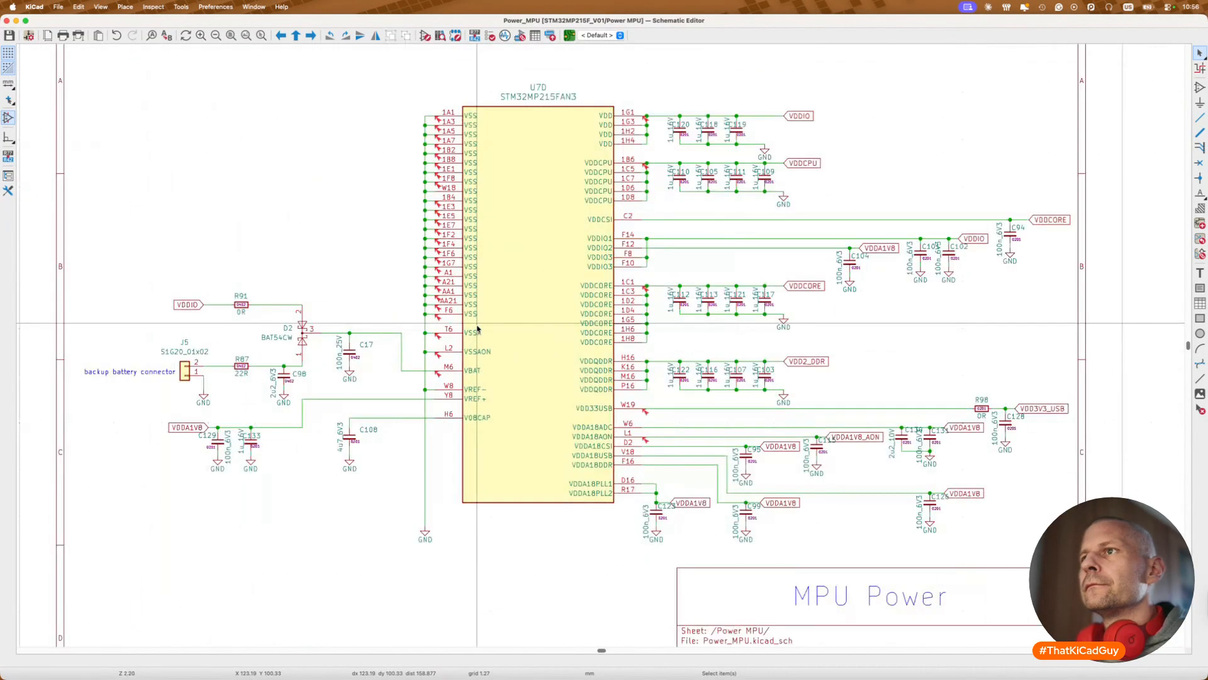
click(438, 338)
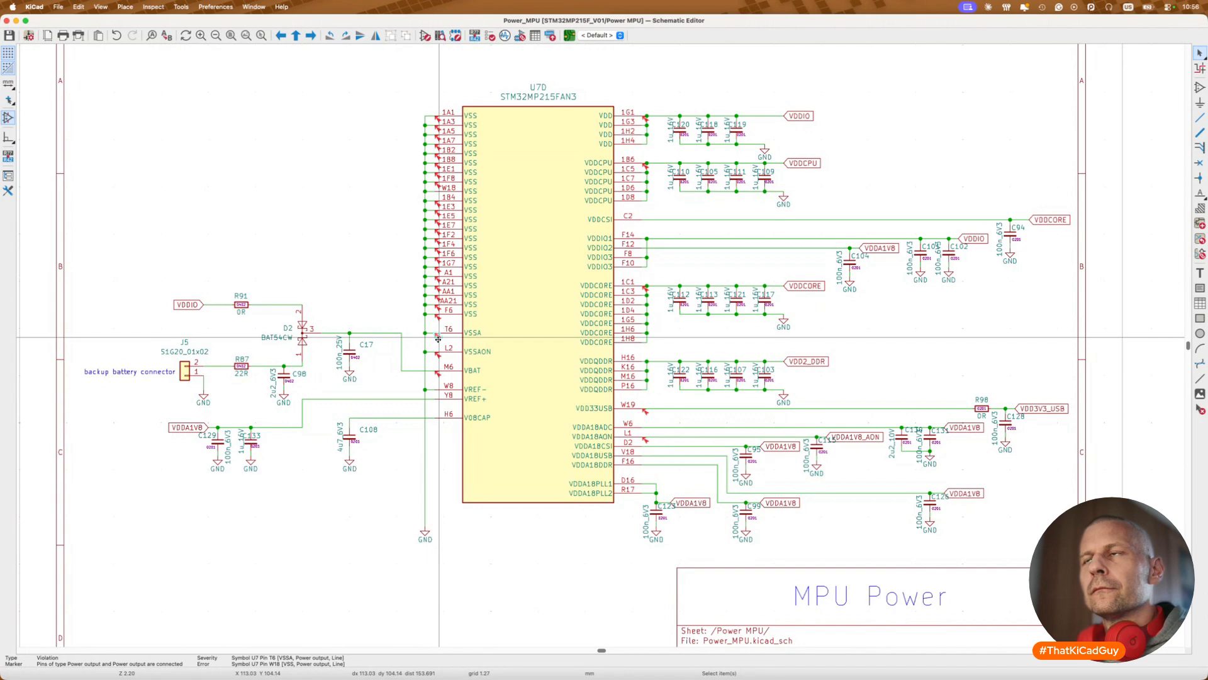
click(503, 252)
key(Escape)
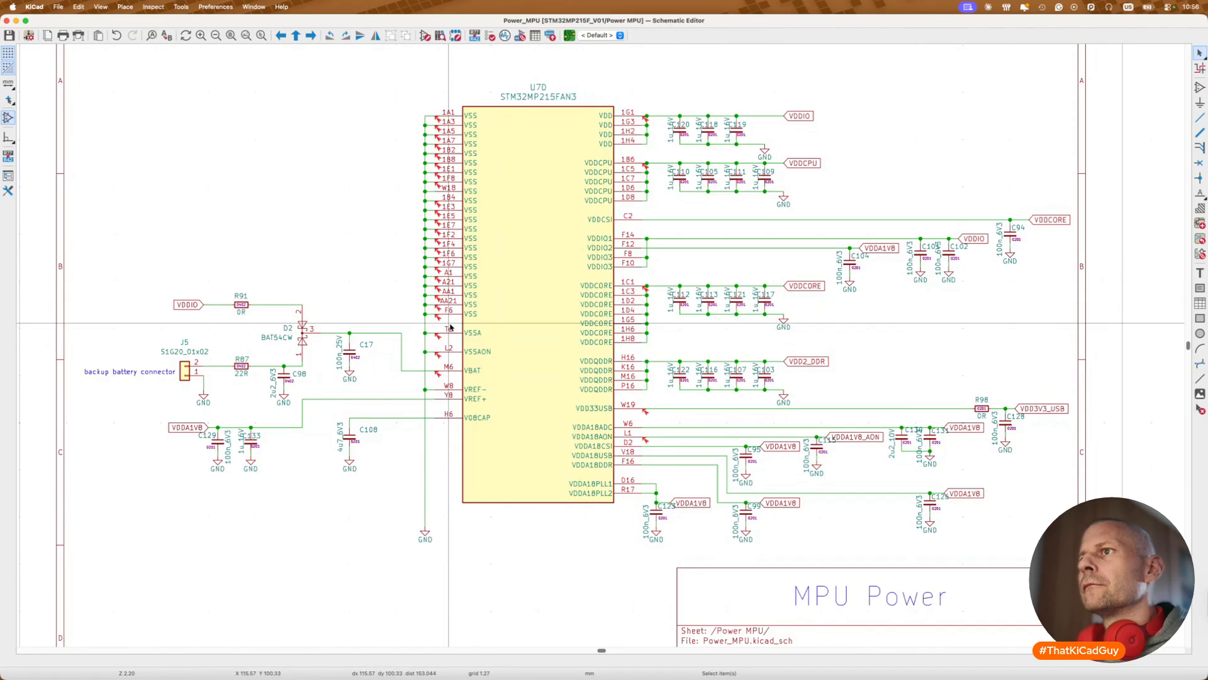
Step: Return to the MPU sheet and examine the reset and JTAG labels on U7A and the remaining markers around them
scroll(450, 327, down, 2)
key(alt+BackSpace)
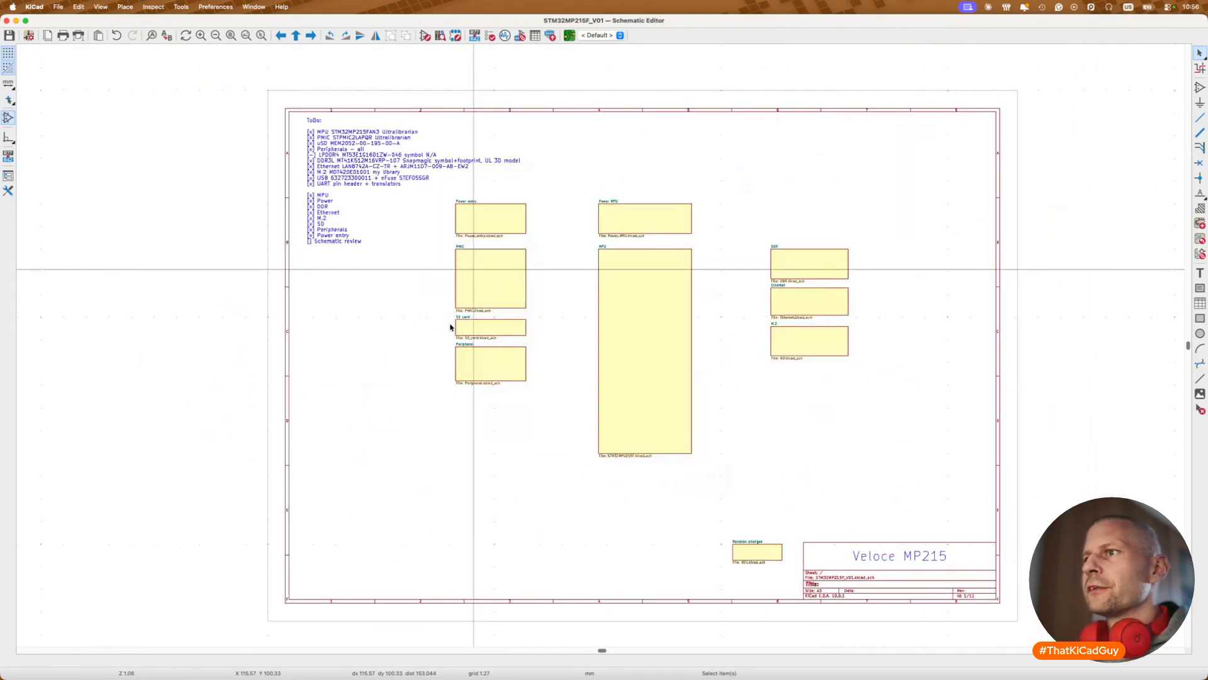
double_click(668, 315)
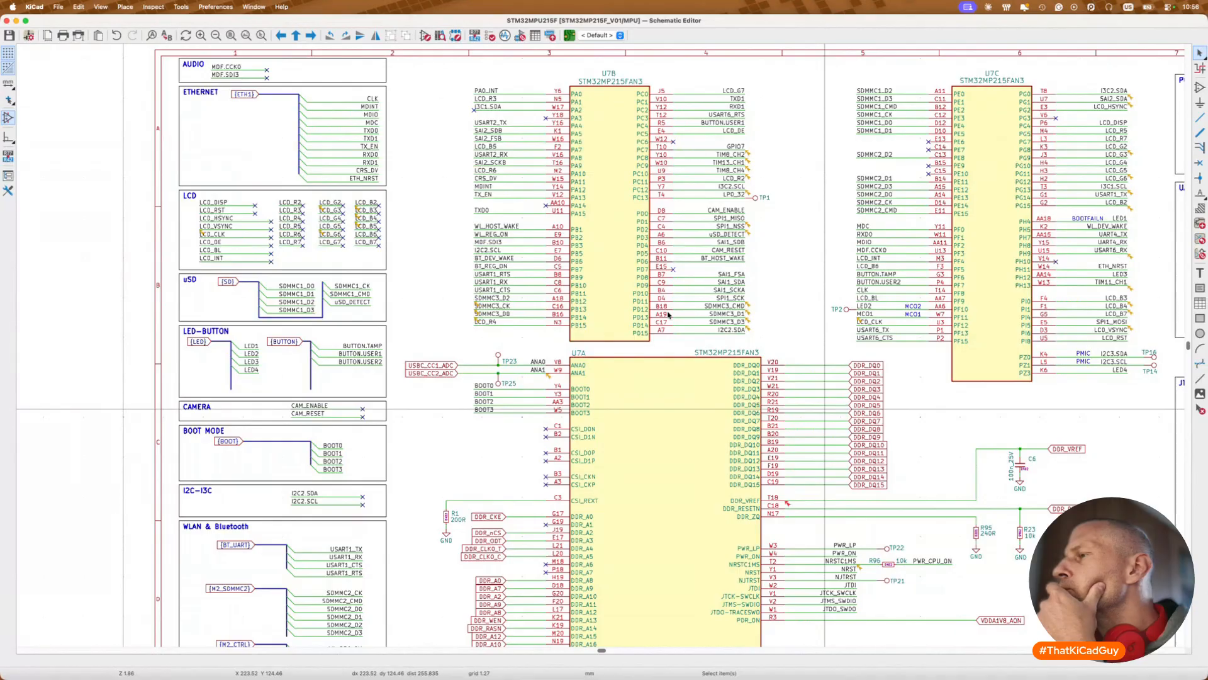
scroll(660, 406, down, 5)
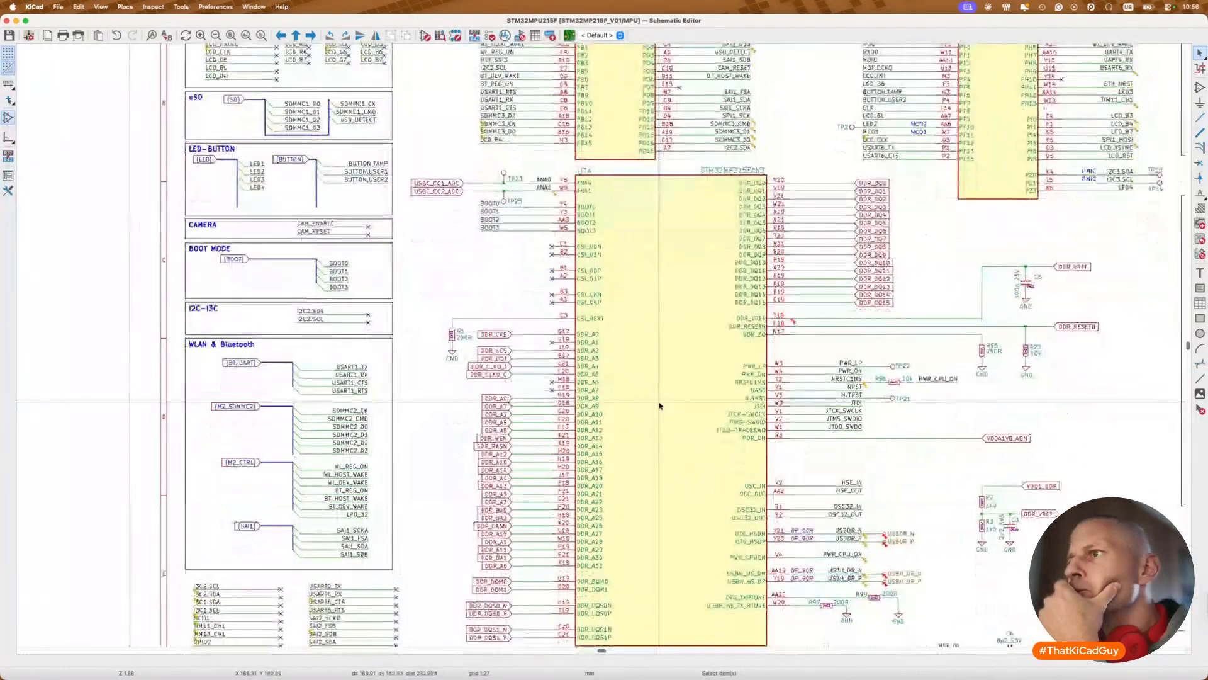
scroll(660, 406, down, 3)
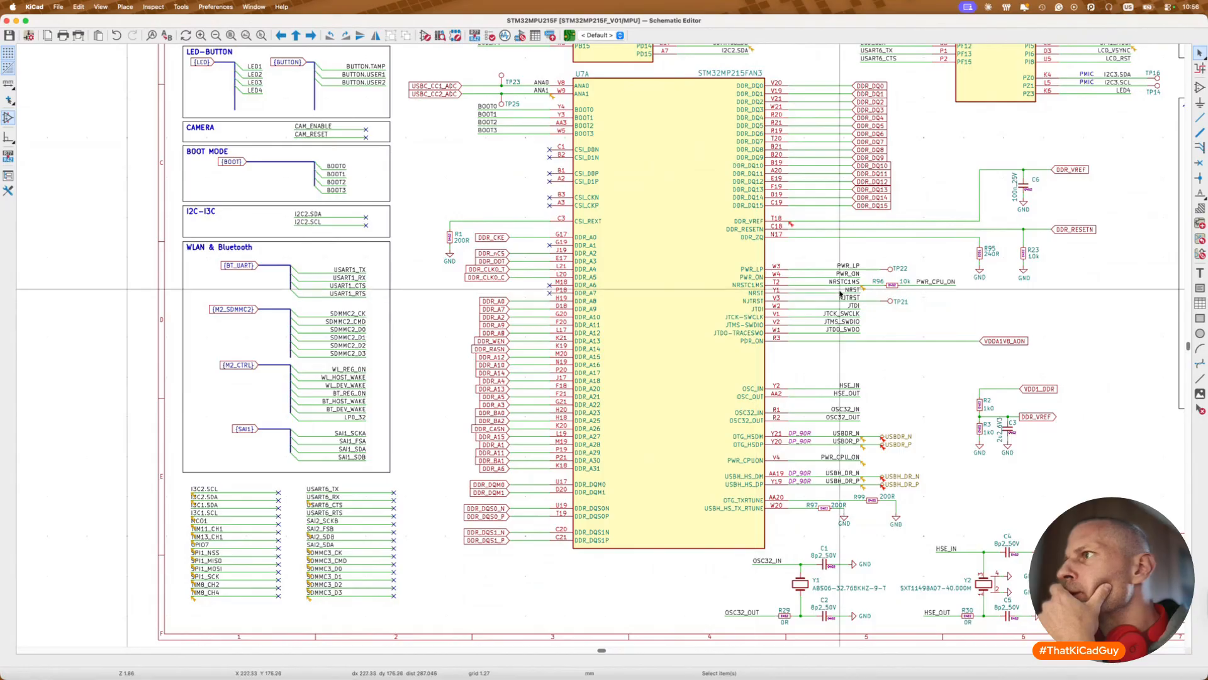
scroll(840, 293, up, 2)
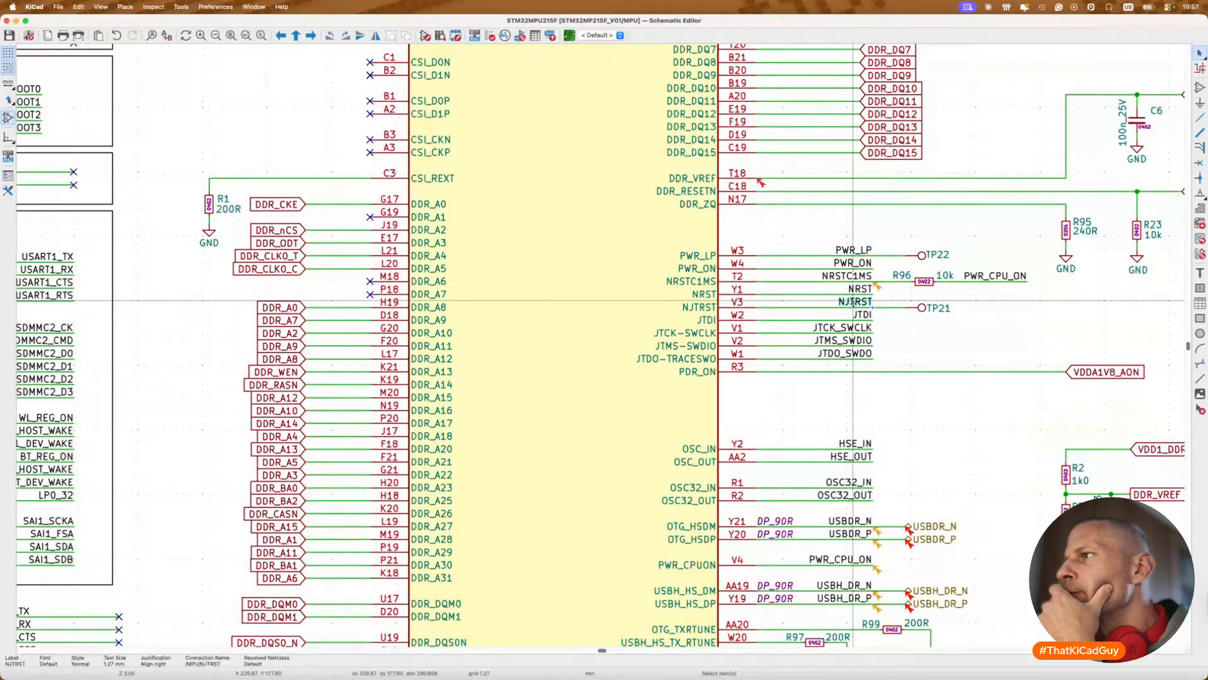
scroll(853, 302, right, 5)
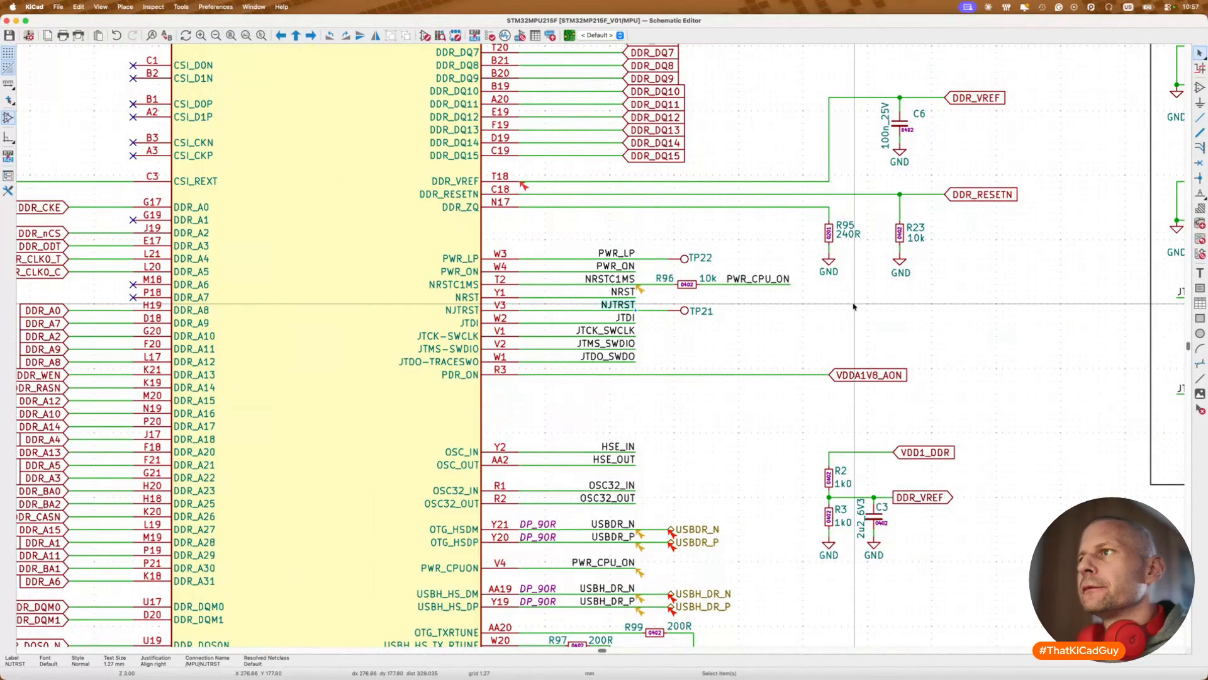
Step: Switch to the reference schematic PDF in Preview and examine the reset, power and JTAG pin connections of U7C
key(super+Tab)
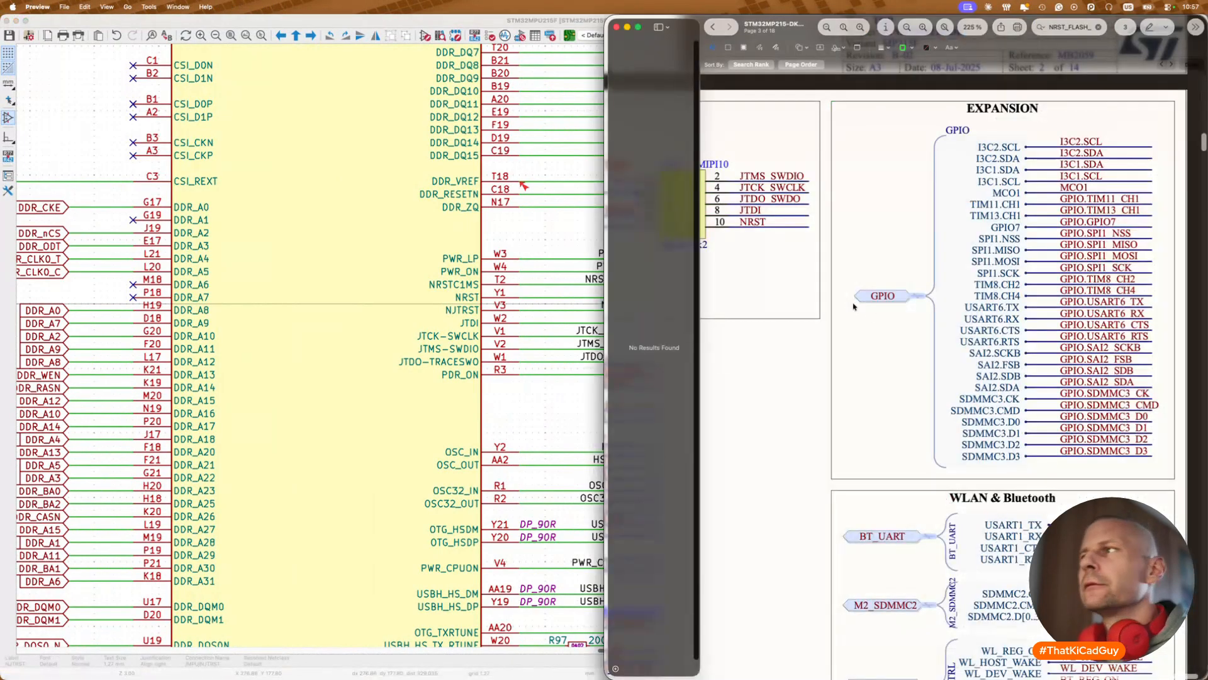
scroll(1021, 347, down, 5)
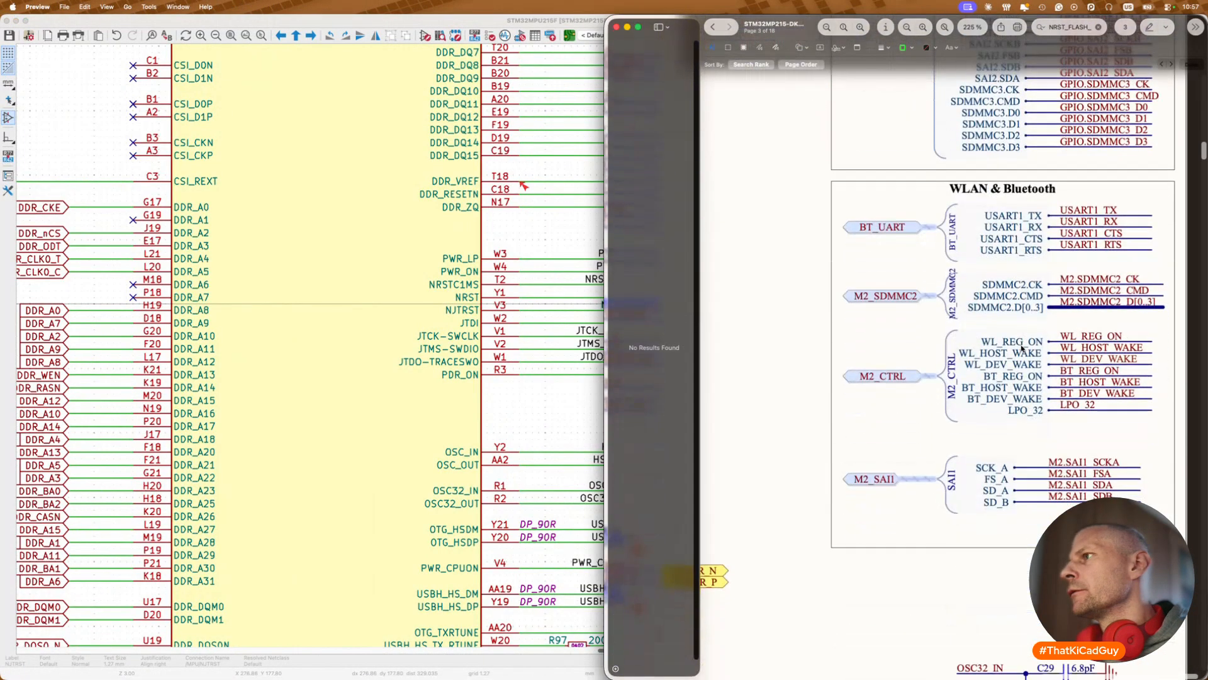
ctrl+scroll(1022, 347, down, 5)
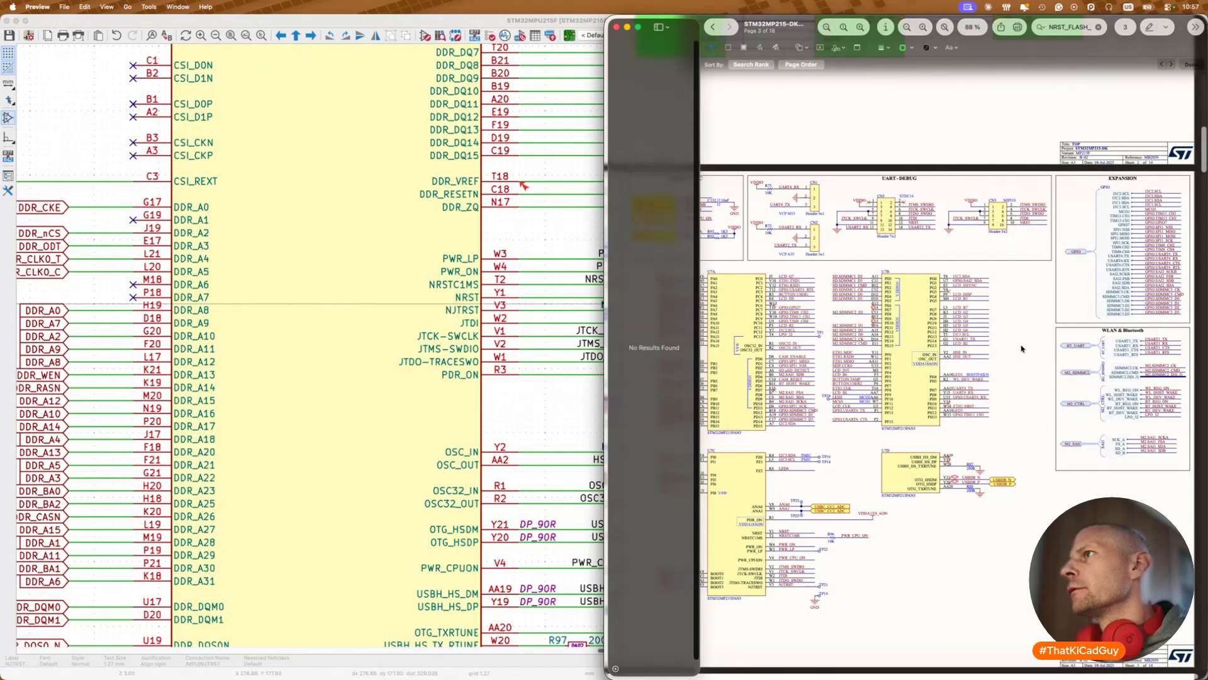
scroll(1022, 347, down, 2)
scroll(1021, 348, left, 5)
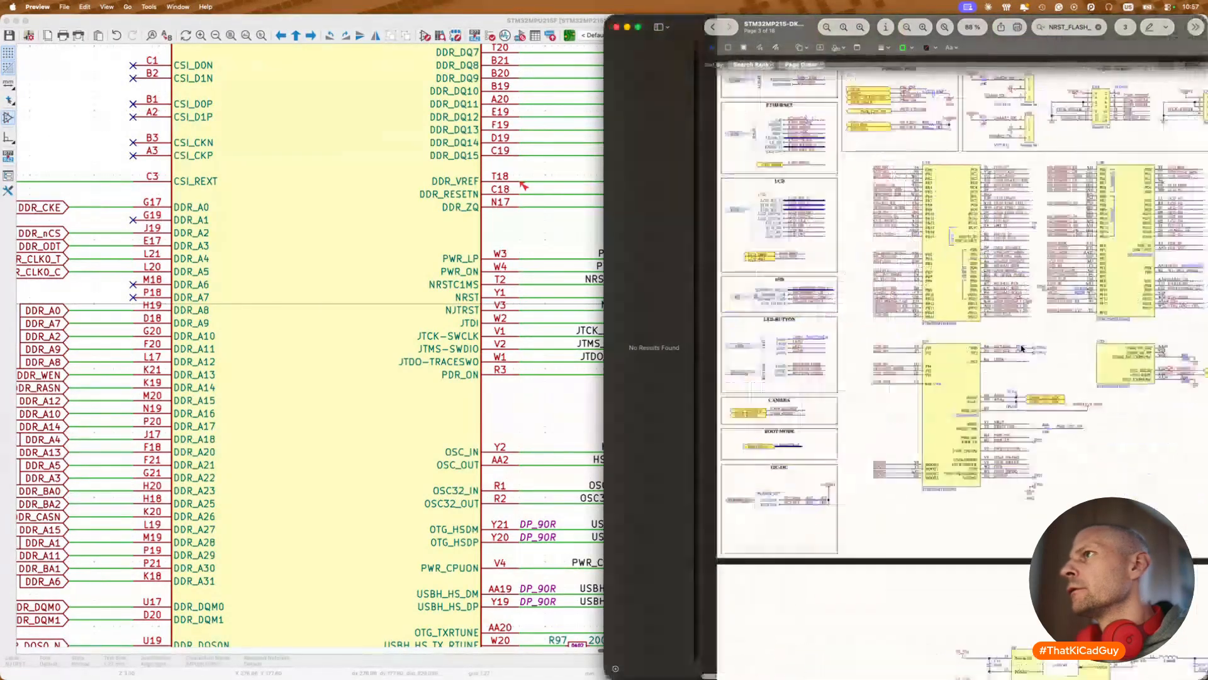
scroll(1021, 348, up, 3)
scroll(1021, 349, right, 3)
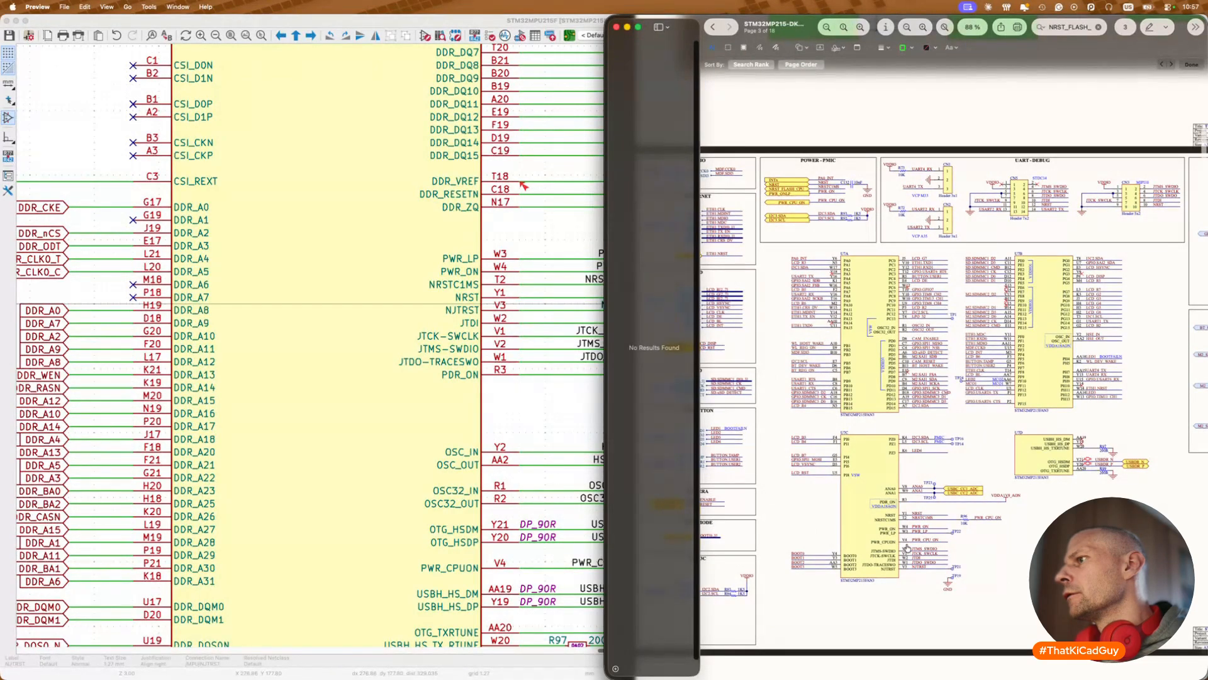
ctrl+scroll(910, 535, up, 5)
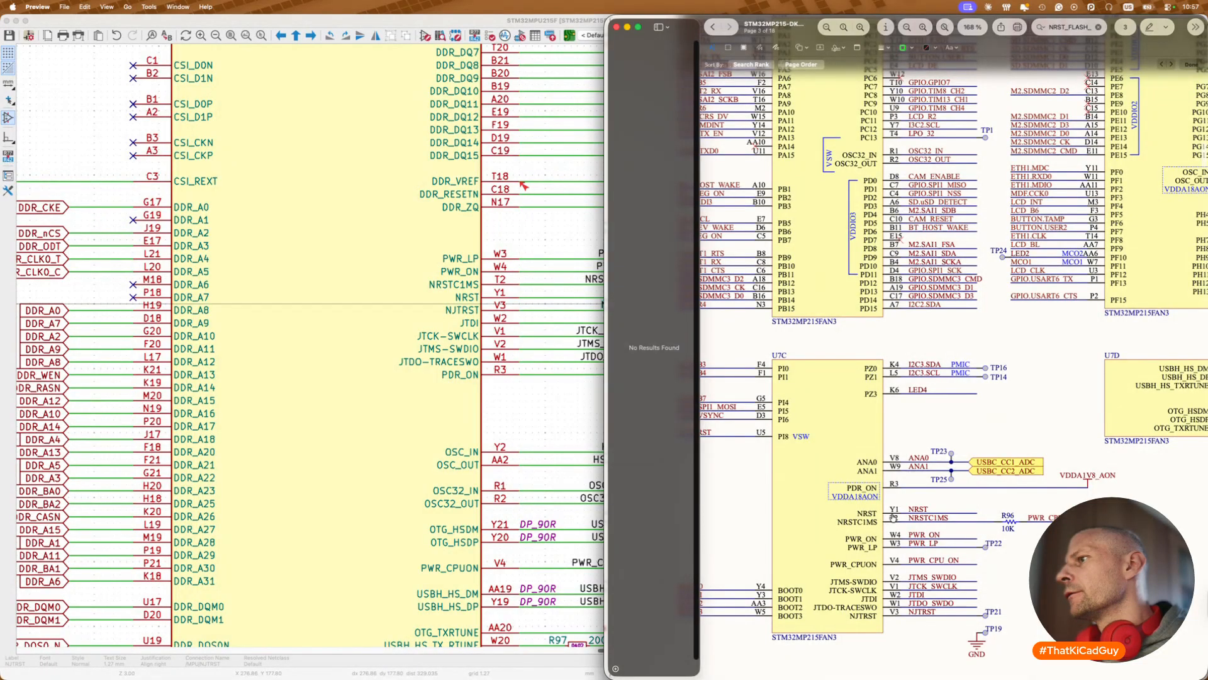
Step: Return to the KiCad schematic, inspect the NRST label on U7A pin Y1 and look through the JTAG and interface blocks for related connections
key(super+Tab)
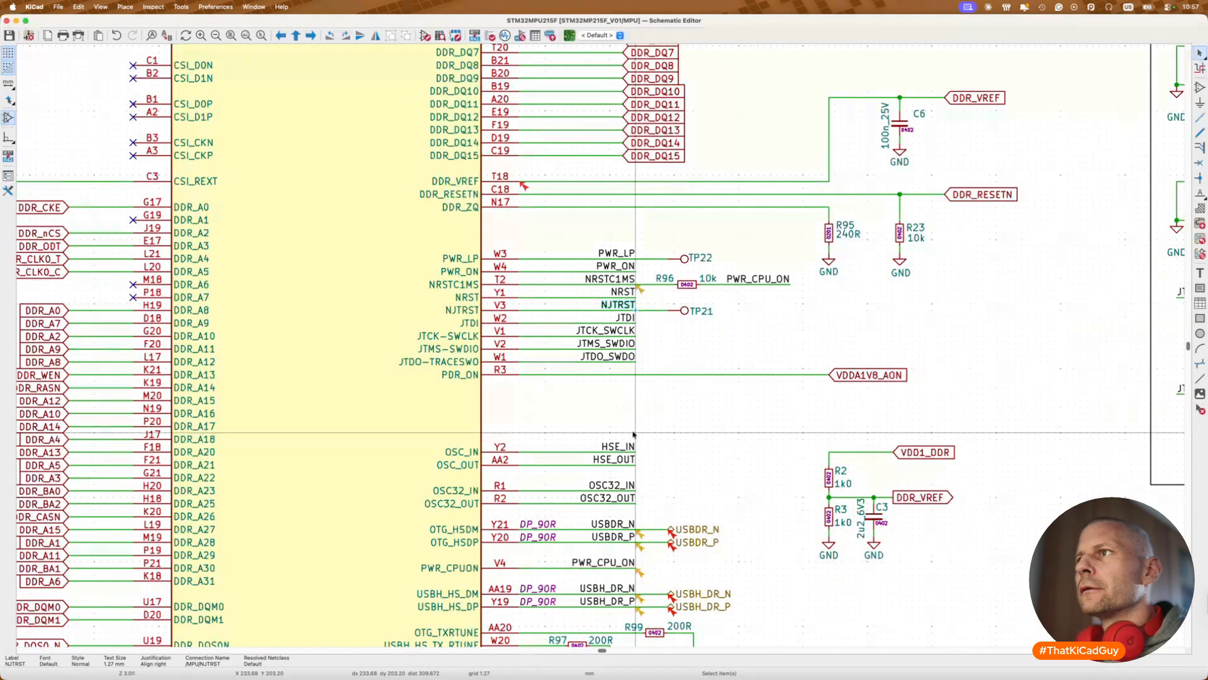
click(626, 292)
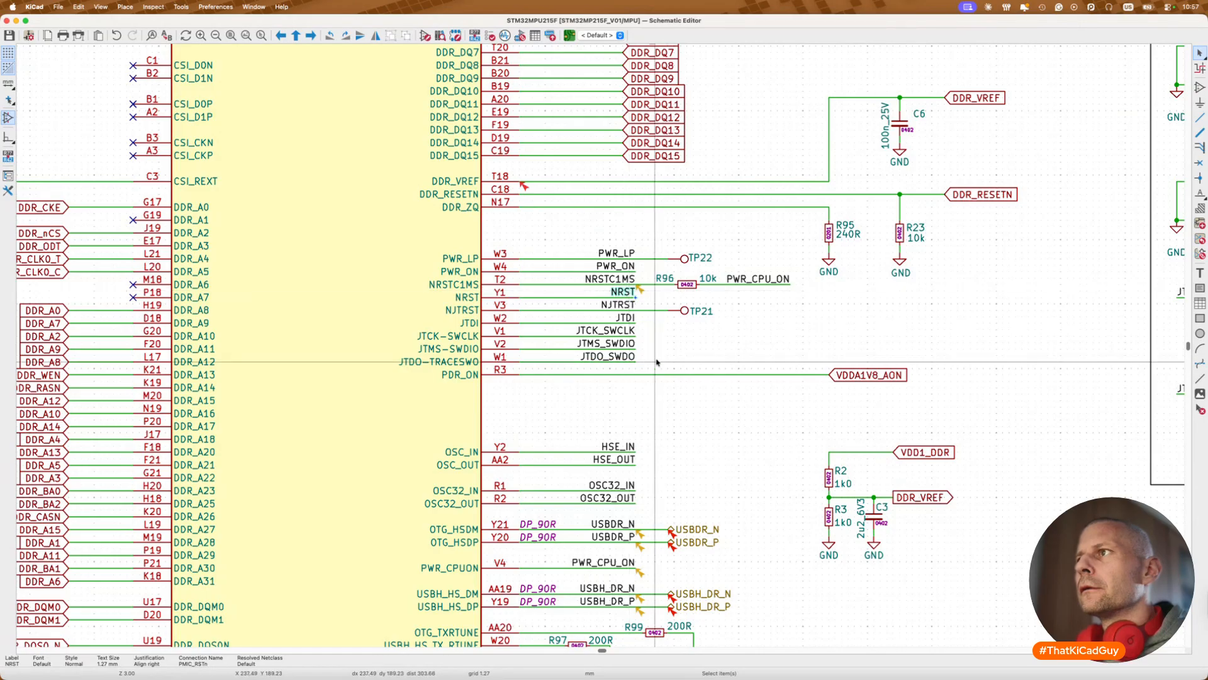
scroll(657, 362, right, 10)
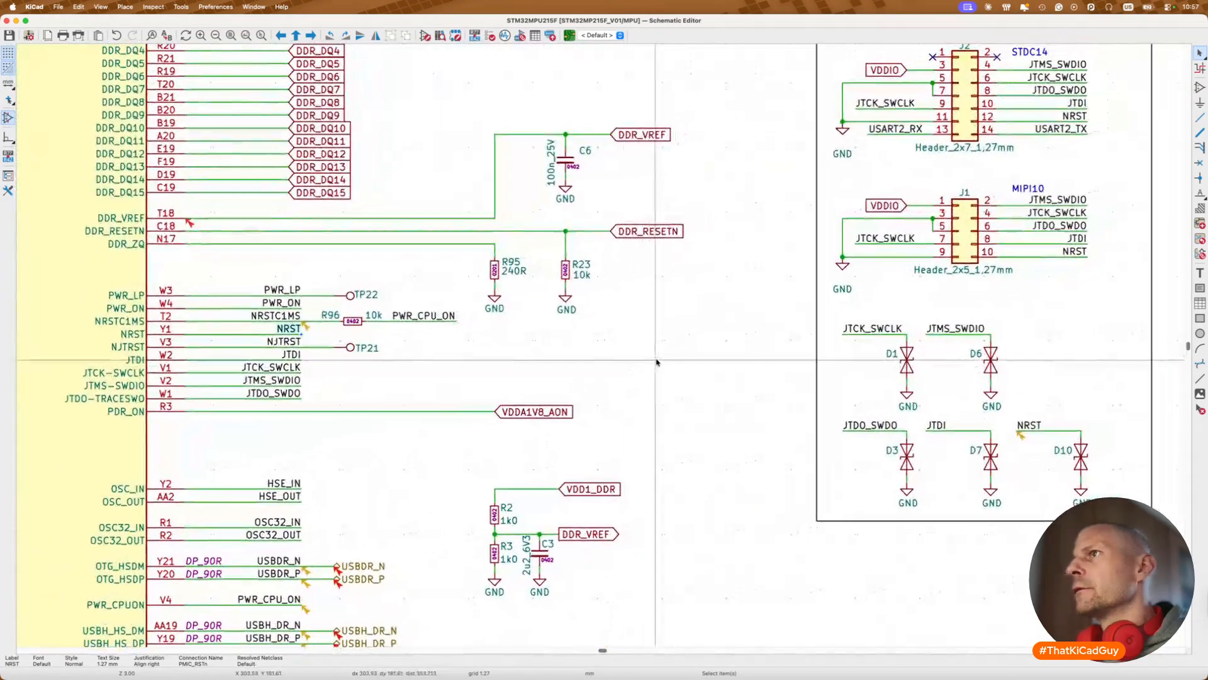
scroll(656, 361, down, 2)
scroll(656, 362, left, 20)
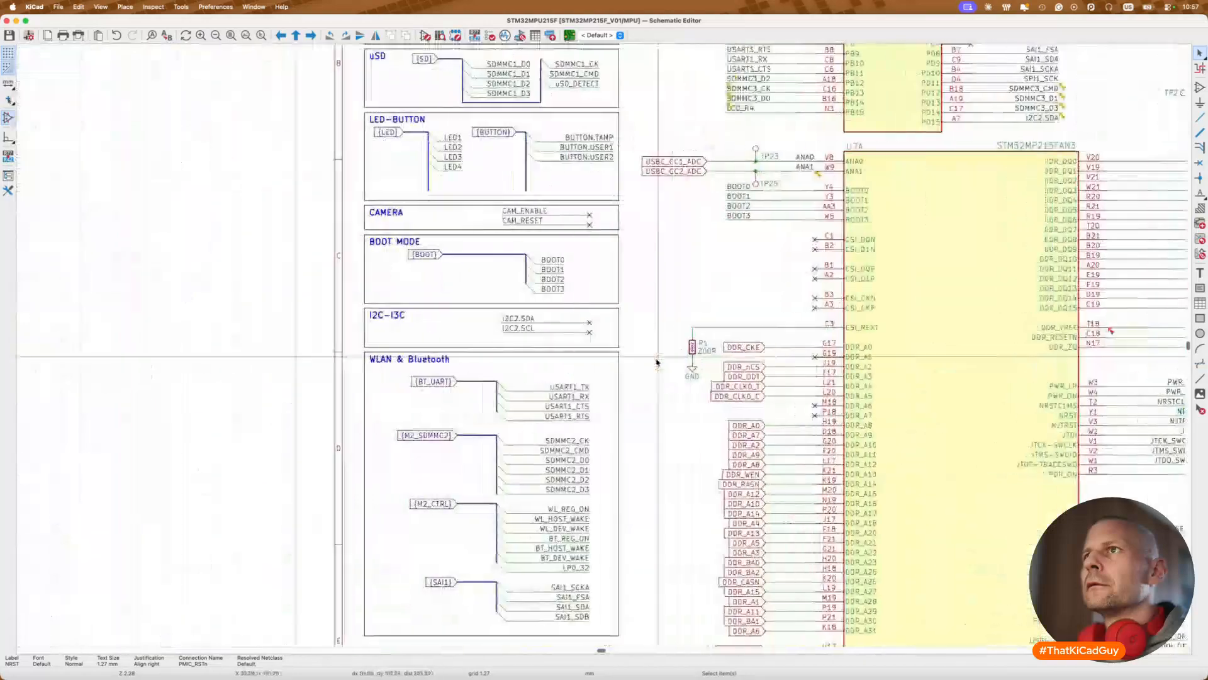
scroll(656, 361, left, 4)
scroll(657, 362, up, 20)
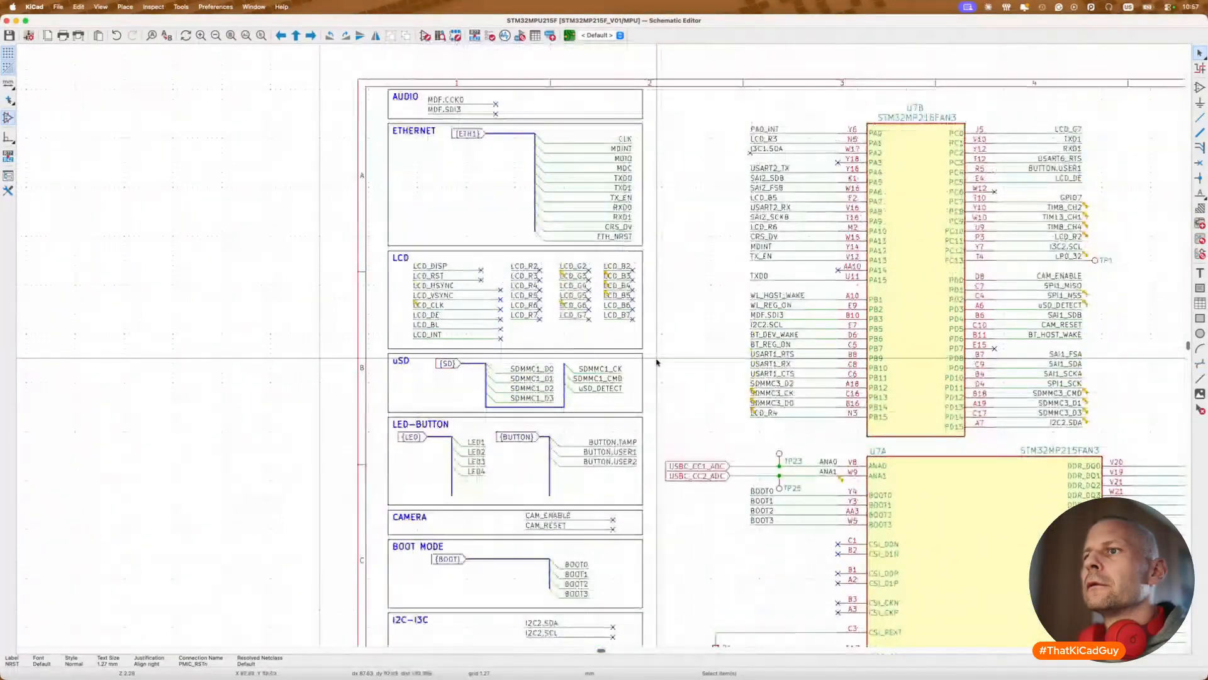
scroll(657, 362, down, 17)
scroll(656, 362, down, 8)
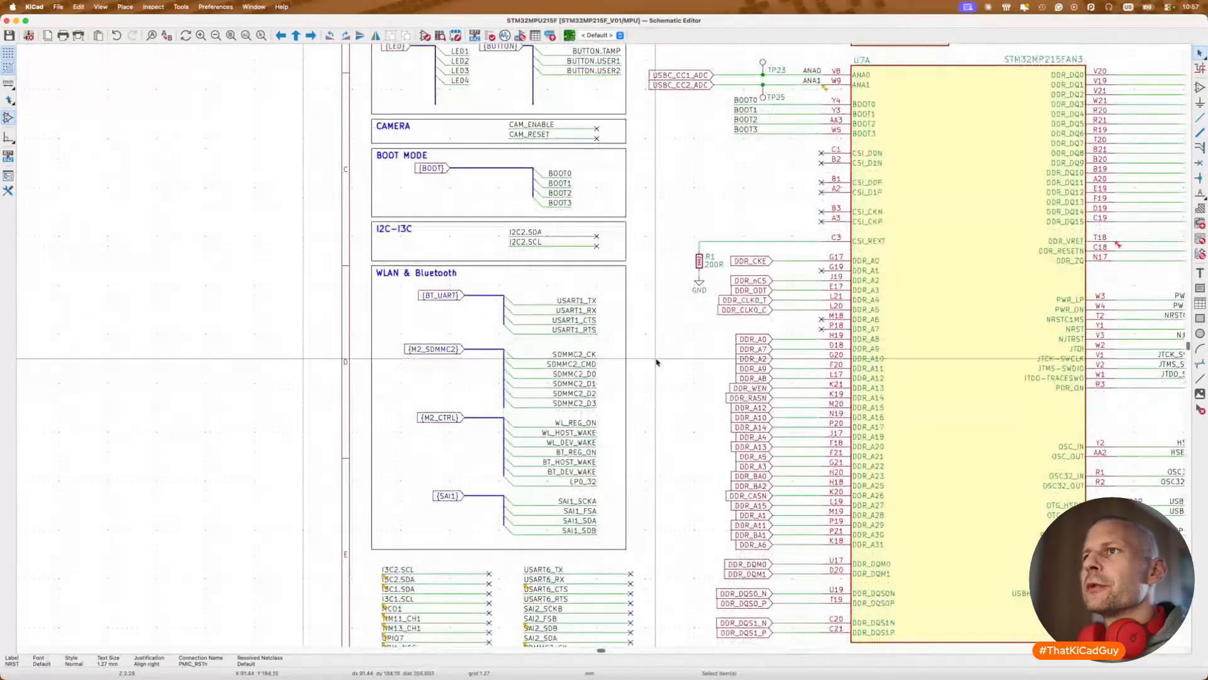
Step: Rename the NRST label in the POWER - PMIC block to PMIC_NRST and save the schematic
scroll(656, 362, up, 15)
scroll(656, 362, right, 15)
scroll(656, 362, down, 8)
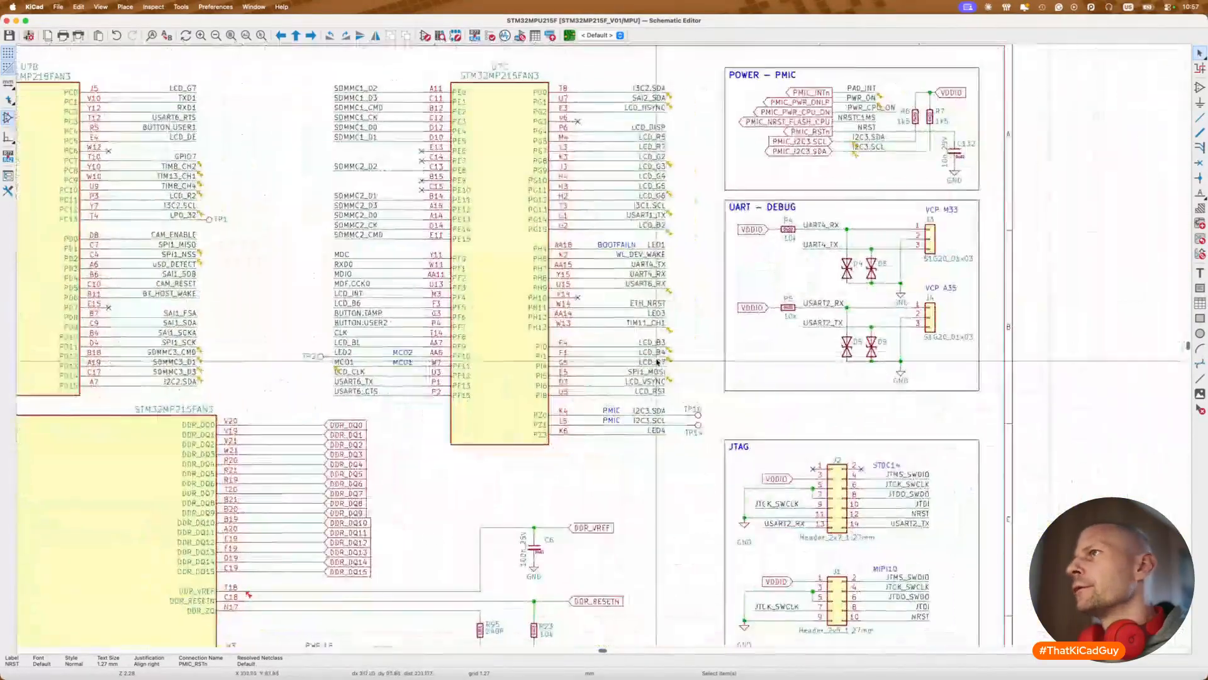
scroll(656, 362, right, 5)
scroll(657, 362, up, 2)
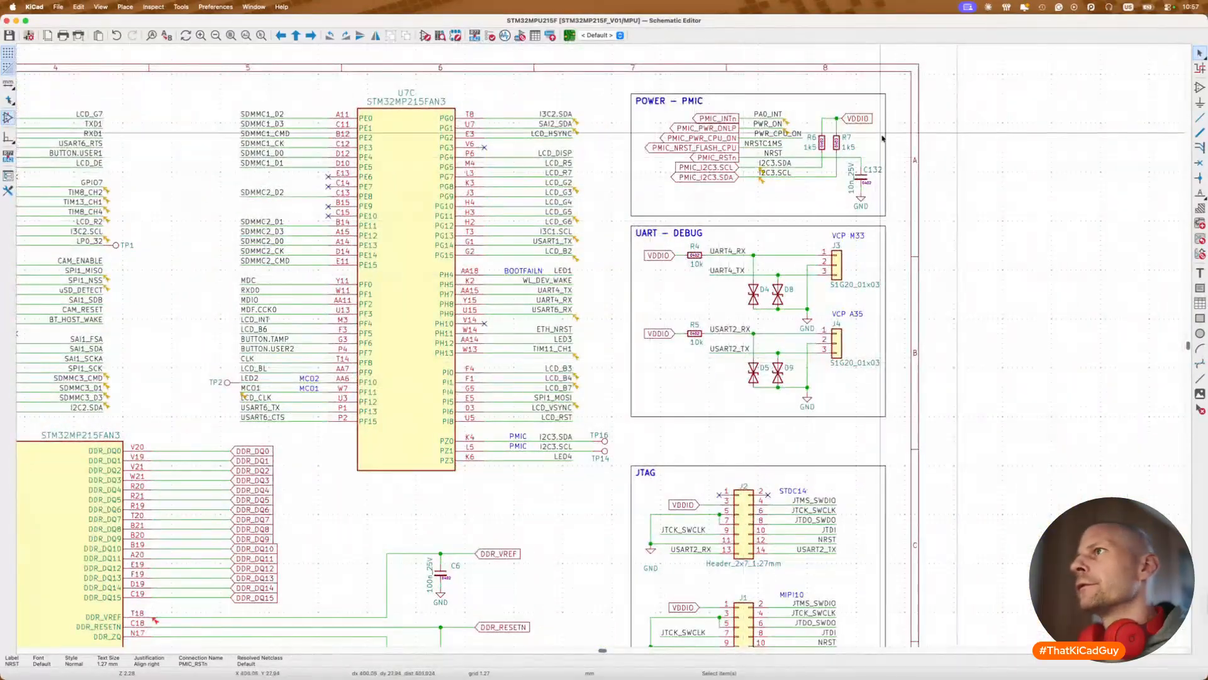
scroll(801, 151, up, 5)
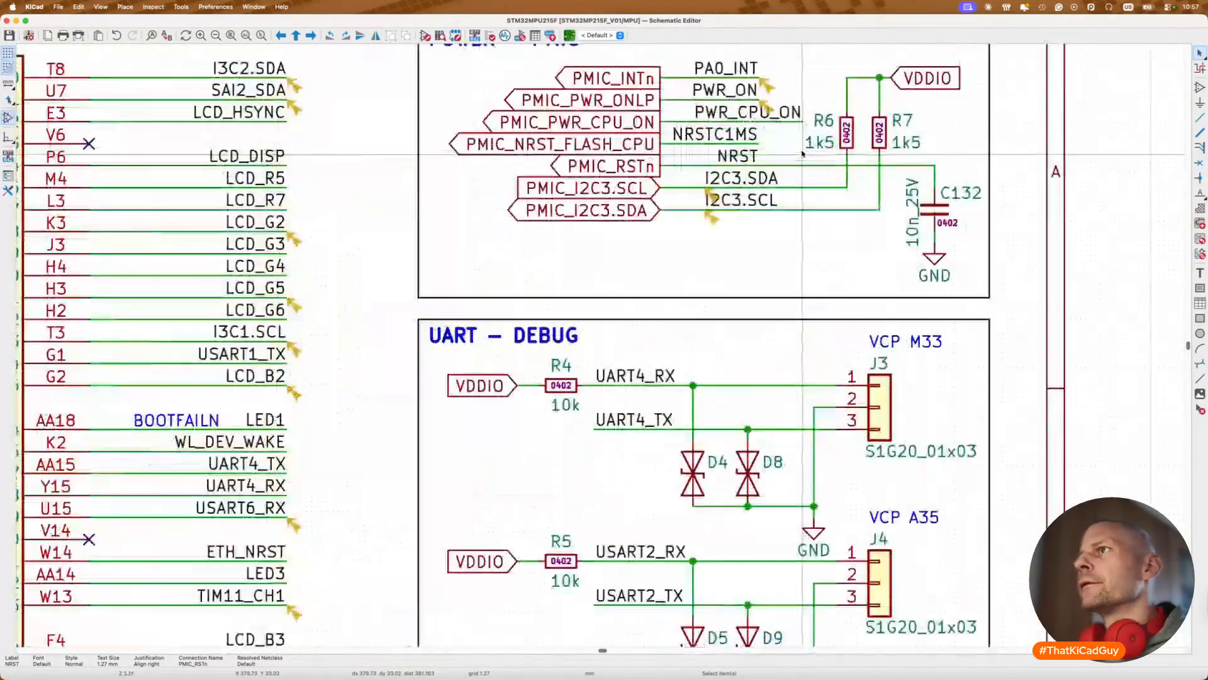
double_click(754, 157)
text(PMIC_)
key(Return)
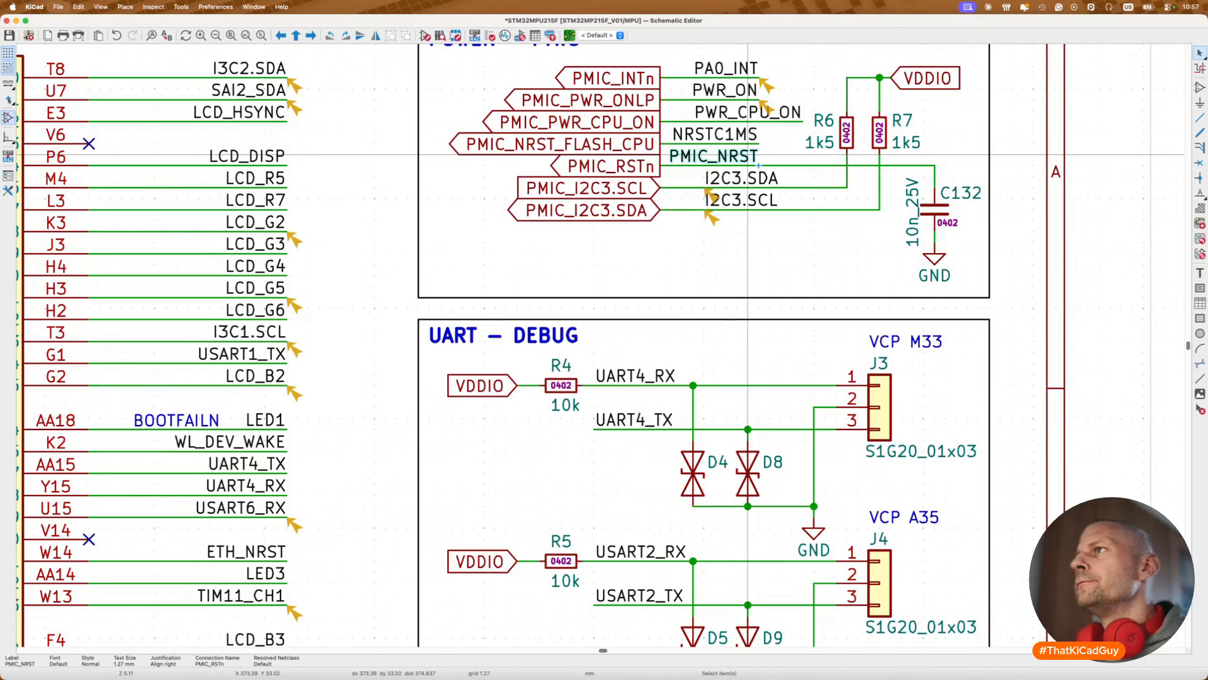
key(super+s)
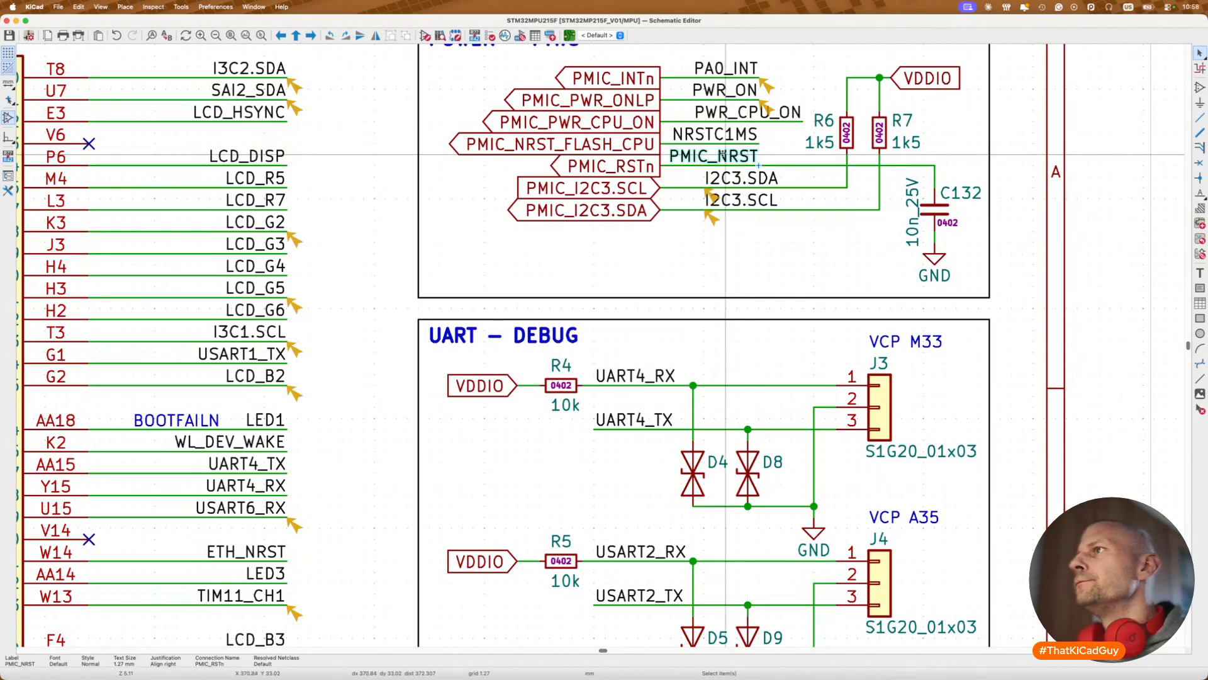
Step: Run the electrical rules check and inspect the violation marker beside the PMIC_NRST label
scroll(725, 154, down, 4)
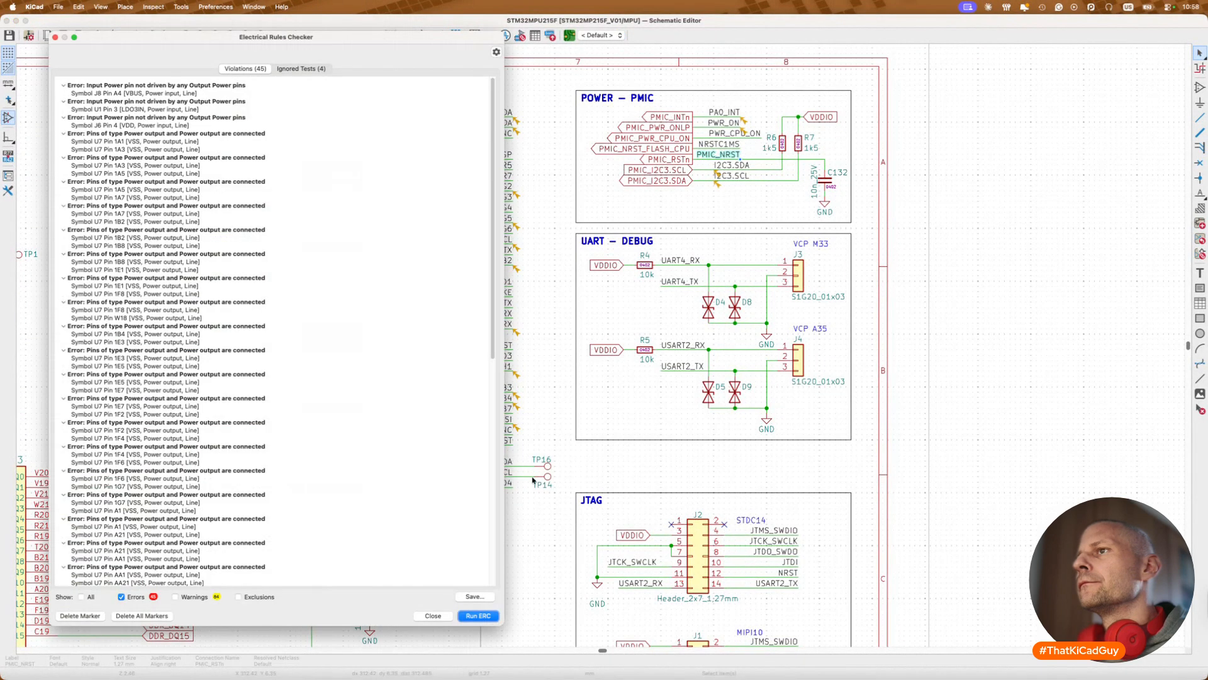
click(472, 616)
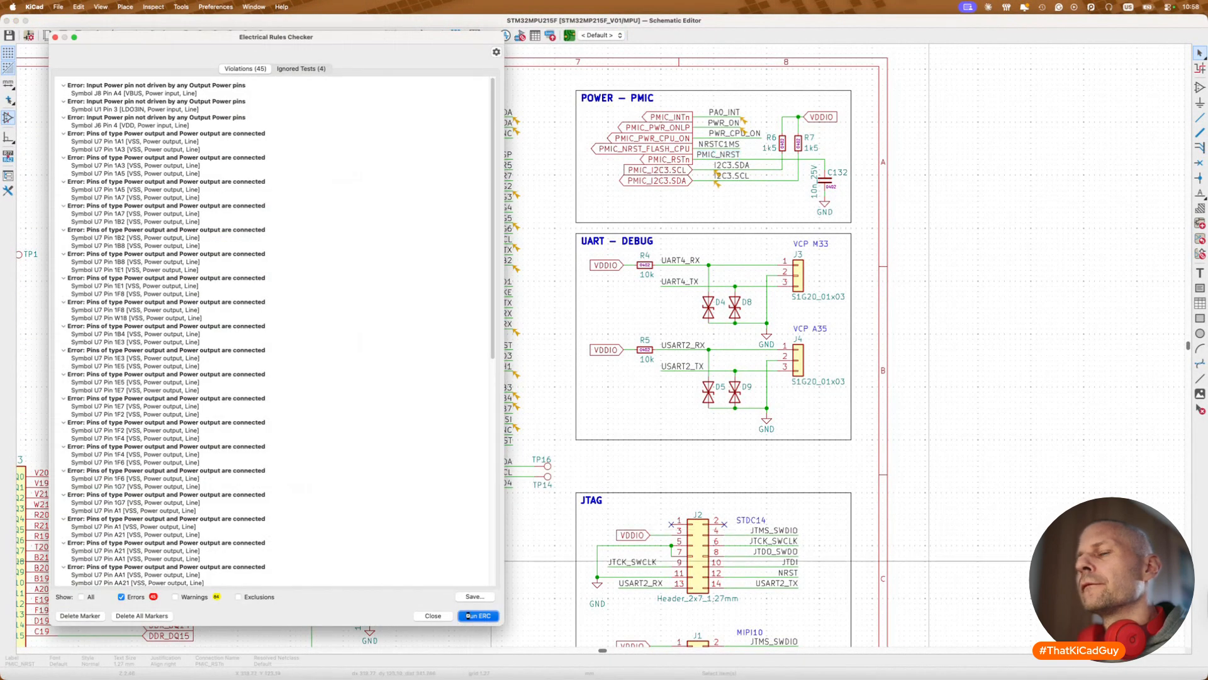
click(434, 615)
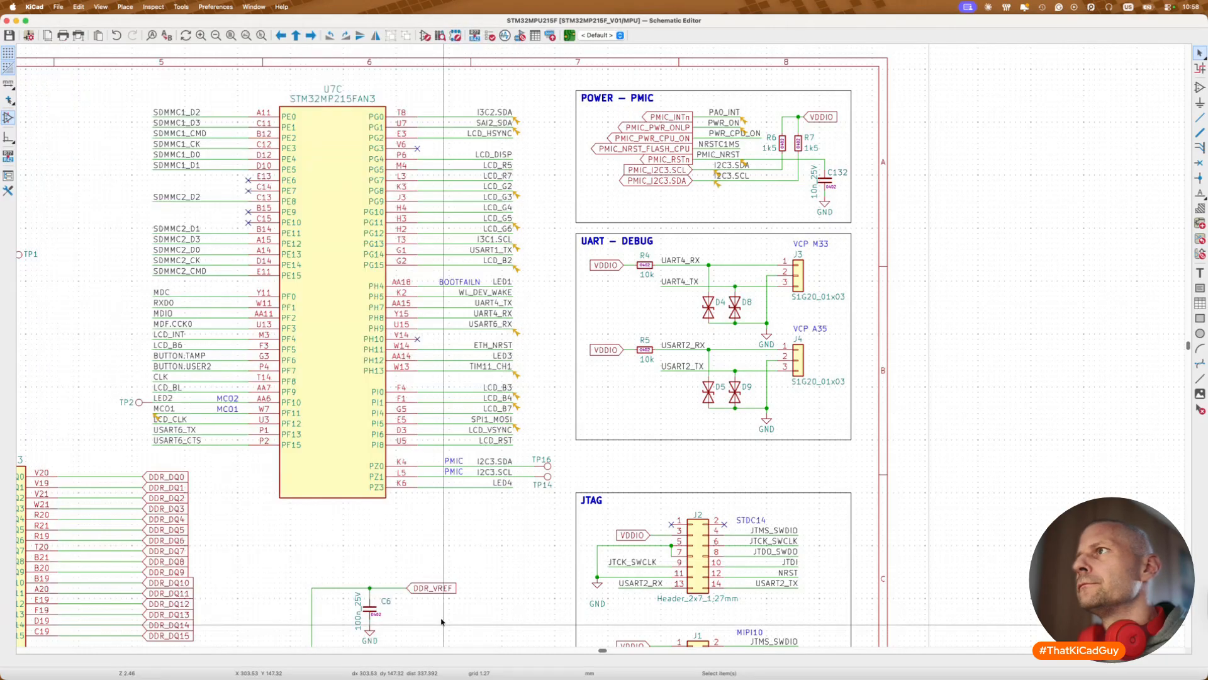
key(w)
scroll(730, 180, up, 5)
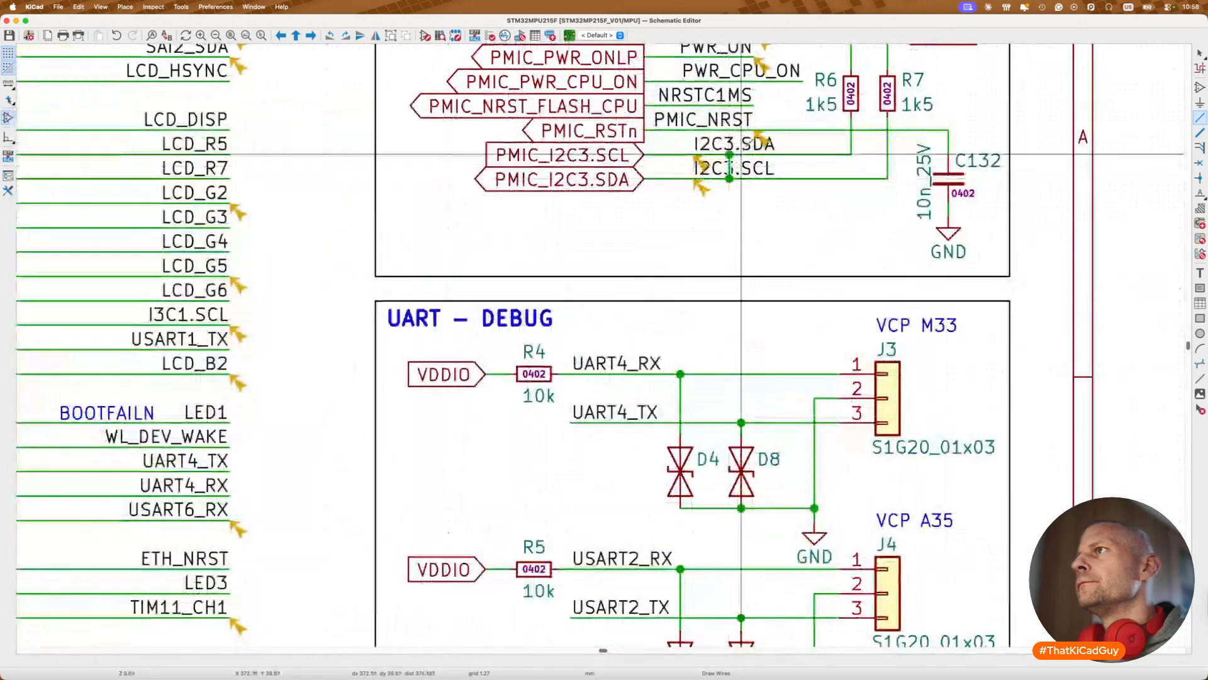
key(Escape)
click(763, 138)
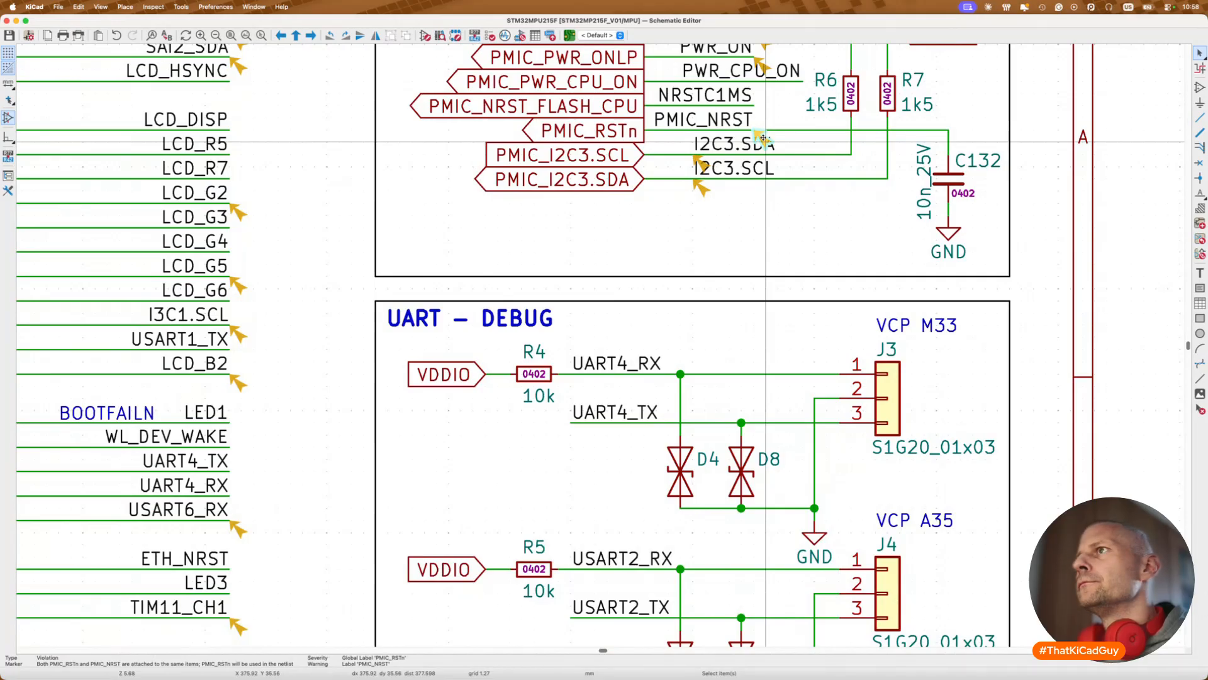
Step: Examine where NRST is used at the JTAG connectors and the processor's reset pins
scroll(765, 141, down, 4)
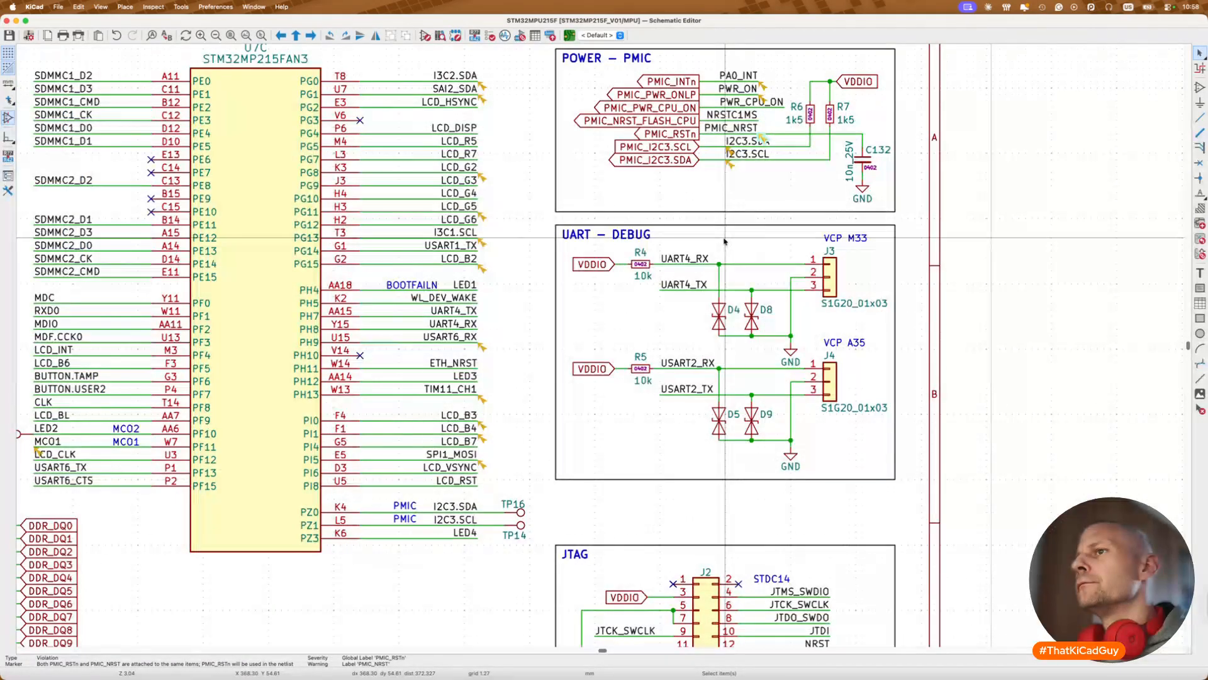
scroll(724, 241, down, 5)
scroll(724, 241, left, 2)
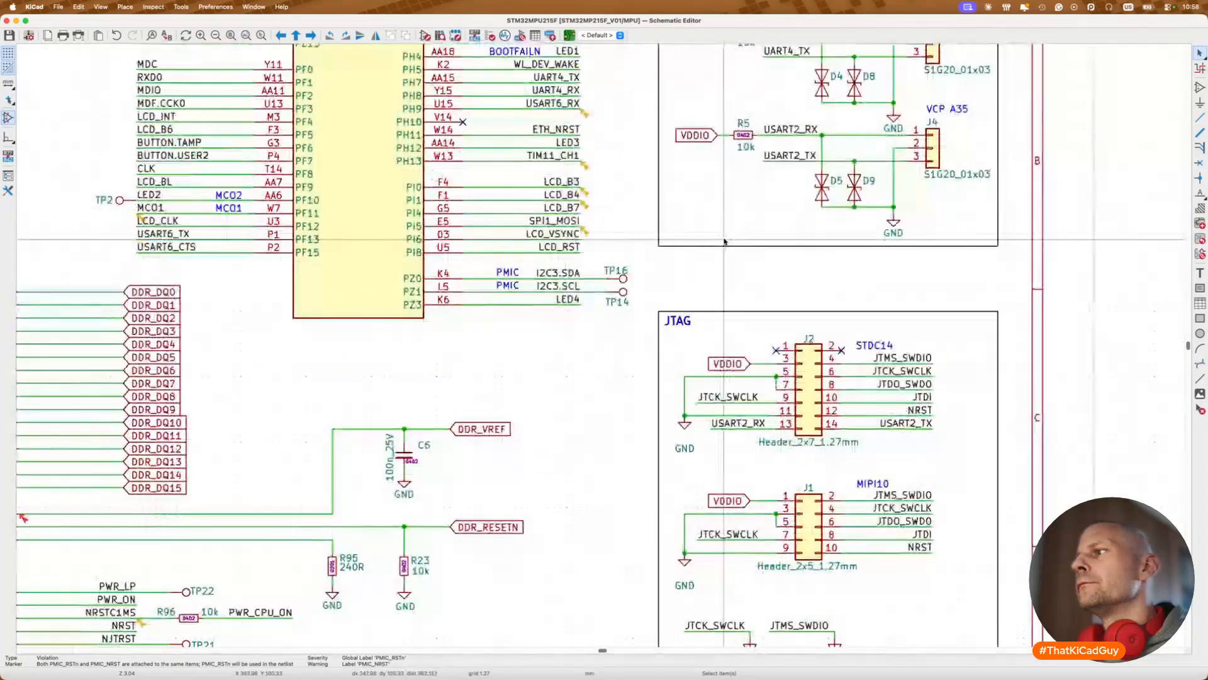
scroll(724, 241, down, 2)
scroll(724, 241, left, 3)
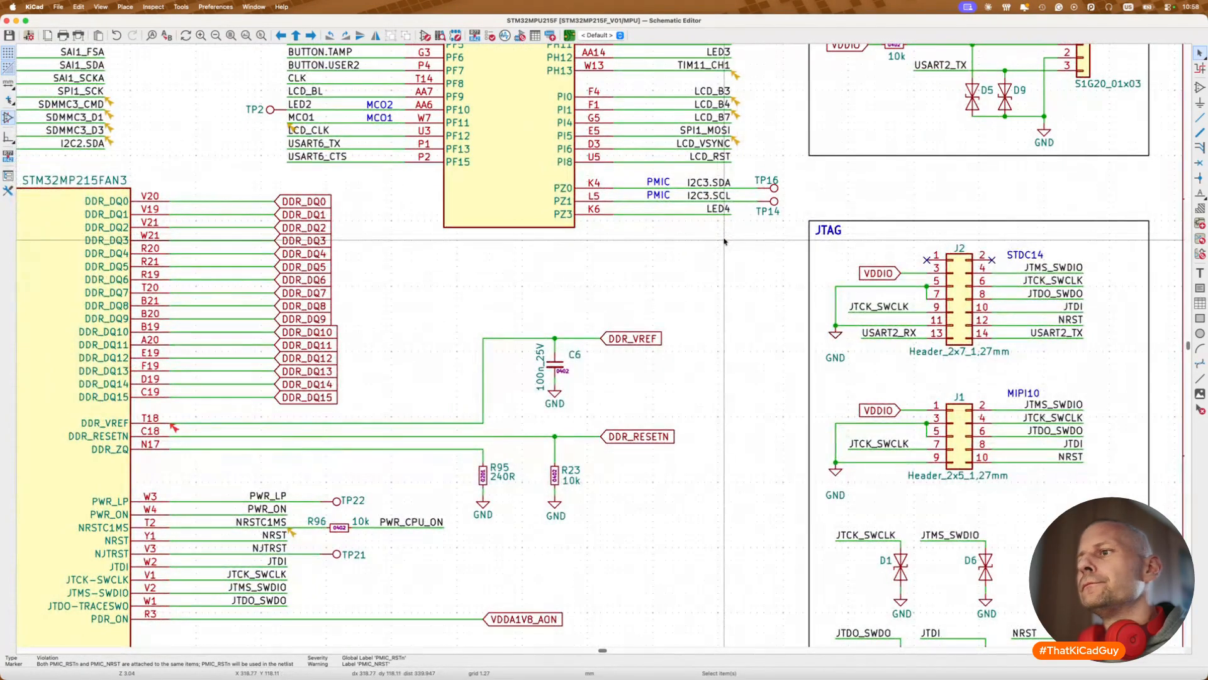
scroll(724, 241, up, 5)
scroll(724, 241, right, 3)
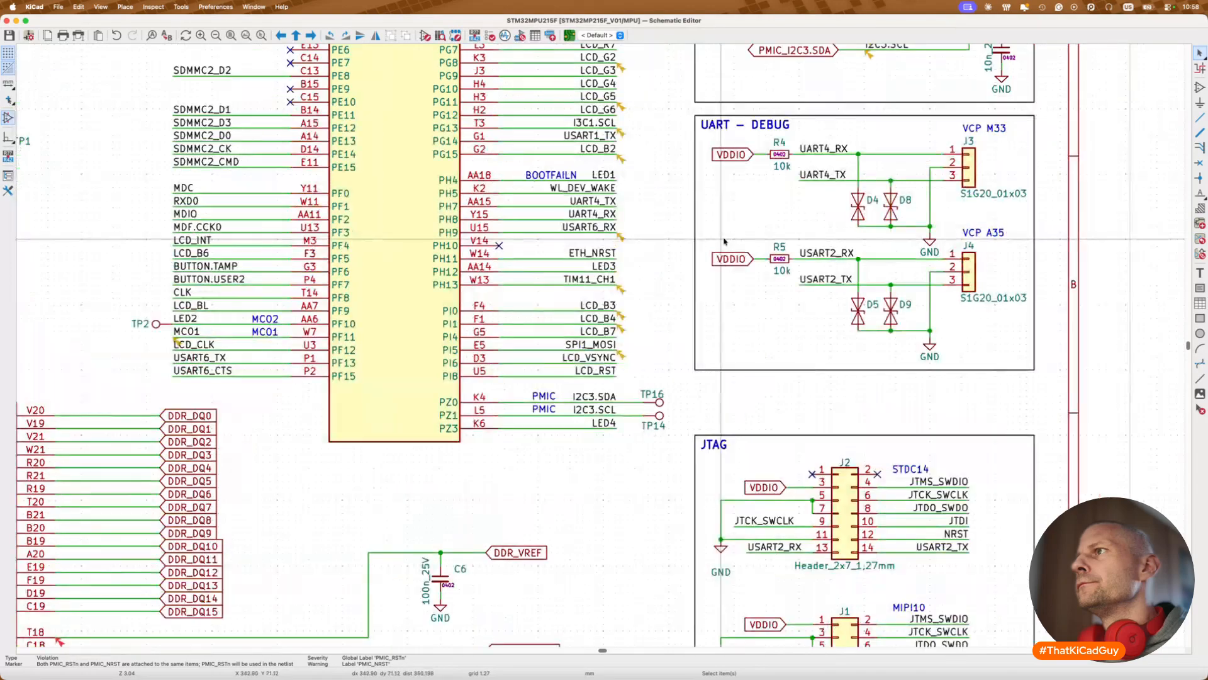
scroll(723, 241, up, 3)
scroll(723, 241, right, 2)
Step: Switch to the STM32MP215-DK reference schematic in Preview and compare the NRST signal in its POWER - PMIC block with the KiCad sheet
key(super+Tab)
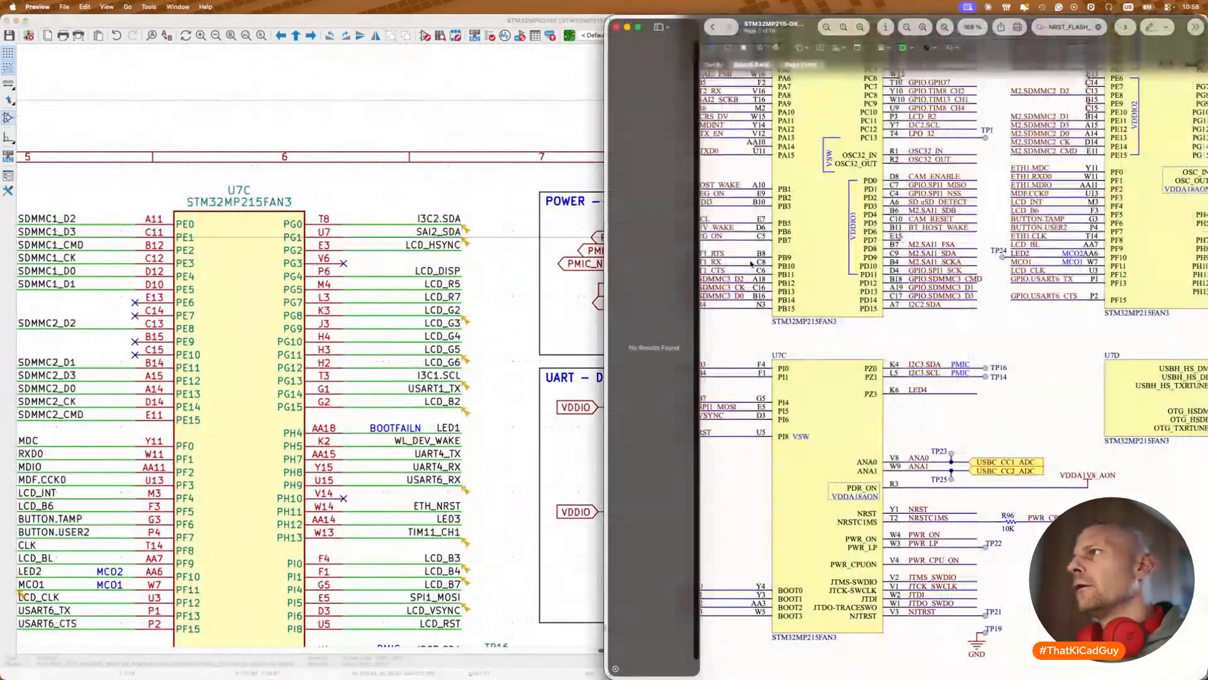
double_click(813, 26)
scroll(690, 225, down, 3)
scroll(689, 225, up, 5)
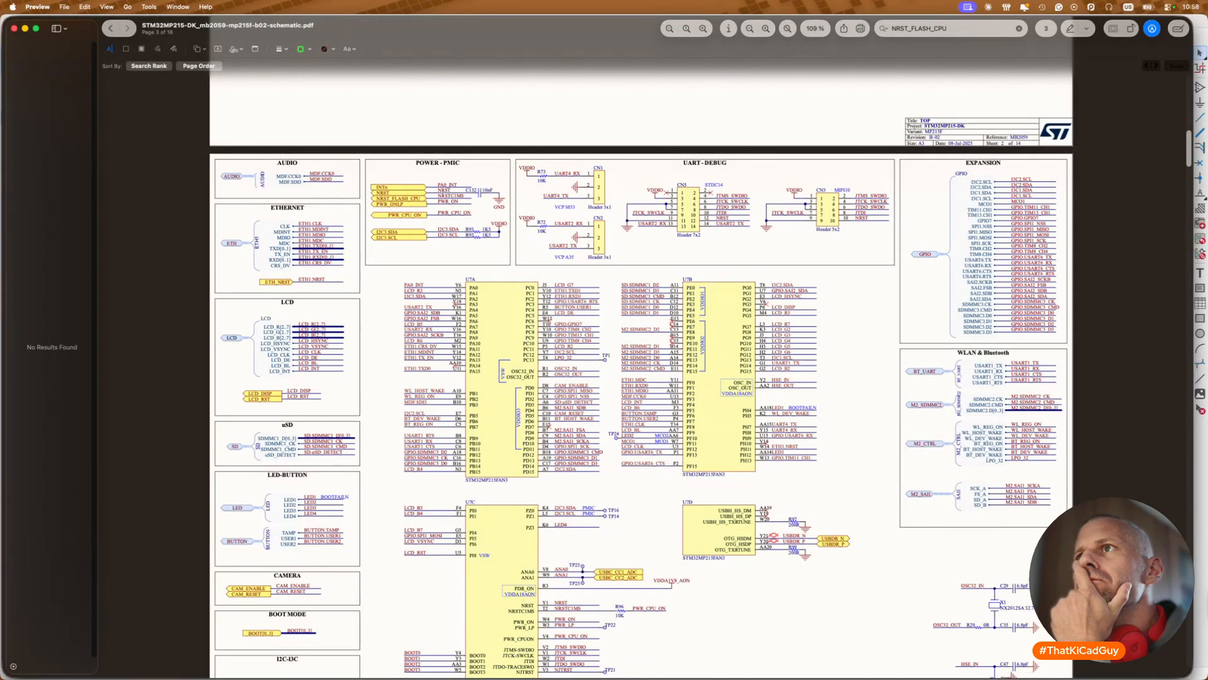
double_click(440, 190)
scroll(442, 314, down, 3)
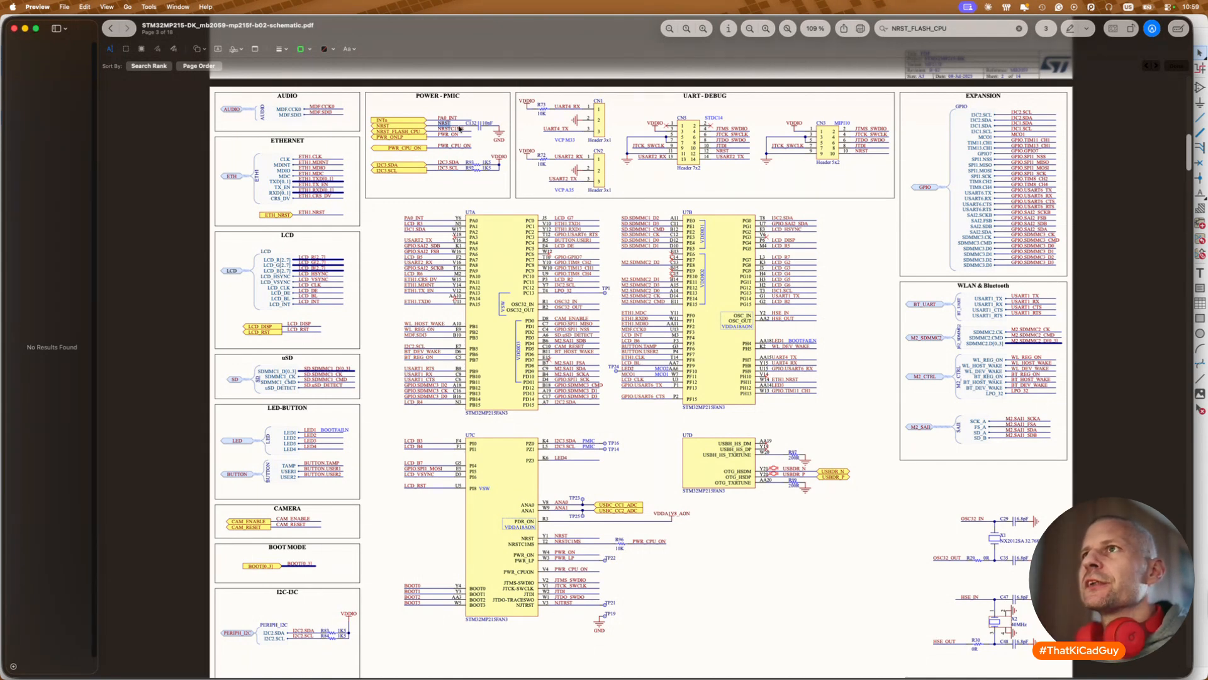
key(super+Tab)
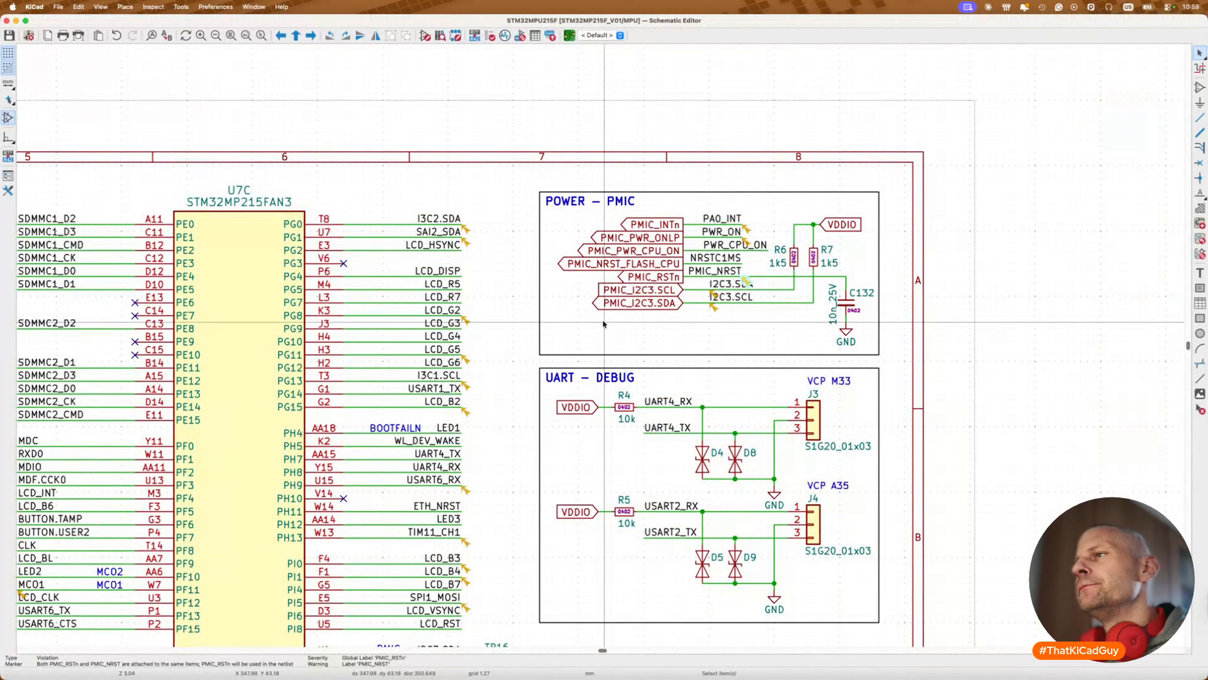
key(super+Tab)
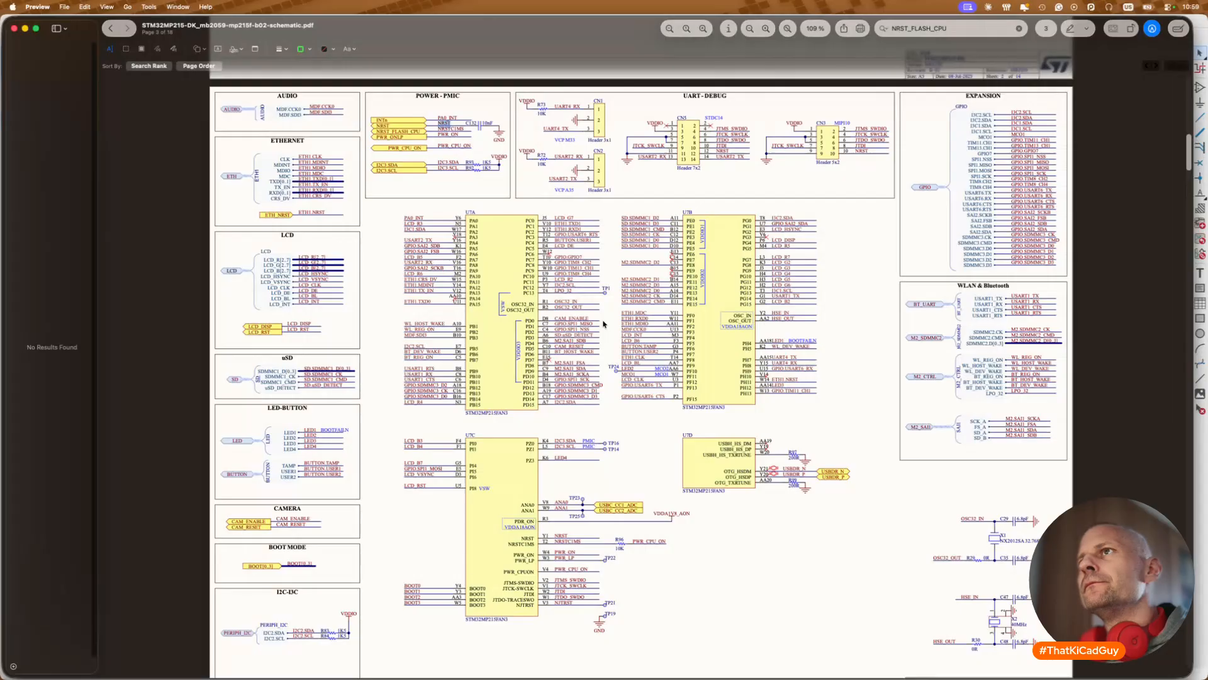
Step: Return to the KiCad schematic and rename the PMIC_NRST label in the POWER - PMIC block to NRST
key(super+Tab)
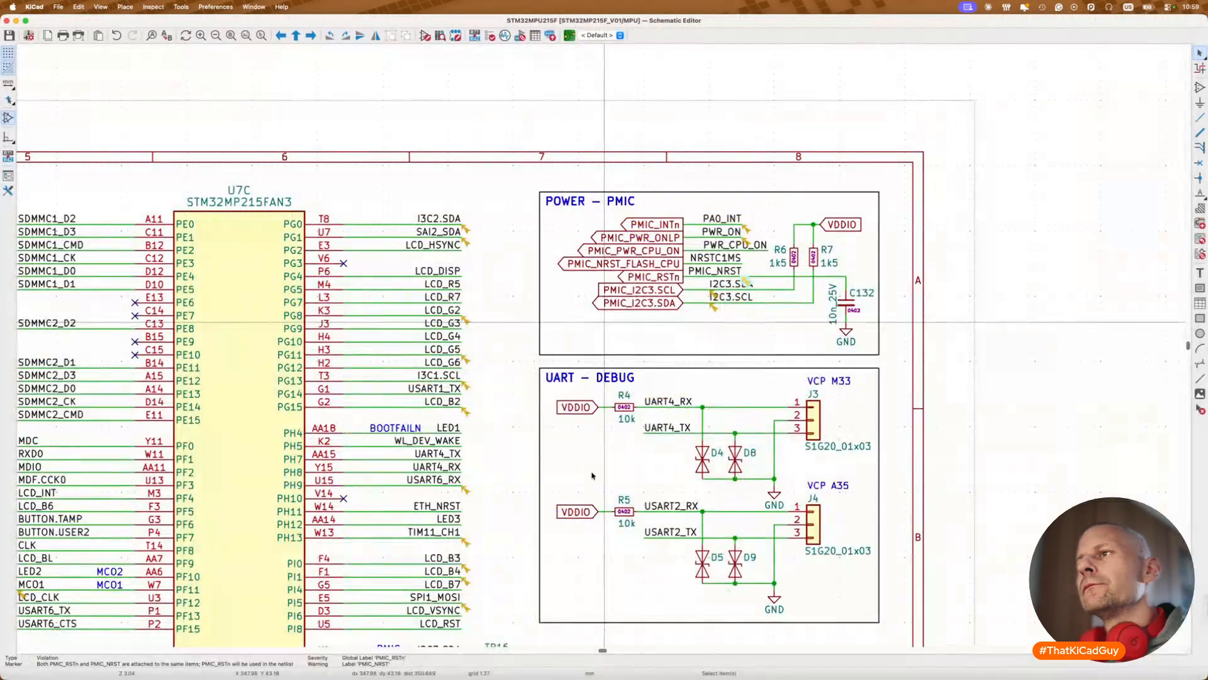
scroll(592, 475, down, 6)
scroll(591, 475, left, 3)
scroll(592, 475, up, 6)
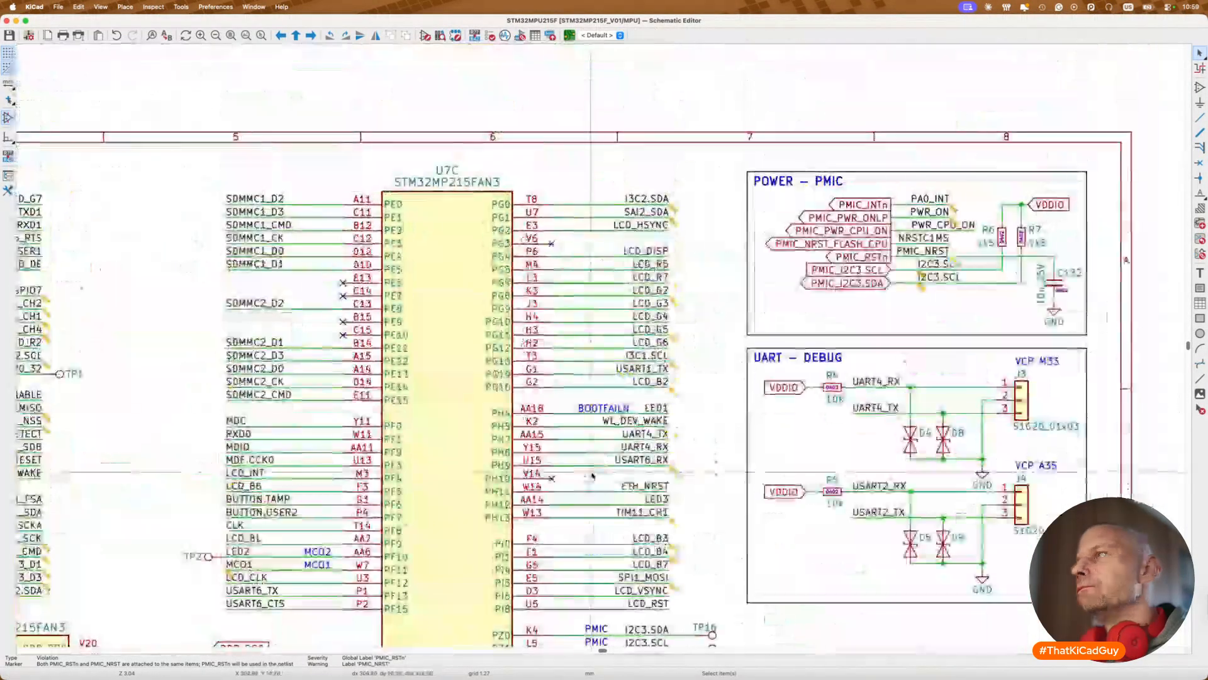
scroll(877, 328, right, 3)
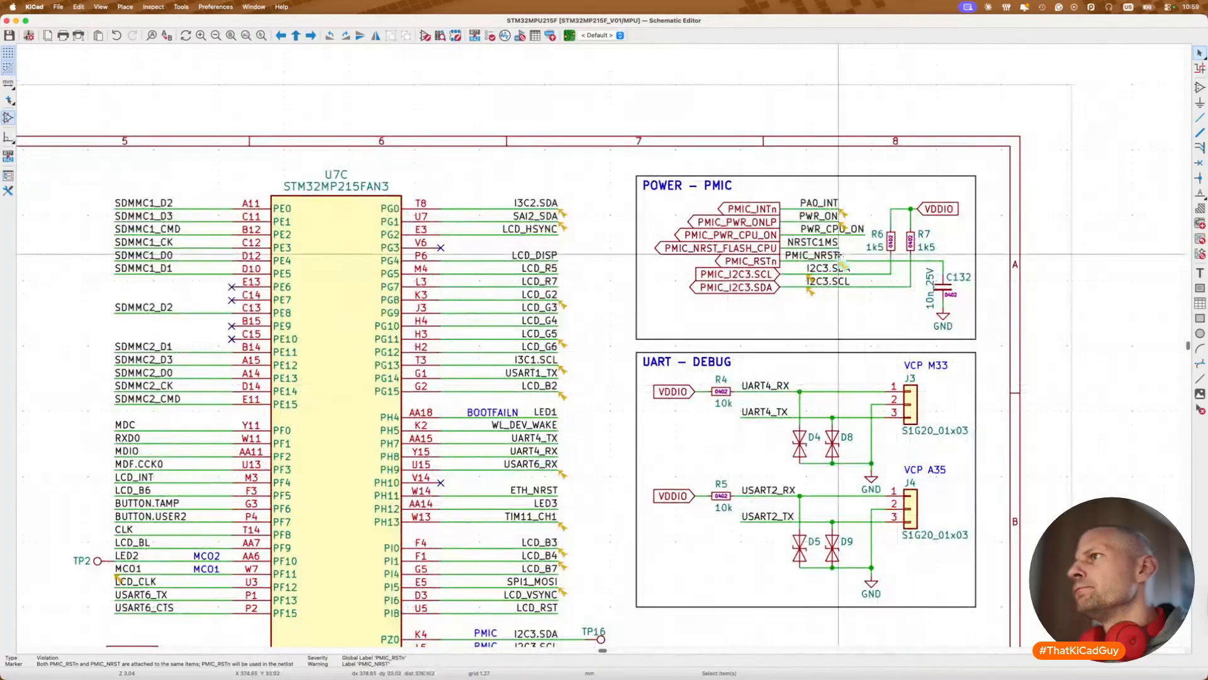
click(832, 255)
double_click(831, 255)
key(Left)
key(Delete)
key(Delete)
key(Delete)
key(Delete)
key(Delete)
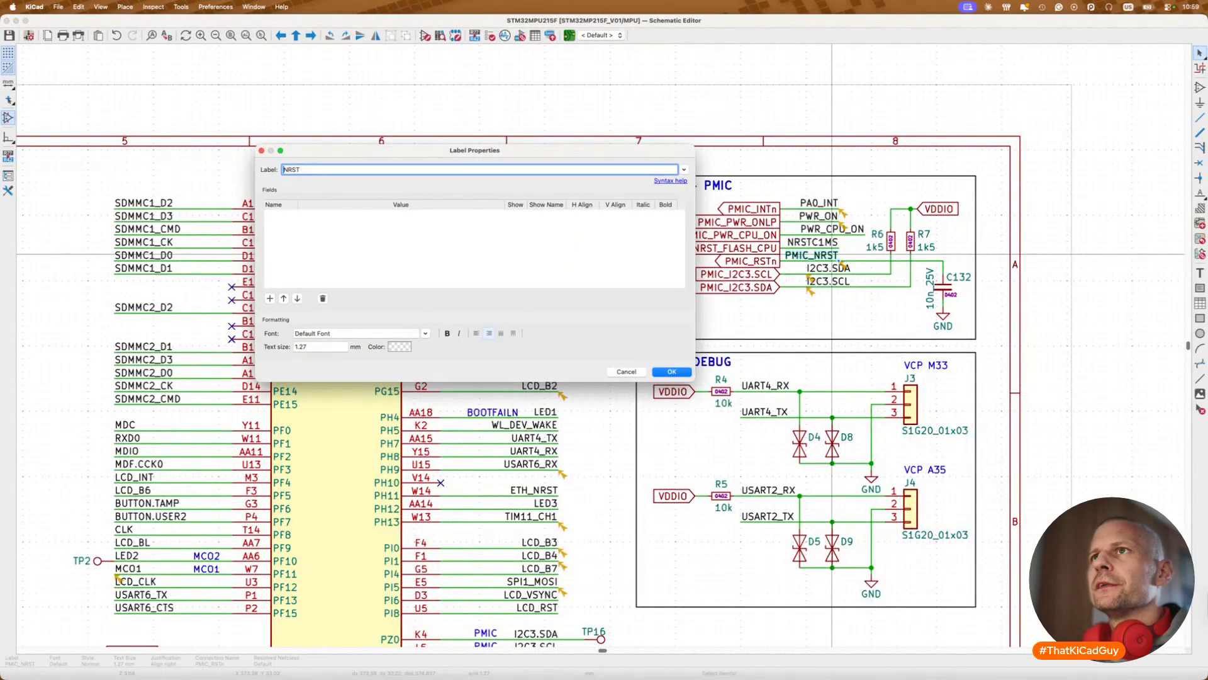
key(Return)
Step: Compare the NRST labels in the JTAG block and at the processor with the reference schematic in Preview
scroll(760, 342, down, 10)
scroll(759, 342, left, 3)
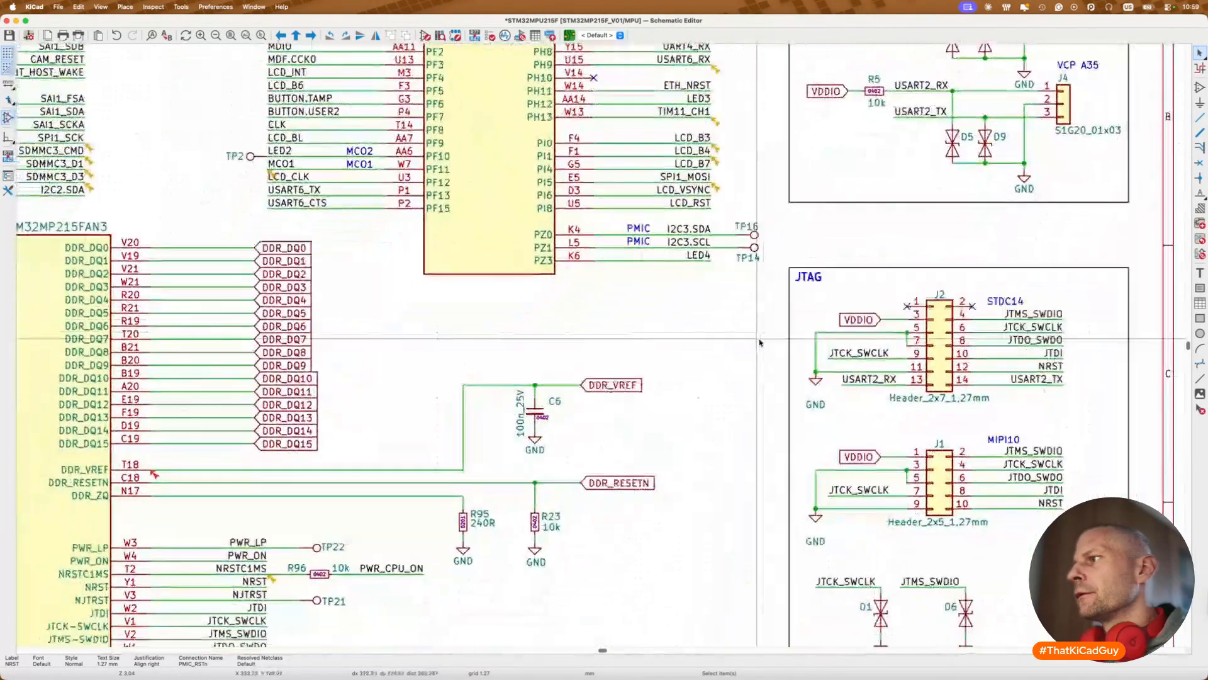
key(super+Tab)
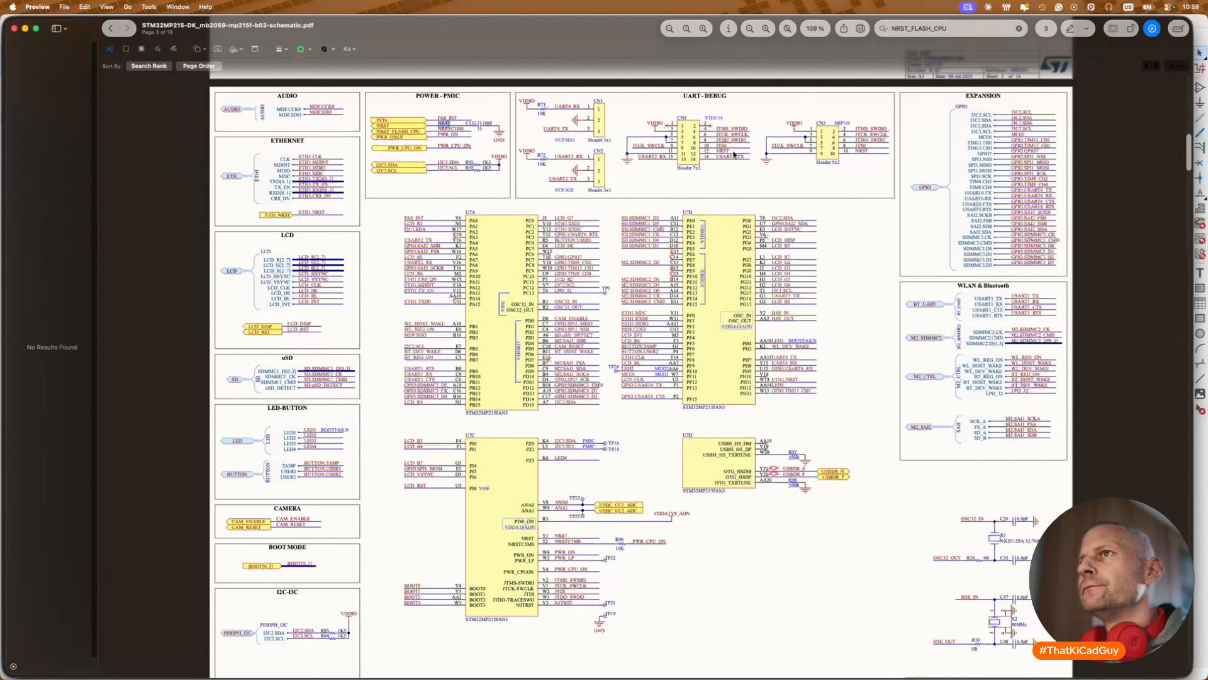
key(super+Tab)
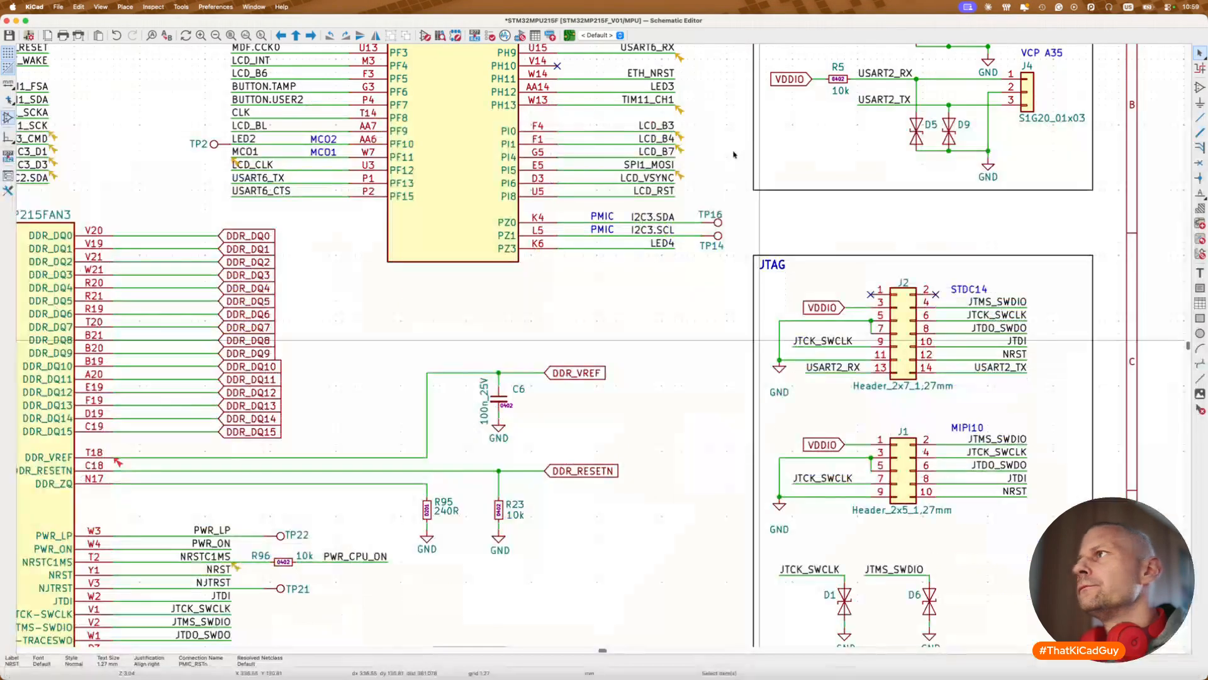
scroll(719, 211, up, 5)
scroll(719, 211, up, 5)
scroll(719, 211, right, 2)
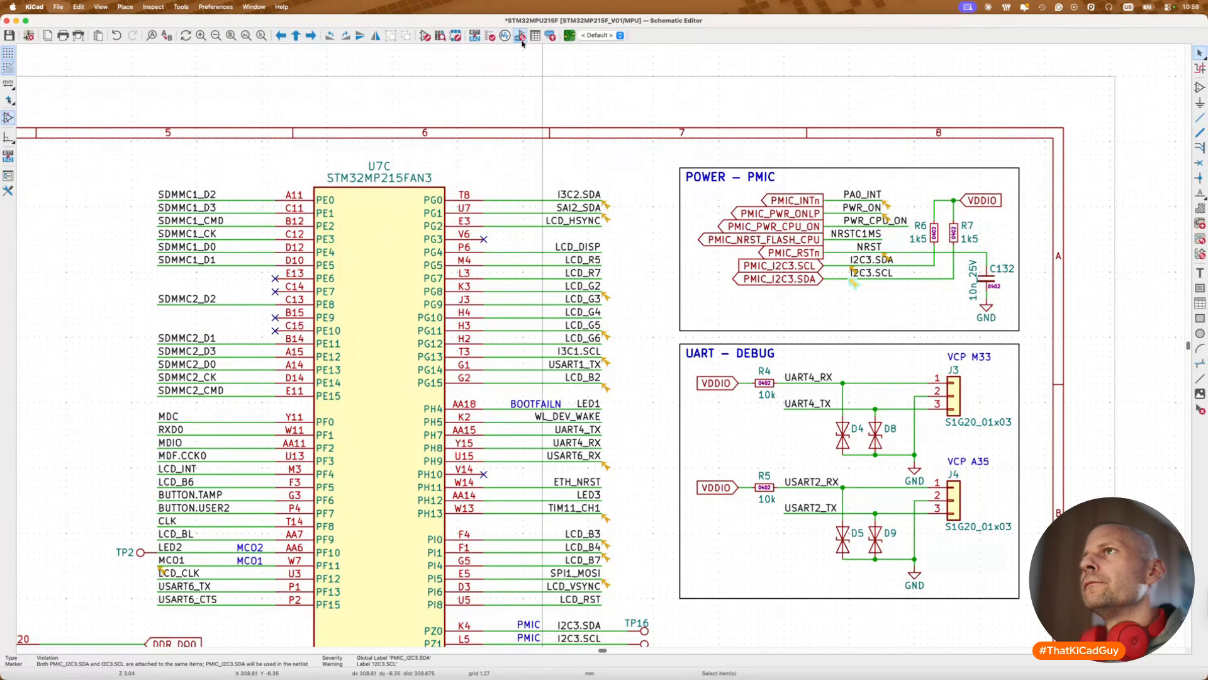
Step: Save the schematic and open the Power MPU sheet from the root sheet
key(super+s)
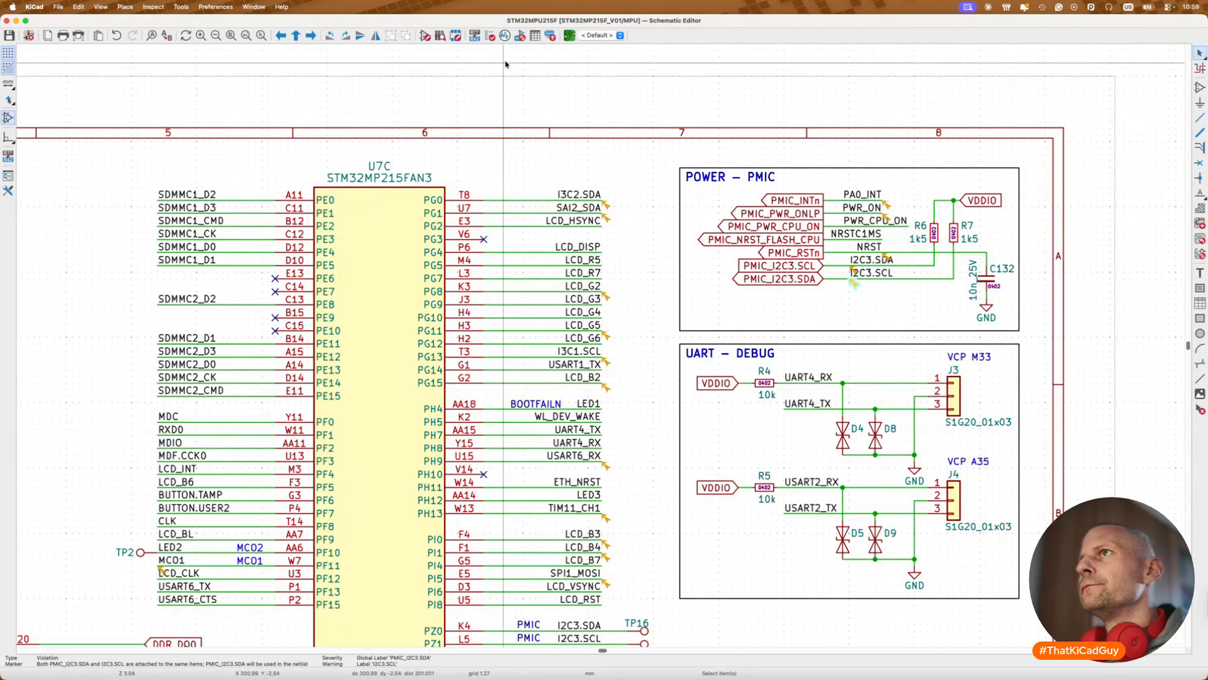
scroll(532, 283, down, 5)
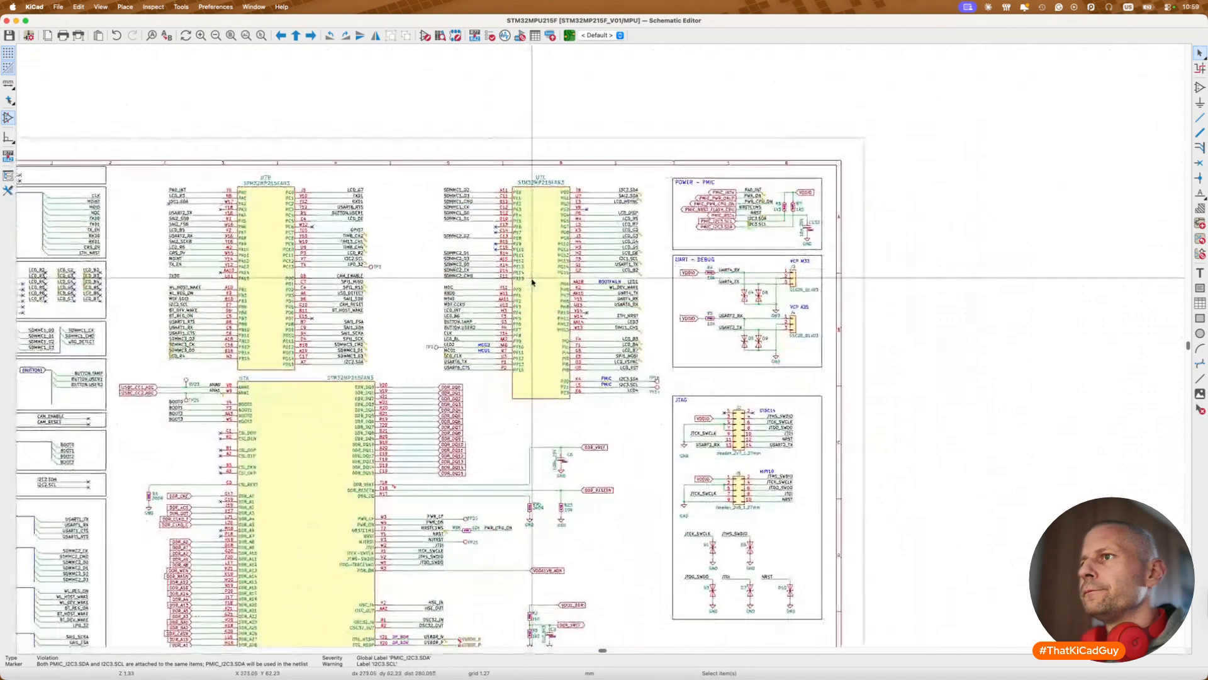
key(alt+BackSpace)
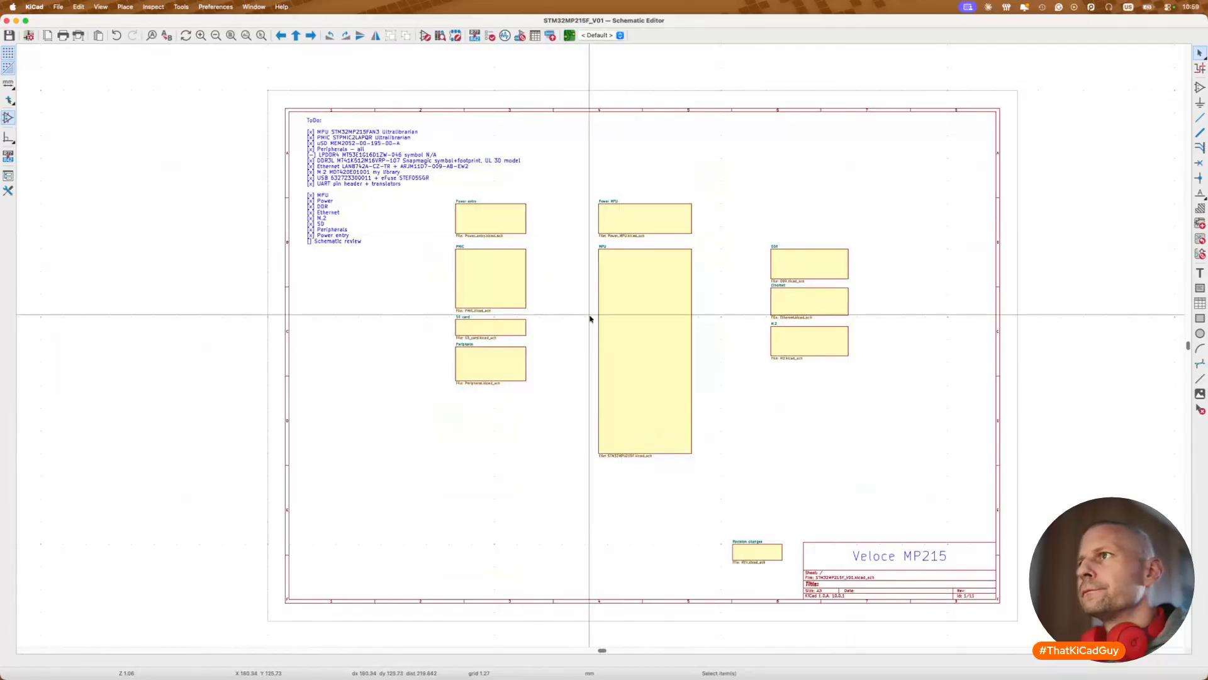
double_click(632, 221)
scroll(511, 300, up, 5)
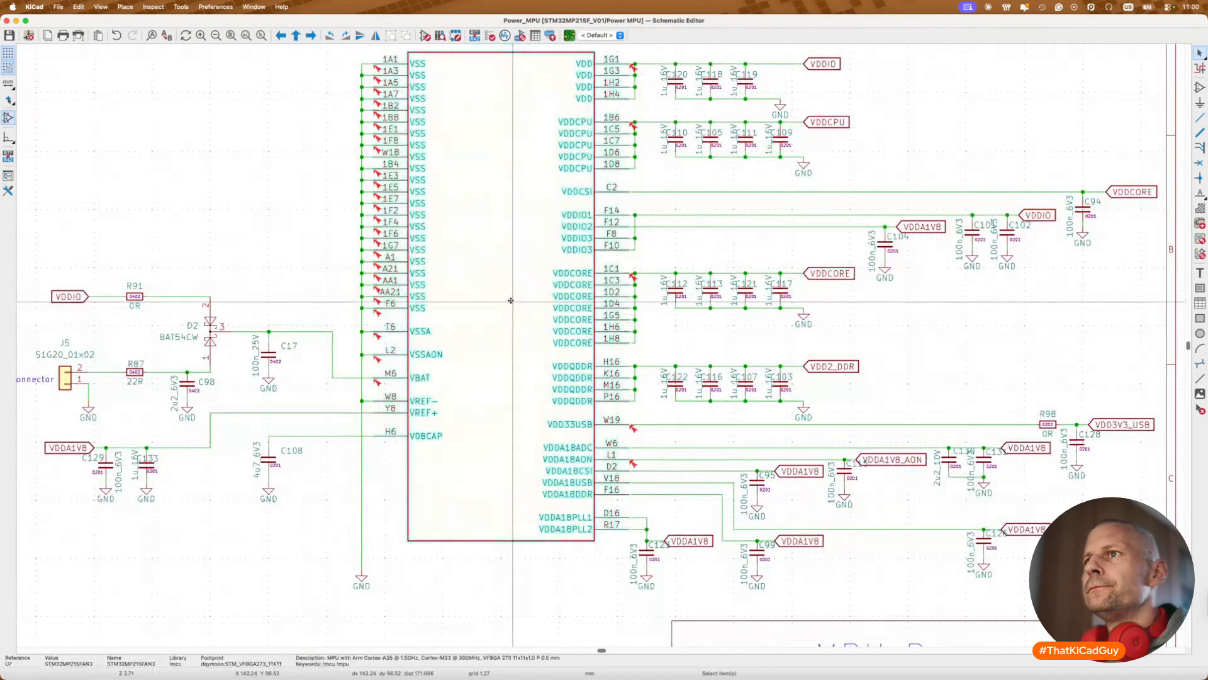
Step: Open the library symbol of U7 (STM32MP215FAN3) in the Symbol Editor at its VSS pins
double_click(511, 300)
click(817, 477)
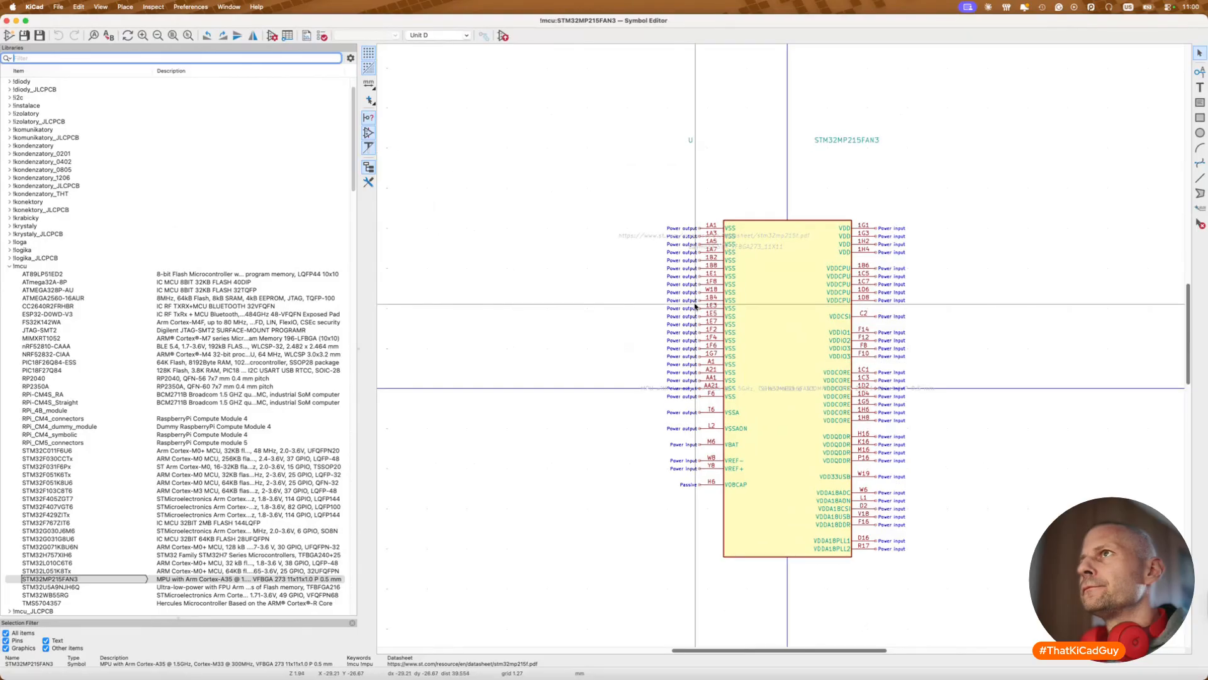
scroll(696, 304, up, 3)
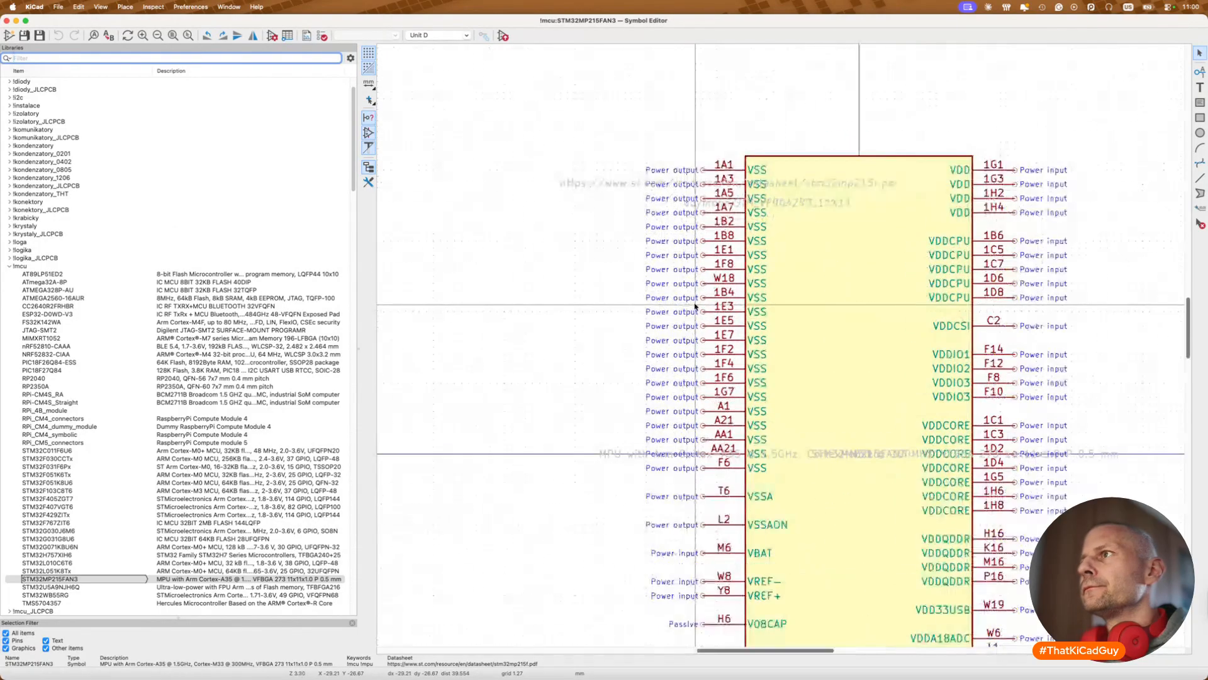
Step: Set the electrical type of VSS pins 1A3 and 1A5 in the STM32MP215FAN3 symbol to Passive
double_click(733, 185)
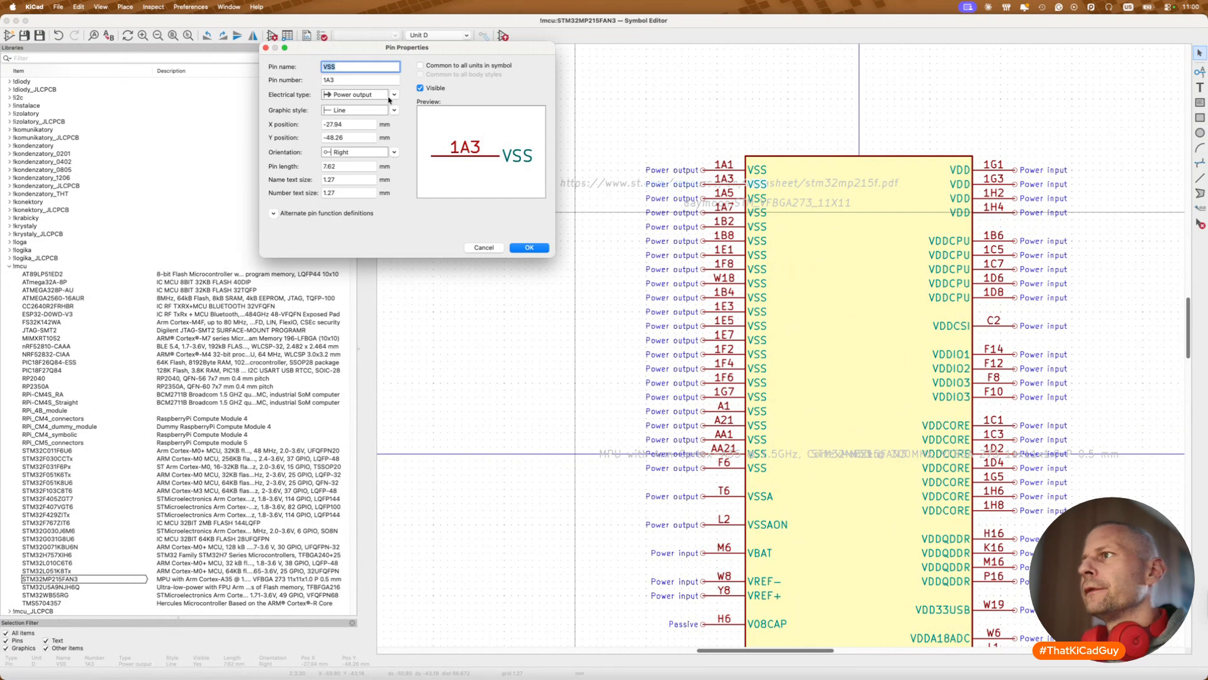
click(389, 97)
click(358, 137)
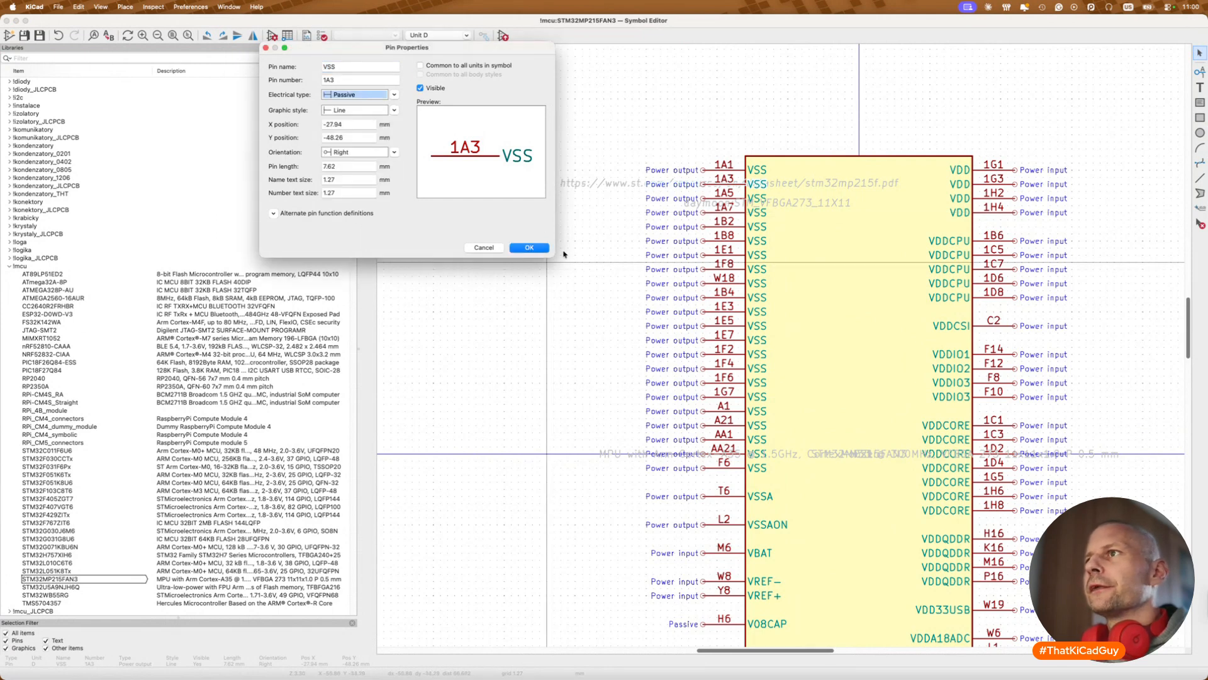
key(Return)
double_click(718, 197)
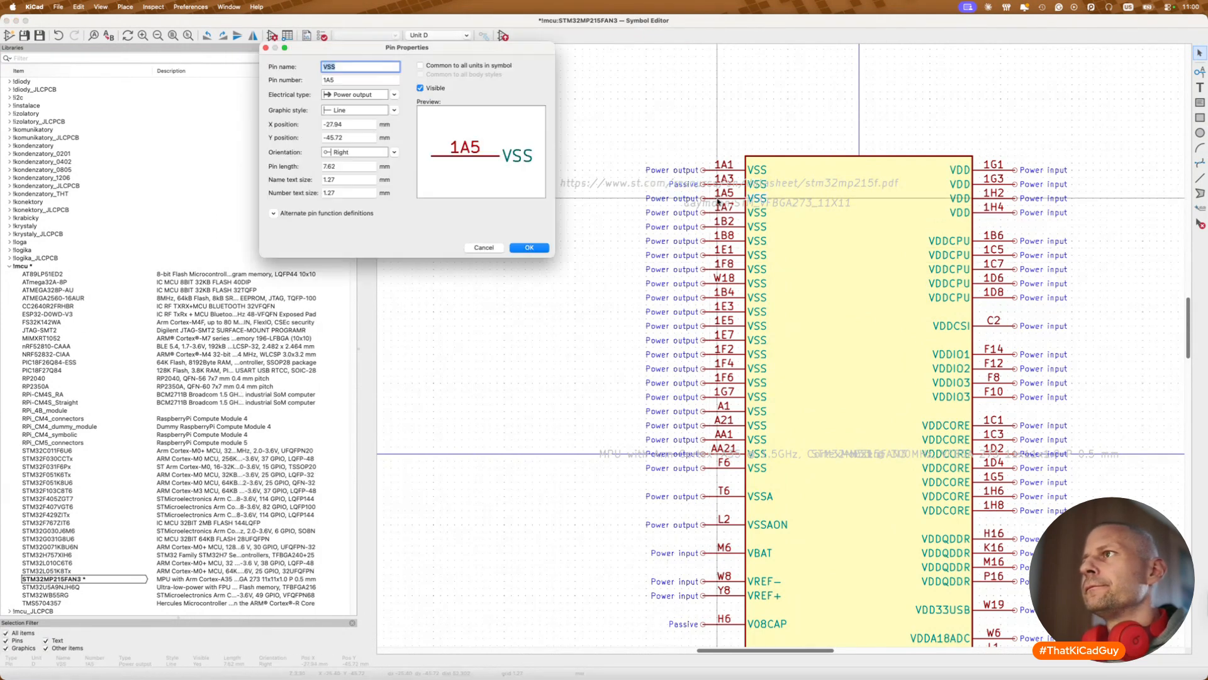
click(370, 98)
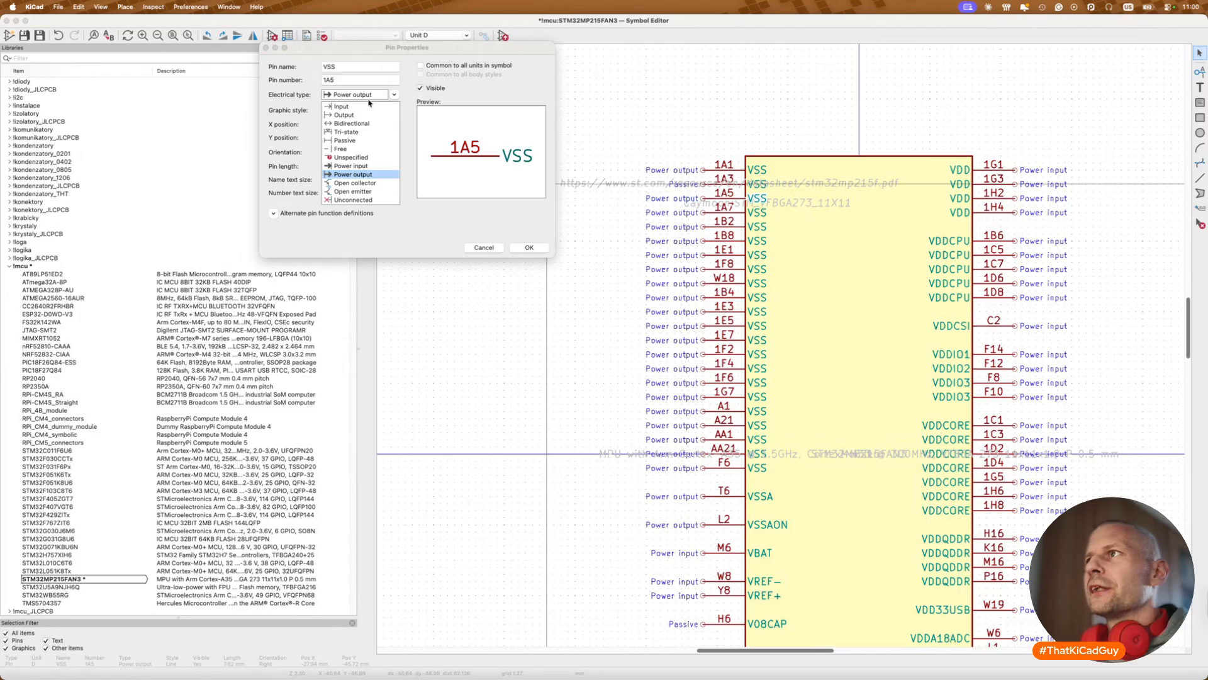
click(357, 140)
click(529, 247)
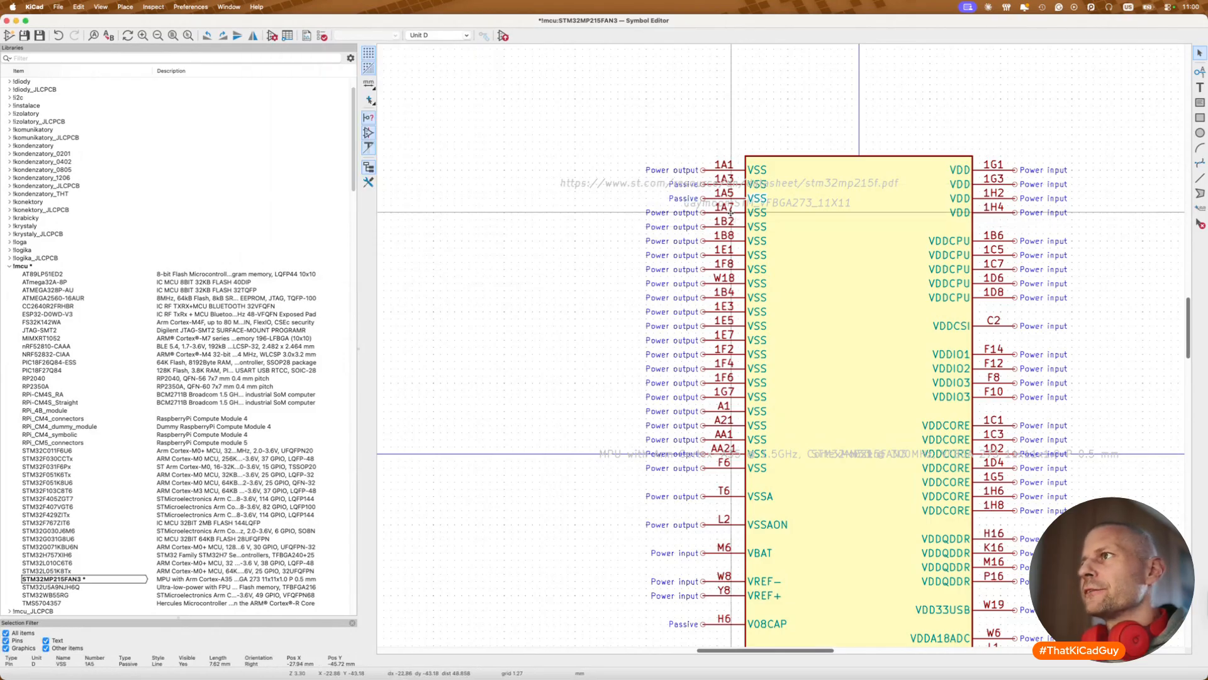
Step: Change the electrical type of VSS pins 1A7 and 1B2 to Passive
double_click(730, 213)
click(352, 96)
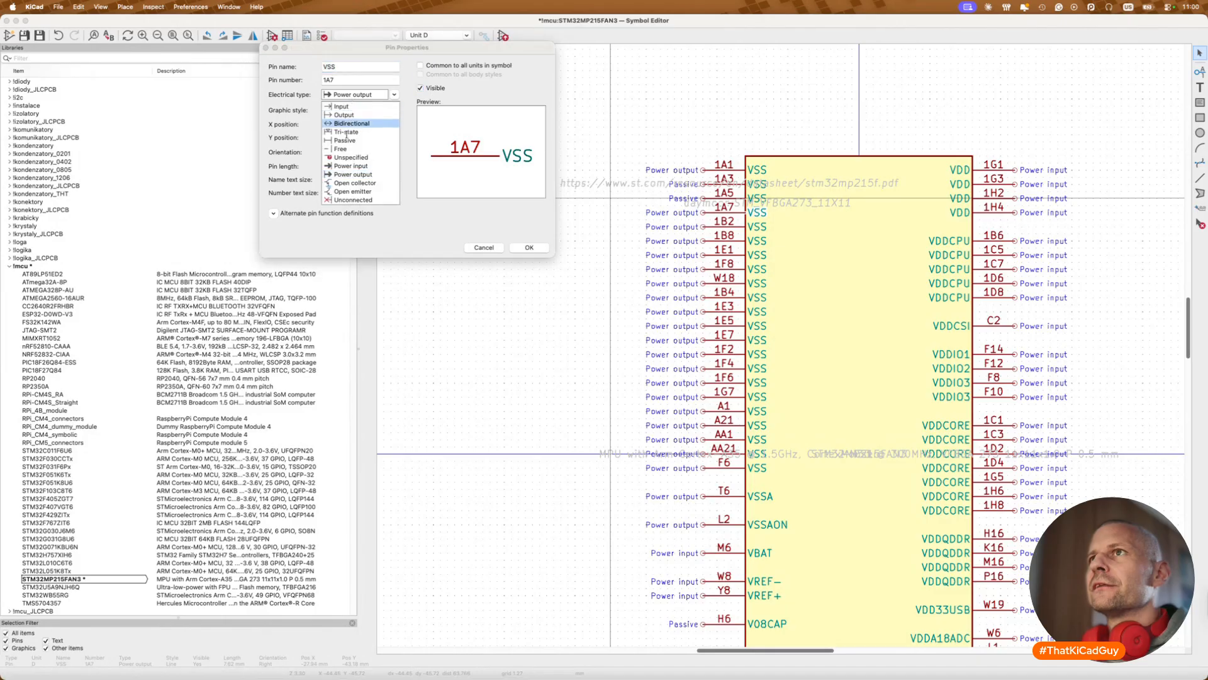
click(357, 141)
click(530, 247)
double_click(732, 227)
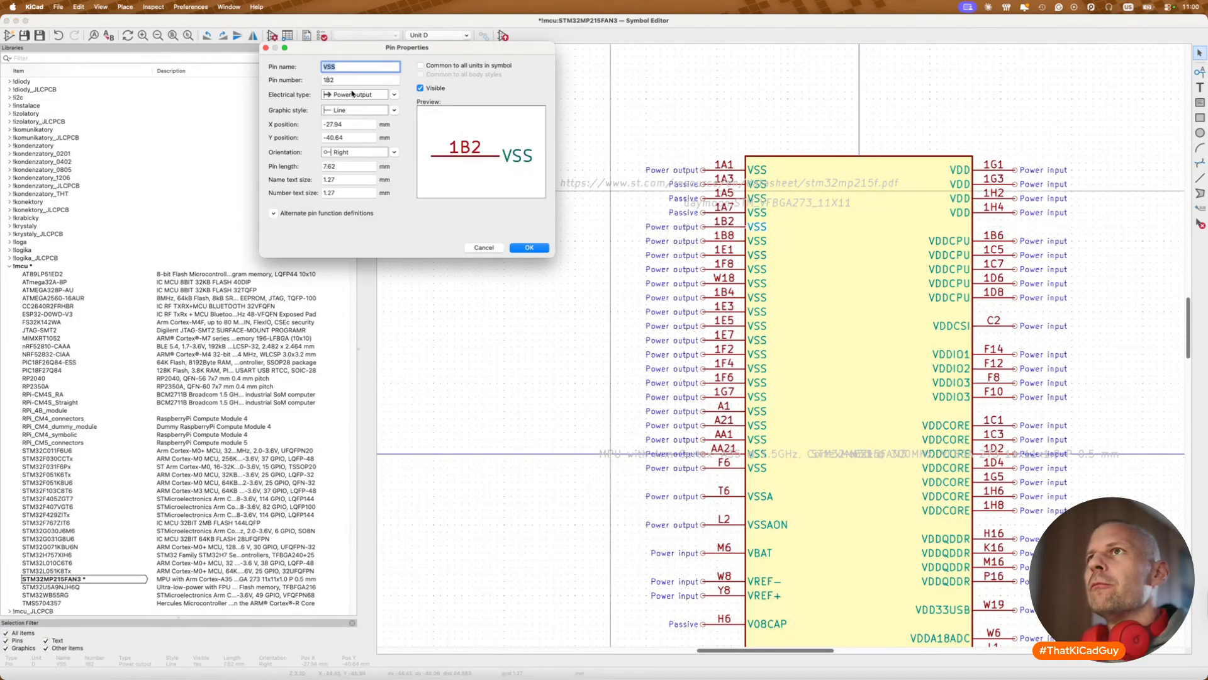
click(351, 93)
click(358, 147)
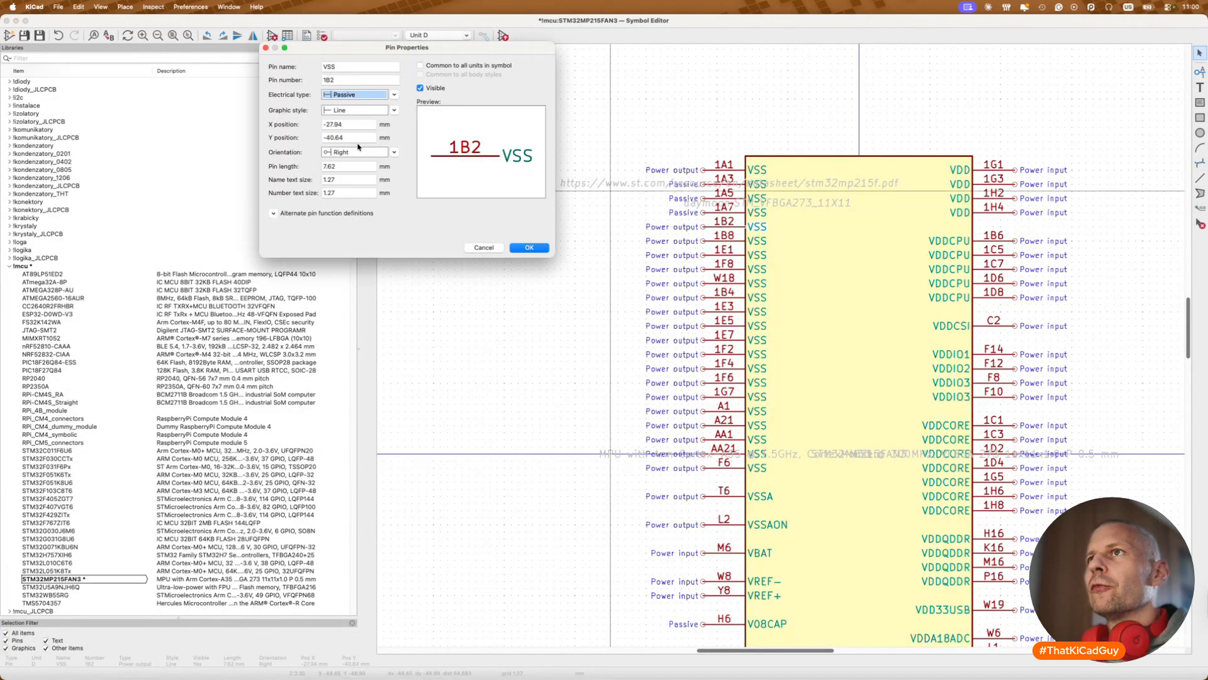
click(541, 247)
Step: Change the electrical type of VSS pins 1B8 and 1E1 to Passive
double_click(733, 241)
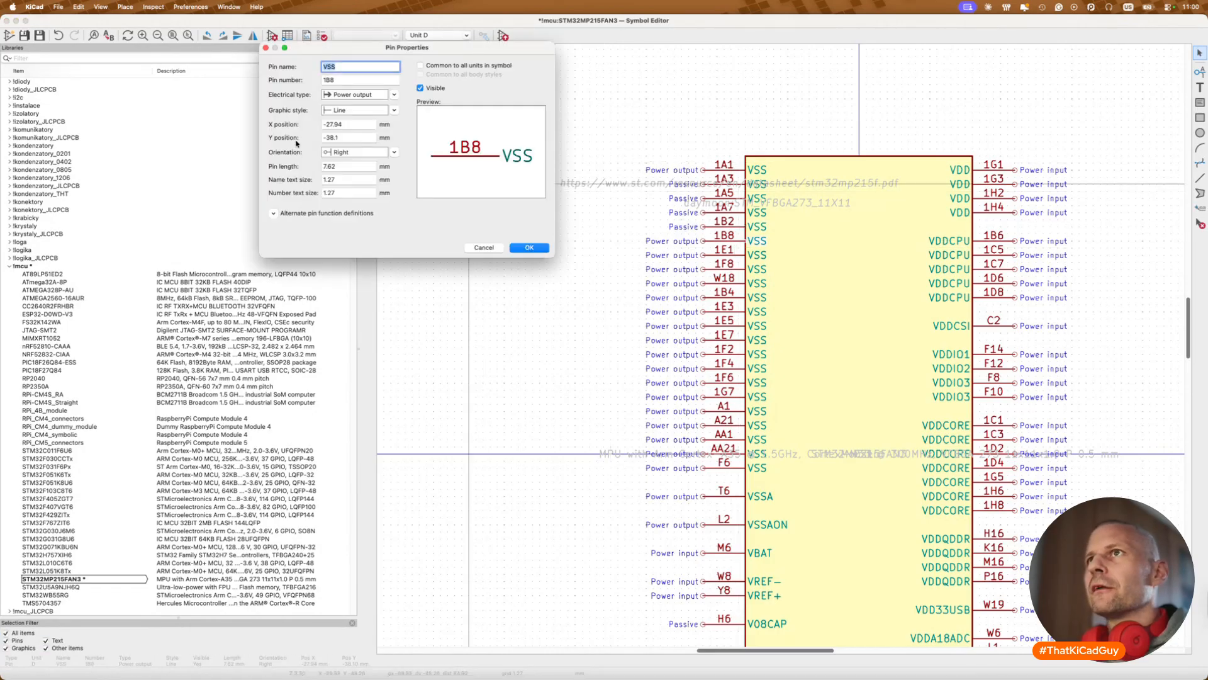
click(362, 98)
click(345, 141)
click(529, 247)
double_click(734, 260)
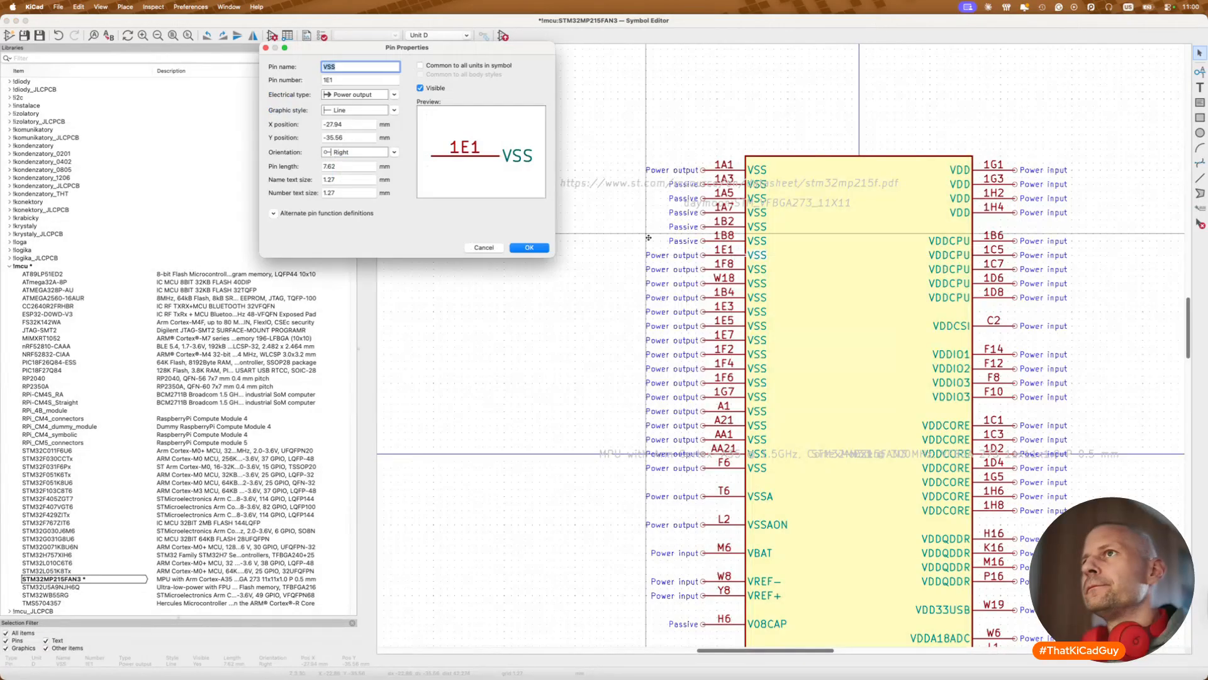
click(359, 94)
click(355, 149)
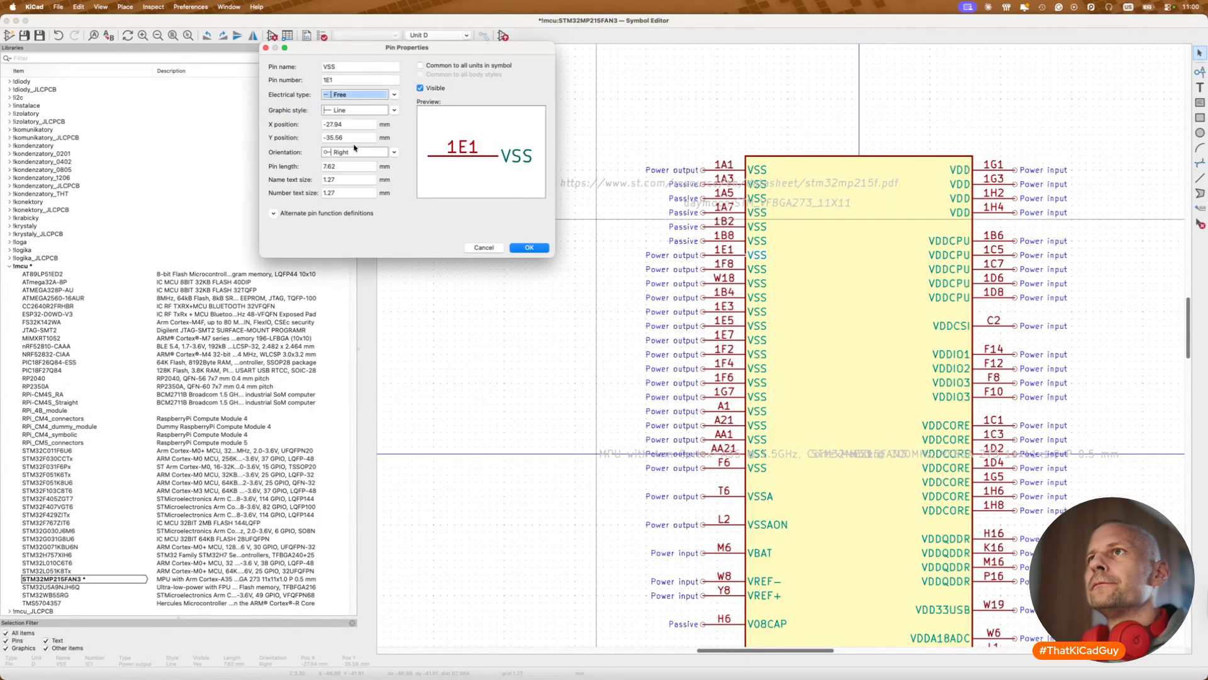
click(370, 93)
click(345, 141)
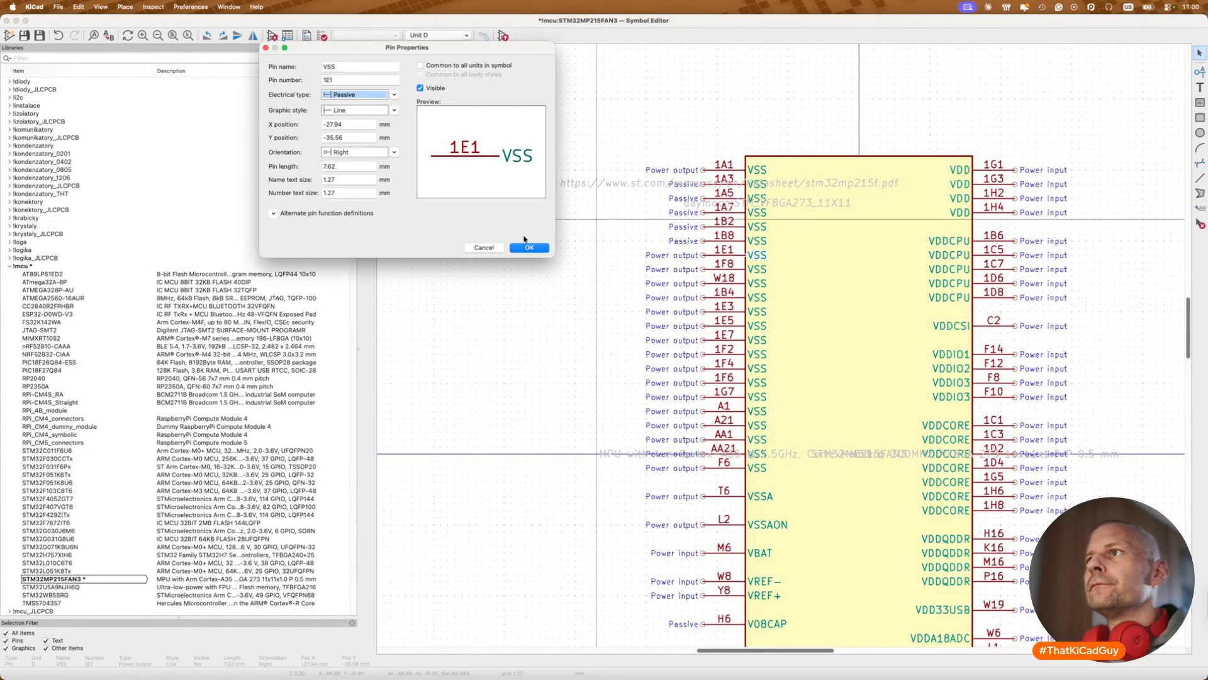
click(530, 247)
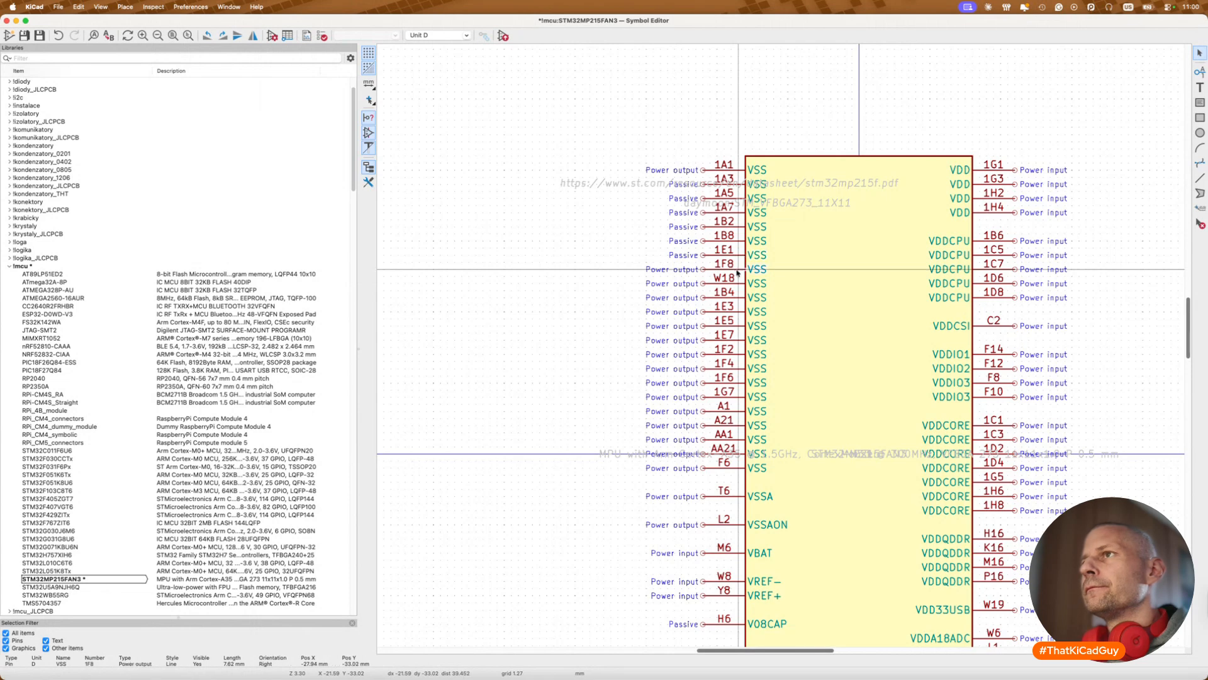
Step: Change the electrical type of VSS pins 1F8 and W18 to Passive
double_click(734, 271)
click(392, 96)
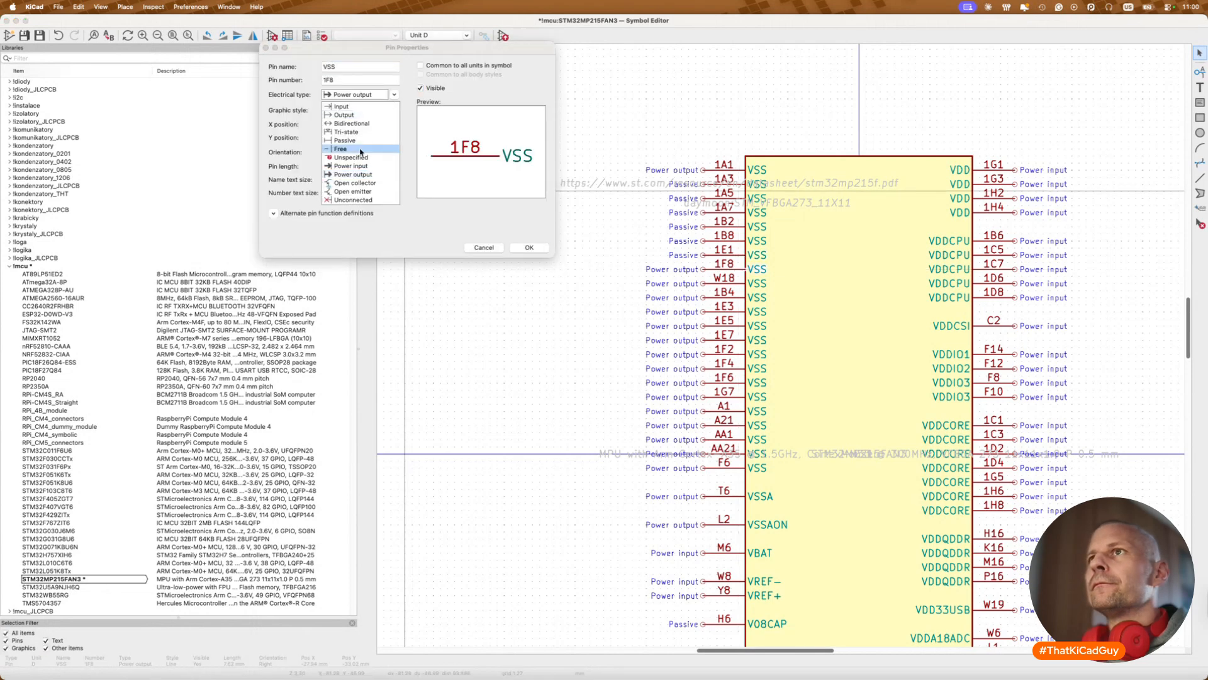
click(360, 140)
click(530, 247)
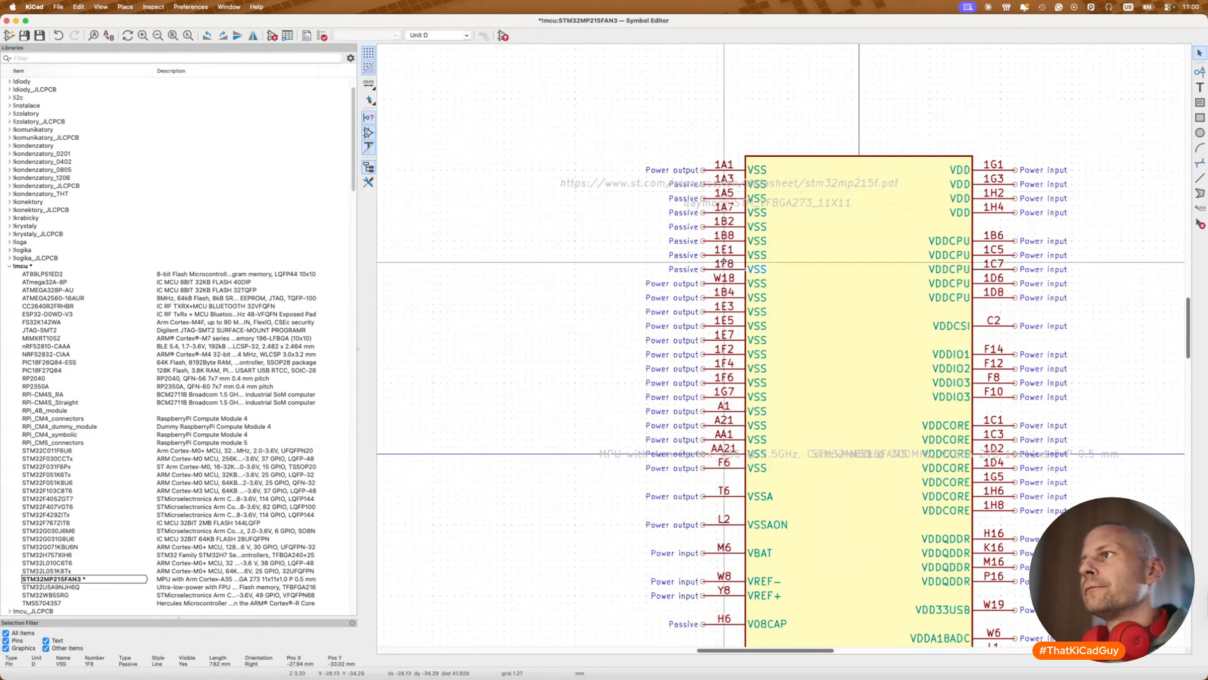
double_click(735, 284)
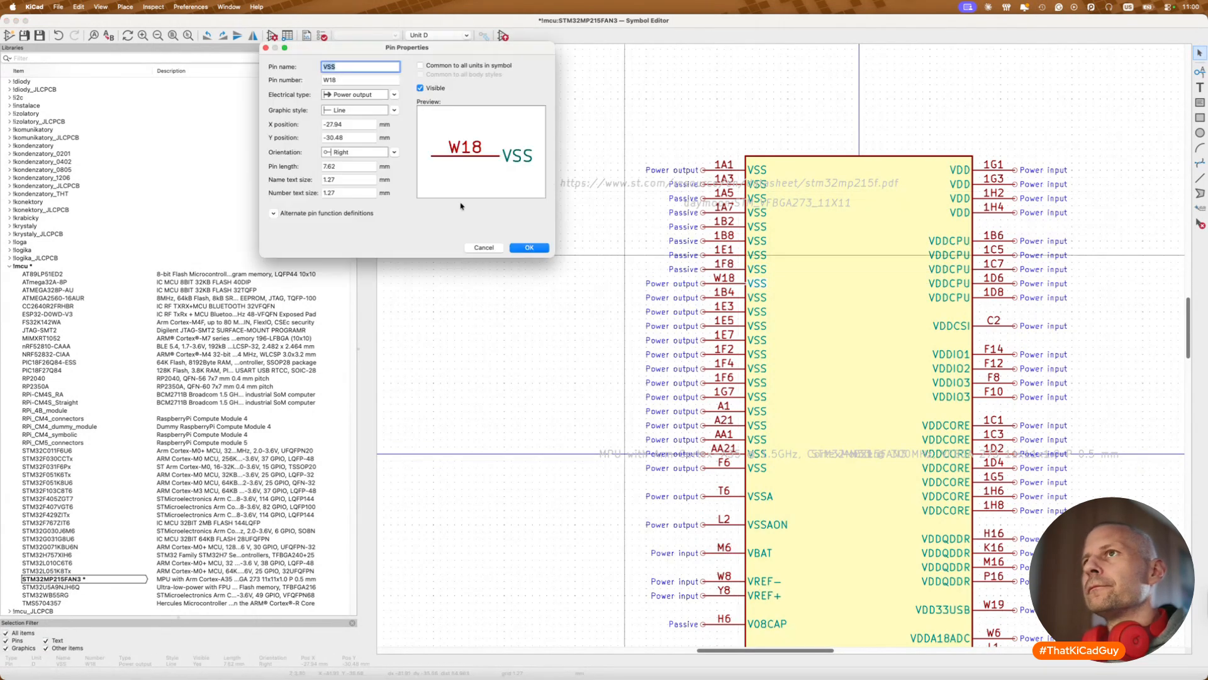
click(372, 98)
click(362, 143)
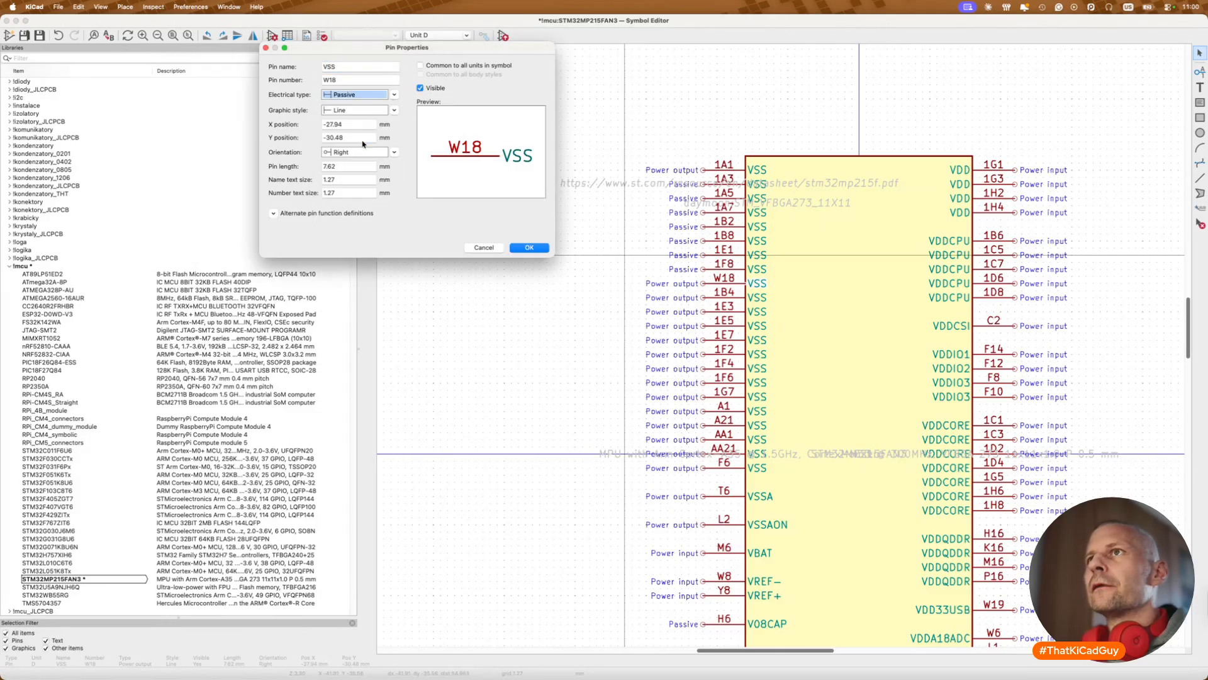
click(529, 247)
Step: Change the electrical type of VSS pins 1B4 and 1E3 to Passive
double_click(737, 296)
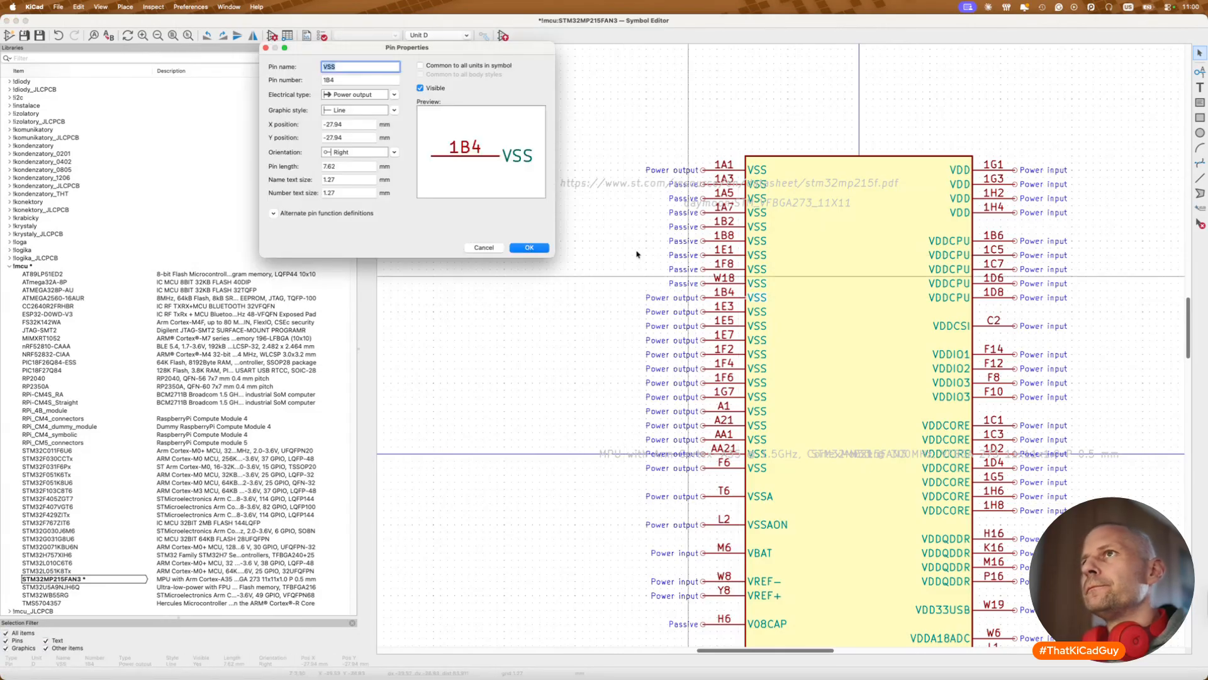
click(376, 91)
click(362, 123)
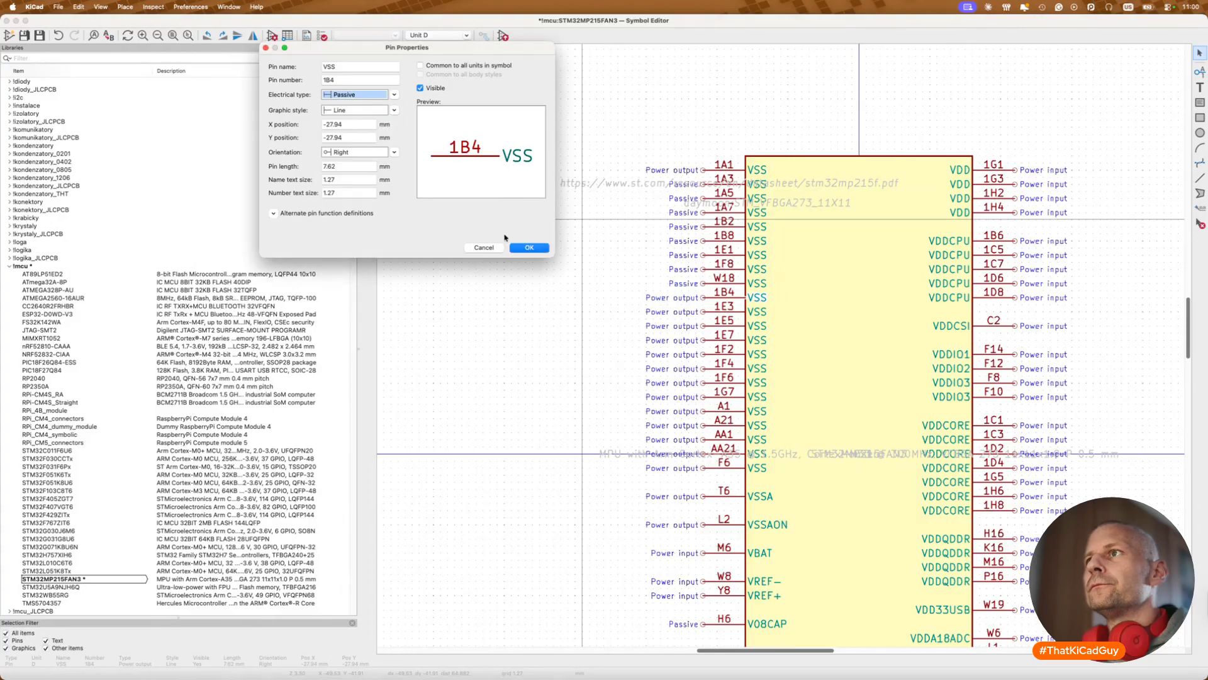
click(527, 248)
click(743, 318)
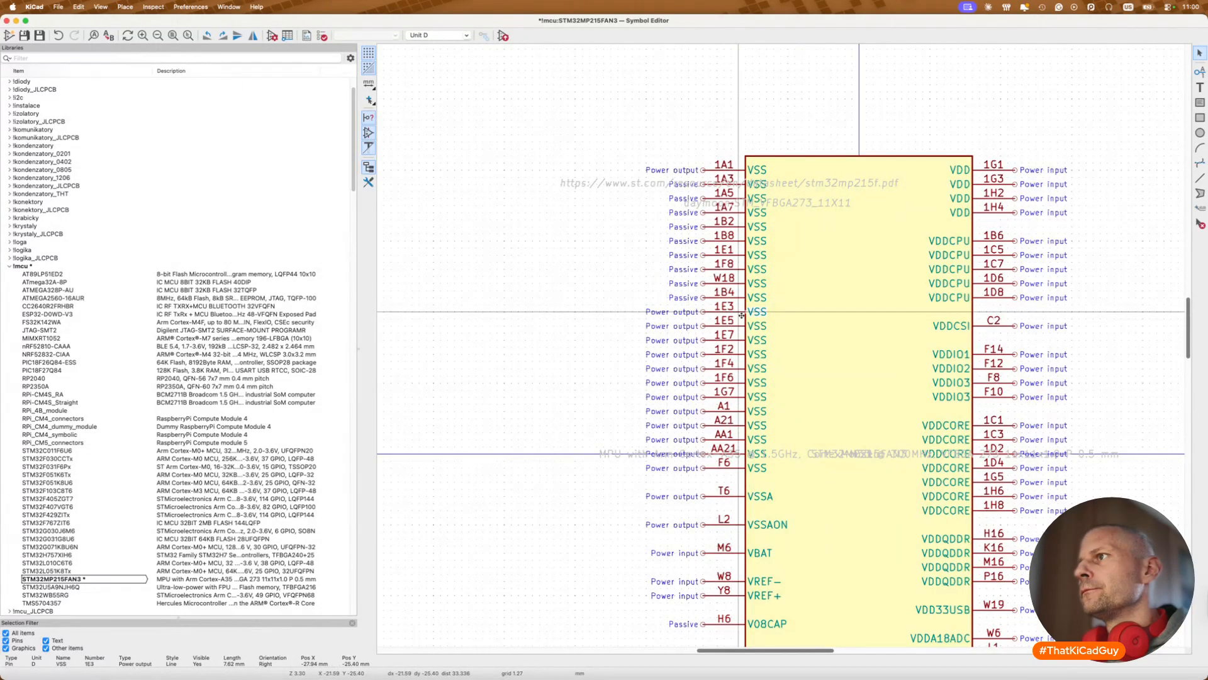
double_click(743, 318)
click(395, 93)
click(362, 123)
click(529, 247)
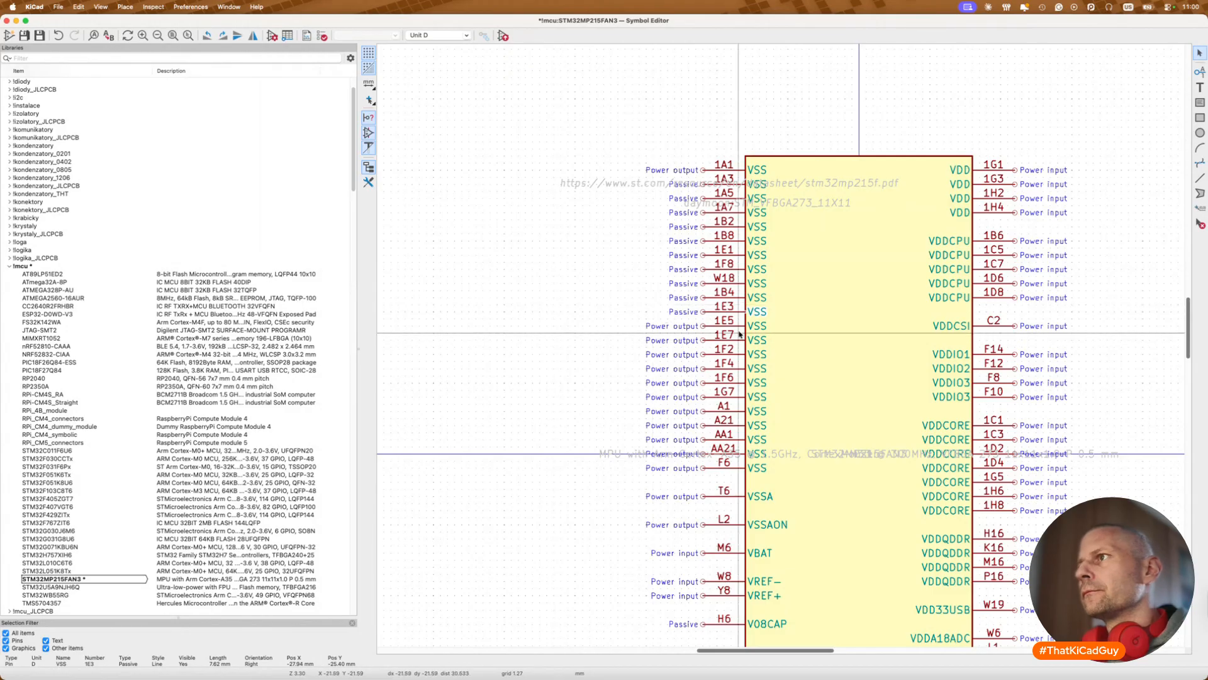
Step: Change the electrical type of VSS pins 1E5 and 1E7 to Passive
click(739, 326)
double_click(740, 326)
click(395, 94)
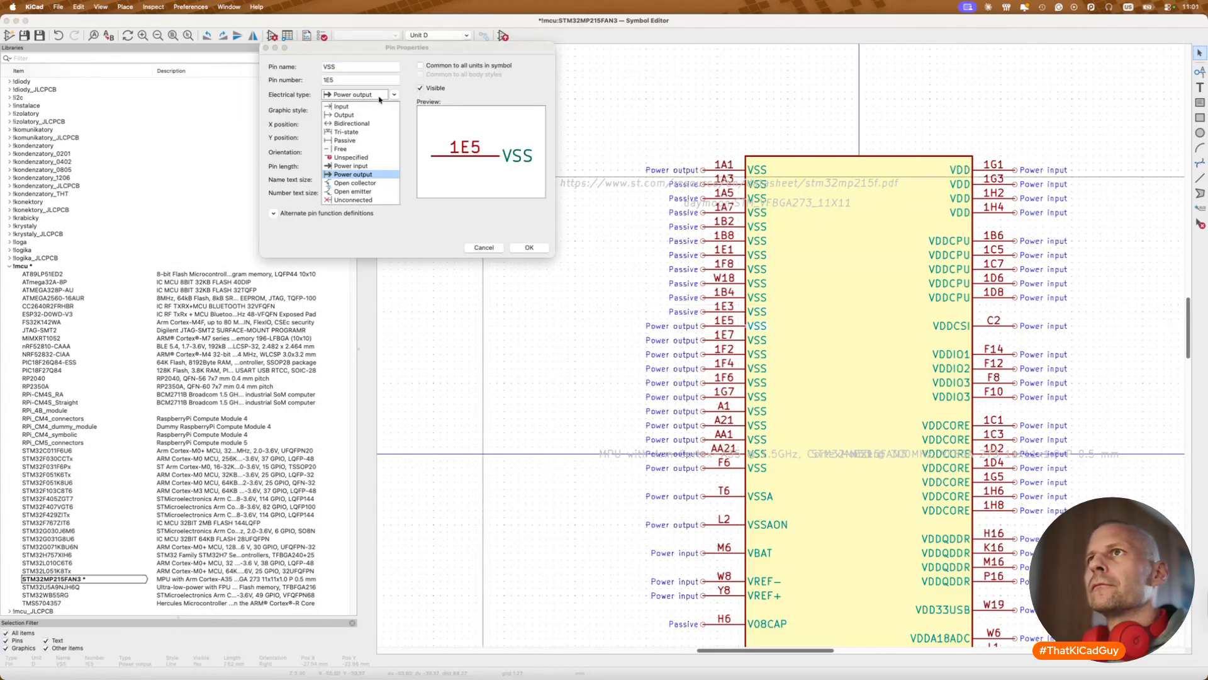
click(362, 122)
click(527, 247)
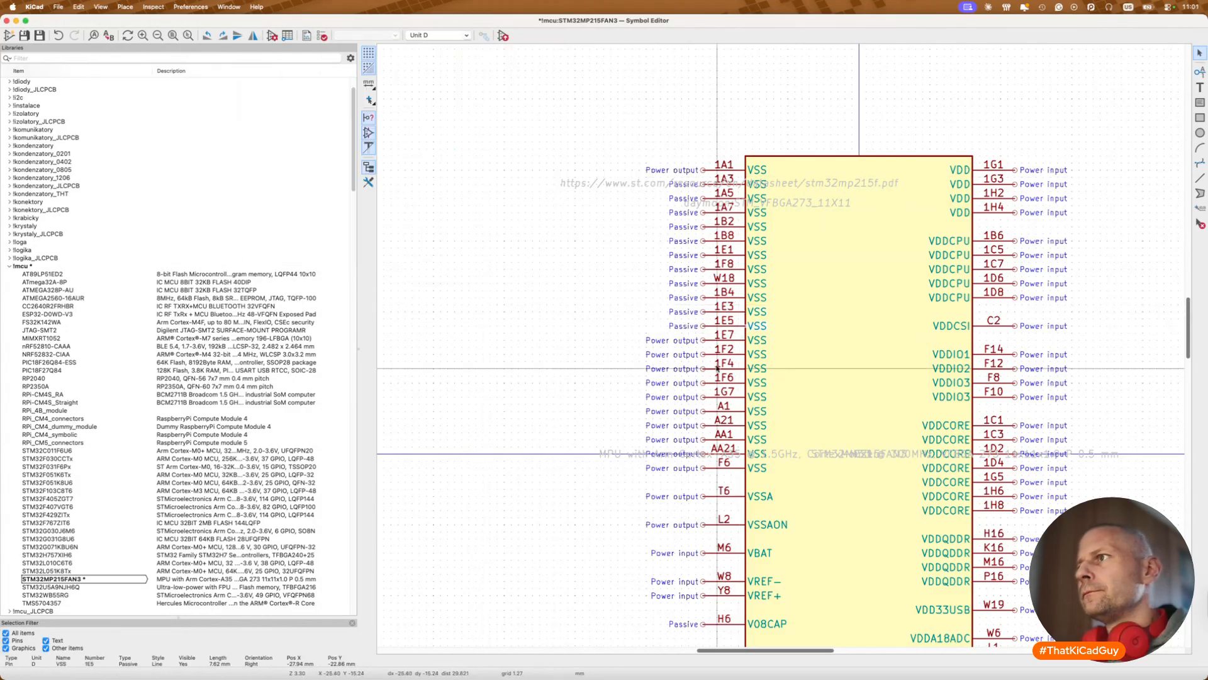
double_click(736, 340)
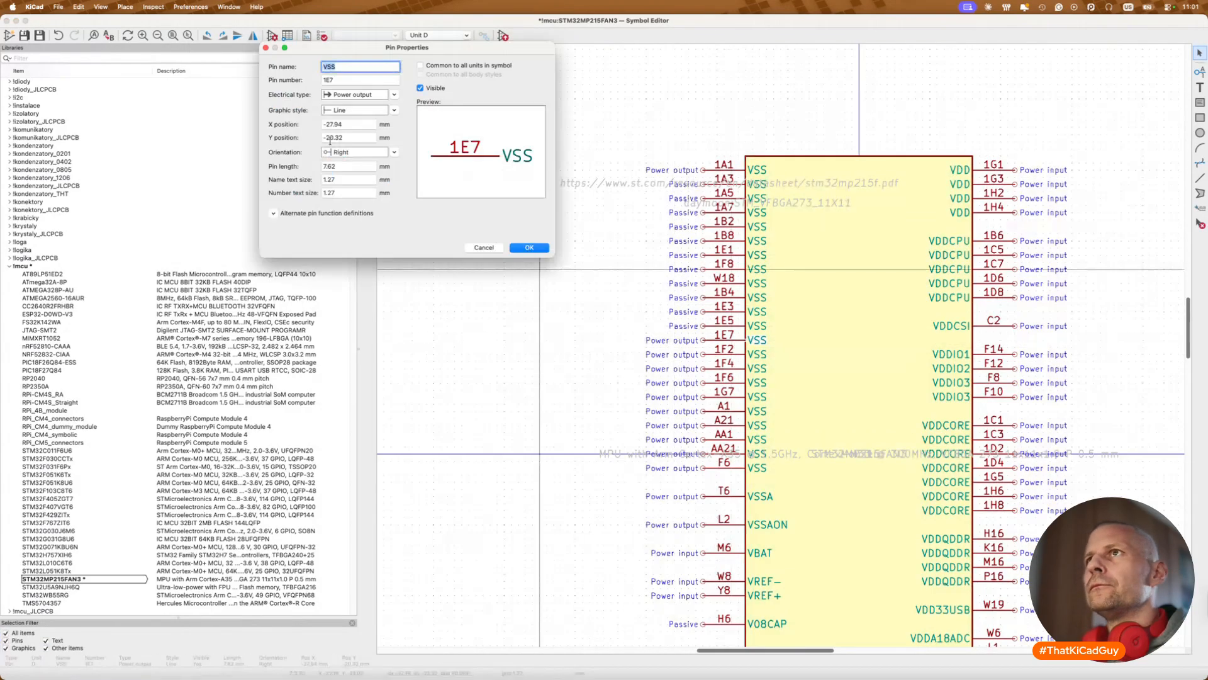
click(394, 95)
click(362, 140)
click(529, 248)
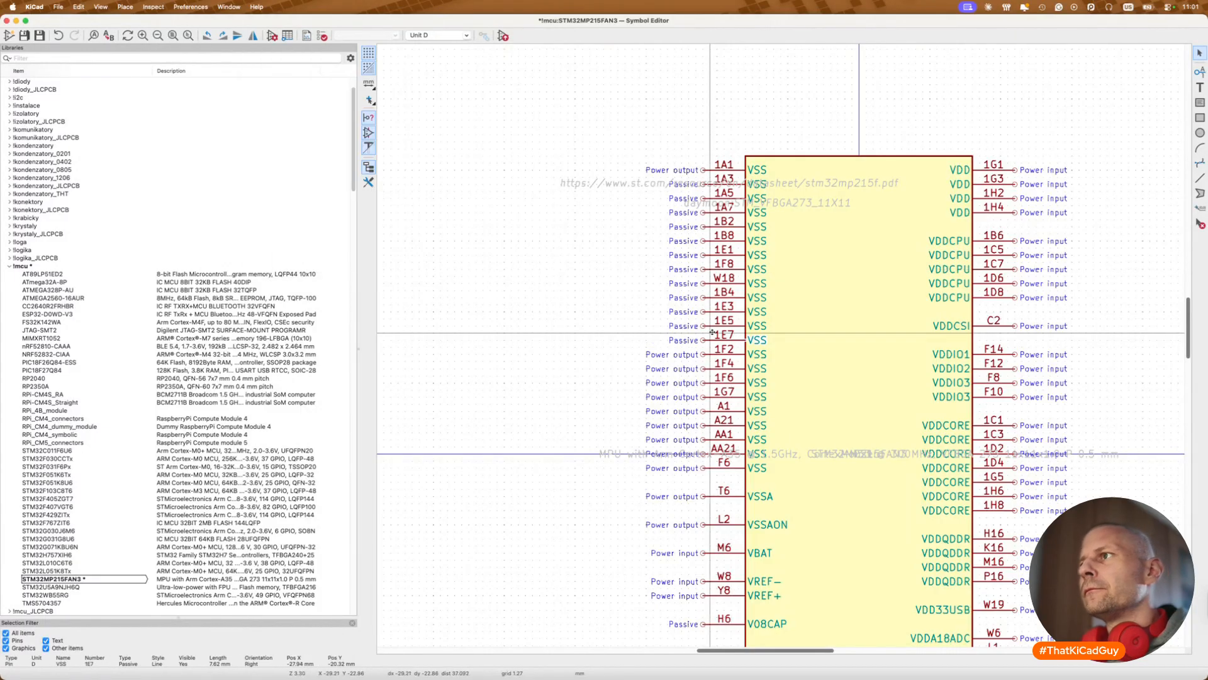
Step: Change the electrical type of VSS pins 1F2 and 1F4 to Passive
double_click(723, 353)
click(363, 95)
click(362, 139)
click(529, 247)
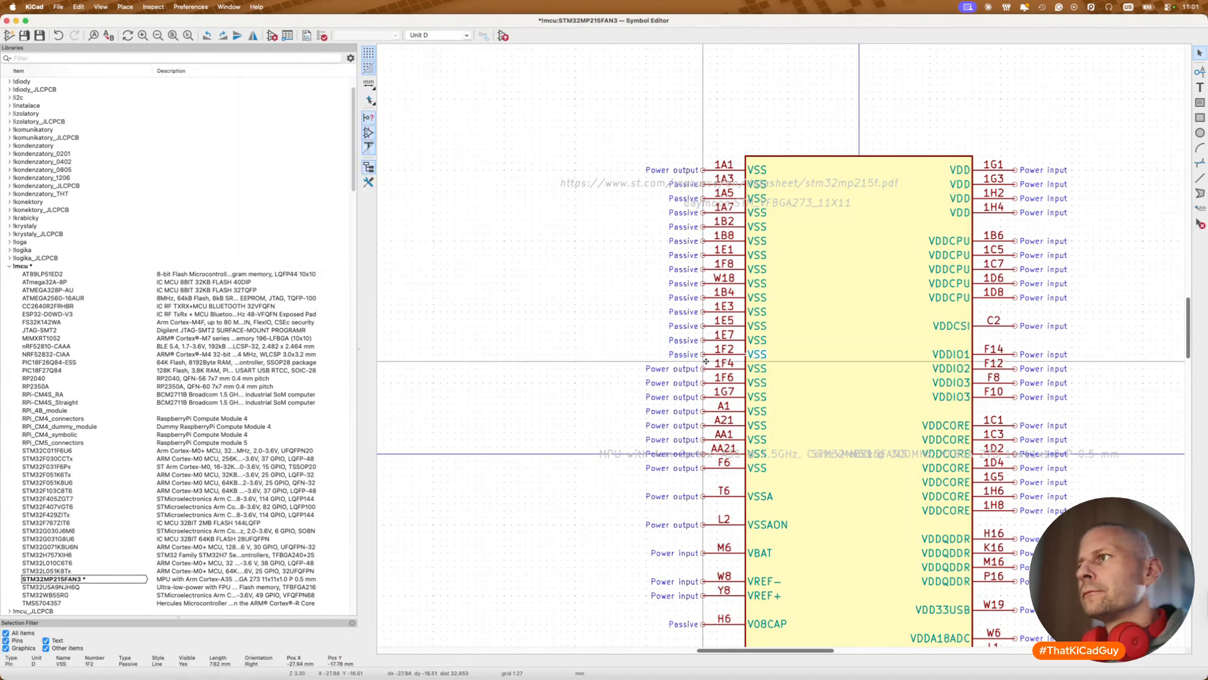
double_click(701, 366)
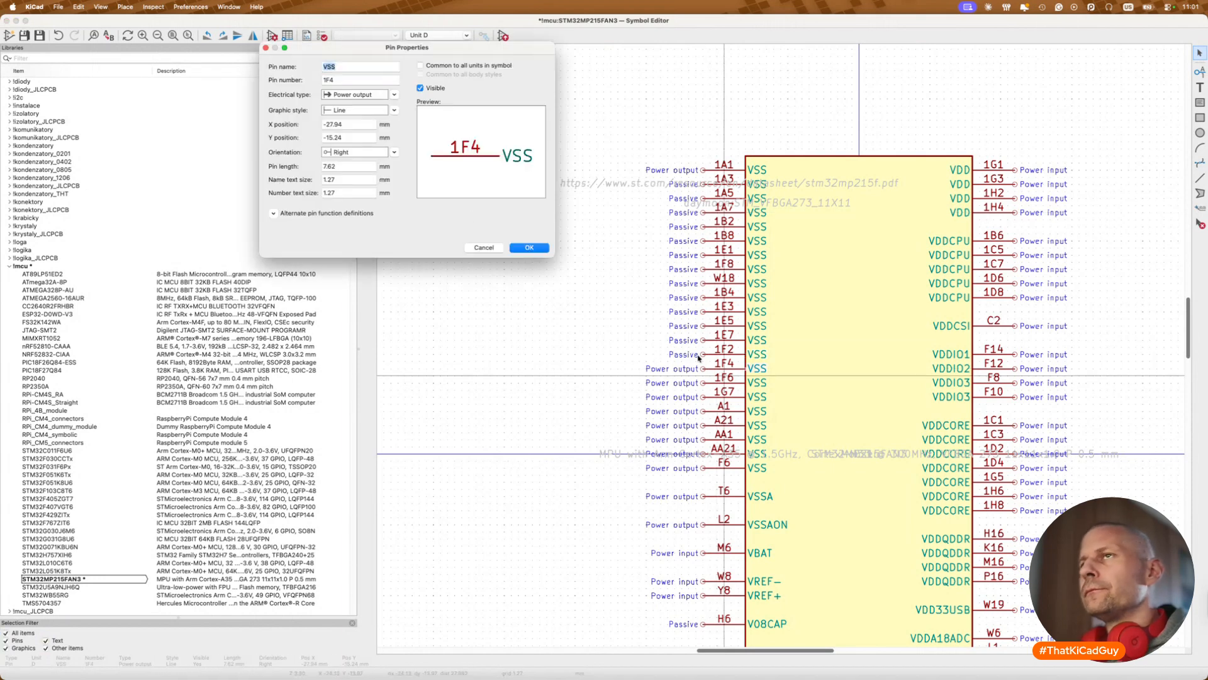
click(385, 96)
click(362, 139)
click(529, 247)
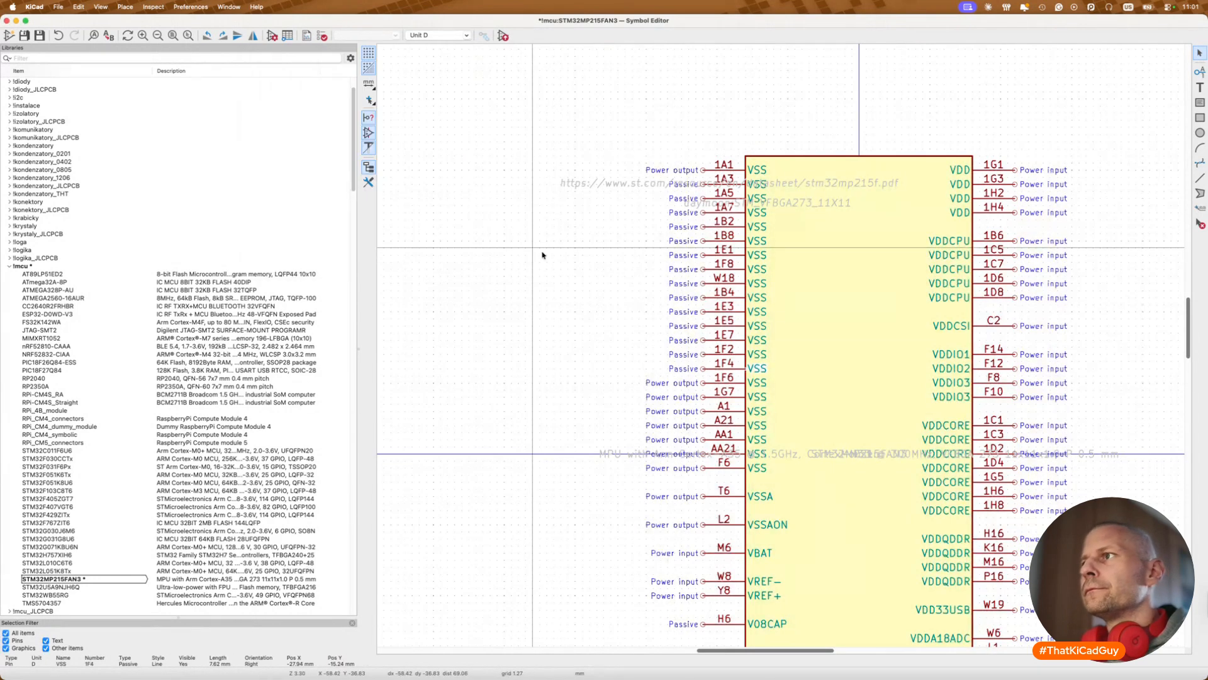
Step: Change the electrical type of VSS pins 1F6, 1G7 and A1 to Passive
double_click(731, 382)
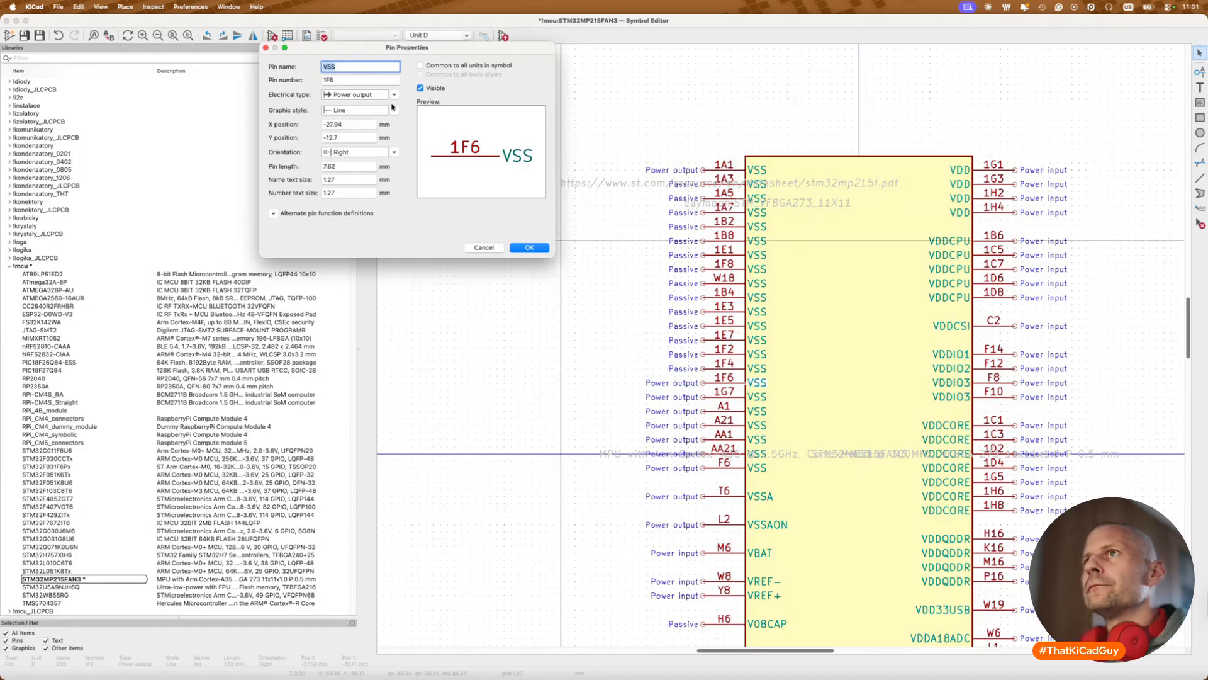
click(377, 94)
click(363, 138)
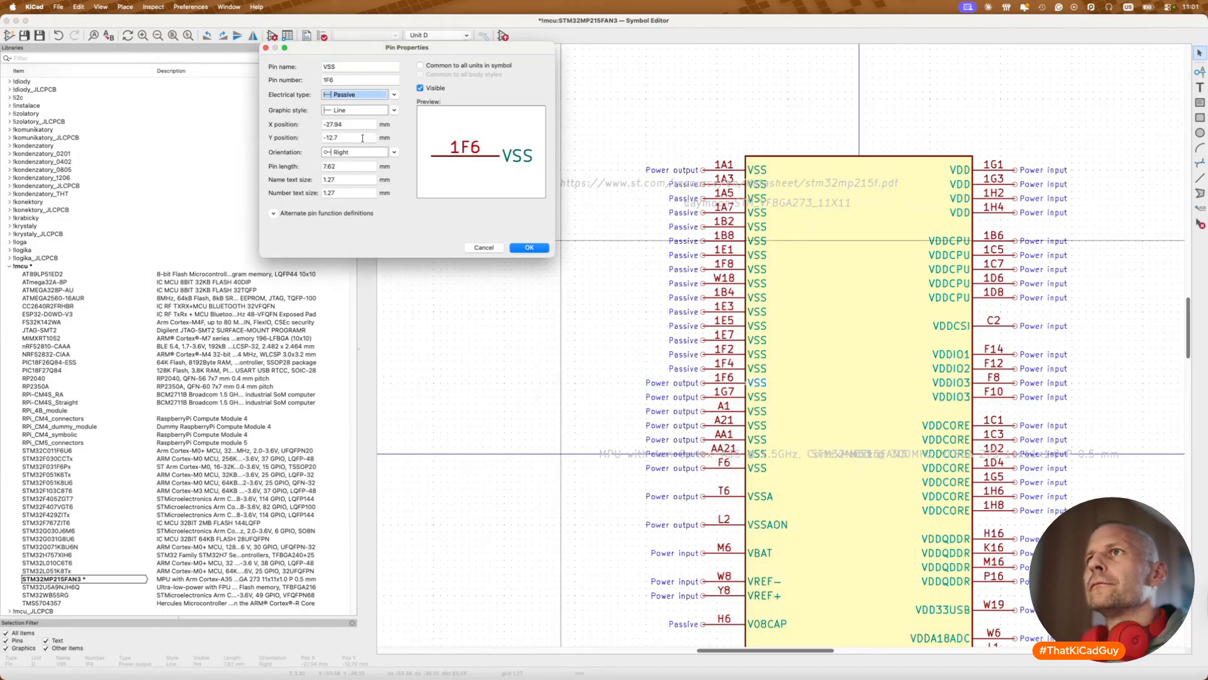
click(528, 247)
double_click(730, 396)
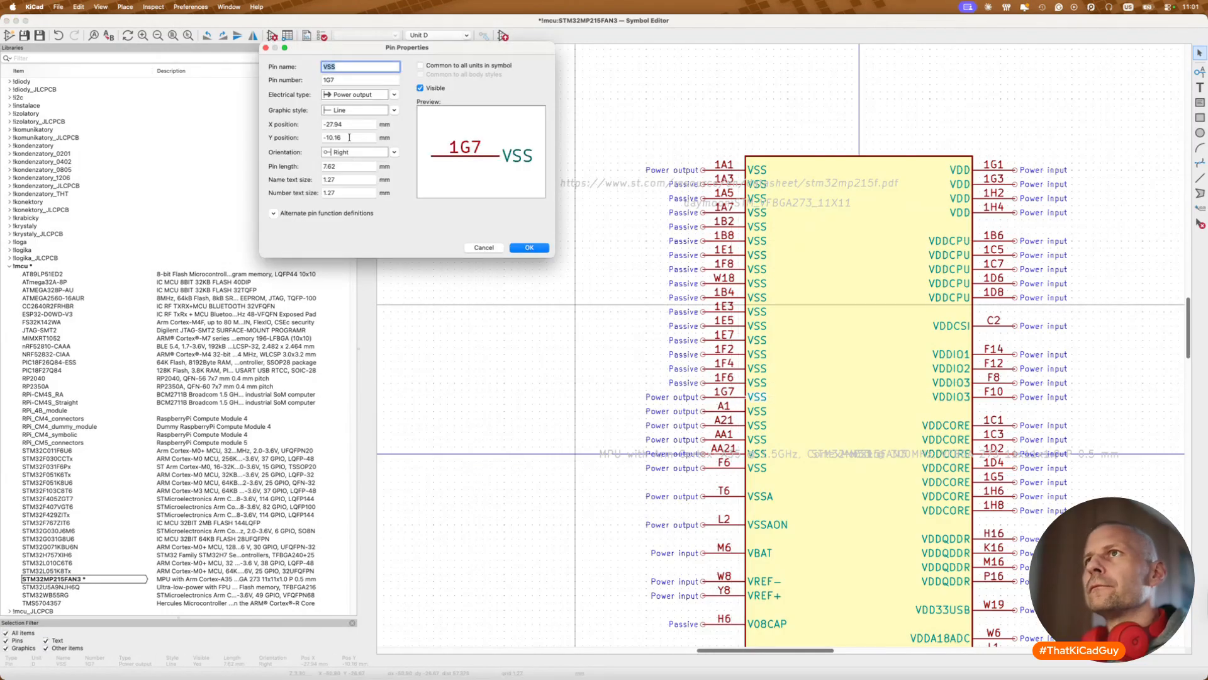
click(376, 94)
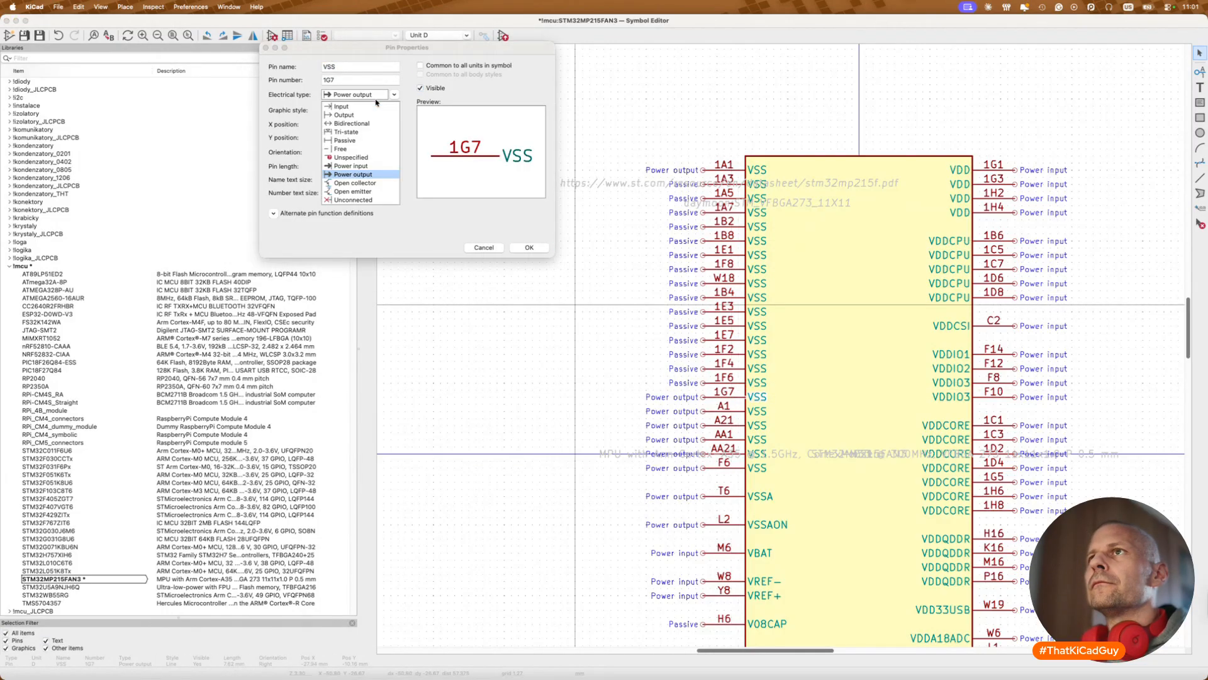
click(359, 143)
click(541, 247)
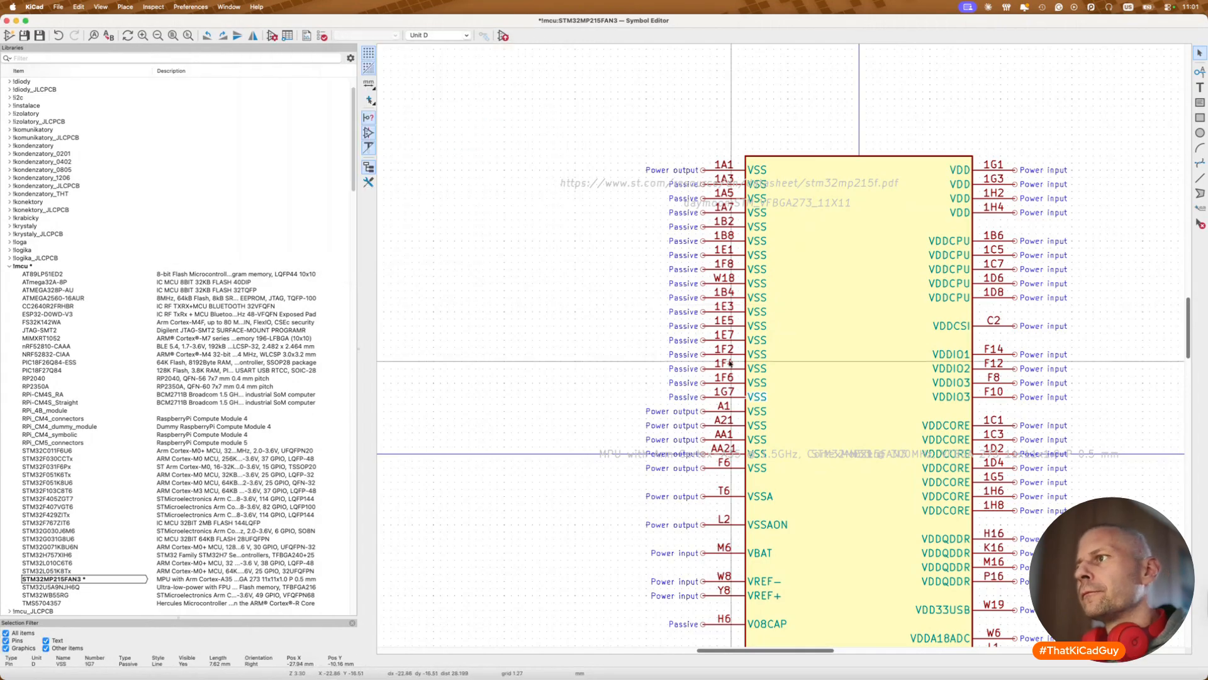
double_click(730, 411)
click(355, 95)
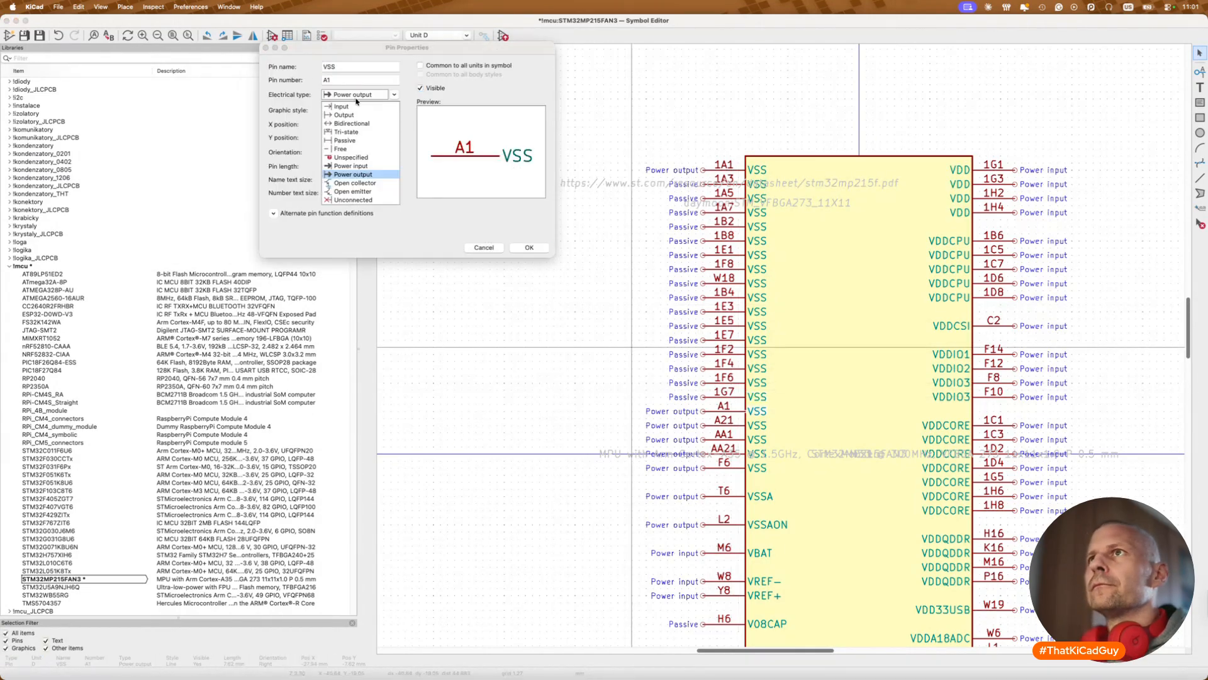
click(359, 143)
click(540, 251)
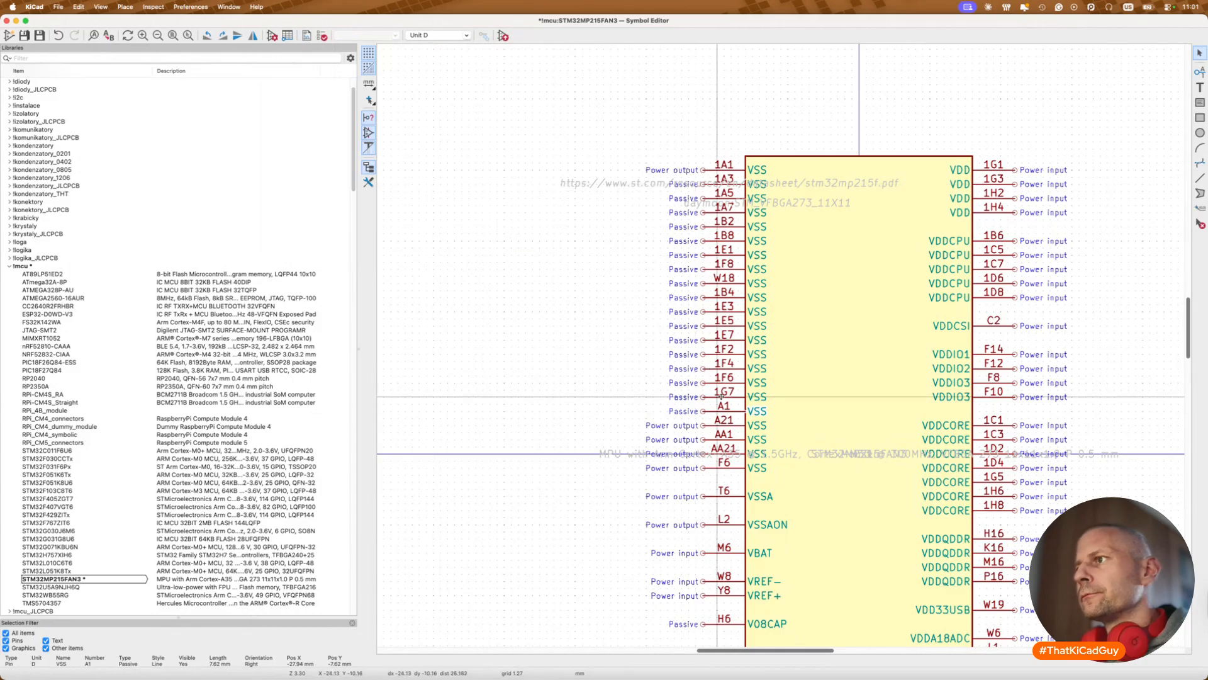
Step: Change the electrical type of VSS pins A21 and AA1 to Passive
double_click(730, 424)
click(356, 95)
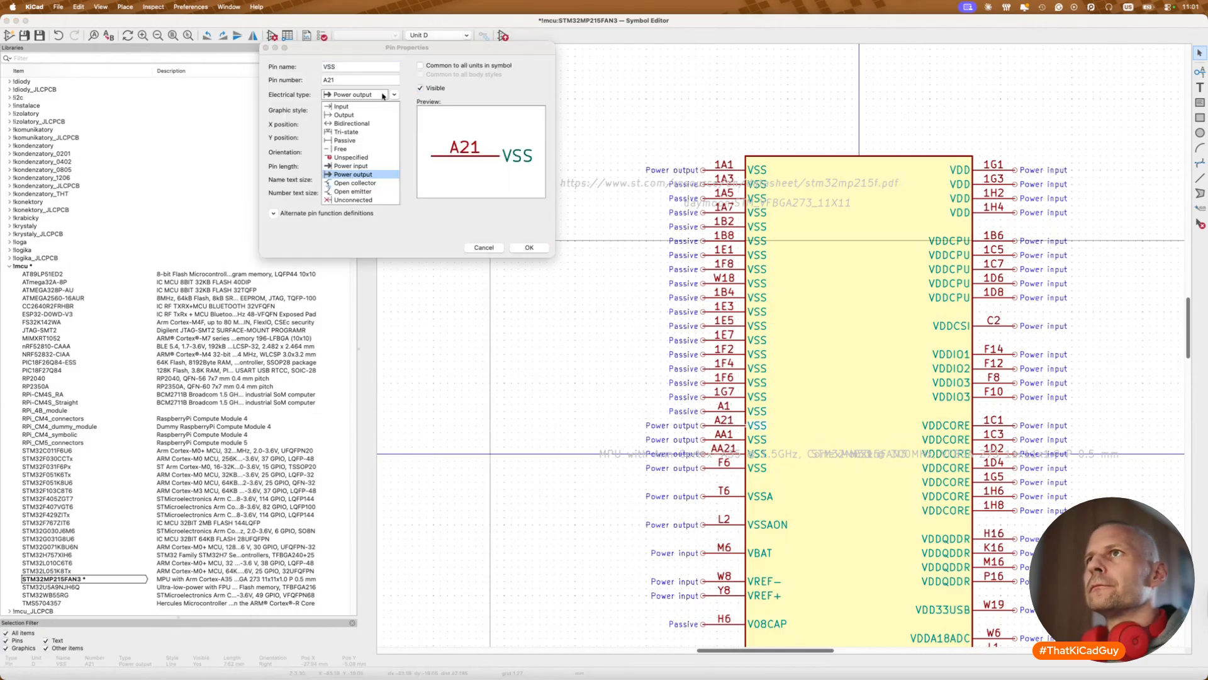
click(359, 143)
click(520, 249)
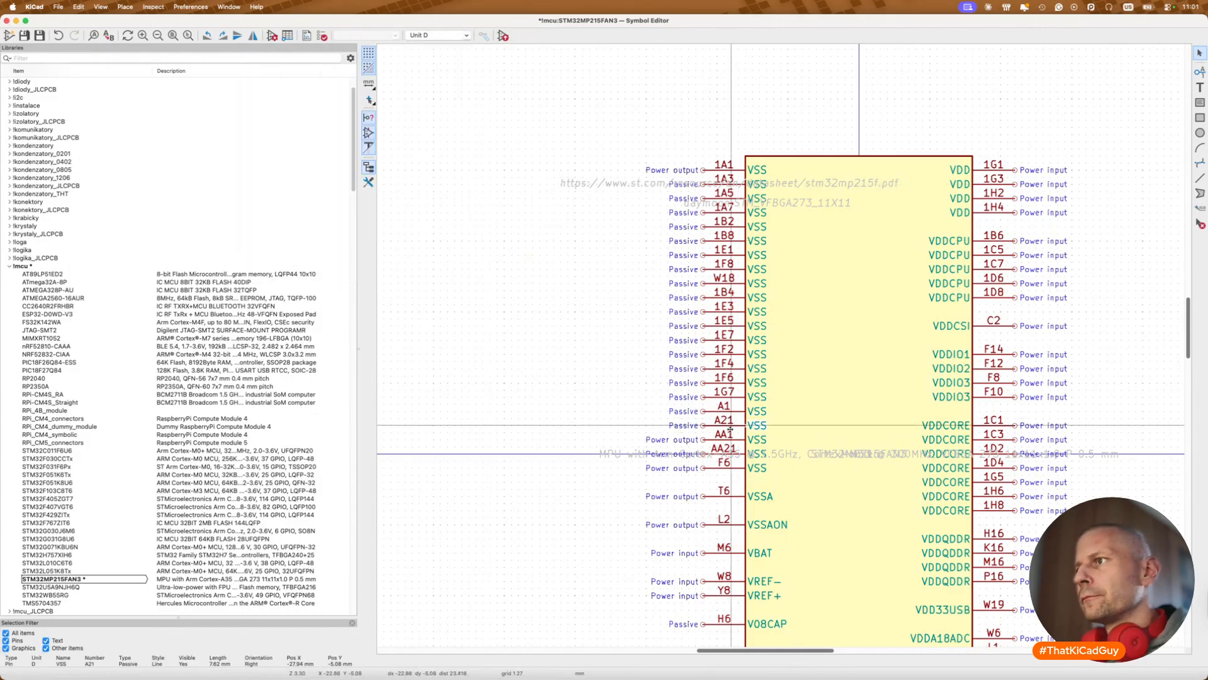
double_click(730, 439)
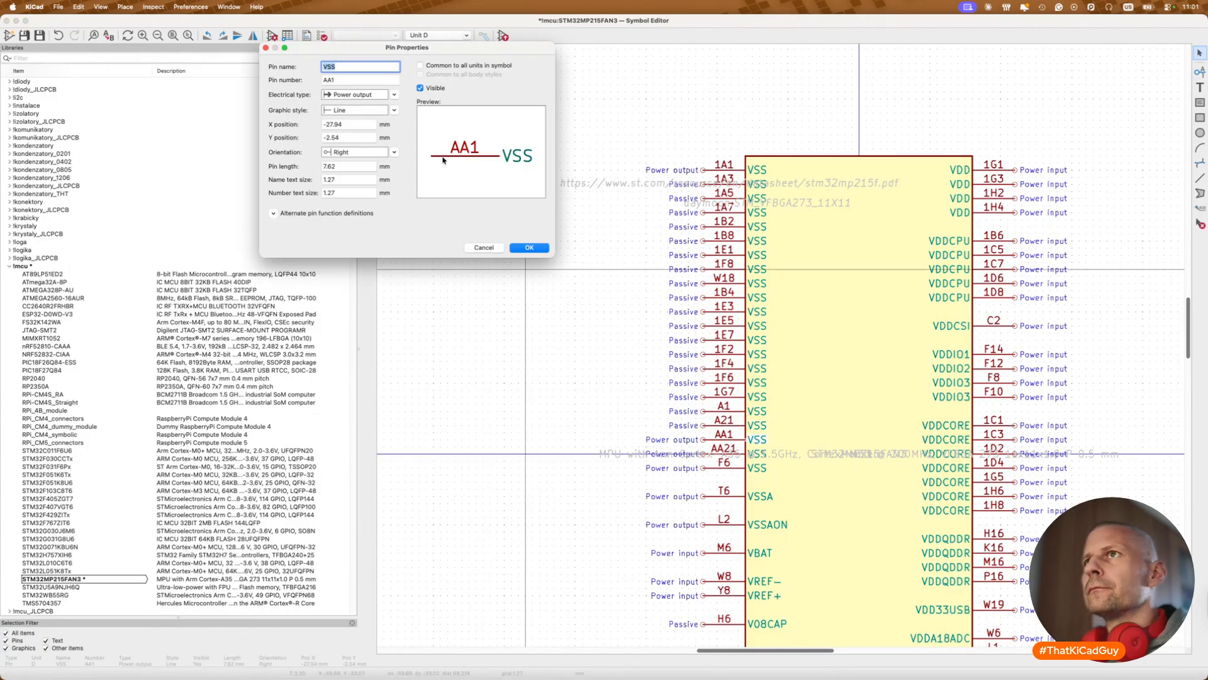
click(392, 97)
click(356, 140)
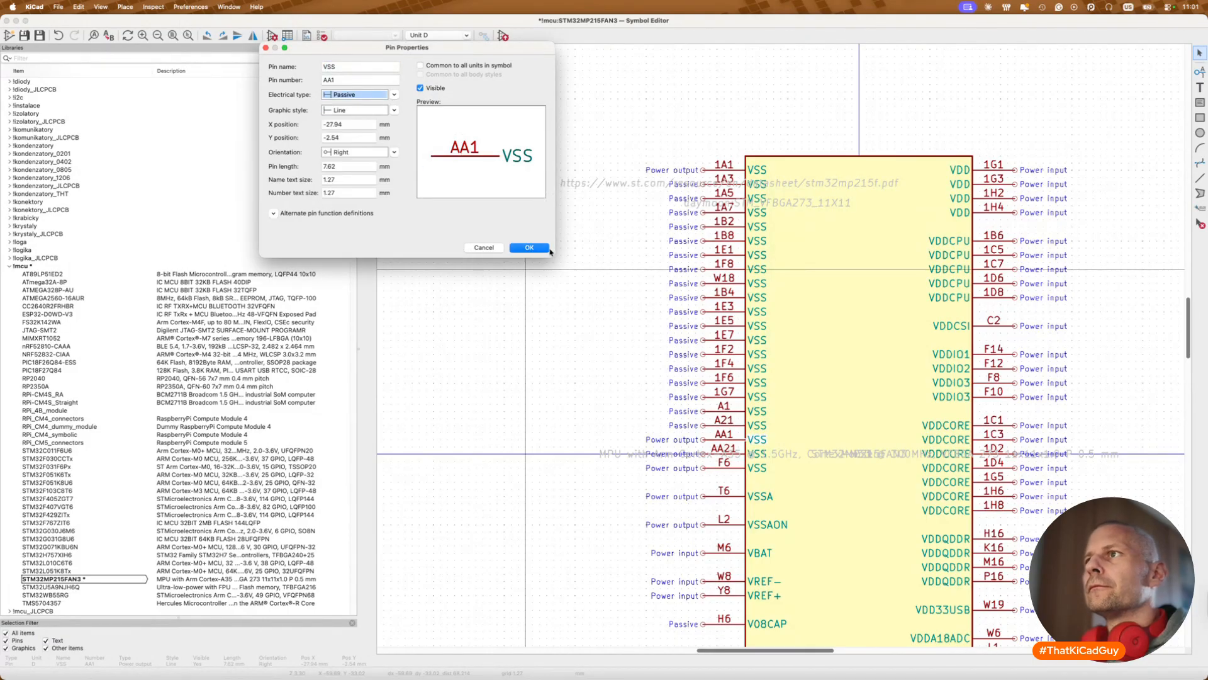
click(529, 248)
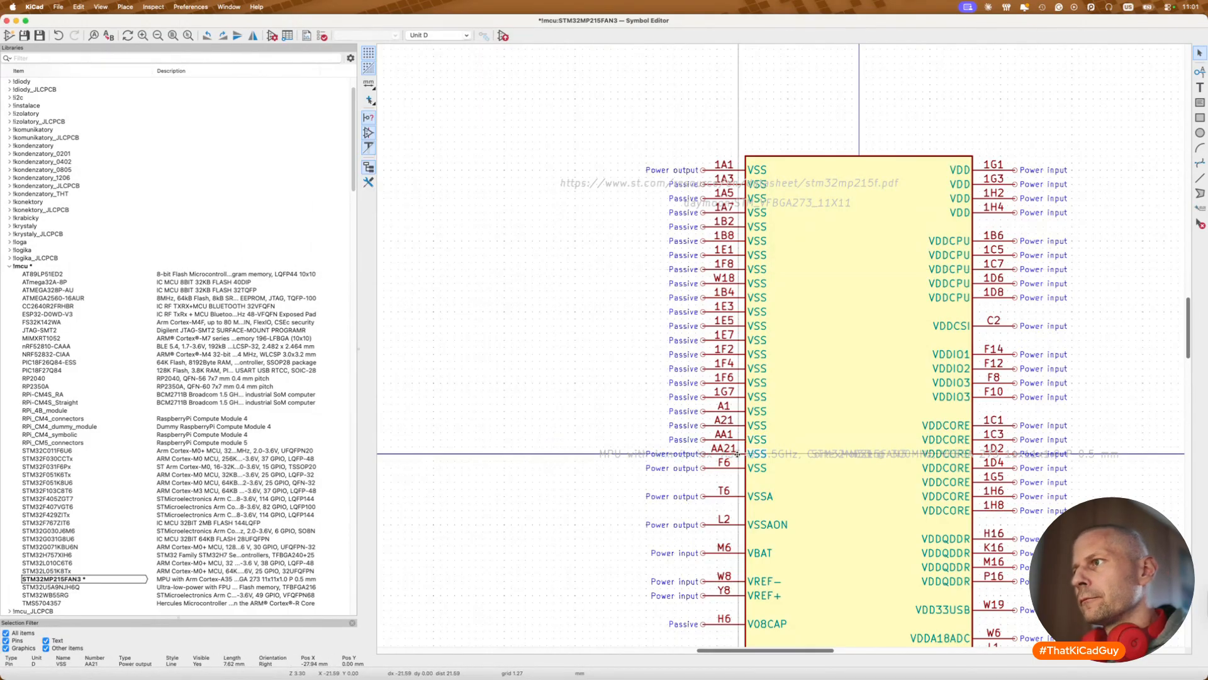
Step: Change the electrical type of VSS pins AA21 and F6 to Passive
double_click(733, 453)
click(385, 97)
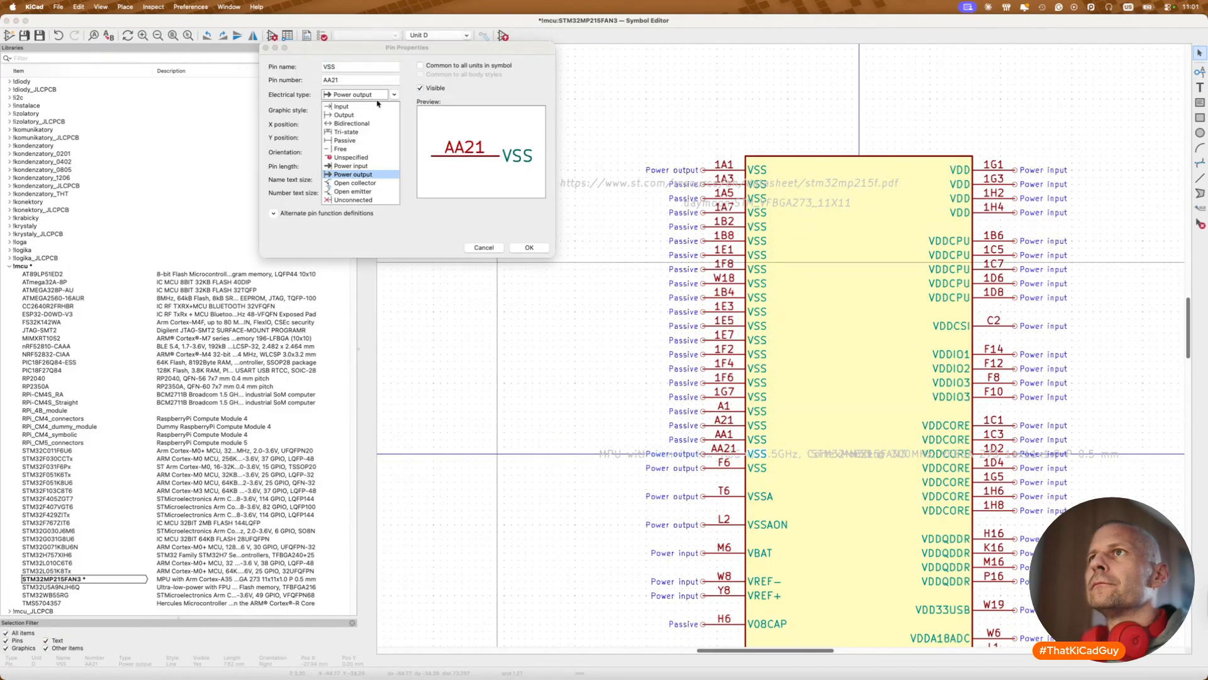
click(356, 137)
click(527, 248)
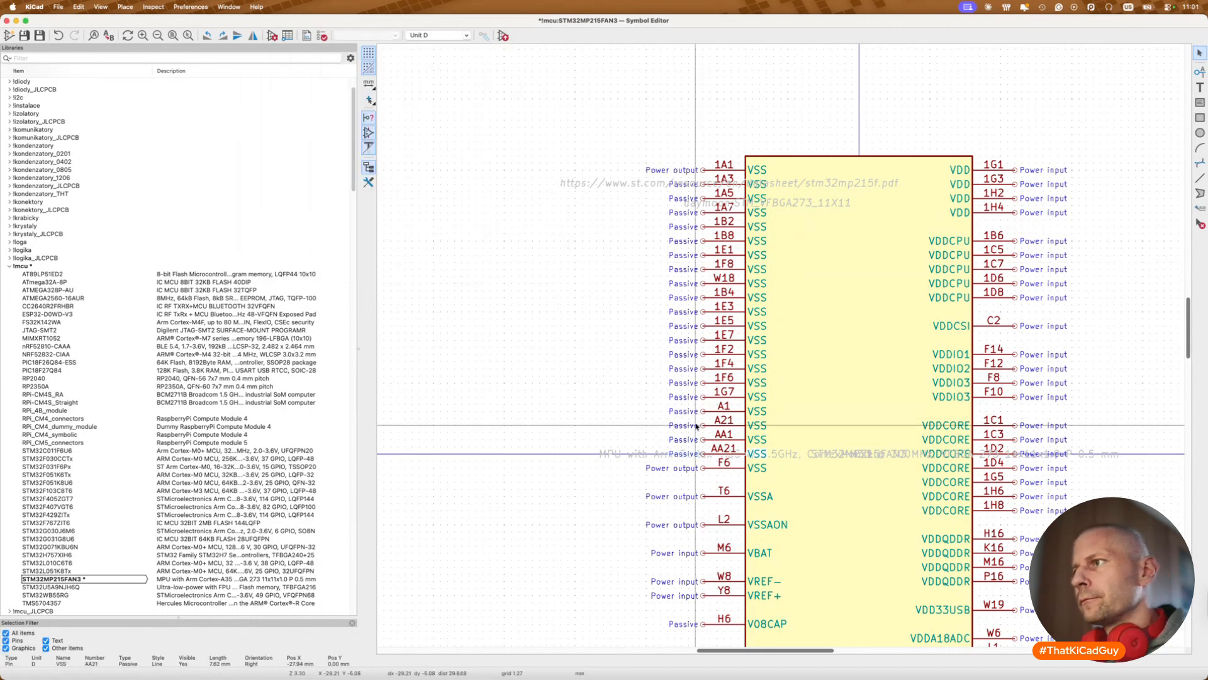
double_click(725, 460)
key(Escape)
double_click(730, 468)
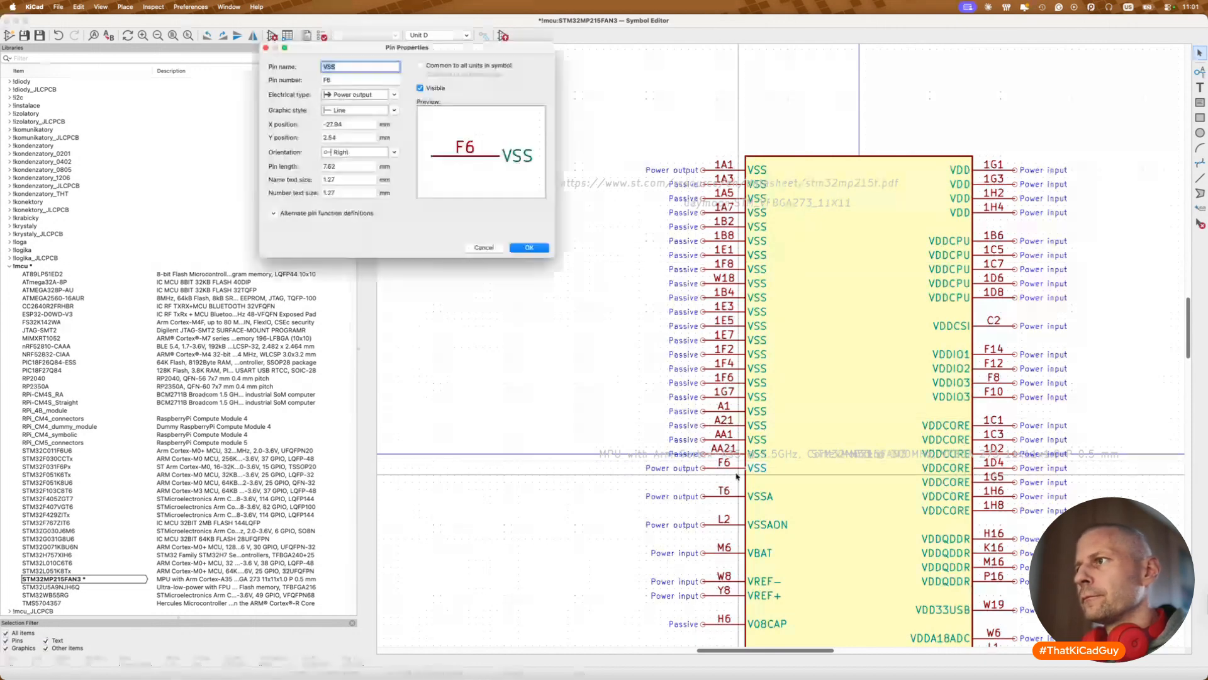
click(393, 95)
click(376, 148)
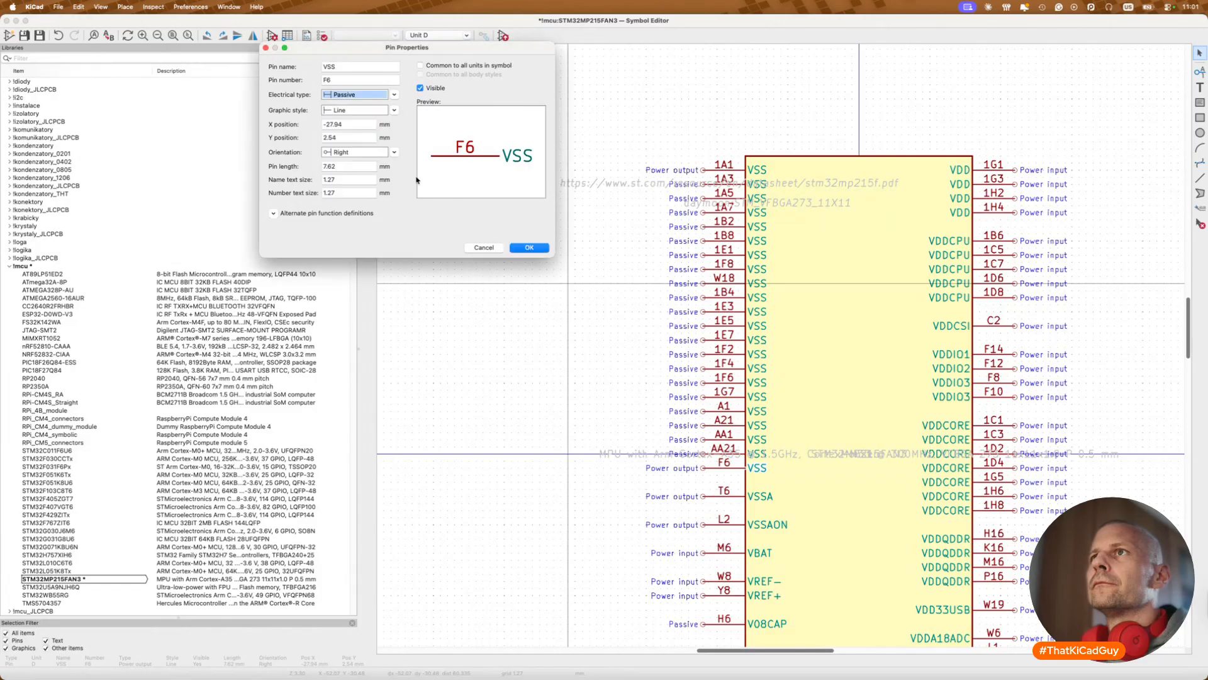
click(517, 249)
Step: Save the STM32MP215FAN3 symbol and update U7 in the schematic from the library
scroll(564, 385, down, 5)
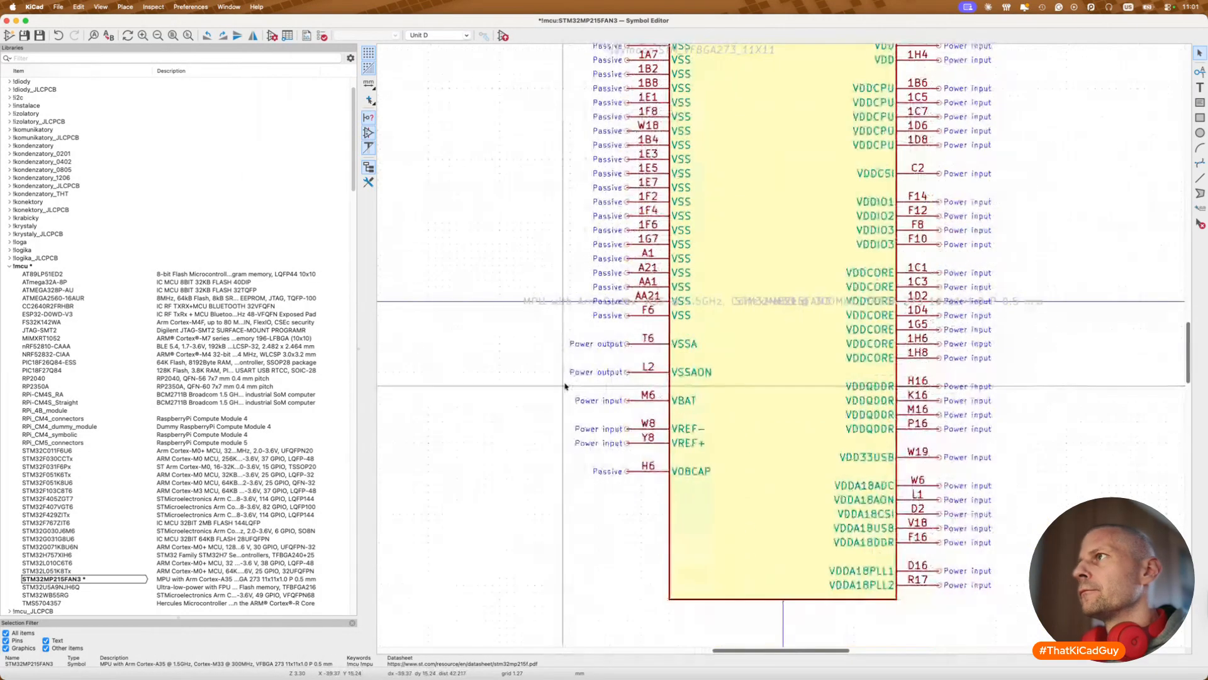
key(super+s)
scroll(564, 385, down, 2)
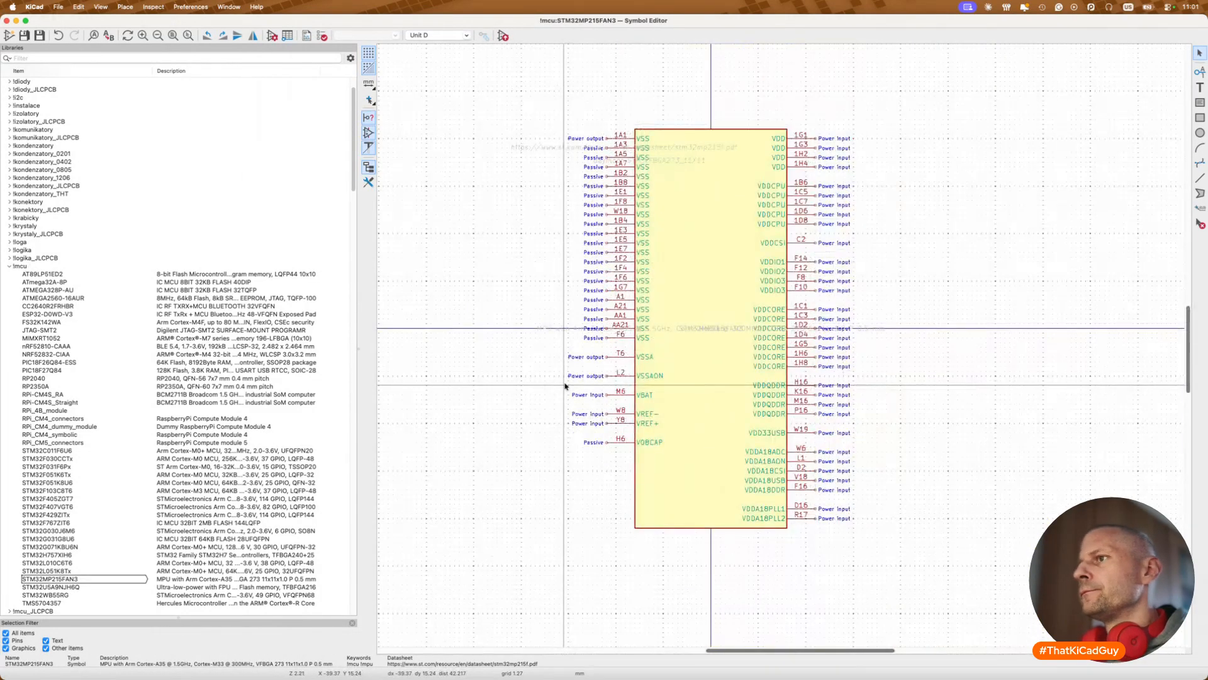
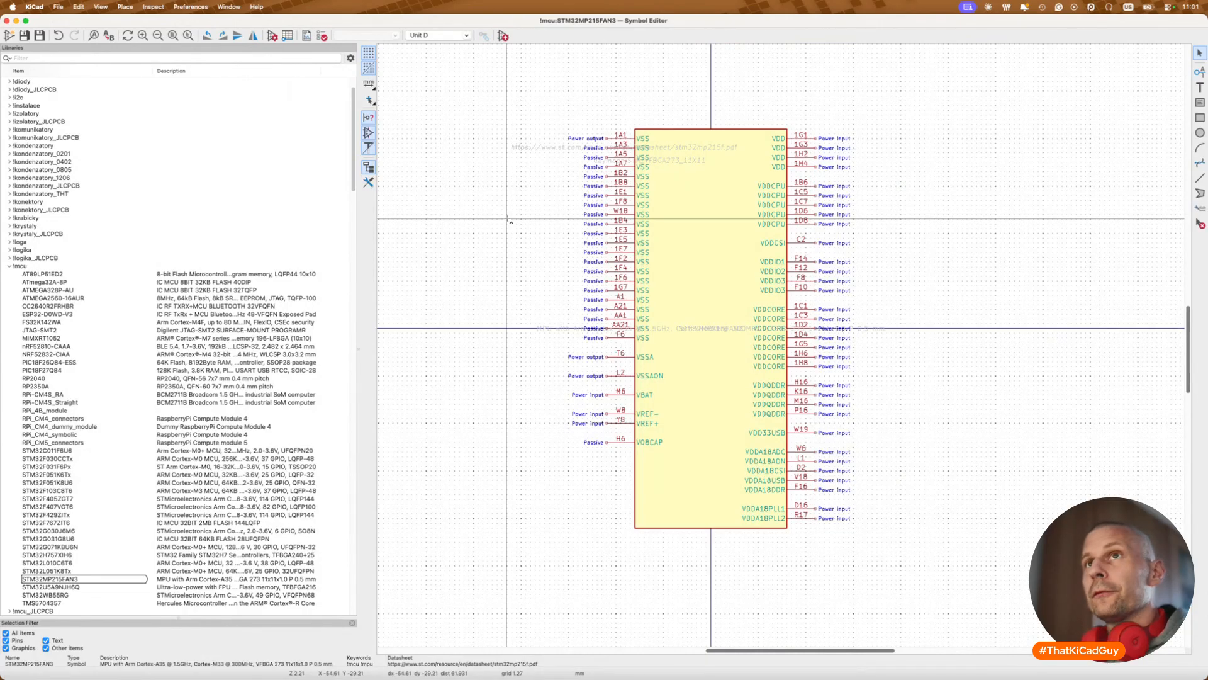
key(super+w)
key(u)
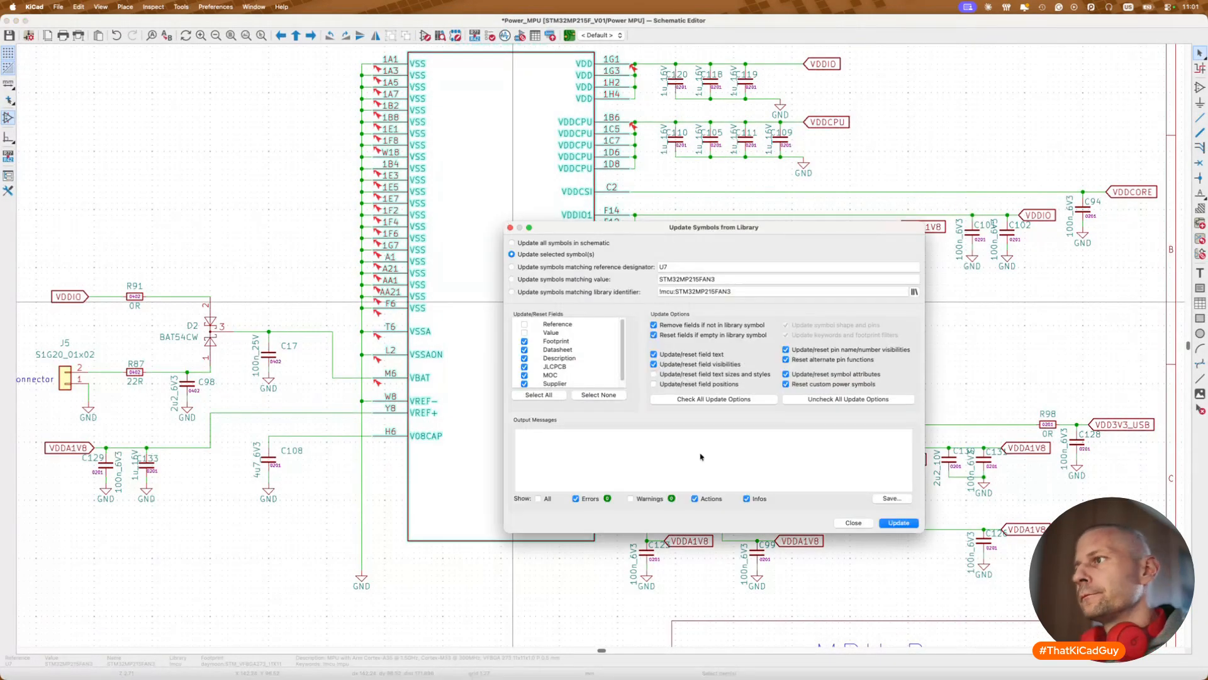
click(893, 523)
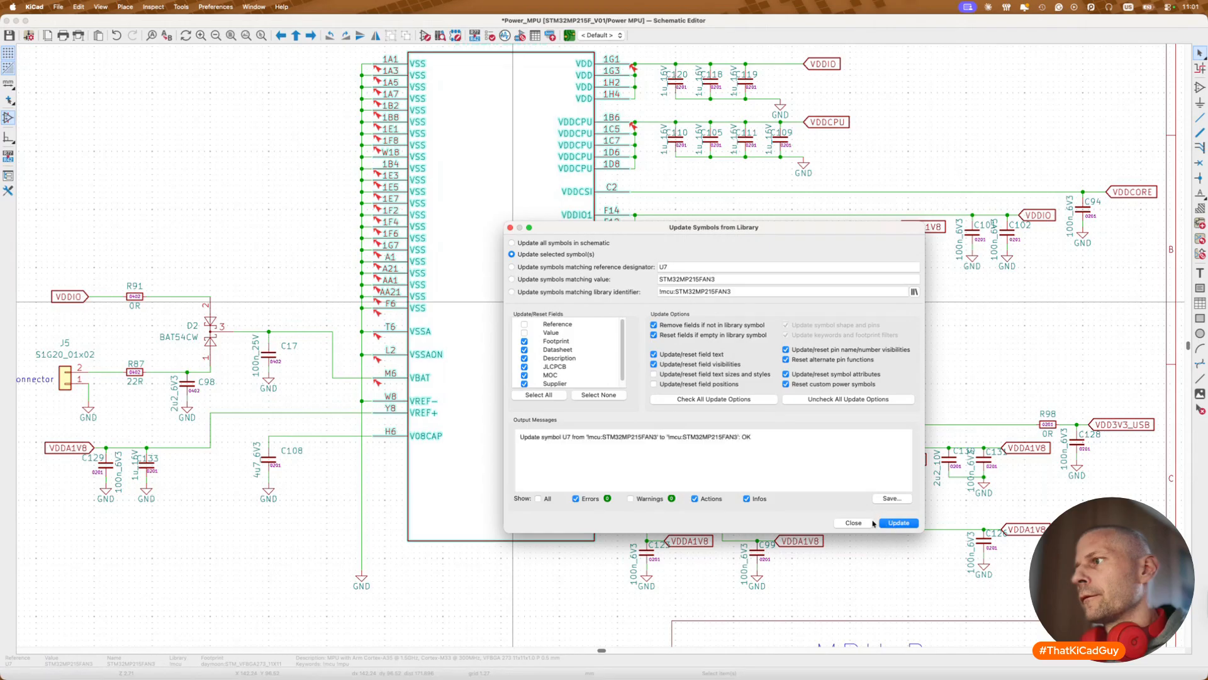
click(869, 523)
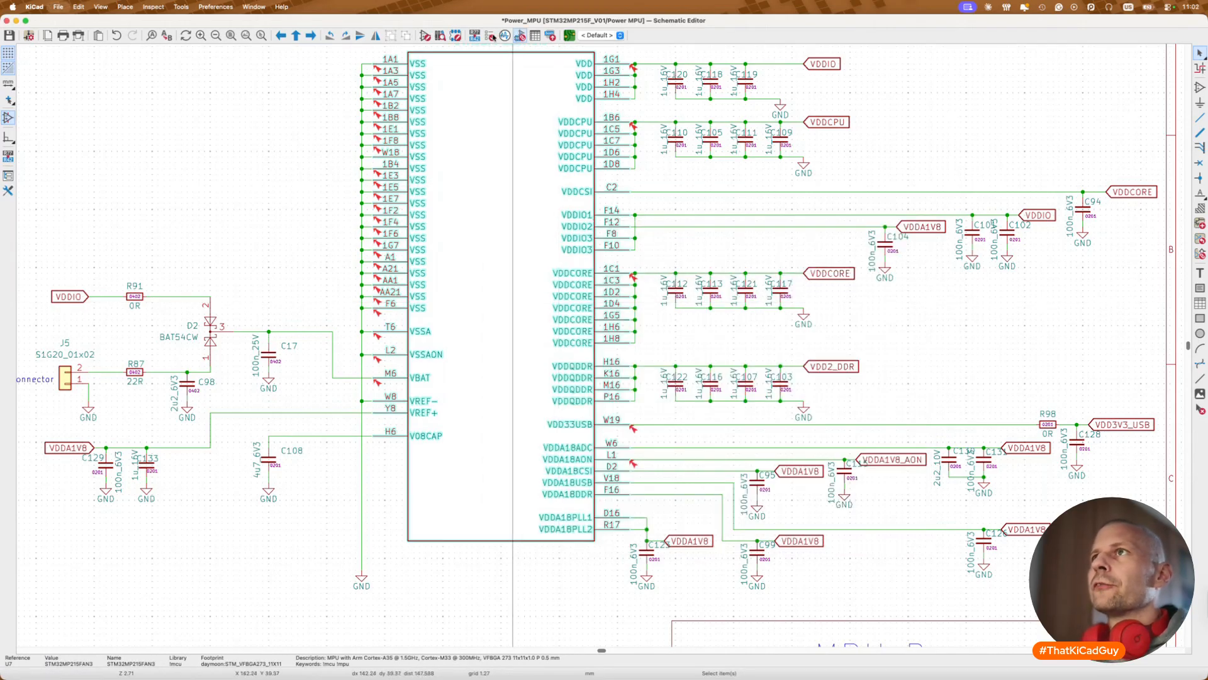
Step: Rerun the electrical rules check and locate the undriven power input violations at the USB connector's VBUS pin and U1's LDO3IN pin
click(491, 36)
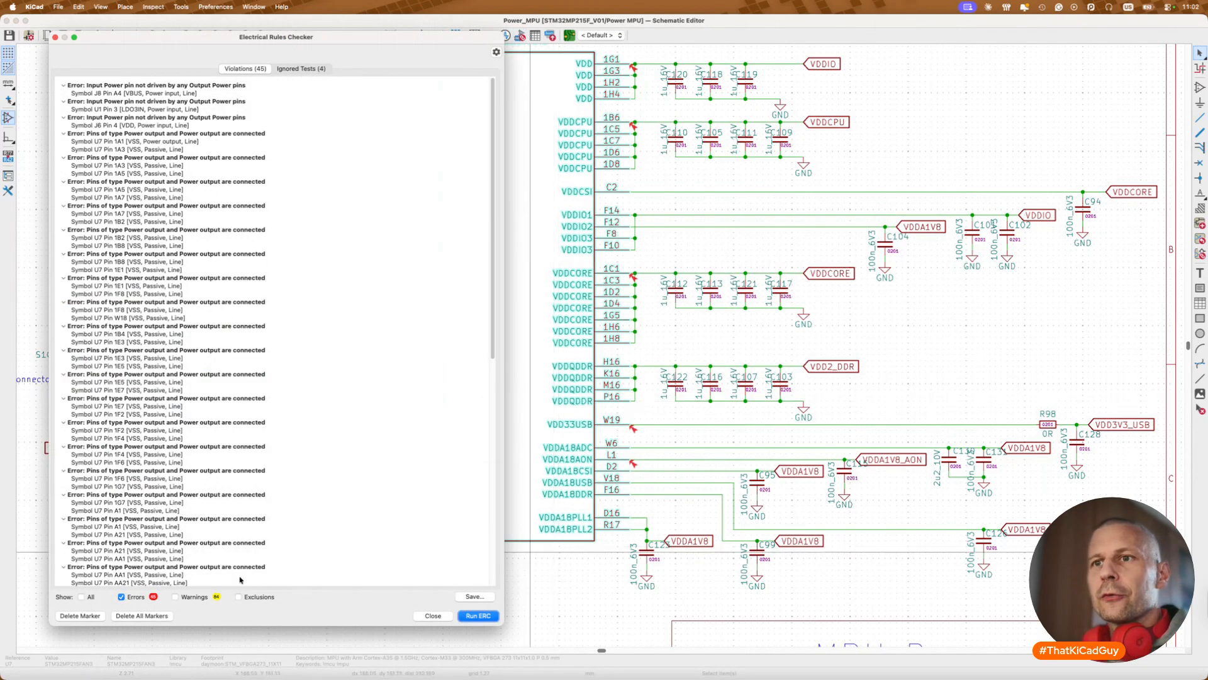
click(478, 615)
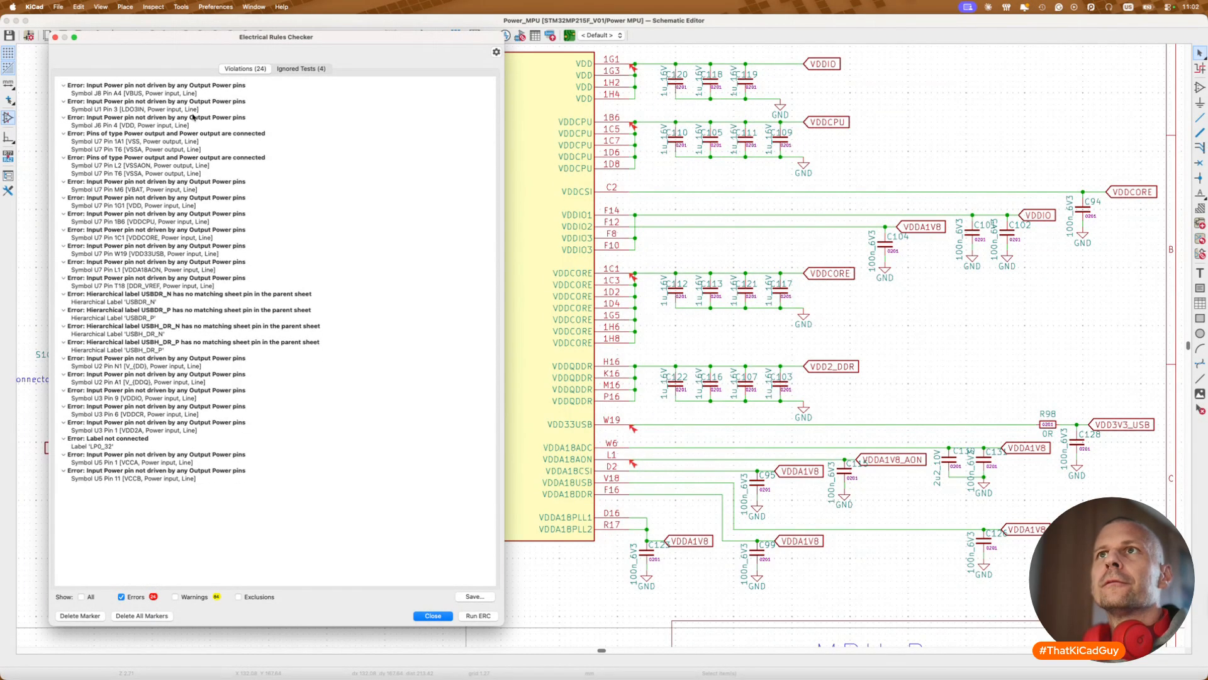
click(193, 94)
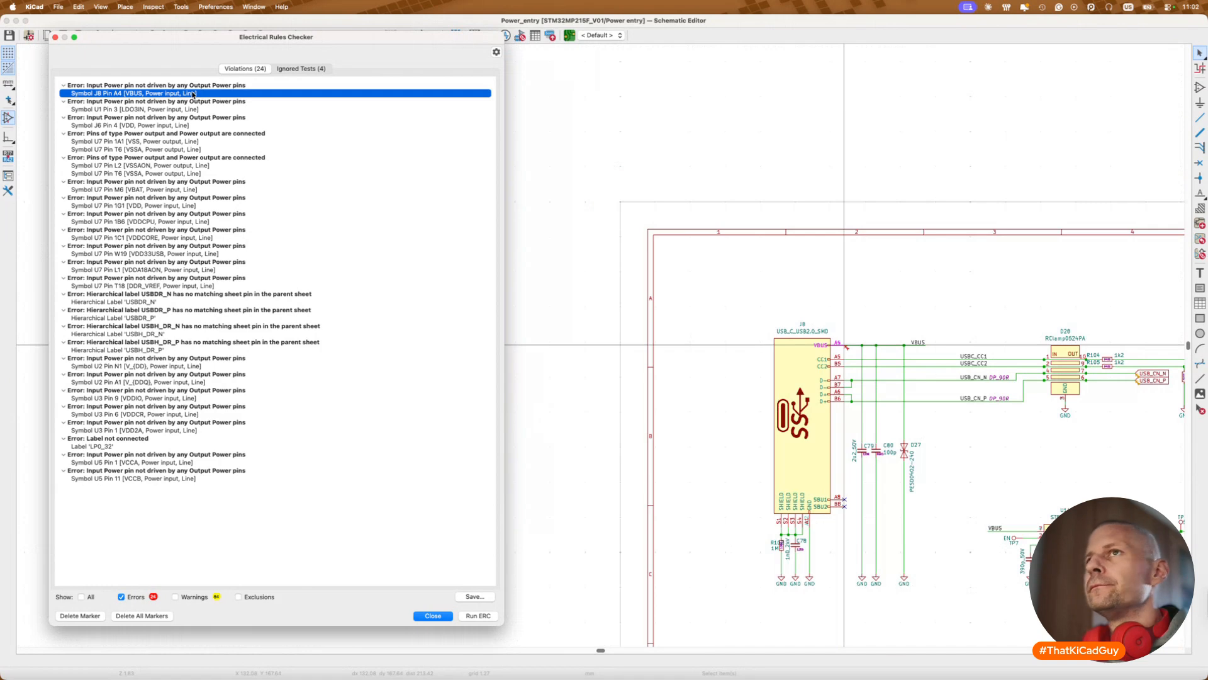
click(193, 110)
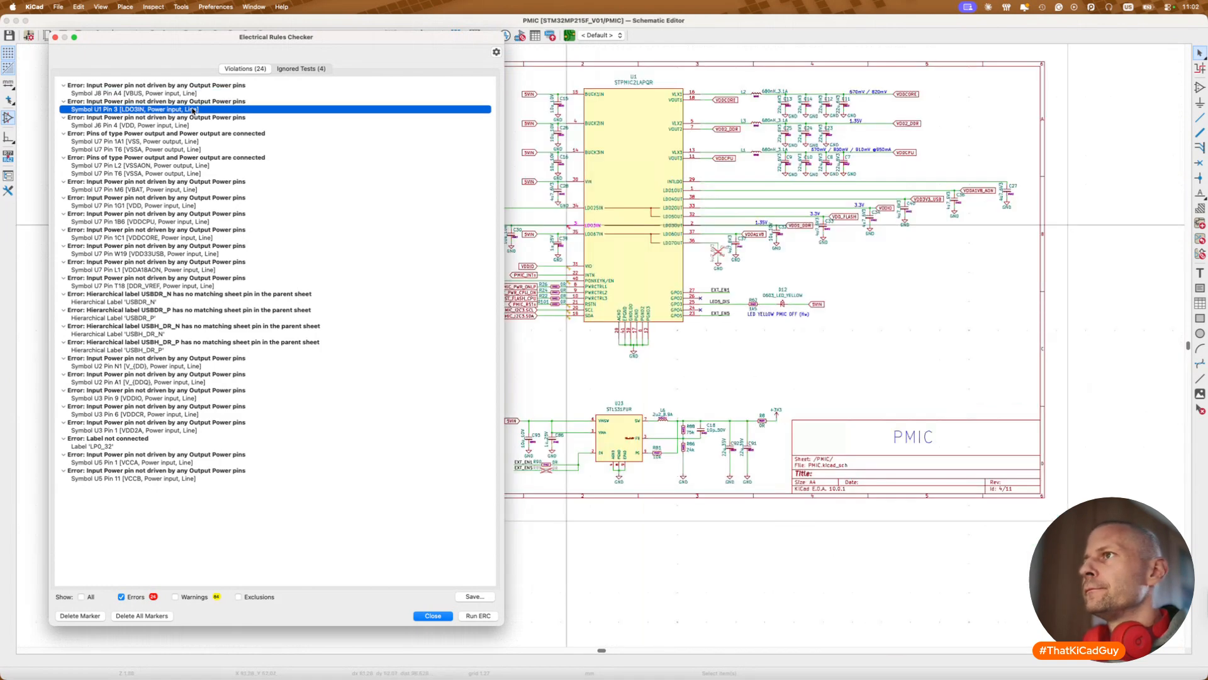
scroll(544, 241, left, 5)
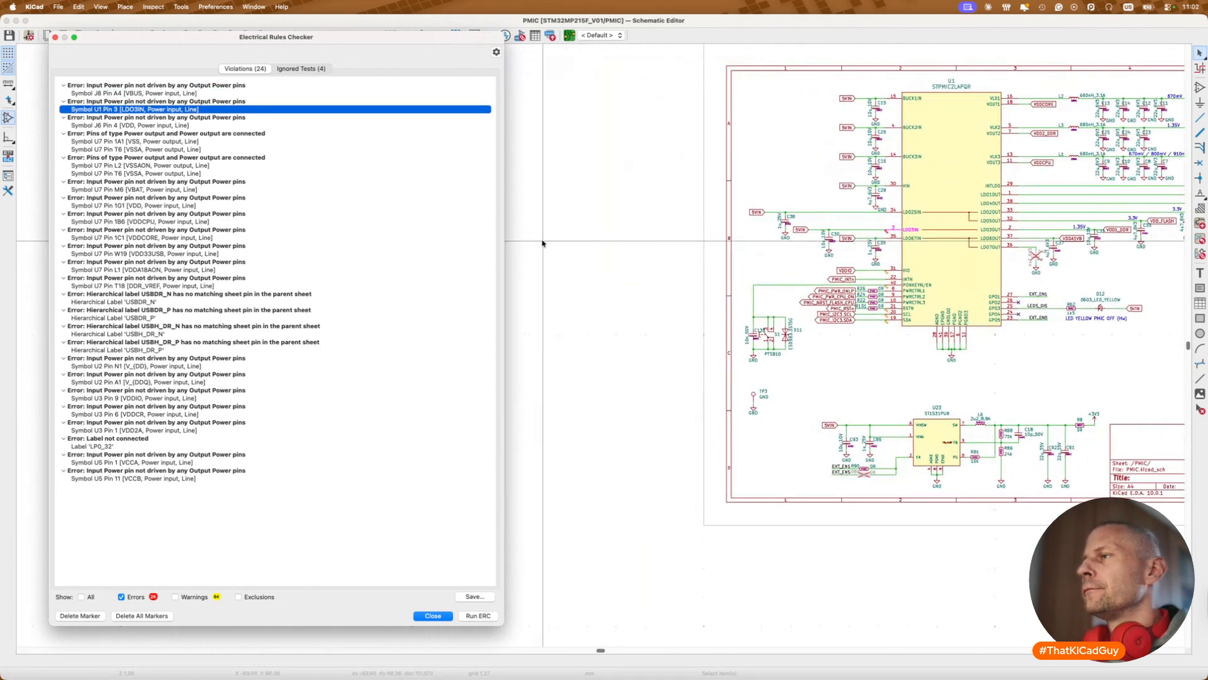
Step: Inspect the violation marker at U1's VIO pin 31 and the properties of the VDDIO global label connected to it
click(808, 284)
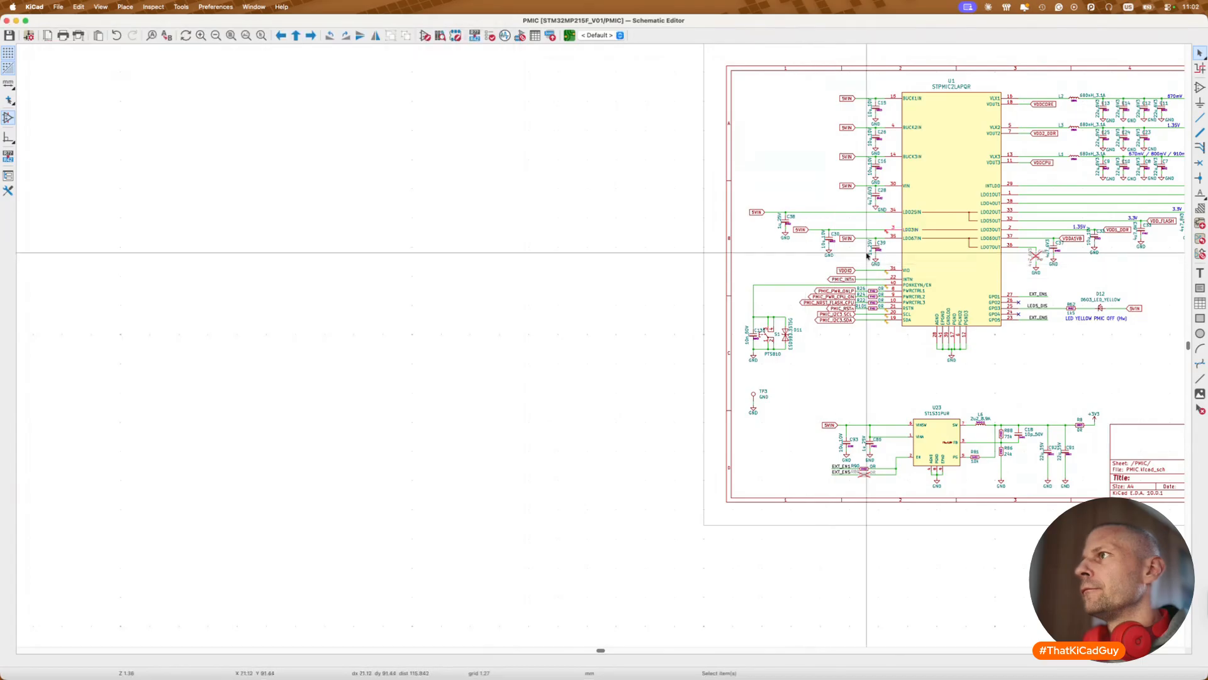
scroll(903, 311, up, 5)
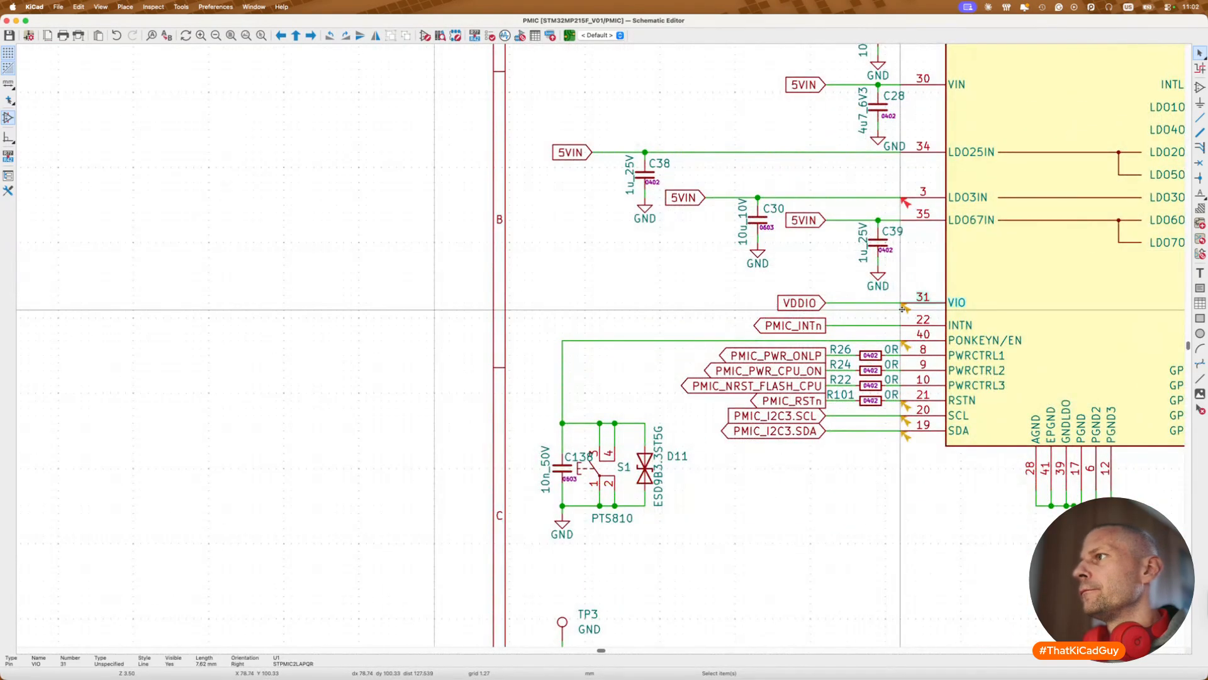
click(906, 309)
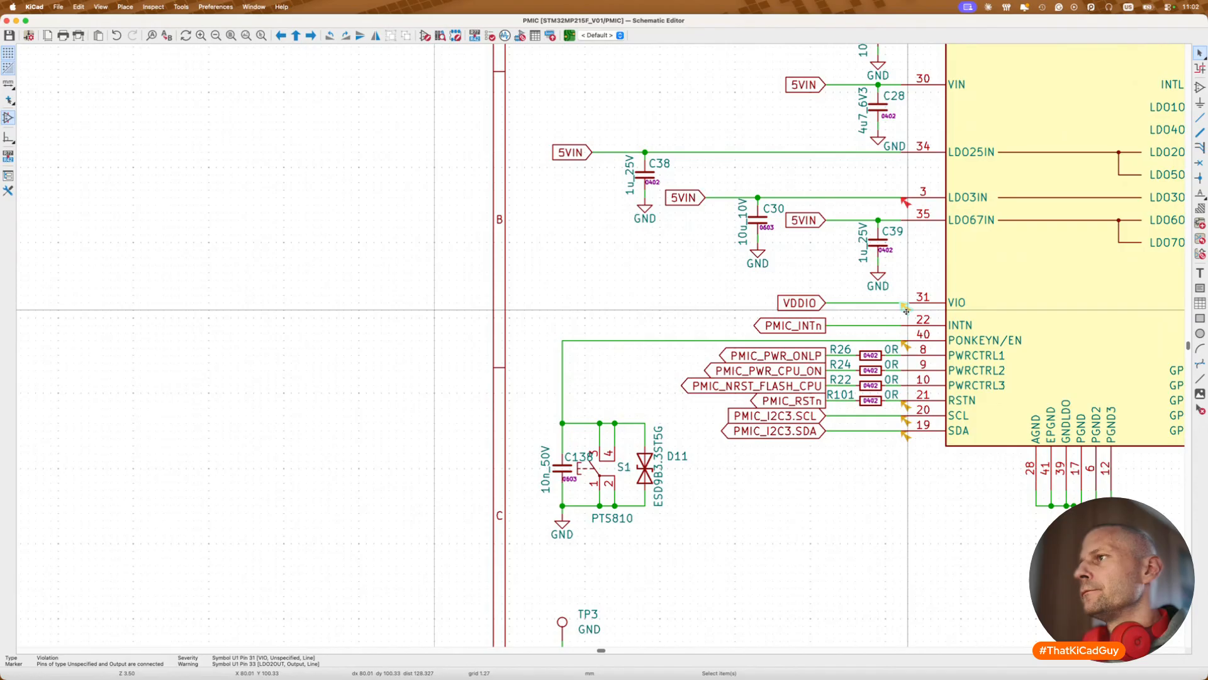
scroll(906, 311, right, 5)
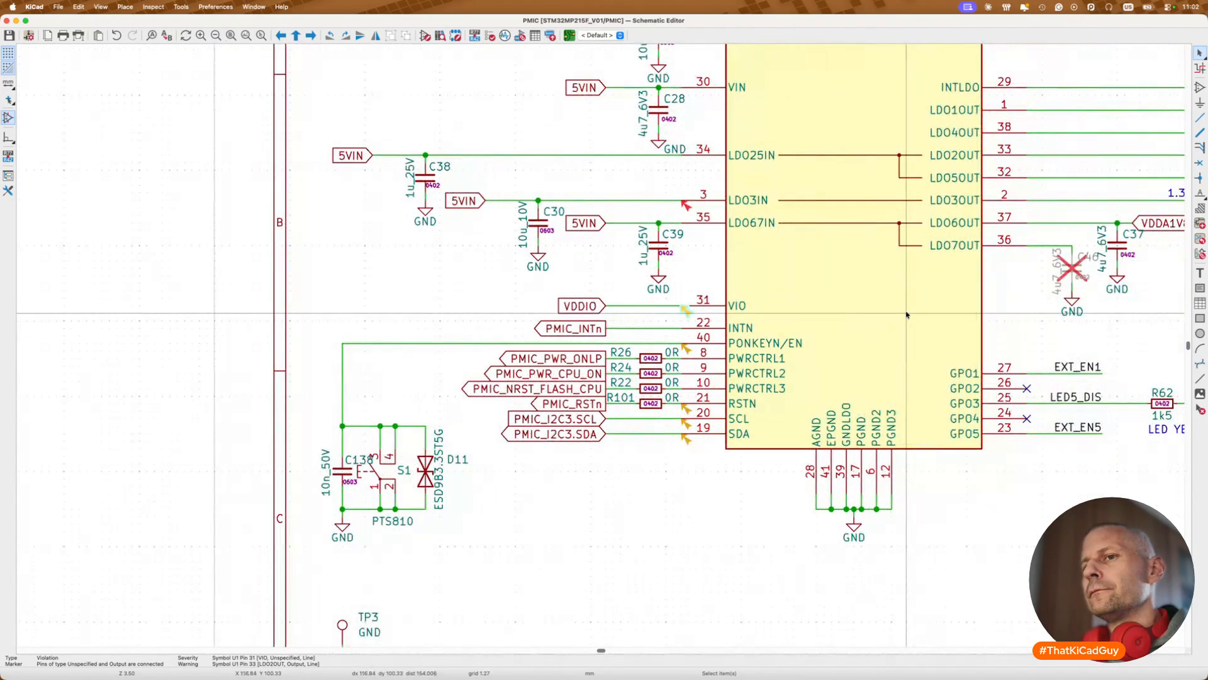
click(600, 308)
double_click(600, 309)
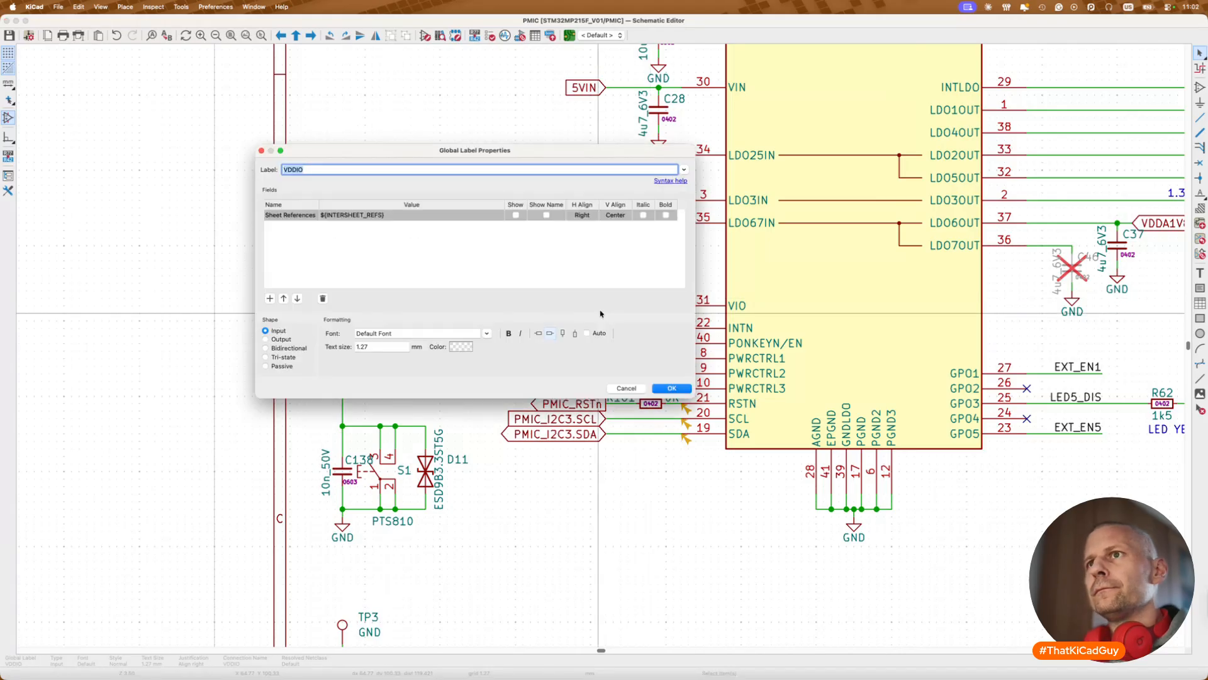
key(Escape)
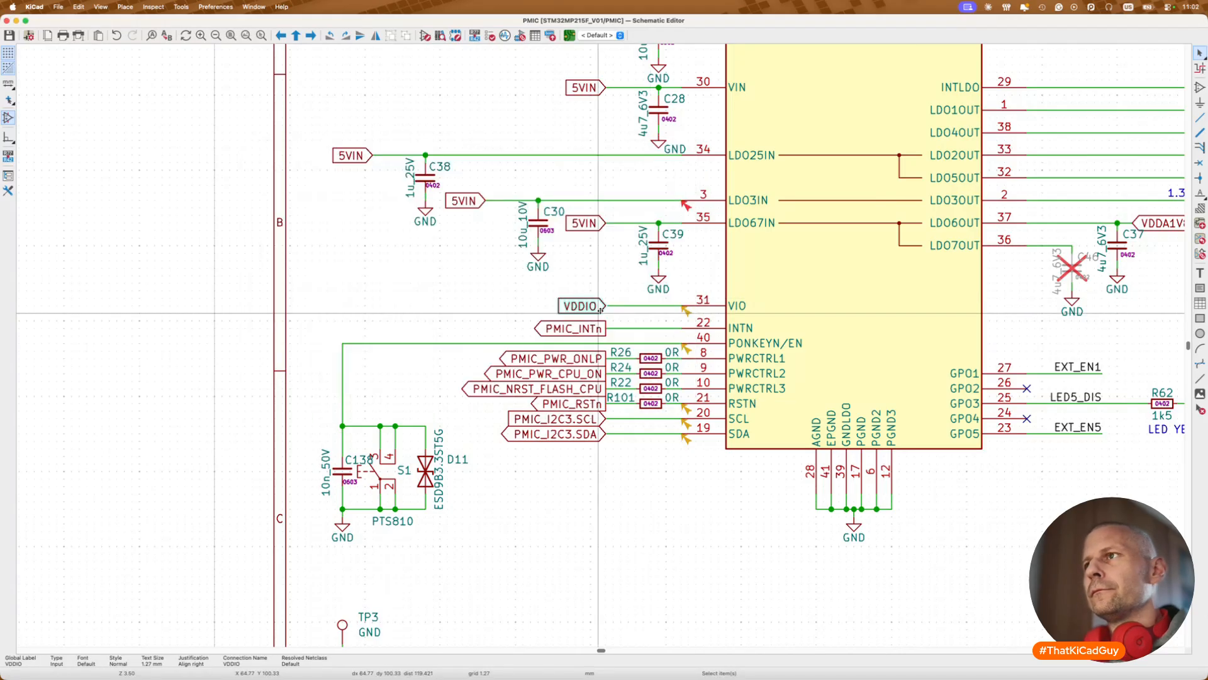
Step: Open U1's library symbol STPMIC2LAPQR for editing and select its VIO pin 31
click(757, 315)
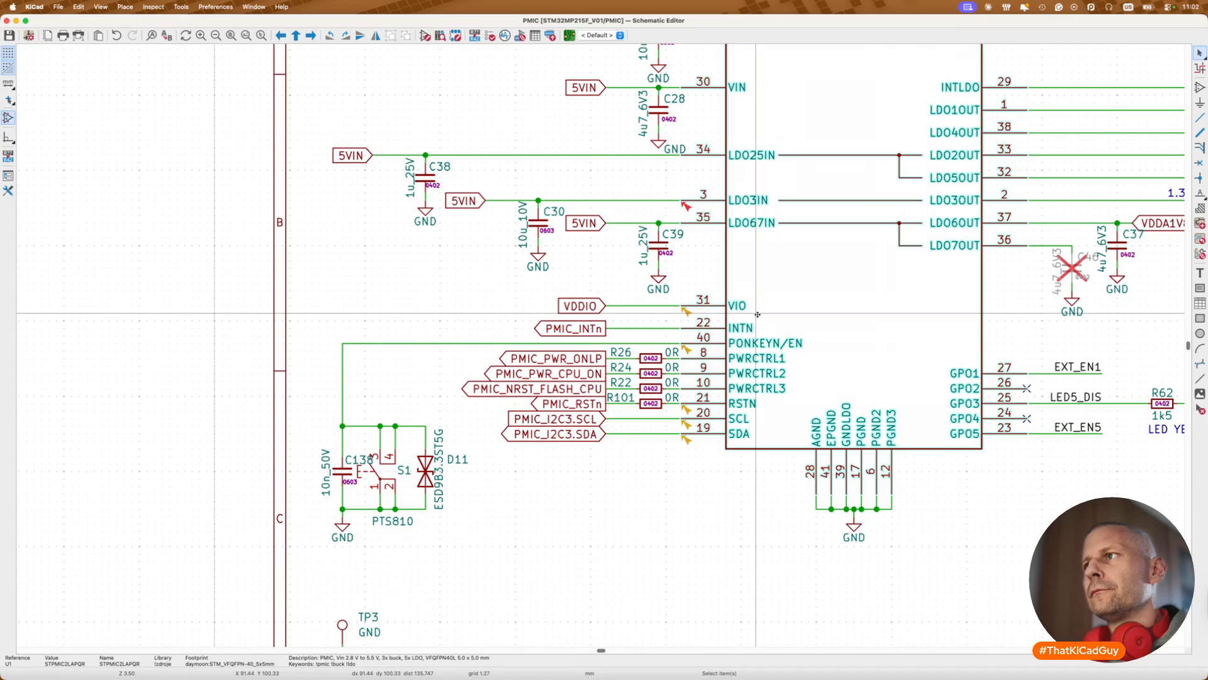
double_click(757, 315)
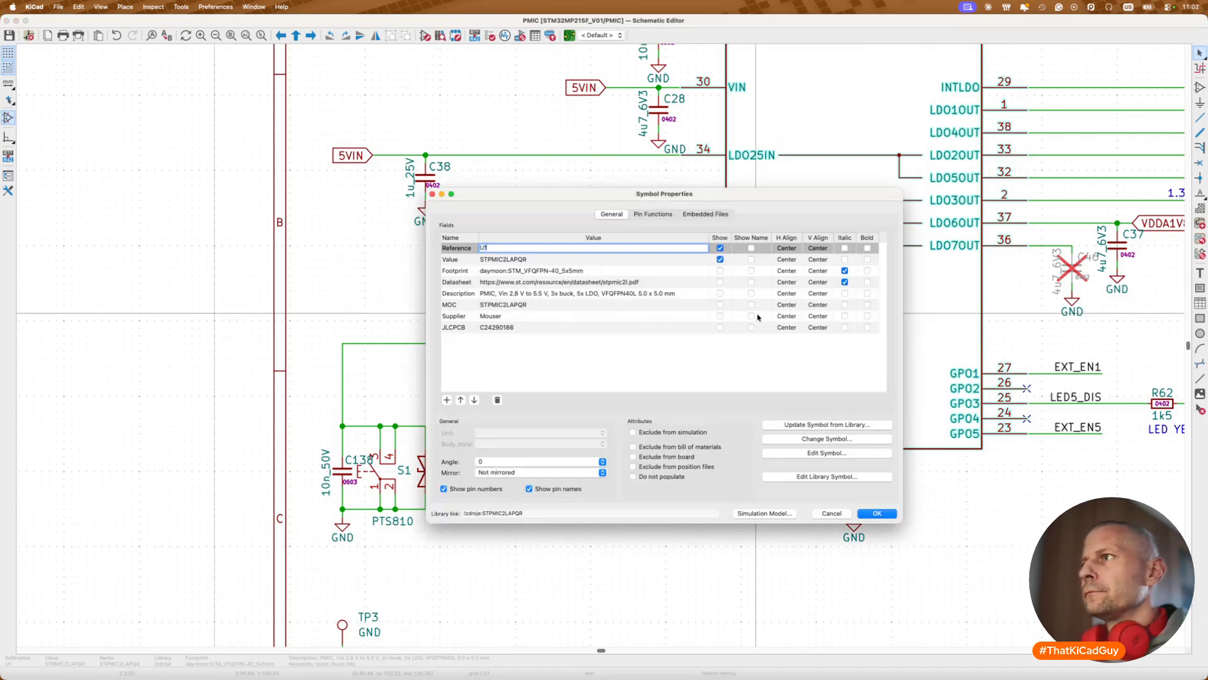
click(827, 477)
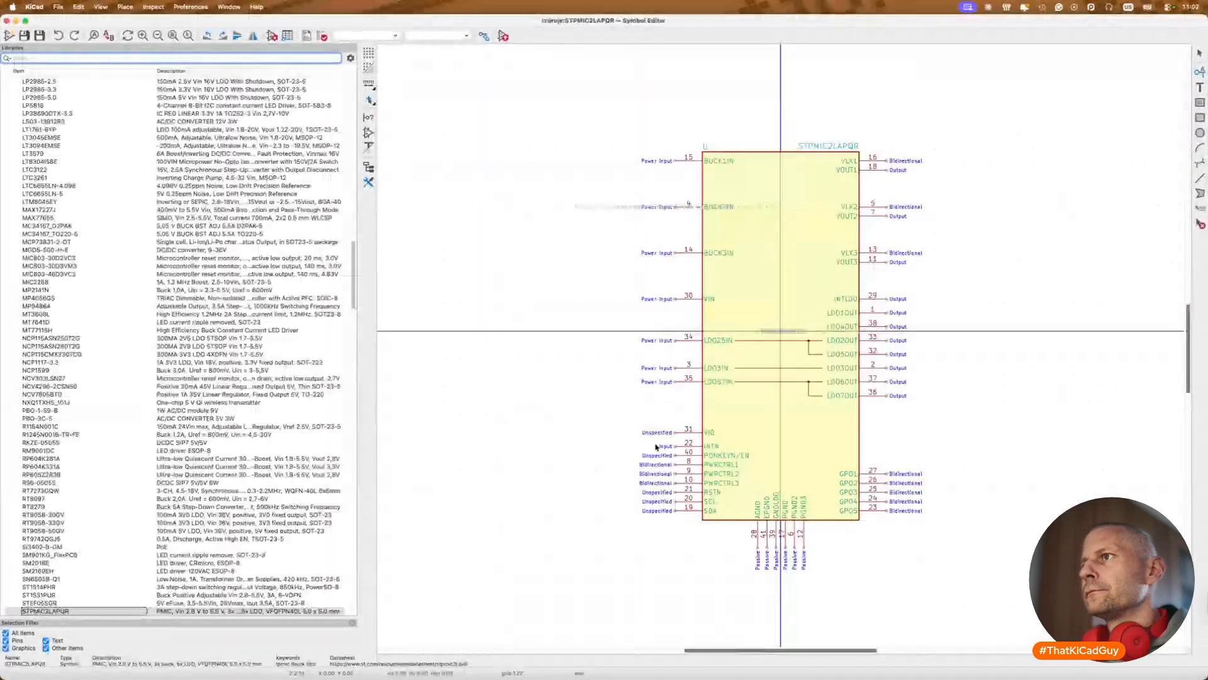
scroll(695, 394, up, 1)
click(674, 453)
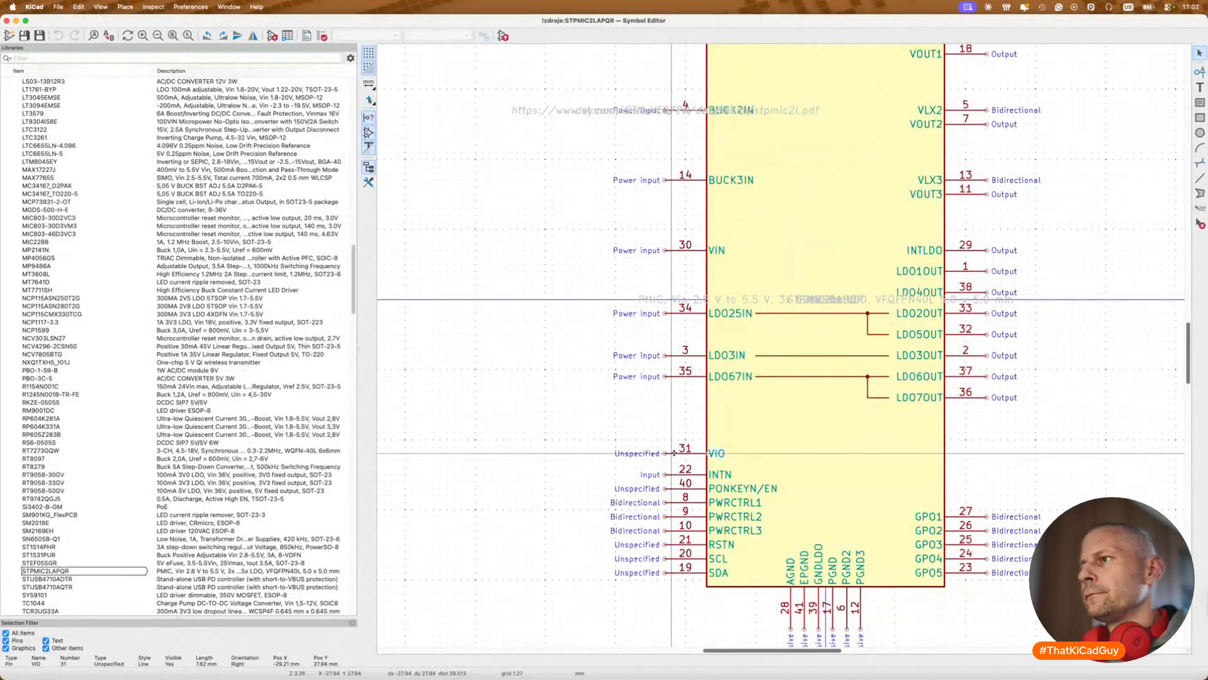
key(super+w)
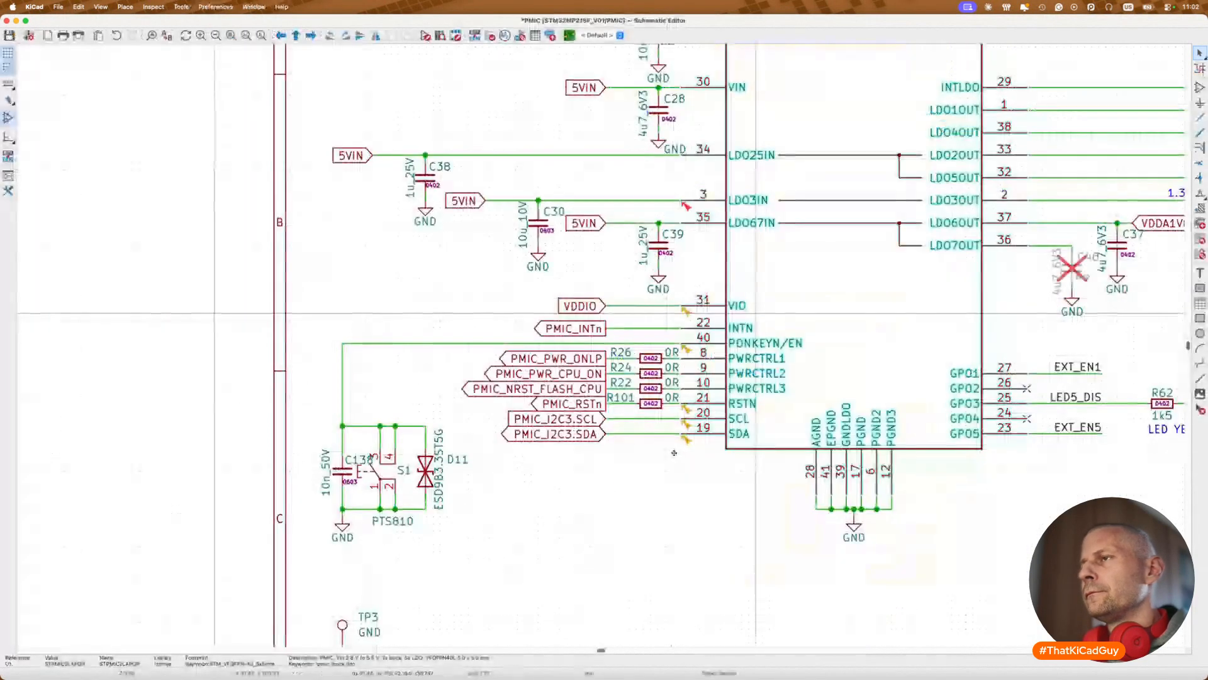
key(super+grave)
key(super+grave)
key(super+grave)
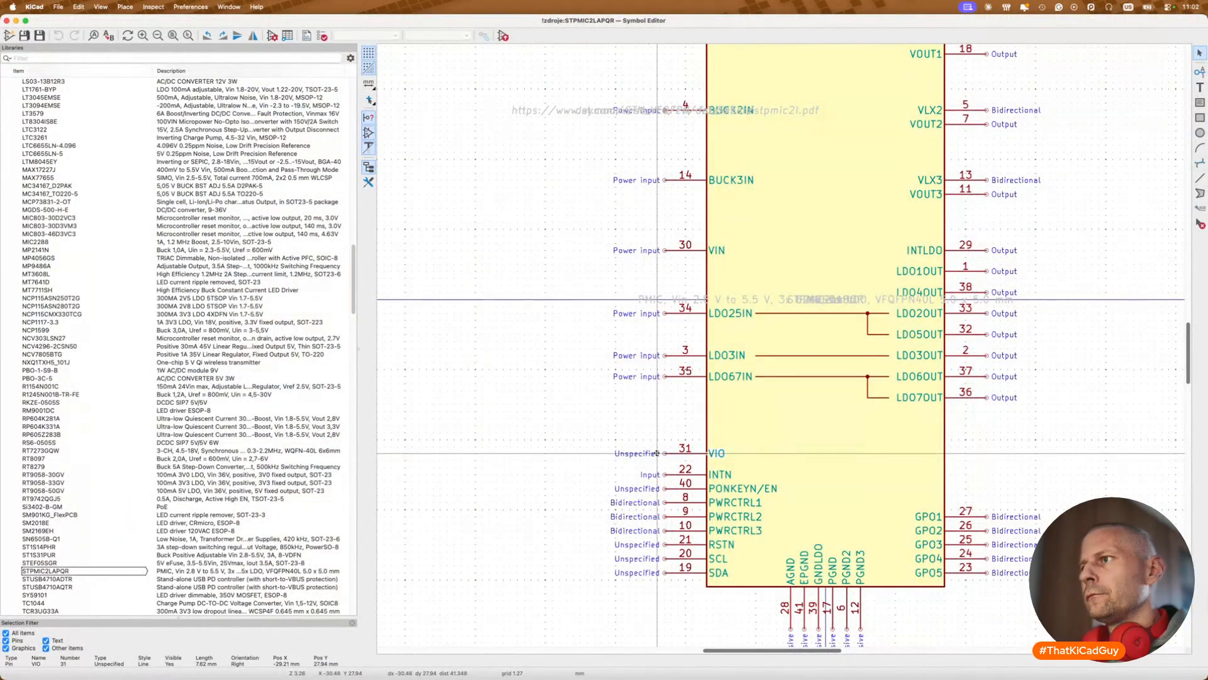
Step: Change the electrical type of the PMIC symbol's VIO pin 31 to Power input
double_click(656, 453)
click(357, 94)
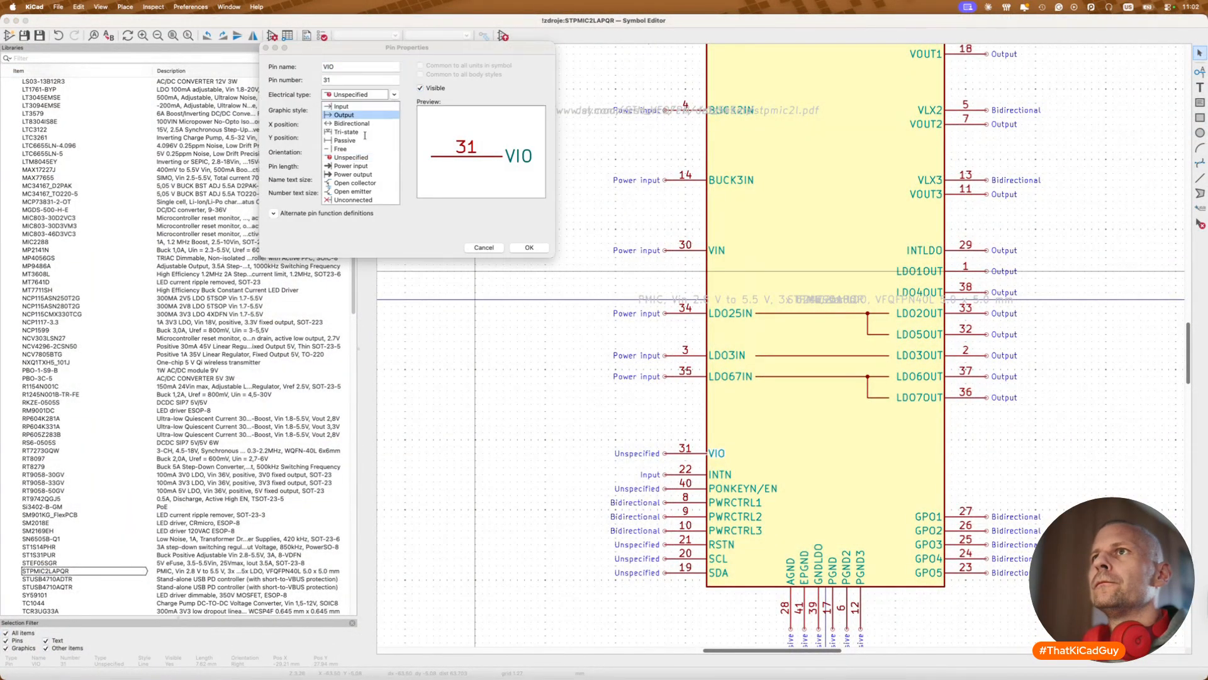
click(351, 165)
click(529, 247)
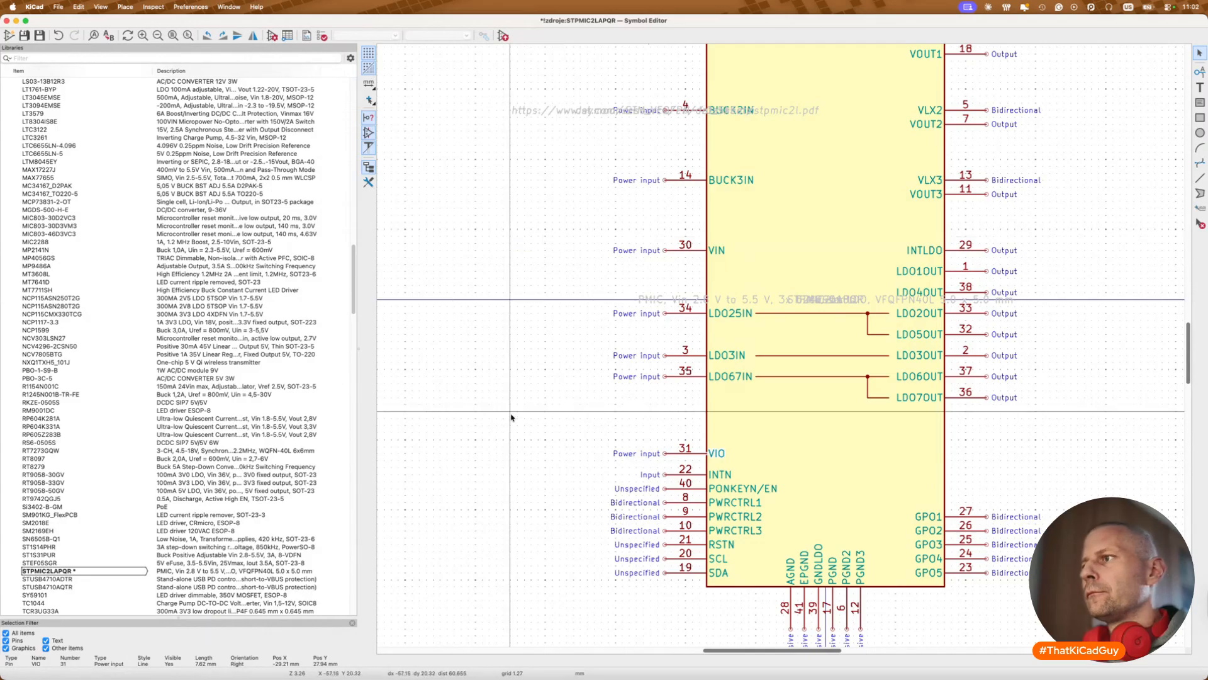
scroll(511, 417, up, 2)
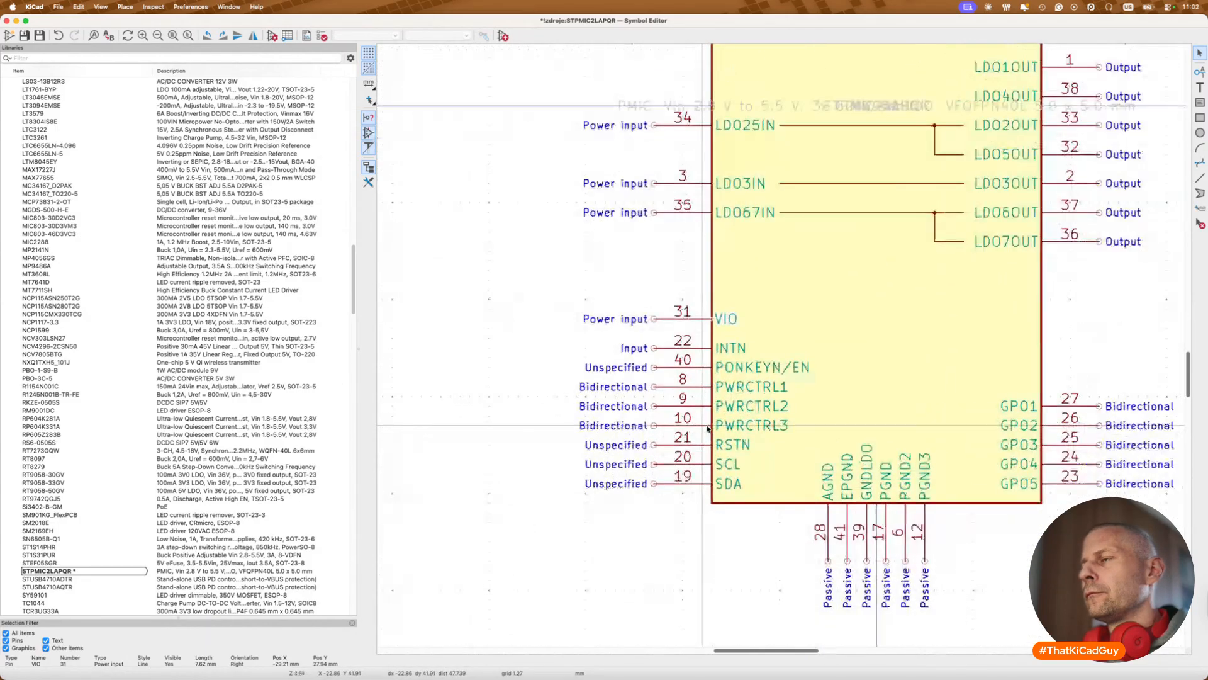
Step: Change the electrical type of the PMIC symbol's PONKEYN/EN pin 40 to Input
double_click(673, 373)
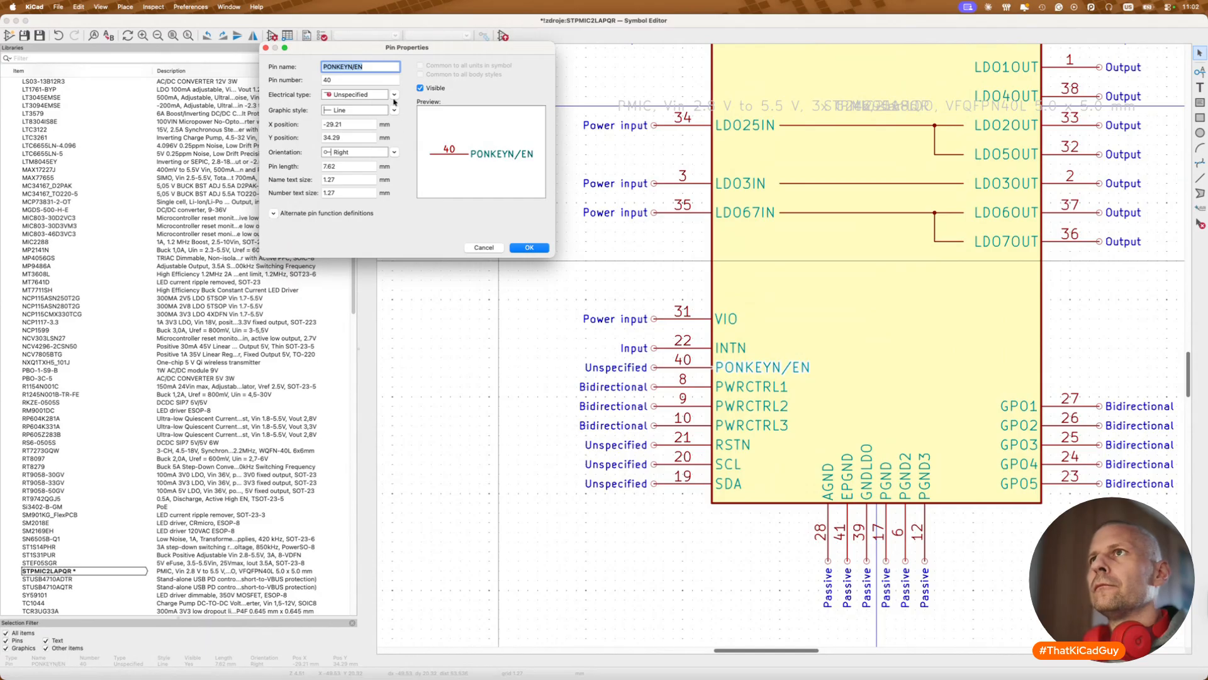
click(361, 95)
click(364, 106)
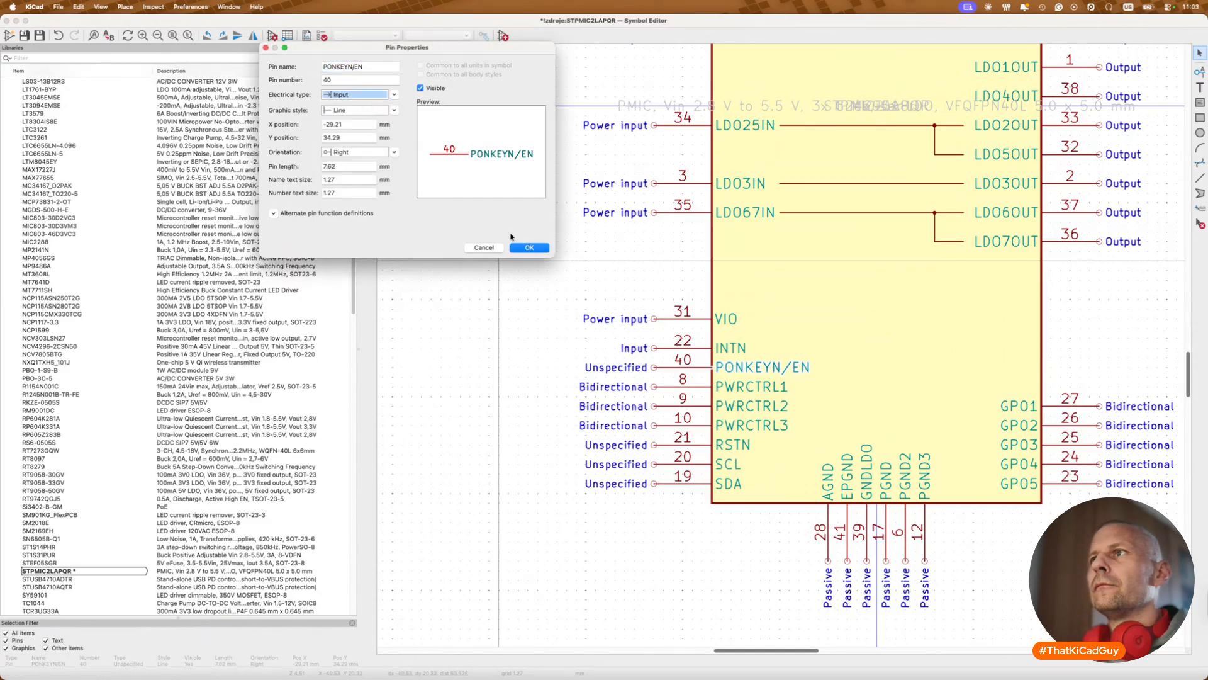
click(542, 249)
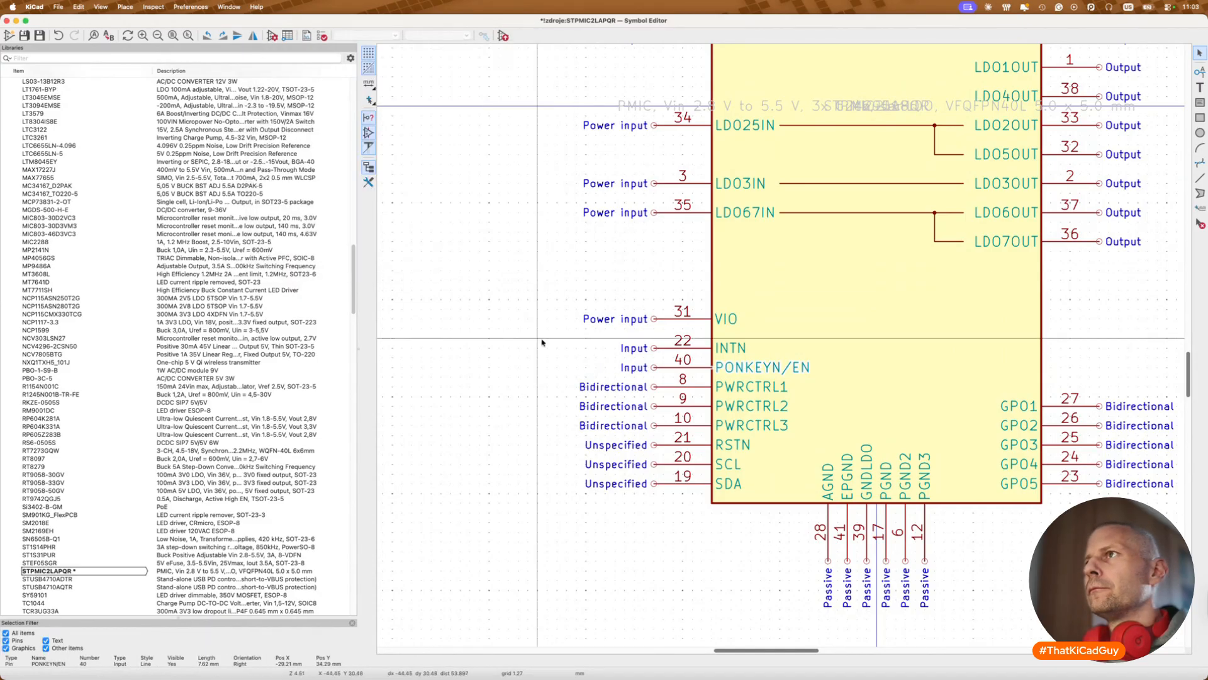
Step: Change the electrical type of the PMIC symbol's SCL pin 20 to Input
scroll(542, 342, down, 4)
scroll(542, 342, up, 1)
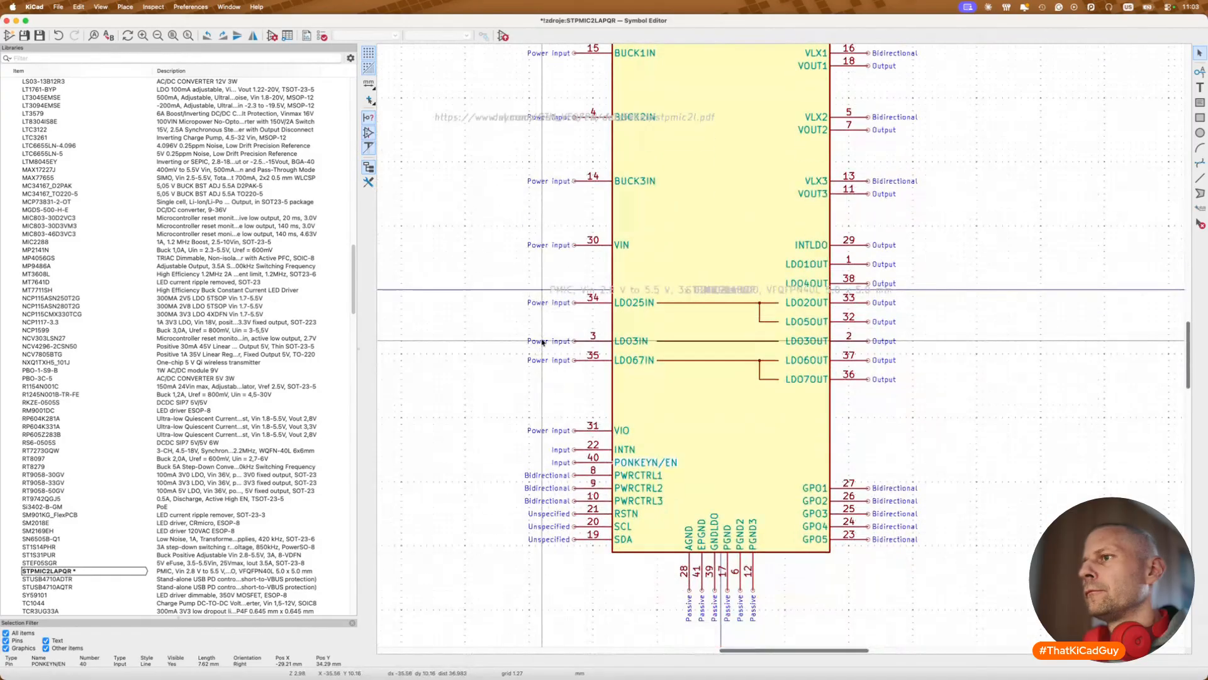
scroll(542, 522, up, 3)
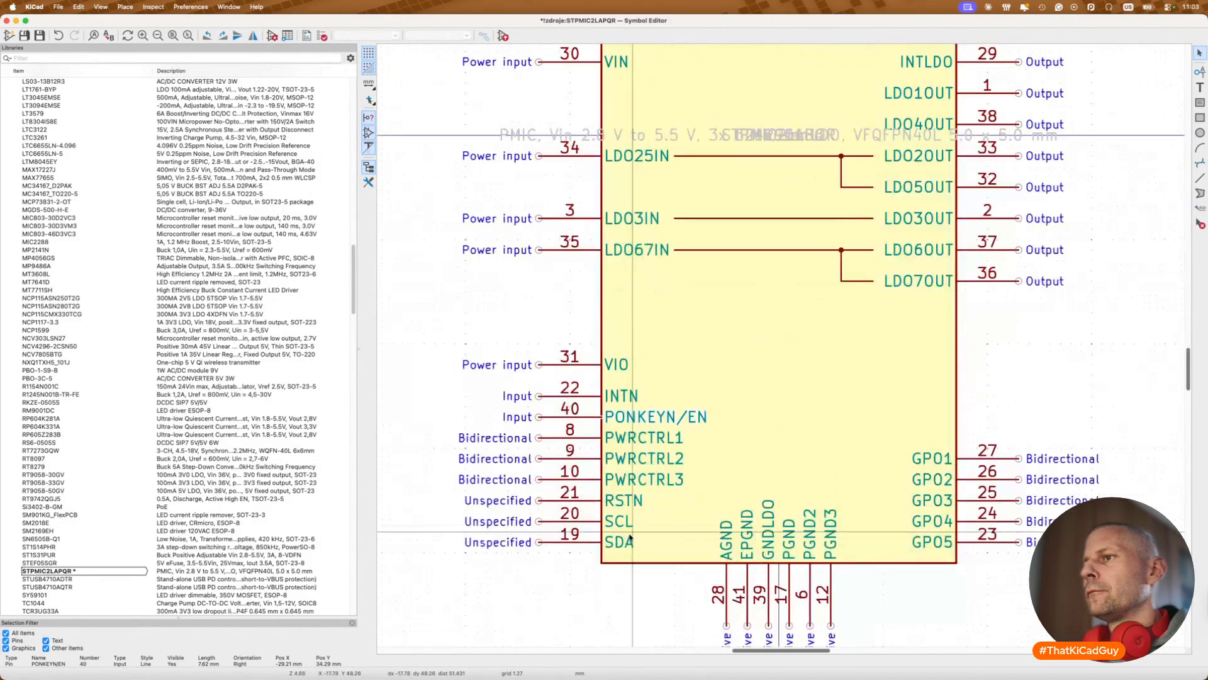
double_click(545, 523)
click(394, 94)
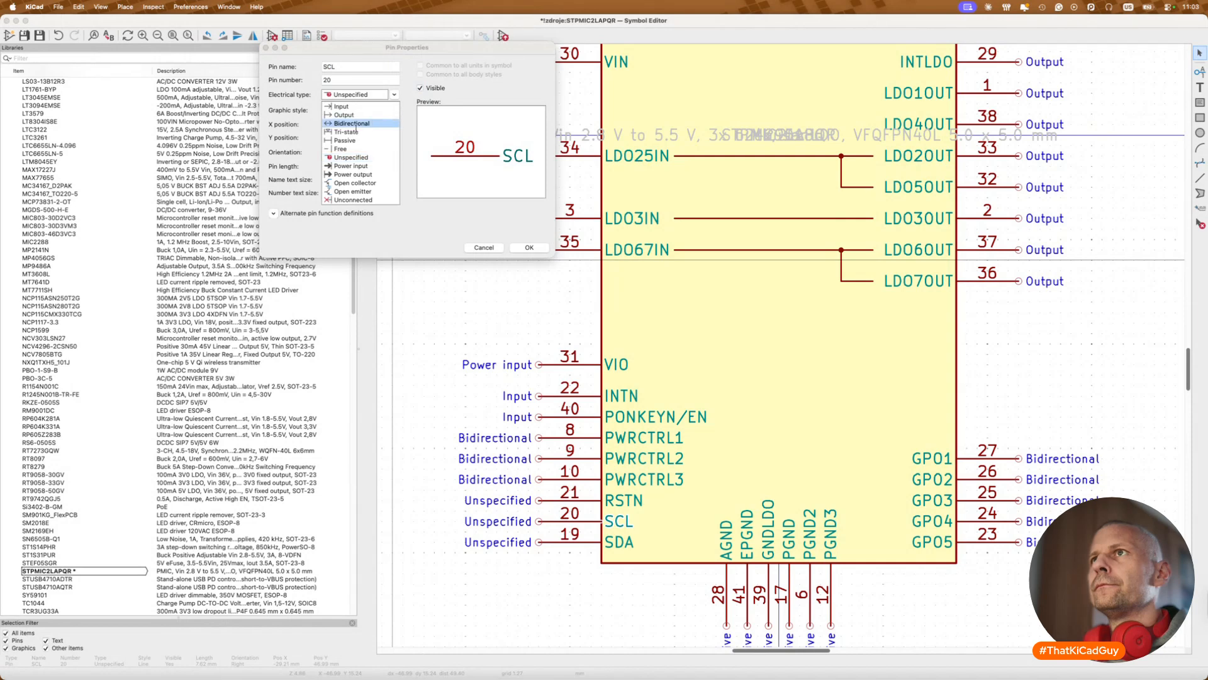
click(353, 107)
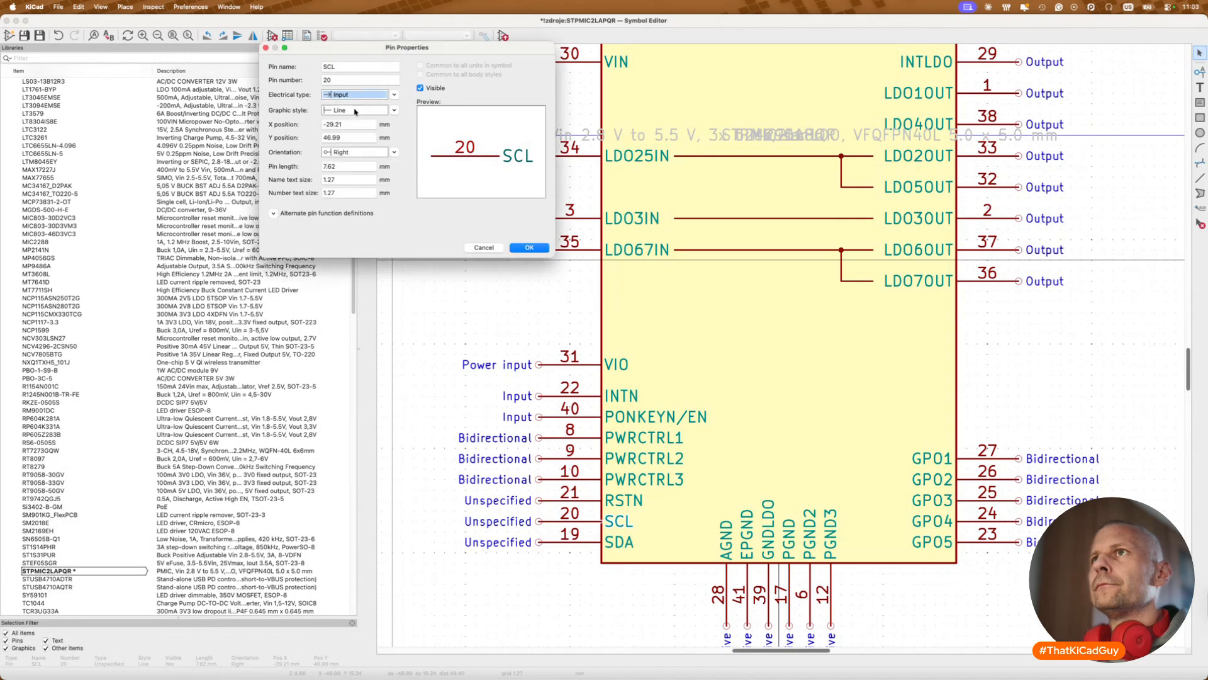
click(529, 247)
Step: Change the electrical type of the PMIC symbol's SDA pin 19 to Bidirectional
double_click(545, 542)
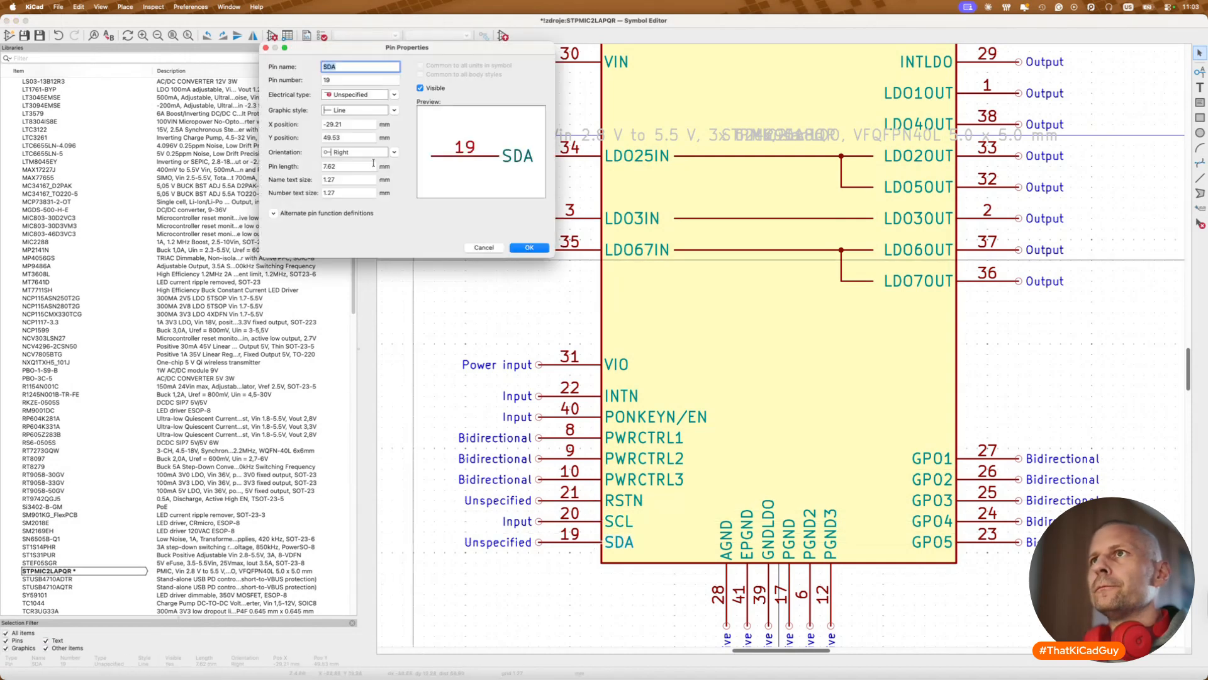
click(372, 95)
click(367, 124)
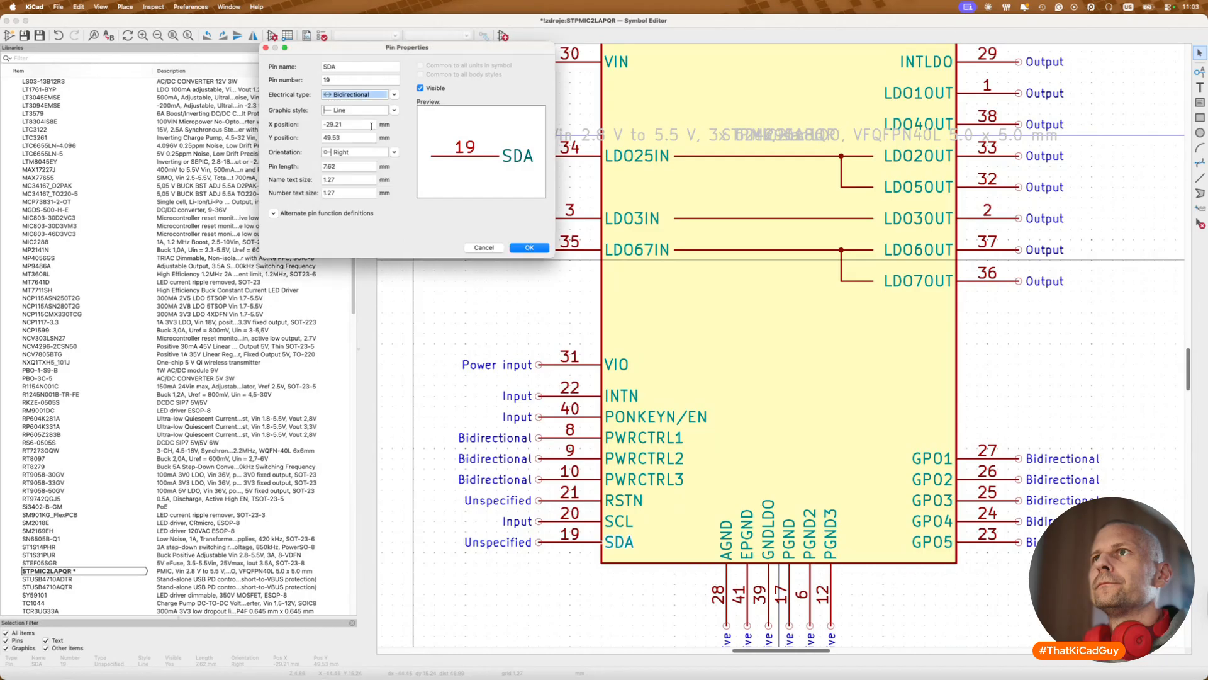
click(521, 246)
click(574, 499)
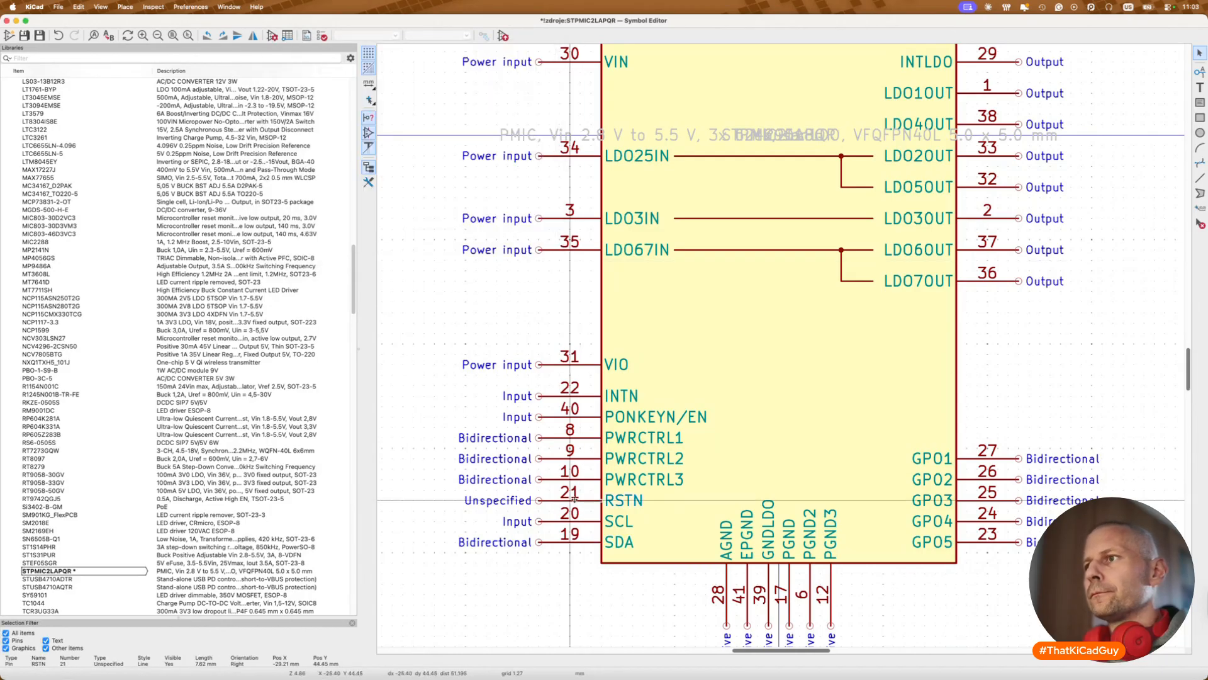
double_click(574, 501)
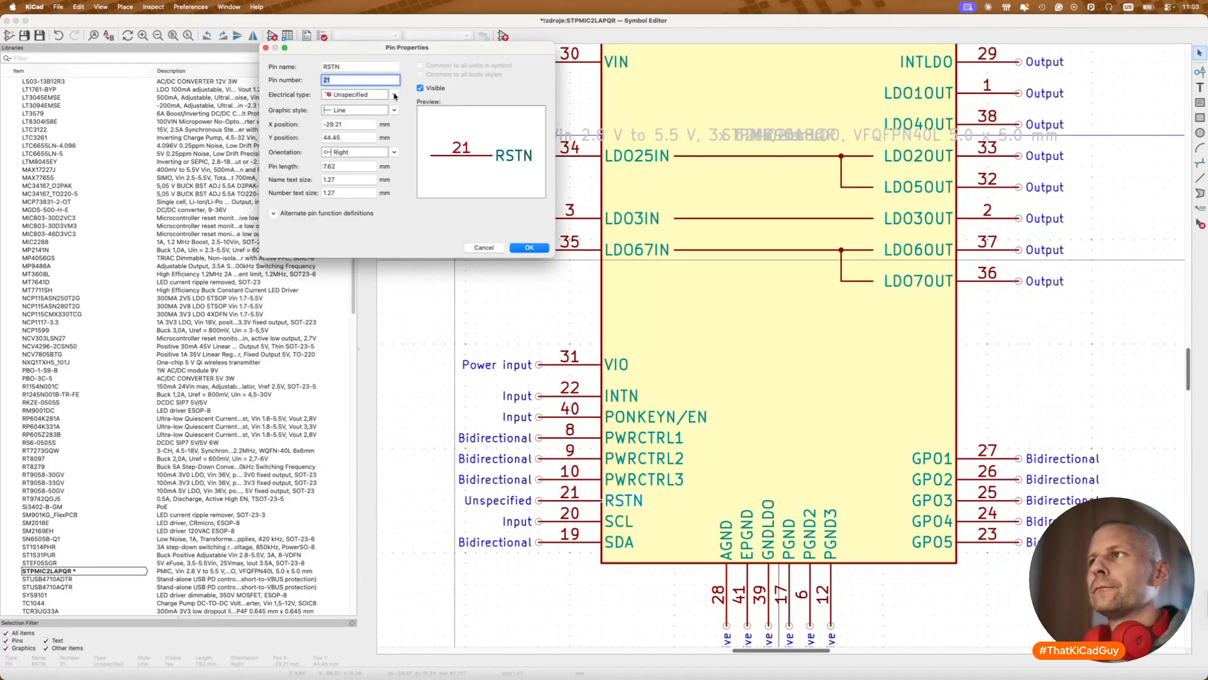
click(490, 248)
Step: Open the symbol's STPMIC2L datasheet in the browser and look up the RSTn pin 21 in the pin description table
click(756, 371)
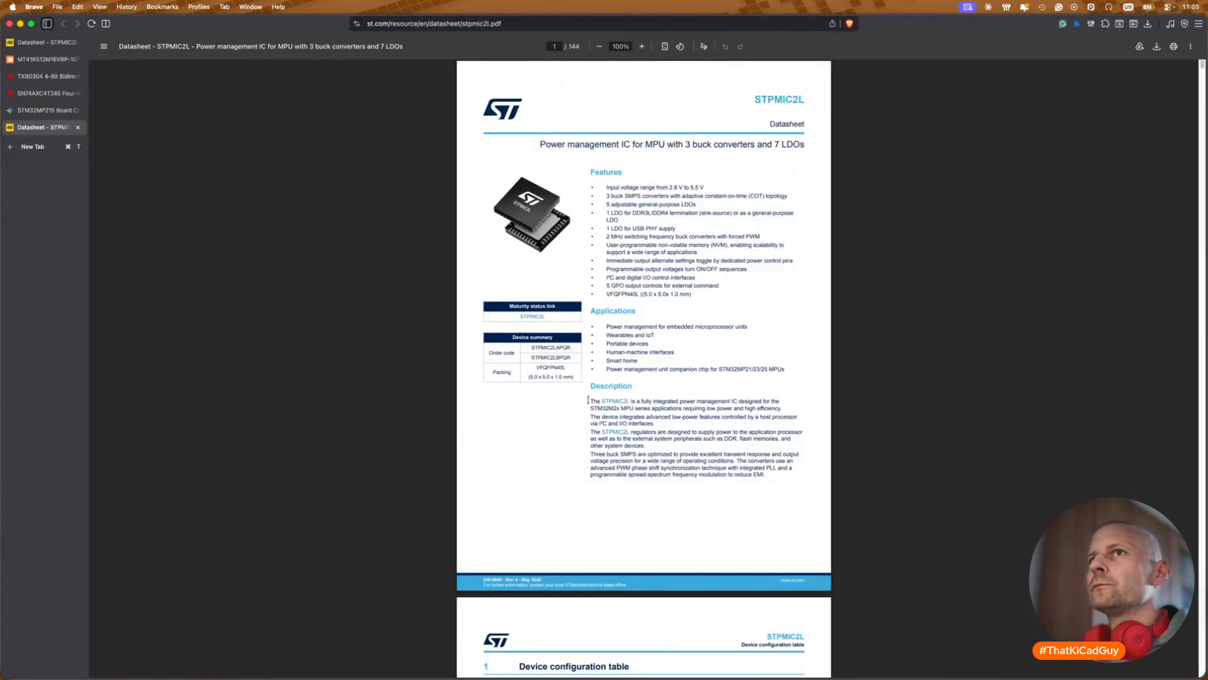
scroll(587, 399, down, 15)
scroll(587, 399, down, 3)
ctrl+scroll(588, 399, up, 3)
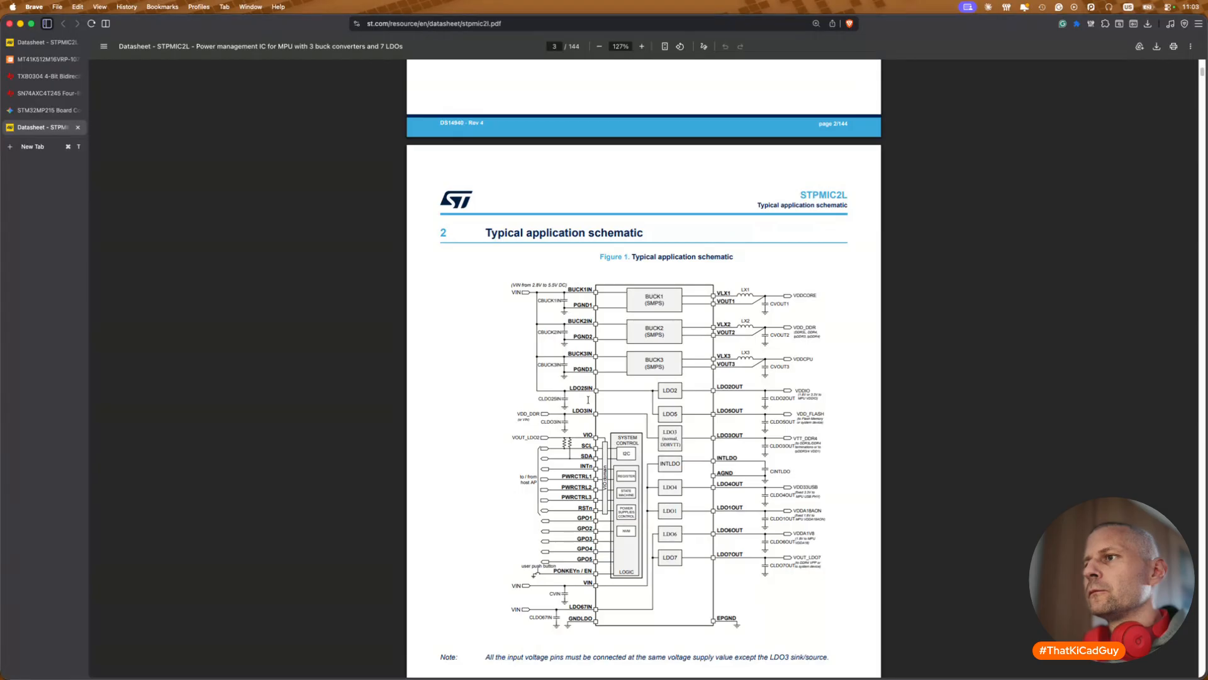
ctrl+scroll(645, 574, up, 3)
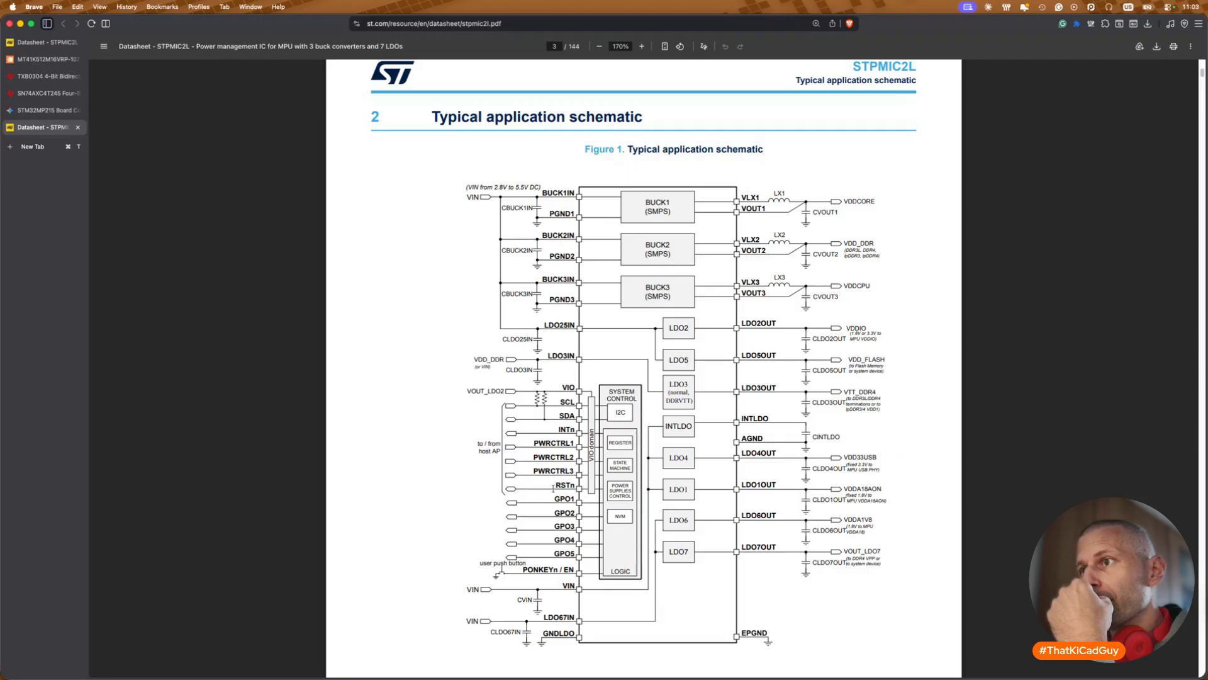
scroll(560, 487, down, 15)
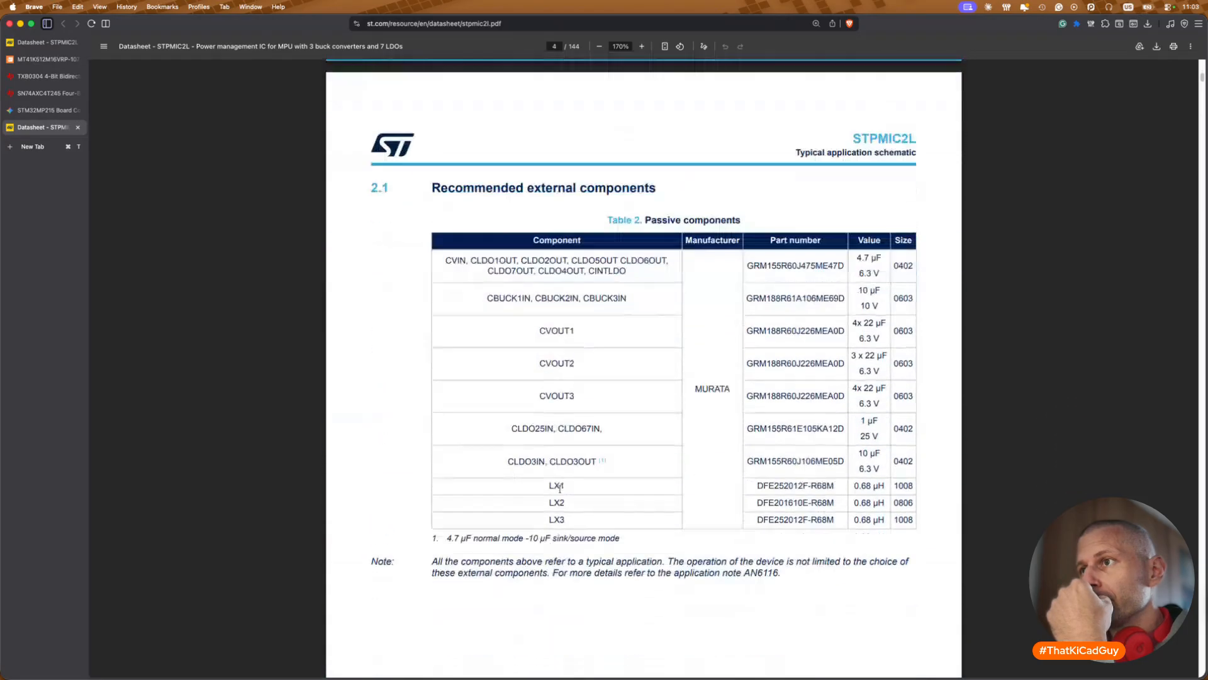
scroll(560, 489, down, 15)
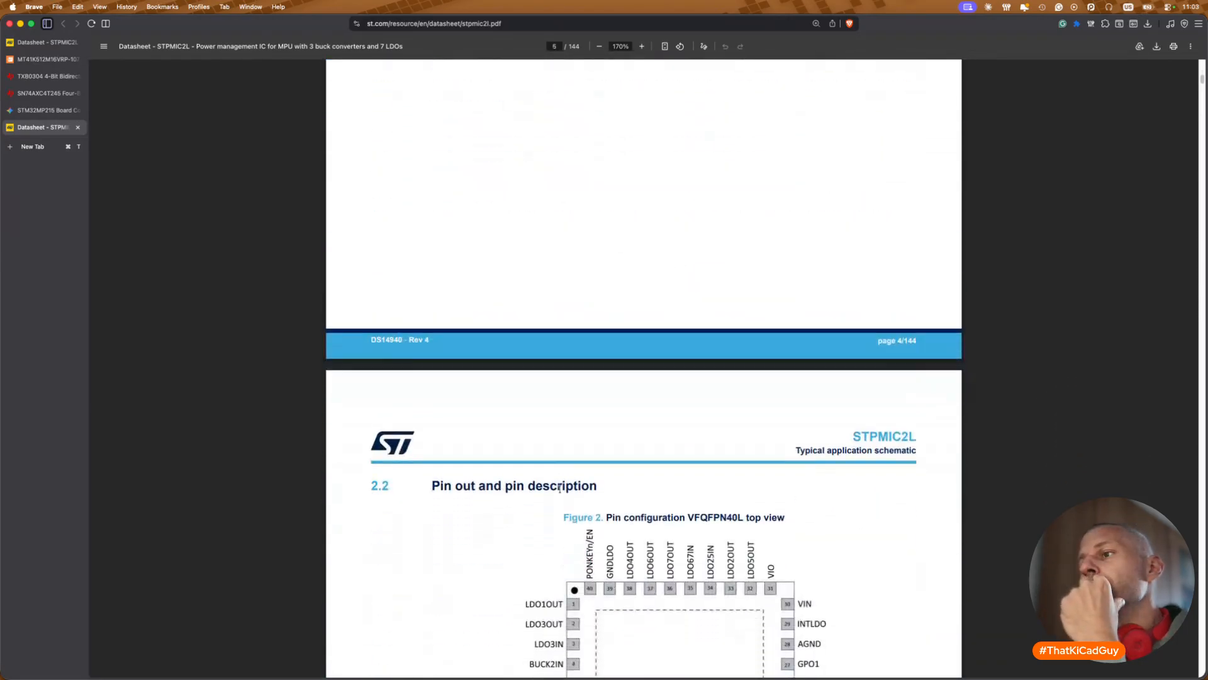
scroll(560, 489, down, 5)
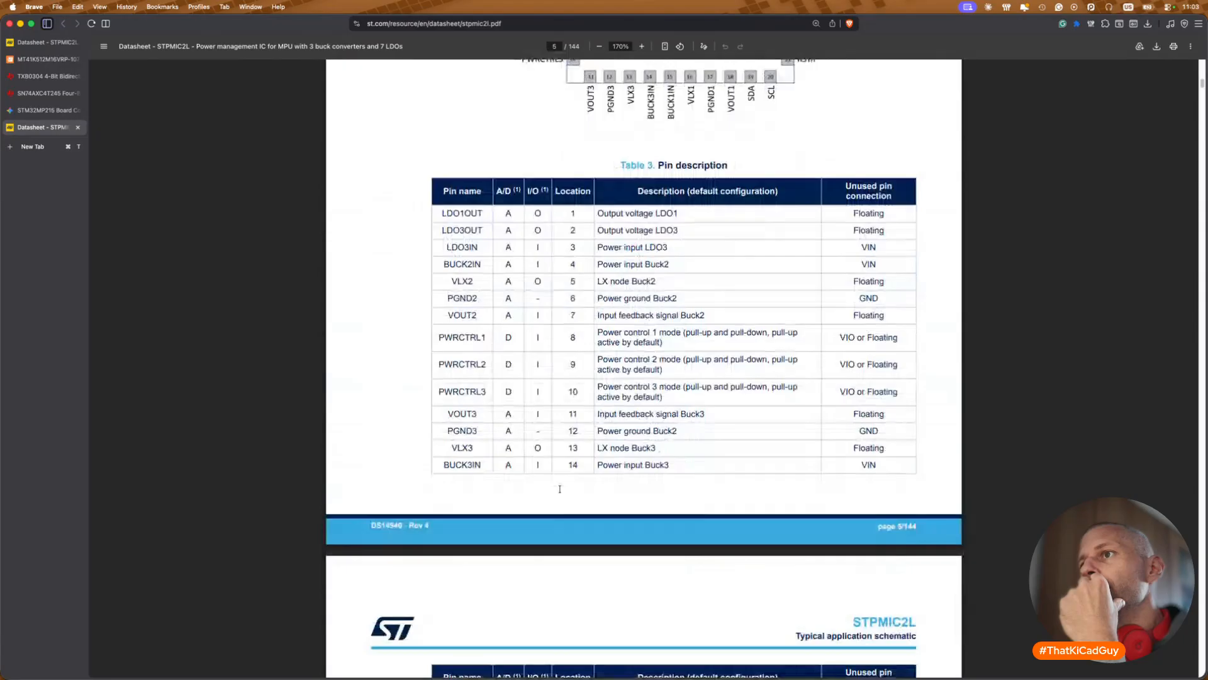
scroll(560, 489, down, 10)
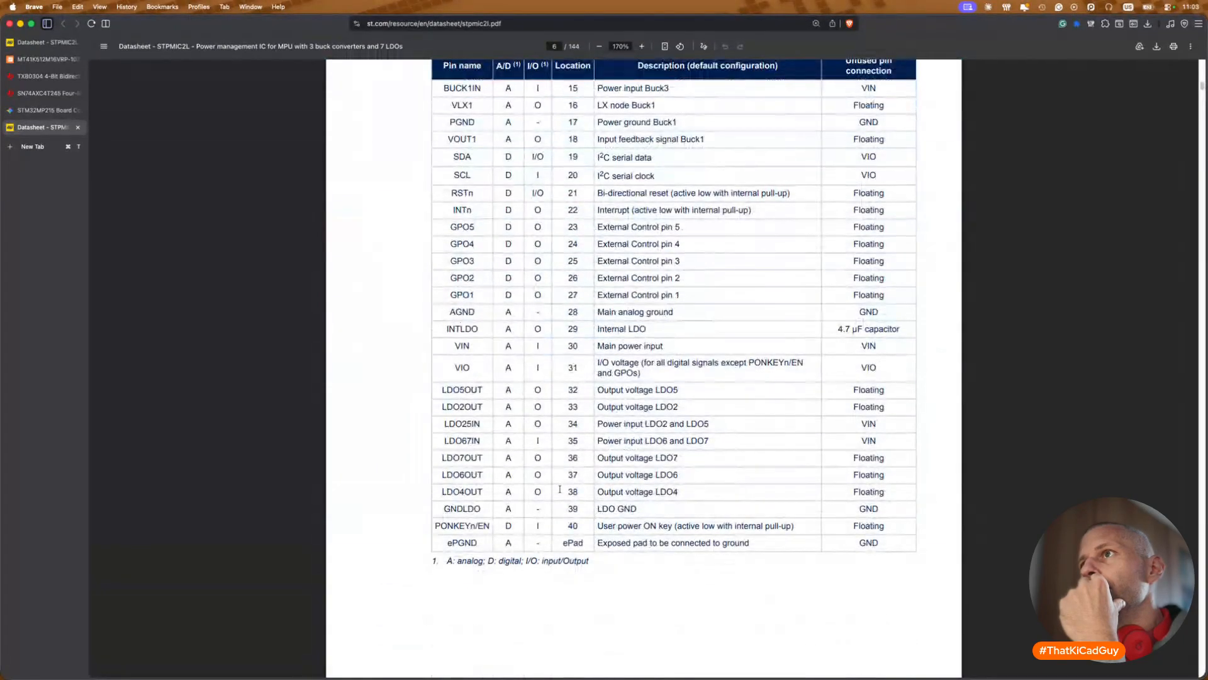
drag(596, 192, 740, 197)
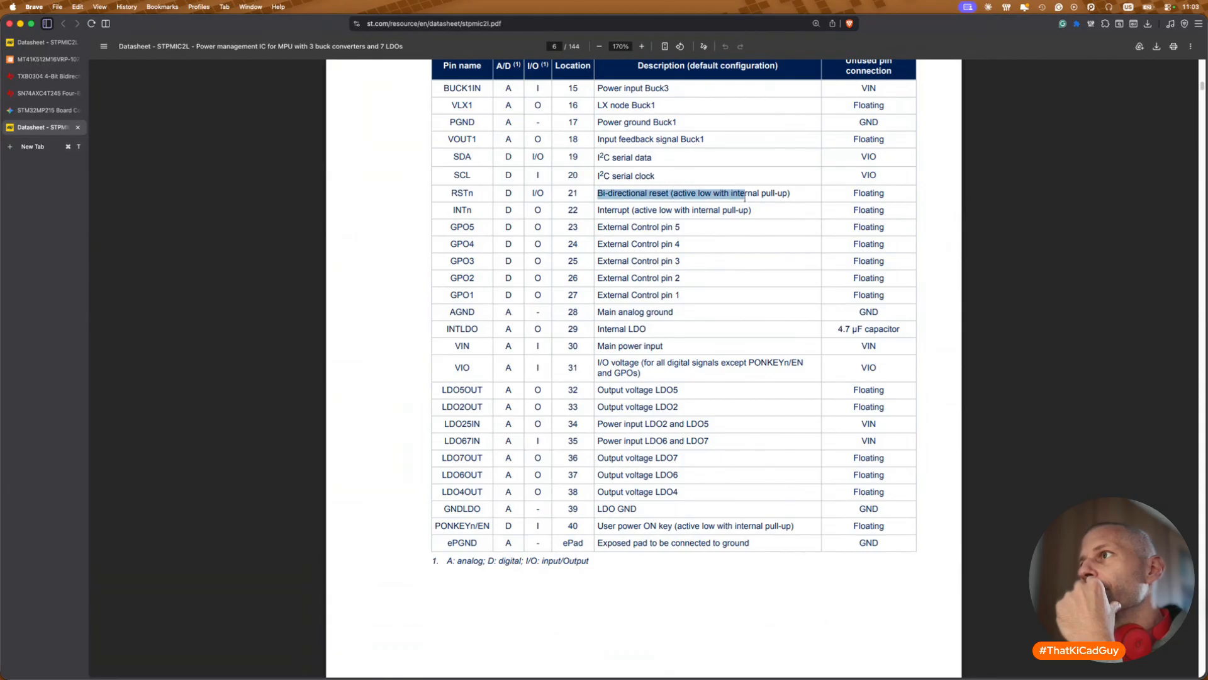
Step: Return to the KiCad symbol editor and change the electrical type of RSTN pin 21 to Bidirectional
key(super+Tab)
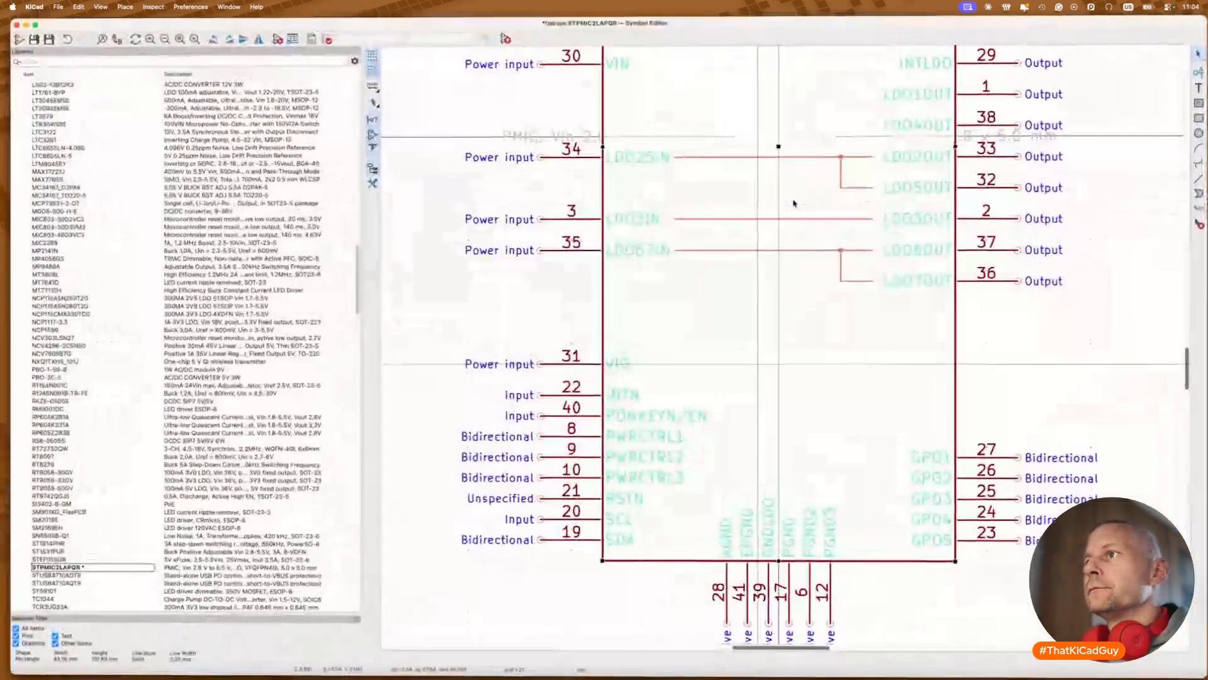
double_click(561, 500)
click(359, 95)
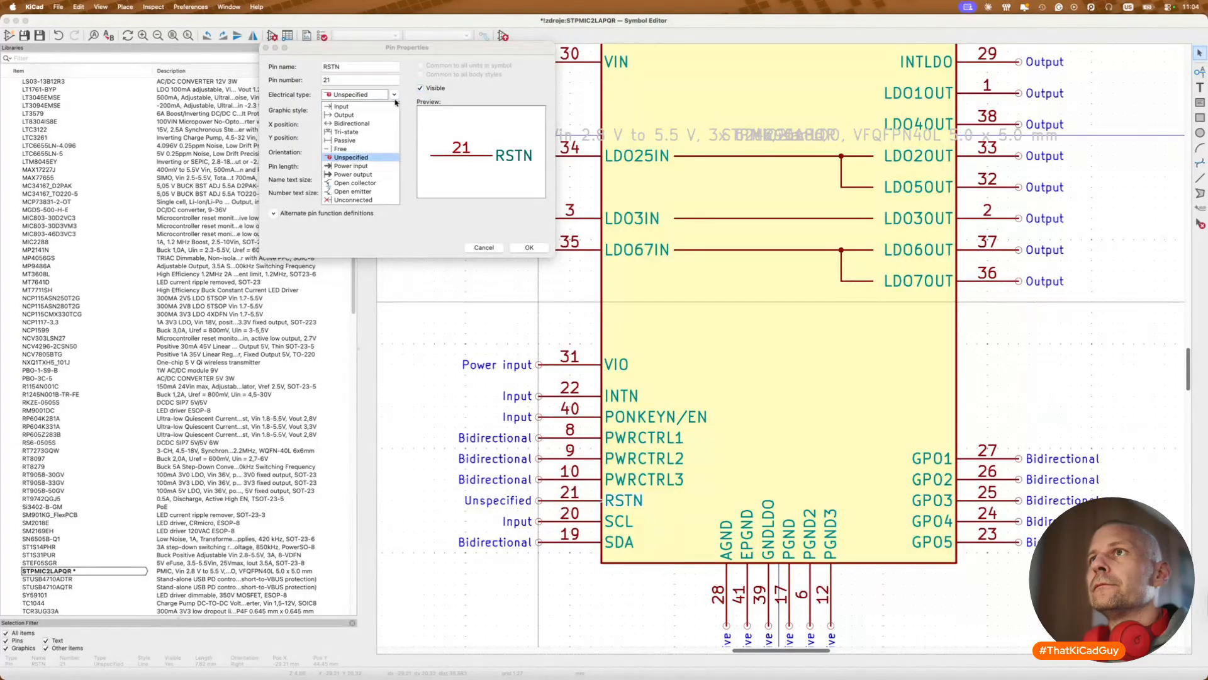
click(351, 123)
click(528, 247)
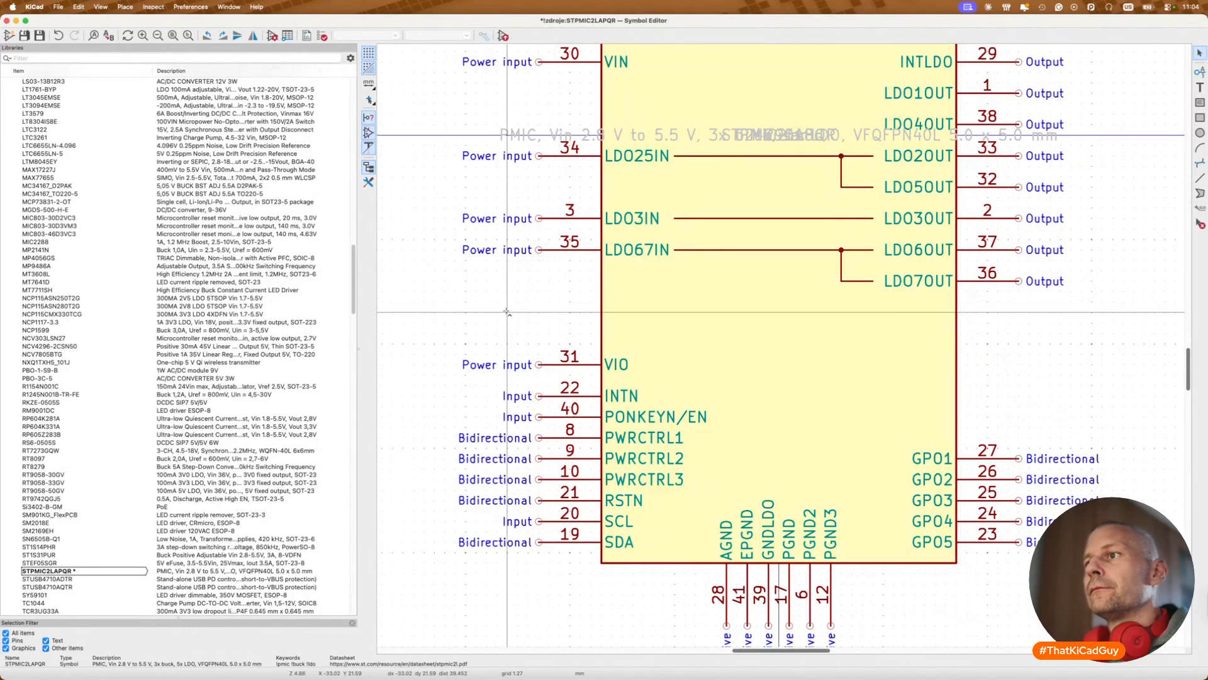
Step: Save the STPMIC2LAPQR symbol, close the symbol editor, and go back to the PMIC schematic sheet and save it
scroll(506, 313, down, 5)
scroll(506, 313, up, 2)
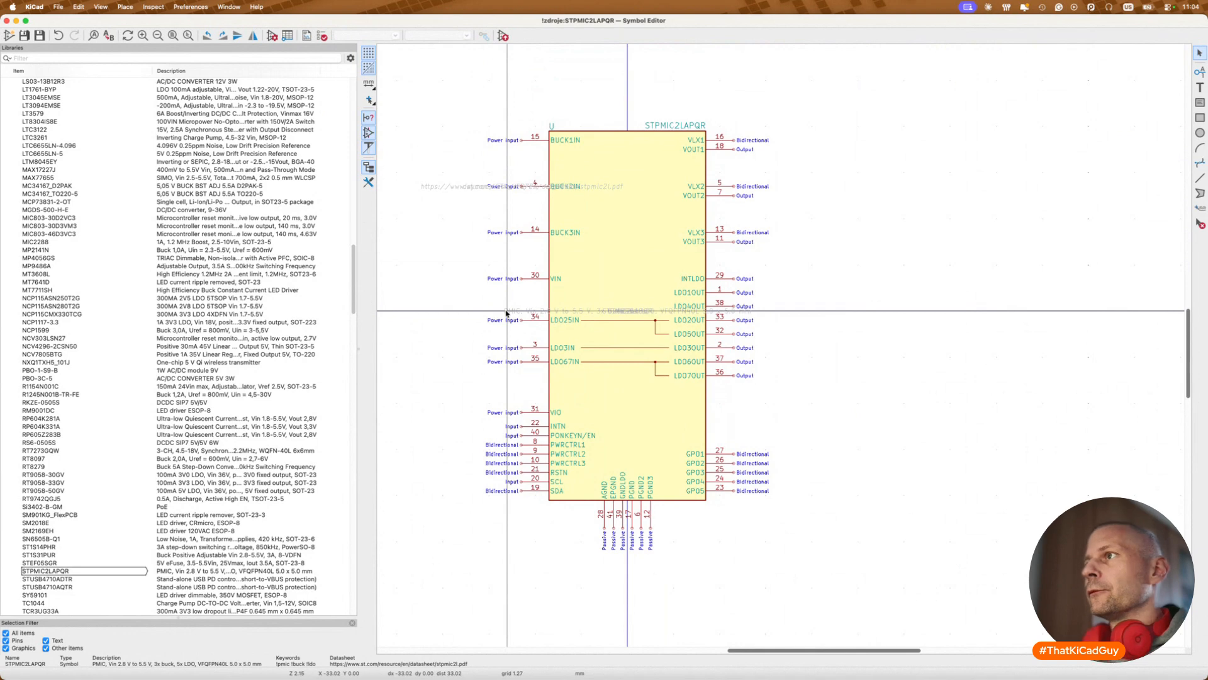
key(super+w)
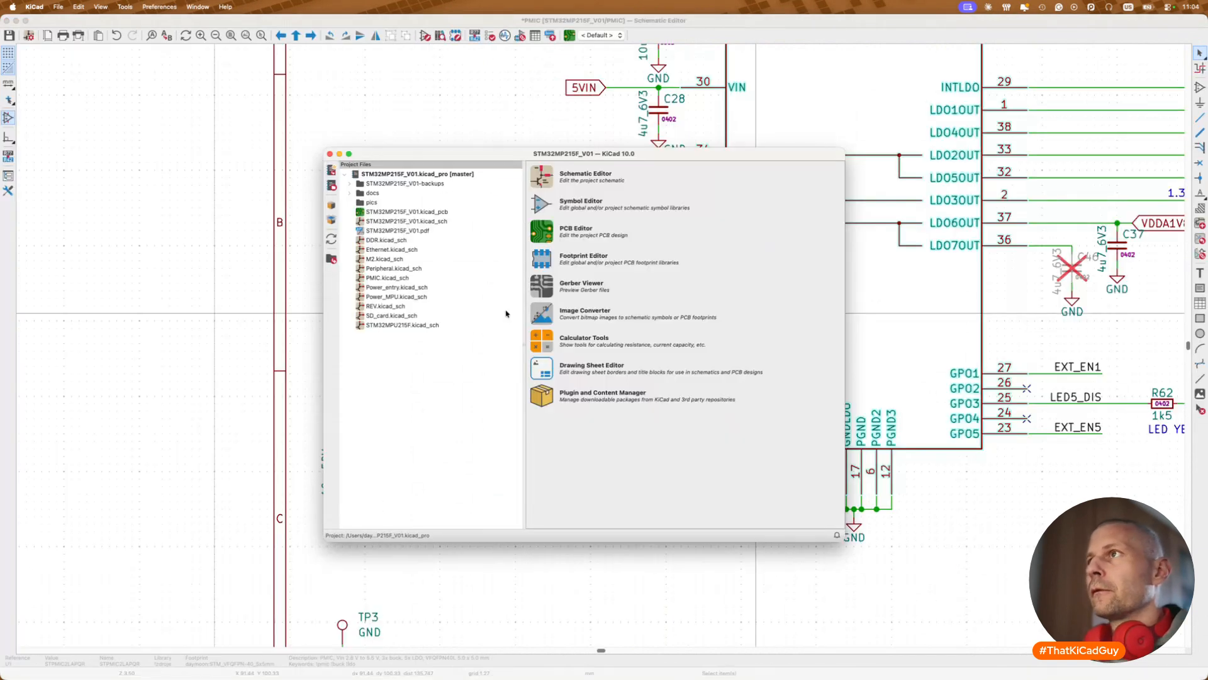
click(608, 172)
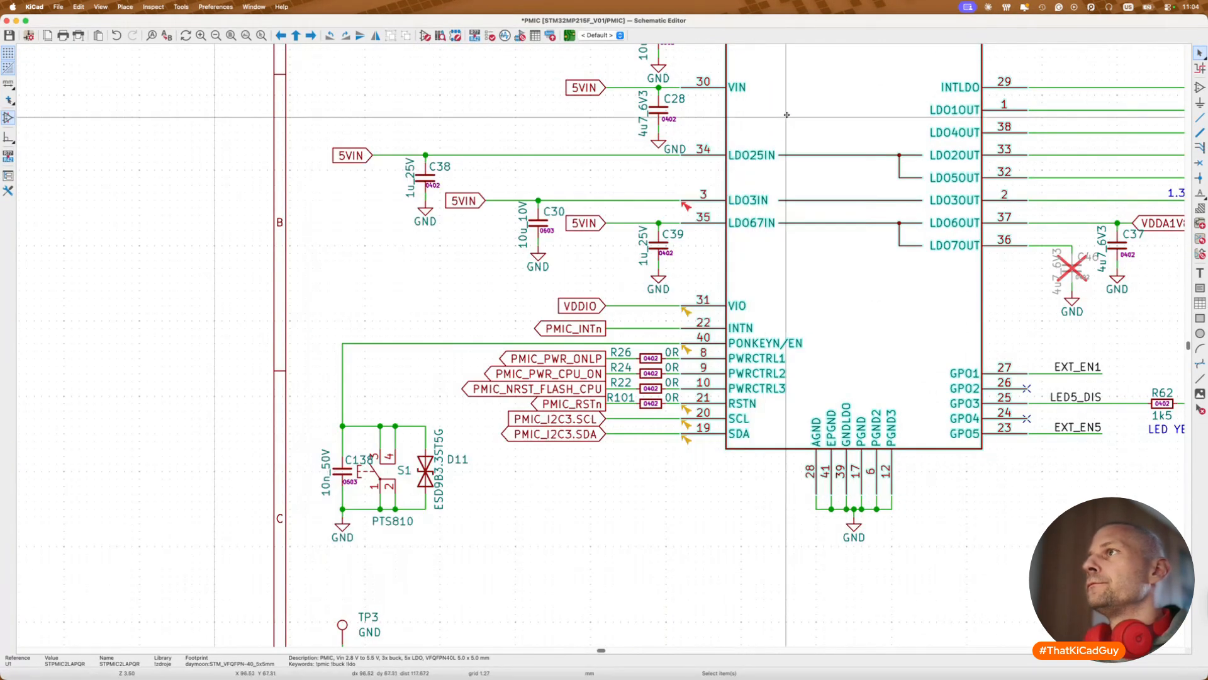
key(super+s)
Step: Update the selected PMIC symbol U1 from the library and save the schematic
key(u)
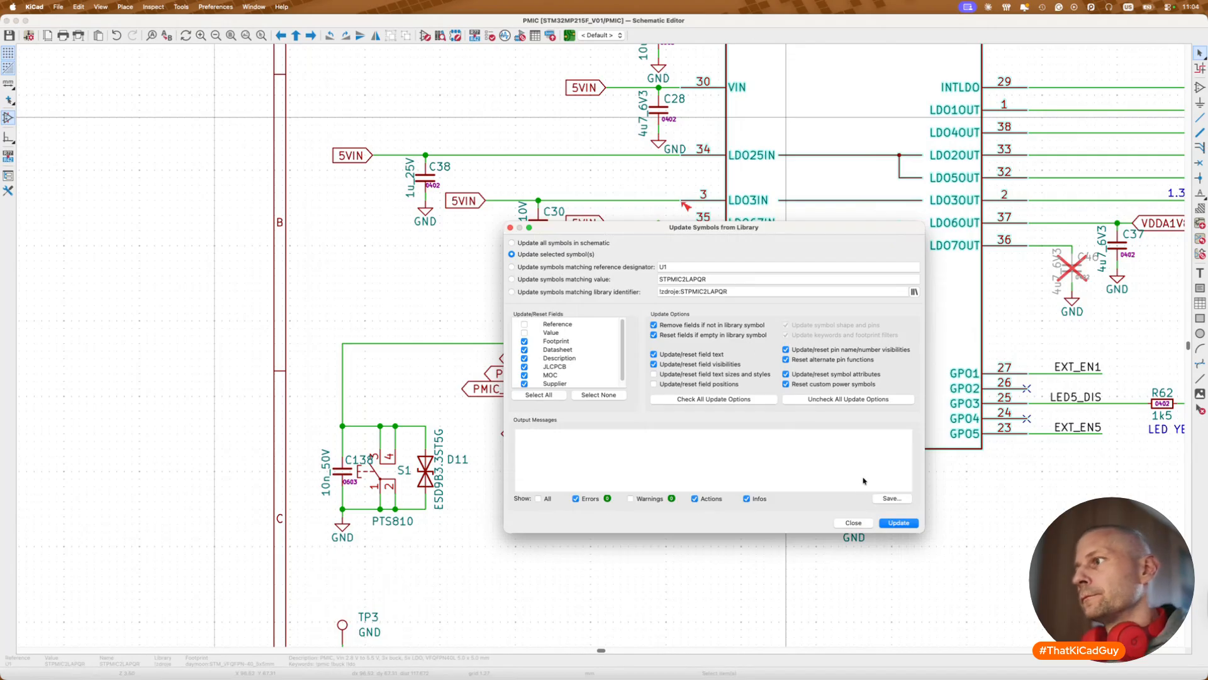
click(898, 522)
click(853, 523)
key(super+s)
Step: Place a PWR_FLAG power symbol on the 5VIN wire of U1's LDO3IN pin, at the junction above C30
scroll(582, 304, down, 1)
scroll(582, 304, right, 3)
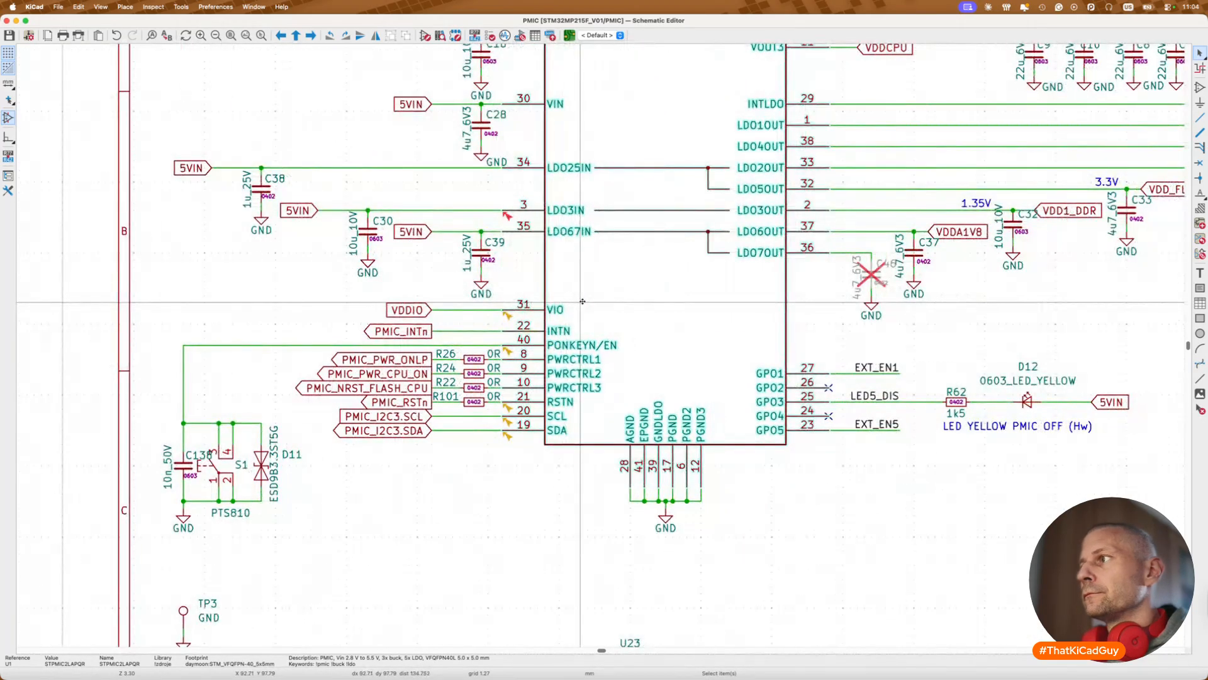
scroll(582, 301, down, 4)
scroll(637, 274, up, 1)
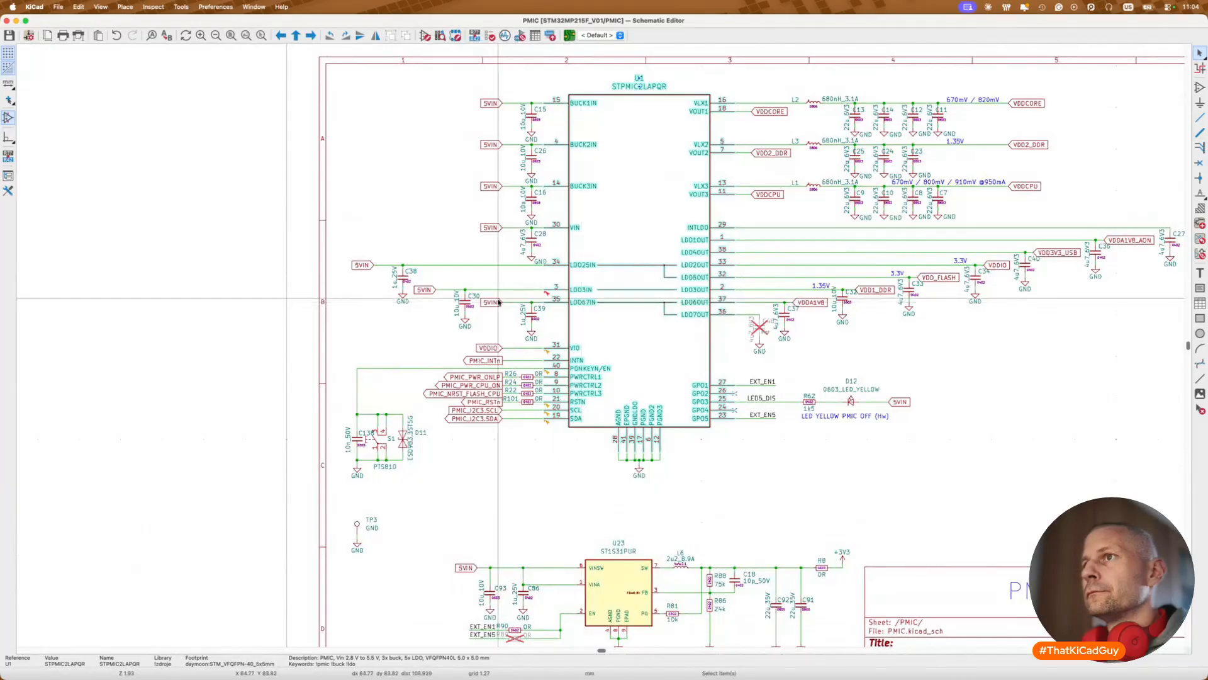
click(478, 280)
key(p)
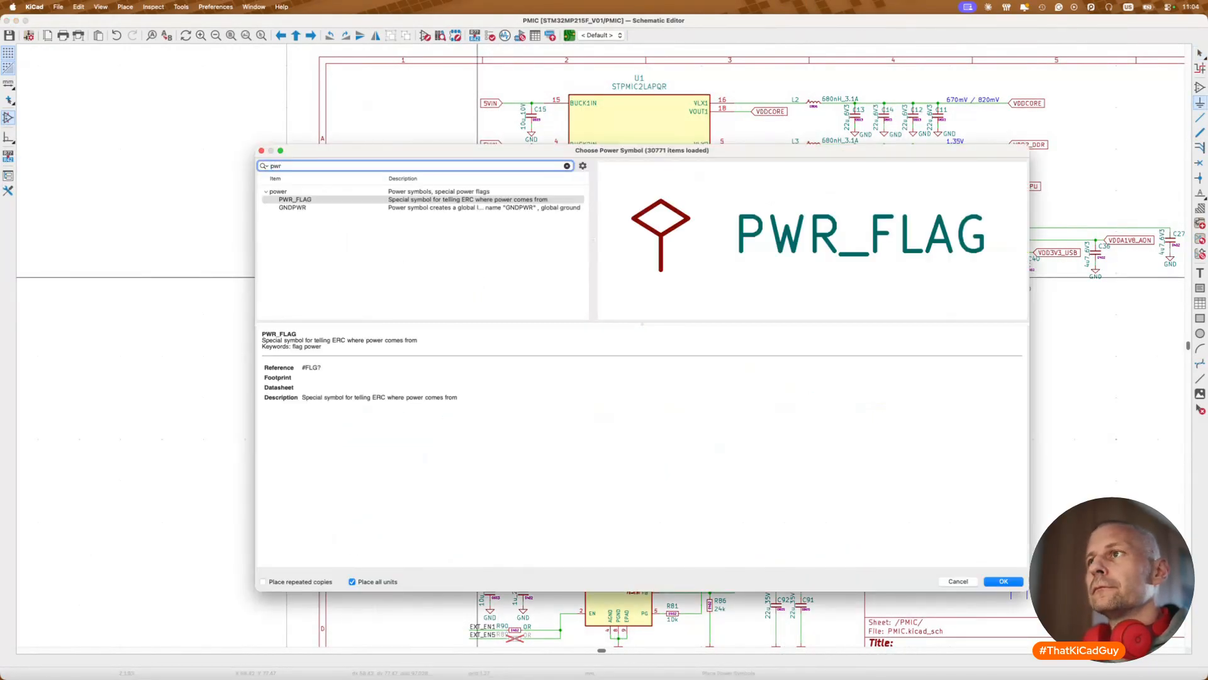
key(Return)
scroll(465, 289, up, 3)
click(465, 289)
key(Escape)
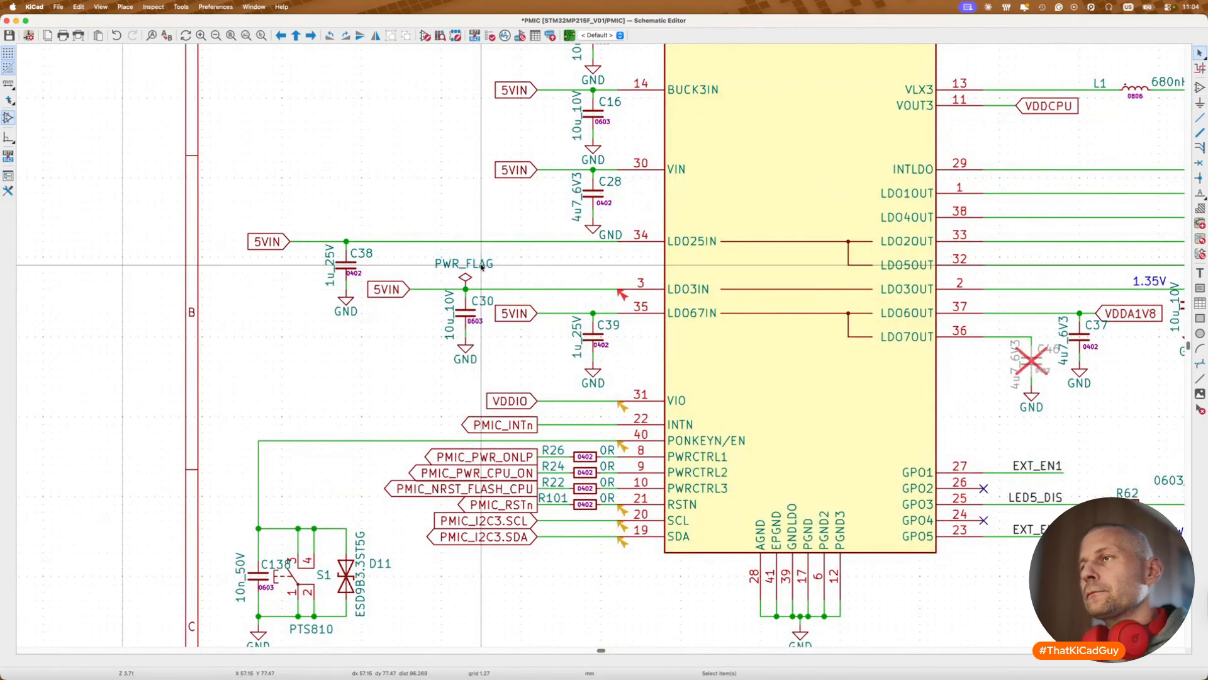
Step: Save the schematic and rerun the electrical rules check
key(ctrl+s)
scroll(482, 265, down, 3)
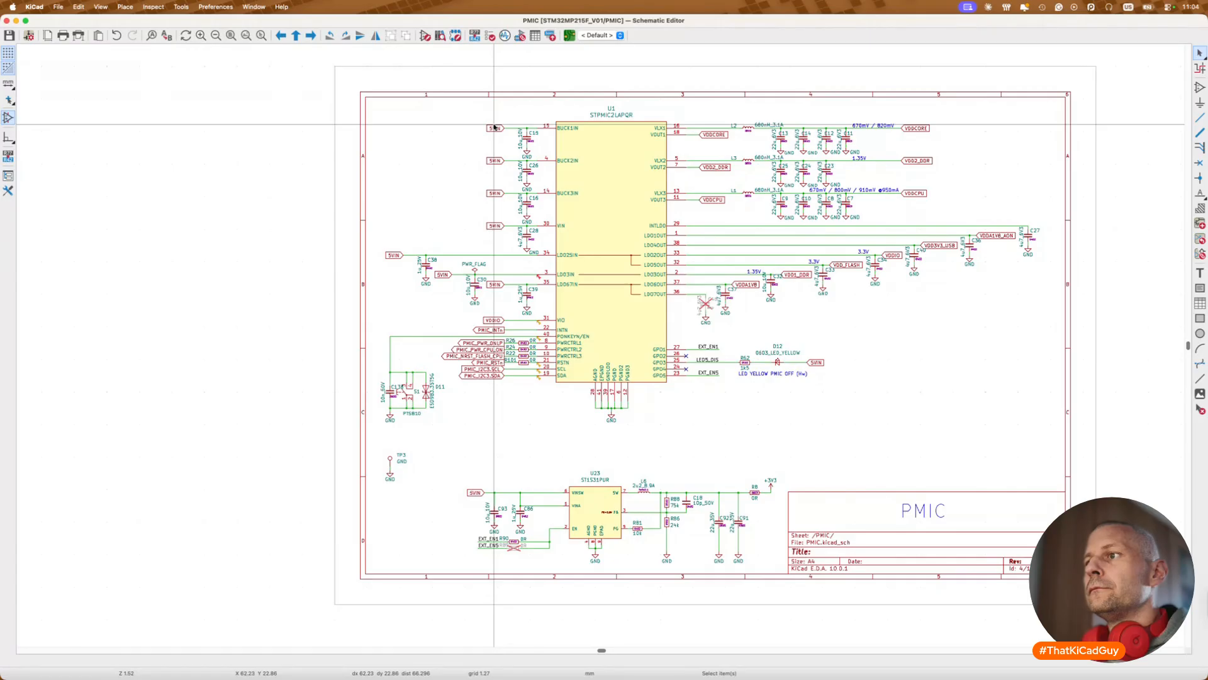
click(490, 35)
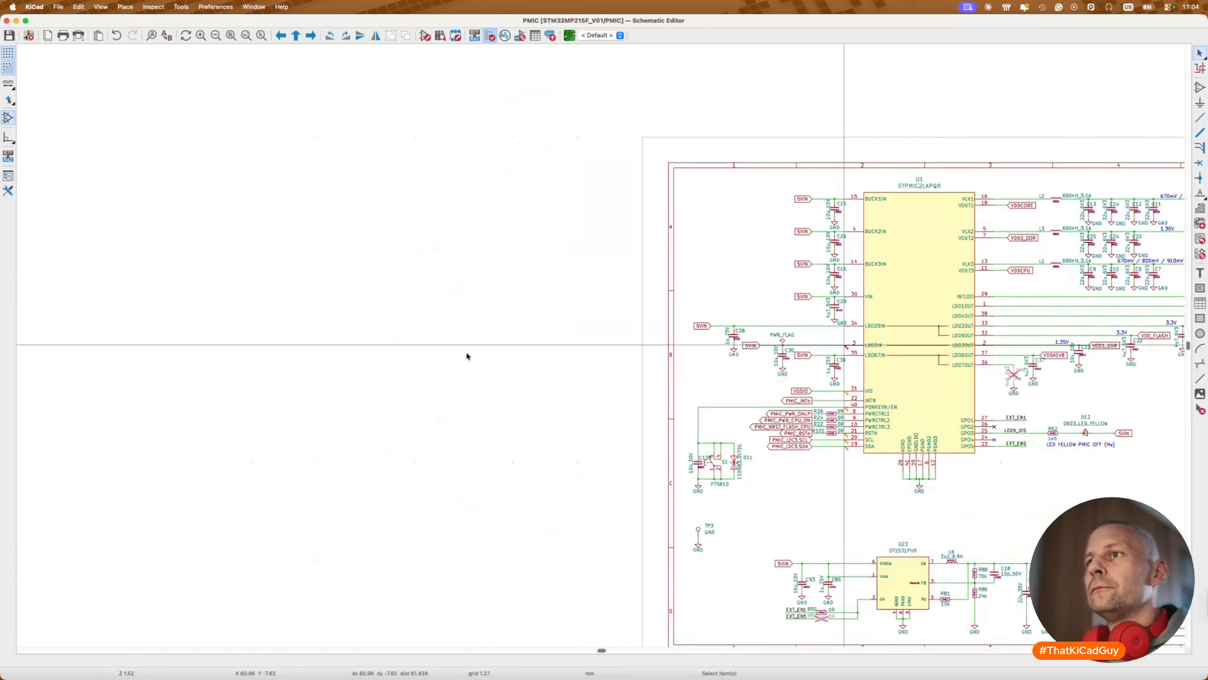
click(479, 616)
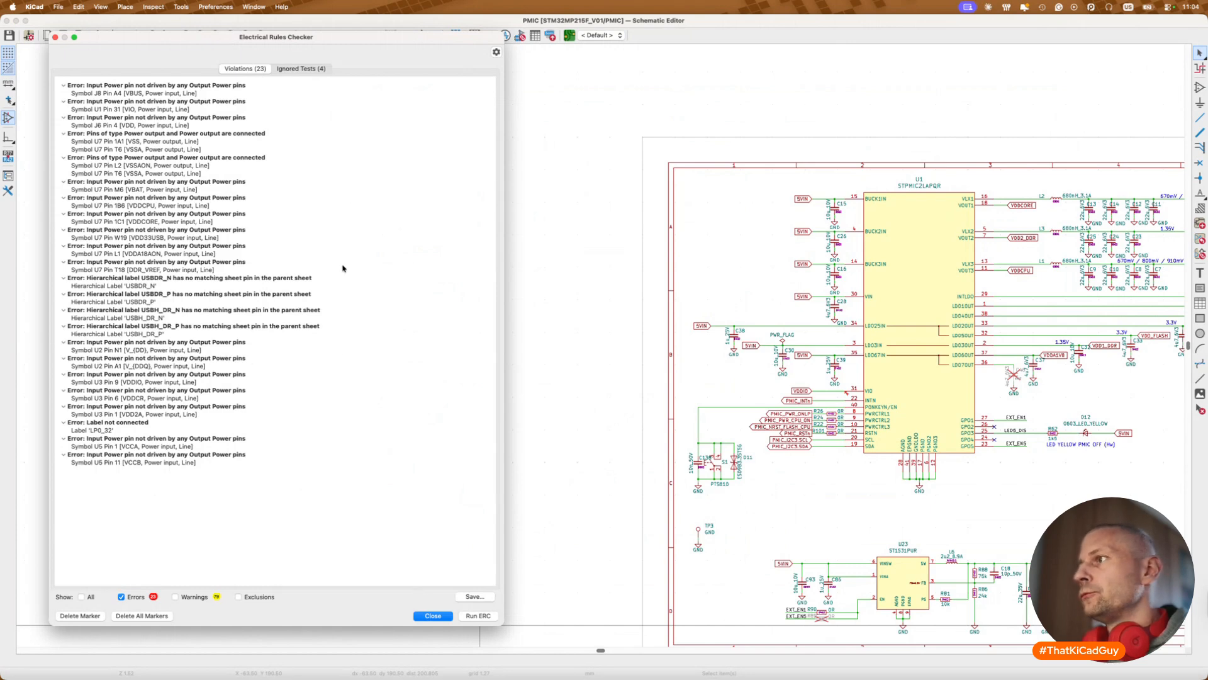
Step: Duplicate the PWR_FLAG symbol onto the VDDIO wire at U1's VIO pin 31 and select the violation marker there
scroll(802, 378, up, 5)
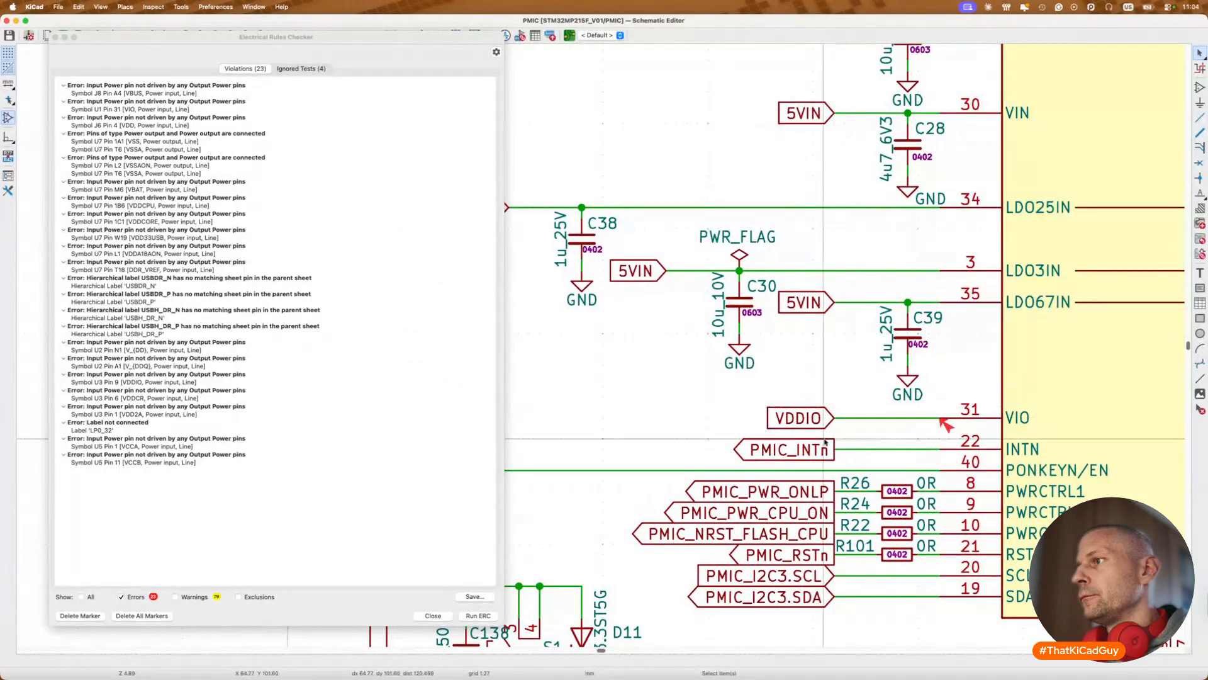
middle_drag(639, 432, 699, 402)
click(800, 225)
key(ctrl+d)
click(915, 387)
click(1003, 396)
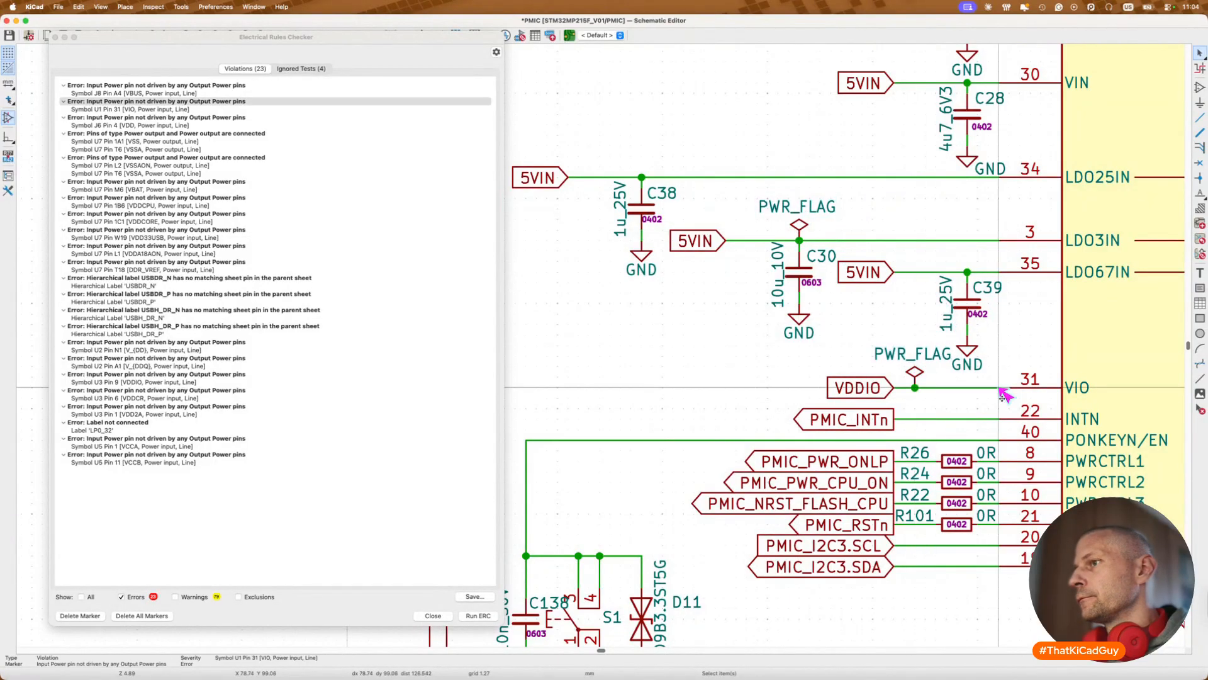
Step: Rerun the electrical rules check and locate the VBUS violation at pin A4 of USB connector J8
click(491, 615)
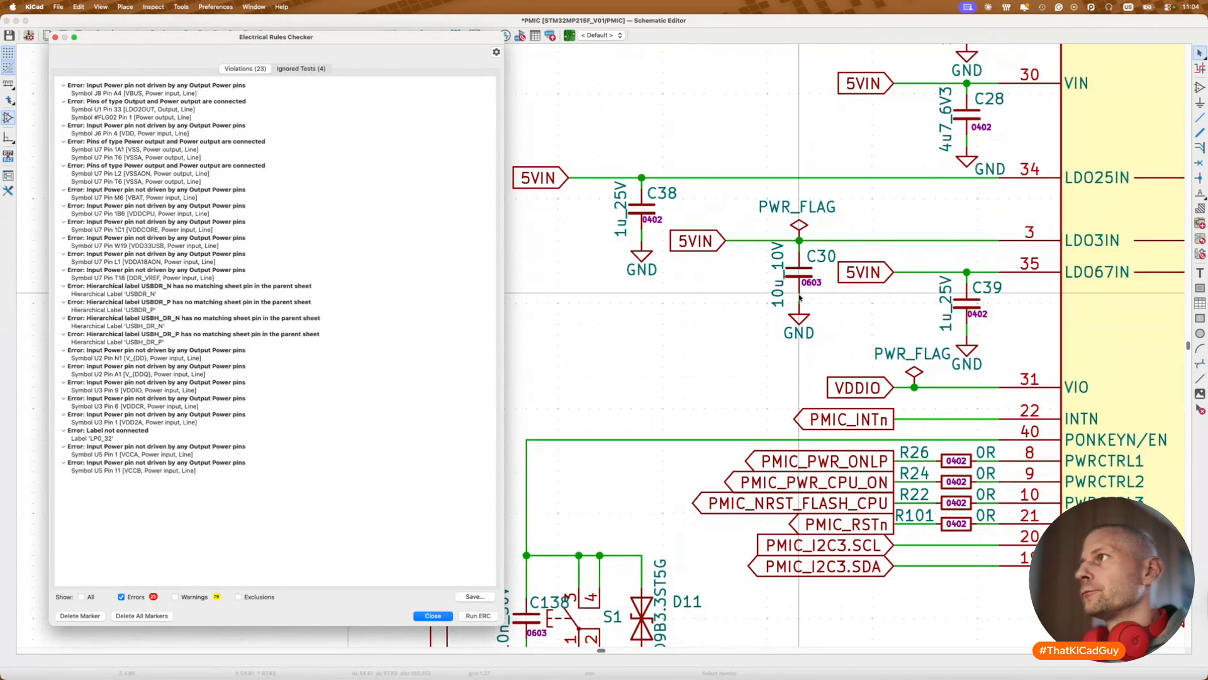
click(185, 94)
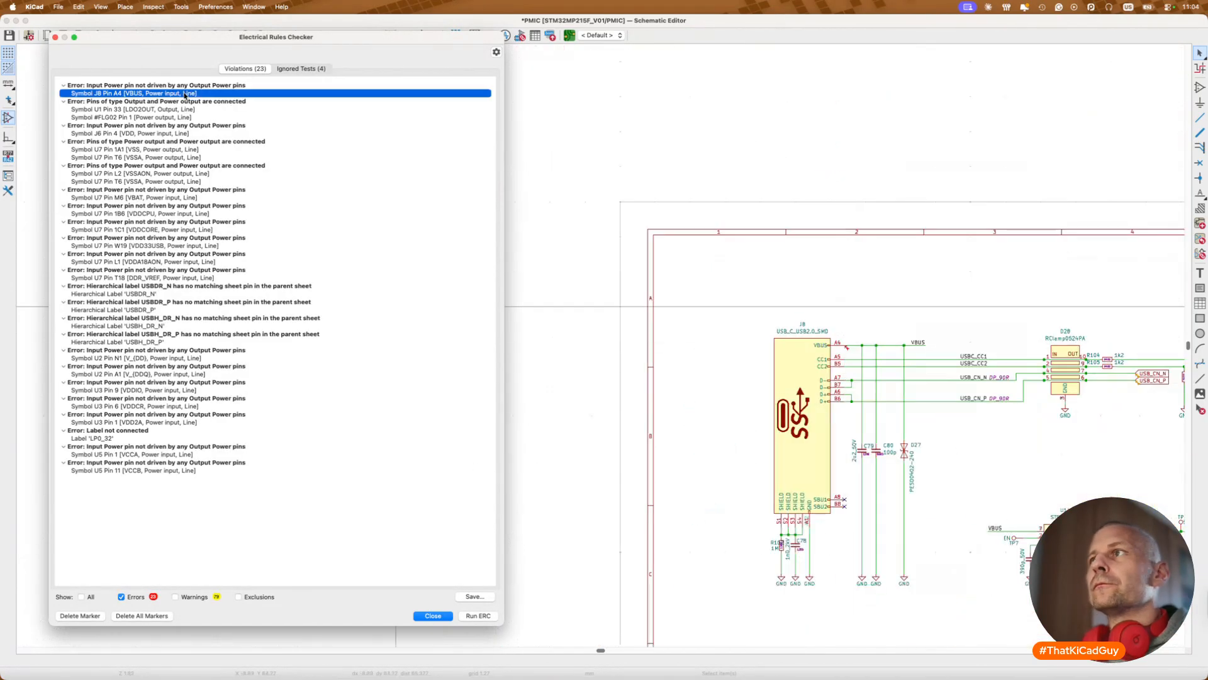
click(853, 336)
scroll(853, 335, up, 5)
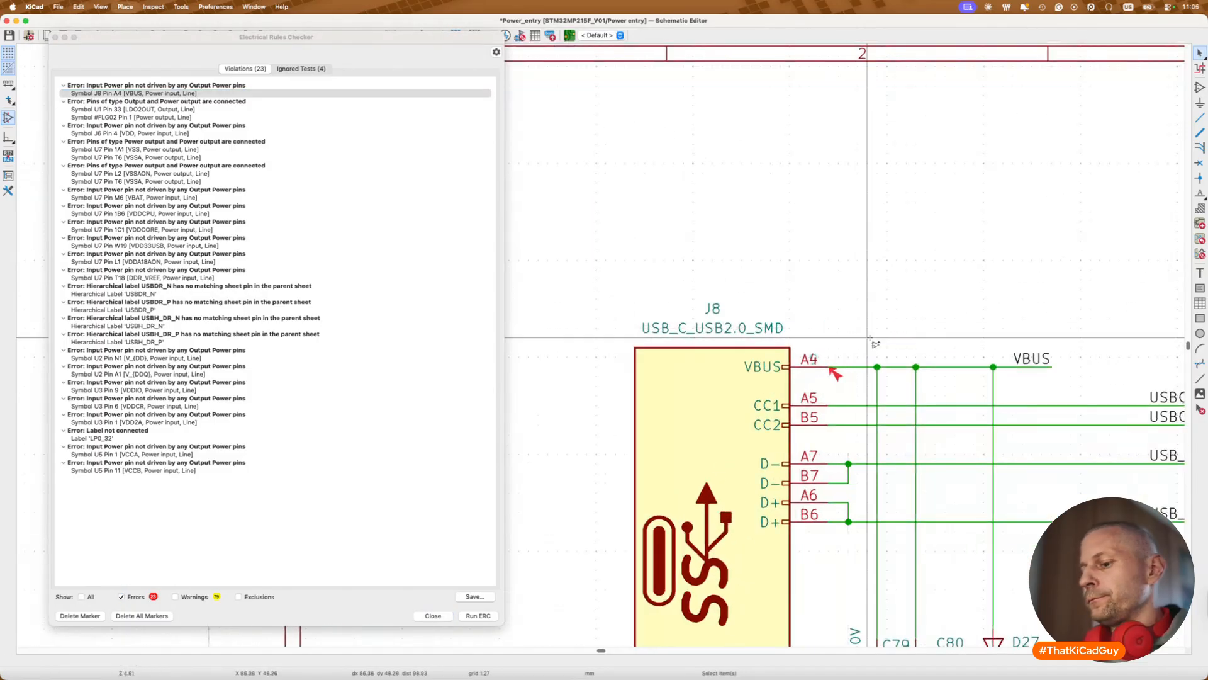
Step: Place a PWR_FLAG power symbol on the first junction of J8's VBUS wire and copy the symbol
key(p)
key(Return)
click(878, 367)
key(Escape)
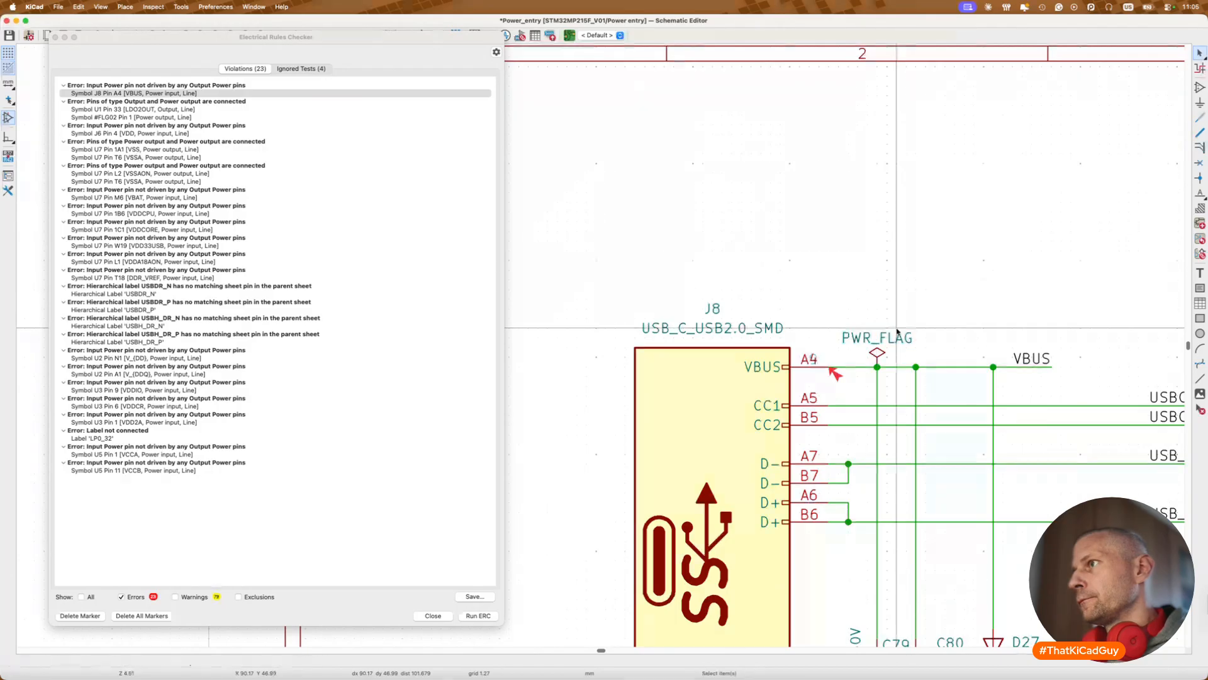
click(877, 351)
key(super+c)
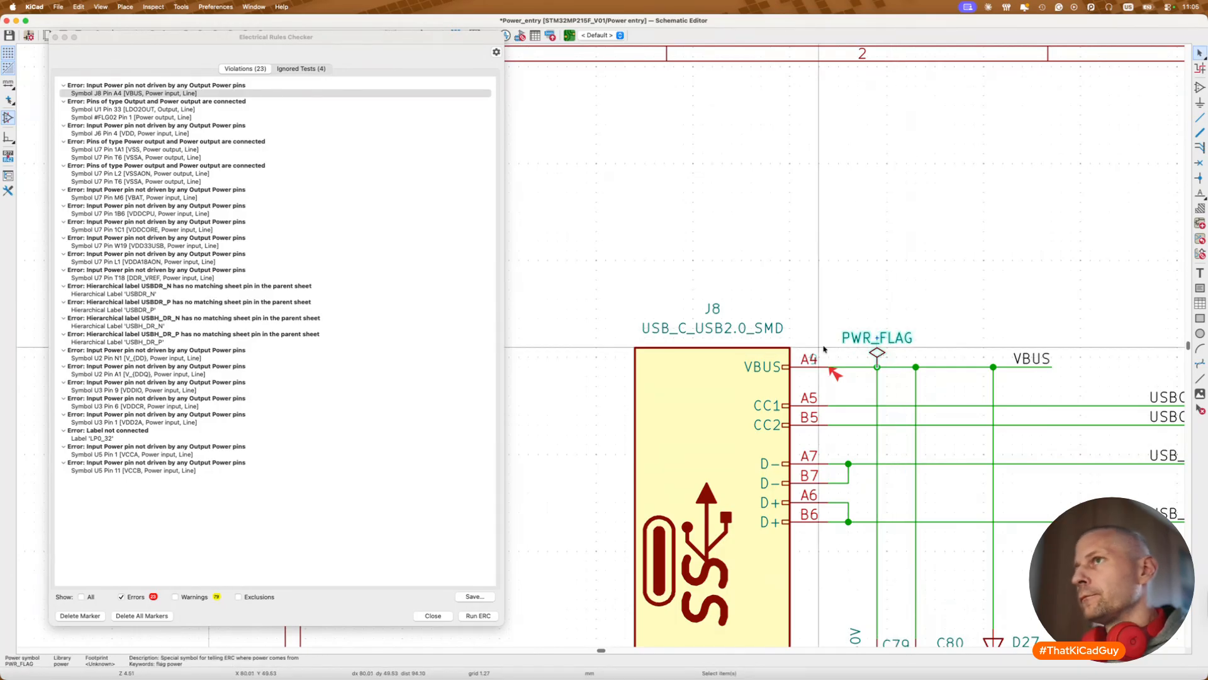
Step: Go to the violation at U1's LDO2OUT pin 33 and set the VDDIO and VDD_FLASH global labels to the Output shape
click(159, 109)
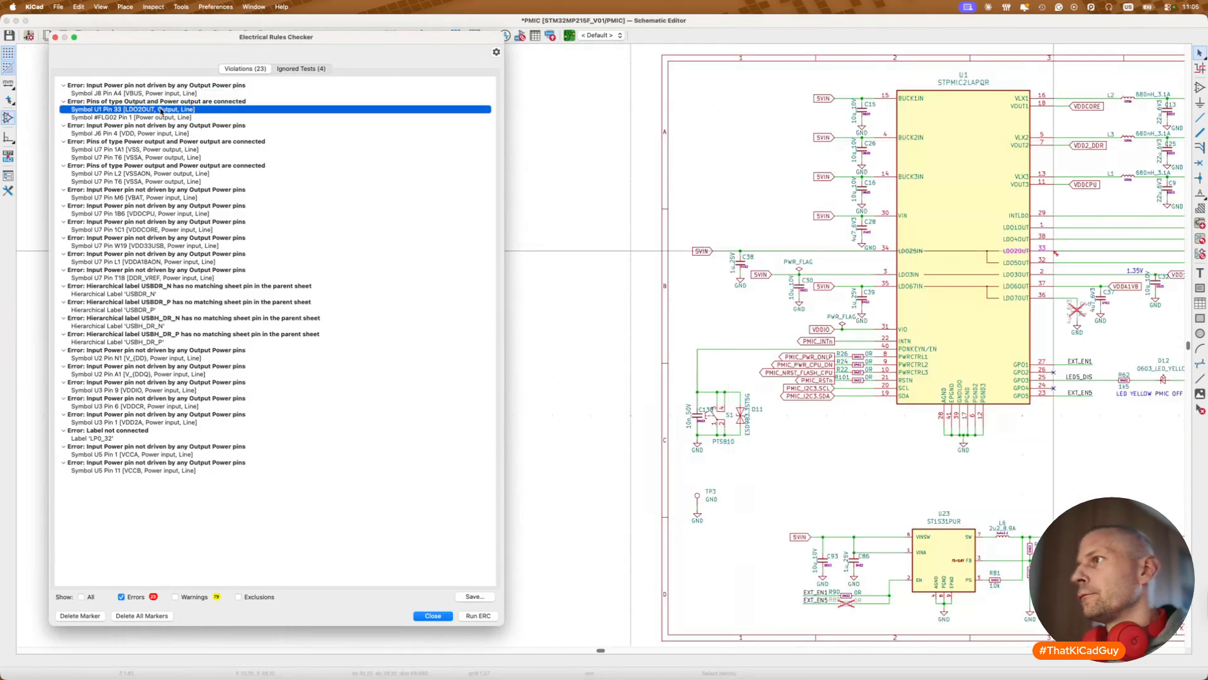
scroll(1102, 256, up, 5)
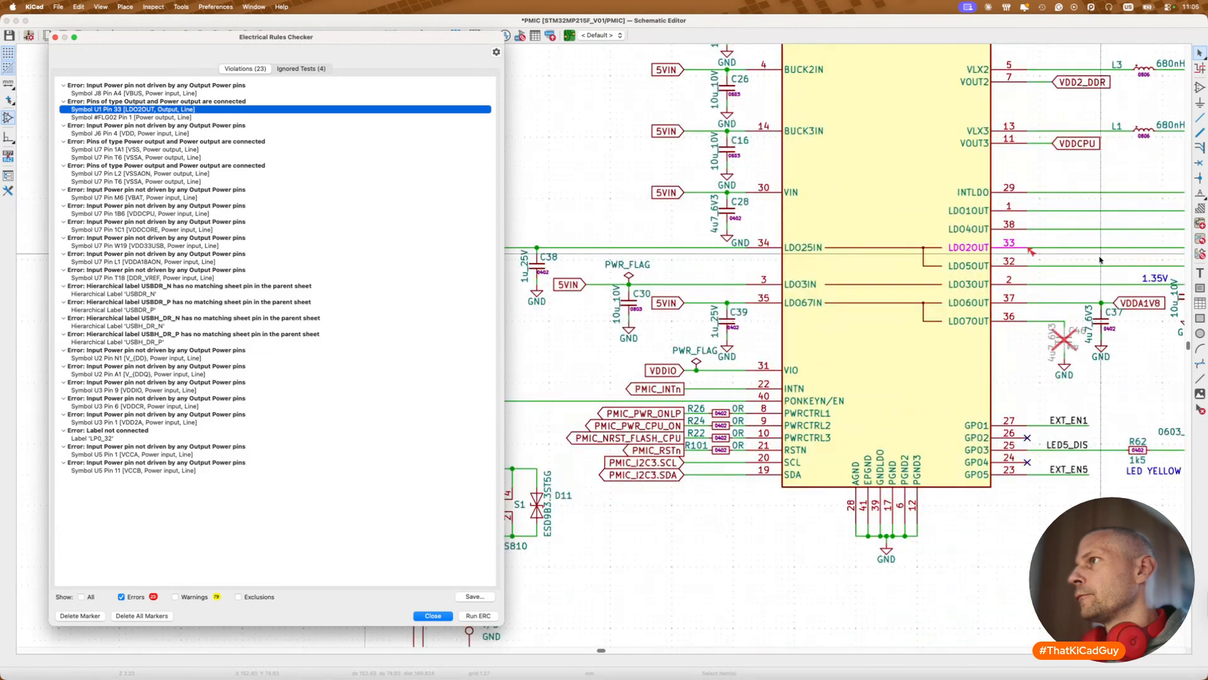
click(928, 247)
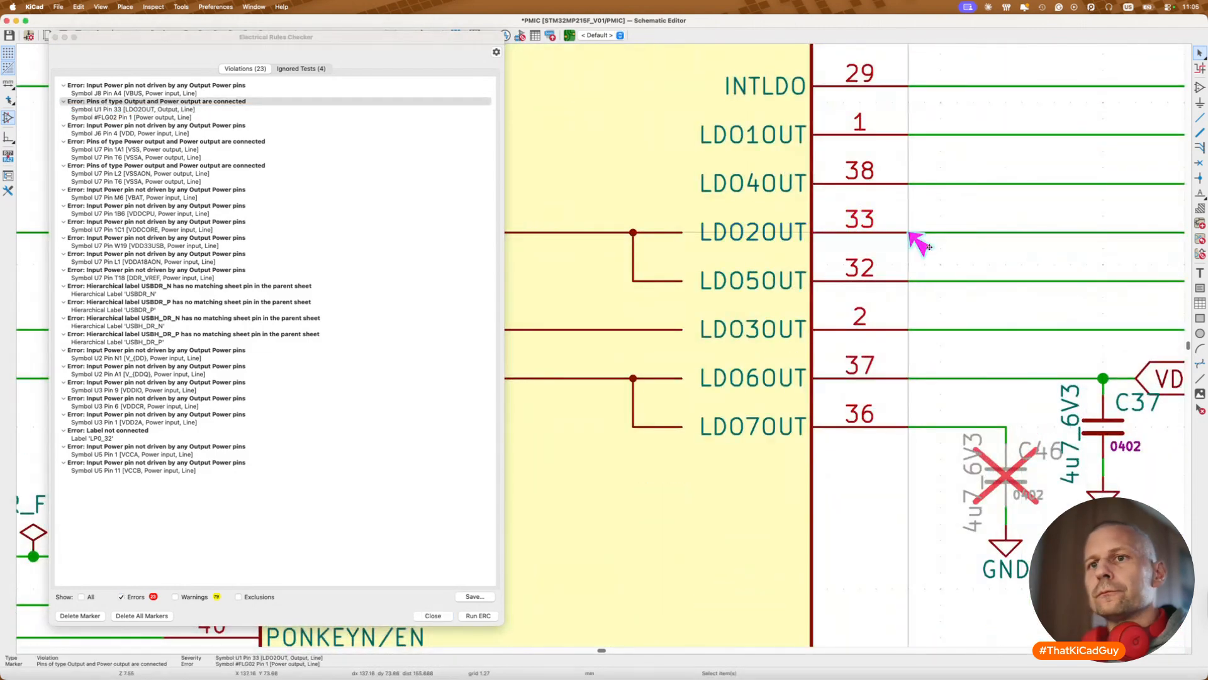
scroll(929, 247, down, 5)
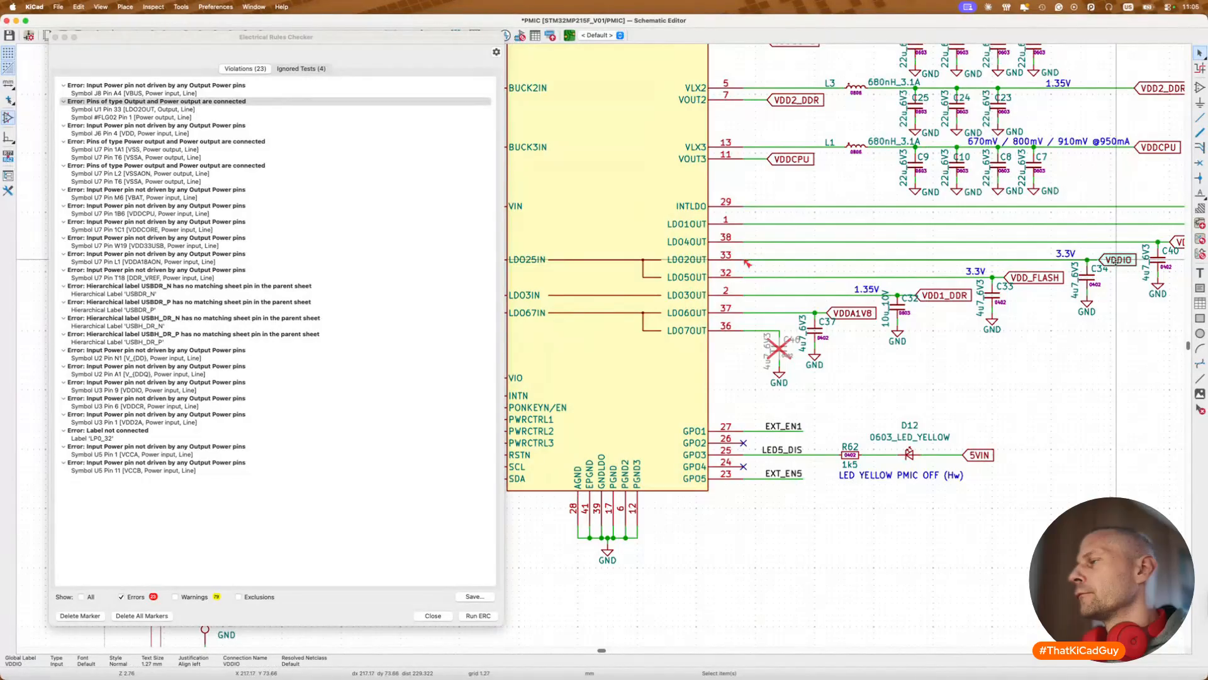
double_click(1116, 263)
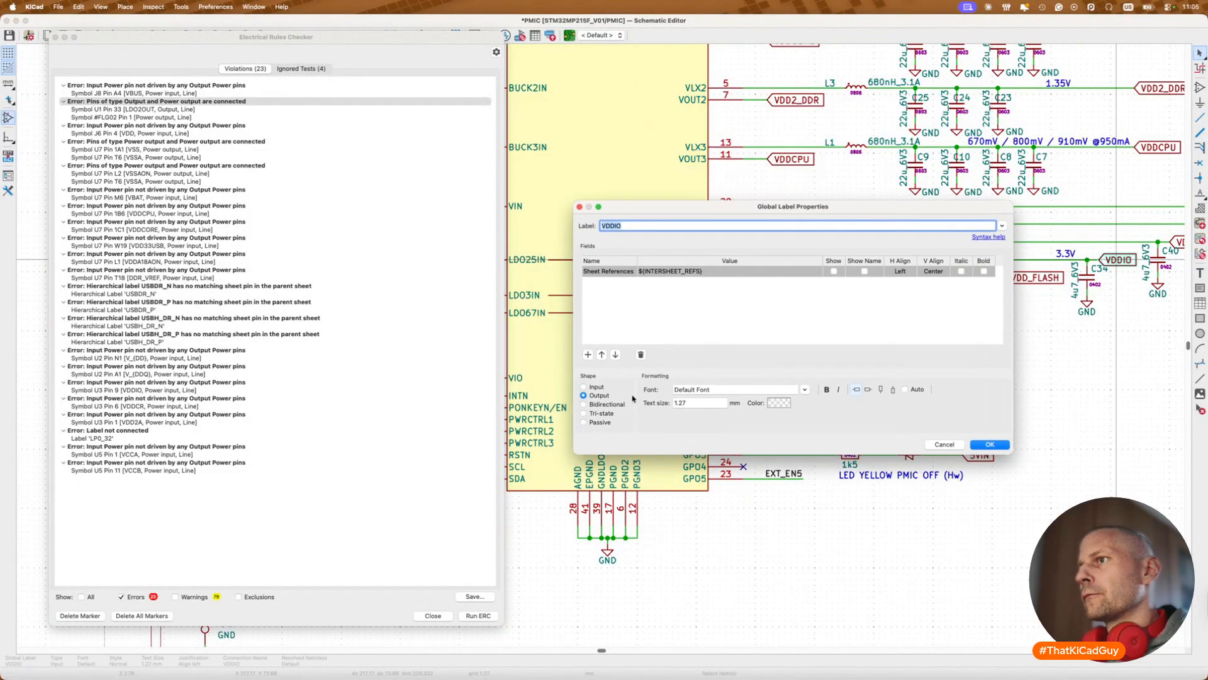
click(978, 448)
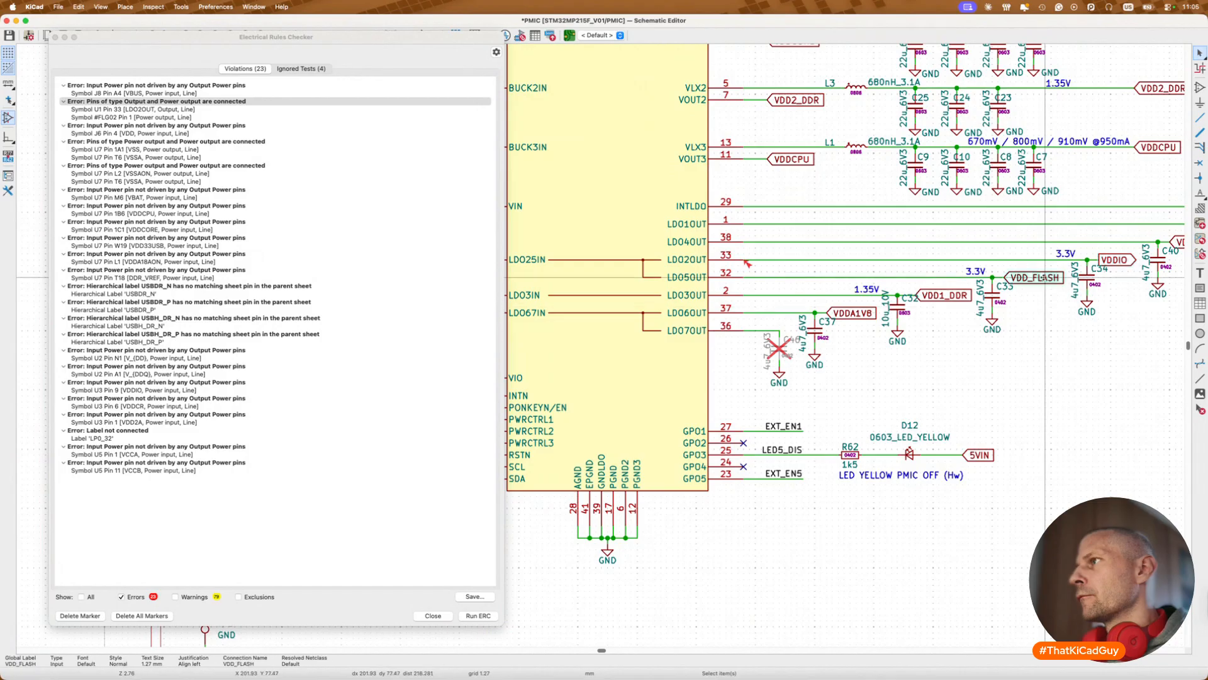
double_click(1044, 278)
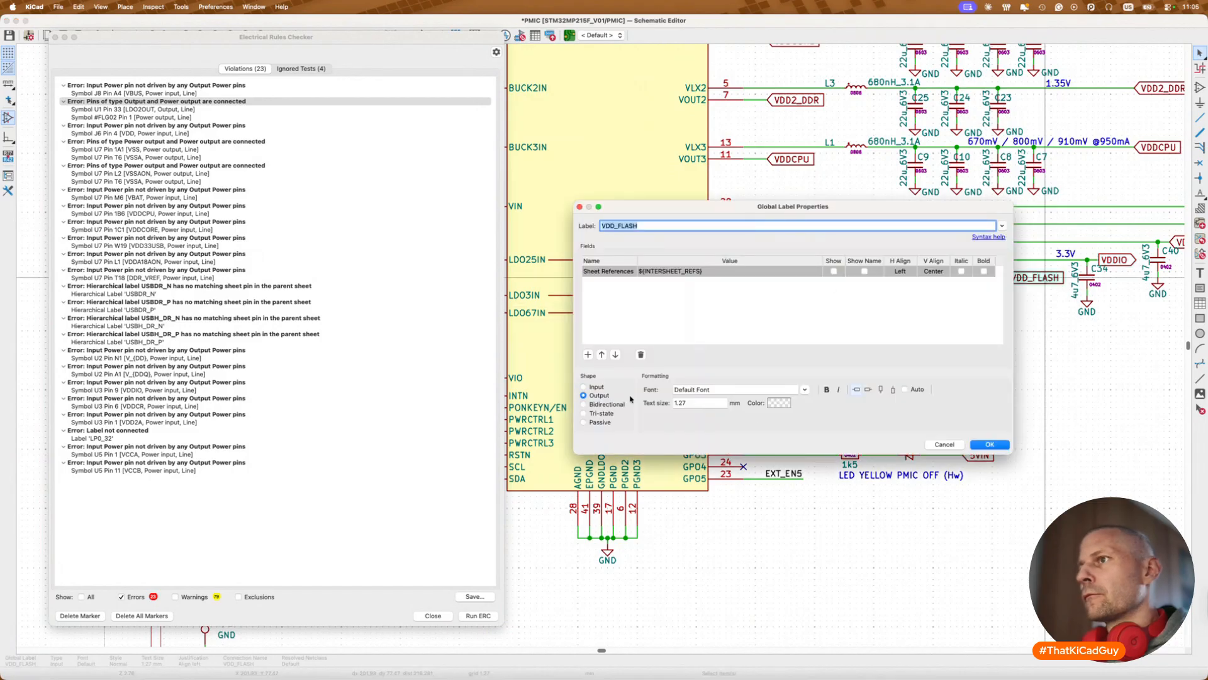
click(989, 444)
Step: Set the shape of the VDD1_DDR and VDDA1V8 global labels on U1's LDO outputs to Output
double_click(957, 302)
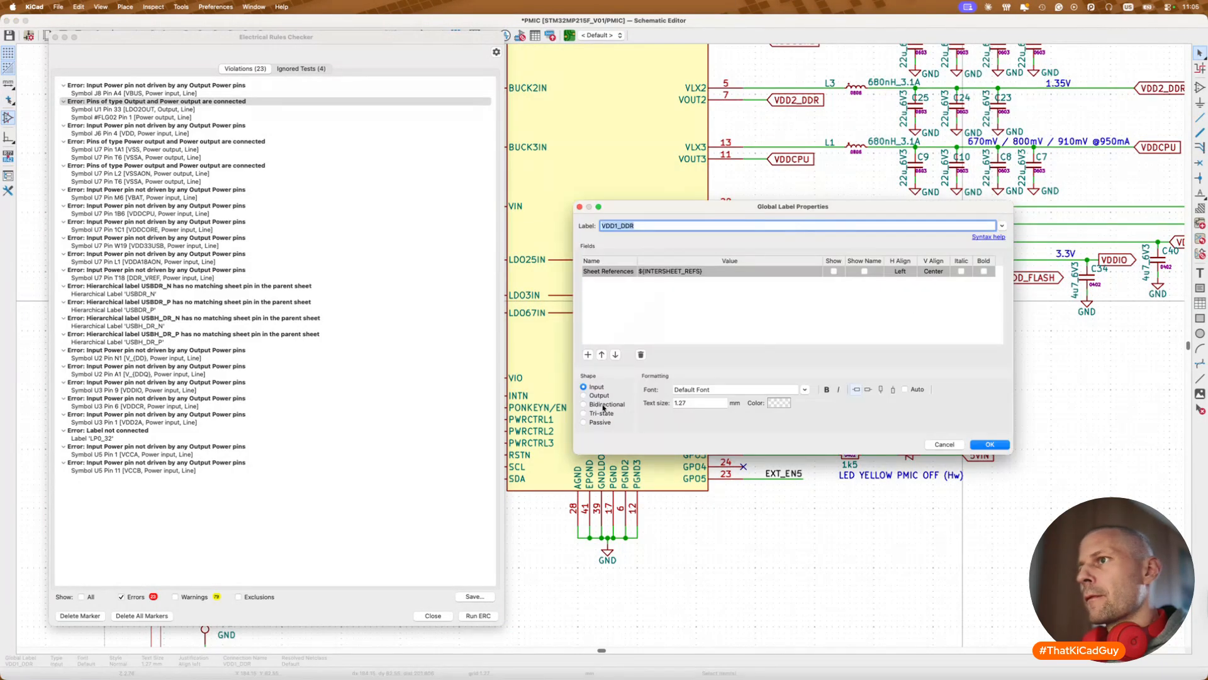
click(979, 444)
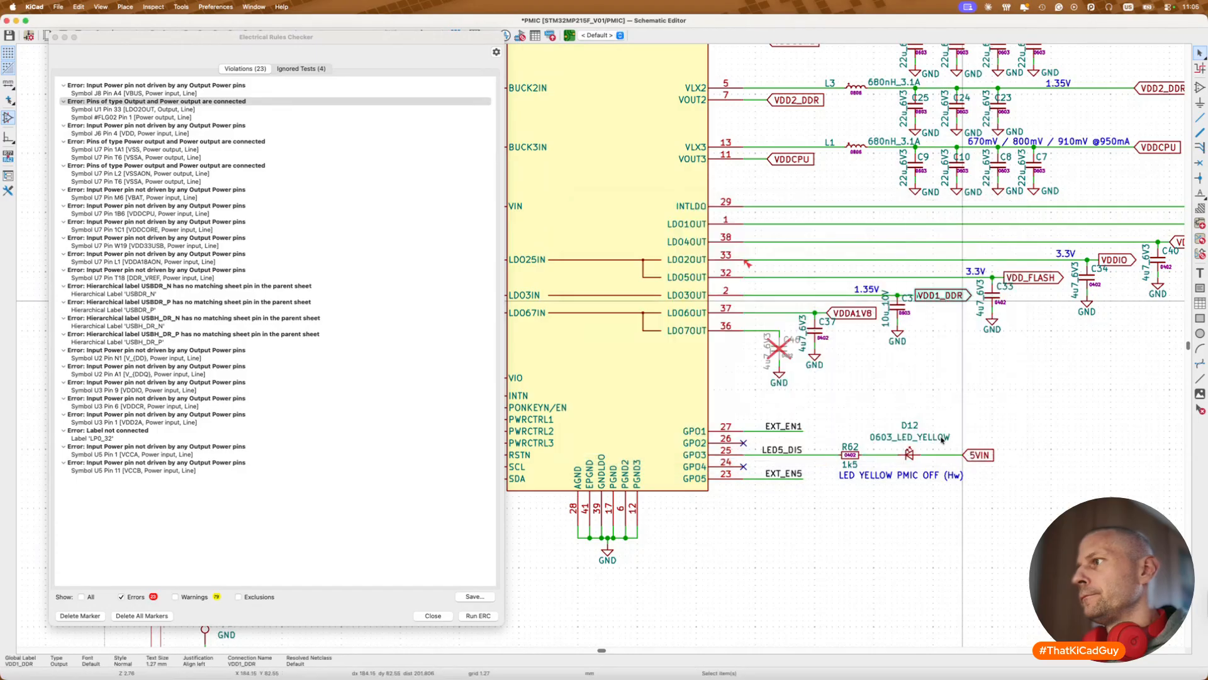
double_click(866, 313)
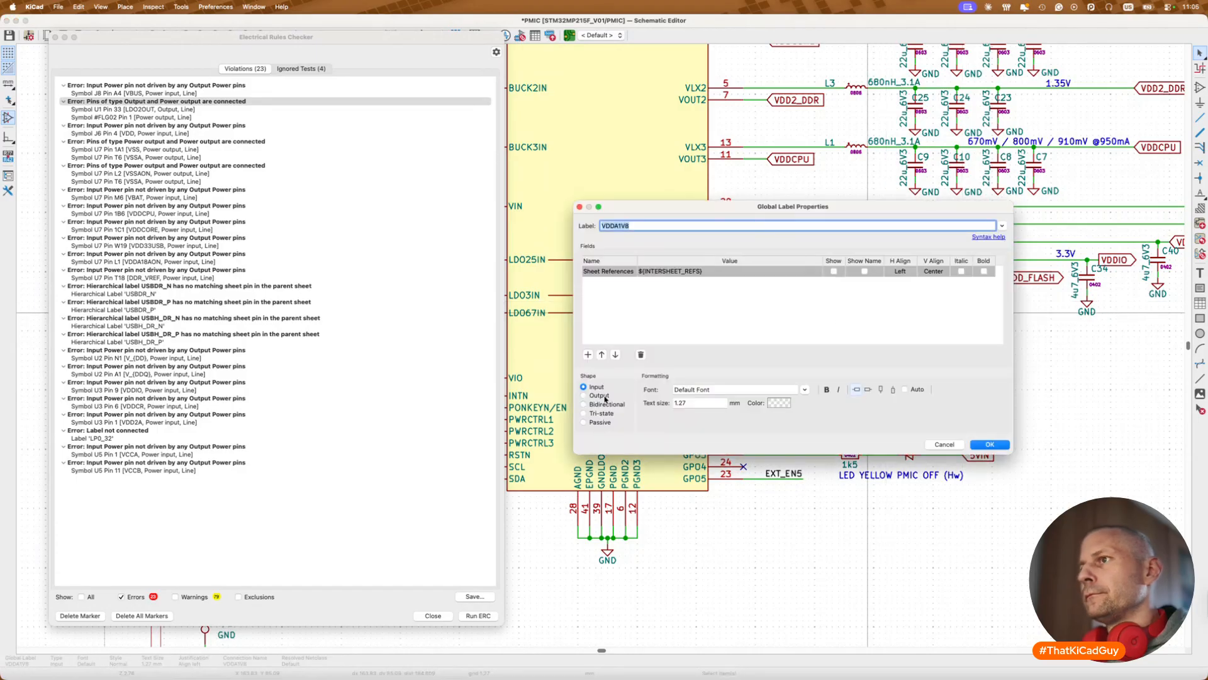
key(Return)
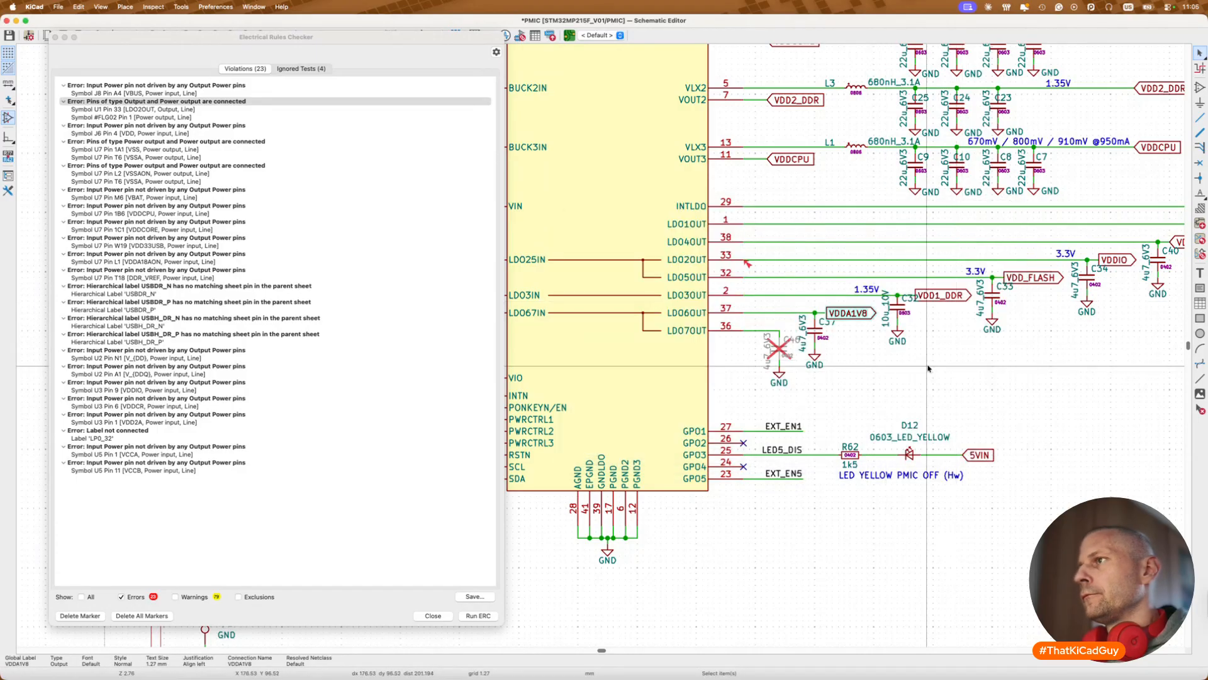
Step: Set the shape of the VDD3V3_USB and VDDA1V8_AON global labels to Output
scroll(928, 368, right, 5)
double_click(948, 277)
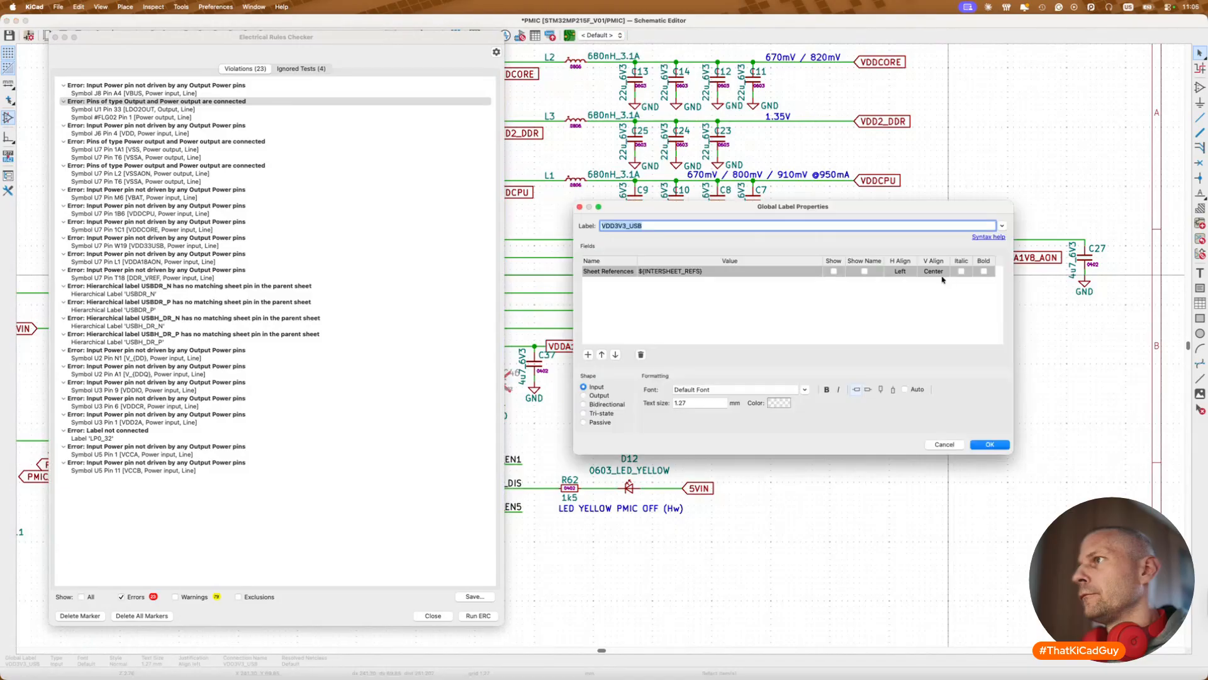
click(606, 396)
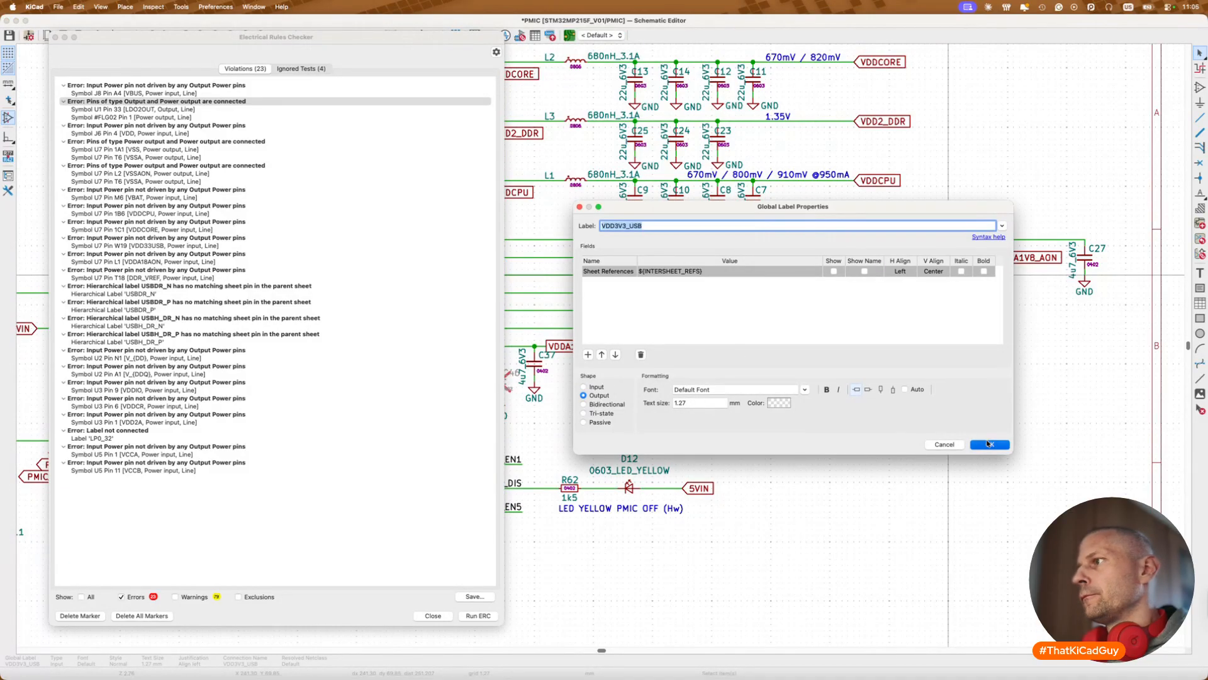
click(988, 444)
double_click(703, 383)
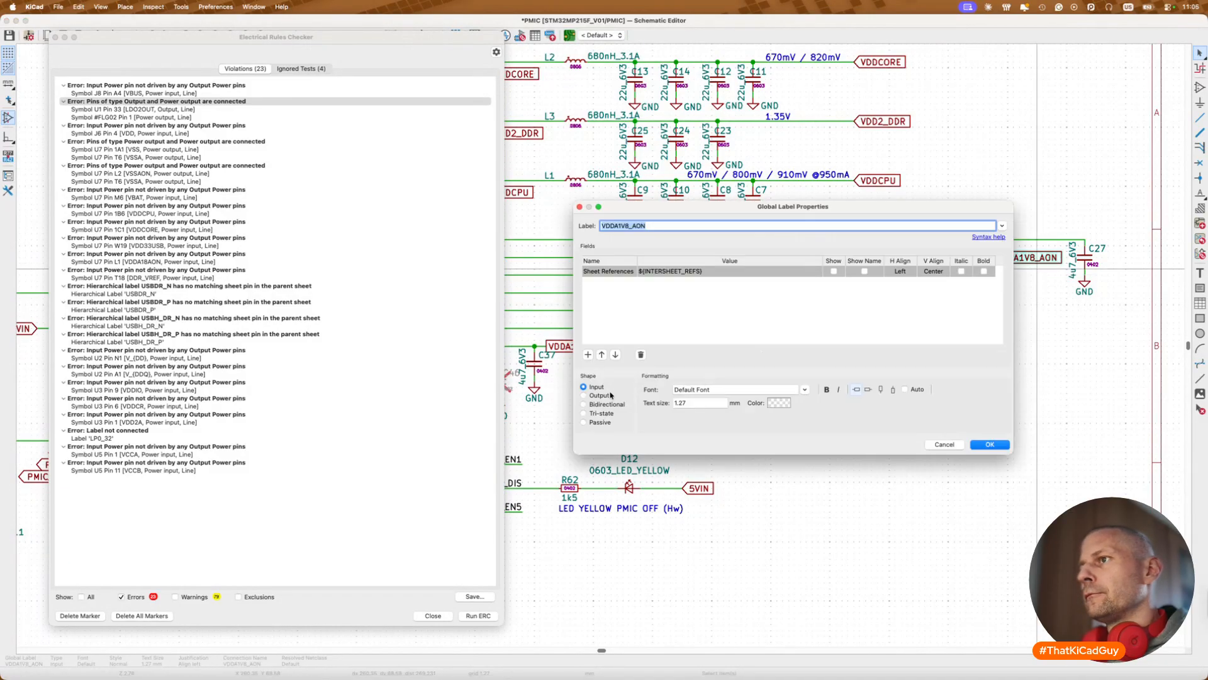
key(Return)
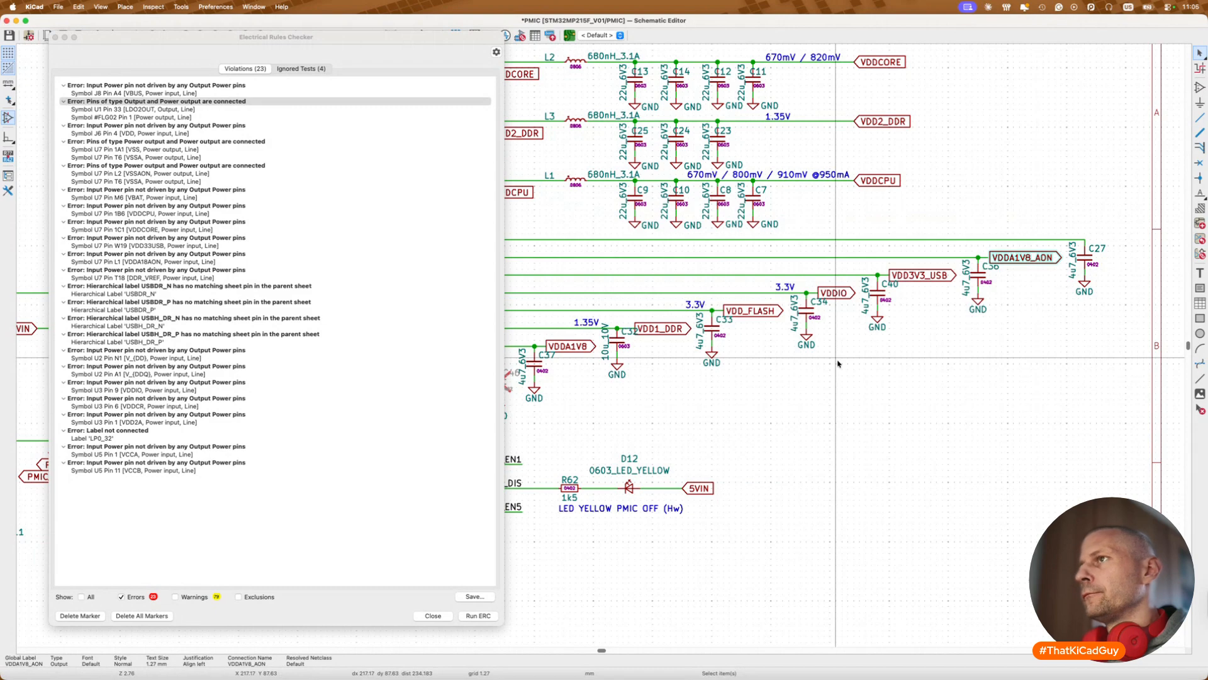
Step: Rerun the electrical rules check and examine the pin type conflict at U1's LDO2OUT pin 33 and its surrounding nets
click(437, 524)
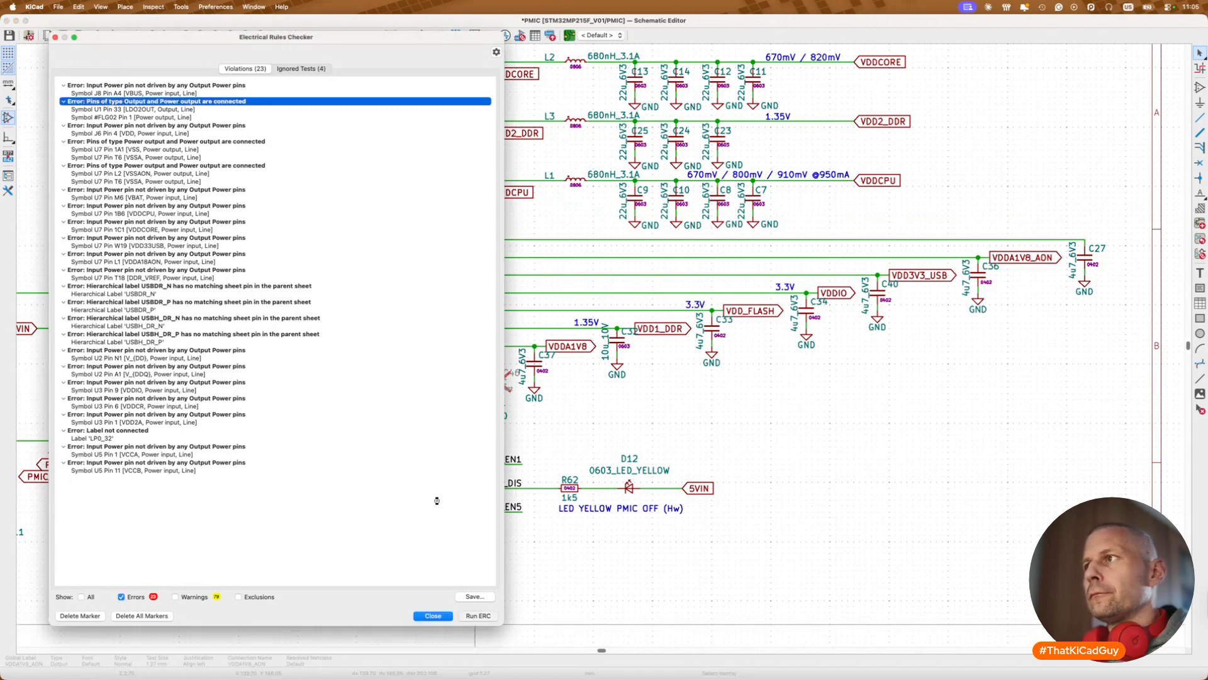
scroll(814, 354, down, 5)
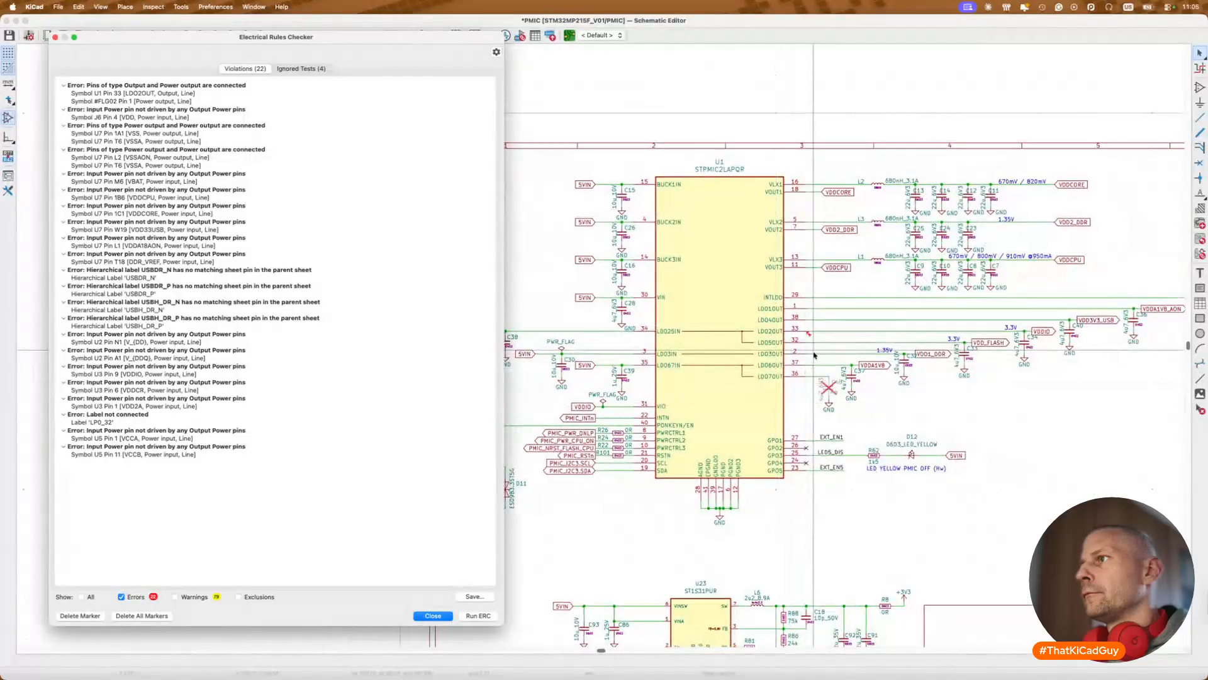
scroll(813, 354, up, 4)
click(799, 303)
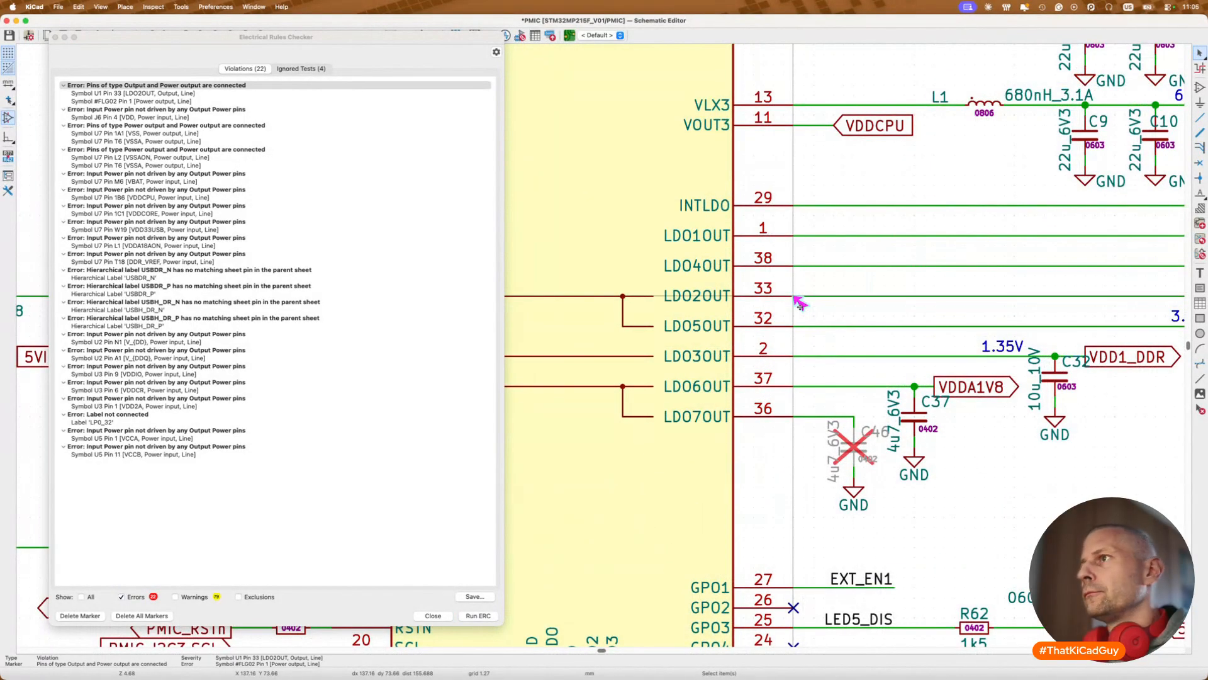
scroll(799, 303, down, 4)
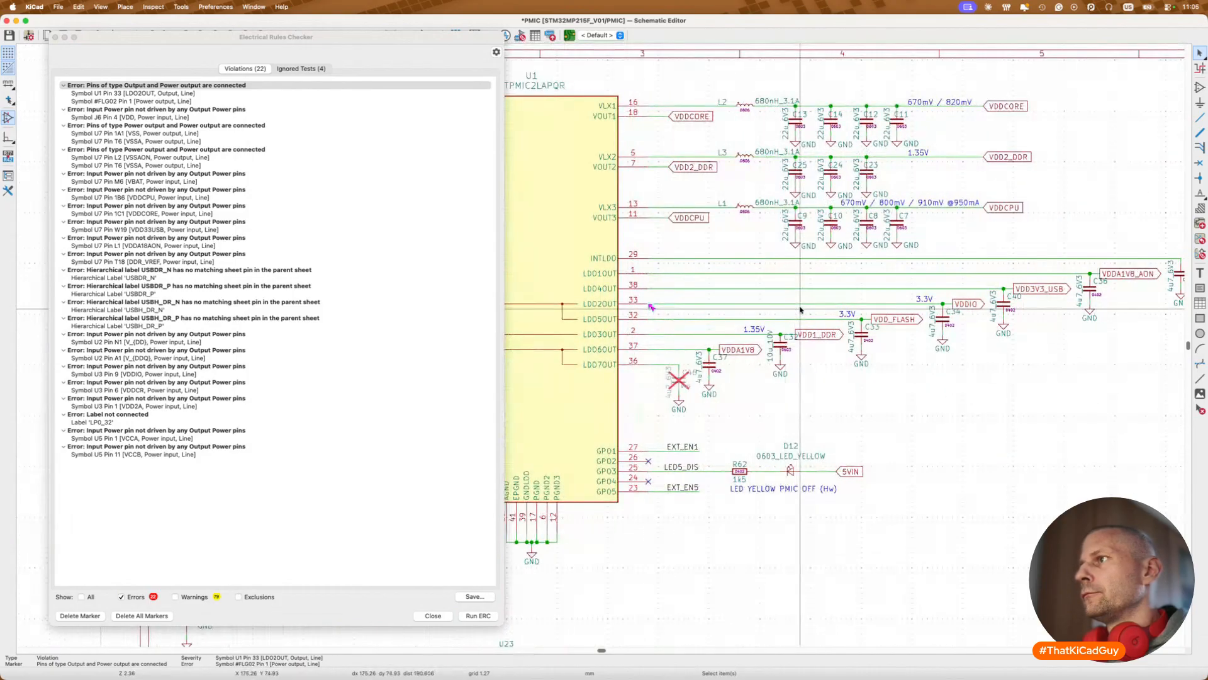
scroll(800, 310, down, 3)
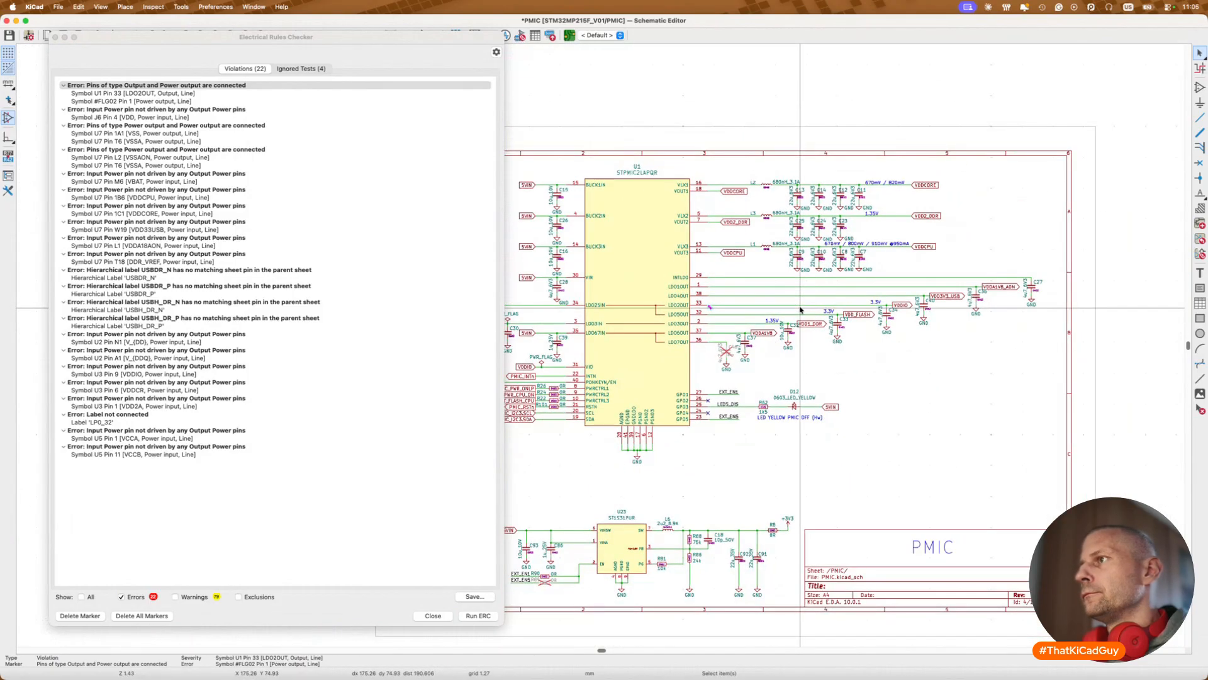
scroll(800, 310, left, 4)
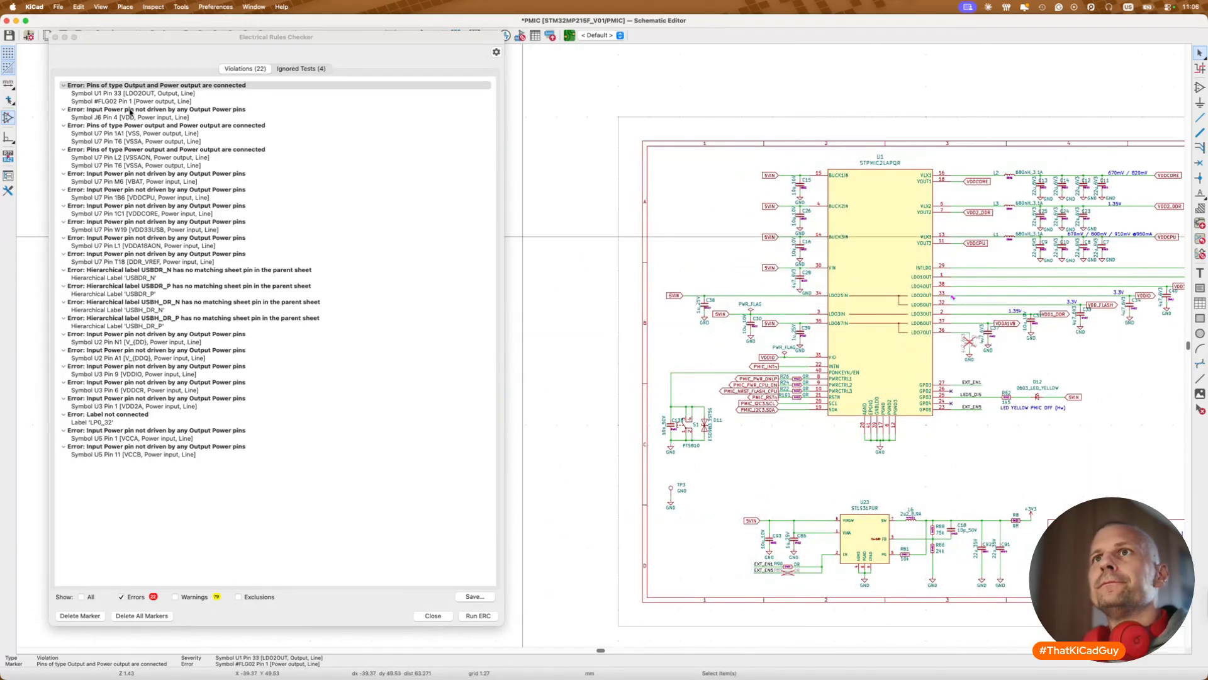
Step: Go to the U7 pin 1A1 violation and paste the PWR_FLAG symbol onto the upper end of U7D's VSS wire
click(157, 134)
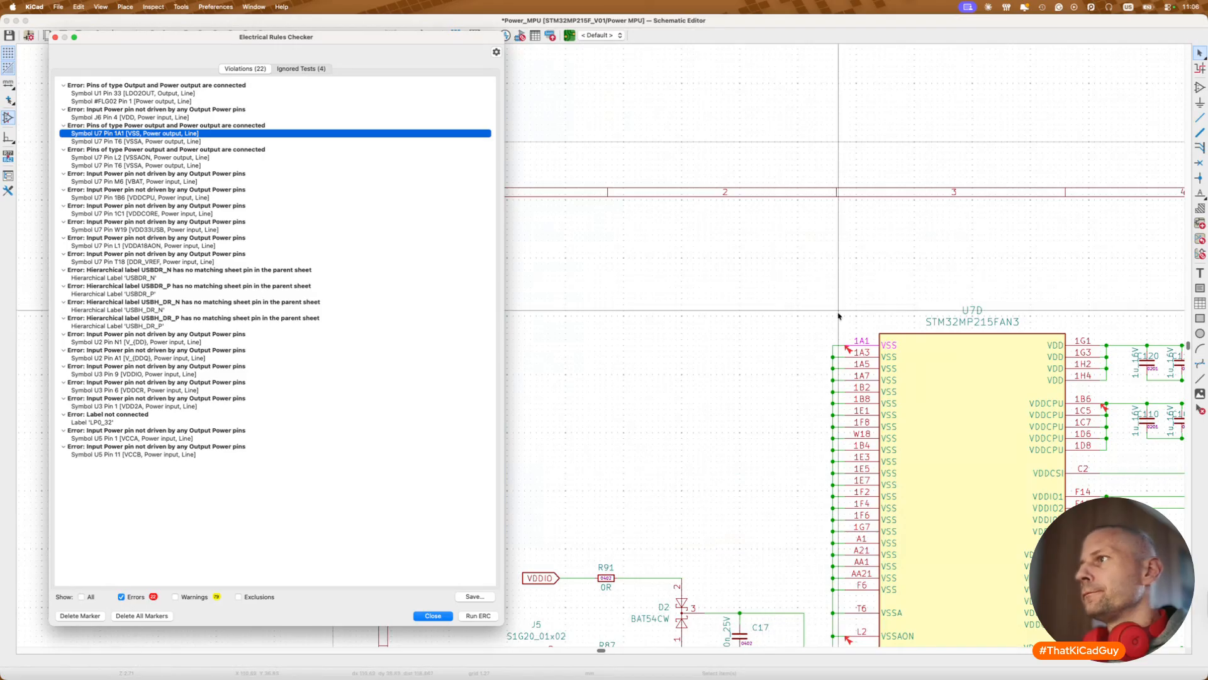
click(838, 343)
scroll(839, 343, up, 3)
key(ctrl+v)
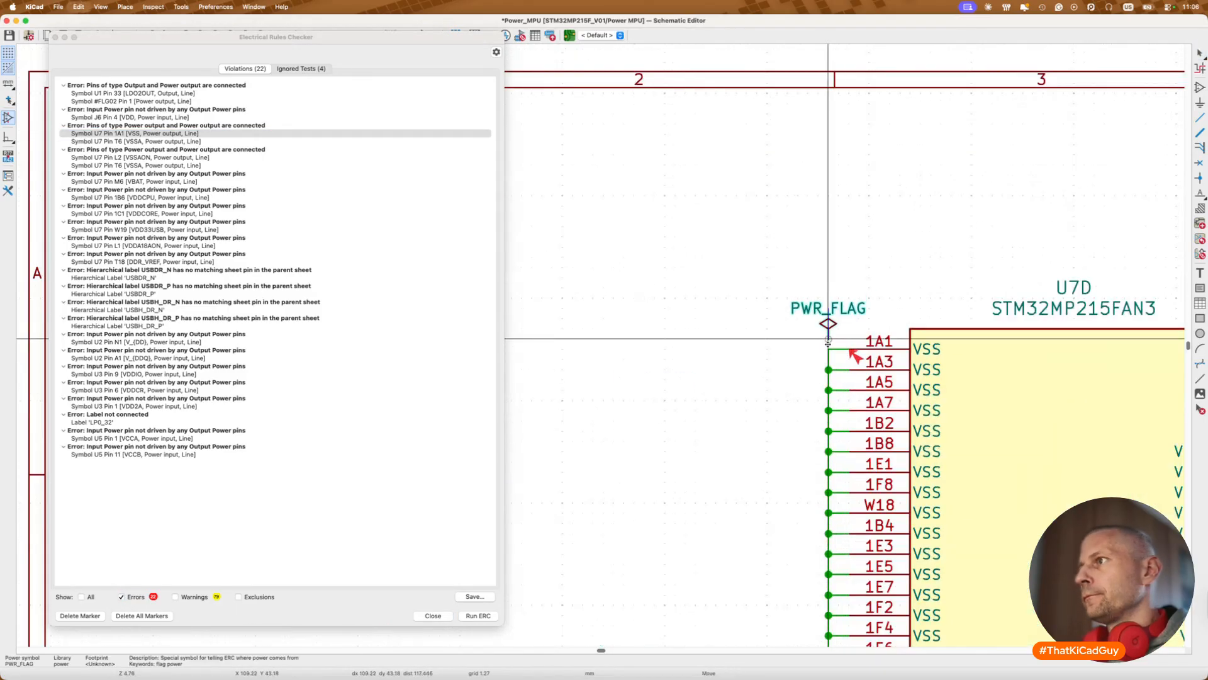
click(828, 347)
Step: Paste a PWR_FLAG symbol onto U7D's VBAT wire at the junction above C17
scroll(828, 347, down, 5)
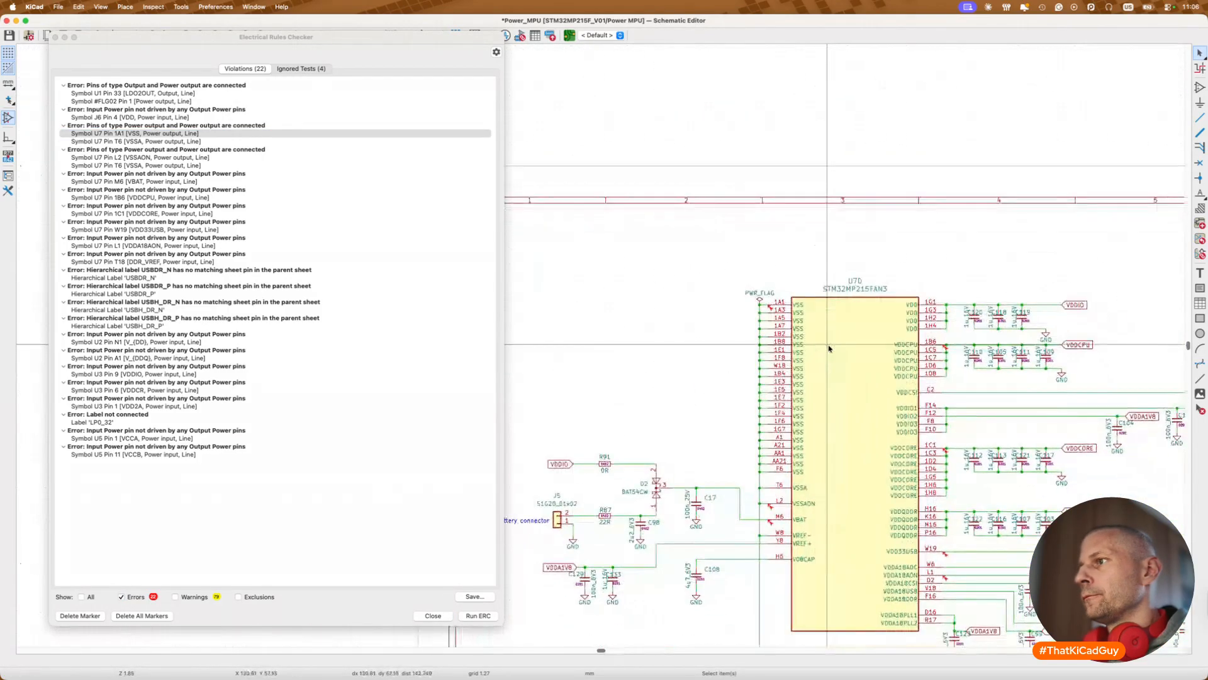
scroll(828, 347, down, 3)
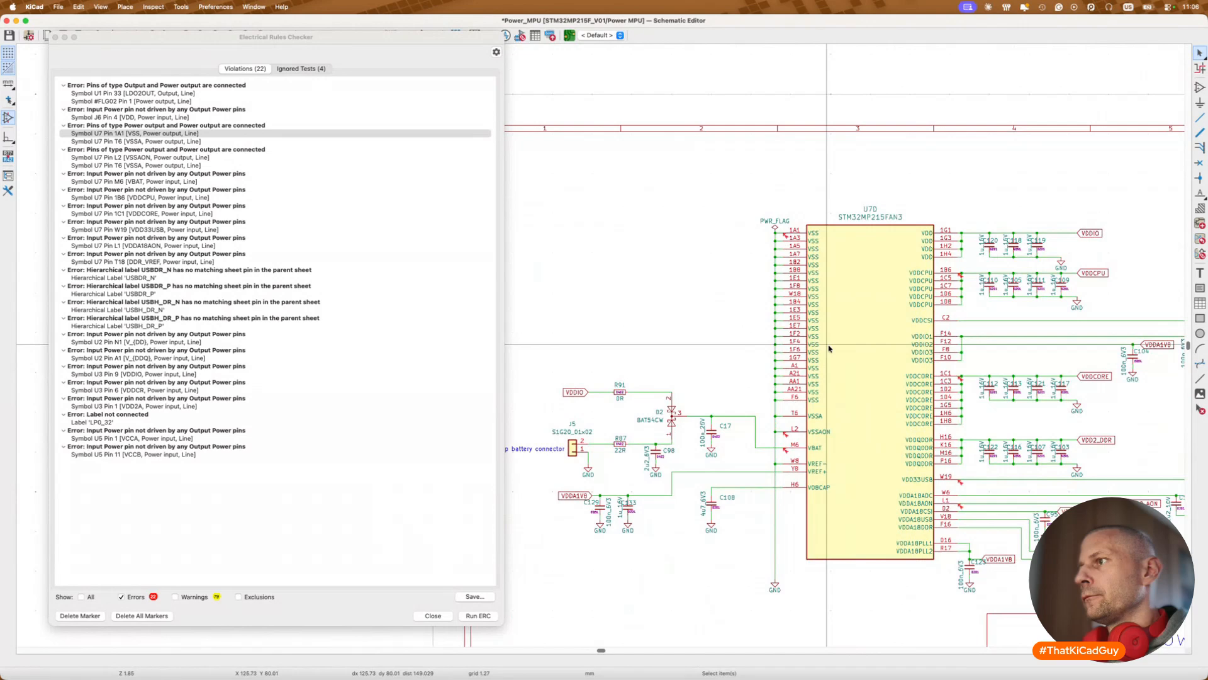
key(ctrl+v)
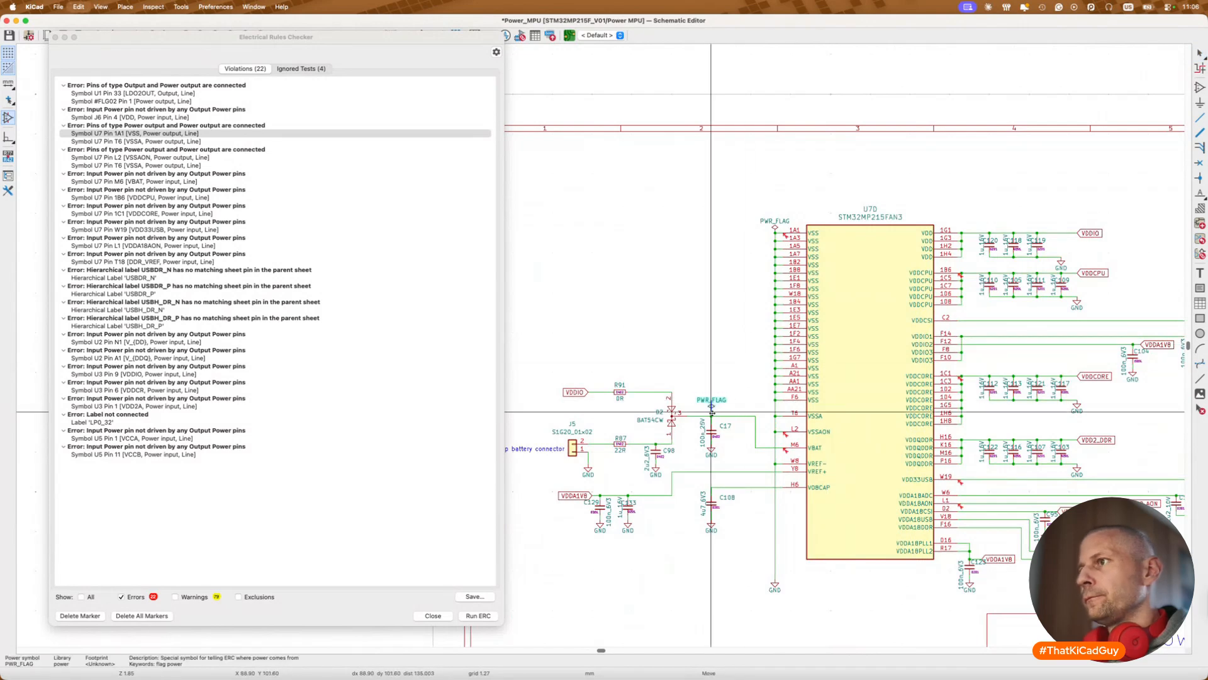
click(711, 413)
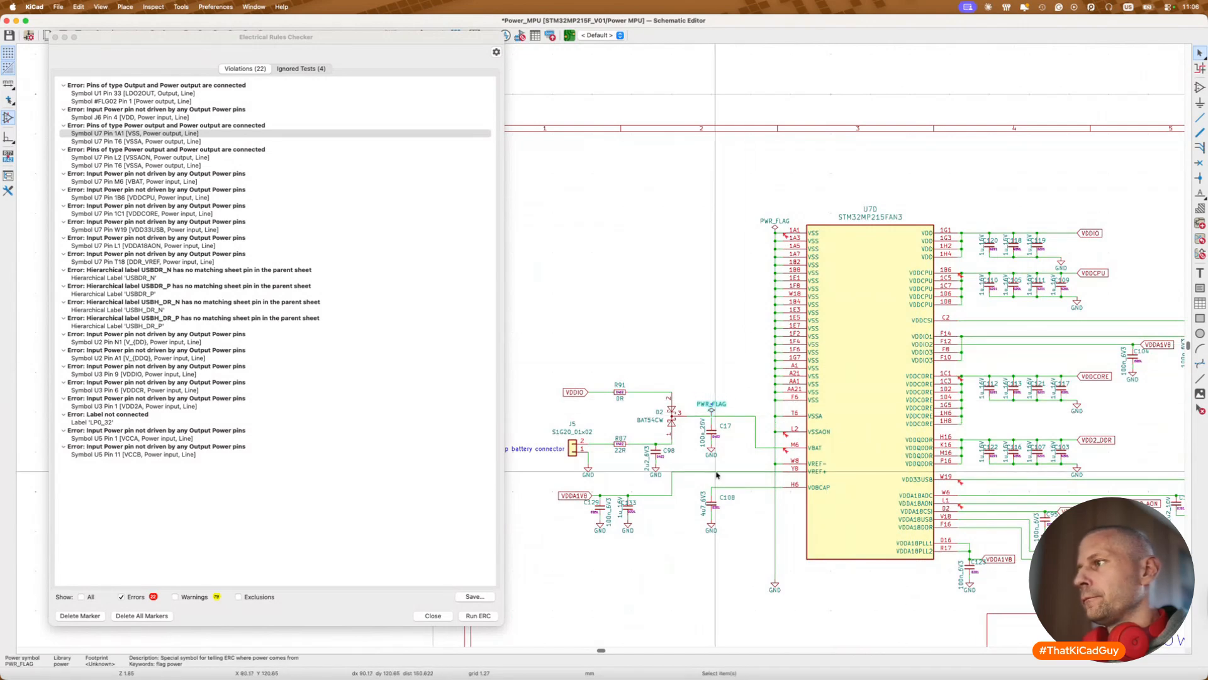
Step: Paste a PWR_FLAG symbol onto U7D's VDD33USB wire, just before resistor R98
scroll(716, 475, right, 8)
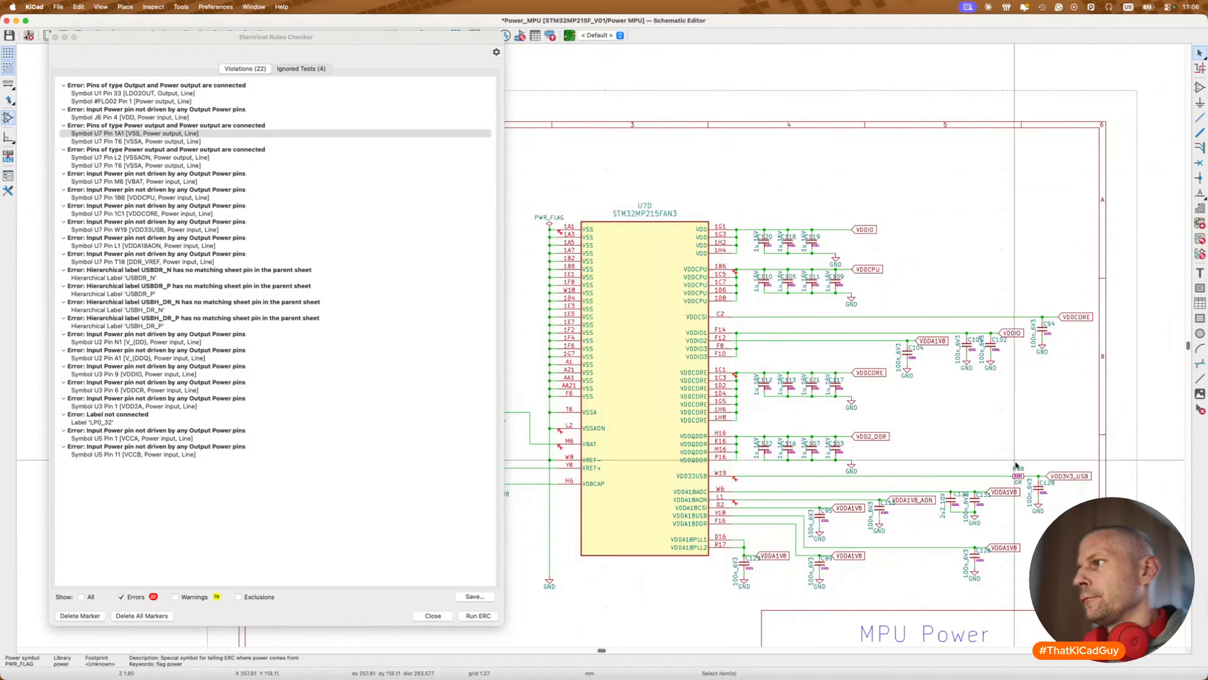
scroll(1016, 464, up, 2)
key(ctrl+v)
click(988, 481)
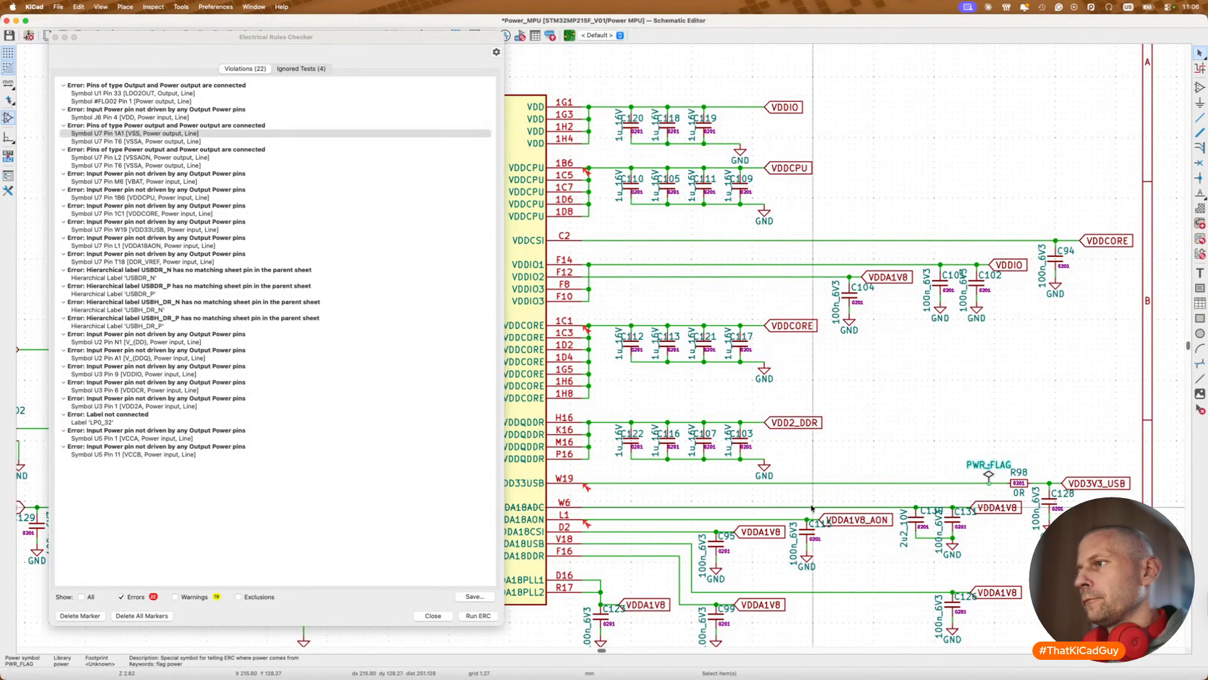
Step: Wire a pasted PWR_FLAG symbol to the capacitor junction on the VDDA1V8_AON net and rerun the electrical rules check on the saved schematic
key(ctrl+v)
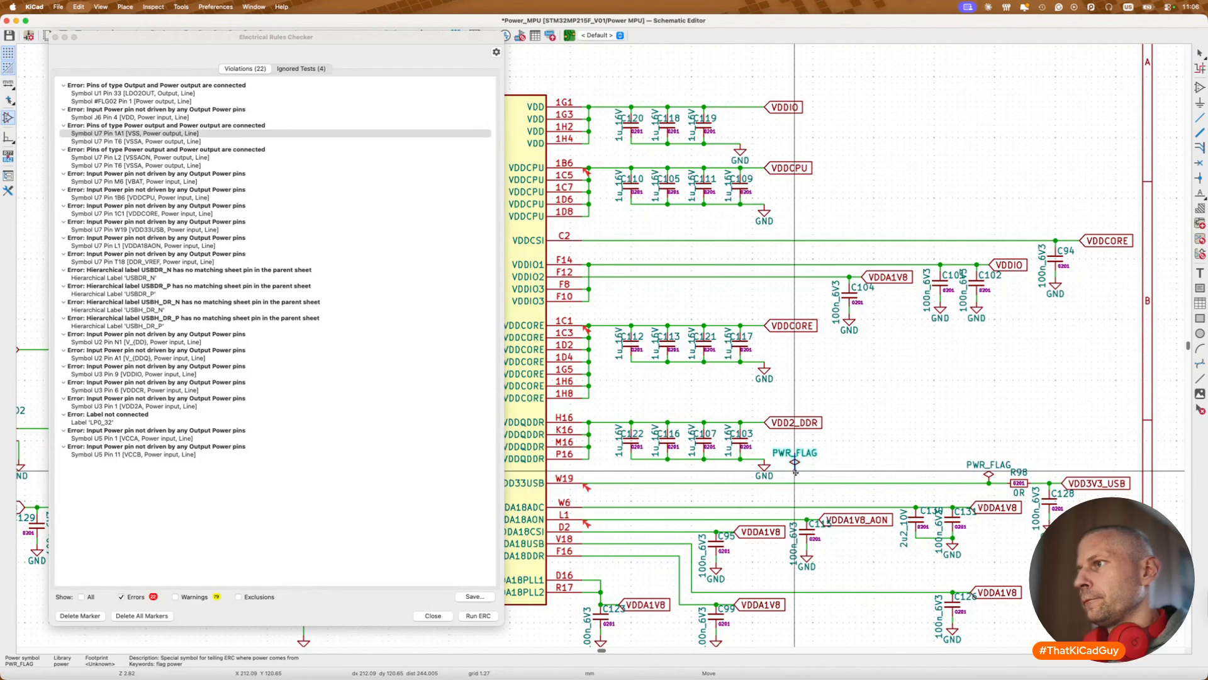
click(794, 469)
key(w)
click(795, 520)
key(Escape)
drag(797, 491, 806, 492)
key(Escape)
key(super+s)
click(478, 616)
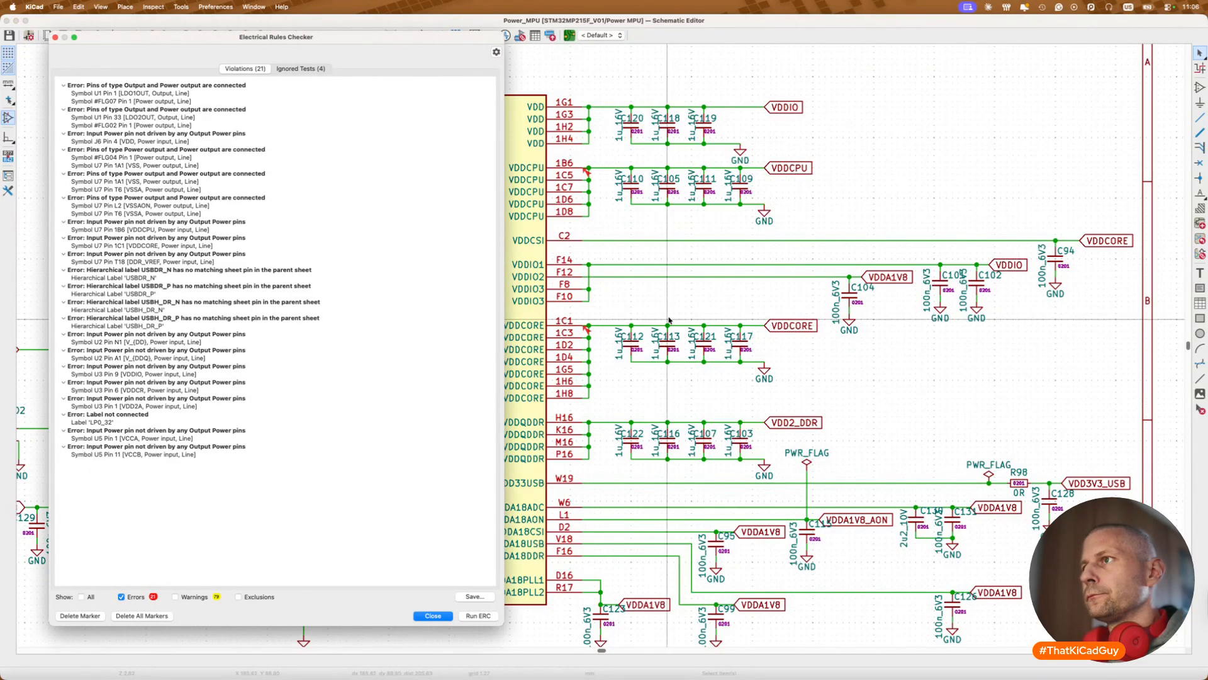
Step: Paste a PWR_FLAG symbol onto U7D's VDDCORE wire at the junction above C112
click(696, 307)
key(super+v)
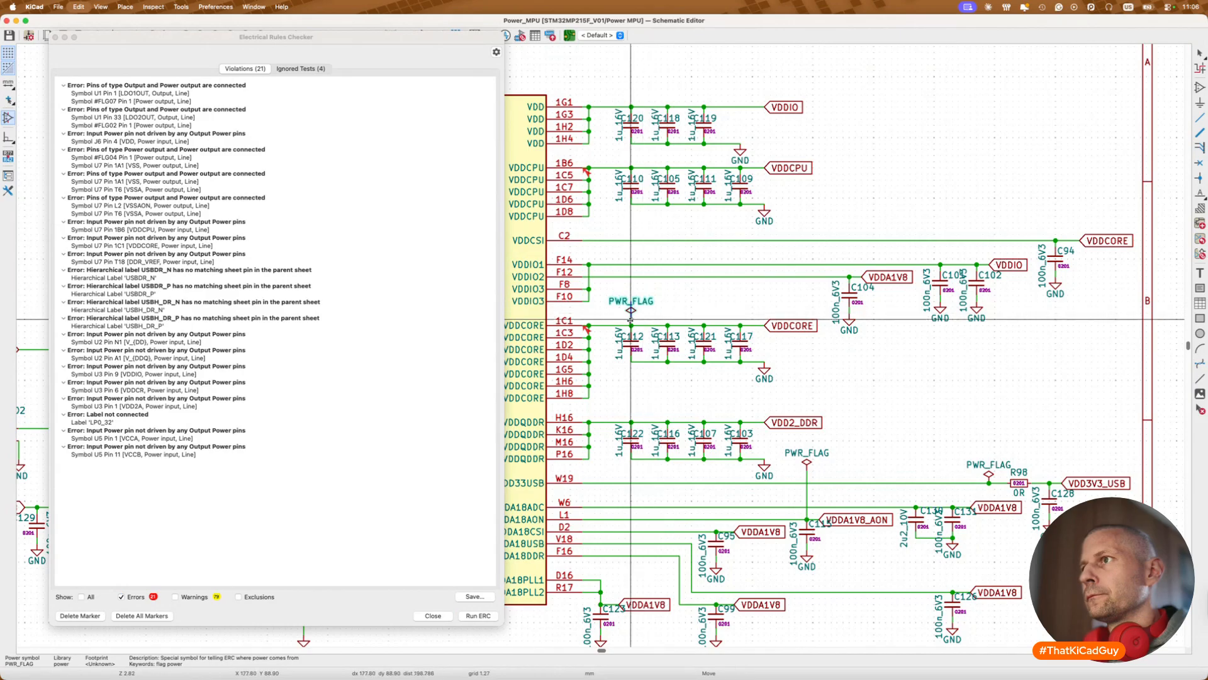
click(631, 322)
Step: Paste a PWR_FLAG symbol onto U7D's VDDCPU wire between pin 1B6 and C110, aligning its pin with the wire on the 1.27 mm grid
key(super+v)
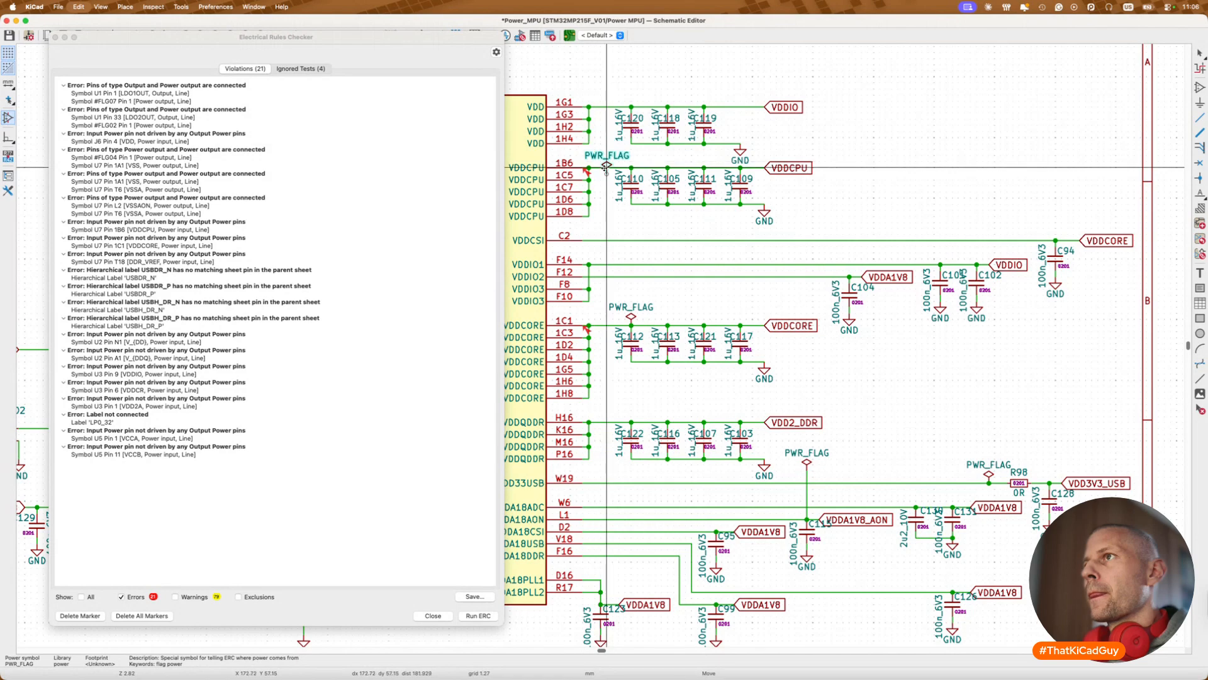
scroll(605, 162, up, 3)
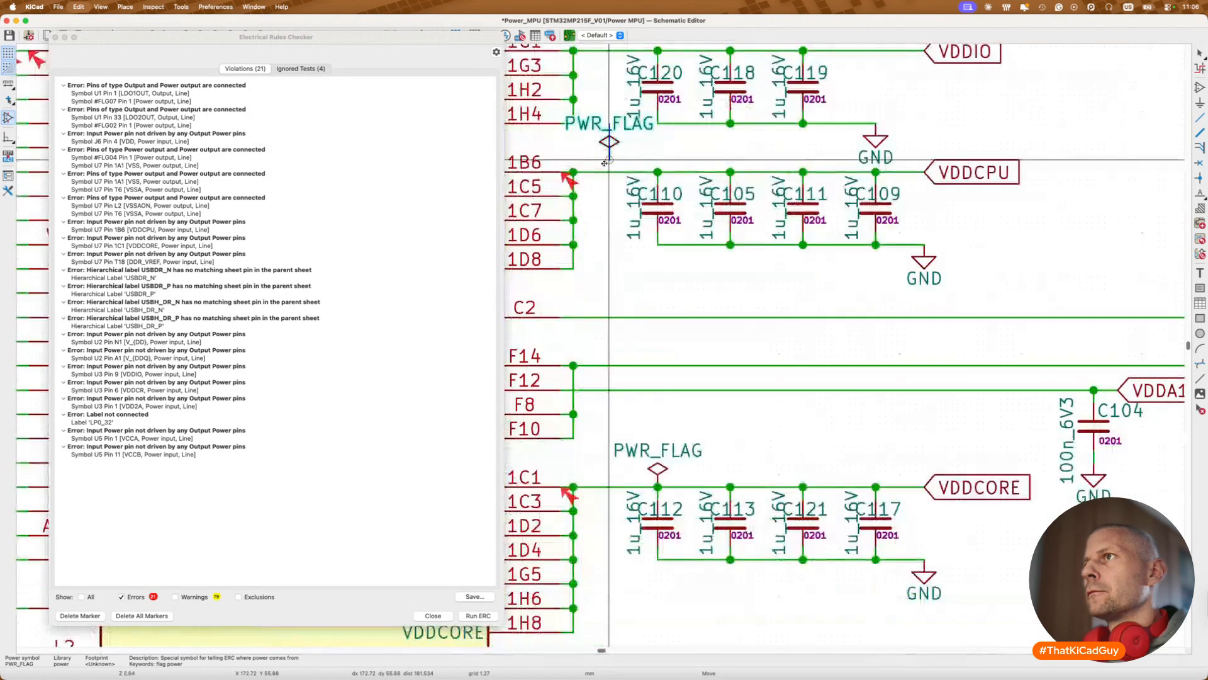
click(609, 167)
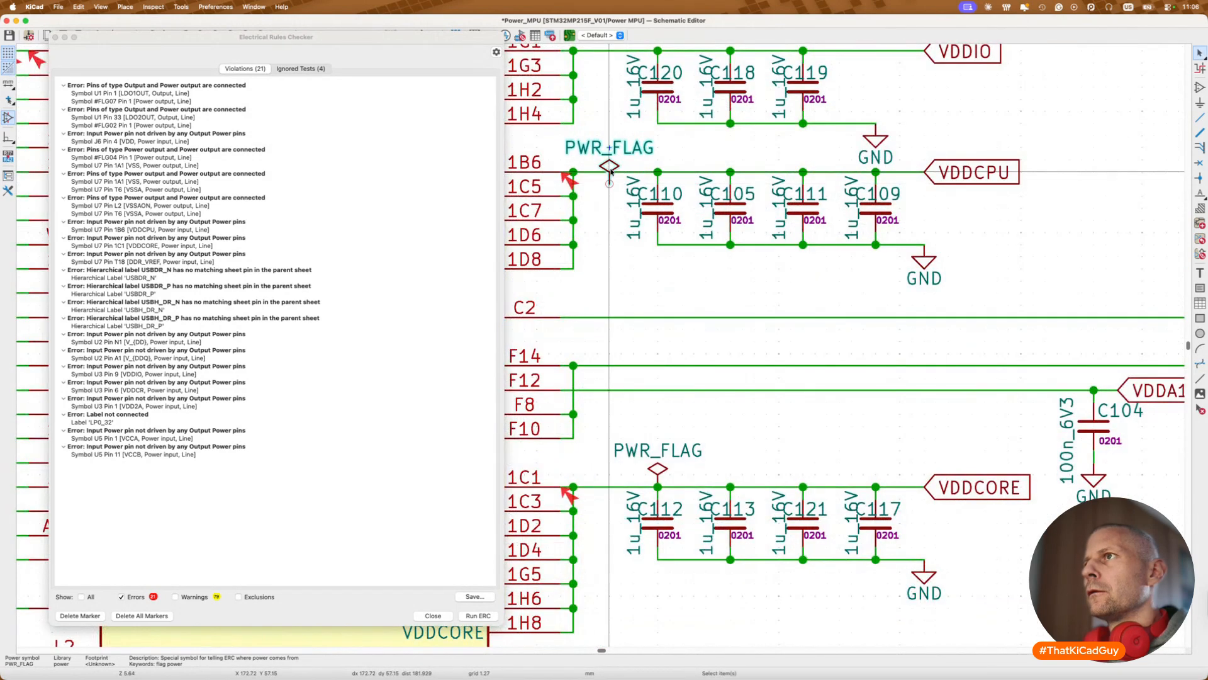
right_click(612, 231)
mouse_move(655, 359)
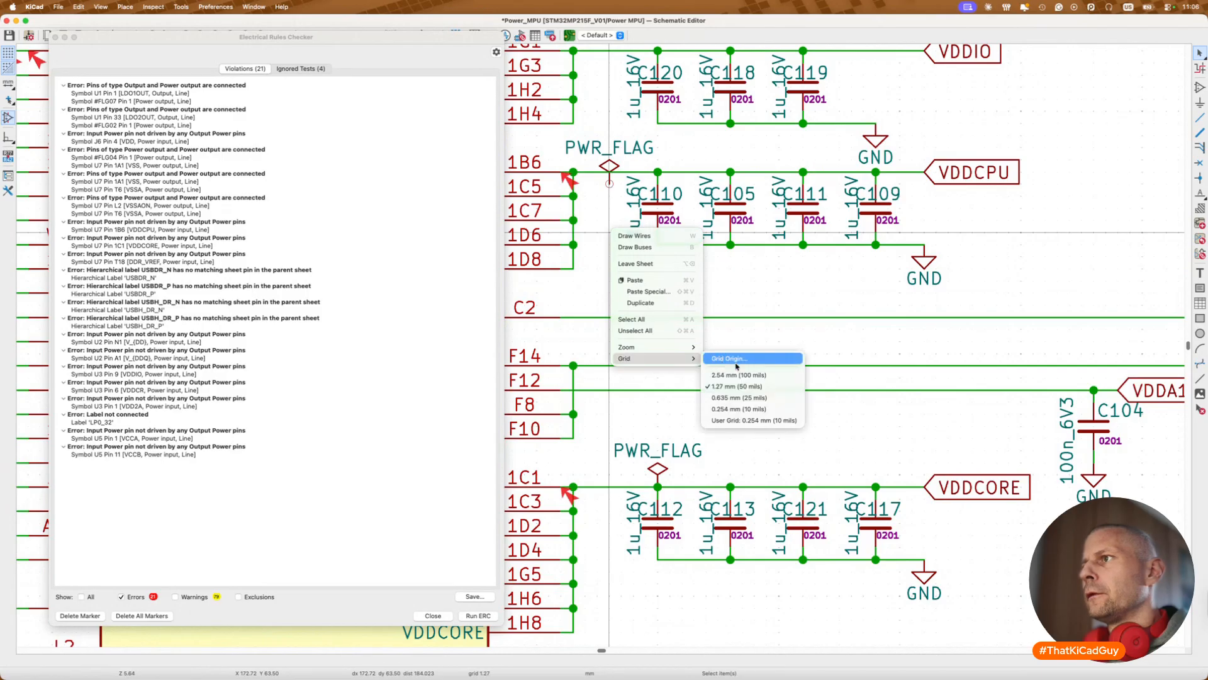
click(728, 382)
scroll(637, 209, down, 3)
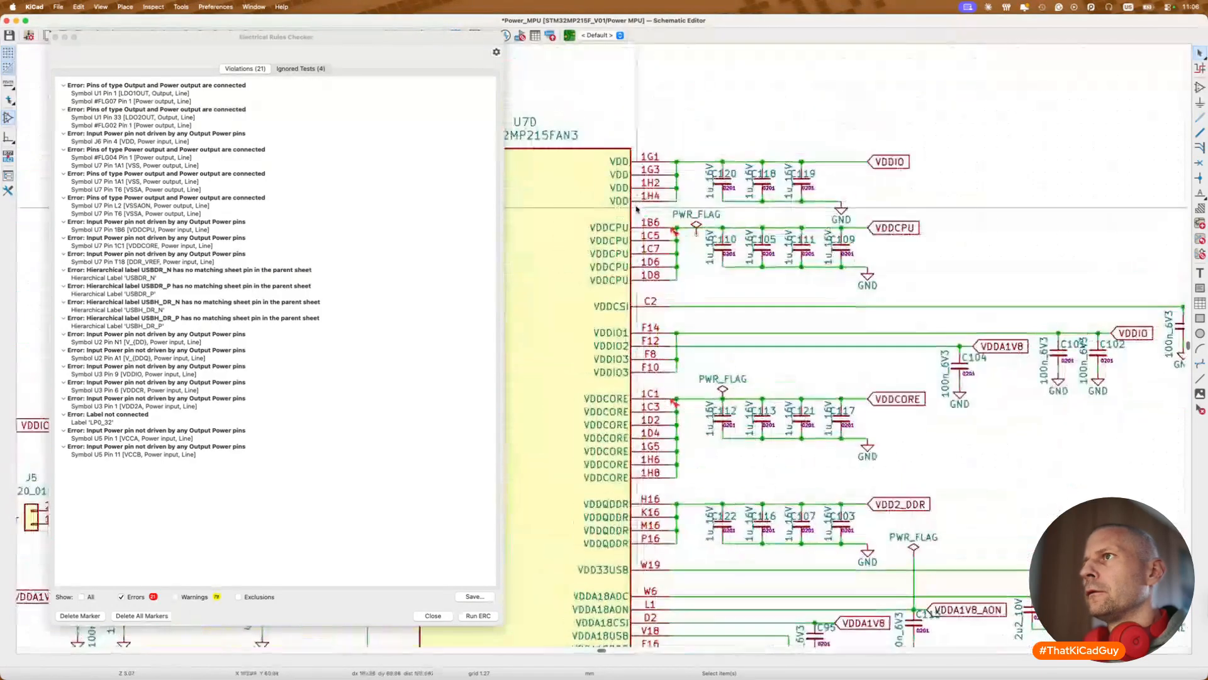
click(696, 225)
drag(698, 224, 696, 217)
key(Escape)
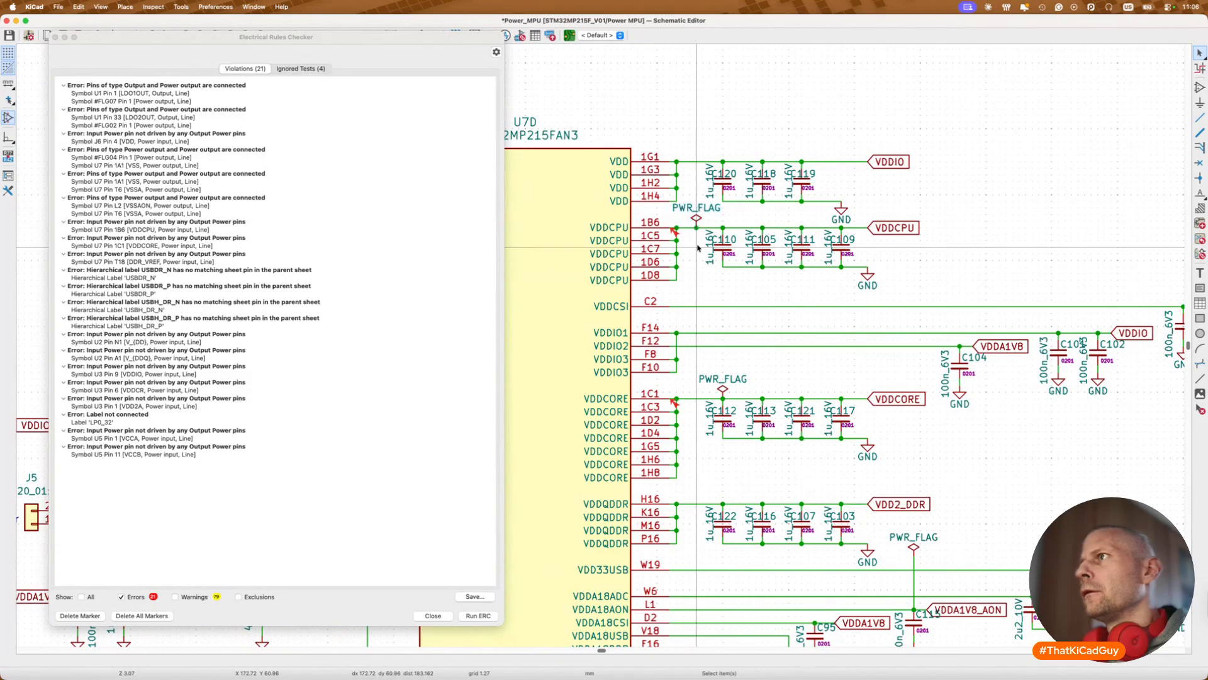
Step: Rerun the electrical rules check and examine the pin conflict at U1's VOUT1 pin 18 and its VDDCORE label
scroll(697, 247, down, 2)
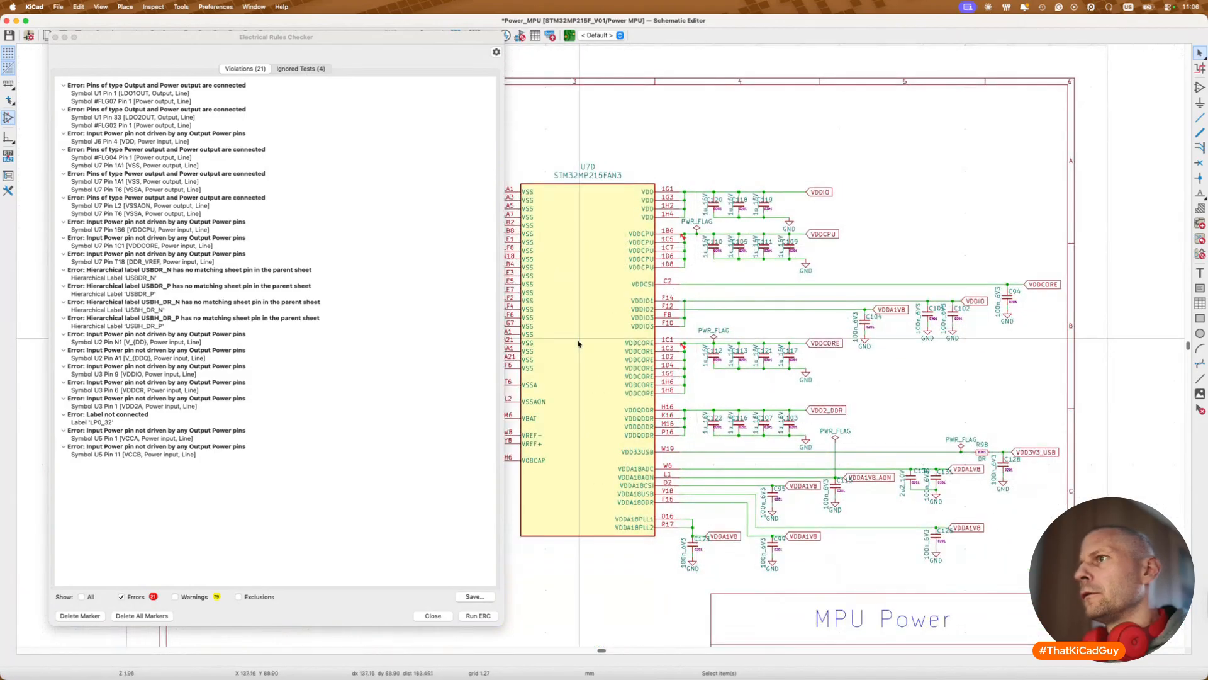
click(479, 616)
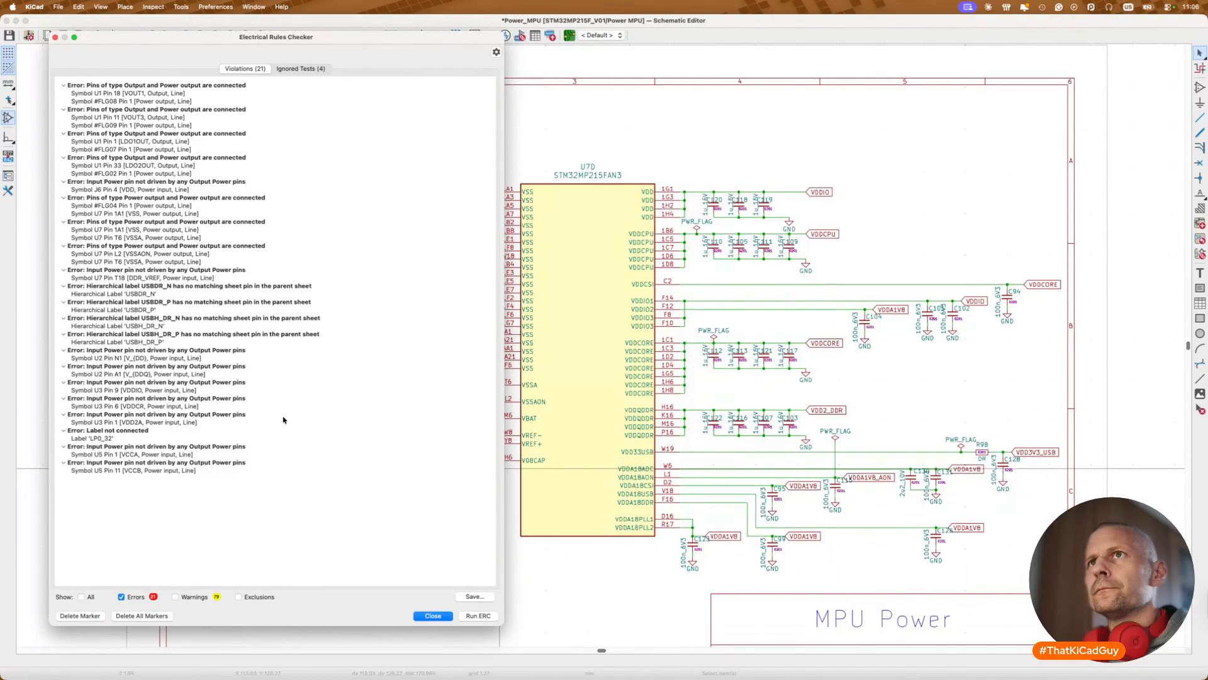
click(174, 94)
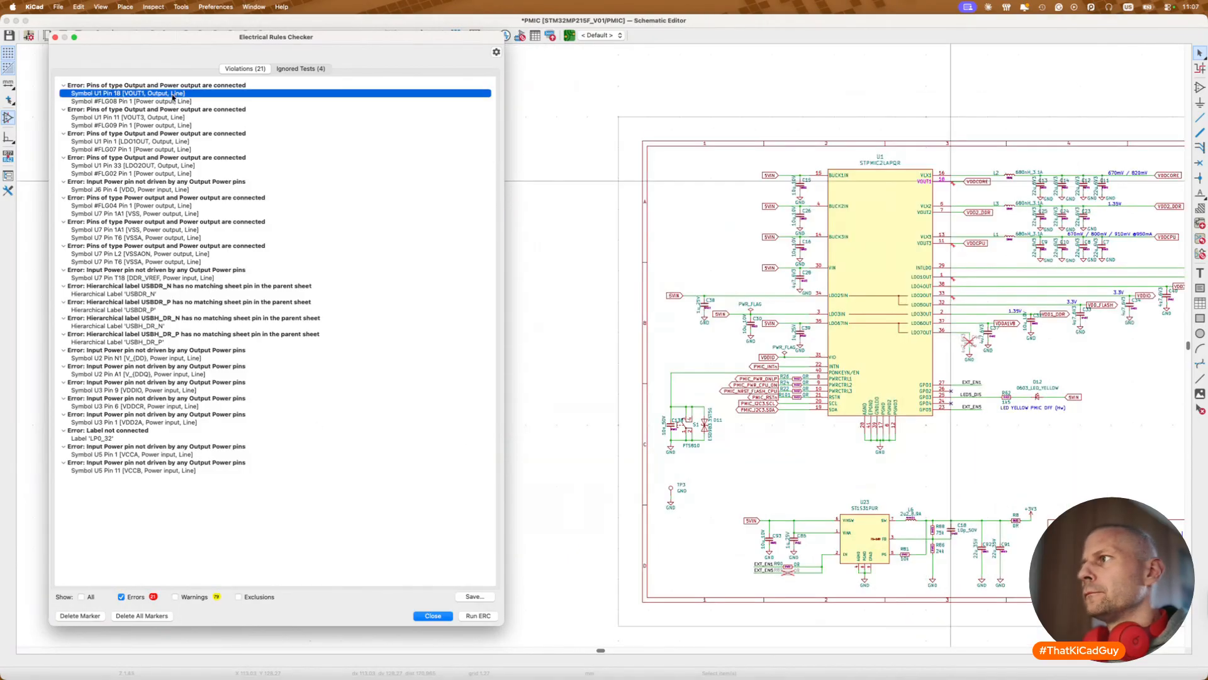
click(972, 255)
scroll(969, 200, up, 5)
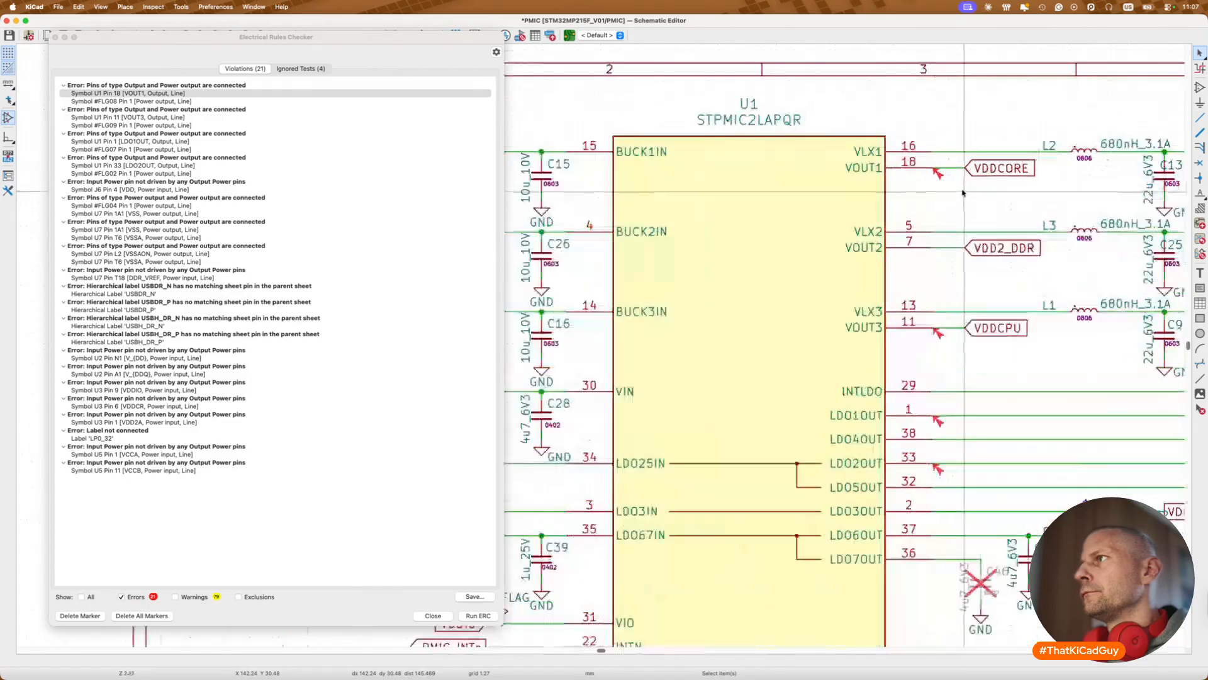
double_click(951, 226)
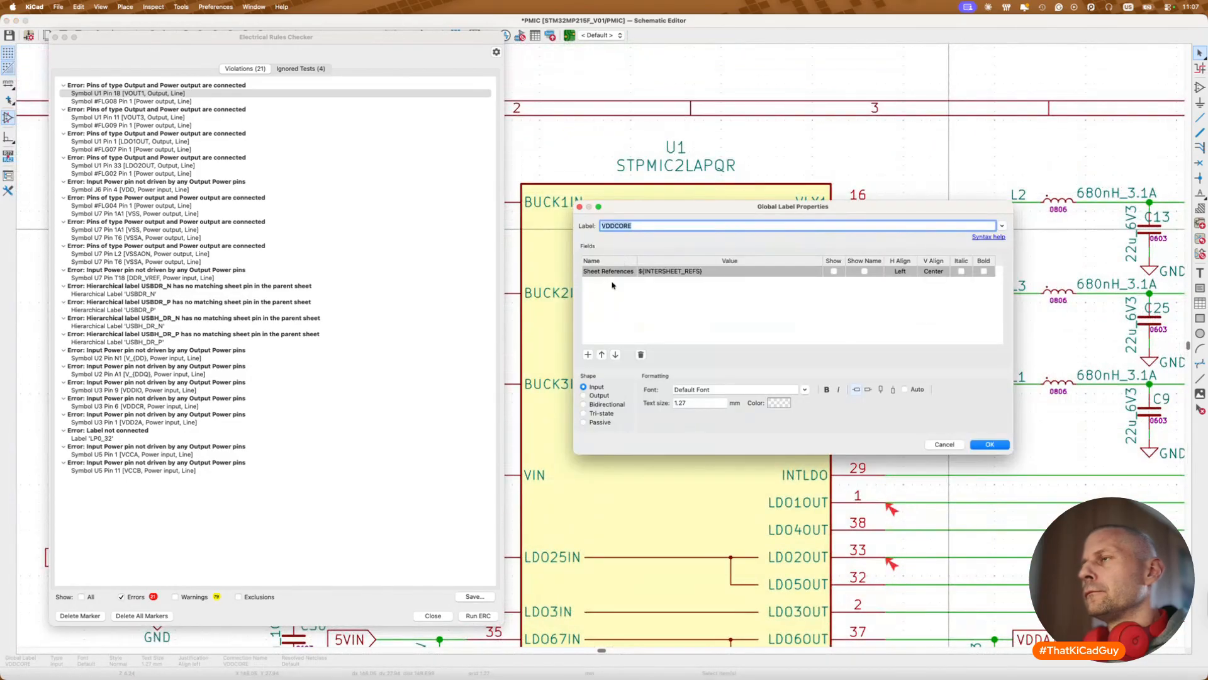
key(Escape)
Step: Change the shape of the VDDCORE, VDD2_DDR and VDDCPU global labels at the ends of the buck converter output wires to Output
scroll(849, 220, right, 10)
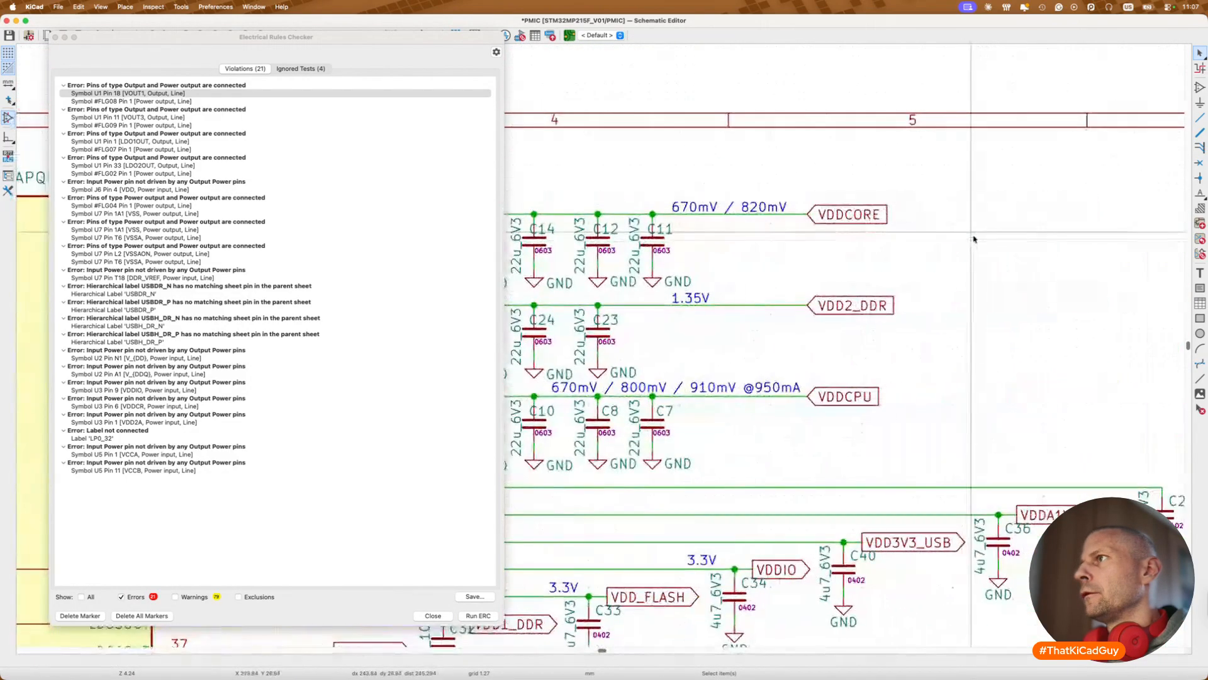
double_click(849, 216)
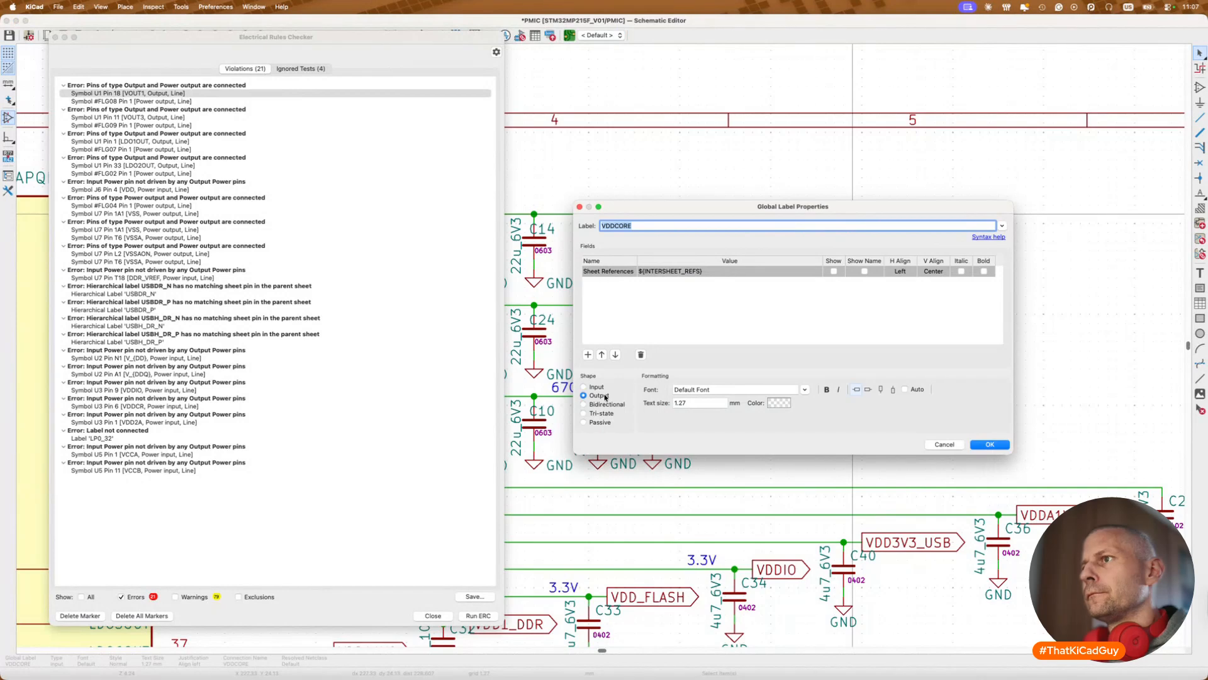
click(987, 445)
double_click(883, 313)
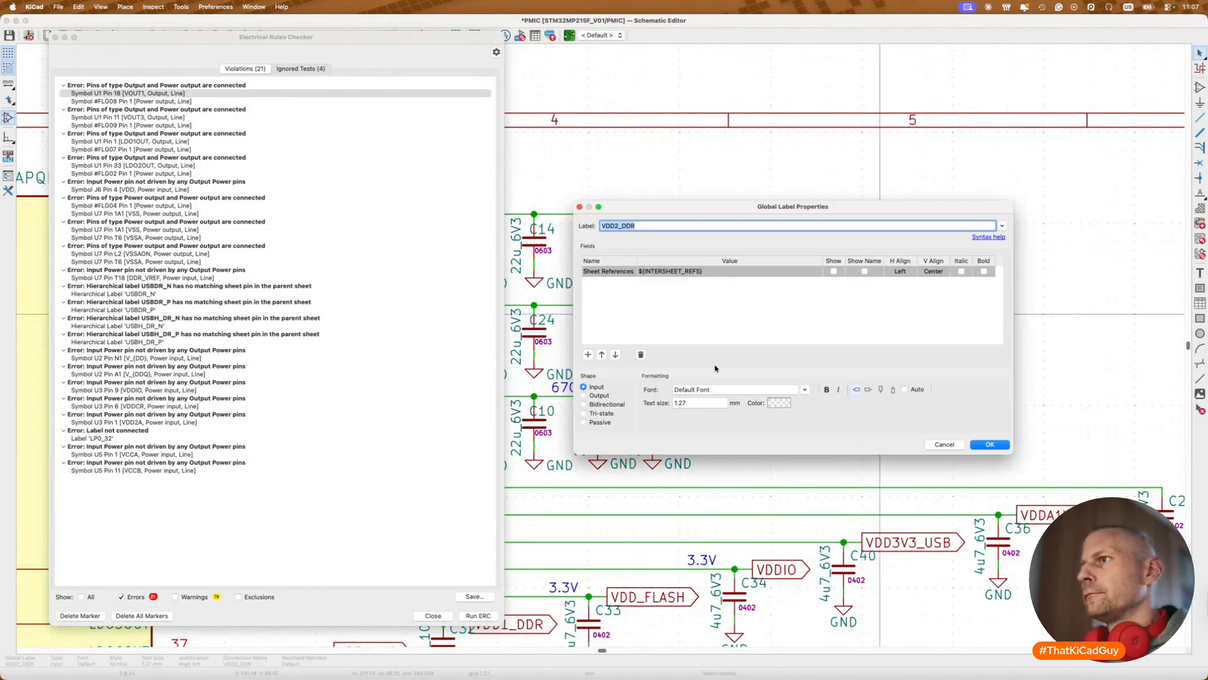
click(987, 446)
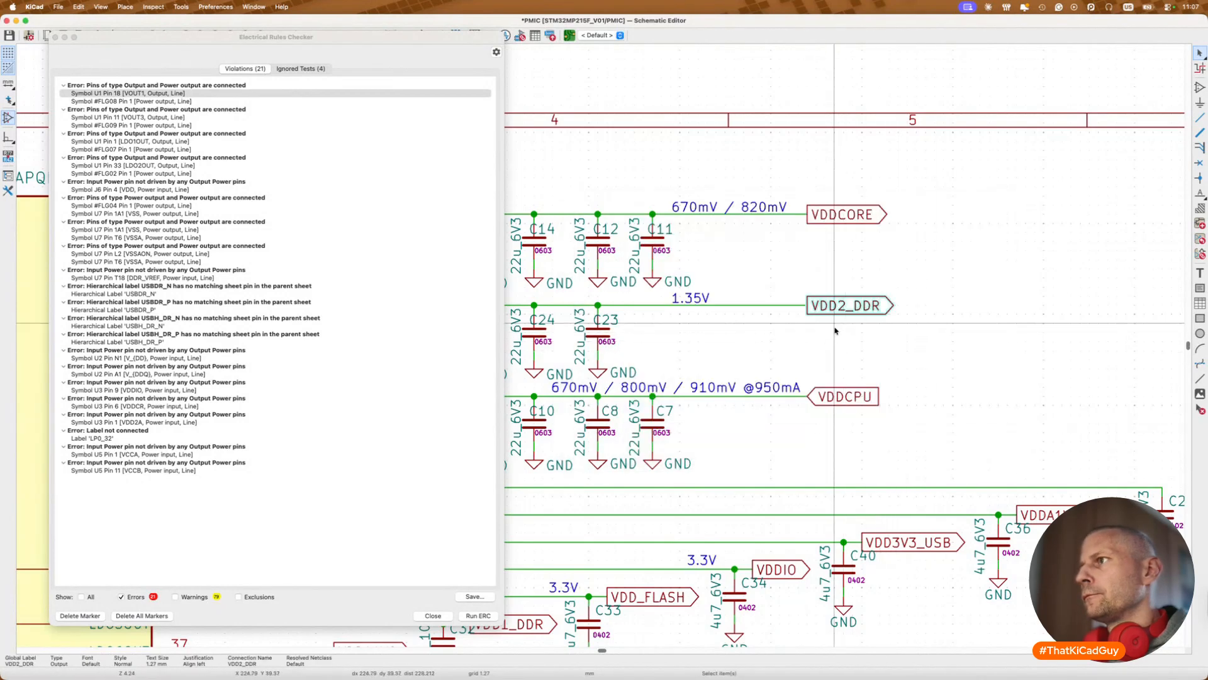
double_click(853, 397)
click(584, 395)
click(989, 444)
Step: Rerun the electrical rules check and inspect the violation marker at U1's VOUT1 pin
scroll(993, 446, down, 3)
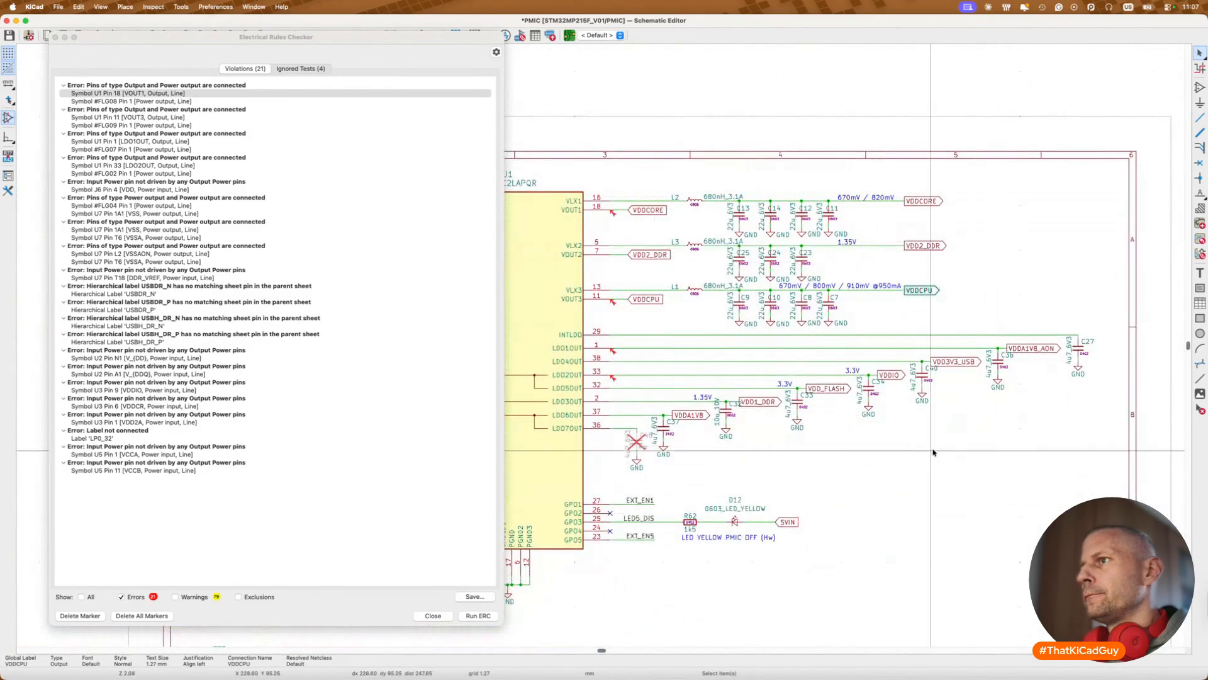
scroll(779, 426, up, 3)
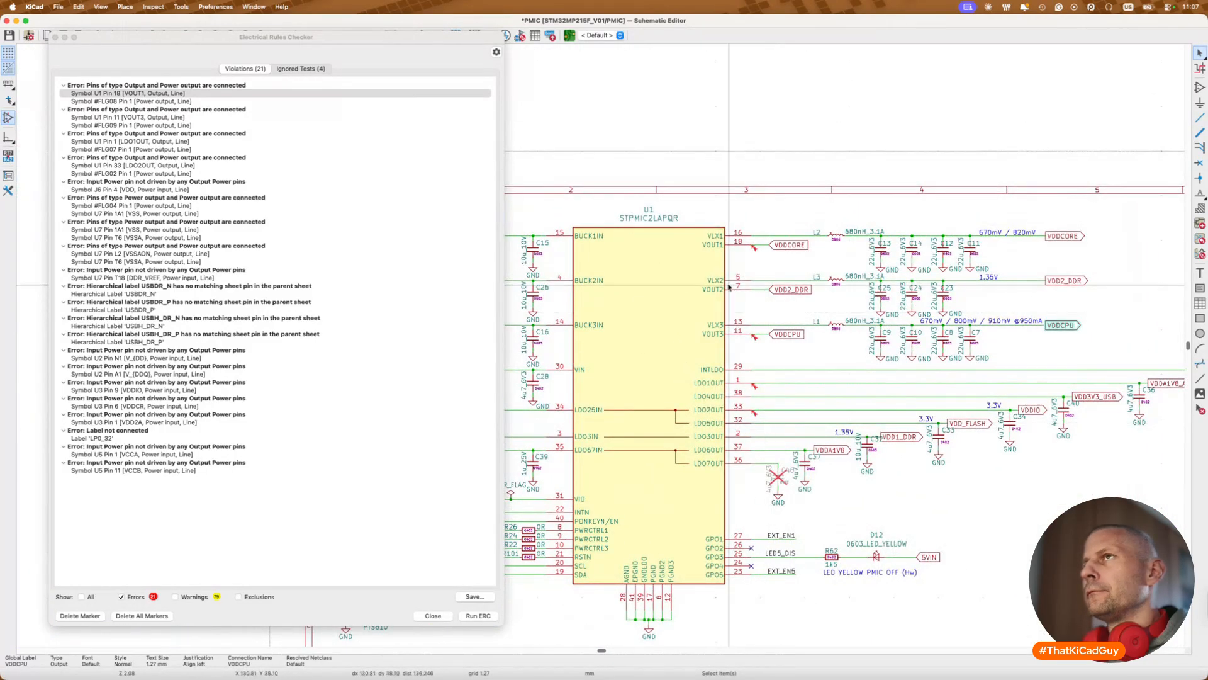
click(479, 616)
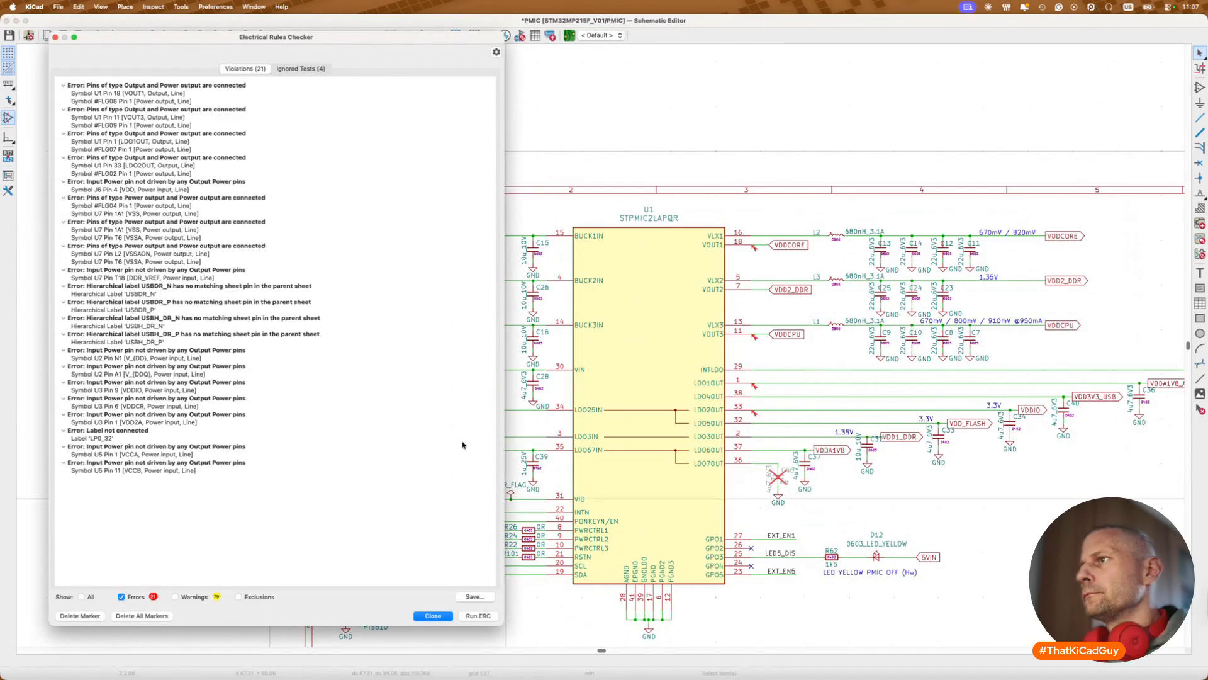
click(754, 250)
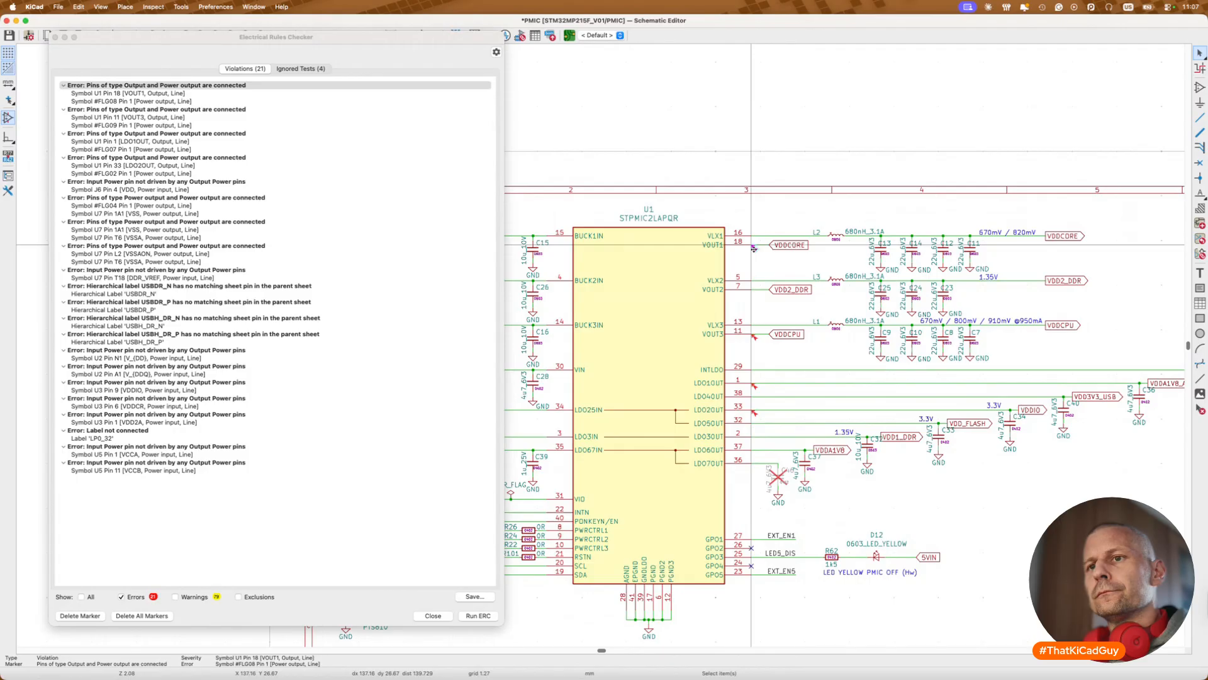
click(700, 257)
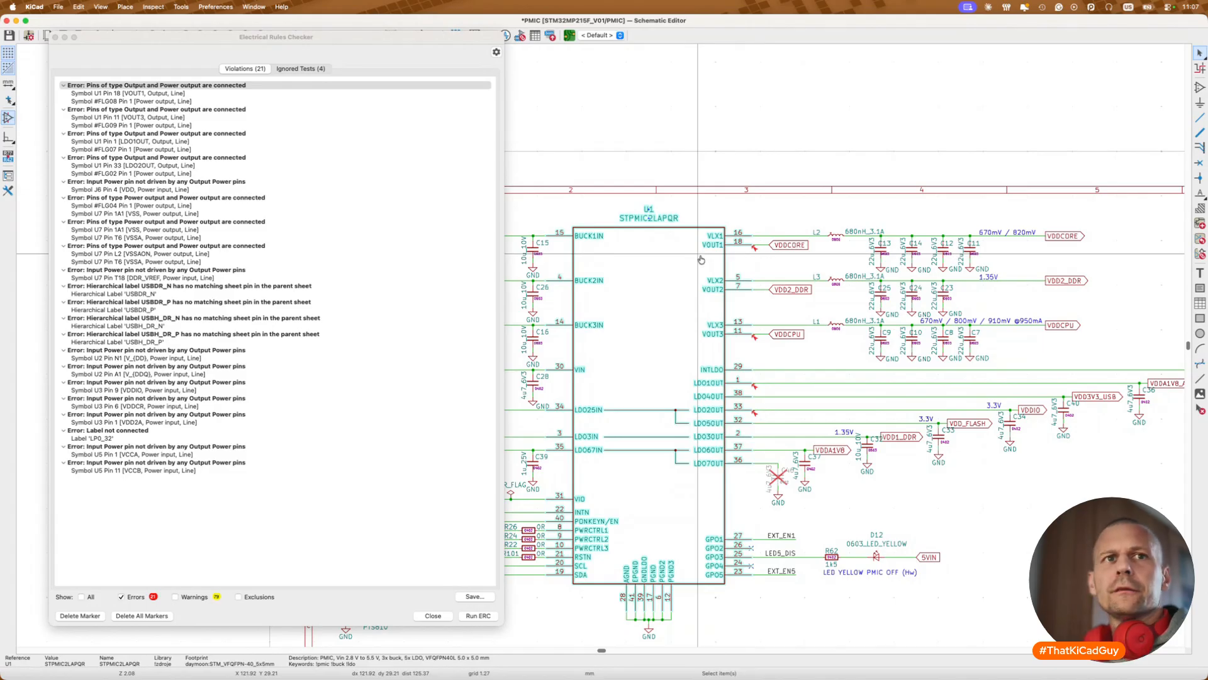
Step: Switch to the STPMIC2L datasheet in Brave and look up the VOUT1 description in the pin table
key(super+Tab)
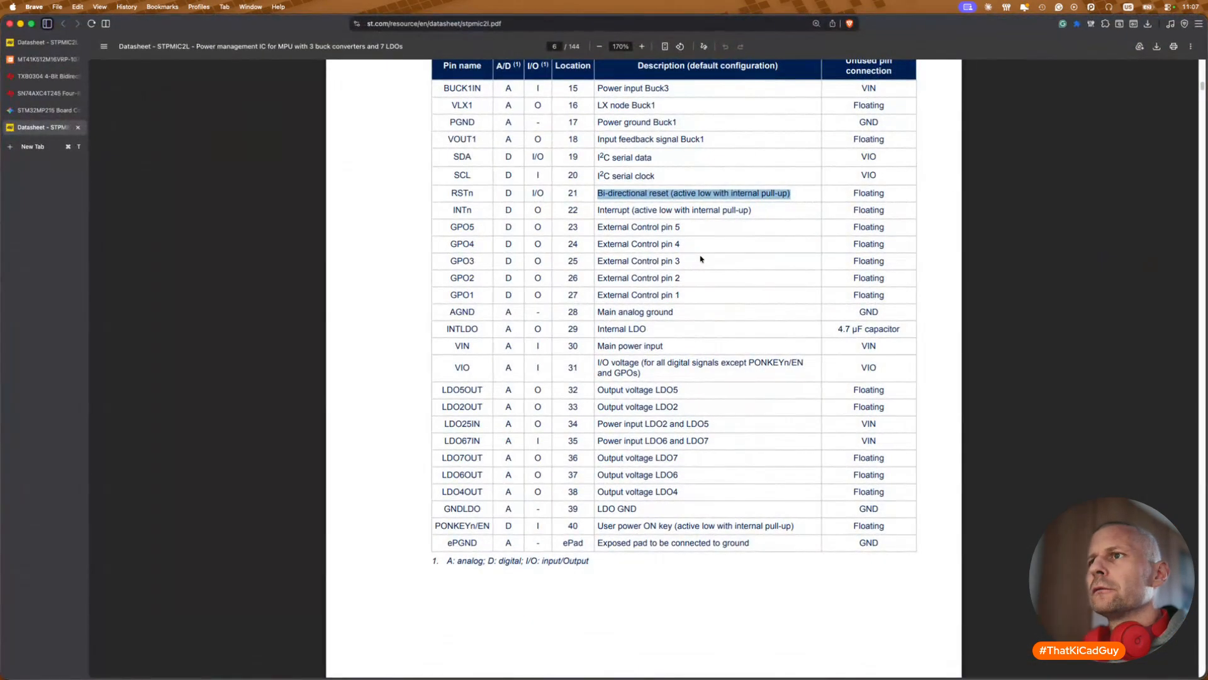
scroll(700, 258, up, 3)
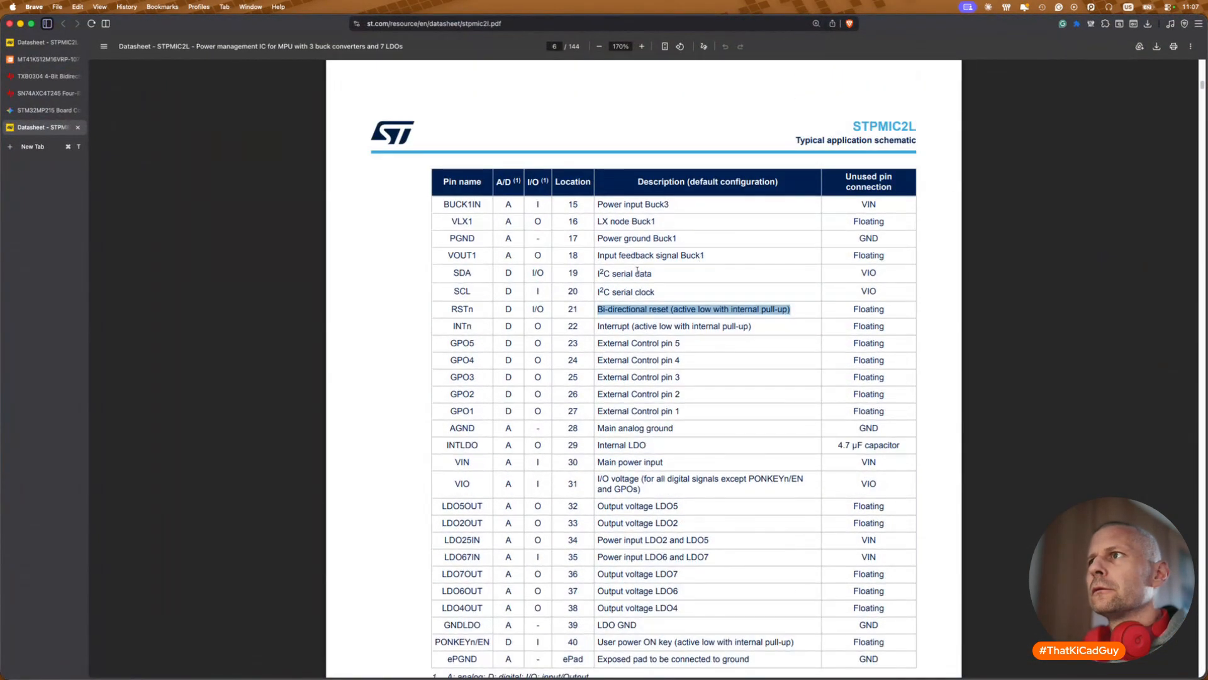
drag(597, 255, 715, 254)
key(super+Tab)
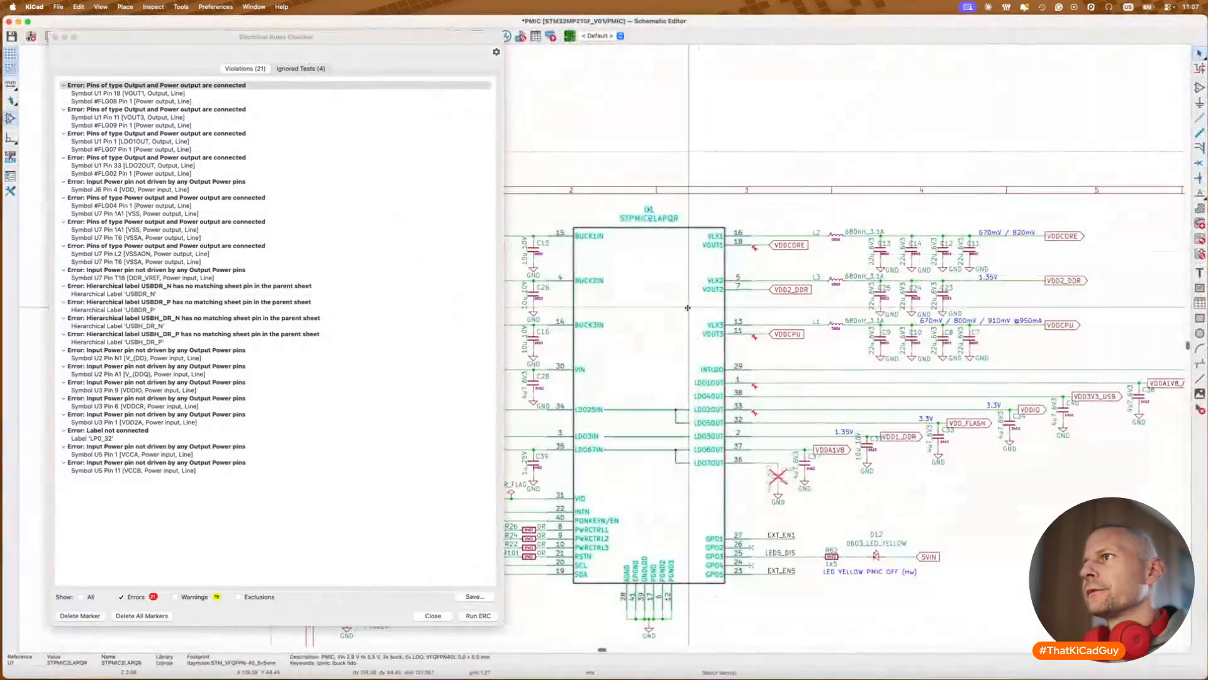
Step: Open U1's library symbol STPMIC2LAPQR for editing and close the Electrical Rules Checker window
double_click(659, 311)
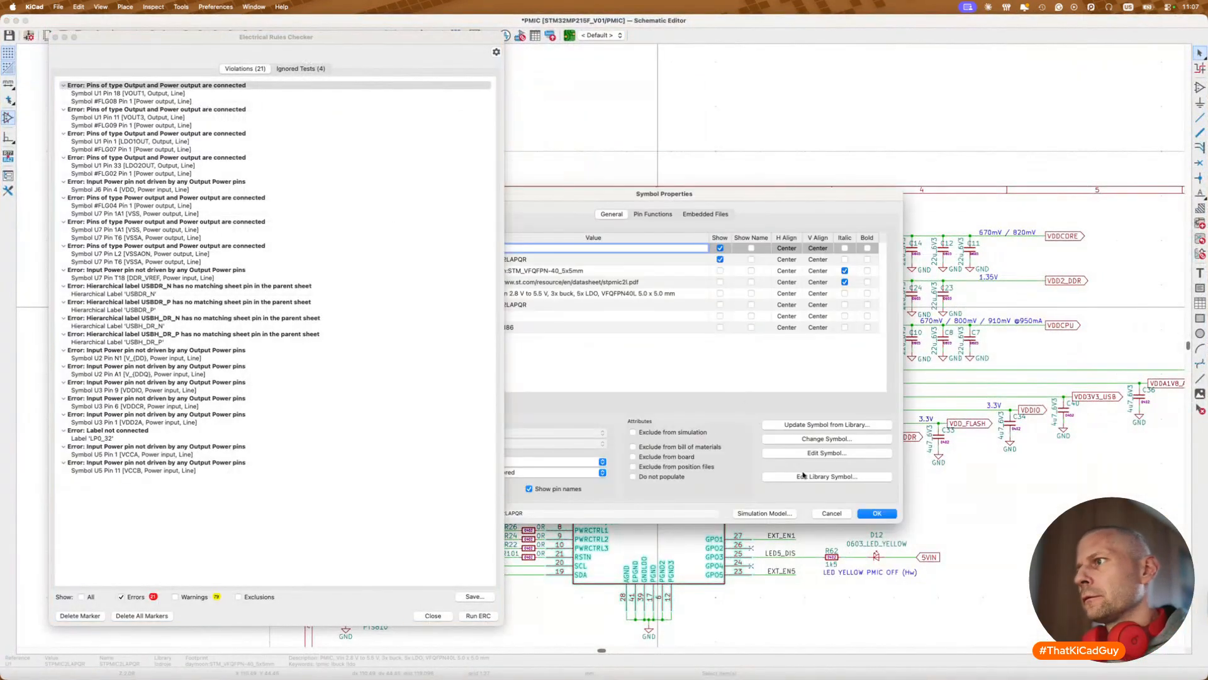
click(836, 477)
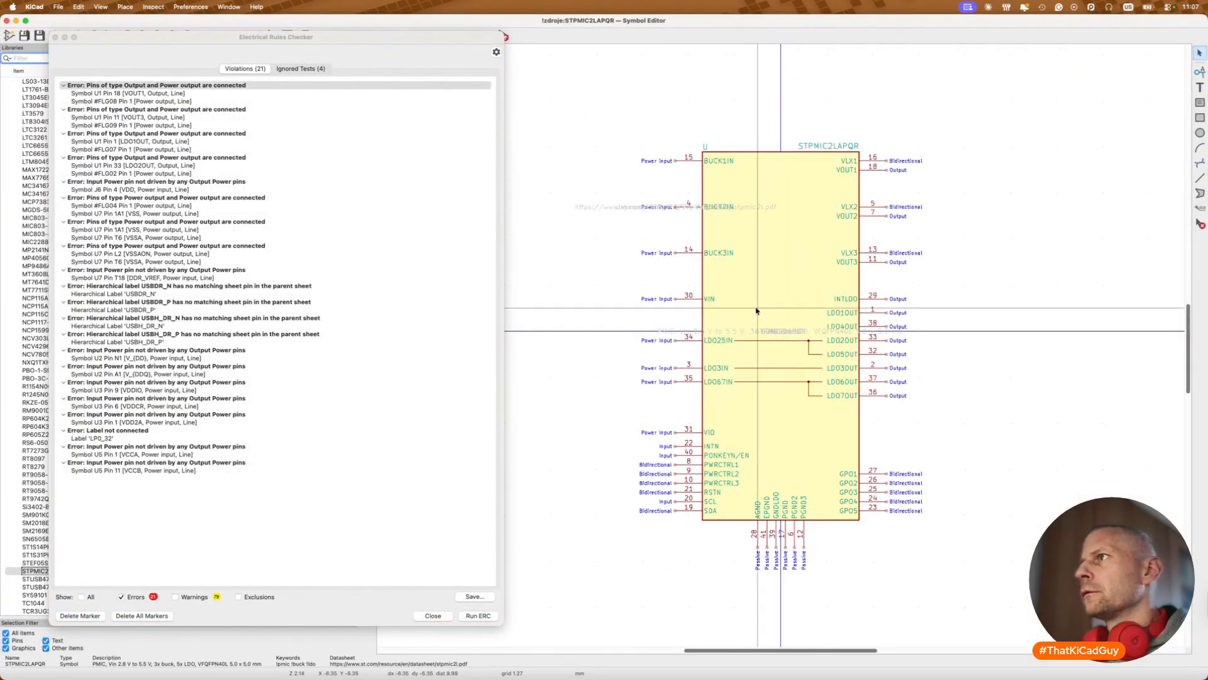
scroll(859, 182, up, 3)
click(902, 161)
double_click(903, 160)
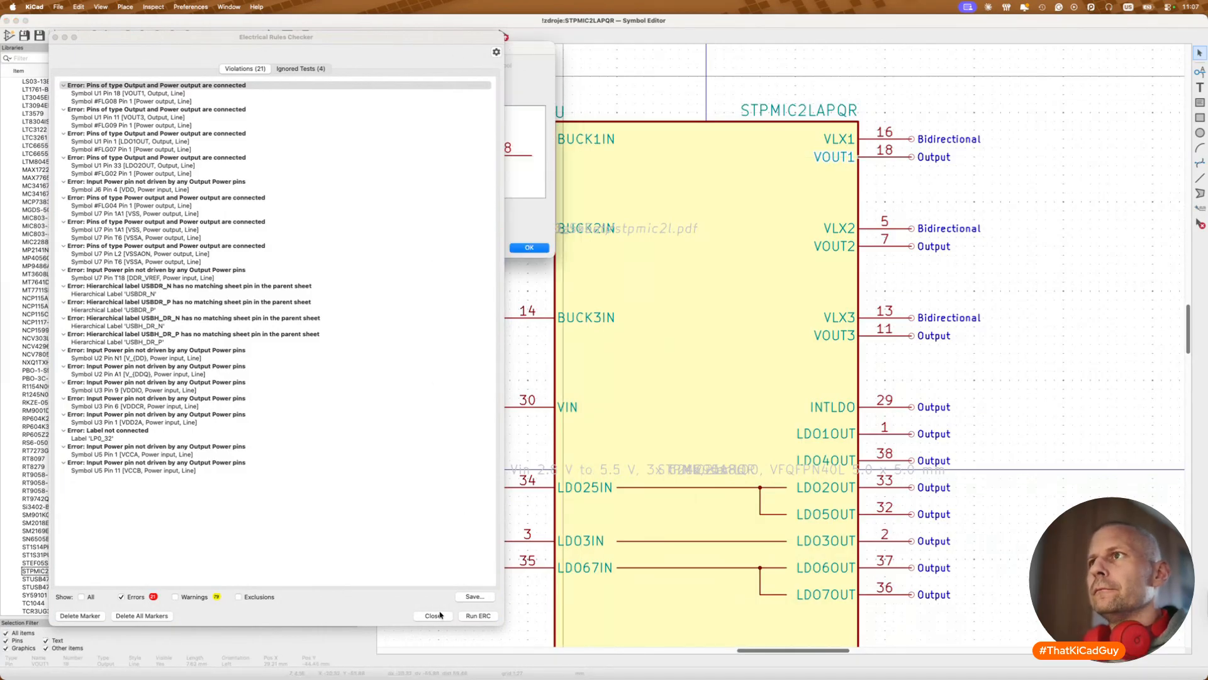
click(536, 247)
click(431, 616)
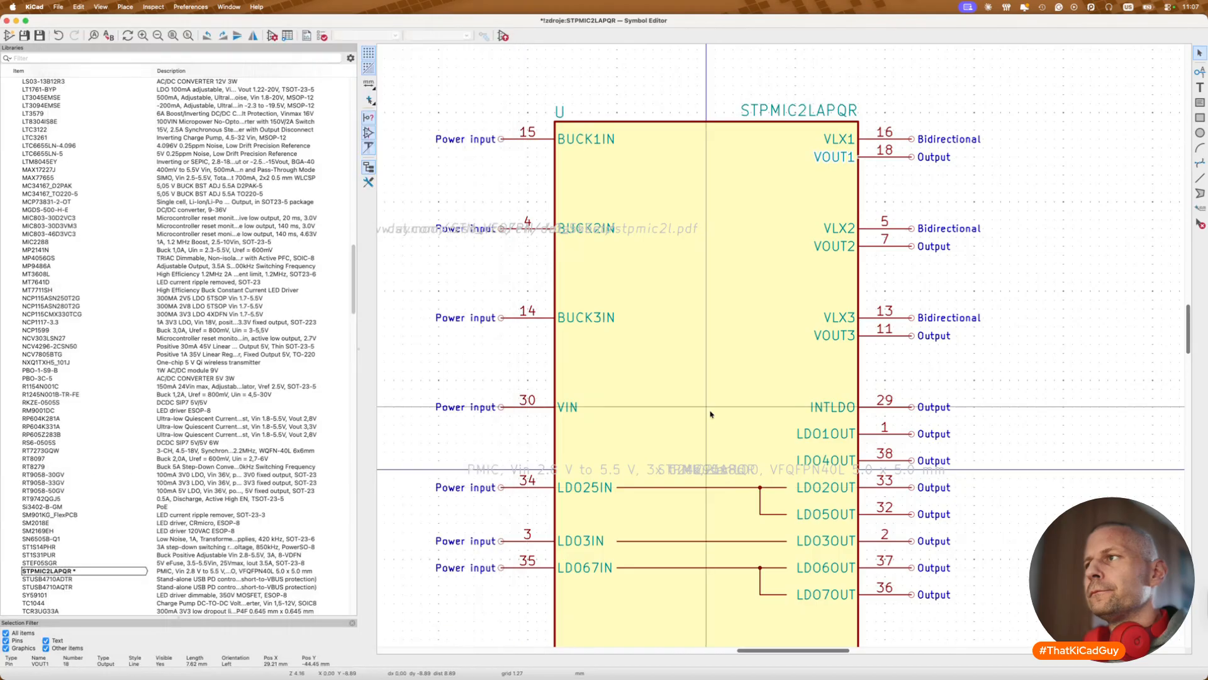
Step: Set the electrical type of pins VOUT1 (18) and VOUT2 (7) in the STPMIC2LAPQR symbol to Input
key(e)
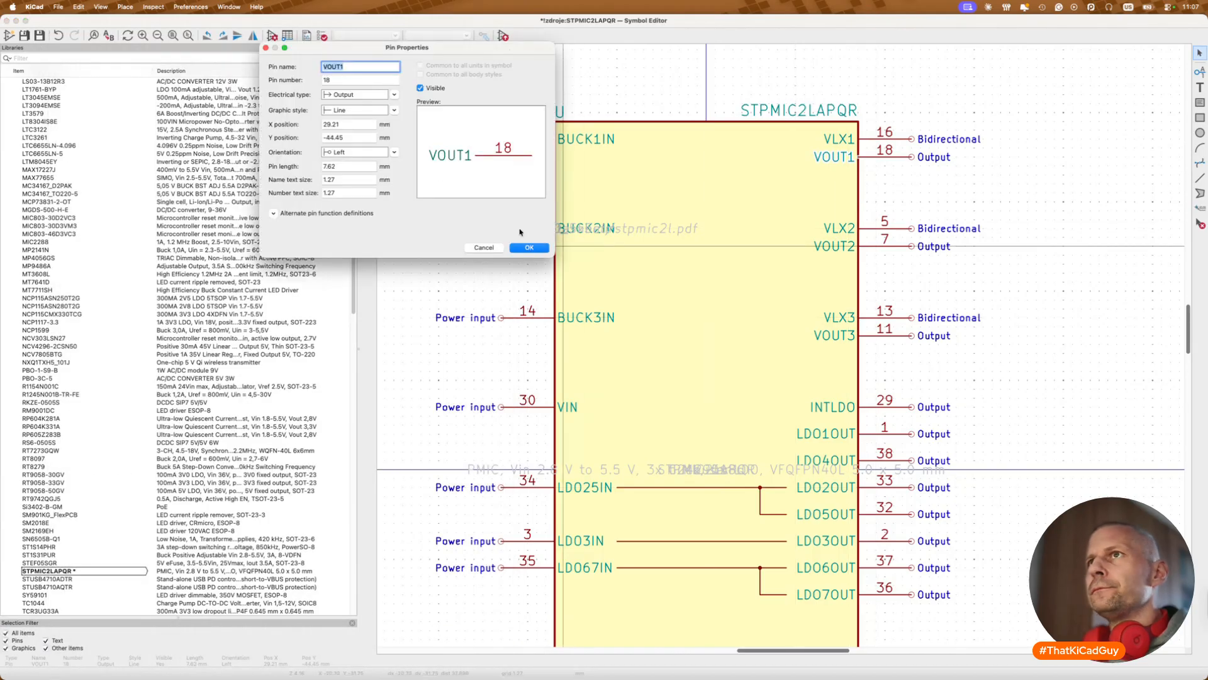
click(367, 99)
click(362, 100)
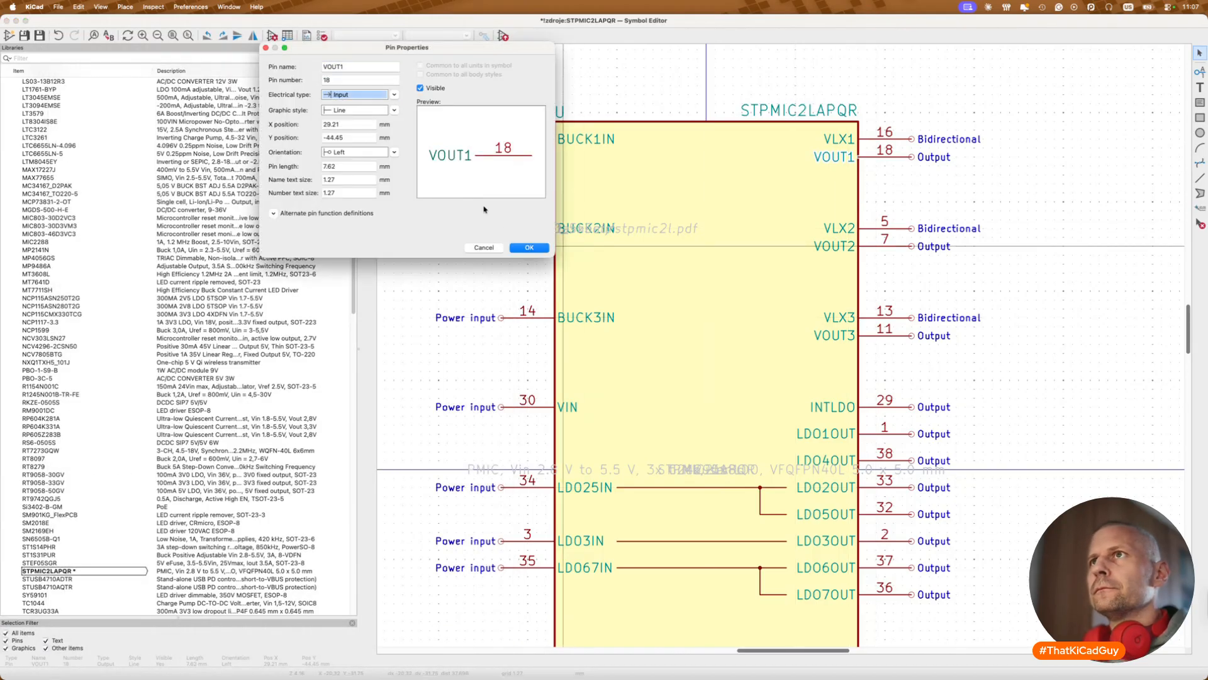
click(526, 248)
key(e)
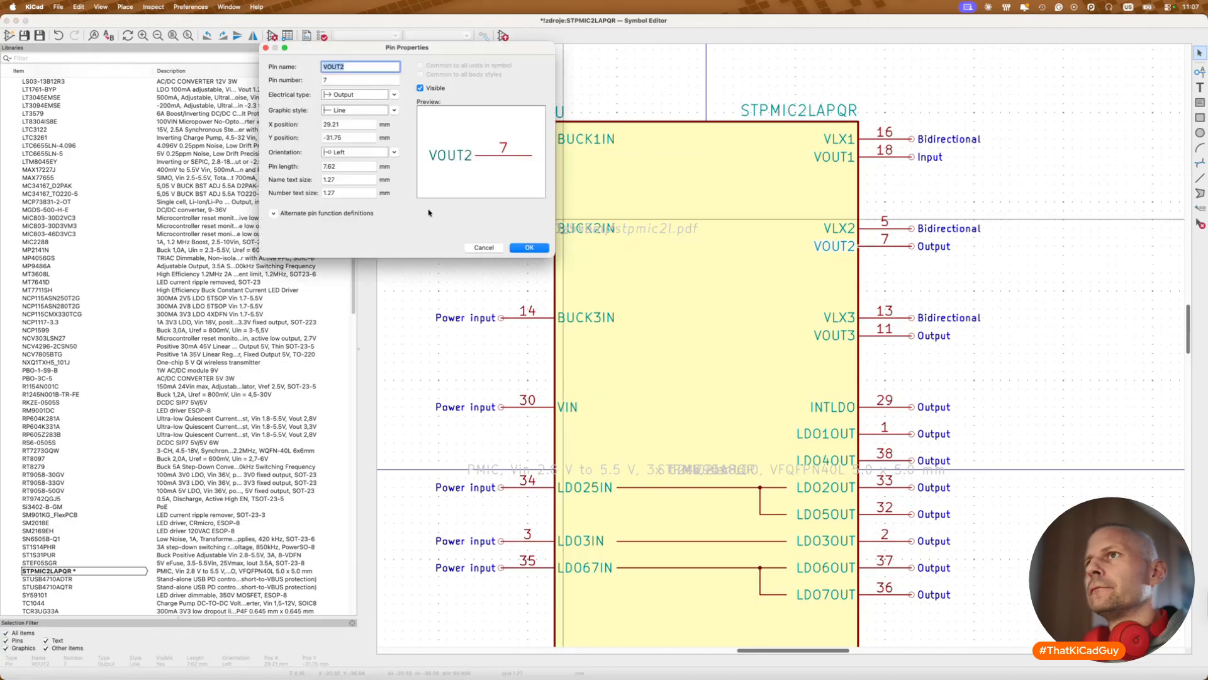
click(381, 99)
click(355, 103)
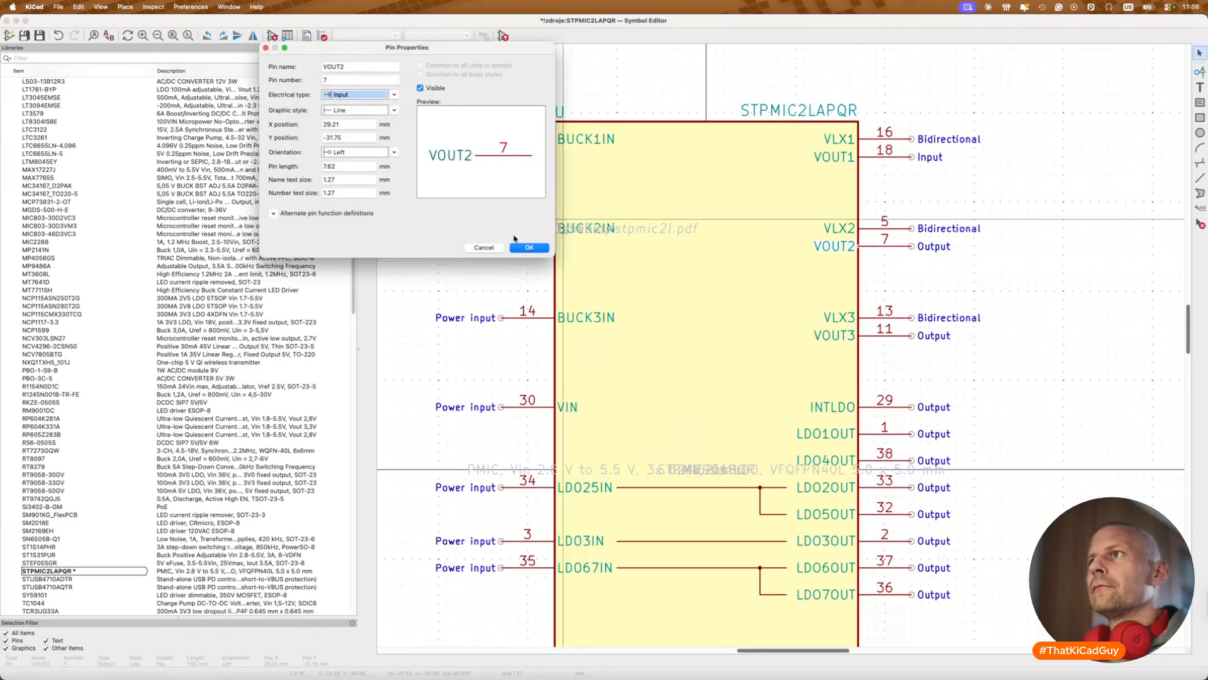
click(529, 248)
Step: Set the electrical type of pin VOUT3 (11) to Input, then save the STPMIC2LAPQR symbol and close its editor
double_click(895, 337)
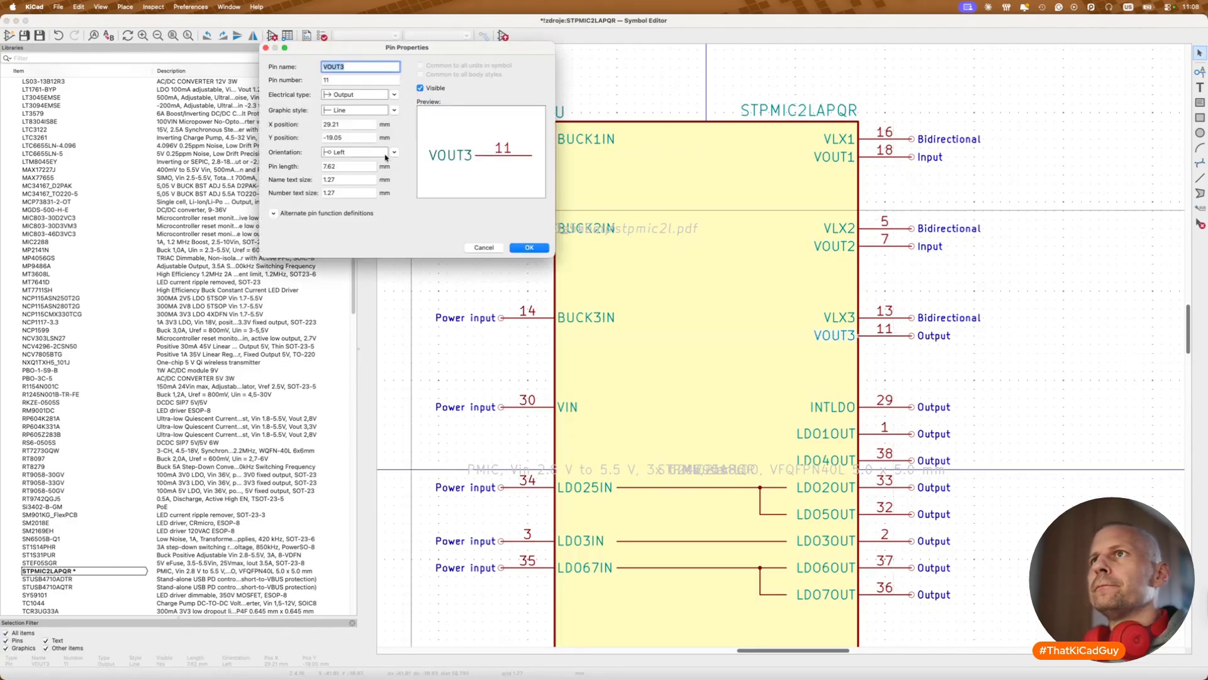
click(388, 98)
click(355, 104)
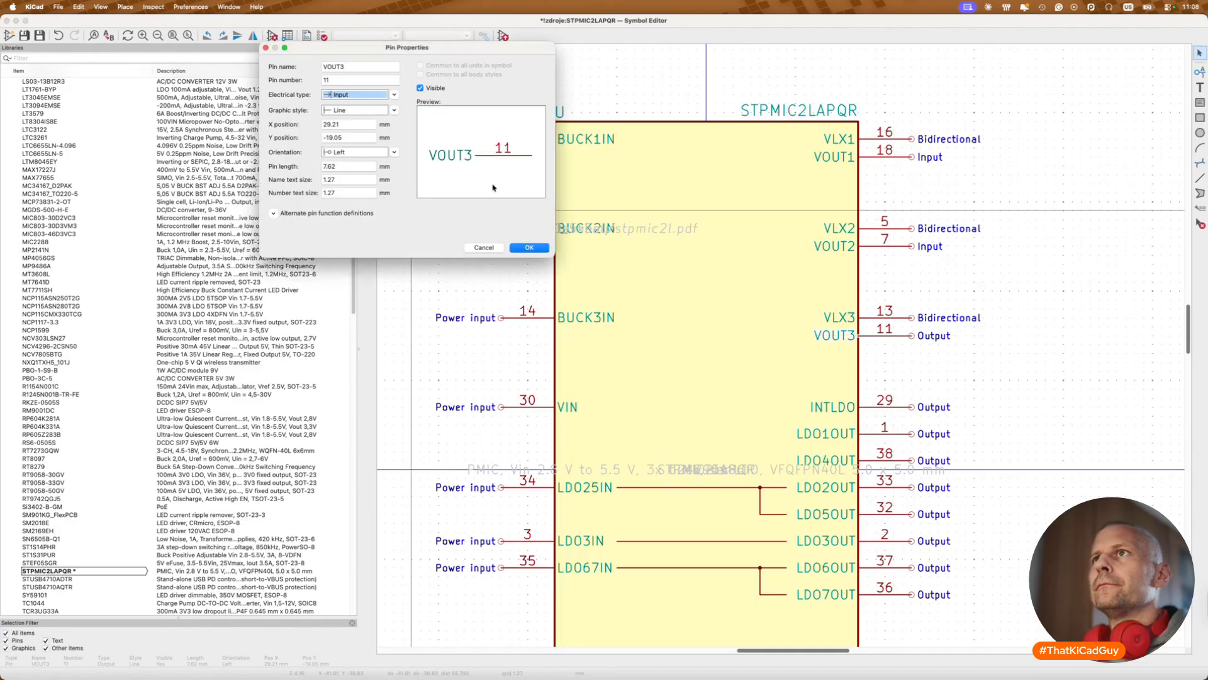
click(529, 247)
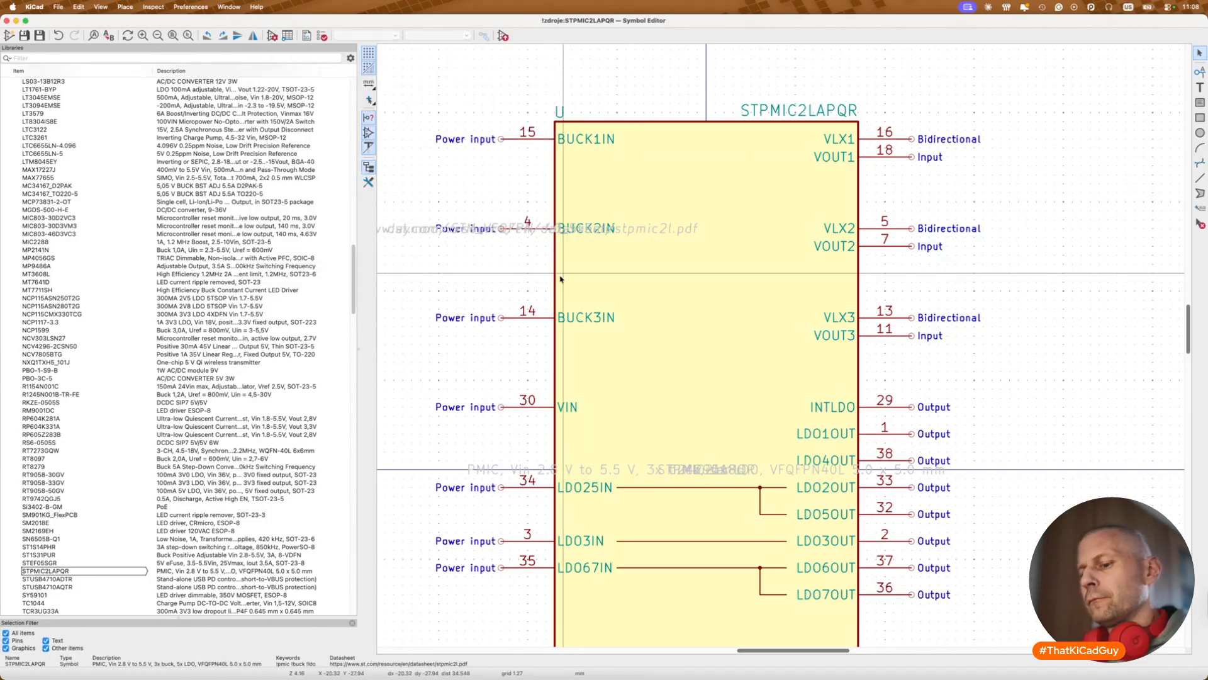
key(super+w)
Step: Update U1 on the PMIC sheet from the library and save the schematic
key(u)
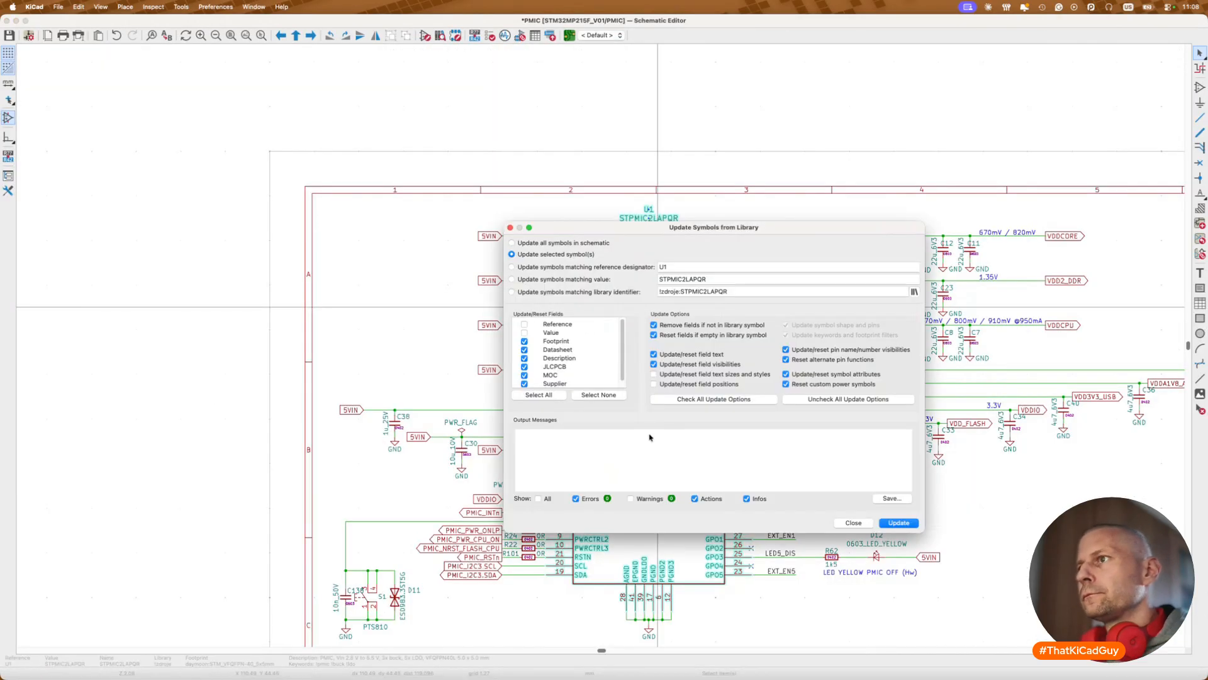
click(899, 523)
click(853, 523)
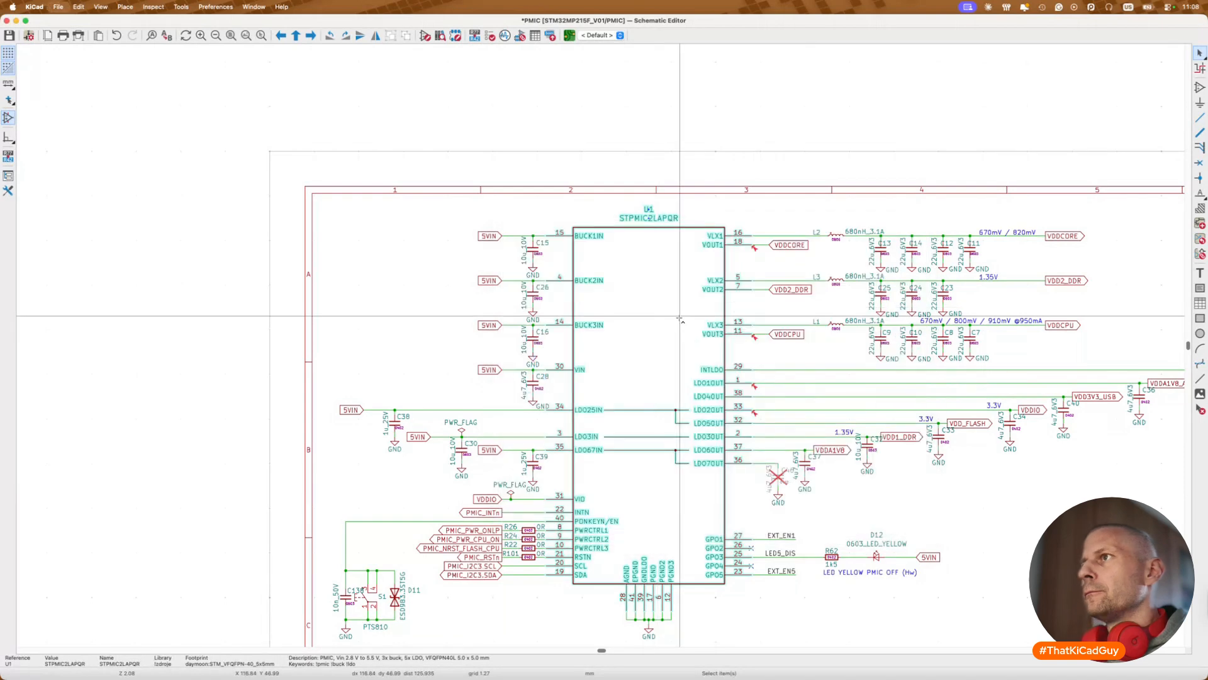
key(super+s)
Step: Rerun the electrical rules check and inspect the violation marker at U1's VOUT2 pin
click(488, 35)
click(483, 614)
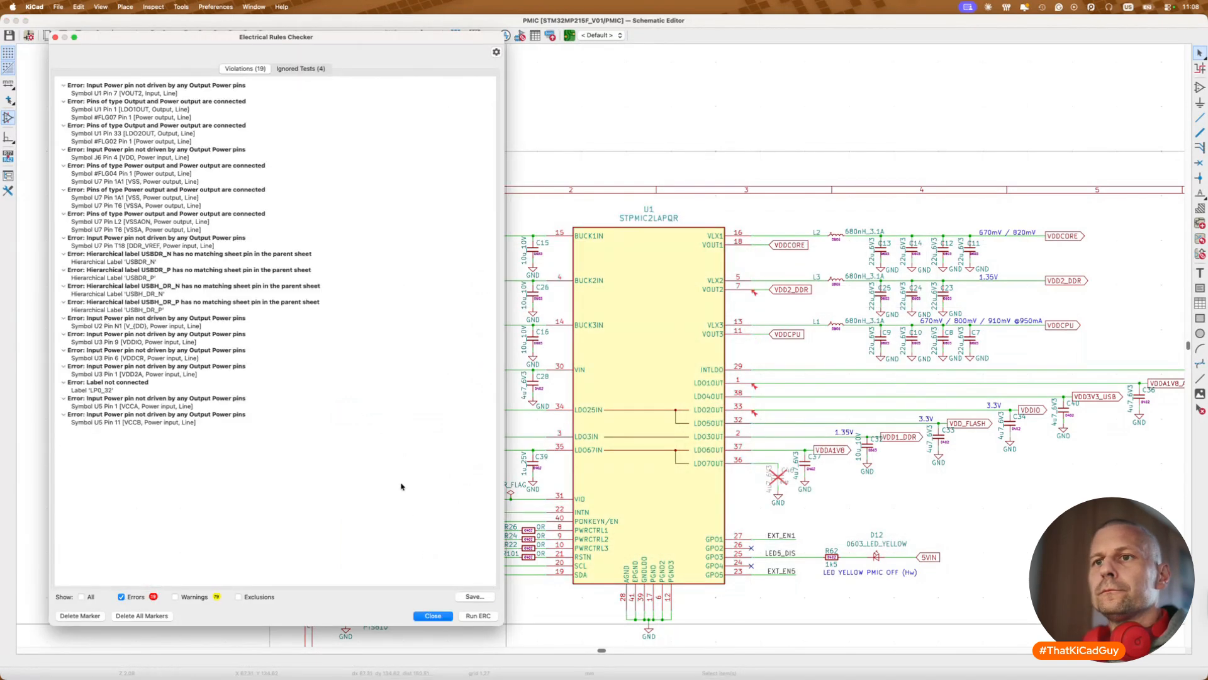
click(737, 309)
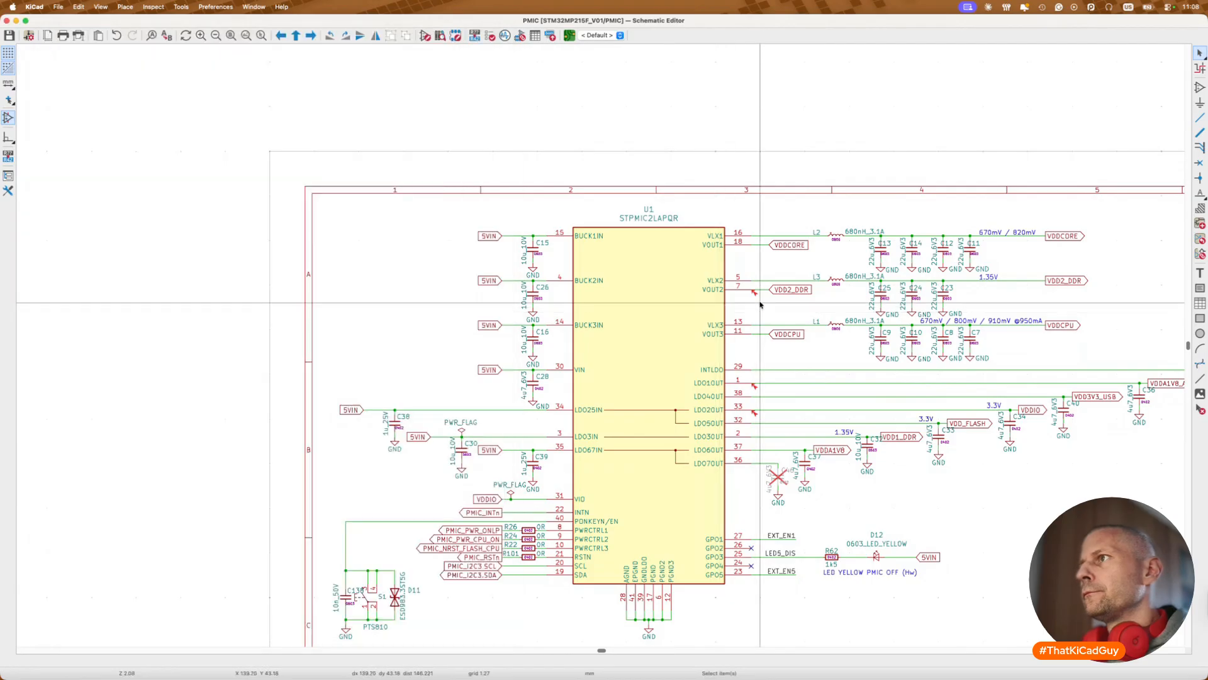
click(760, 292)
click(757, 294)
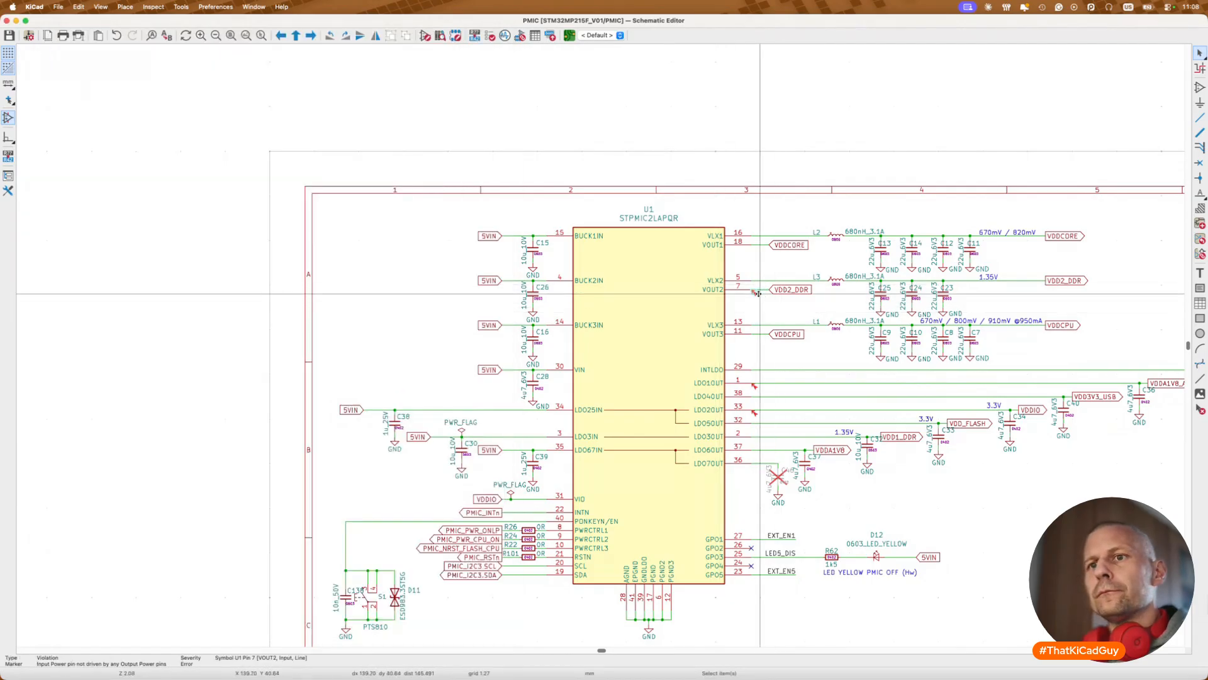
scroll(757, 293, up, 3)
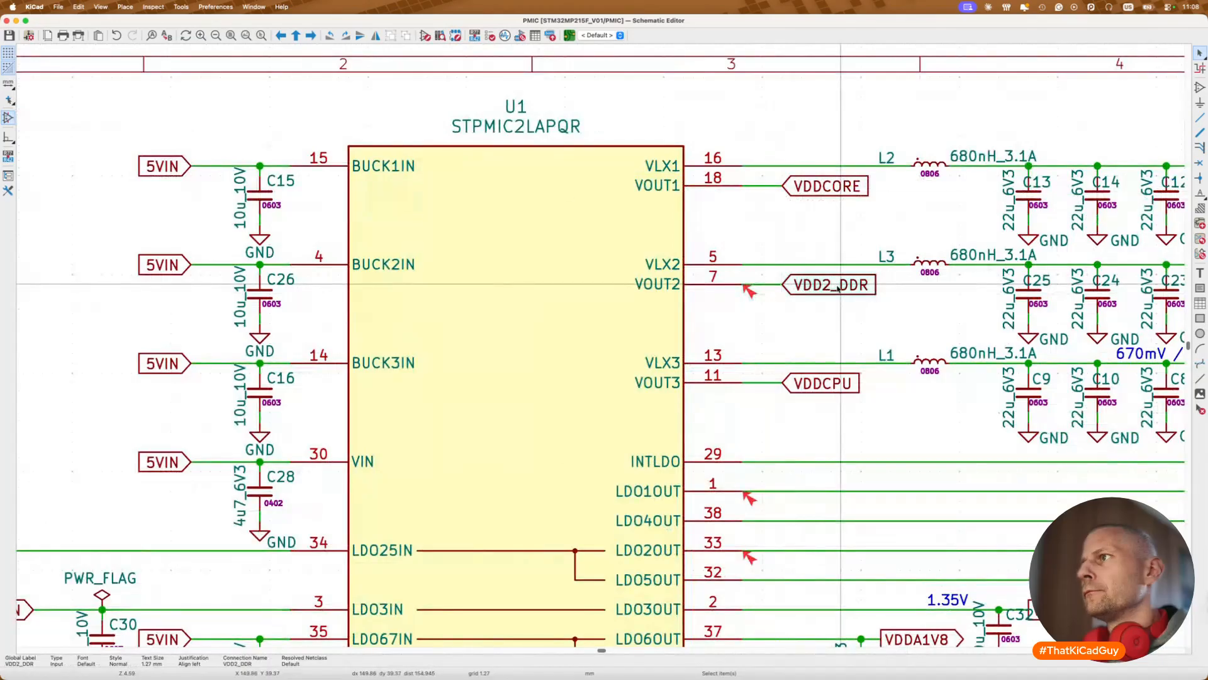
Step: Try the Output shape on the VDD2_DDR global label at VOUT2 and rerun the electrical rules check
double_click(794, 292)
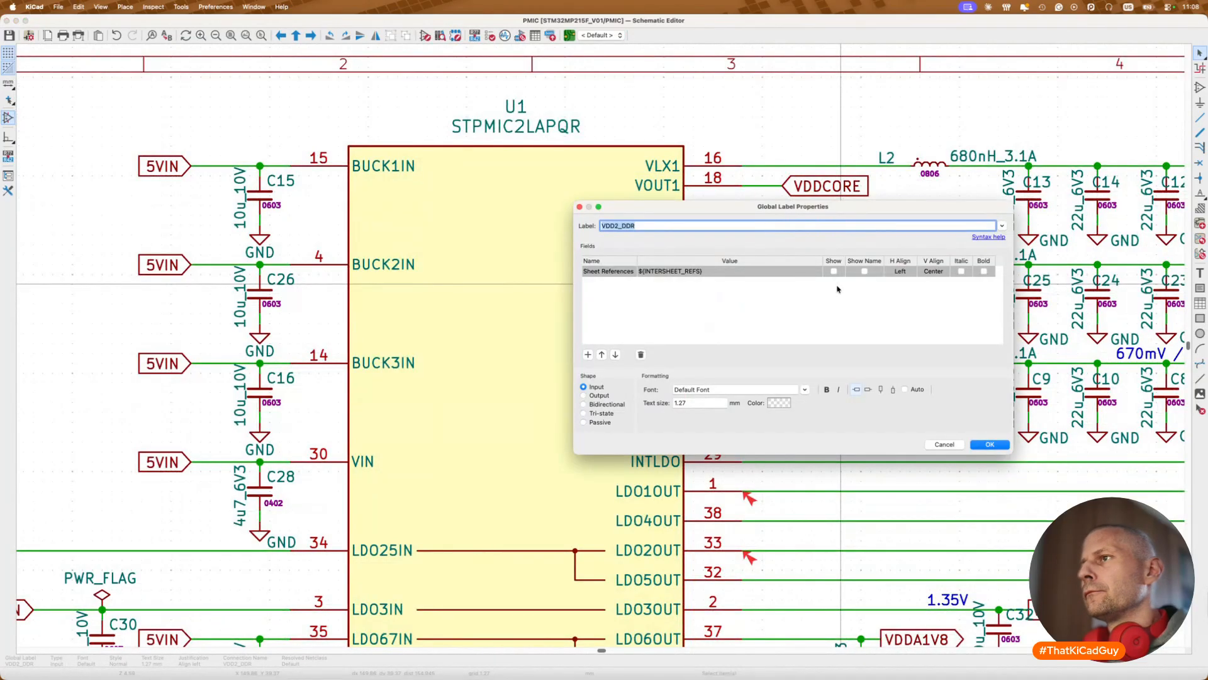
click(598, 396)
click(990, 444)
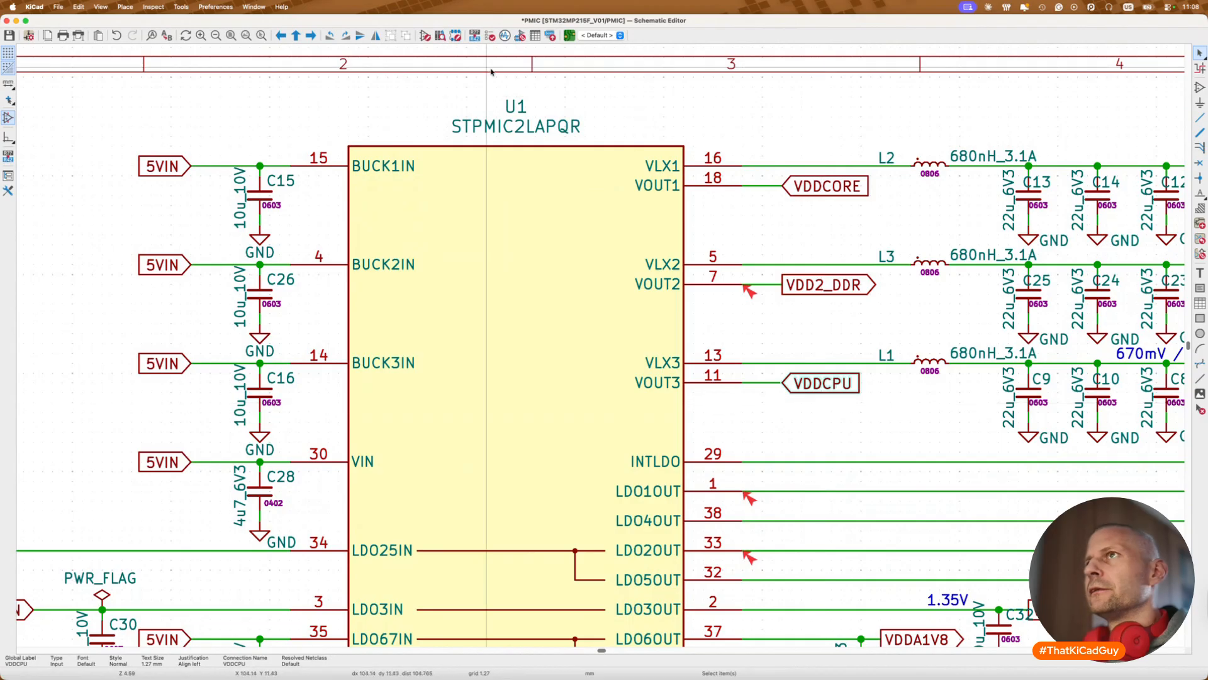
click(490, 35)
click(476, 616)
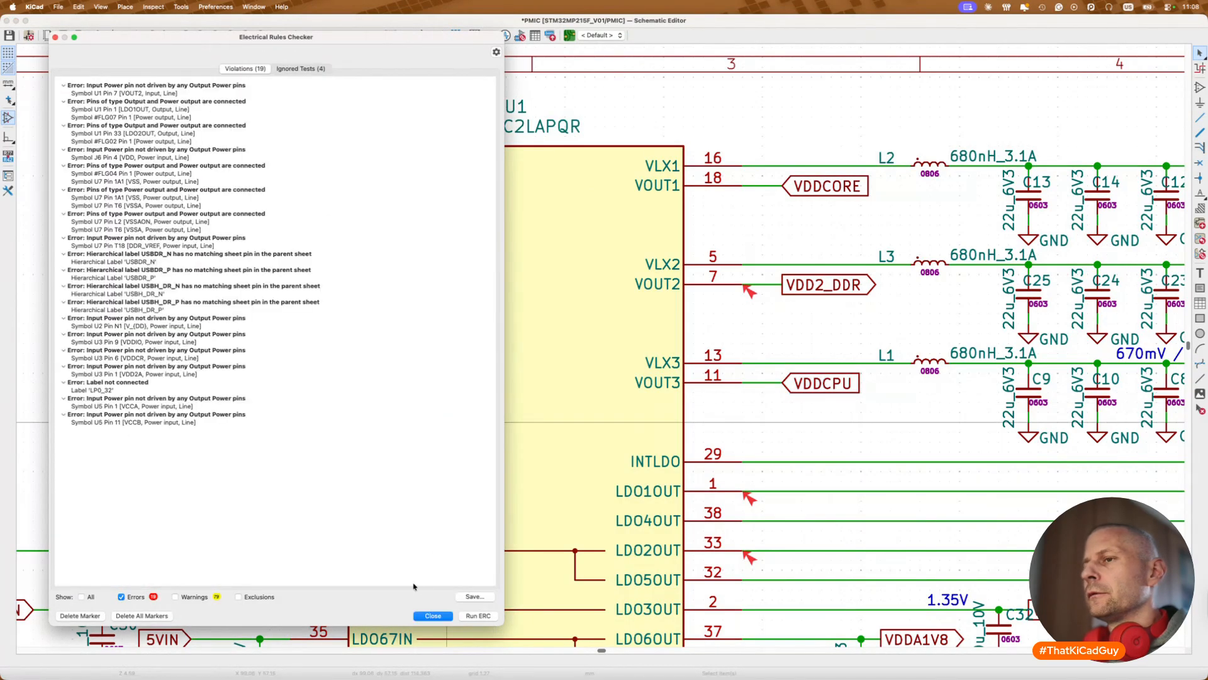
click(431, 616)
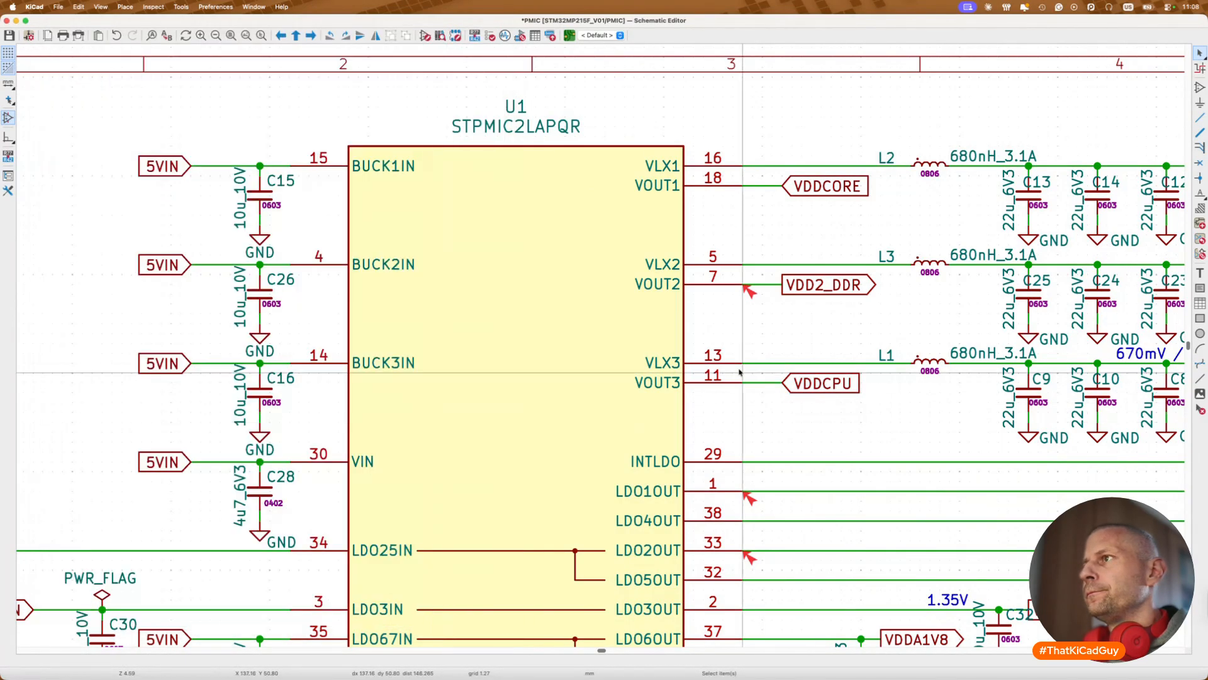
Step: Restore the Input shape of the VDD2_DDR global label at VOUT2
double_click(812, 291)
click(602, 386)
click(990, 444)
double_click(821, 286)
key(Escape)
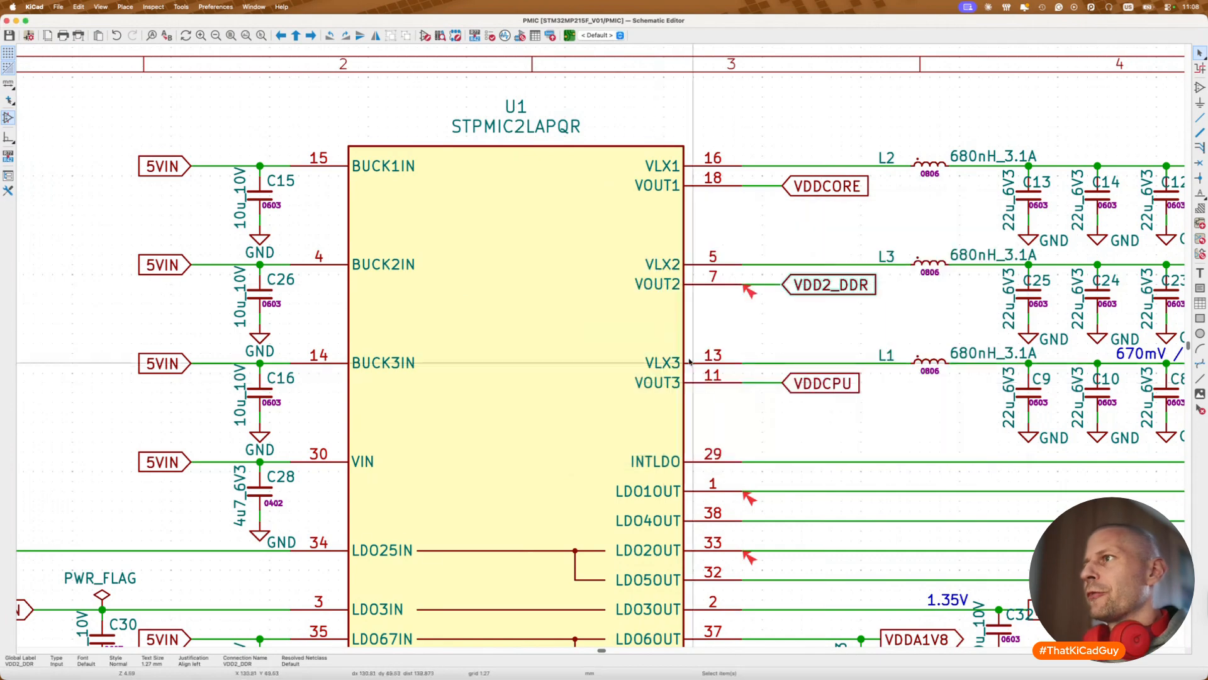
Step: Open U1's library symbol to check the electrical types of its VOUT pins, and close it without changes
scroll(744, 308, up, 3)
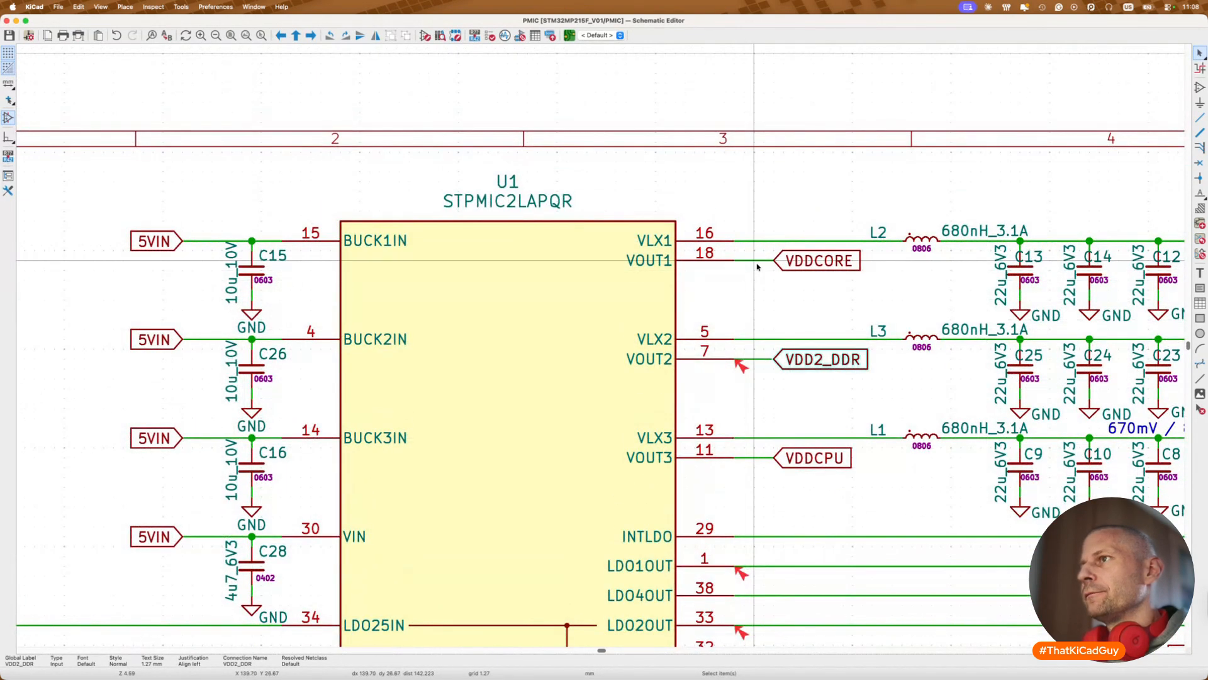
click(660, 286)
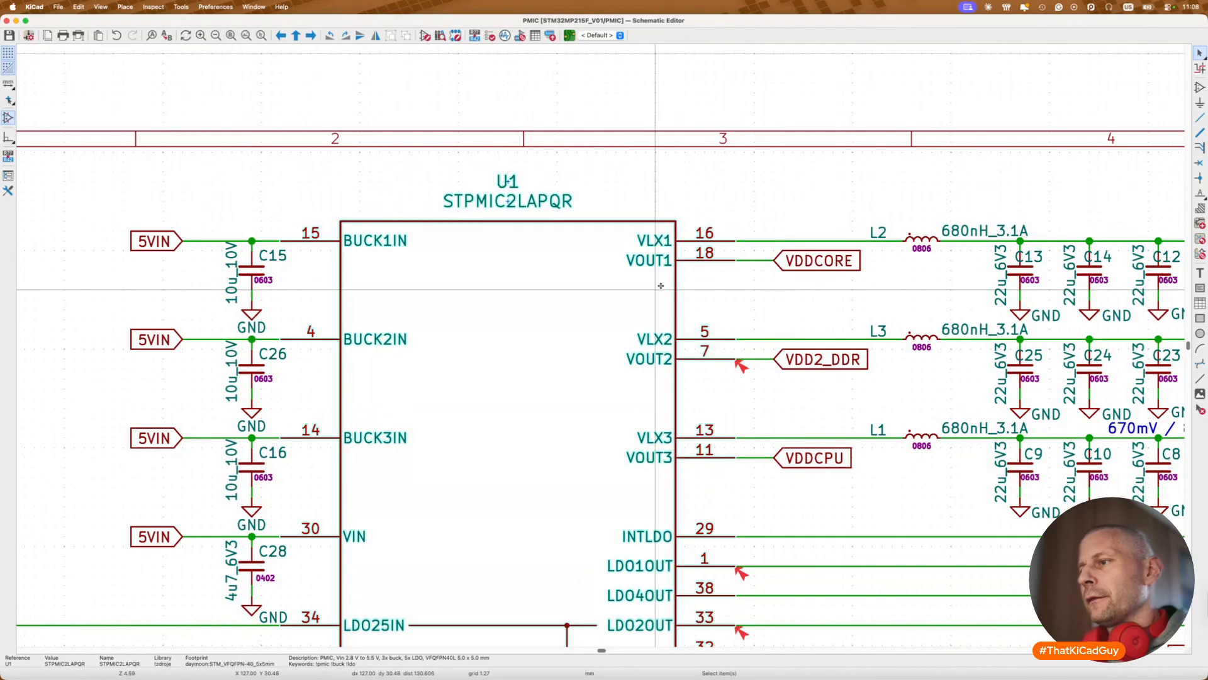
double_click(660, 286)
click(820, 476)
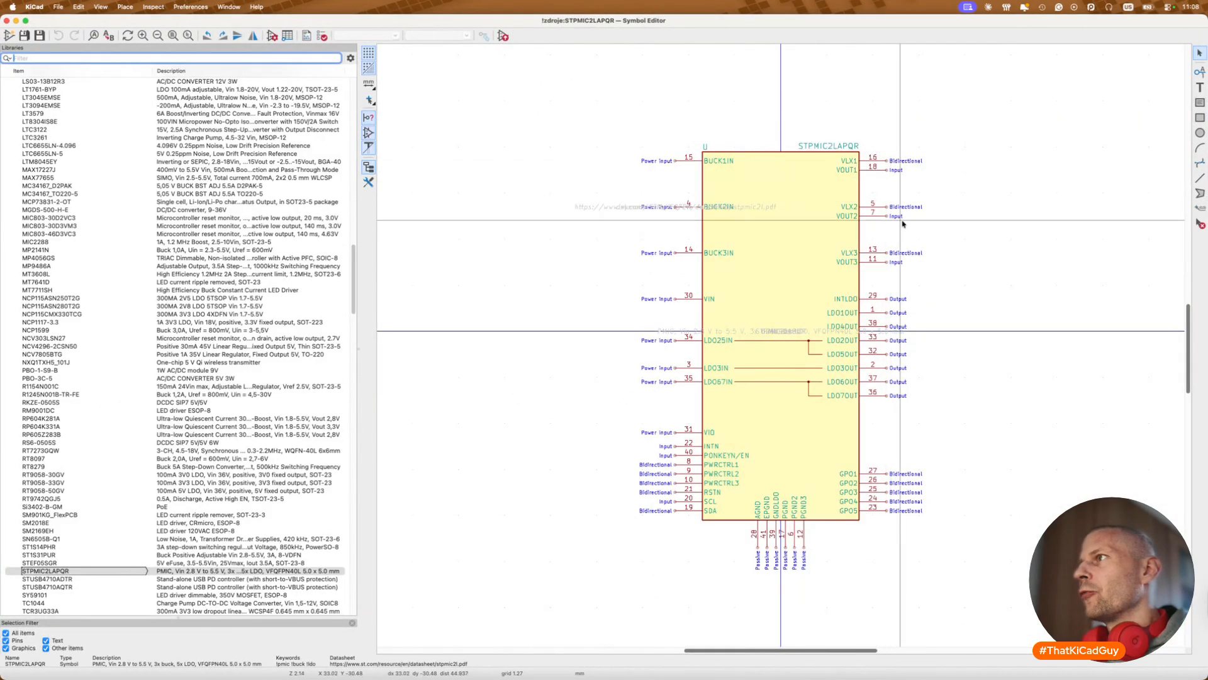
key(super+w)
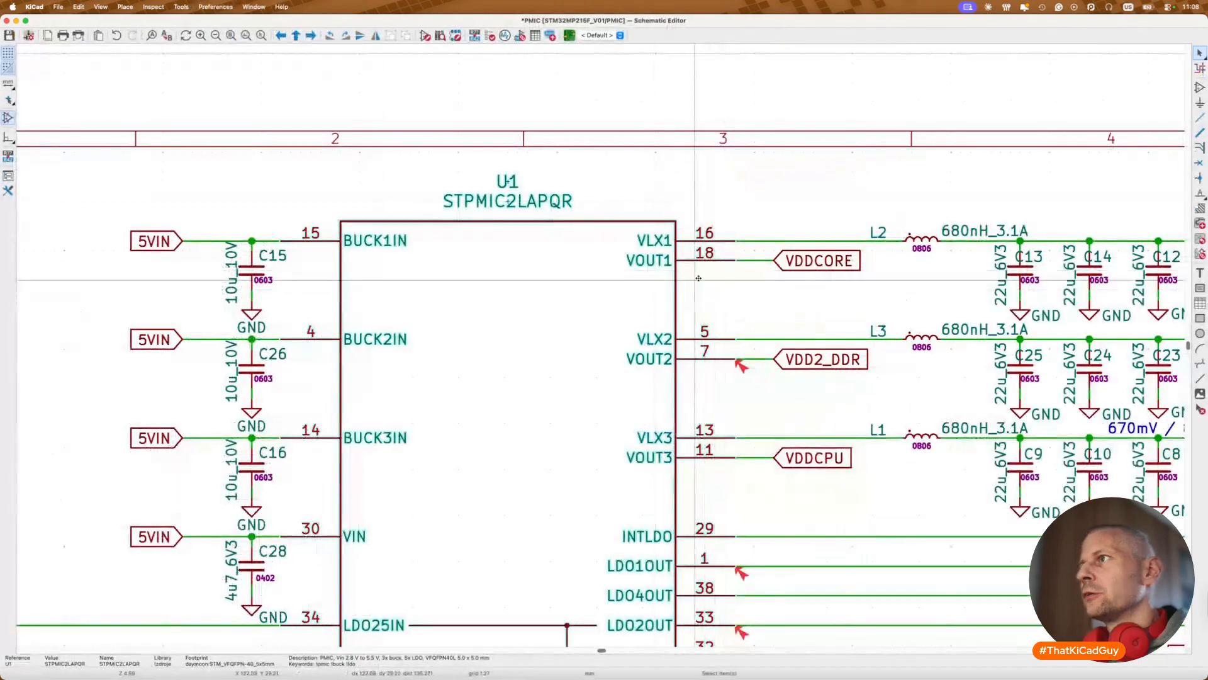
Step: Compare the global labels on the VDDCORE and VDD2_DDR buck output rails with those at U1's VOUT pins
scroll(807, 269, right, 10)
scroll(806, 269, right, 2)
scroll(806, 269, down, 2)
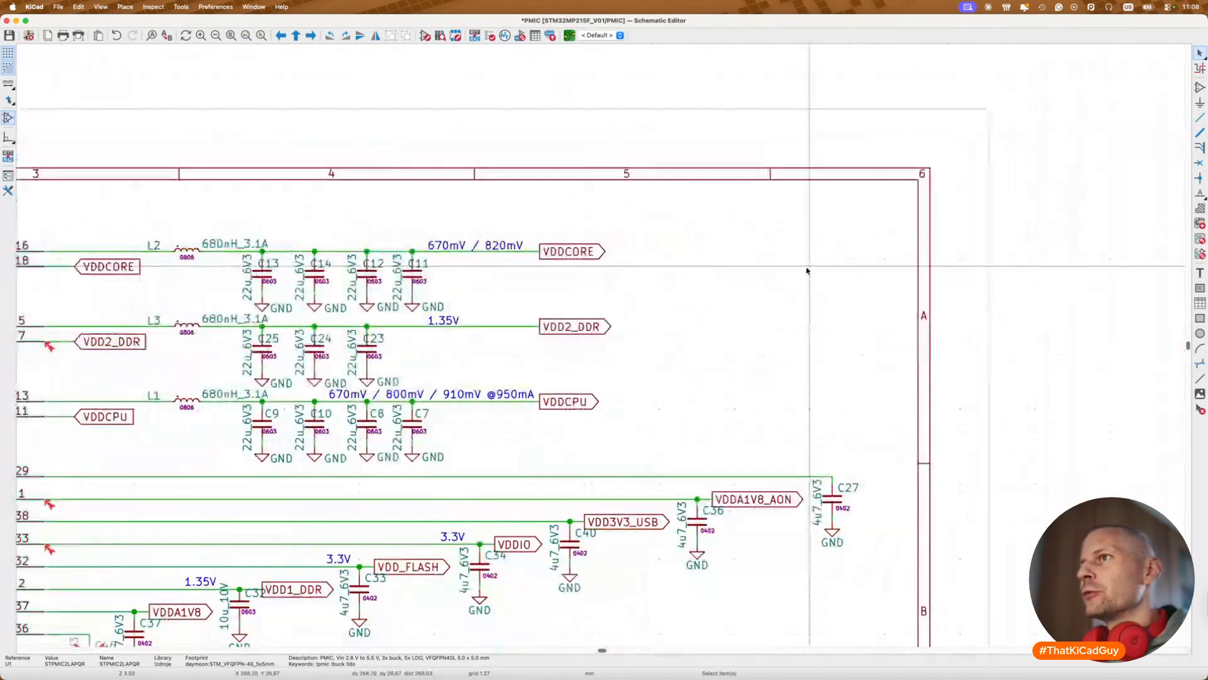
scroll(807, 270, left, 5)
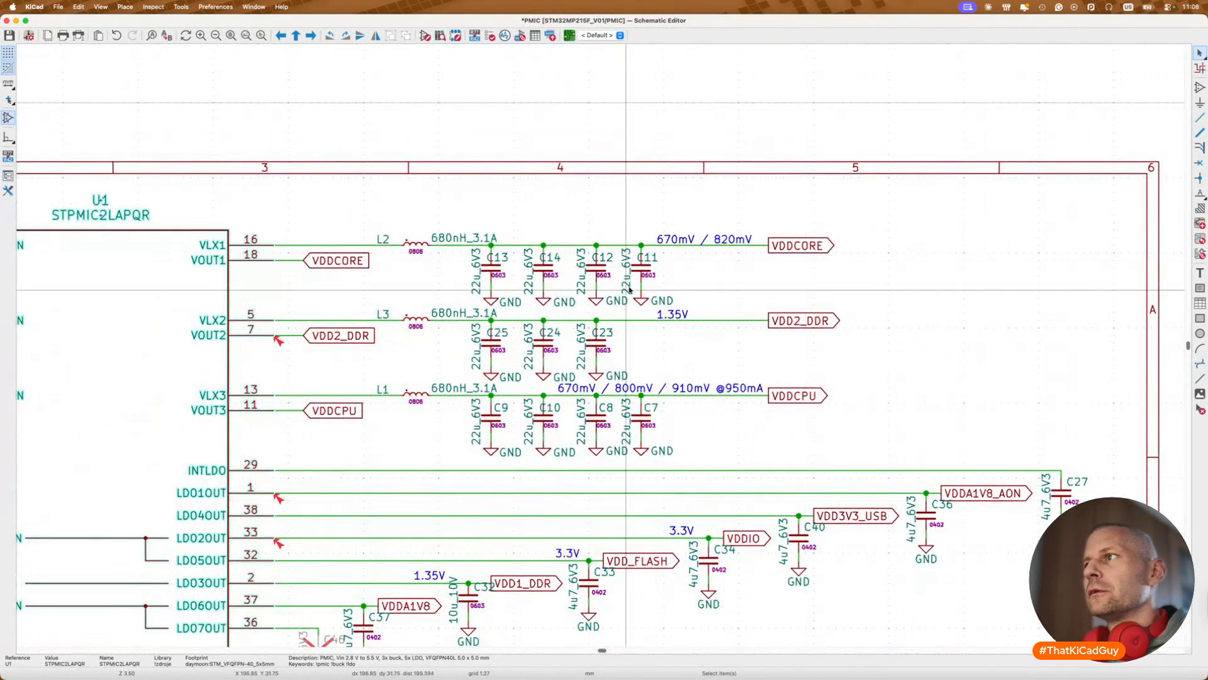
click(810, 245)
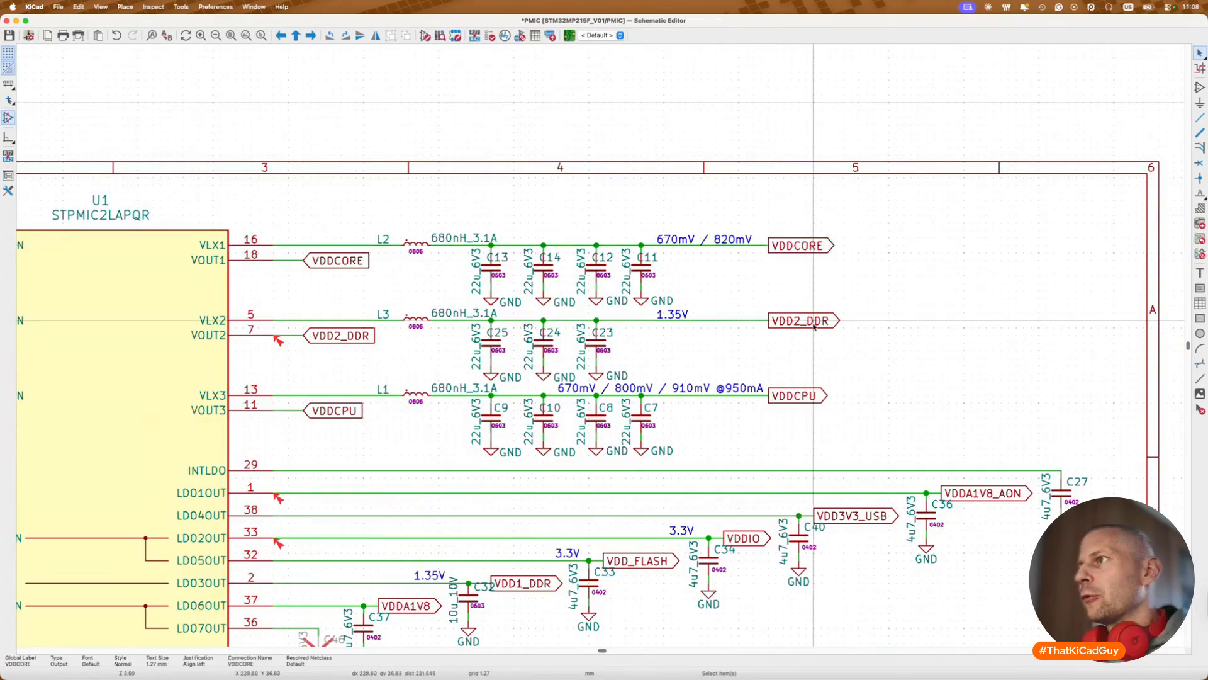
click(343, 334)
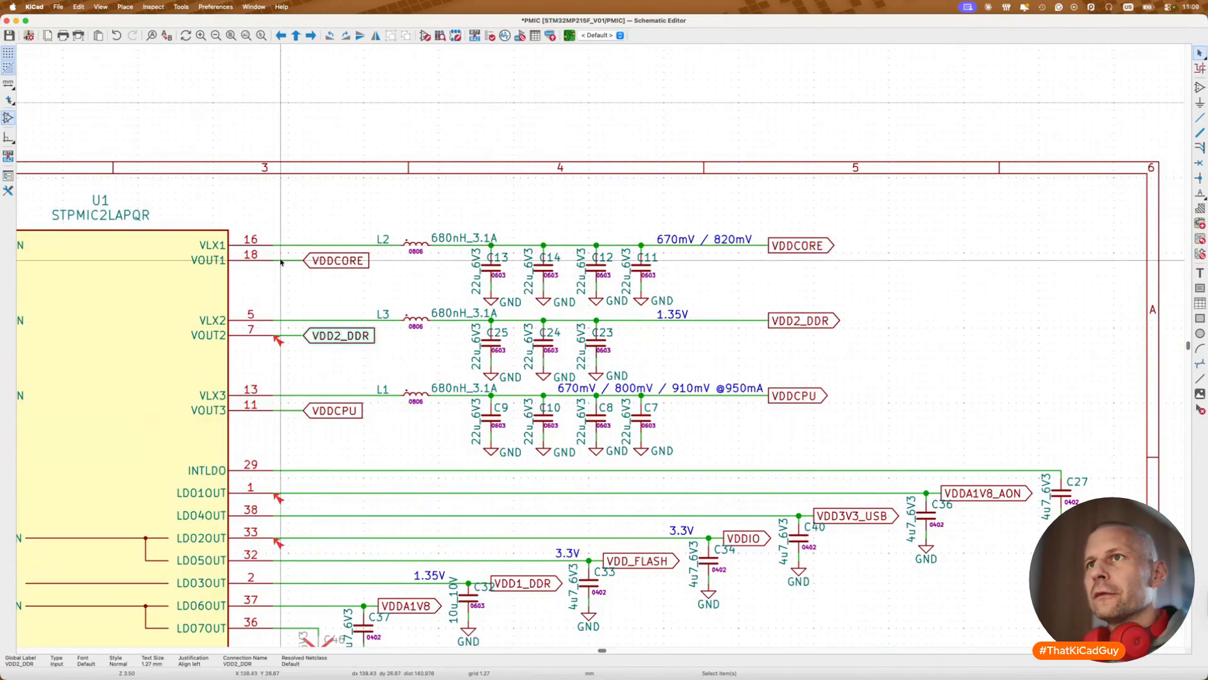
Step: Paste PWR_FLAG symbols above the VOUT1 and VOUT2 lines and wire them to the VDDCORE and VDD2_DDR nets
scroll(279, 351, left, 3)
scroll(279, 352, left, 1)
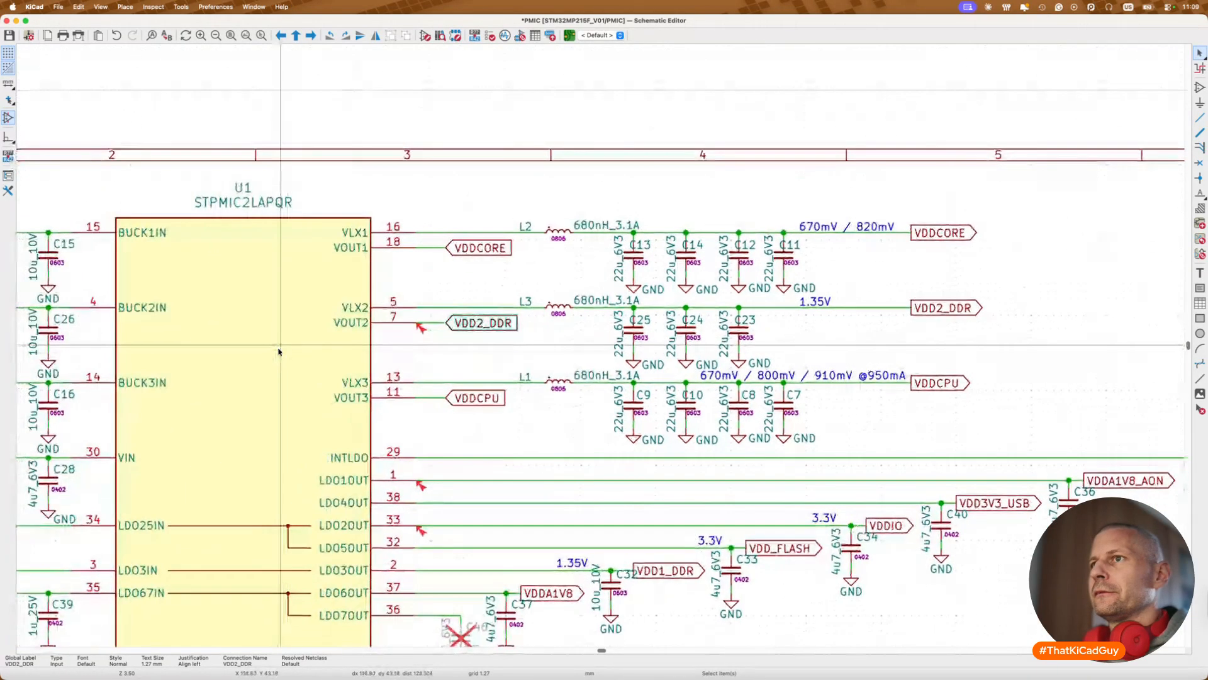
key(super+v)
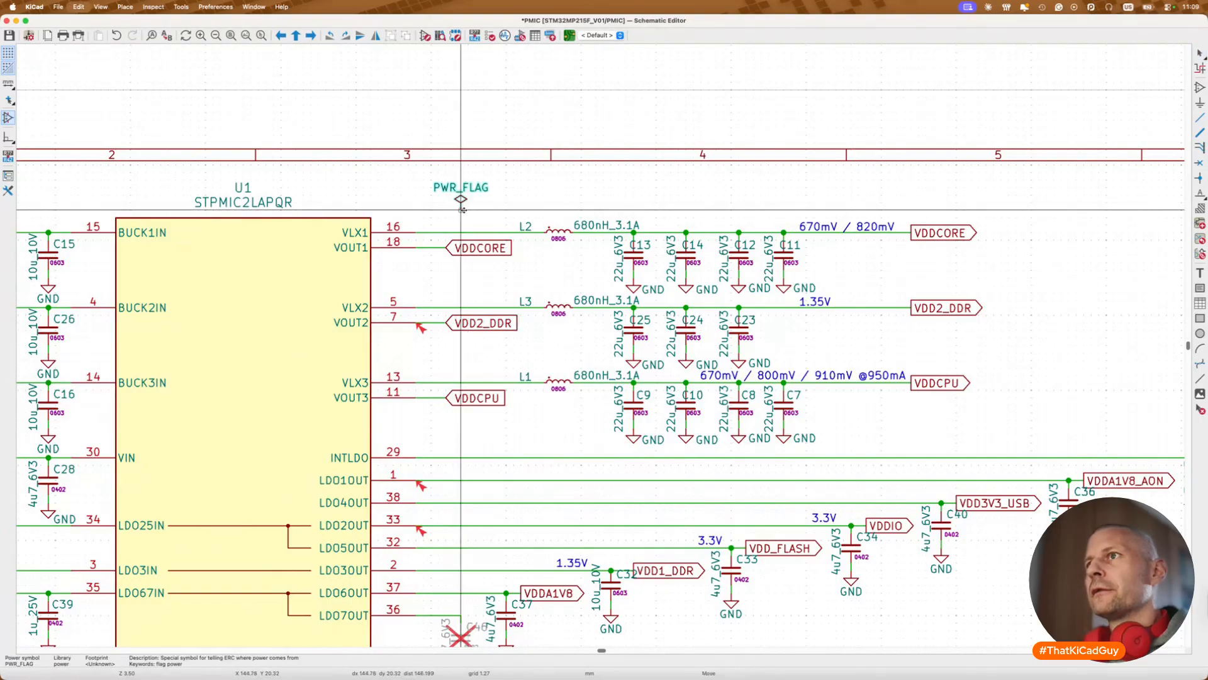
click(431, 224)
key(super+v)
click(431, 299)
click(431, 300)
click(431, 323)
Step: Paste another PWR_FLAG symbol above the VOUT3 line and wire it to the VDDCPU net
key(super+v)
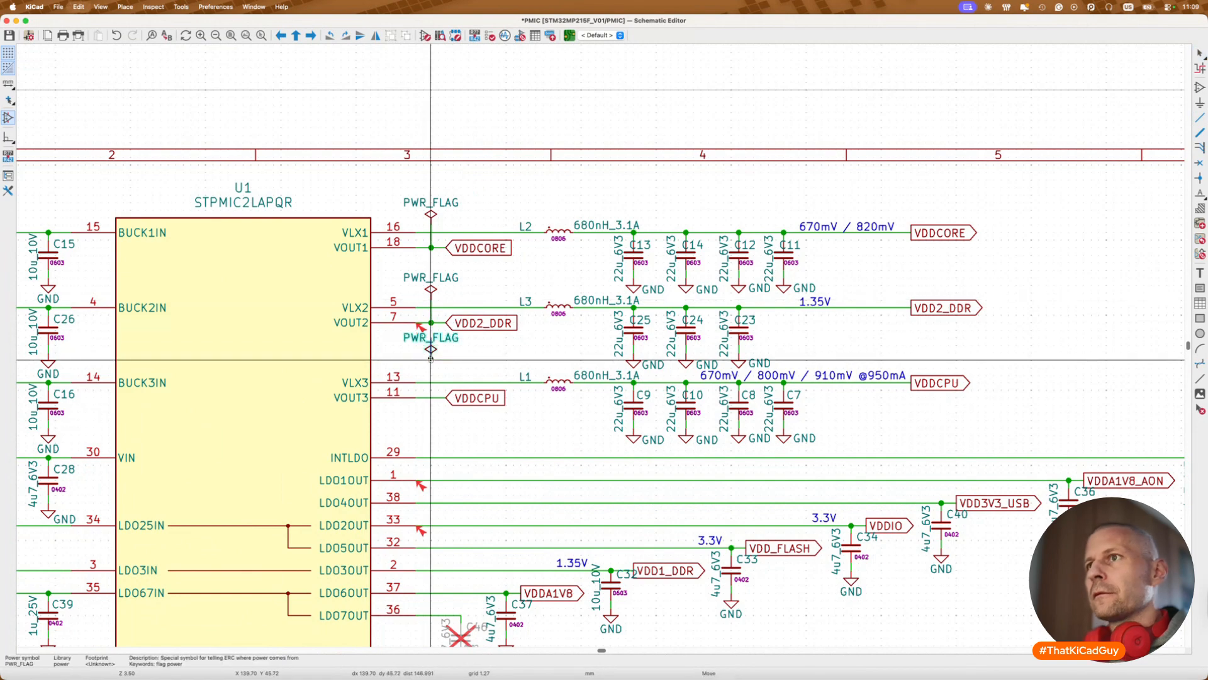
click(431, 374)
click(431, 374)
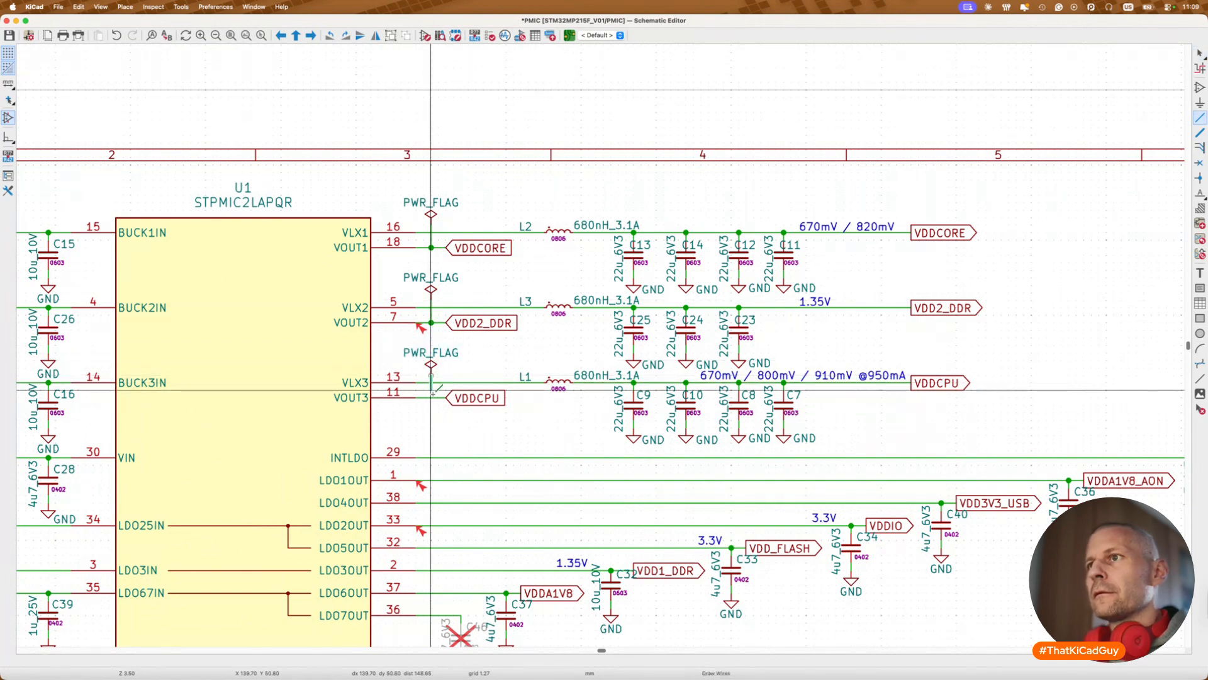
click(431, 398)
key(Escape)
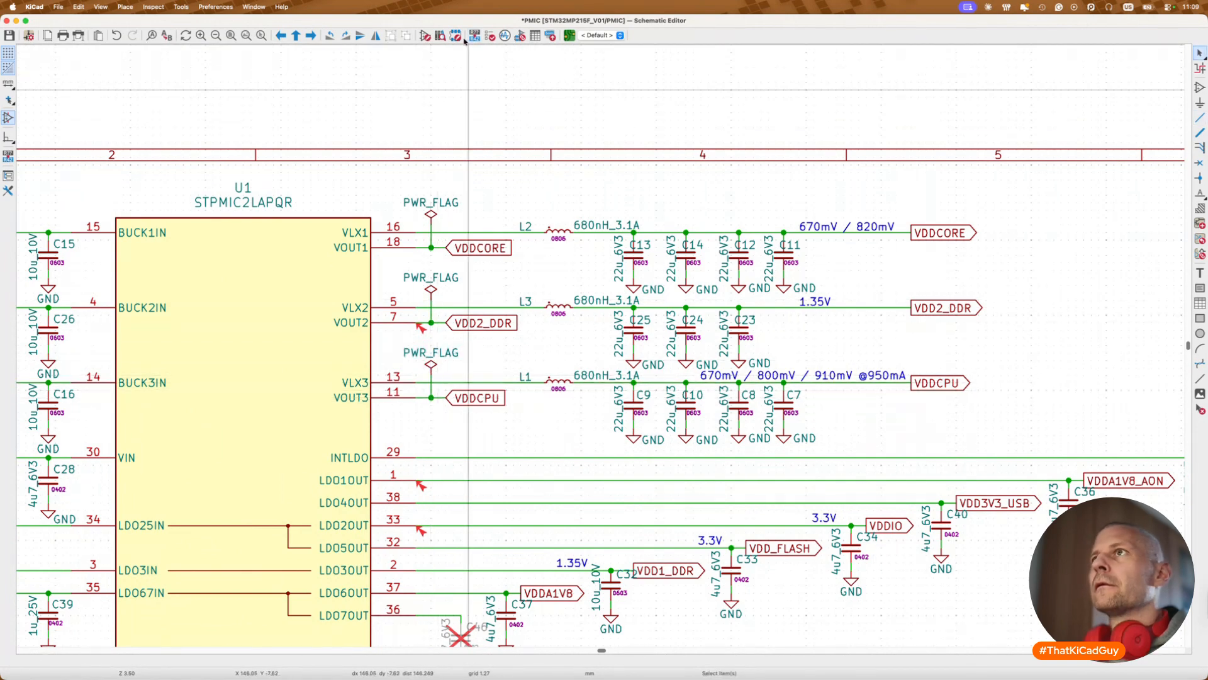
Step: Rerun the electrical rules check and inspect the violation marker at U1's LDO1OUT pin
click(490, 36)
click(477, 615)
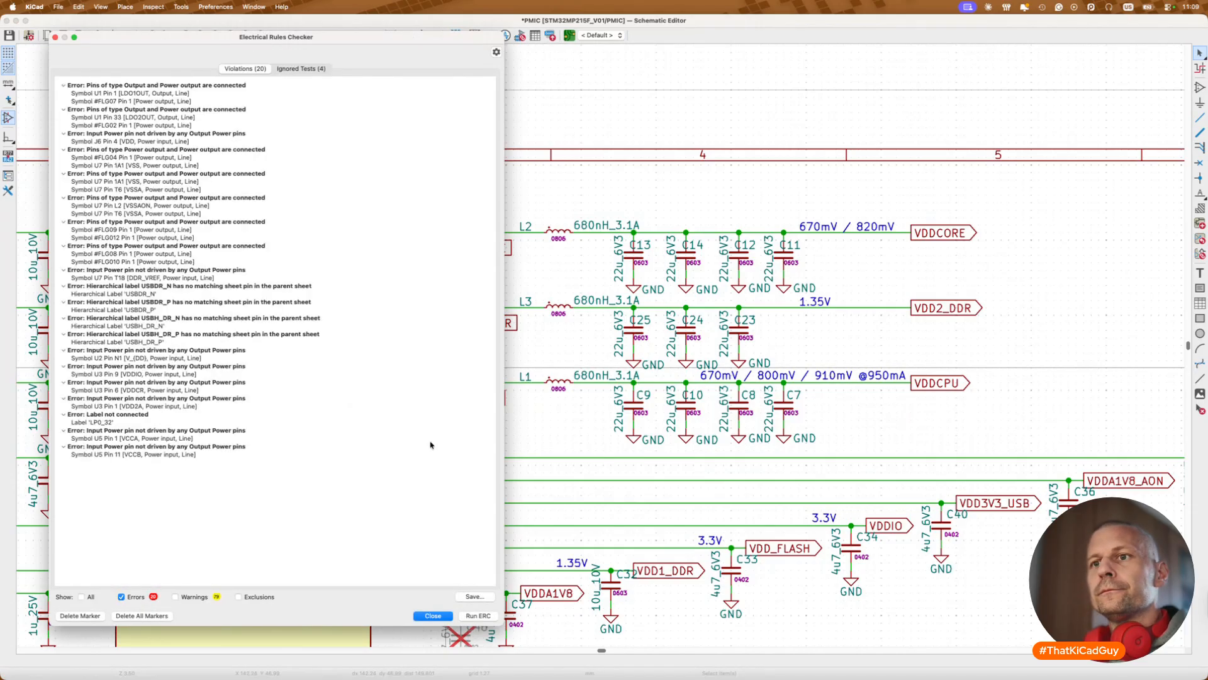
click(432, 615)
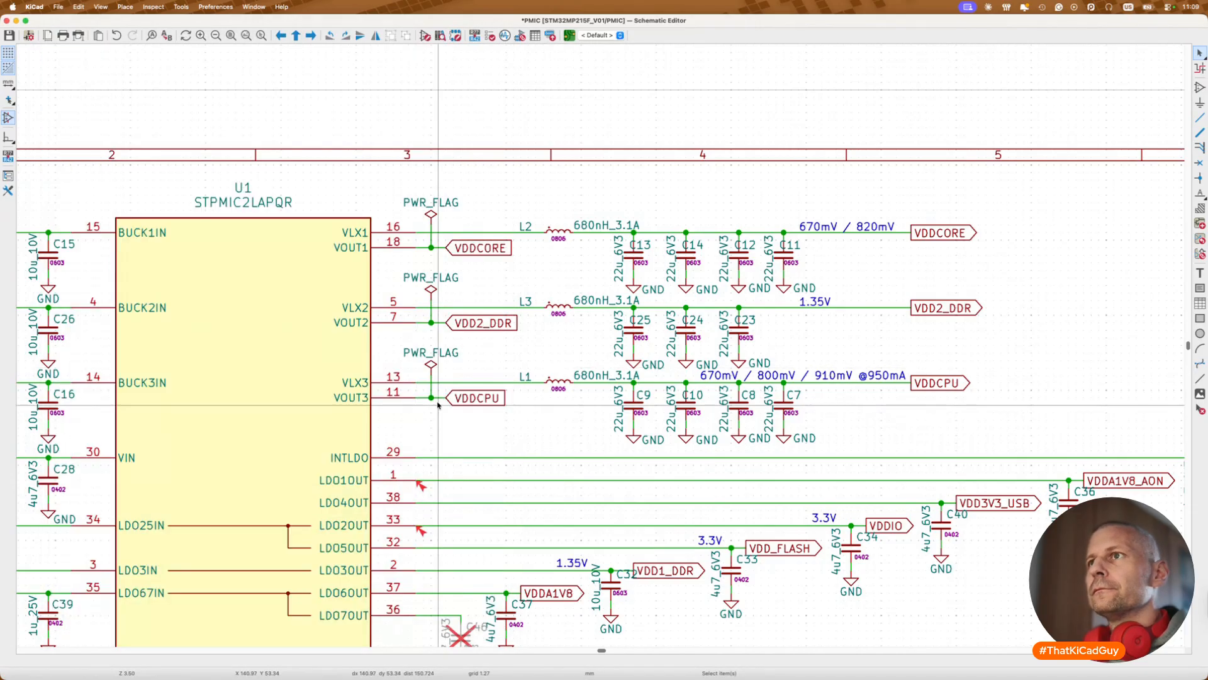
scroll(438, 404, down, 4)
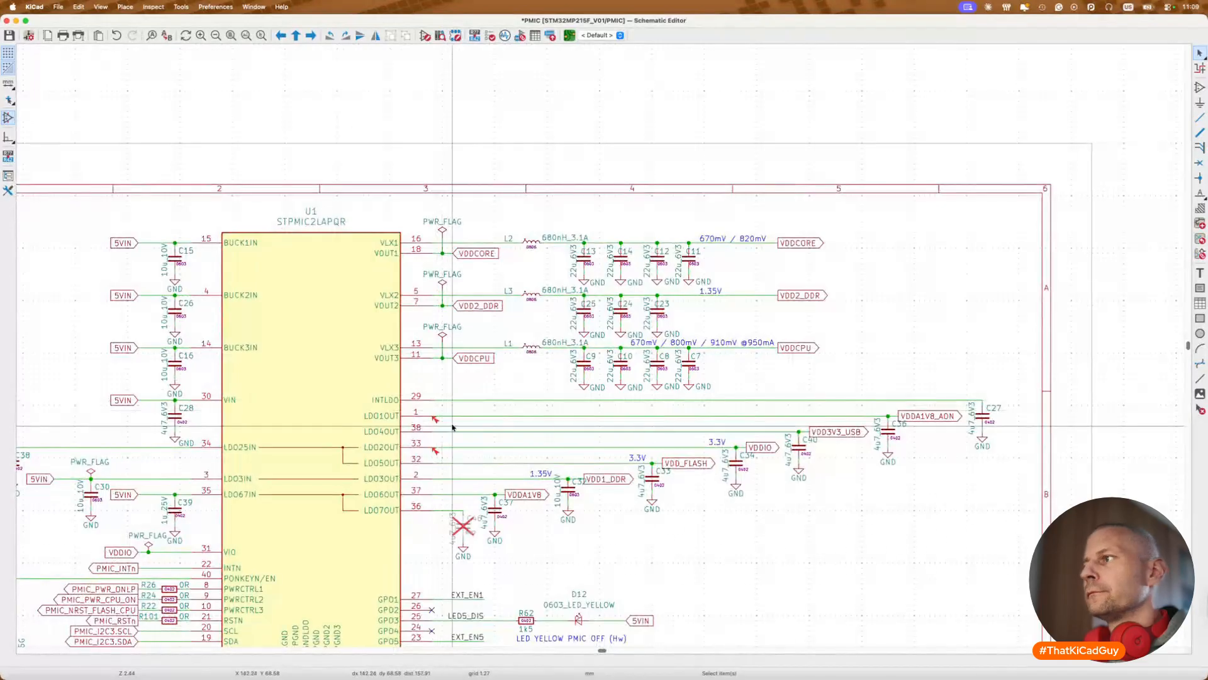
click(436, 420)
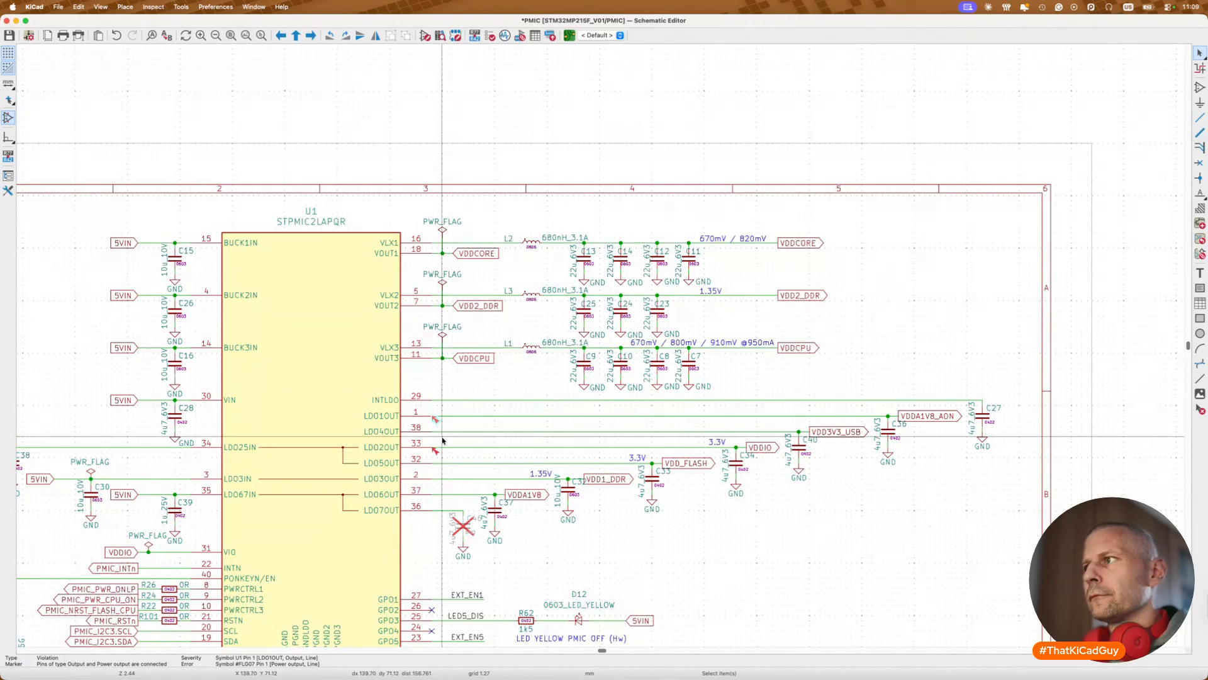
Step: Reopen the violations list and locate the undriven power input at U7 pin T18 (DDR_VREF) in the schematic
scroll(443, 440, down, 10)
scroll(442, 441, left, 8)
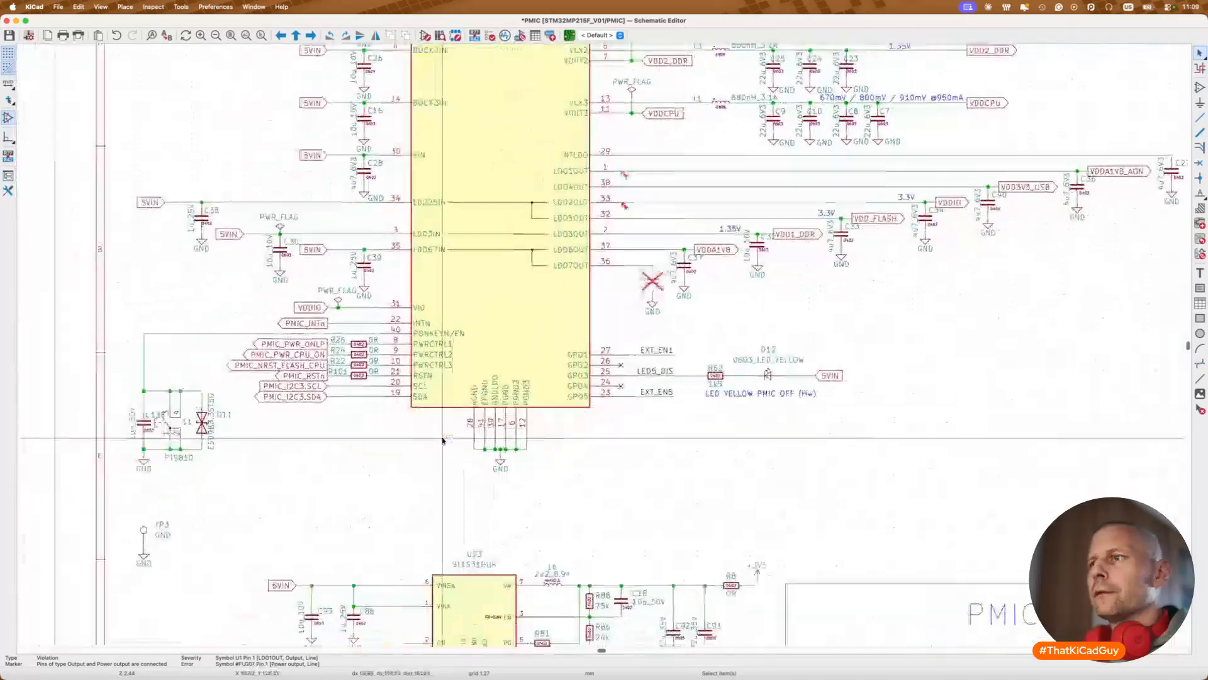
scroll(442, 440, down, 1)
scroll(443, 440, up, 5)
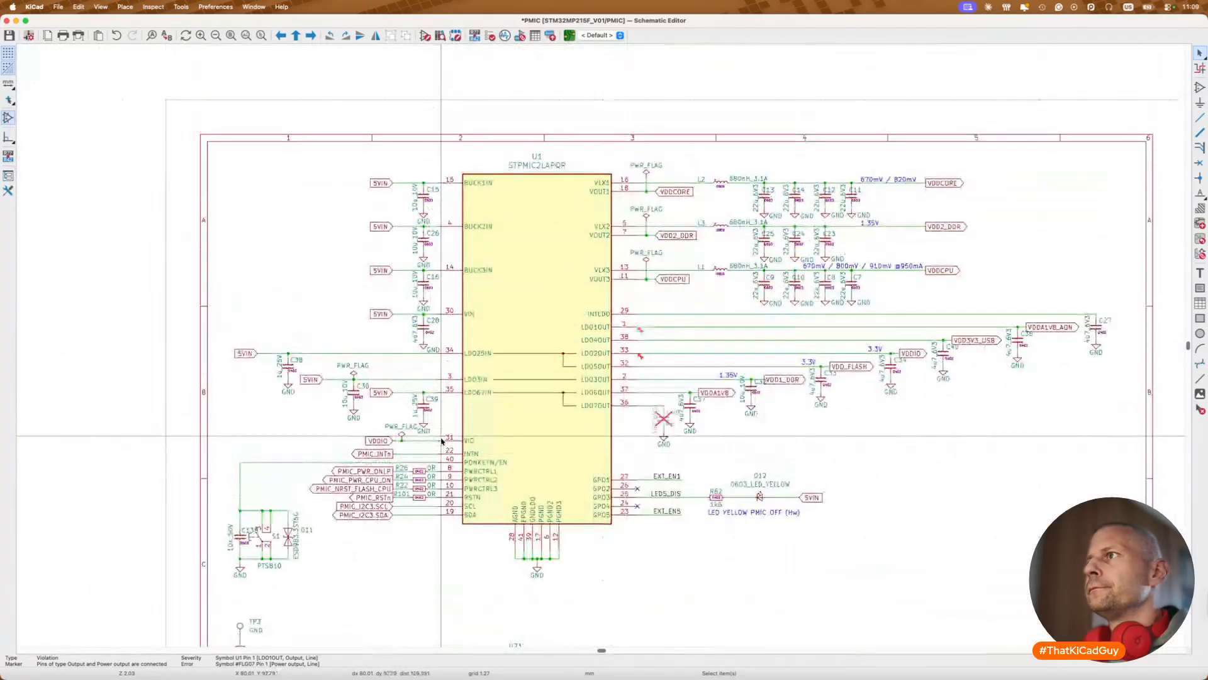
click(491, 35)
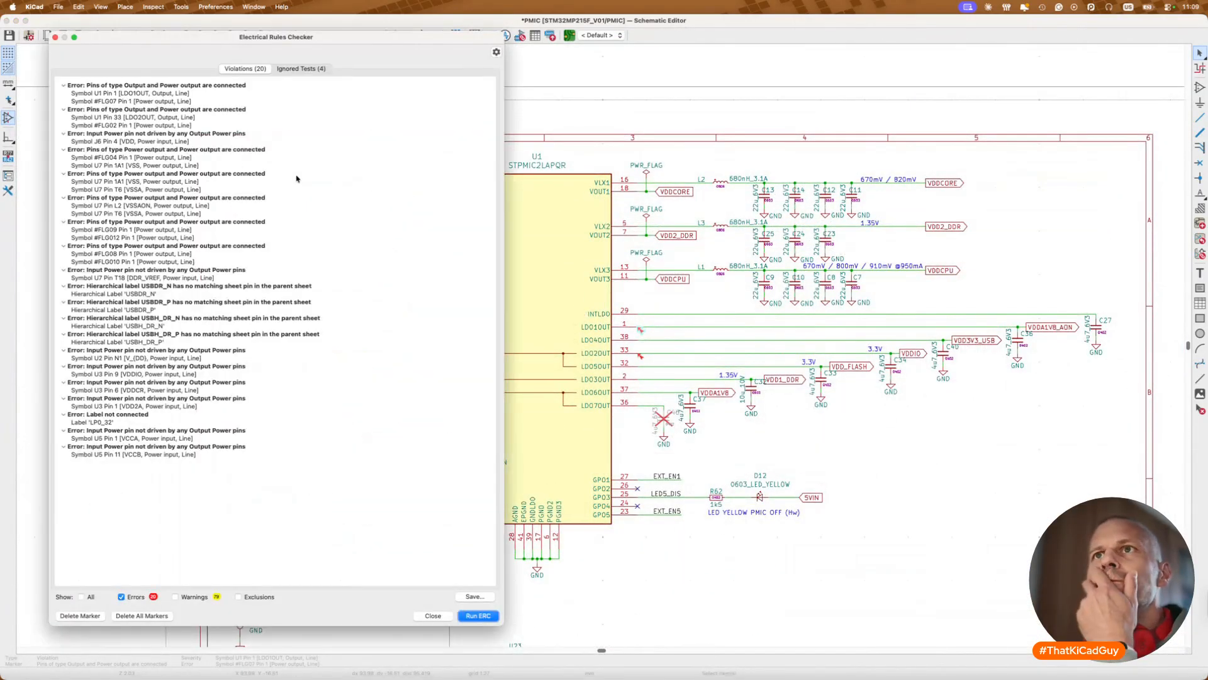
click(161, 278)
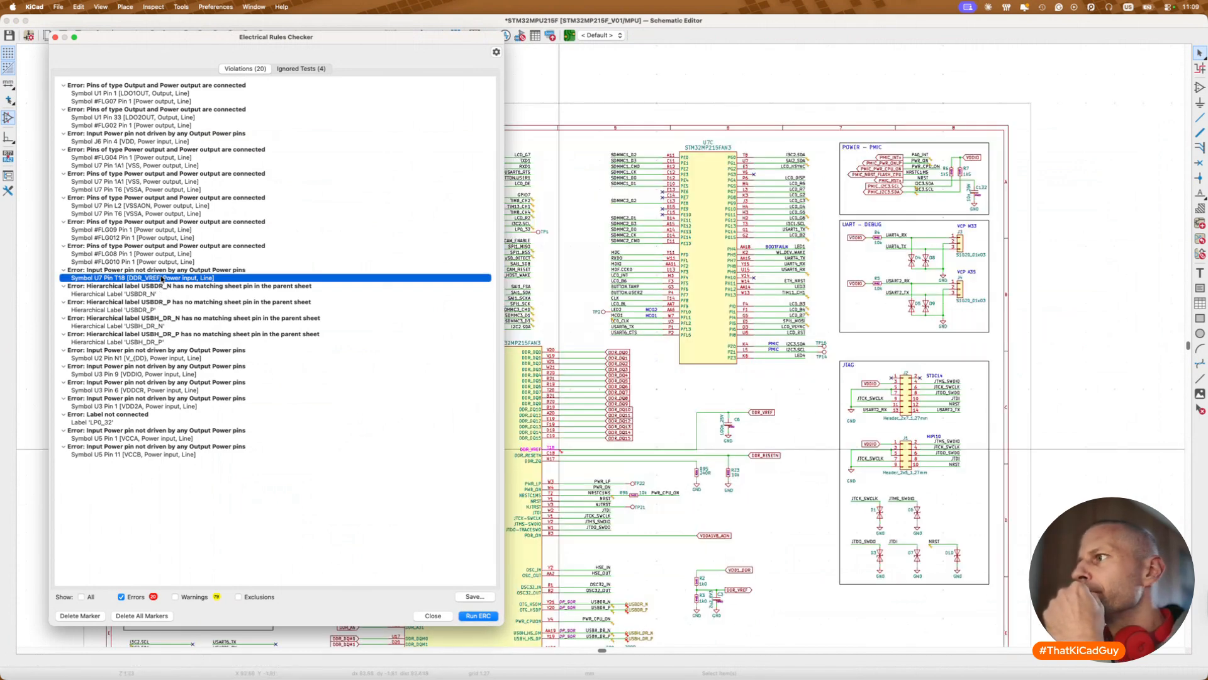
Step: Delete the conflicting PWR_FLAG symbols on the VDDCPU and VDDCORE nets in the Power MPU sheet and rerun the electrical rules check
click(164, 254)
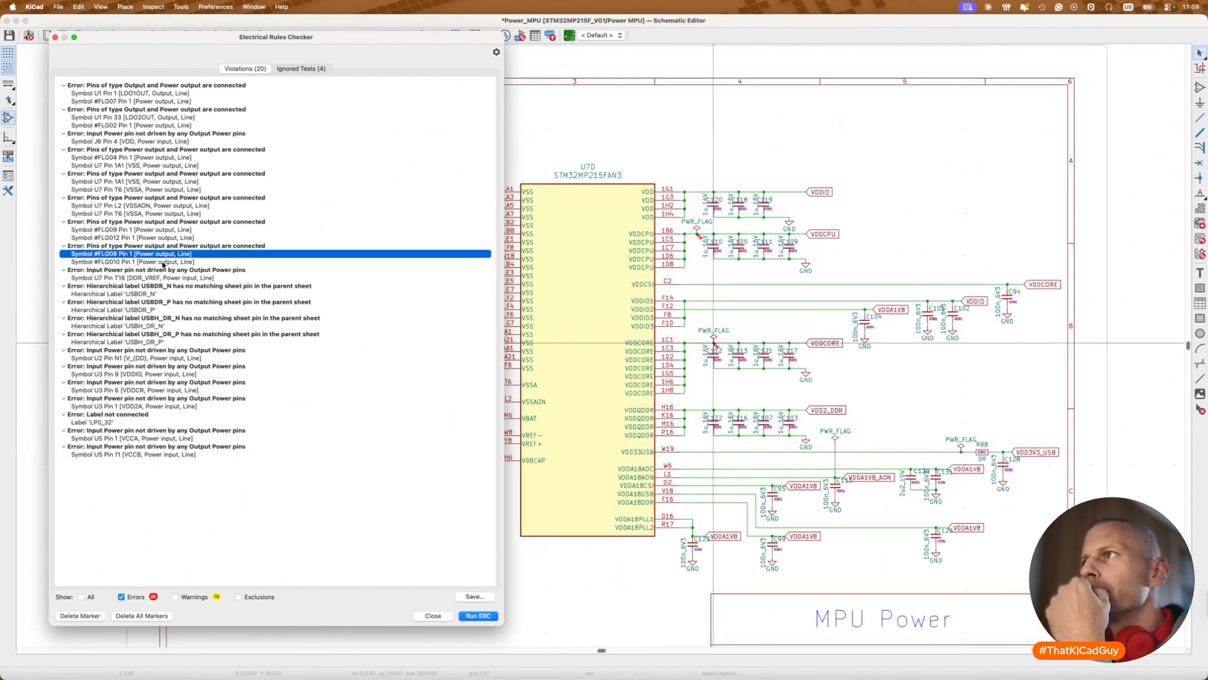
click(163, 261)
click(163, 254)
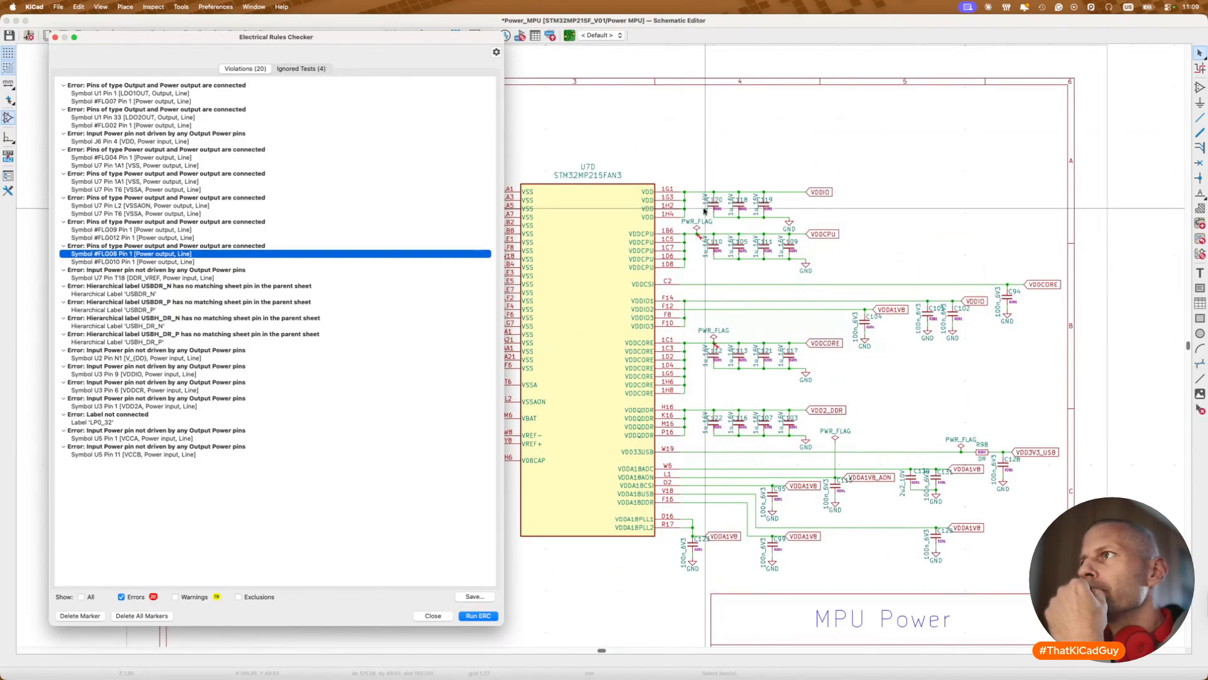
scroll(696, 246, up, 4)
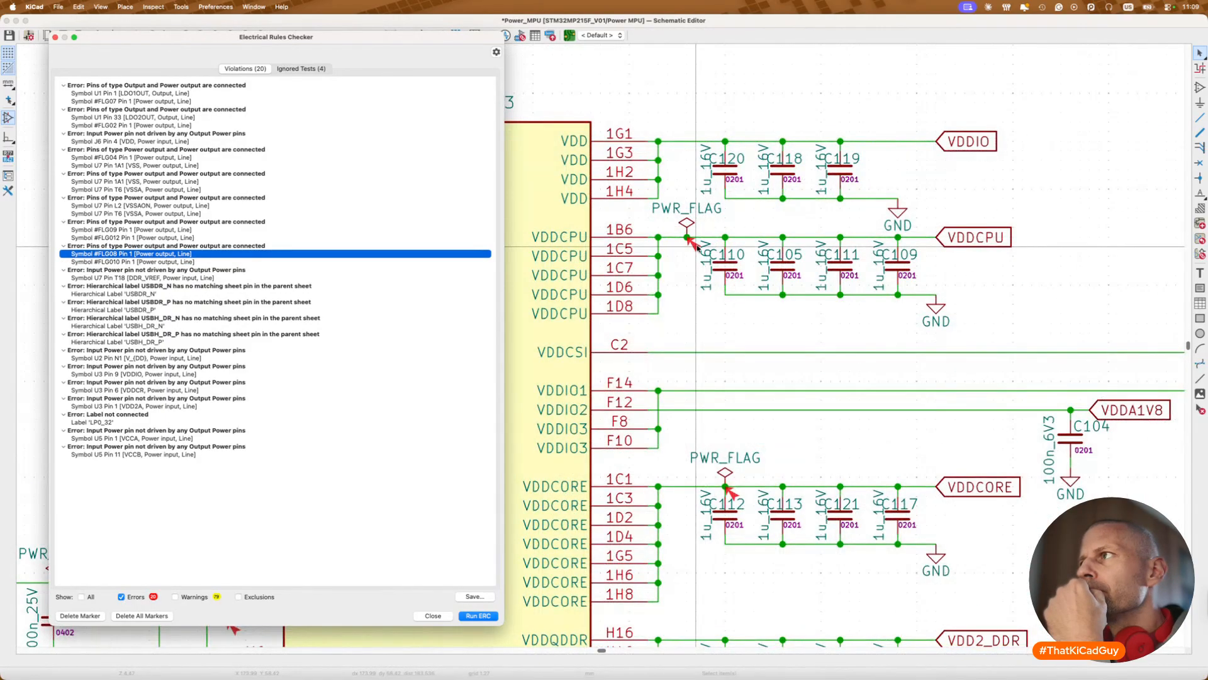
scroll(852, 255, down, 3)
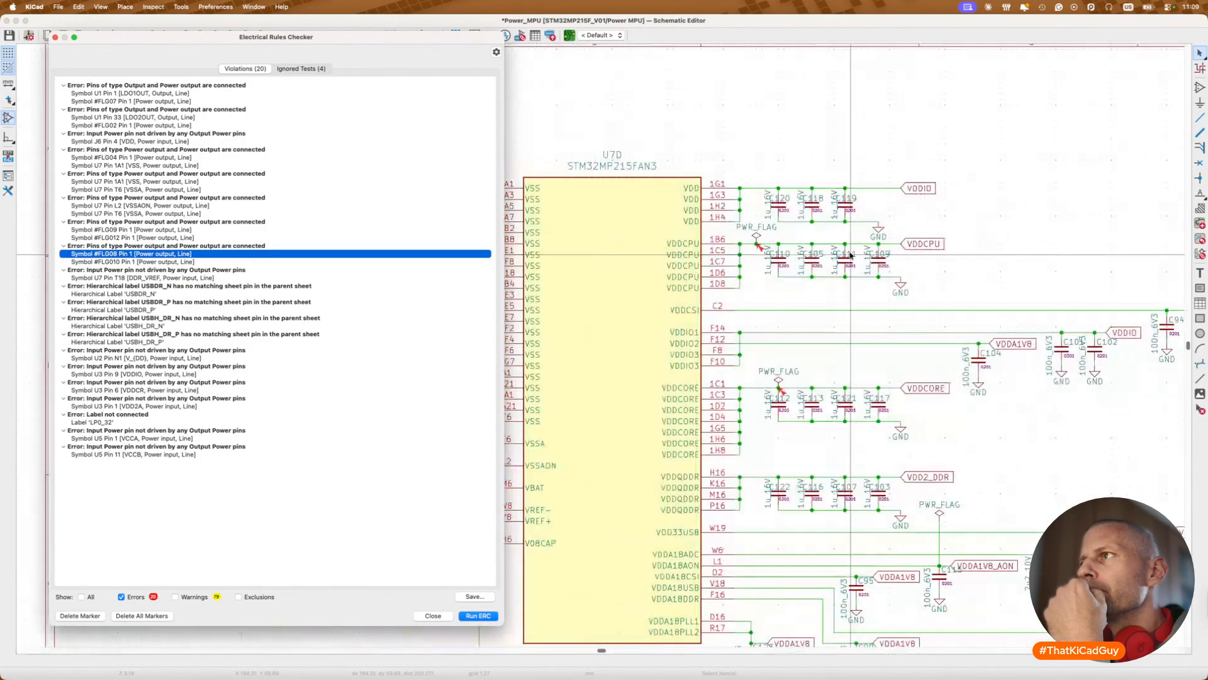
click(758, 247)
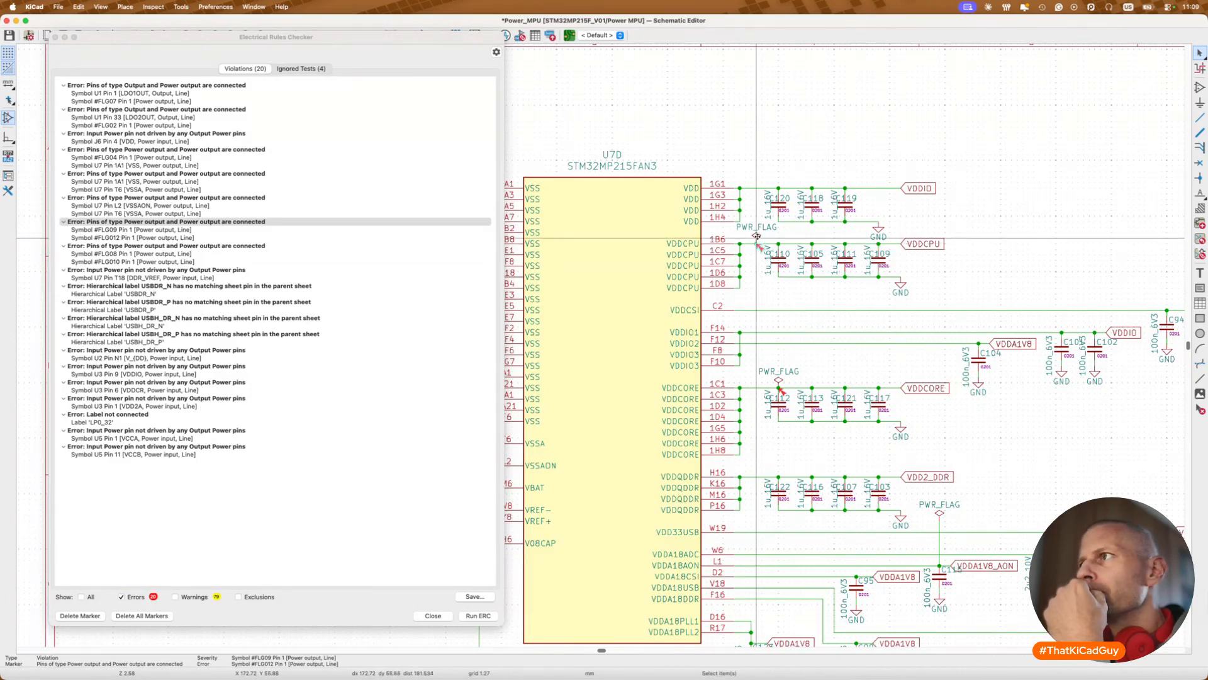
key(Delete)
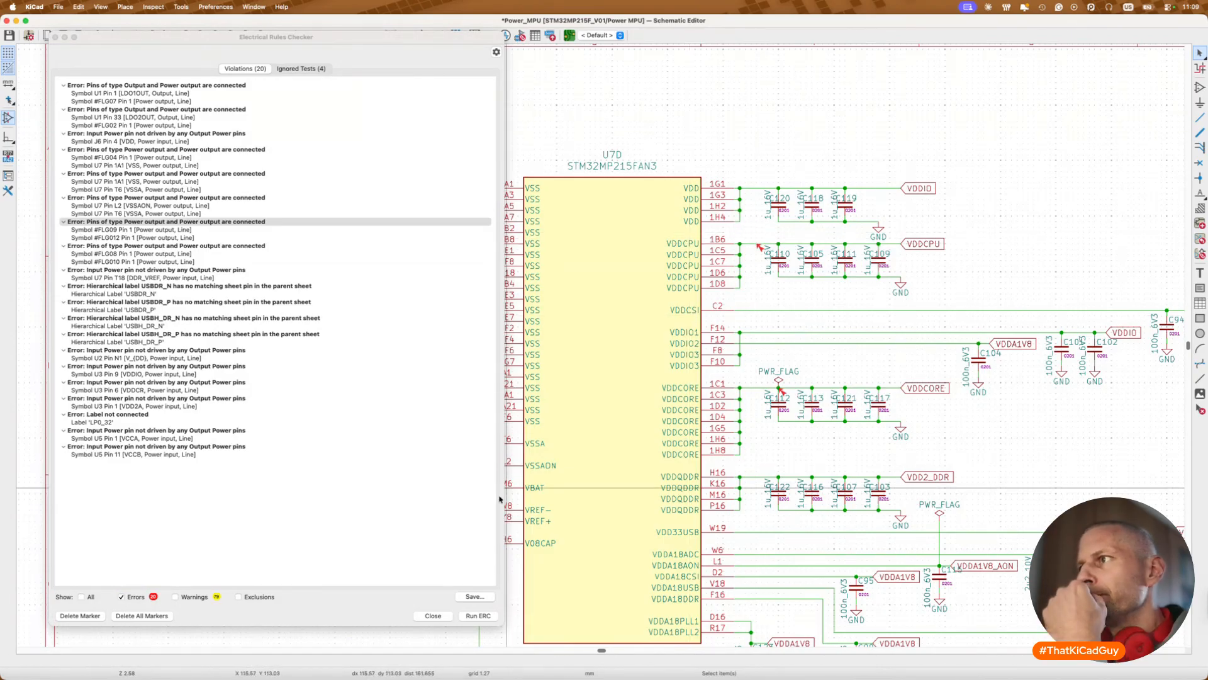
click(778, 379)
key(Delete)
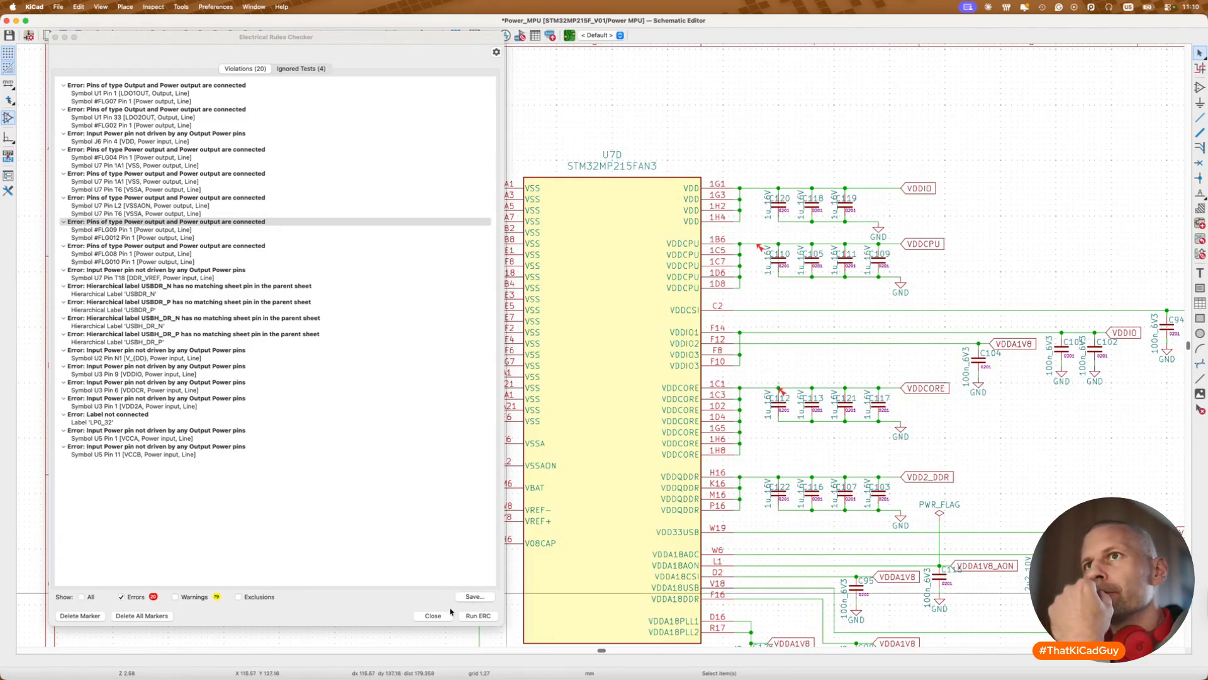
click(466, 620)
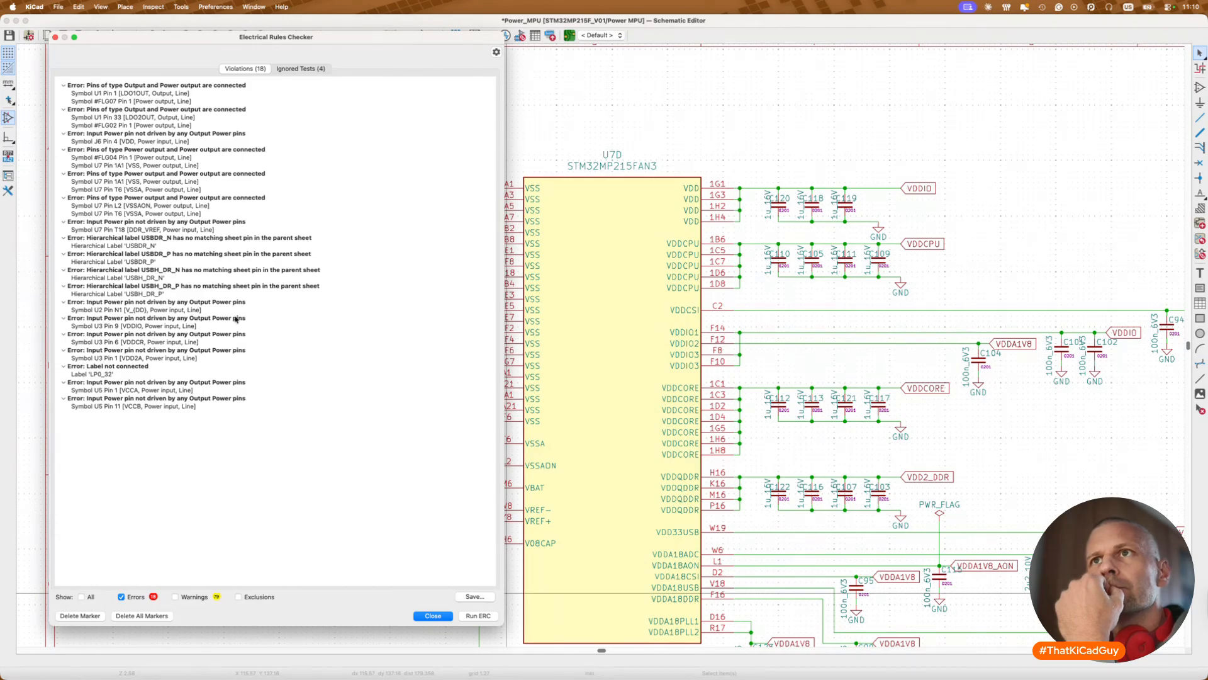
Step: Locate the undriven U7 pin T18 and paste a PWR_FLAG symbol onto the DDR_VREF net above C6
click(198, 229)
scroll(580, 441, up, 5)
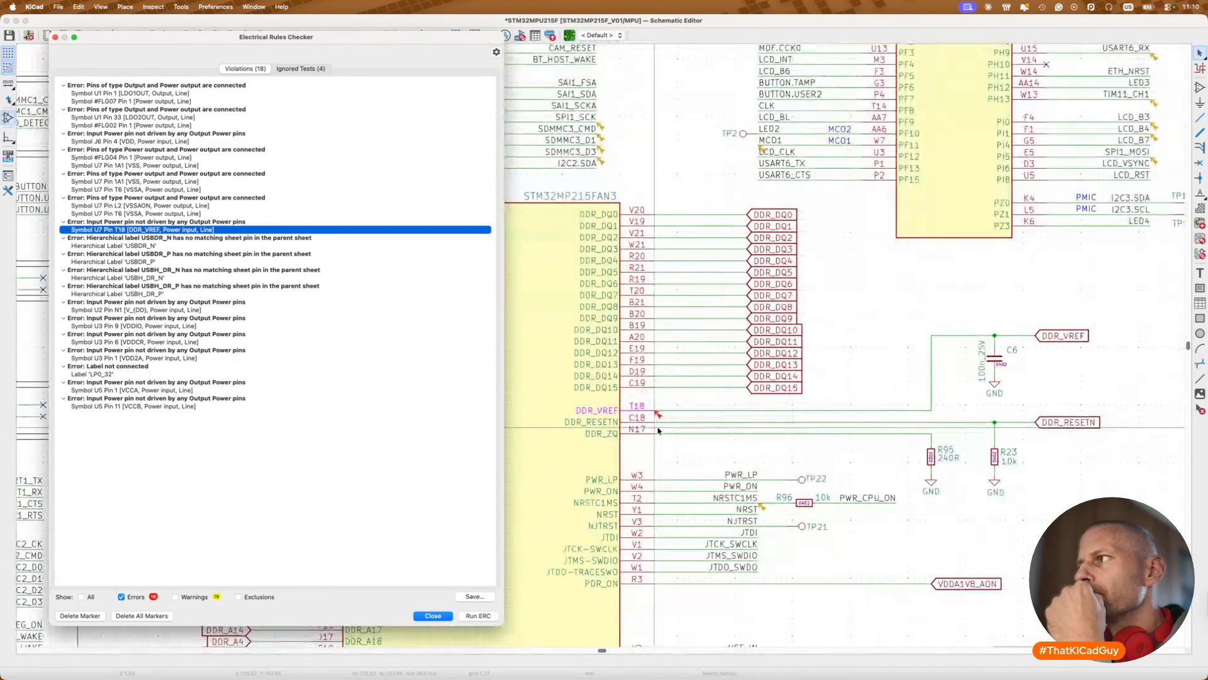
key(super+v)
click(994, 335)
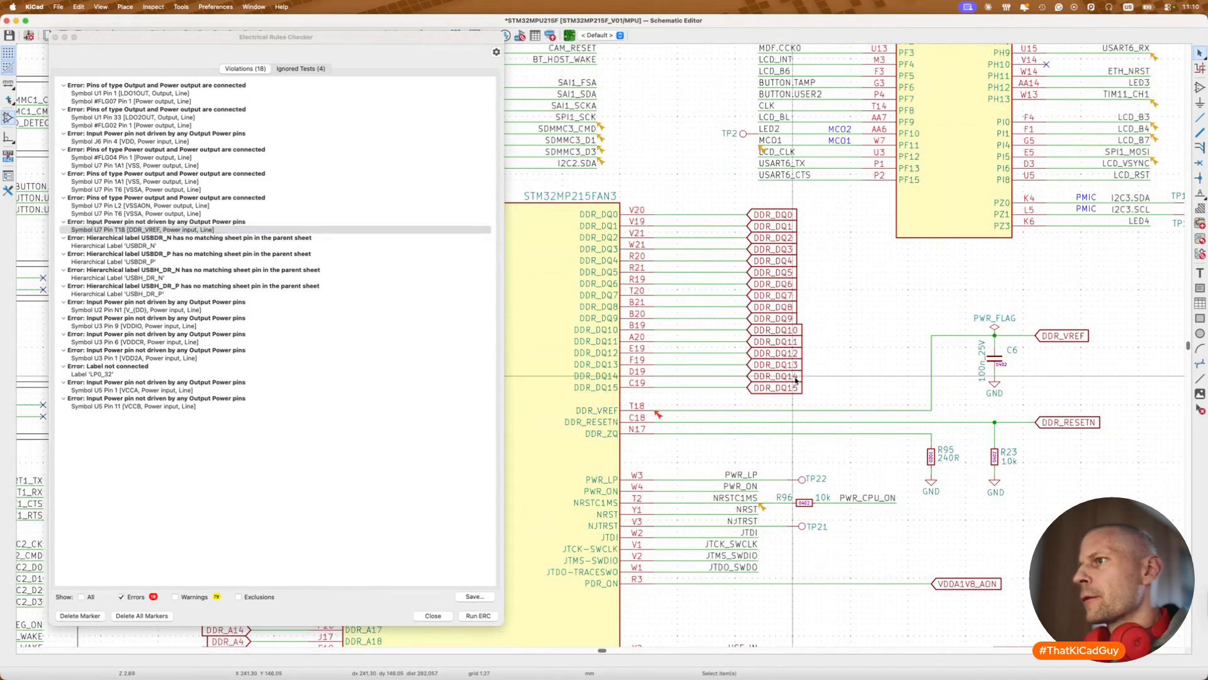
Step: Locate the unmatched hierarchical label USBDR_N in the MPU sheet and close the electrical rules checker
scroll(796, 380, down, 2)
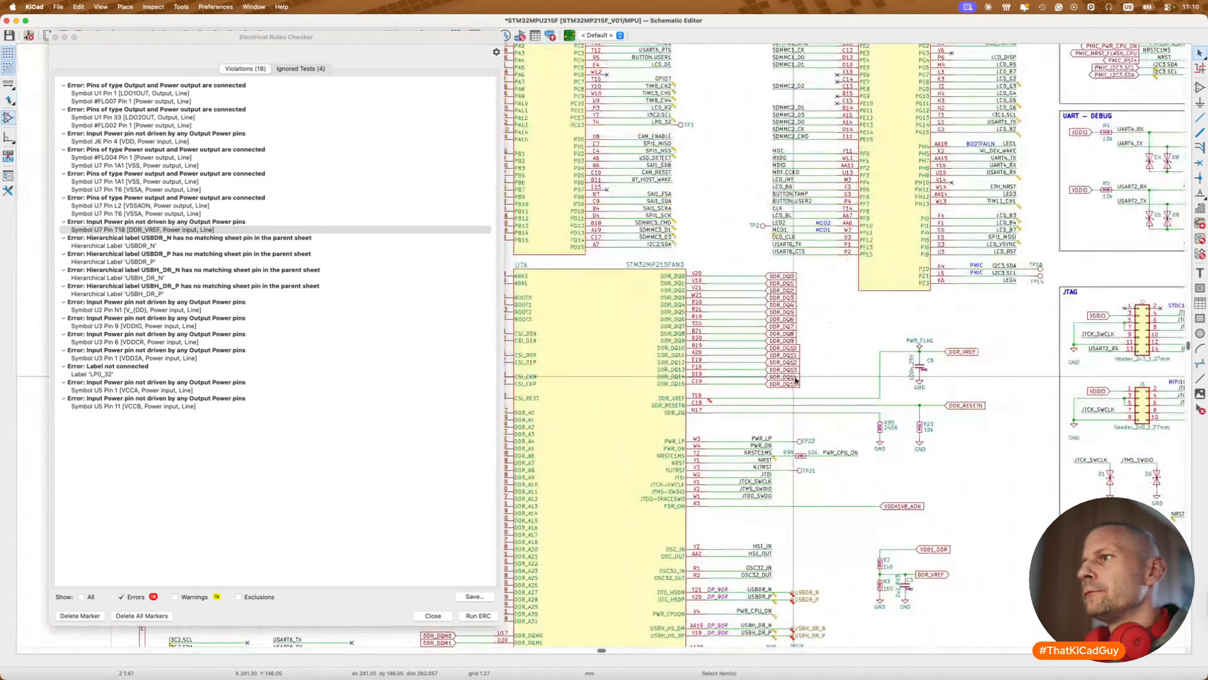
click(154, 247)
click(160, 239)
click(158, 246)
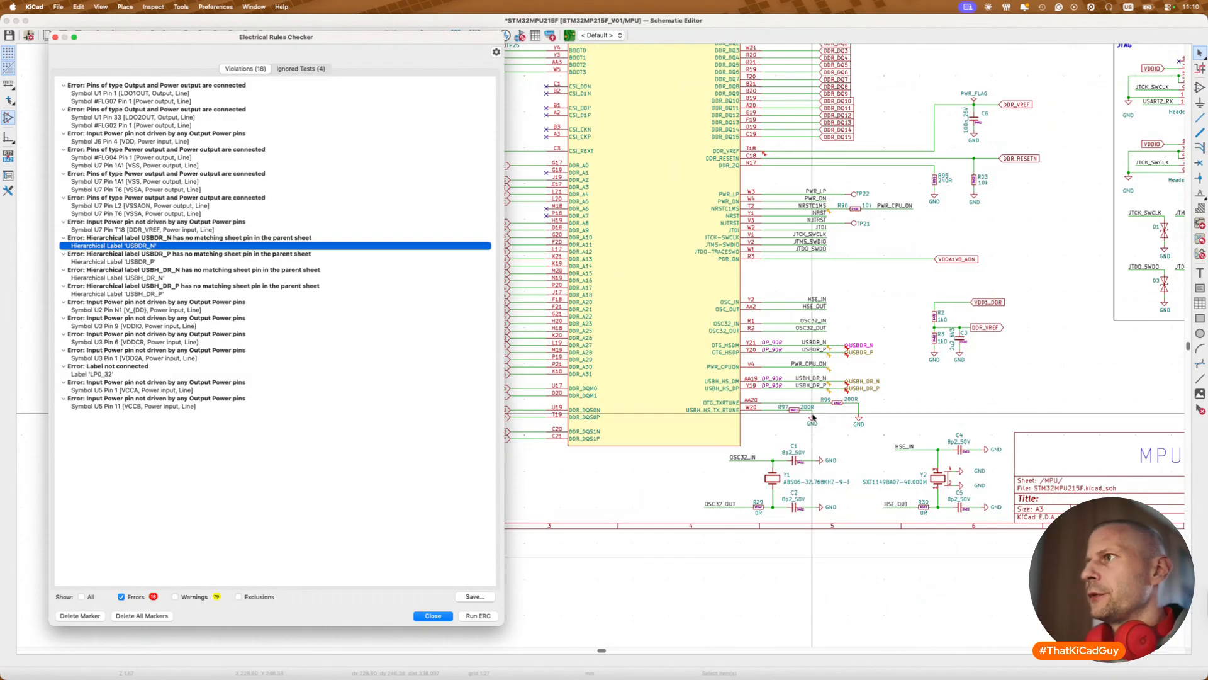
click(779, 434)
click(433, 615)
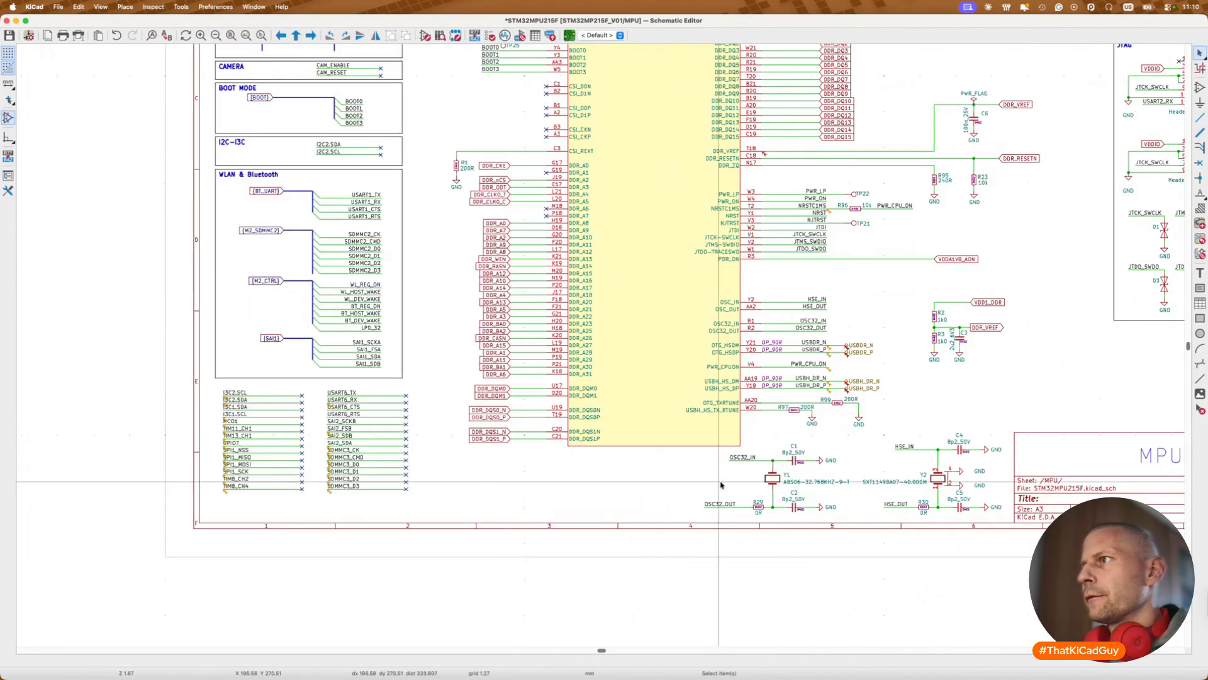
Step: Compare the USB labels in the Power entry sheet with the USBDR and USBH_DR labels in the MPU sheet
key(alt+BackSpace)
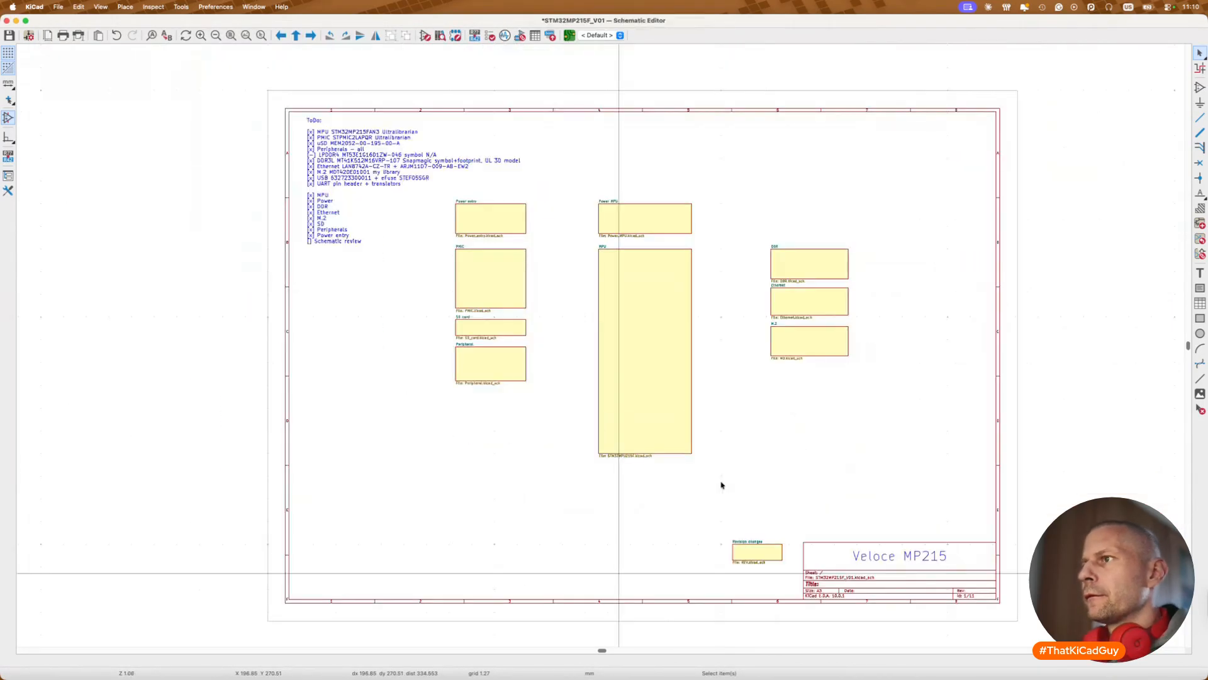
double_click(503, 236)
scroll(818, 462, down, 3)
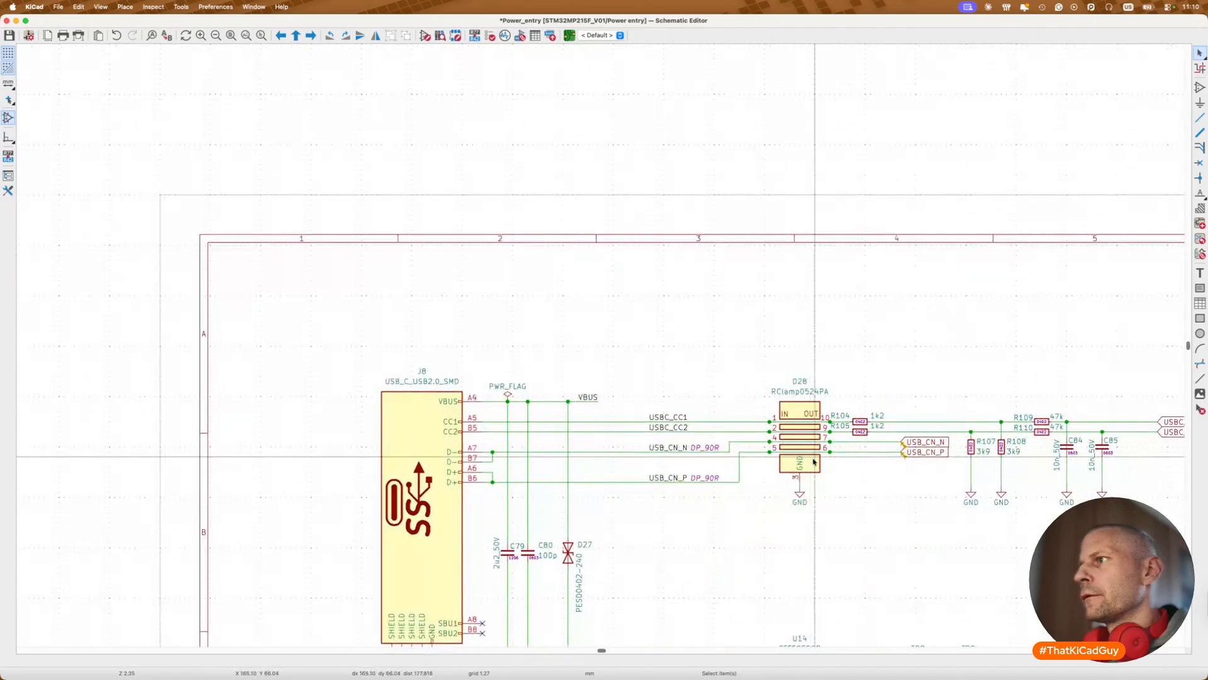
scroll(813, 461, right, 5)
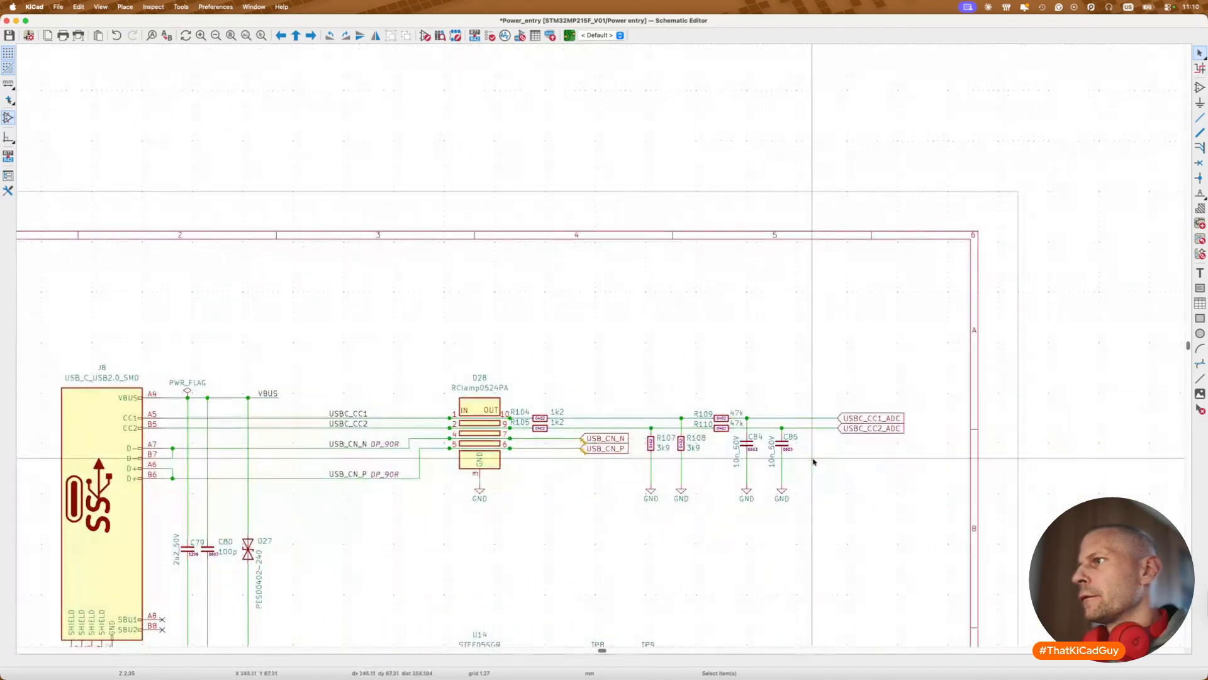
double_click(633, 446)
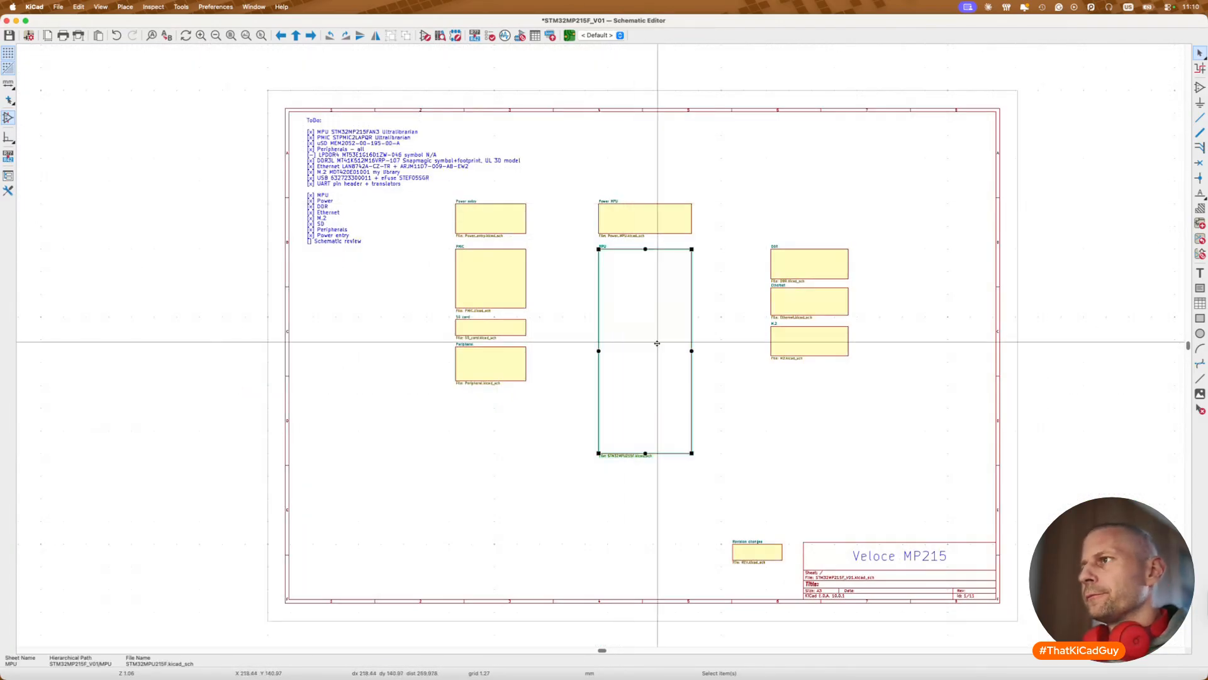
scroll(837, 353, up, 2)
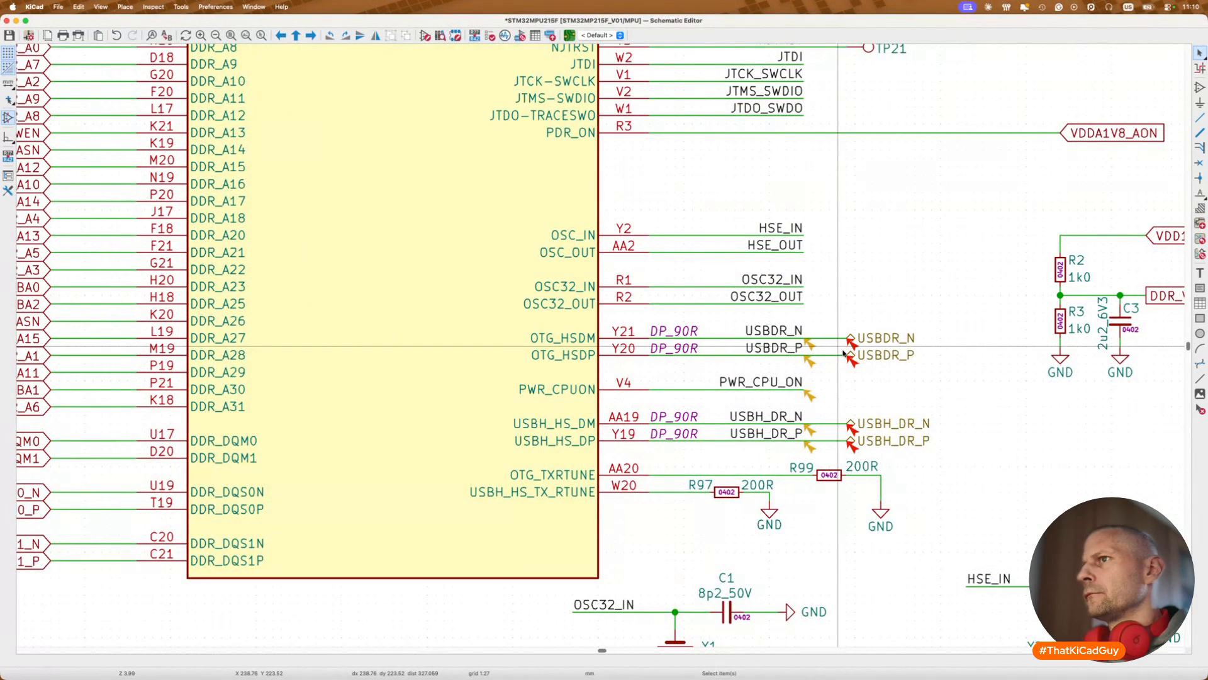
scroll(843, 353, down, 3)
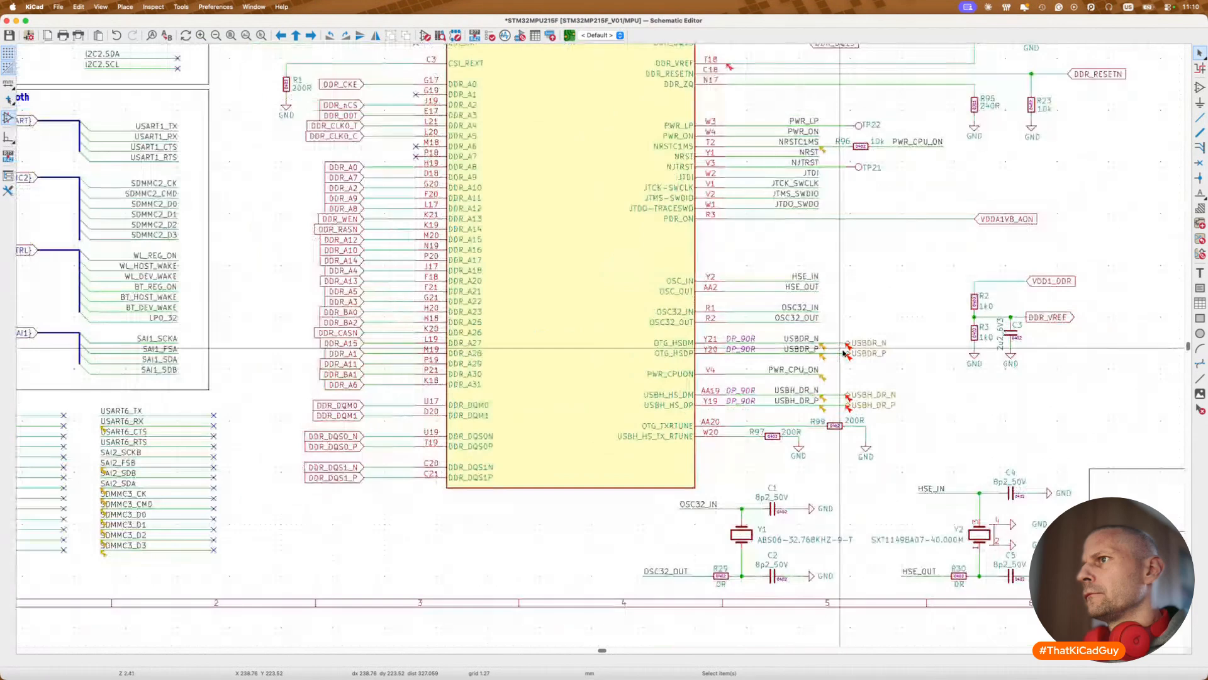
scroll(843, 353, right, 3)
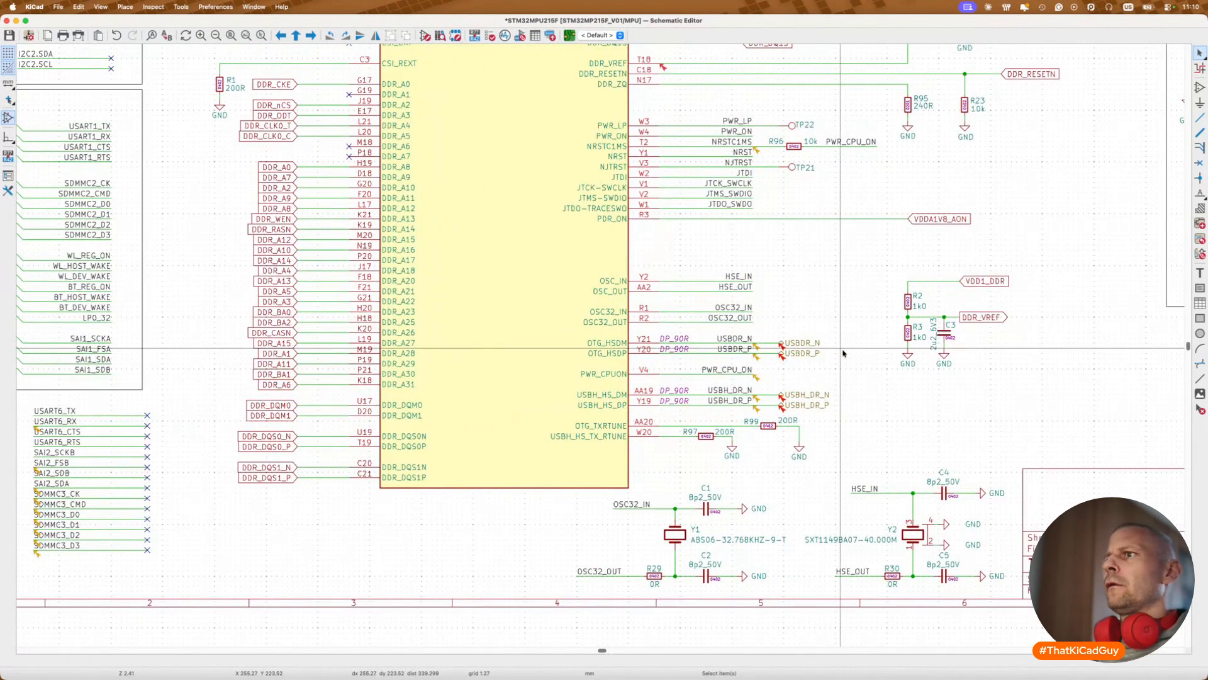
Step: Return to the Power entry sheet and trace the USBDR signals through the STM32MP215-DK reference schematic in Preview
key(alt+BackSpace)
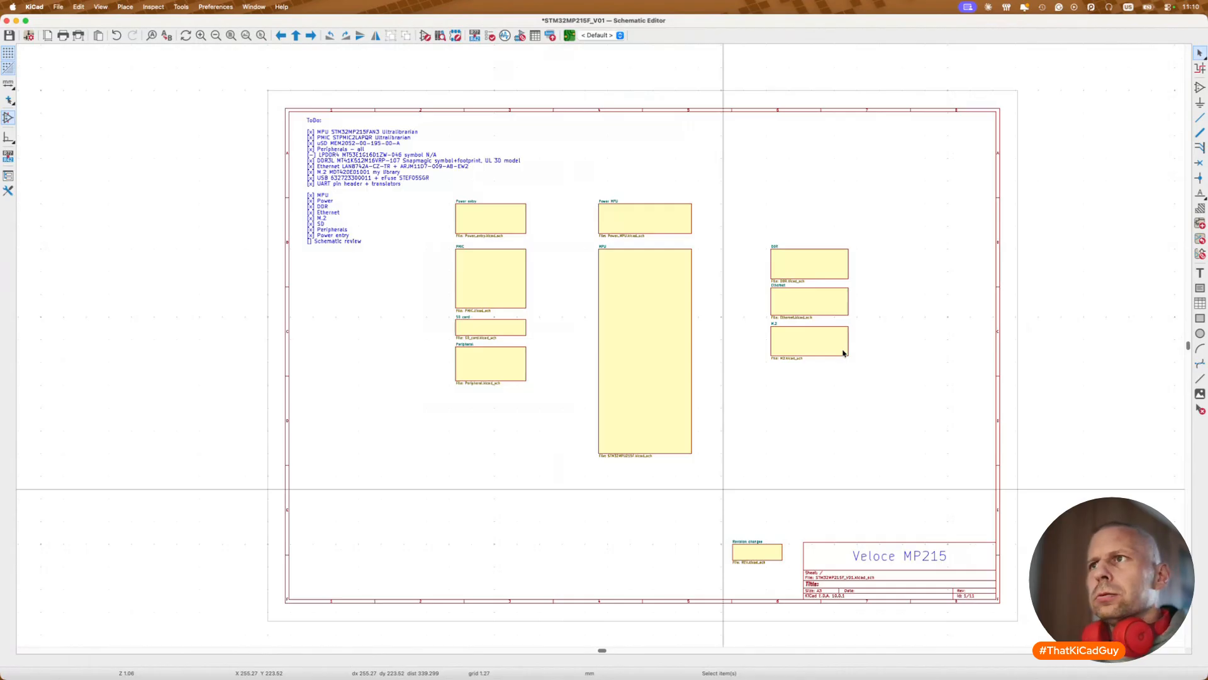
double_click(507, 224)
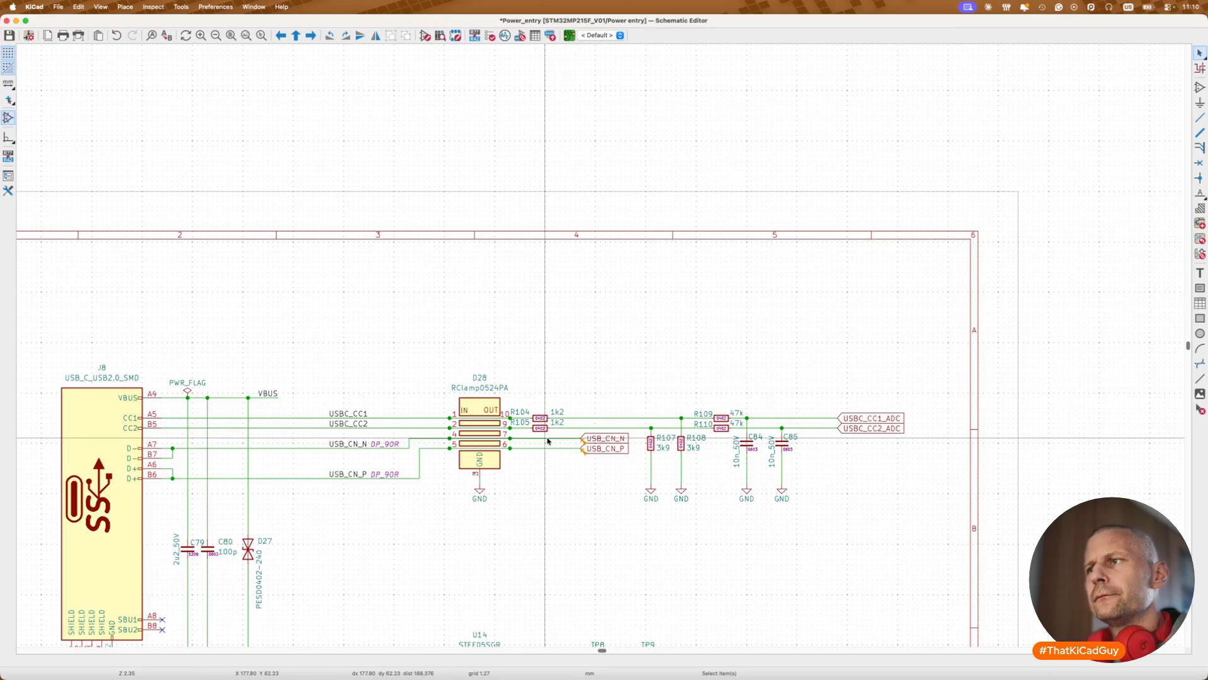
key(super+Tab)
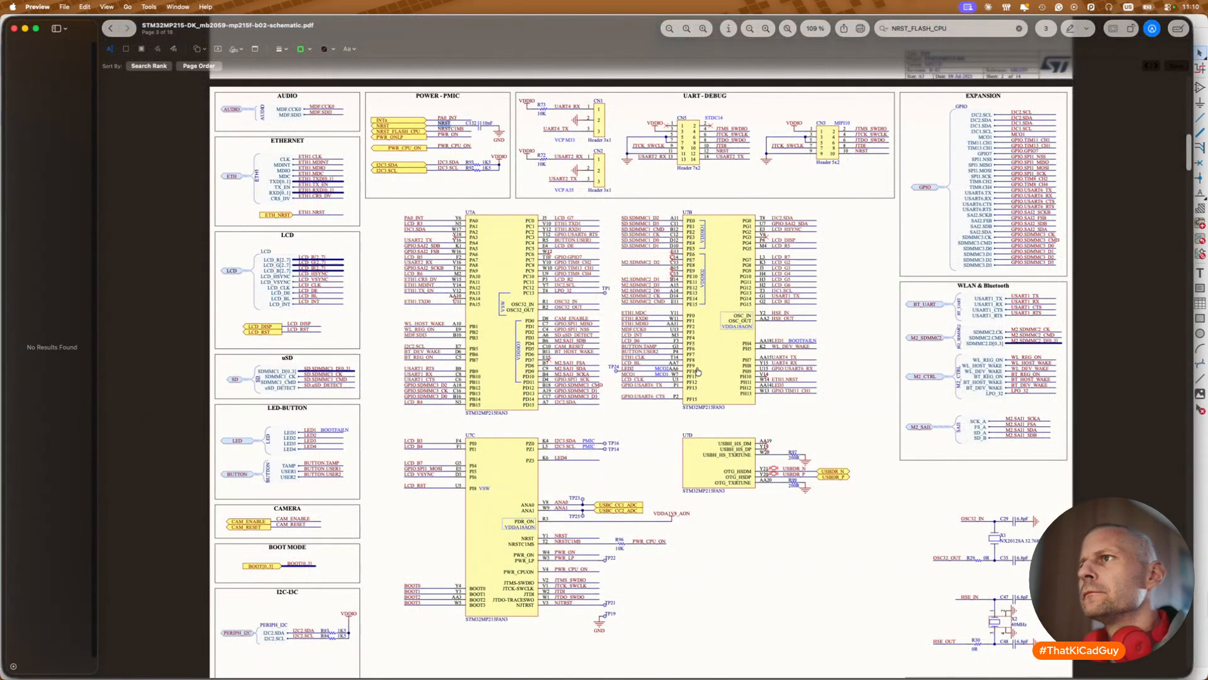
scroll(630, 353, up, 10)
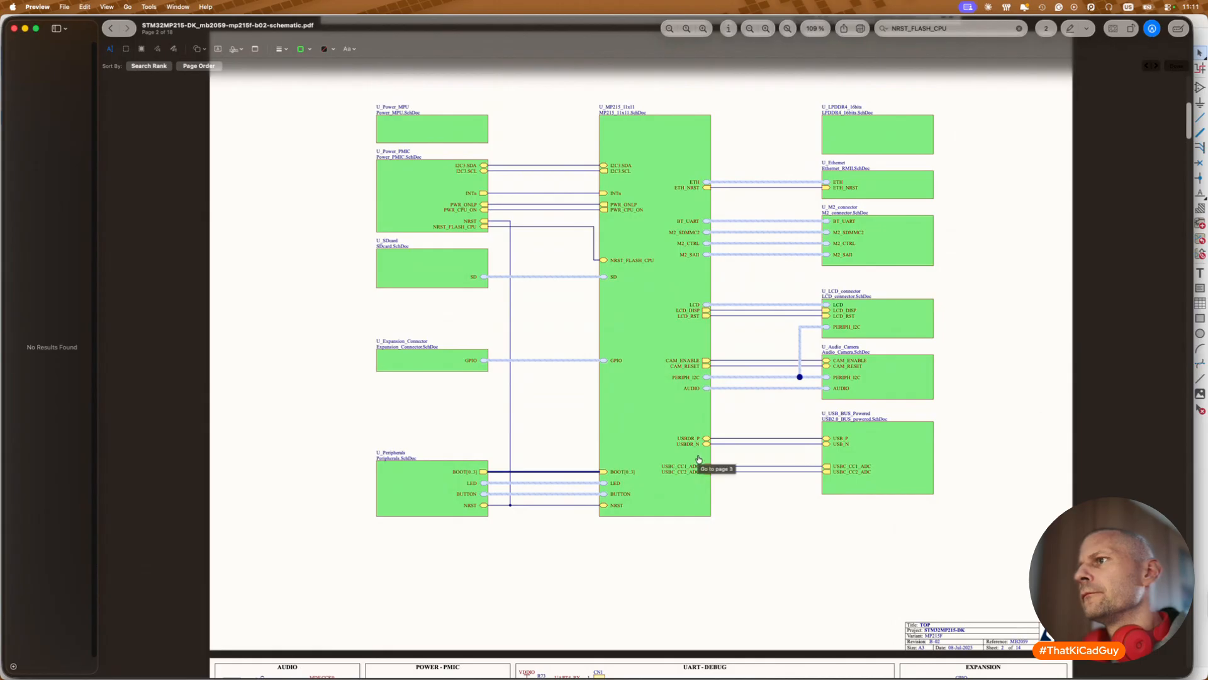
click(678, 453)
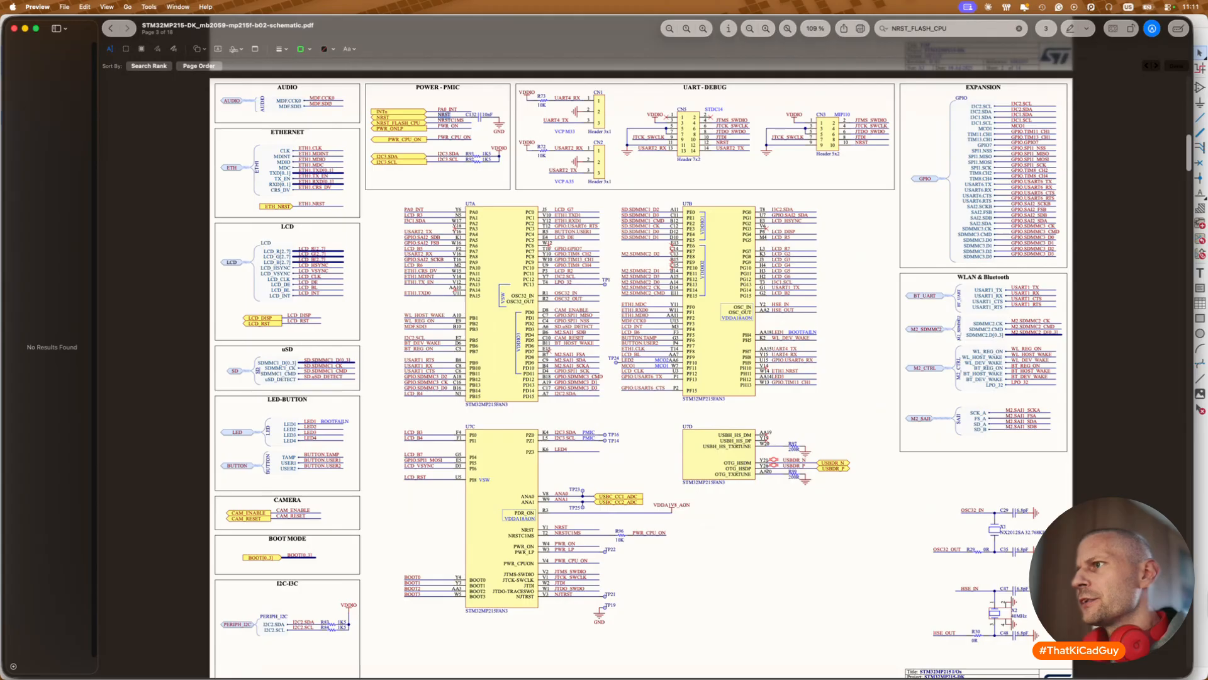
key(super+Tab)
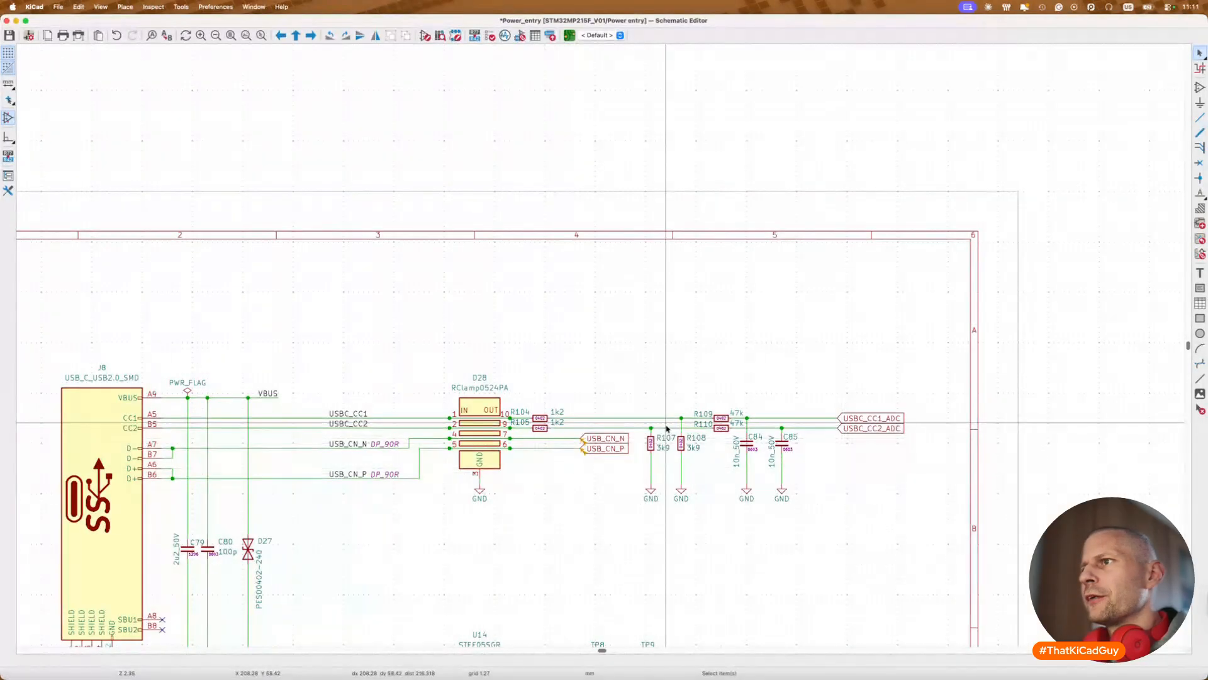
Step: Compare the MPU sheet's USBDR and USBH_DR connections with the USB pins in the reference schematic in Preview
click(612, 449)
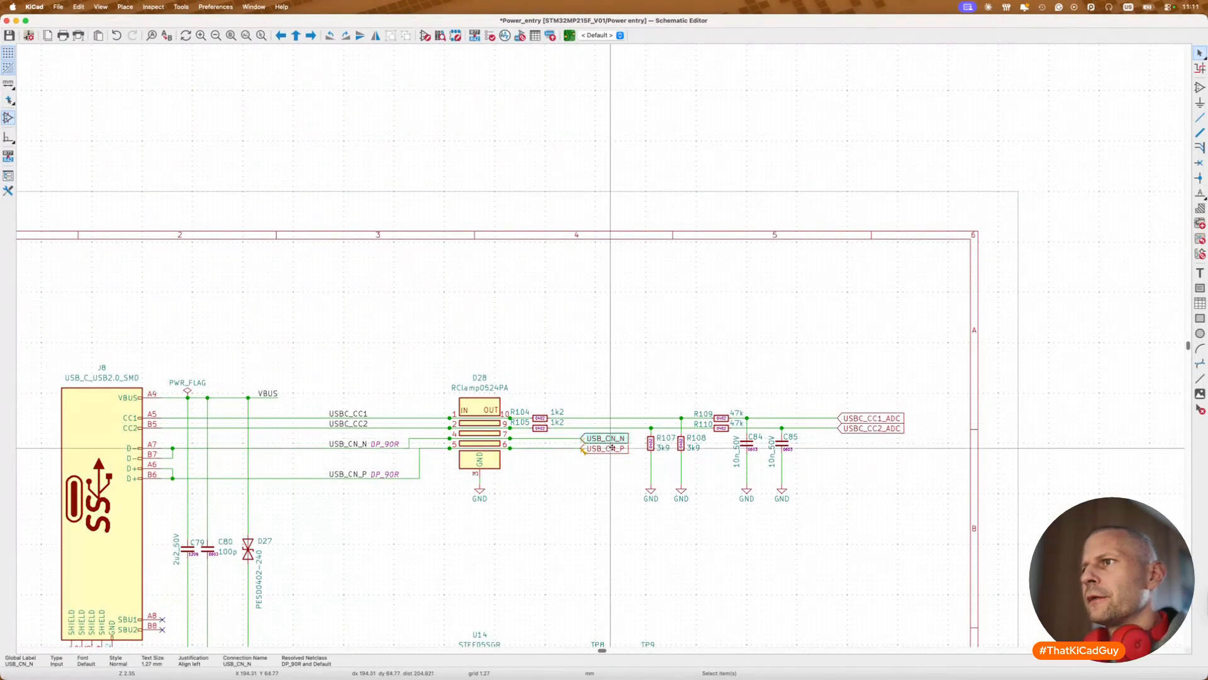
key(alt+BackSpace)
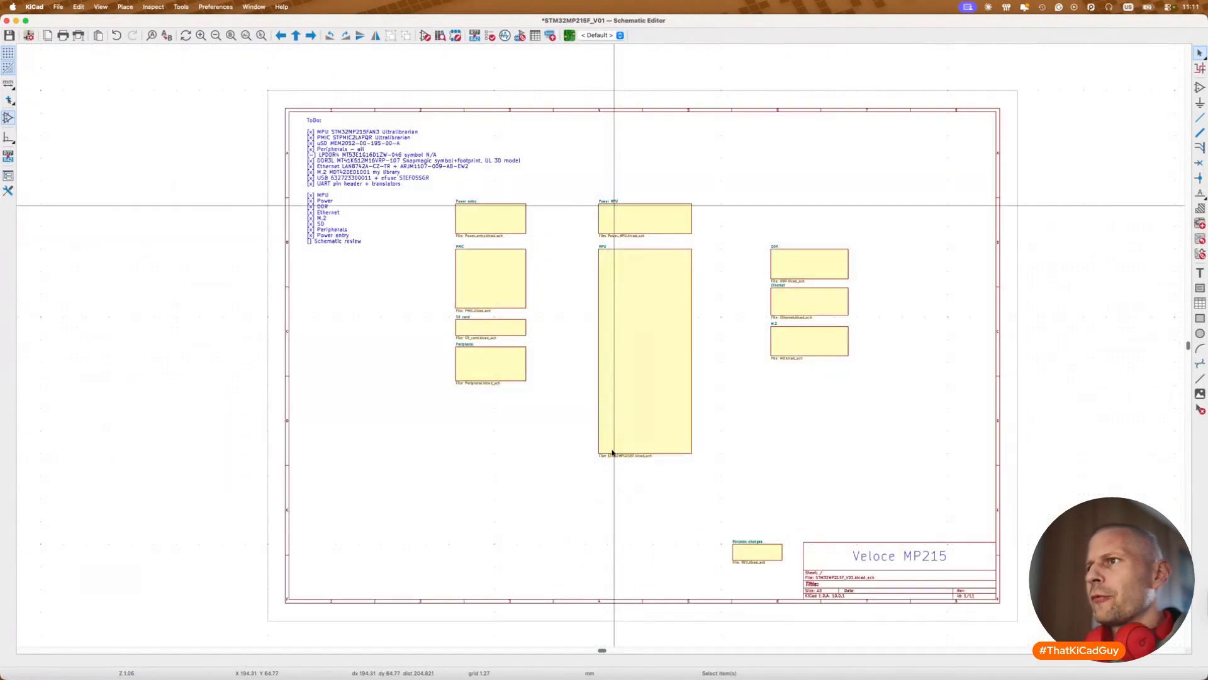
double_click(645, 415)
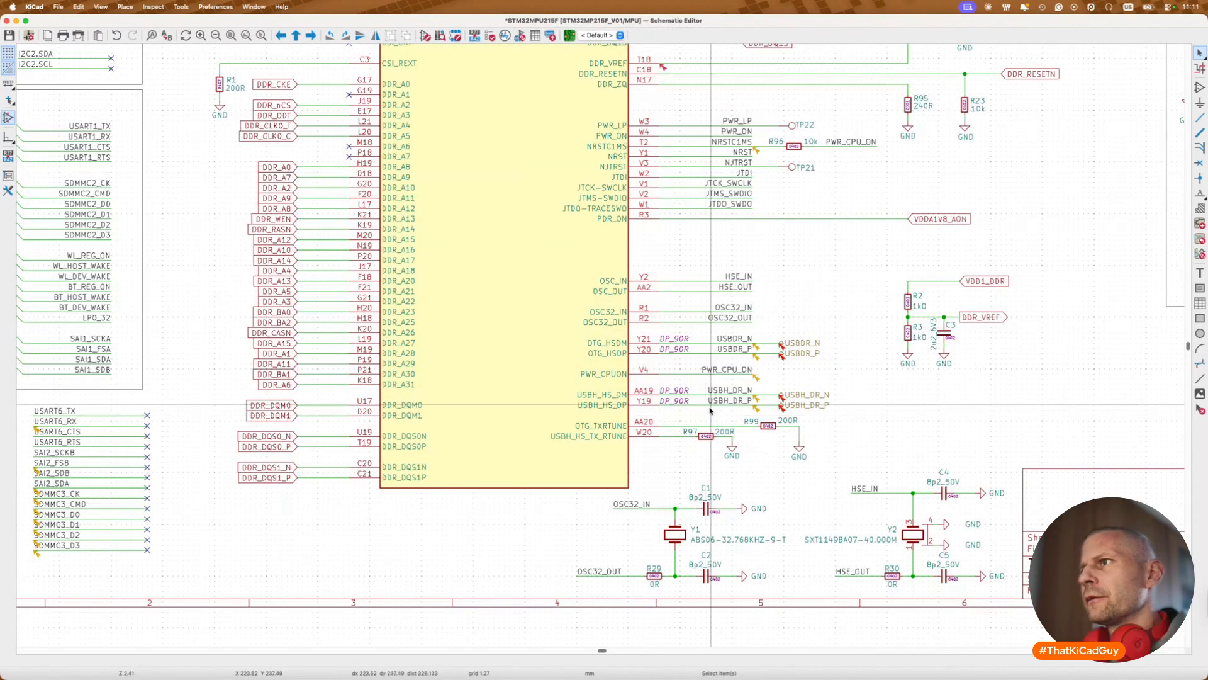
key(super+Tab)
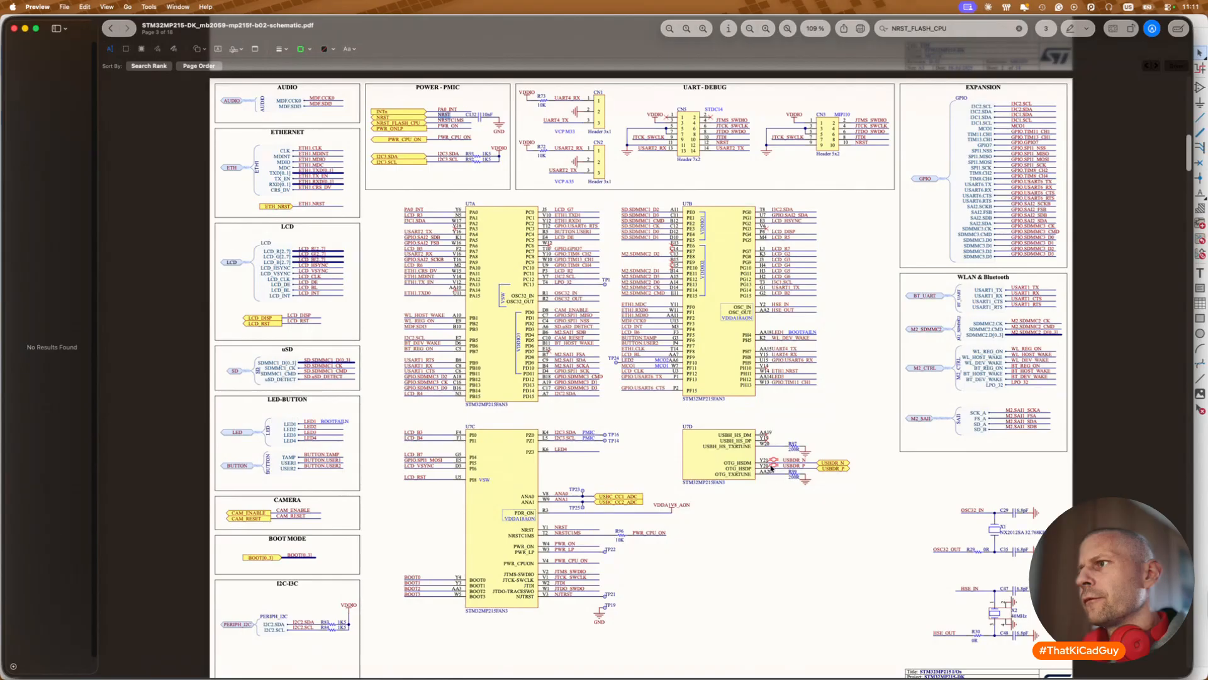
key(super+Tab)
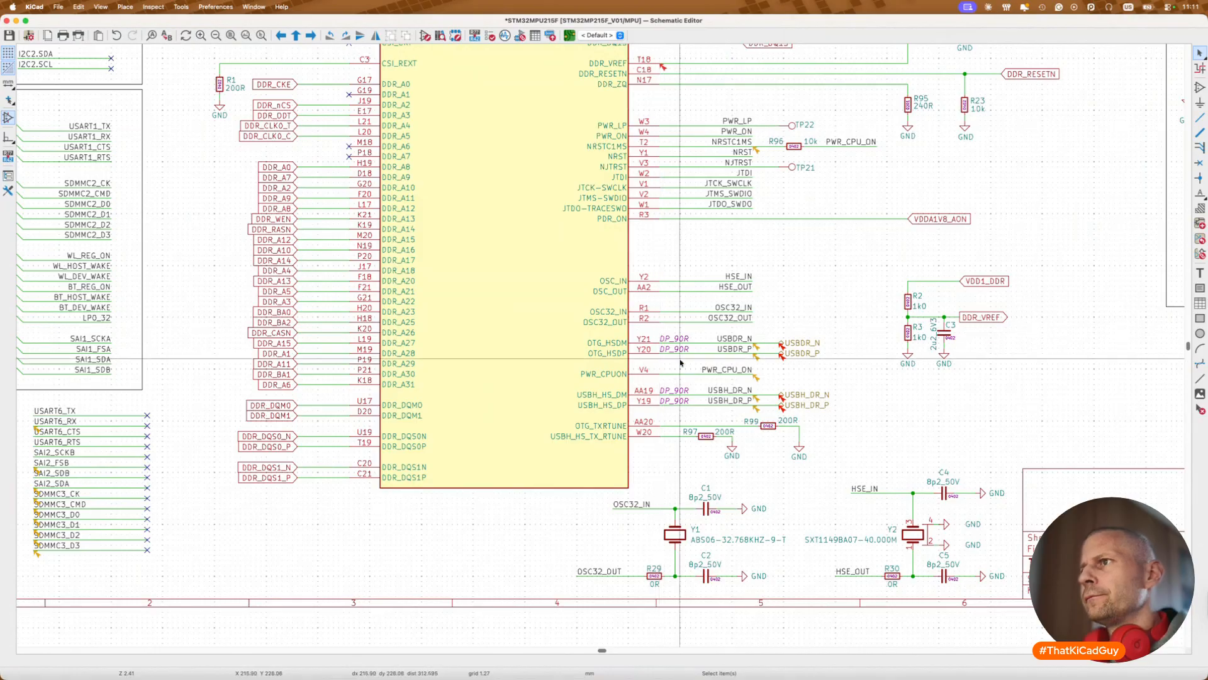
key(super+Tab)
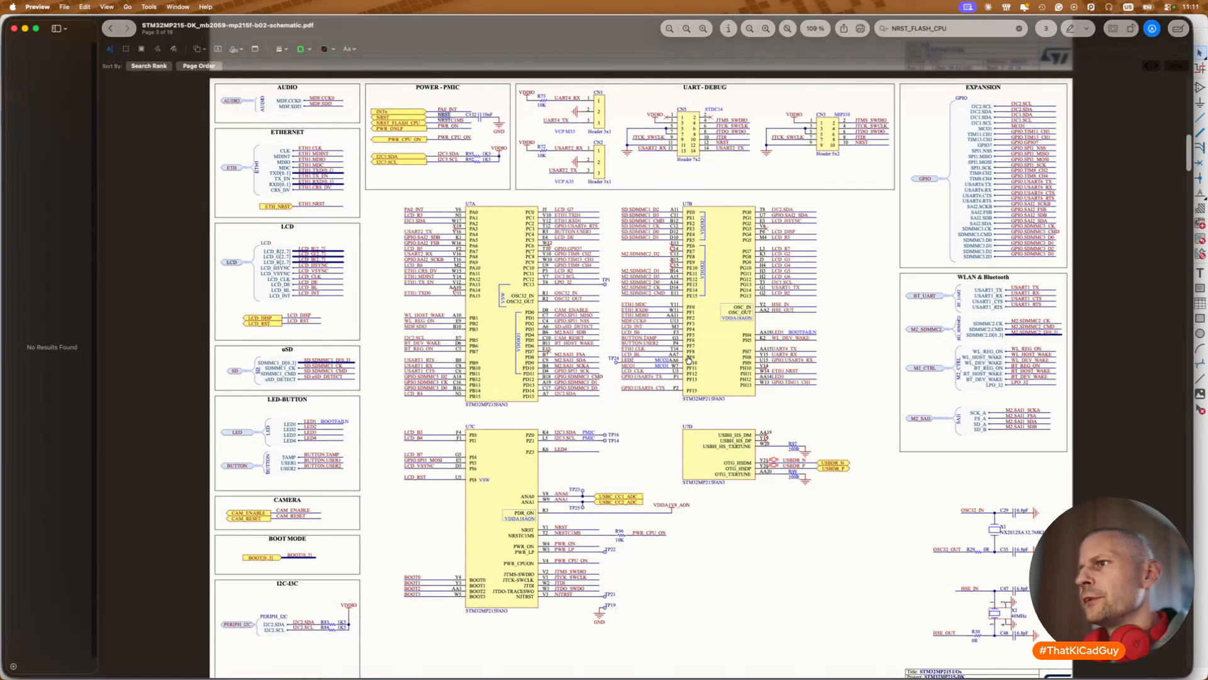
key(super+Tab)
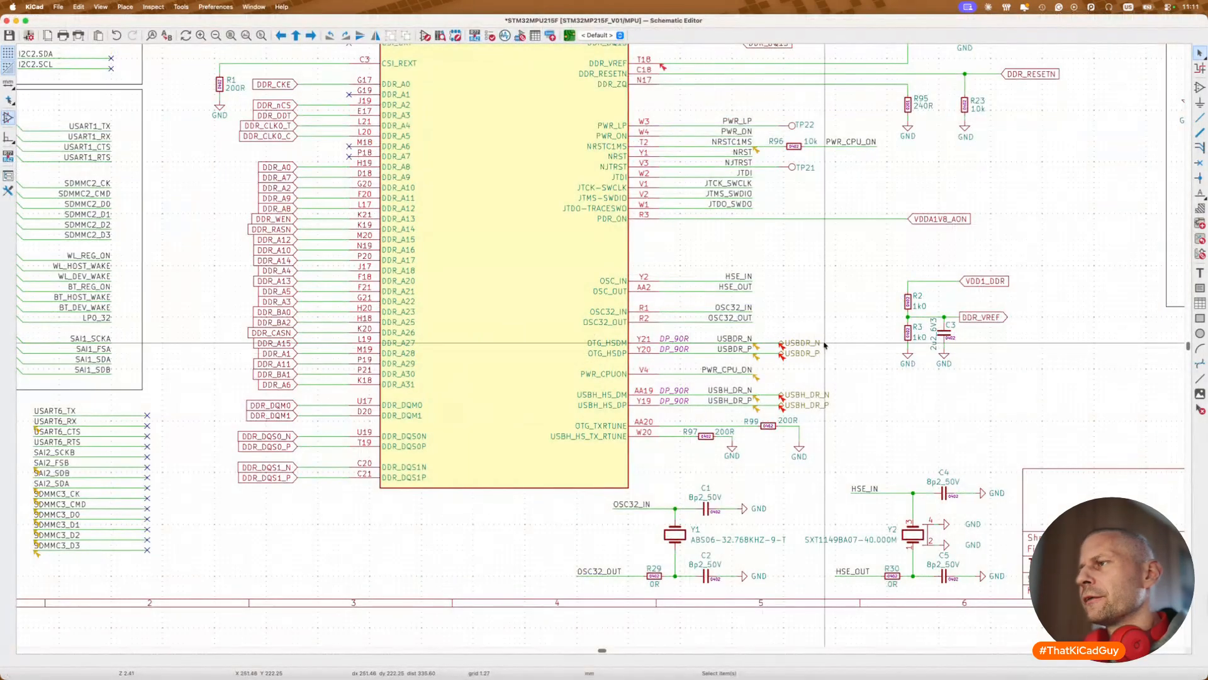
Step: Set the shape of the USB_CN_P and USB_CN_N global labels in the Power entry sheet to Bidirectional
key(alt+BackSpace)
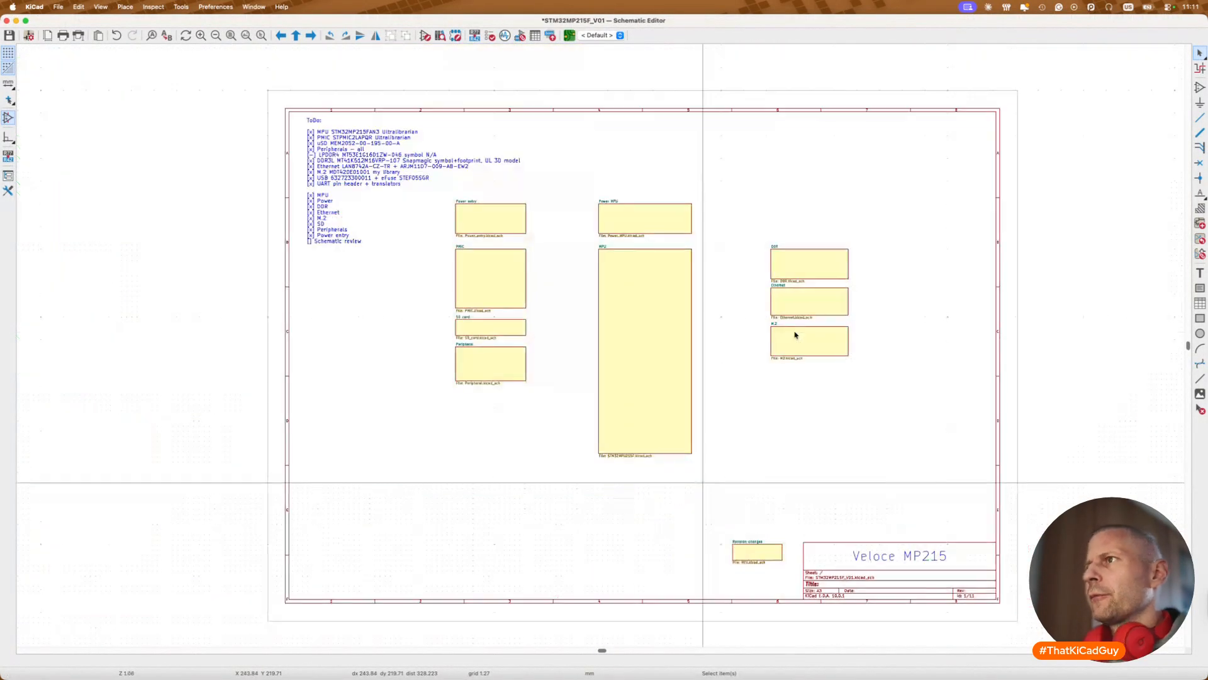
double_click(457, 217)
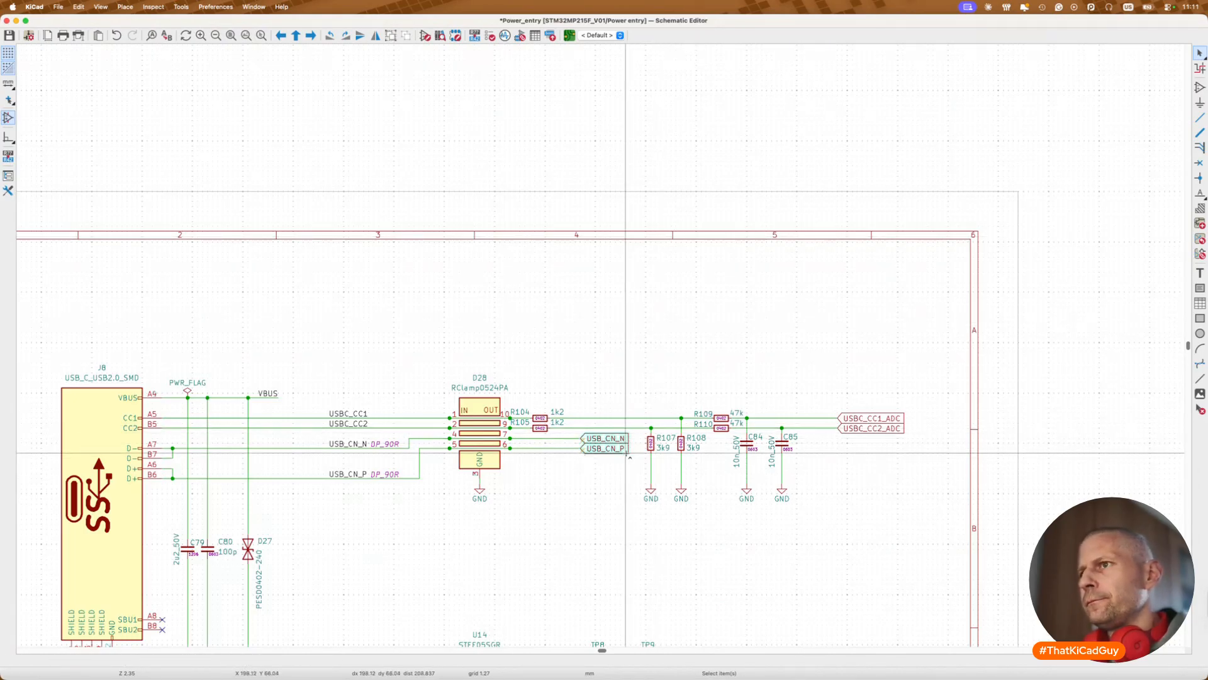
click(620, 449)
right_click(621, 450)
key(e)
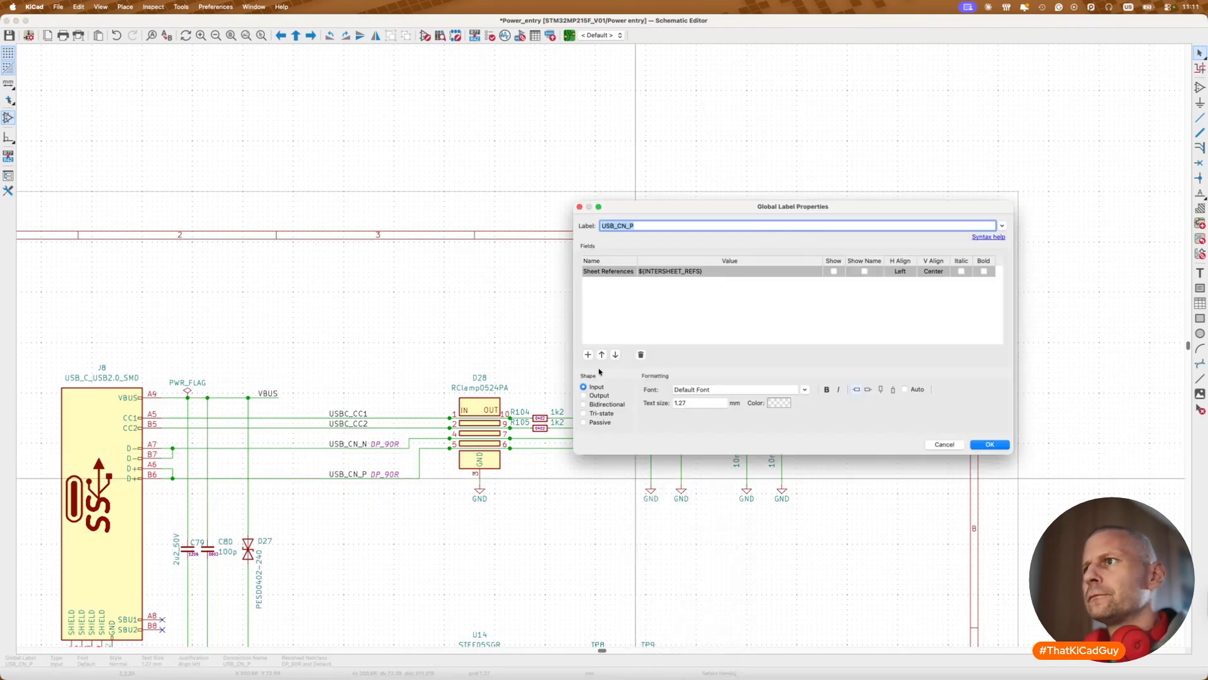
click(614, 405)
click(989, 444)
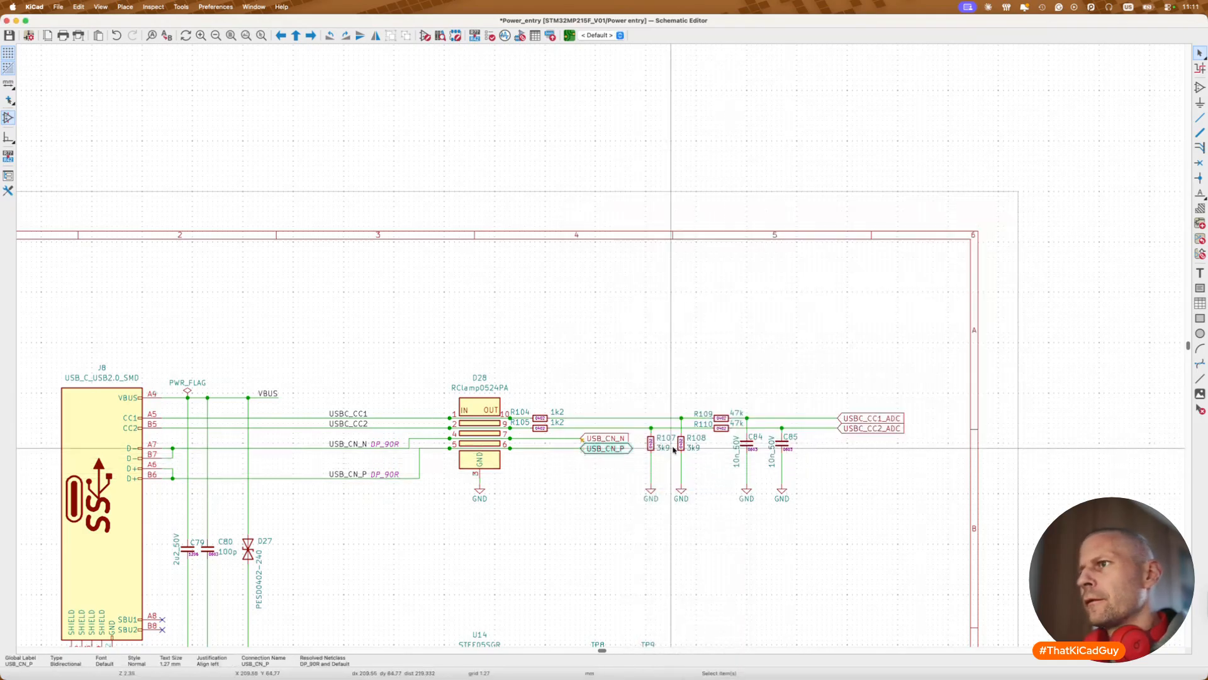
double_click(610, 438)
click(602, 404)
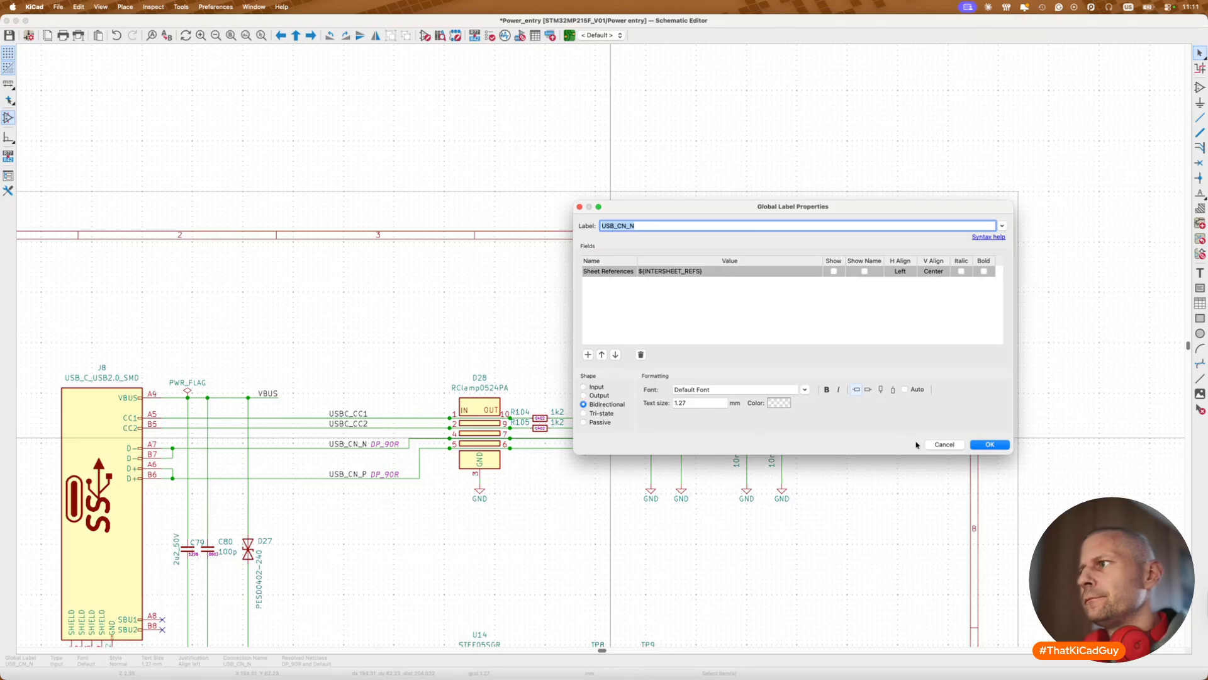
click(981, 445)
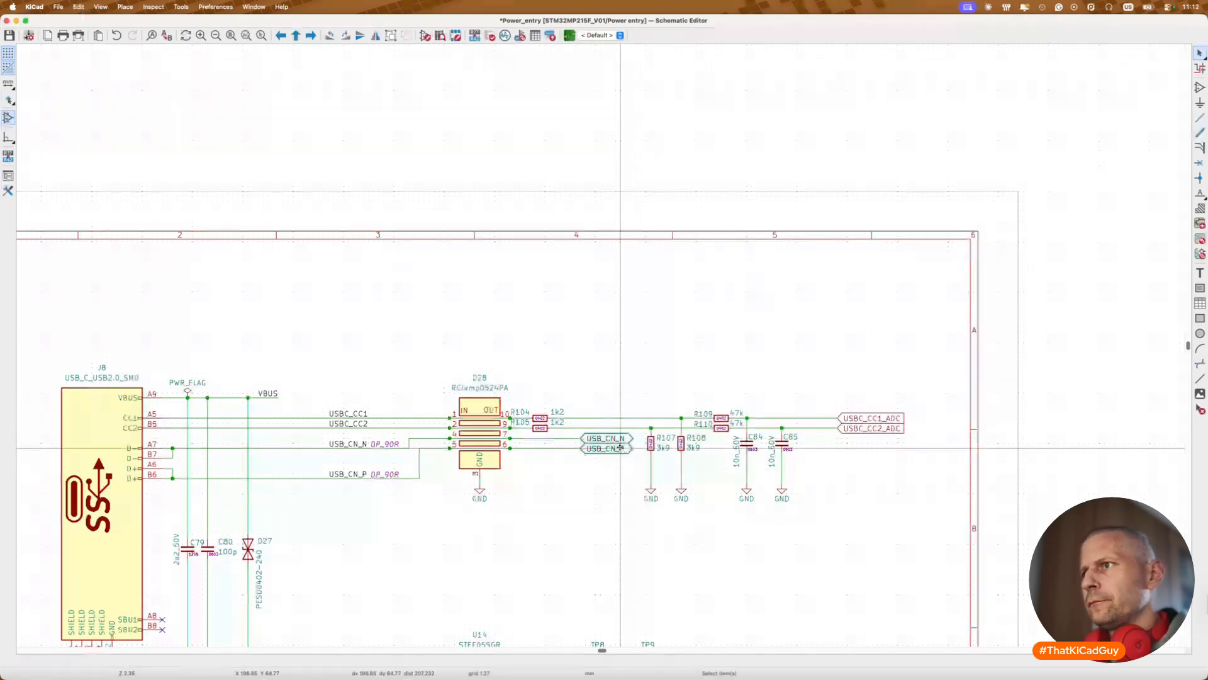
Step: Replace the USBDR_N and USBDR_P hierarchical labels in the MPU sheet with global labels USB_CN_N and USB_CN_P, and save
key(alt+BackSpace)
double_click(661, 410)
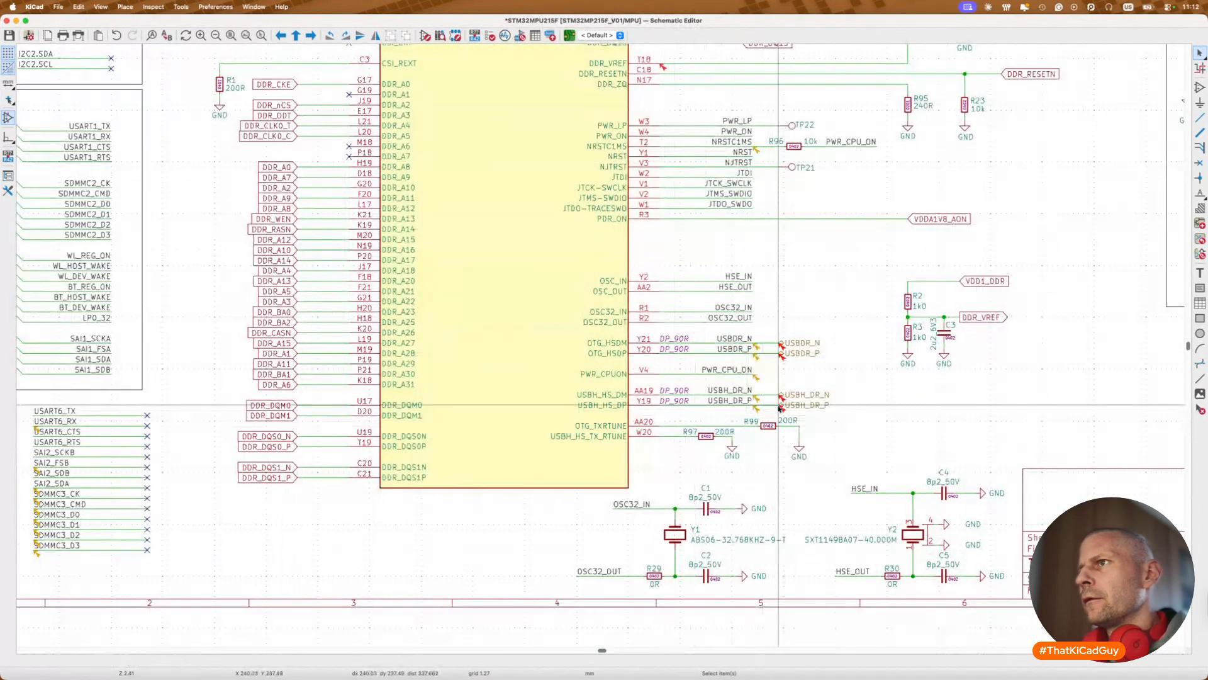
scroll(794, 357, up, 3)
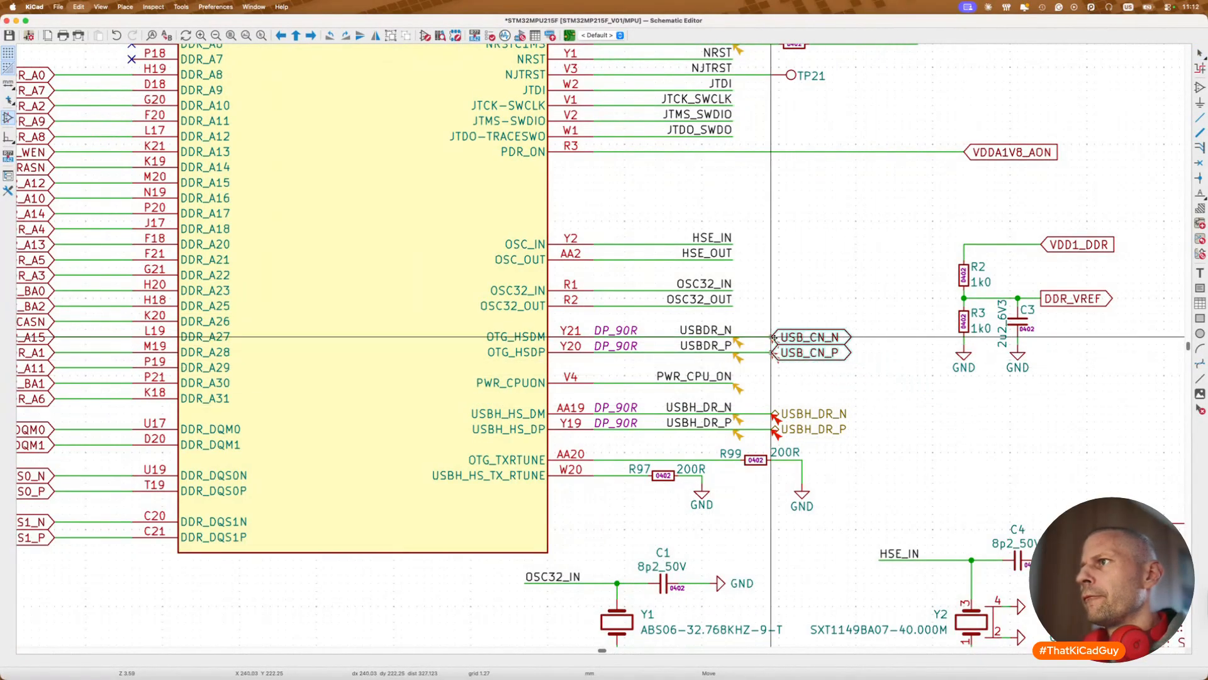
key(Escape)
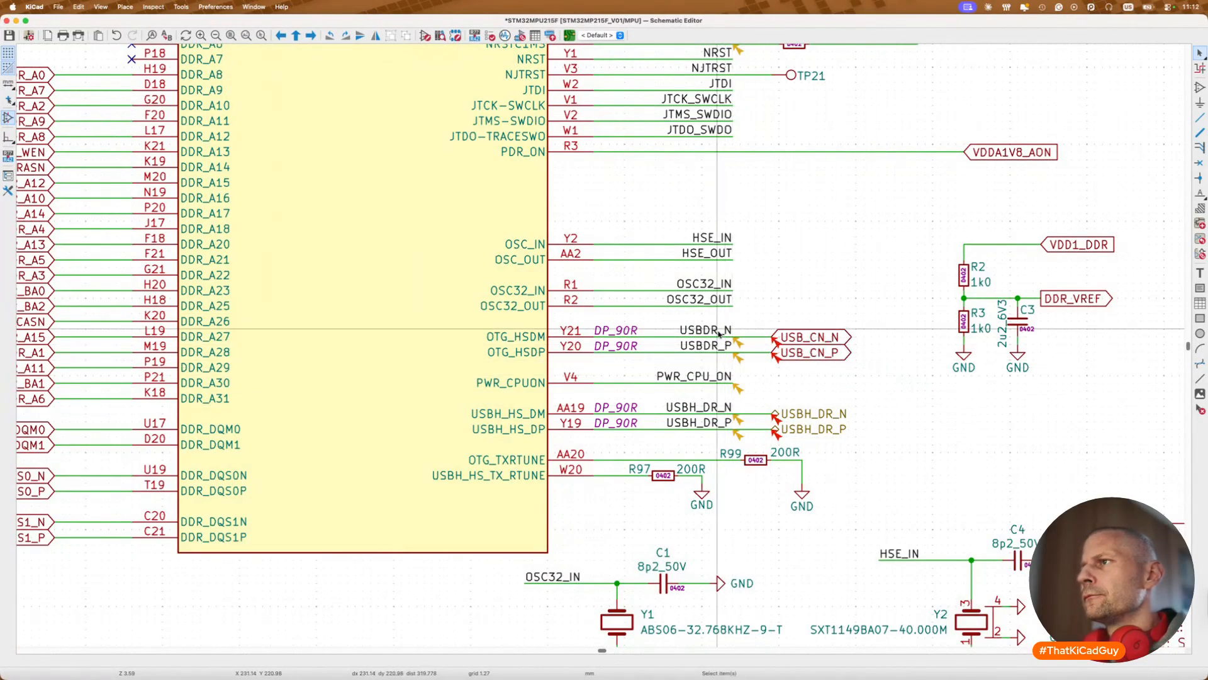
double_click(719, 334)
key(Escape)
key(ctrl+s)
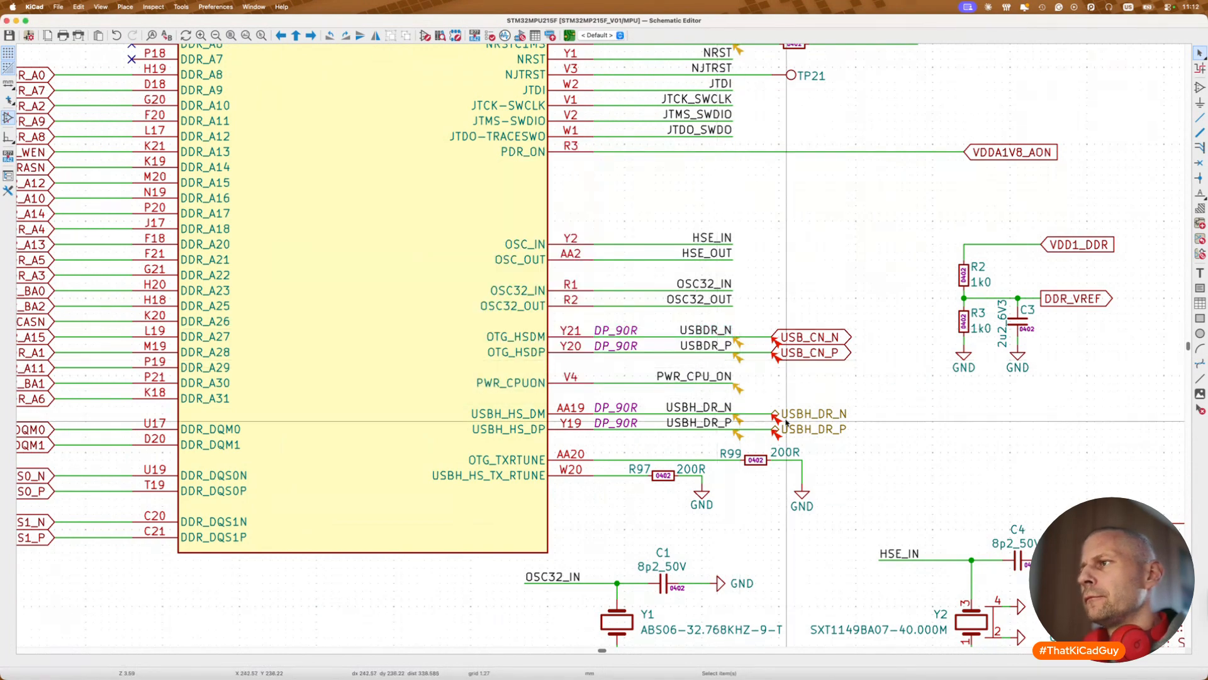
Step: Check the USBH_HS pins in the Preview reference schematic against the USBH_DR connections in the MPU sheet
scroll(741, 367, down, 5)
scroll(786, 422, right, 1)
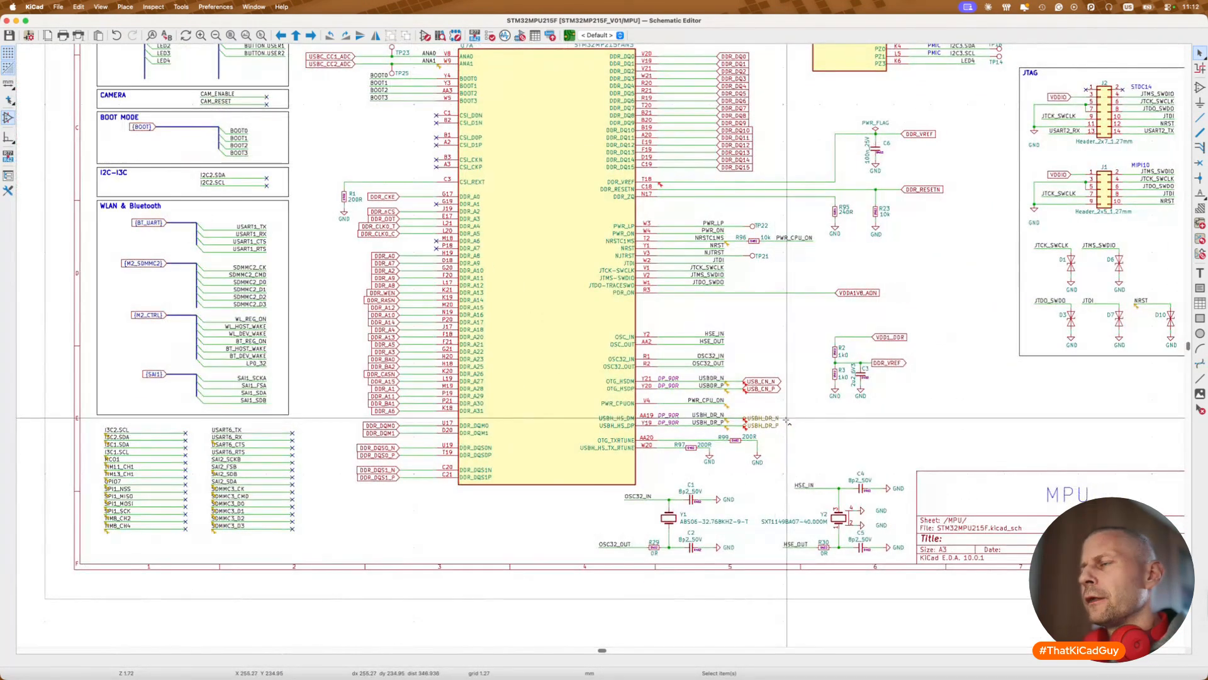
key(super+Tab)
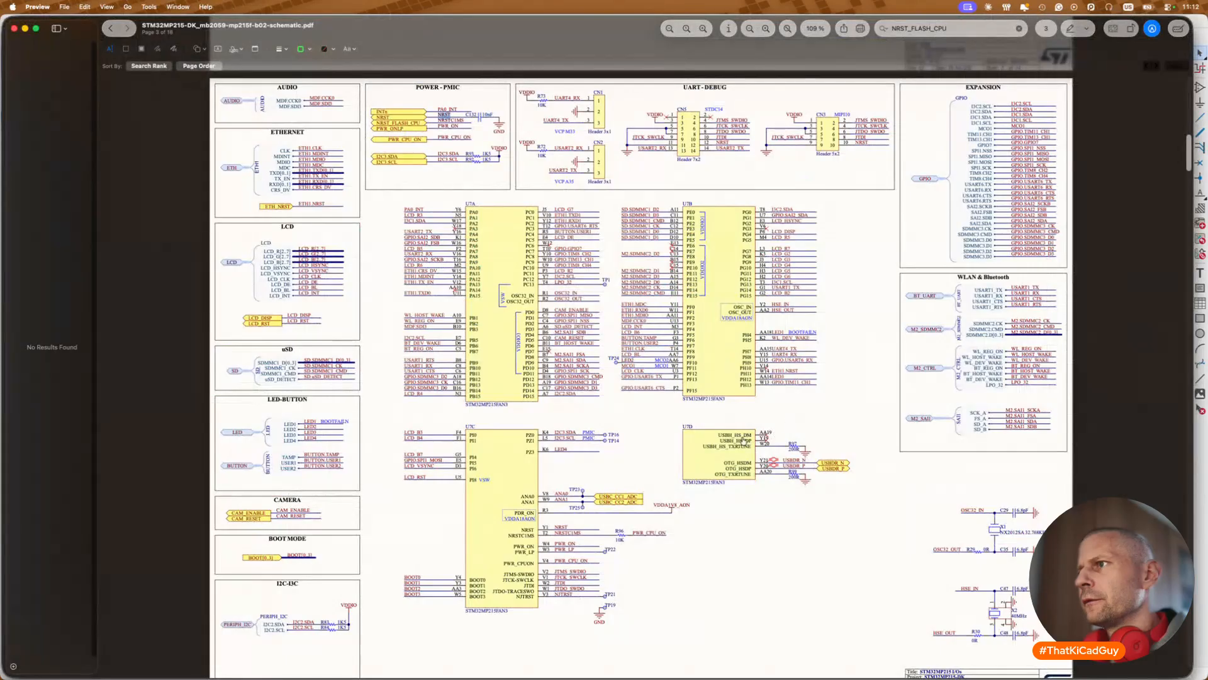
key(super+Tab)
scroll(712, 483, down, 3)
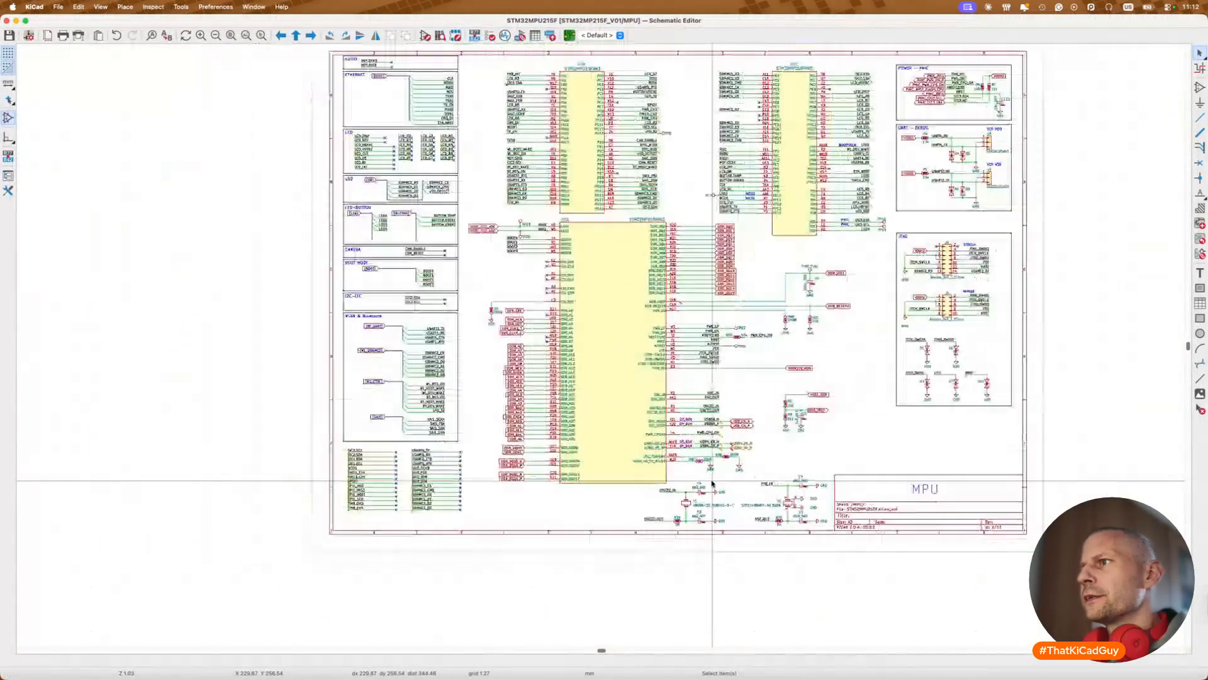
scroll(728, 425, up, 4)
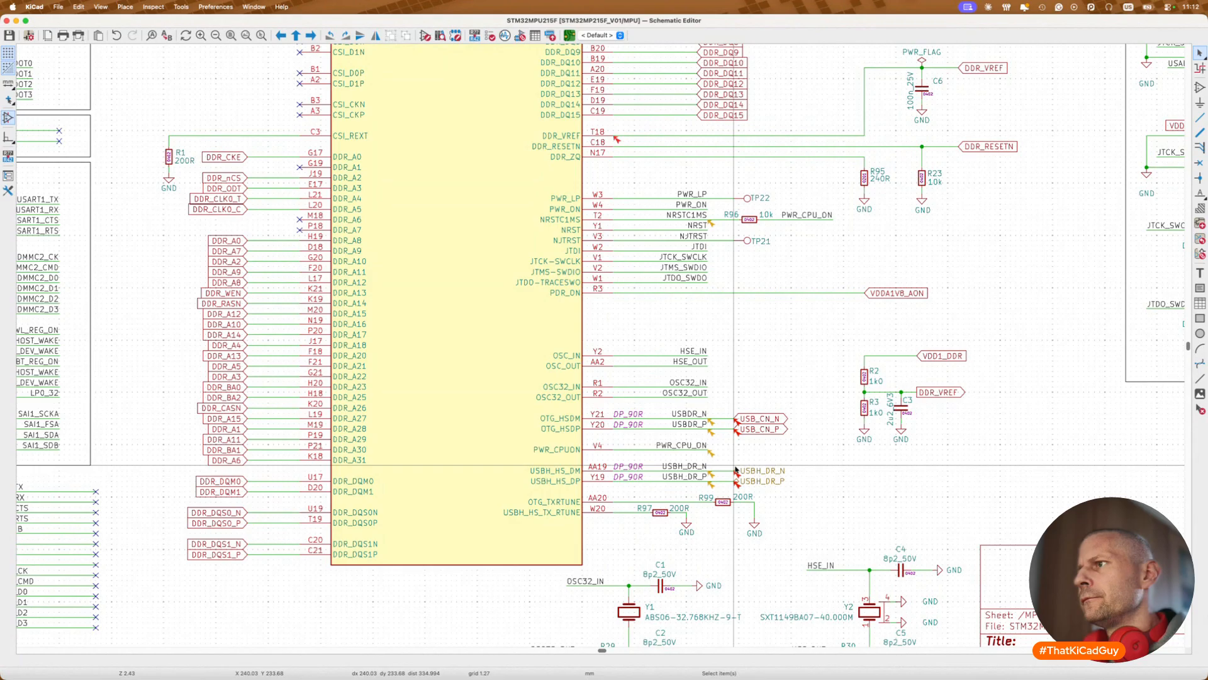
scroll(735, 469, down, 8)
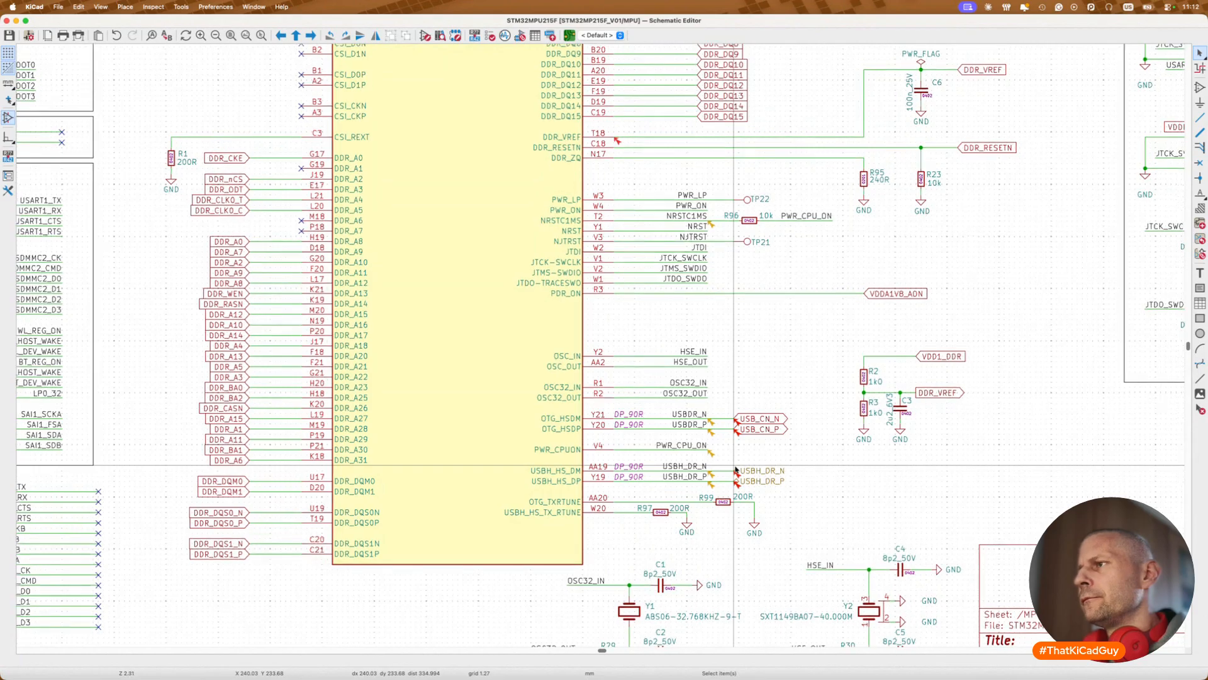
key(alt+BackSpace)
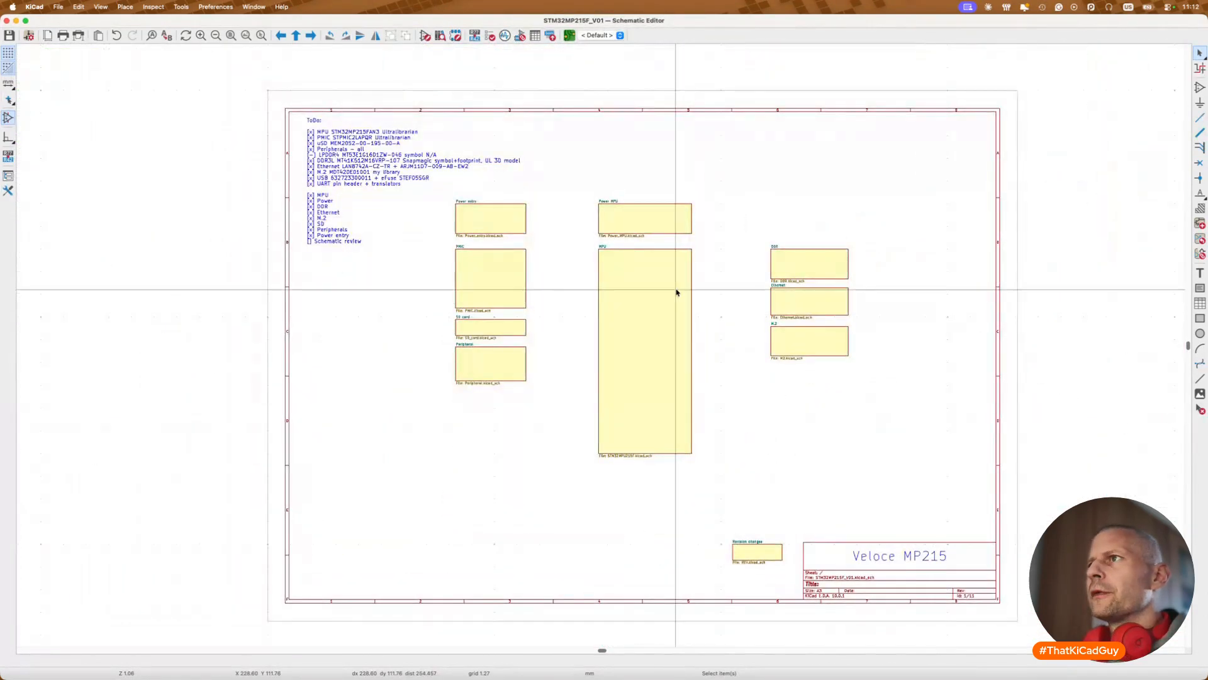
double_click(623, 256)
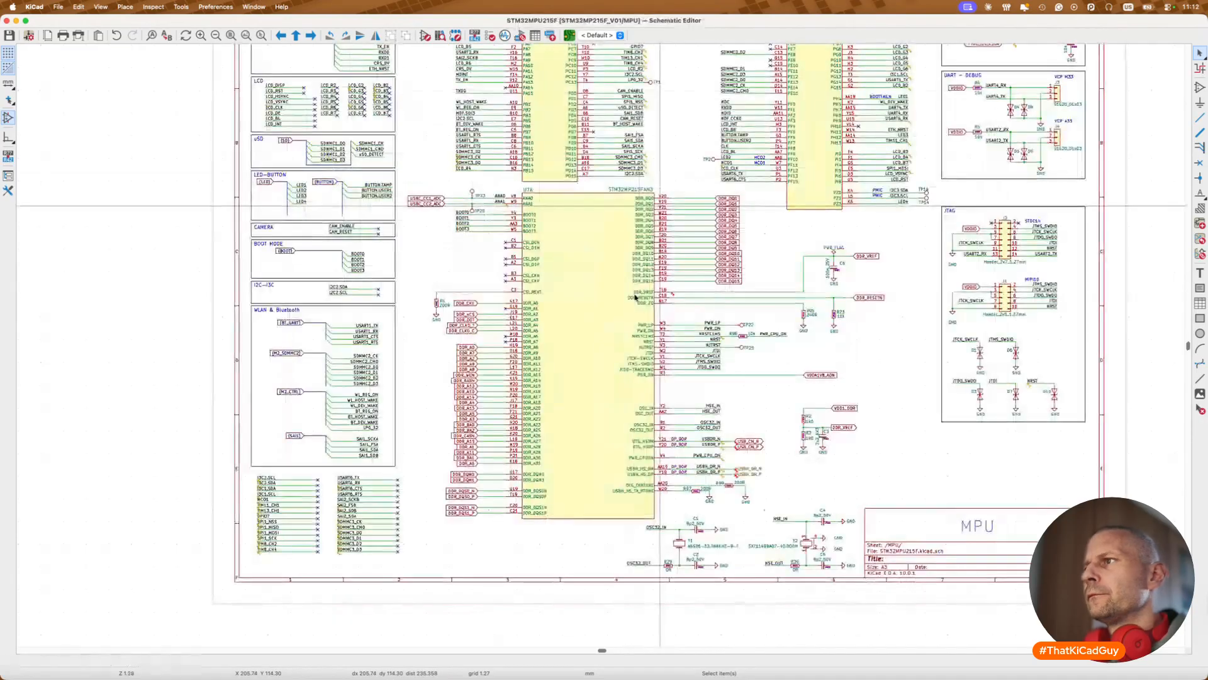
scroll(769, 472, up, 3)
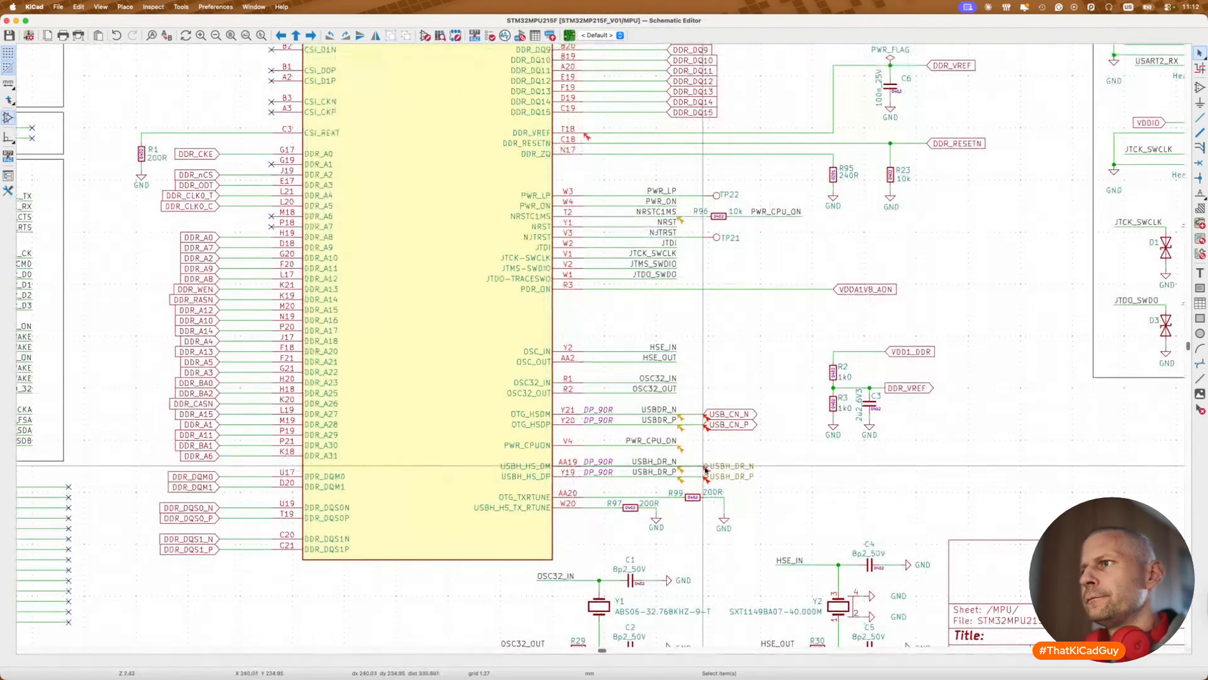
Step: Replace the USBH_DR_N and USBH_DR_P hierarchical labels with test points duplicated from TP21, and save the schematic
drag(697, 453, 776, 480)
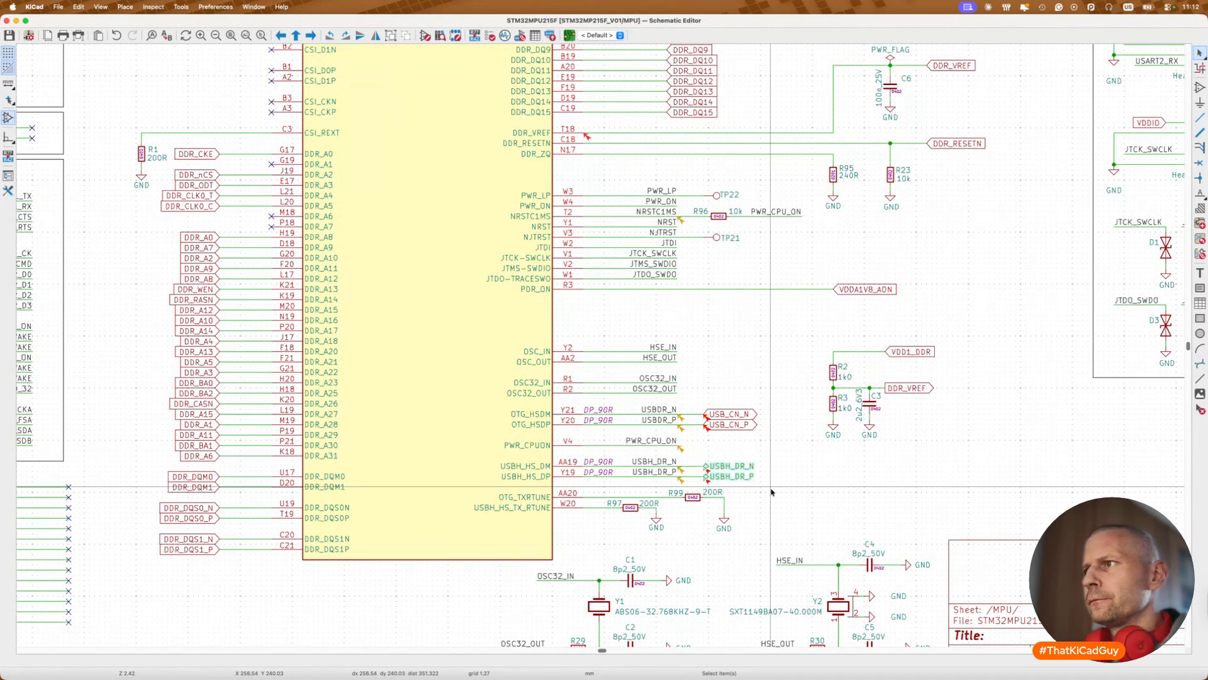
key(Delete)
click(717, 238)
key(ctrl+d)
click(703, 466)
key(ctrl+d)
click(705, 477)
key(super+s)
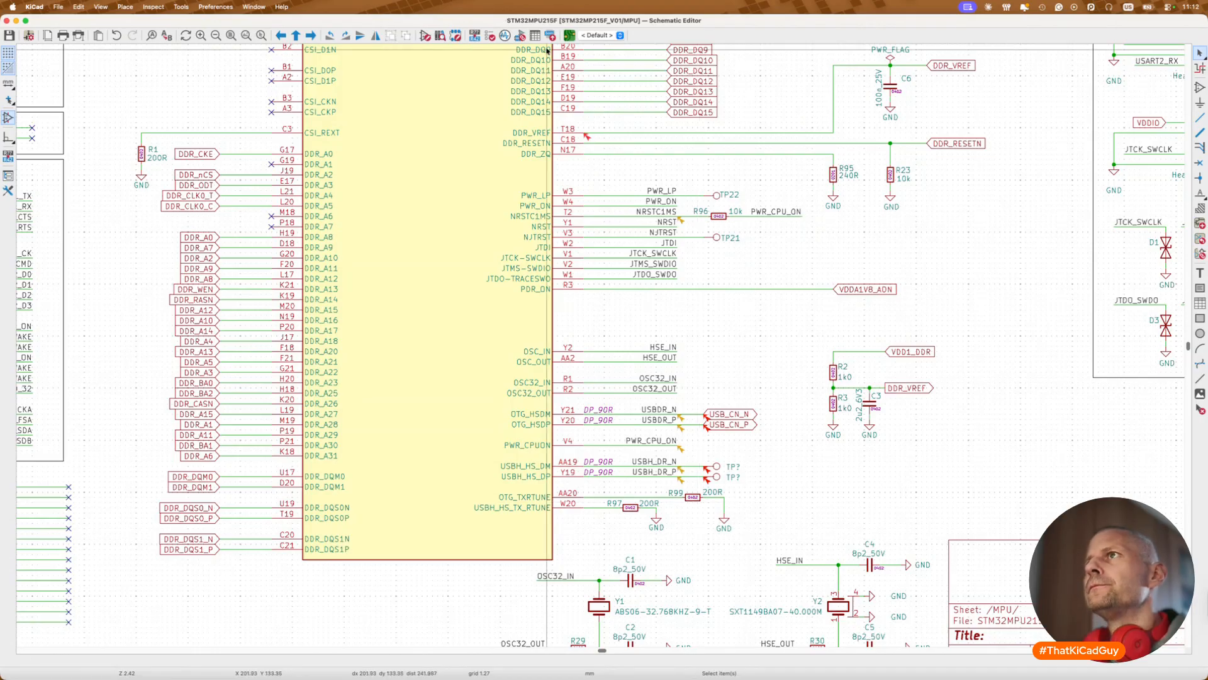
Step: Annotate the entire schematic, keeping existing annotations, to number the new test points
click(476, 35)
click(744, 465)
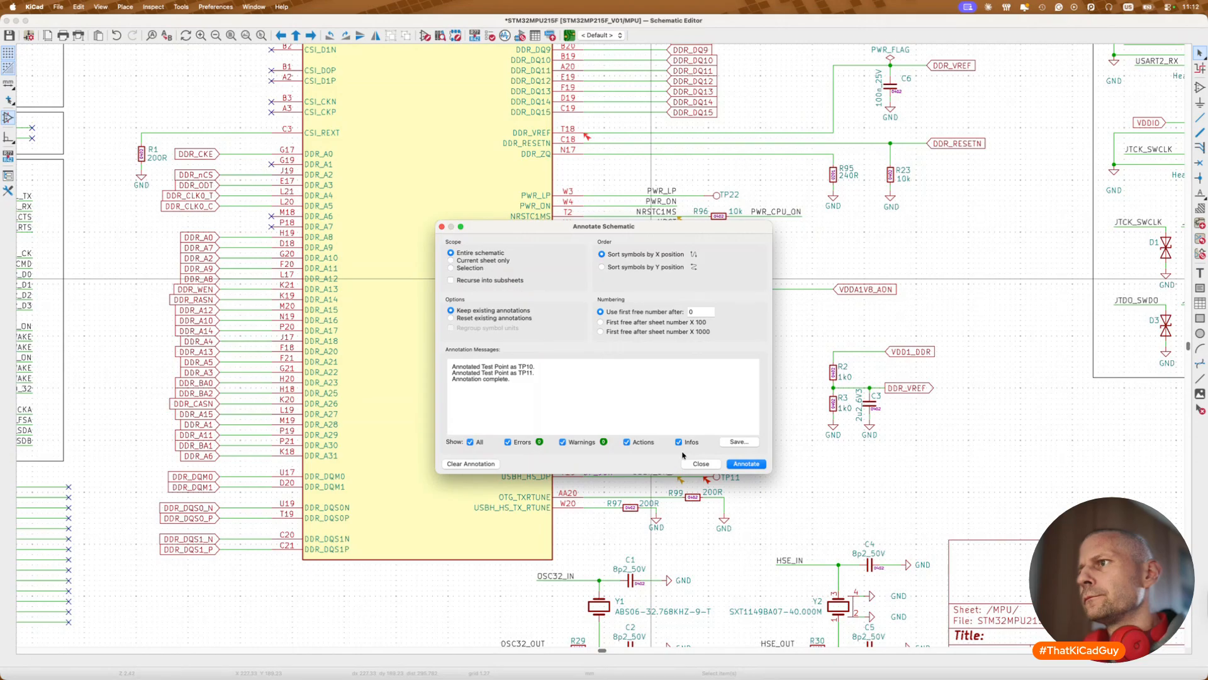
click(707, 467)
Step: Rerun the electrical rules check and inspect the warning markers on the PWR_CPU_ON and USBDR_P wires
click(489, 36)
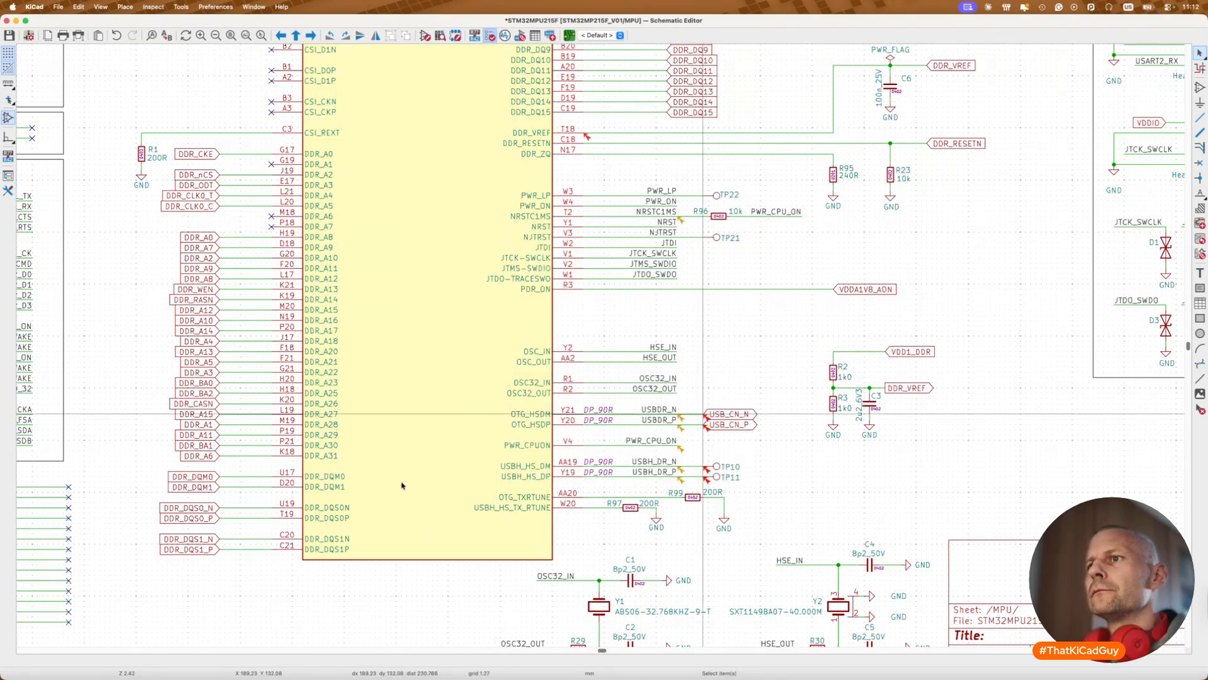
click(478, 615)
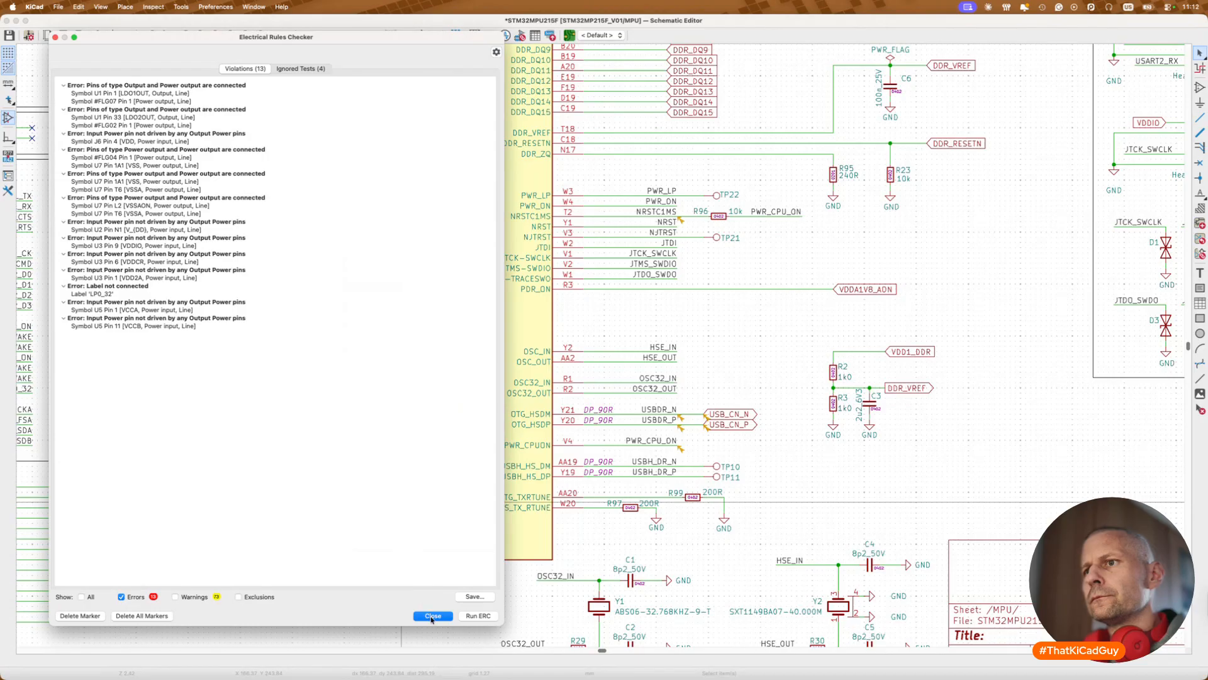
click(431, 616)
click(680, 449)
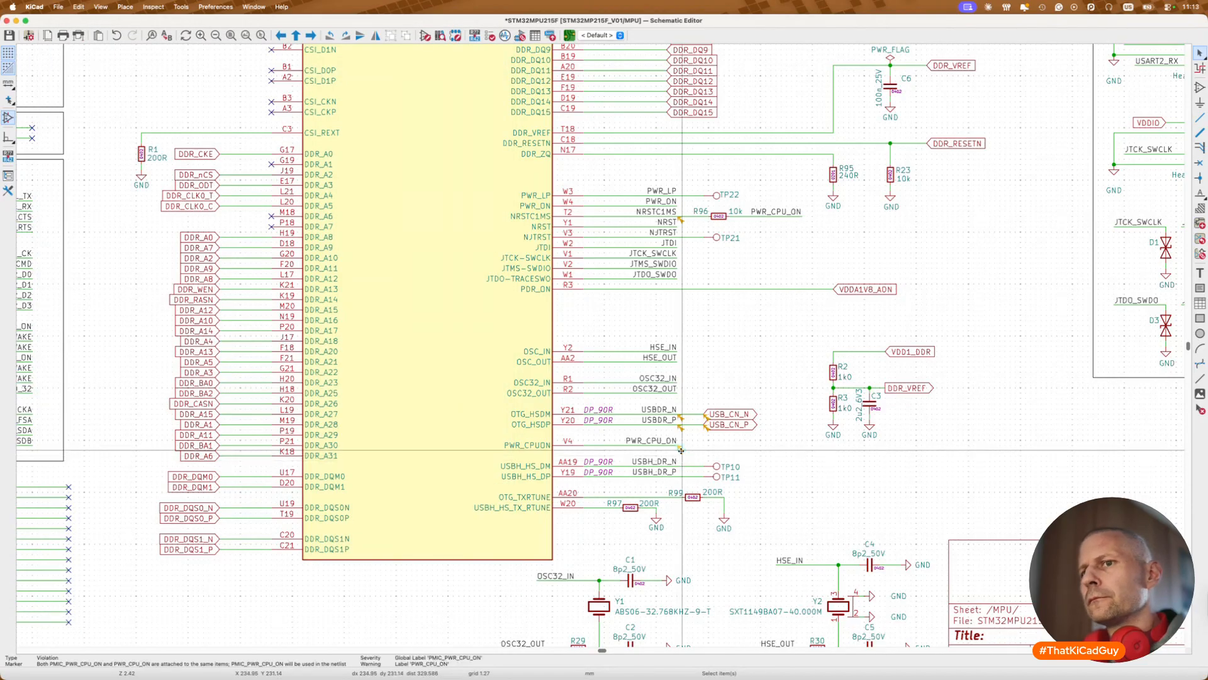
click(682, 428)
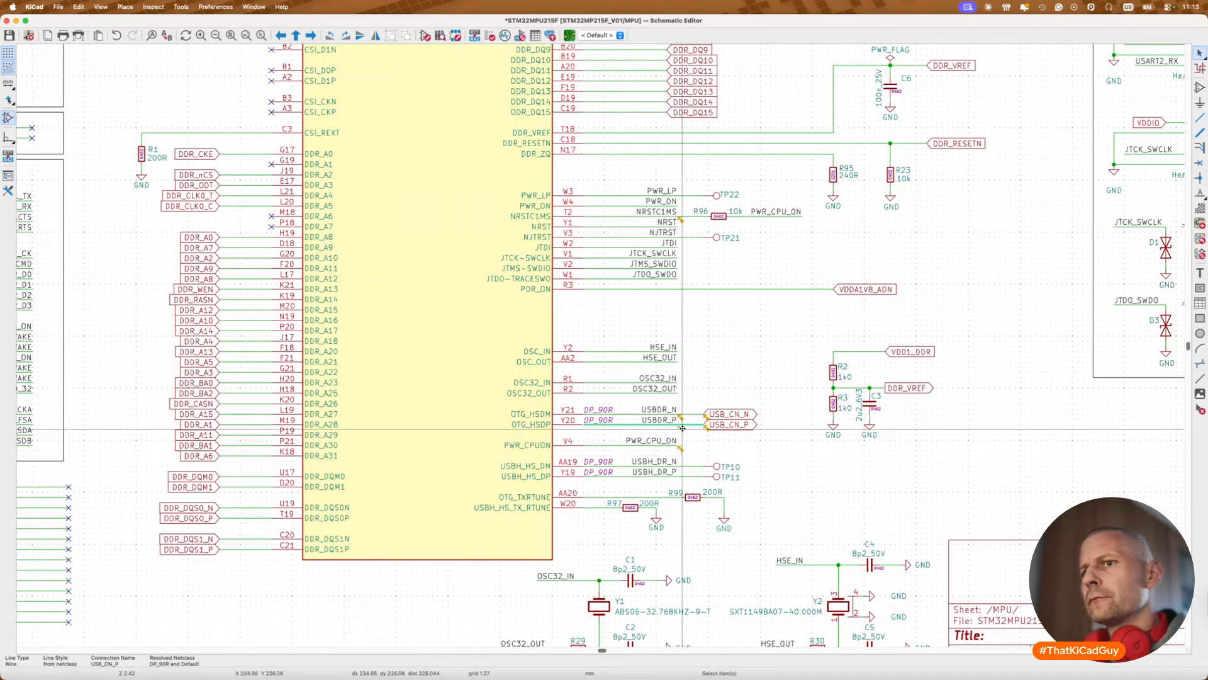
click(682, 432)
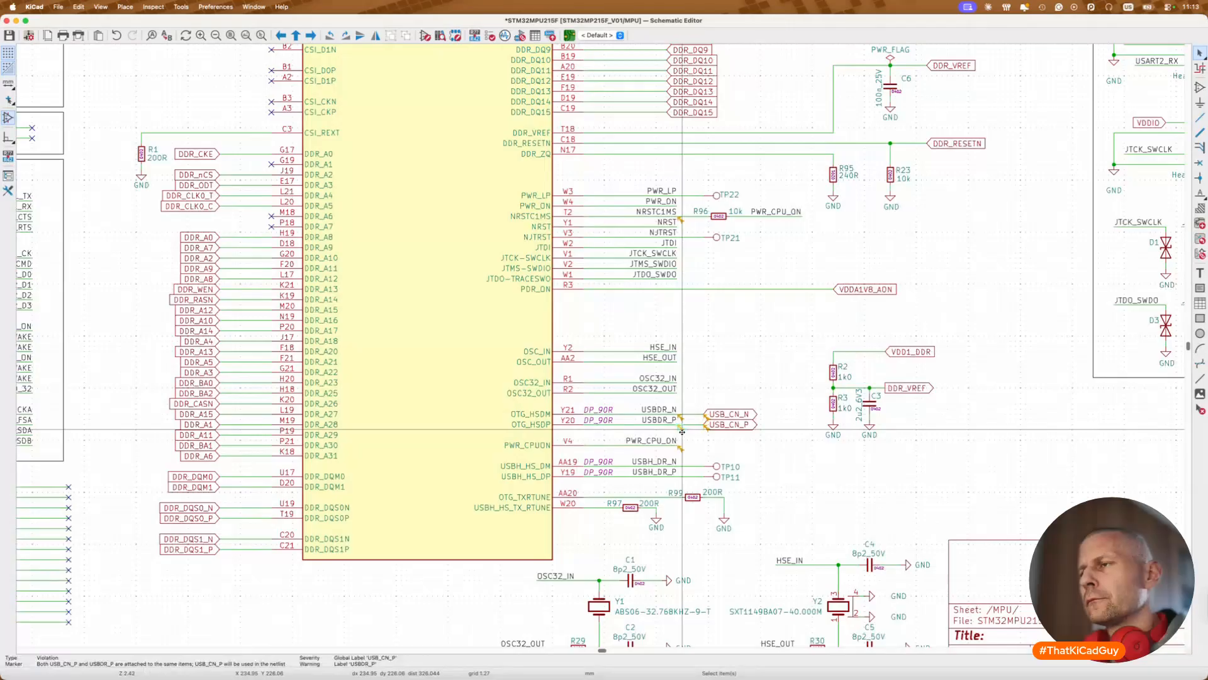
Step: Add a visible Net Class field with value DP_90R to the MPU sheet's USB_CN_N global label
double_click(730, 414)
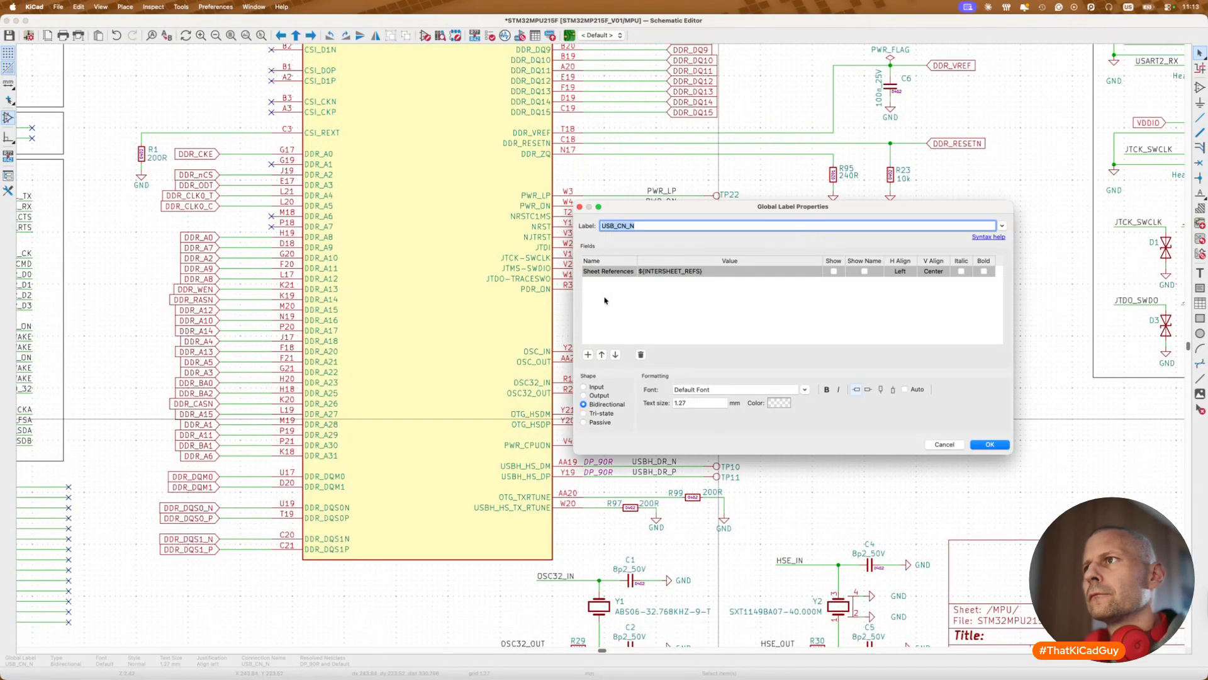
click(588, 354)
click(655, 282)
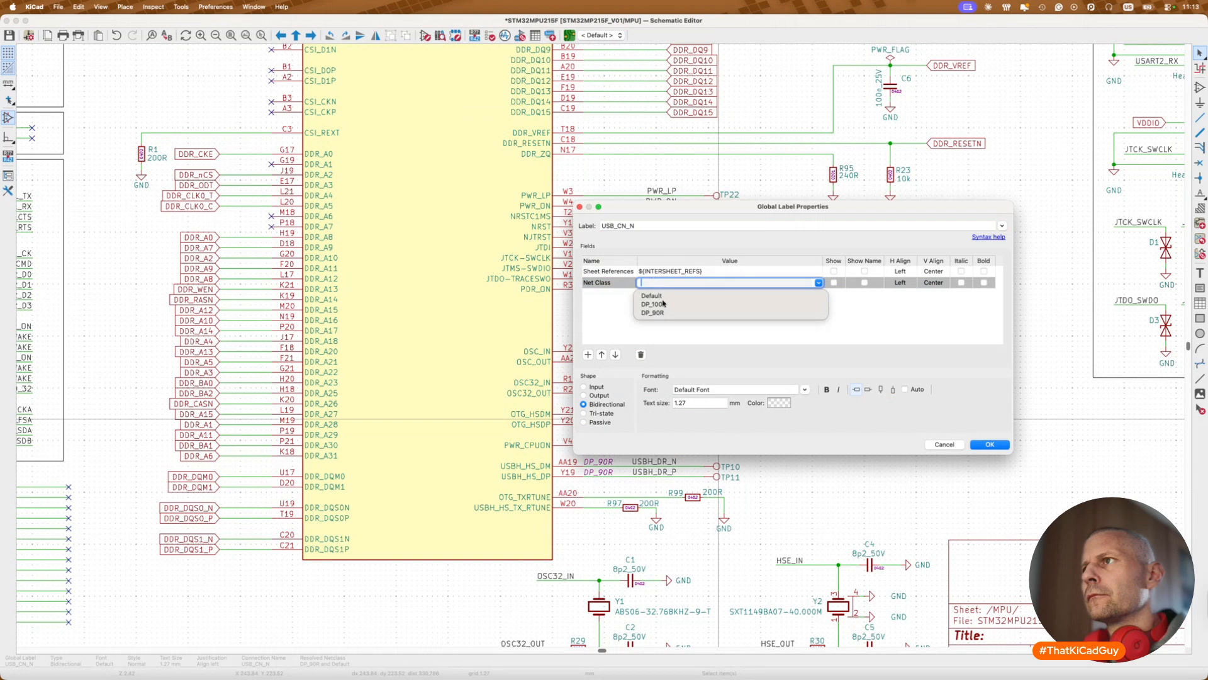
click(653, 312)
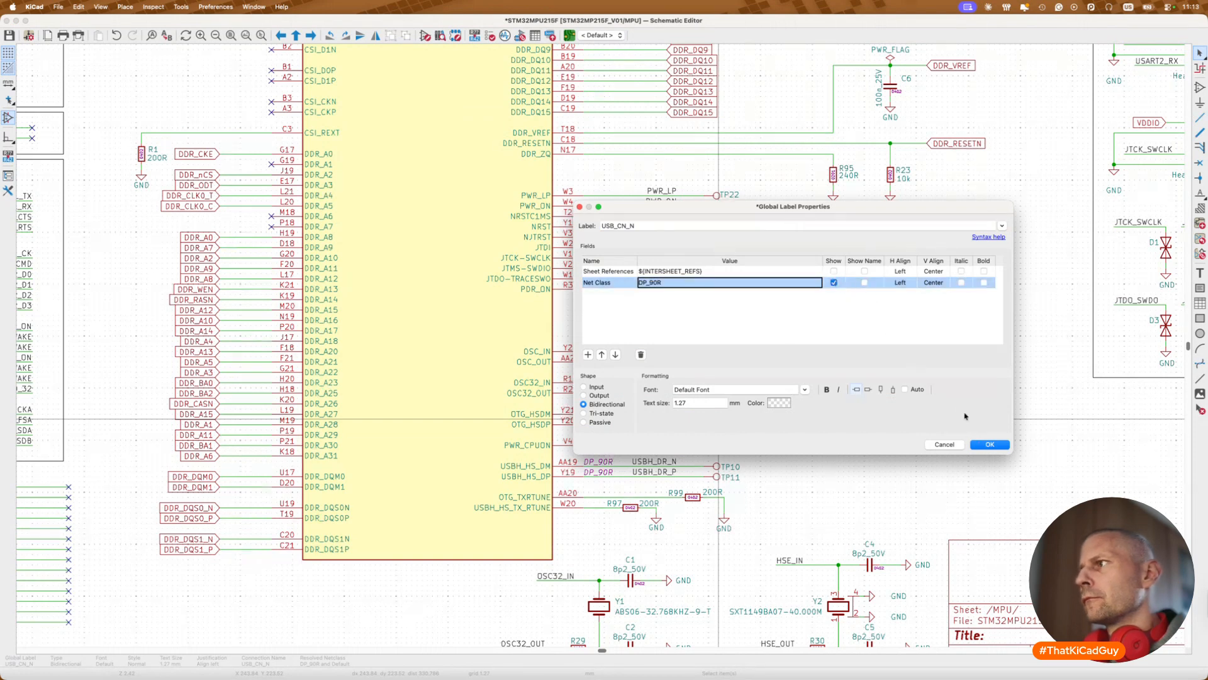
click(990, 444)
Step: Delete the USBDR net labels at the OTG pins and place USB_CN_N's DP_90R text above its wire
scroll(724, 430, up, 2)
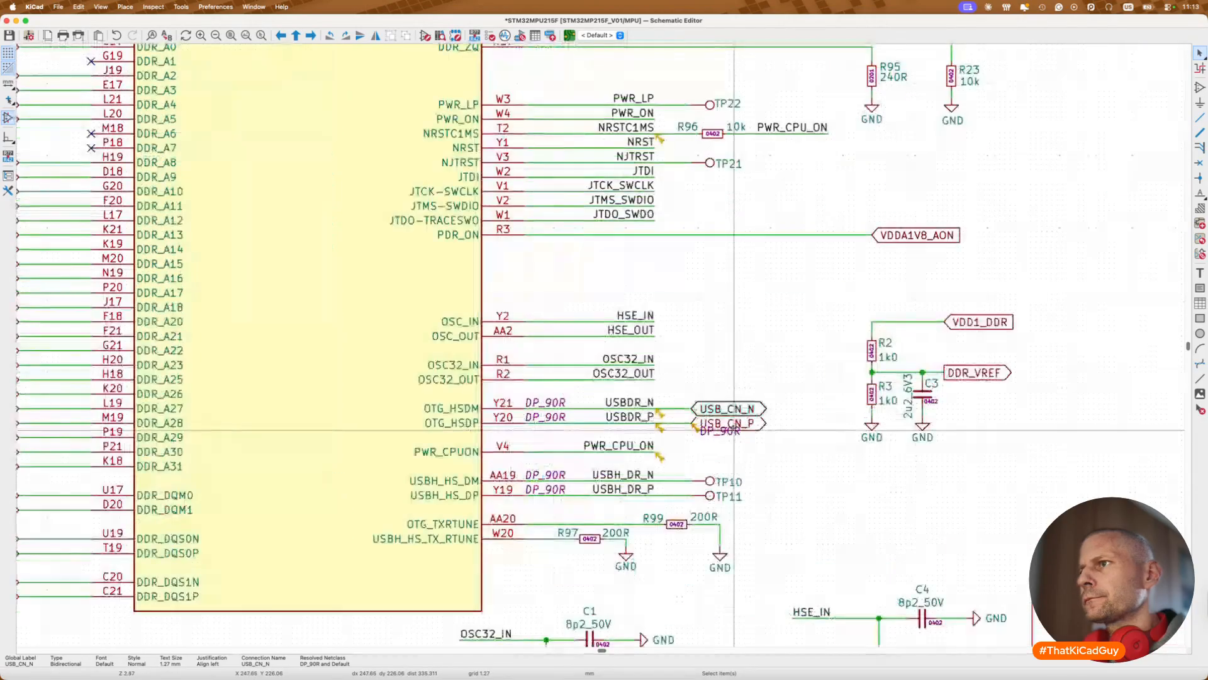
click(635, 416)
key(Delete)
click(710, 434)
drag(709, 434, 638, 405)
Step: Add a visible Net Class field with value DP_90R to the MPU sheet's USB_CN_P global label
double_click(735, 425)
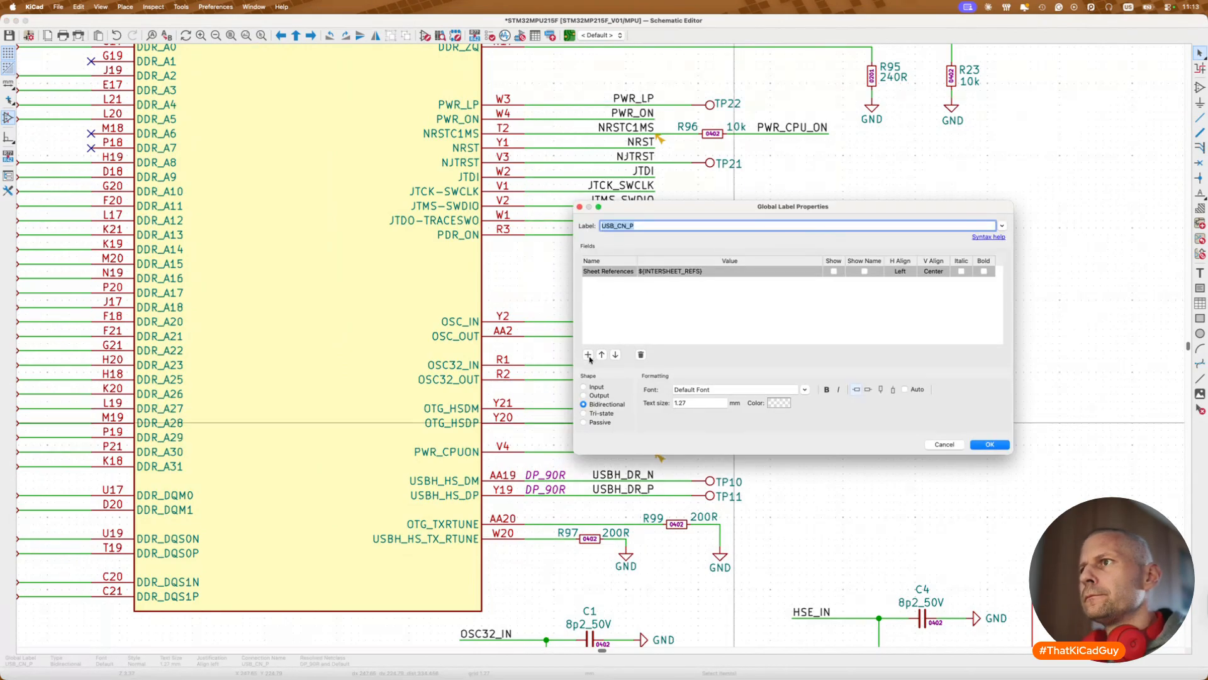
click(589, 357)
click(653, 287)
click(654, 288)
click(670, 315)
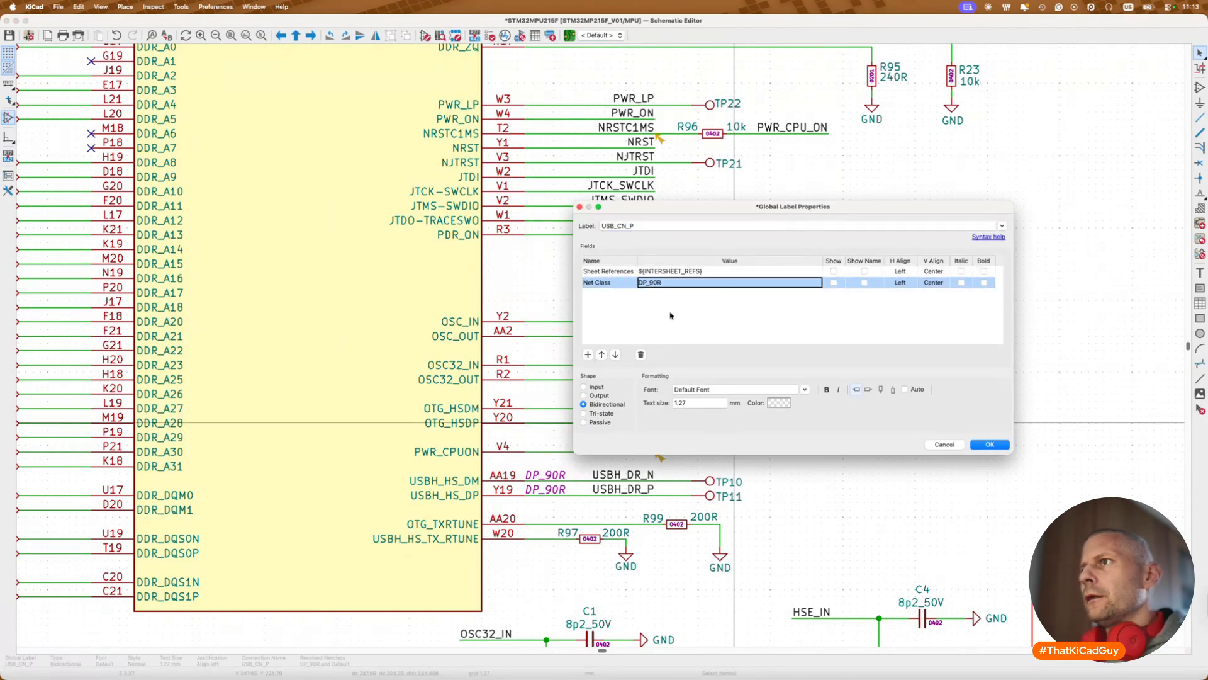
click(835, 284)
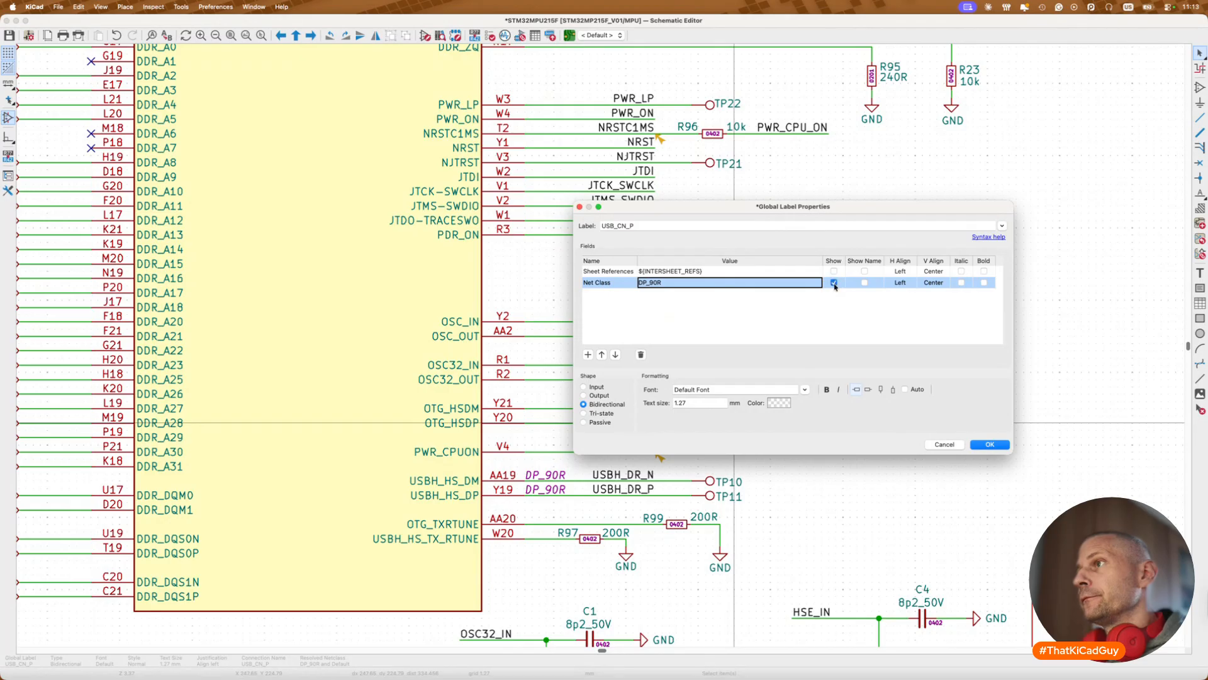
click(990, 445)
Step: Place USB_CN_P's DP_90R text above its wire, aligned under the USB_CN_N one, and save the schematic
drag(789, 442, 655, 408)
key(Escape)
click(716, 444)
drag(712, 445, 639, 416)
click(640, 416)
key(super+s)
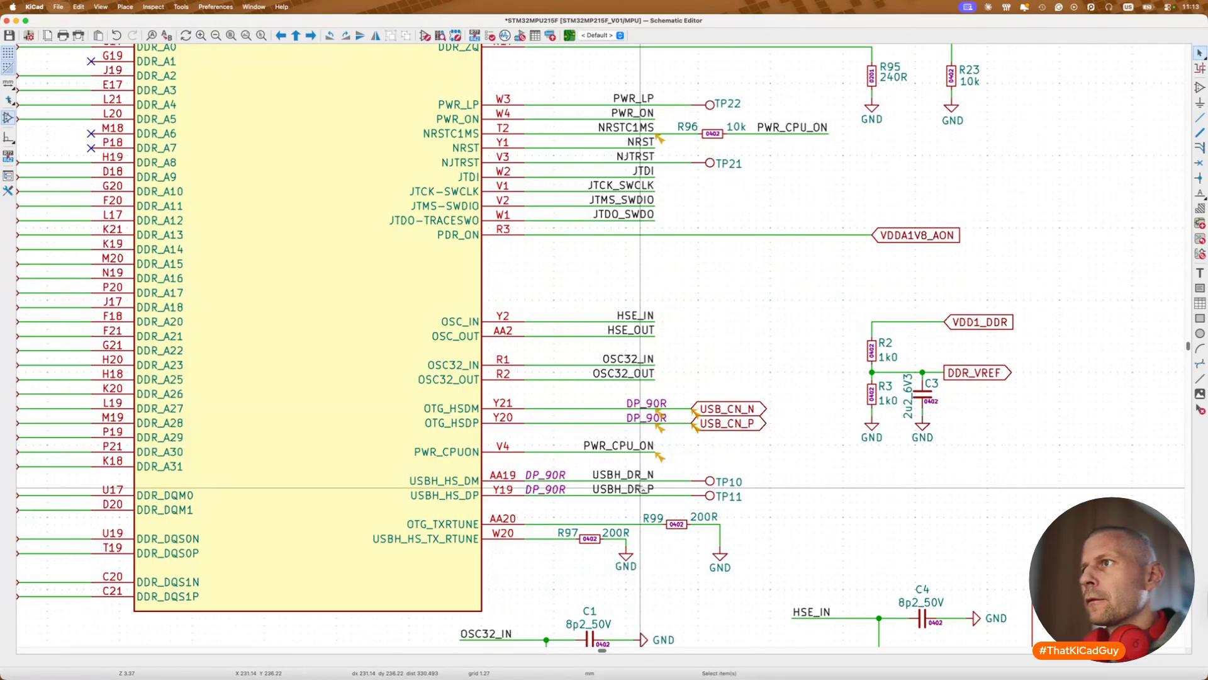
scroll(640, 489, down, 3)
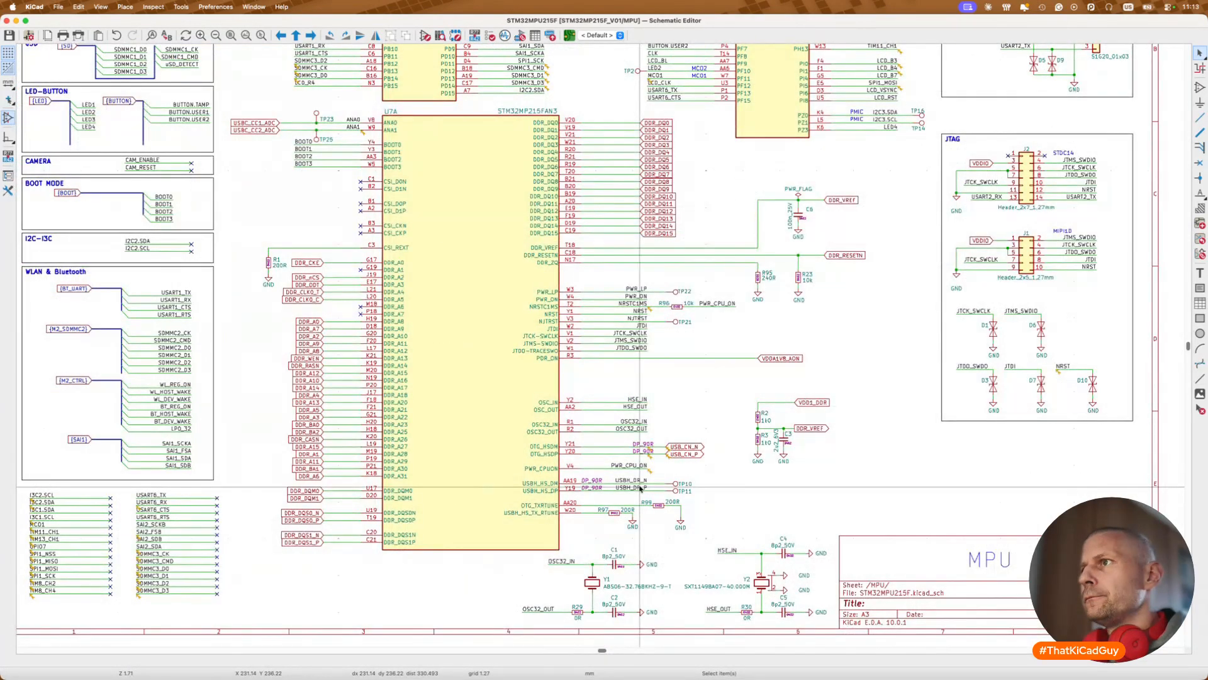
Step: Inspect the warning marker at the NRSTC1MS label on the MPU sheet
scroll(649, 308, up, 5)
click(686, 319)
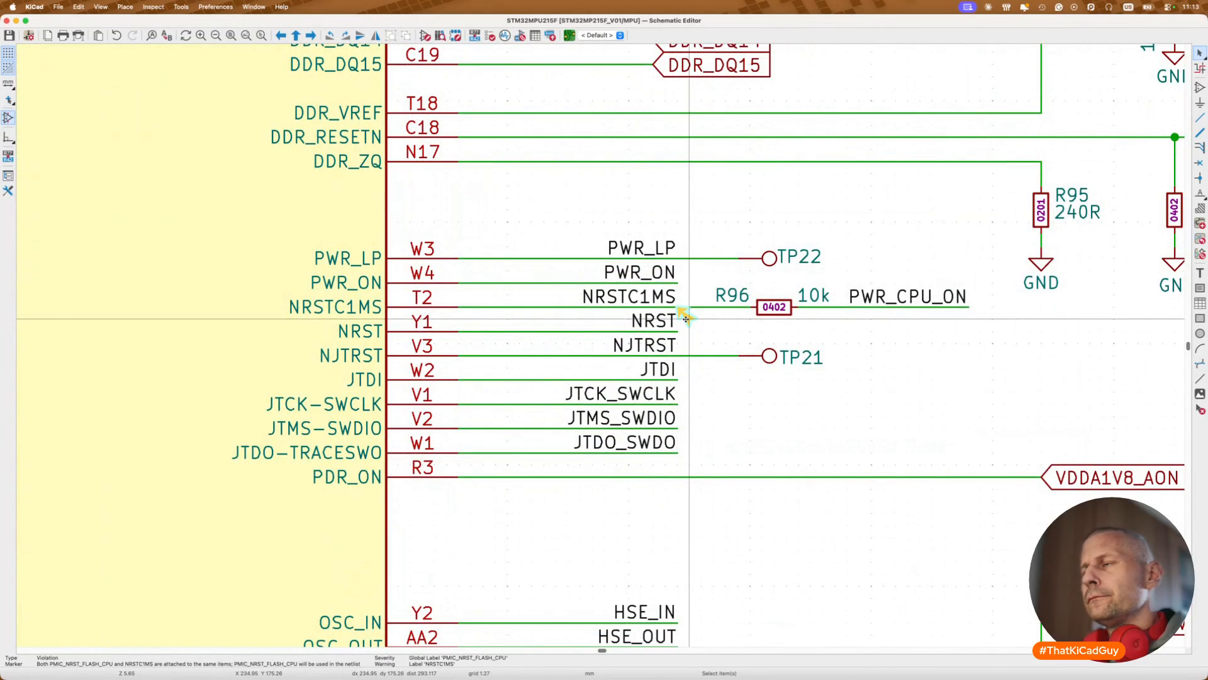
scroll(686, 319, down, 5)
scroll(686, 319, down, 3)
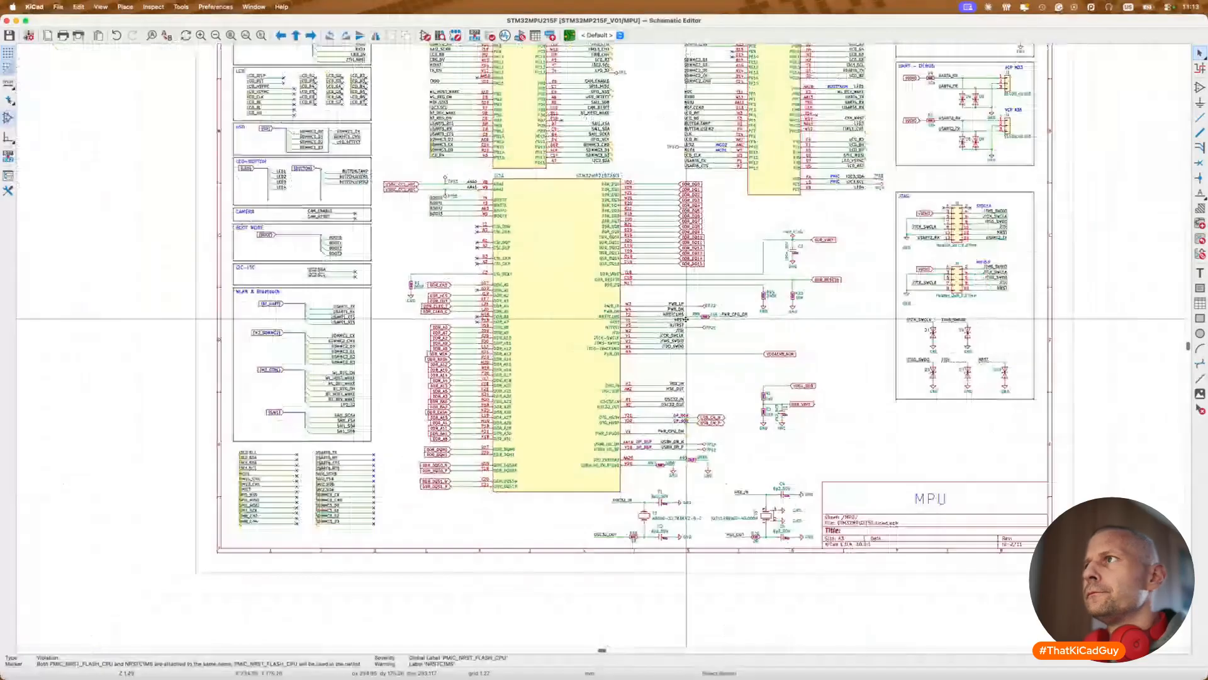
Step: Locate the #FLG04 violation on the Power MPU sheet, delete the PWR_FLAG at U7D's VSS pins, and save the schematic
click(489, 36)
click(200, 158)
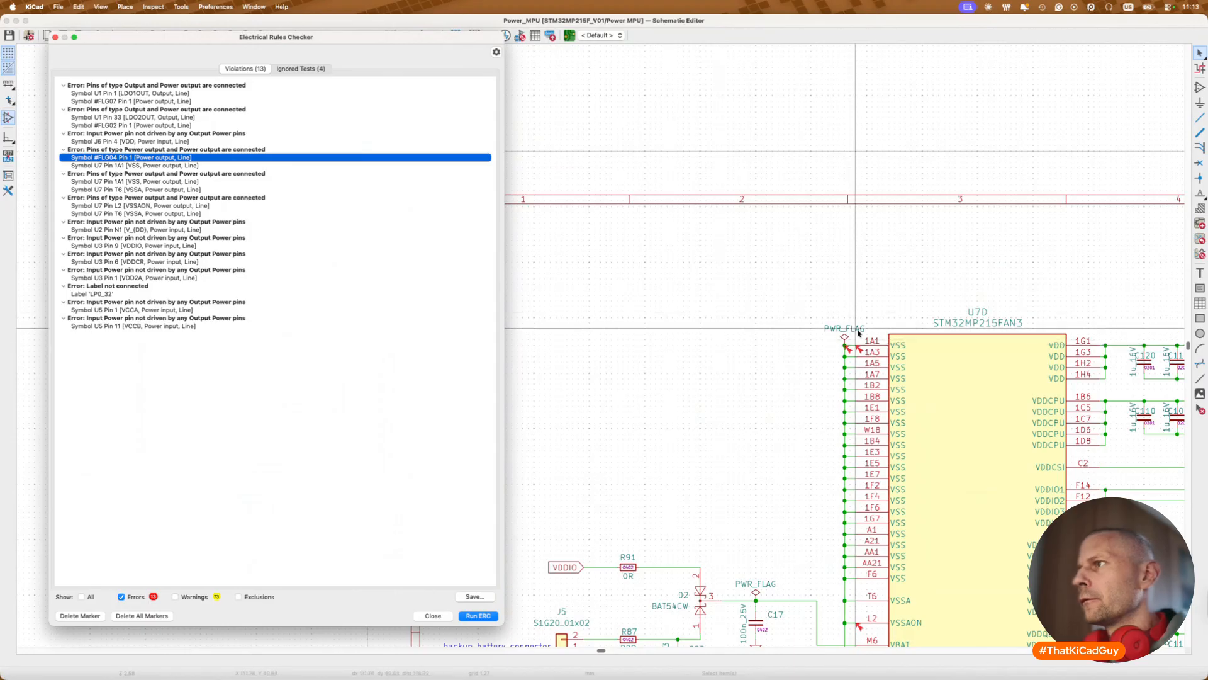
scroll(856, 337, up, 3)
click(848, 349)
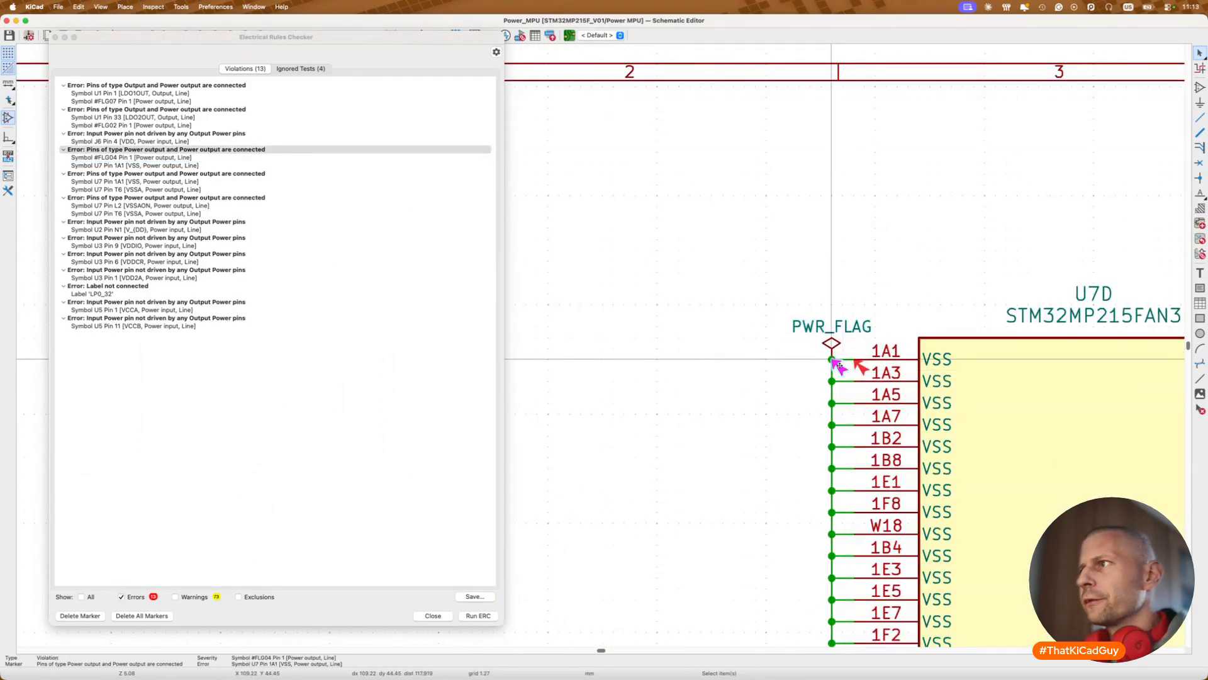
key(Delete)
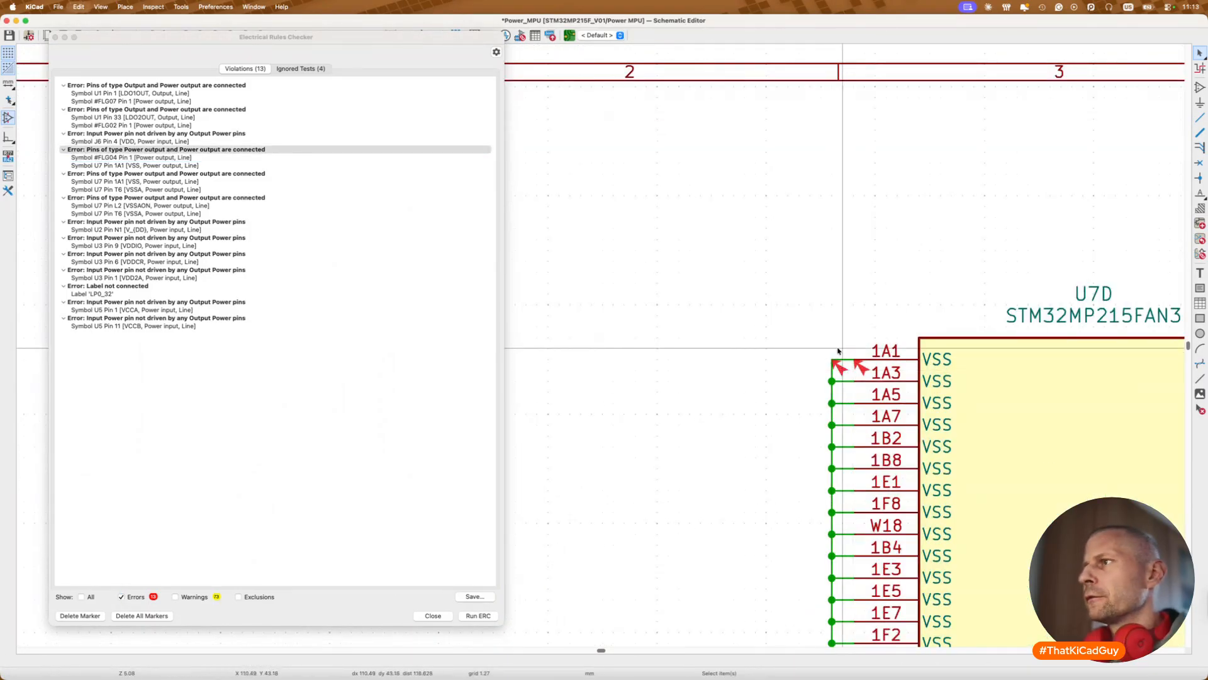
click(864, 372)
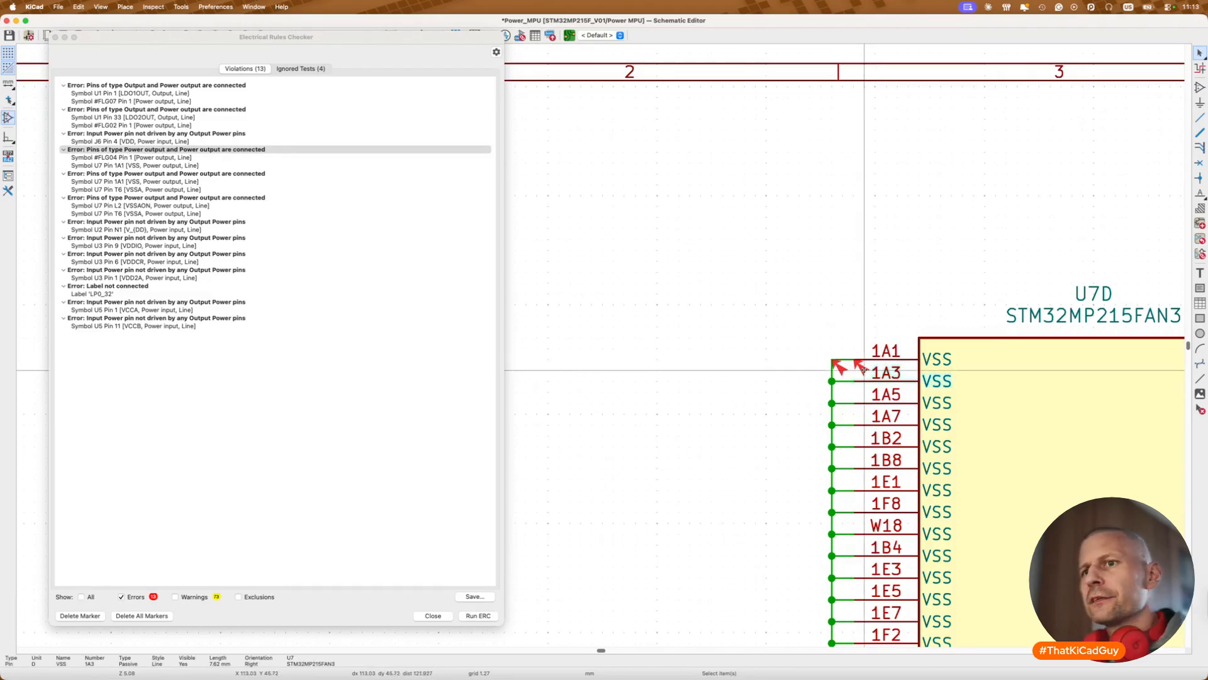
click(440, 614)
key(super+s)
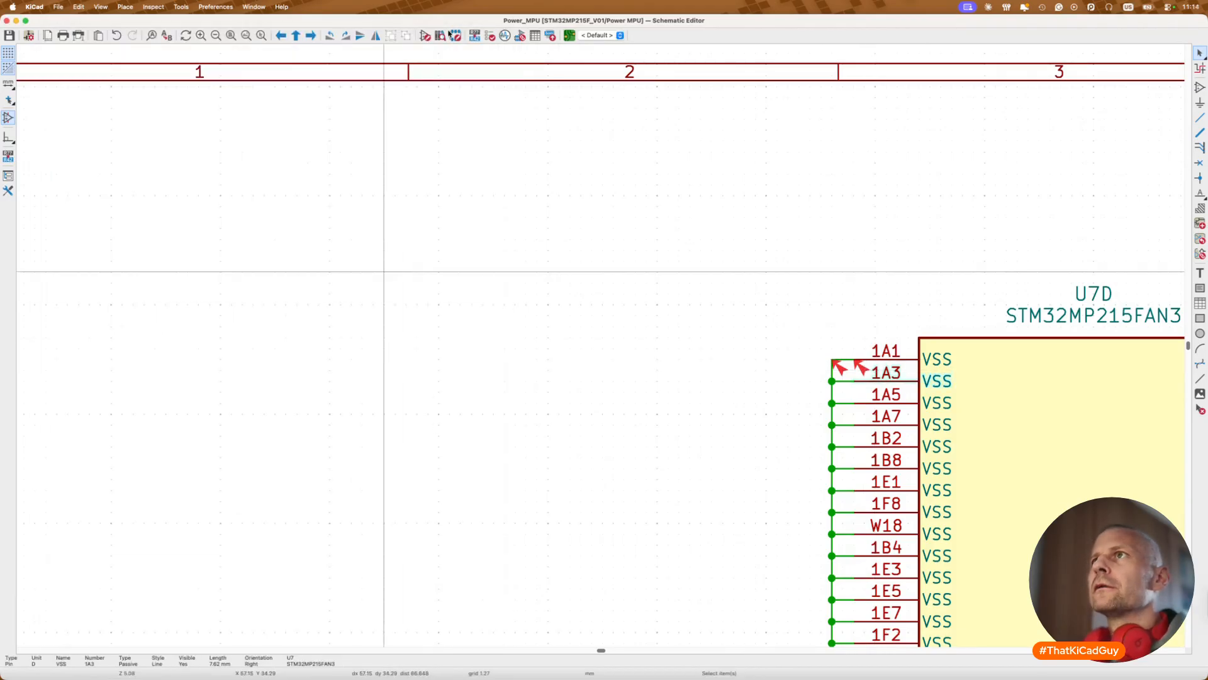
Step: Rerun the electrical rules check and close the checker window
click(490, 36)
click(476, 615)
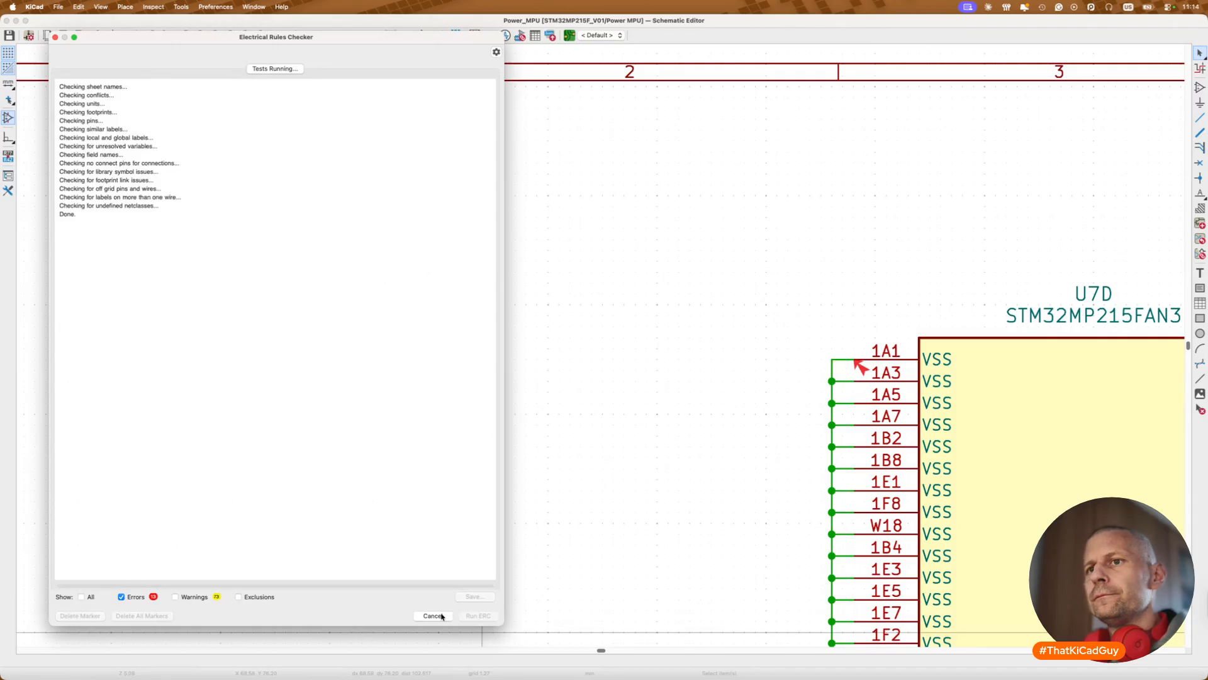
click(440, 616)
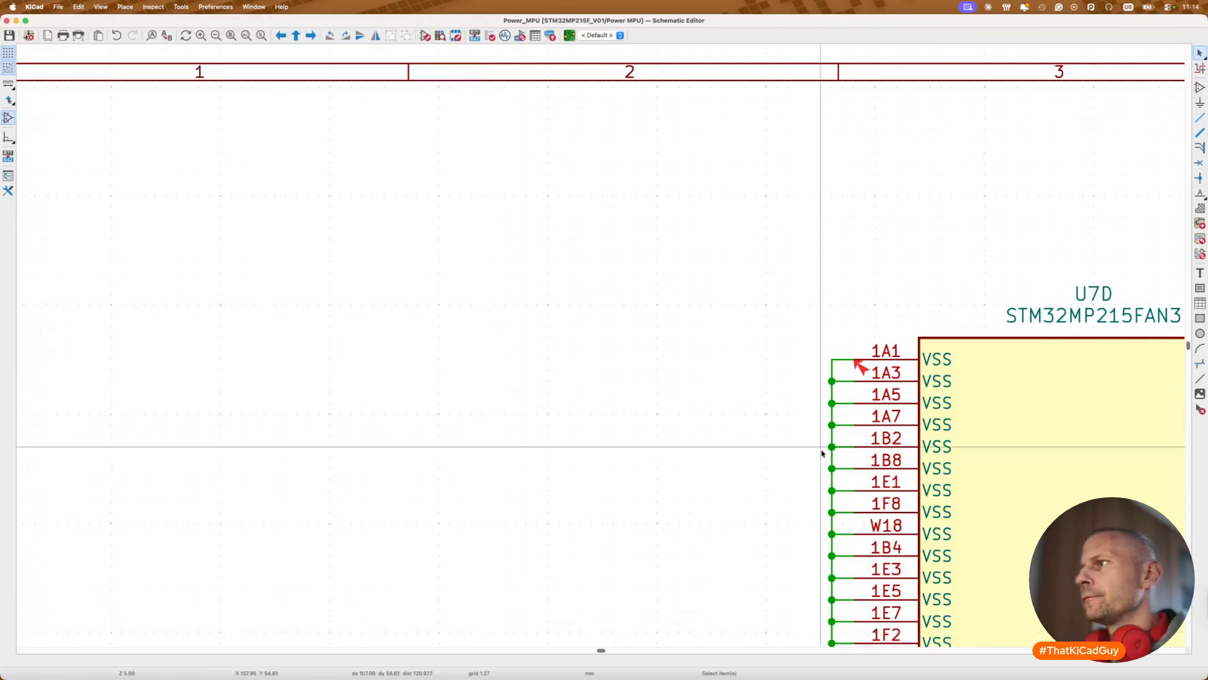
Step: Examine the remaining error markers at U7D's VSS pin 1A1 and VSSAON pin L2
click(861, 369)
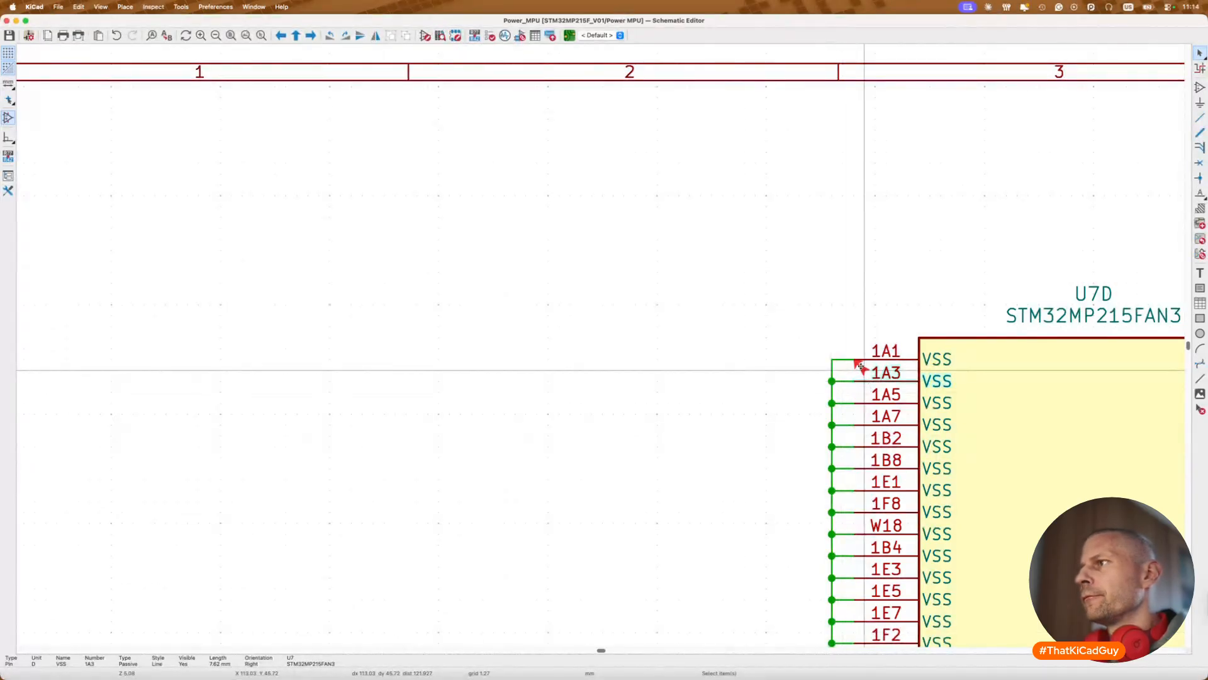
scroll(855, 364, up, 5)
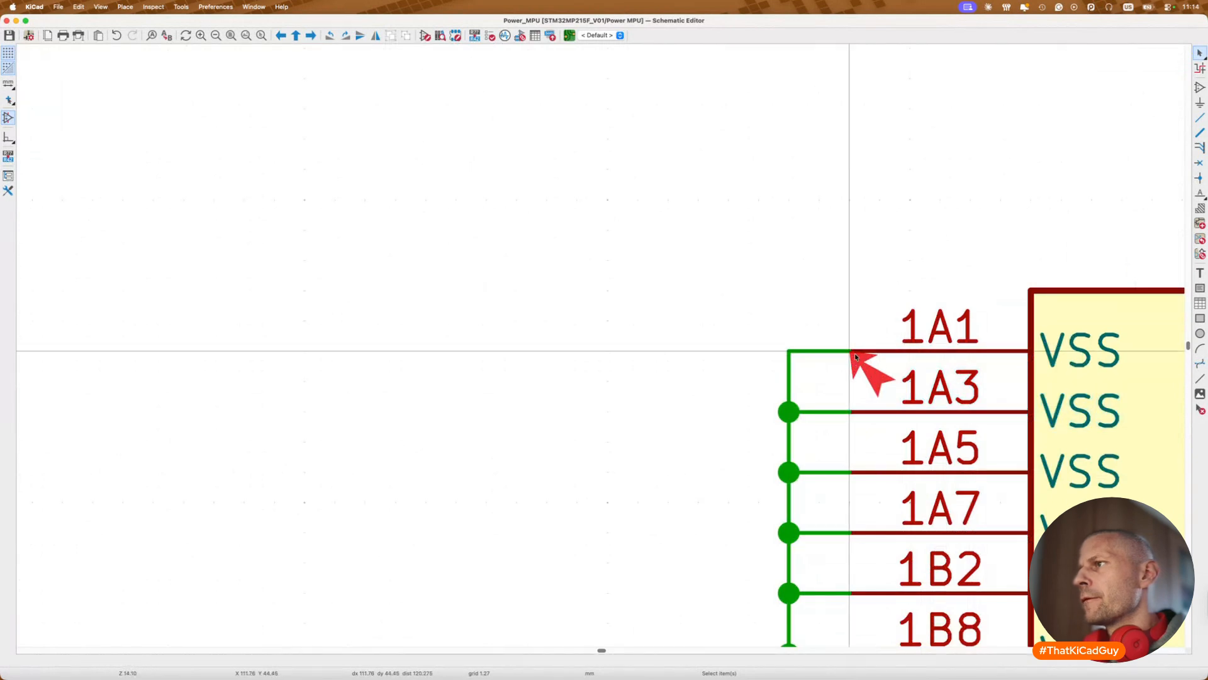
click(878, 379)
key(Escape)
drag(801, 306, 910, 417)
click(867, 375)
scroll(867, 375, down, 6)
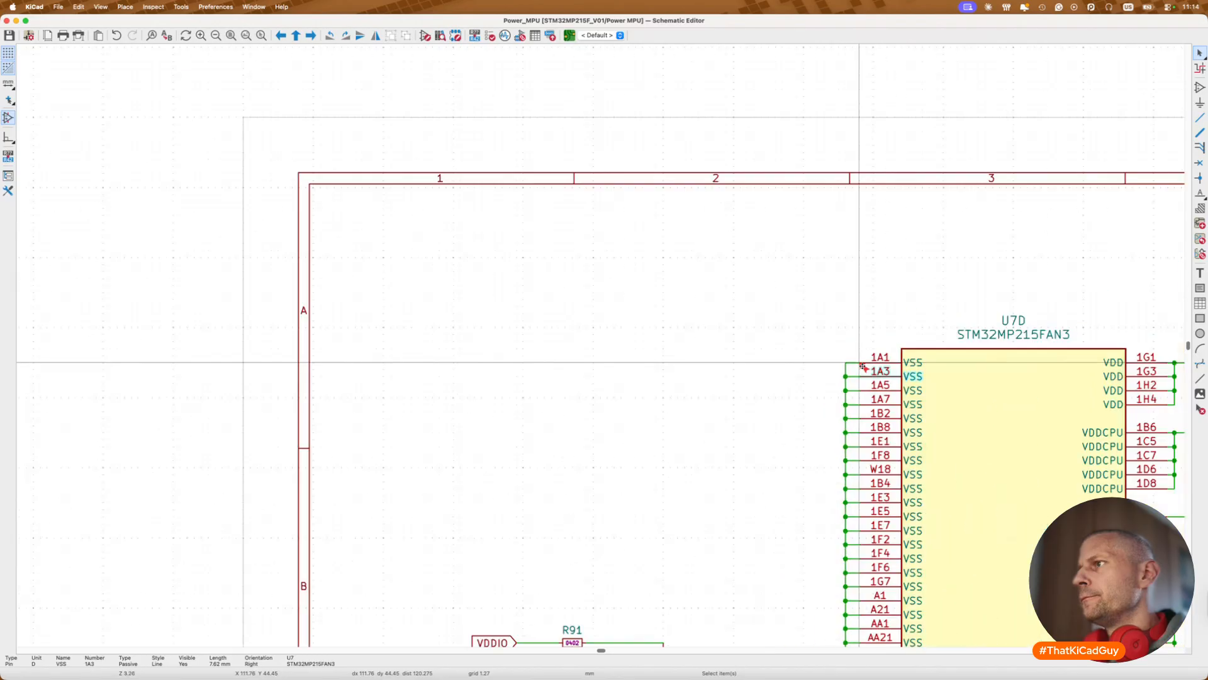
scroll(864, 370, down, 3)
scroll(863, 370, right, 3)
key(Escape)
scroll(860, 366, down, 5)
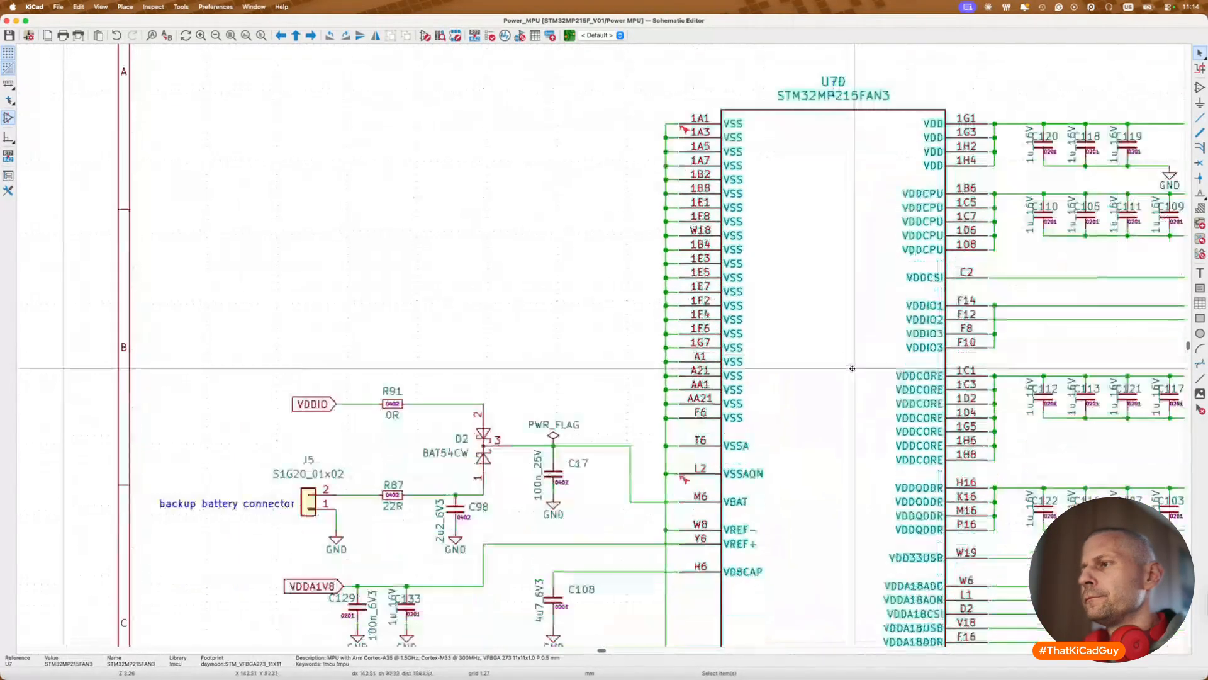
click(684, 405)
scroll(685, 406, up, 5)
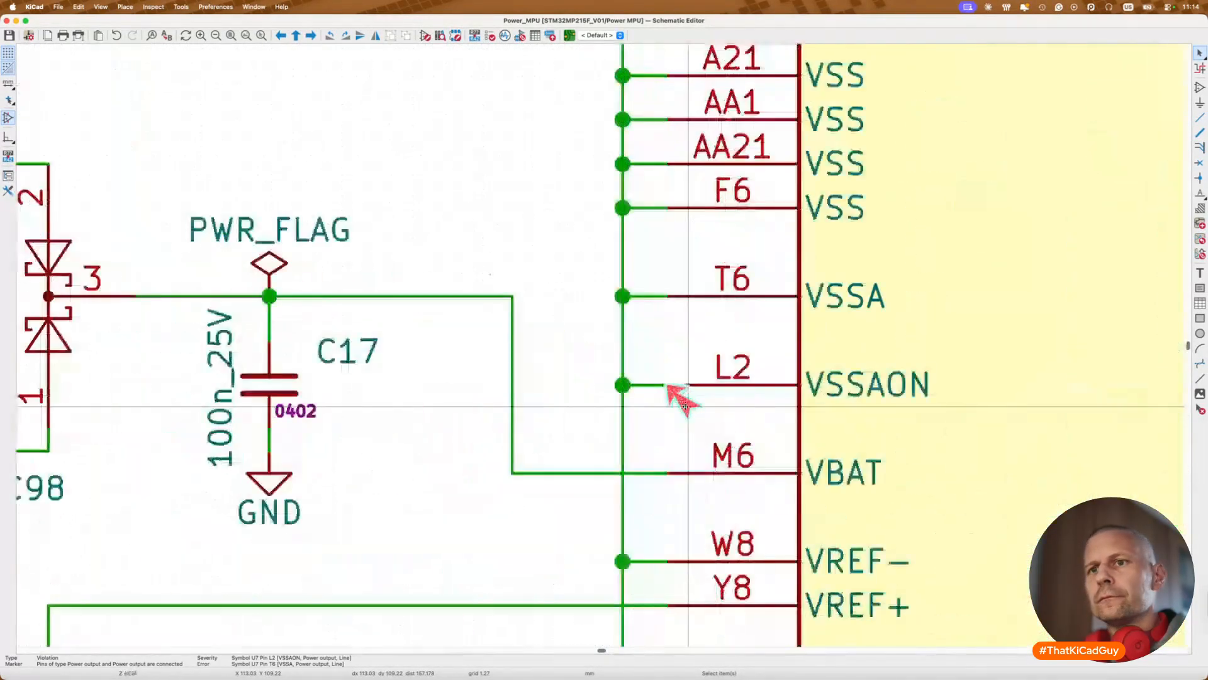
Step: Open U7's library symbol STM32MP215FAN3 for editing and set VSS pin 1A1's electrical type to Passive
click(897, 416)
scroll(897, 415, down, 5)
double_click(897, 415)
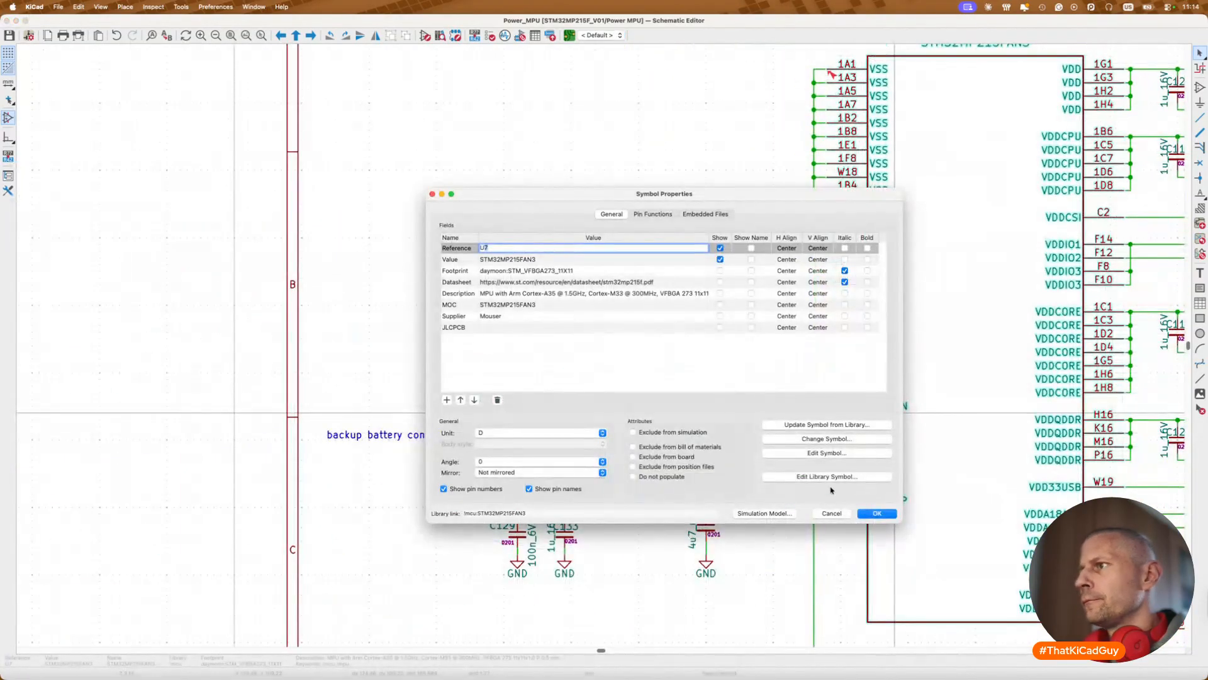
click(814, 476)
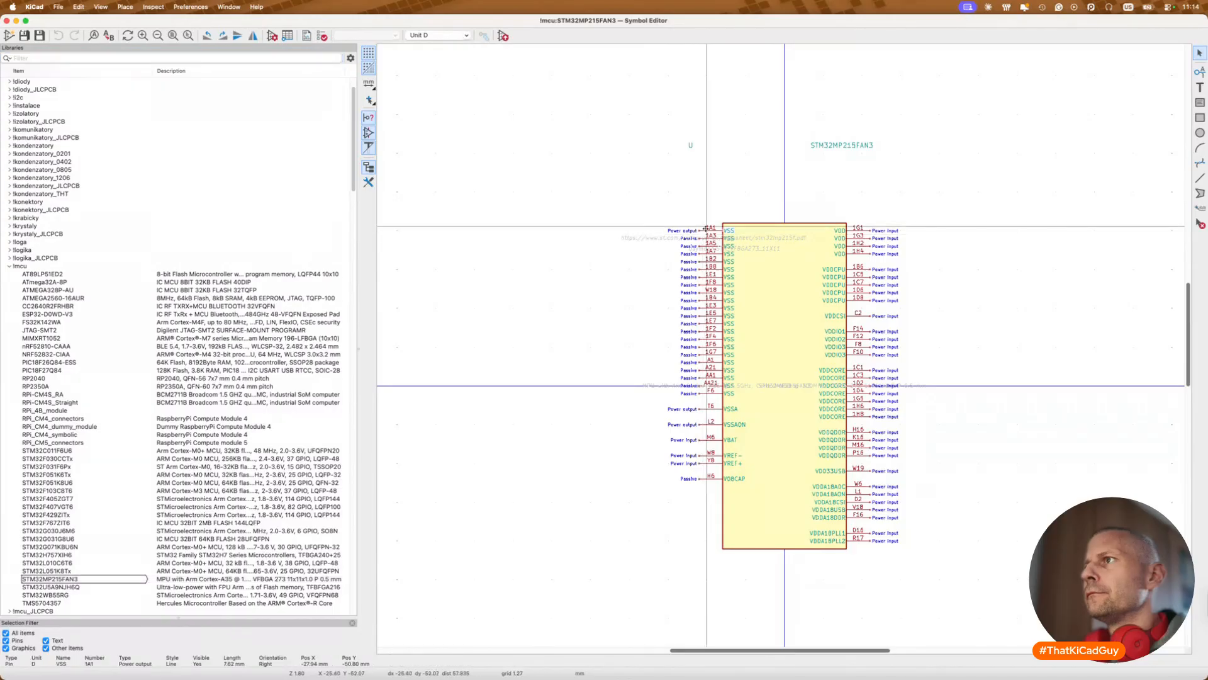
double_click(705, 232)
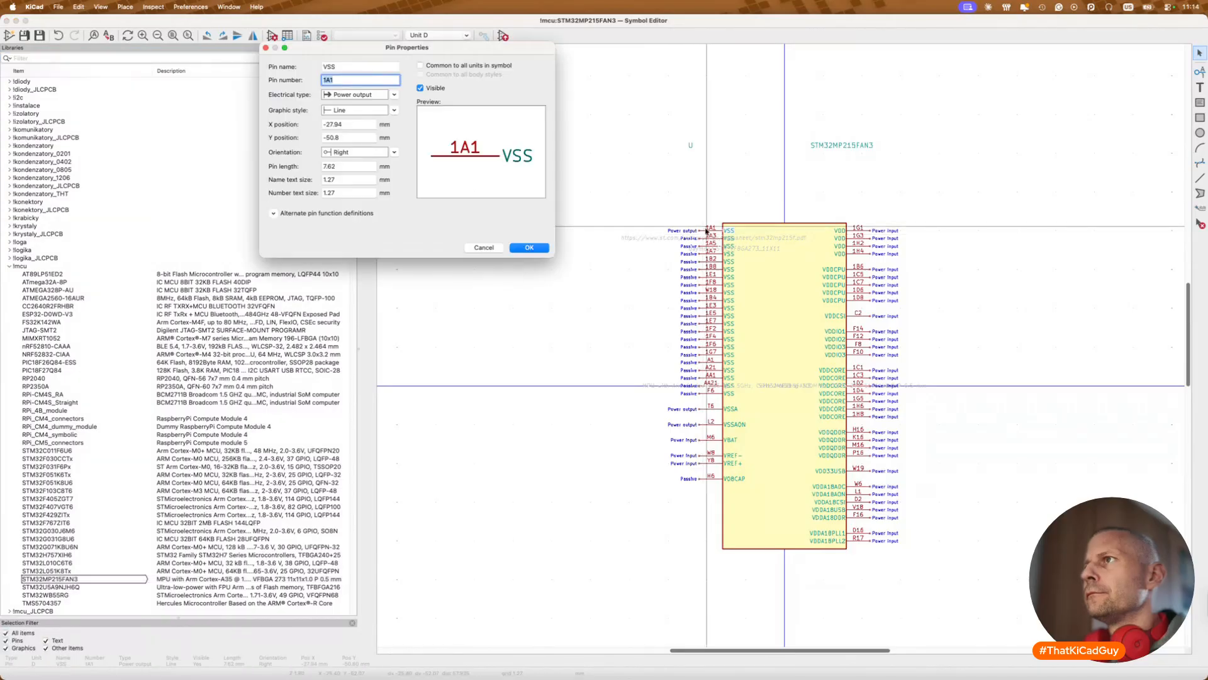
click(371, 95)
click(345, 140)
click(529, 248)
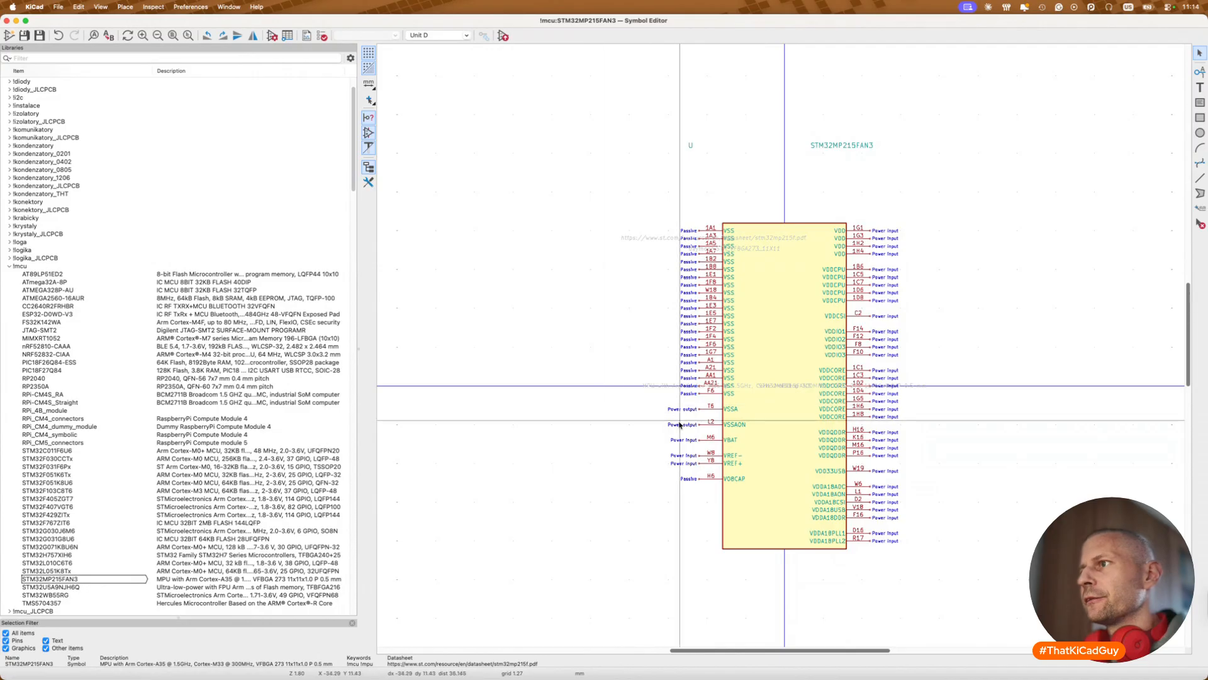
Step: Set the electrical type of pins T6 (VSSA) and L2 (VSSAON) to Passive, then save and close the library symbol
scroll(704, 409, up, 3)
double_click(733, 396)
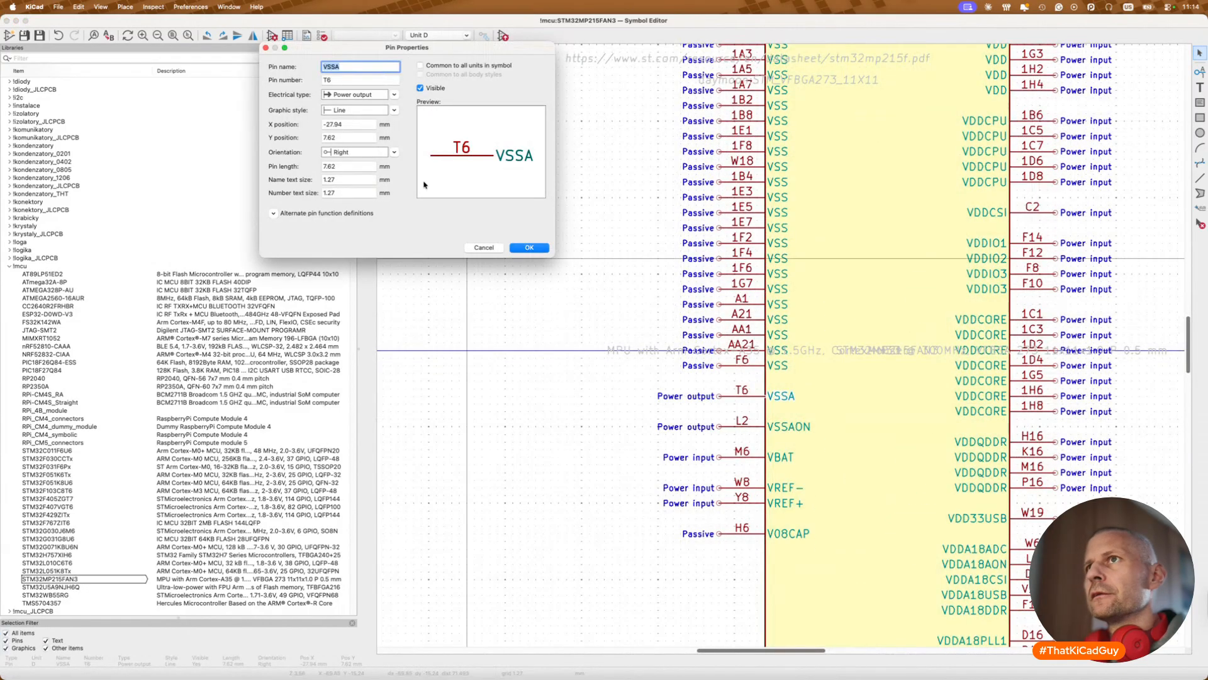
click(385, 95)
click(346, 141)
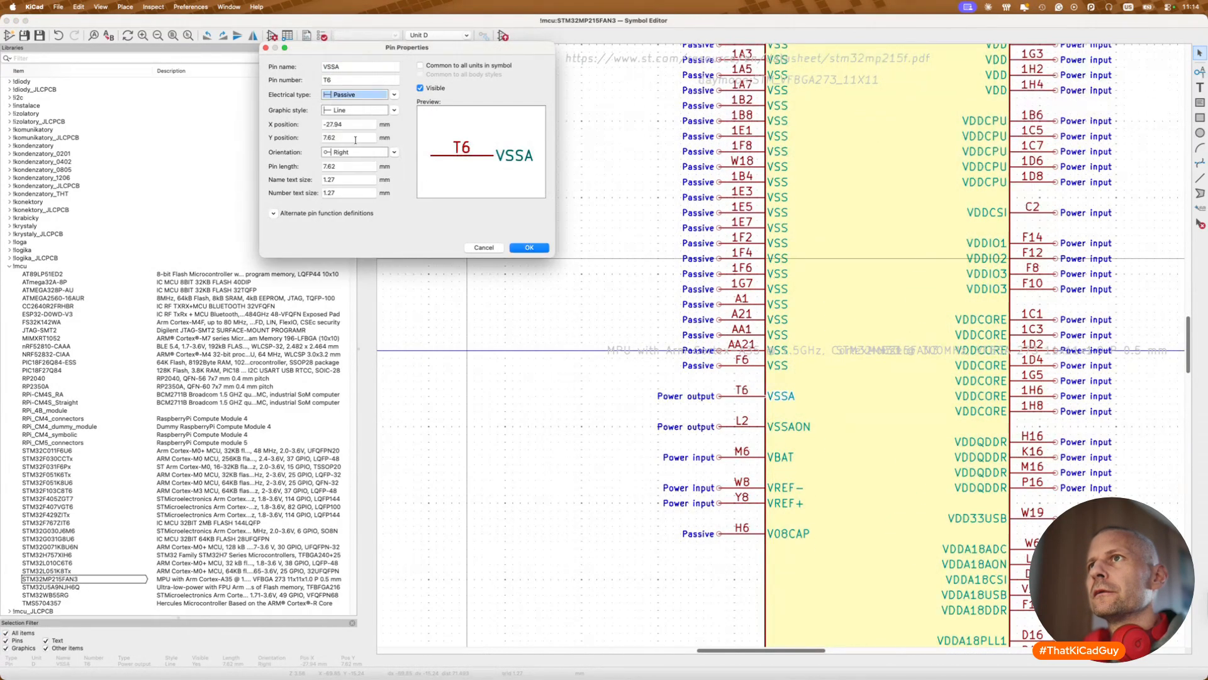
click(517, 250)
double_click(753, 432)
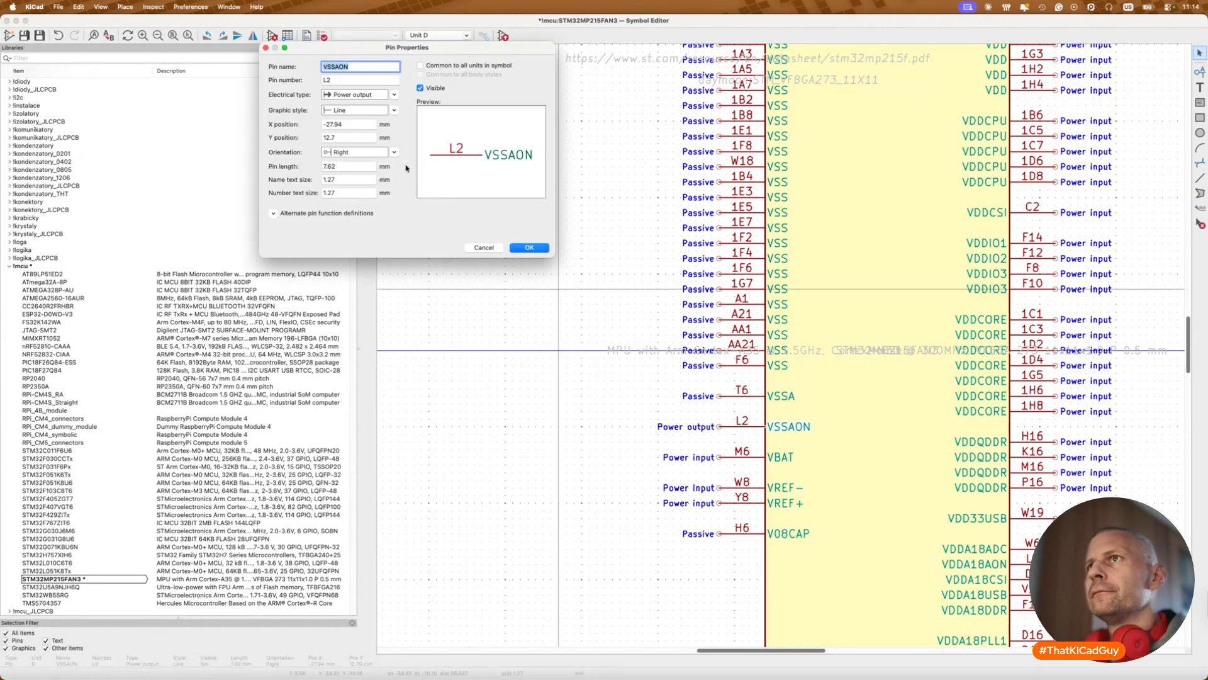
click(388, 96)
click(356, 143)
click(522, 248)
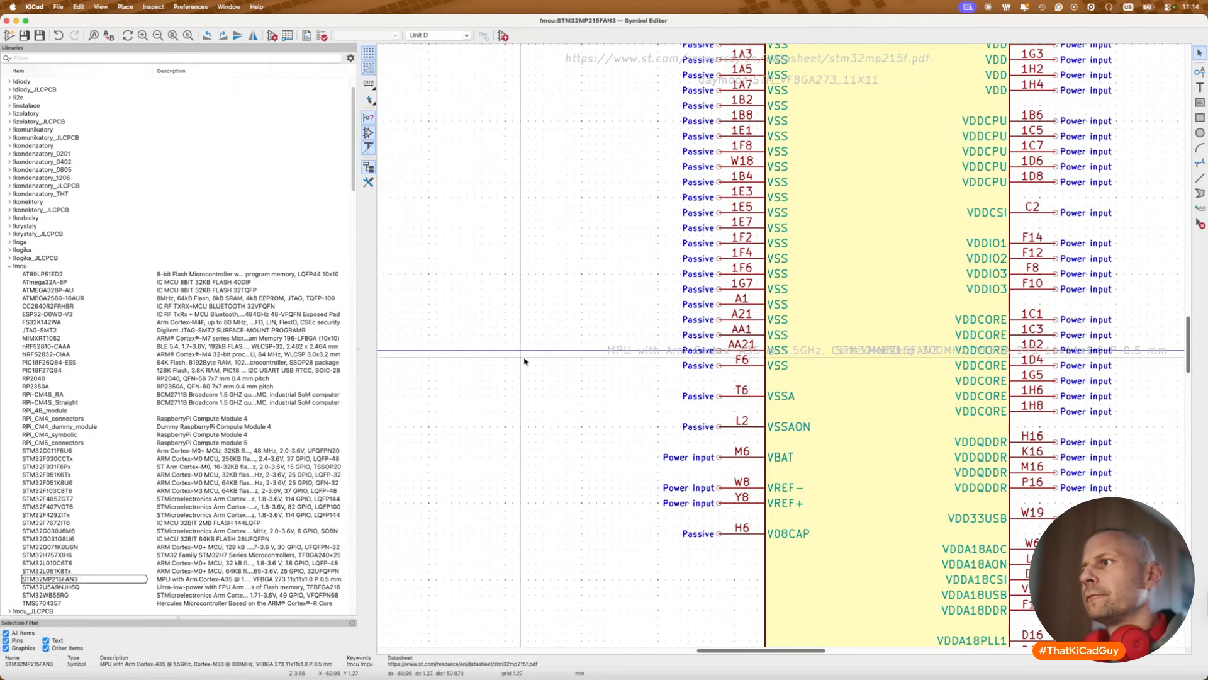
key(super+s)
scroll(523, 356, down, 2)
key(super+w)
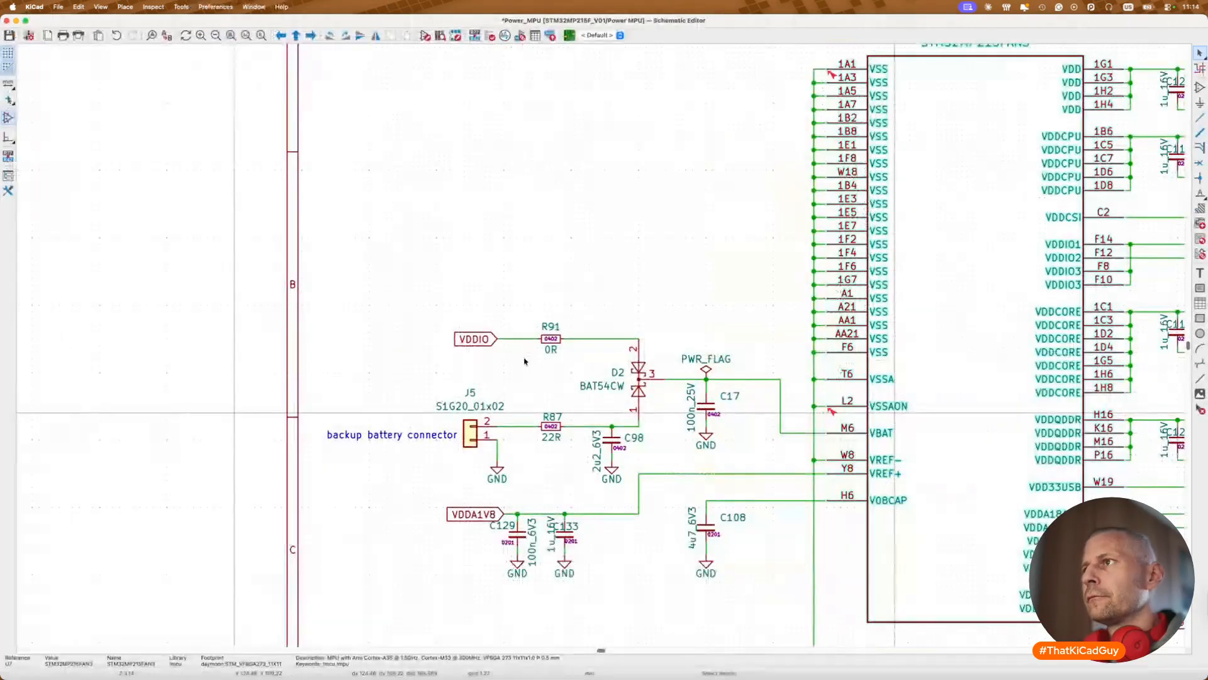
Step: Update U7 in the schematic from its library symbol and rerun the electrical rules check
key(shift+u)
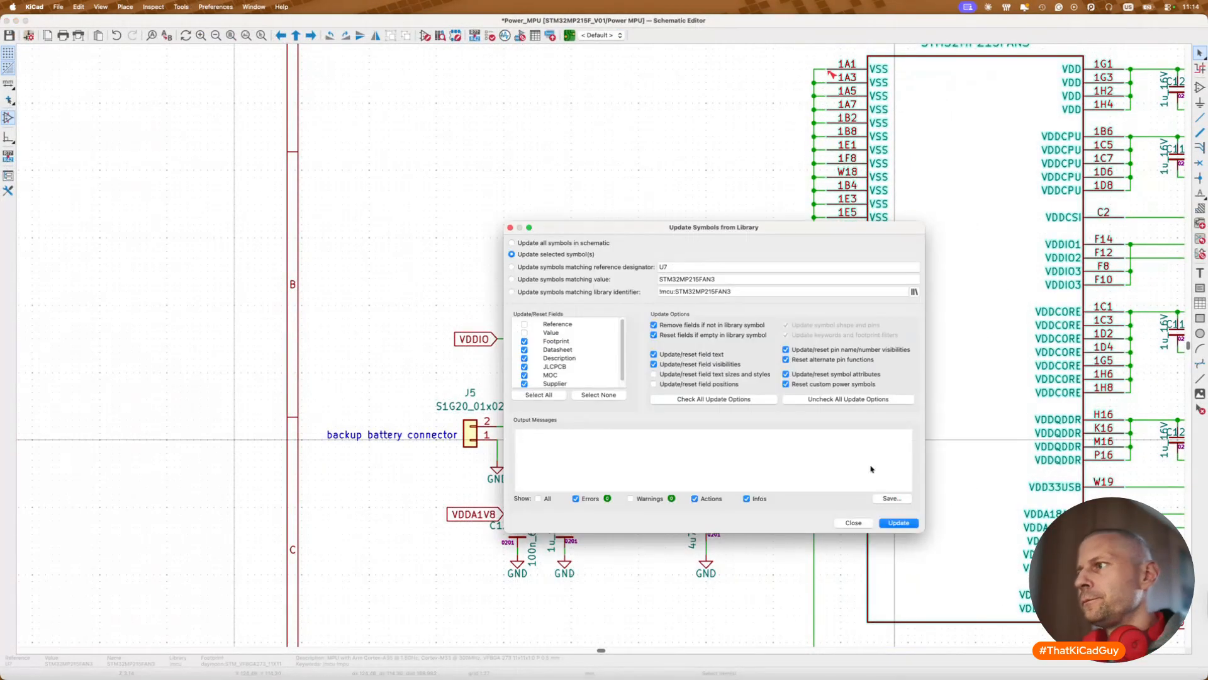
click(898, 523)
click(853, 522)
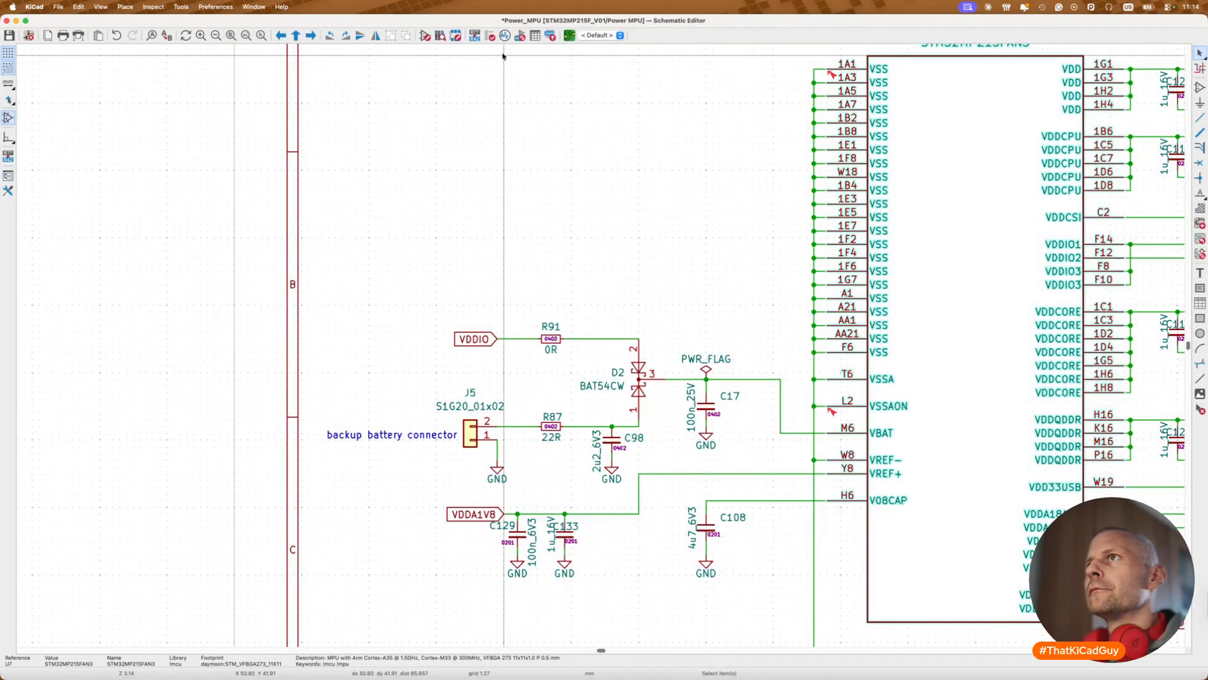
click(490, 36)
click(482, 614)
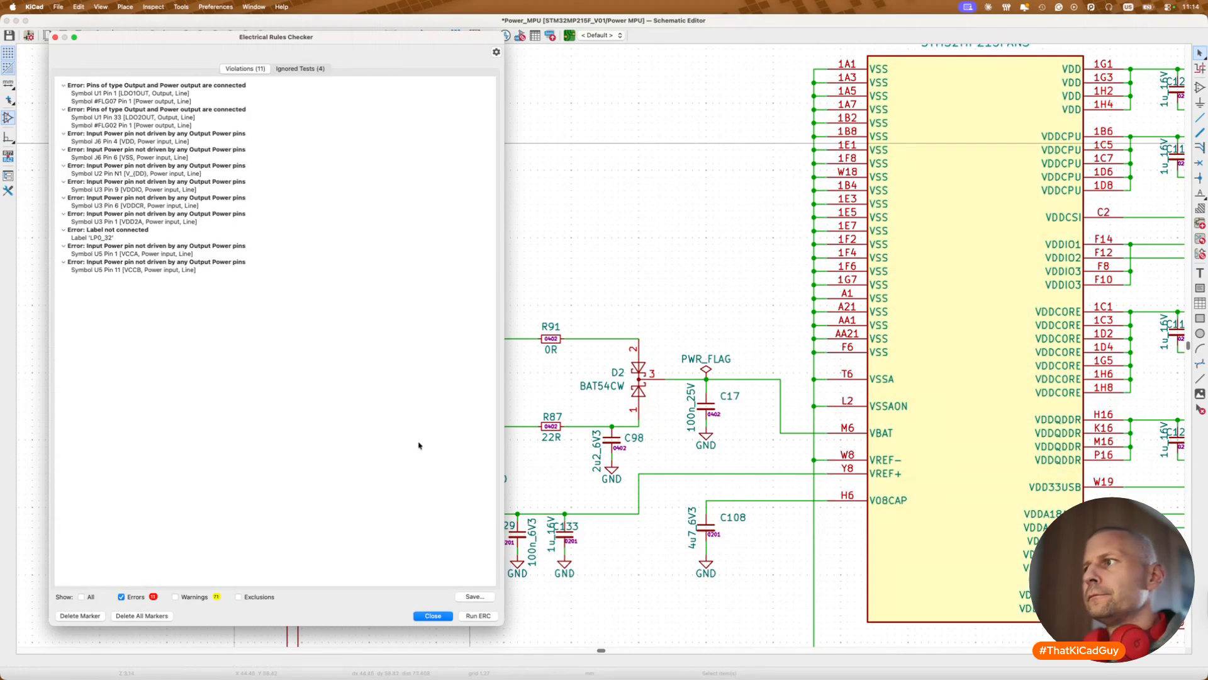
Step: Examine the undriven power input violations at U5's VCCA and VCCB pins on the M2 sheet
click(162, 270)
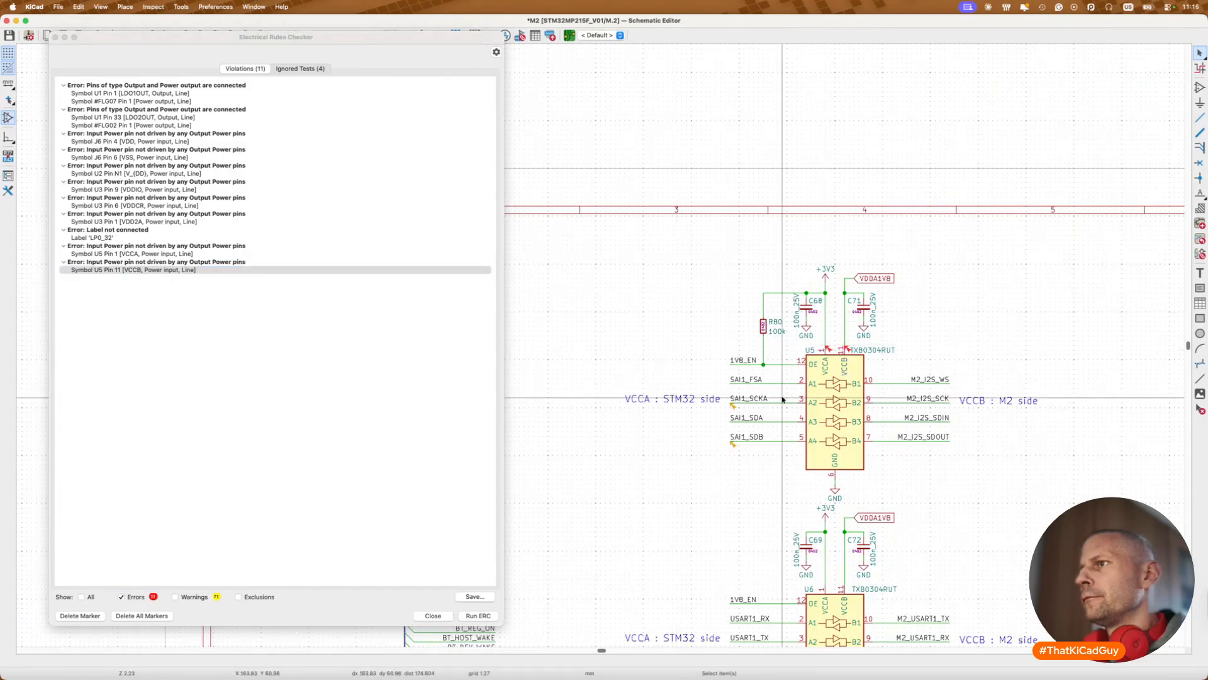
scroll(782, 400, up, 4)
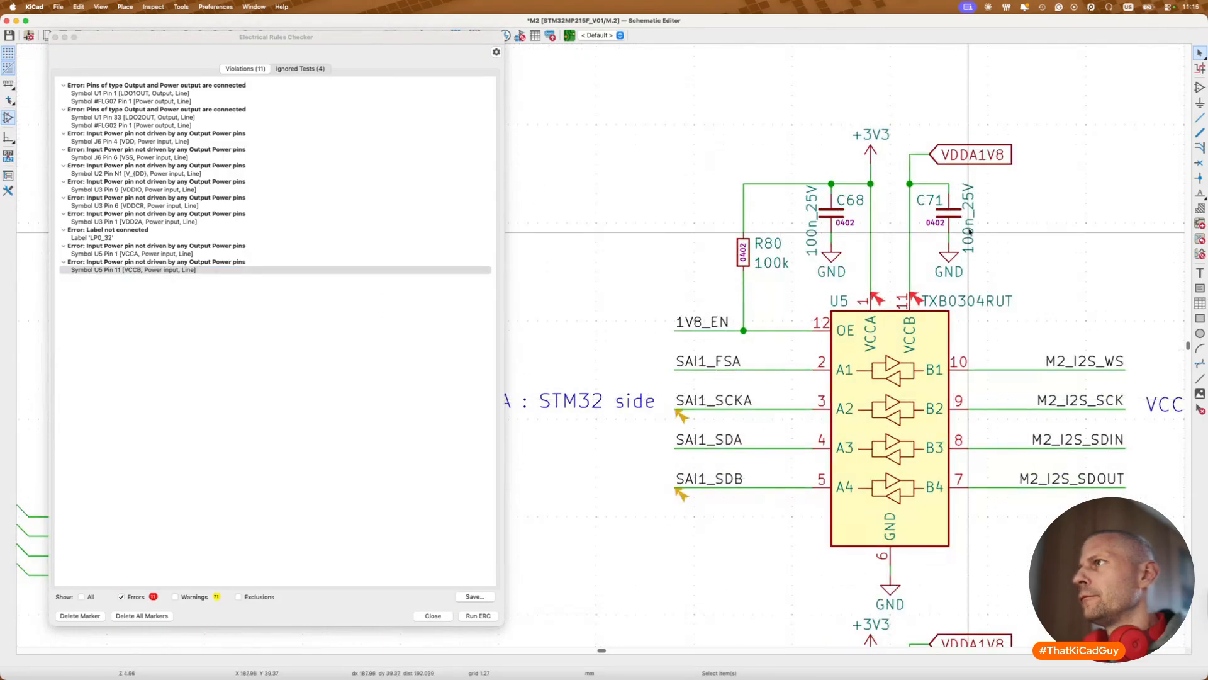
key(super+v)
key(Escape)
scroll(823, 269, down, 3)
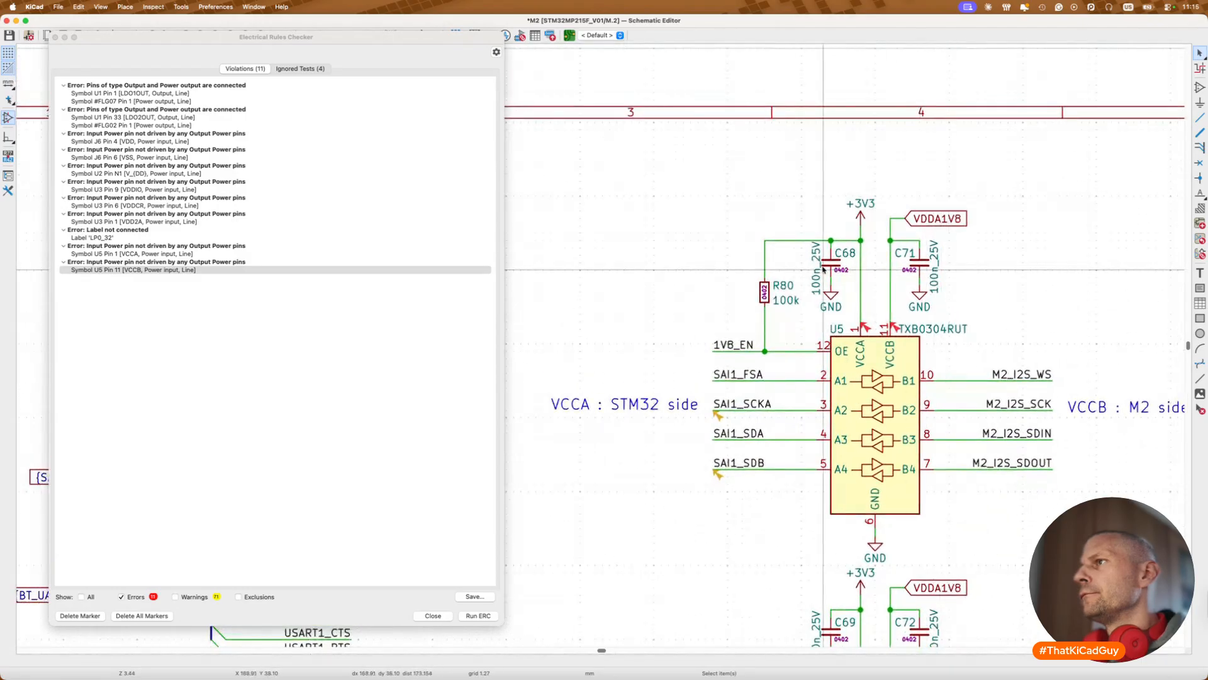
click(866, 326)
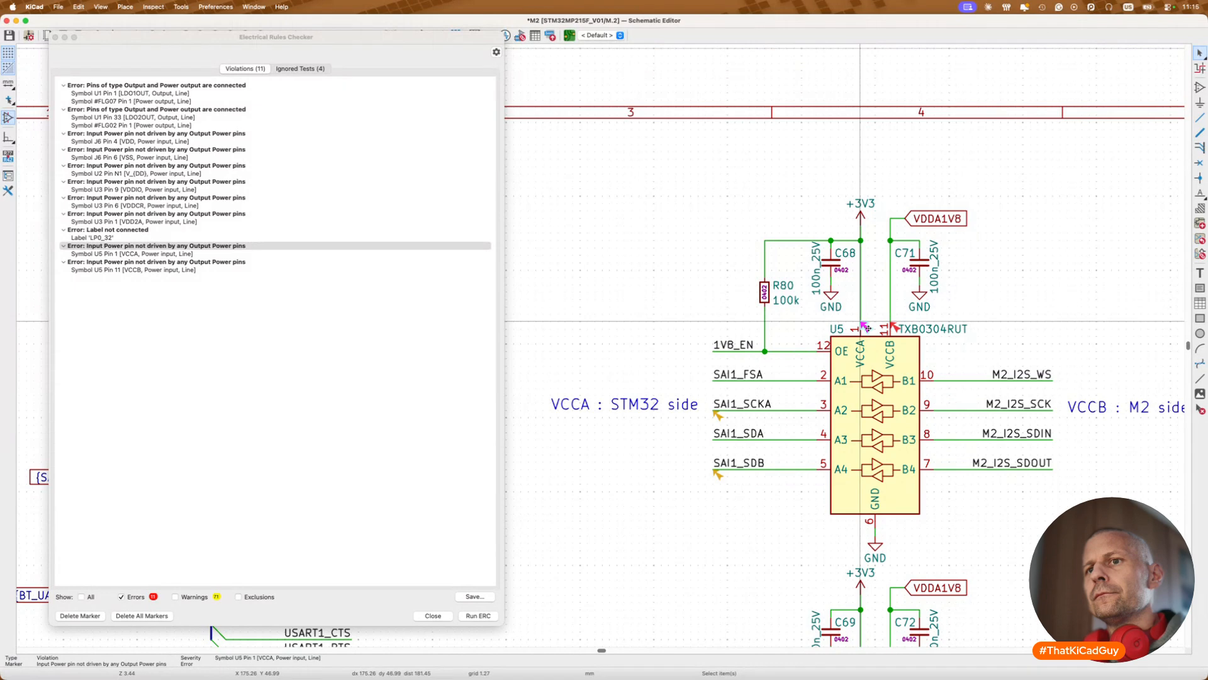
click(894, 326)
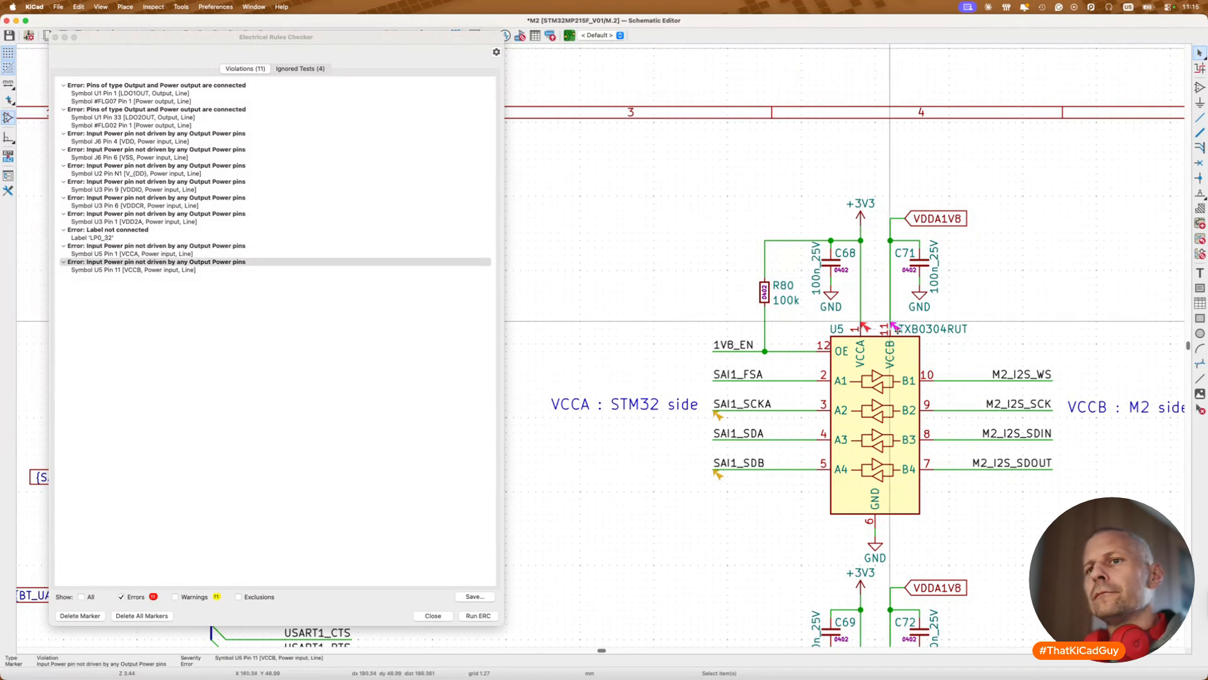
click(931, 220)
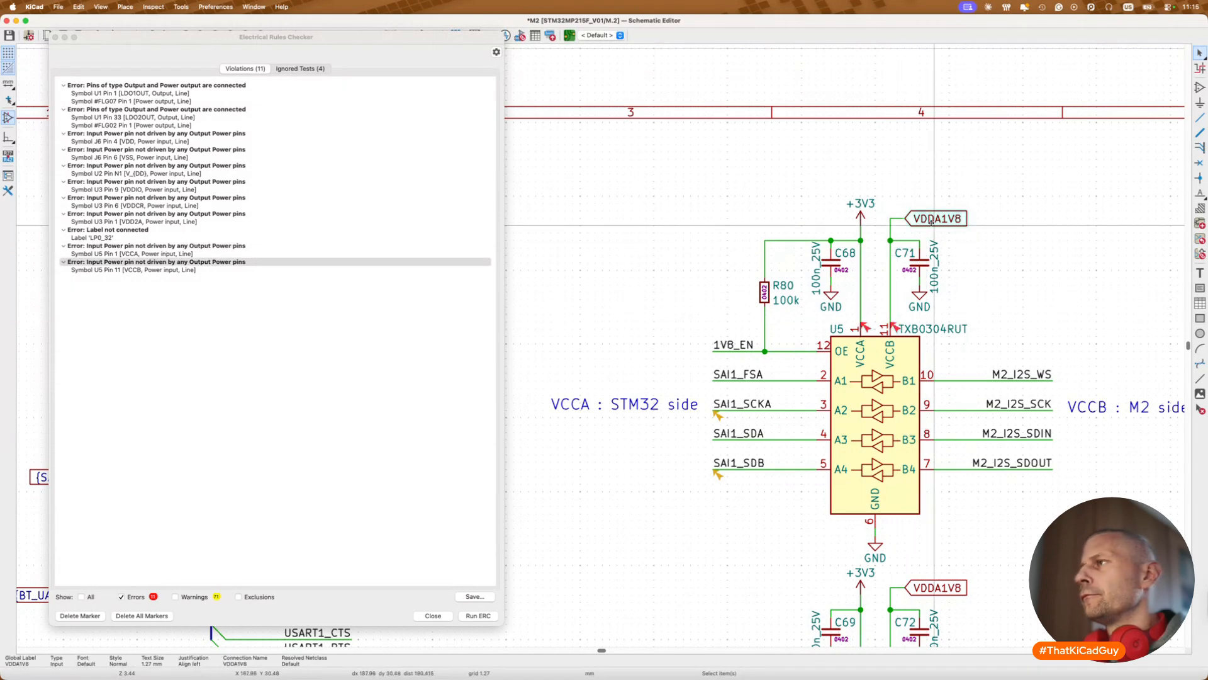
Step: Place a PWR_FLAG symbol on the +3V3 wire above R80 and move its text closer to the symbol
key(p)
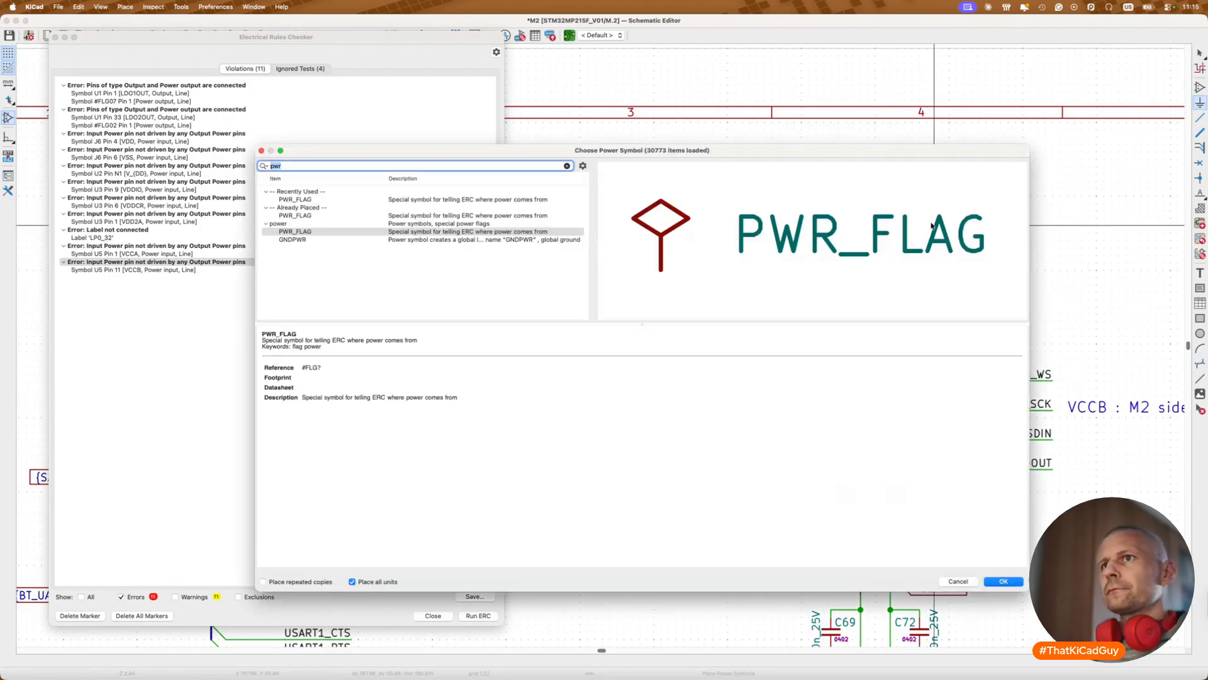
key(Return)
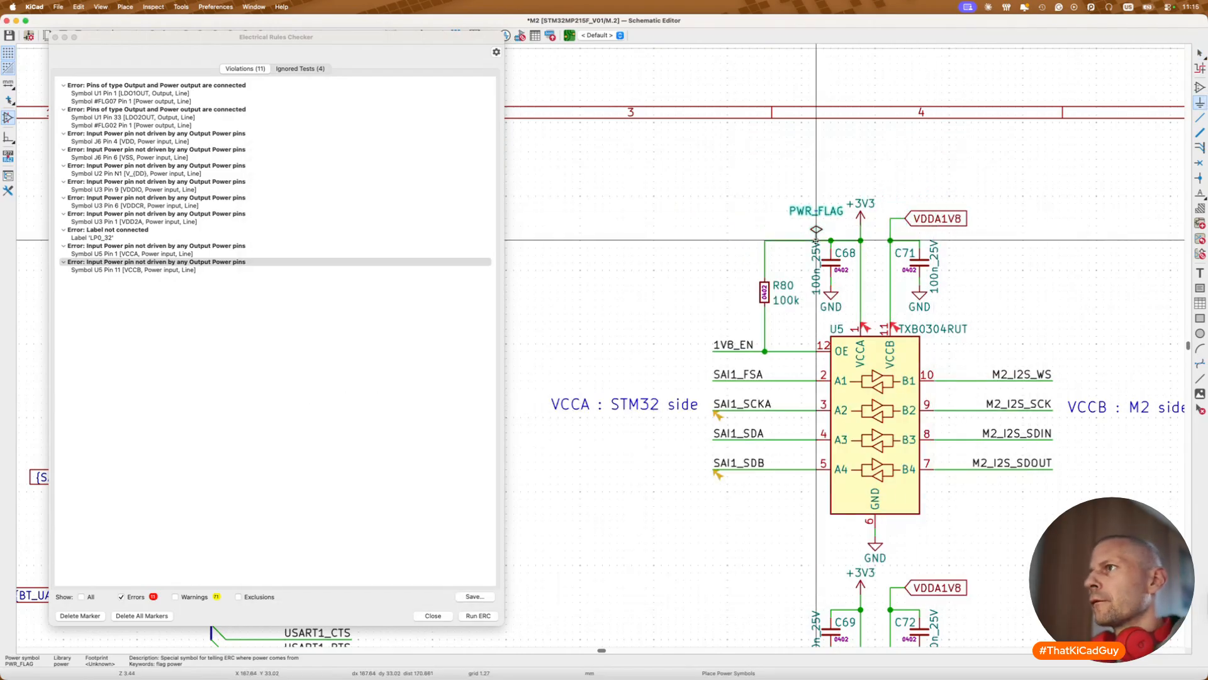
click(767, 240)
key(Escape)
drag(774, 211, 773, 220)
Step: Extend U5's VDDA1V8 wire to fit a duplicate of the PWR_FLAG, save, and rerun the electrical rules check
drag(956, 218, 1041, 216)
click(765, 231)
key(super+d)
click(920, 217)
key(super+s)
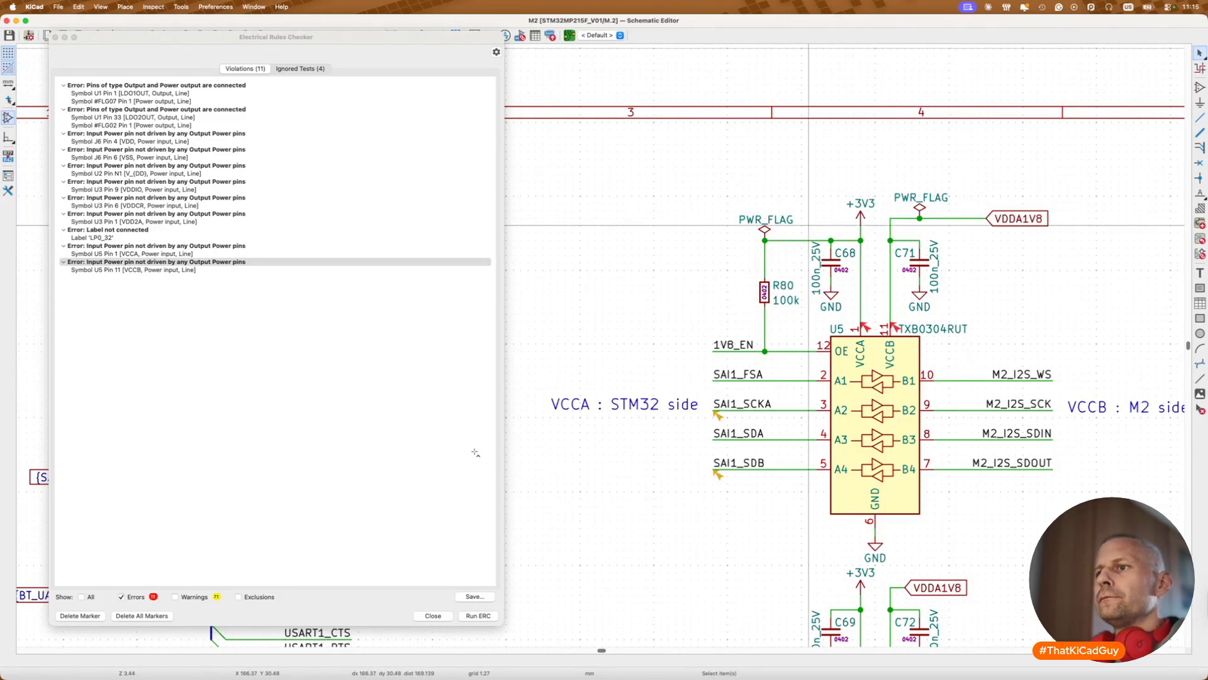
click(481, 616)
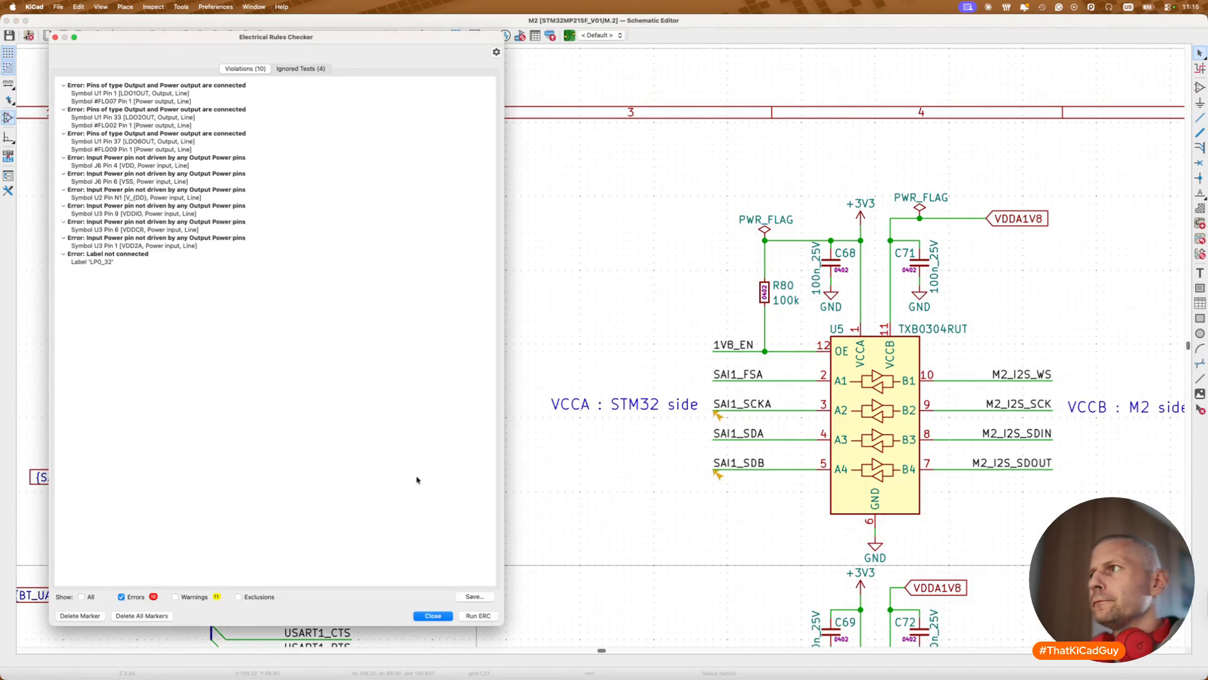
Step: Inspect the ERC warning marker on the SAI1_SCKA label at level translator U5
scroll(810, 395, down, 5)
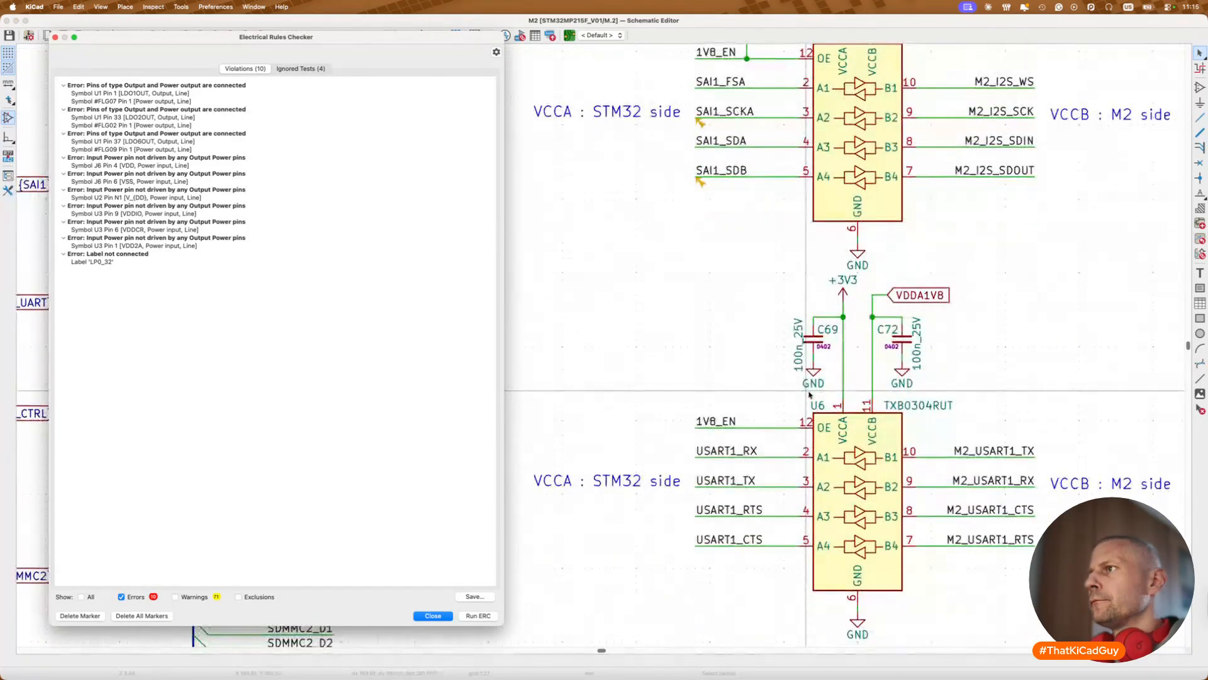
scroll(809, 390, down, 3)
scroll(747, 274, up, 5)
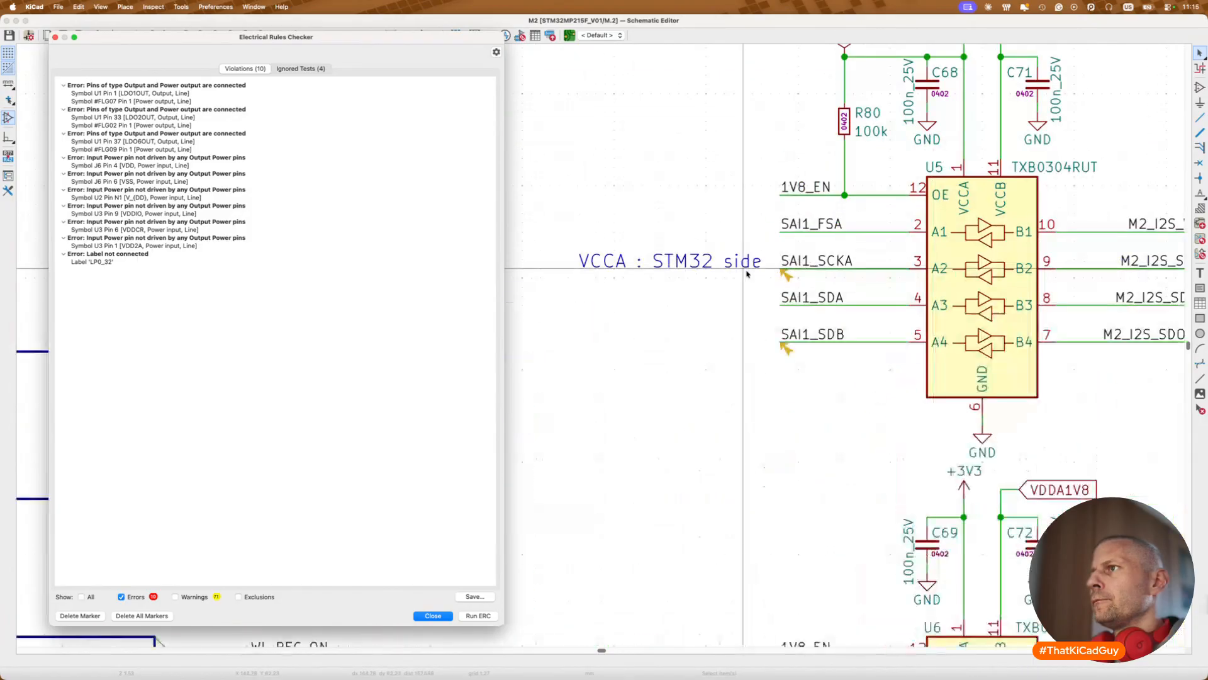
click(782, 275)
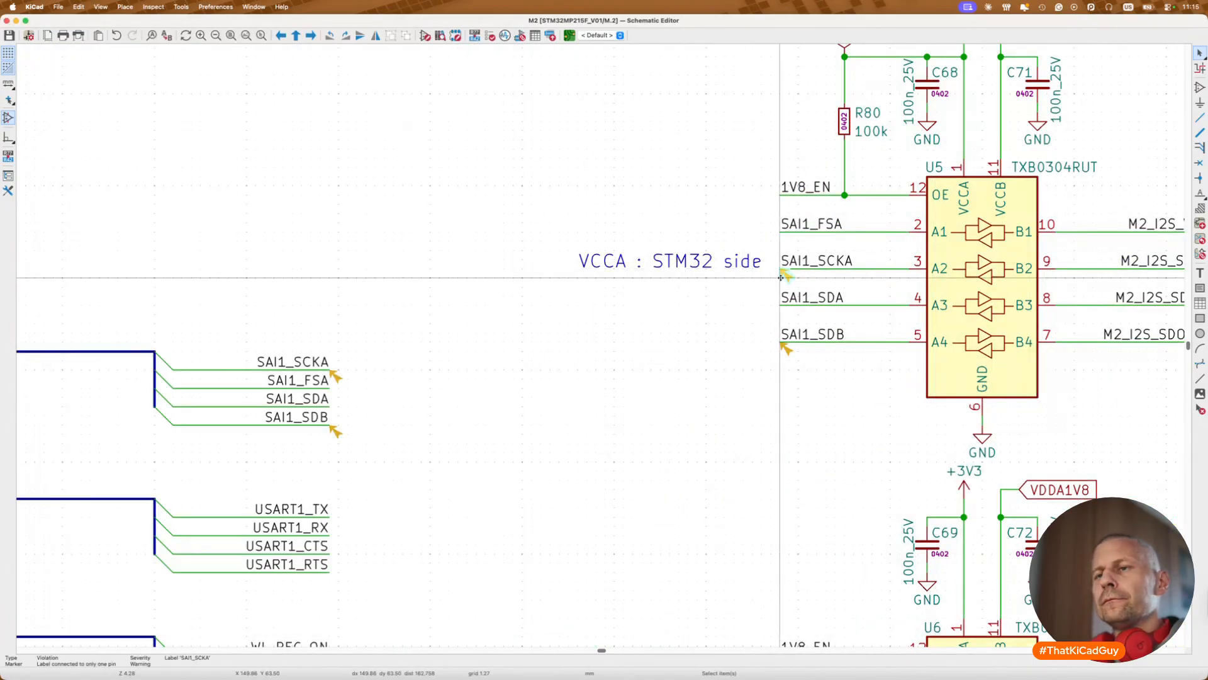
scroll(780, 277, down, 2)
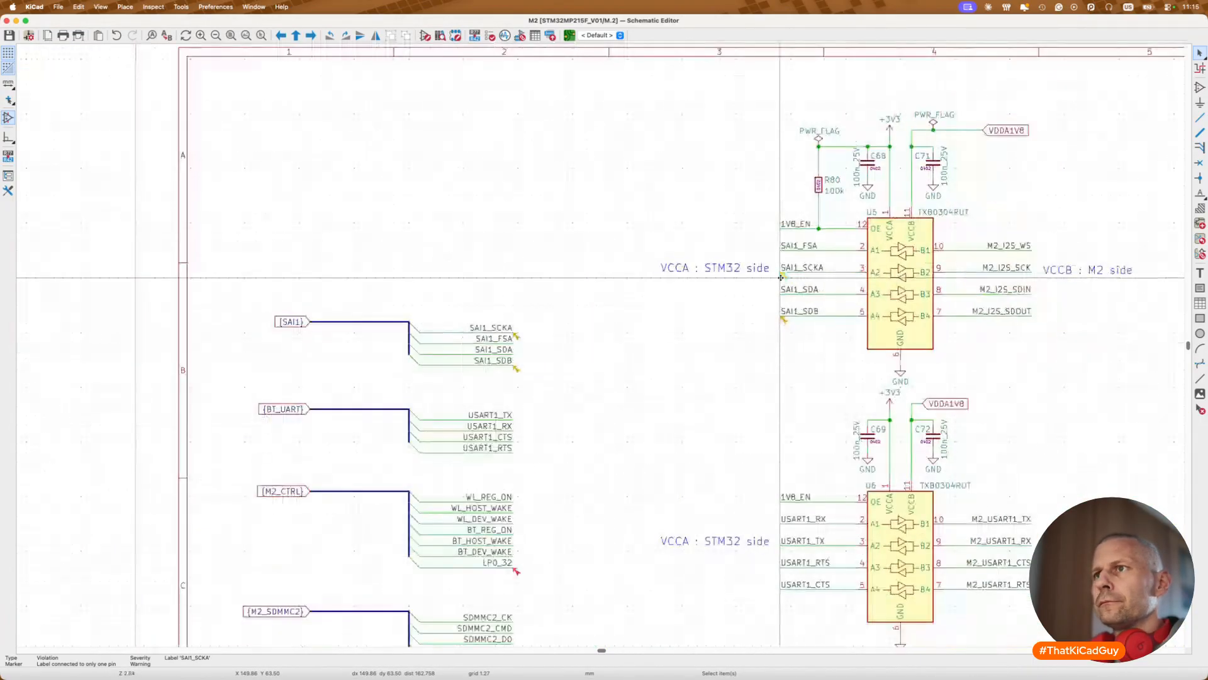
scroll(712, 413, down, 2)
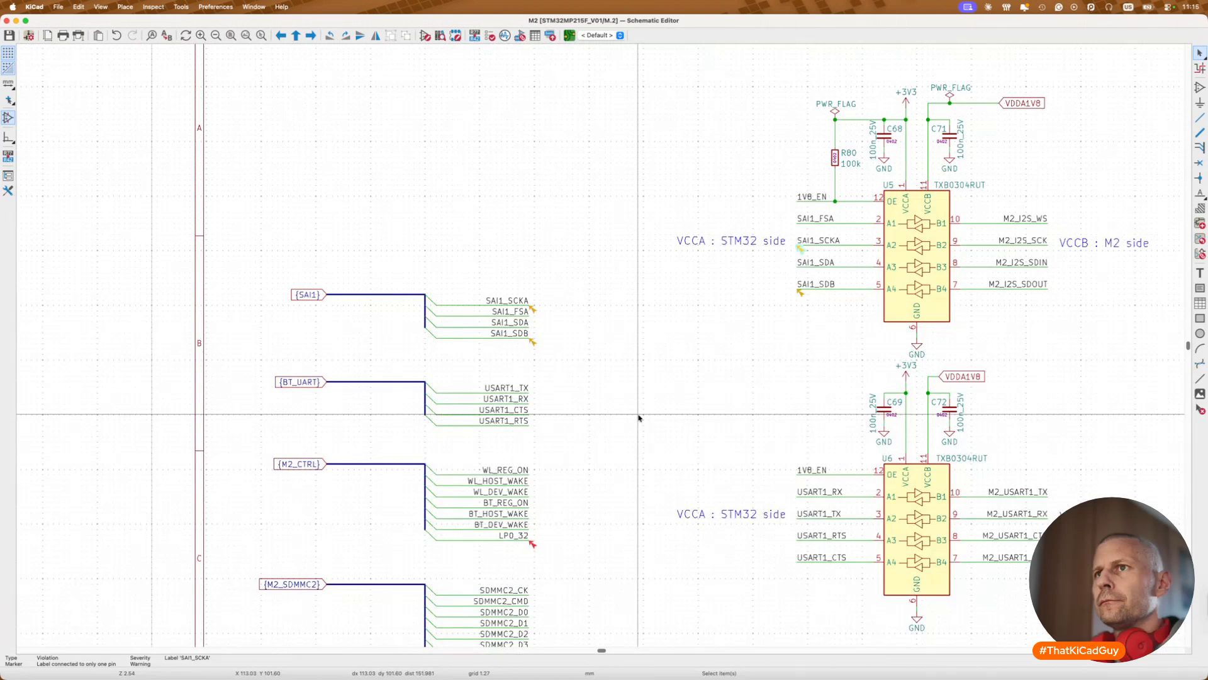
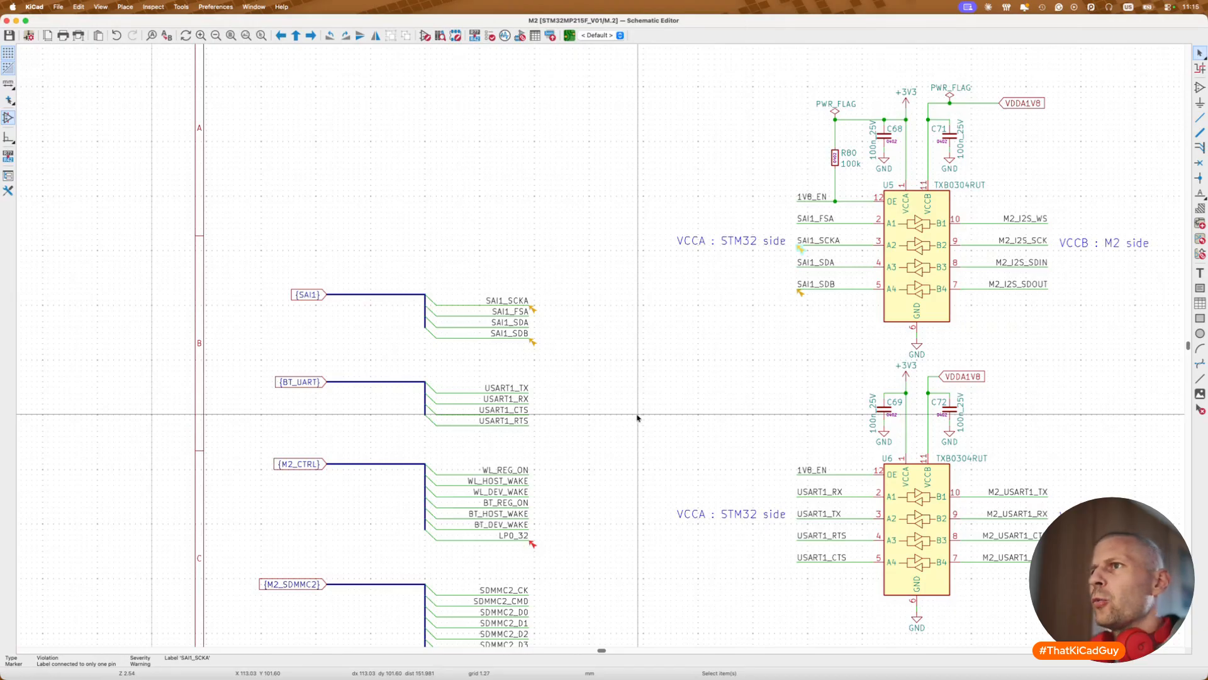
Step: Check the properties of the SAI1_SCKA label on the SAI1 bus without changing them, and go to the MPU sheet
double_click(527, 303)
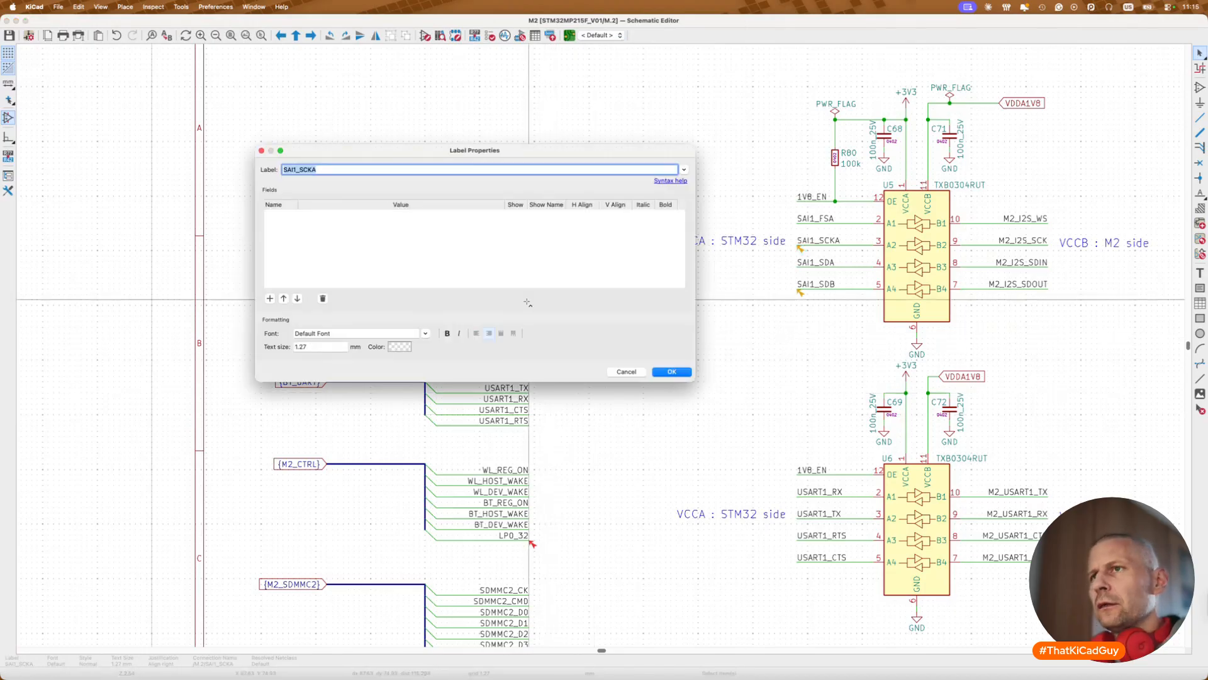
key(Escape)
key(alt+BackSpace)
double_click(674, 310)
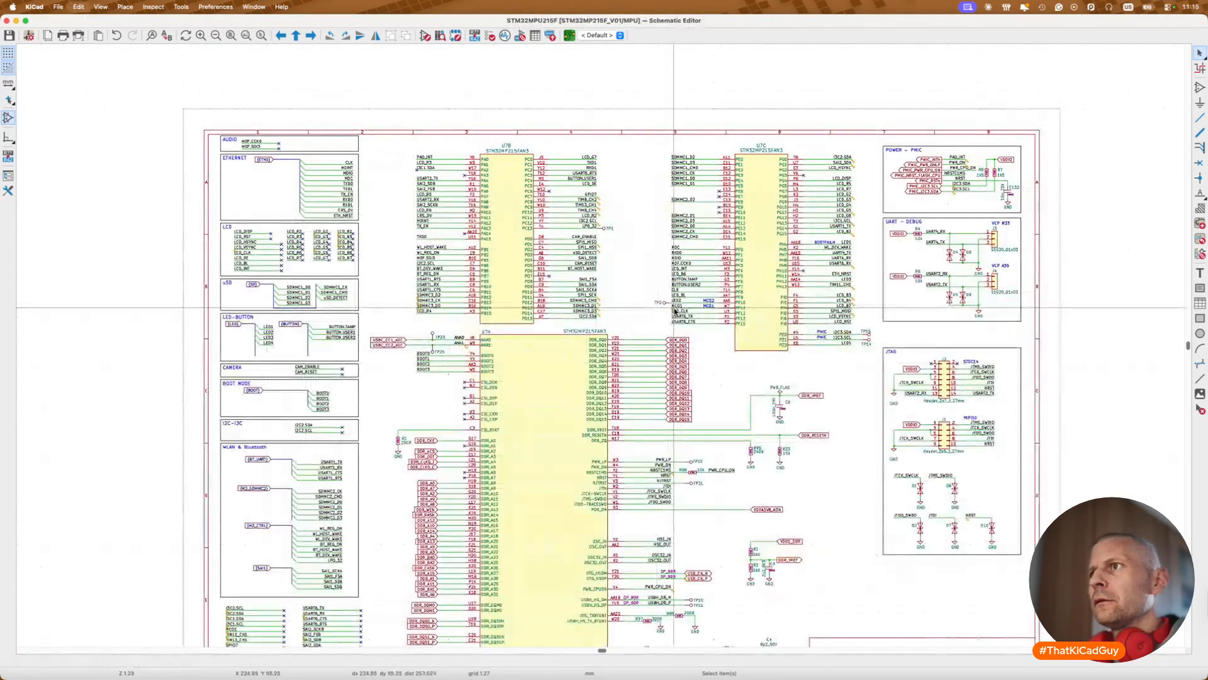
Step: Search the schematic for SAI1_SCKA and examine its labels on the M2 sheet
key(super+f)
text(SAI1_SCKA)
key(Return)
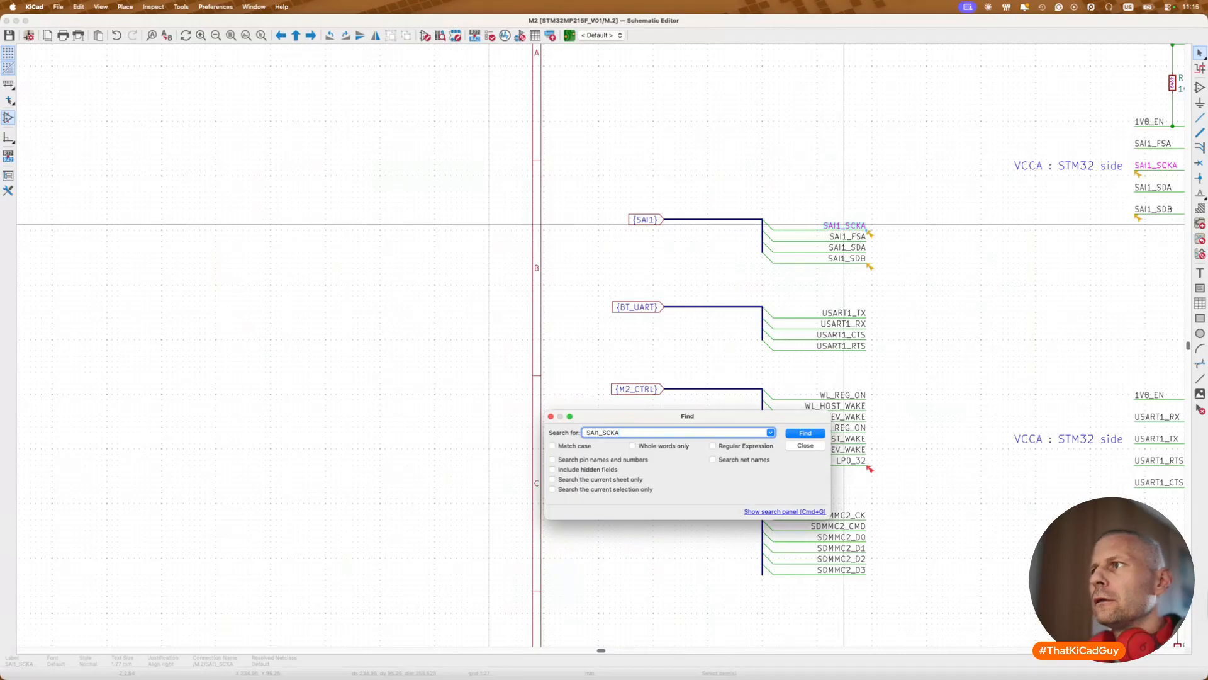
scroll(795, 256, down, 3)
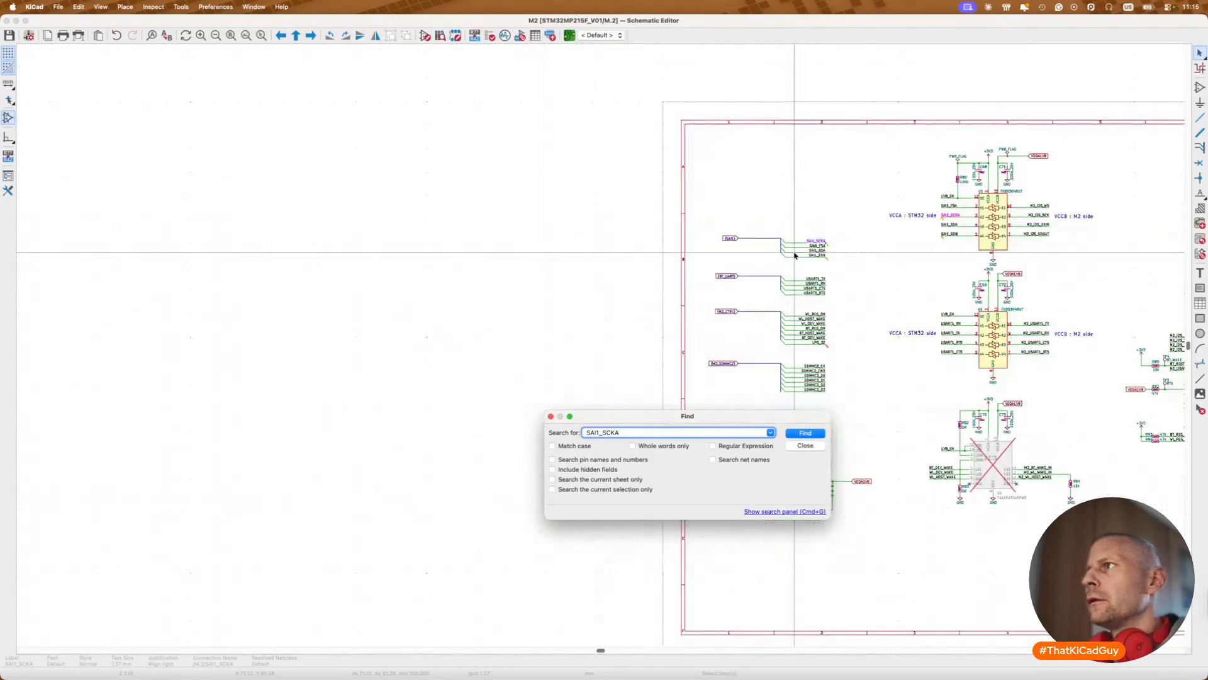
scroll(795, 255, down, 2)
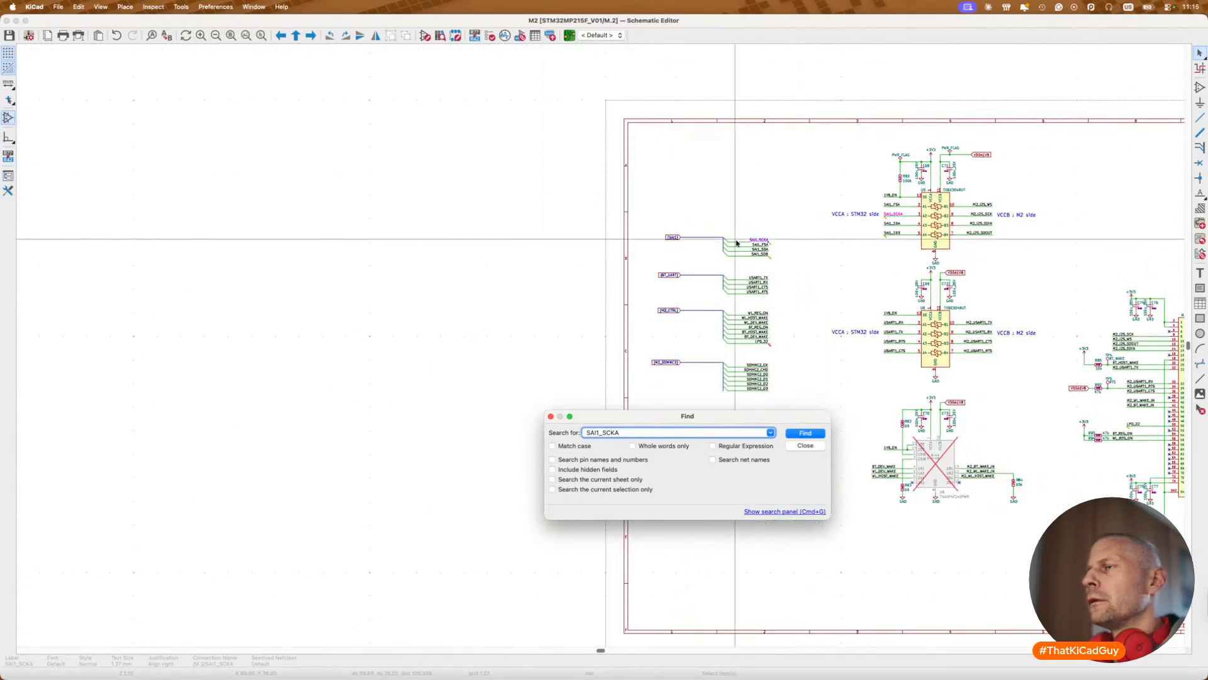
scroll(741, 243, up, 4)
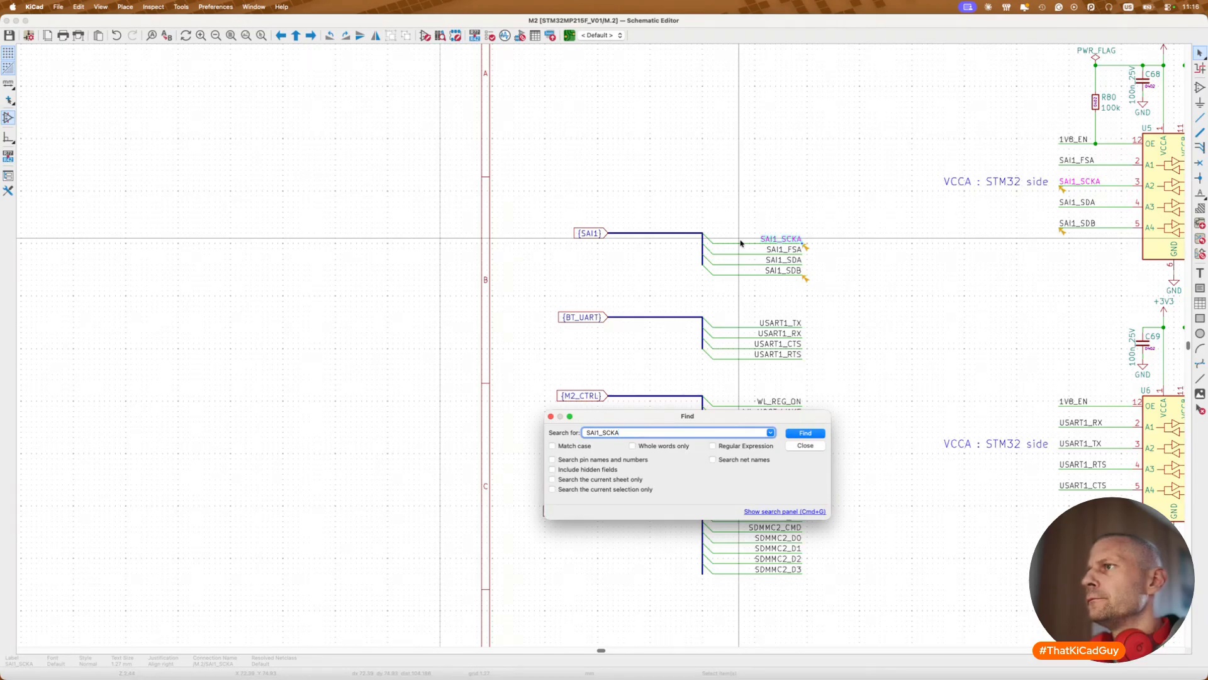
key(Escape)
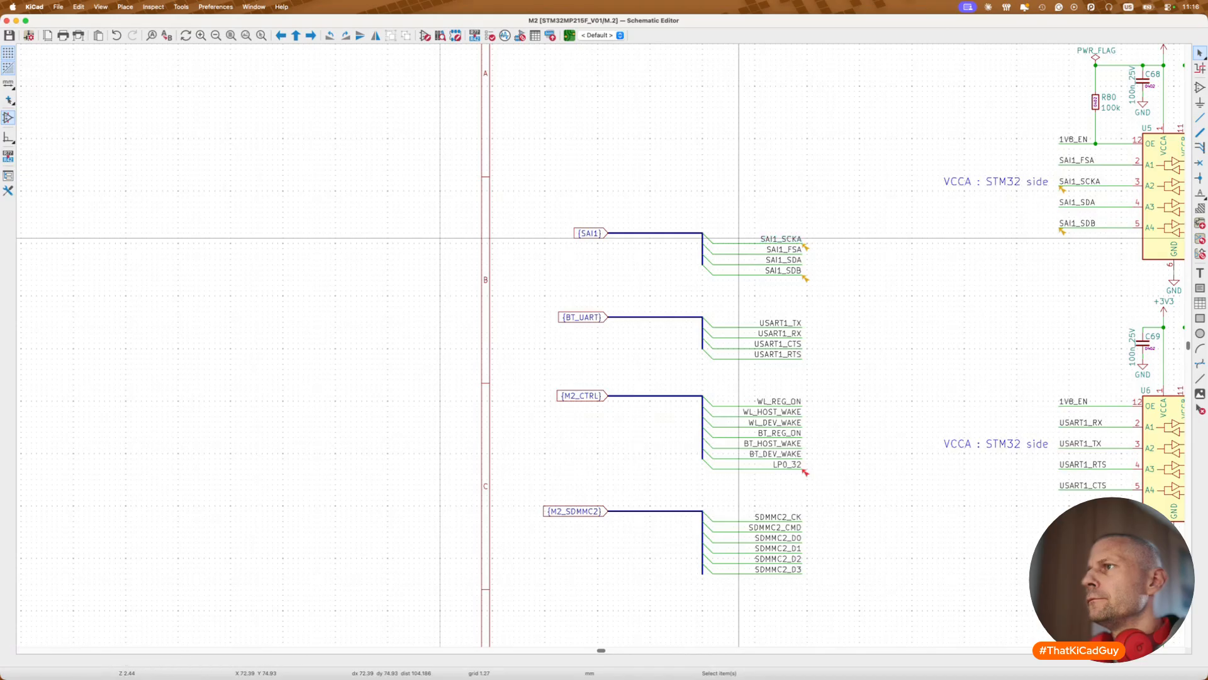
Step: Review the members of the SAI1 bus alias in the schematic setup, leaving the definitions as they are
scroll(799, 264, up, 4)
click(812, 265)
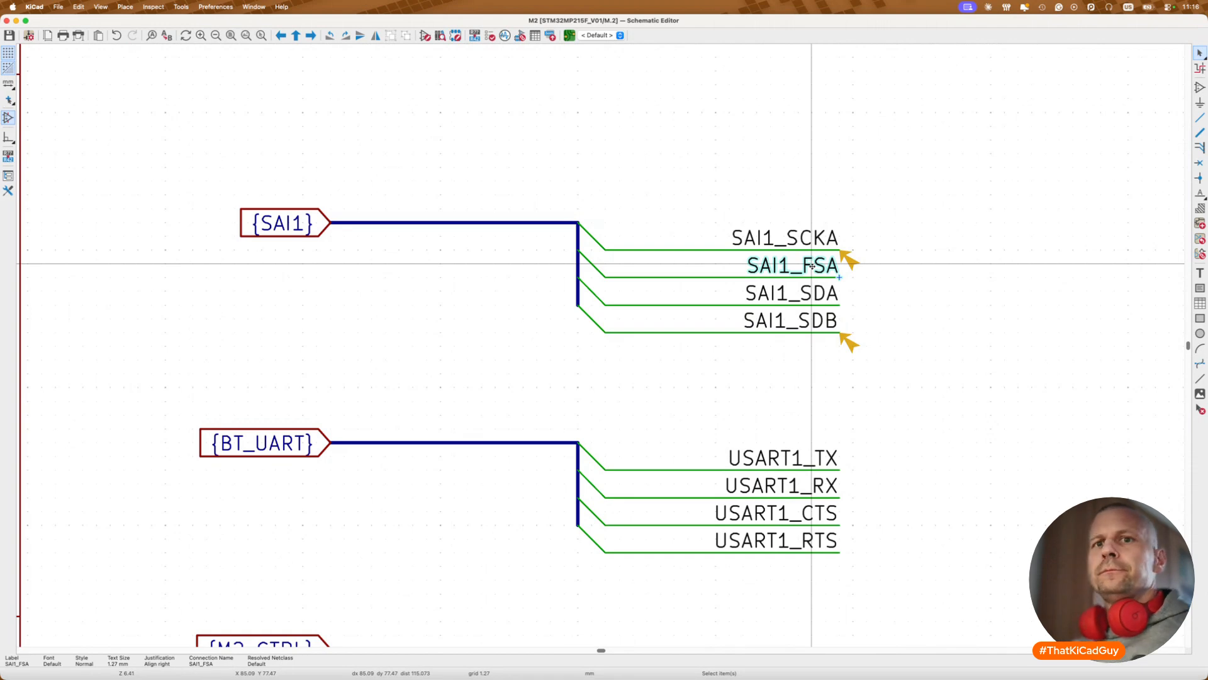
click(59, 7)
click(70, 89)
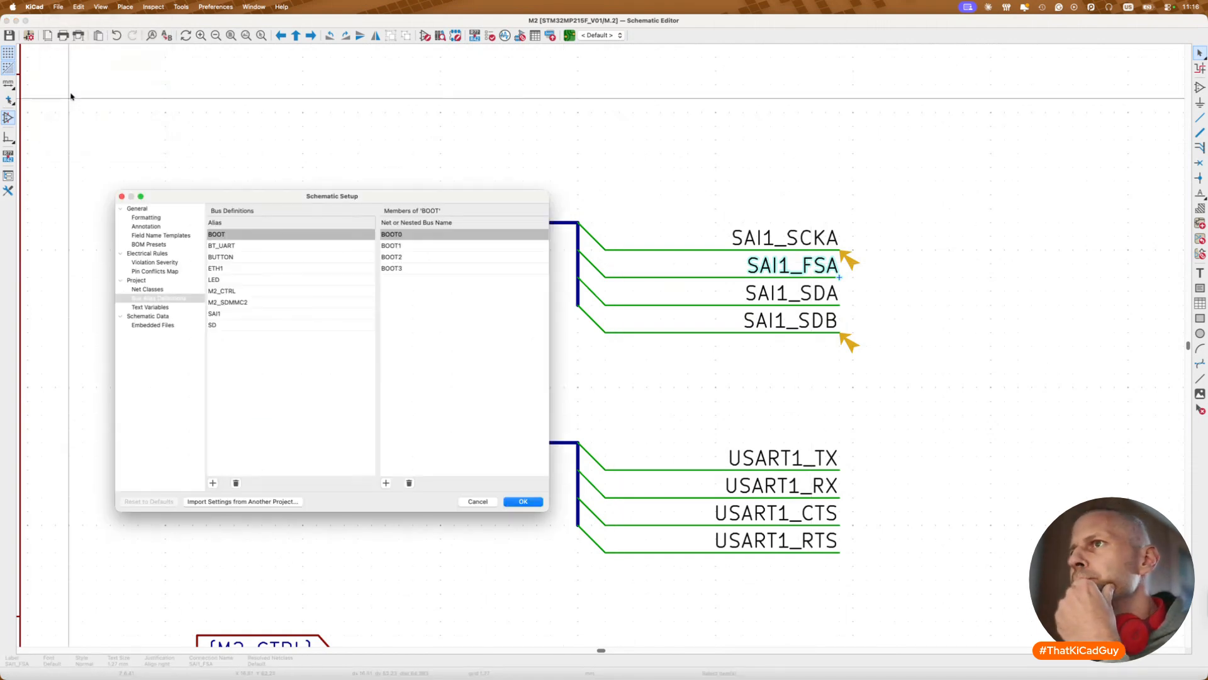
drag(354, 208, 371, 299)
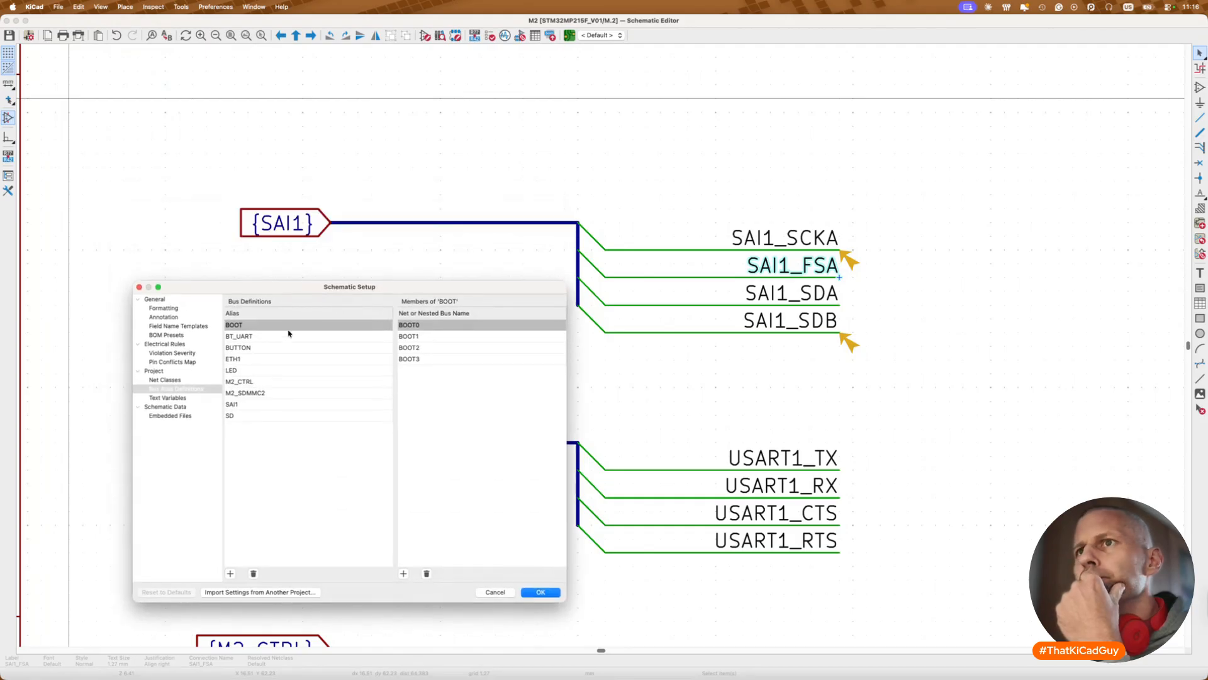
double_click(236, 404)
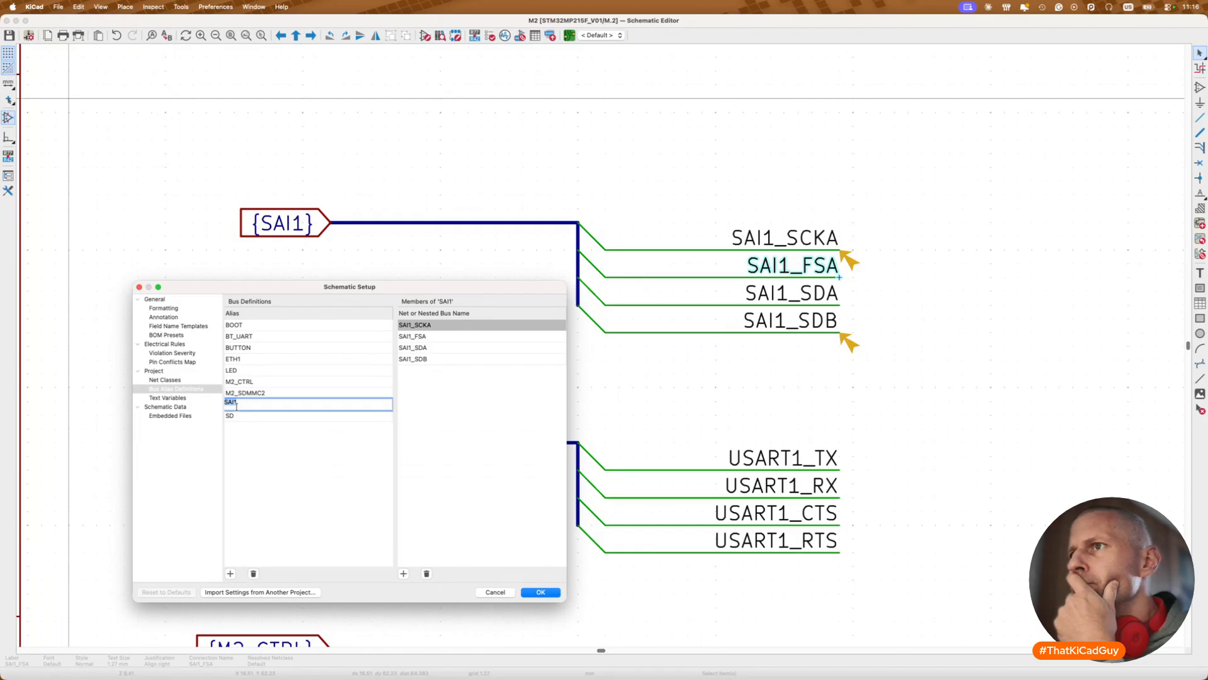
click(495, 592)
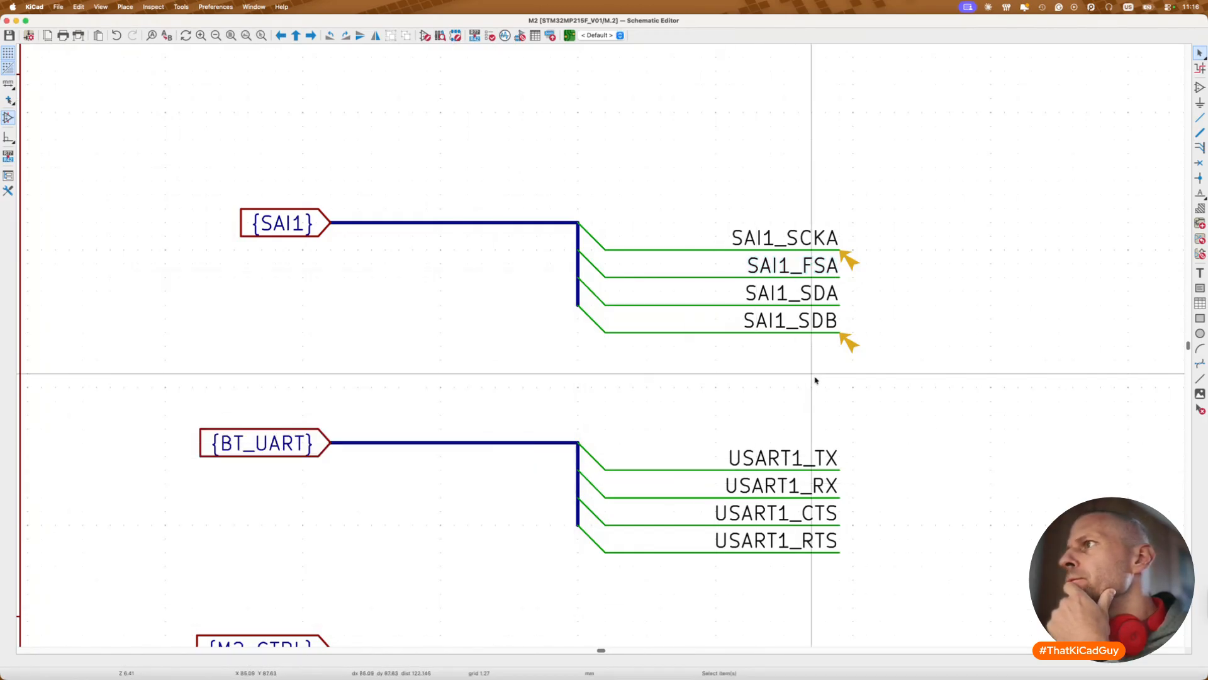
Step: Inspect the warning marker on the bus-side SAI1_SCKA label and search for SAI1_SCKA starting from the MPU sheet
click(849, 266)
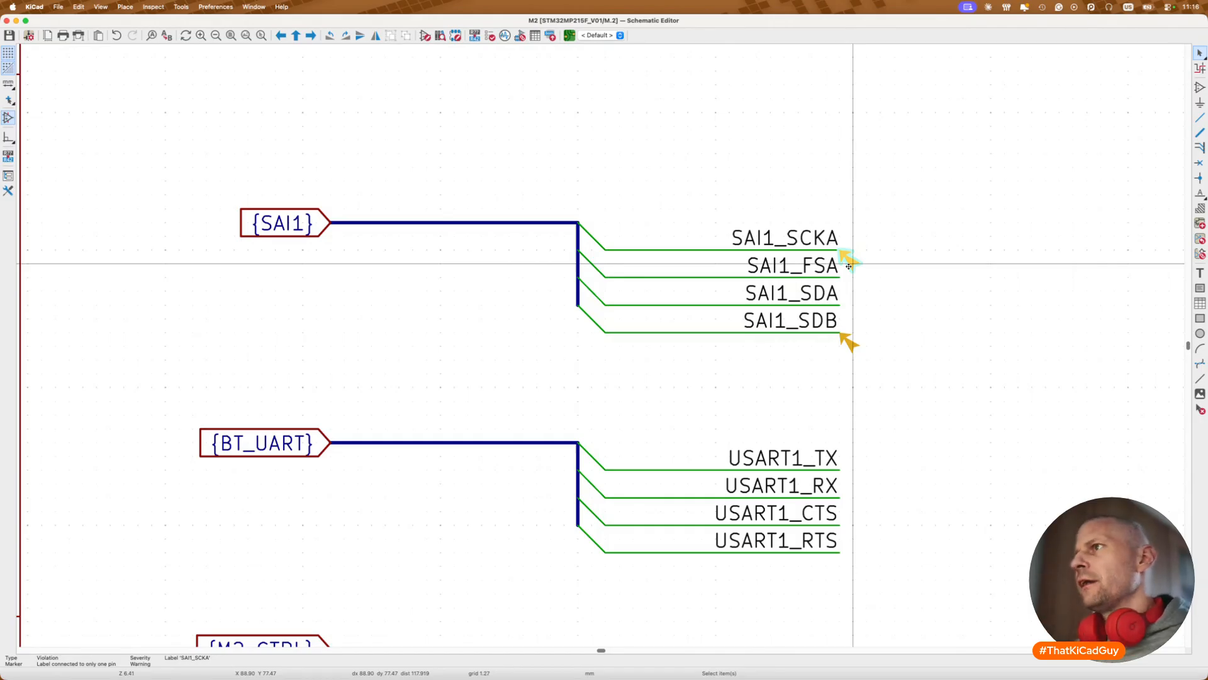
key(alt+BackSpace)
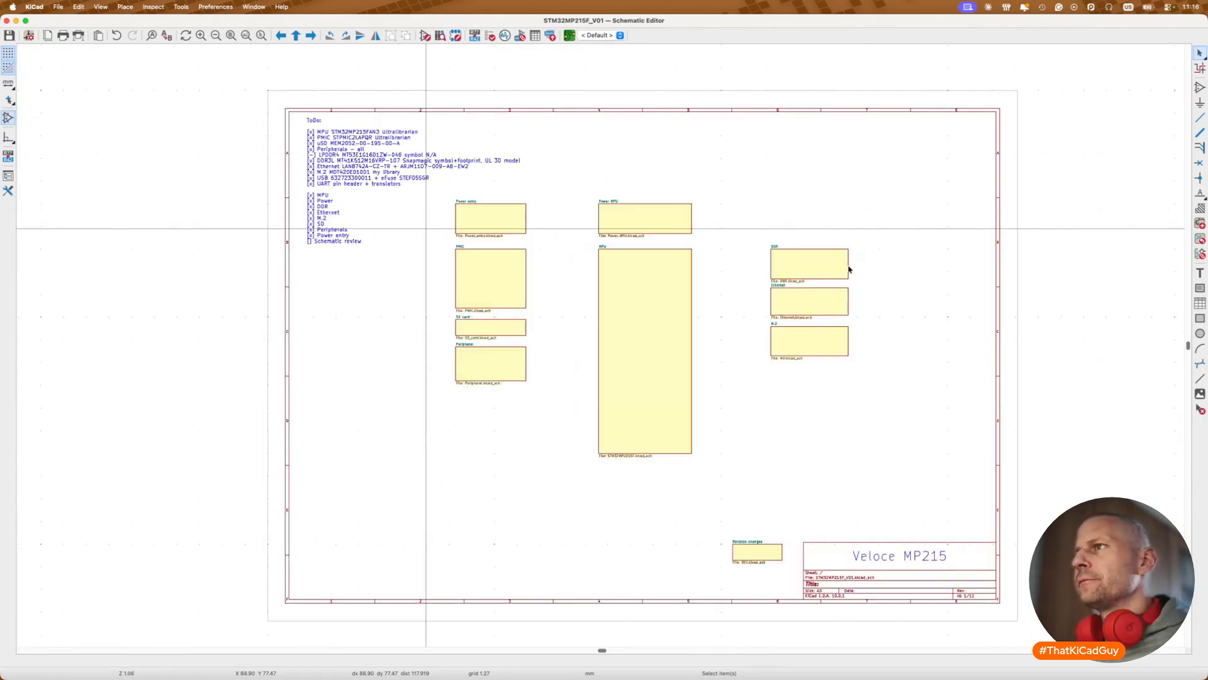
double_click(688, 306)
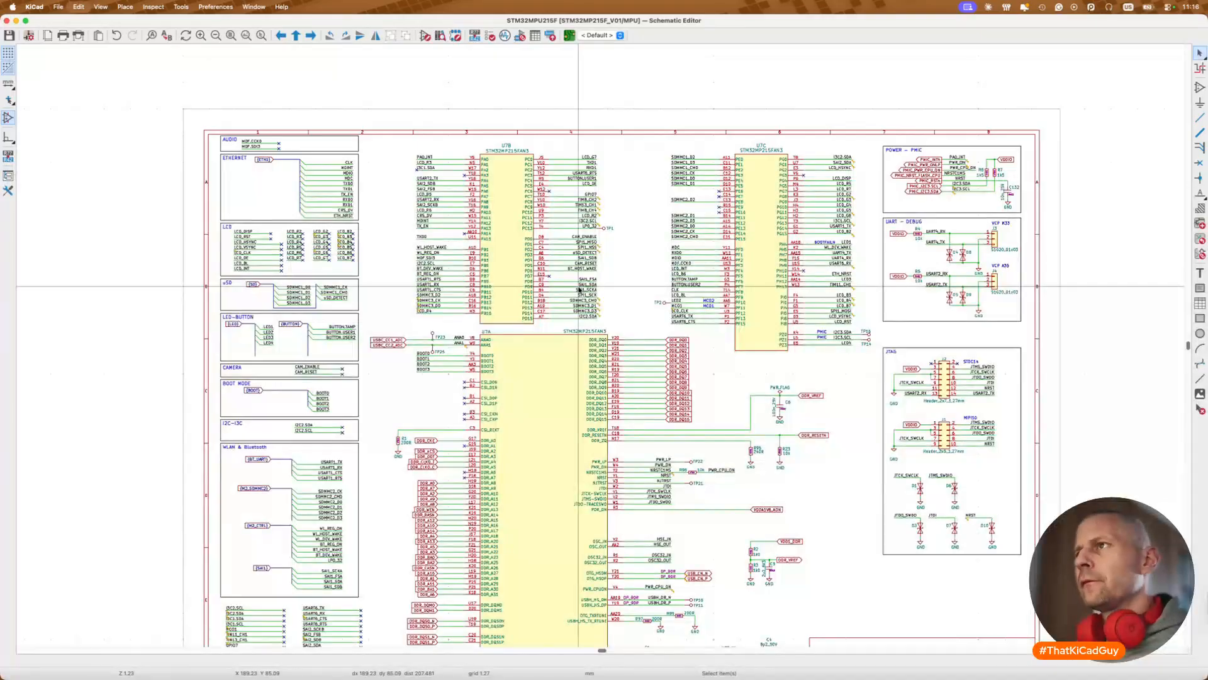
key(super+f)
key(Return)
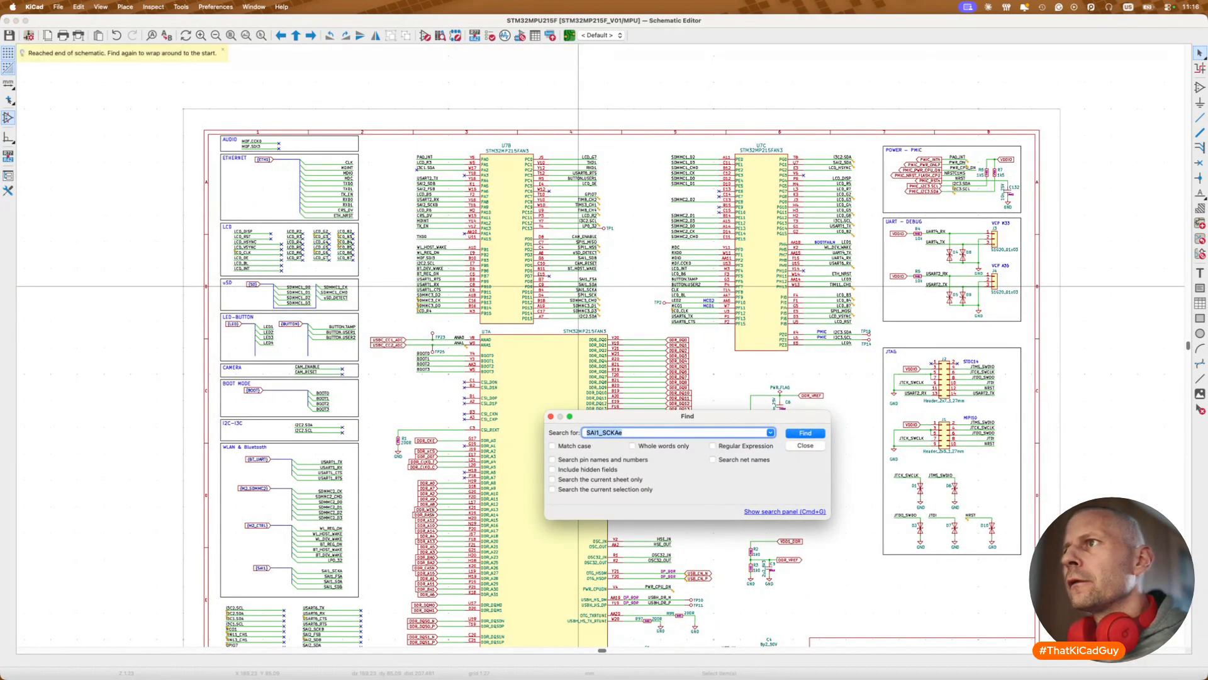
key(BackSpace)
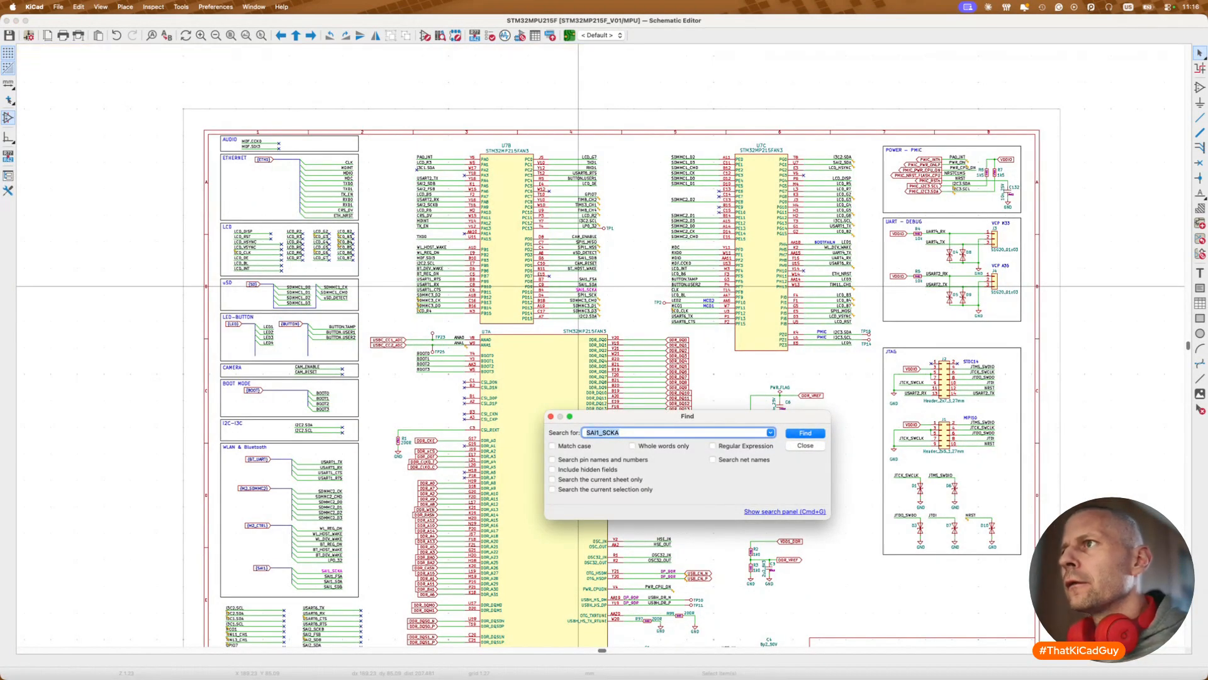
key(Return)
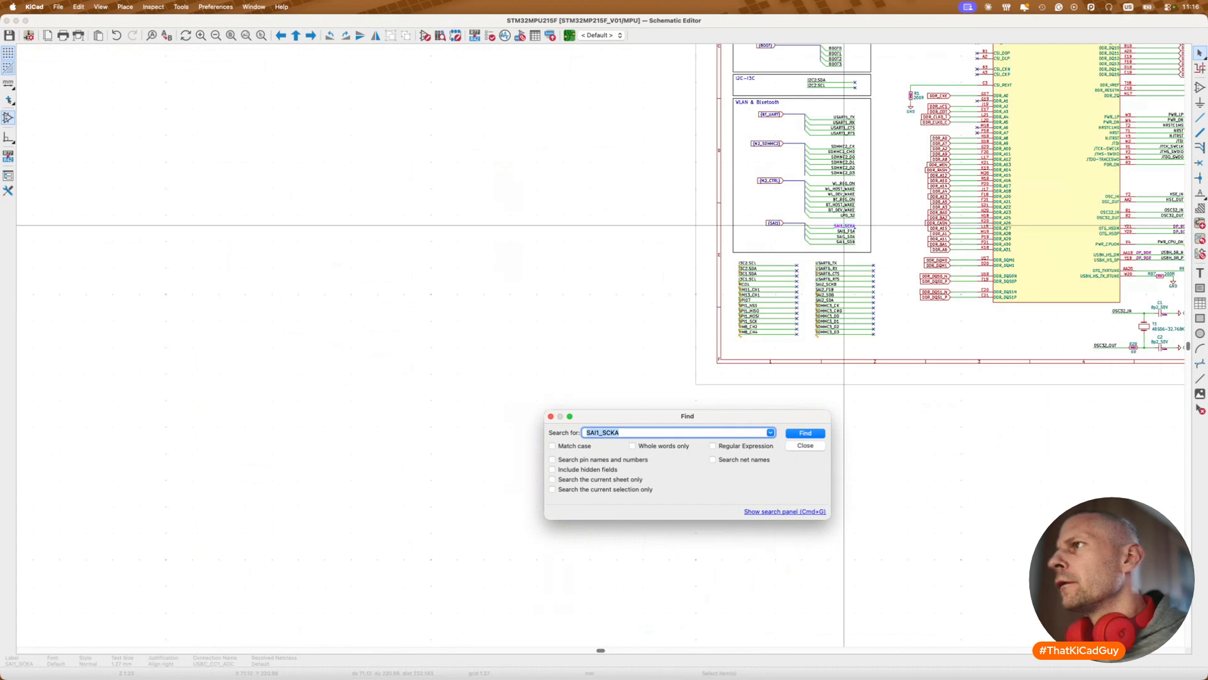
key(Return)
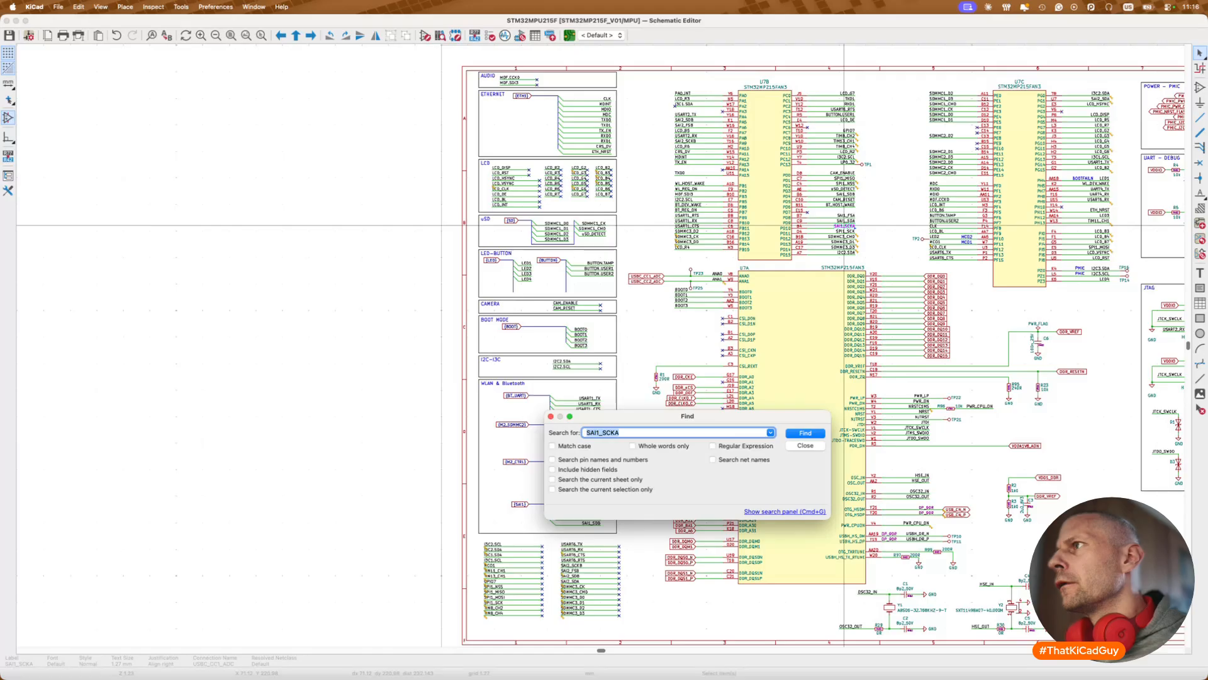
key(Return)
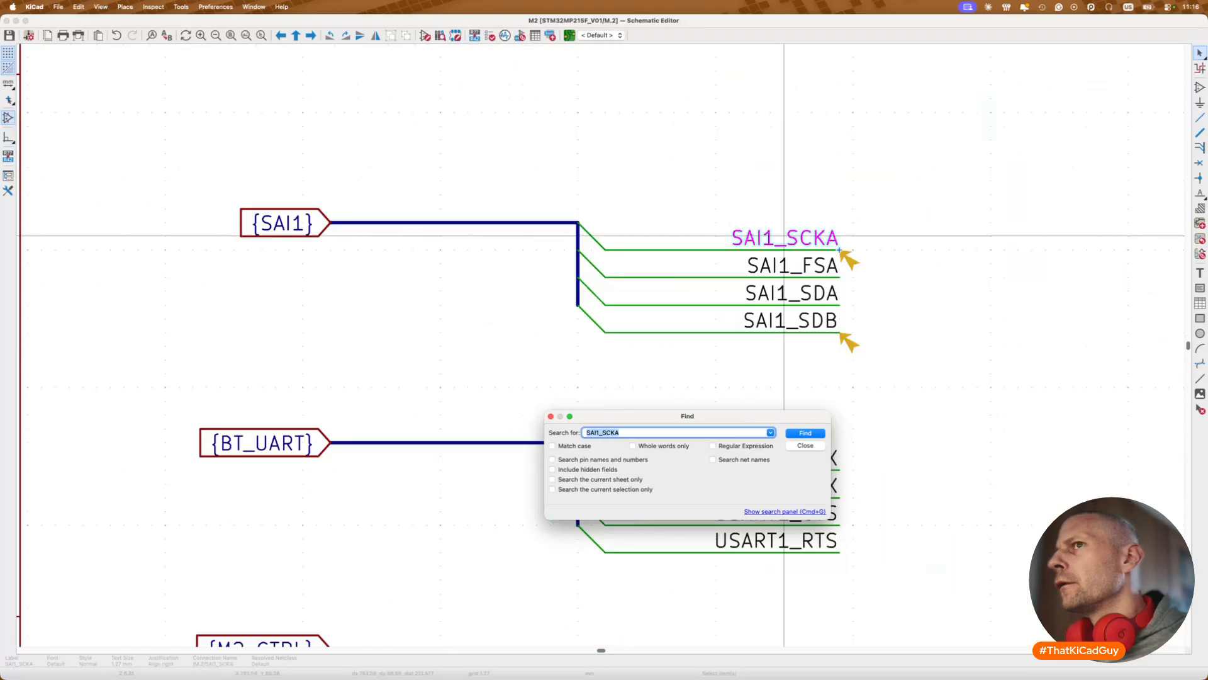
key(Escape)
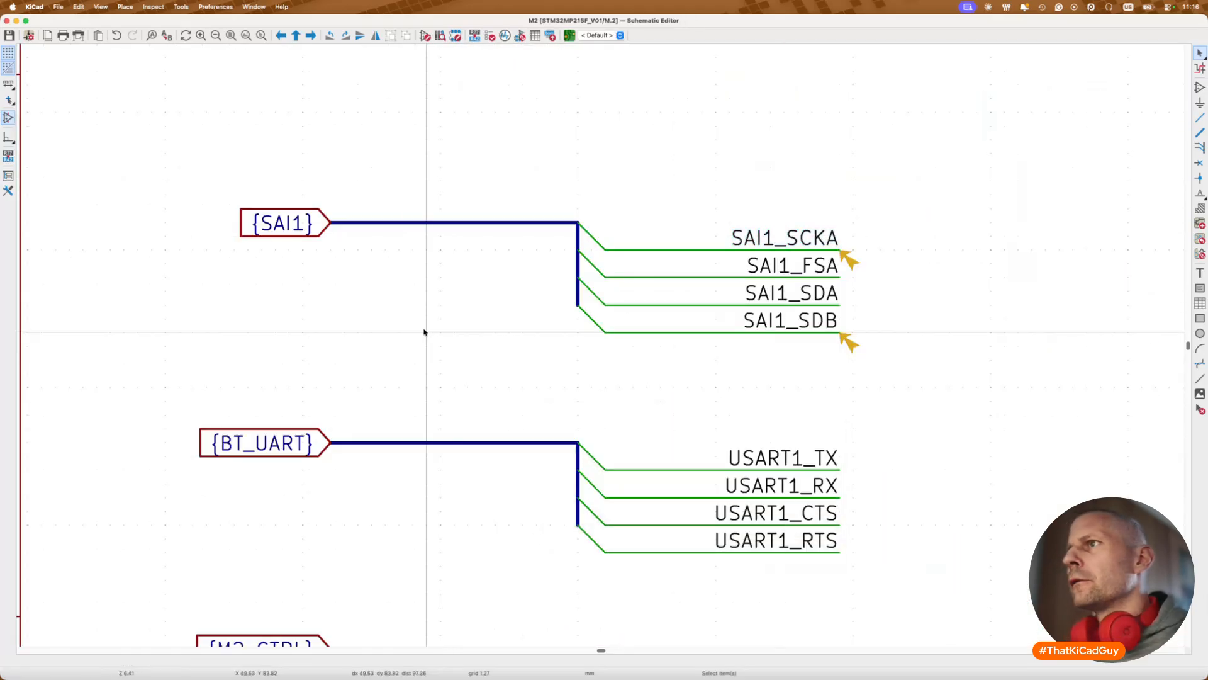
Step: Check which nets can be unfolded from the SAI1 bus on the M2 sheet without unfolding any
right_click(574, 293)
mouse_move(609, 316)
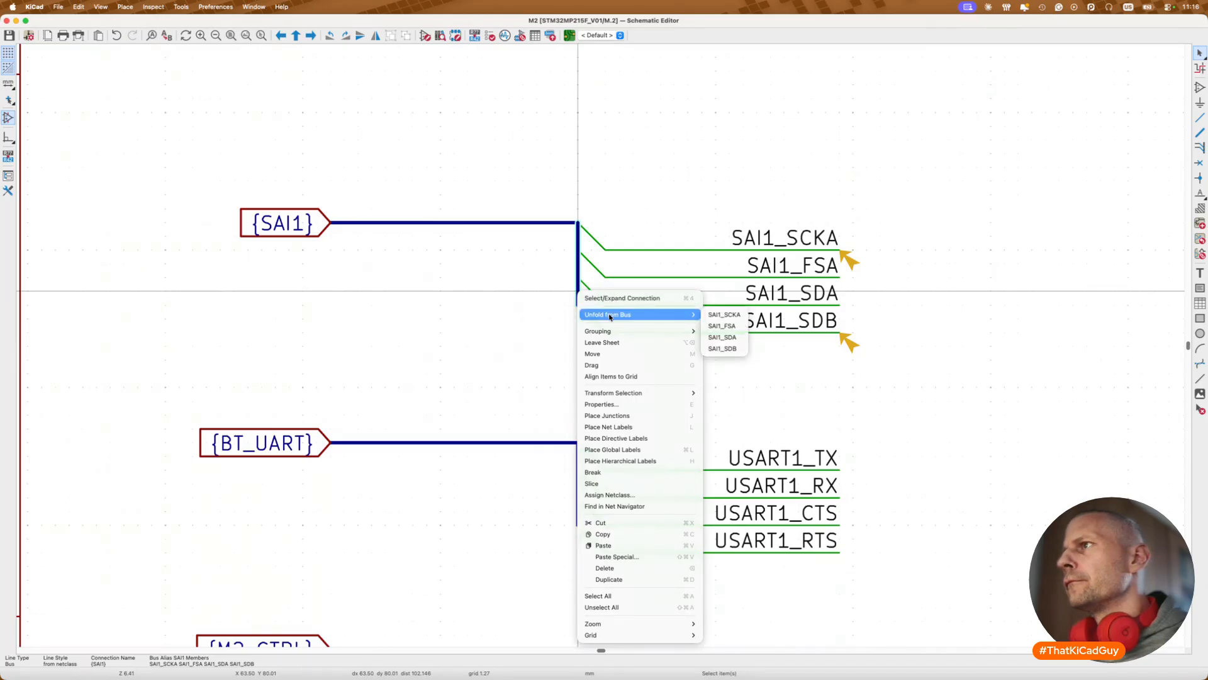
key(Escape)
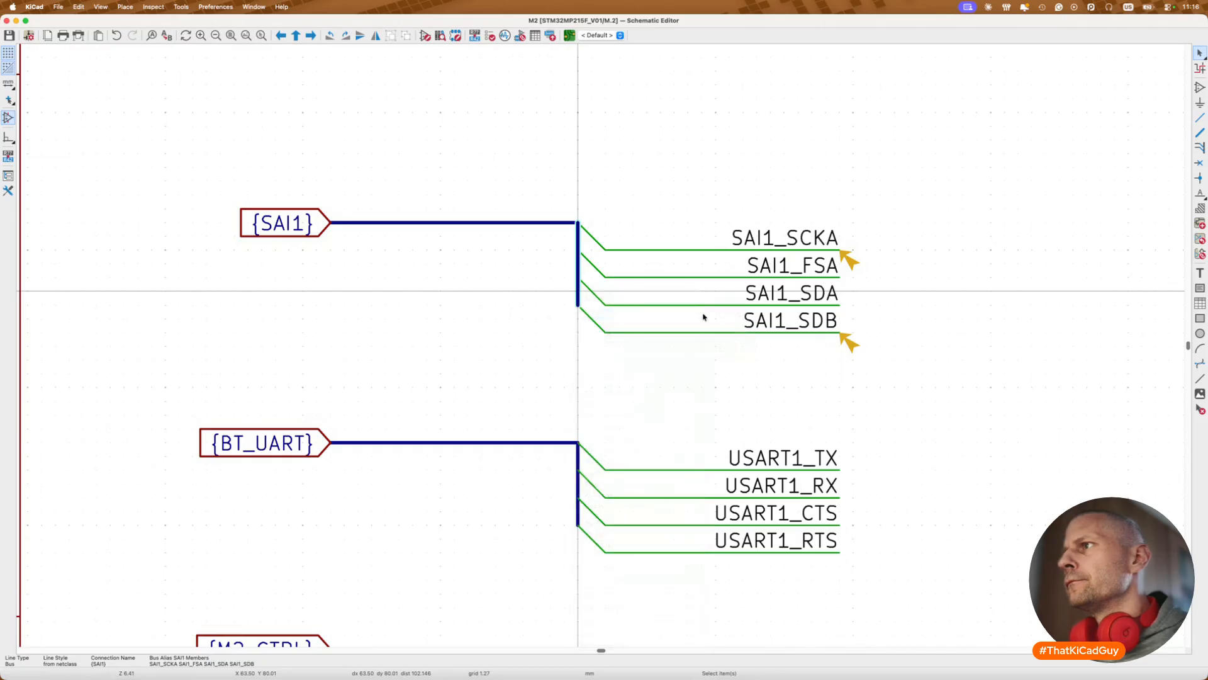
Step: Inspect the SAI1_SCKA marker at U5 and highlight the SAI1_SCKA and SAI1_SDB nets to trace their connections
scroll(848, 346, down, 4)
scroll(848, 345, down, 2)
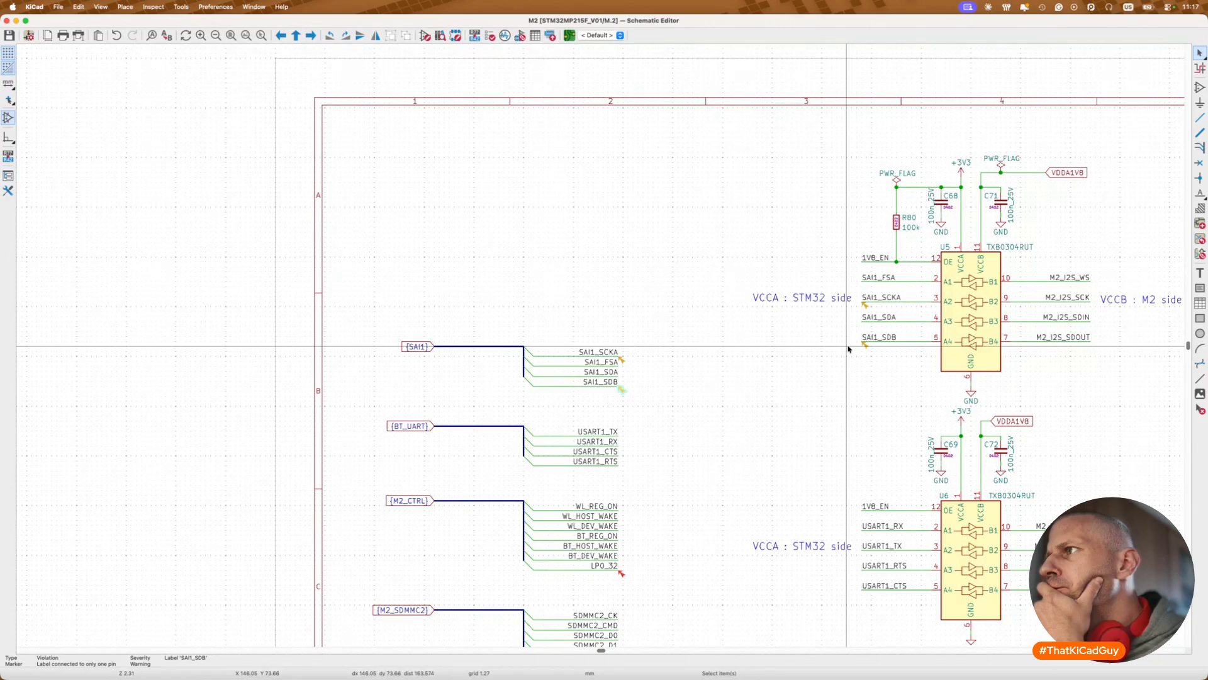
click(865, 306)
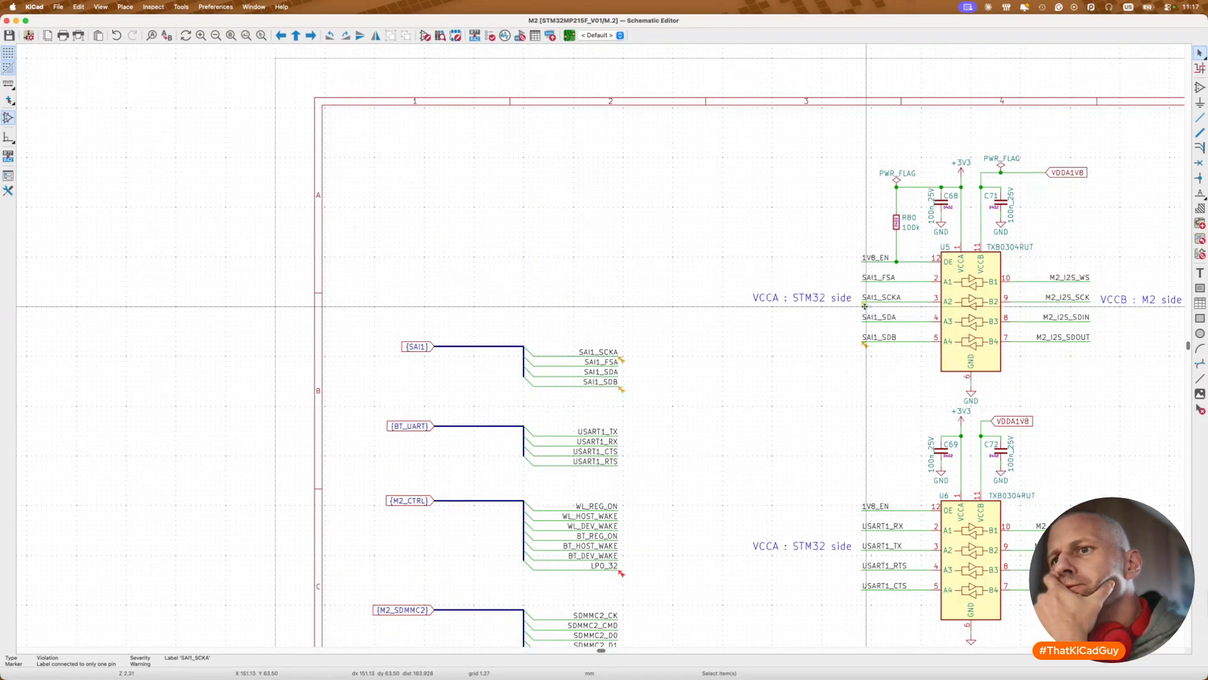
click(1200, 68)
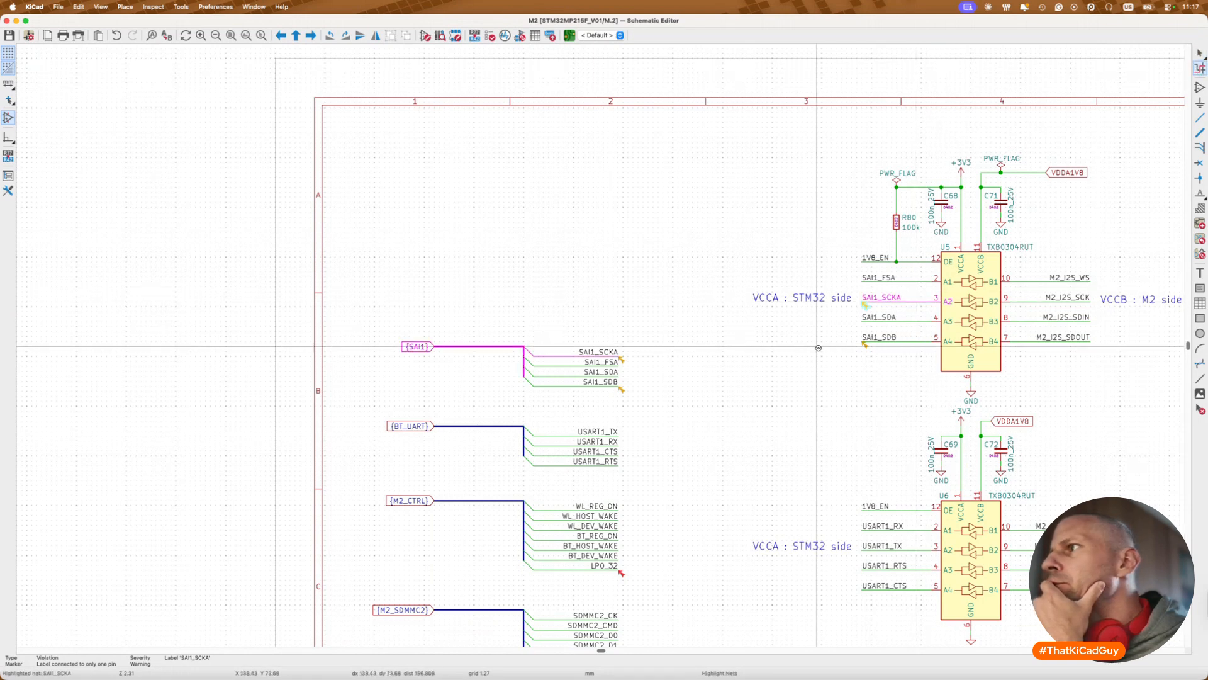
click(897, 338)
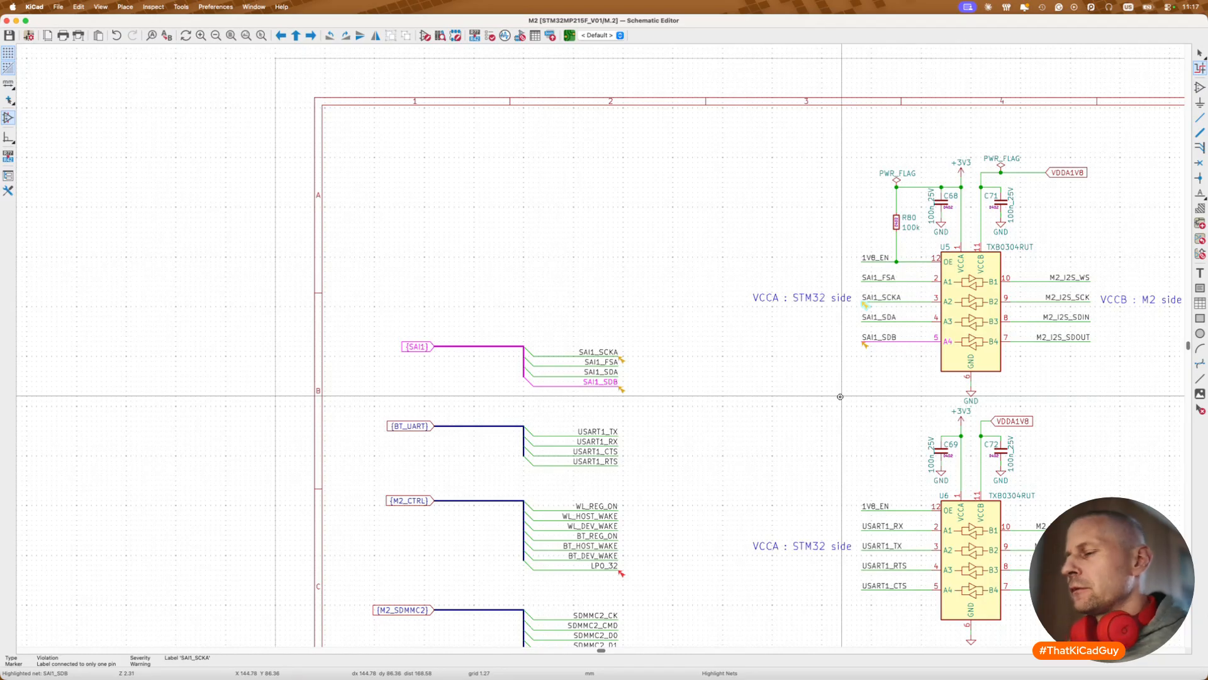
Step: Check the highlighted SAI1_SDB net on the MPU sheet and return to the root sheet
key(alt+BackSpace)
double_click(670, 354)
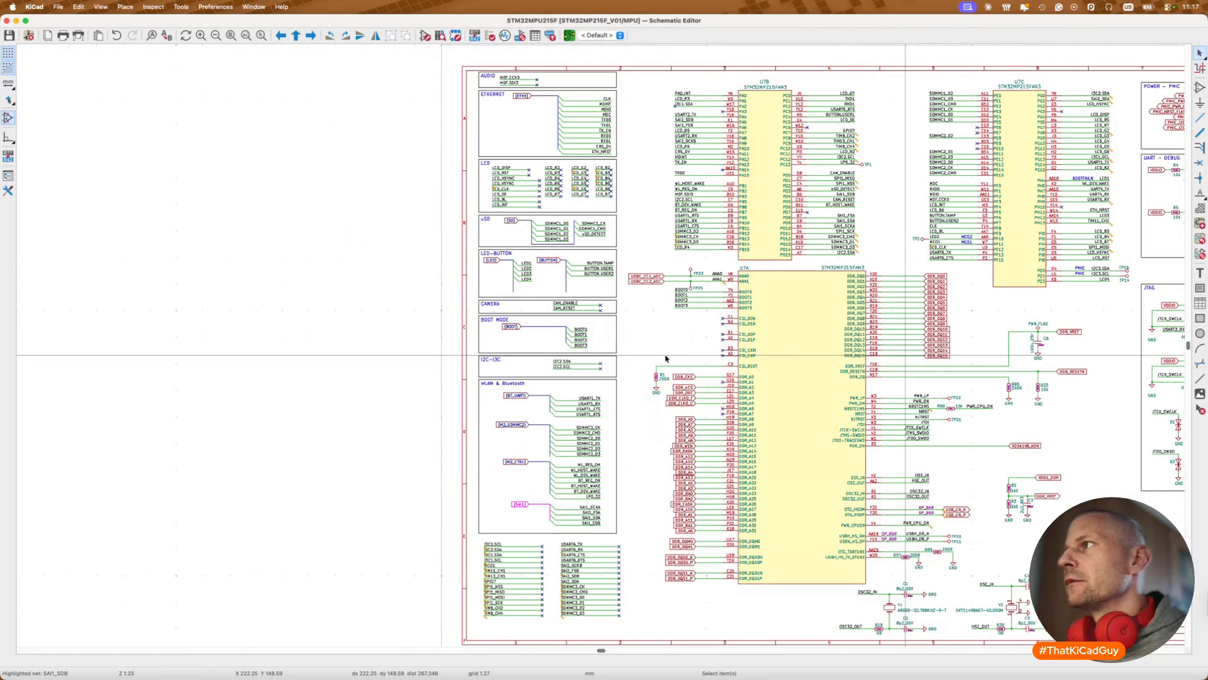
key(alt+BackSpace)
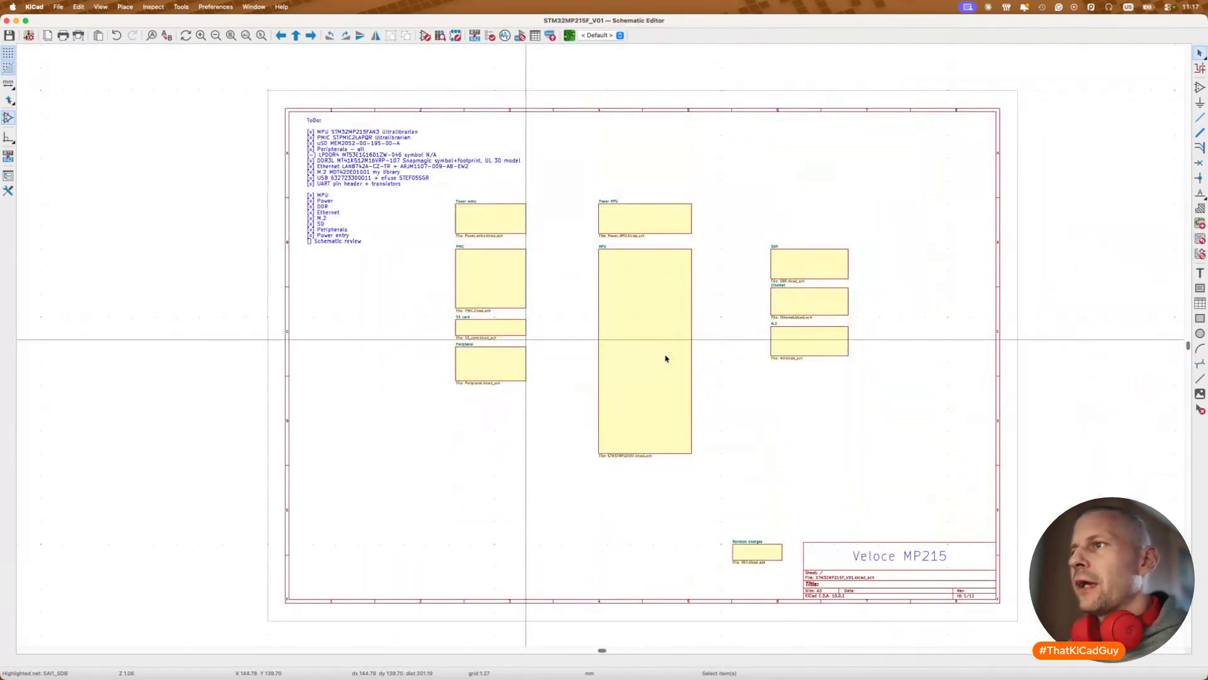
Step: Open the MPU sheet, clear the existing net highlight and highlight the SAI1_SCKA net in the WLAN & Bluetooth block
double_click(666, 355)
scroll(484, 519, up, 3)
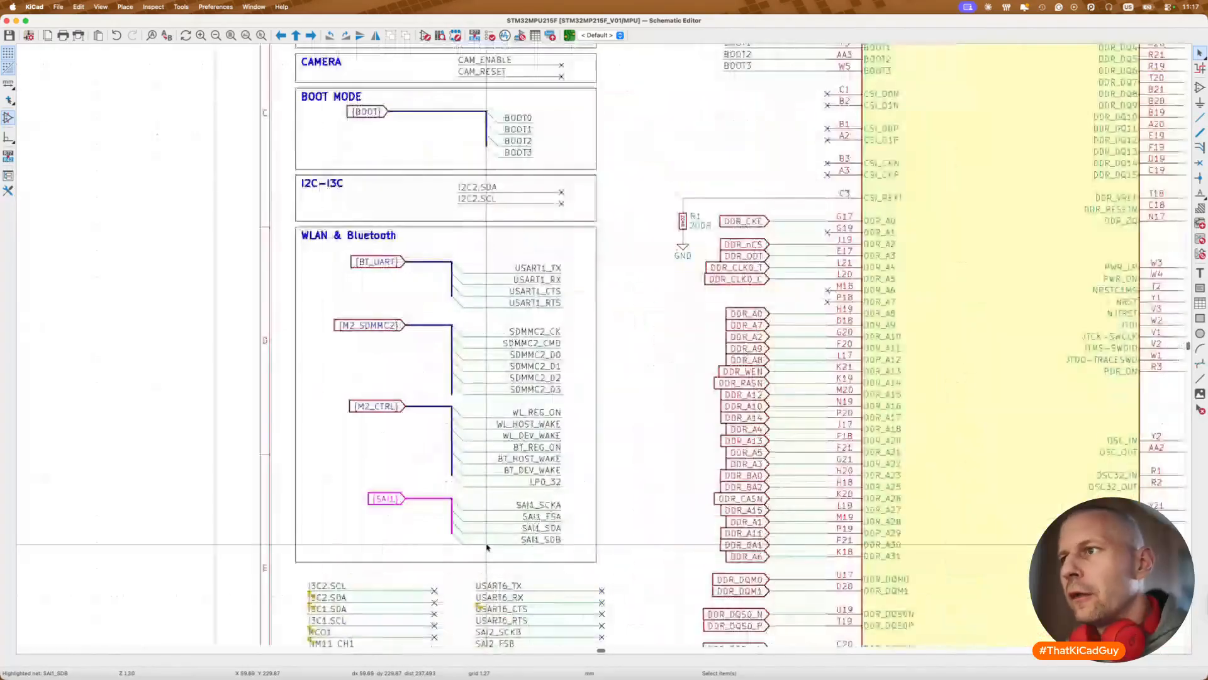
scroll(483, 520, up, 3)
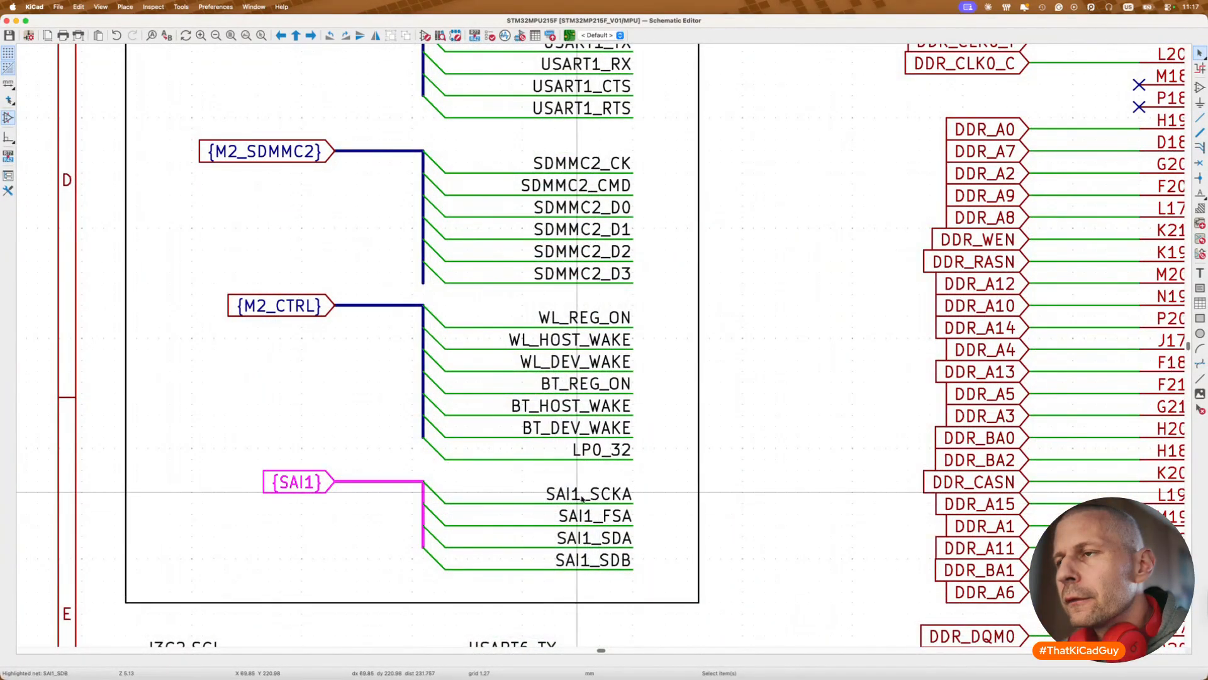
key(Escape)
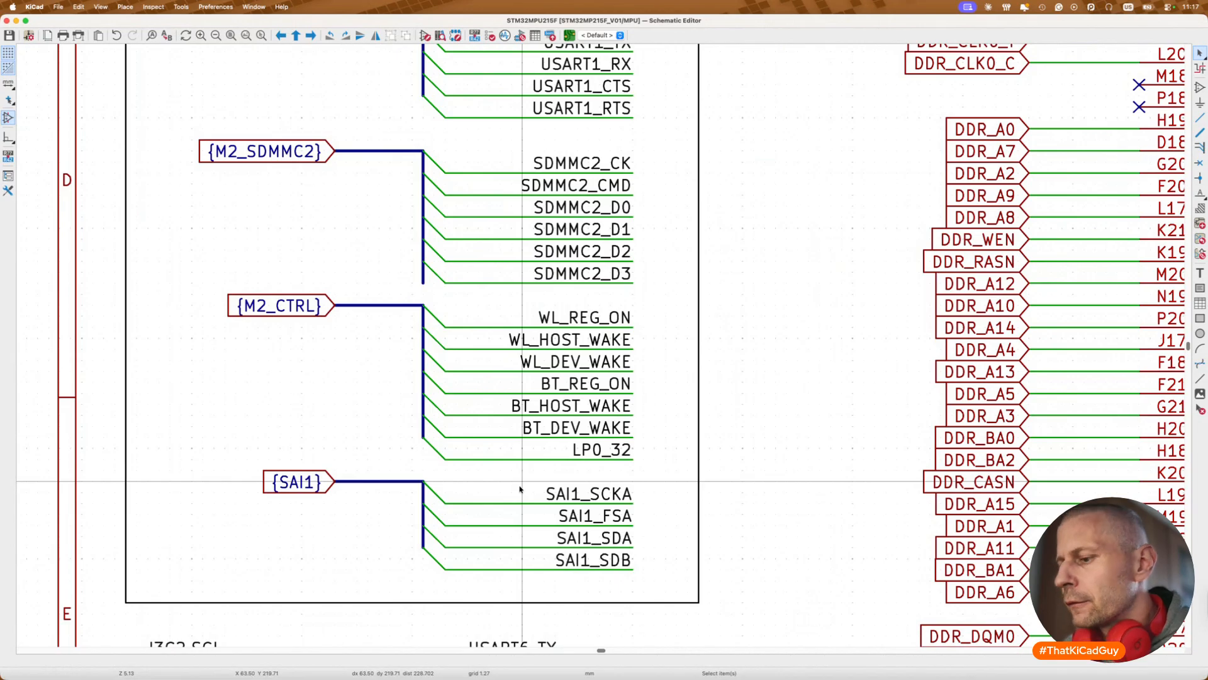
click(1200, 68)
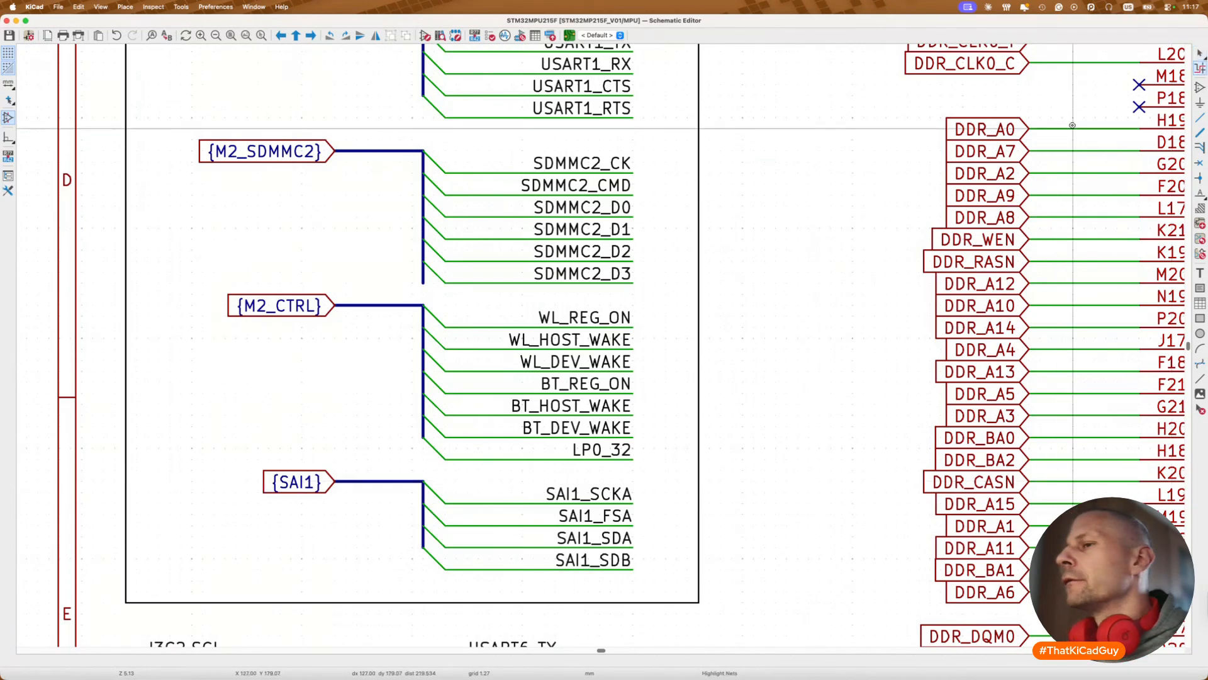
click(543, 504)
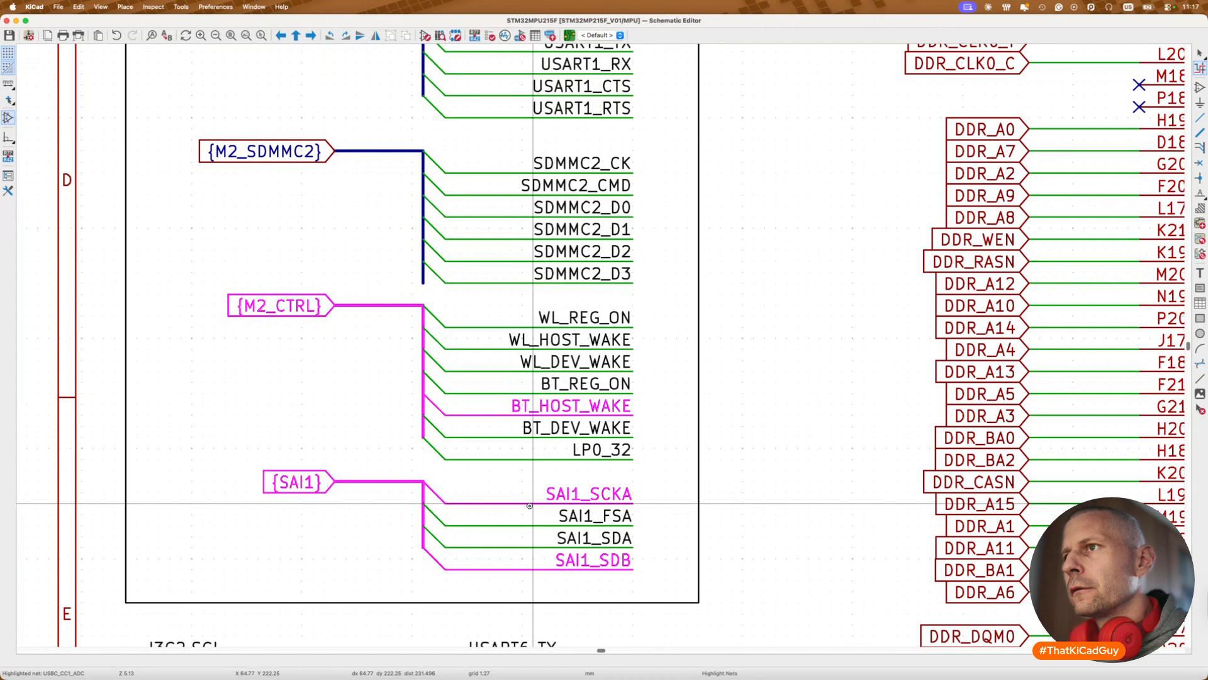
Step: Clear the highlight, highlight the SAI1_SDB net and trace it across the MPU sheet before removing the highlight
key(Escape)
key(Escape)
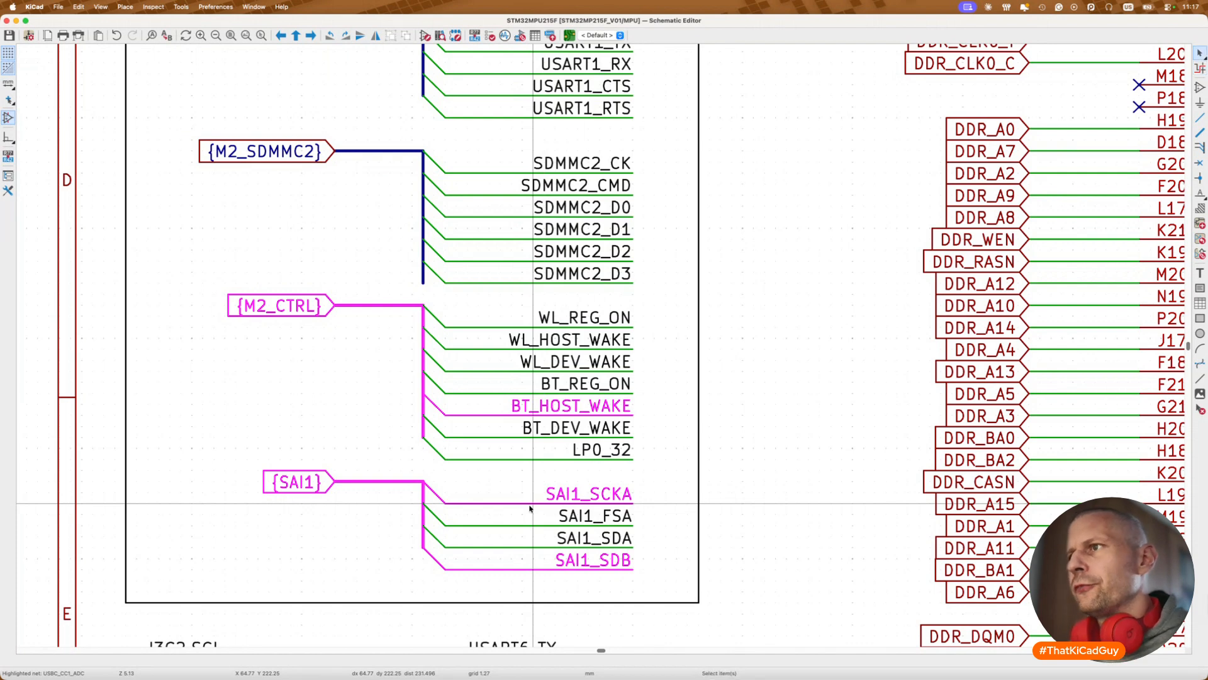
click(1199, 67)
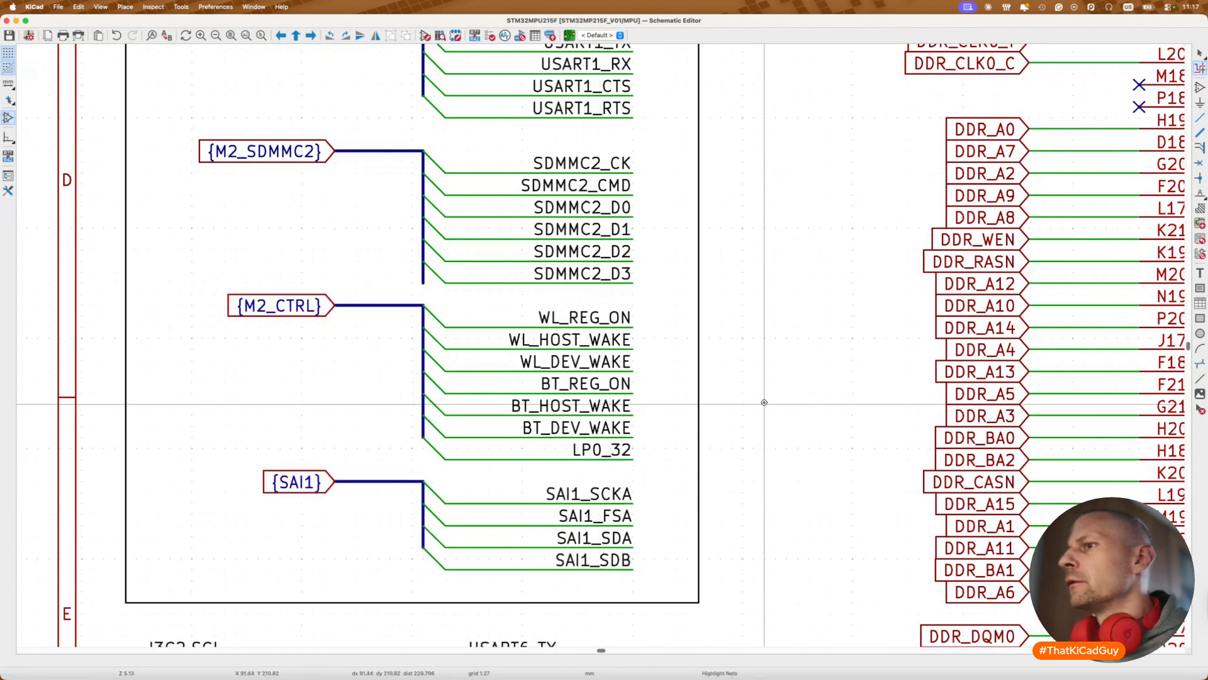
click(538, 570)
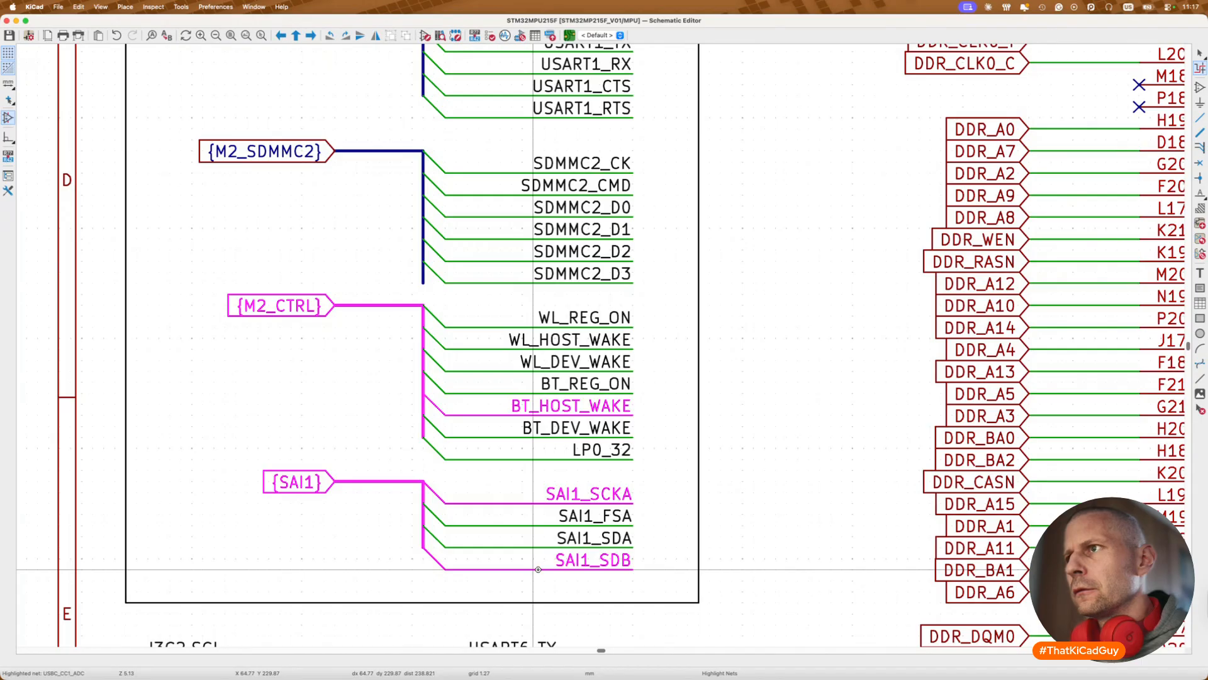
scroll(538, 570, down, 5)
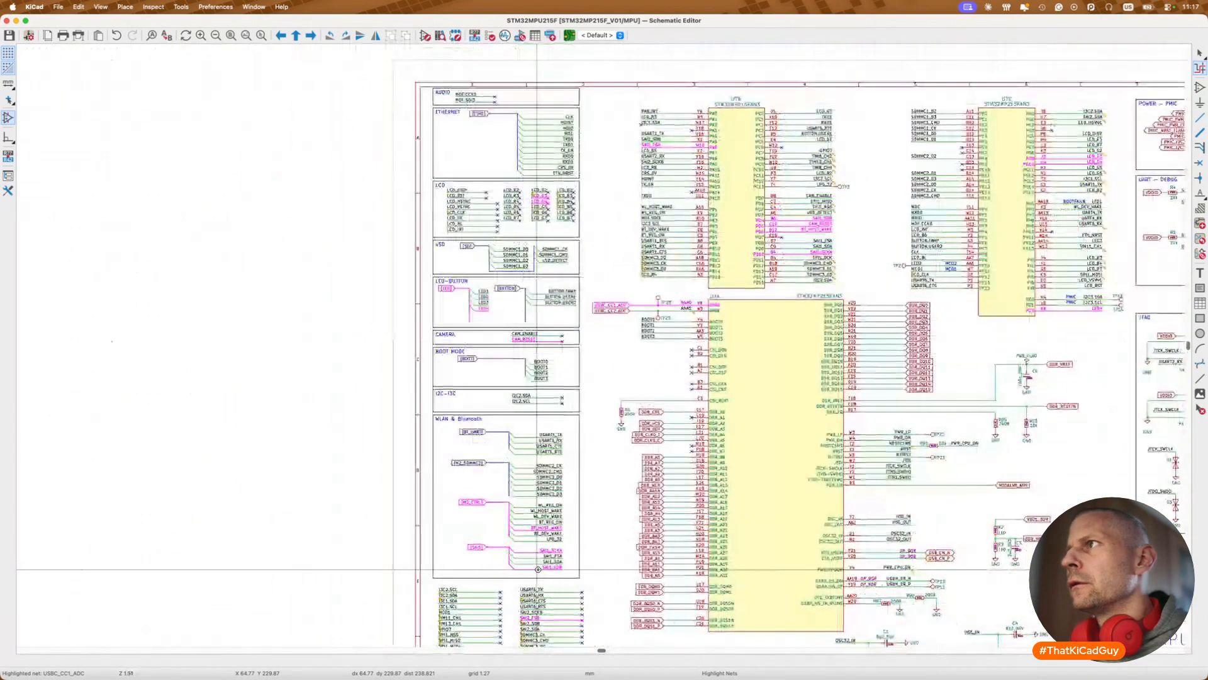
scroll(568, 488, right, 5)
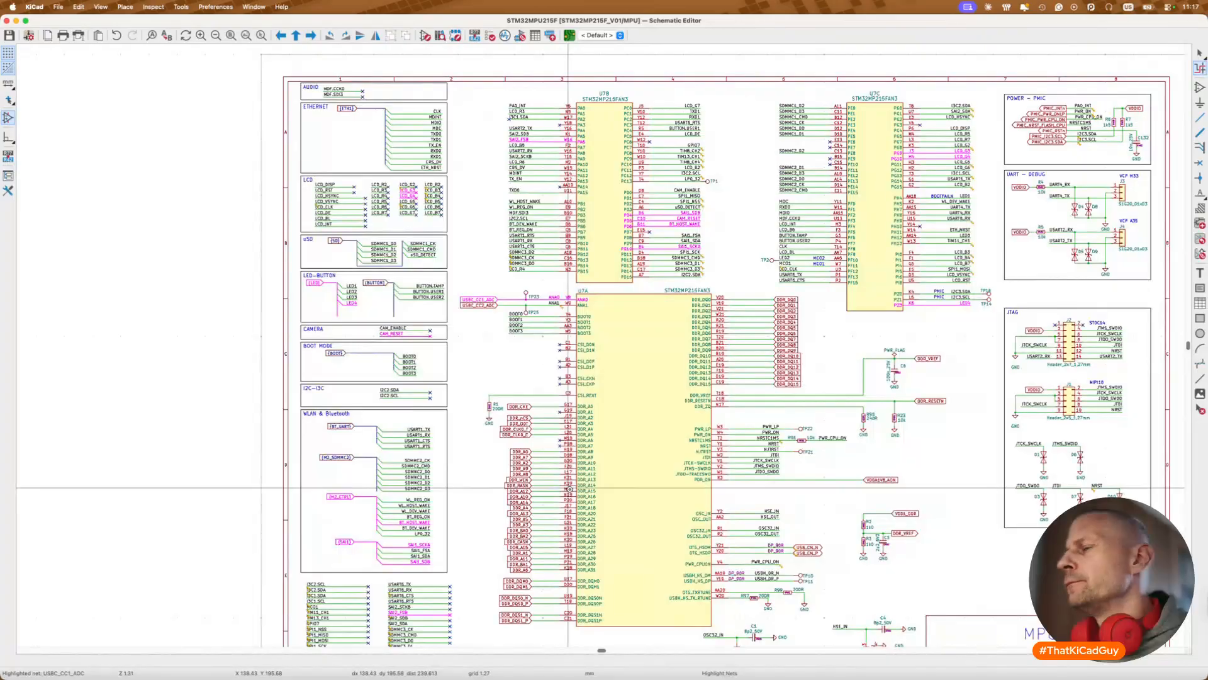
scroll(569, 488, down, 2)
scroll(568, 488, left, 2)
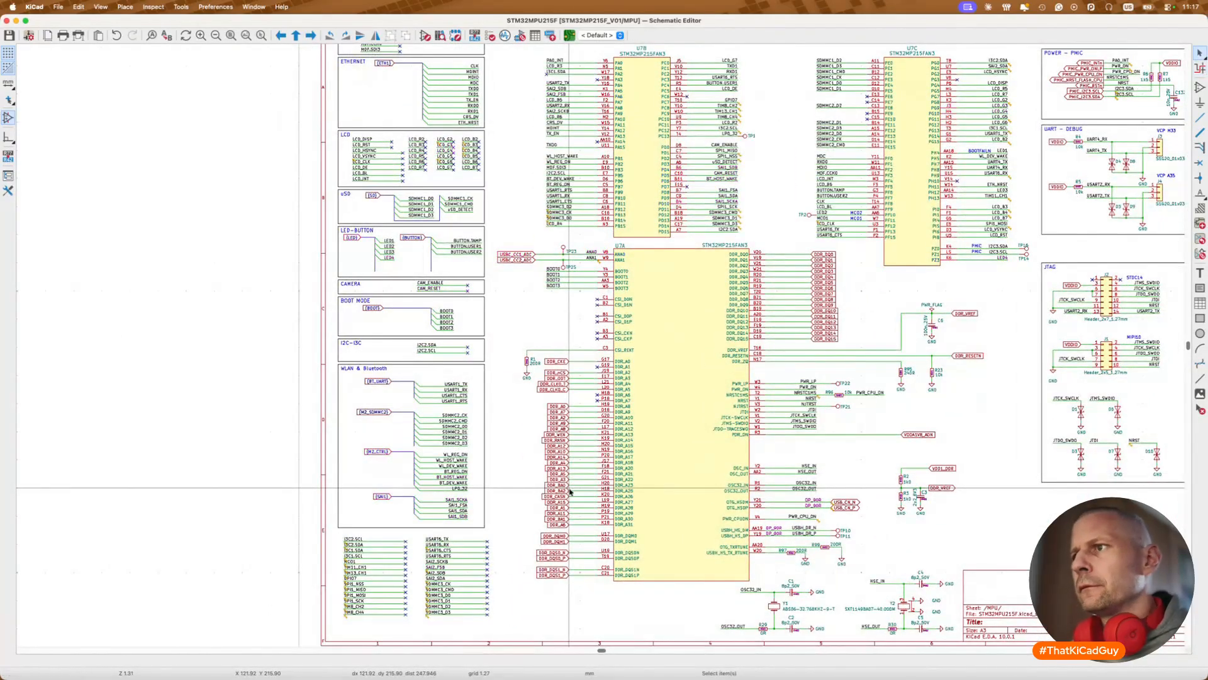
Step: Look over the PMIC and Peripheral sheets and return to the root sheet
key(alt+BackSpace)
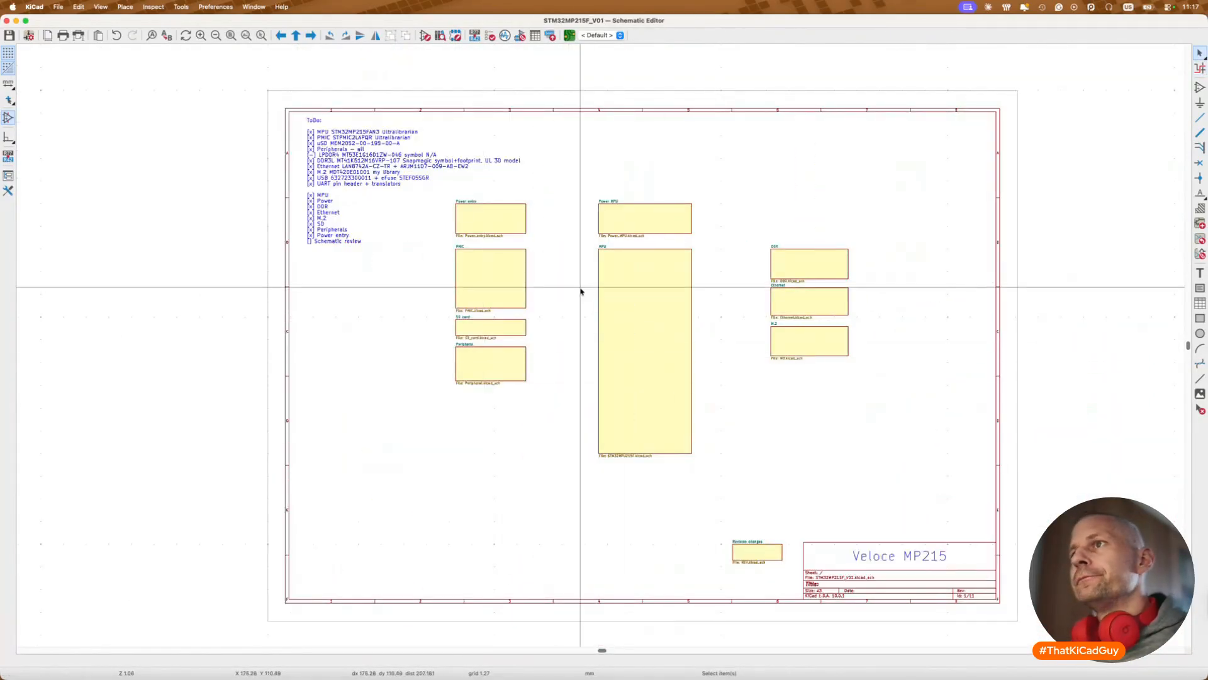
double_click(492, 280)
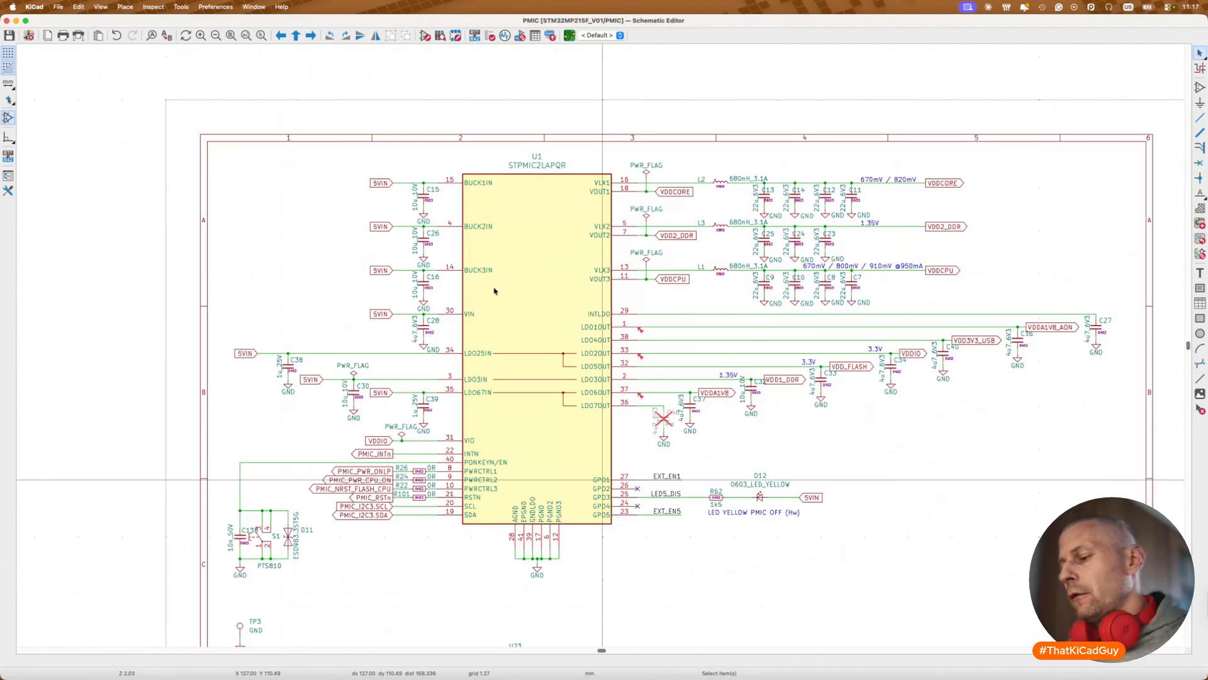
key(alt+BackSpace)
click(494, 353)
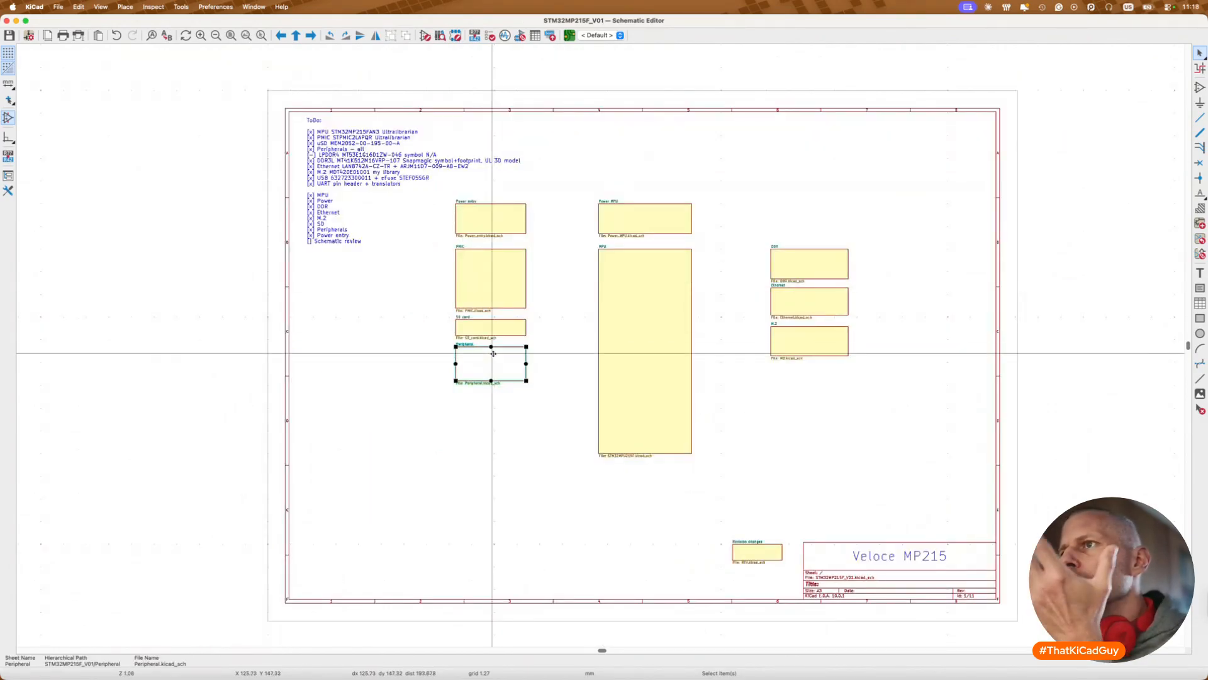
double_click(493, 353)
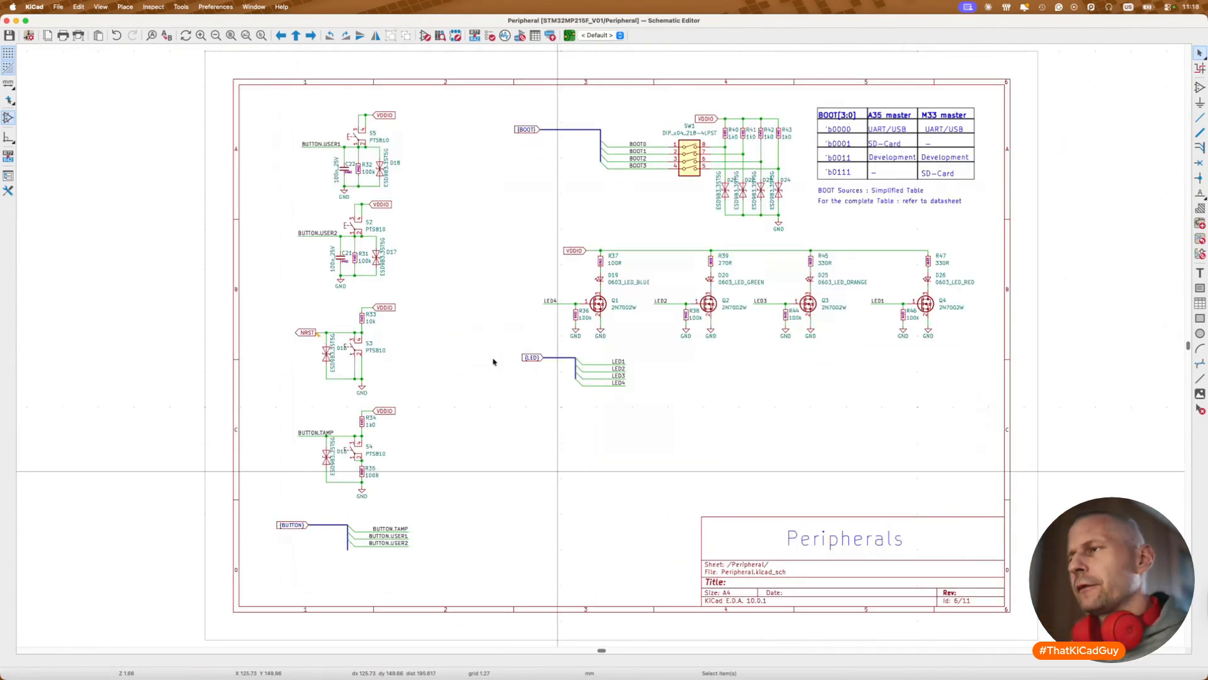
key(alt+BackSpace)
Step: Open the M.2 sheet and inspect the warning marker on the SAI1_SDB label at U5
click(809, 339)
double_click(809, 340)
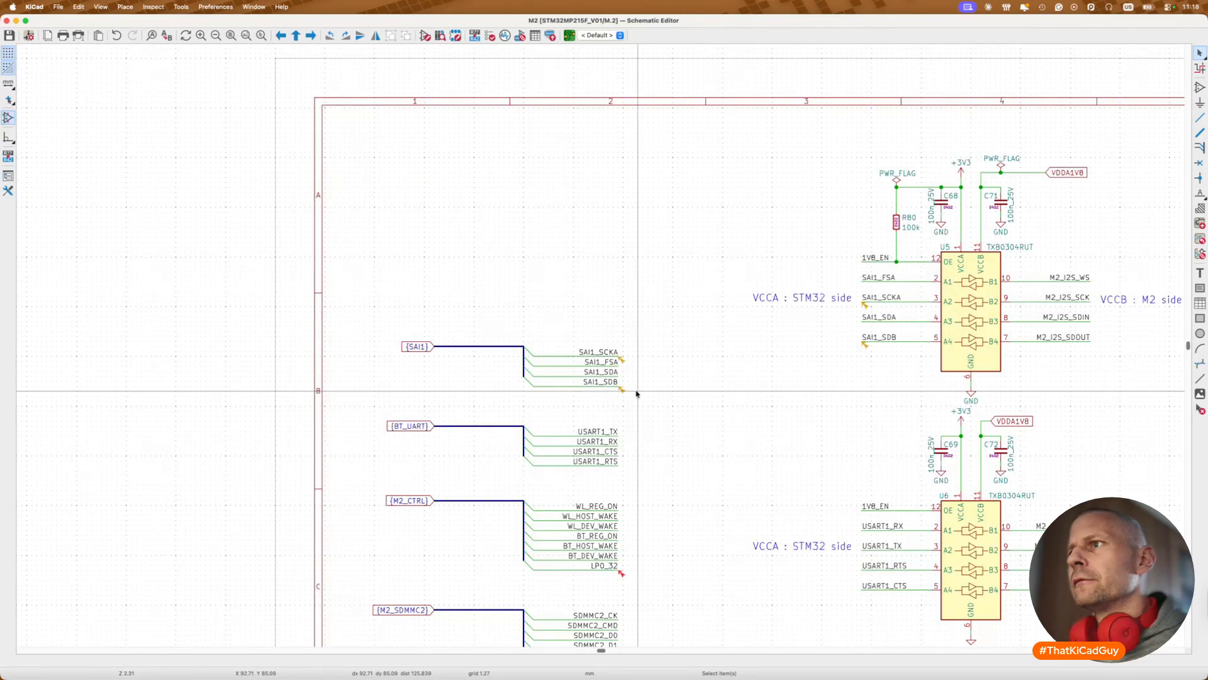
scroll(637, 393, down, 3)
scroll(636, 393, right, 6)
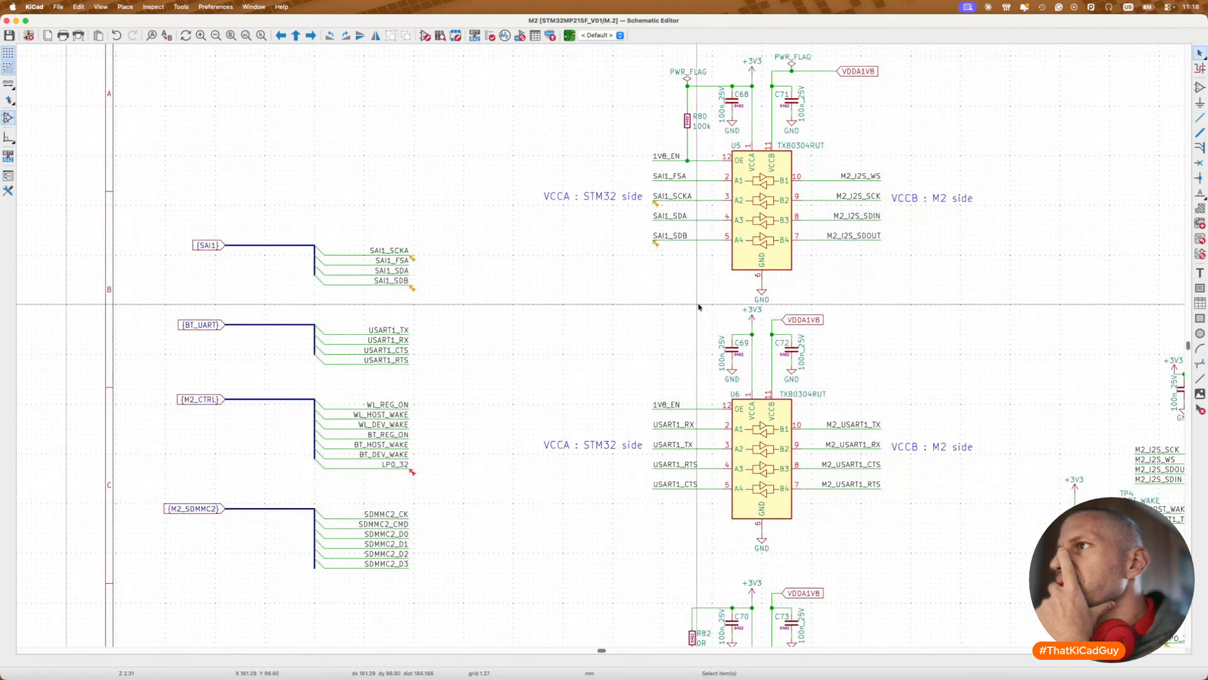
click(657, 242)
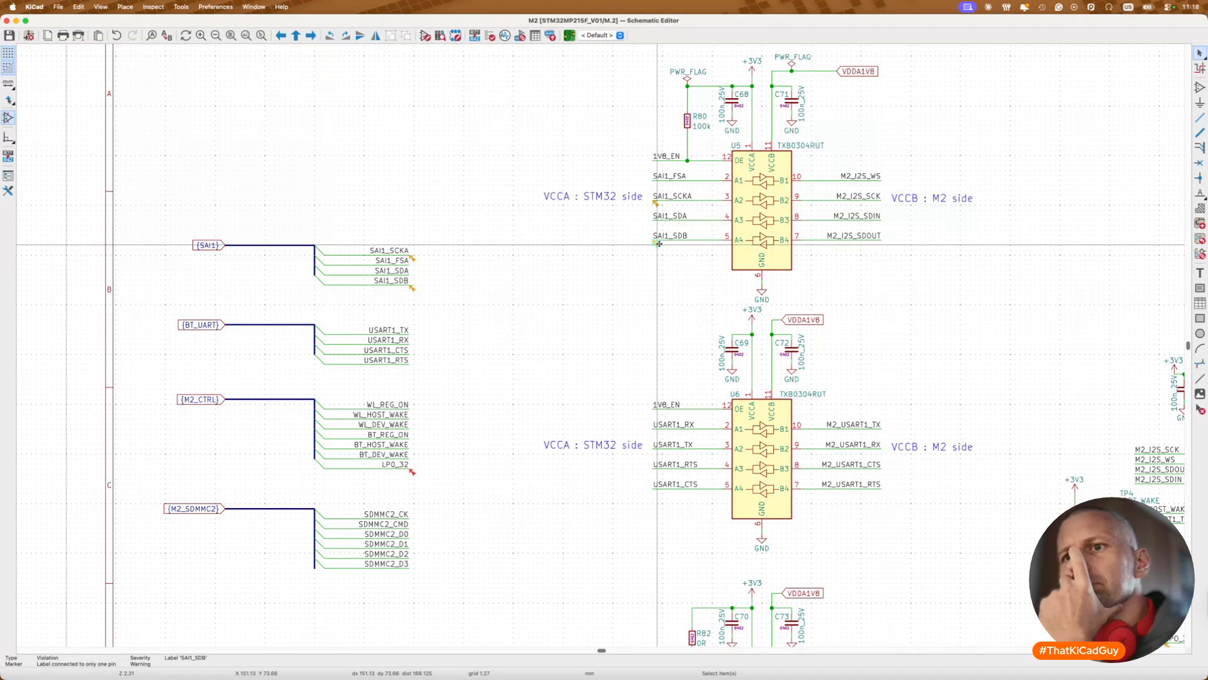
Step: Correct the label at pin 50 of the M.2 connector to LP0_32 and save the schematic
scroll(657, 243, down, 8)
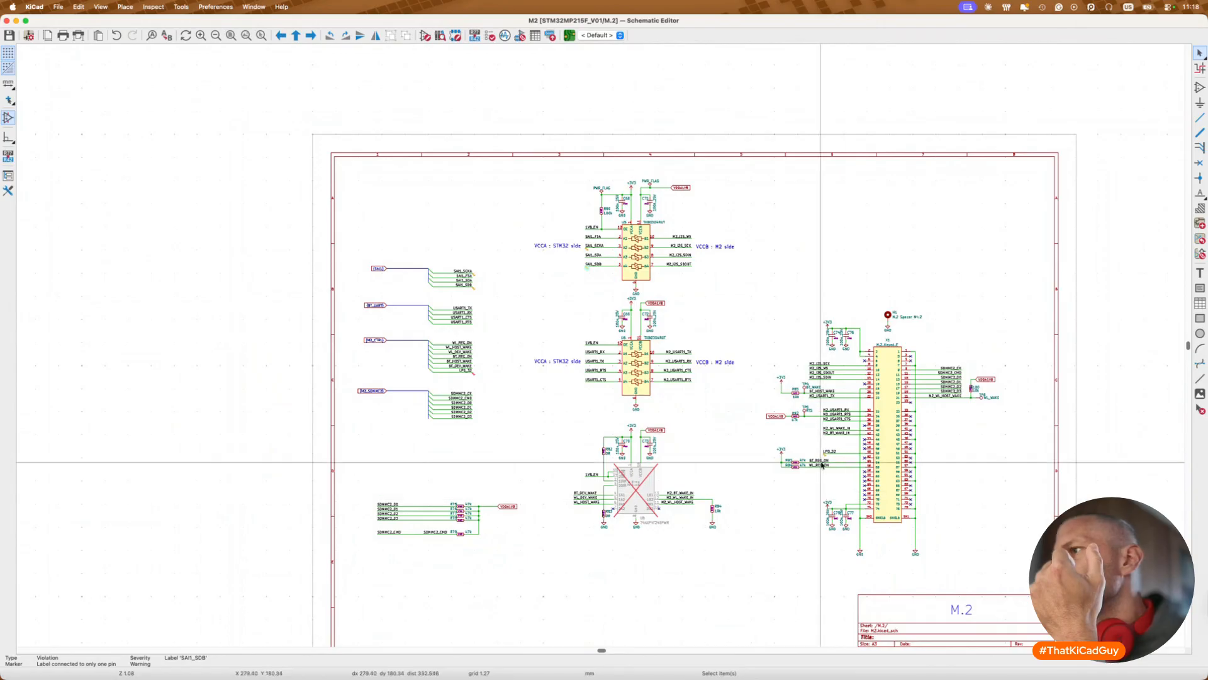
scroll(831, 451, up, 14)
double_click(833, 431)
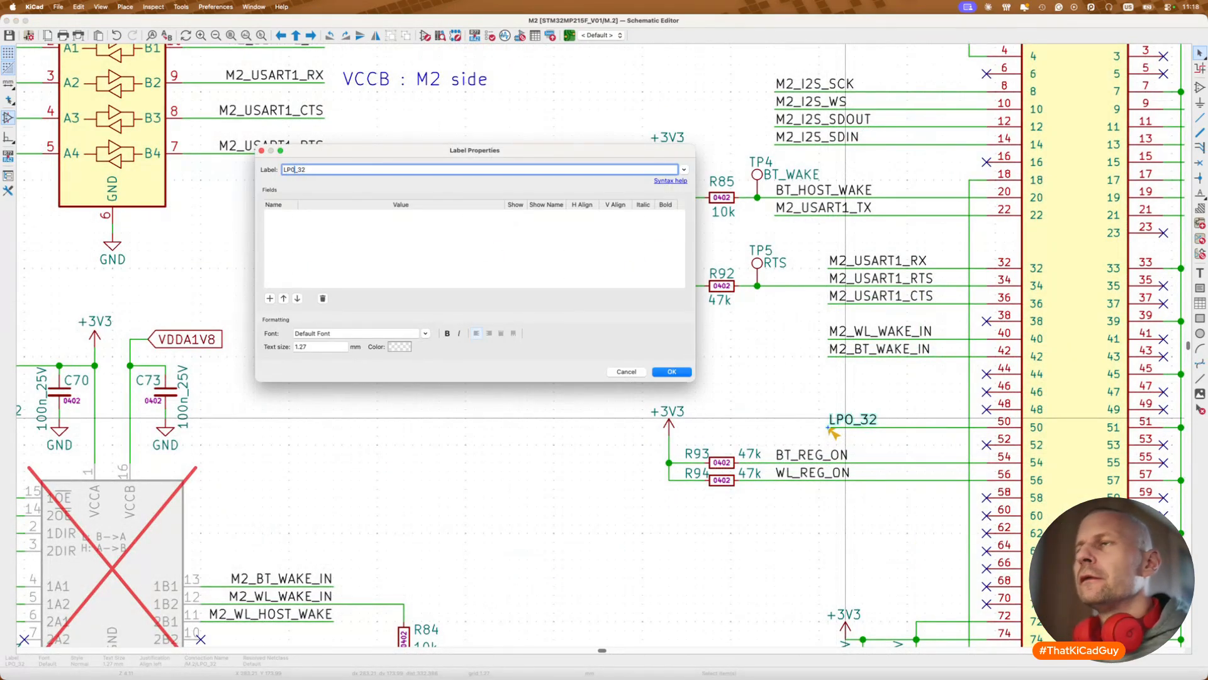
click(666, 375)
key(super+s)
Step: Check the properties of the LP0_32 label on the M2_CTRL bus of the M.2 sheet
scroll(624, 445, down, 3)
scroll(625, 445, left, 8)
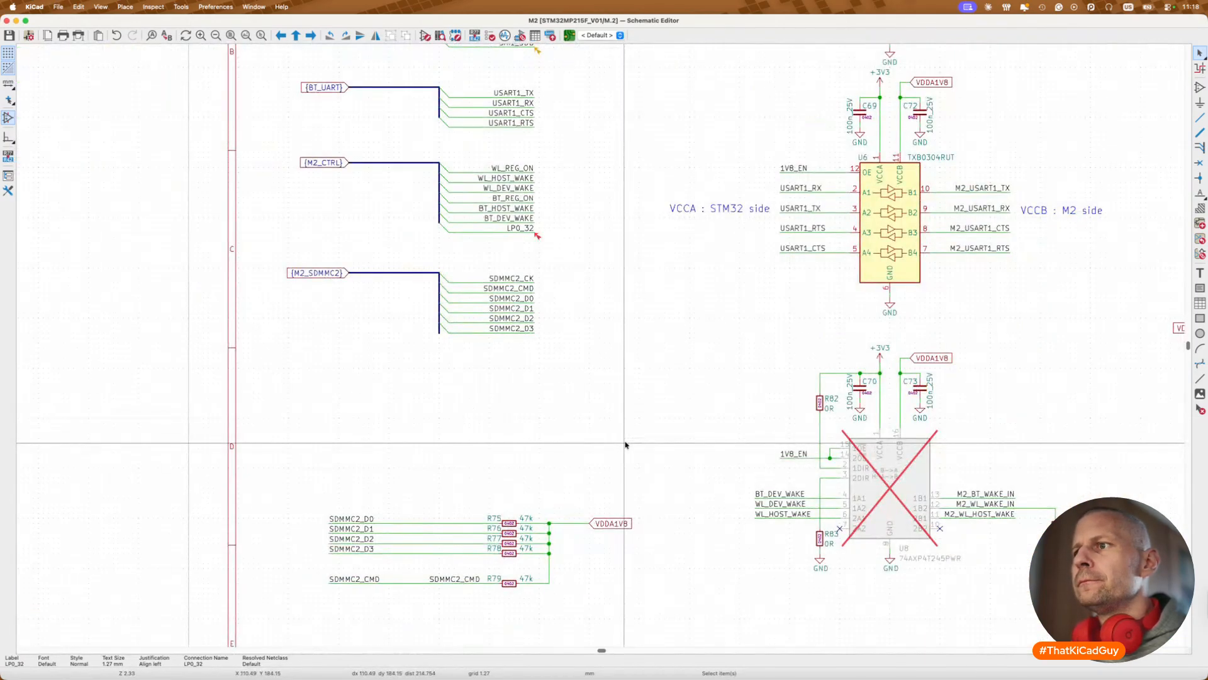
scroll(625, 444, up, 3)
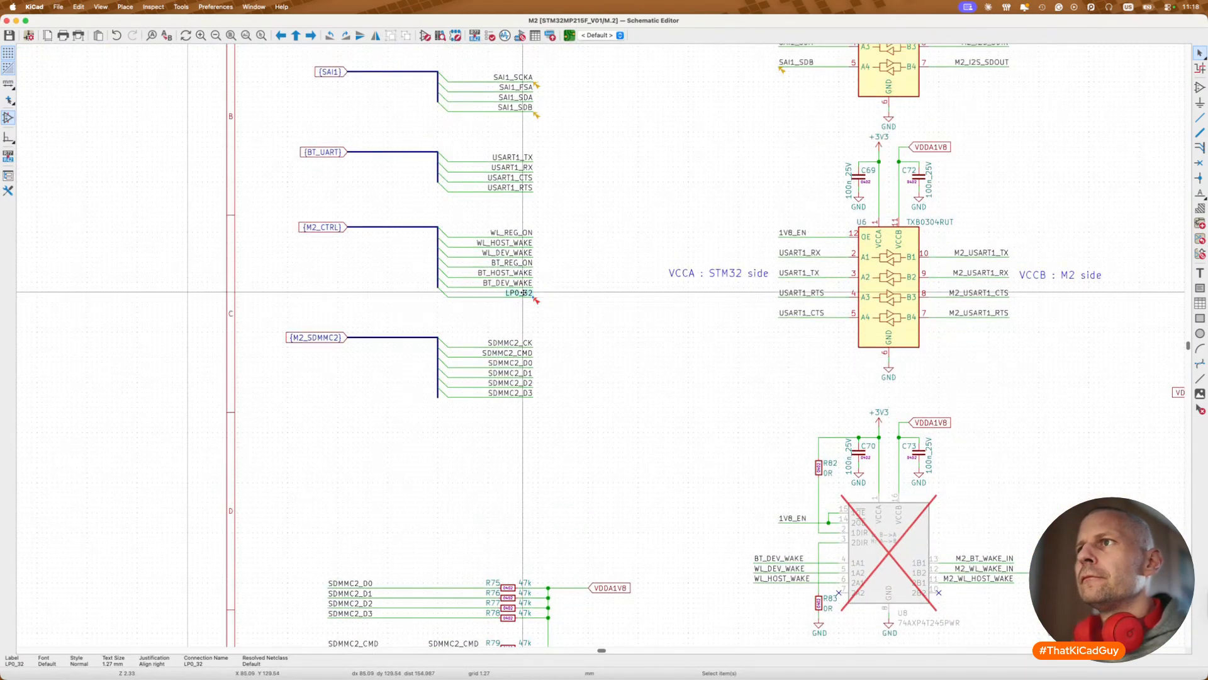
double_click(523, 291)
key(Return)
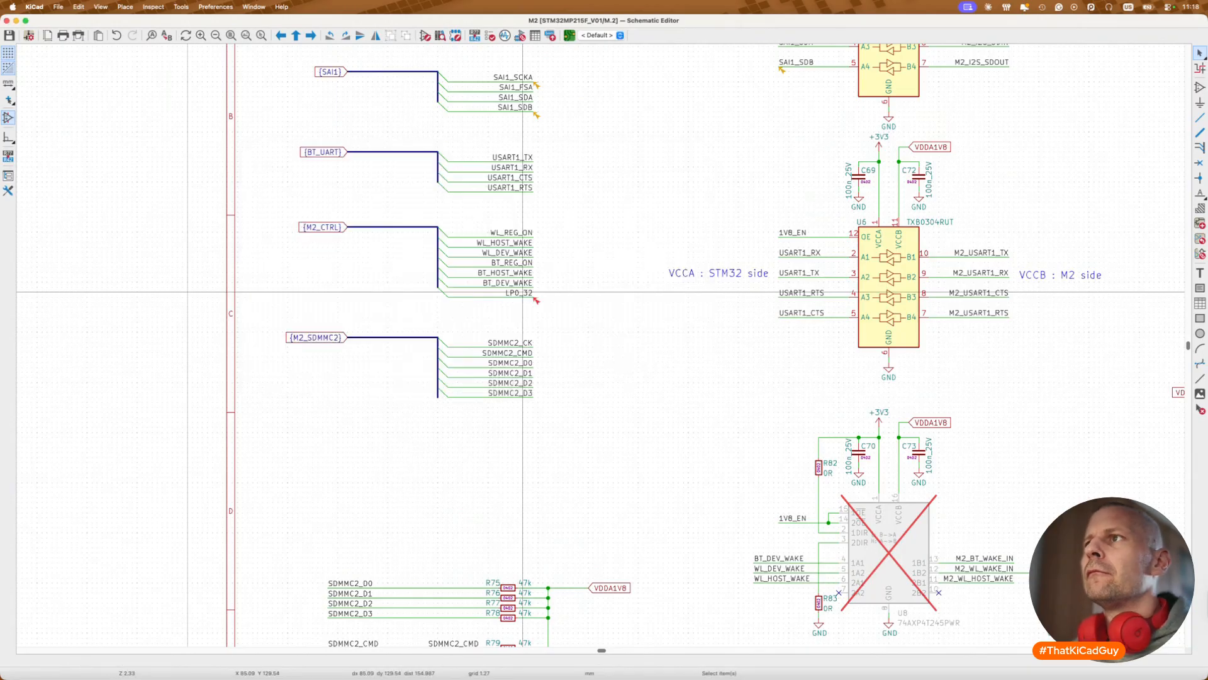
Step: Rerun the electrical rules check on the schematic and close the checker
click(489, 35)
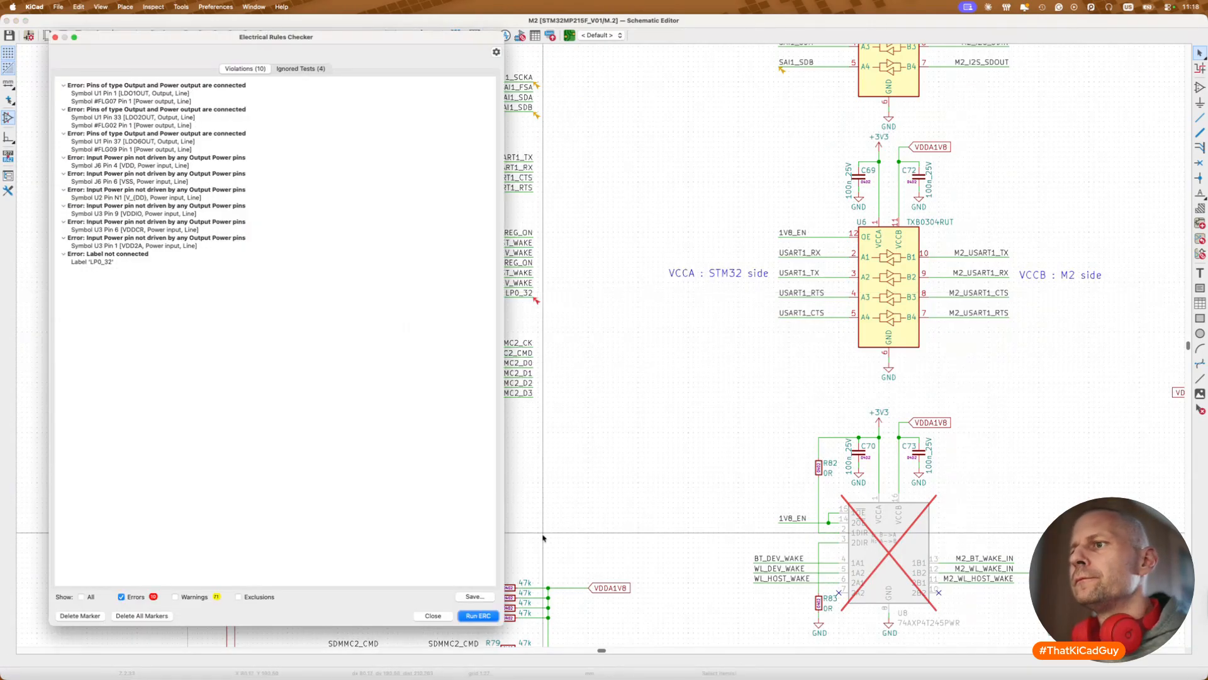
click(478, 615)
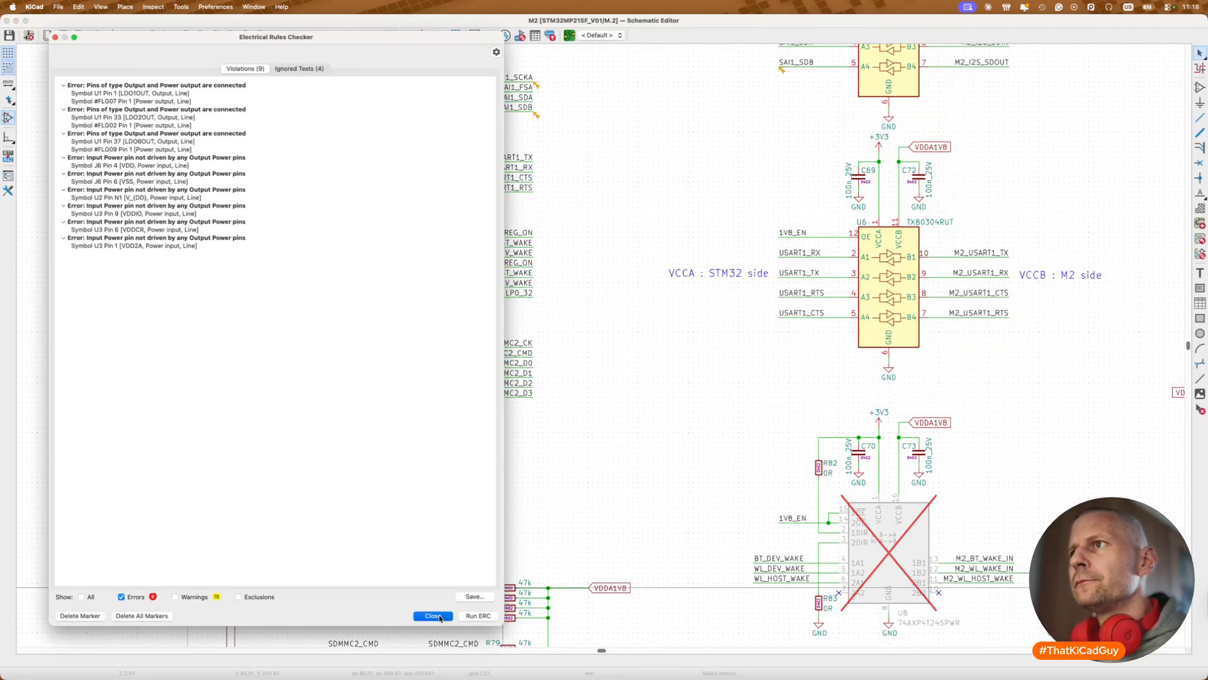
click(445, 616)
Step: Inspect the remaining warning marker on the SAI1_SCKA label of the SAI1 bus
scroll(504, 418, up, 5)
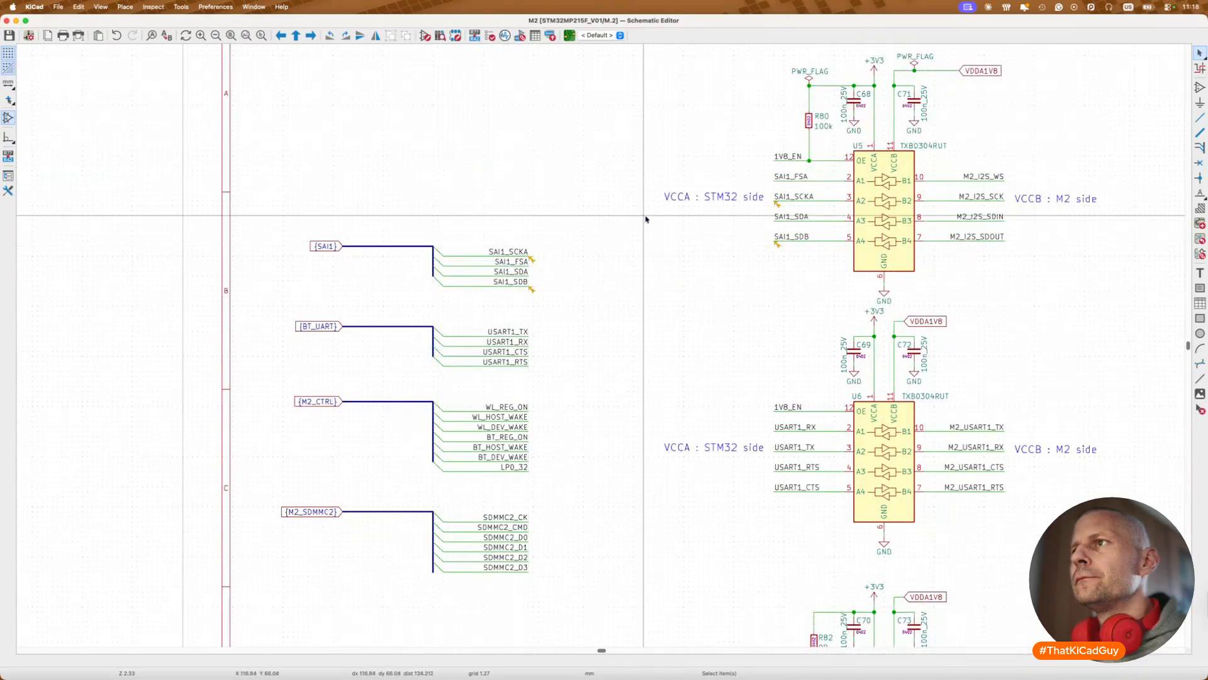
click(535, 260)
scroll(540, 262, up, 2)
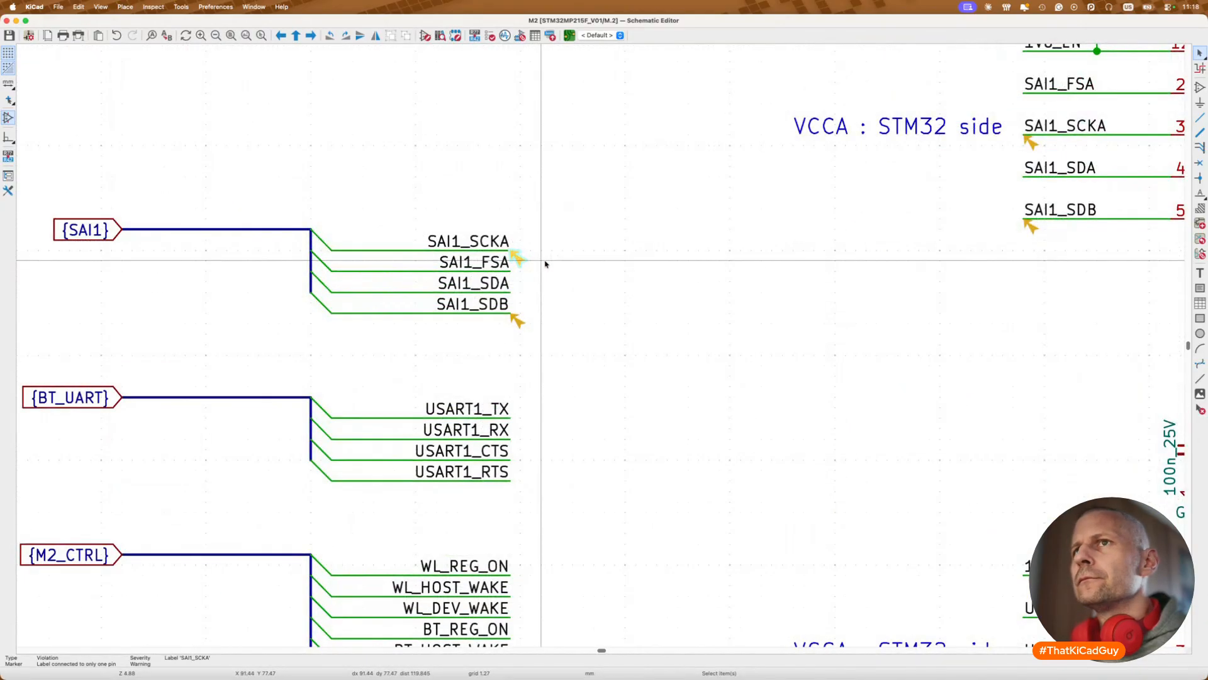
scroll(545, 264, down, 5)
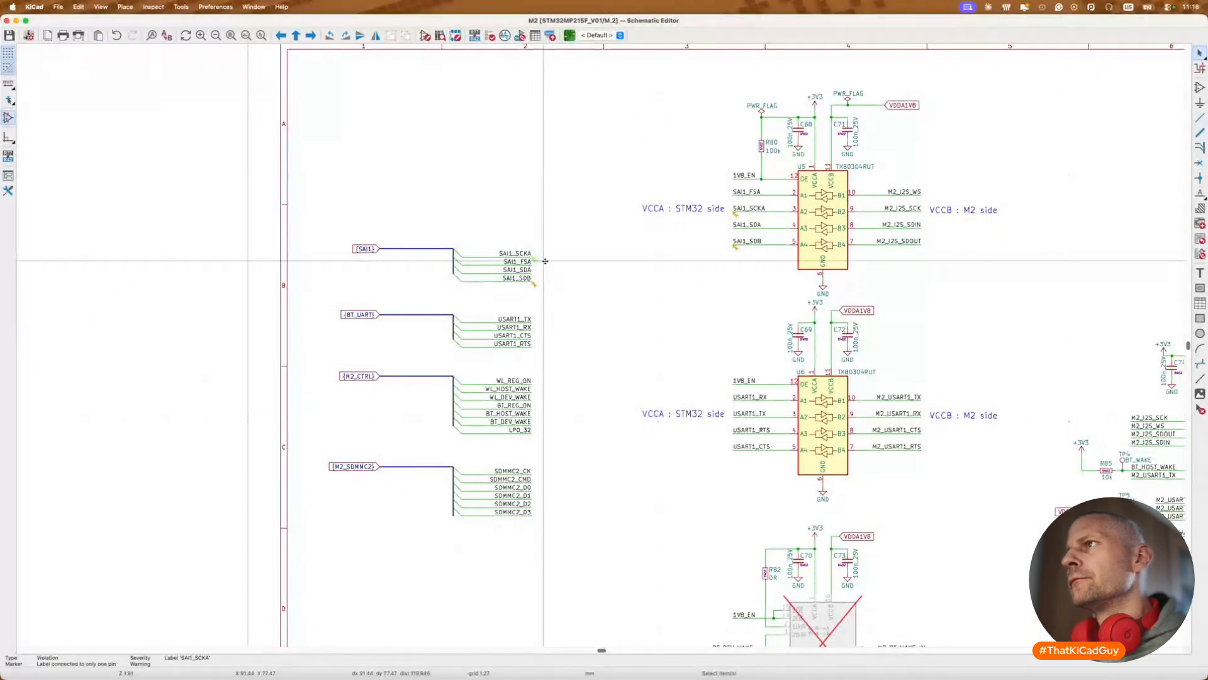
scroll(545, 260, down, 3)
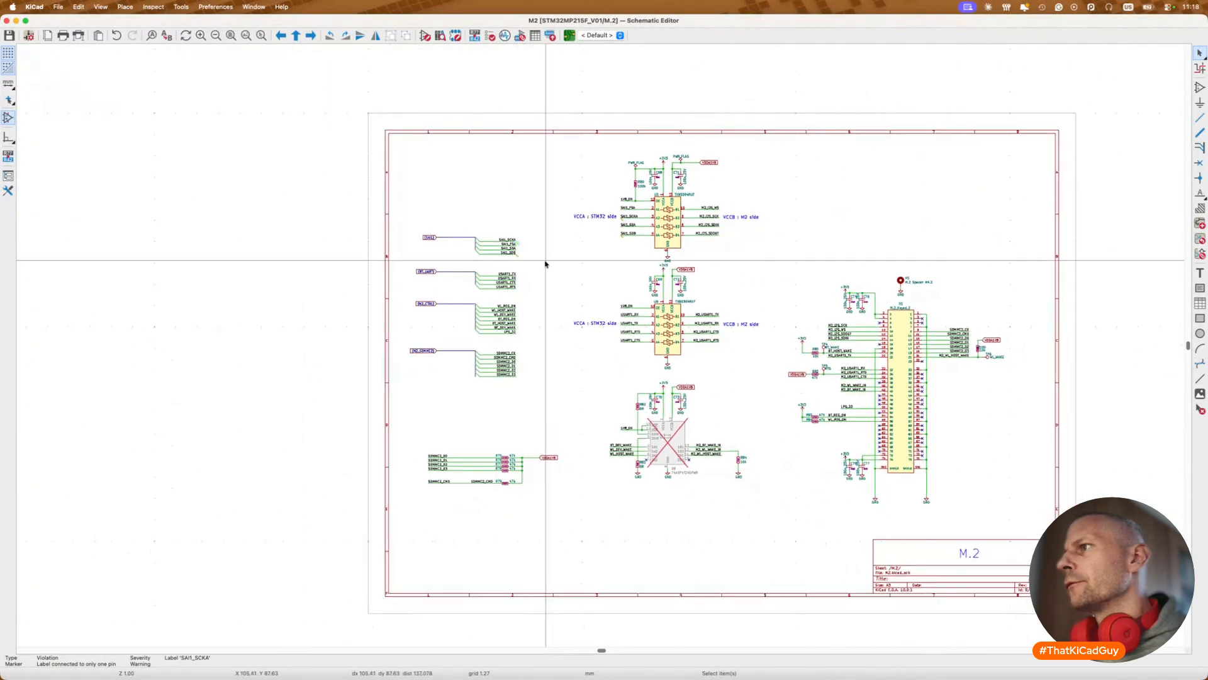
Step: Reopen the ERC results and locate the undriven power input error for U3 pin 1 (VDD2A) on the Ethernet sheet
click(490, 36)
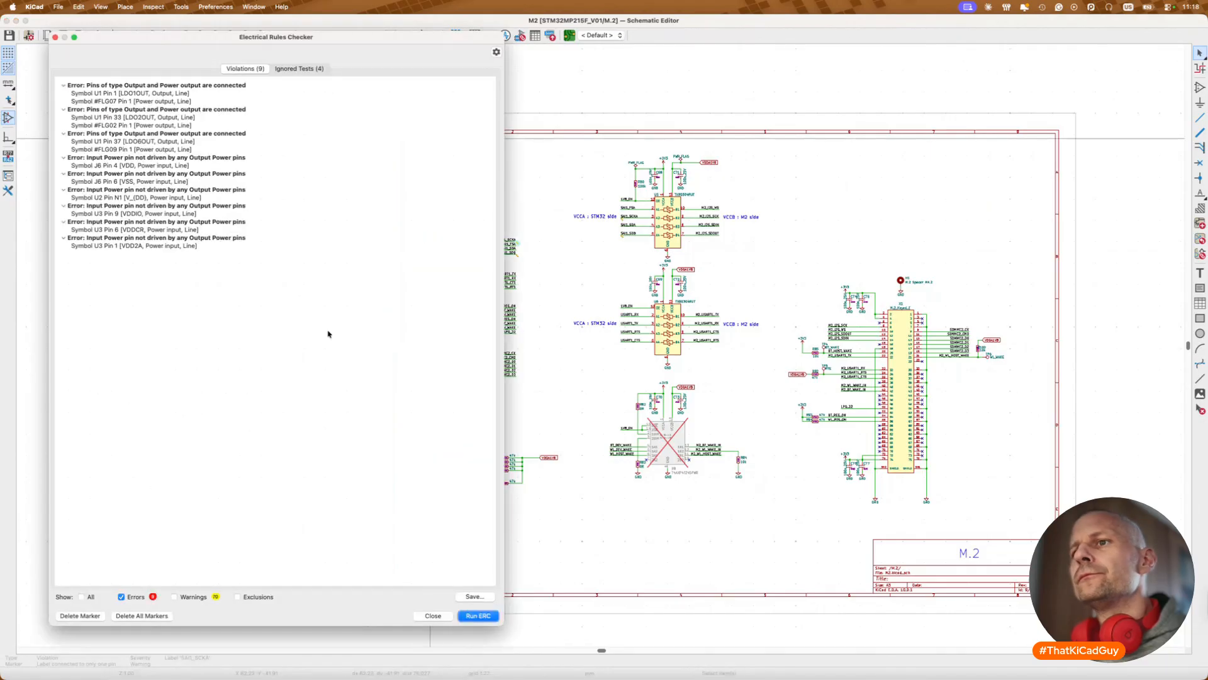
click(181, 247)
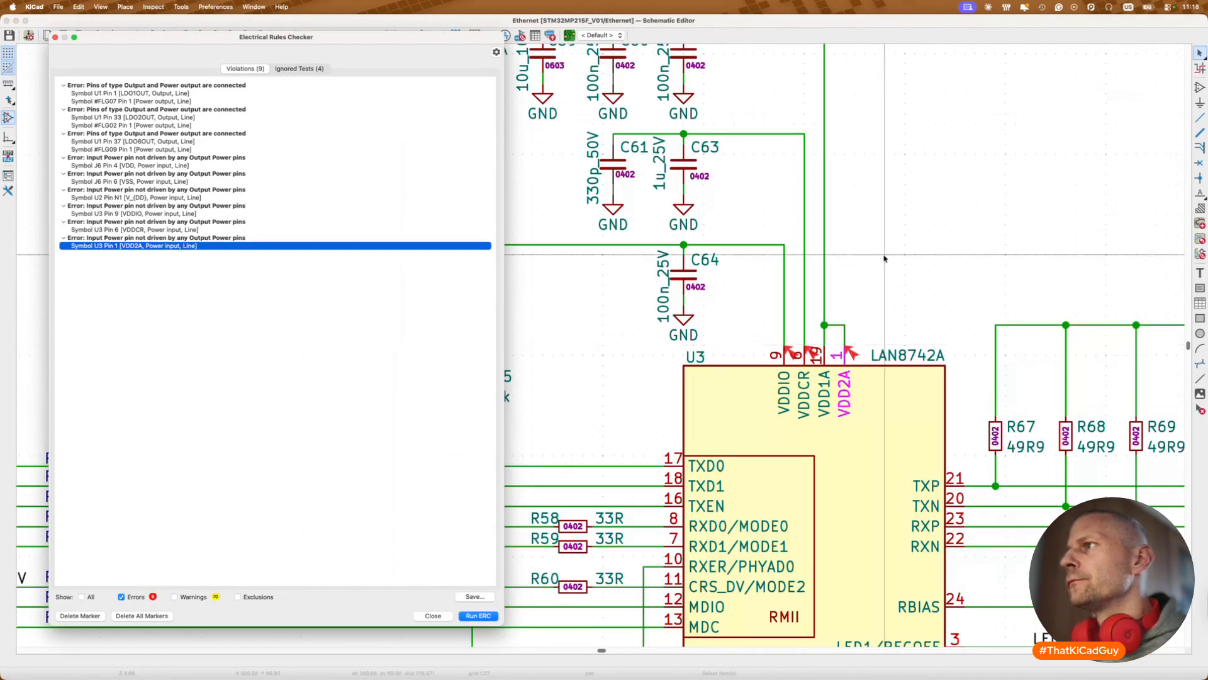
scroll(884, 258, down, 4)
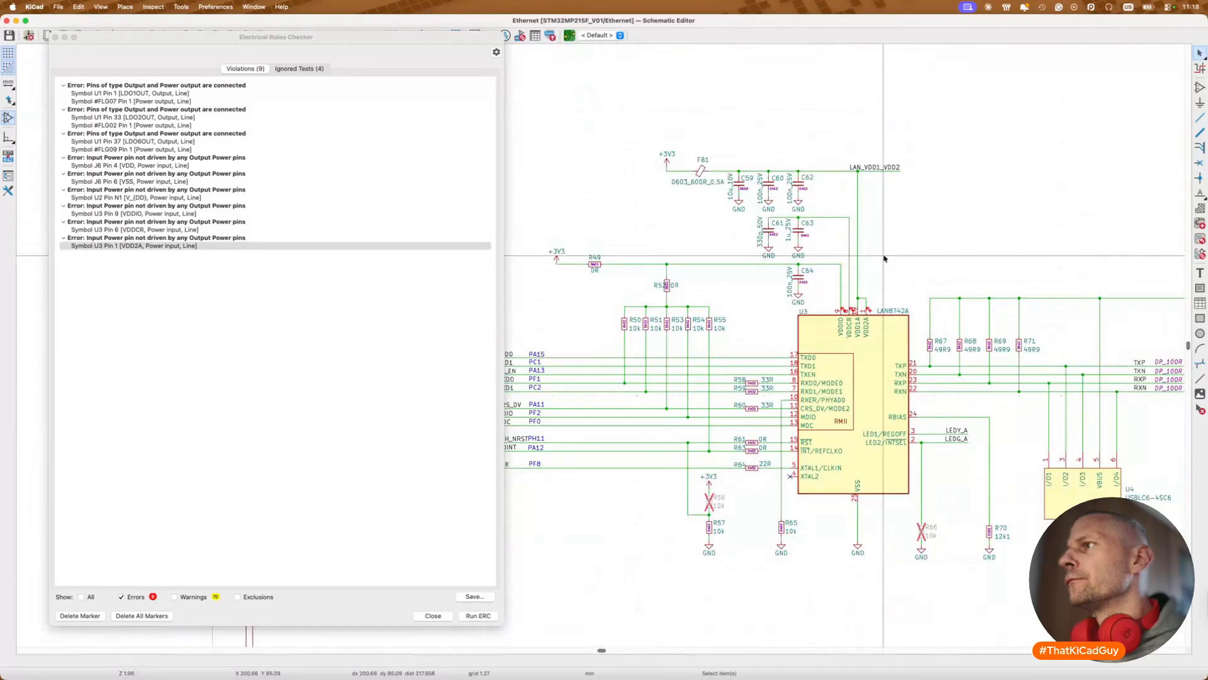
scroll(857, 306, up, 1)
Step: Place PWR_FLAG symbols on the LAN_VDD1_VDD2, VDDCR and VDDIO supply lines of U3 on the Ethernet sheet and rerun ERC
text(SAI1_SCKA)
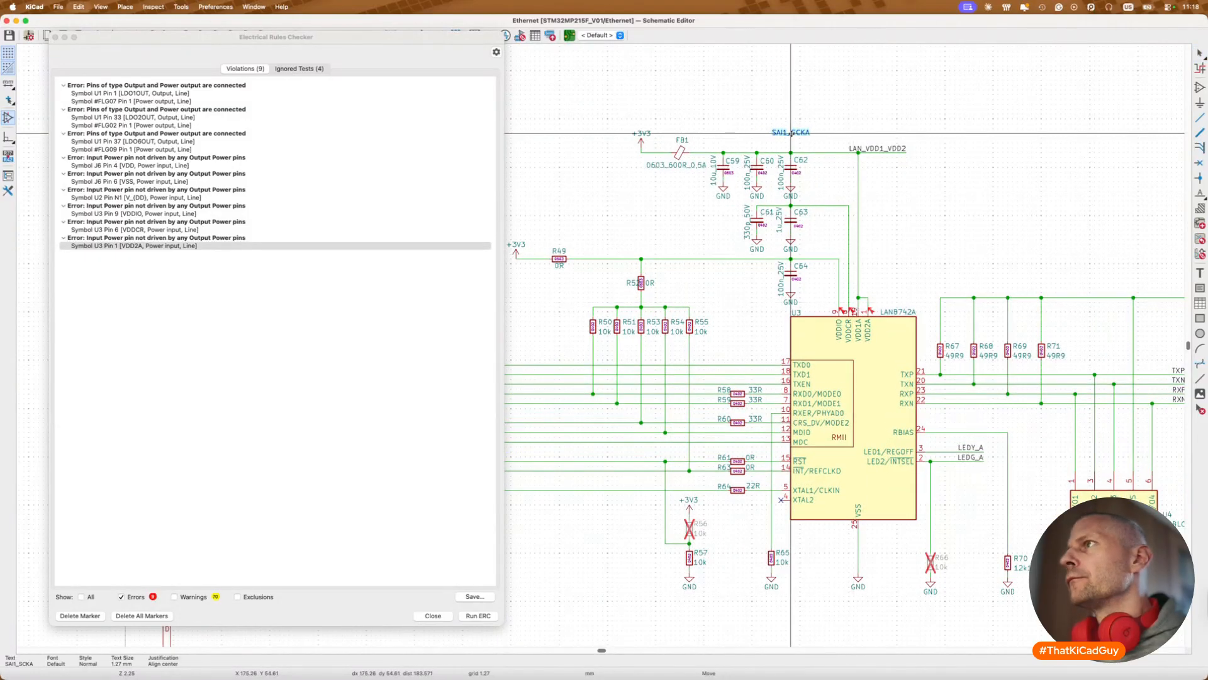
key(Escape)
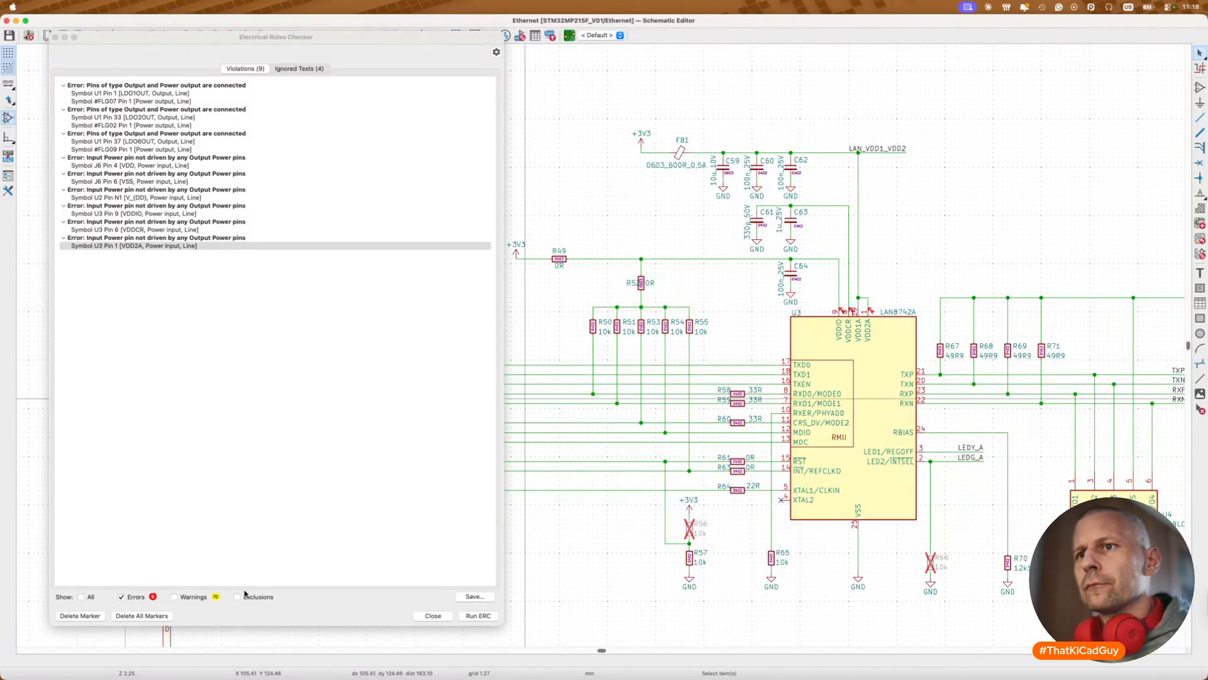
key(super+v)
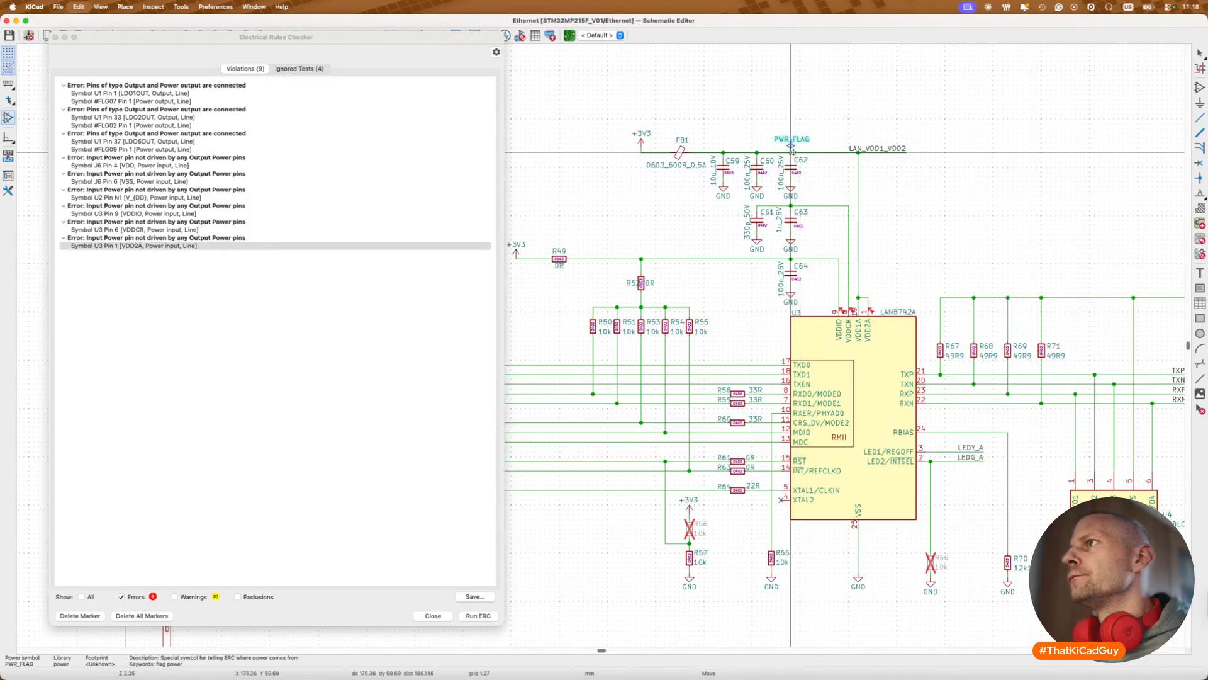
click(824, 151)
key(super+v)
click(823, 203)
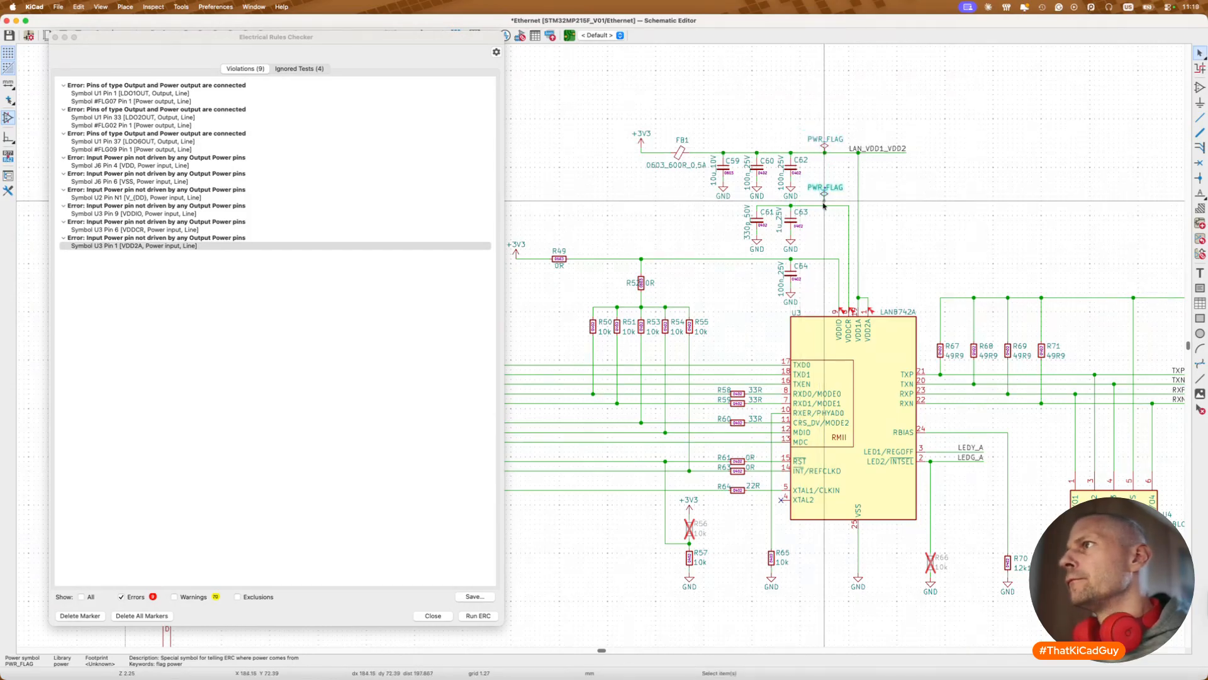
drag(824, 197, 824, 202)
key(super+v)
click(824, 263)
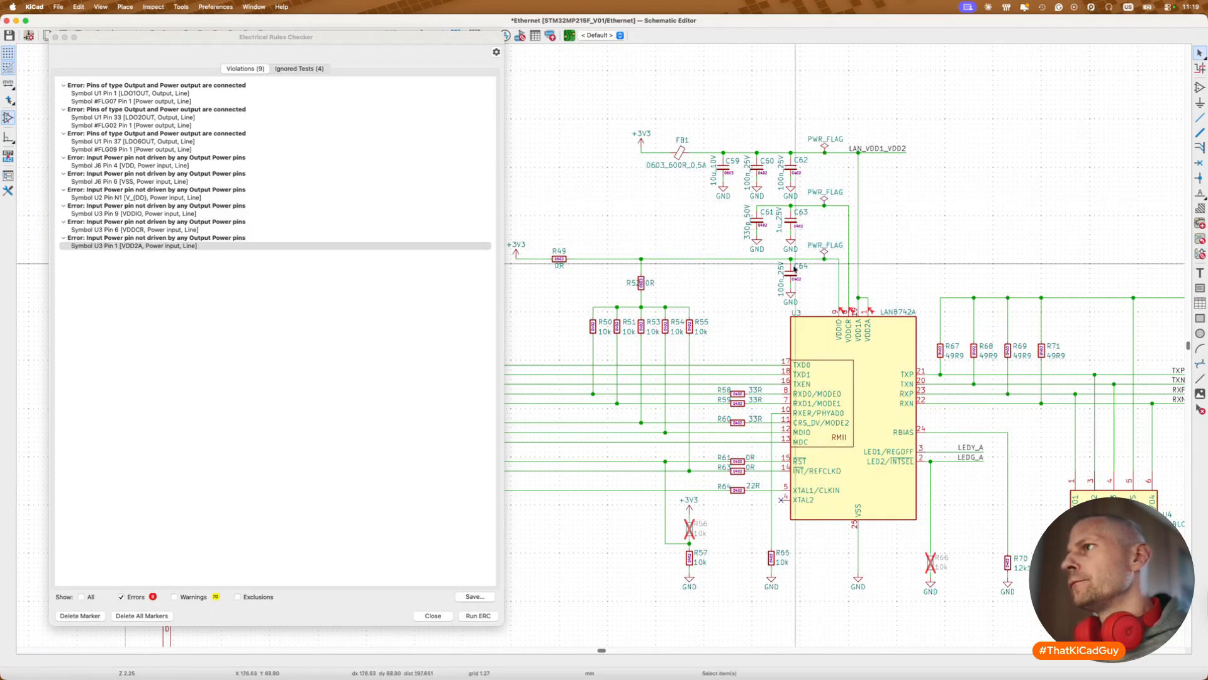
click(478, 615)
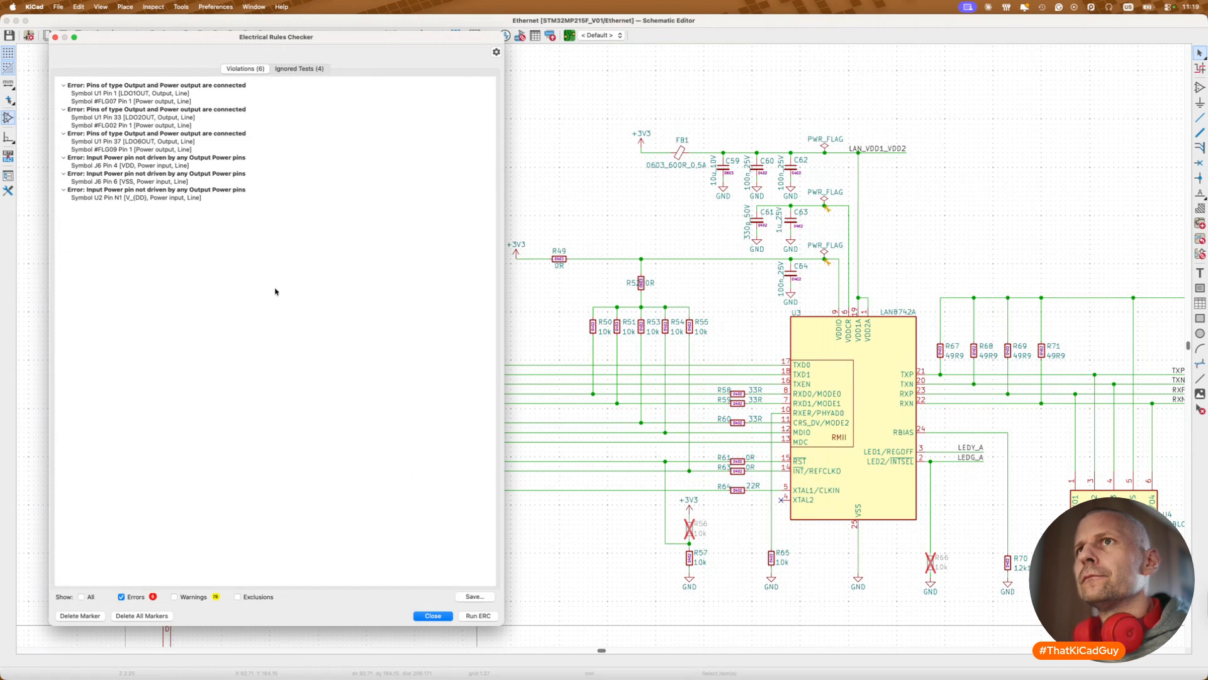
Step: Locate the undriven power input error of U2 pin N1, place a PWR_FLAG on the VDD1_DDR rail and rerun ERC
click(197, 199)
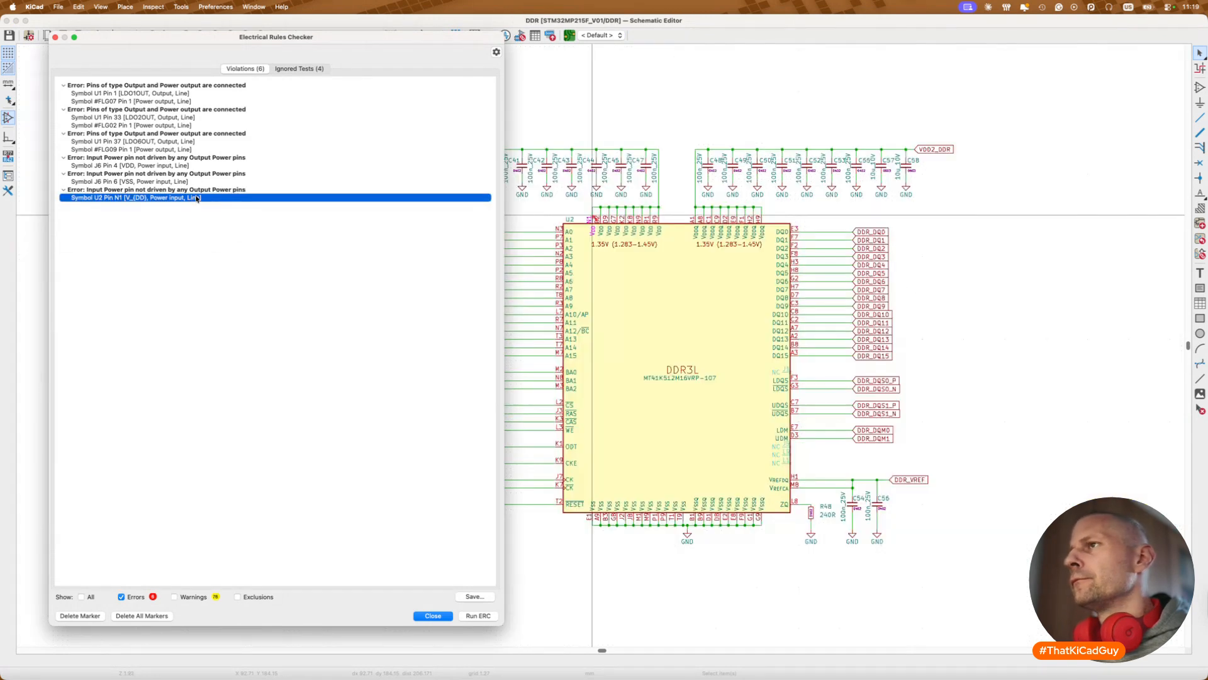
scroll(650, 170, left, 4)
click(753, 118)
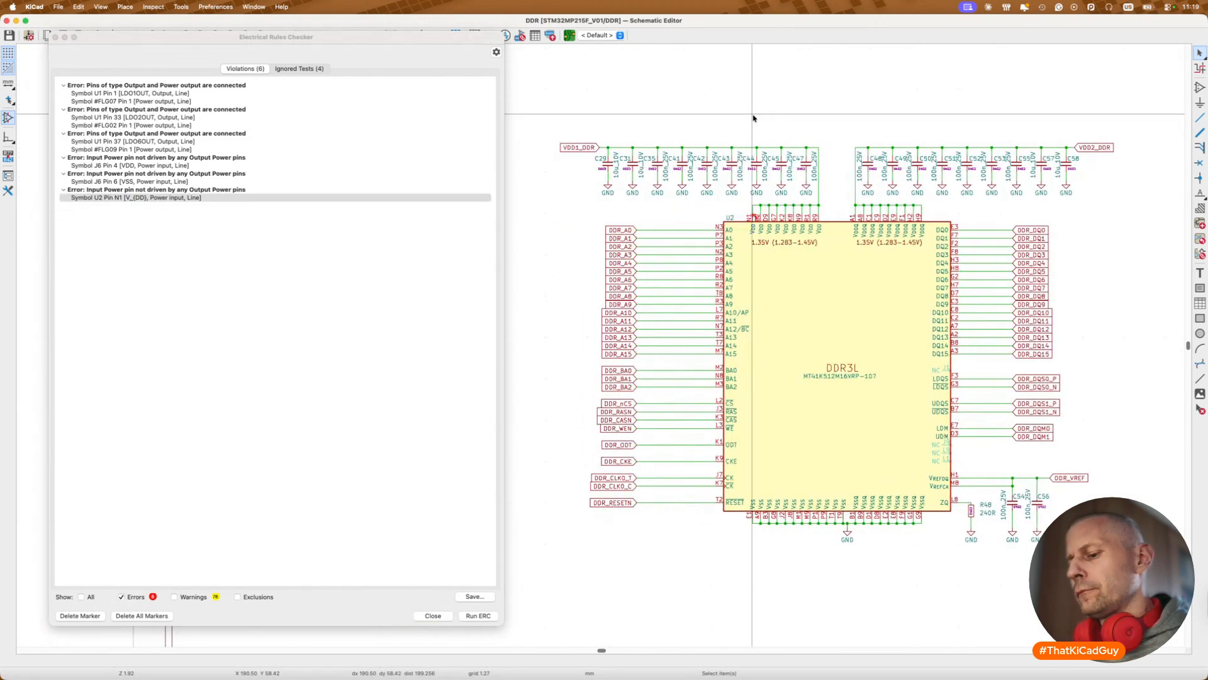
key(super+v)
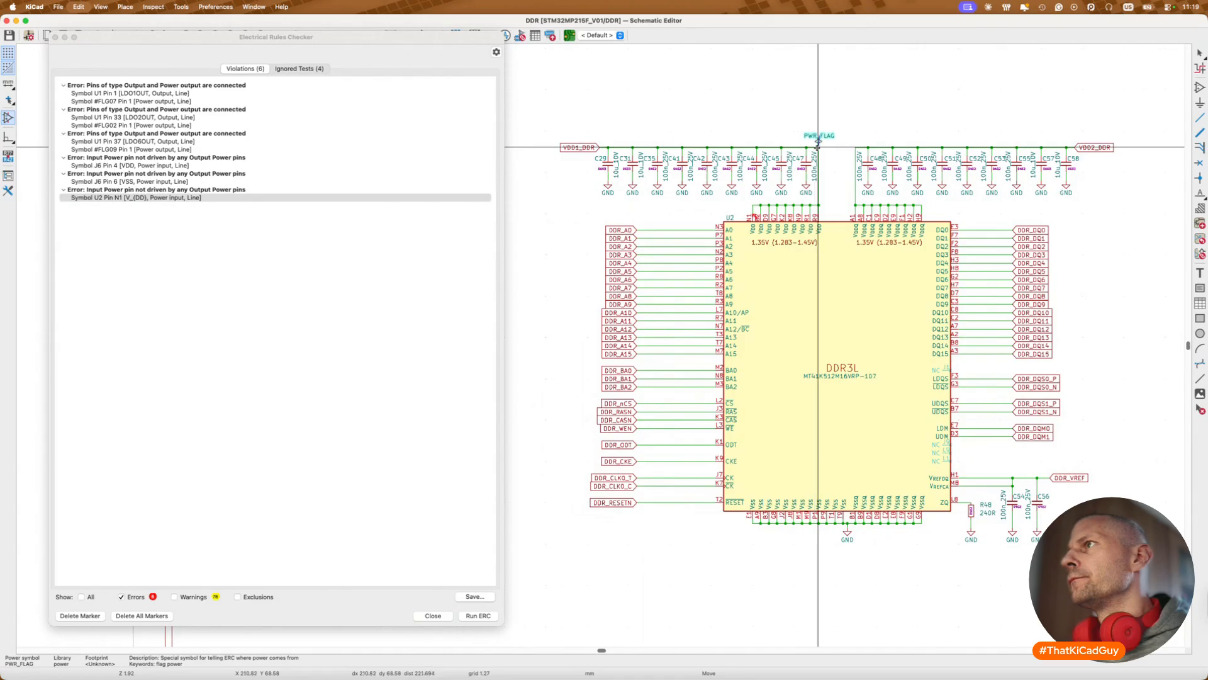
click(818, 146)
click(473, 616)
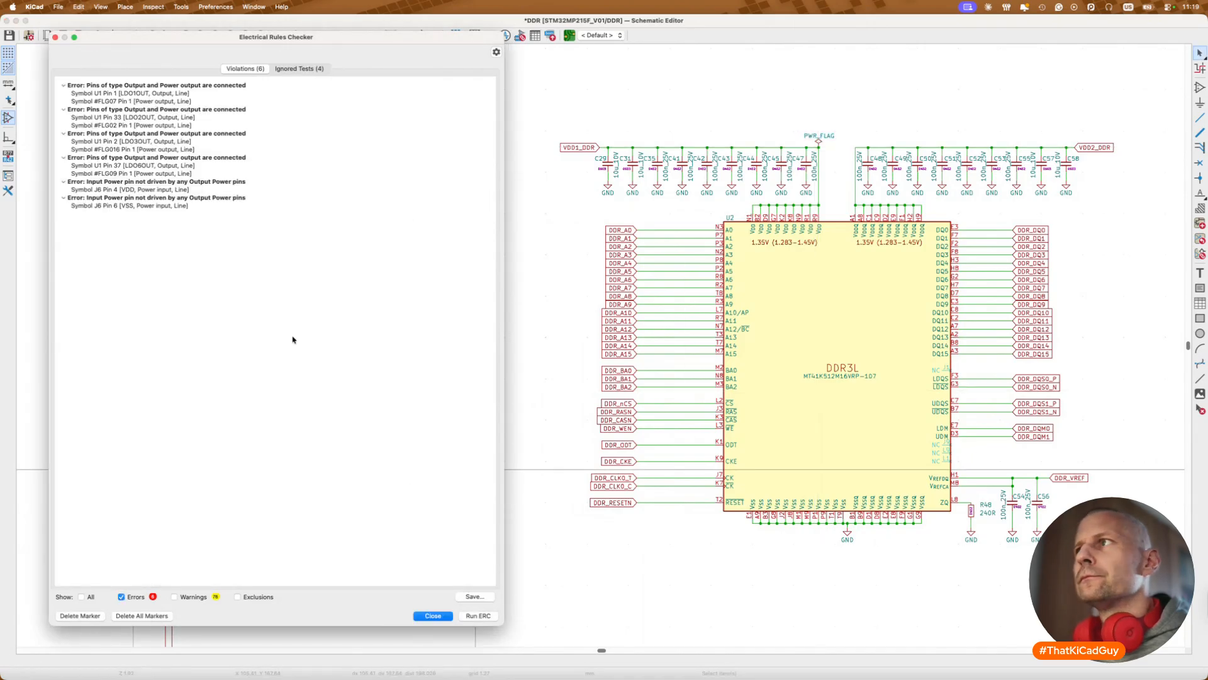
Step: Place PWR_FLAG symbols on the VDD supply line and the VSS ground line of microSD connector J6 and rerun ERC
click(182, 207)
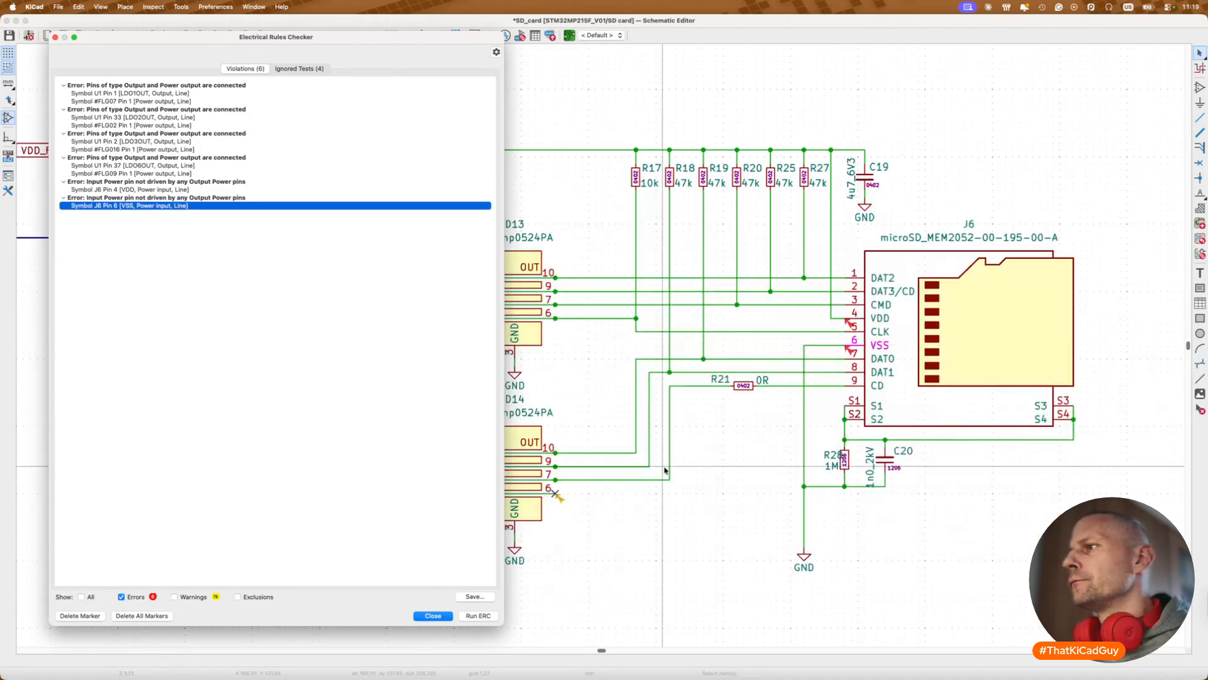
click(762, 462)
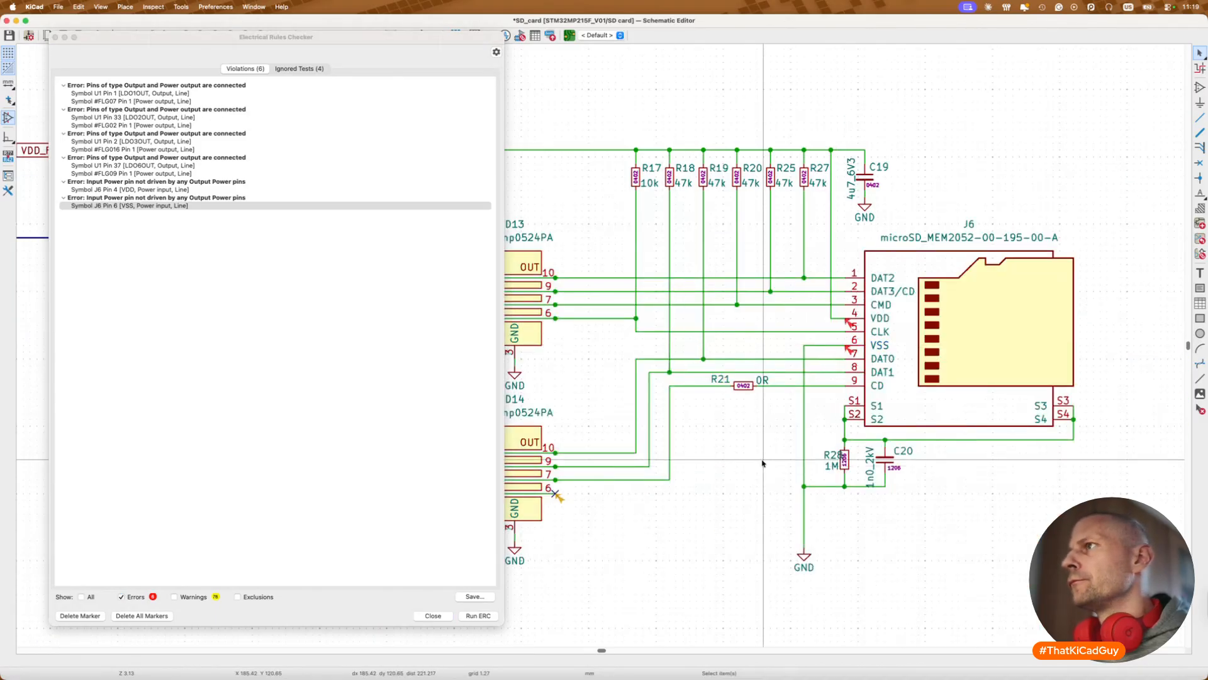
scroll(762, 463, left, 4)
scroll(762, 463, up, 1)
key(super+v)
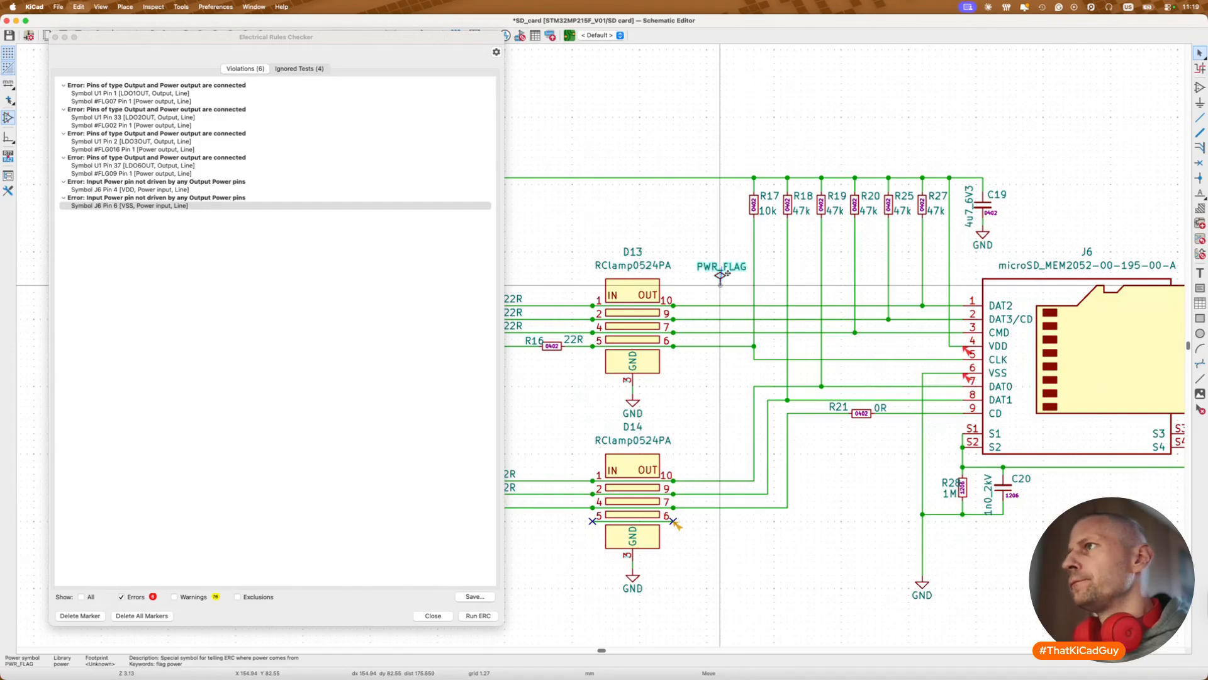
click(949, 177)
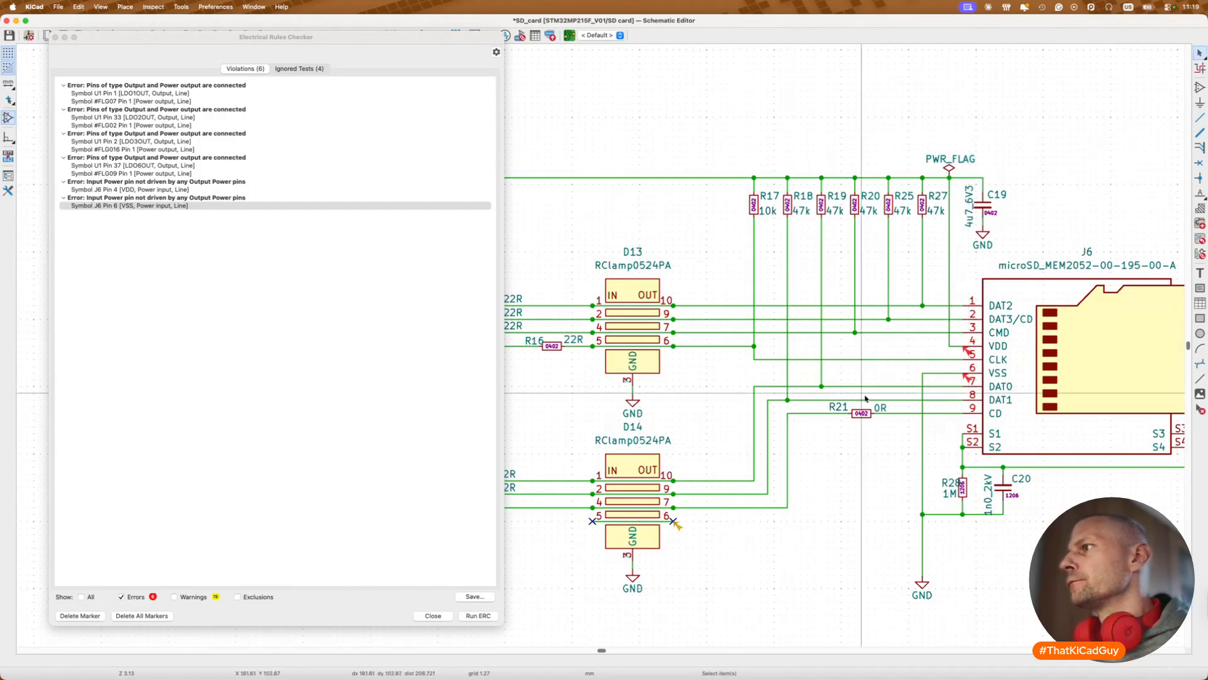
key(super+v)
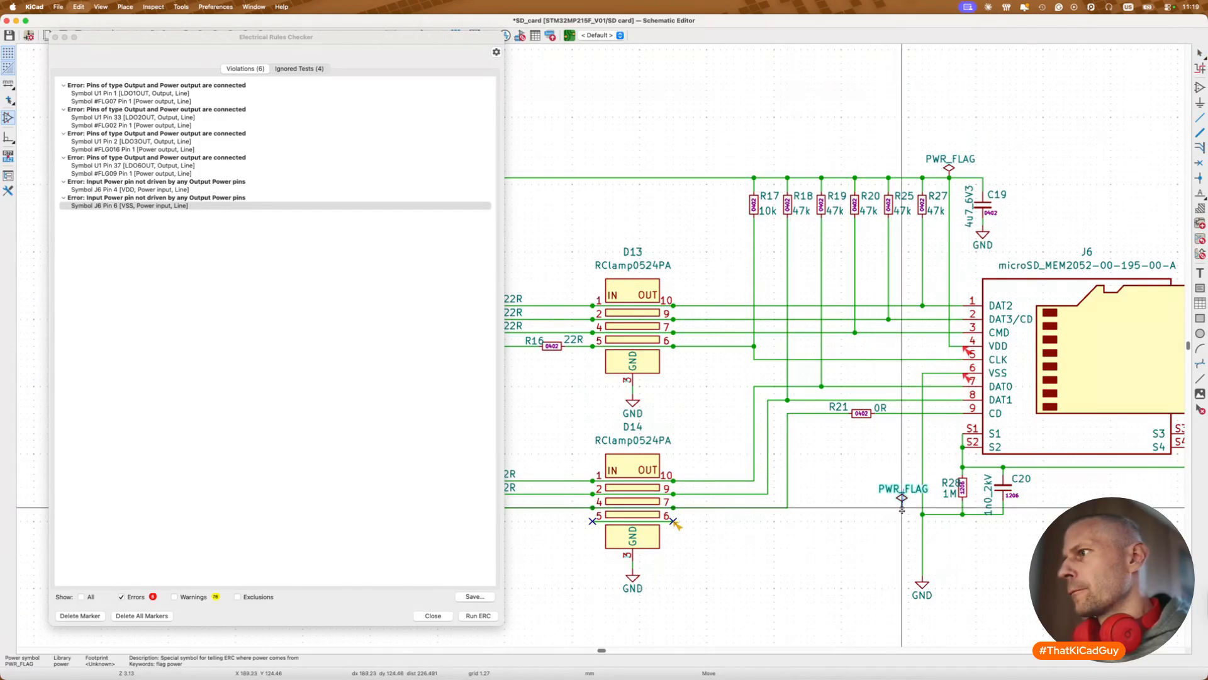
click(891, 514)
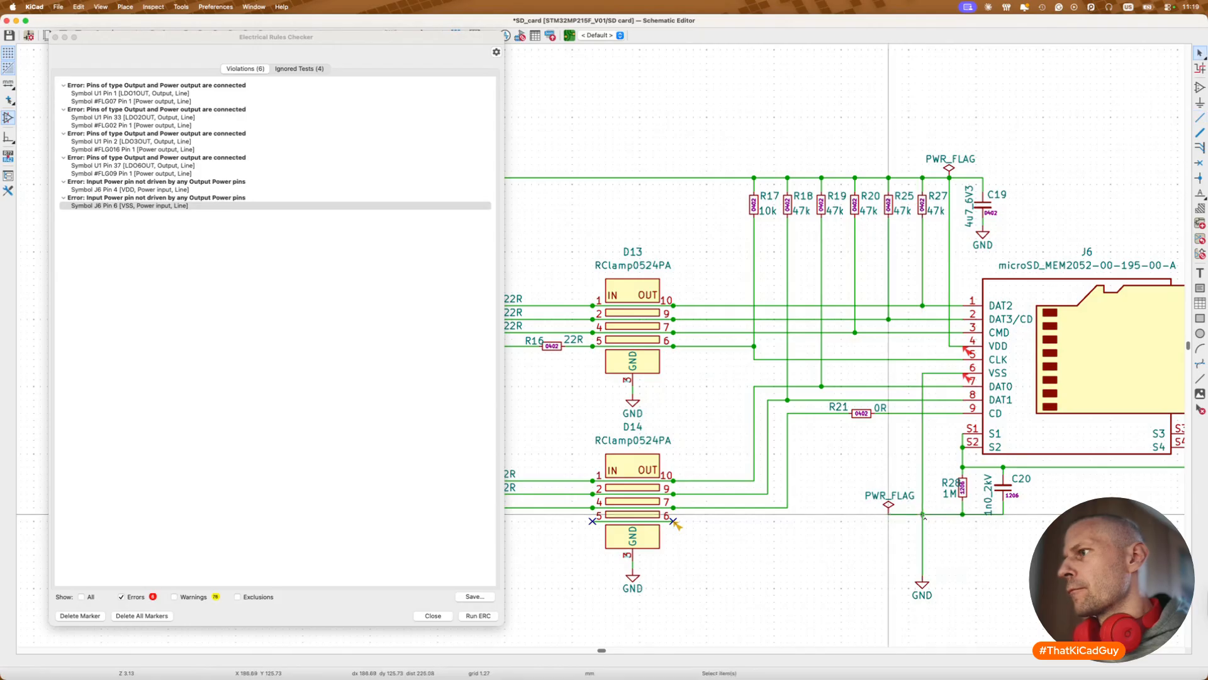
click(478, 615)
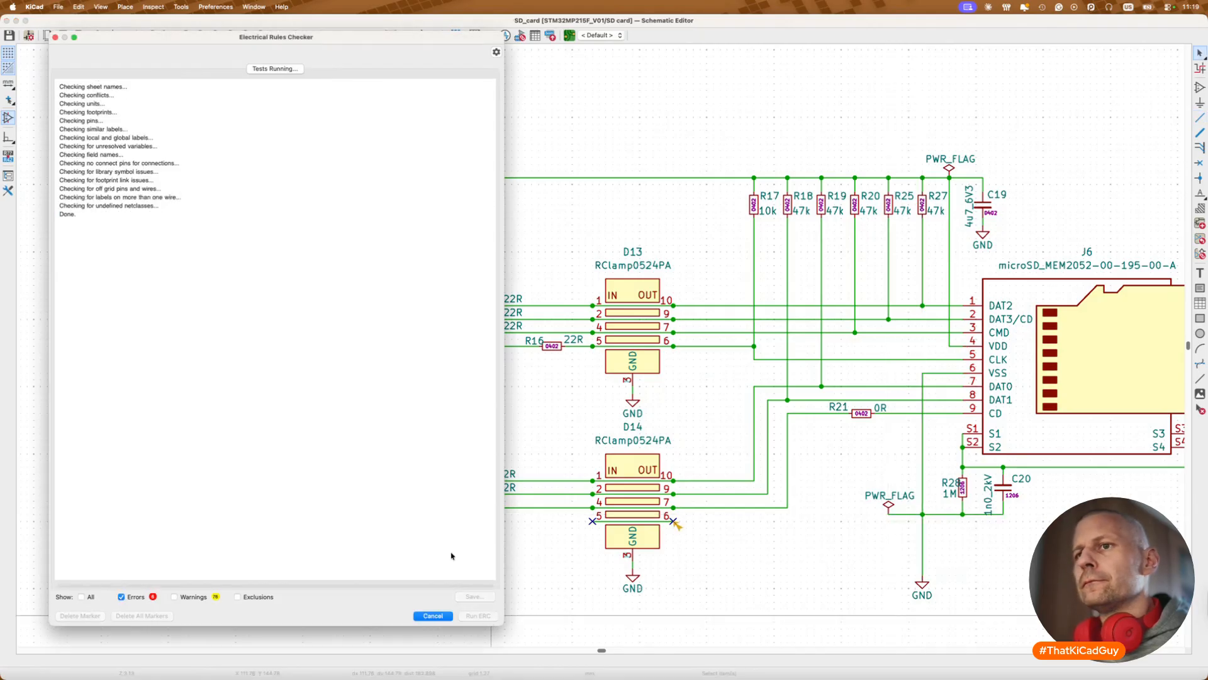
Step: Locate the U1 pin 37 (LDO6OUT) output conflict on the PMIC sheet and inspect the error marker at LDO1OUT
click(177, 165)
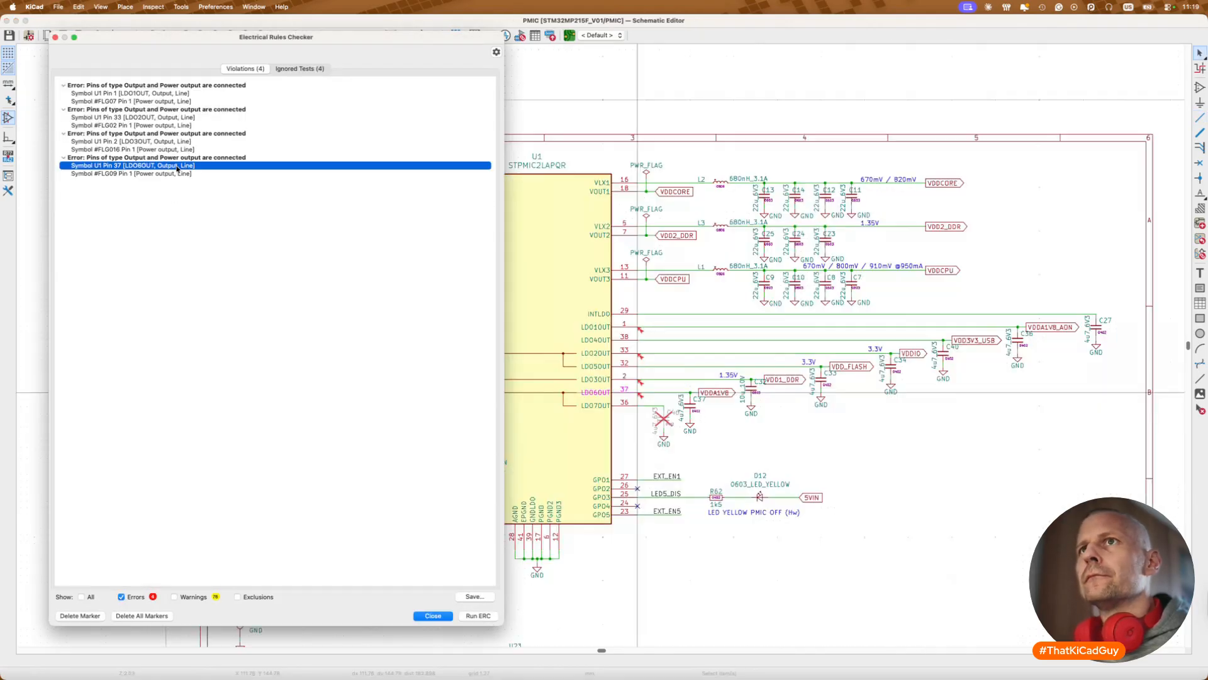
click(631, 299)
click(641, 330)
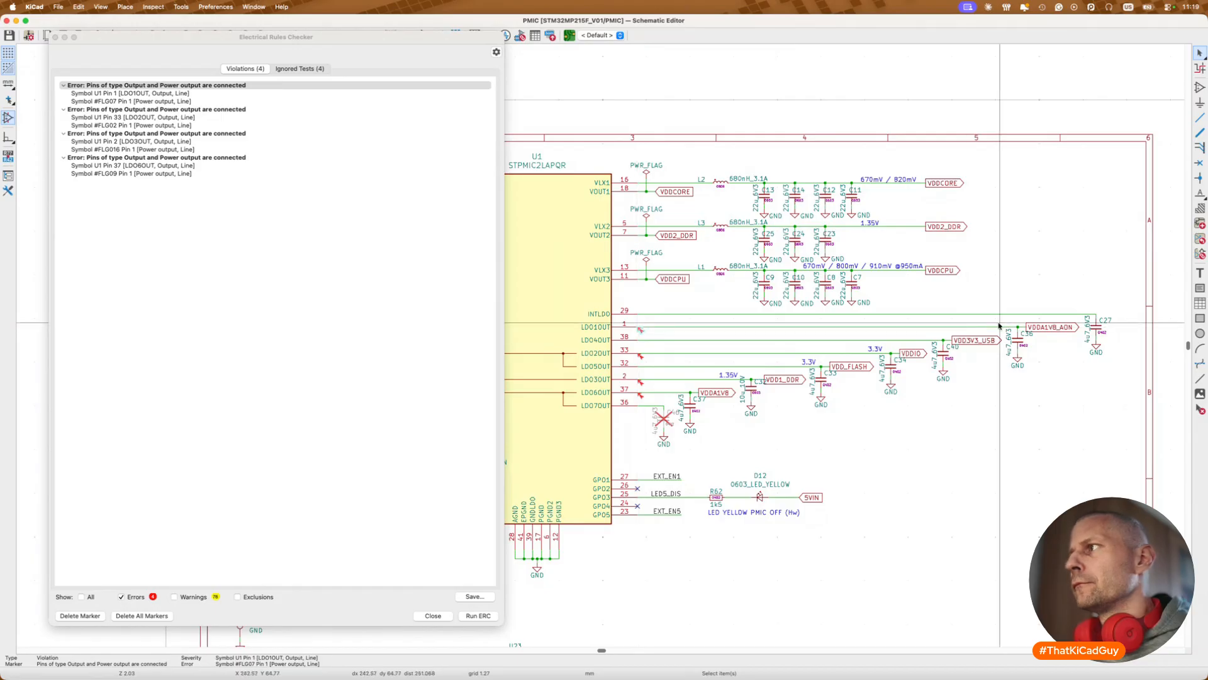
Step: Change the shape of the VDDA1V8_AON, VDD3V3_USB and VDDIO global labels on the PMIC outputs to Passive
double_click(1057, 328)
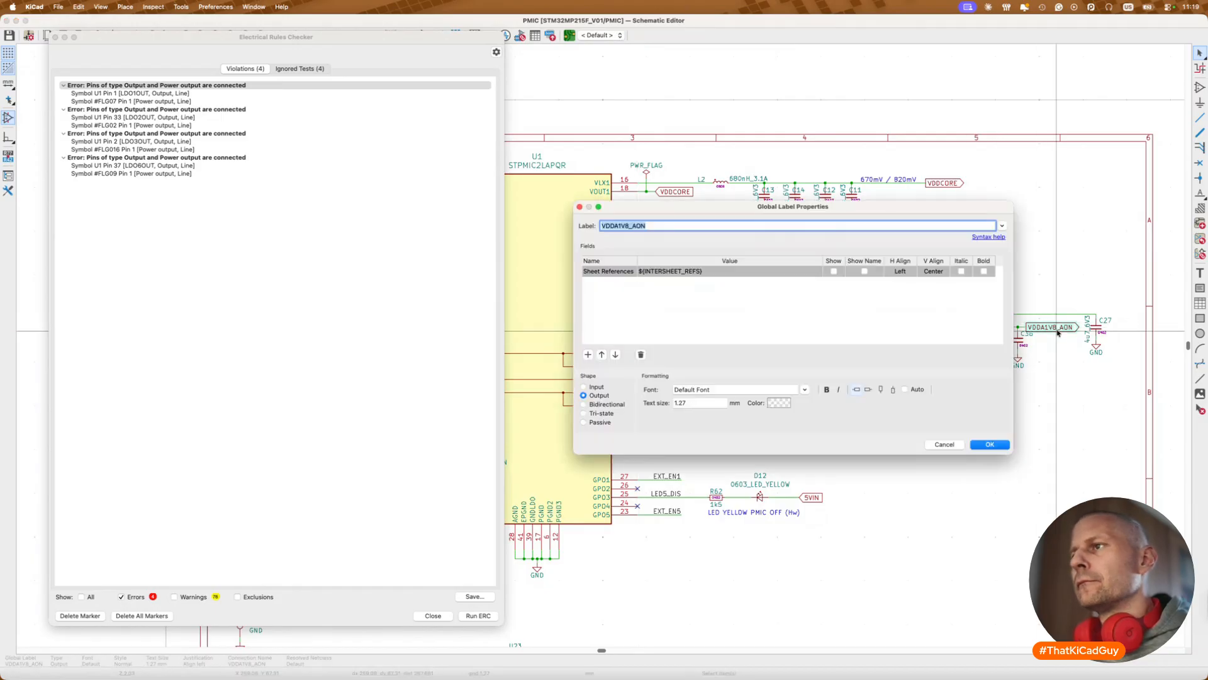
click(584, 422)
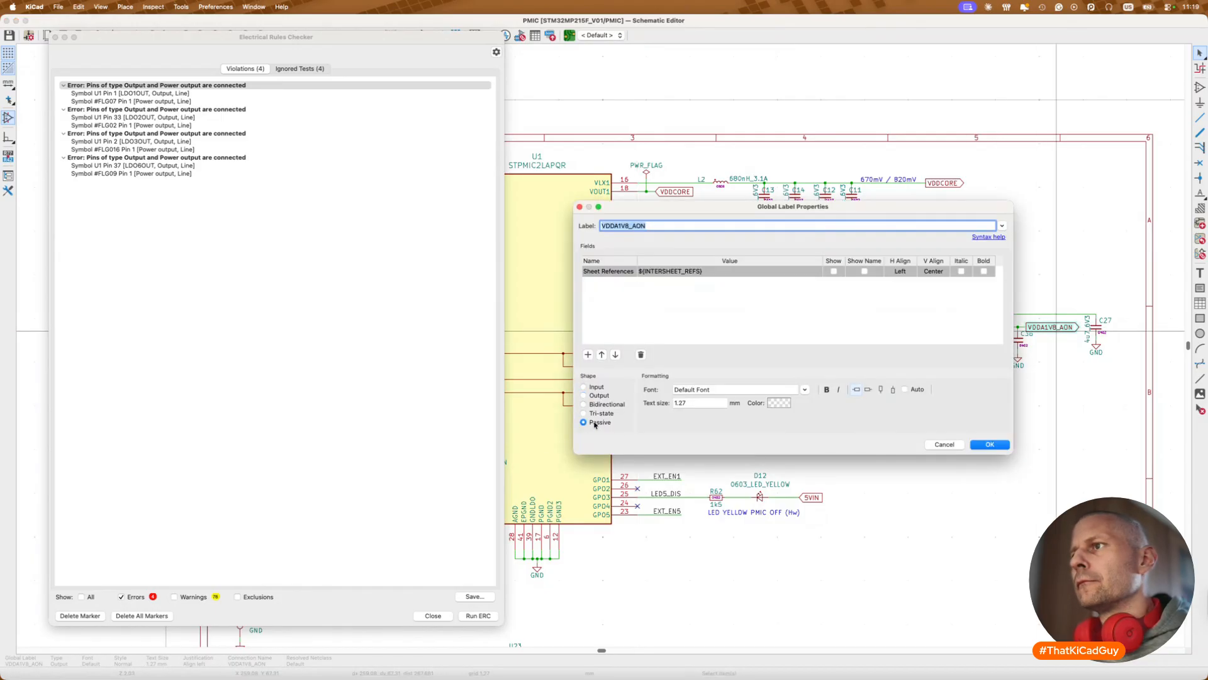
click(987, 445)
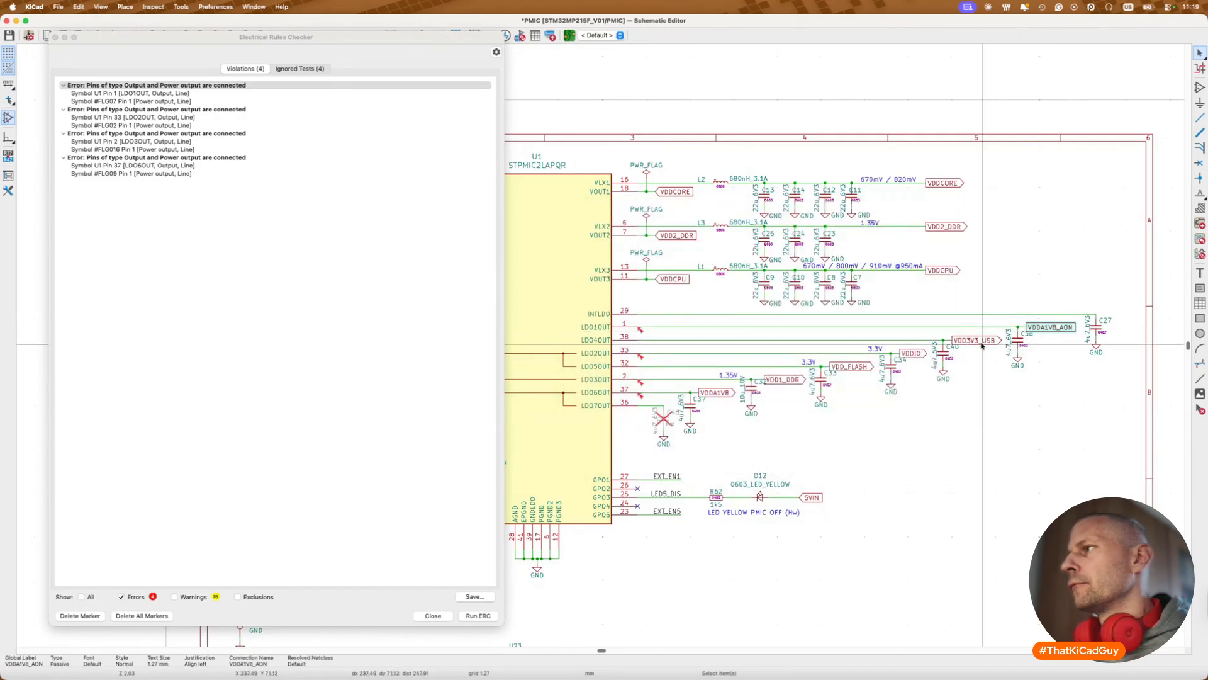
double_click(981, 343)
click(594, 424)
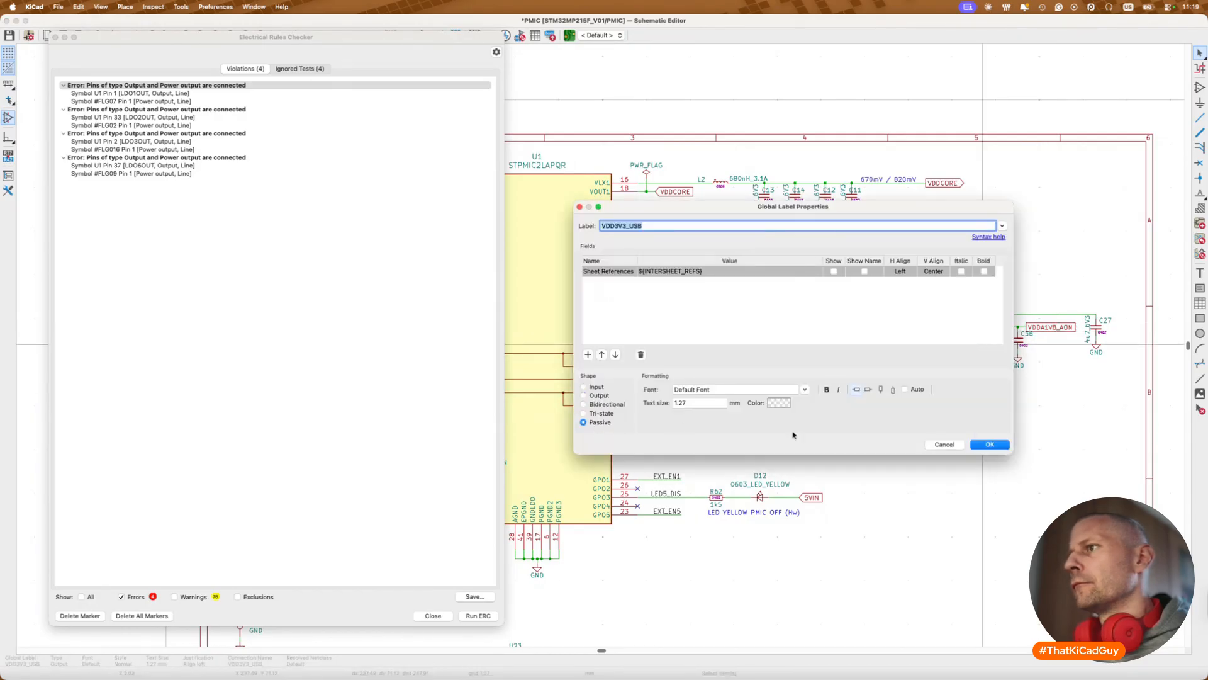
click(989, 444)
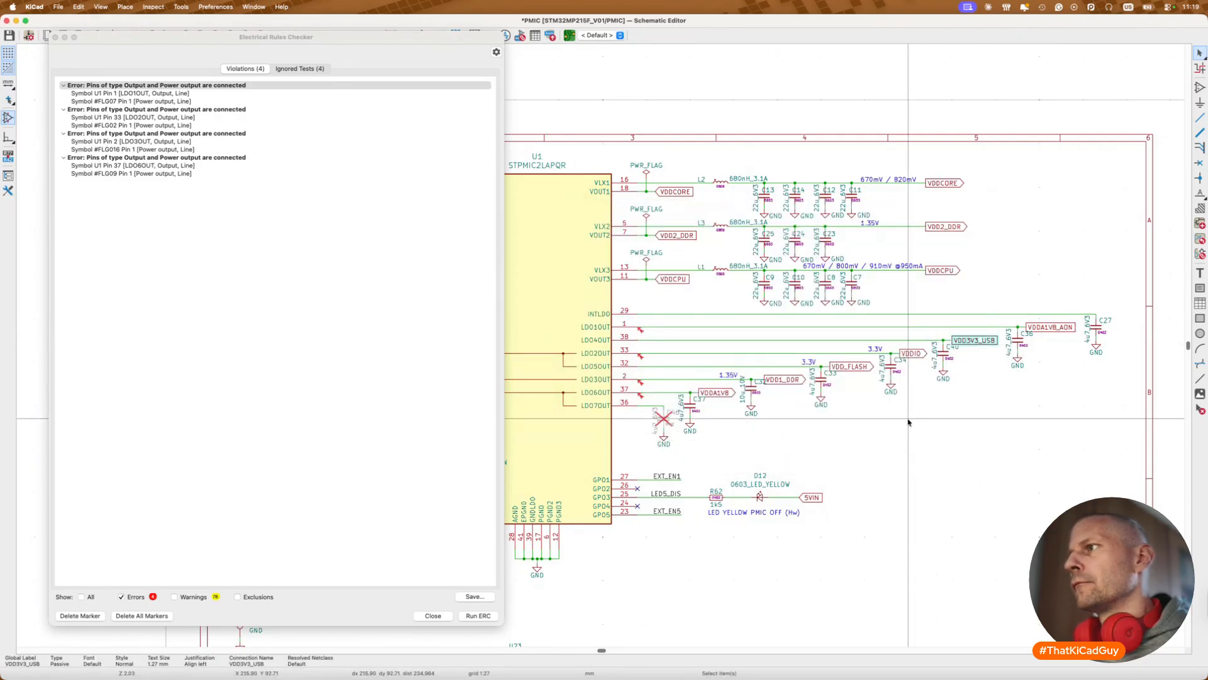
double_click(912, 354)
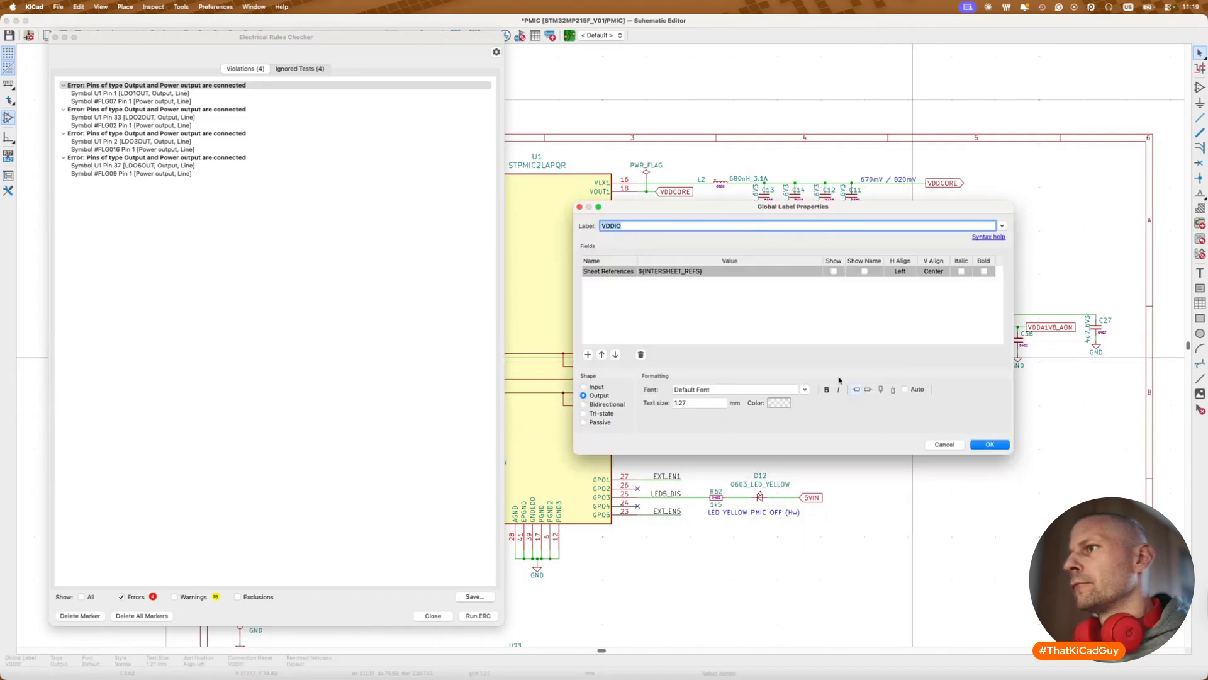
click(600, 423)
click(987, 444)
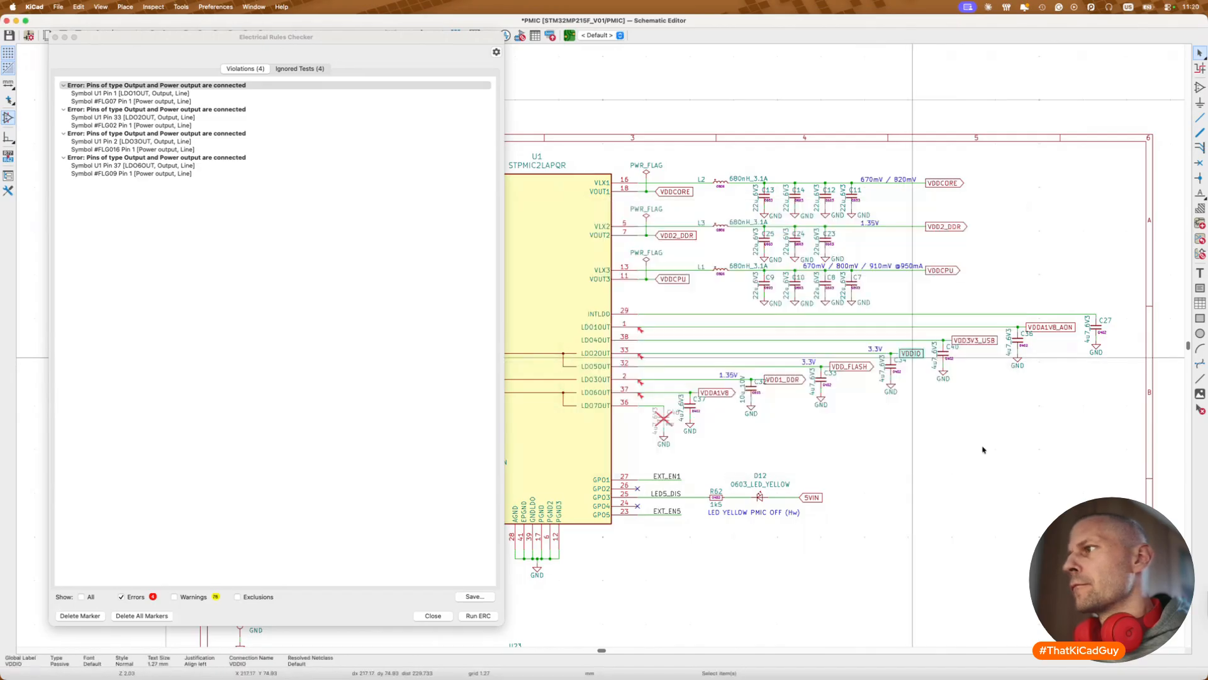
Step: Change the shape of the VDD_FLASH, VDD1_DDR and VDDA1V8 global labels on the PMIC outputs to Passive
double_click(864, 370)
click(591, 423)
click(989, 444)
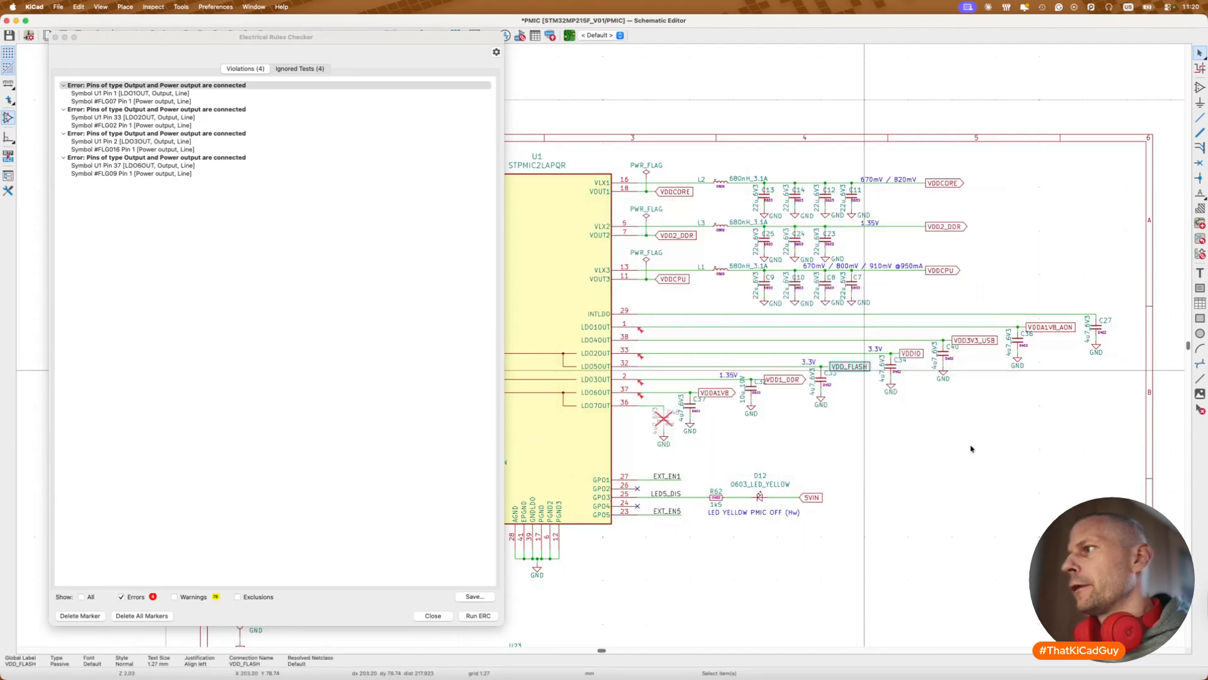
double_click(799, 386)
click(600, 423)
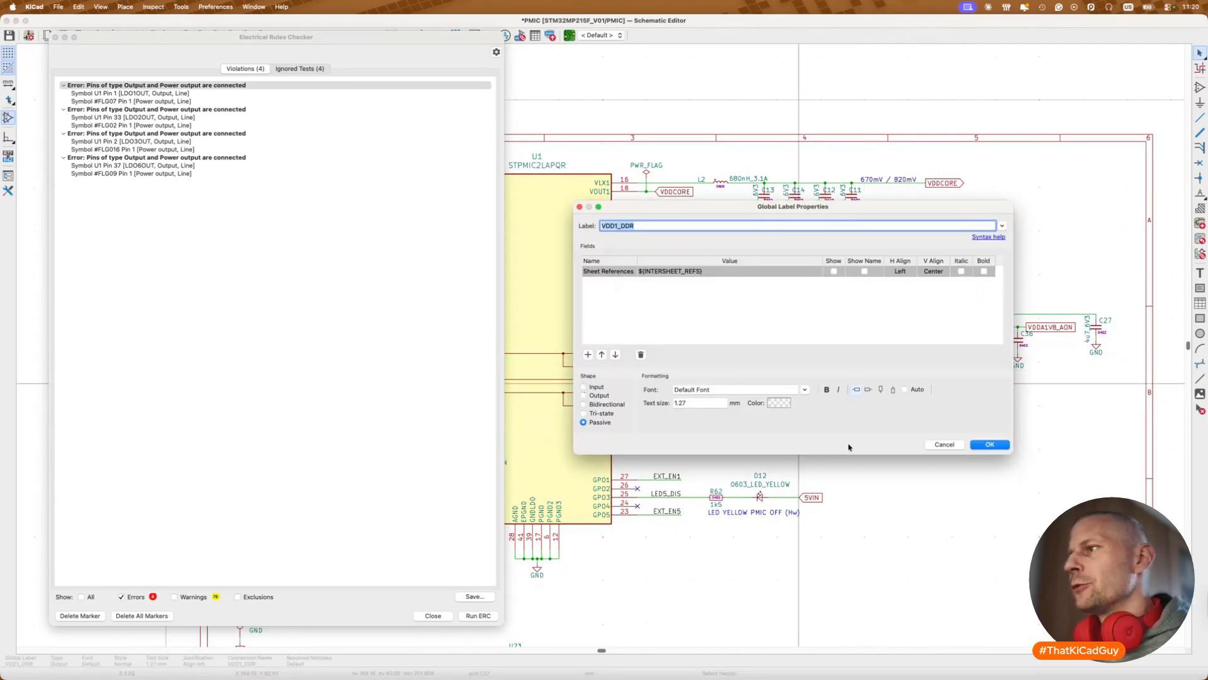
click(990, 444)
double_click(725, 397)
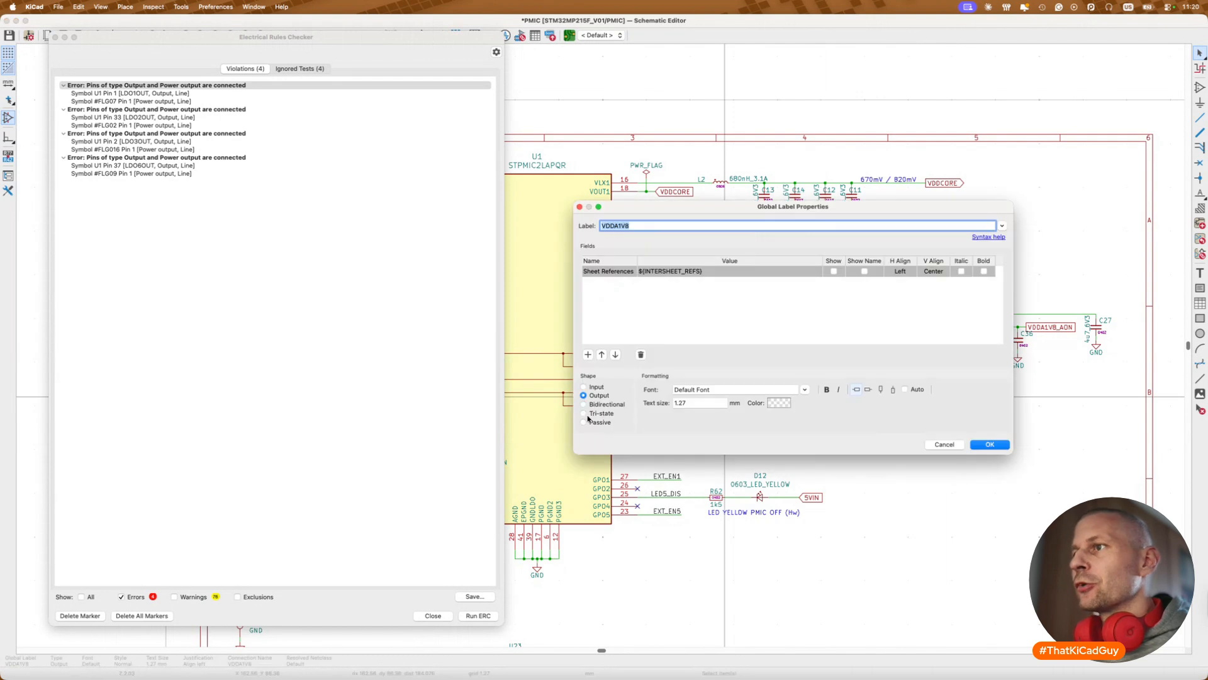
click(598, 422)
click(978, 445)
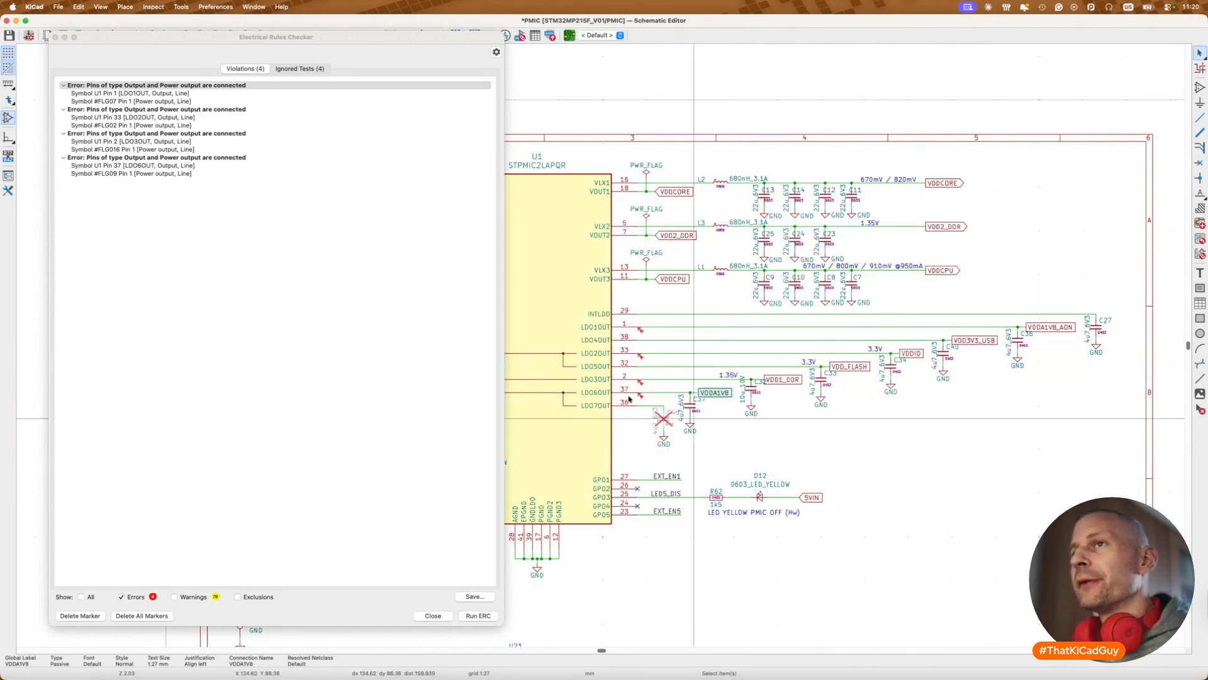
Step: Rerun ERC and examine the output conflict marker at U1's LDO1OUT pin along with the rest of the PMIC sheet
click(479, 616)
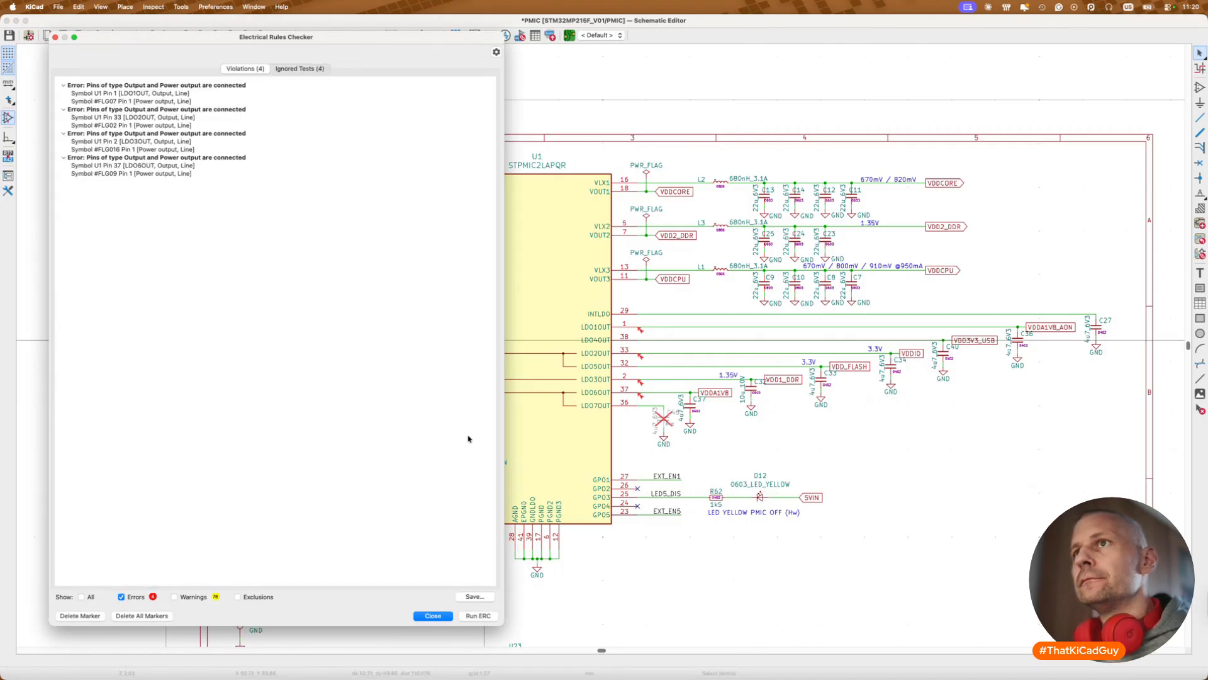
click(641, 331)
click(641, 331)
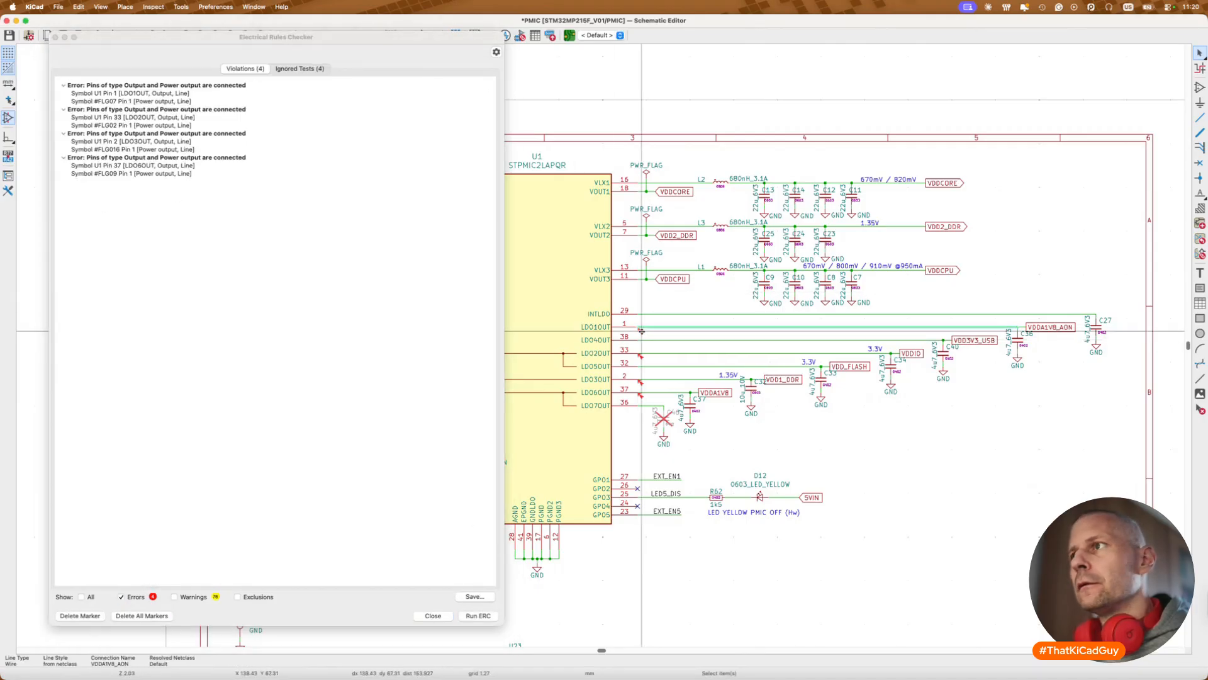
click(642, 330)
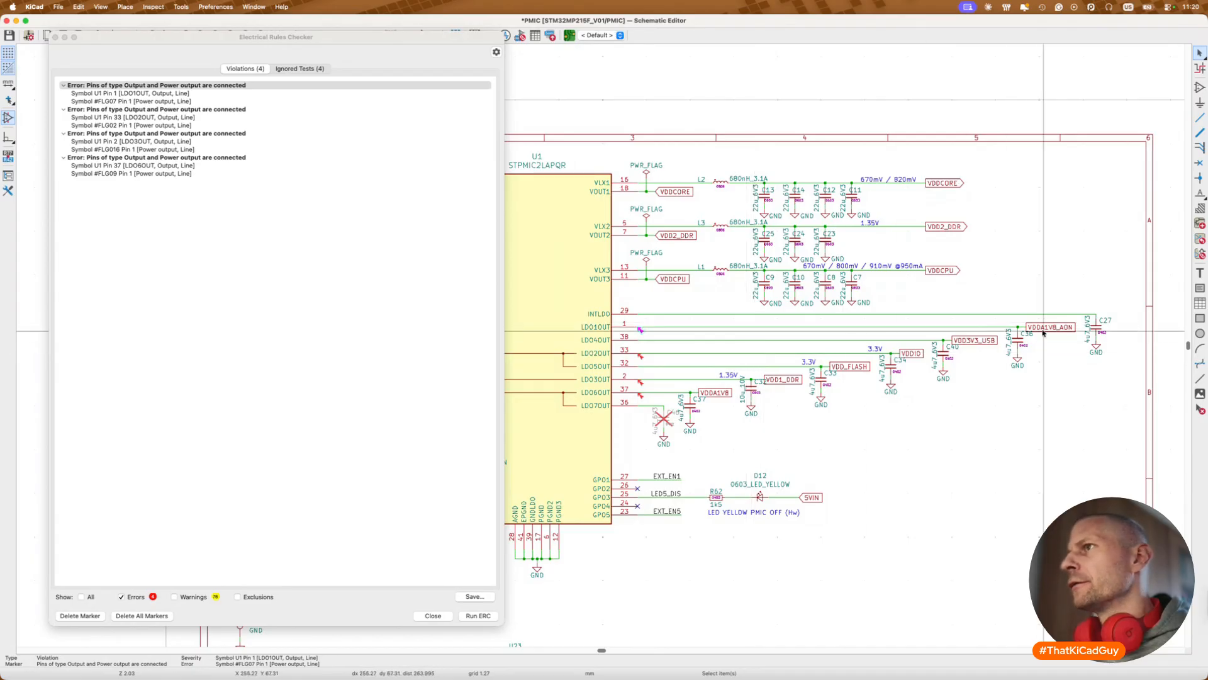
scroll(1043, 333, down, 2)
scroll(1042, 332, left, 2)
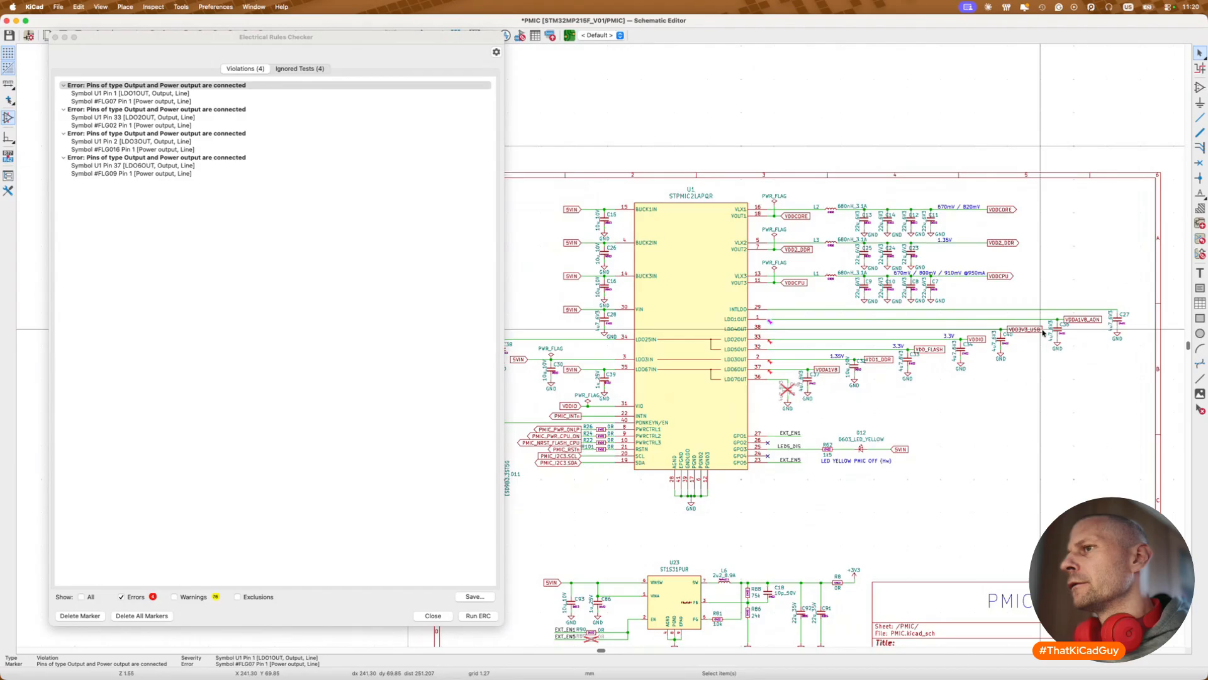
scroll(1042, 331, down, 3)
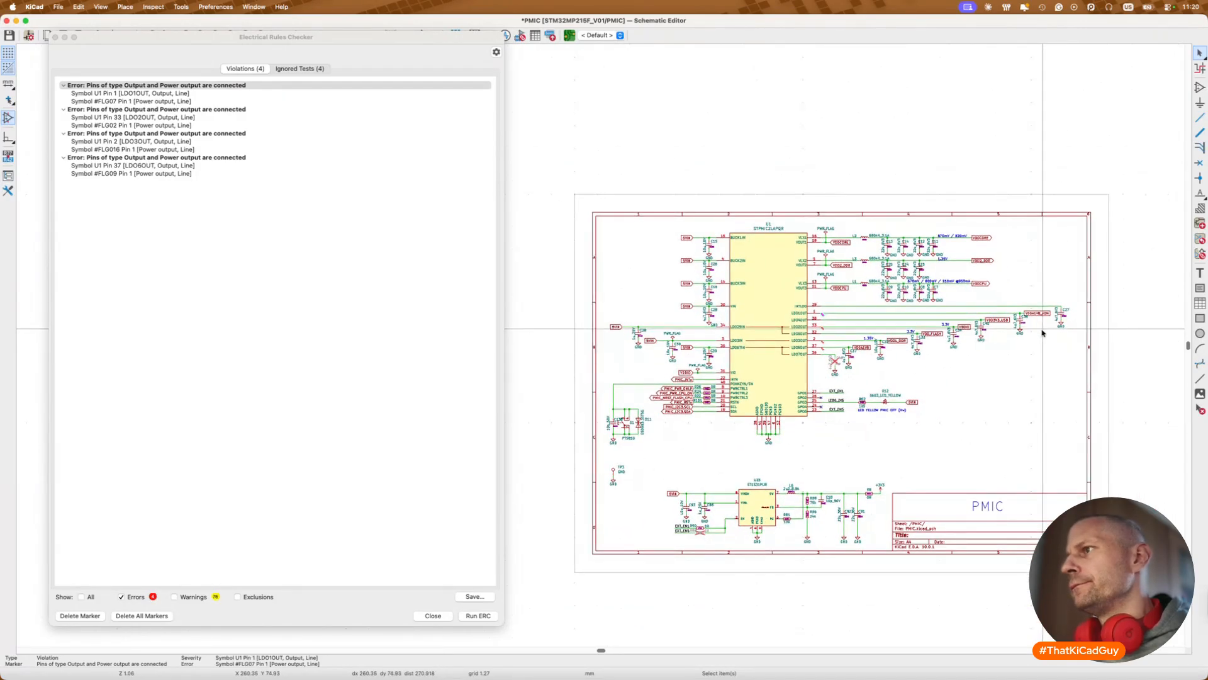
Step: Save the schematic and filter the ERC violations to list only warnings, with errors hidden
key(a)
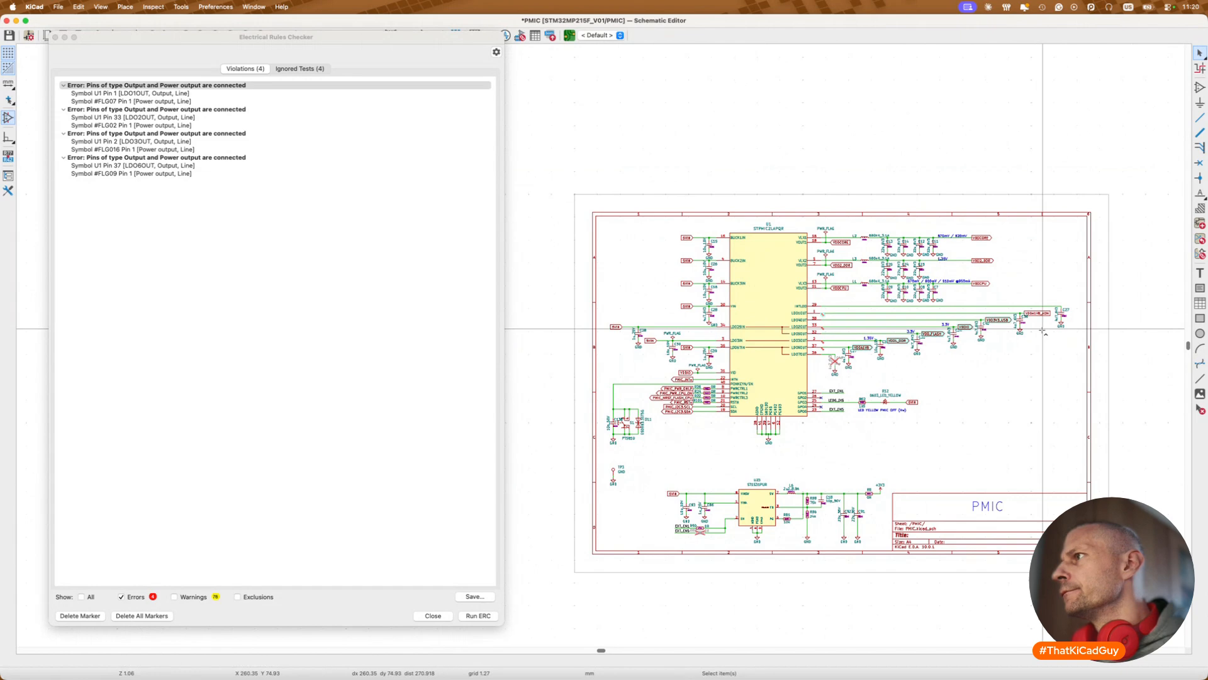
key(super+s)
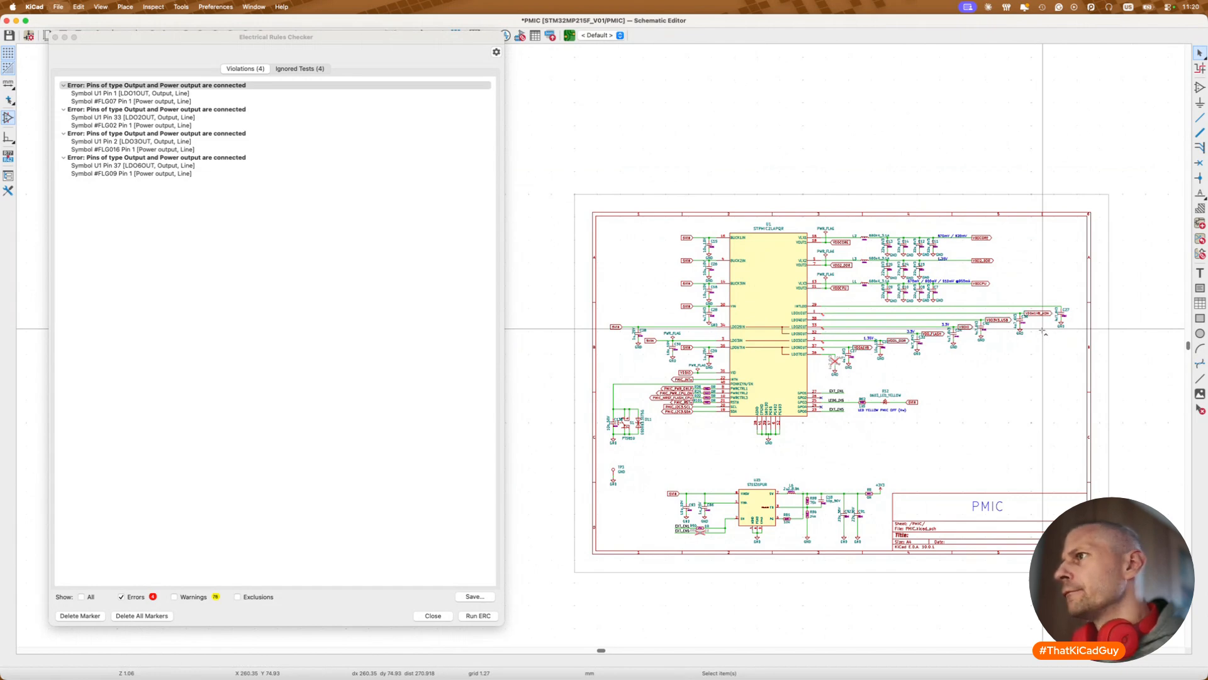
click(148, 598)
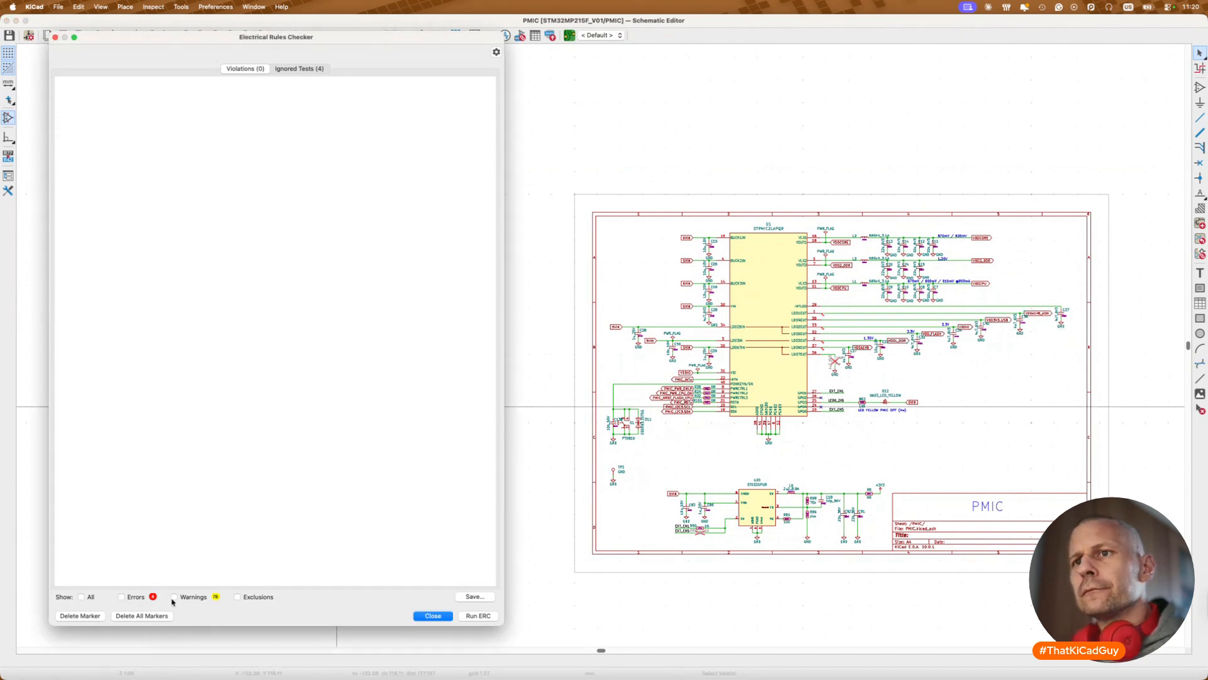
click(175, 598)
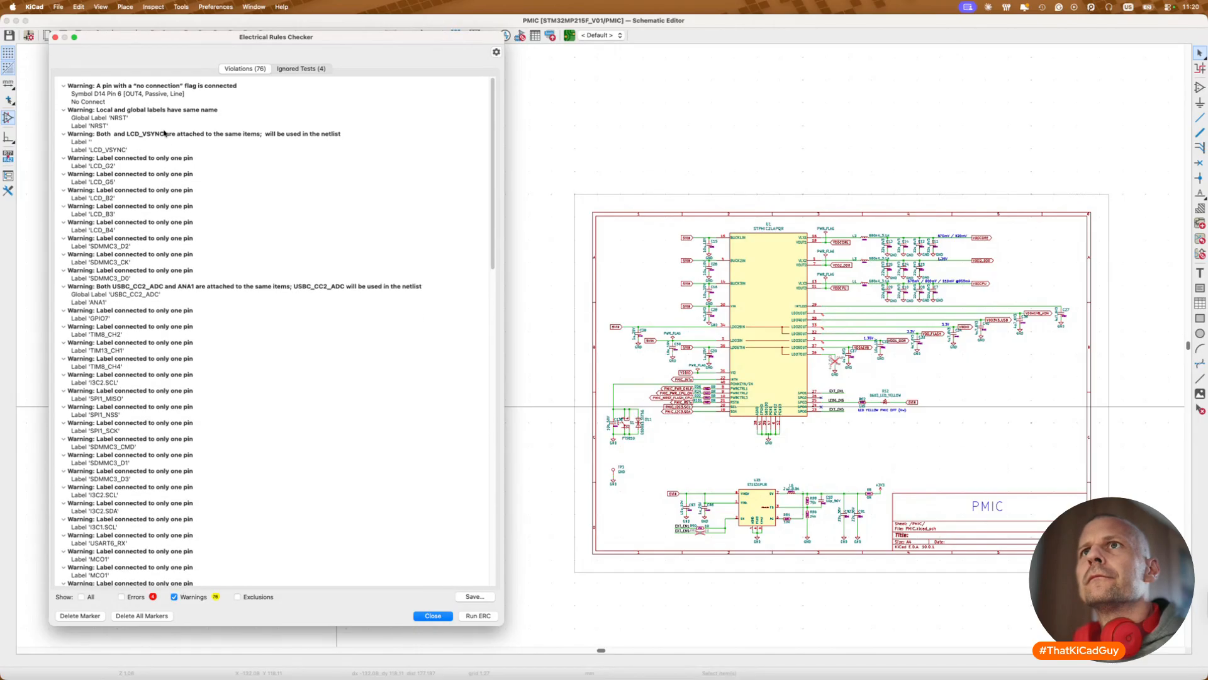
Step: Inspect the connected no-connect warning at D14 pin 6 on the SD card sheet and delete the no-connect flag there
click(166, 94)
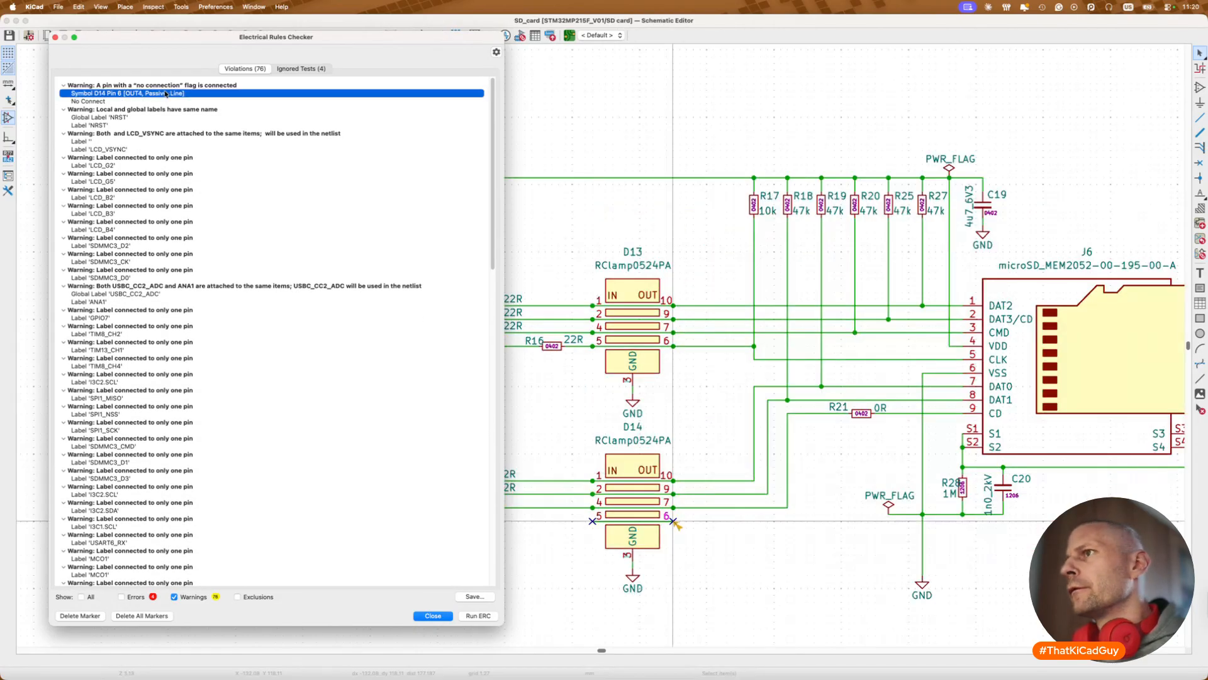
click(145, 102)
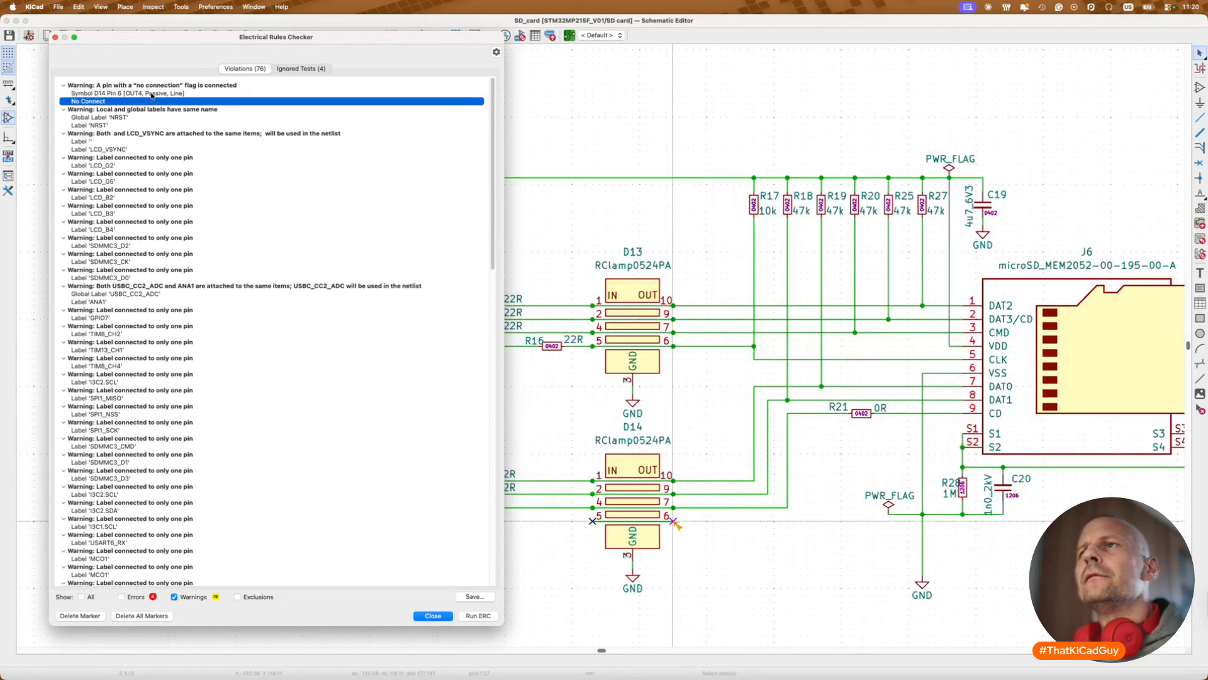
click(152, 95)
click(147, 102)
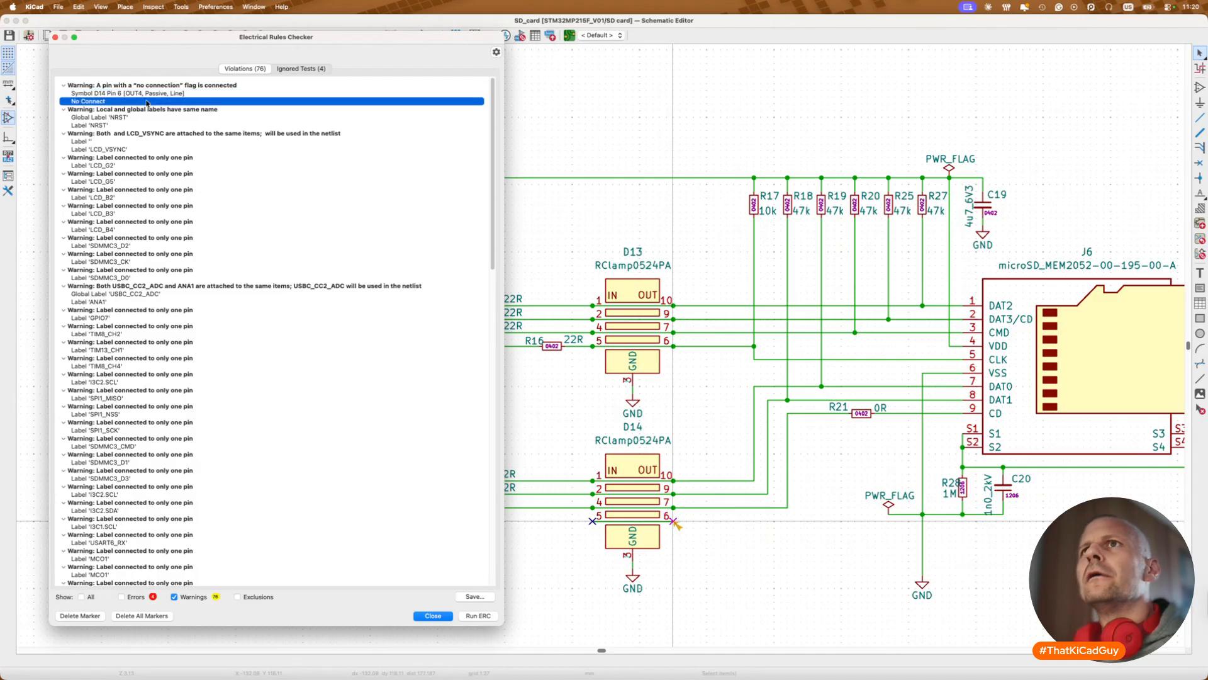
click(148, 94)
click(148, 101)
click(149, 94)
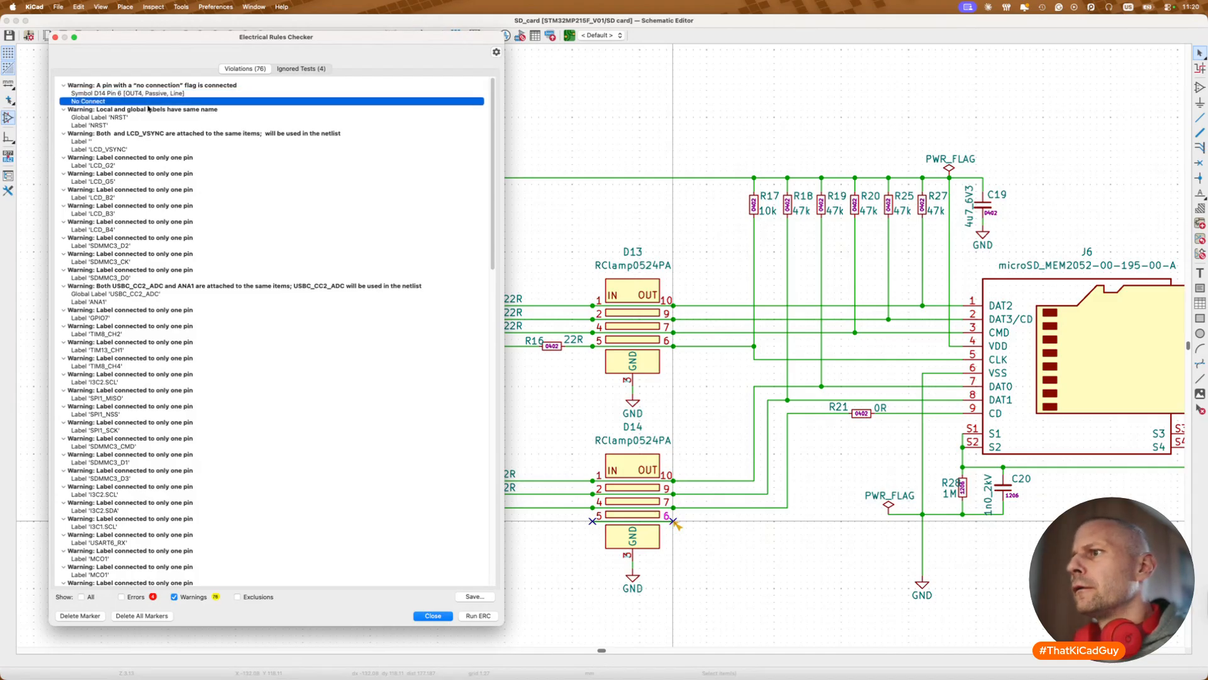
click(151, 108)
click(161, 94)
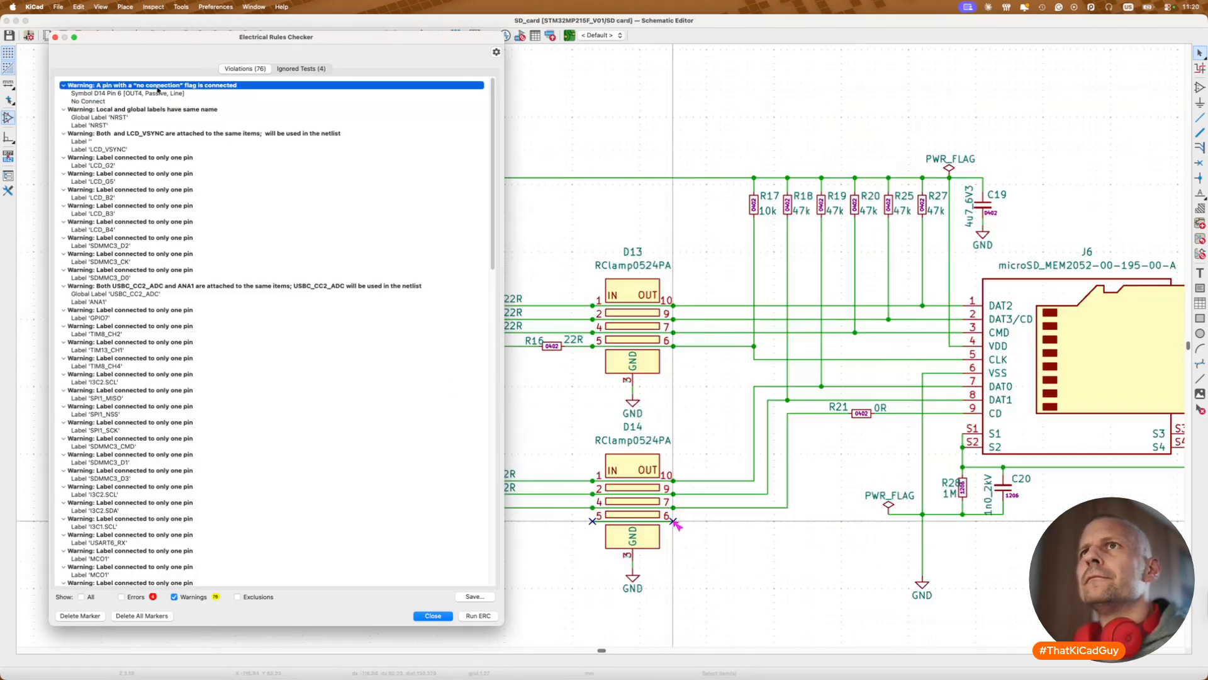
click(674, 521)
key(Delete)
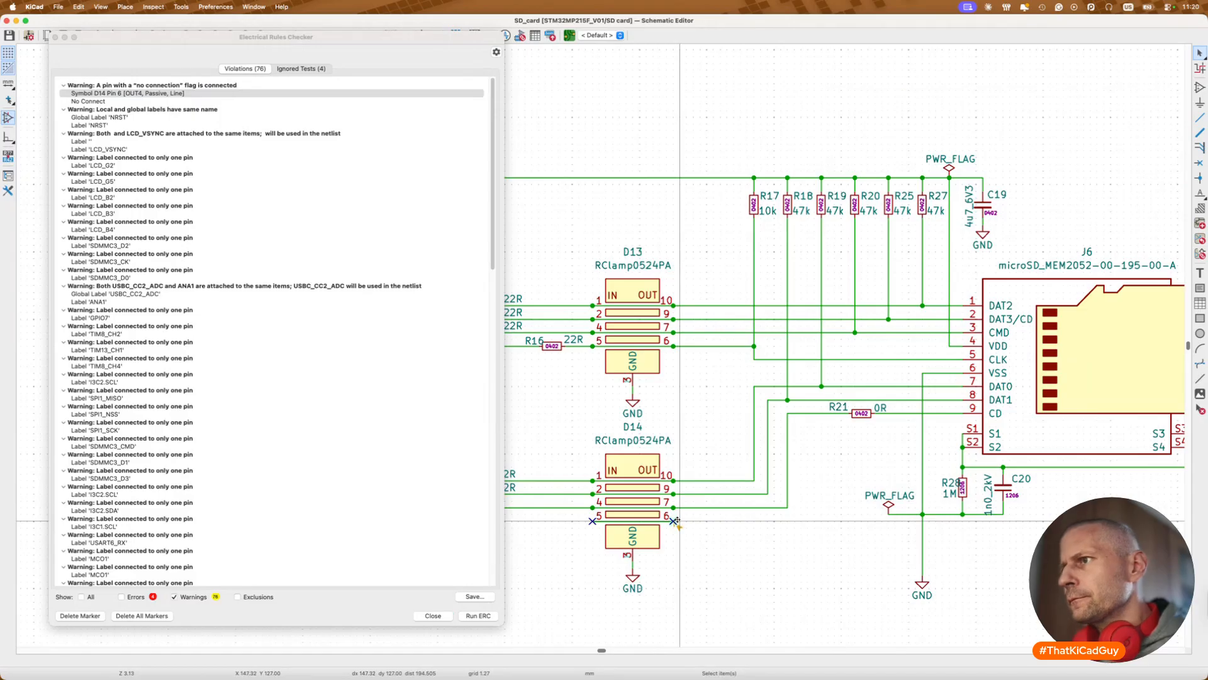
Step: Examine the NRST local and global label name clash on the Peripheral and MPU sheets
click(103, 119)
click(102, 119)
click(100, 124)
click(100, 117)
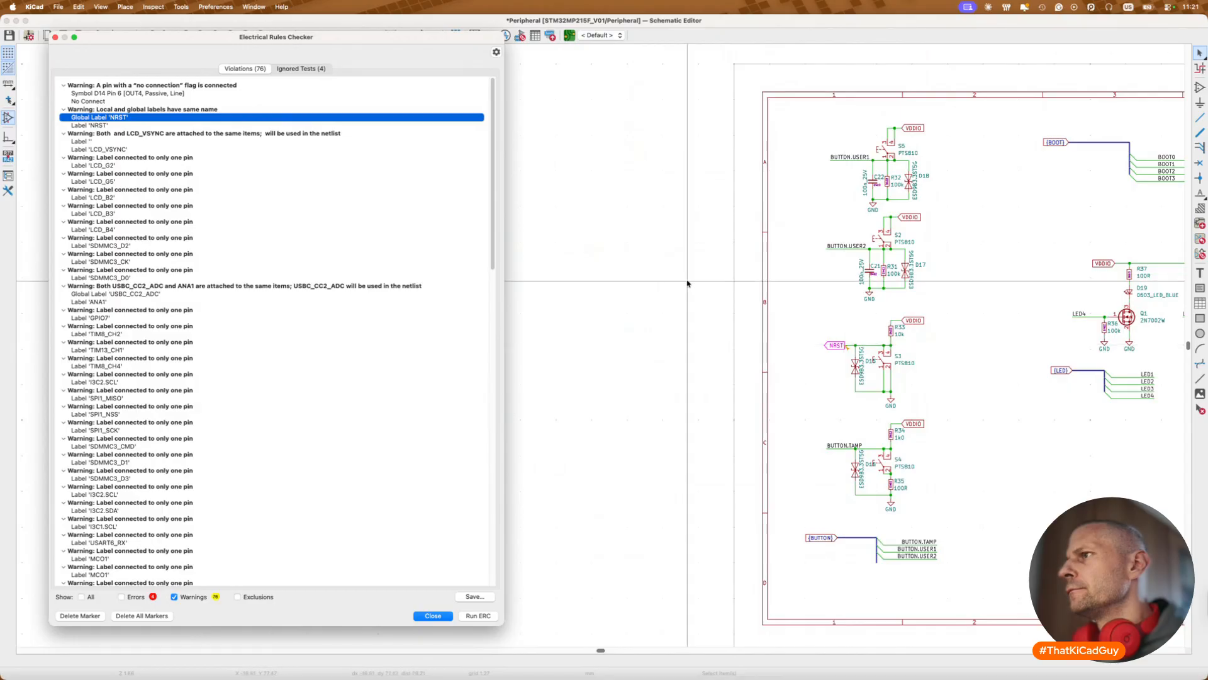
click(830, 320)
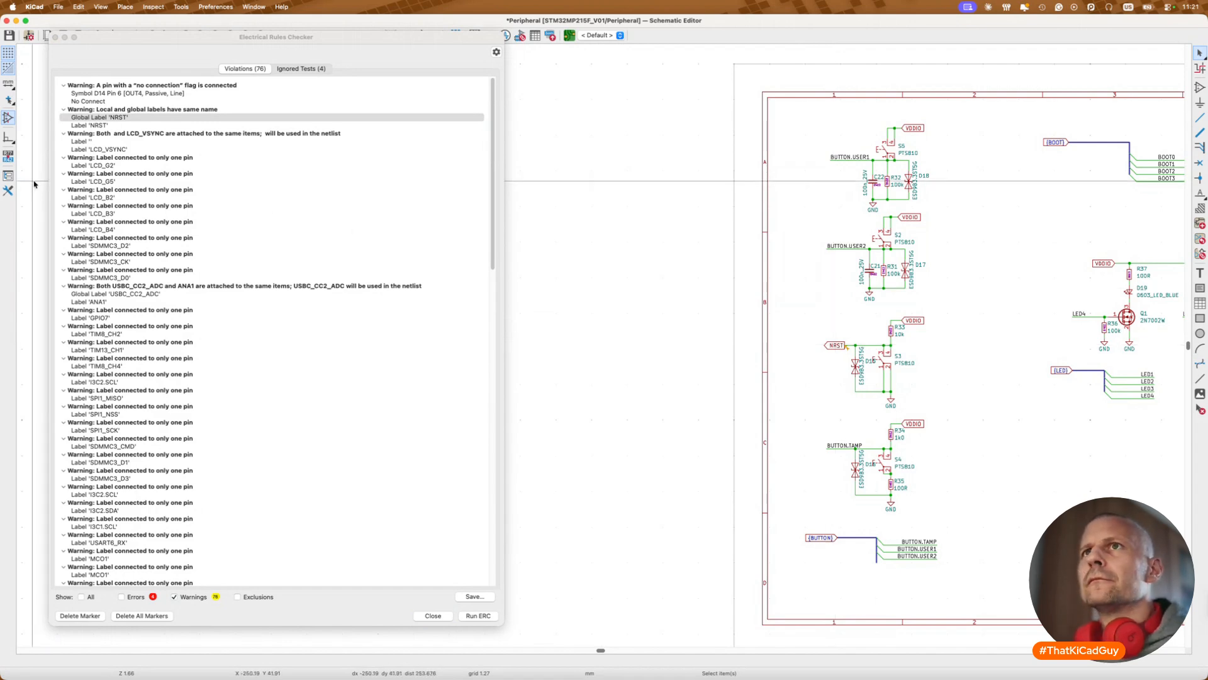
click(94, 118)
click(98, 125)
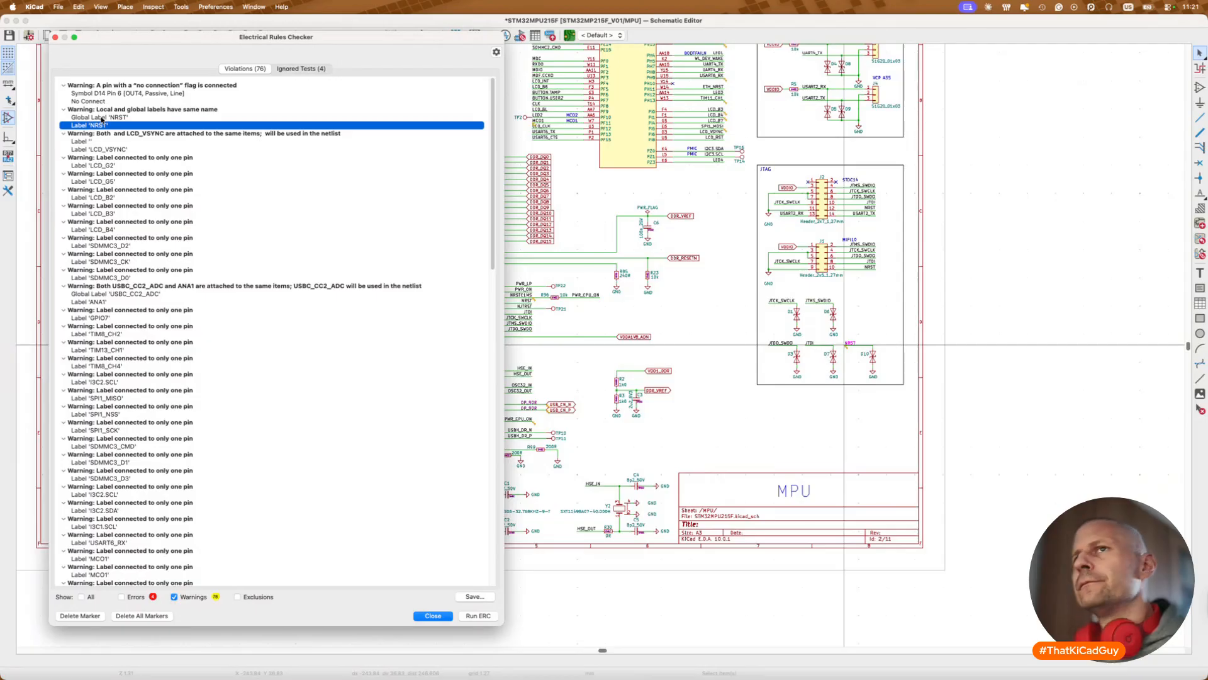
Step: Compare the unnamed label with the LCD_VSYNC label in the duplicate-label warning on the MPU sheet
click(97, 141)
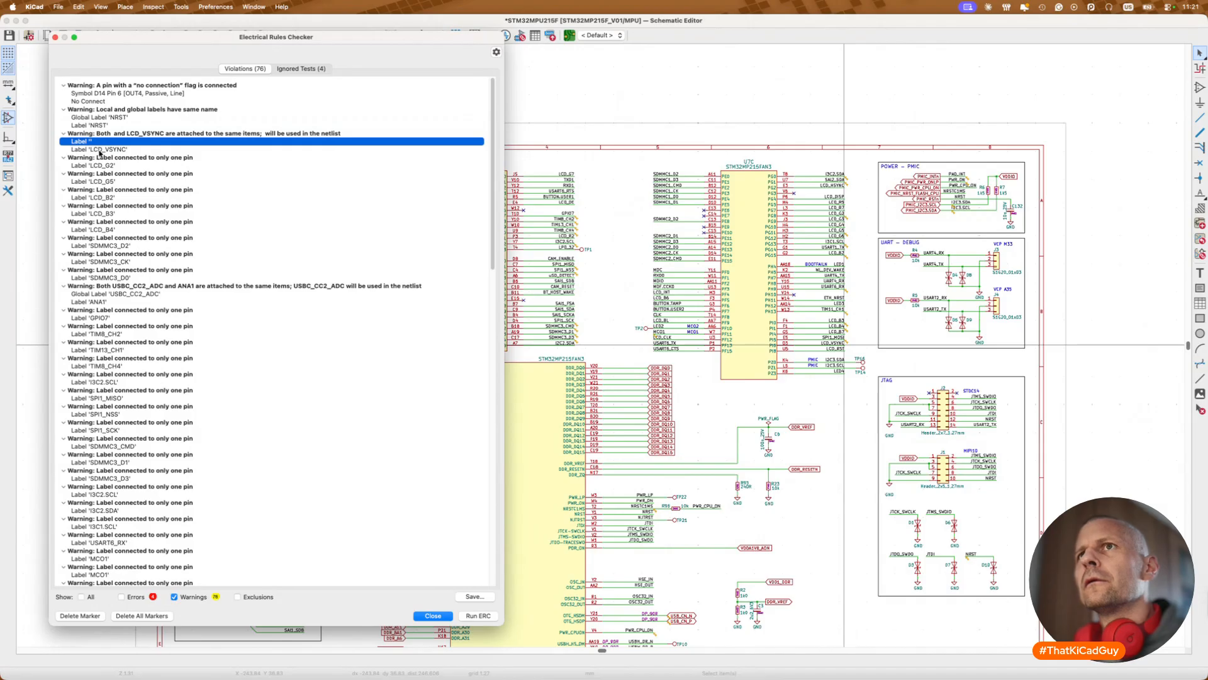
click(99, 150)
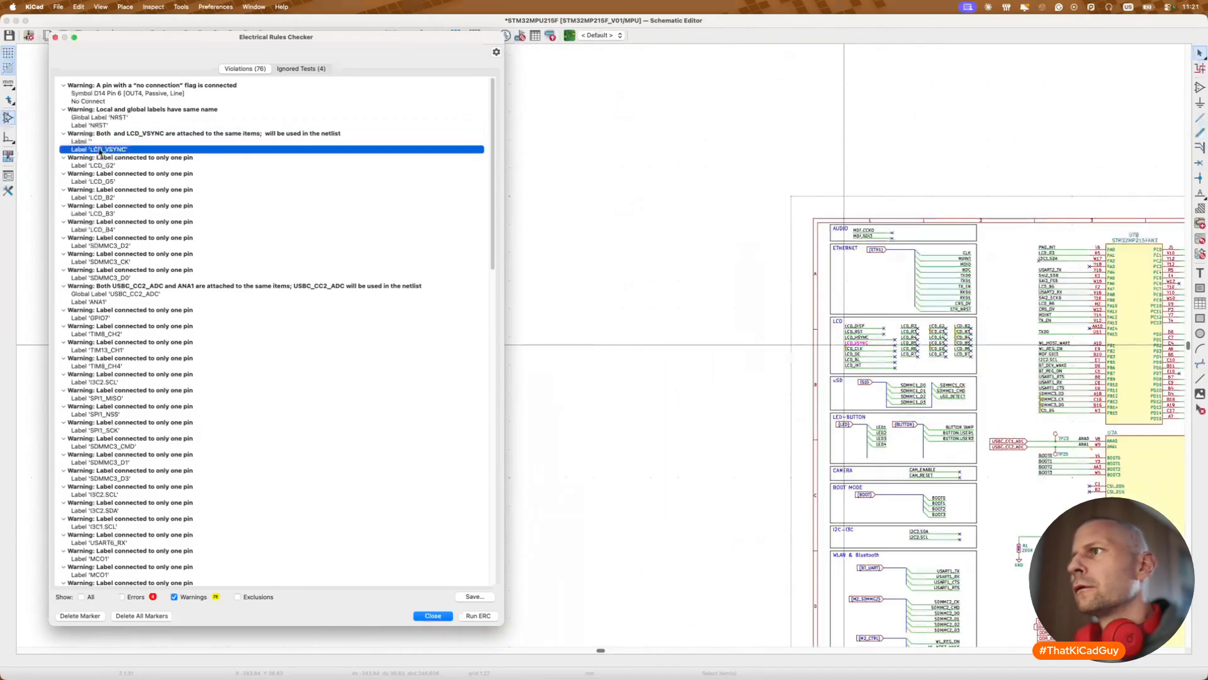
click(100, 141)
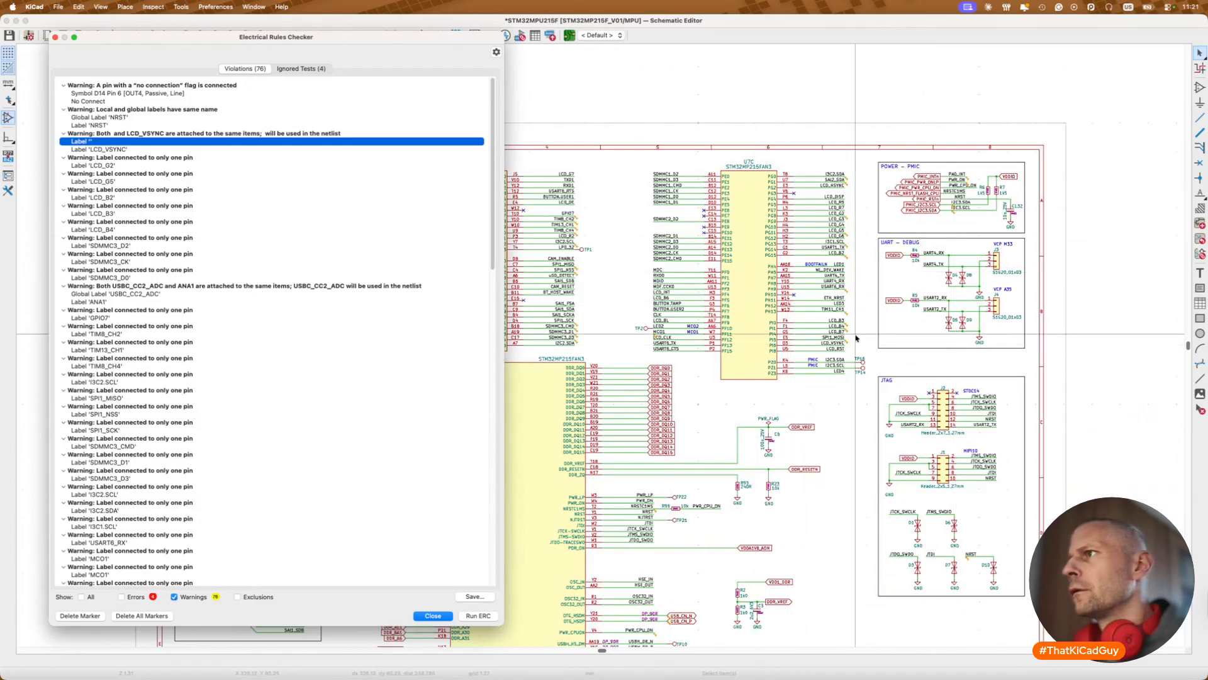
scroll(861, 338, up, 2)
scroll(861, 338, up, 3)
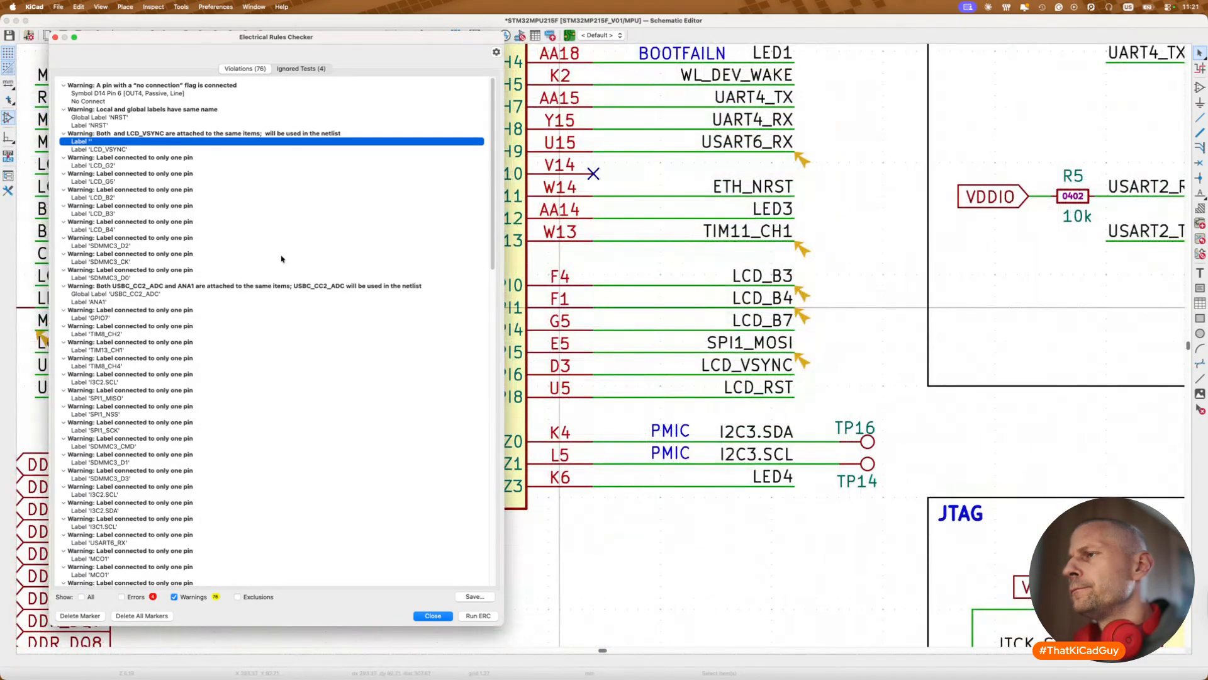
click(123, 150)
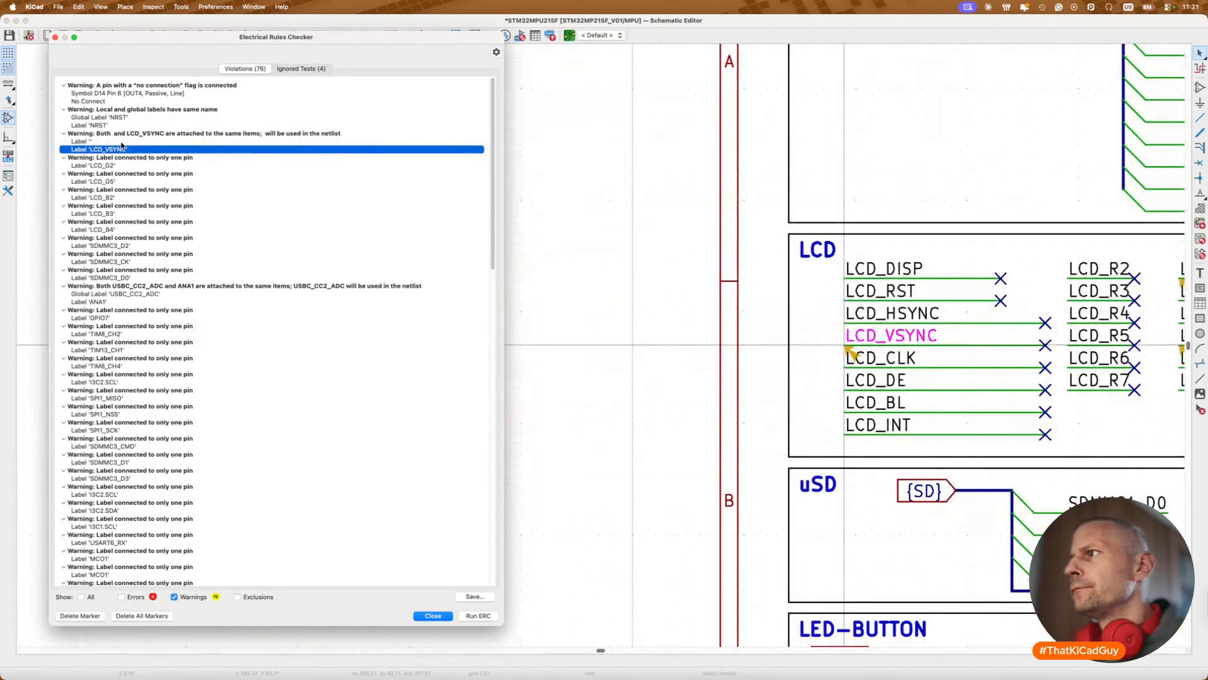
click(122, 142)
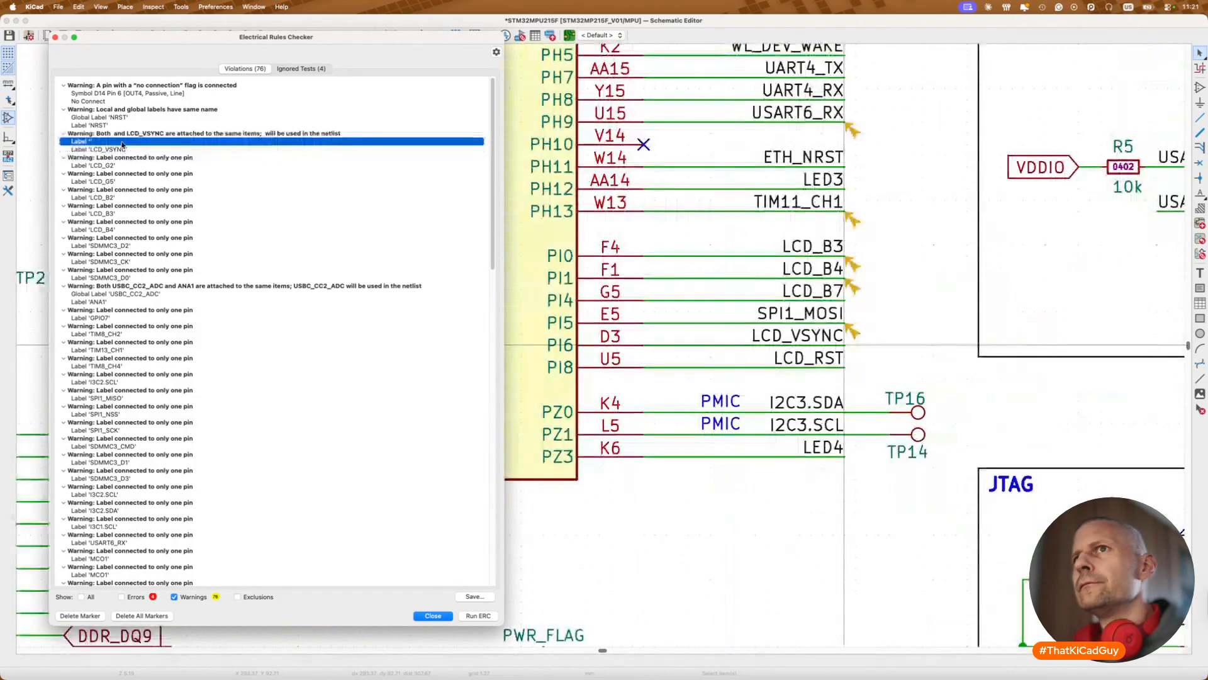
click(122, 150)
Step: Examine the single-pin label warnings for the LCD_G and LCD_B labels and SDMMC3_D2, SDMMC3_CK and SDMMC3_D0
click(122, 165)
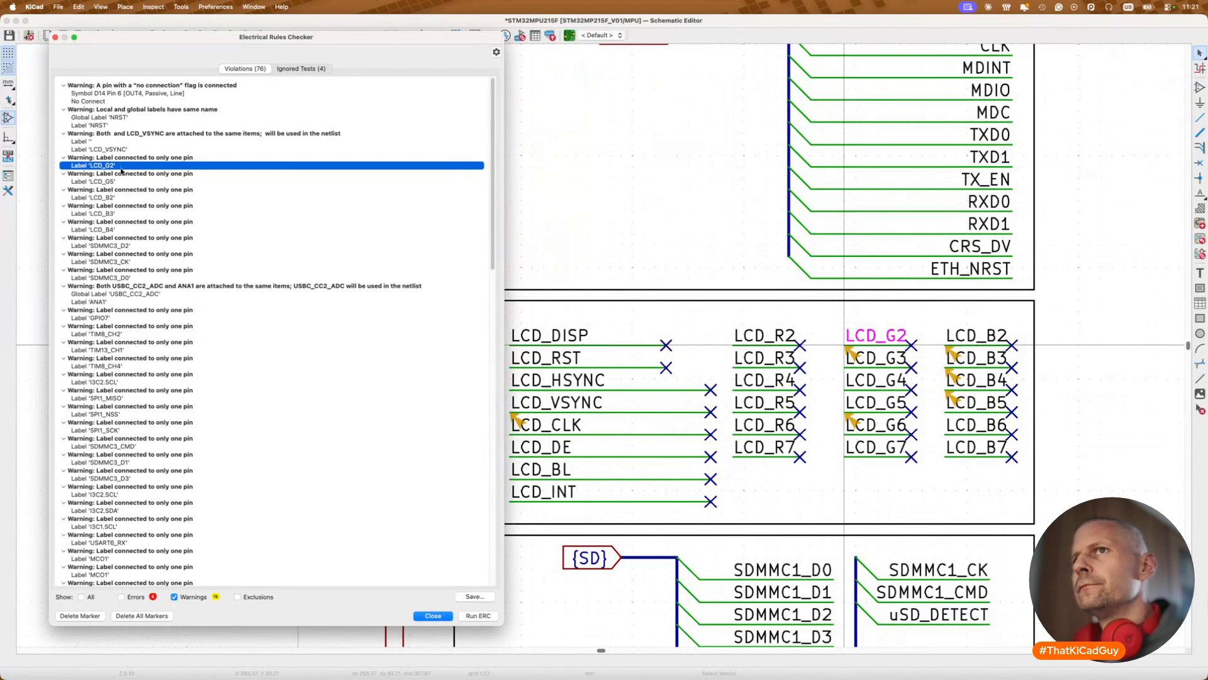
click(116, 182)
click(116, 198)
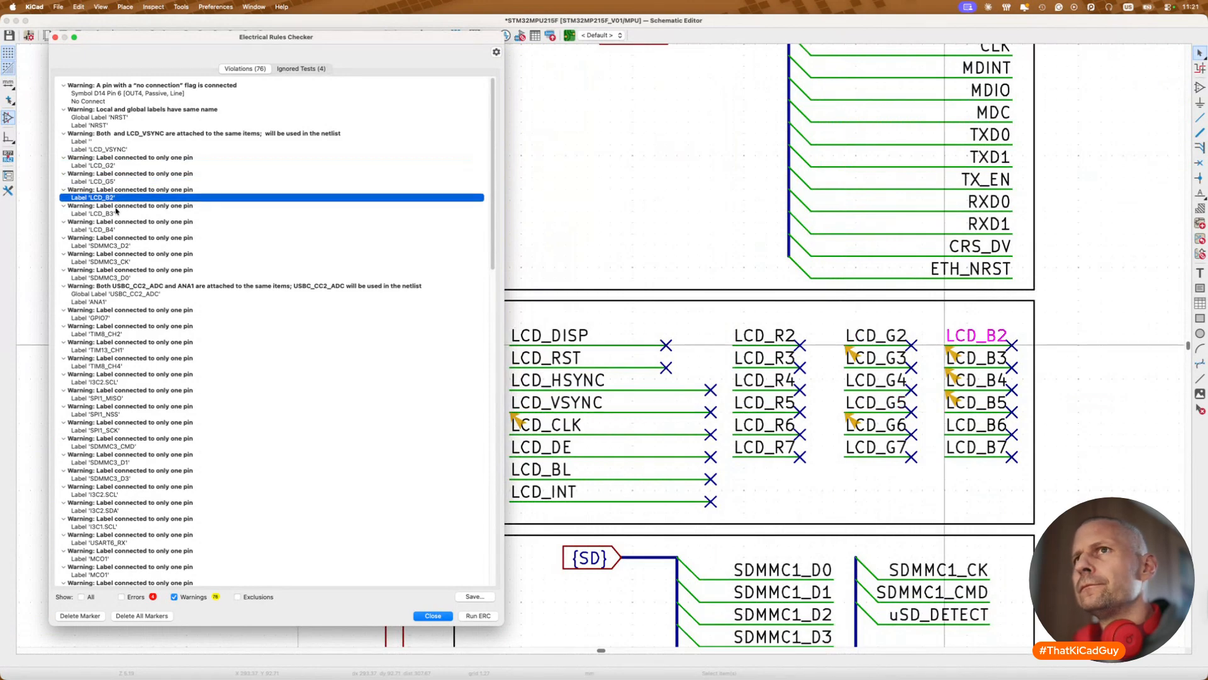
click(116, 214)
click(116, 229)
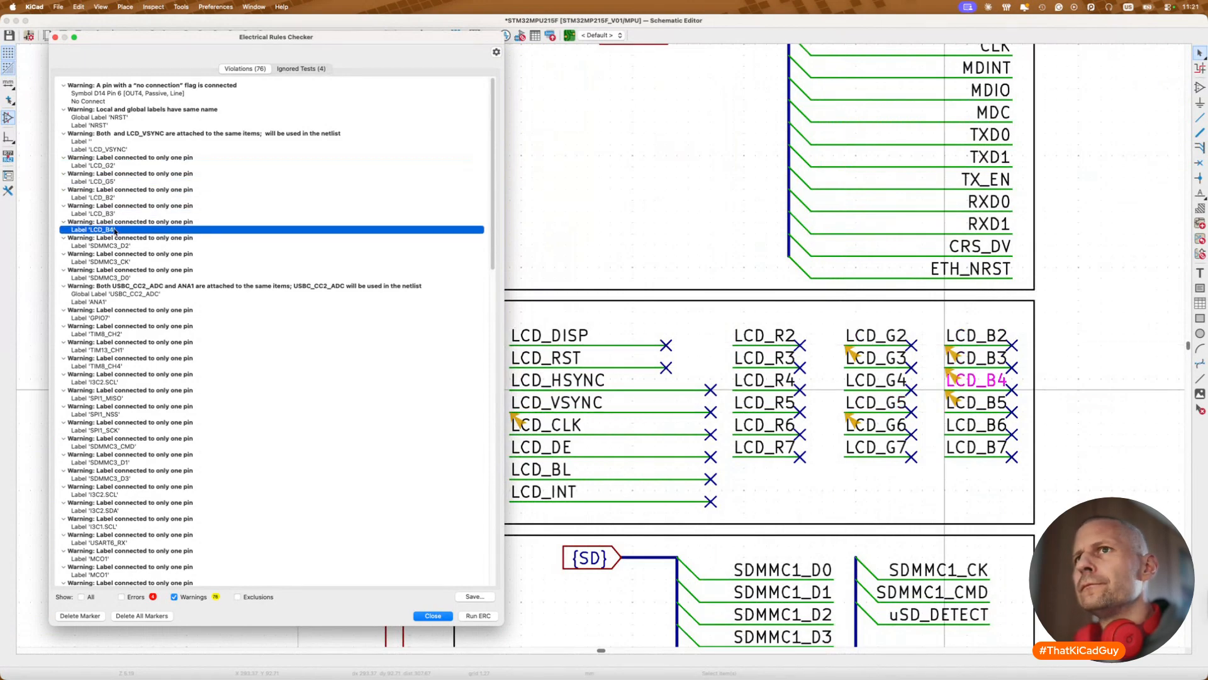
click(116, 246)
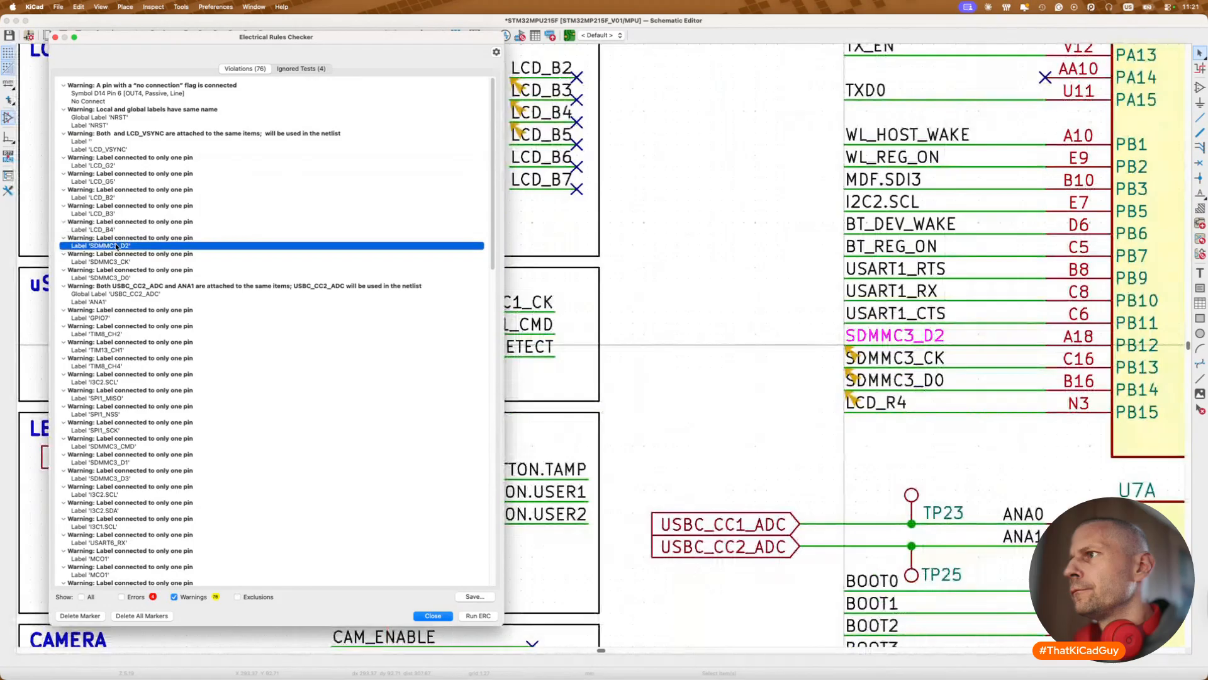
click(115, 262)
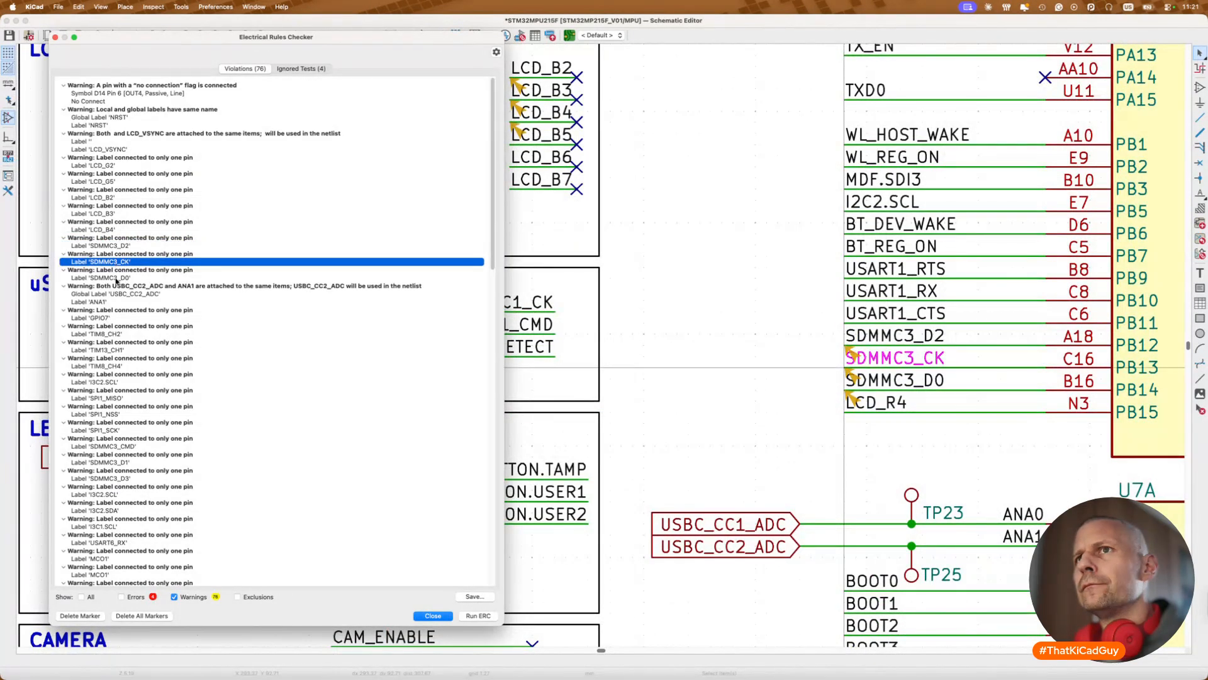
click(117, 277)
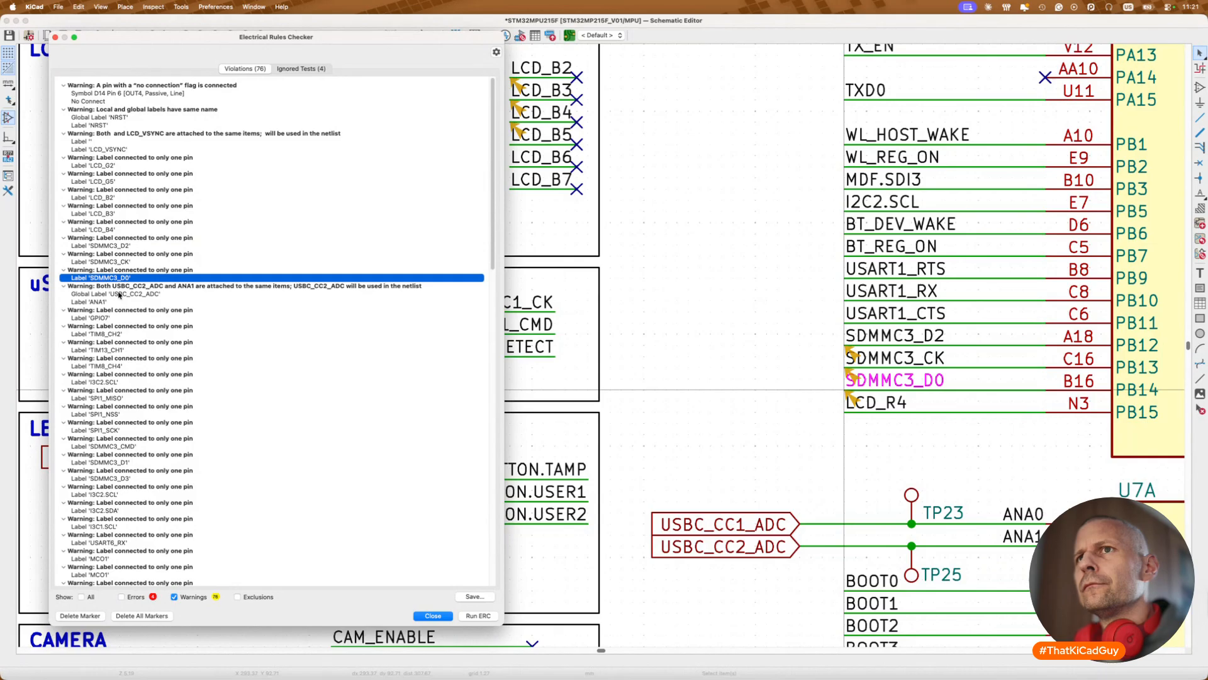
Step: Examine the USBC_CC2_ADC duplicate-label warning and the single-pin warnings for SPI1_NSS, SPI1_MISO and SPI1_MOSI
click(119, 294)
scroll(157, 316, down, 10)
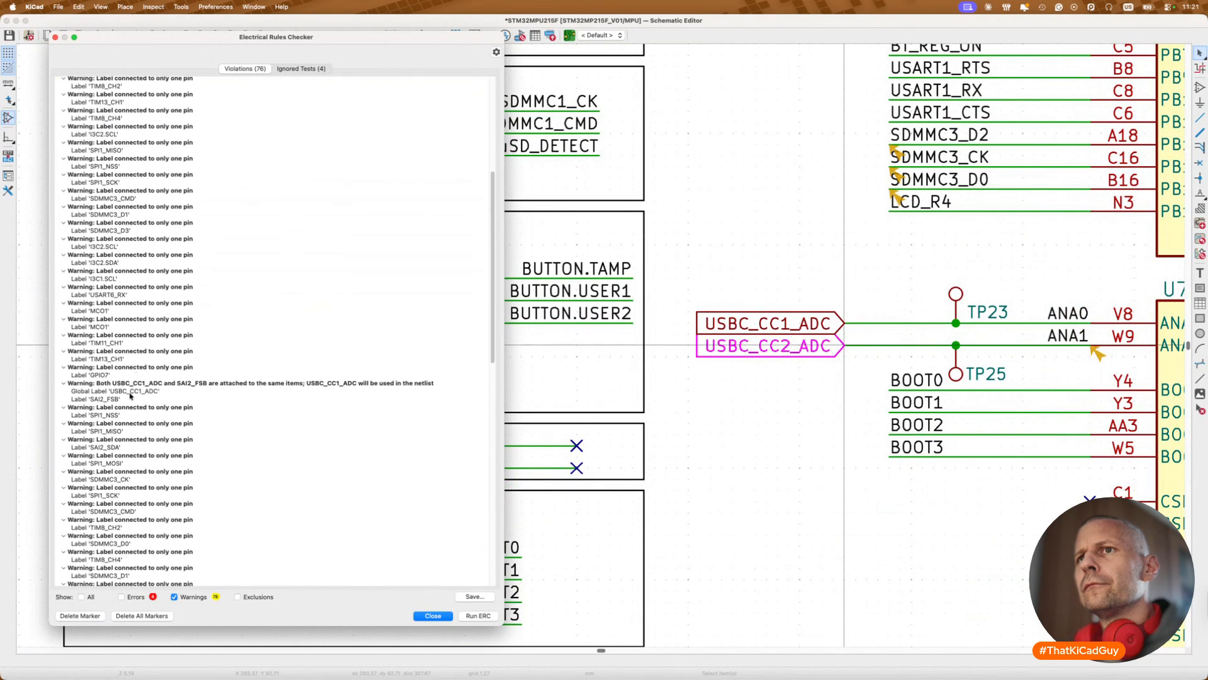
click(133, 414)
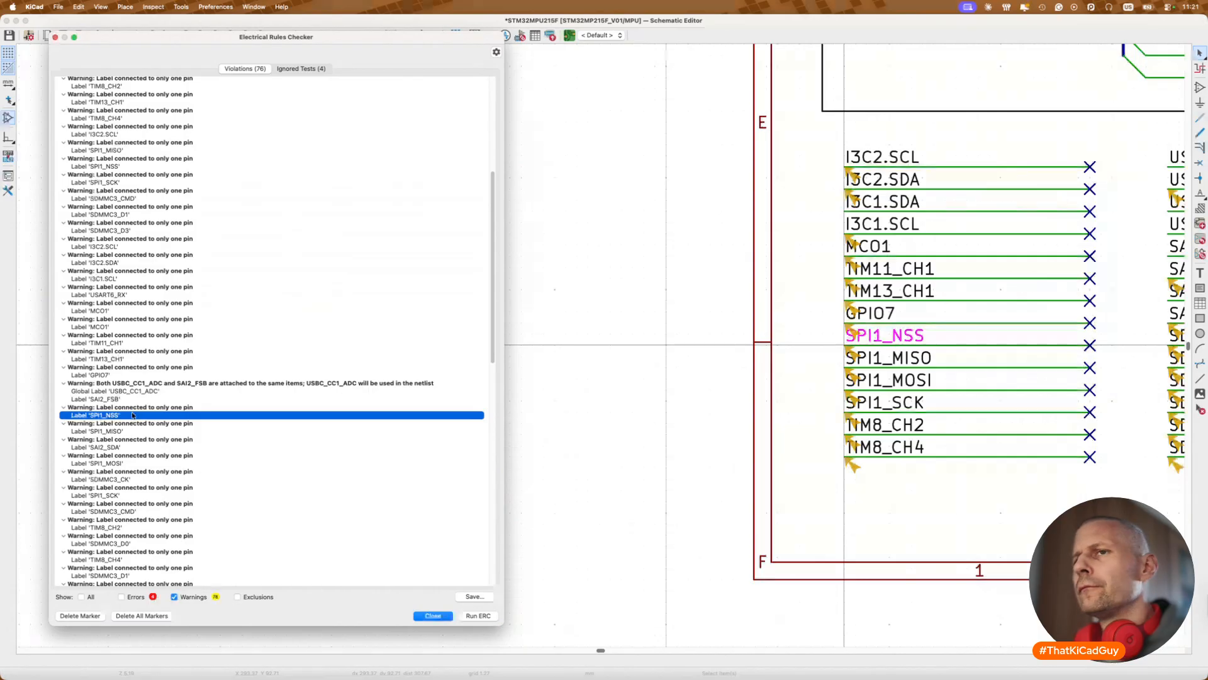
scroll(133, 415, down, 3)
click(146, 357)
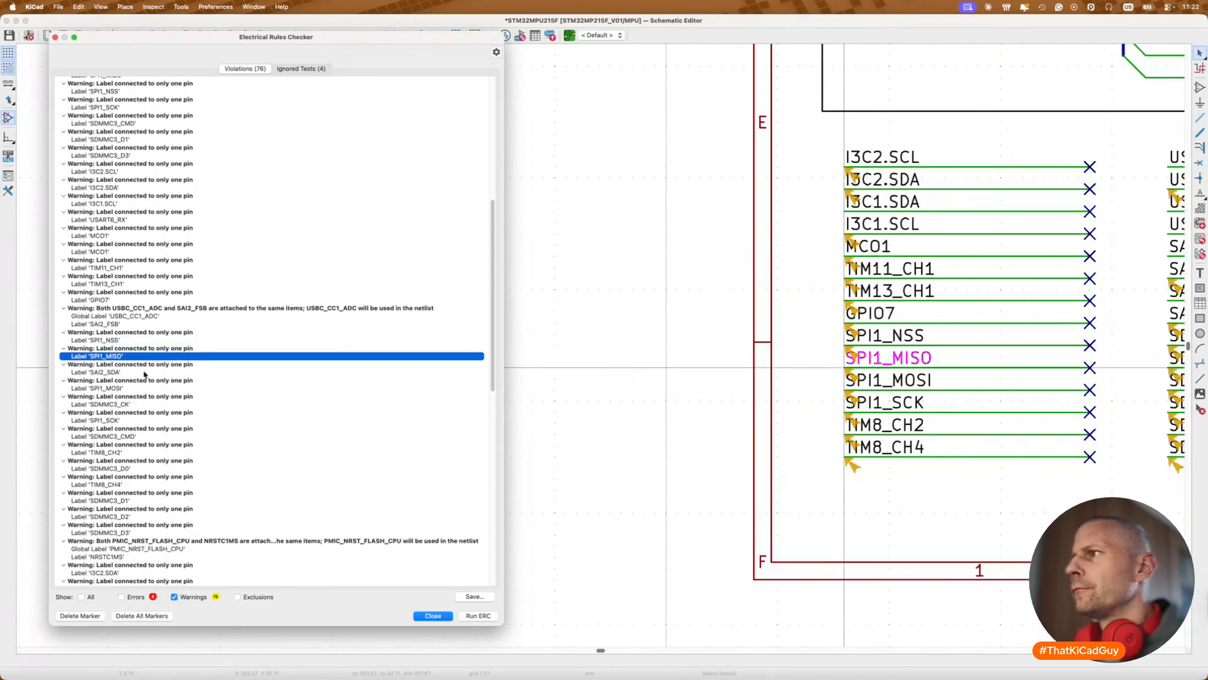
click(145, 388)
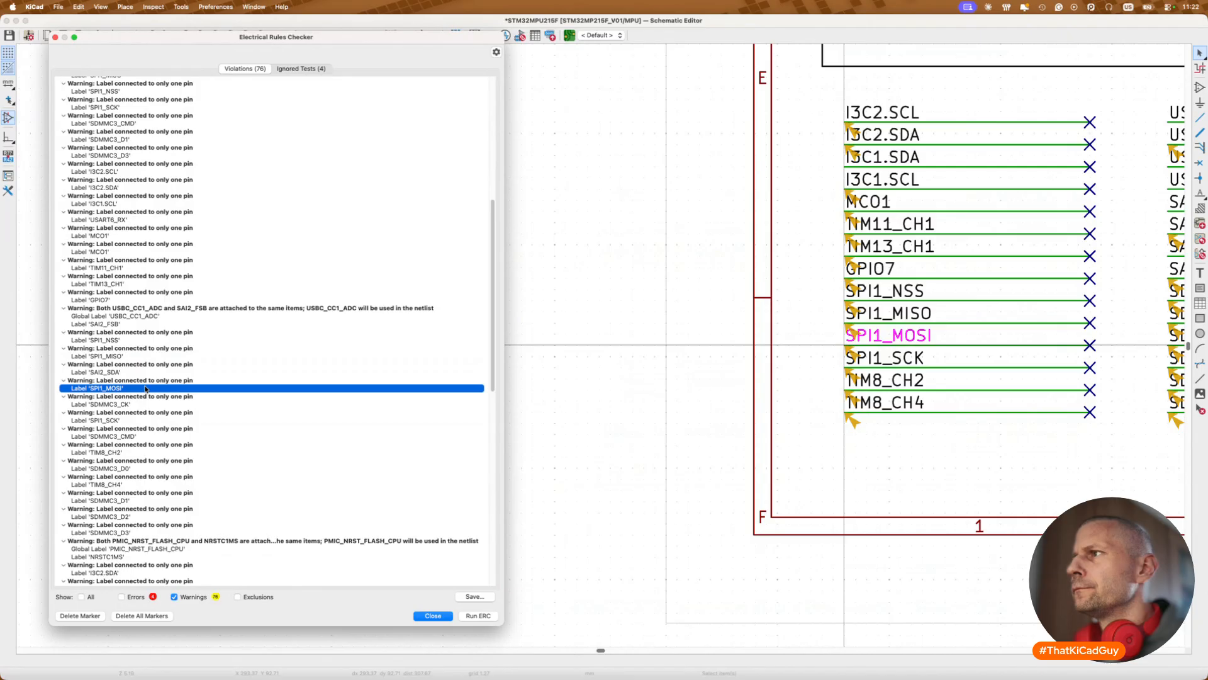
Step: Examine the single-pin warnings for SDMMC3_D1, SDMMC3_D2 and SDMMC3_D3 and the PMIC_NRST_FLASH_CPU duplicate-label warning
scroll(145, 396, down, 4)
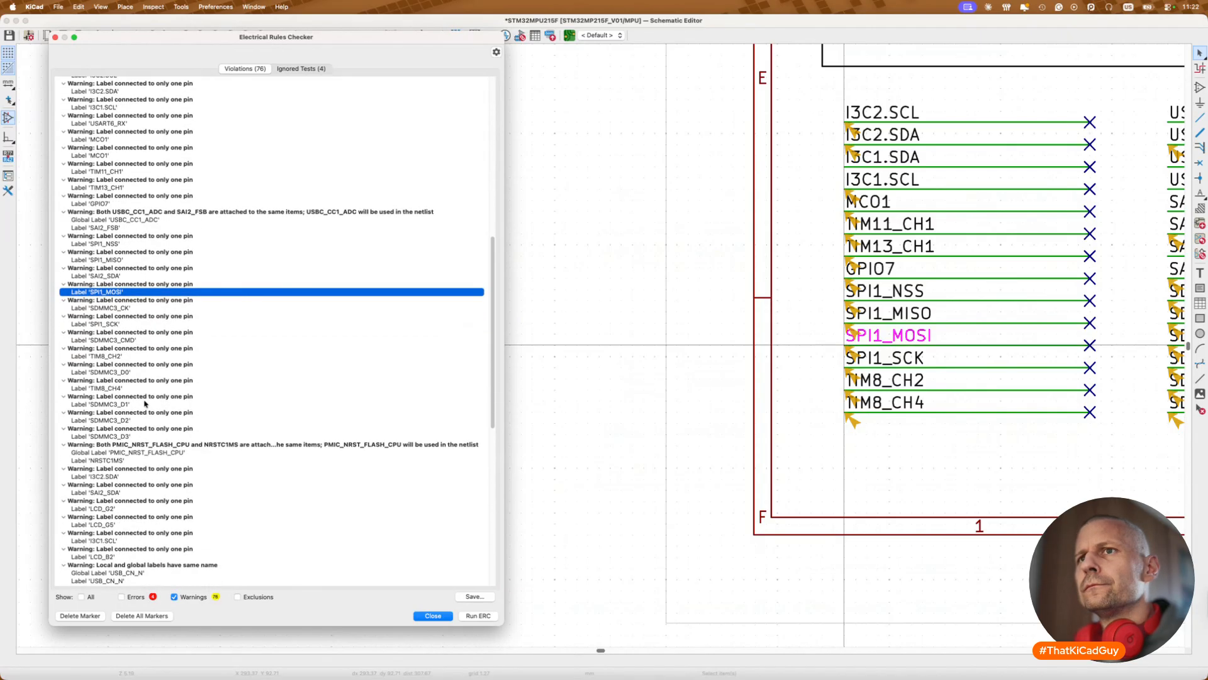
click(146, 404)
click(145, 419)
click(146, 436)
click(147, 453)
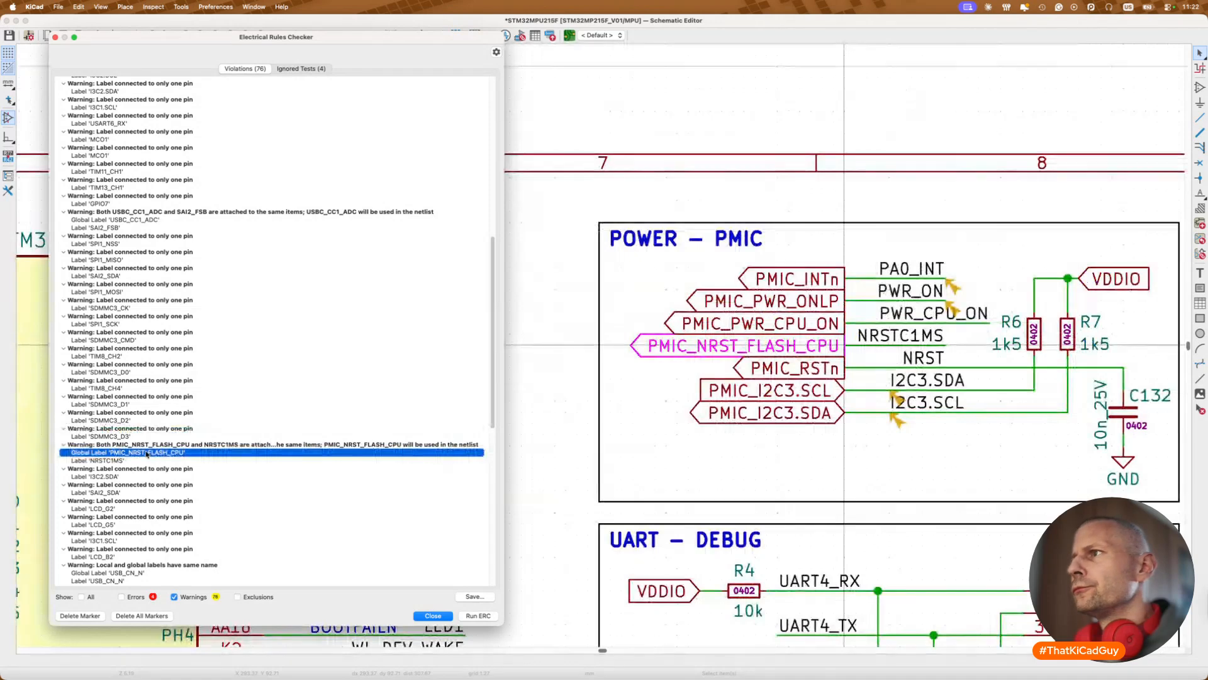
Step: Examine the single-pin label warnings for I3C2.SDA, SAI2_SDA and LCD_G2 at the processor's PG pins
scroll(147, 452, down, 3)
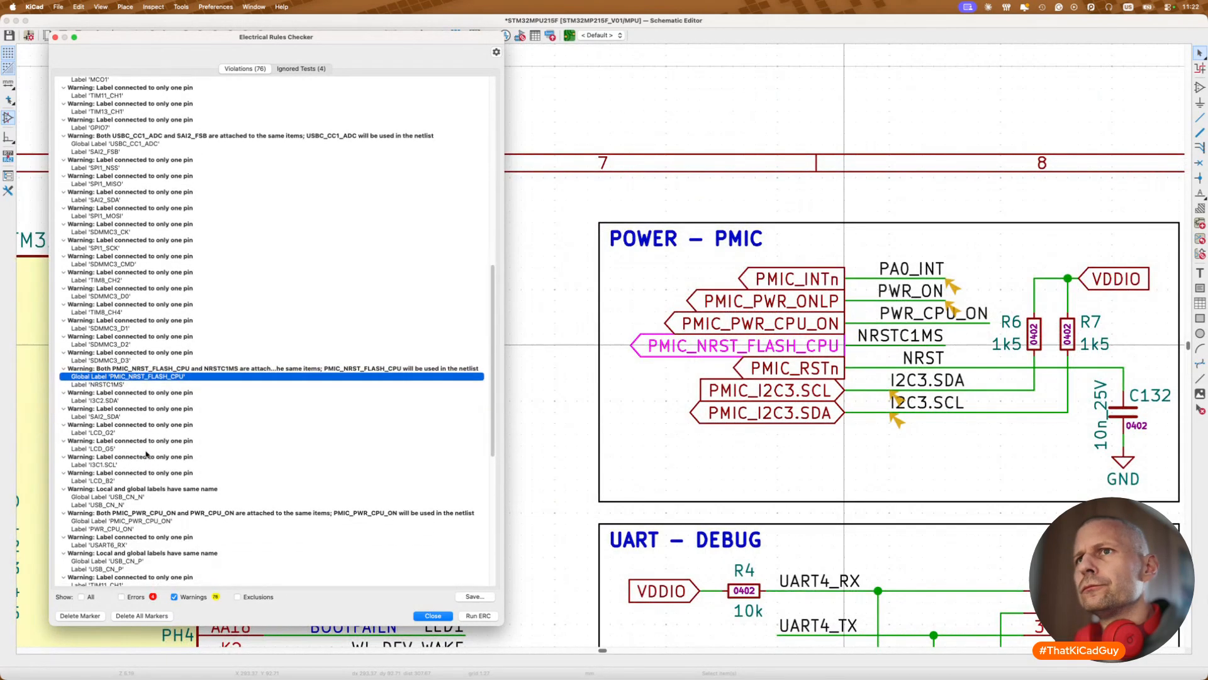
click(126, 400)
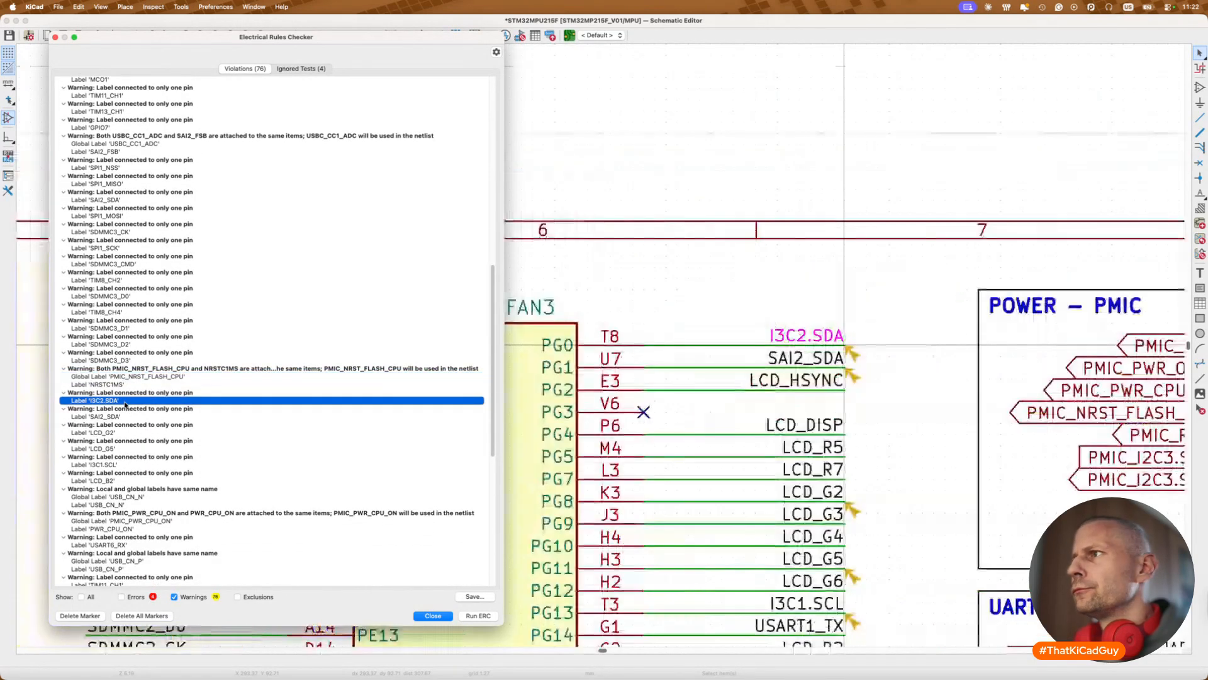
click(122, 416)
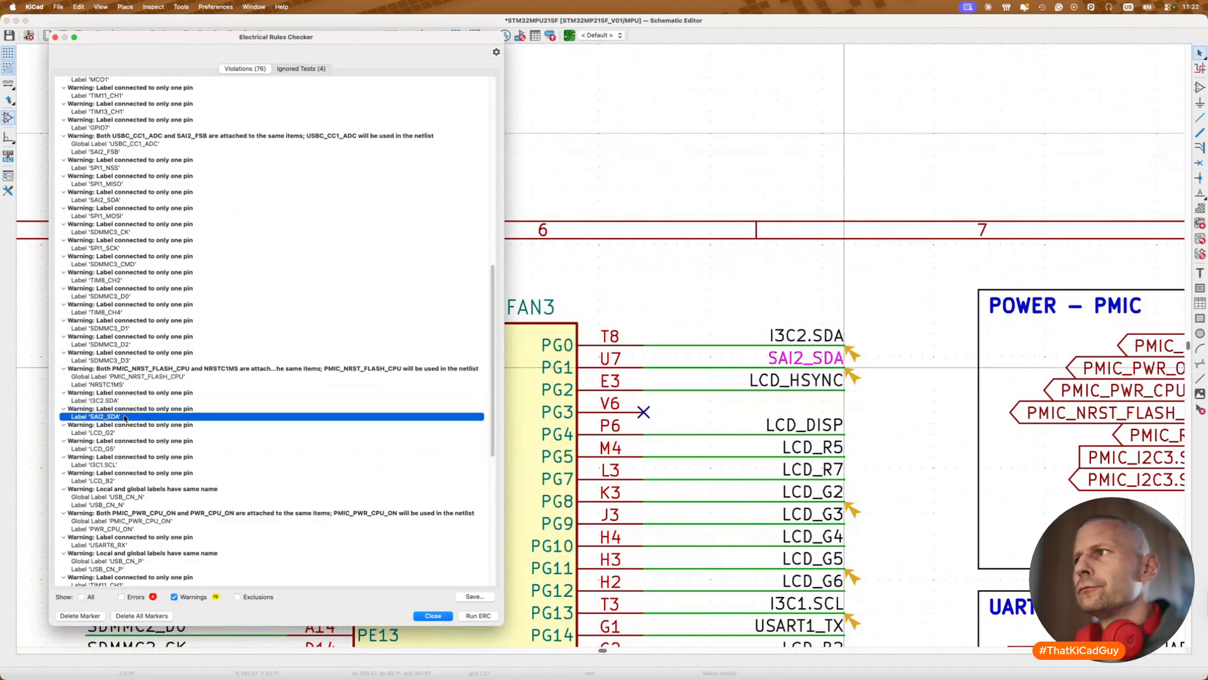
click(118, 433)
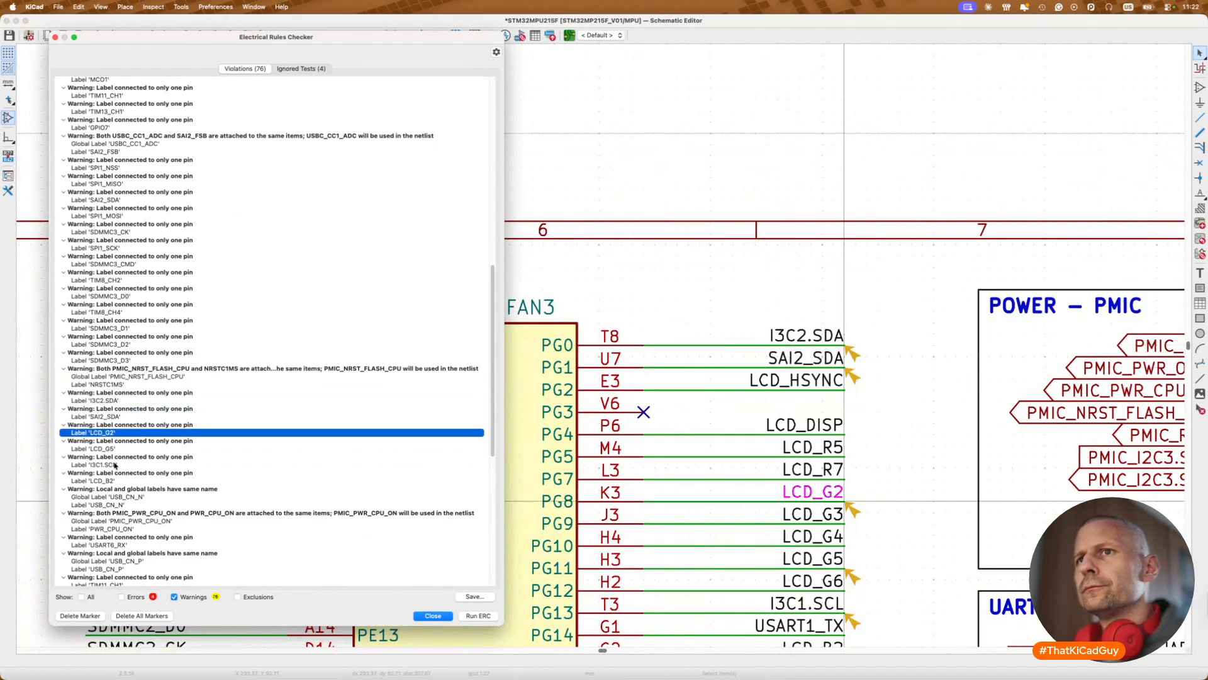
Step: Examine the duplicate-label warnings for PMIC_I2C3.SCL and PMIC_I2C3.SDA in the POWER - PMIC block
scroll(114, 464, down, 5)
scroll(114, 465, down, 8)
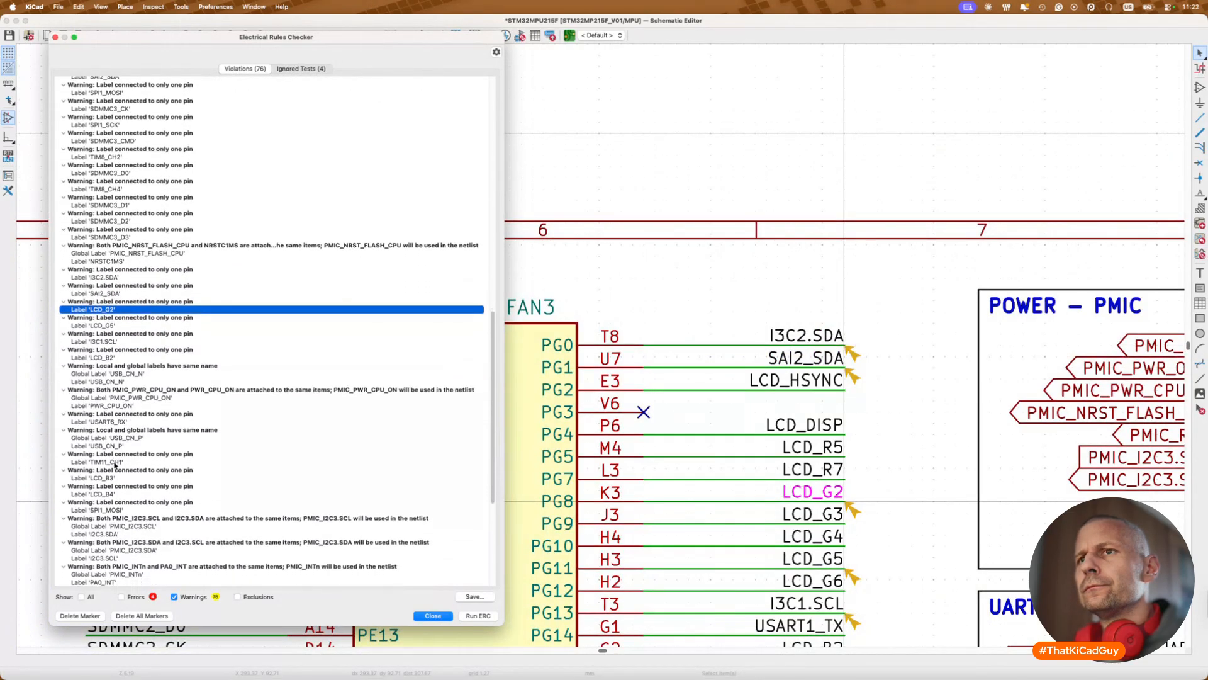
scroll(115, 466, down, 1)
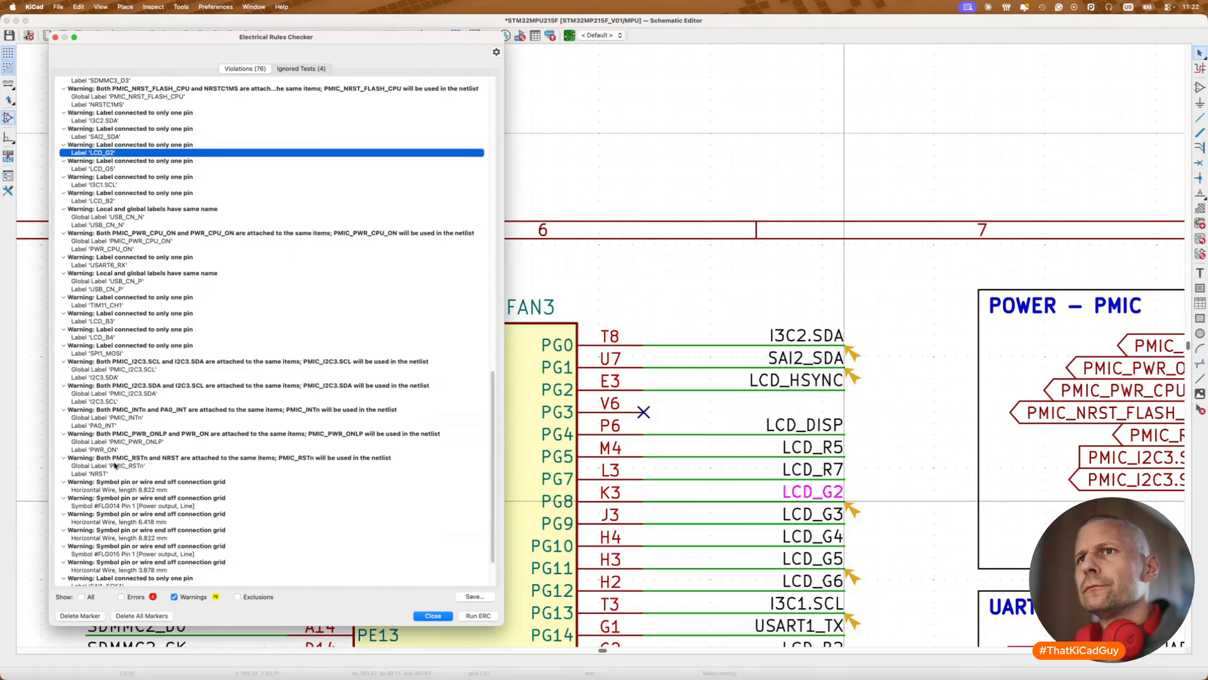
click(137, 378)
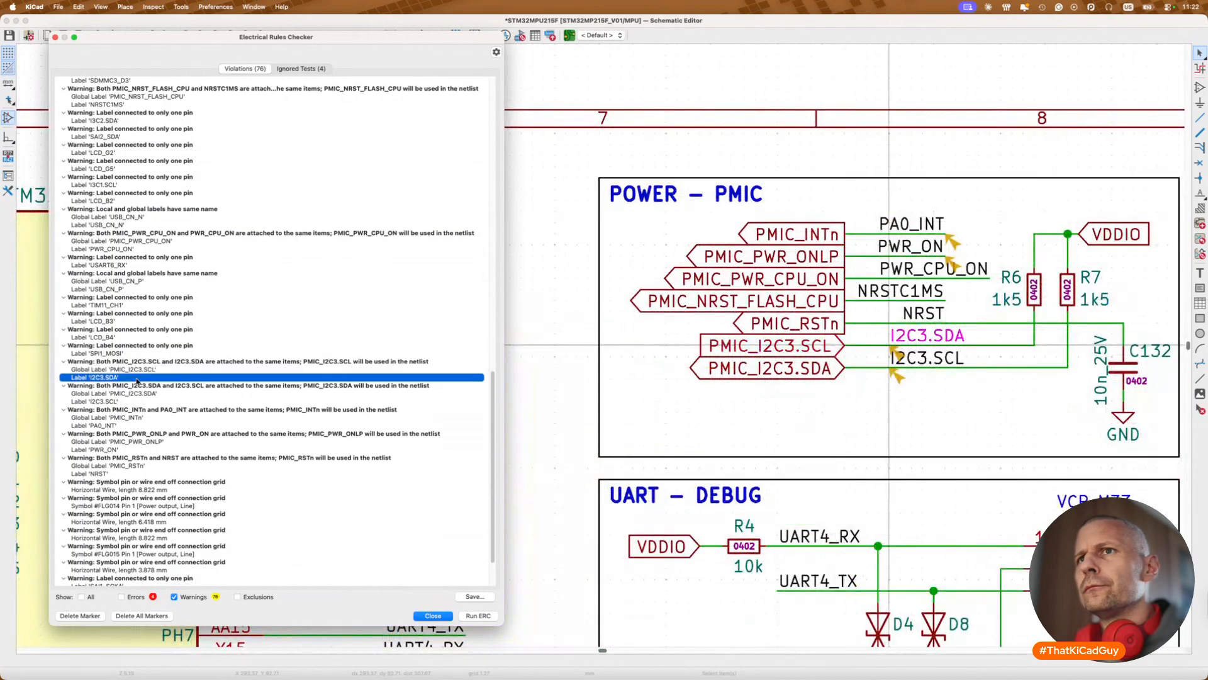
click(142, 394)
click(142, 402)
scroll(151, 430, down, 3)
Step: Locate the off-grid wire warning on the Ethernet sheet and check the schematic's grid size options
click(153, 433)
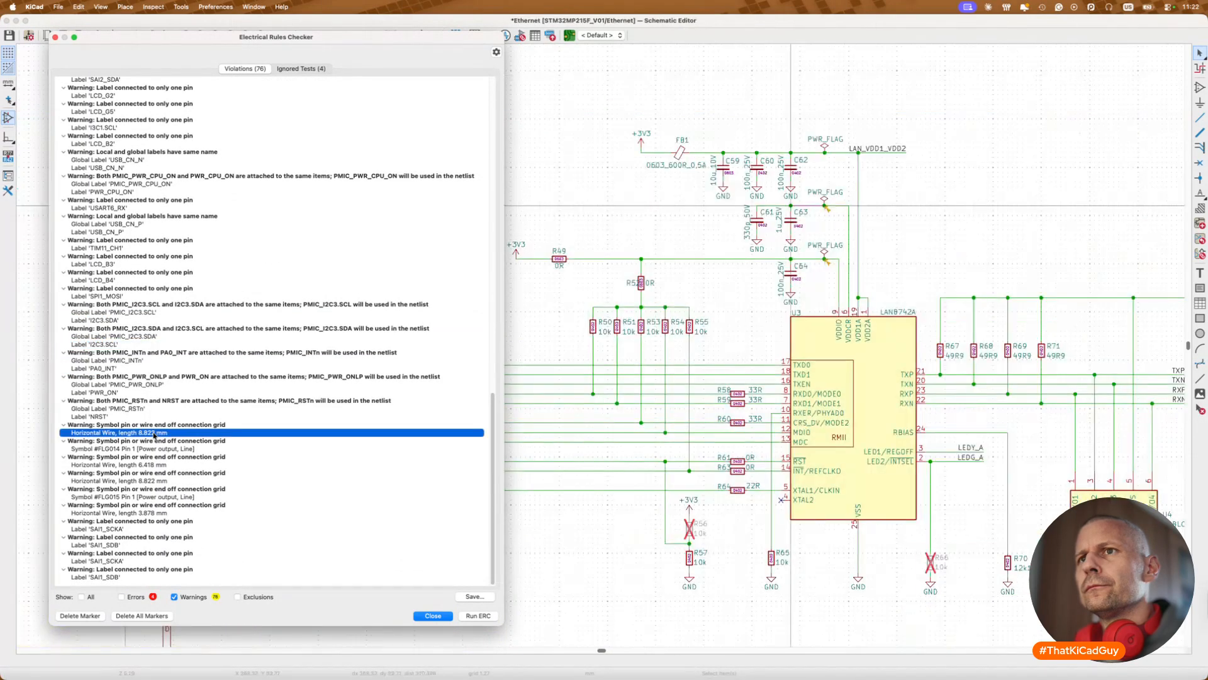
click(155, 426)
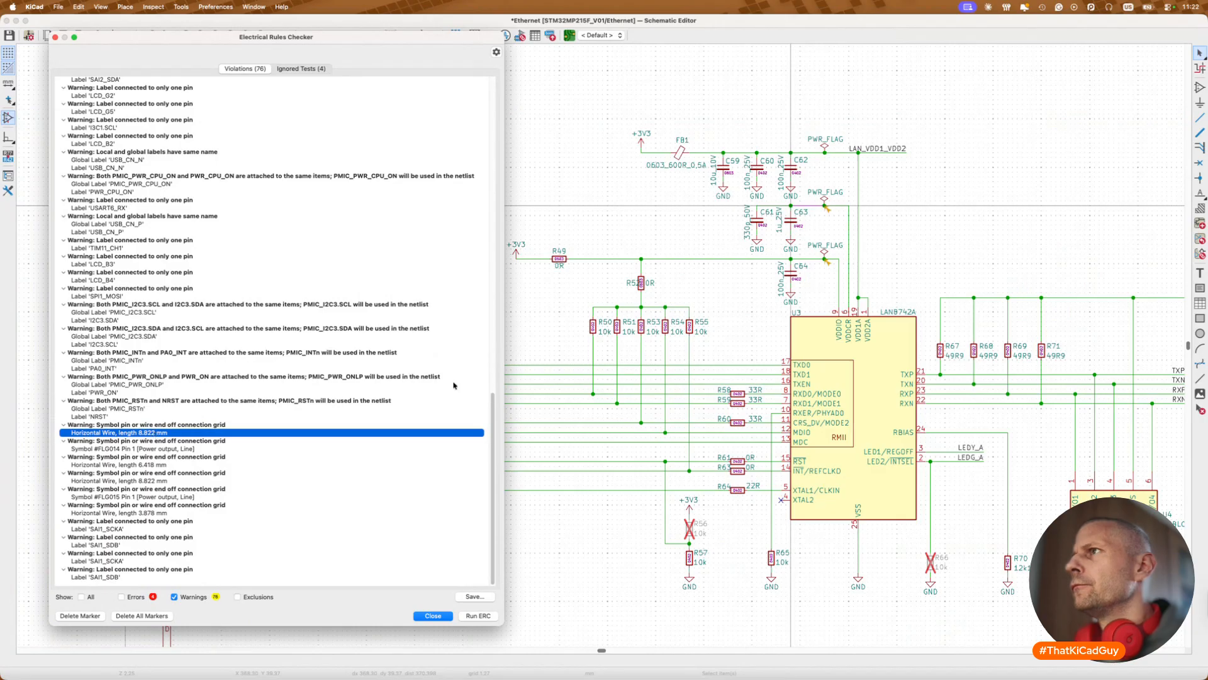
key(Escape)
scroll(771, 240, up, 5)
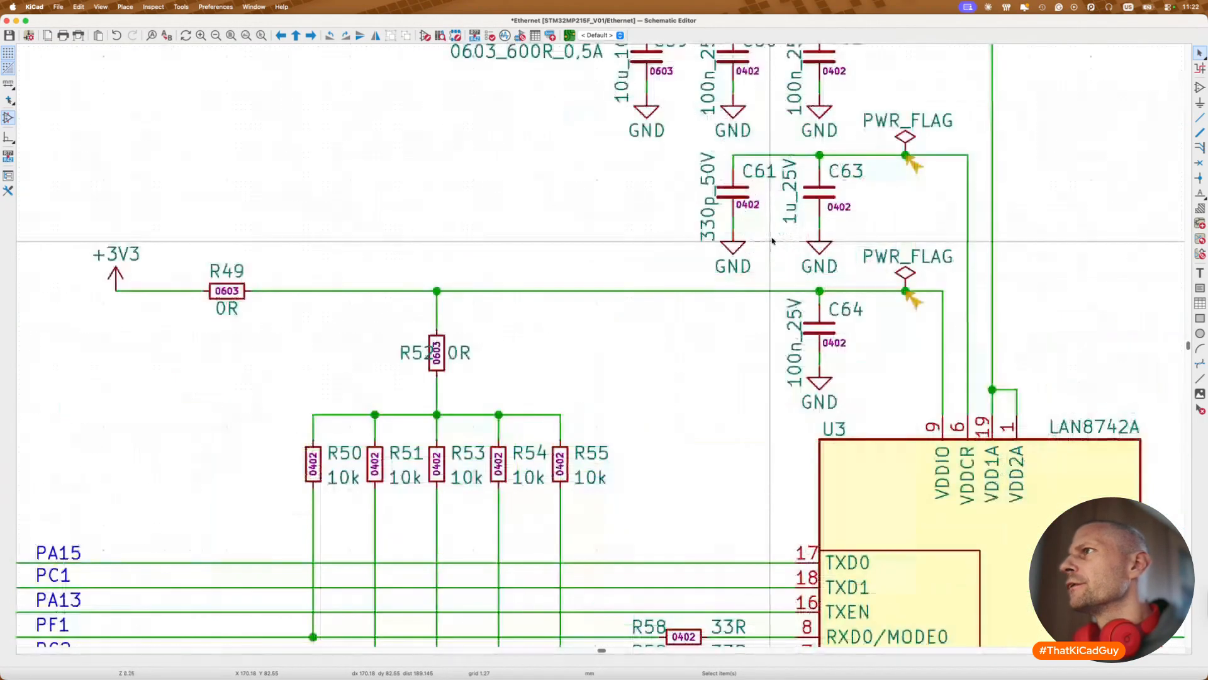
right_click(670, 262)
mouse_move(704, 387)
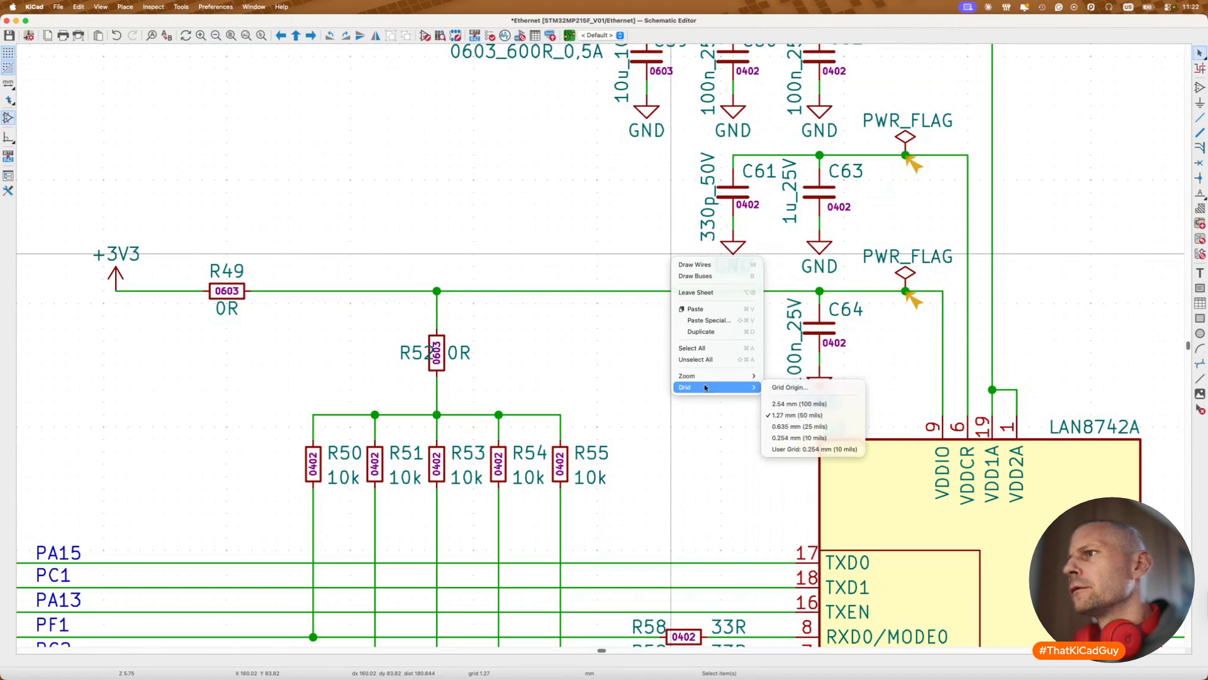
key(Escape)
Step: Align the Ethernet power-supply circuitry above U3, including FB1, C59 to C64 and the PWR_FLAG symbols, to the grid and save
scroll(704, 387, down, 5)
drag(513, 125, 970, 344)
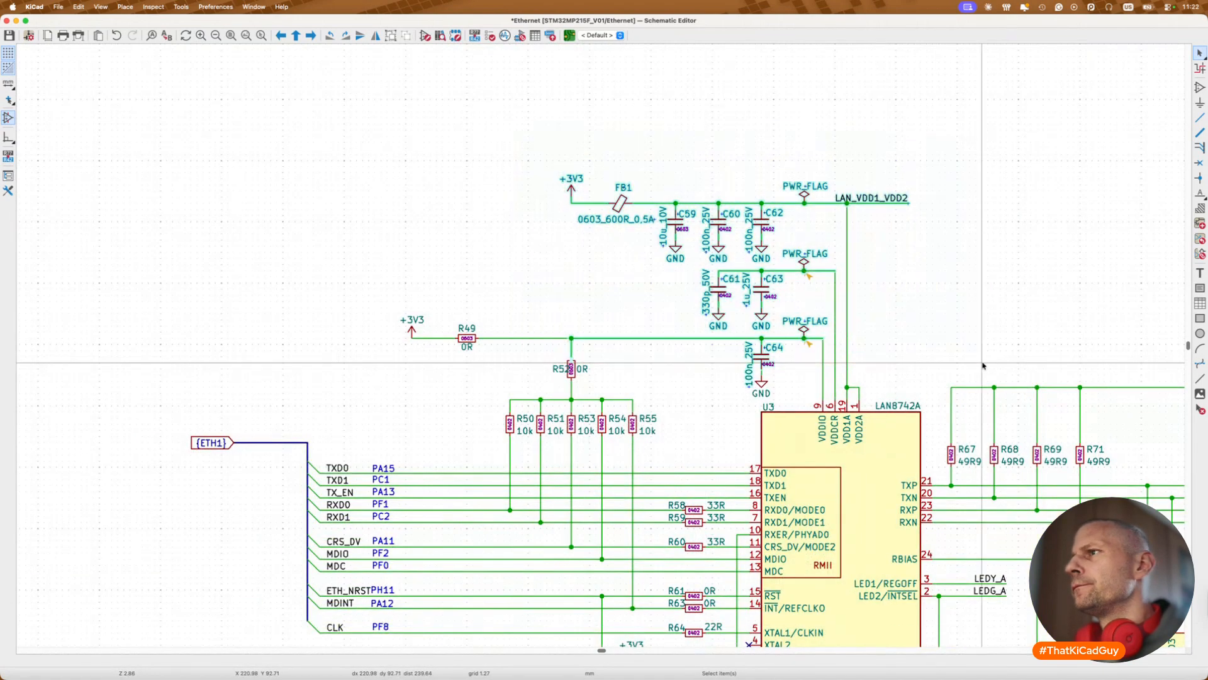
right_click(761, 308)
click(798, 403)
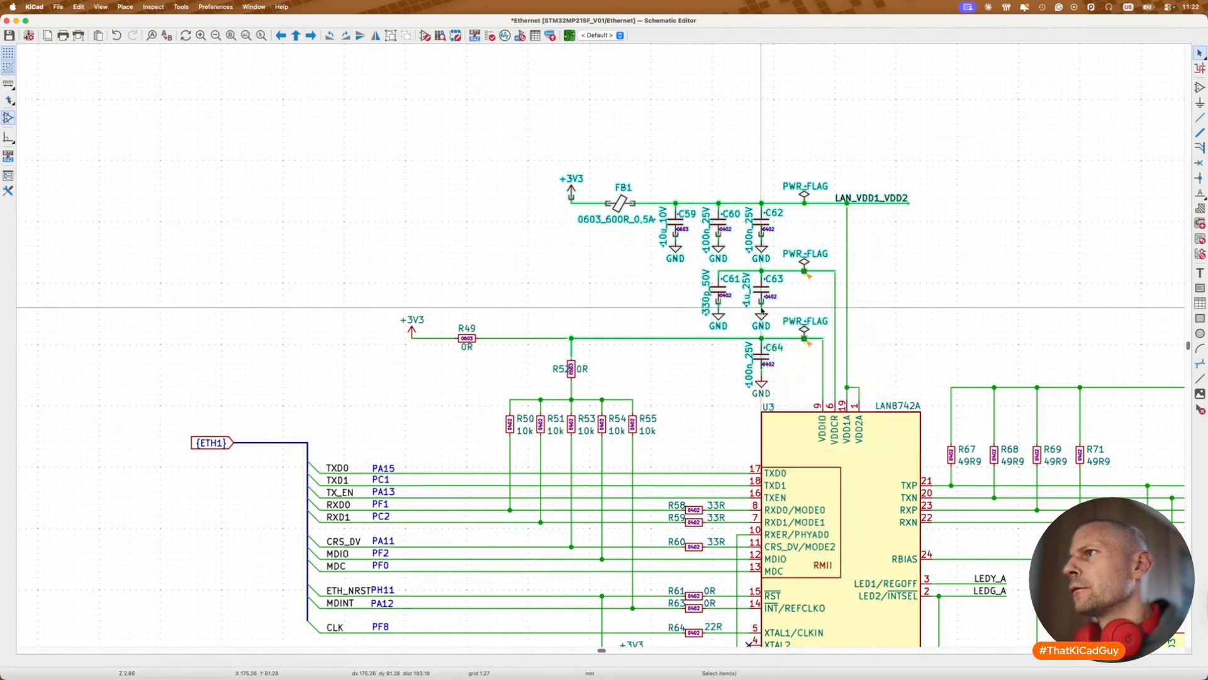
key(Escape)
key(super+s)
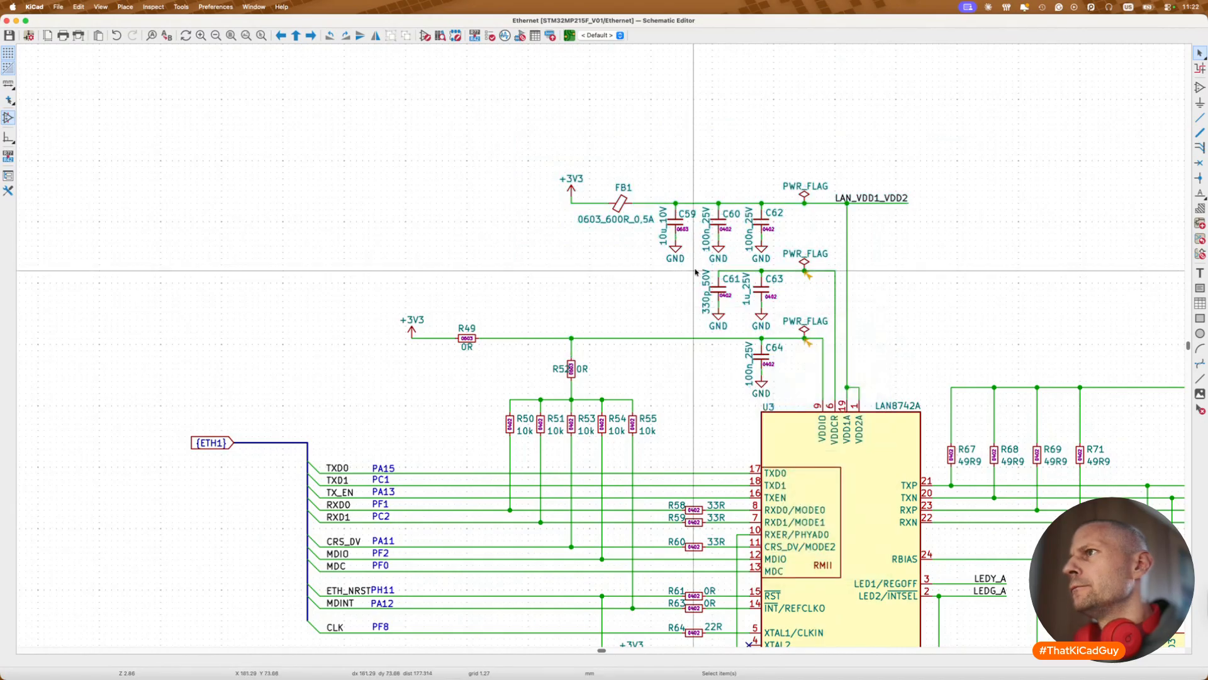
Step: Rerun the ERC and review the updated violations list down to its last entries
click(491, 35)
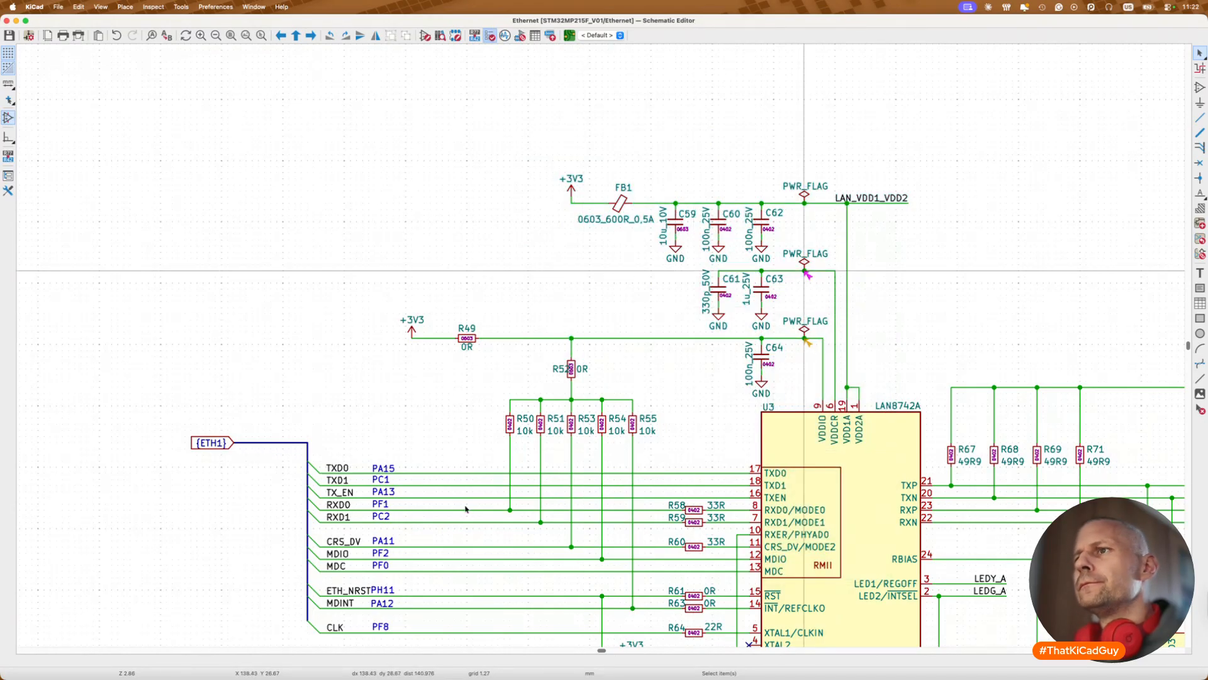
click(479, 615)
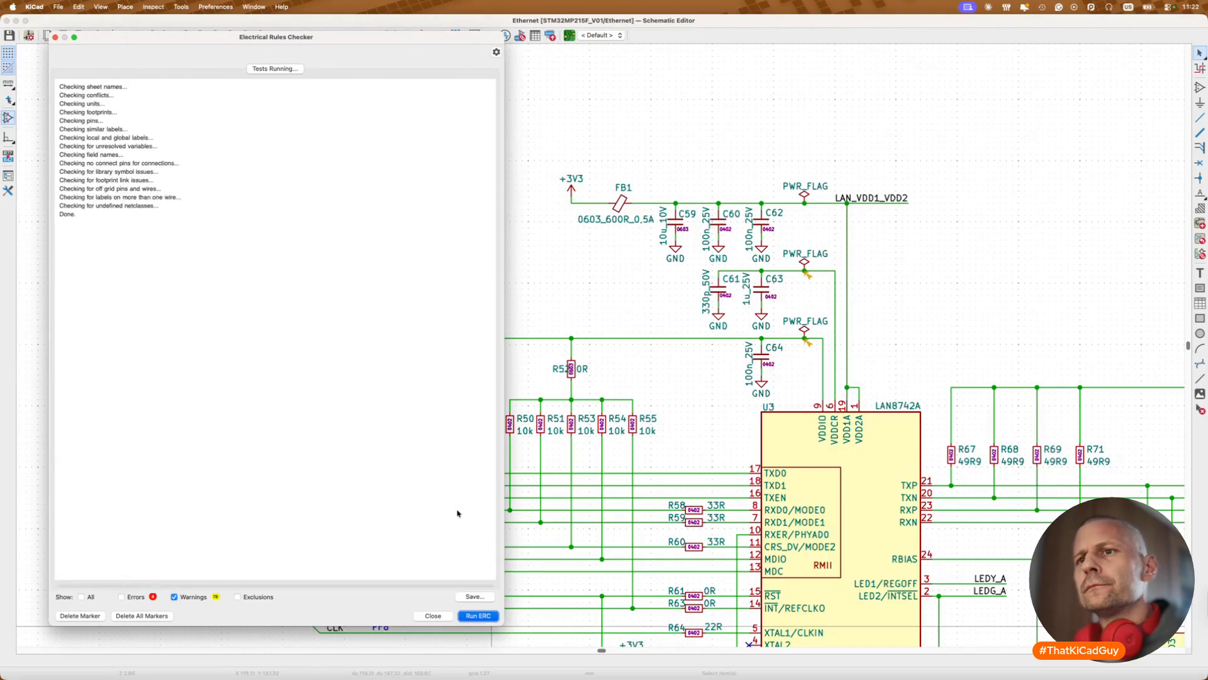
scroll(324, 432, down, 10)
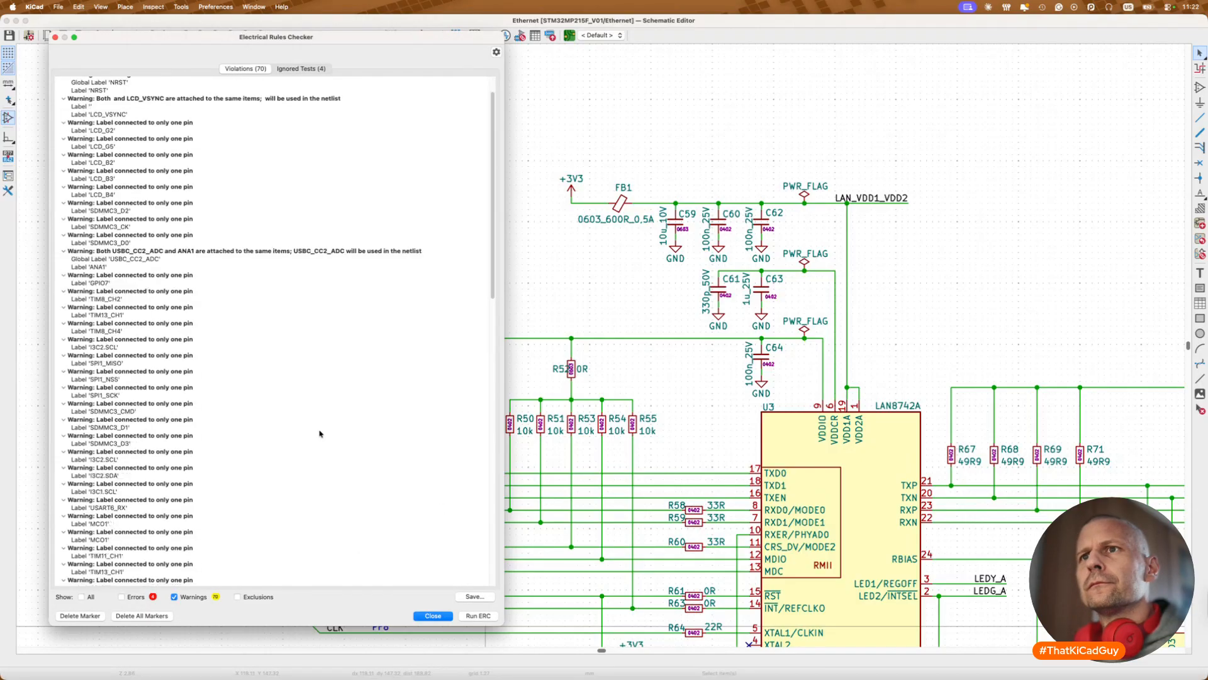
scroll(320, 433, down, 10)
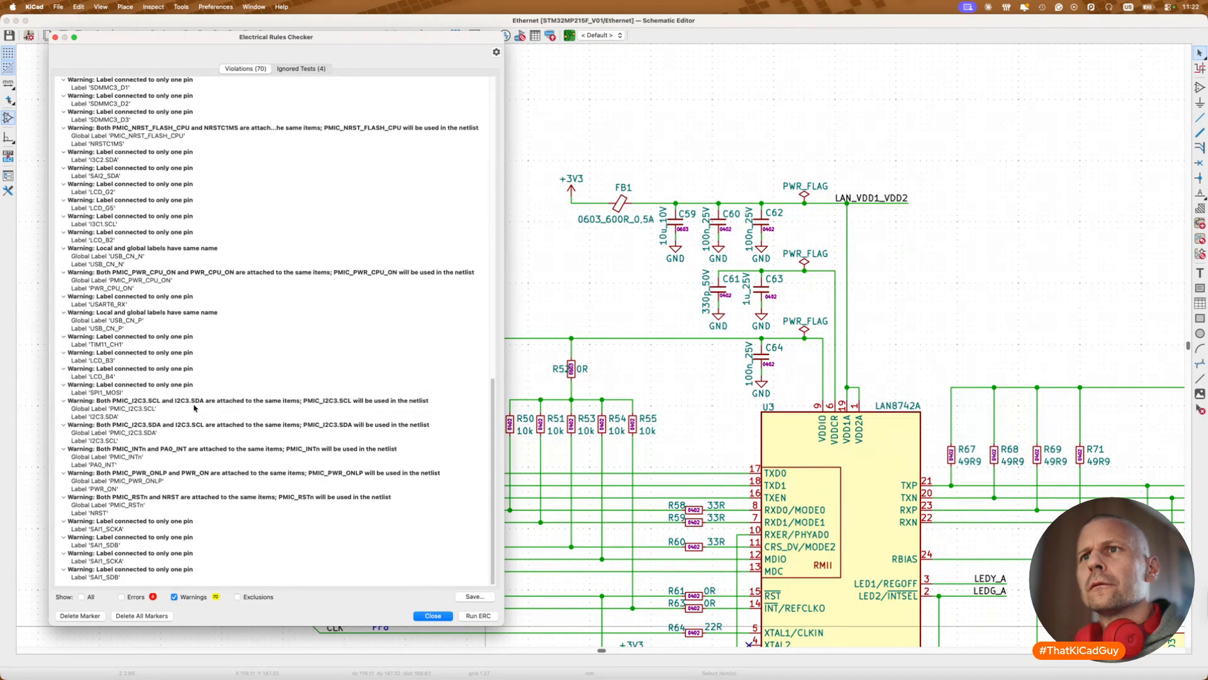
Step: Examine the four single-pin label warnings for SAI1_SCKA and SAI1_SDB on the M.2 sheet
click(174, 528)
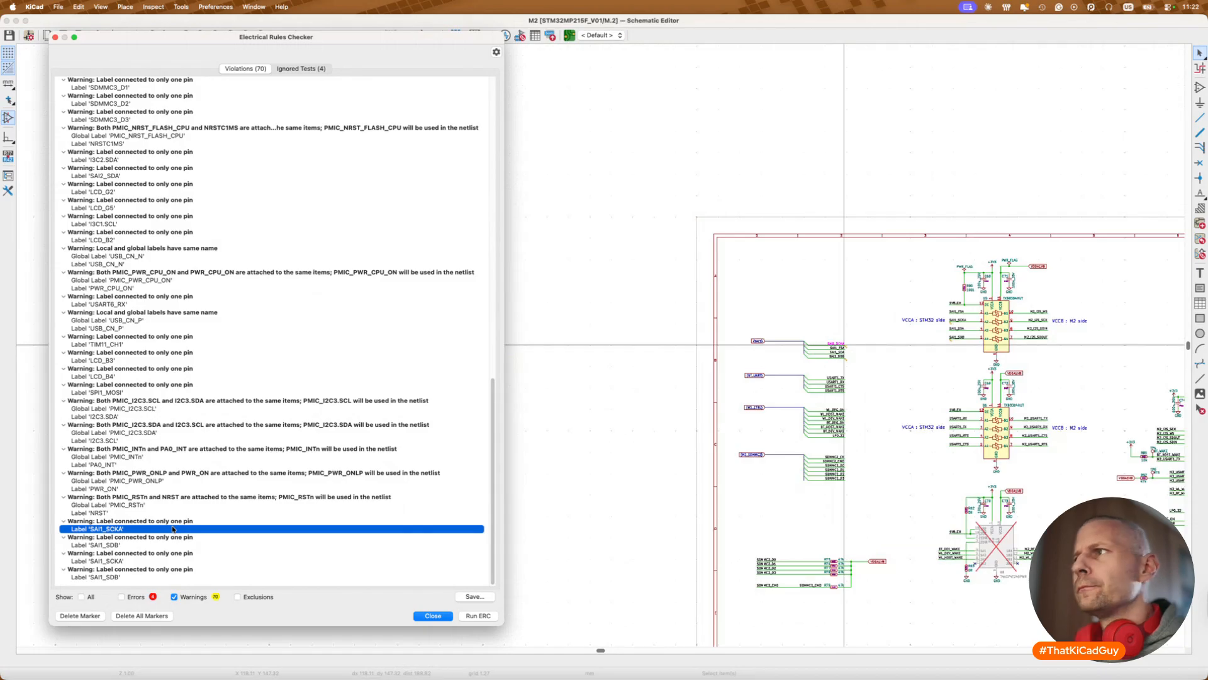
click(173, 545)
click(174, 561)
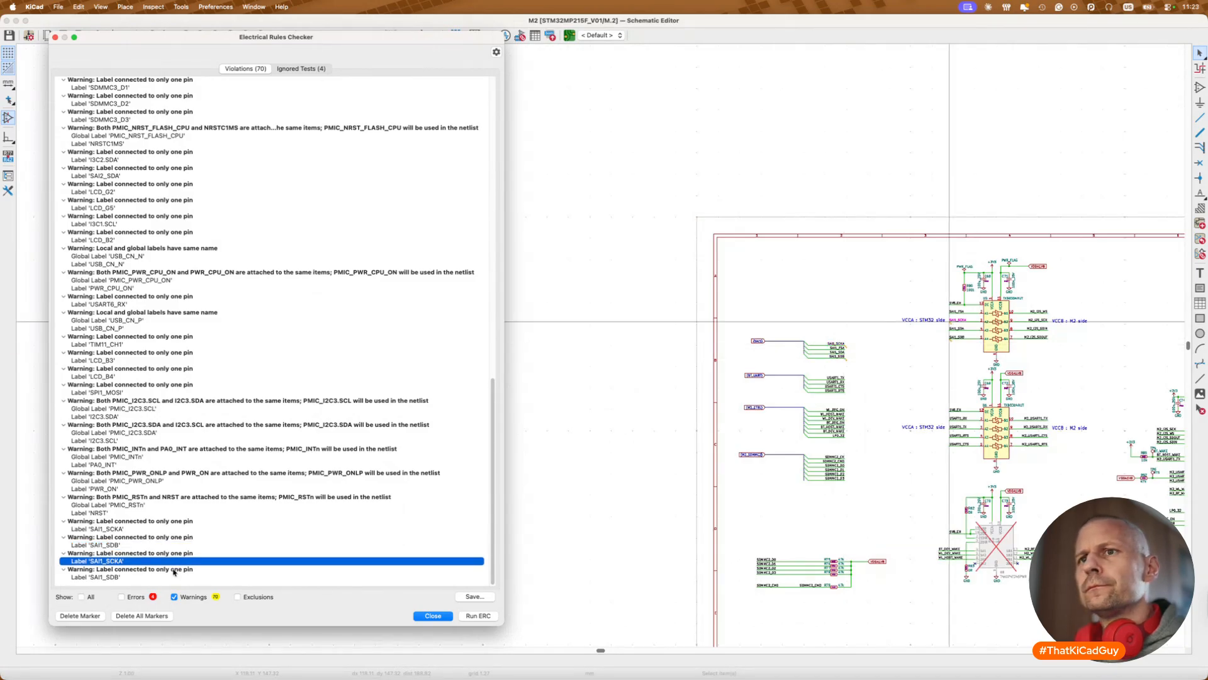
click(176, 577)
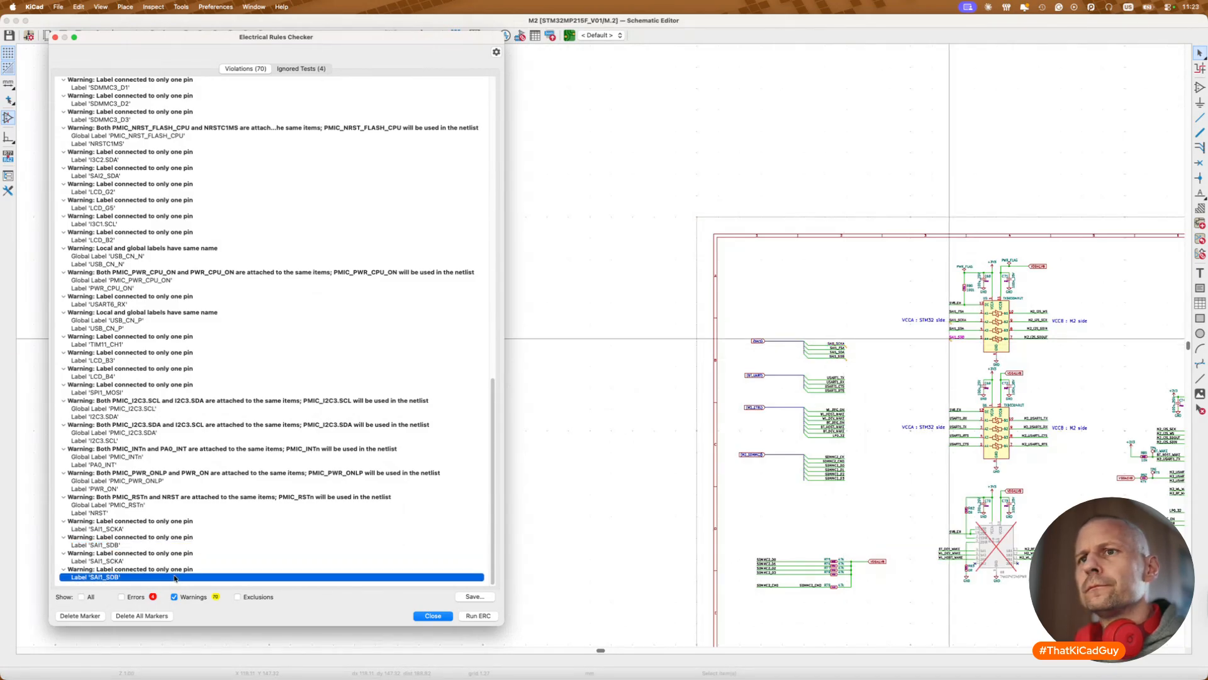
click(176, 530)
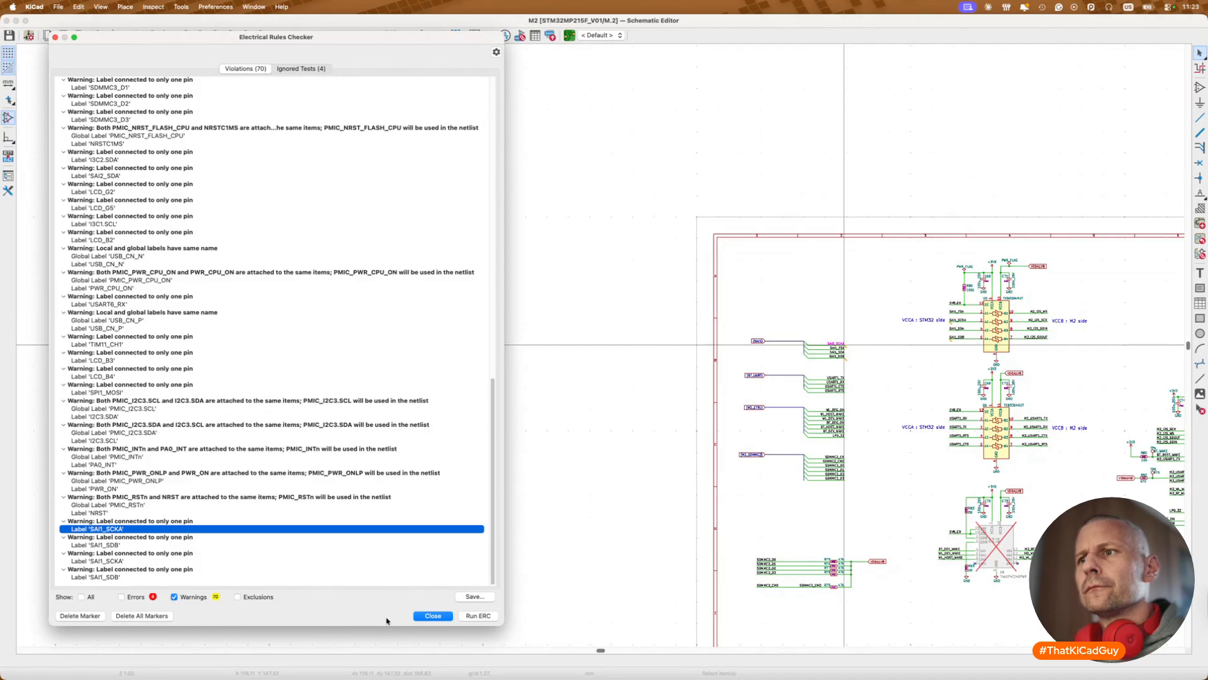
click(433, 615)
Step: Try wiring the SAI1_SCKA line from the SAI1 bus directly to the SAI1_SCKA input of U5
scroll(811, 331, up, 5)
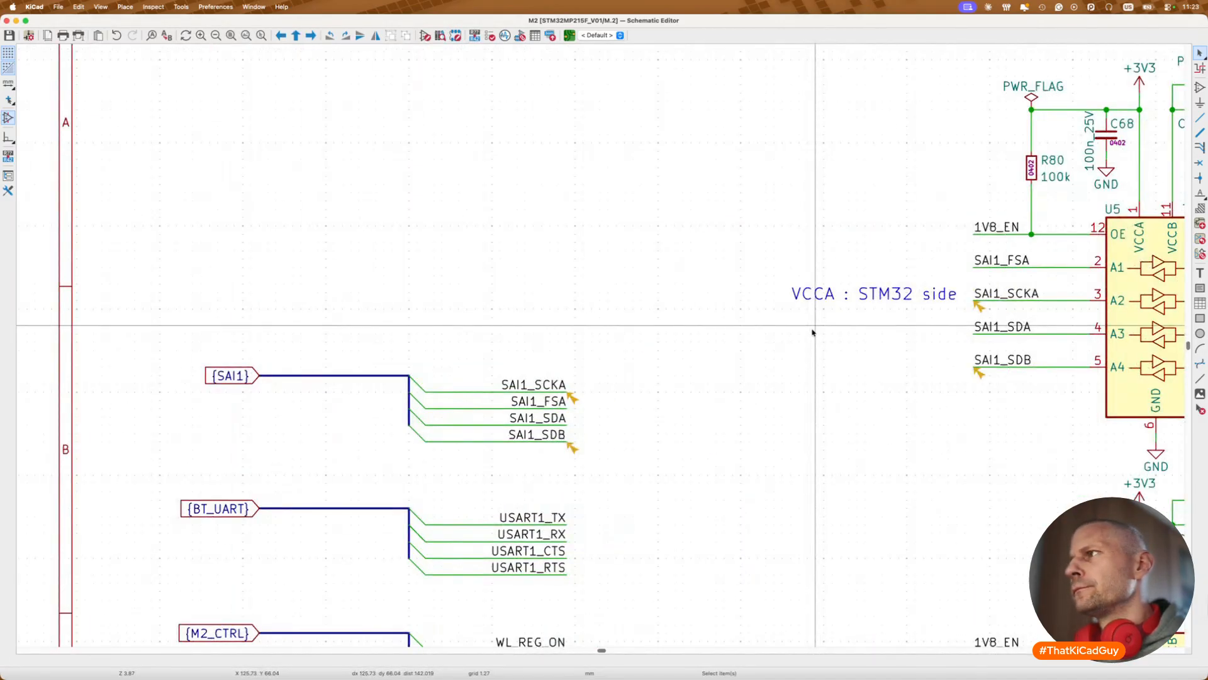
key(w)
click(974, 300)
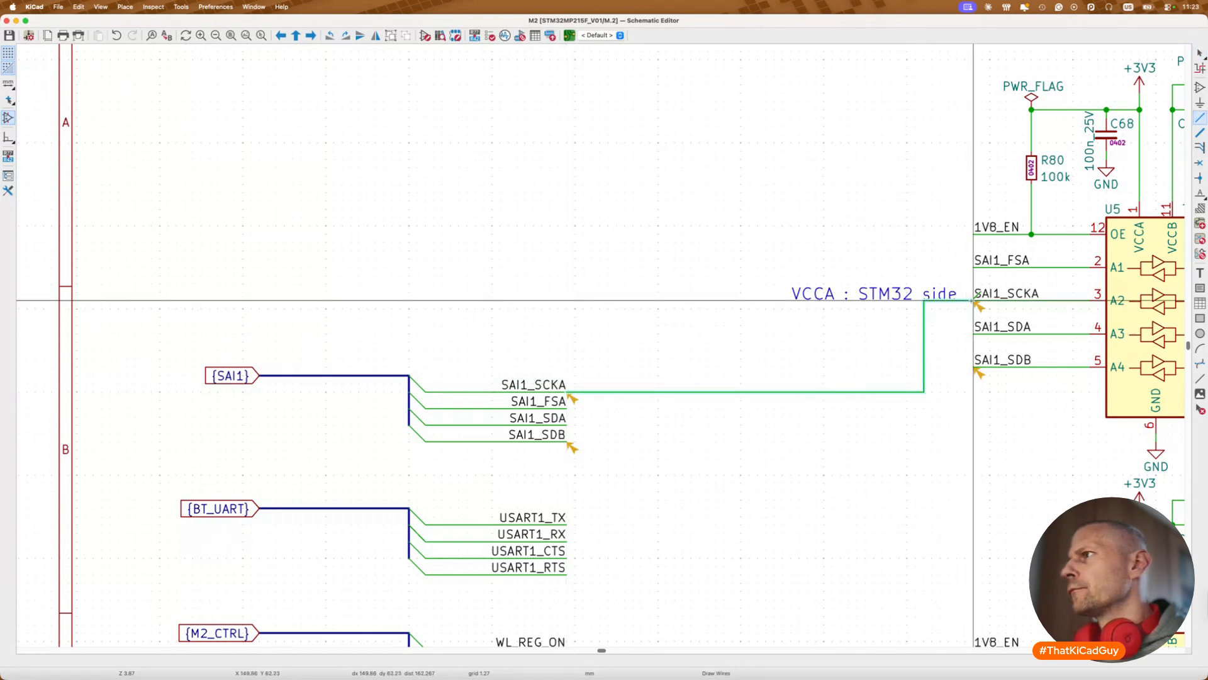
key(Escape)
Step: Rerun the ERC with the SAI1_SCKA test wire in place, then undo the wire and save the schematic
click(490, 36)
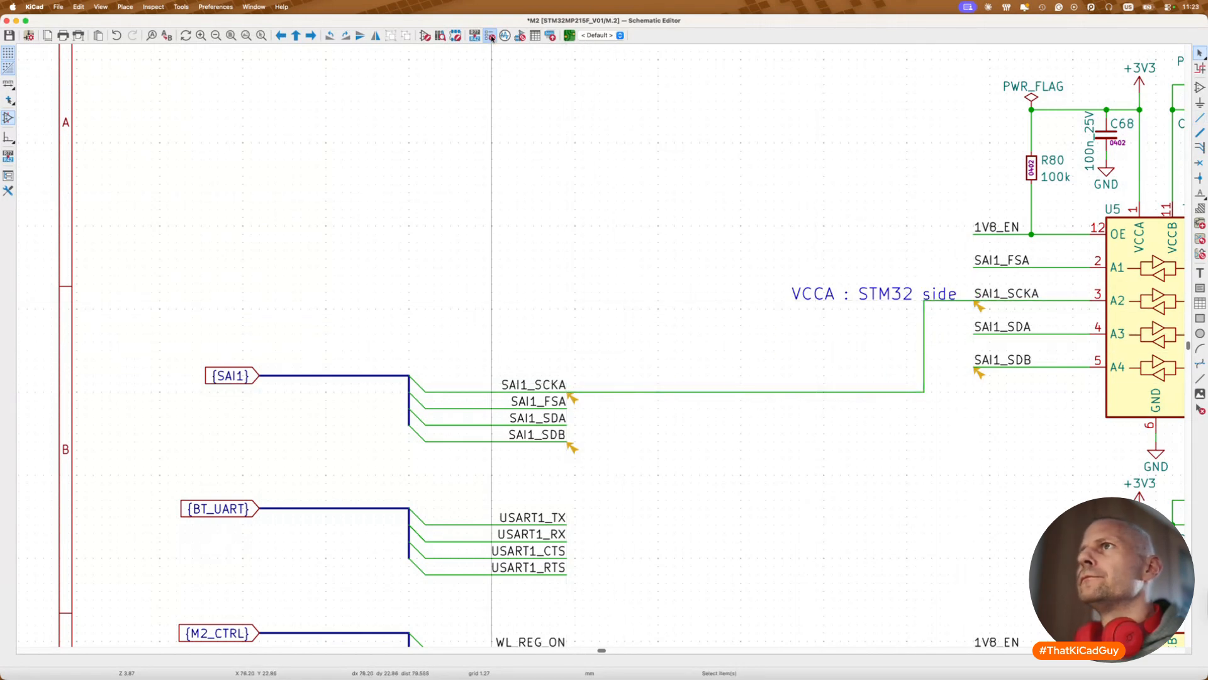
click(478, 615)
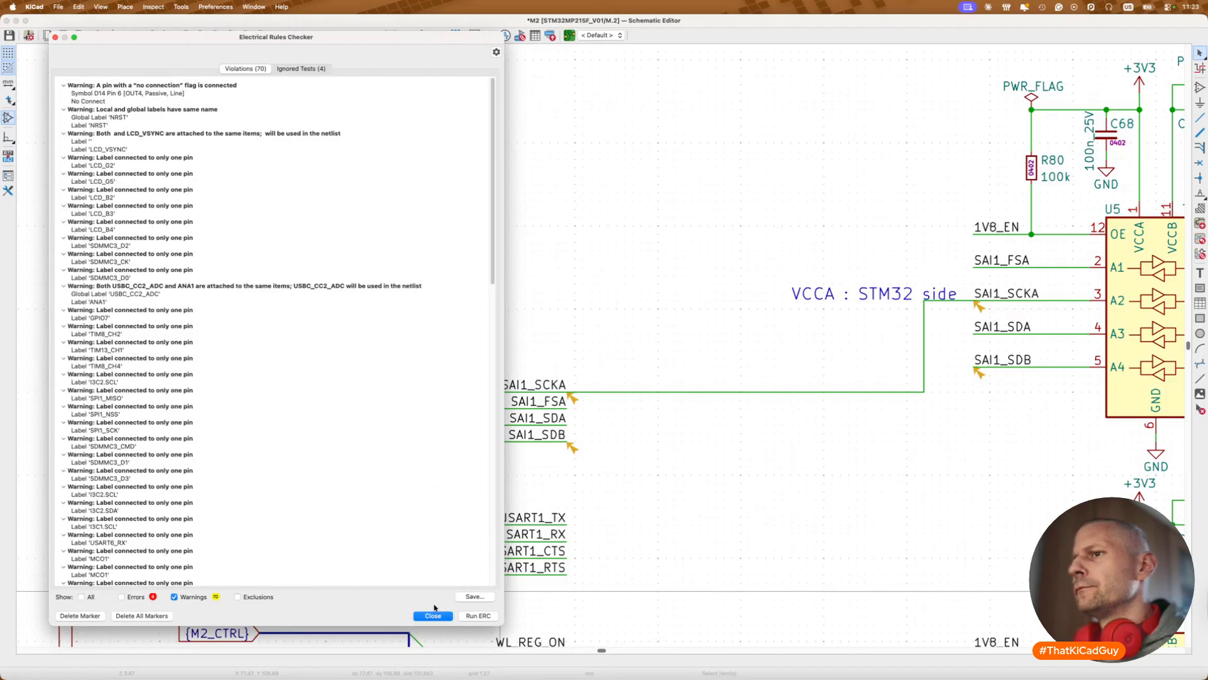
click(431, 616)
key(super+z)
key(super+s)
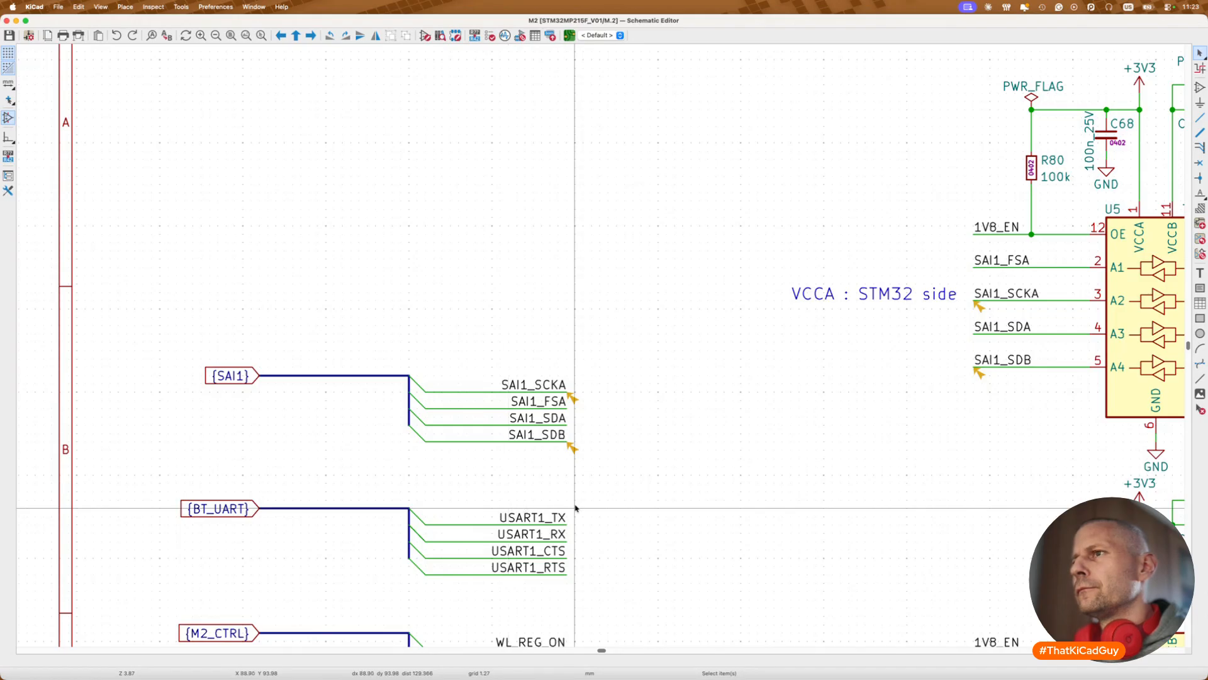
Step: Open the MPU sheet from the root sheet and examine the signal labels around U7B and U7C
key(alt+BackSpace)
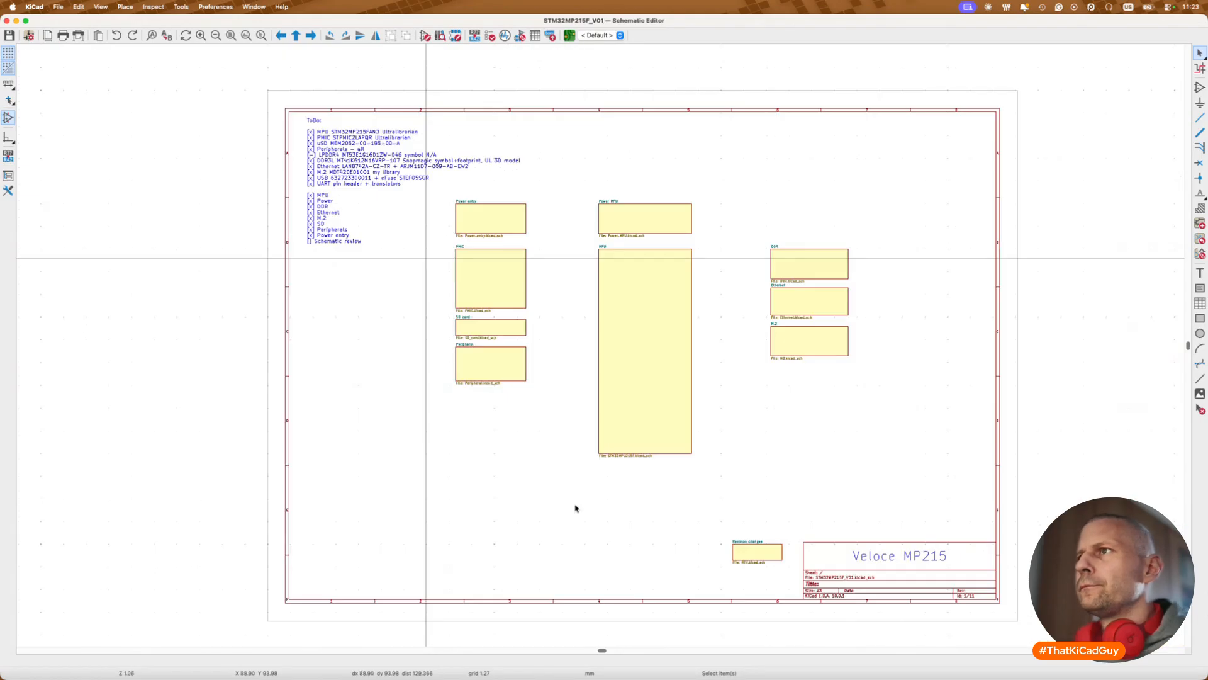
double_click(627, 437)
scroll(628, 437, down, 5)
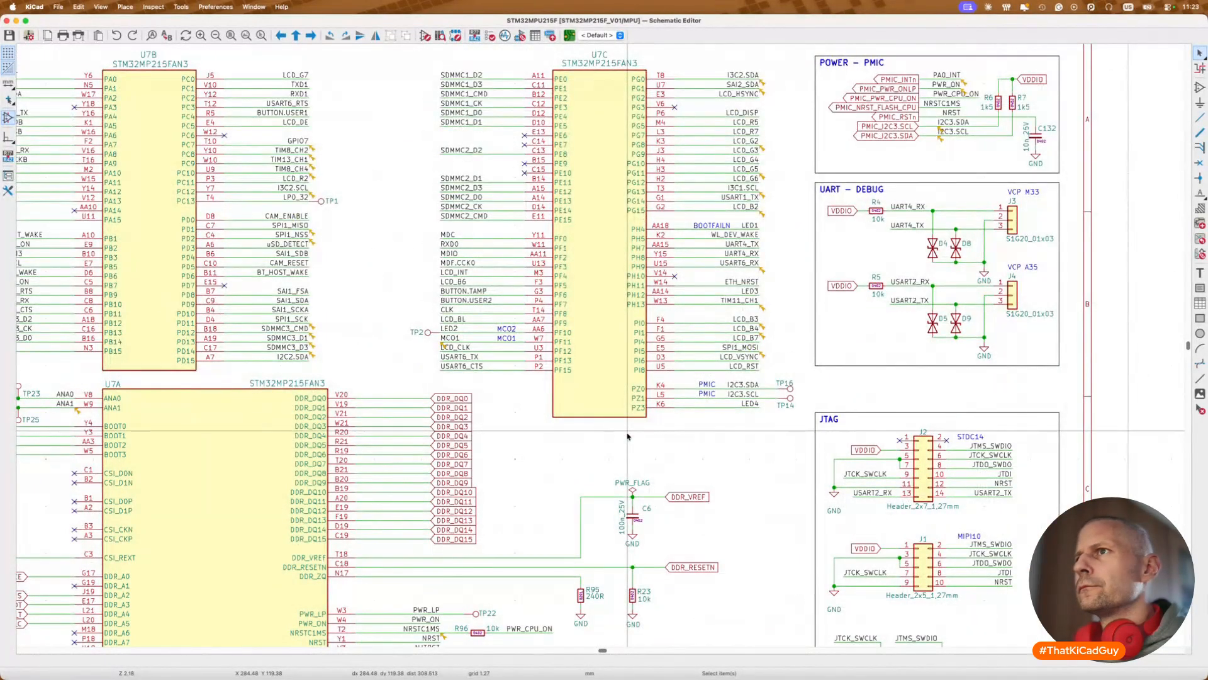
scroll(628, 437, left, 5)
scroll(628, 437, up, 1)
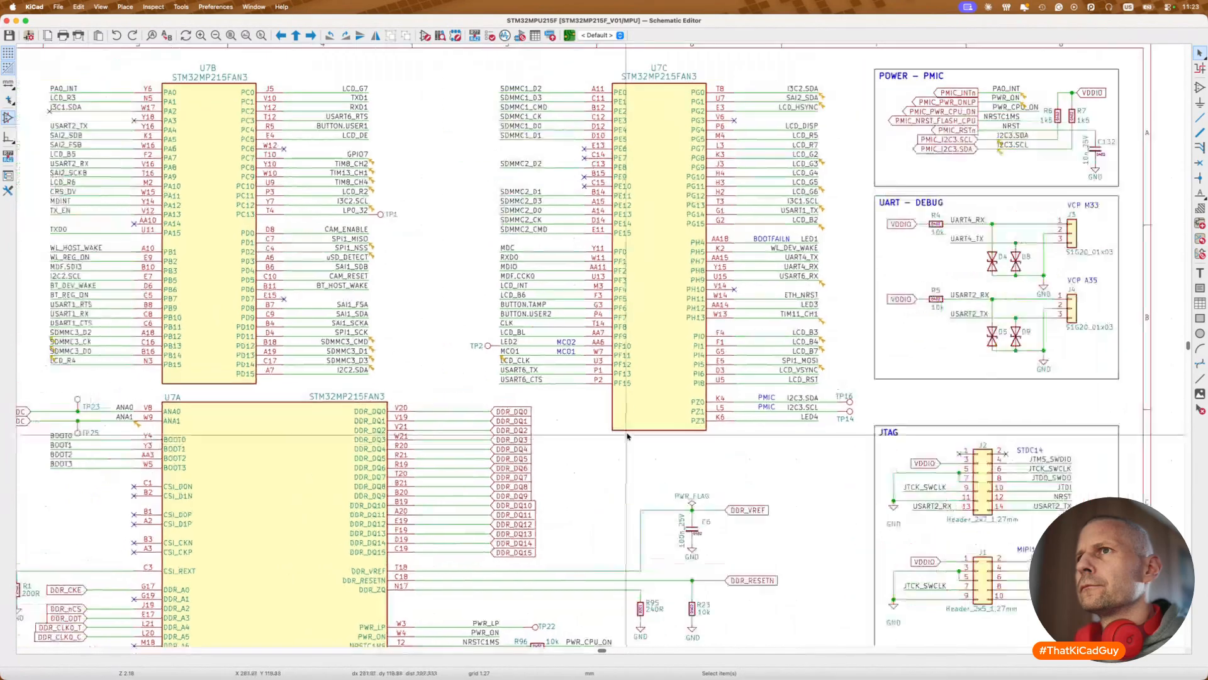
scroll(628, 437, left, 5)
scroll(628, 437, up, 1)
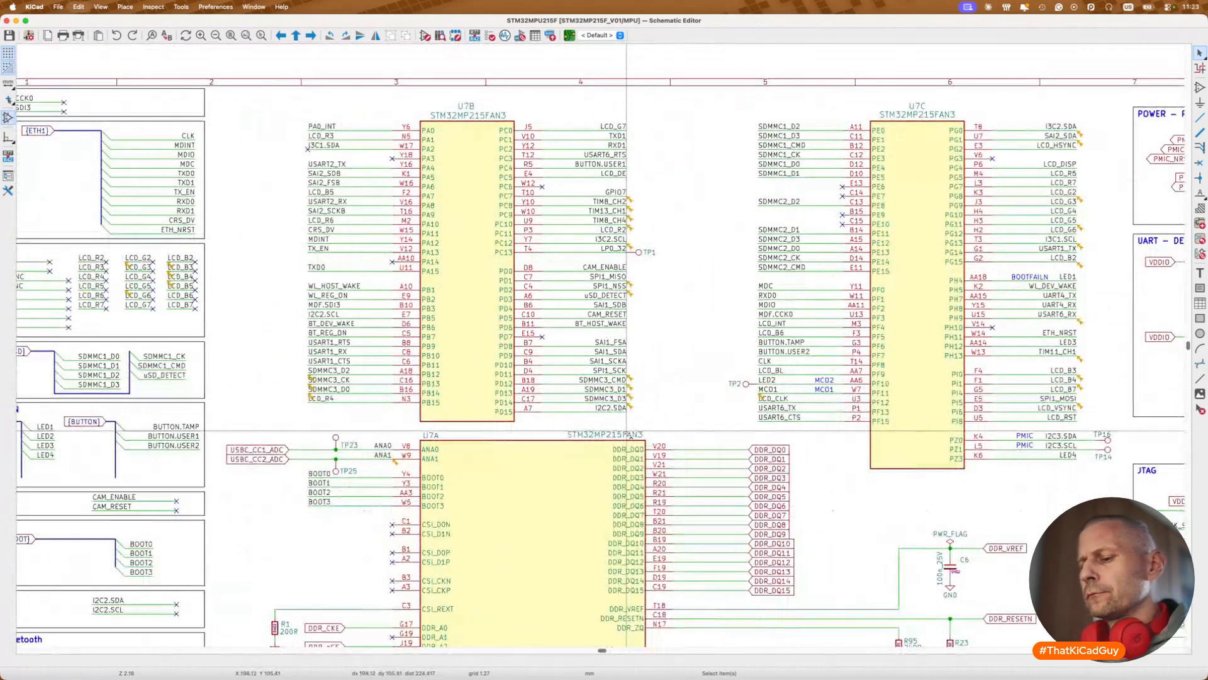
Step: Search the schematic for SAI1 and step through the matches on the M.2 sheet
key(super+f)
text(SAI1)
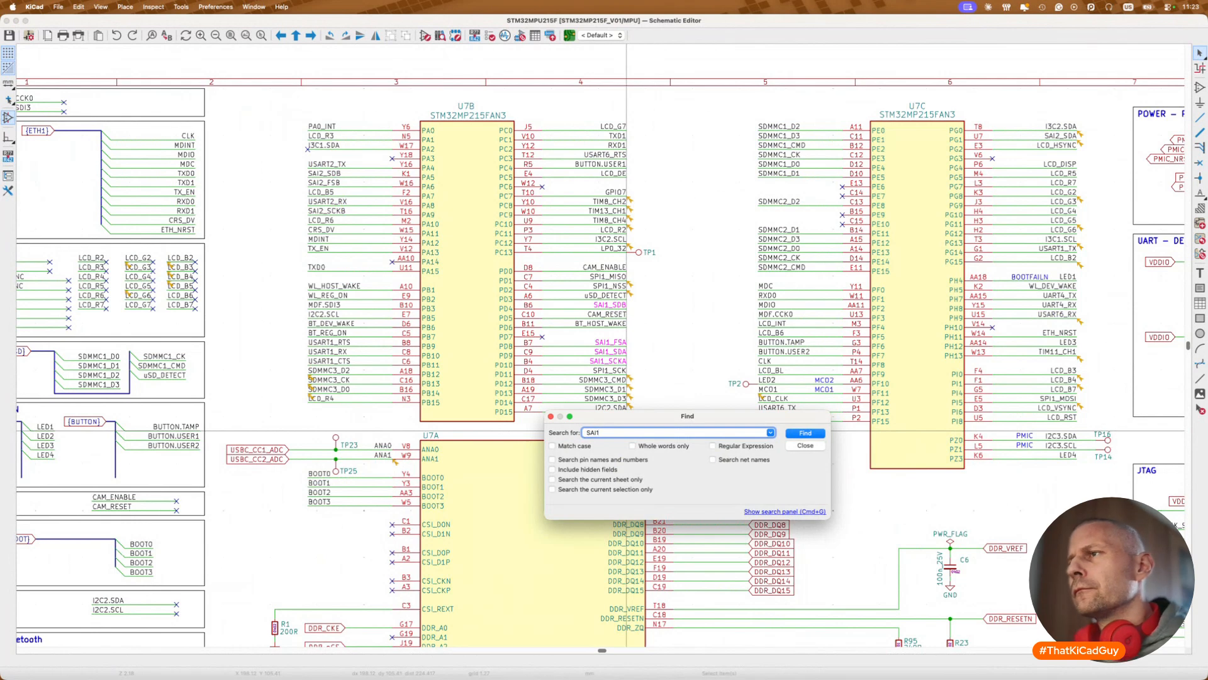
key(Return)
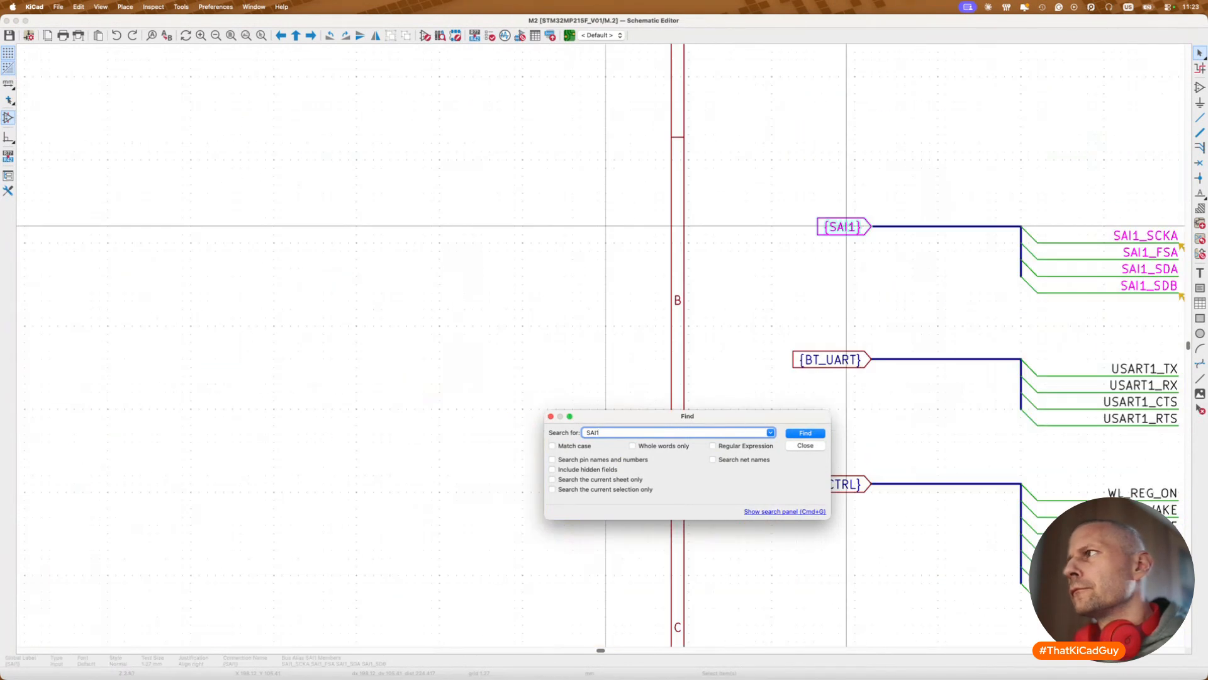
key(Return)
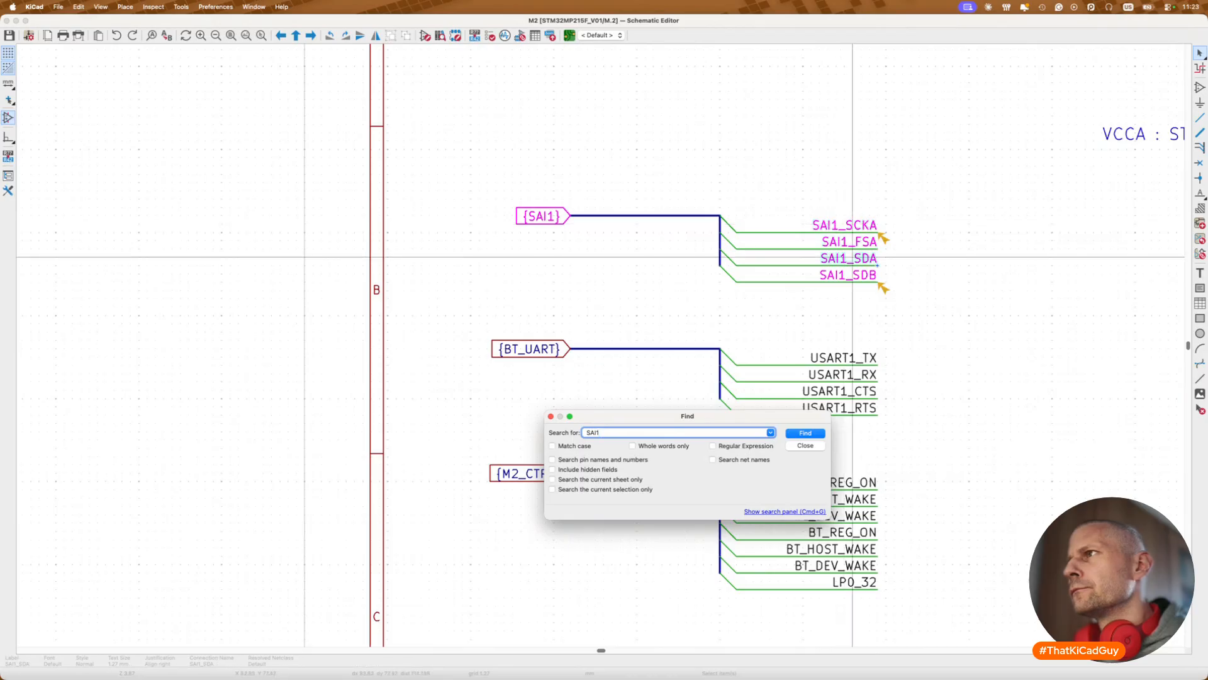
key(Return)
key(Return)
key(Return)
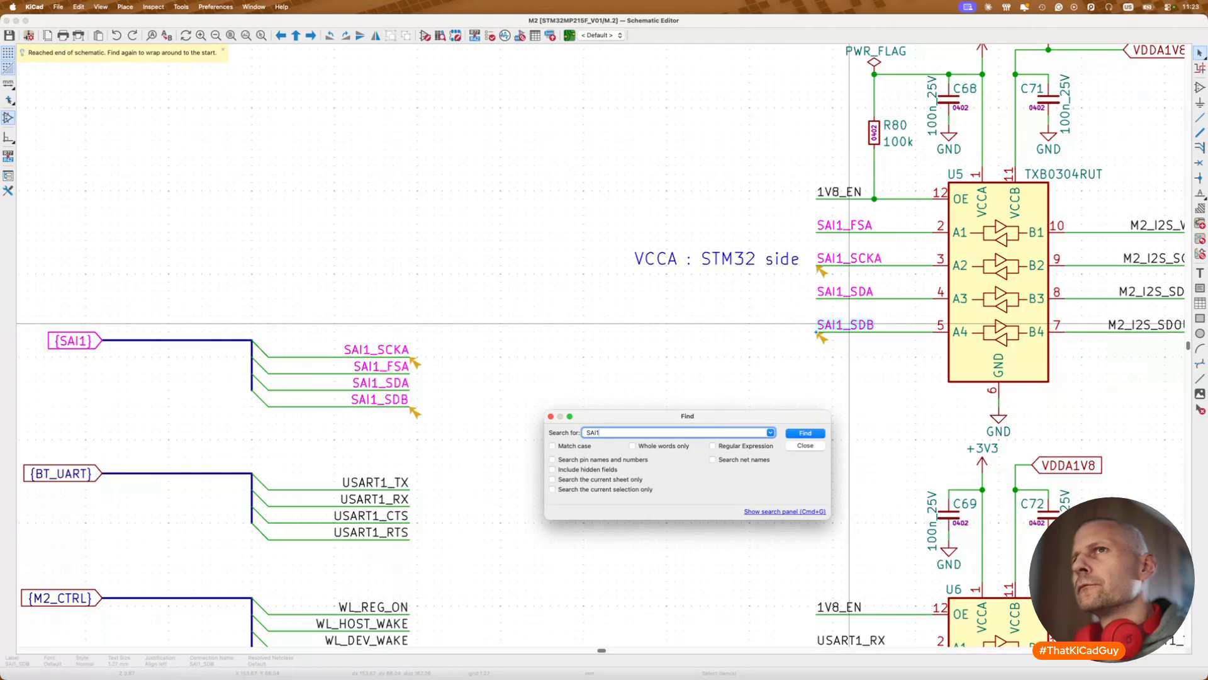
key(Escape)
Step: Reopen the ERC results from the M.2 sheet and look through the remaining warnings
scroll(632, 435, down, 5)
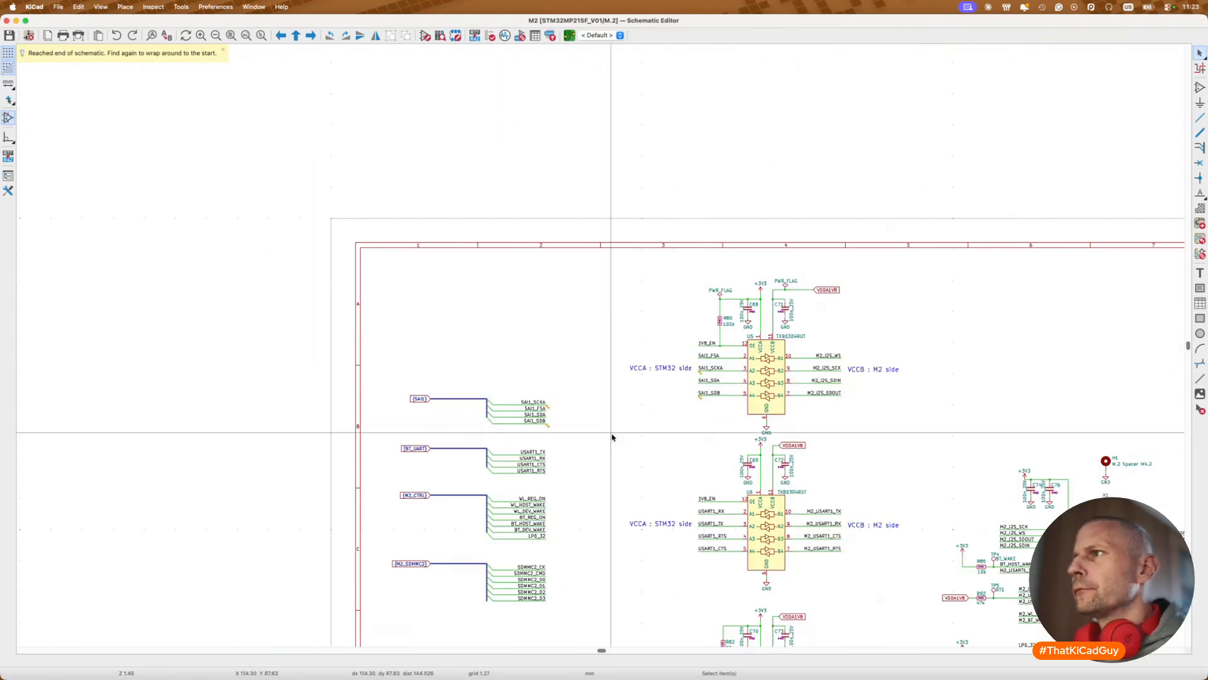
scroll(545, 436, down, 3)
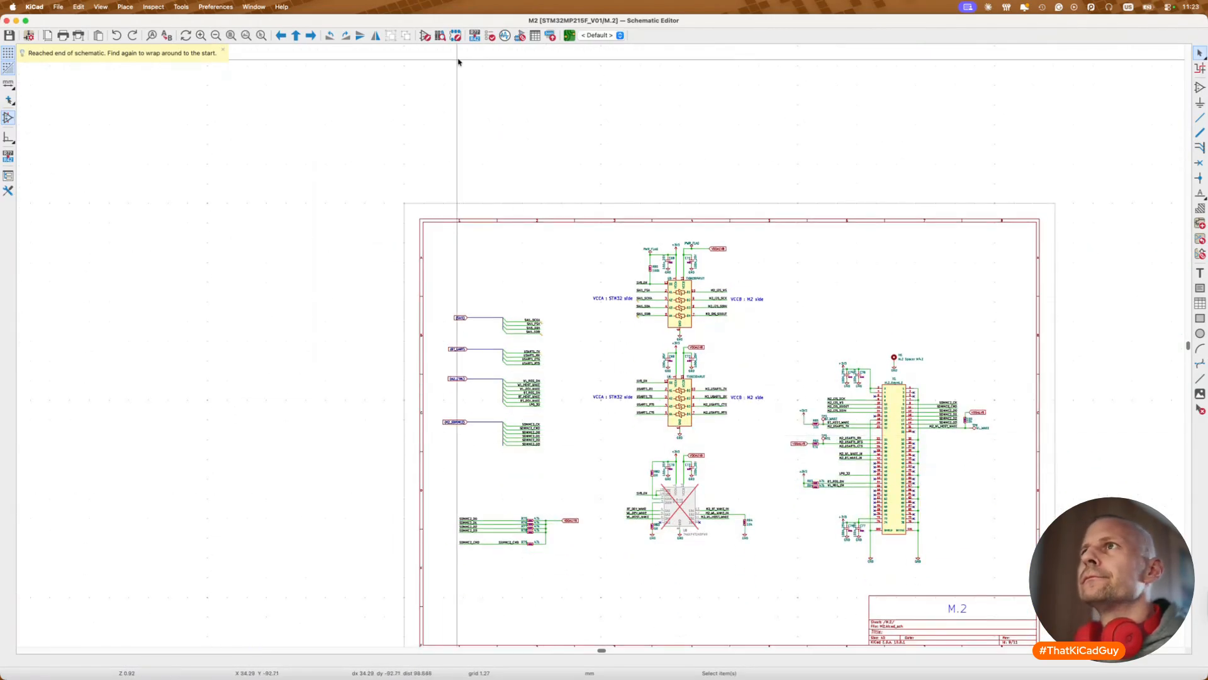
click(490, 35)
scroll(204, 466, down, 15)
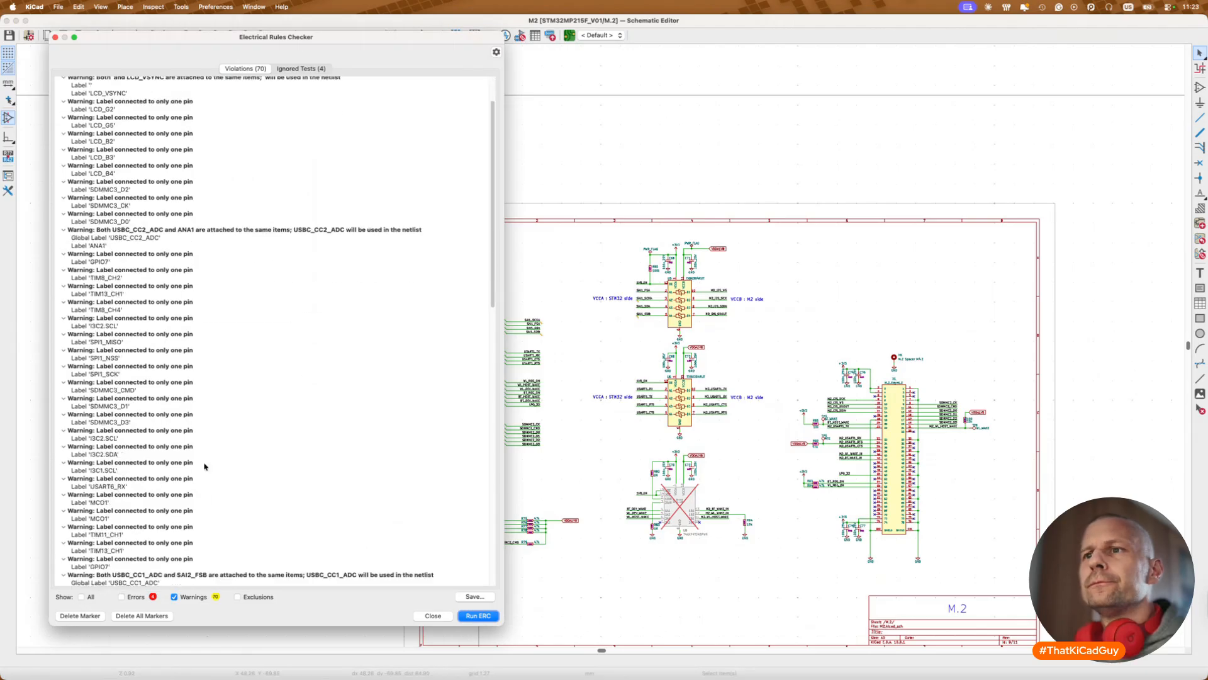
scroll(204, 466, up, 15)
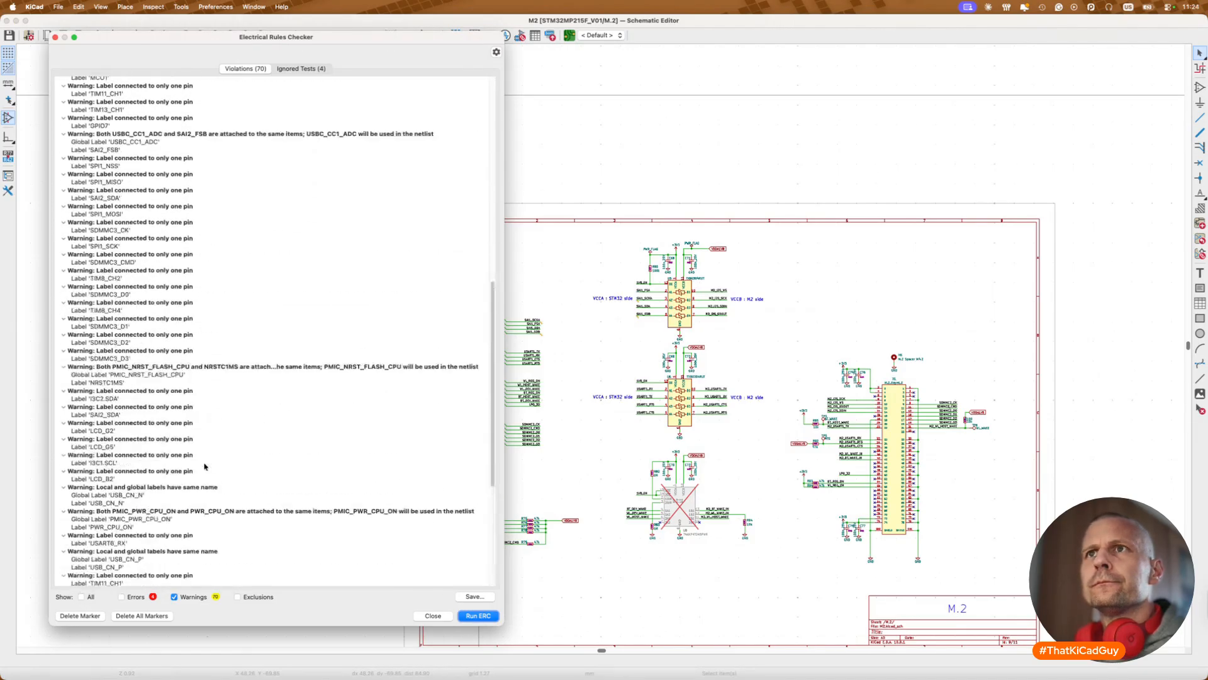
Step: Close the ERC results and open the Symbol Fields Table in its editing view to look over the manufacturer fields
click(433, 615)
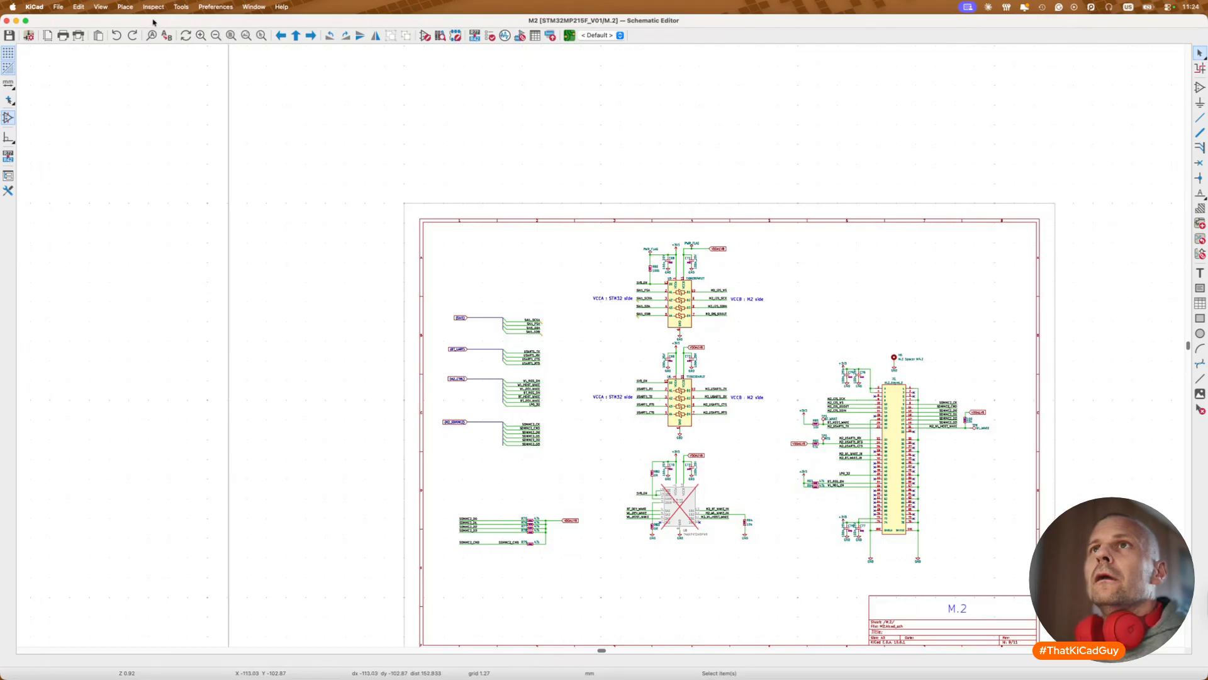
click(181, 7)
click(213, 196)
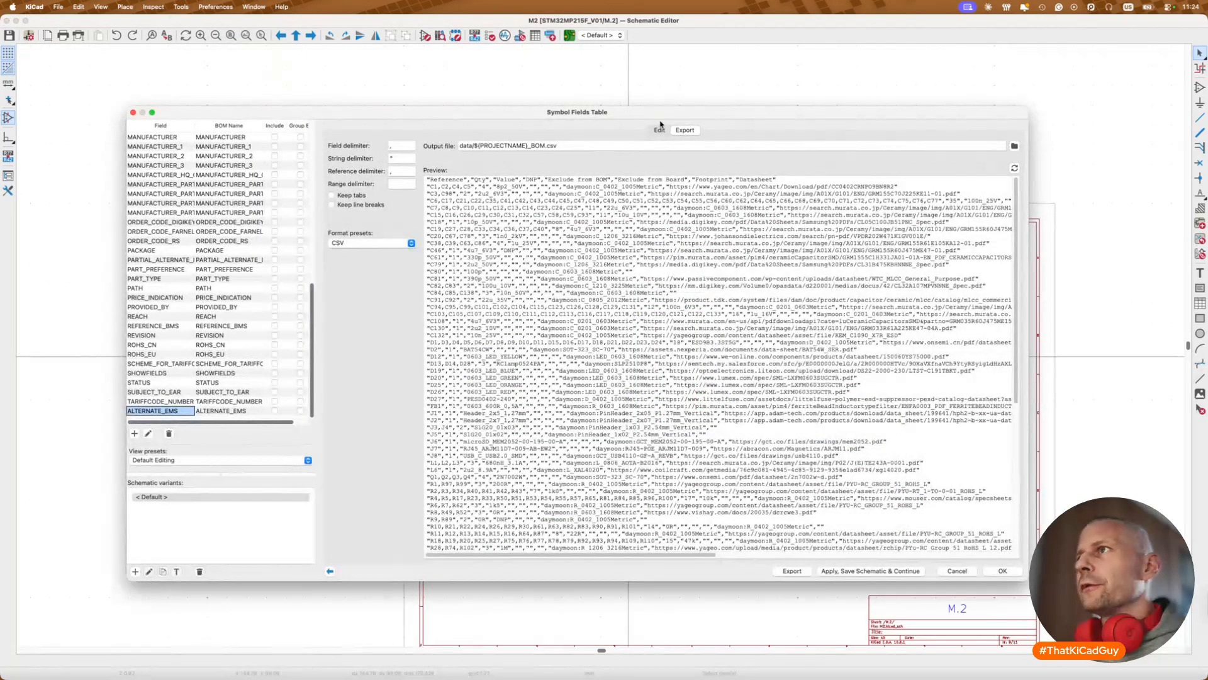
click(660, 130)
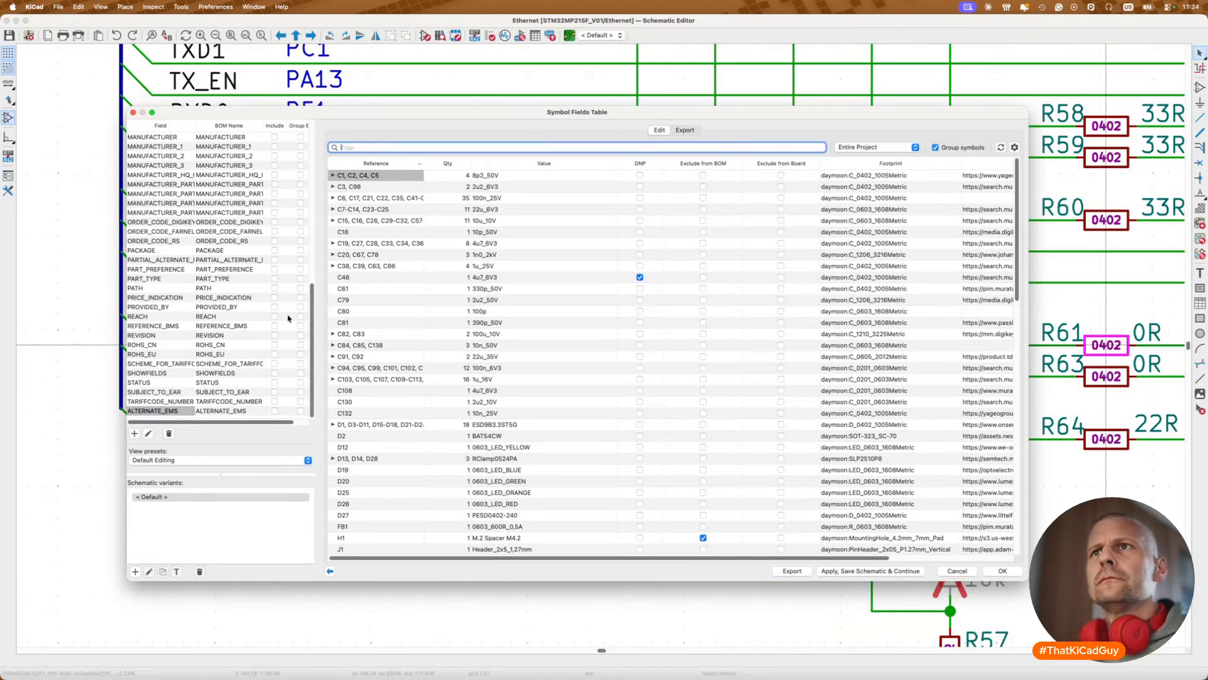
click(177, 146)
click(177, 146)
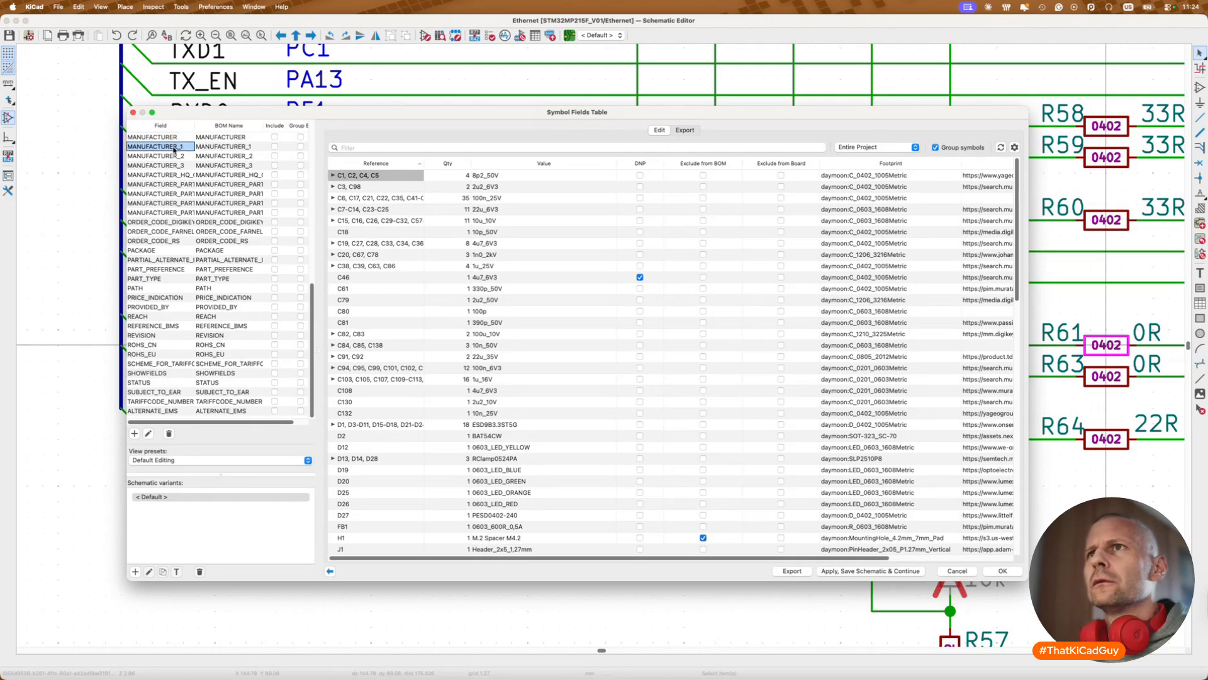
click(173, 155)
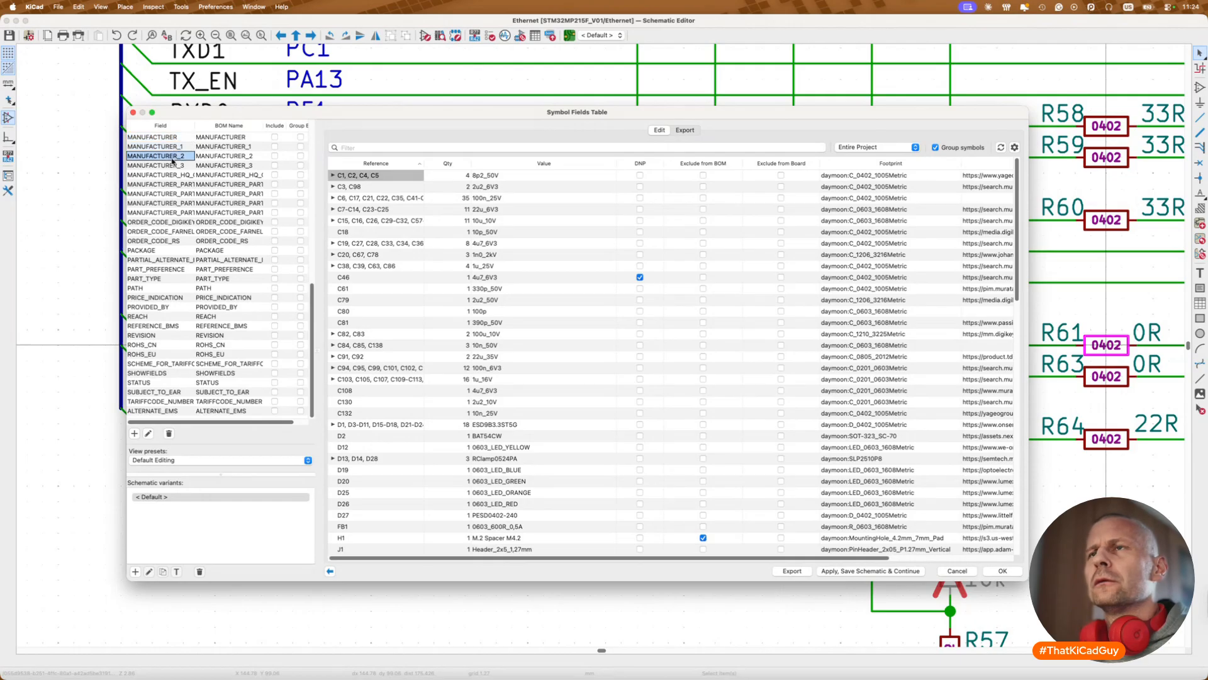
Step: Include the MANUFACTURER field in the symbol table and look through its values across all symbols
click(274, 137)
scroll(678, 327, right, 5)
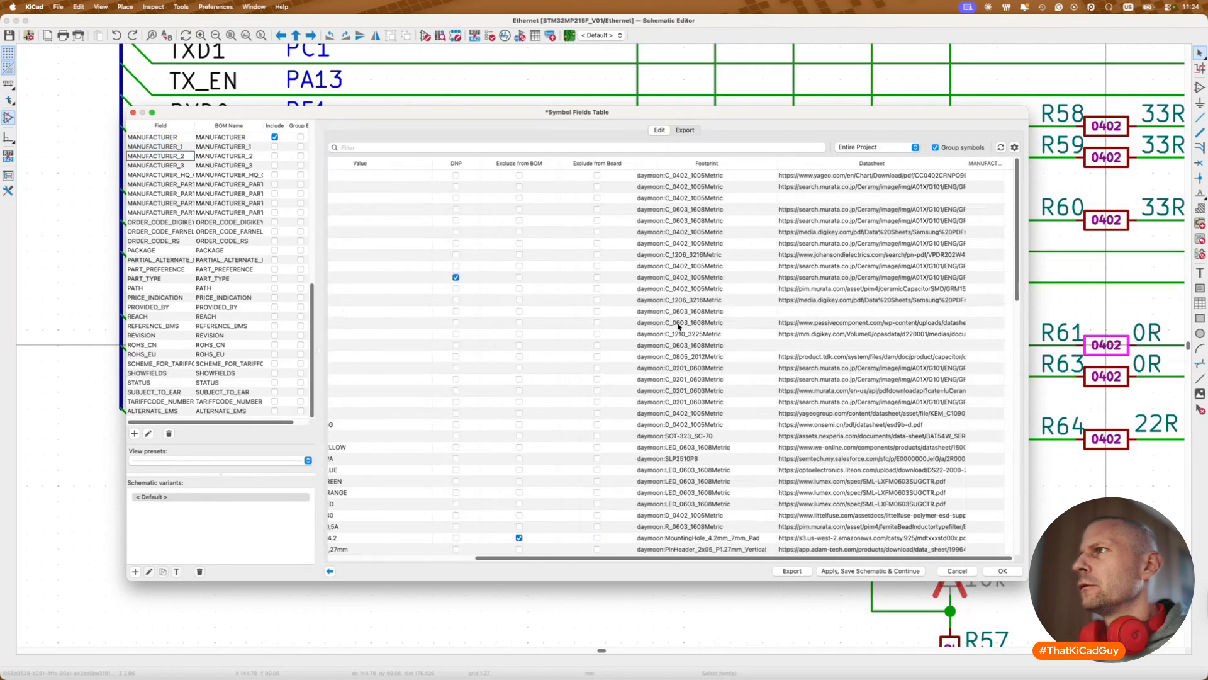
scroll(678, 326, left, 5)
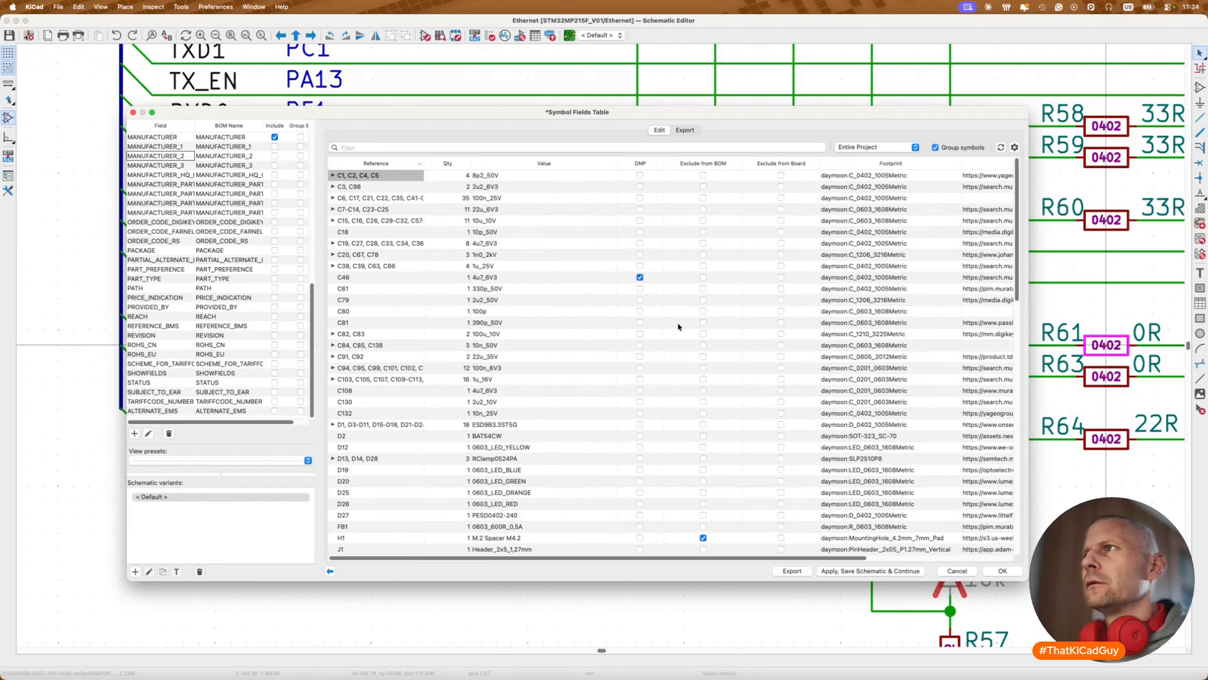
scroll(679, 327, right, 5)
scroll(847, 427, down, 15)
scroll(847, 431, left, 5)
scroll(847, 432, right, 5)
scroll(847, 431, up, 15)
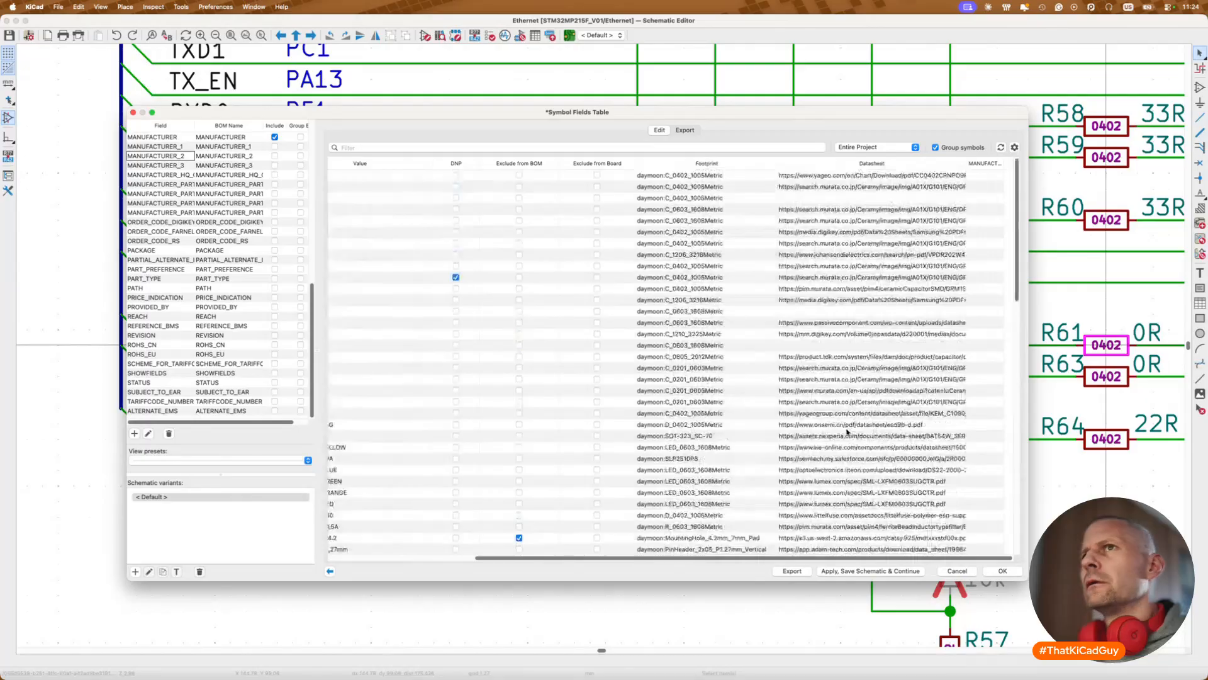
Step: Exclude the MANUFACTURER field again, look over the field list, and leave the Symbol Fields Table without applying changes
click(275, 137)
click(185, 326)
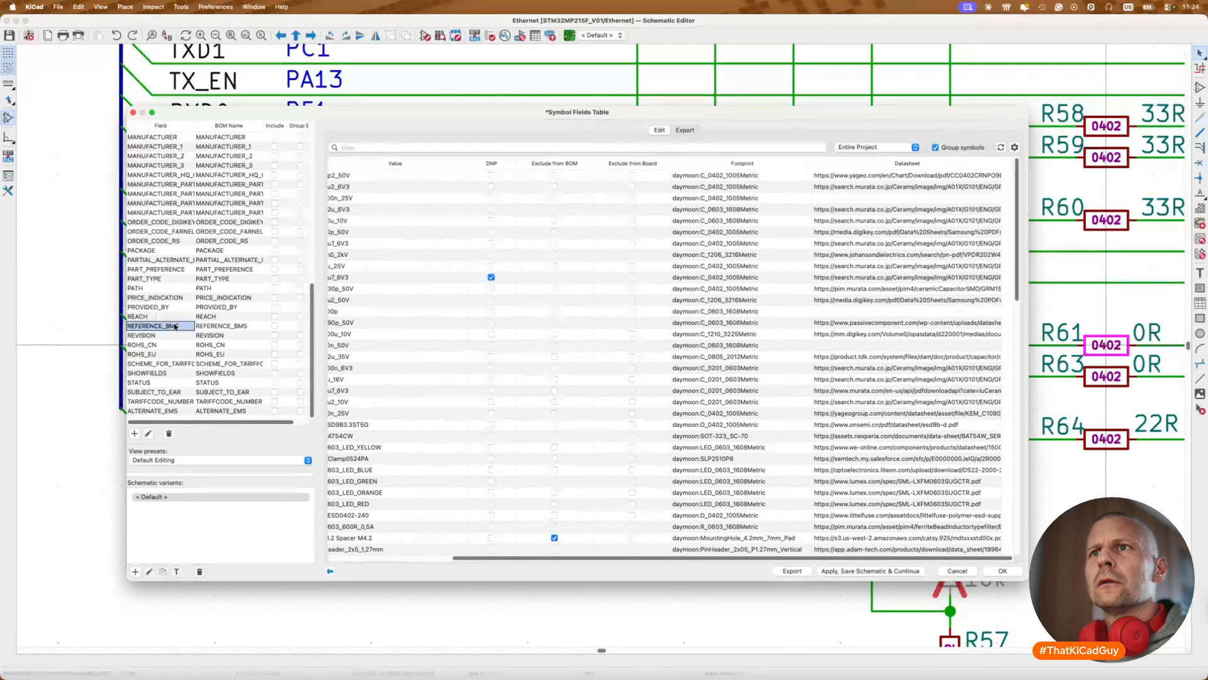
scroll(185, 328, up, 15)
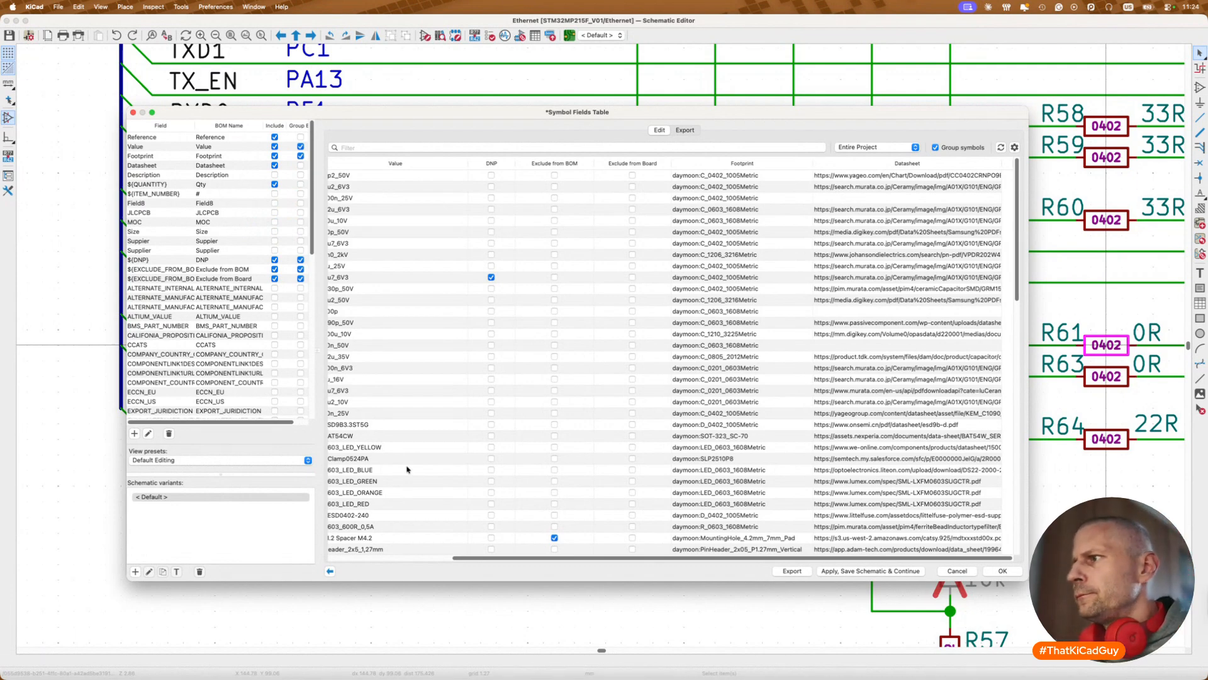
click(957, 570)
Step: Update all symbols in the schematic from the library, removing fields that are not in the library symbols
scroll(858, 499, down, 5)
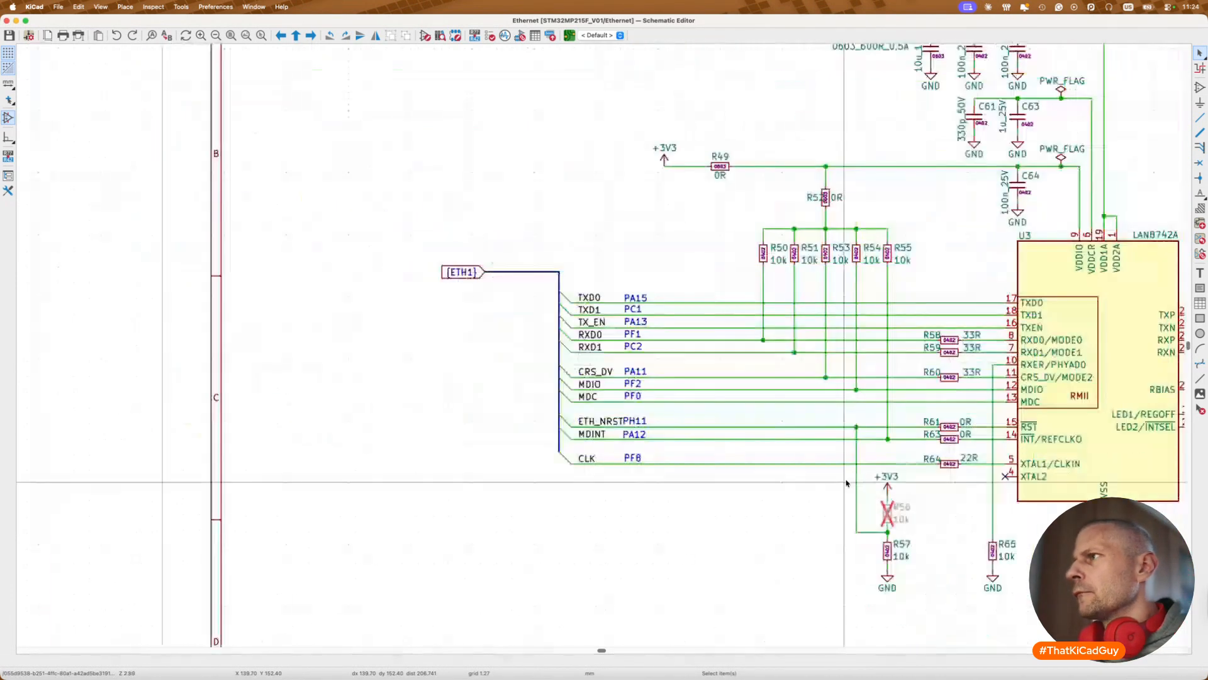
scroll(847, 481, up, 3)
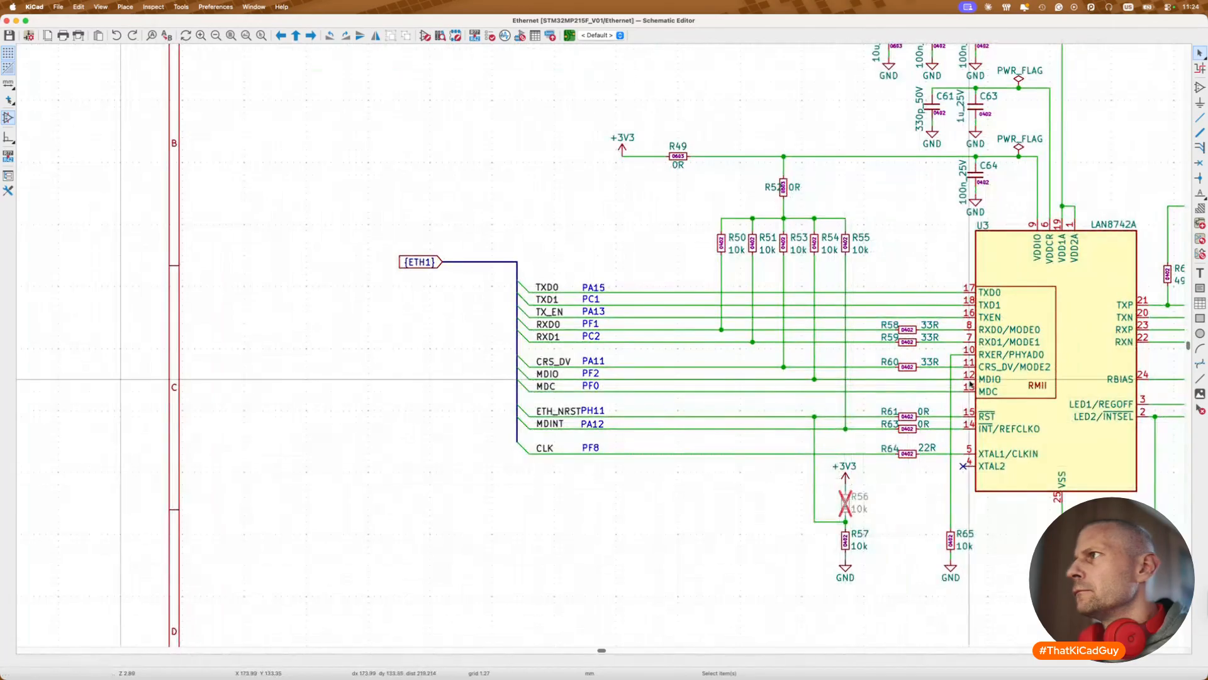
scroll(846, 481, down, 5)
scroll(971, 382, up, 2)
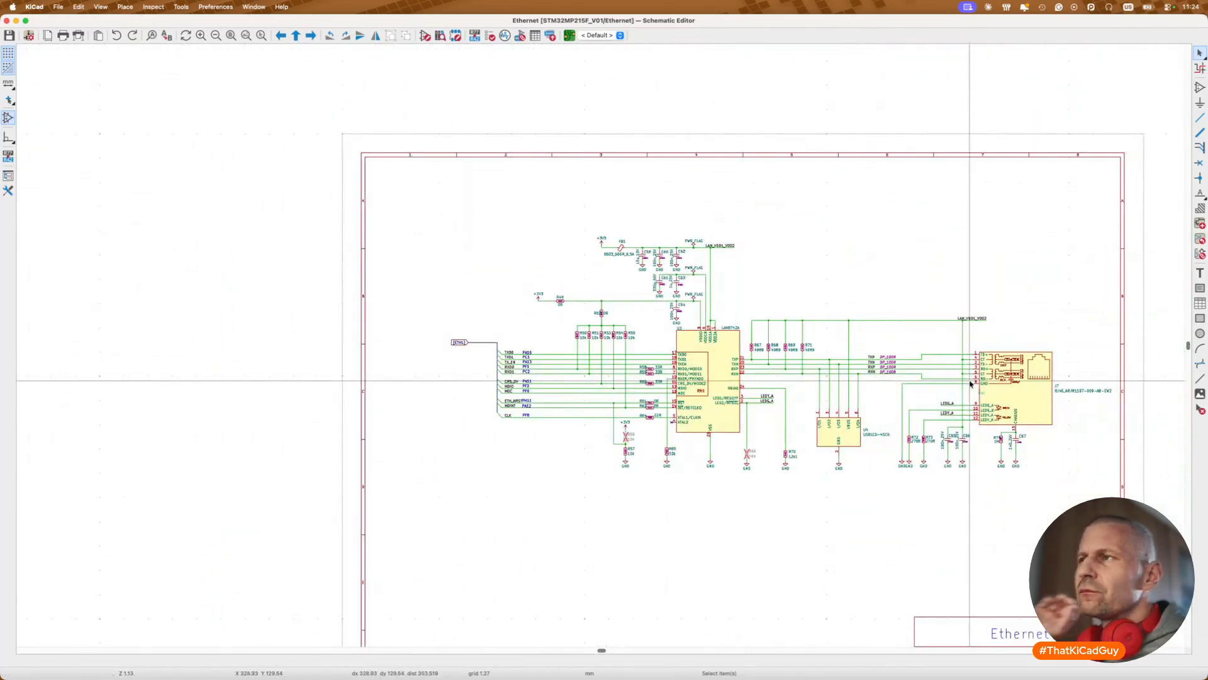
click(740, 348)
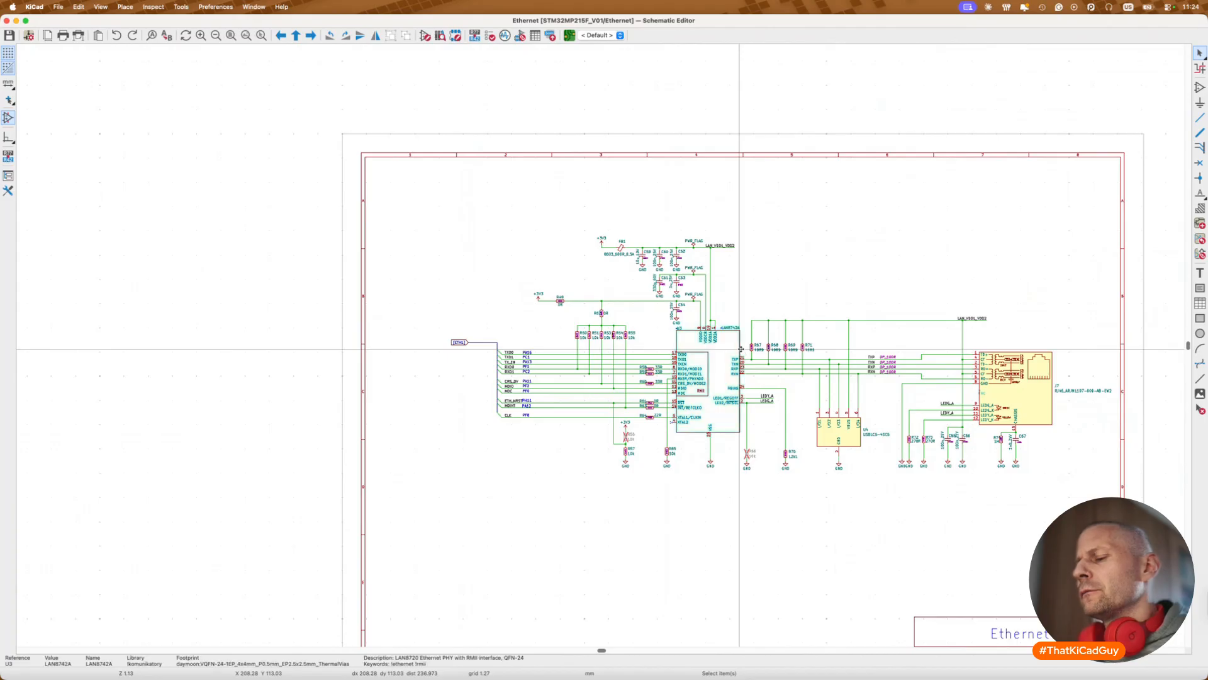
key(ctrl+u)
click(605, 243)
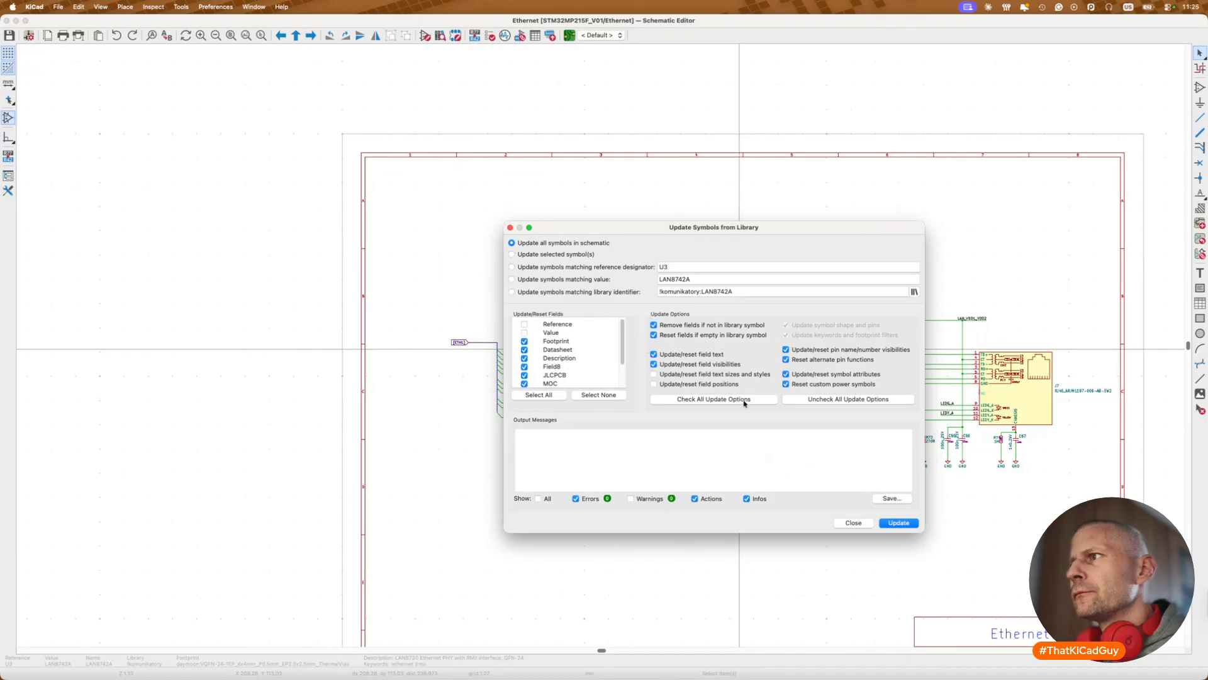
click(899, 523)
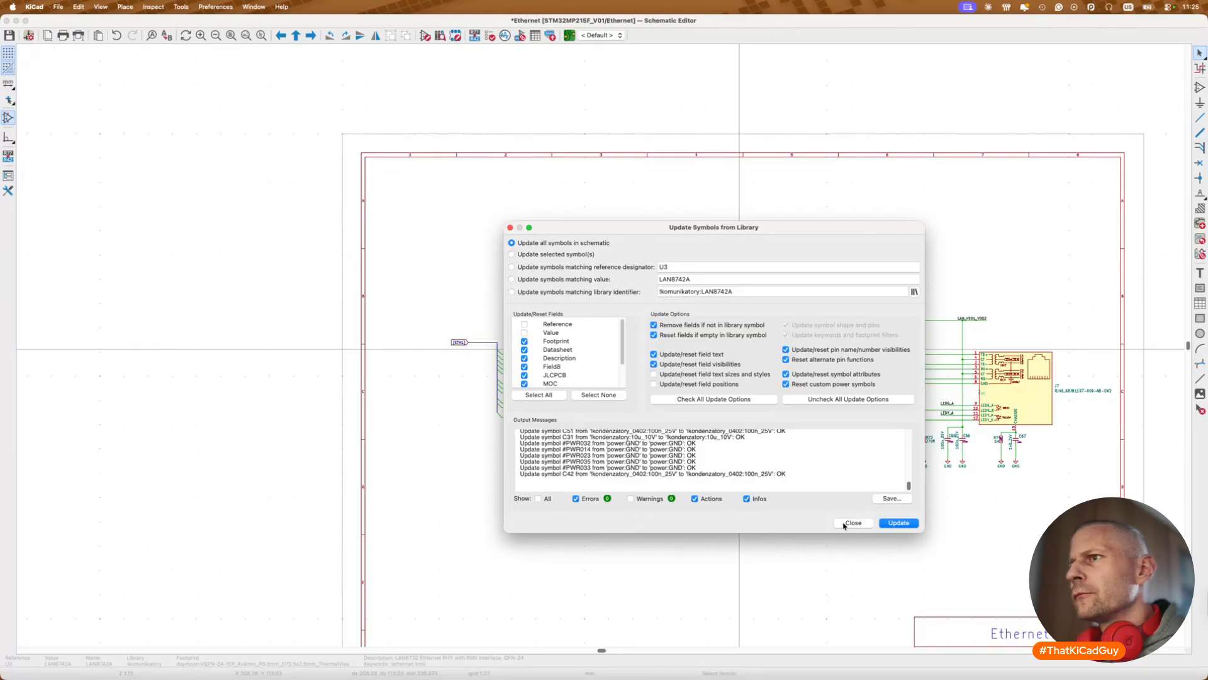
click(844, 524)
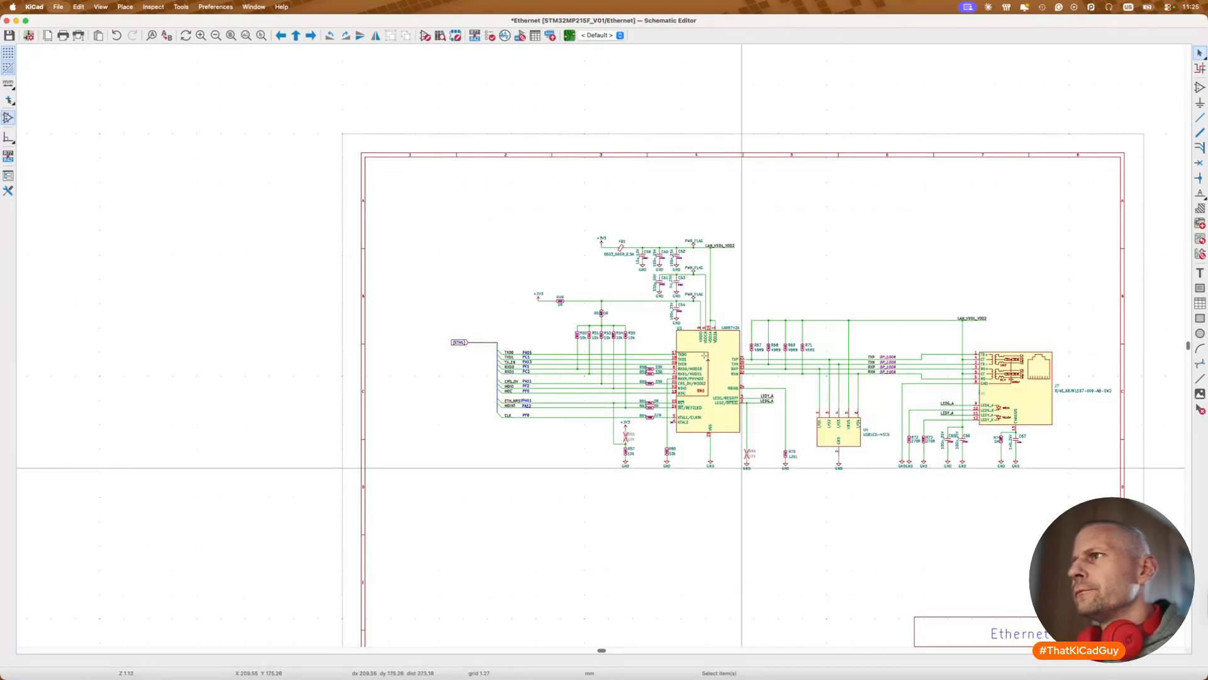
Step: Inspect the fields in the symbol properties of the LAN8742A Ethernet PHY U3, making no changes
scroll(705, 355, up, 4)
double_click(645, 331)
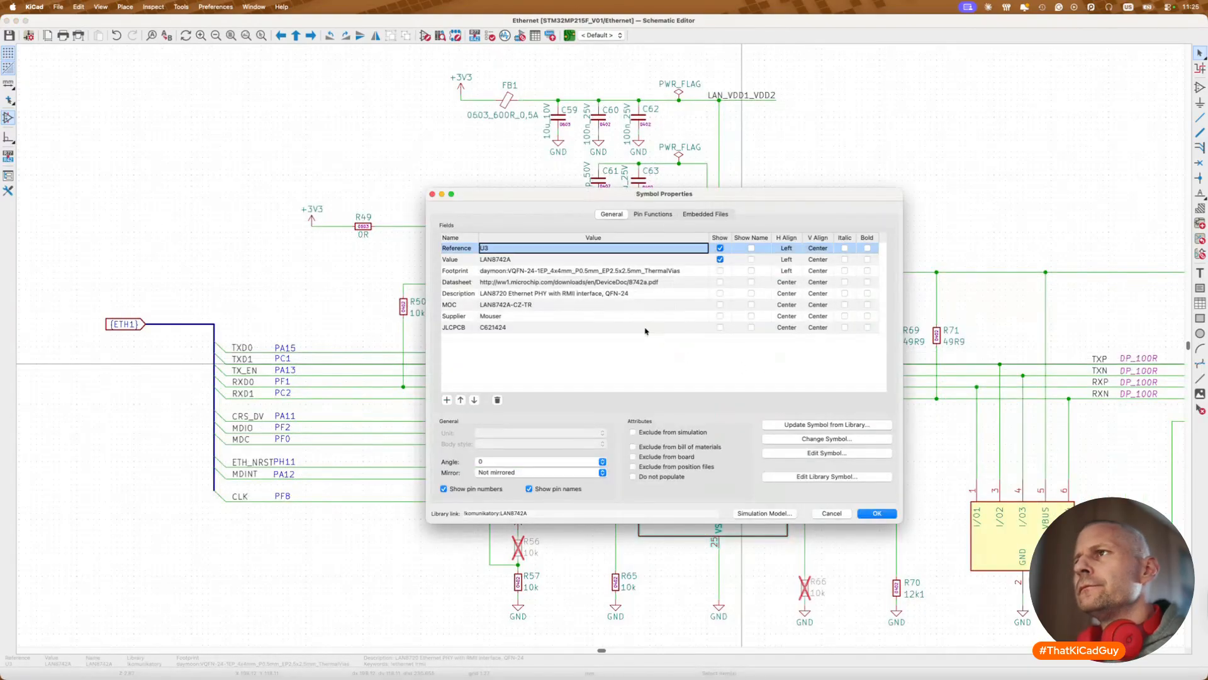
key(Escape)
Step: Reopen the Symbol Fields Table in its editing view and look through the complete field list for leftover fields
click(228, 9)
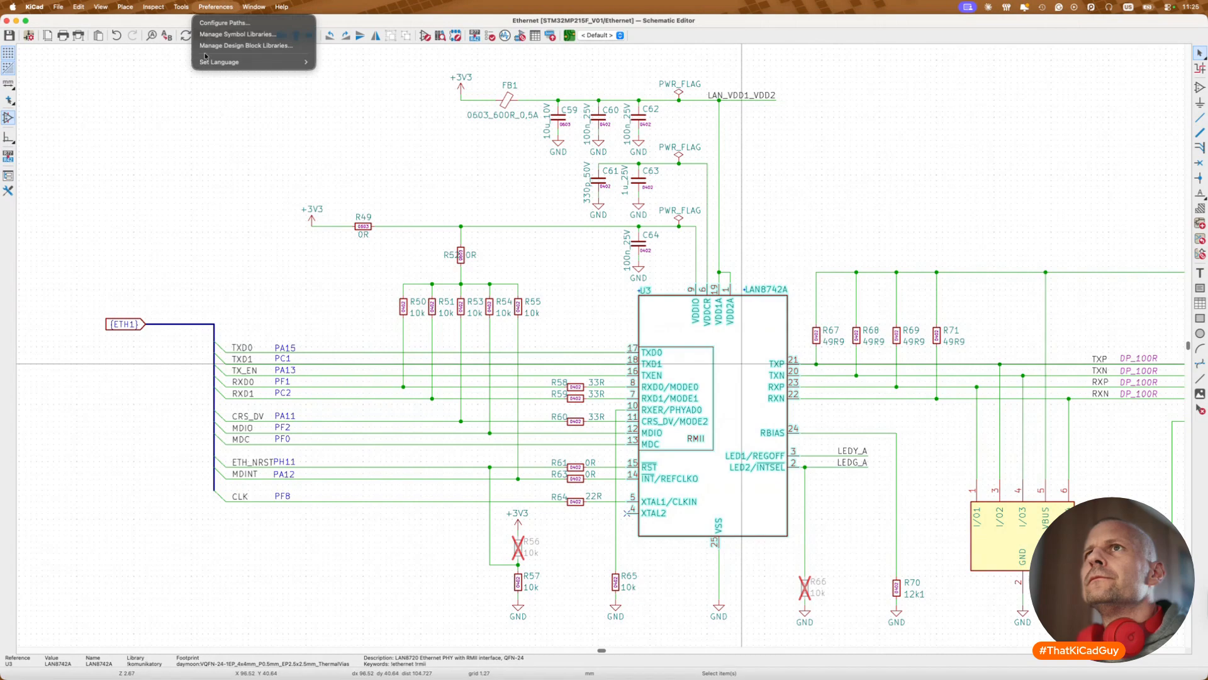
click(208, 196)
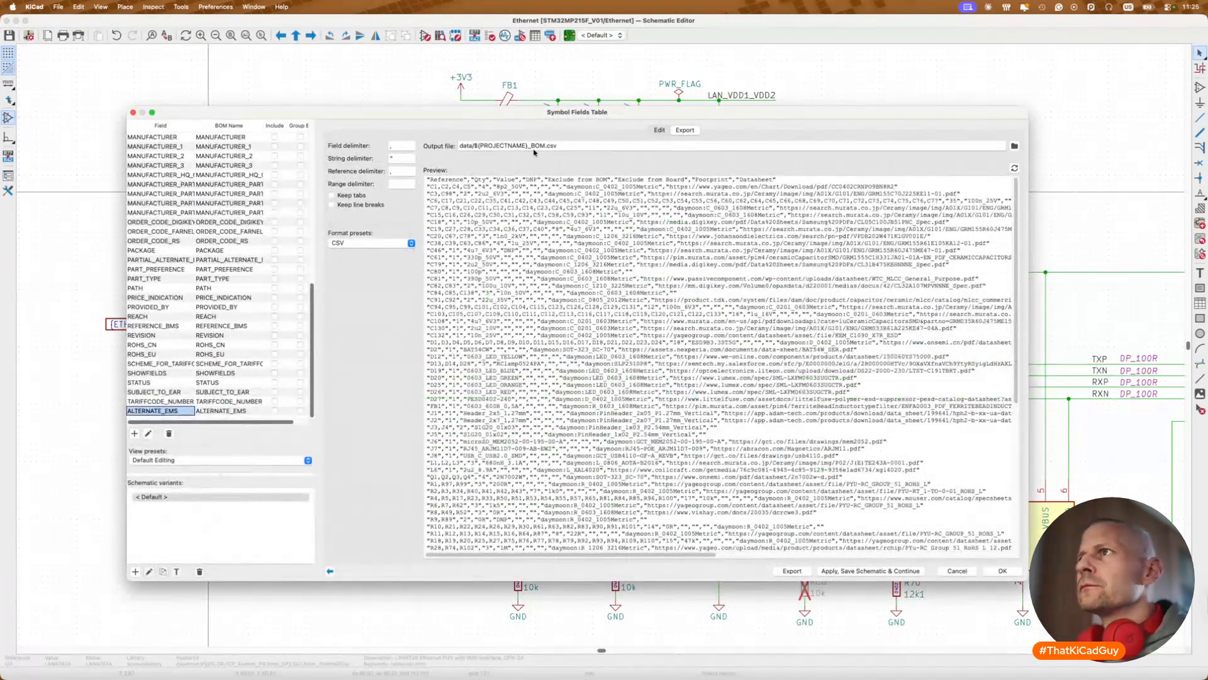
click(660, 130)
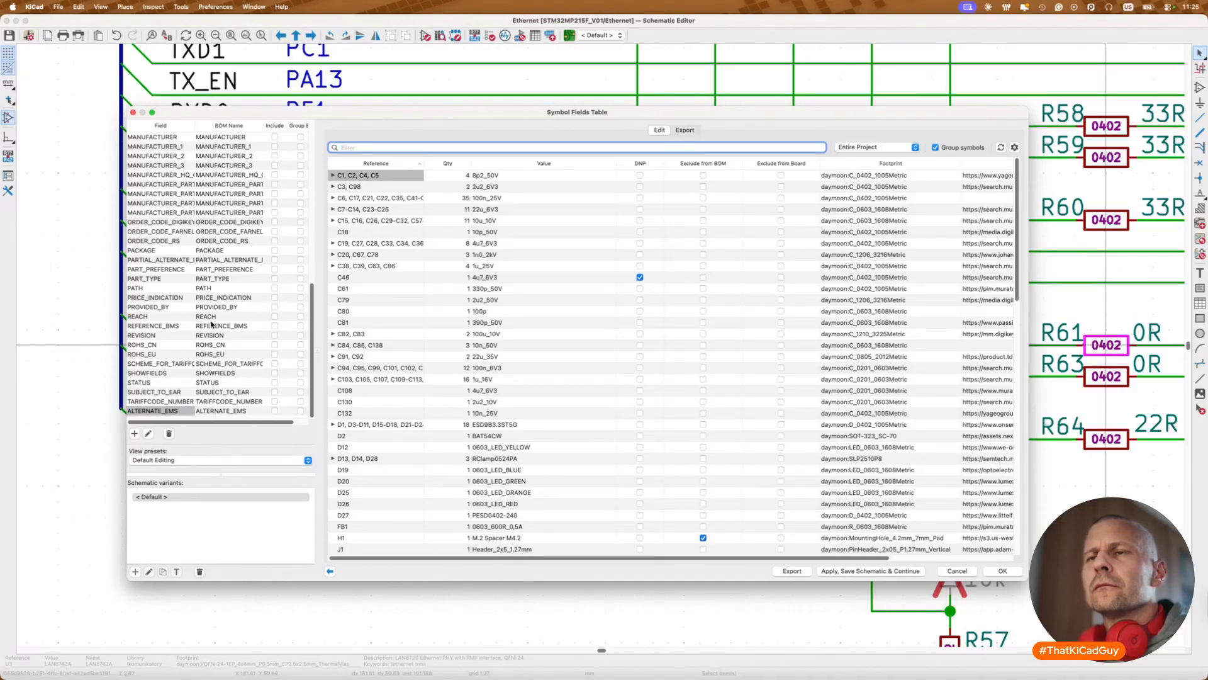
scroll(211, 324, up, 15)
scroll(211, 324, down, 15)
scroll(212, 325, up, 15)
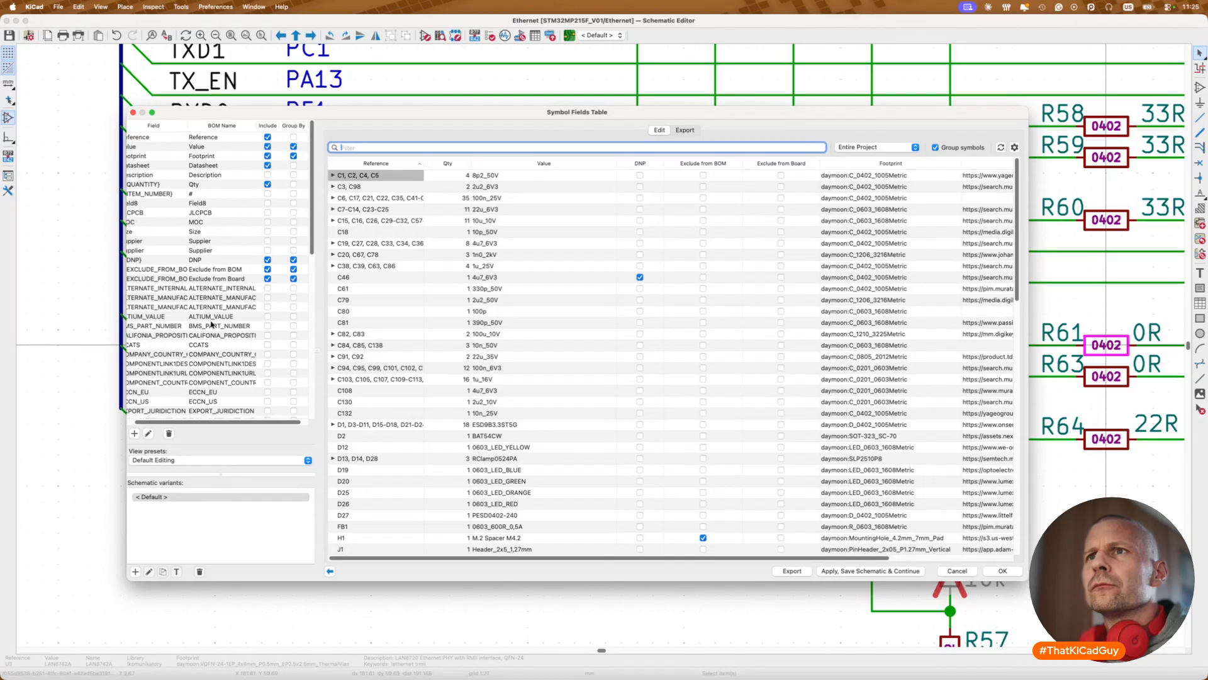
Step: Remove the ALTERNATE_INTERNAL_PART_NUMBER field from the Symbol Fields Table
double_click(220, 287)
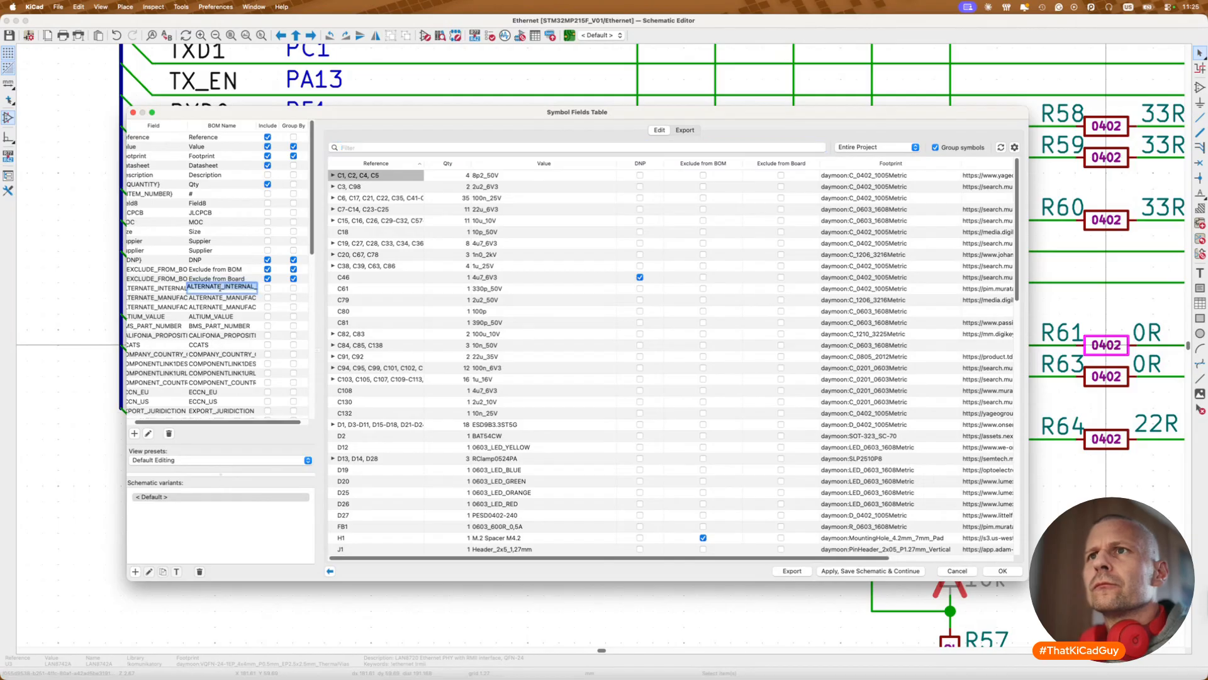
right_click(220, 289)
key(Escape)
click(156, 290)
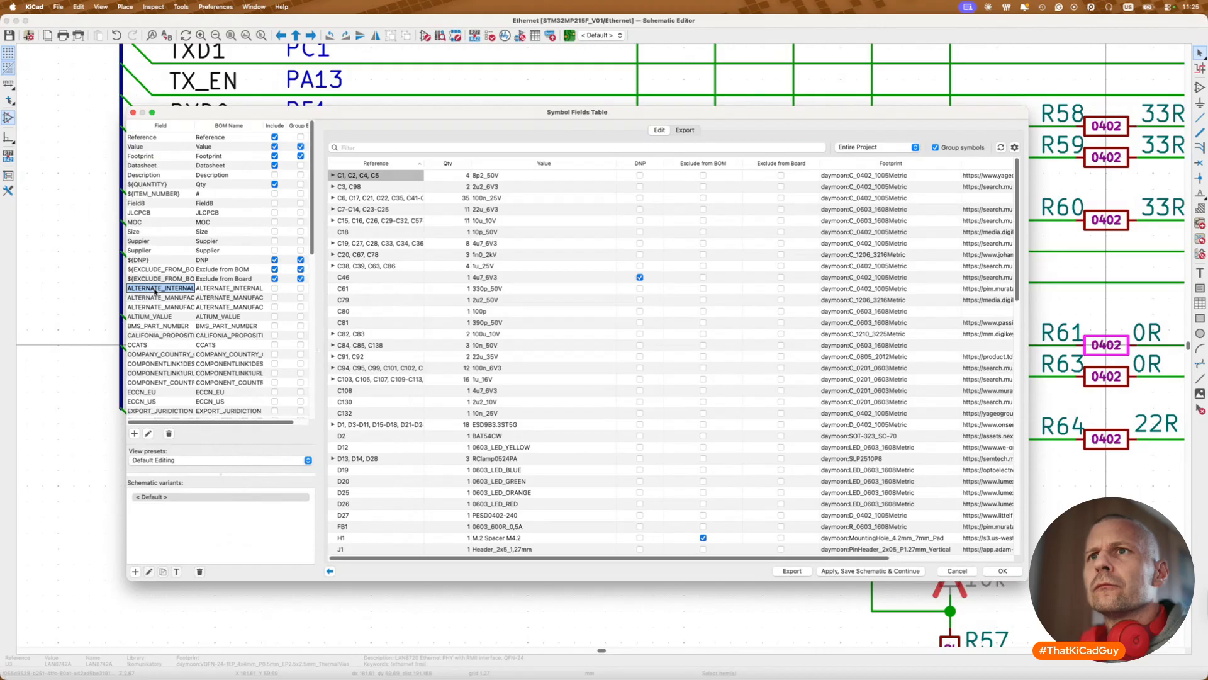
click(169, 434)
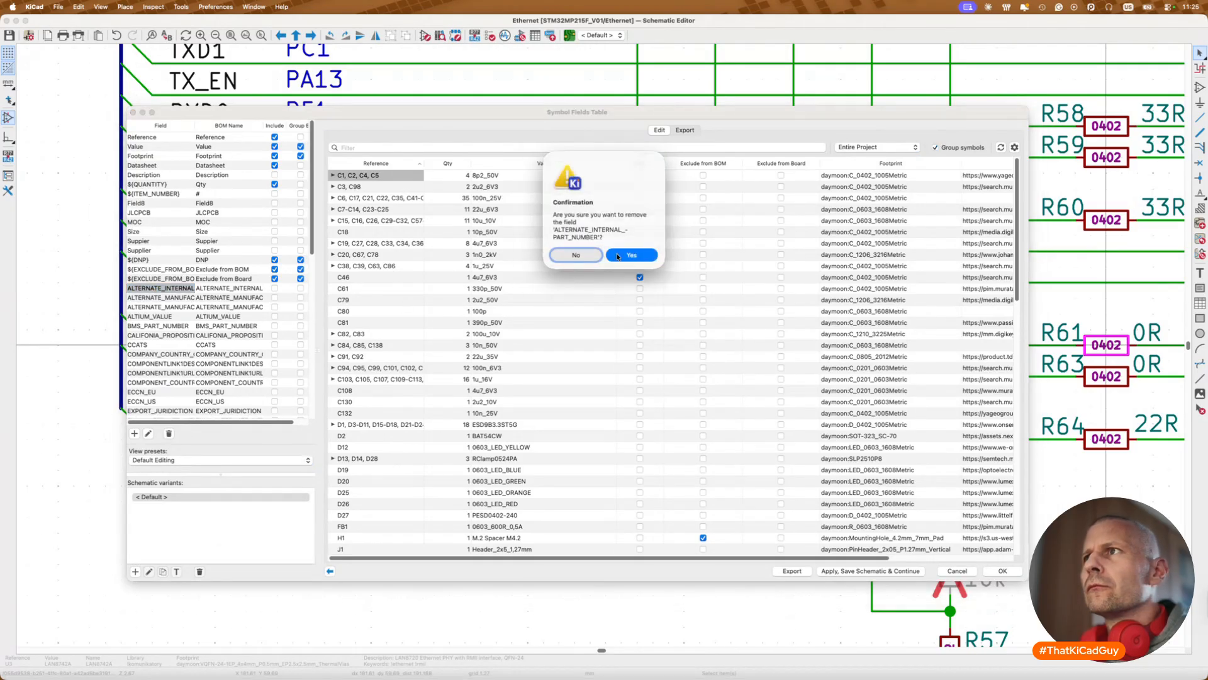
click(623, 254)
Step: Exclude the Datasheet field from the symbol table and include the JLCPCB, MOC and first Supplier fields
scroll(197, 367, down, 10)
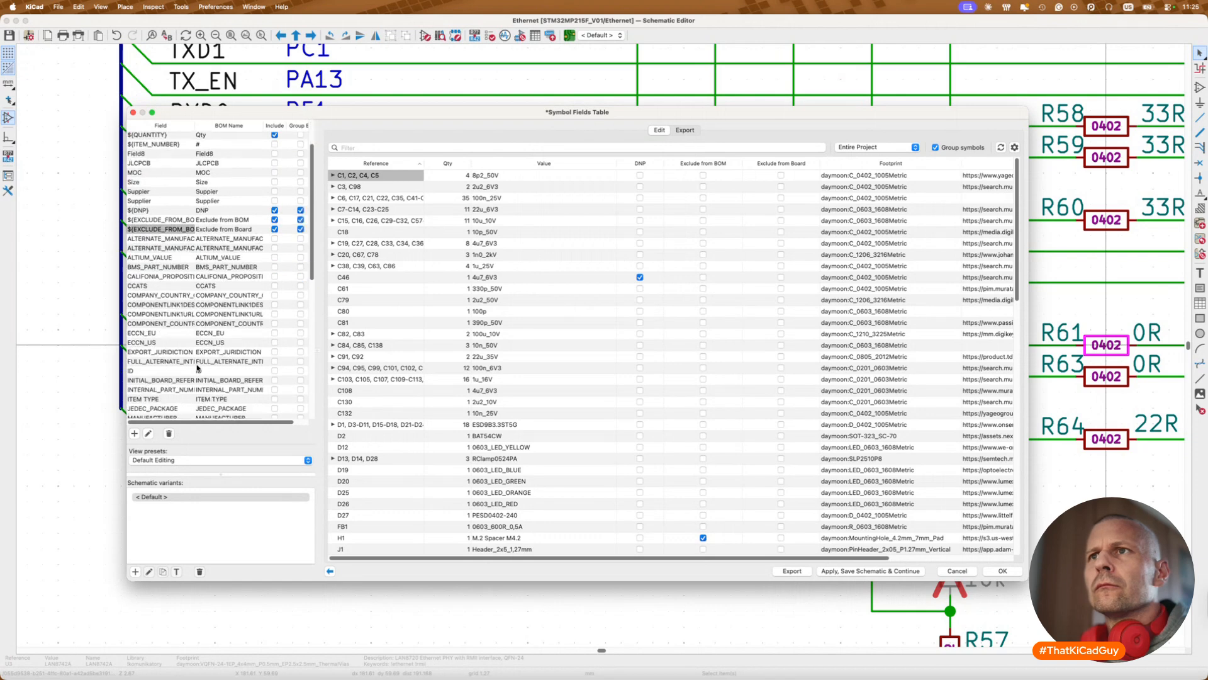
scroll(197, 367, up, 10)
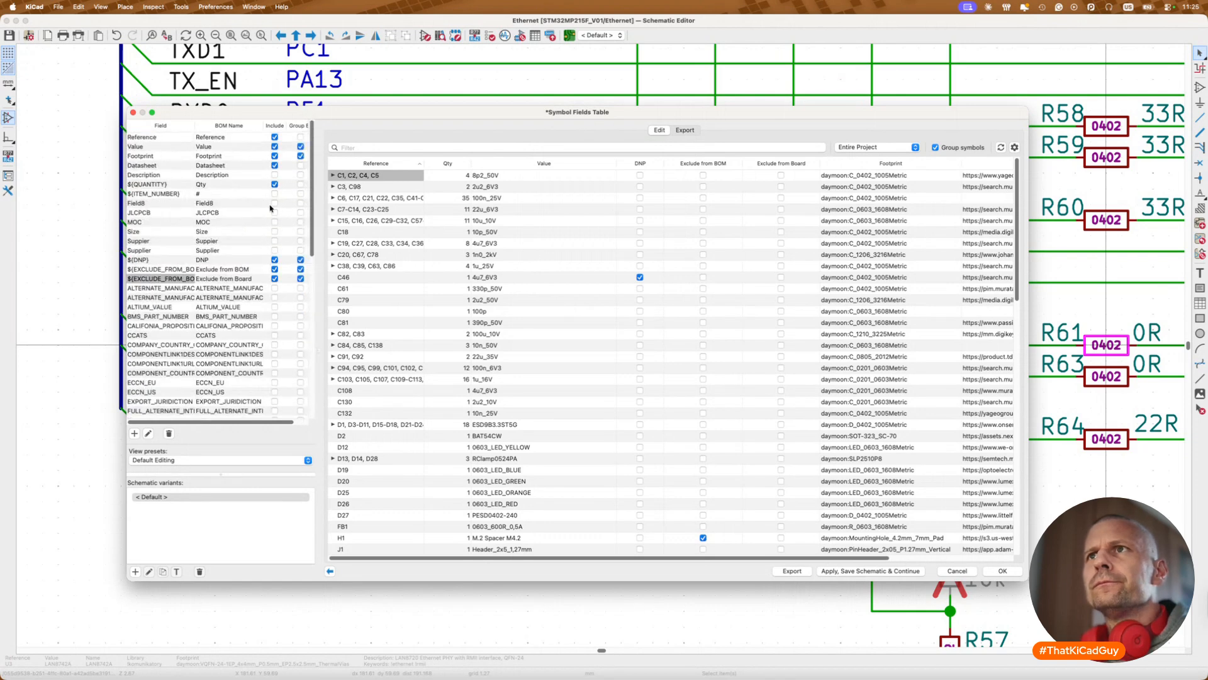
shift+click(277, 166)
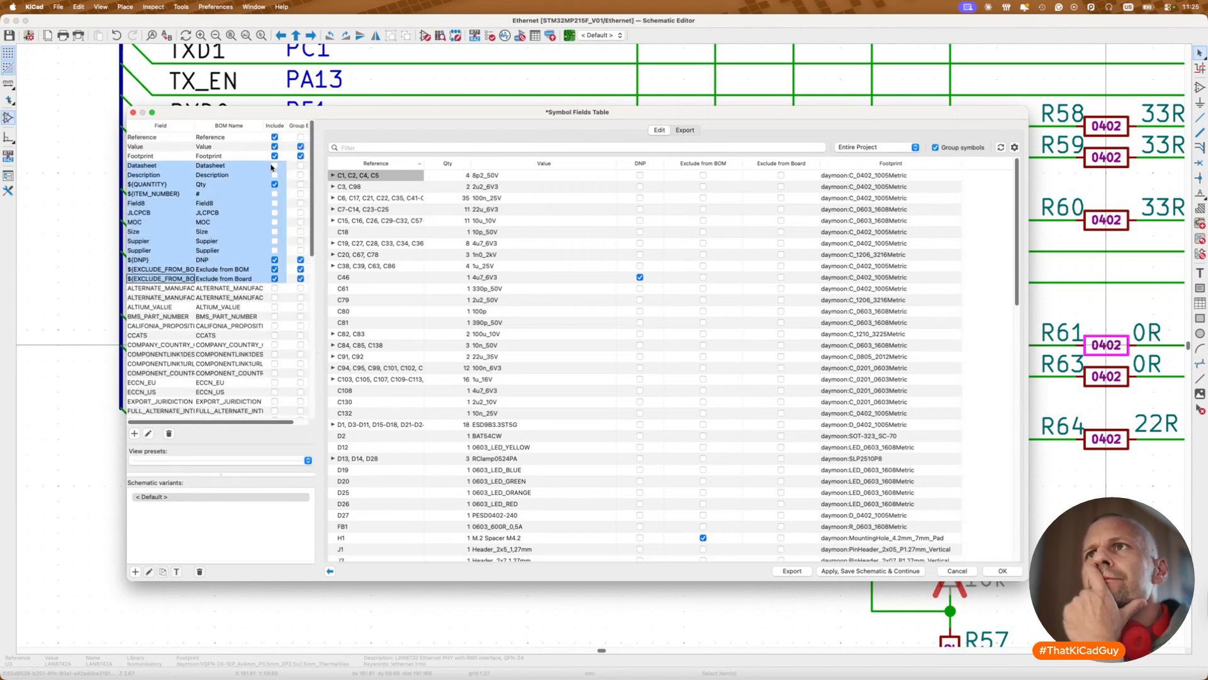
click(274, 213)
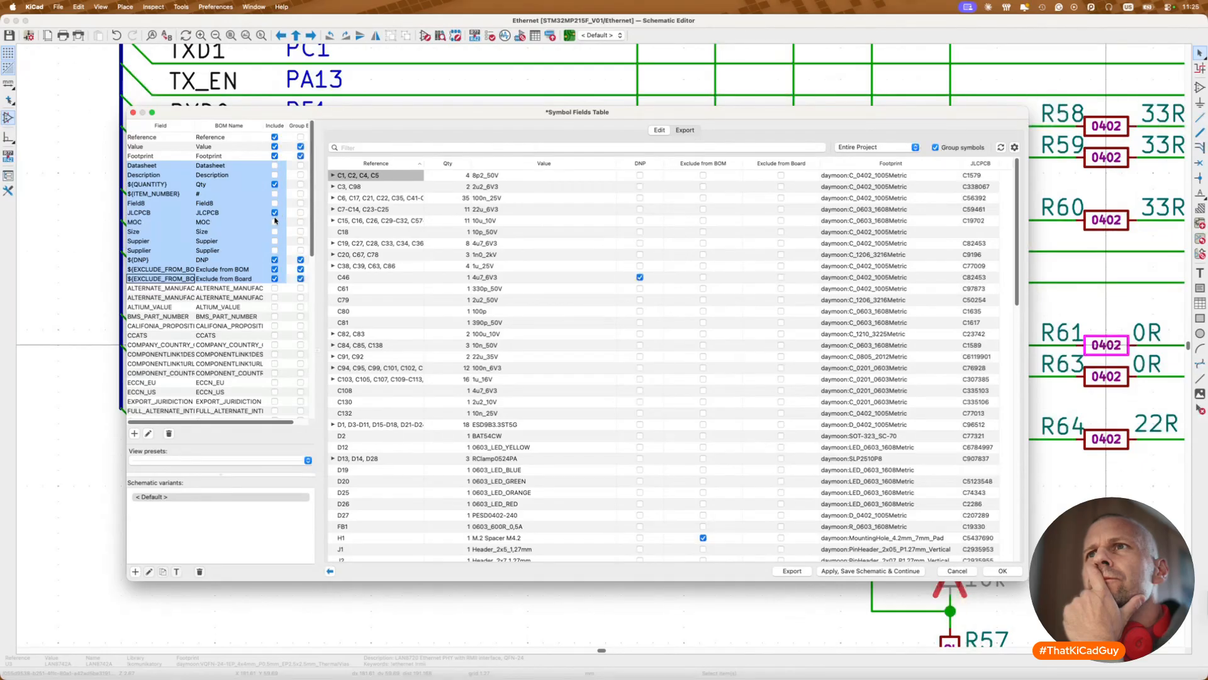
click(275, 222)
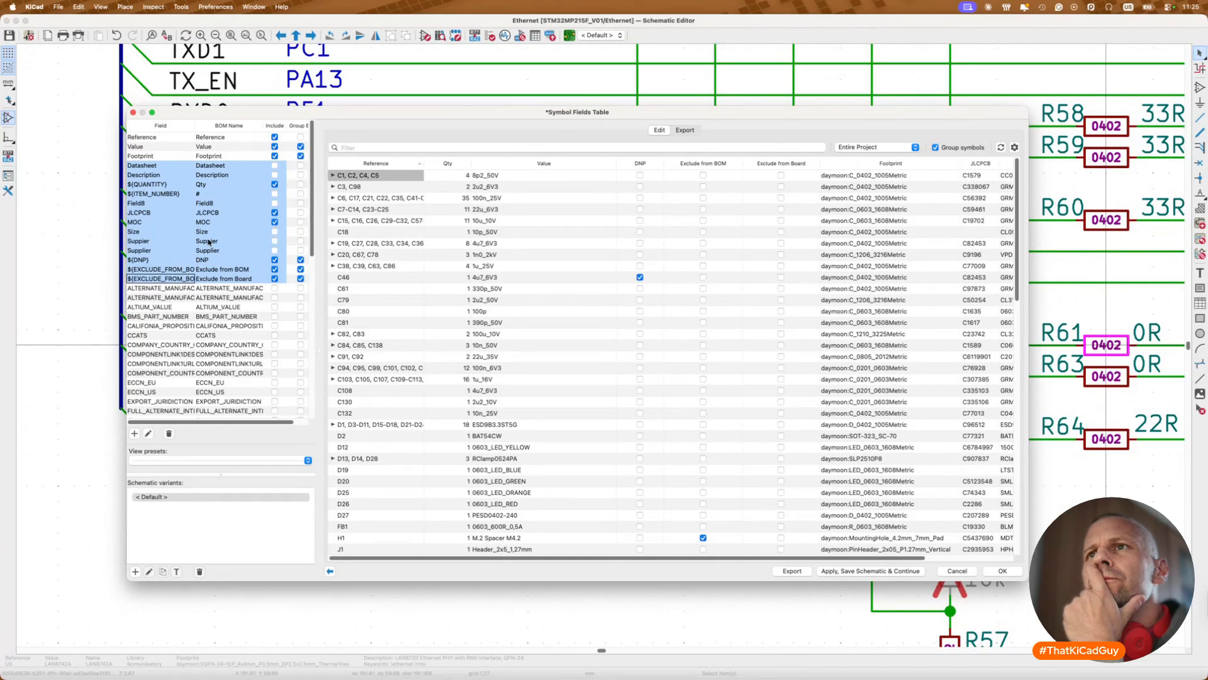
click(274, 241)
Step: Look through the table for the part using the duplicate Supplier field, locating the MT41K512M16VRP-107 memory in the schematic
scroll(918, 428, right, 5)
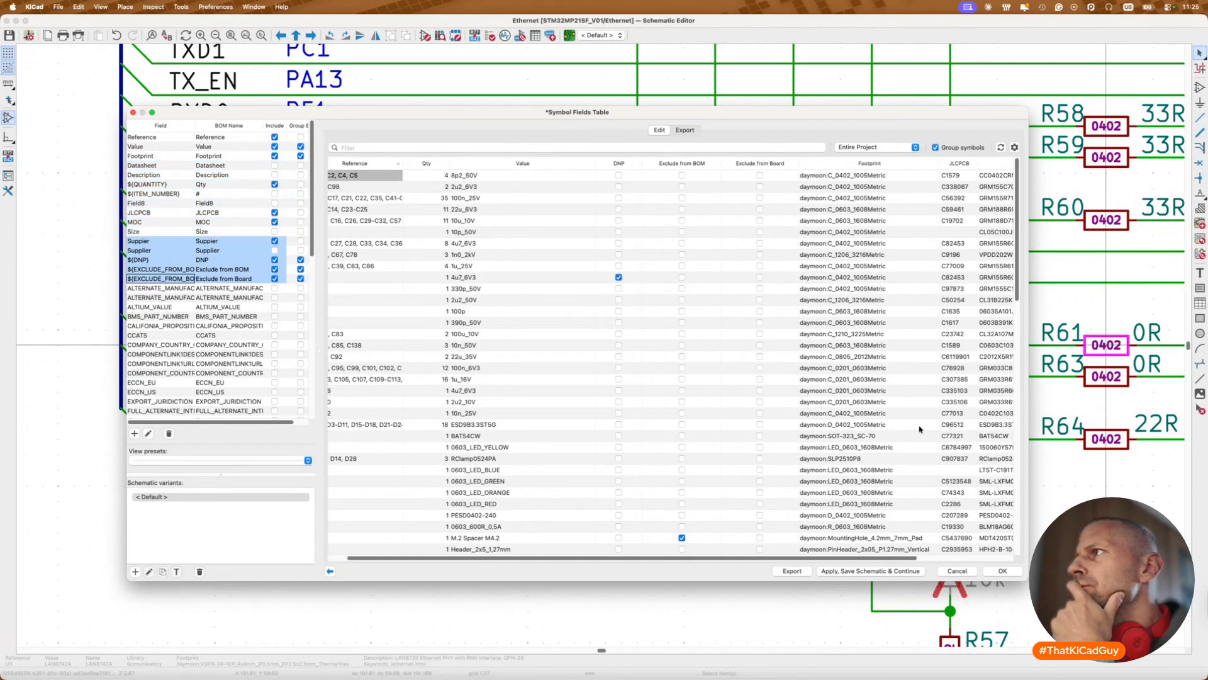
scroll(920, 429, down, 15)
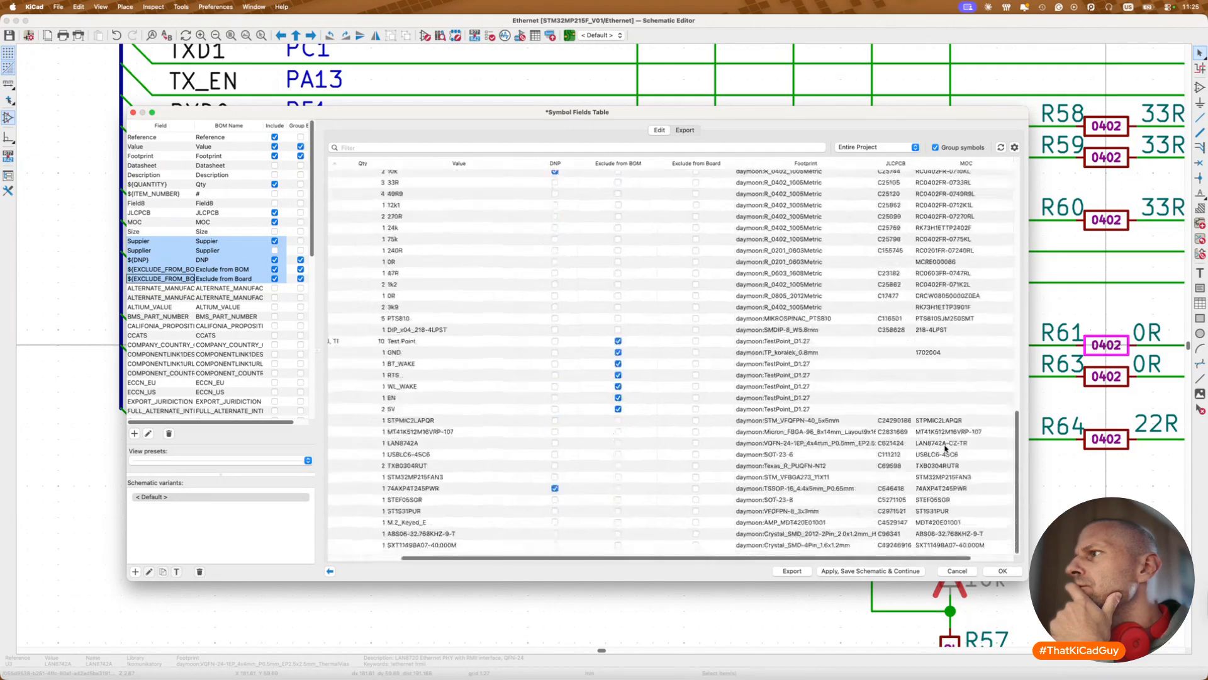
double_click(919, 432)
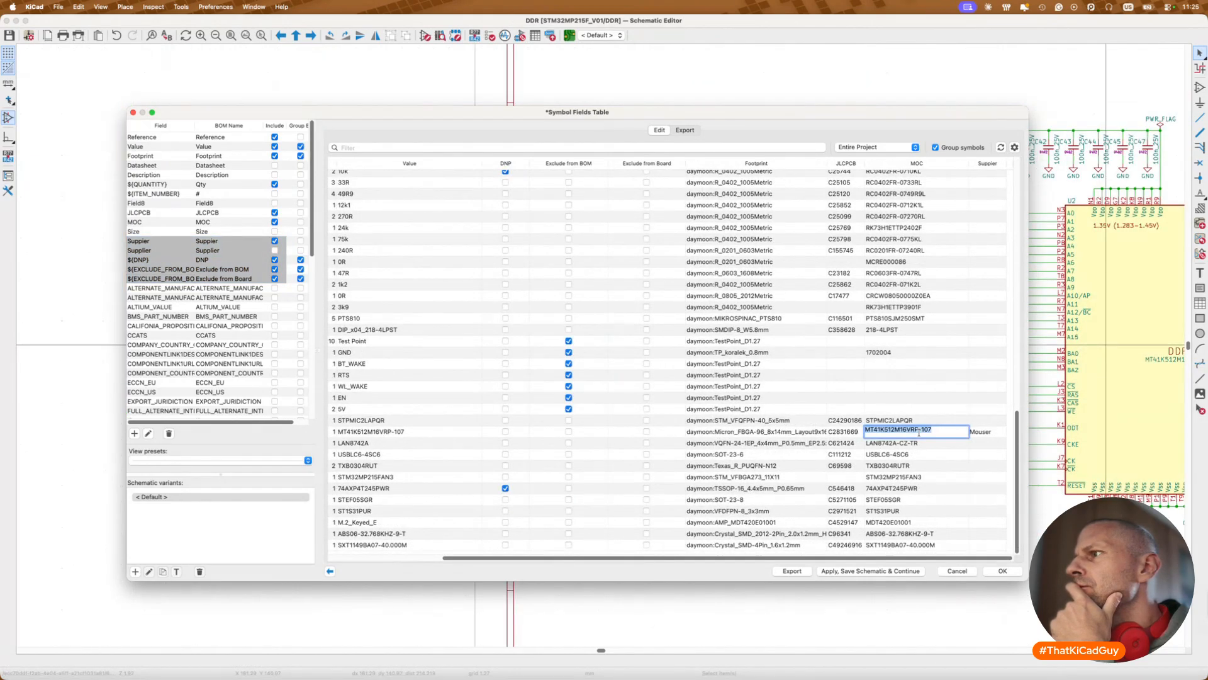
click(1056, 546)
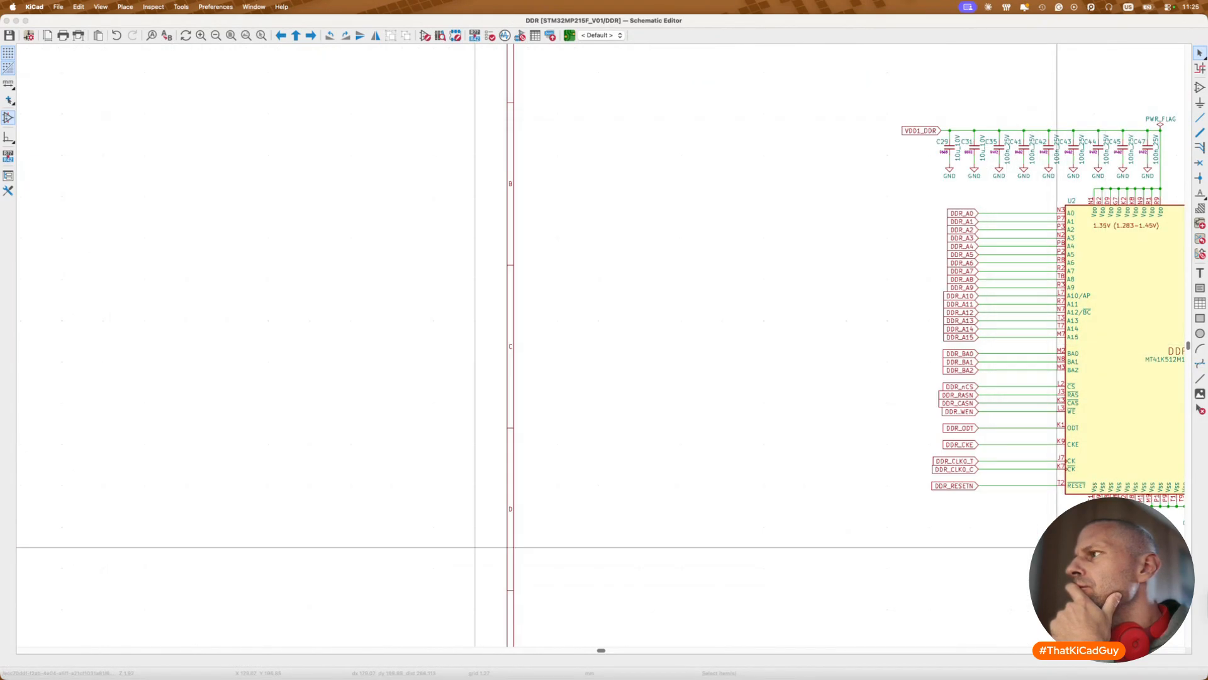
Step: Correct the Supplier field's name in the library symbol of the DDR memory U2 and close the symbol editor
click(1102, 444)
key(e)
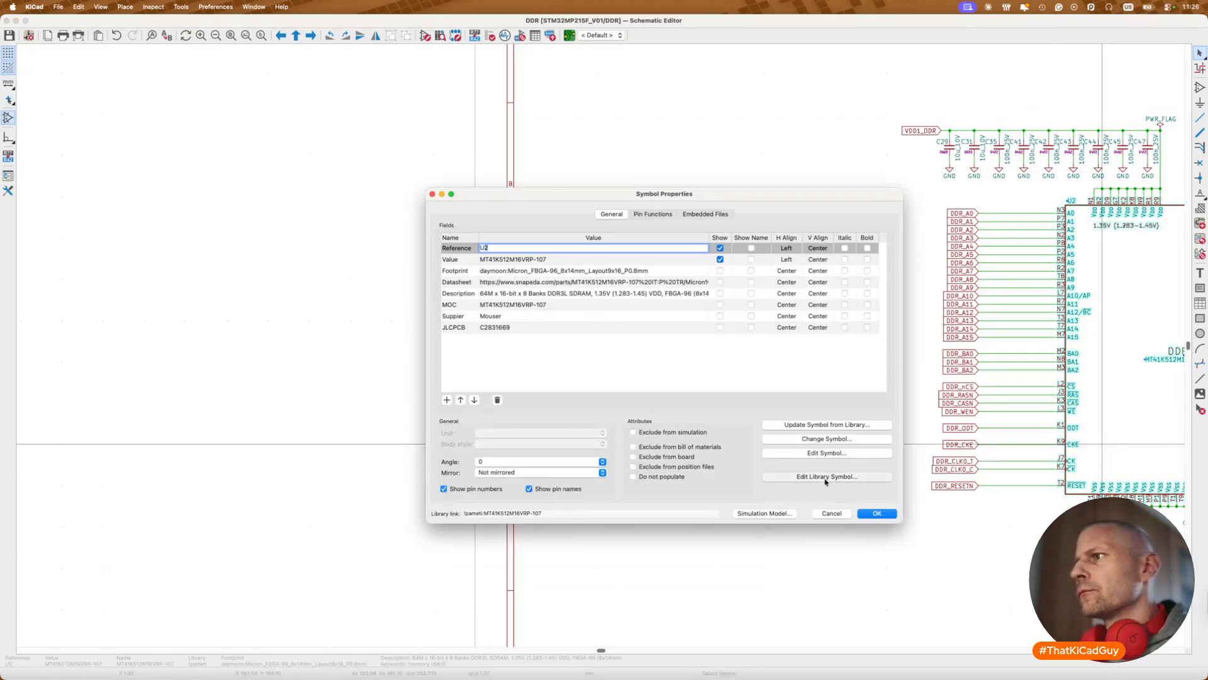
click(827, 480)
click(272, 36)
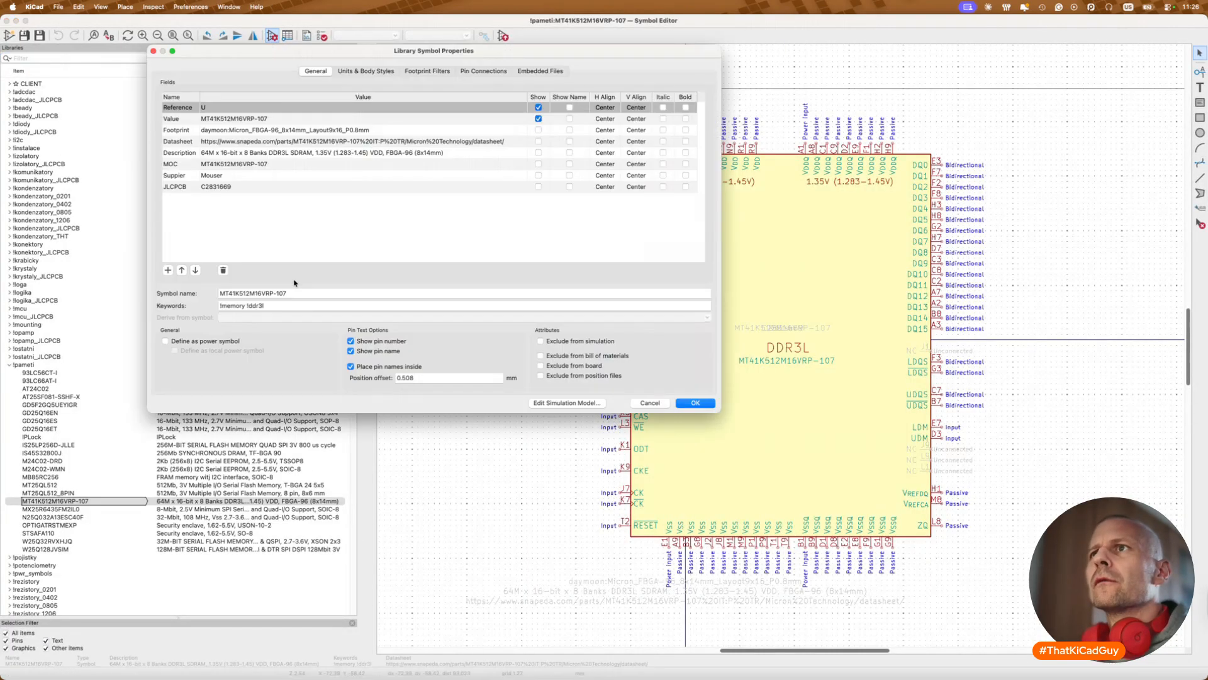
double_click(182, 176)
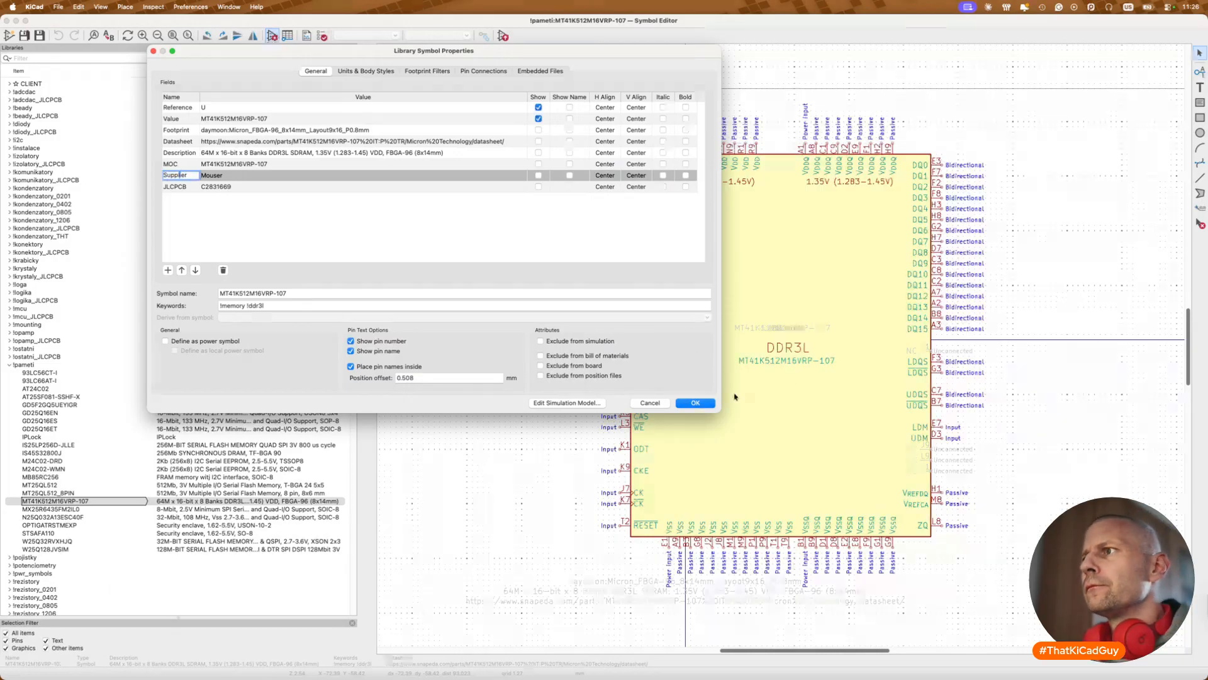
click(697, 402)
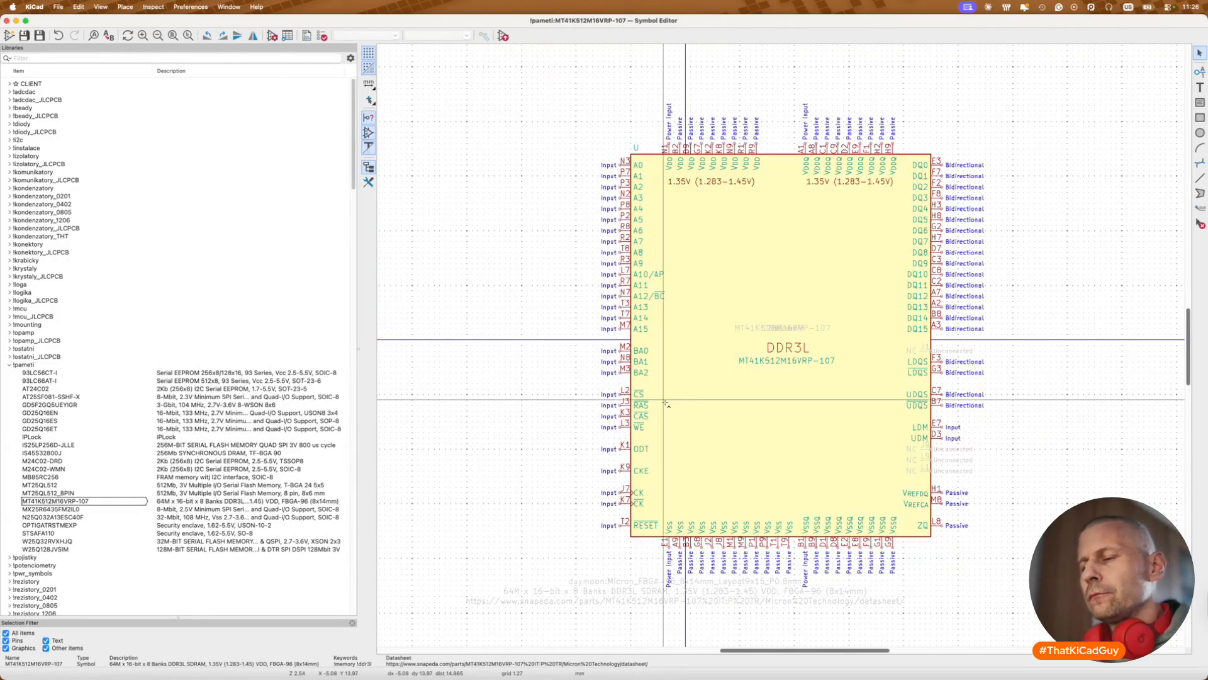
key(super+w)
Step: Update the DDR memory symbol U2 in the schematic from the library
key(u)
click(898, 522)
click(853, 523)
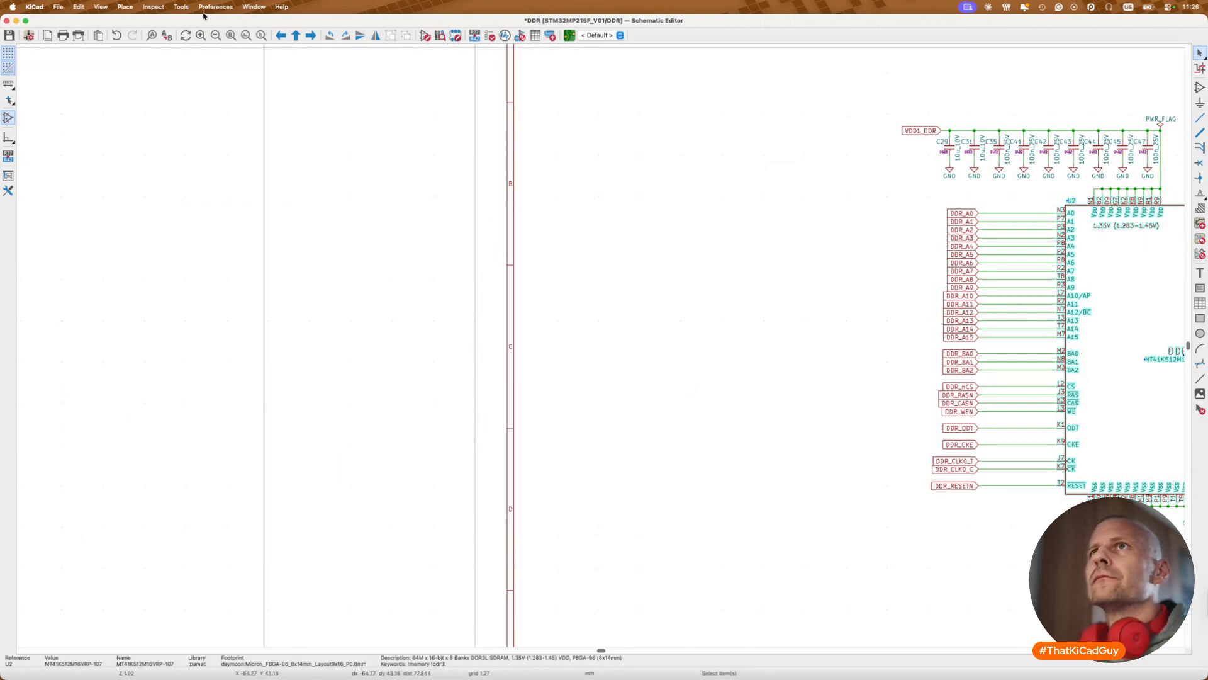
Step: Close and reopen the Symbol Fields Table to refresh its field list, include the Supplier field and check the export preview
click(182, 6)
click(251, 195)
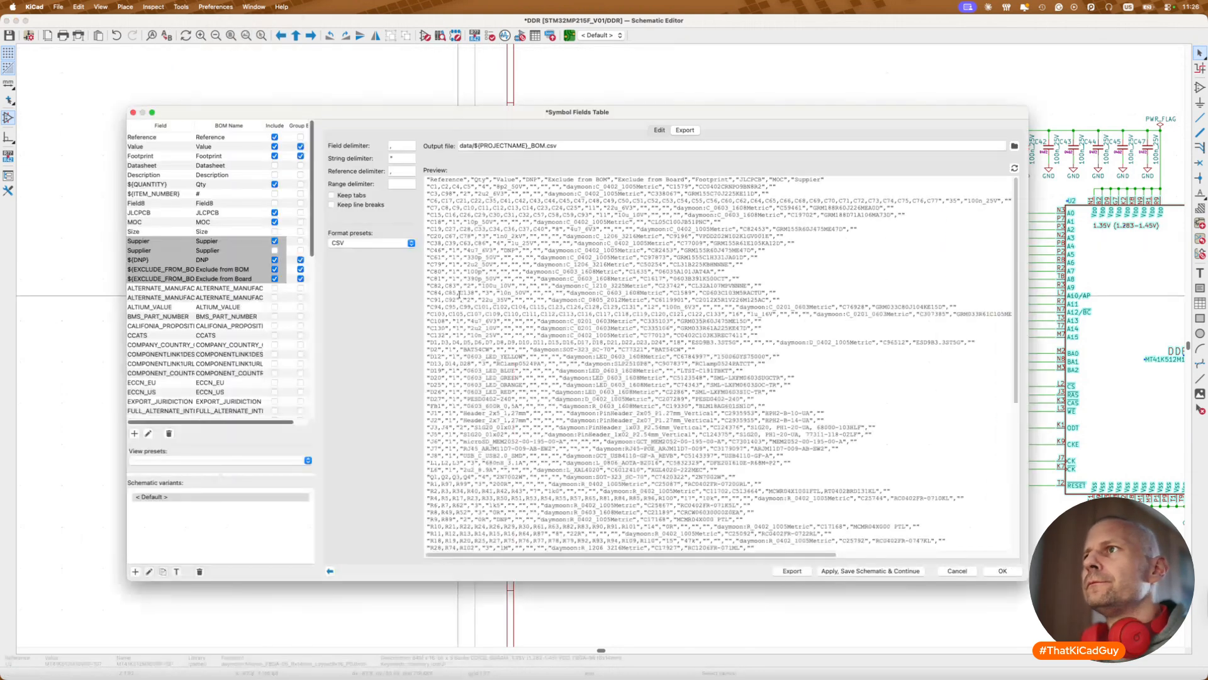
click(133, 112)
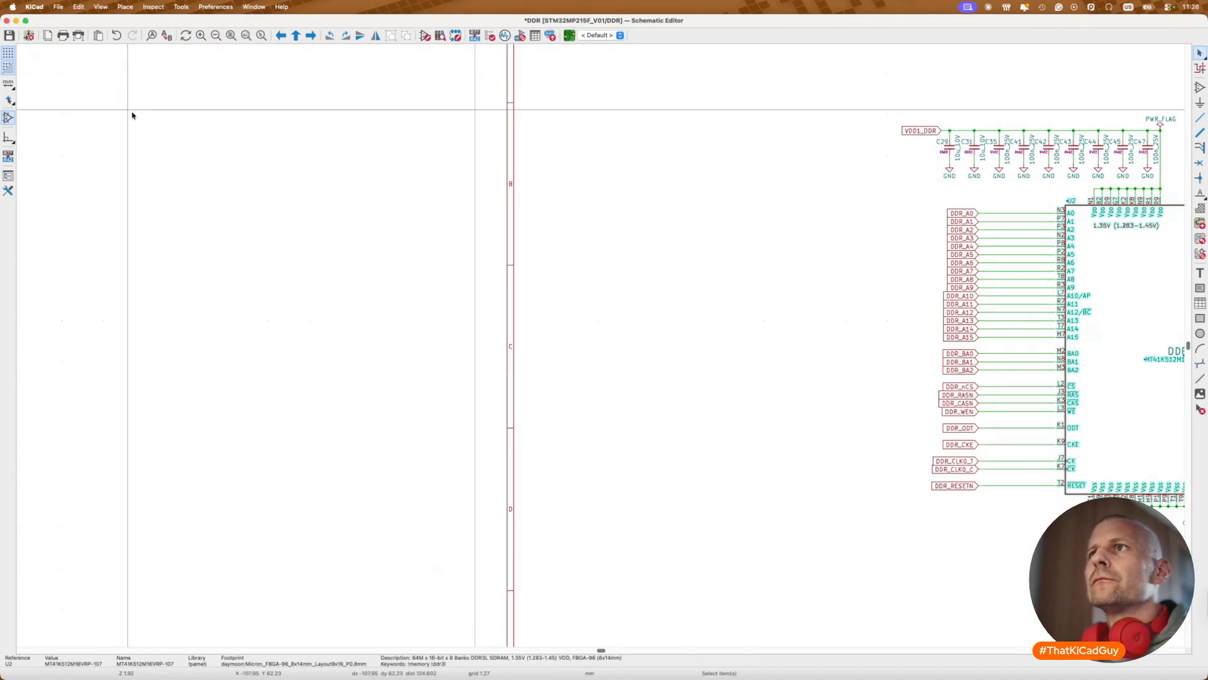
click(182, 6)
click(204, 198)
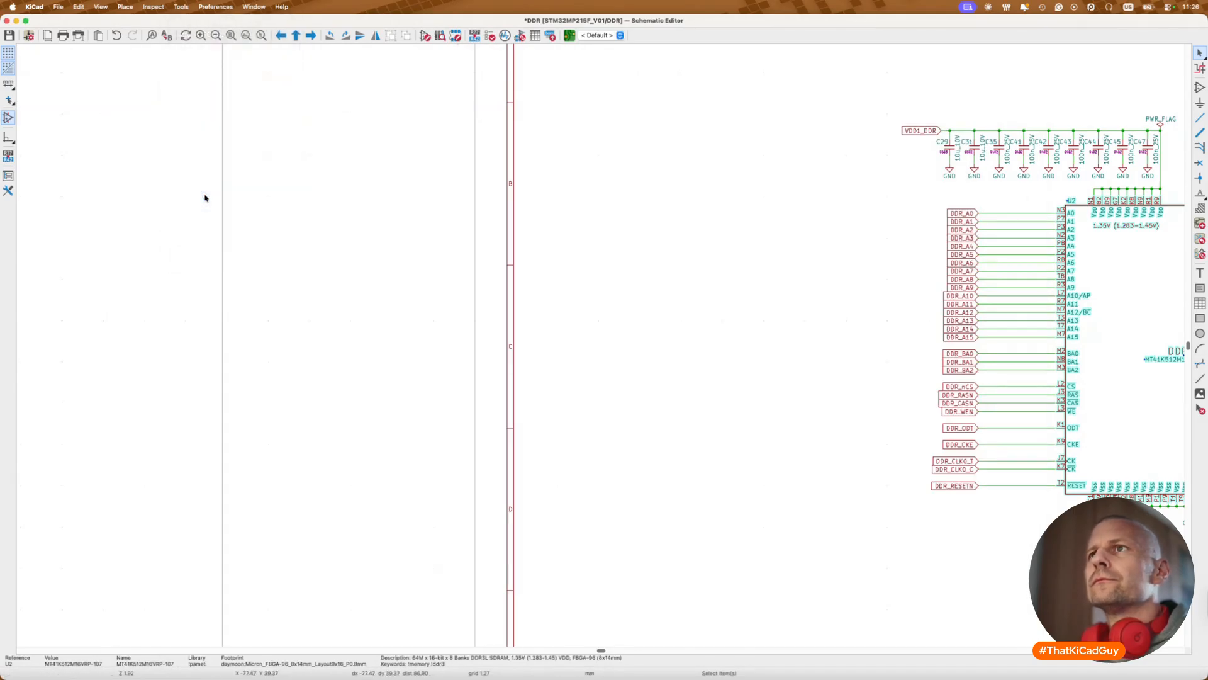
scroll(274, 360, up, 3)
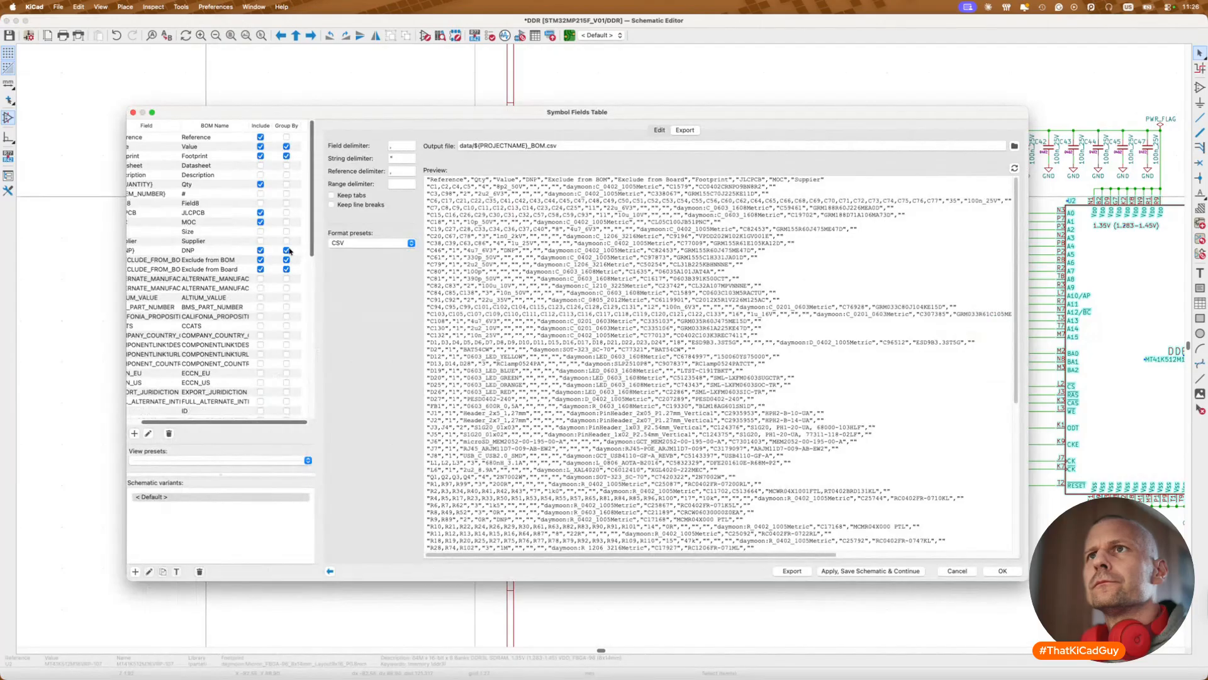
click(260, 241)
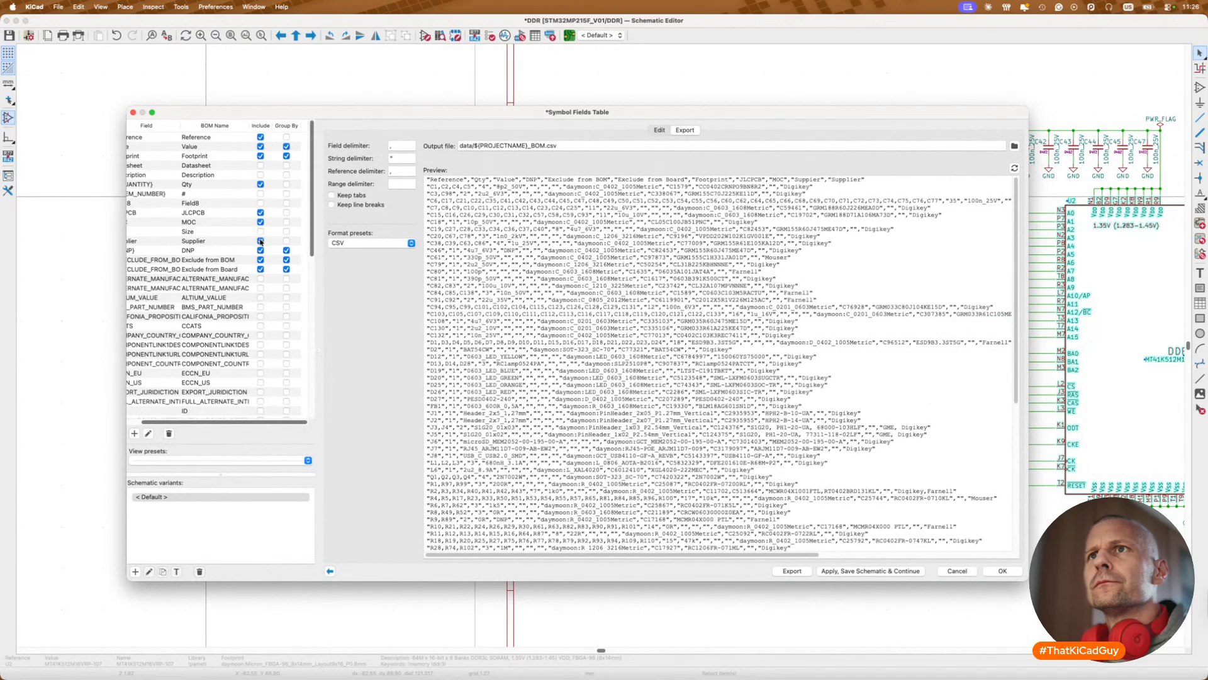
scroll(614, 351, right, 10)
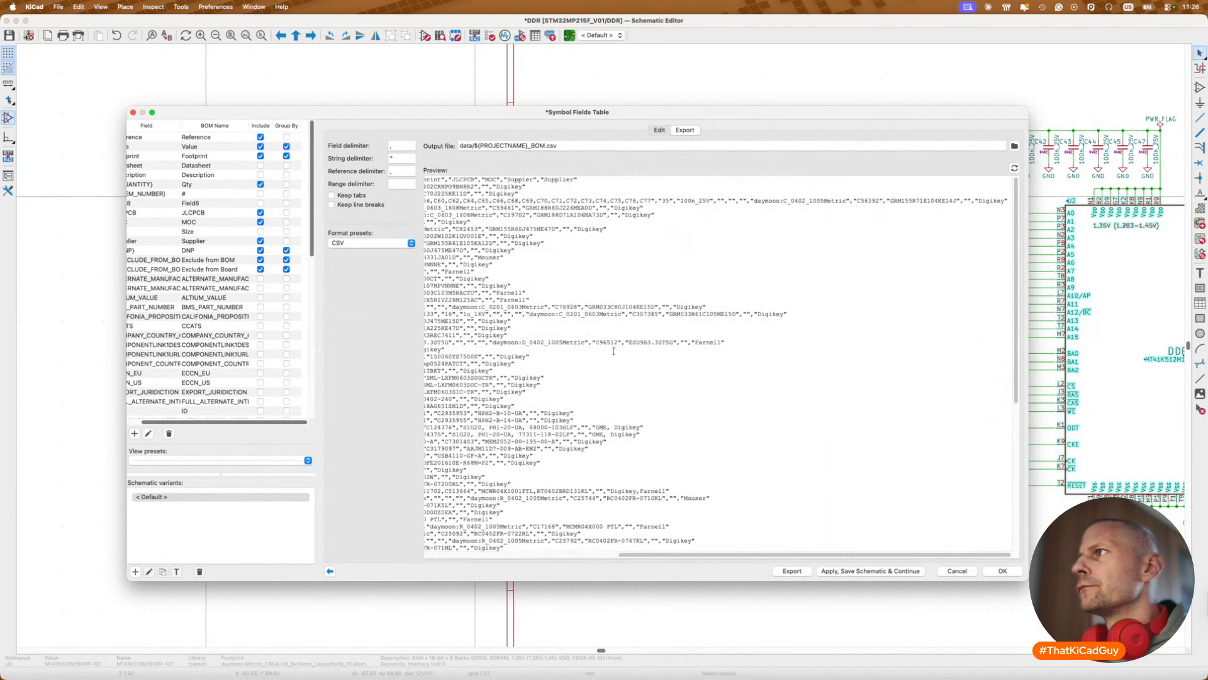
Step: Return to the table's editing view and hide the DNP symbols and the symbols excluded from the BOM
click(660, 129)
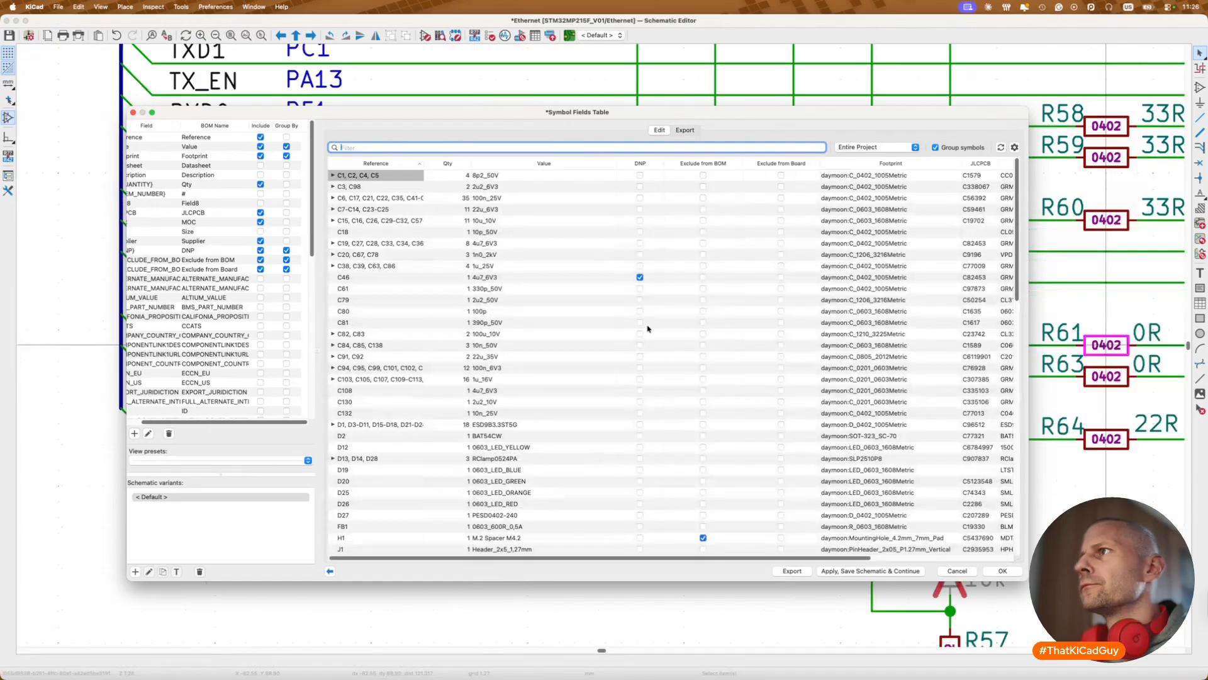
click(1013, 148)
click(1070, 167)
click(1014, 147)
click(1020, 154)
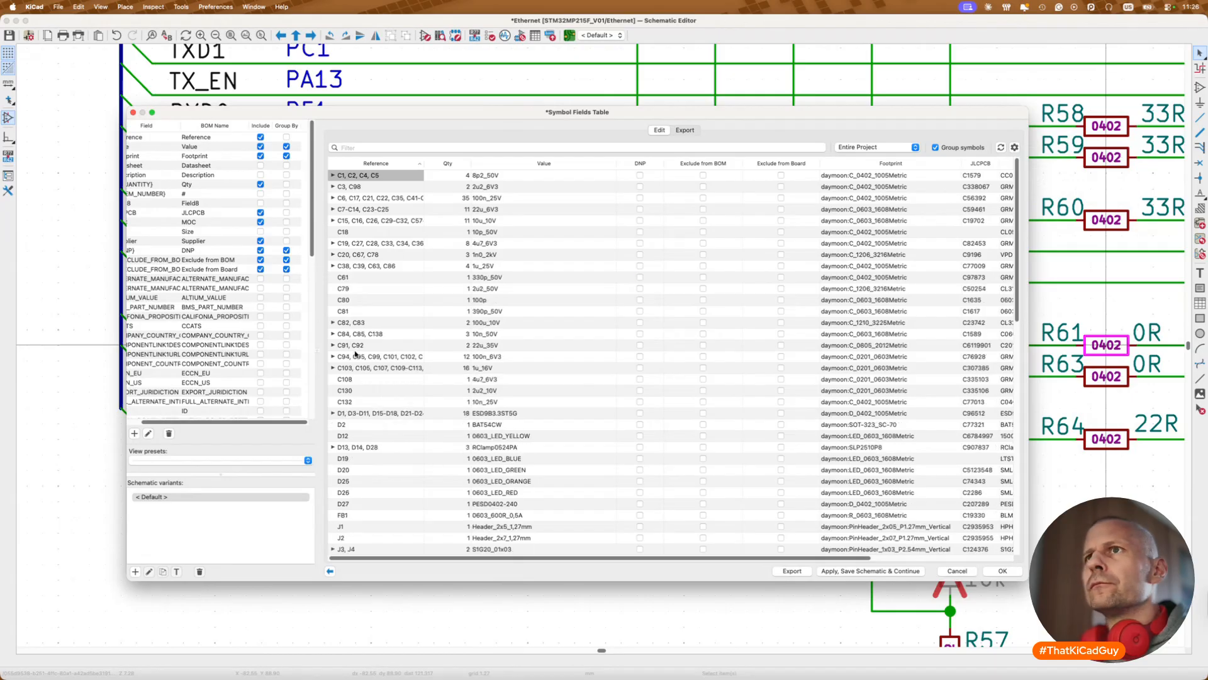
Step: Exclude the DNP, Exclude from BOM and Exclude from Board fields from the table
click(260, 251)
click(260, 259)
click(260, 268)
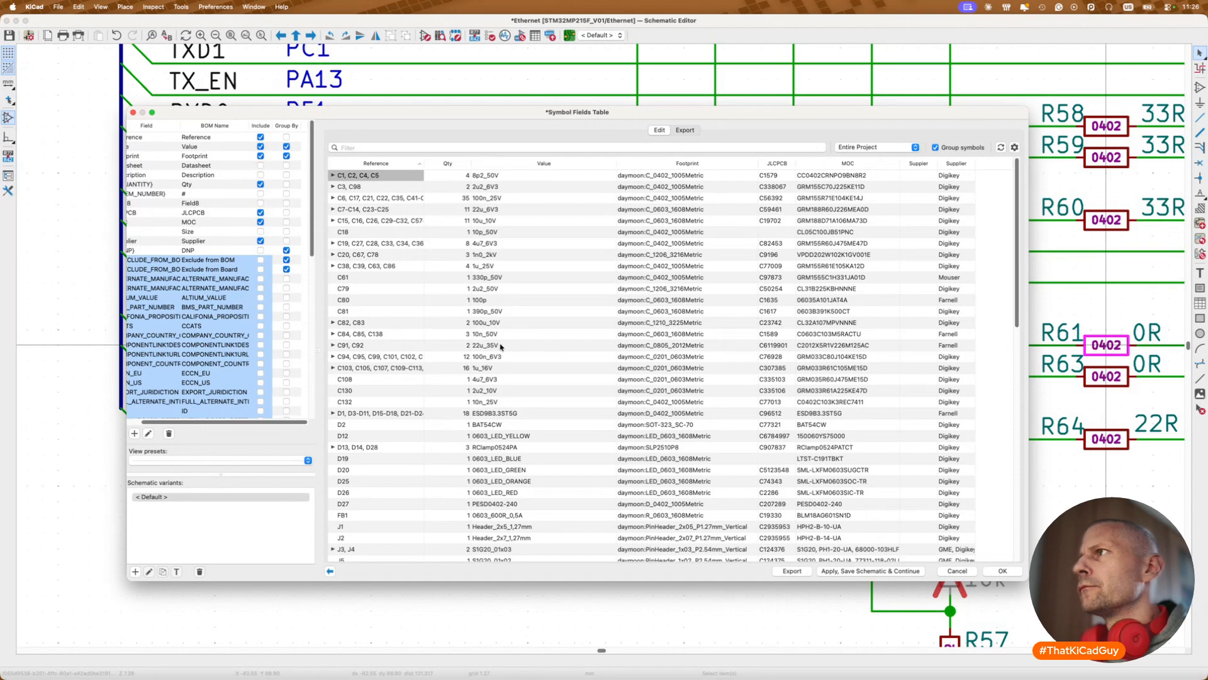
Step: Exclude the duplicate Supplier field near the end of the field list from the table
scroll(500, 347, down, 15)
scroll(501, 347, up, 15)
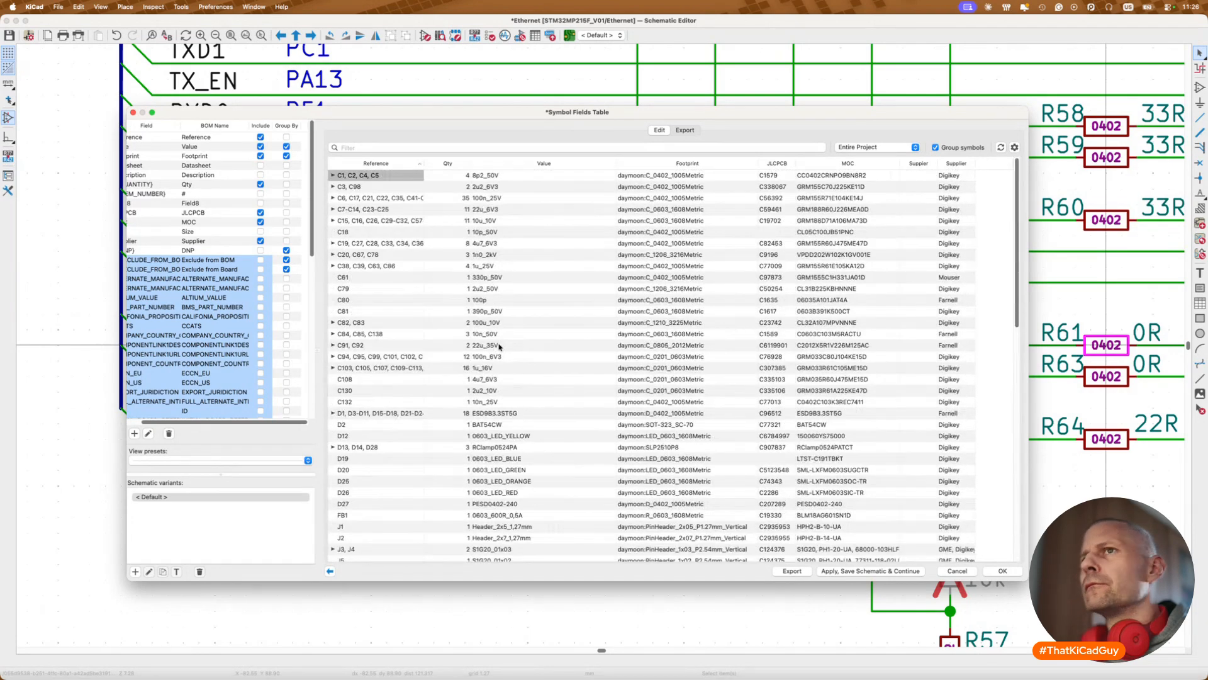
scroll(209, 302, down, 10)
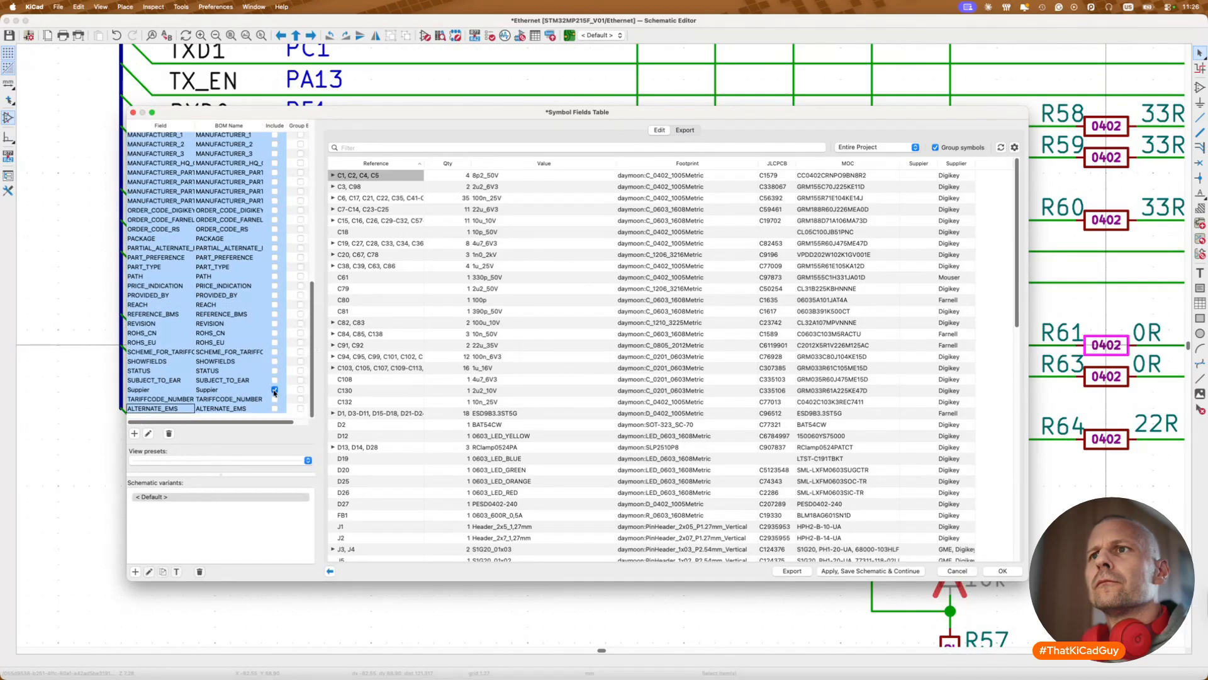
scroll(213, 348, up, 10)
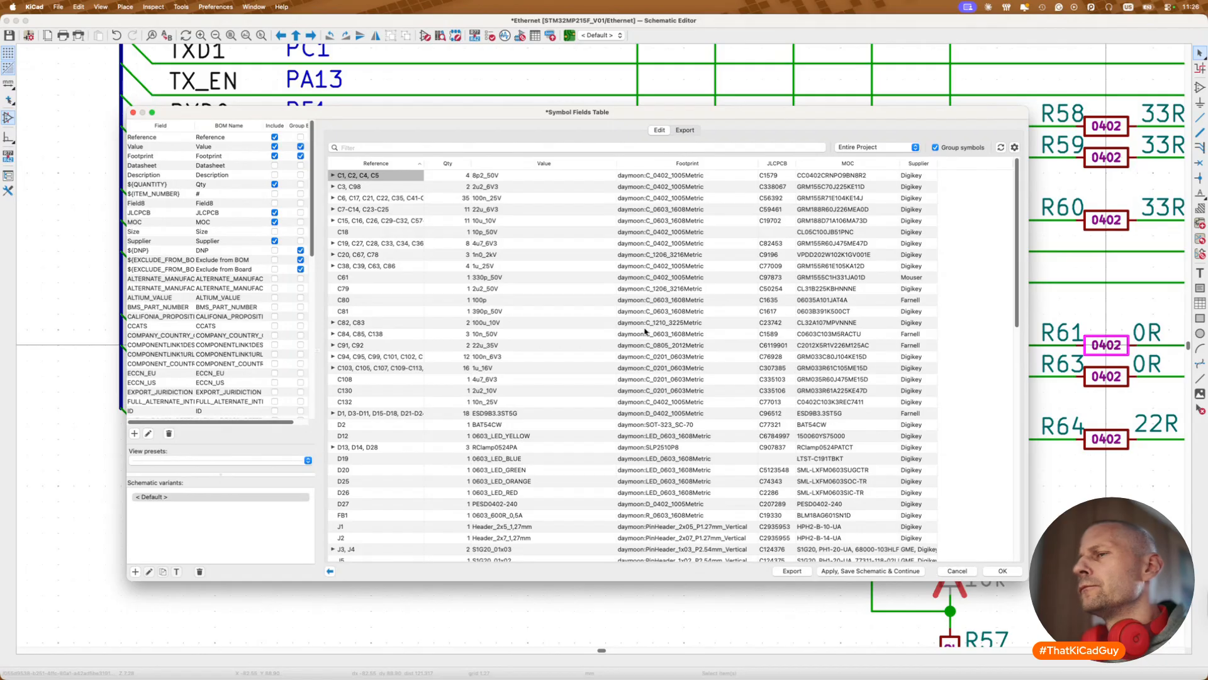
Step: Look through the table rows for parts without a JLCPCB number, locating R98, R107 and U7 in the schematic
scroll(645, 332, down, 15)
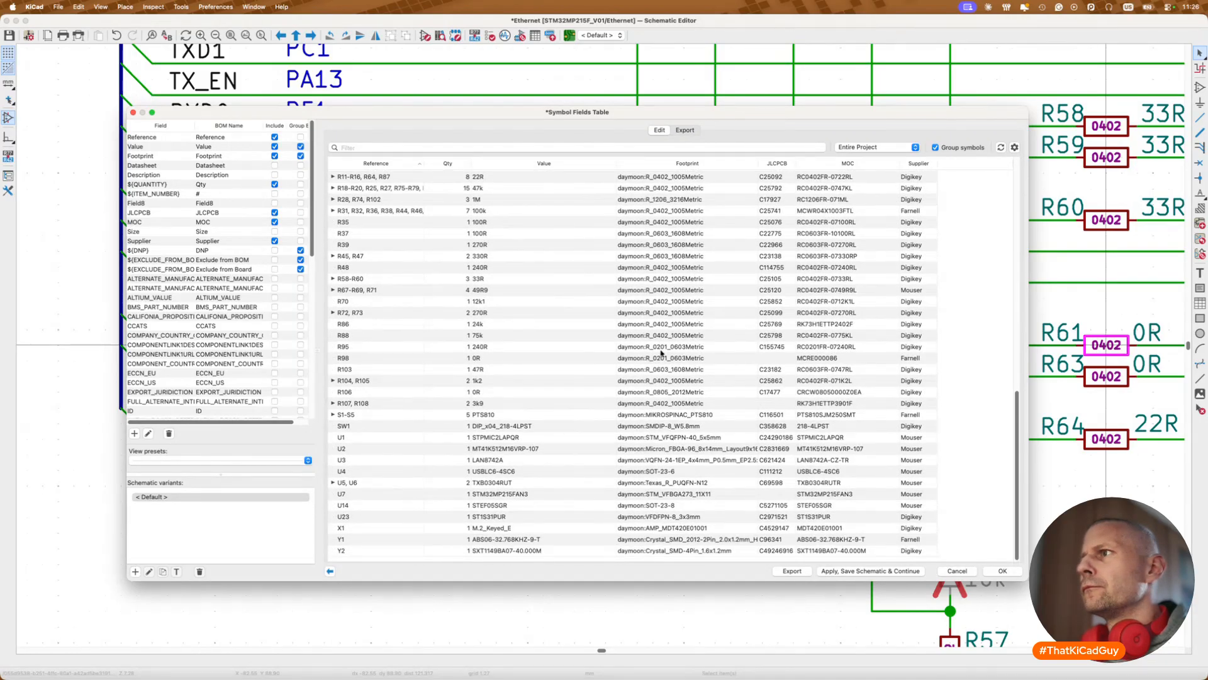
double_click(637, 358)
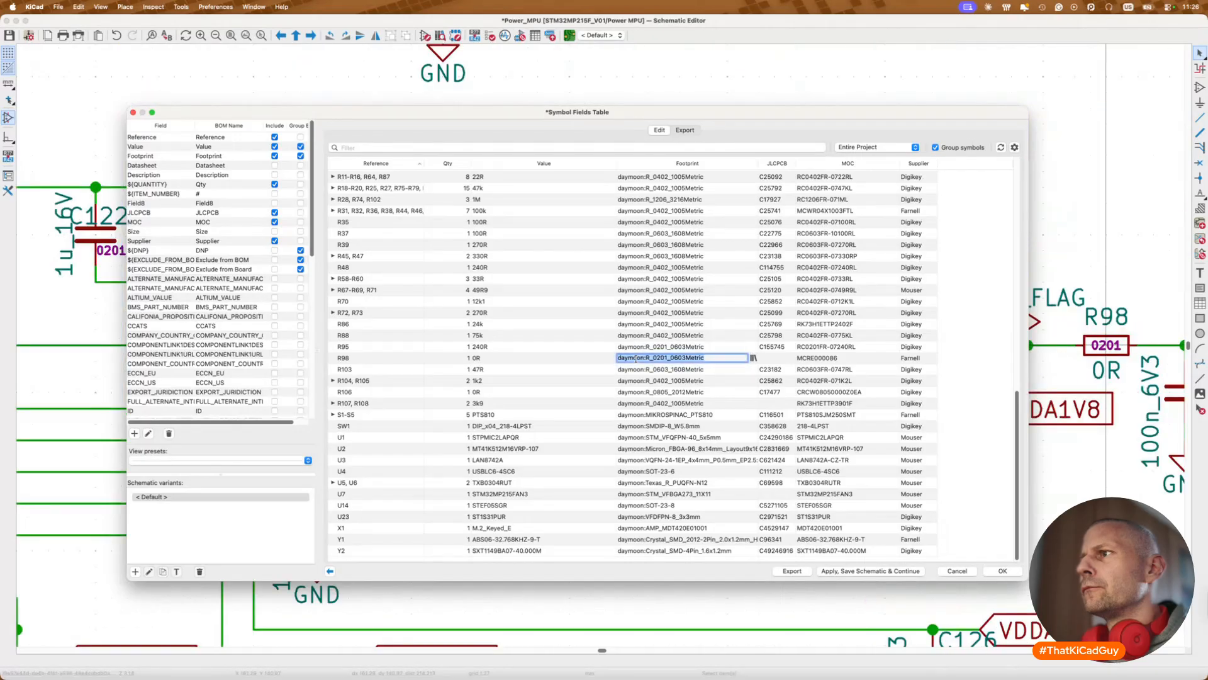
double_click(642, 402)
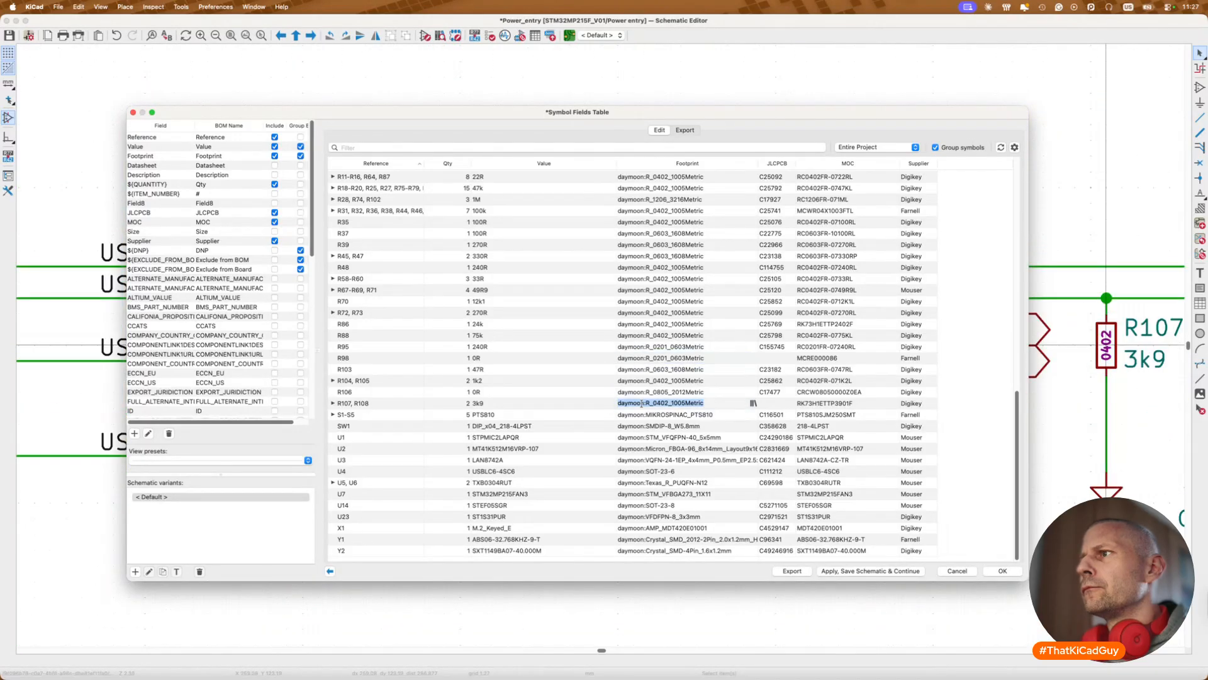
double_click(620, 497)
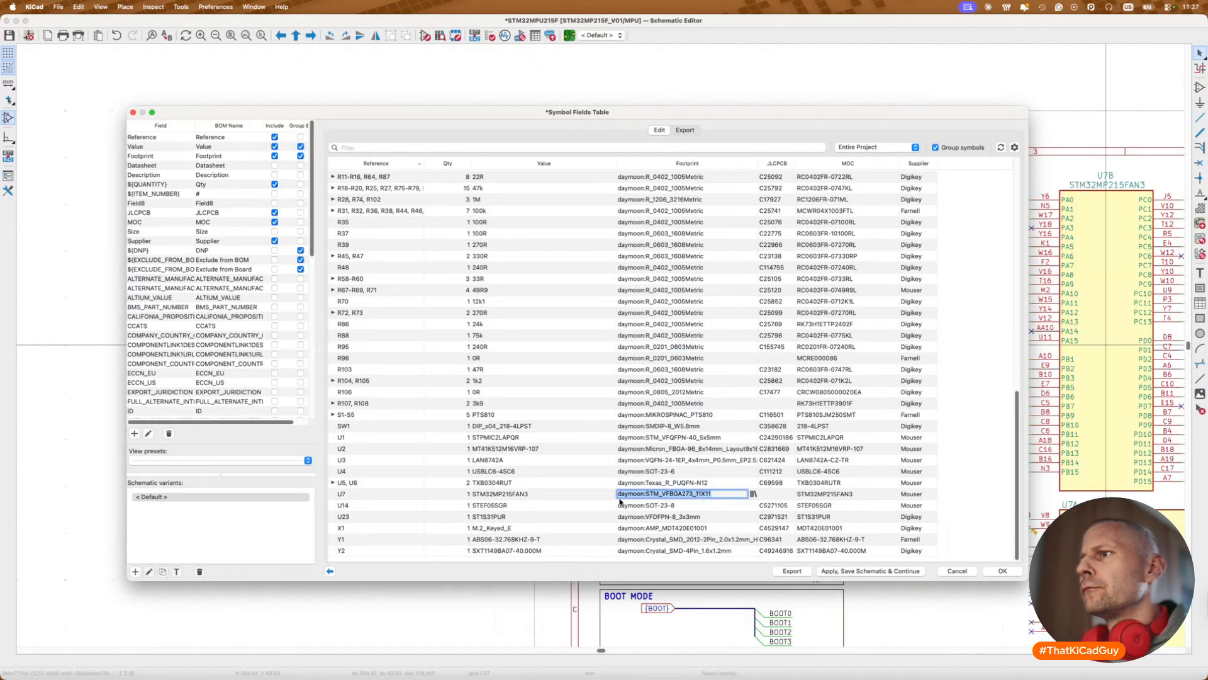
double_click(670, 360)
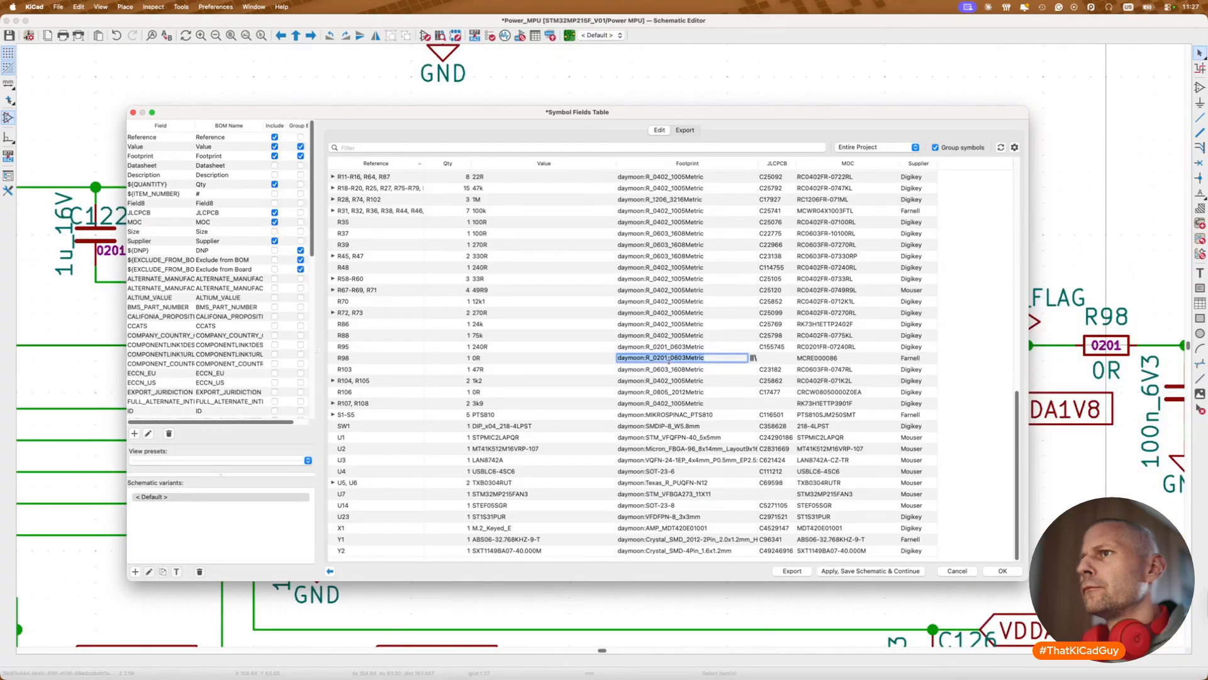
Step: Add a JLCPCB field to the library symbol of the 0R 0201 resistor R98
click(1067, 205)
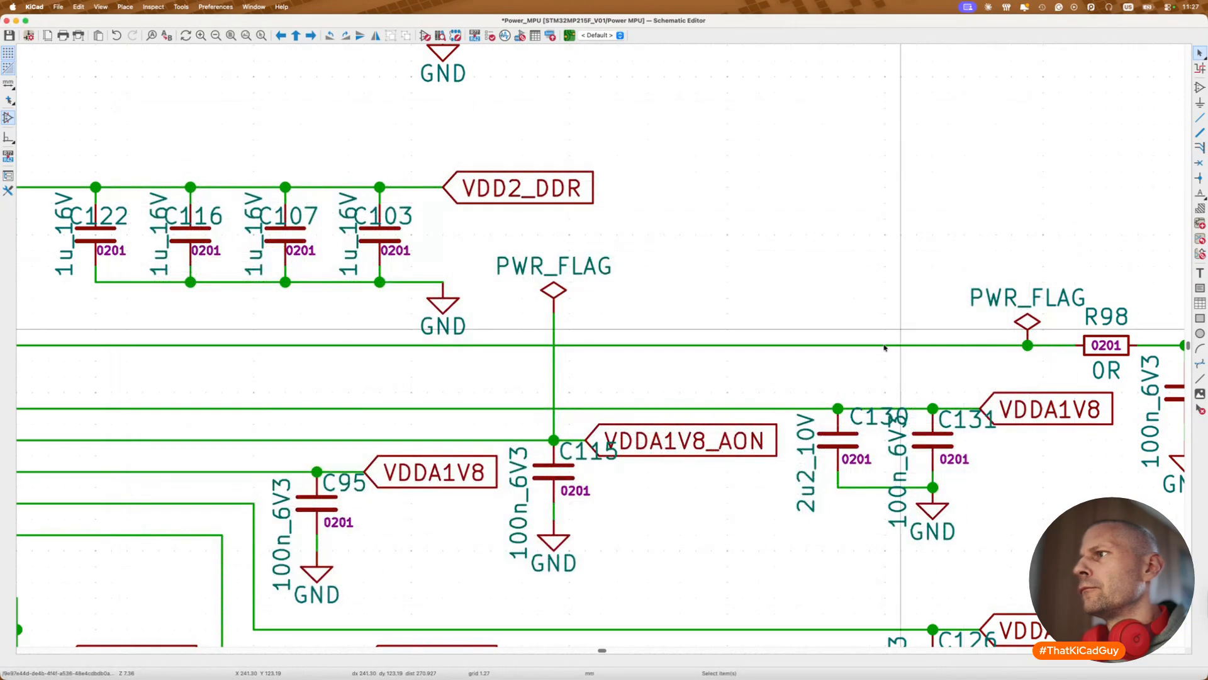
scroll(874, 350, down, 3)
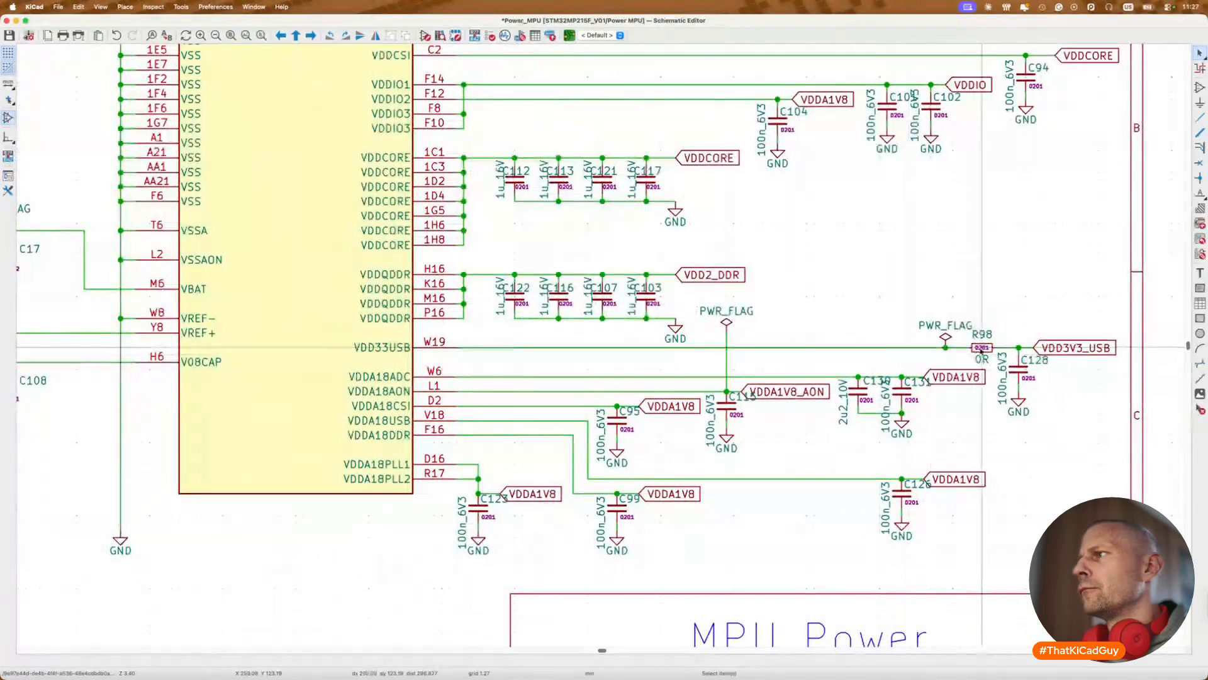
scroll(982, 348, up, 3)
click(992, 352)
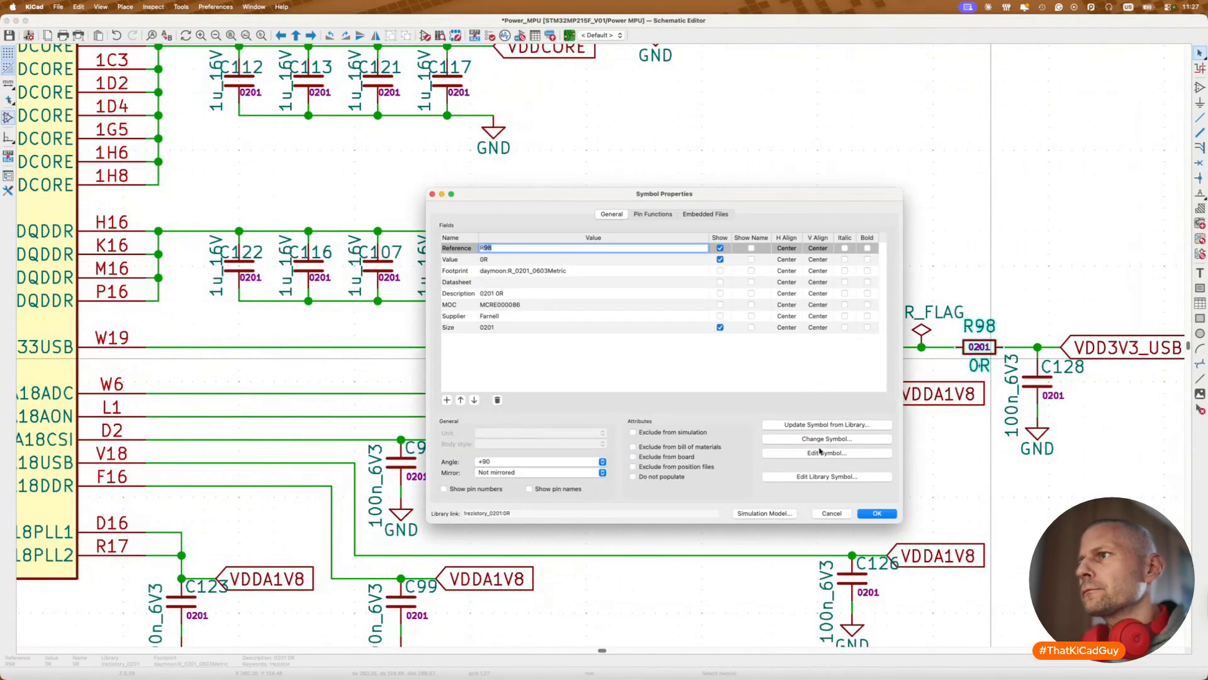
click(825, 477)
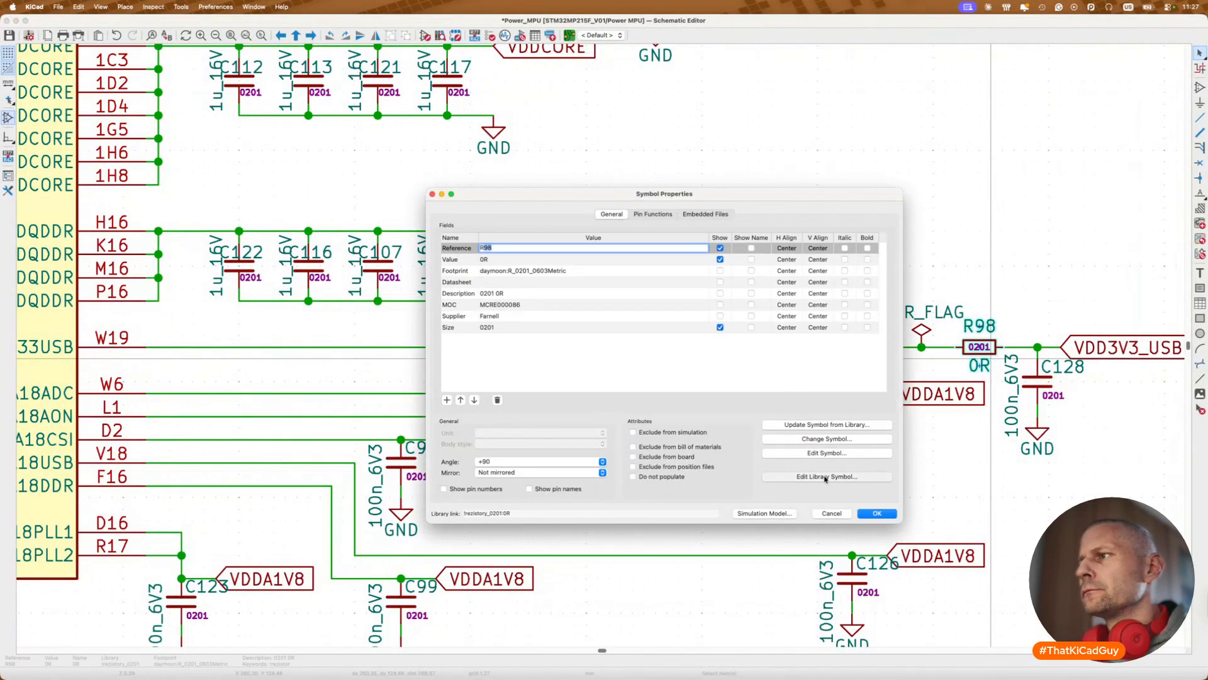
click(272, 36)
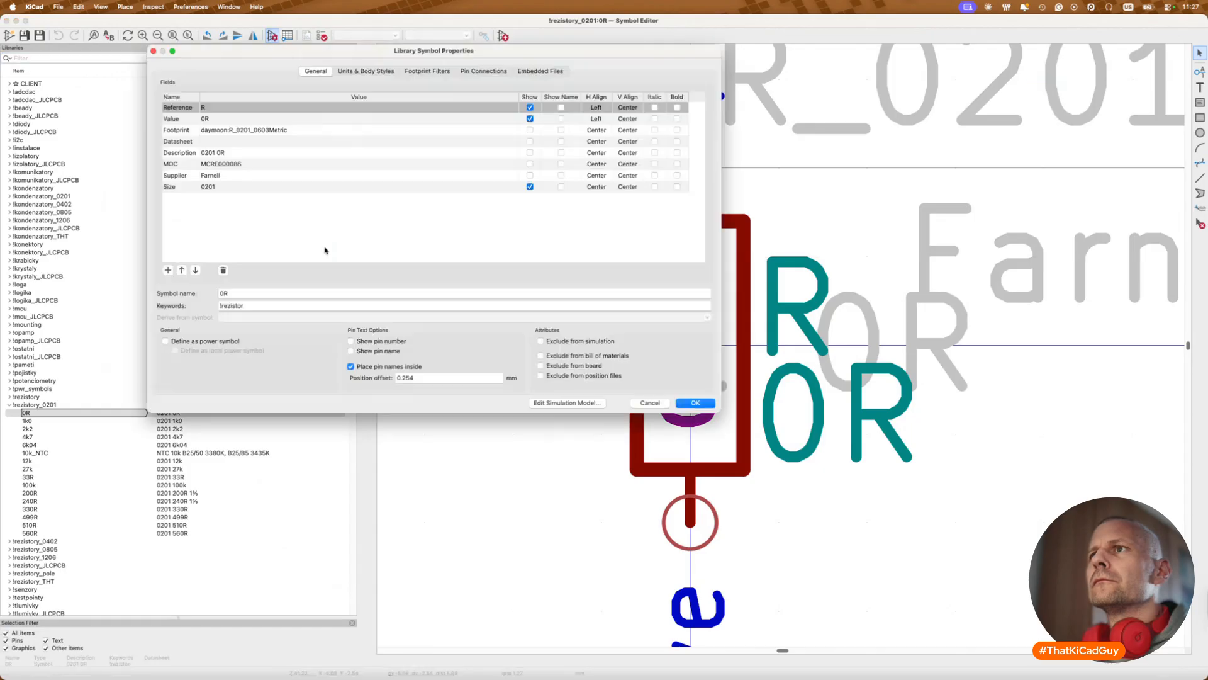
click(167, 270)
text(JLCPCB)
key(Tab)
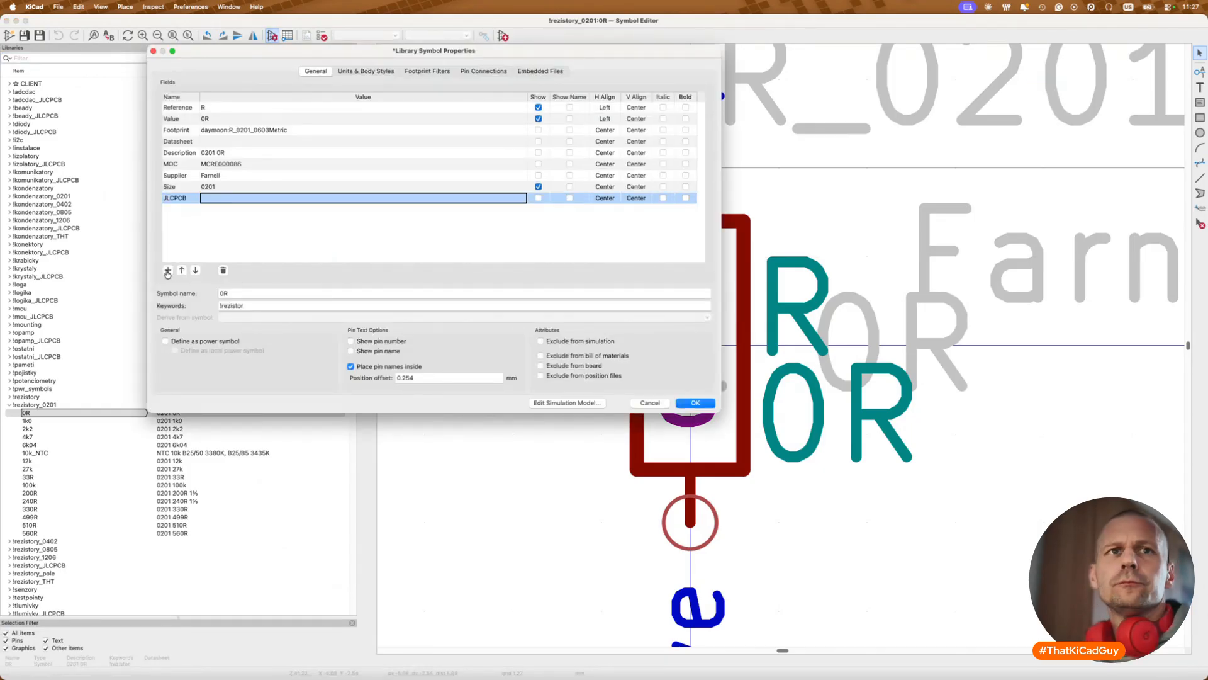
Step: Switch to the browser and search the JLCPCB parts library for "0Ω 0201" in a new tab
key(super+Tab)
key(super+t)
text(jlc)
key(Return)
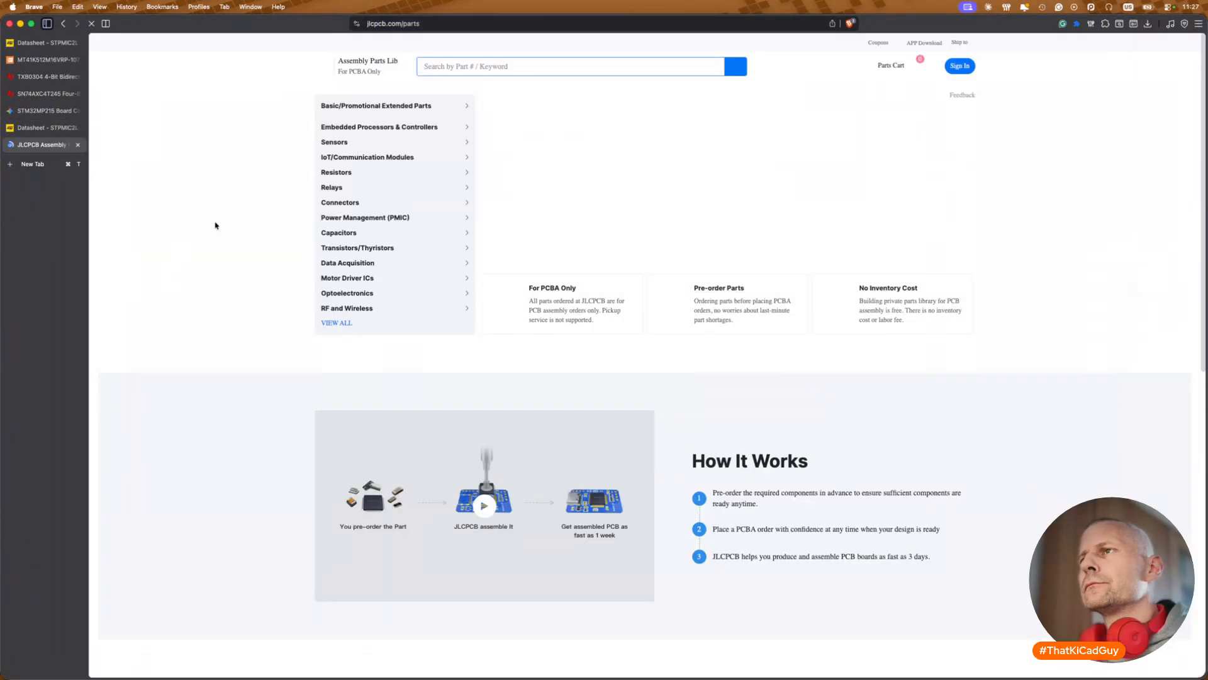
click(508, 66)
text(0)
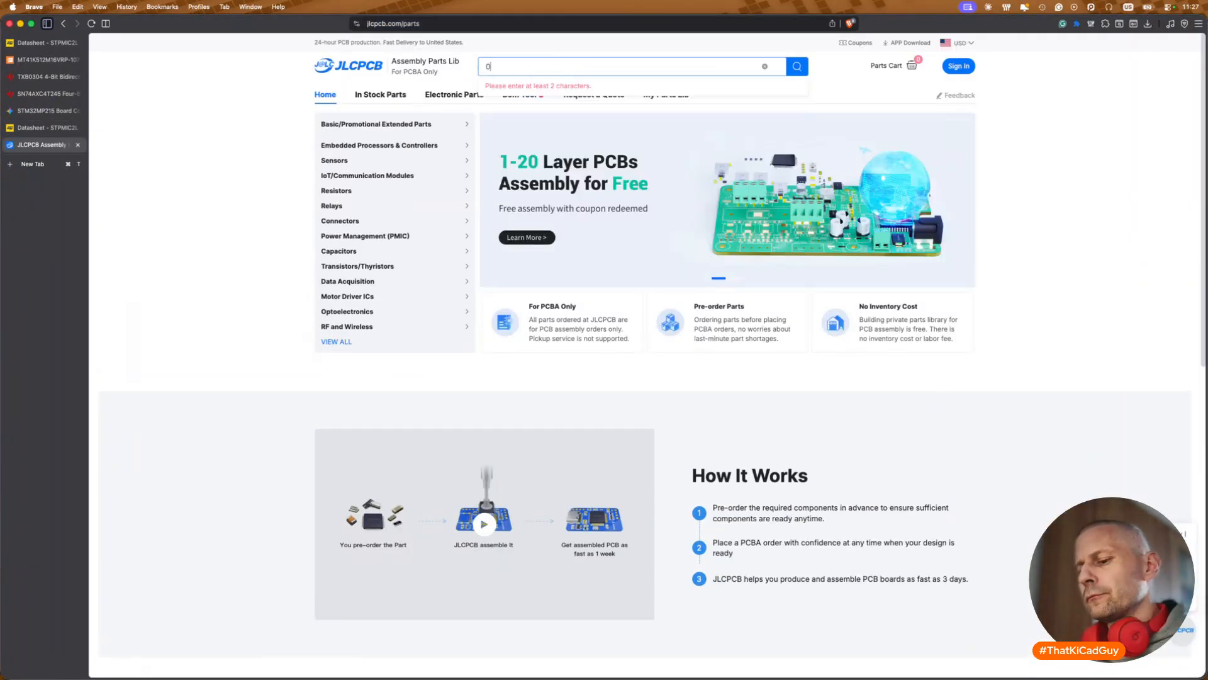
text(0)
text( 0201)
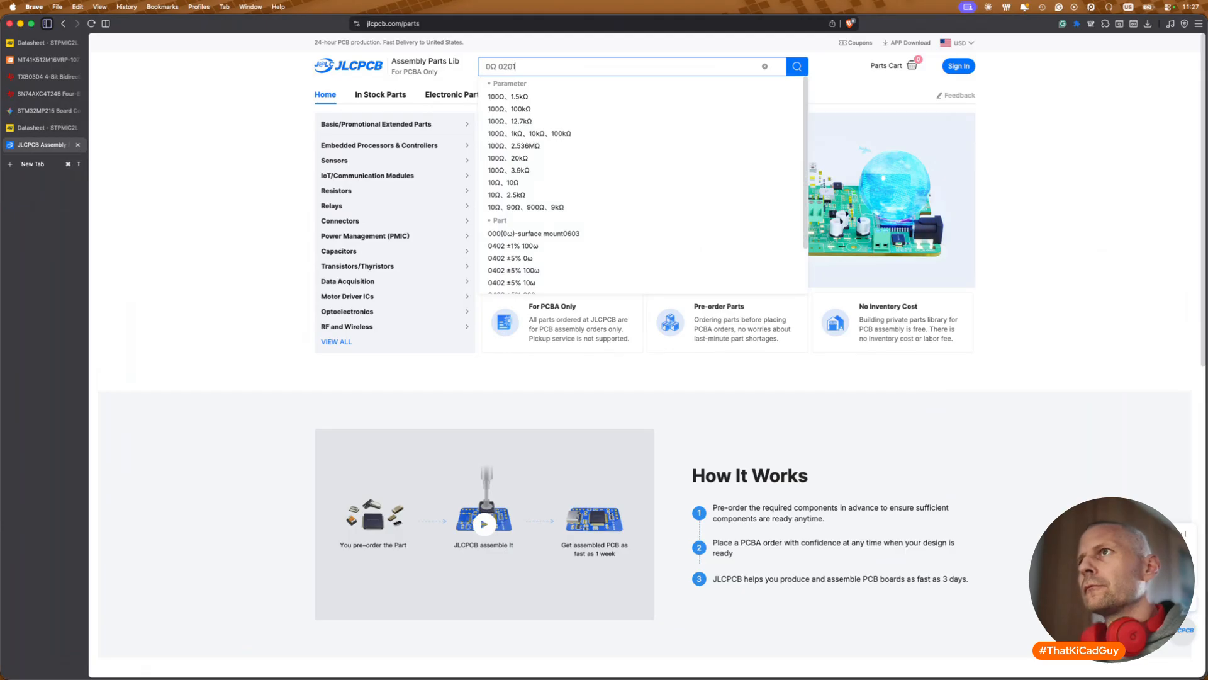
key(Return)
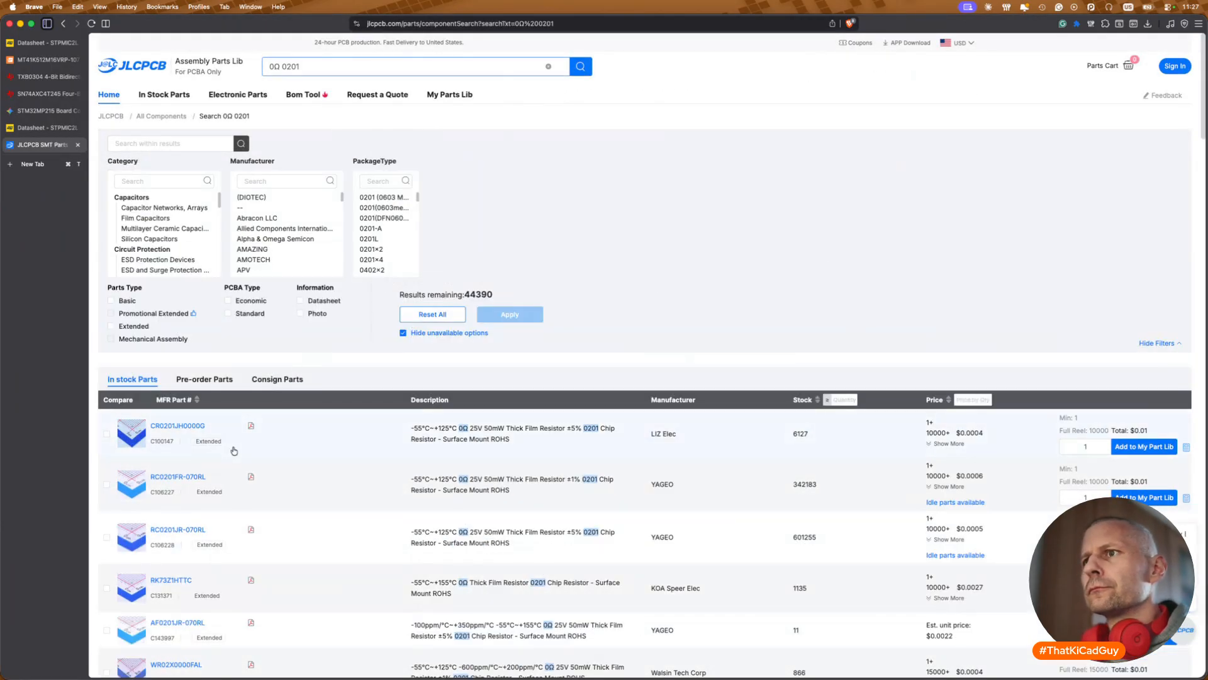
Step: Copy the part number of the RC0201FR-070RL resistor and set the 0R library symbol's JLCPCB field to C106227
drag(151, 498, 174, 498)
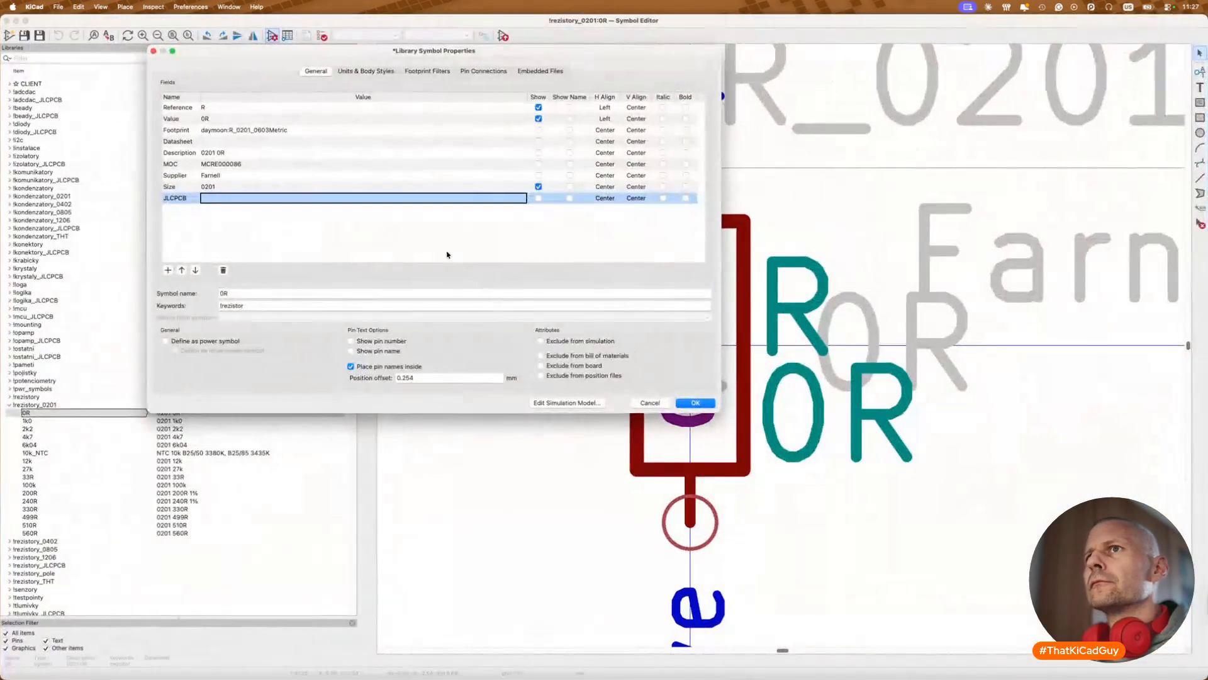
text(C106227)
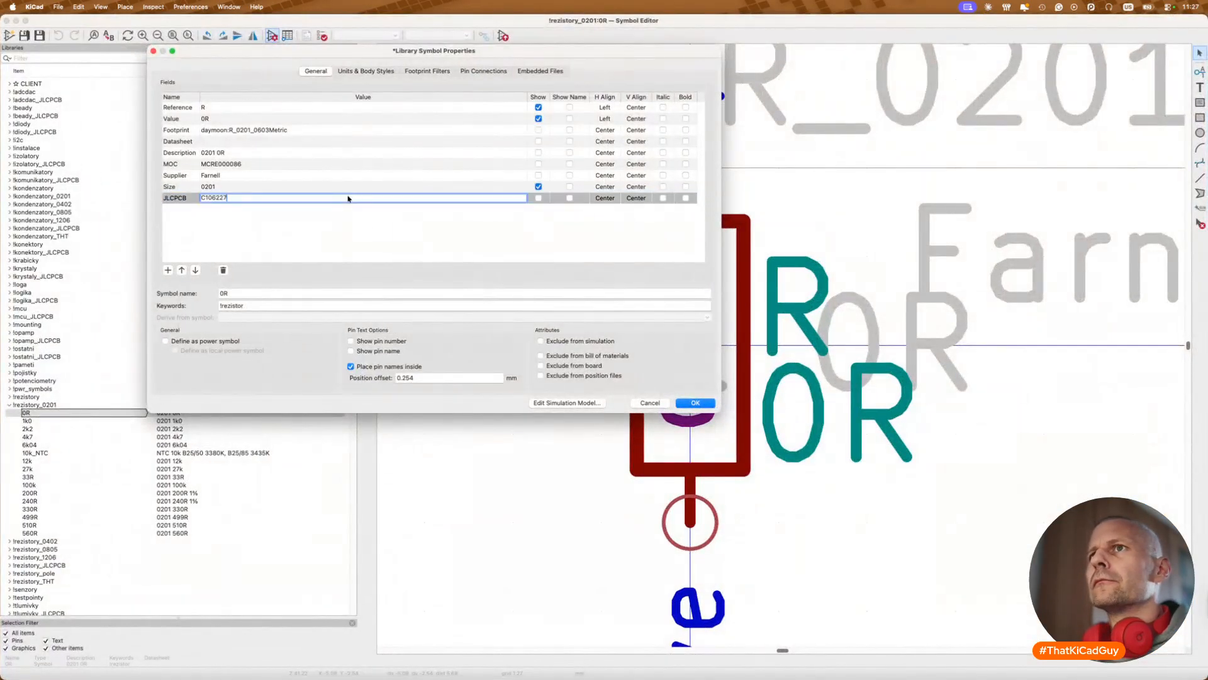
click(694, 404)
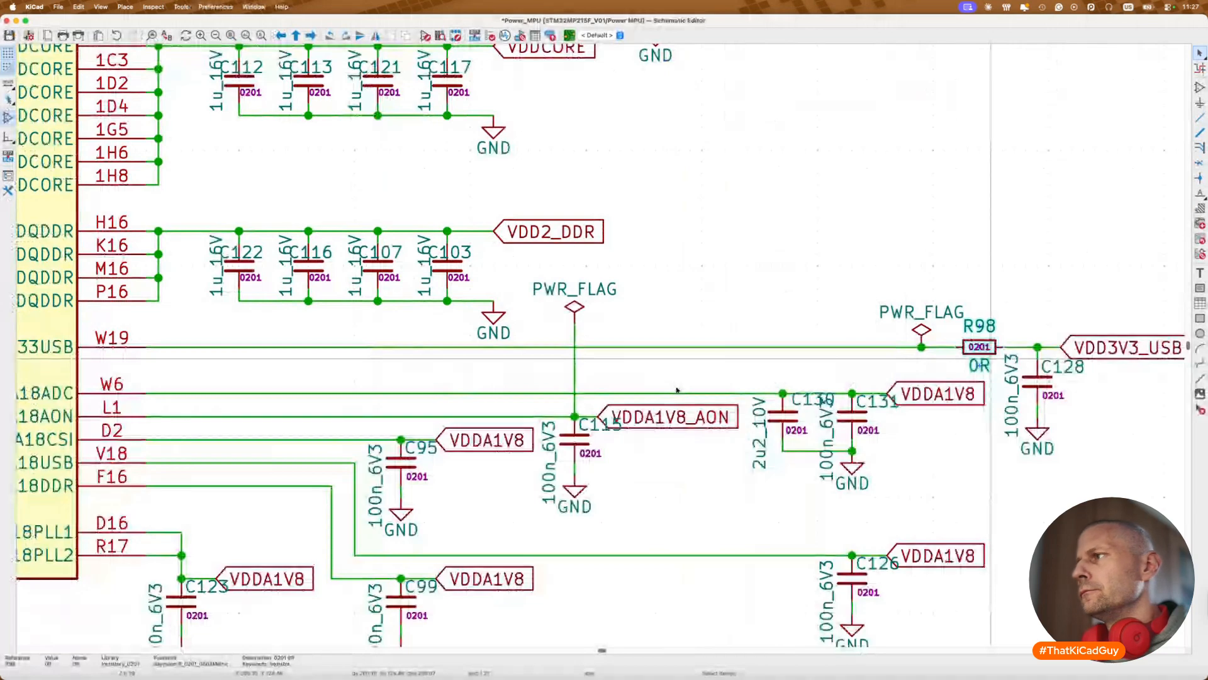
Step: Open the bill of materials fields table and locate the blue LED D19, which lacks a JLCPCB number, in the schematic
scroll(676, 390, down, 2)
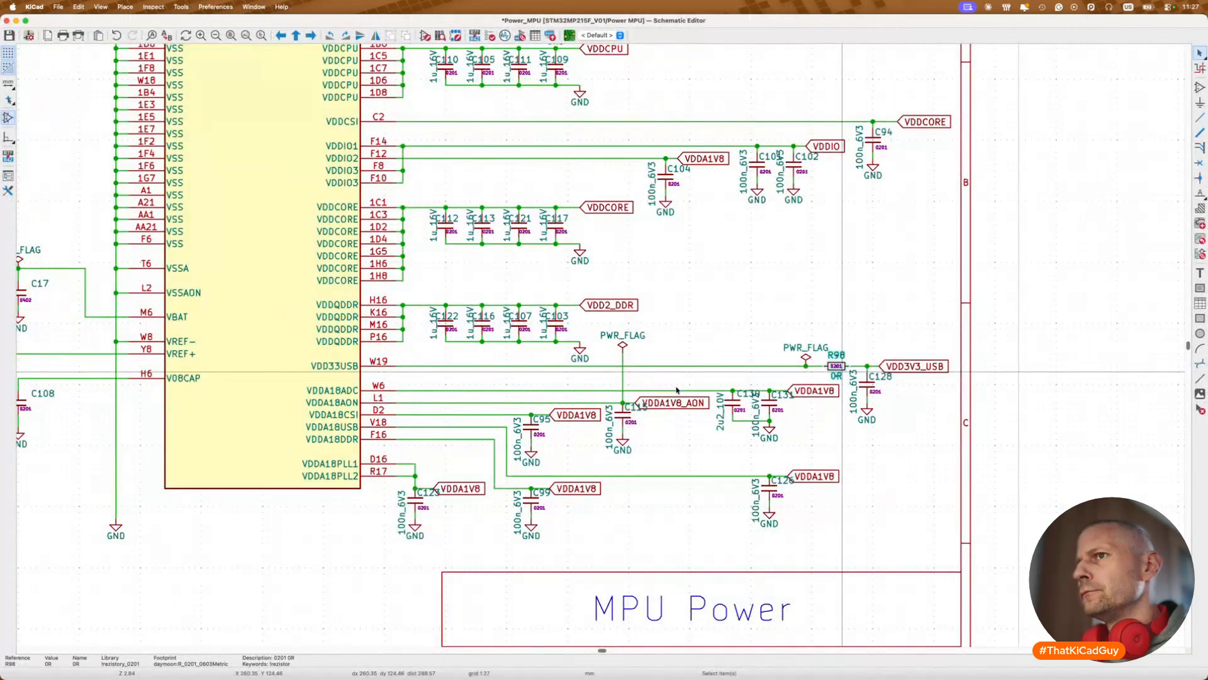
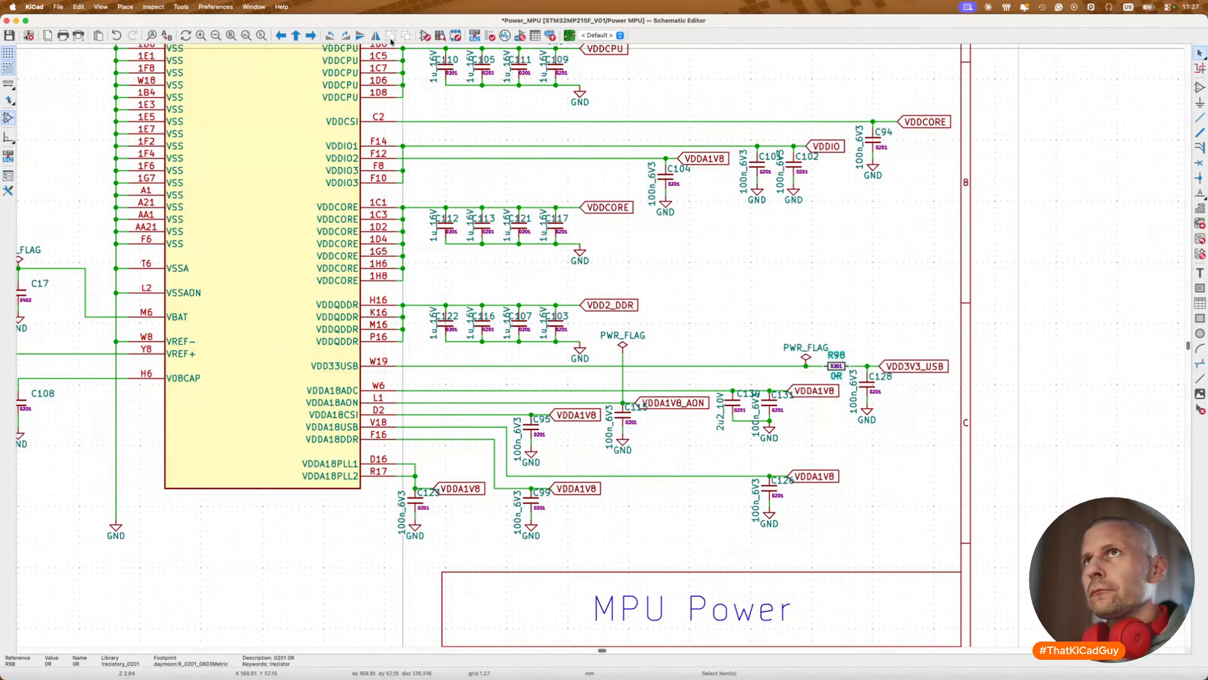
click(181, 6)
click(214, 195)
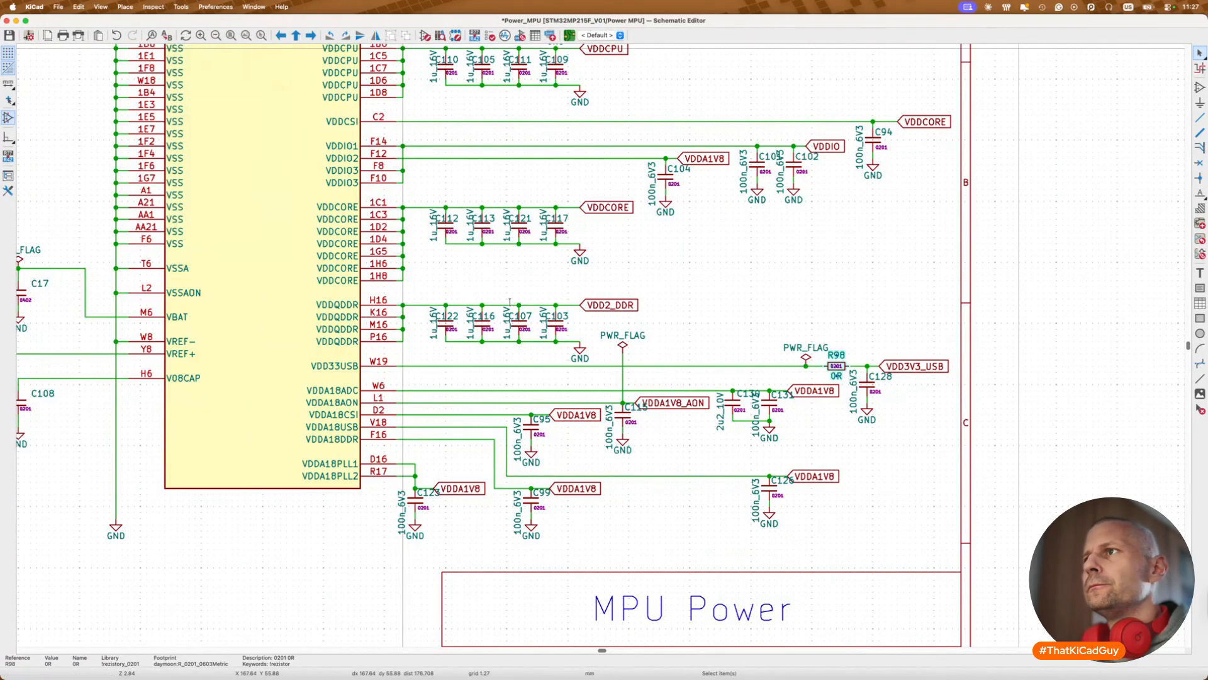
click(660, 130)
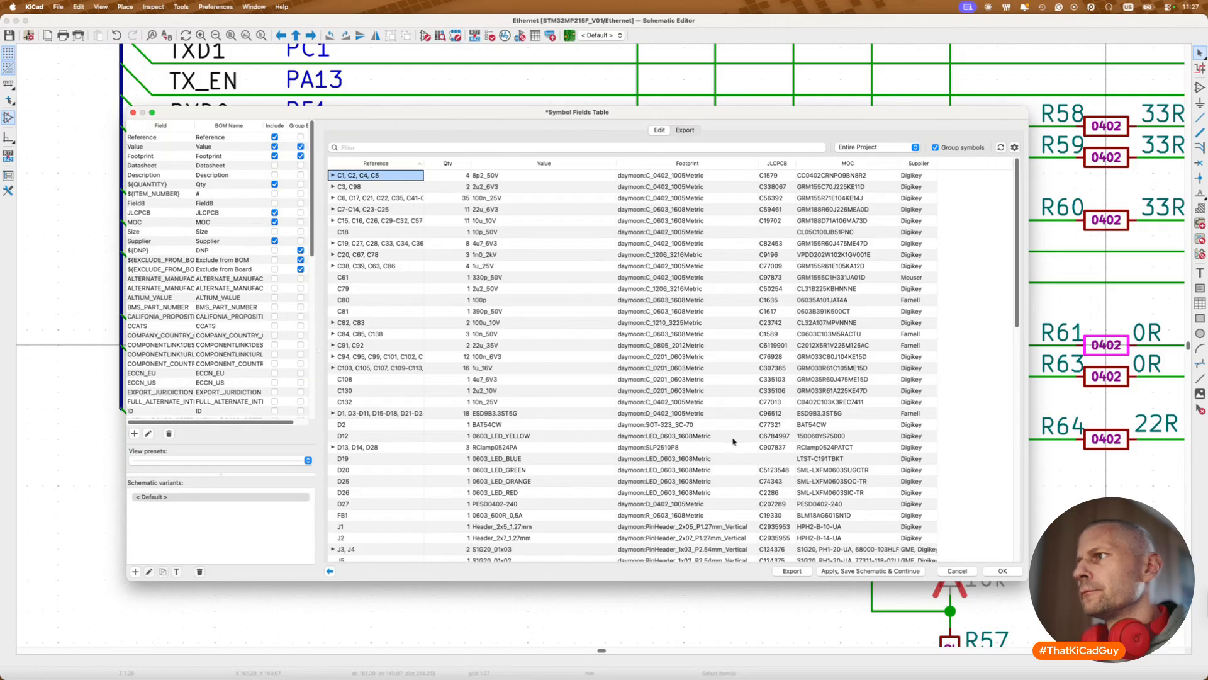
double_click(739, 459)
scroll(739, 459, down, 6)
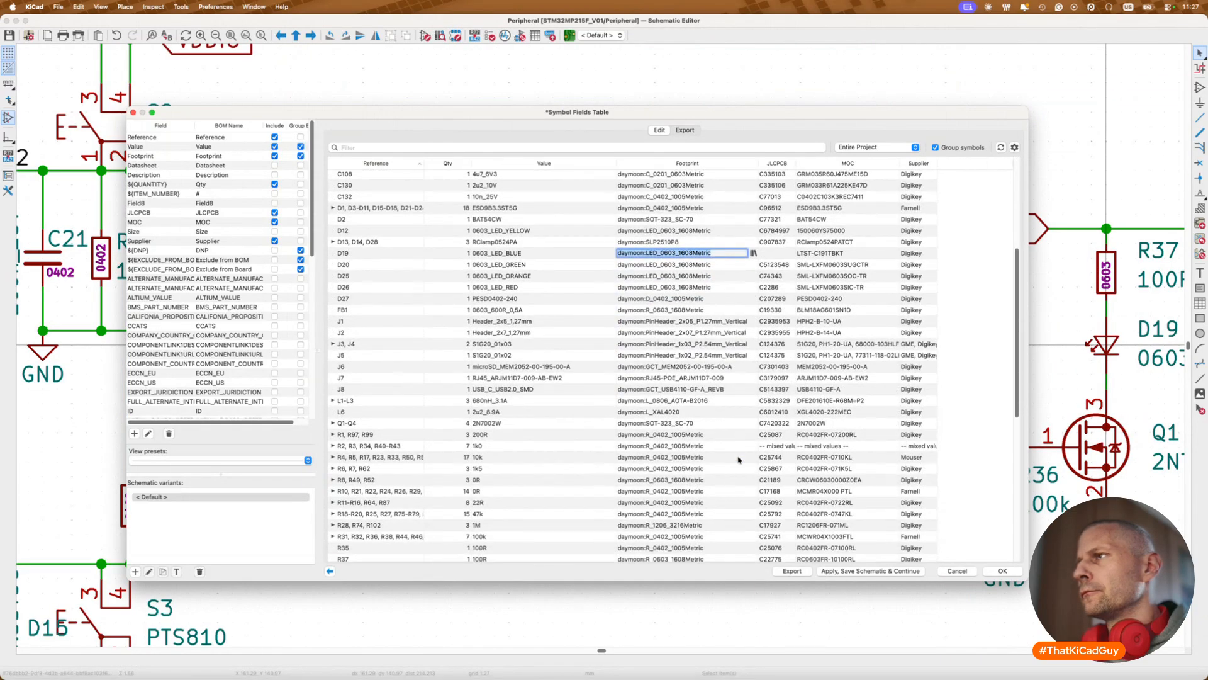
scroll(738, 459, up, 3)
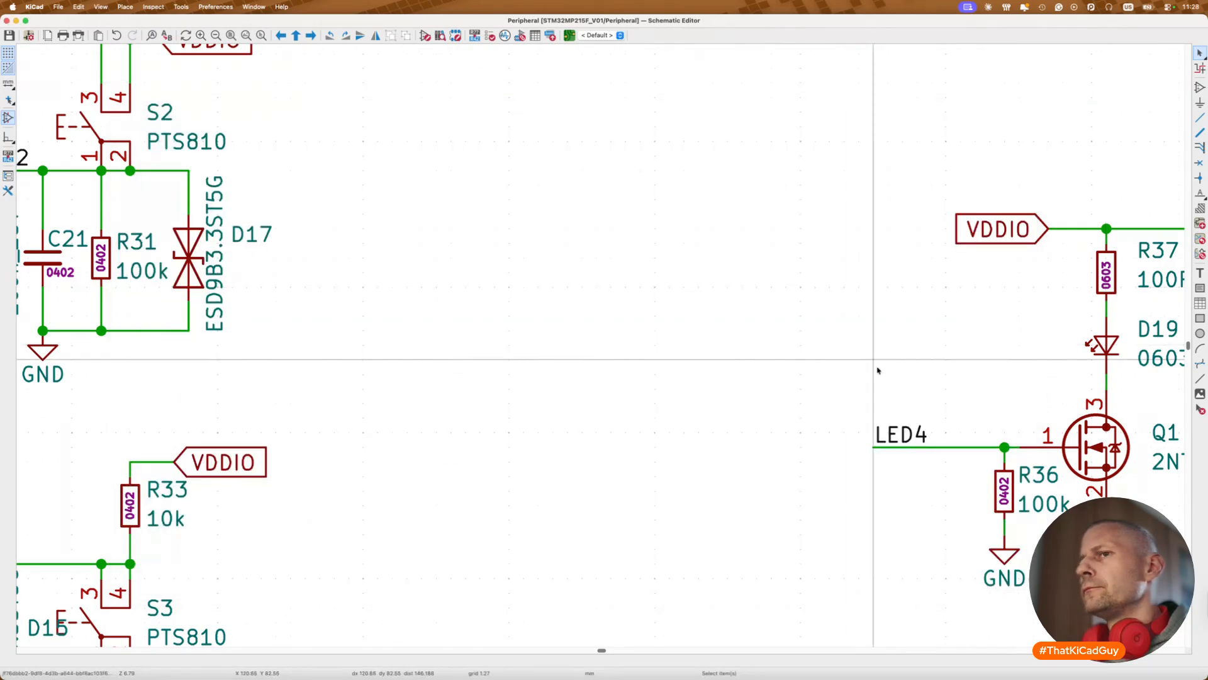
scroll(878, 370, up, 5)
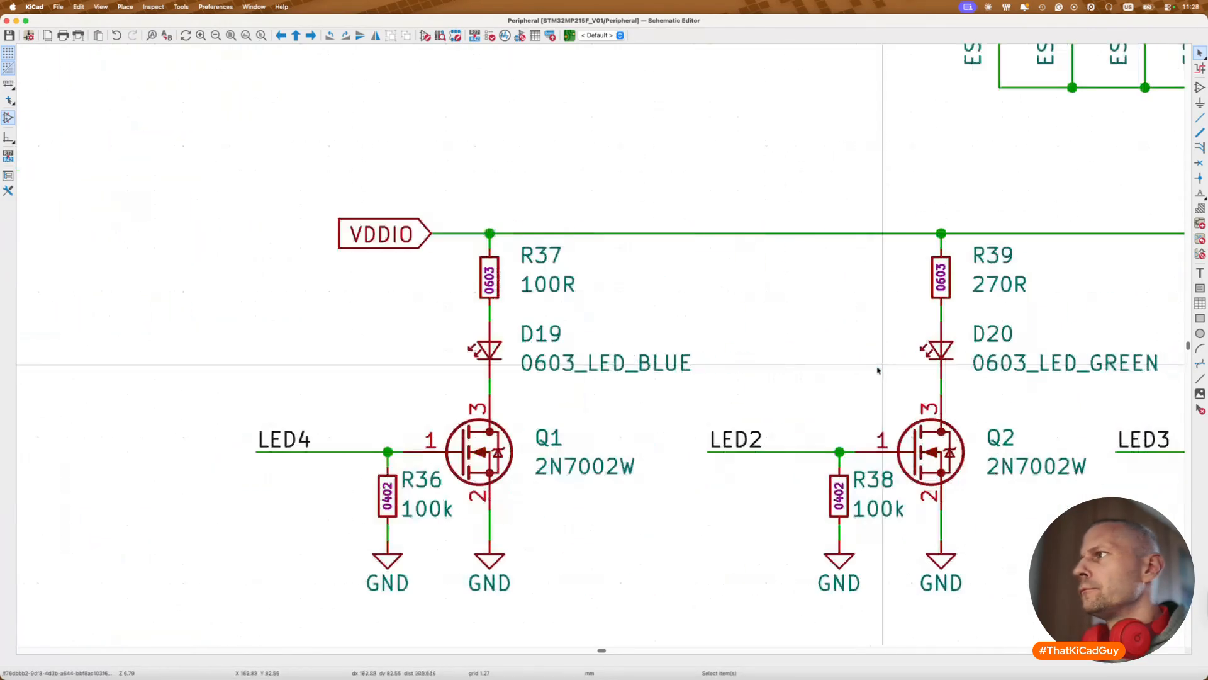
scroll(877, 370, right, 5)
Step: Open D19's library symbol 0603_LED_BLUE and add a field named JLCPCB to it
double_click(241, 360)
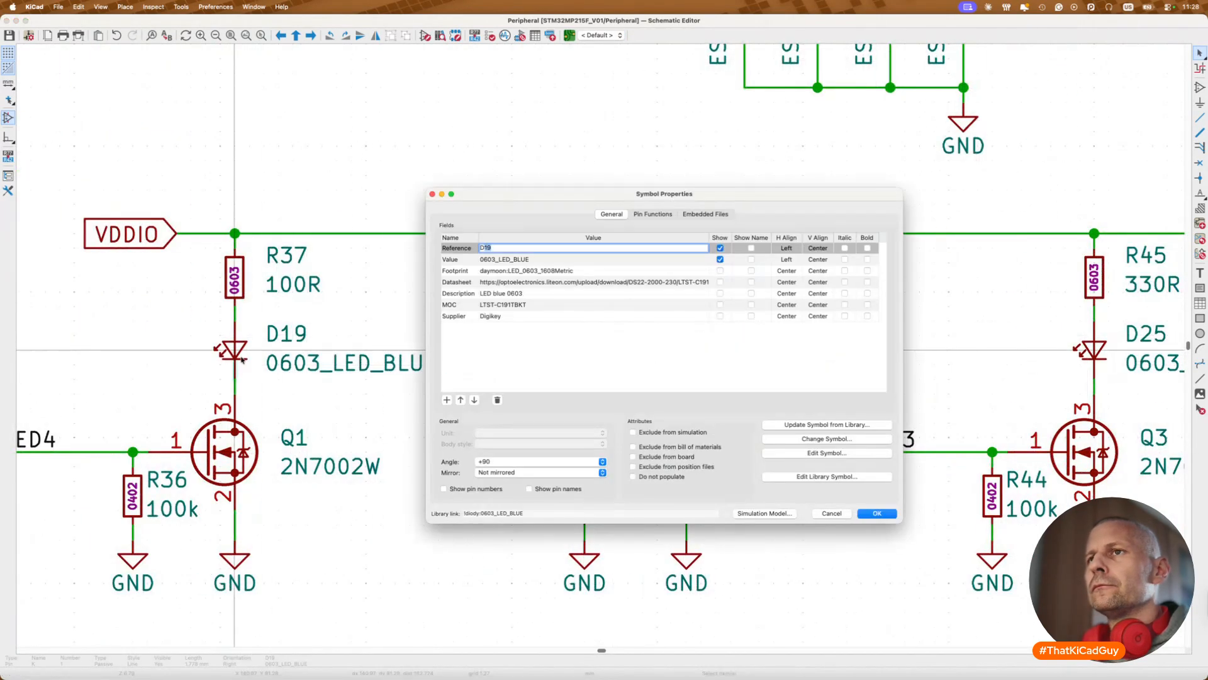
key(Escape)
double_click(242, 359)
click(826, 476)
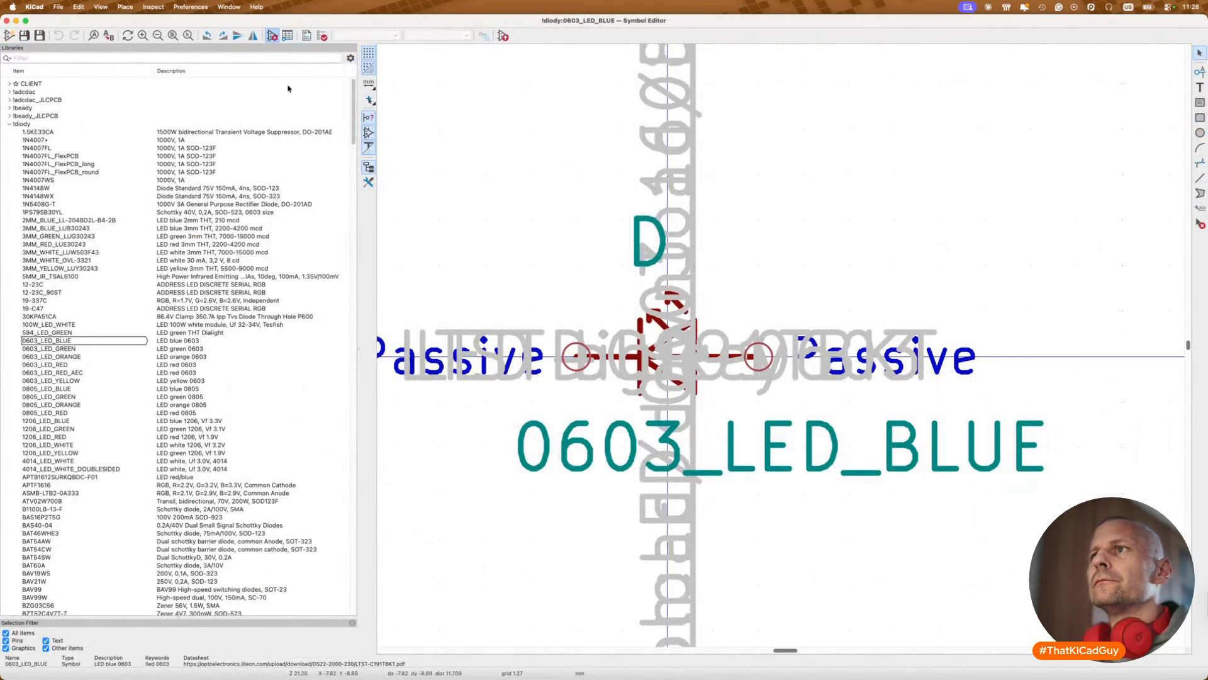
click(272, 37)
click(167, 270)
text(JLCPCB)
key(Return)
Step: Copy the blue LED's MOC value and search the JLCPCB parts library for LTST-C191TBKT
click(219, 163)
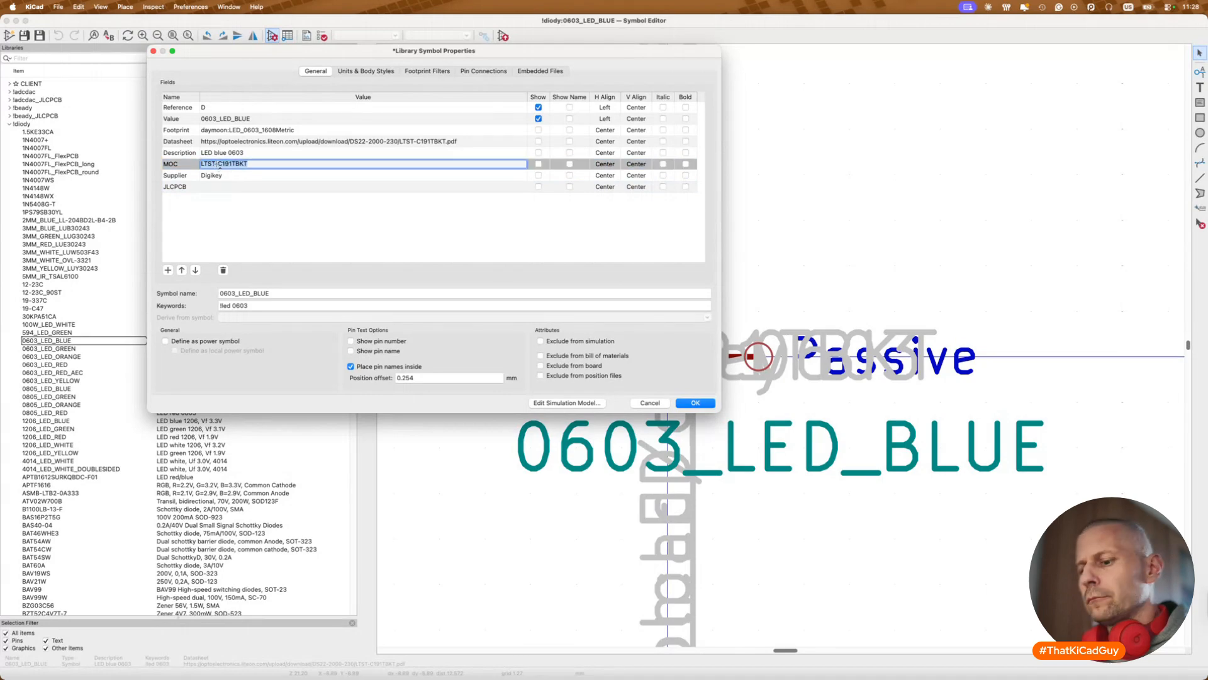
key(super+c)
key(super+Tab)
triple_click(344, 66)
key(super+v)
key(Return)
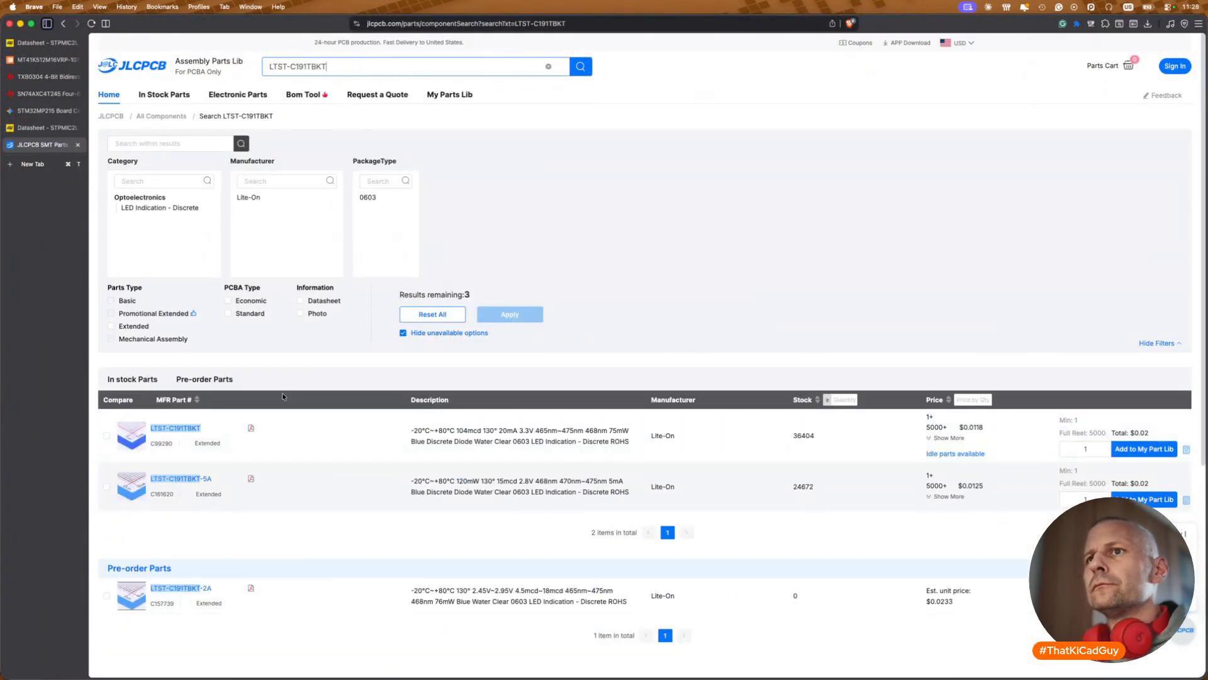
Step: Set the 0603_LED_BLUE symbol's JLCPCB field to C99290 from the matching part, then save and close the symbol
double_click(155, 443)
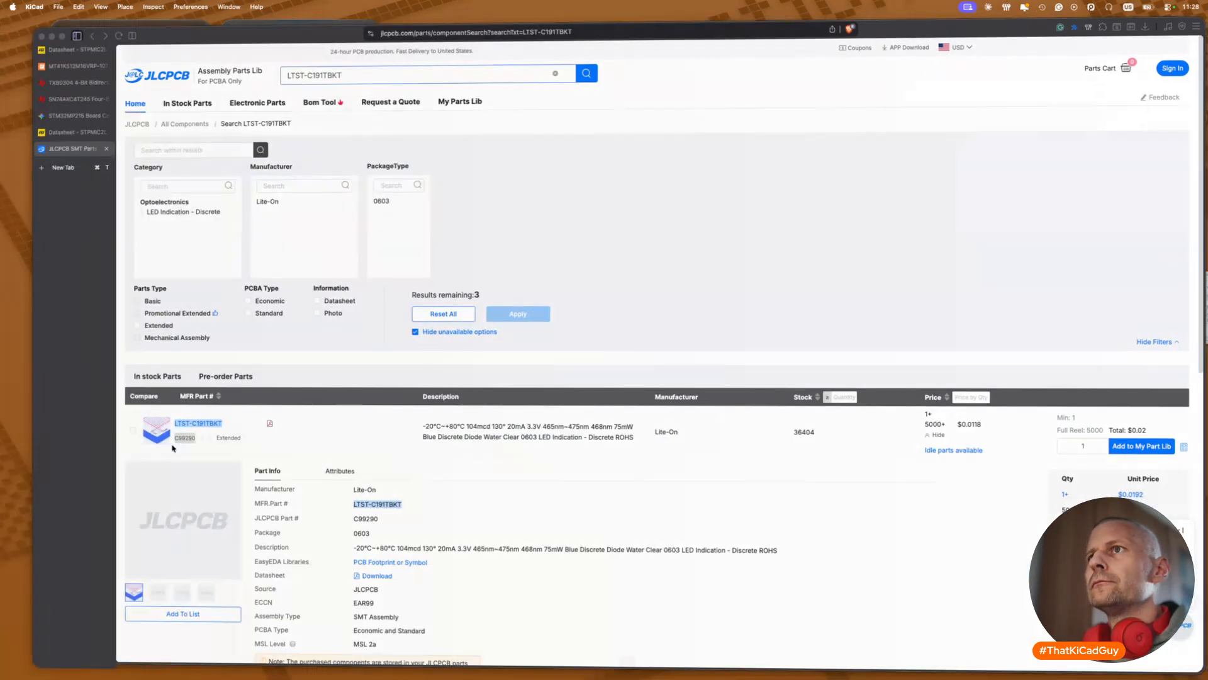
key(super+c)
key(super+Tab)
click(286, 192)
key(super+v)
click(696, 402)
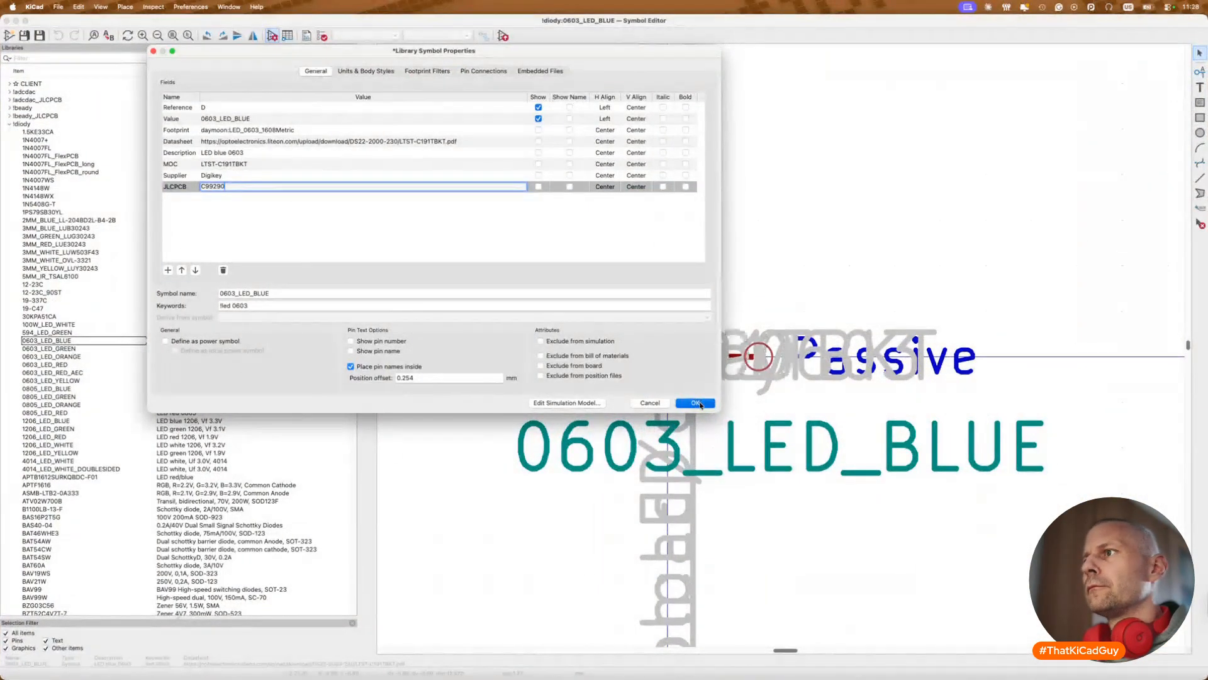
key(super+s)
key(super+w)
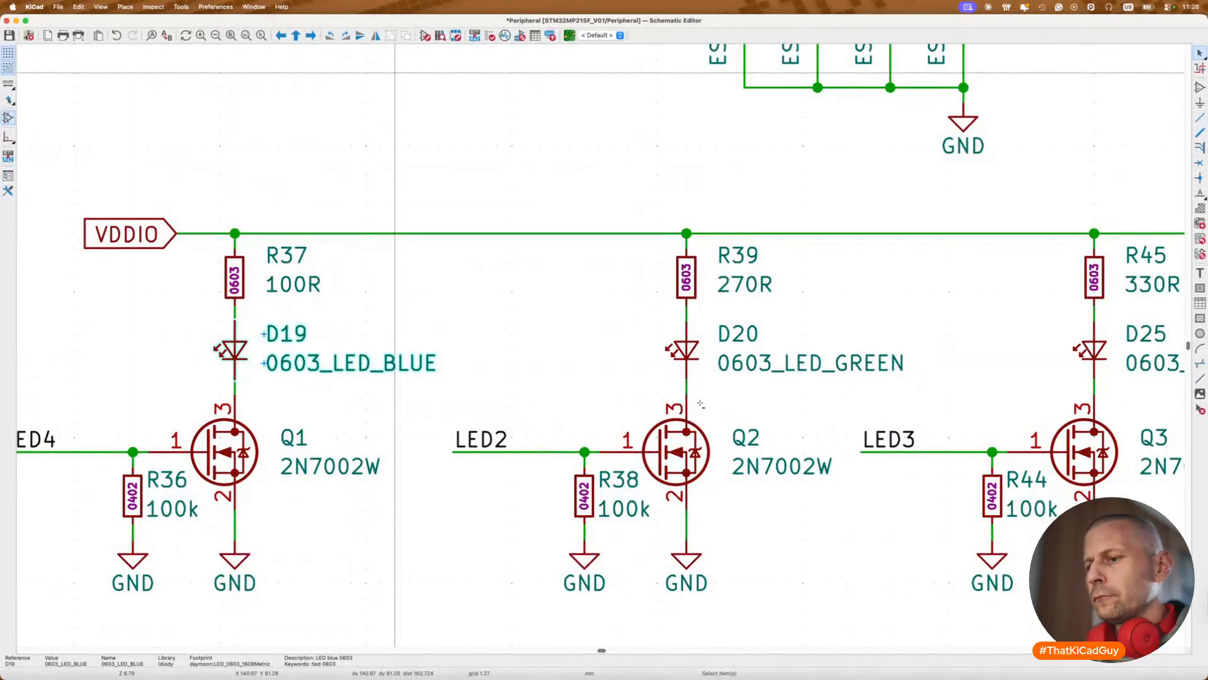
Step: Update D19 in the schematic from its library symbol
key(u)
click(899, 523)
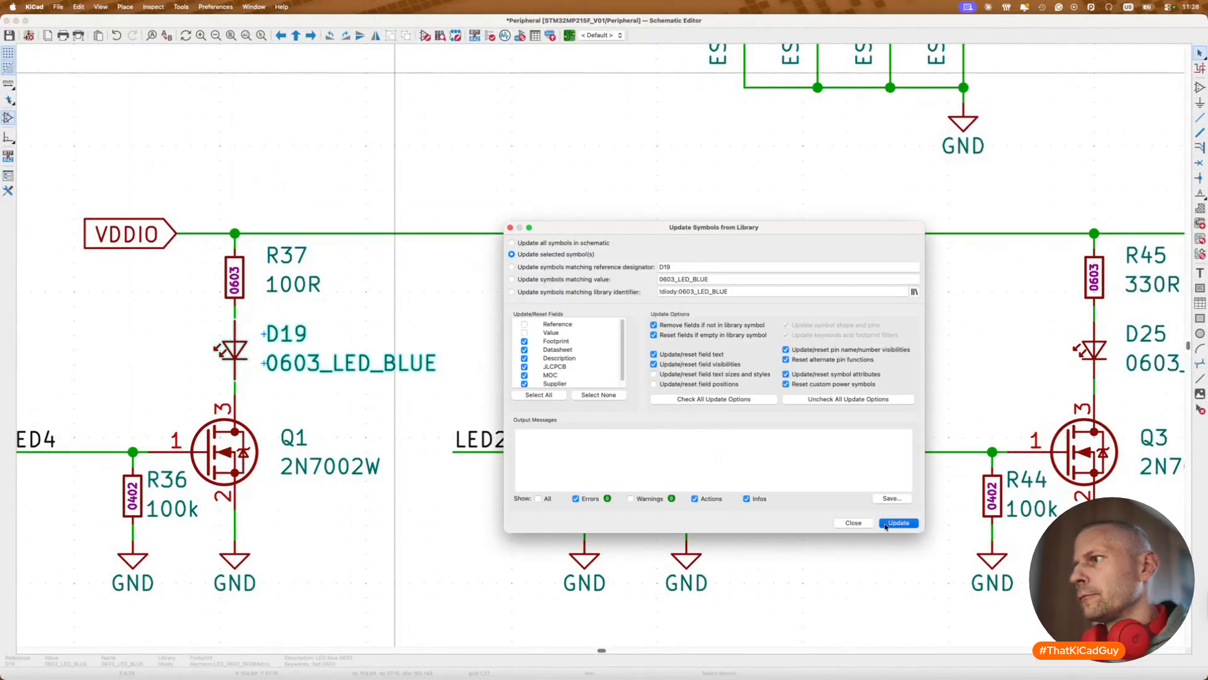
click(853, 523)
Step: Reopen the bill of materials fields table and locate capacitor C18, which lacks a JLCPCB number, in the schematic
click(181, 7)
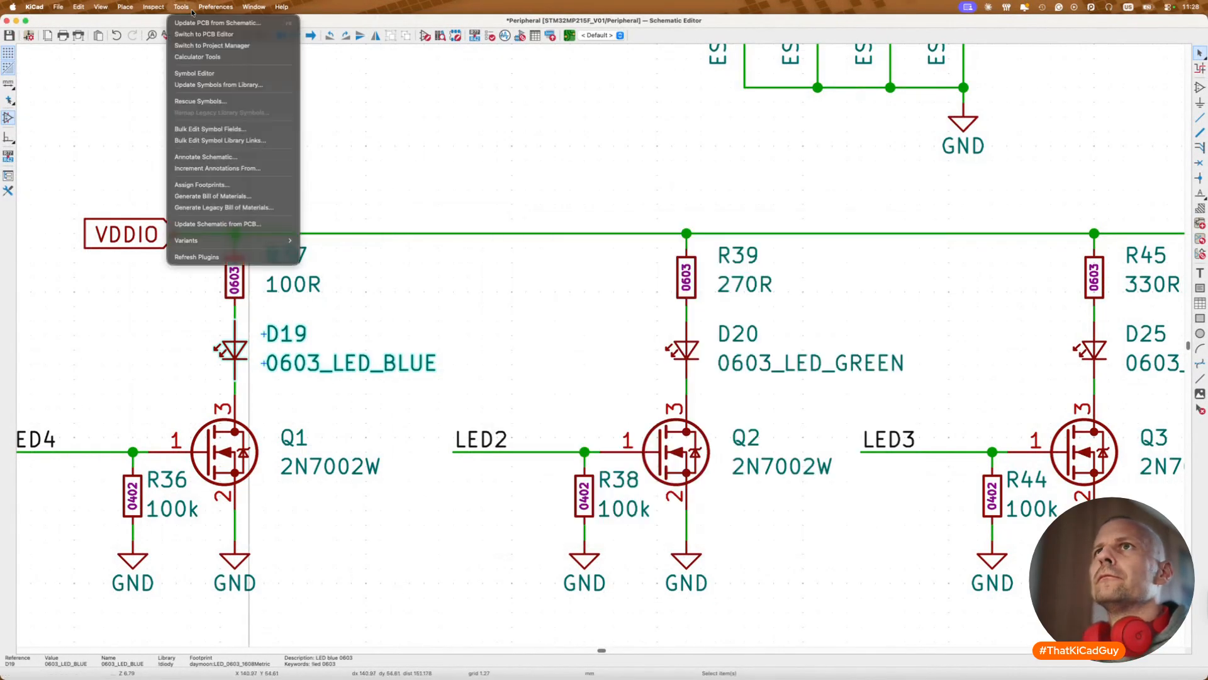
click(200, 196)
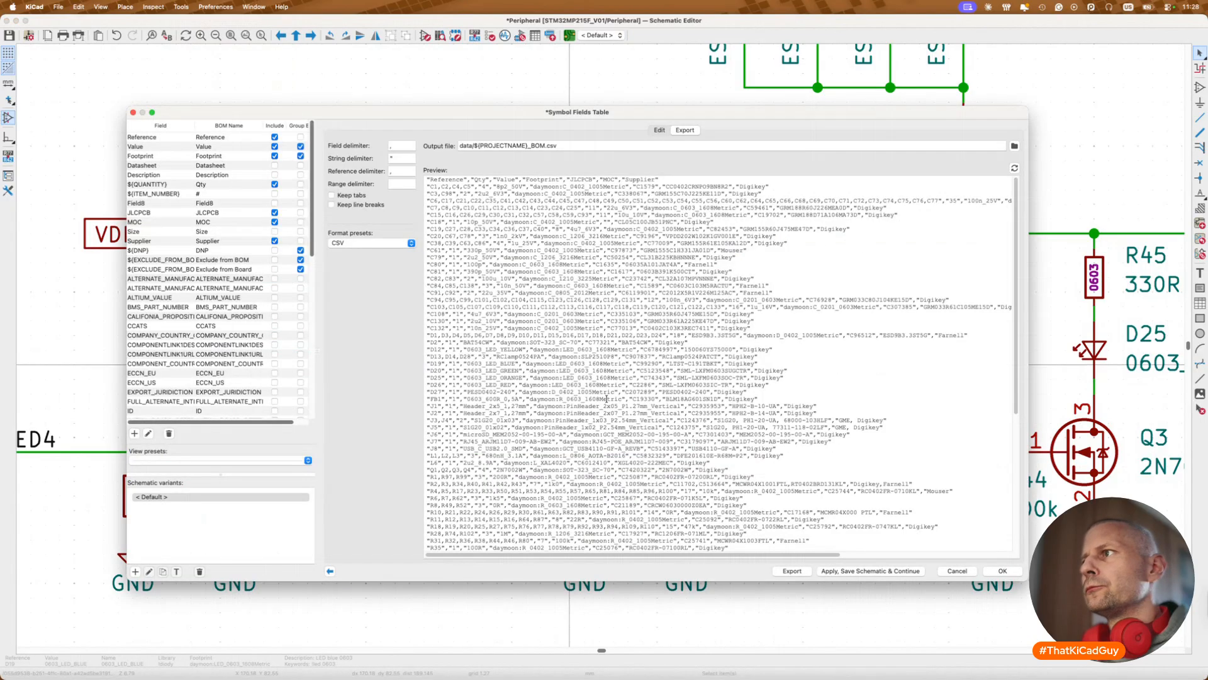
click(657, 130)
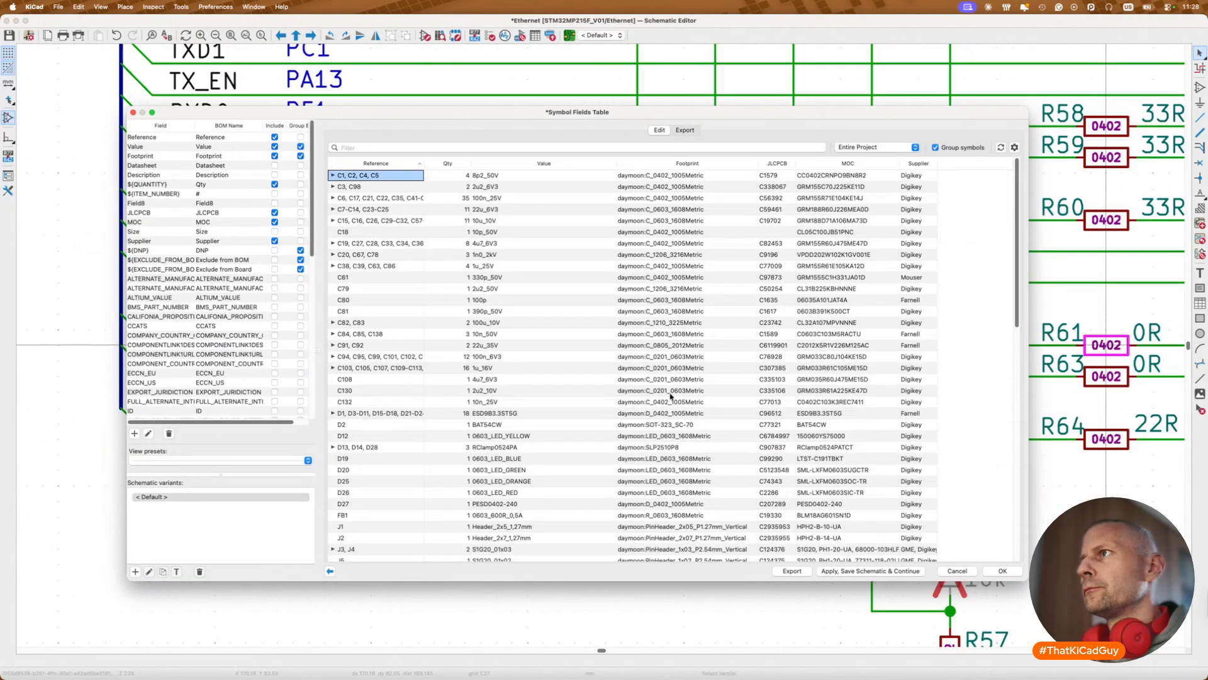
double_click(678, 232)
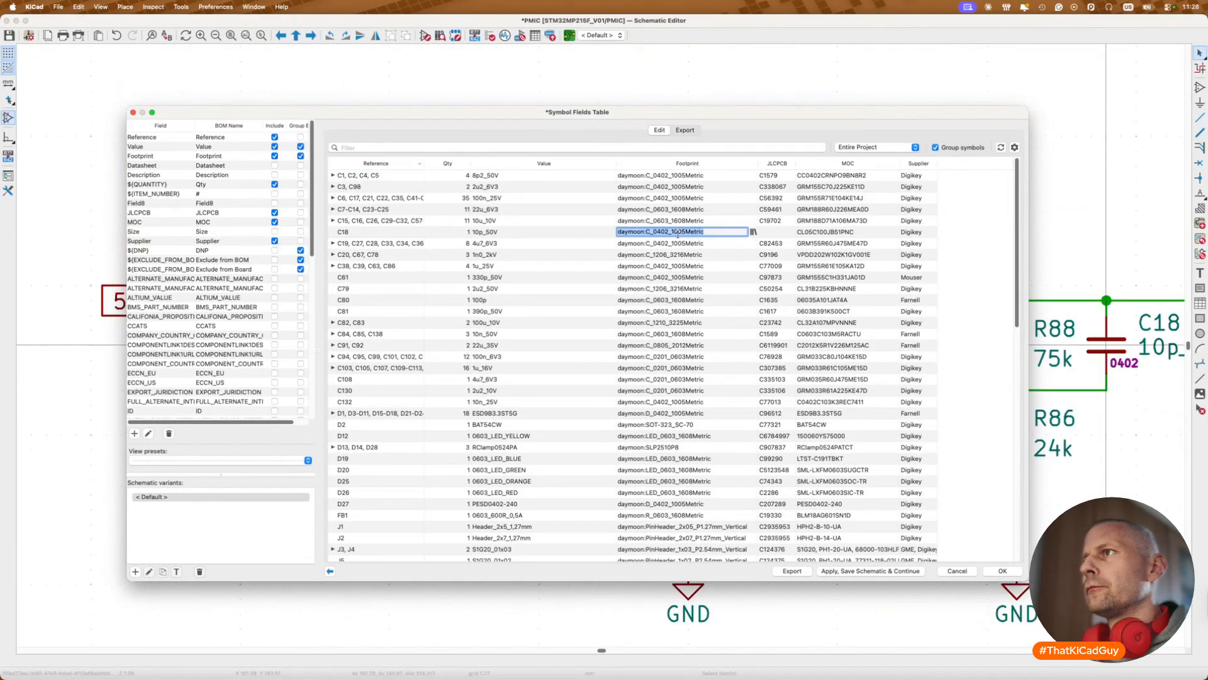
click(701, 96)
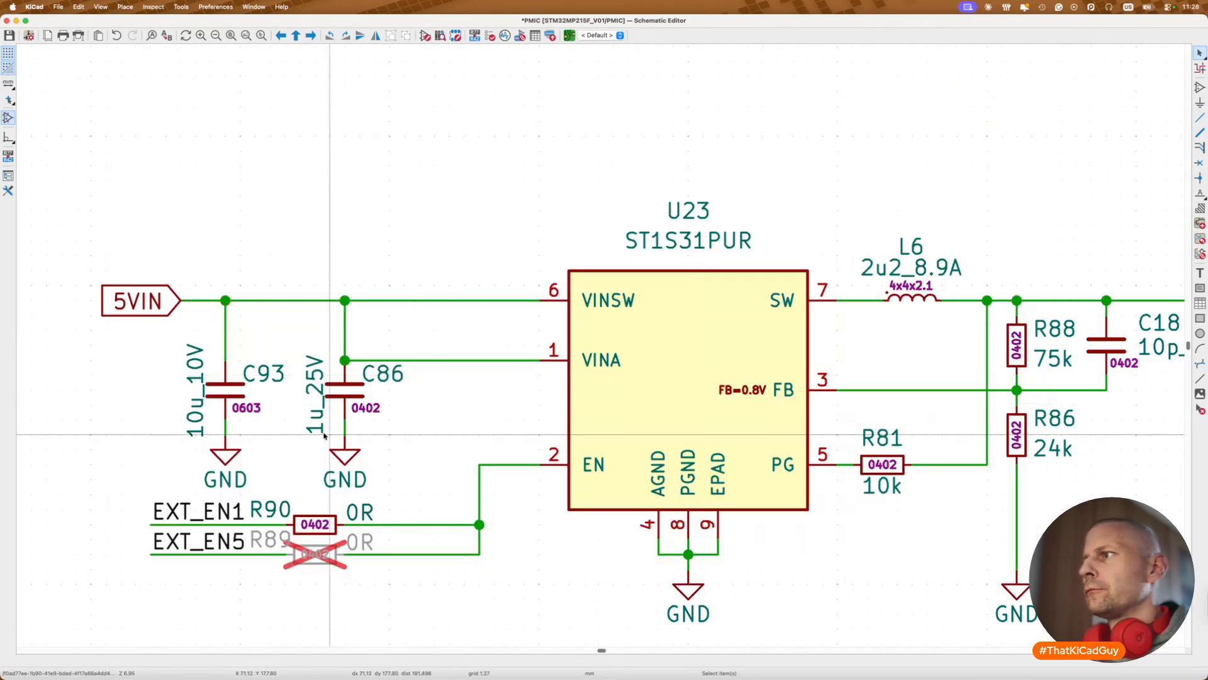
middle_drag(1168, 439, 898, 440)
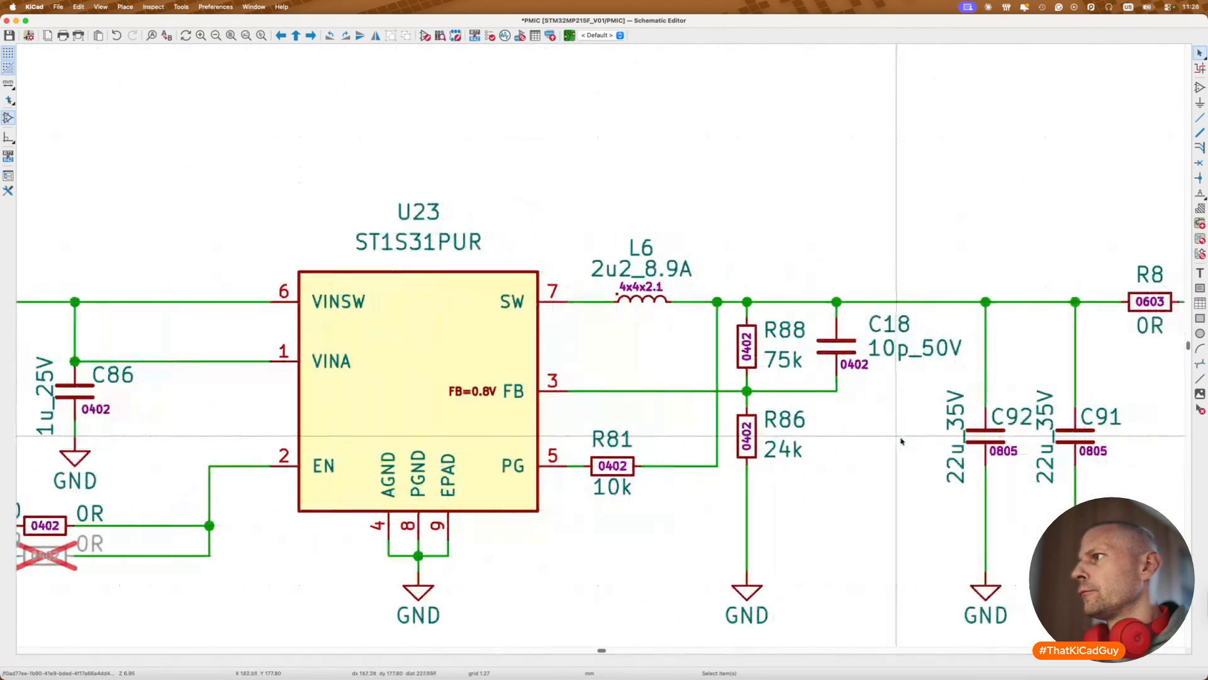
Step: Open C18's library symbol 10p_50V_AEC and rename the field holding C32949 to JLCPCB
click(825, 346)
double_click(825, 346)
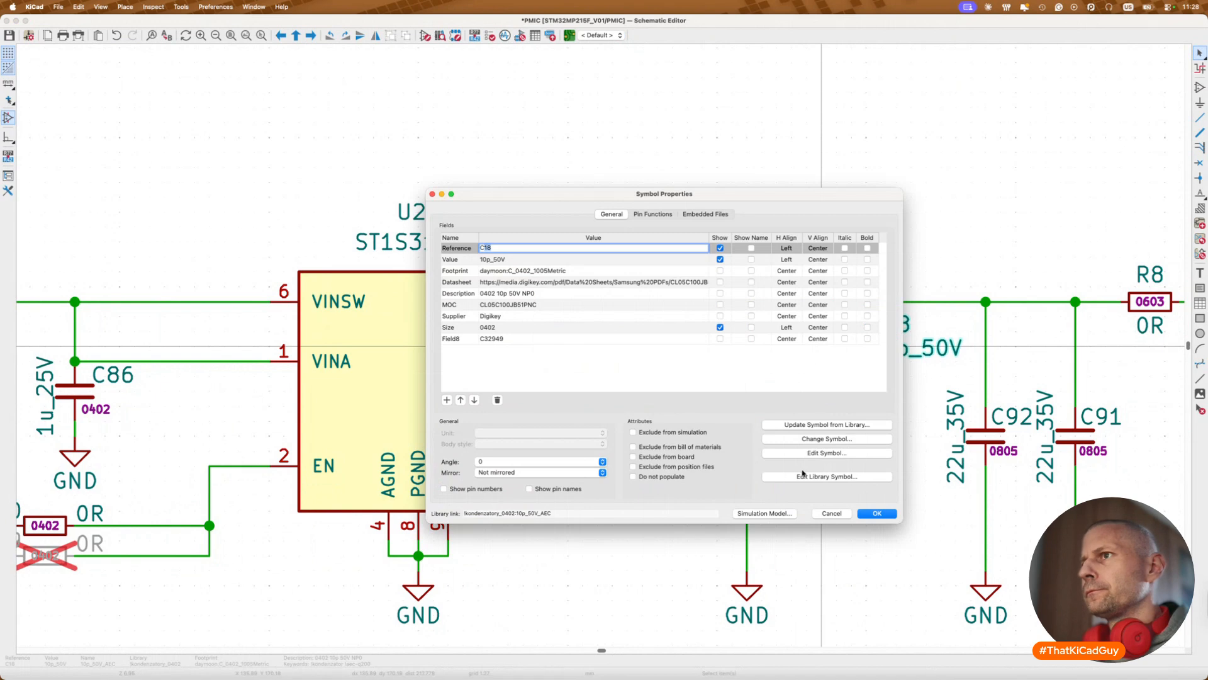
click(828, 477)
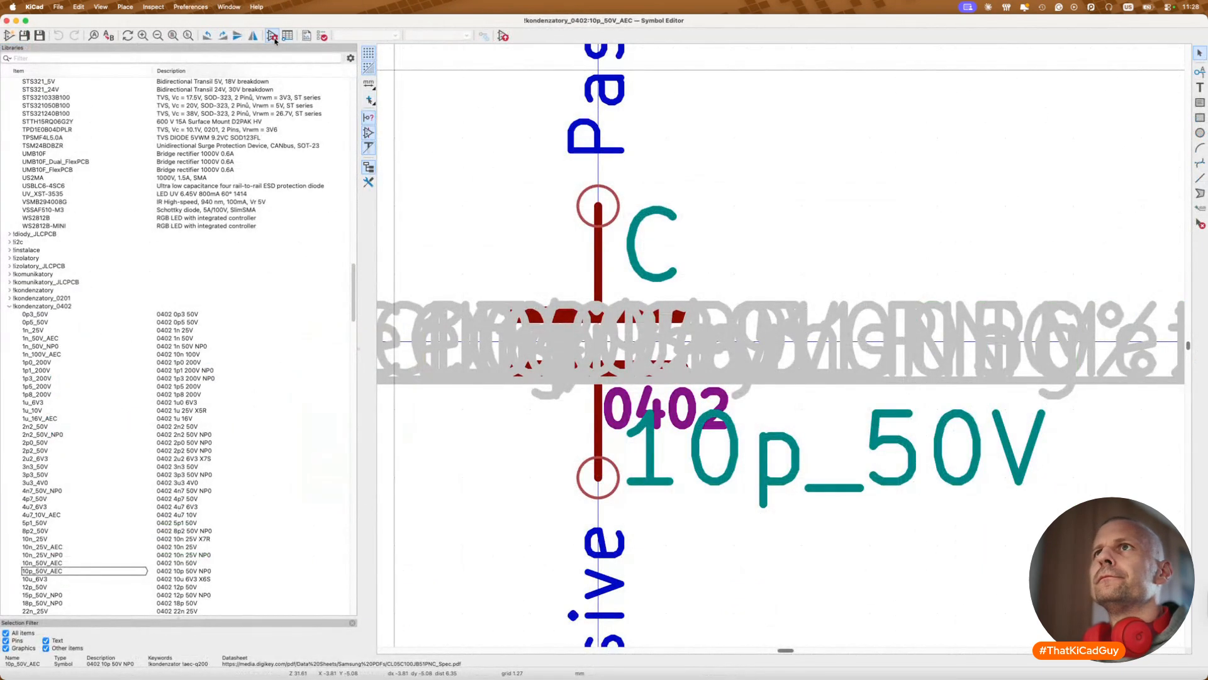
click(273, 37)
double_click(176, 197)
text(JLCPCB)
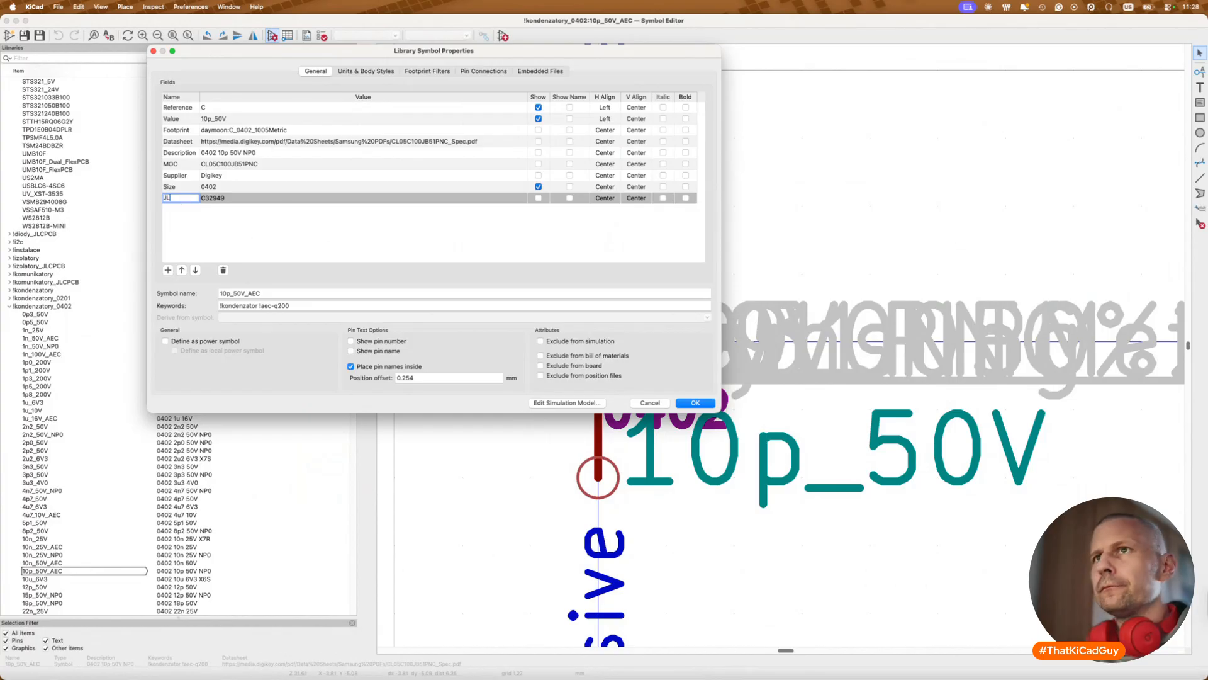
key(Tab)
click(695, 403)
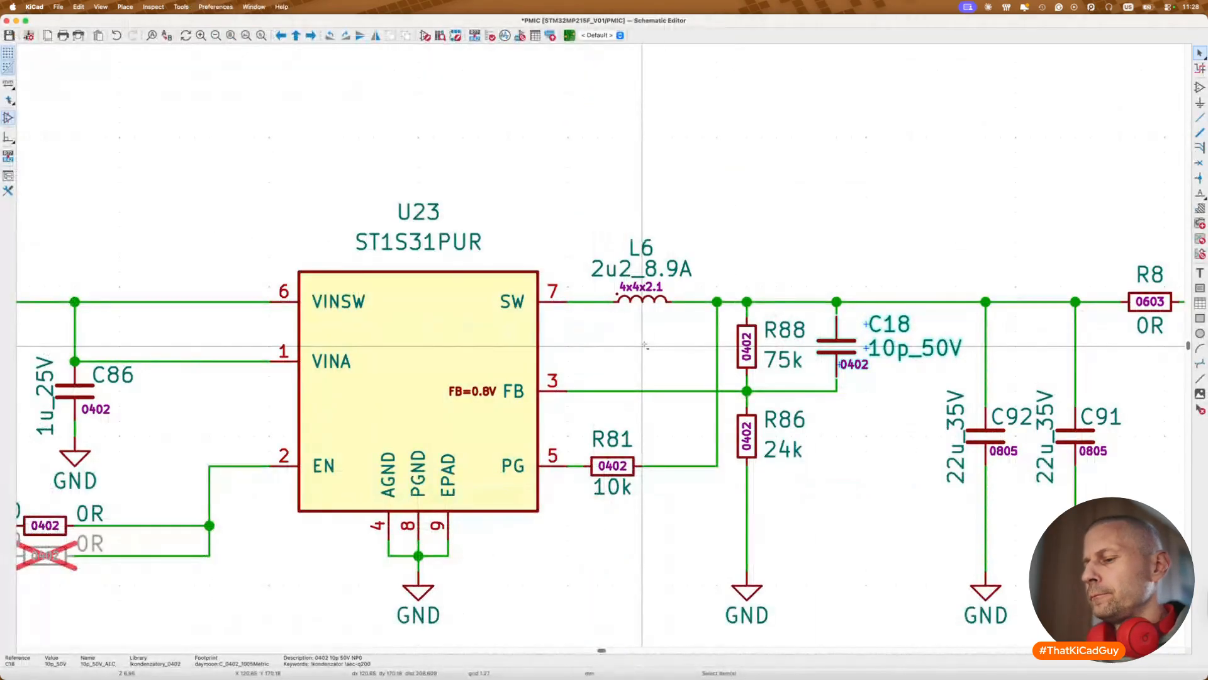
Step: Update C18 in the schematic from its library symbol and save the schematic
key(super+u)
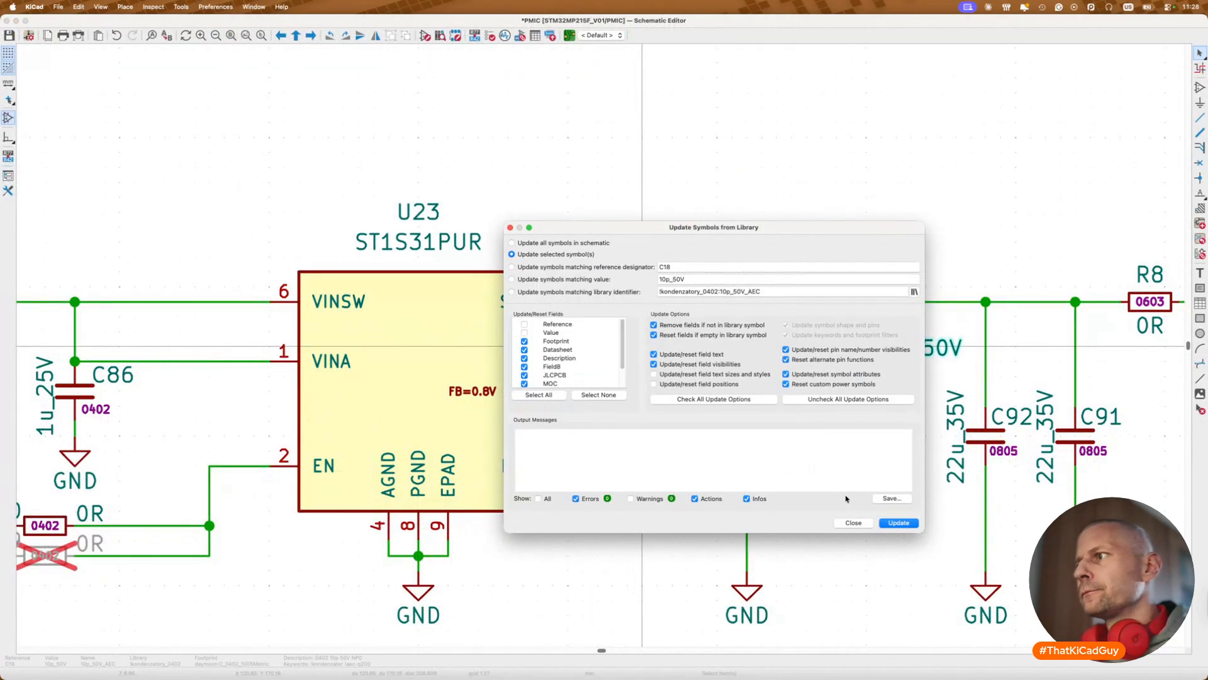
click(898, 522)
click(853, 522)
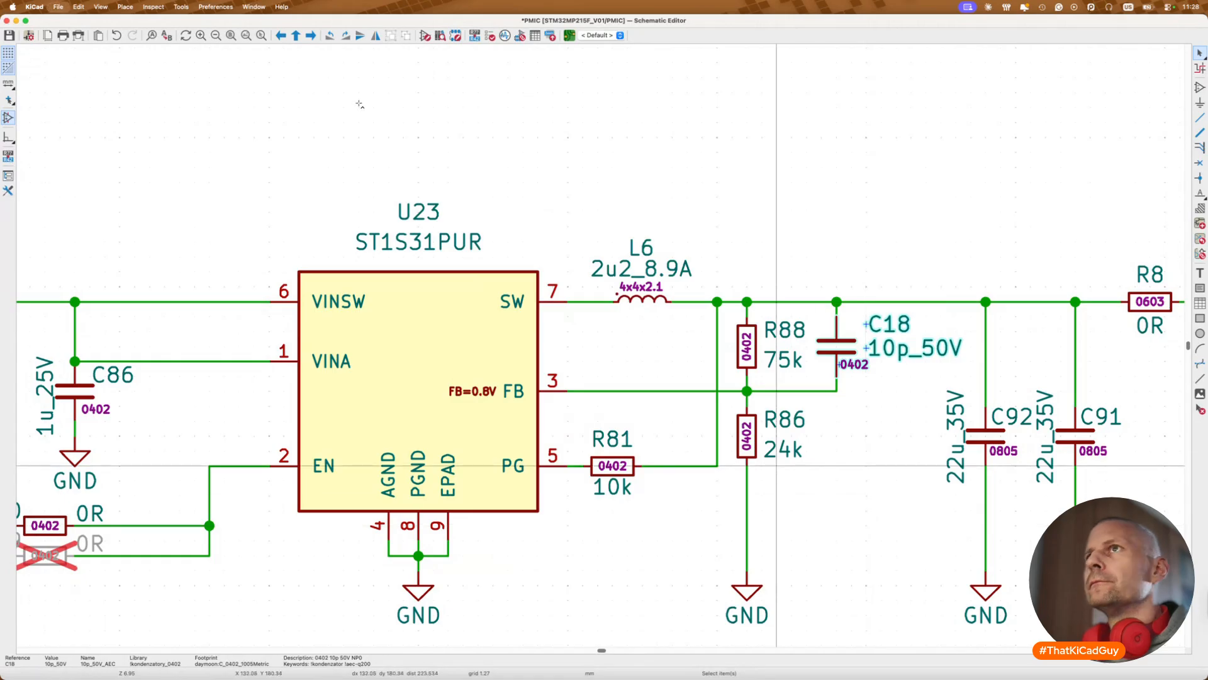
key(super+s)
Step: Reopen the bill of materials fields table and locate resistor R98, which lacks a JLCPCB number, in the schematic
click(181, 6)
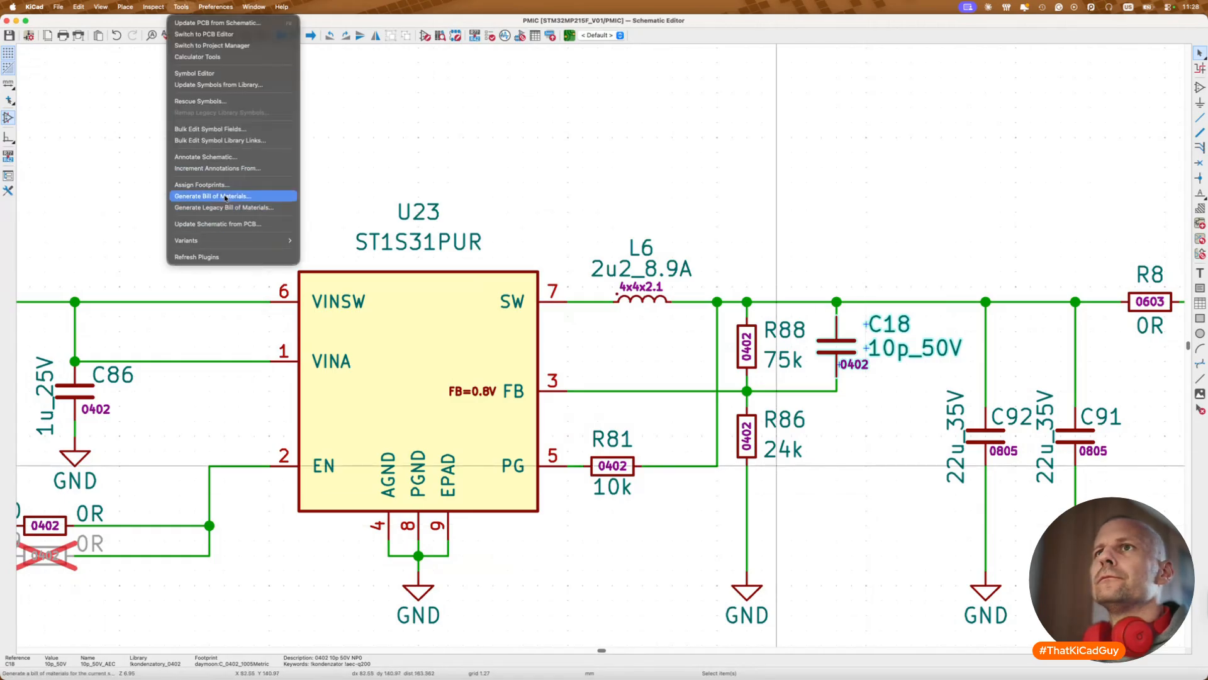
click(224, 196)
click(659, 130)
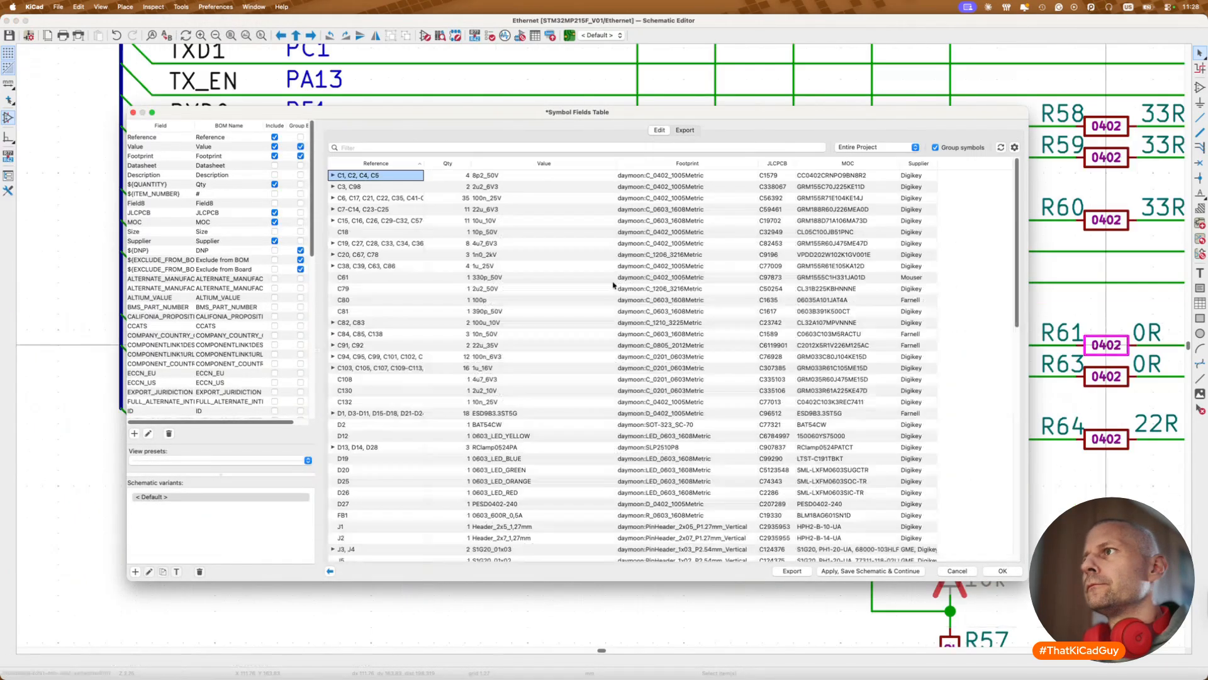
scroll(626, 355, down, 15)
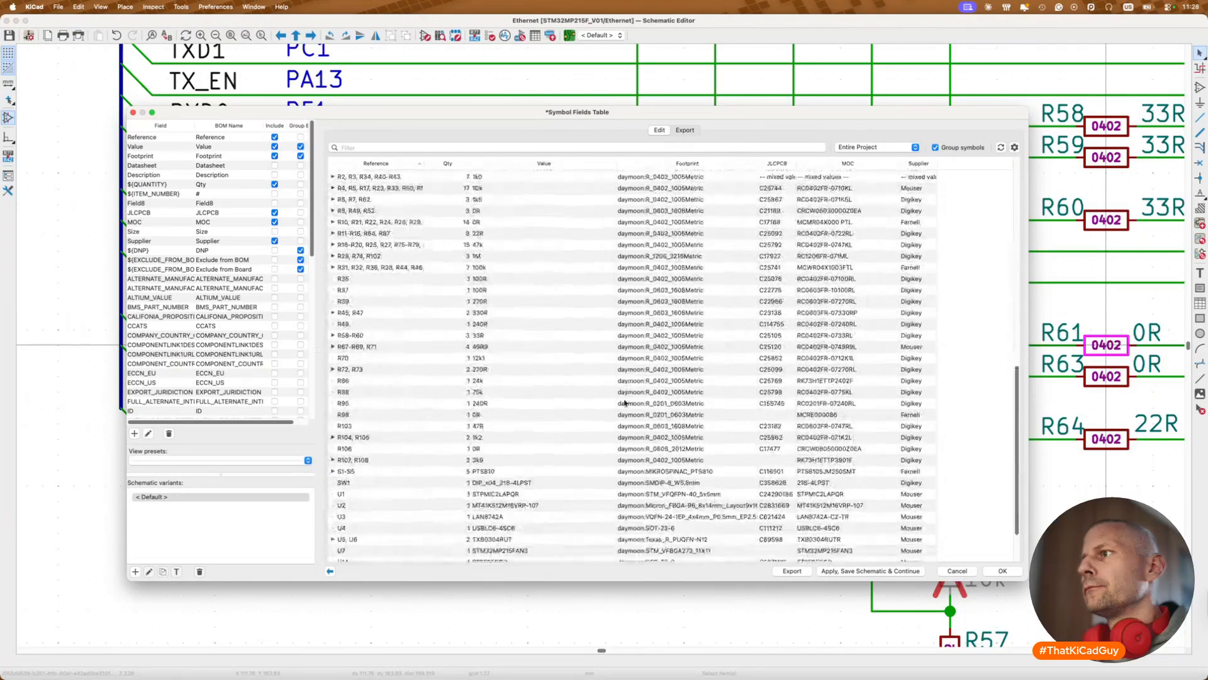
double_click(676, 414)
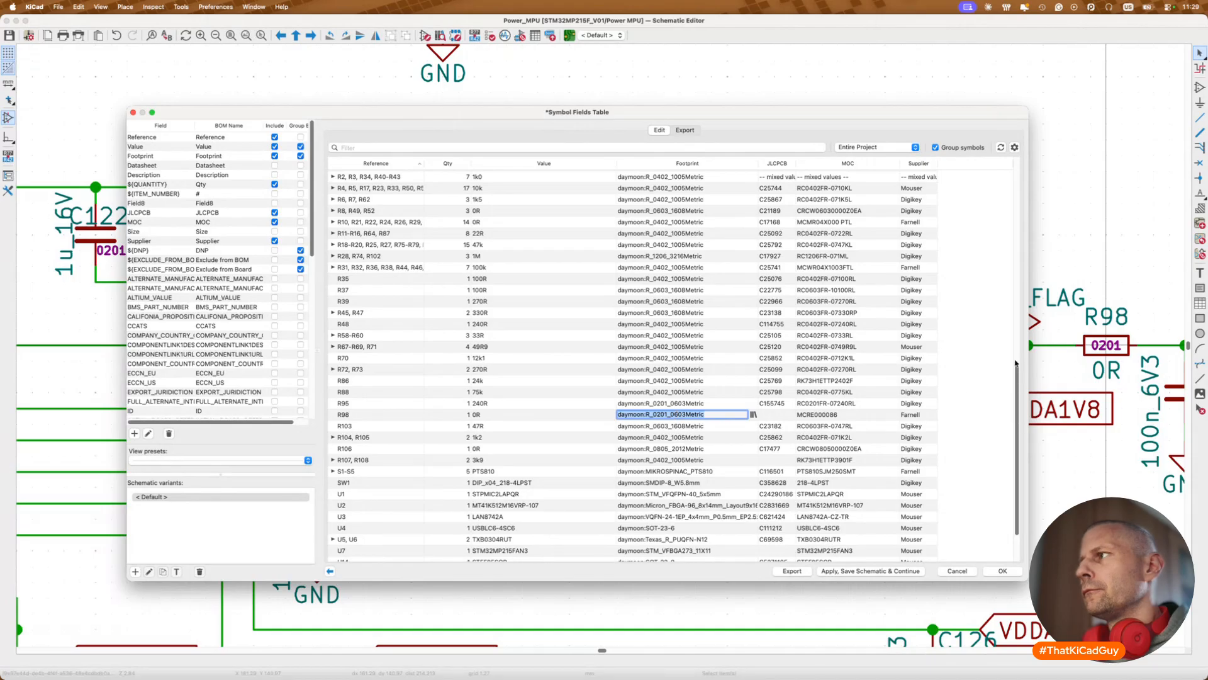
click(1003, 571)
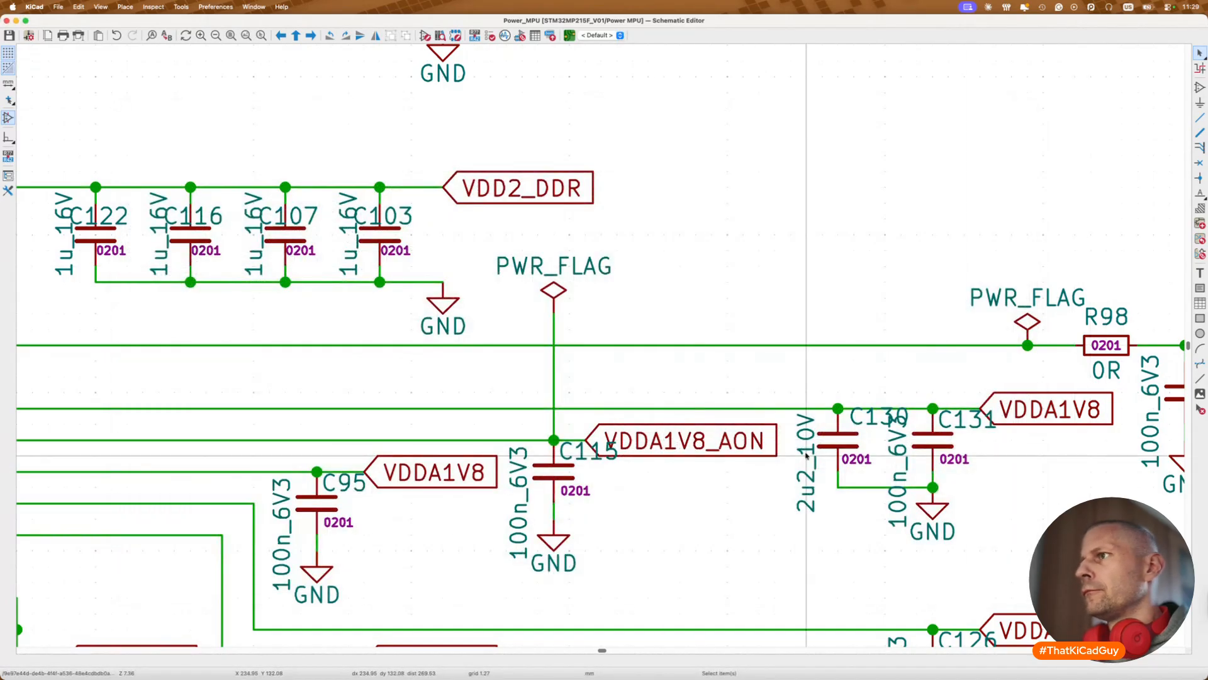
Step: Update R98 in the schematic from its library symbol and check its properties for the JLCPCB field
scroll(807, 454, right, 10)
double_click(686, 359)
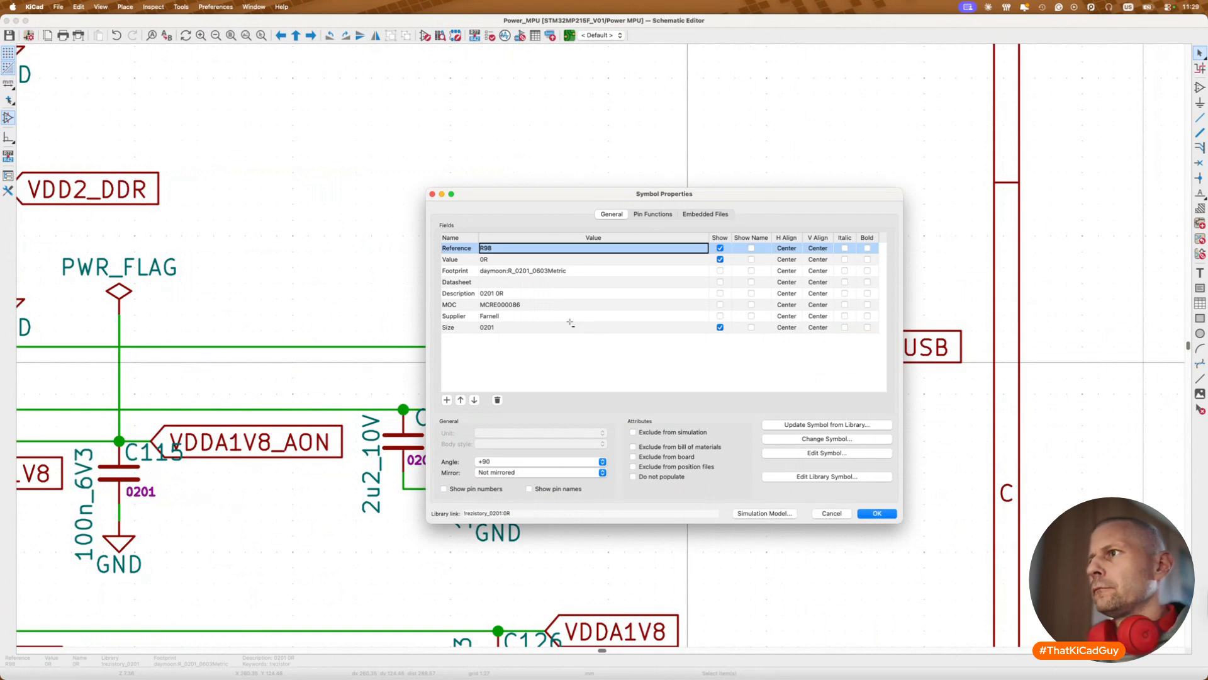
key(Escape)
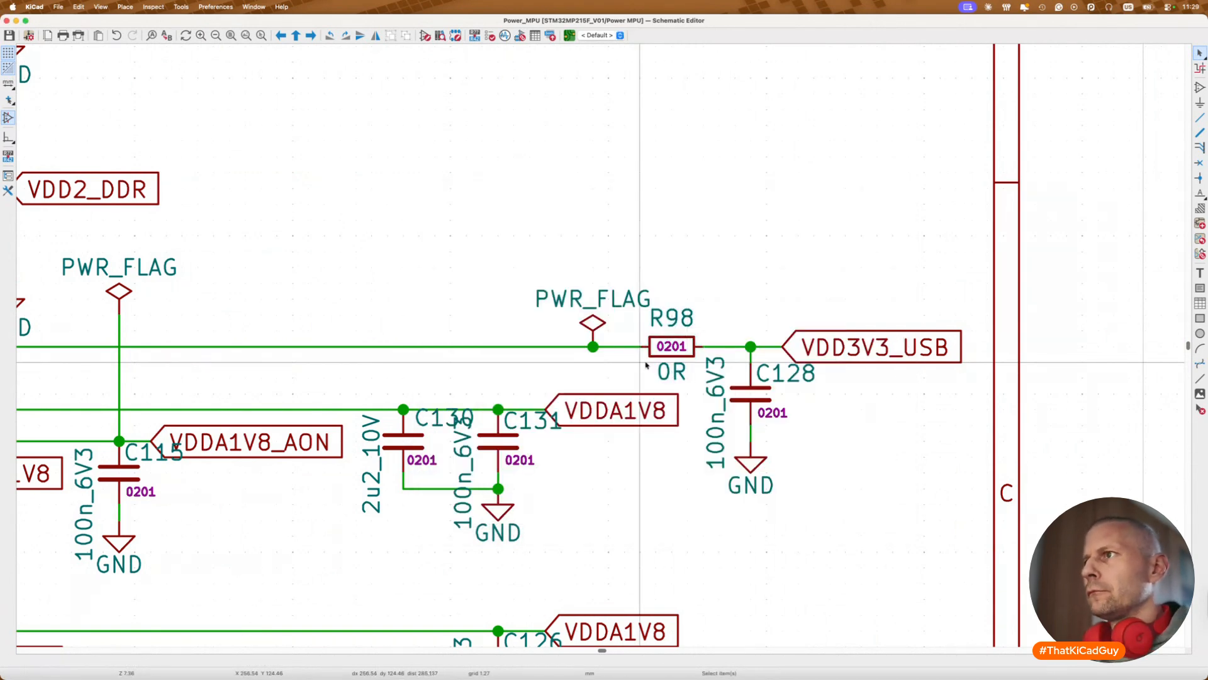
click(650, 363)
key(1)
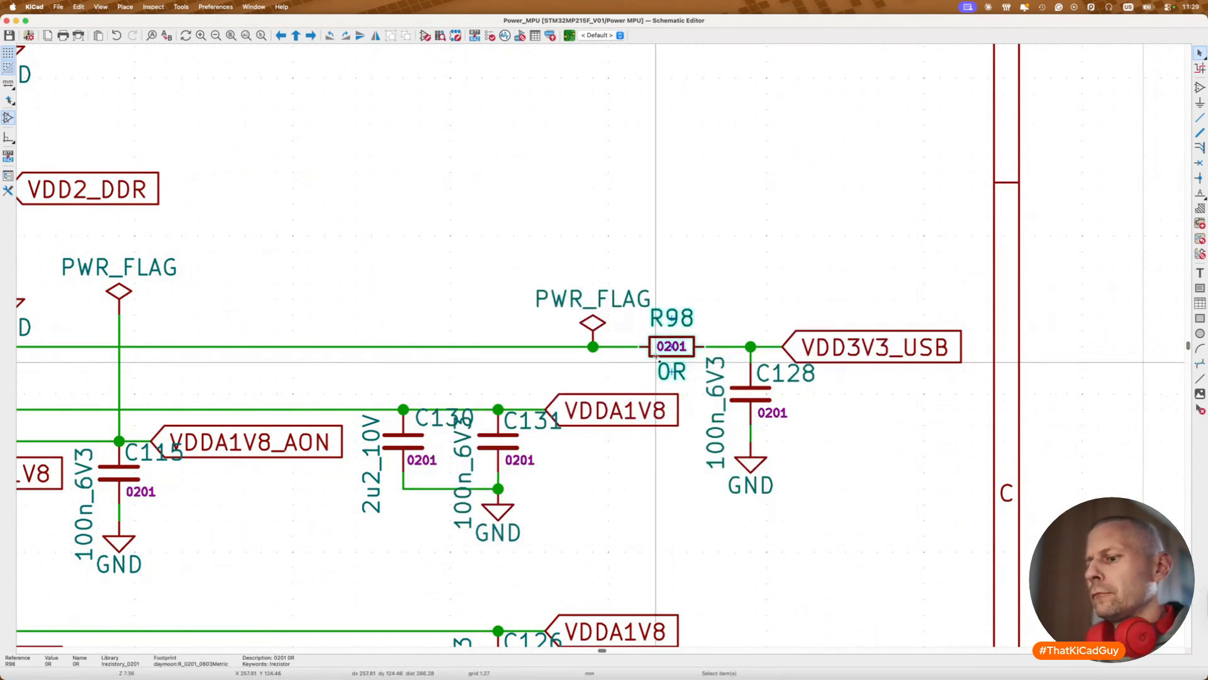
key(u)
click(898, 523)
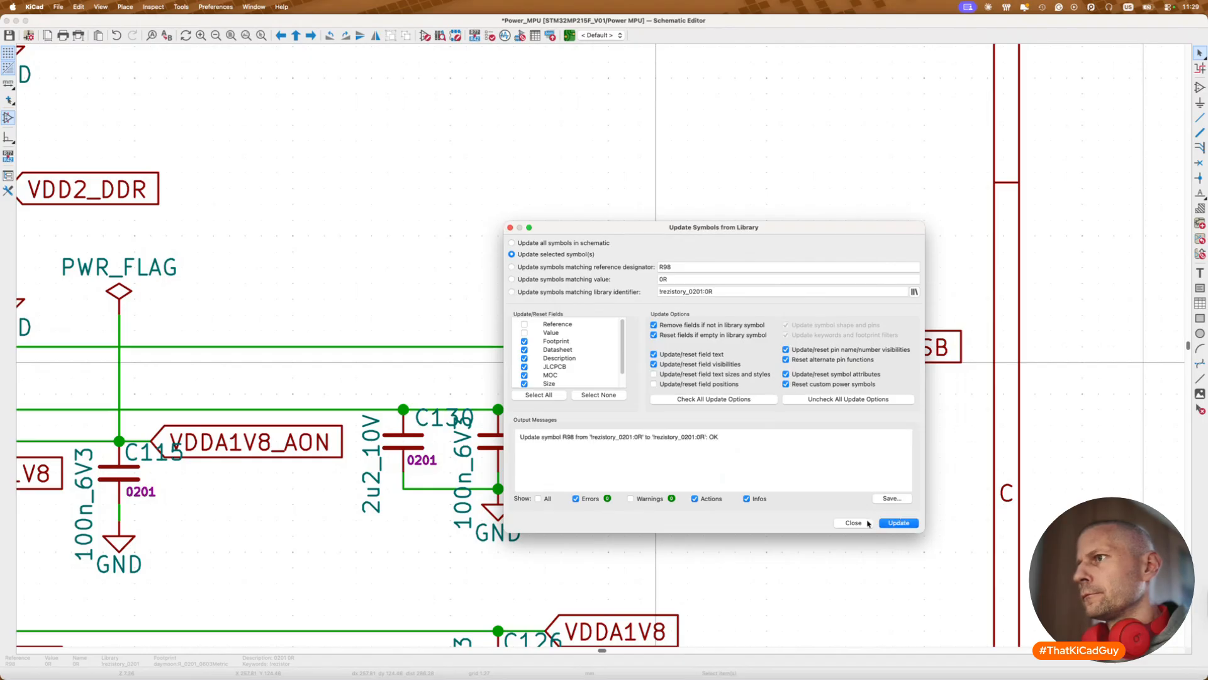
click(853, 522)
key(e)
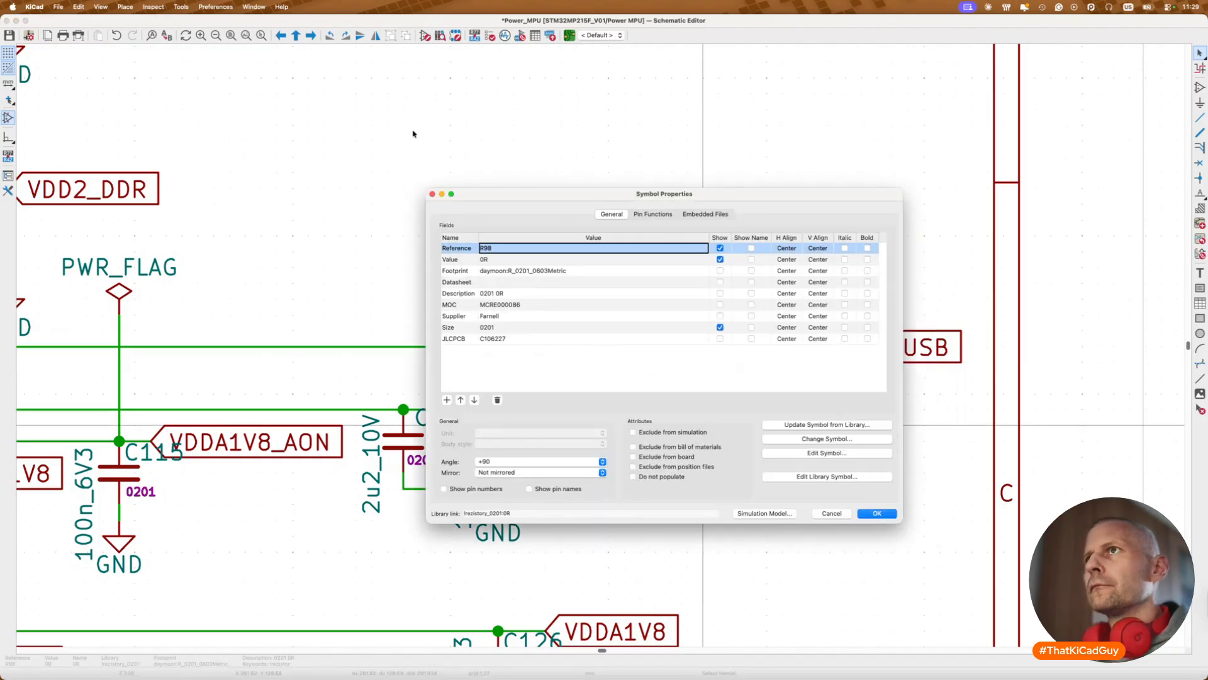
key(Escape)
Step: Reopen the bill of materials fields table and locate the 3k9 resistor R107, which lacks a JLCPCB number, in the schematic
click(181, 6)
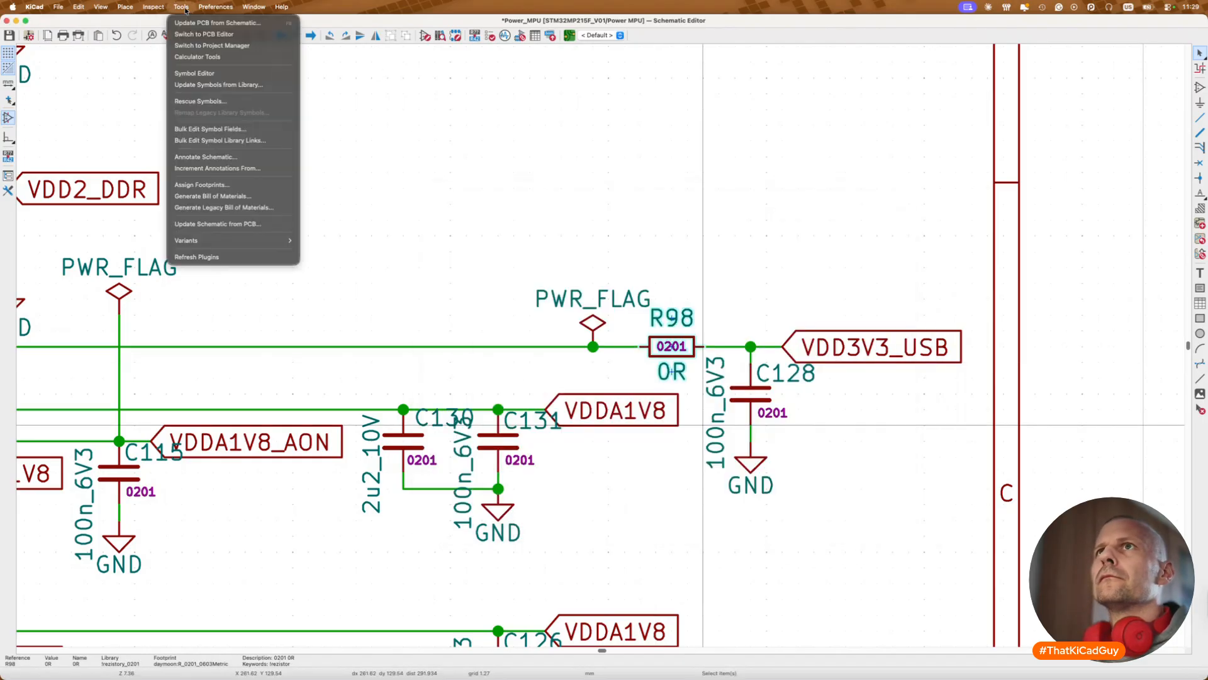
click(255, 199)
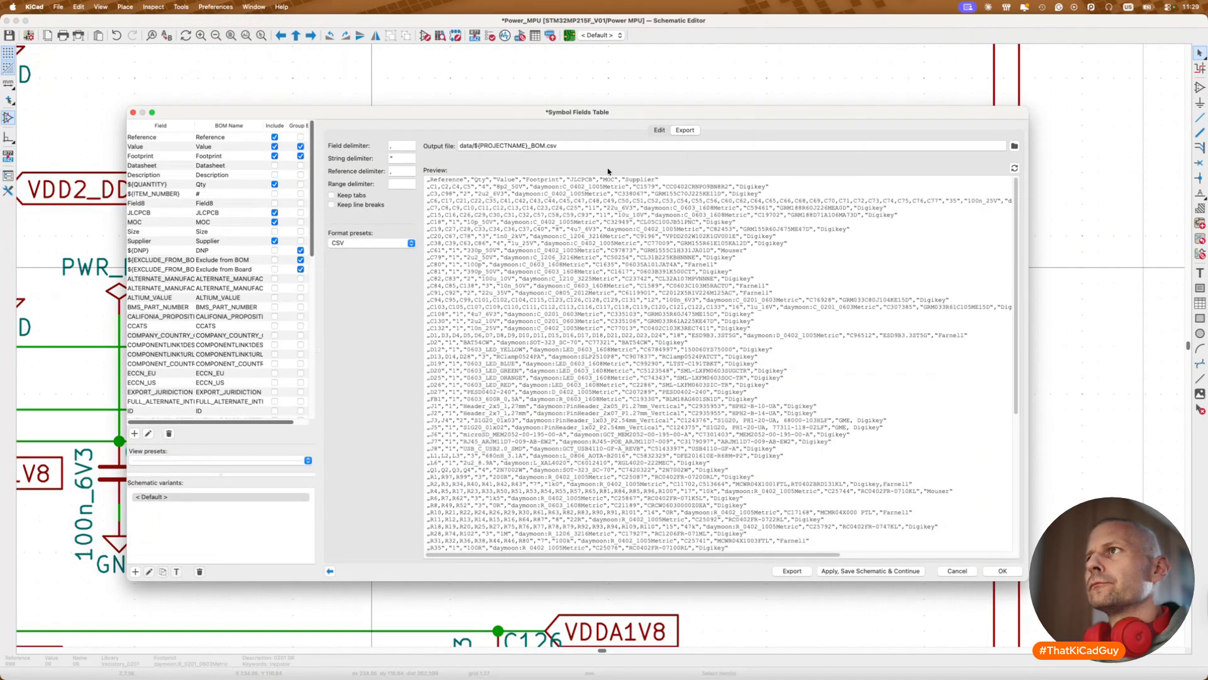
click(659, 130)
scroll(693, 410, down, 15)
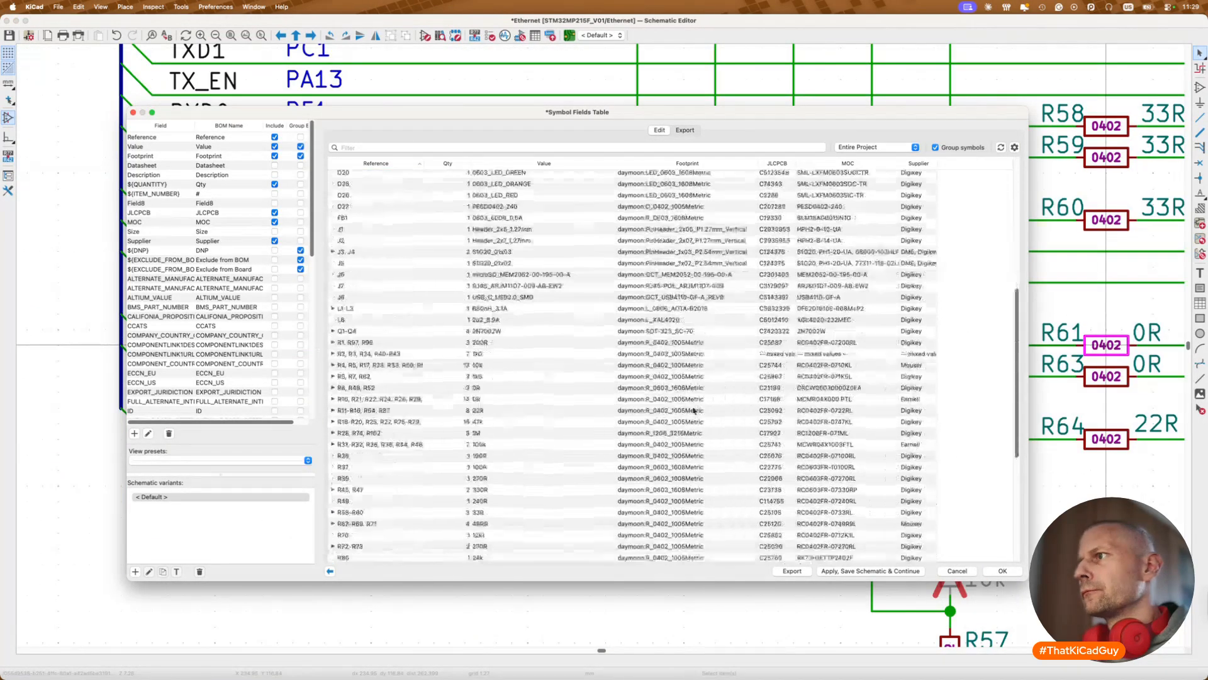
double_click(700, 403)
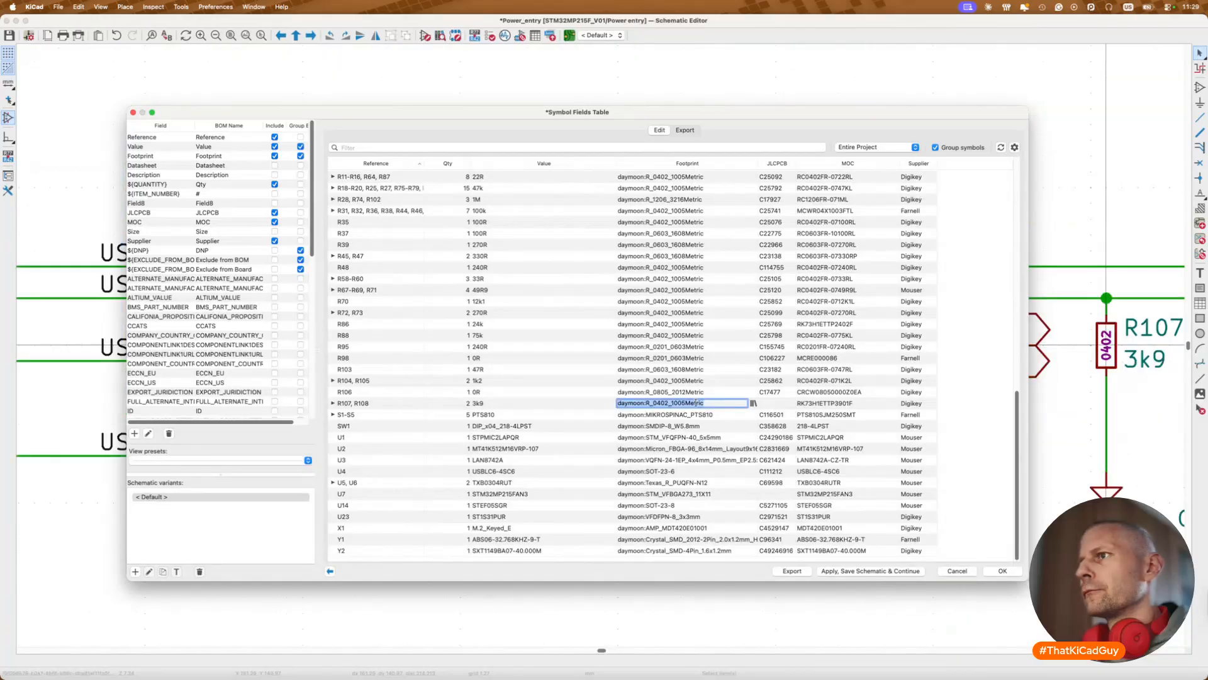
click(1043, 268)
Step: Open R107's library symbol 3k9_RK73 and add a field named JLCPCB to its properties
scroll(507, 346, down, 5)
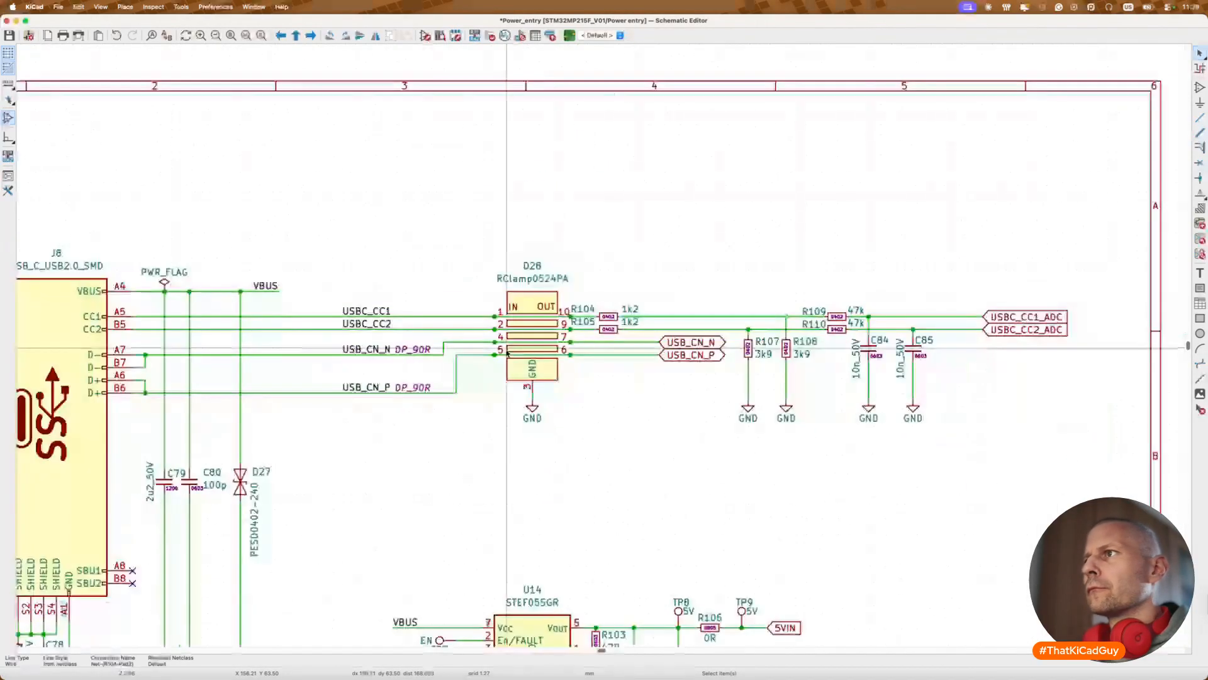
scroll(749, 350, up, 3)
click(728, 353)
double_click(728, 353)
click(826, 477)
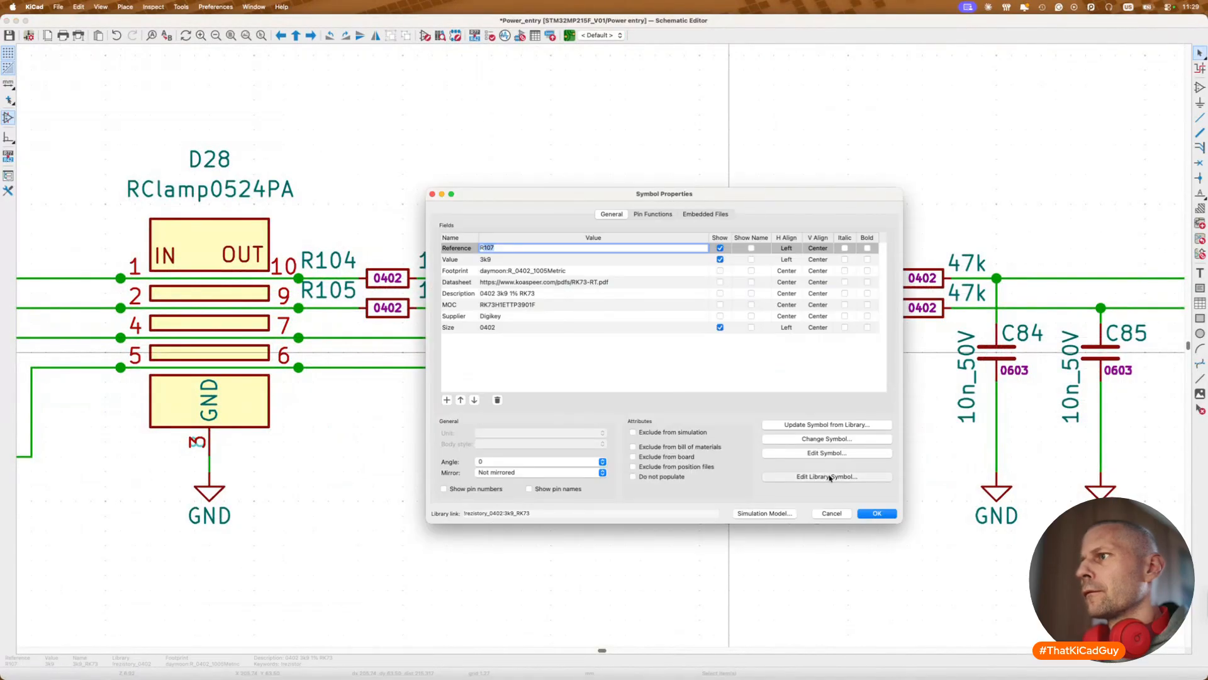
click(271, 35)
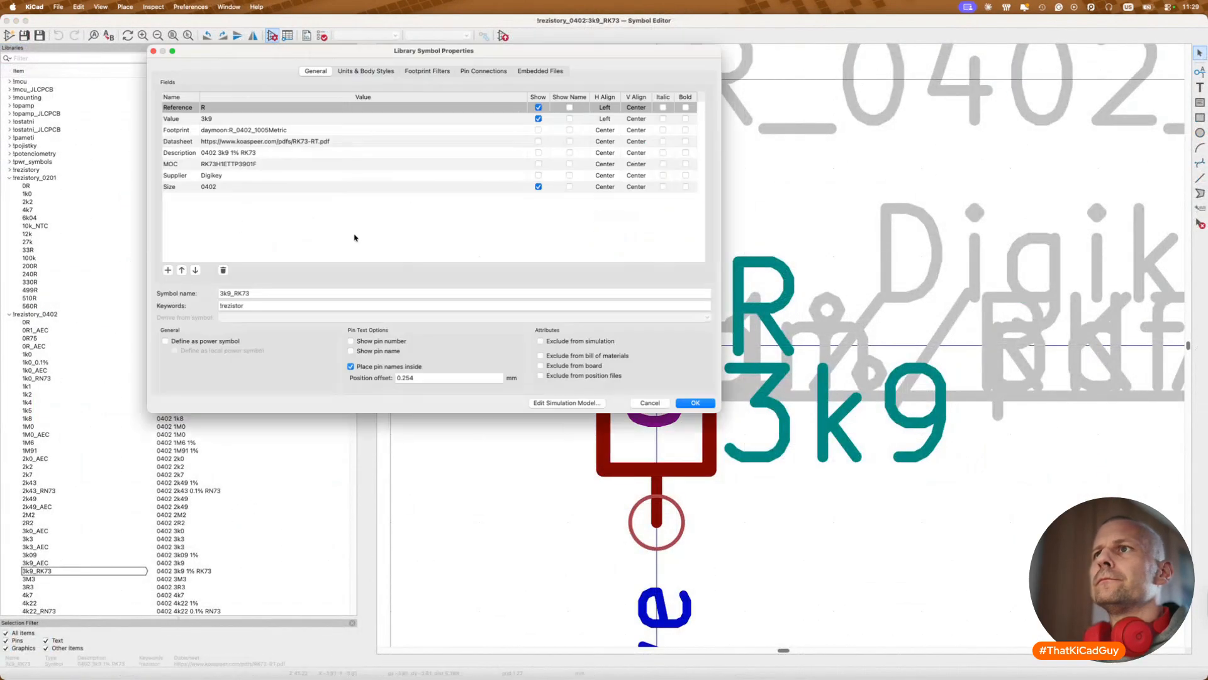
click(168, 270)
text(JLCPCB)
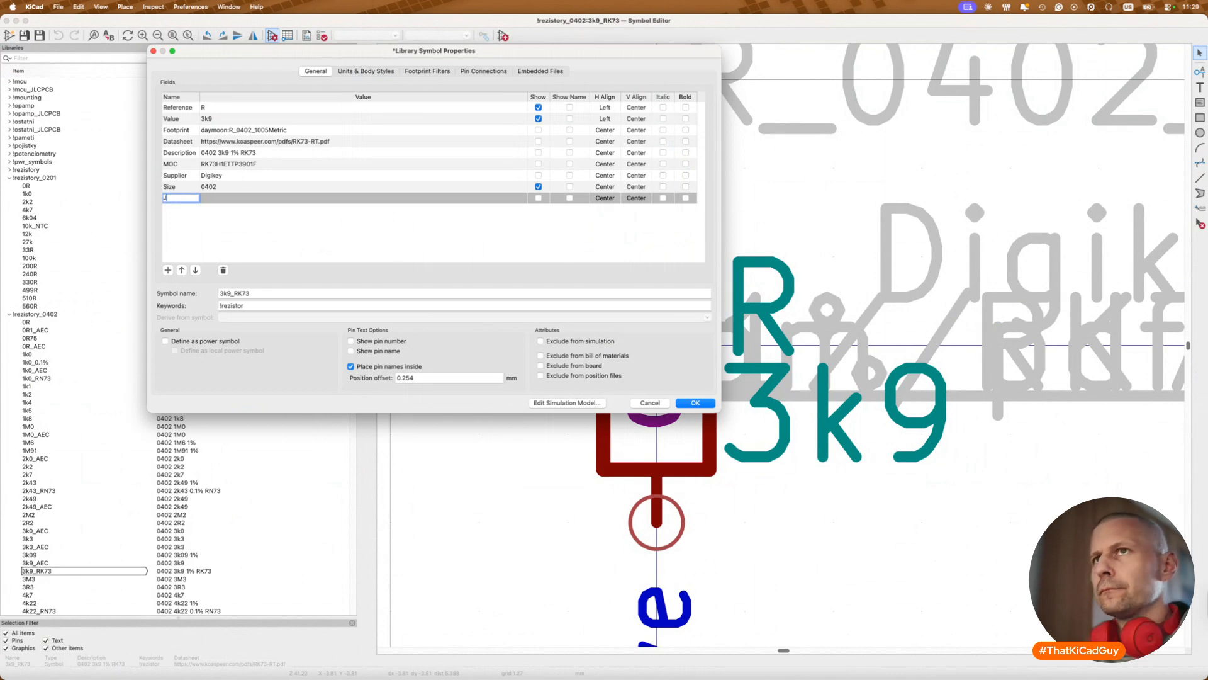
key(Tab)
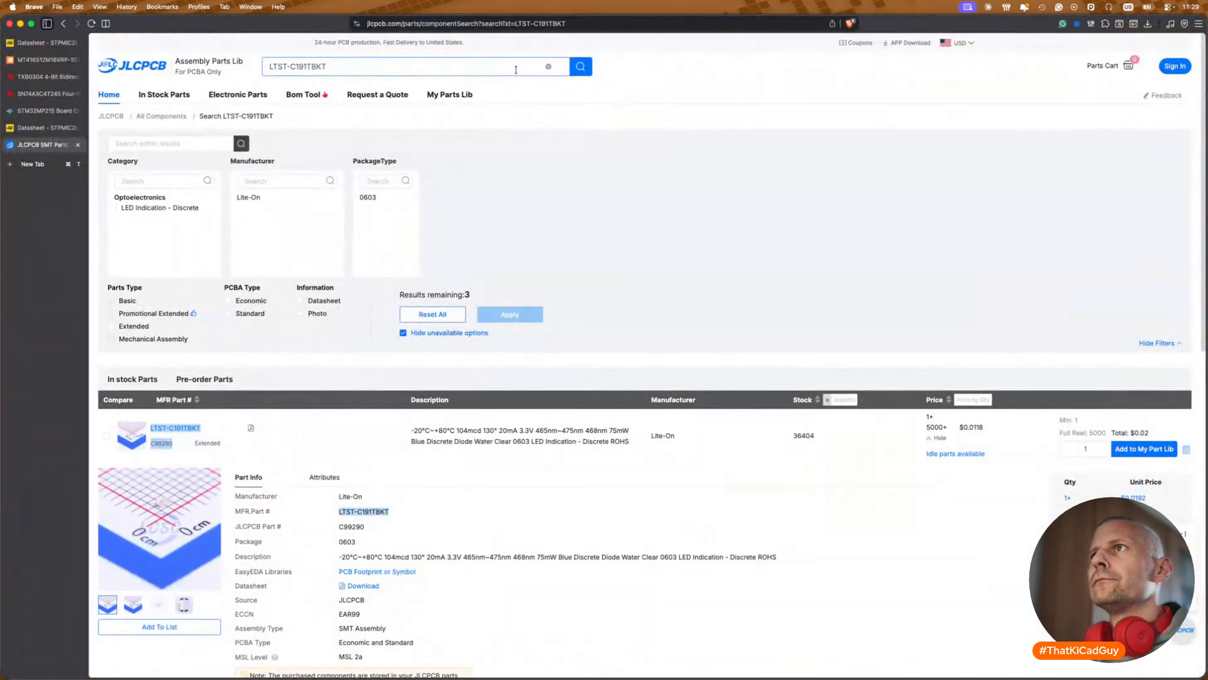
Step: Switch to the JLCPCB parts library in the browser and search for 3.9kΩ 0402
triple_click(299, 67)
text(3.9k)
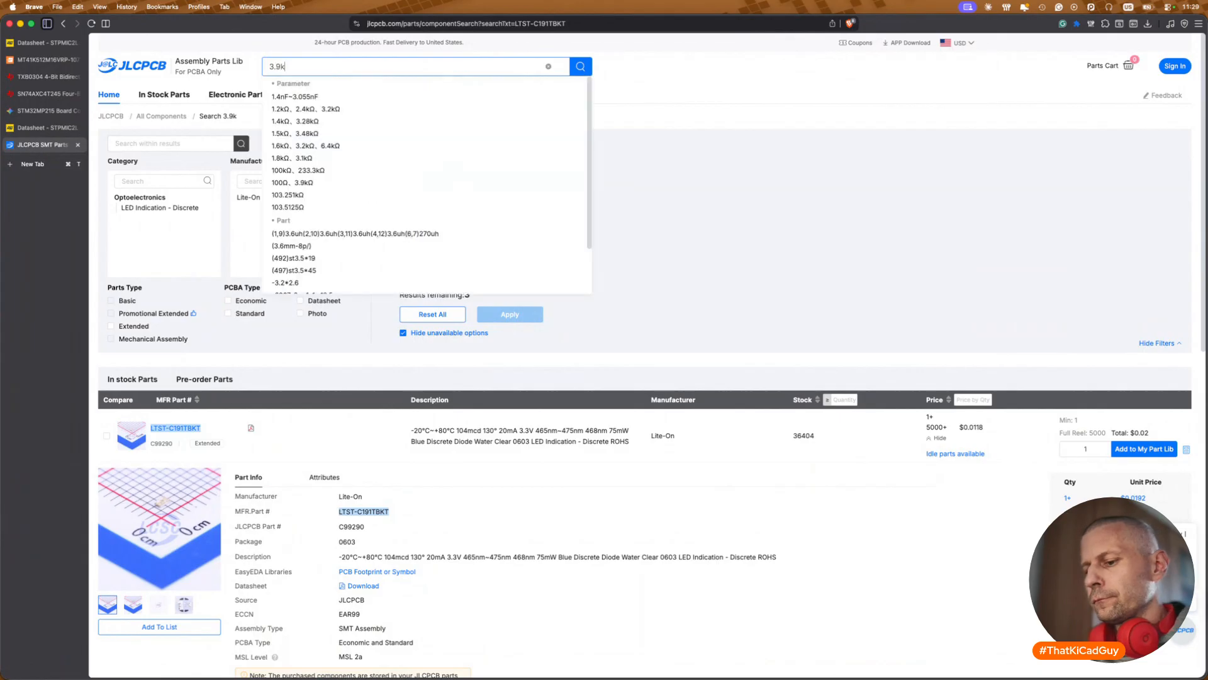
text(Ω 040)
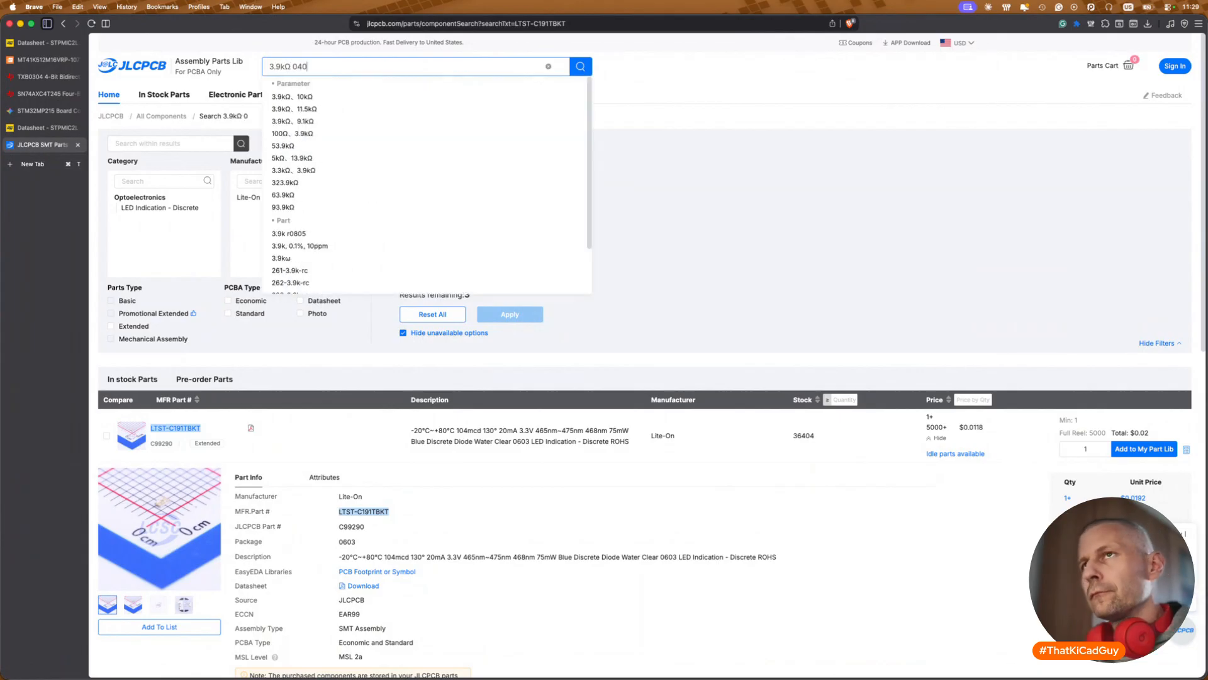
text(2)
key(Return)
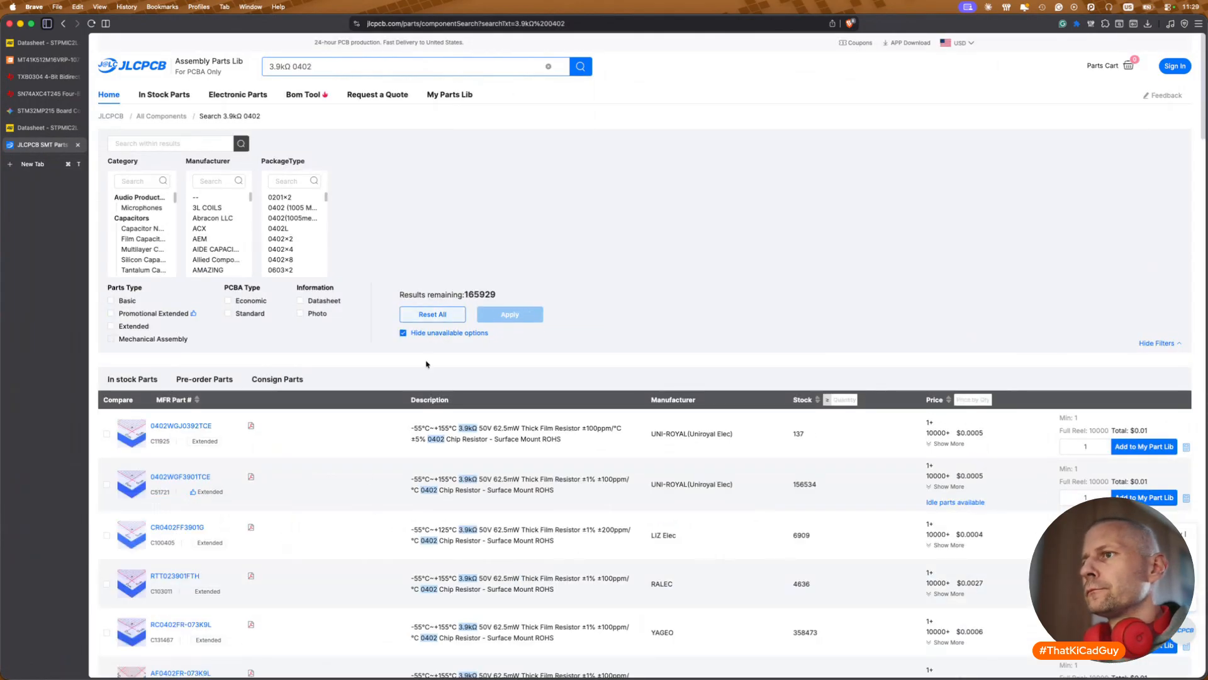
Step: Copy part number C51721 of the UNI-ROYAL 0402WGF3901TCE resistor into the JLCPCB field of 3k9_RK73 and accept the symbol properties
drag(149, 493, 169, 494)
key(super+c)
key(super+Tab)
key(super+v)
click(695, 402)
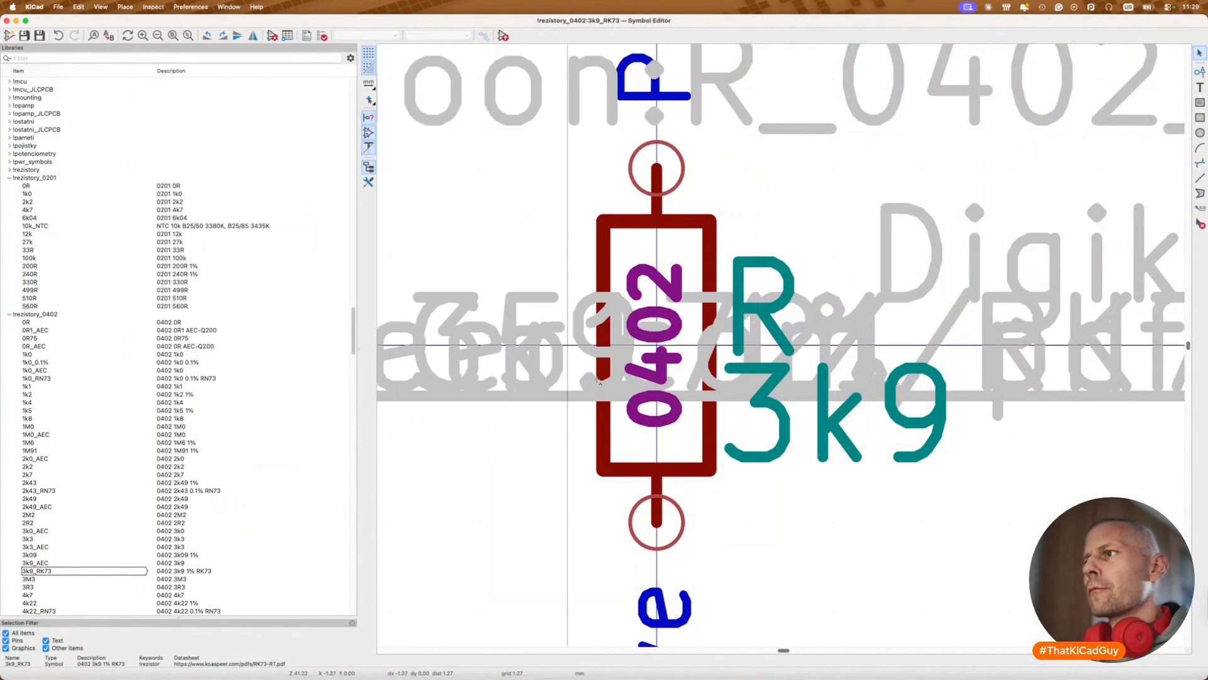
Step: Back in the schematic, update all symbols matching the library identifier !rezistory_0402:3k9_RK73 from the library
key(super+grave)
key(super+u)
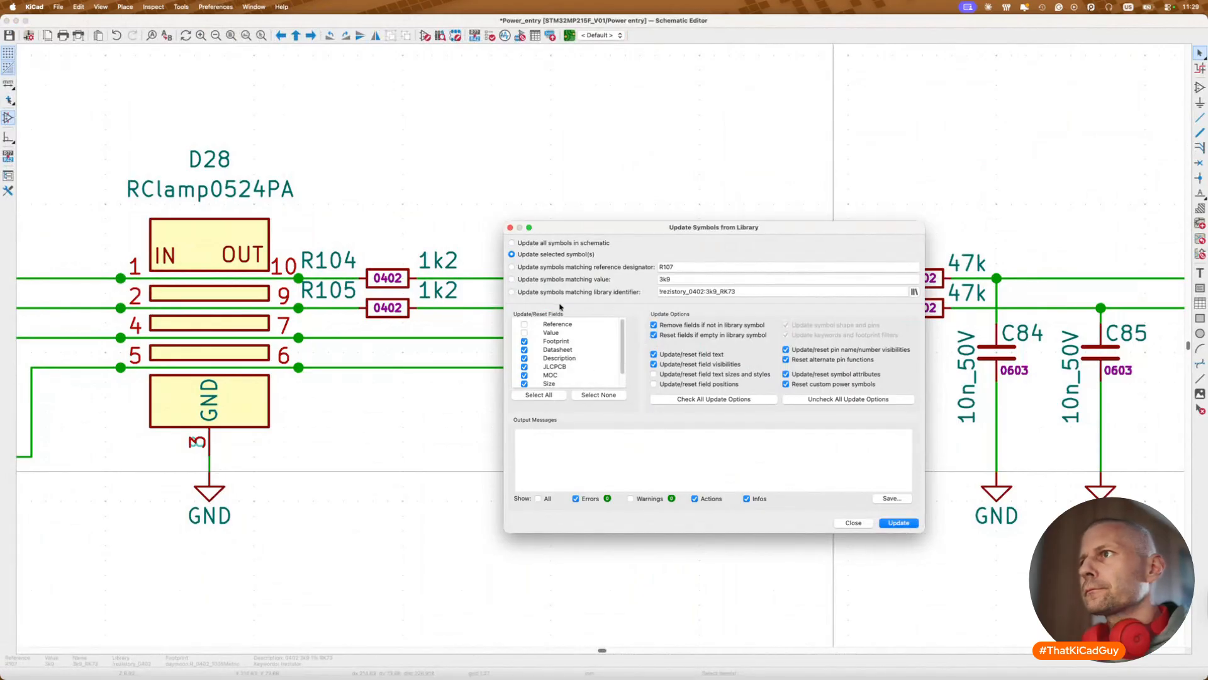
click(561, 279)
click(562, 292)
click(898, 523)
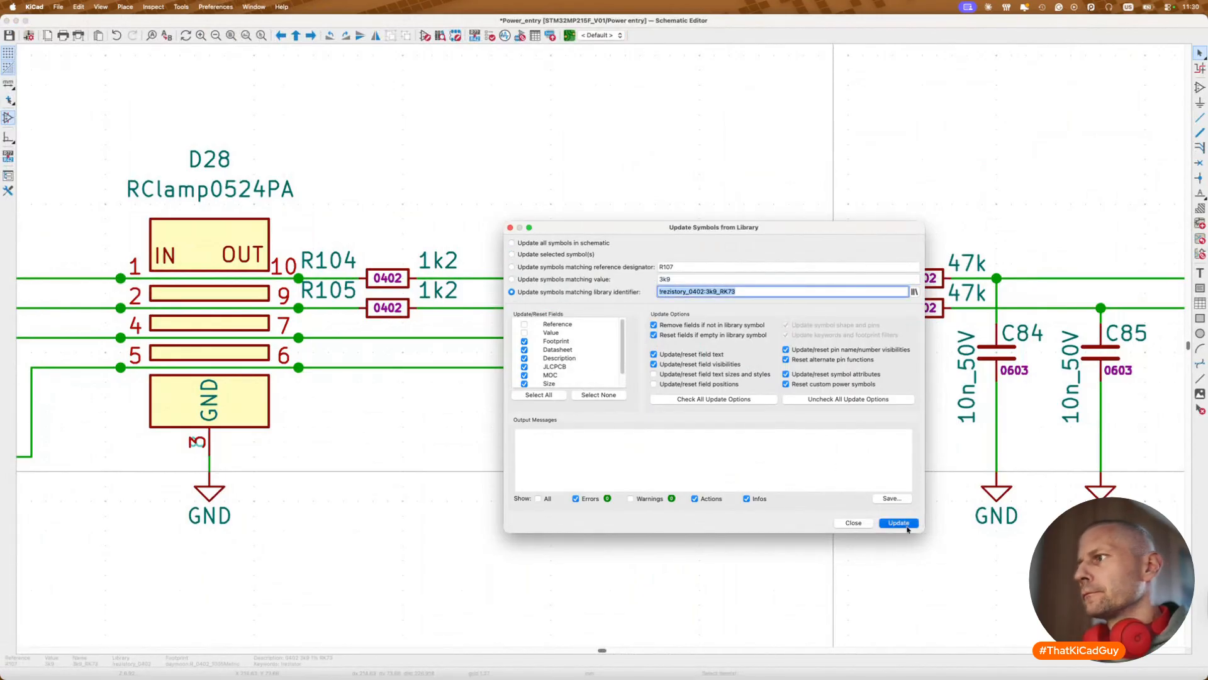
click(853, 523)
Step: Reopen the bill of materials fields table, locate processor U7 in the schematic, and examine its symbol fields
click(181, 7)
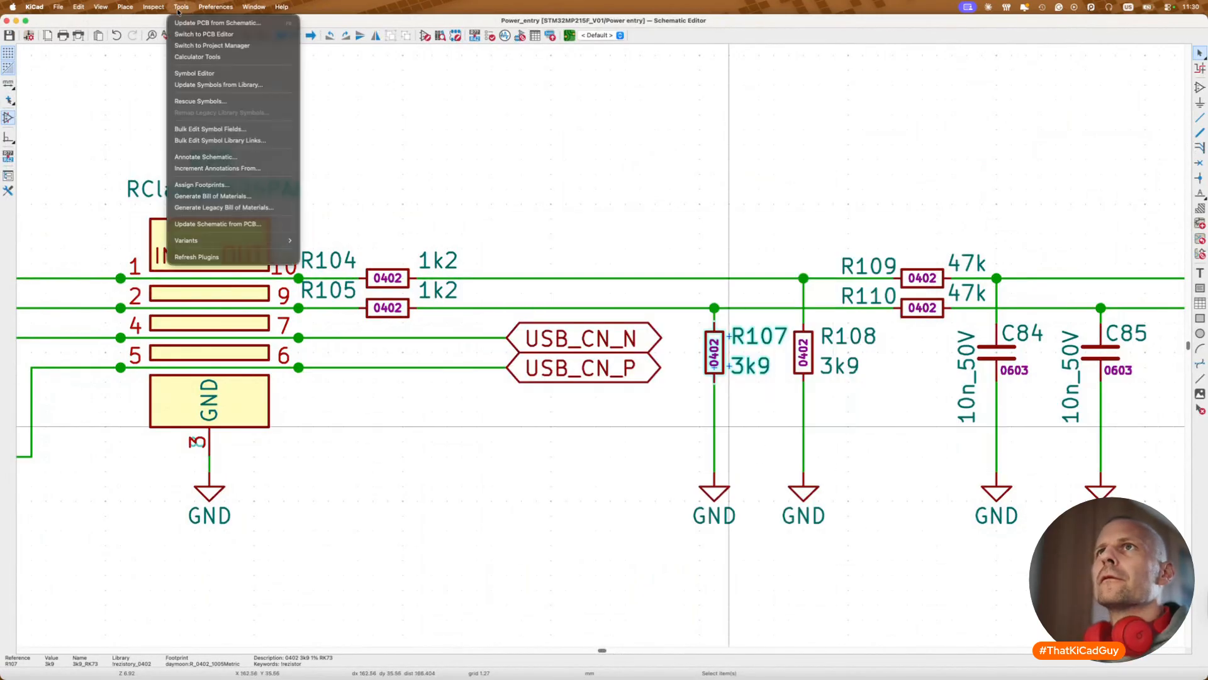
click(233, 208)
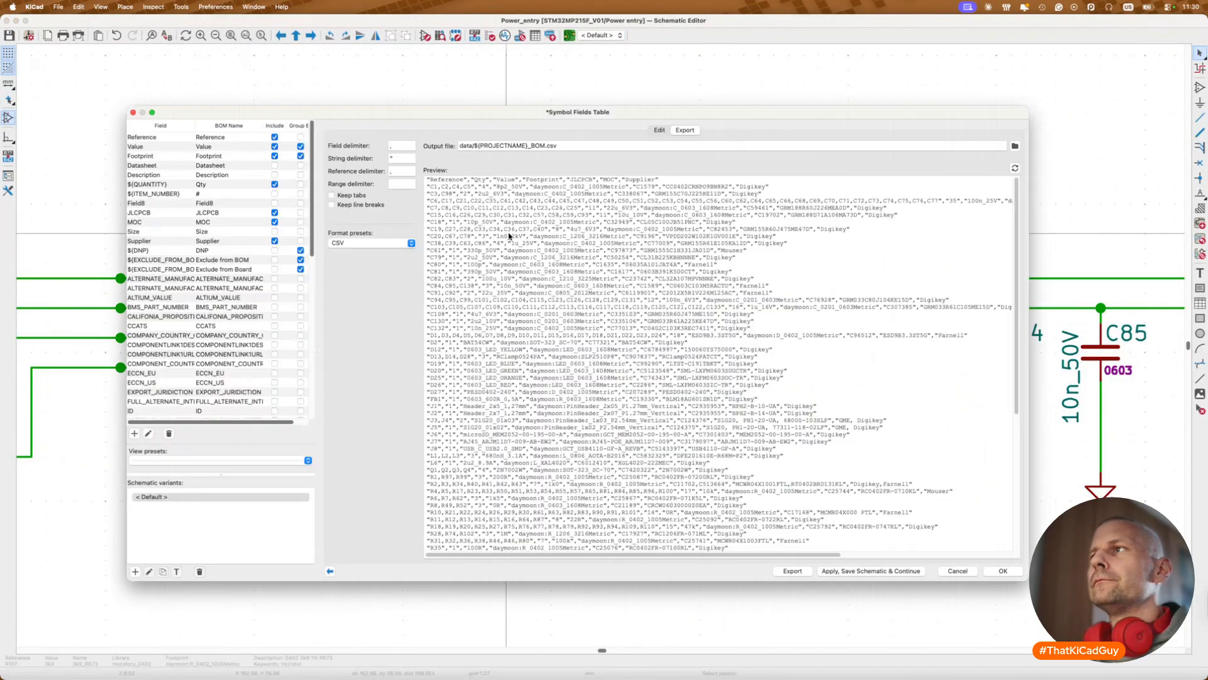
click(658, 130)
scroll(696, 404, down, 15)
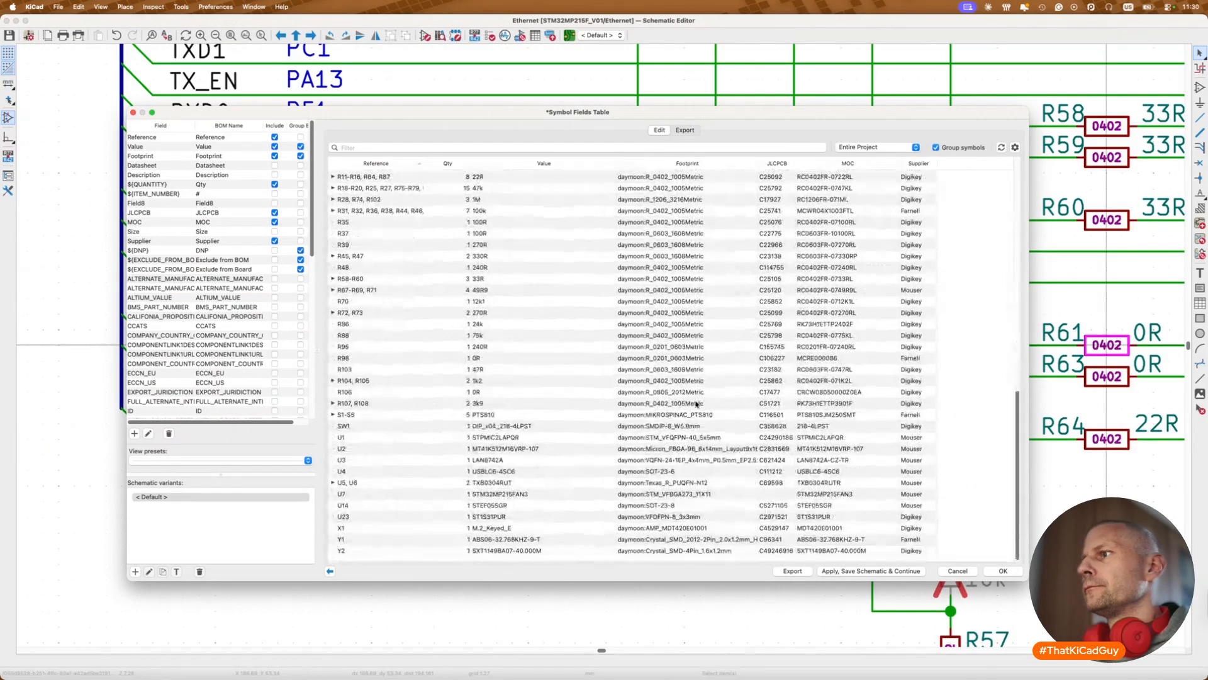
double_click(706, 497)
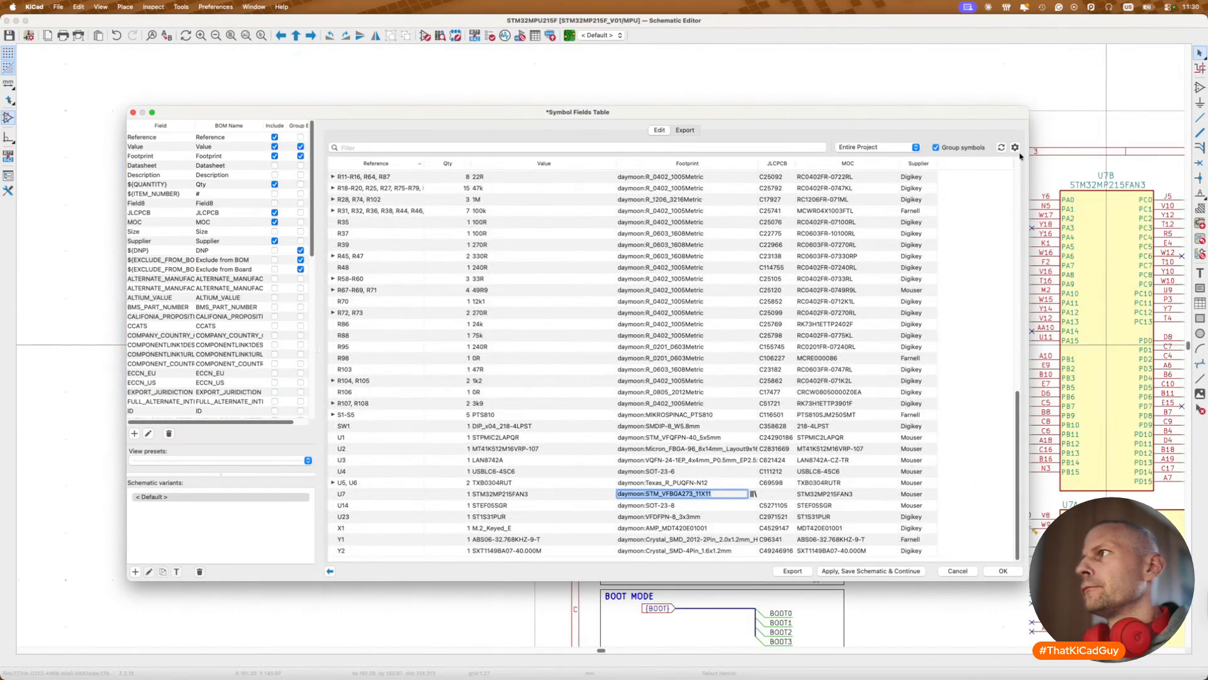
click(1035, 130)
double_click(1078, 214)
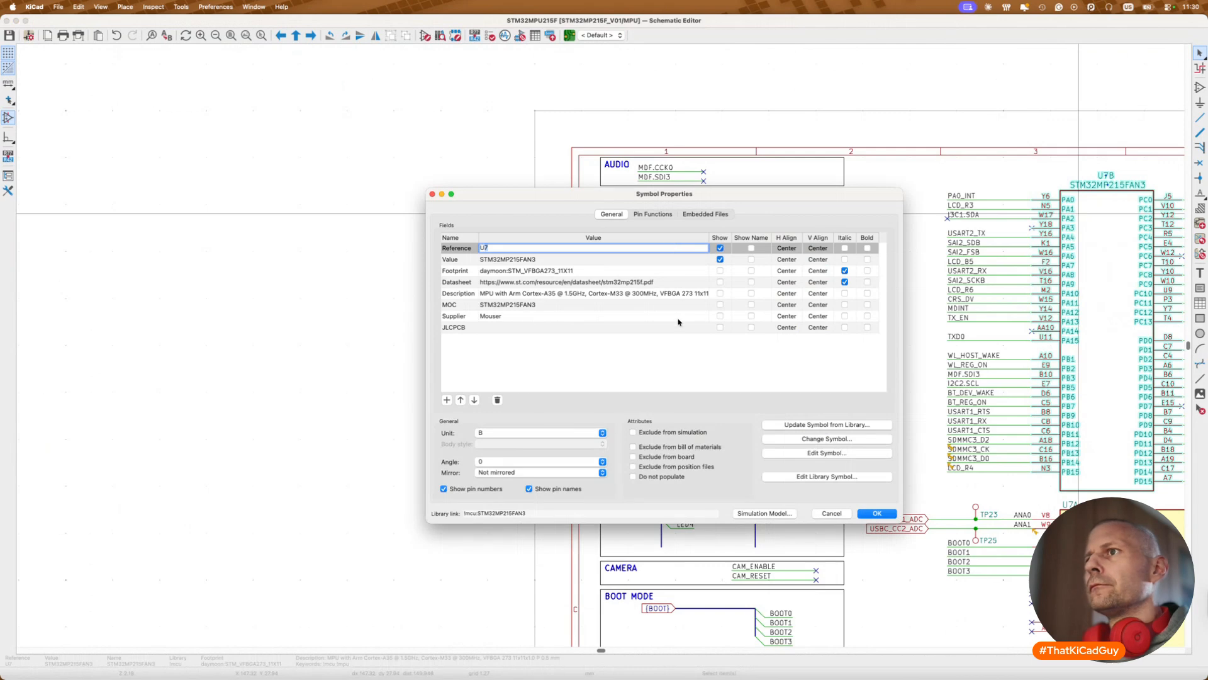
key(Escape)
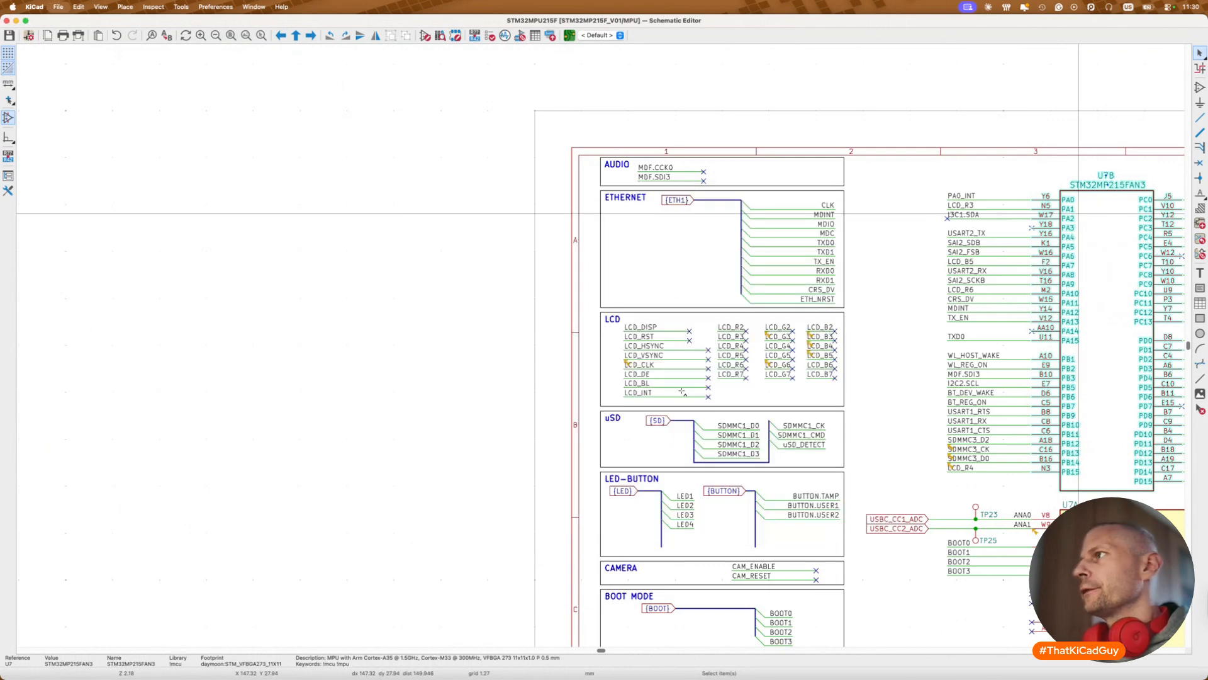
Step: Reopen the bill of materials fields table and review the last rows for missing JLCPCB numbers
scroll(232, 56, down, 4)
click(181, 7)
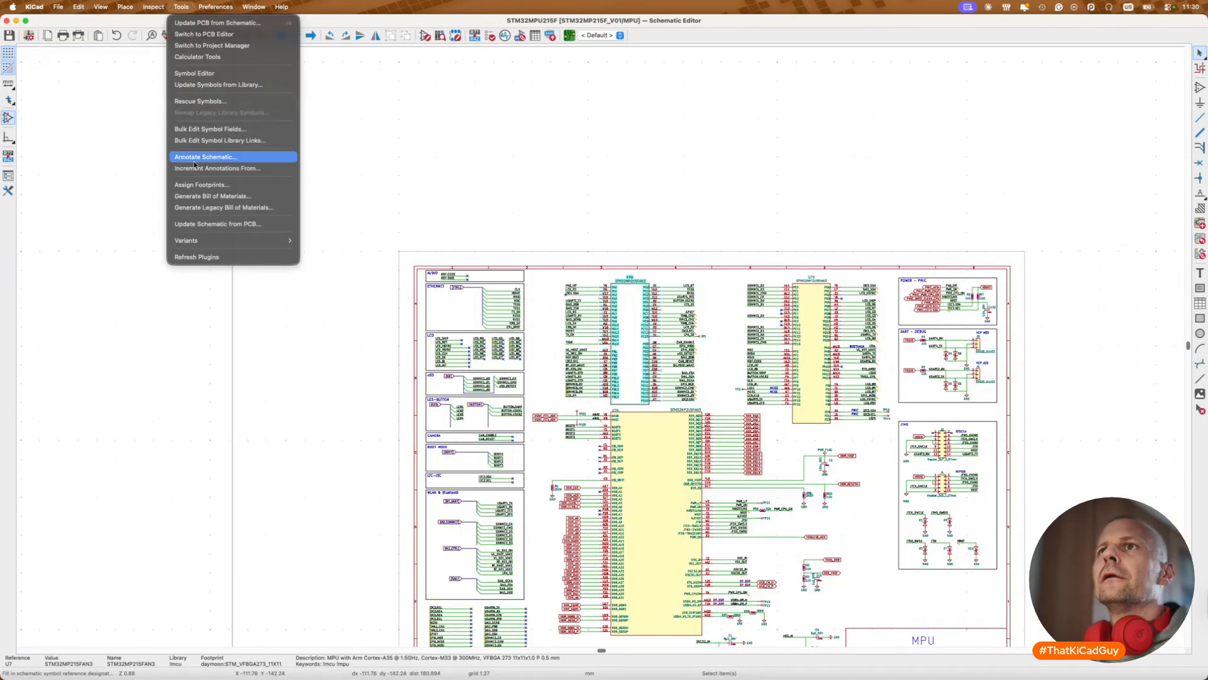
click(199, 195)
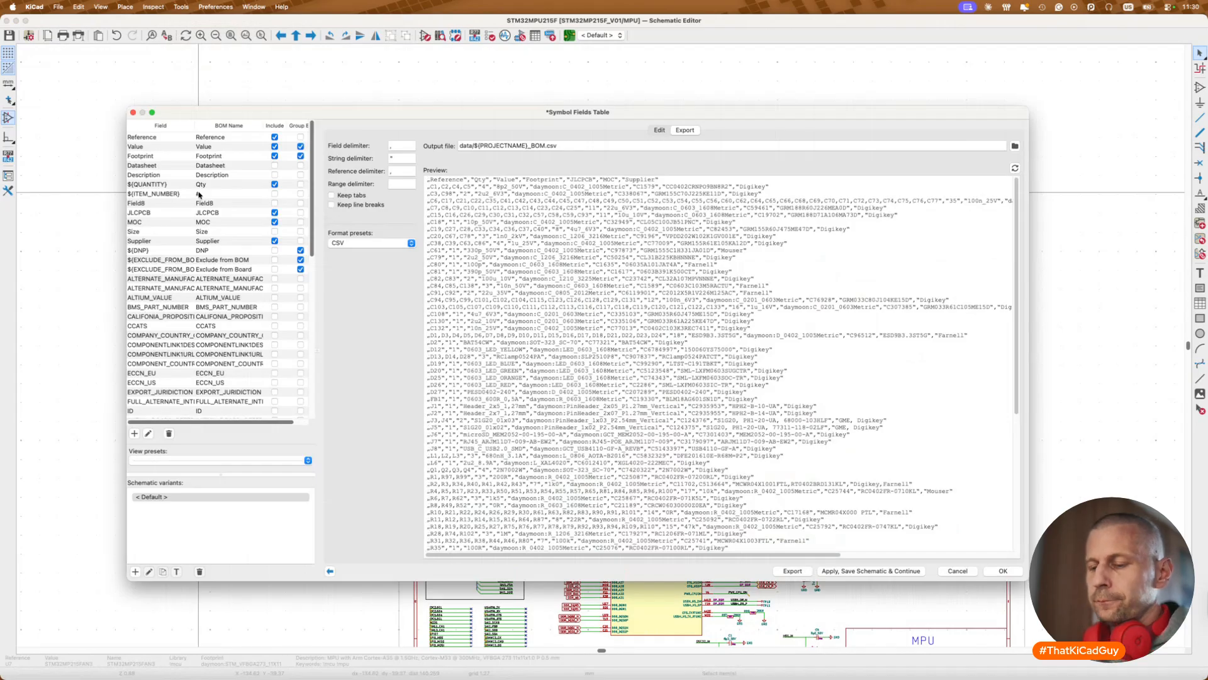
click(659, 129)
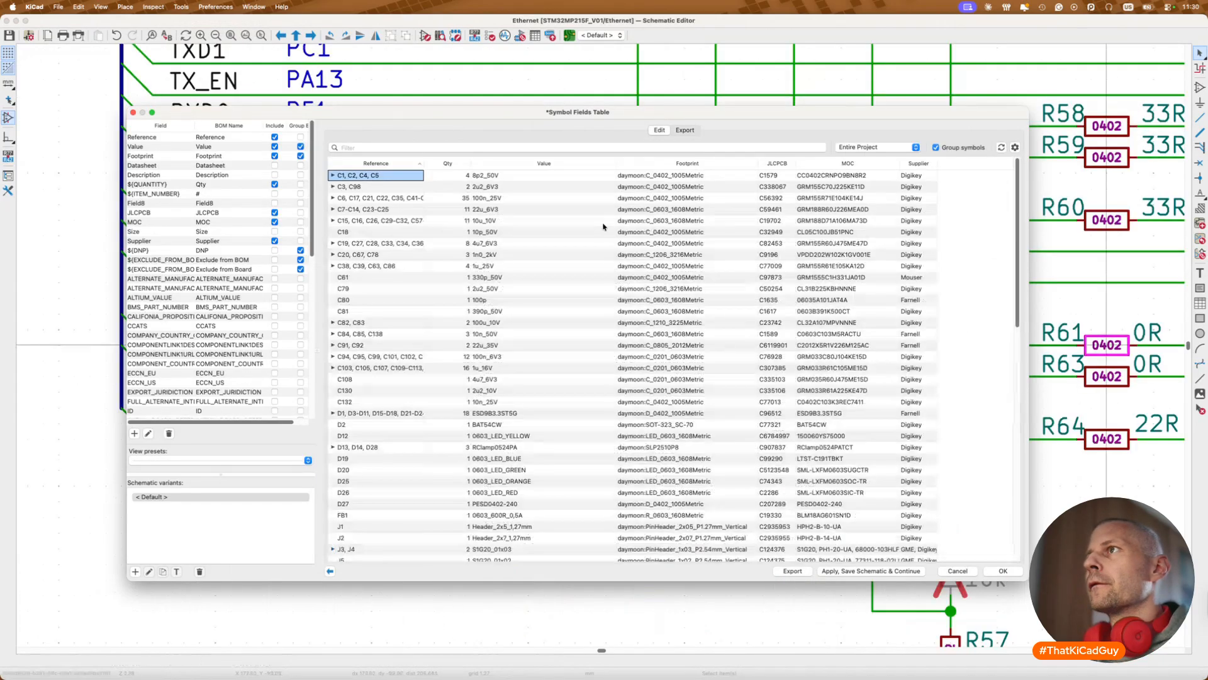
scroll(554, 328, down, 15)
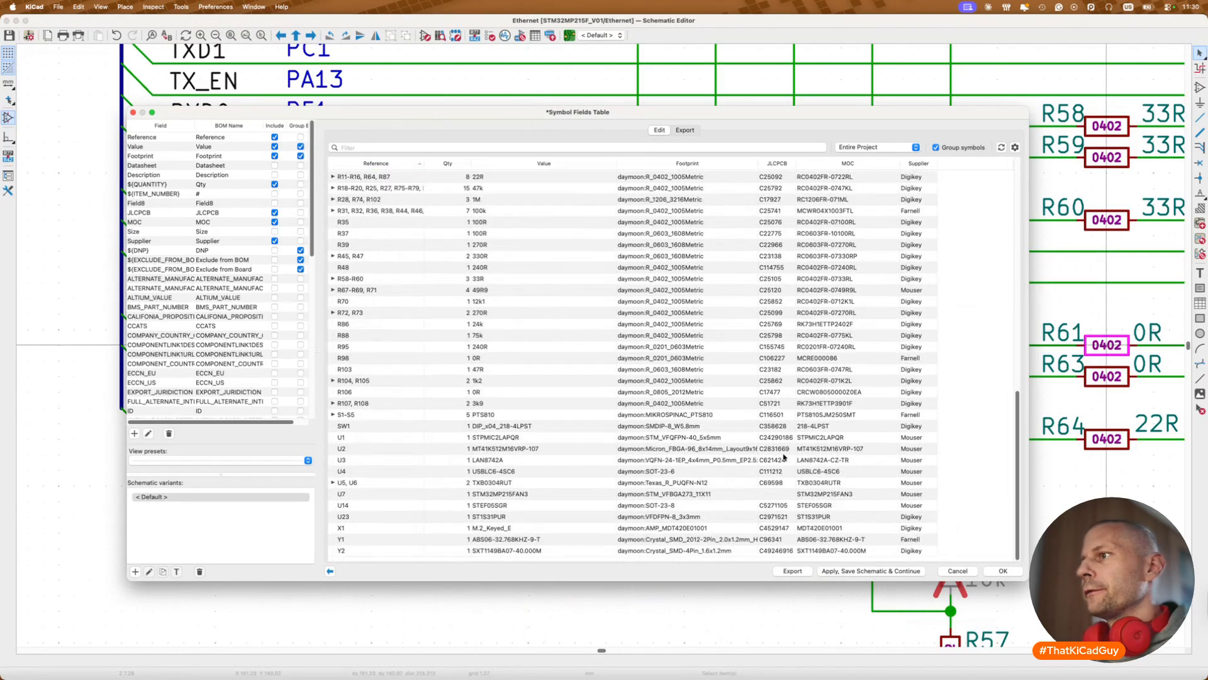
Step: Export the bill of materials to STM32MP215F_V01_BOM.csv and accept the symbol fields table
click(792, 571)
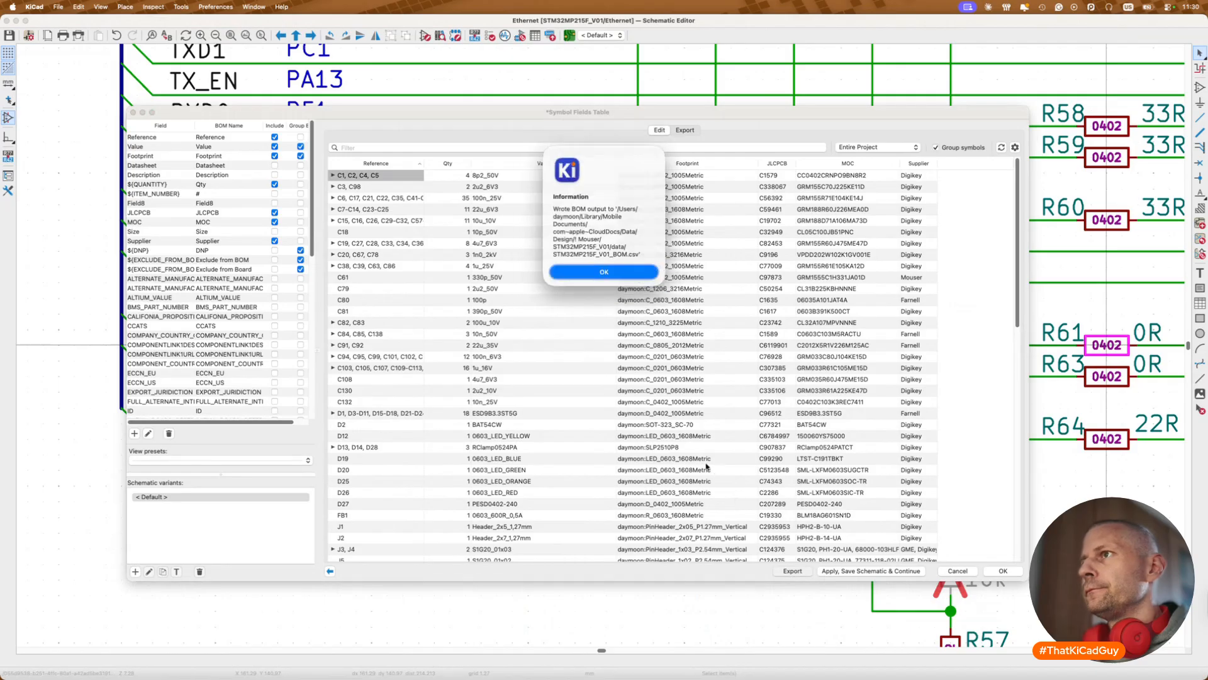
click(614, 271)
click(1003, 571)
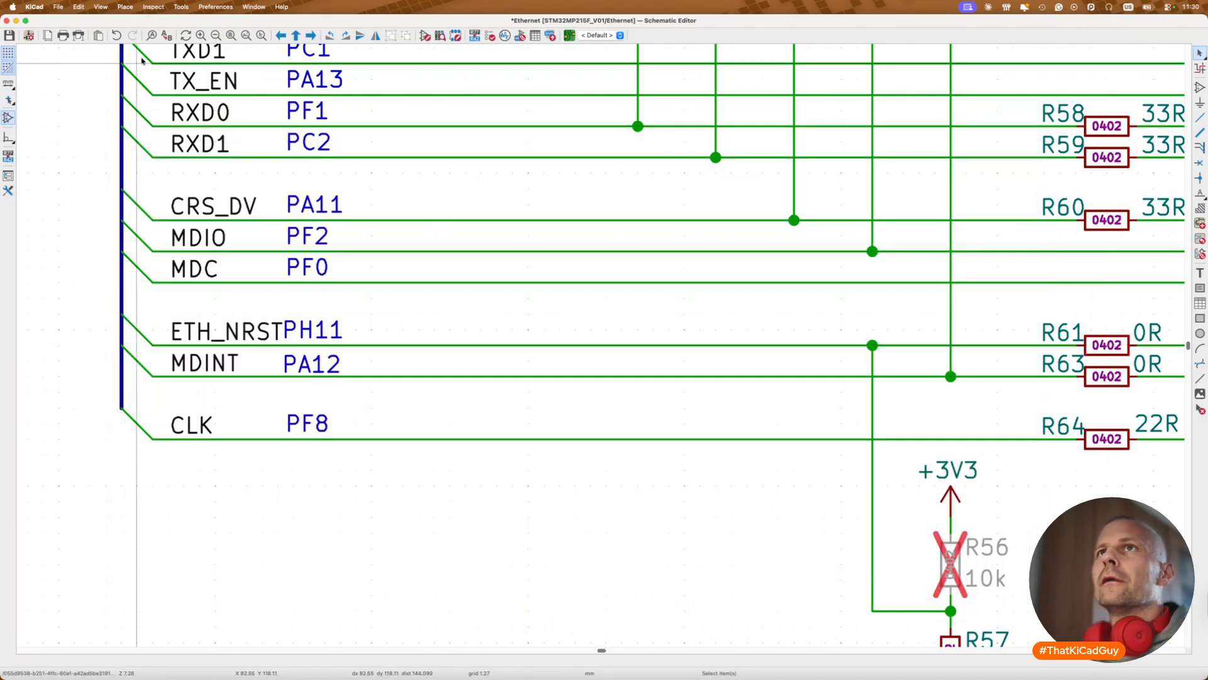
Step: Plot all schematic pages to PDF with the Daymoon_scheme color theme and save the schematic
click(78, 35)
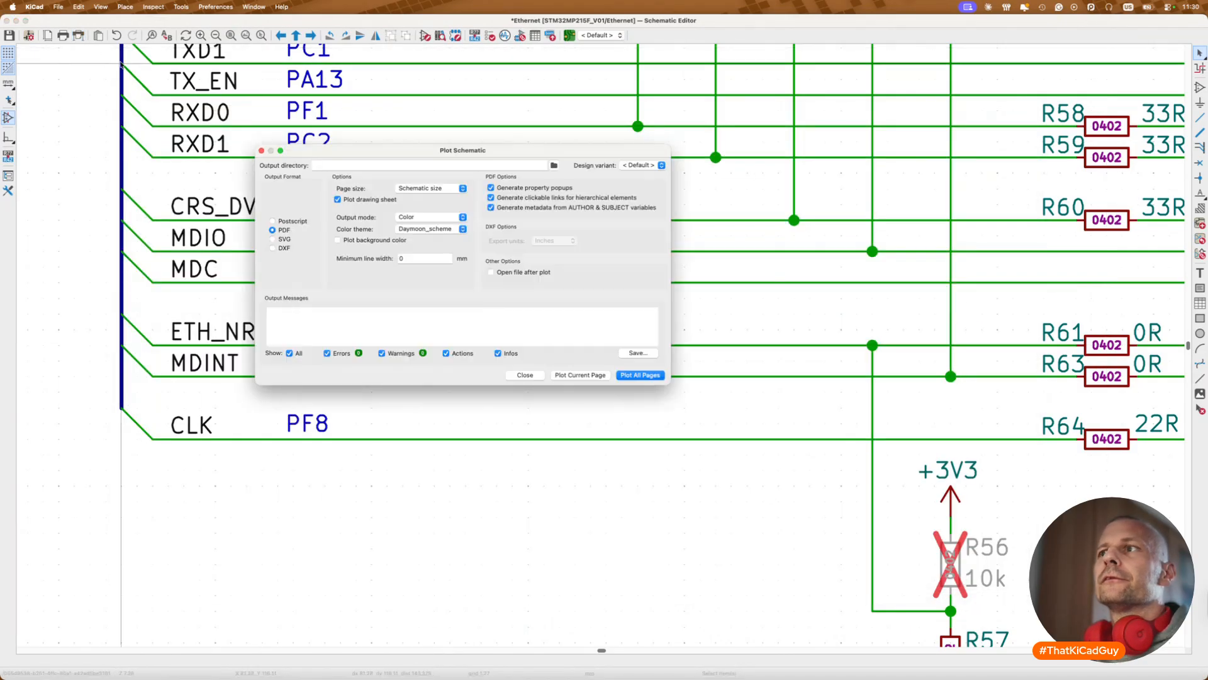
click(640, 375)
click(525, 375)
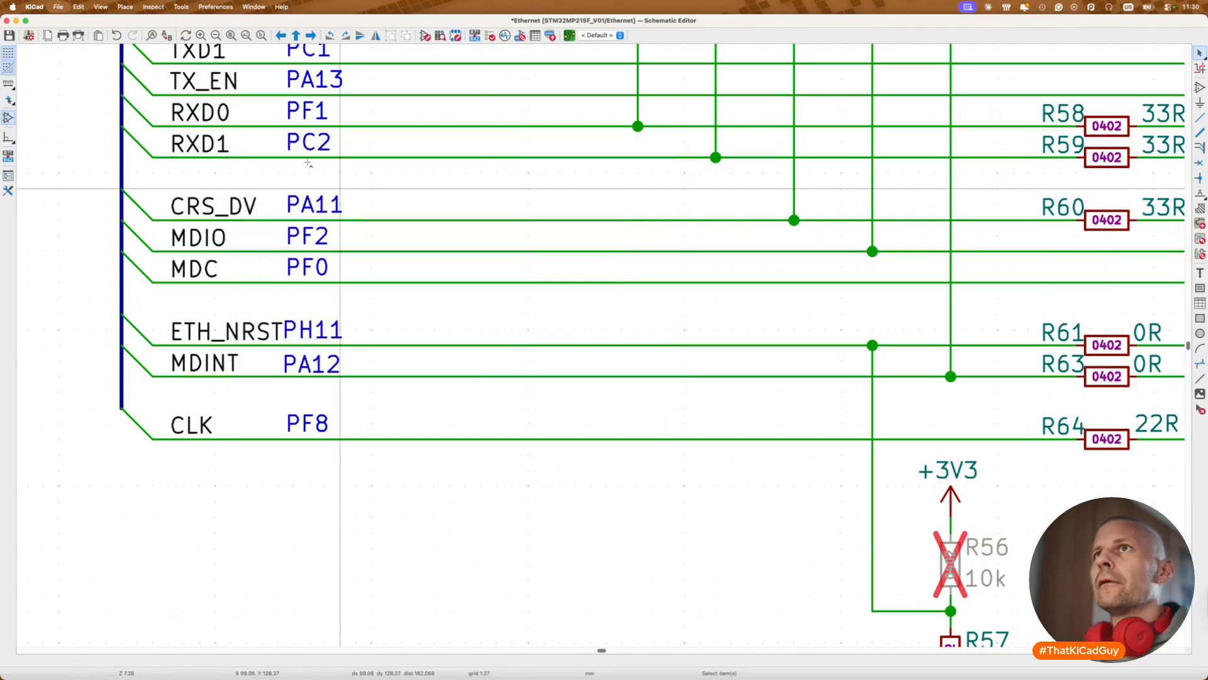
key(super+s)
Step: Export the netlist in KiCad format as STM32MP215F_V01.net in the STM32MP215F_V01 project folder
click(59, 7)
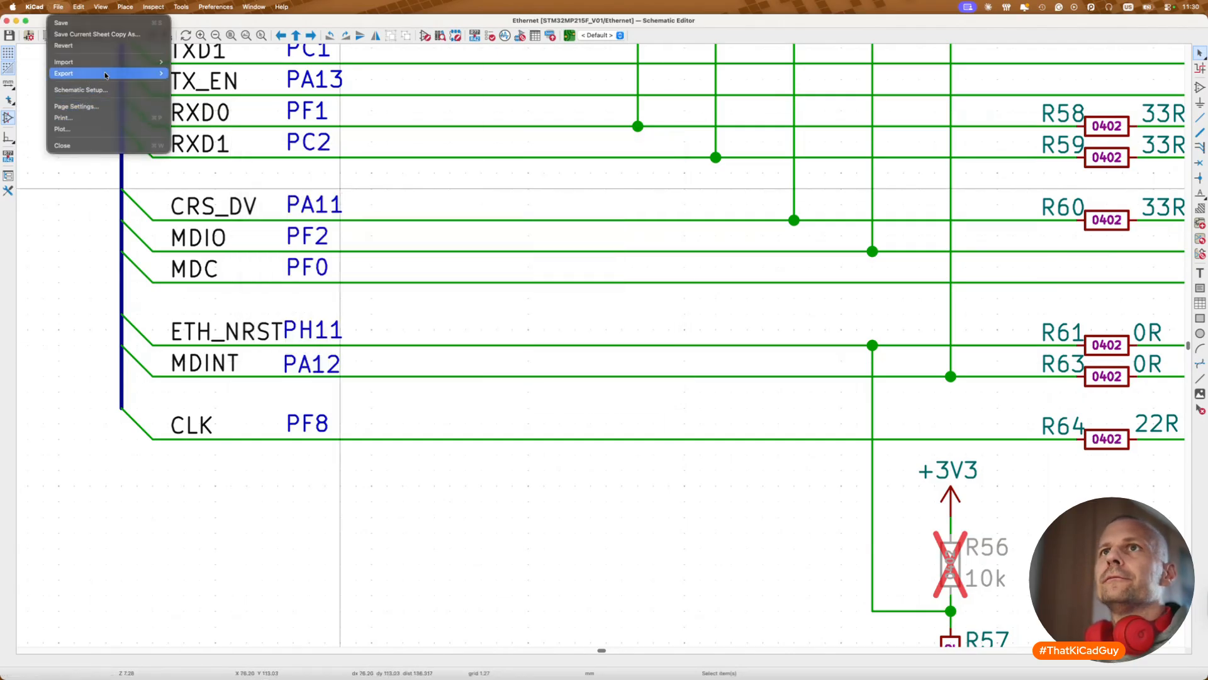
mouse_move(107, 73)
click(234, 84)
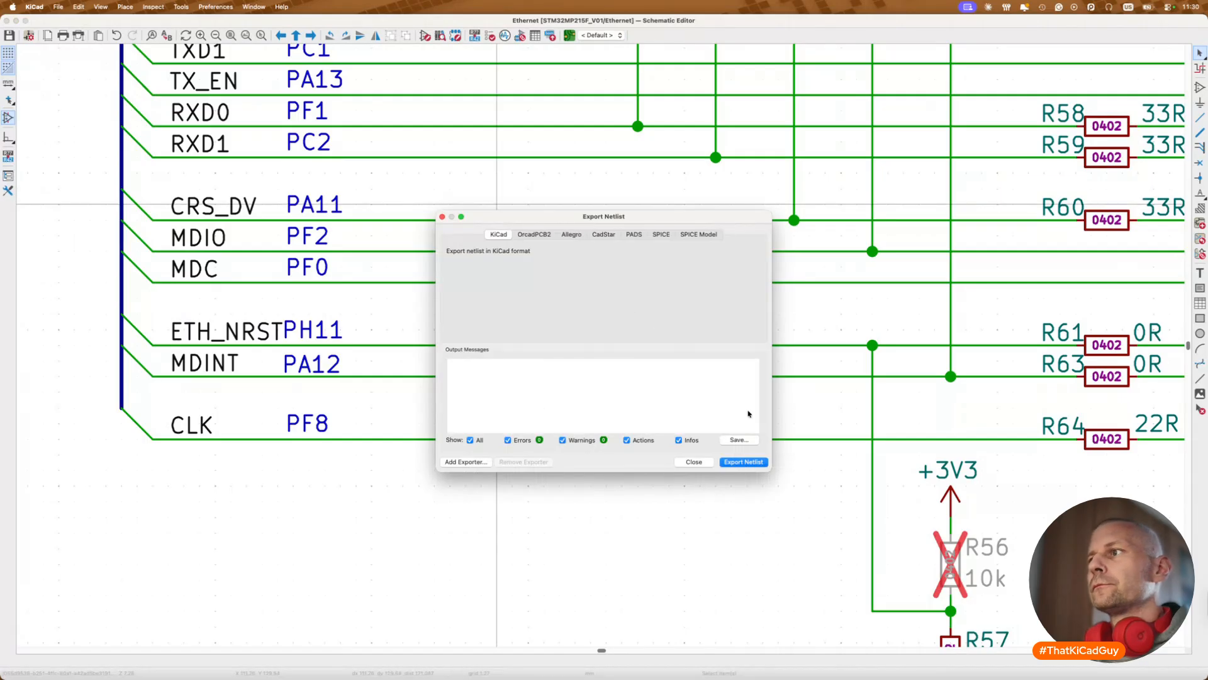
click(746, 463)
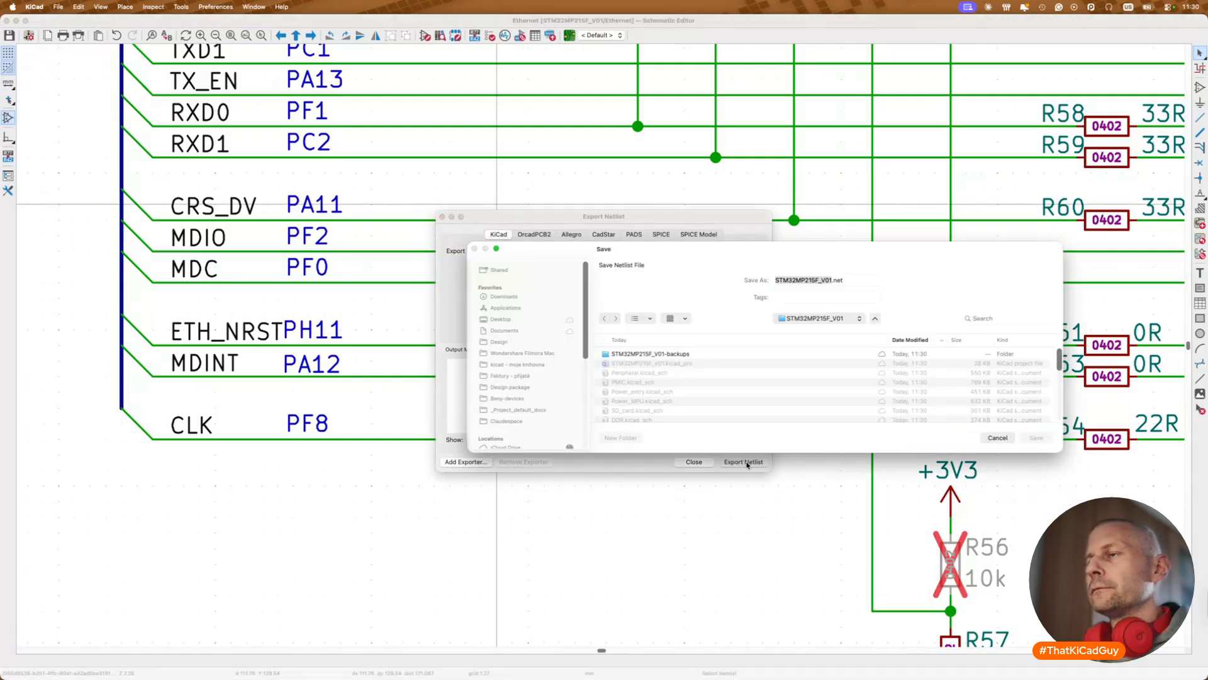
click(1035, 437)
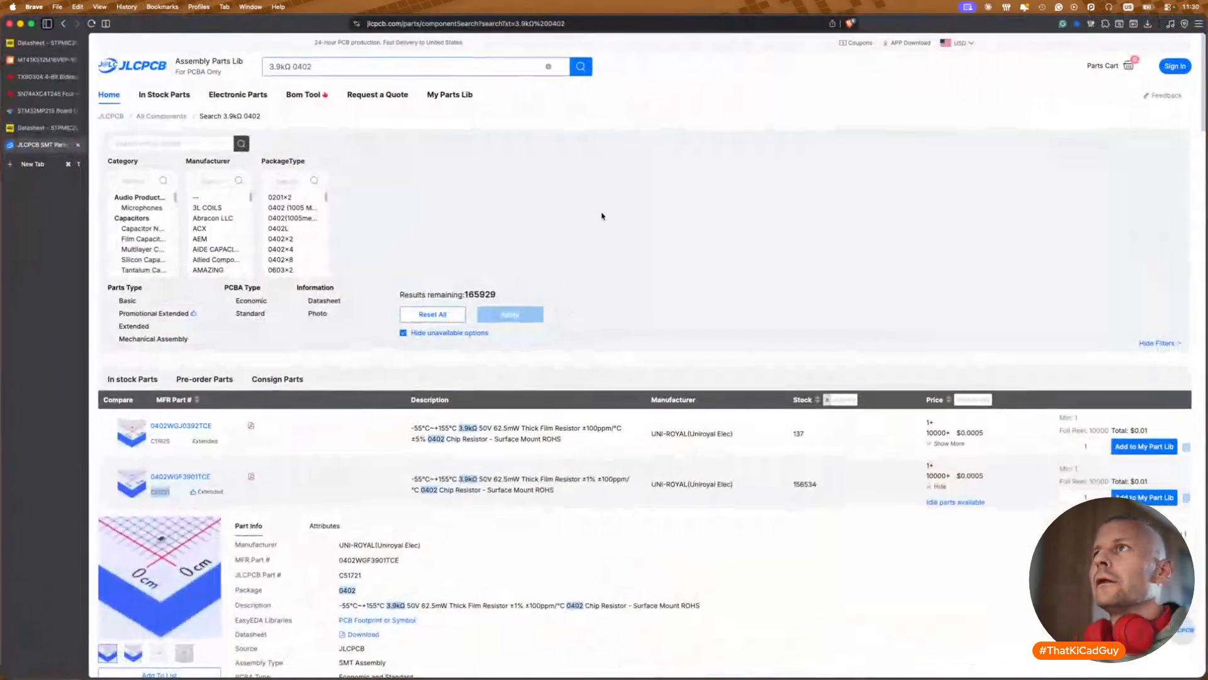
Step: Switch to the Brave browser and open the bookmarked BV Circuits app in a new tab
key(super+t)
text(bv)
key(Down)
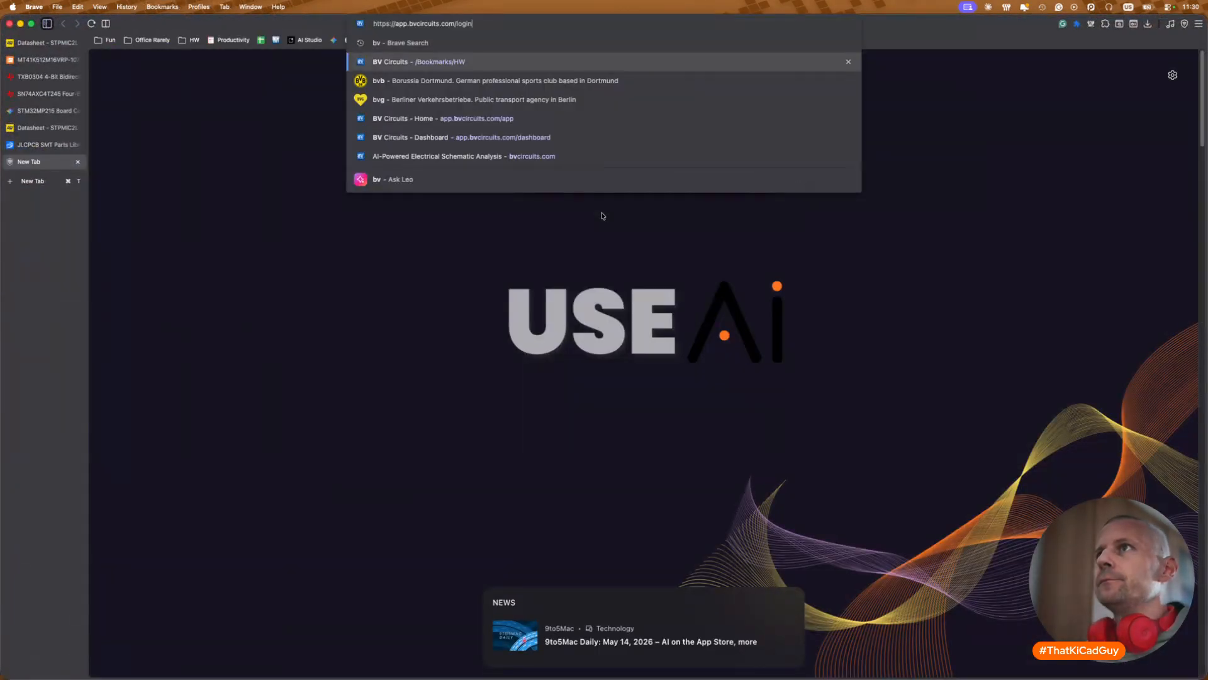
key(Return)
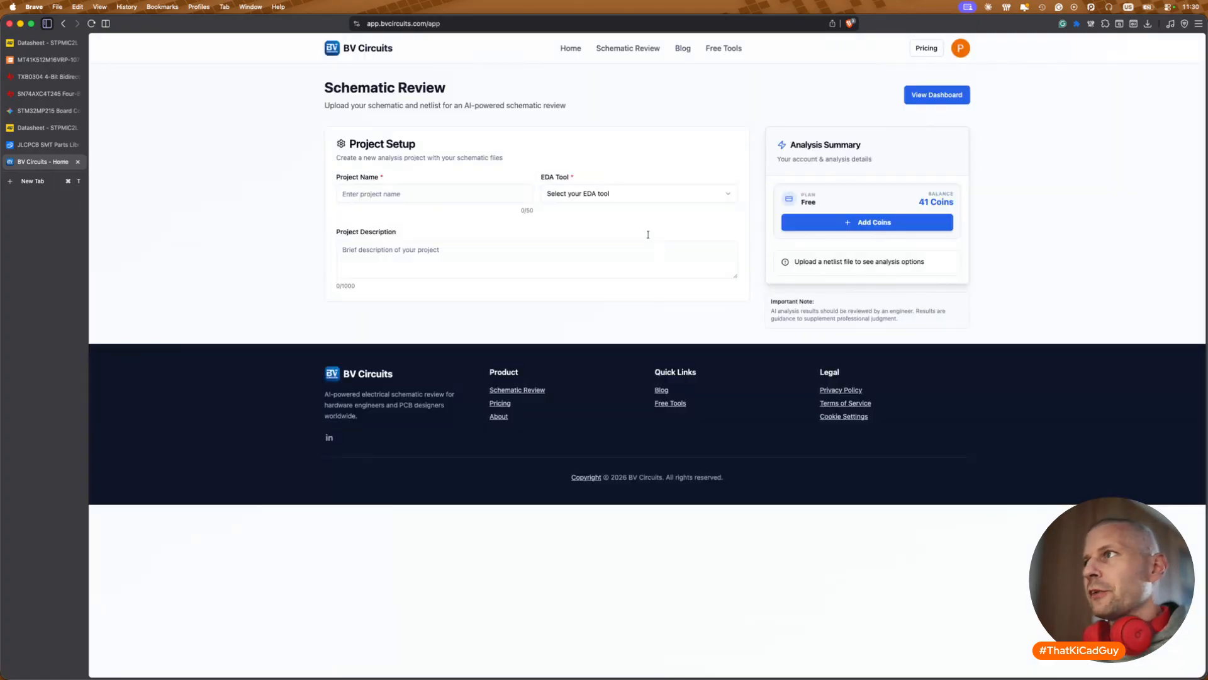
Step: Name the schematic review project Veloce and choose KiCad as its EDA tool
click(523, 192)
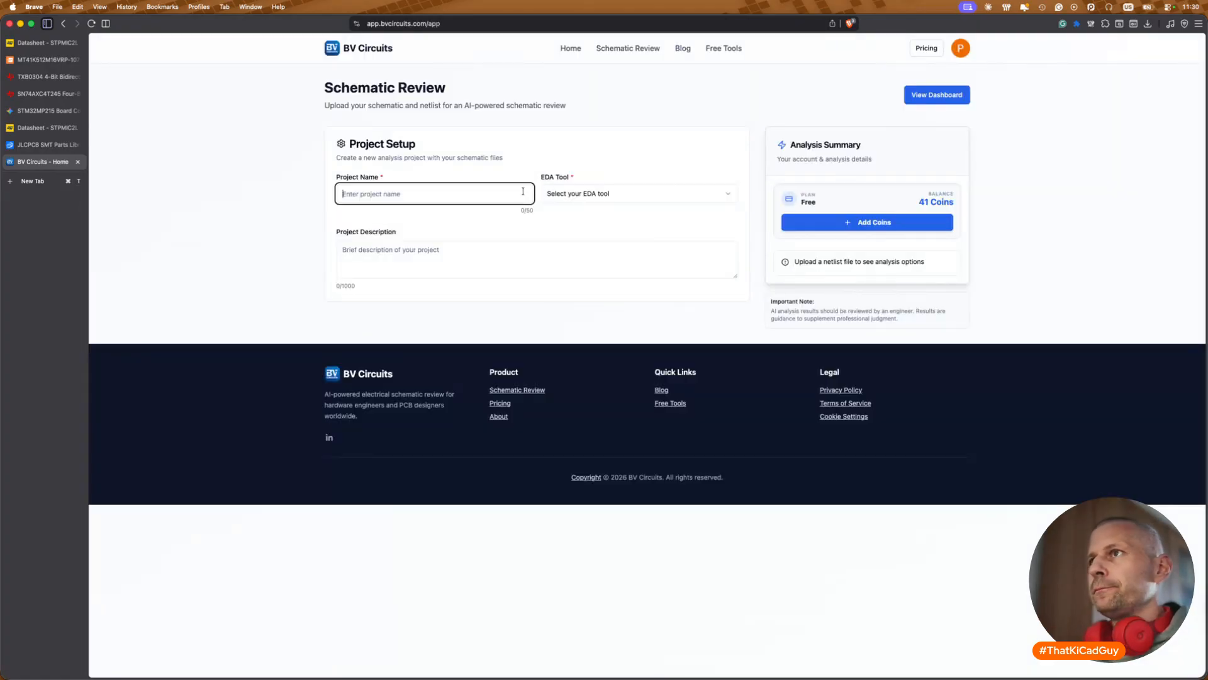
text(Veloce)
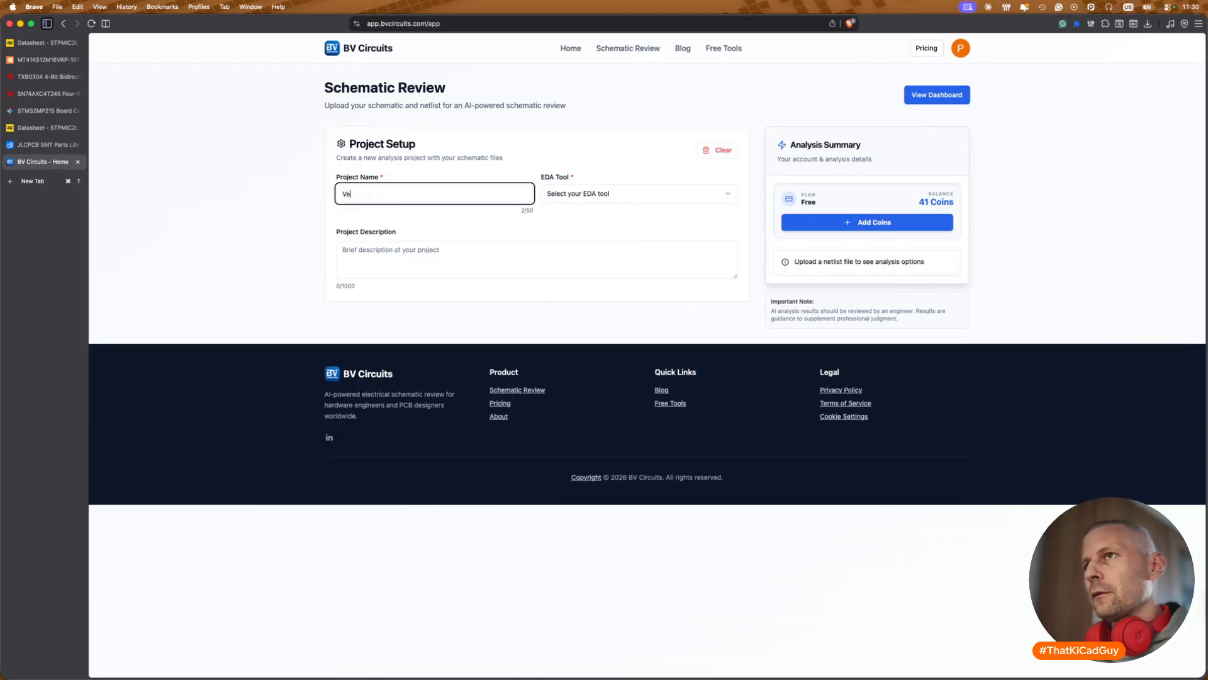
click(627, 193)
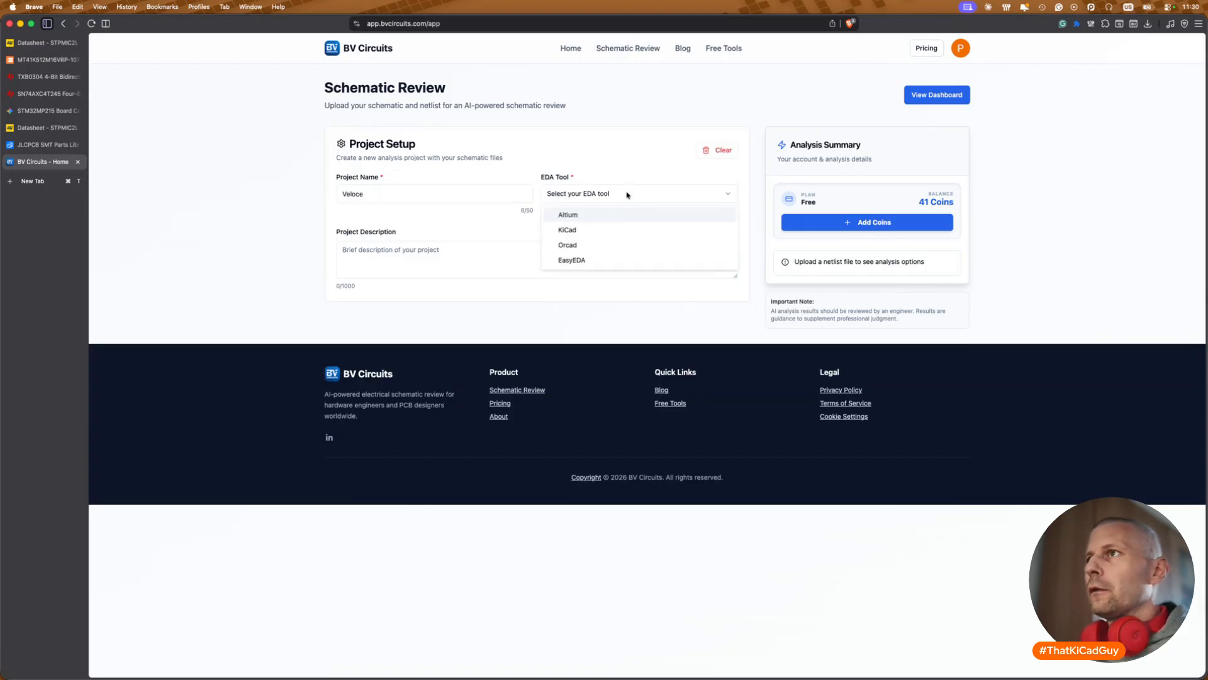
click(606, 232)
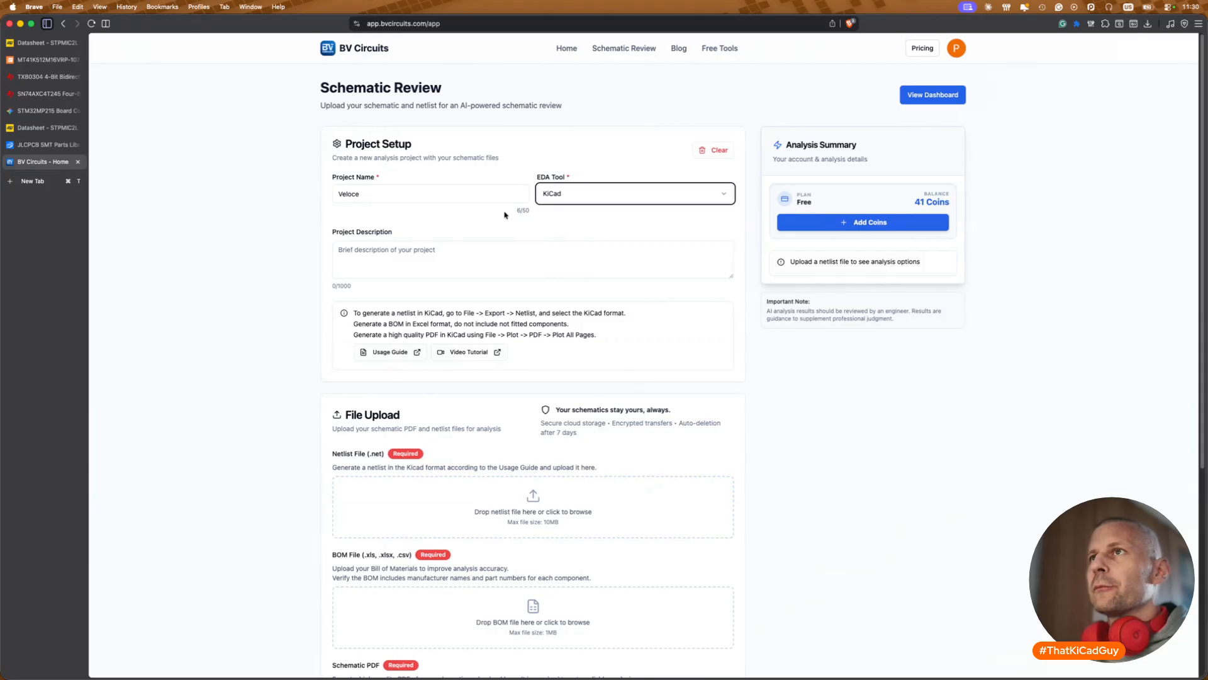
Step: Upload the netlist file STM32MP215F_V01.net from the STM32MP215F_V01 project folder inside Design
click(549, 508)
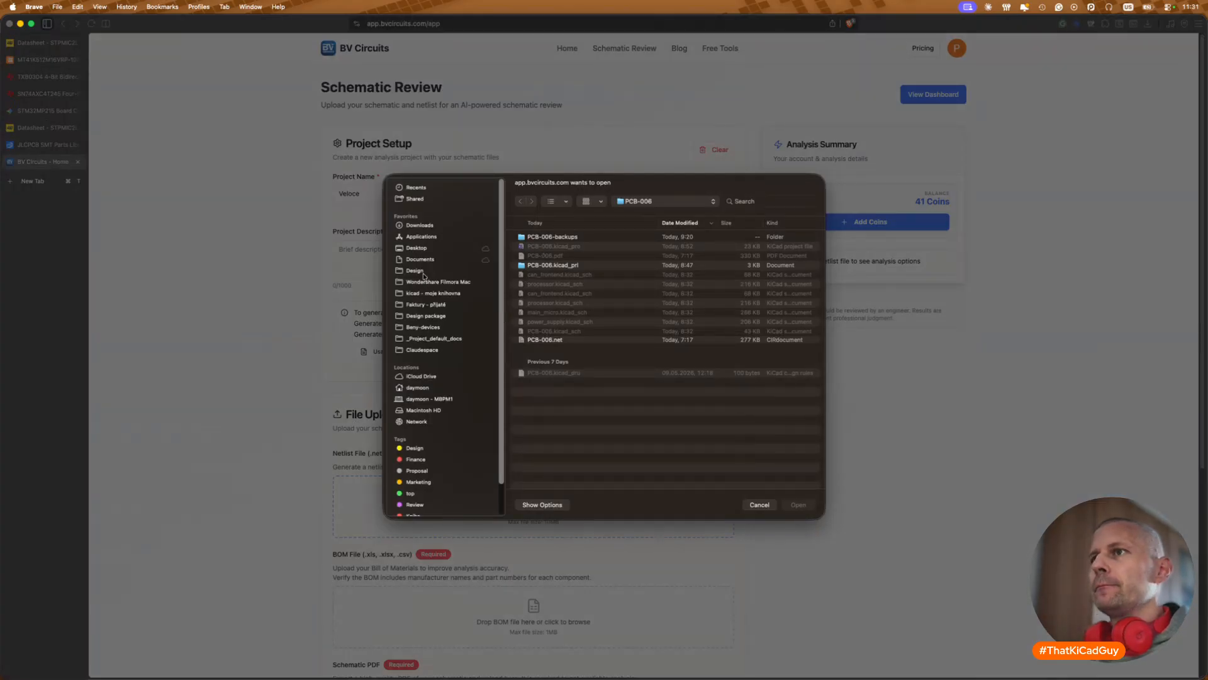
click(423, 273)
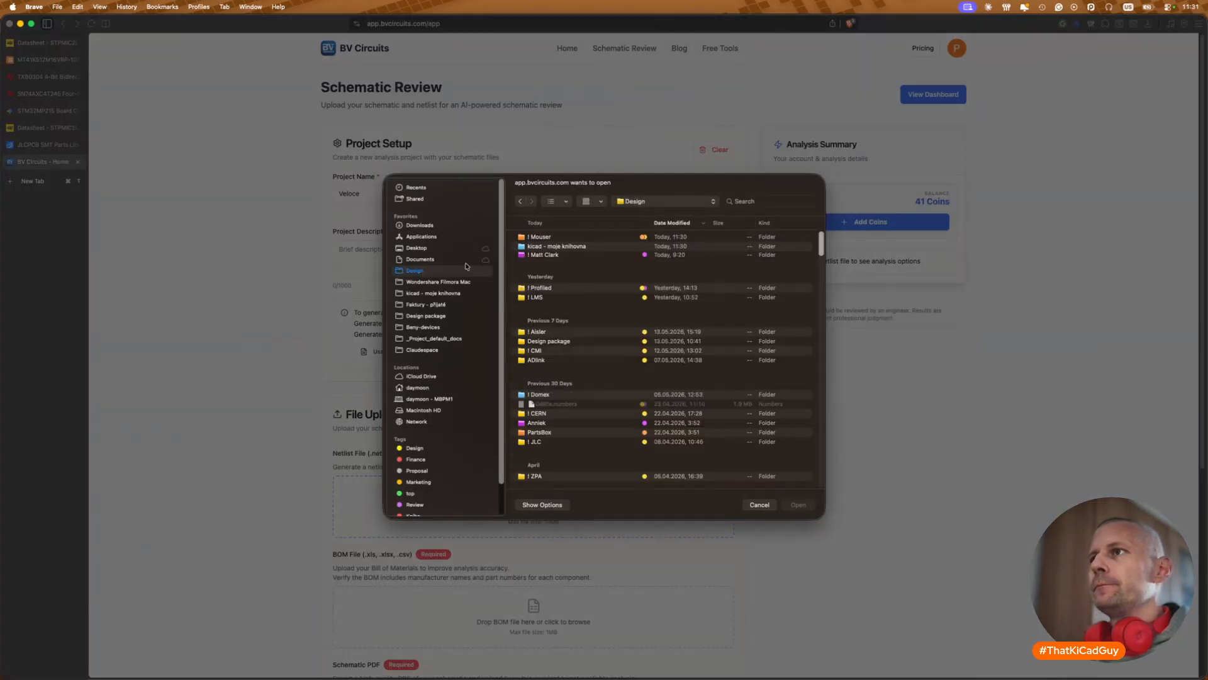
double_click(544, 237)
double_click(551, 237)
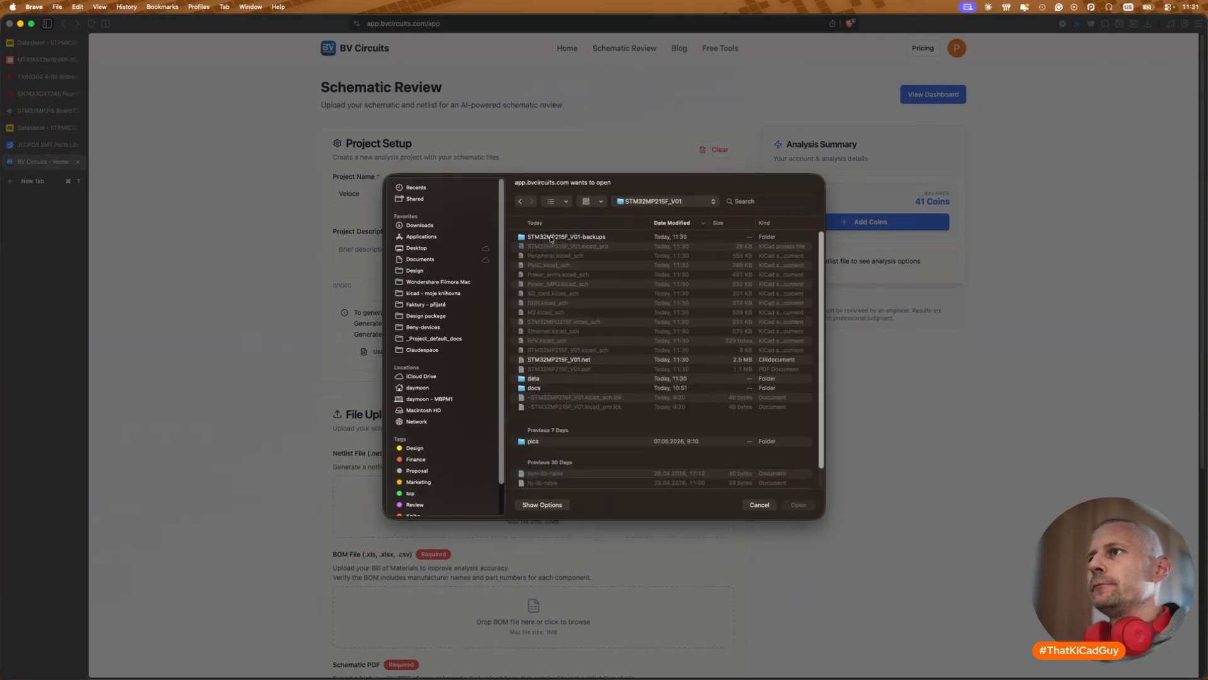
double_click(553, 360)
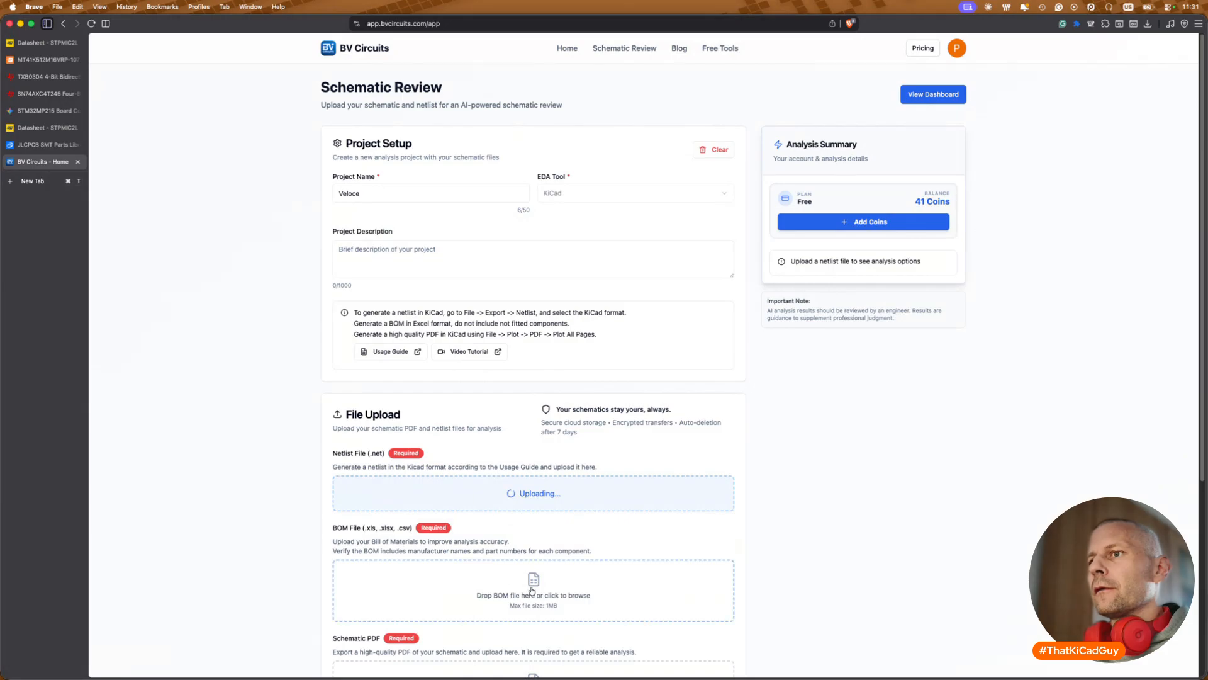
Step: Upload STM32MP215F_V01_BOM.csv from the project's data folder as the BOM file
click(533, 592)
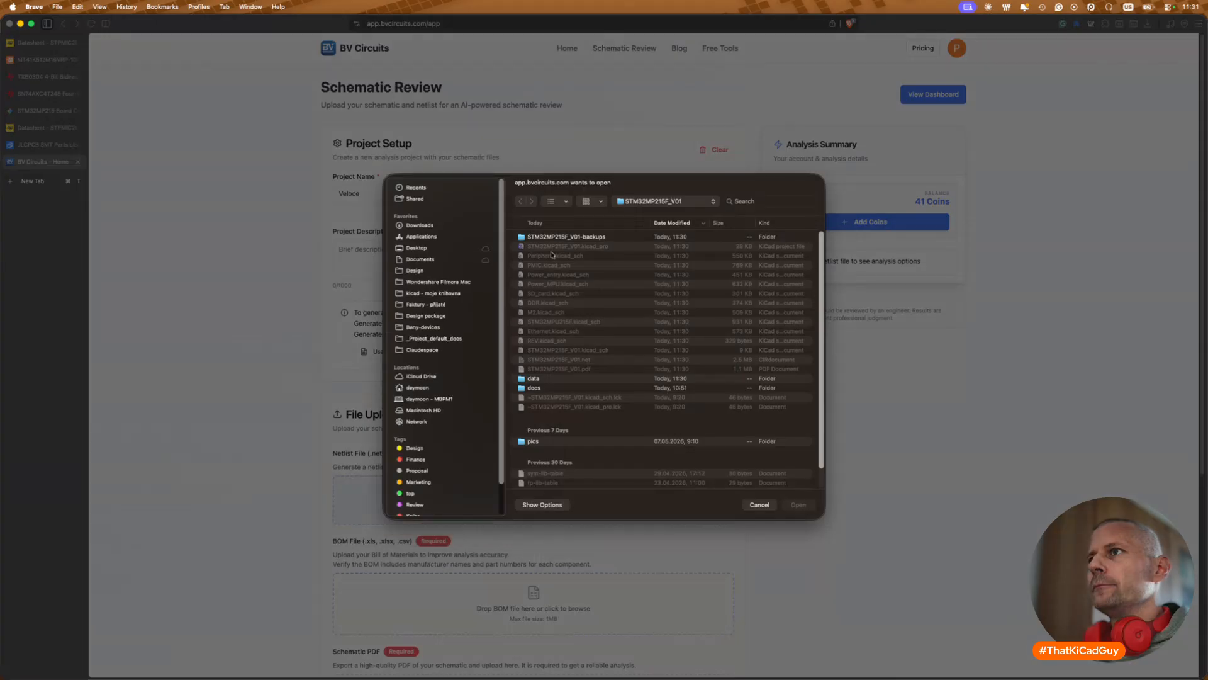
double_click(535, 386)
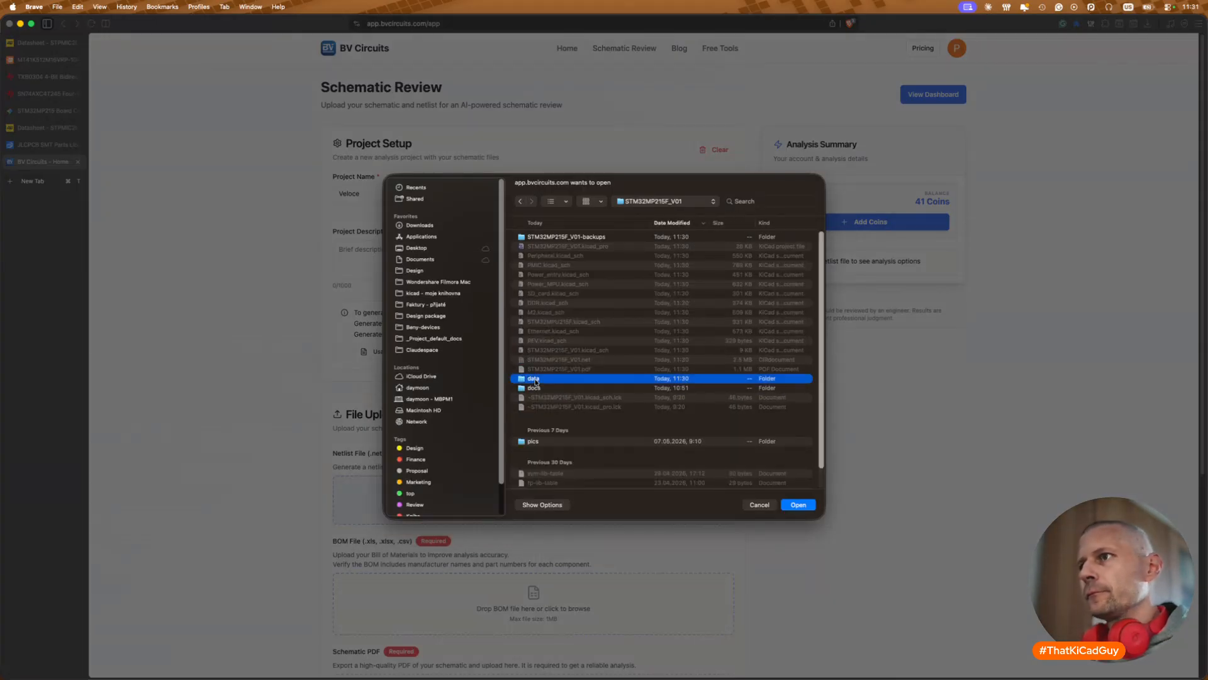
double_click(536, 381)
double_click(560, 238)
Step: Upload STM32MP215F_V01.pdf from the project folder as the schematic PDF
scroll(544, 458, down, 5)
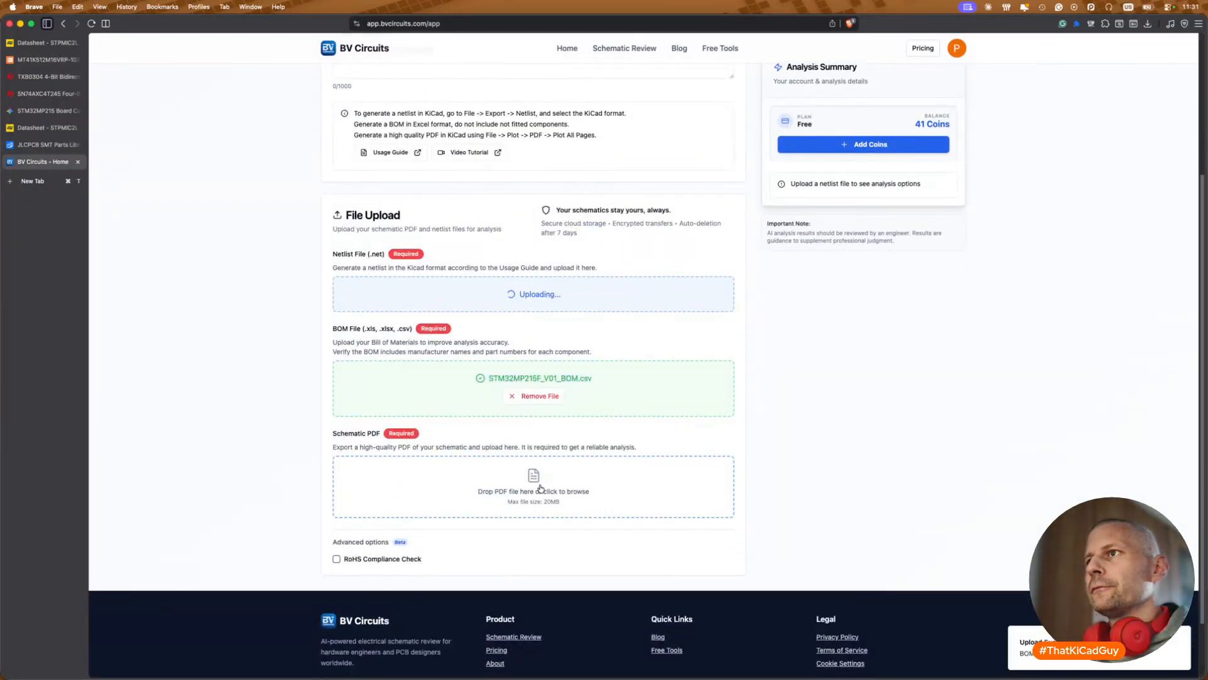
click(540, 488)
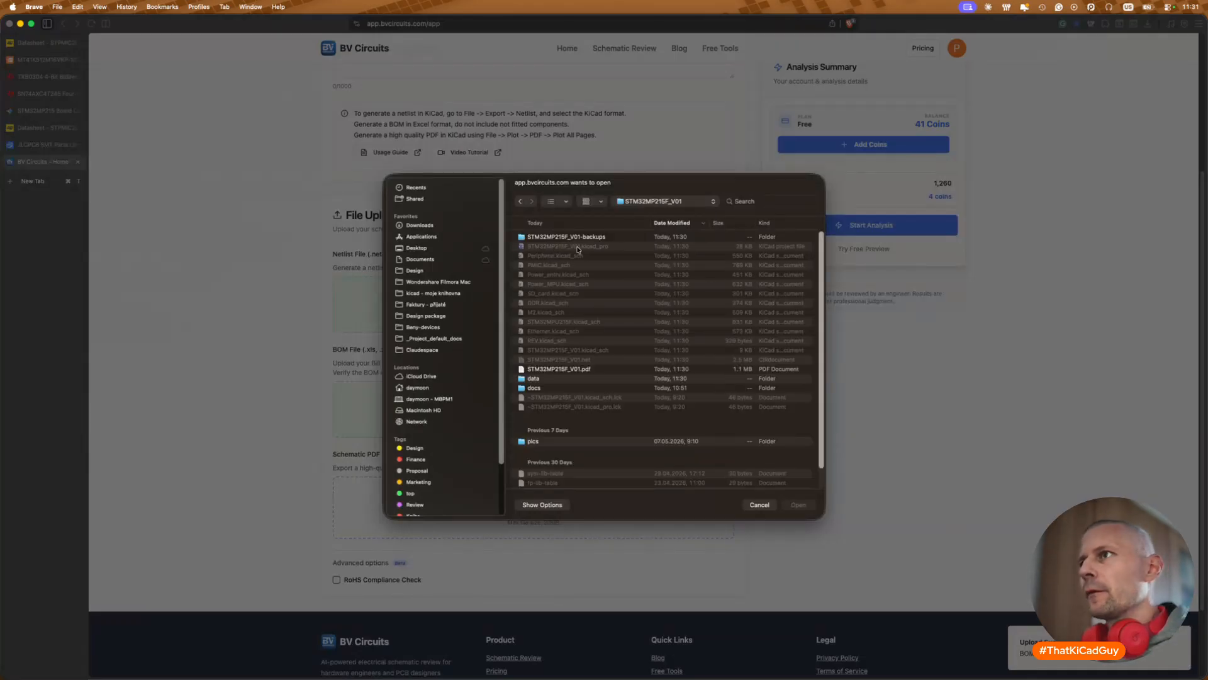
double_click(597, 369)
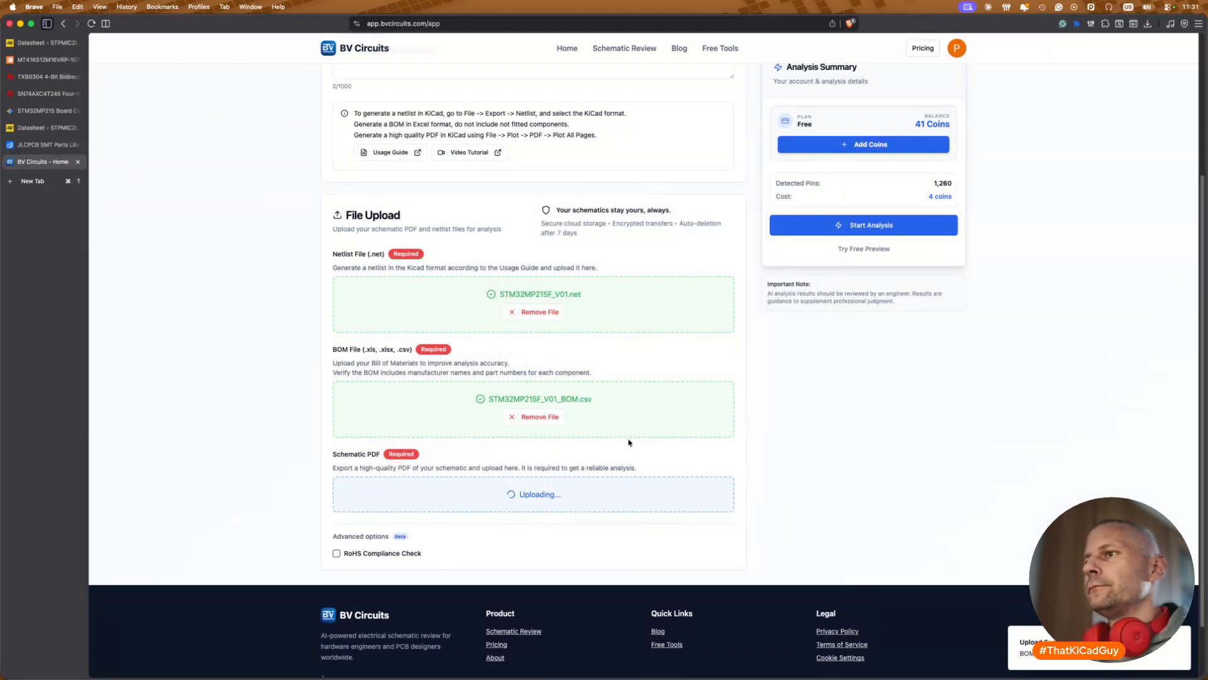
Step: Check the project setup and the uploaded netlist, BOM and PDF, and start the full schematic analysis
scroll(629, 443, down, 2)
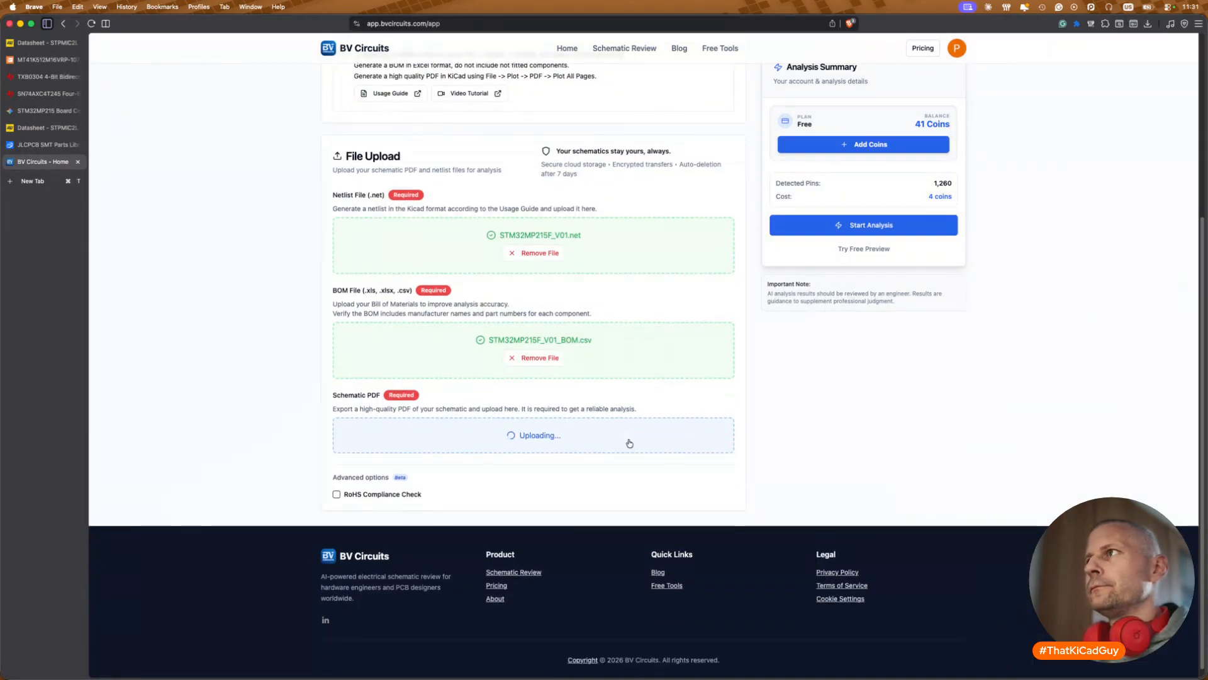
scroll(629, 443, down, 1)
scroll(630, 443, up, 5)
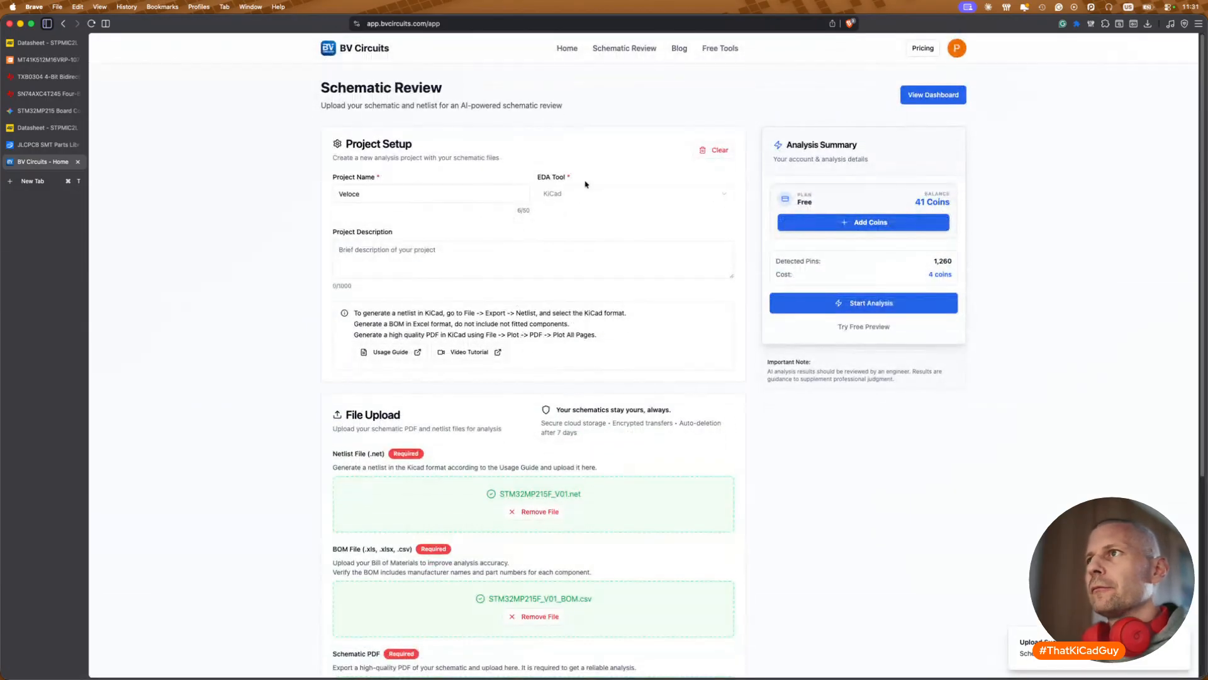
scroll(626, 244, down, 5)
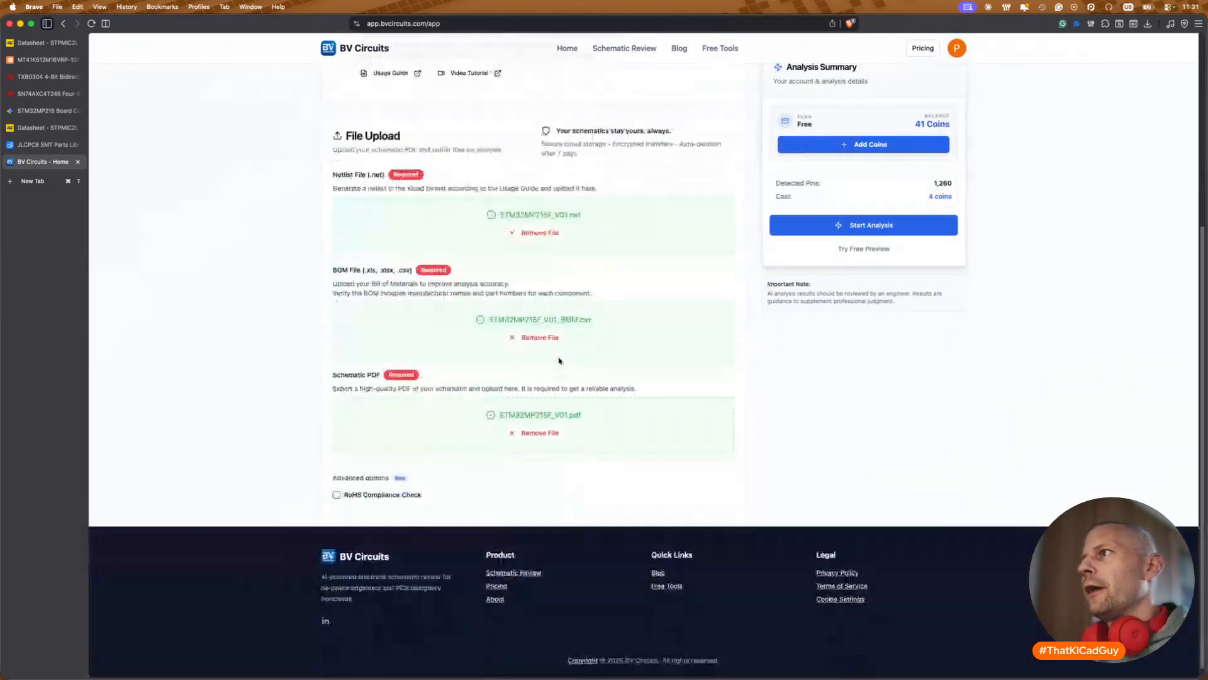
click(863, 225)
click(735, 406)
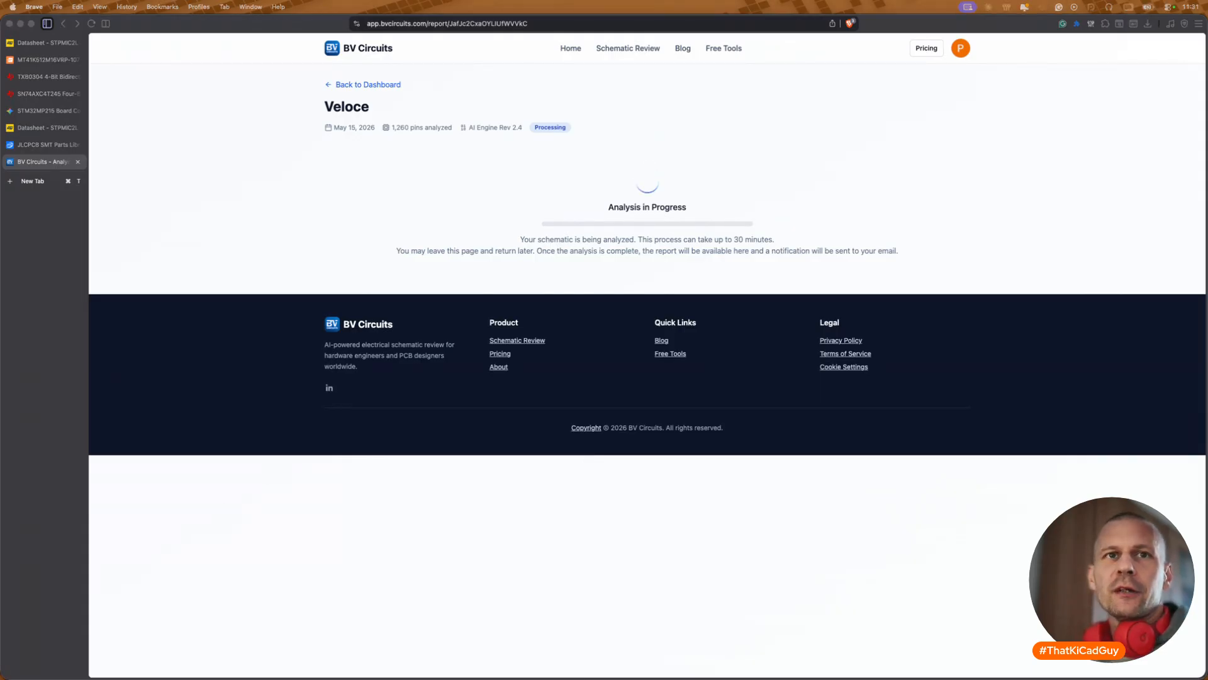
Step: Open the course page fedevel.com/courses/kicad-for-beginners in a new browser tab
click(405, 187)
key(super+t)
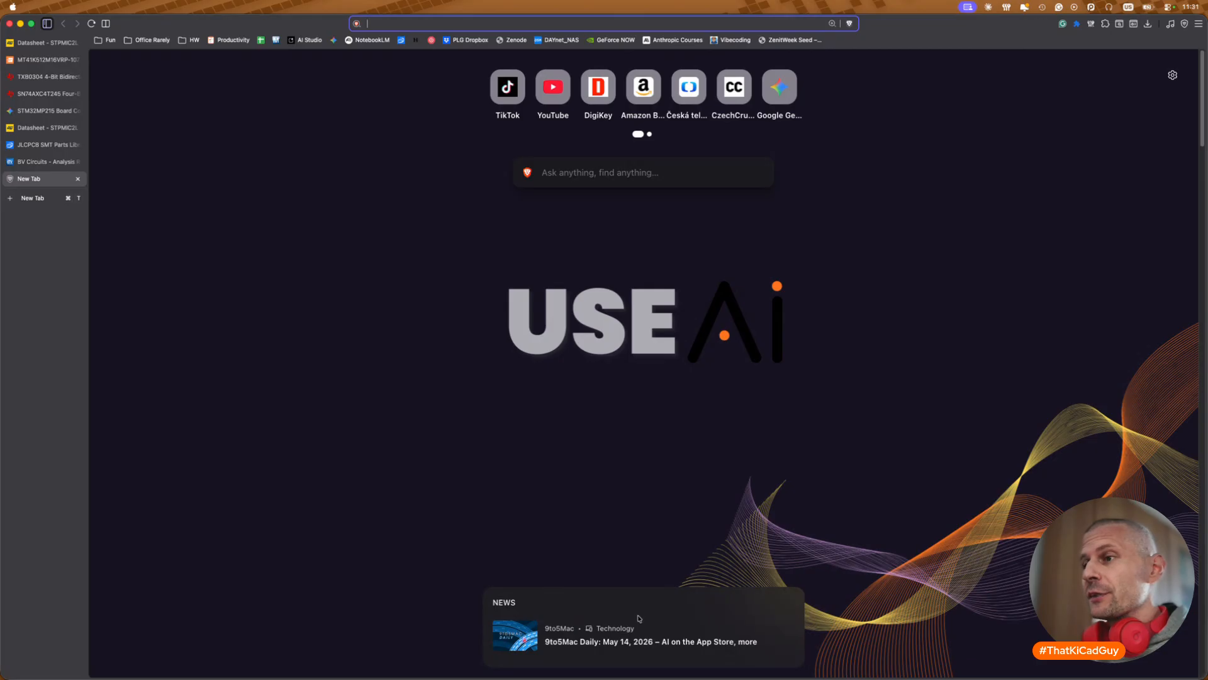
text(https://www.fedevel.com/courses/kicad-for-beginners)
key(Return)
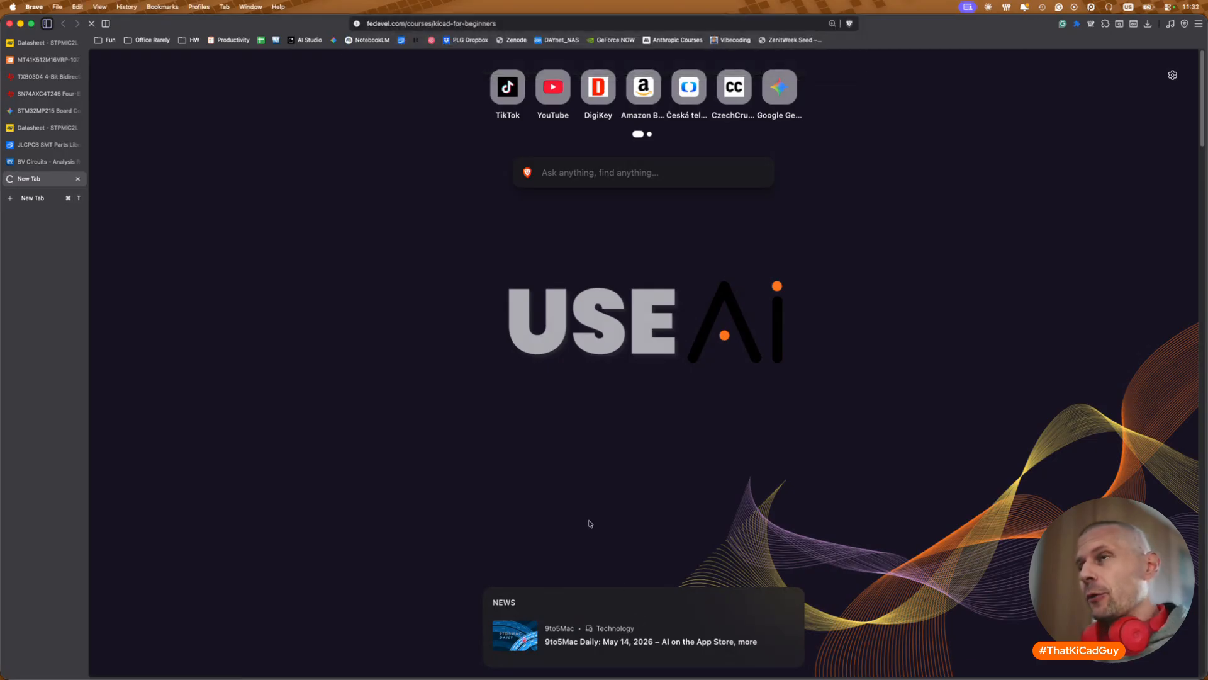
Step: Open the course page fedevel.com/courses/kicad-for-makers in another browser tab
key(super+t)
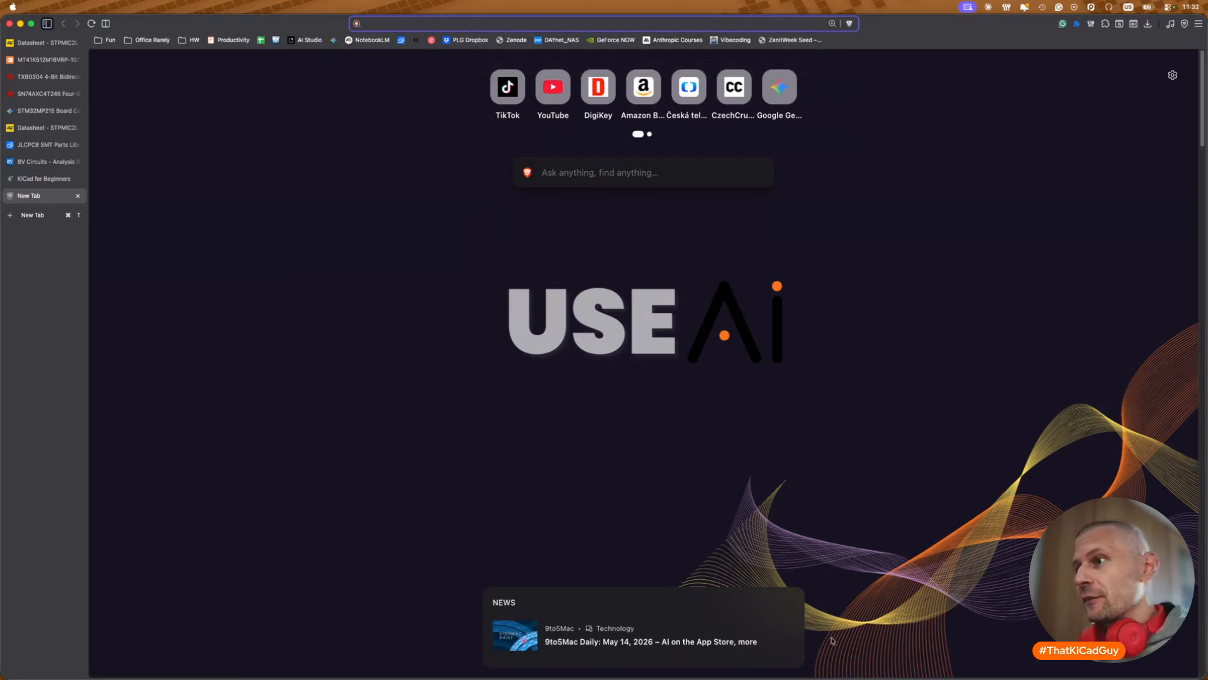
text(https://fedevel.com/courses/kicad-for-makers)
key(Return)
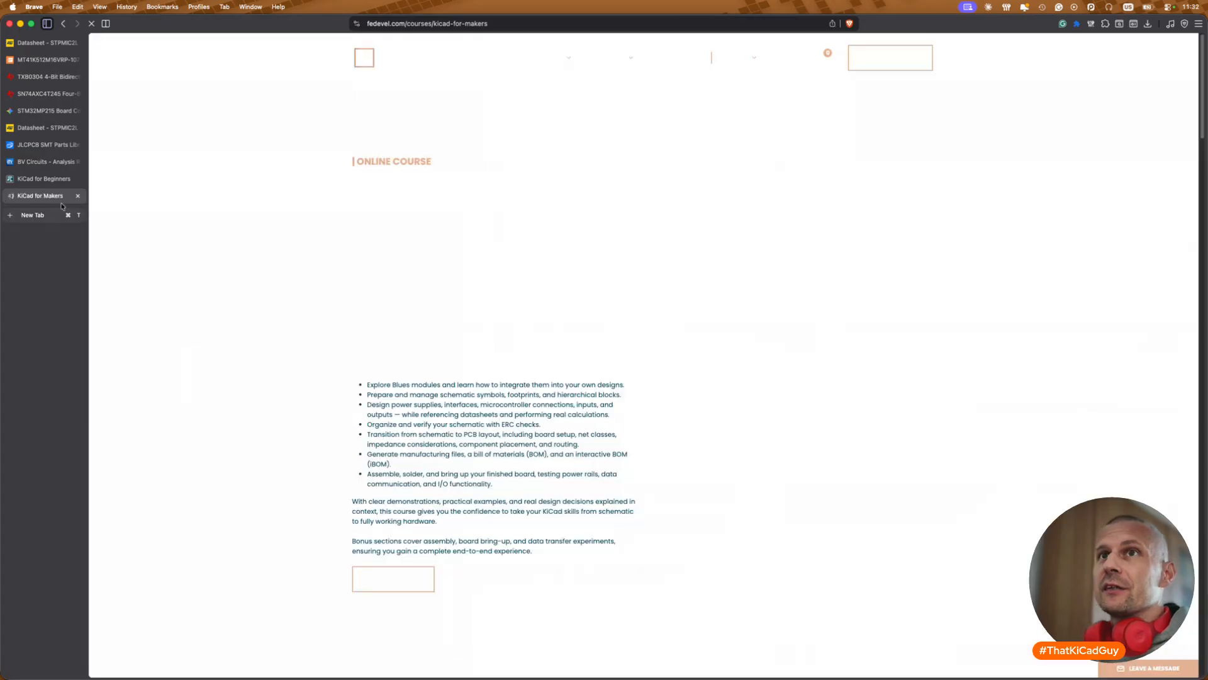
Step: Look over the KiCad for Beginners page and examine the KiCad for Makers page with its carrier board image
click(46, 178)
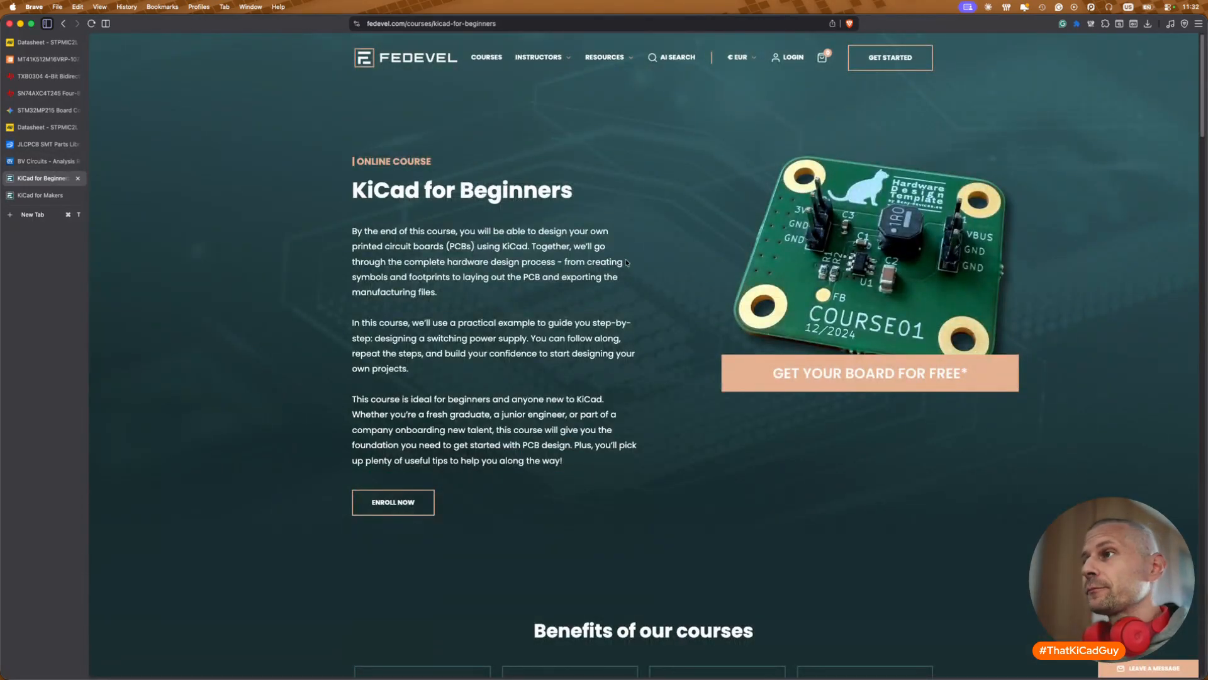
click(43, 195)
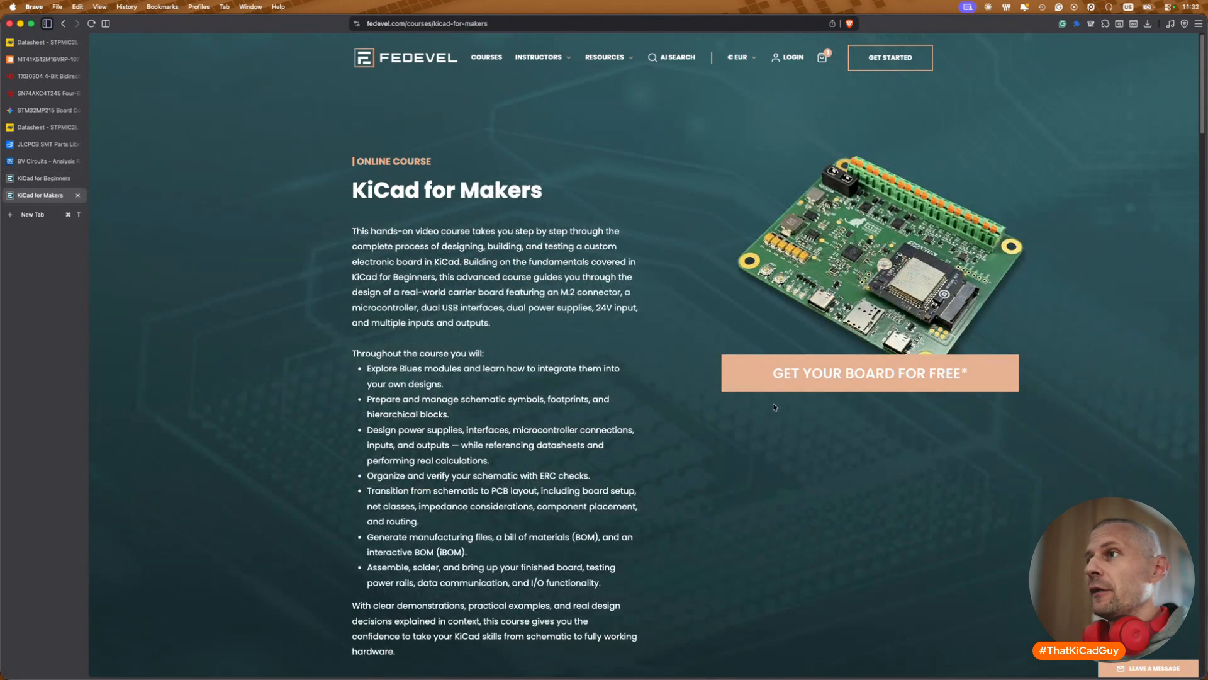
scroll(773, 406, down, 1)
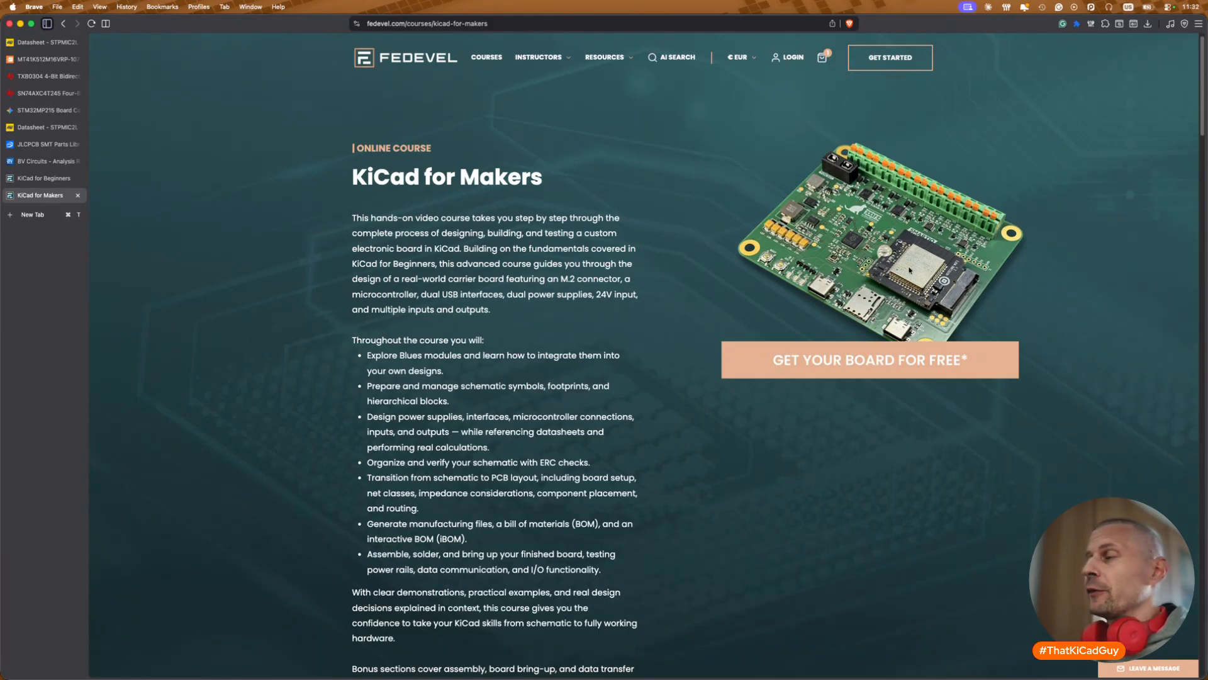
ctrl+scroll(866, 191, up, 3)
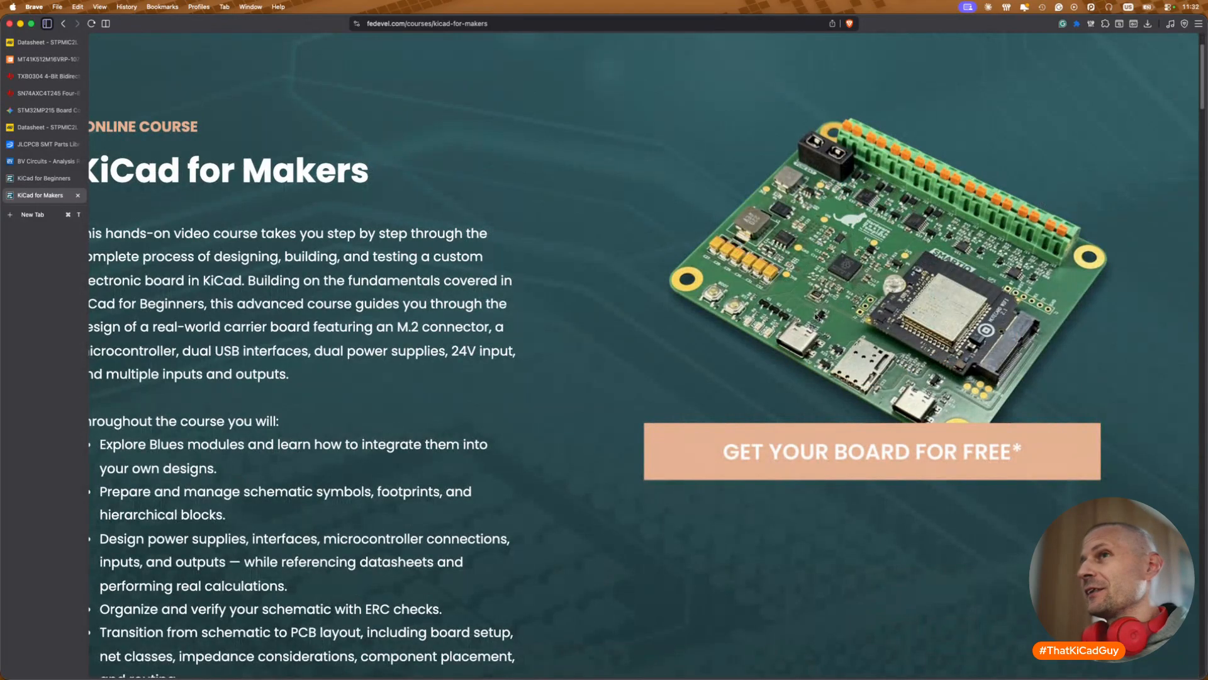
Step: Revisit the KiCad for Beginners page, and examine the KiCad for Makers pricing plans, highlighting the Online plan's price
click(41, 178)
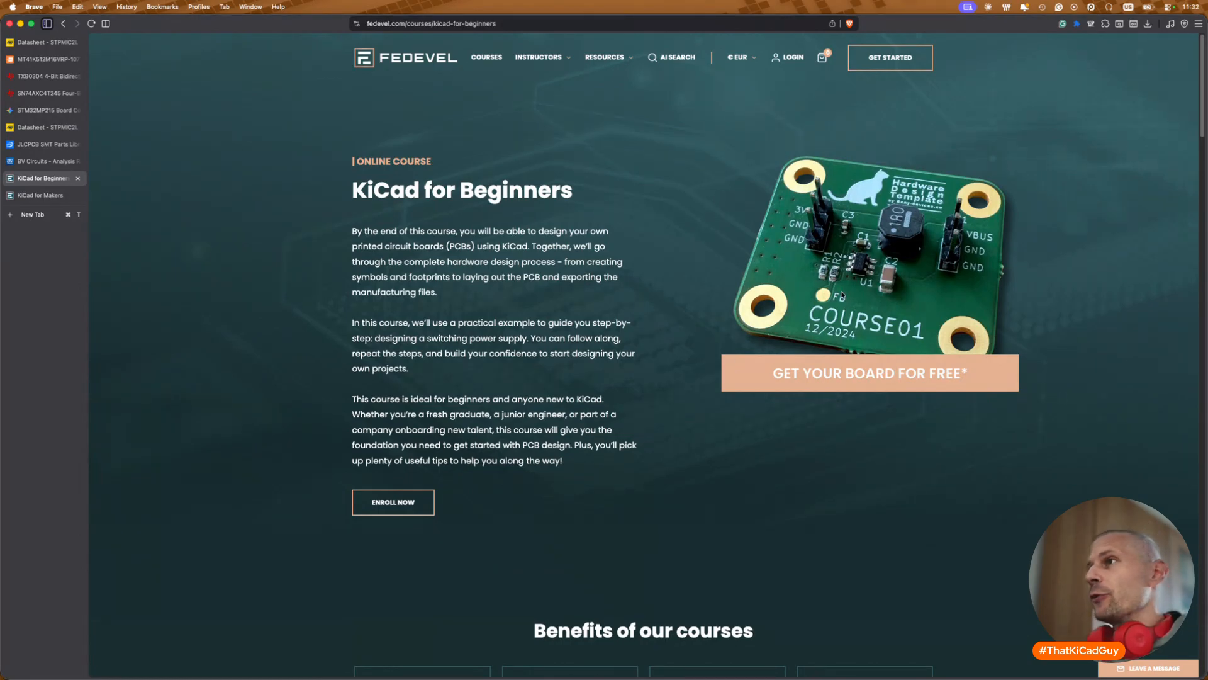
click(63, 195)
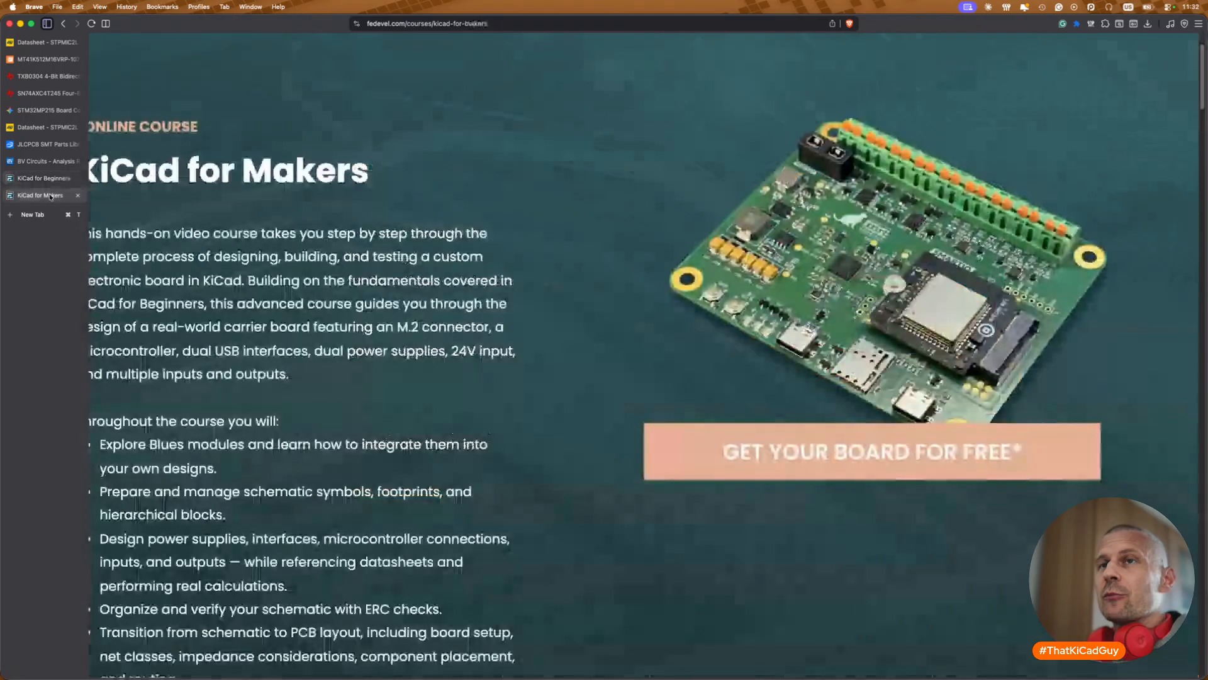
ctrl+scroll(932, 482, down, 5)
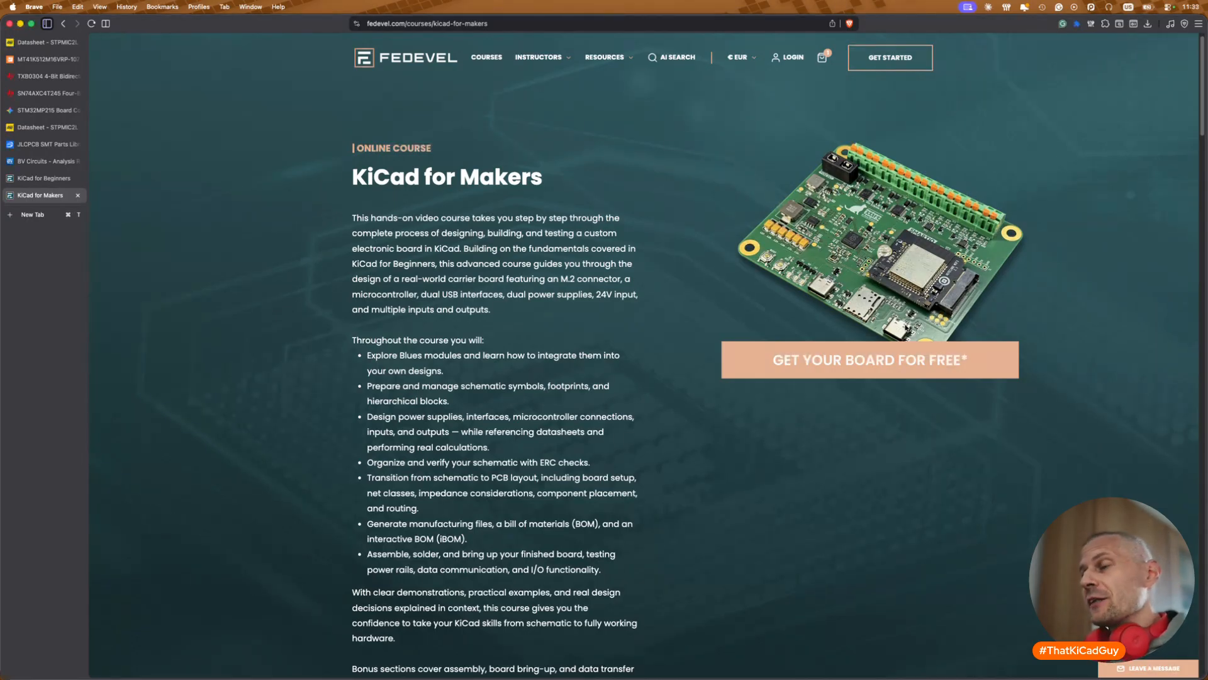
scroll(906, 328, down, 15)
scroll(906, 328, down, 10)
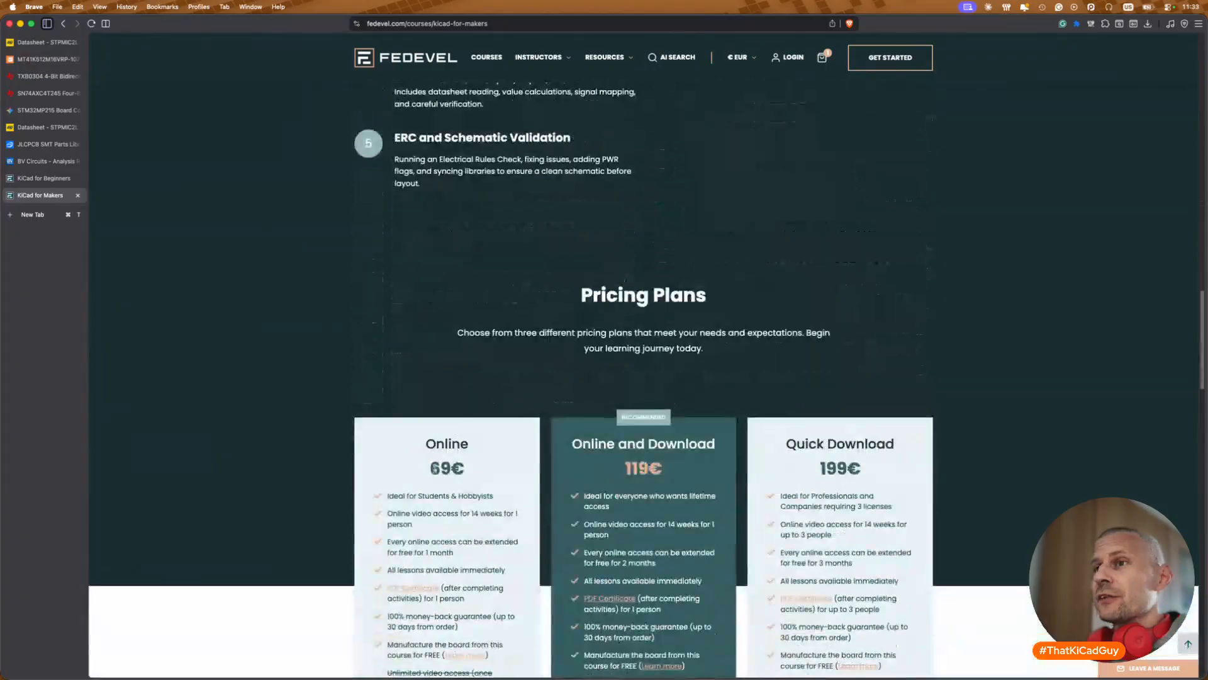
drag(429, 468, 477, 471)
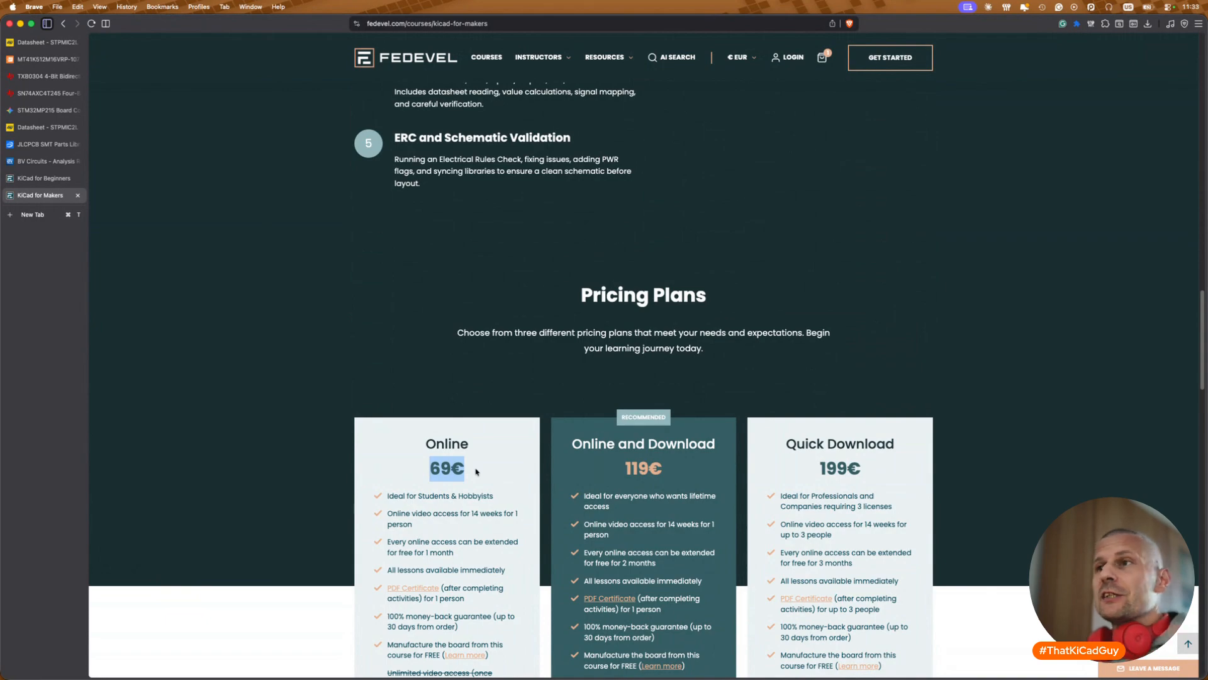
scroll(477, 471, up, 20)
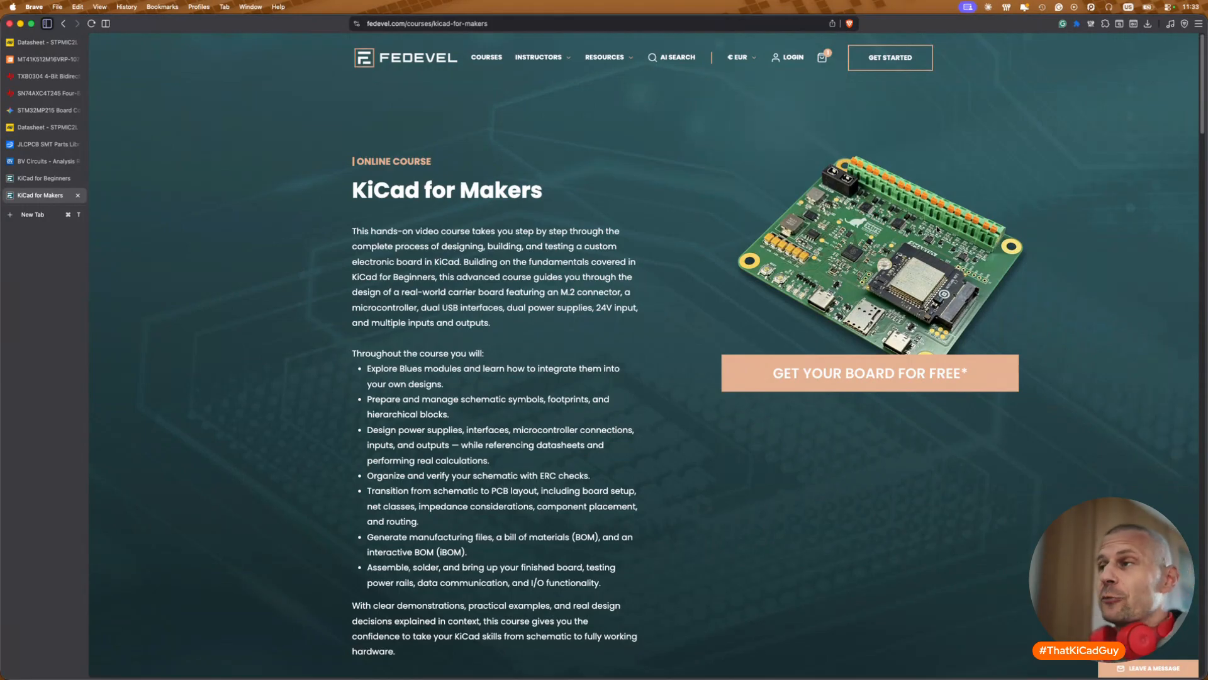
Step: Compare the KiCad for Beginners page with the KiCad for Makers page and skim the Makers course description
click(46, 179)
click(41, 195)
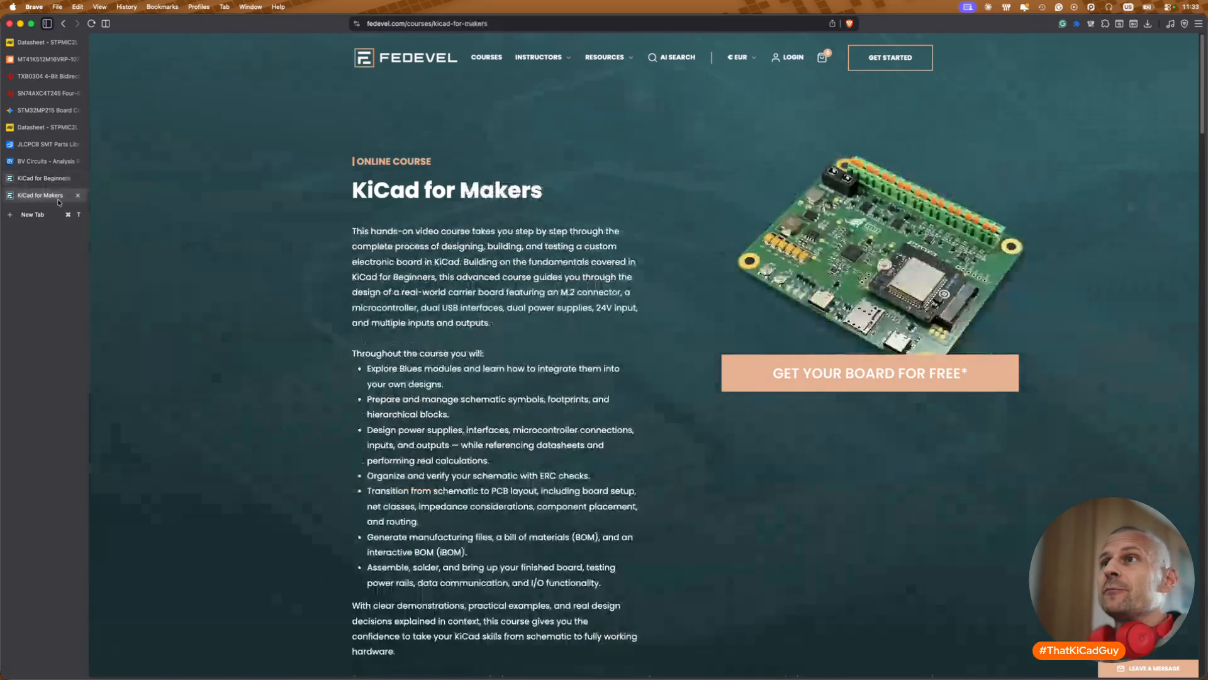
scroll(389, 333, down, 10)
scroll(389, 333, up, 7)
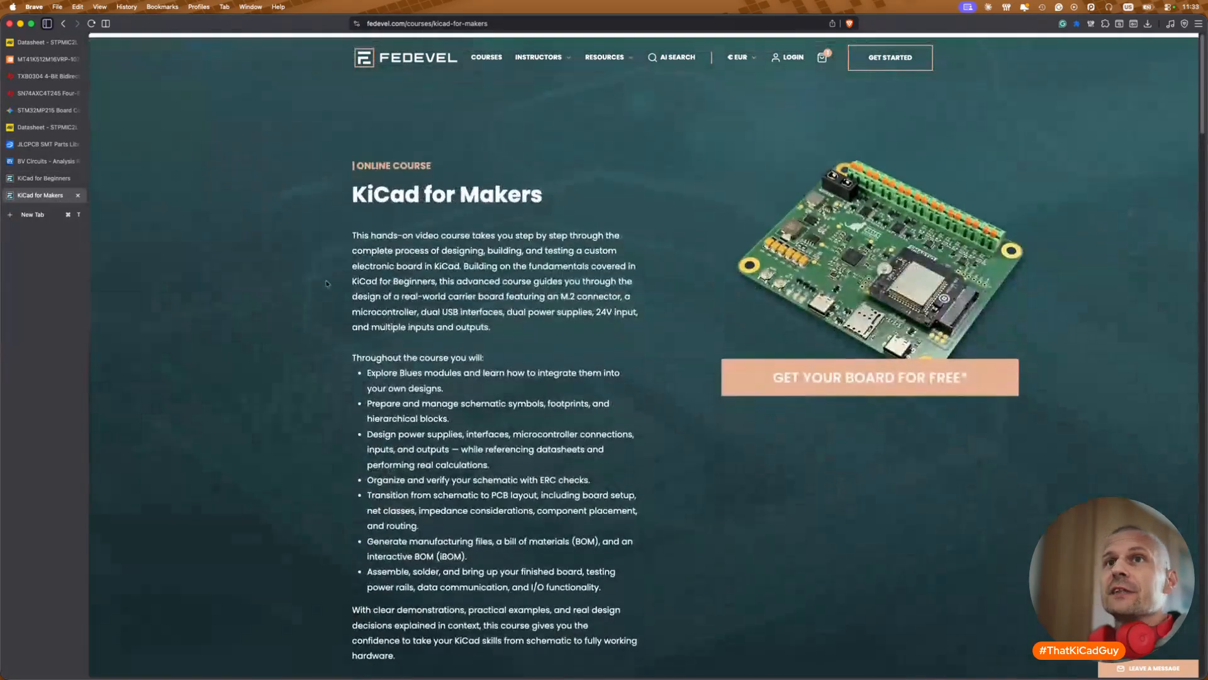